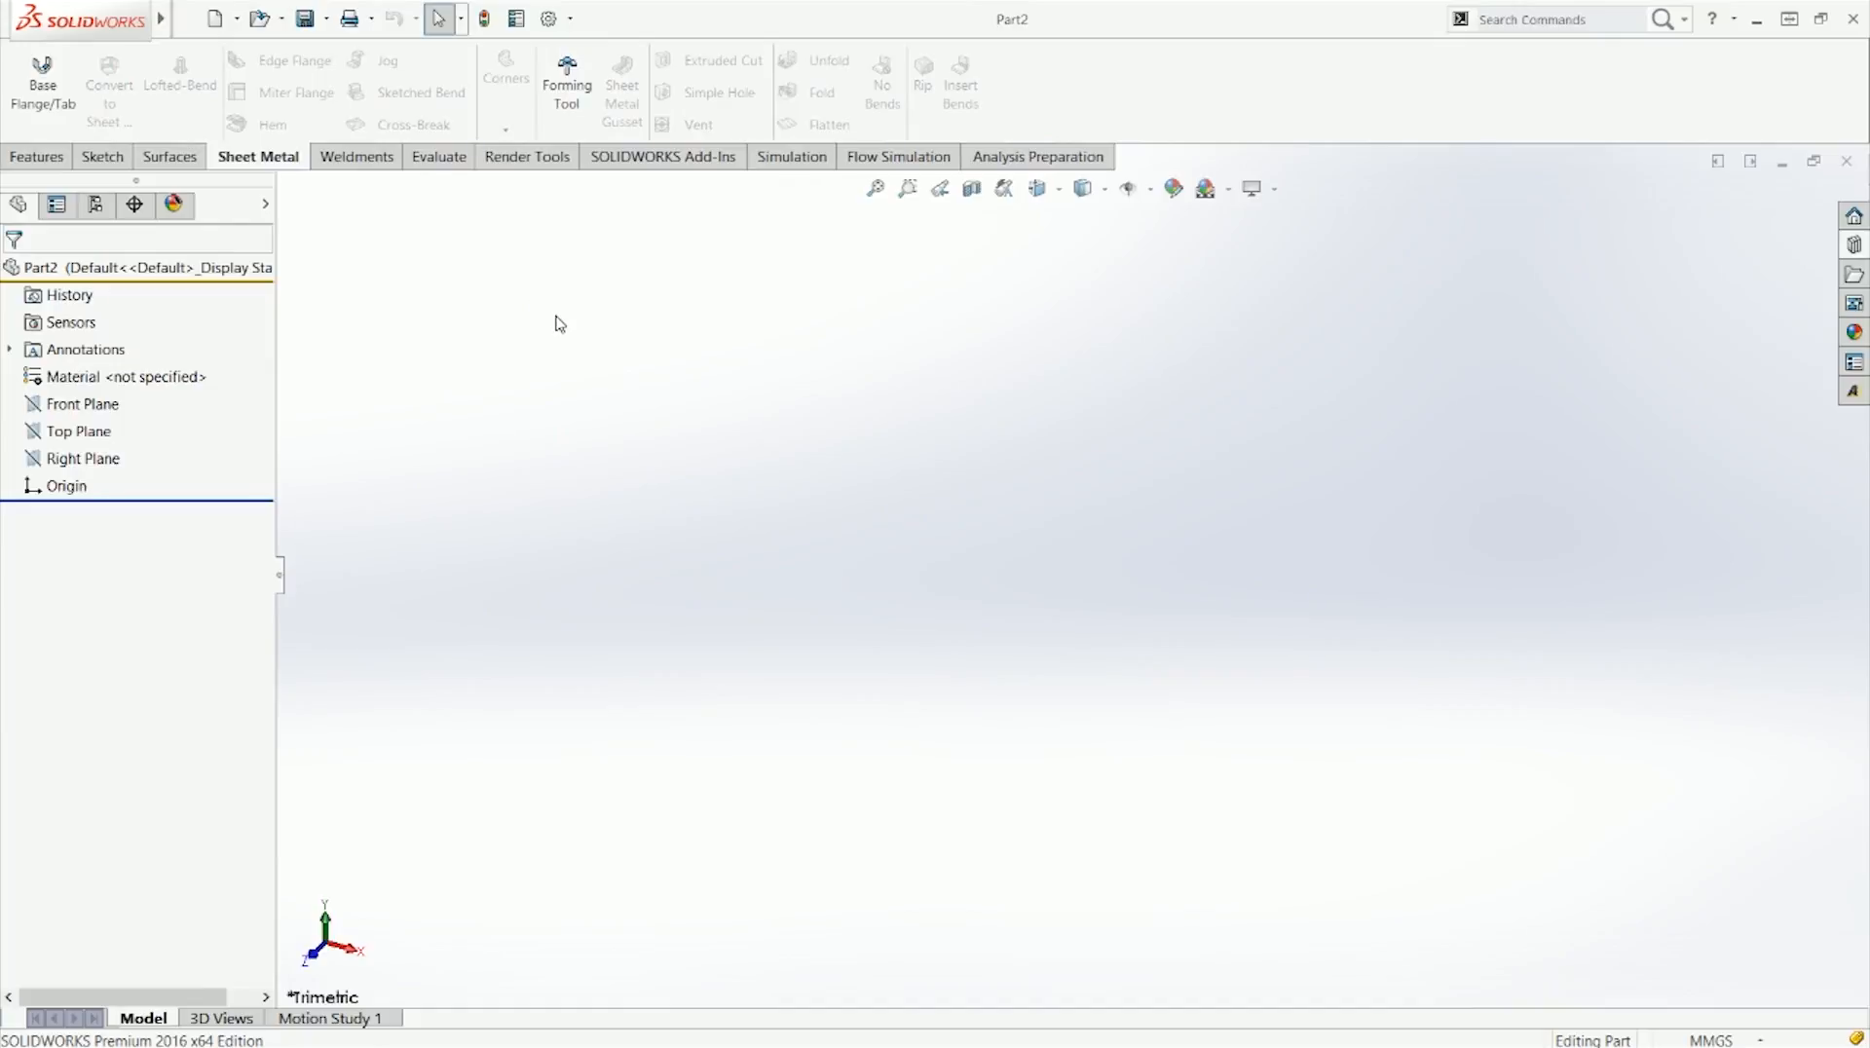
# Step: Hide the Sheet Metal toolset in the CommandManager, restore it and make it active
pyautogui.rightClick(360, 164)
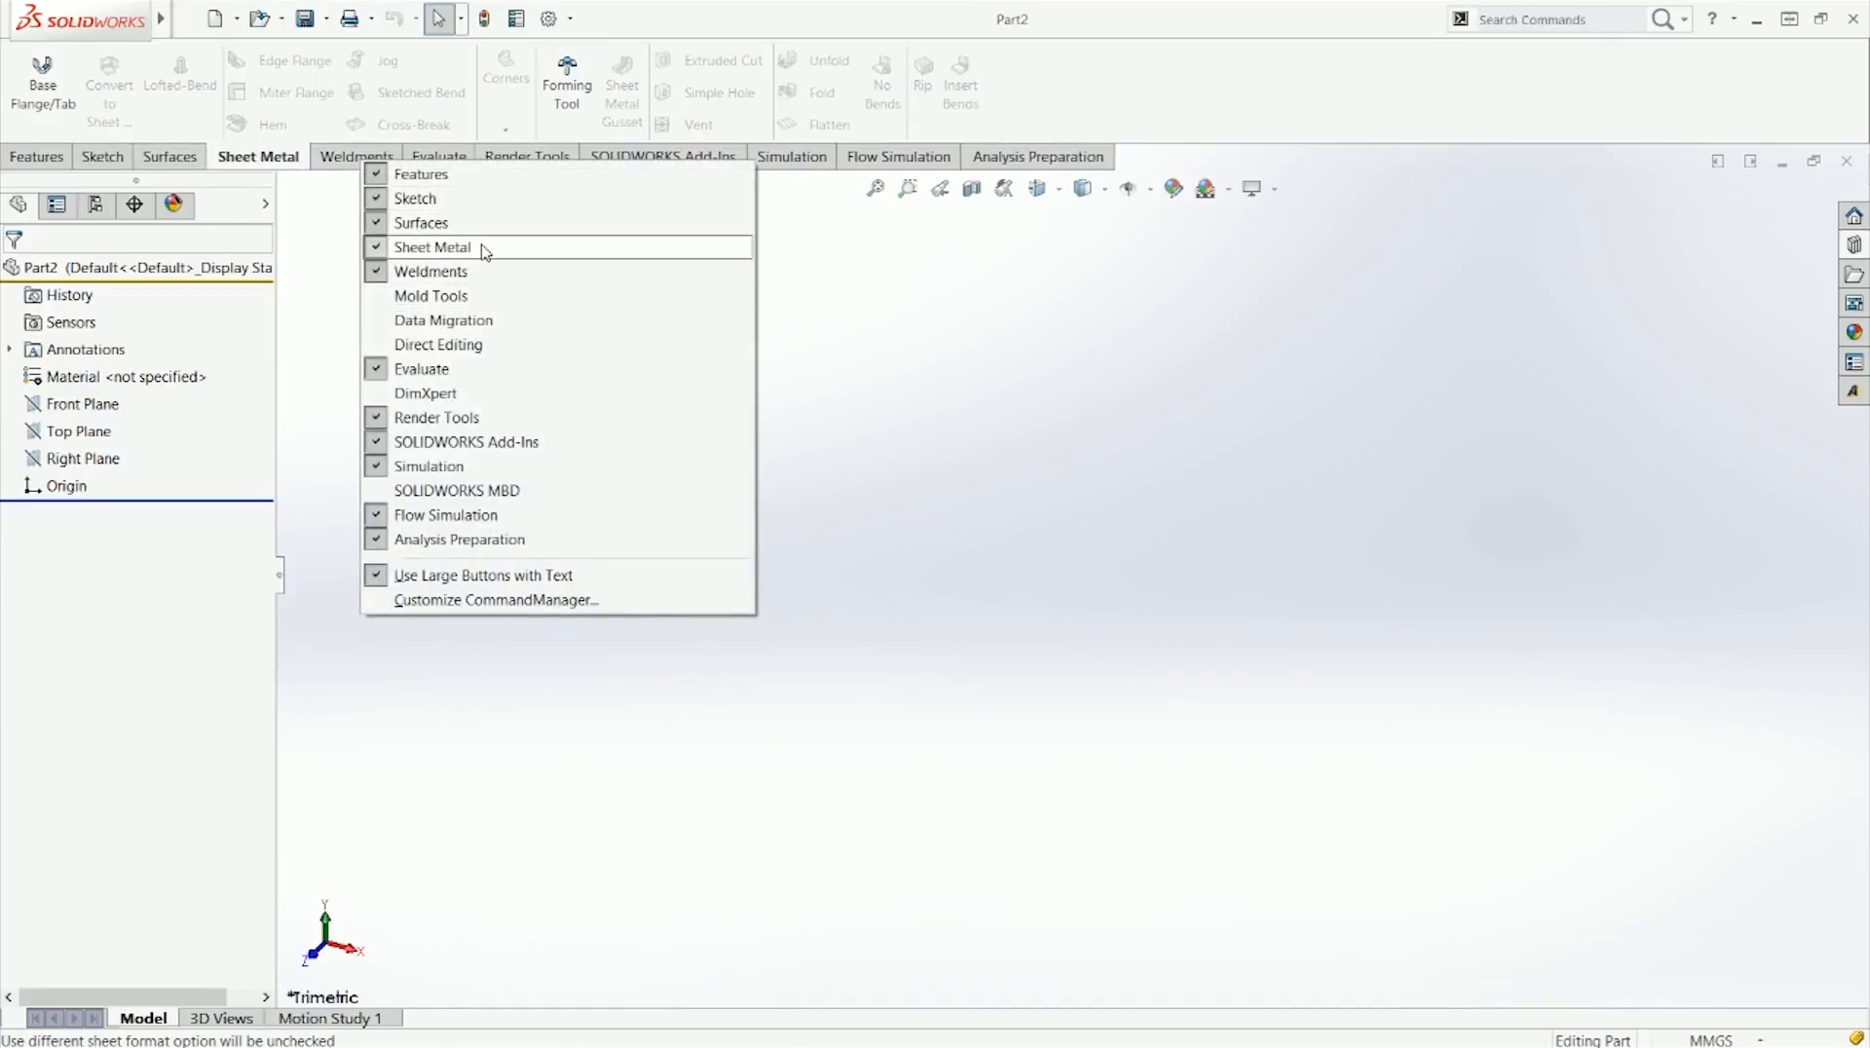
pyautogui.click(484, 247)
pyautogui.rightClick(376, 165)
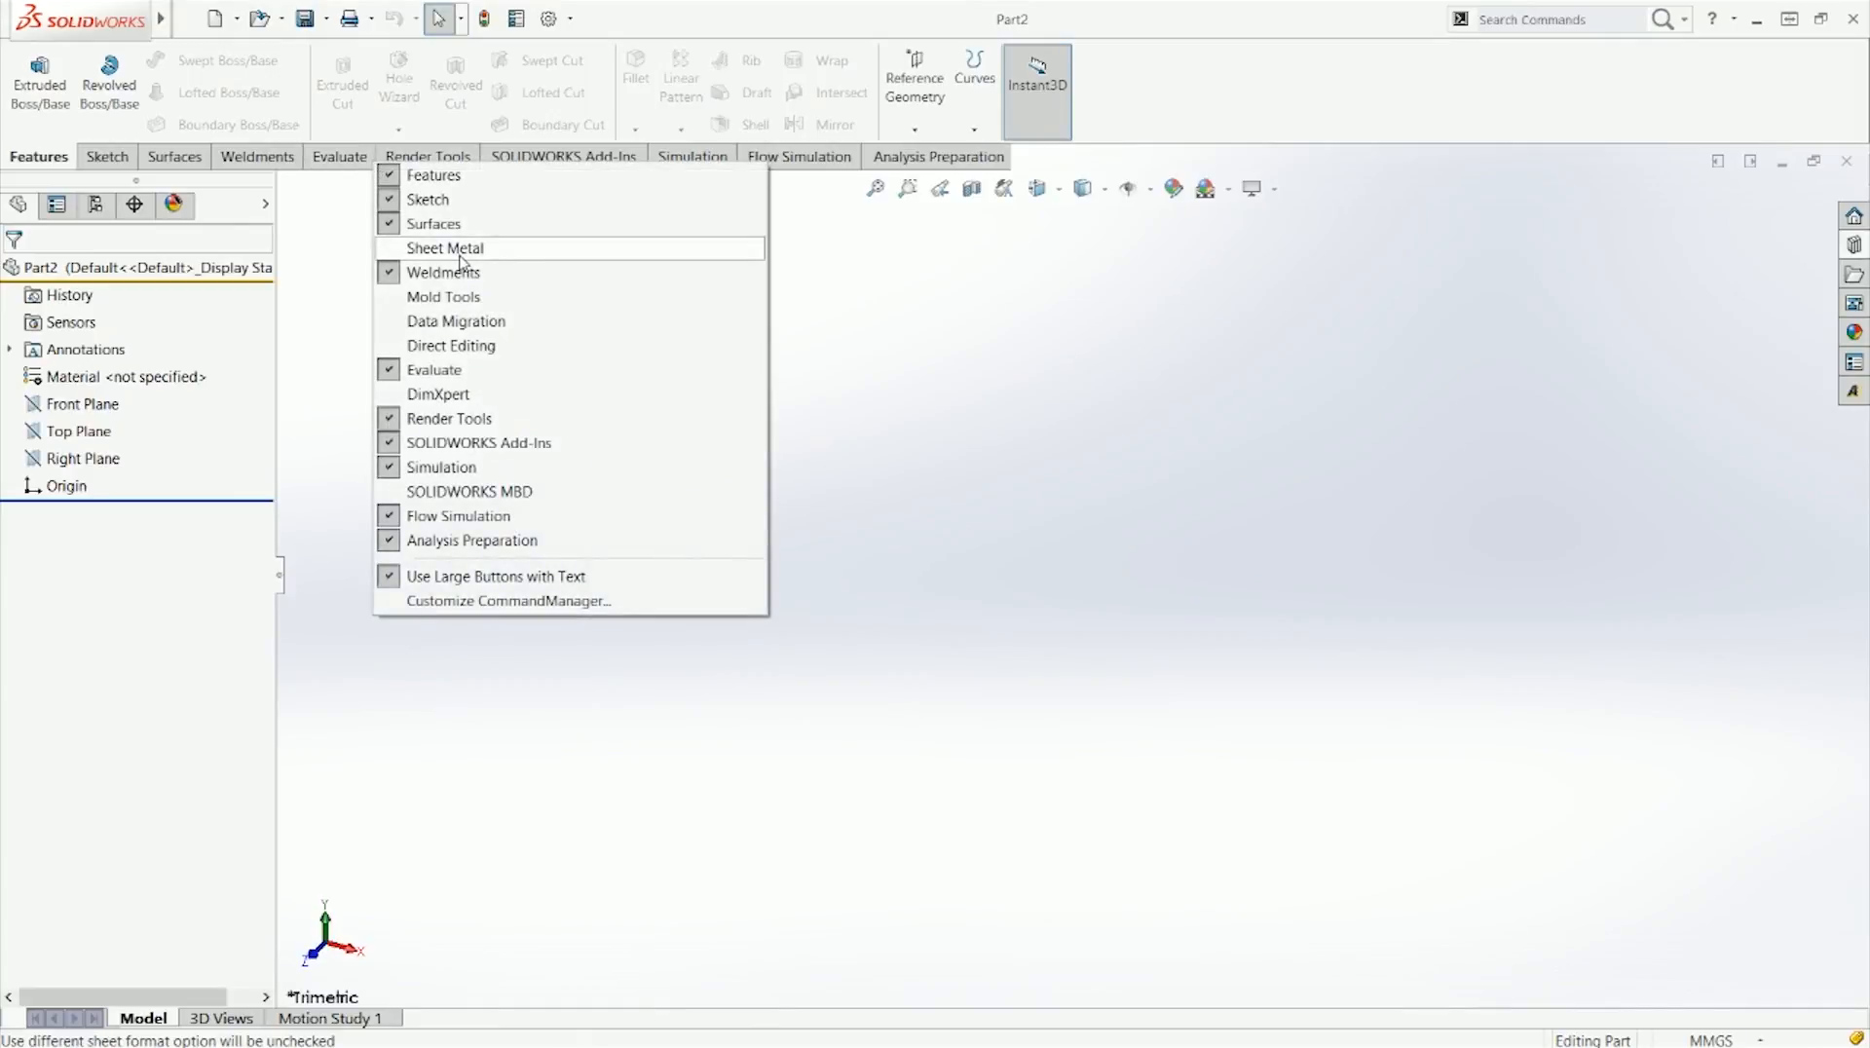
pyautogui.click(458, 248)
pyautogui.click(268, 161)
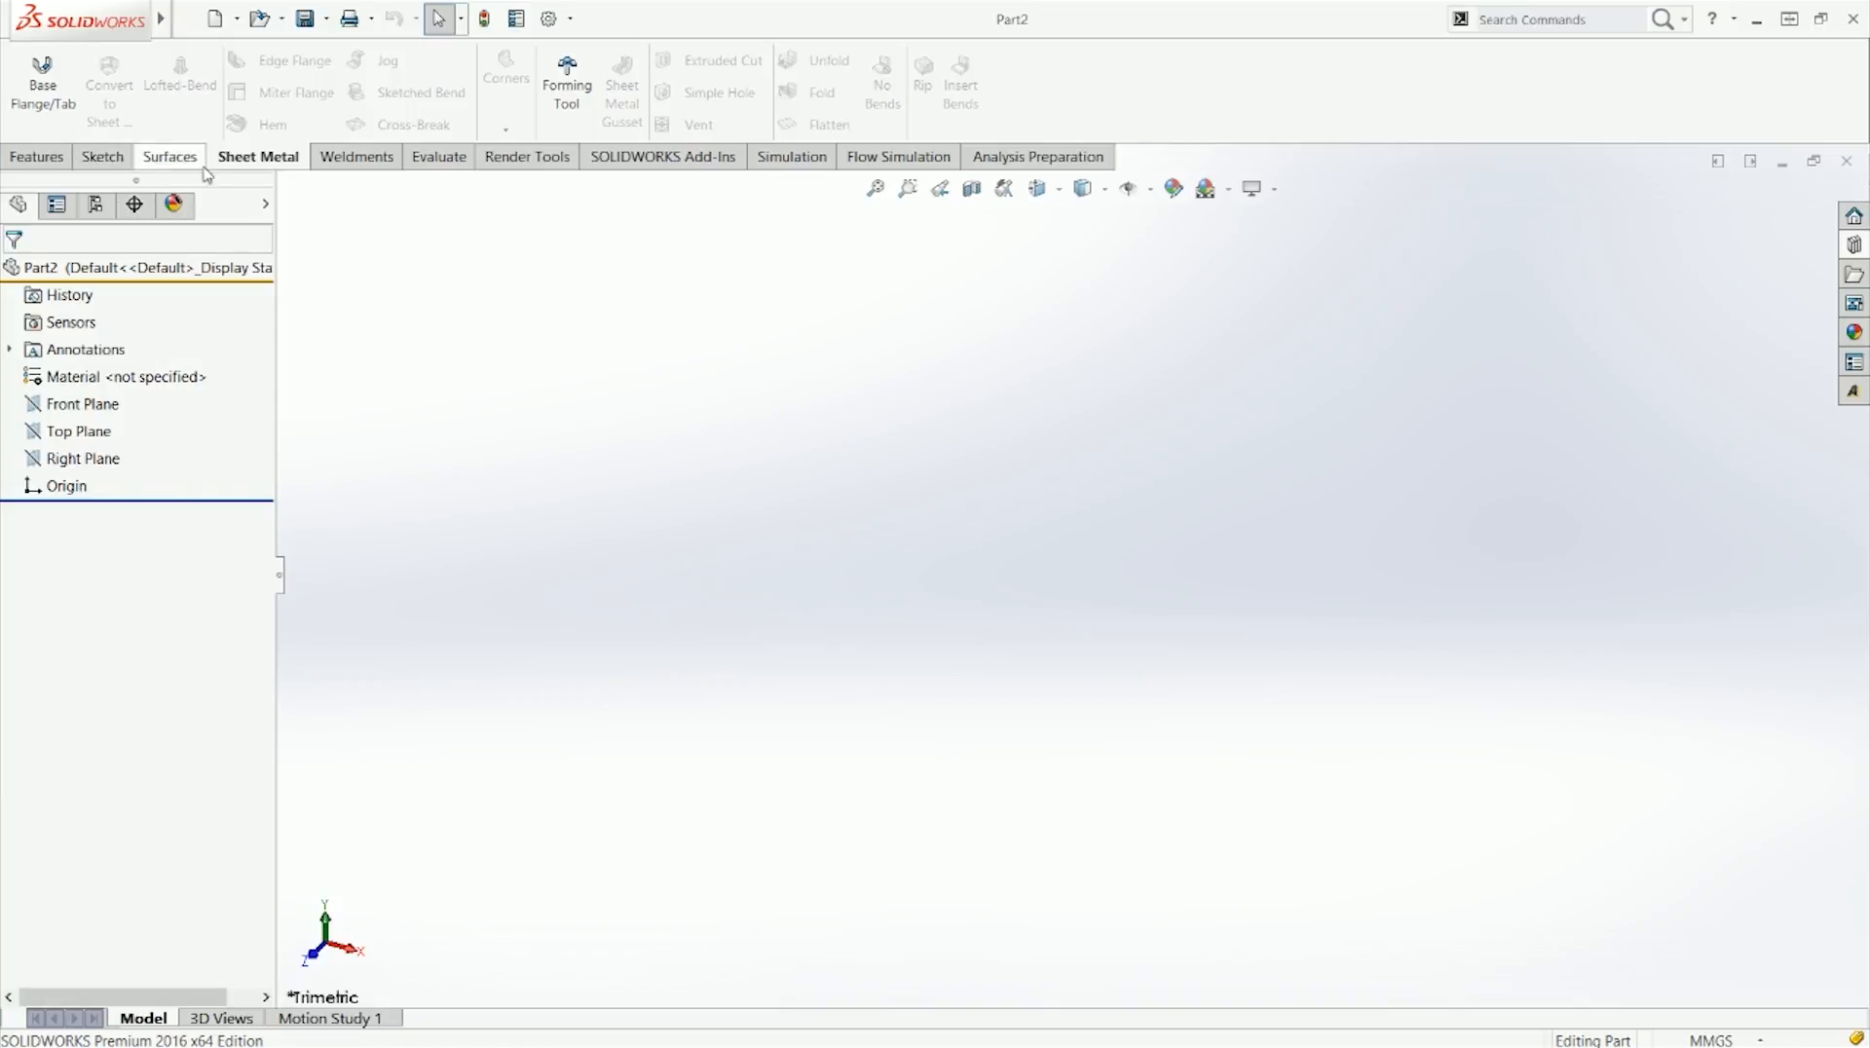
# Step: Start a sketch on the Top Plane and draw an open three-line U profile from the origin, about 105 mm wide and 56 mm deep
pyautogui.click(85, 436)
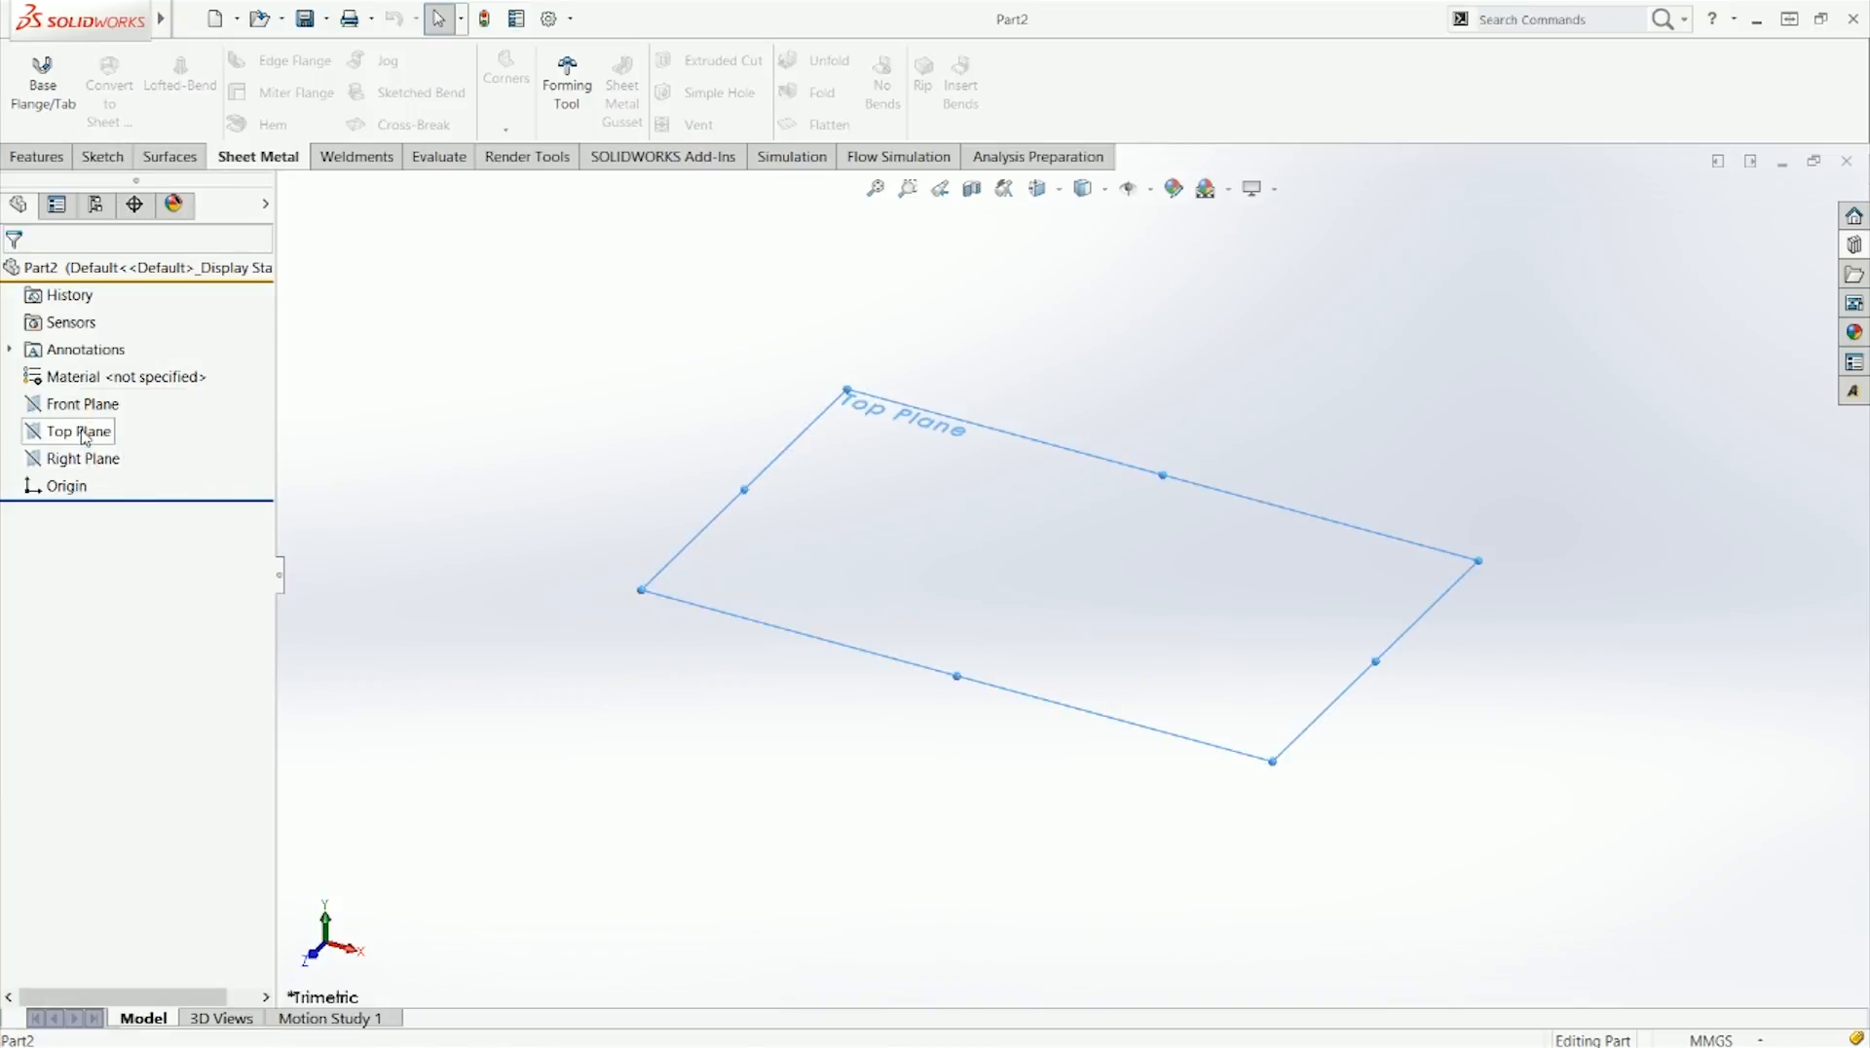
pyautogui.click(107, 405)
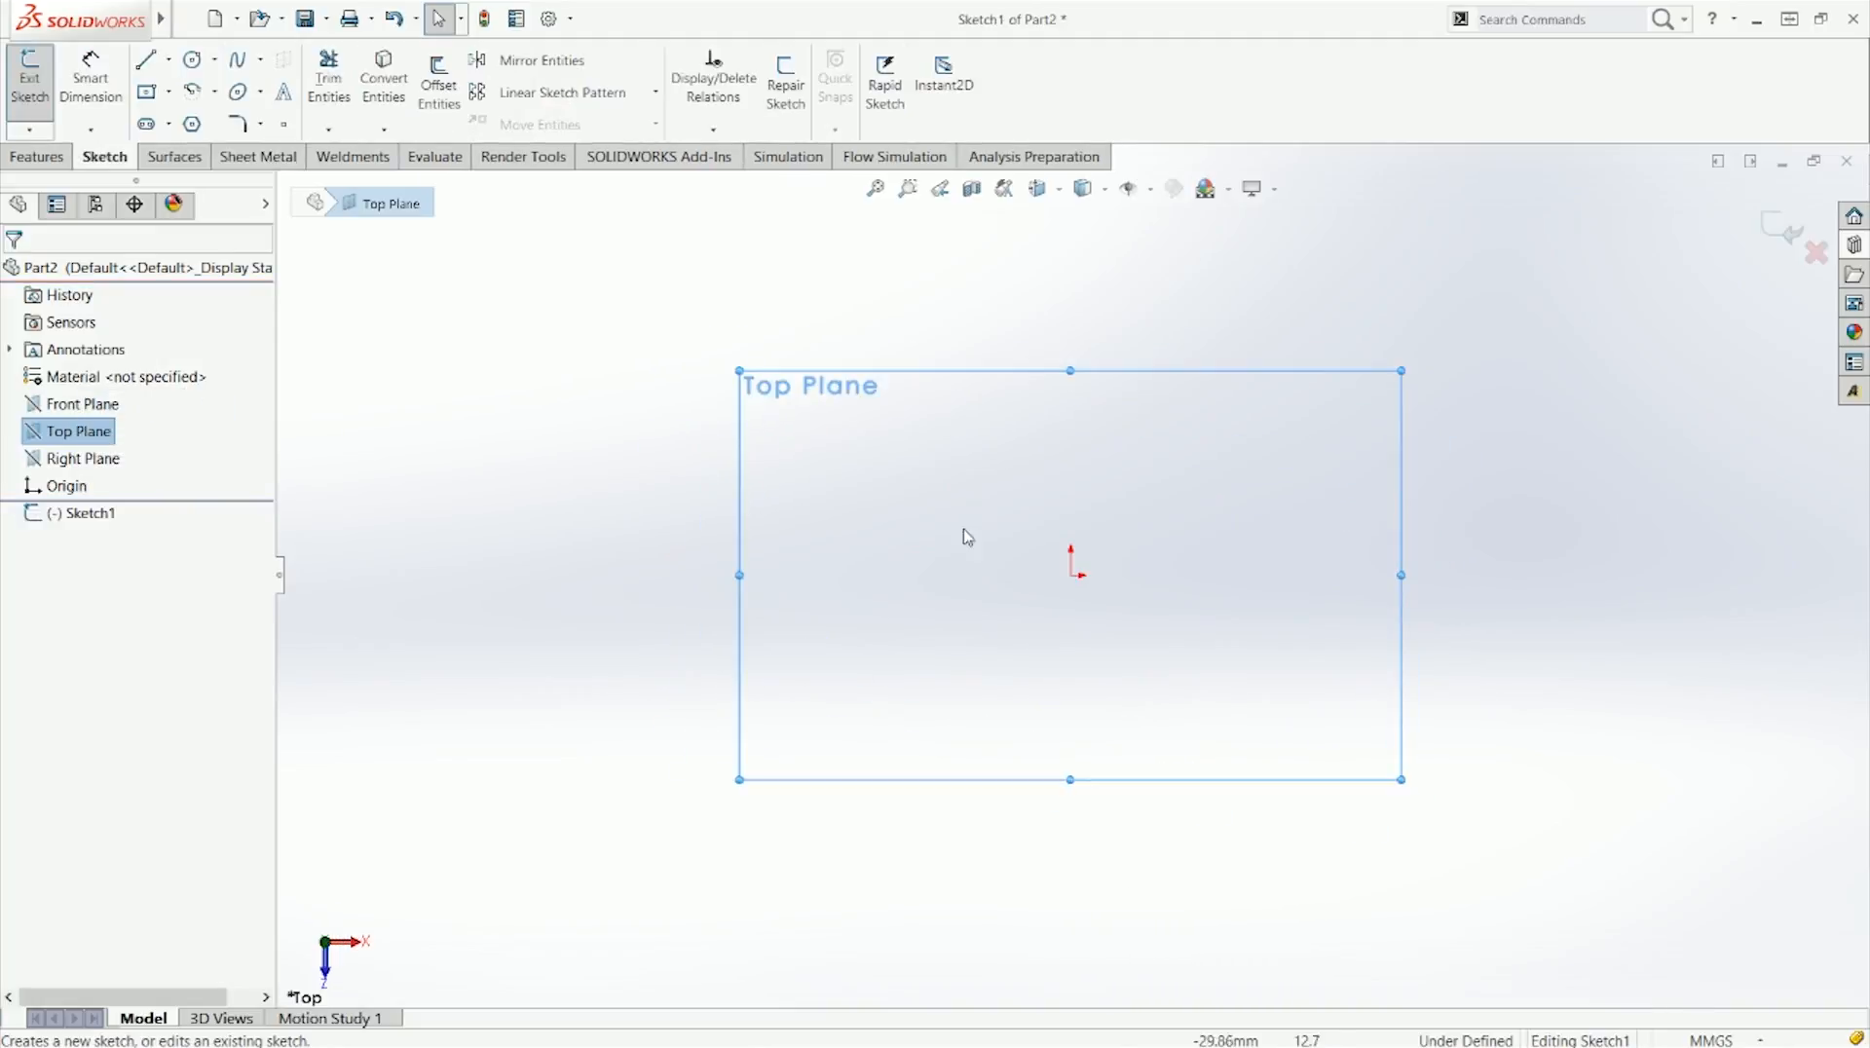
pyautogui.press('l')
pyautogui.click(1071, 576)
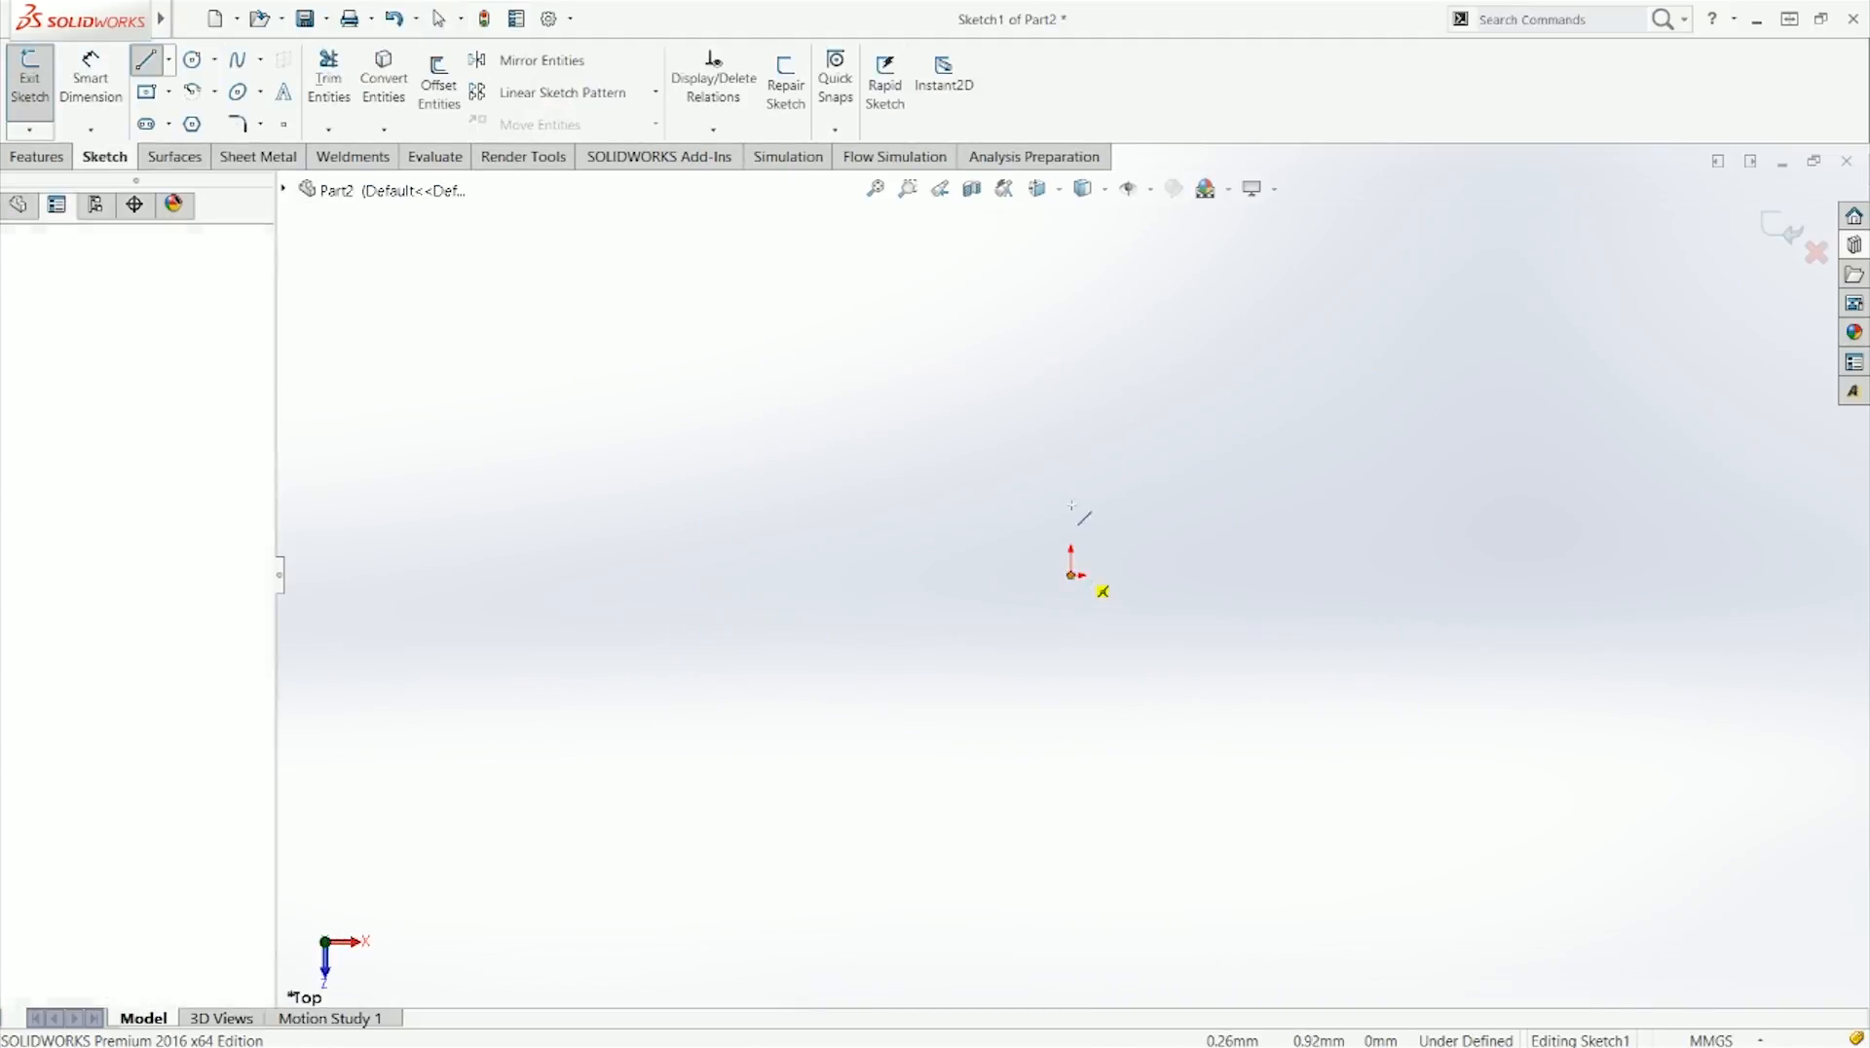
pyautogui.click(1071, 366)
pyautogui.click(1459, 366)
pyautogui.click(1460, 575)
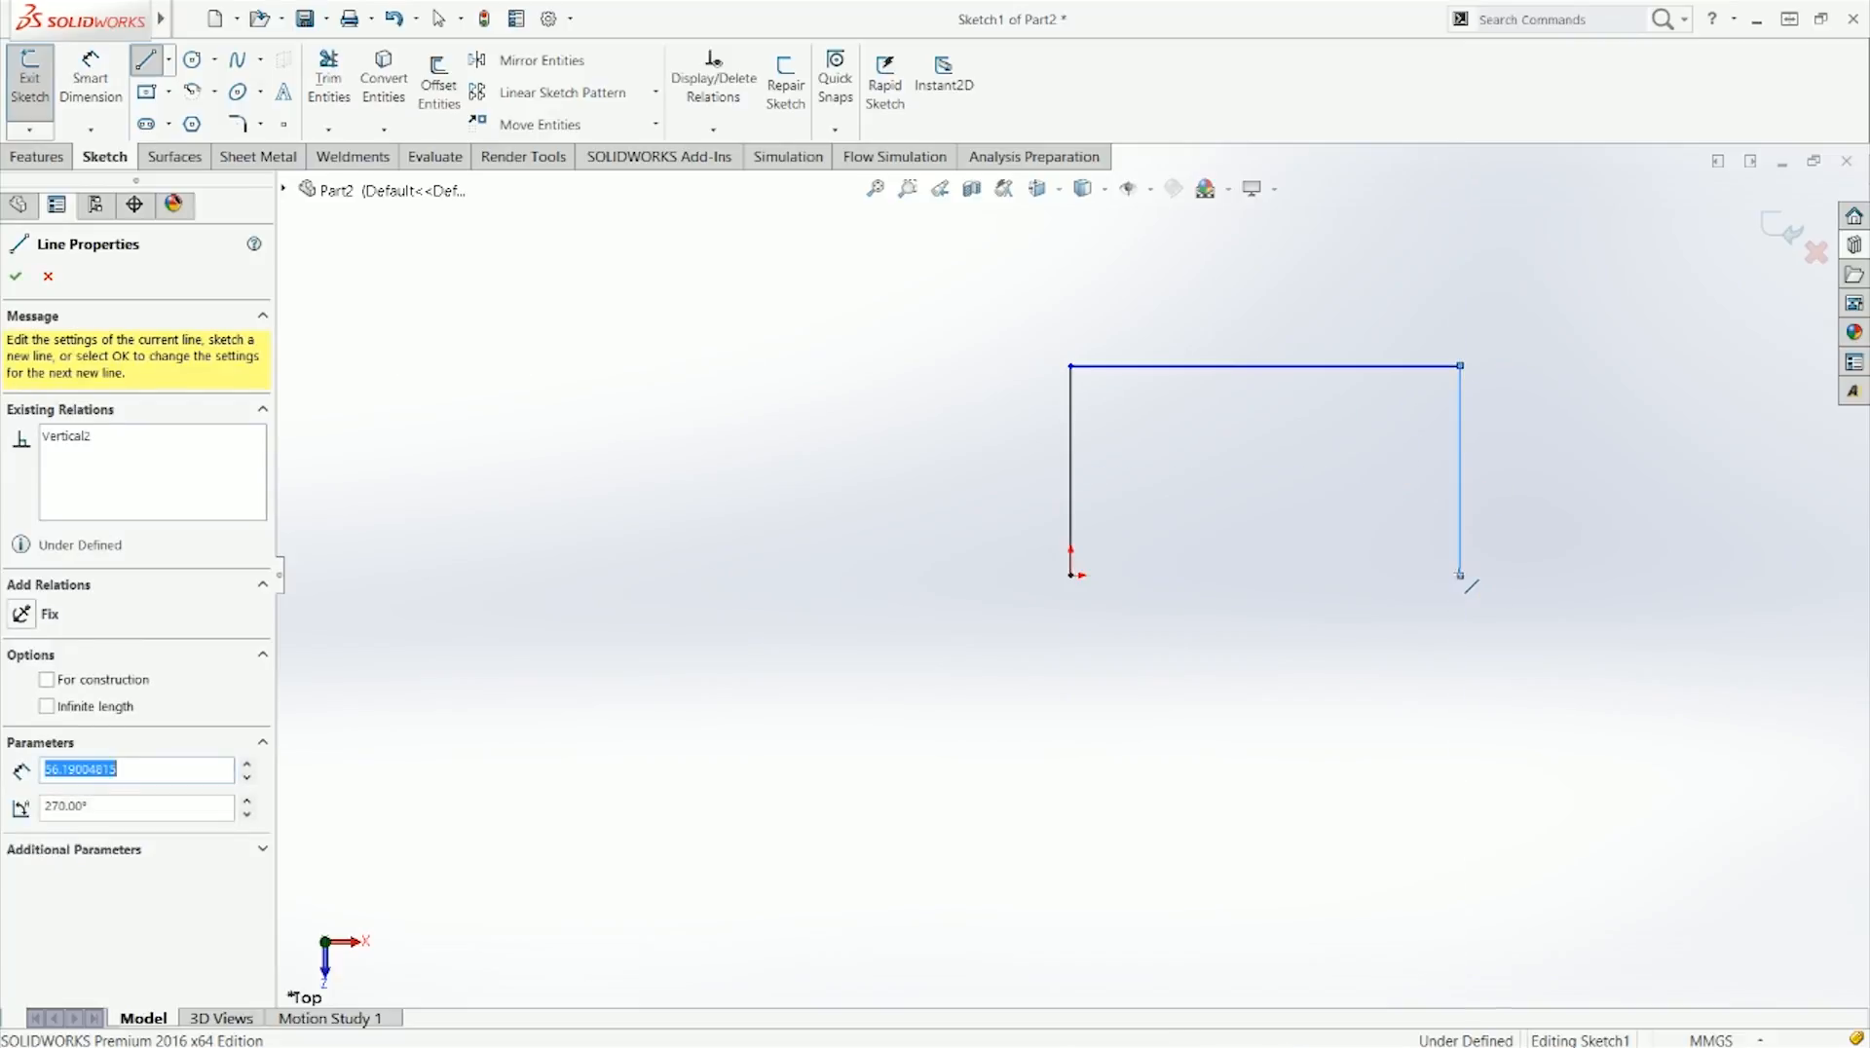
pyautogui.press('Escape')
pyautogui.moveTo(1217, 569); pyautogui.dragTo(1420, 679)
pyautogui.press('l')
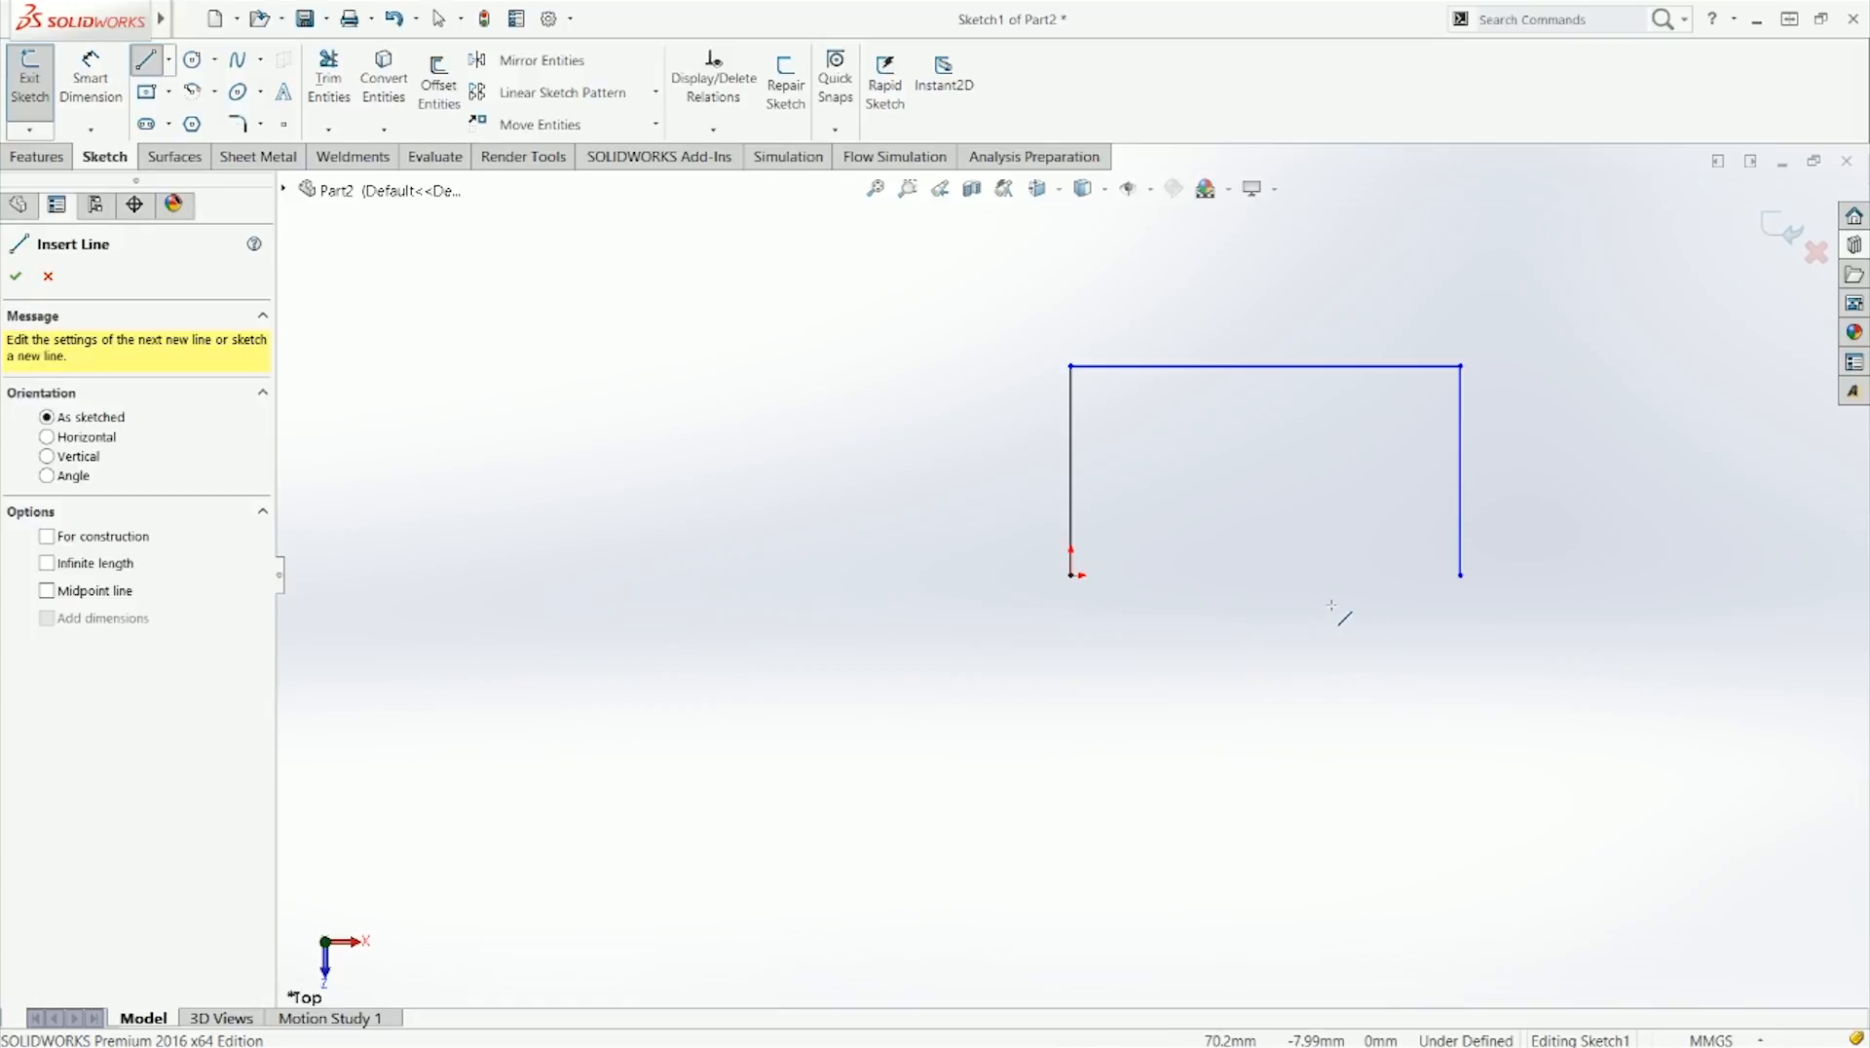
pyautogui.press('Escape')
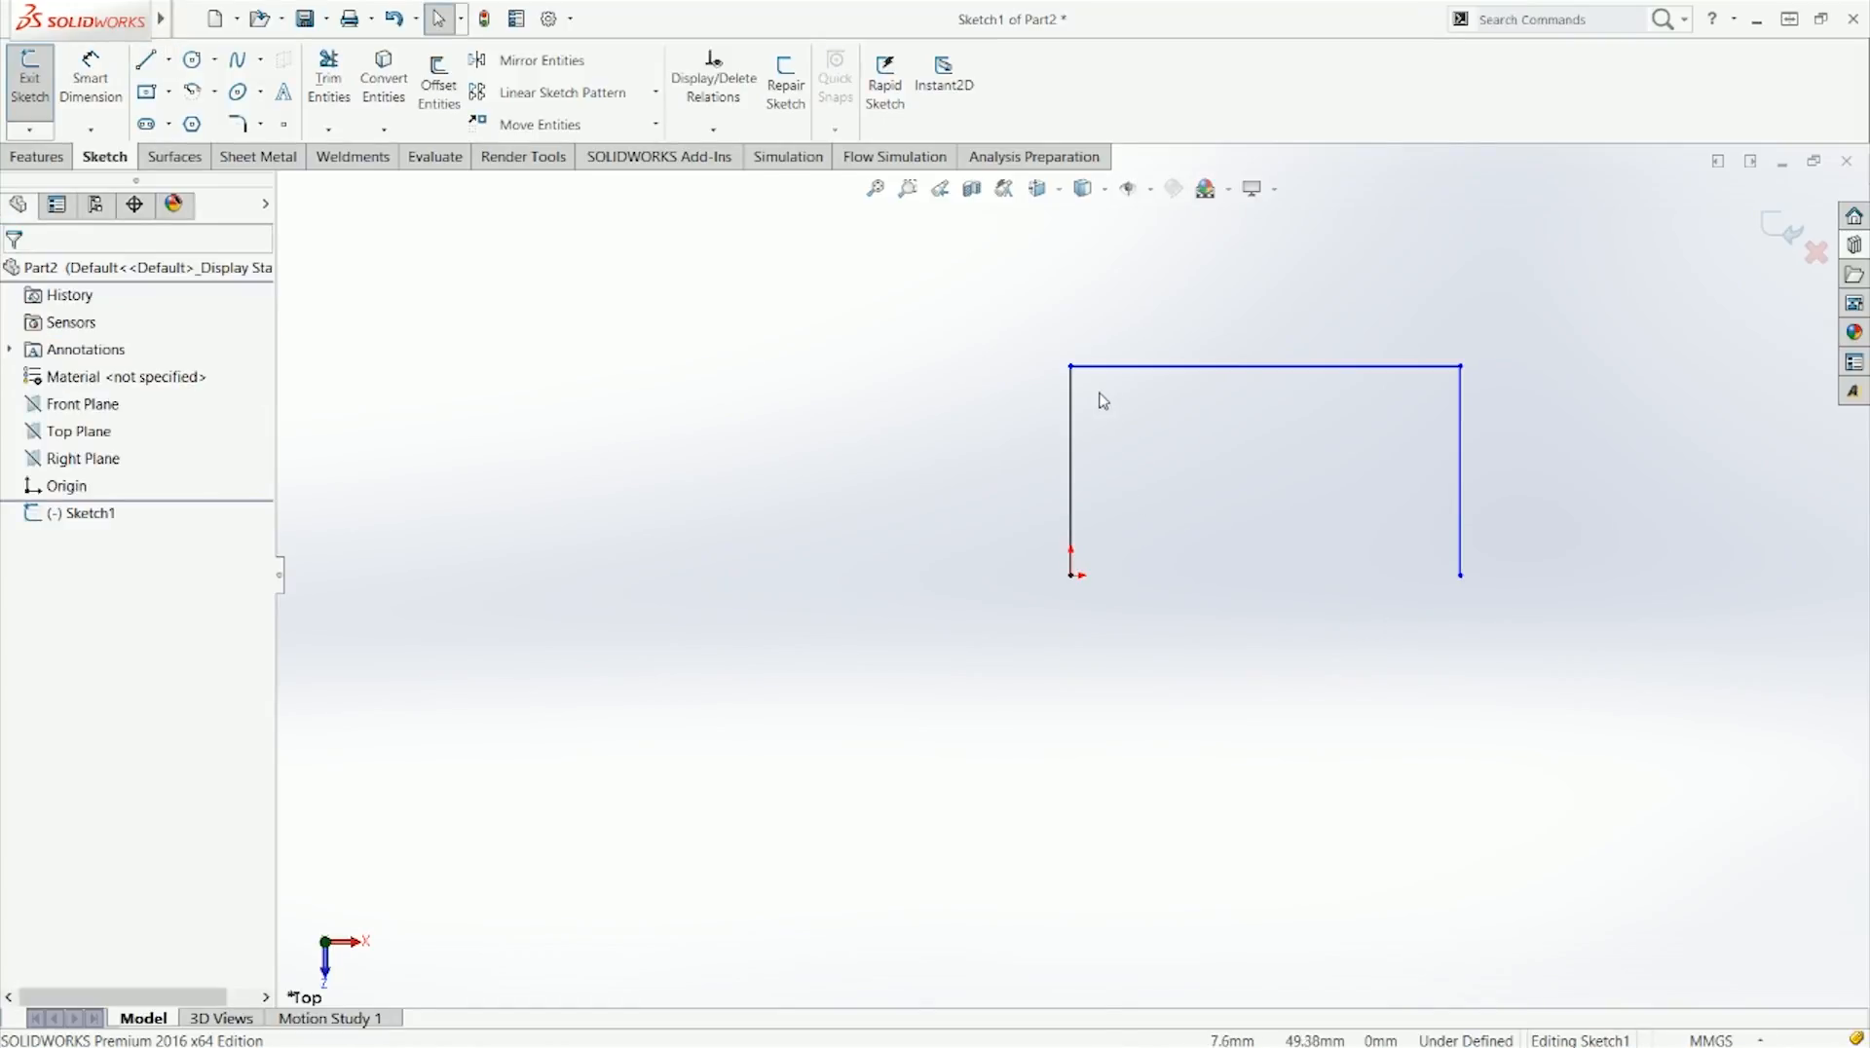
pyautogui.moveTo(1092, 388)
pyautogui.mouseDown()
pyautogui.moveTo(1297, 558)
pyautogui.moveTo(1372, 684)
pyautogui.moveTo(1444, 757)
pyautogui.mouseUp()
# Step: Preview a Base Flange on the open U profile and examine on which side of the lines its thickness lies
pyautogui.click(259, 156)
pyautogui.click(43, 83)
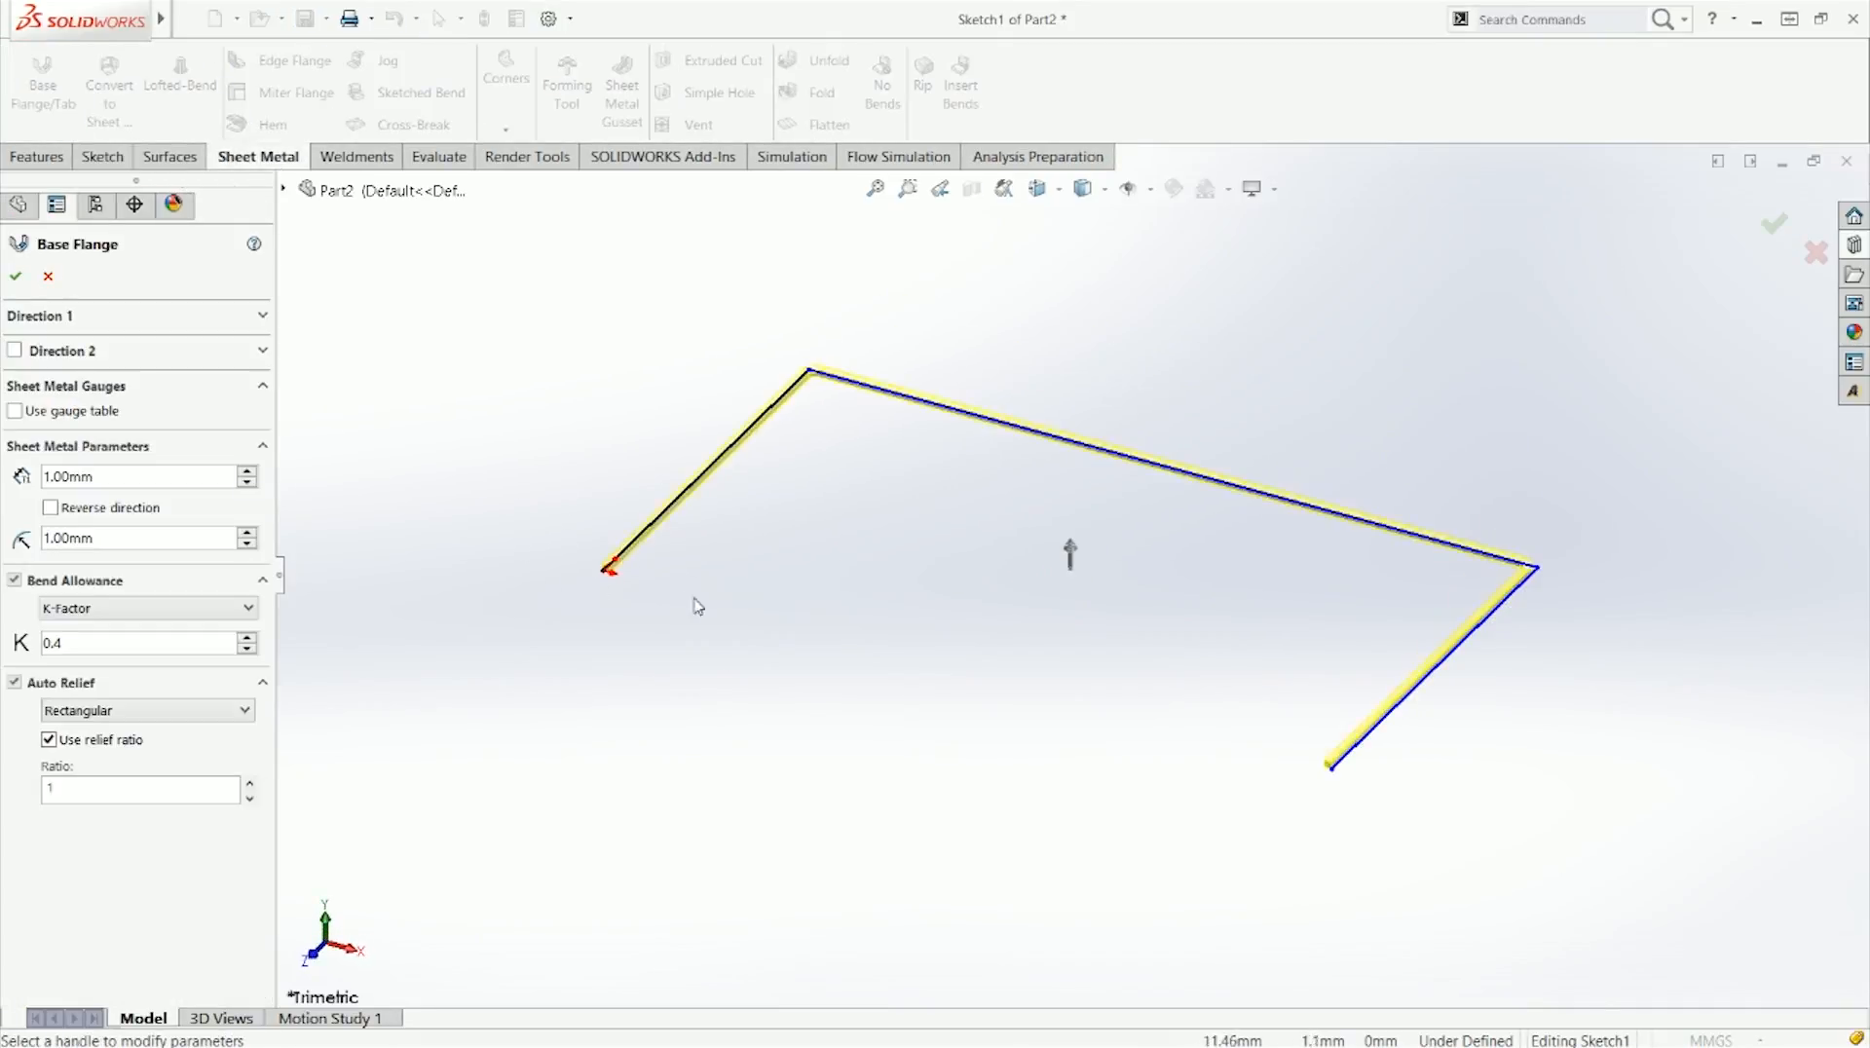
pyautogui.hotkey('ctrl', '5')
pyautogui.scroll(-1, 638, 371)
pyautogui.scroll(-4, 682, 391)
pyautogui.scroll(5, 735, 397)
pyautogui.scroll(-4, 1026, 964)
pyautogui.scroll(-1, 833, 911)
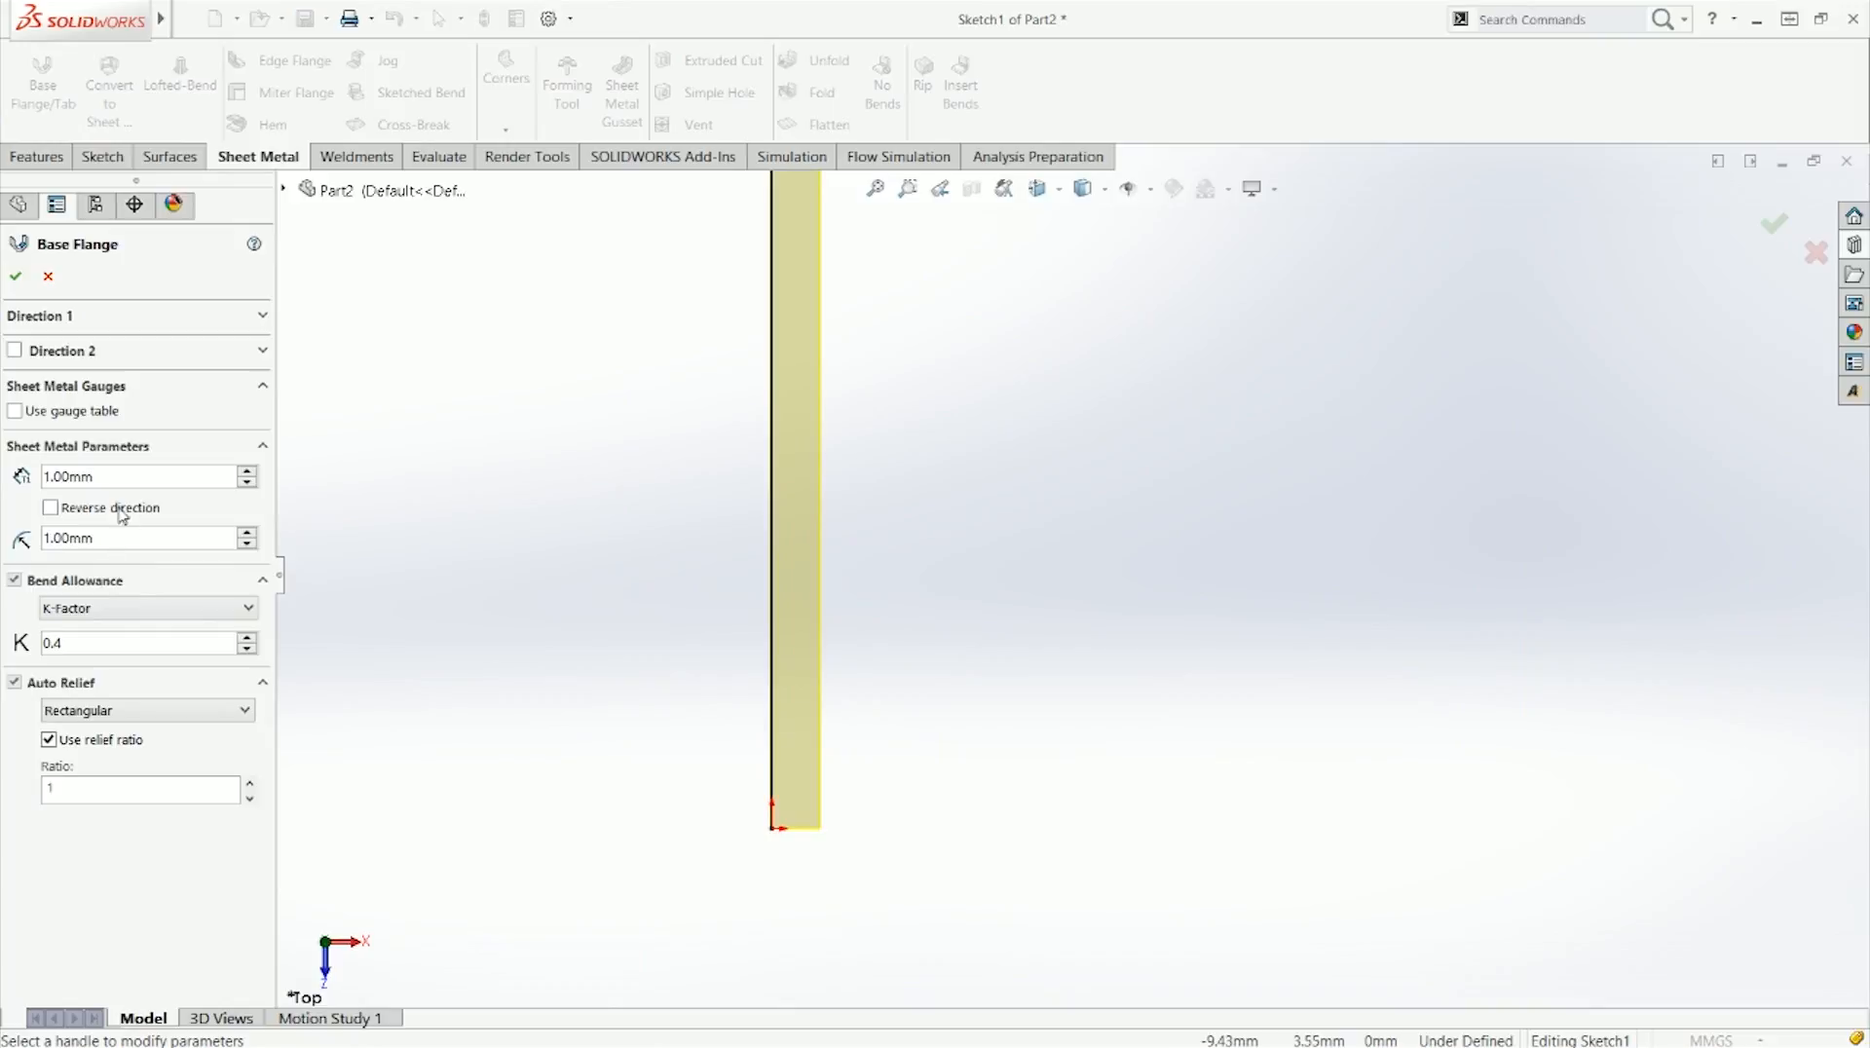
pyautogui.doubleClick(118, 478)
pyautogui.scroll(2, 986, 635)
pyautogui.scroll(4, 1023, 609)
pyautogui.scroll(-6, 1081, 292)
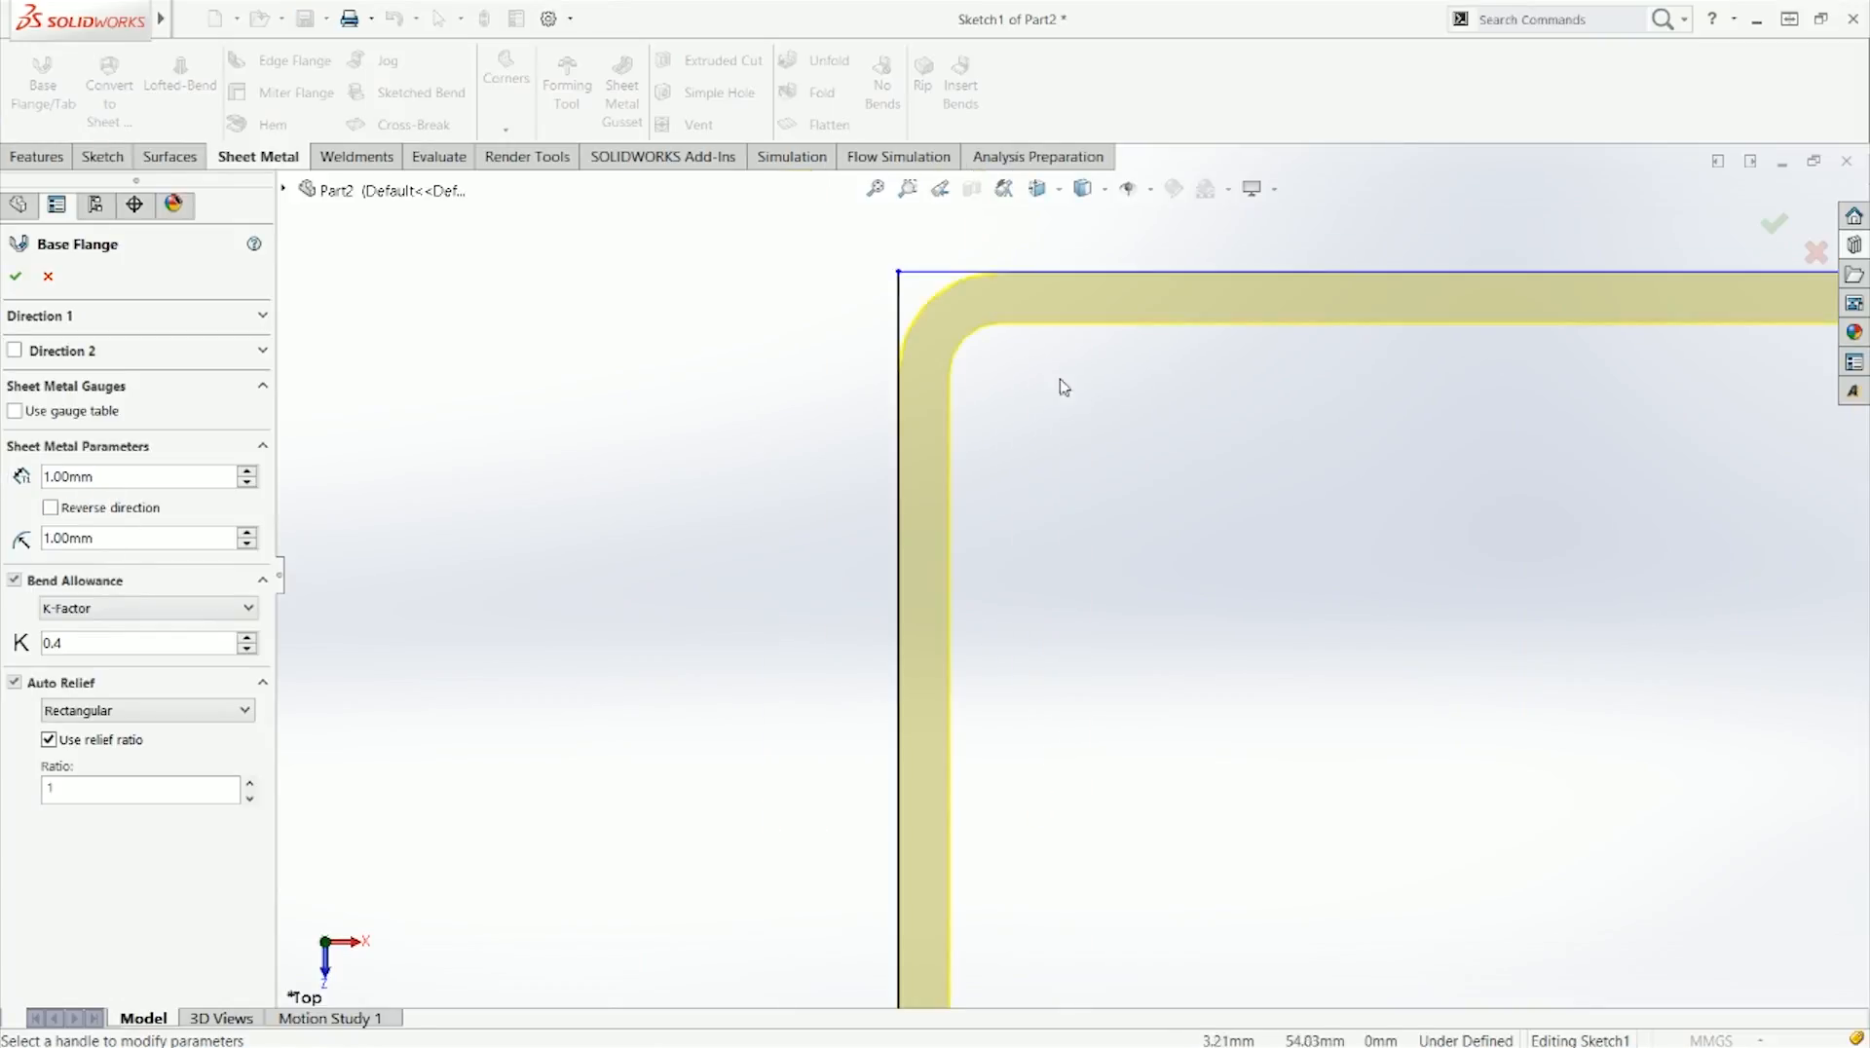
# Step: Reverse the Base Flange's thickness direction, inspect both bent corners against the sketch lines, and cancel the feature
pyautogui.click(50, 508)
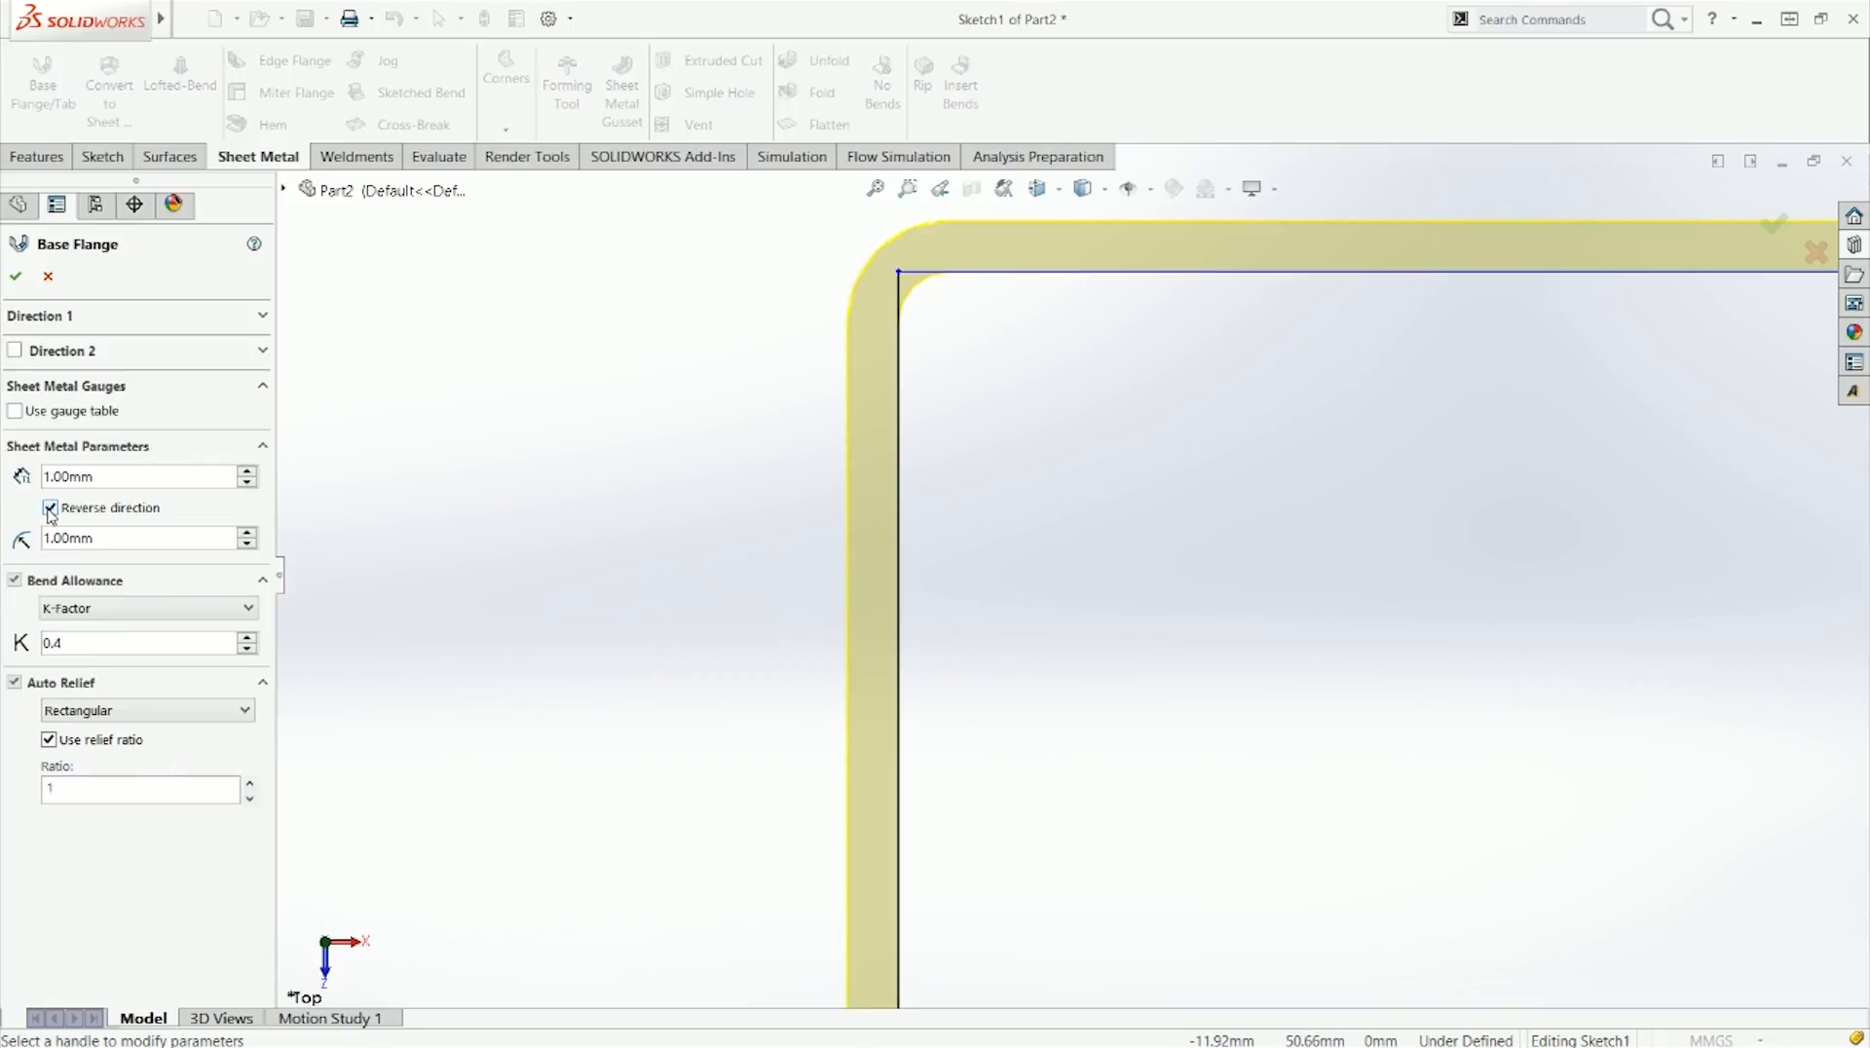
pyautogui.scroll(2, 960, 667)
pyautogui.scroll(-3, 990, 539)
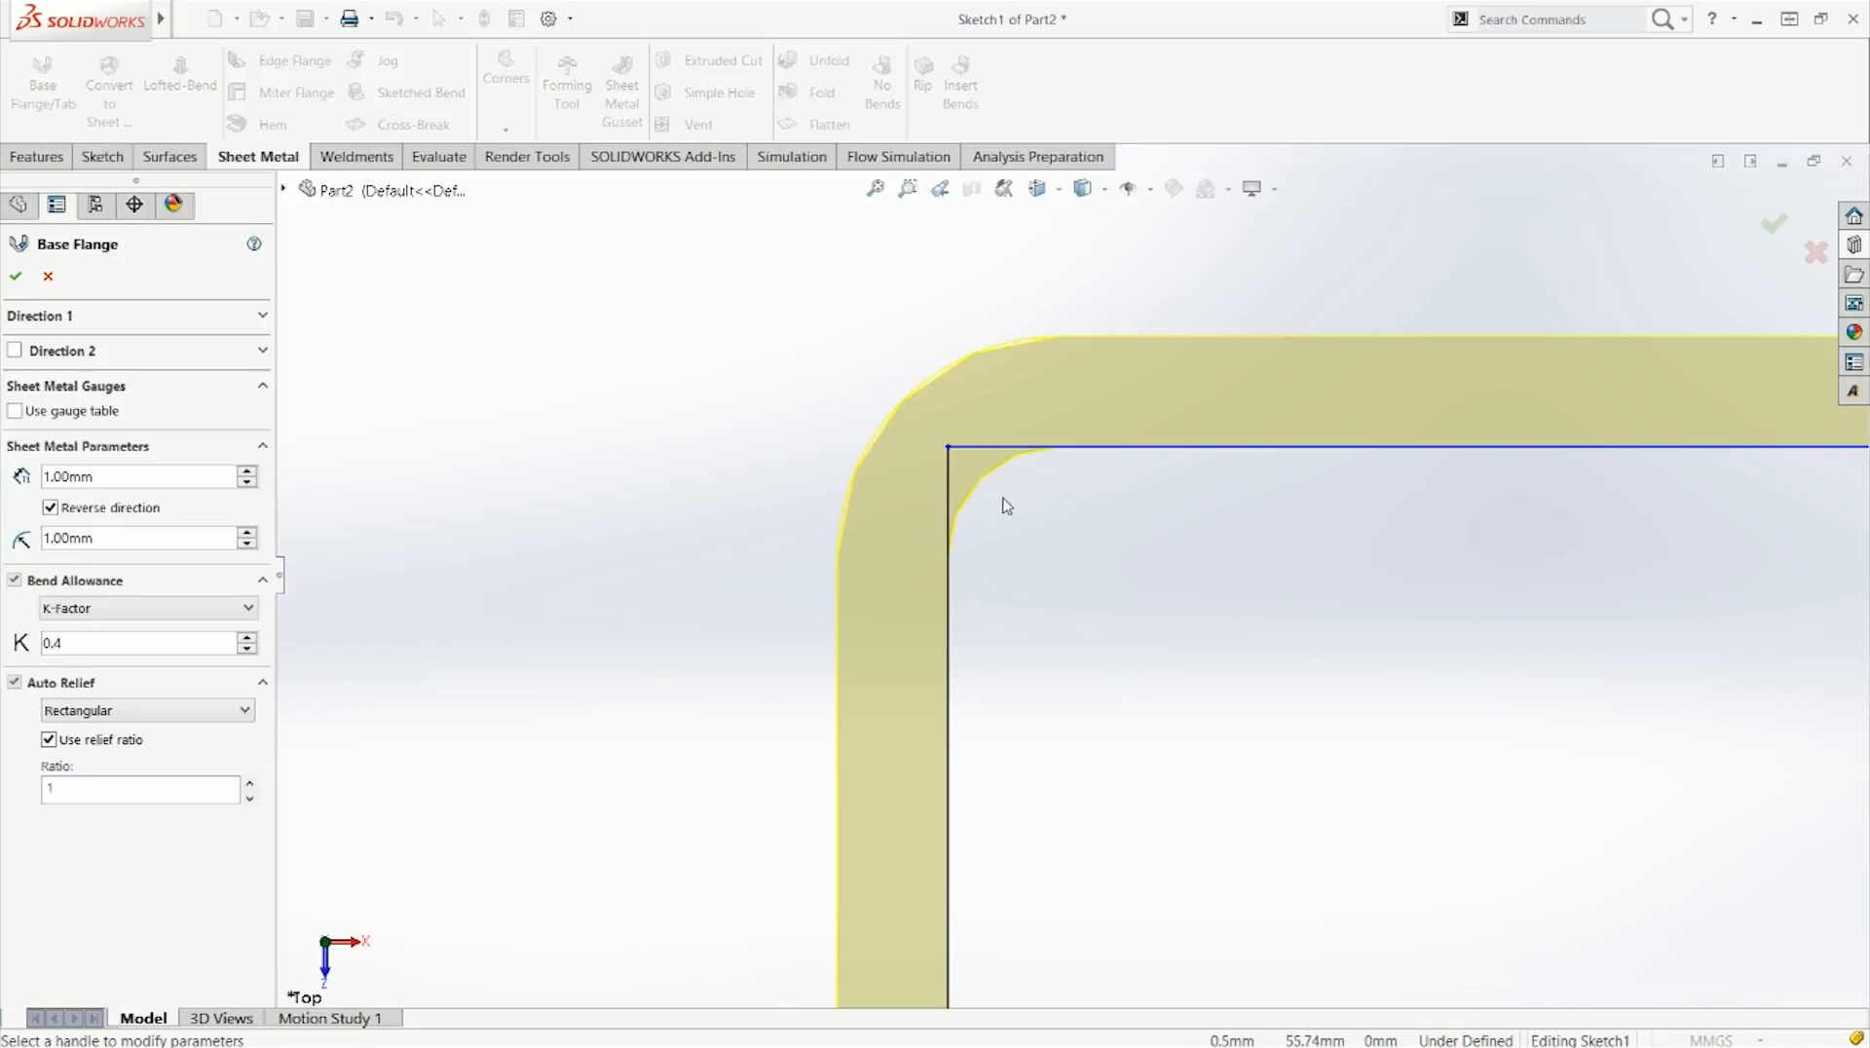
pyautogui.press('f')
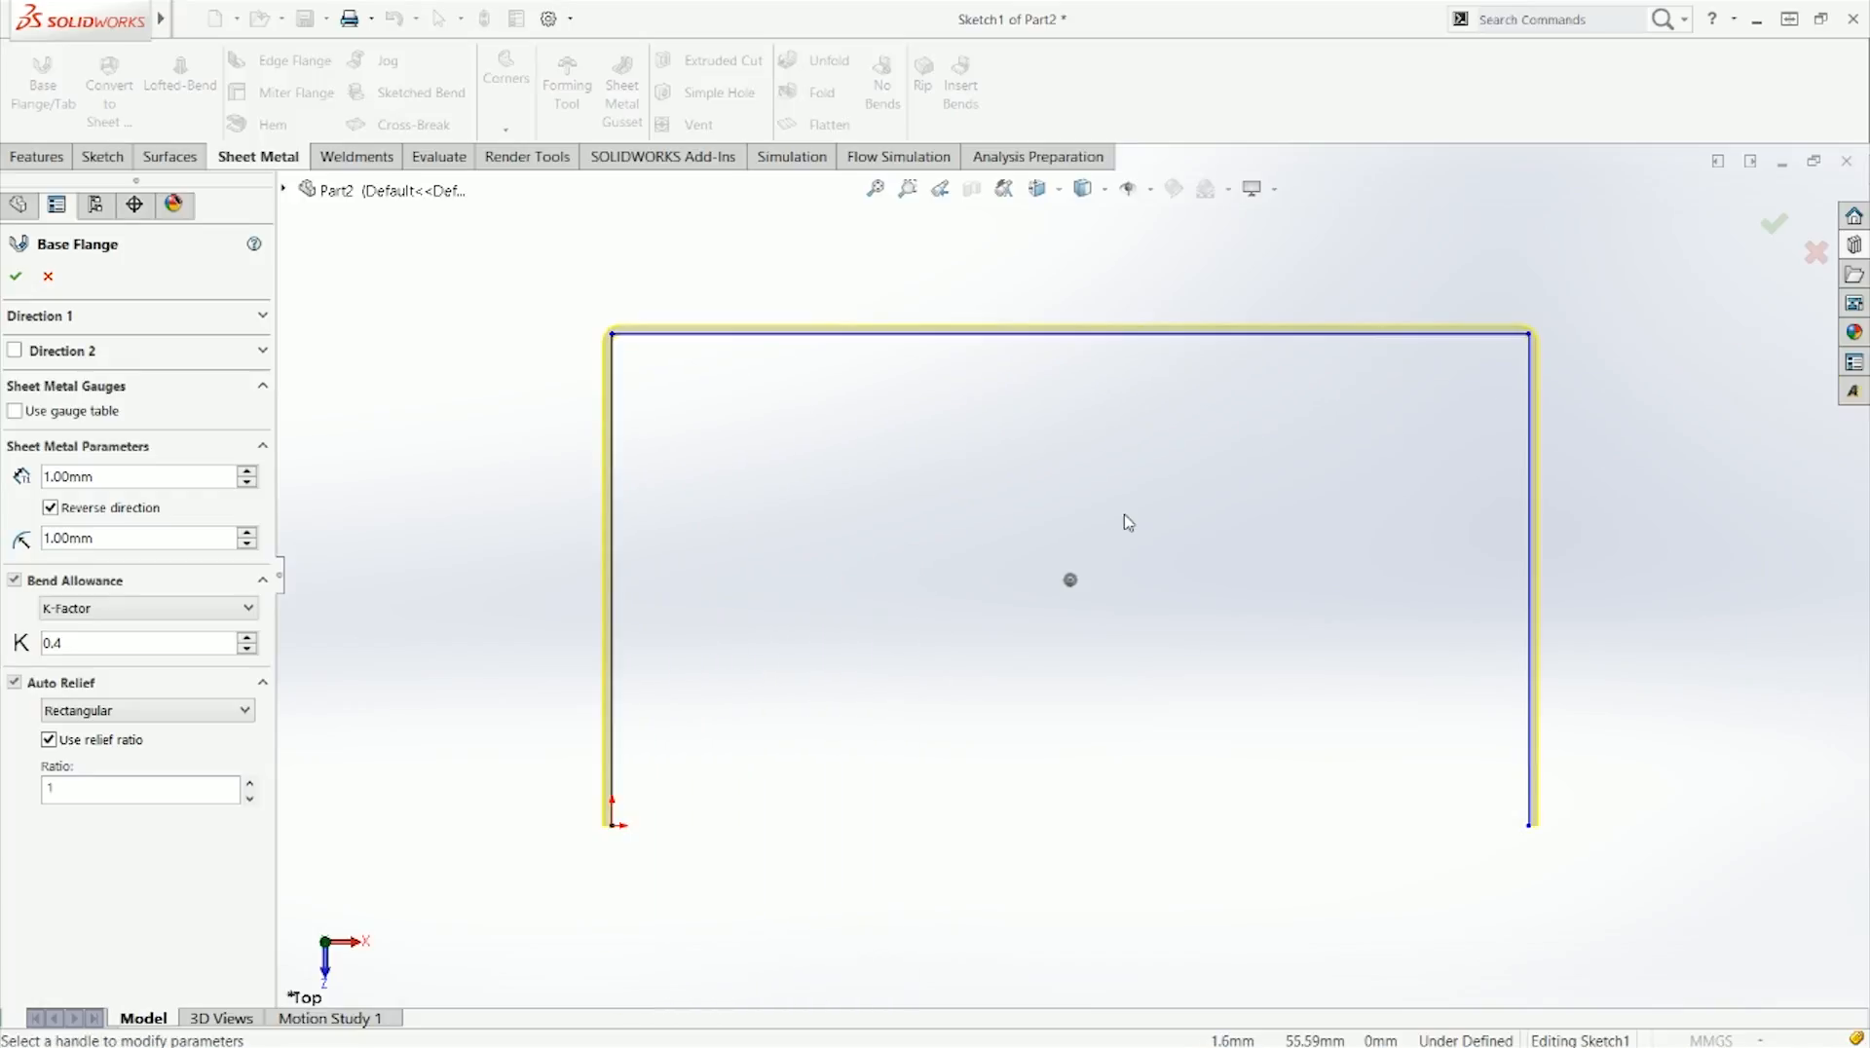
pyautogui.scroll(-5, 1468, 369)
pyautogui.scroll(-3, 1468, 368)
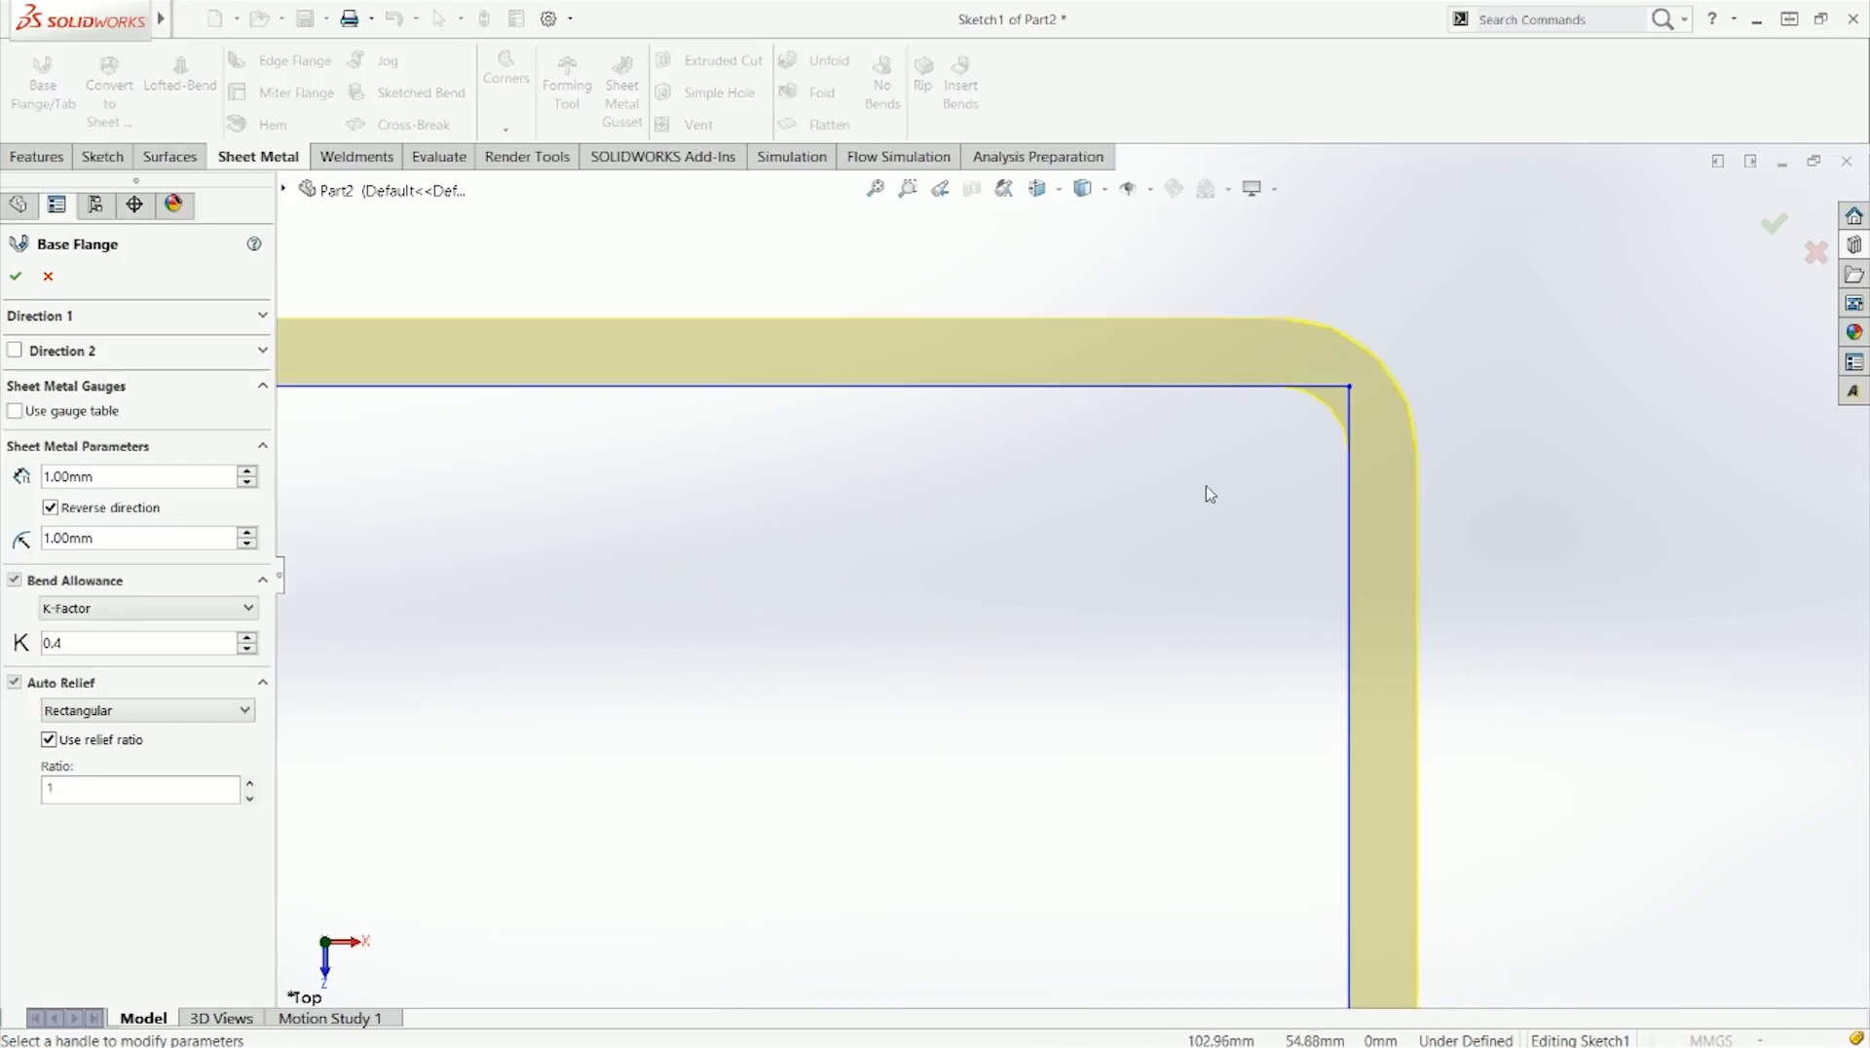
pyautogui.press('f')
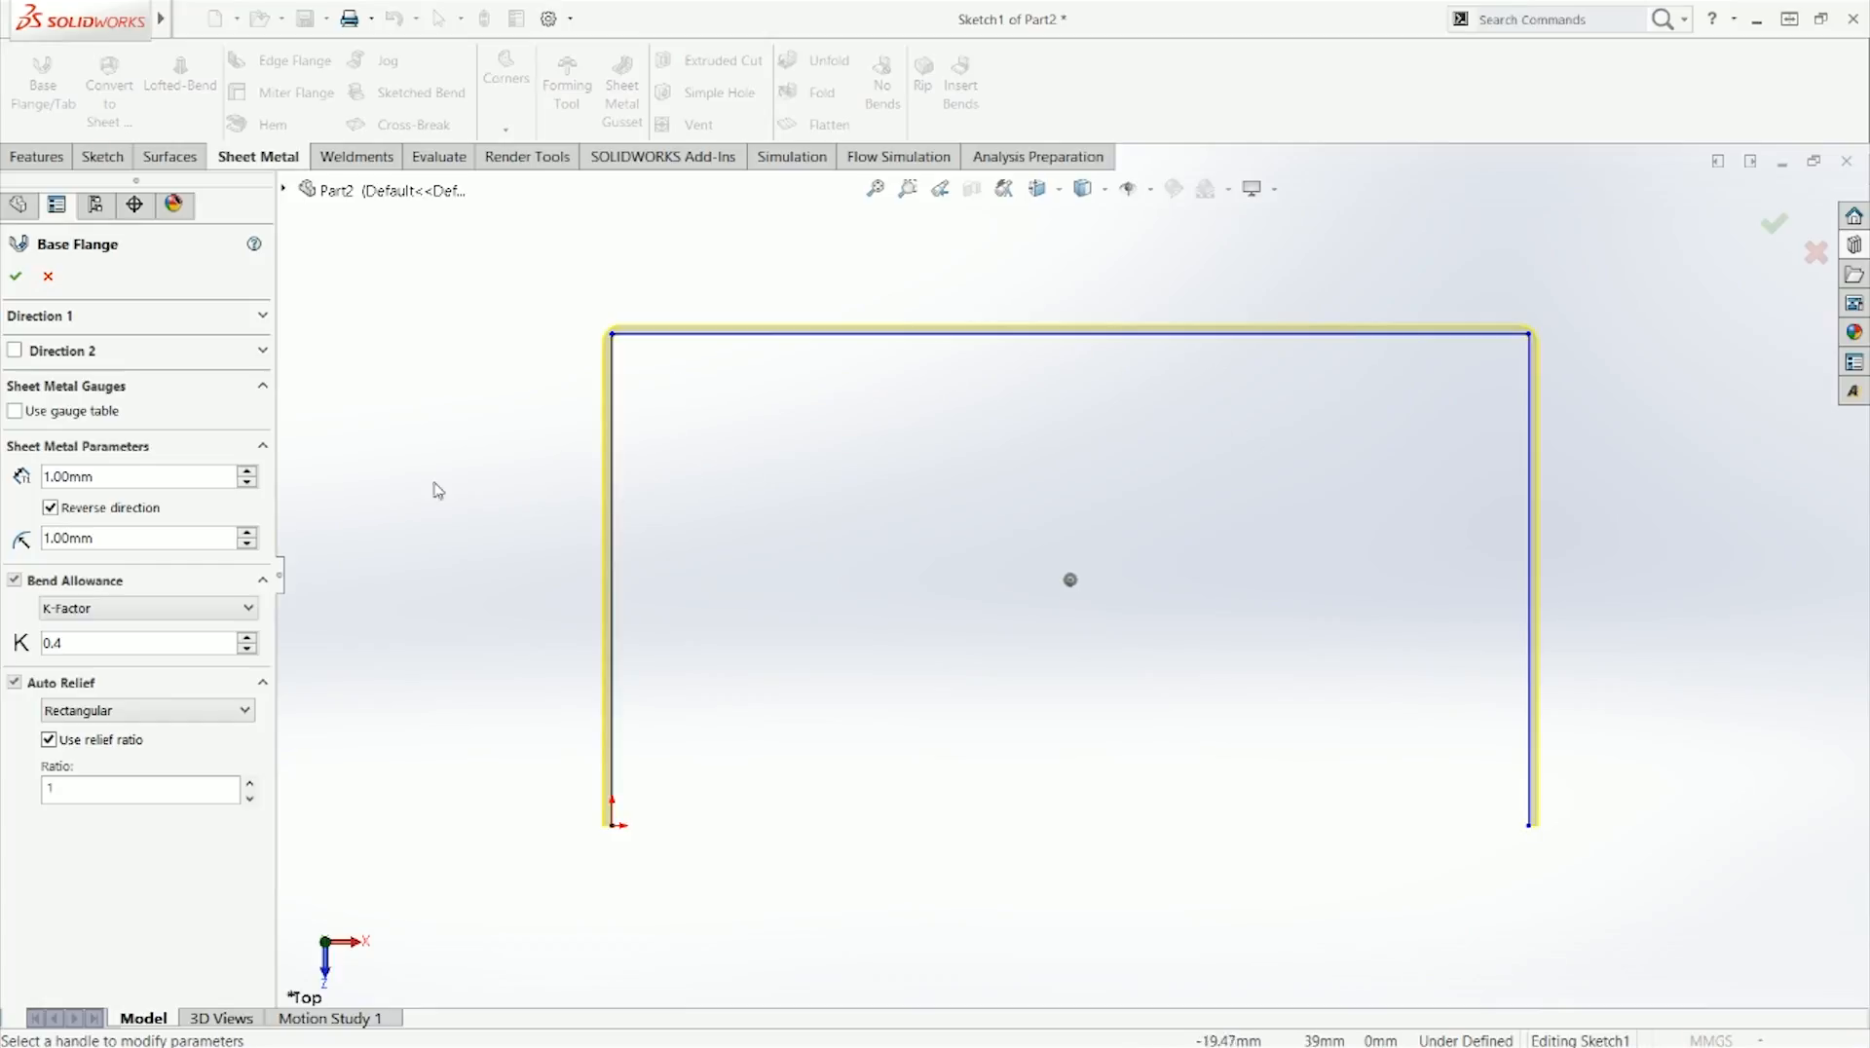
pyautogui.click(48, 276)
# Step: Close the U profile with a horizontal line about 105 mm long from its open end to the origin
pyautogui.press('l')
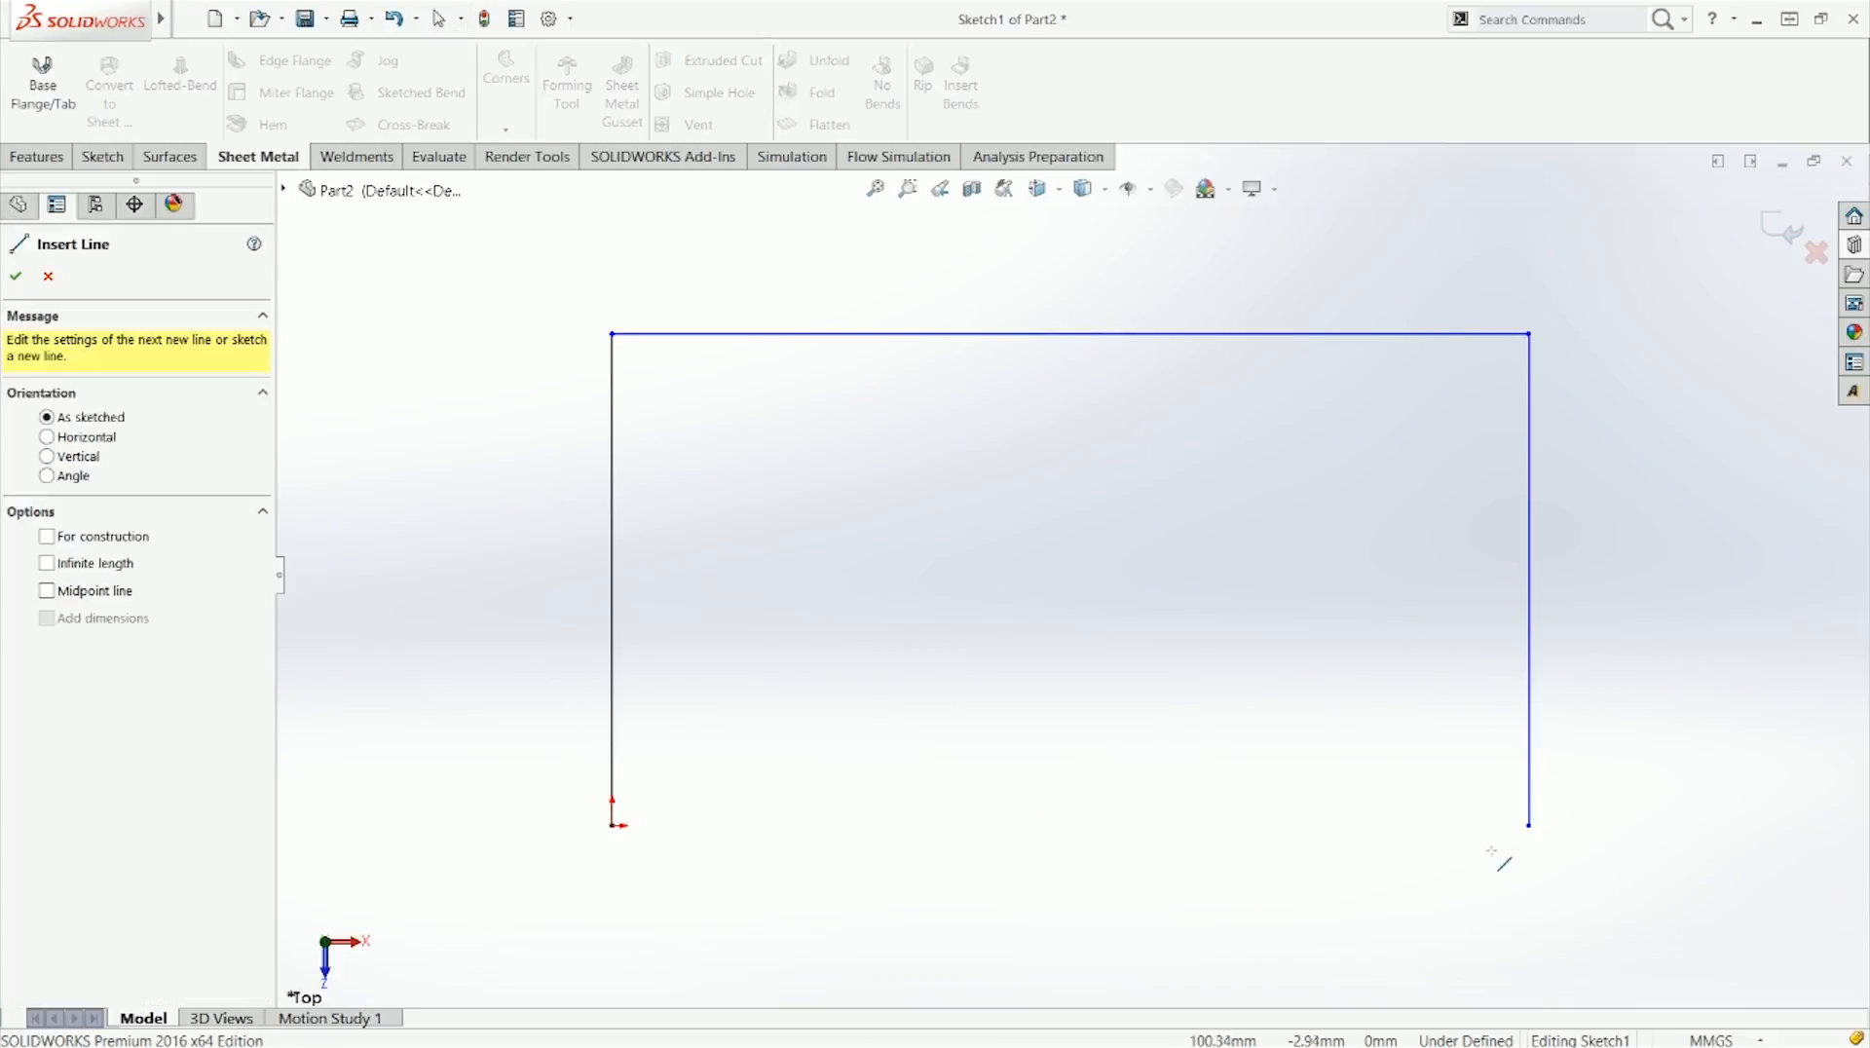
pyautogui.click(1528, 825)
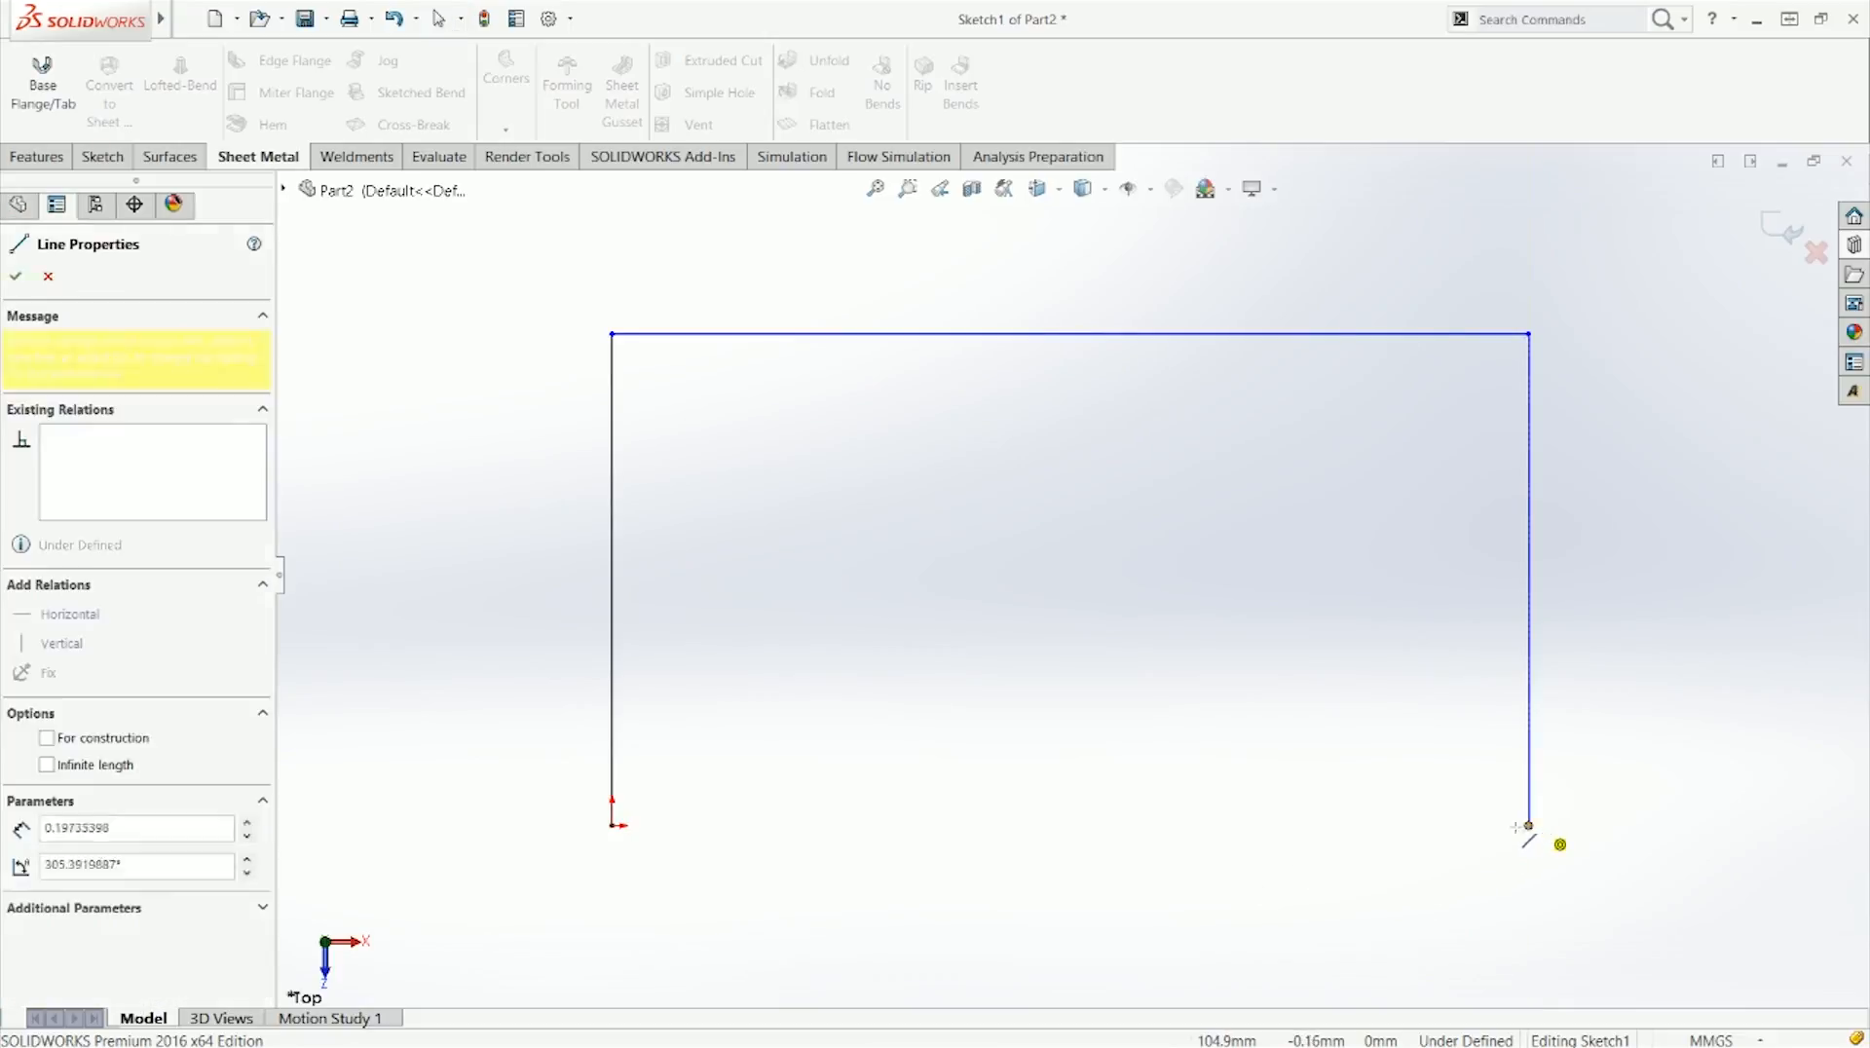
pyautogui.click(612, 826)
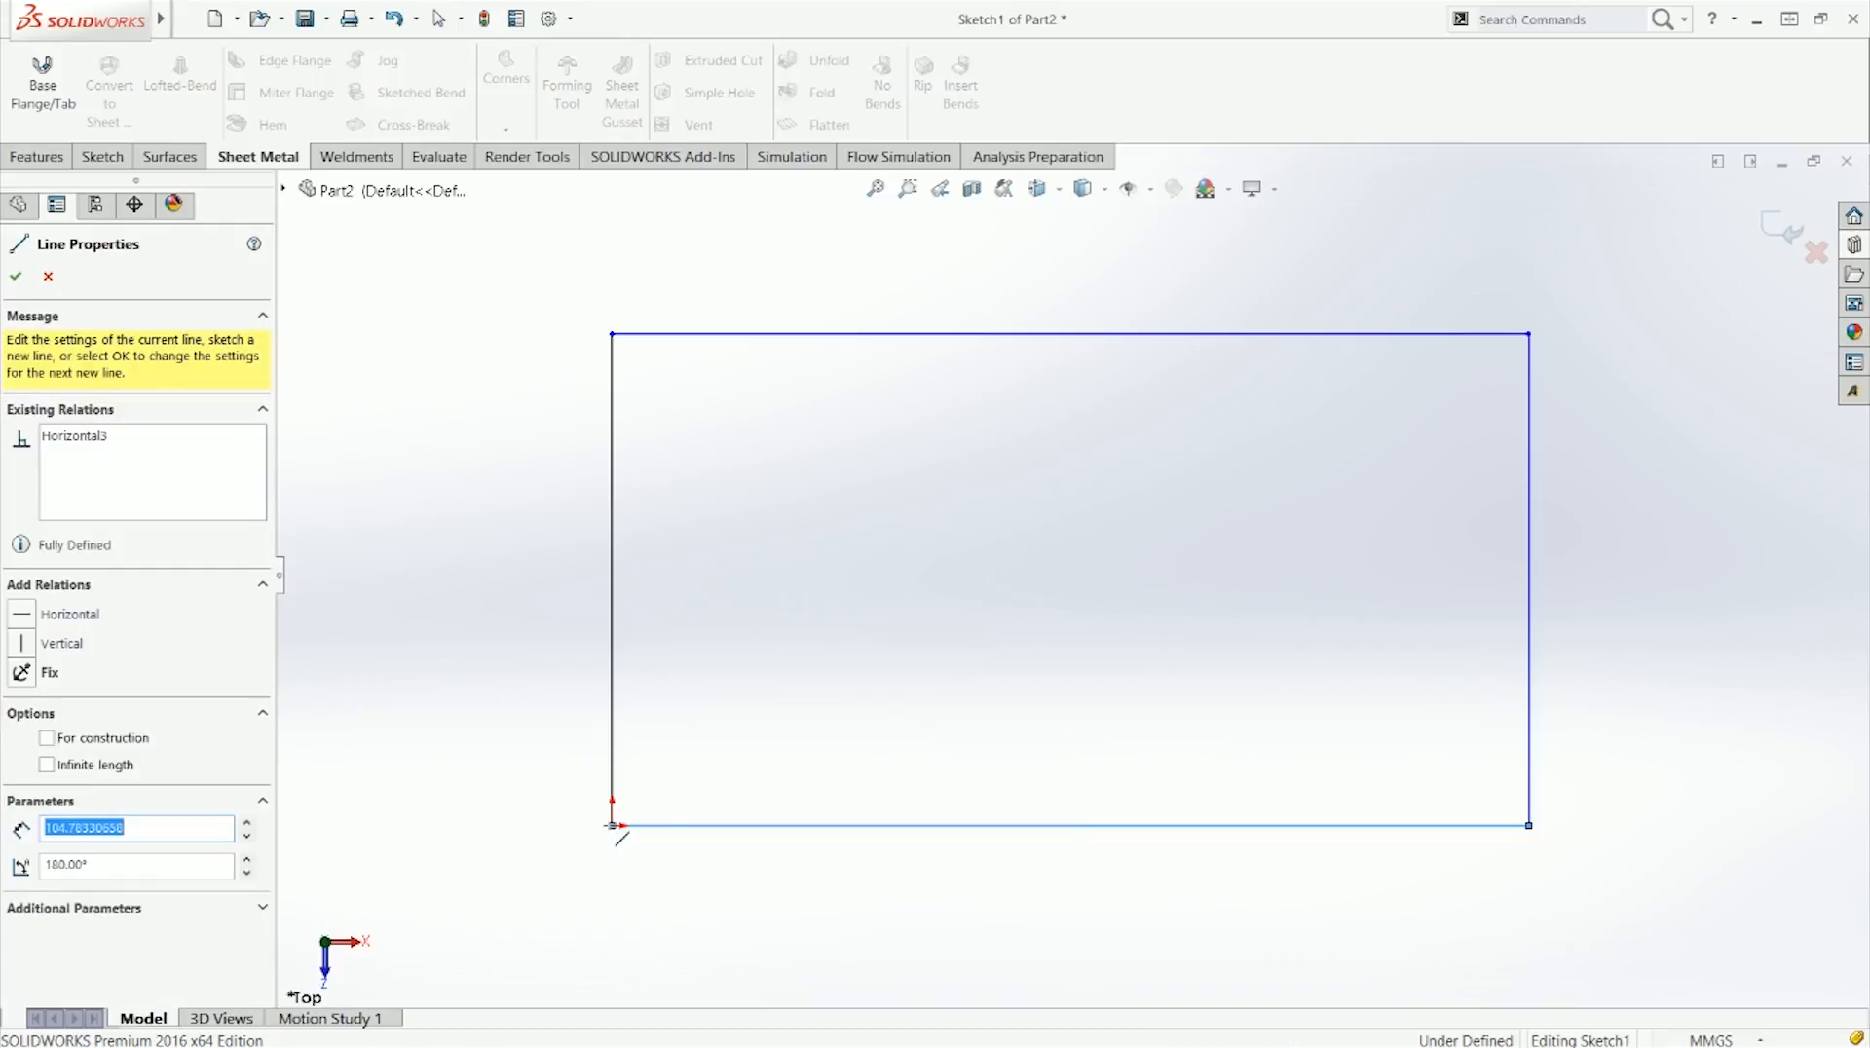
pyautogui.press('Escape')
# Step: Delete all four lines of the rectangular profile, including those with associated references
pyautogui.press('f')
pyautogui.moveTo(572, 276); pyautogui.dragTo(1676, 967)
pyautogui.press('Delete')
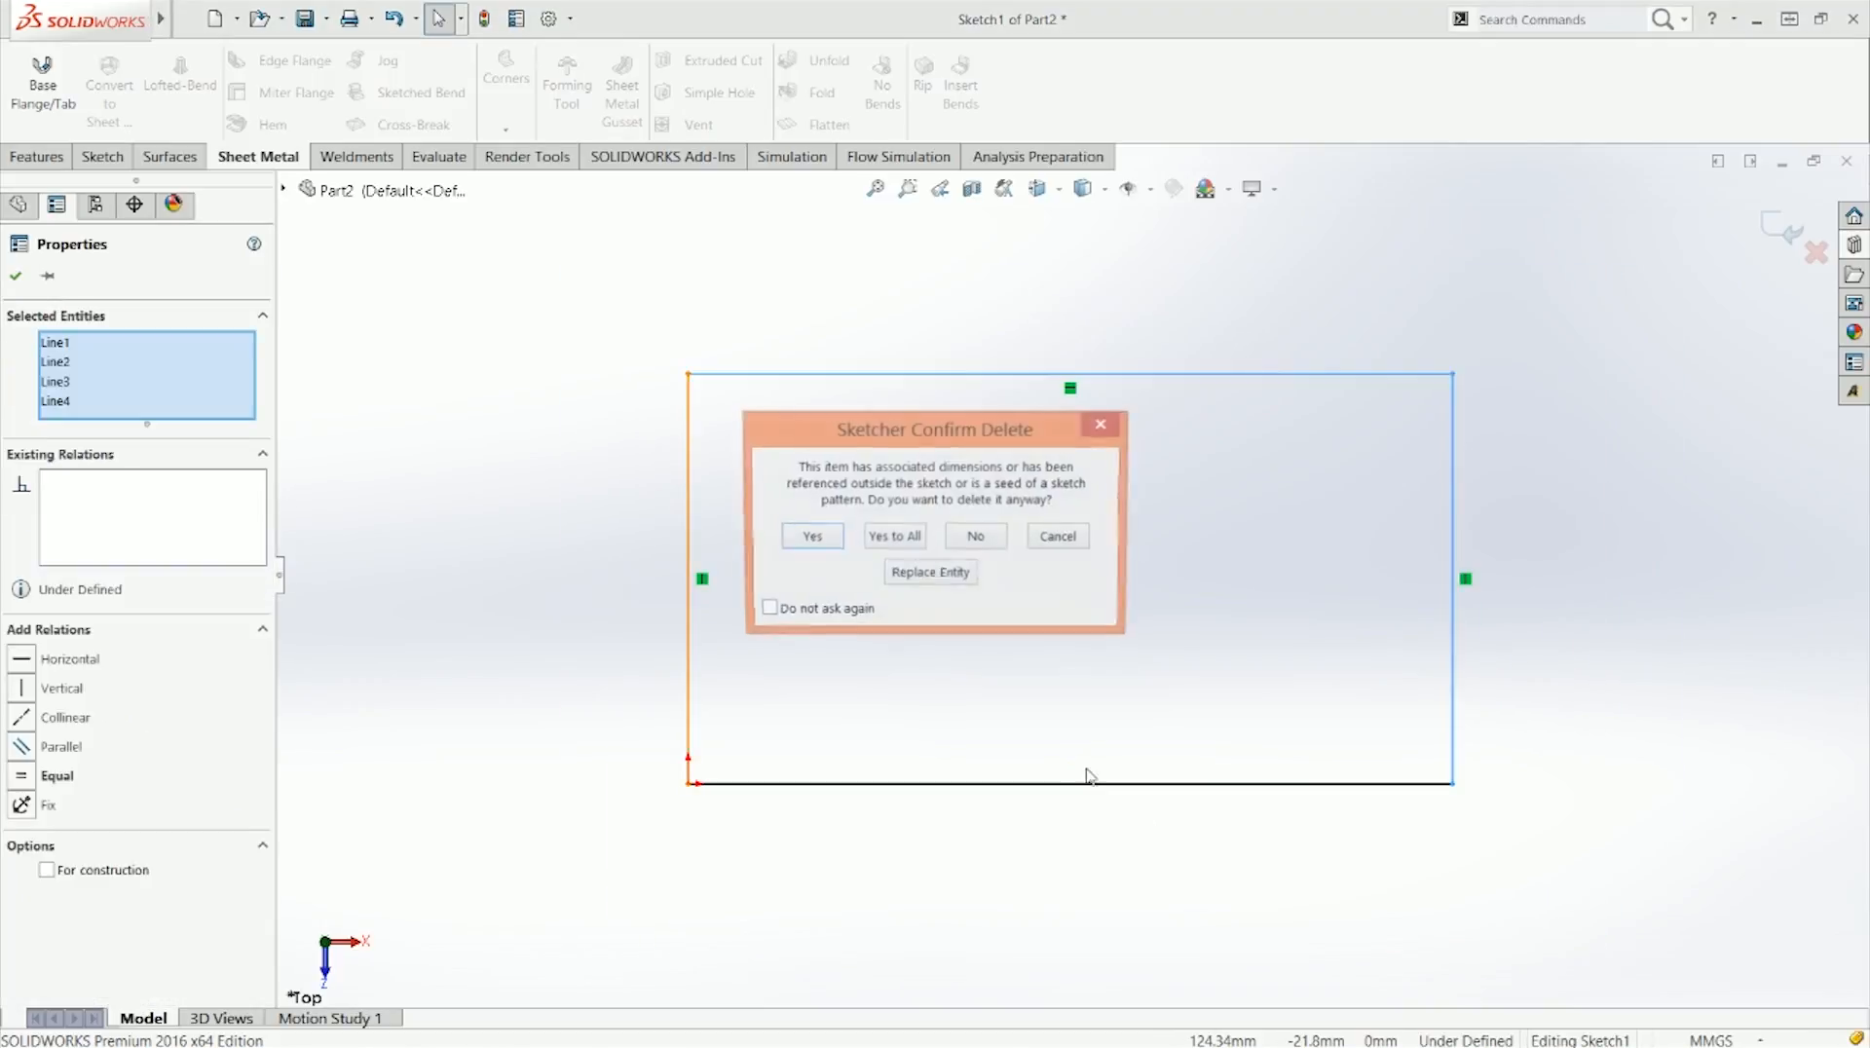
pyautogui.click(891, 537)
# Step: Draw an irregular closed eight-sided outline away from the origin and pull its starting vertex outward
pyautogui.press('l')
pyautogui.click(849, 608)
pyautogui.click(802, 475)
pyautogui.click(1069, 487)
pyautogui.click(1240, 429)
pyautogui.click(1510, 599)
pyautogui.click(1159, 678)
pyautogui.click(1145, 827)
pyautogui.click(877, 678)
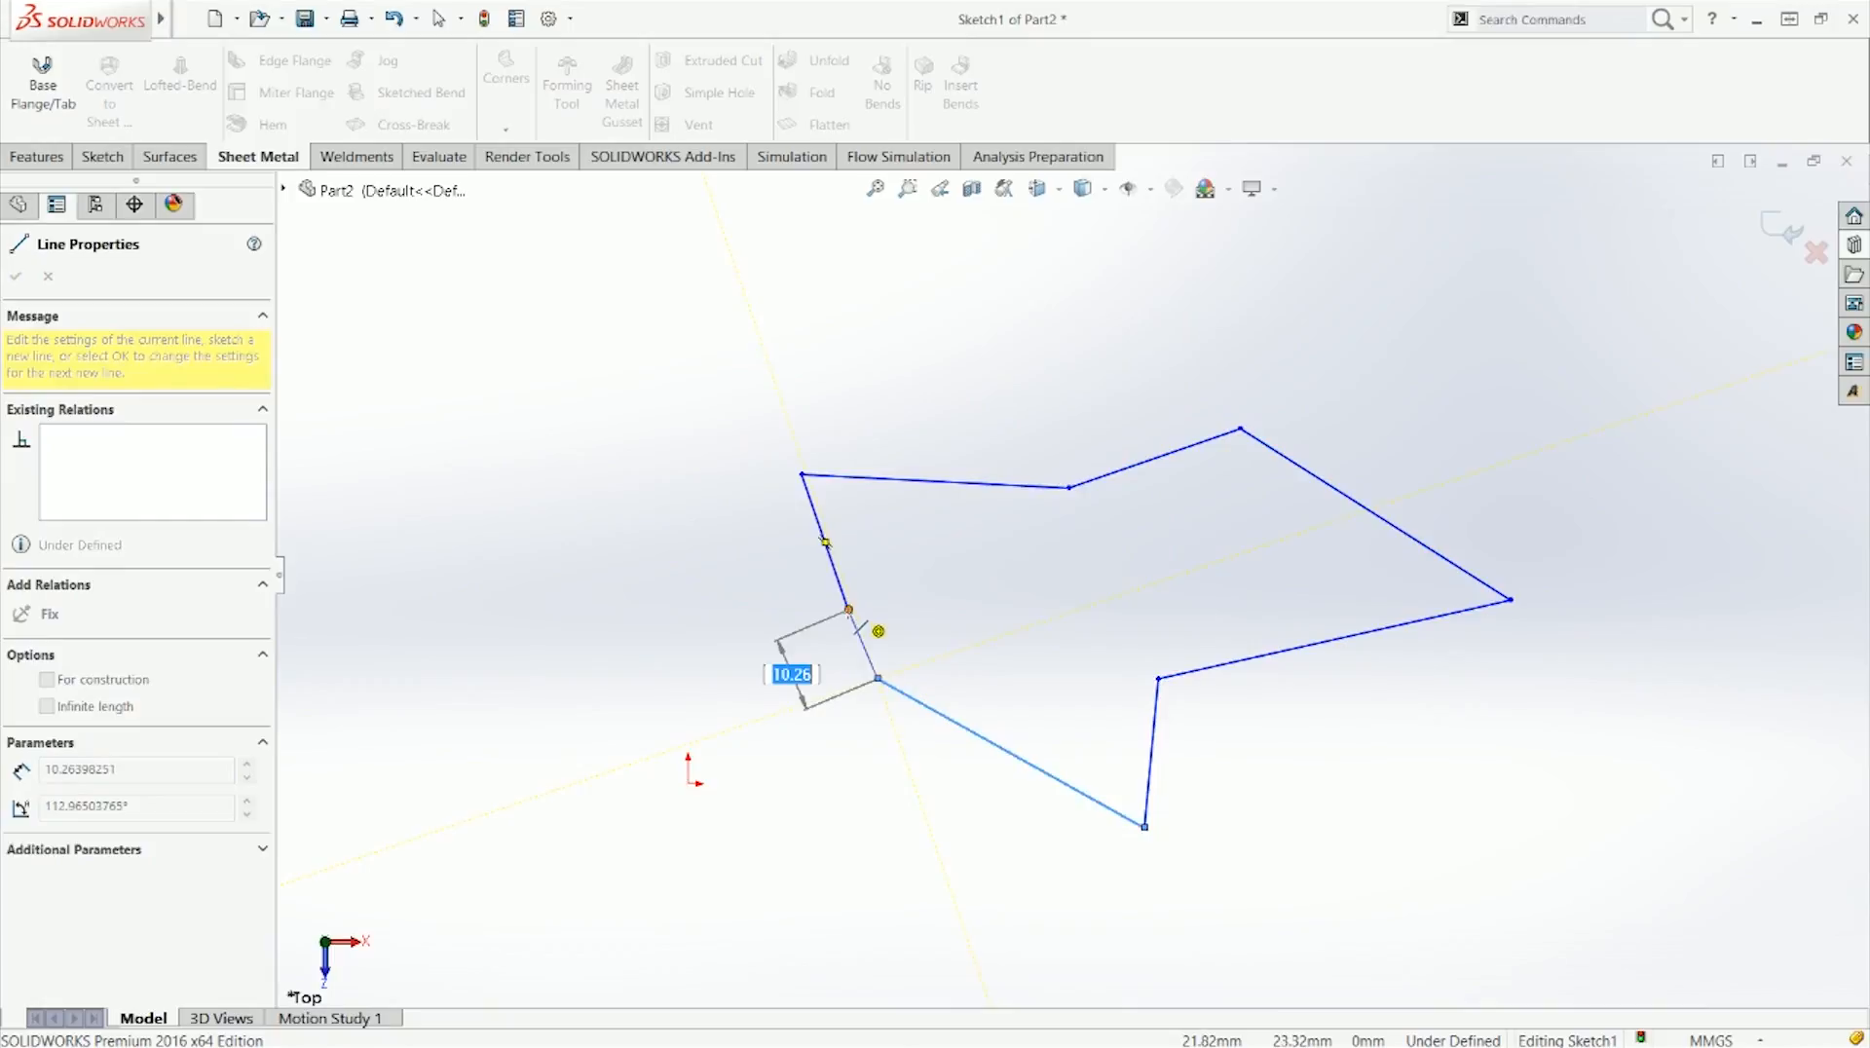
pyautogui.click(849, 609)
pyautogui.press('Escape')
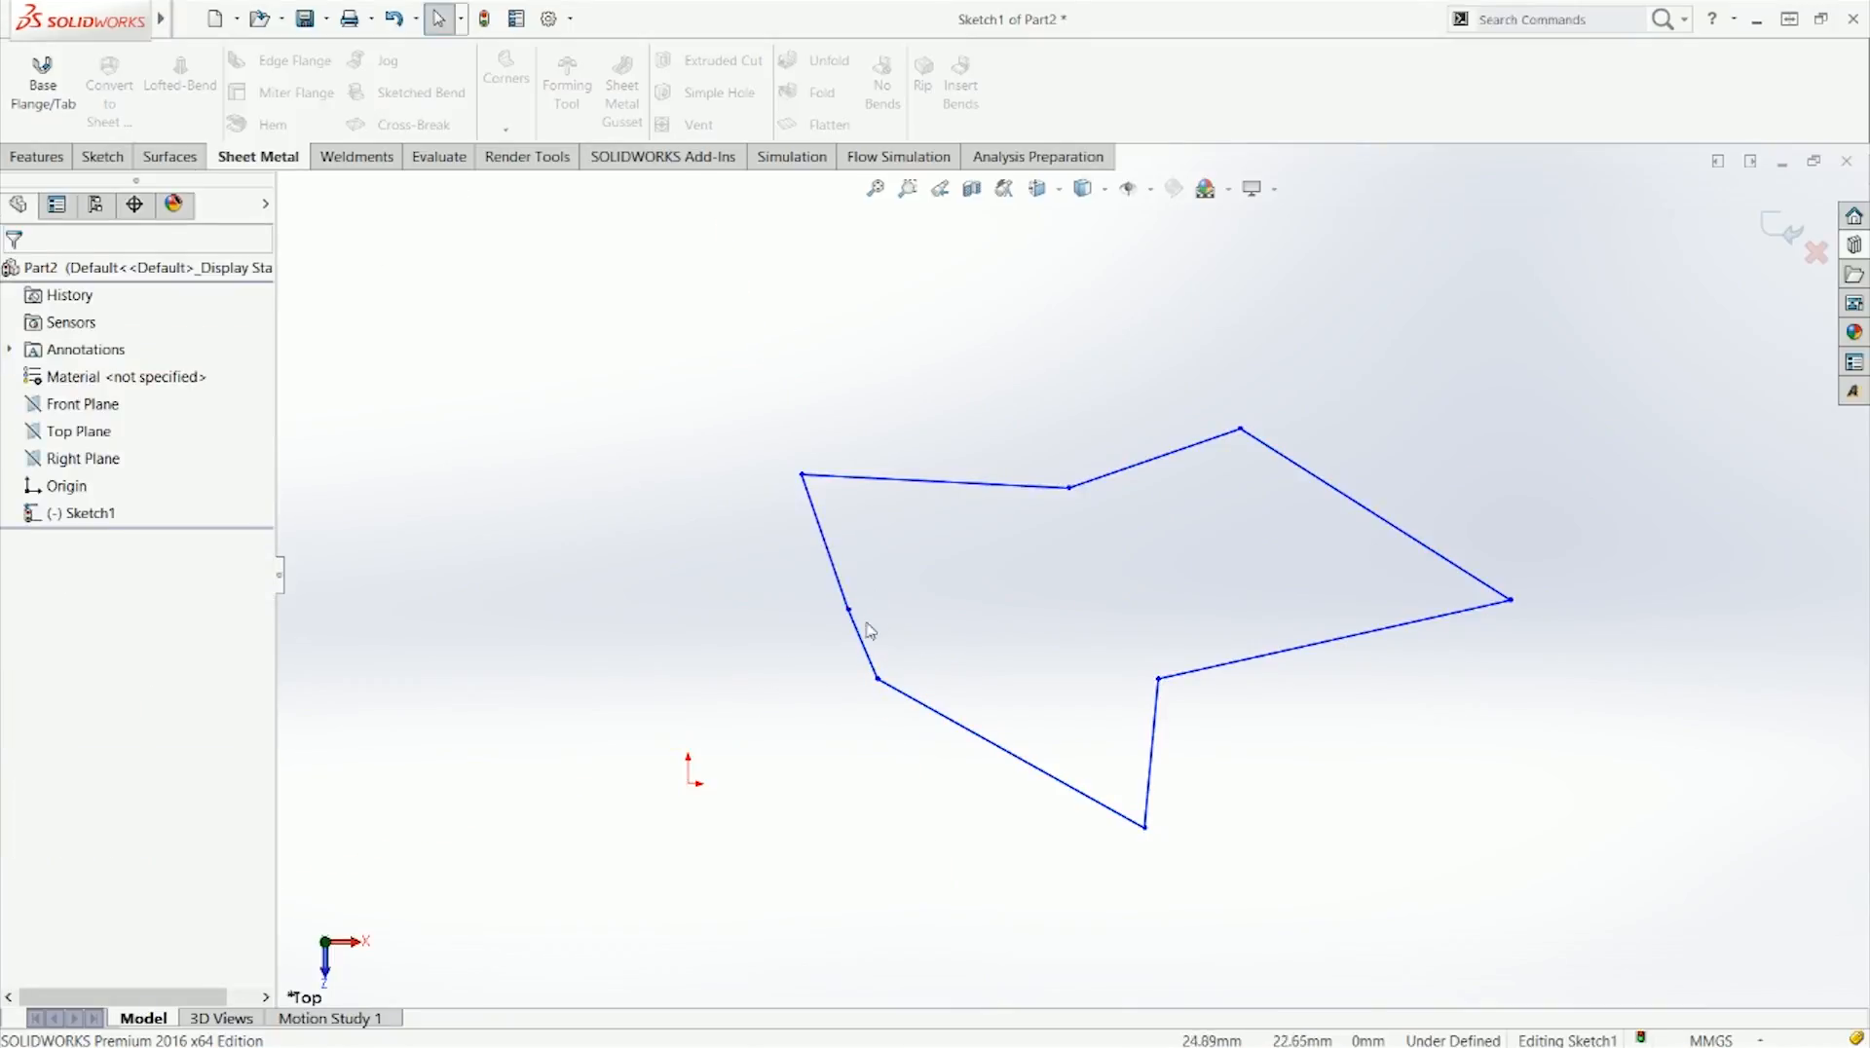
pyautogui.moveTo(849, 614); pyautogui.dragTo(746, 616)
pyautogui.press('Escape')
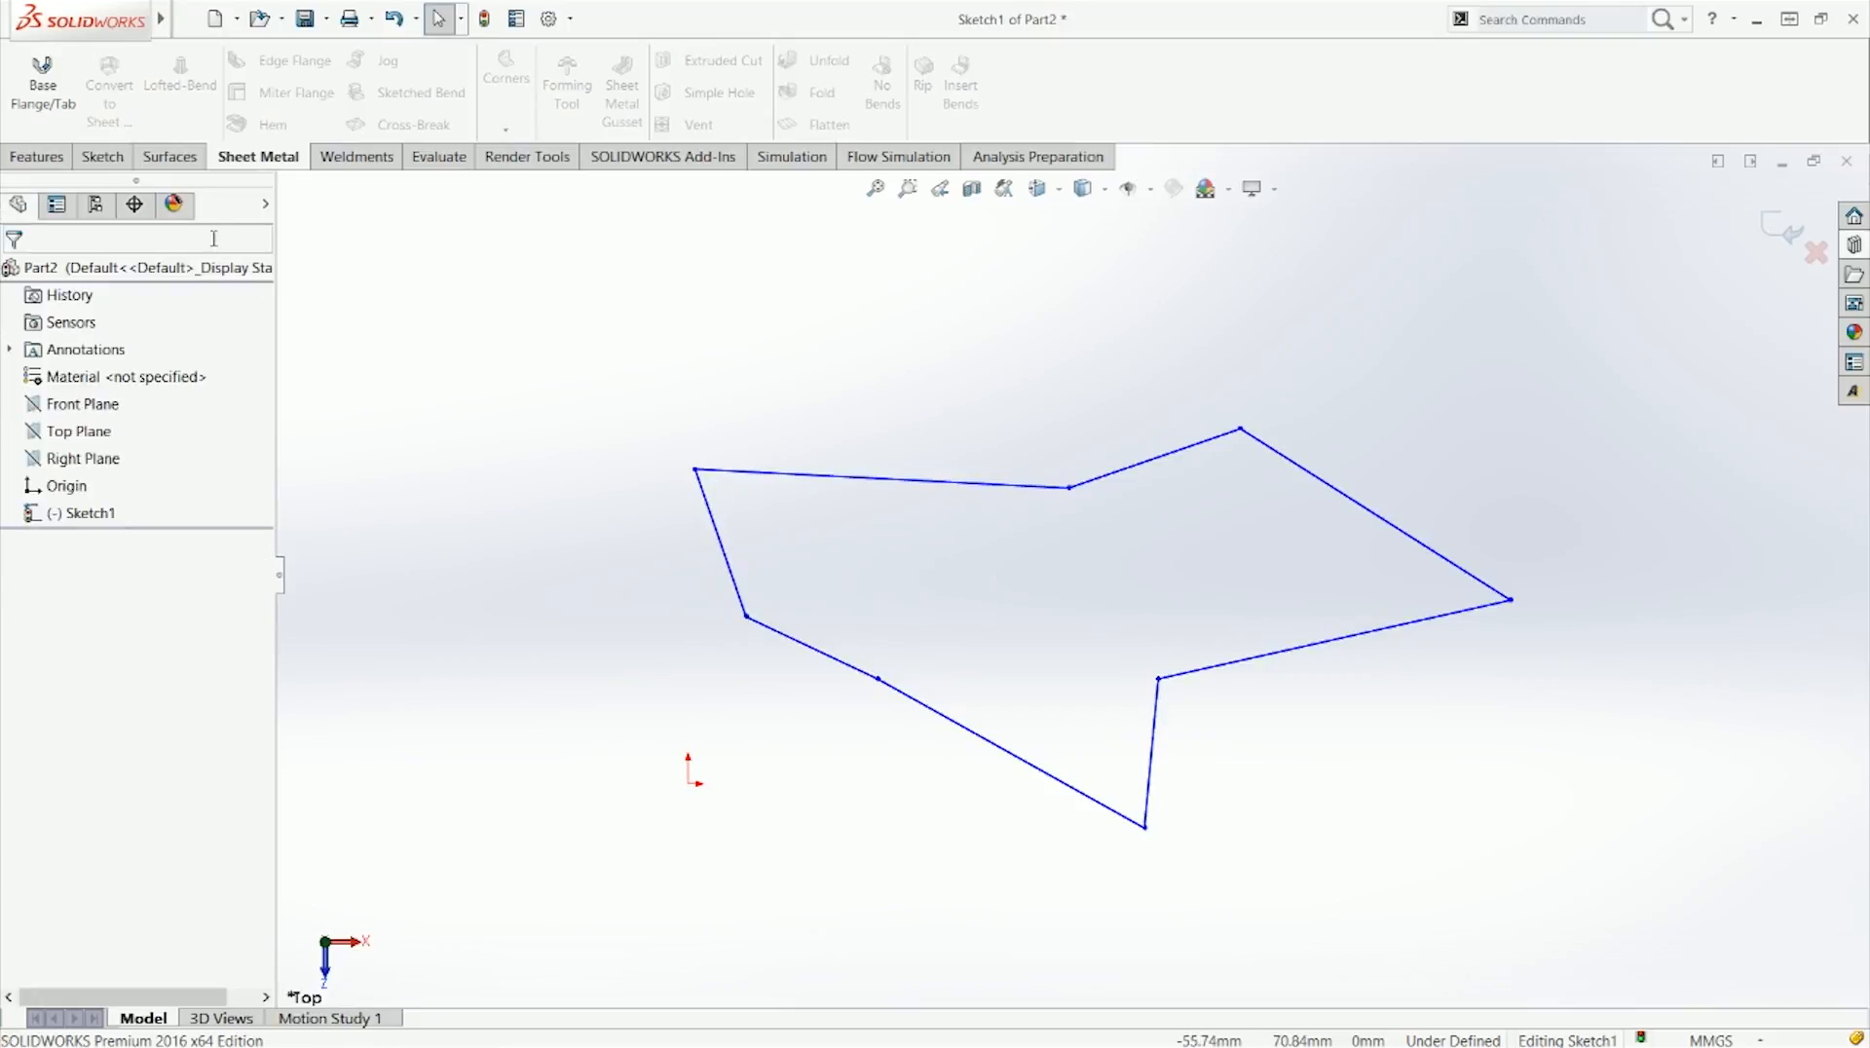
# Step: Preview a Base Flange on the closed outline with its direction reversed, and inspect the thickness edge-on from the front
pyautogui.click(43, 93)
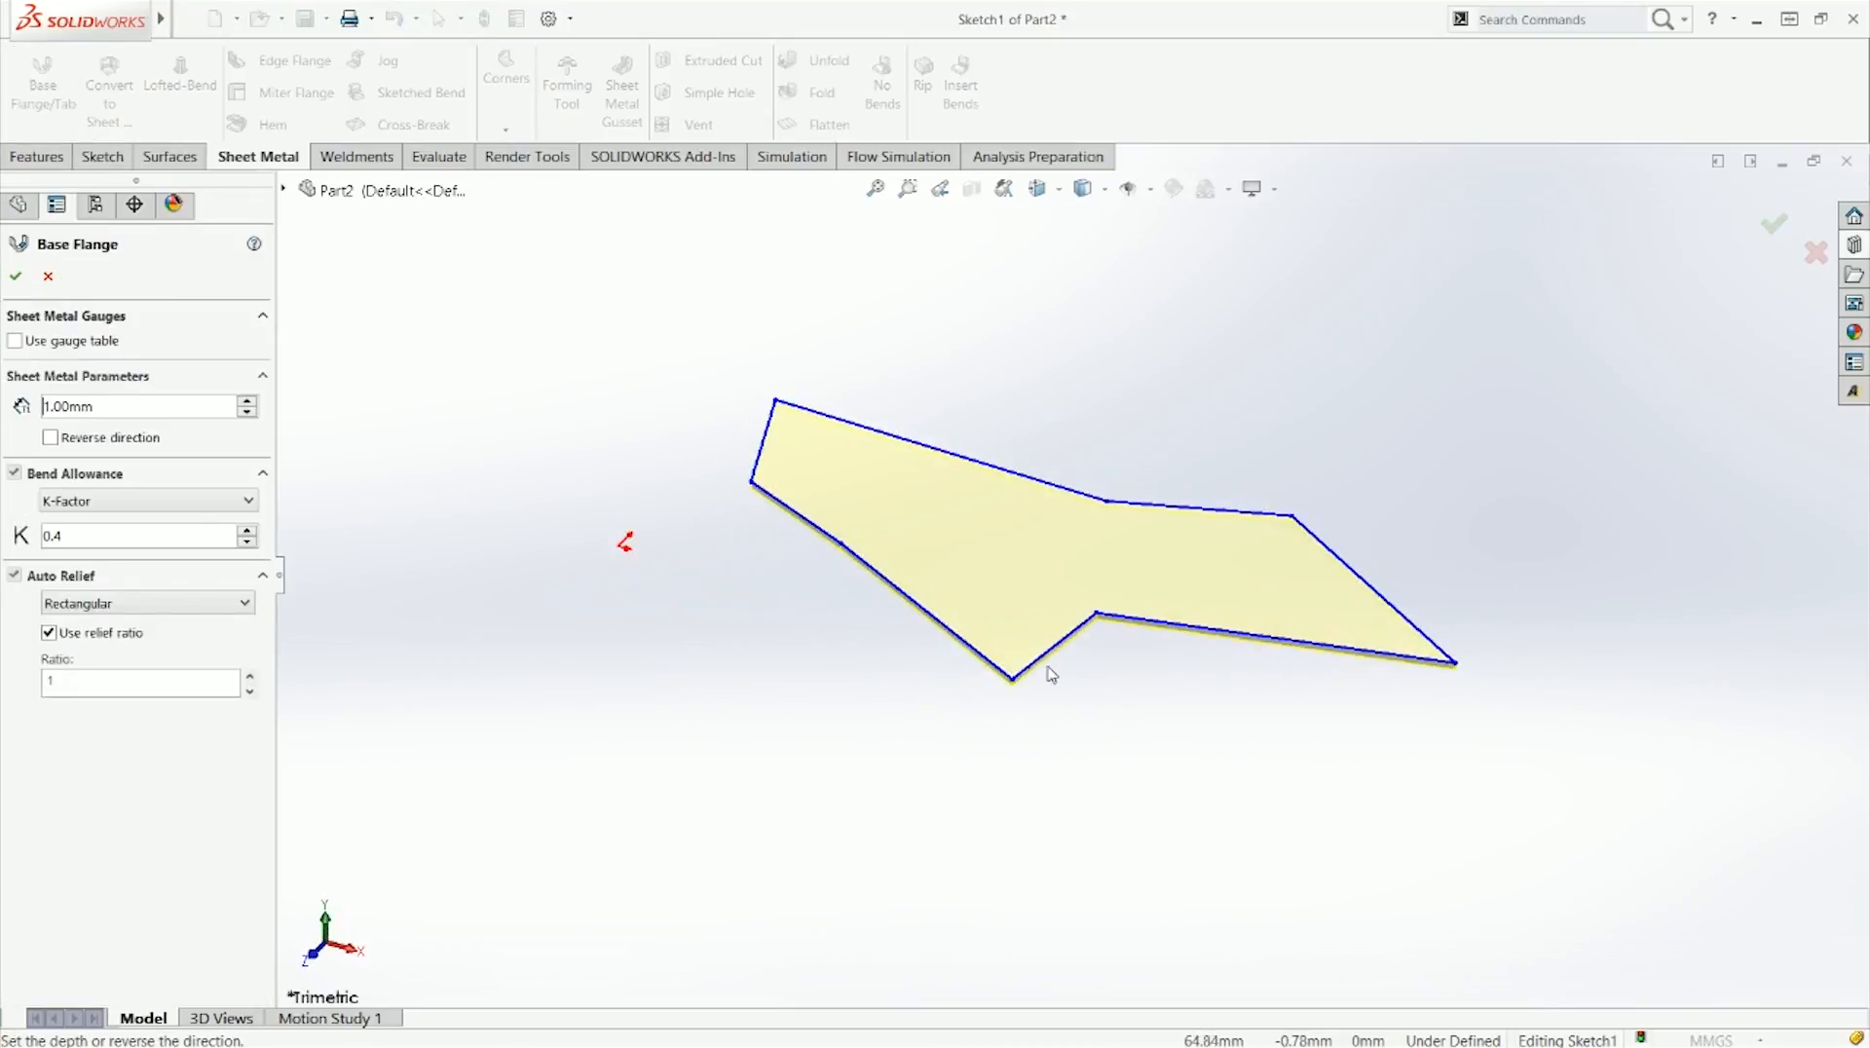
pyautogui.scroll(-3, 1051, 674)
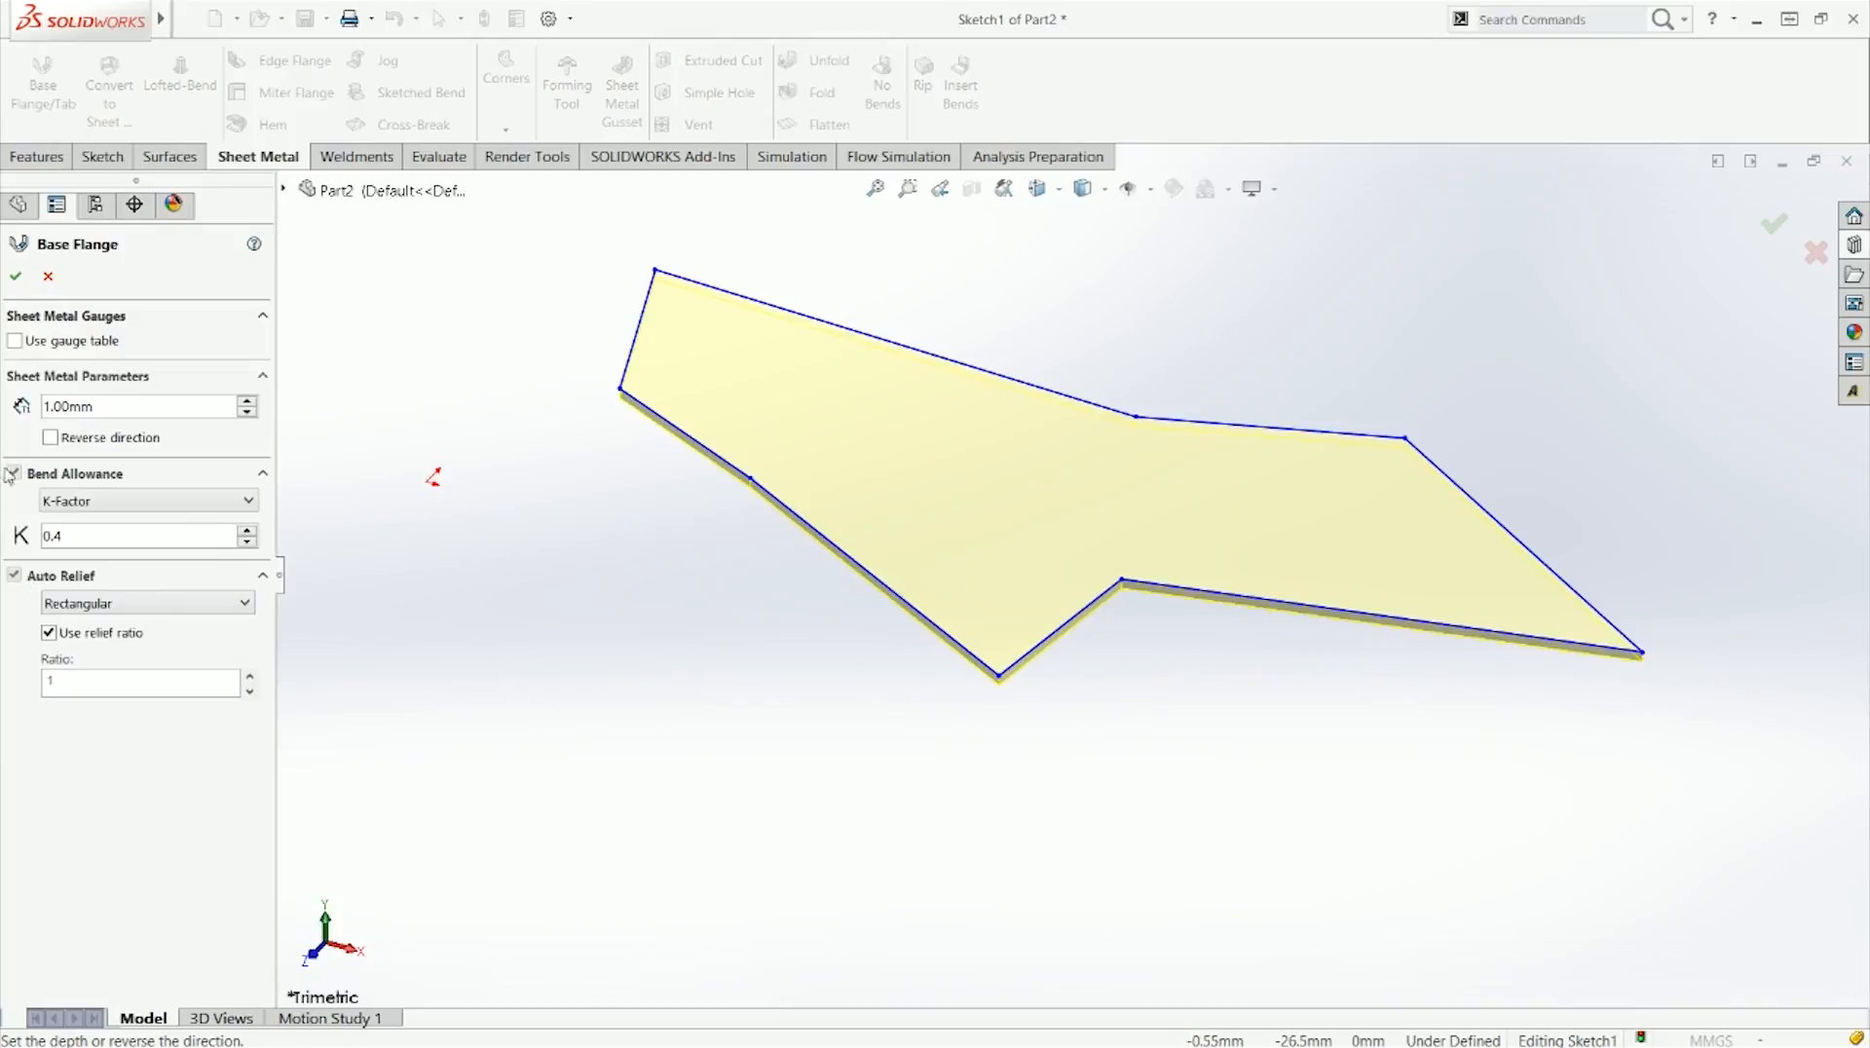
pyautogui.click(54, 441)
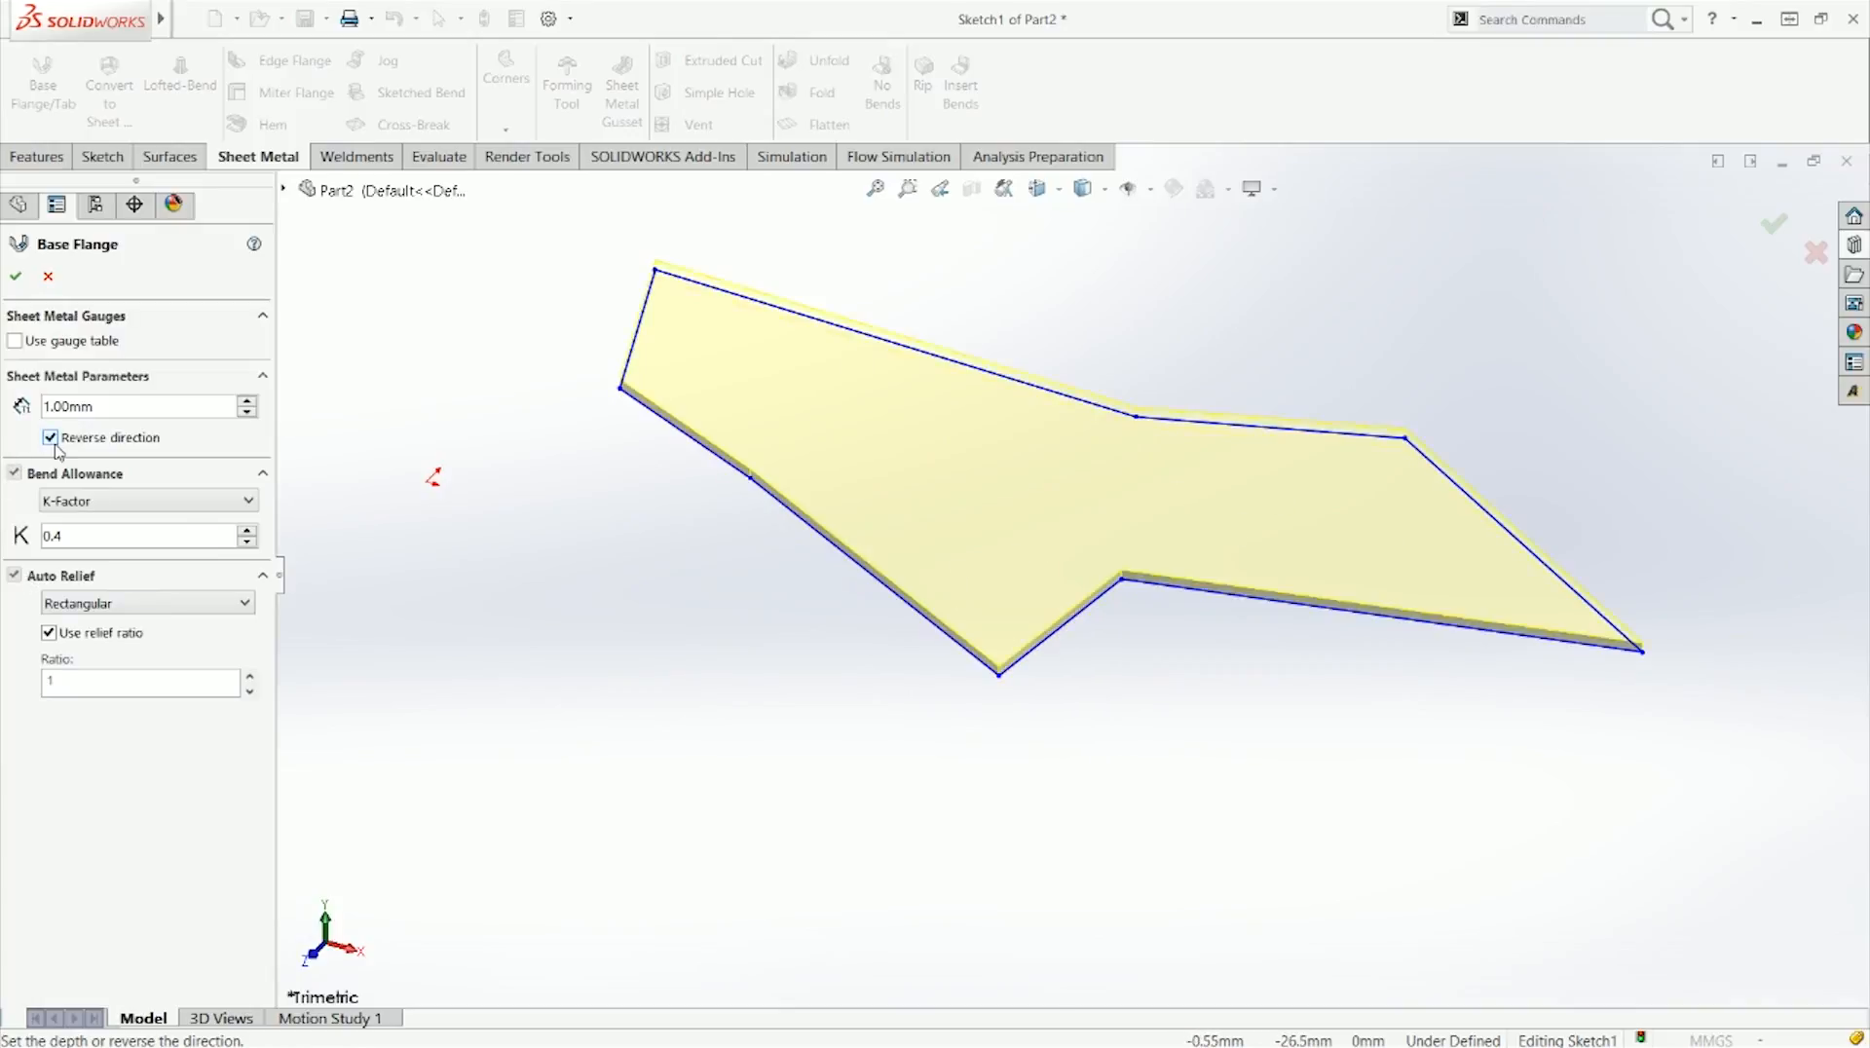
pyautogui.scroll(-6, 1198, 517)
pyautogui.hotkey('ctrl', '1')
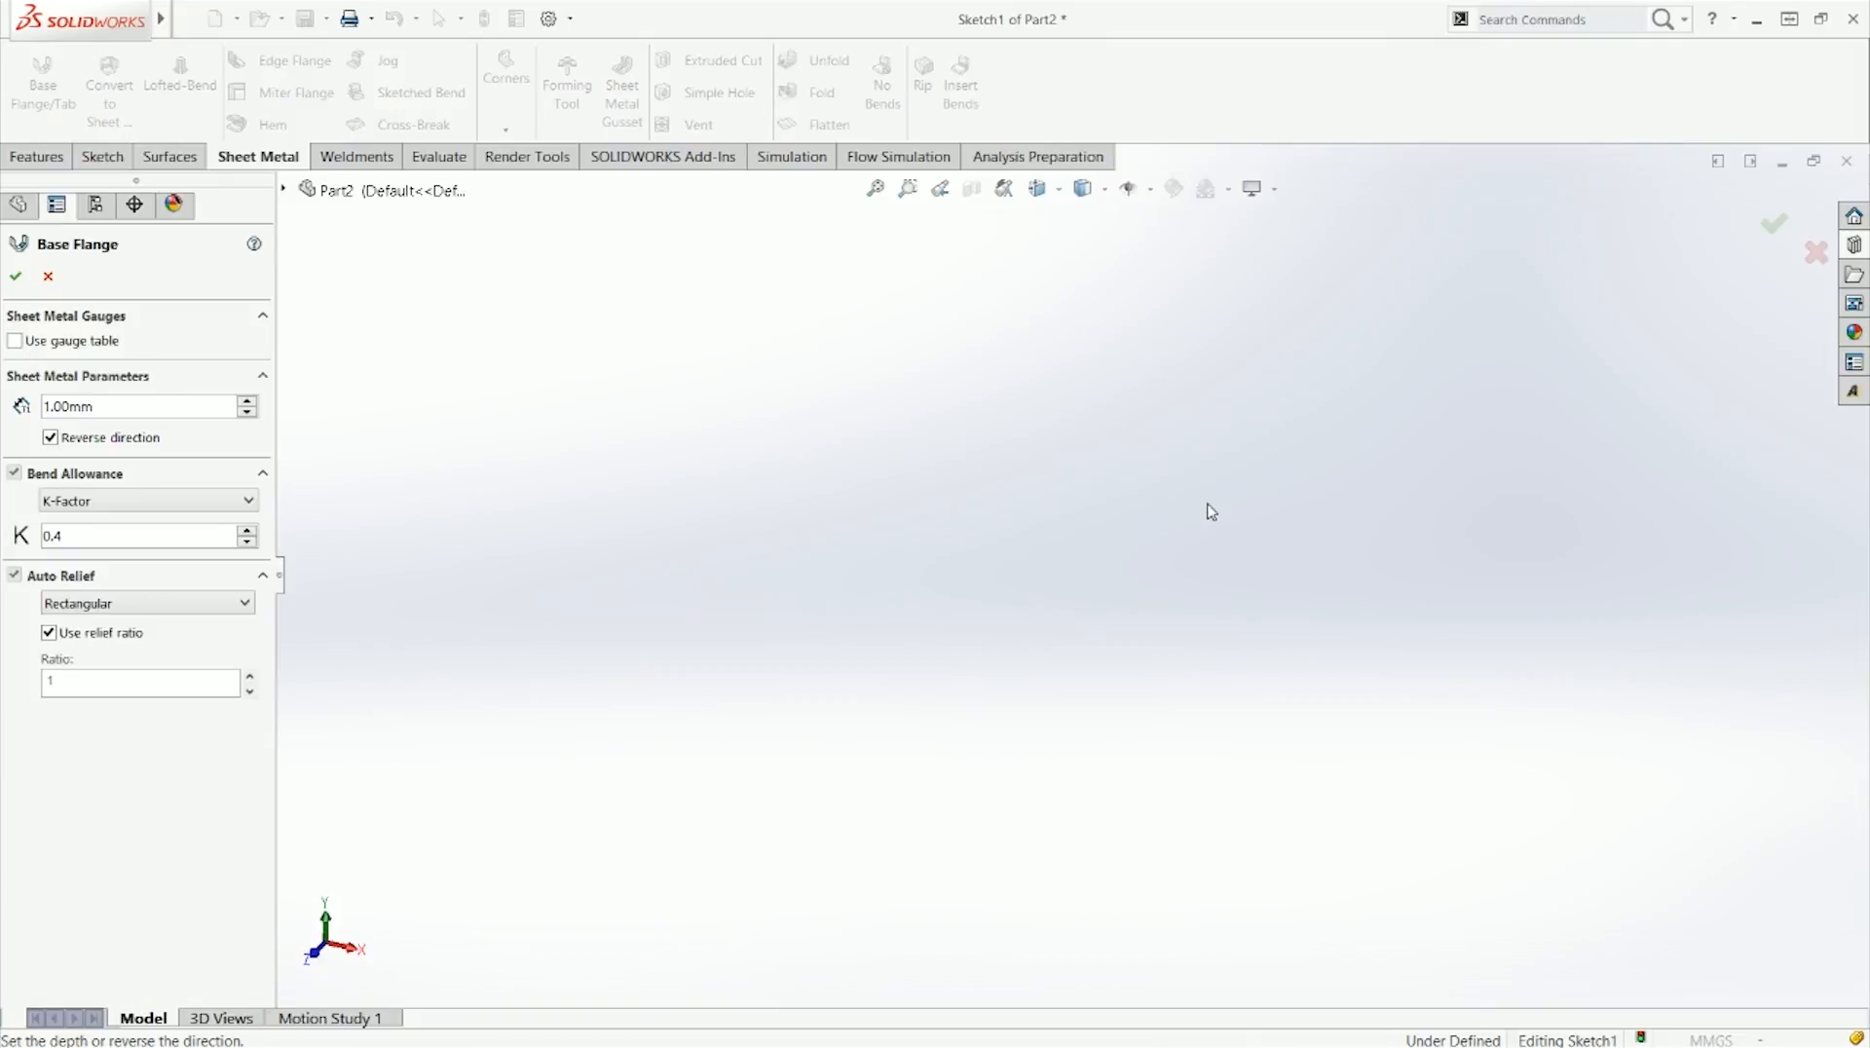
pyautogui.scroll(-3, 592, 577)
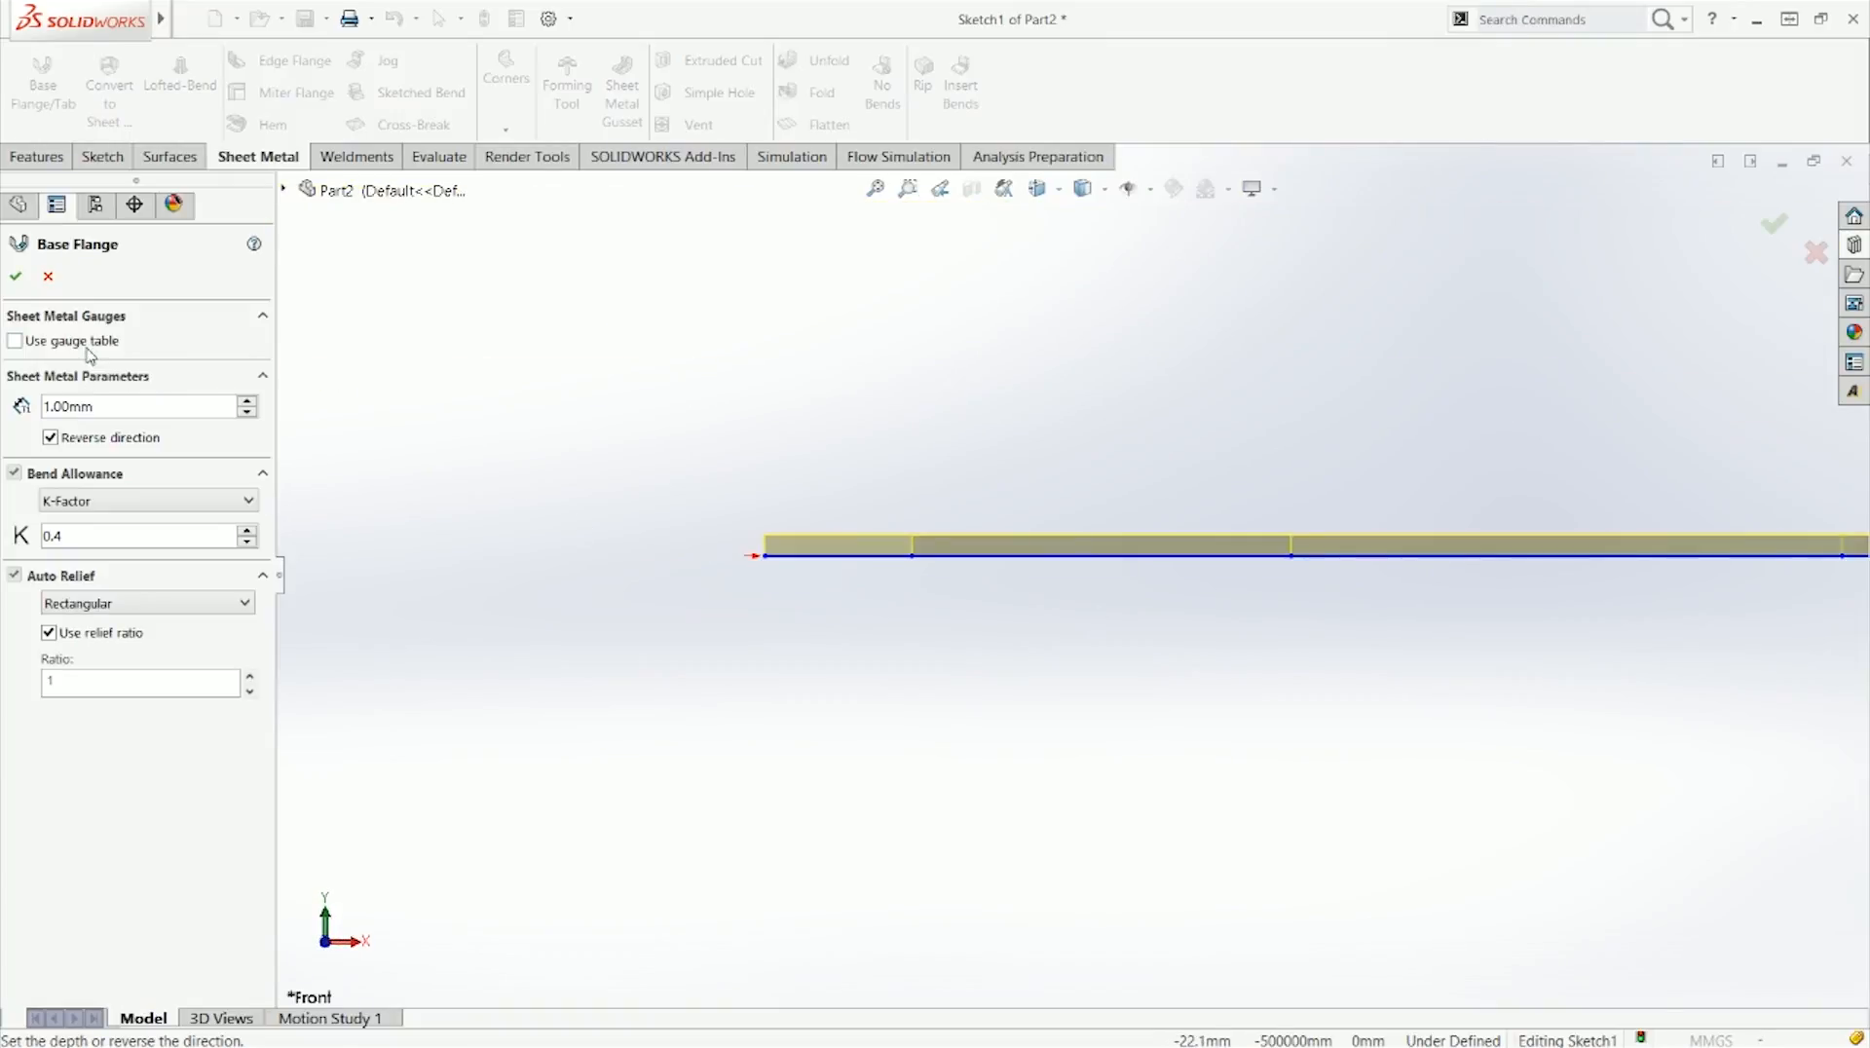
# Step: Toggle the Base Flange's reverse direction option repeatedly to compare the thickness above and below the sketch
pyautogui.click(73, 441)
pyautogui.click(73, 441)
pyautogui.click(73, 441)
pyautogui.click(73, 442)
pyautogui.hotkey('ctrl', '7')
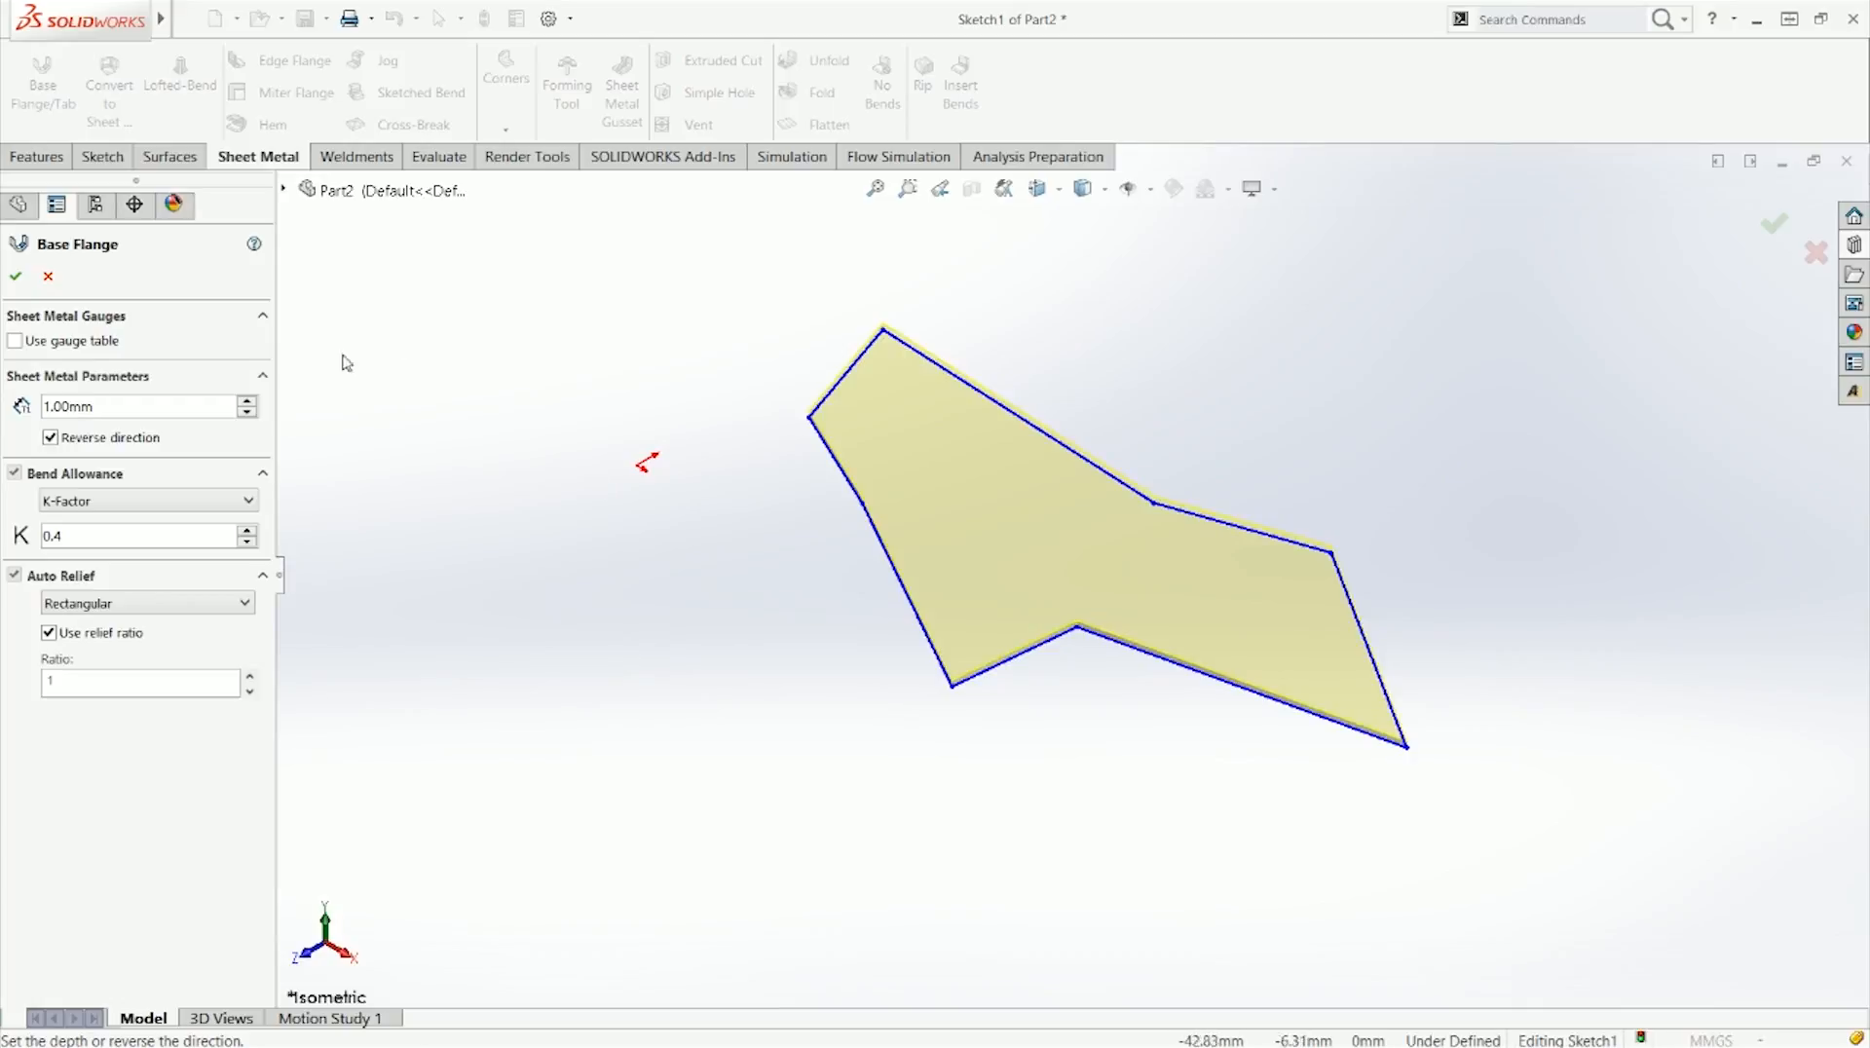
# Step: Cancel the Base Flange and delete the entire irregular outline from the sketch
pyautogui.click(46, 277)
pyautogui.moveTo(728, 303); pyautogui.dragTo(1584, 846)
pyautogui.press('Delete')
# Step: Draw a corner rectangle starting at the origin, 50 mm wide and 580 mm high
pyautogui.hotkey('ctrl', '5')
pyautogui.press('r')
pyautogui.click(594, 753)
pyautogui.write('580')
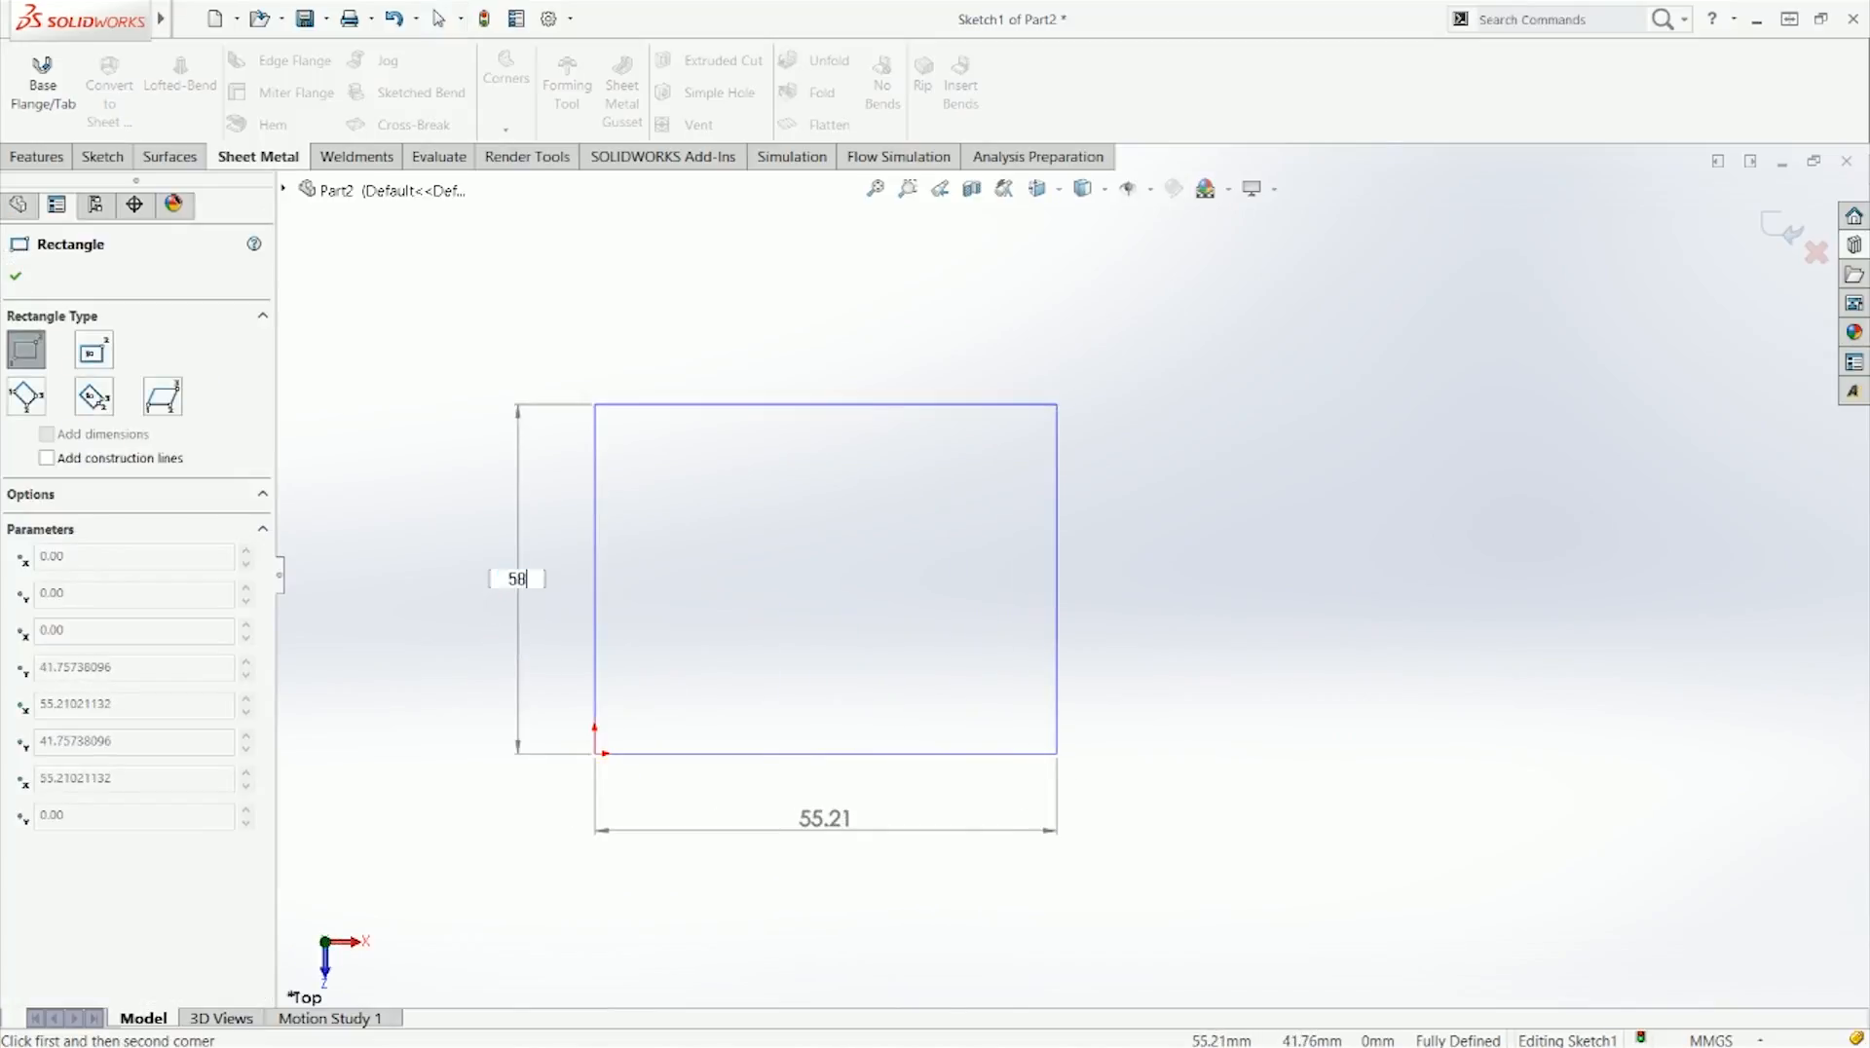
pyautogui.press('Tab')
pyautogui.write('50')
pyautogui.press('Return')
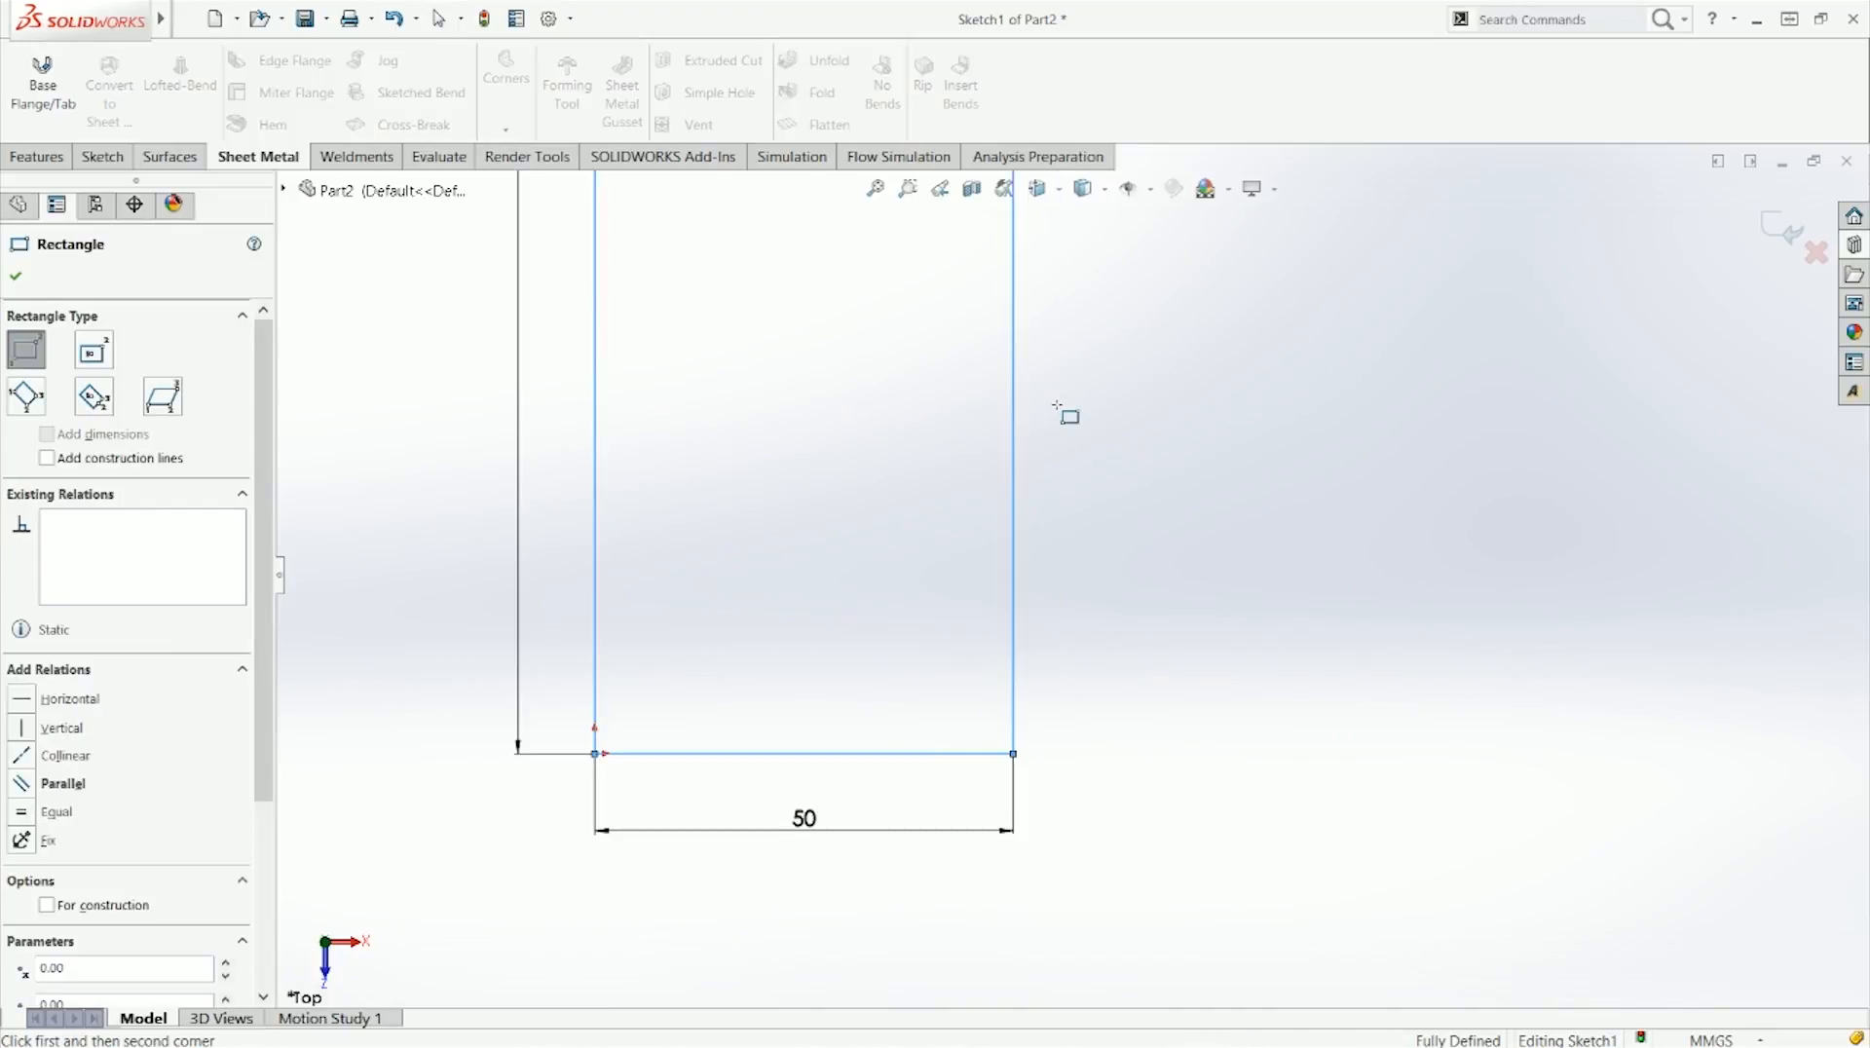
pyautogui.press('Escape')
# Step: Set the rectangle's height to 50 mm
pyautogui.press('f')
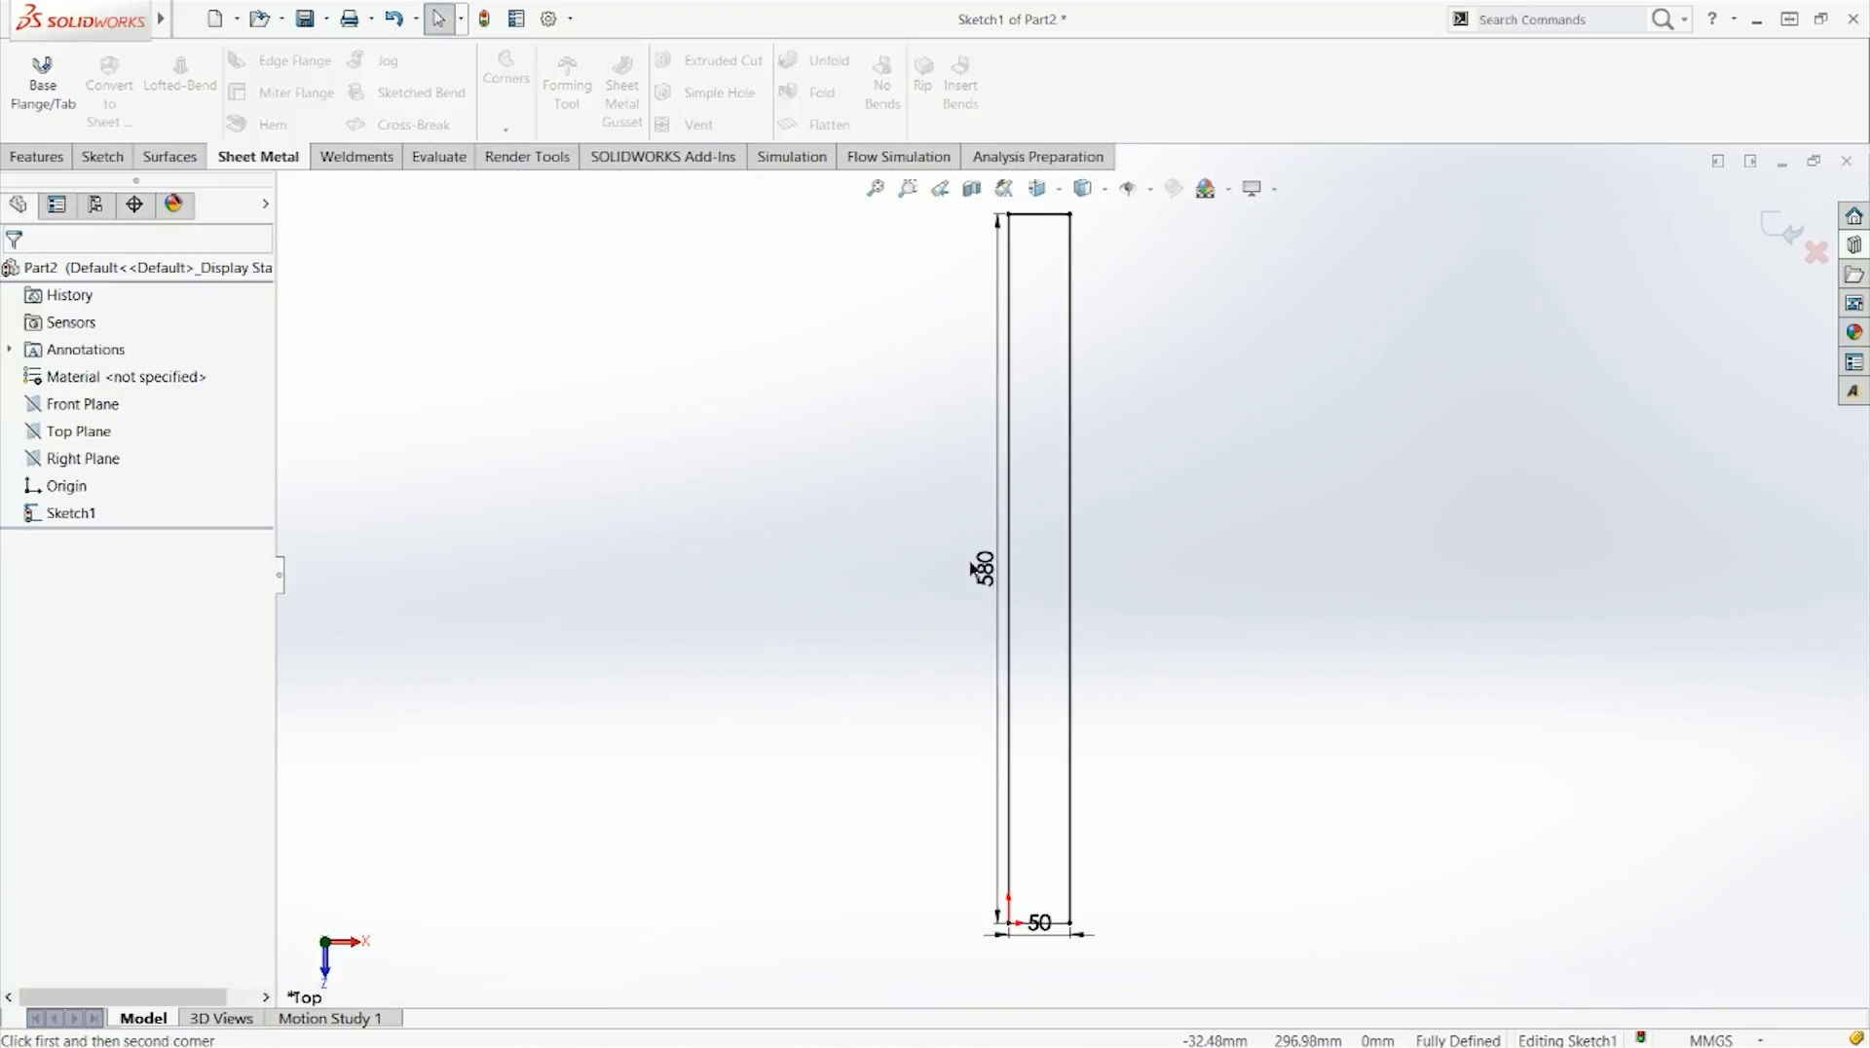
pyautogui.doubleClick(982, 564)
pyautogui.write('50')
pyautogui.press('Return')
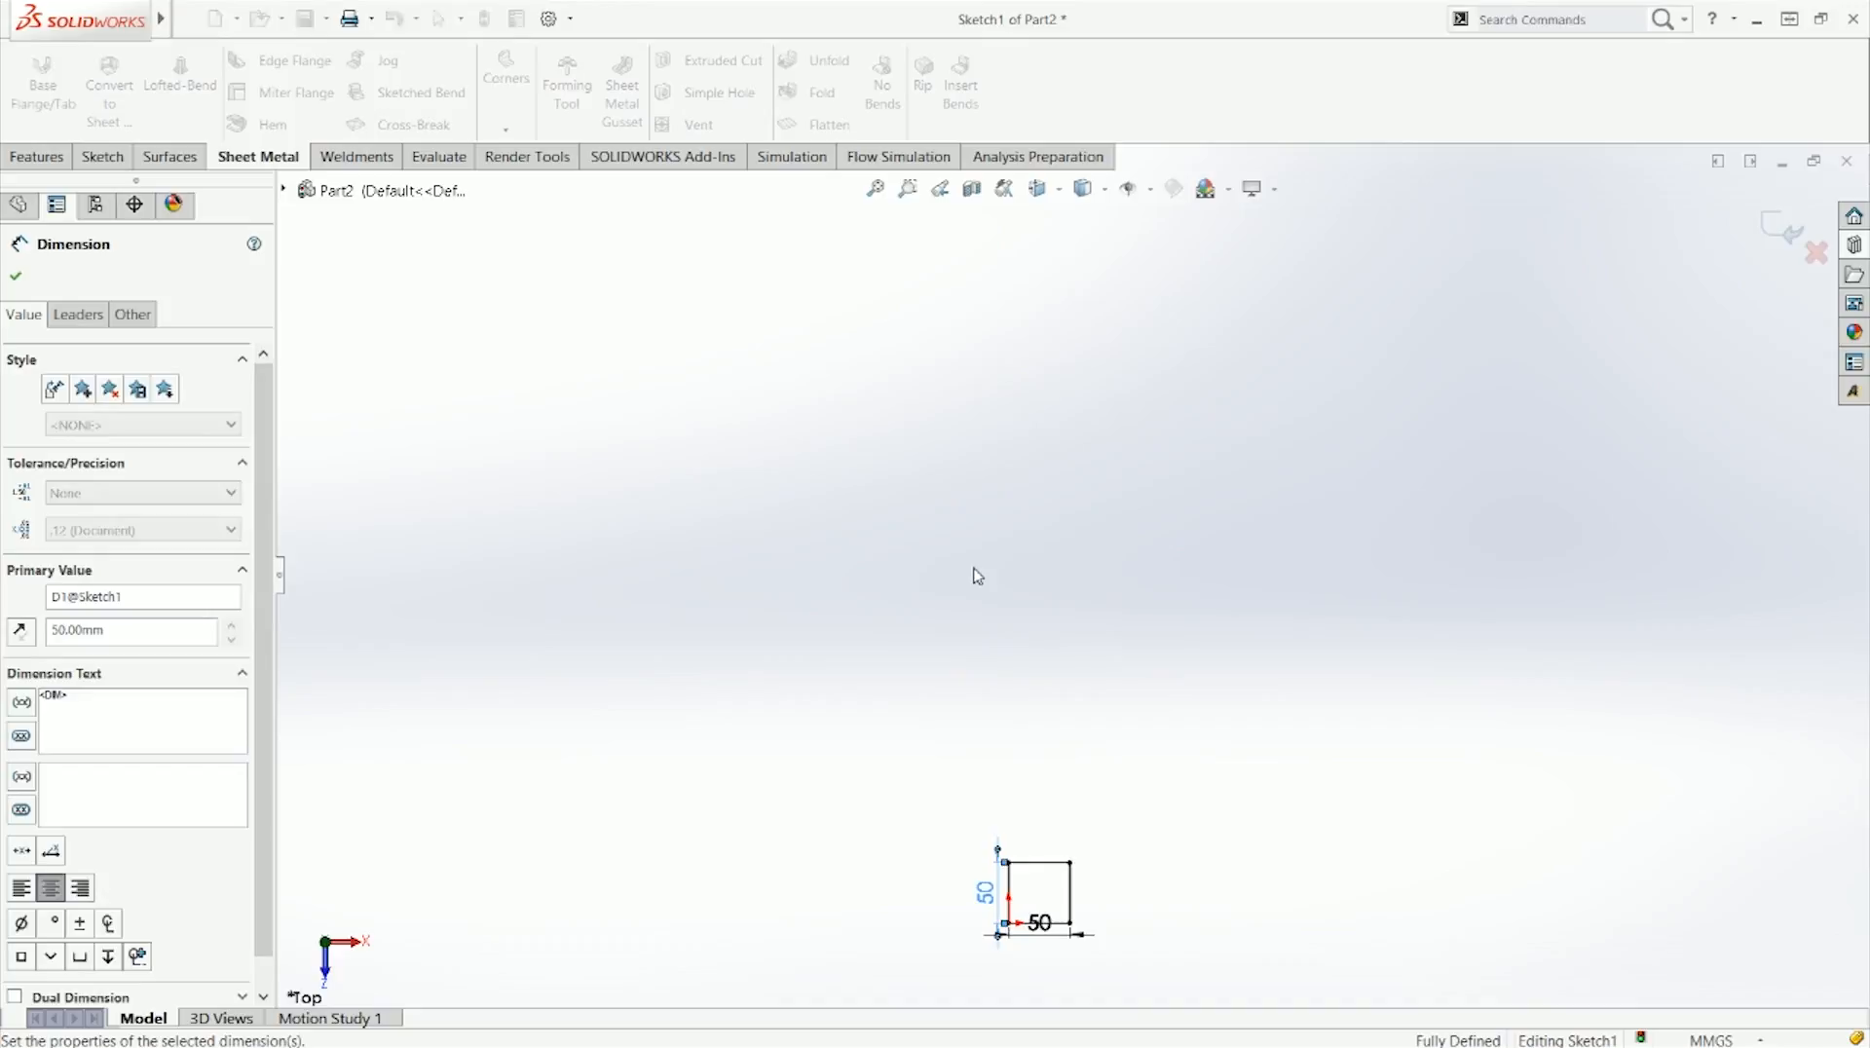
pyautogui.press('Escape')
pyautogui.press('f')
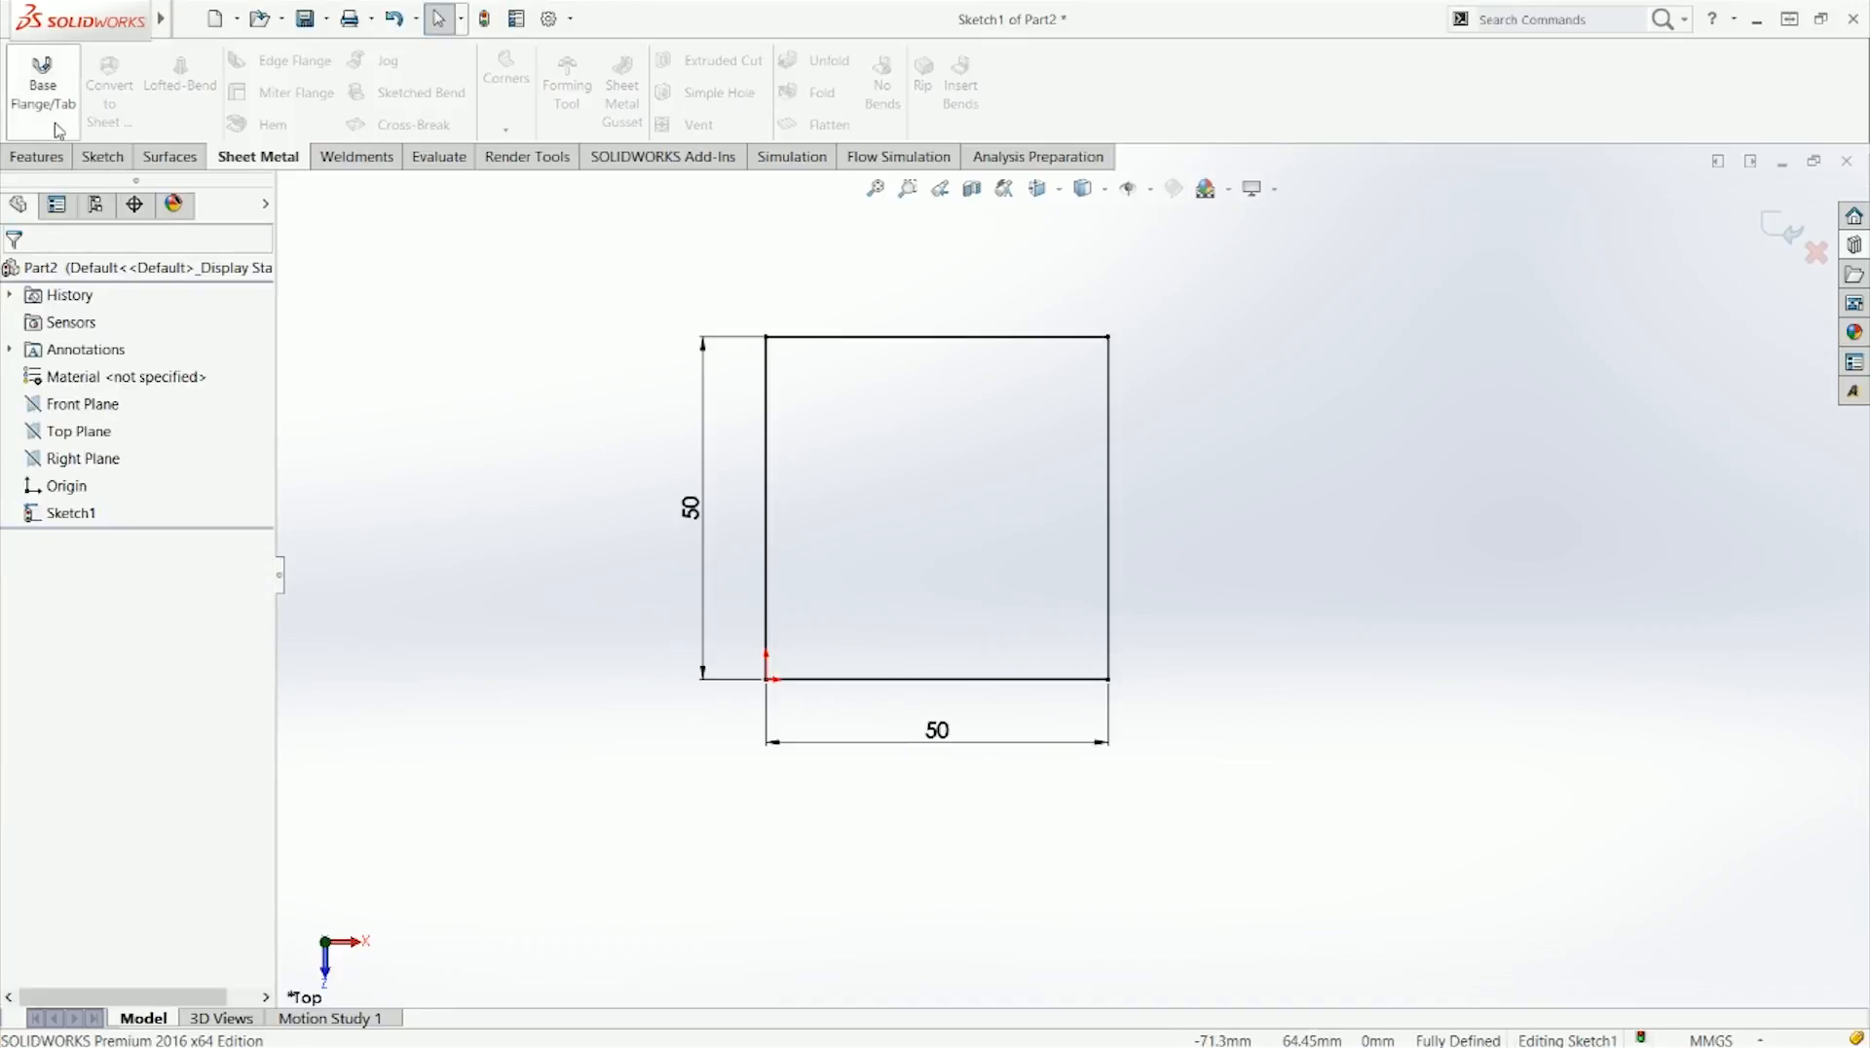
# Step: Start a Base Flange from the 50 mm square, set its thickness to 2.1 mm and reverse its direction
pyautogui.click(42, 82)
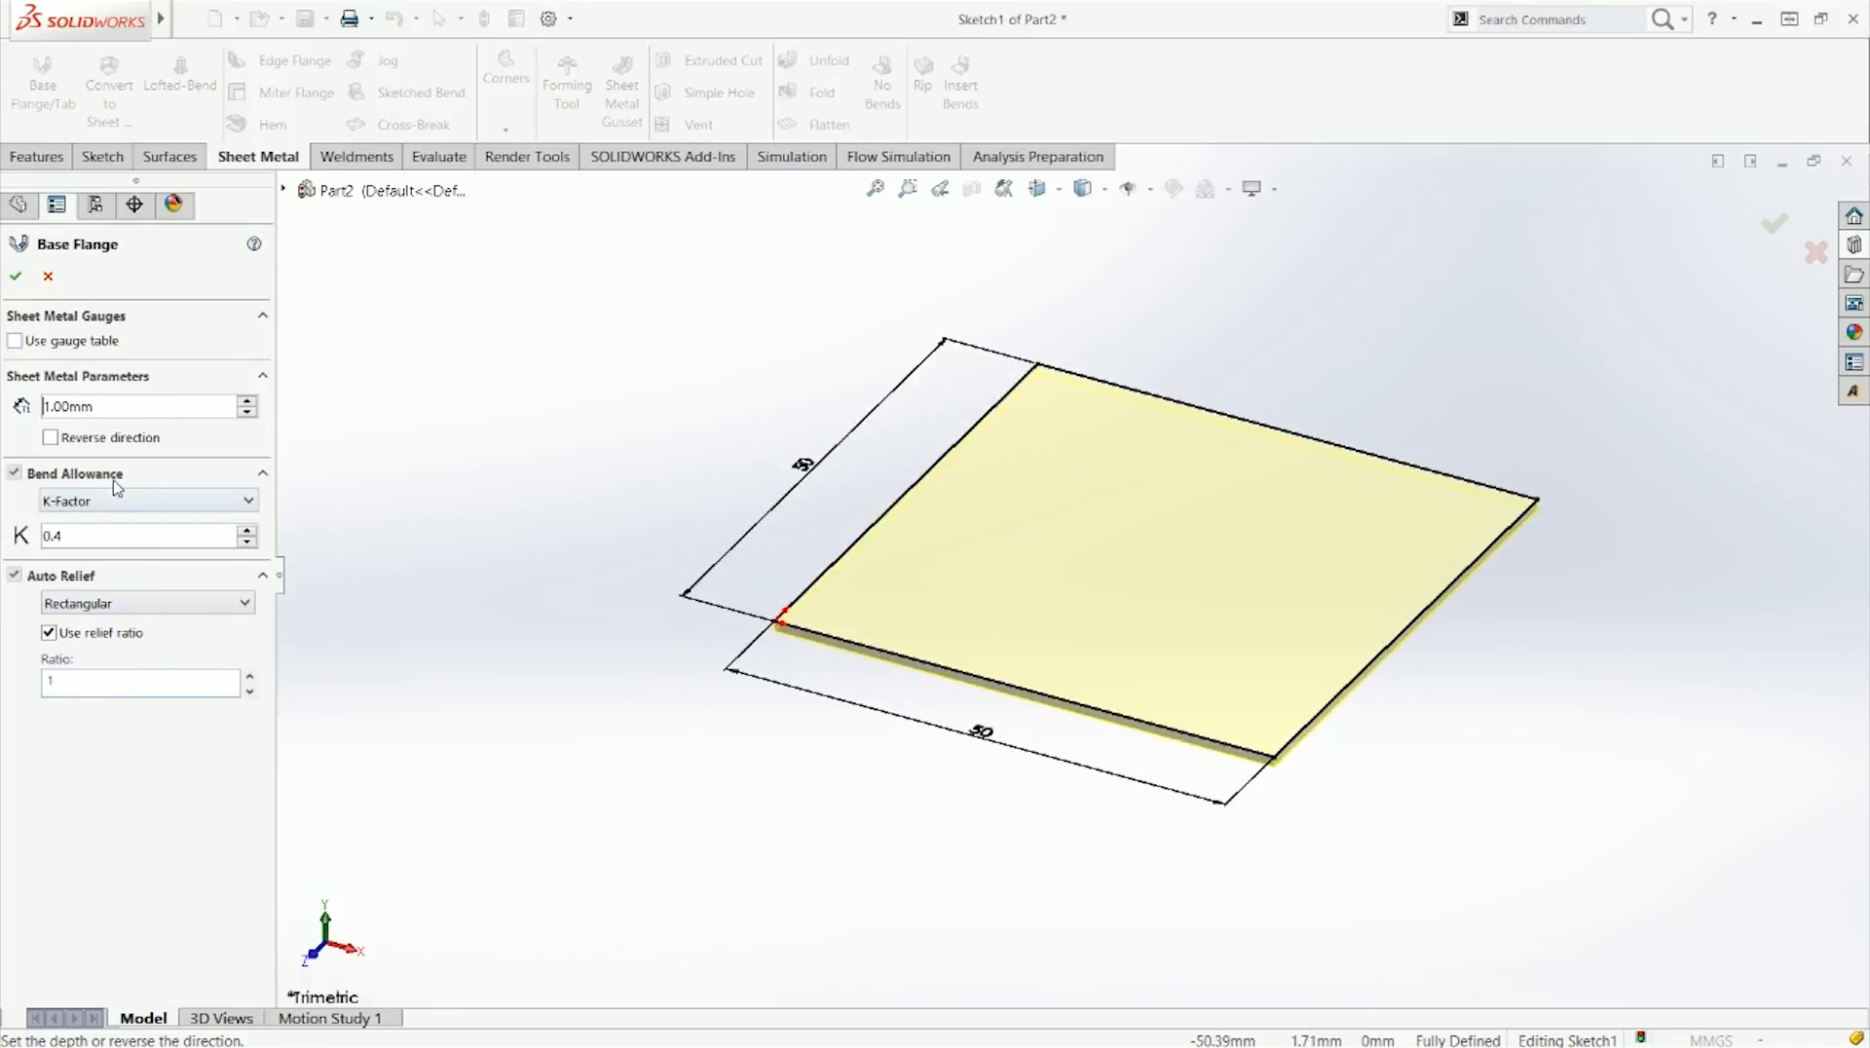
pyautogui.click(249, 402)
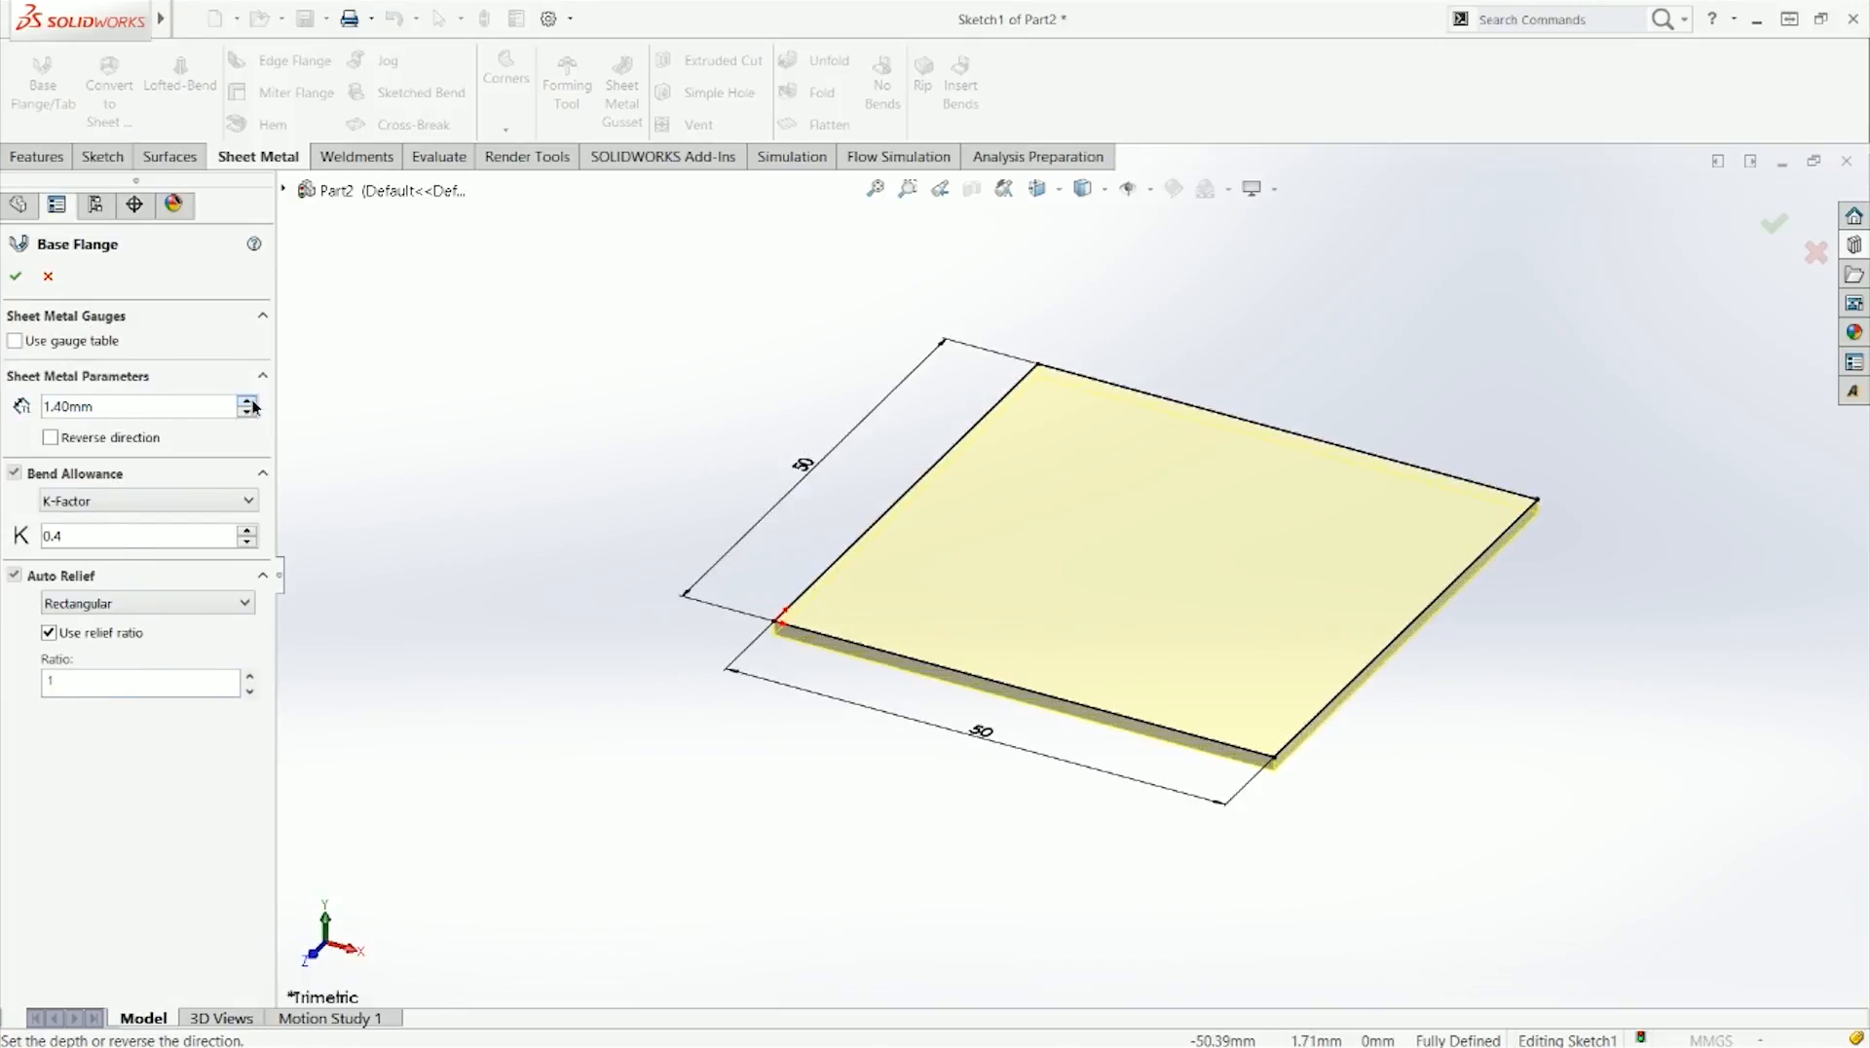
pyautogui.click(250, 401)
pyautogui.click(50, 437)
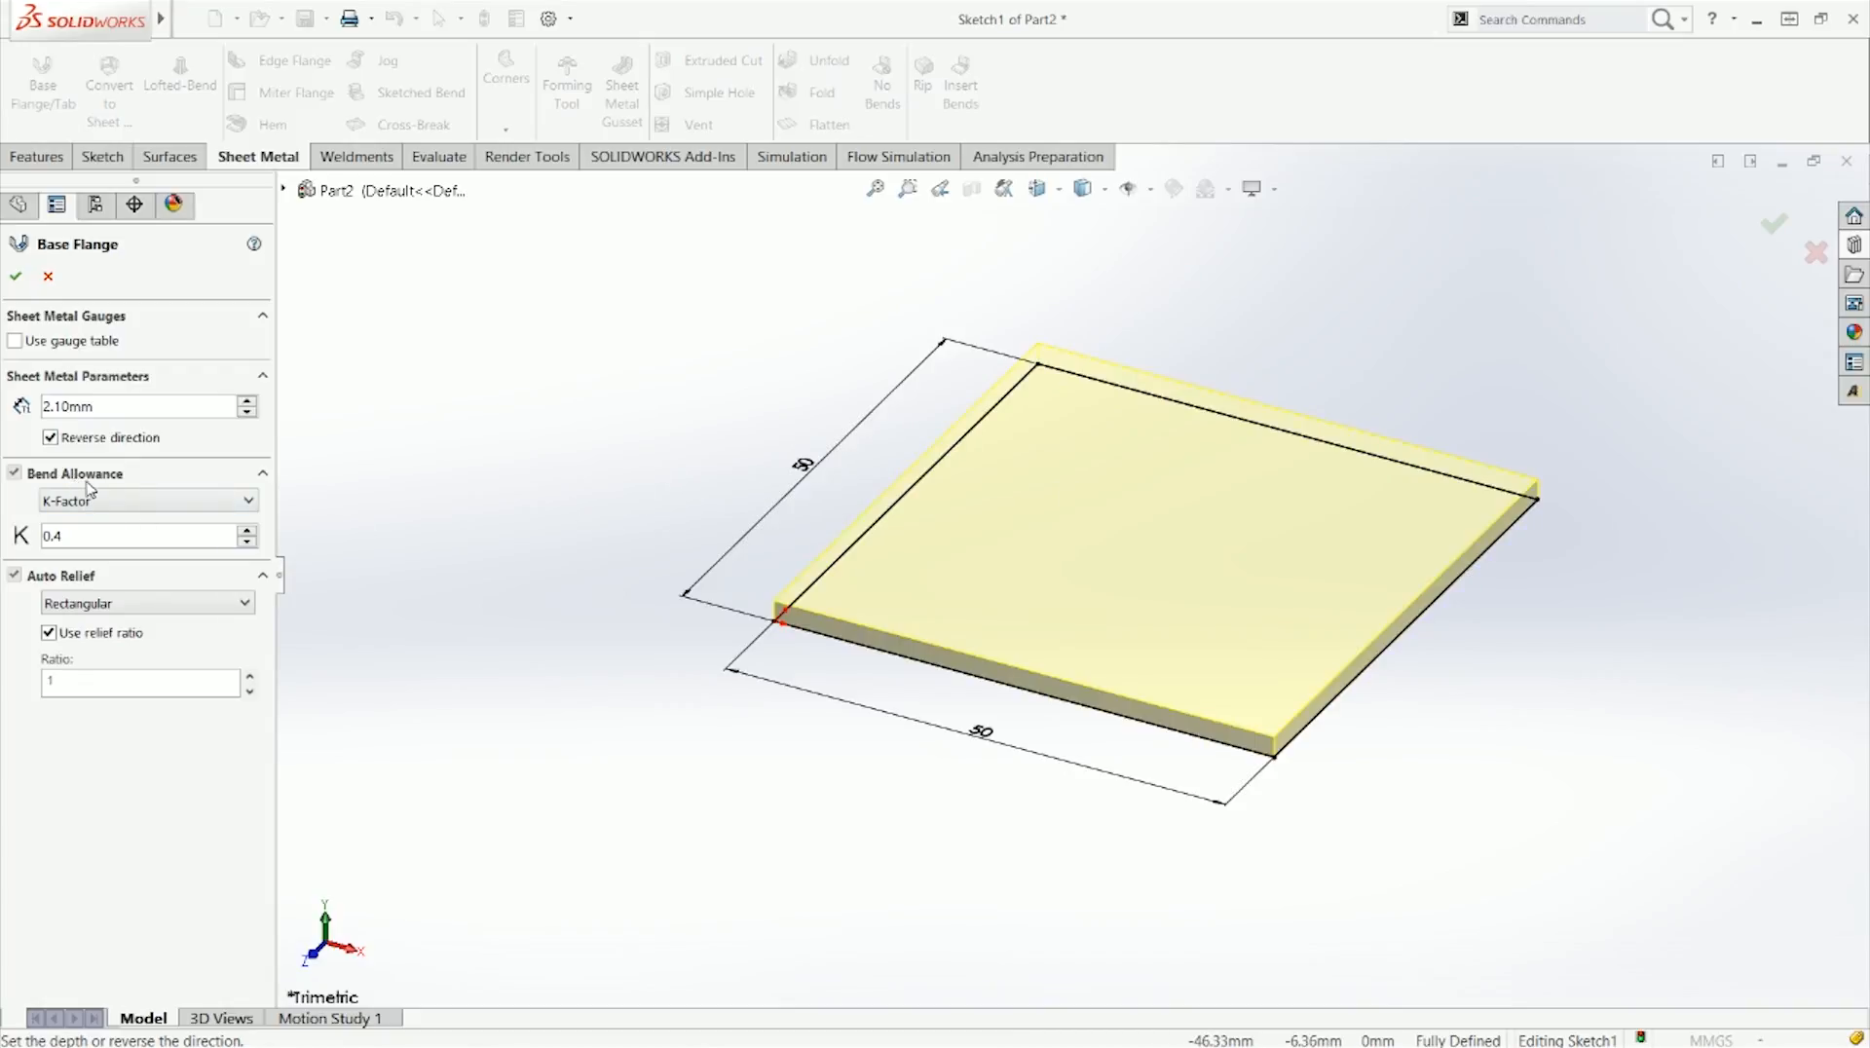
# Step: Try Bend Allowance and Bend Calculation as the flange's bend allowance type
pyautogui.click(110, 503)
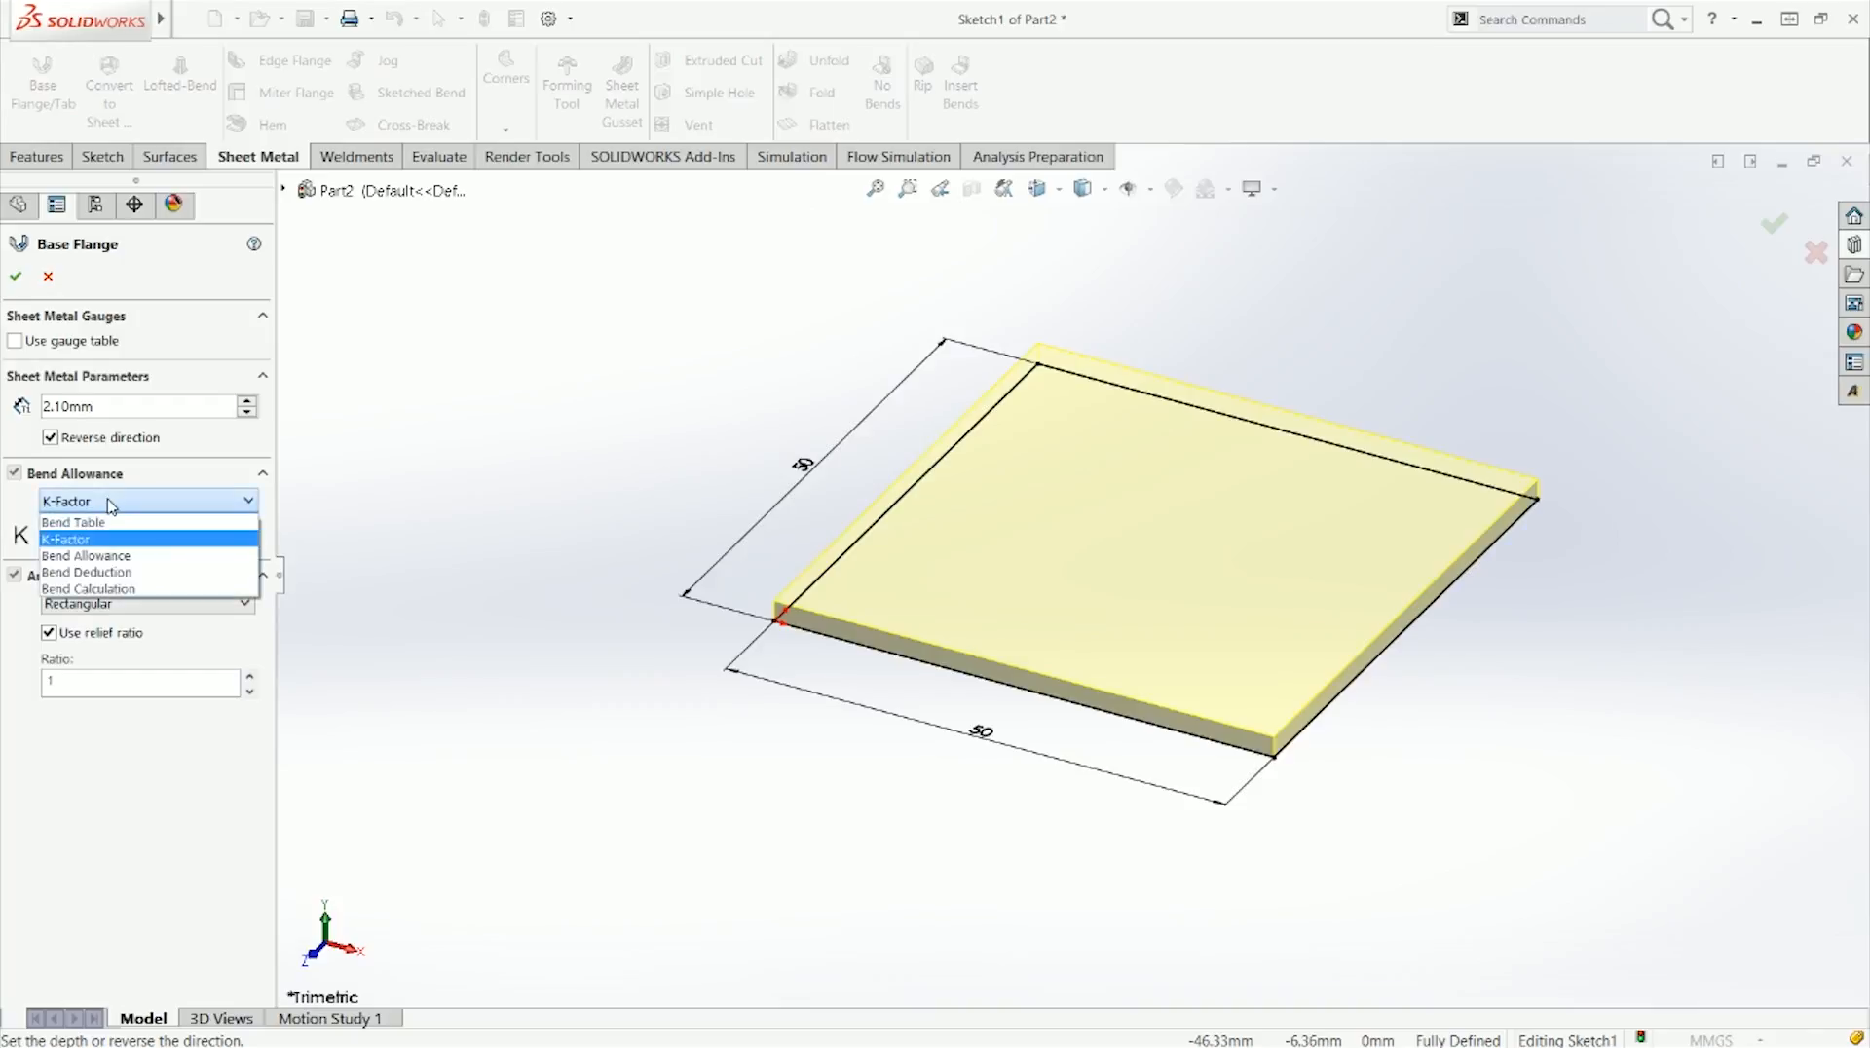
pyautogui.click(127, 556)
pyautogui.click(129, 502)
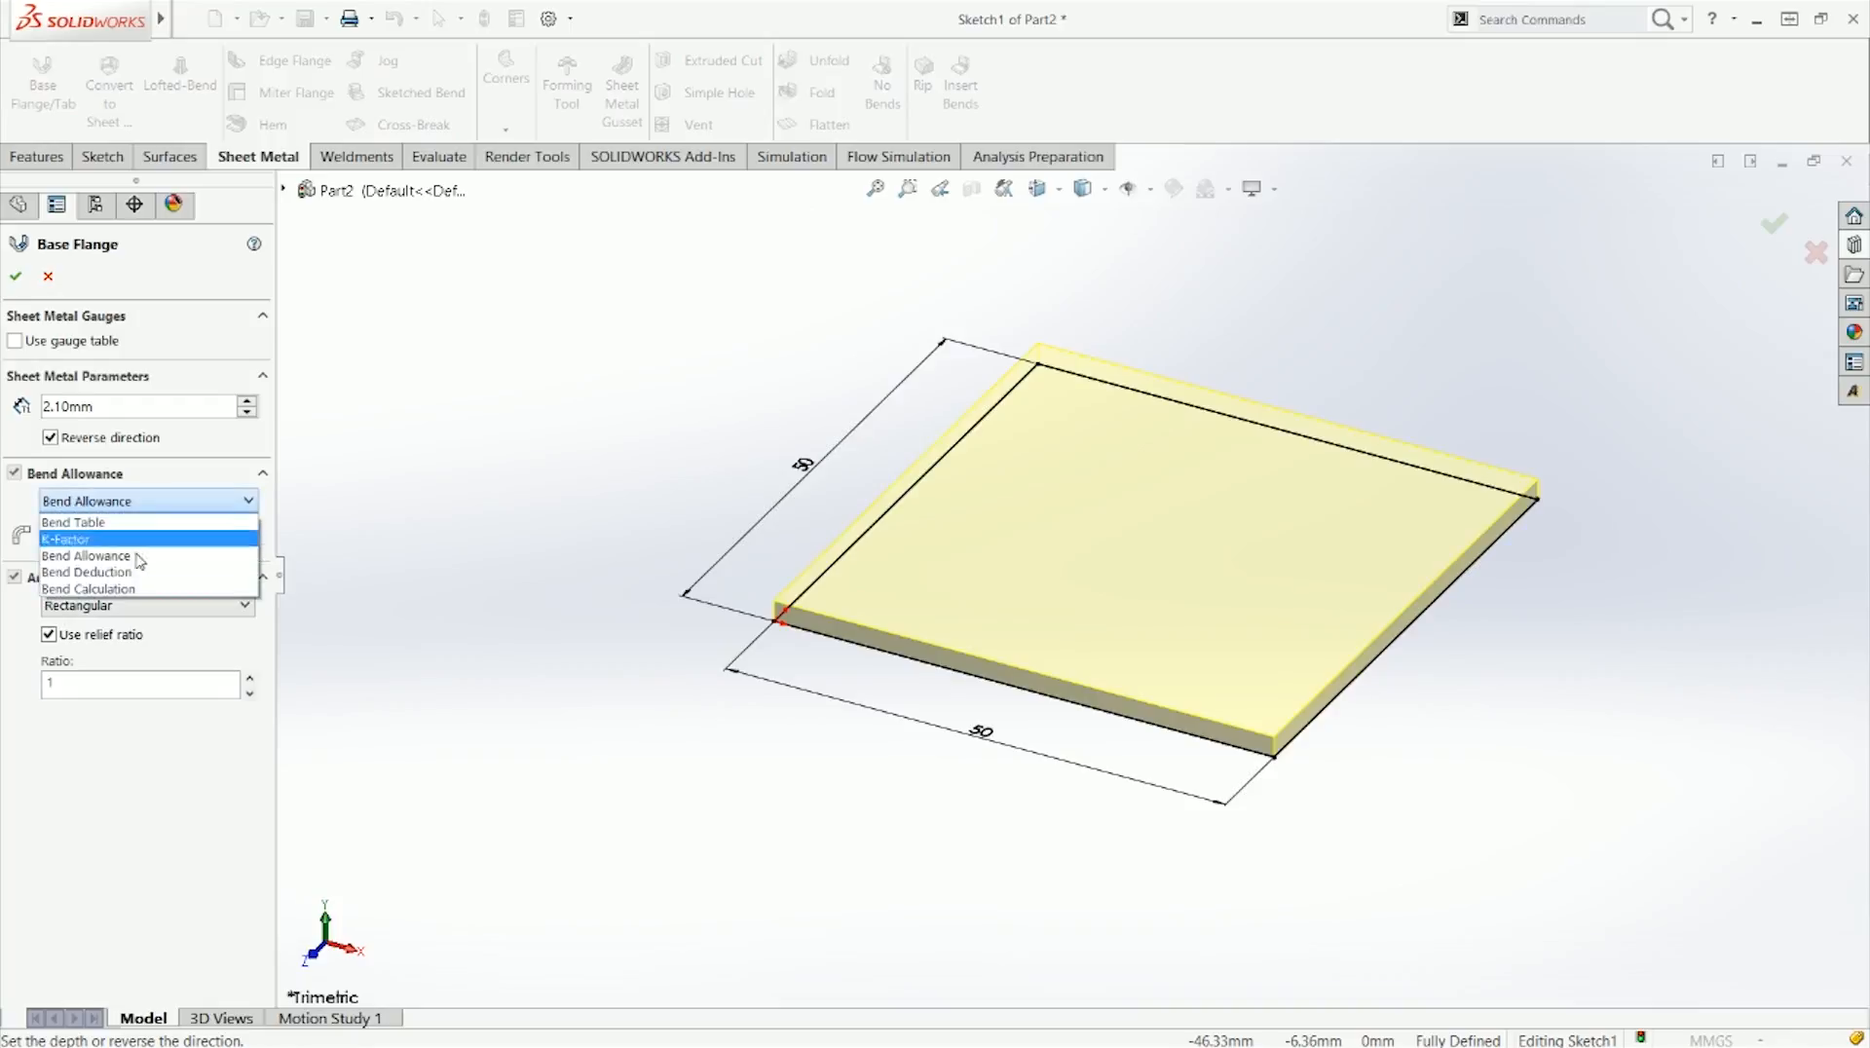
pyautogui.click(139, 588)
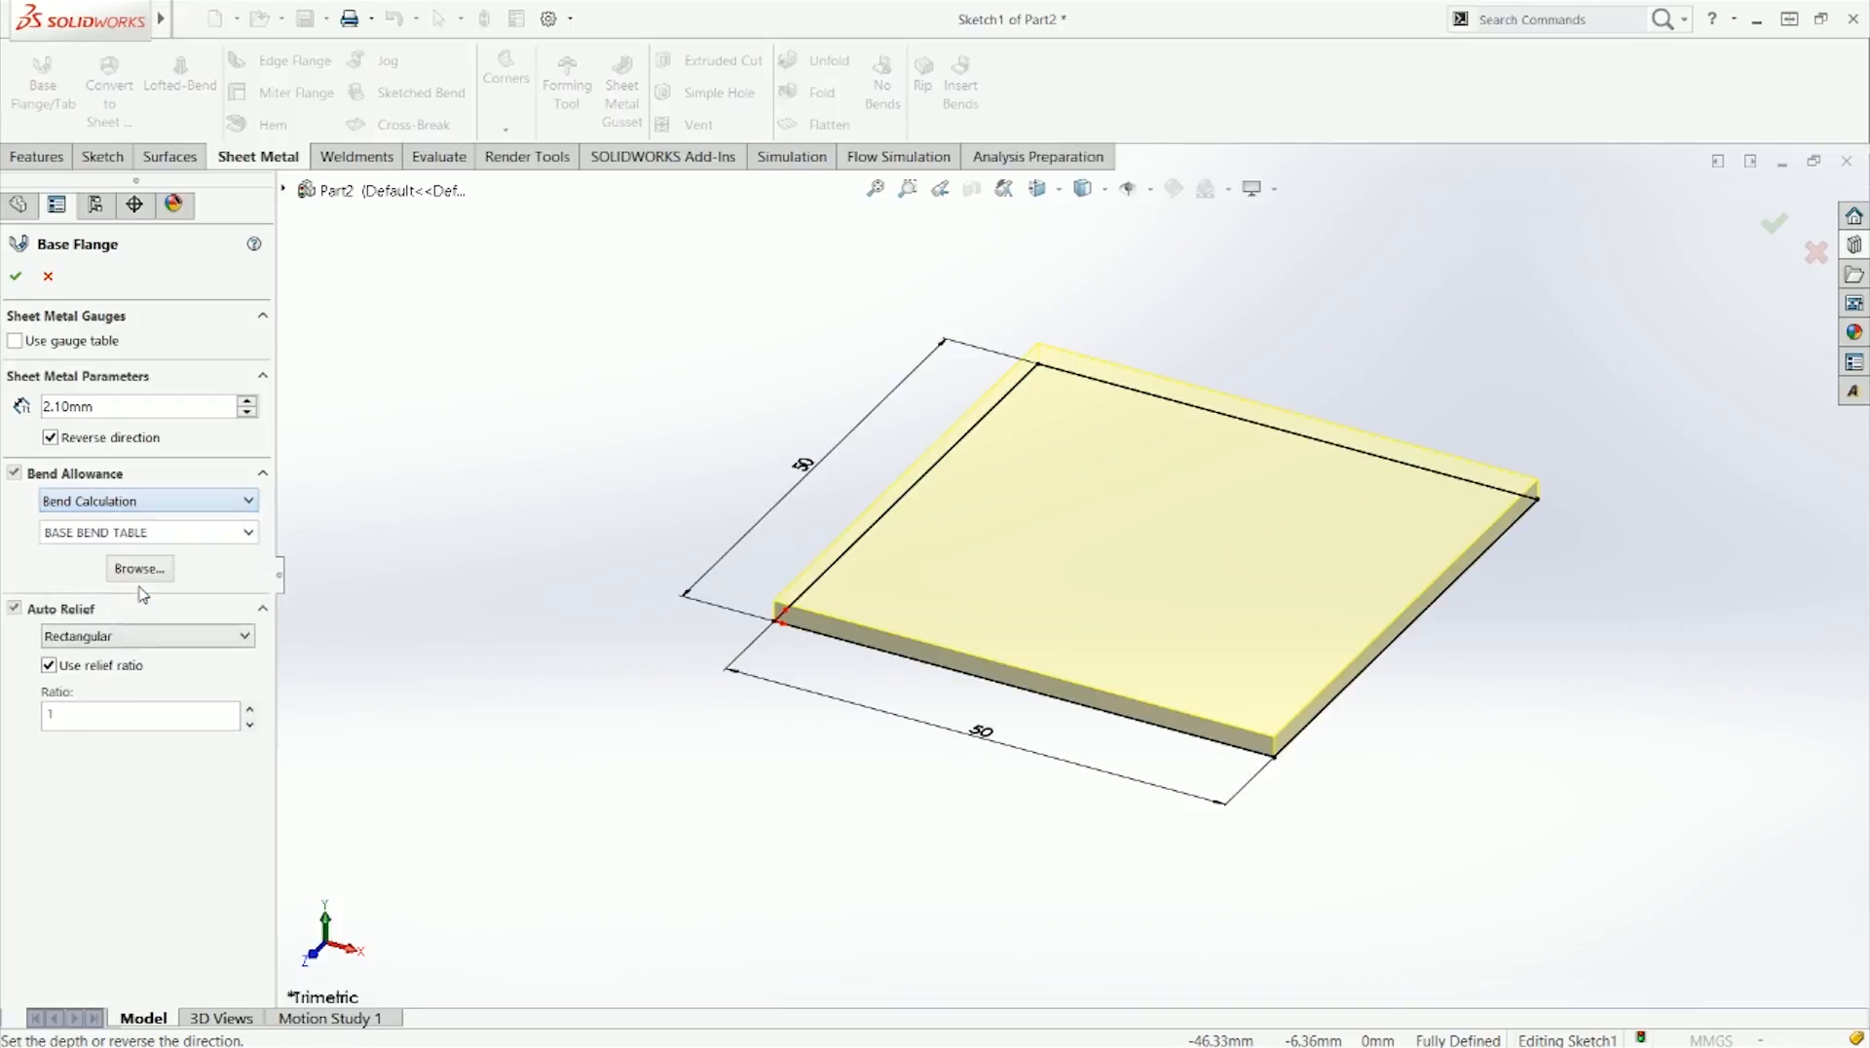
pyautogui.click(137, 506)
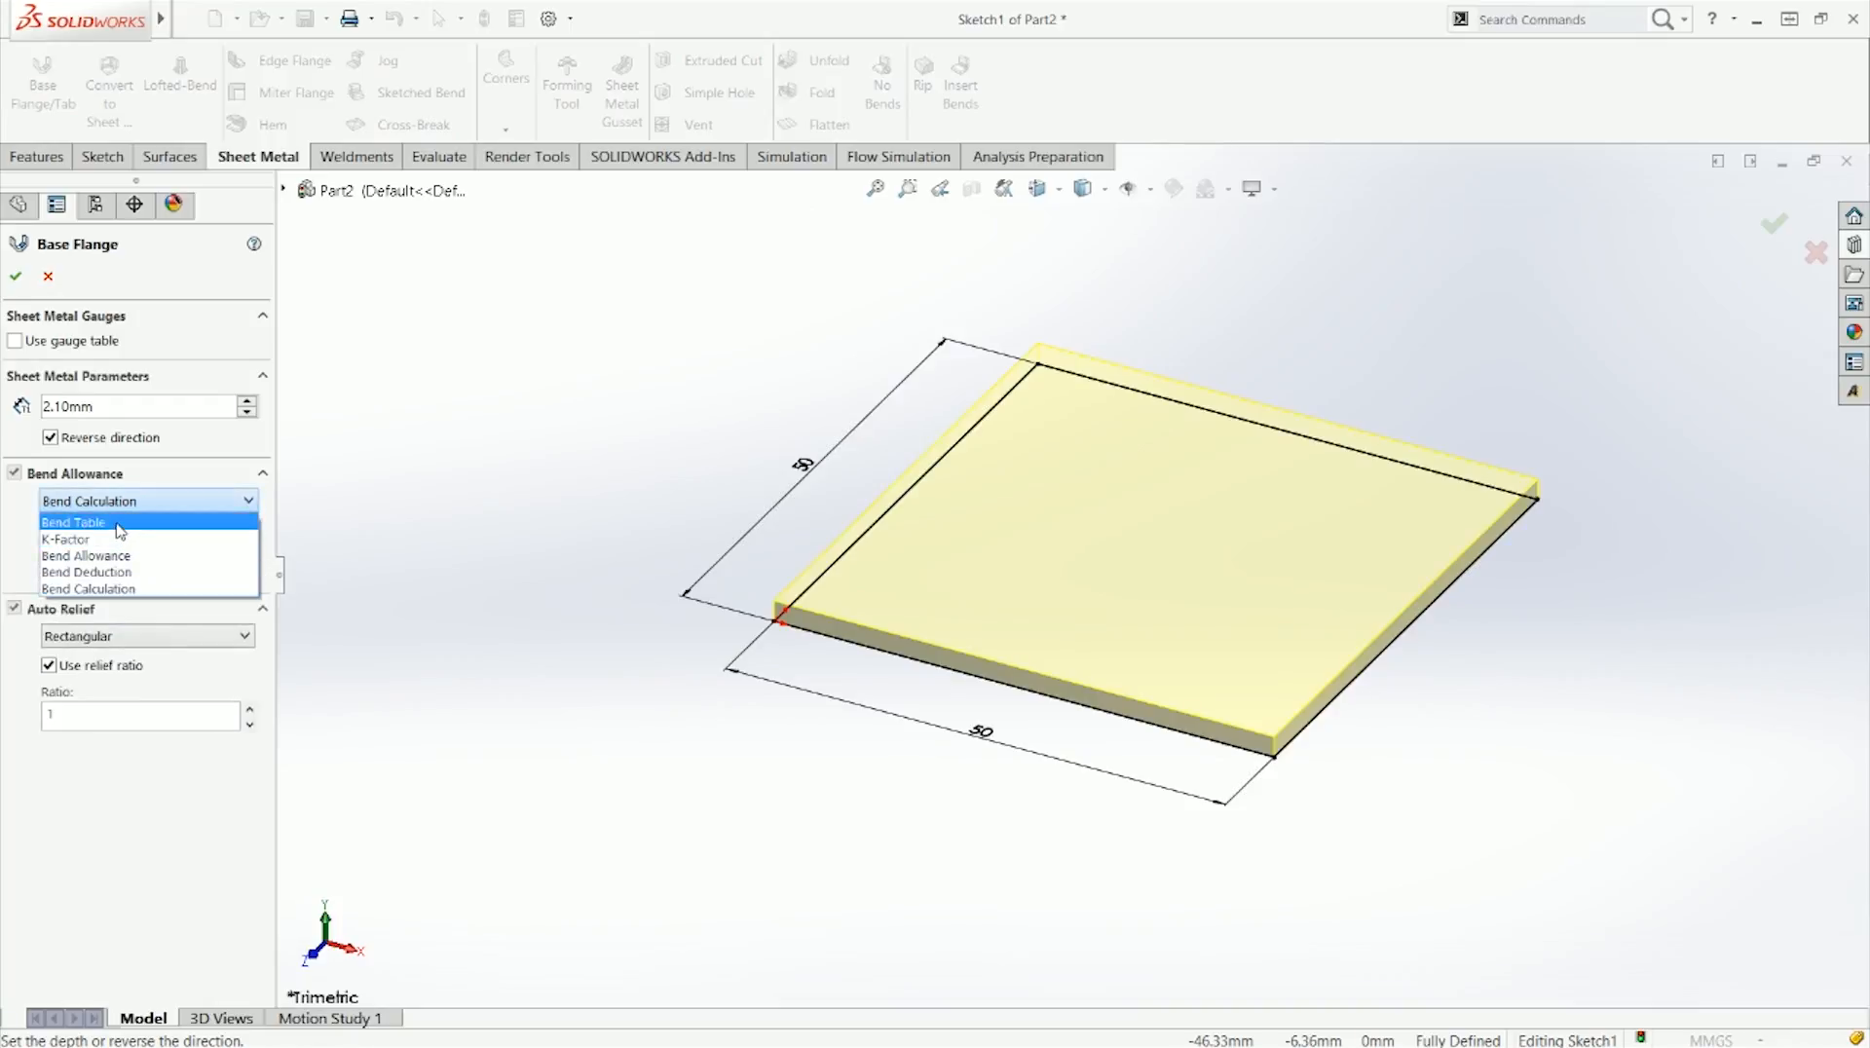
pyautogui.click(53, 348)
# Step: Enable the gauge table and select the SAMPLE TABLE - ALUMINUM metric table
pyautogui.click(15, 341)
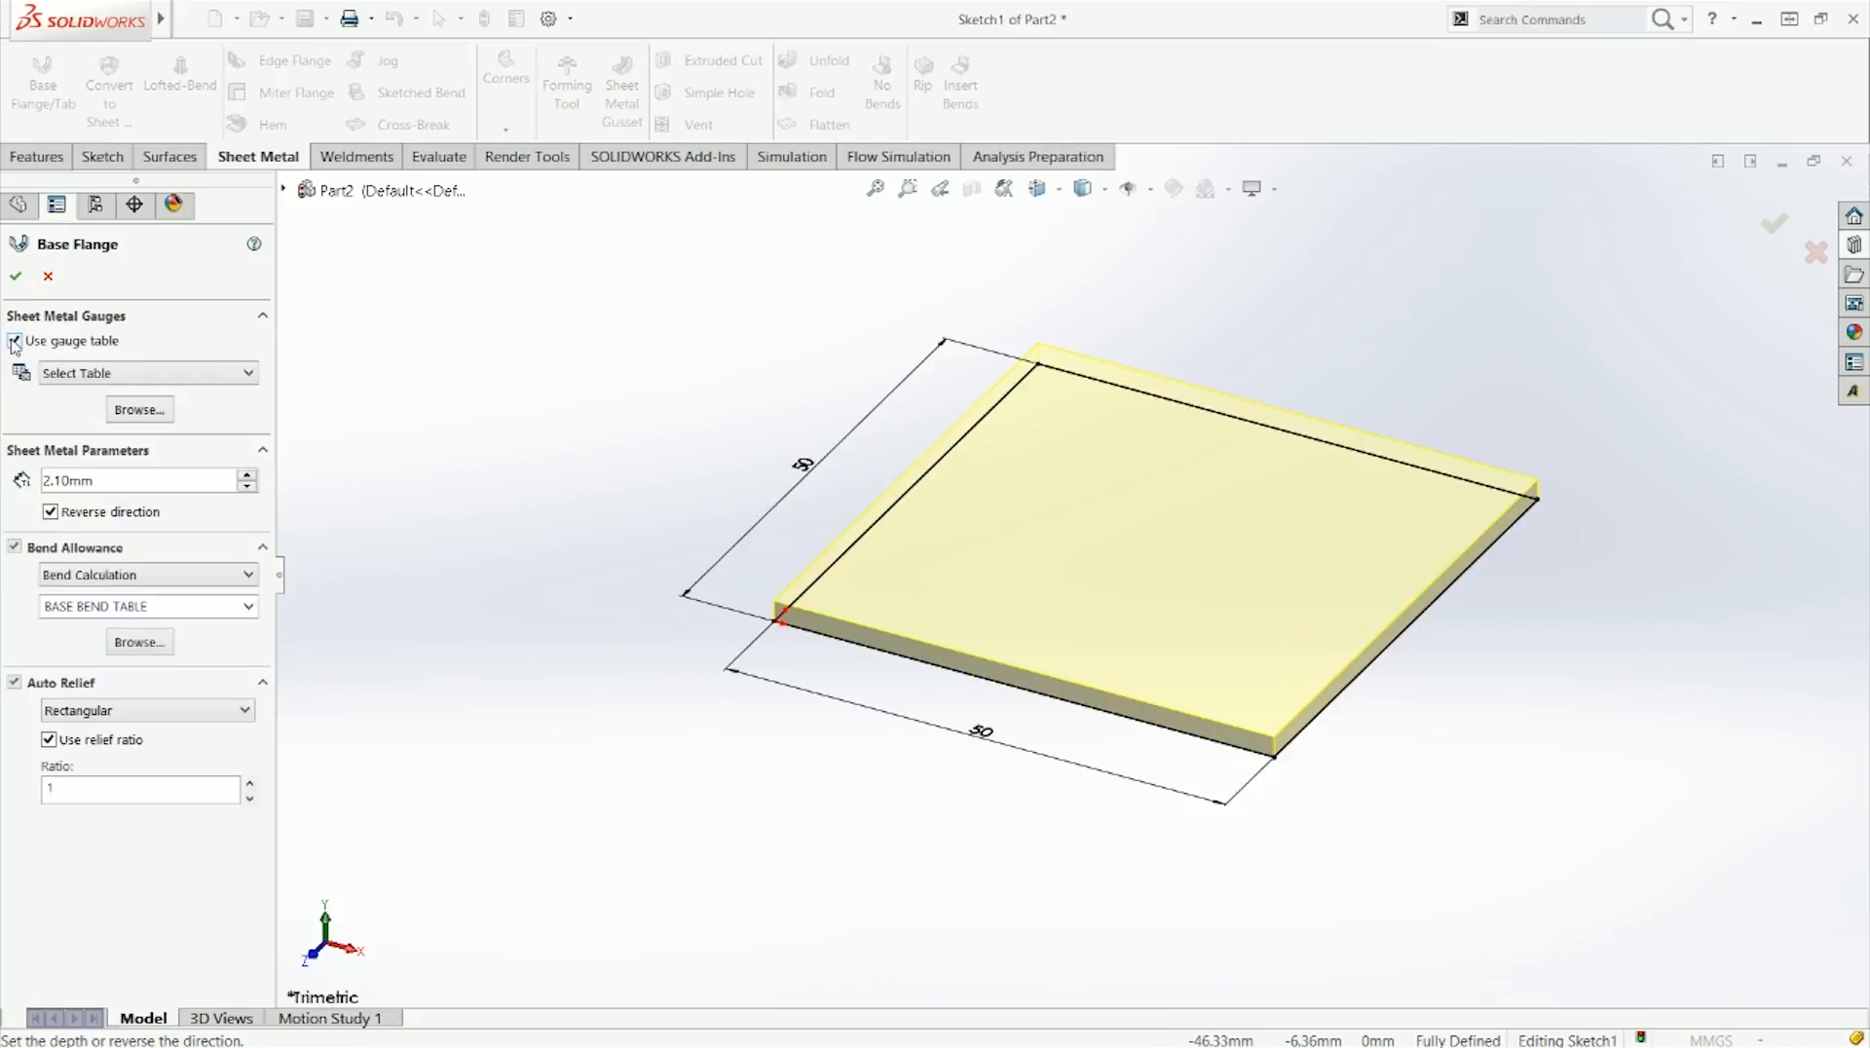
pyautogui.click(76, 372)
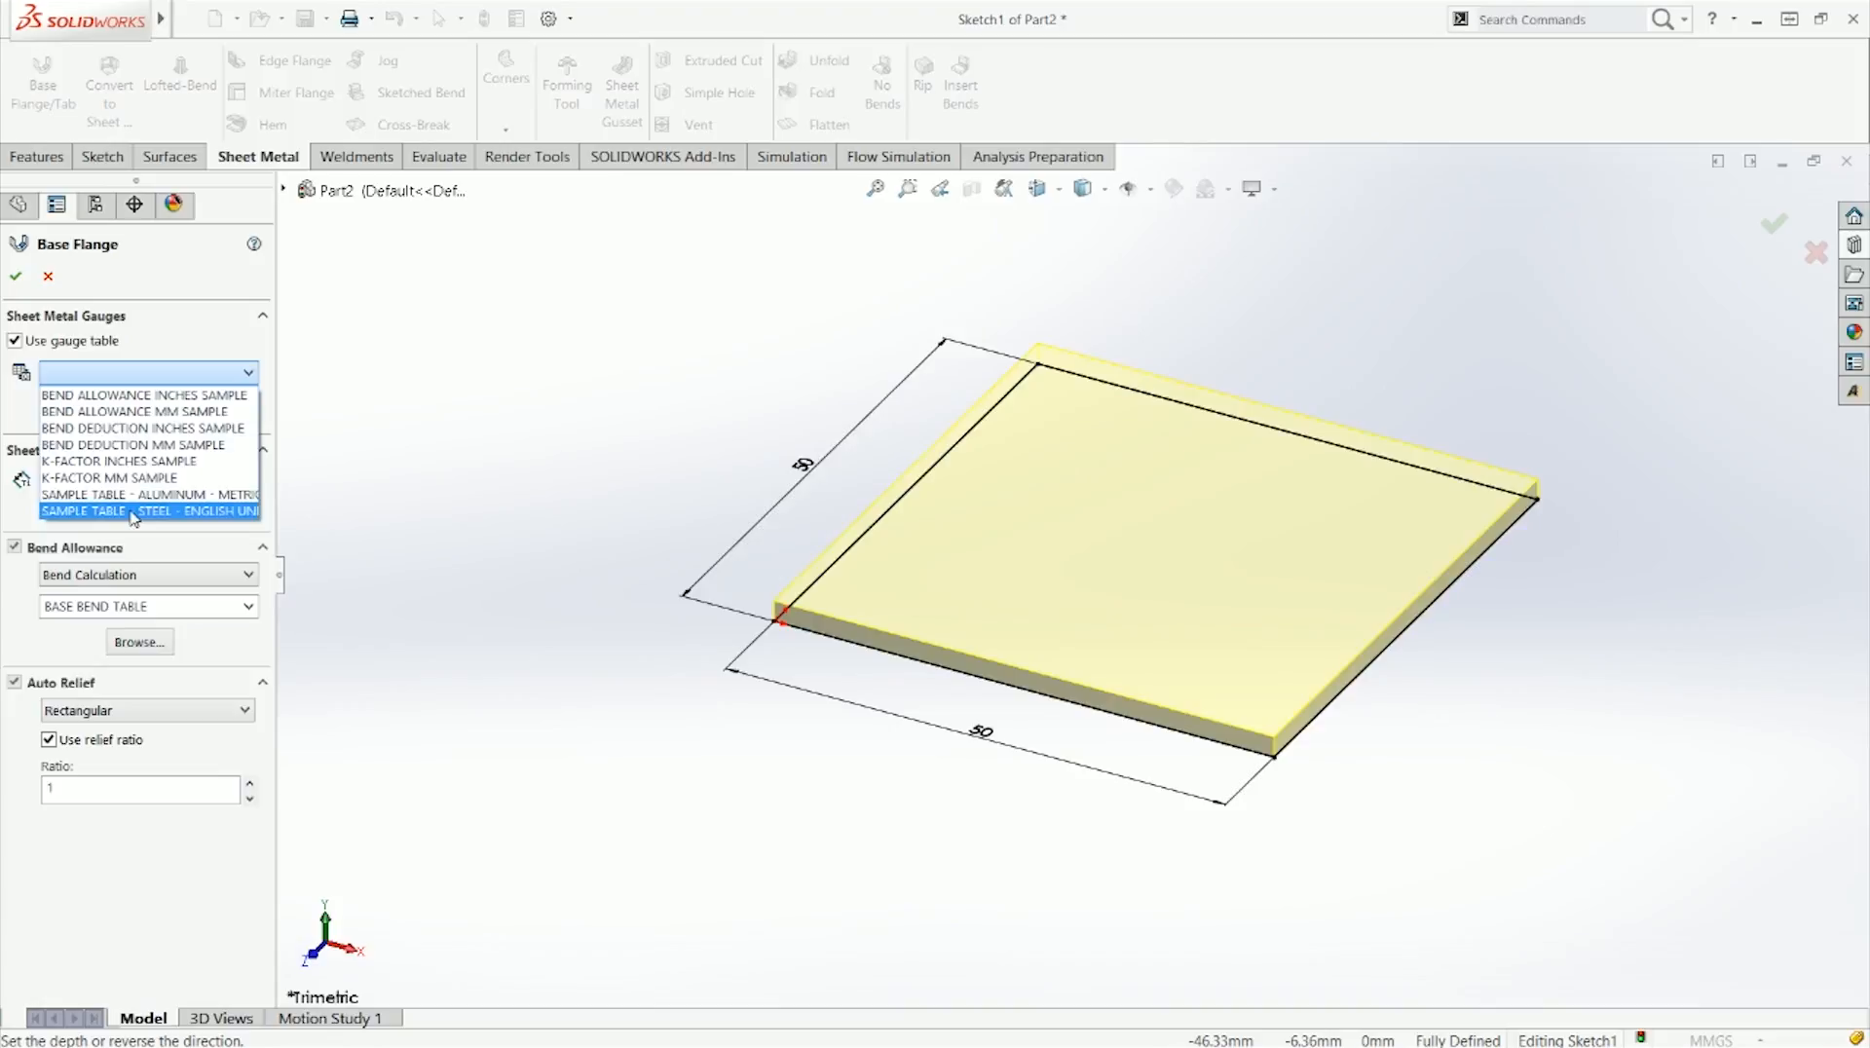
pyautogui.click(227, 495)
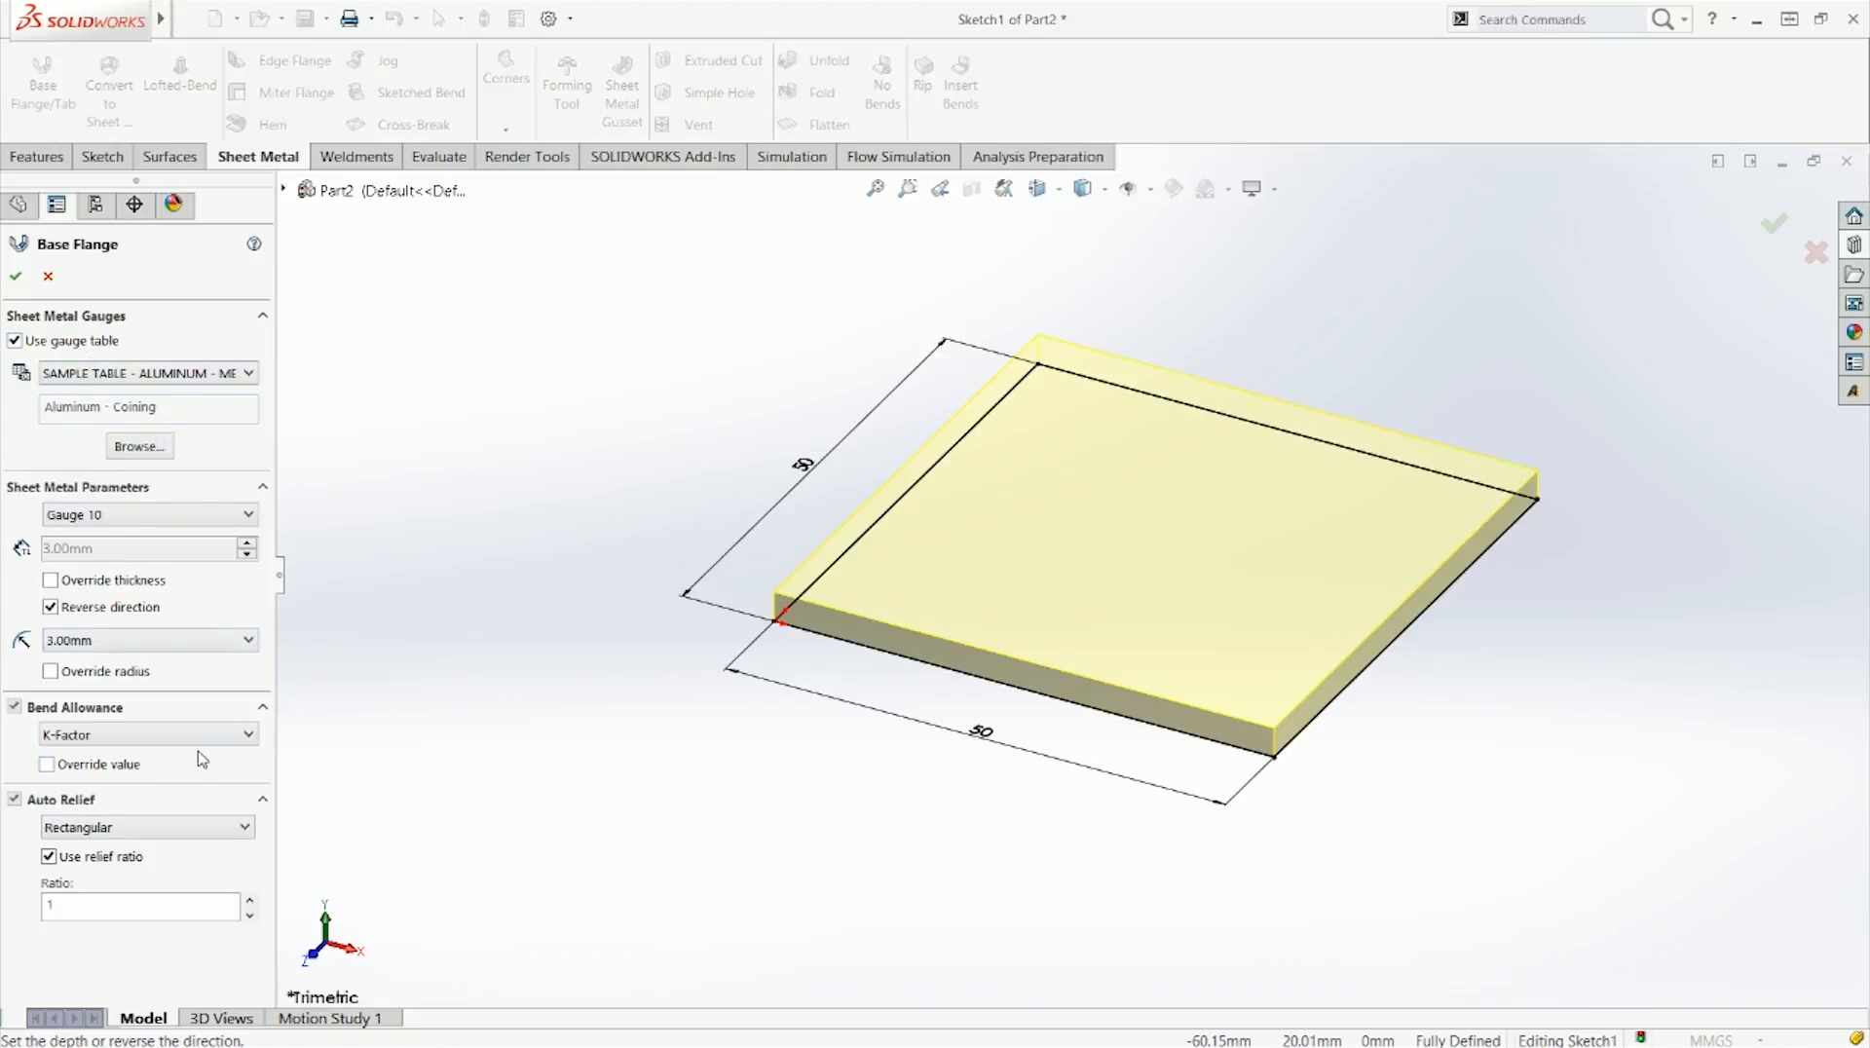
# Step: Turn off the gauge table and choose K-Factor as the bend allowance type
pyautogui.click(24, 341)
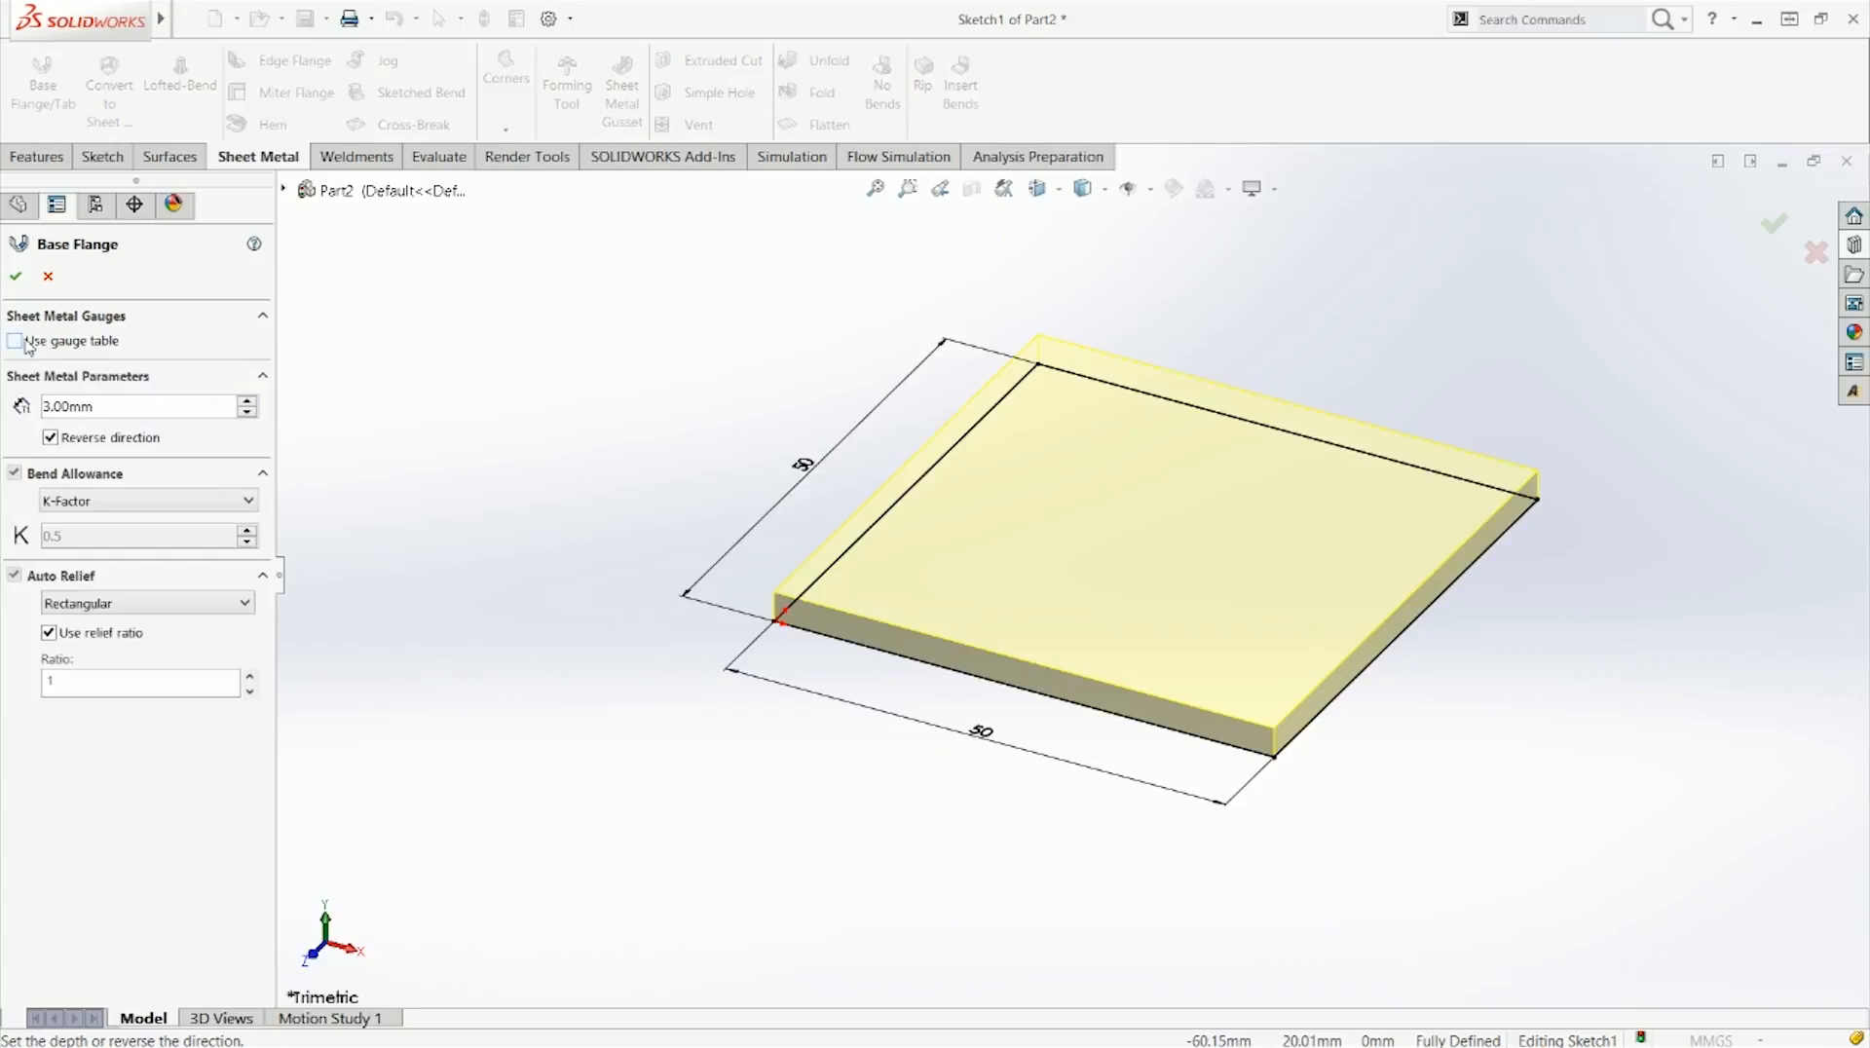
pyautogui.click(102, 505)
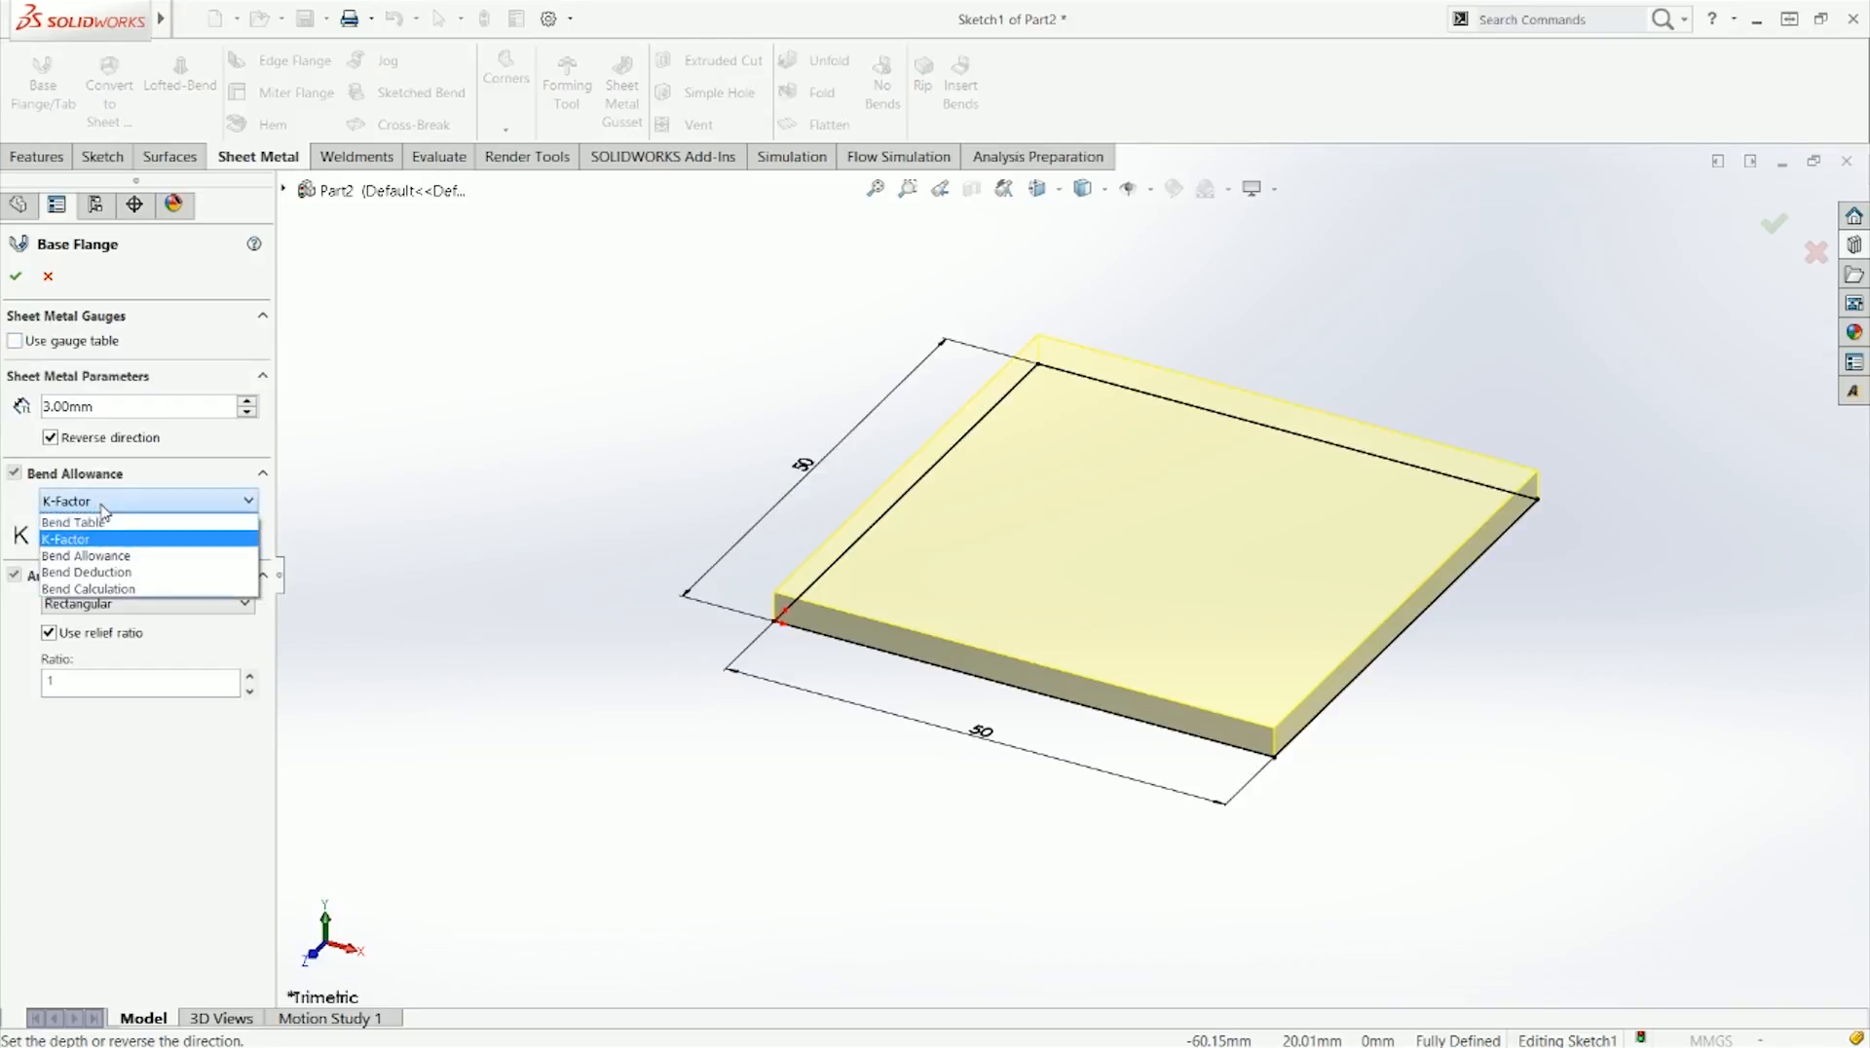
pyautogui.click(103, 541)
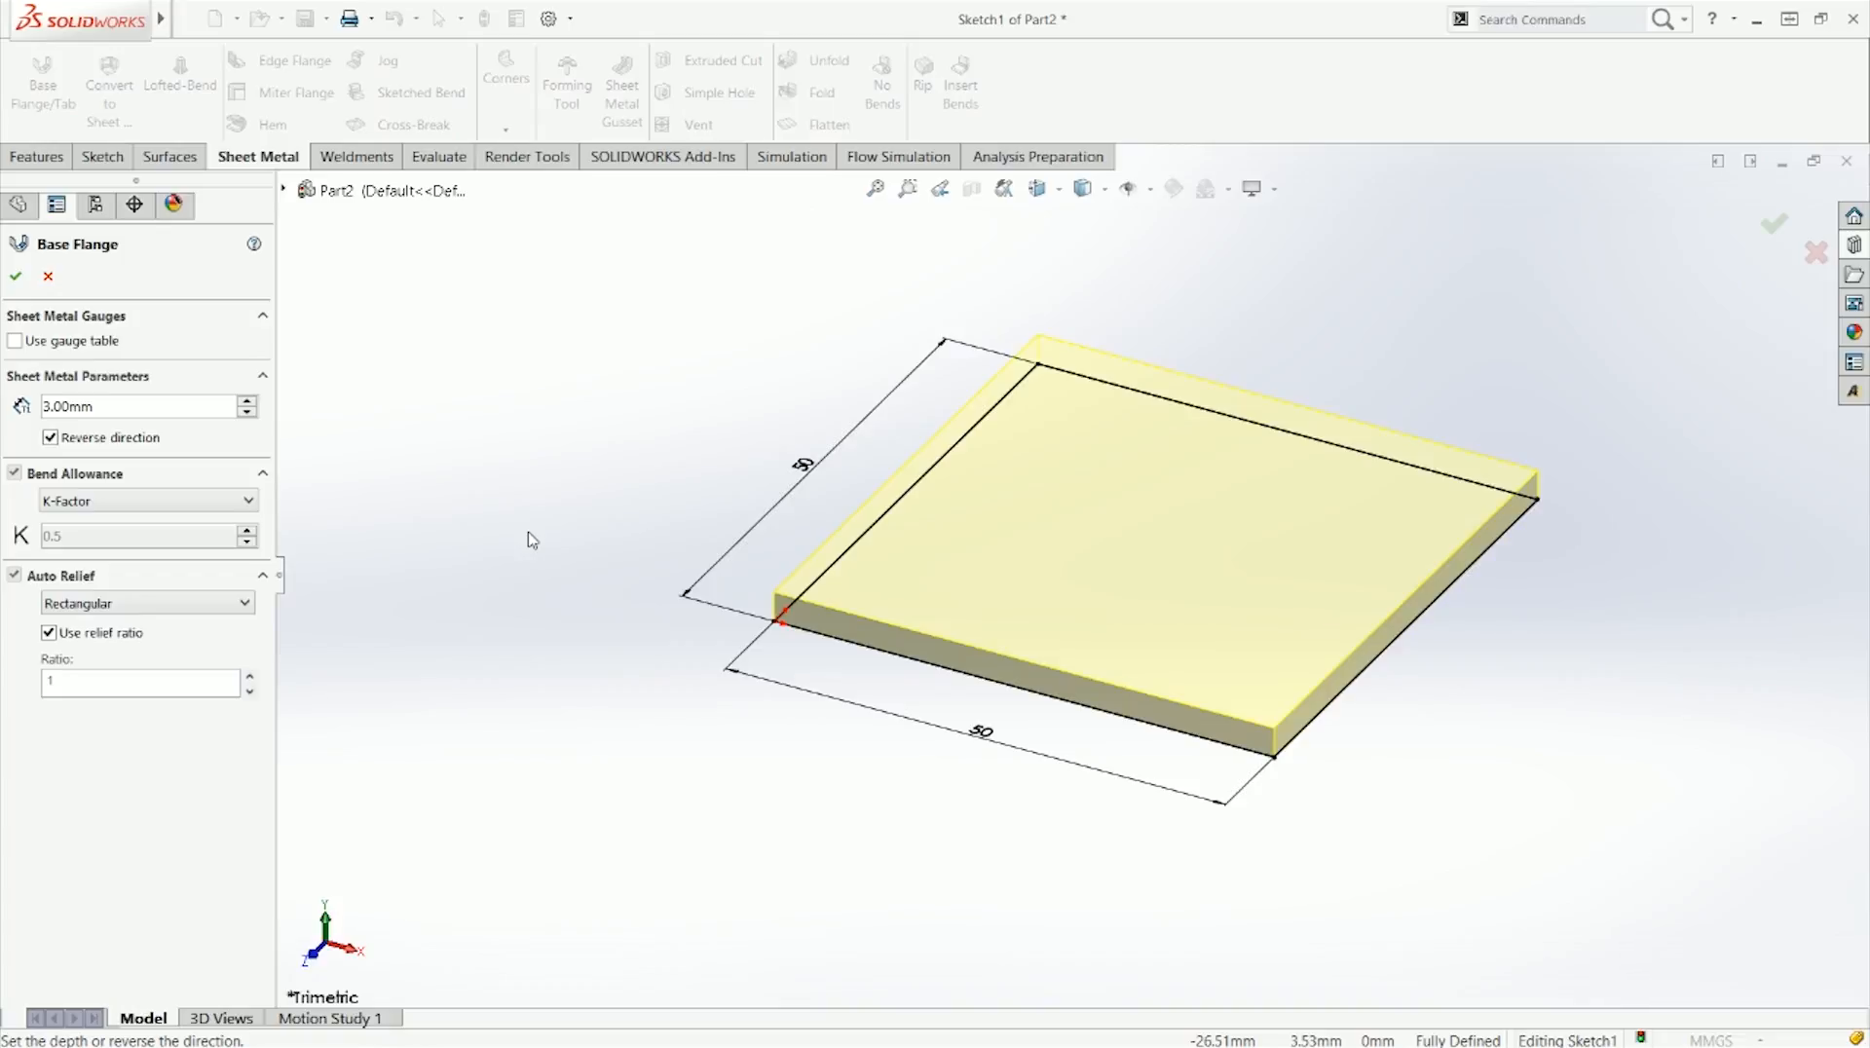
# Step: Turn the gauge table back on using the metric SAMPLE TABLE - ALUMINUM
pyautogui.click(62, 342)
pyautogui.click(92, 372)
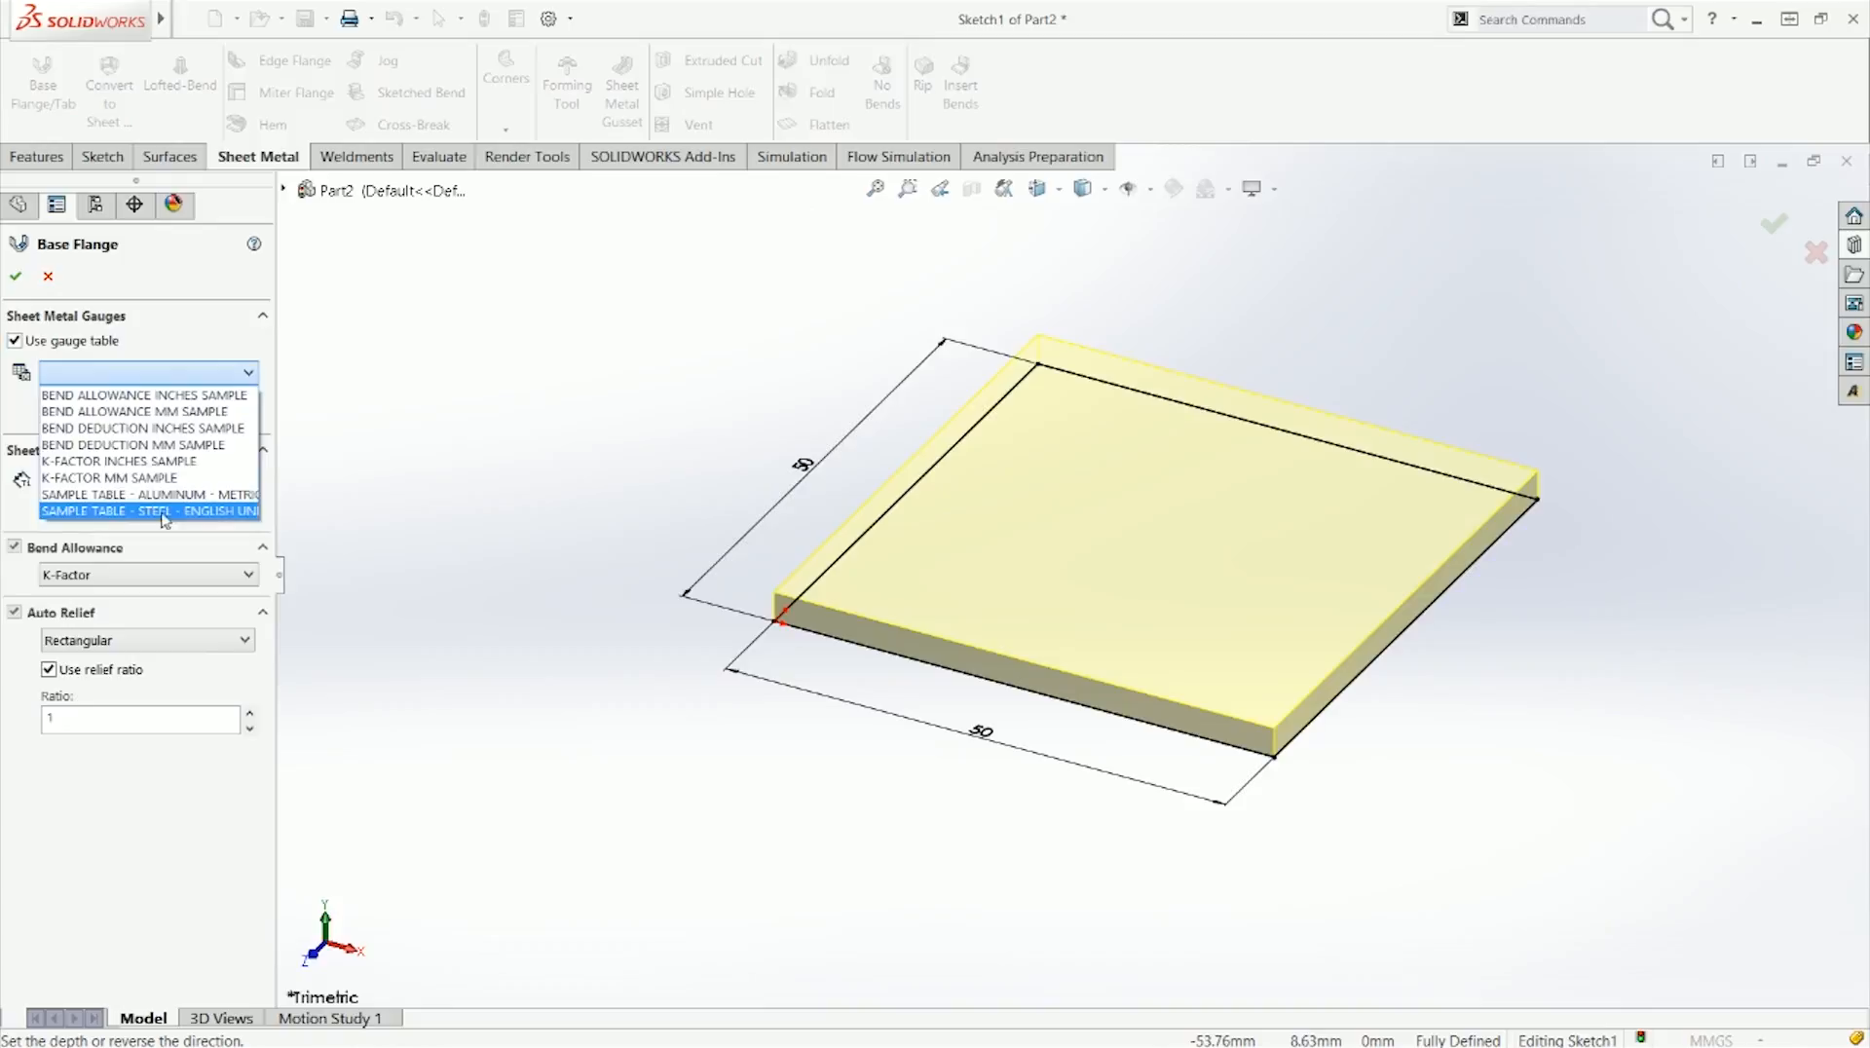
pyautogui.click(187, 495)
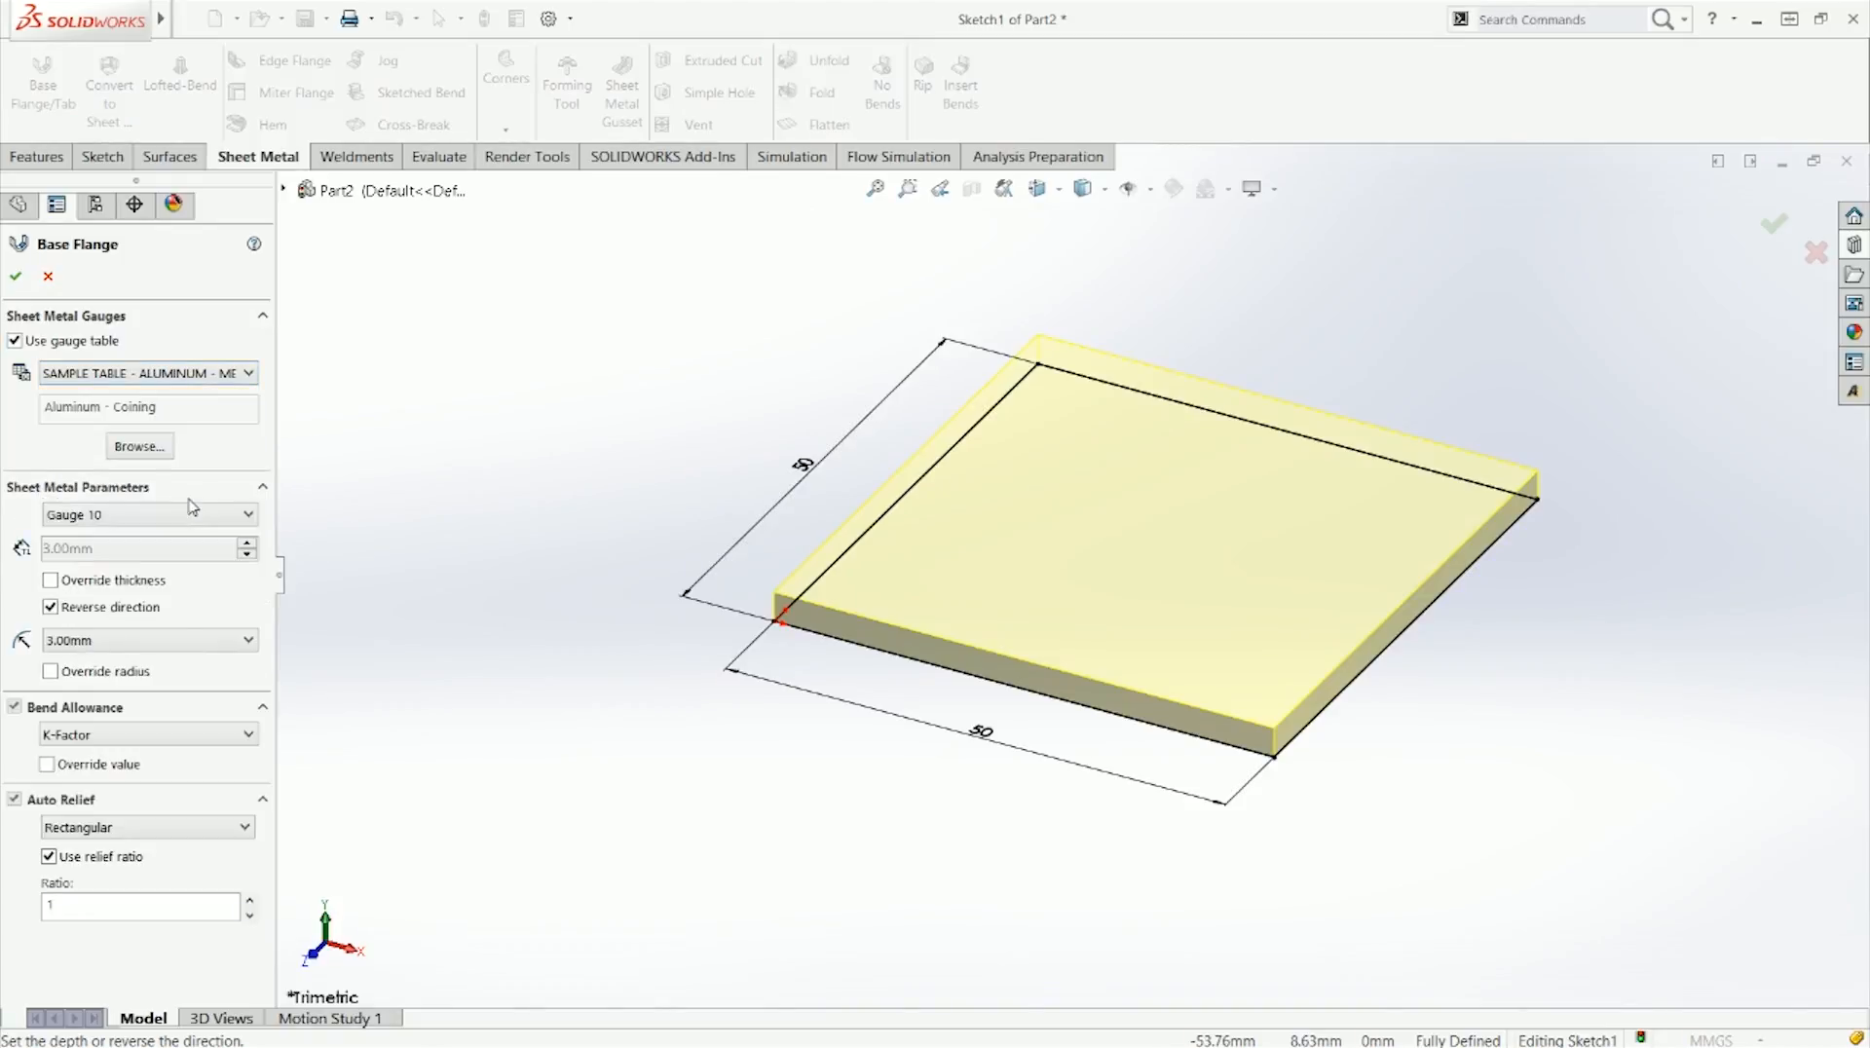
# Step: Set the sheet metal gauge to Gauge 20 and toggle the thickness override on and off
pyautogui.click(201, 521)
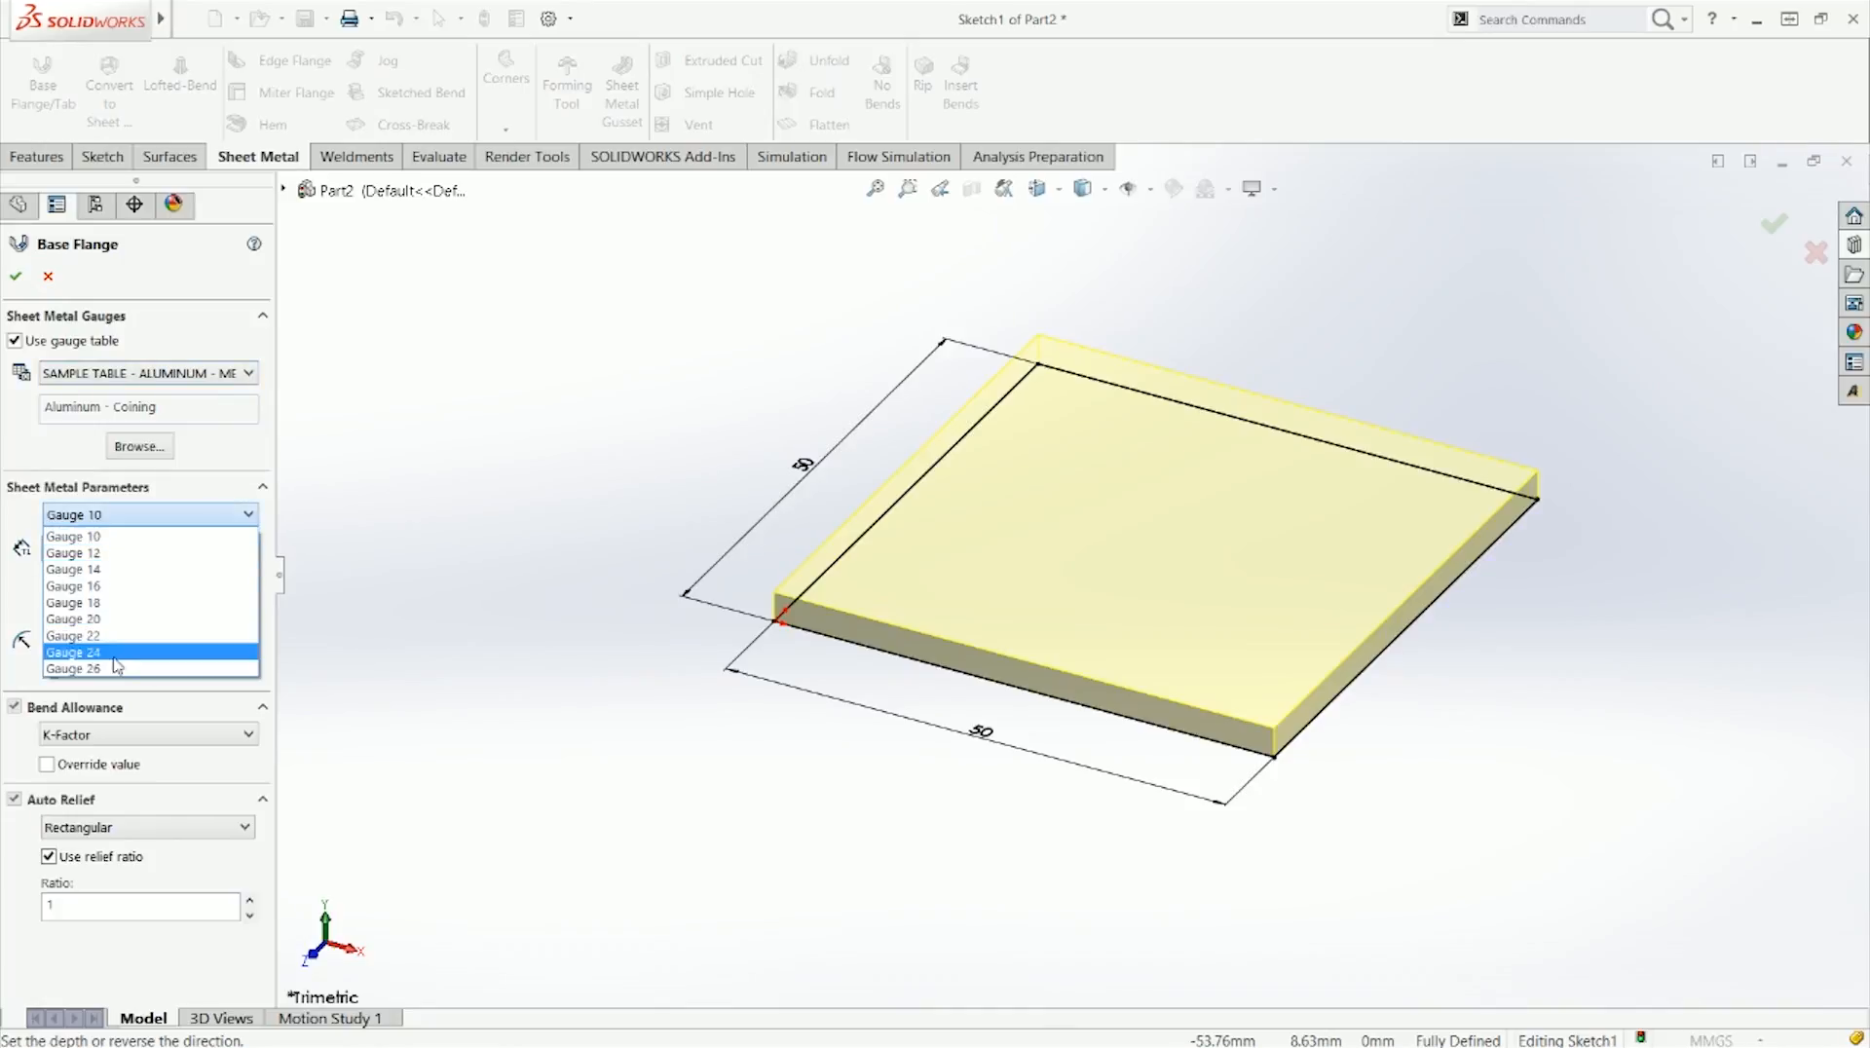
pyautogui.click(134, 554)
pyautogui.click(144, 516)
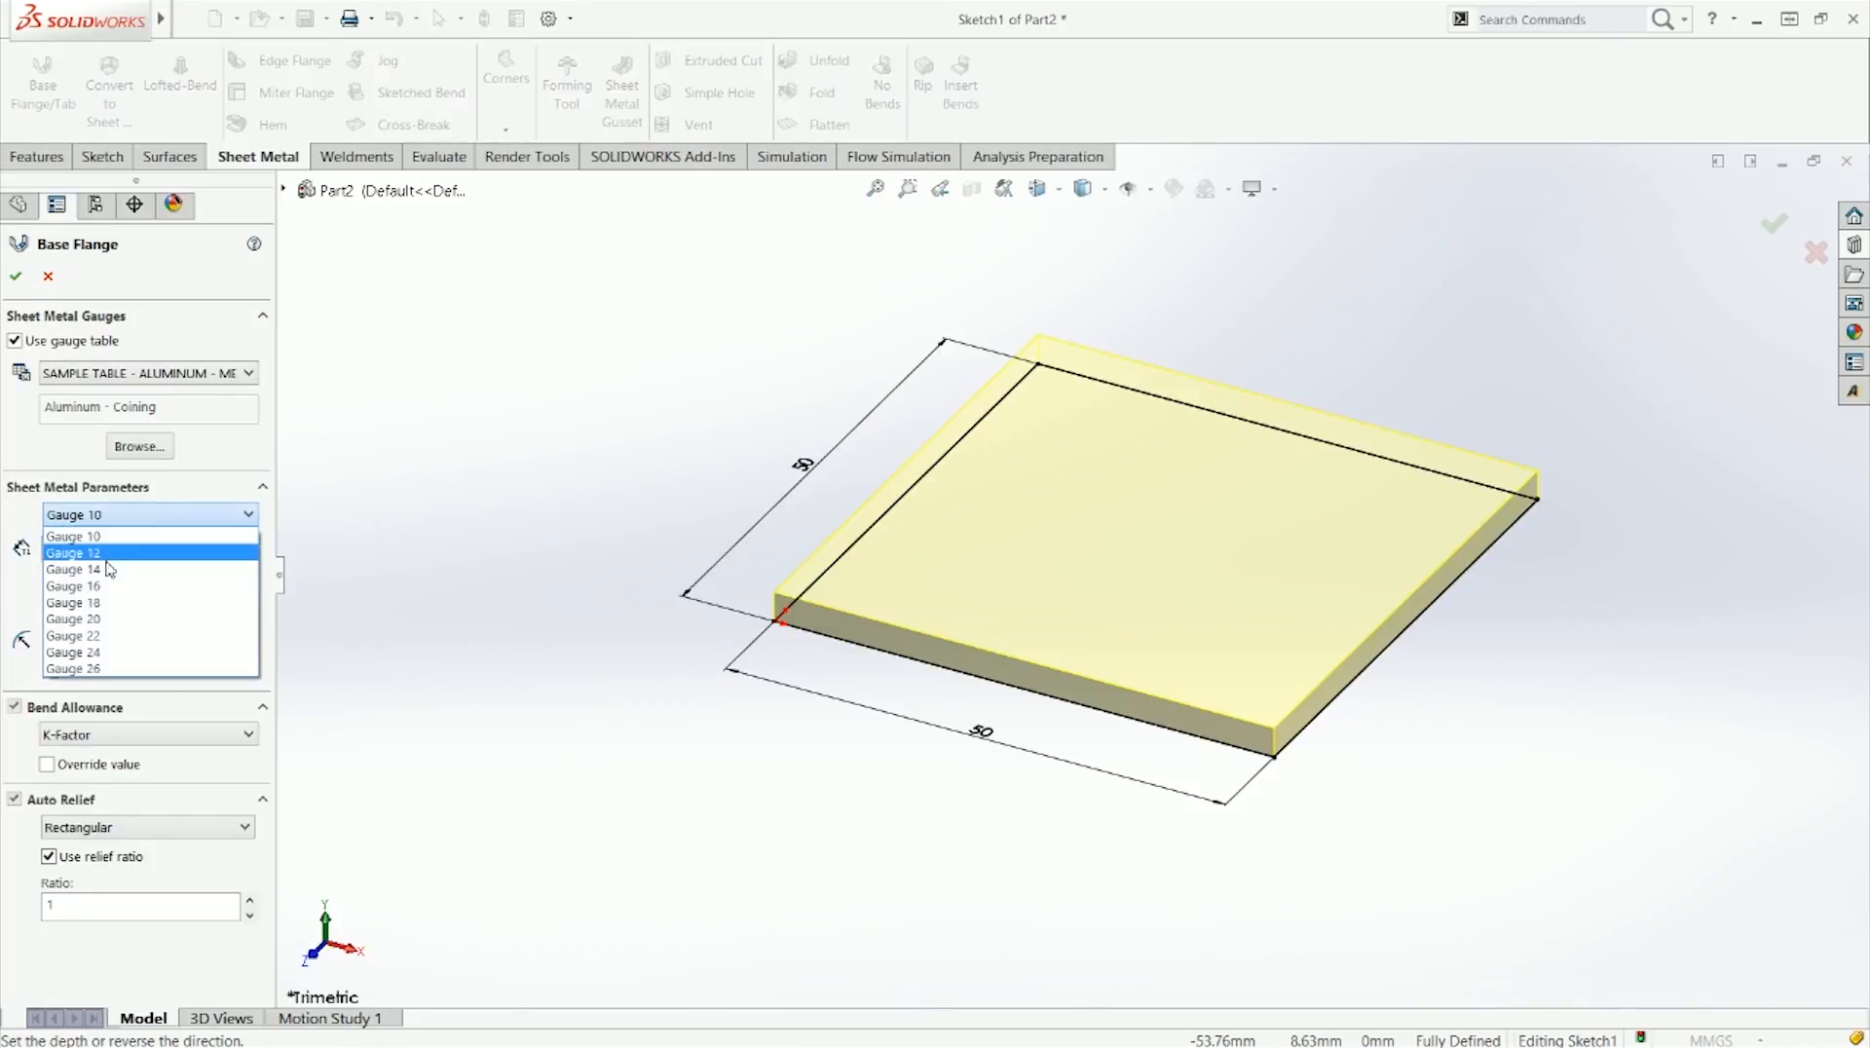
pyautogui.click(117, 619)
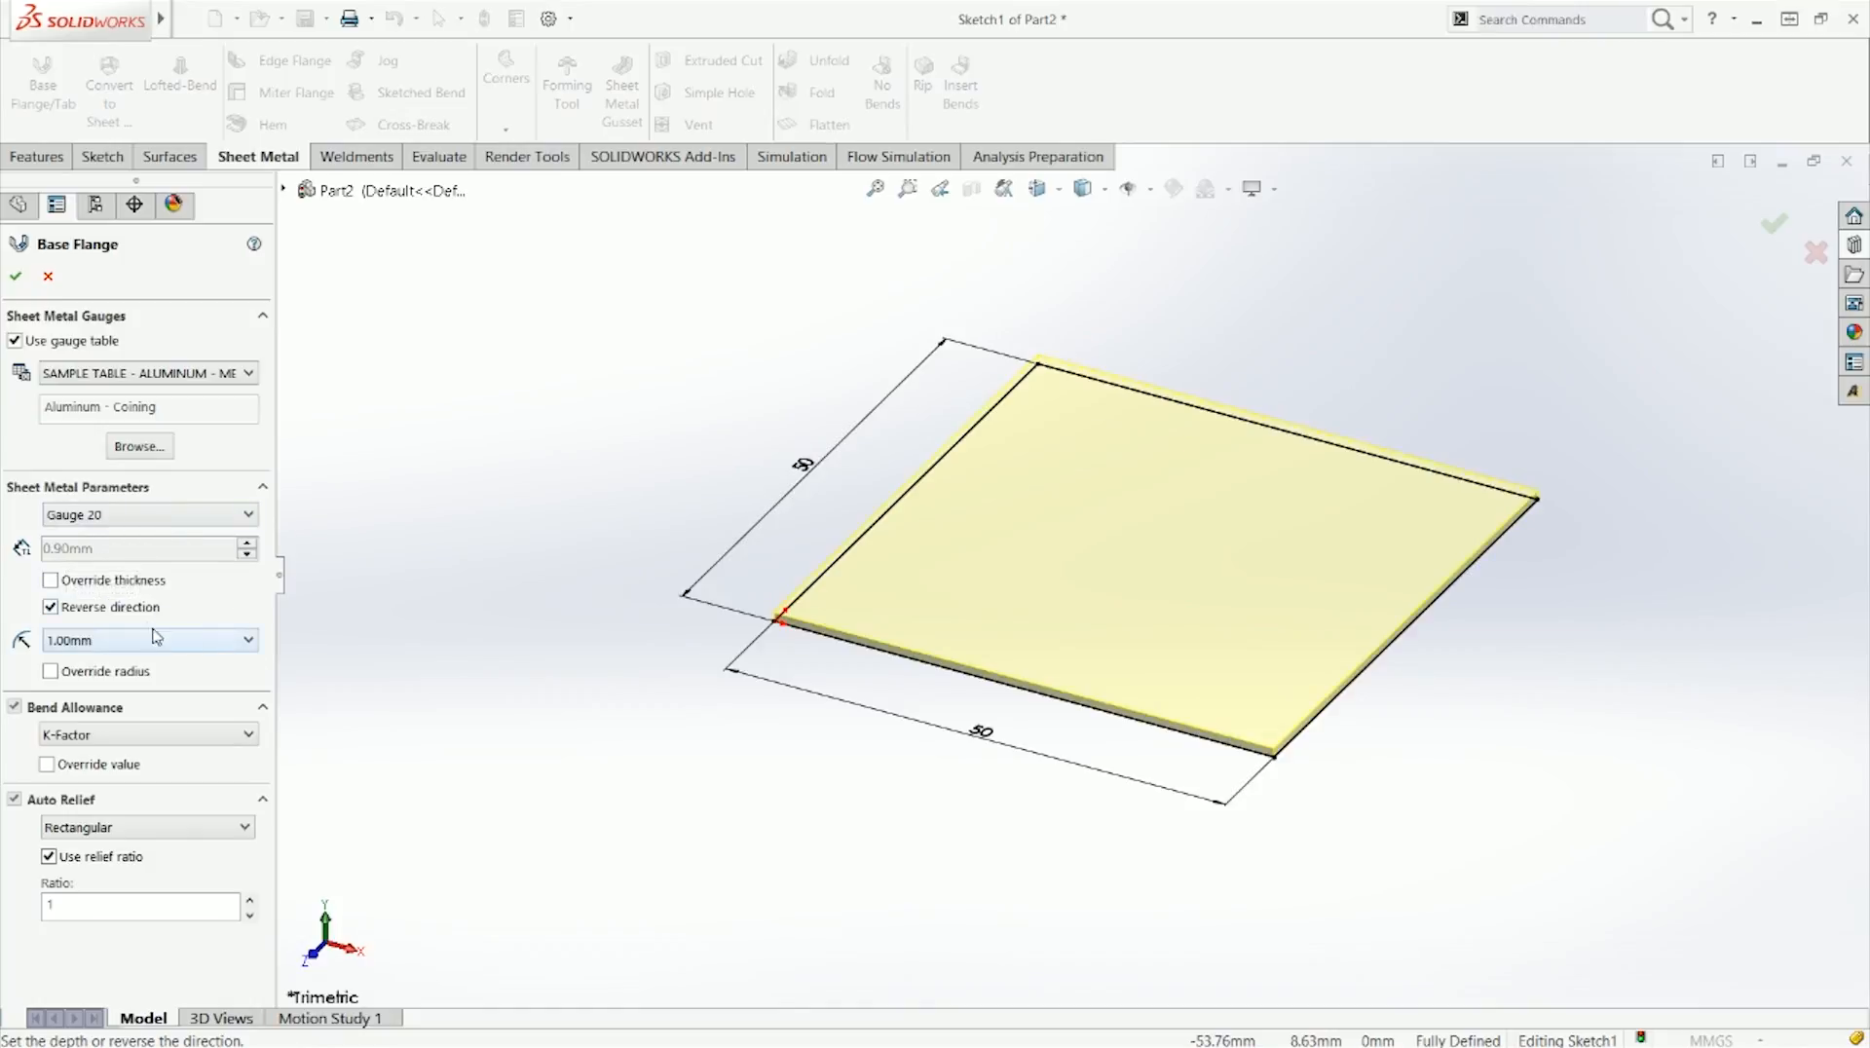
pyautogui.click(130, 584)
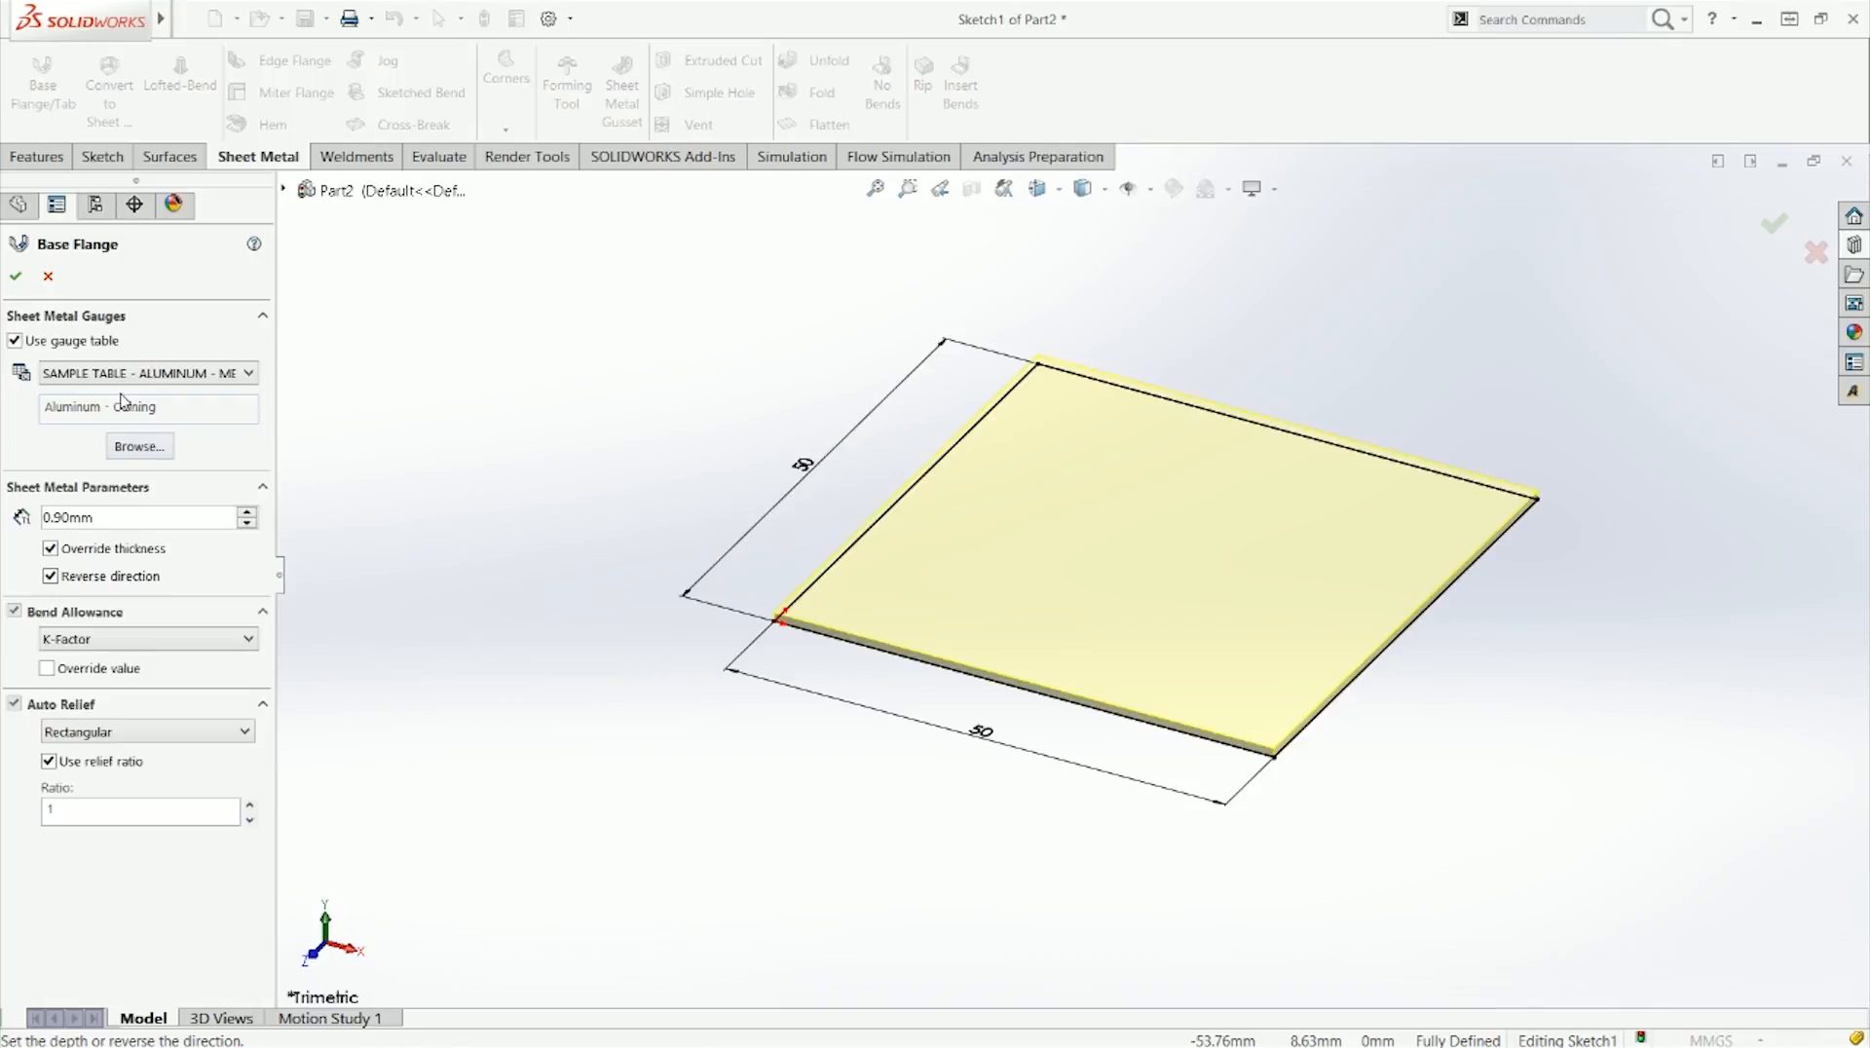
pyautogui.click(141, 552)
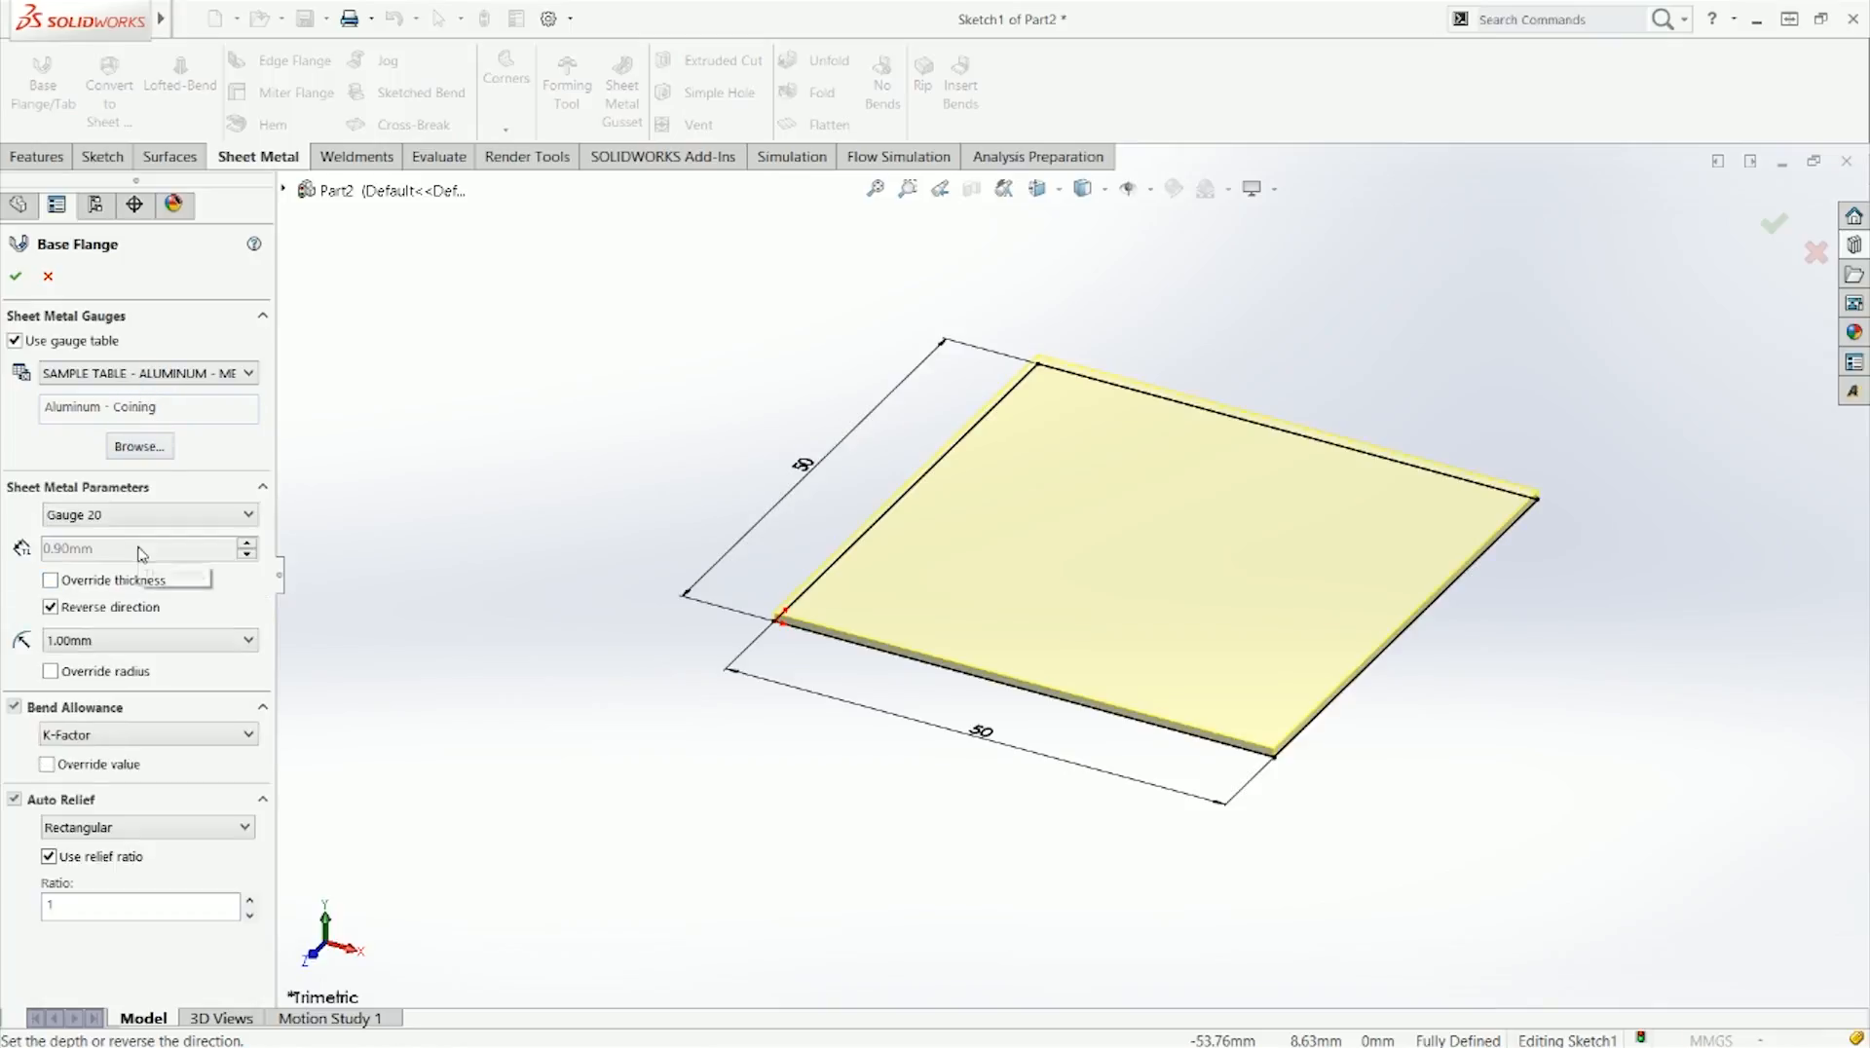
# Step: Review the available bend radii of the gauge table and set the bend radius to 1.5 mm
pyautogui.click(107, 643)
pyautogui.click(104, 664)
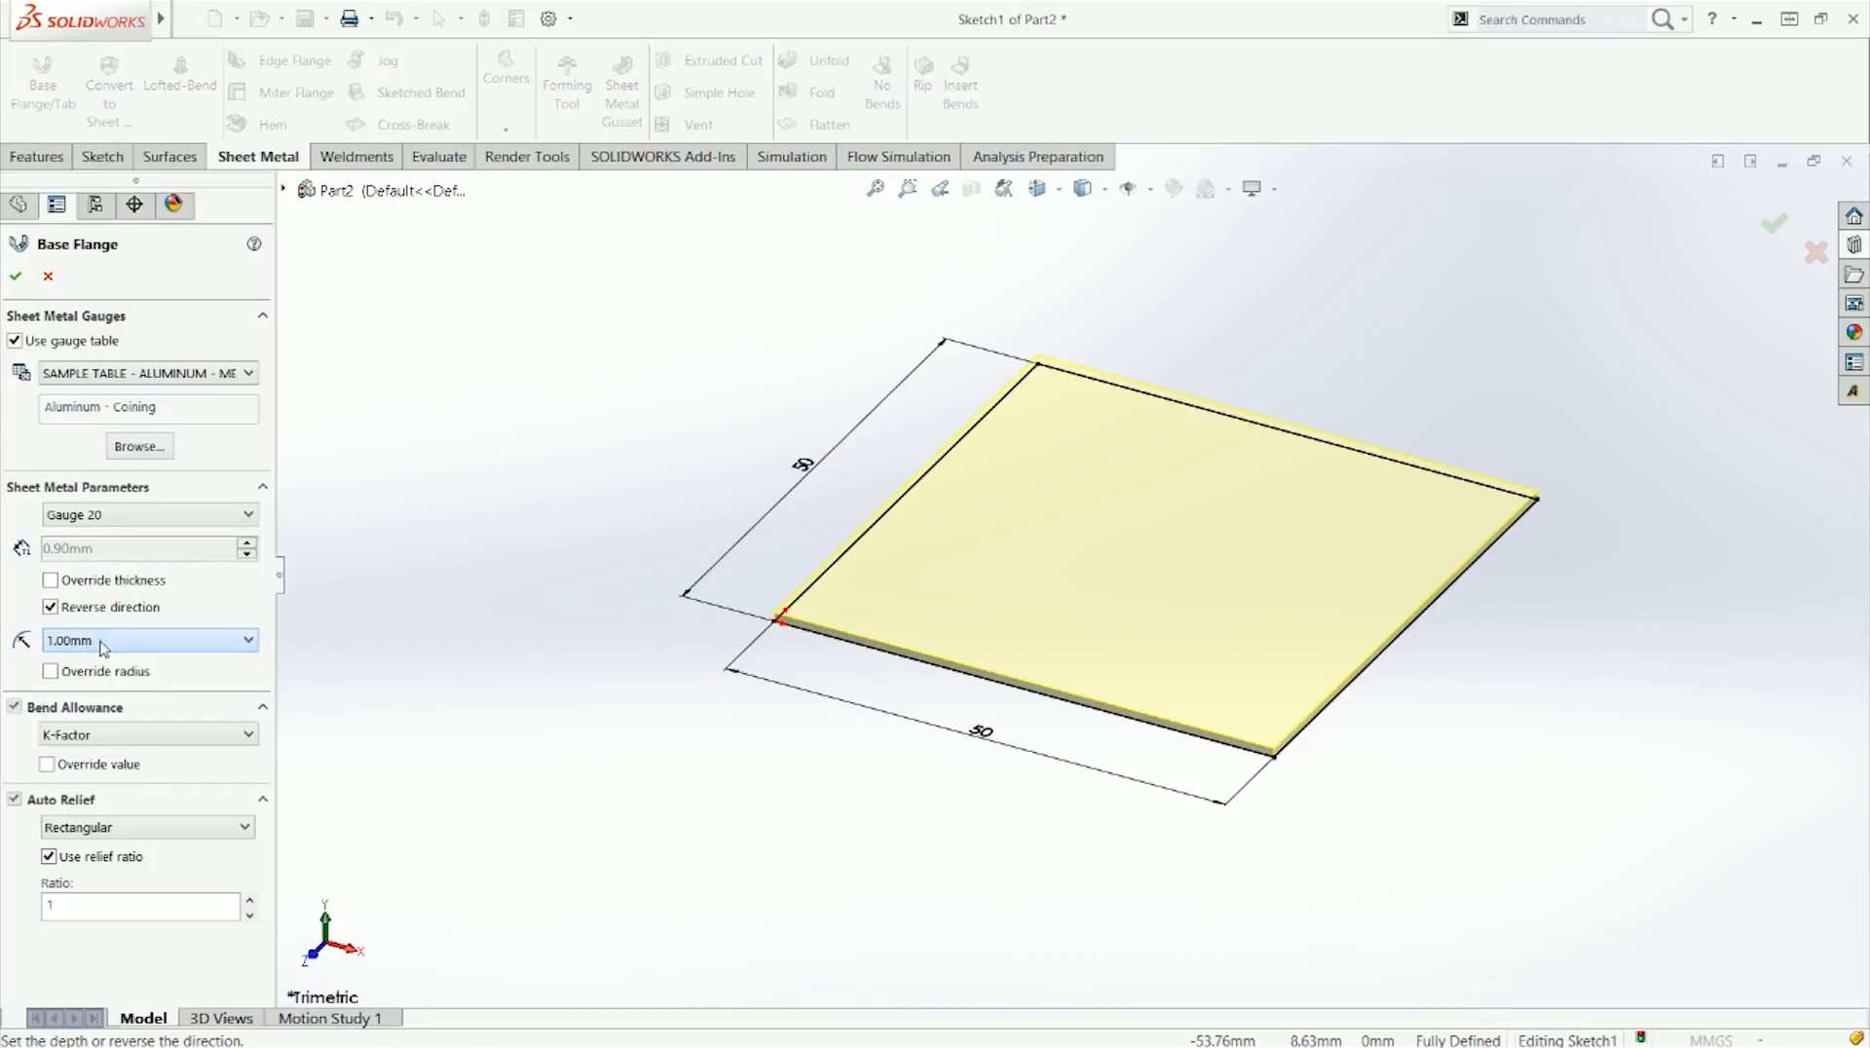
pyautogui.click(163, 646)
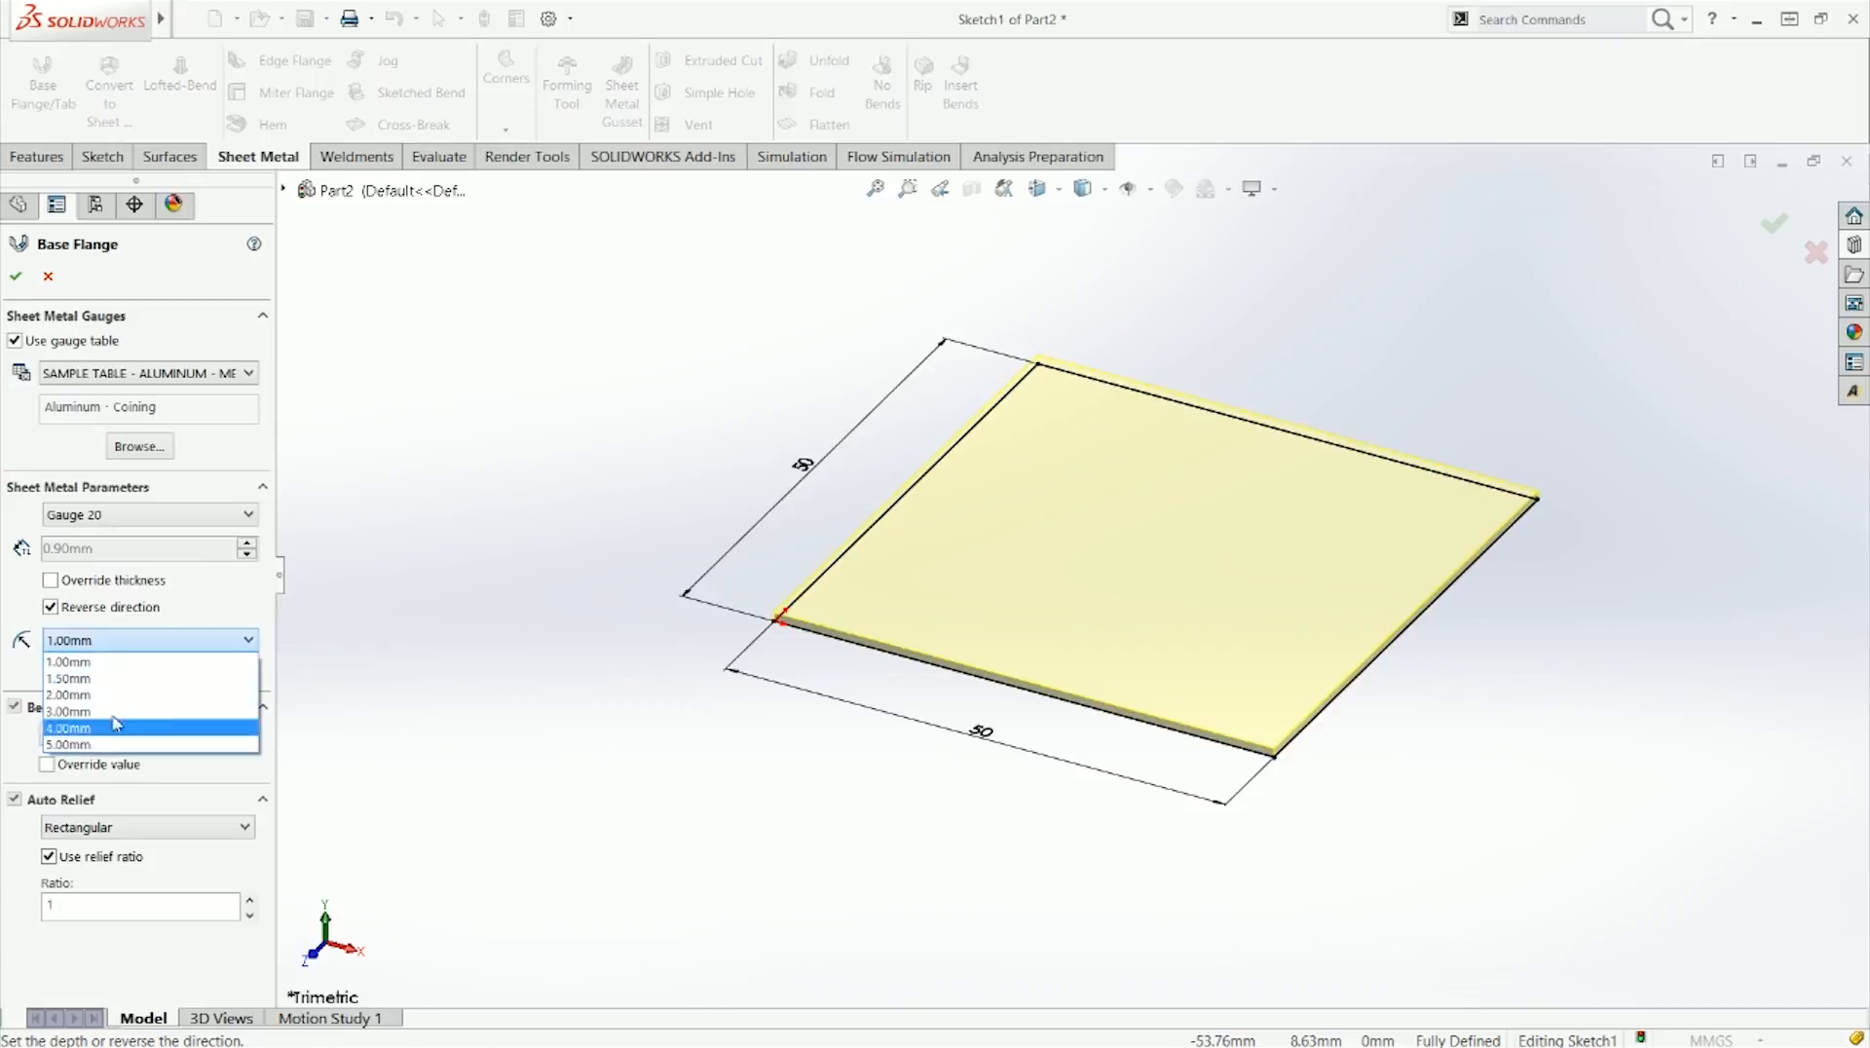
pyautogui.click(124, 640)
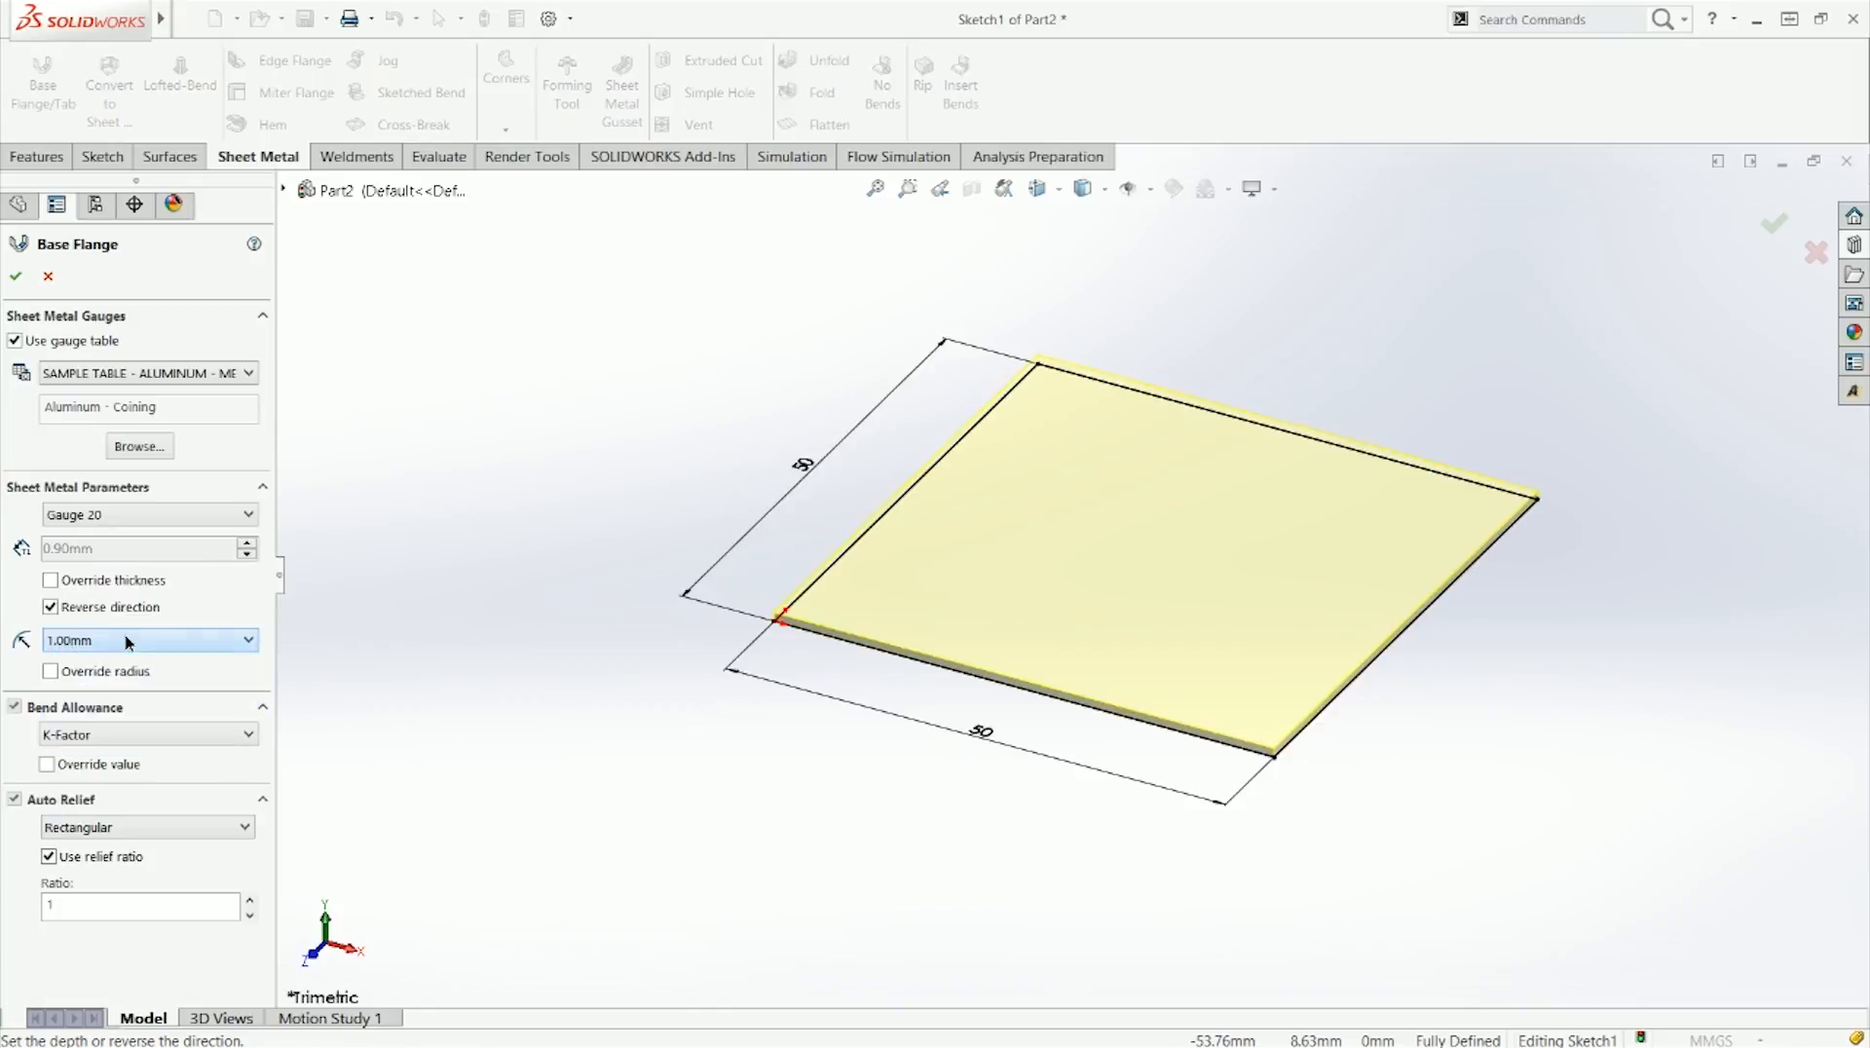
pyautogui.click(203, 638)
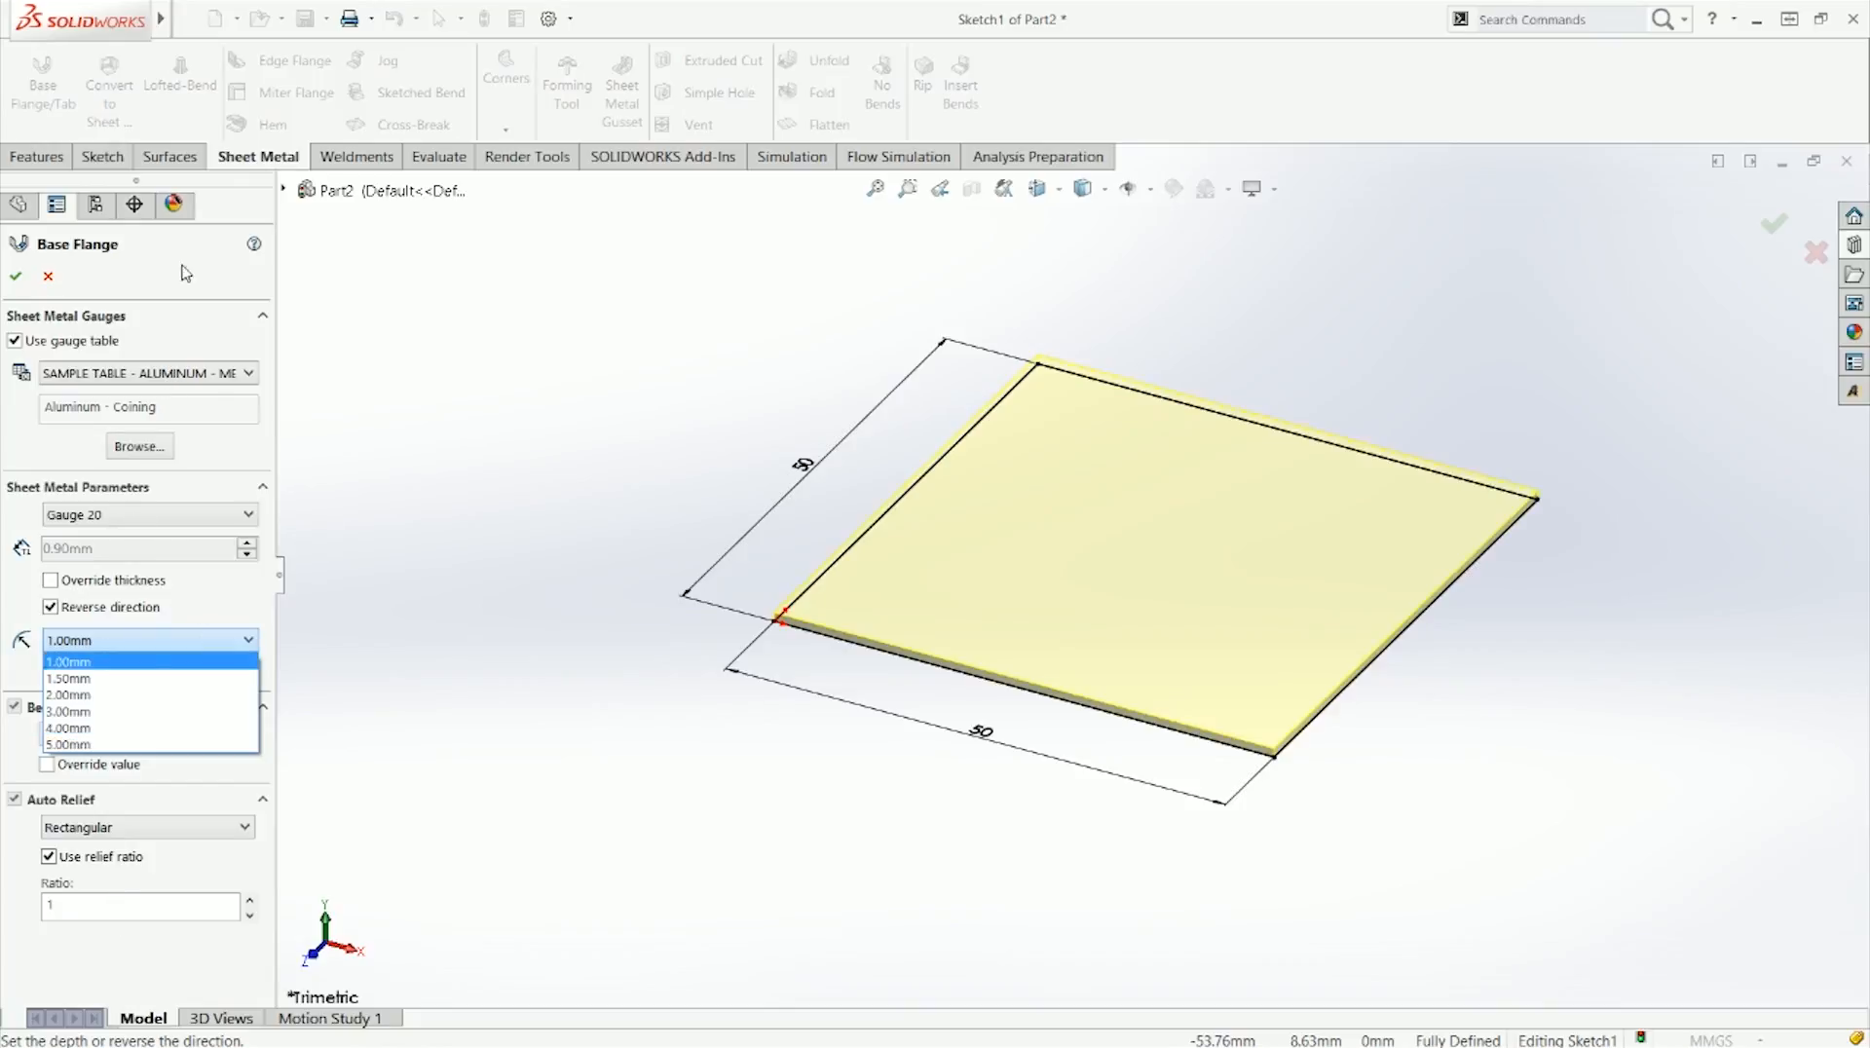
pyautogui.click(10, 647)
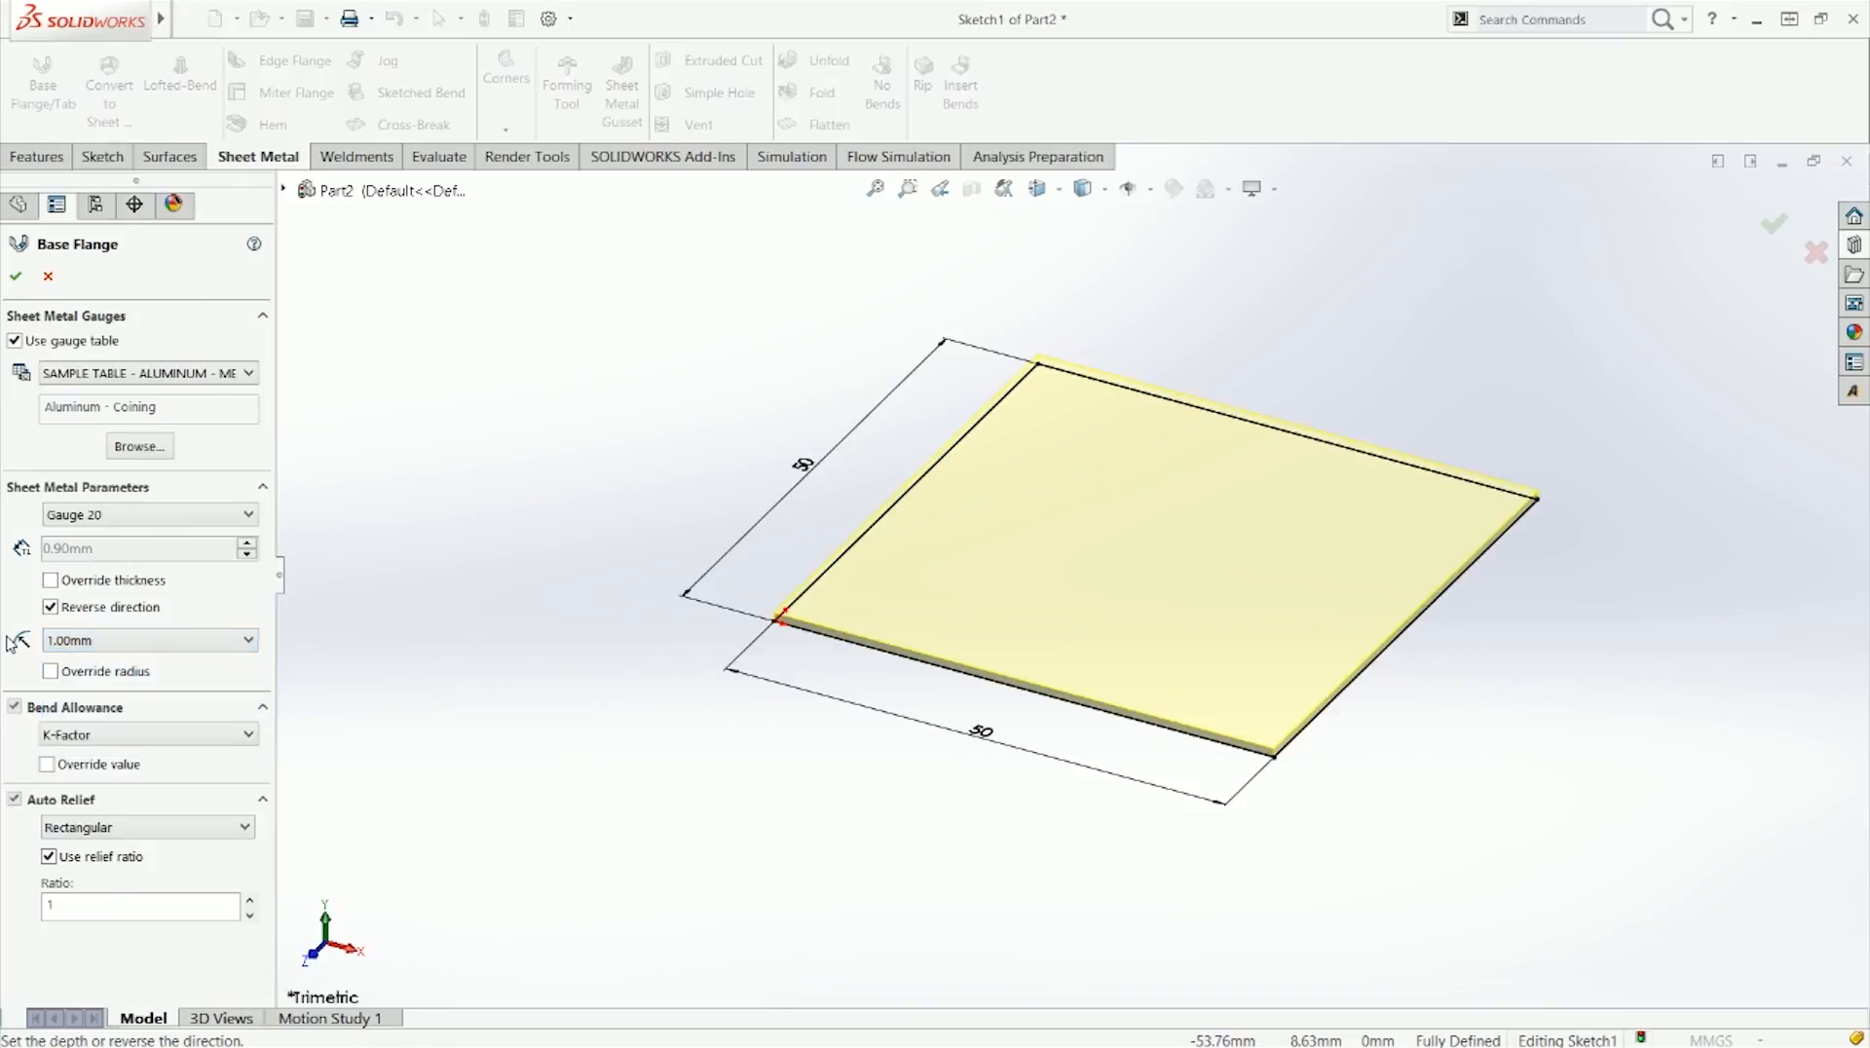
pyautogui.click(87, 642)
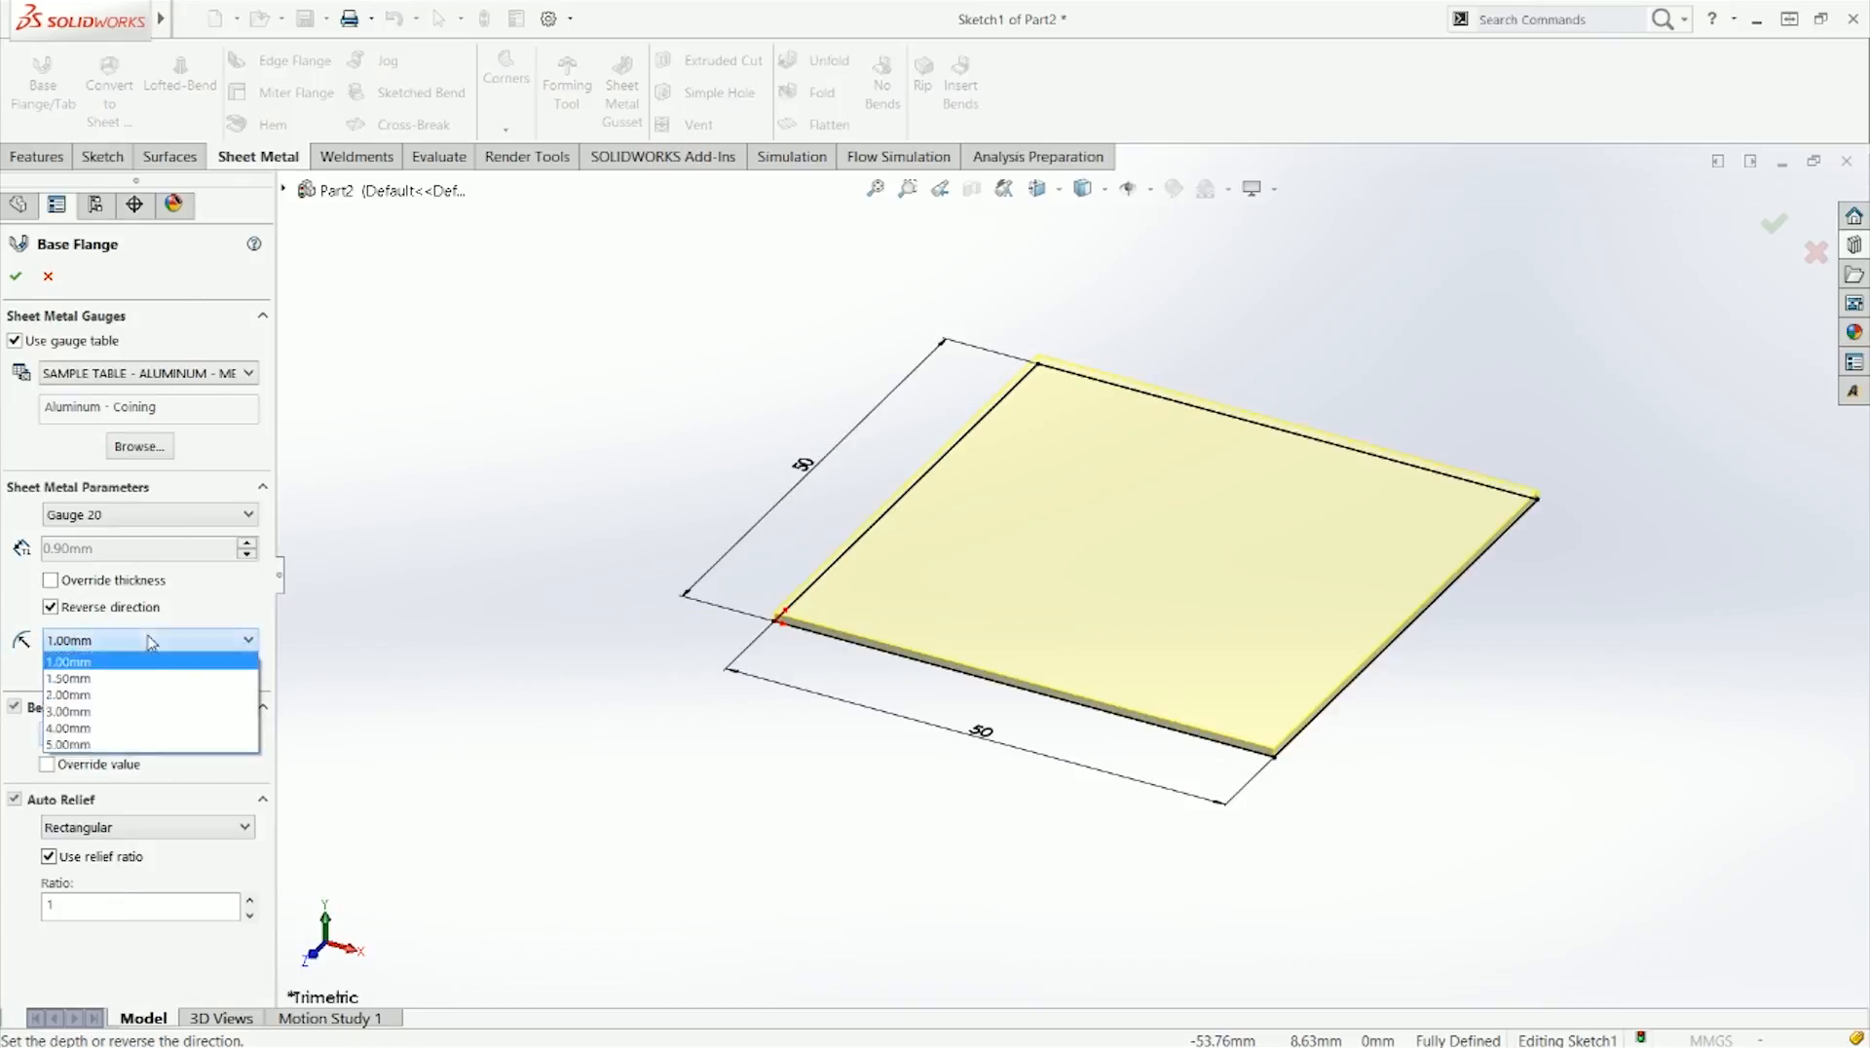
pyautogui.click(100, 679)
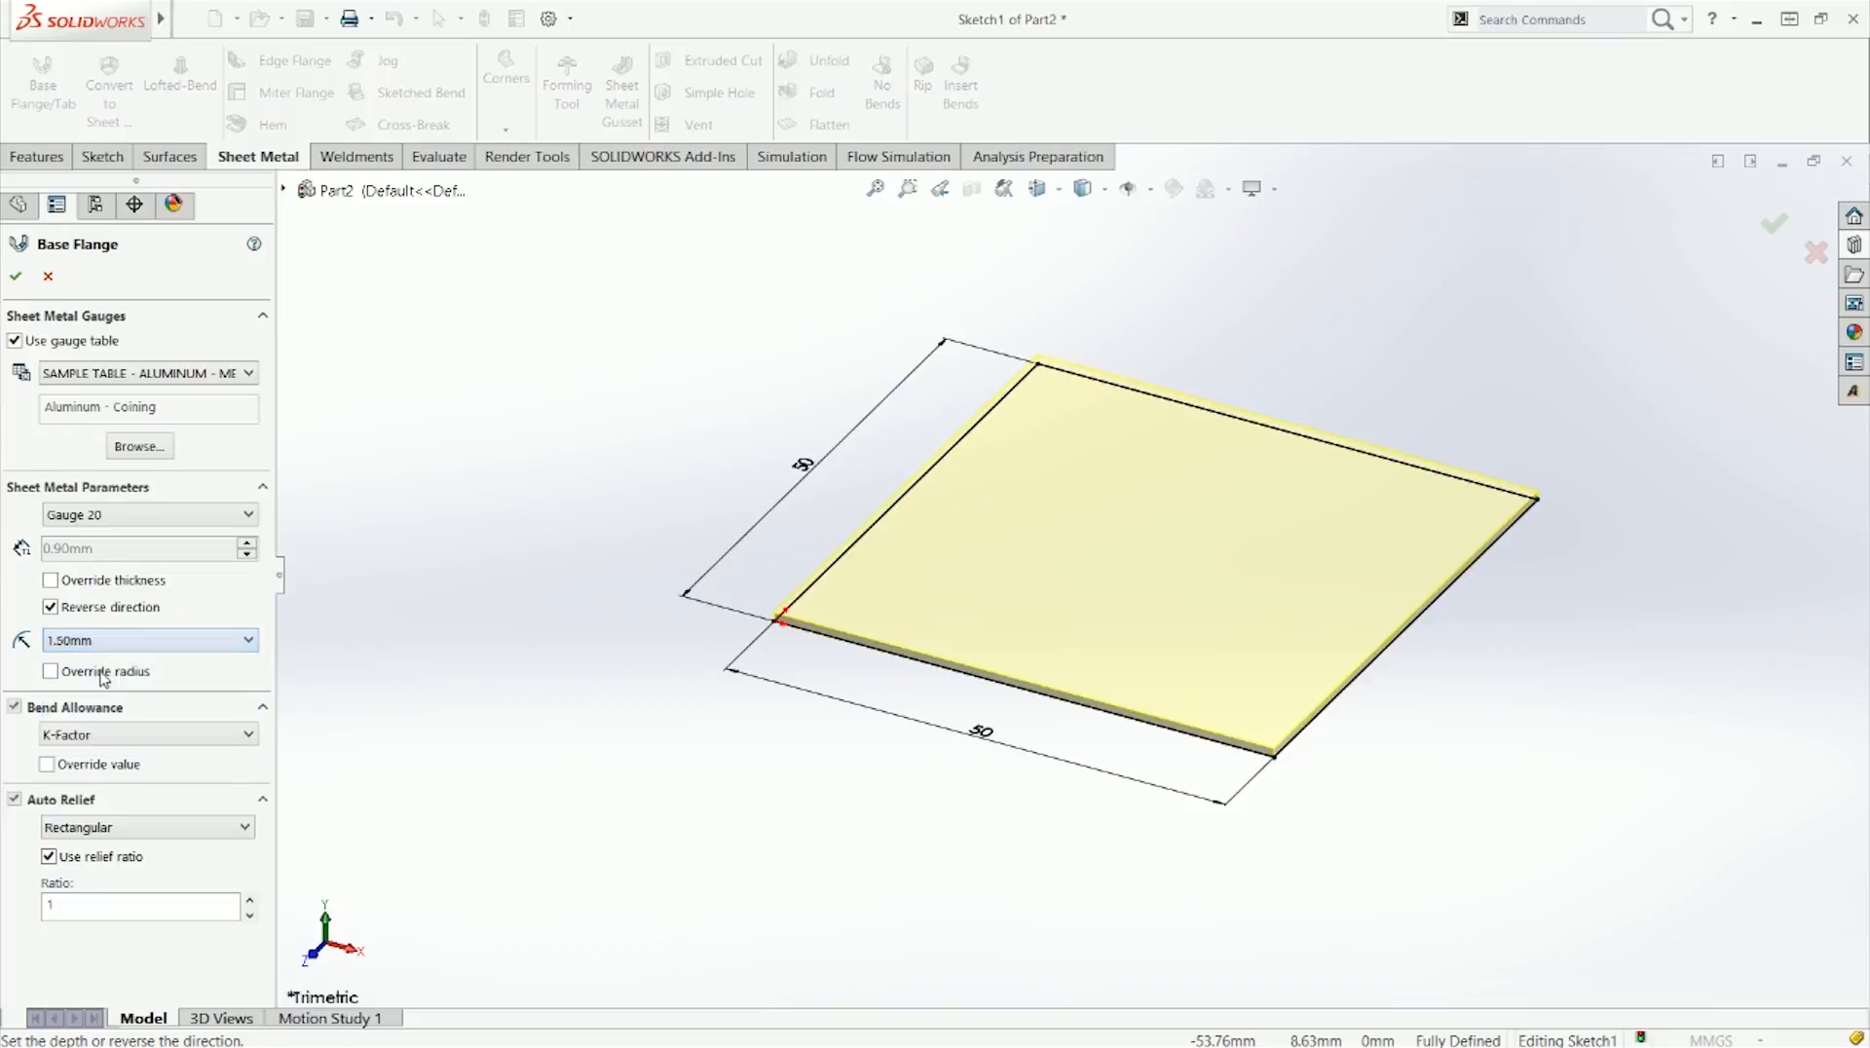
pyautogui.click(49, 644)
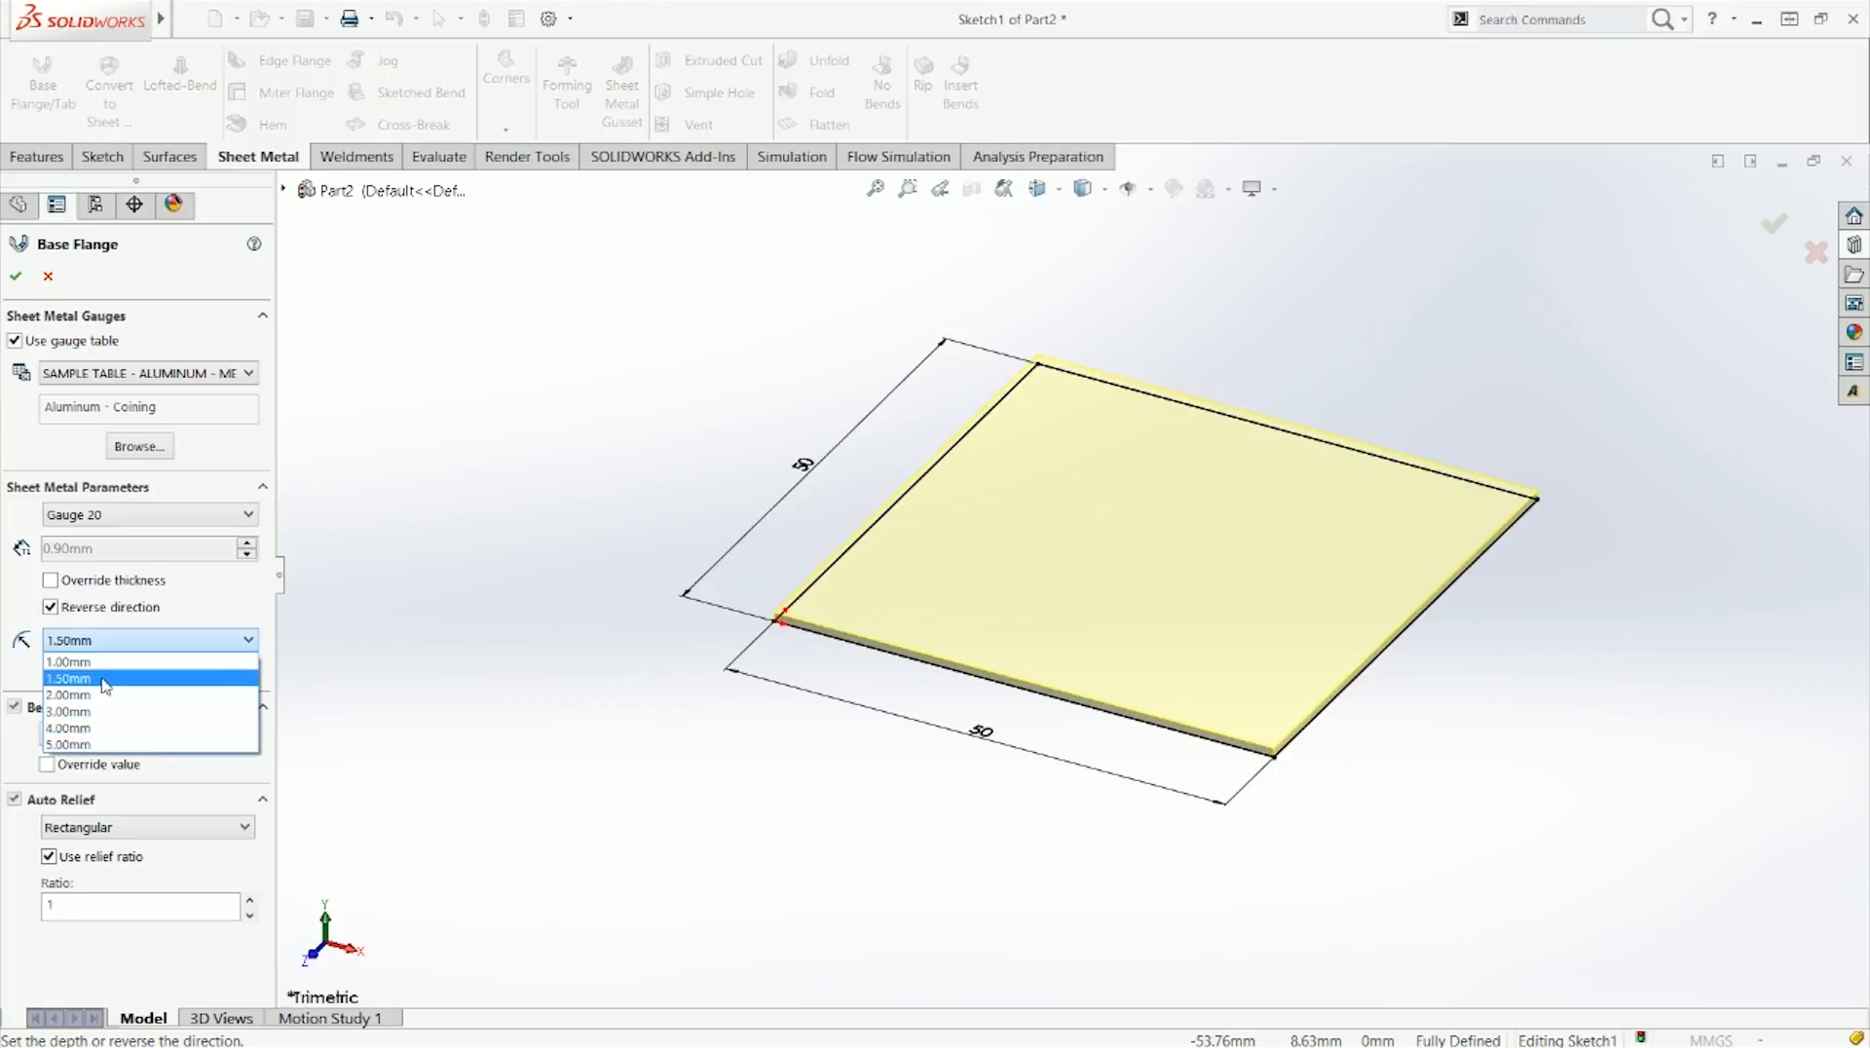
pyautogui.click(105, 682)
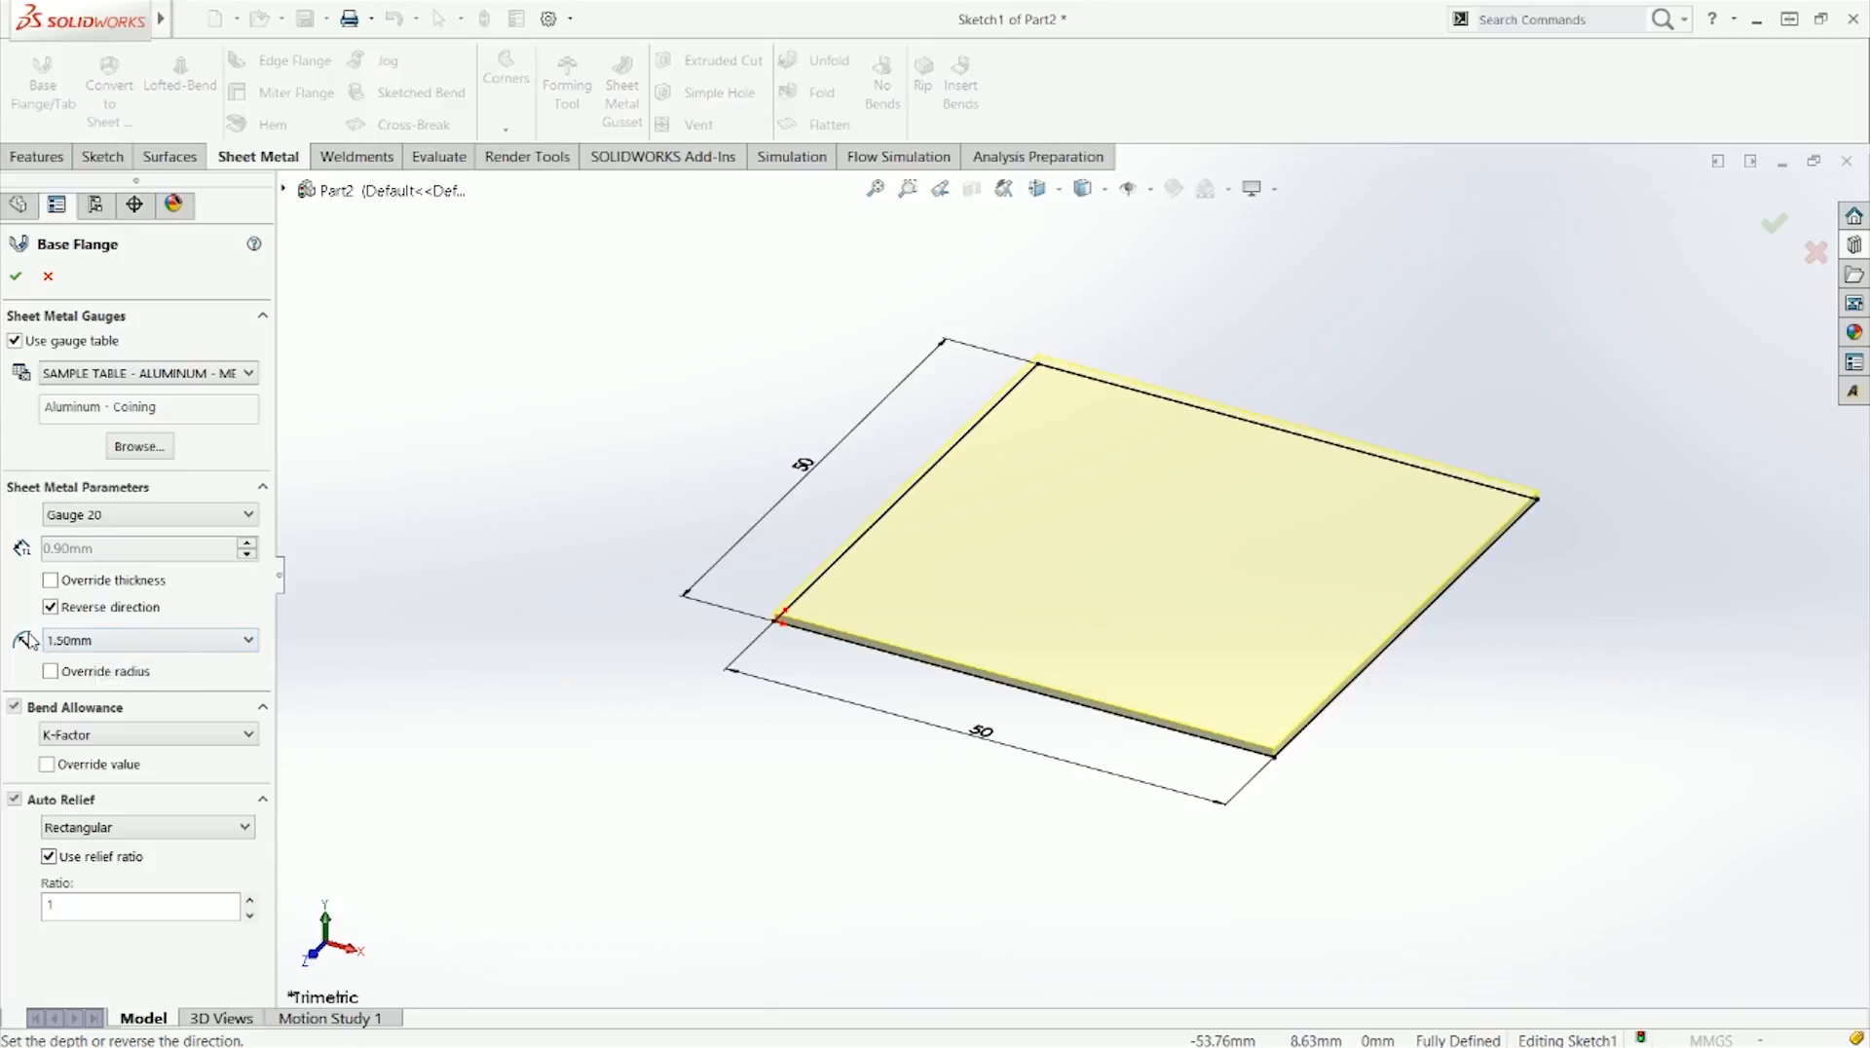
pyautogui.click(147, 642)
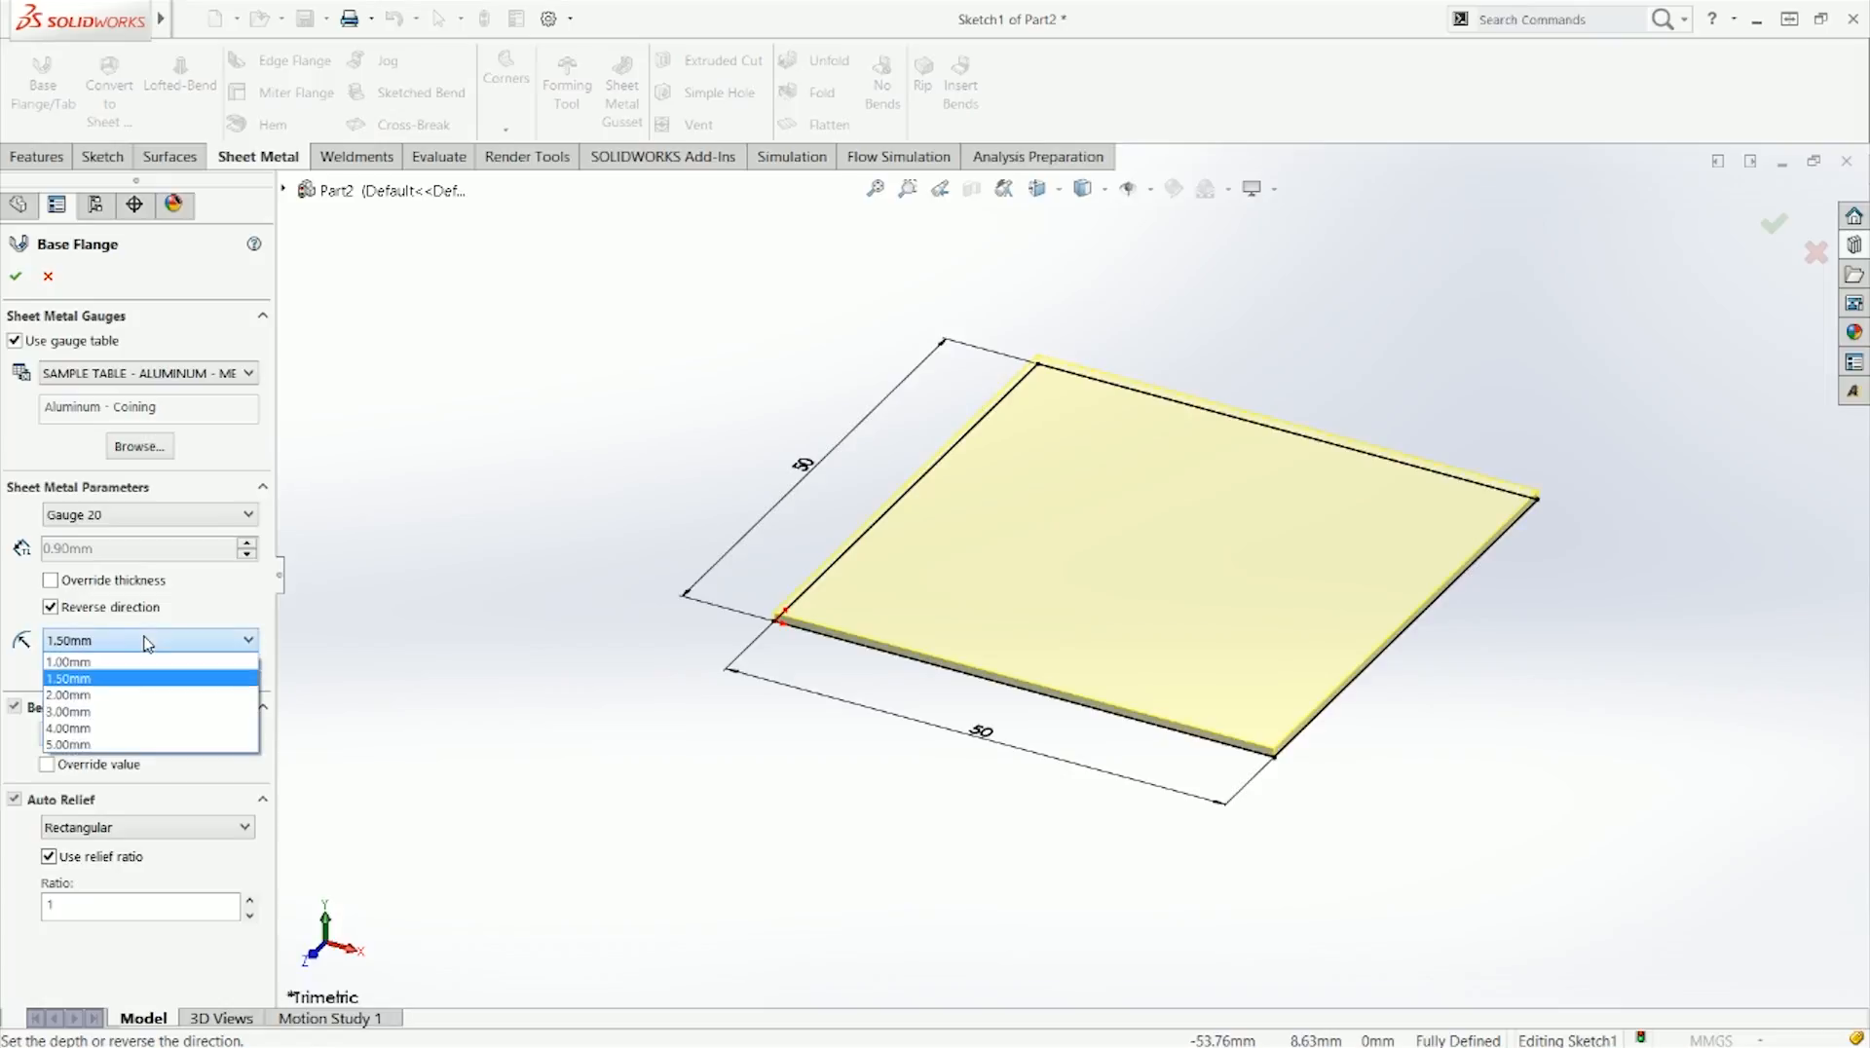
pyautogui.click(91, 643)
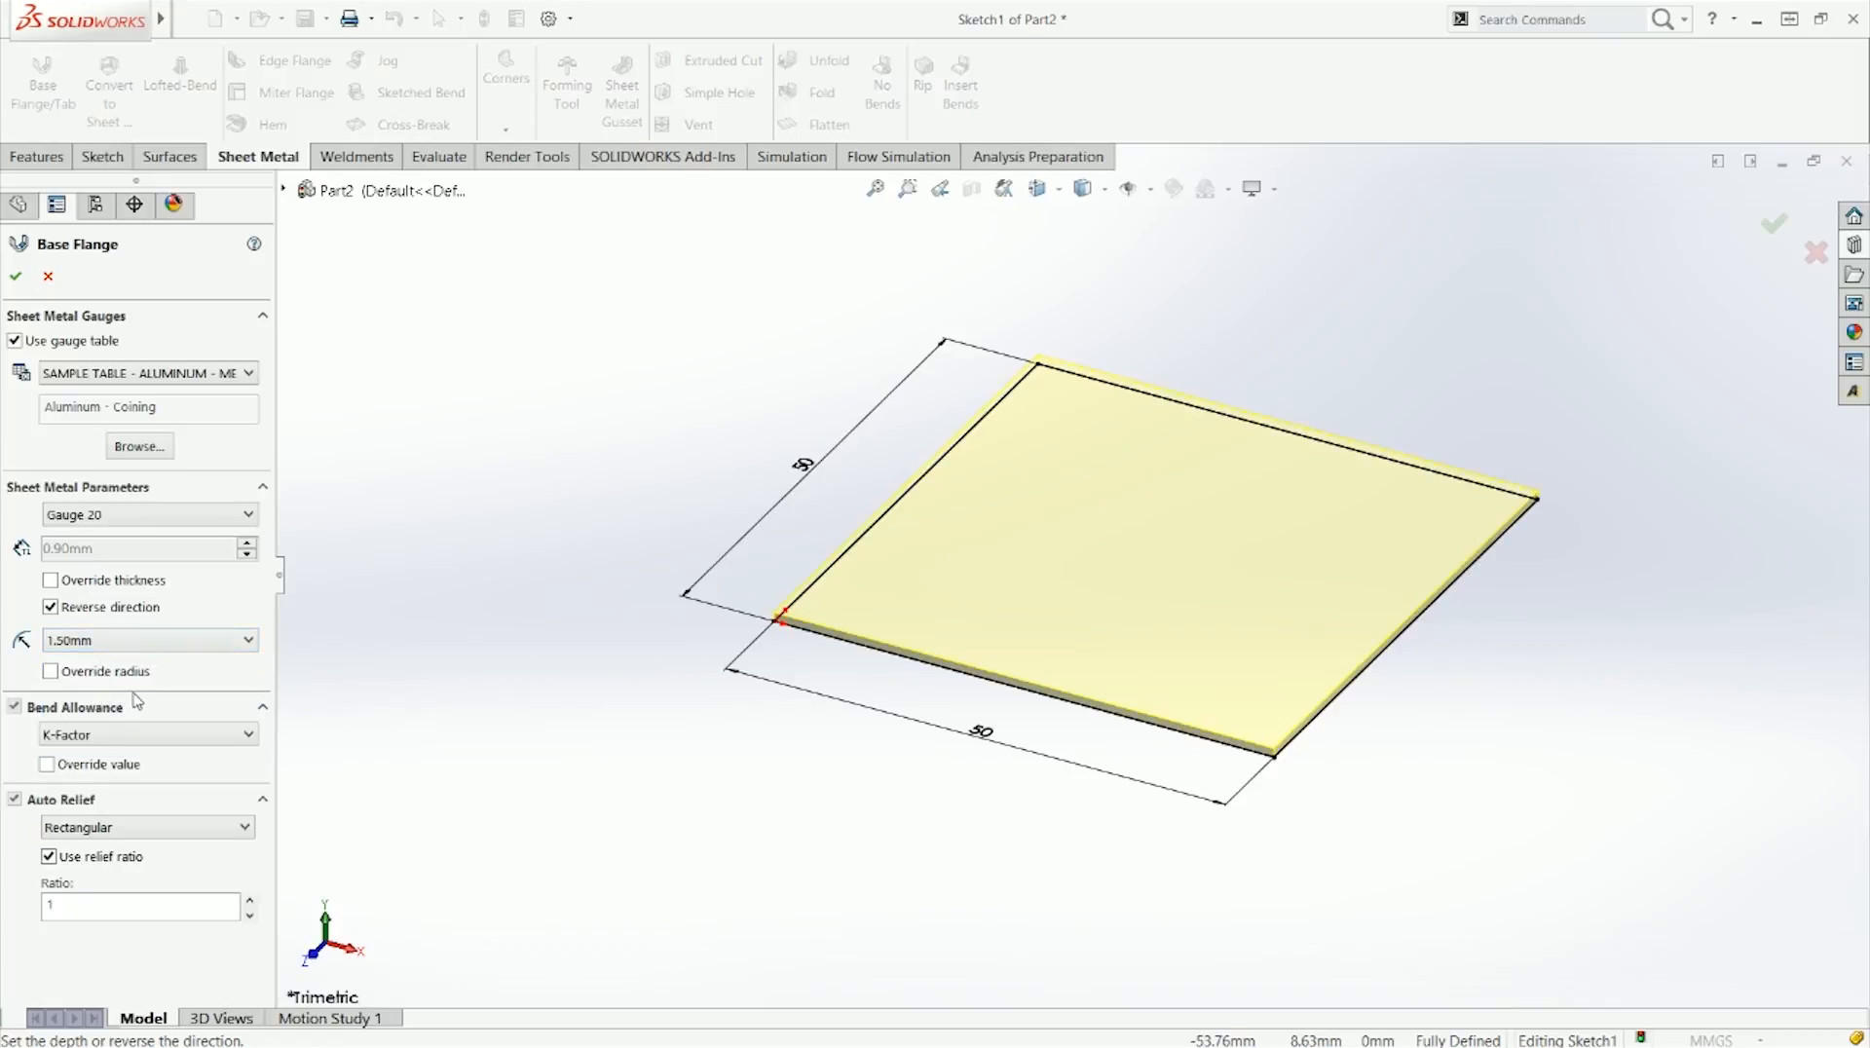
# Step: Check the available bend allowance types and set the auto relief type to Tear
pyautogui.click(96, 737)
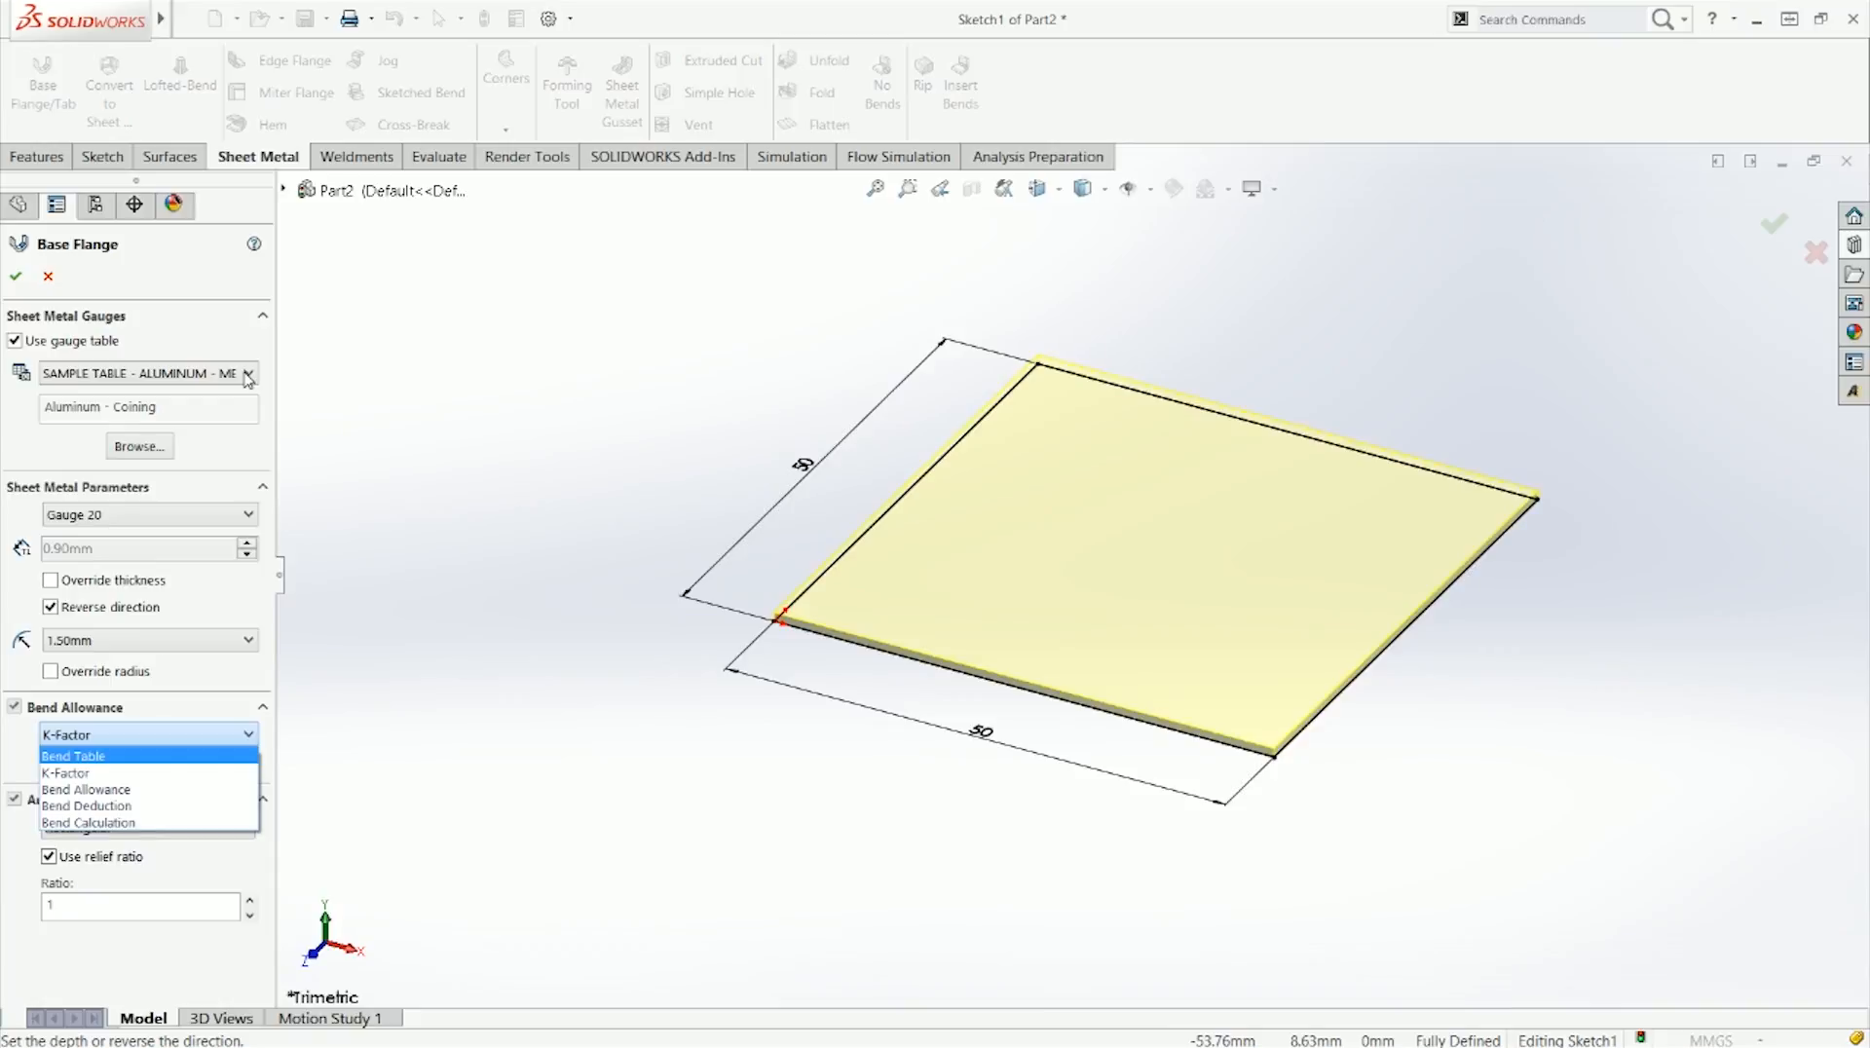
pyautogui.click(193, 387)
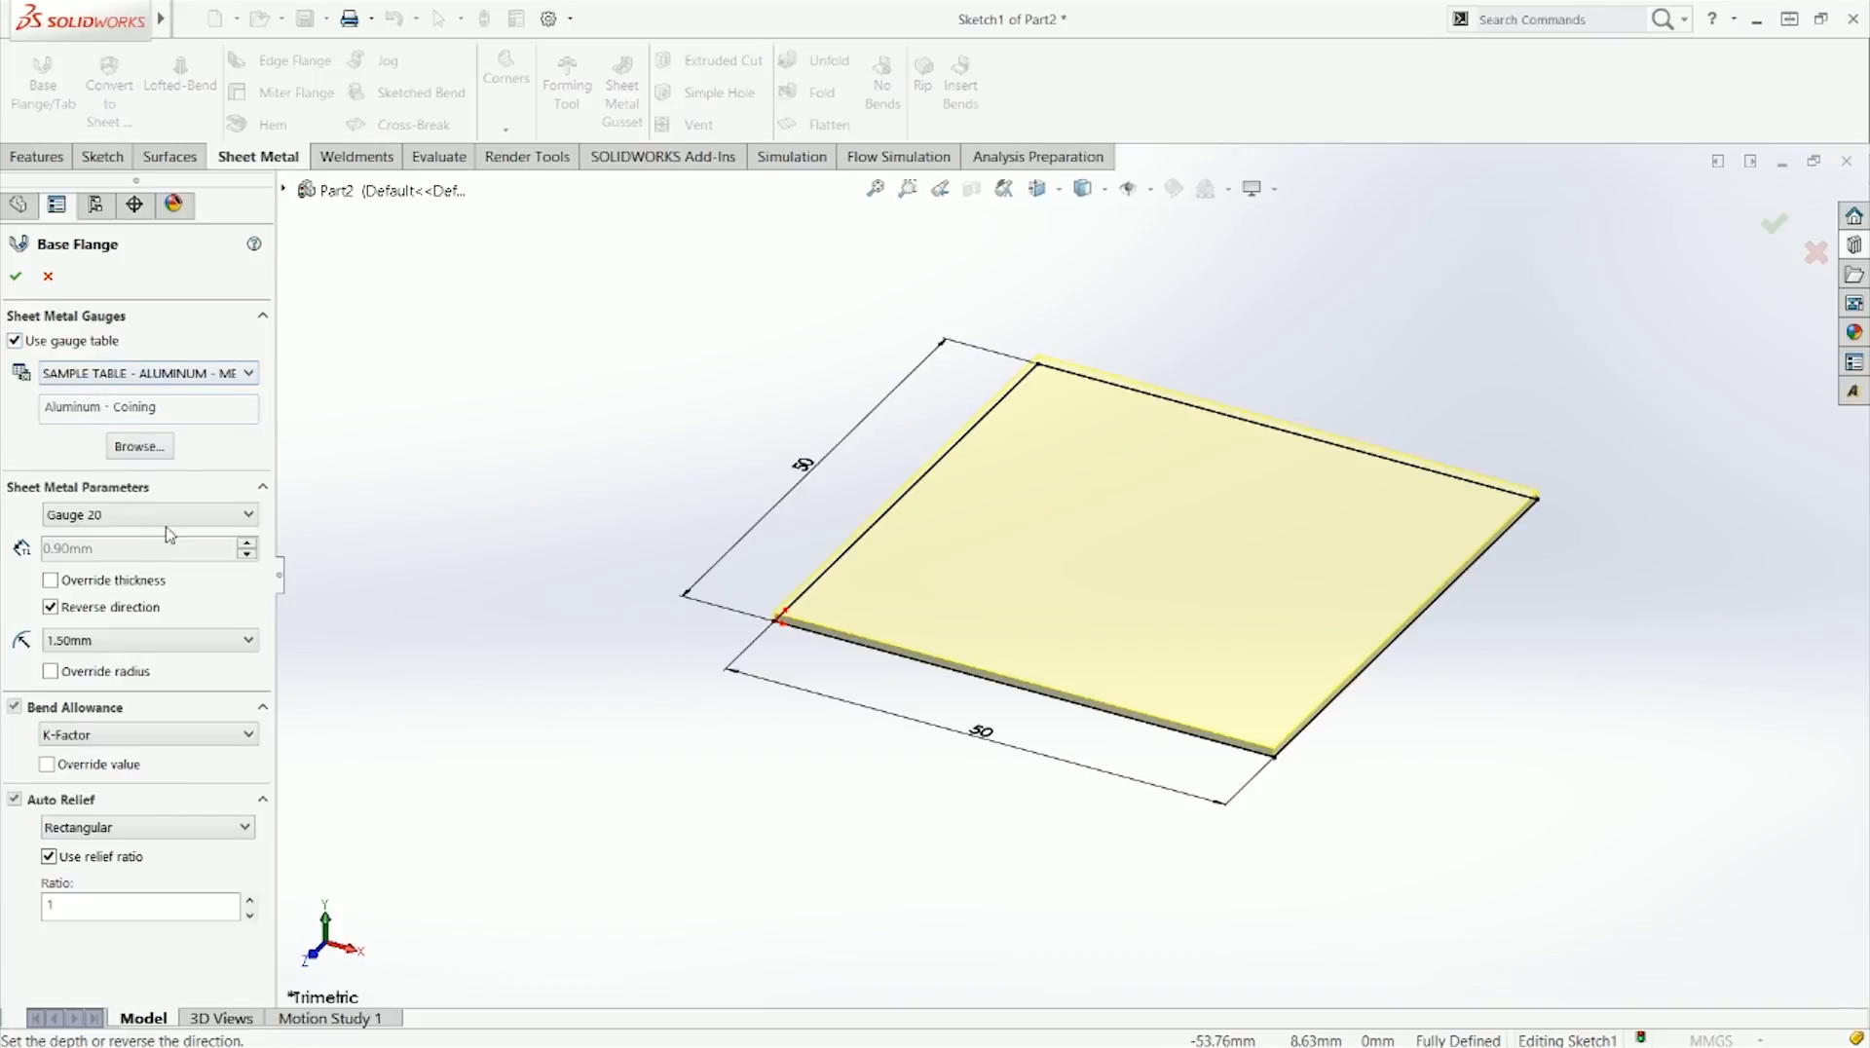
pyautogui.click(125, 827)
pyautogui.click(156, 844)
pyautogui.click(100, 836)
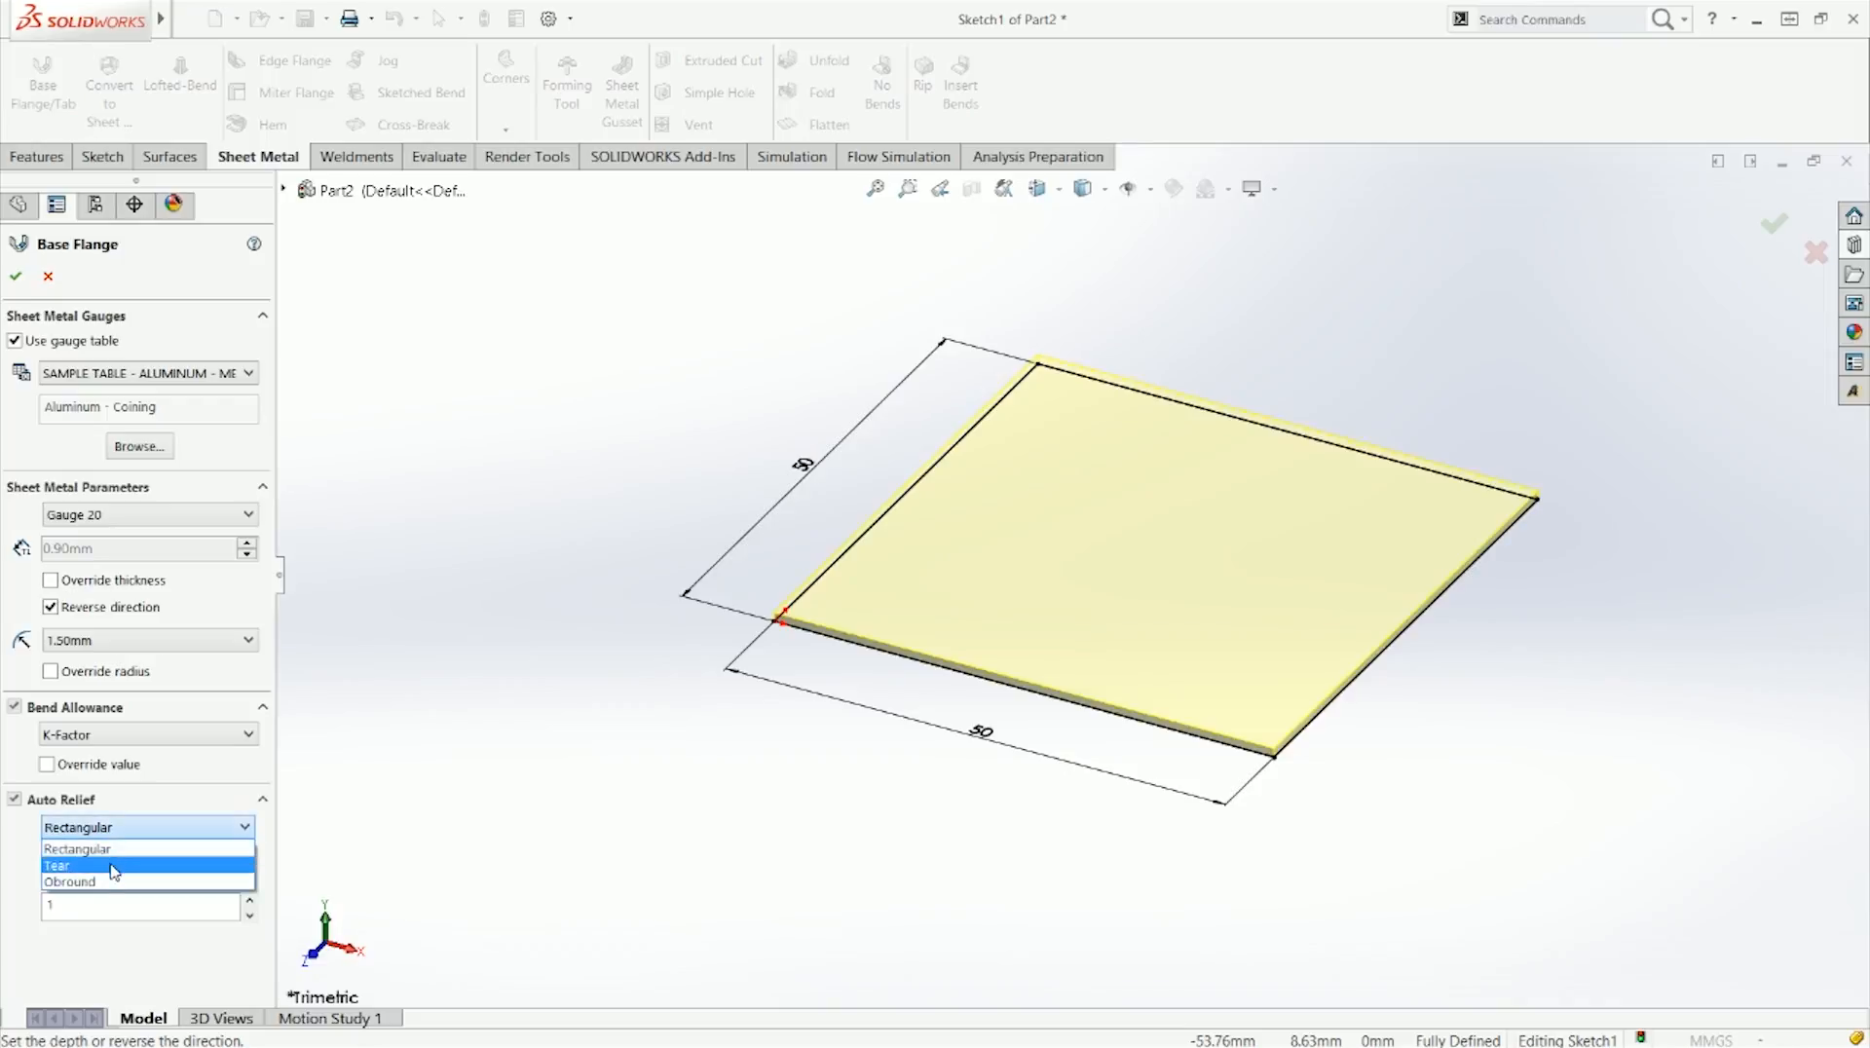
pyautogui.click(110, 866)
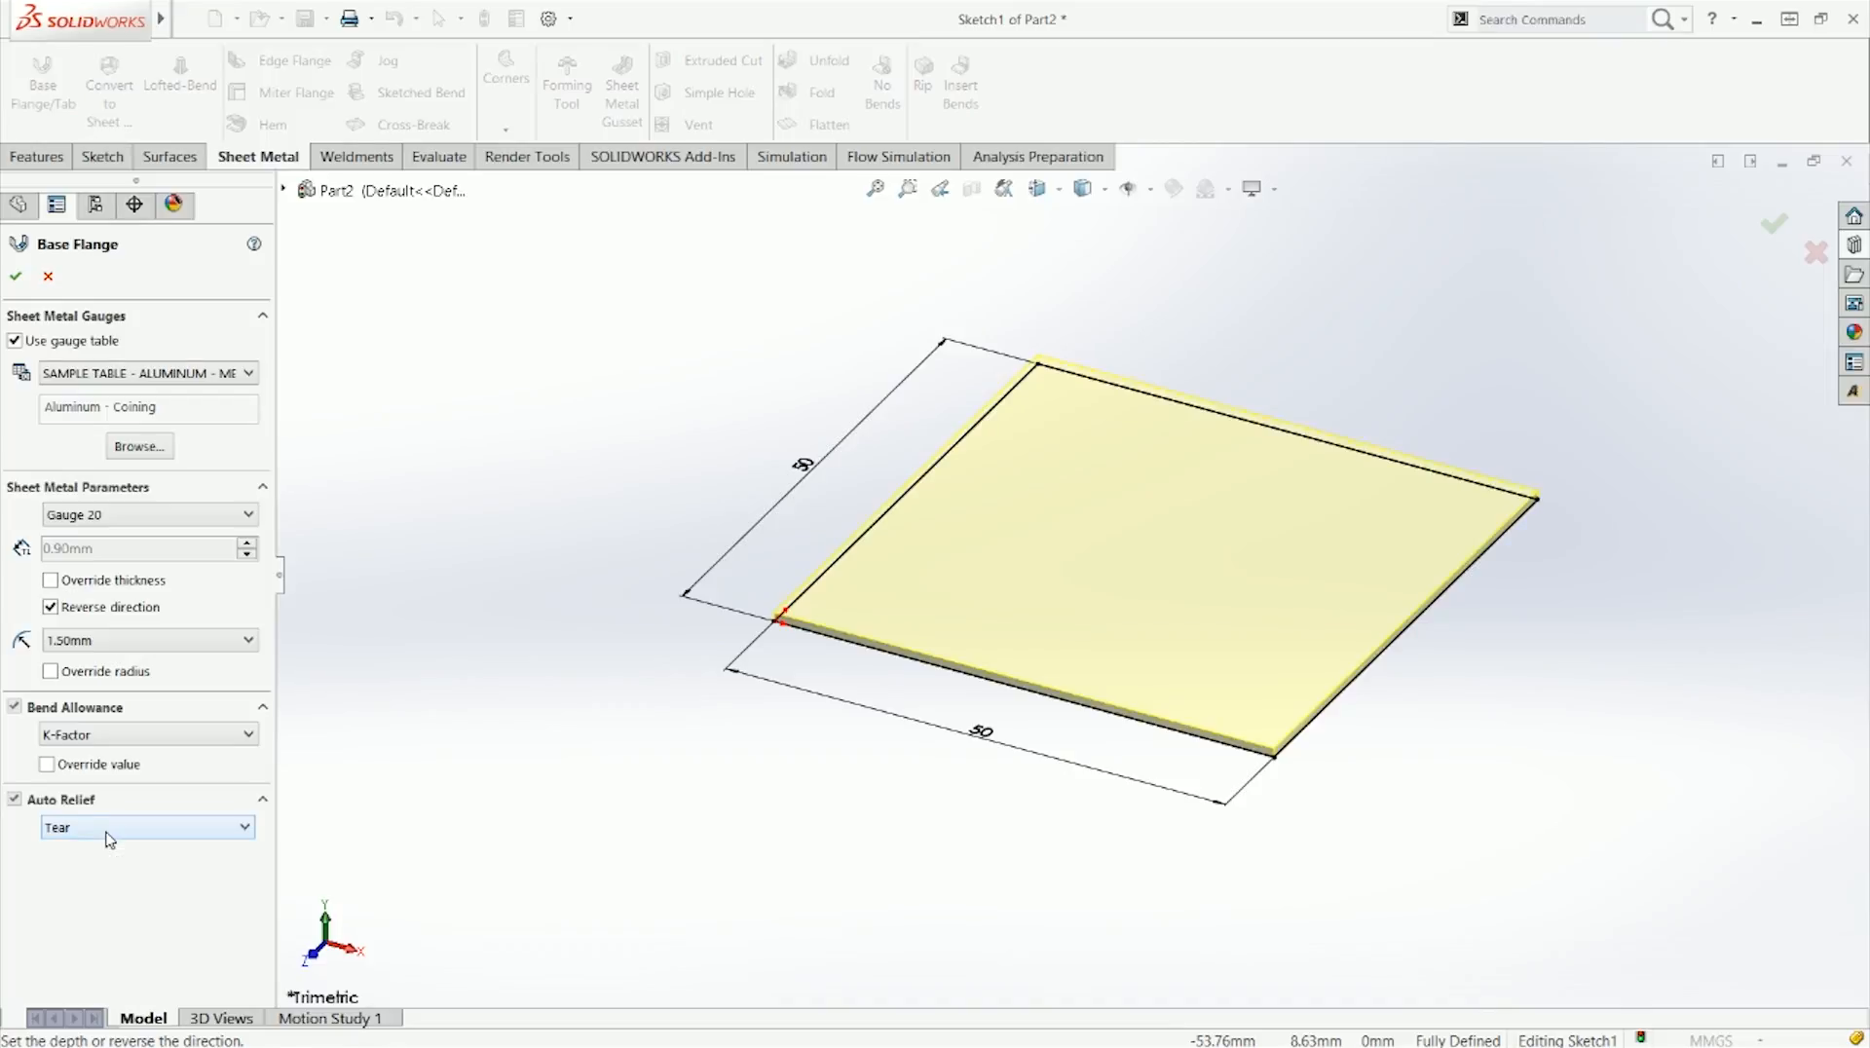
# Step: Try the Obround auto relief, set the relief type to Rectangular and accept the base flange
pyautogui.click(110, 839)
pyautogui.click(110, 884)
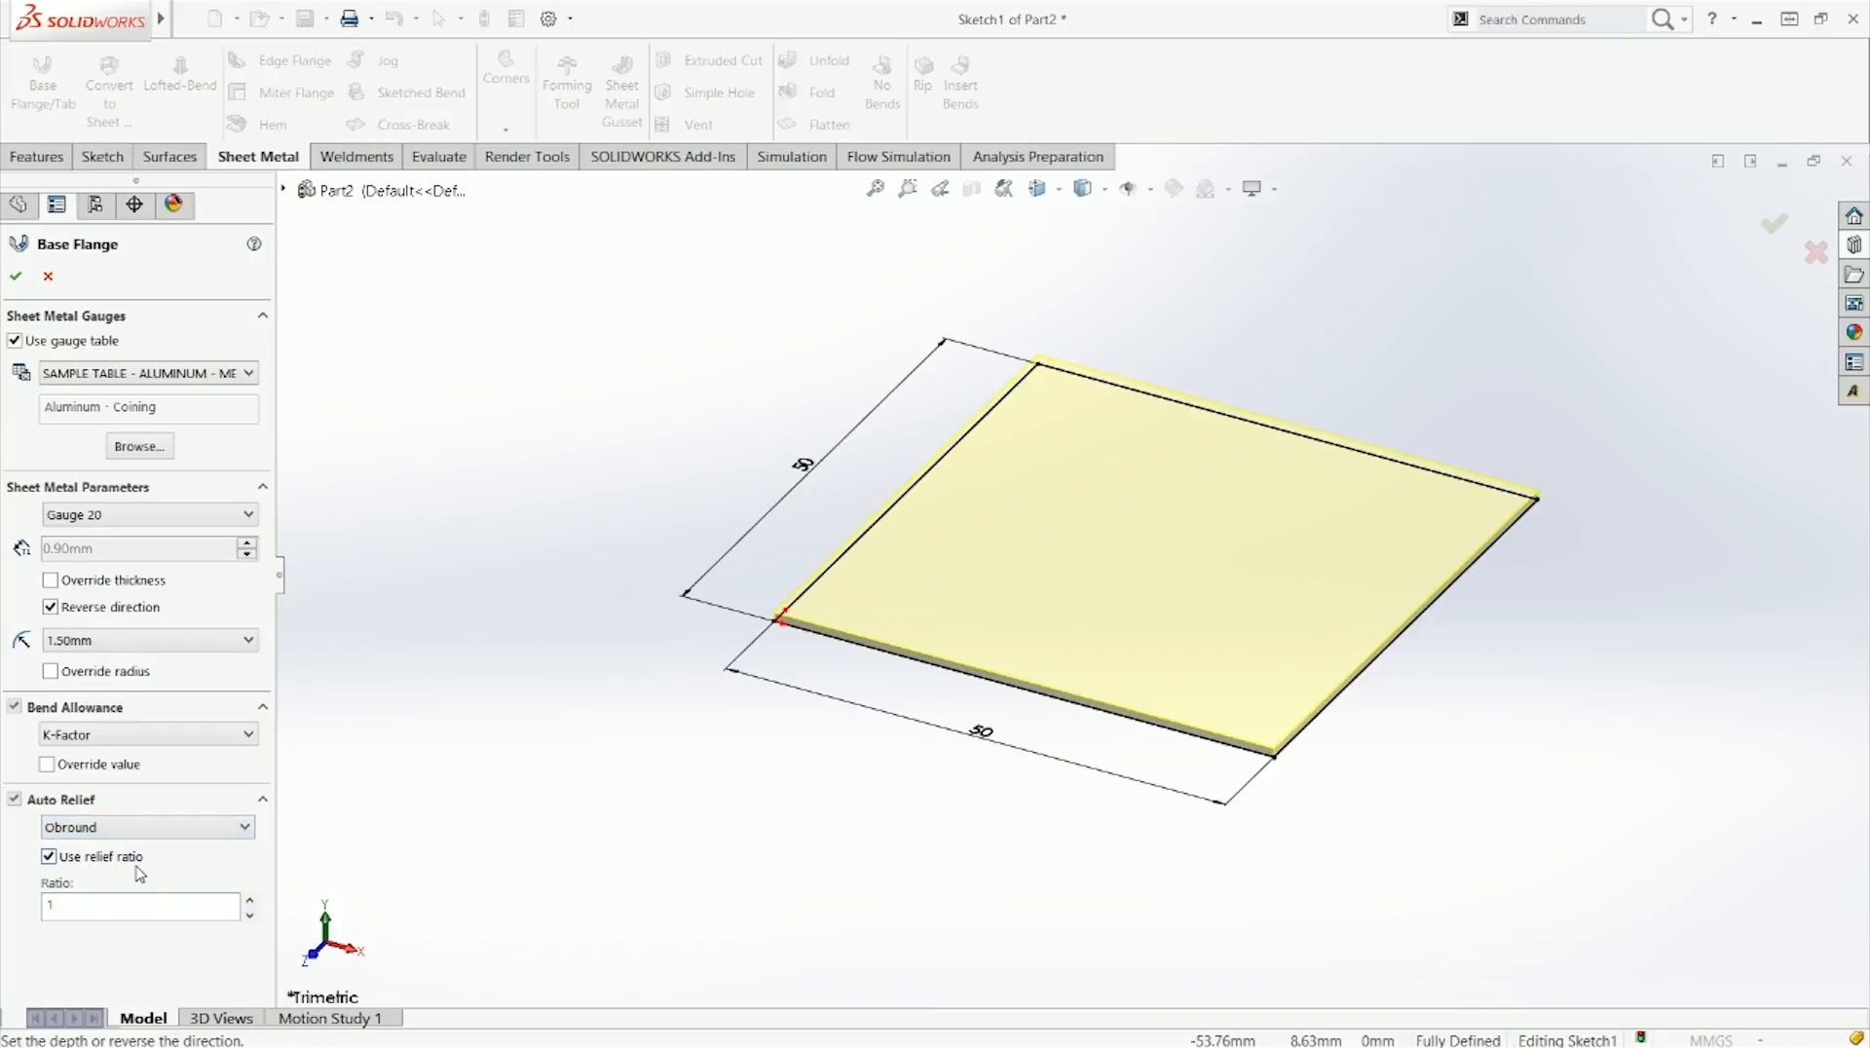
pyautogui.click(112, 830)
pyautogui.click(95, 846)
pyautogui.click(16, 276)
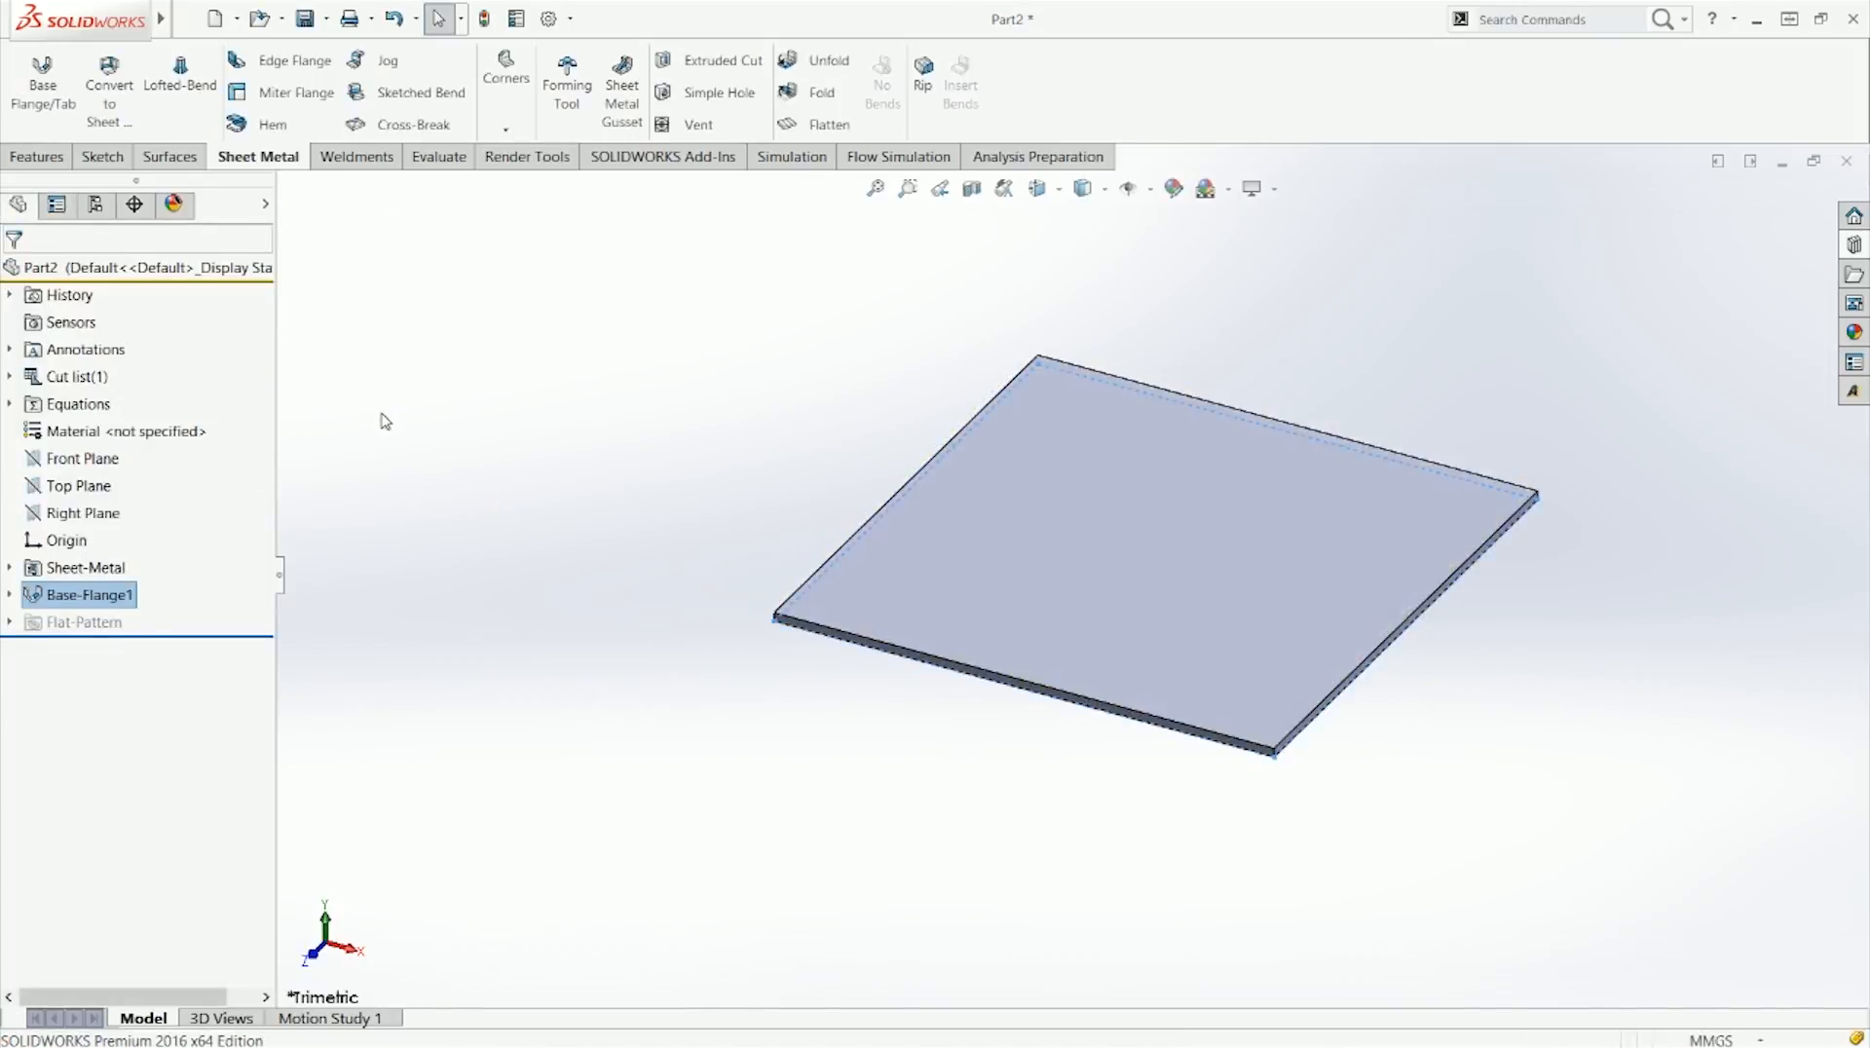
pyautogui.click(383, 421)
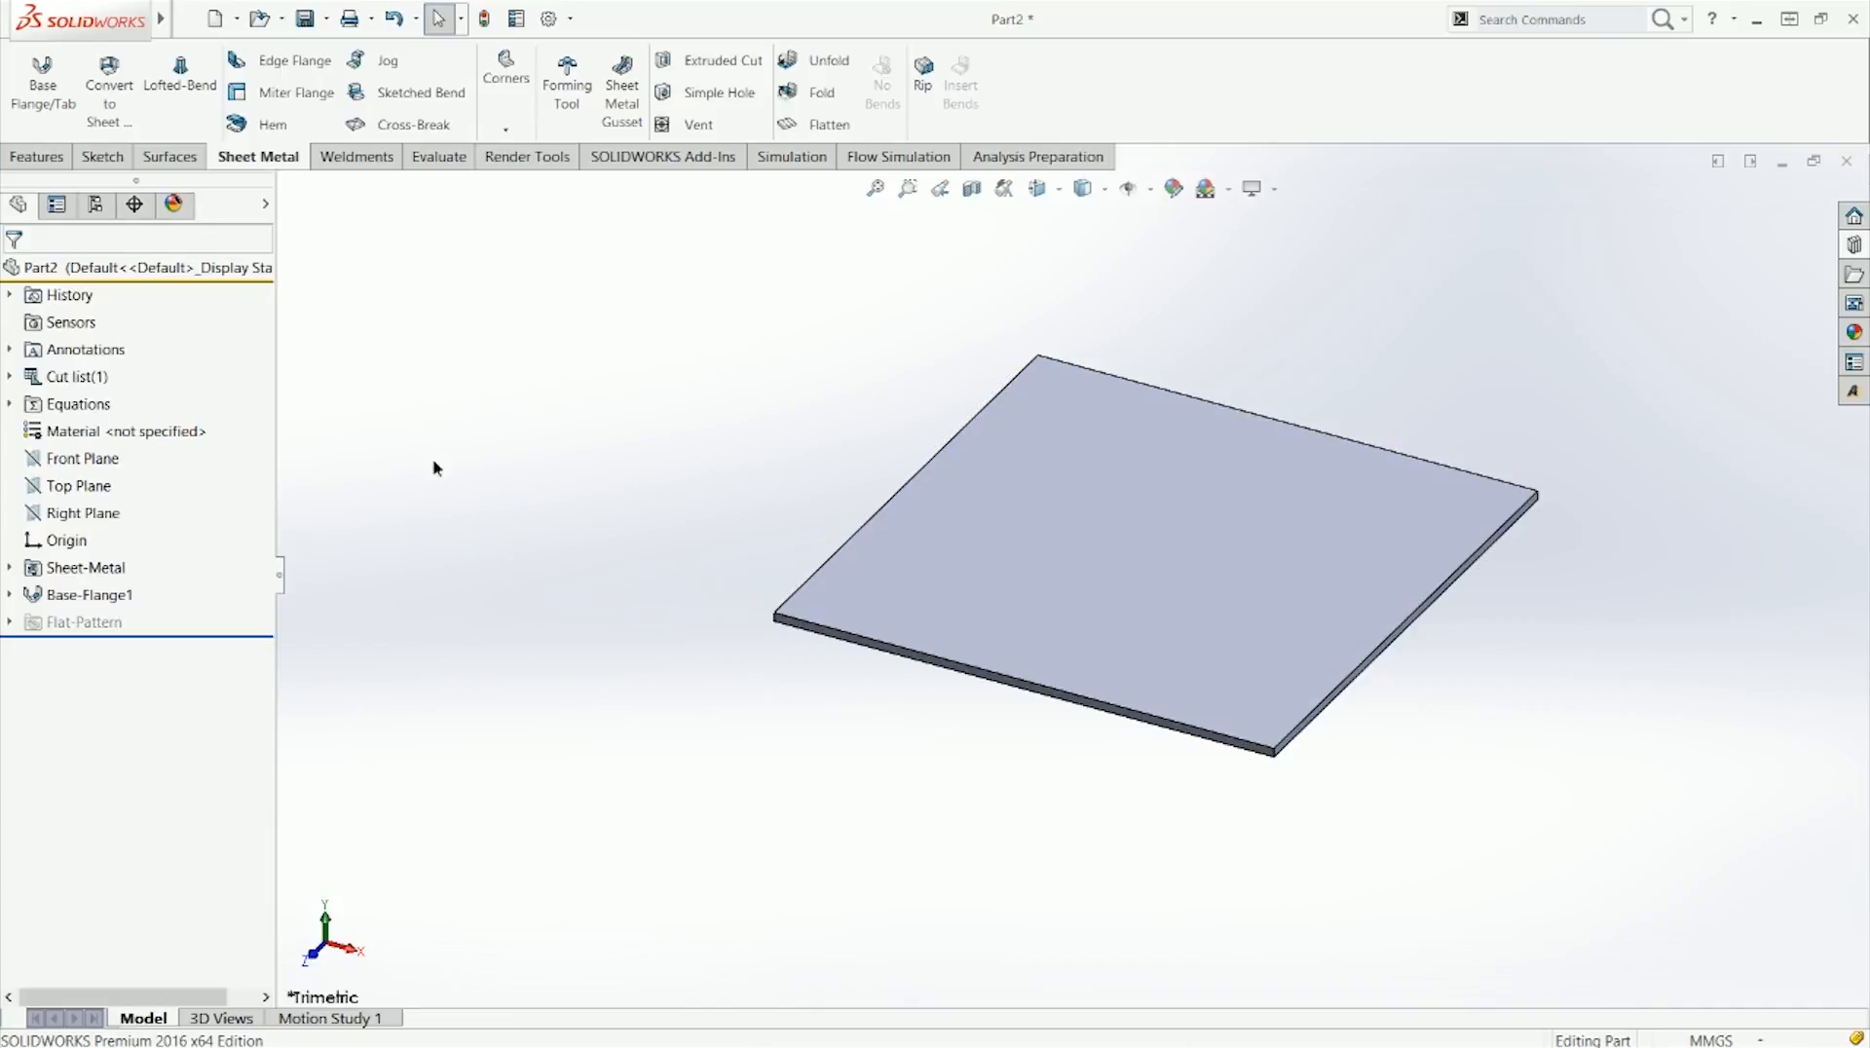
# Step: Check the plate's thickness on its short vertical corner edge and inspect its sketch dimensions from the large face
pyautogui.click(39, 604)
pyautogui.click(702, 674)
pyautogui.scroll(-3, 773, 641)
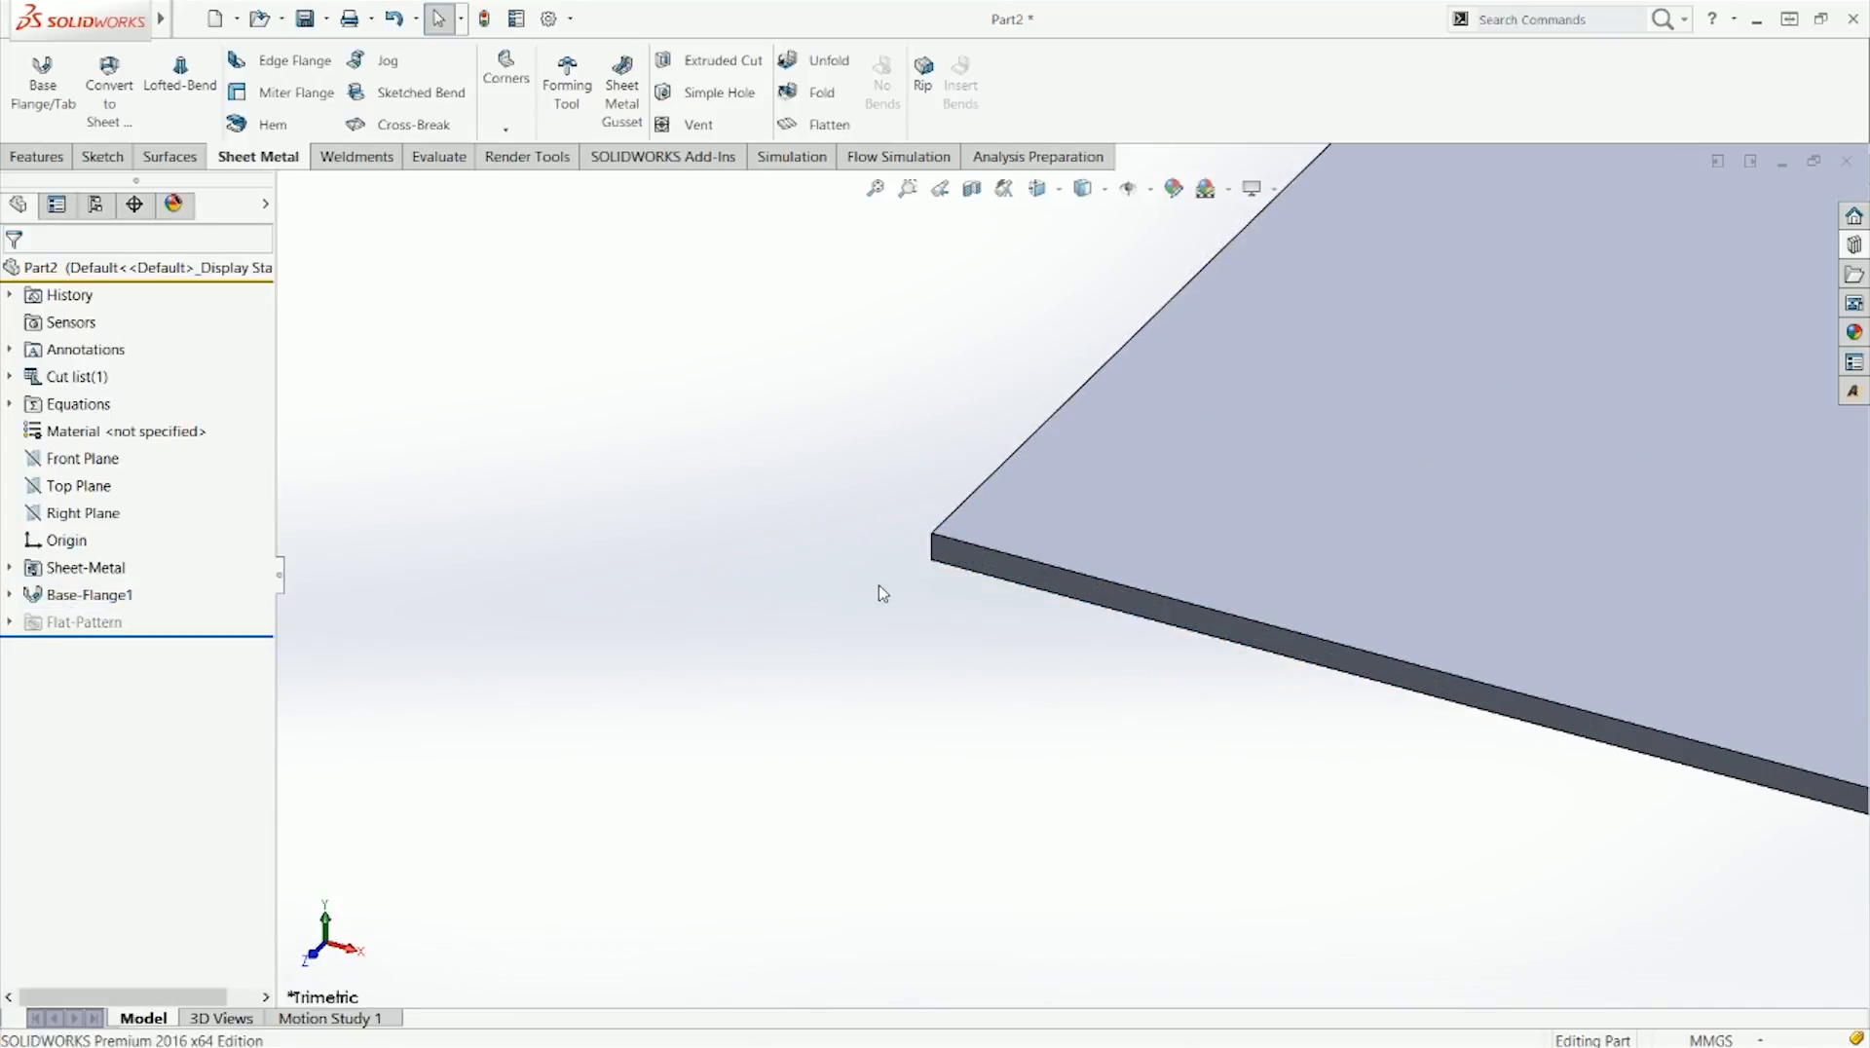
pyautogui.click(936, 547)
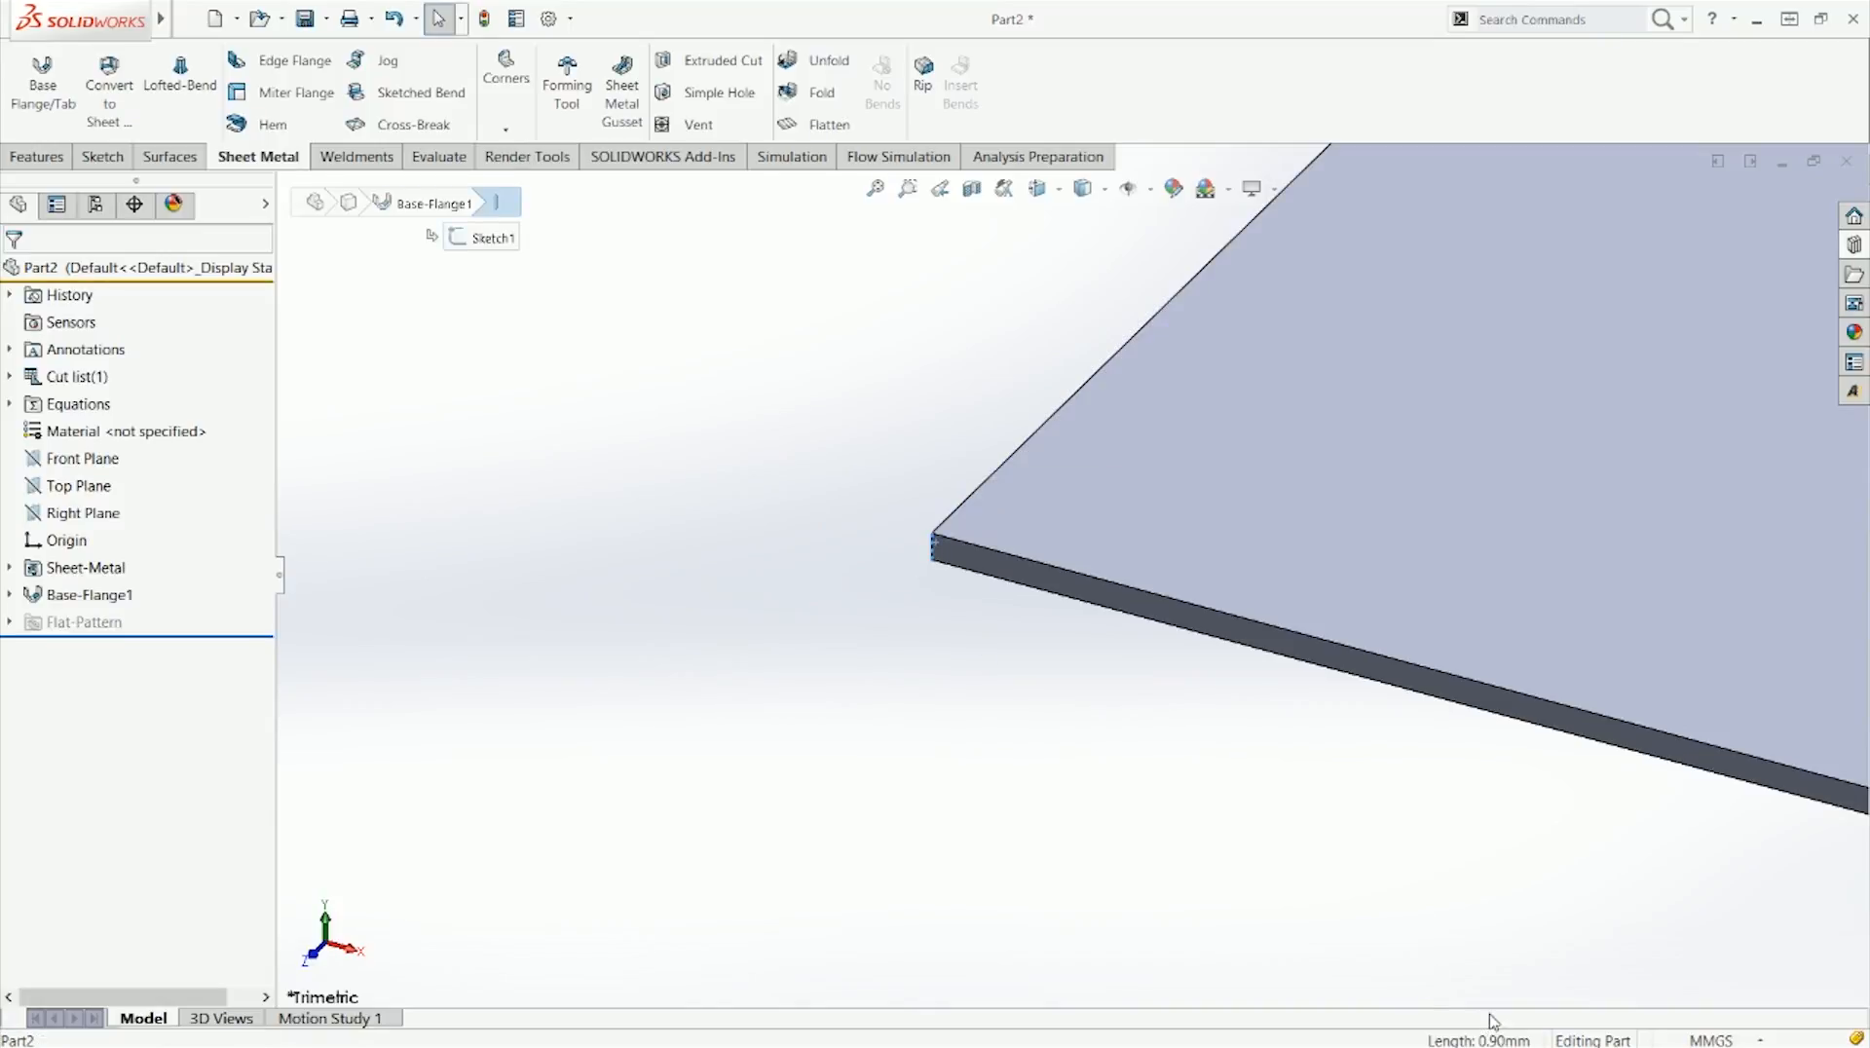
pyautogui.click(1190, 775)
pyautogui.scroll(2, 1032, 516)
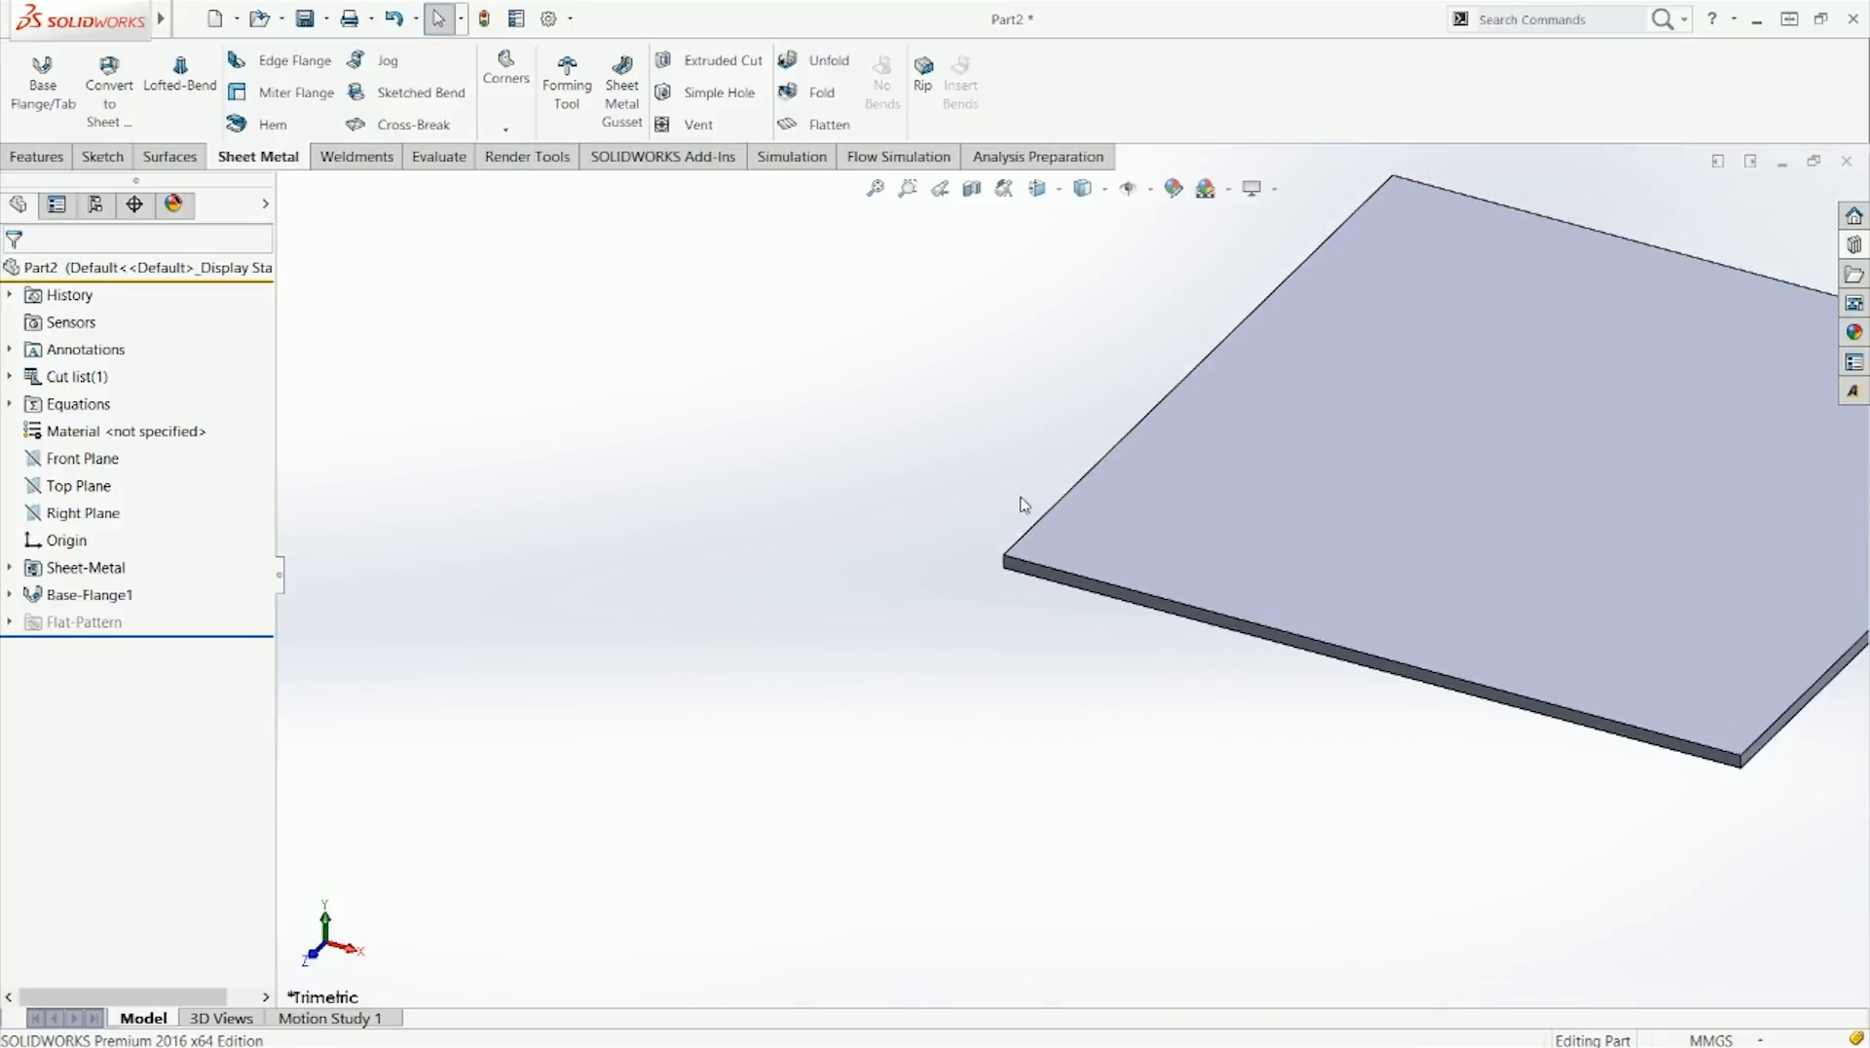
pyautogui.scroll(3, 1008, 492)
pyautogui.click(1122, 552)
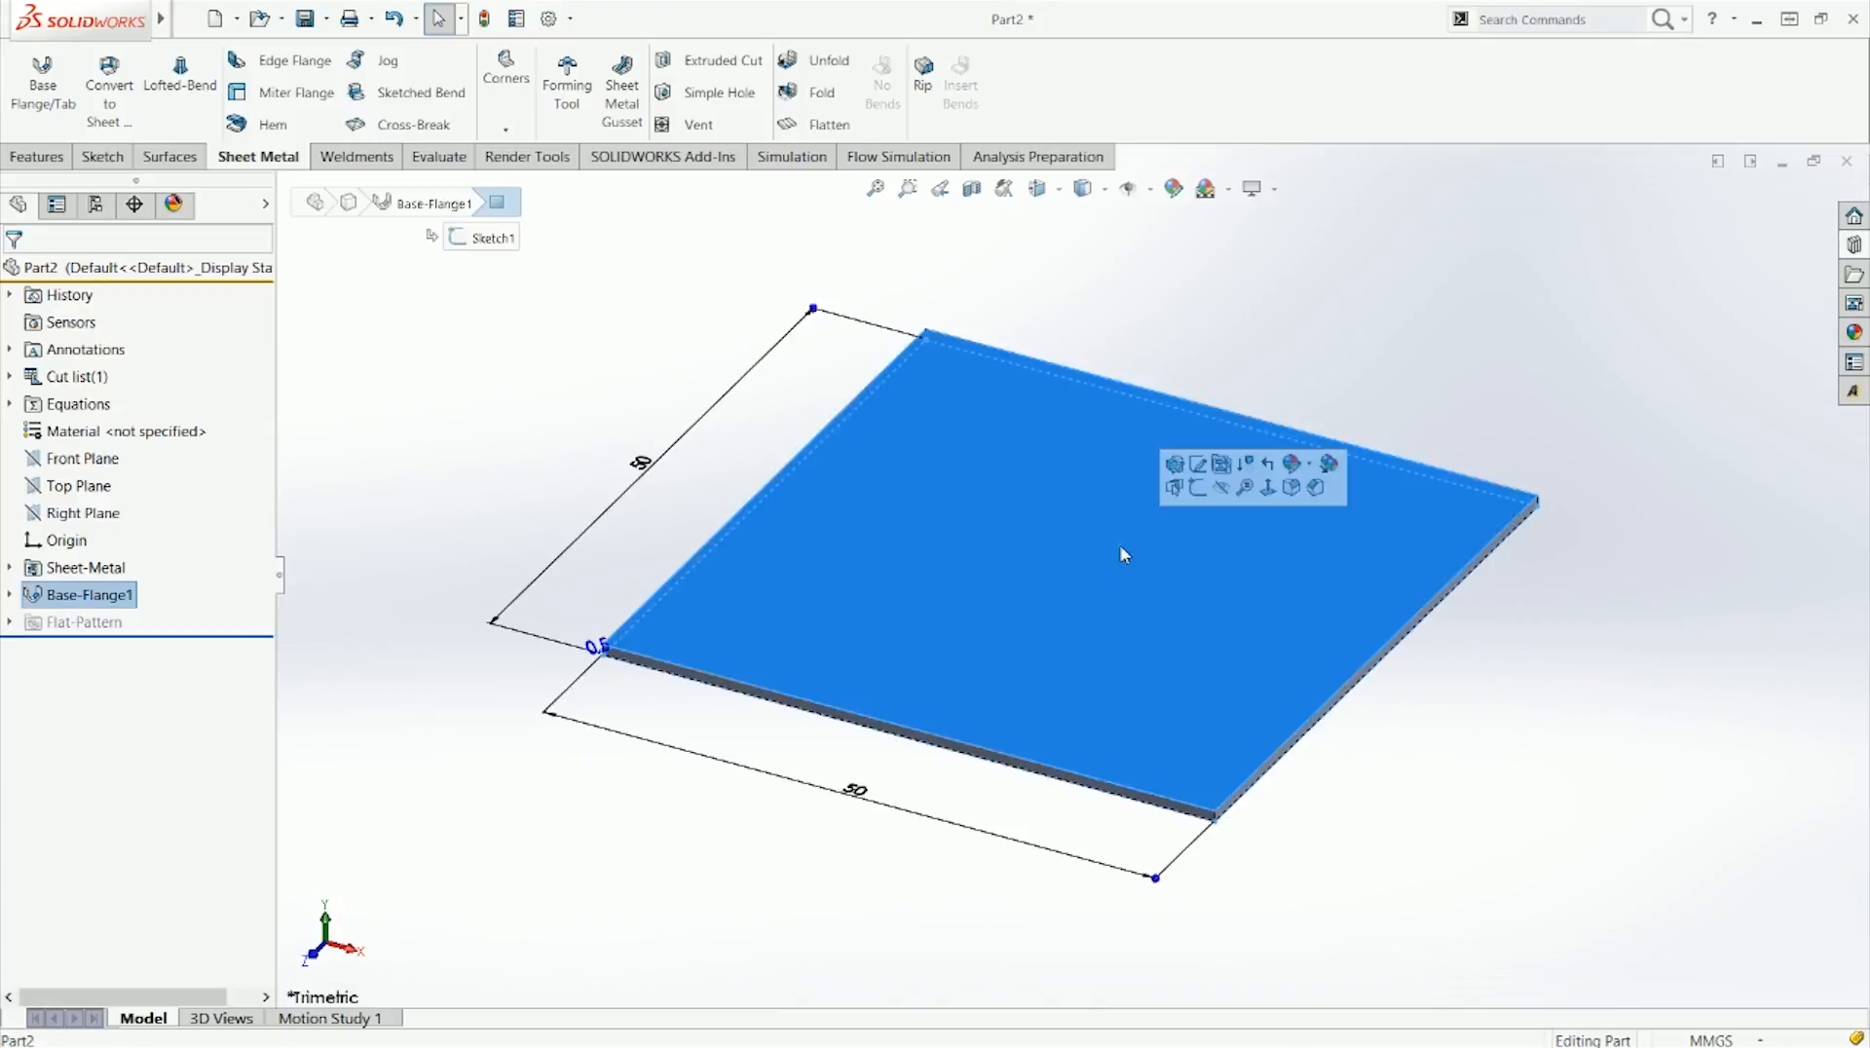
pyautogui.click(506, 424)
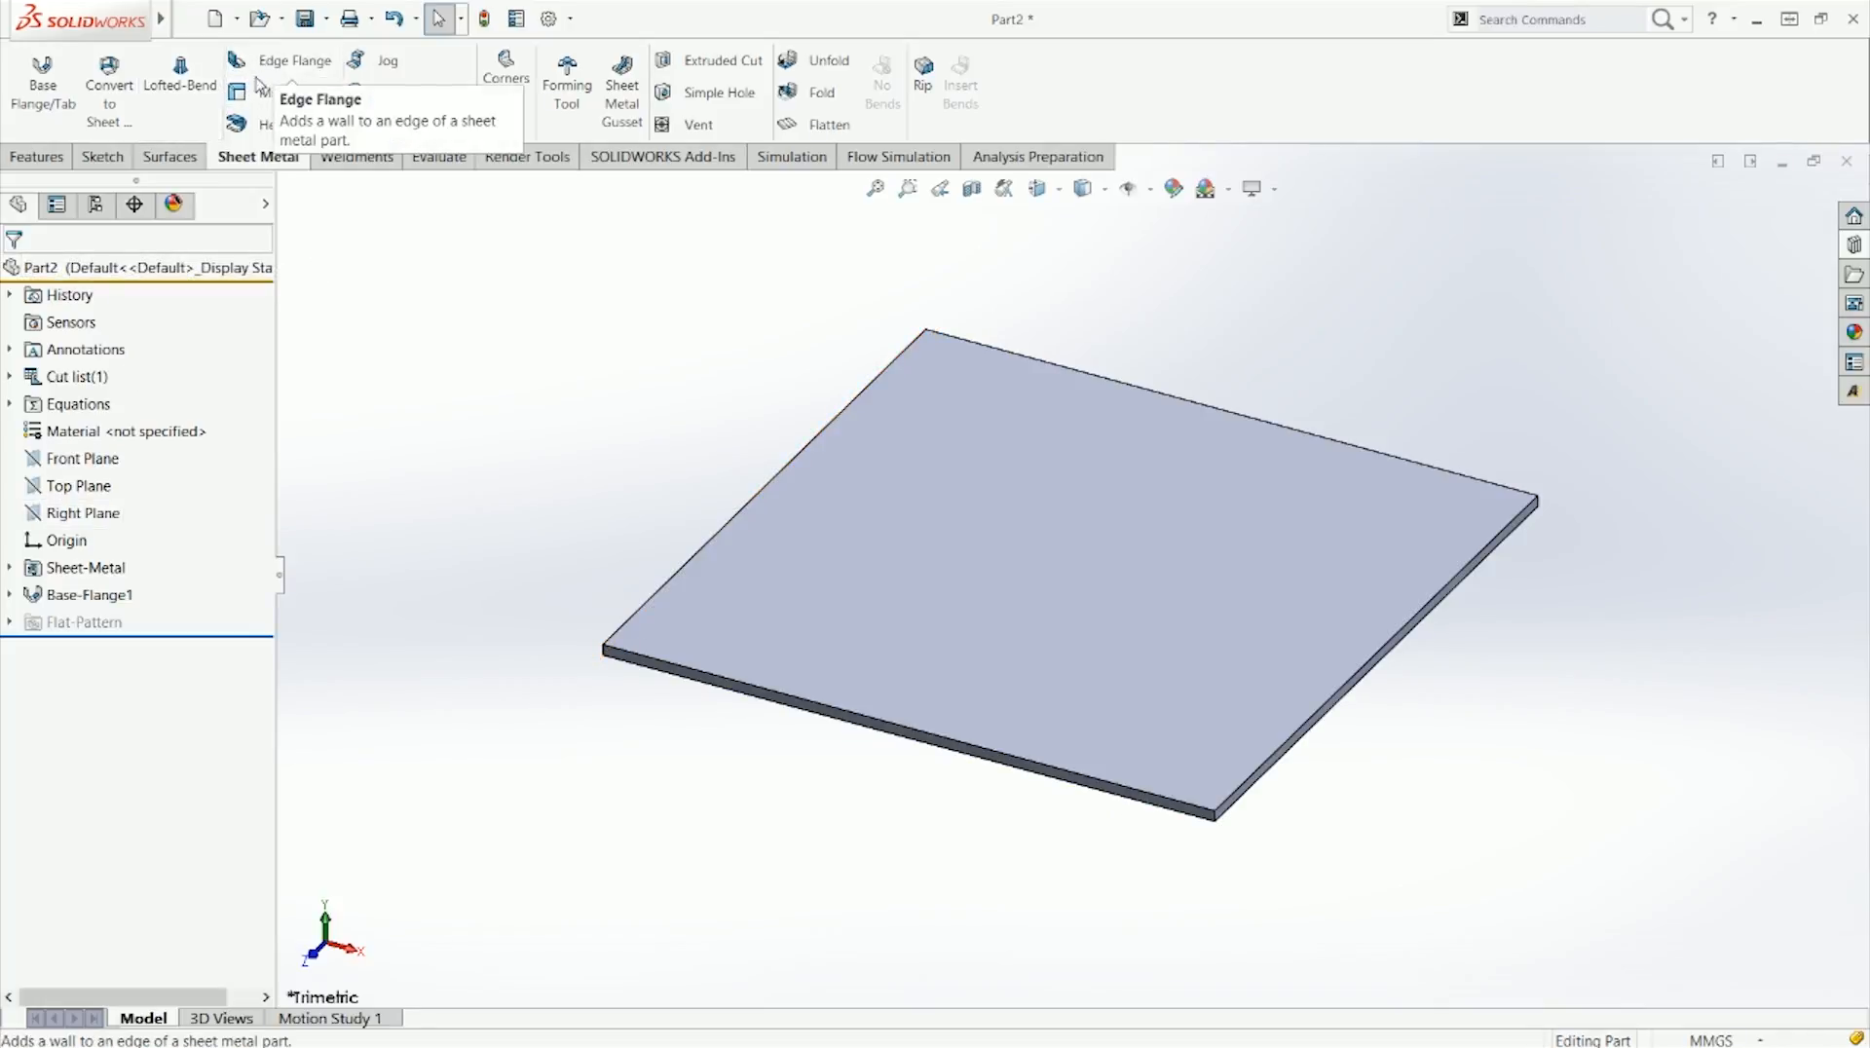
# Step: Open Base-Flange1 for editing, review its sheet metal parameters and close it
pyautogui.rightClick(122, 596)
pyautogui.click(134, 541)
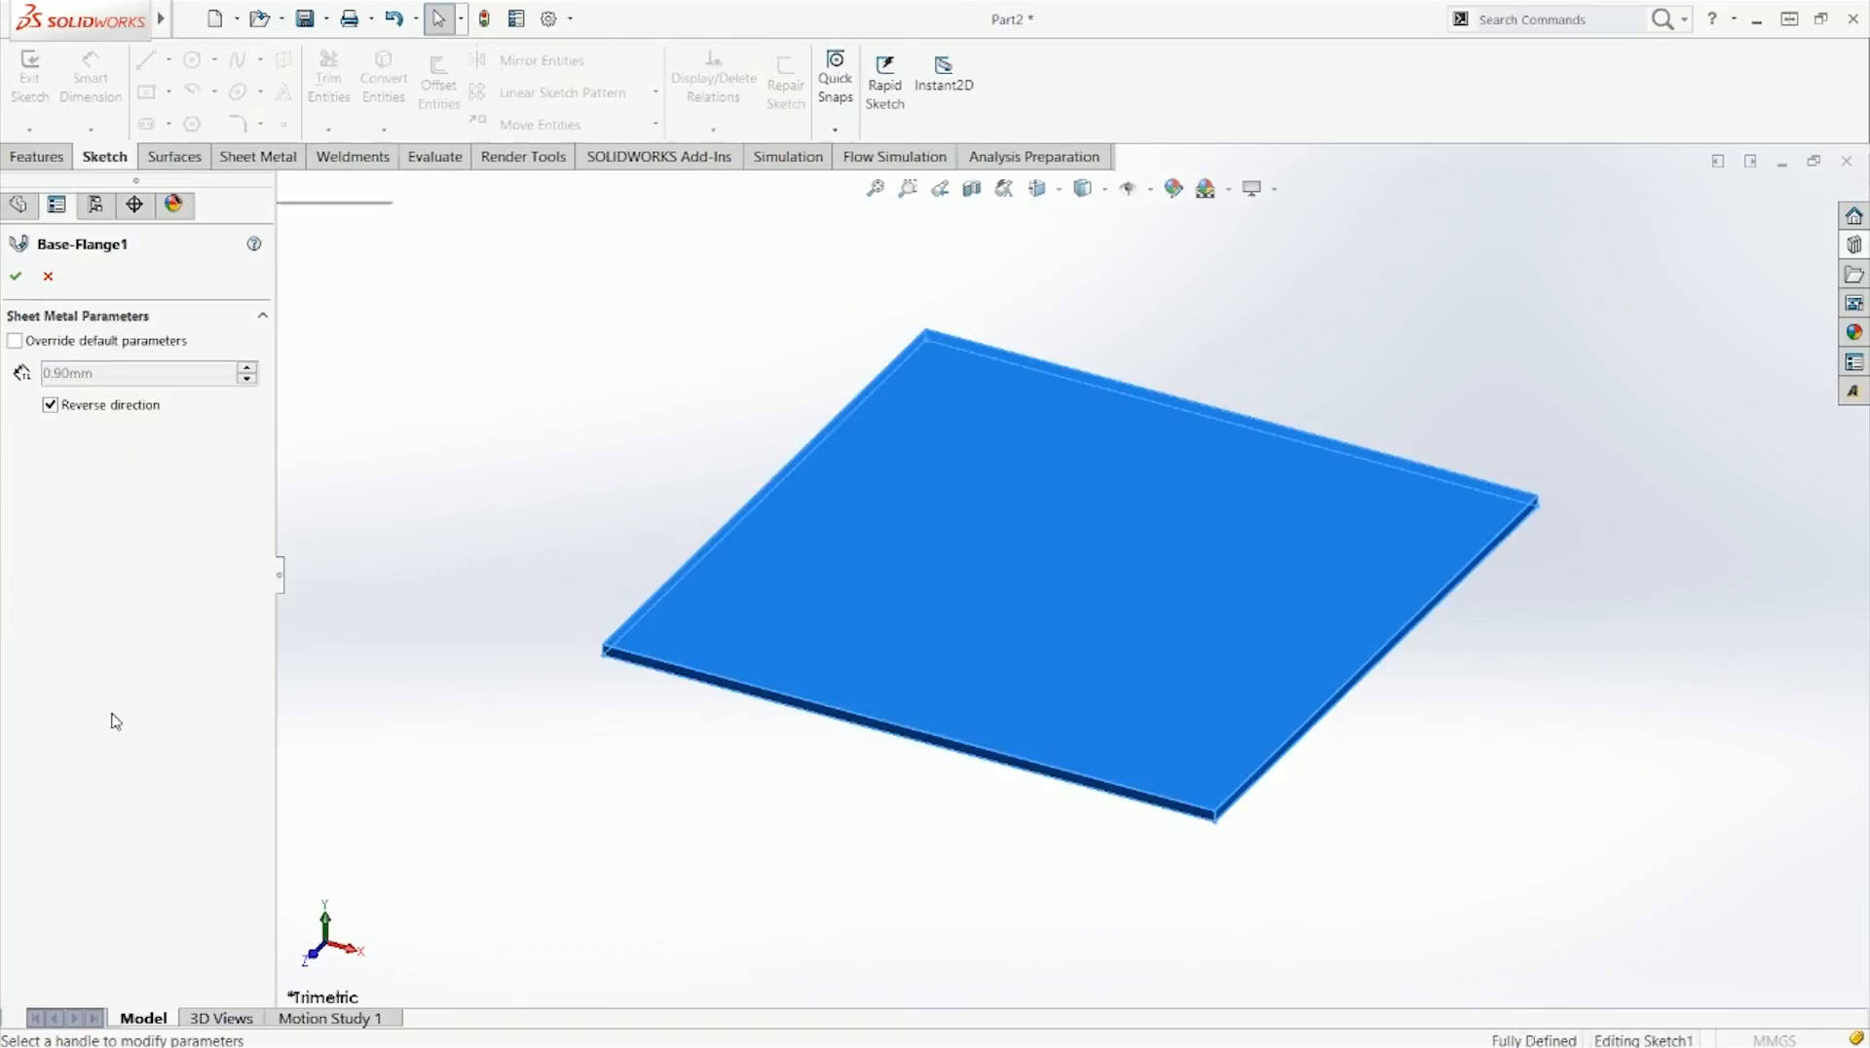
pyautogui.click(16, 276)
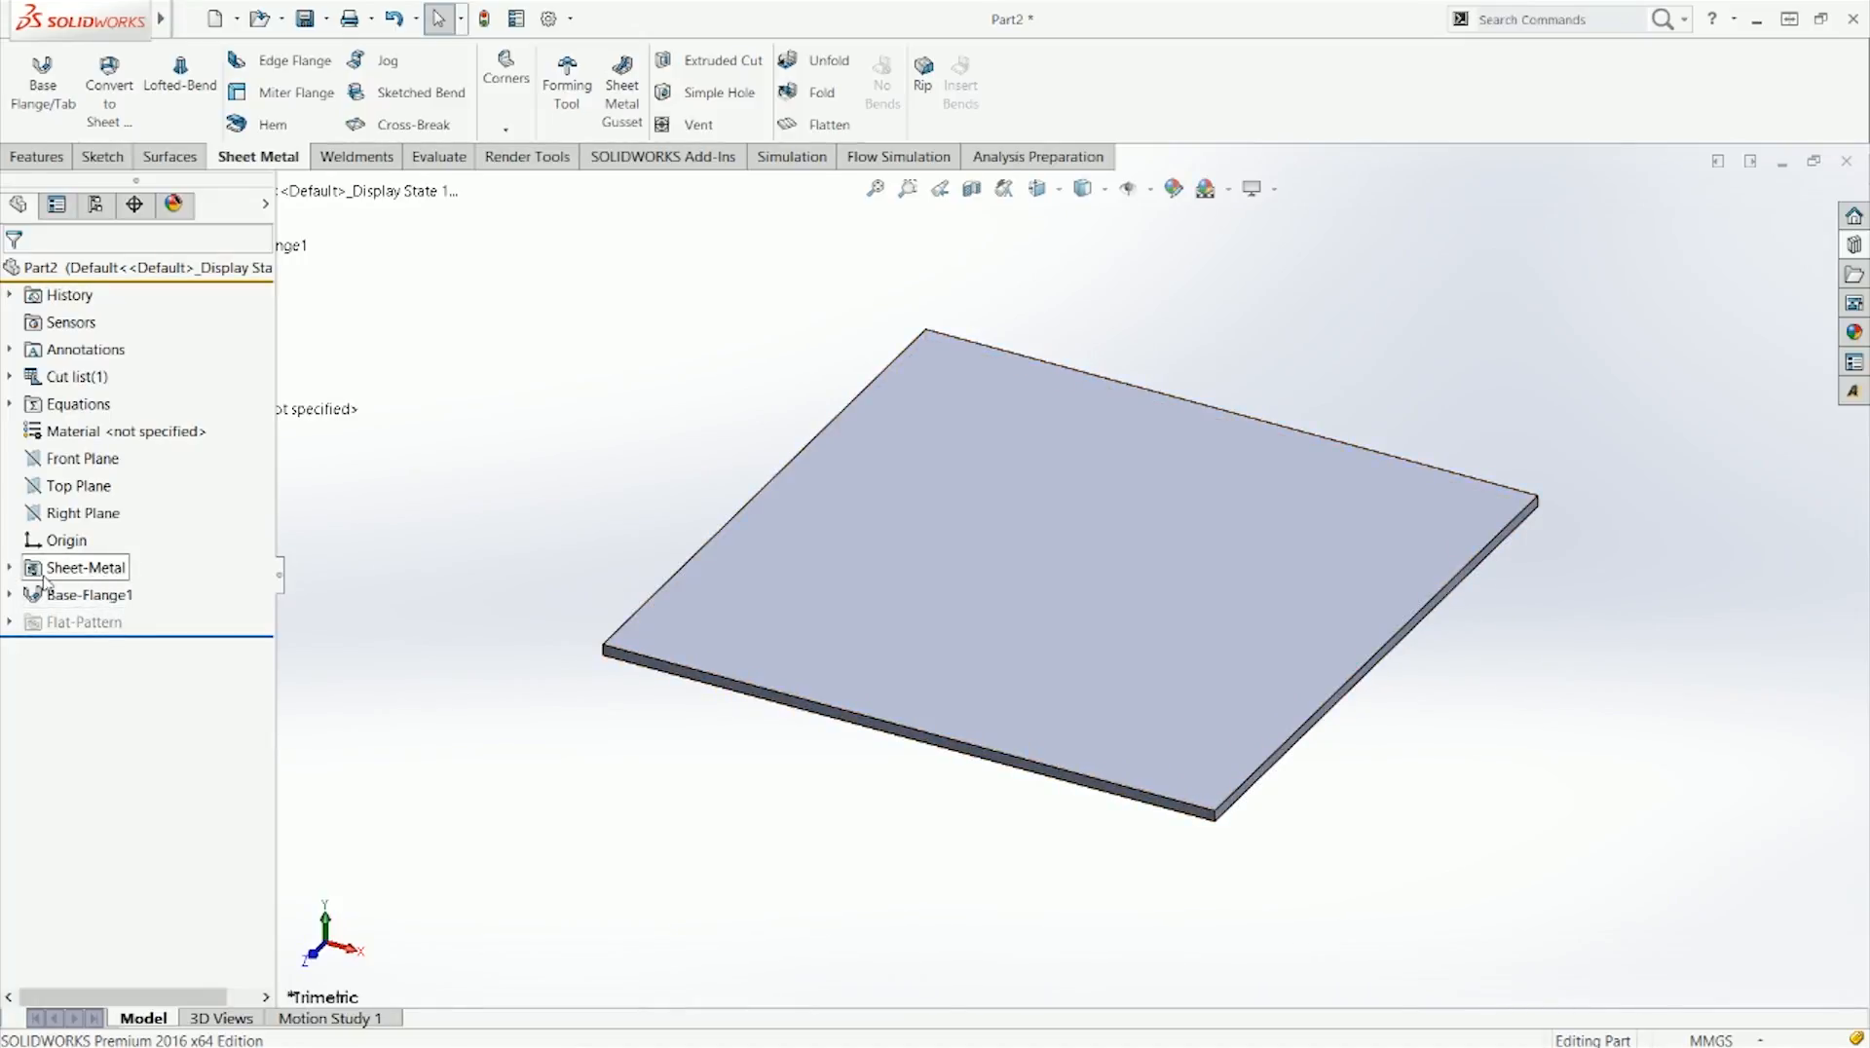
# Step: Edit the Sheet-Metal feature so its bend allowance uses a Bend Table with the SAMPLE table
pyautogui.click(14, 567)
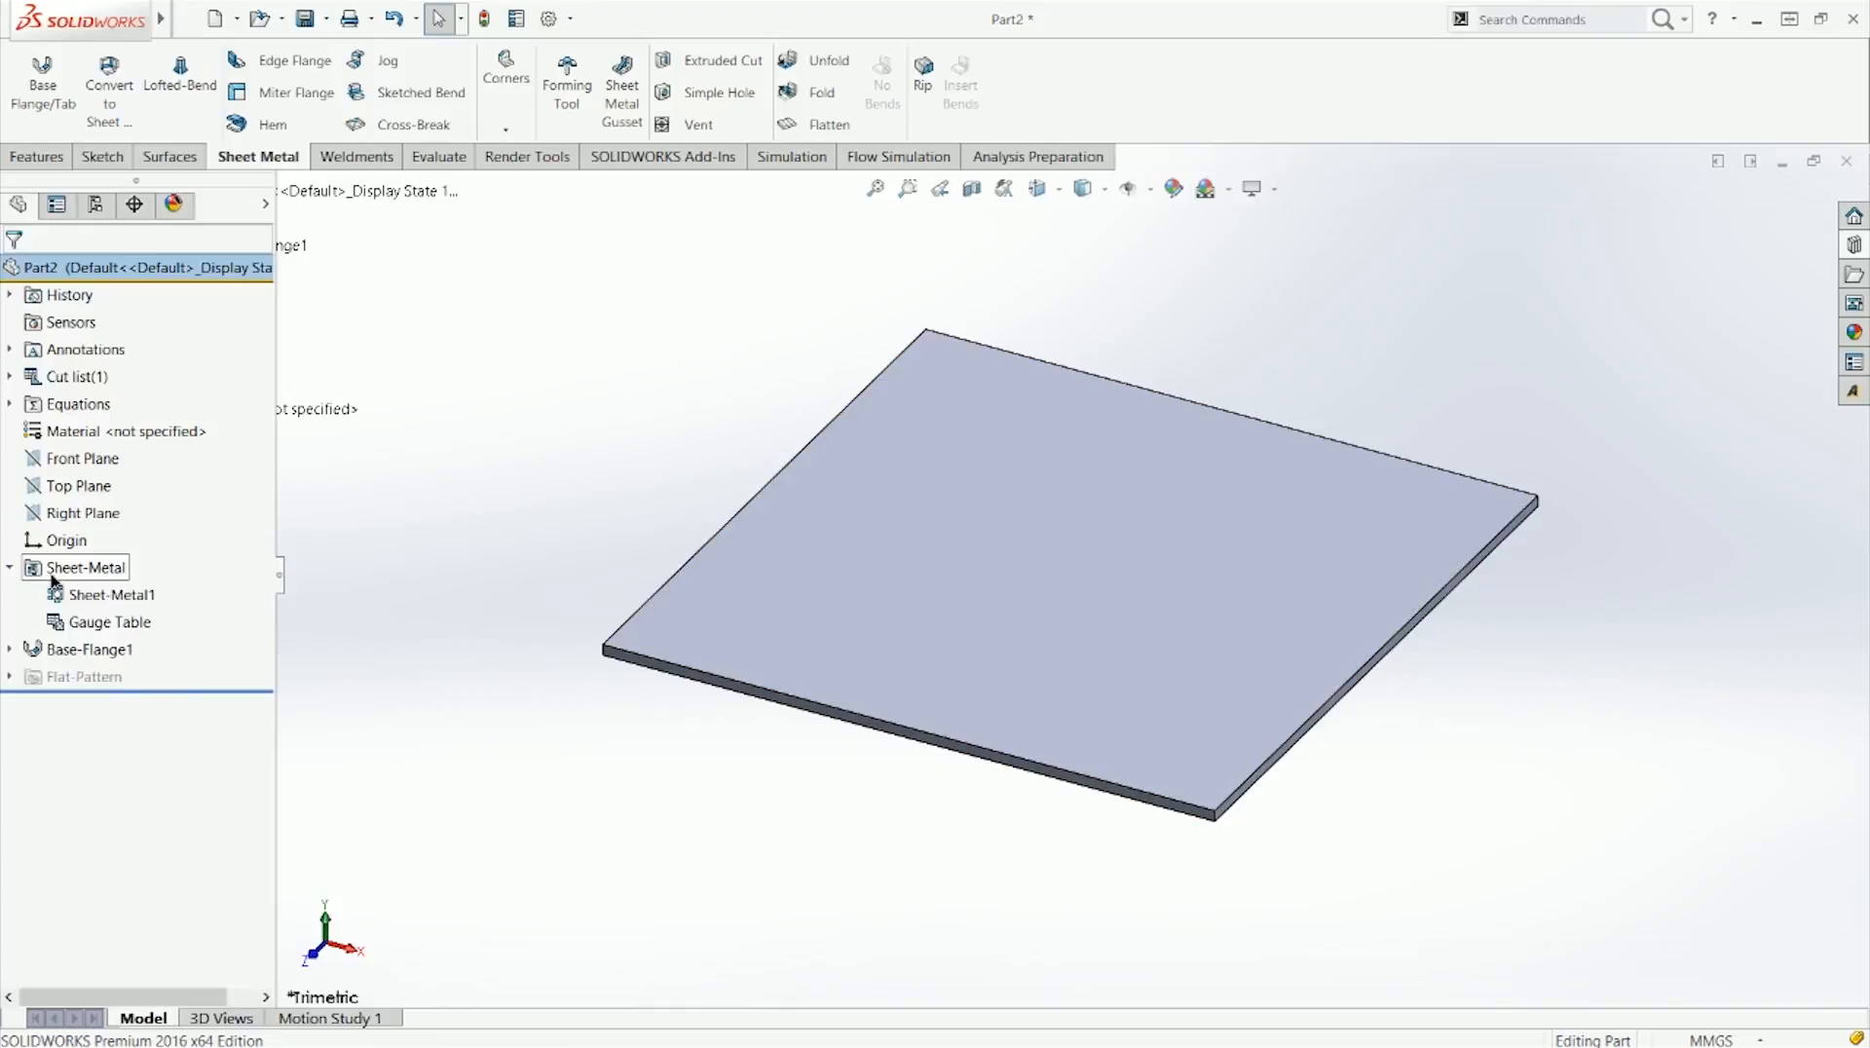
pyautogui.rightClick(27, 569)
pyautogui.click(82, 539)
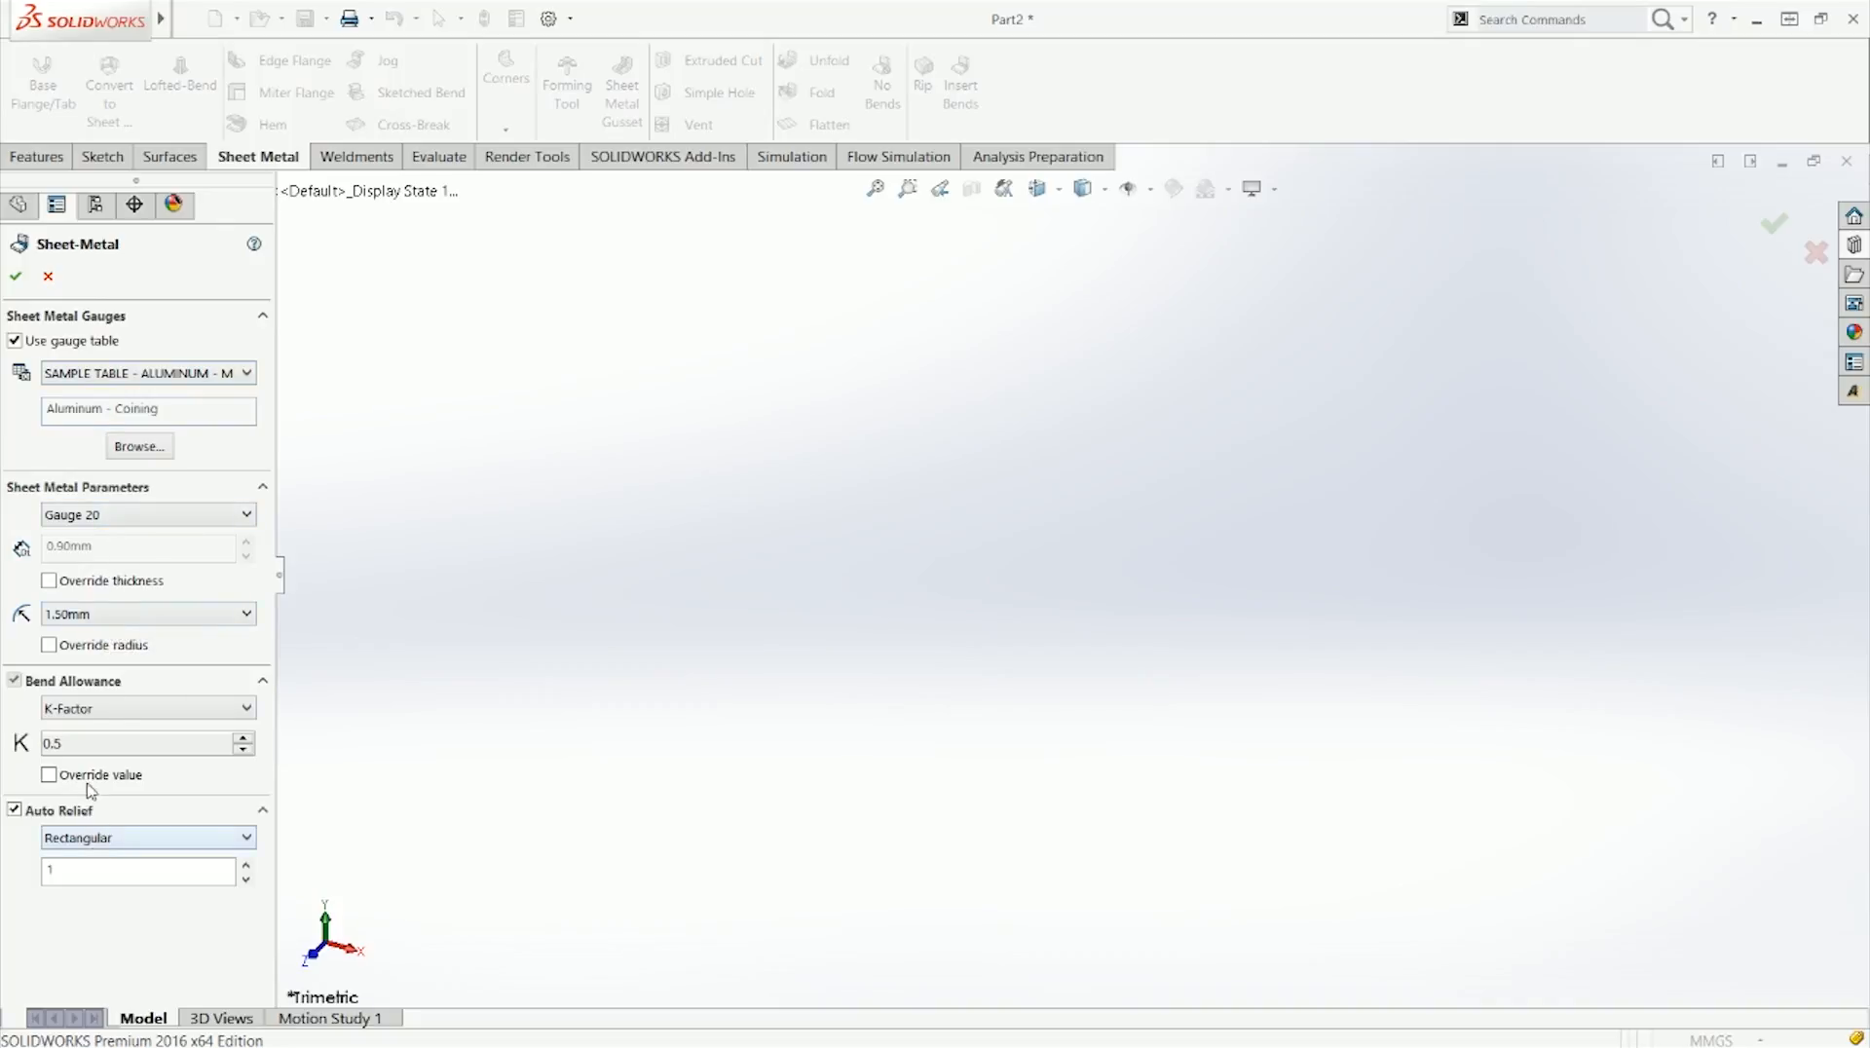
pyautogui.click(119, 714)
pyautogui.click(119, 727)
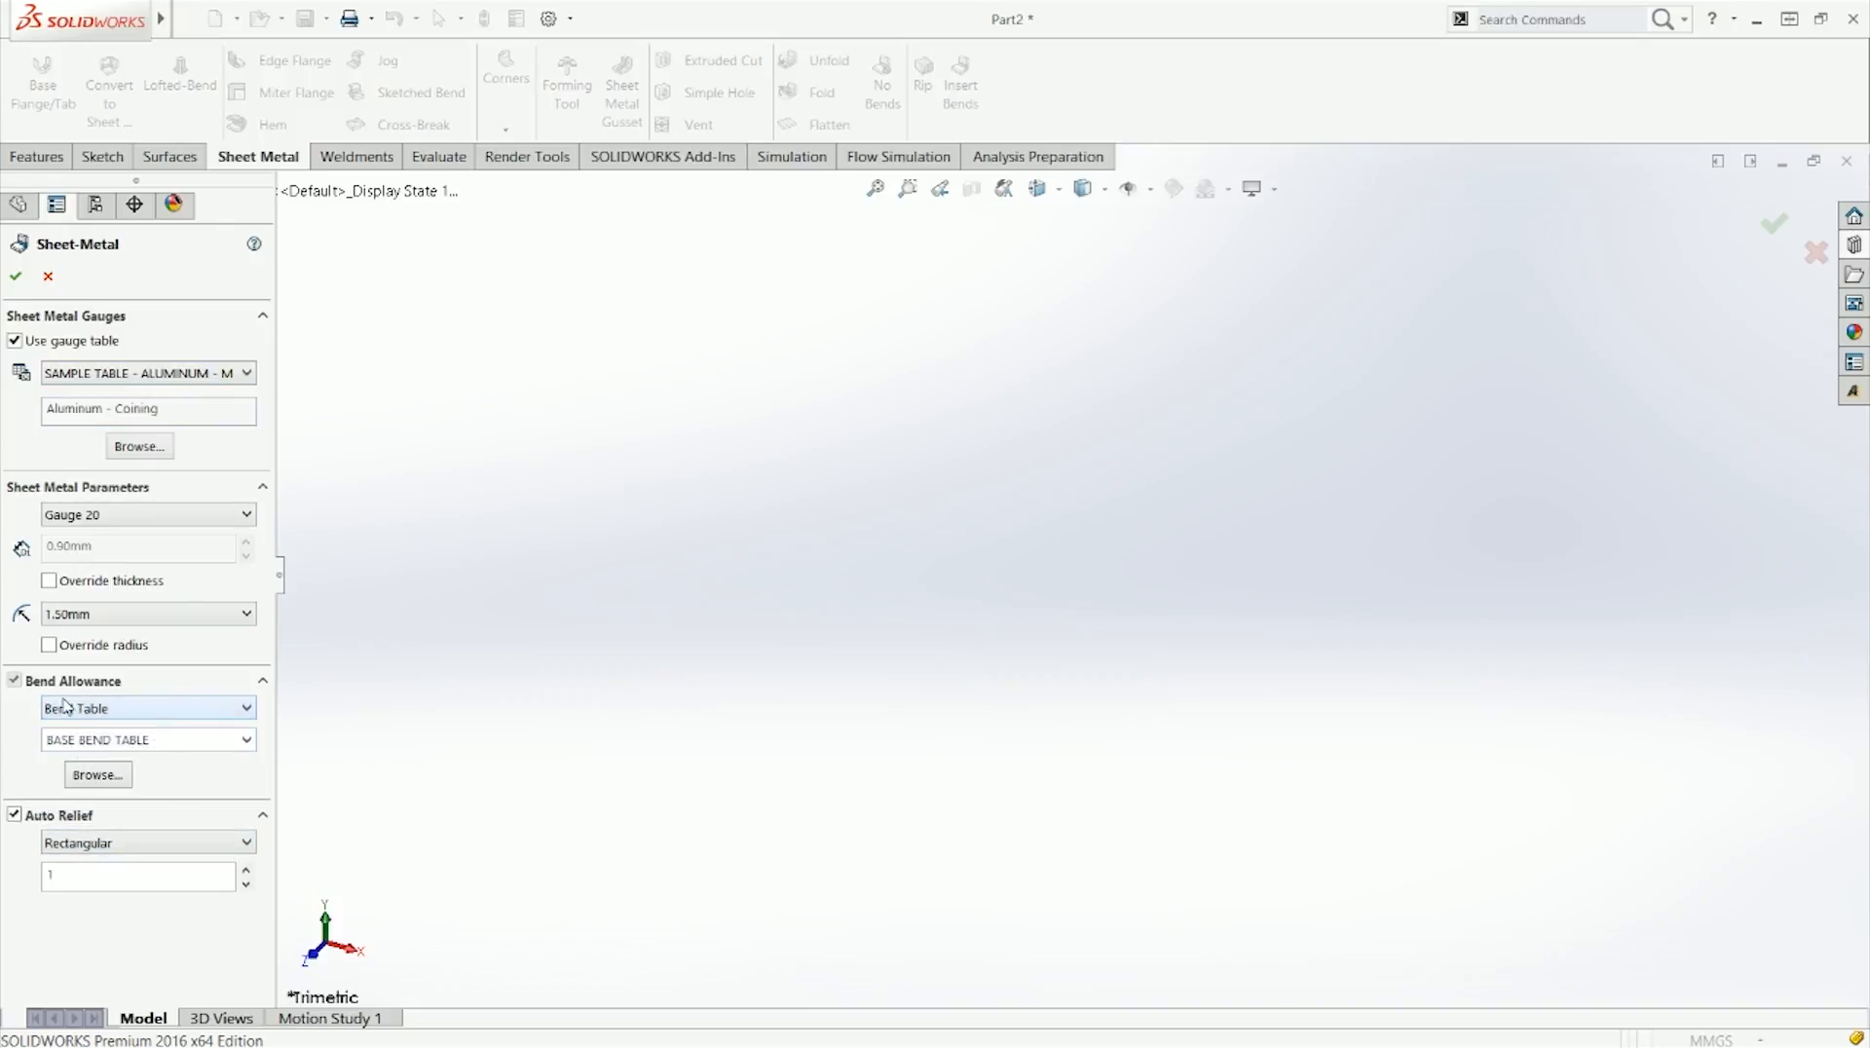
pyautogui.click(103, 709)
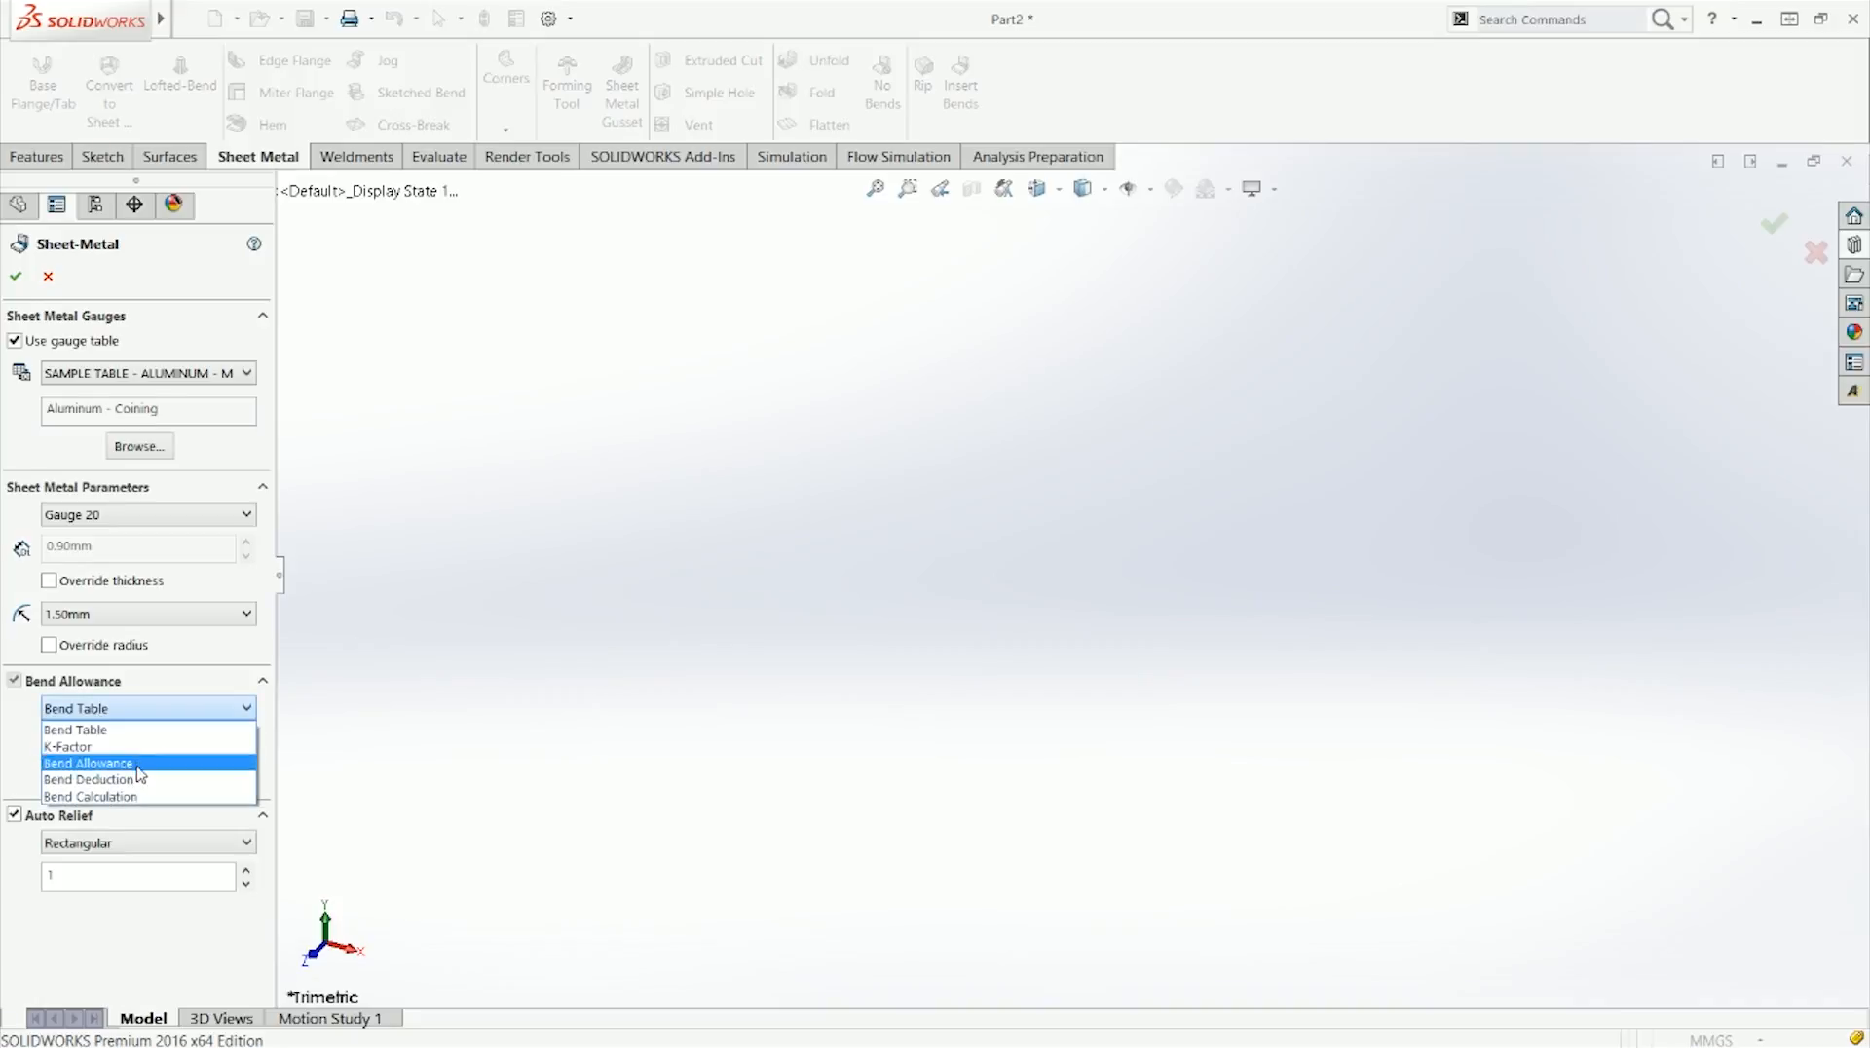
pyautogui.click(130, 736)
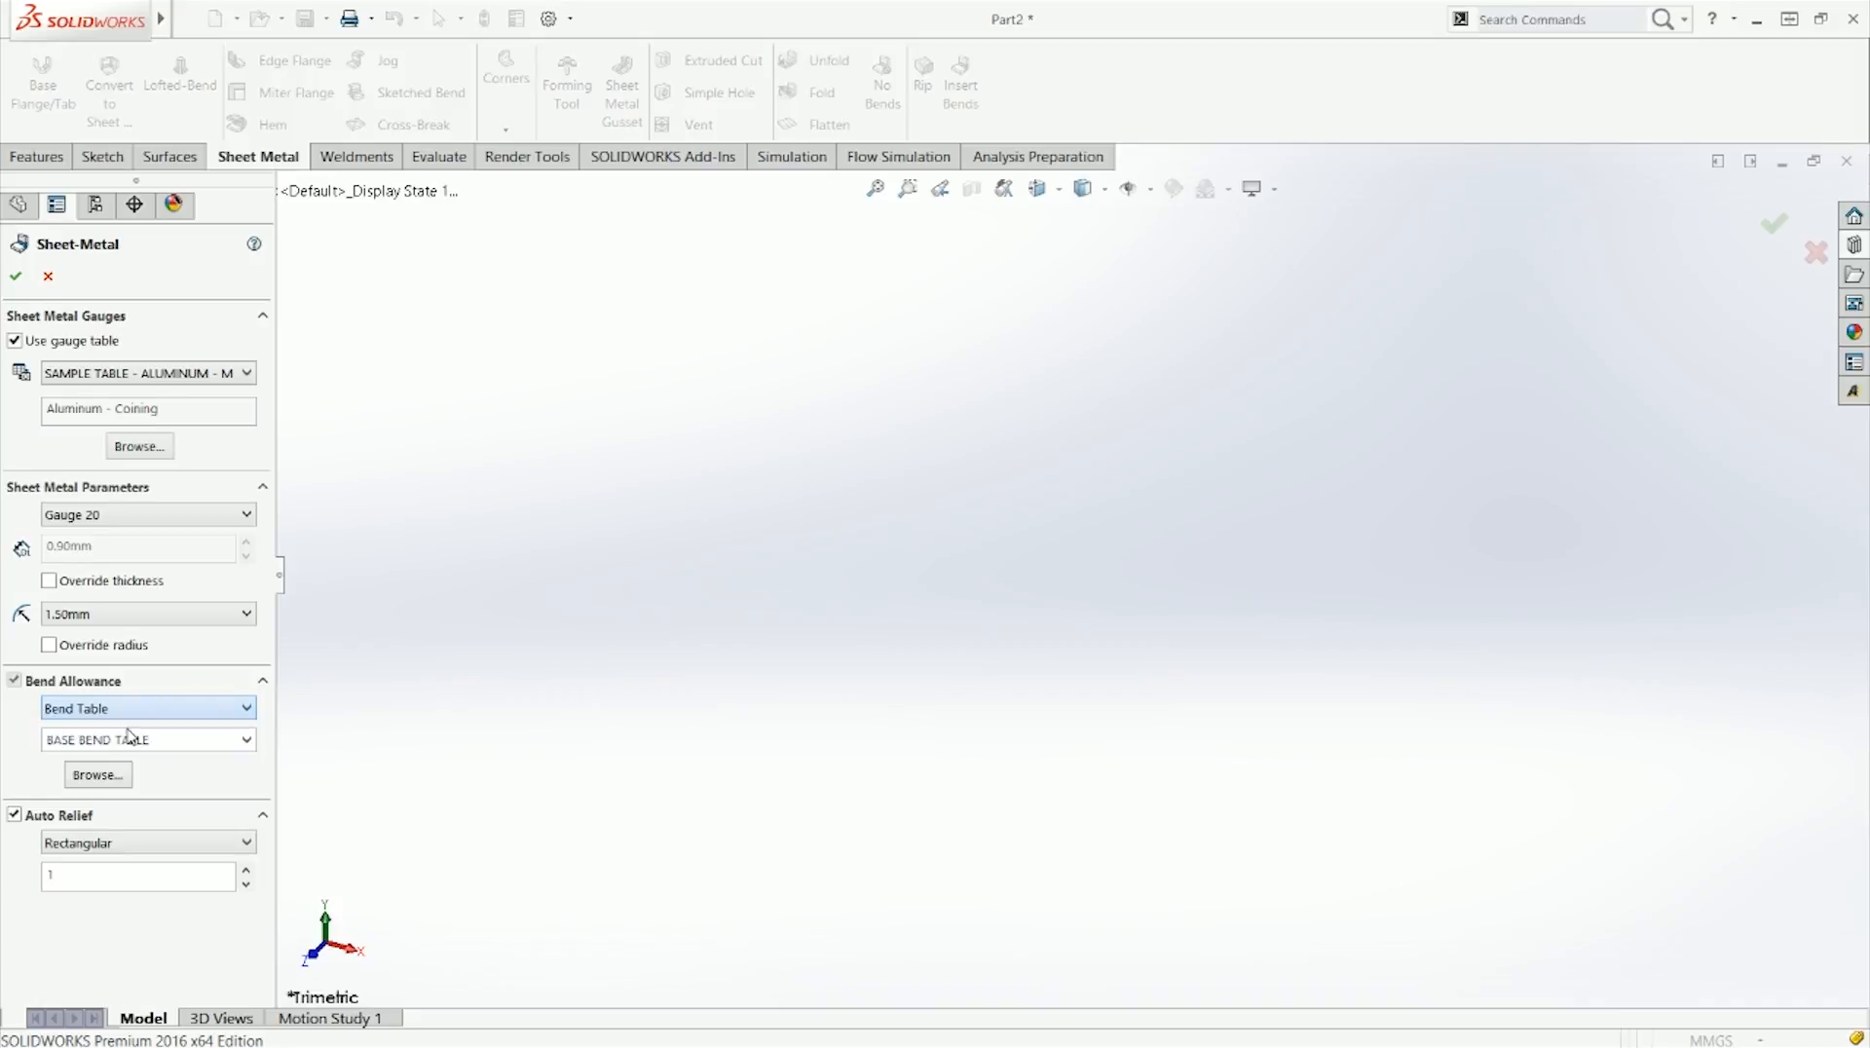
pyautogui.click(247, 742)
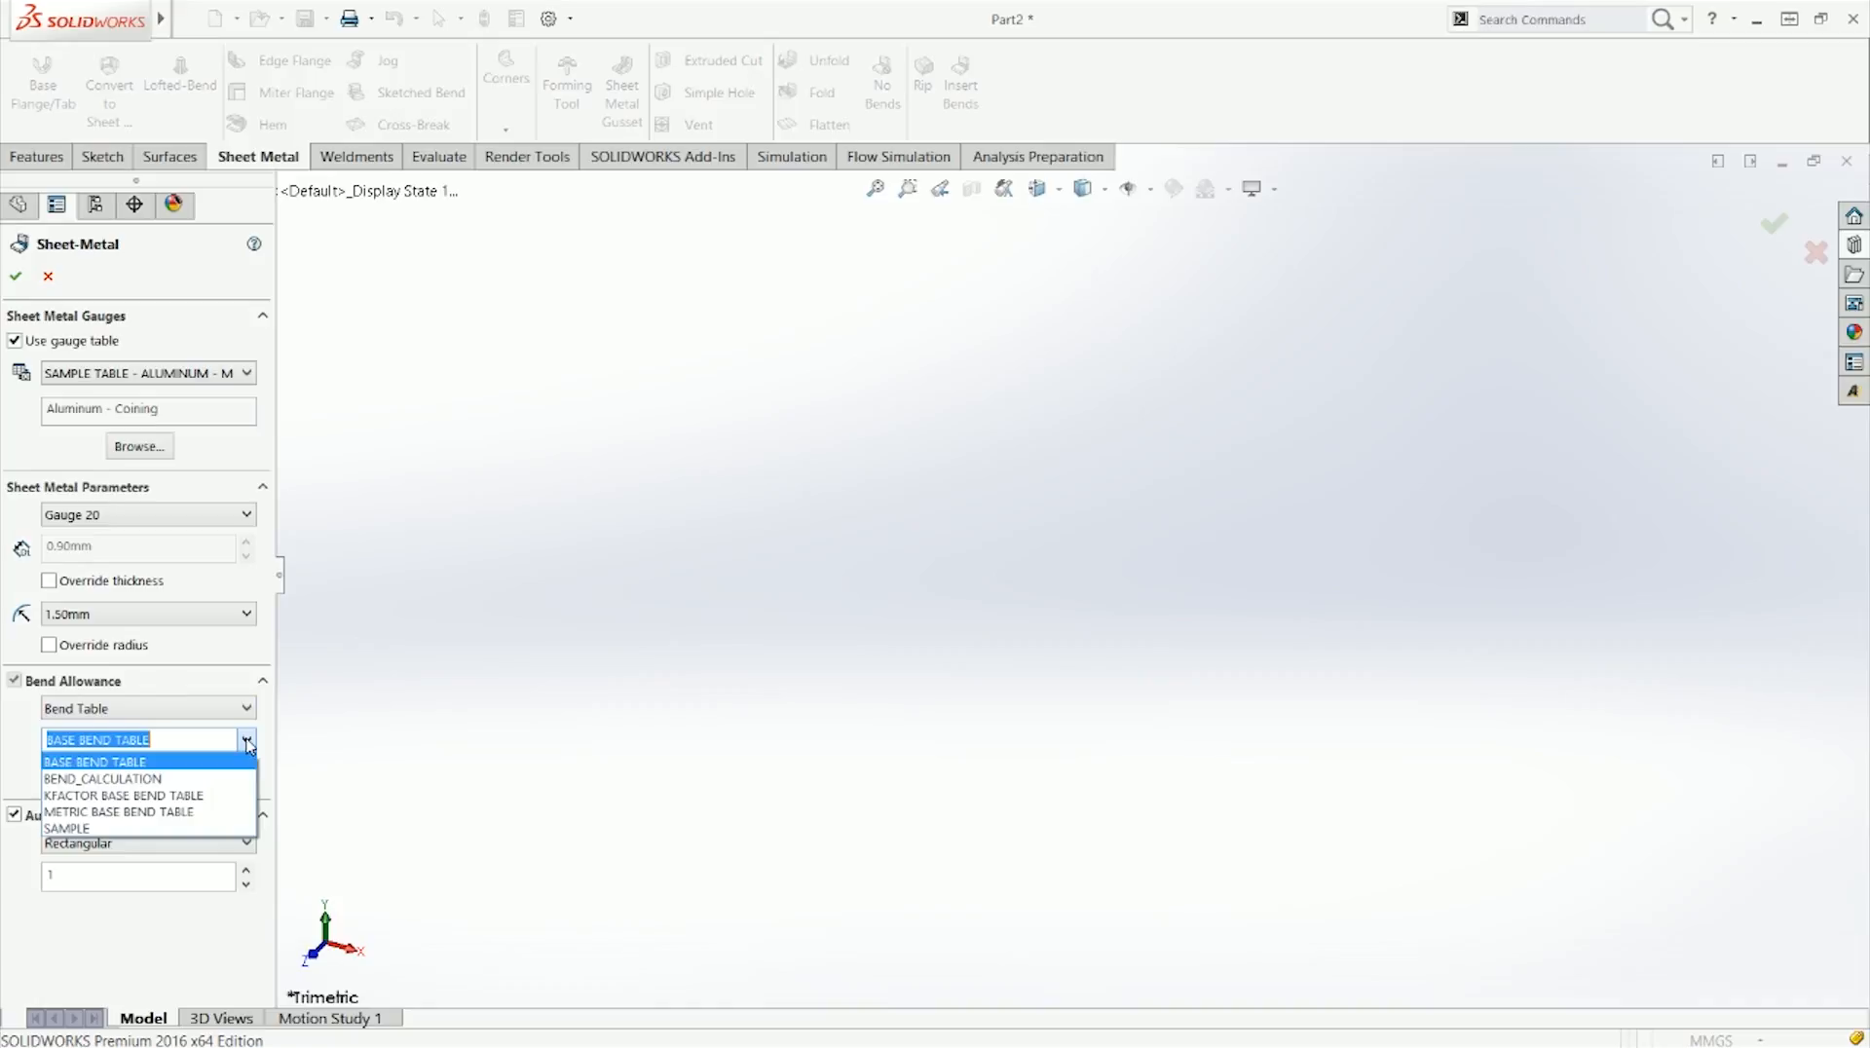
pyautogui.click(121, 827)
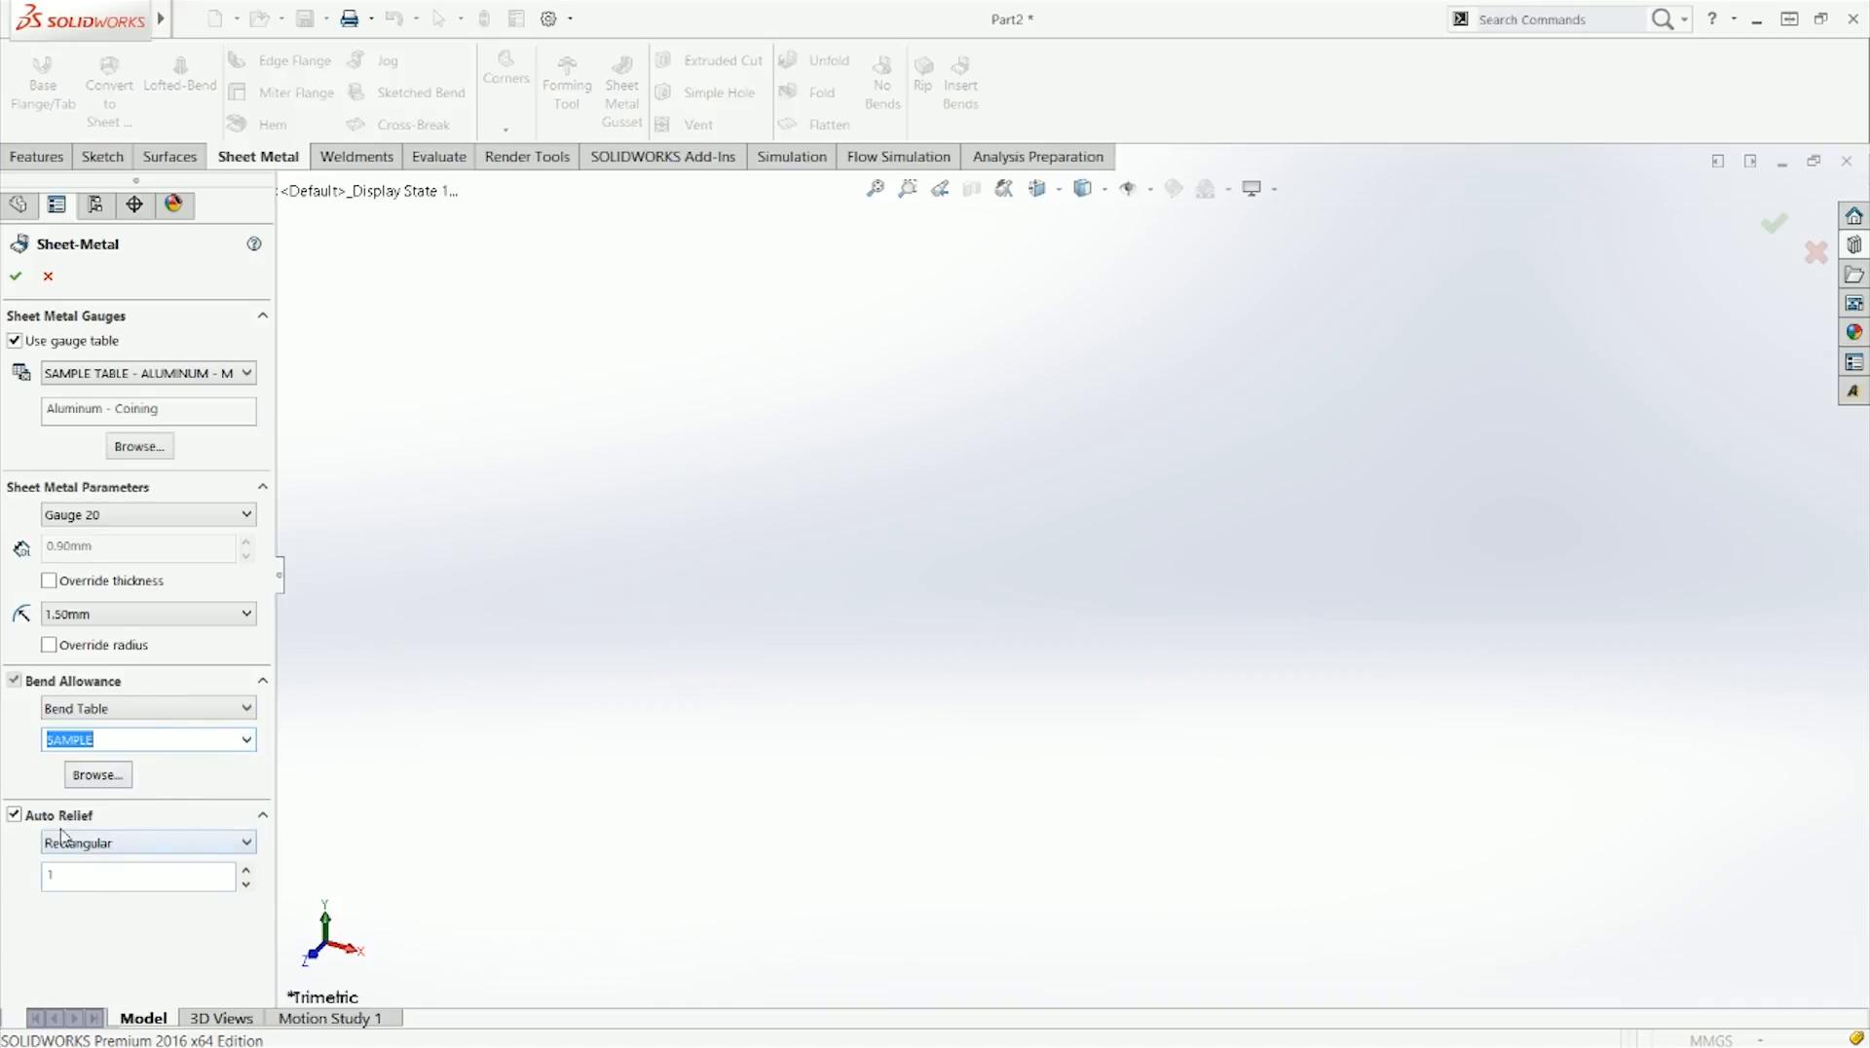
pyautogui.click(16, 277)
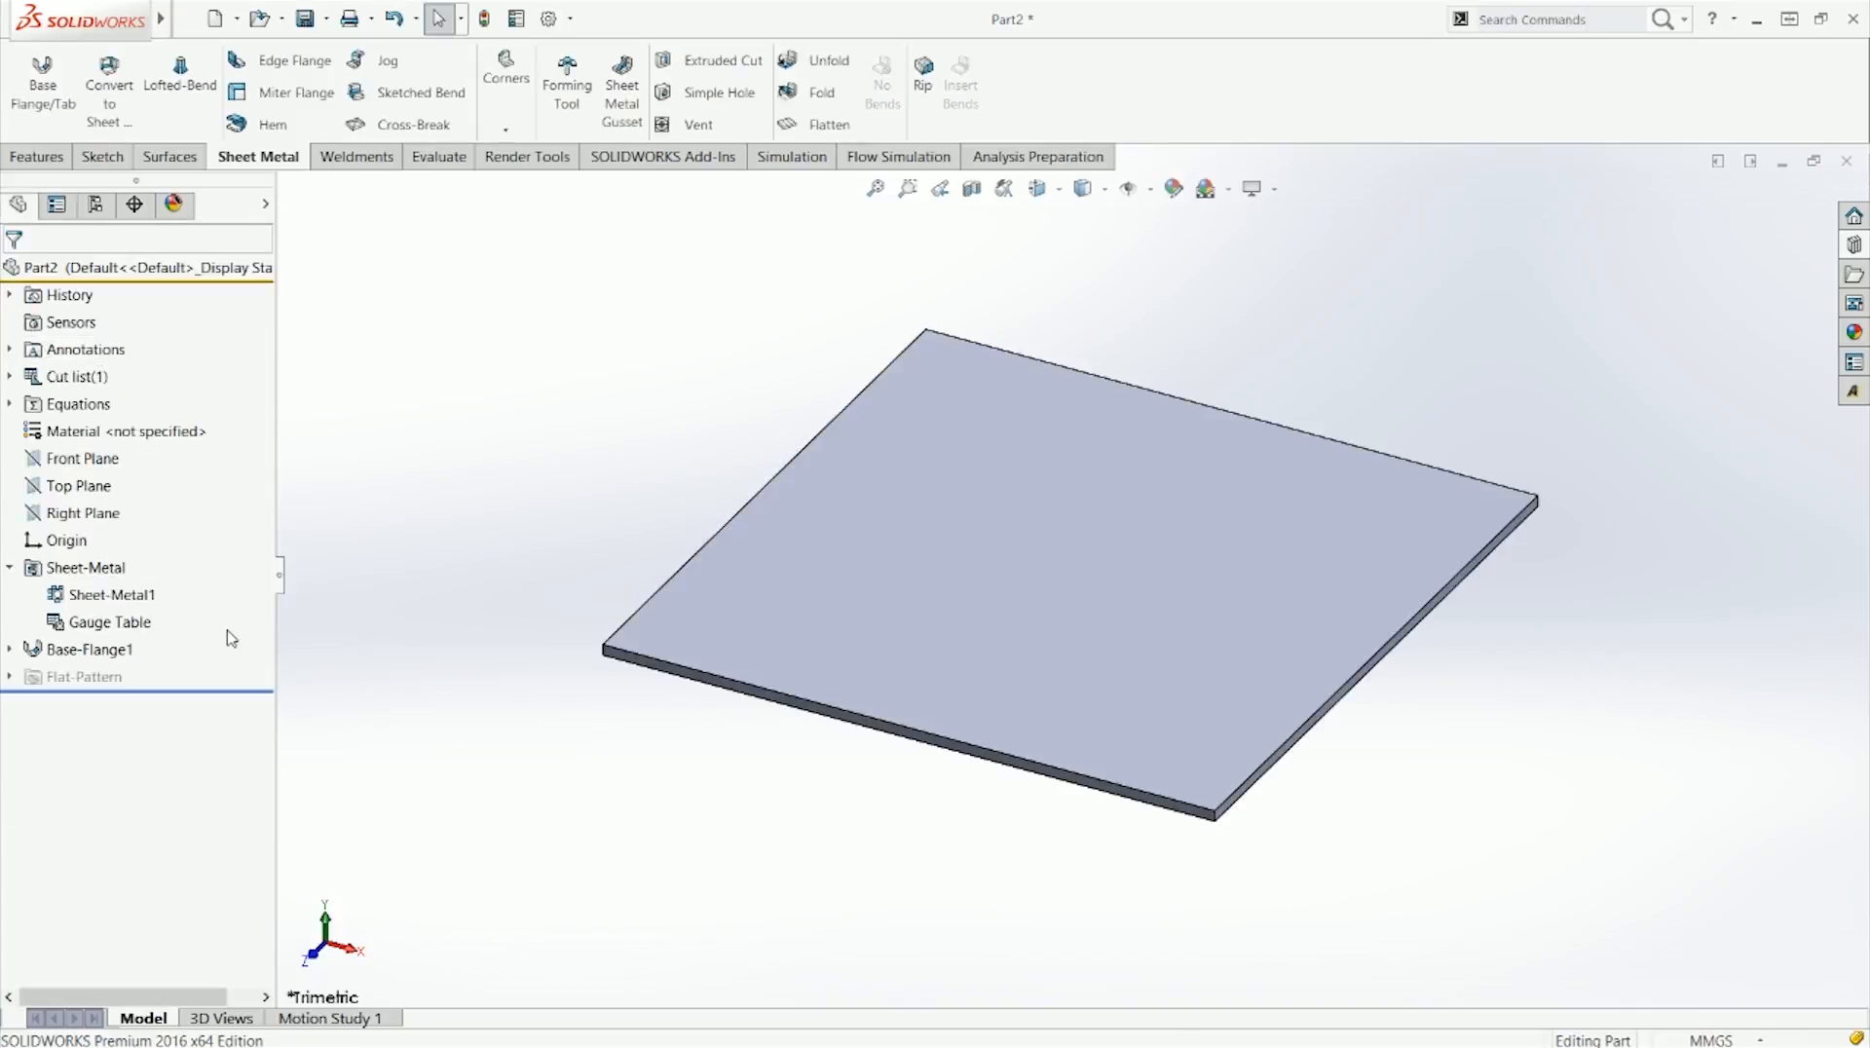
# Step: Review the commands offered for the Gauge Table and expand Base-Flange1 to see its sketch
pyautogui.rightClick(109, 618)
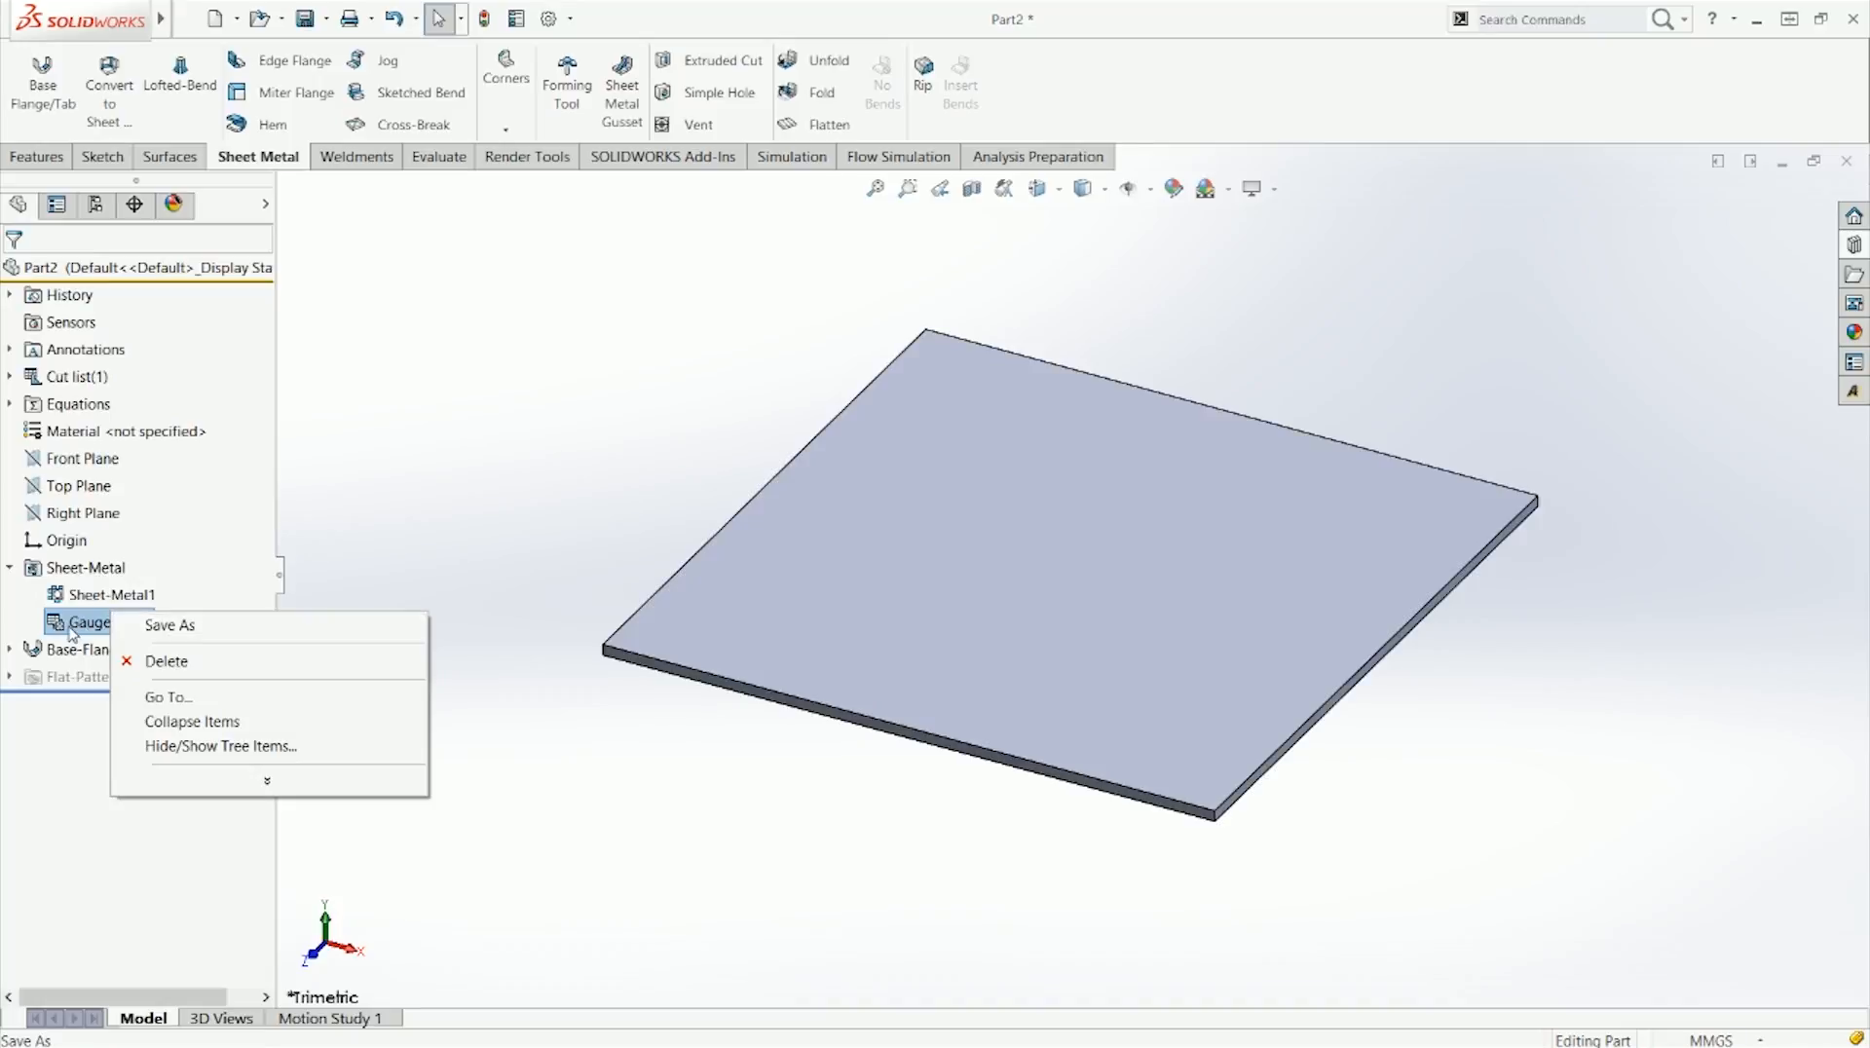
pyautogui.click(451, 582)
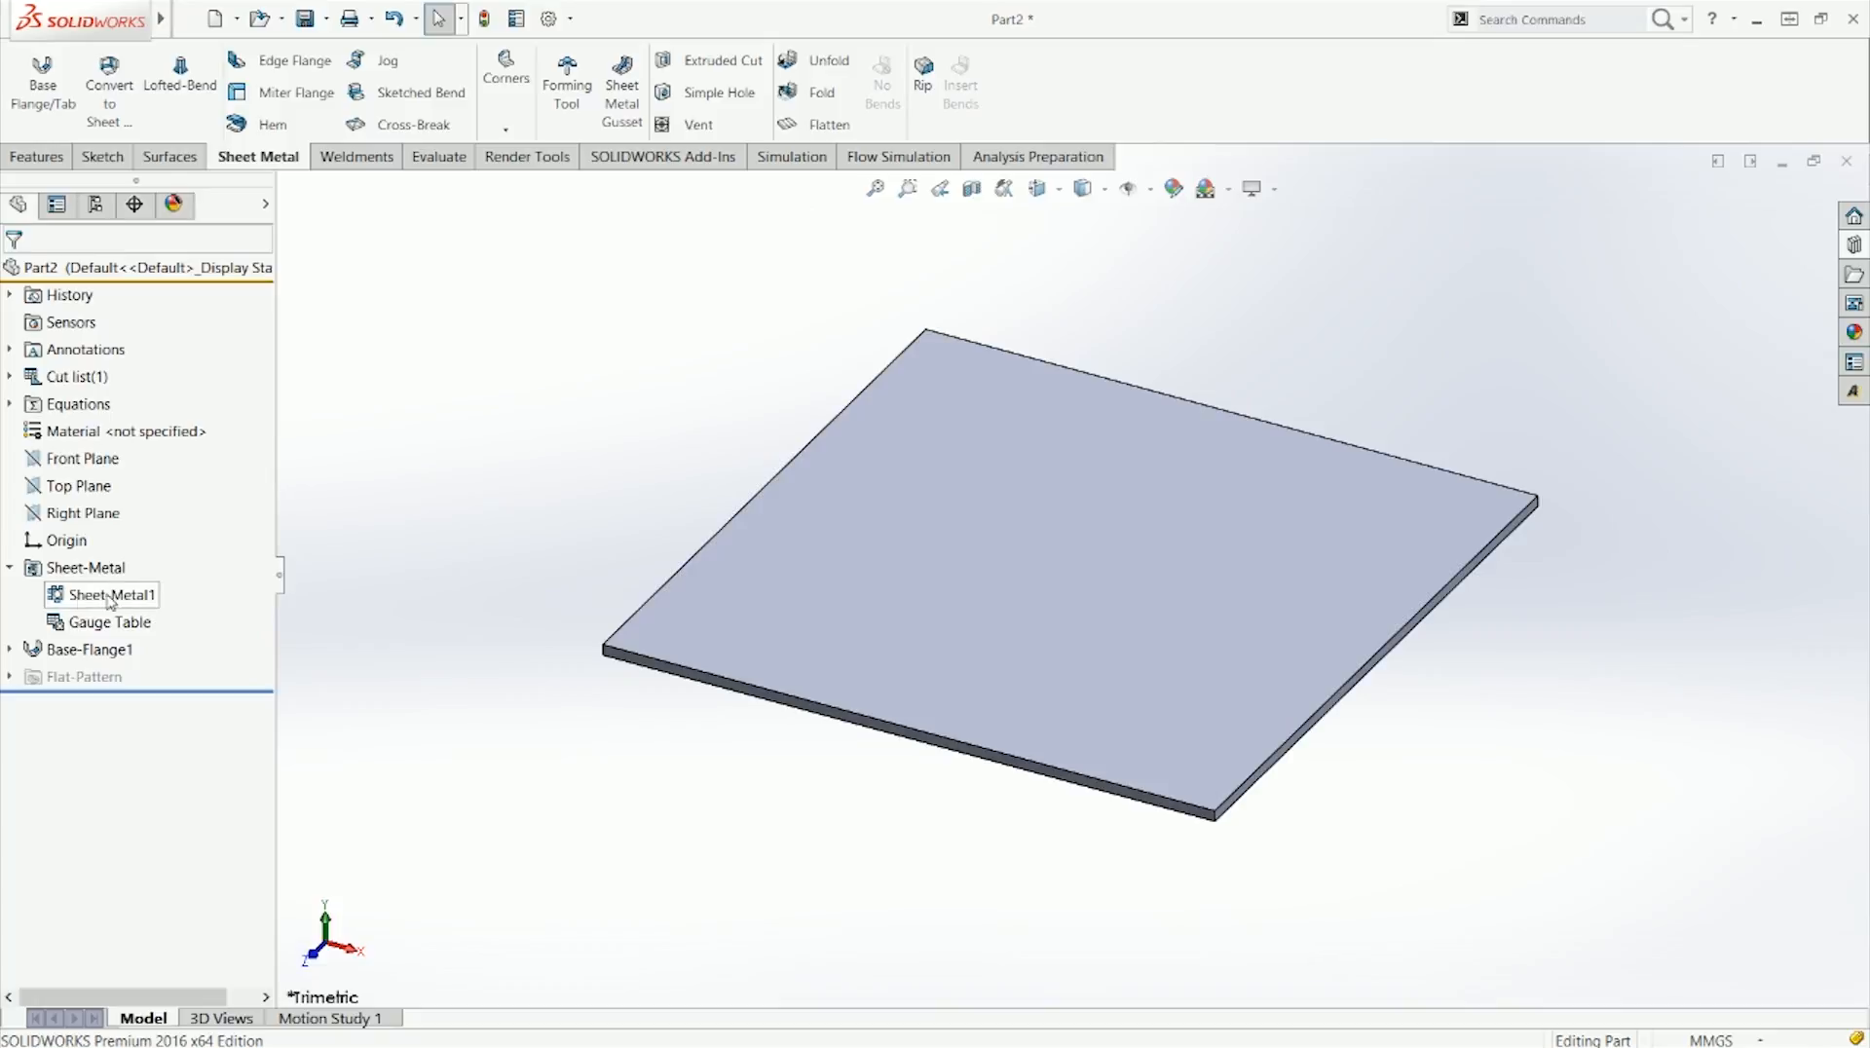
pyautogui.click(10, 649)
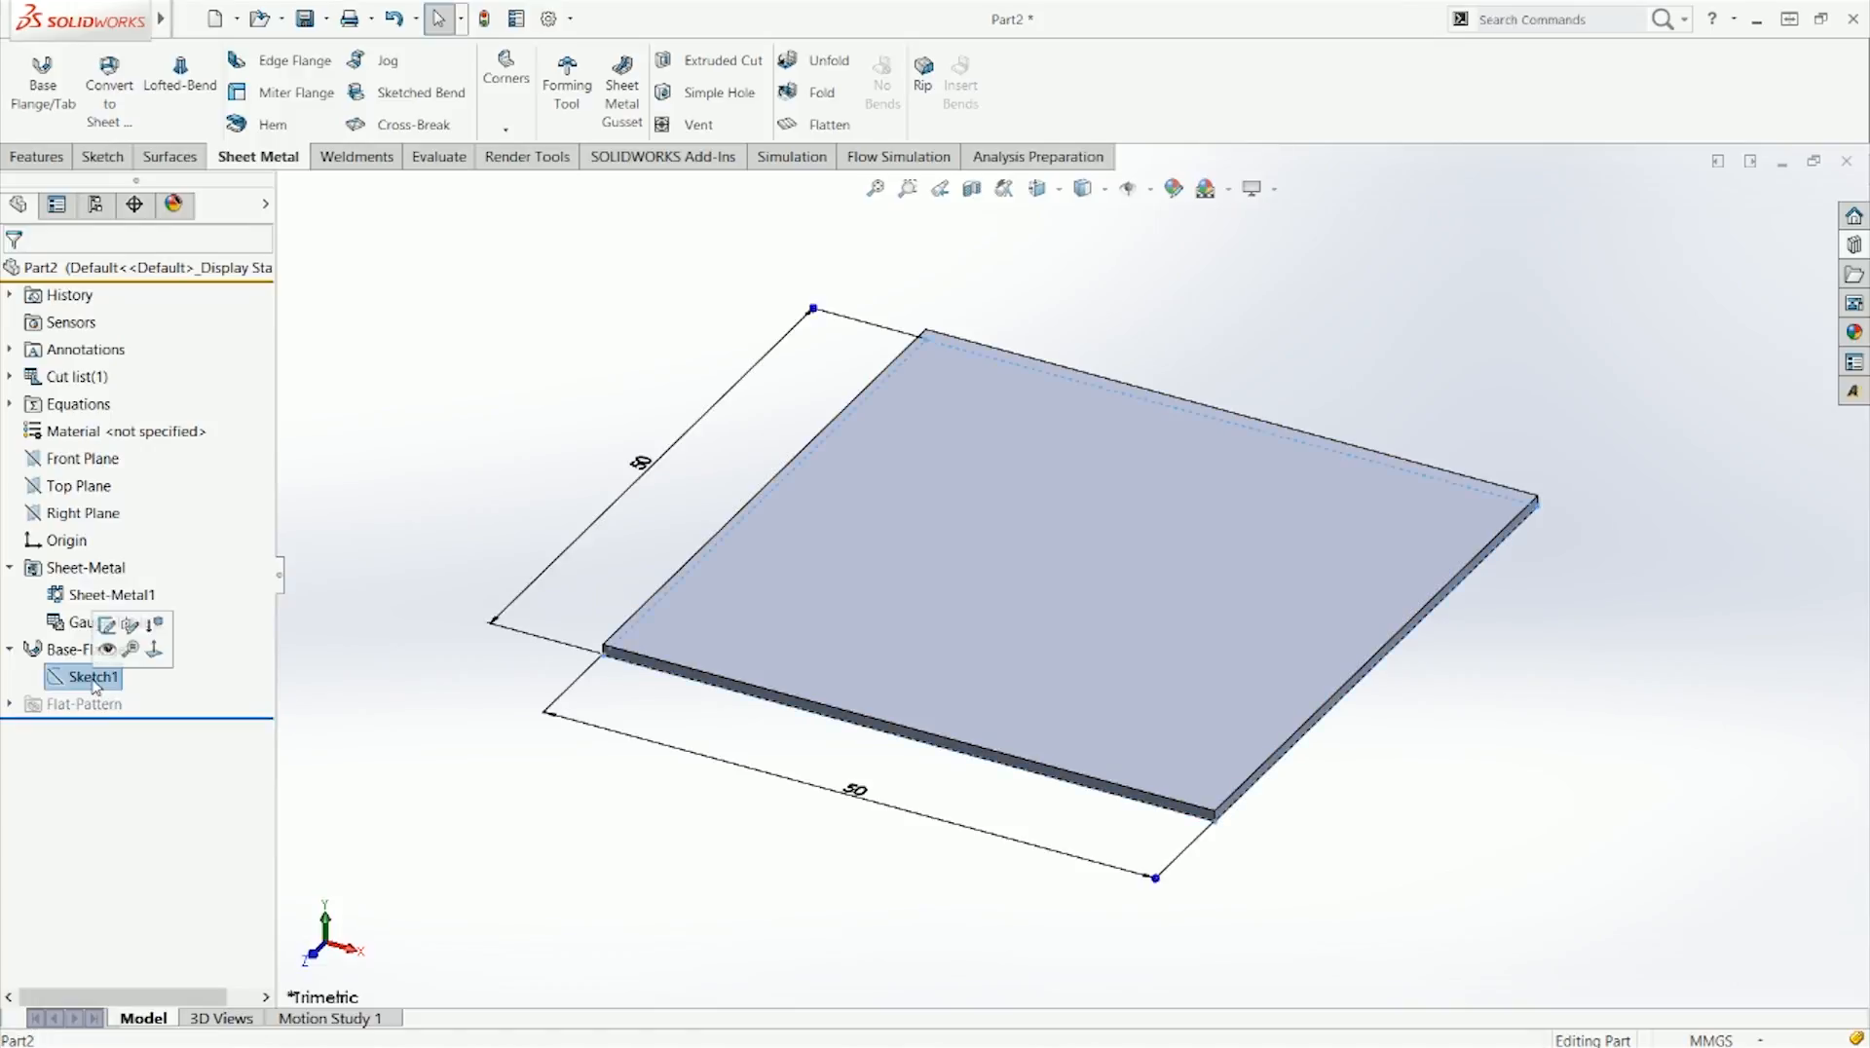
# Step: Edit Base-Flange1 and toggle the reverse direction of its thickness back and forth
pyautogui.rightClick(69, 649)
pyautogui.click(87, 552)
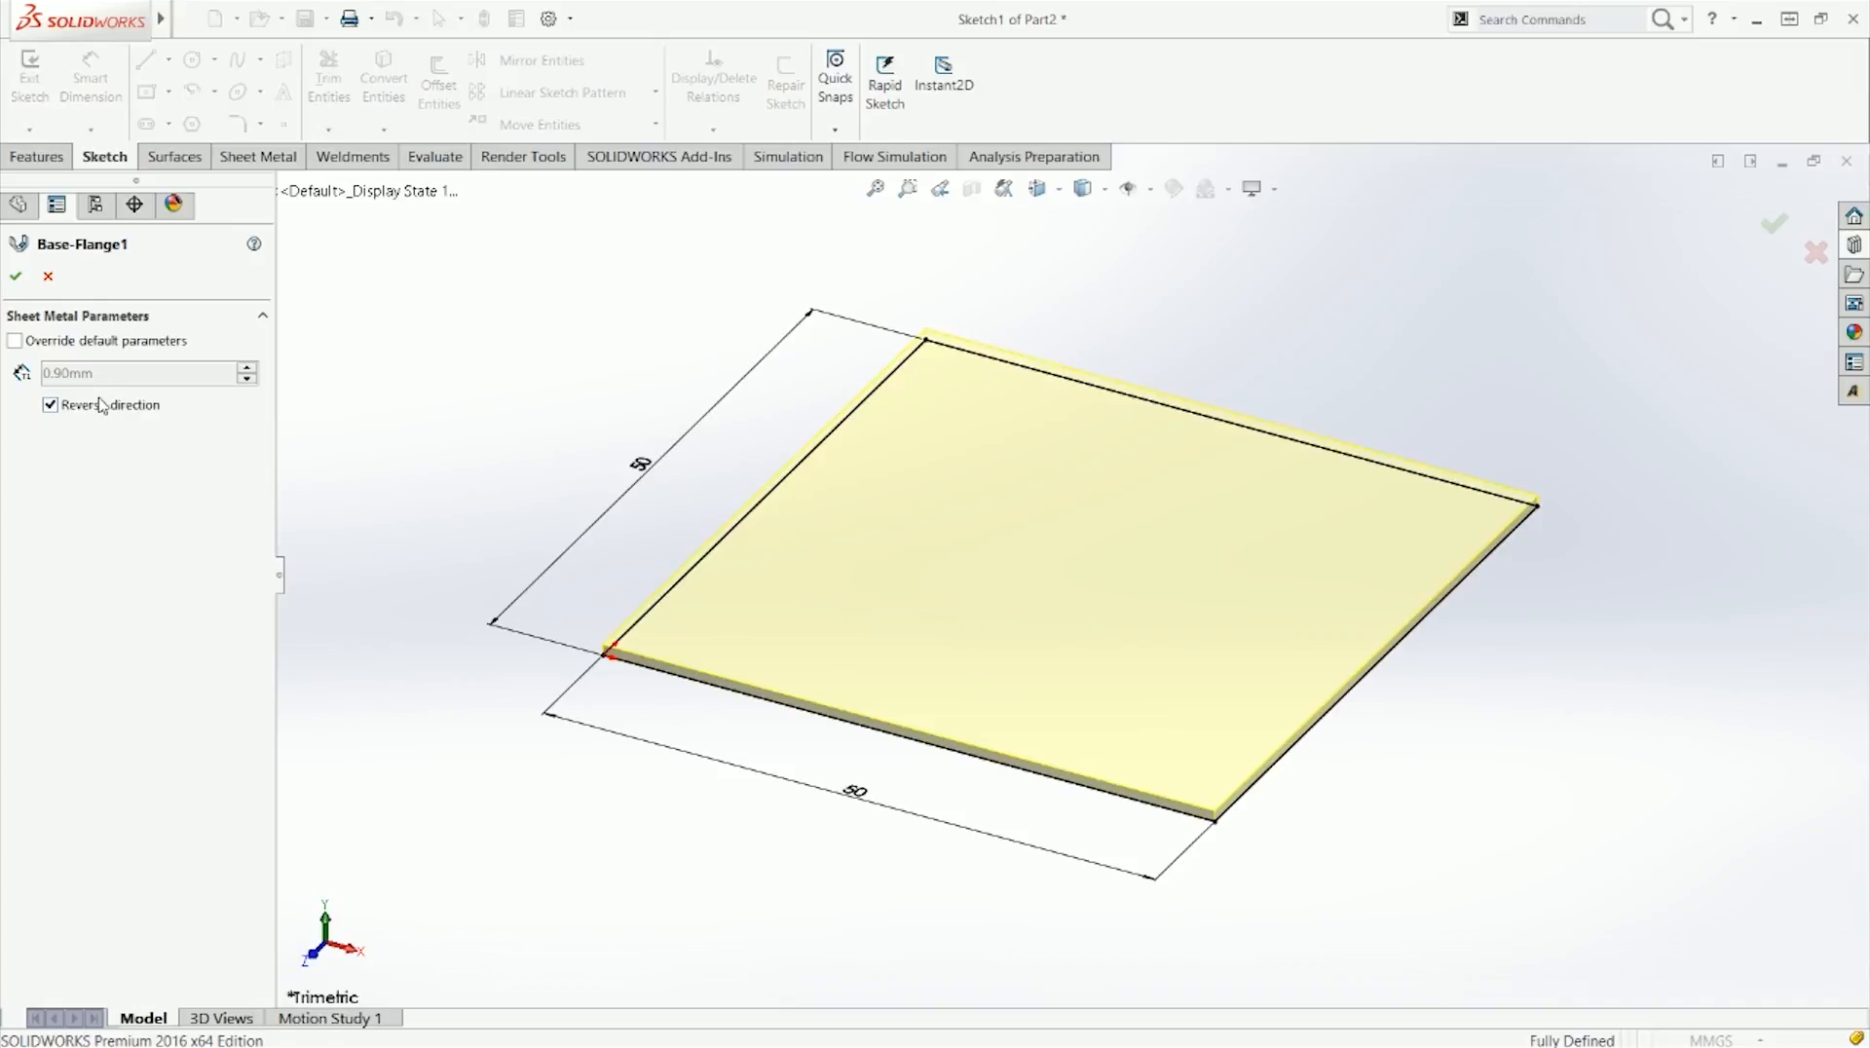
pyautogui.click(102, 405)
pyautogui.click(99, 404)
pyautogui.click(98, 404)
pyautogui.click(103, 405)
# Step: Try overriding the default parameters of Base-Flange1 and review its selectable bend radii, then turn the override off and close the edit
pyautogui.click(166, 342)
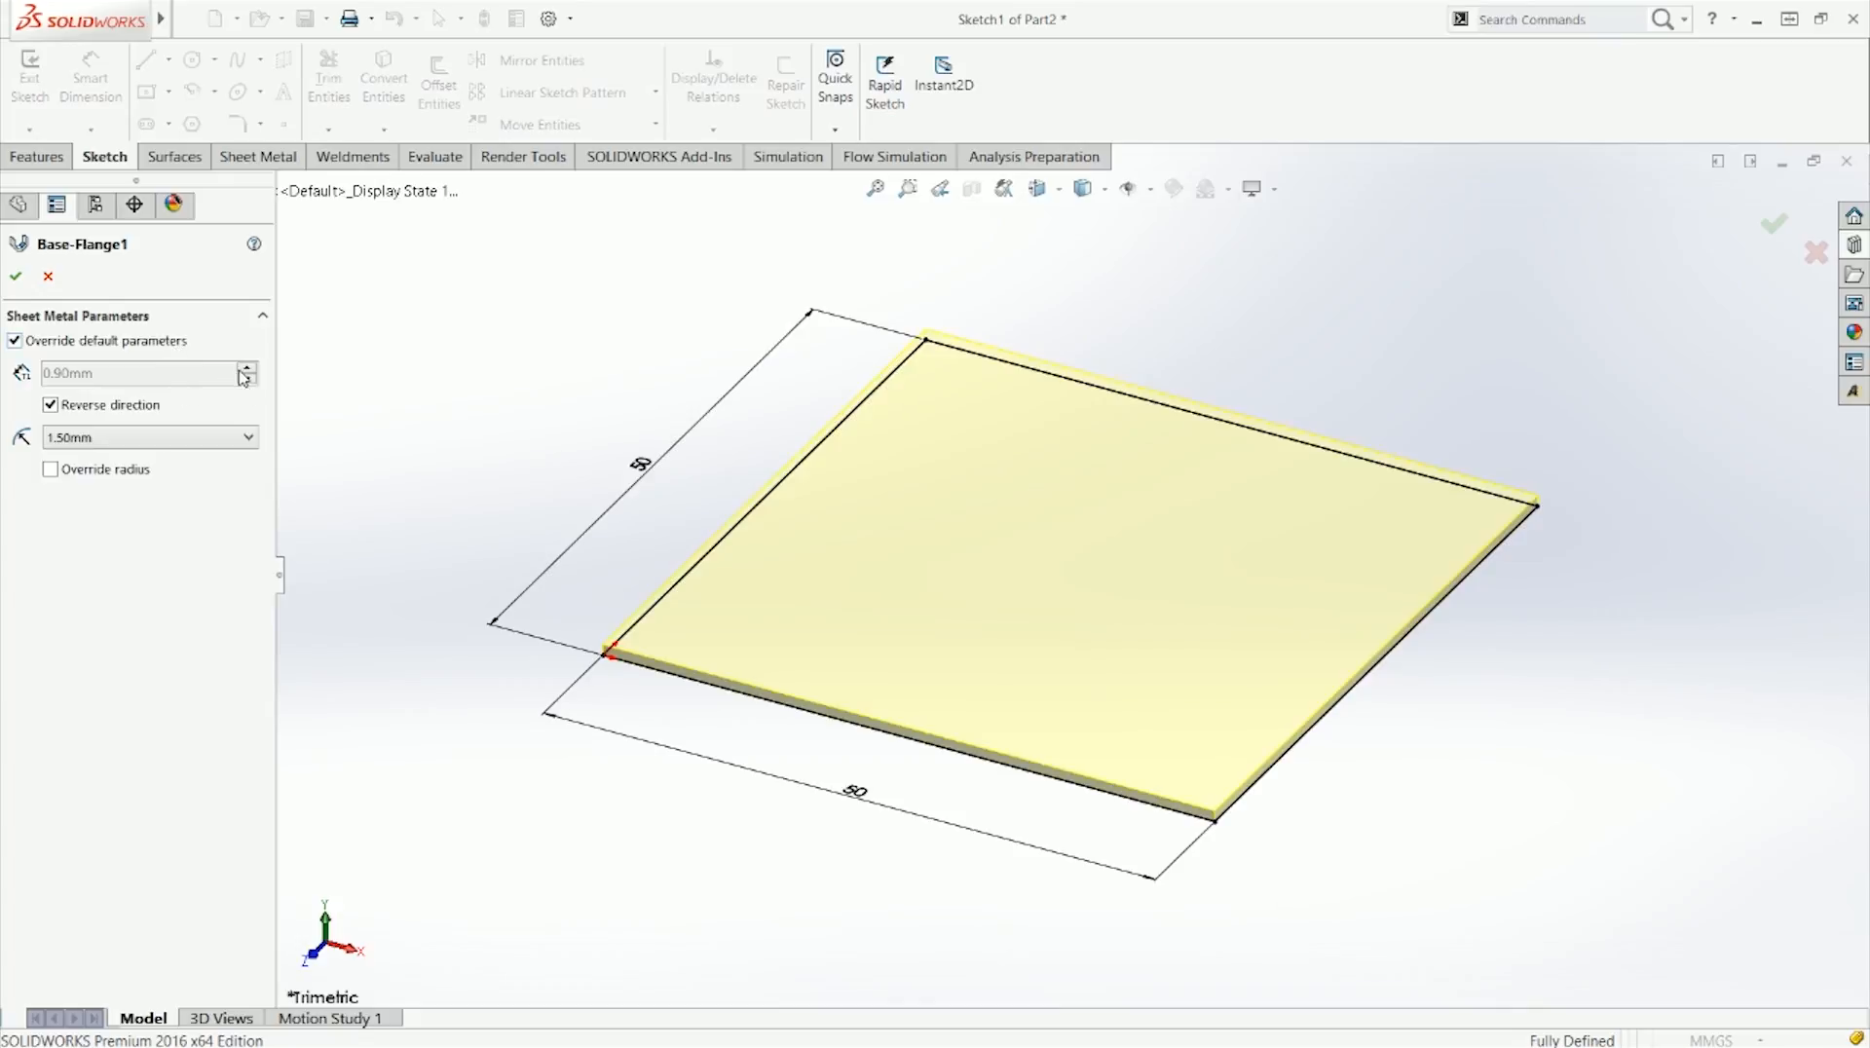
pyautogui.click(221, 441)
pyautogui.click(221, 440)
pyautogui.click(195, 438)
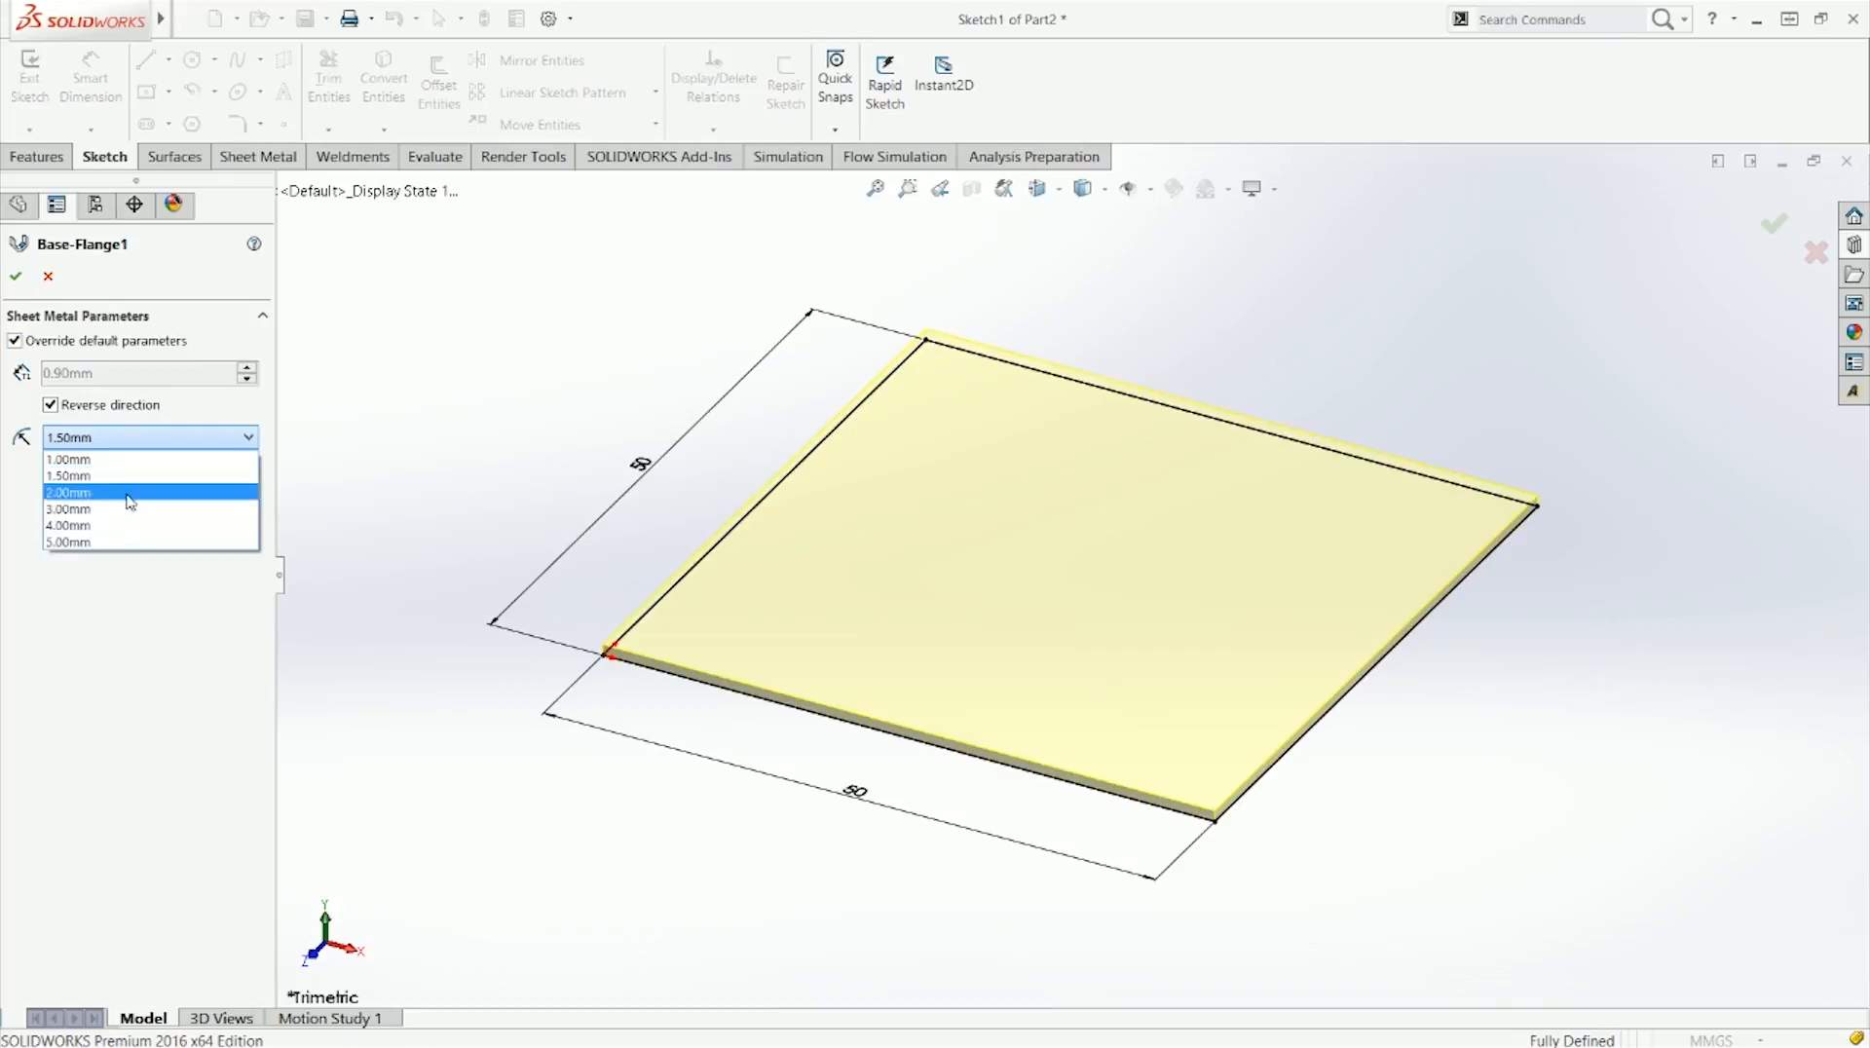
pyautogui.click(116, 638)
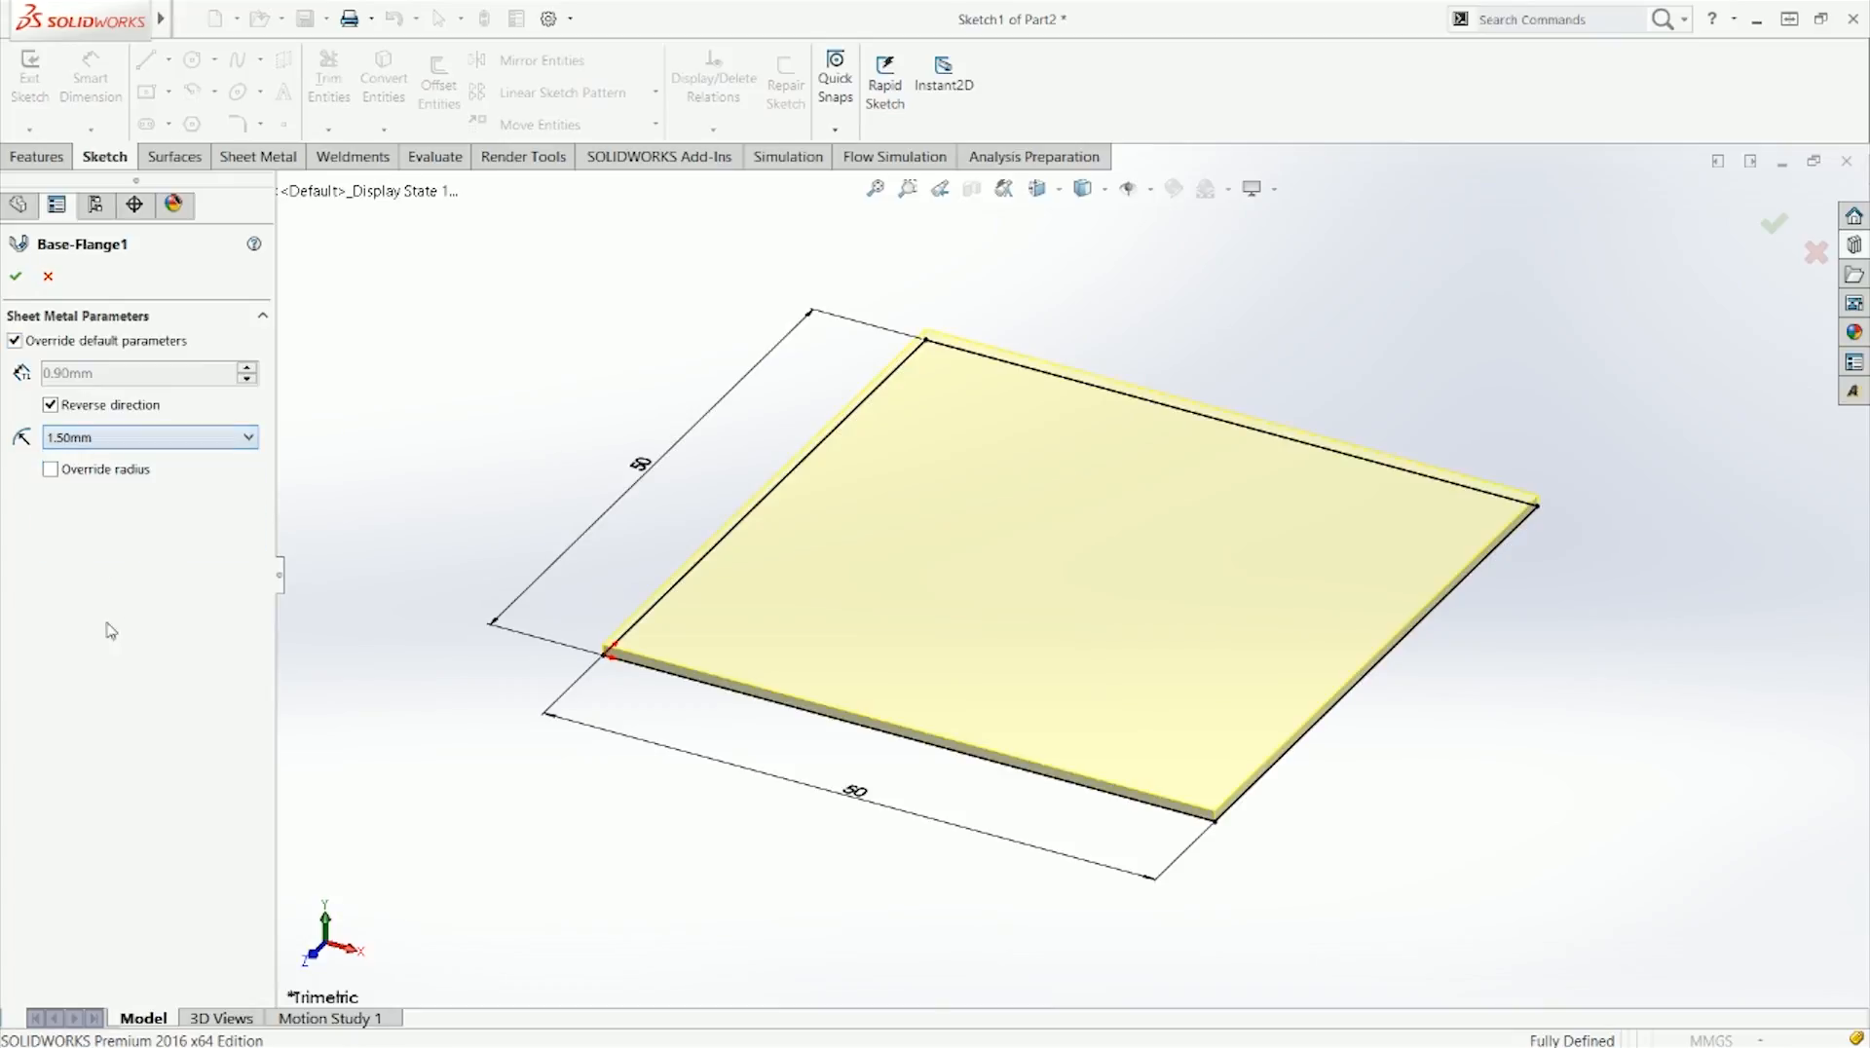
pyautogui.click(72, 349)
pyautogui.click(15, 275)
# Step: Review the thickness and bend settings of the Sheet-Metal feature, cancel the edit and collapse the expanded feature tree entries
pyautogui.scroll(-3, 606, 670)
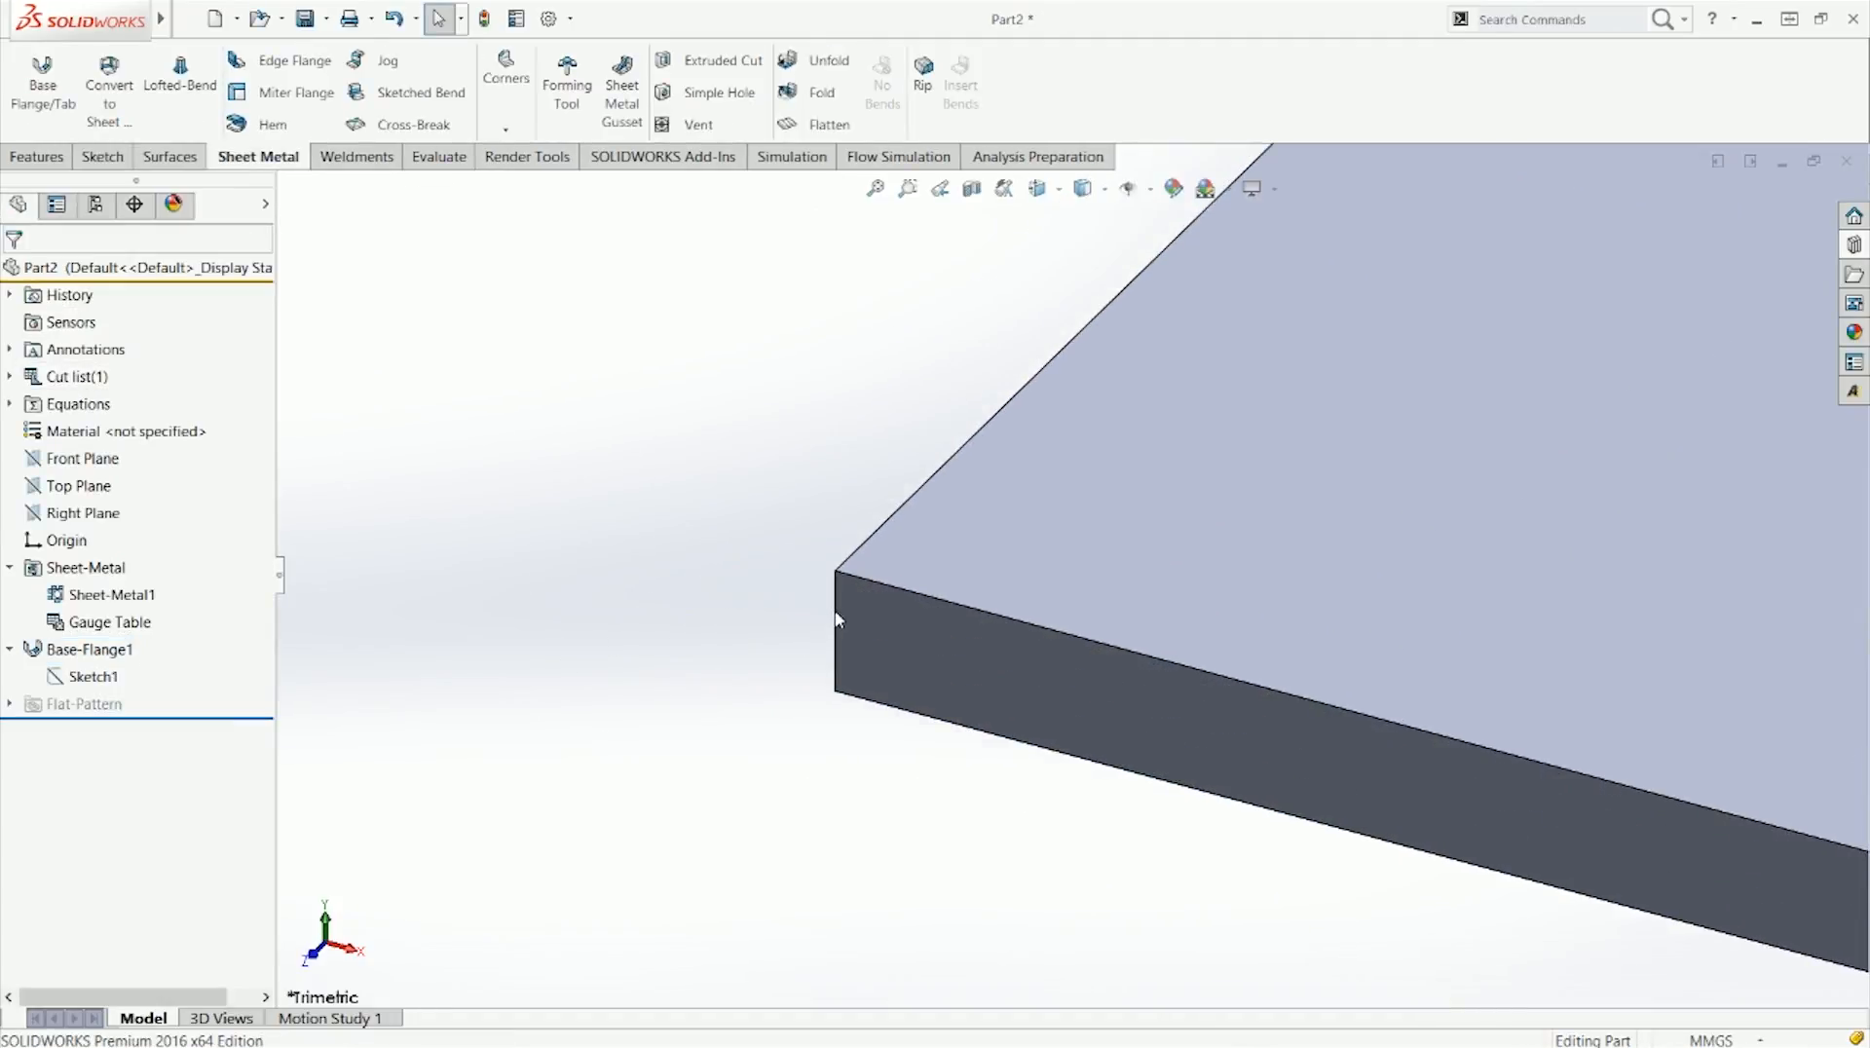
pyautogui.rightClick(106, 571)
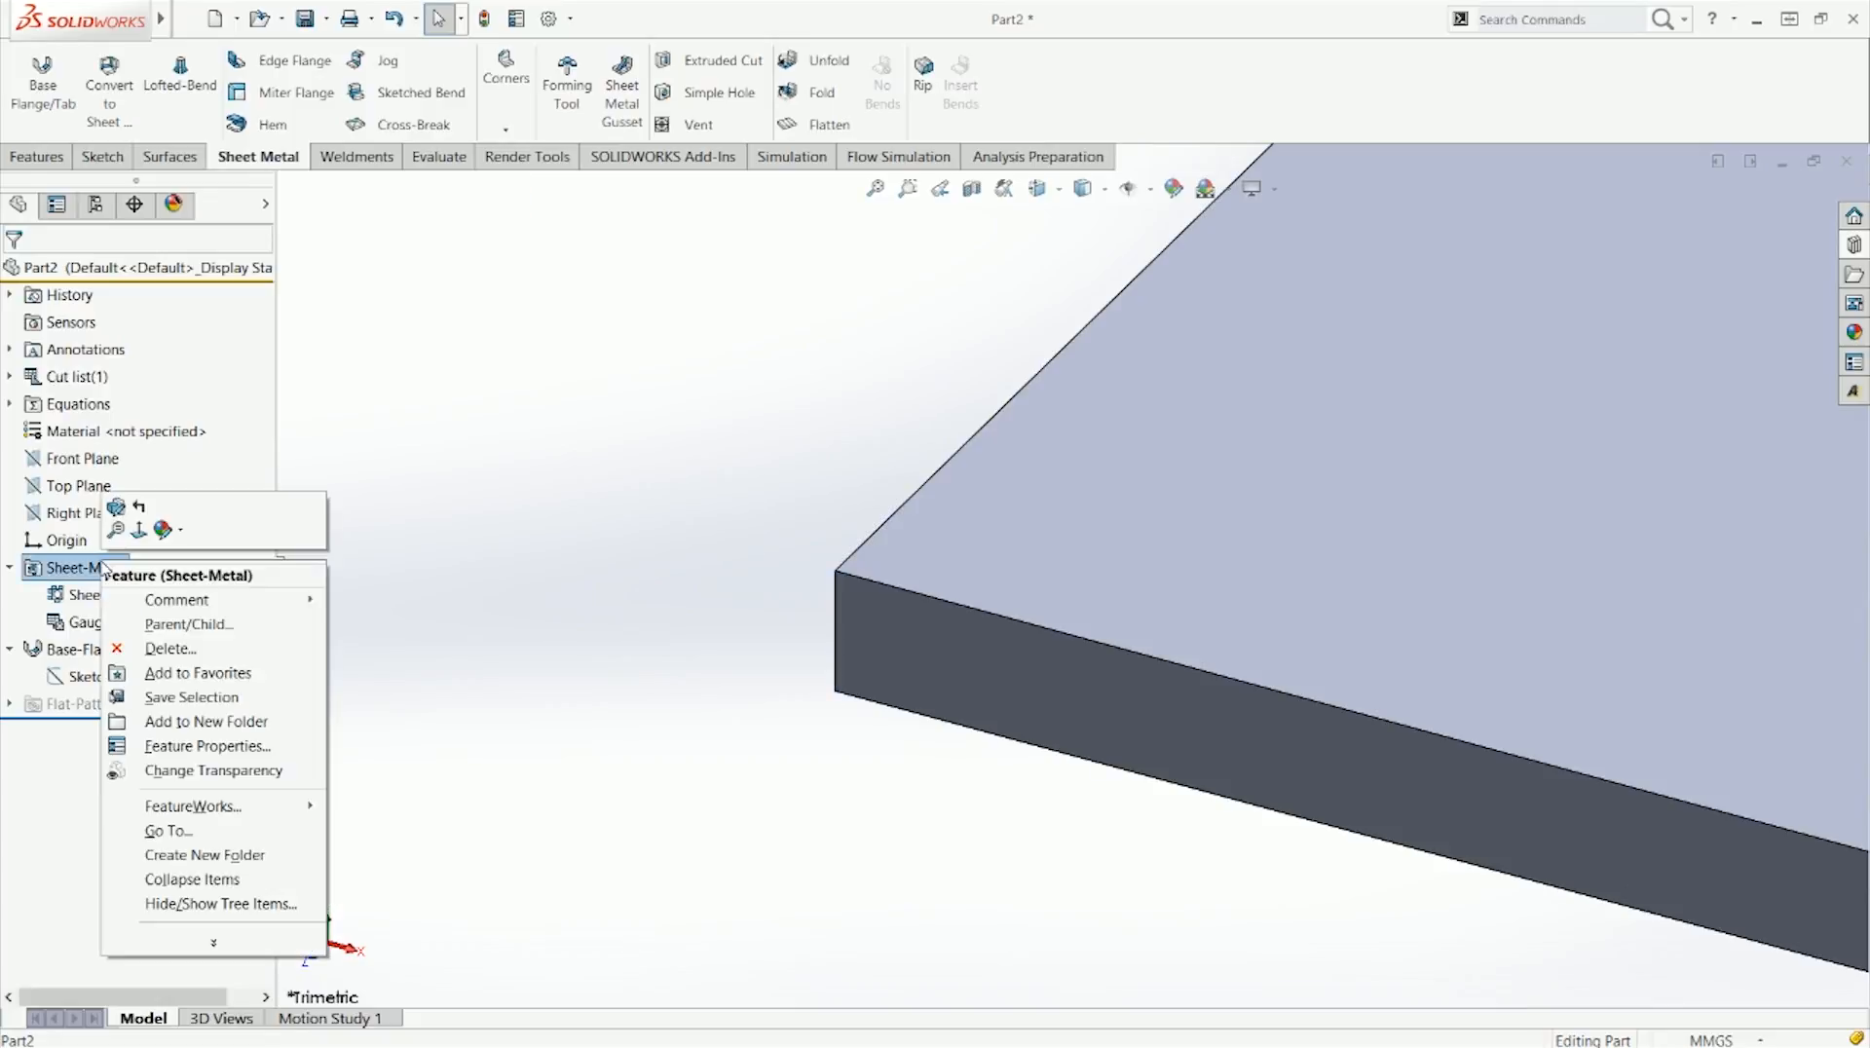
pyautogui.click(117, 506)
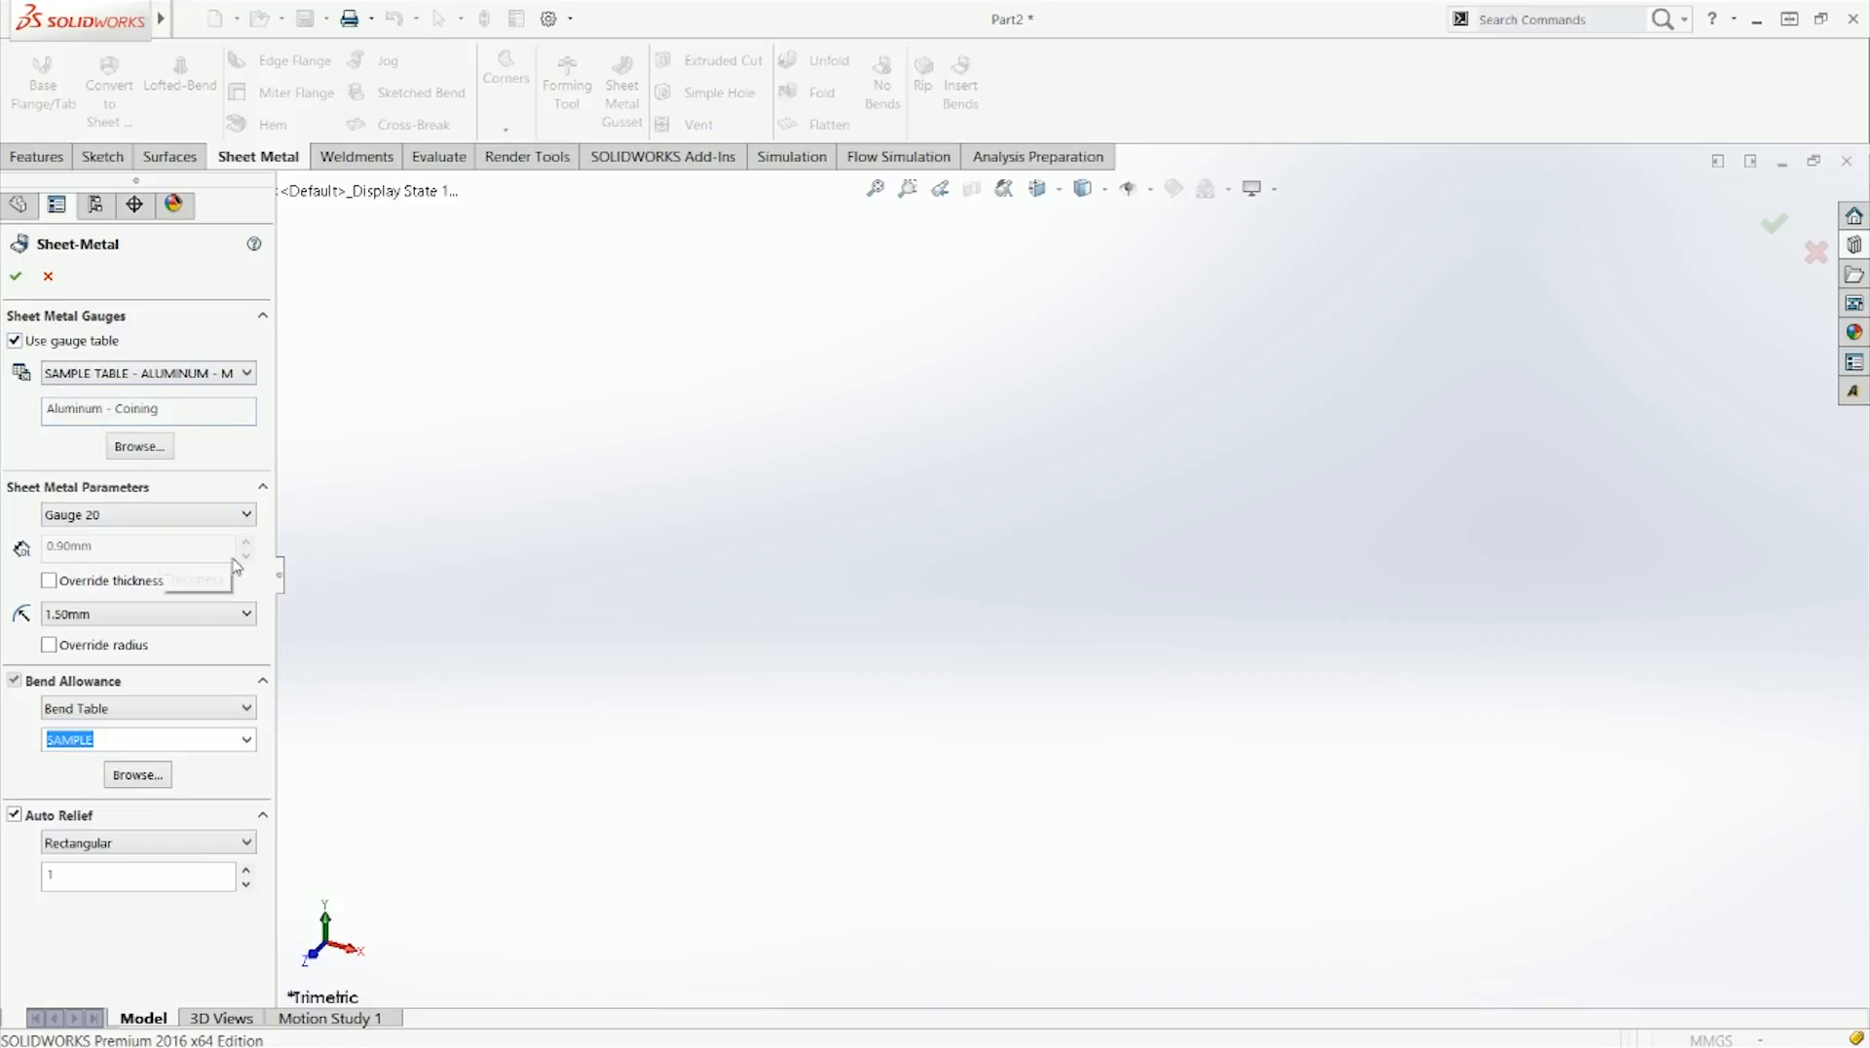
pyautogui.click(48, 276)
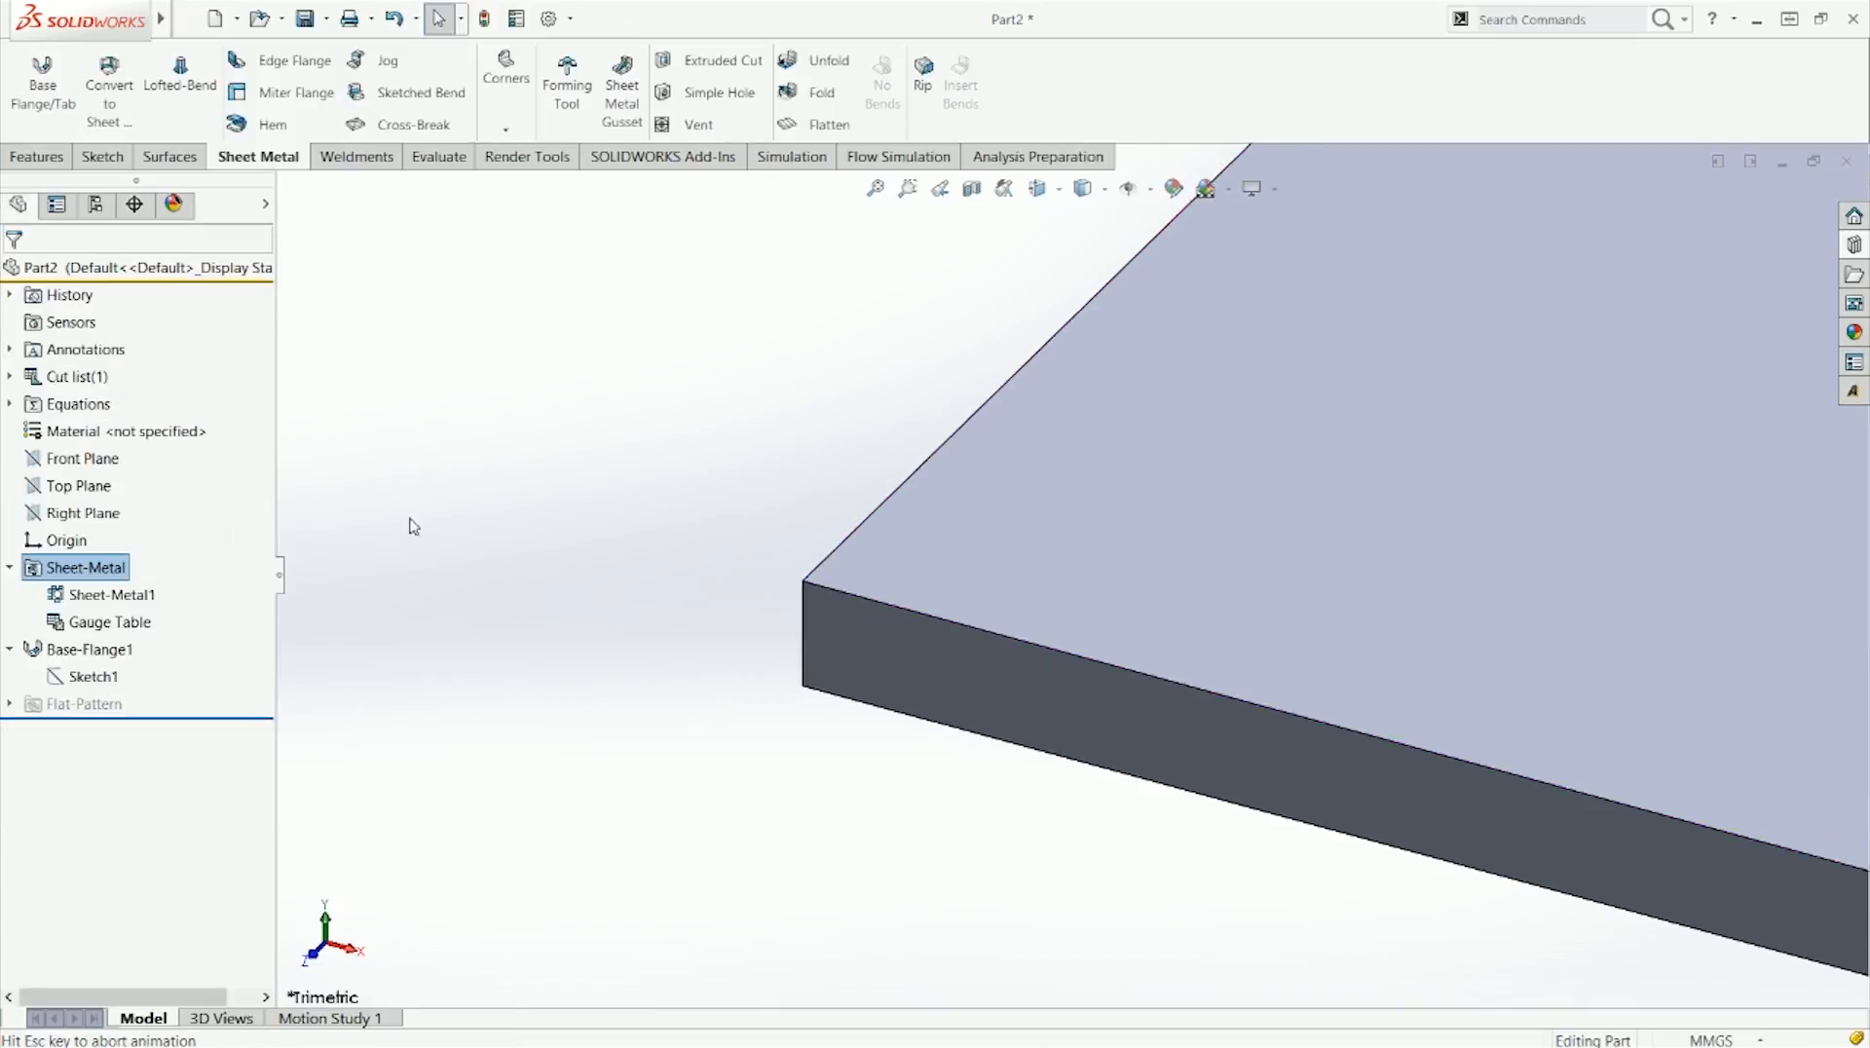
pyautogui.click(458, 583)
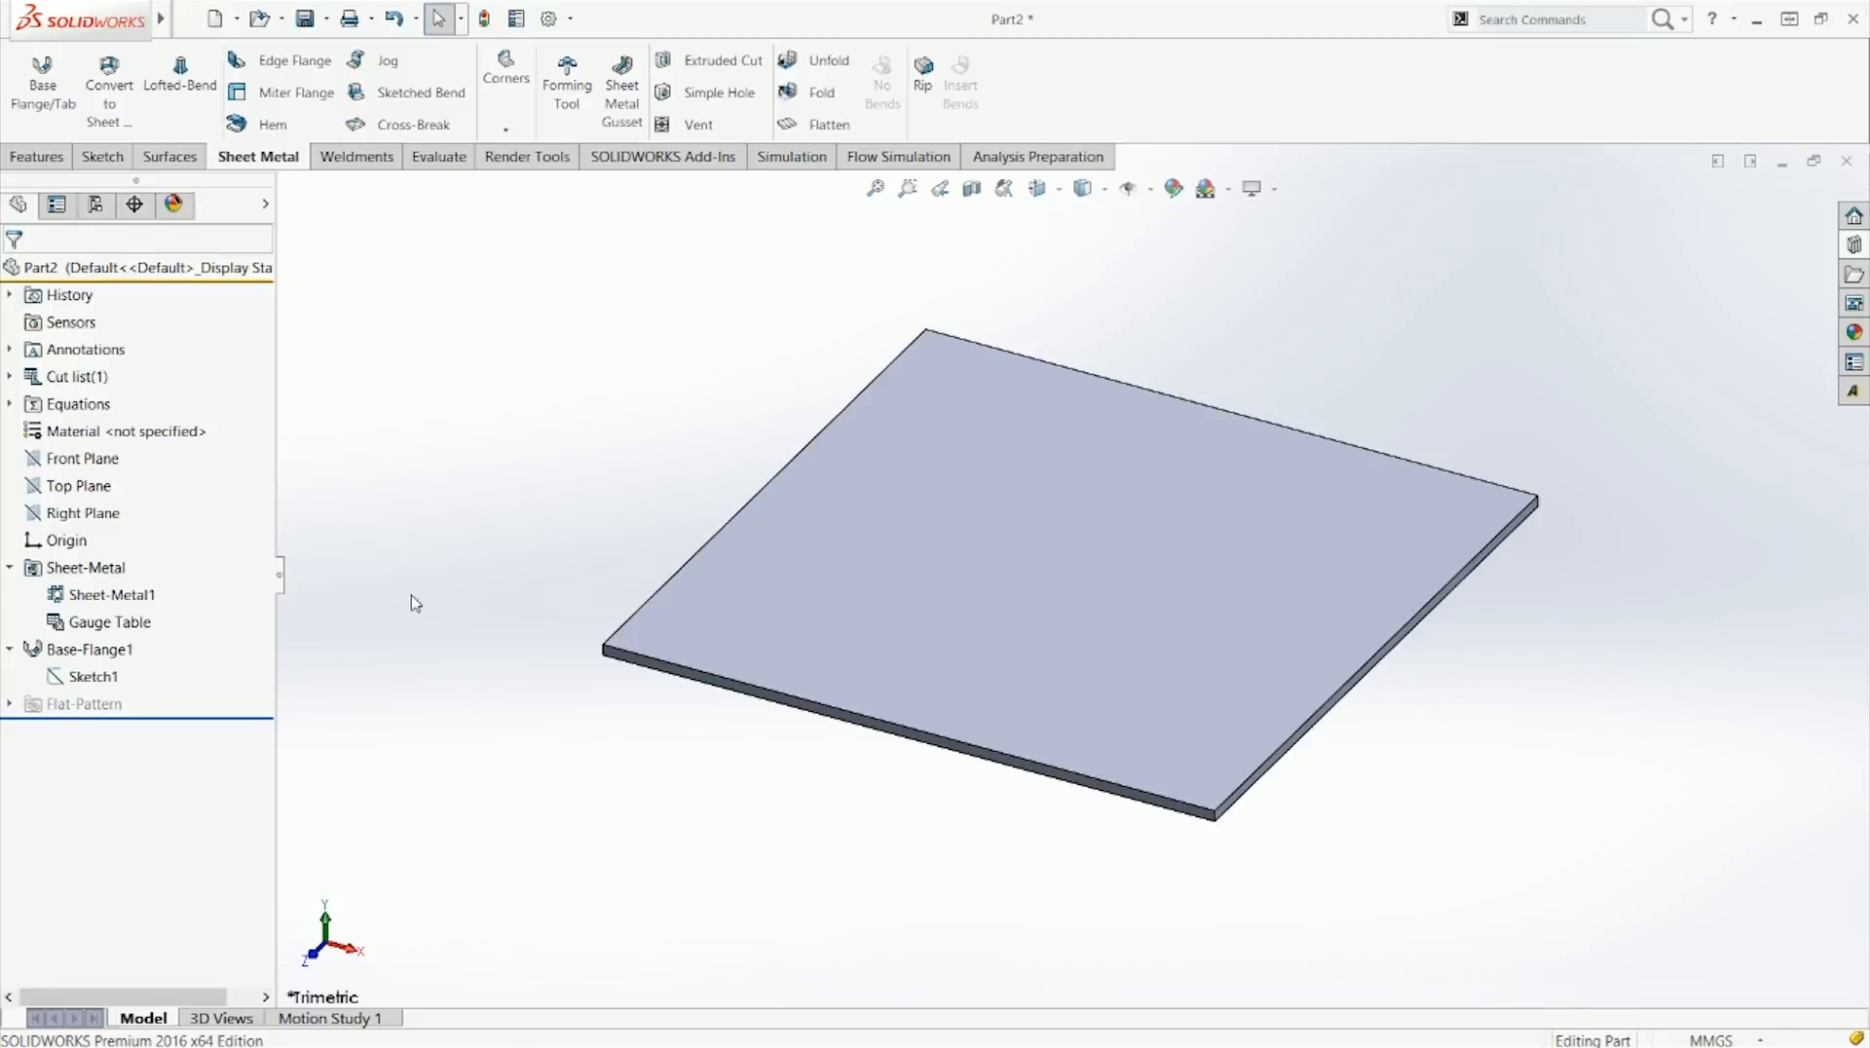
pyautogui.click(9, 566)
pyautogui.click(9, 594)
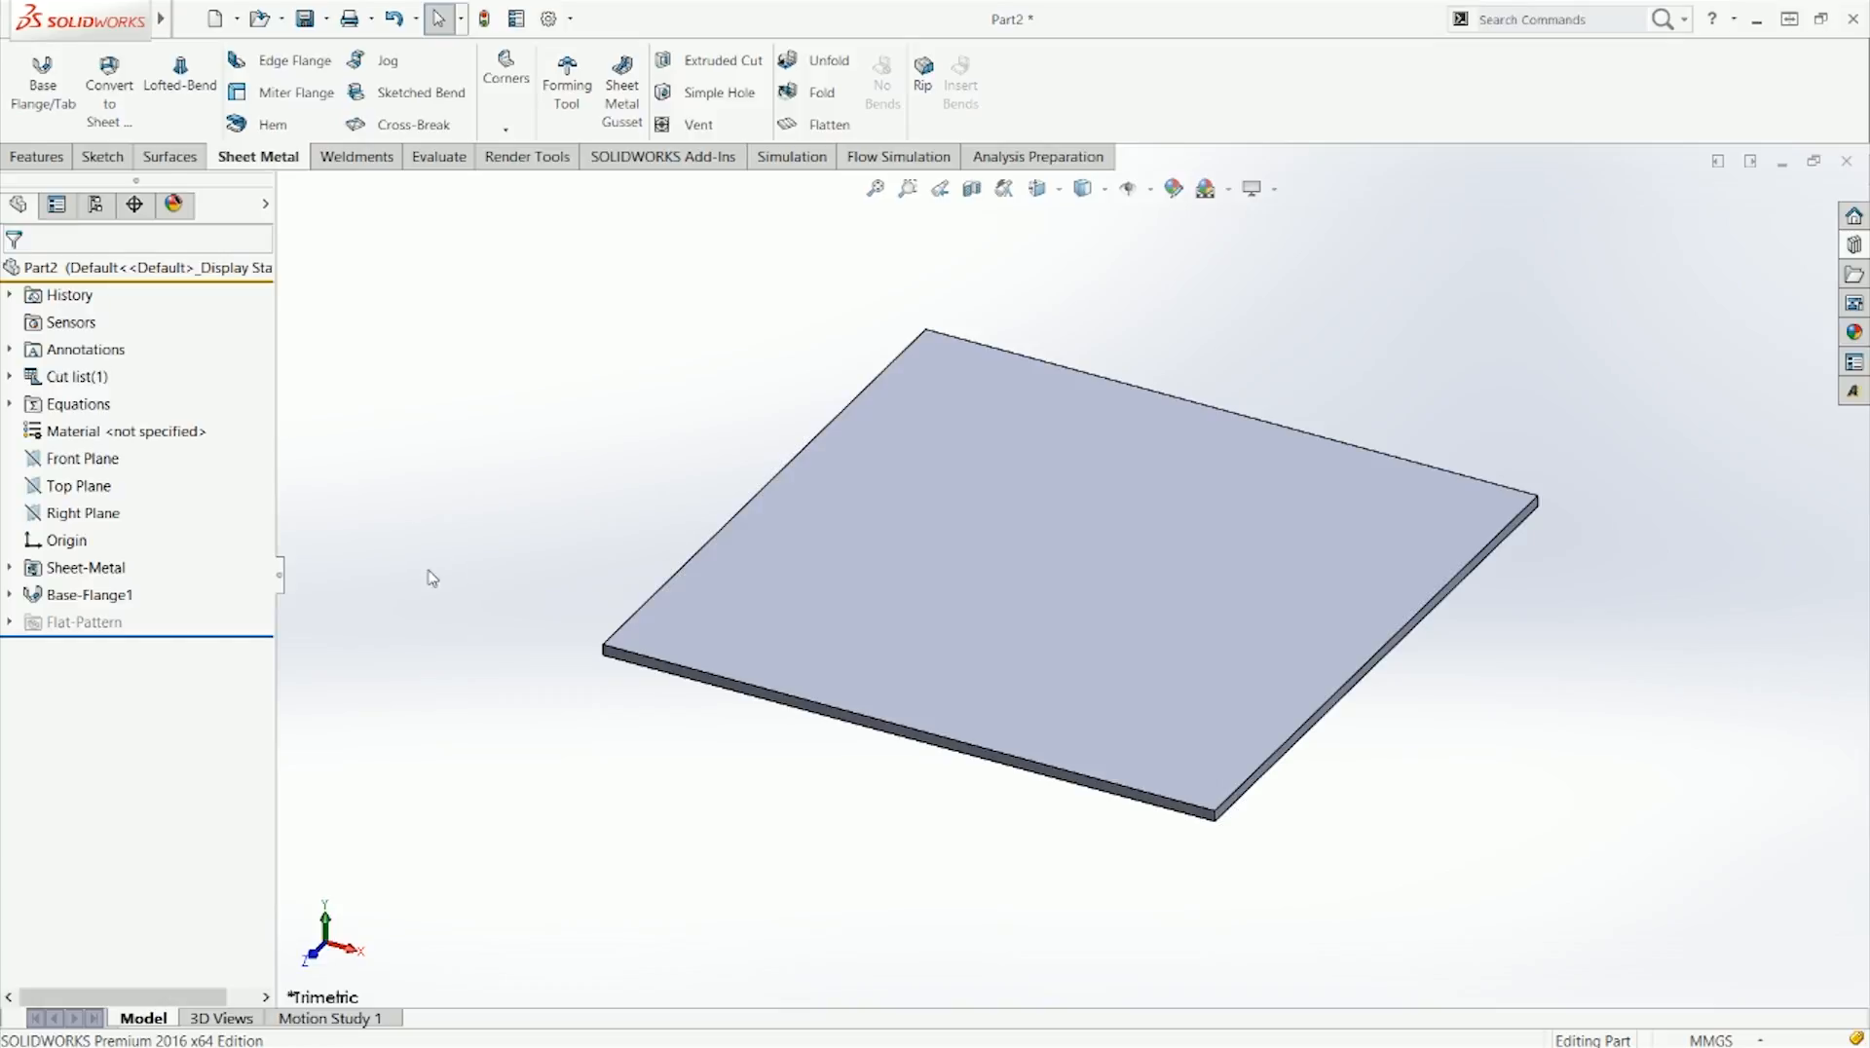
# Step: Add an upward edge flange along the left edge of the square plate
pyautogui.click(278, 62)
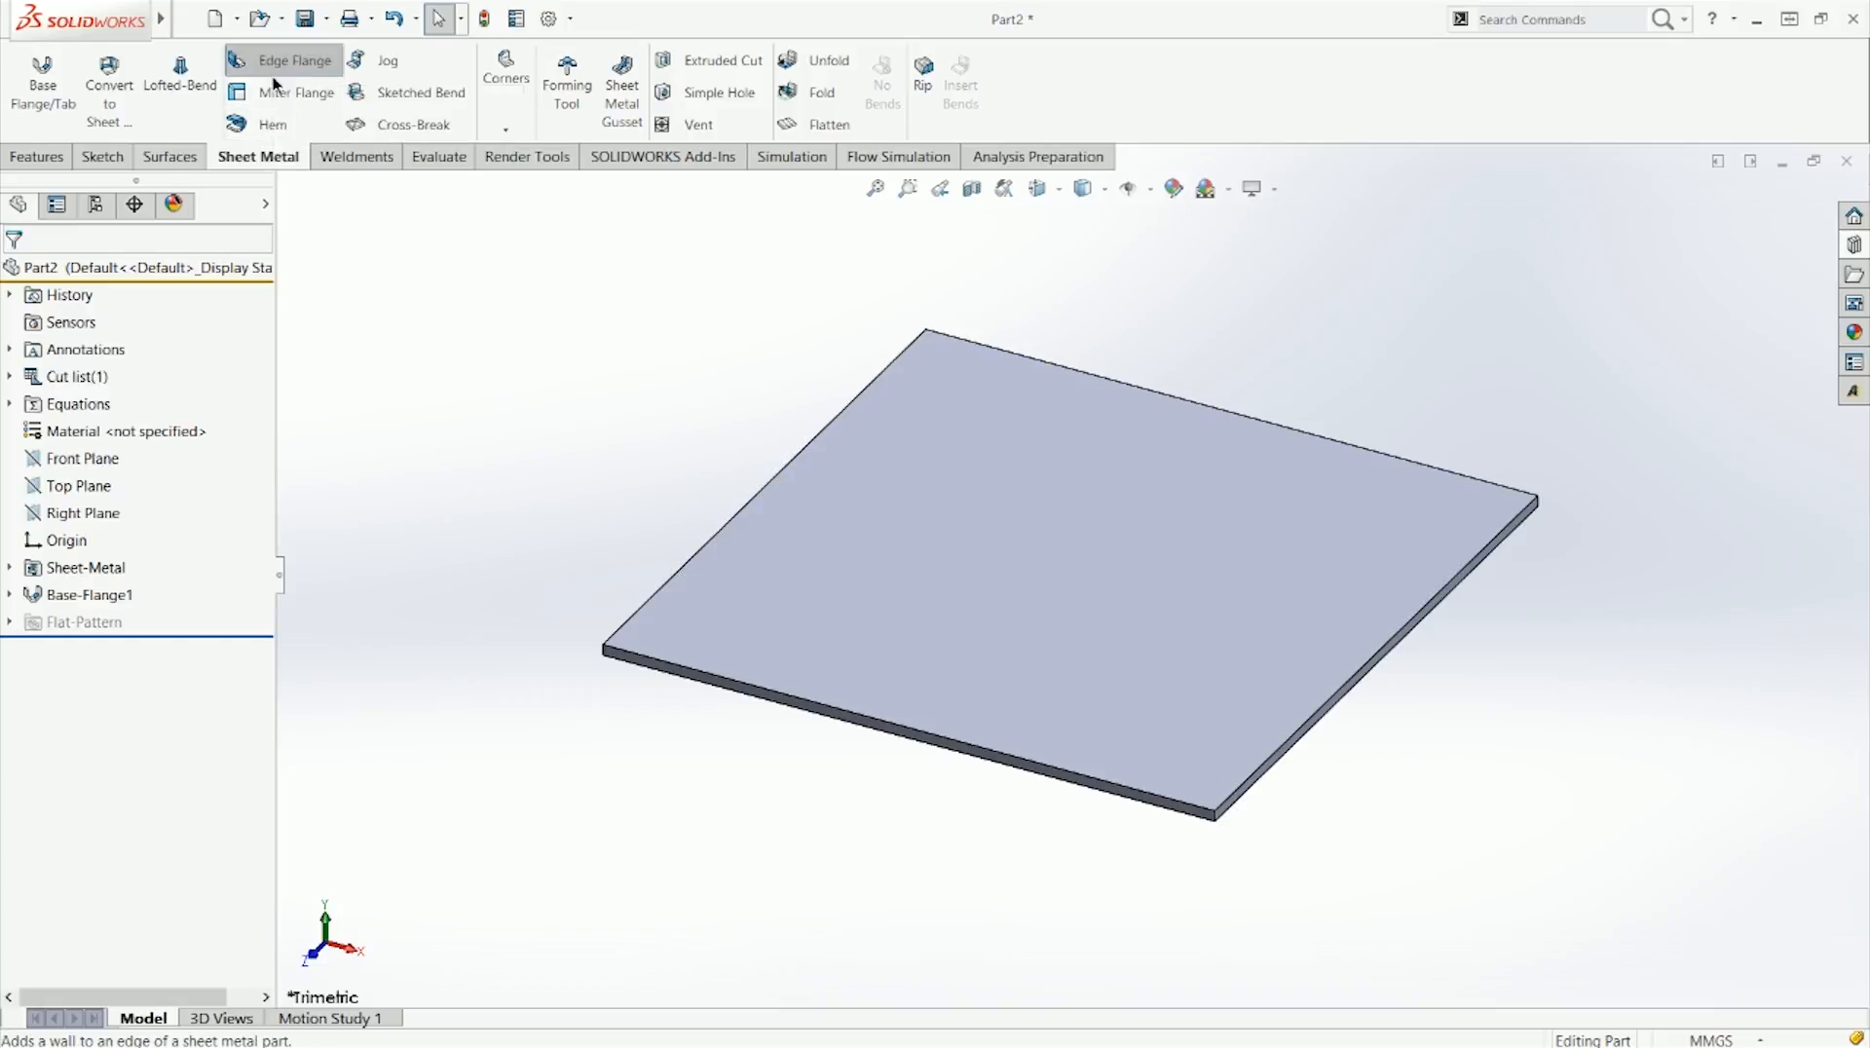
pyautogui.click(698, 555)
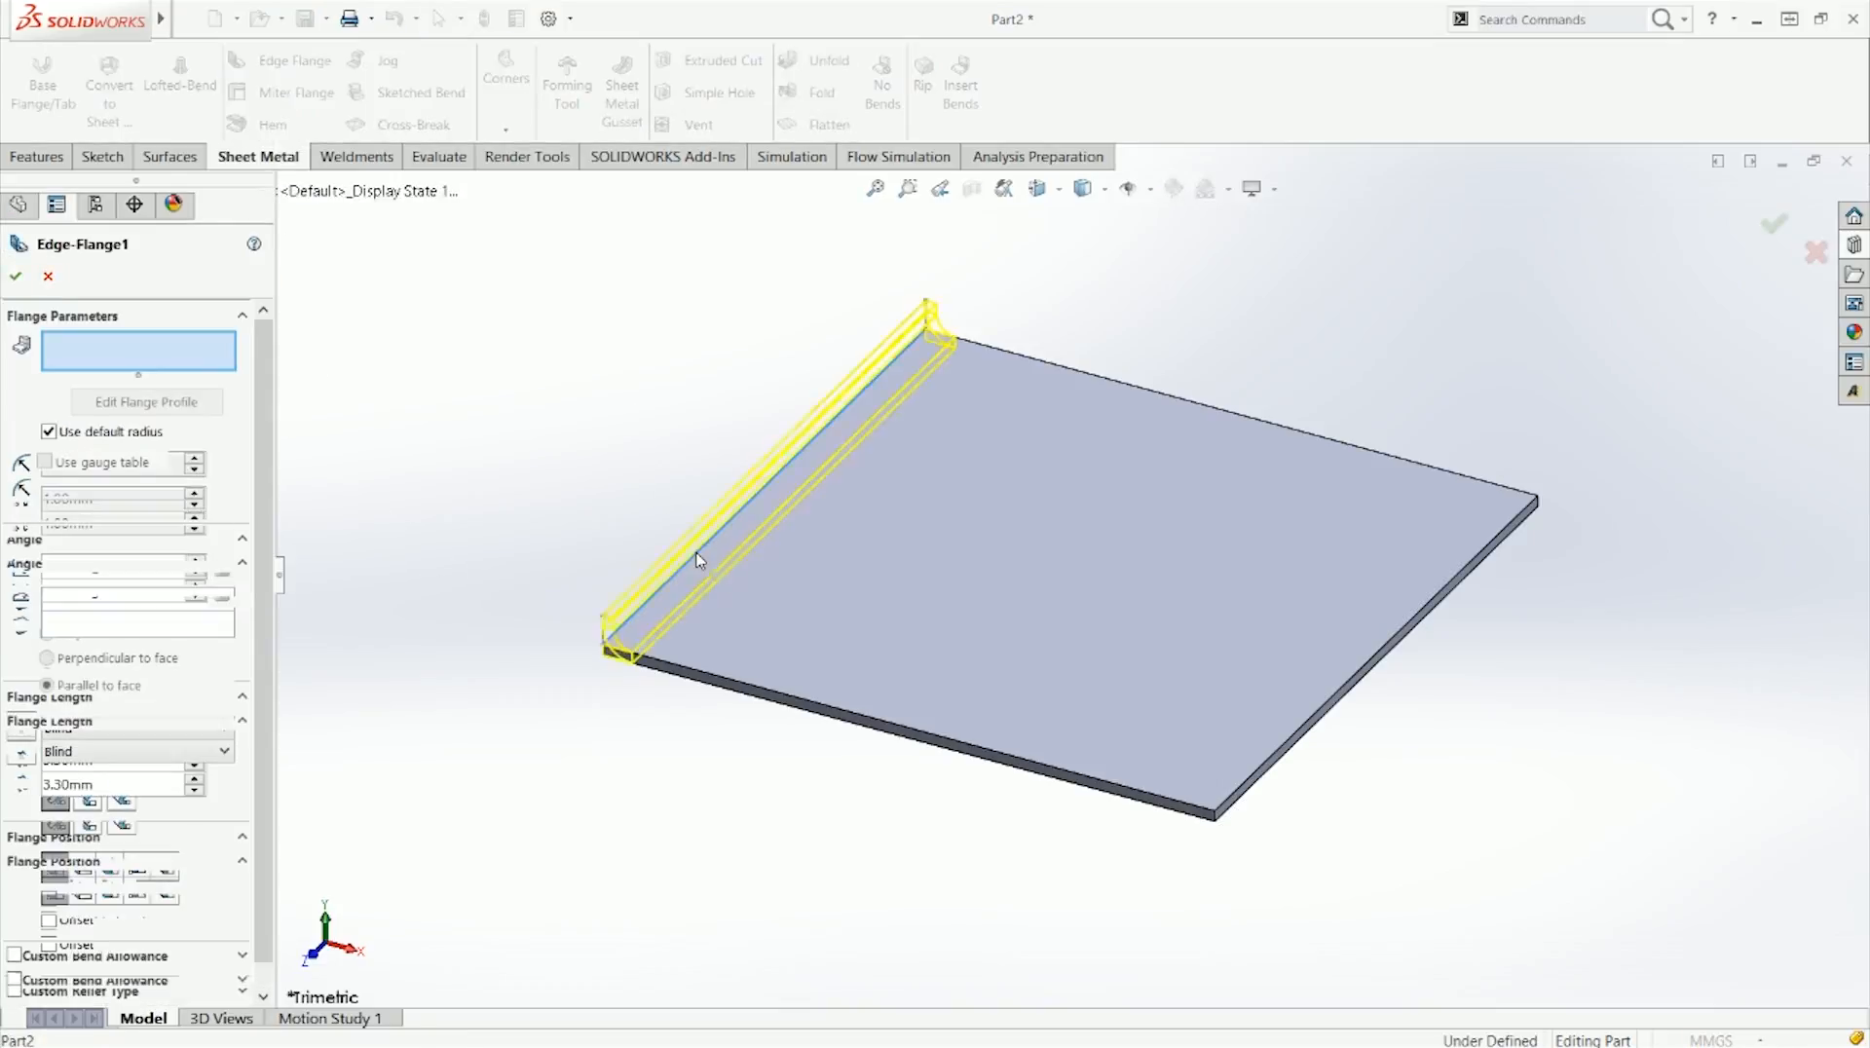
pyautogui.click(706, 302)
pyautogui.click(16, 276)
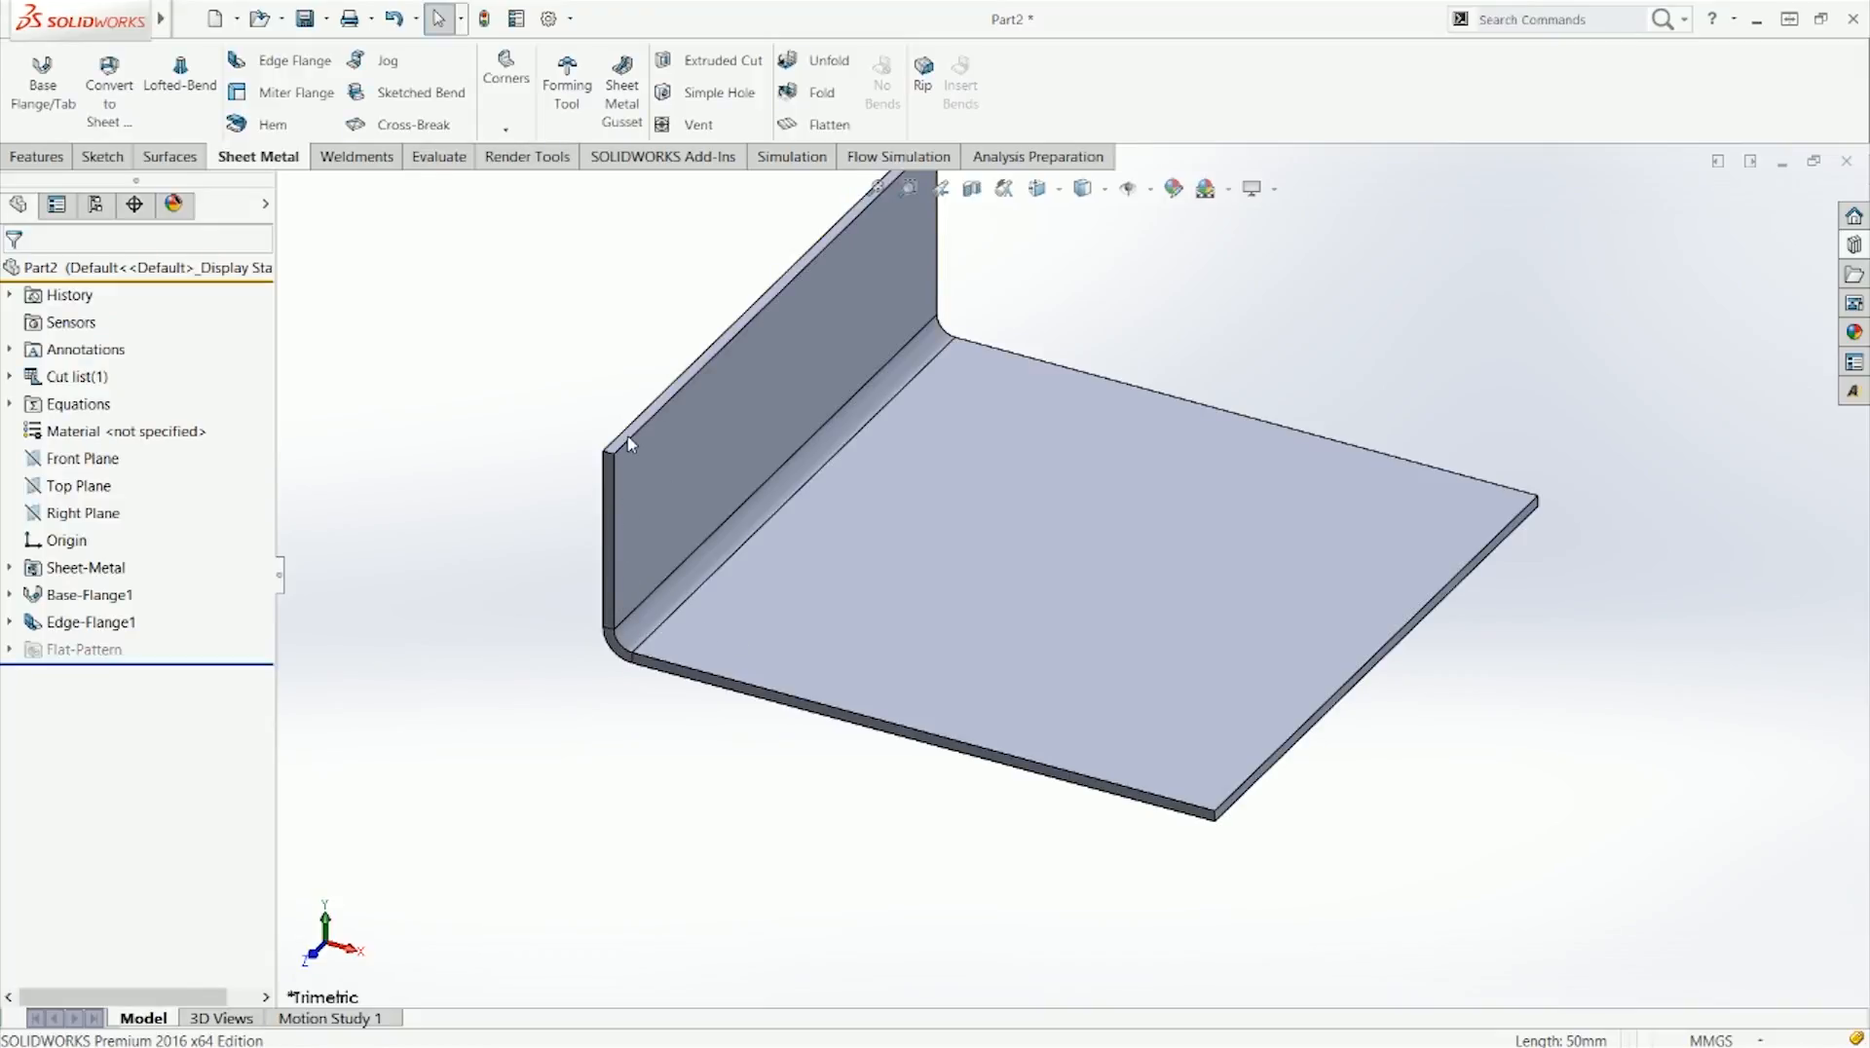
# Step: Edit the edge flange and set its blind length to 18.20 mm
pyautogui.click(70, 631)
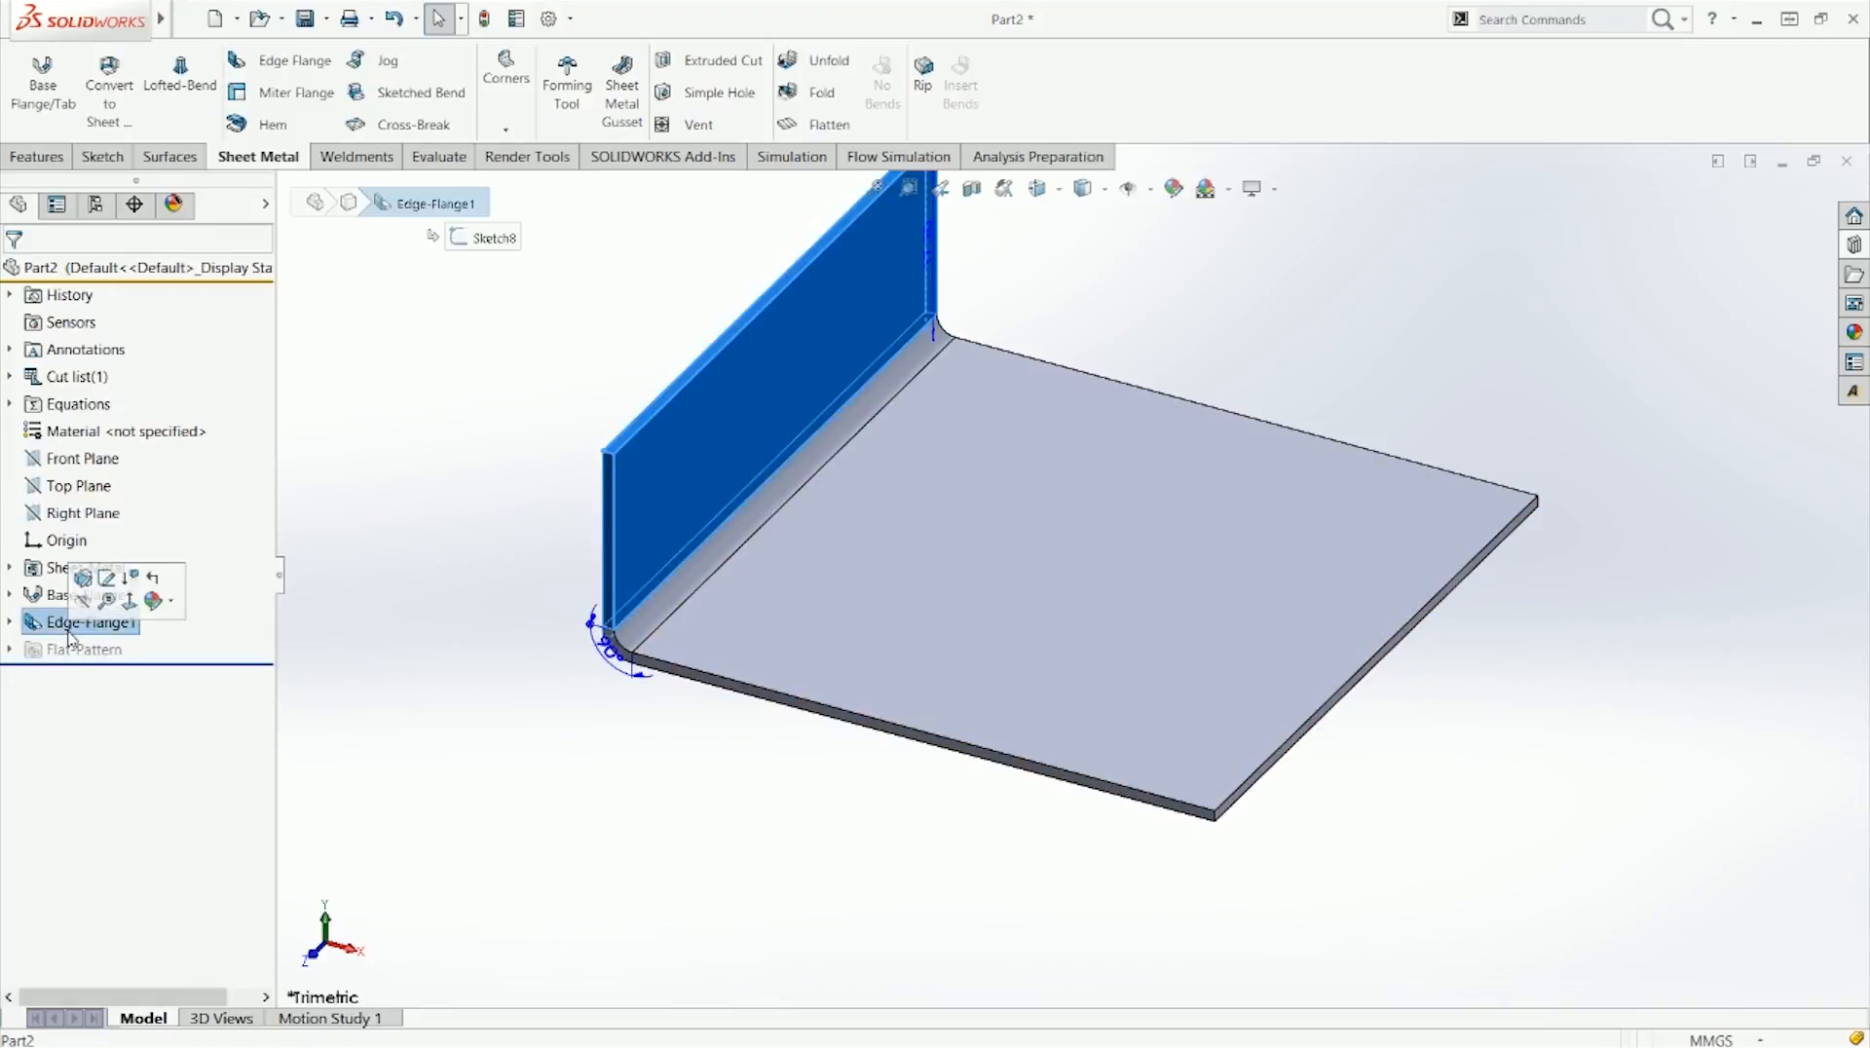
pyautogui.rightClick(34, 633)
pyautogui.click(46, 553)
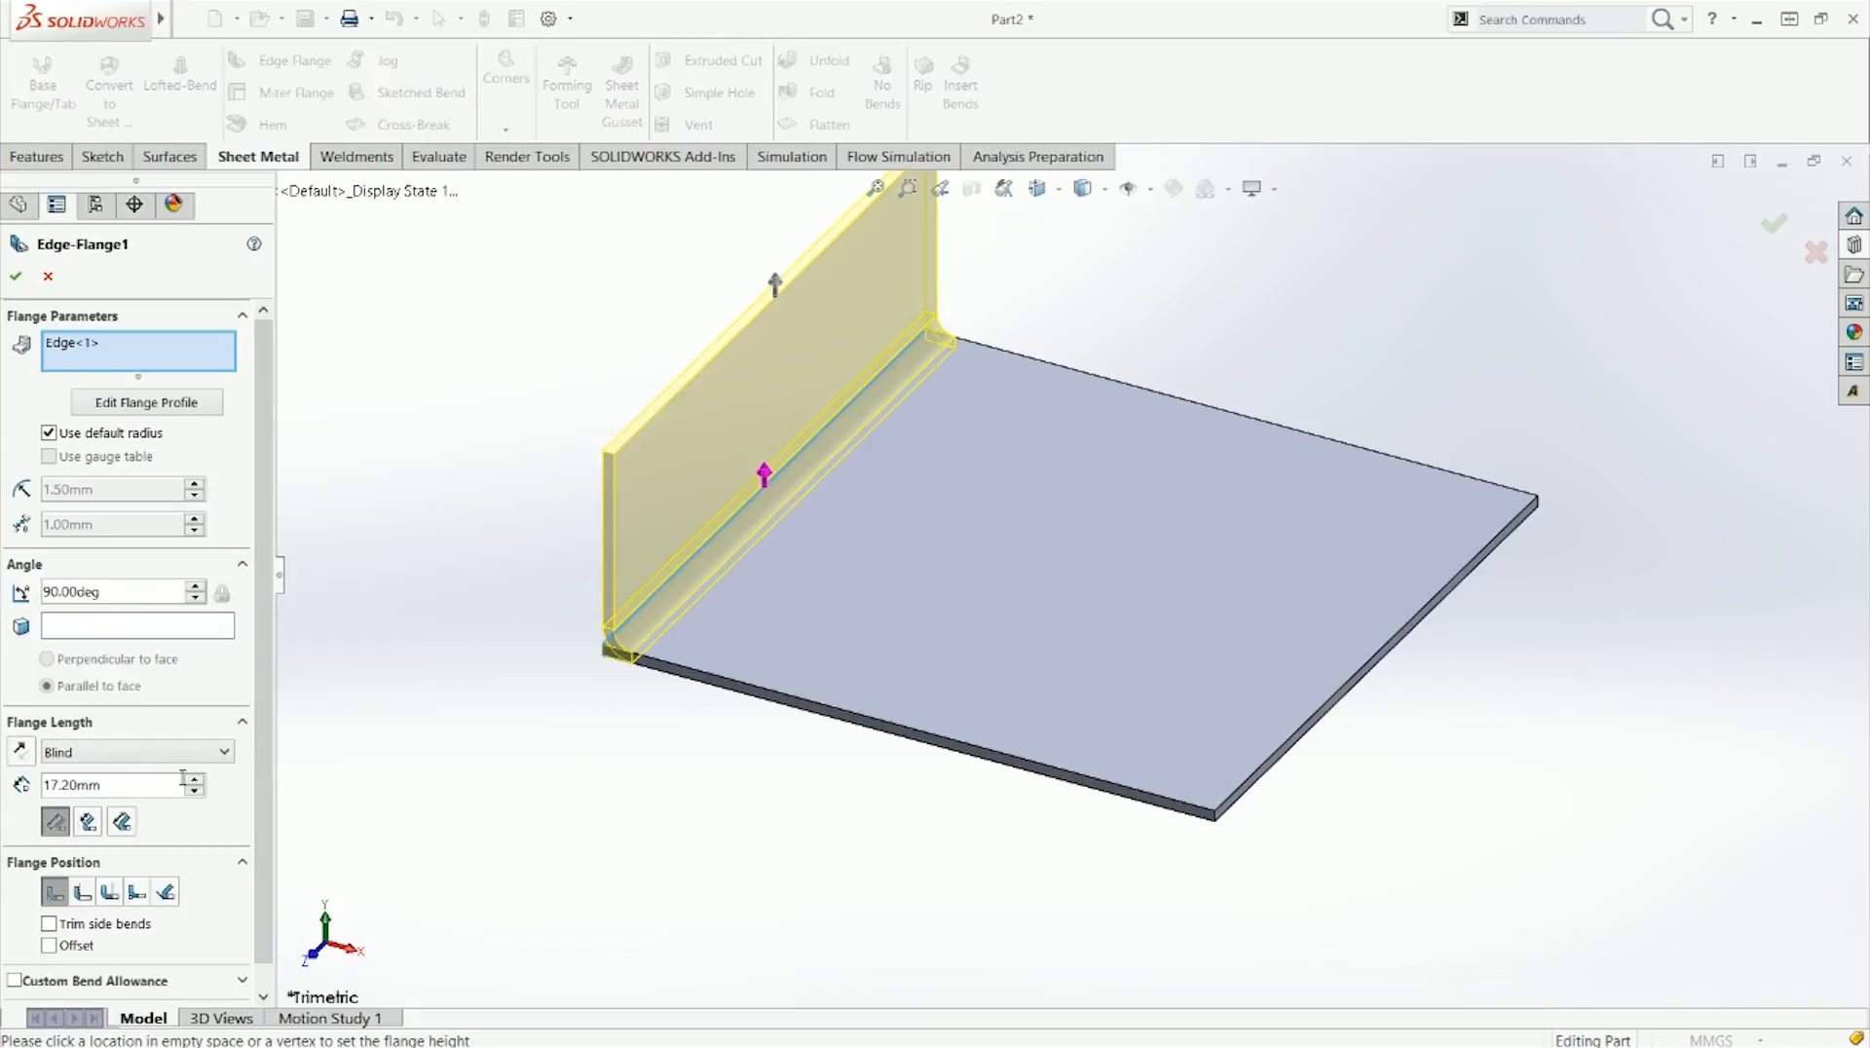
pyautogui.click(195, 778)
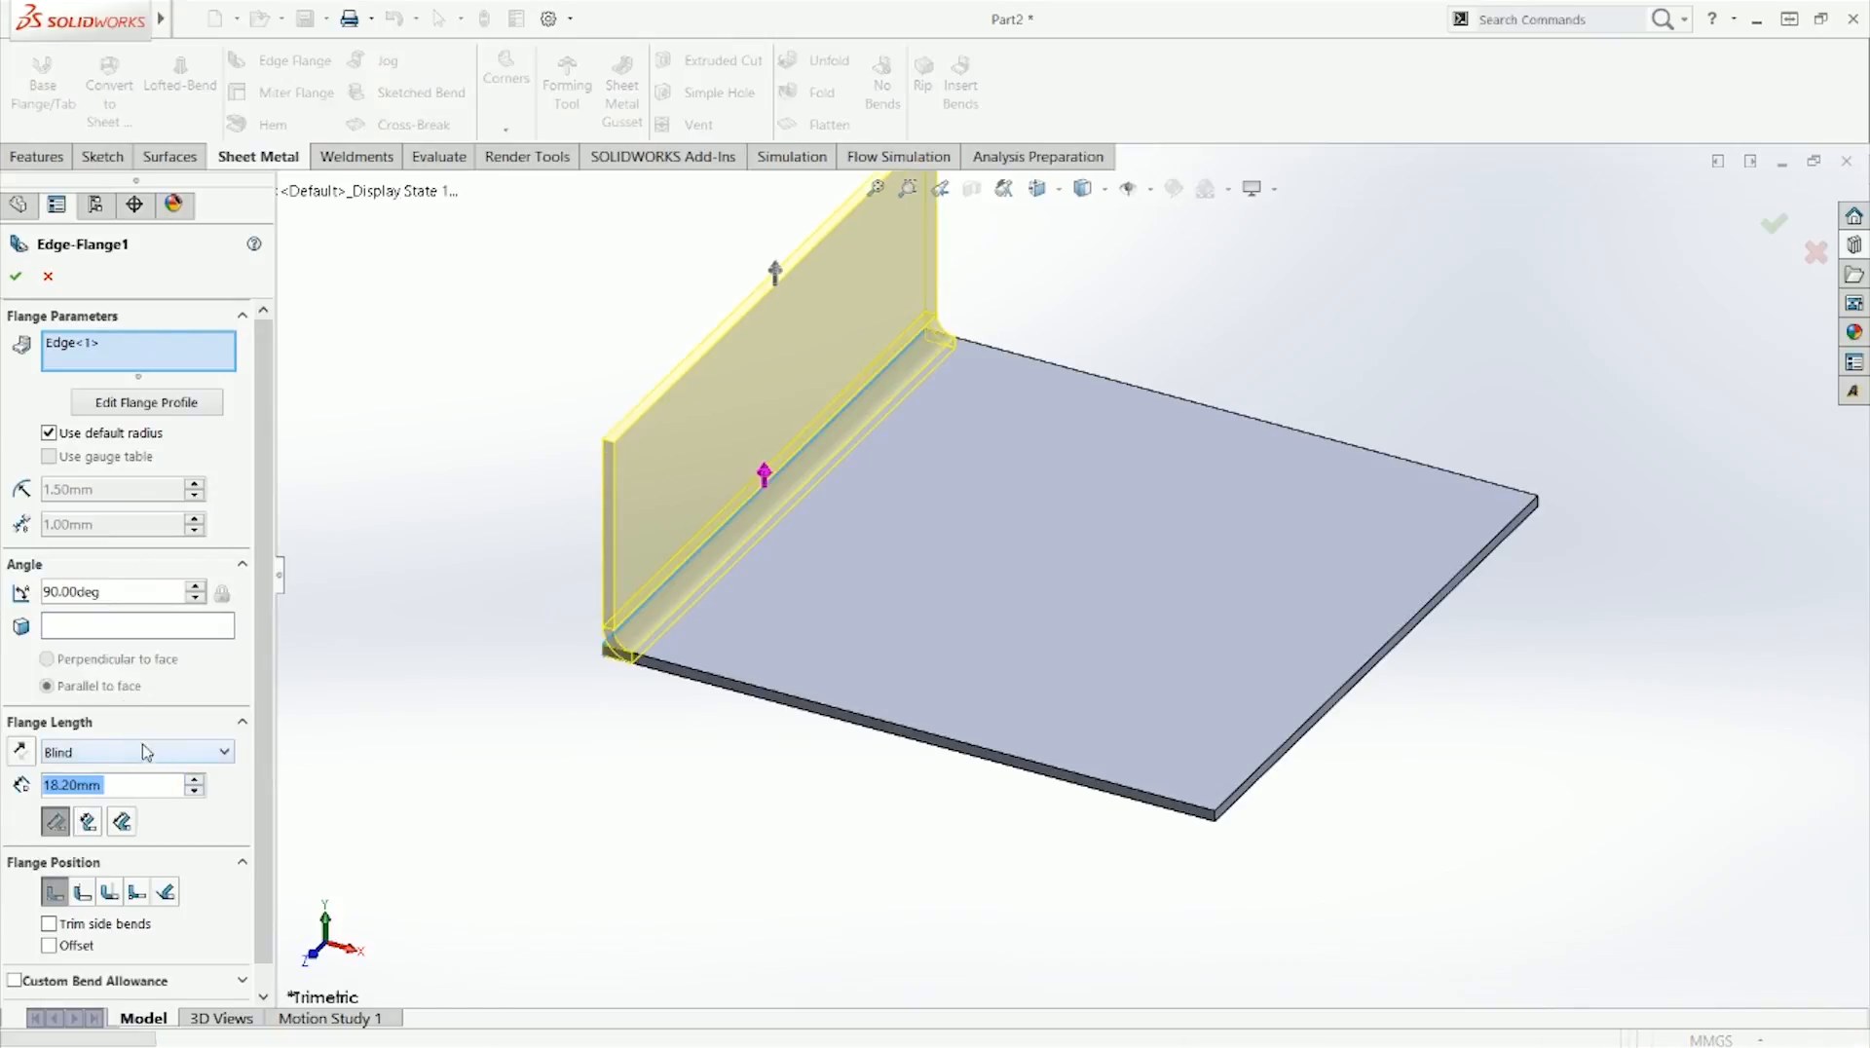
pyautogui.click(15, 277)
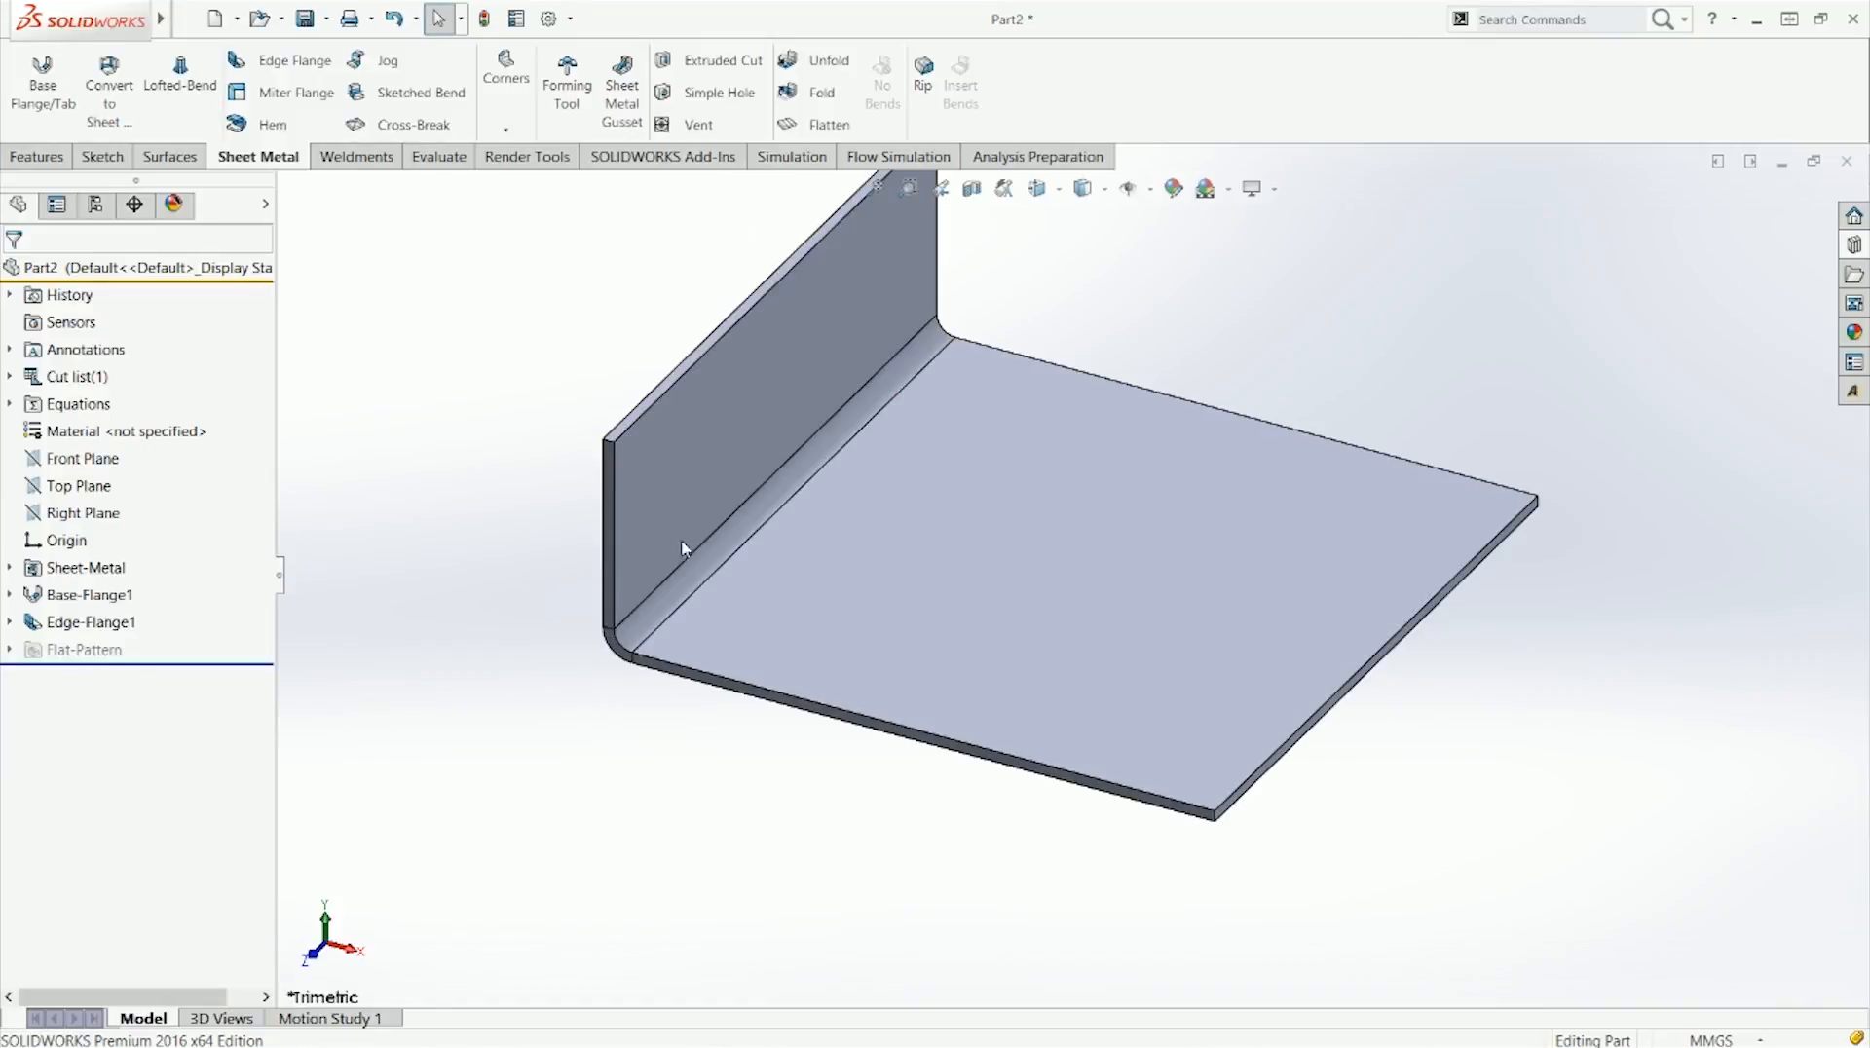
# Step: Set the edge flange's length to 20 mm through its dimension on the model and clear the selection
pyautogui.press('z')
pyautogui.press('z')
pyautogui.hotkey('shift', 'z')
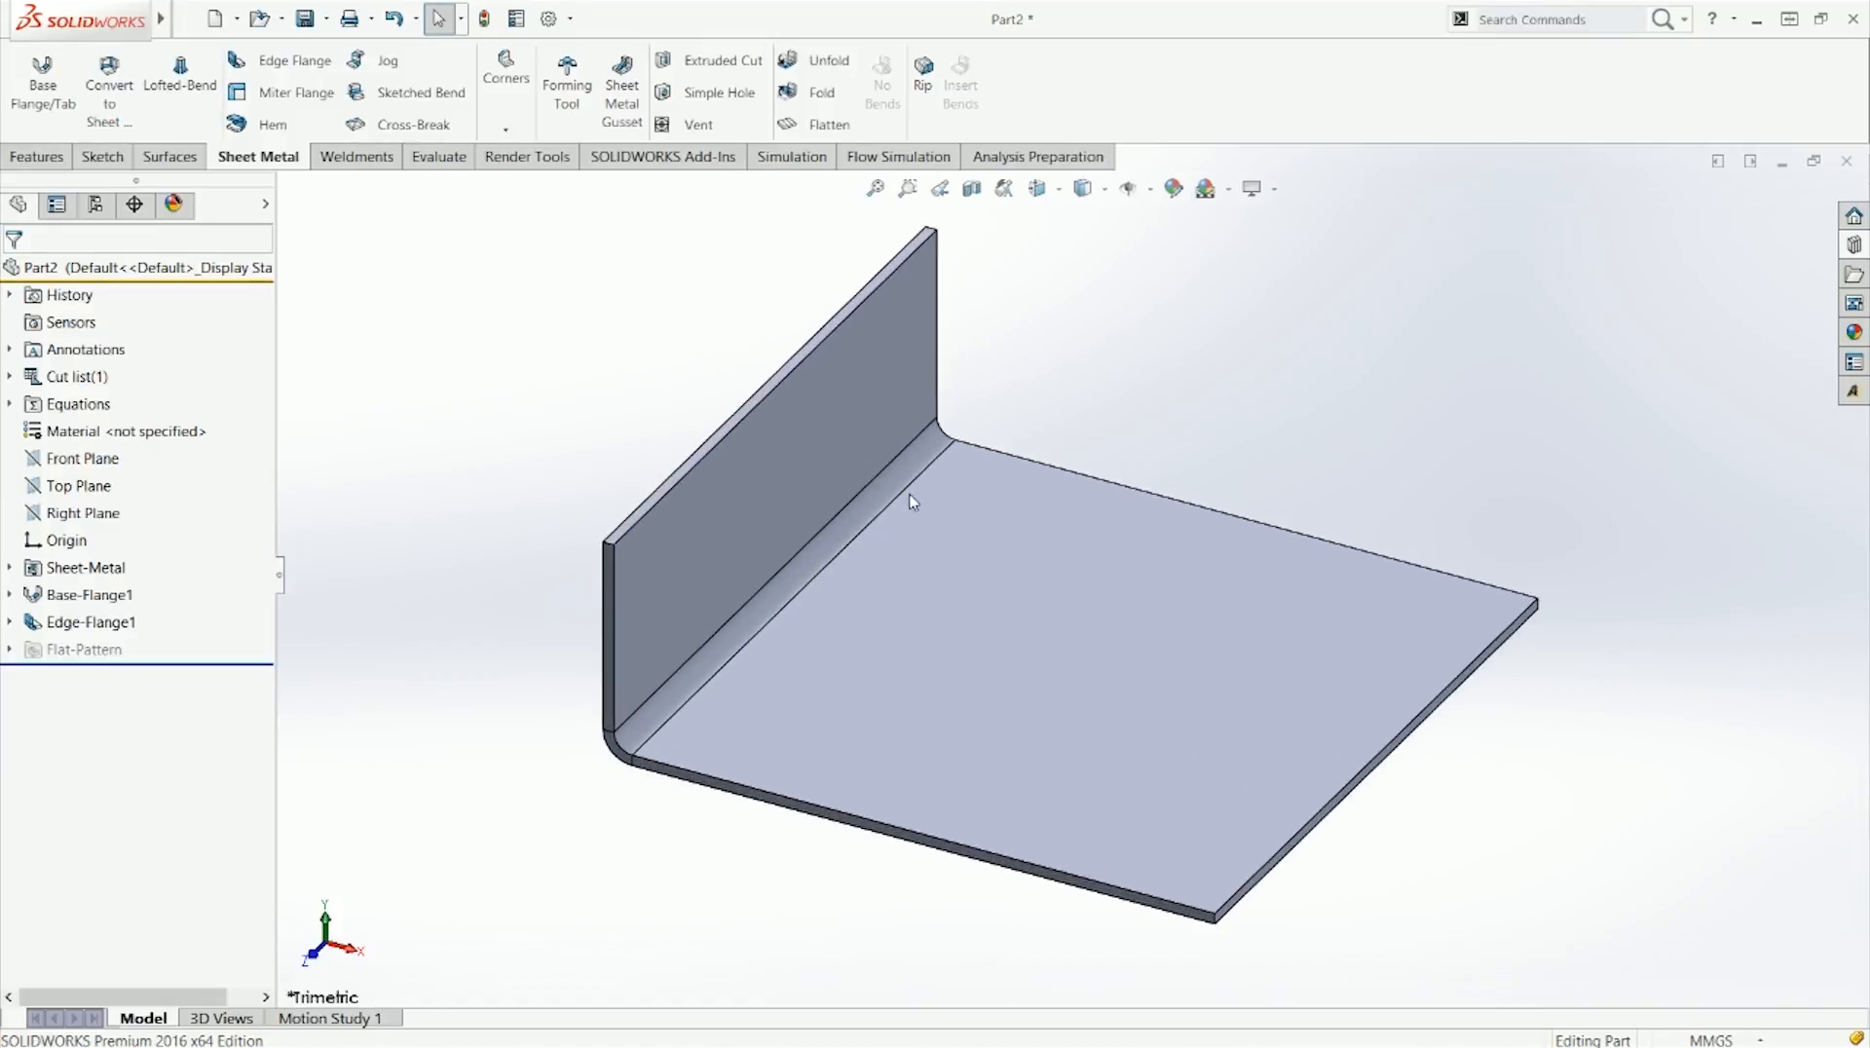
pyautogui.click(631, 593)
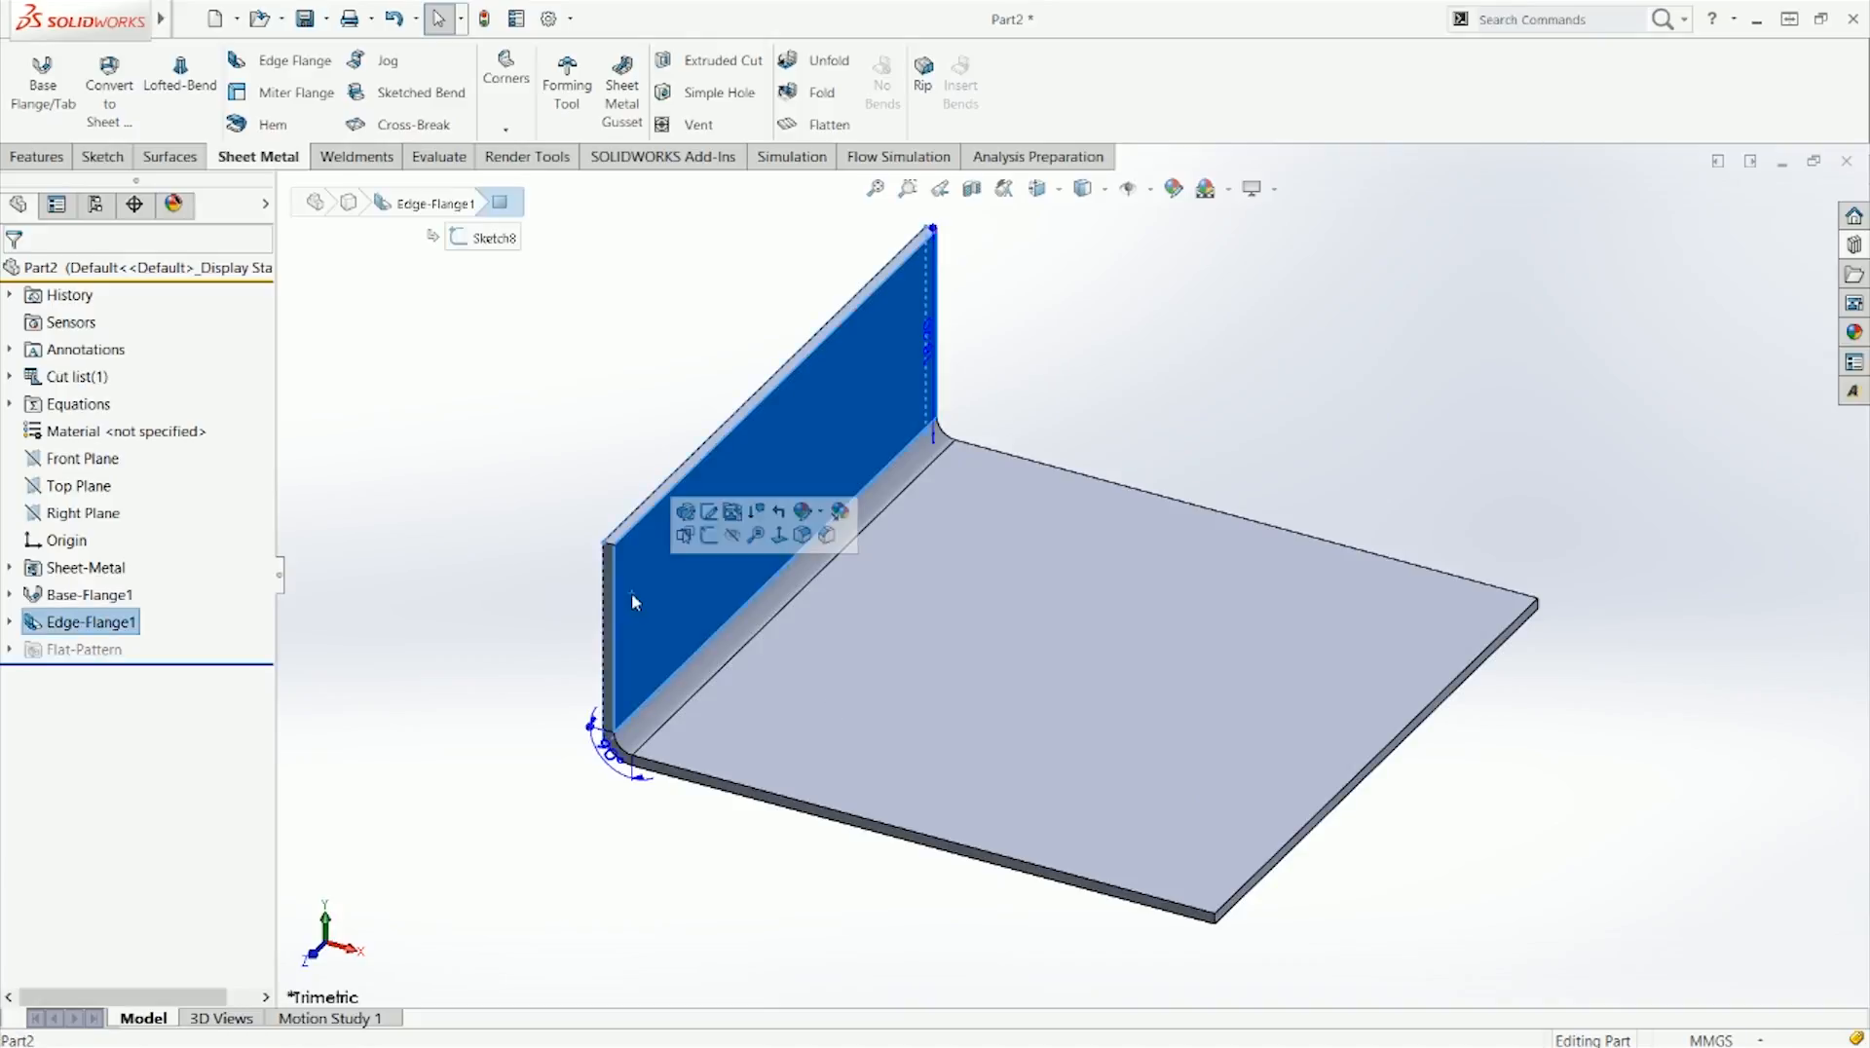
pyautogui.click(955, 304)
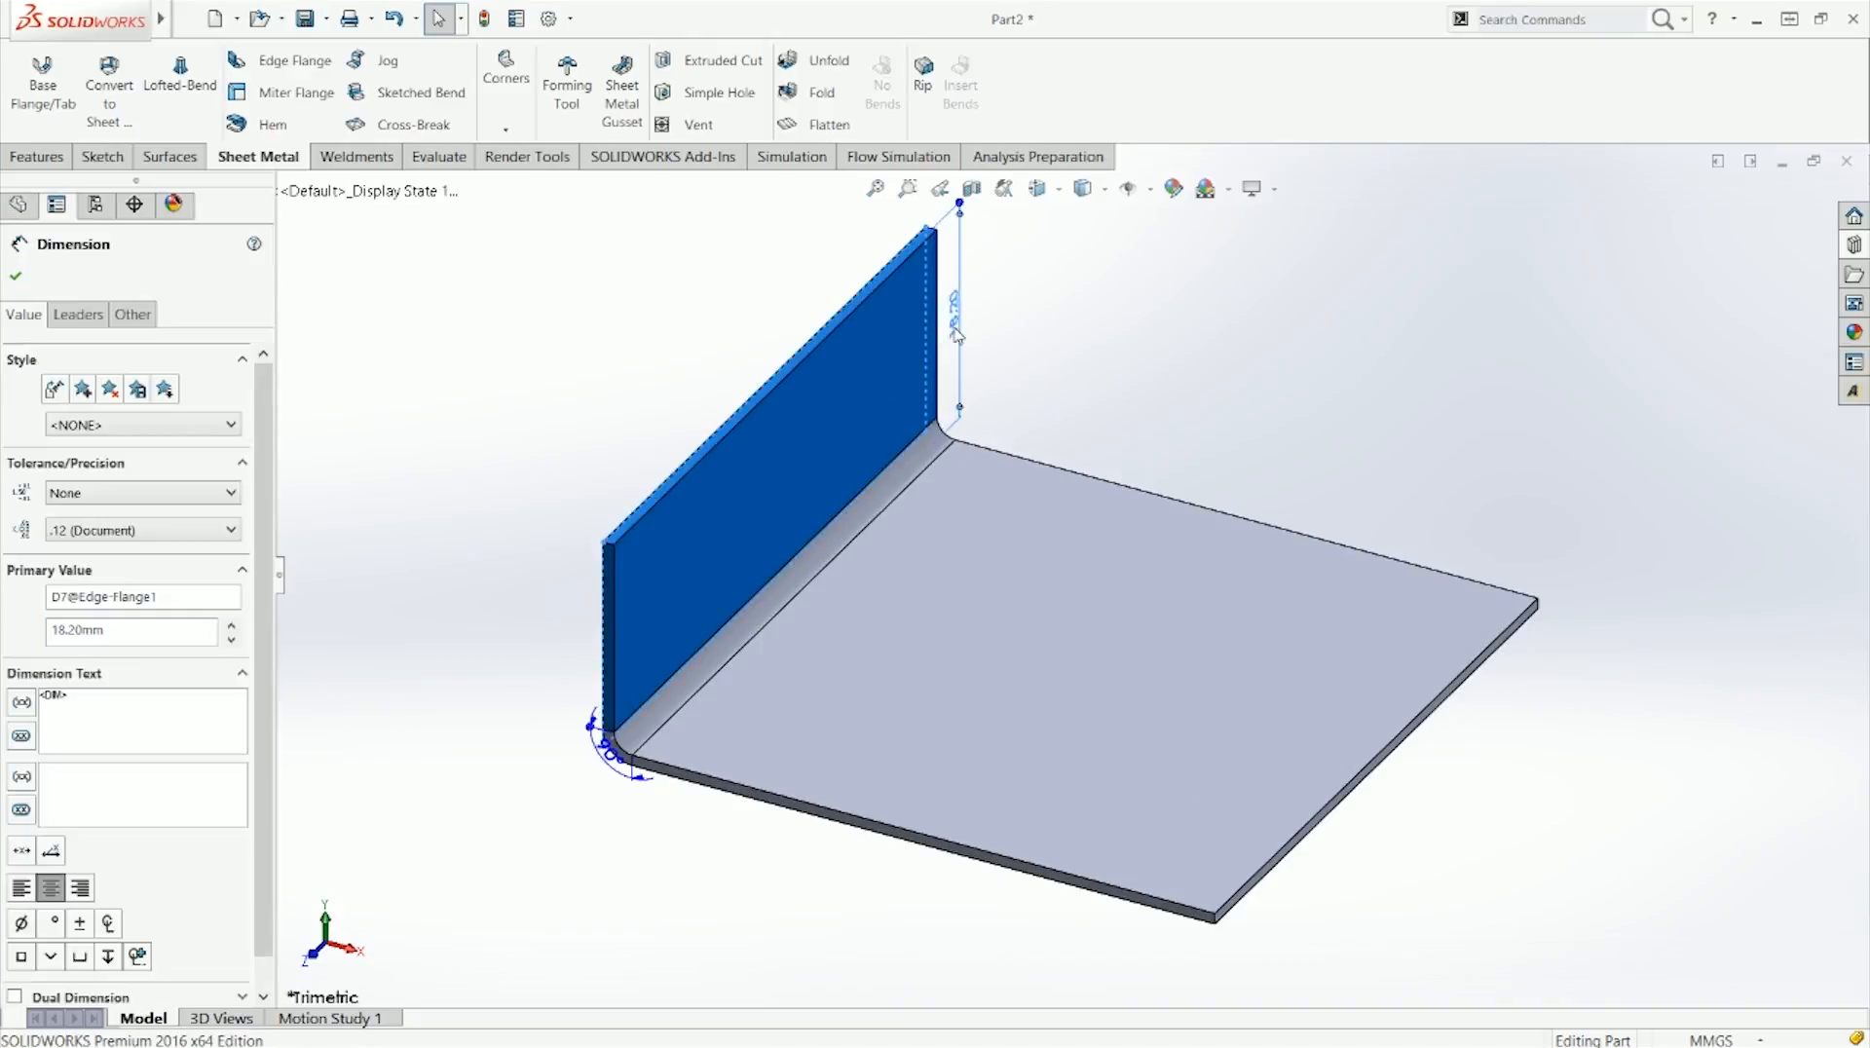
pyautogui.write('20')
pyautogui.press('Return')
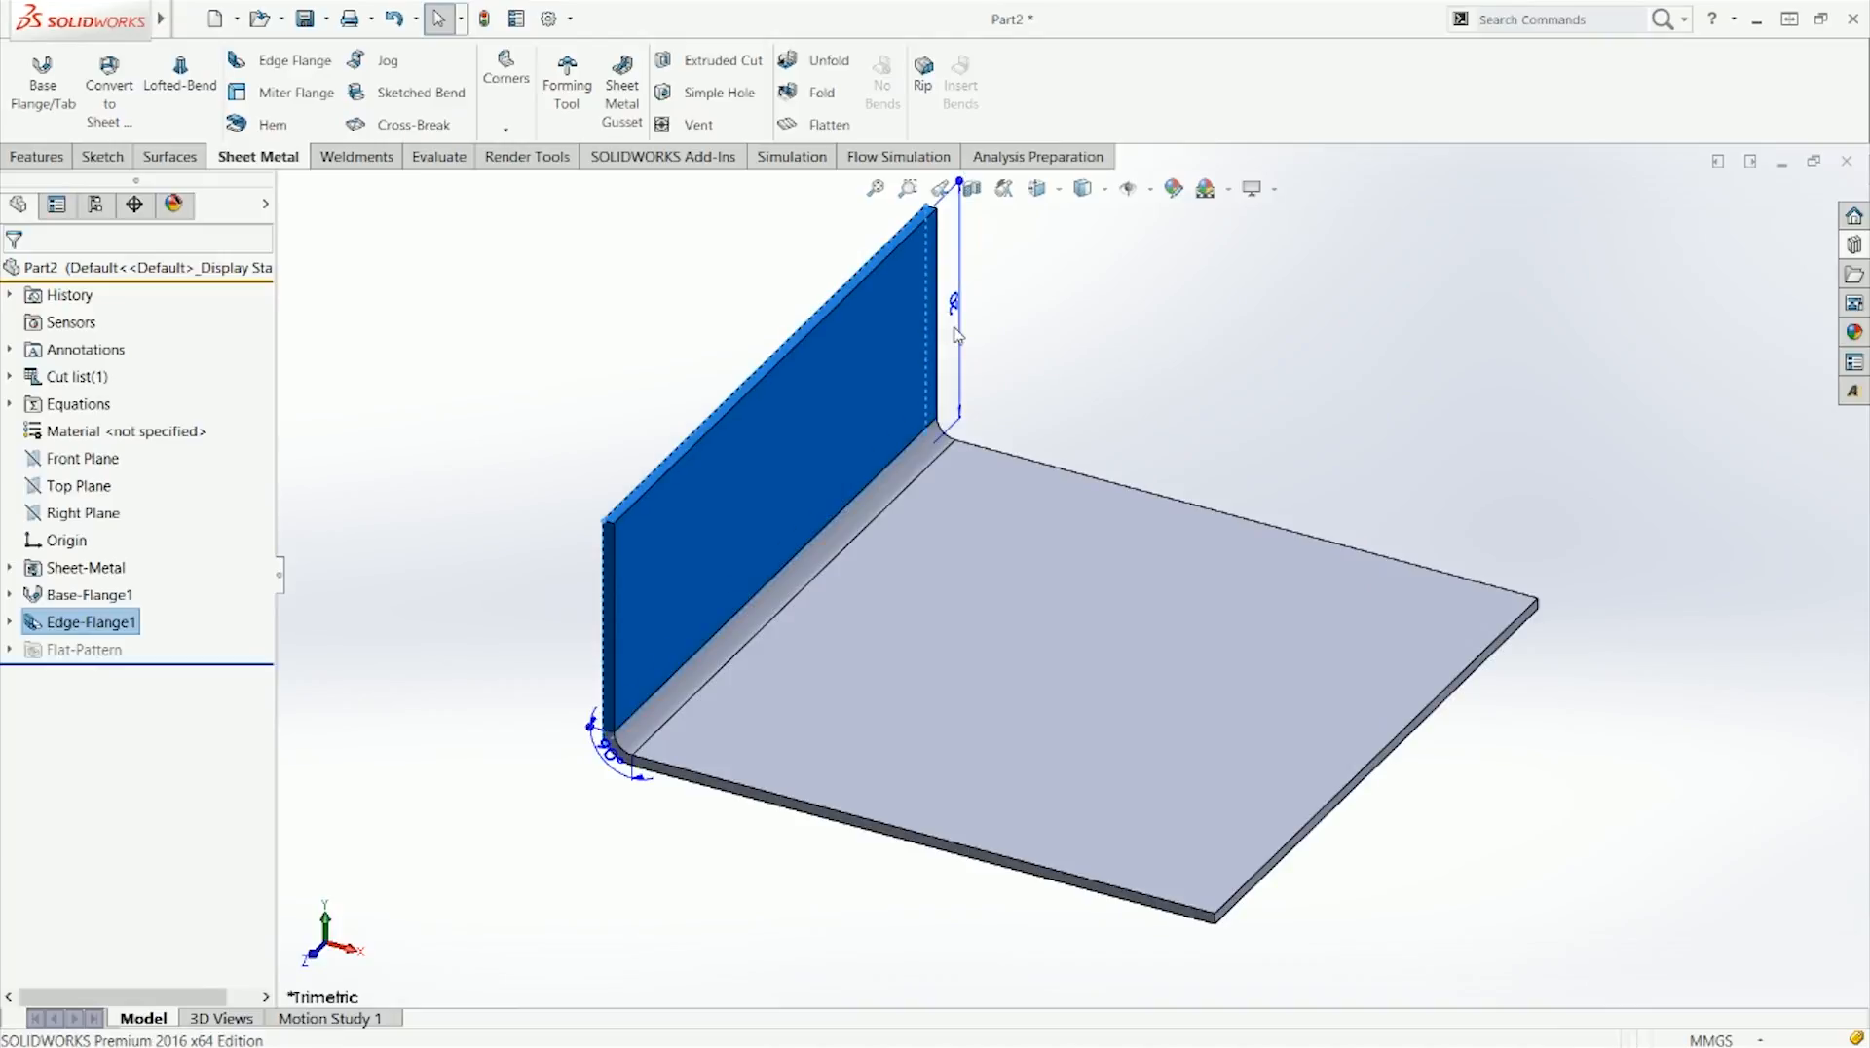
pyautogui.click(1100, 352)
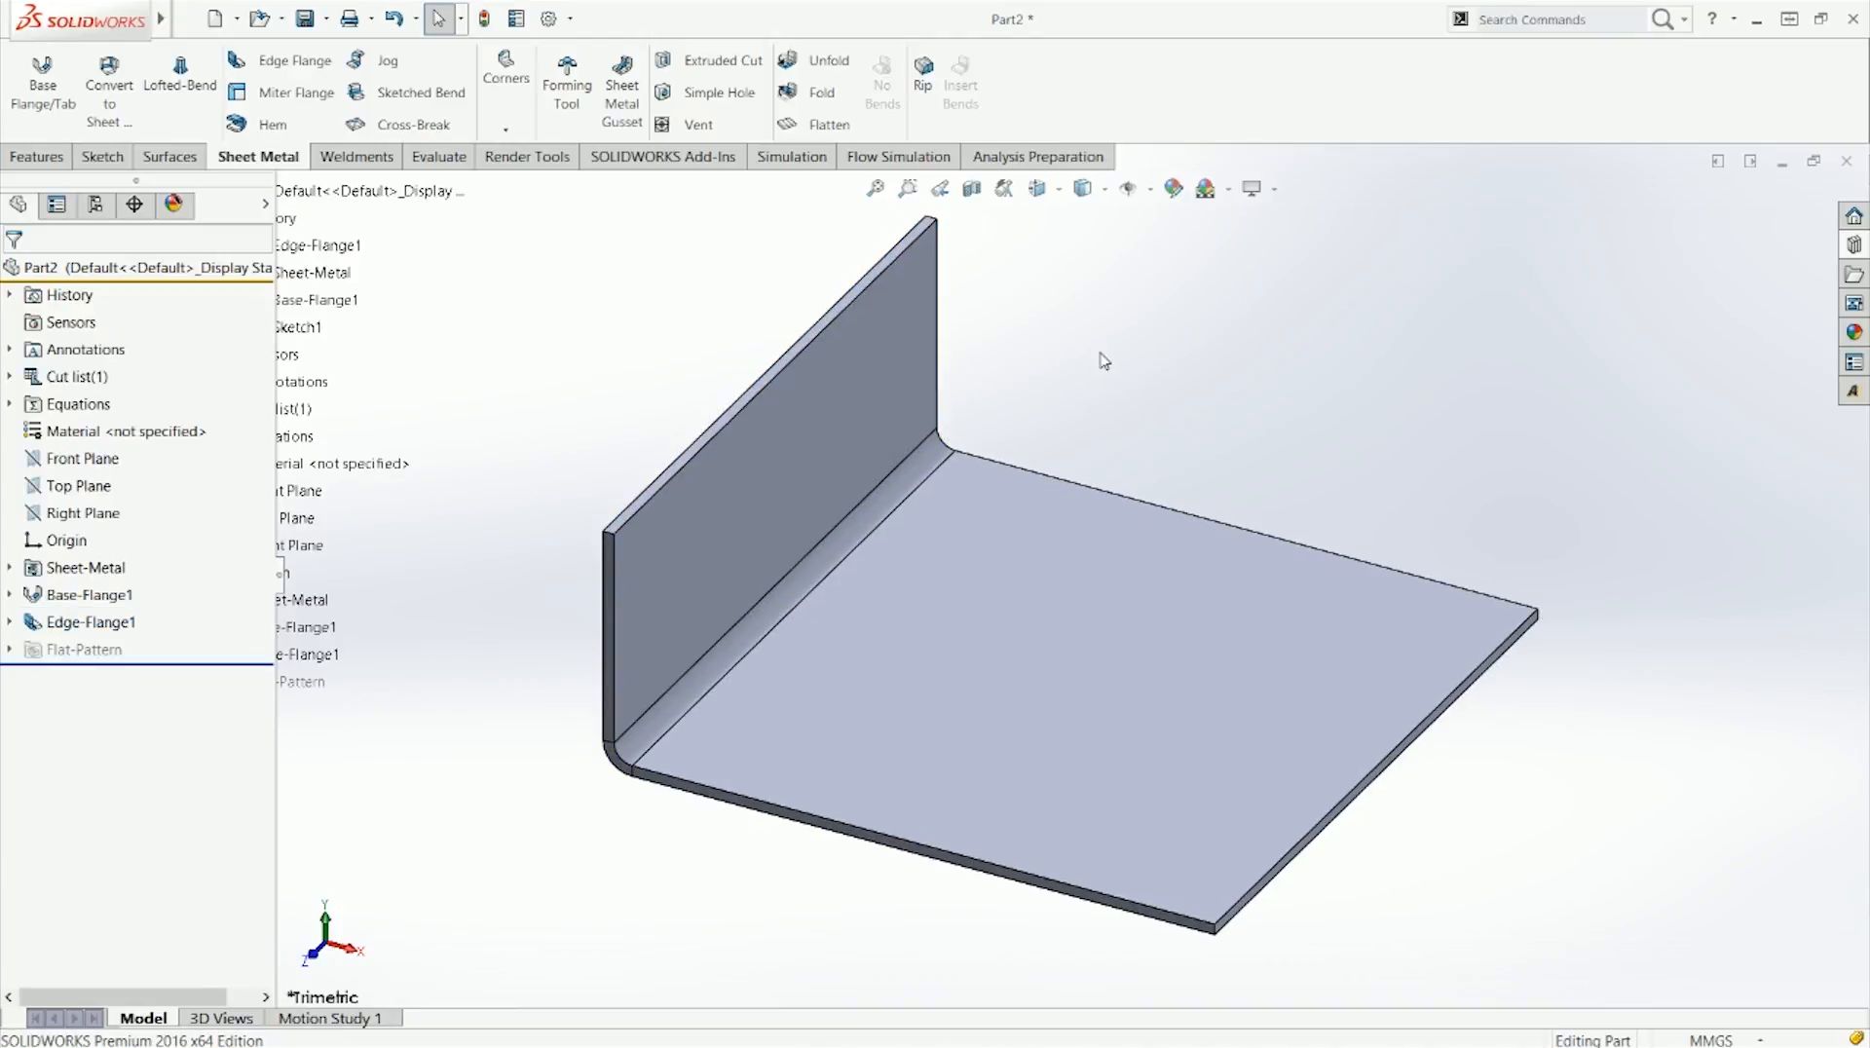
pyautogui.click(668, 527)
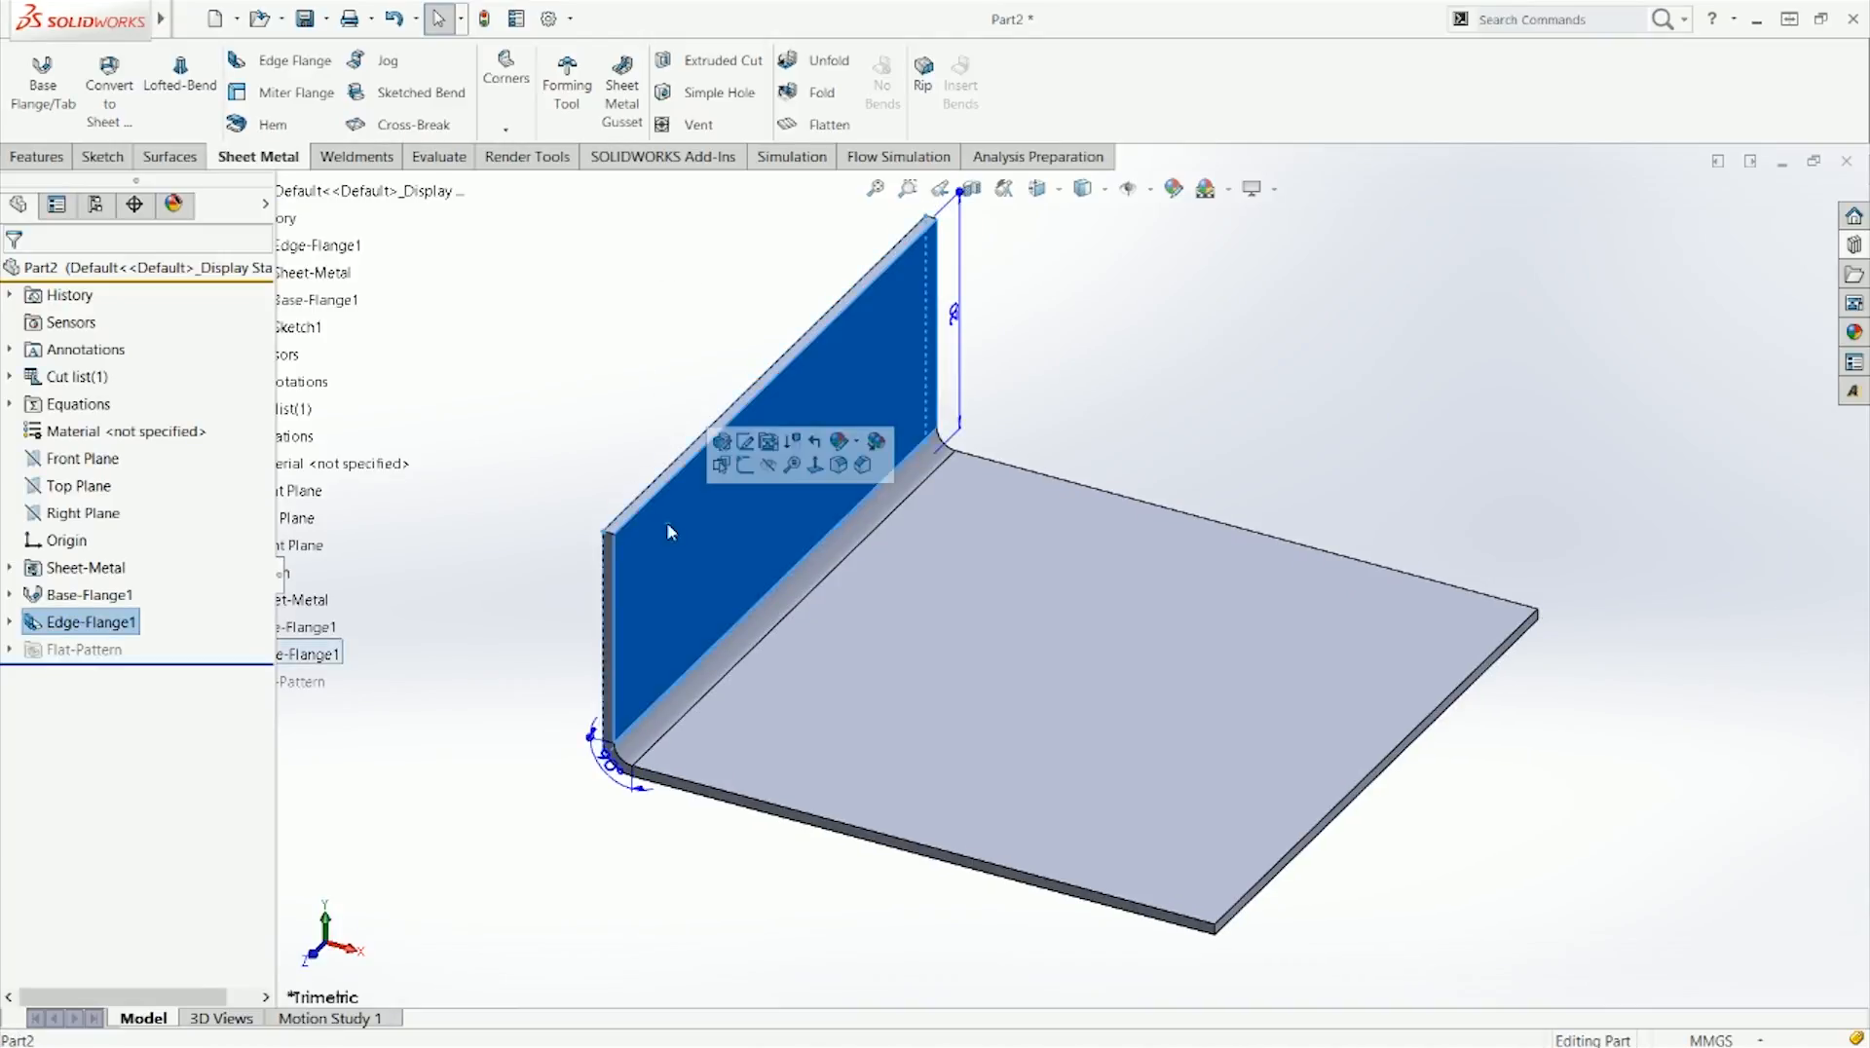
pyautogui.click(1165, 484)
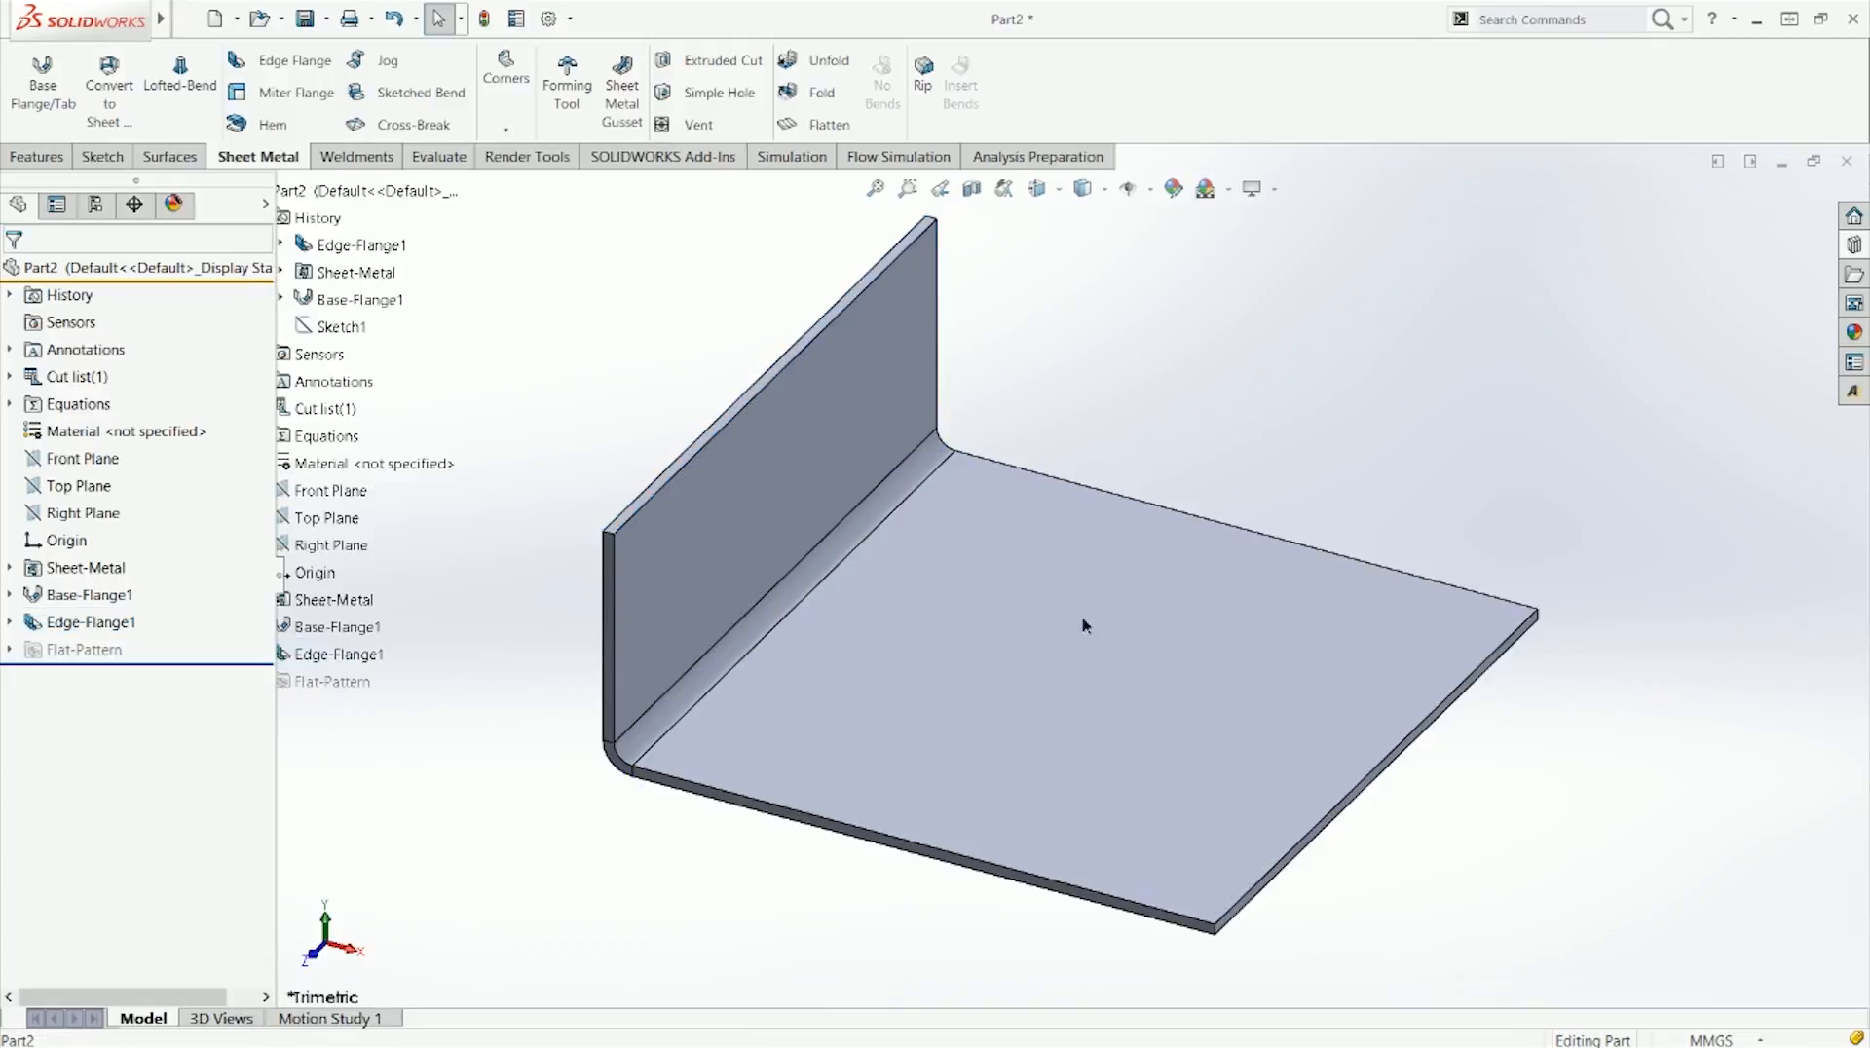
pyautogui.click(1080, 626)
pyautogui.click(1080, 450)
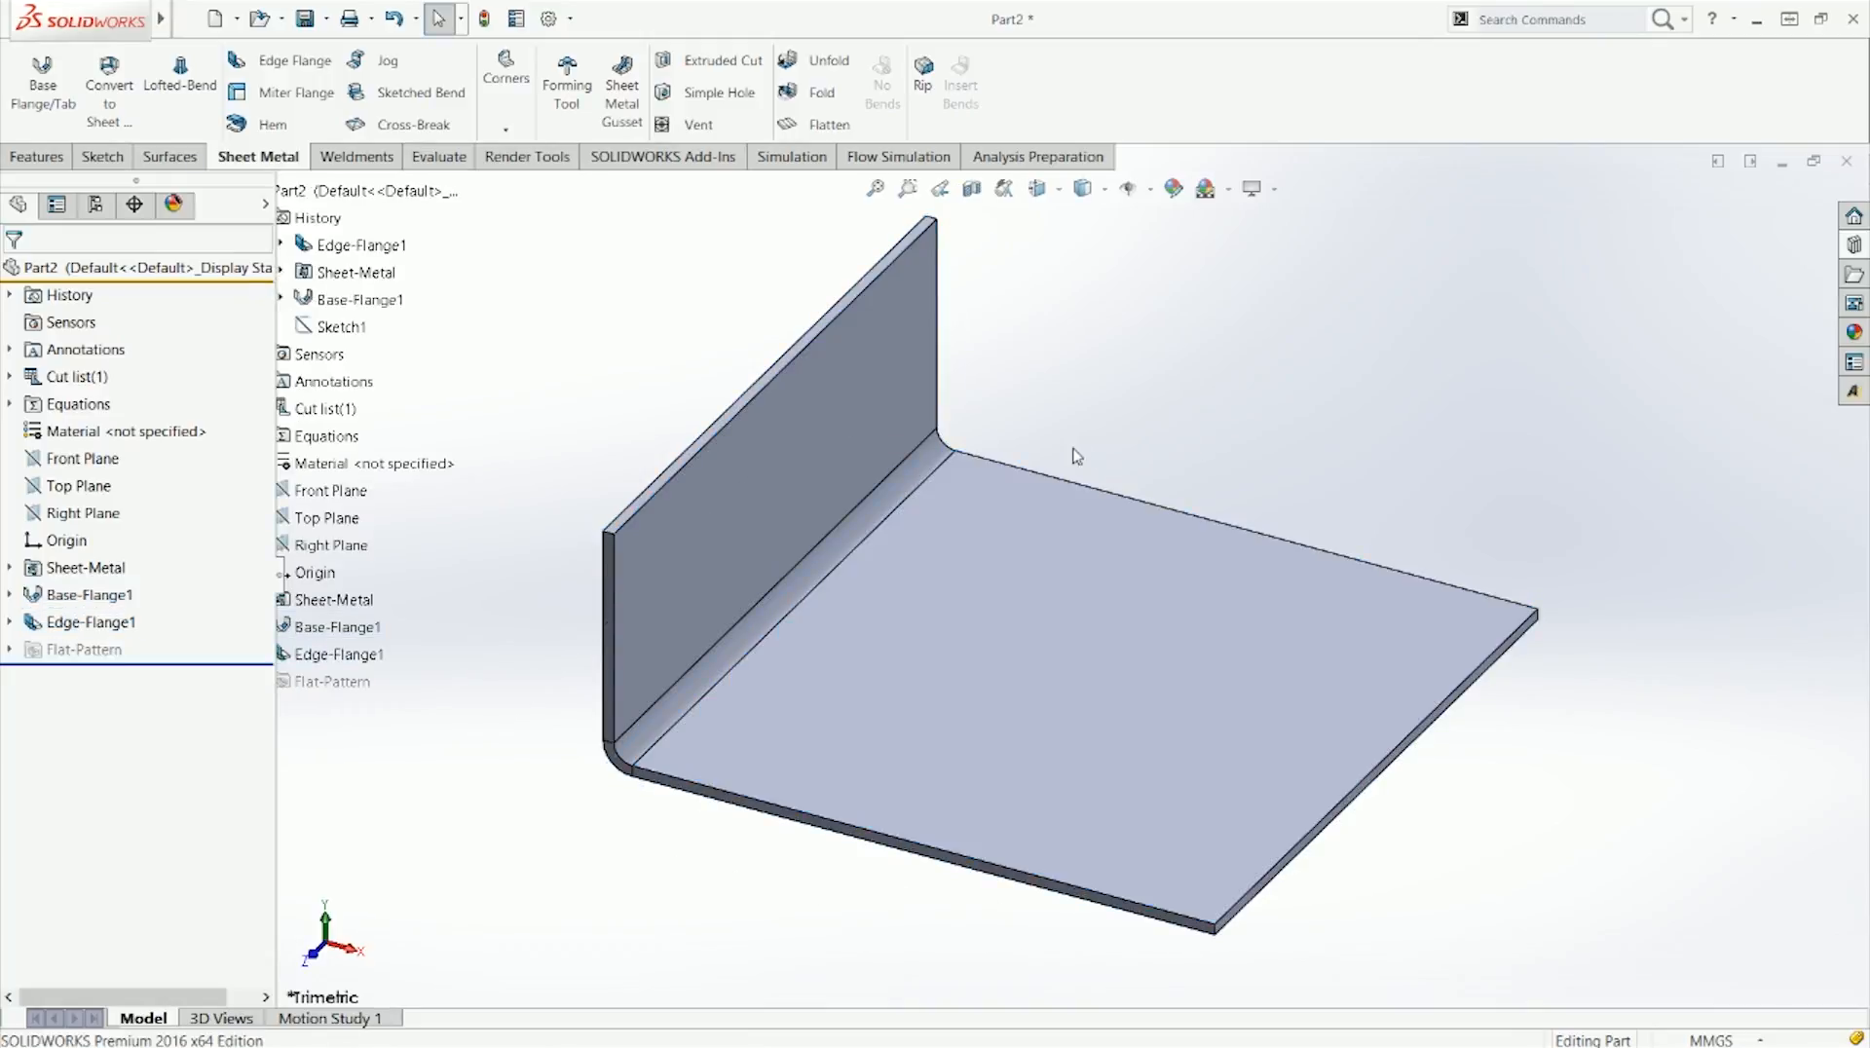
# Step: Flatten the part and view the flat pattern from the top, then in trimetric view
pyautogui.click(787, 134)
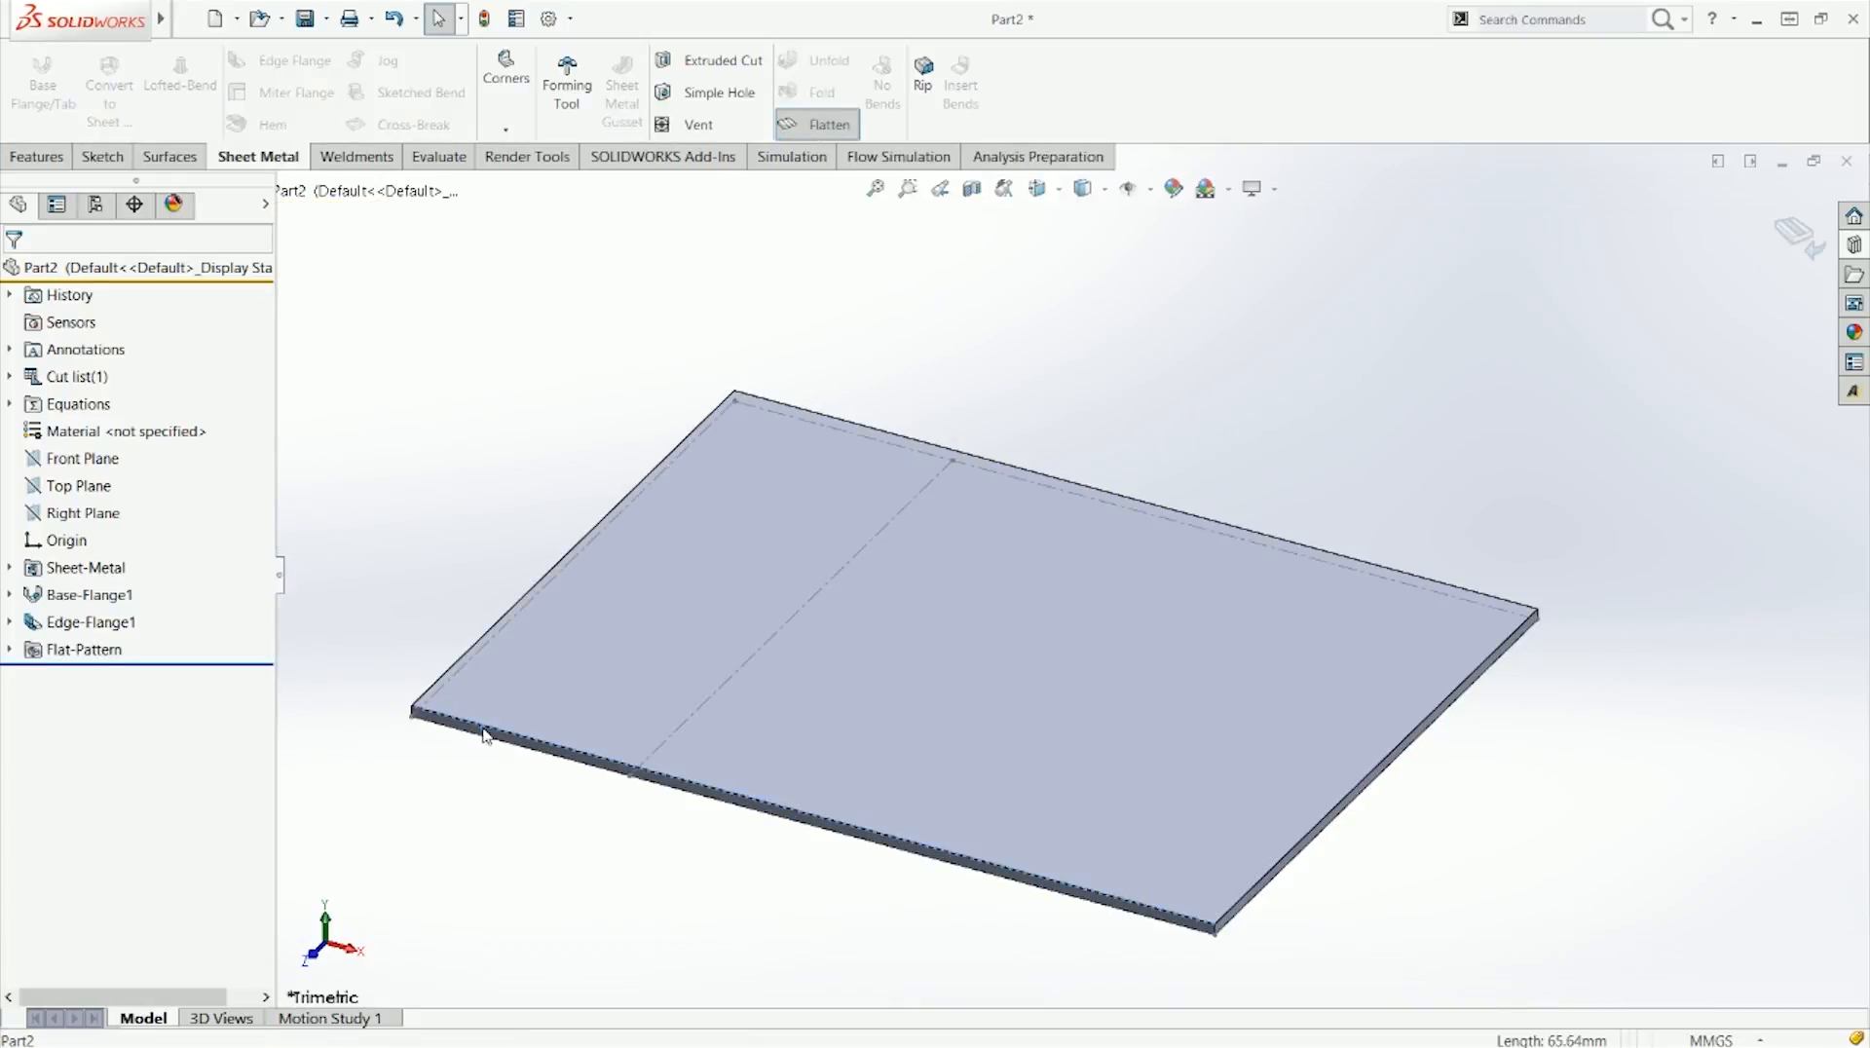
pyautogui.hotkey('ctrl', '5')
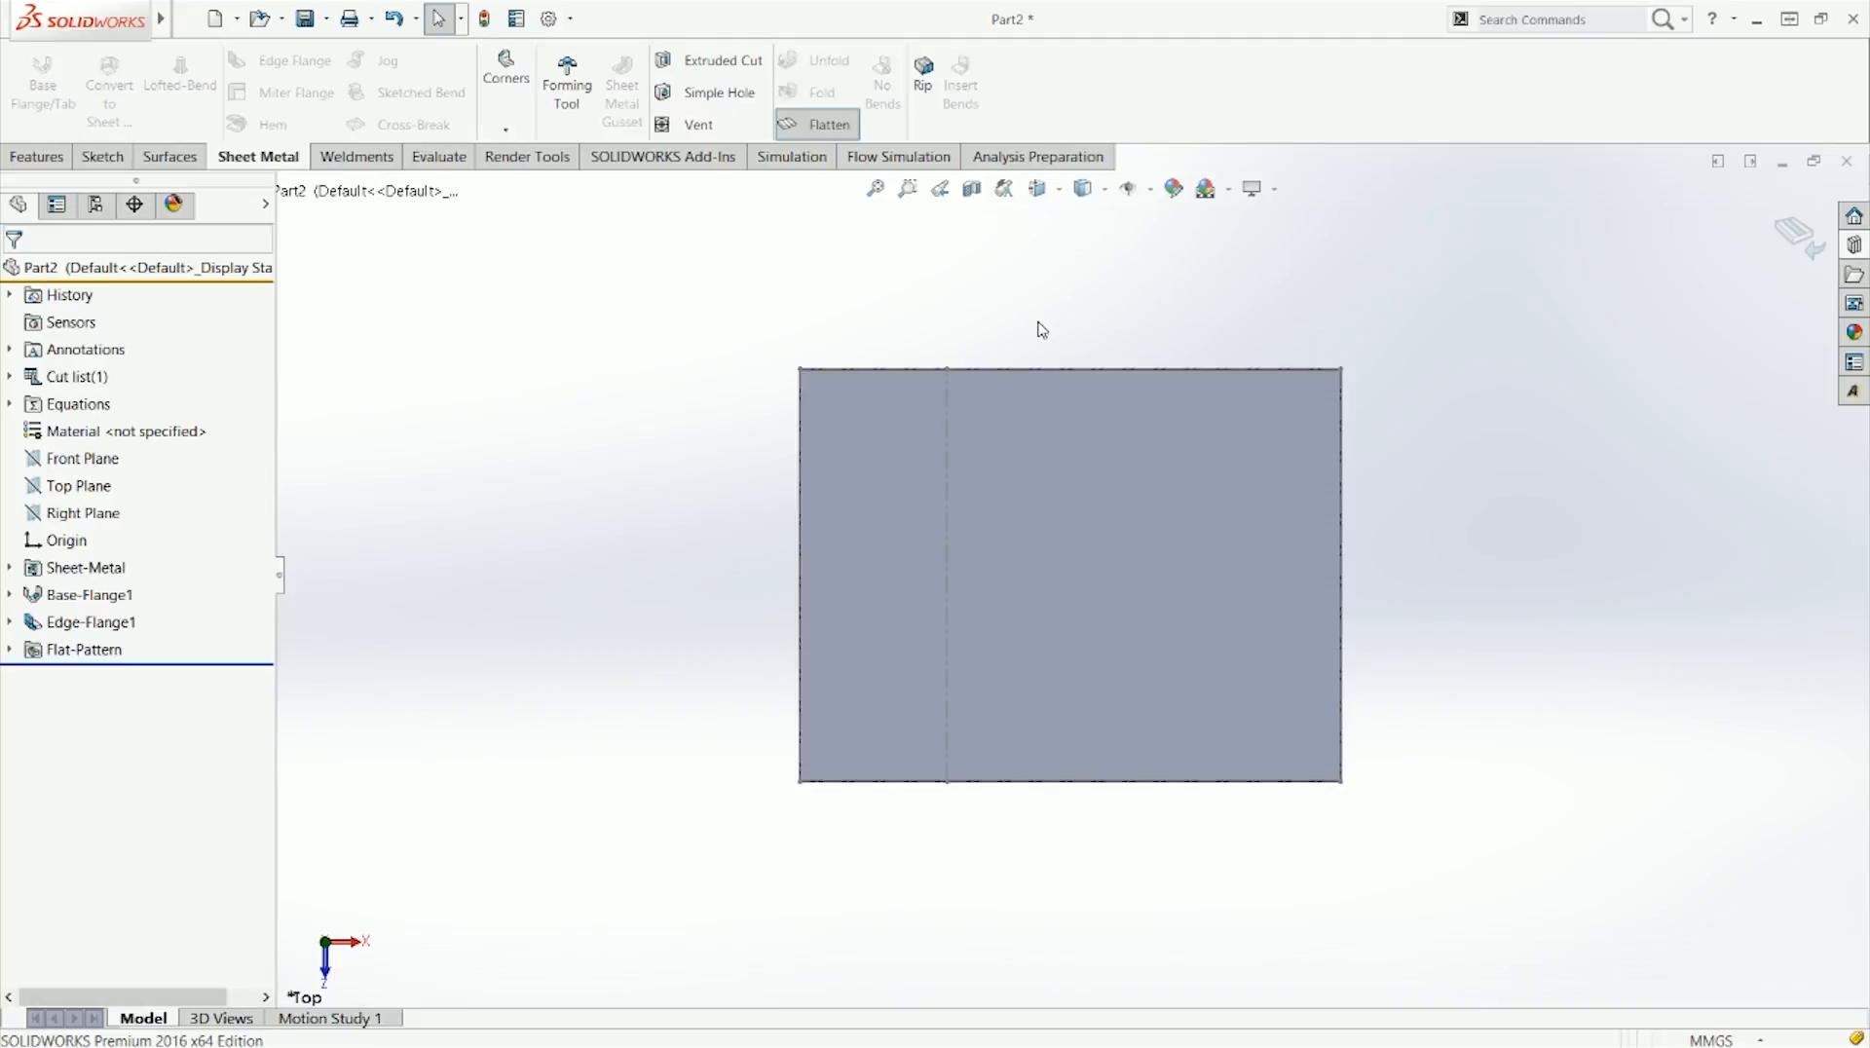
pyautogui.moveTo(692, 319); pyautogui.dragTo(1453, 850)
pyautogui.click(518, 585)
pyautogui.hotkey('ctrl', '7')
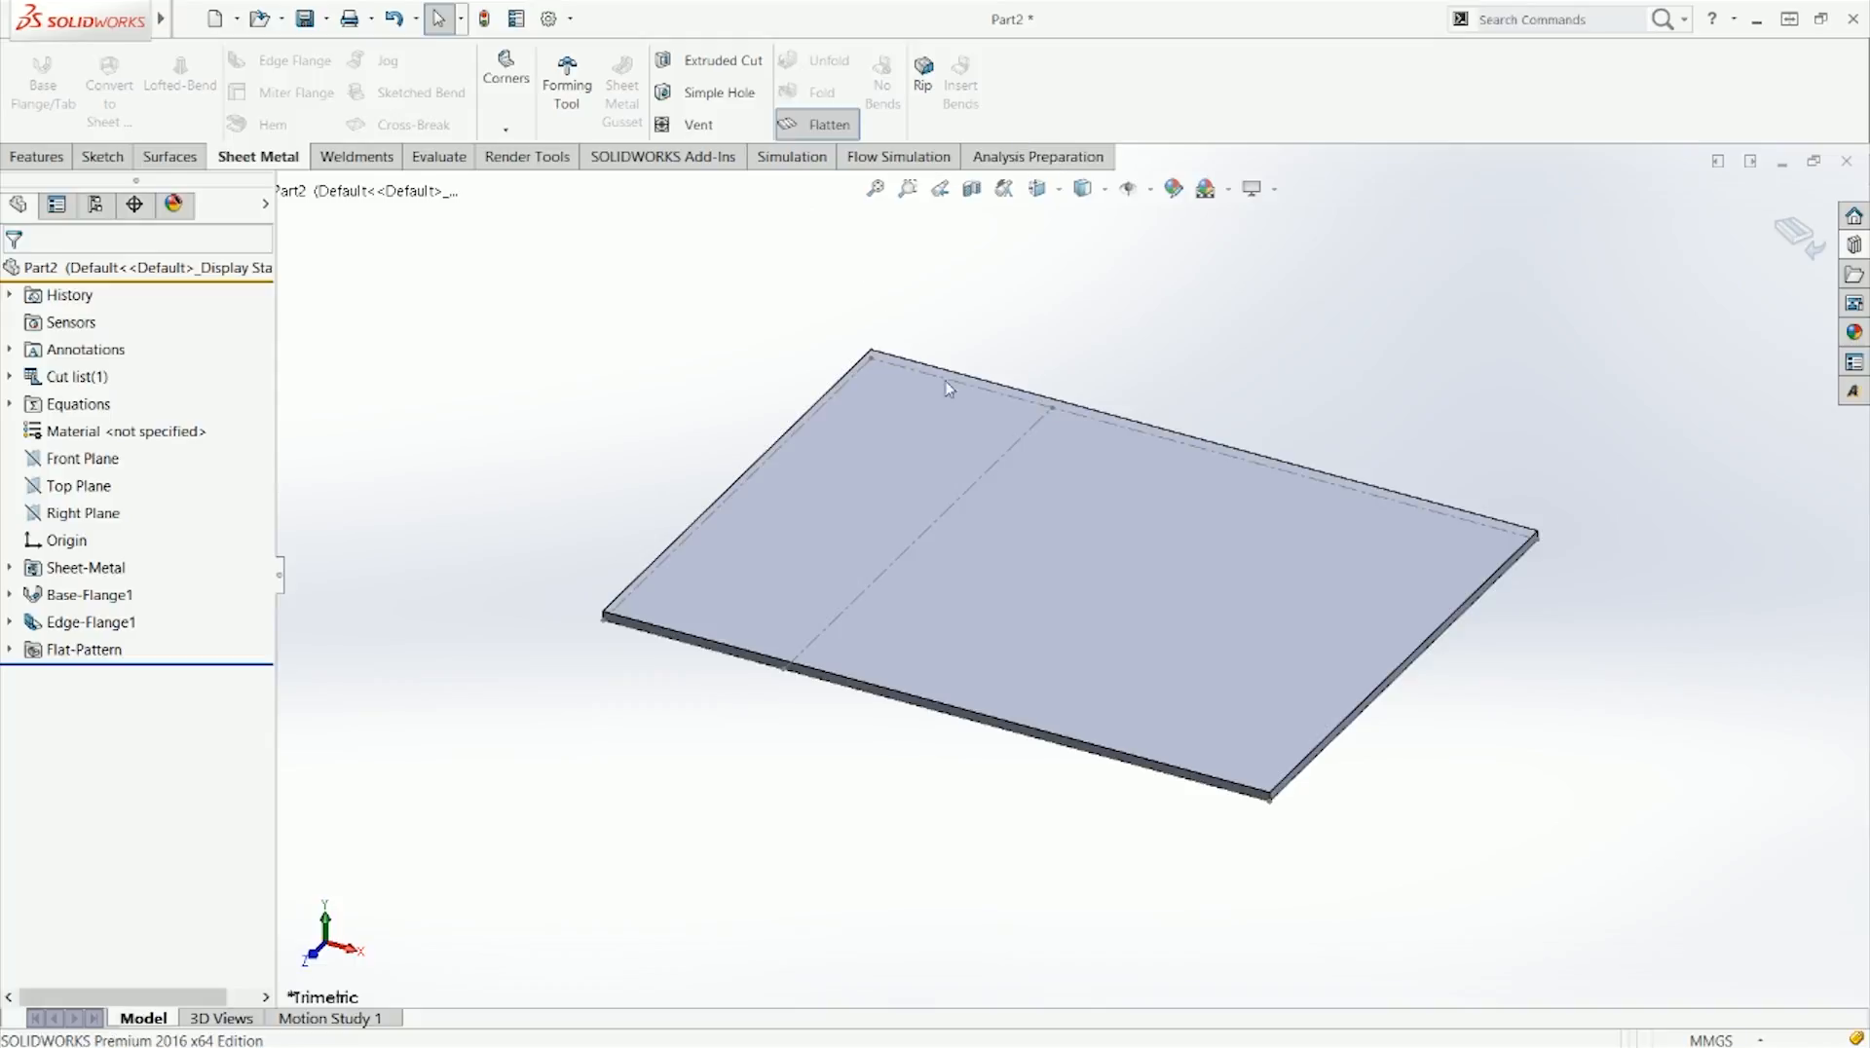
# Step: Examine the bend line, outer edges and top face of the flat pattern
pyautogui.click(1027, 436)
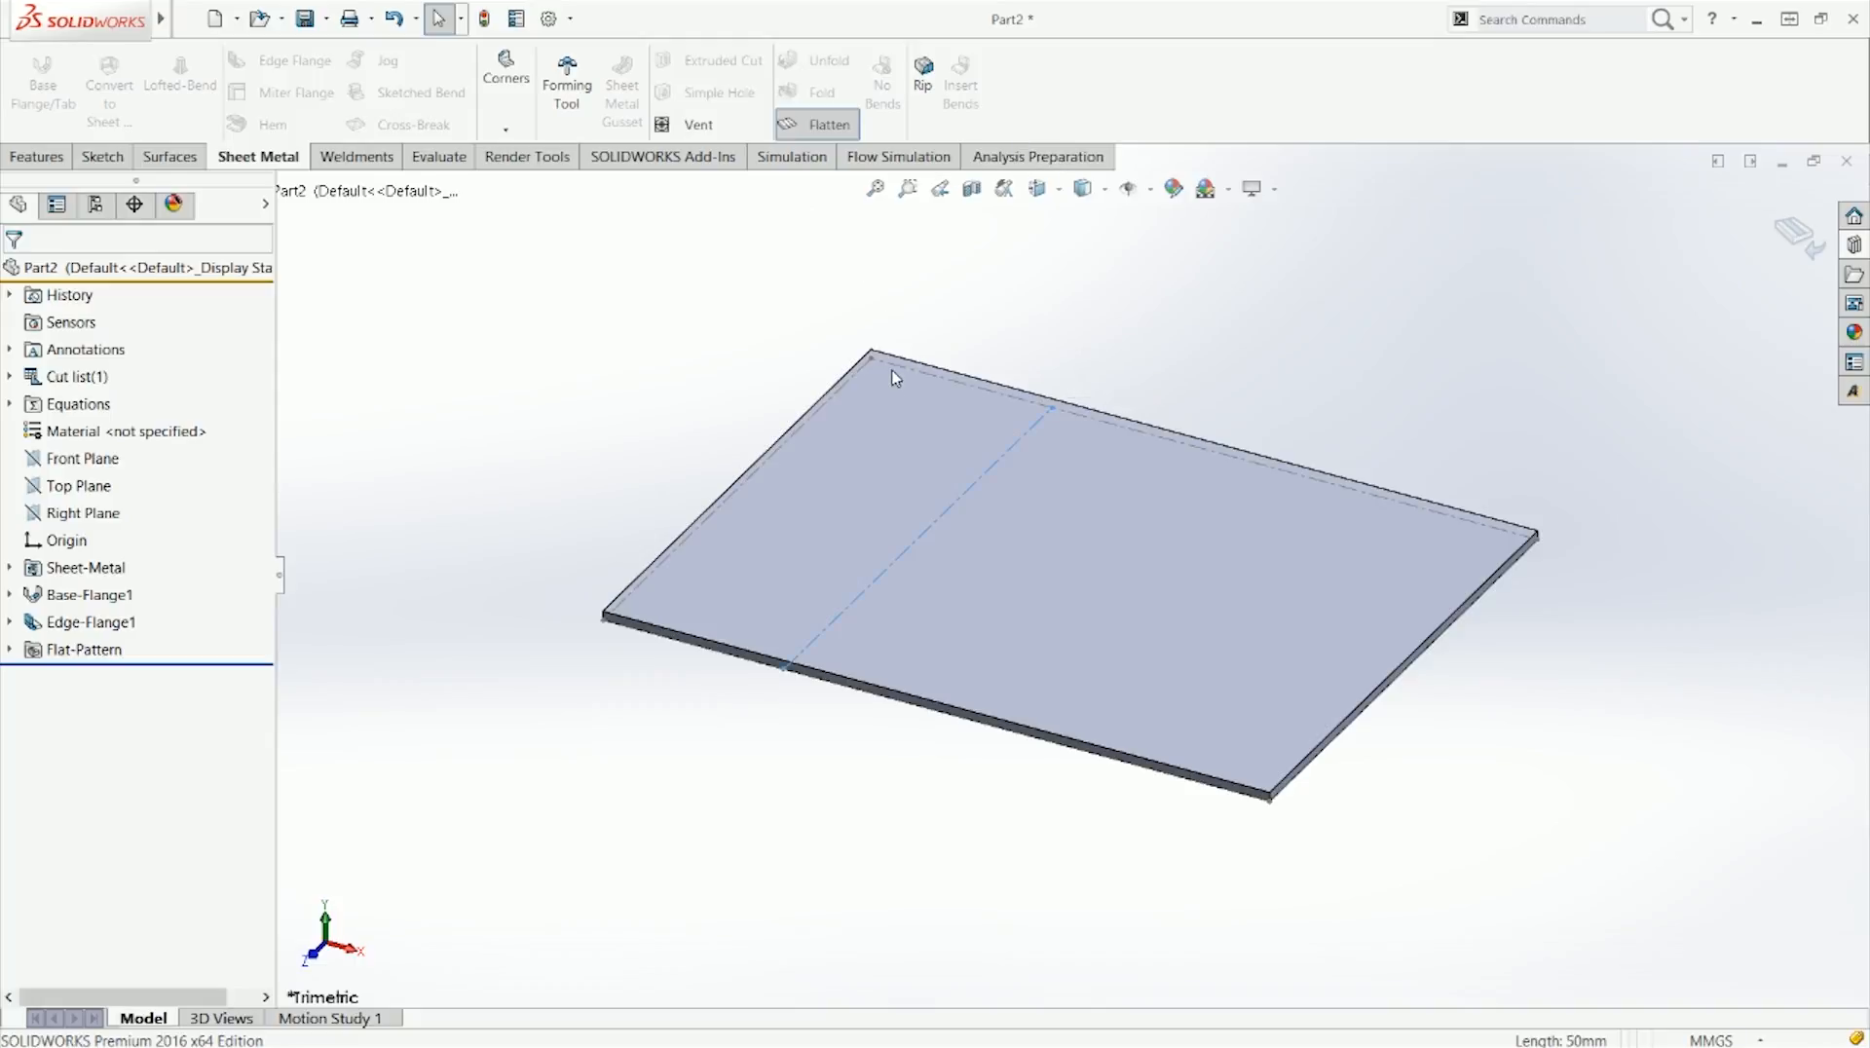
pyautogui.click(926, 322)
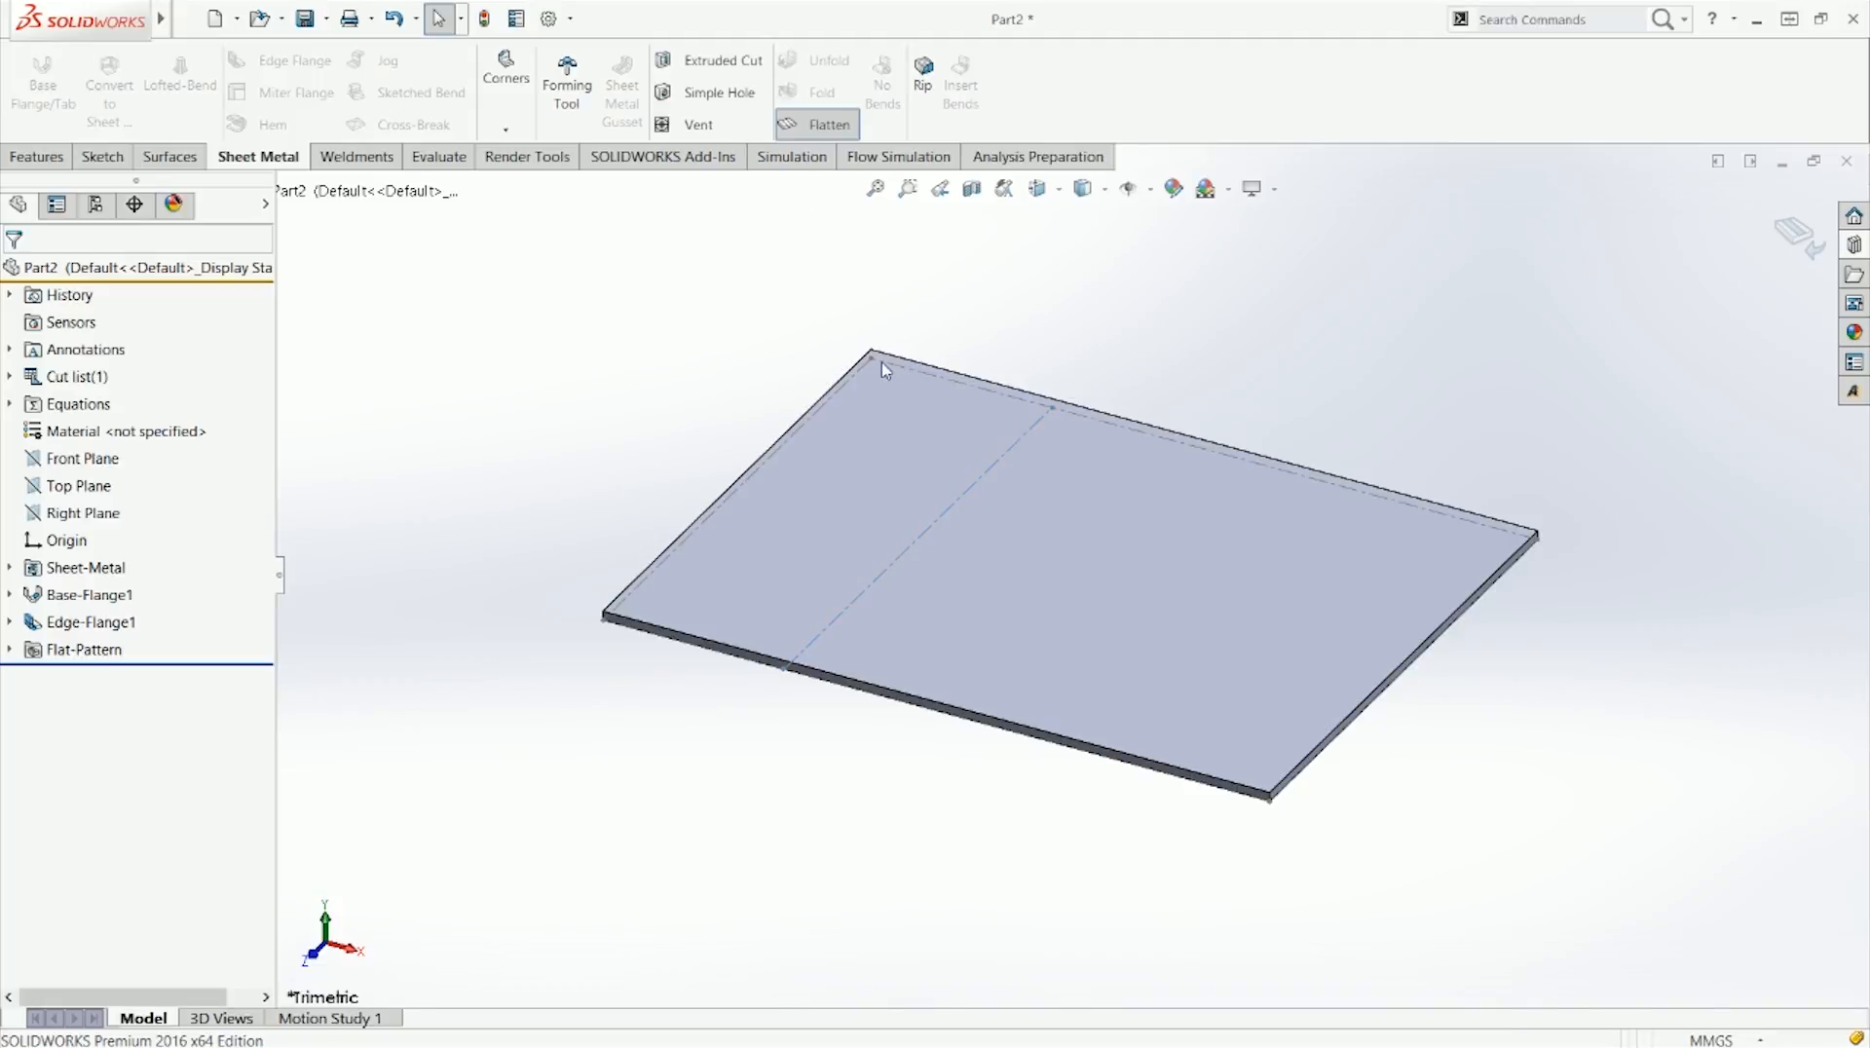
pyautogui.click(1473, 602)
pyautogui.click(1191, 776)
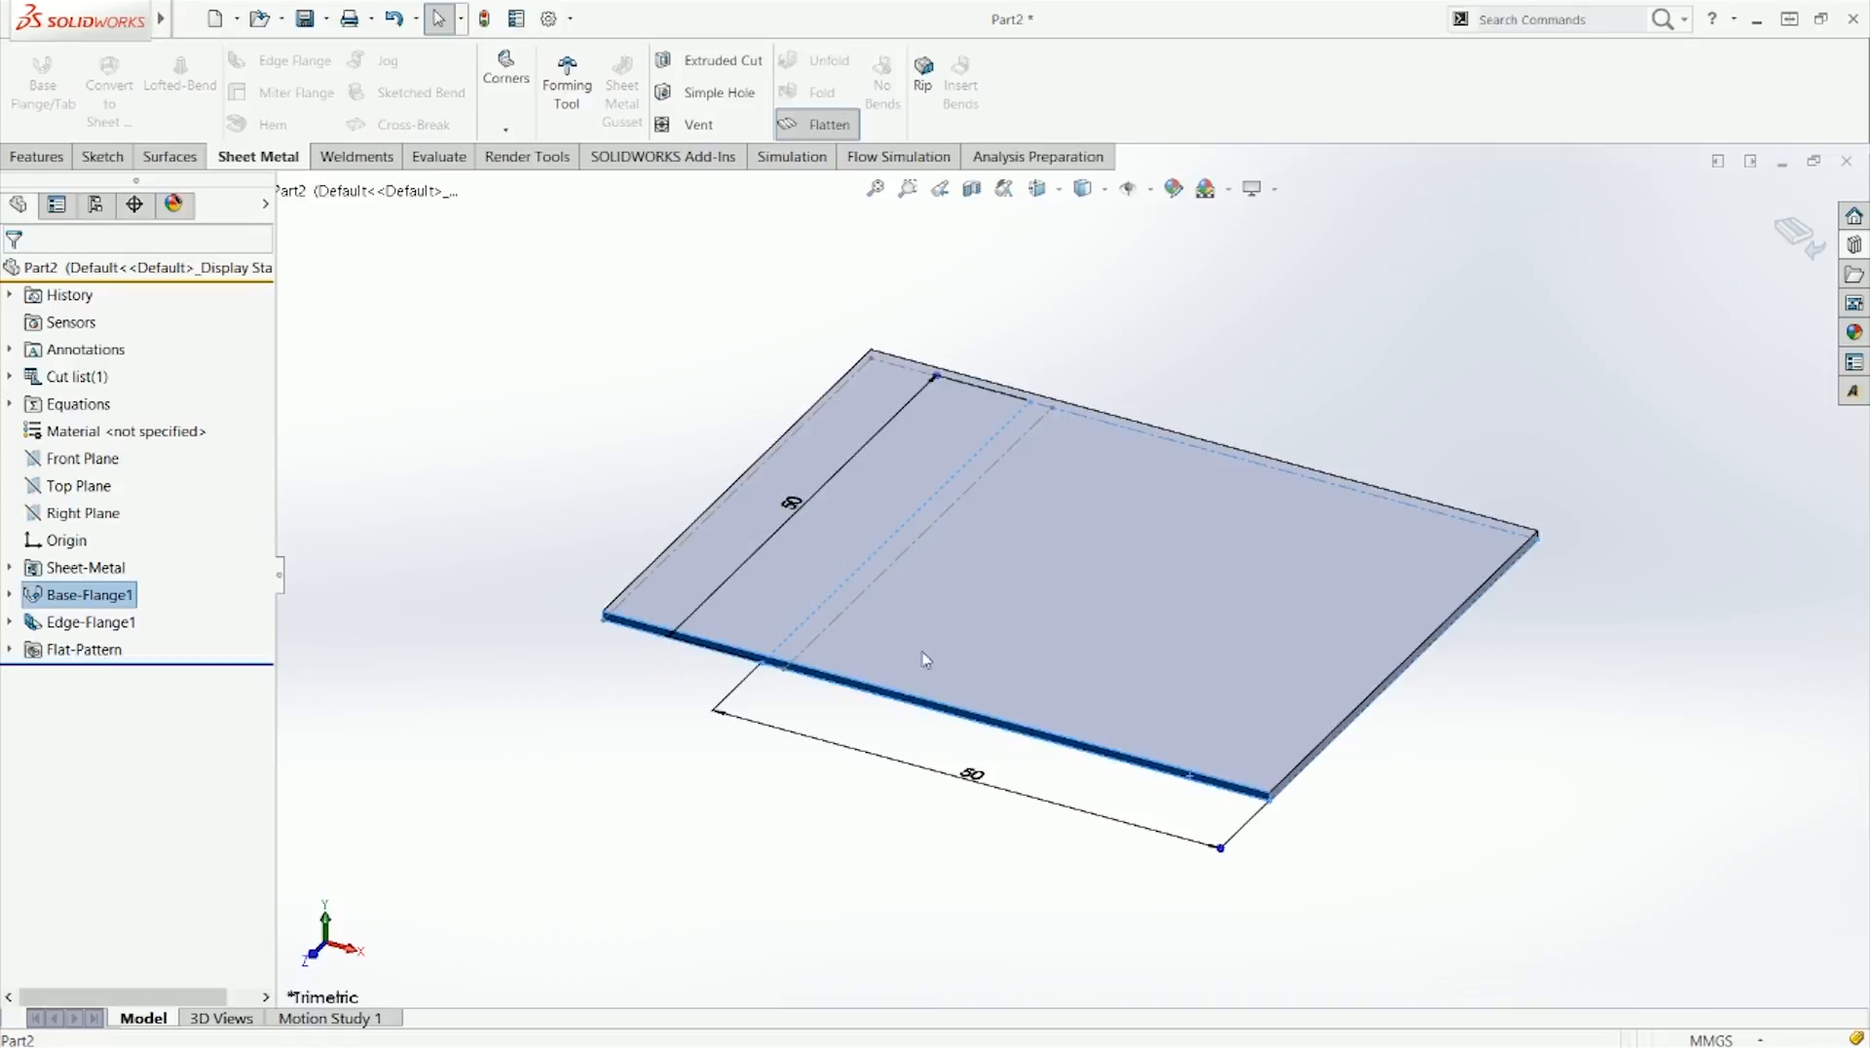
pyautogui.click(721, 508)
pyautogui.click(636, 513)
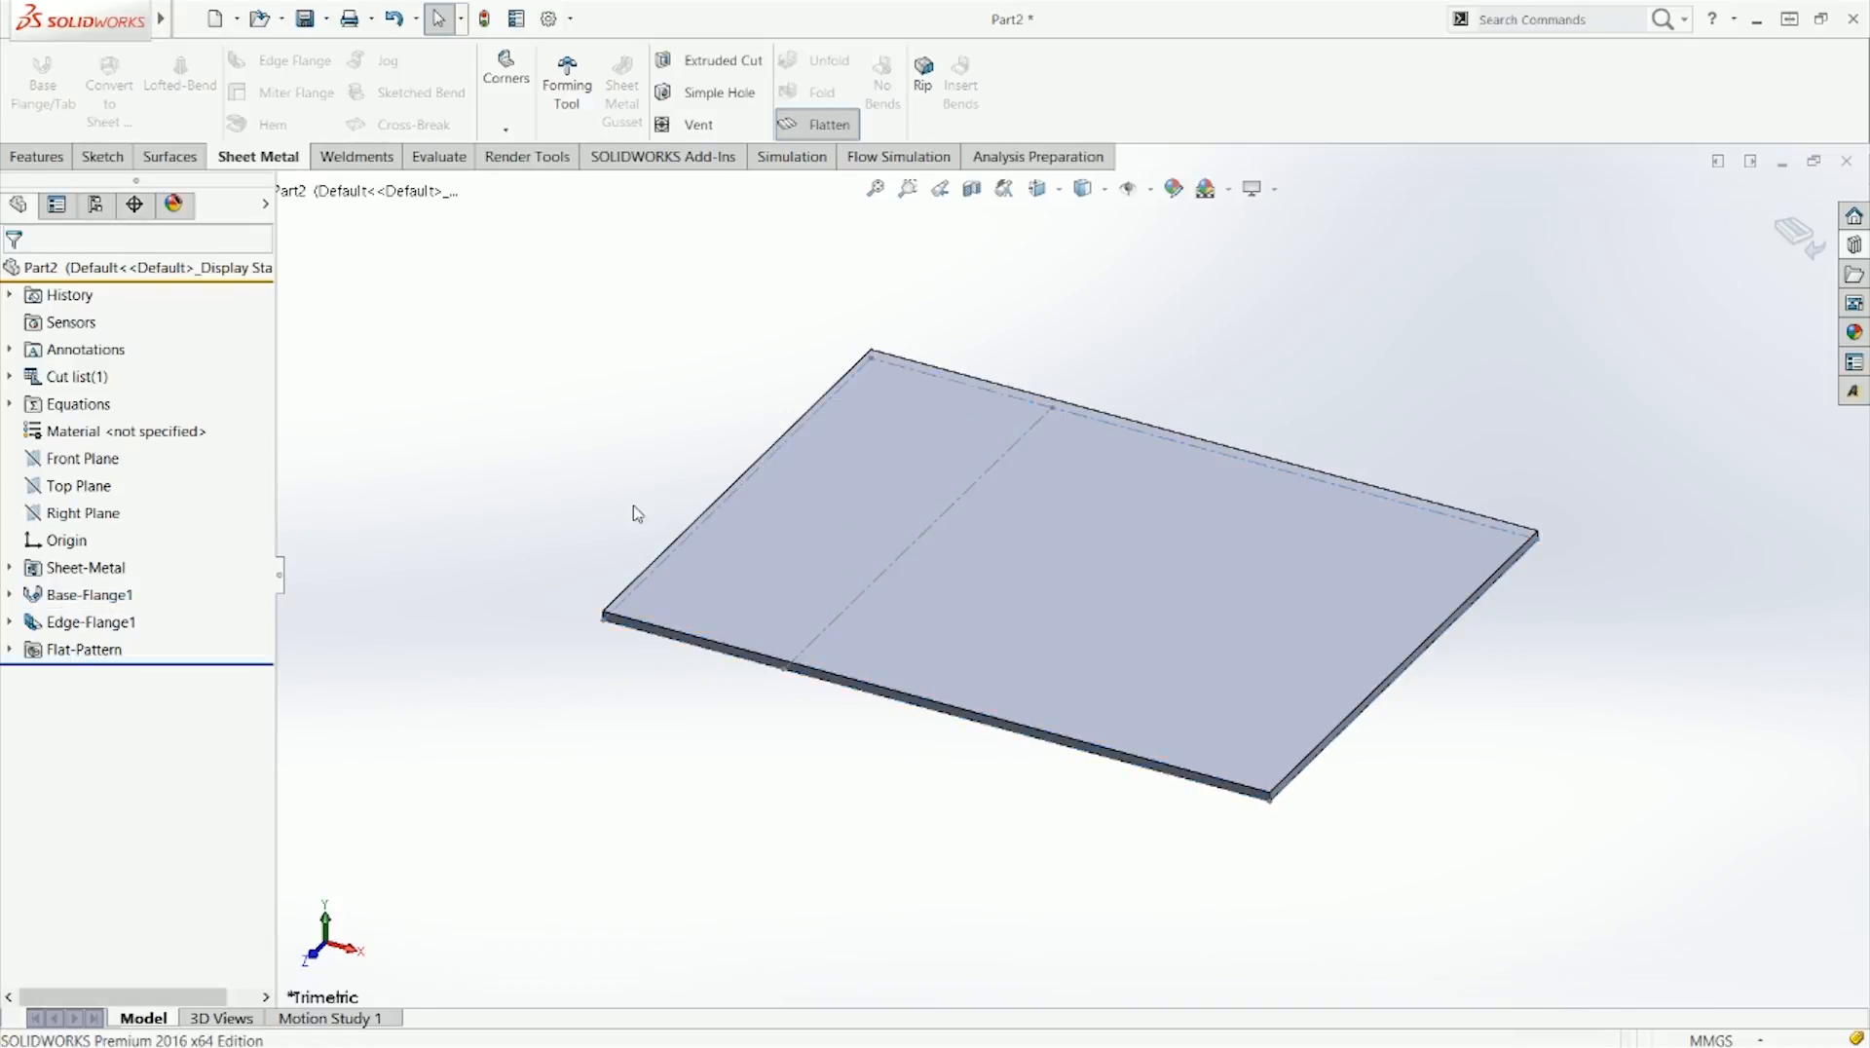
pyautogui.click(840, 451)
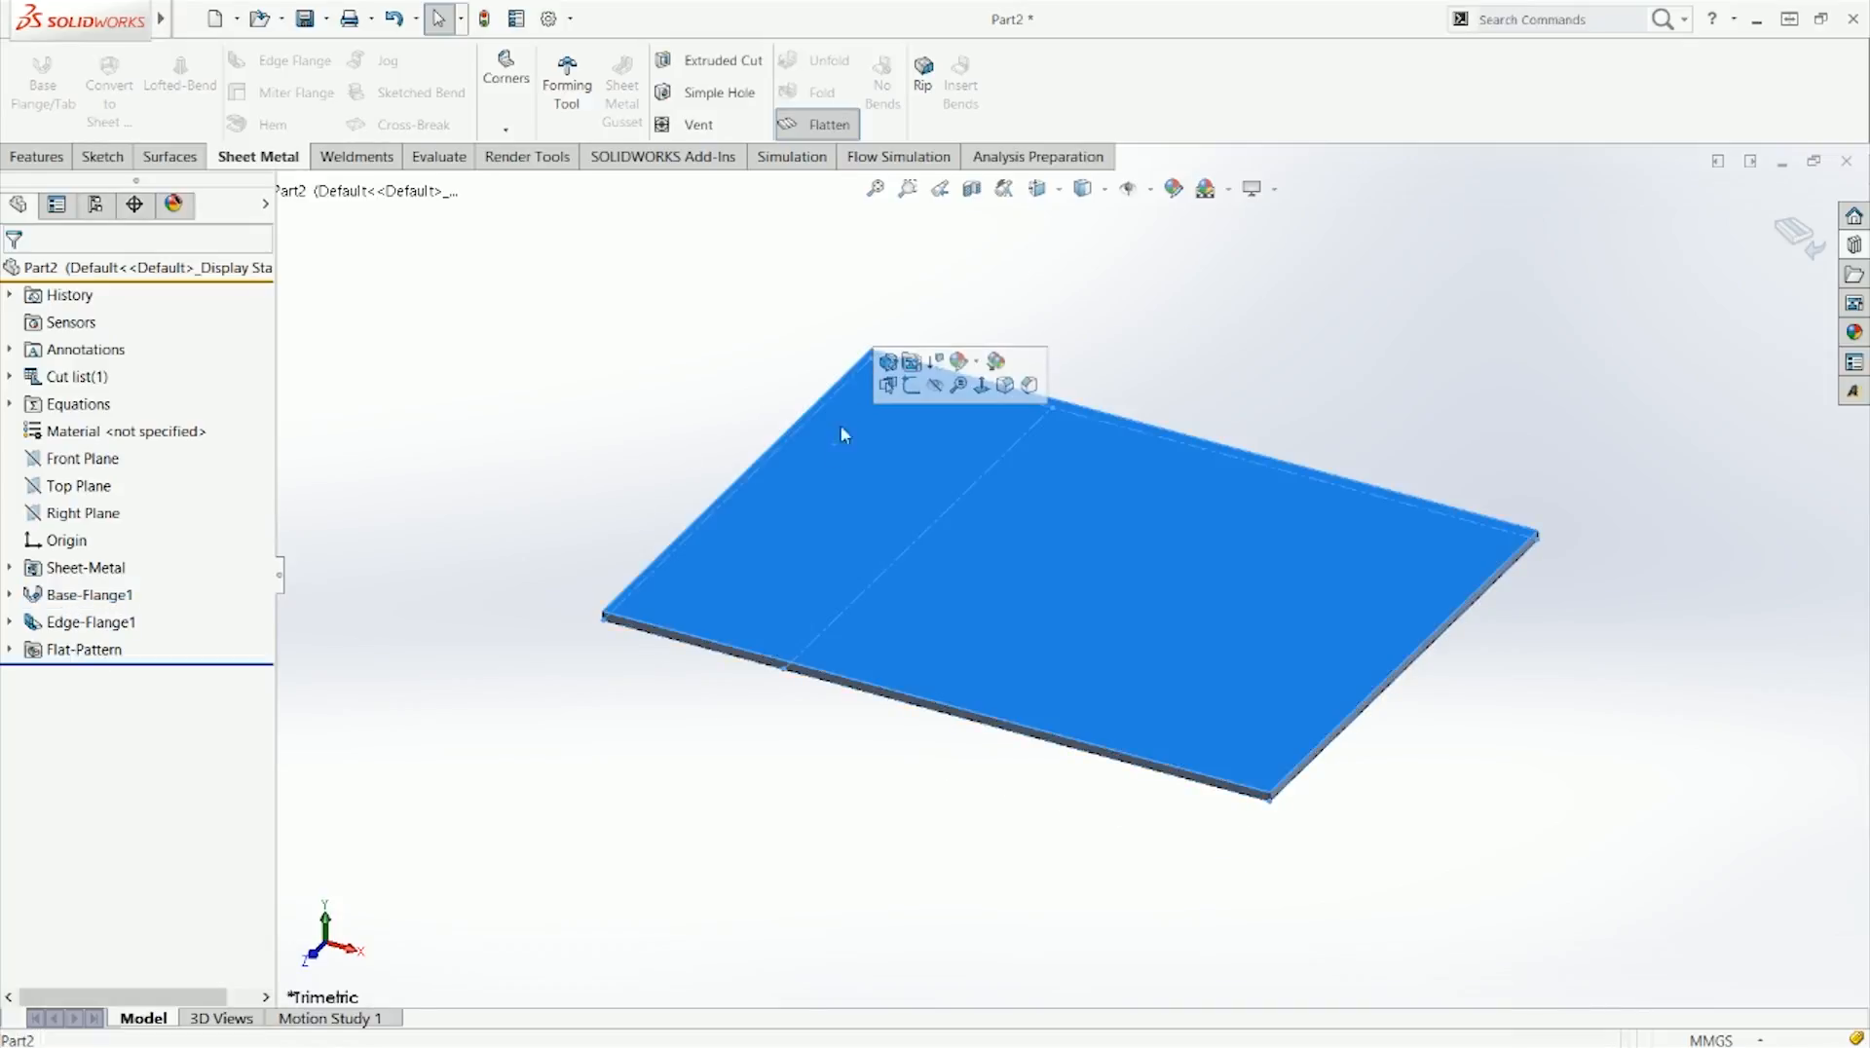
pyautogui.click(866, 362)
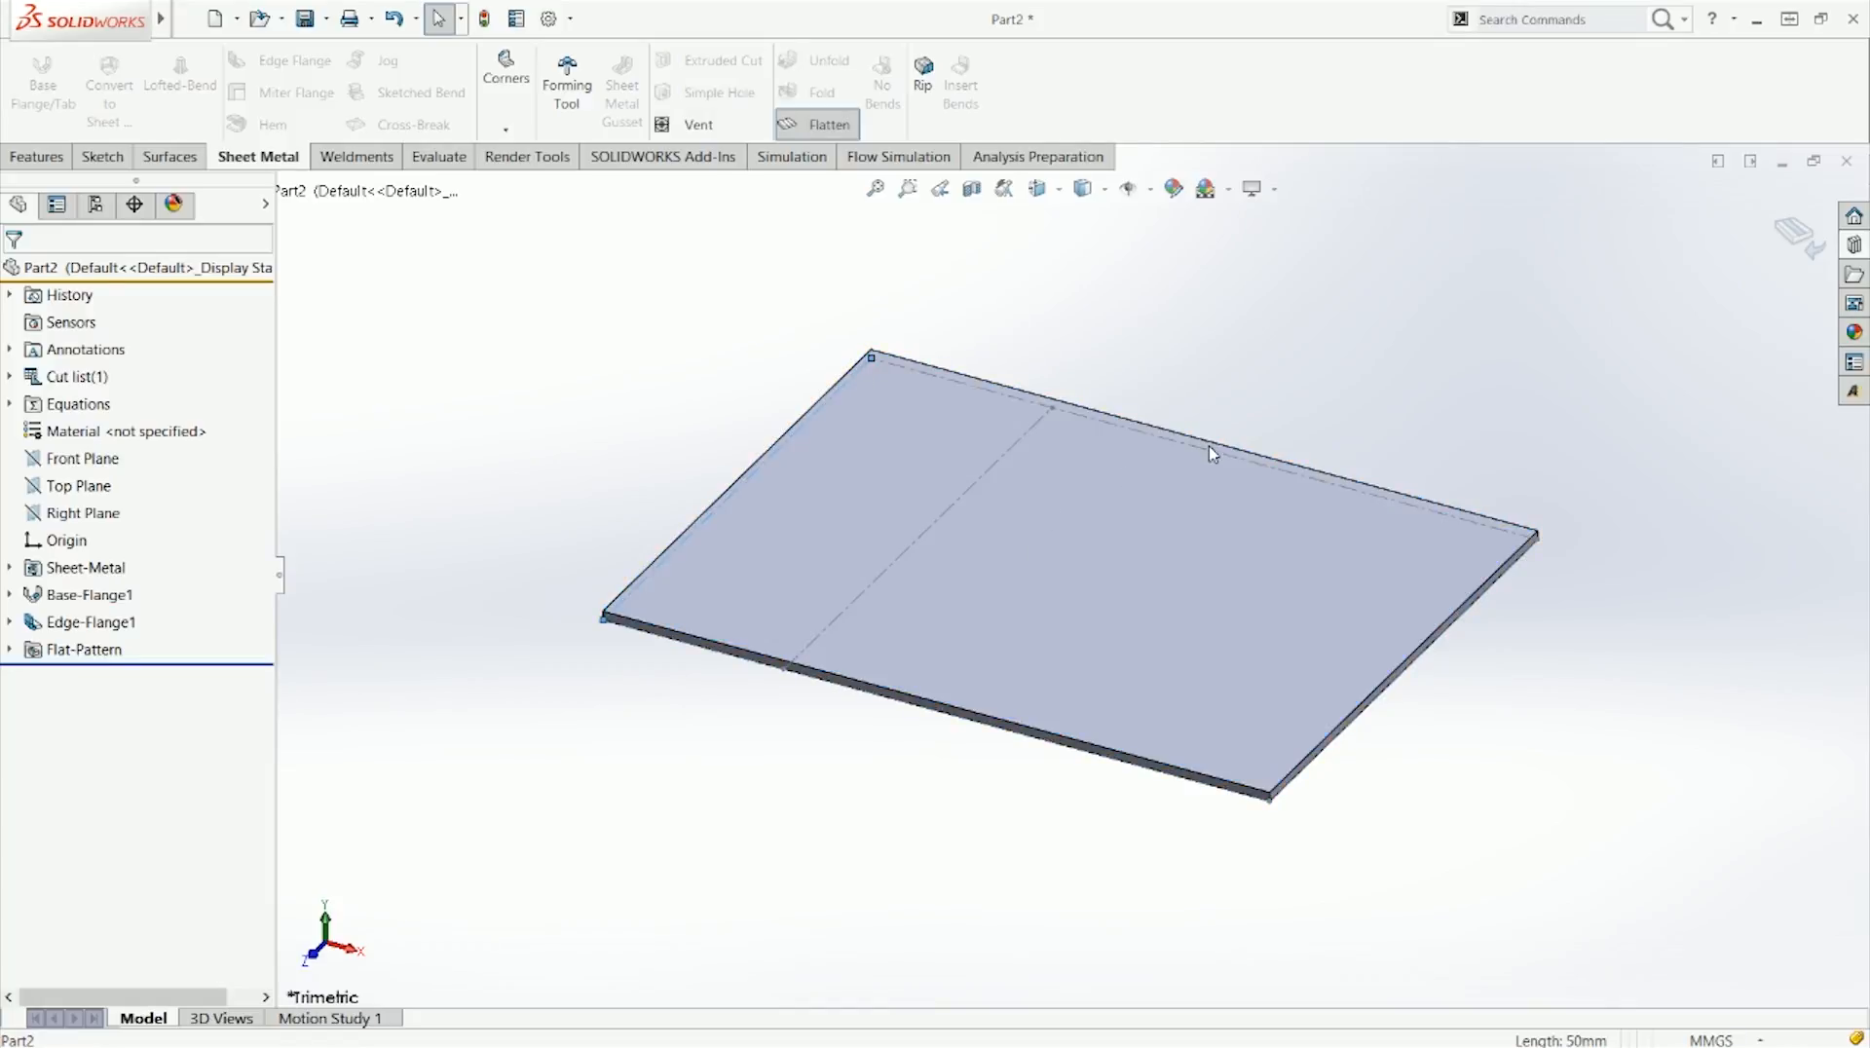
pyautogui.click(1011, 446)
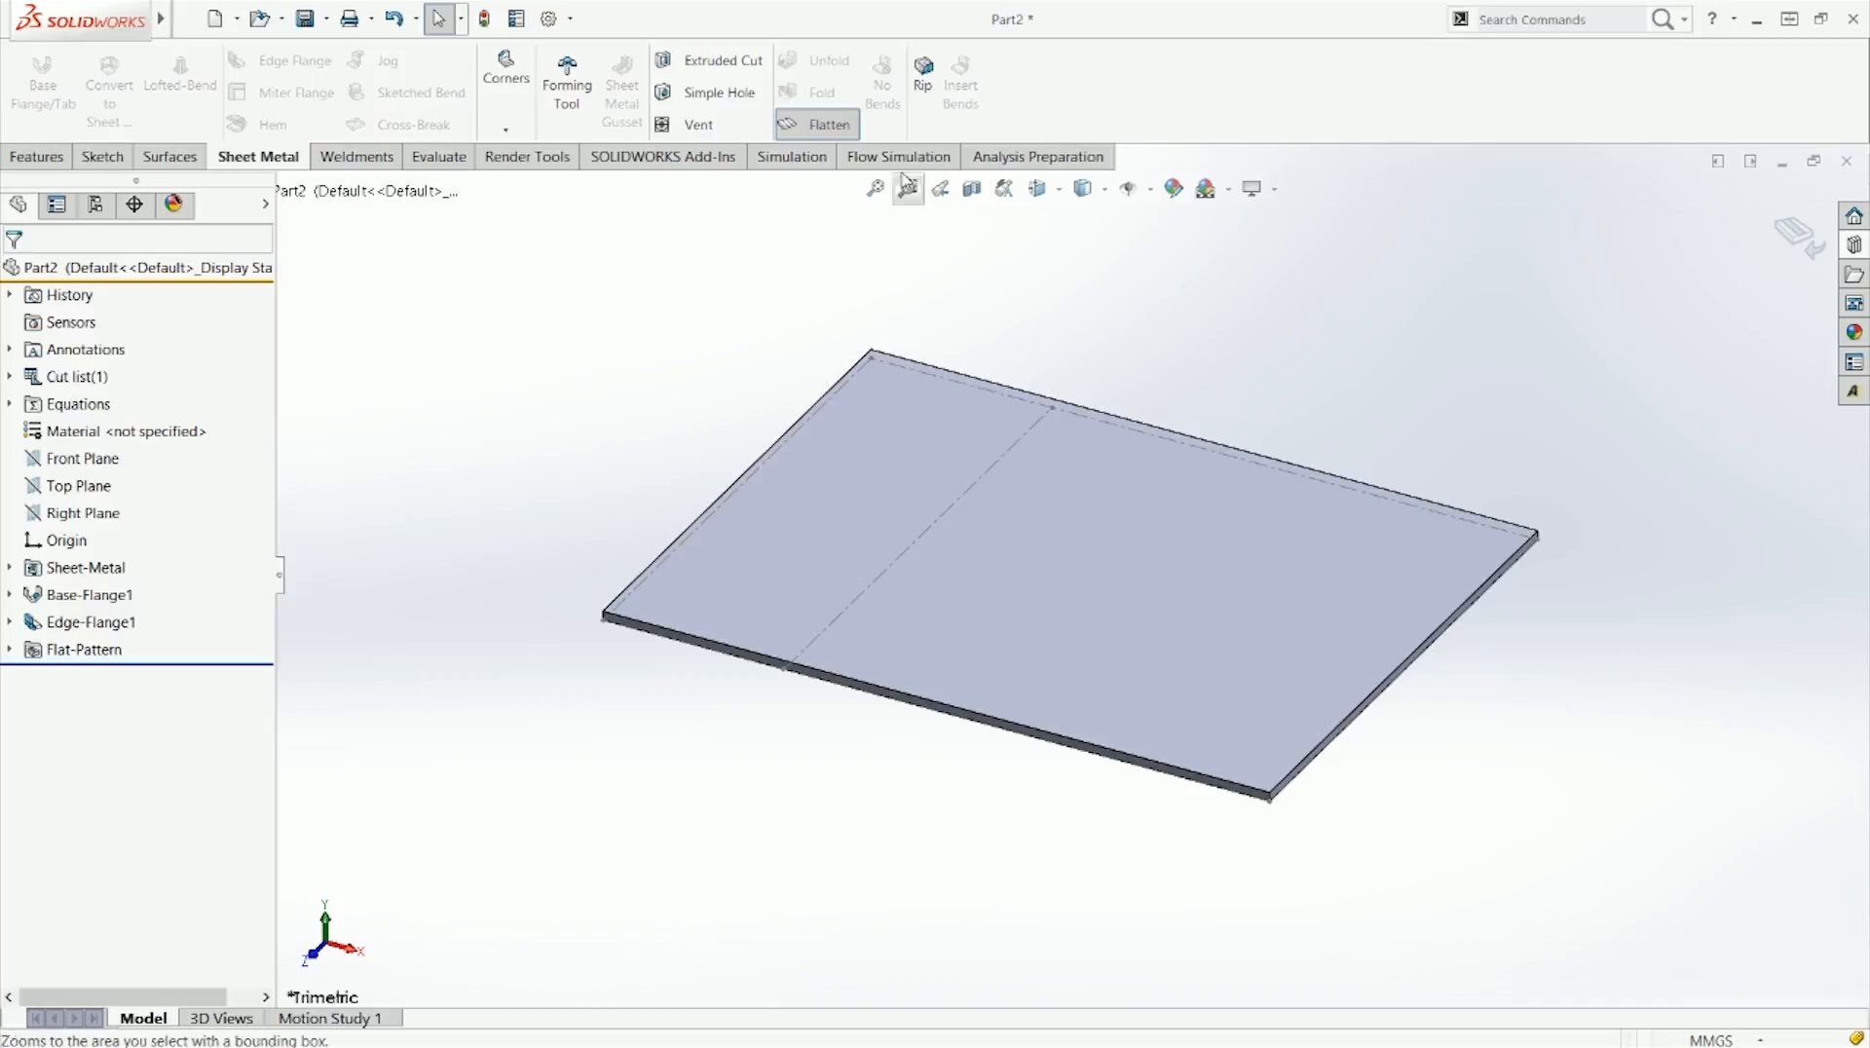
# Step: Turn off the flattened state to fold the part back up
pyautogui.click(814, 130)
pyautogui.click(814, 135)
pyautogui.click(814, 133)
pyautogui.click(813, 131)
pyautogui.click(811, 132)
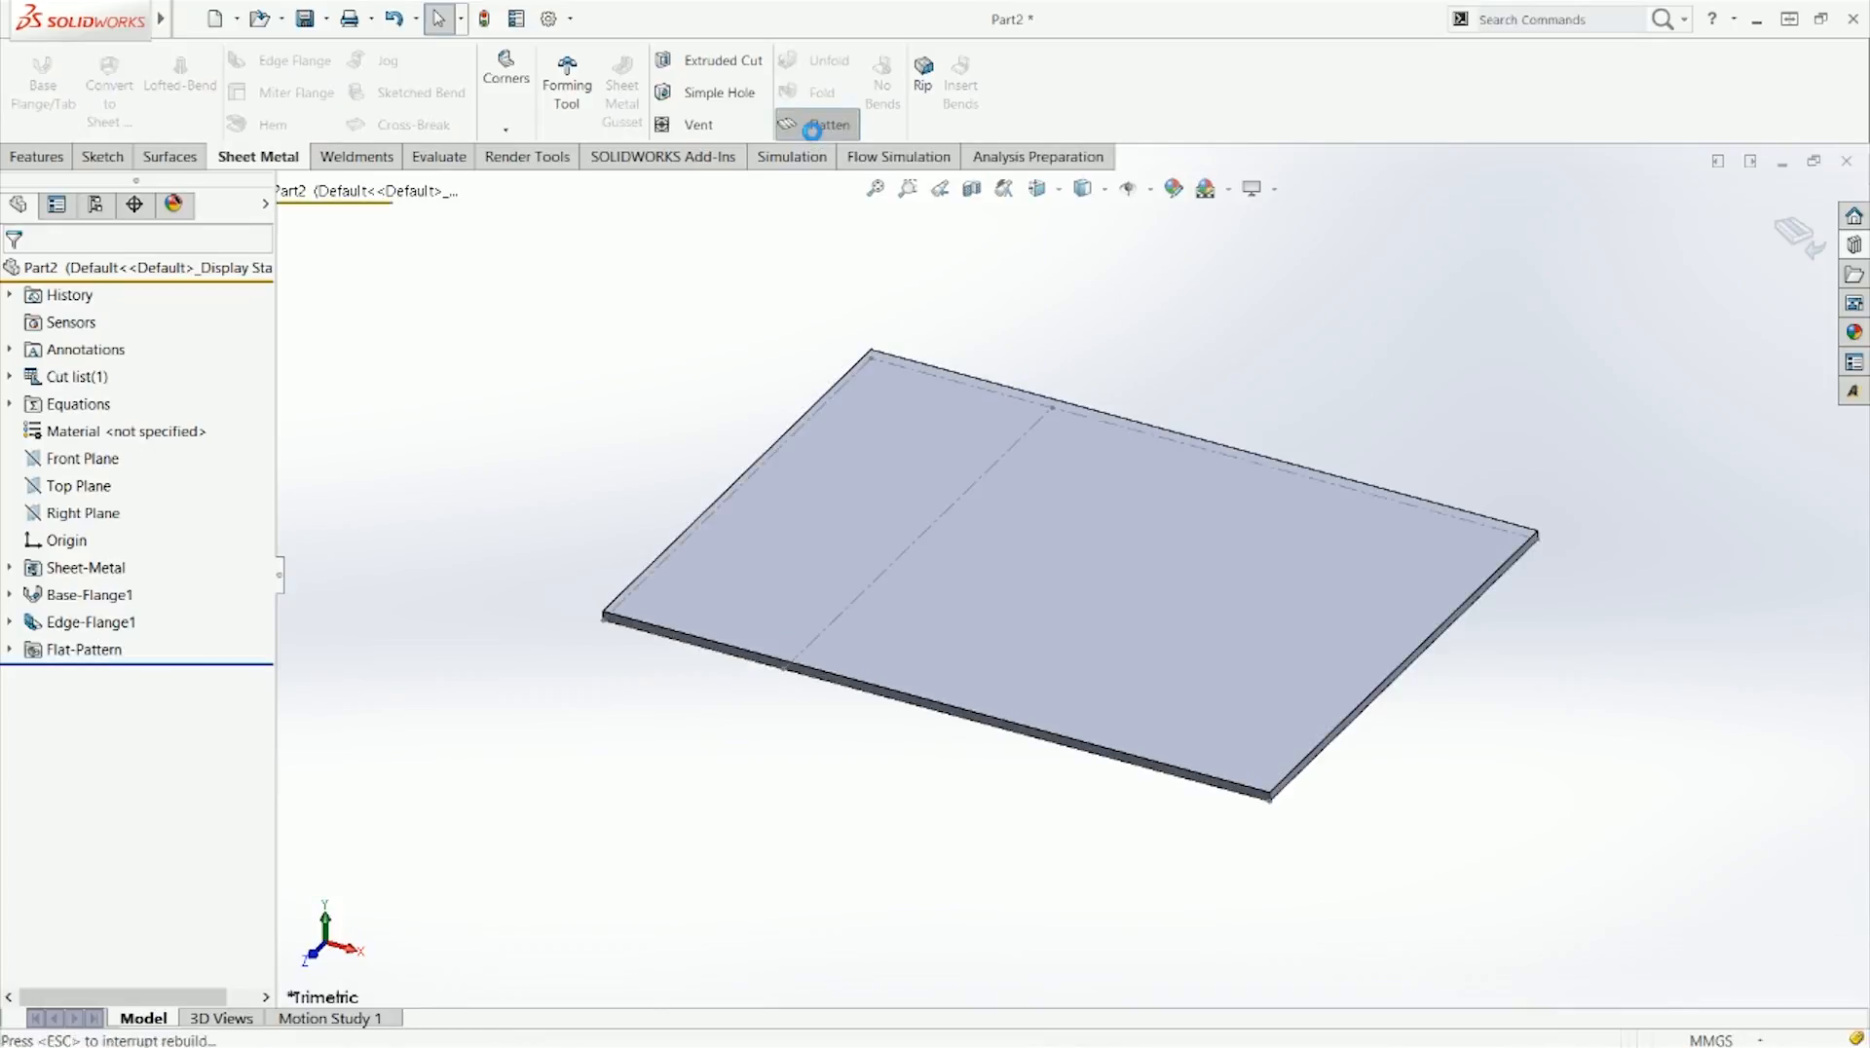
pyautogui.click(828, 127)
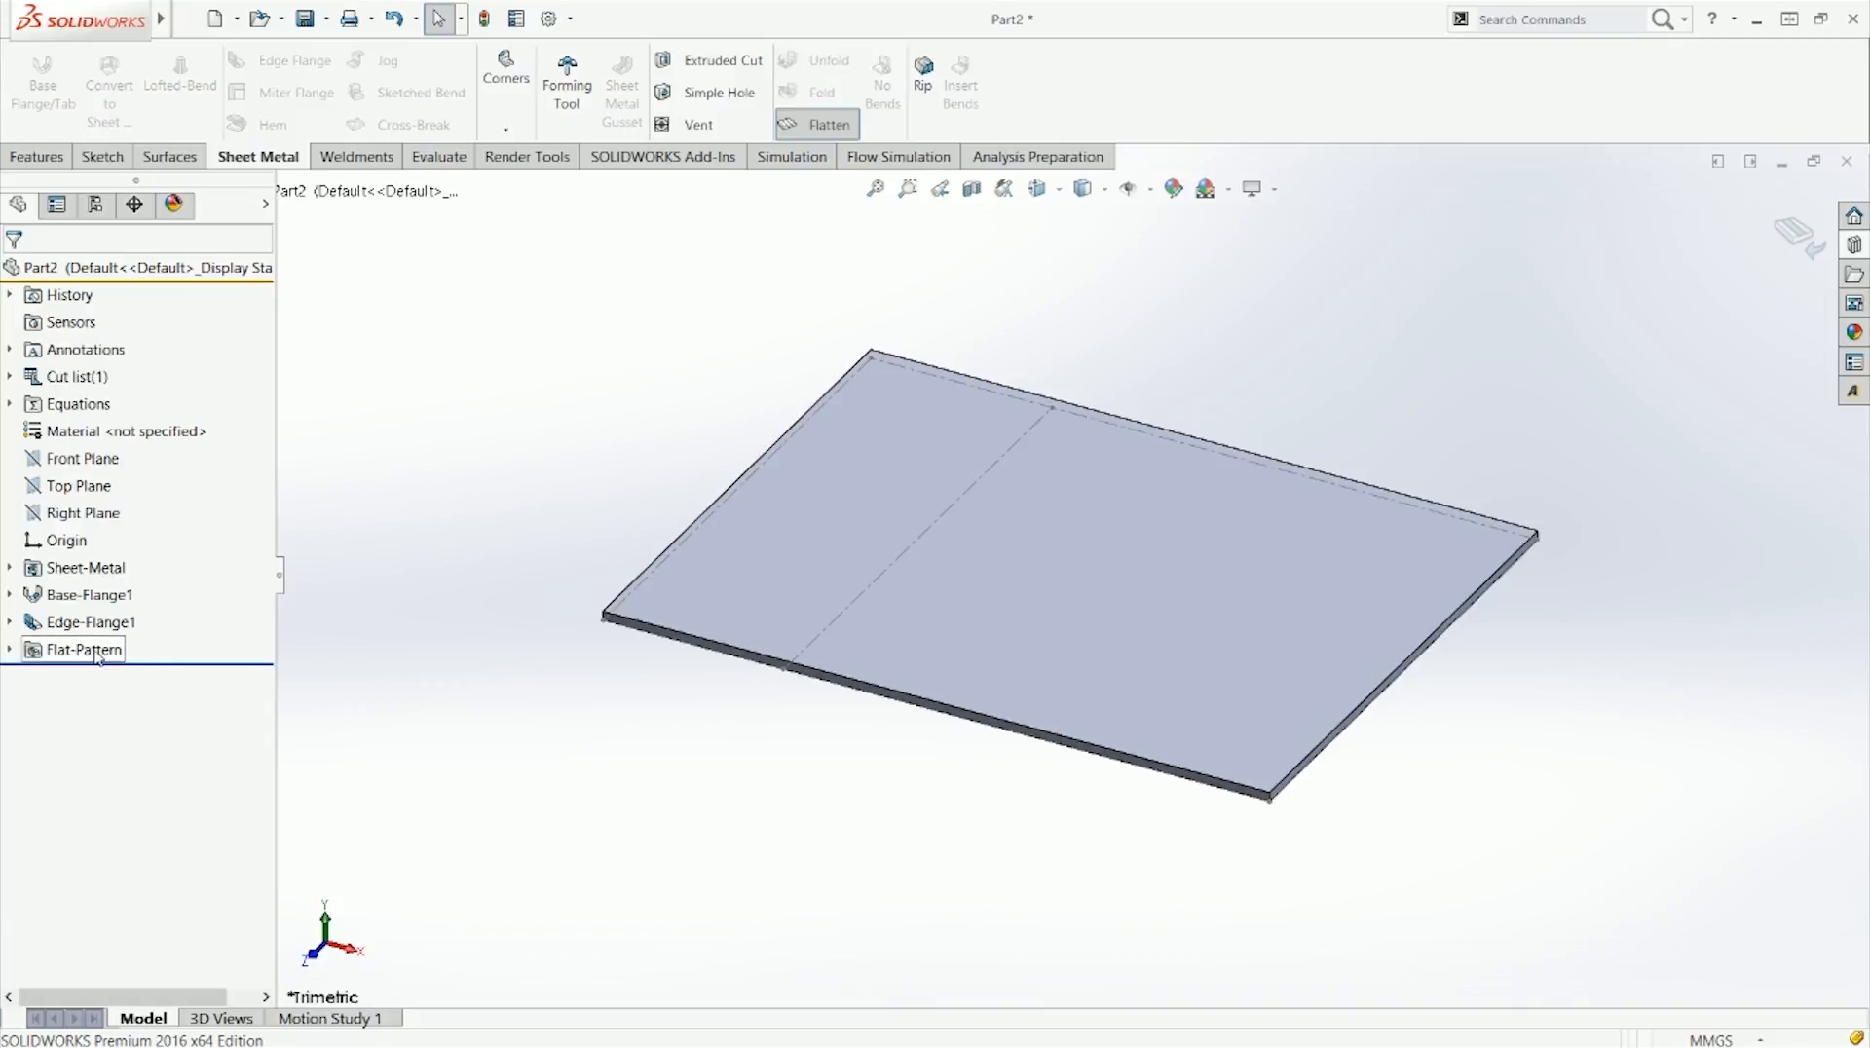
pyautogui.click(826, 125)
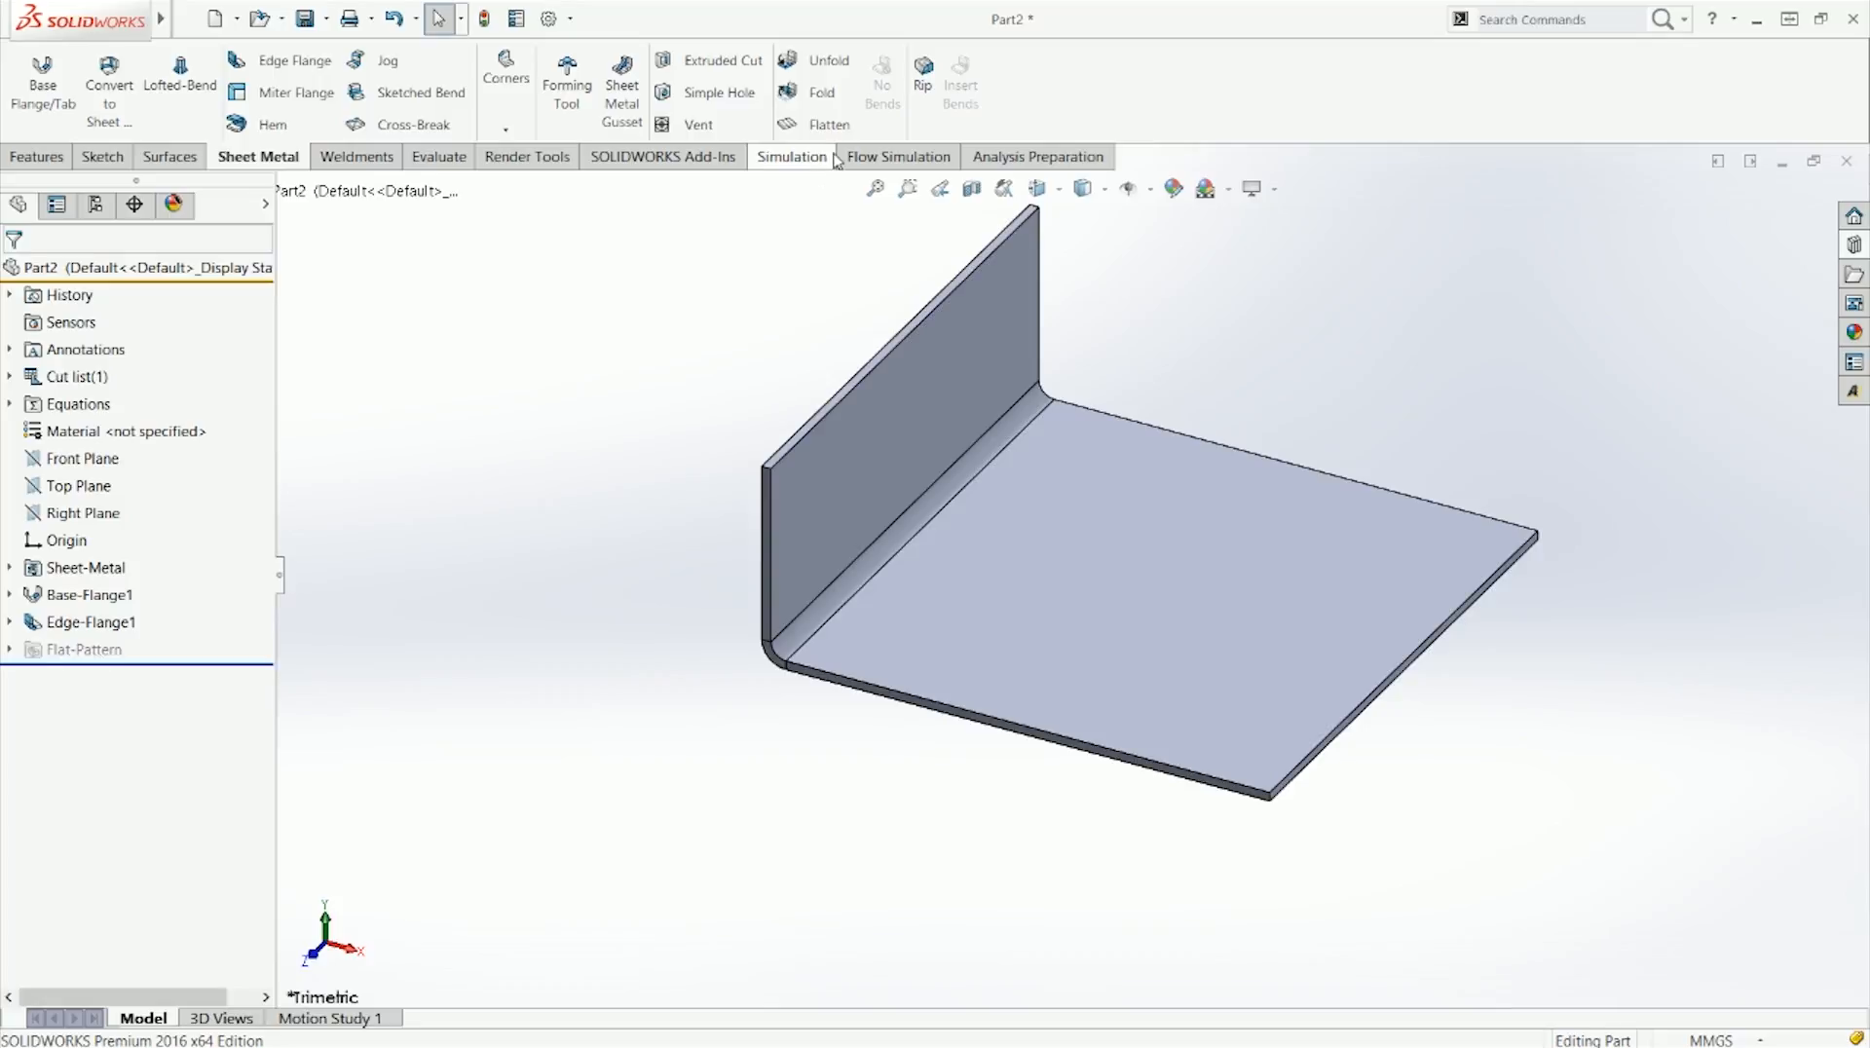
# Step: Start an extruded cut on the base plate's top face and sketch a circle of about 5.8 mm radius near its middle
pyautogui.click(1144, 595)
pyautogui.click(38, 157)
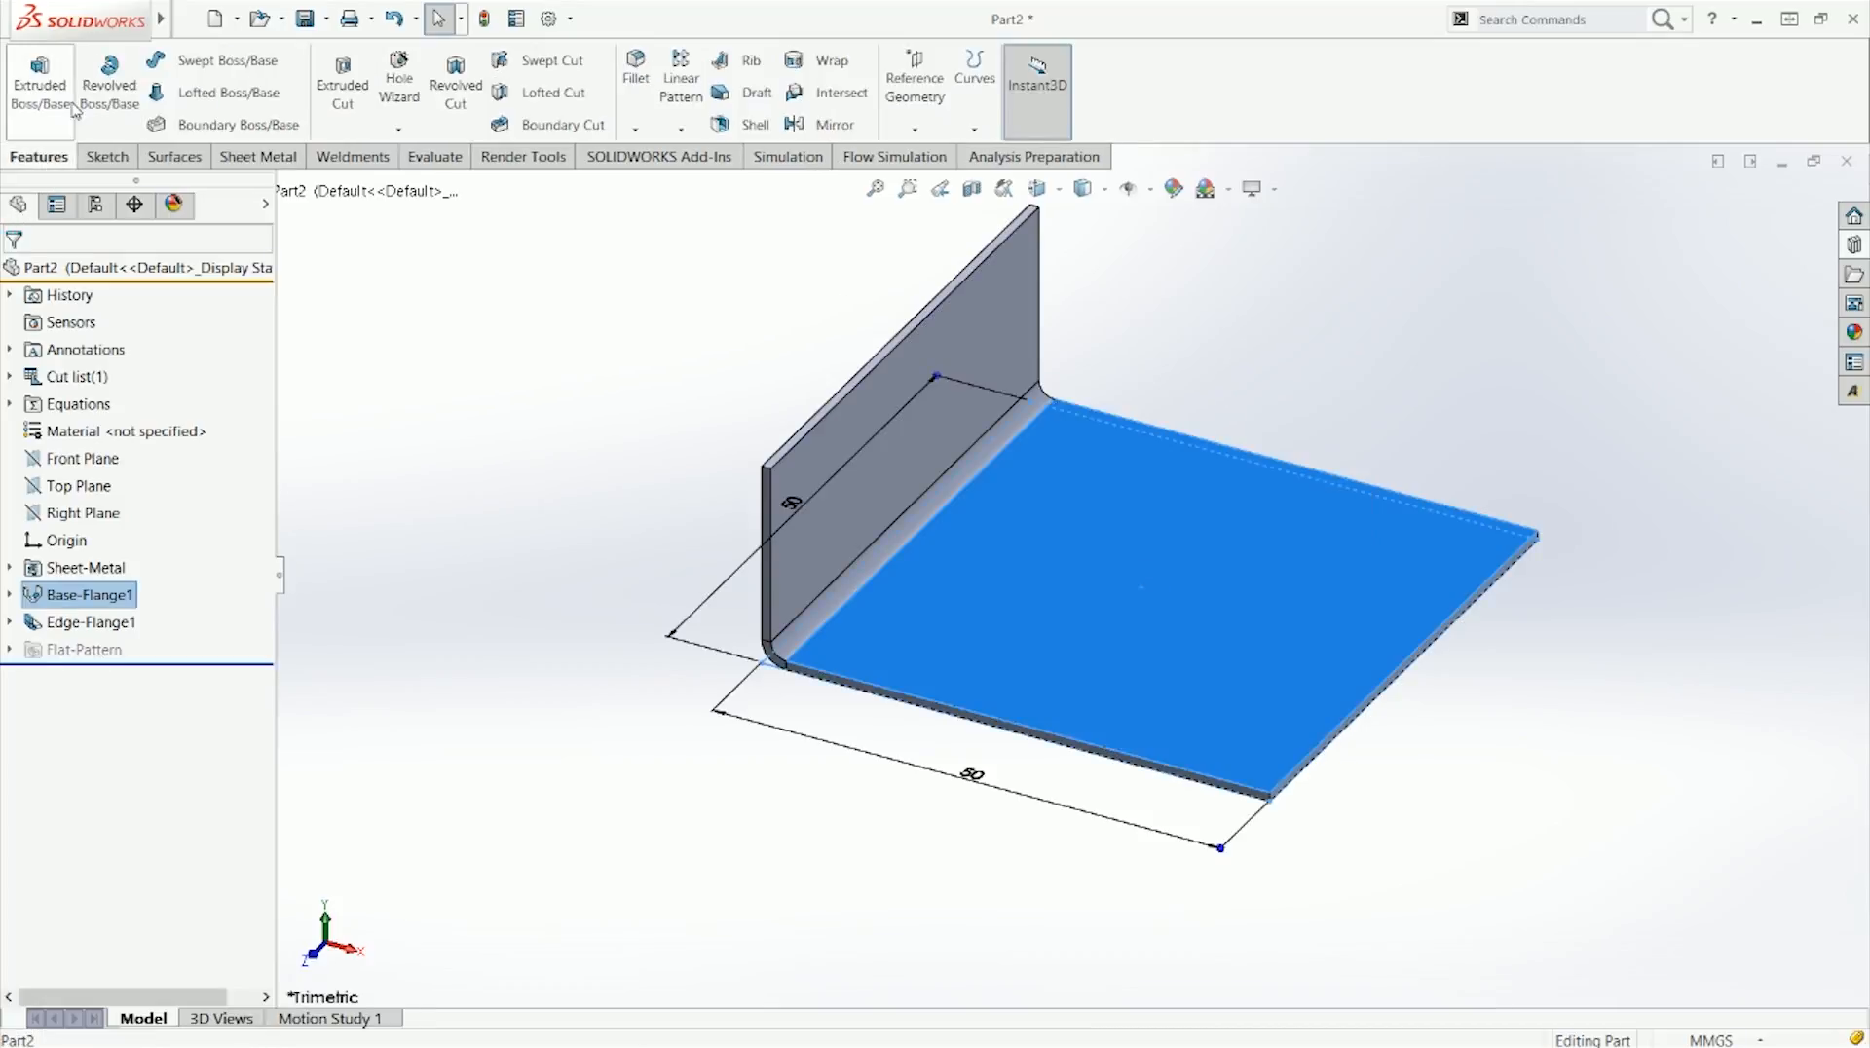
pyautogui.click(349, 86)
pyautogui.moveTo(1266, 603); pyautogui.dragTo(1346, 346, button='right')
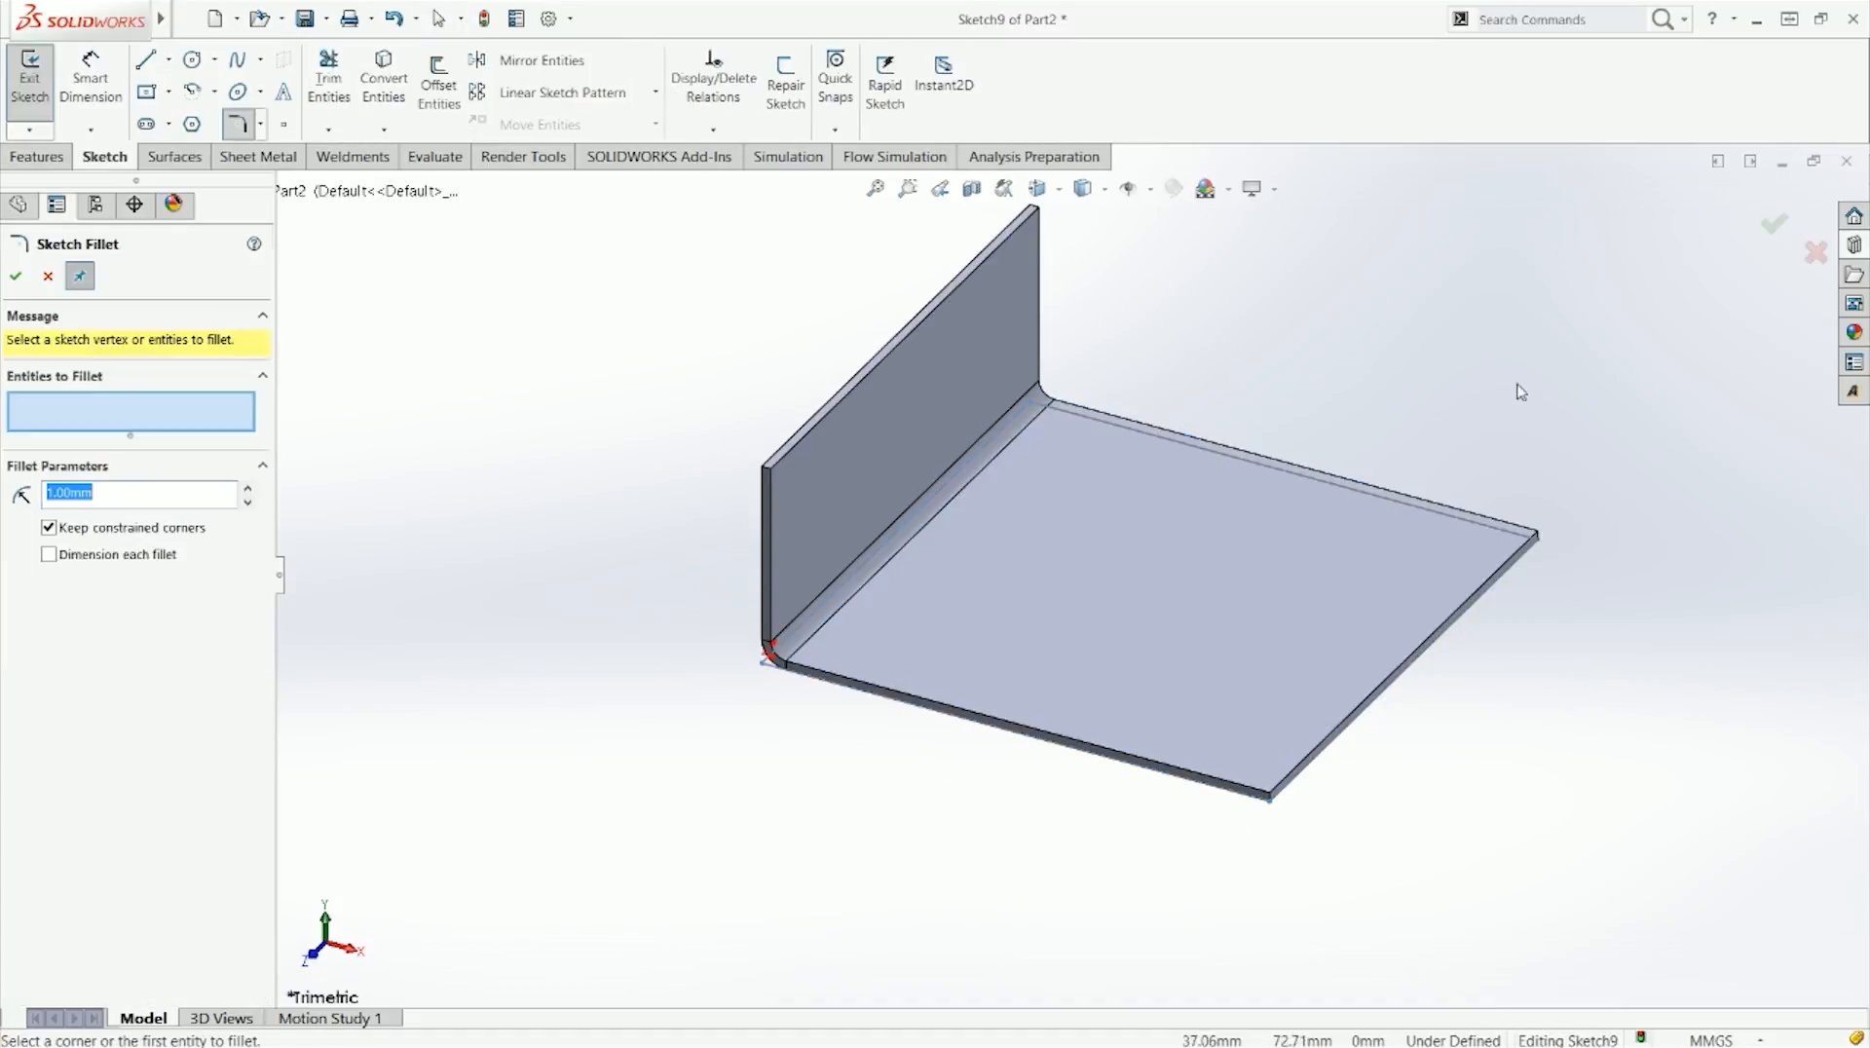
pyautogui.moveTo(1242, 399); pyautogui.dragTo(1334, 393, button='right')
pyautogui.click(1084, 584)
pyautogui.click(1117, 613)
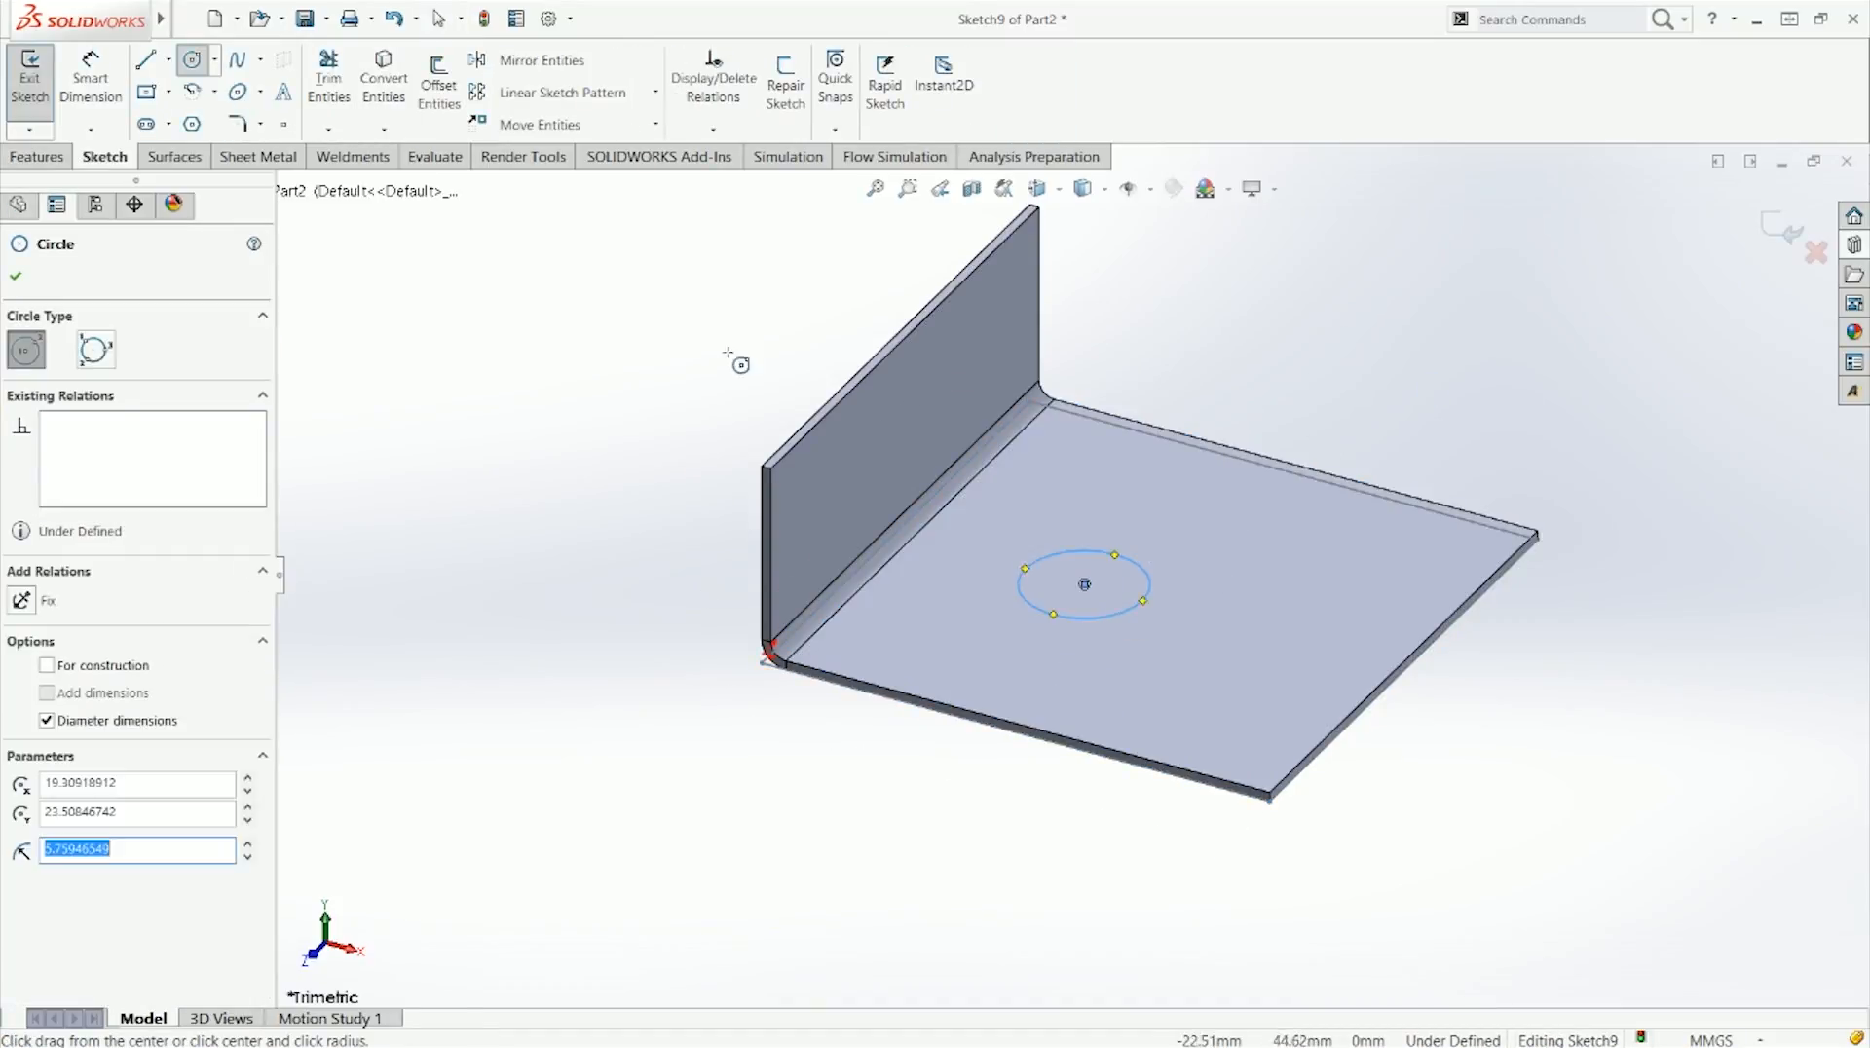
# Step: Extrude-cut the sketched circle to make a round hole in the base plate
pyautogui.click(1780, 230)
pyautogui.click(15, 278)
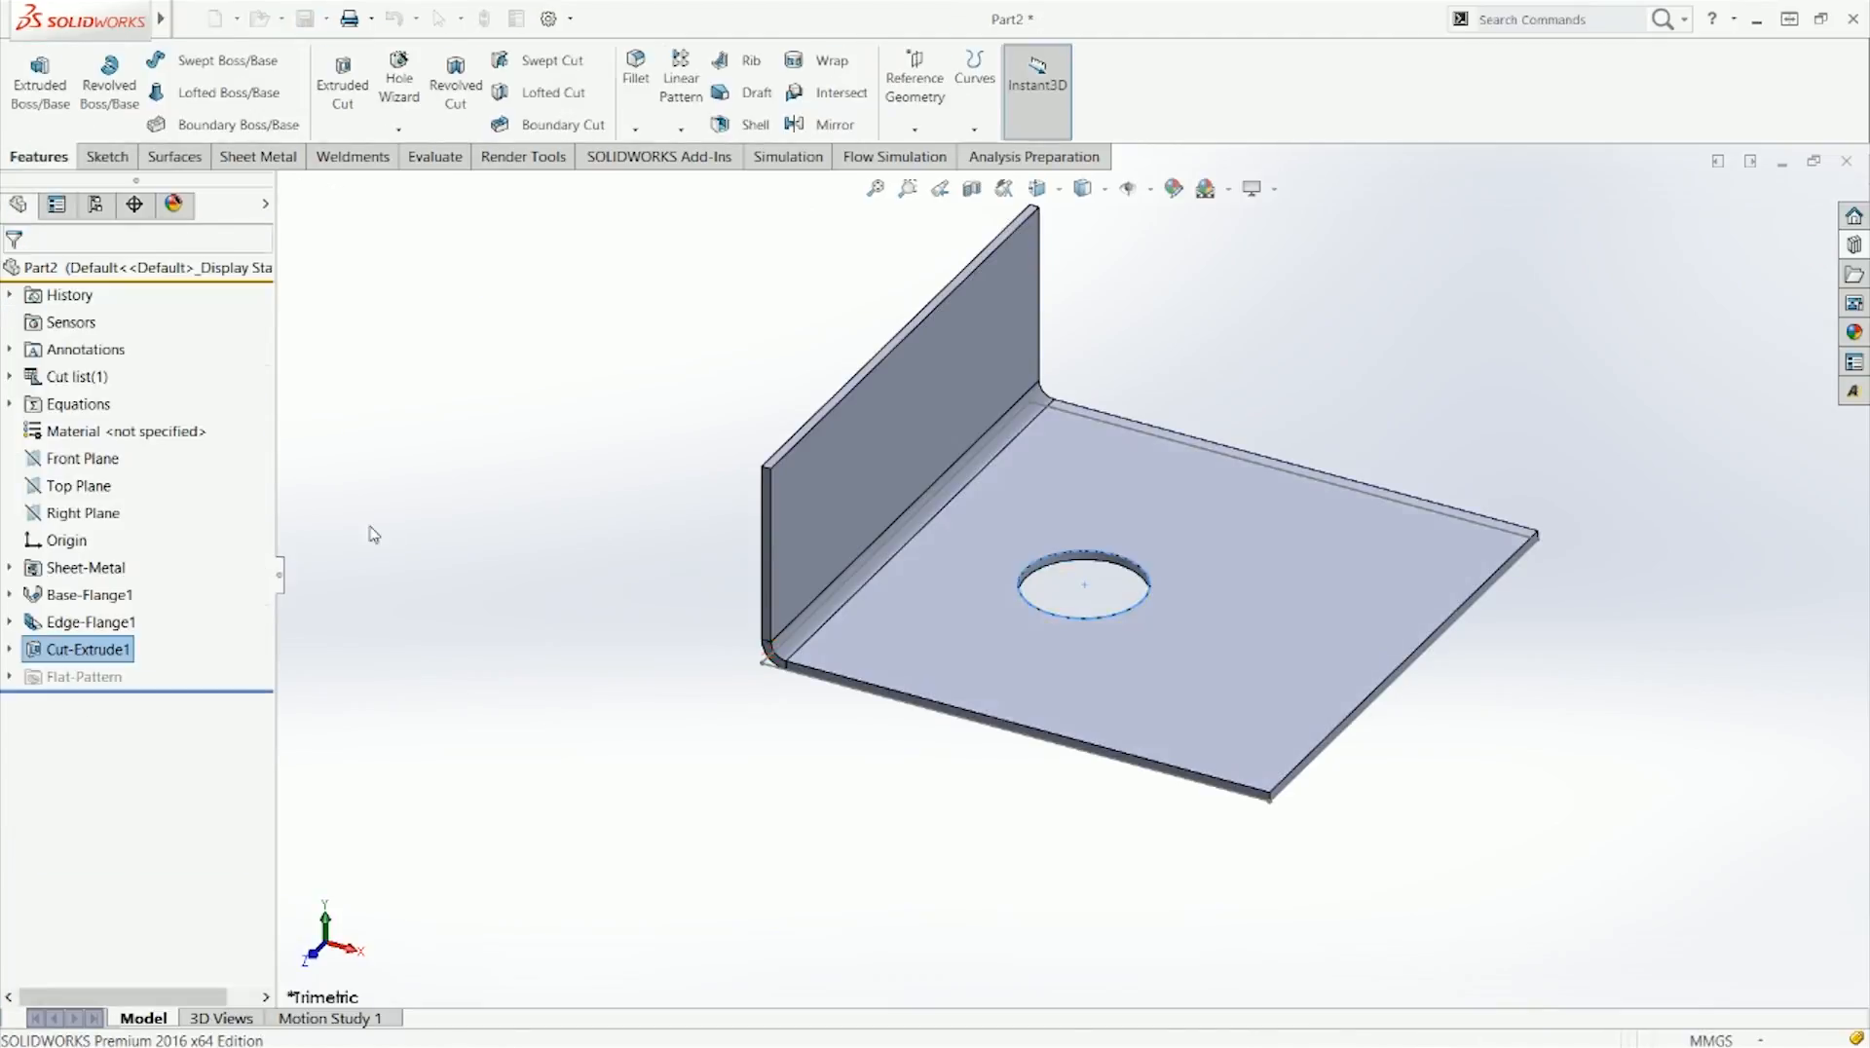
pyautogui.click(81, 658)
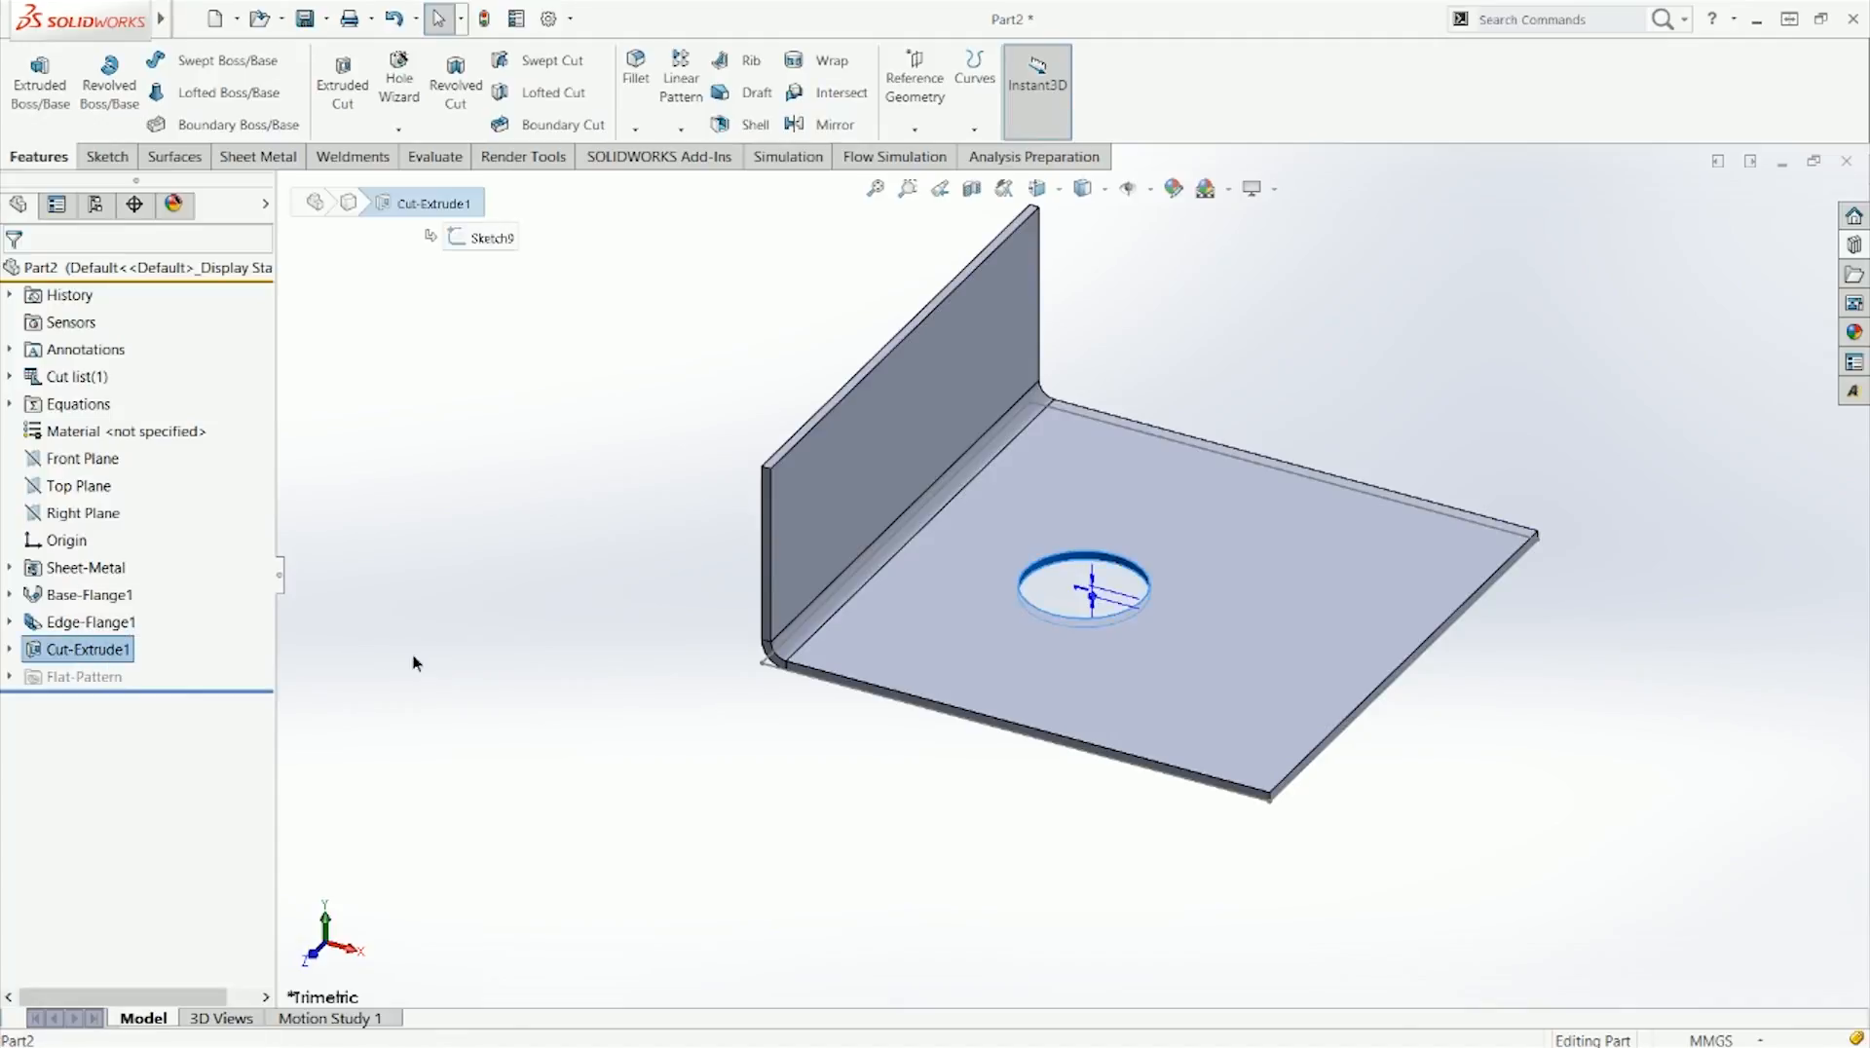
pyautogui.click(413, 659)
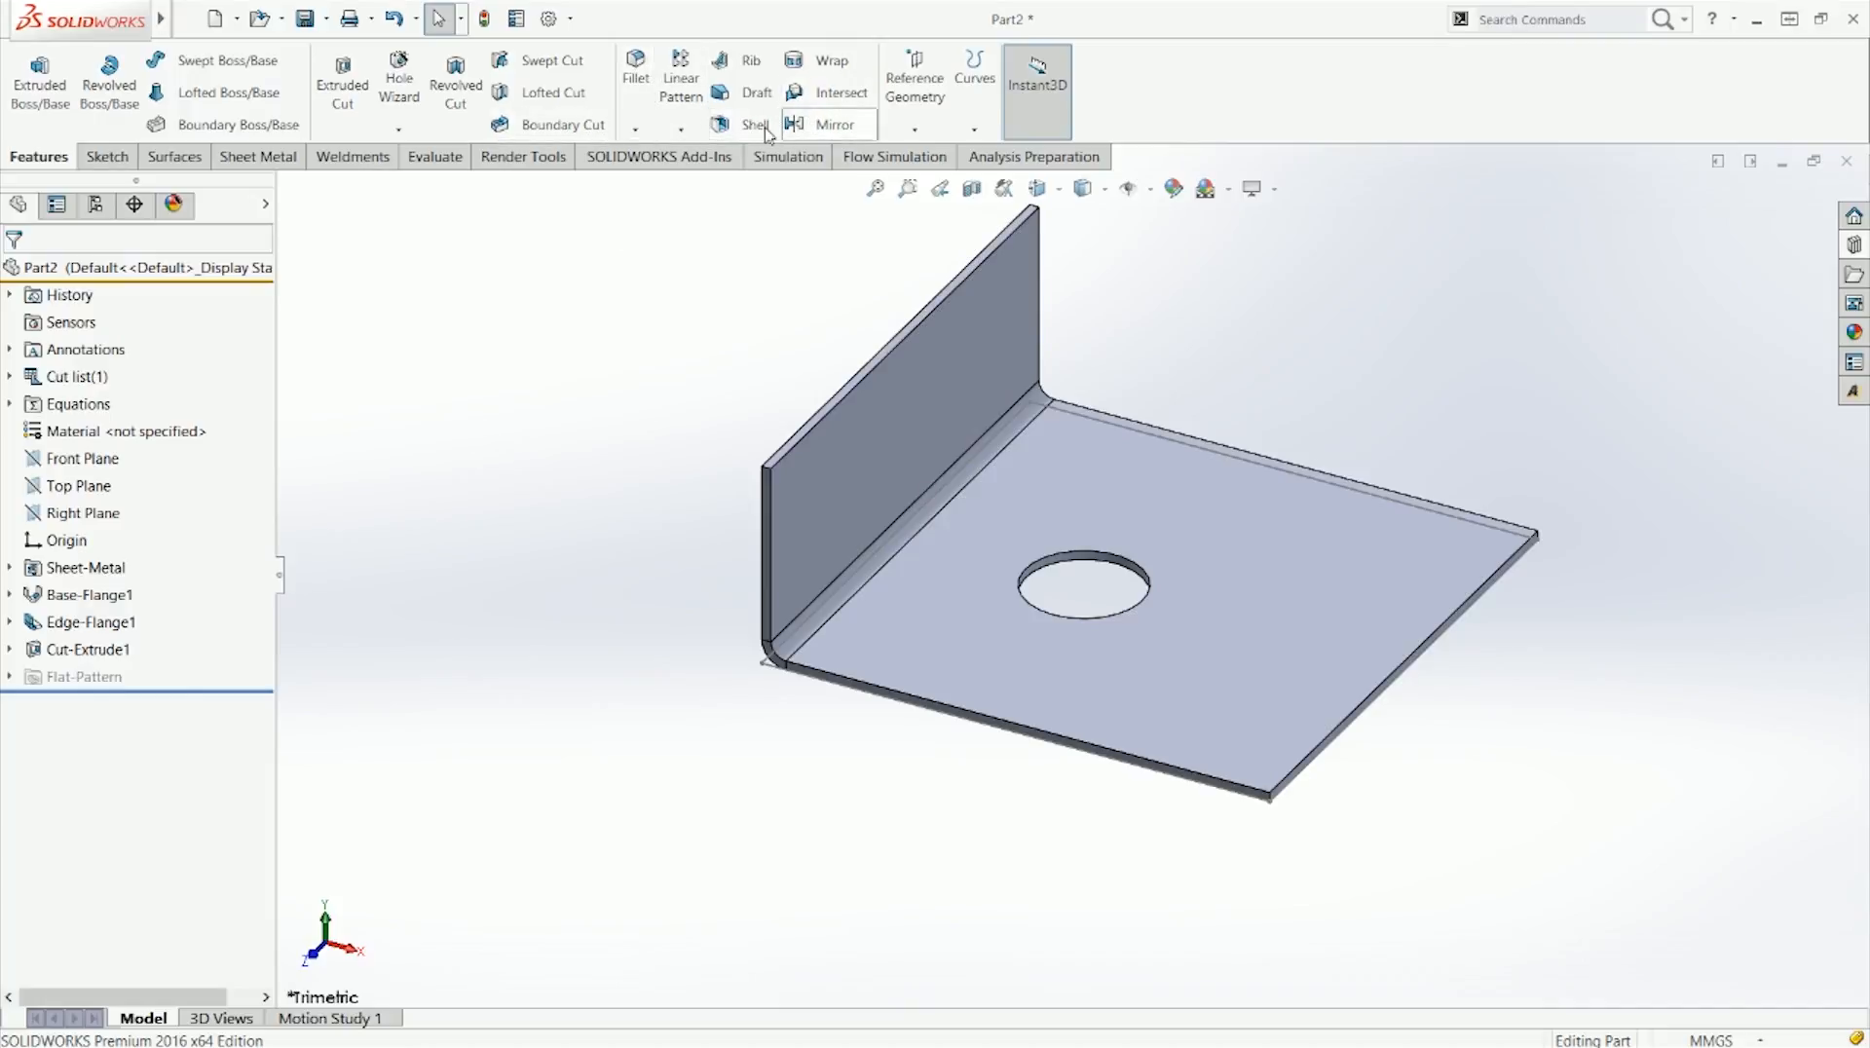
# Step: Flatten the part and sketch a circle of about 7 mm radius across the bend line on the top face
pyautogui.click(252, 158)
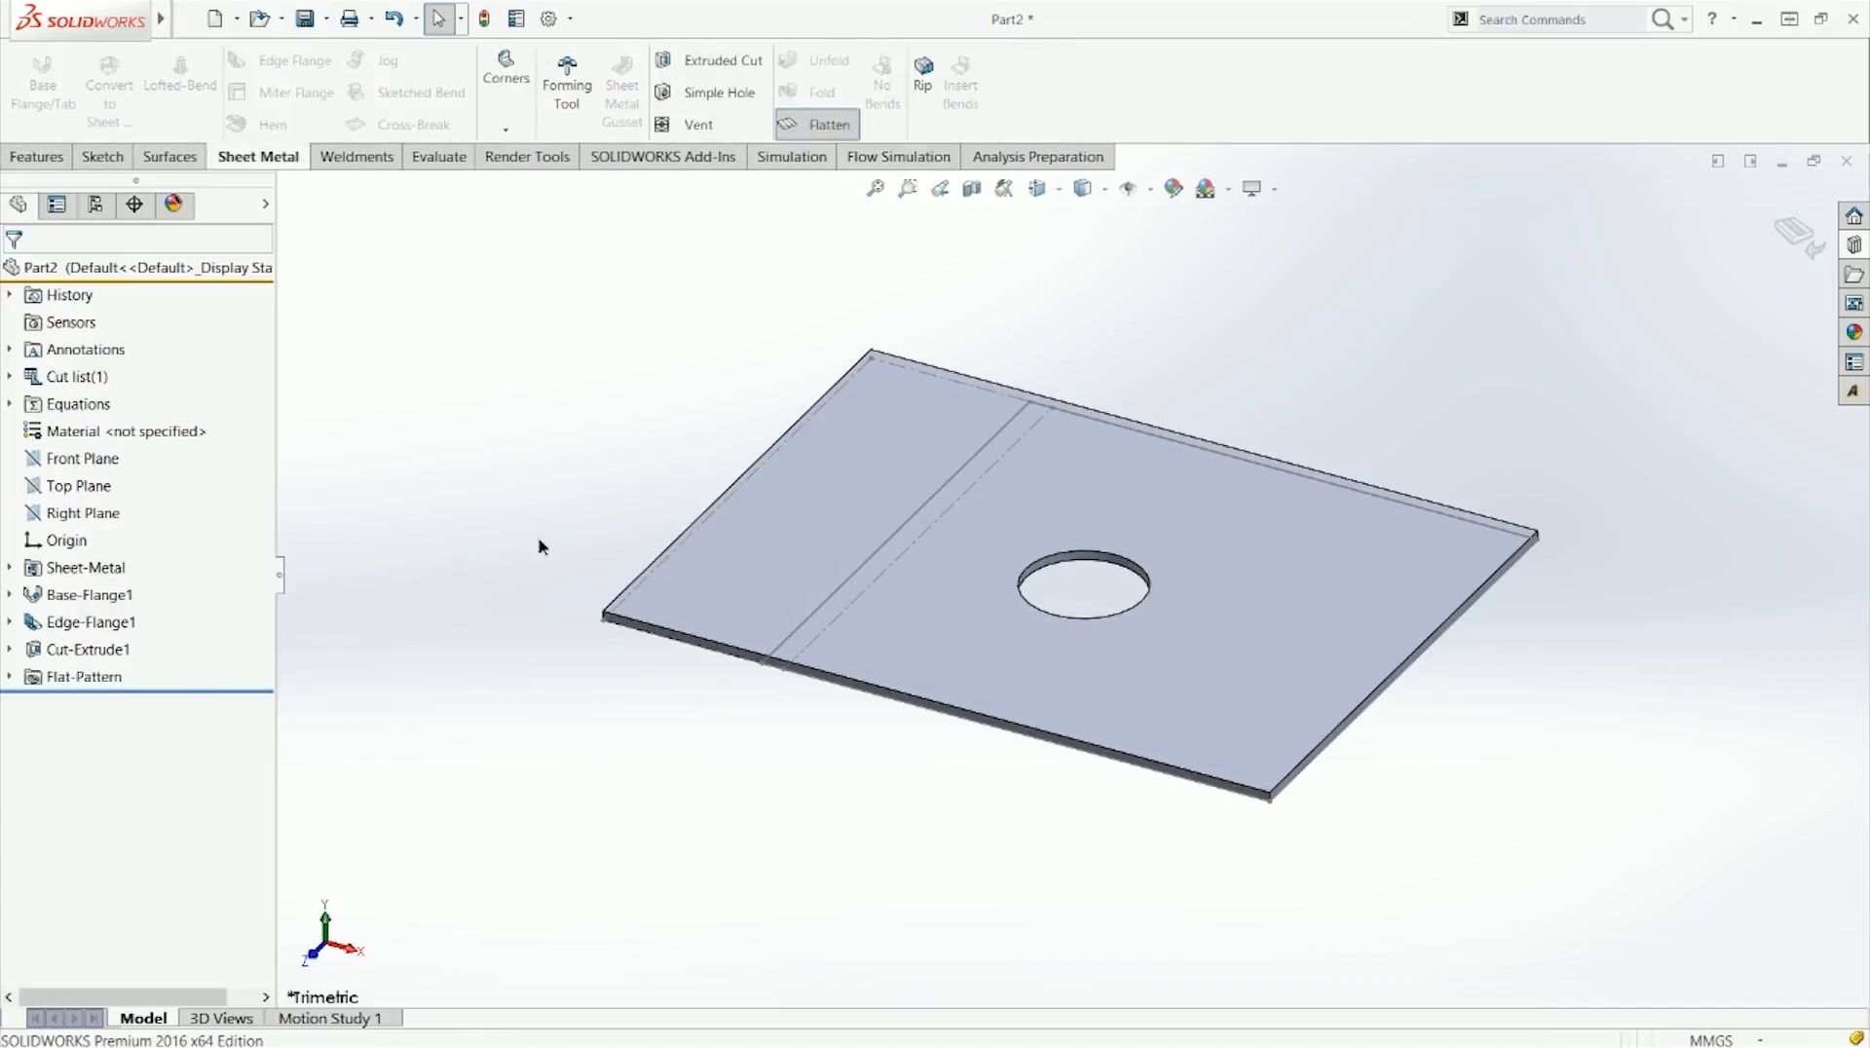
pyautogui.click(823, 529)
pyautogui.click(894, 472)
pyautogui.click(668, 433)
pyautogui.moveTo(674, 468); pyautogui.dragTo(750, 448, button='right')
pyautogui.moveTo(602, 440); pyautogui.dragTo(693, 460, button='right')
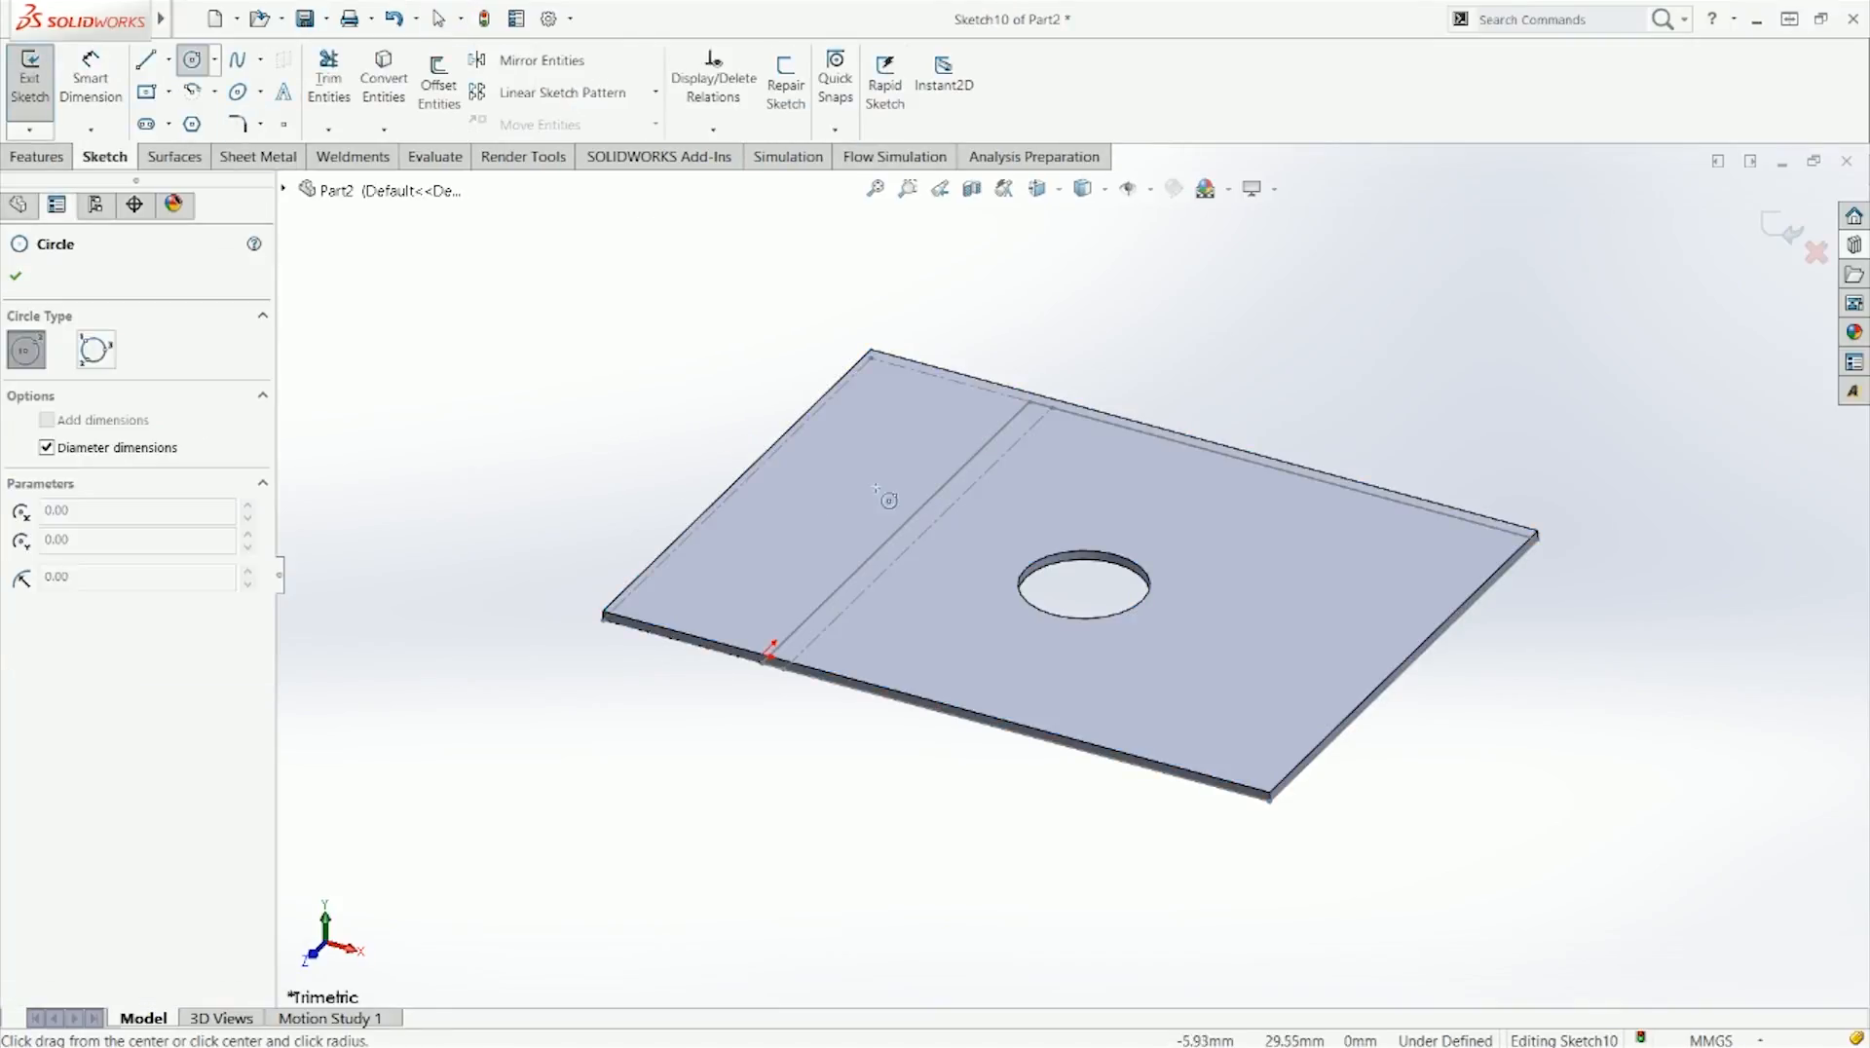
pyautogui.click(906, 491)
pyautogui.click(940, 528)
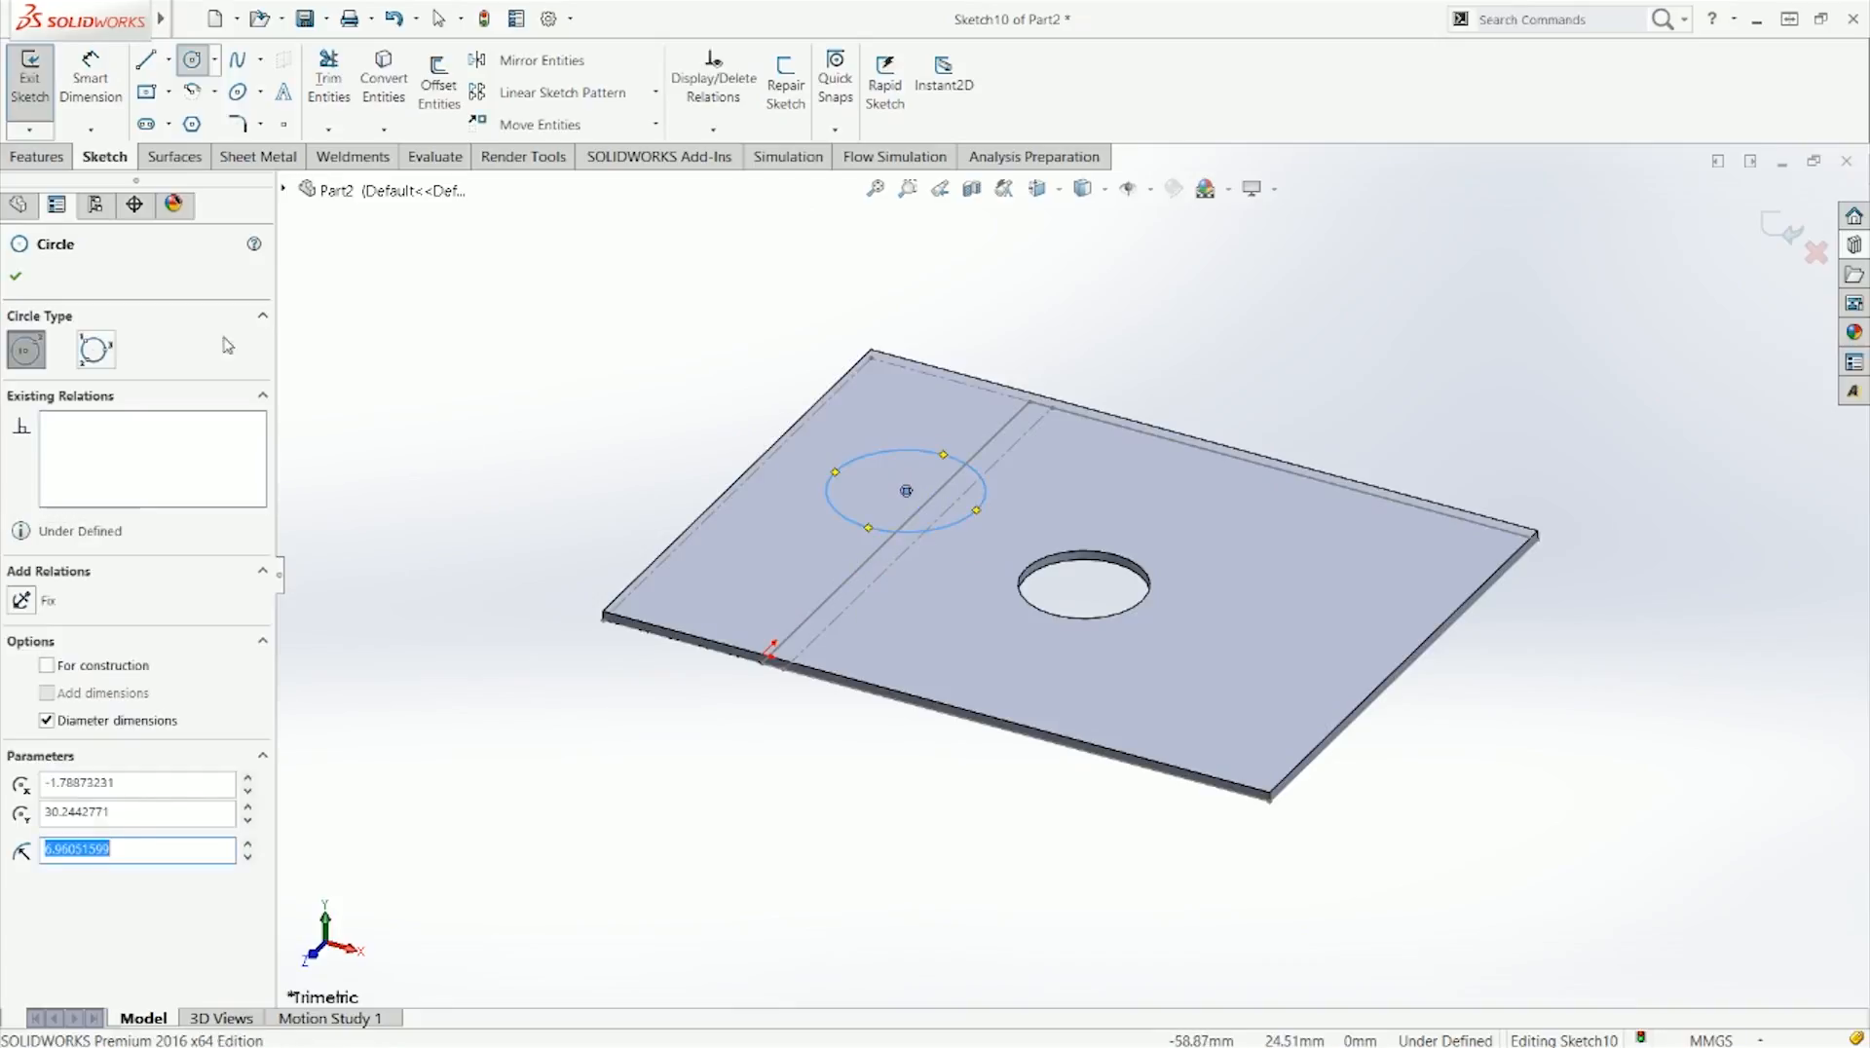
pyautogui.click(15, 276)
# Step: Extrude-cut the sketched circle 1 mm deep through the flattened sheet
pyautogui.click(39, 157)
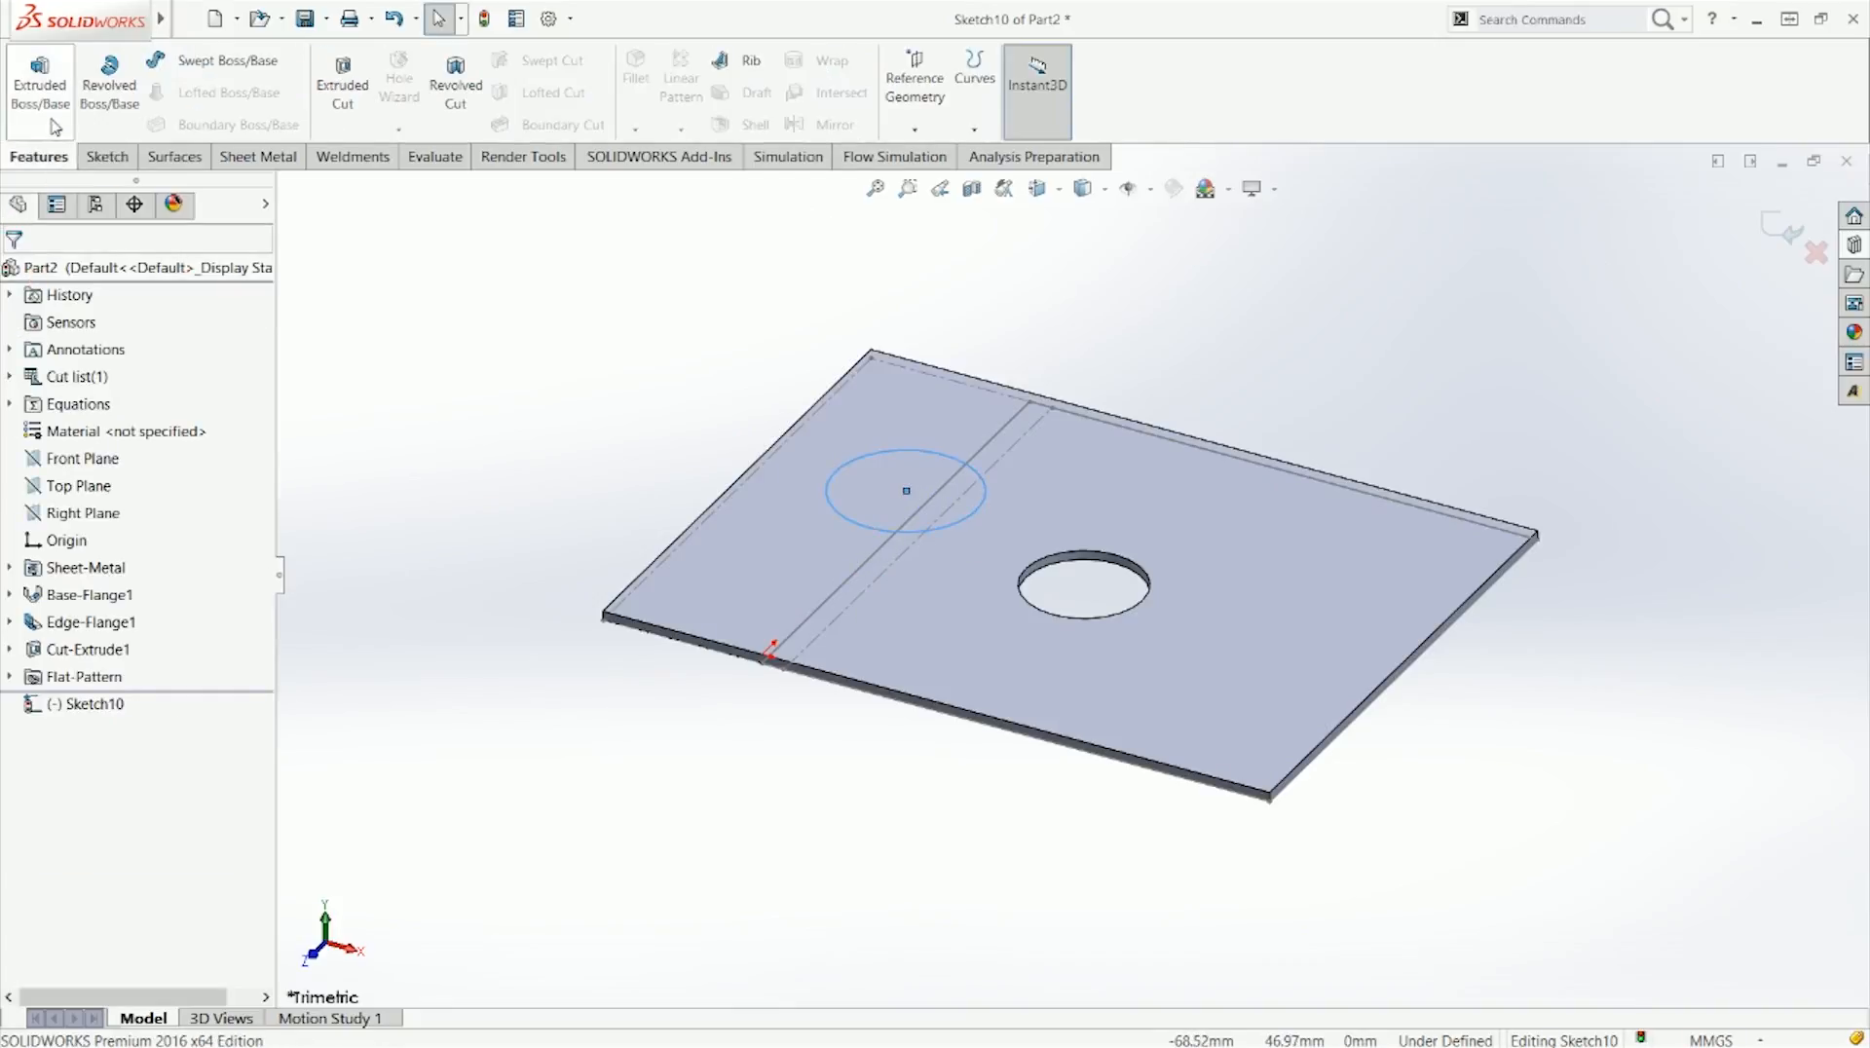
pyautogui.click(343, 83)
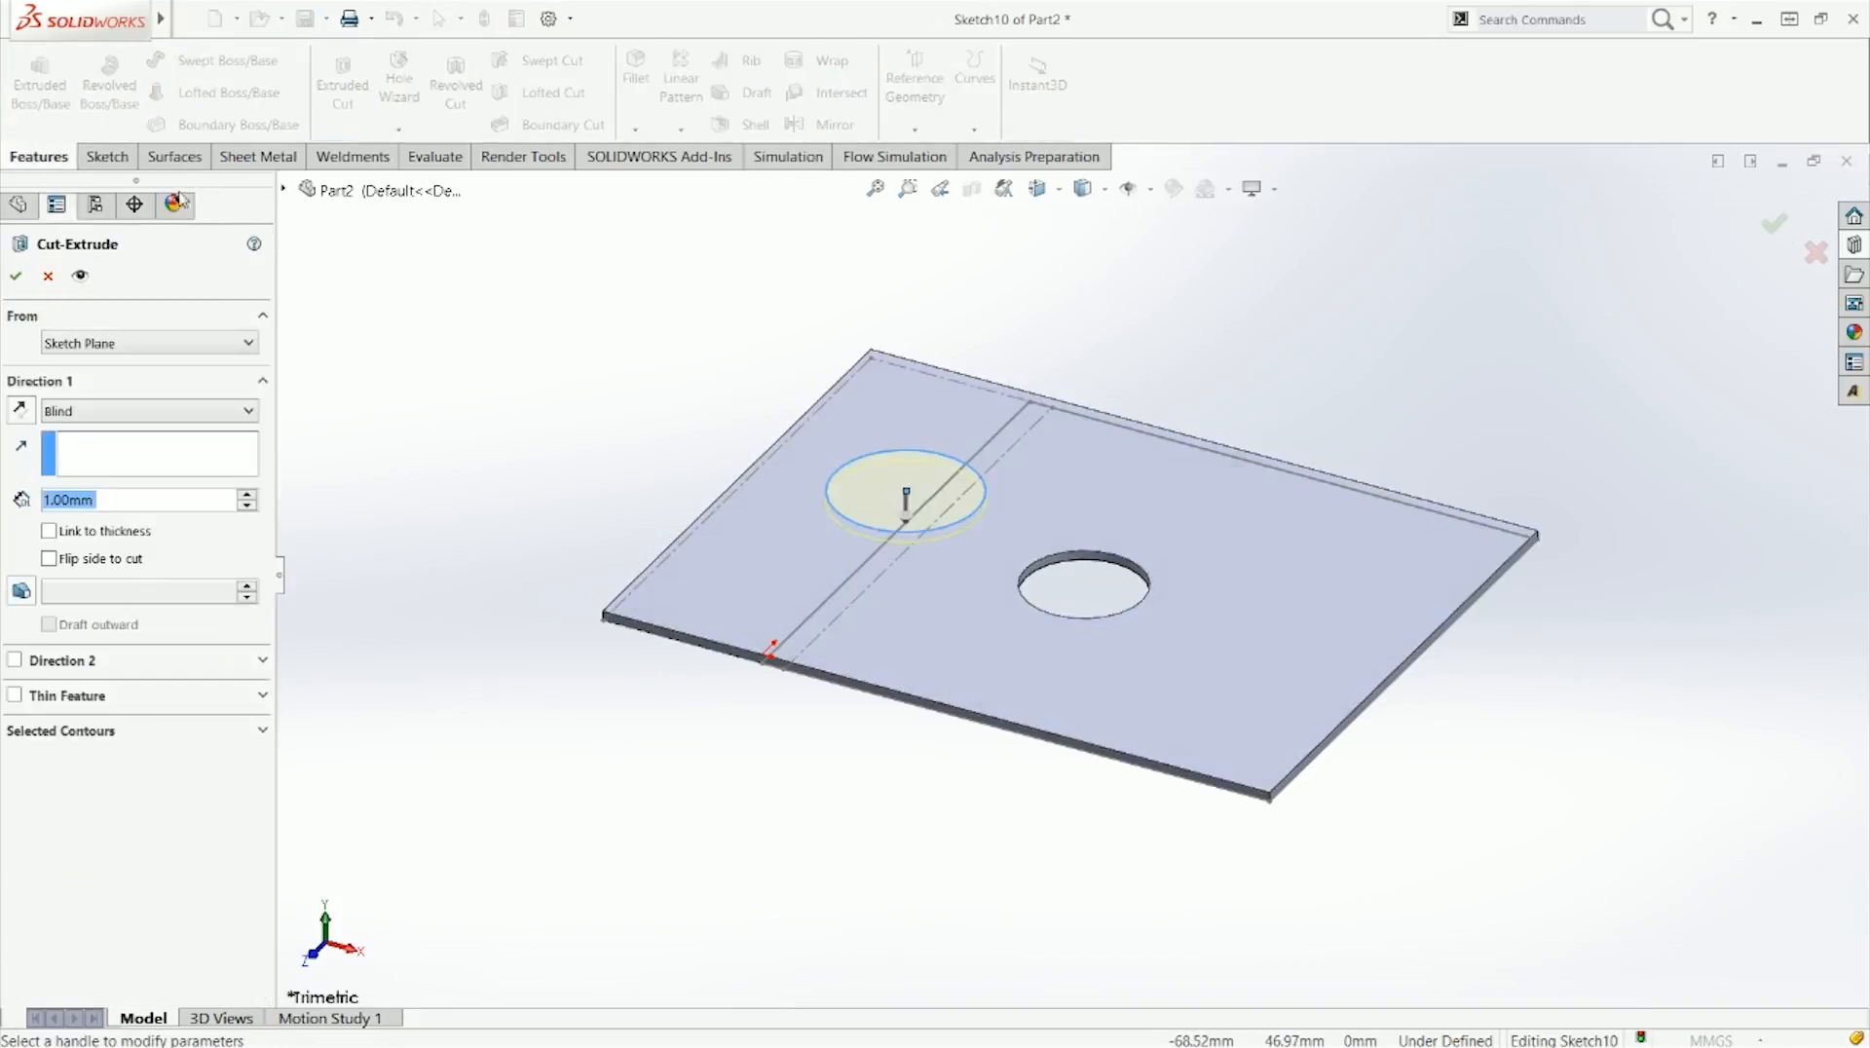
pyautogui.click(16, 276)
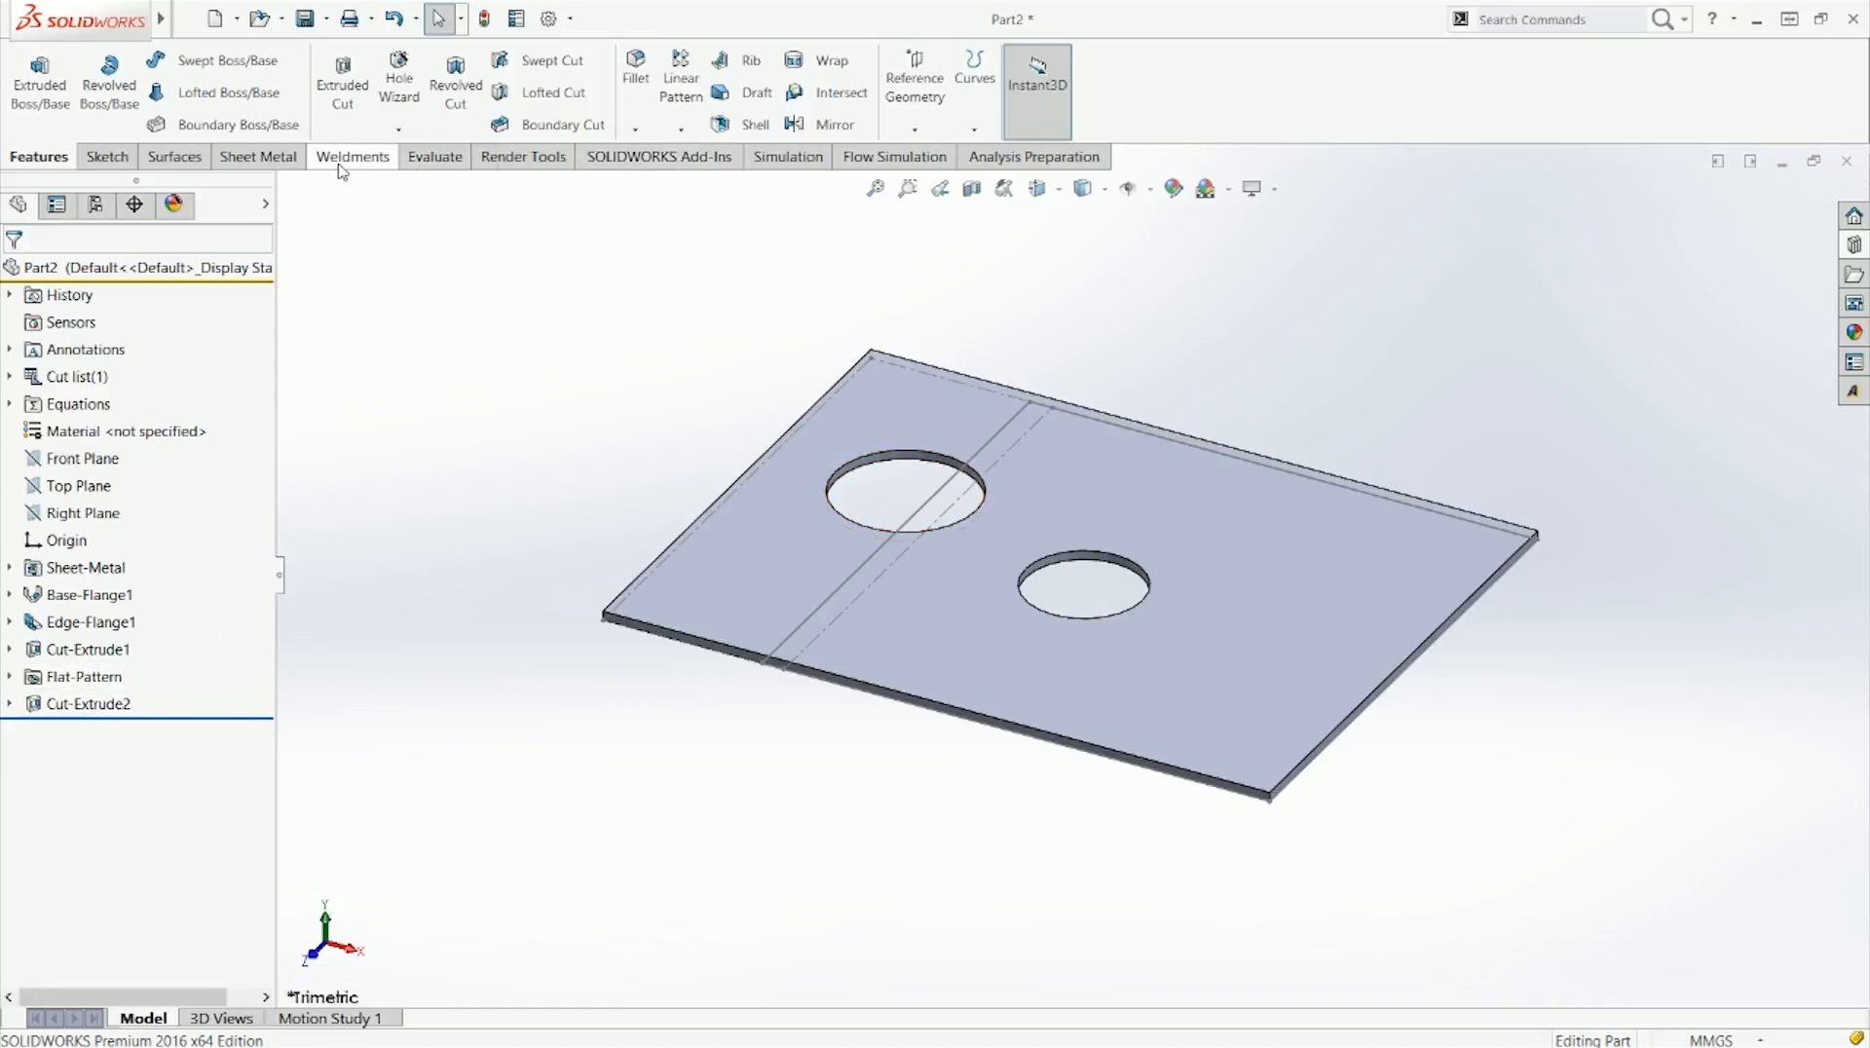
# Step: Turn off the flattened state to inspect the folded part after the cut across the bend
pyautogui.click(258, 156)
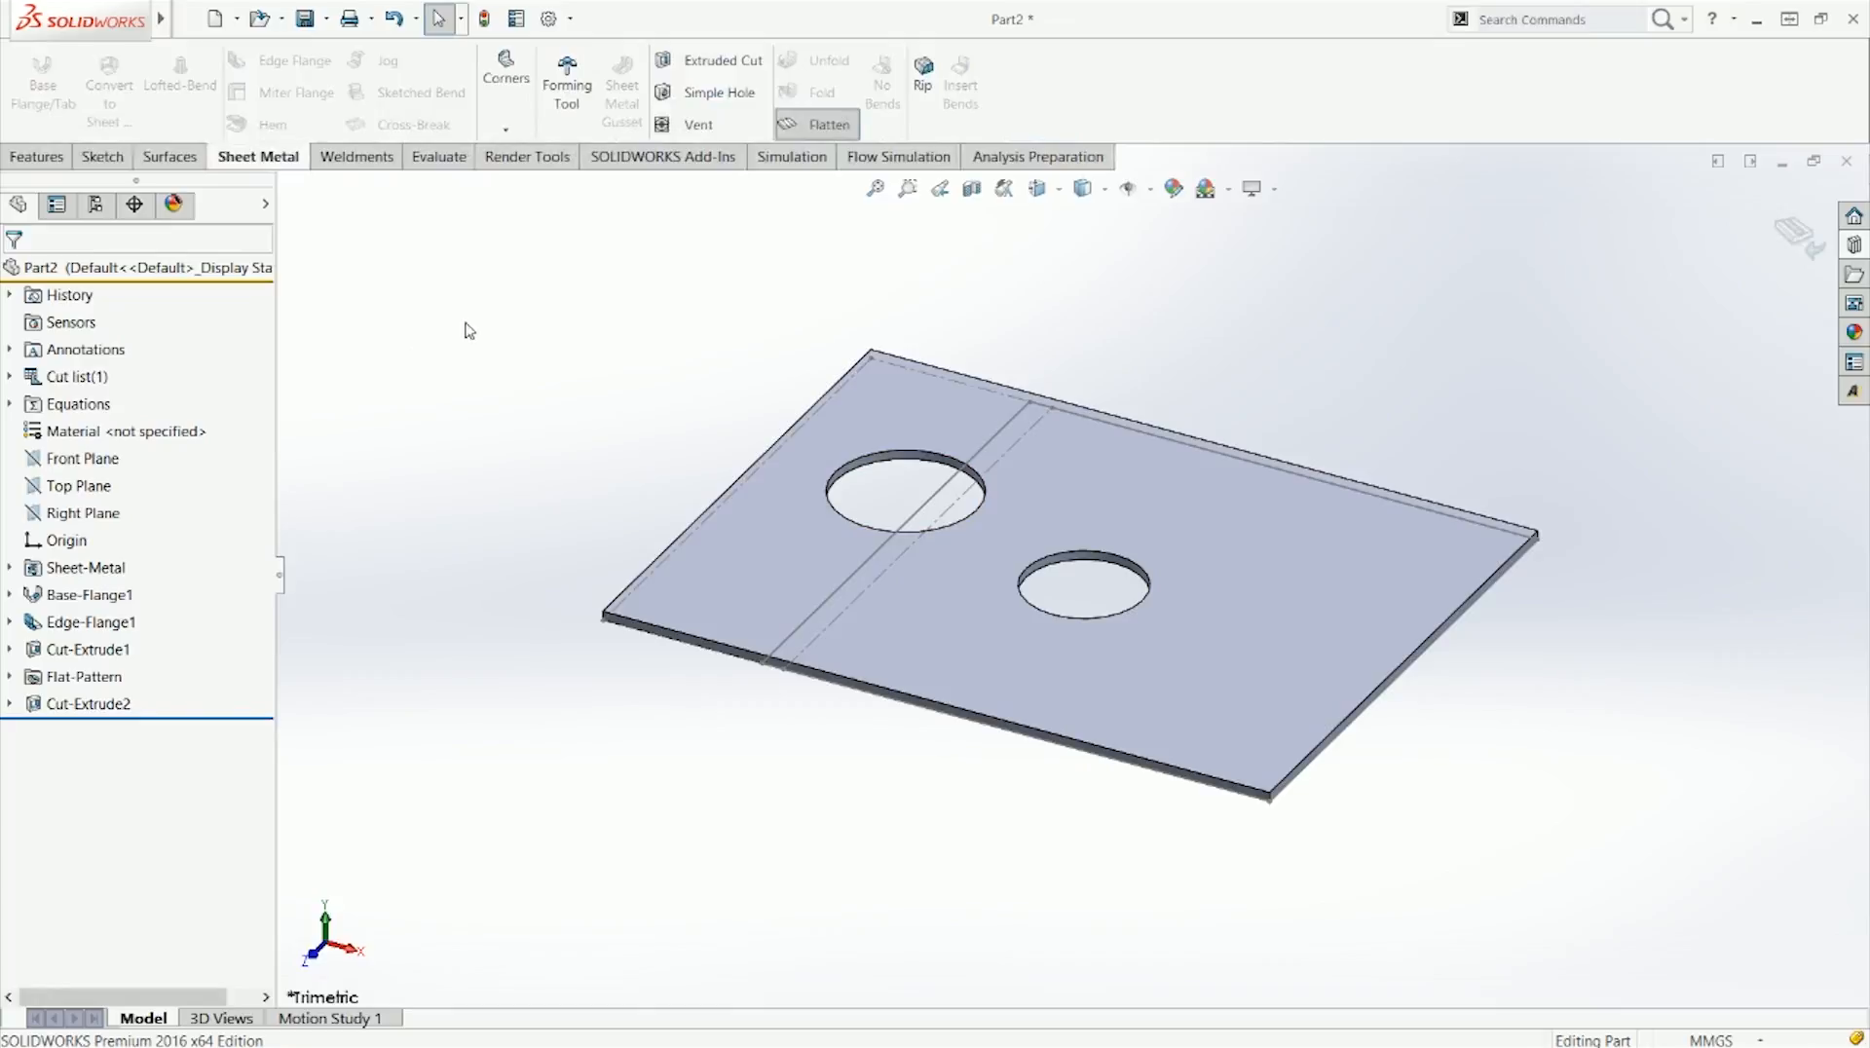
pyautogui.click(823, 124)
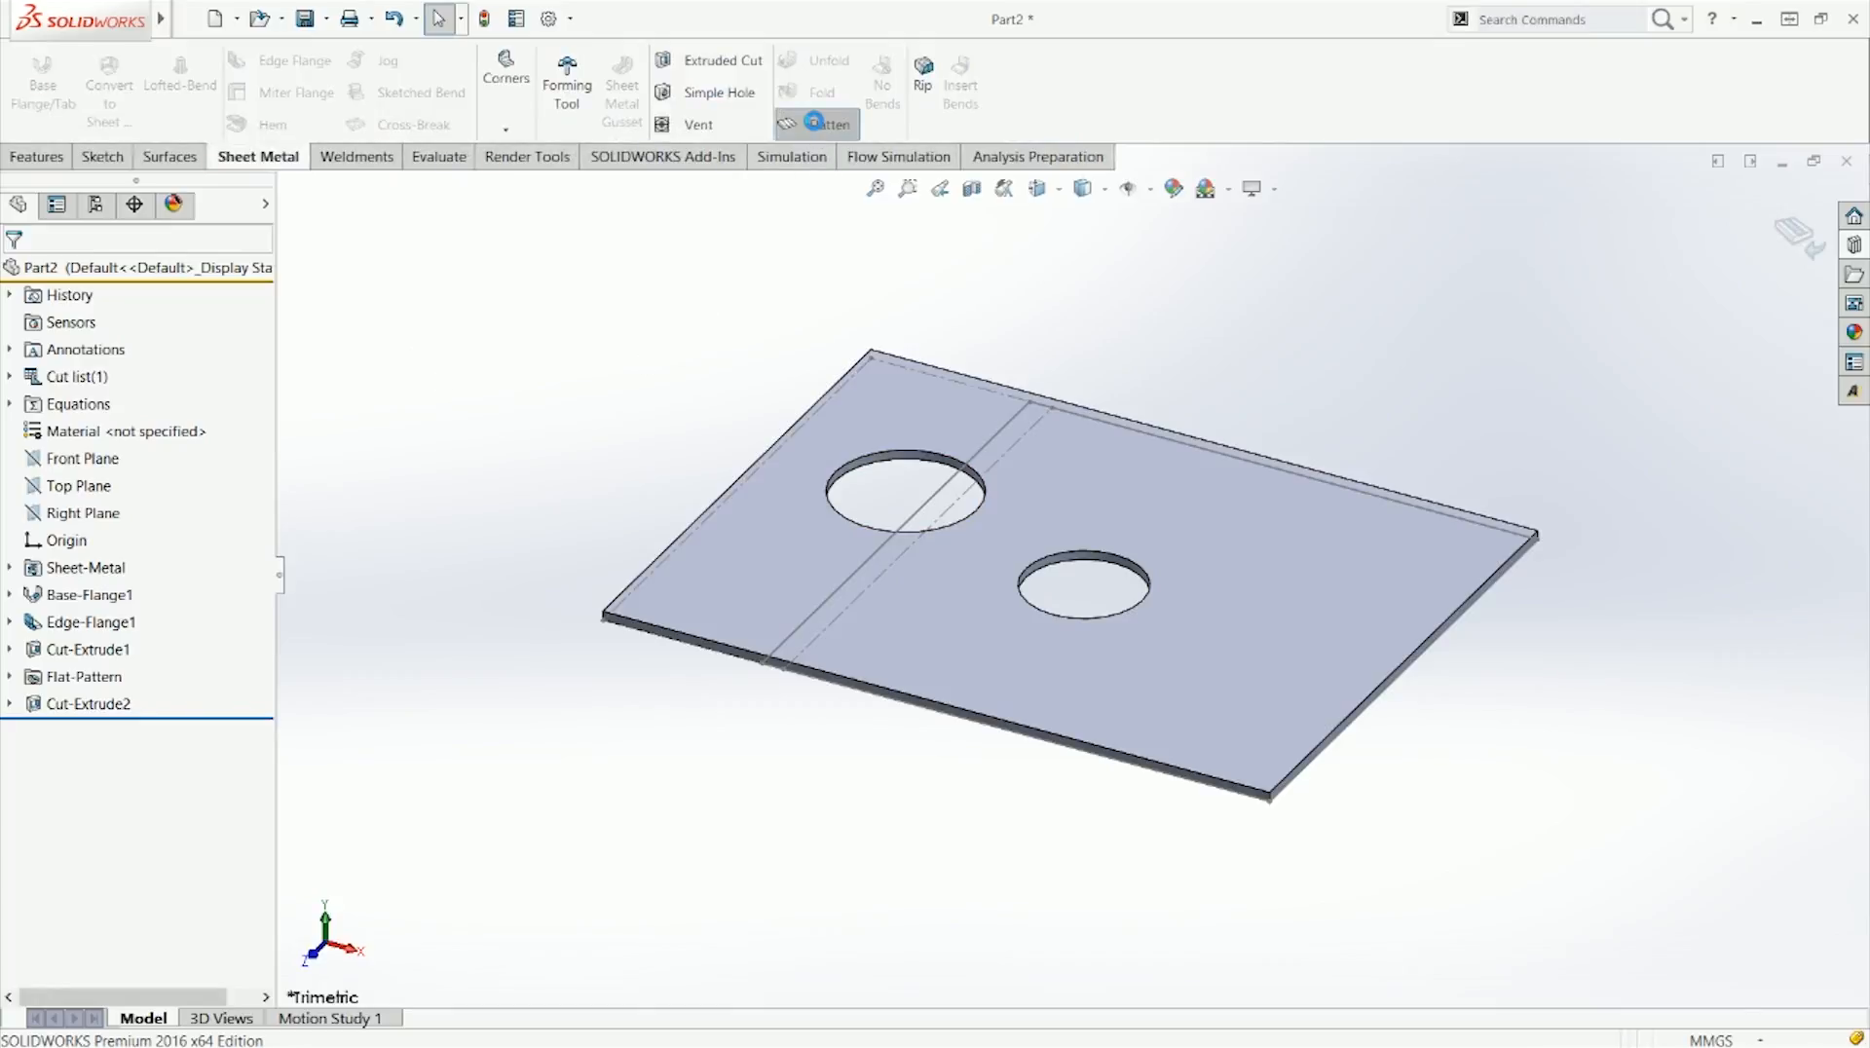
pyautogui.moveTo(690, 269); pyautogui.dragTo(1510, 845)
pyautogui.moveTo(689, 271); pyautogui.dragTo(1603, 875)
pyautogui.click(661, 497)
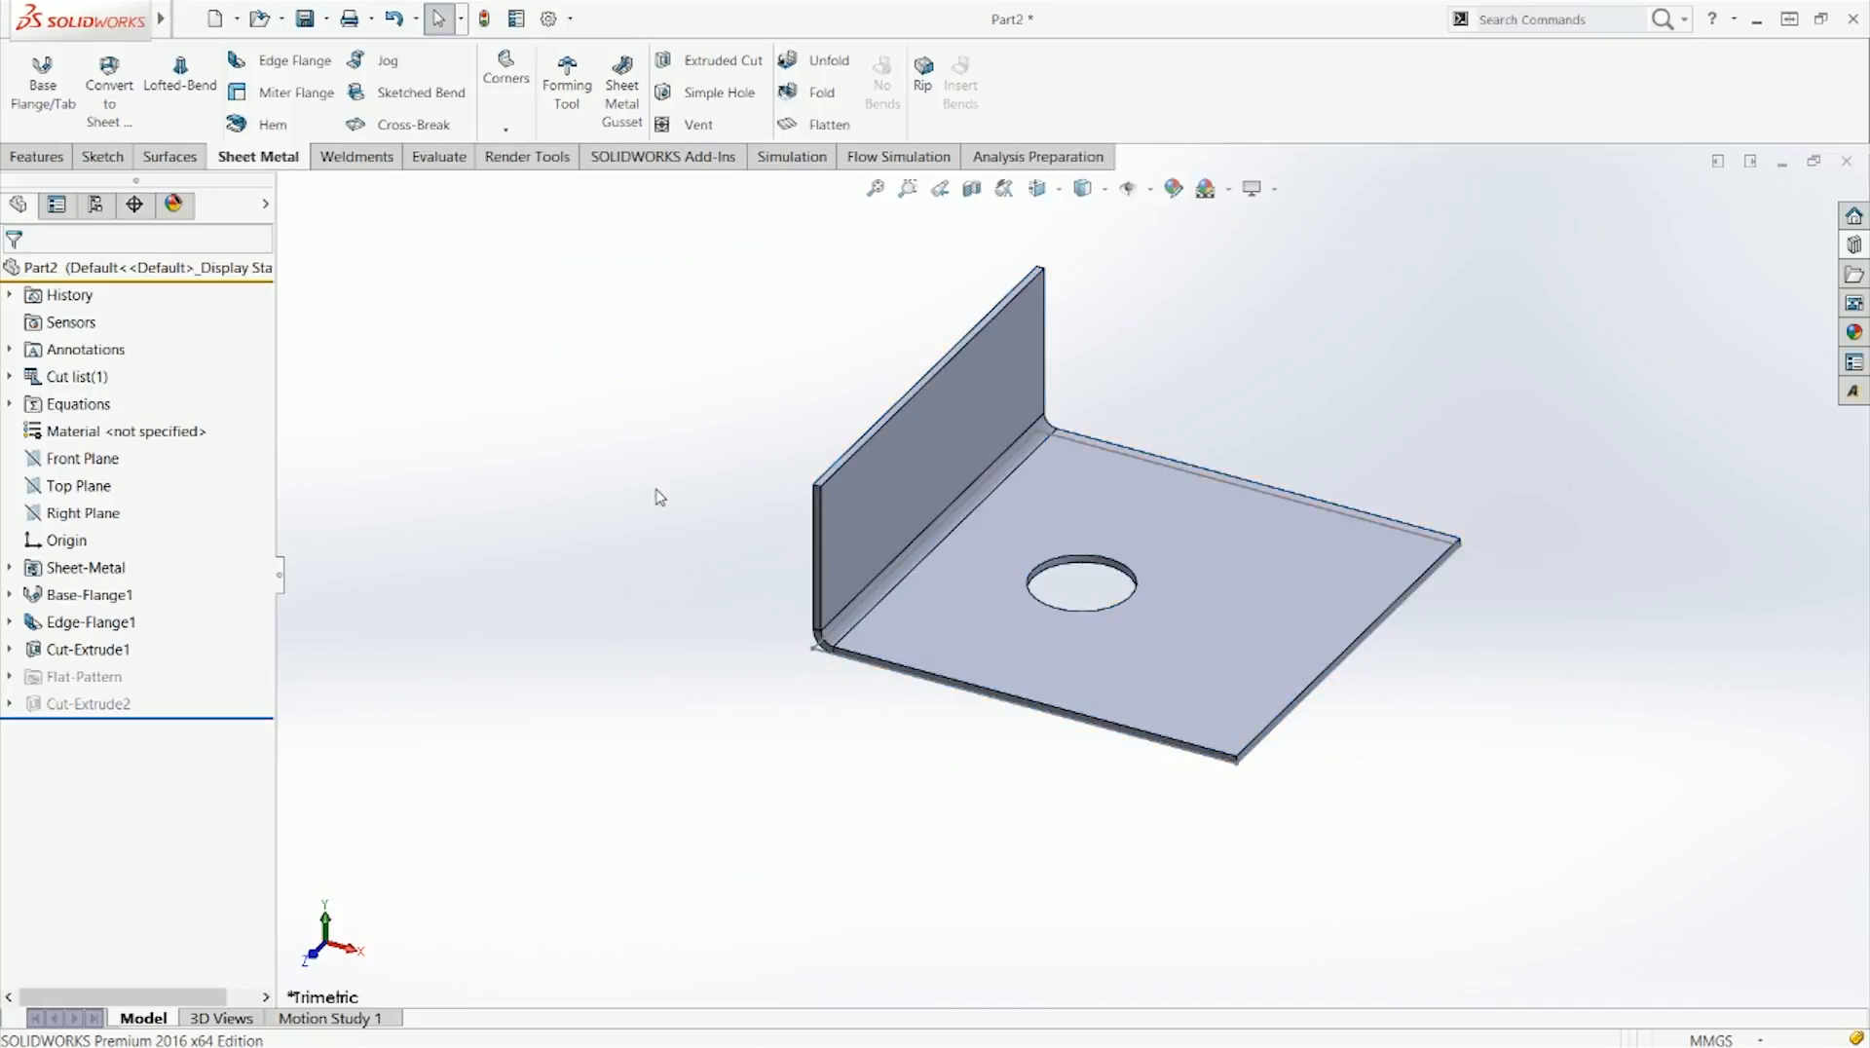
# Step: Flatten the part again and examine both holes in the flat pattern
pyautogui.click(789, 125)
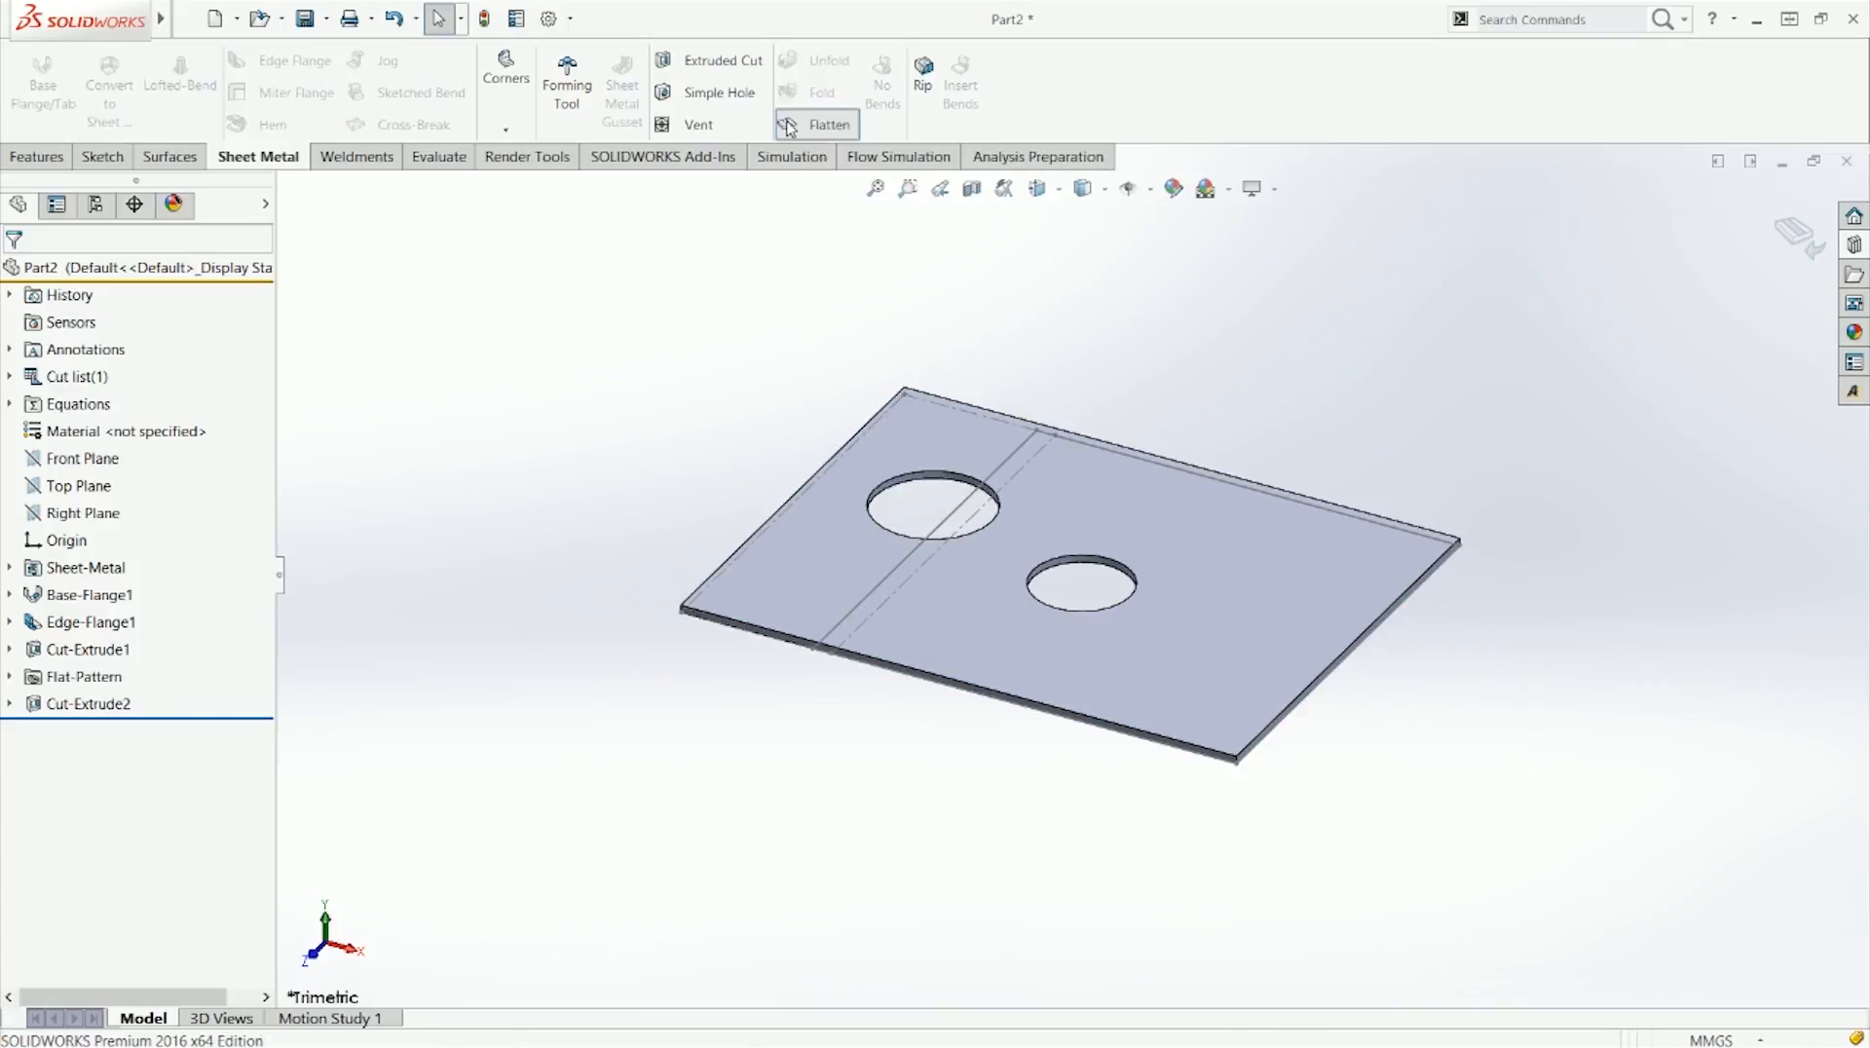
pyautogui.moveTo(573, 316); pyautogui.dragTo(1536, 870)
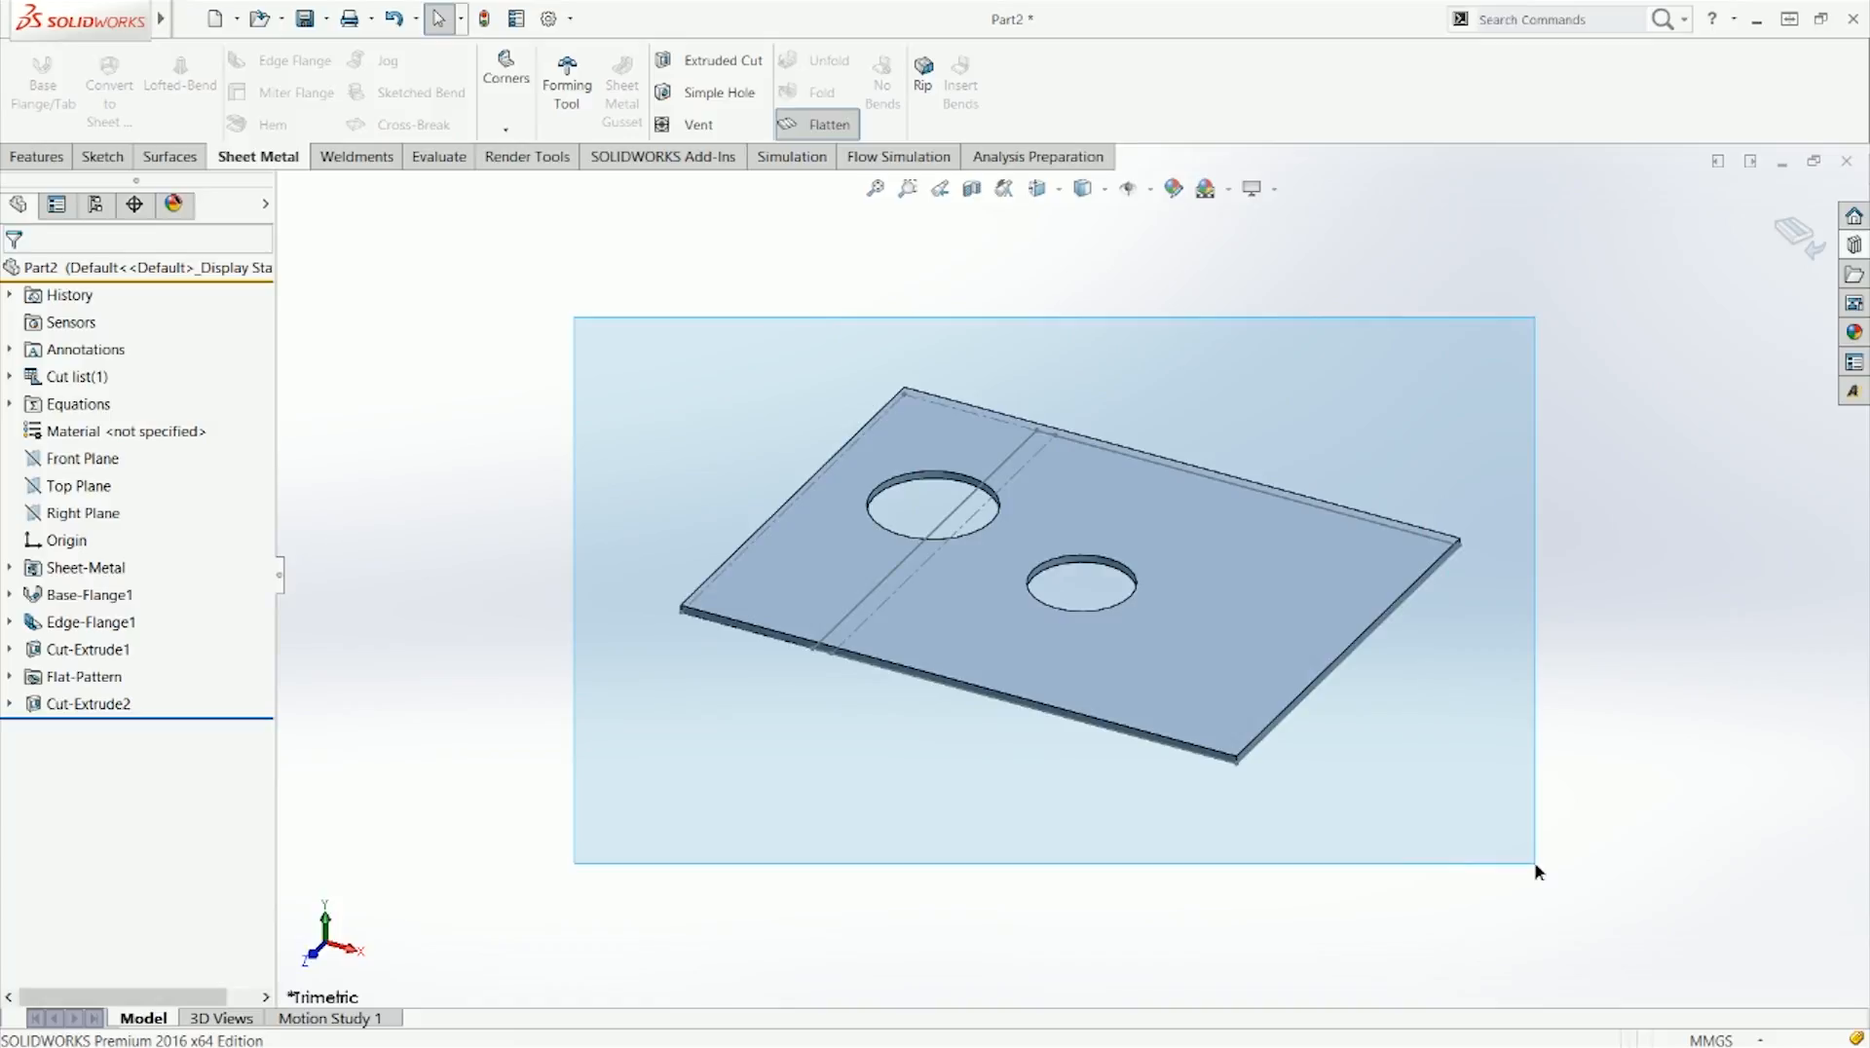
pyautogui.moveTo(1536, 870); pyautogui.dragTo(688, 442)
pyautogui.moveTo(618, 317); pyautogui.dragTo(1537, 869)
pyautogui.click(568, 335)
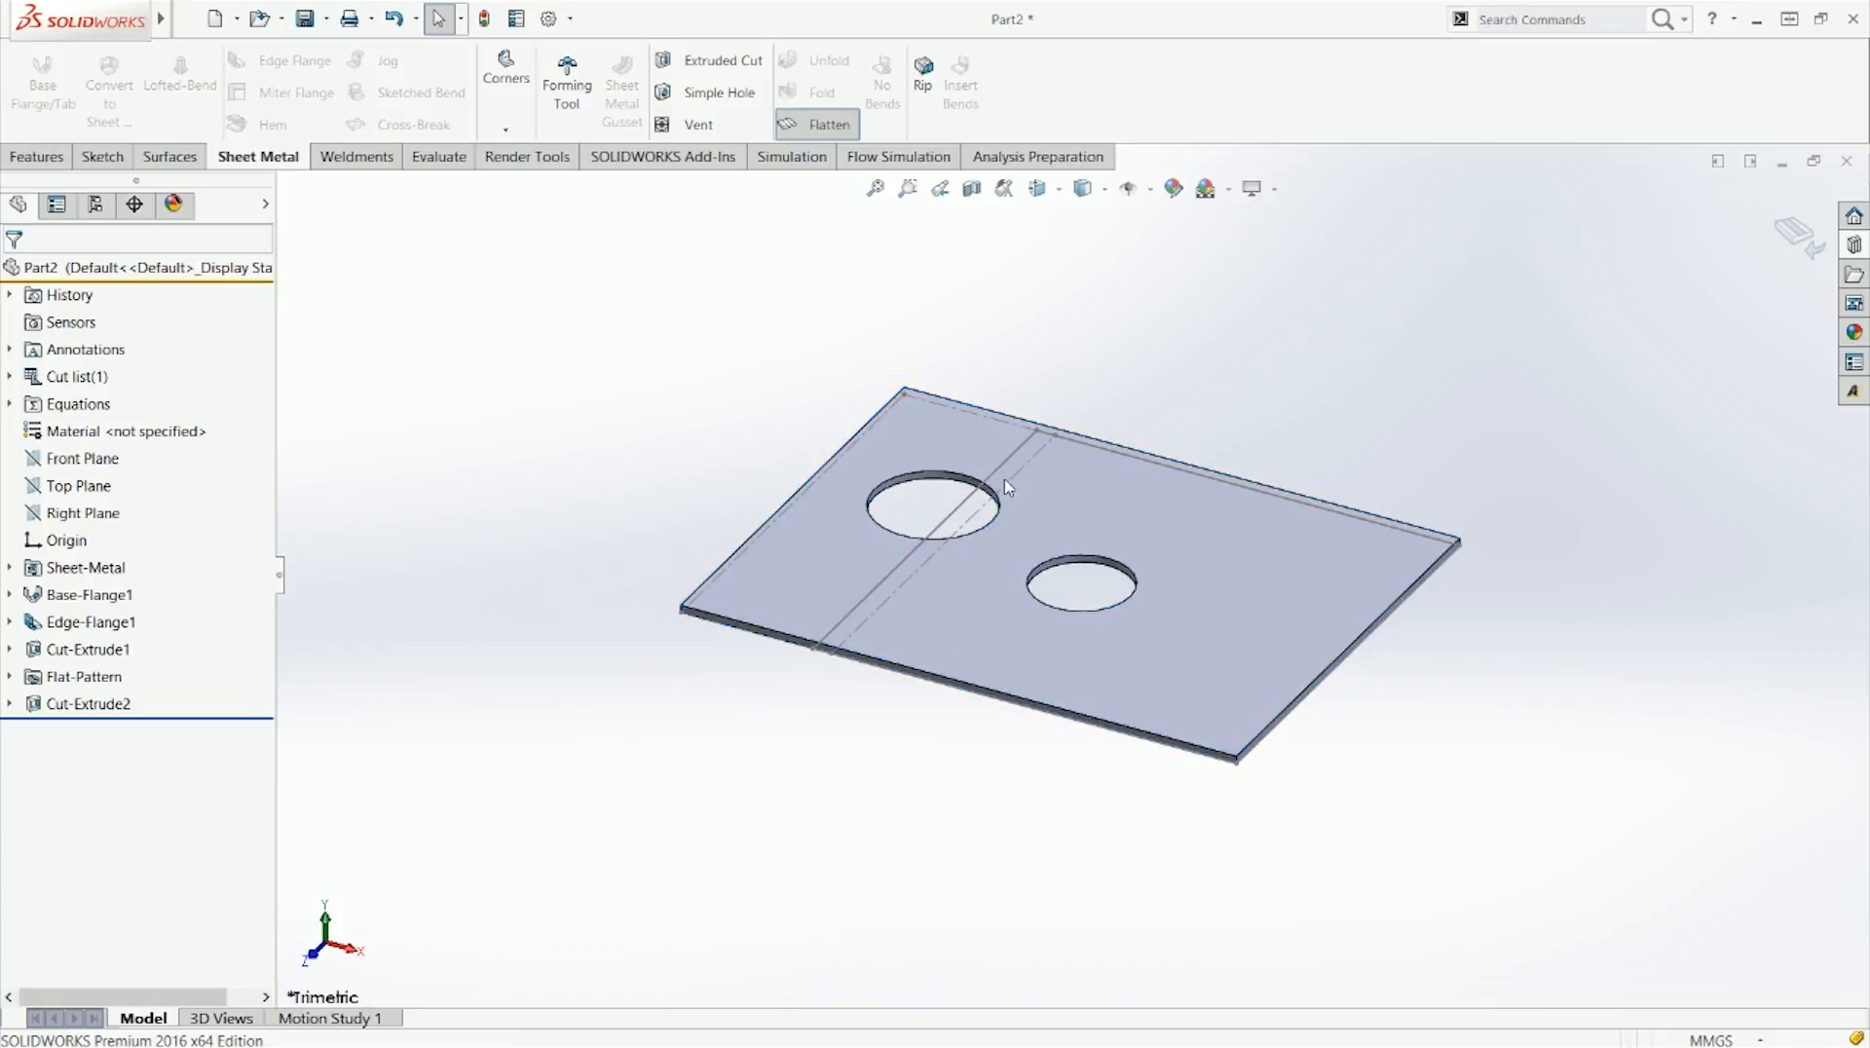
# Step: Fold and re-flatten the part once more, and highlight the second extruded cut listed after the flat pattern
pyautogui.click(815, 124)
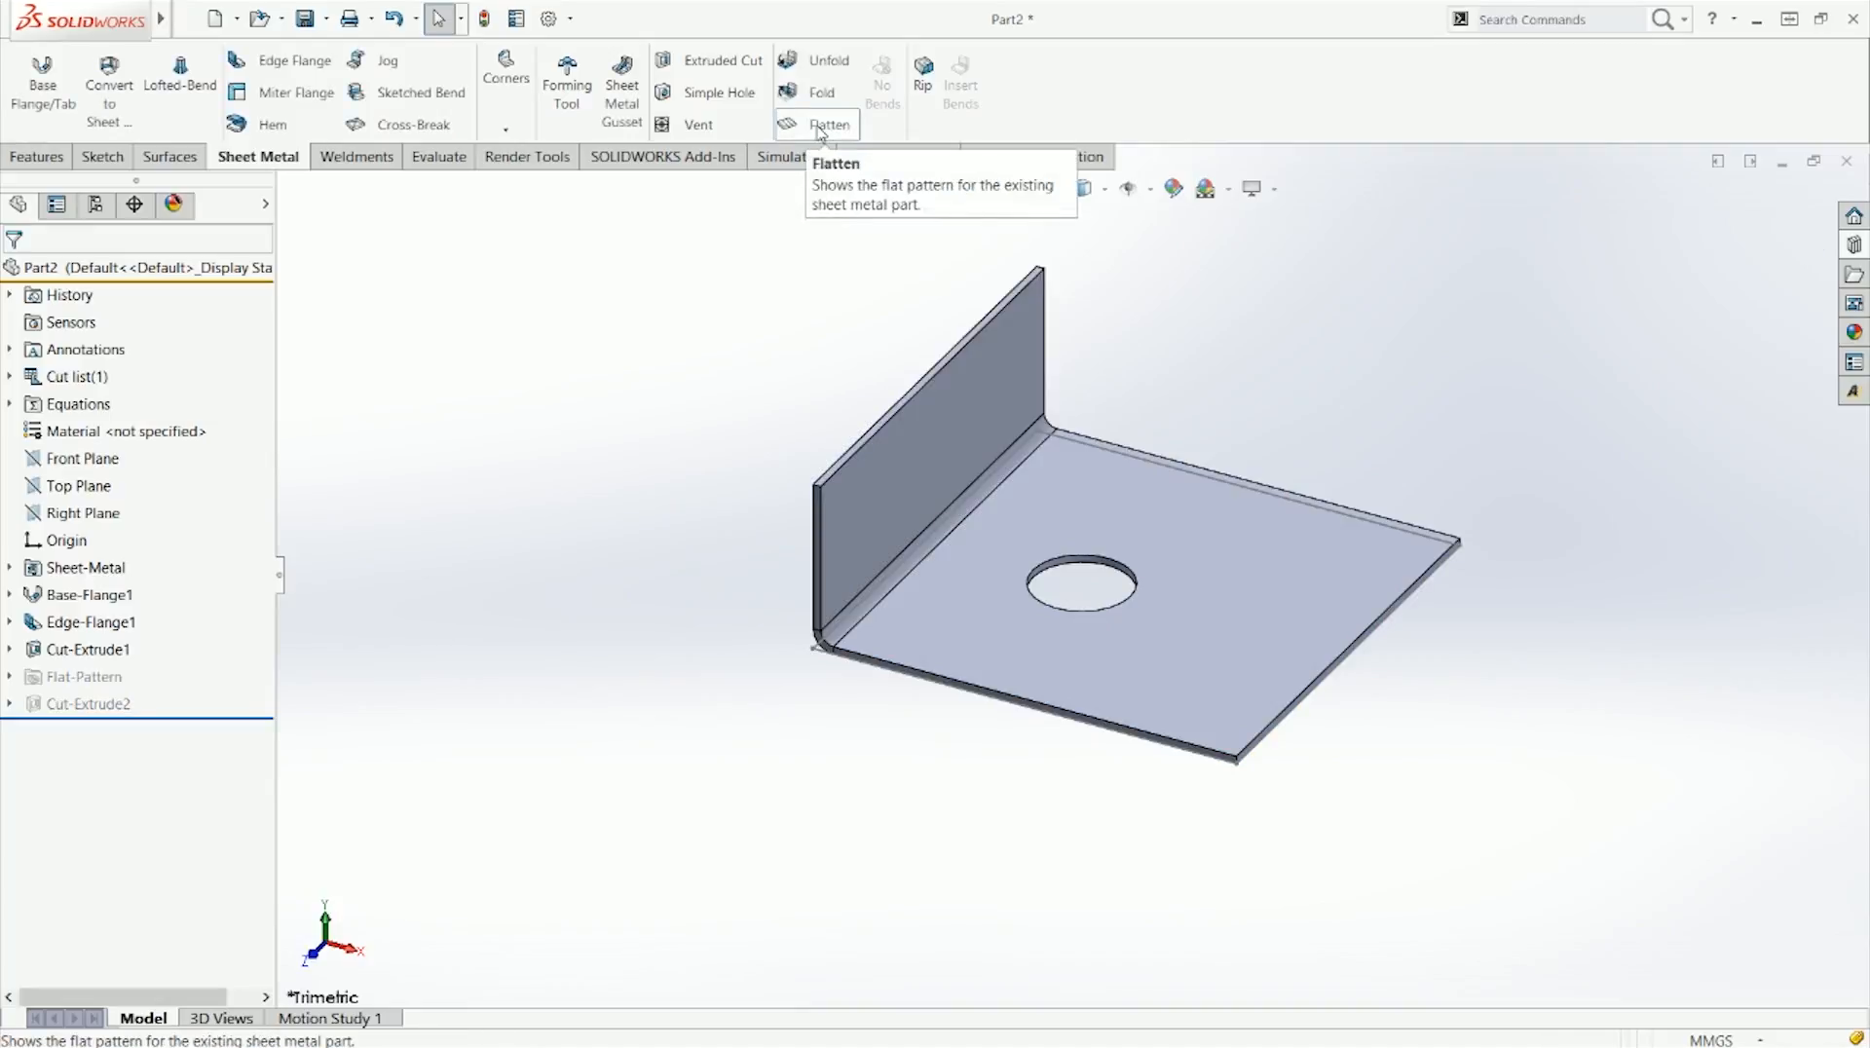
pyautogui.click(818, 126)
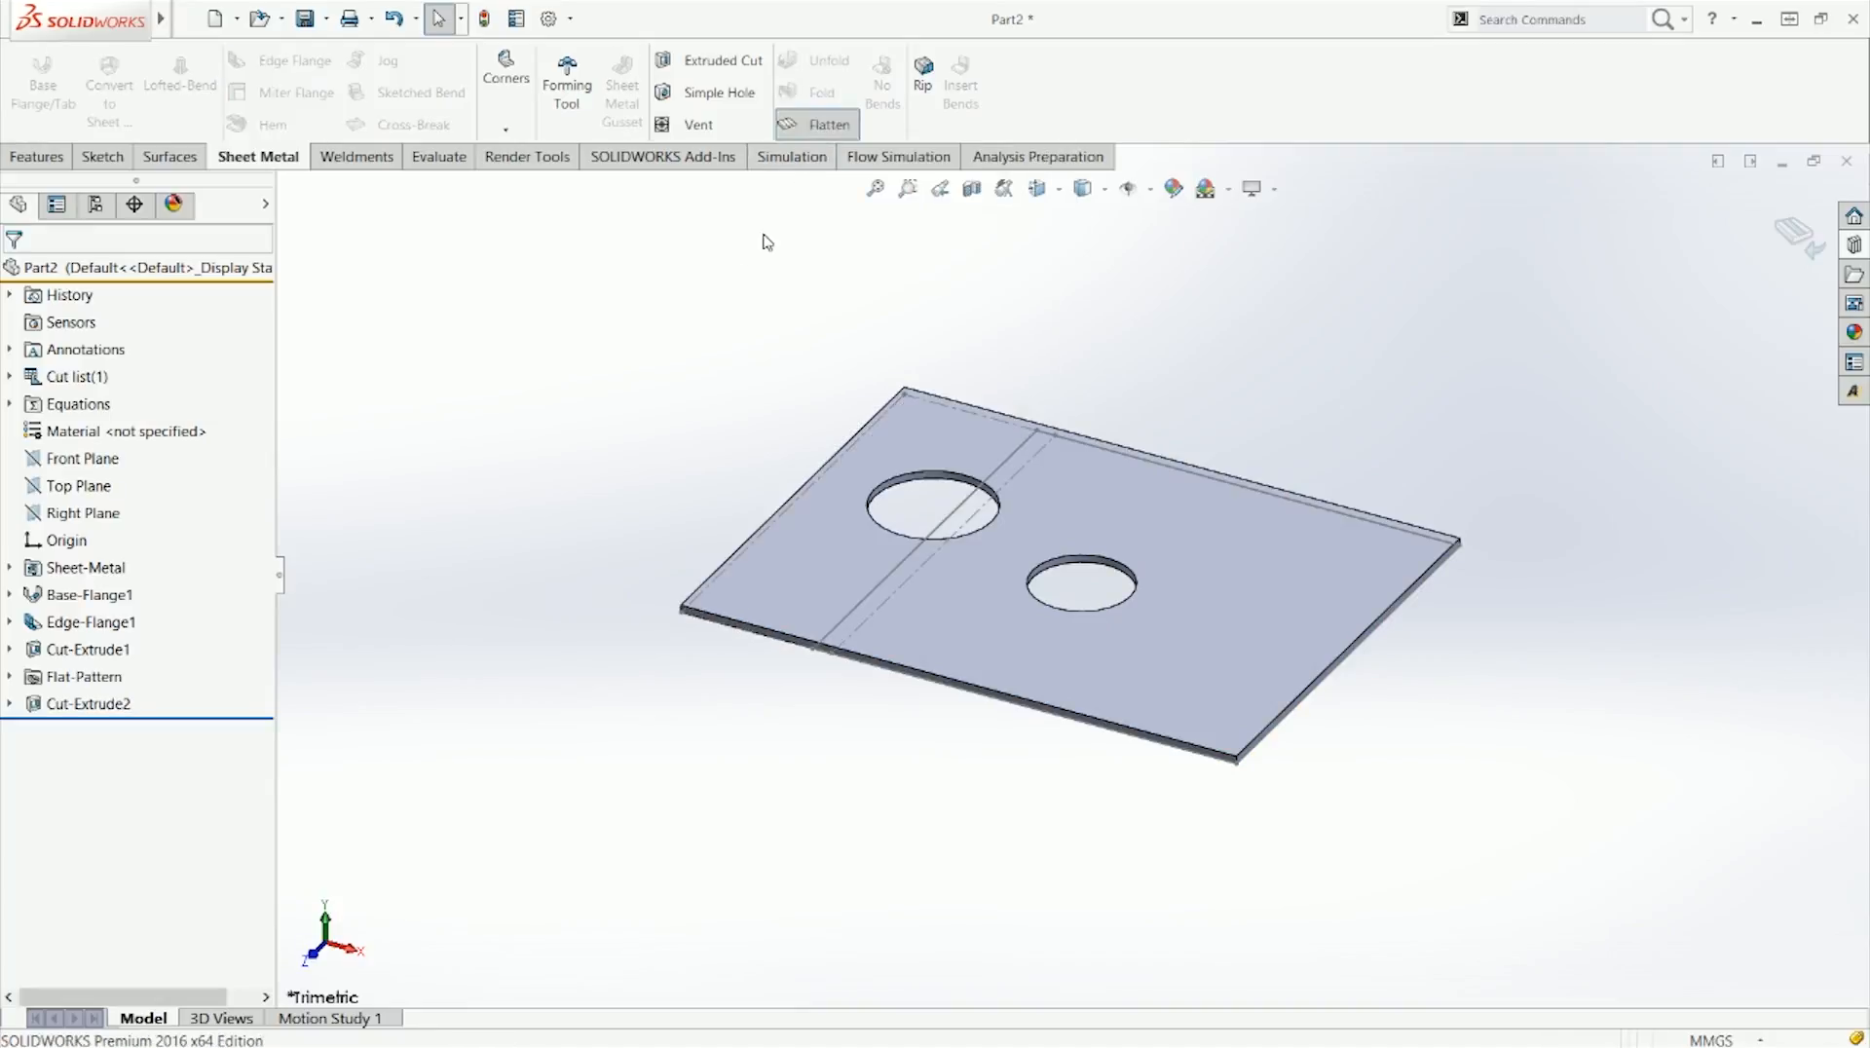
pyautogui.click(101, 716)
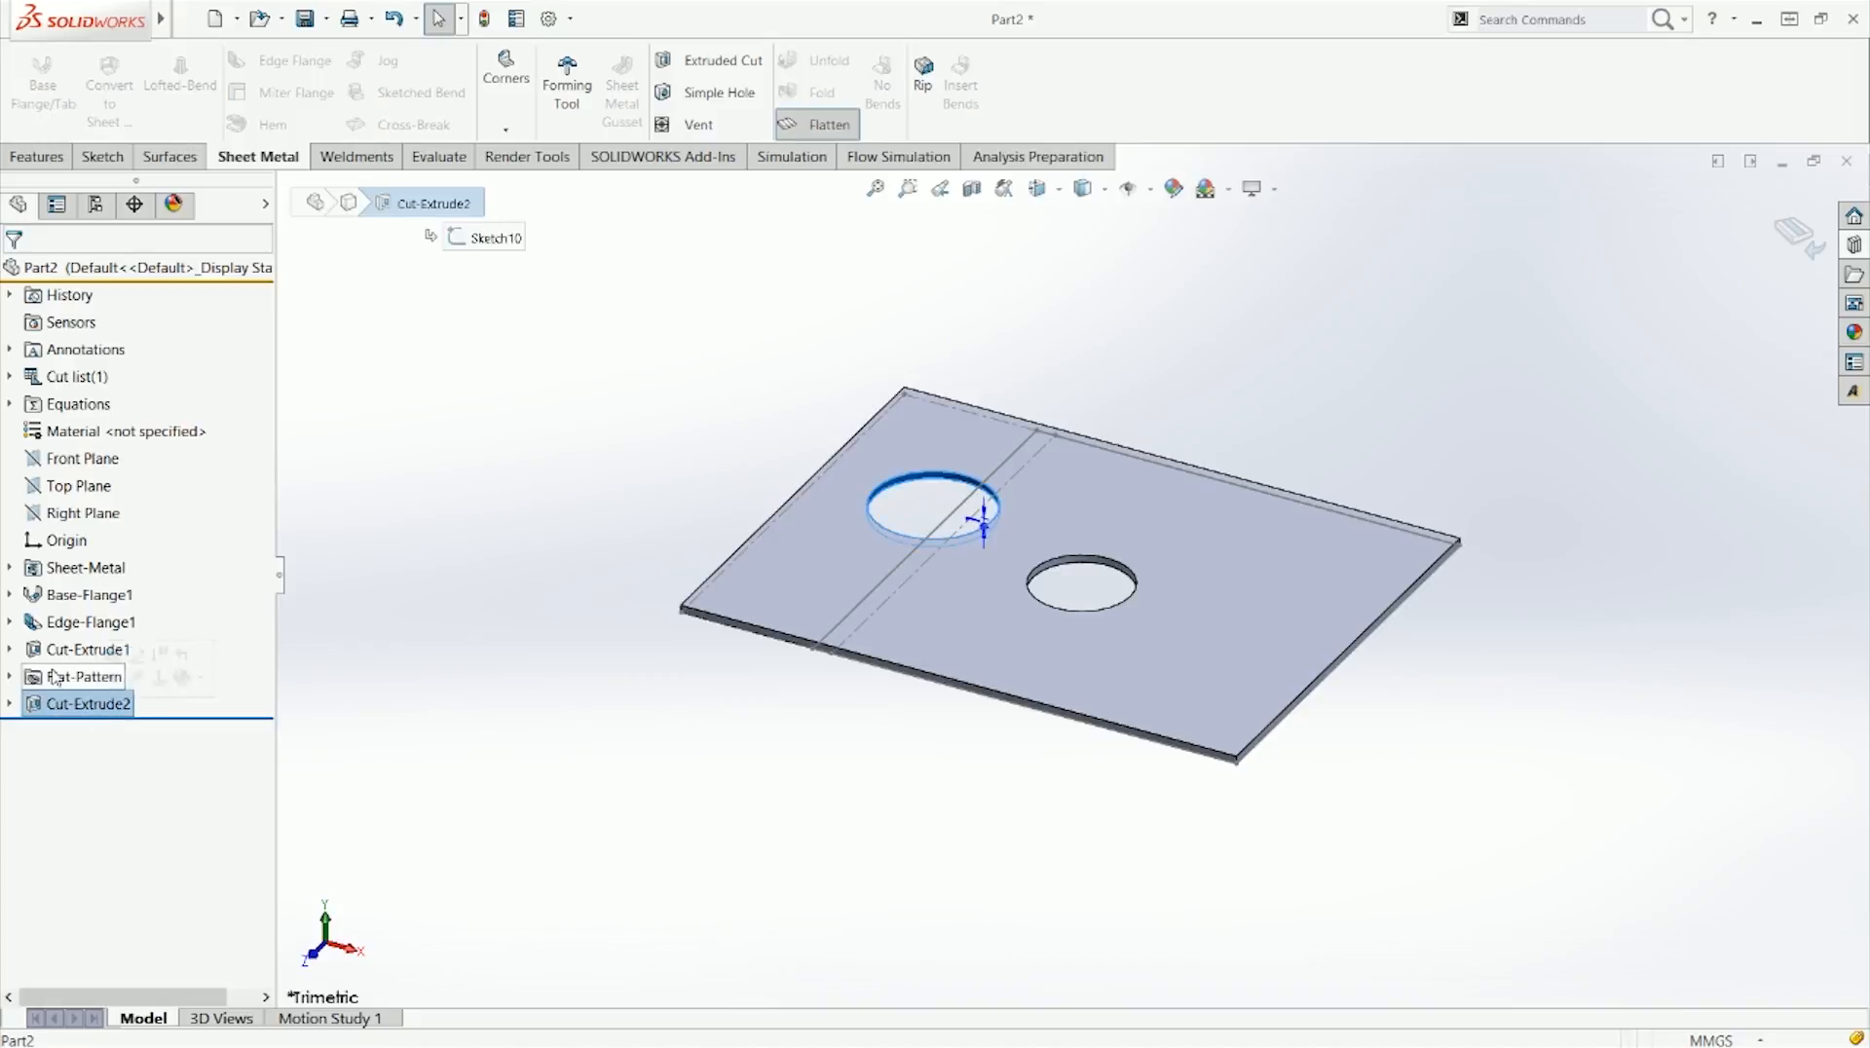
pyautogui.click(342, 709)
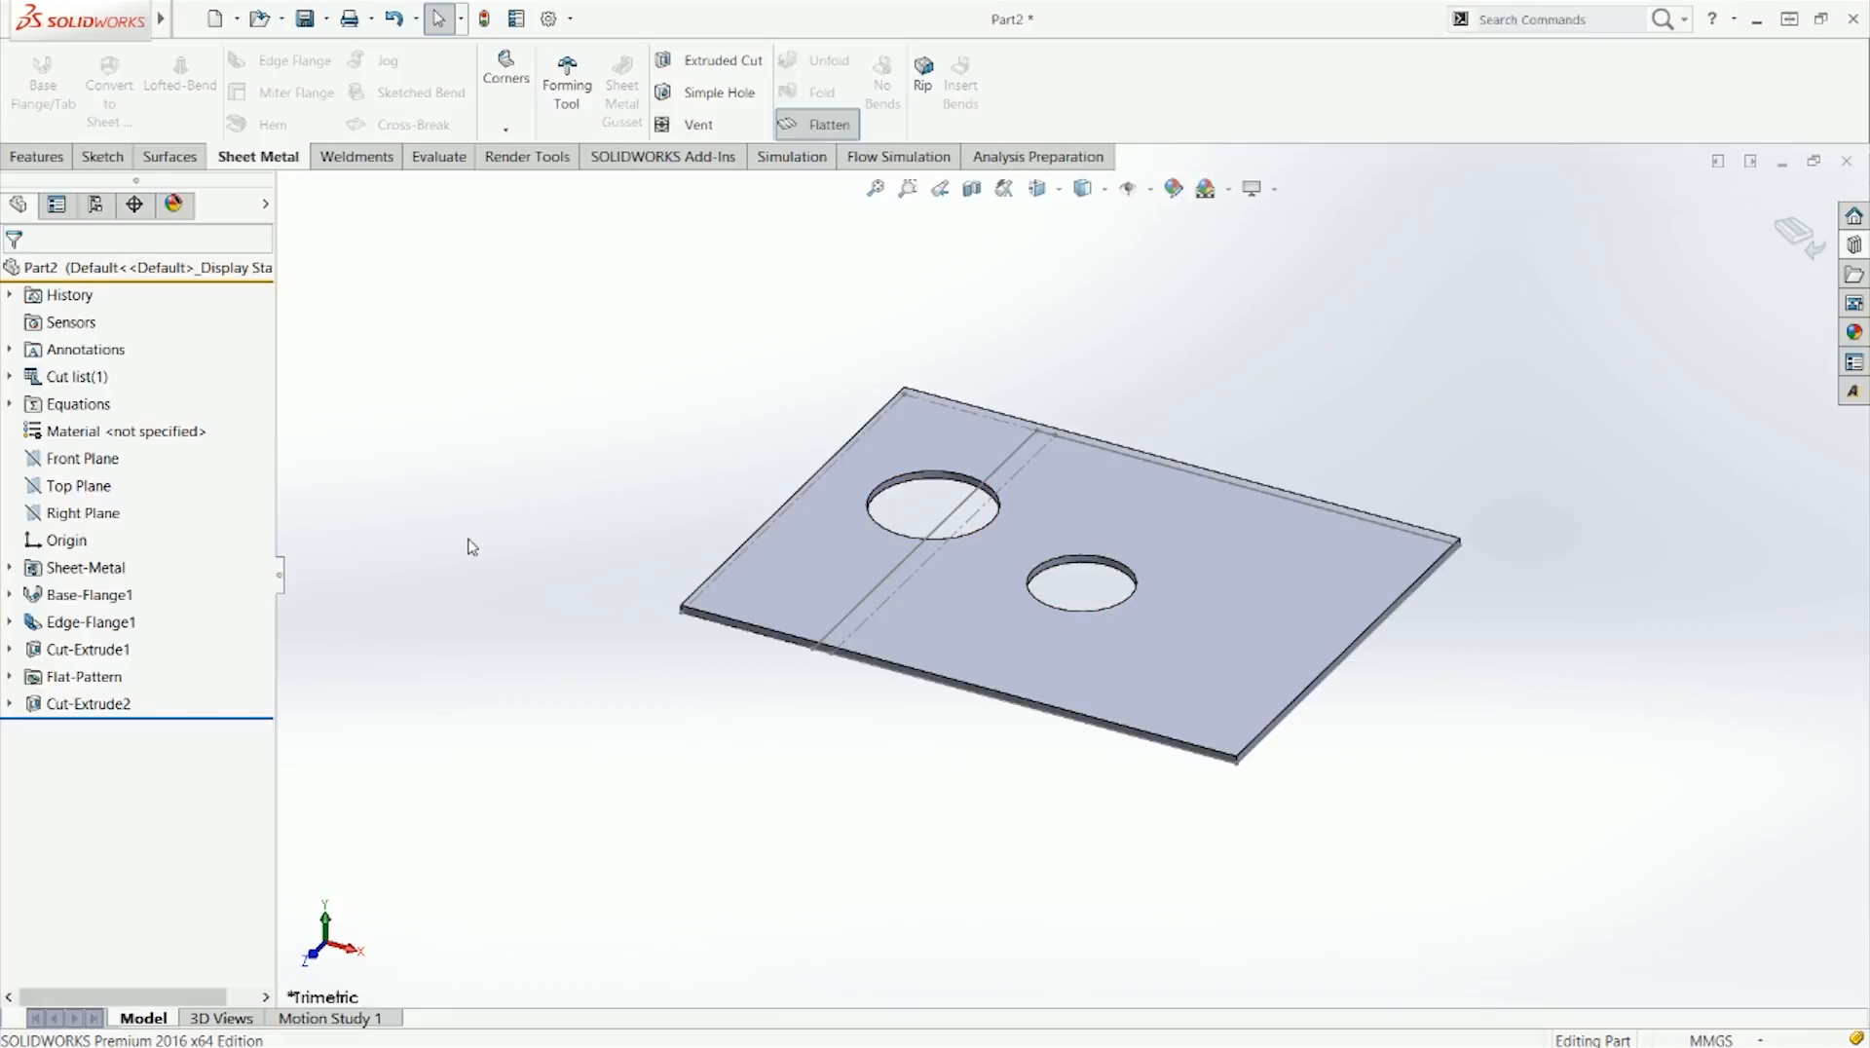
# Step: Delete both extruded cuts, the one across the bend and the one in the base plate, with their sketches
pyautogui.click(97, 705)
pyautogui.press('Delete')
pyautogui.press('Return')
pyautogui.click(98, 703)
pyautogui.press('Delete')
pyautogui.press('Return')
pyautogui.click(97, 650)
pyautogui.press('Delete')
pyautogui.press('Return')
pyautogui.click(87, 649)
pyautogui.press('Delete')
pyautogui.press('Return')
# Step: Turn off the flattened state and delete the edge flange, keeping only the square base flange
pyautogui.click(819, 124)
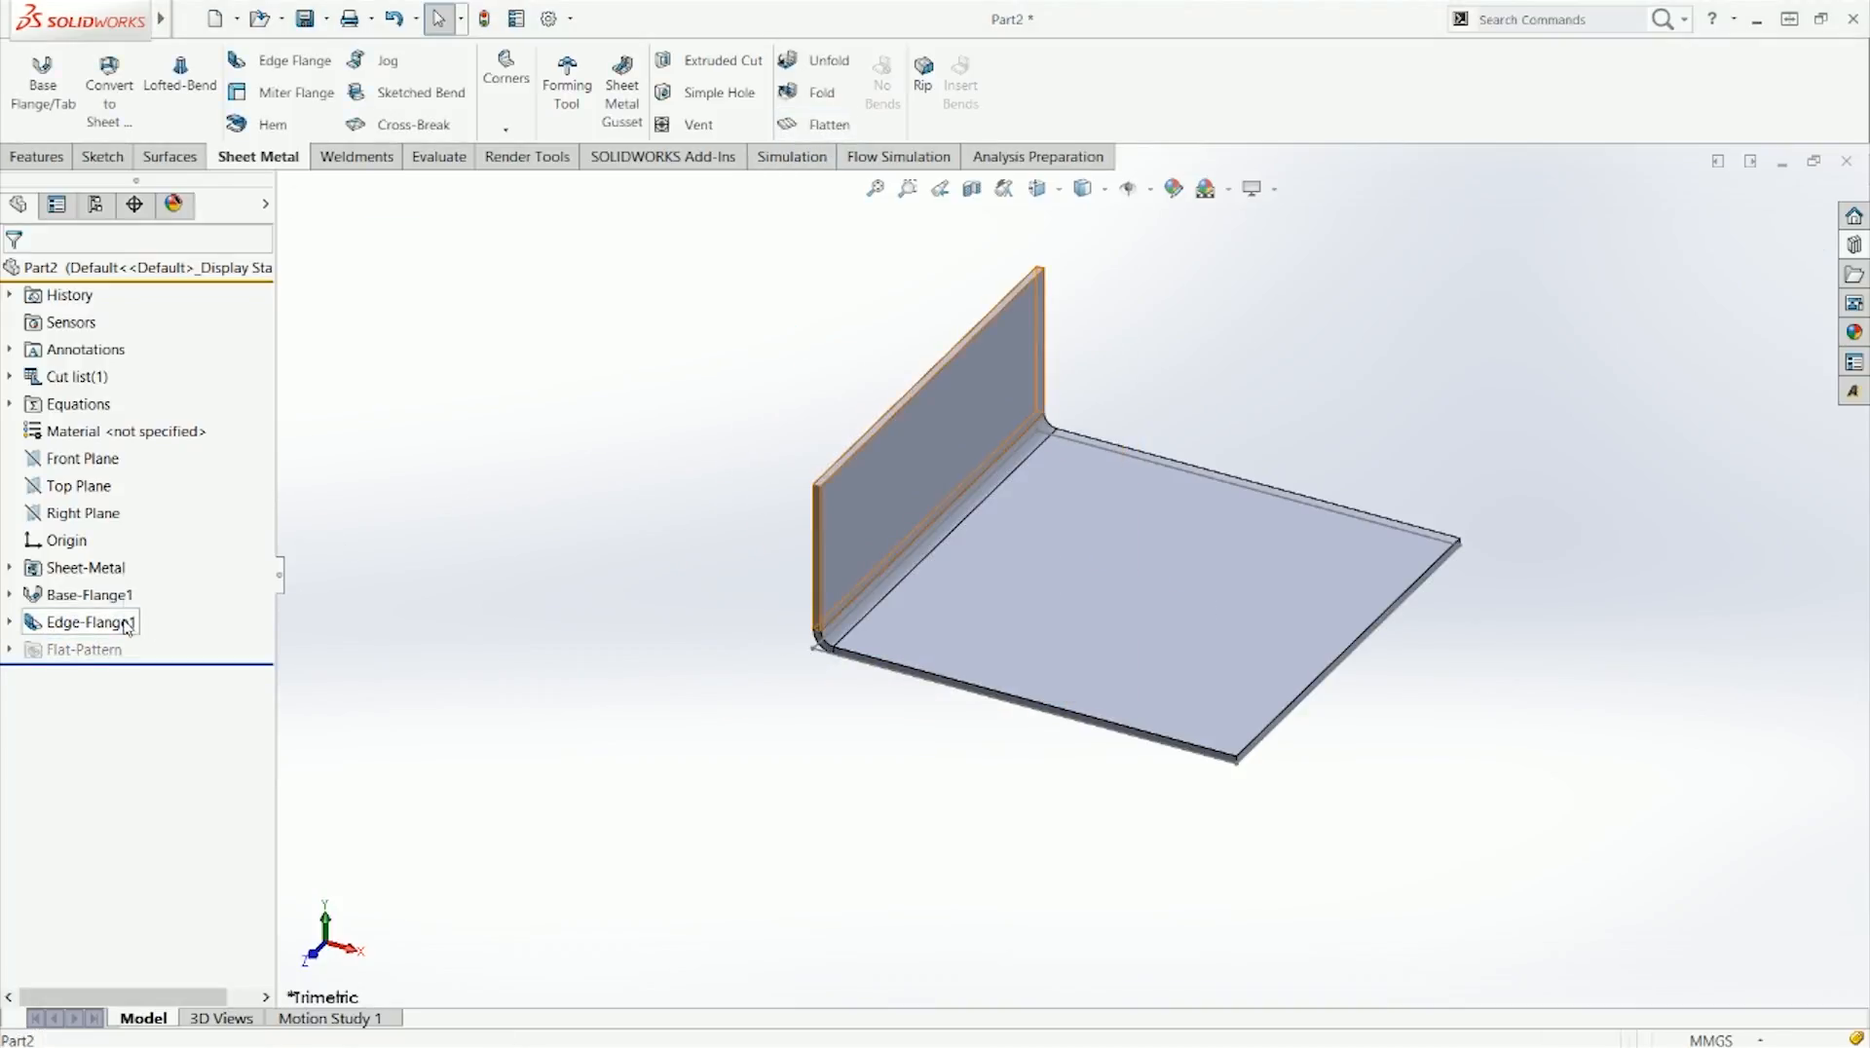
pyautogui.click(88, 622)
pyautogui.press('Delete')
pyautogui.press('Return')
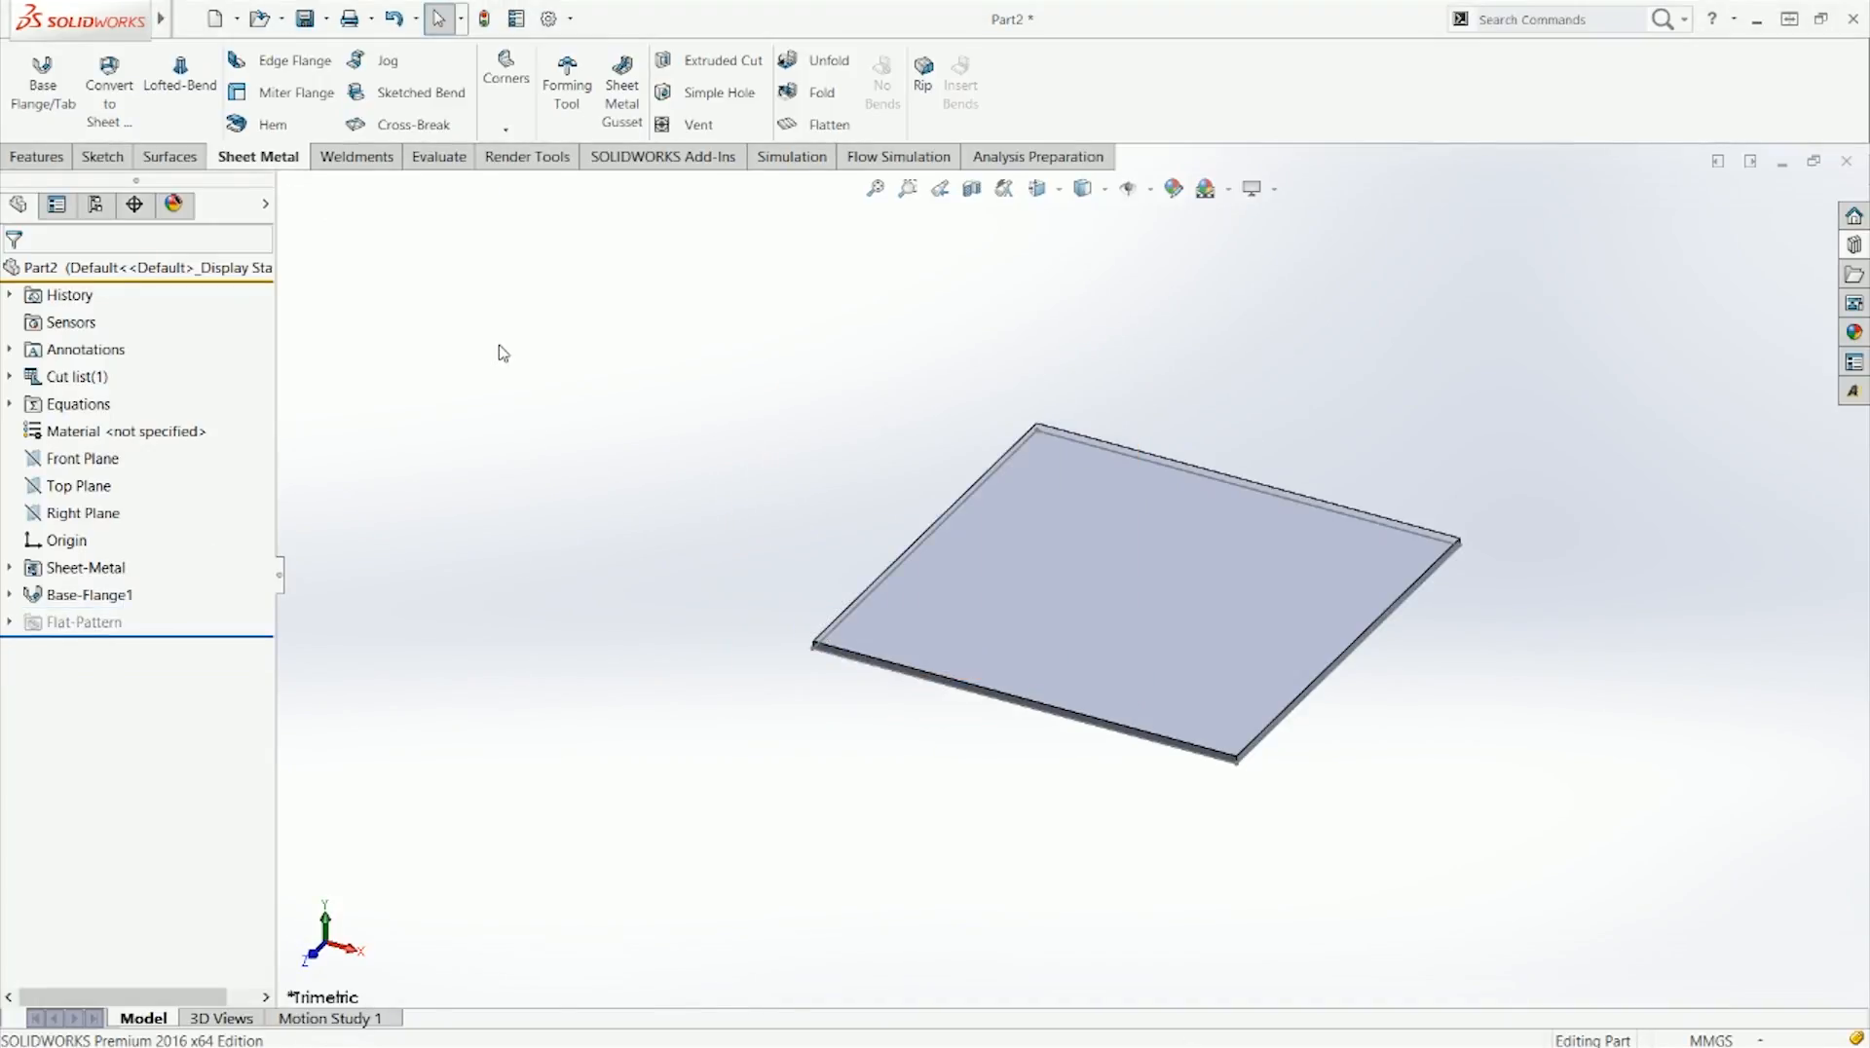
# Step: Start an edge flange on the base plate's left edge, about 30.4 mm long, and reverse its direction to point upward
pyautogui.click(295, 61)
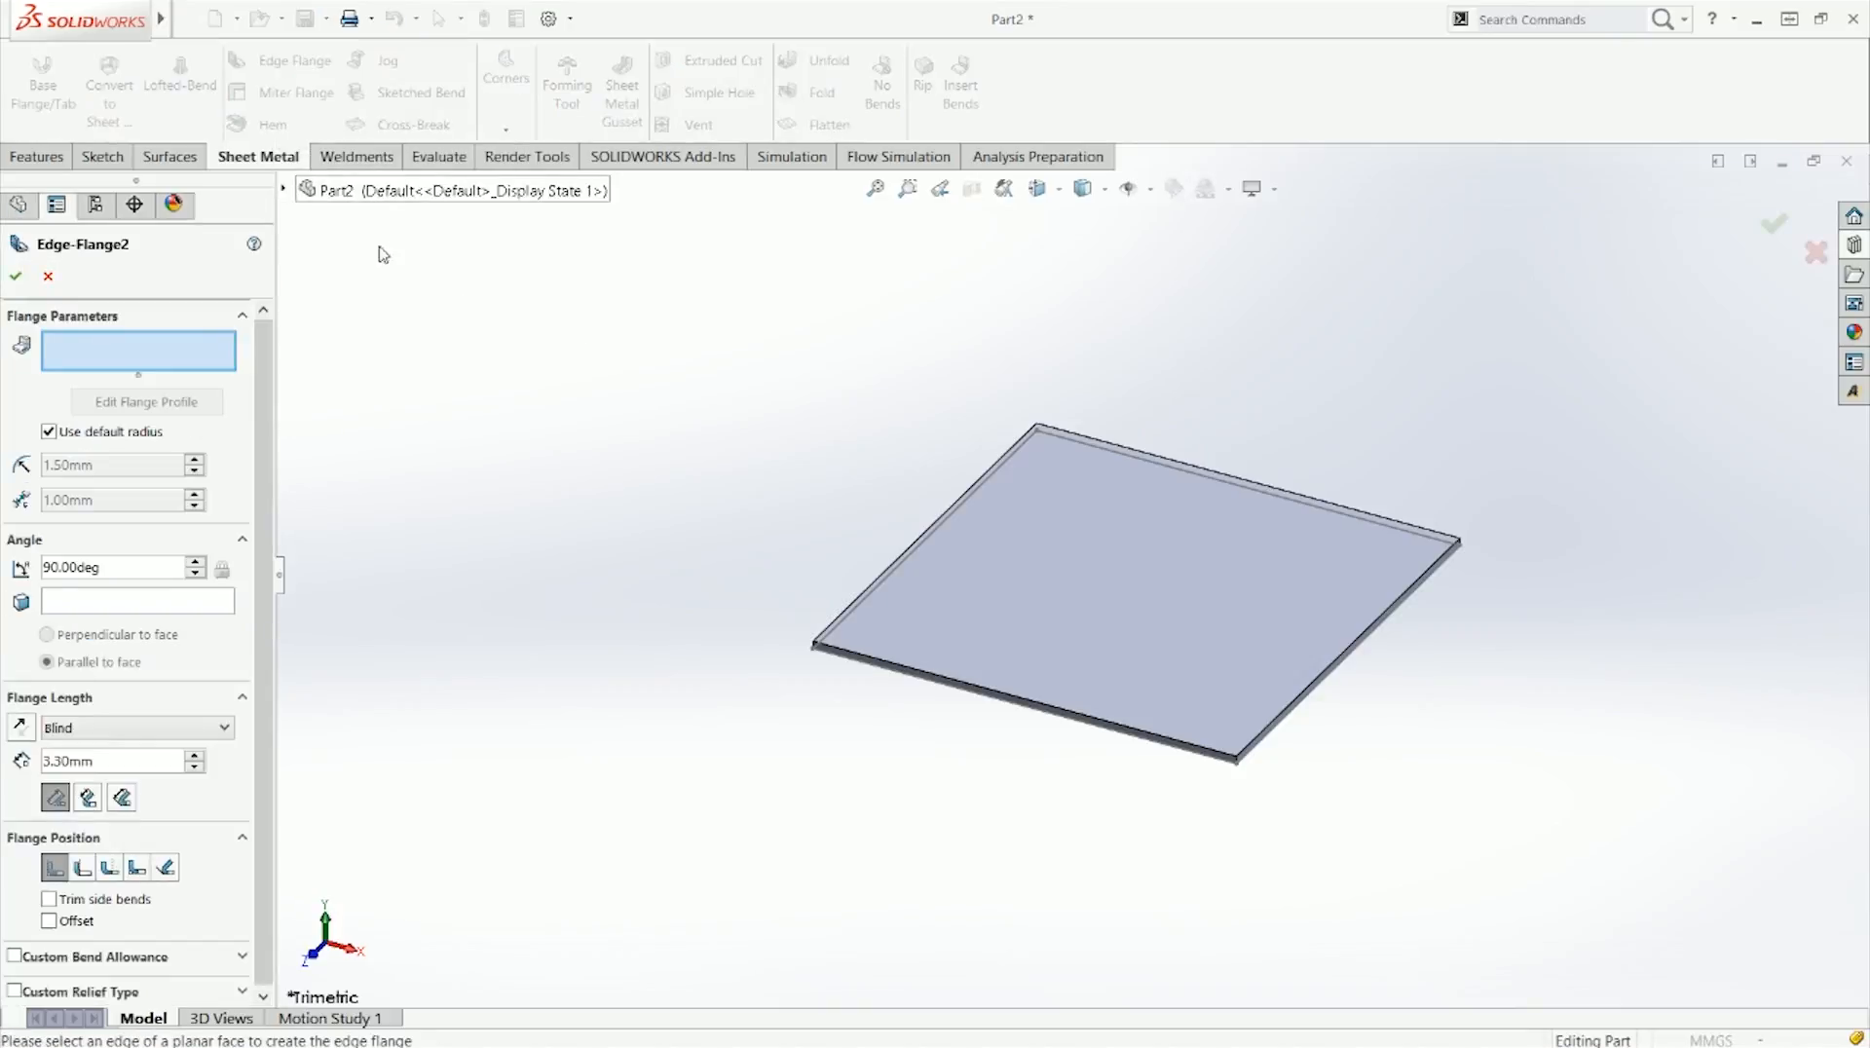
pyautogui.click(878, 585)
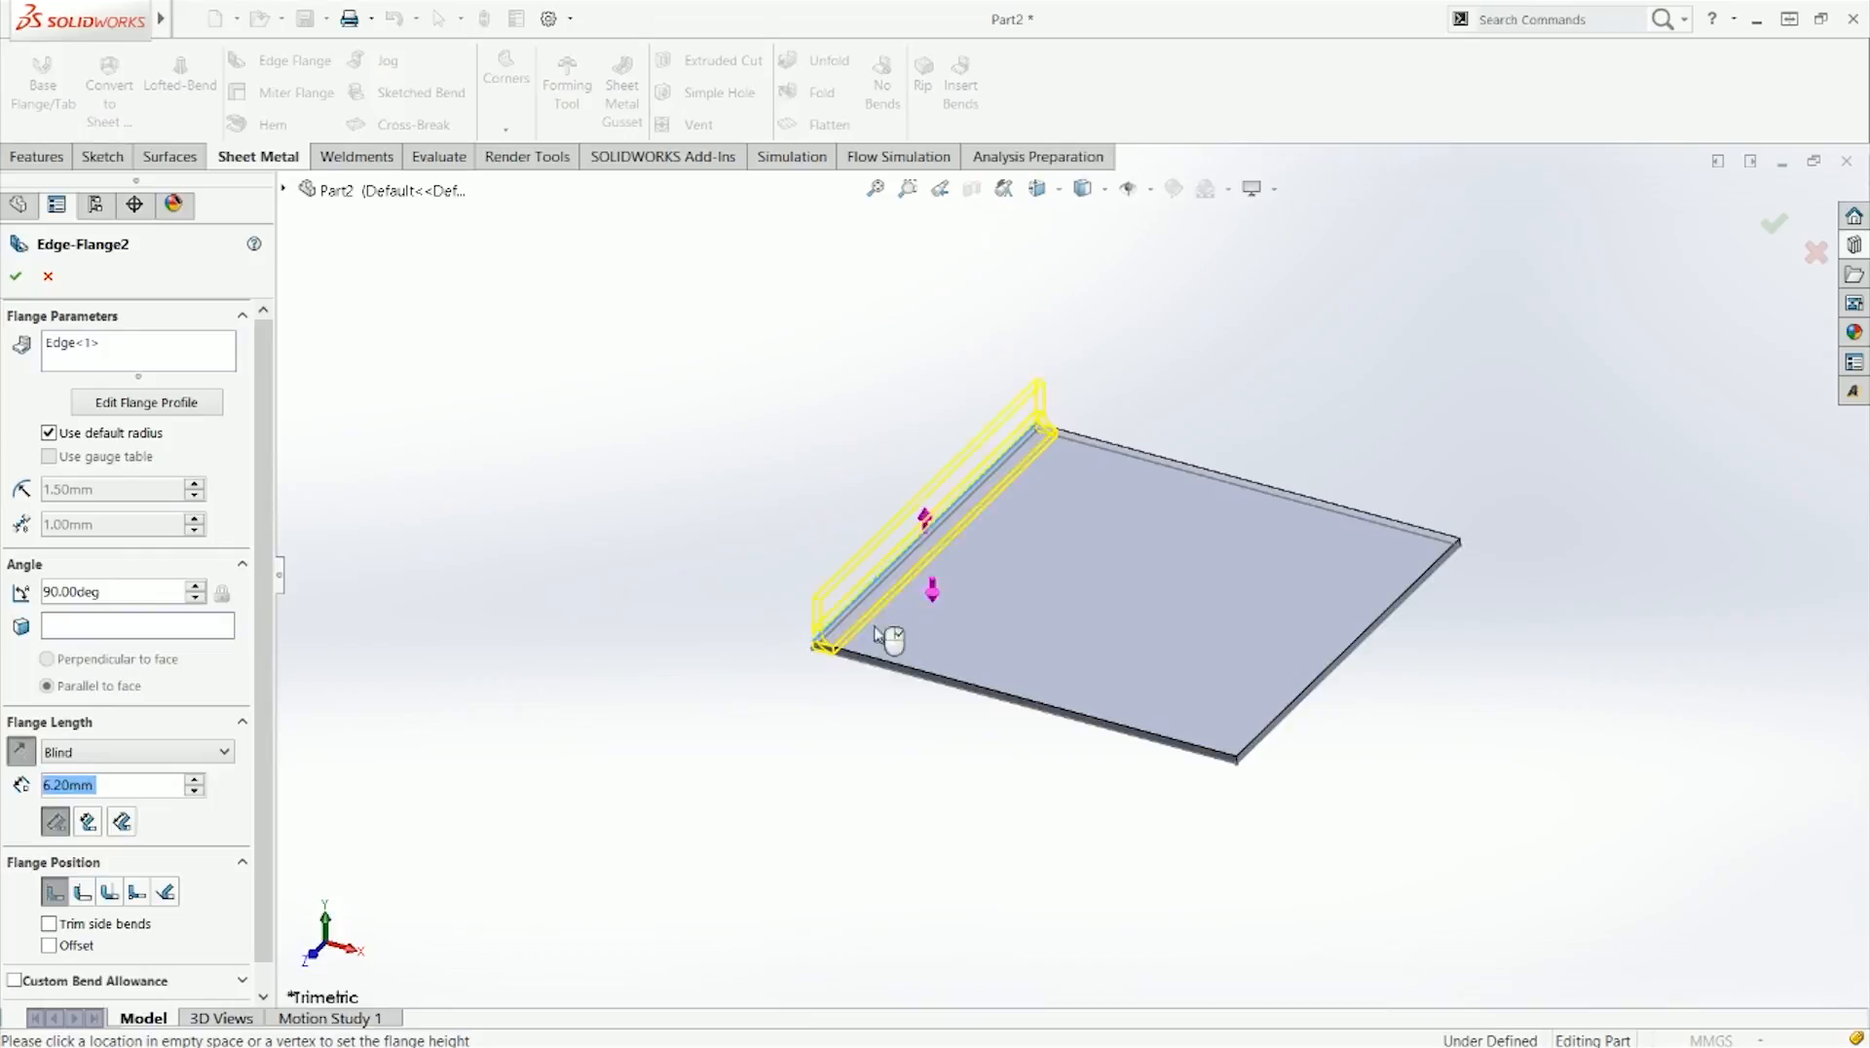
pyautogui.click(844, 805)
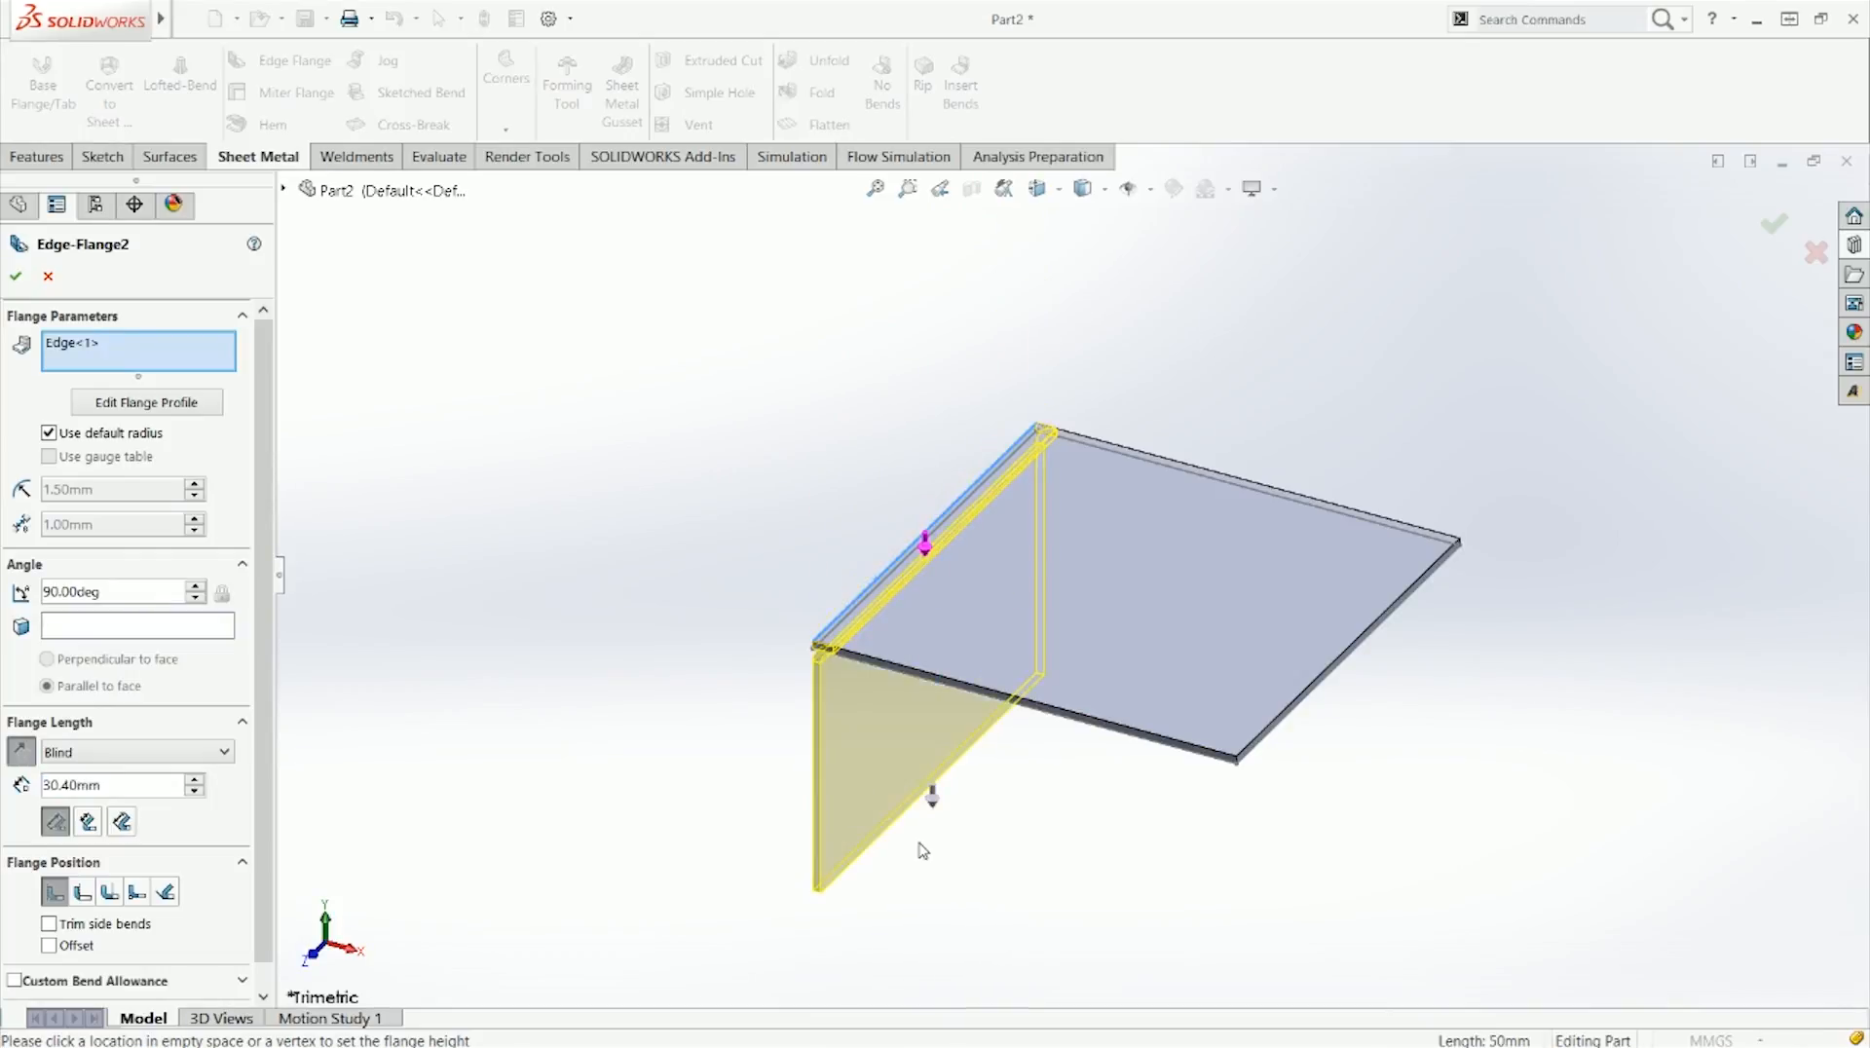
pyautogui.click(19, 753)
pyautogui.click(20, 755)
pyautogui.click(20, 758)
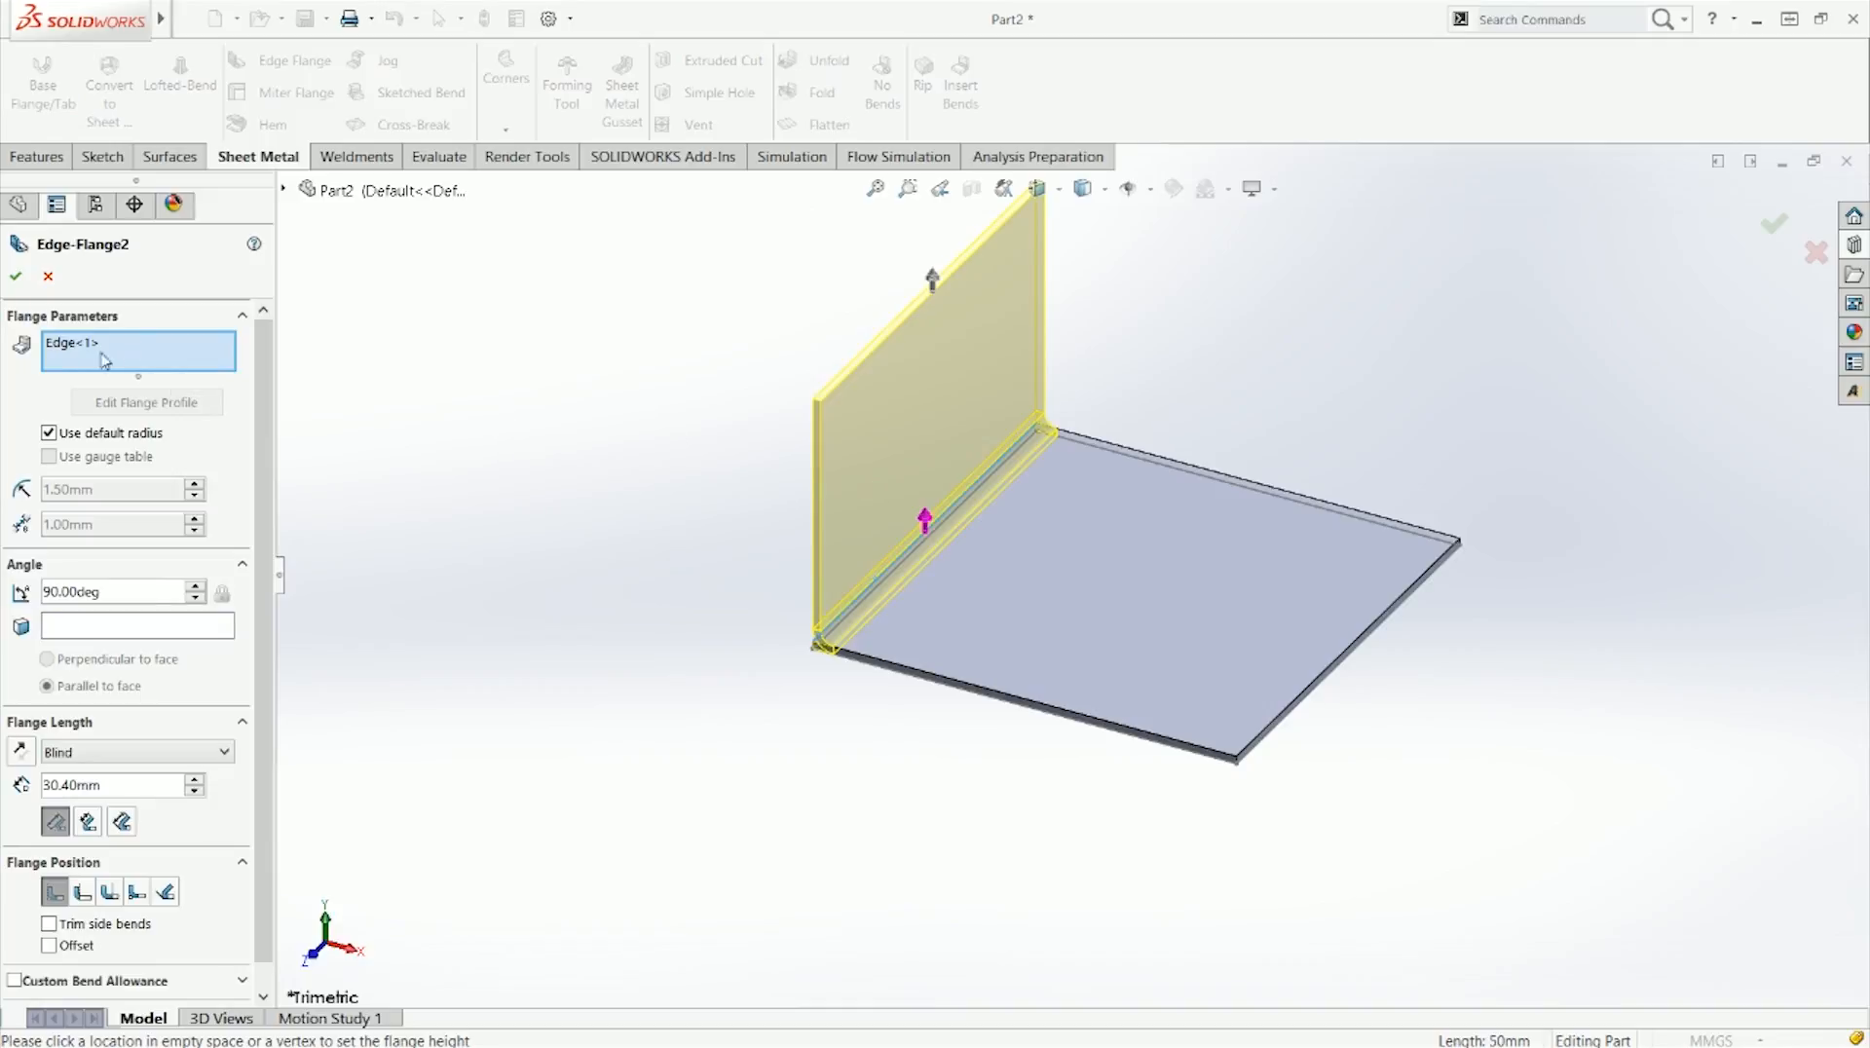
# Step: Try adding the plate's other three edges to the edge flange, and clear the whole edge selection
pyautogui.click(1219, 483)
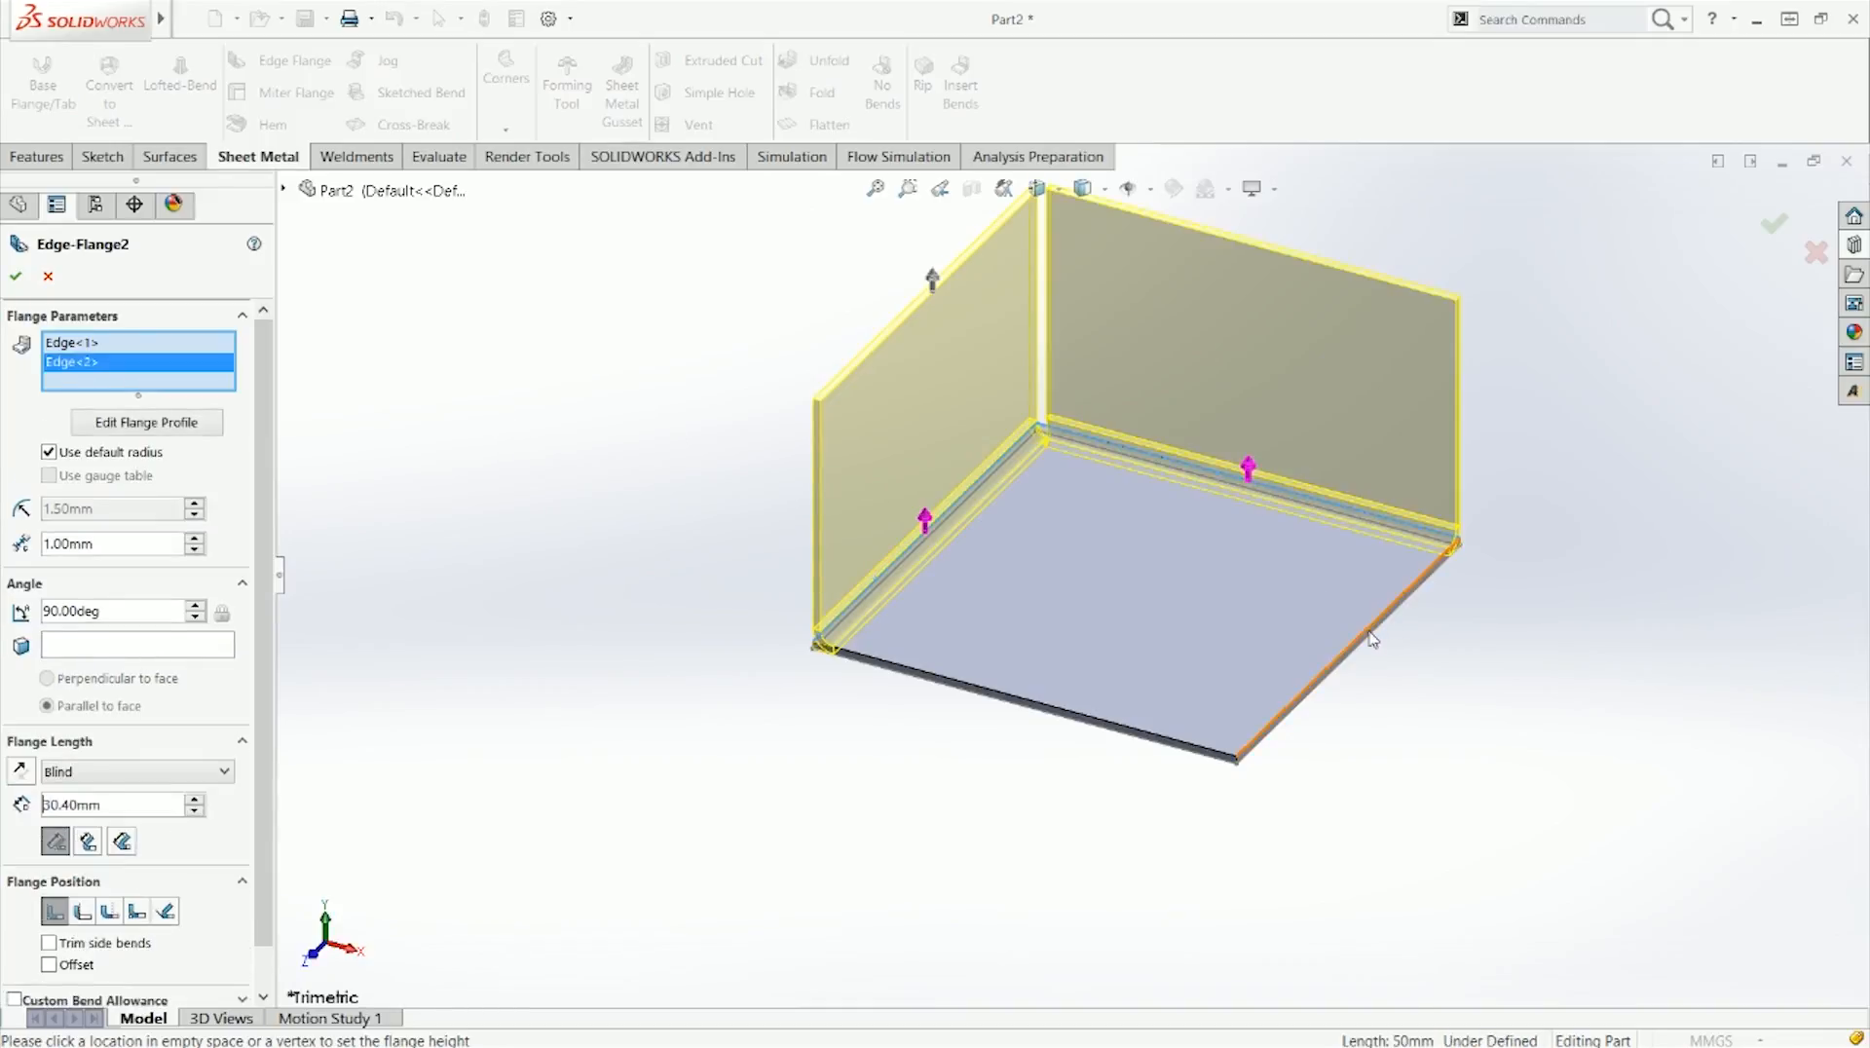
pyautogui.click(1350, 647)
pyautogui.click(1206, 751)
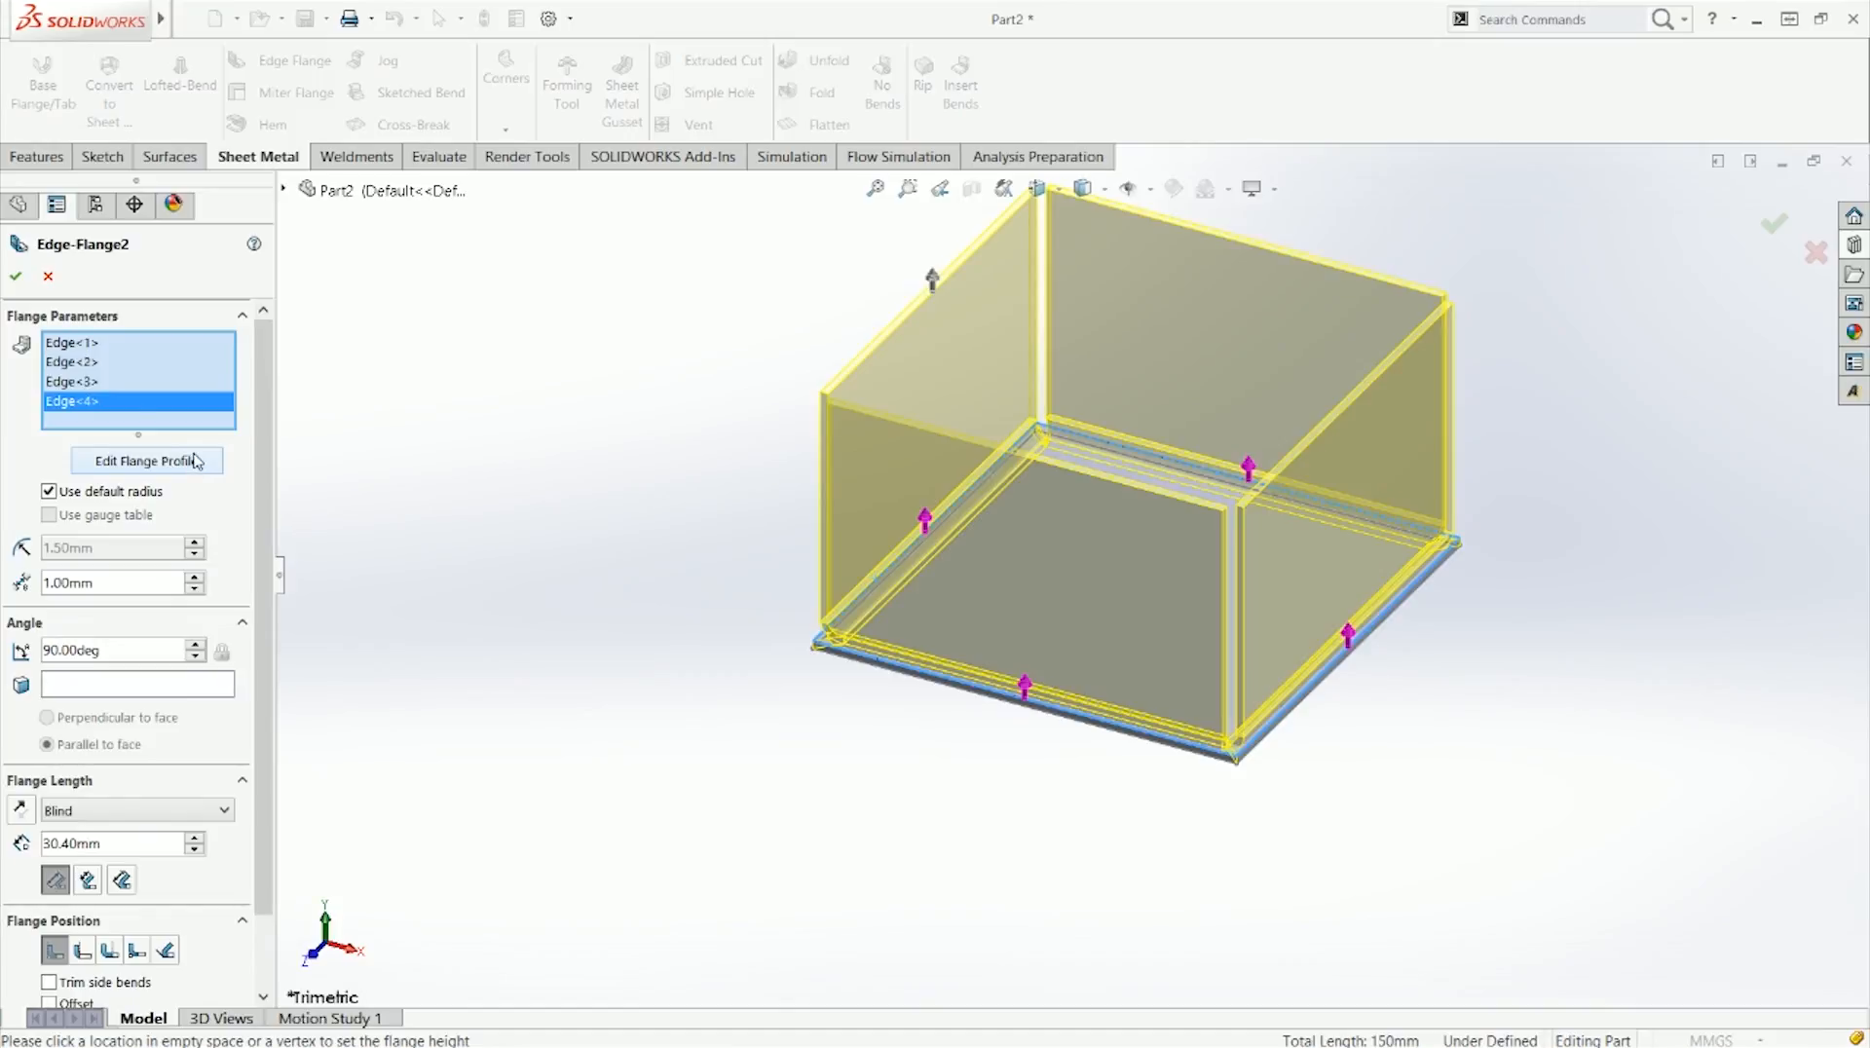
pyautogui.rightClick(88, 378)
pyautogui.click(156, 385)
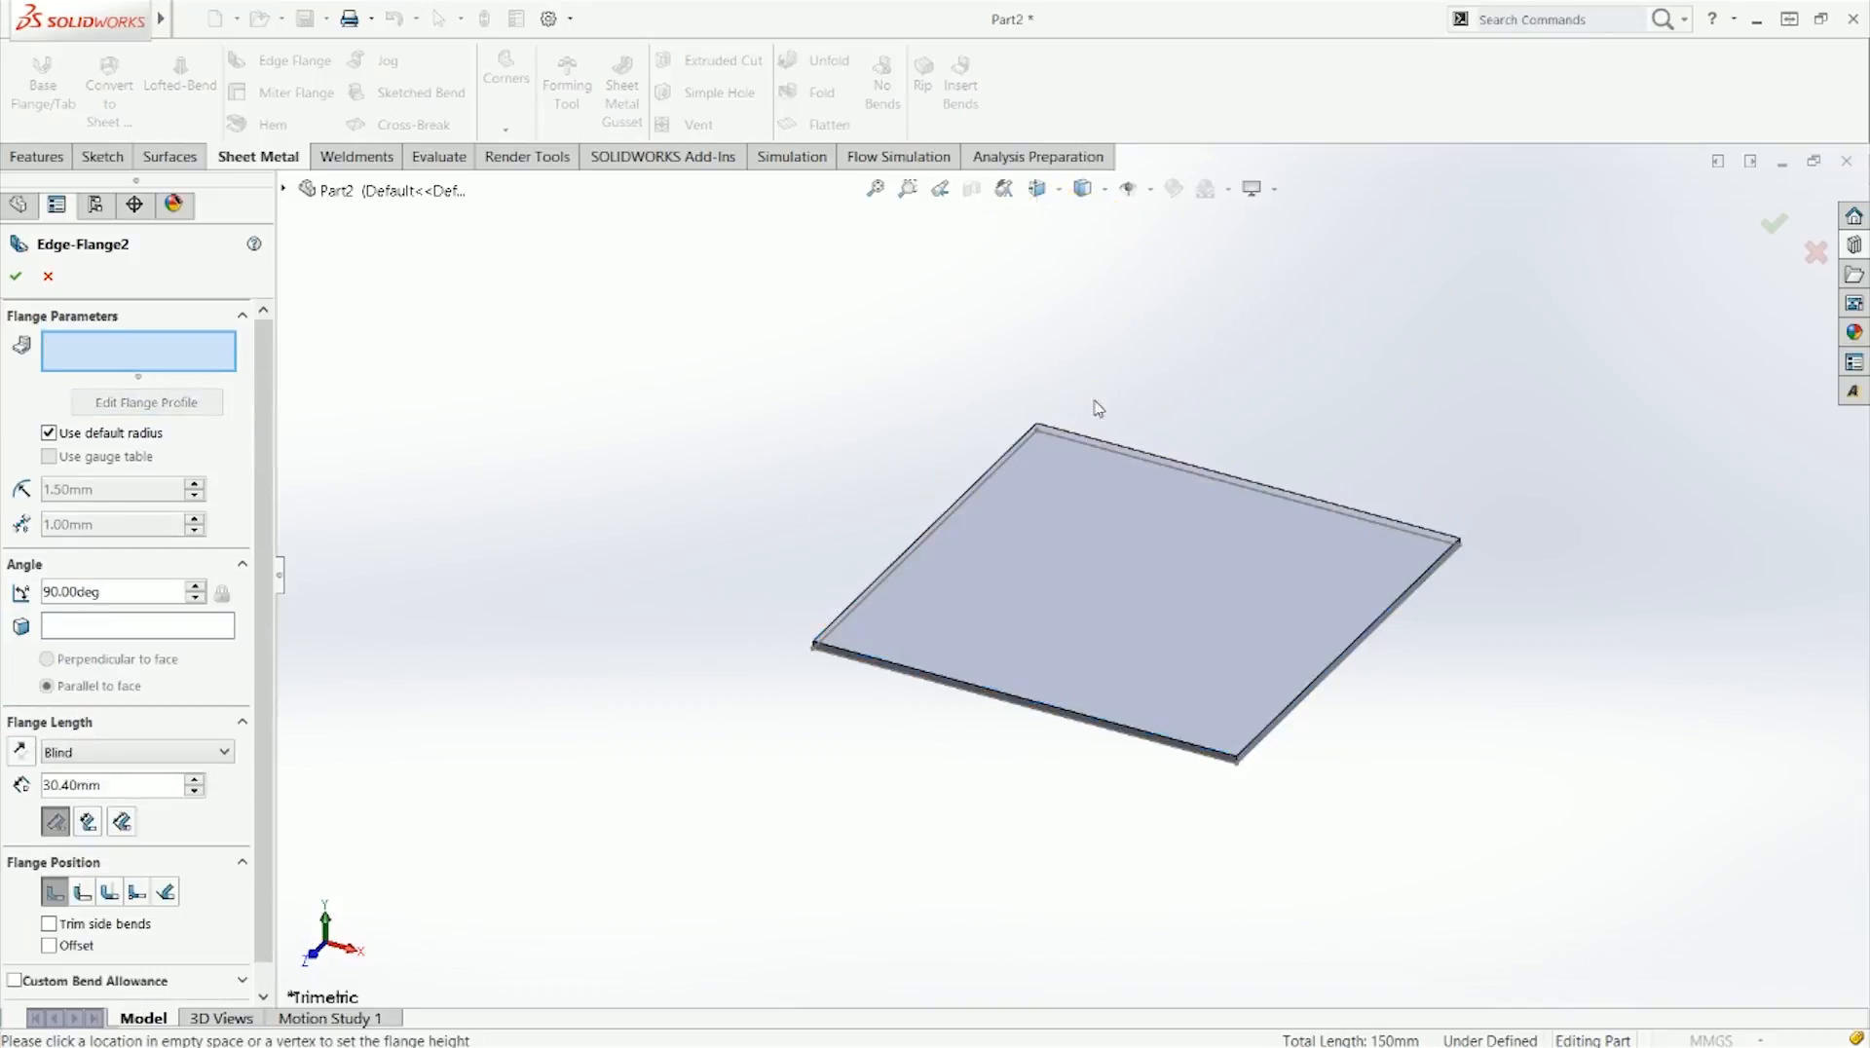
# Step: Reselect the base plate's left edge as the only edge of the flange
pyautogui.click(1012, 462)
pyautogui.click(1089, 444)
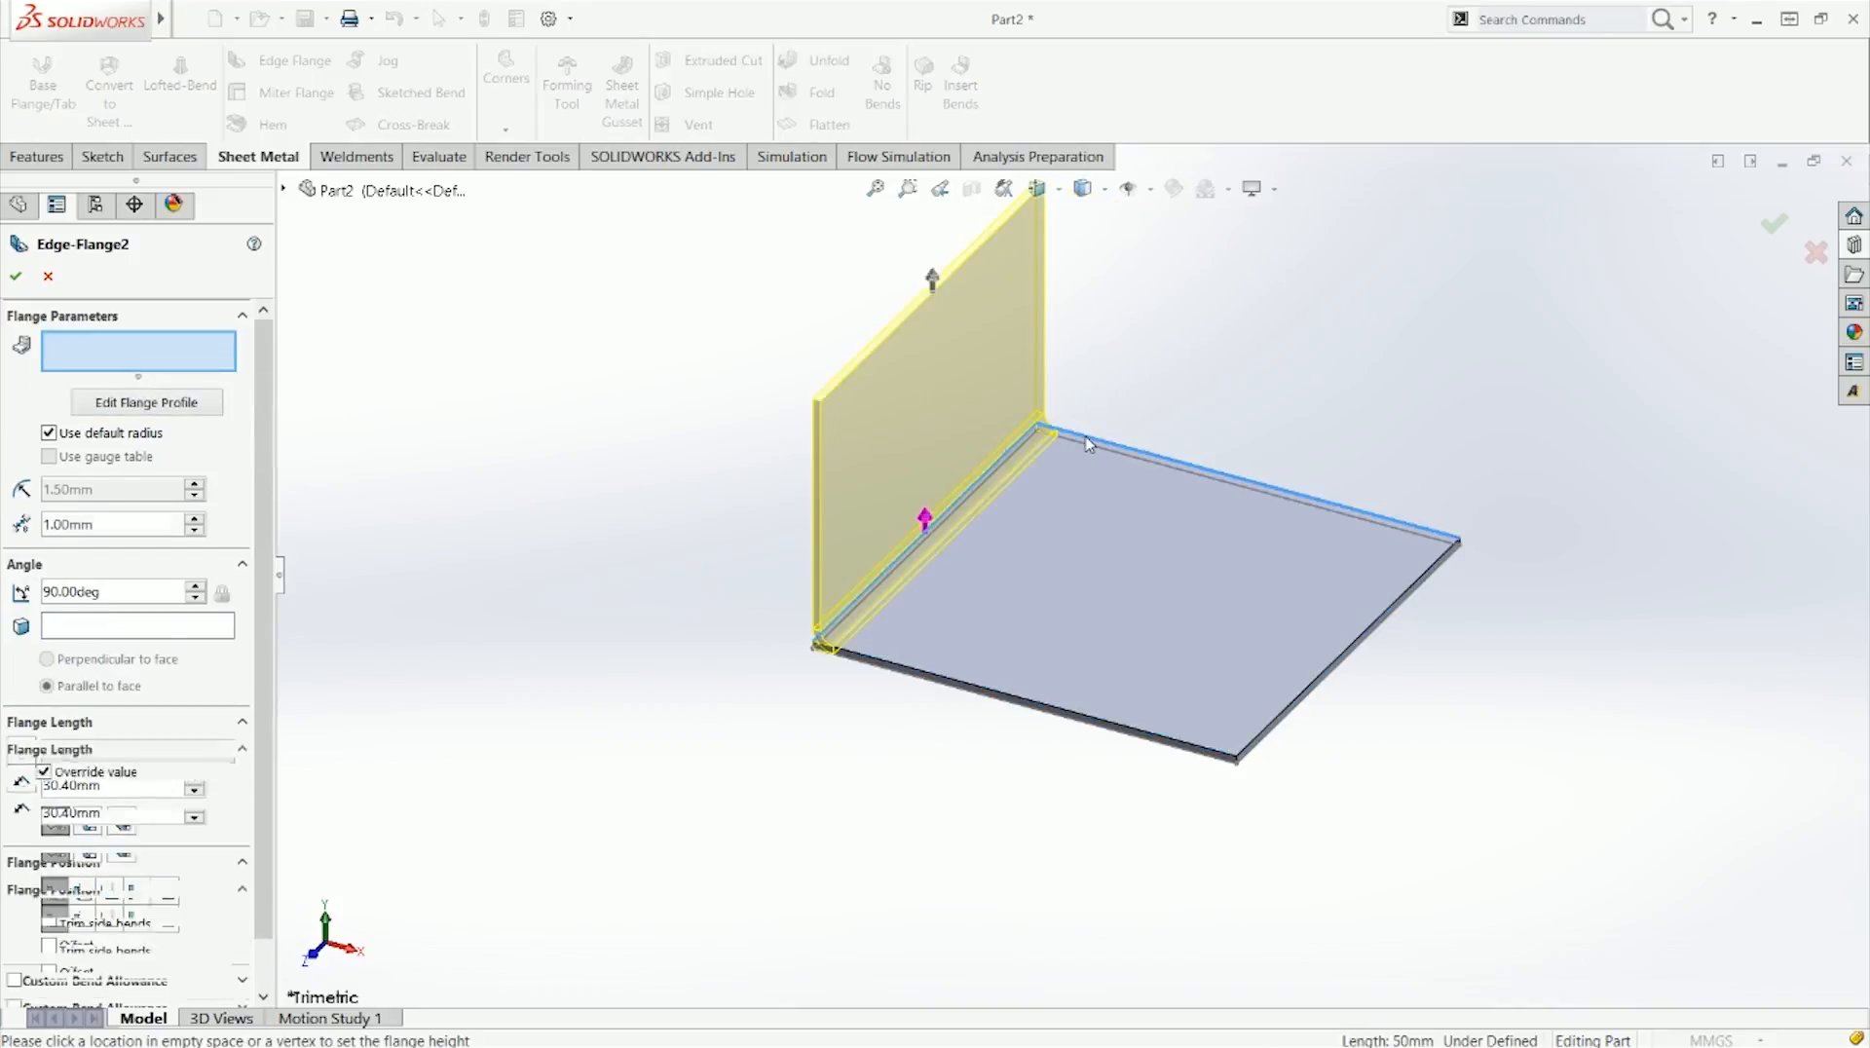
pyautogui.click(1089, 444)
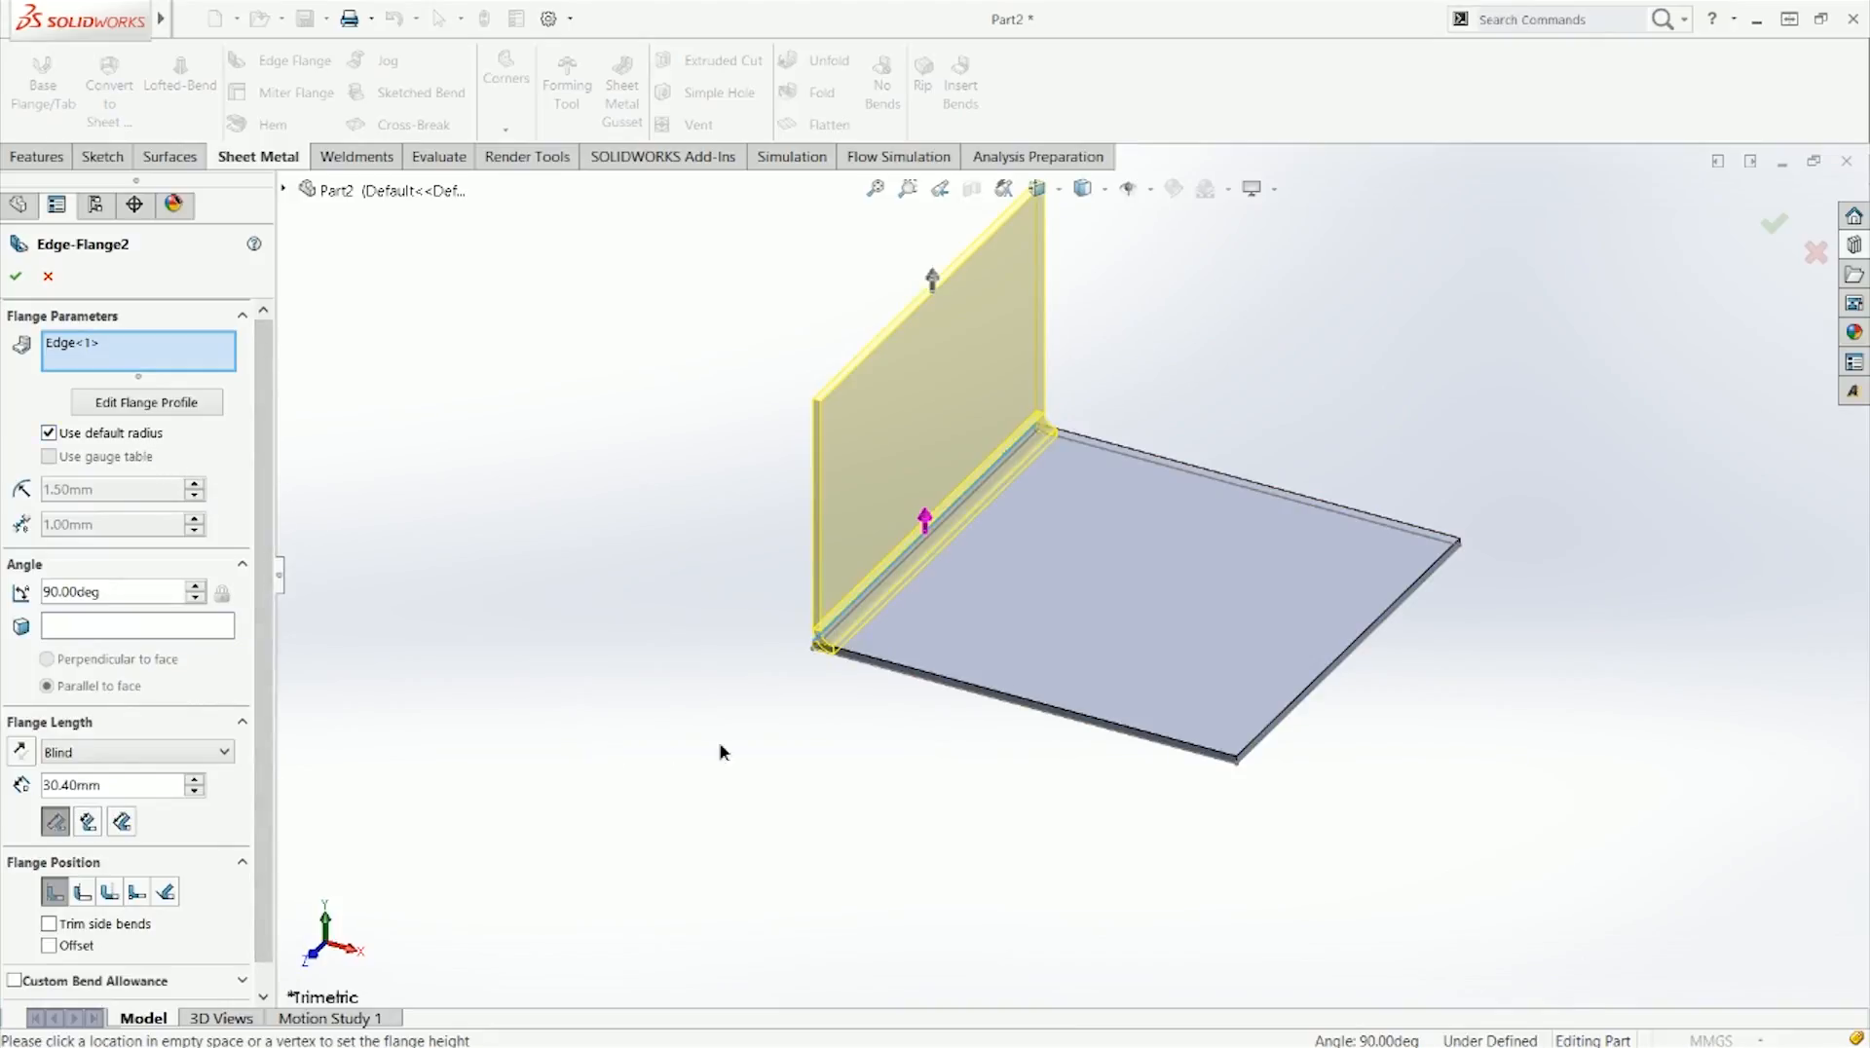
# Step: Examine the flange's bend profile from the front and switch the default bend radius off and back on
pyautogui.hotkey('ctrl', '4')
pyautogui.hotkey('ctrl', '1')
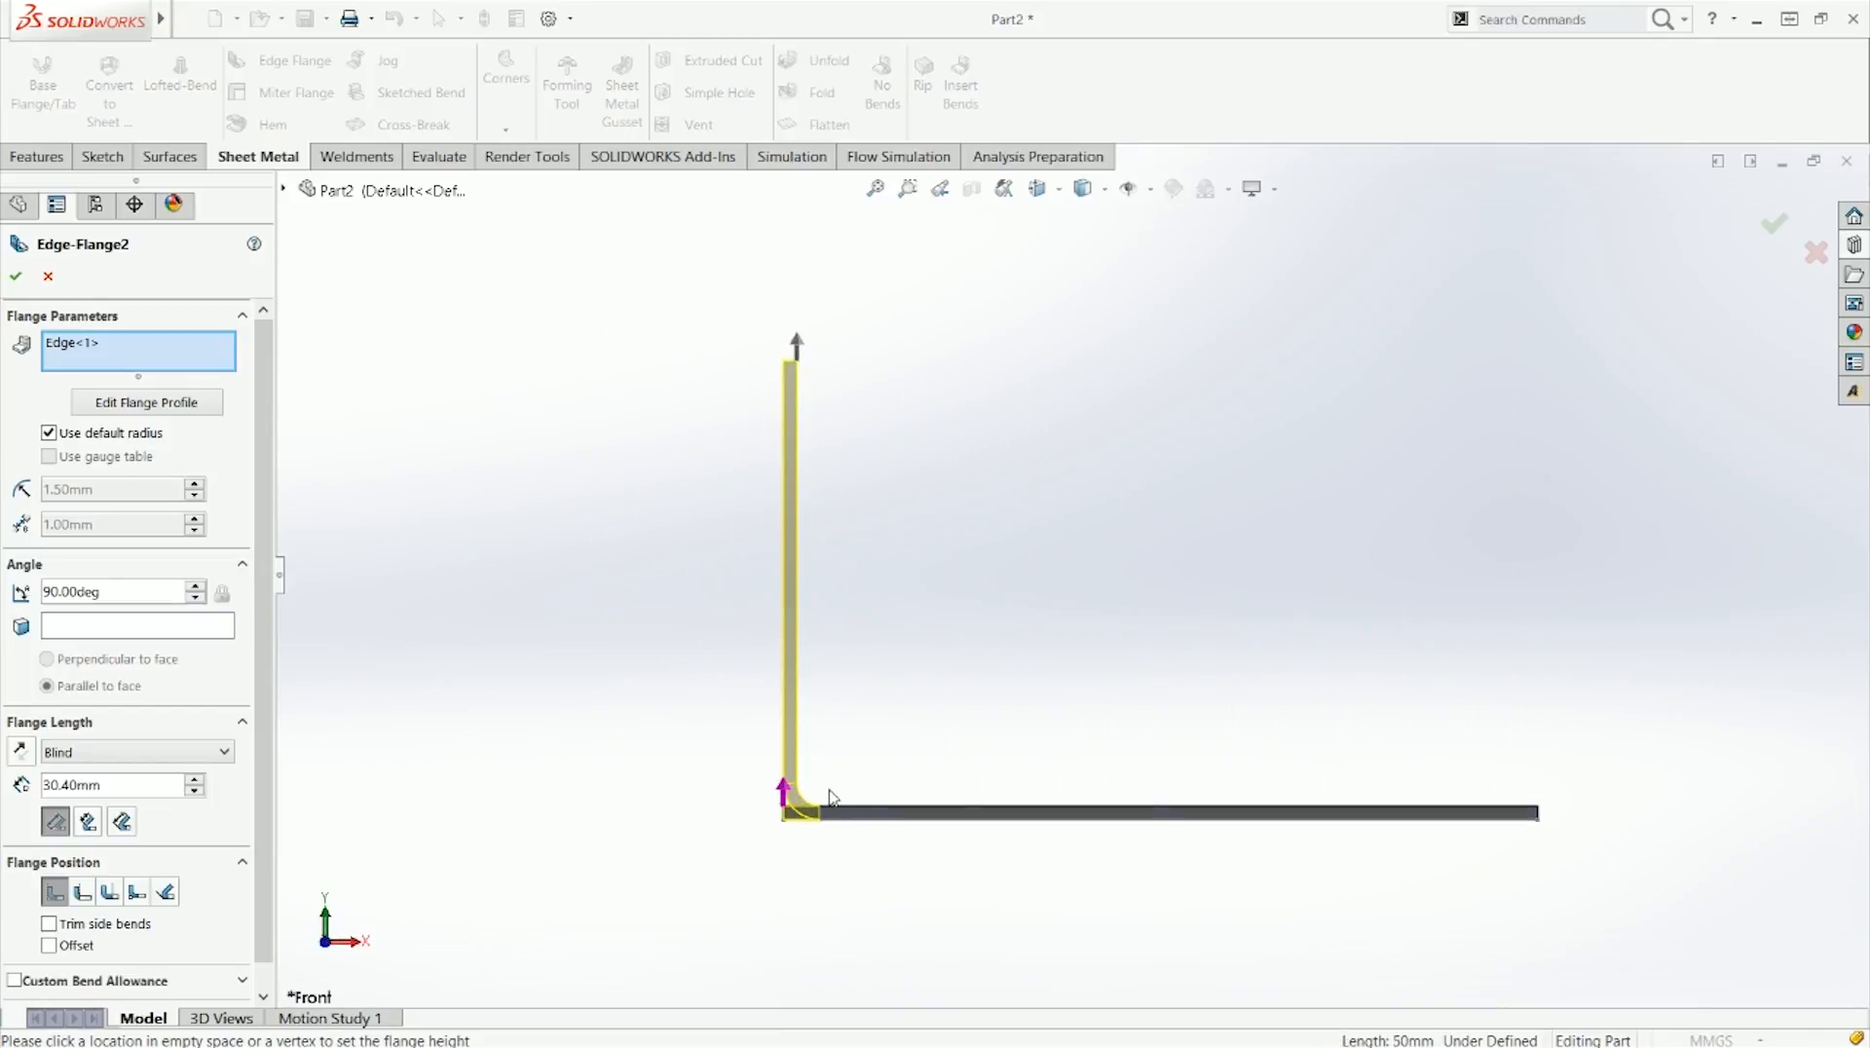
pyautogui.scroll(-1, 826, 799)
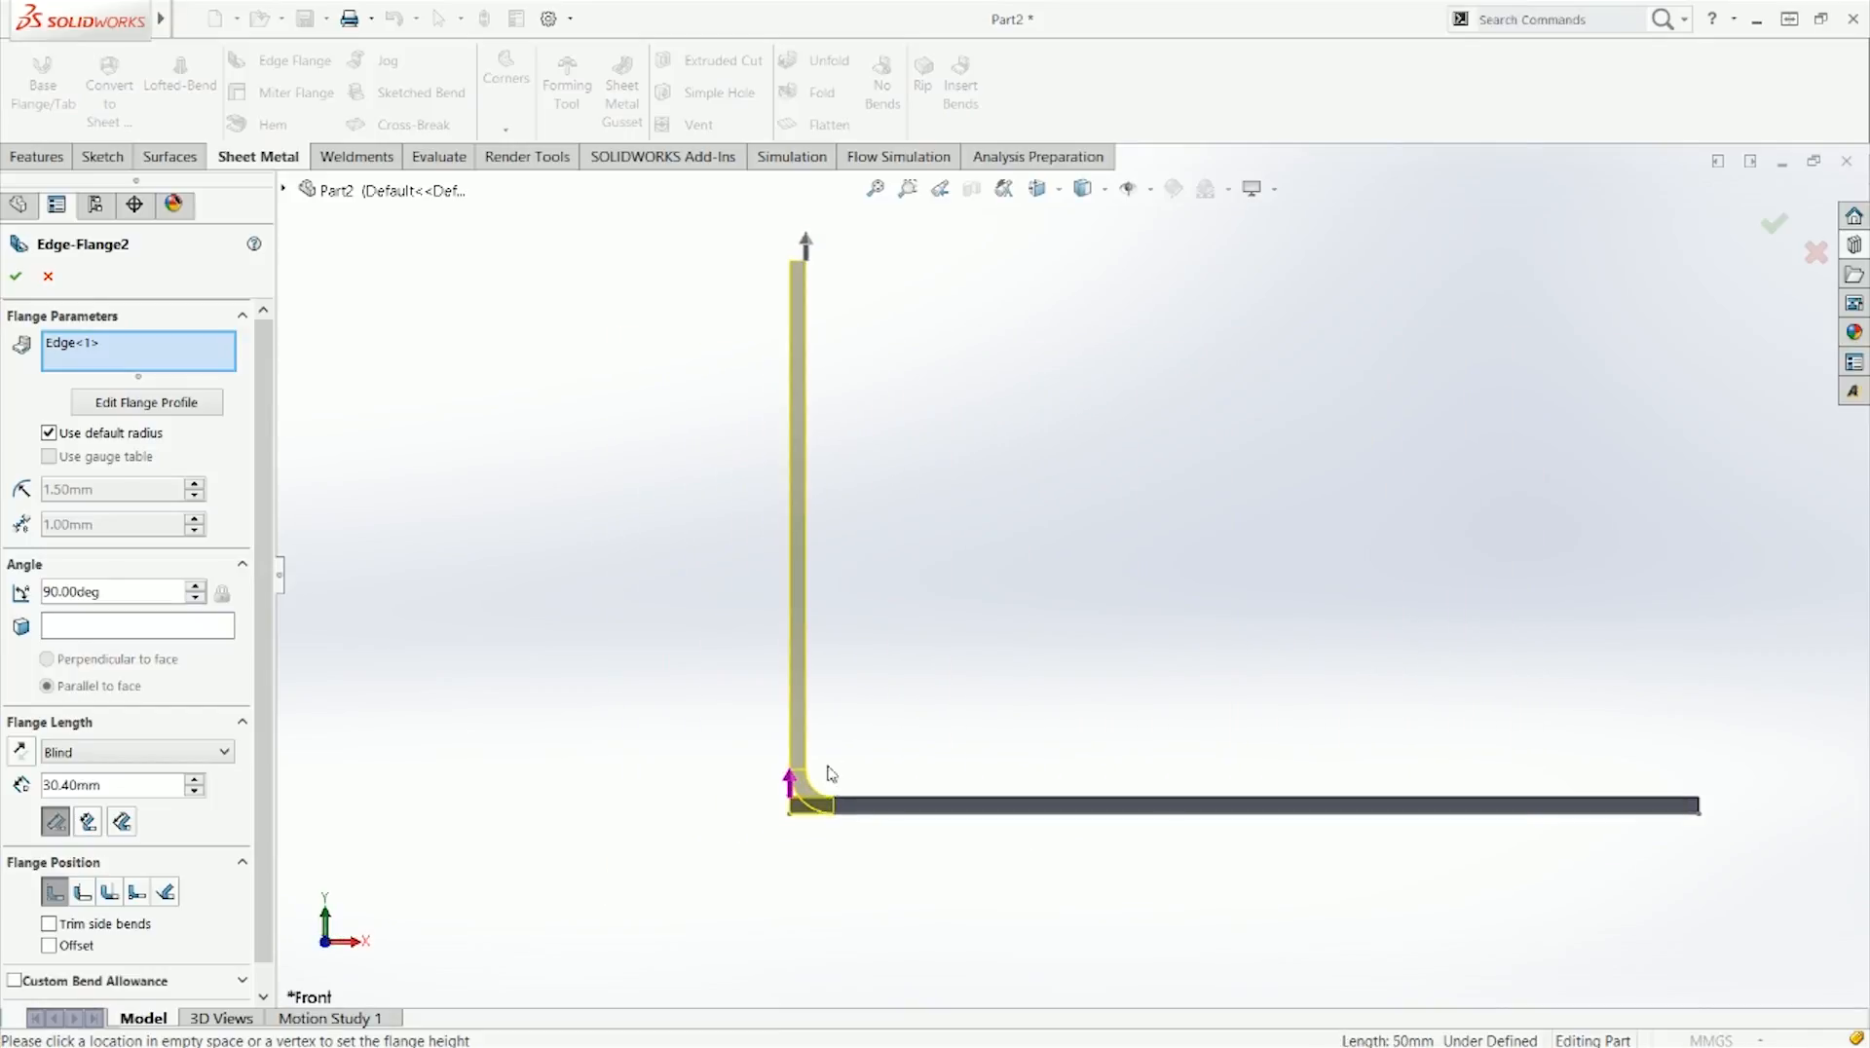
pyautogui.scroll(-4, 818, 794)
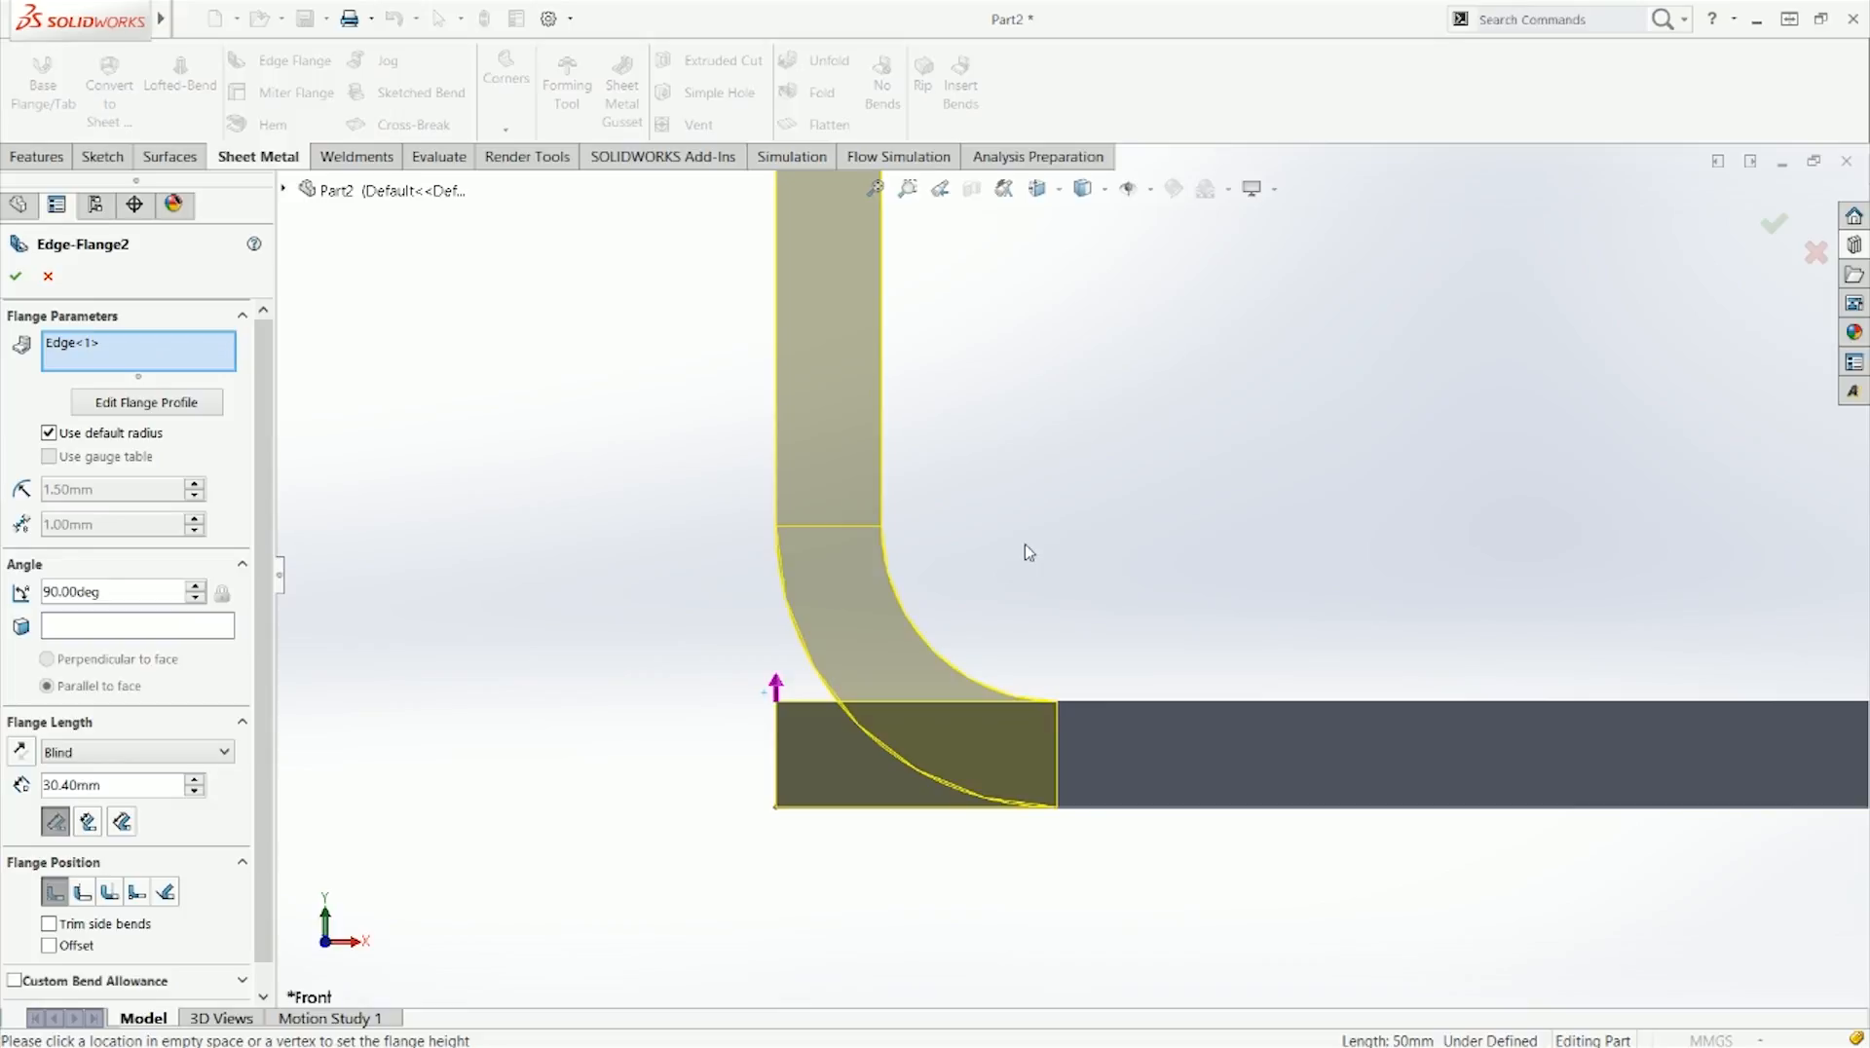
pyautogui.scroll(5, 1023, 551)
pyautogui.click(116, 436)
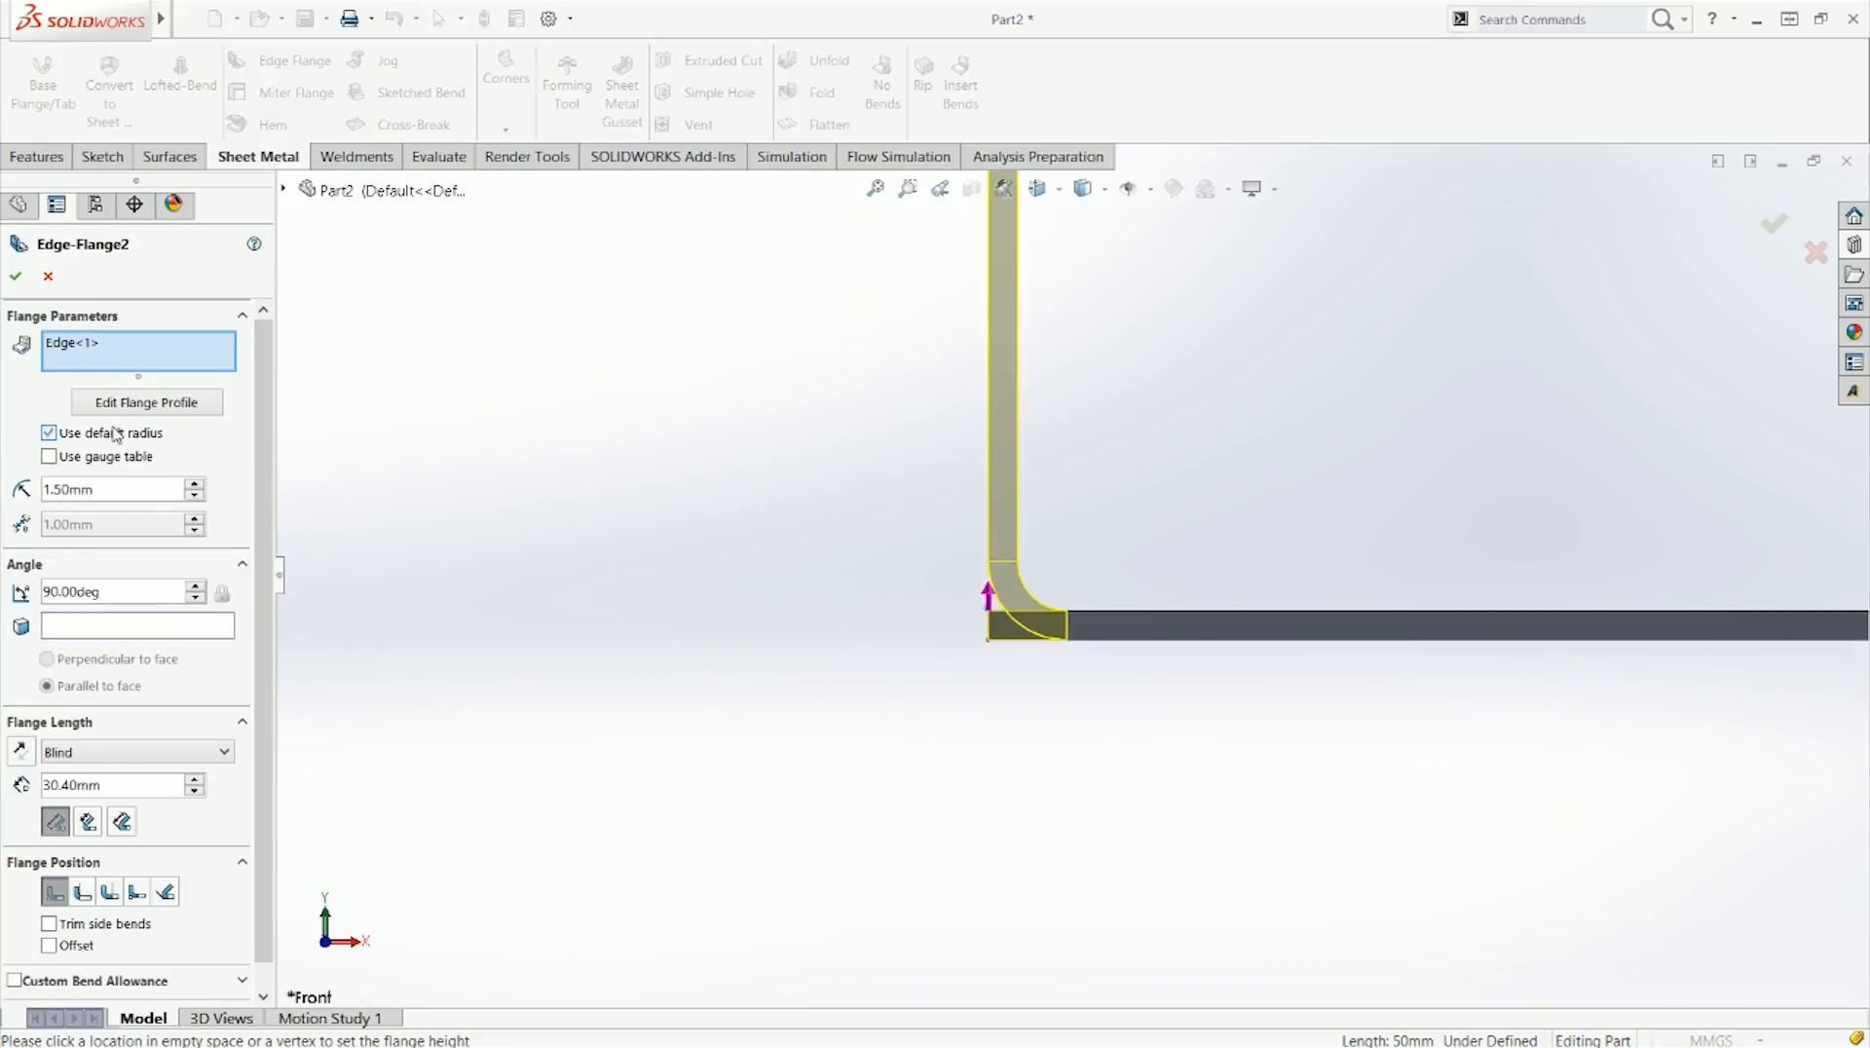
pyautogui.doubleClick(185, 487)
pyautogui.click(133, 440)
pyautogui.click(137, 443)
pyautogui.click(124, 440)
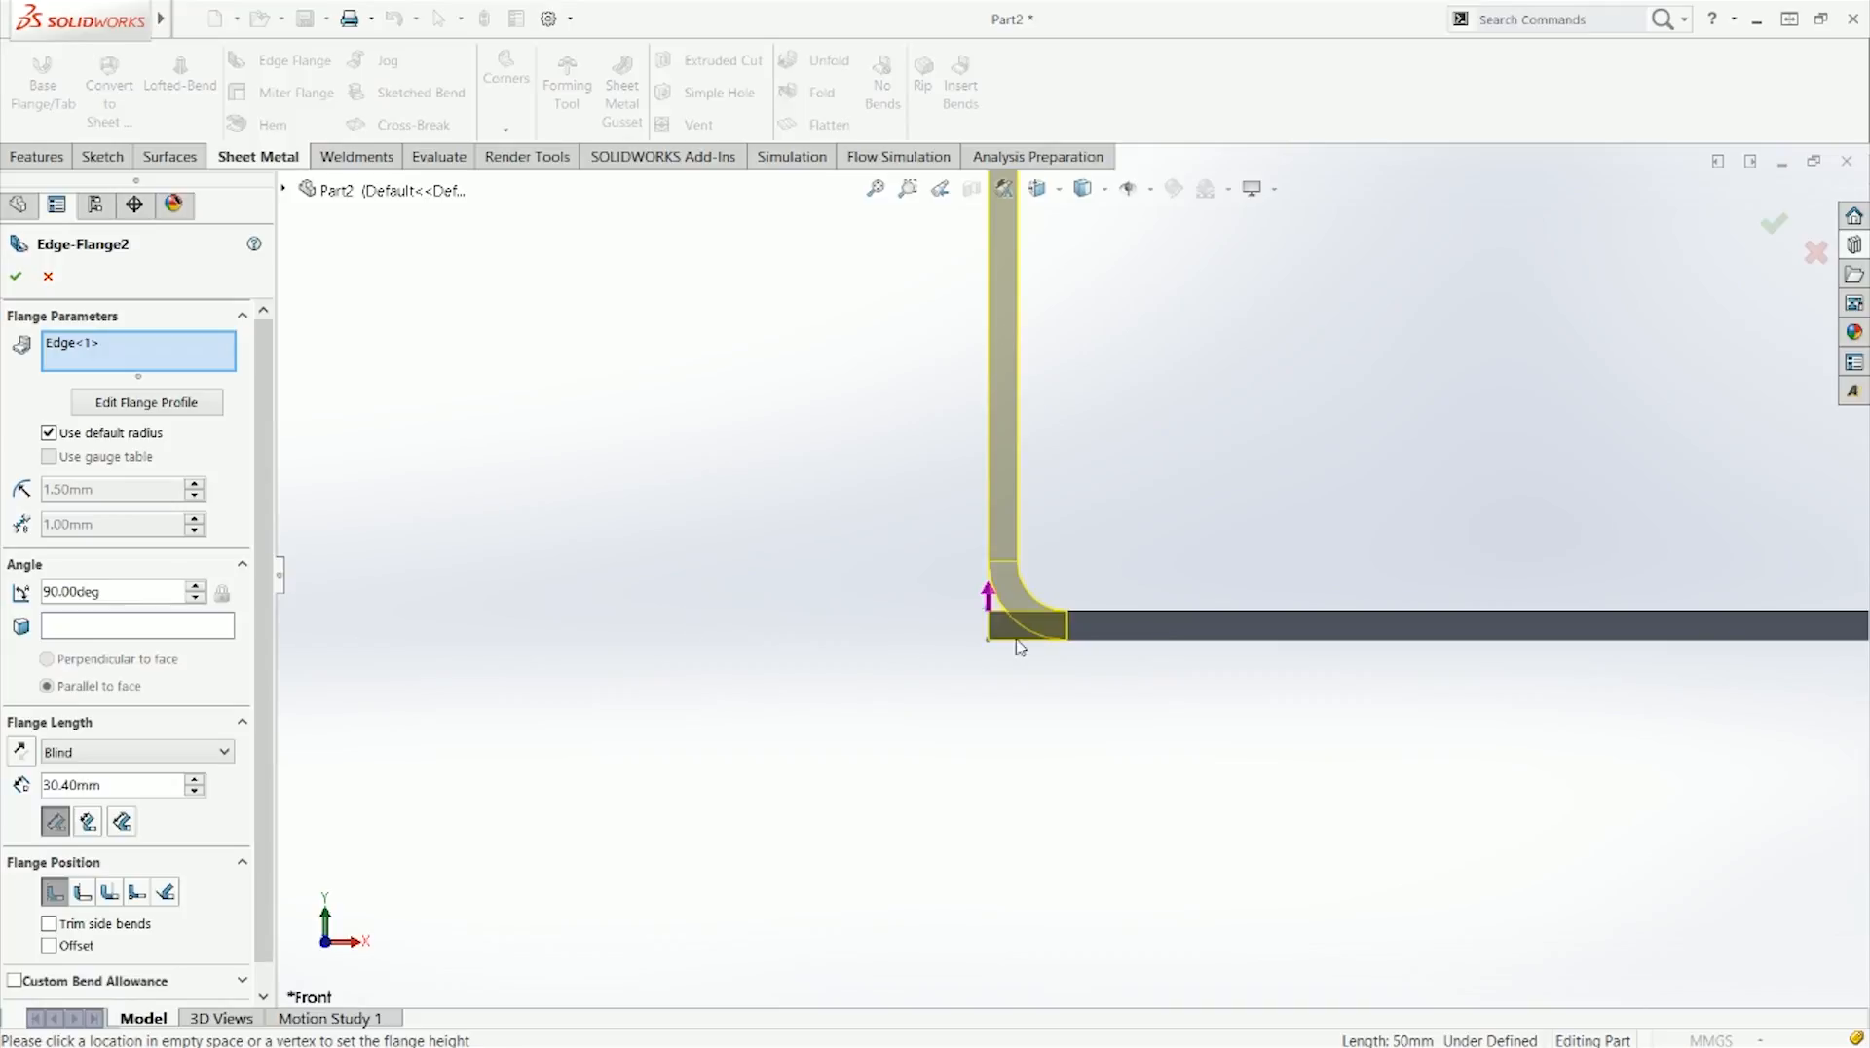
# Step: Add the base plate's front edge as a second flange edge and set the gap distance between the flanges to 2.60 mm
pyautogui.click(1112, 616)
pyautogui.moveTo(1108, 587); pyautogui.dragTo(1130, 333, button='middle')
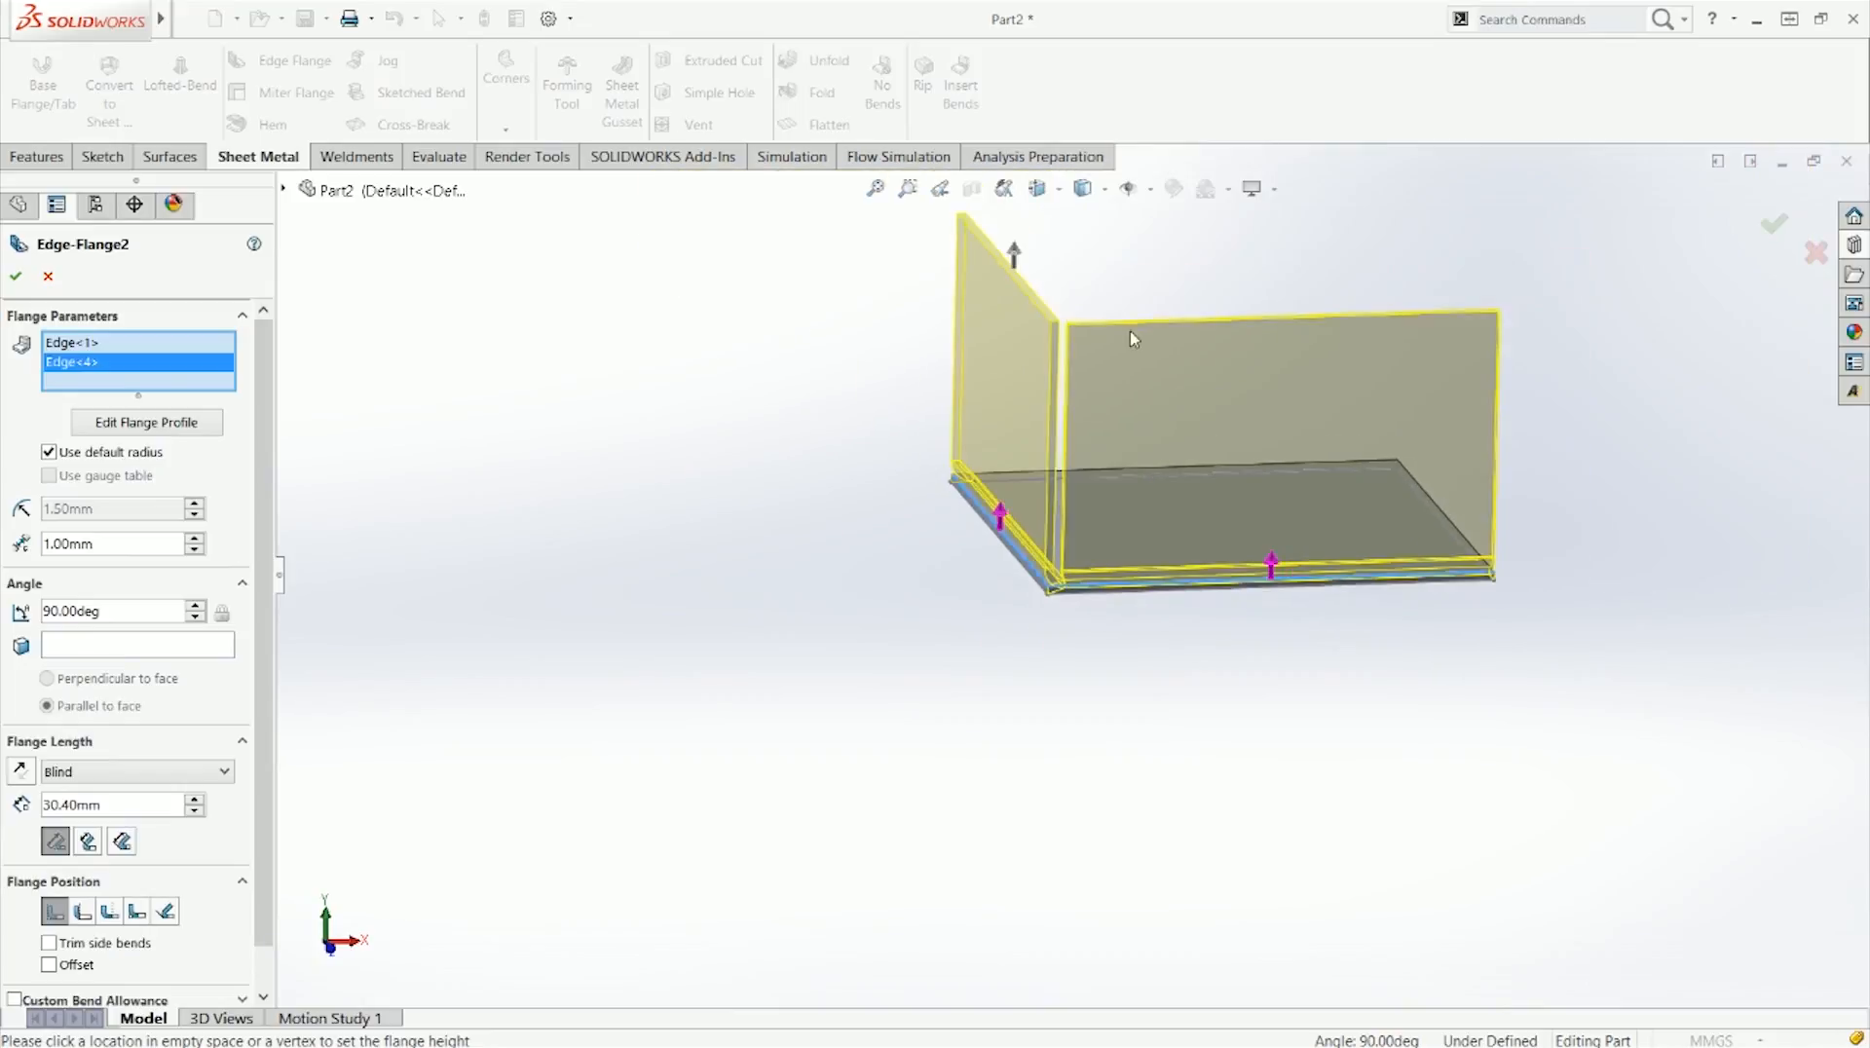
pyautogui.scroll(-5, 1068, 405)
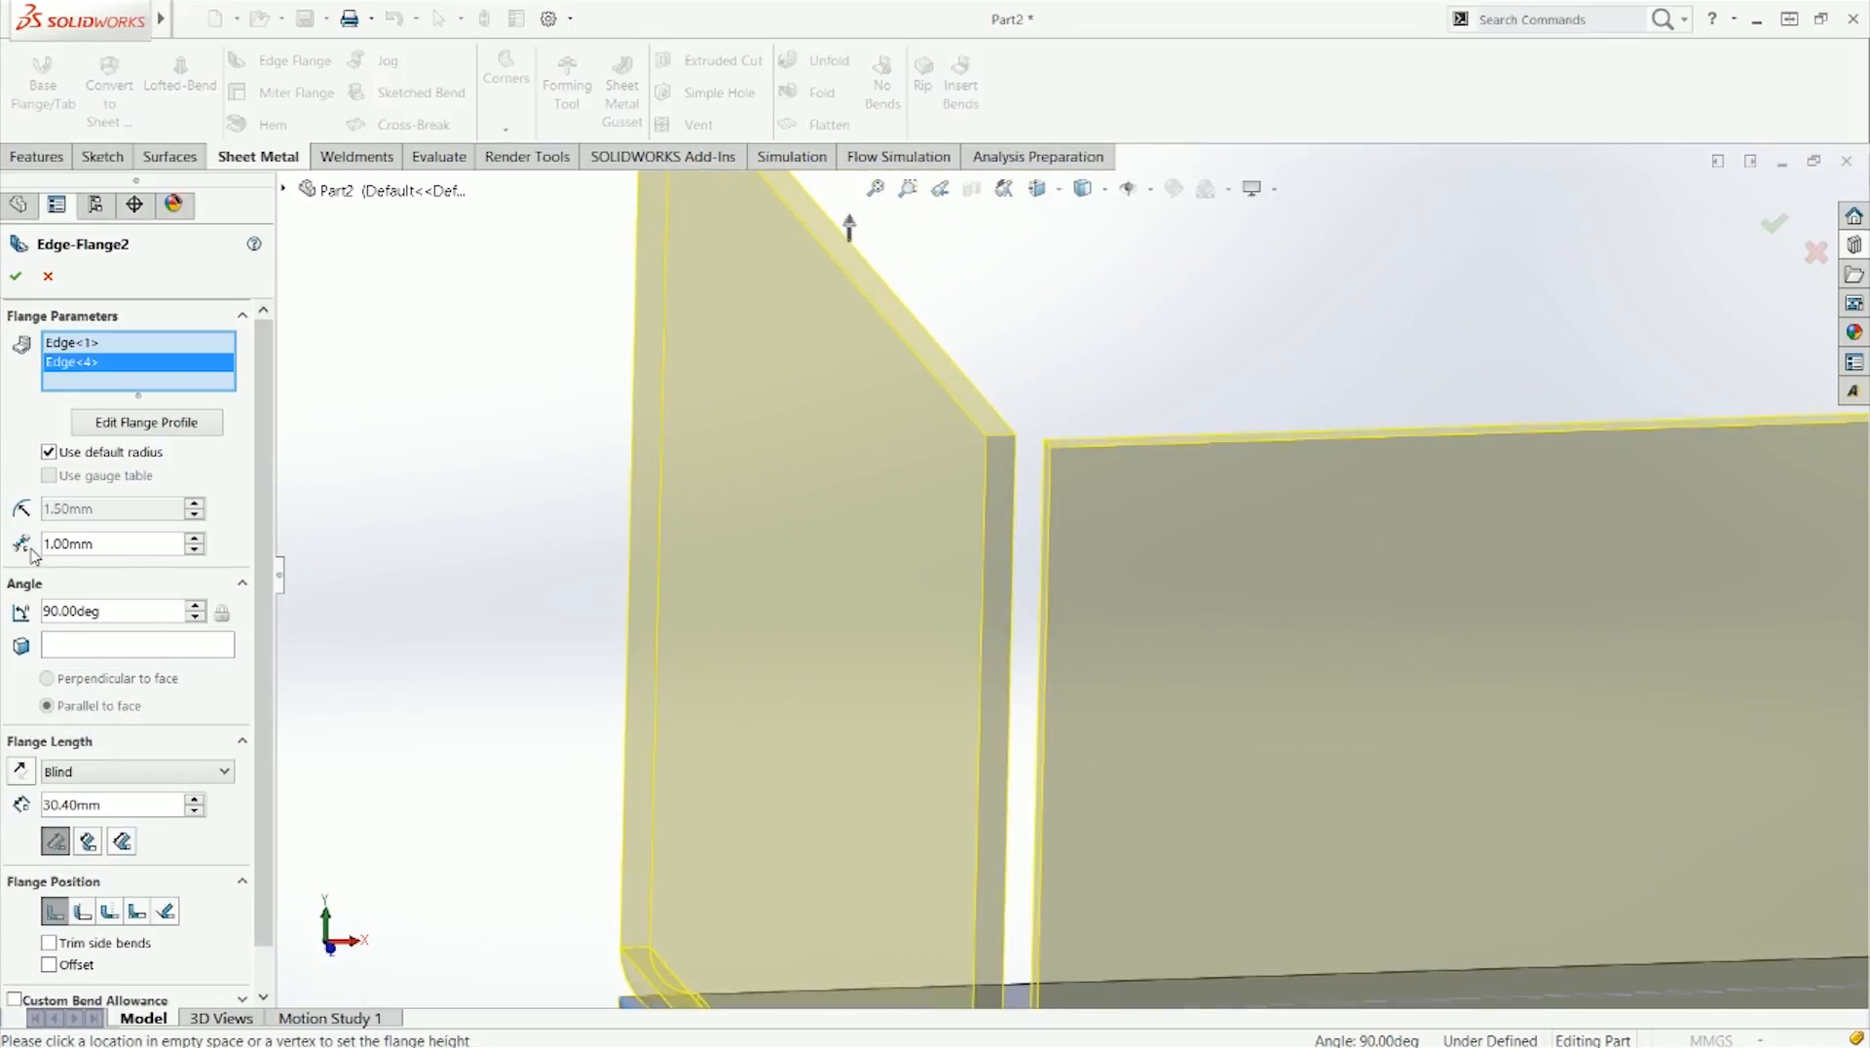
pyautogui.click(194, 539)
pyautogui.click(194, 540)
pyautogui.click(194, 539)
pyautogui.click(194, 541)
pyautogui.click(194, 540)
pyautogui.click(194, 541)
pyautogui.click(193, 540)
pyautogui.click(194, 540)
pyautogui.click(194, 541)
pyautogui.click(194, 540)
pyautogui.click(193, 541)
pyautogui.click(193, 540)
pyautogui.click(194, 540)
pyautogui.click(193, 540)
pyautogui.click(193, 541)
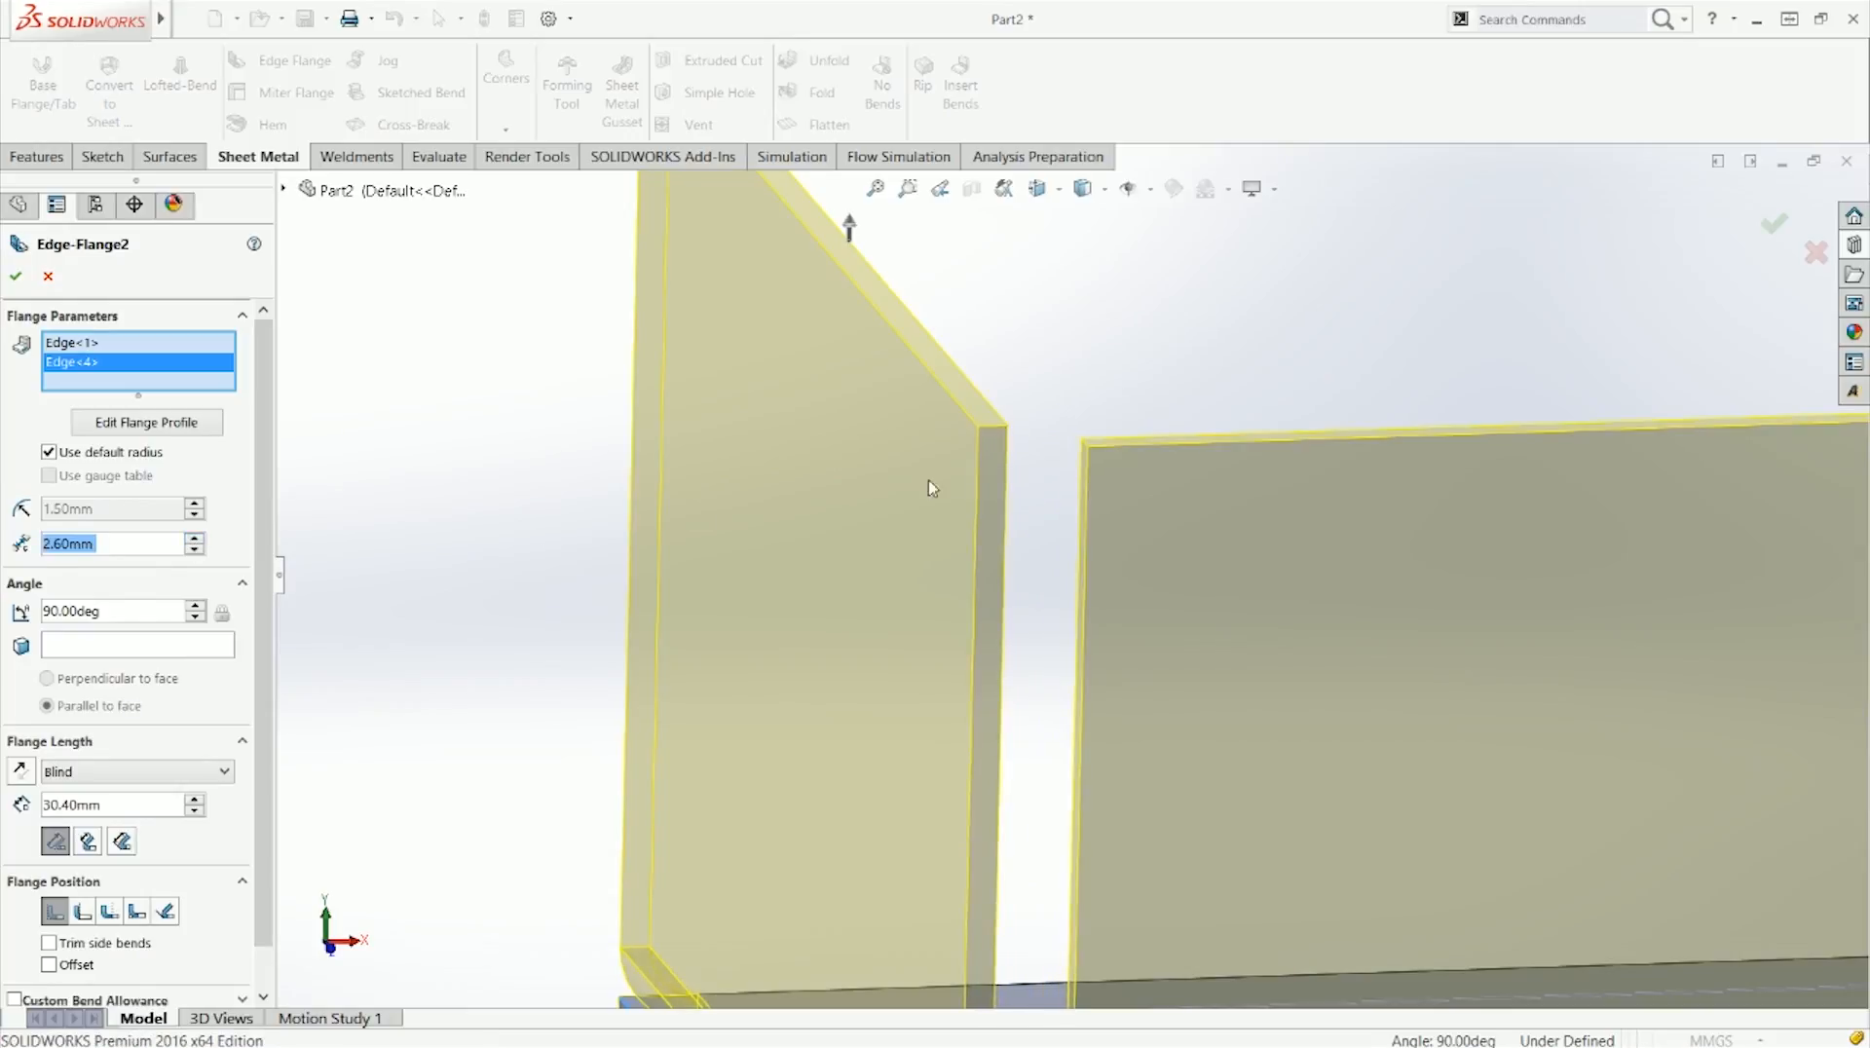
# Step: Inspect the corner between the two flanges and reduce their gap distance to 0.40 mm
pyautogui.scroll(5, 1036, 501)
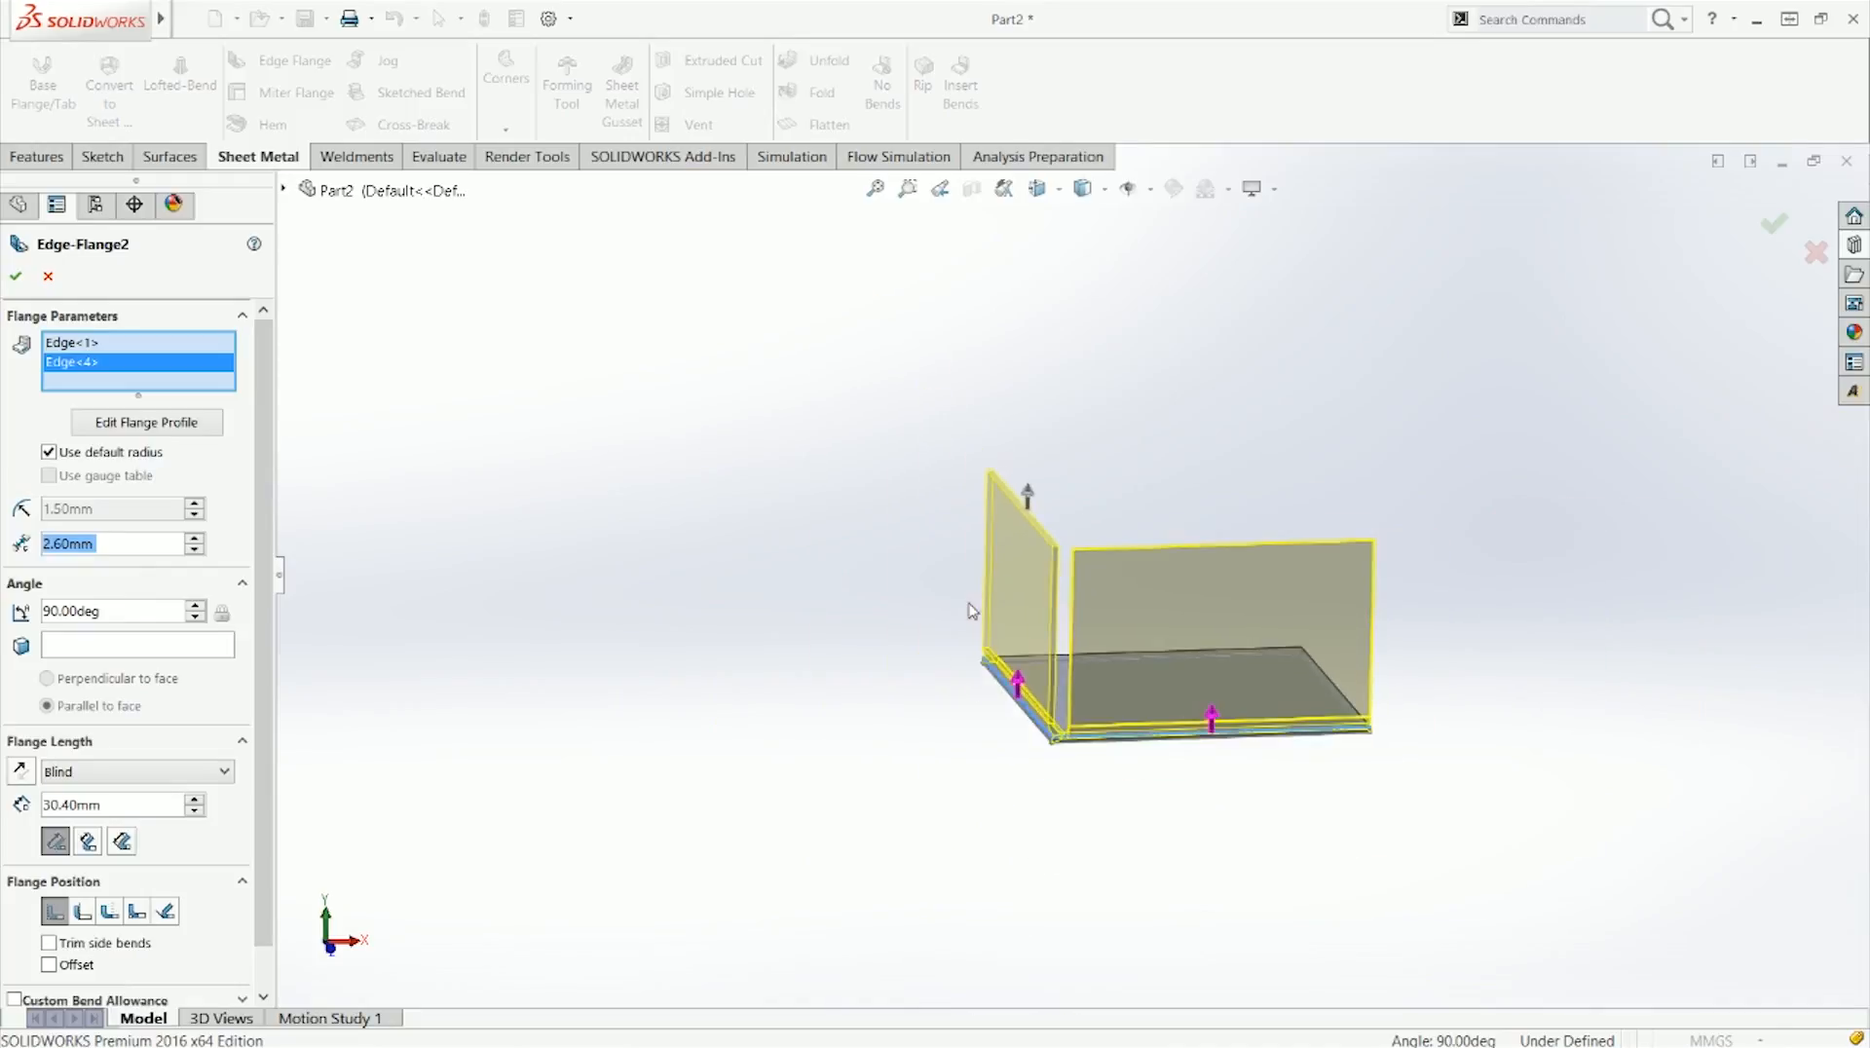
pyautogui.scroll(-10, 1013, 613)
pyautogui.moveTo(1173, 657); pyautogui.dragTo(1172, 719, button='middle')
pyautogui.scroll(10, 1106, 405)
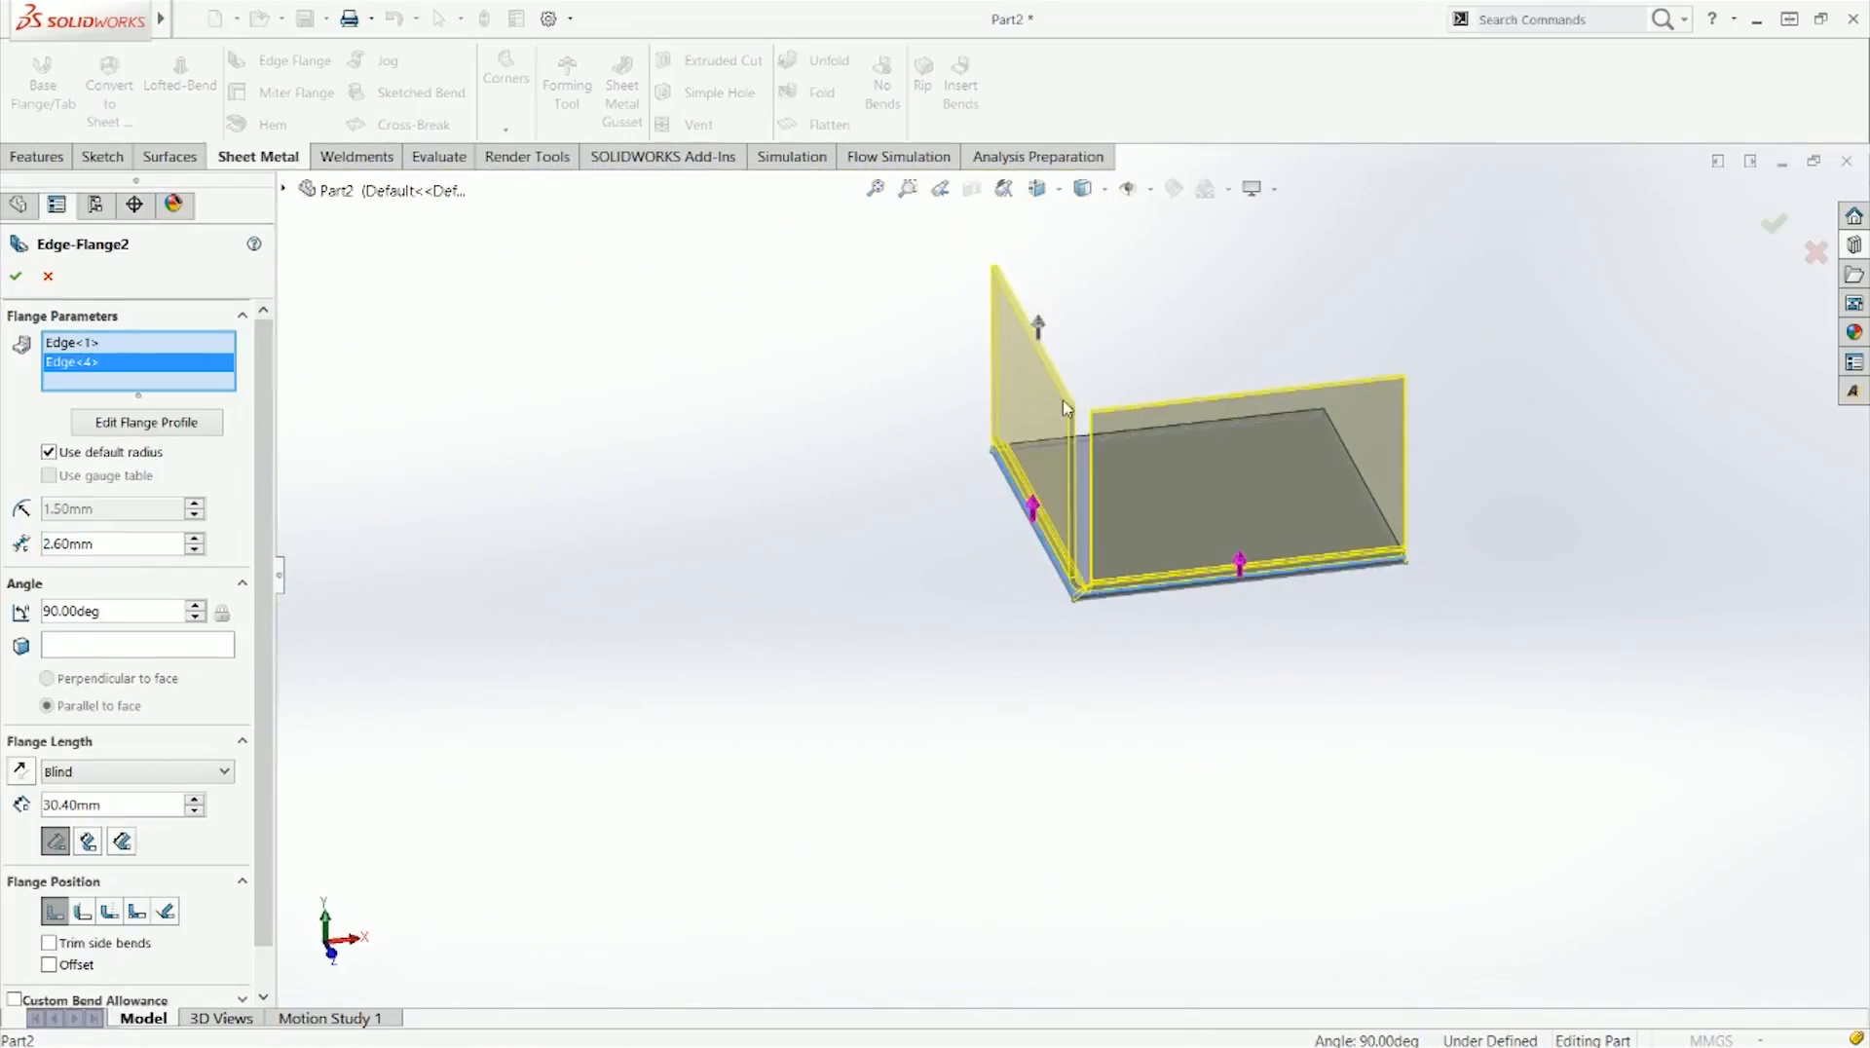
pyautogui.scroll(-7, 1065, 405)
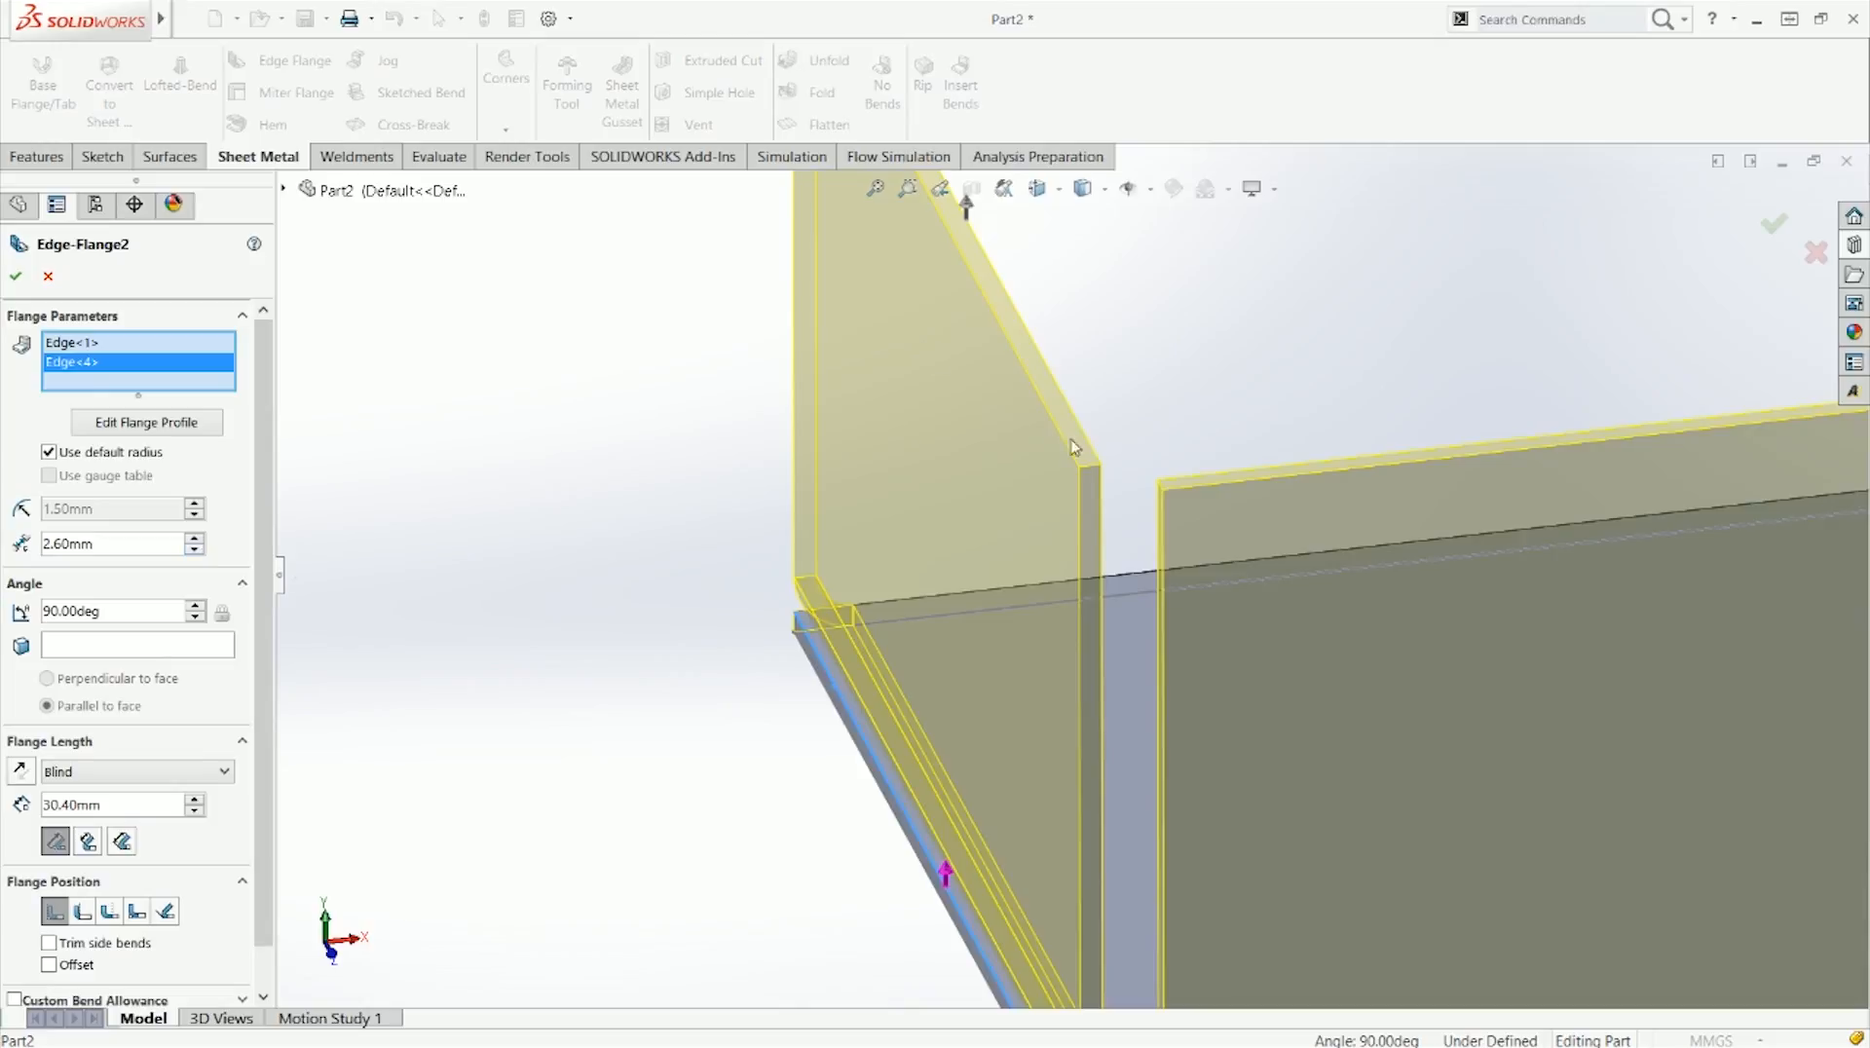
pyautogui.click(200, 547)
pyautogui.click(200, 547)
pyautogui.click(201, 547)
pyautogui.click(200, 547)
pyautogui.click(200, 547)
pyautogui.click(201, 547)
pyautogui.click(201, 548)
pyautogui.click(198, 549)
pyautogui.click(198, 549)
pyautogui.click(198, 548)
pyautogui.click(198, 549)
pyautogui.click(198, 549)
pyautogui.click(198, 548)
pyautogui.click(198, 549)
pyautogui.click(198, 548)
pyautogui.click(200, 548)
pyautogui.click(200, 548)
pyautogui.click(199, 549)
pyautogui.click(200, 549)
pyautogui.click(200, 549)
pyautogui.scroll(3, 915, 791)
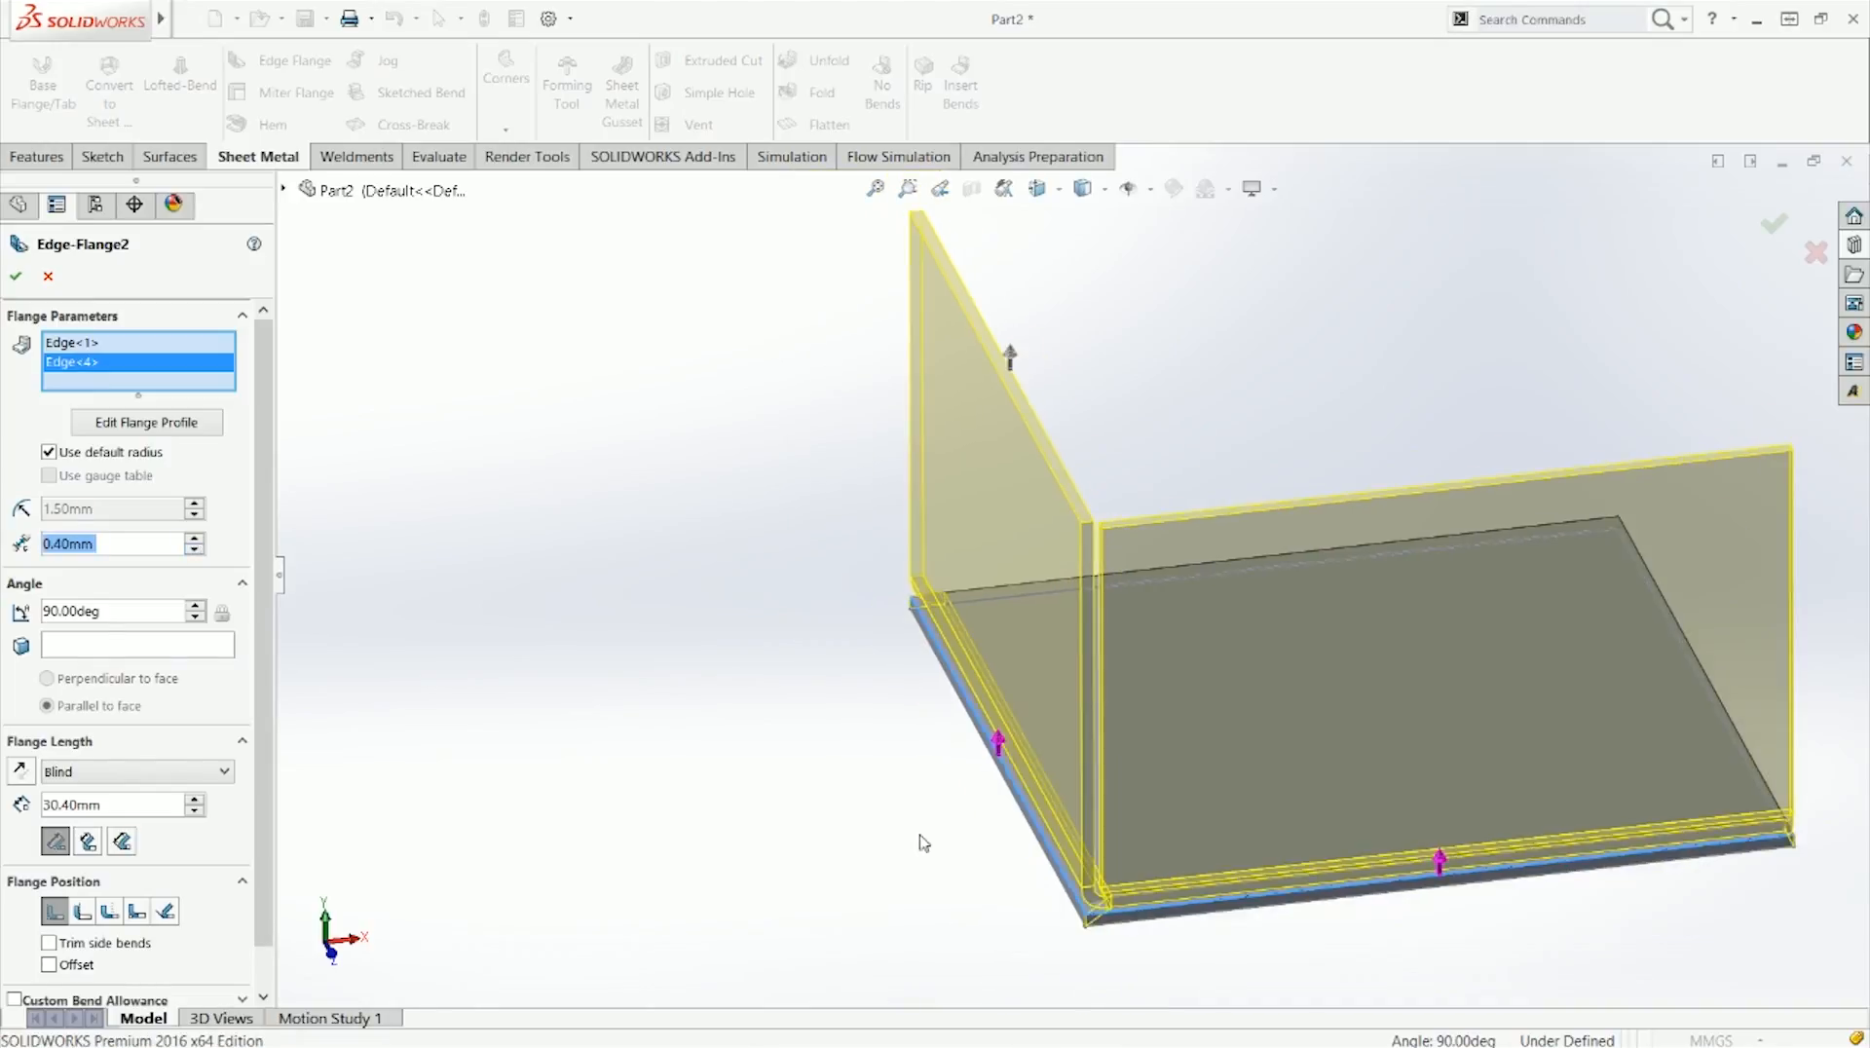
# Step: Remove the base plate's front edge from the flange selection and show the part in the front view
pyautogui.middleClick(1216, 896)
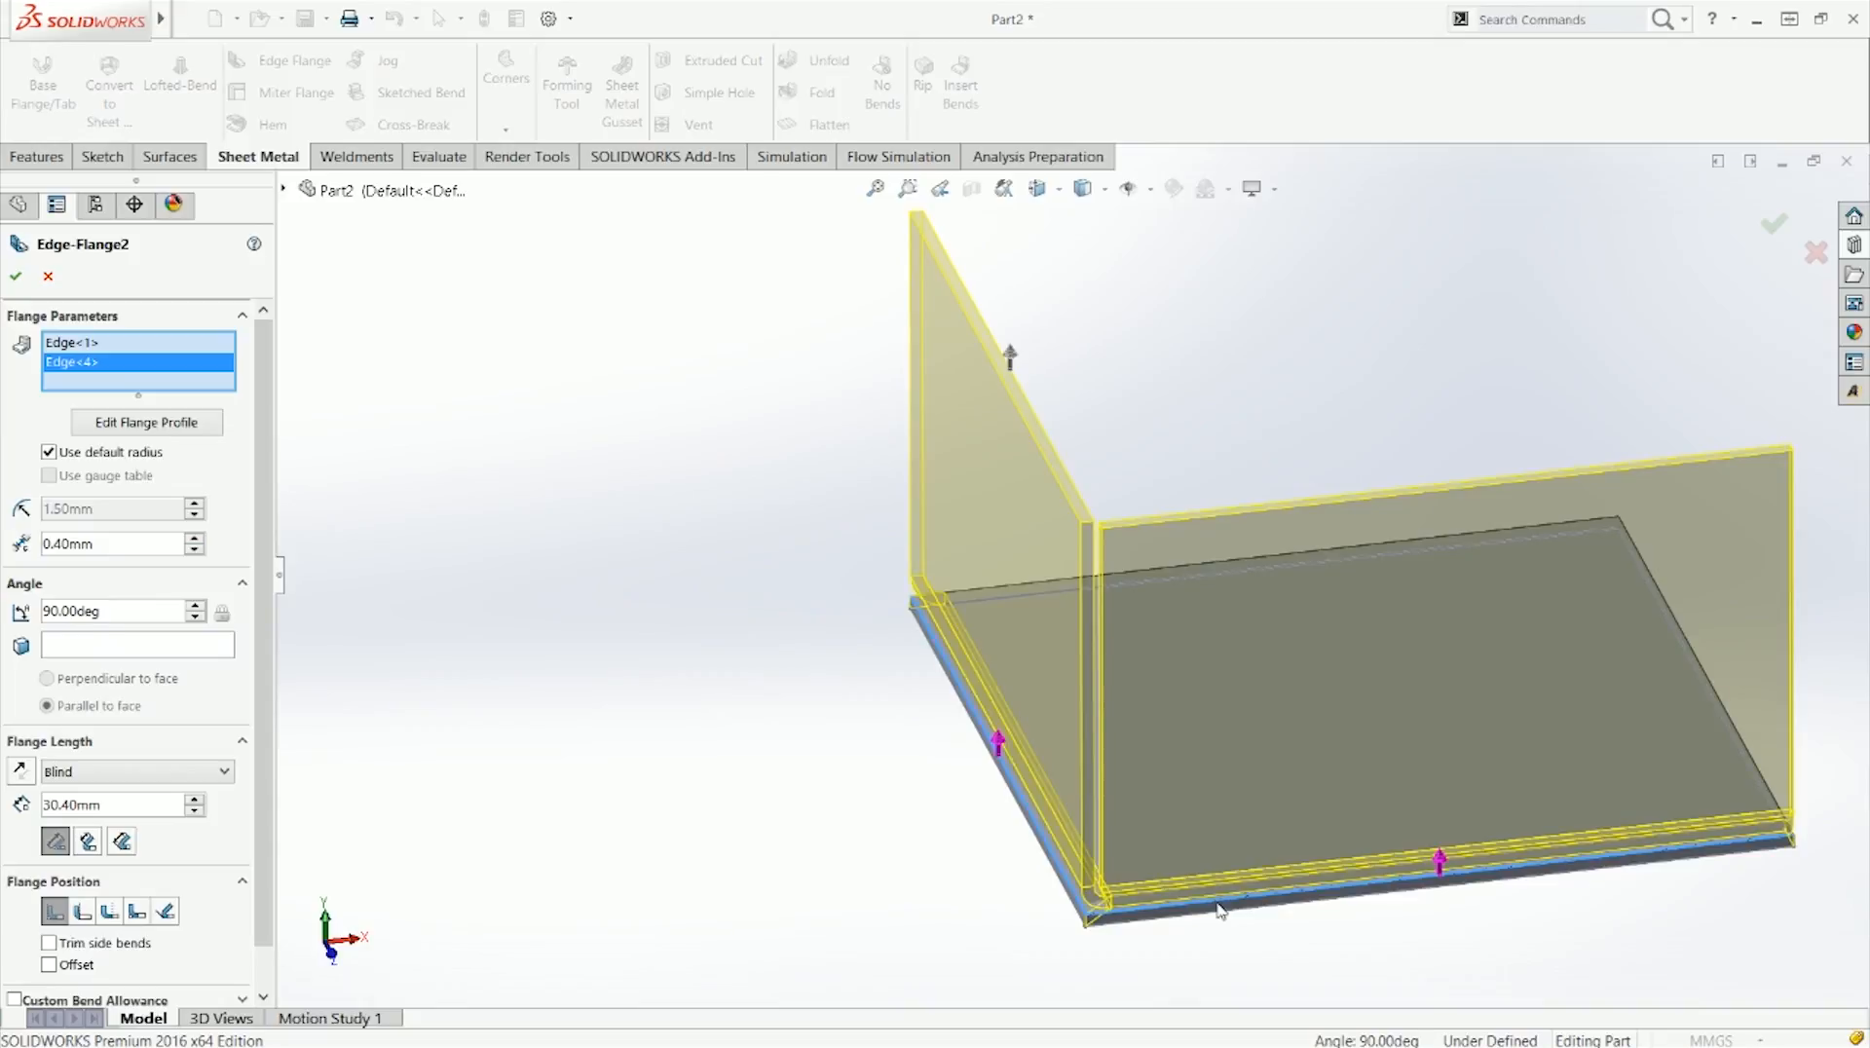
pyautogui.click(1219, 911)
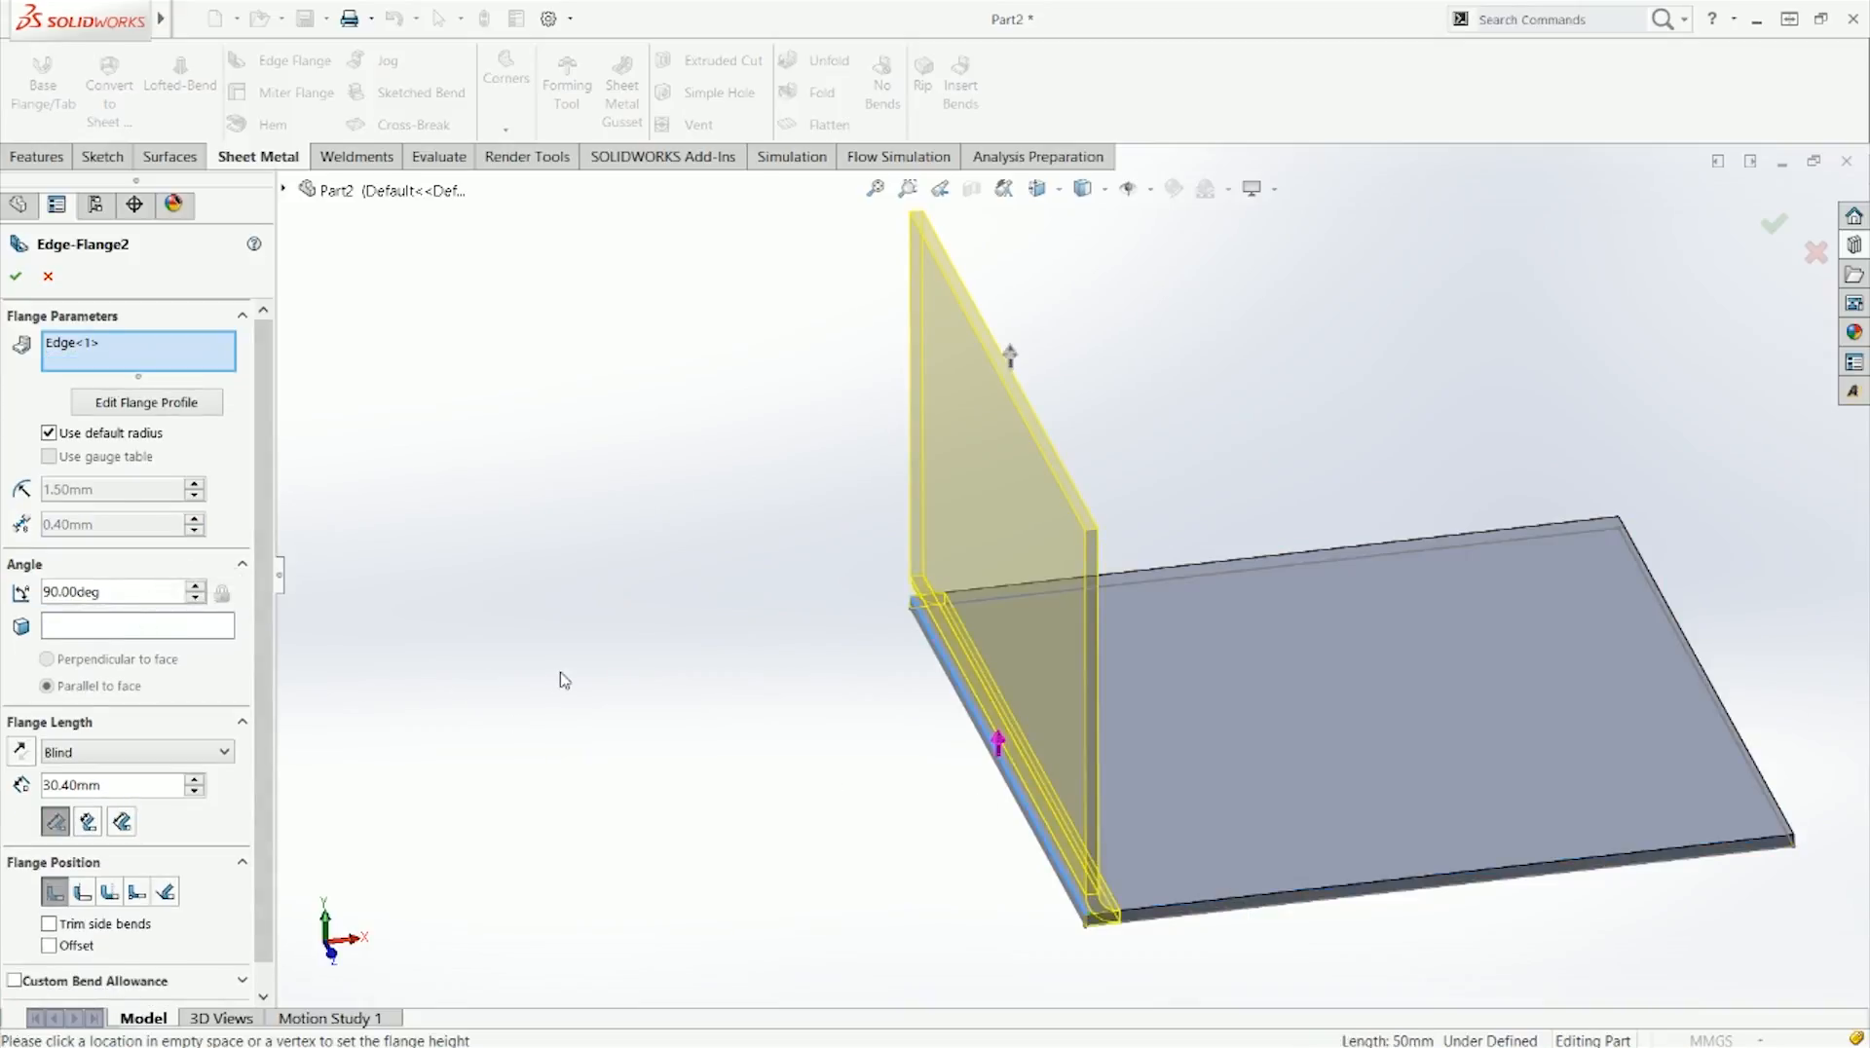
pyautogui.hotkey('ctrl', '1')
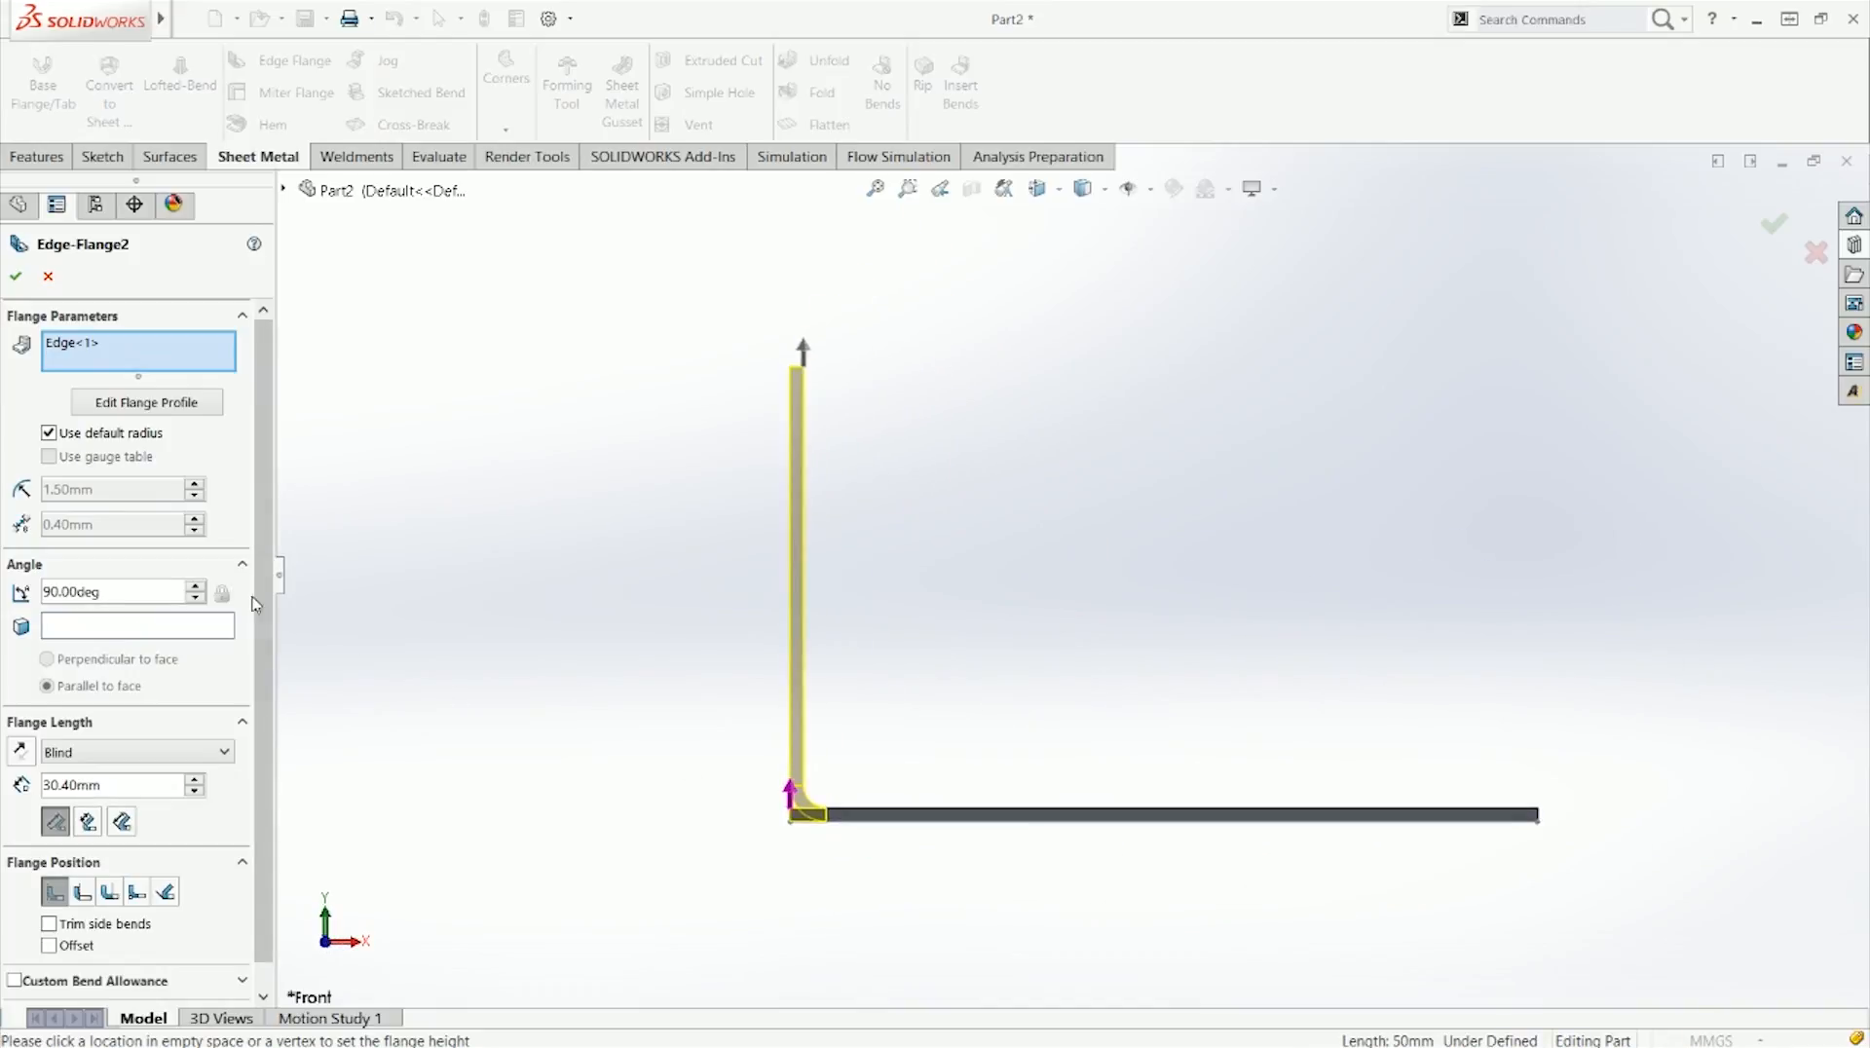
# Step: Vary the flange angle above and below perpendicular, ending at 70 degrees
pyautogui.click(195, 588)
pyautogui.click(196, 587)
pyautogui.click(196, 588)
pyautogui.click(196, 600)
pyautogui.click(196, 600)
pyautogui.click(196, 600)
pyautogui.click(196, 600)
pyautogui.click(196, 600)
pyautogui.click(196, 600)
pyautogui.click(196, 600)
pyautogui.click(196, 600)
# Step: Try adding the base plate's right edge as a second flange edge, and remove it from the selection
pyautogui.click(156, 353)
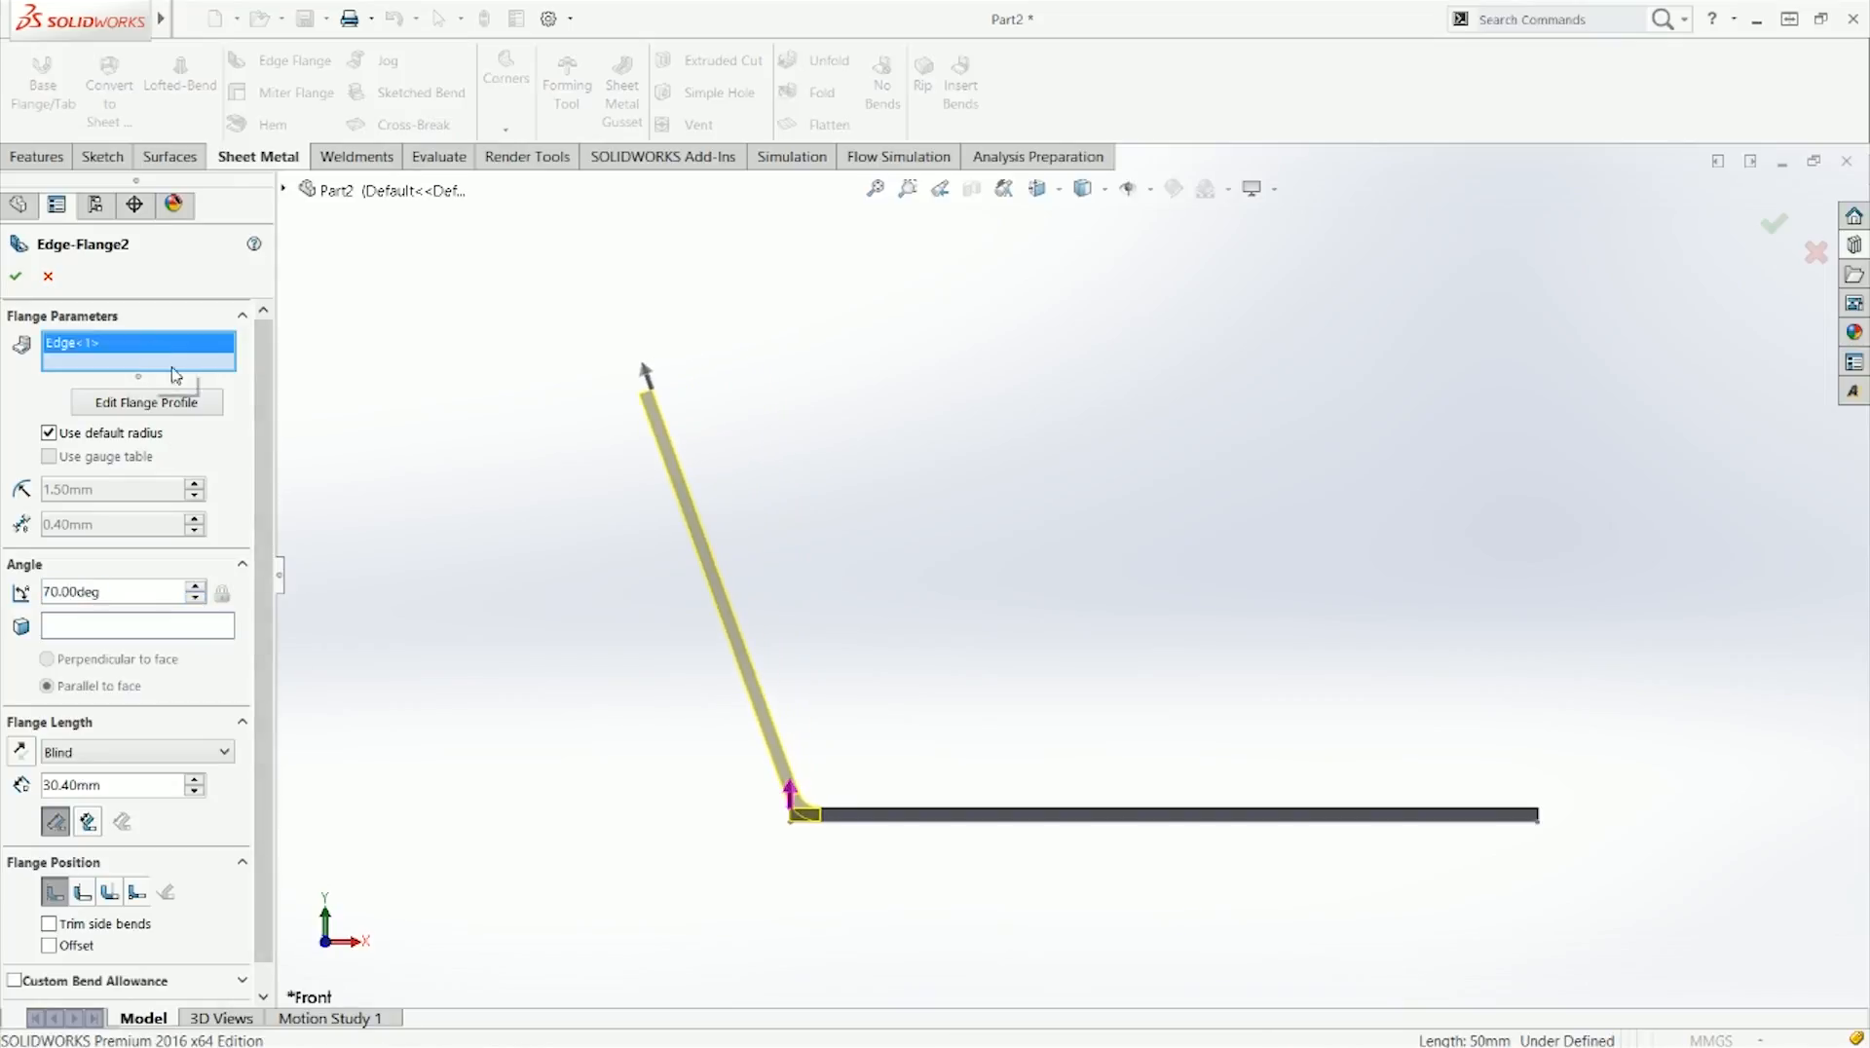
pyautogui.moveTo(1071, 609); pyautogui.dragTo(1056, 659, button='middle')
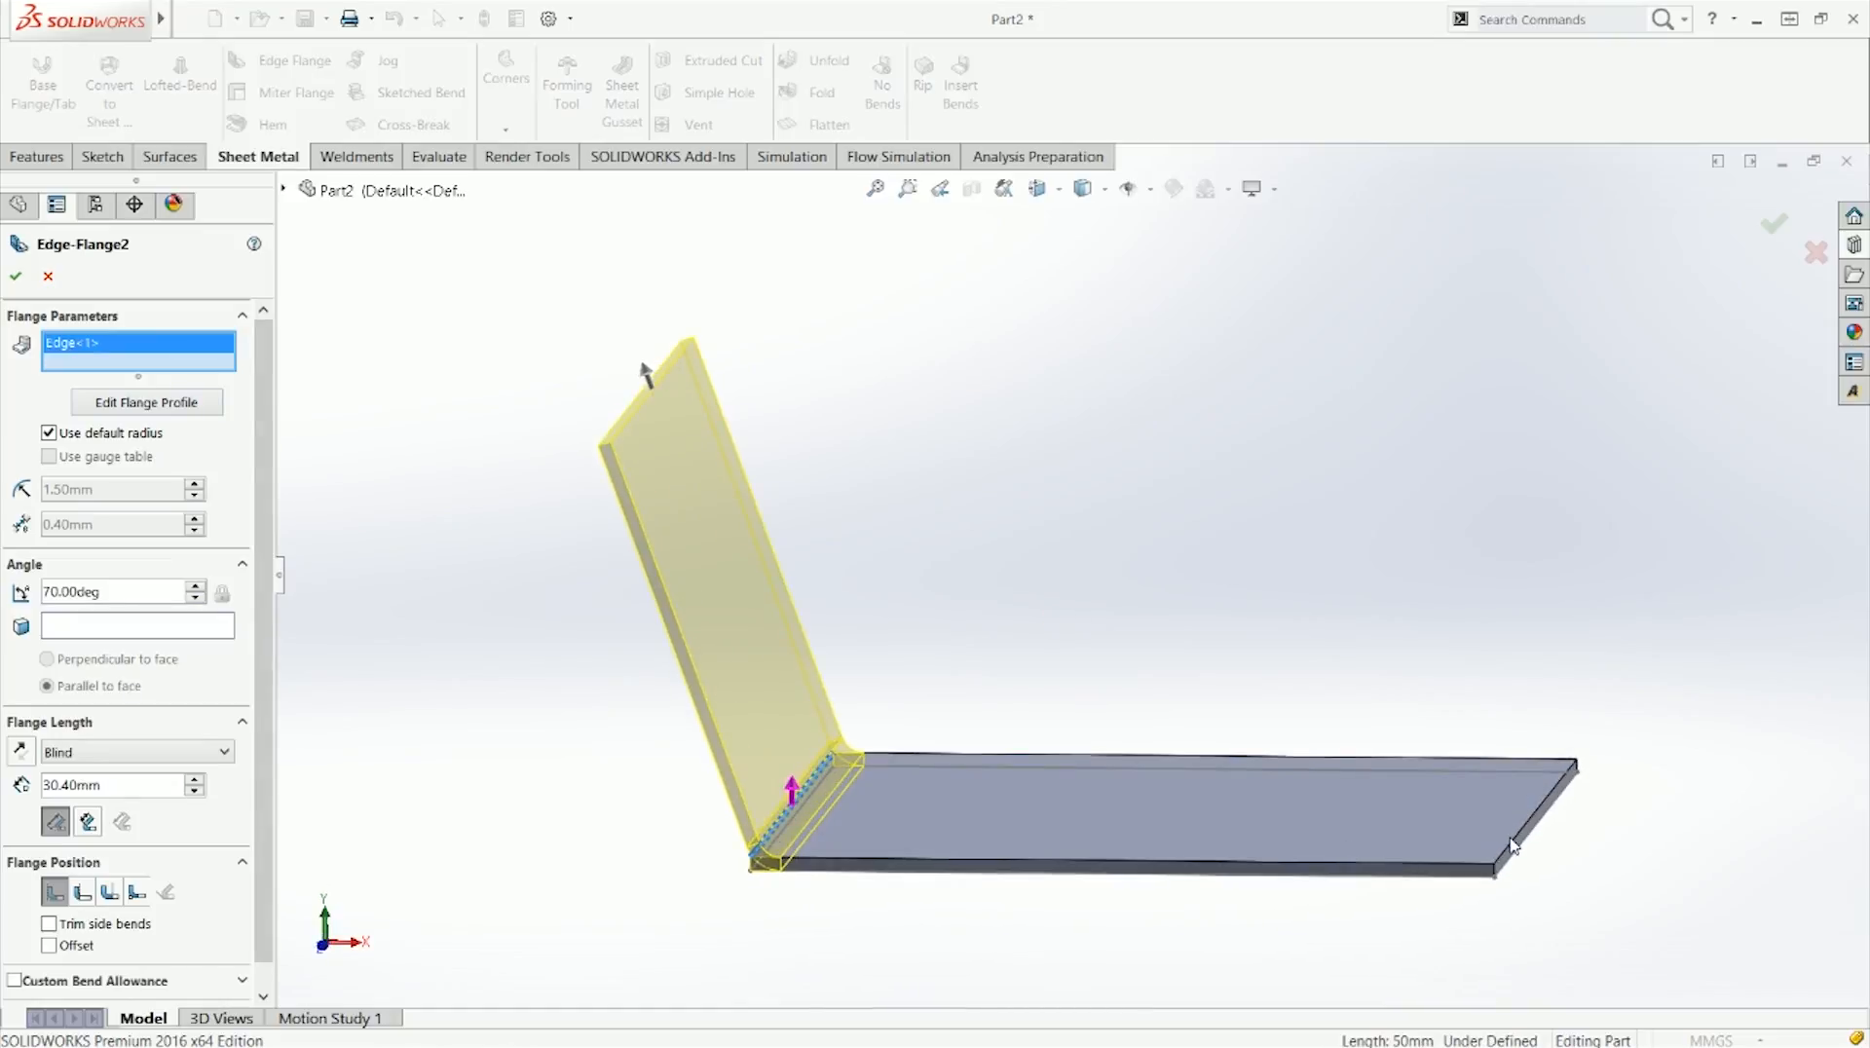
pyautogui.click(1513, 846)
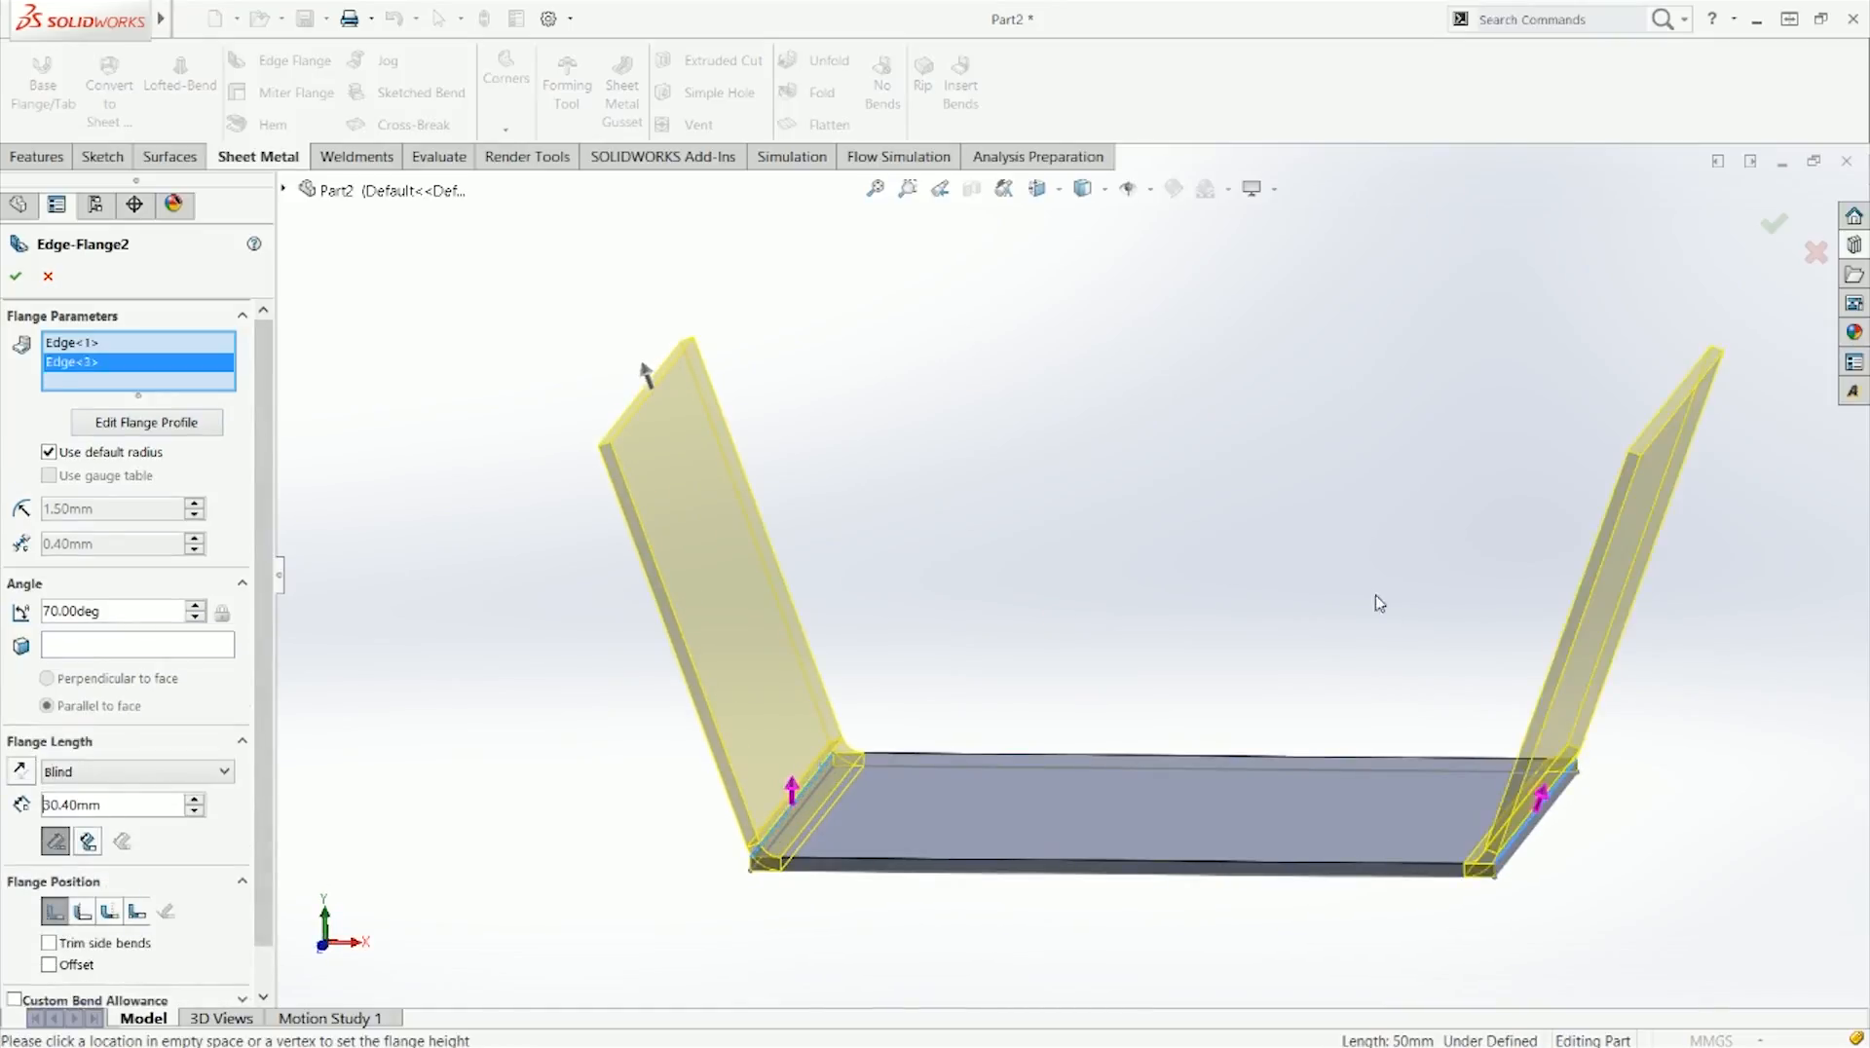
pyautogui.hotkey('ctrl', '1')
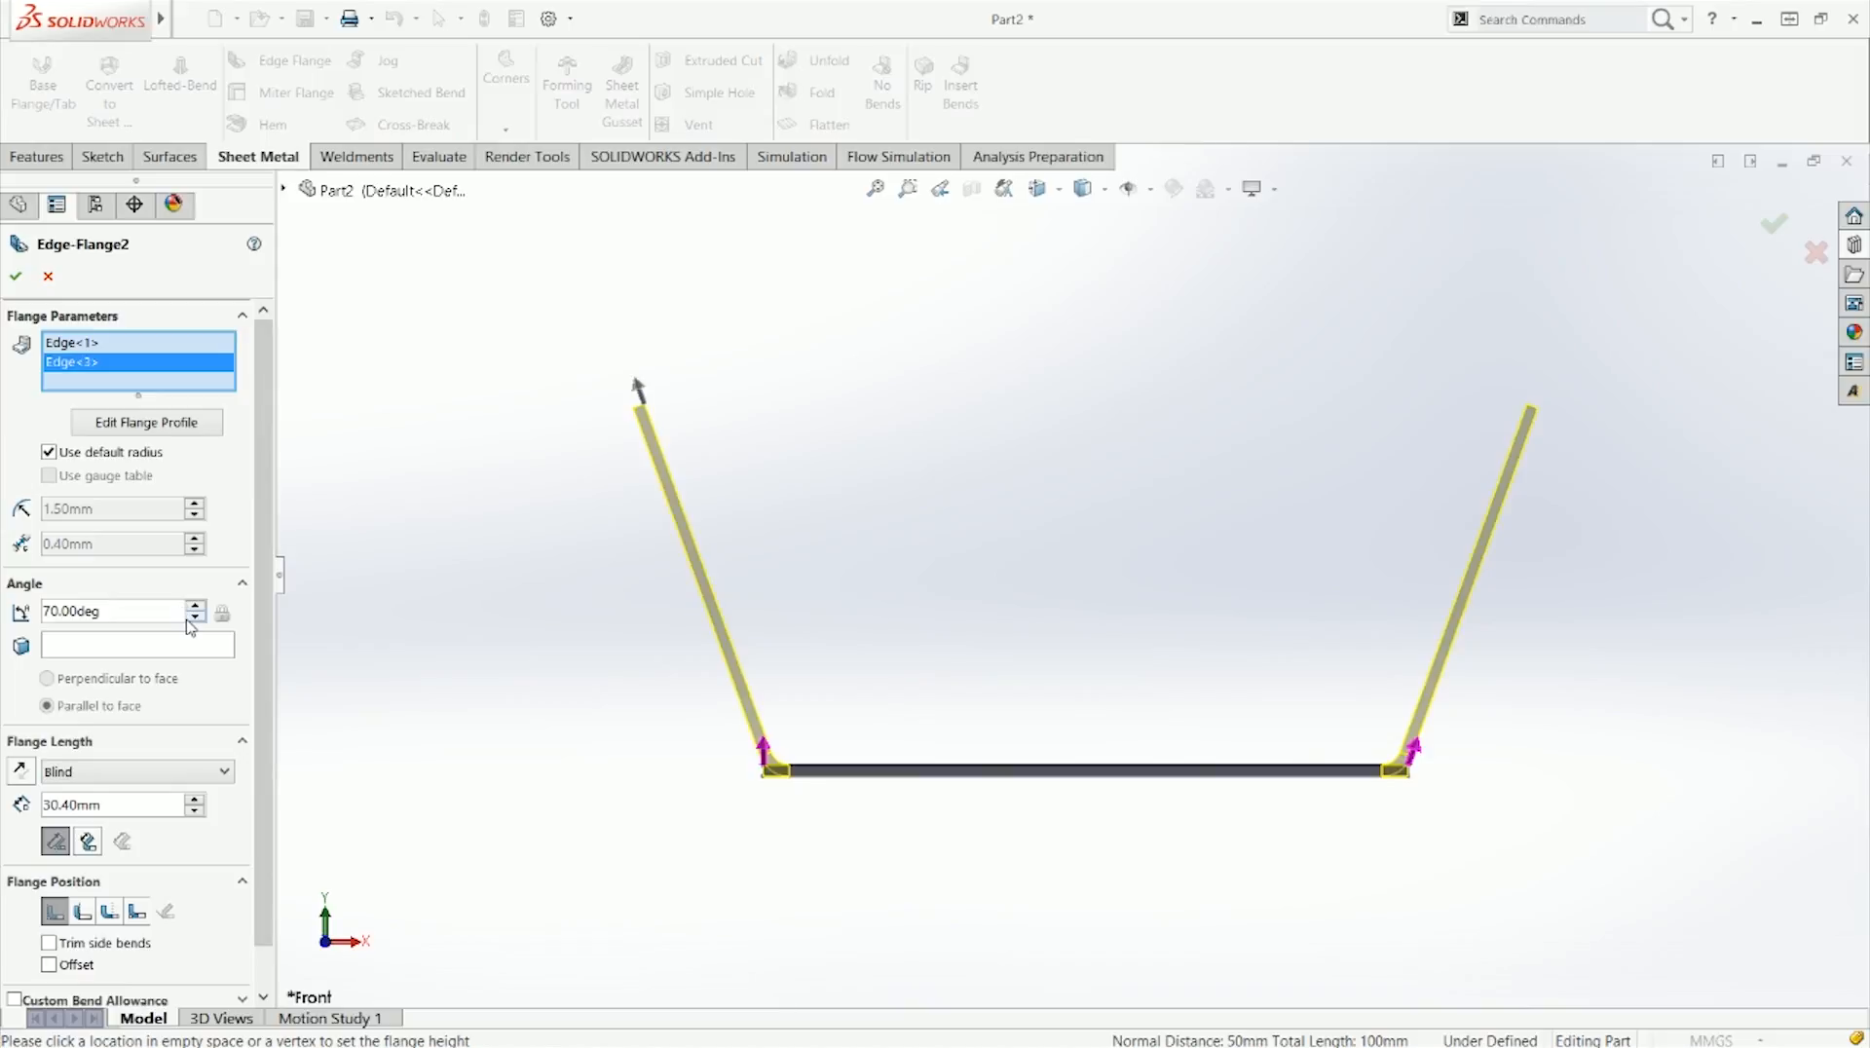
pyautogui.rightClick(105, 363)
pyautogui.click(168, 396)
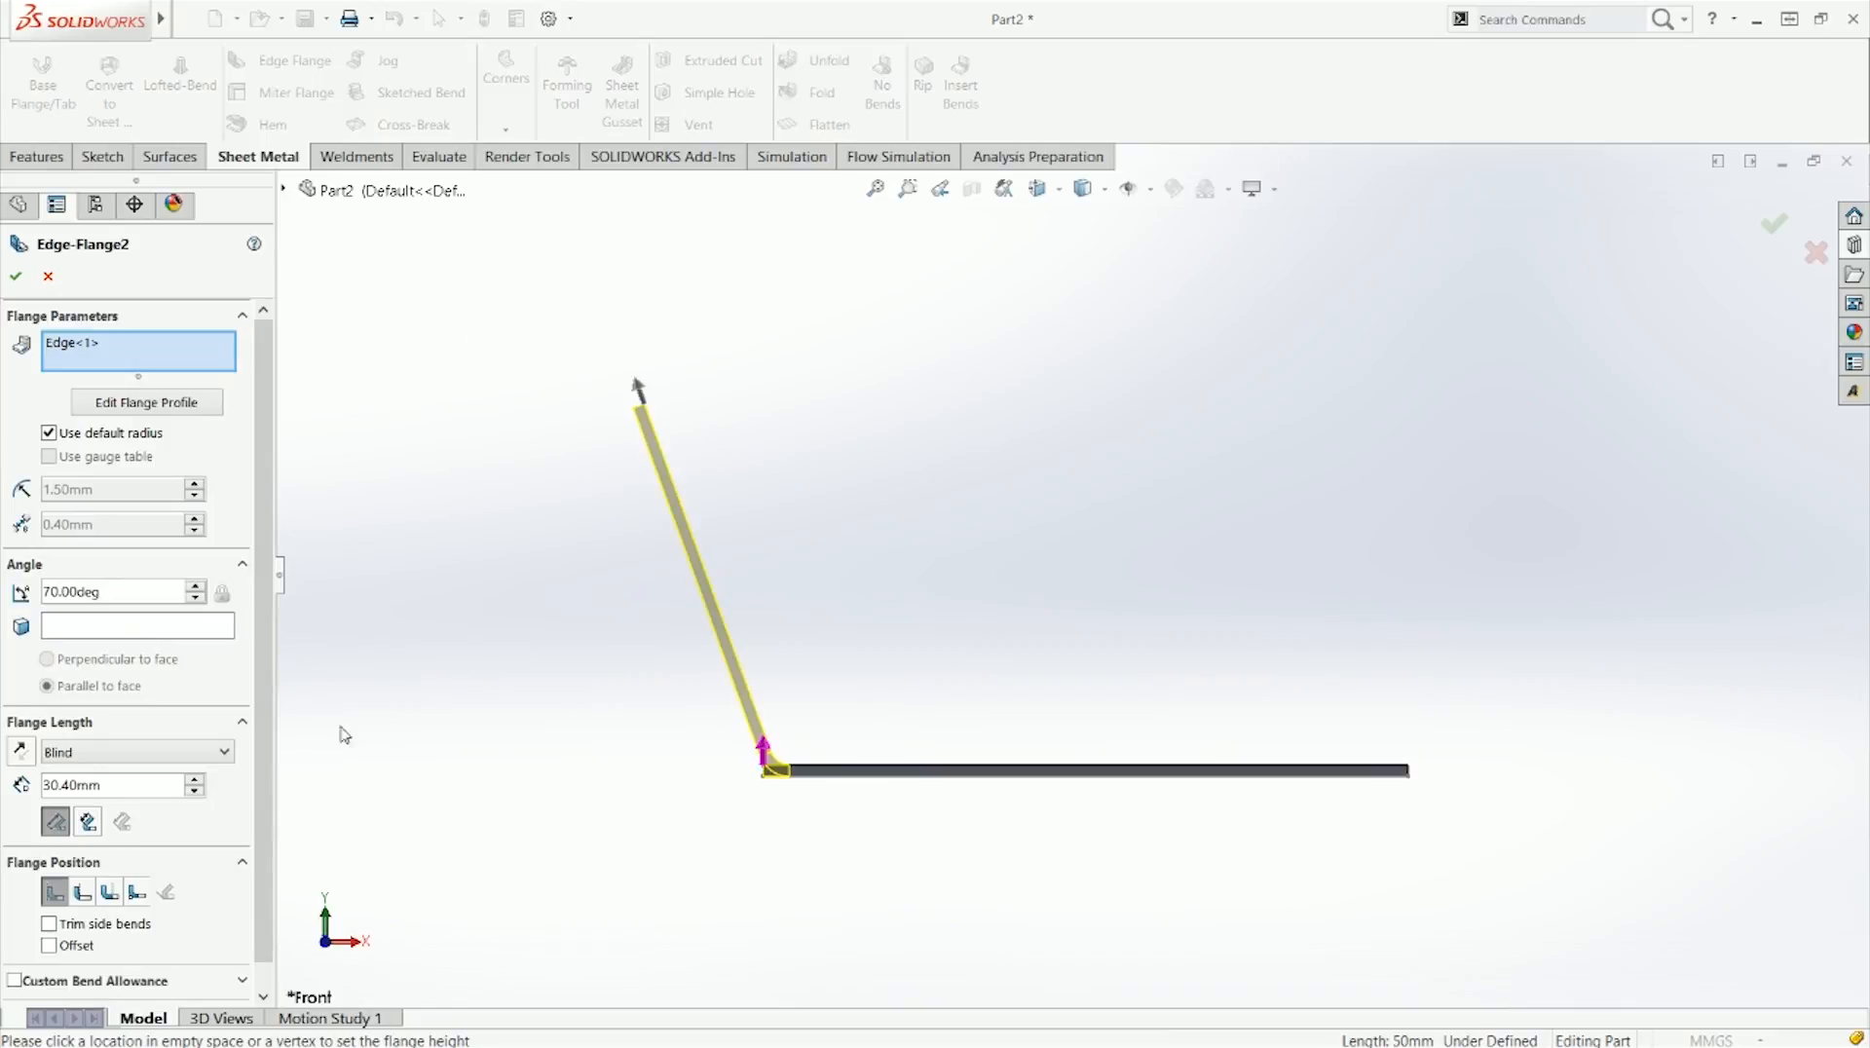
# Step: Try to find a plate face as the parallel or perpendicular reference for the flange angle
pyautogui.click(187, 635)
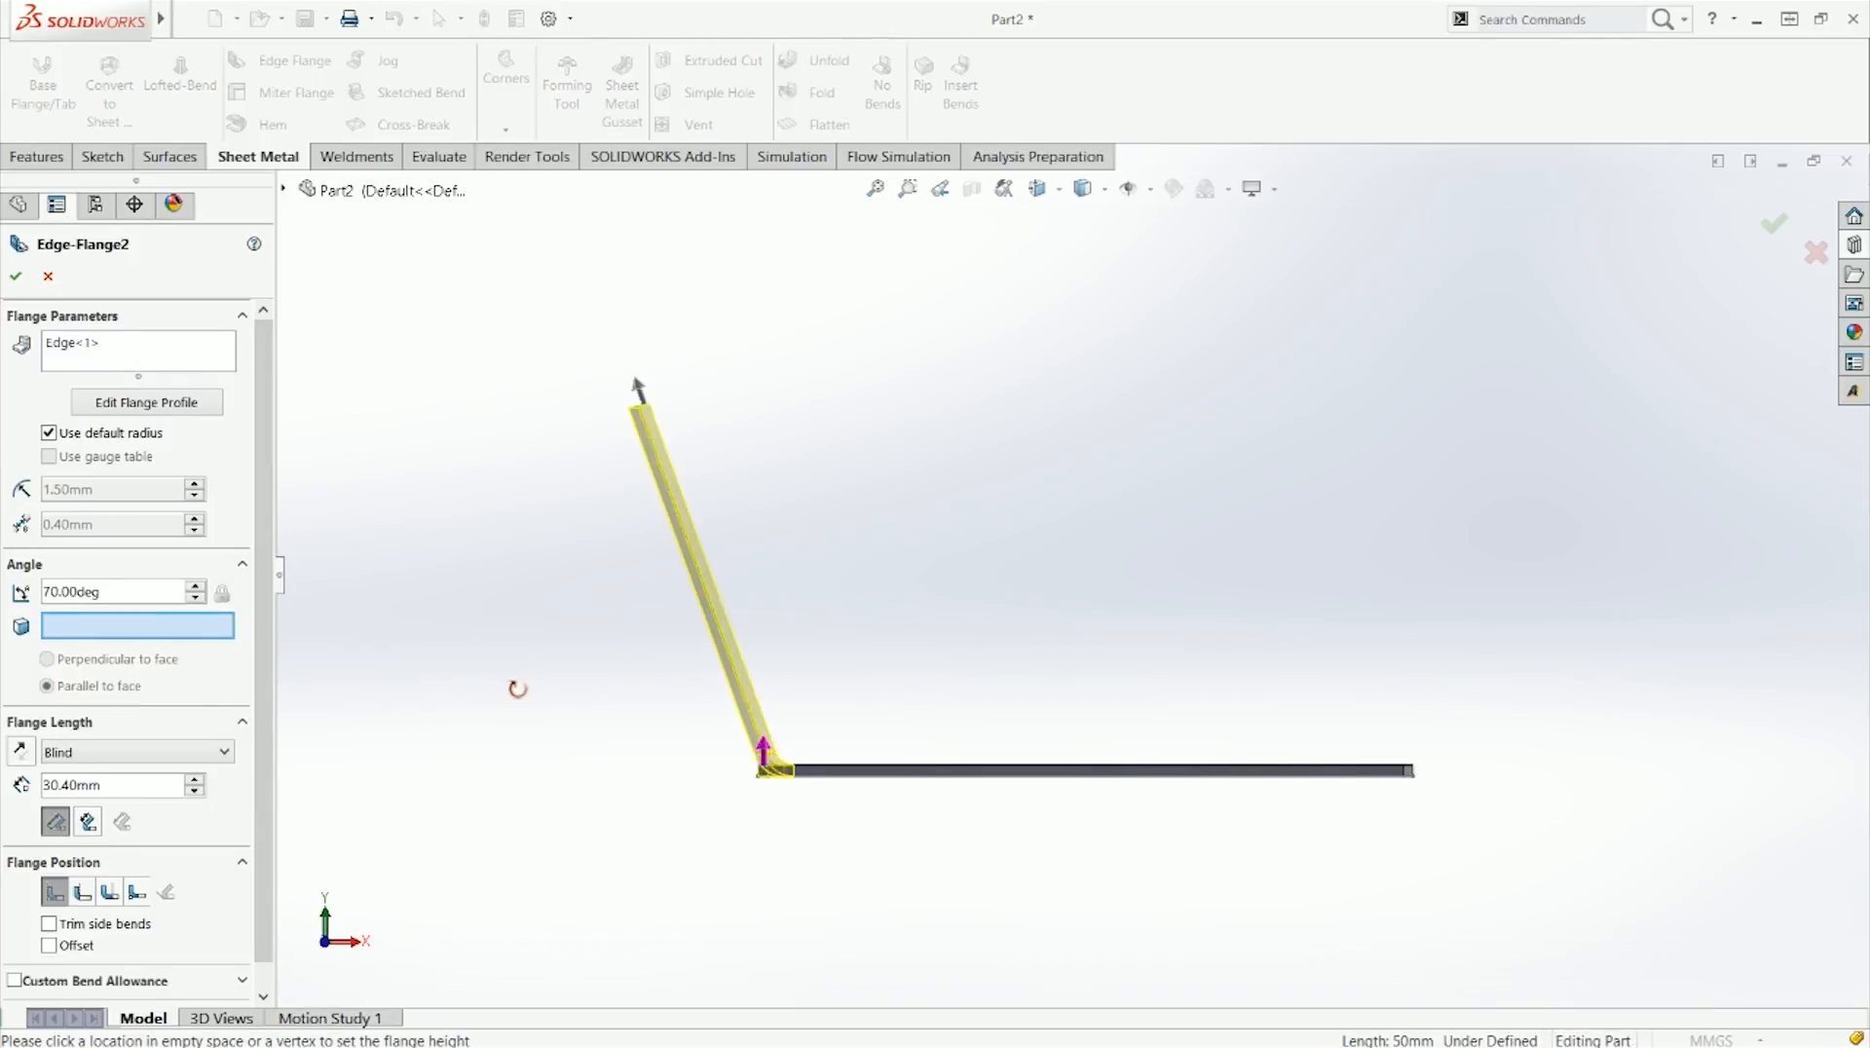
pyautogui.moveTo(514, 689); pyautogui.dragTo(576, 756, button='middle')
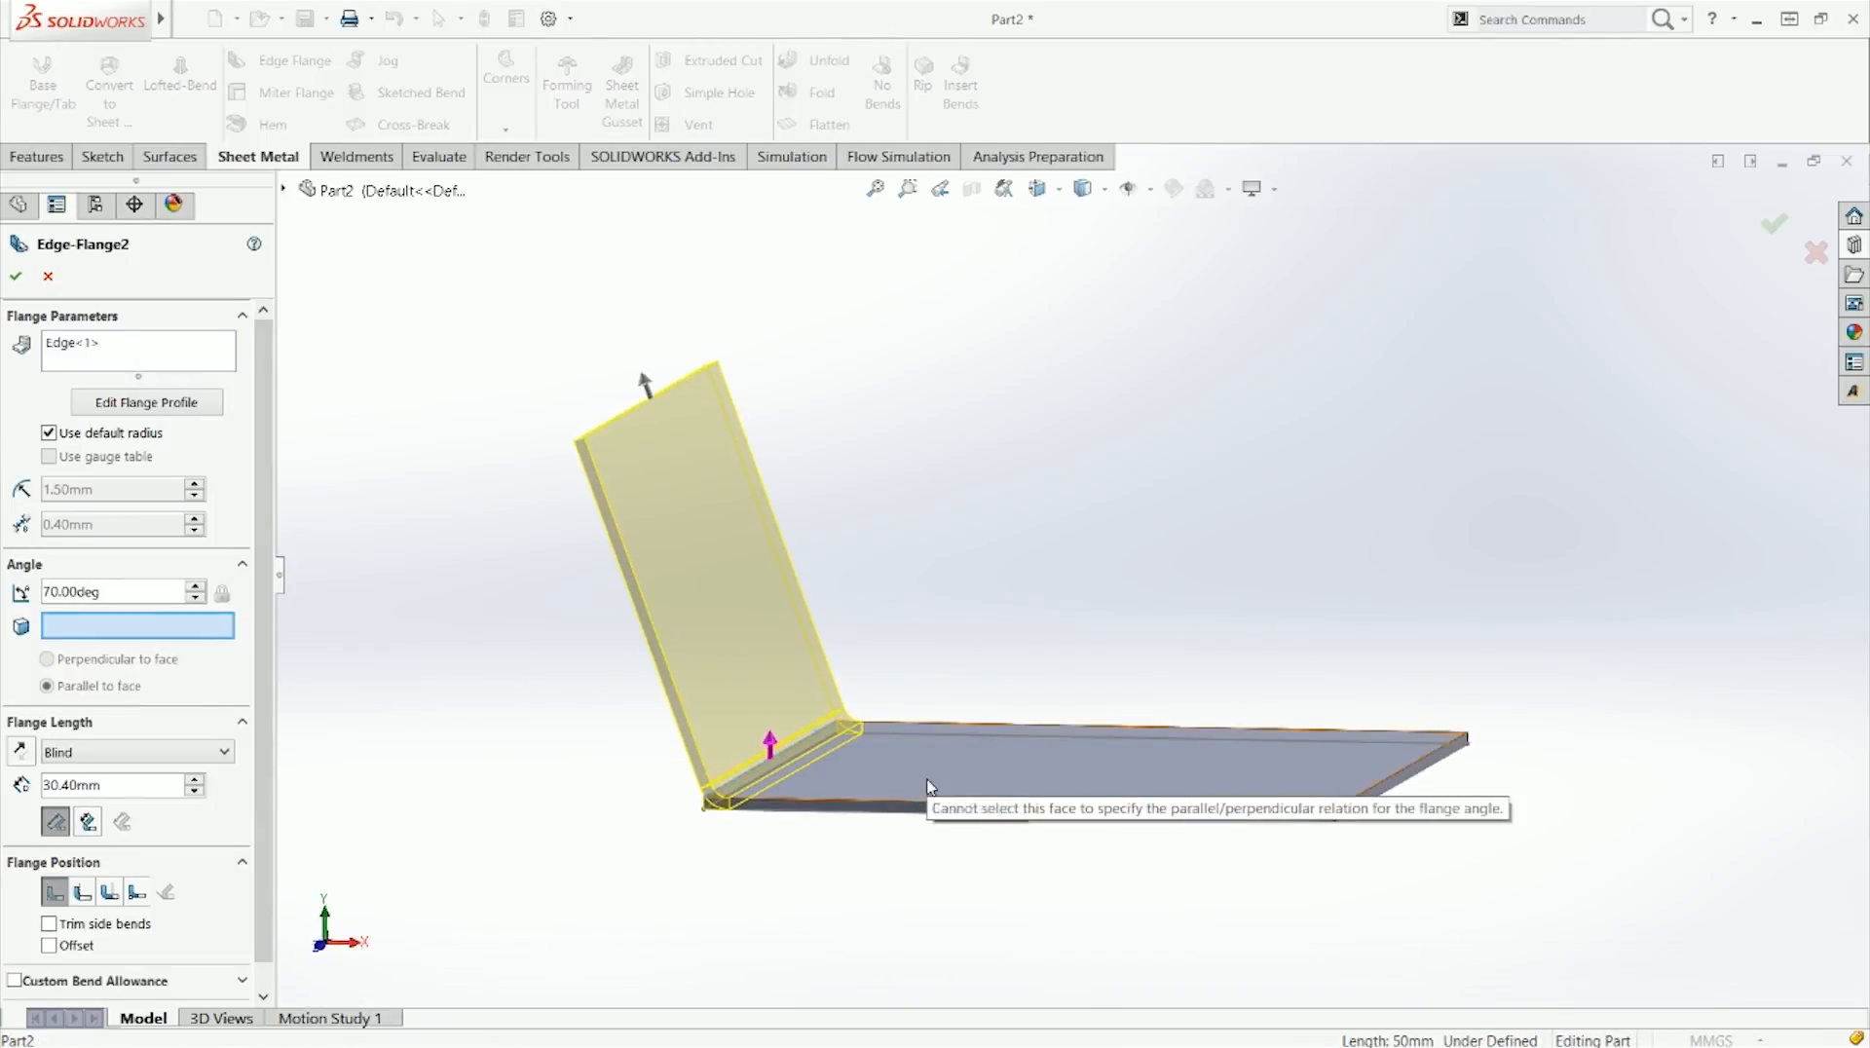
pyautogui.scroll(-4, 857, 806)
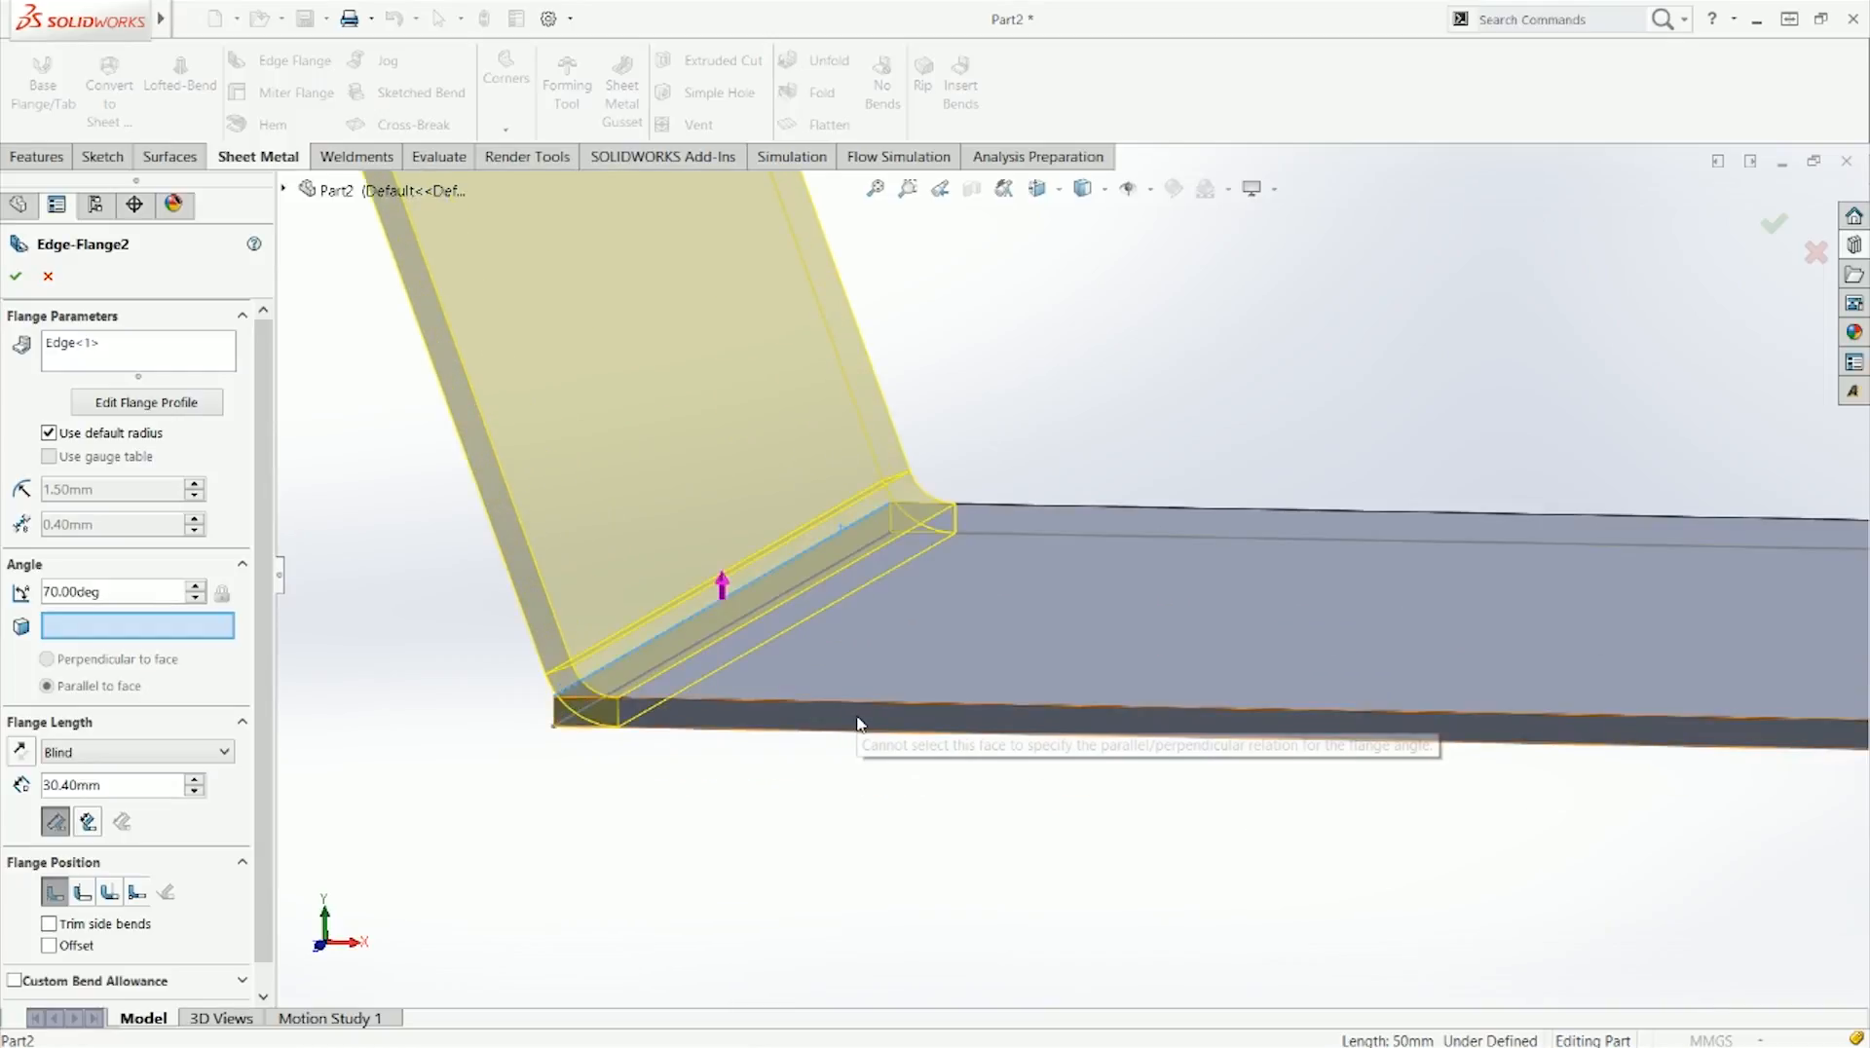
pyautogui.scroll(5, 861, 734)
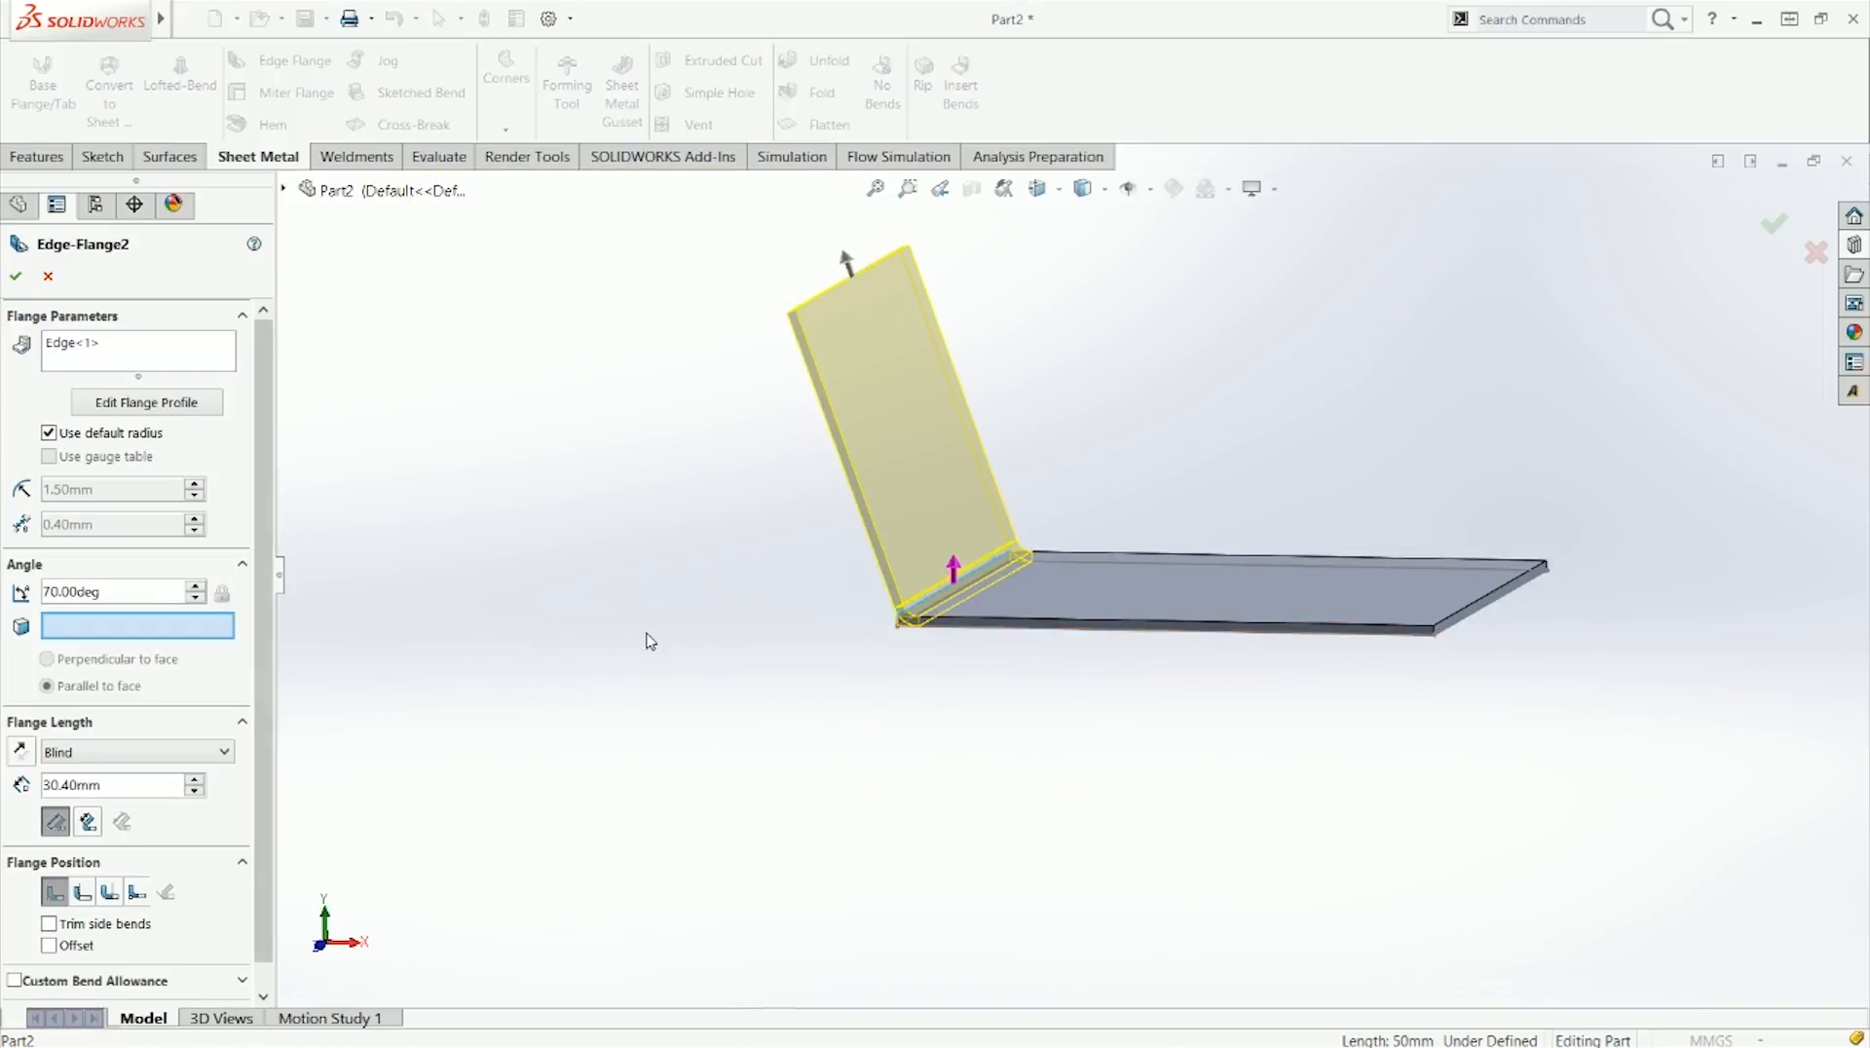
# Step: Lower the flange angle to 65 degrees in the front view, and set it to 65.4851 degrees
pyautogui.hotkey('ctrl', '1')
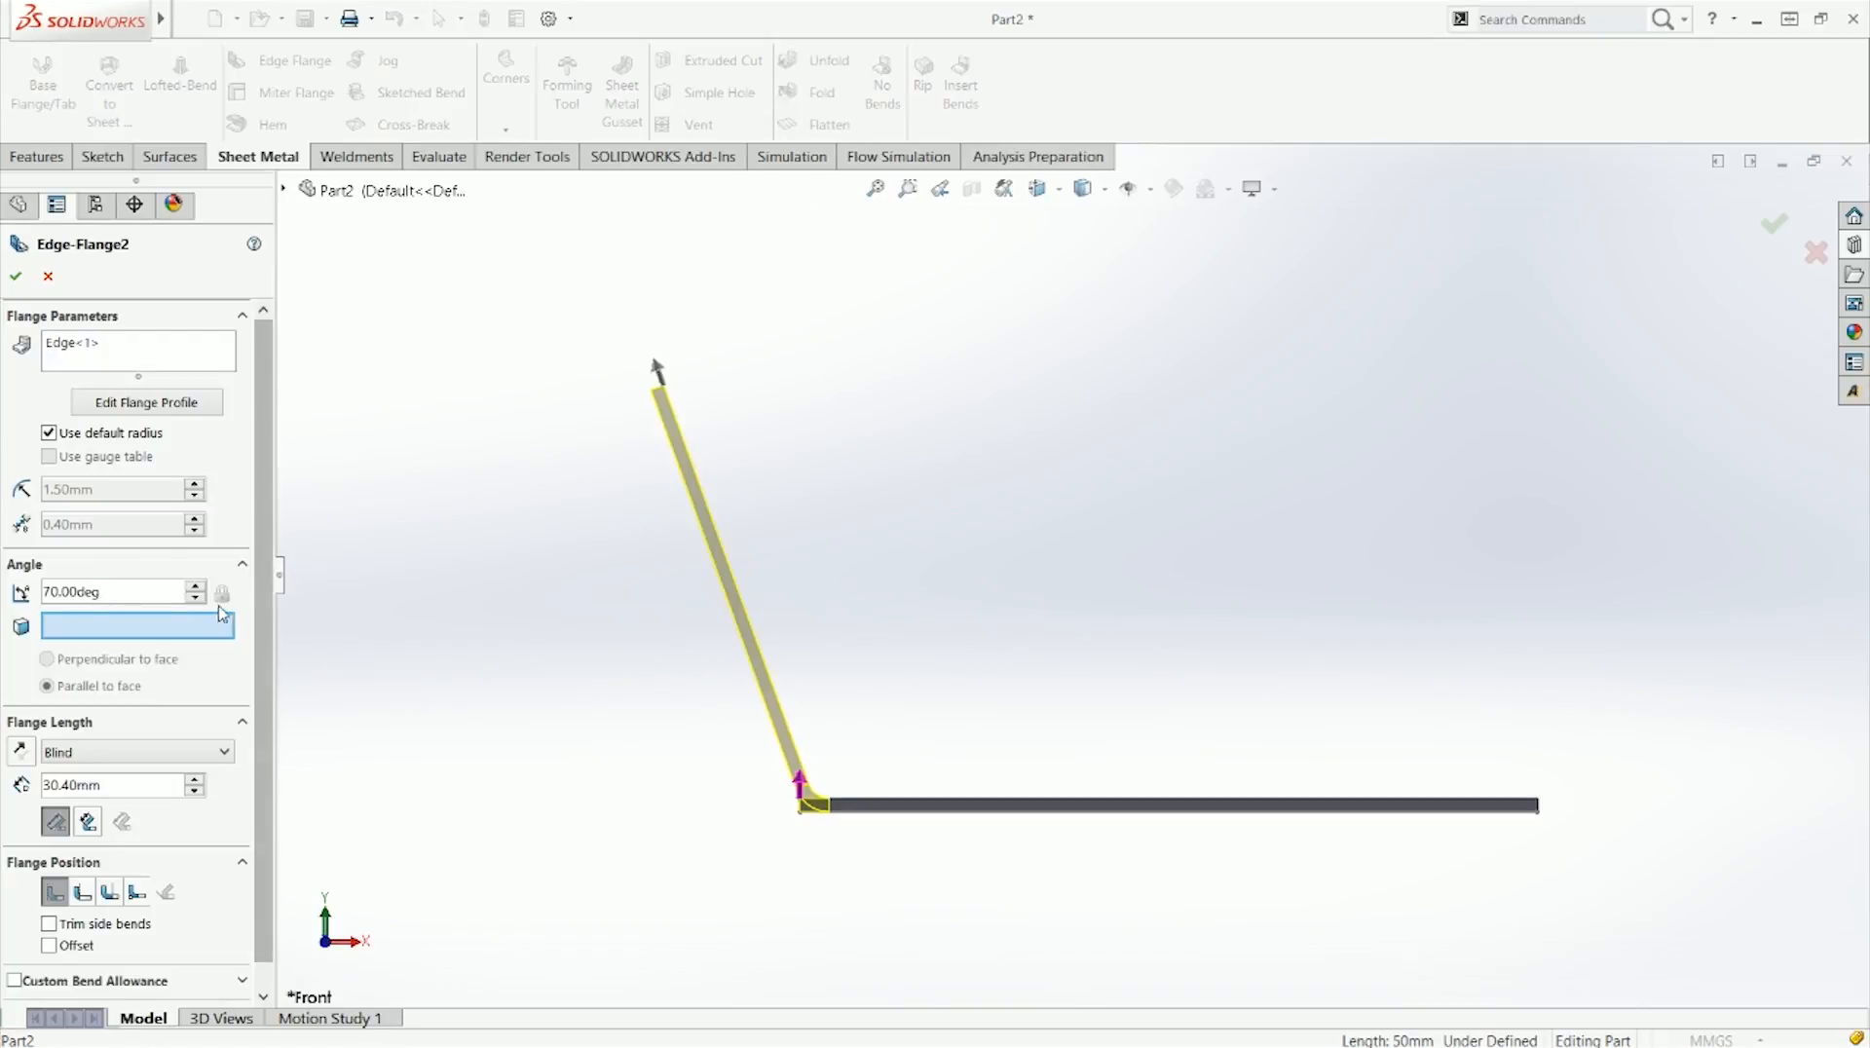
pyautogui.click(195, 599)
pyautogui.click(196, 599)
pyautogui.click(196, 599)
pyautogui.click(196, 599)
pyautogui.click(196, 599)
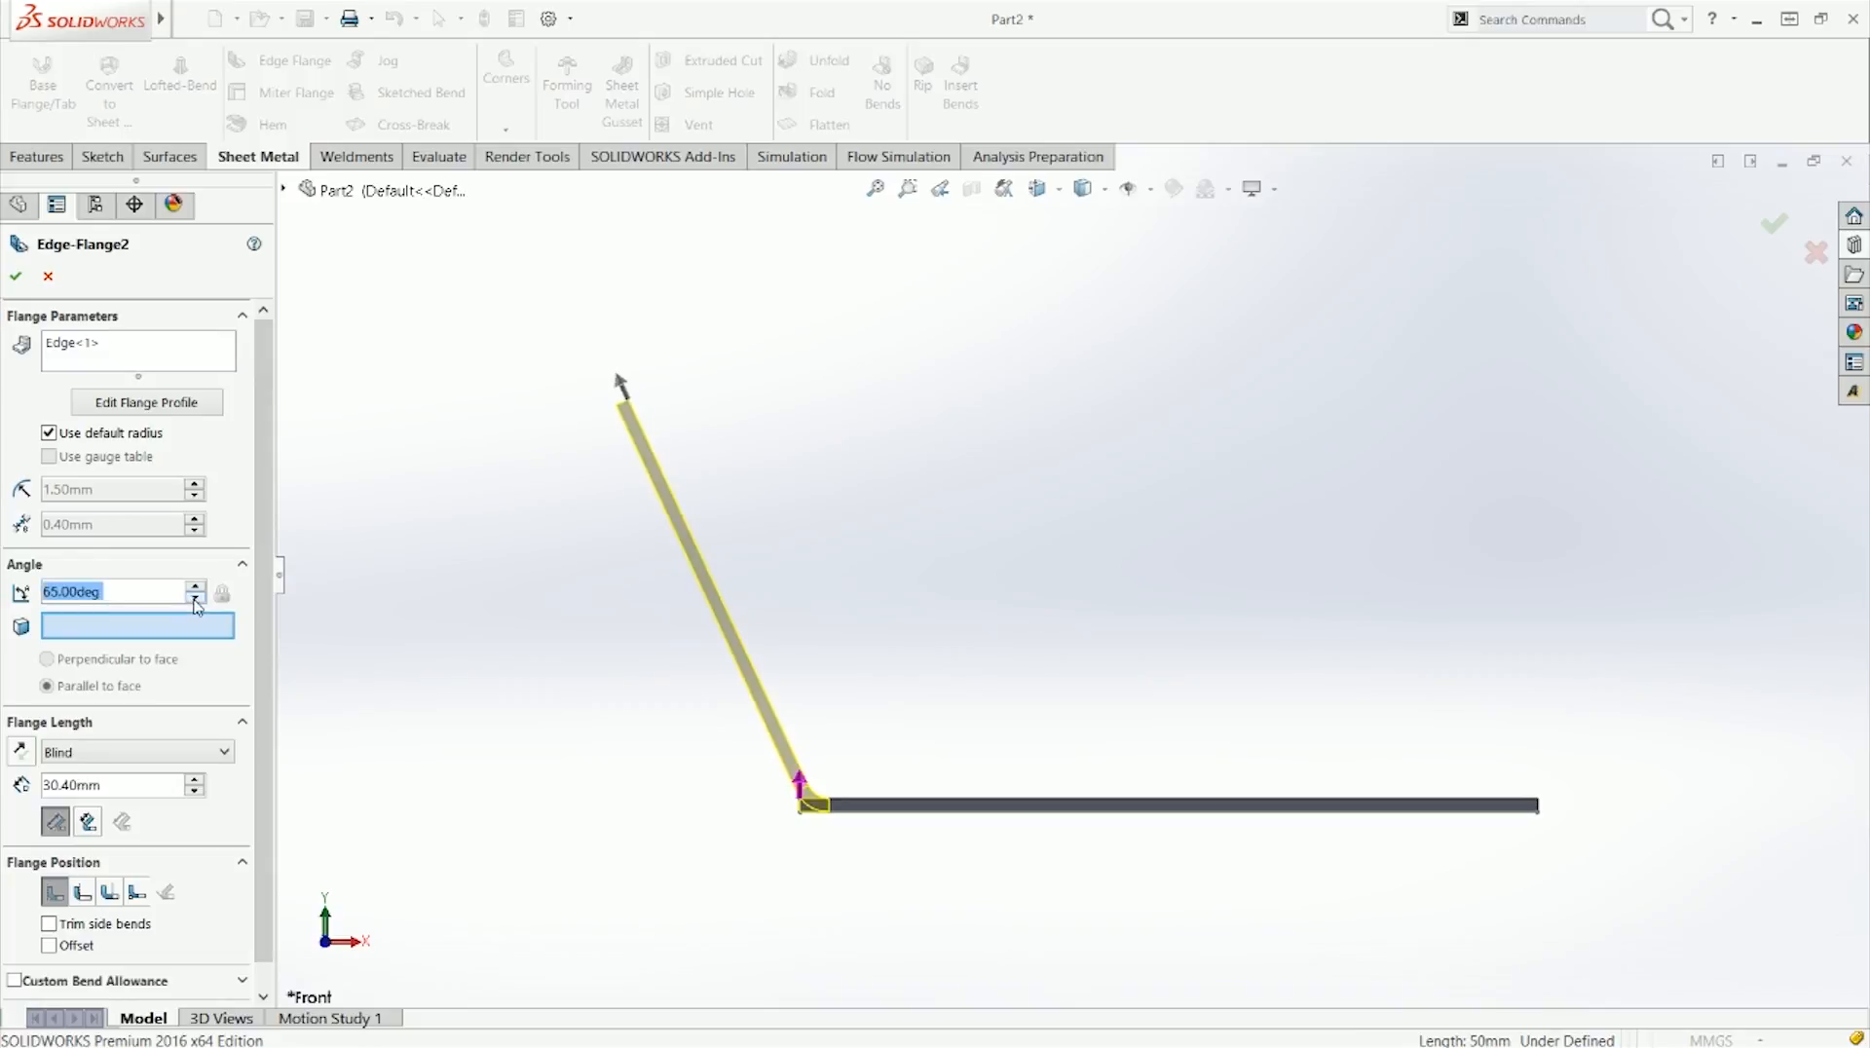
pyautogui.write('65.4851')
pyautogui.press('Return')
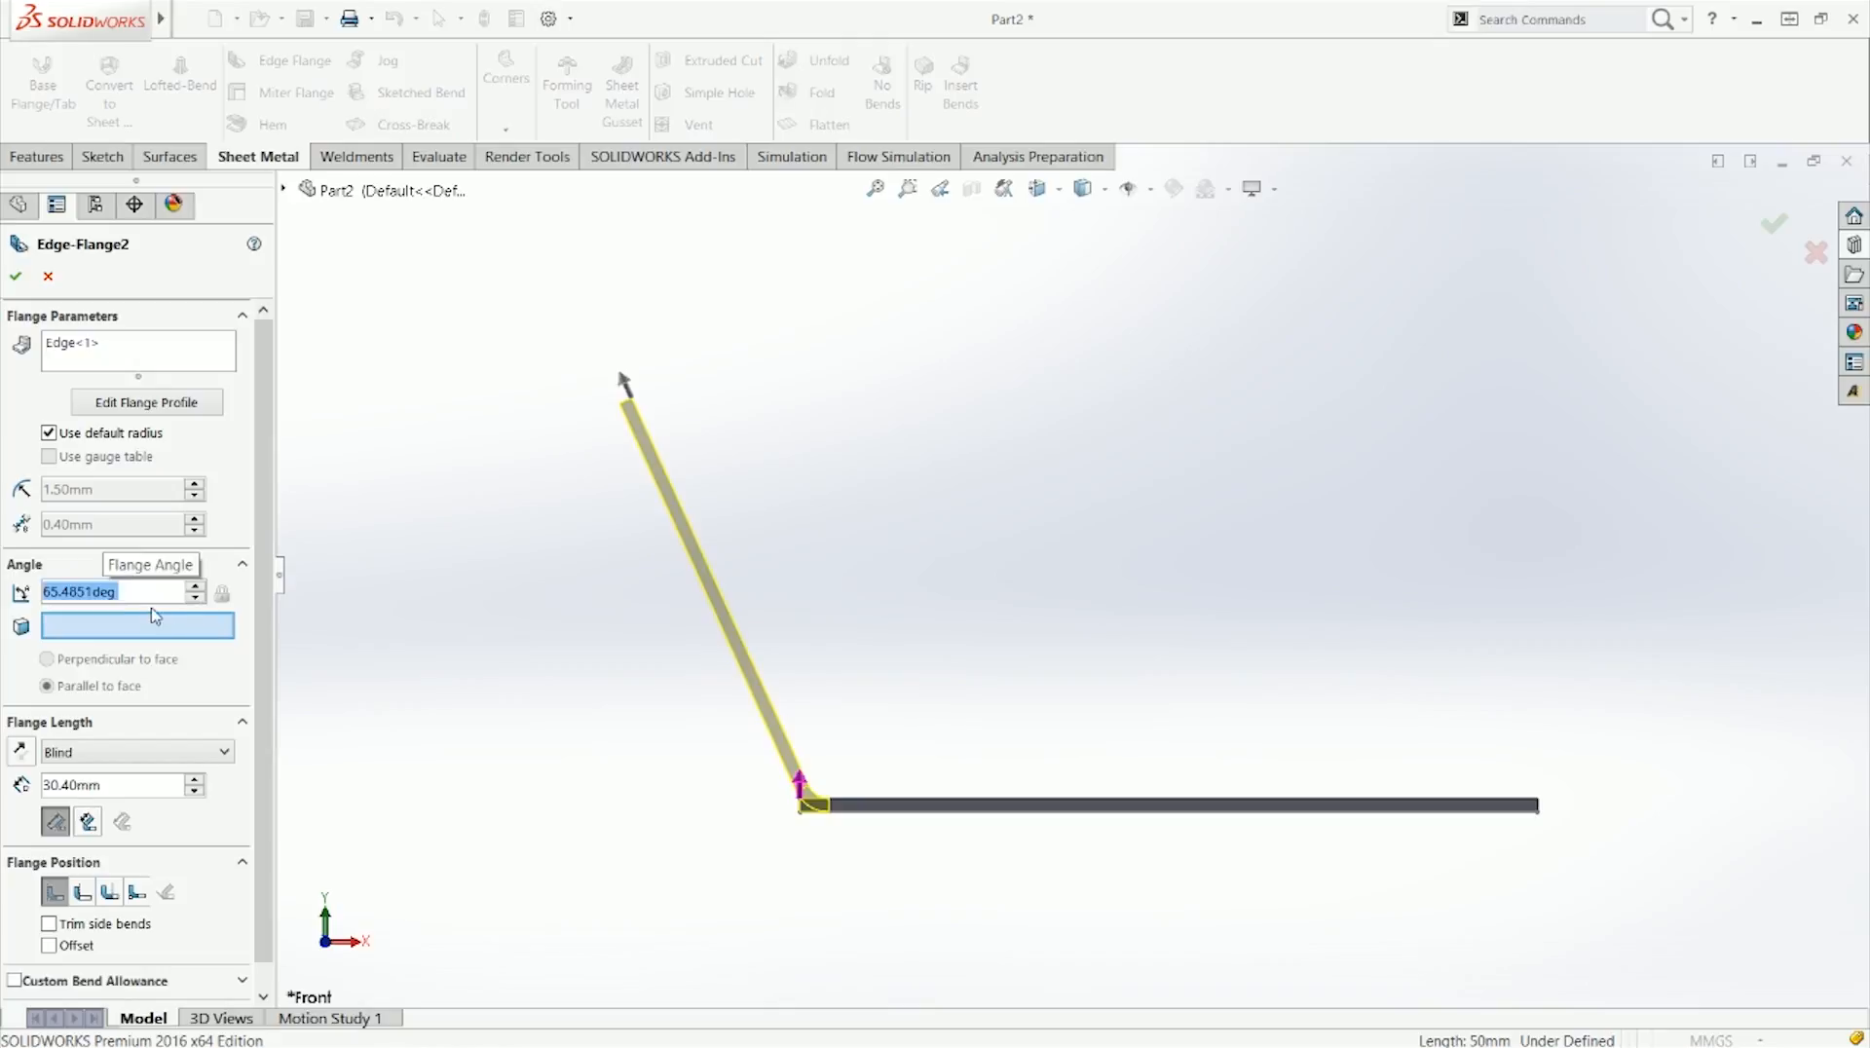
# Step: Step the flange angle up and down by one degree, ending at 66.4851 degrees
pyautogui.click(199, 588)
pyautogui.click(201, 596)
pyautogui.click(199, 587)
pyautogui.click(200, 595)
pyautogui.click(198, 587)
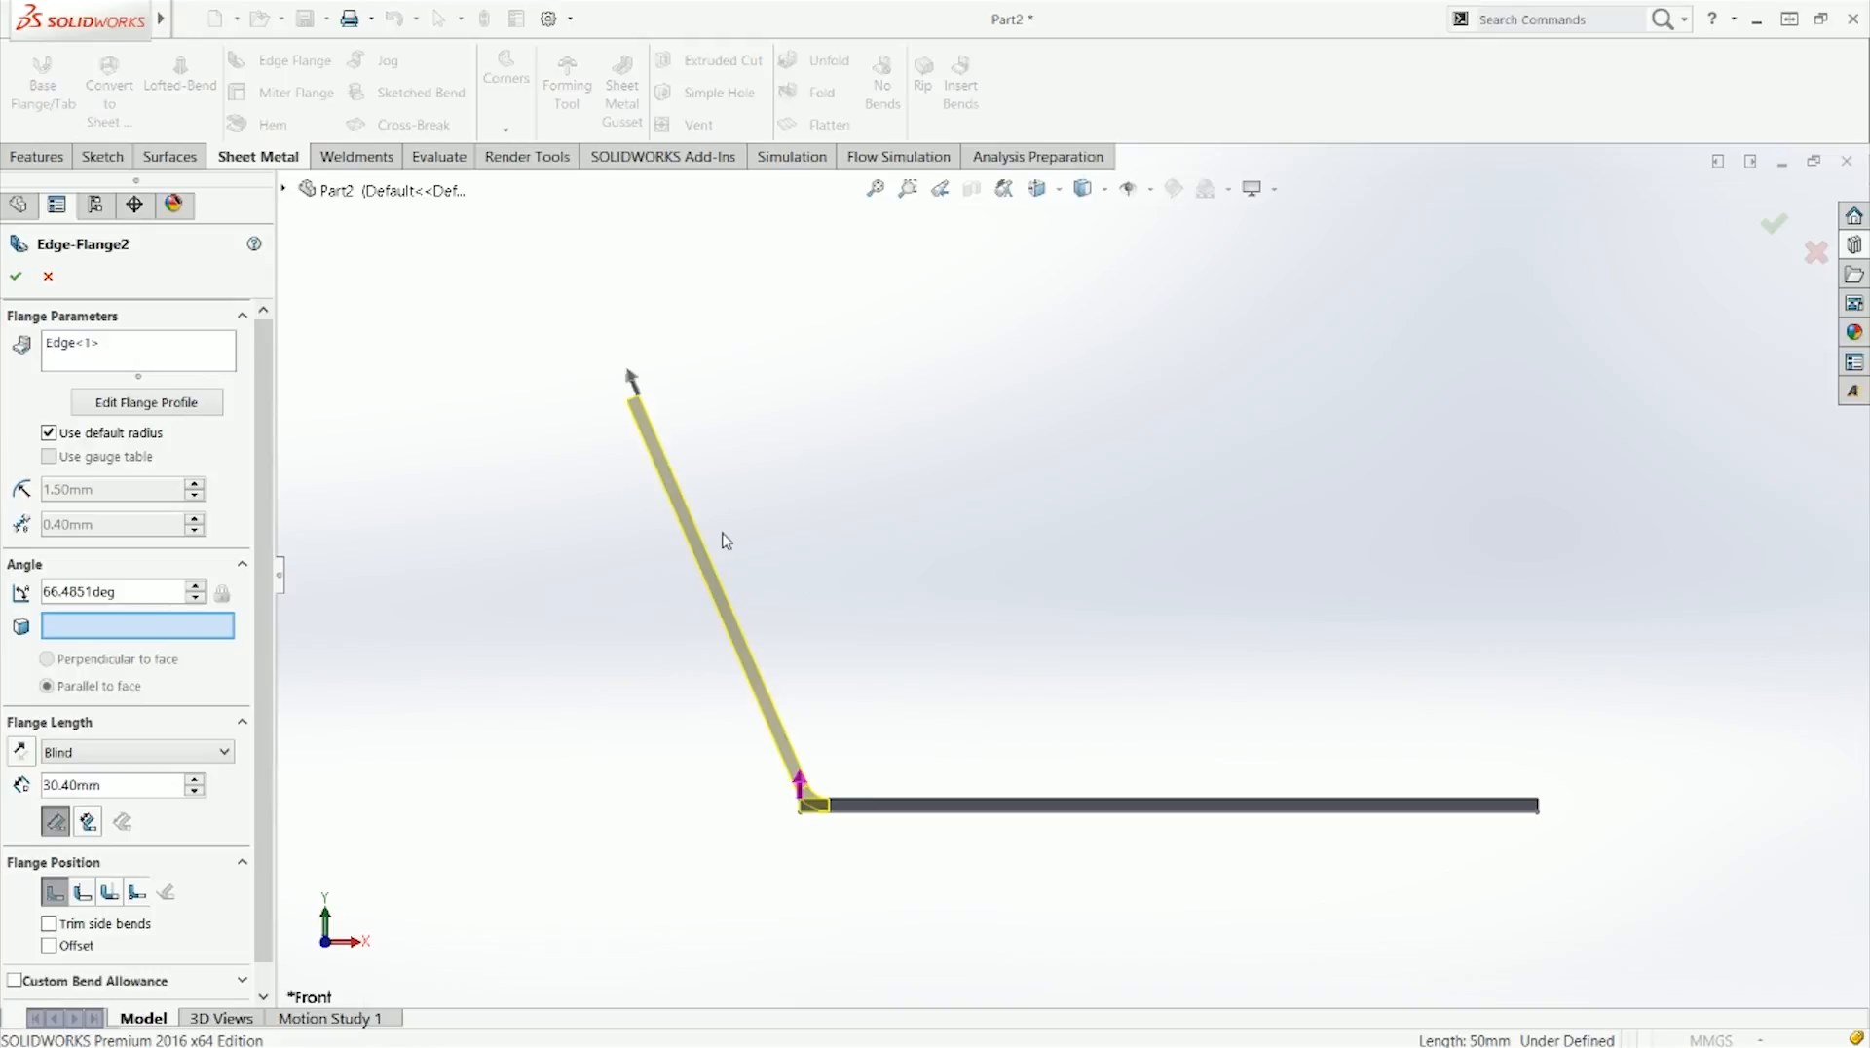
# Step: Set the flange angle to 70 degrees
pyautogui.doubleClick(183, 597)
pyautogui.write('70')
pyautogui.press('Return')
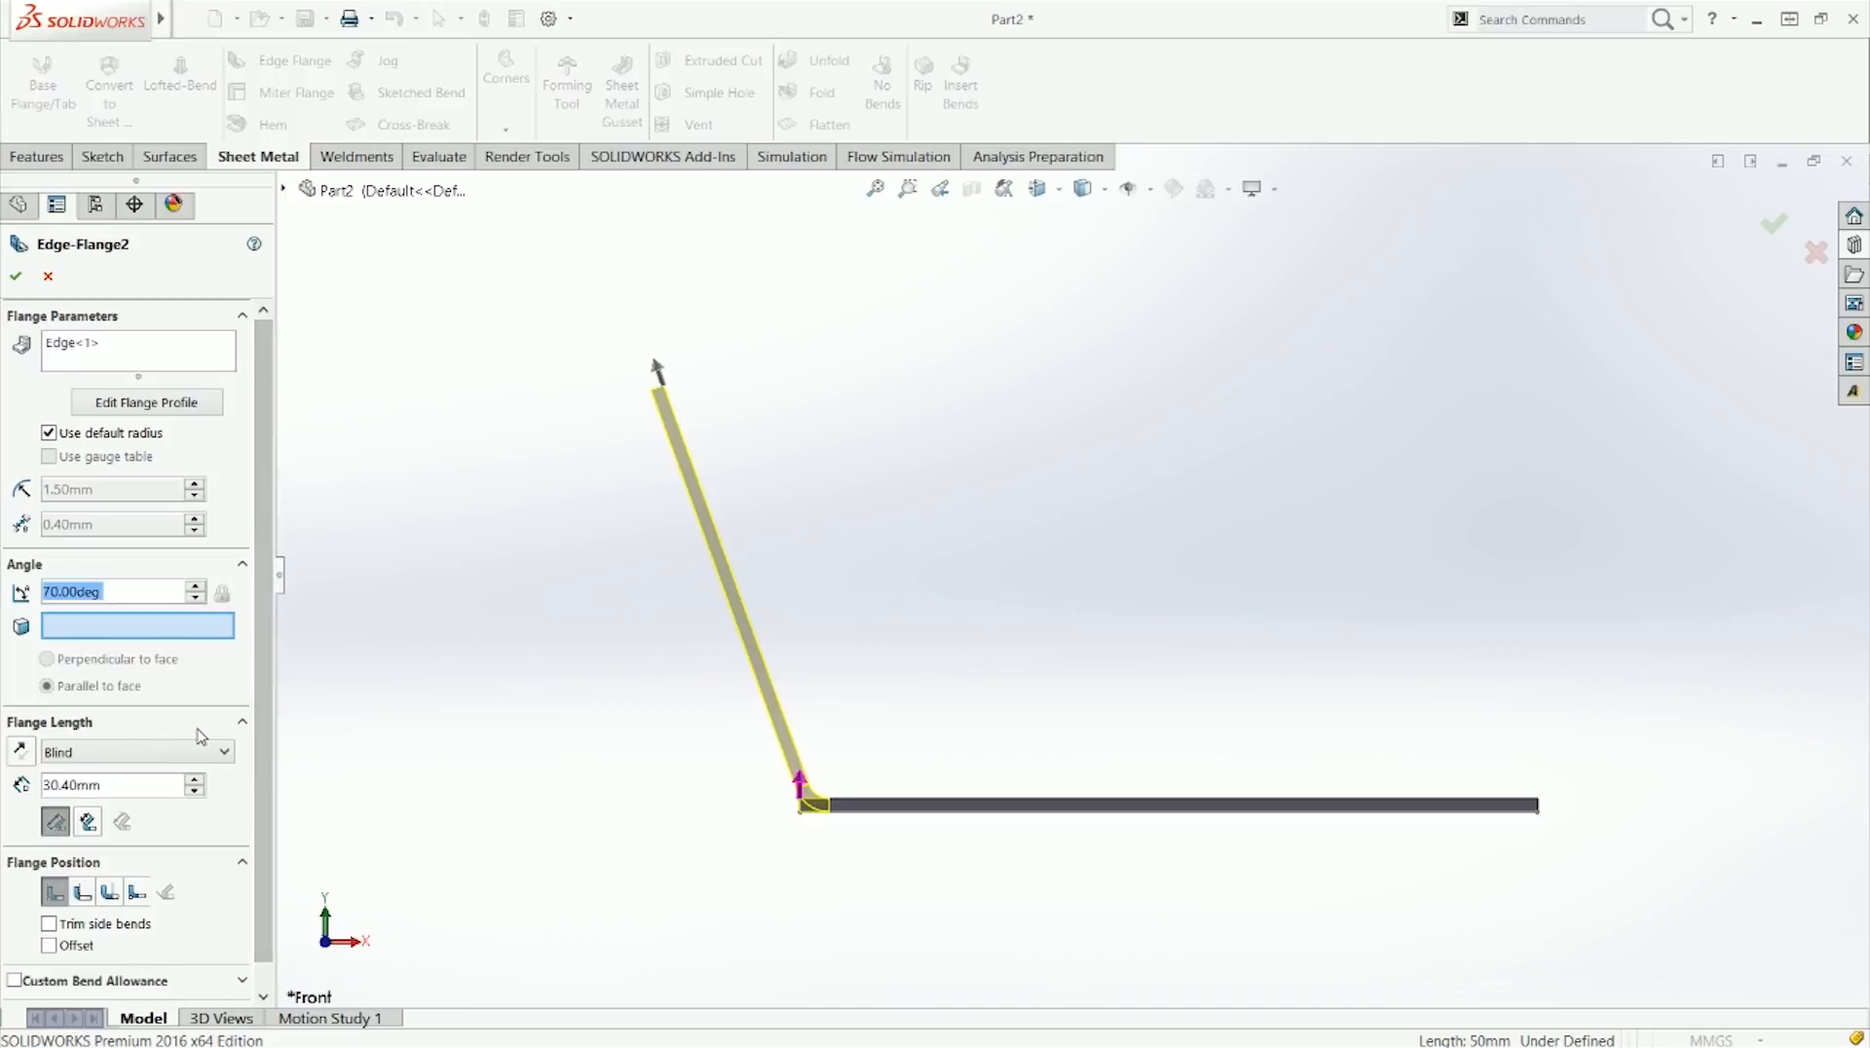
# Step: Keep Blind as the flange length's end condition and increase the length to 33.40 mm
pyautogui.click(14, 157)
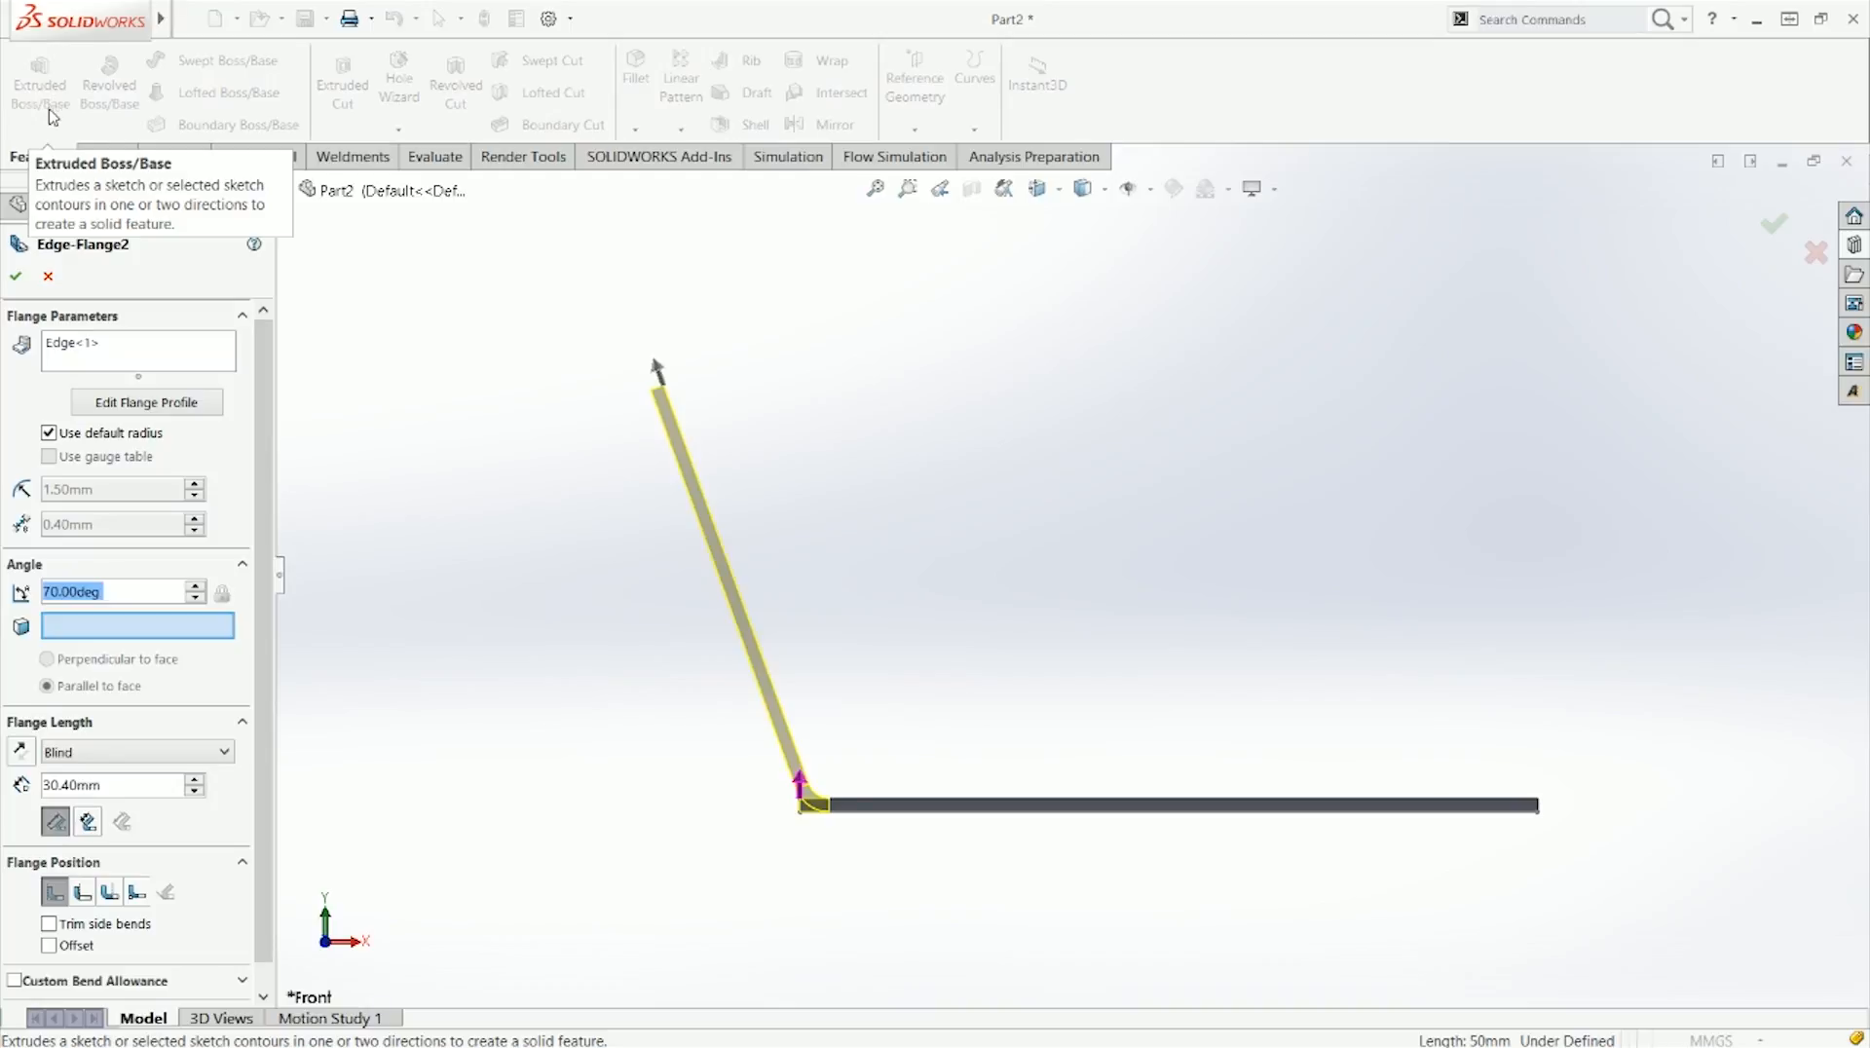
pyautogui.click(117, 754)
pyautogui.click(117, 753)
pyautogui.click(117, 753)
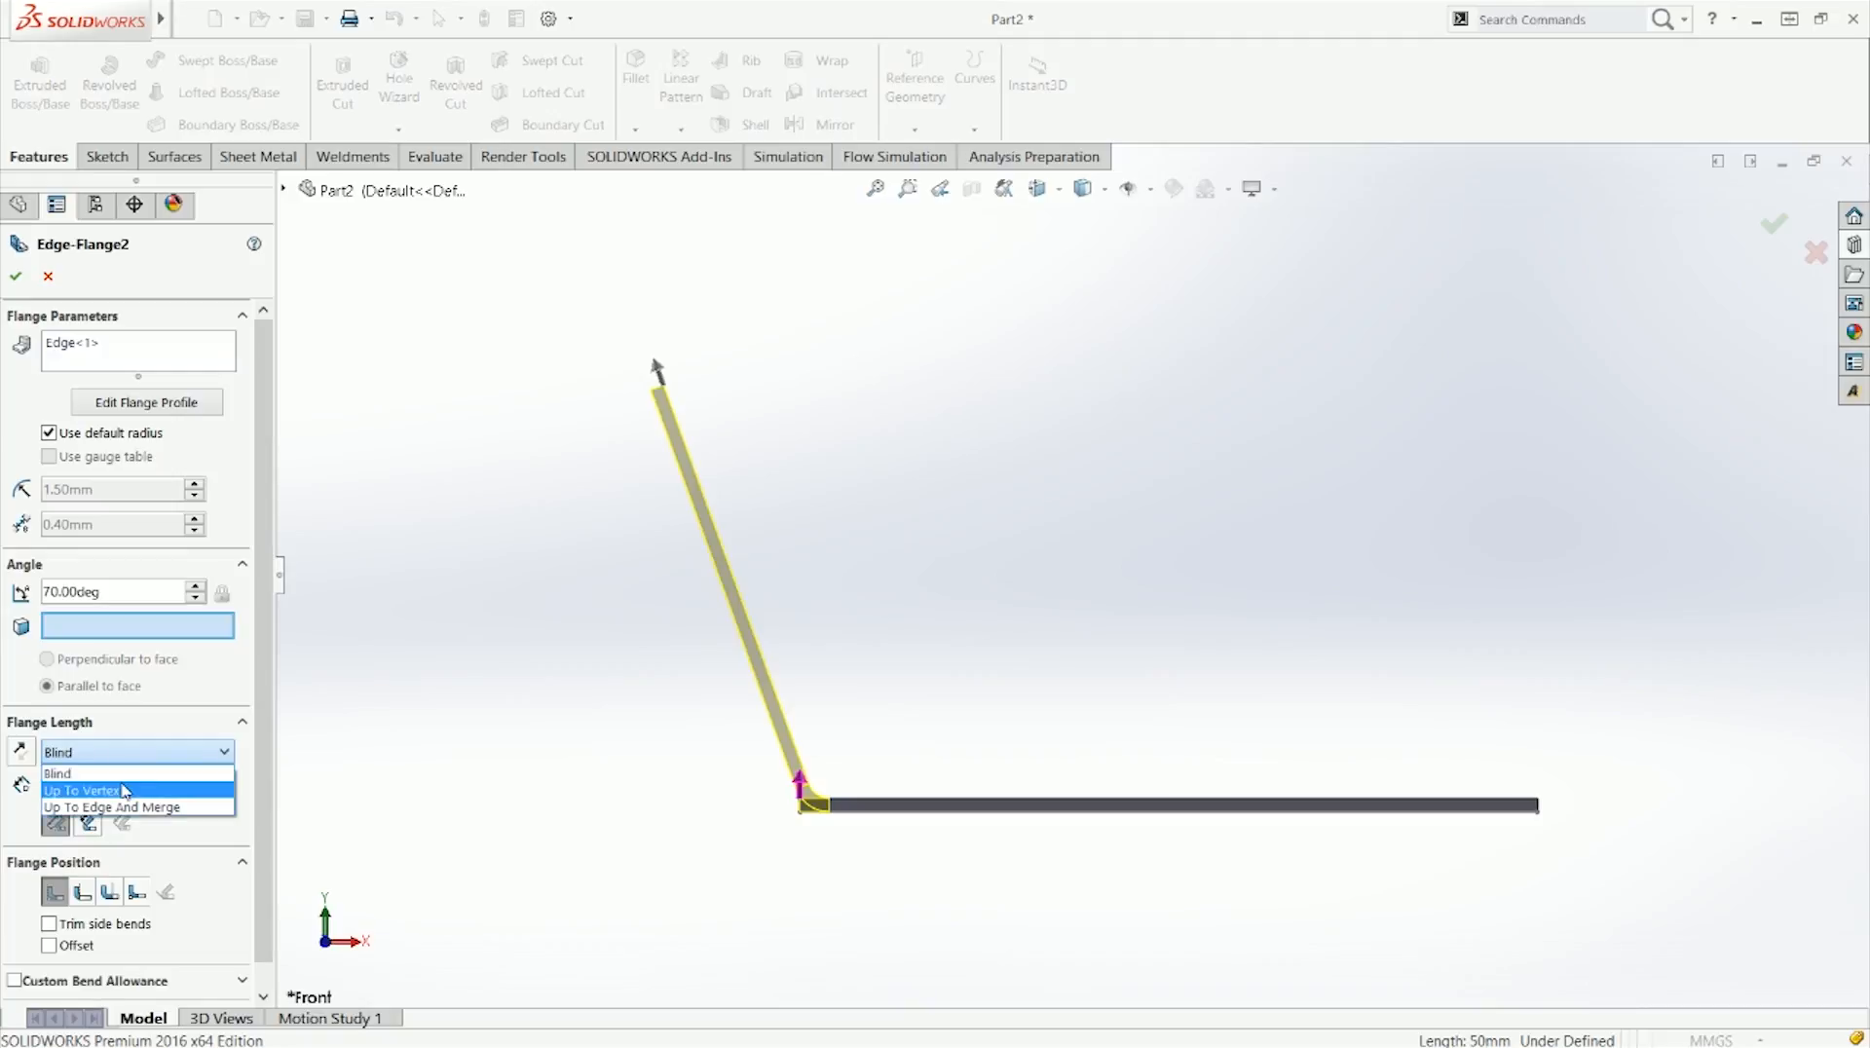
pyautogui.click(121, 777)
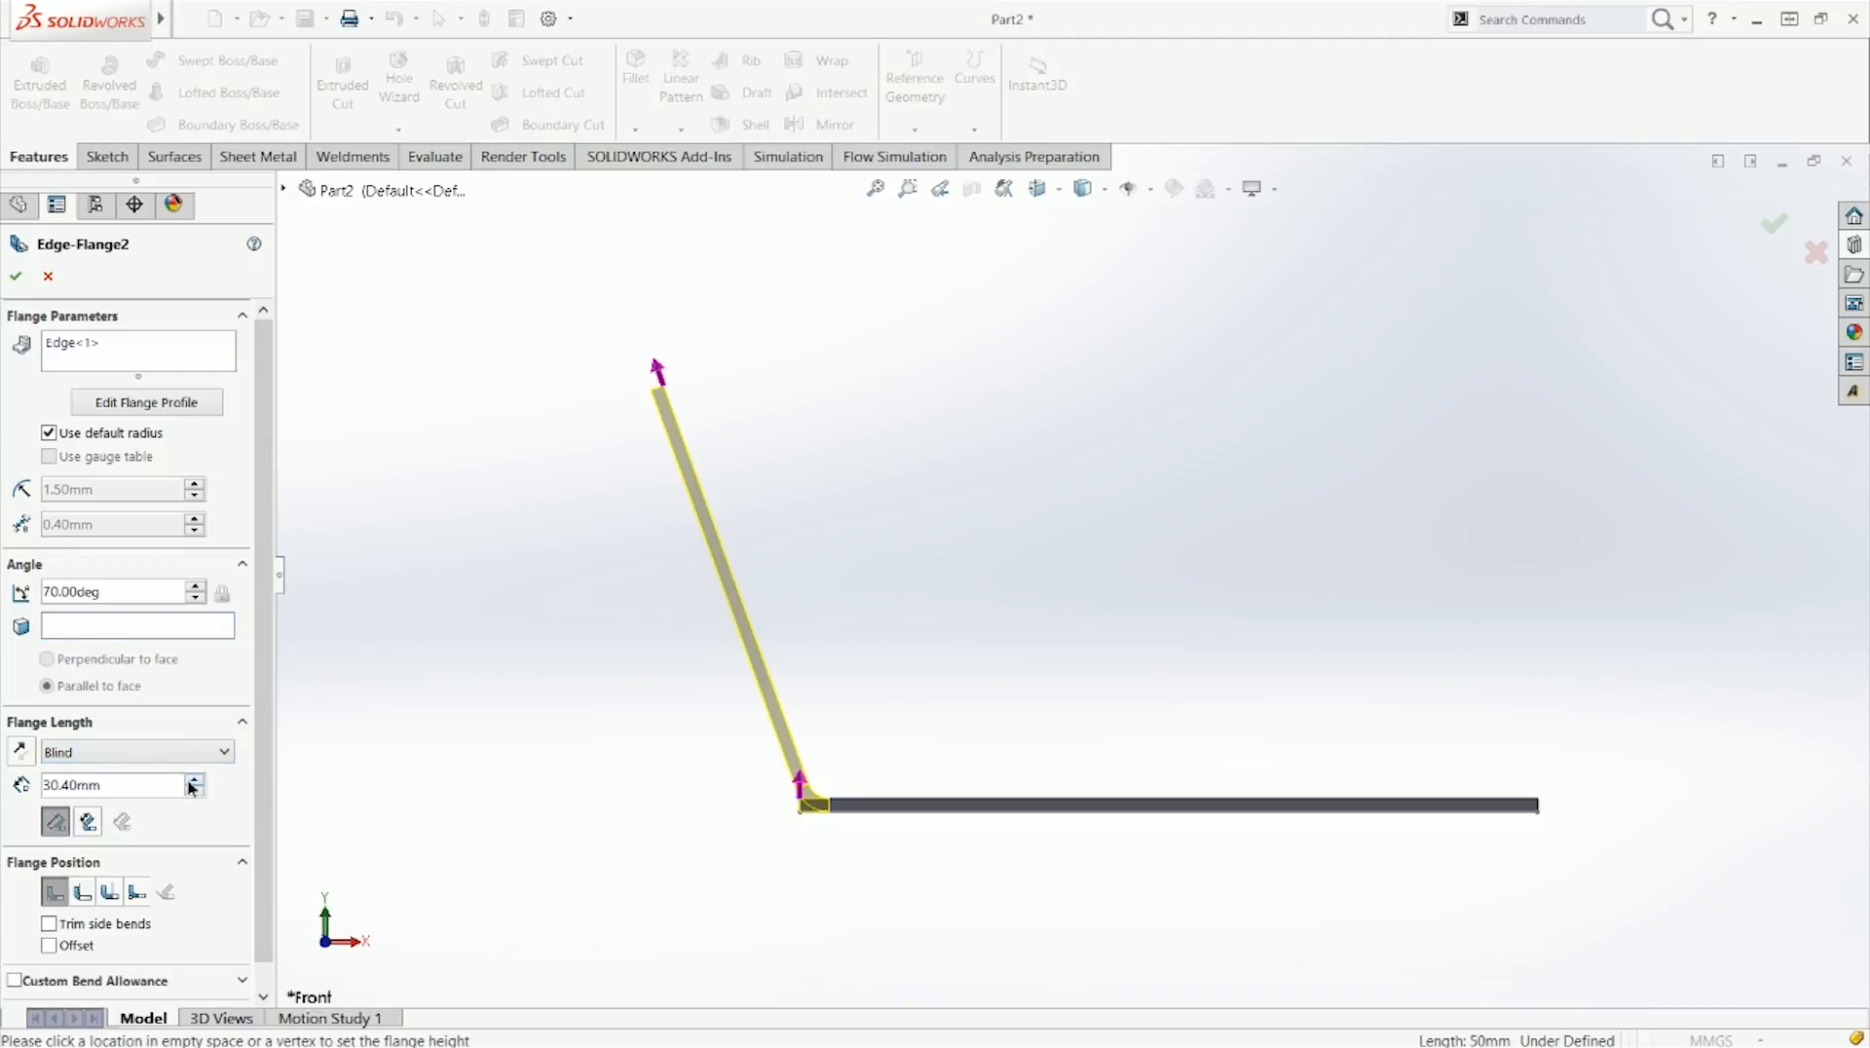
pyautogui.click(194, 780)
pyautogui.click(194, 780)
pyautogui.click(194, 780)
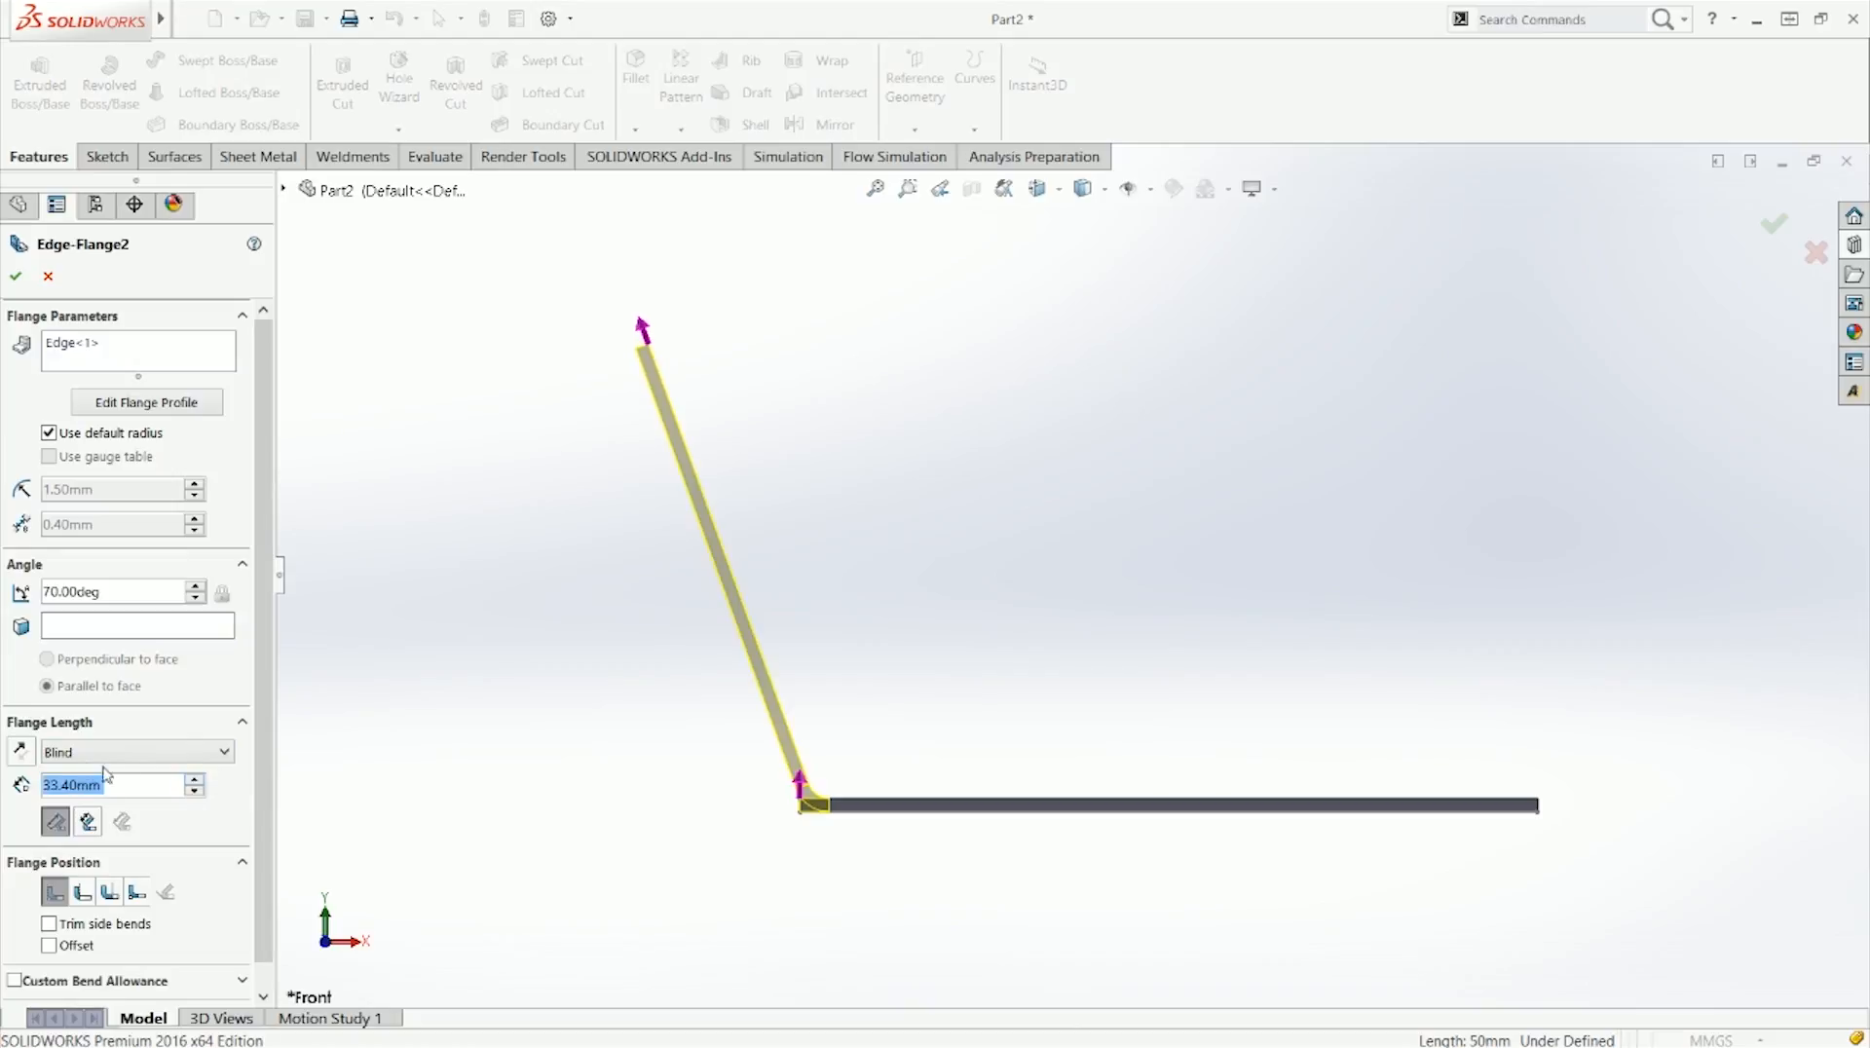
# Step: Reverse the flange direction several times, ending with the flange pointing upward
pyautogui.click(23, 754)
pyautogui.click(24, 754)
pyautogui.click(23, 754)
pyautogui.click(23, 754)
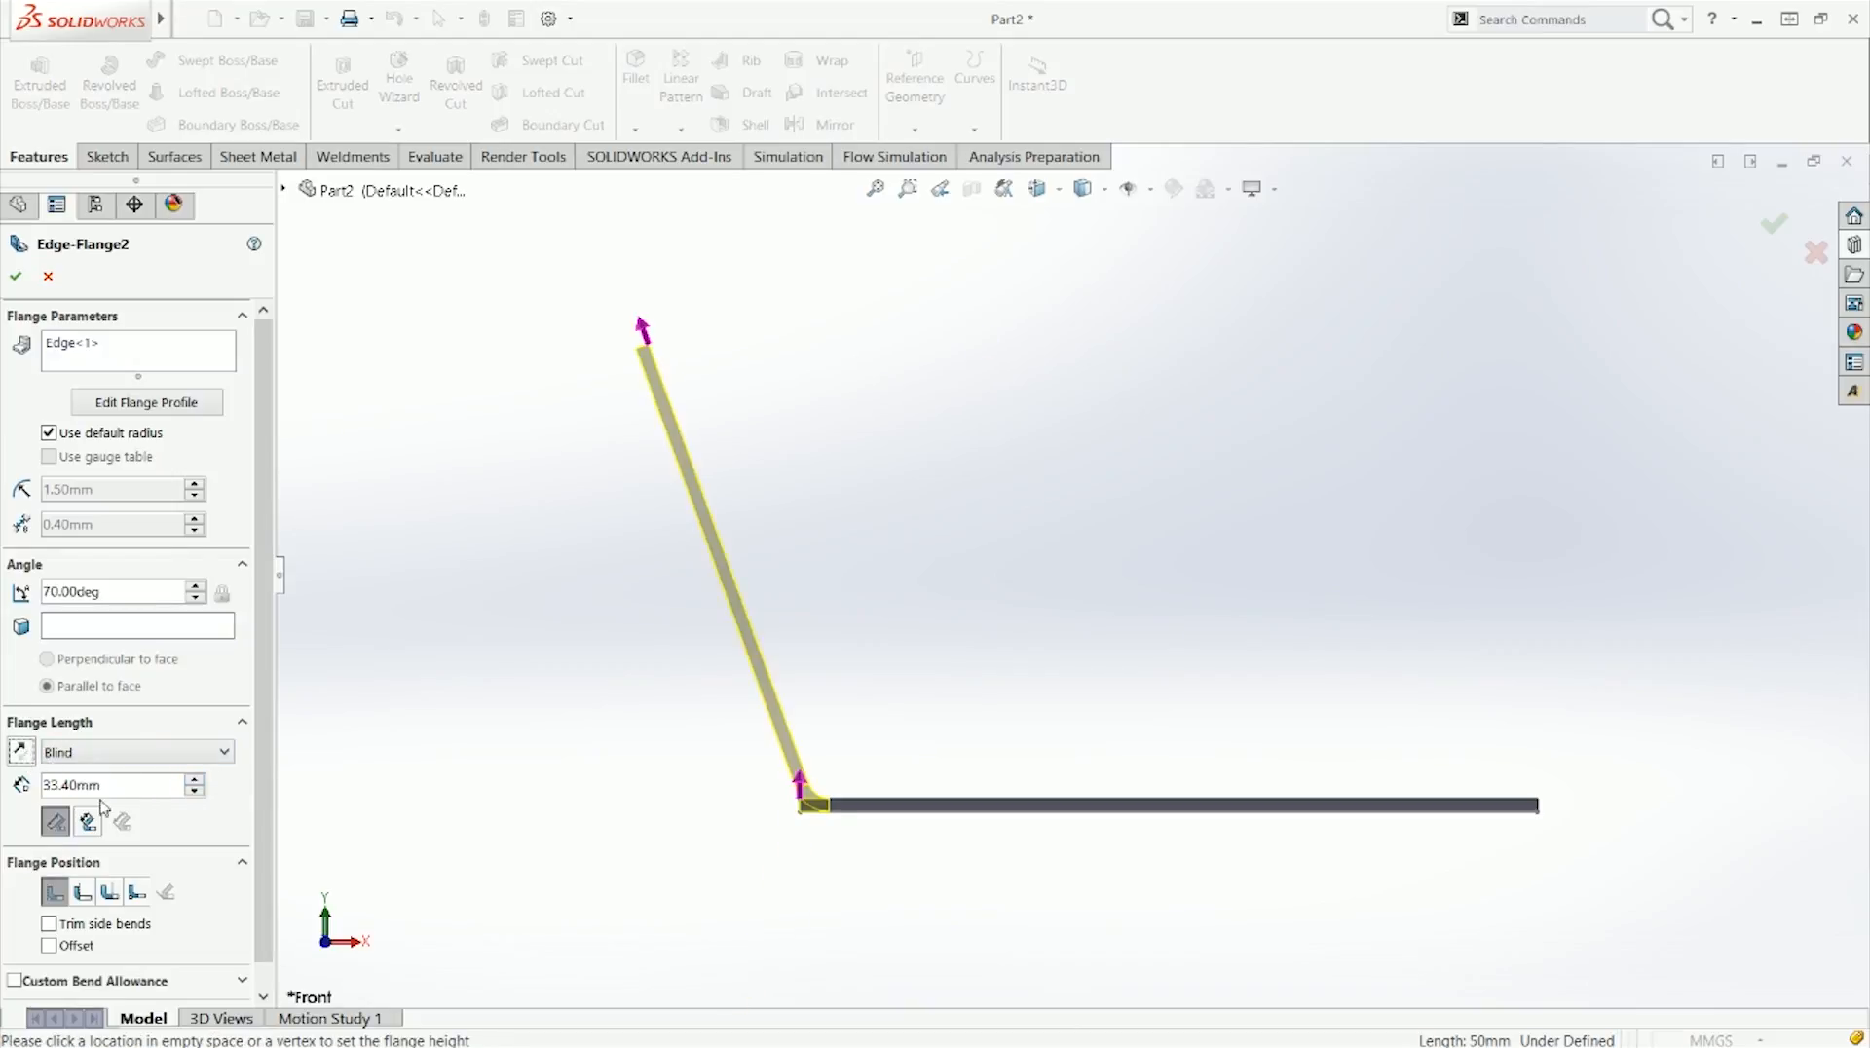
# Step: Try Up To Vertex as the flange length's end condition, and restore Blind with a length of 23.80 mm
pyautogui.click(218, 753)
pyautogui.click(97, 792)
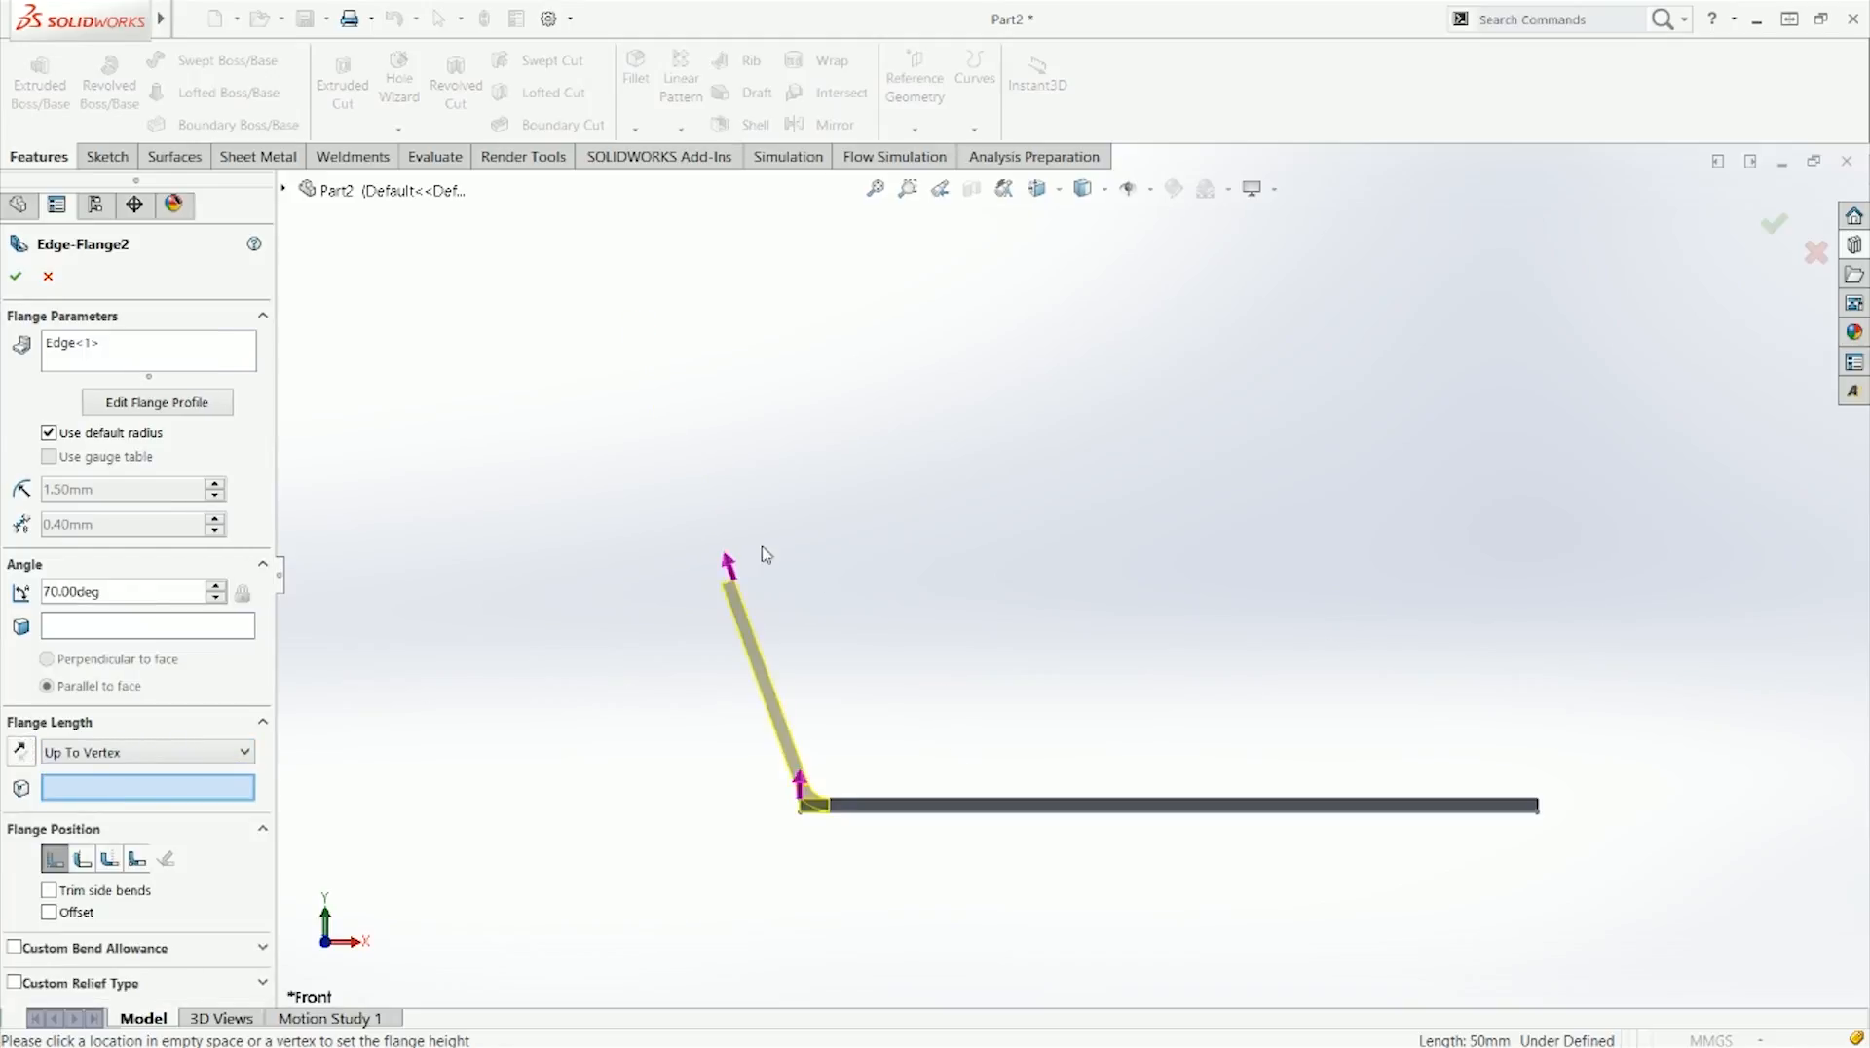
pyautogui.click(698, 509)
pyautogui.click(167, 760)
pyautogui.click(113, 777)
pyautogui.click(113, 755)
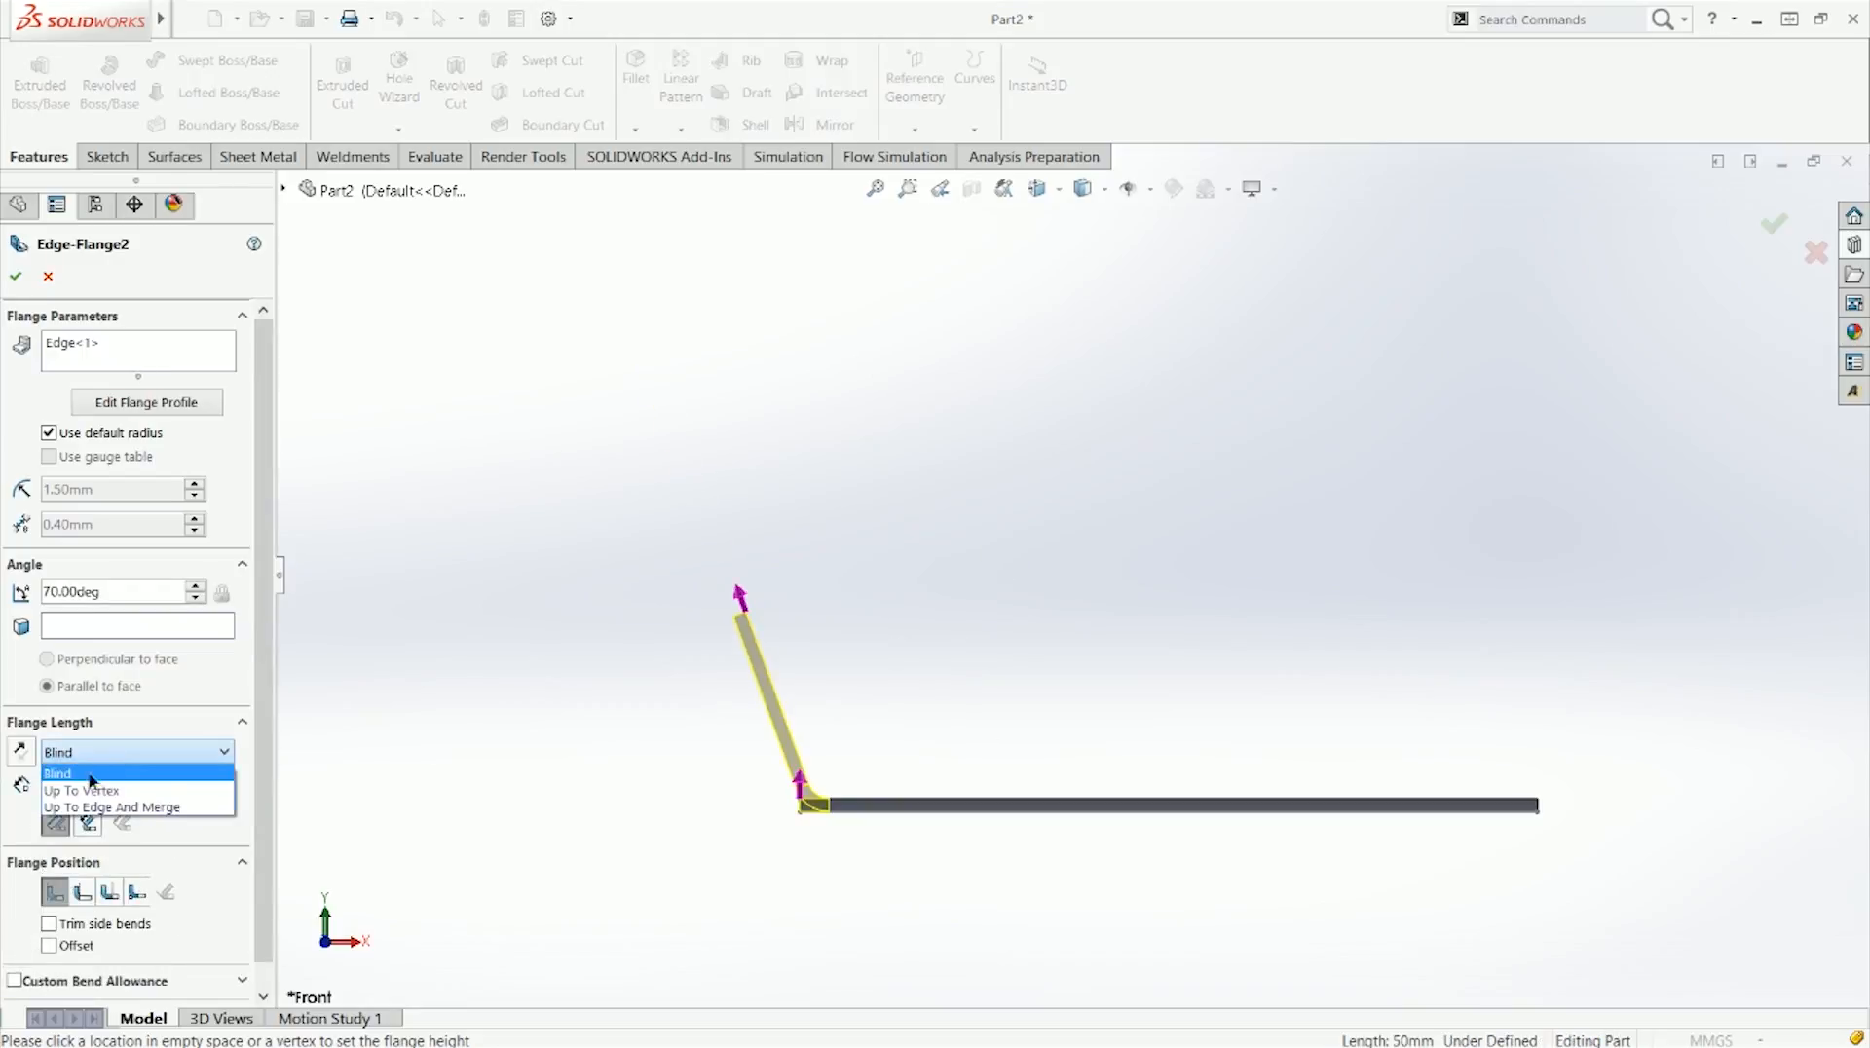
pyautogui.click(91, 776)
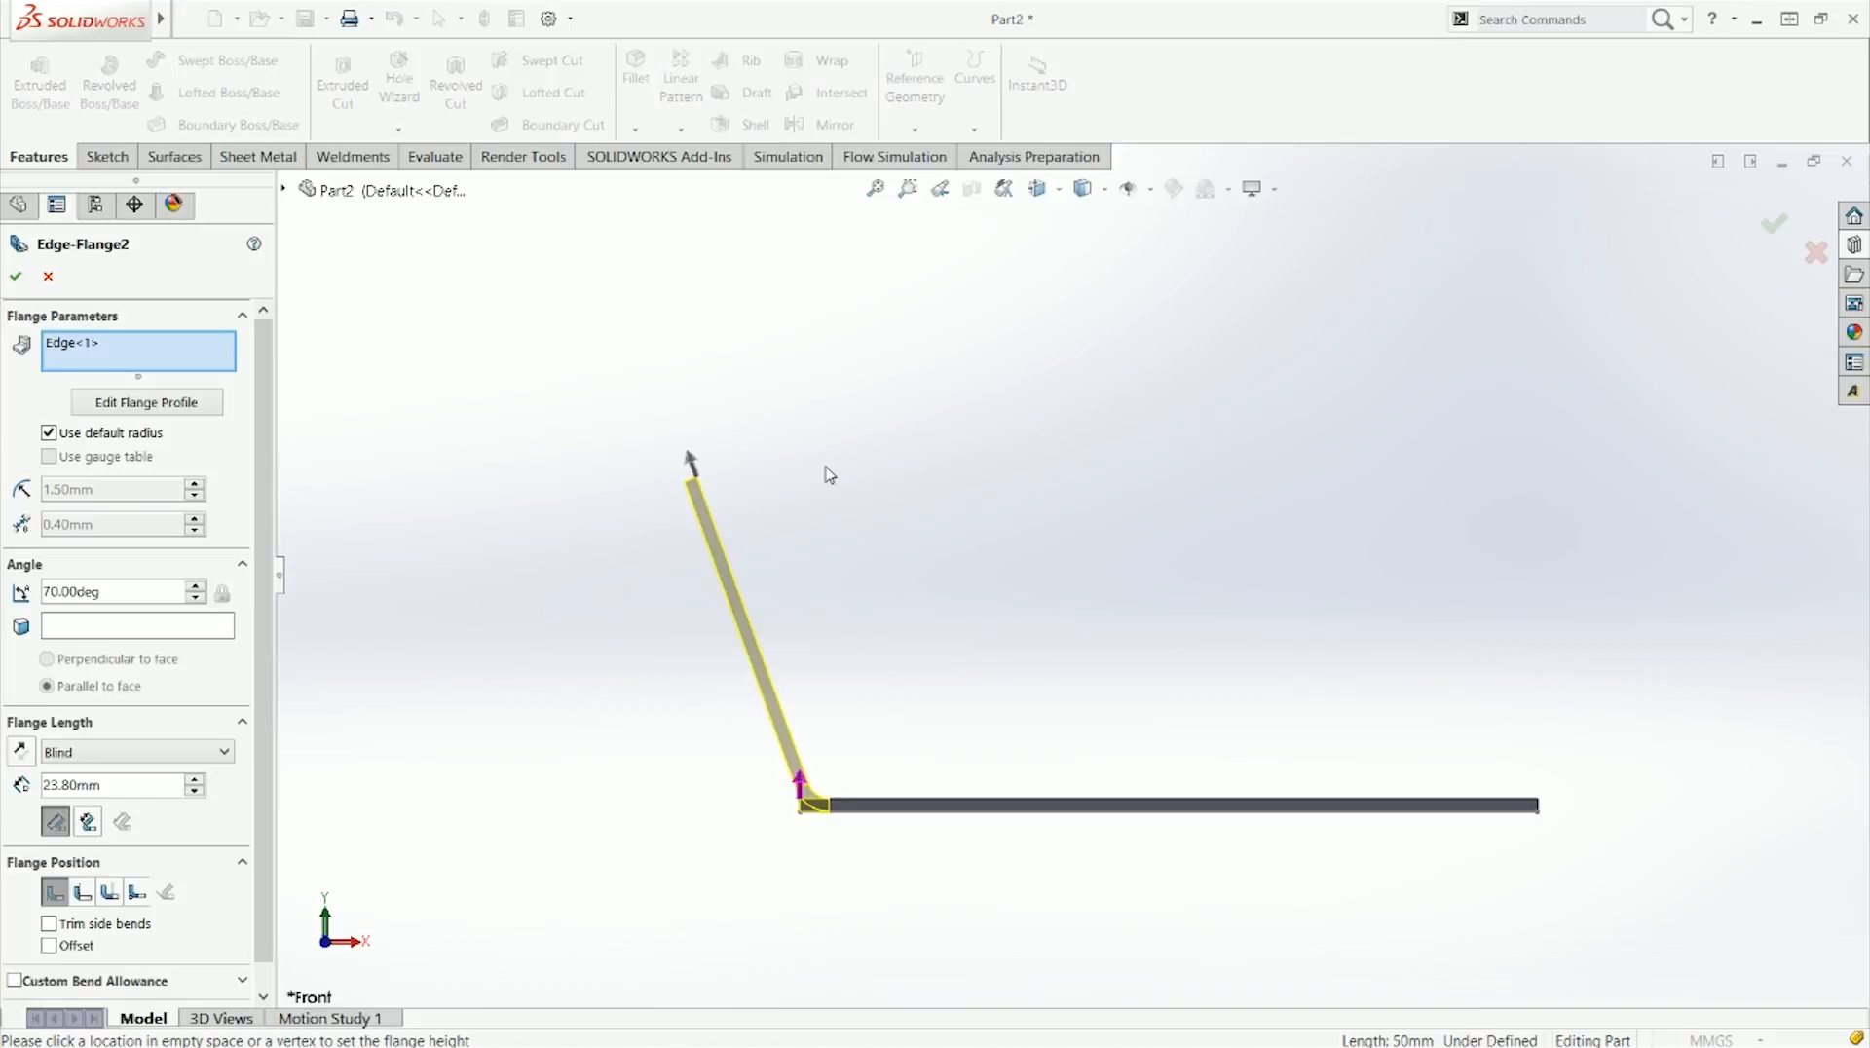
# Step: Try Up To Edge And Merge as the flange length's end condition, and switch back to Blind
pyautogui.click(54, 753)
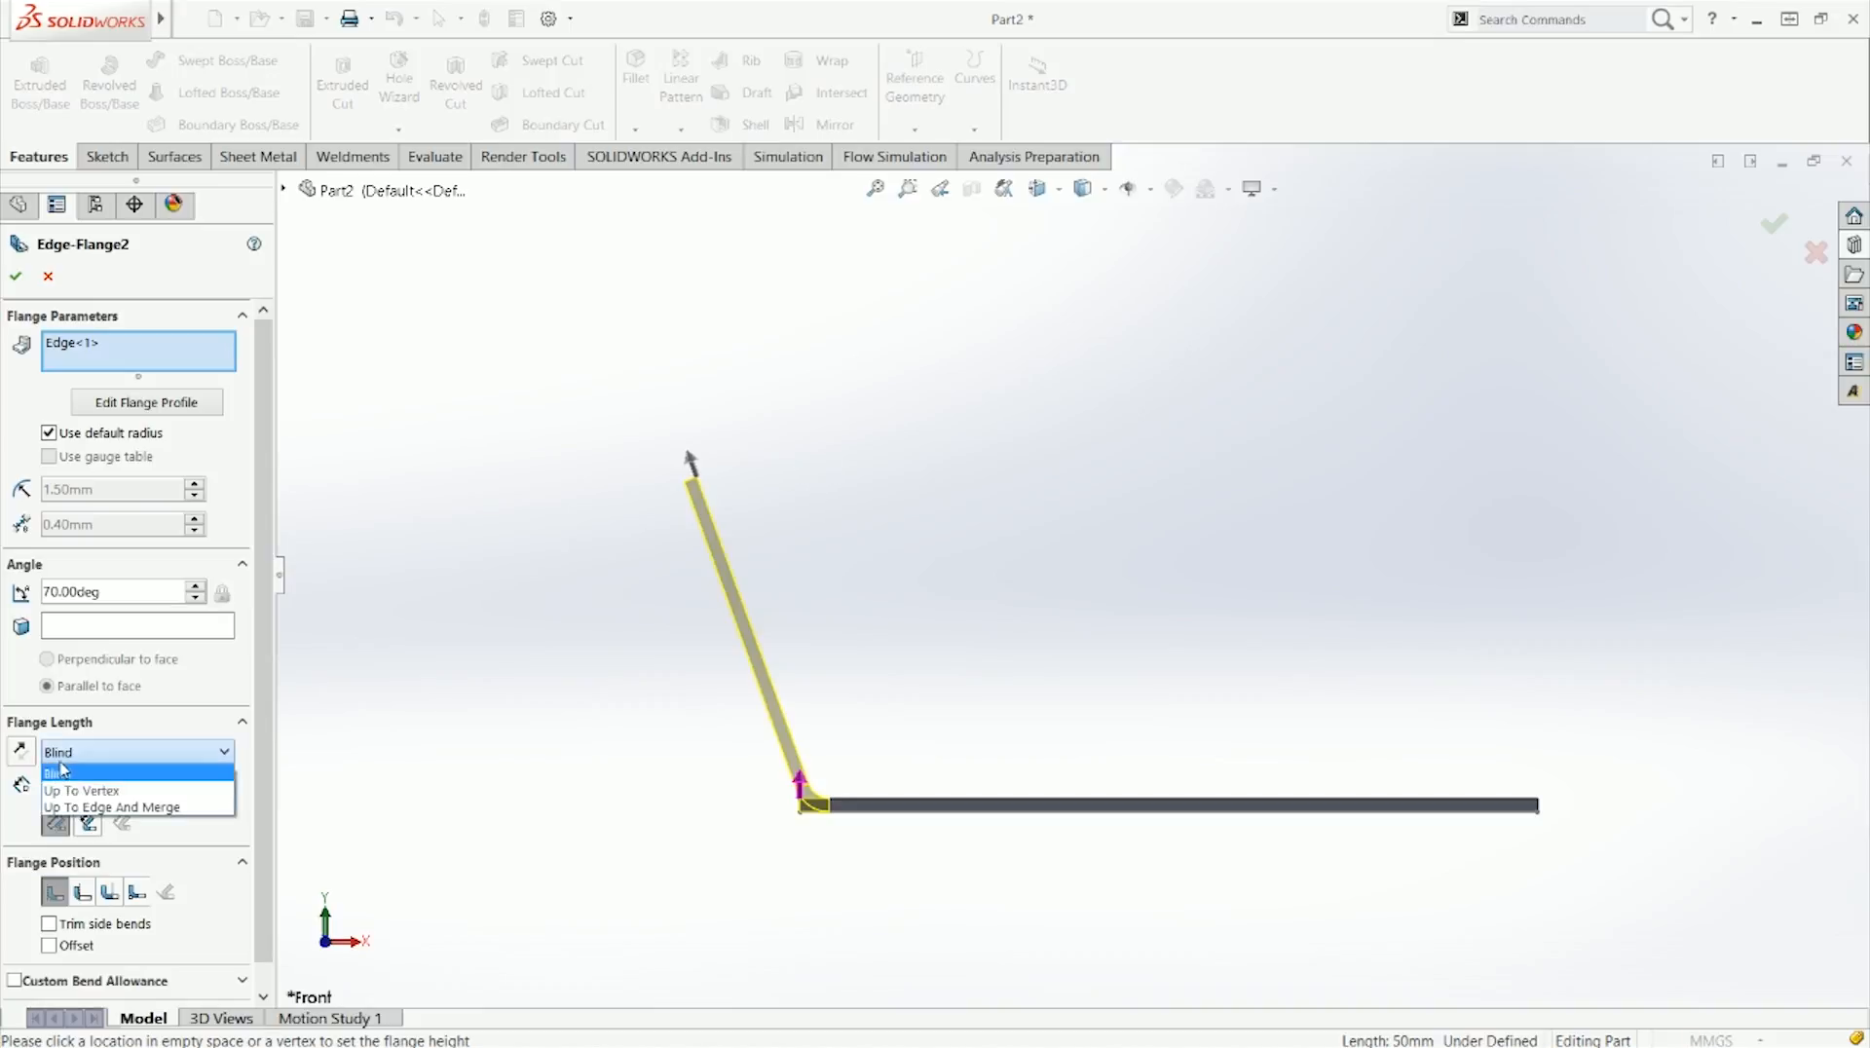
pyautogui.click(160, 808)
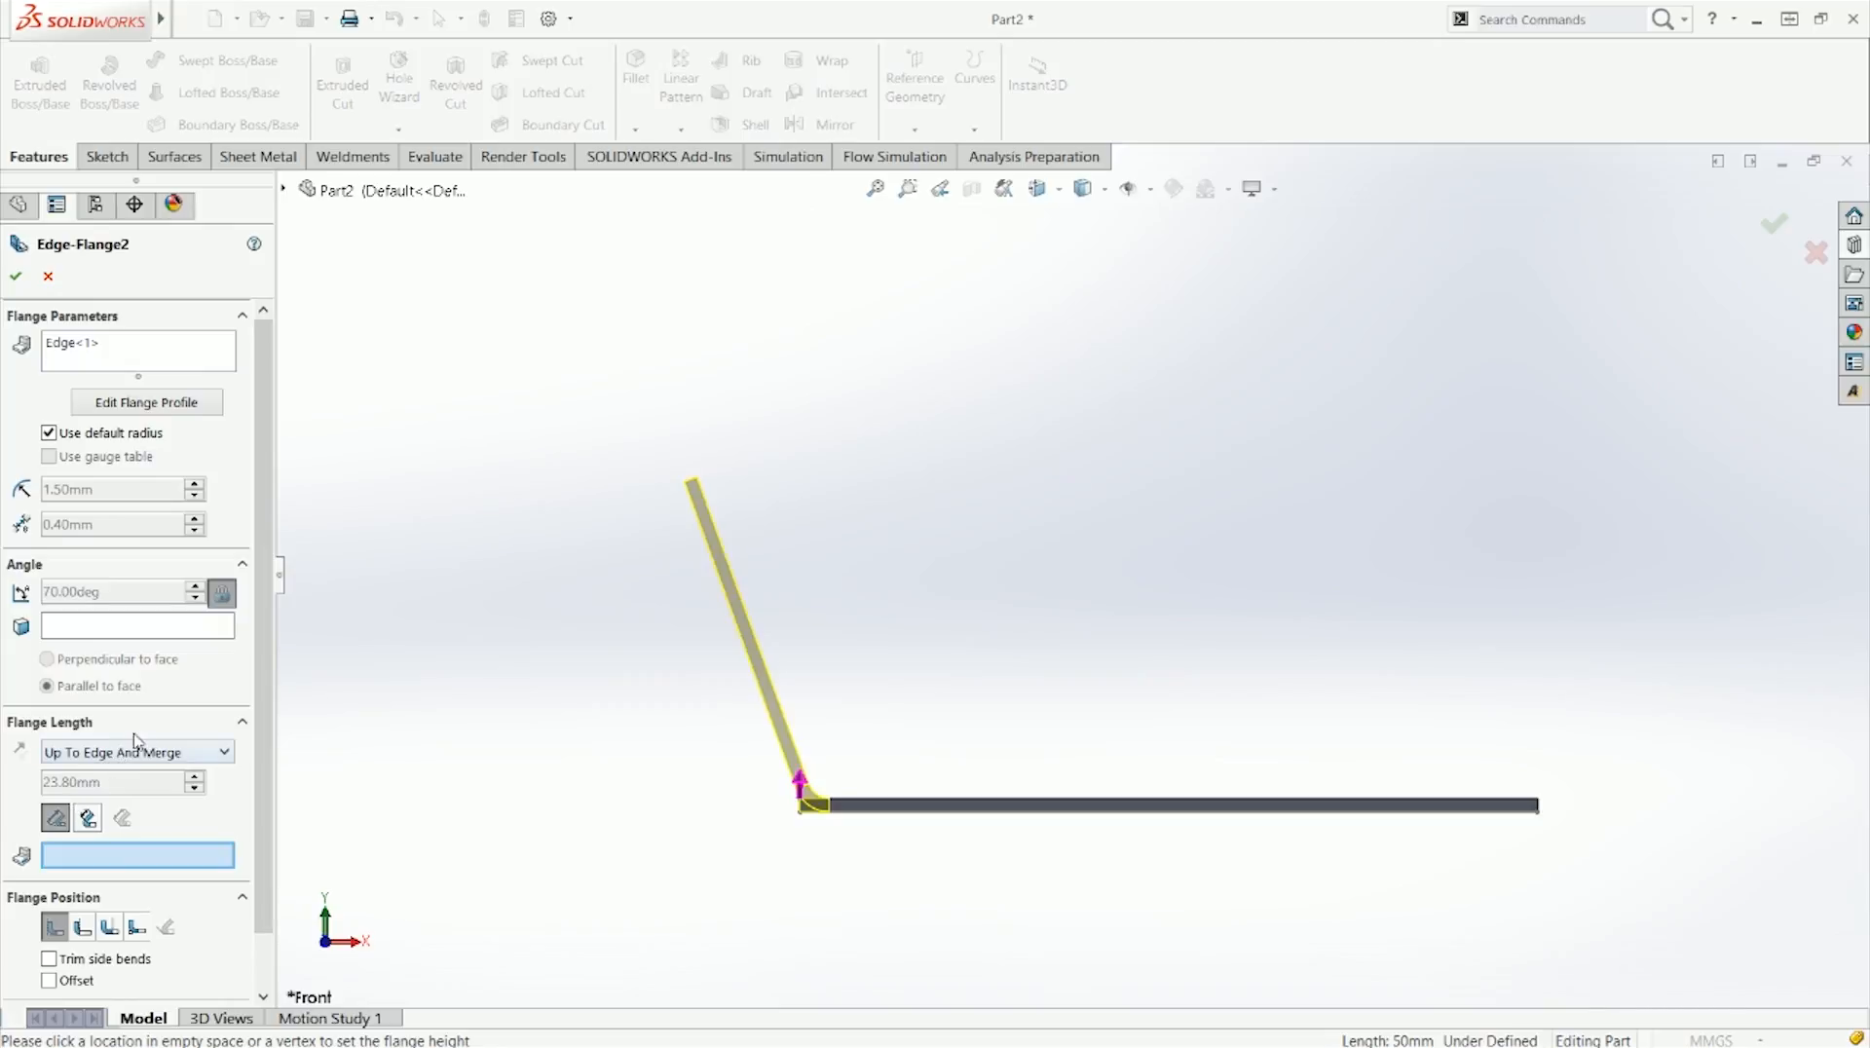
pyautogui.click(136, 763)
pyautogui.click(107, 775)
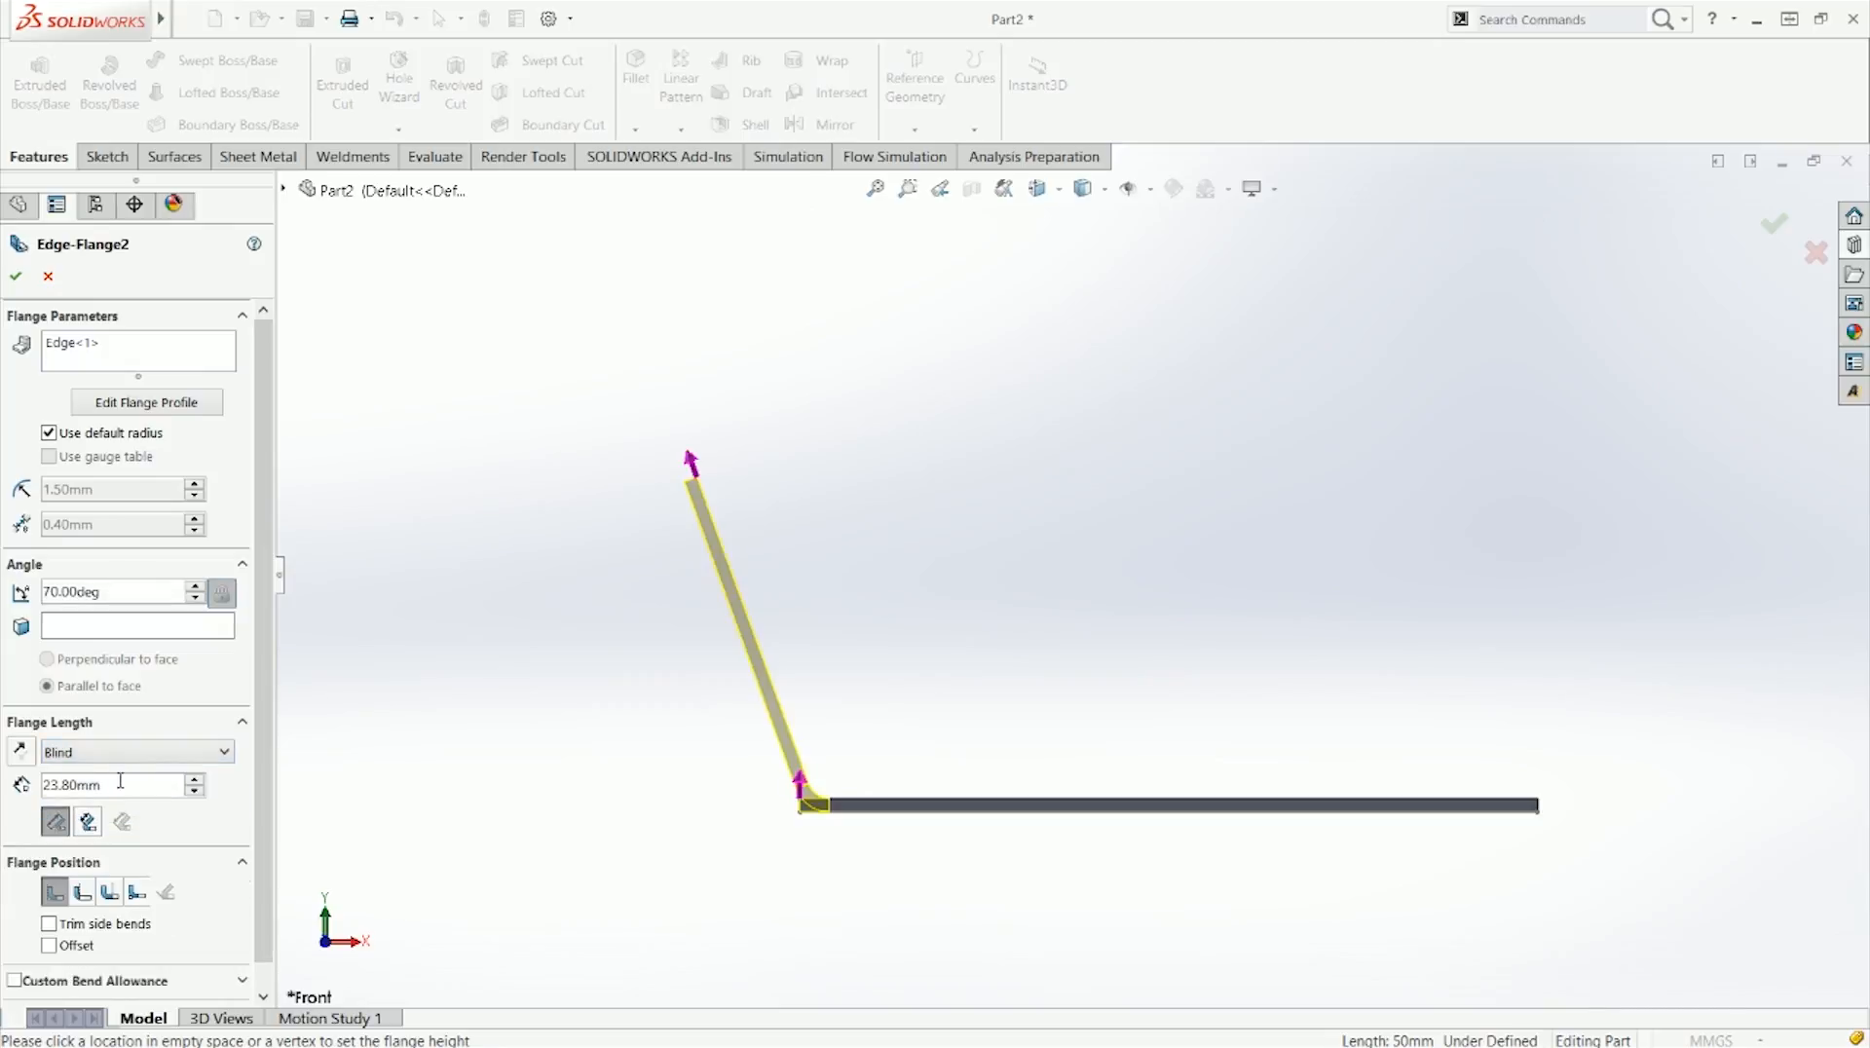
# Step: Set the flange angle to 90 degrees, then step it up to 91 degrees and back to 90
pyautogui.doubleClick(107, 592)
pyautogui.write('90')
pyautogui.press('Return')
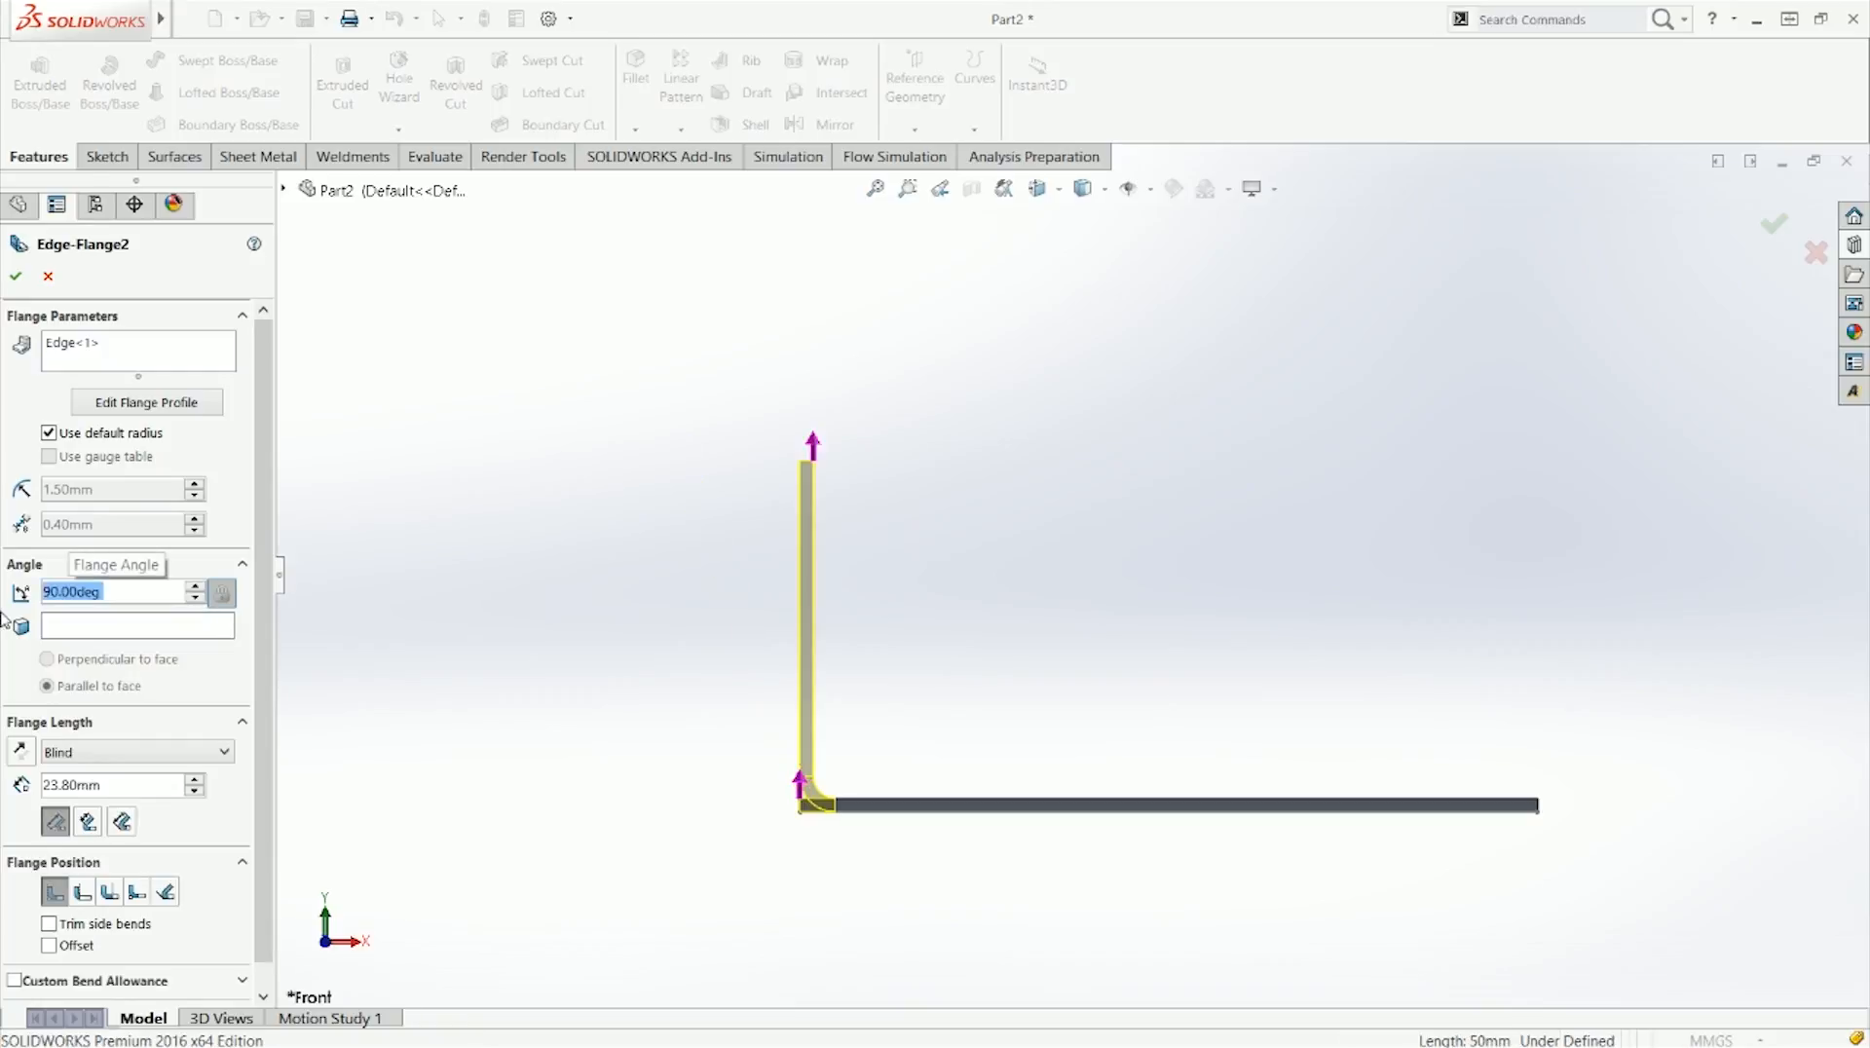
pyautogui.click(195, 588)
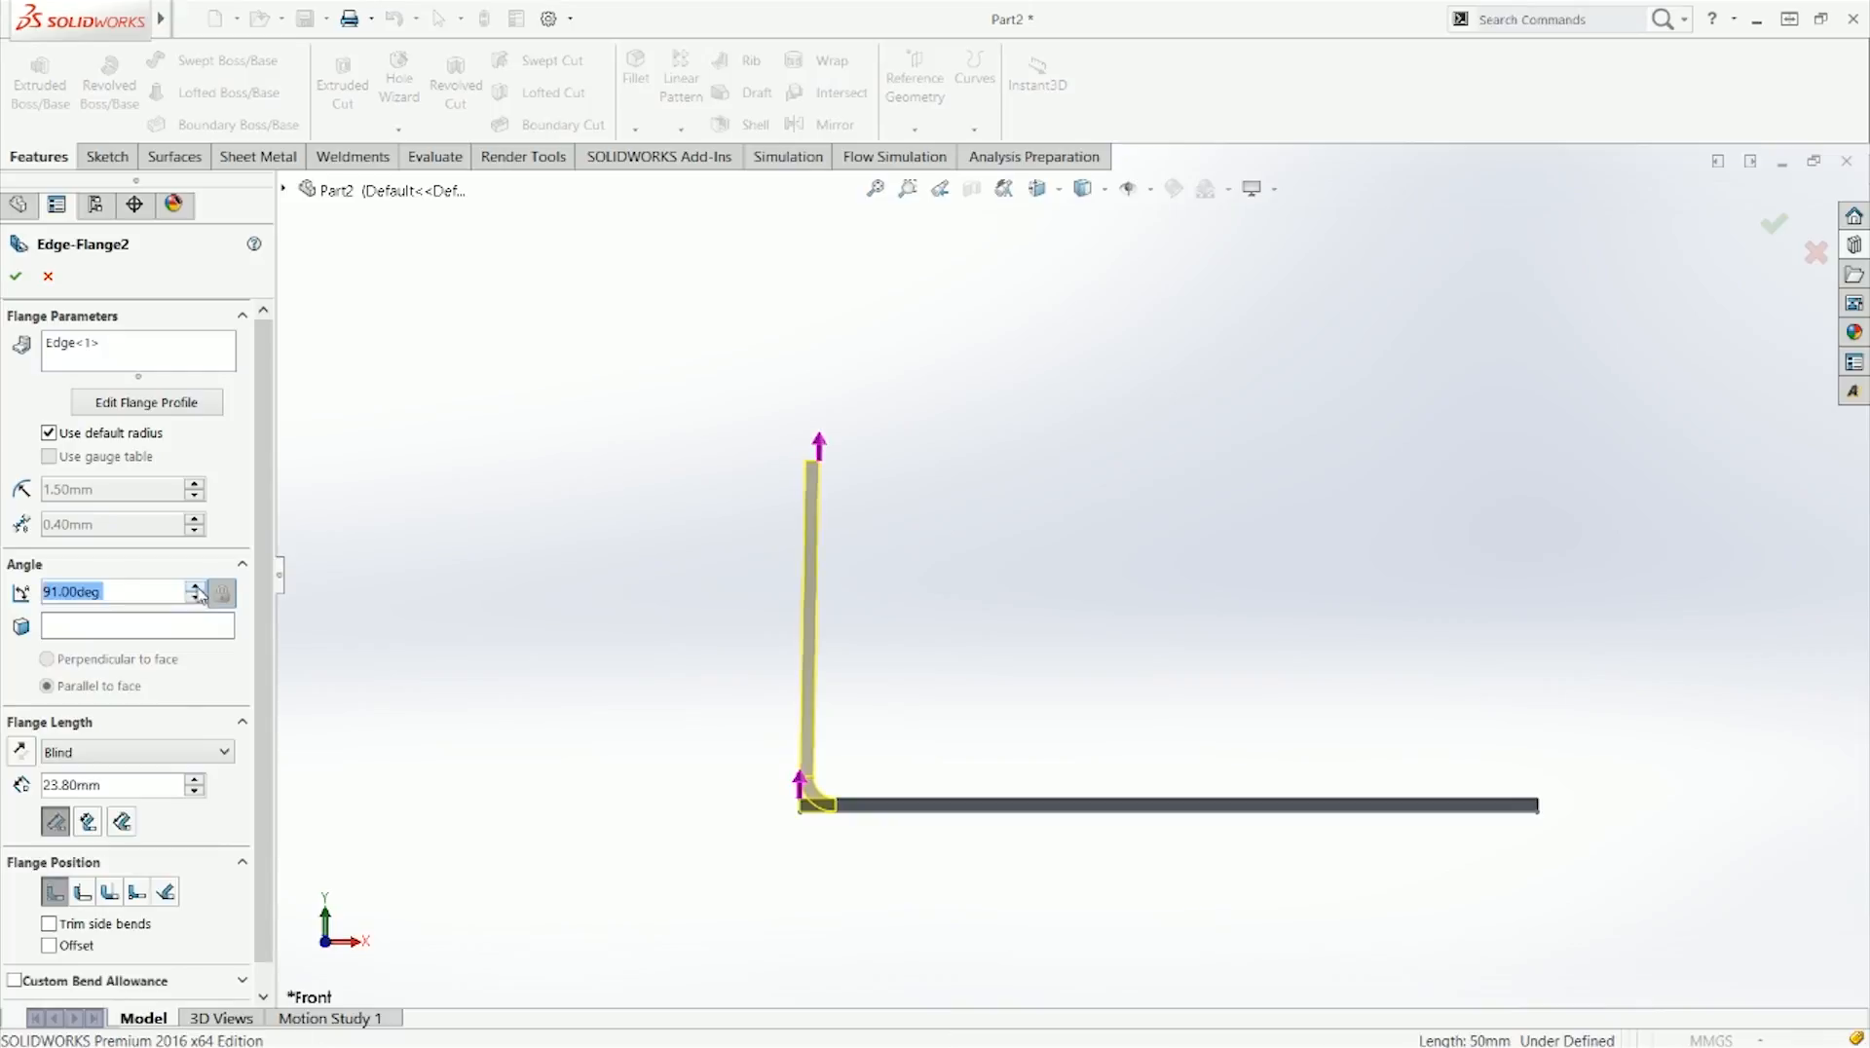
pyautogui.click(198, 599)
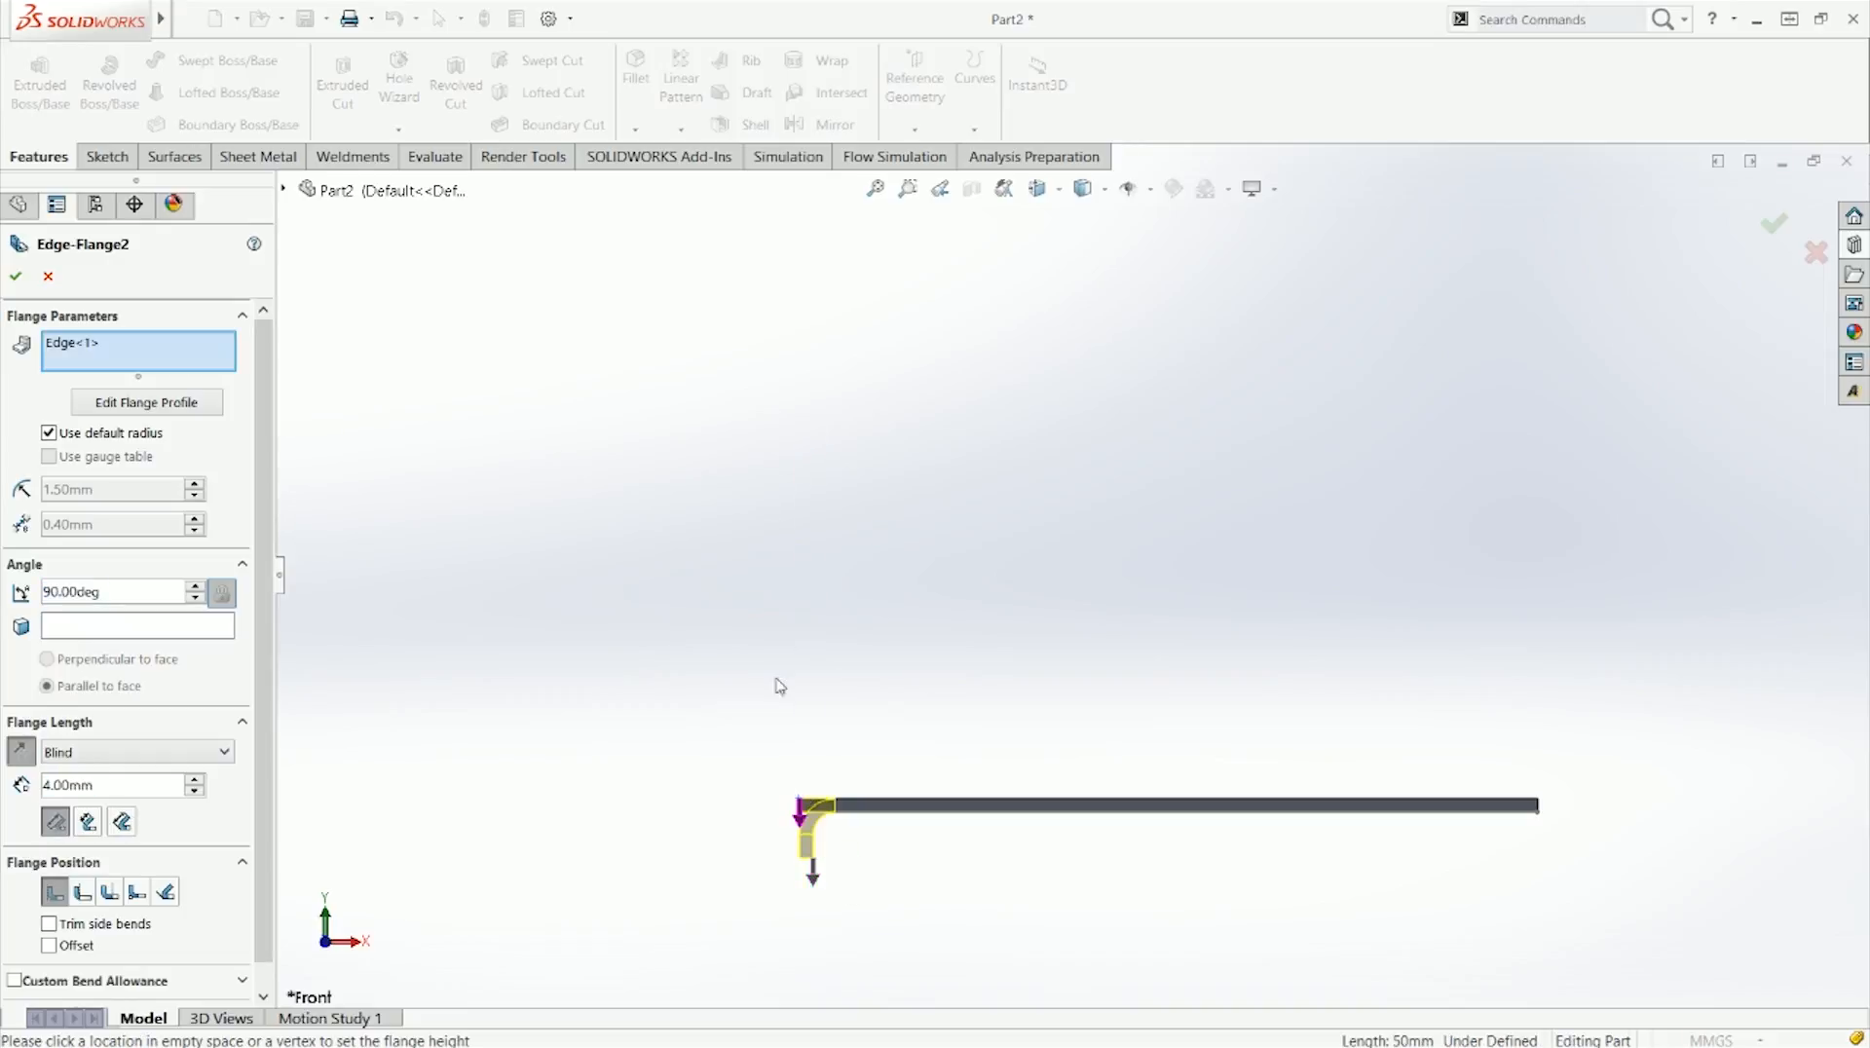
# Step: Reverse the edge flange to point upward, set its length to 20 mm and accept the feature
pyautogui.click(20, 751)
pyautogui.doubleClick(58, 785)
pyautogui.write('20')
pyautogui.press('Return')
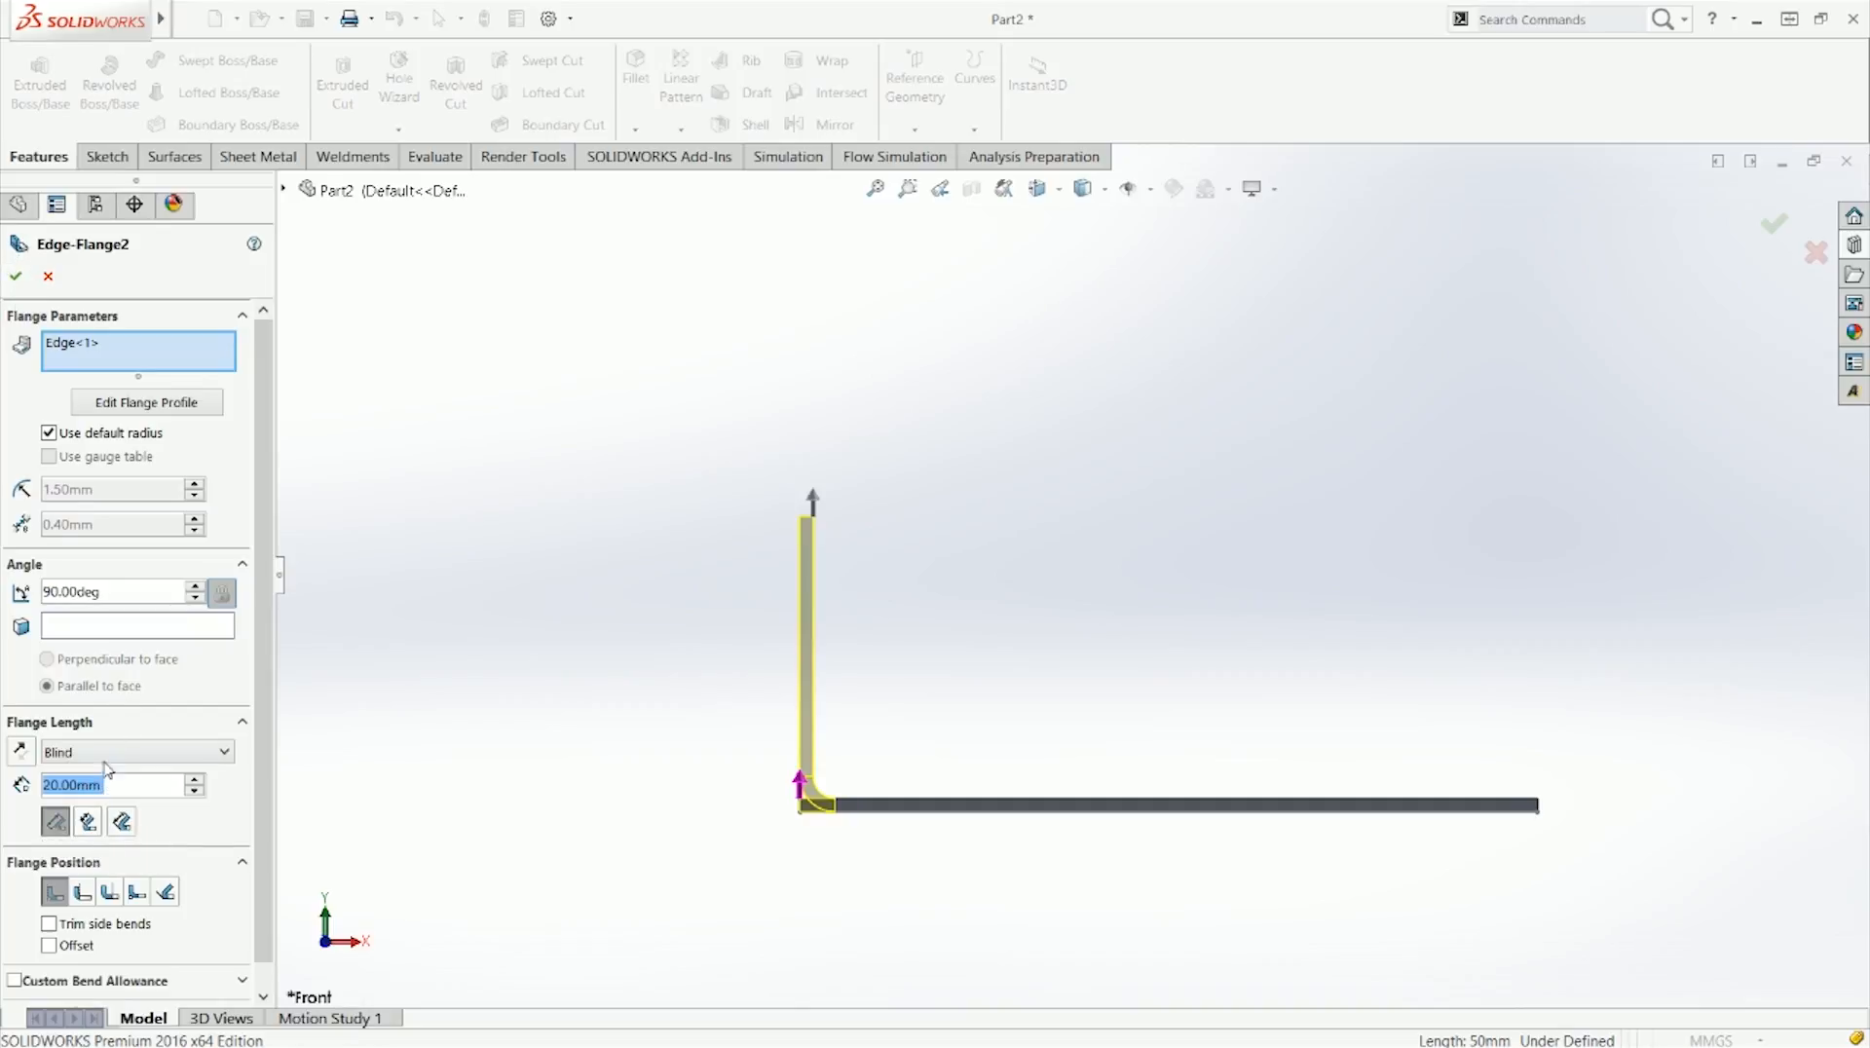
pyautogui.click(18, 277)
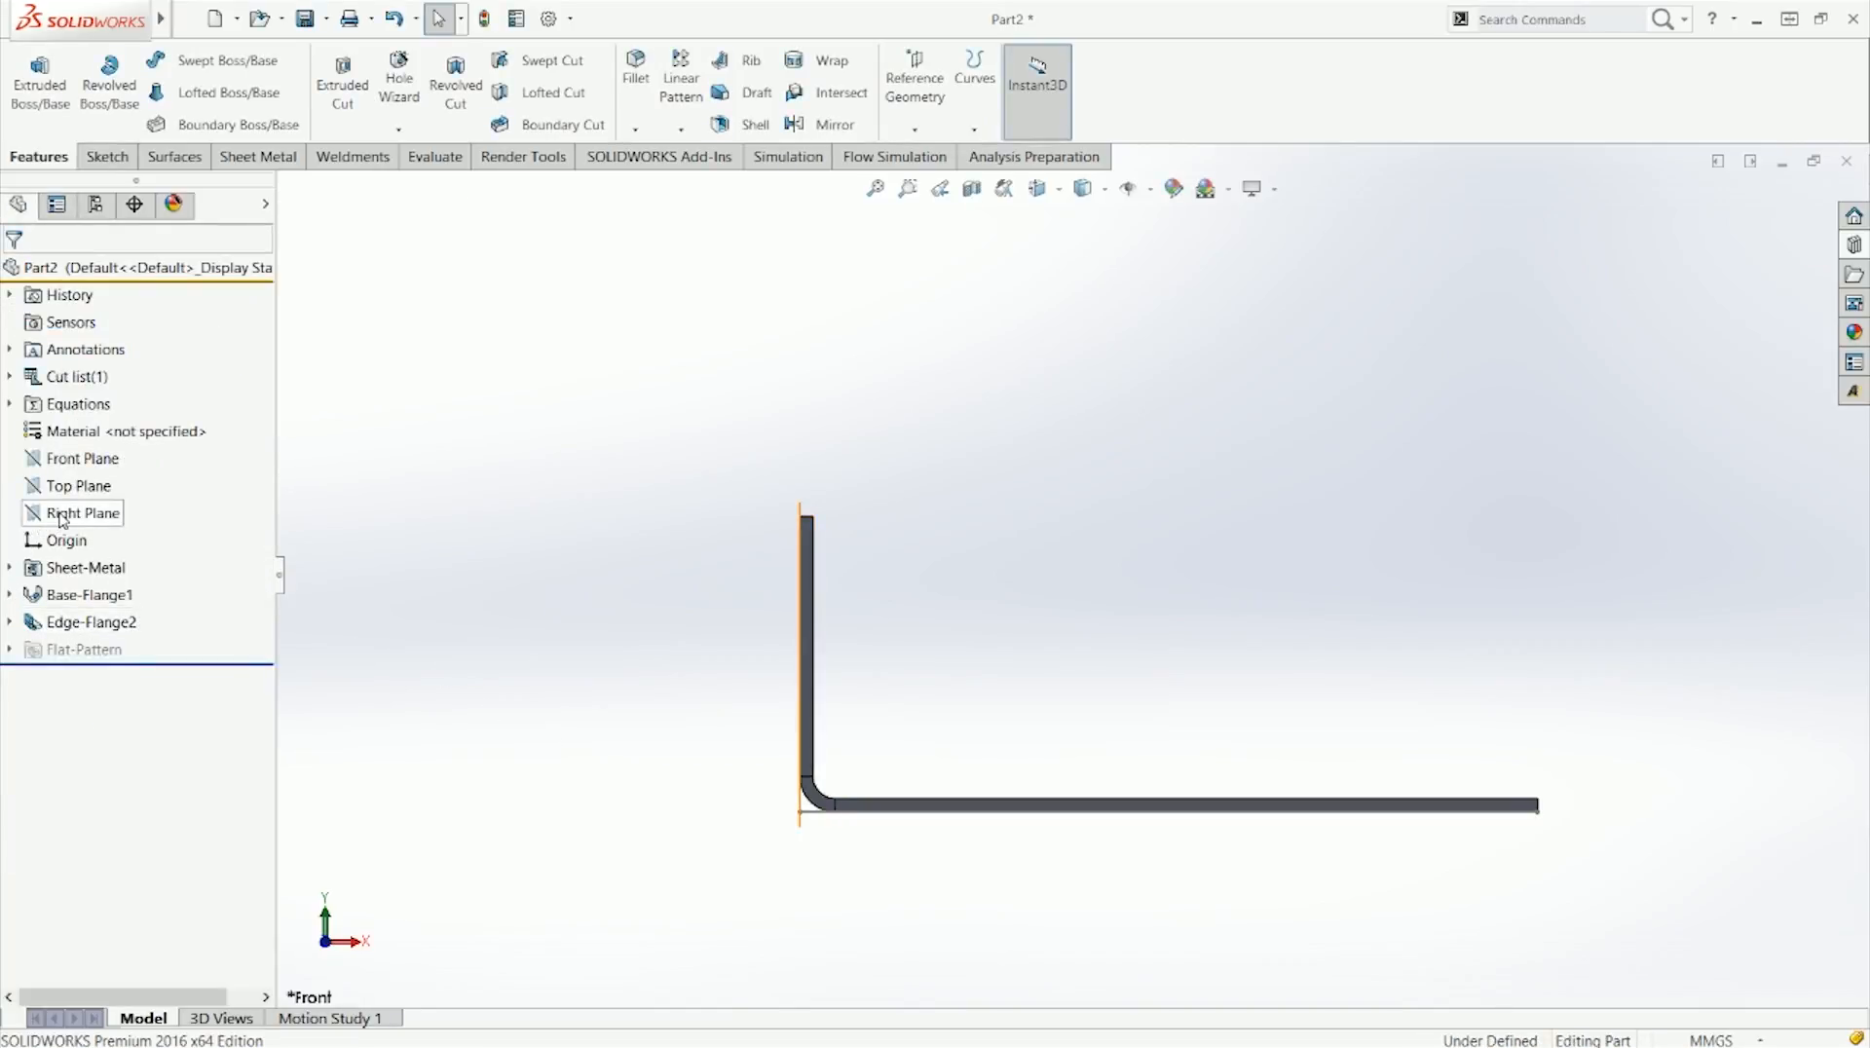
# Step: Start a sketch on the Front Plane and draw a 20 mm vertical line down to the base flange
pyautogui.click(107, 157)
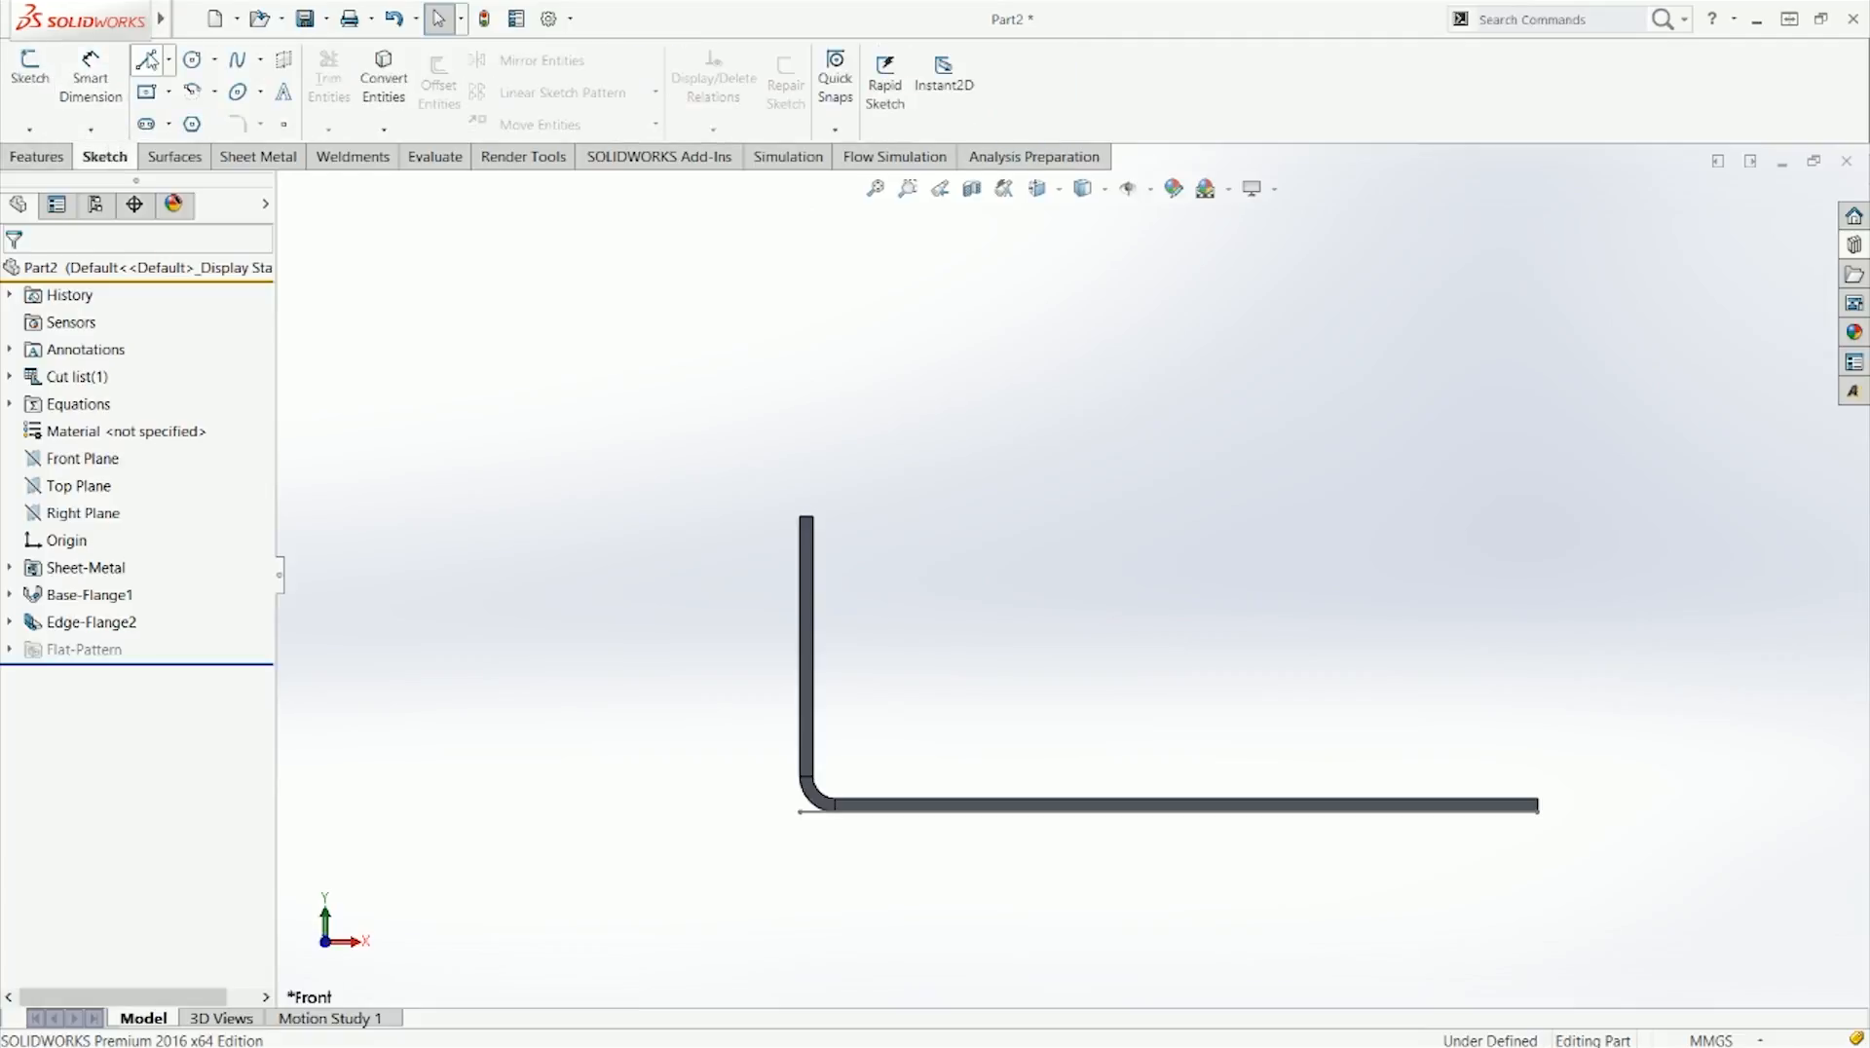
pyautogui.click(151, 64)
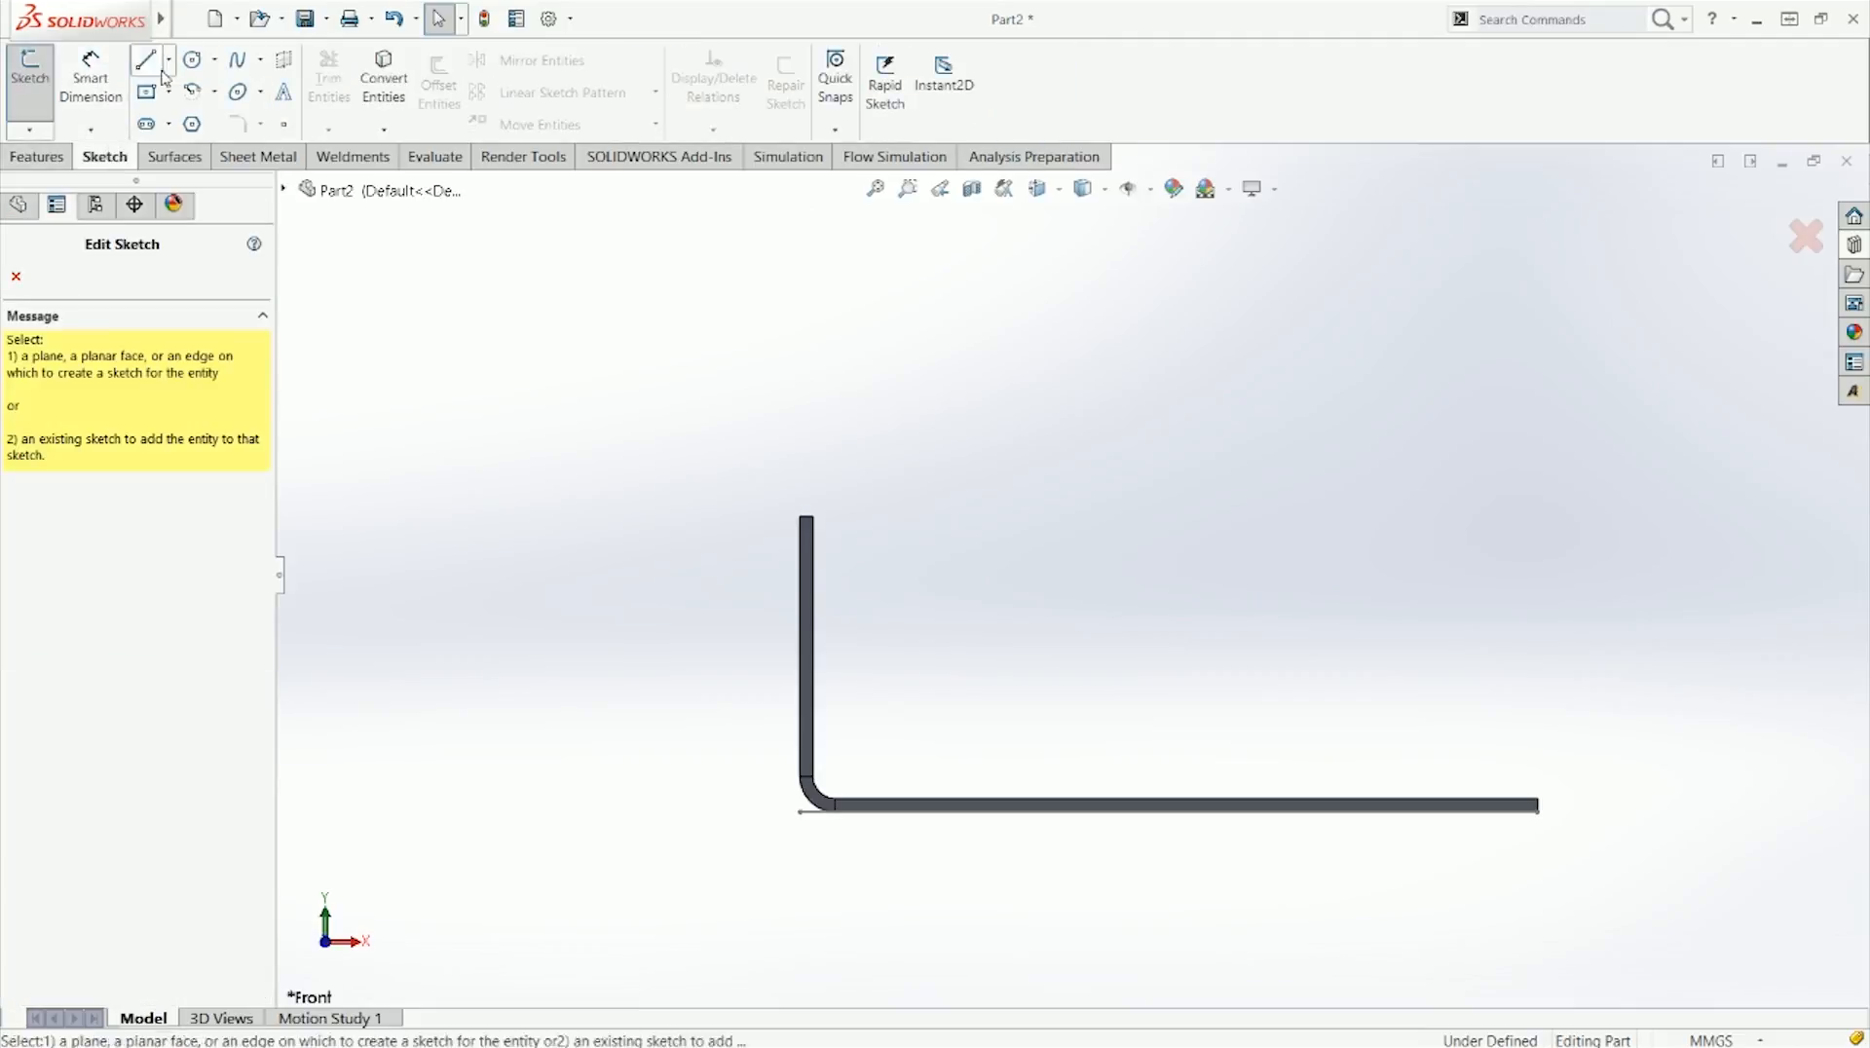
pyautogui.click(292, 195)
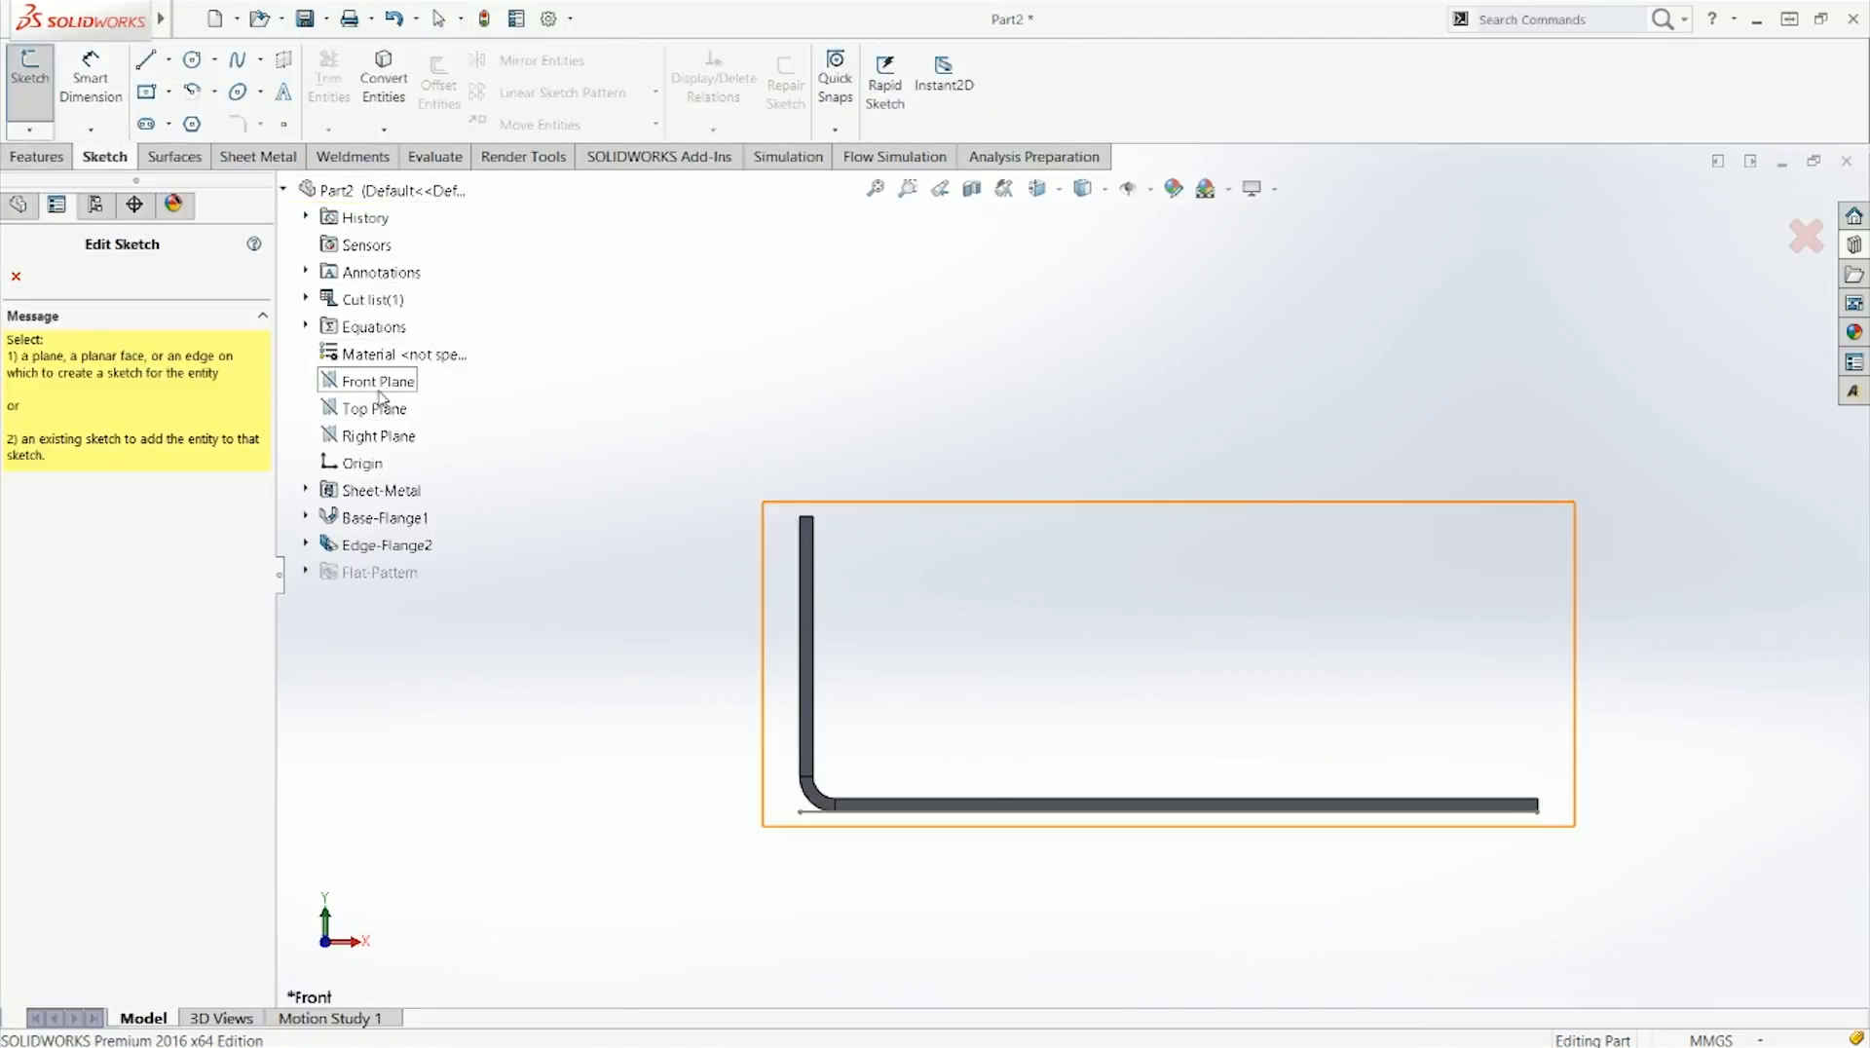
pyautogui.click(378, 380)
pyautogui.press('Escape')
pyautogui.moveTo(1148, 421); pyautogui.dragTo(1031, 429, button='right')
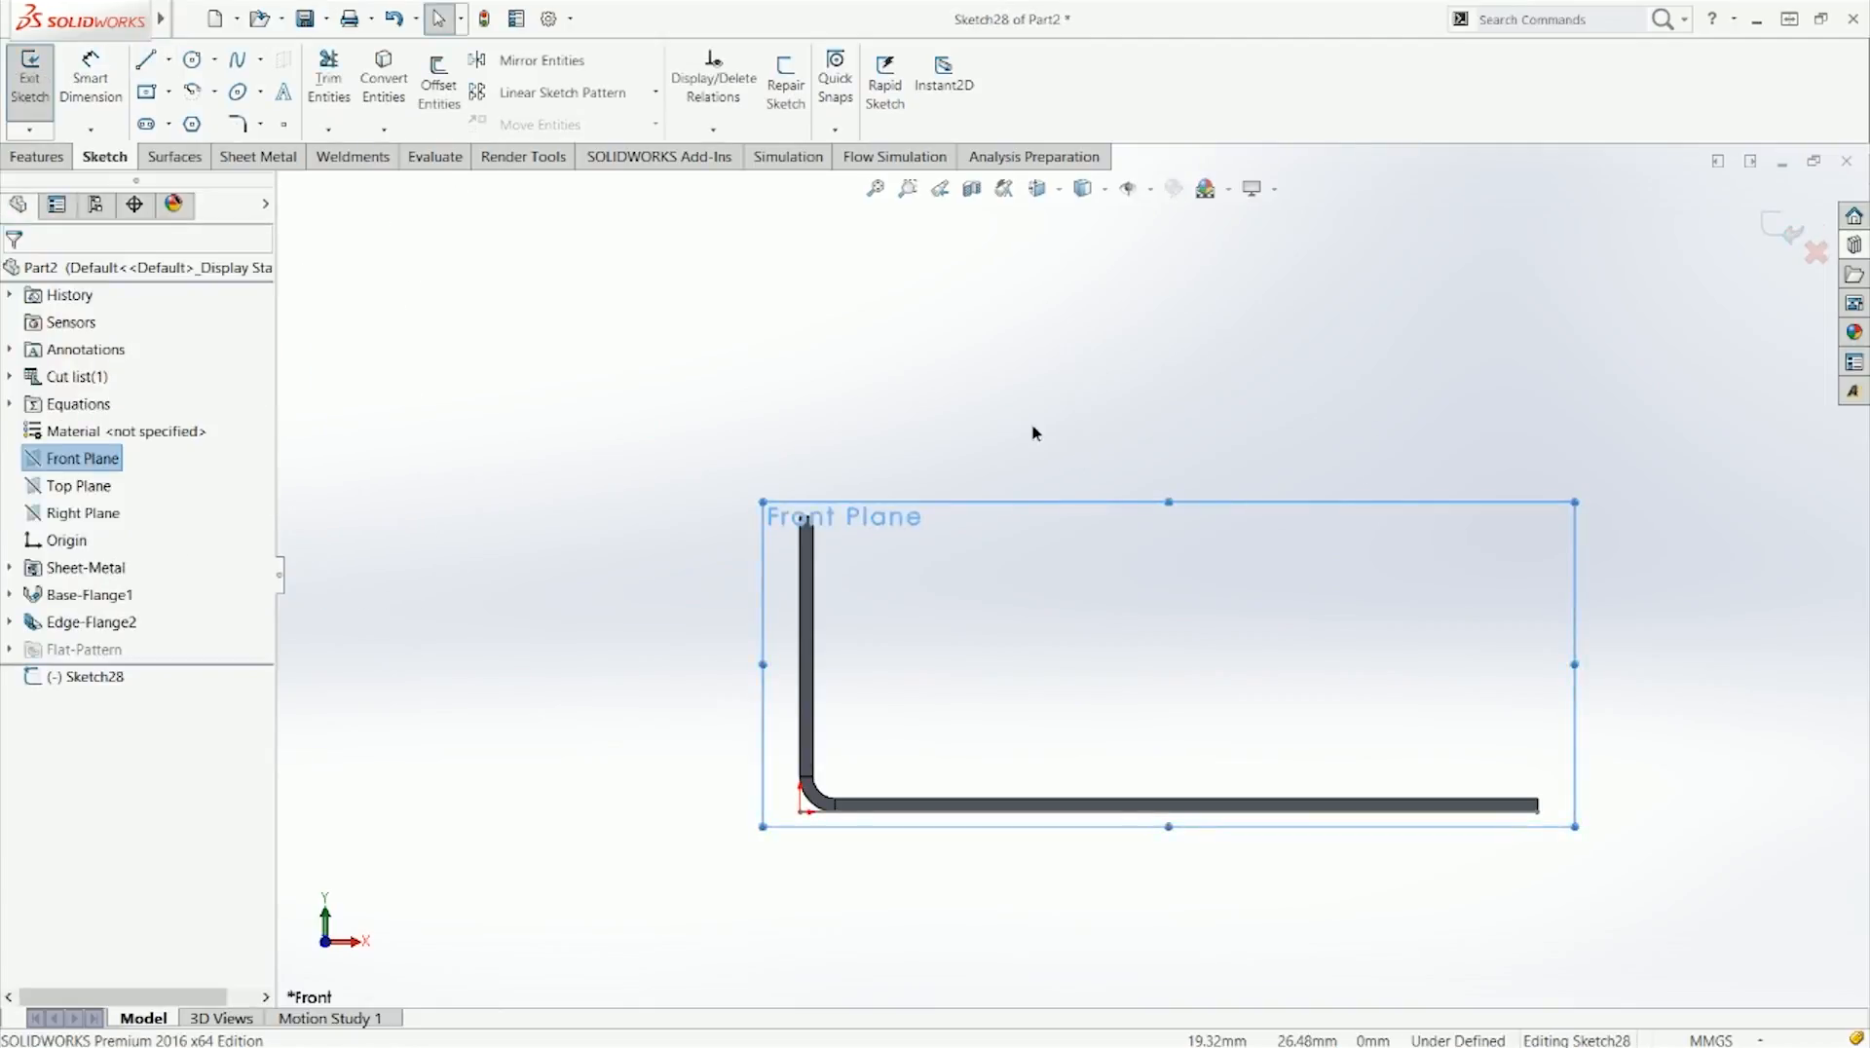
pyautogui.click(1119, 503)
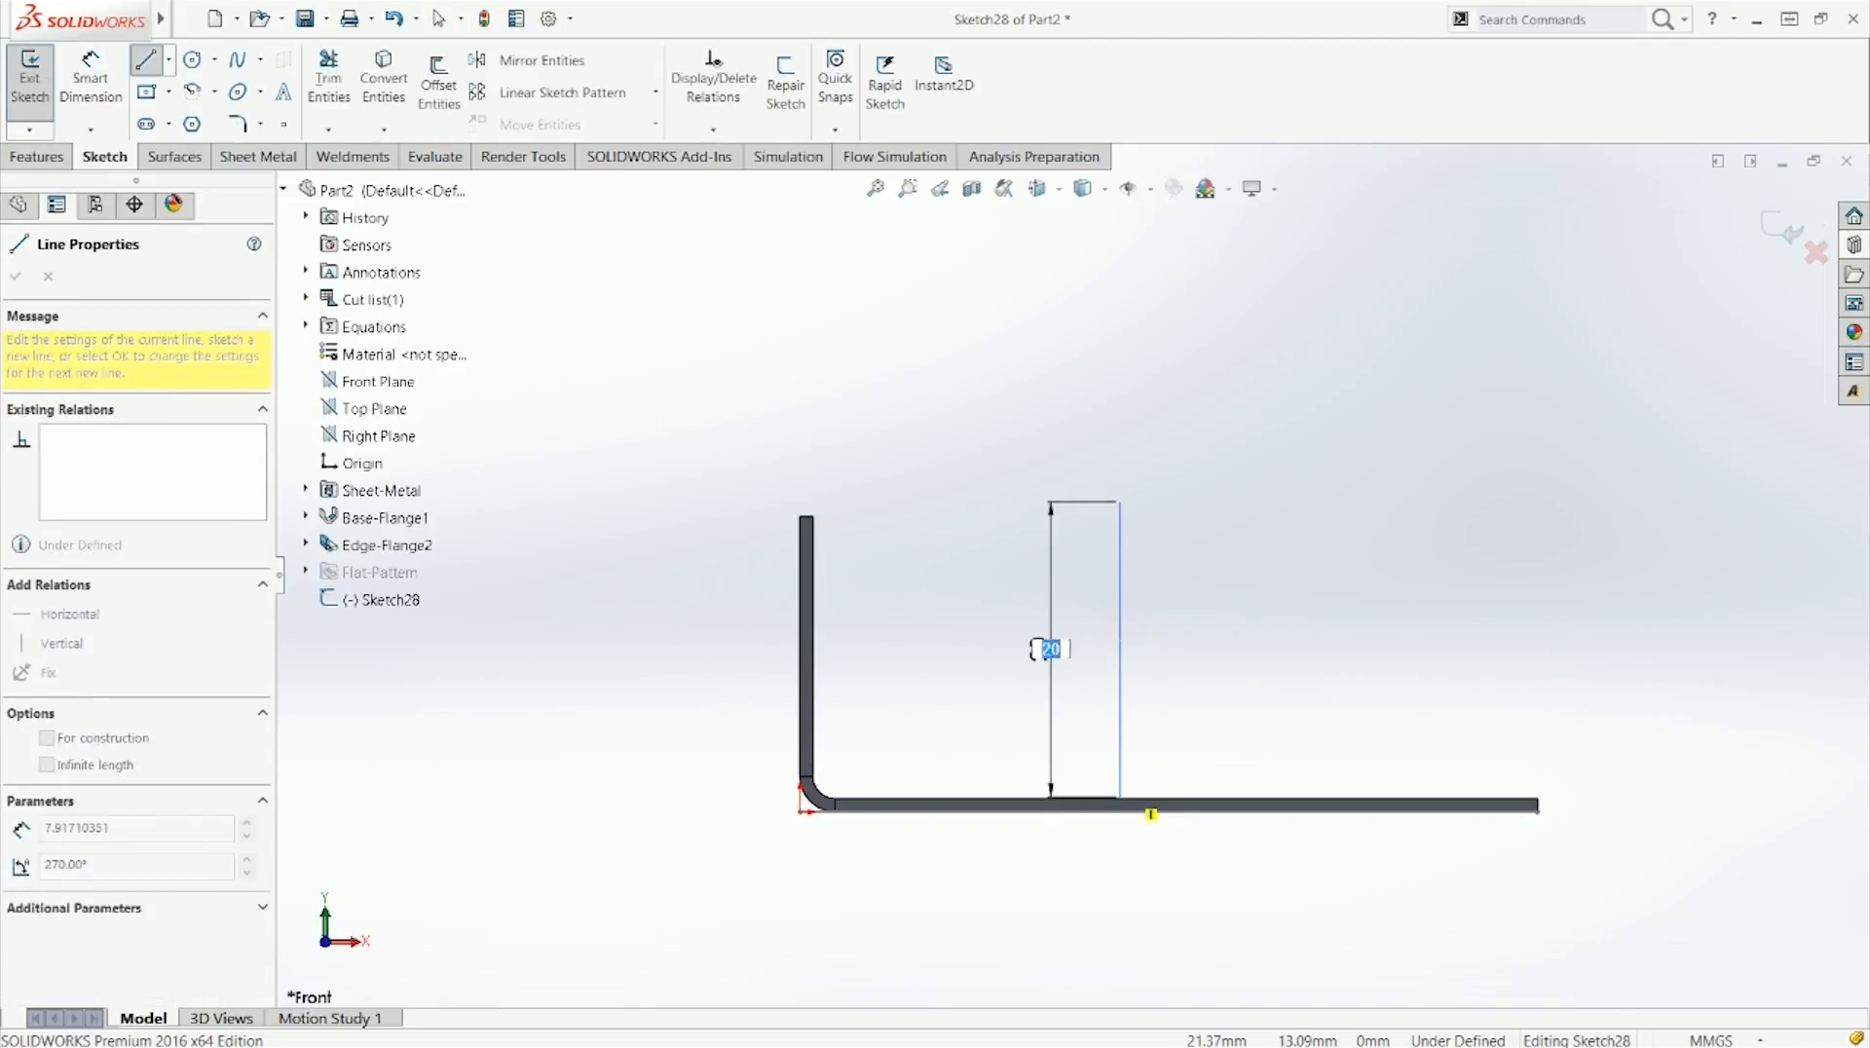
pyautogui.click(1119, 800)
pyautogui.press('Escape')
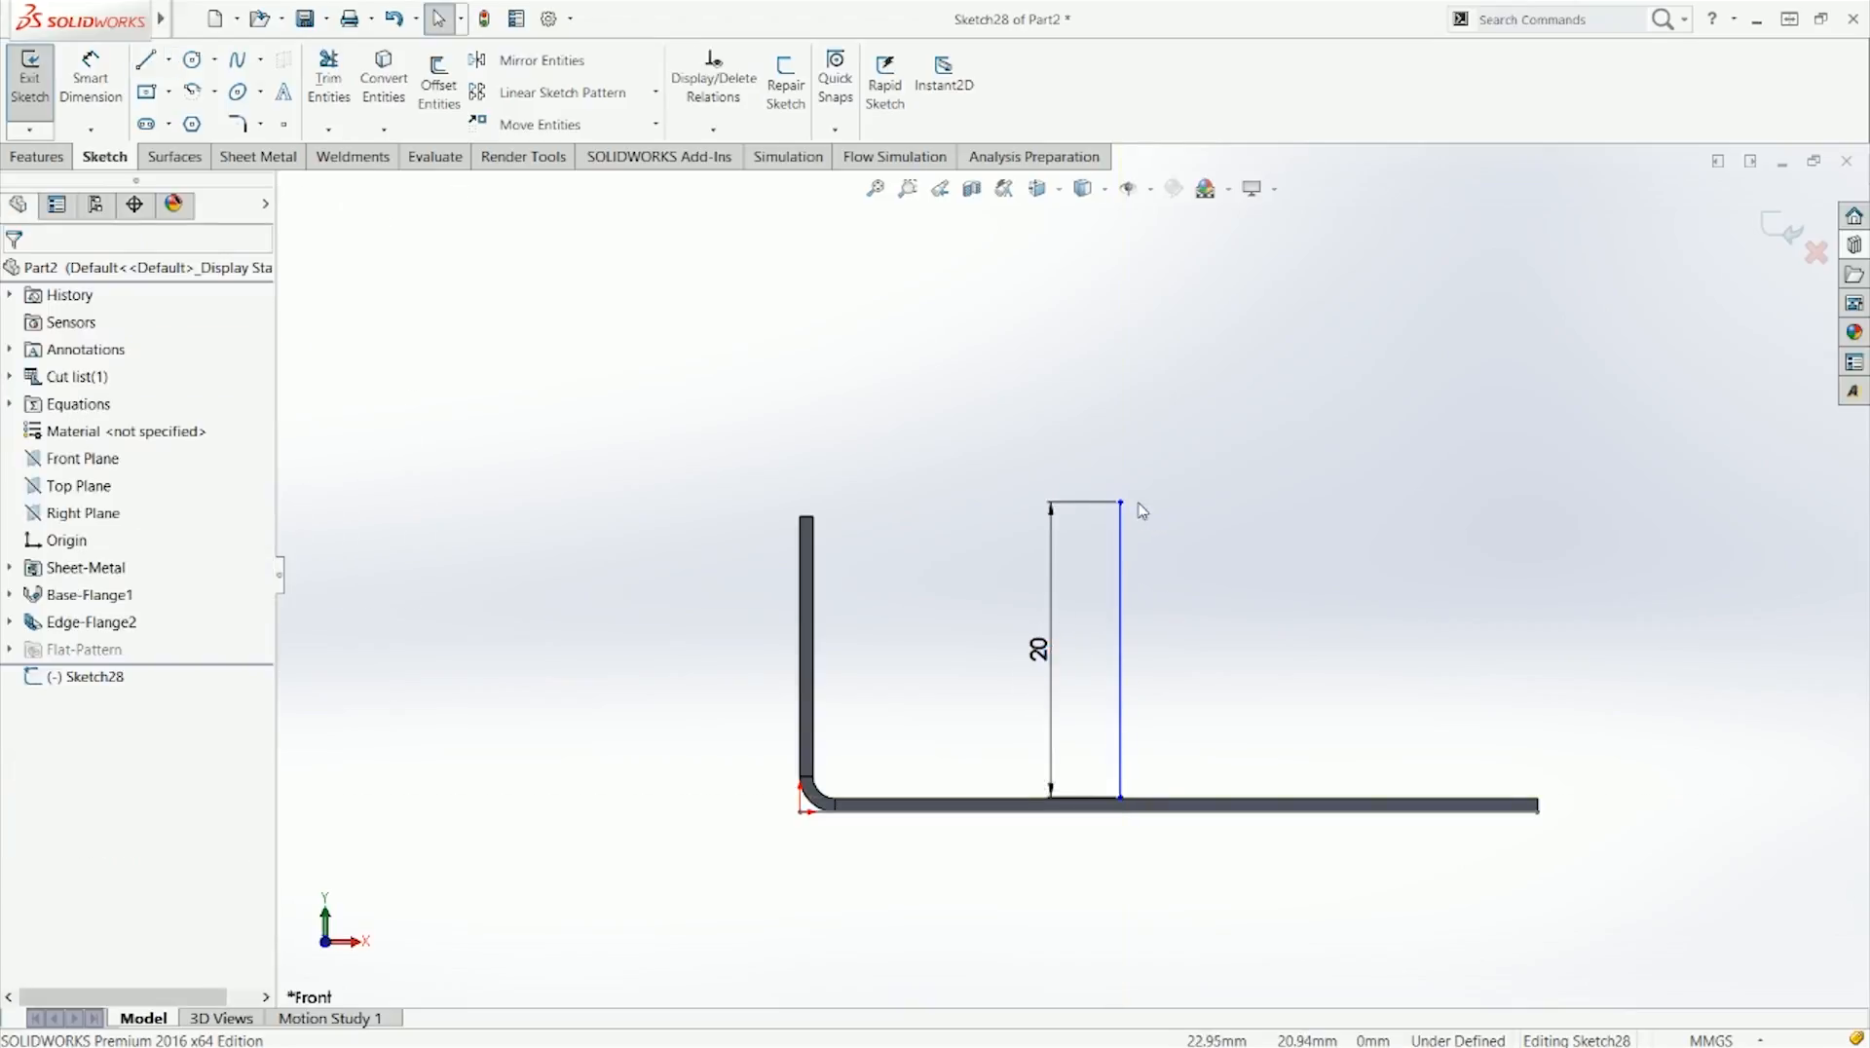
# Step: Attach the 20 mm line's upper endpoint to the flange's outer top corner, check its lower end at the bend, and exit the sketch
pyautogui.moveTo(1120, 502)
pyautogui.mouseDown()
pyautogui.moveTo(814, 557)
pyautogui.moveTo(801, 517)
pyautogui.mouseUp()
pyautogui.press('Escape')
pyautogui.scroll(-10, 888, 821)
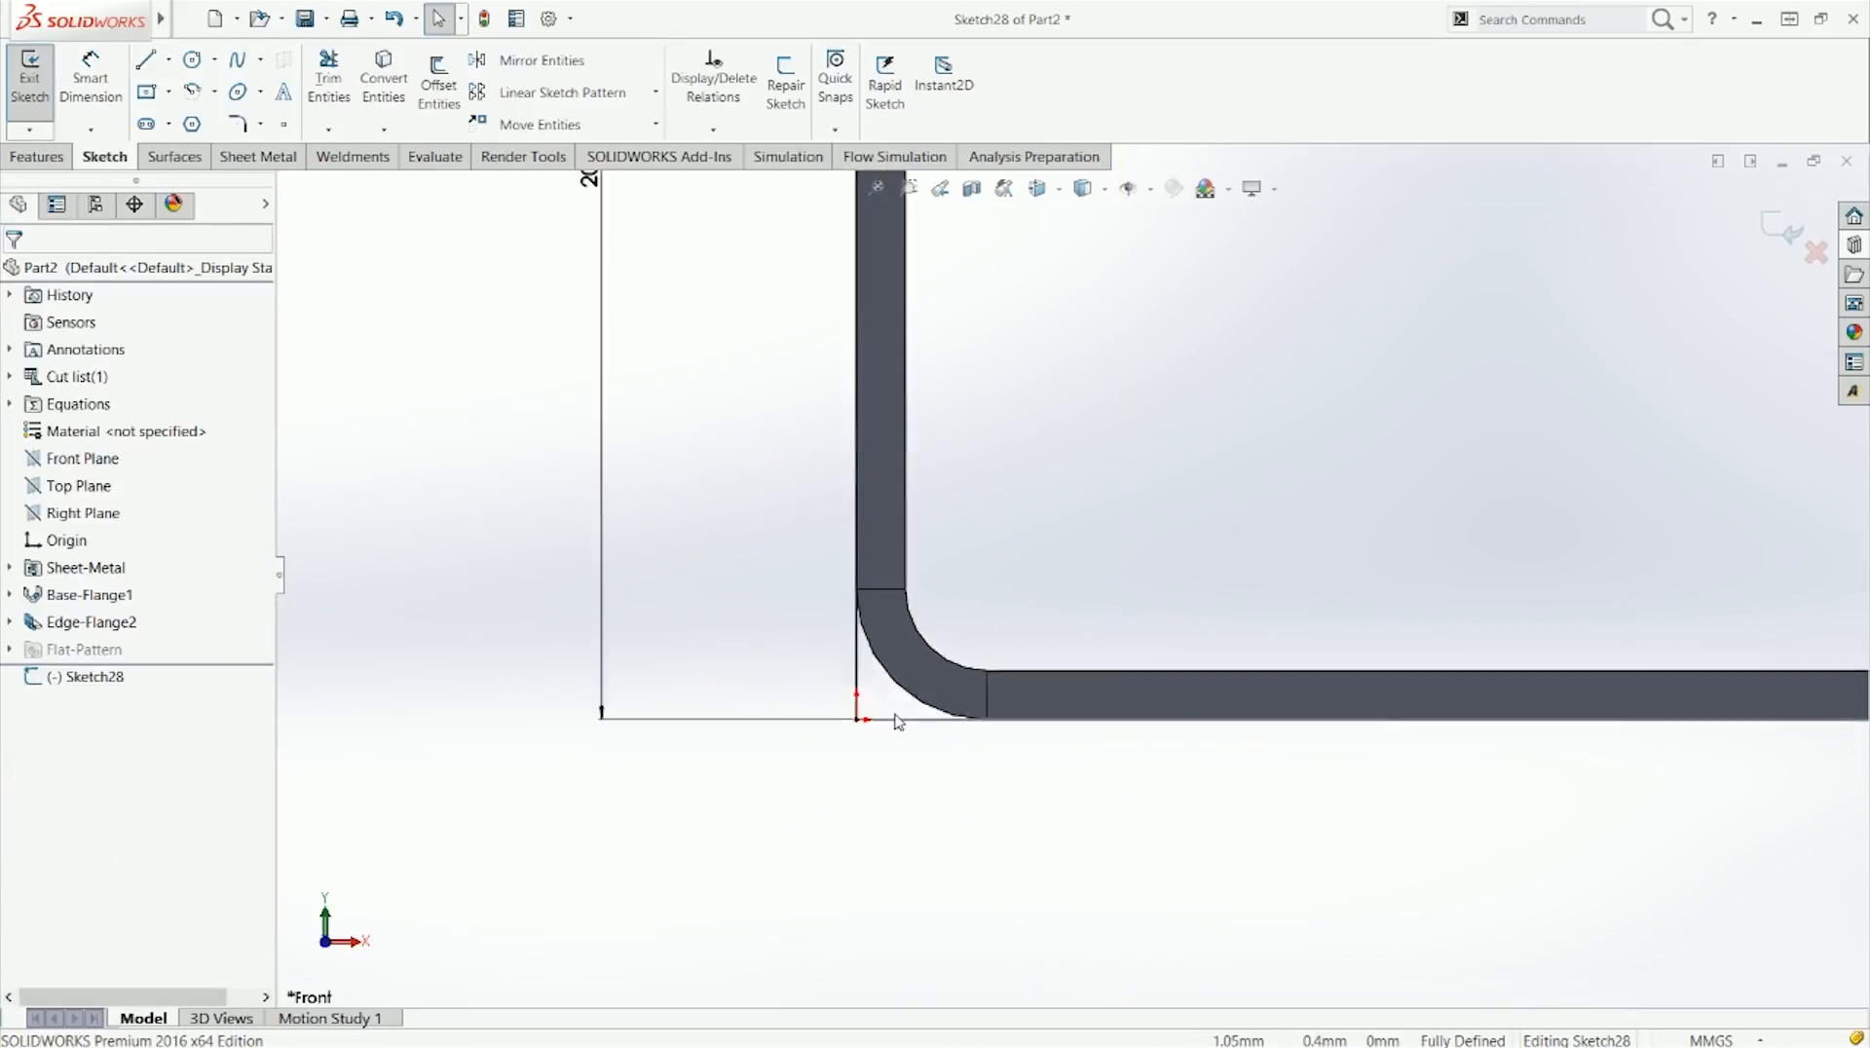
pyautogui.scroll(5, 986, 716)
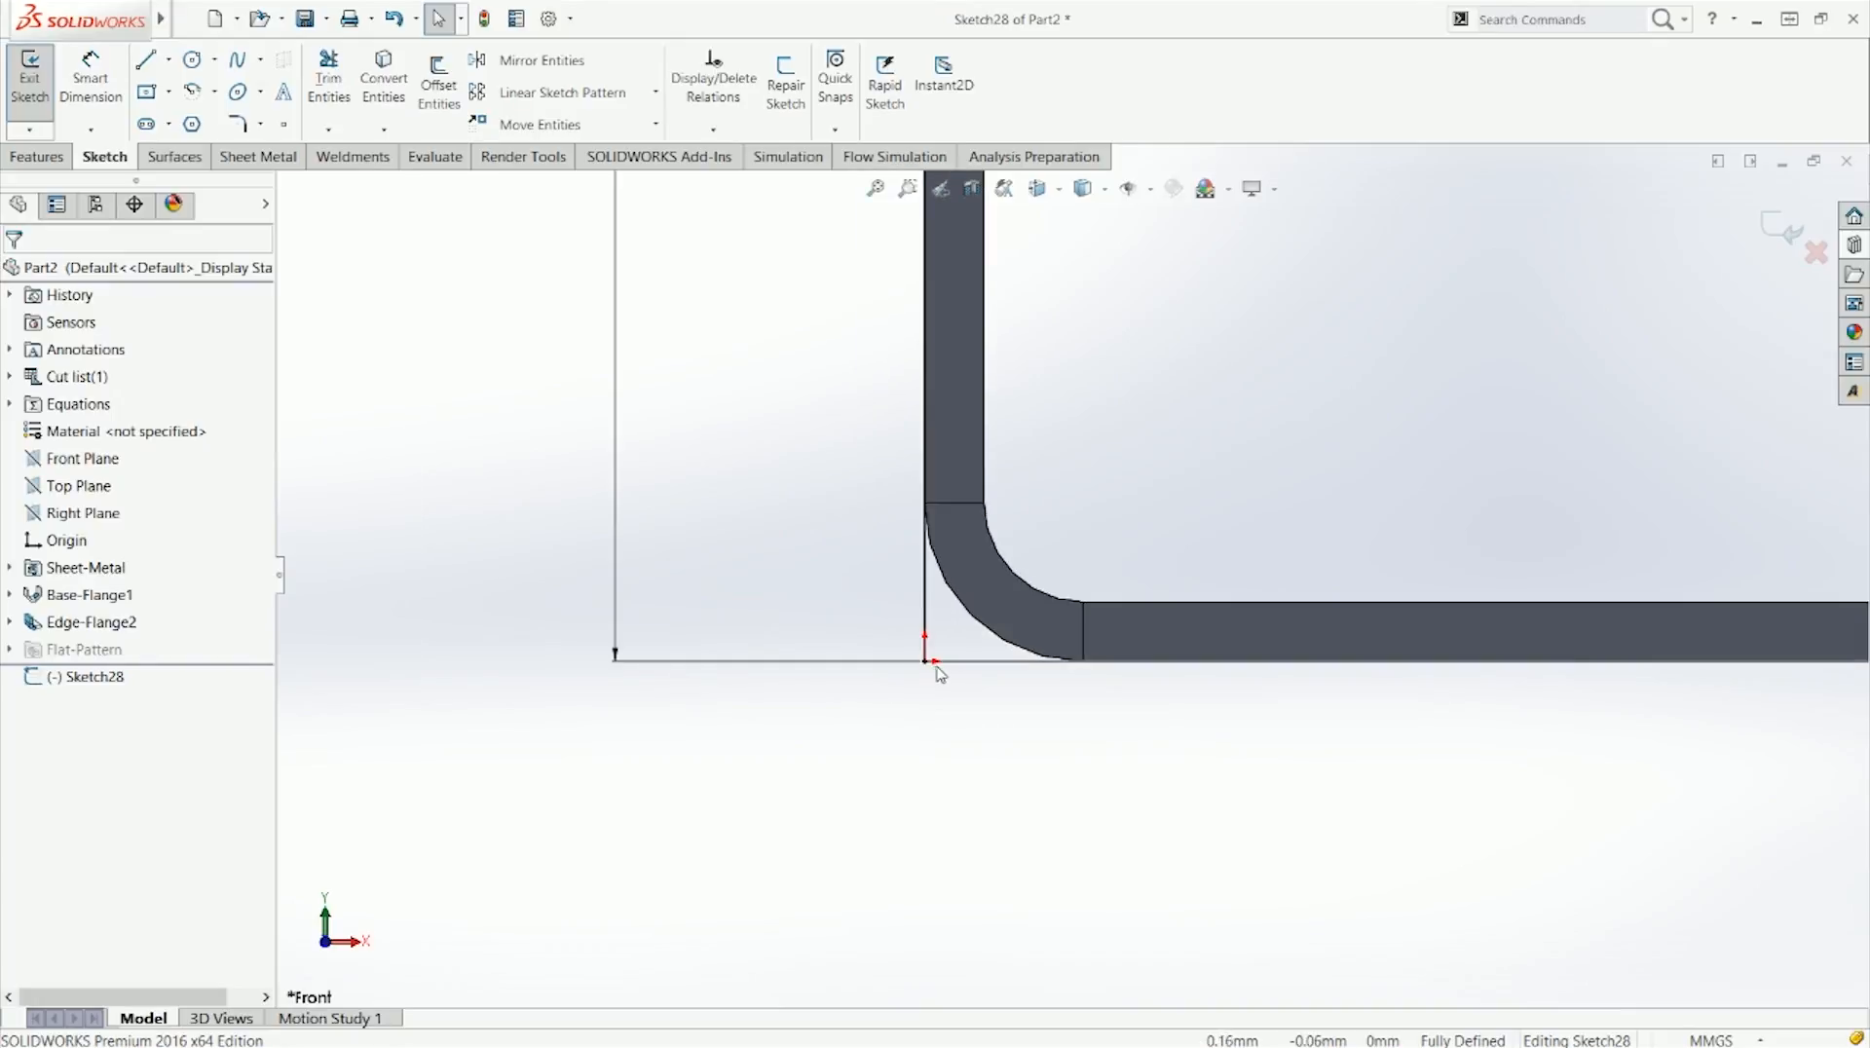
pyautogui.scroll(-2, 959, 708)
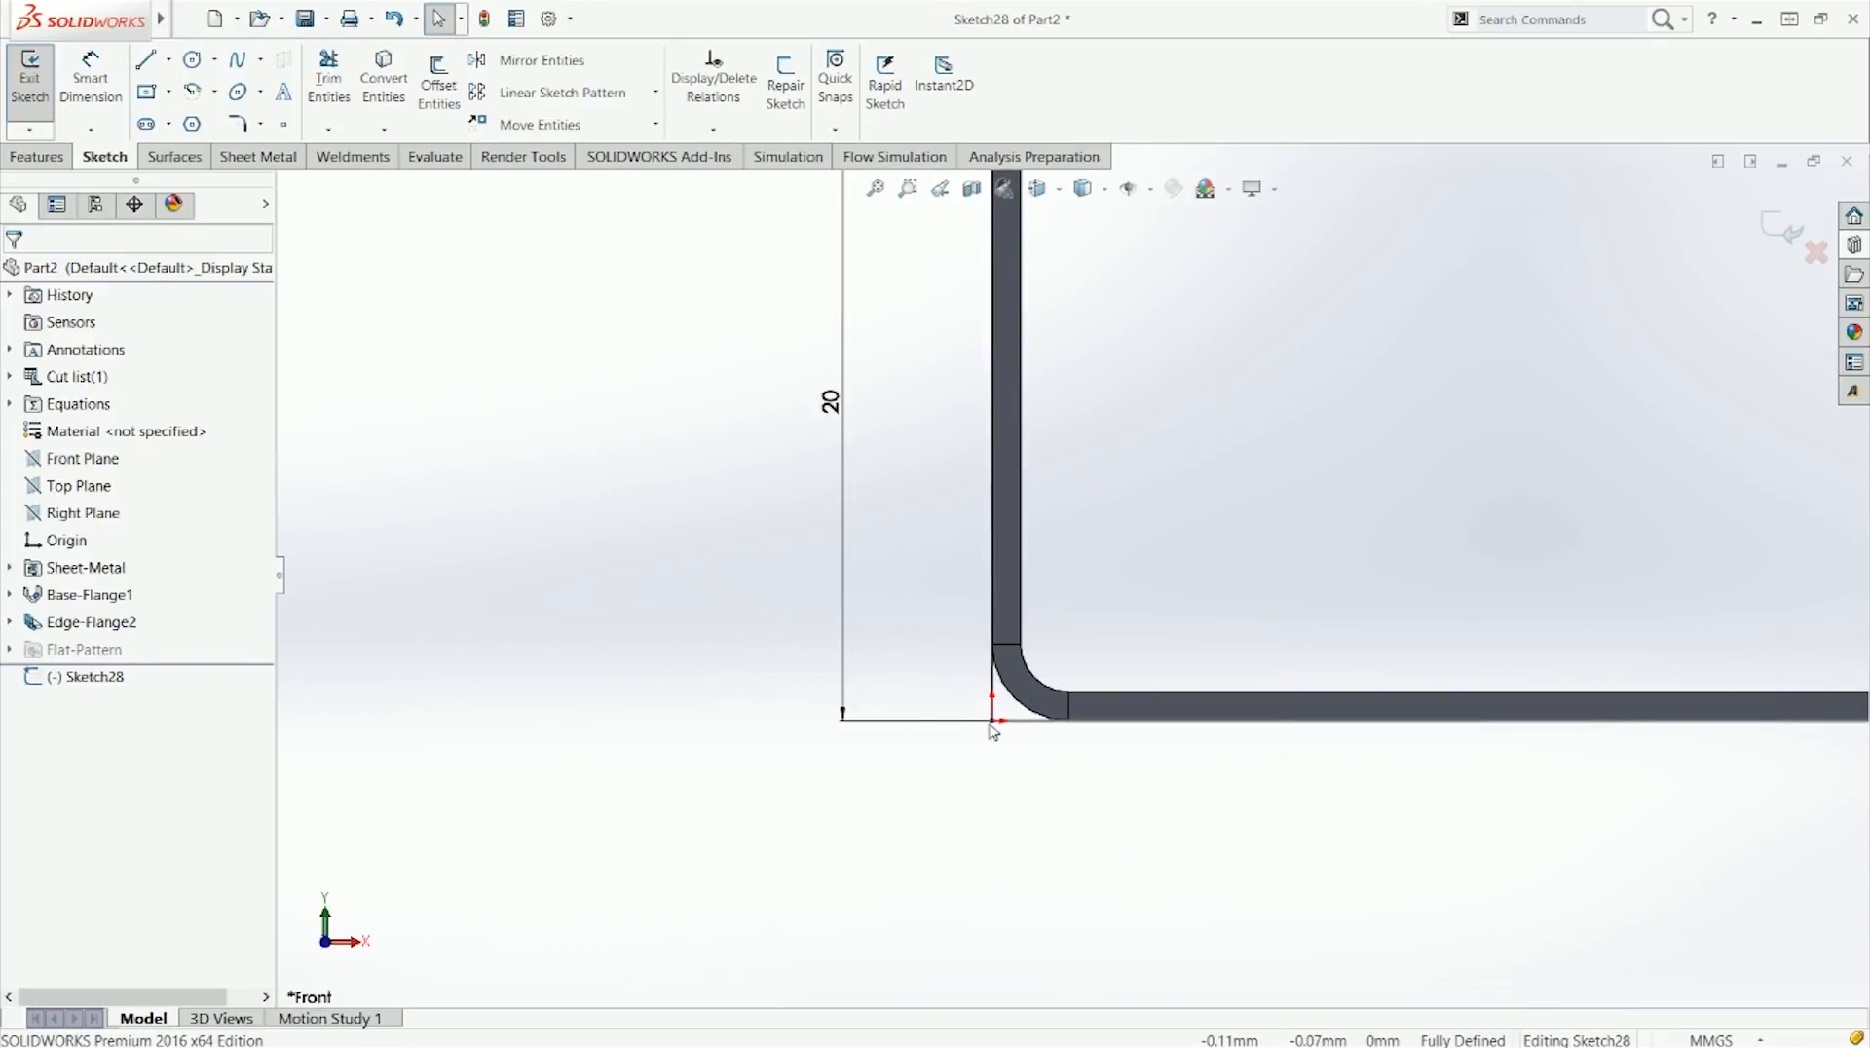
pyautogui.scroll(-3, 1111, 733)
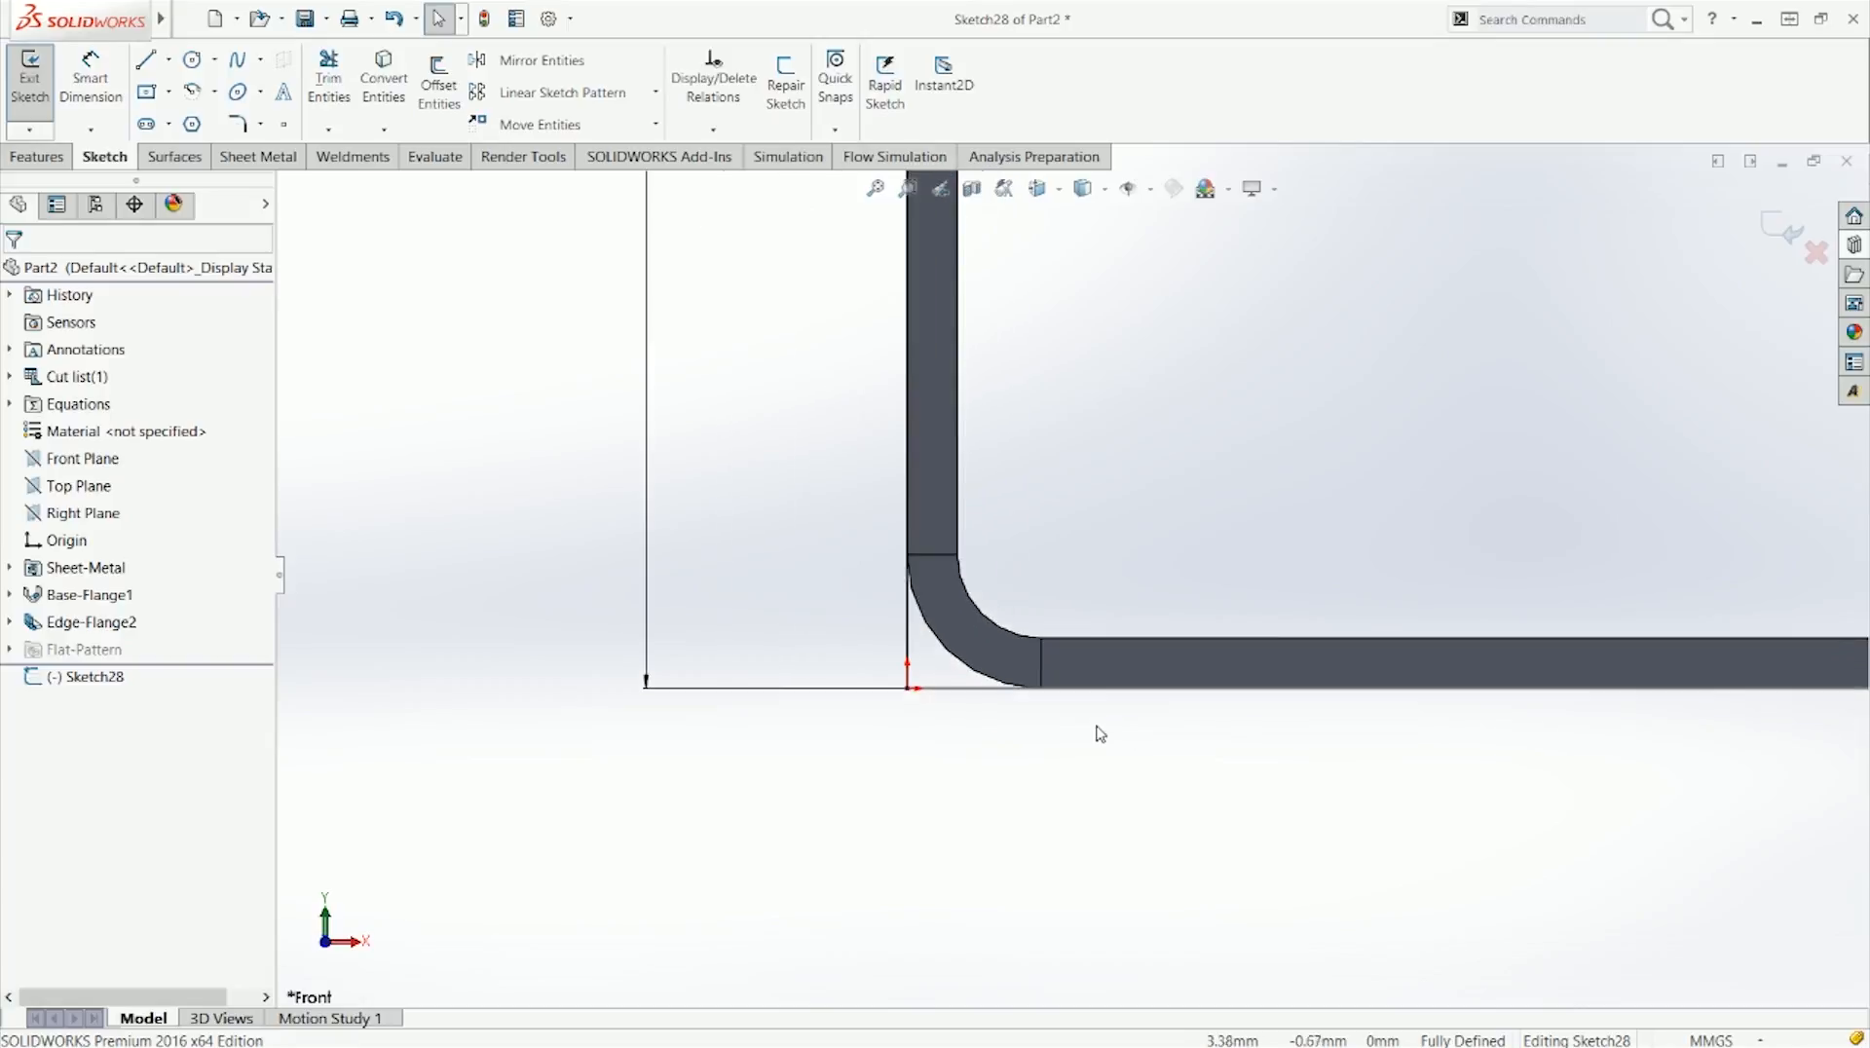
pyautogui.rightClick(94, 625)
pyautogui.click(539, 537)
pyautogui.doubleClick(539, 530)
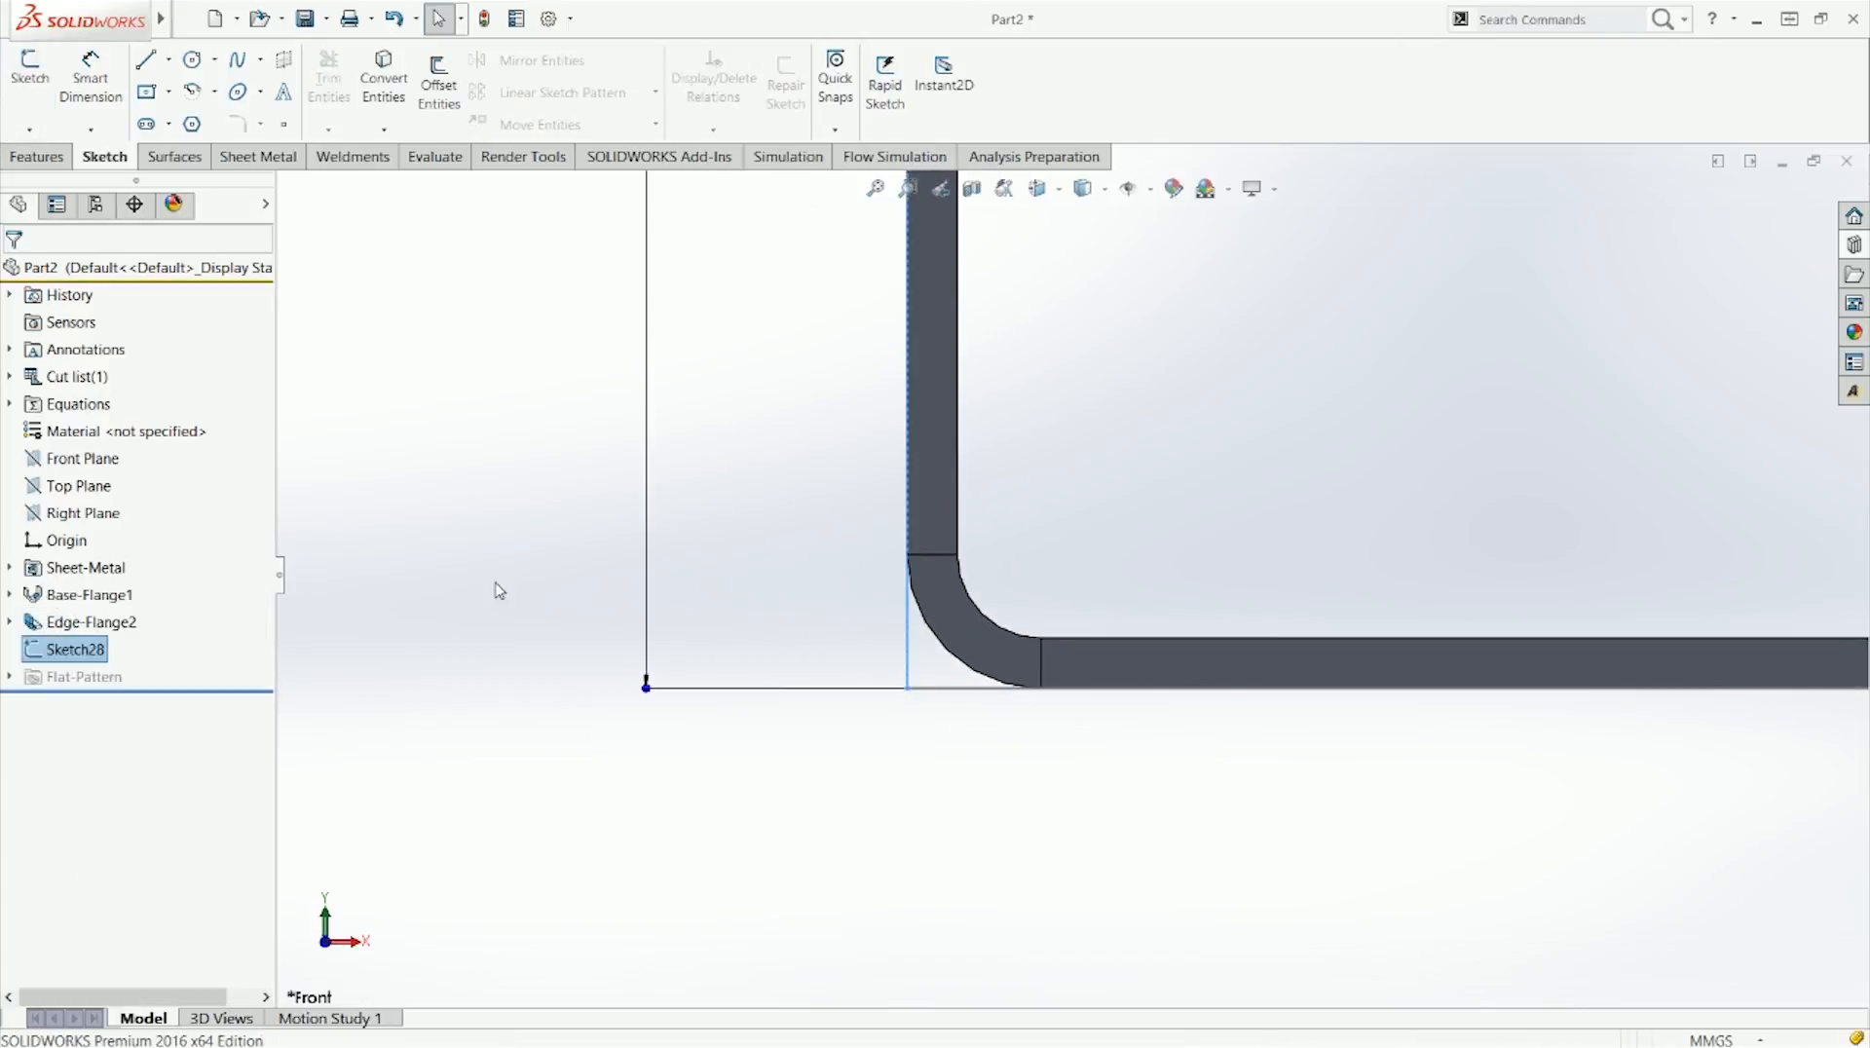
# Step: Open the edge flange's definition to review its Outer Virtual Sharp length reference, and leave it without changes
pyautogui.click(424, 621)
pyautogui.click(69, 624)
pyautogui.click(79, 575)
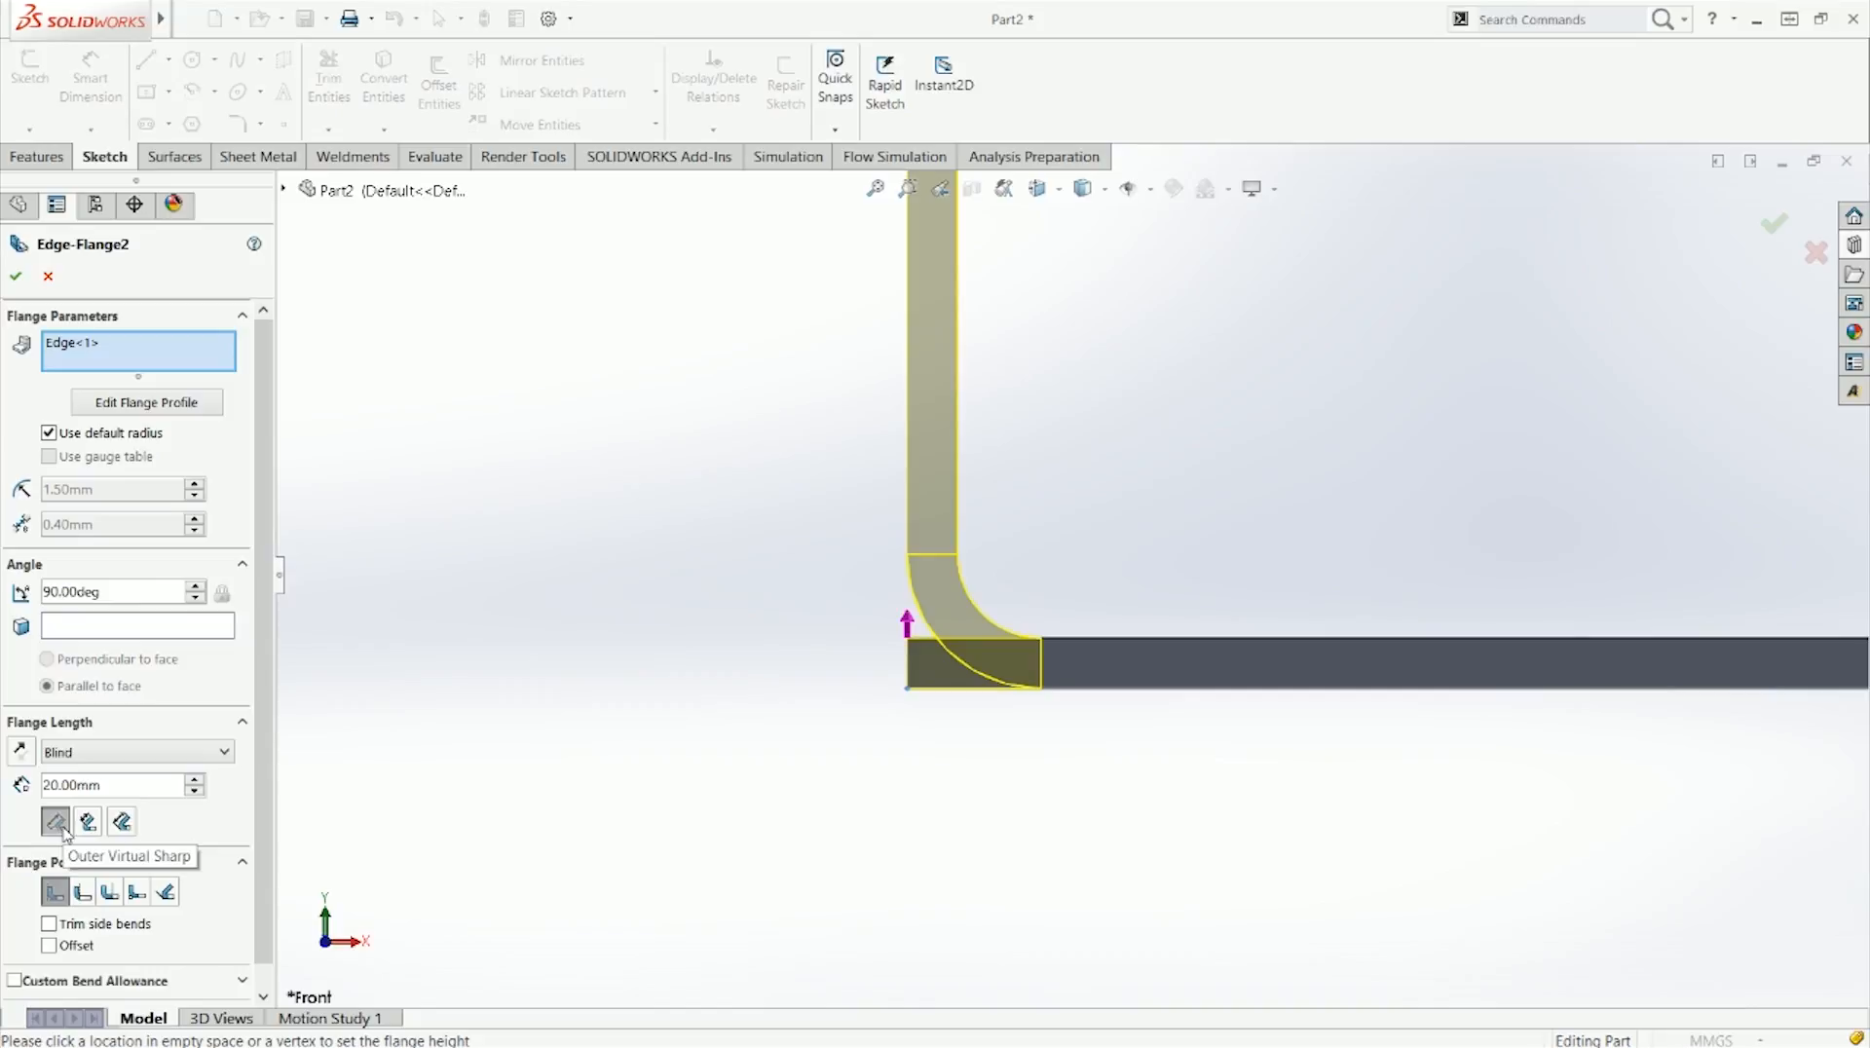
pyautogui.press('Escape')
pyautogui.click(906, 780)
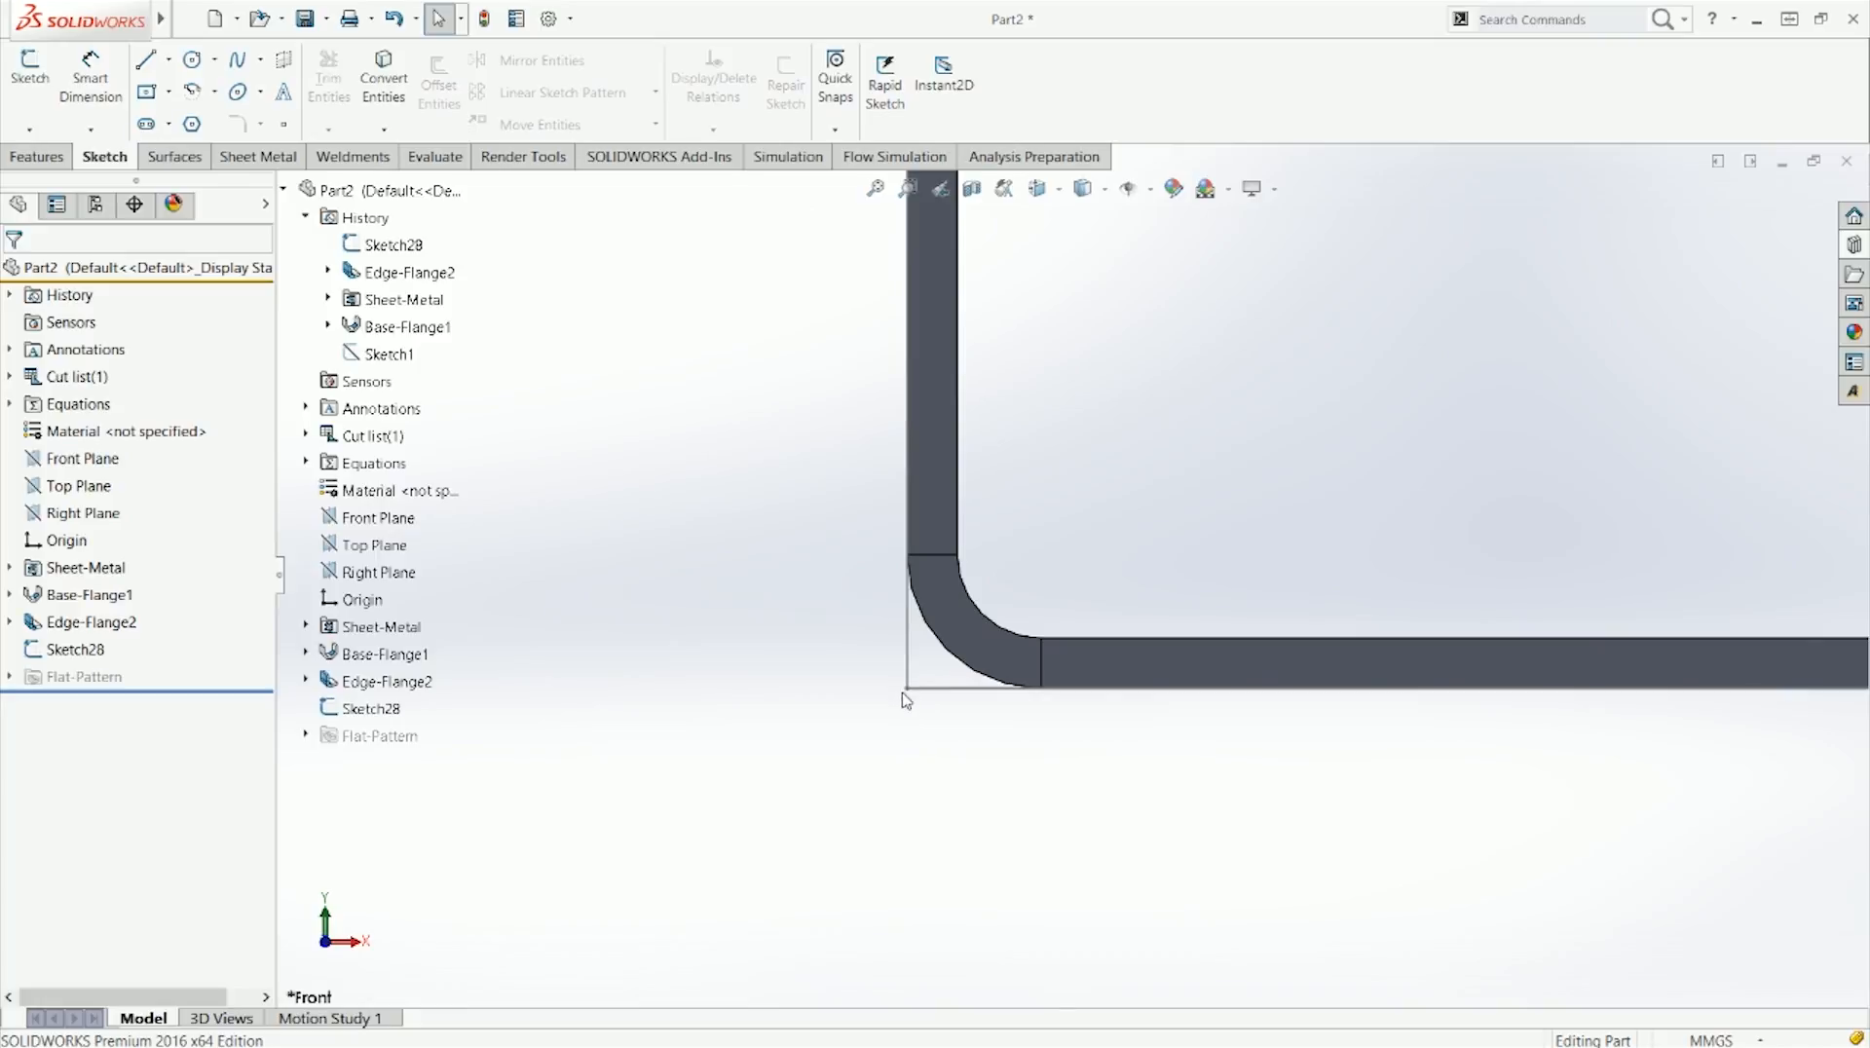
# Step: Highlight the 20 mm line's sketch to compare it with the full height of the flange
pyautogui.click(75, 649)
pyautogui.scroll(2, 908, 588)
pyautogui.scroll(2, 925, 523)
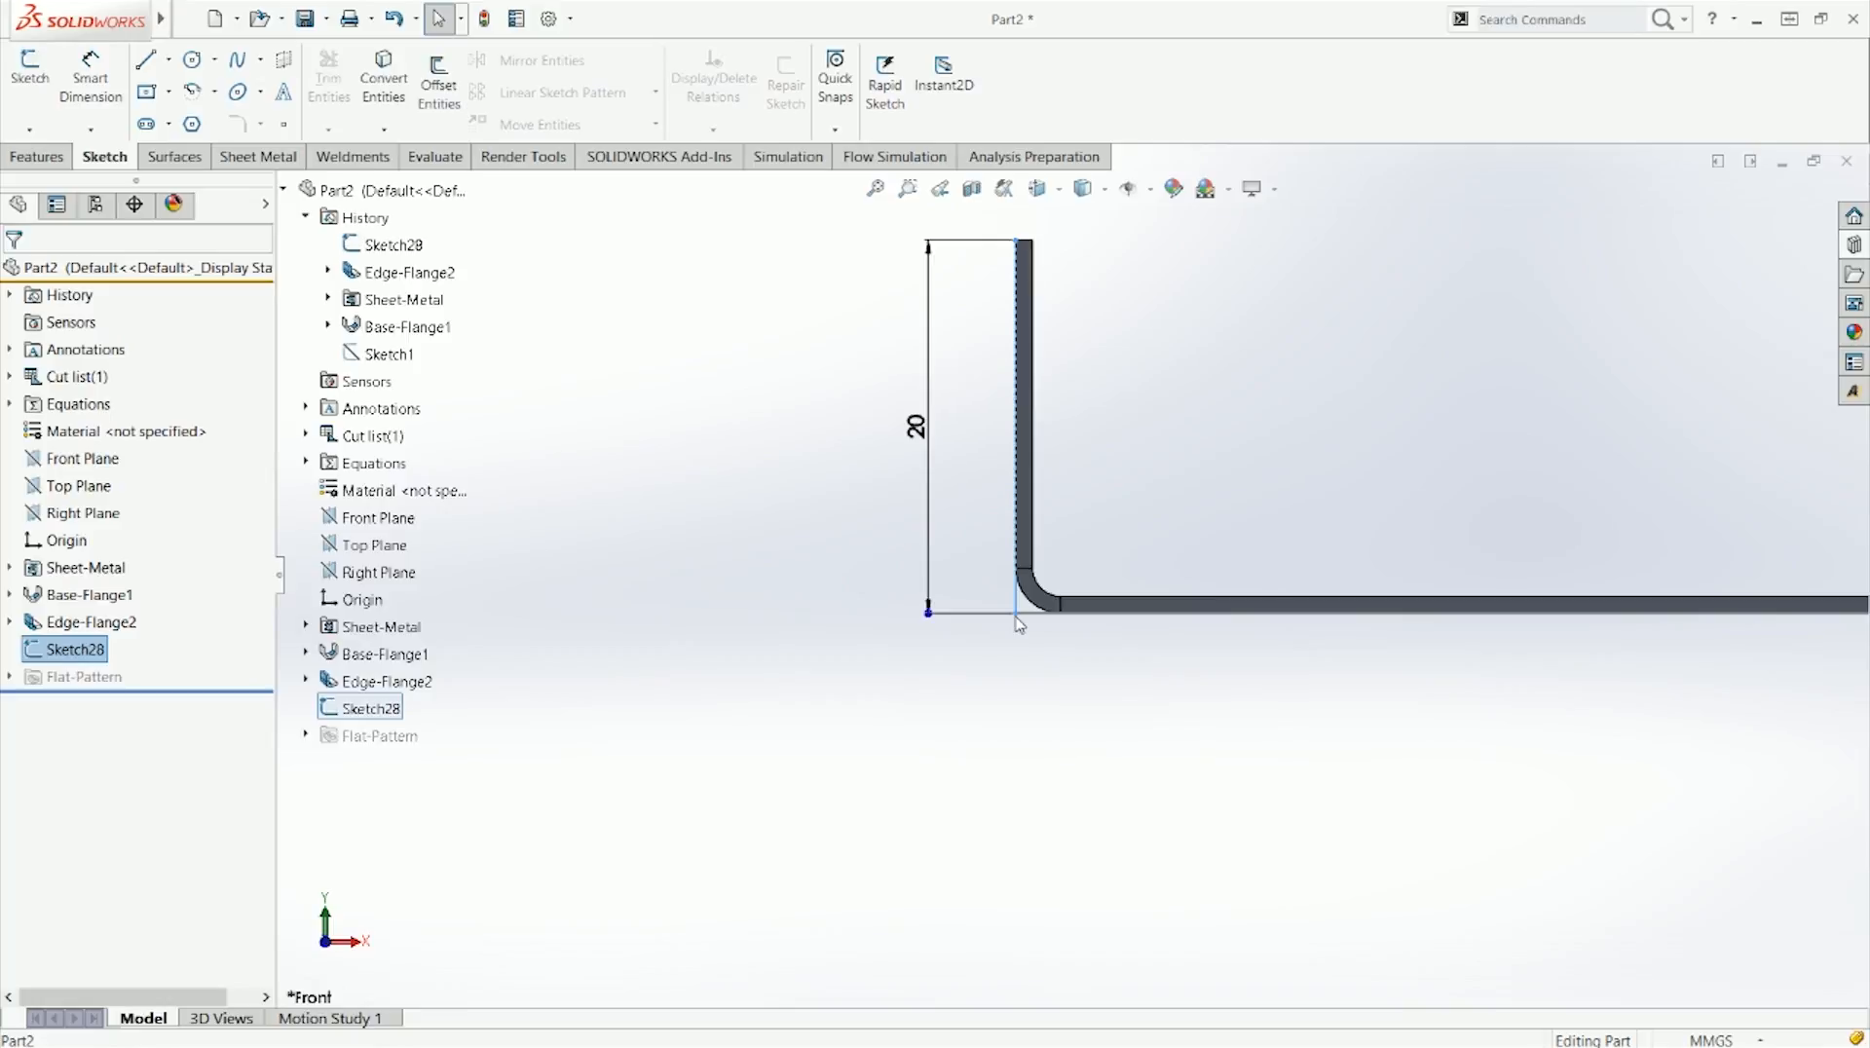
pyautogui.click(1079, 331)
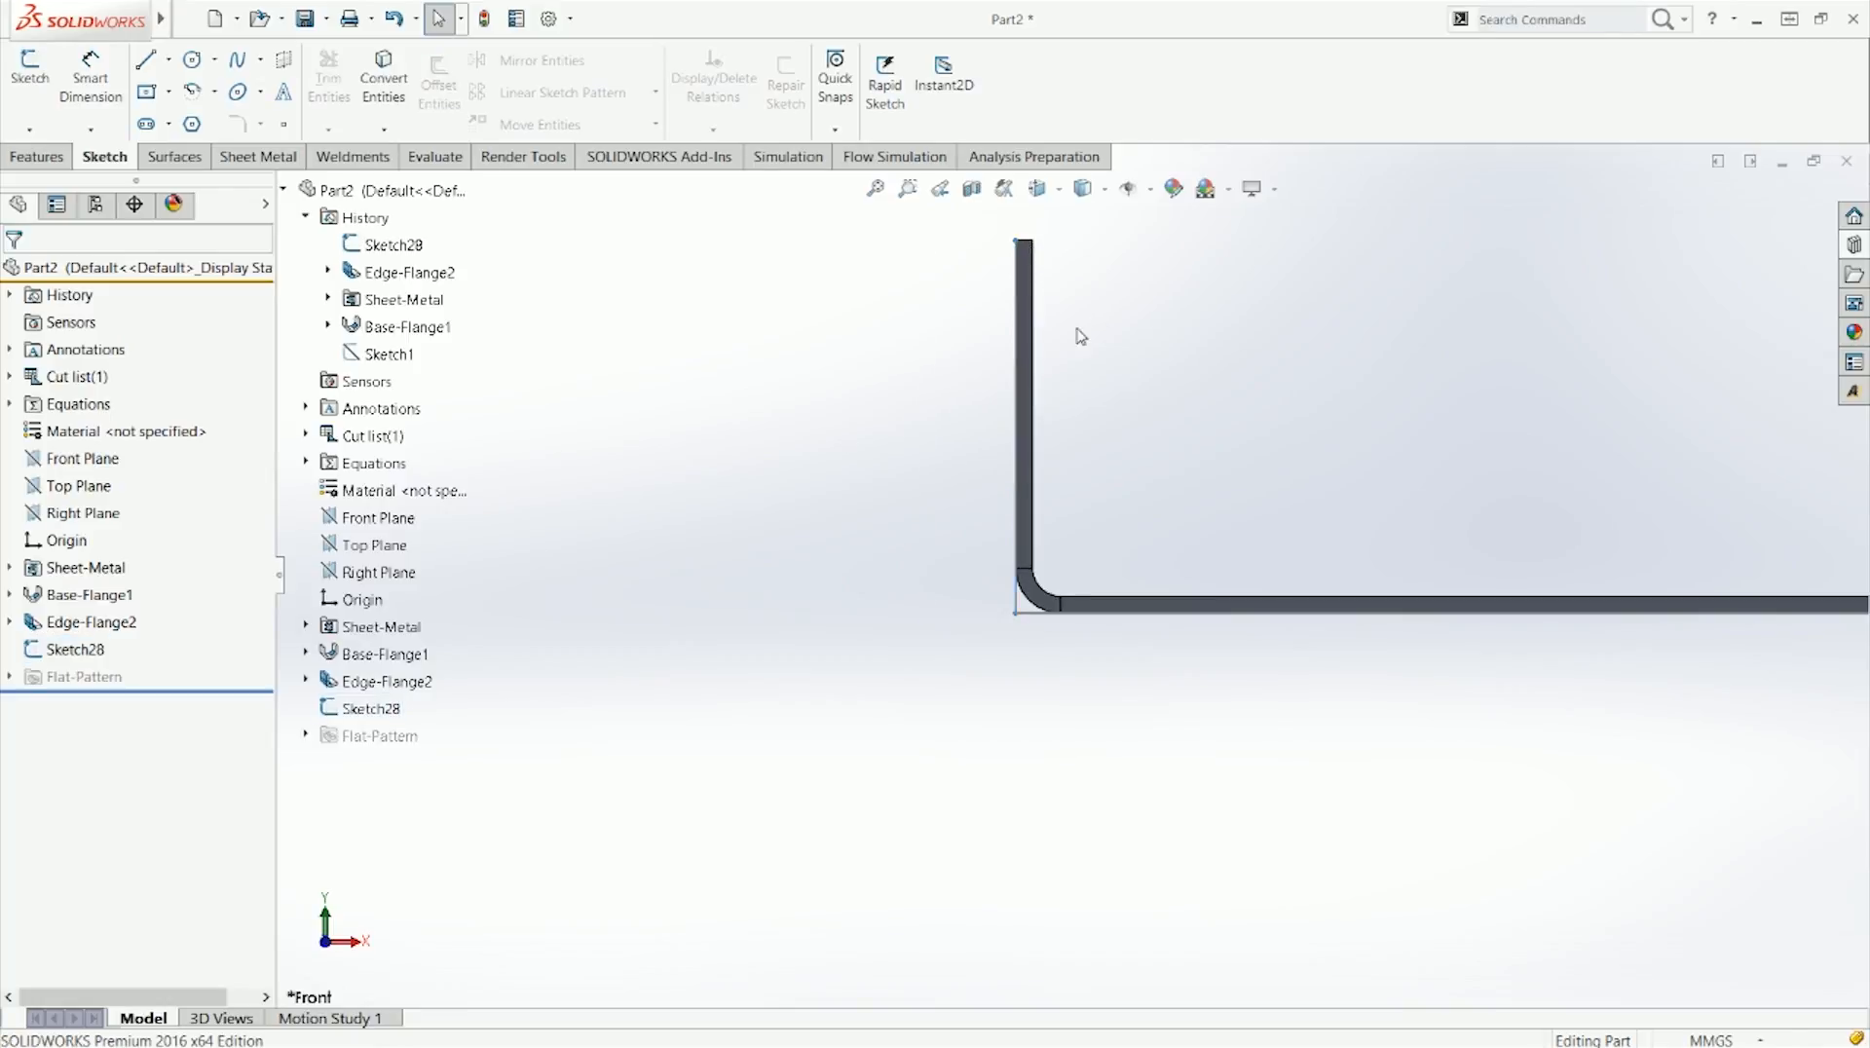
# Step: Change the edge flange's length reference to Inner Virtual Sharp and accept the edit
pyautogui.rightClick(119, 629)
pyautogui.click(127, 558)
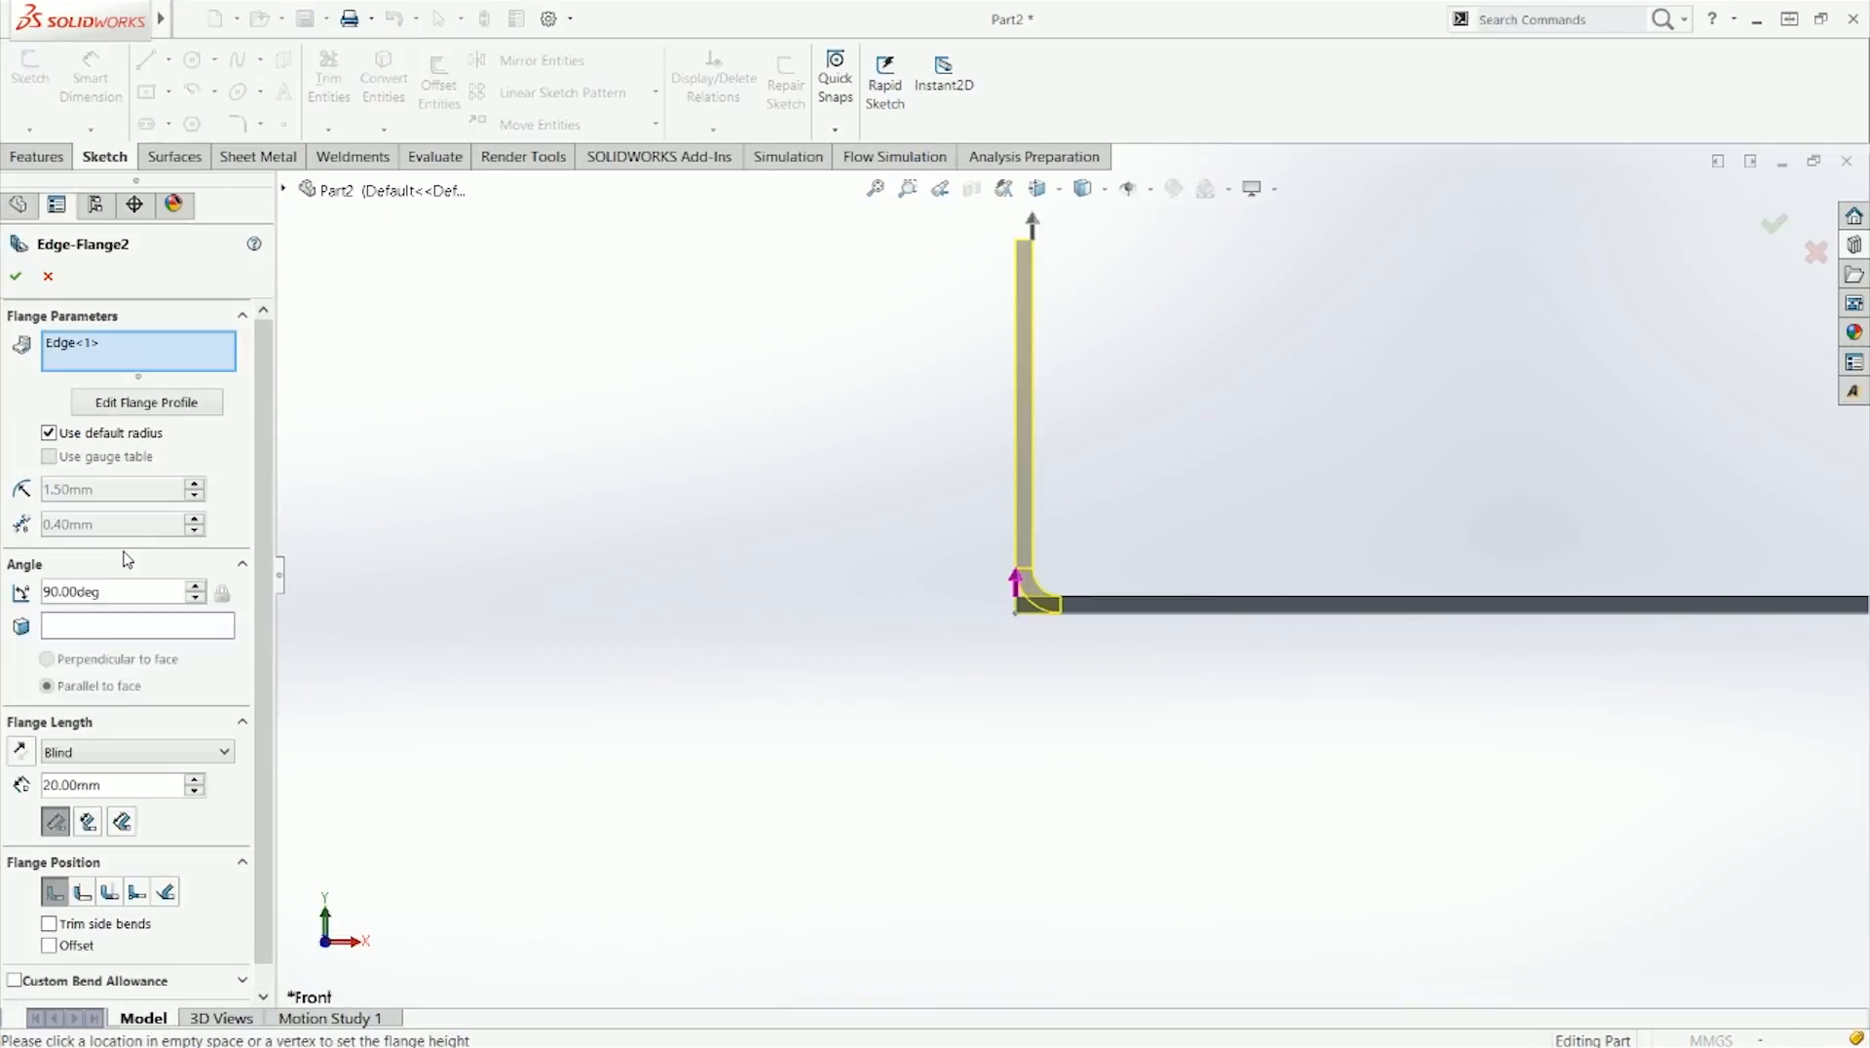
pyautogui.click(96, 826)
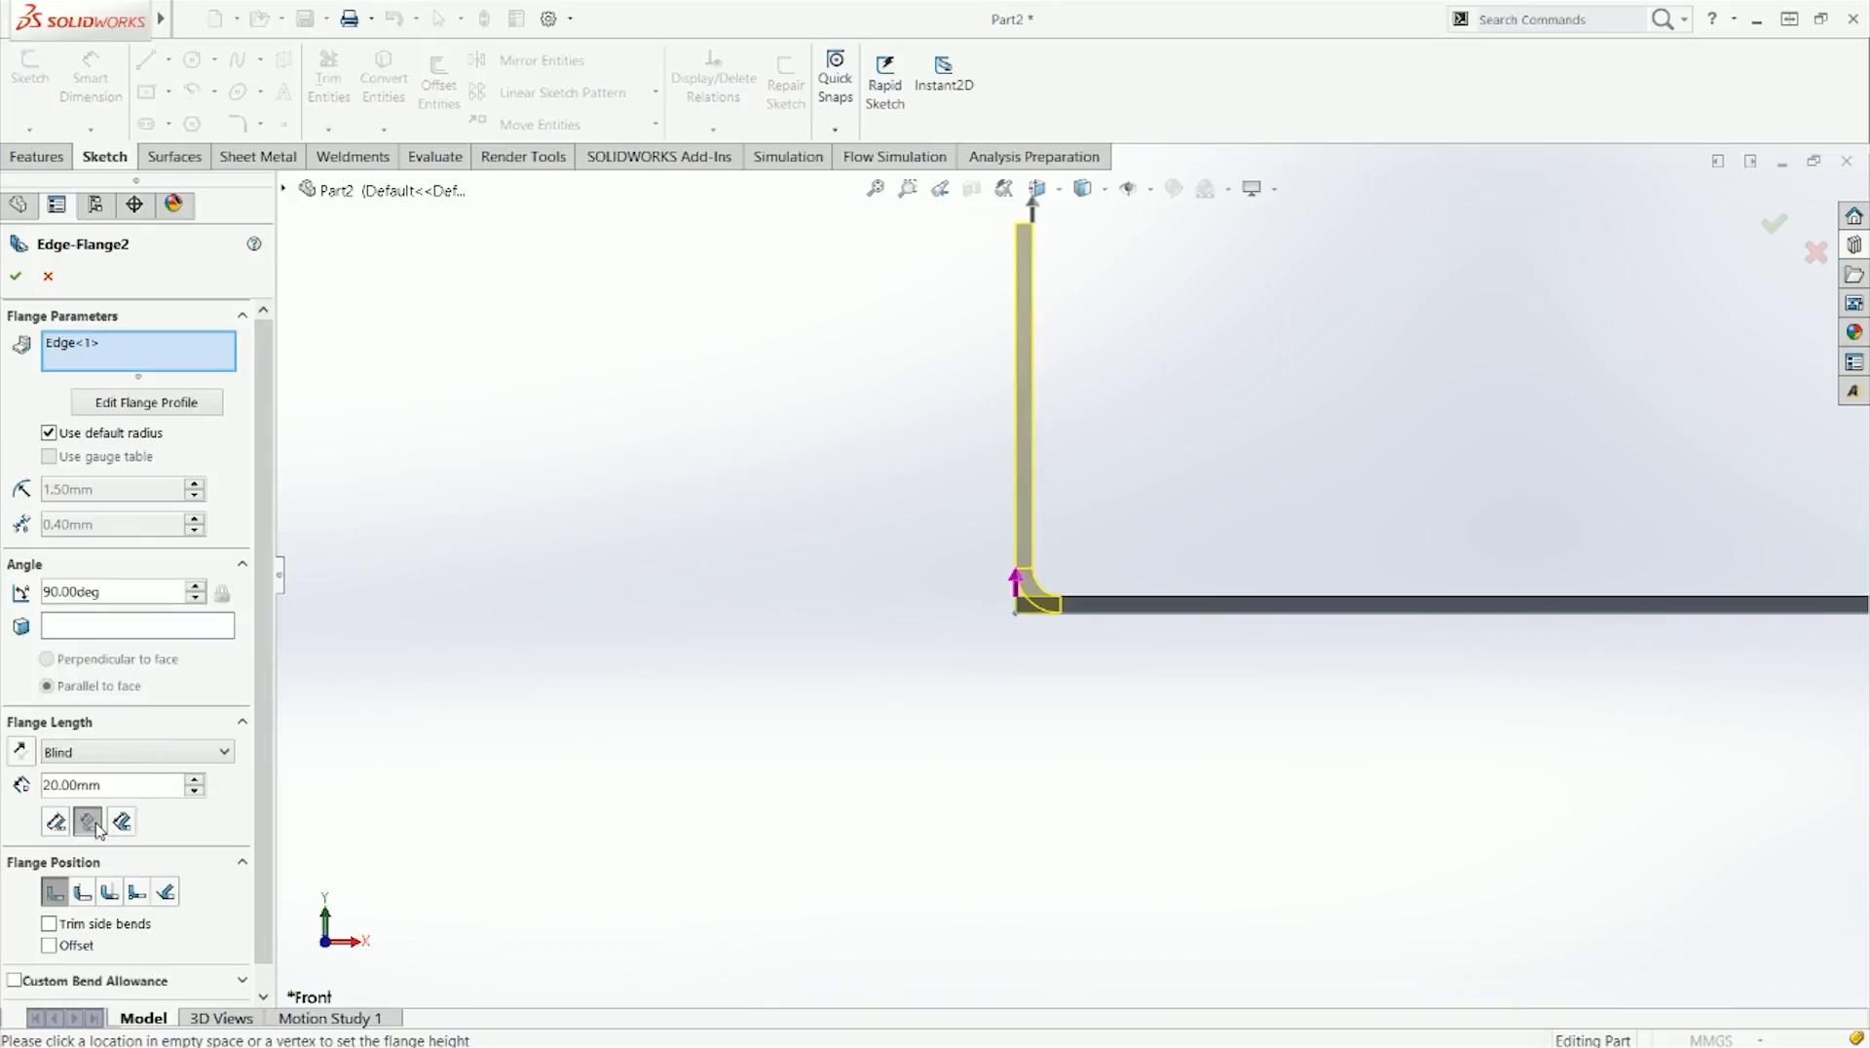
pyautogui.click(18, 277)
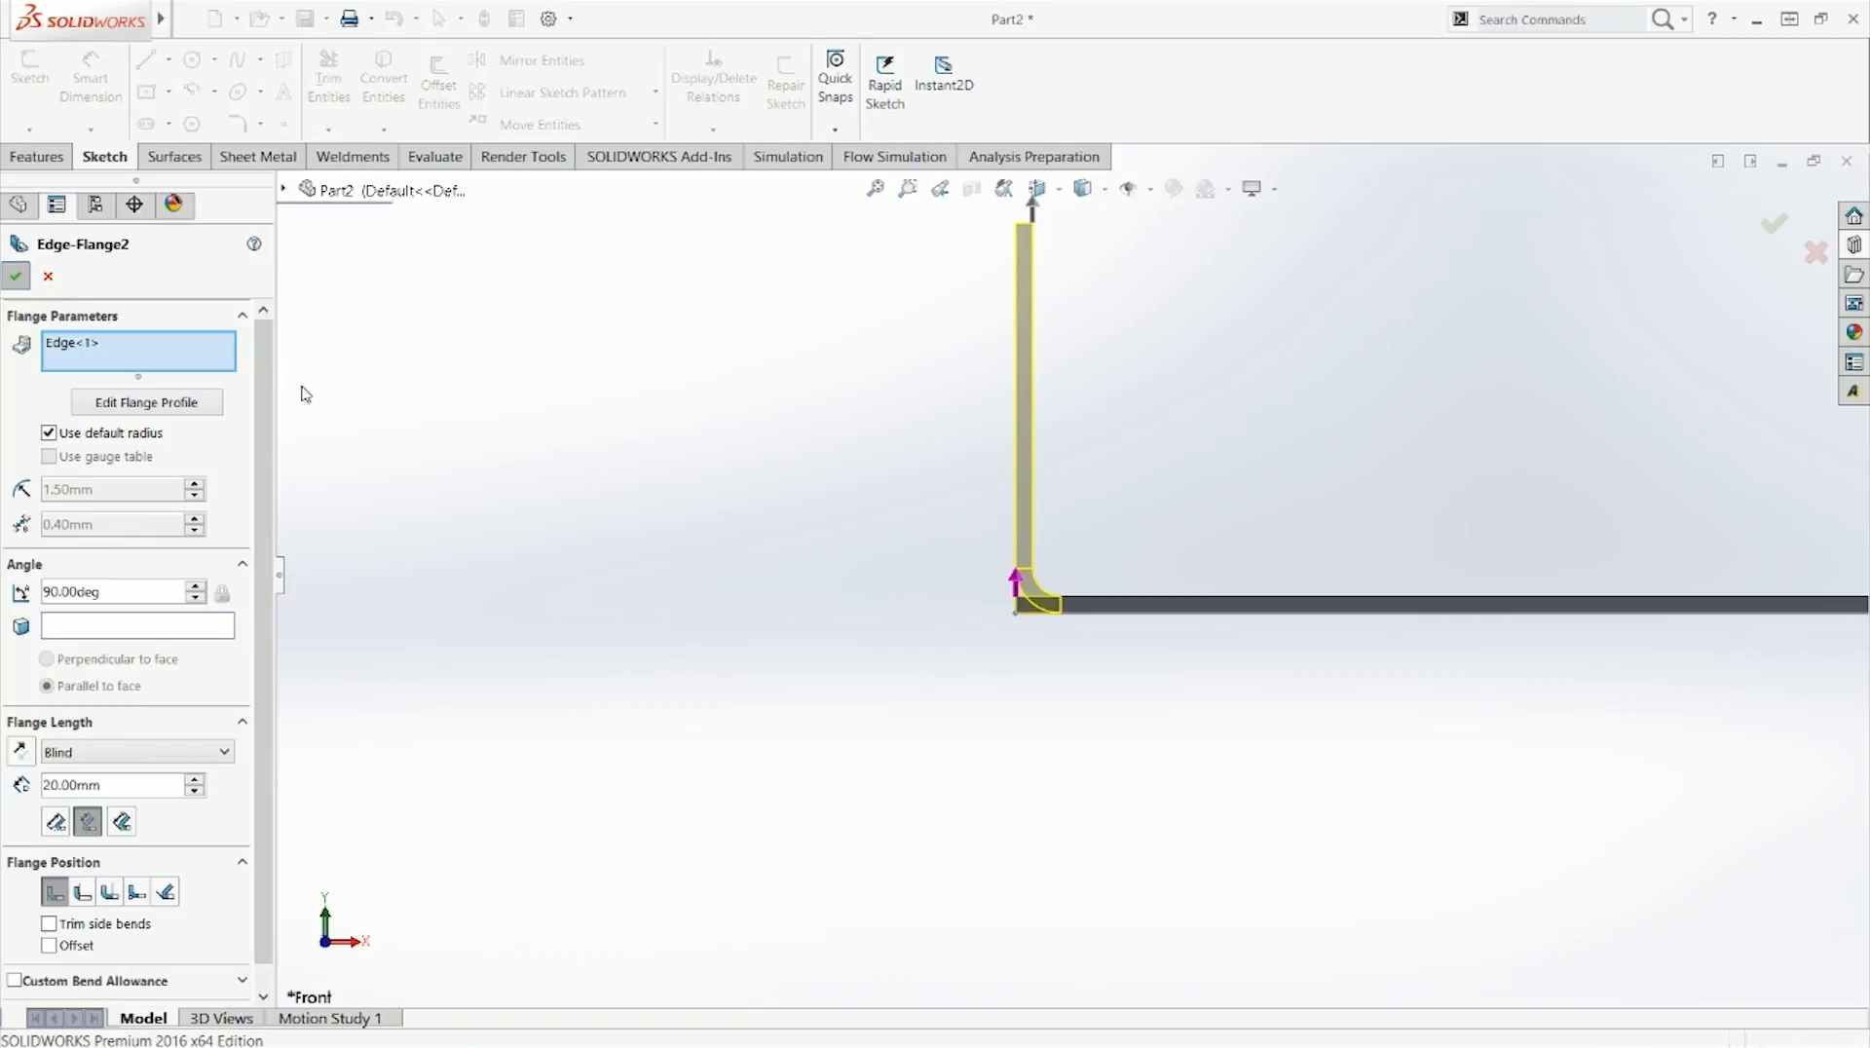
# Step: Open the 20 mm line's sketch to examine its lower end against the bend corner, and exit it
pyautogui.scroll(-1, 1050, 606)
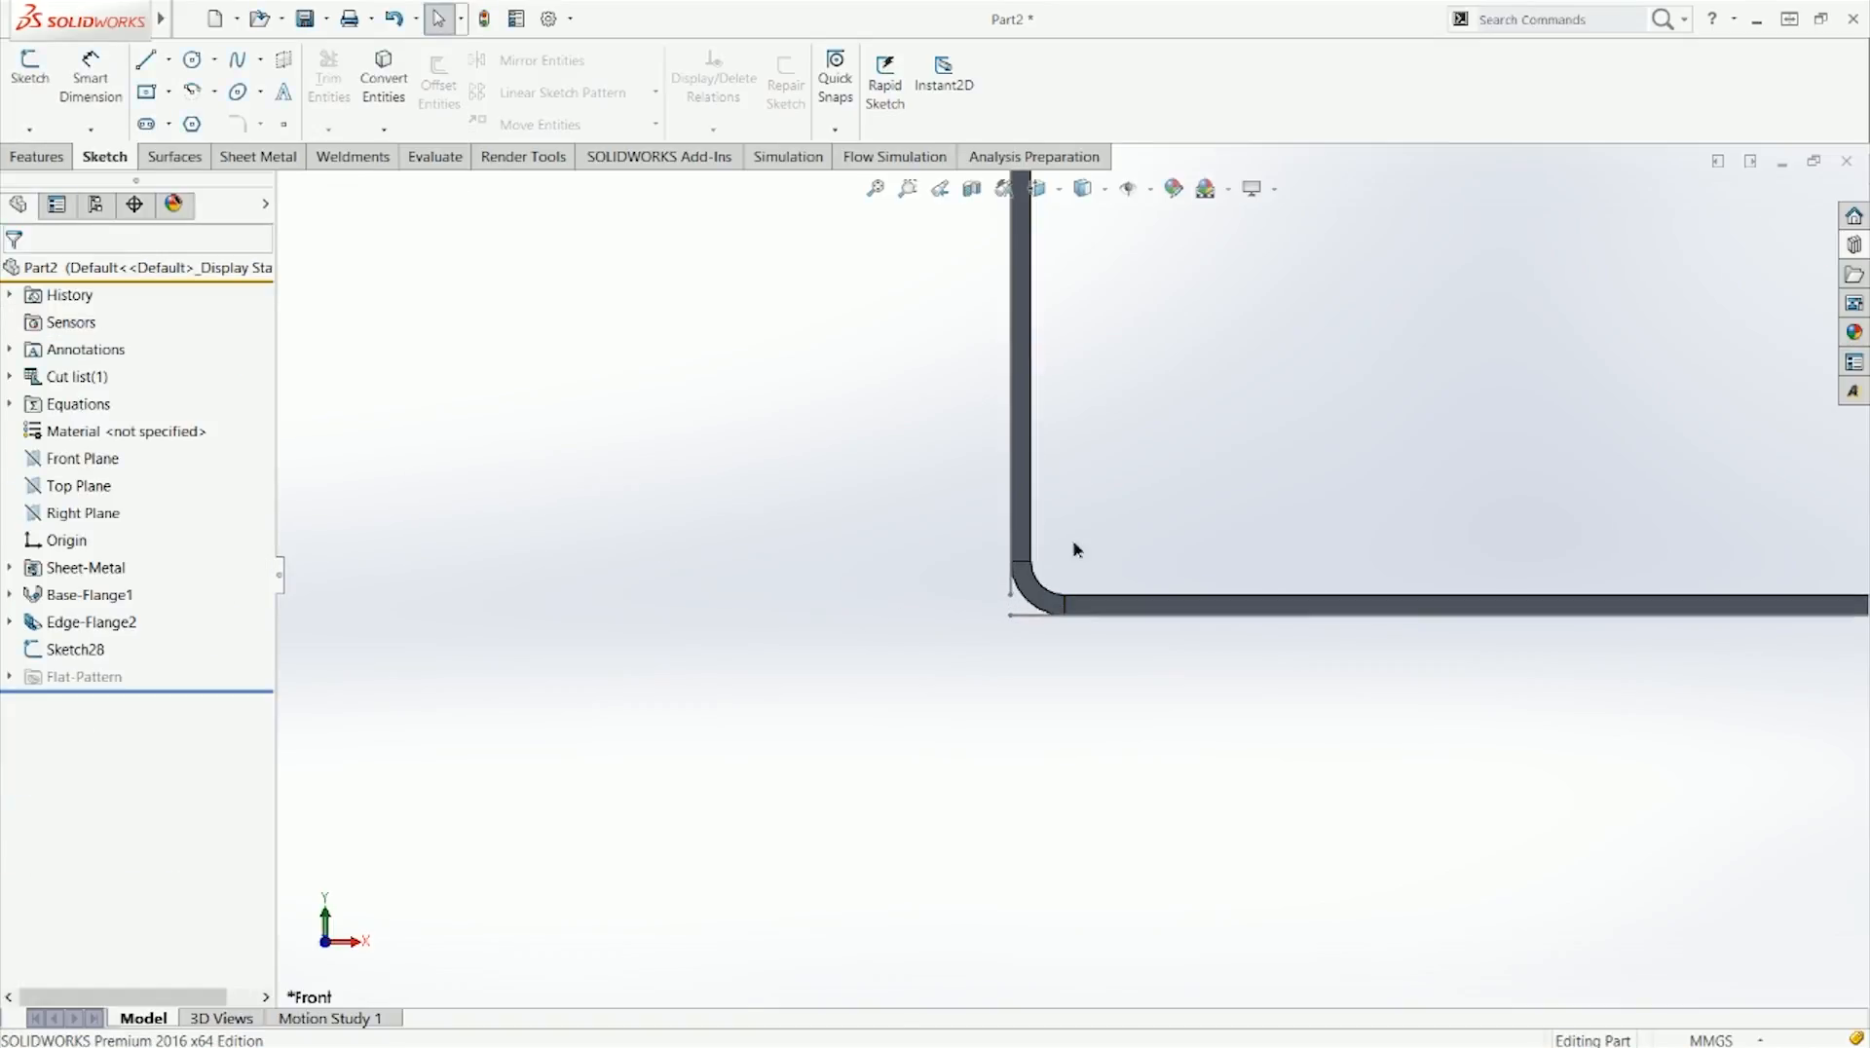
pyautogui.keyDown('ctrl'); pyautogui.moveTo(1076, 550); pyautogui.dragTo(1002, 688, button='middle'); pyautogui.keyUp('ctrl')
pyautogui.scroll(-2, 943, 748)
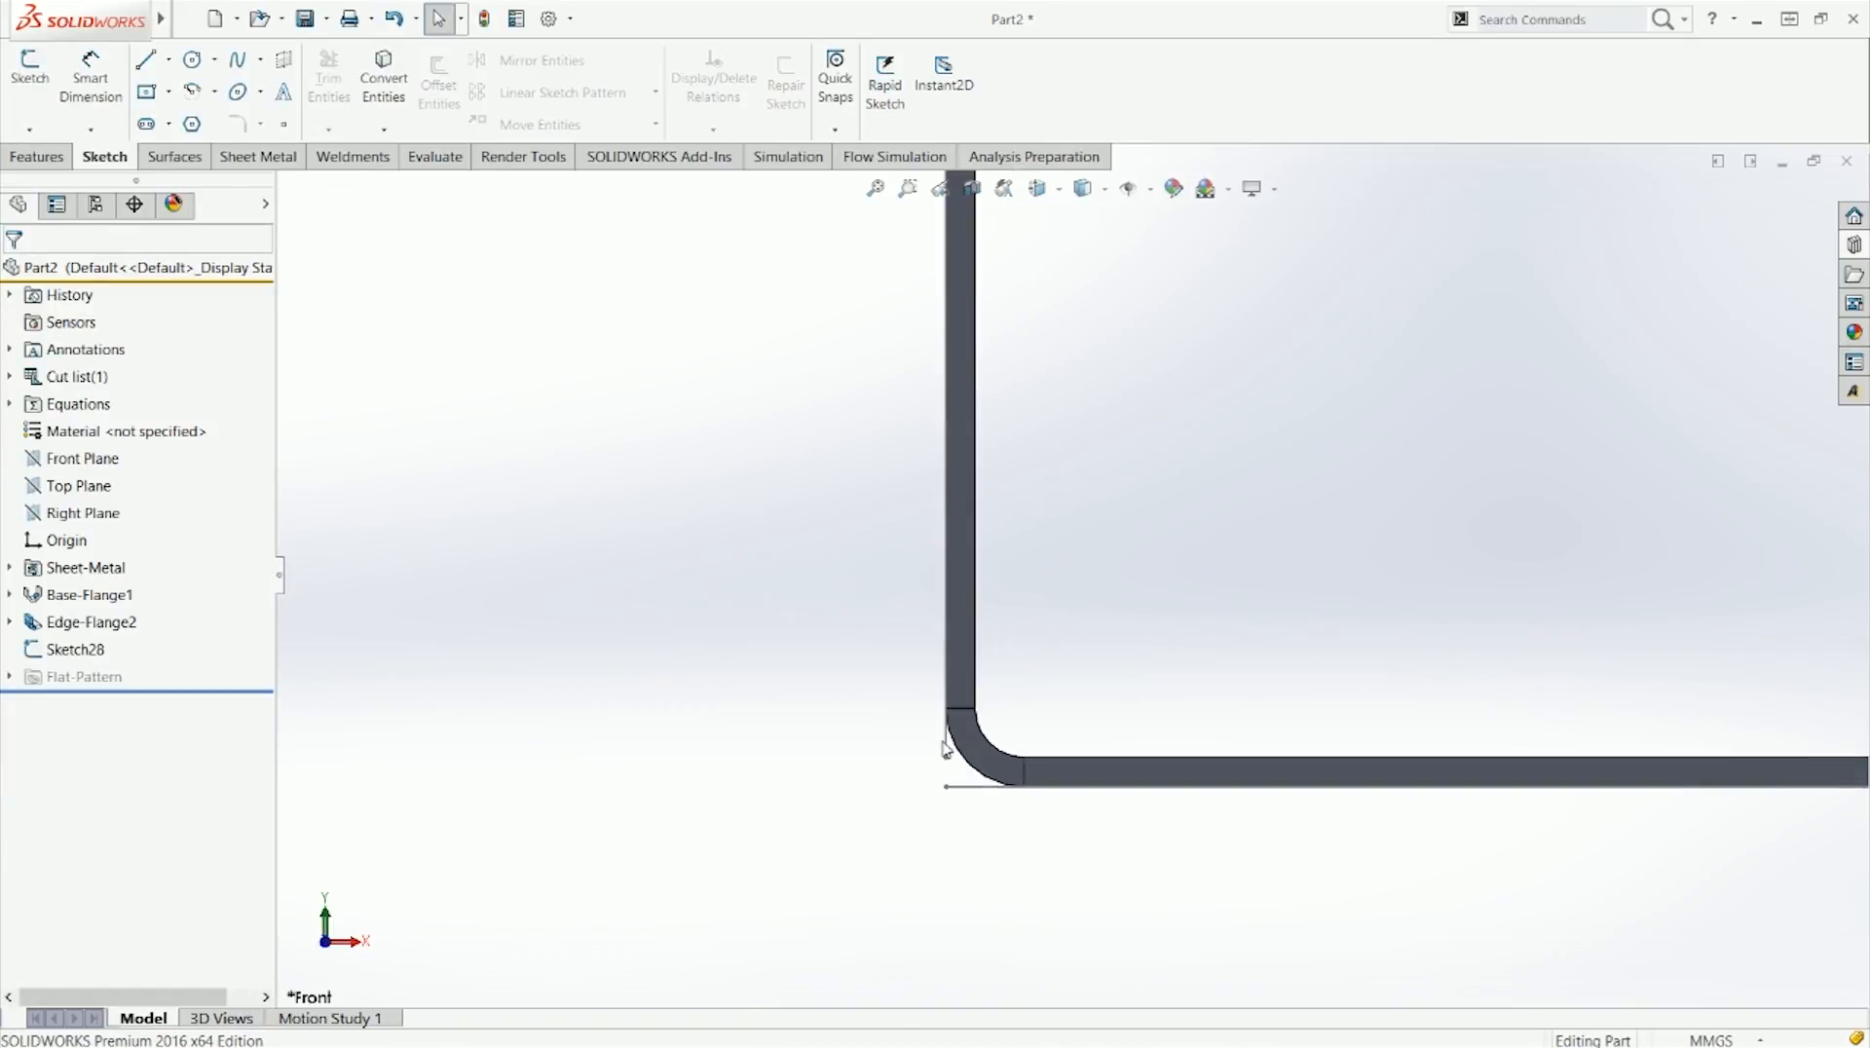
pyautogui.doubleClick(947, 745)
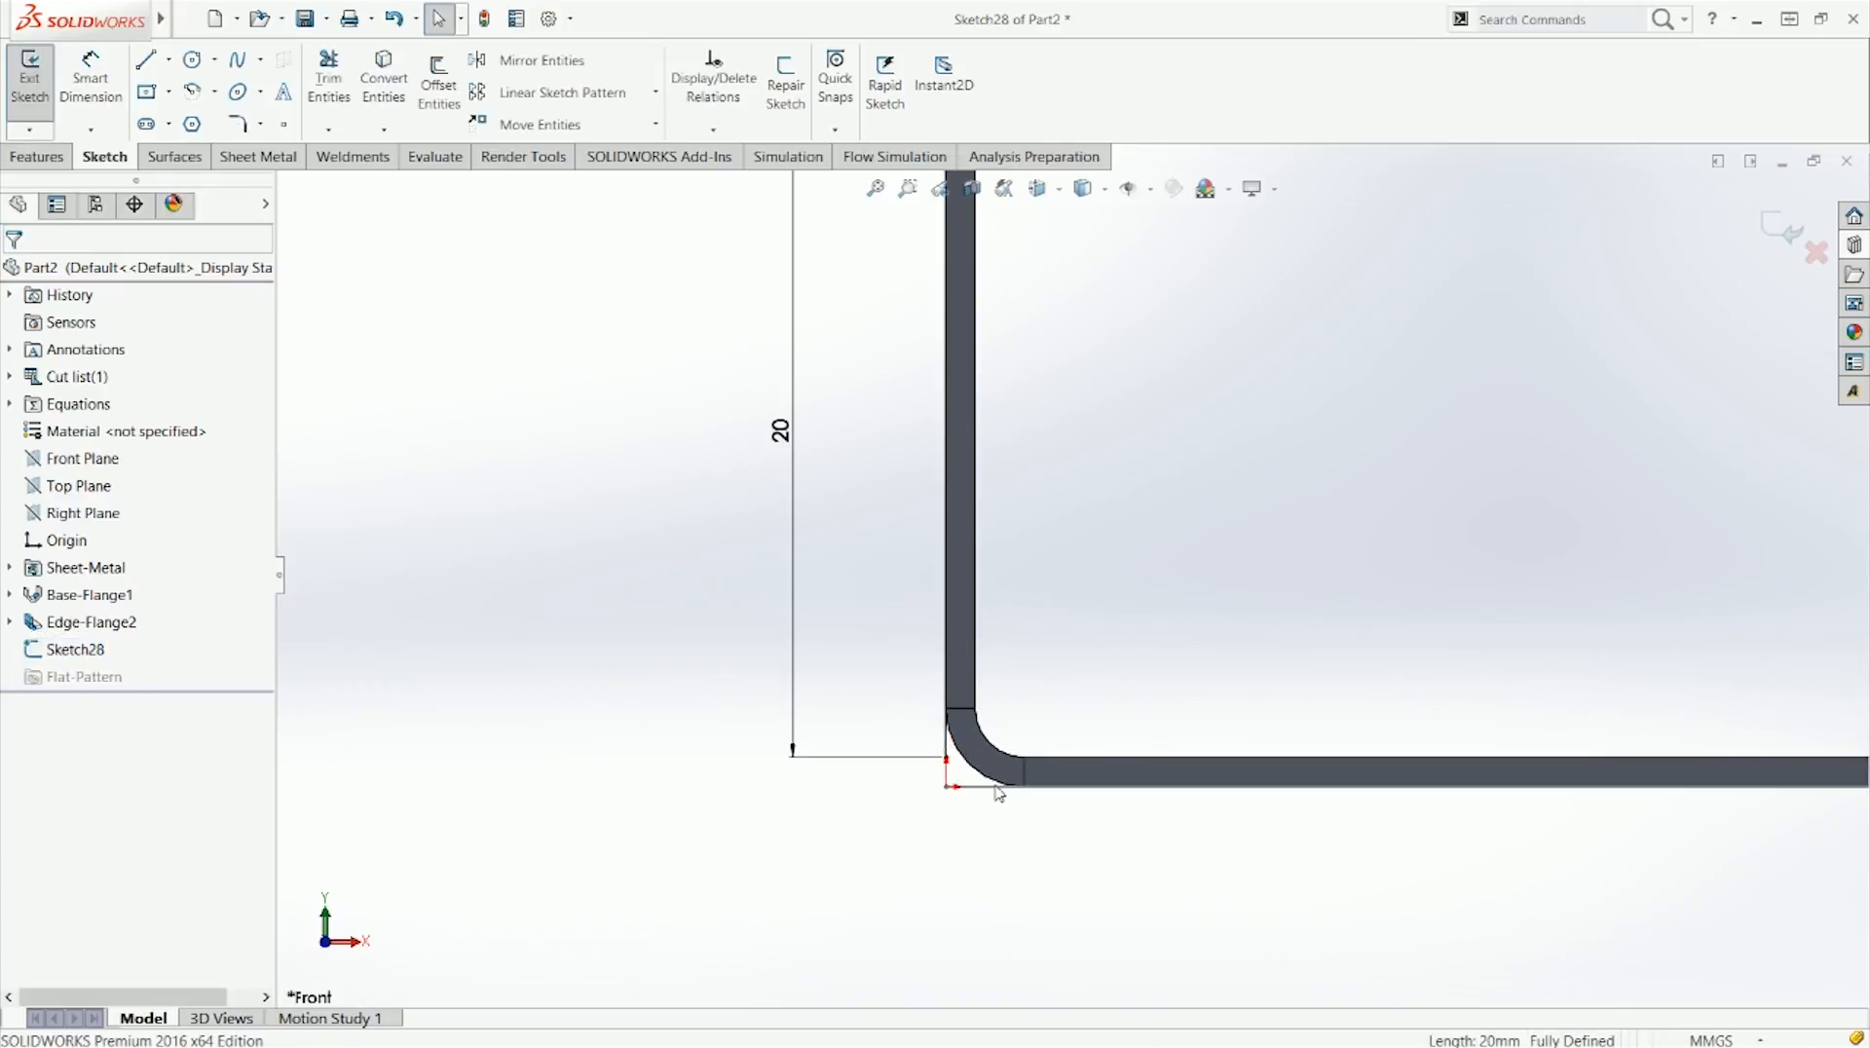
pyautogui.scroll(-1, 1016, 787)
pyautogui.doubleClick(1024, 826)
# Step: Reopen the edge flange's definition to check its length reference options, and close it
pyautogui.rightClick(64, 621)
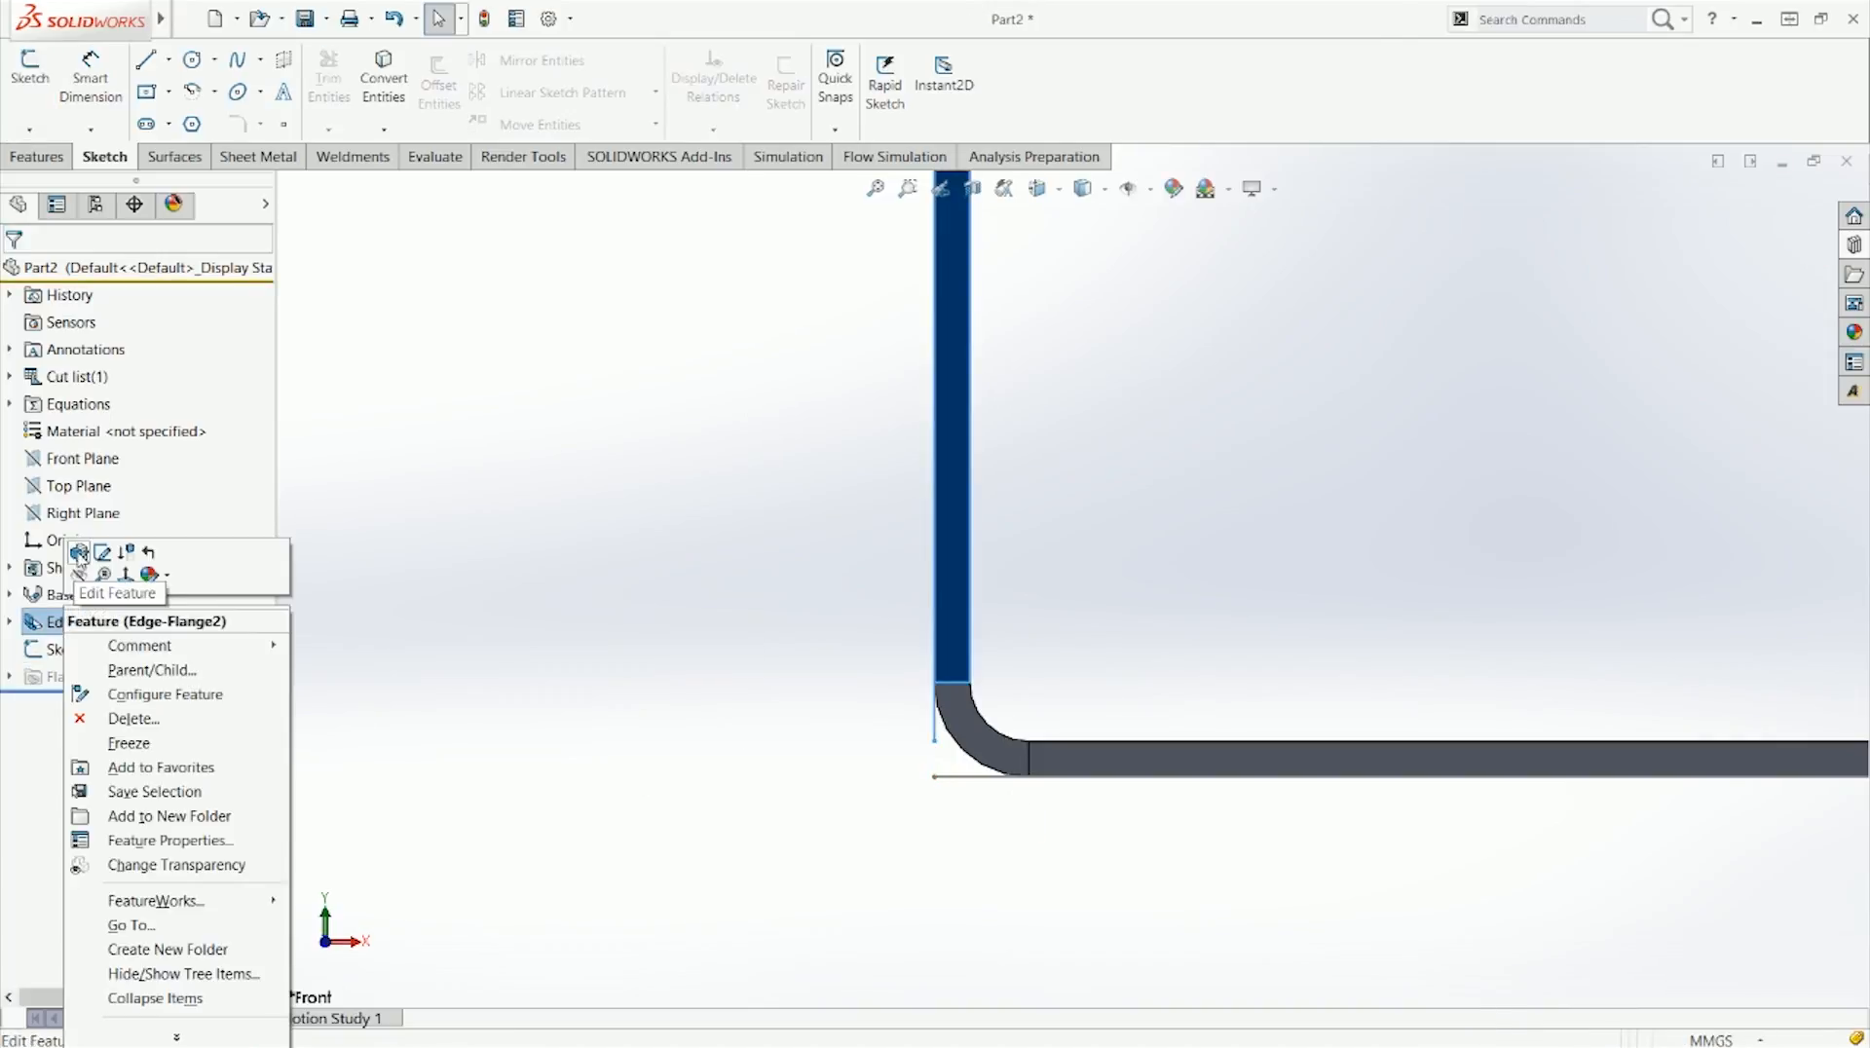
pyautogui.click(103, 552)
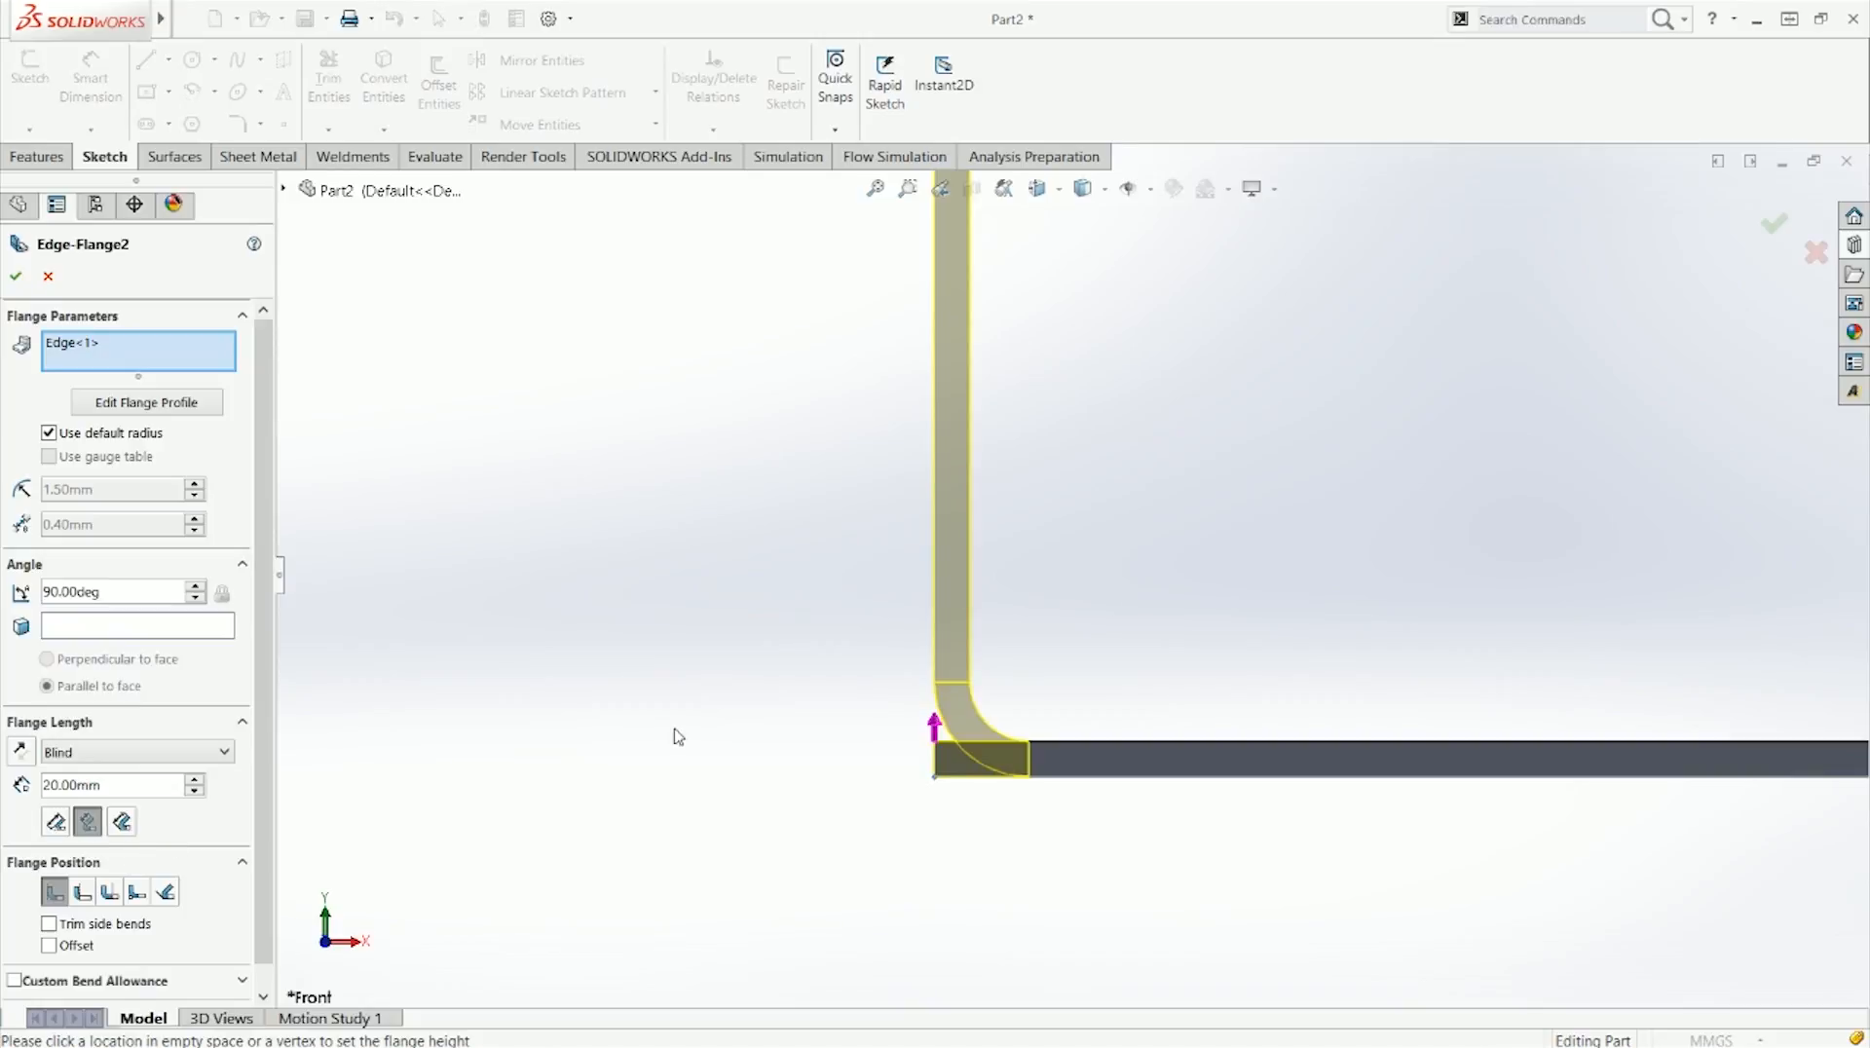
pyautogui.click(122, 823)
pyautogui.click(15, 276)
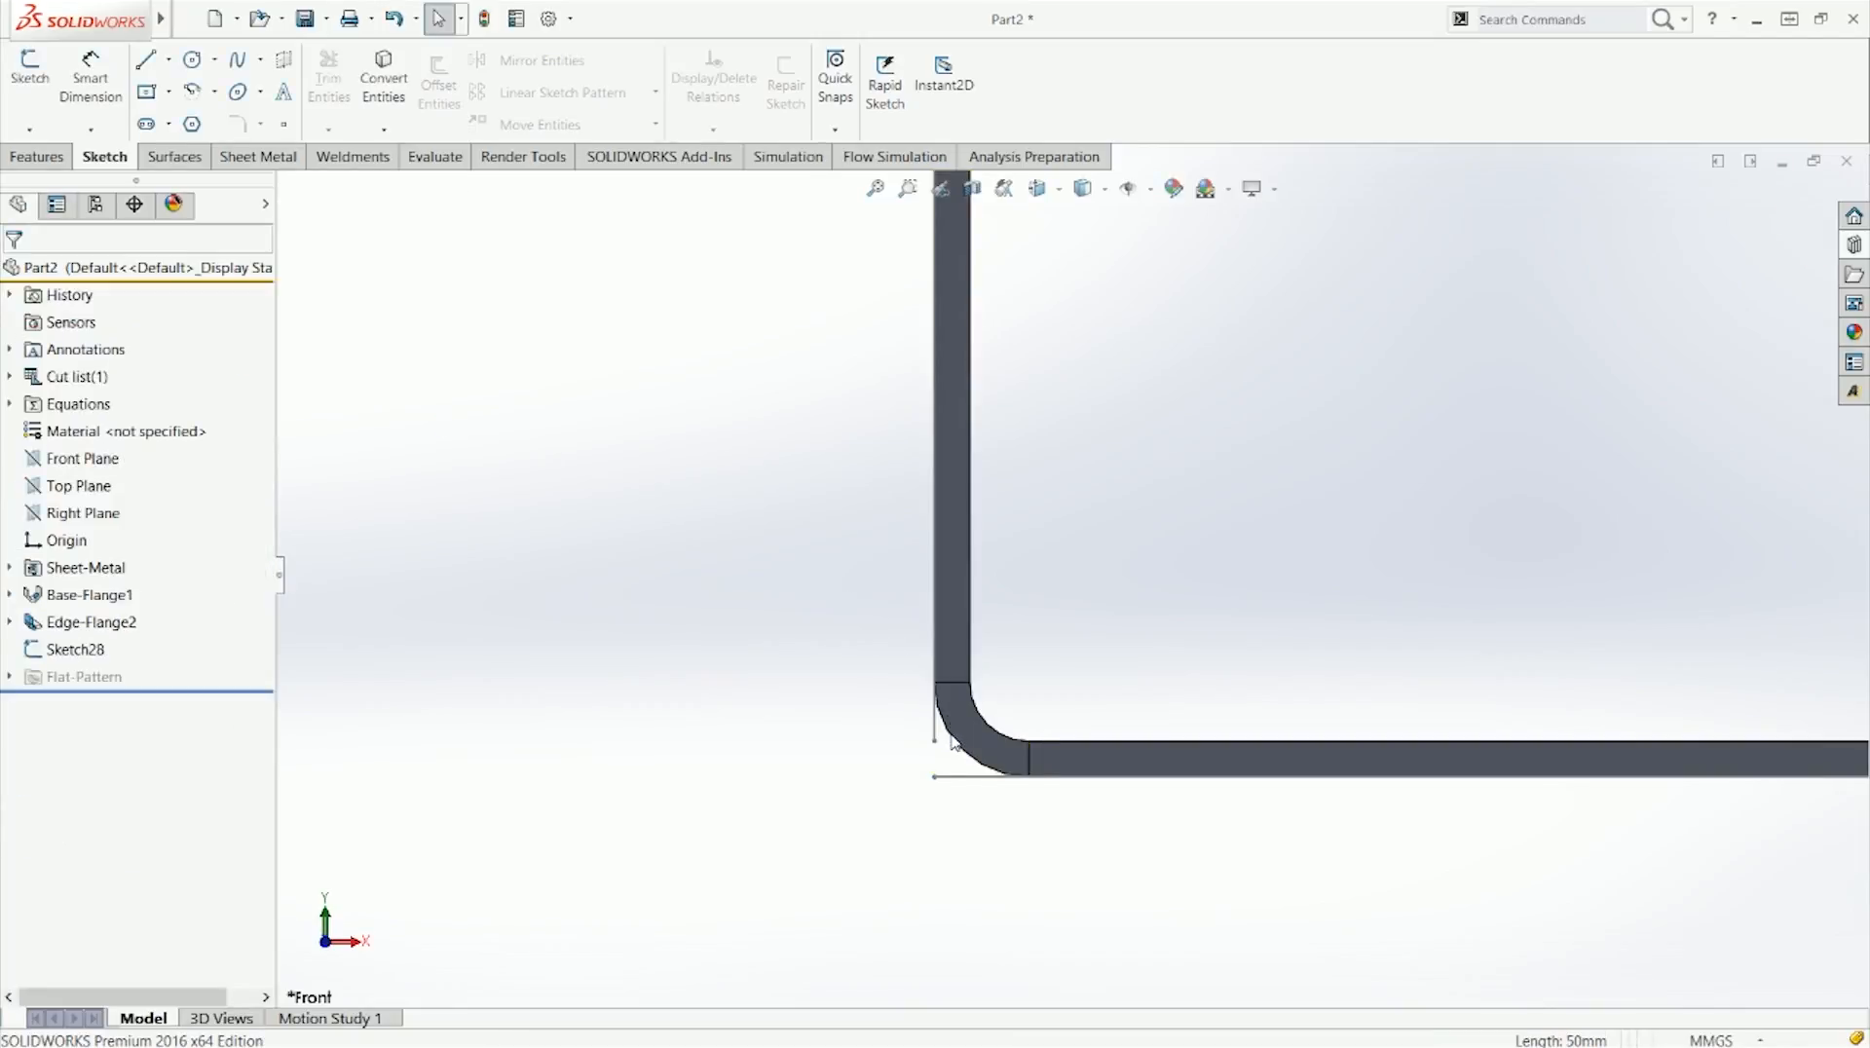
# Step: Try to sketch a horizontal line from the bend's inner end to the lower end of the 20 mm line
pyautogui.scroll(-2, 952, 742)
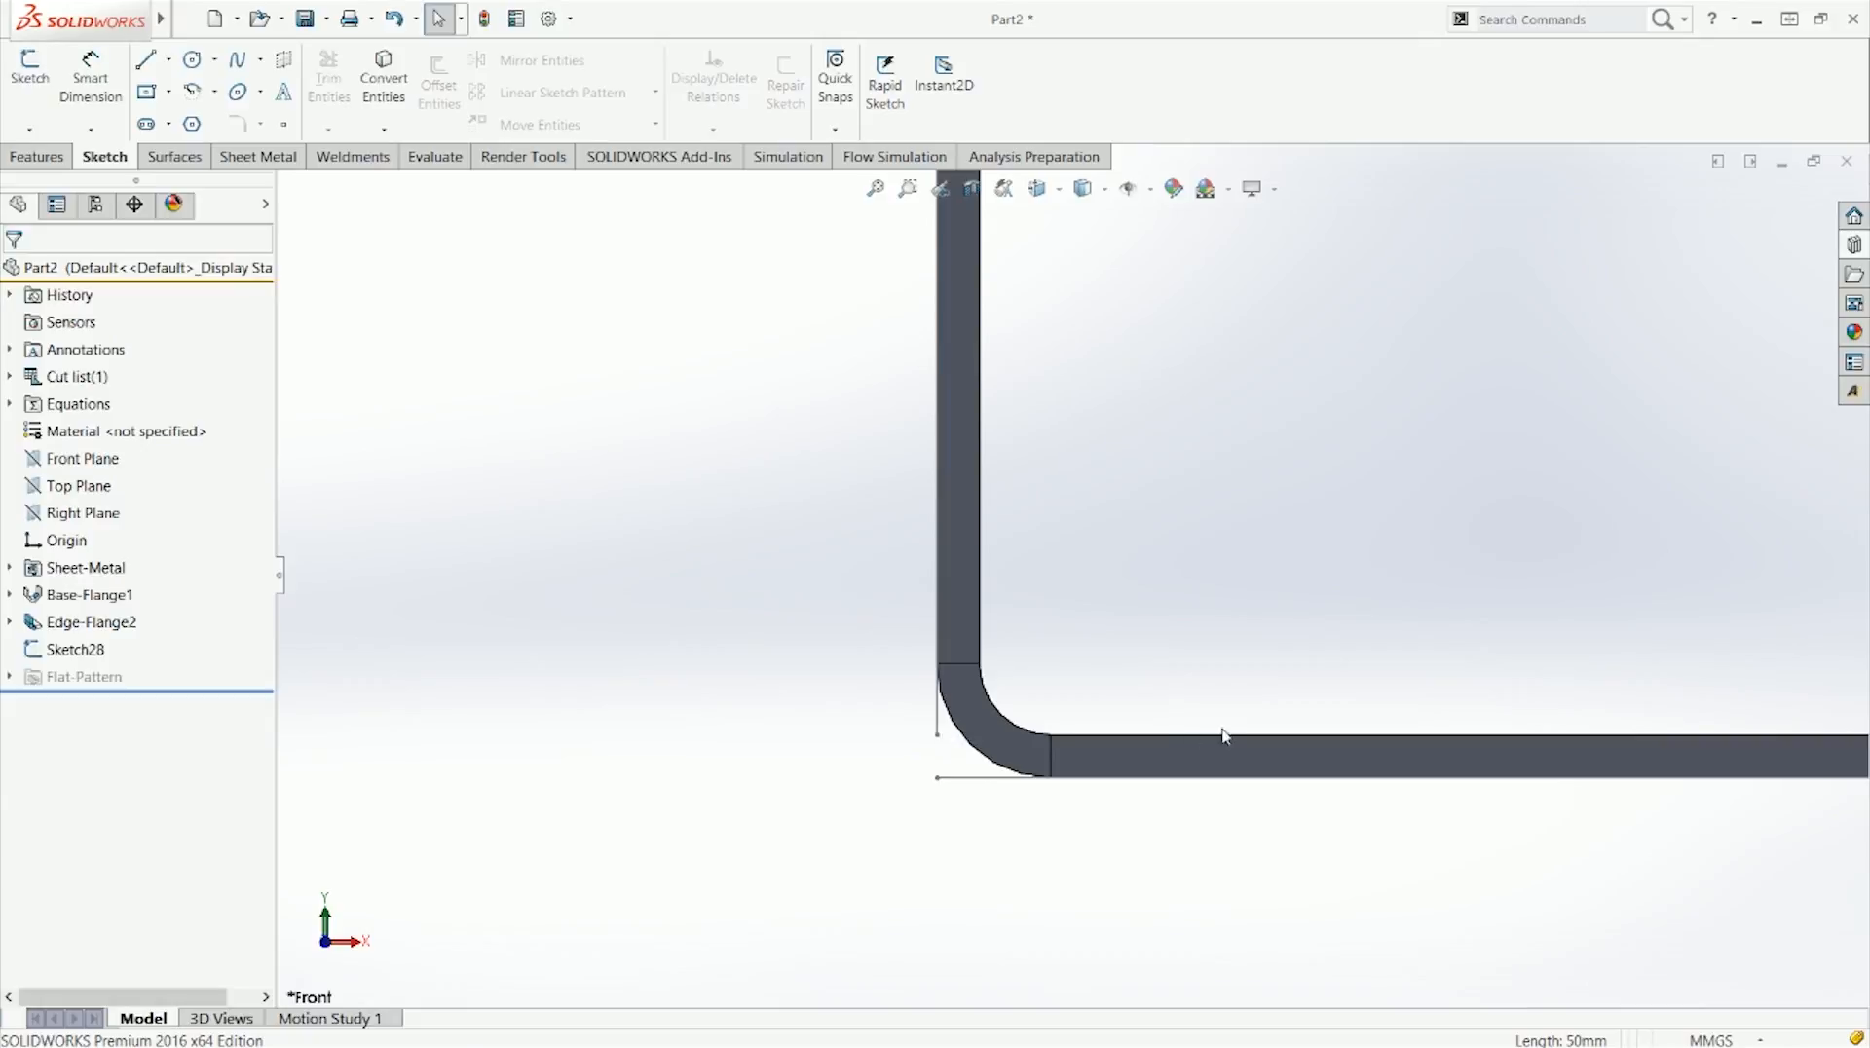
pyautogui.click(73, 649)
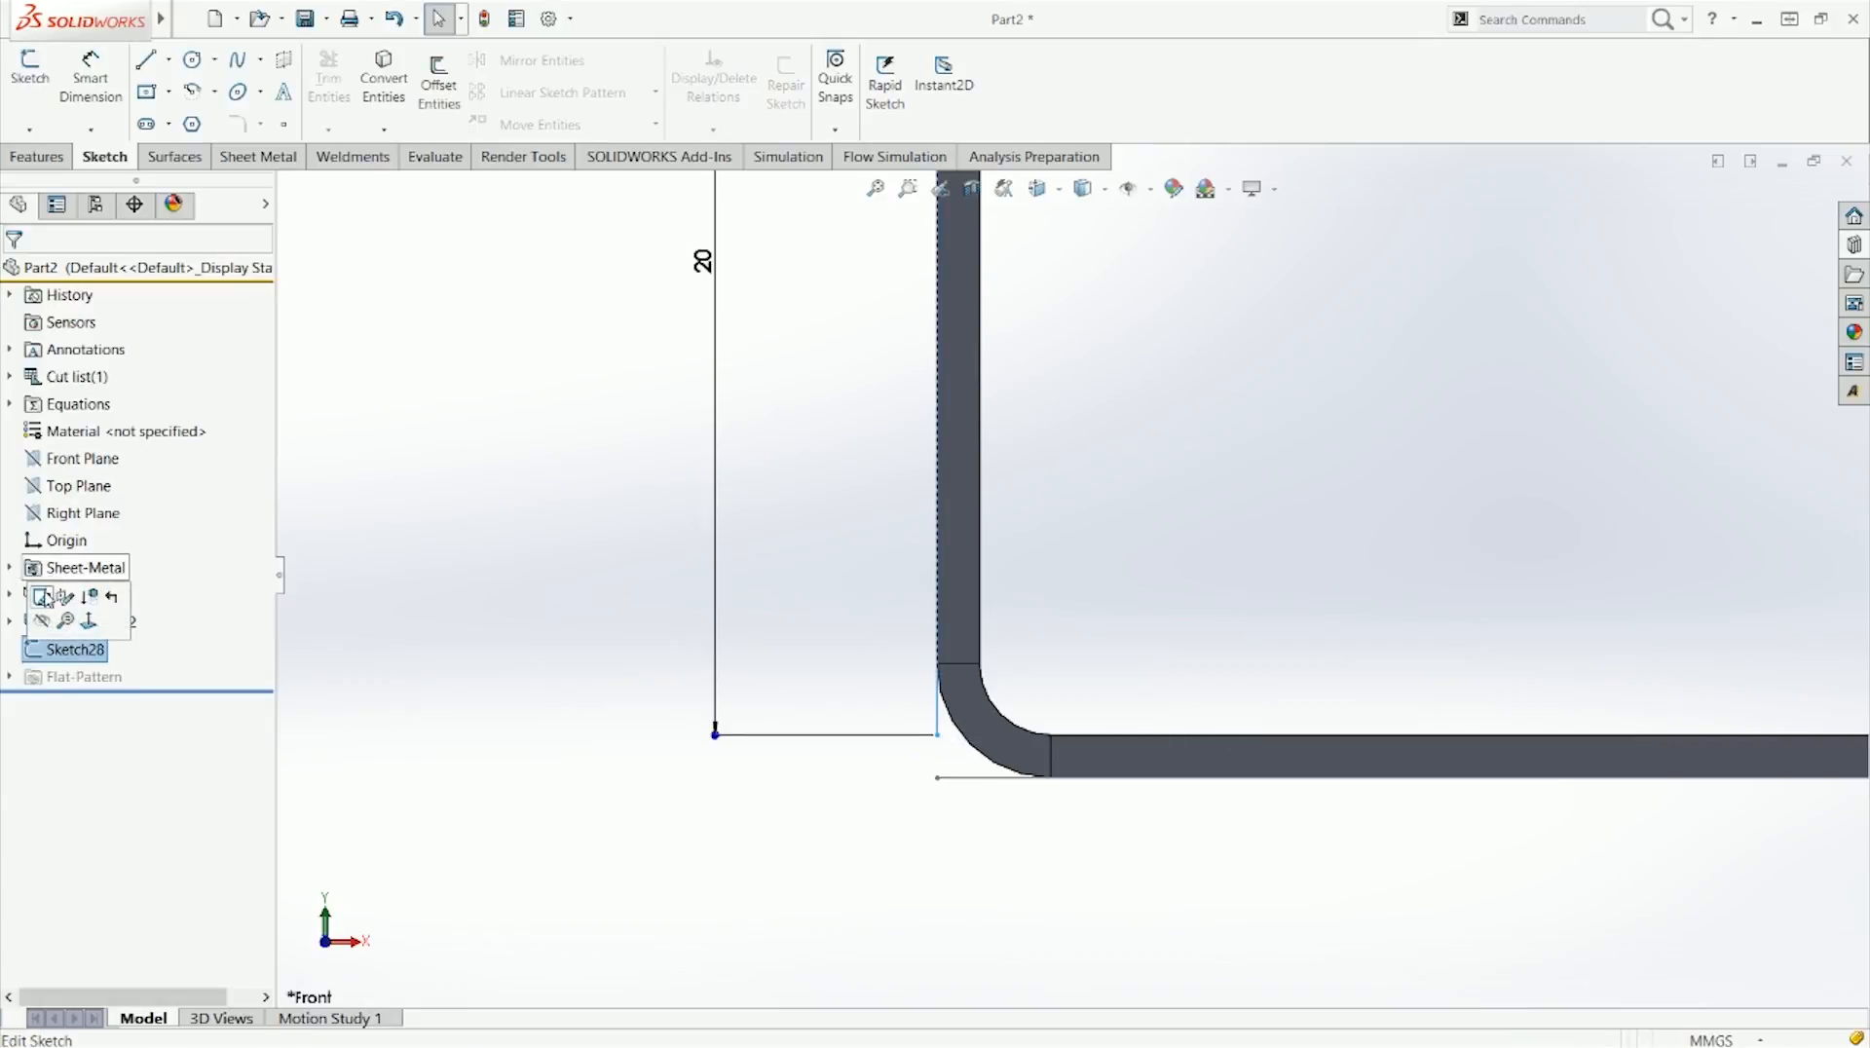
pyautogui.click(46, 598)
pyautogui.press('l')
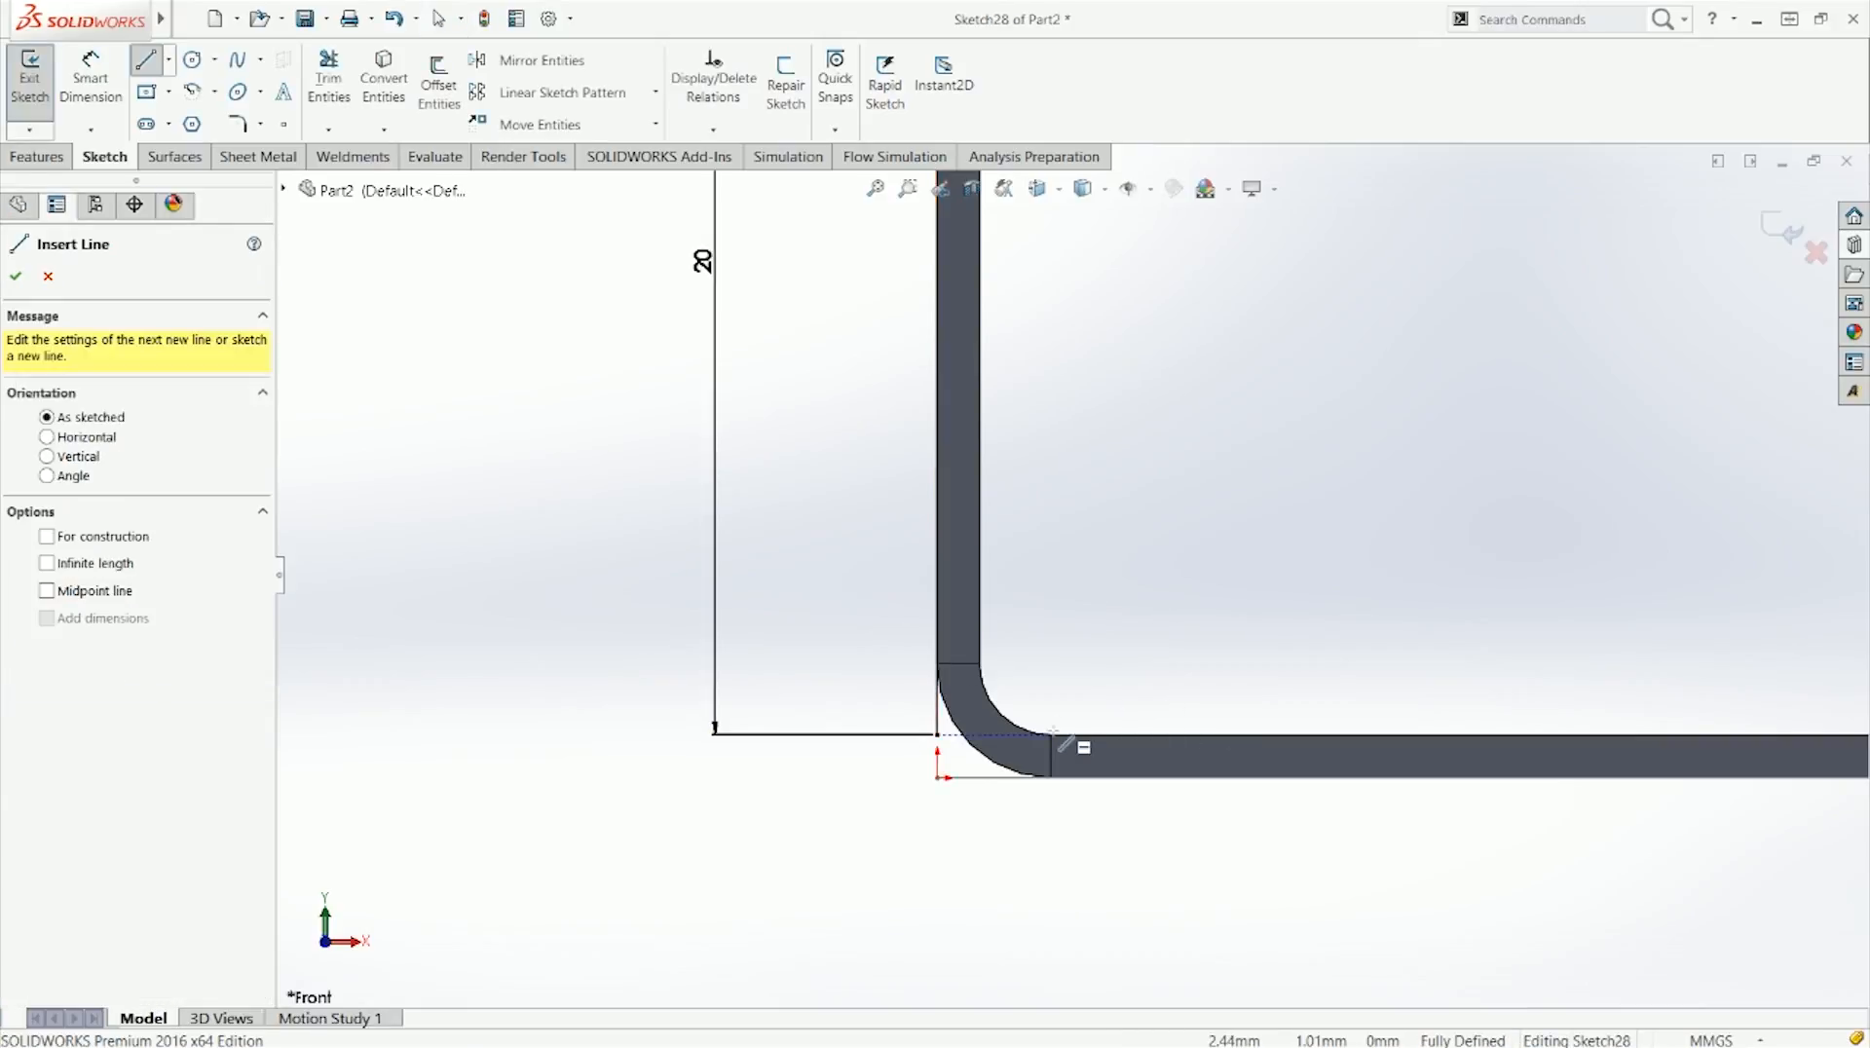
pyautogui.click(1051, 735)
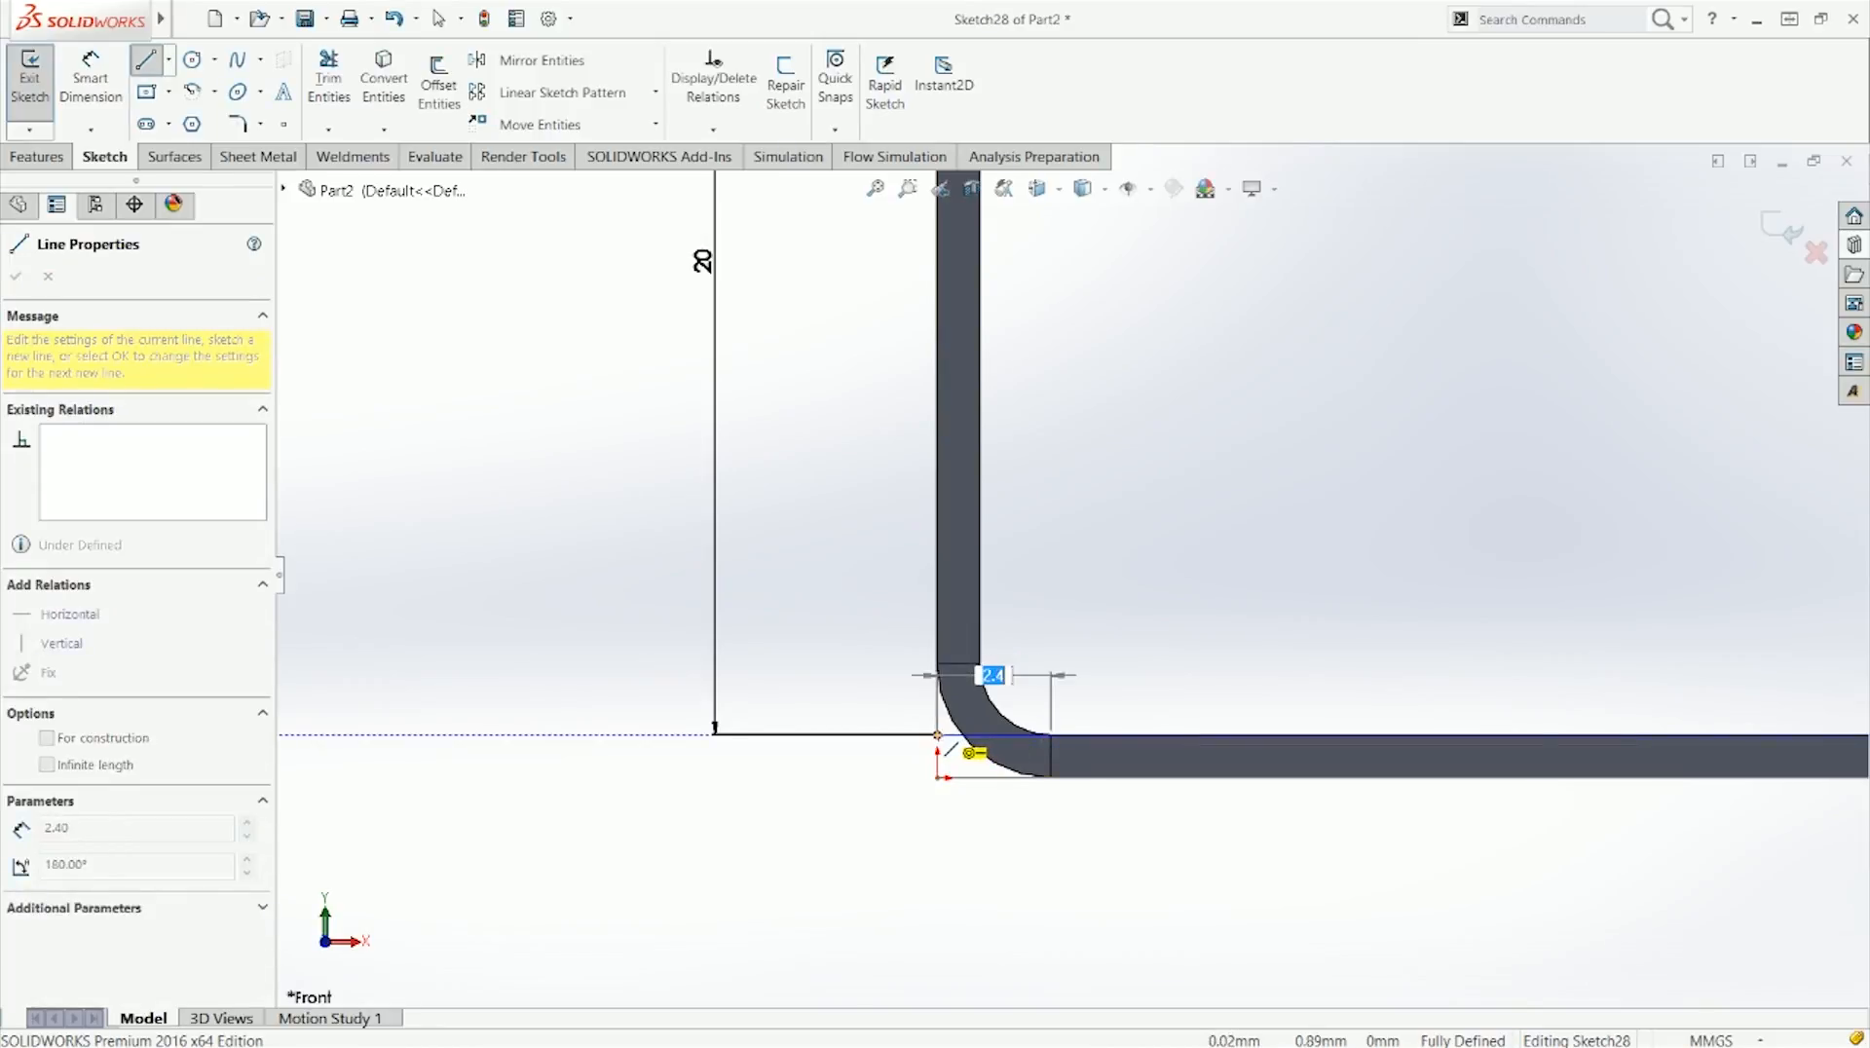
pyautogui.press('Escape')
pyautogui.press('Escape')
pyautogui.doubleClick(1108, 701)
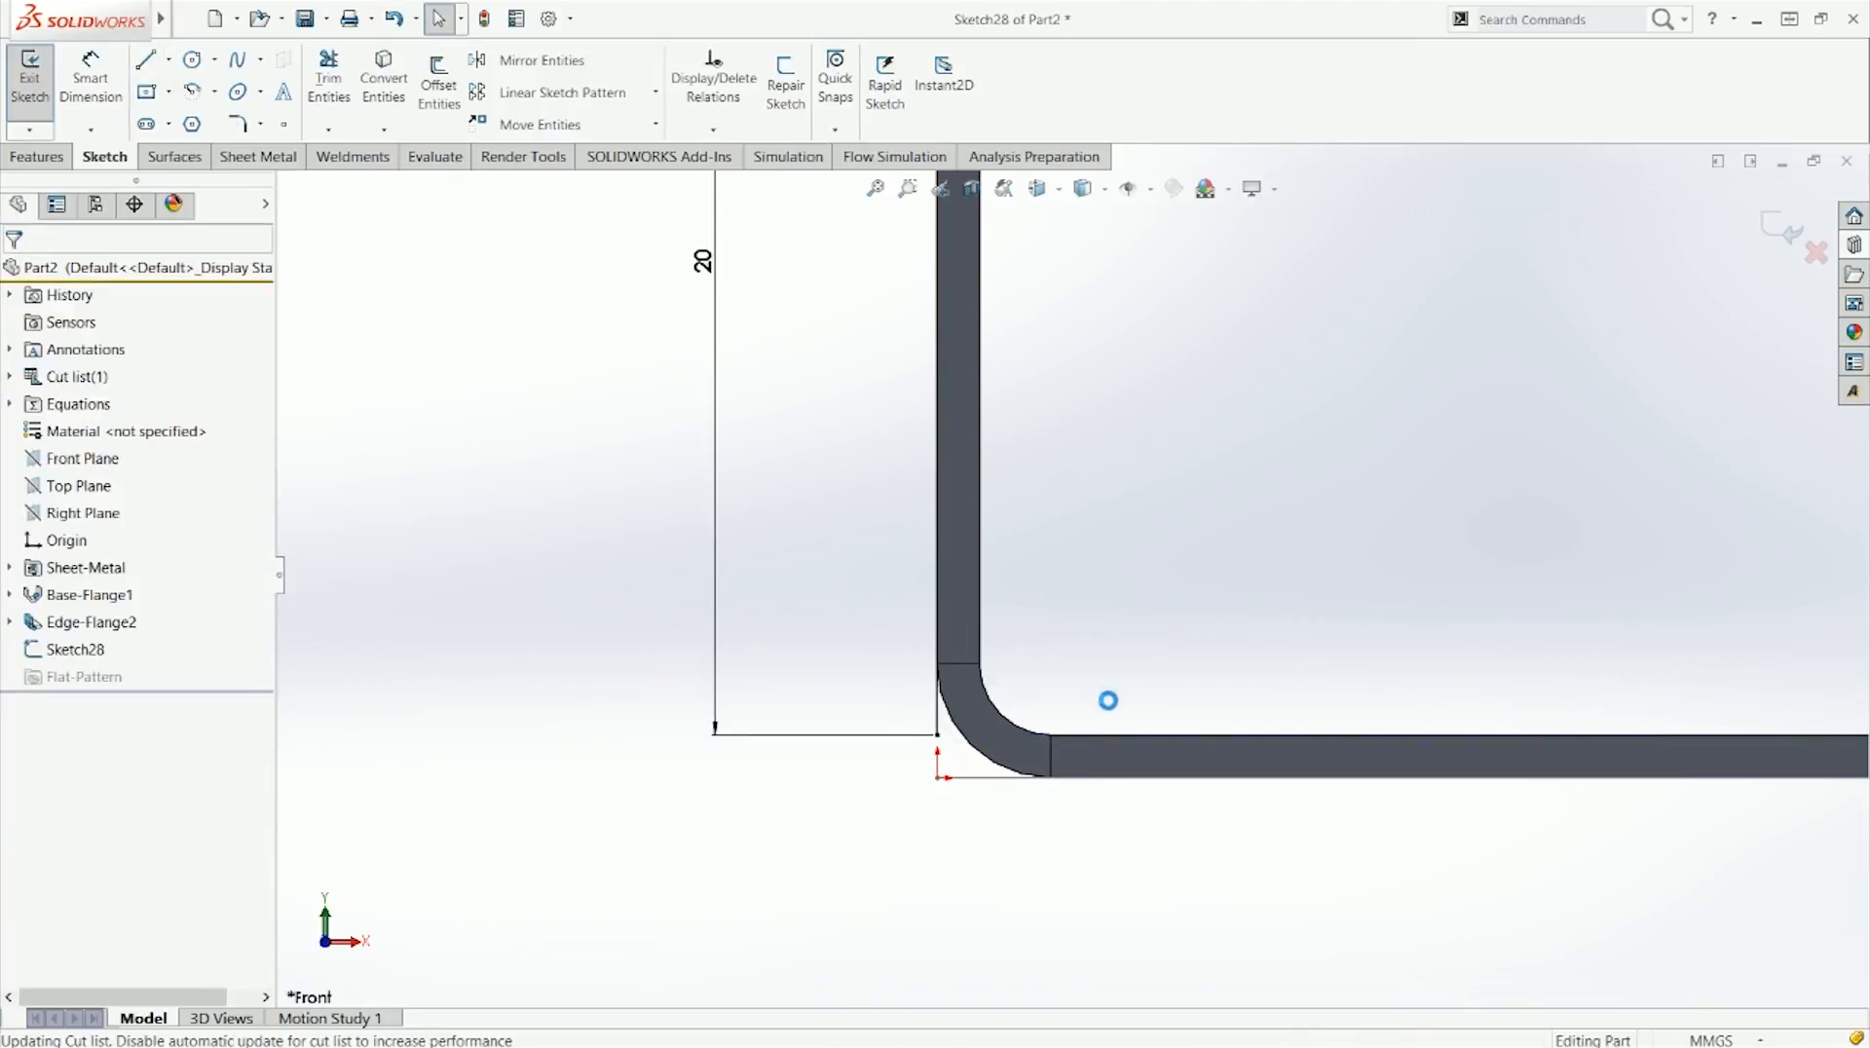
# Step: Compare the base flange's outer and inner faces with the lower end of the 20 mm line
pyautogui.click(1097, 779)
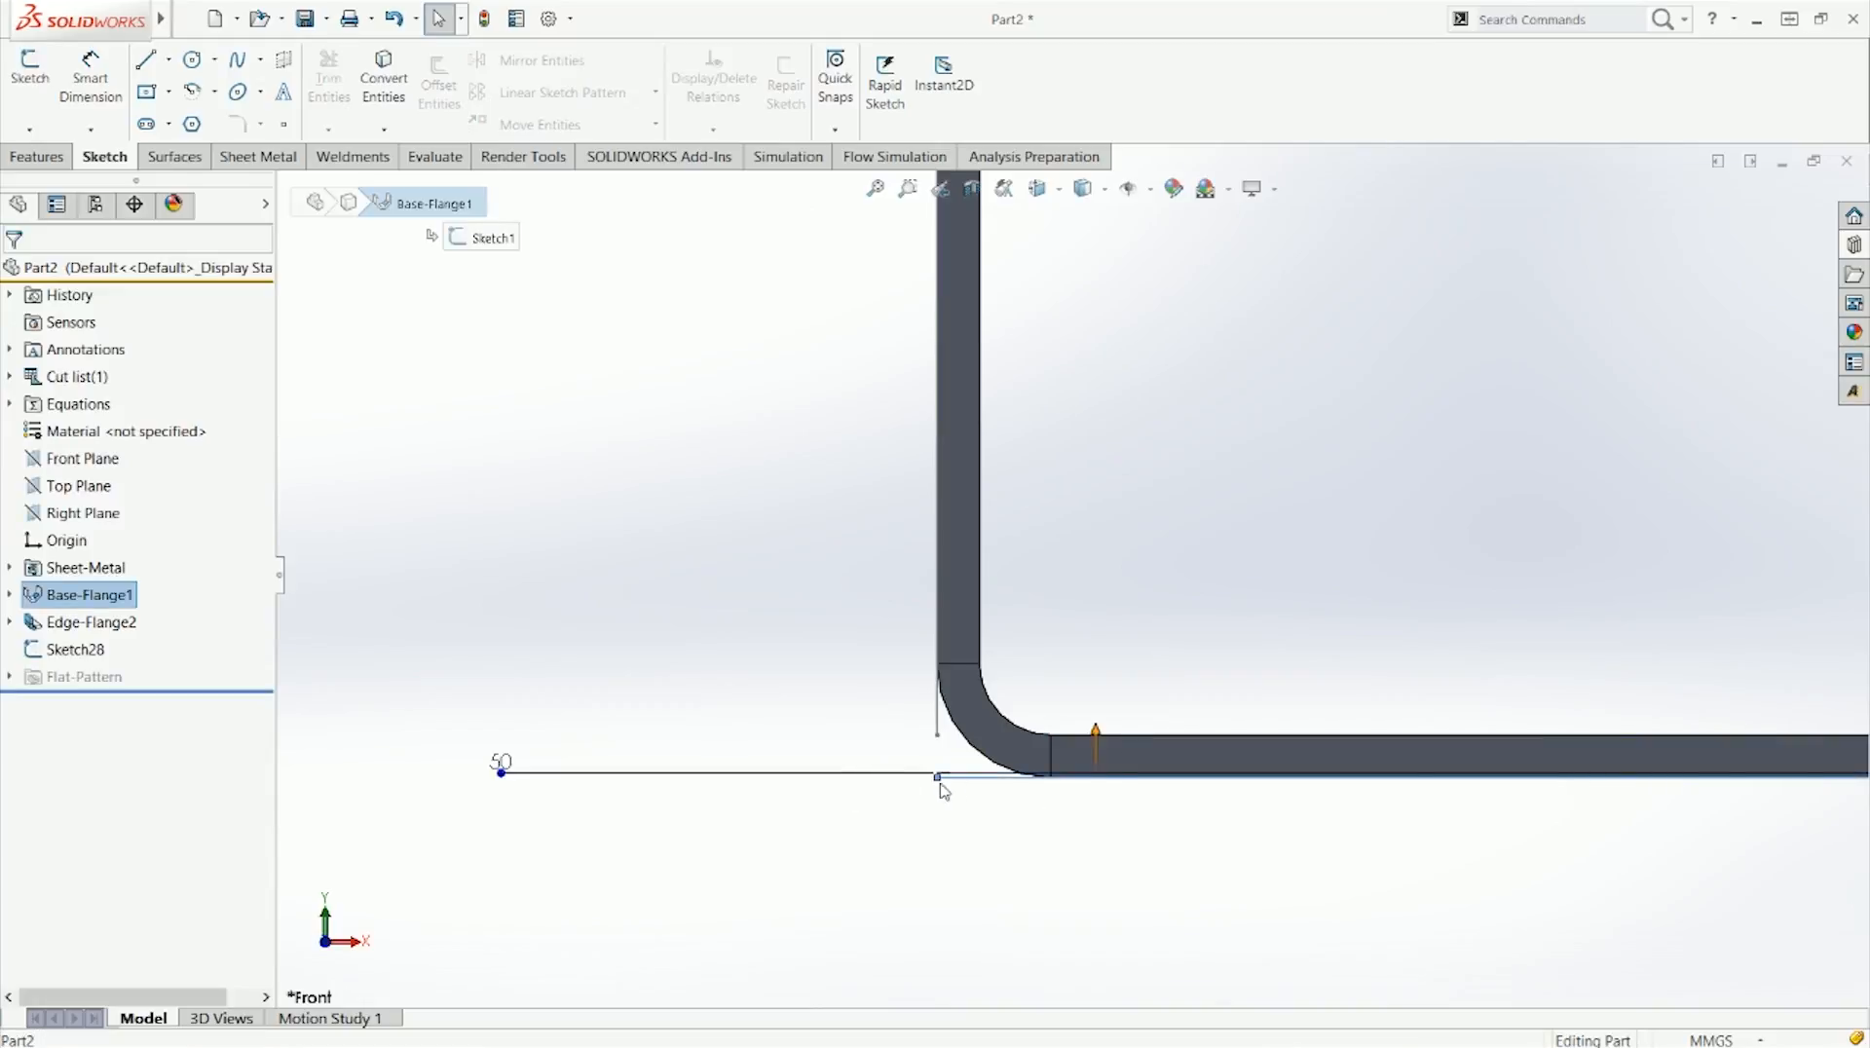
pyautogui.click(1148, 793)
pyautogui.click(1154, 737)
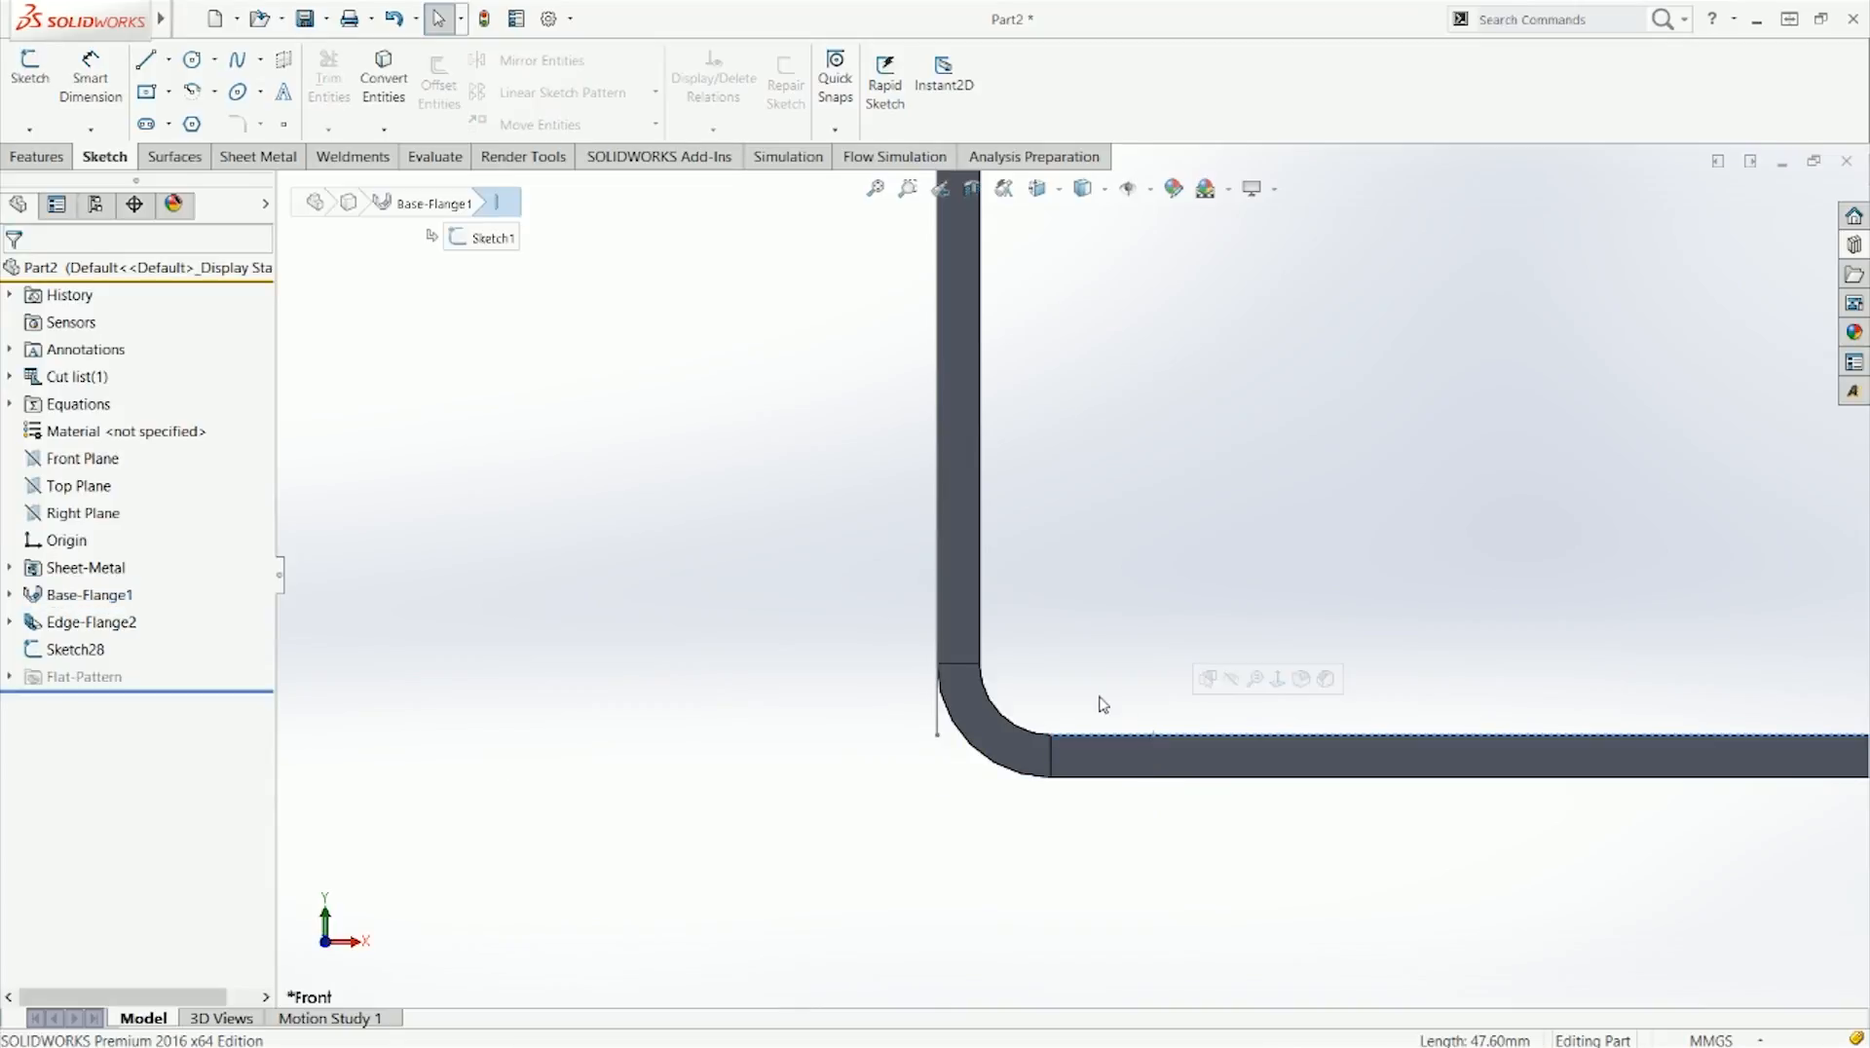
pyautogui.click(1127, 686)
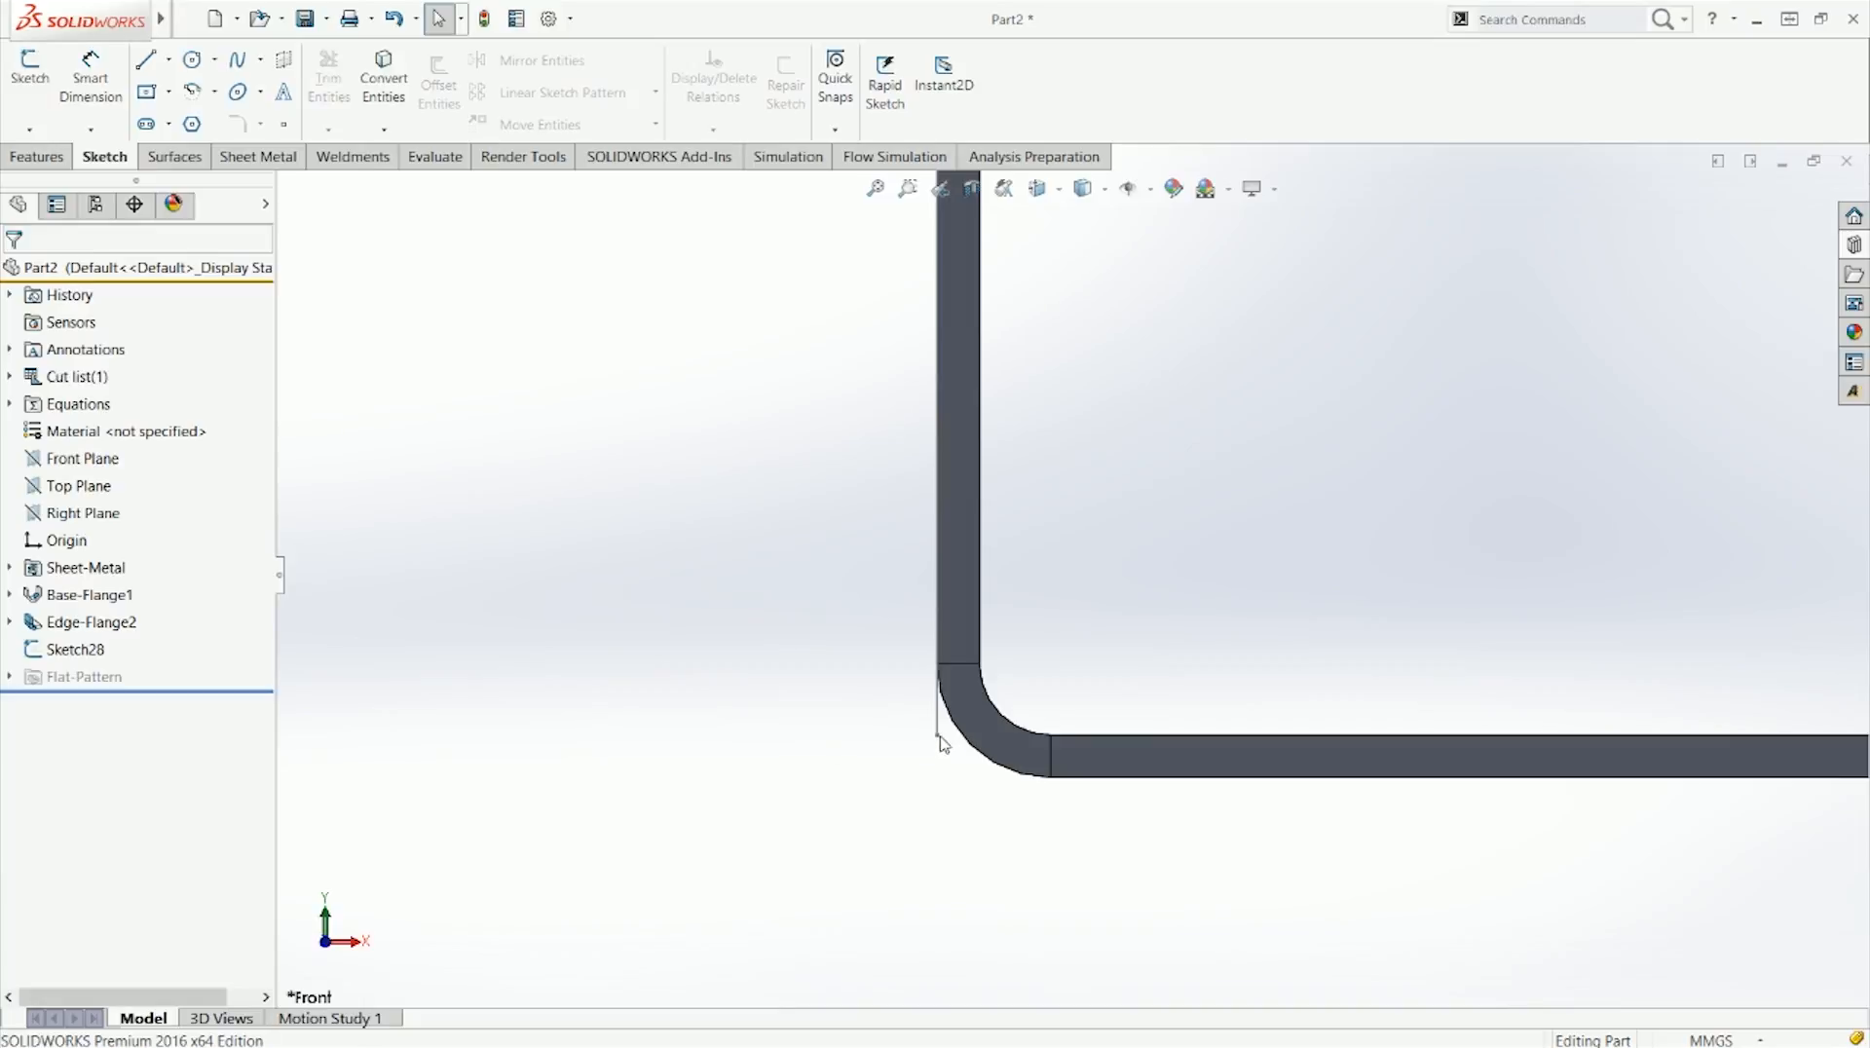
pyautogui.scroll(4, 1035, 609)
pyautogui.scroll(-2, 1069, 404)
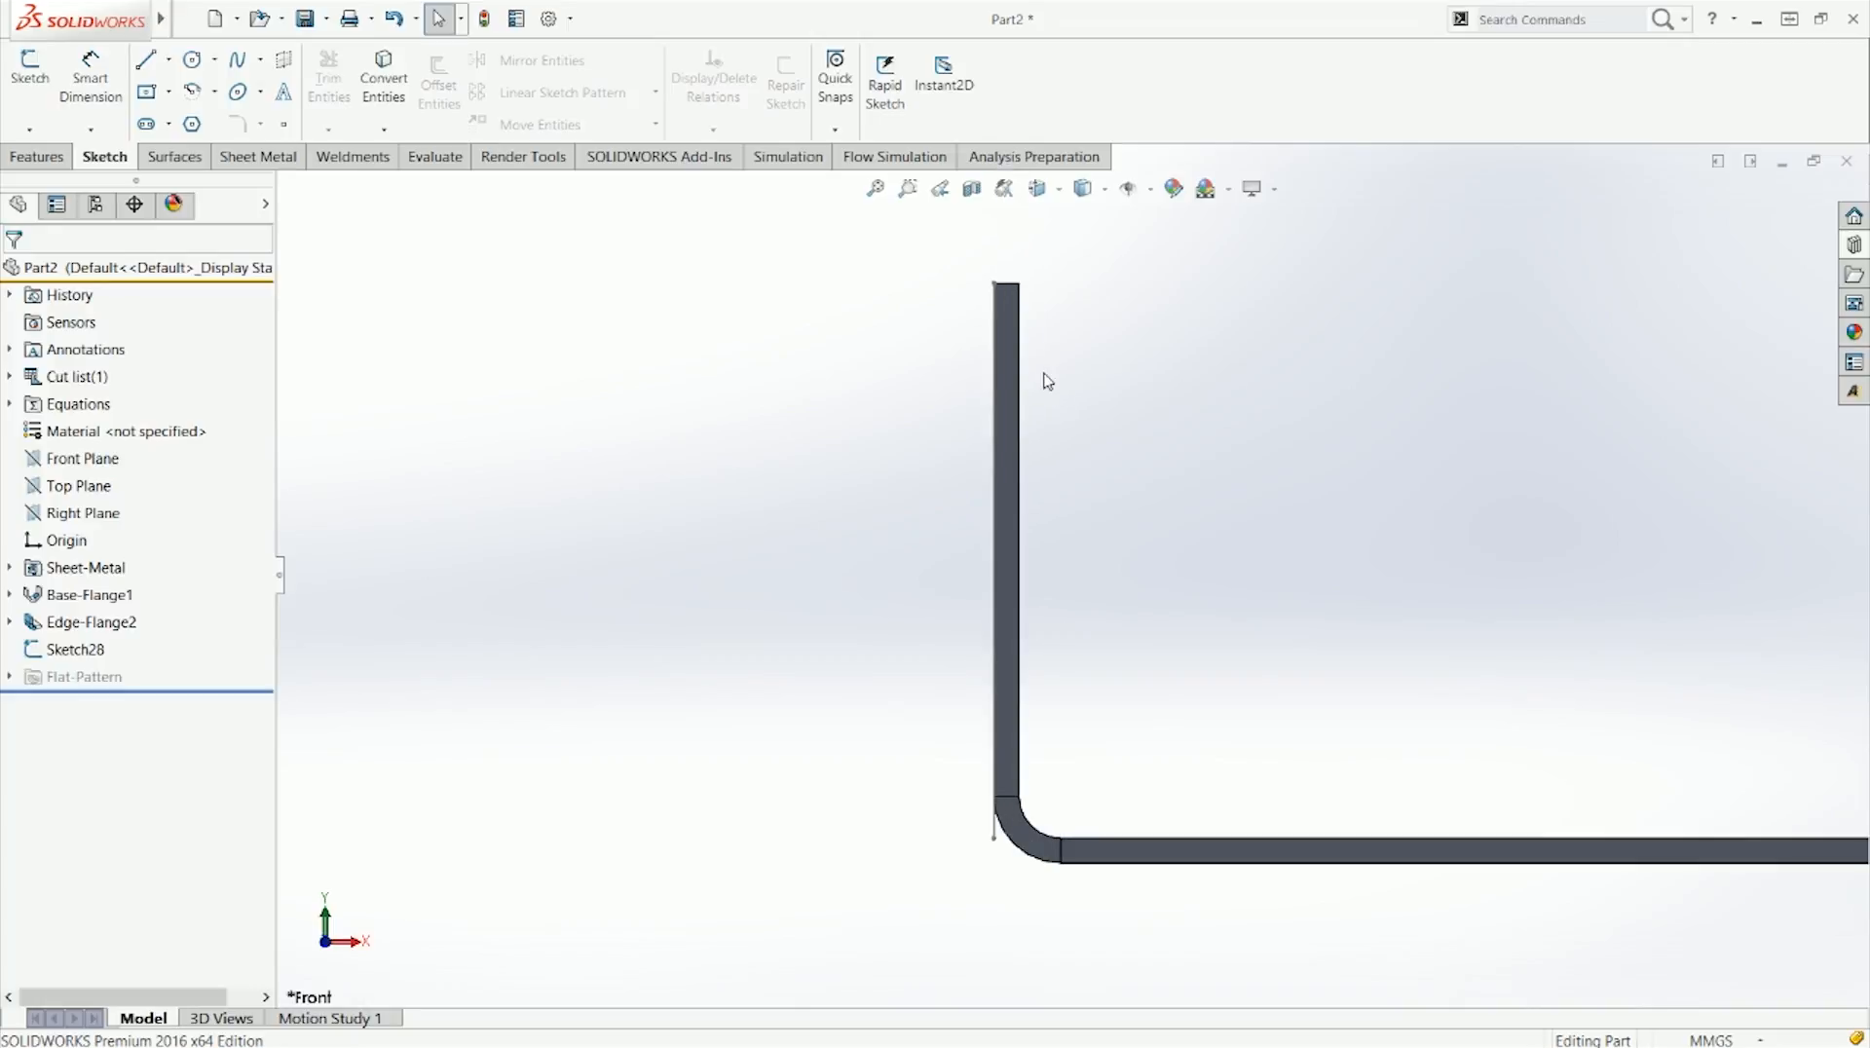
# Step: Check the 20 mm line against the edge flange, and compare the flange's Tangent Bend and Outer Virtual Sharp length references
pyautogui.click(994, 828)
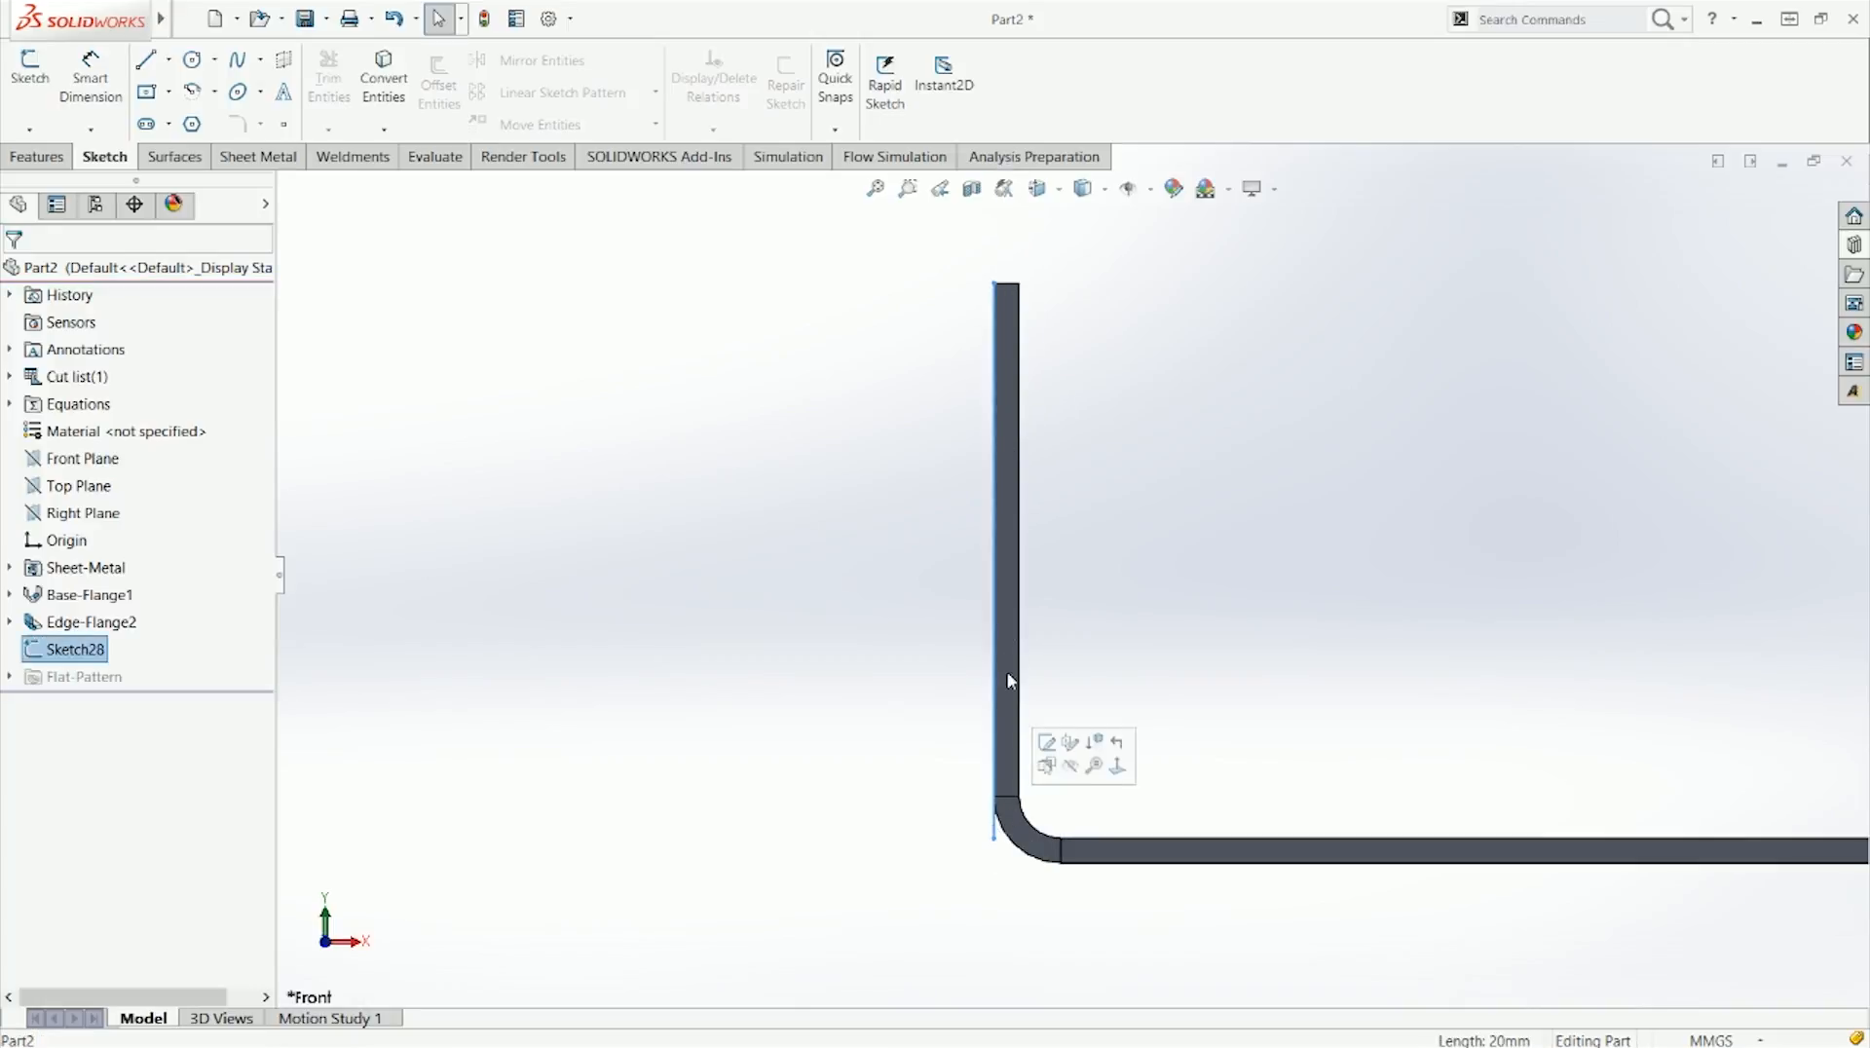
pyautogui.click(125, 622)
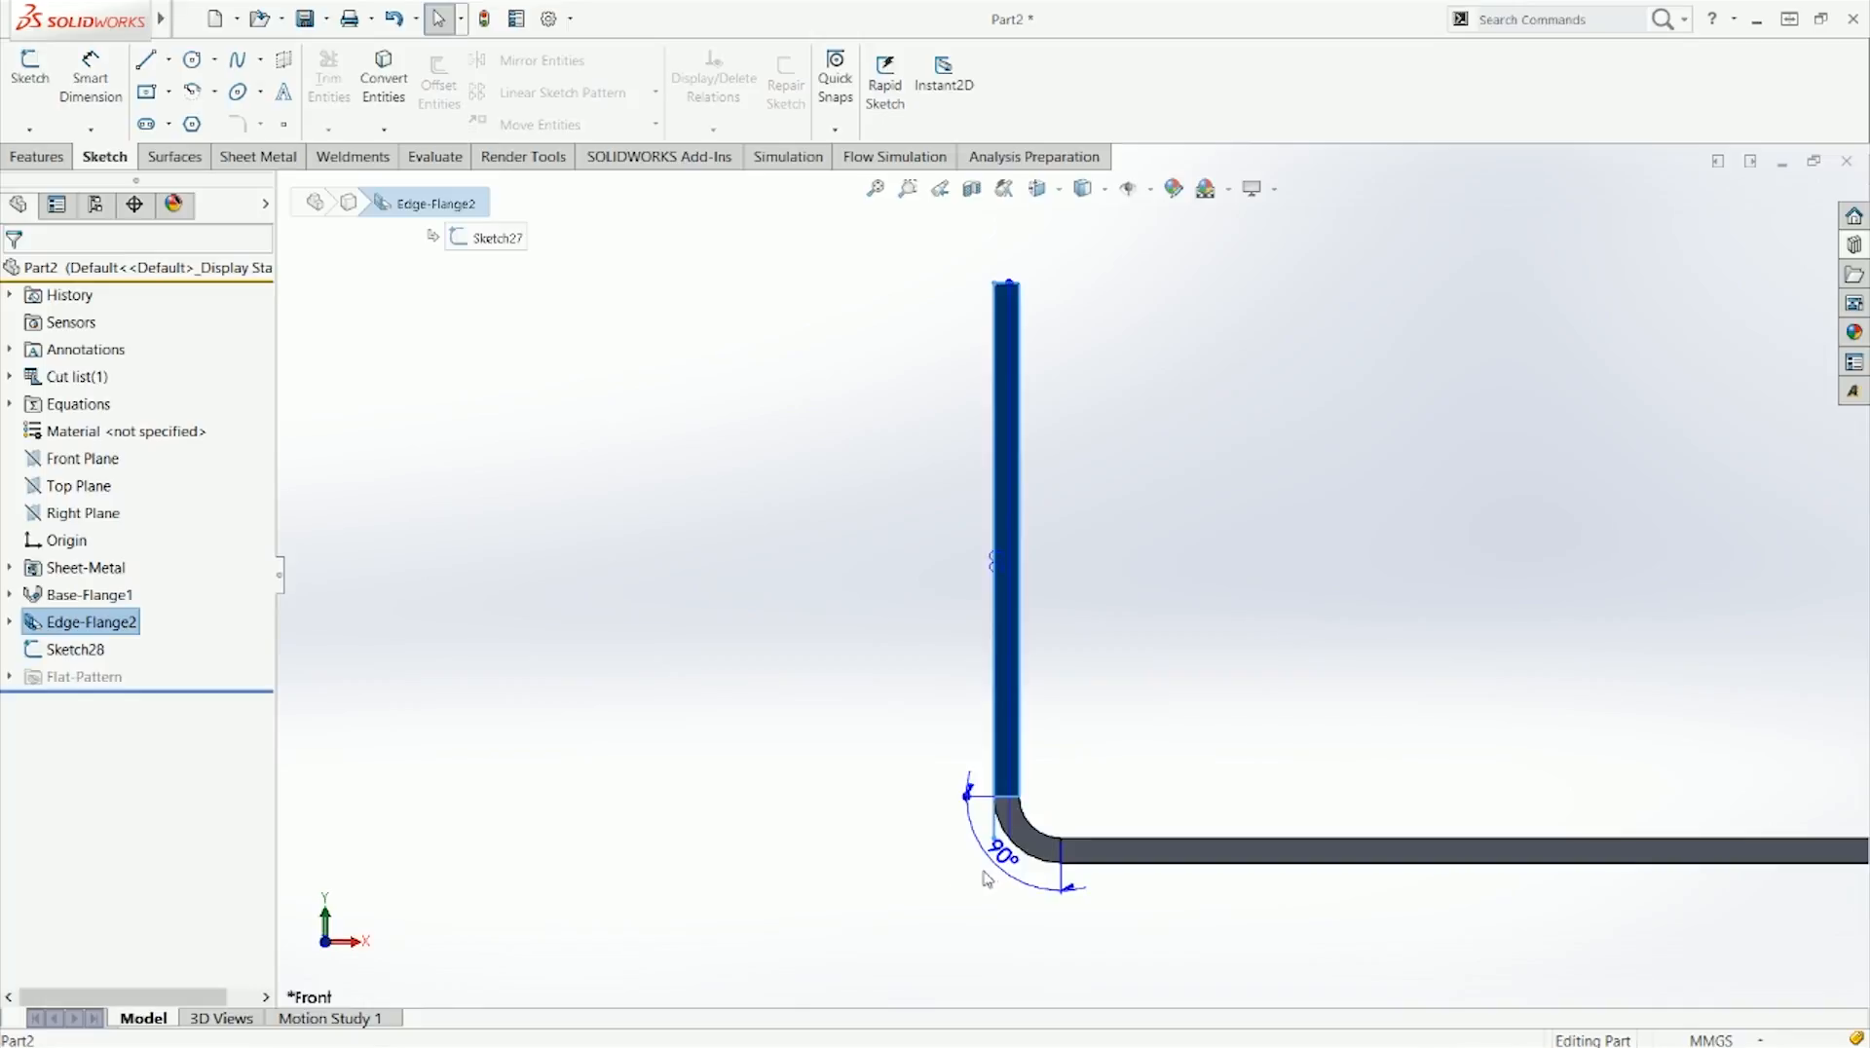
pyautogui.scroll(-1, 1013, 850)
pyautogui.scroll(1, 1034, 550)
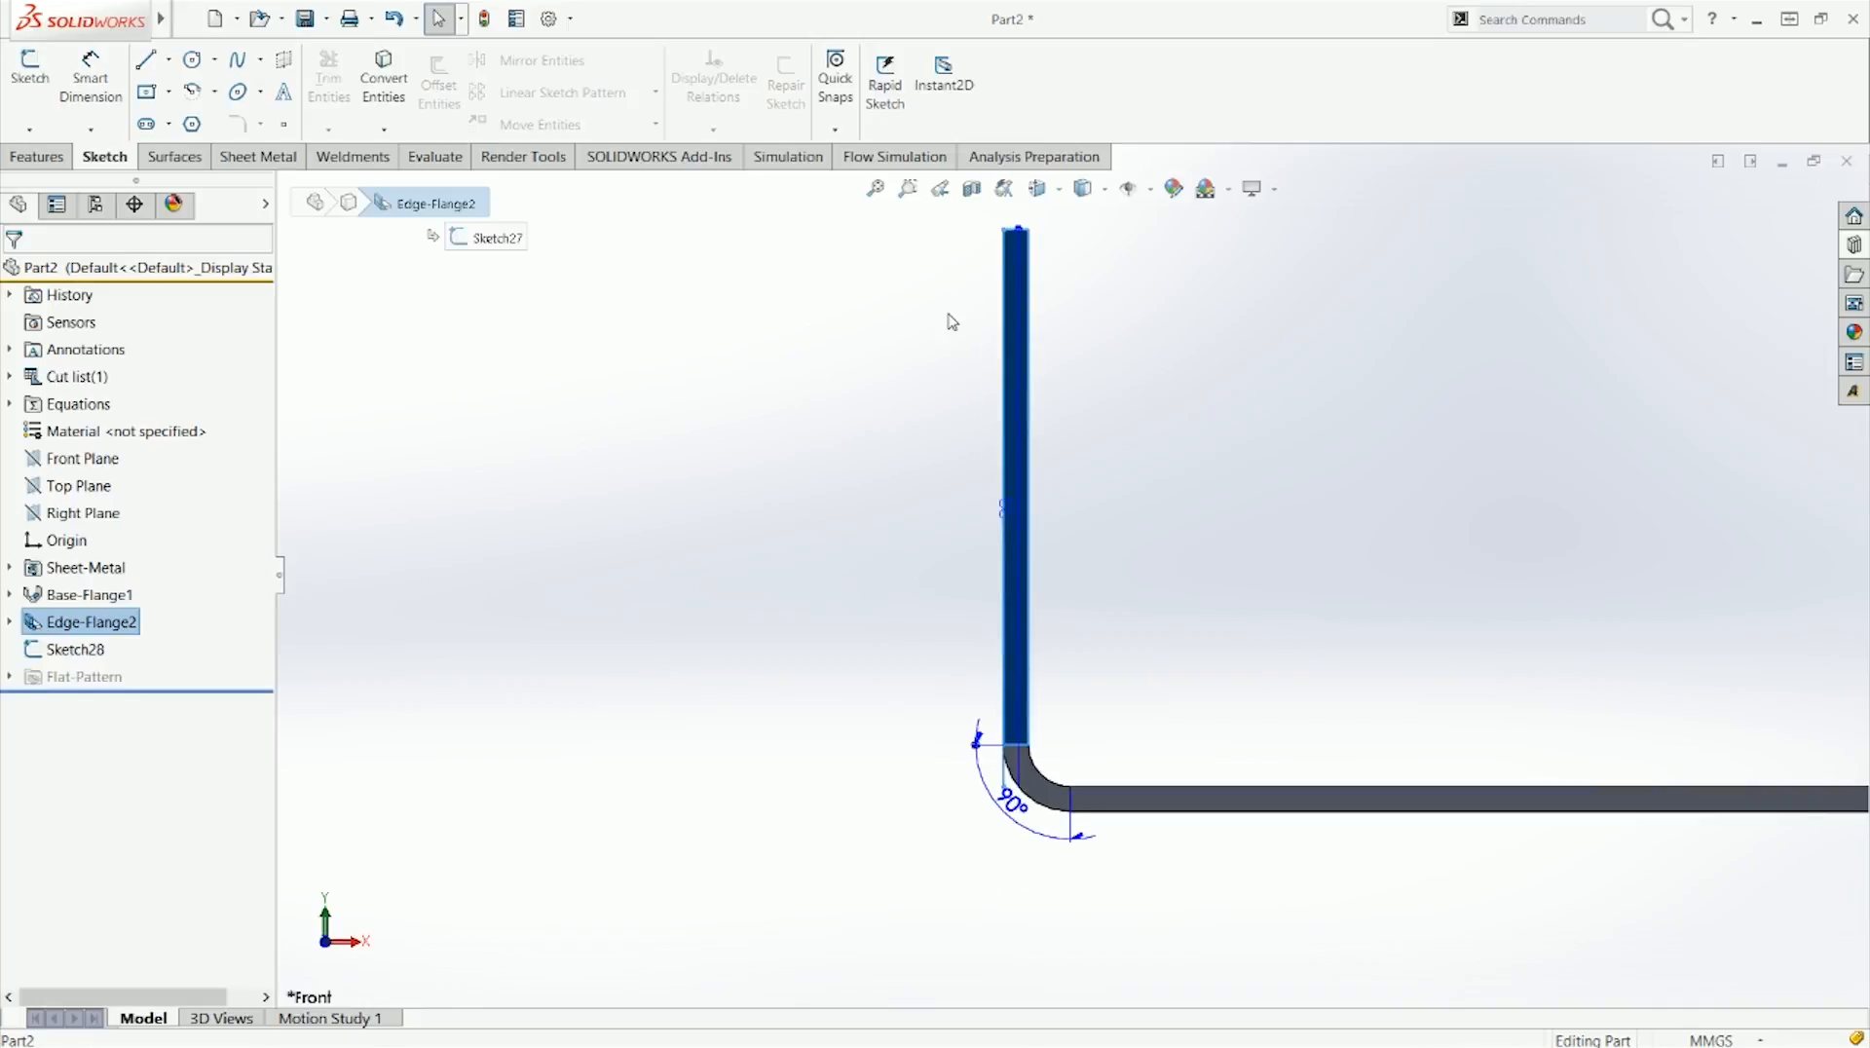
pyautogui.click(916, 340)
pyautogui.rightClick(50, 621)
pyautogui.click(72, 551)
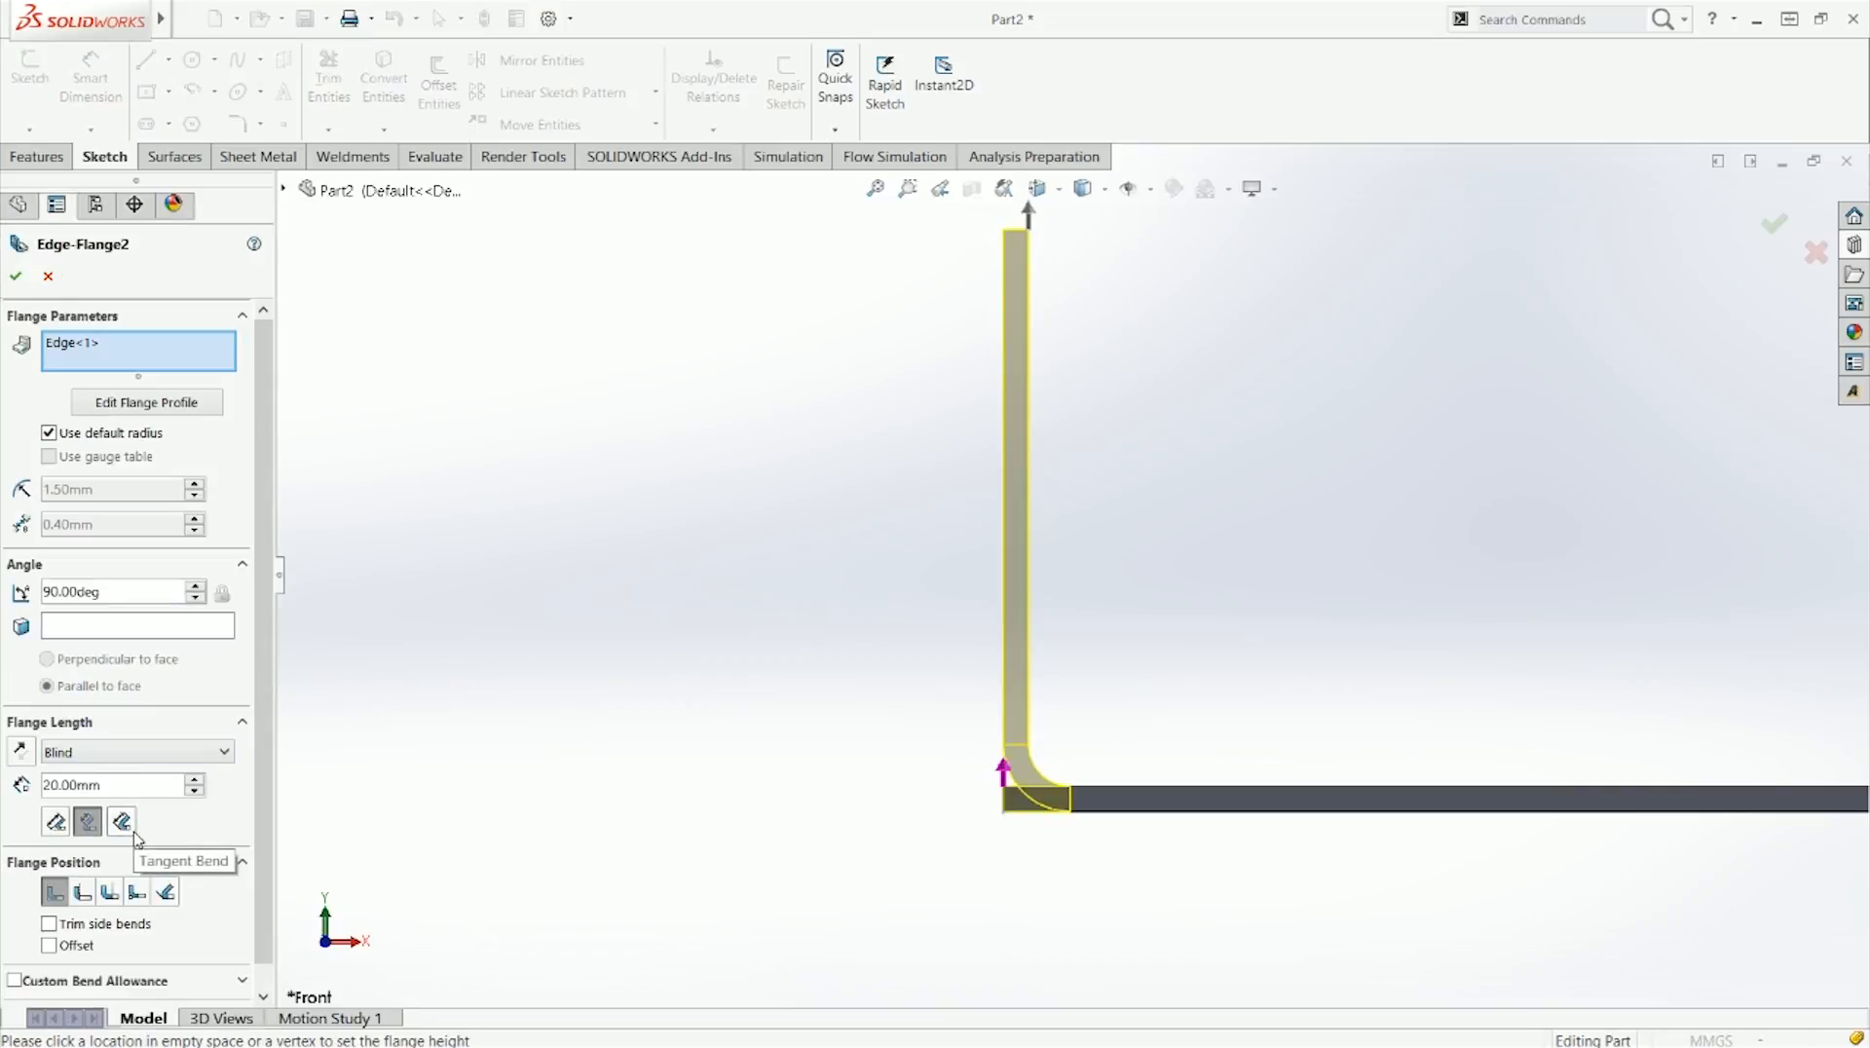
pyautogui.click(122, 823)
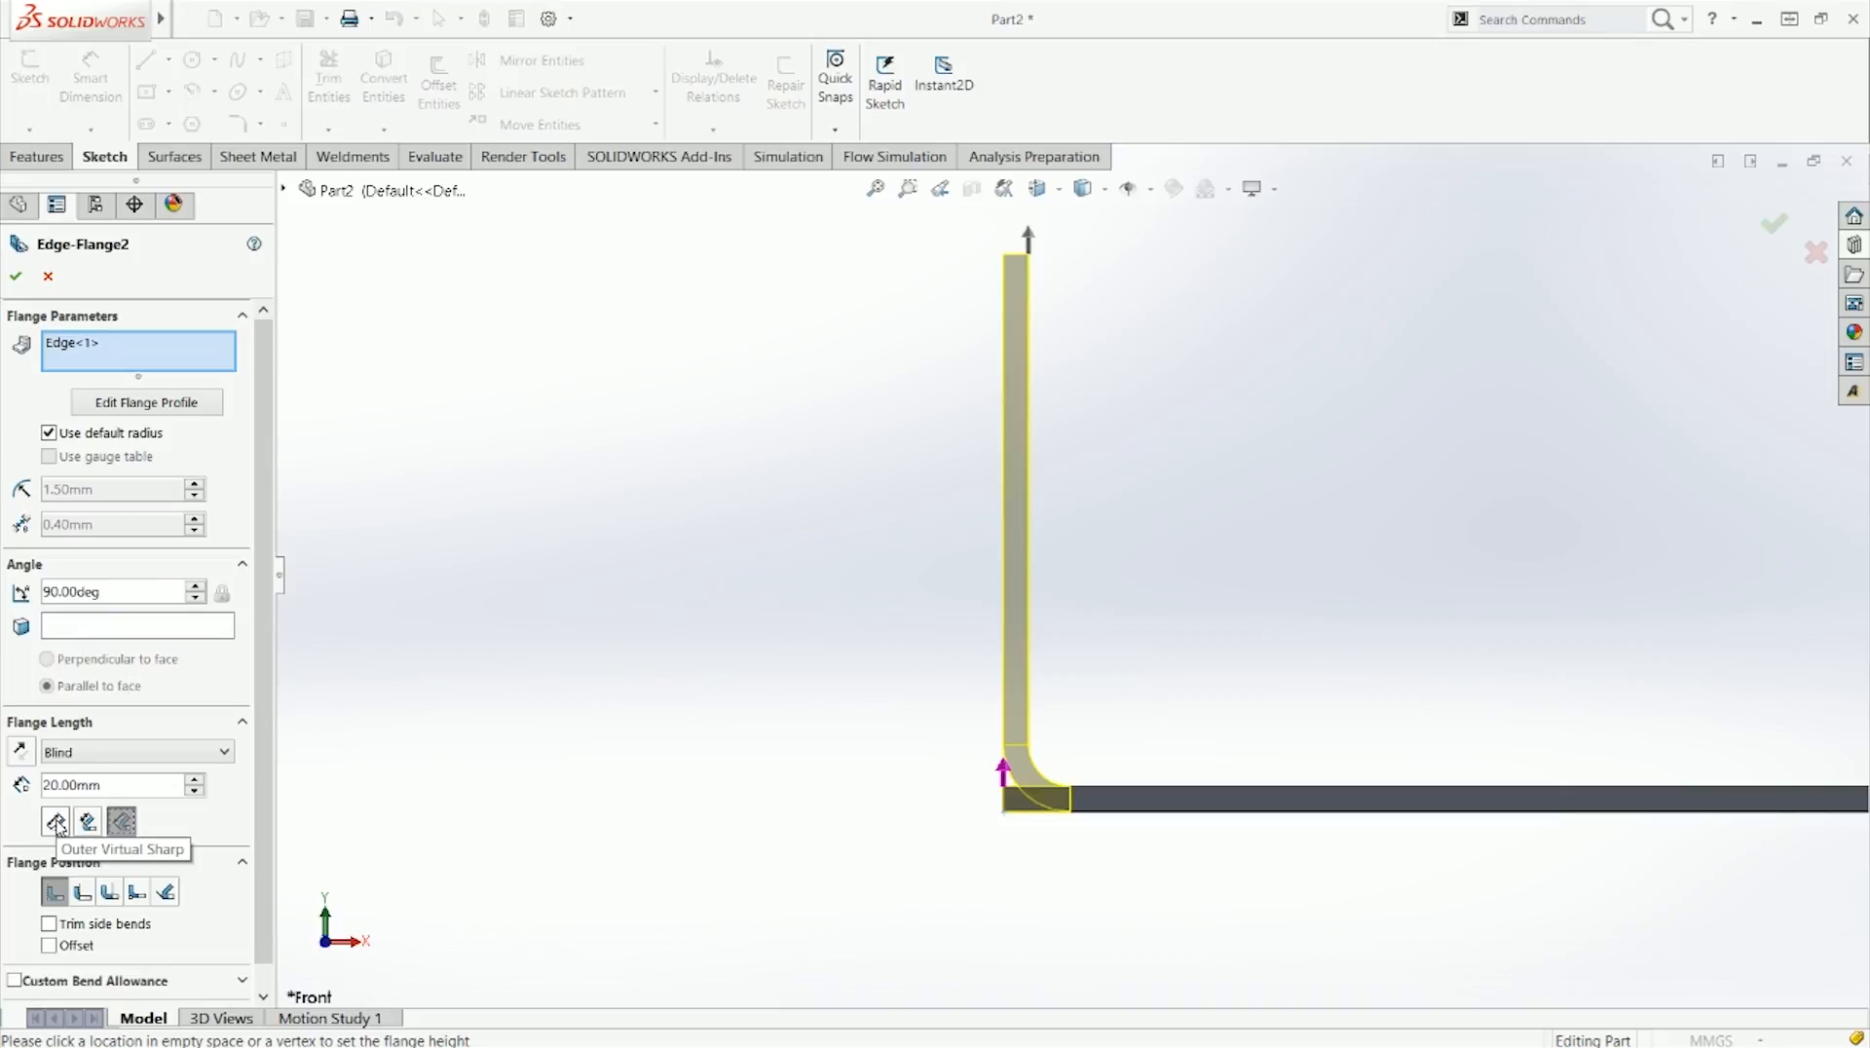
pyautogui.click(118, 827)
pyautogui.click(61, 825)
pyautogui.click(122, 823)
# Step: Increase the edge flange's angle to 105 degrees and measure its length from the Outer Virtual Sharp
pyautogui.click(198, 587)
pyautogui.click(198, 586)
pyautogui.click(198, 586)
pyautogui.click(197, 586)
pyautogui.click(197, 587)
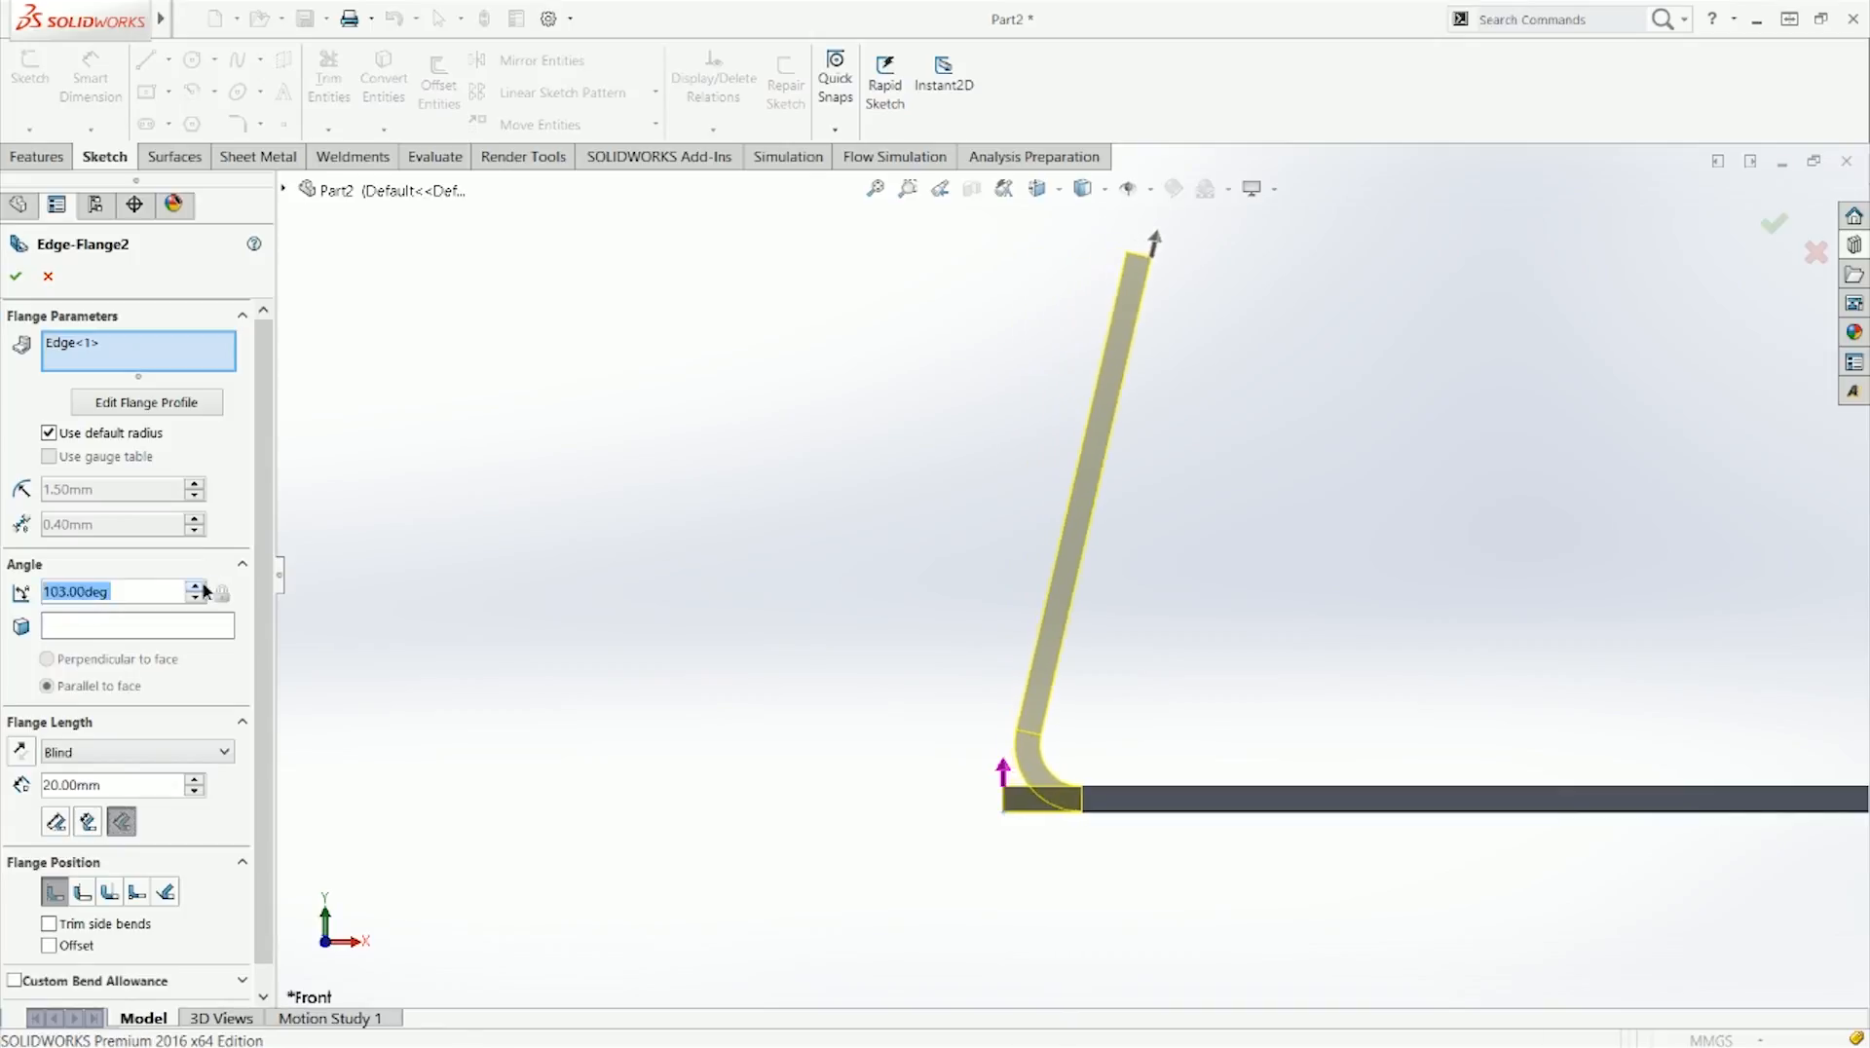
pyautogui.click(197, 587)
pyautogui.click(57, 823)
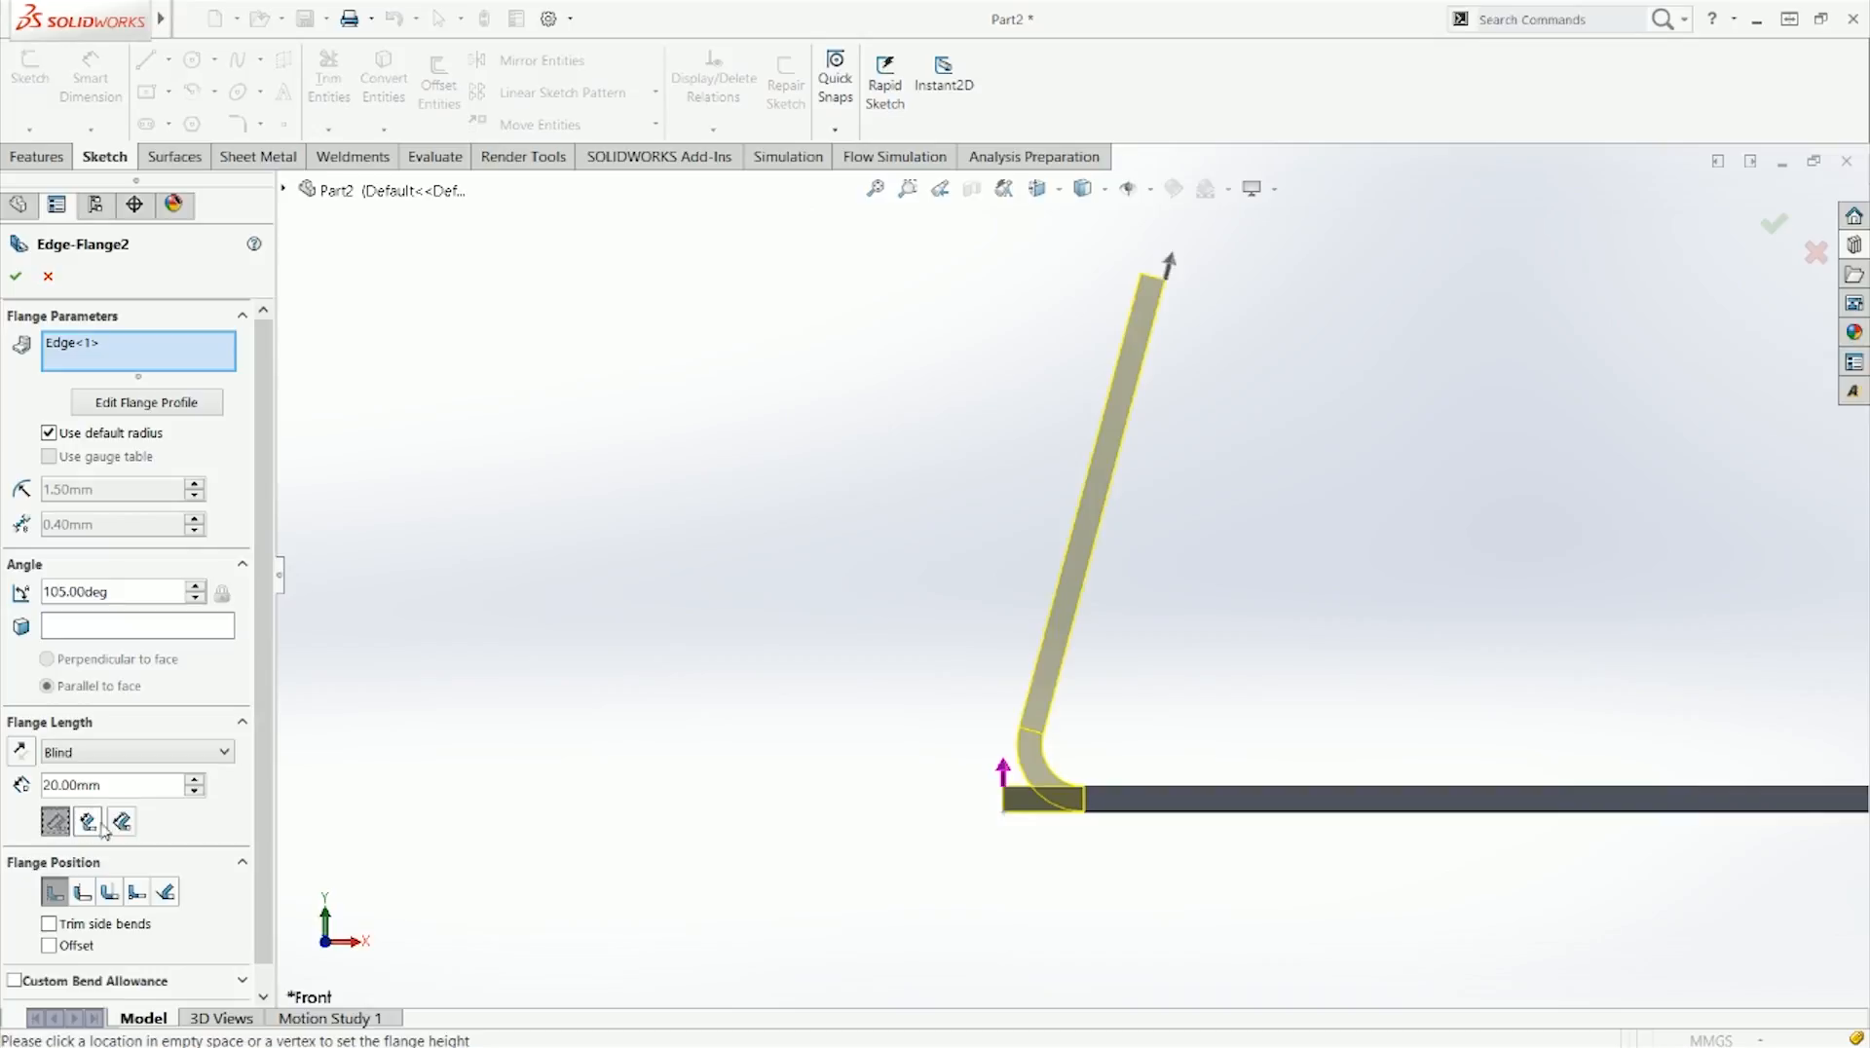
# Step: Set the edge flange's angle to 111 degrees and accept the feature
pyautogui.click(197, 588)
pyautogui.click(197, 588)
pyautogui.click(197, 589)
pyautogui.click(197, 588)
pyautogui.click(197, 588)
pyautogui.click(197, 589)
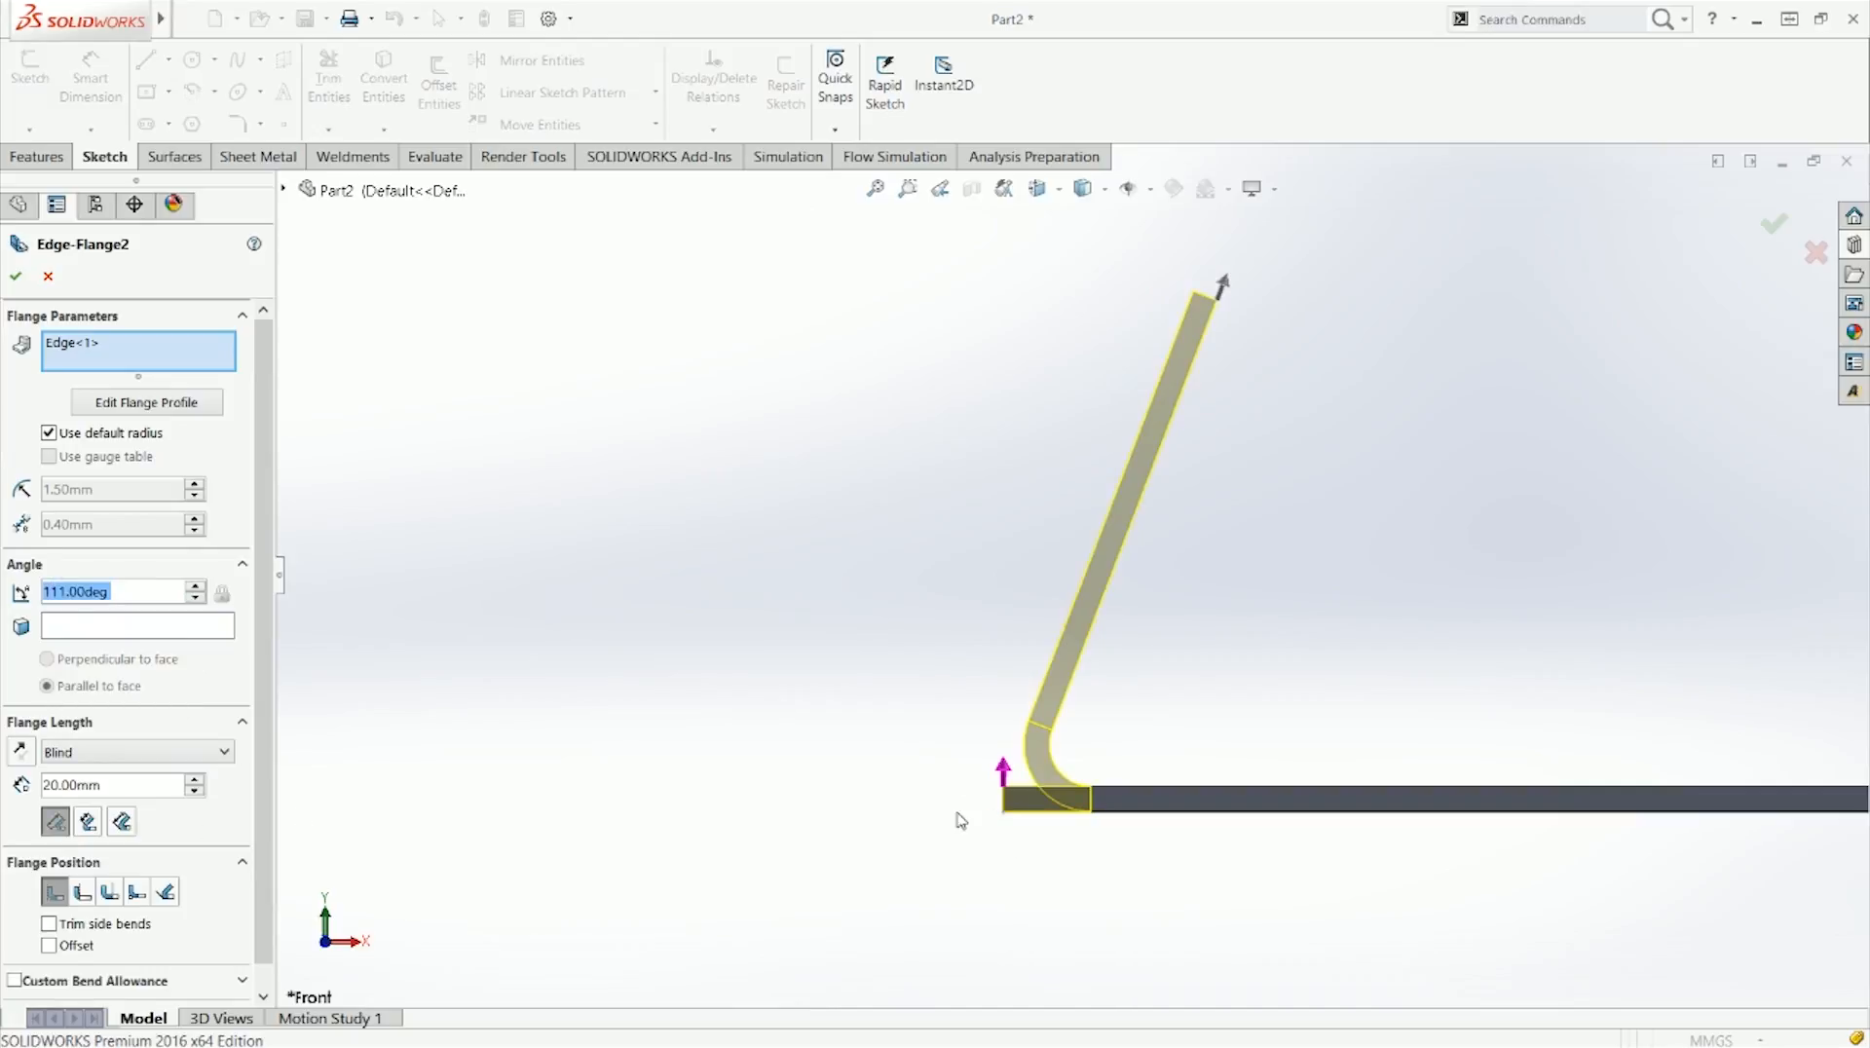
pyautogui.click(15, 277)
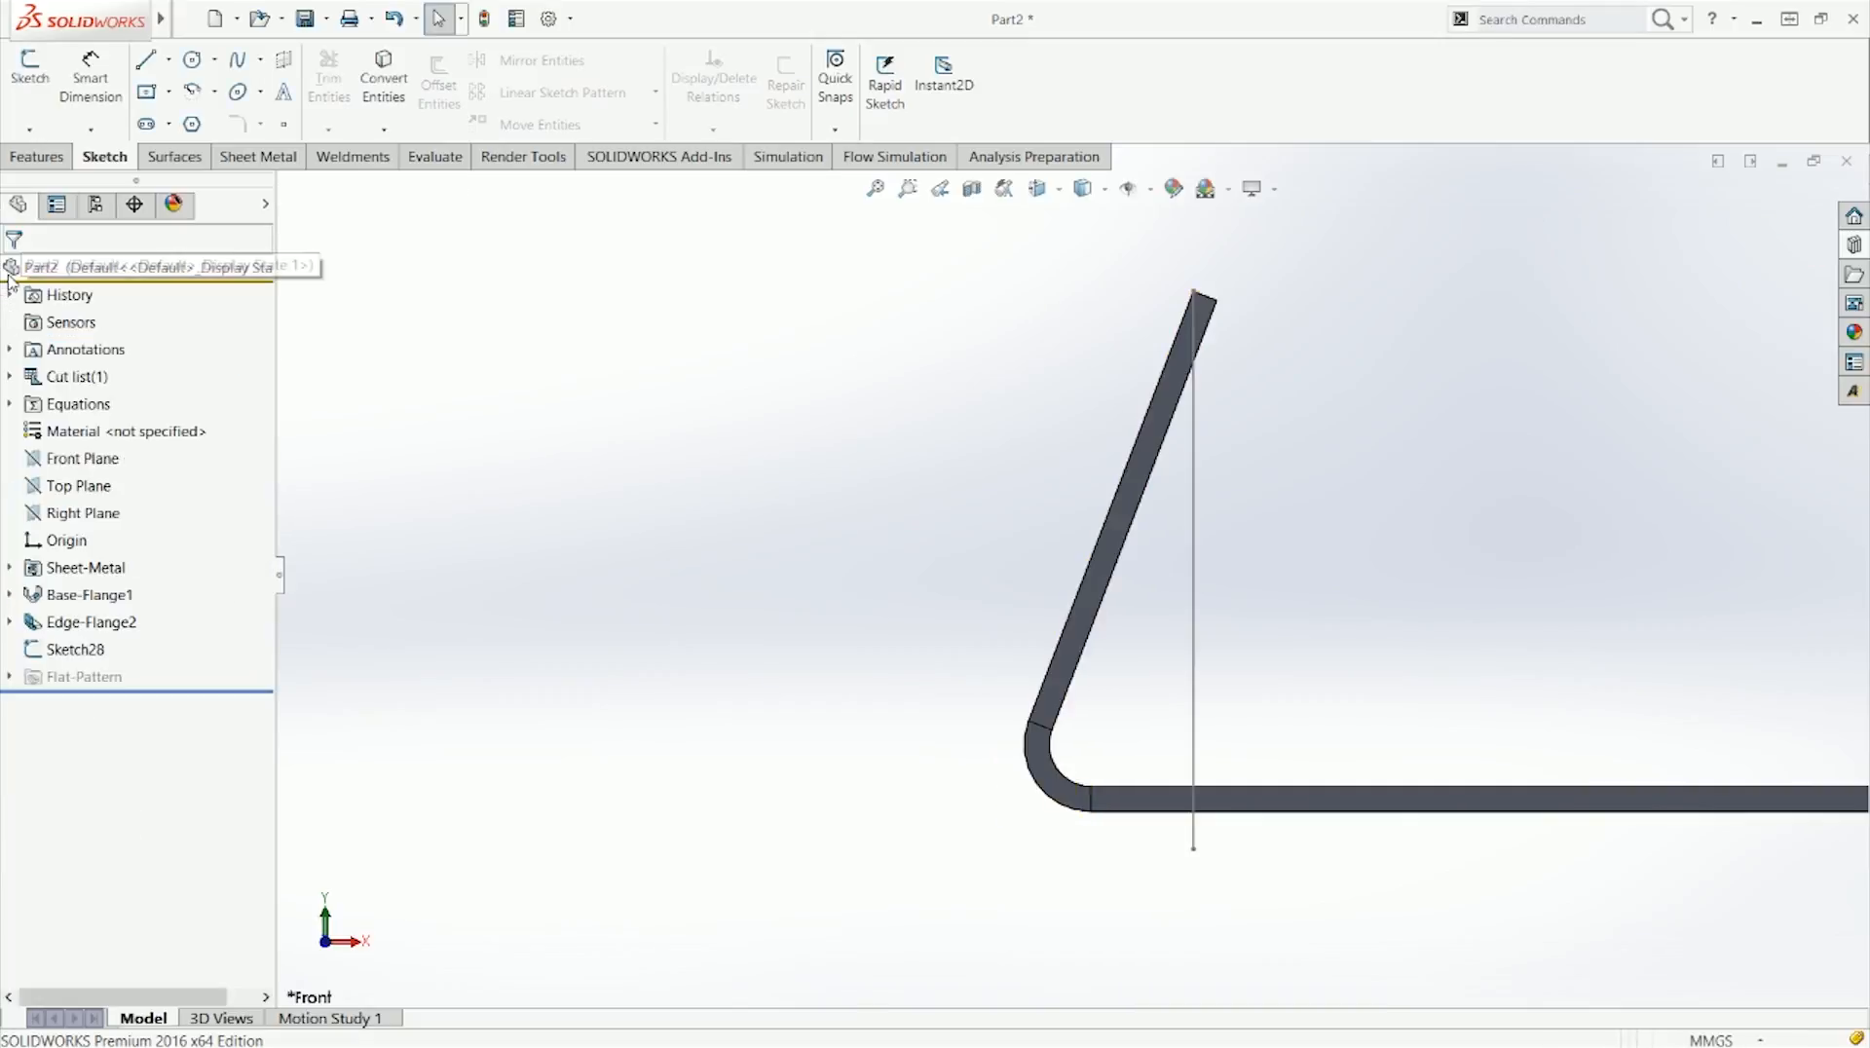
# Step: Edit the 20 mm line's sketch, replacing its vertical relation with a collinear relation to the flange's outer edge, and exit
pyautogui.click(75, 648)
pyautogui.click(94, 602)
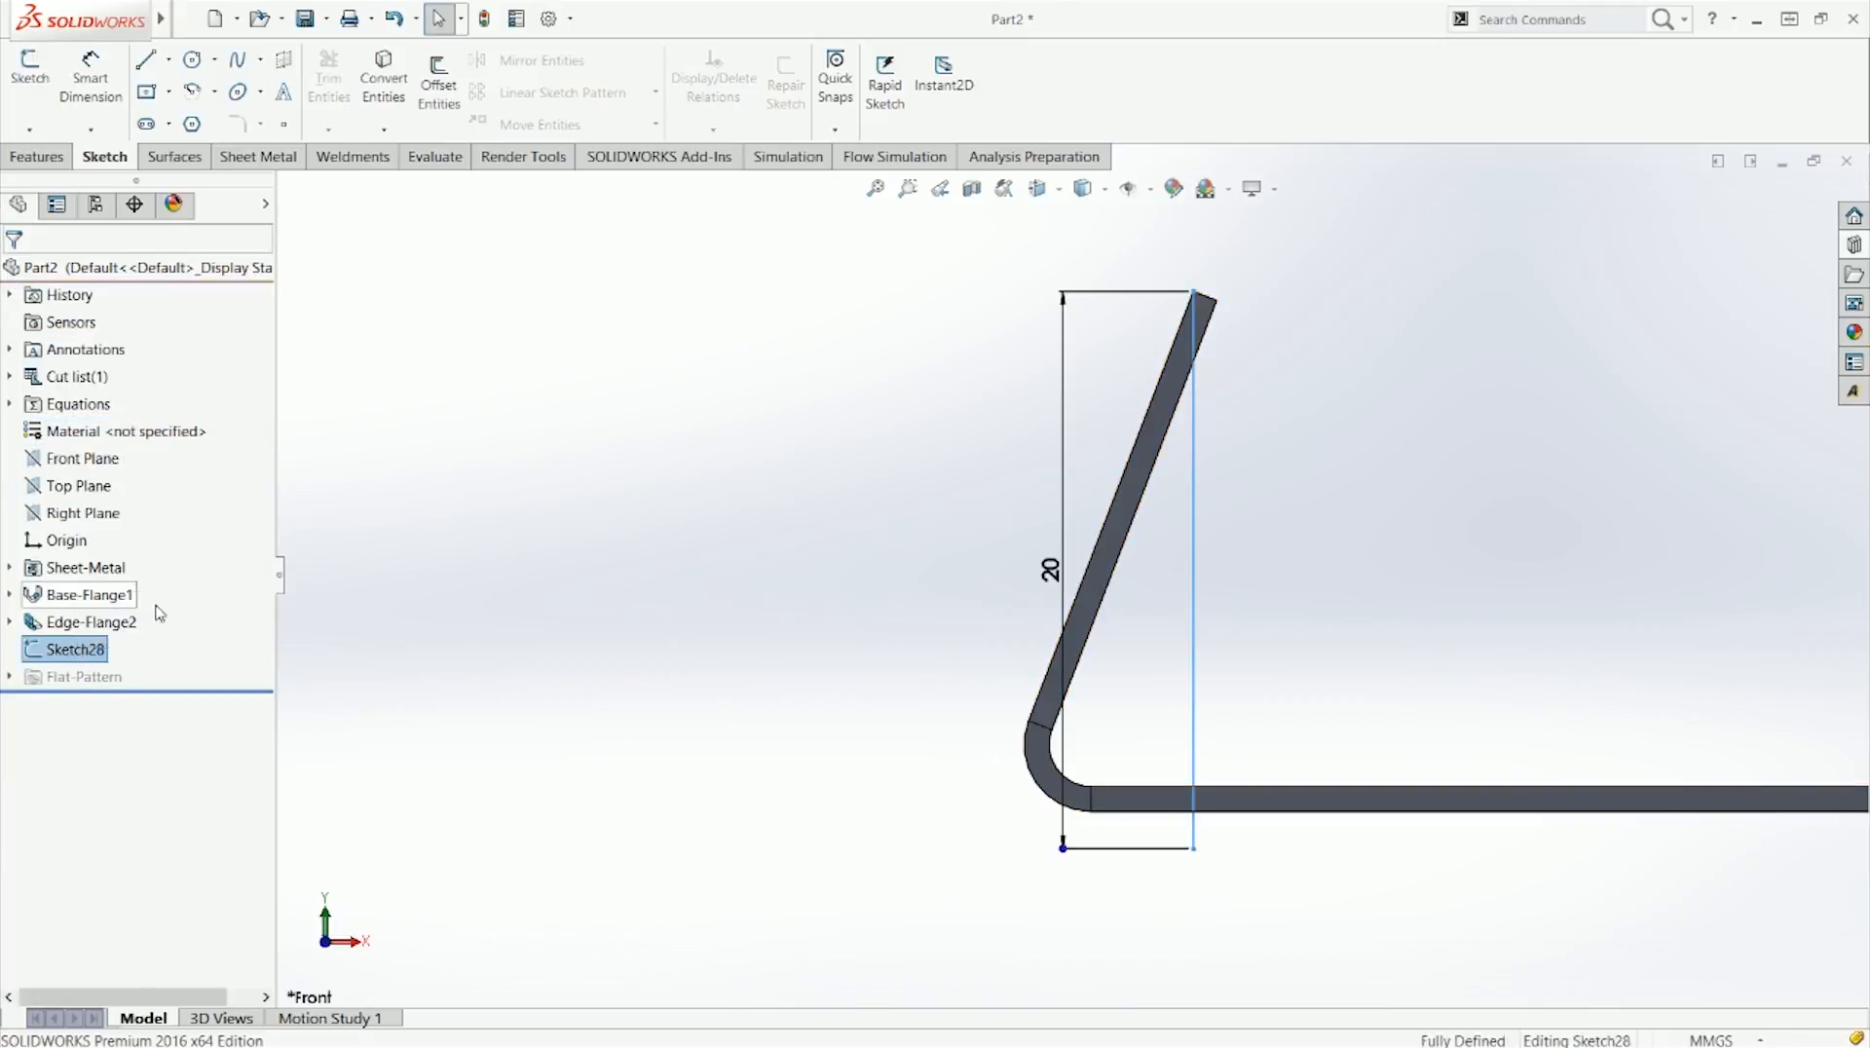
pyautogui.click(1194, 623)
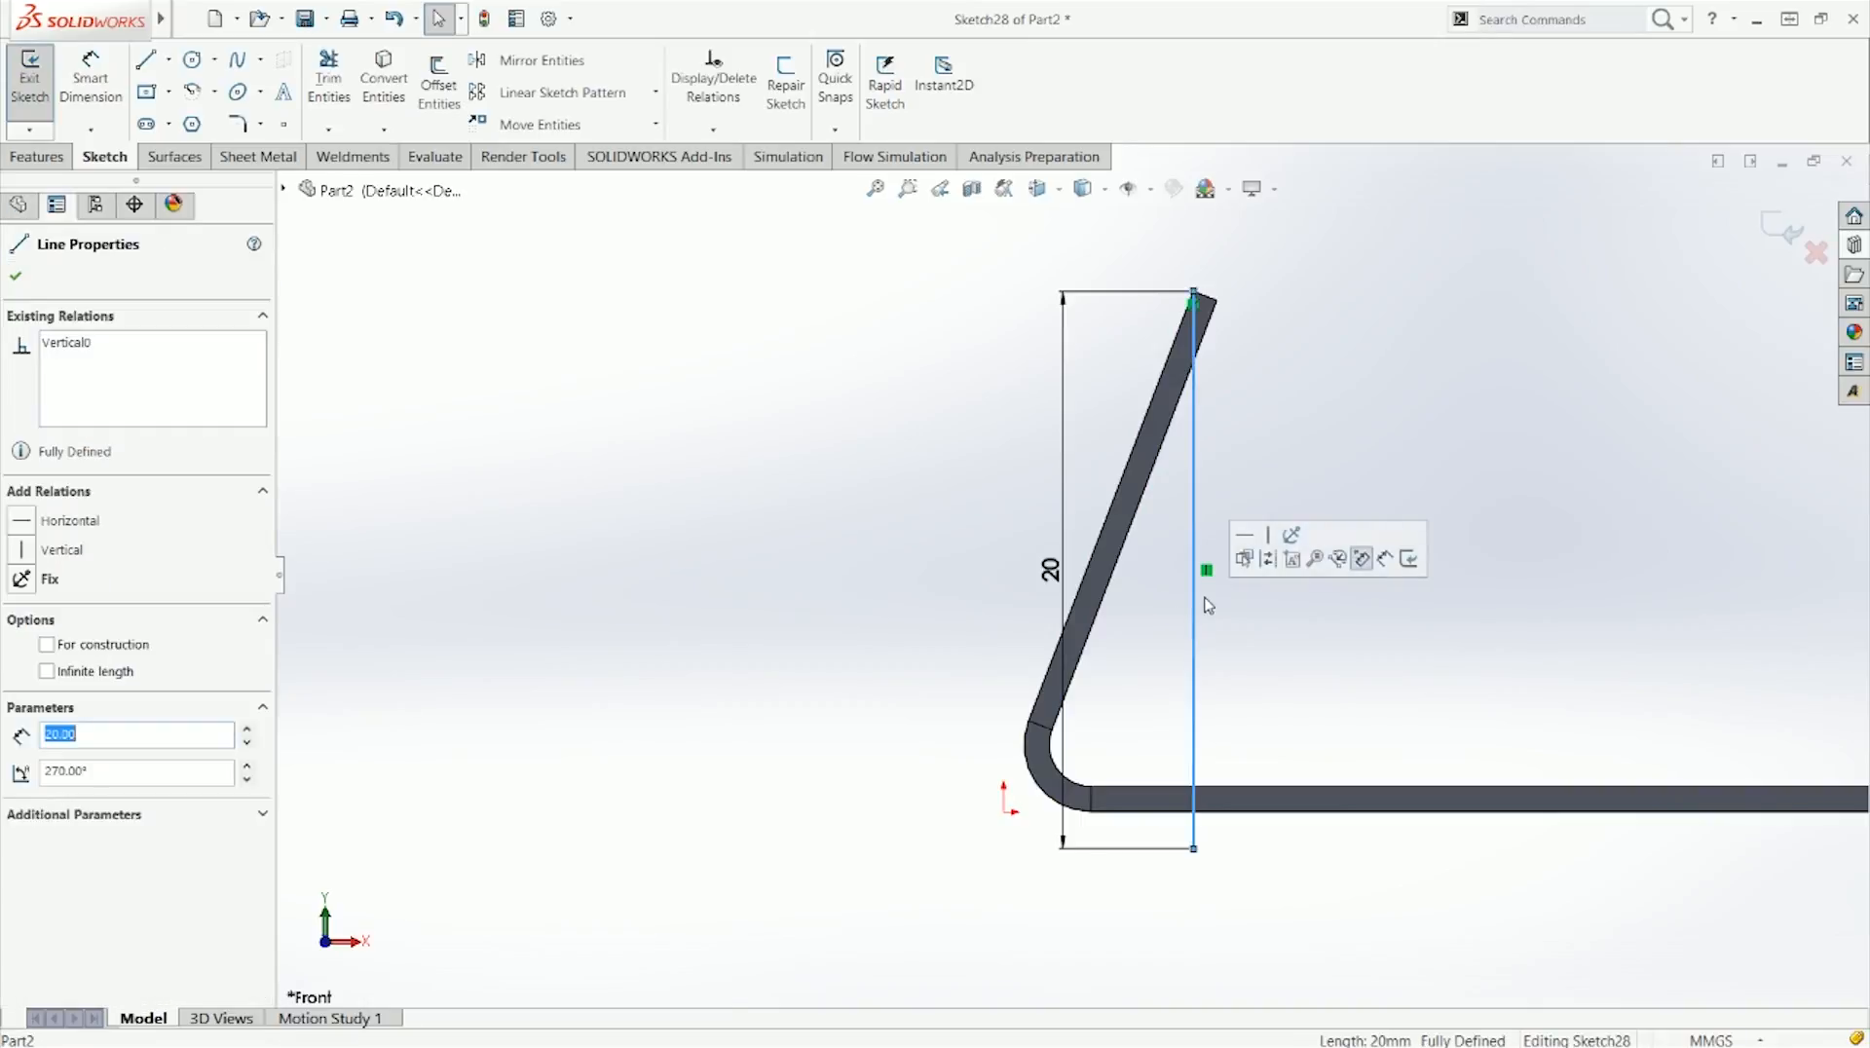
pyautogui.click(1208, 582)
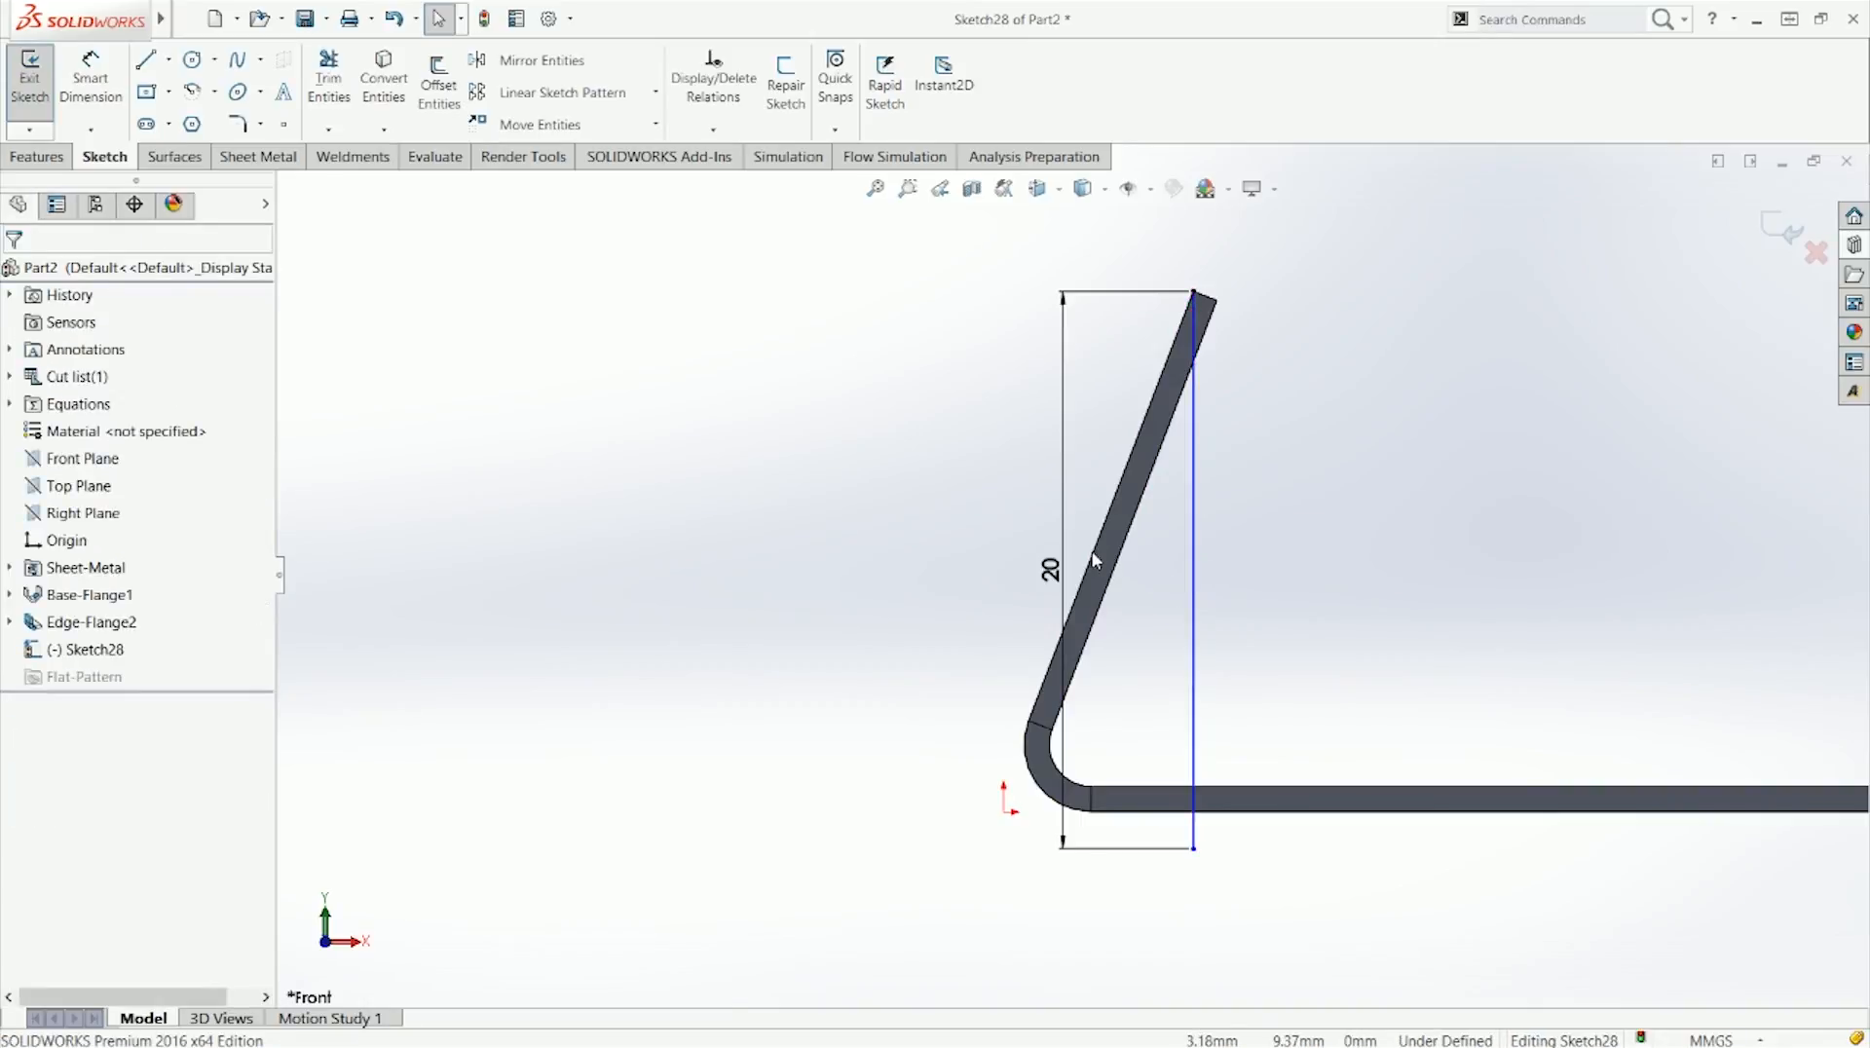
pyautogui.keyDown('ctrl'); pyautogui.click(1199, 618); pyautogui.keyUp('ctrl')
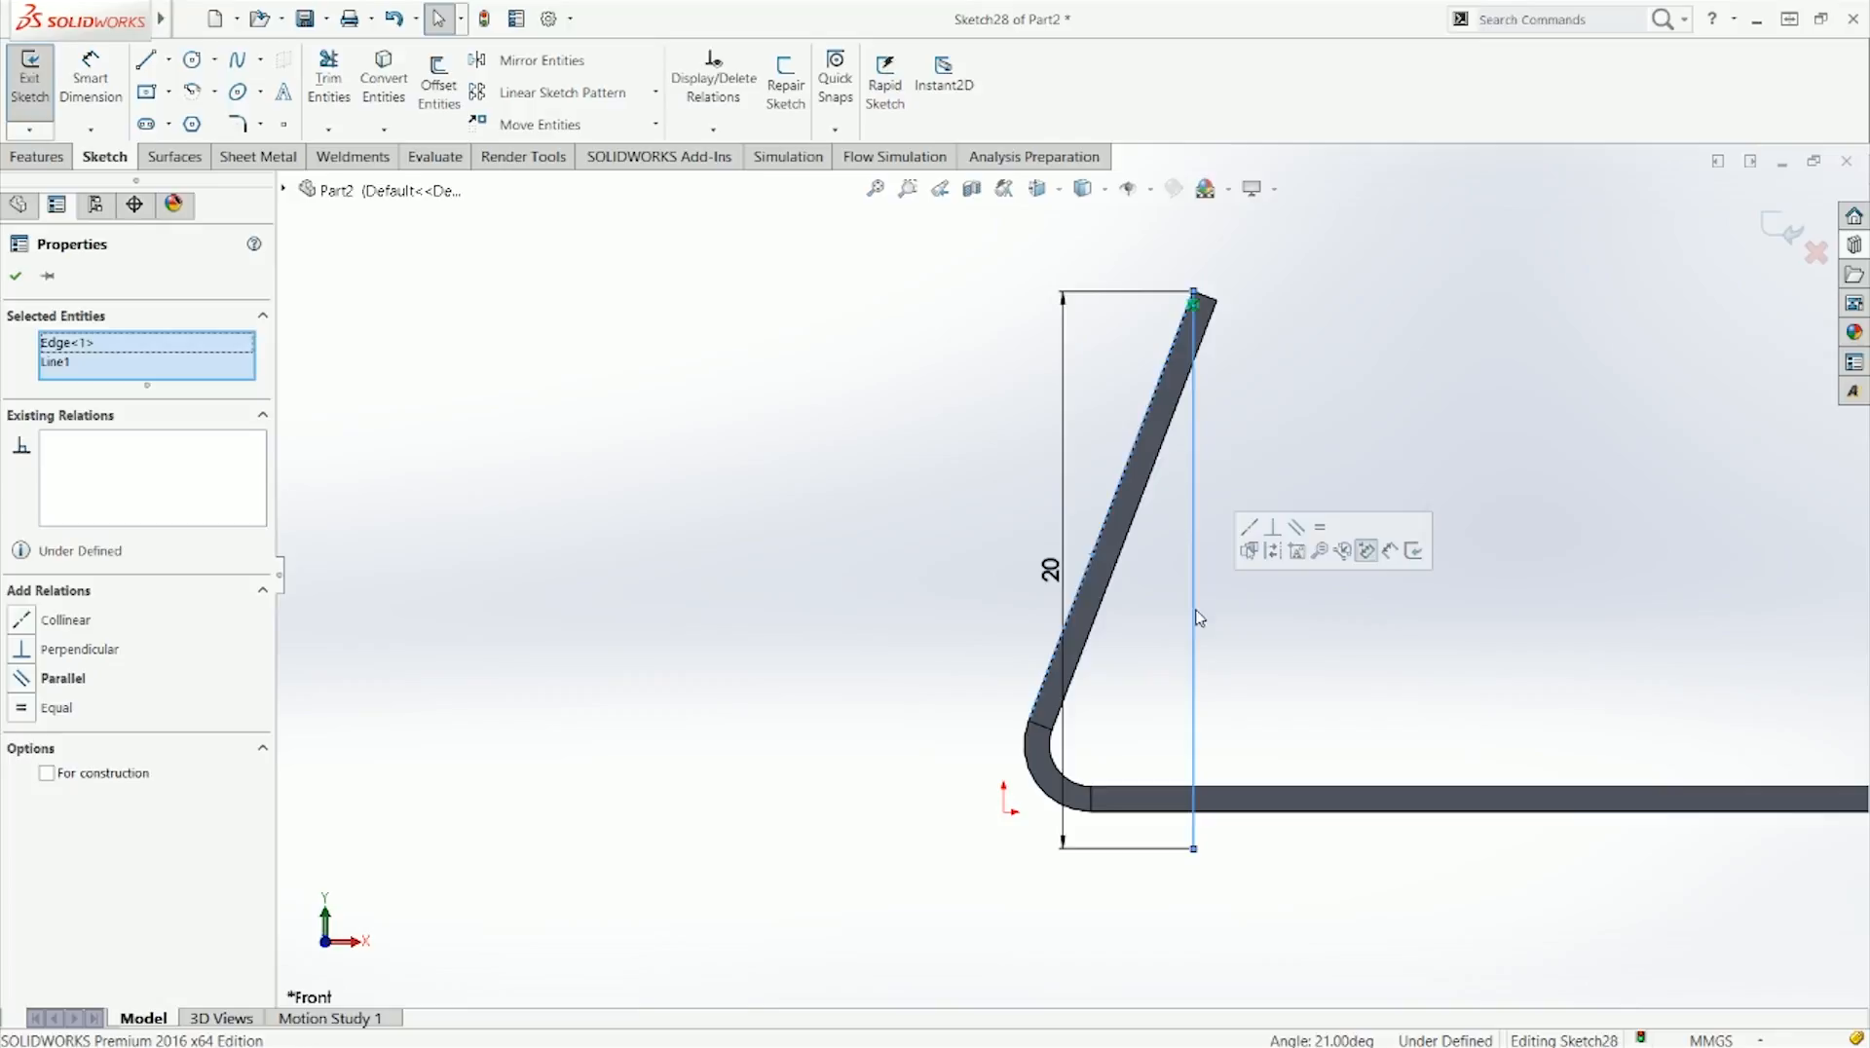
pyautogui.click(1249, 531)
pyautogui.click(1231, 681)
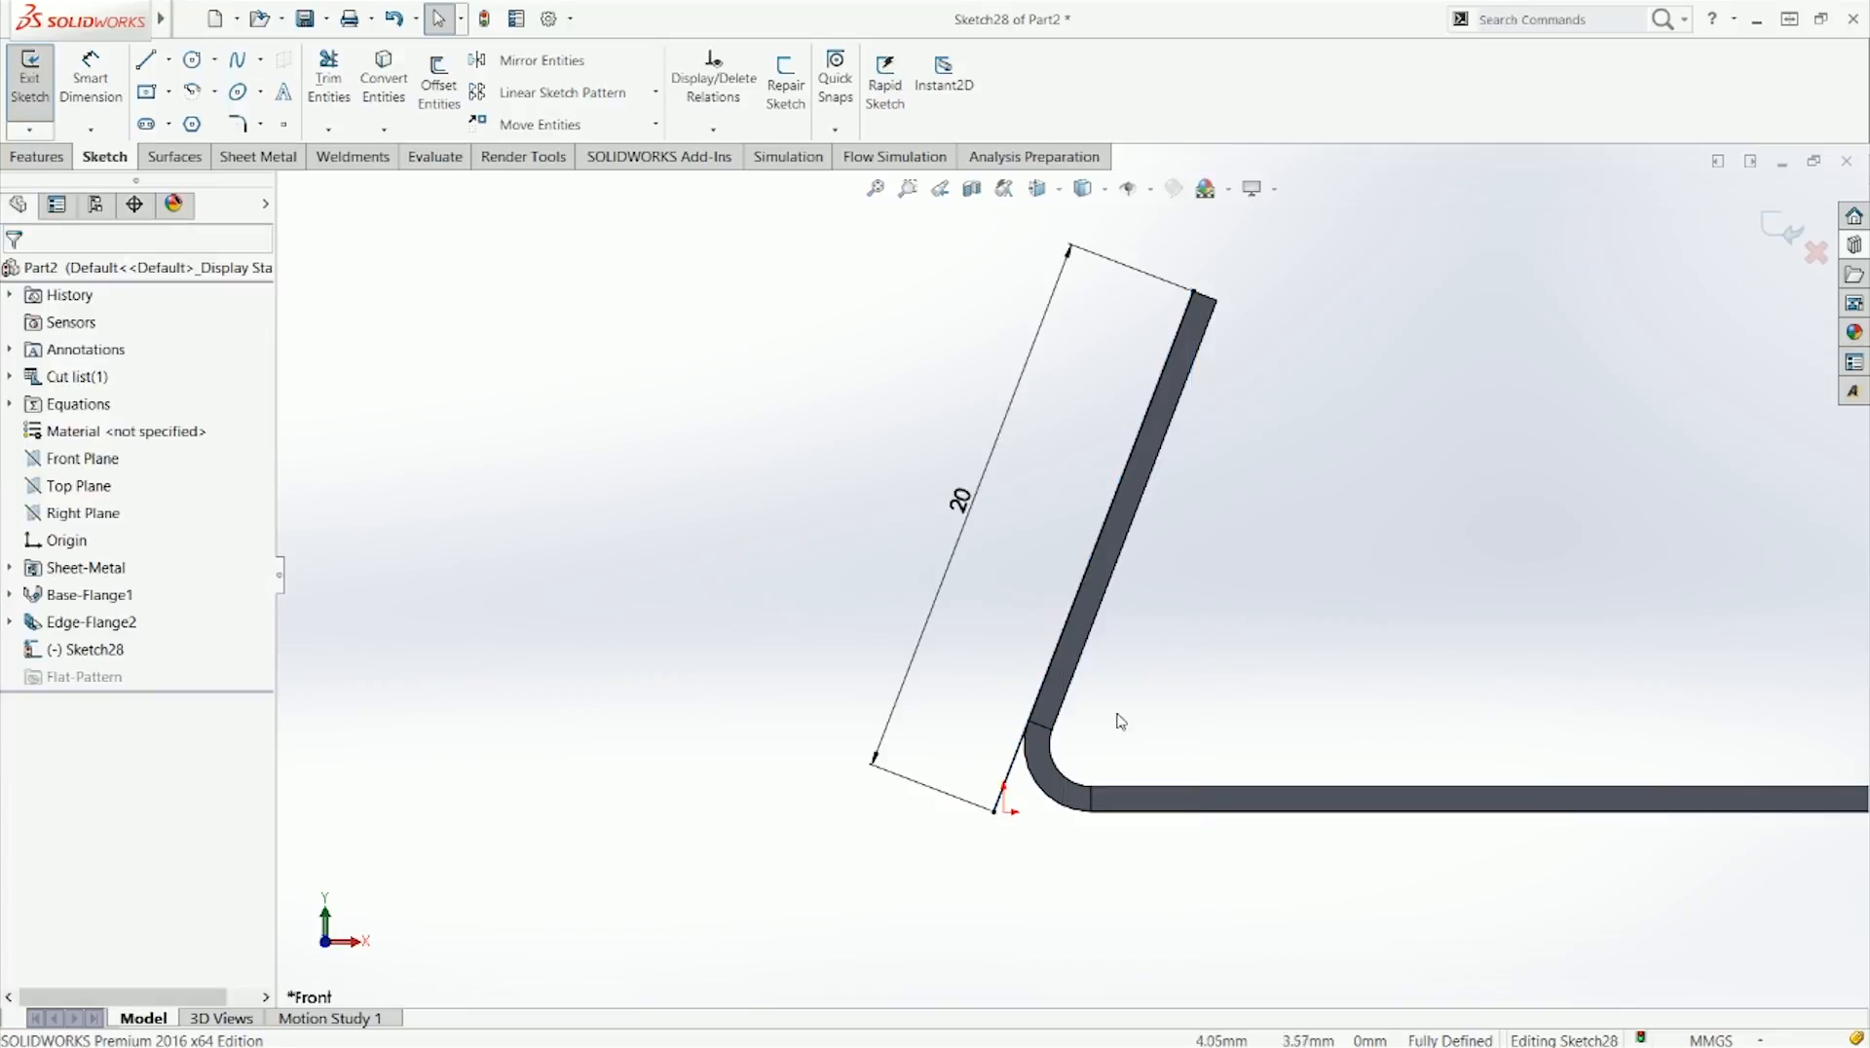
pyautogui.click(1773, 237)
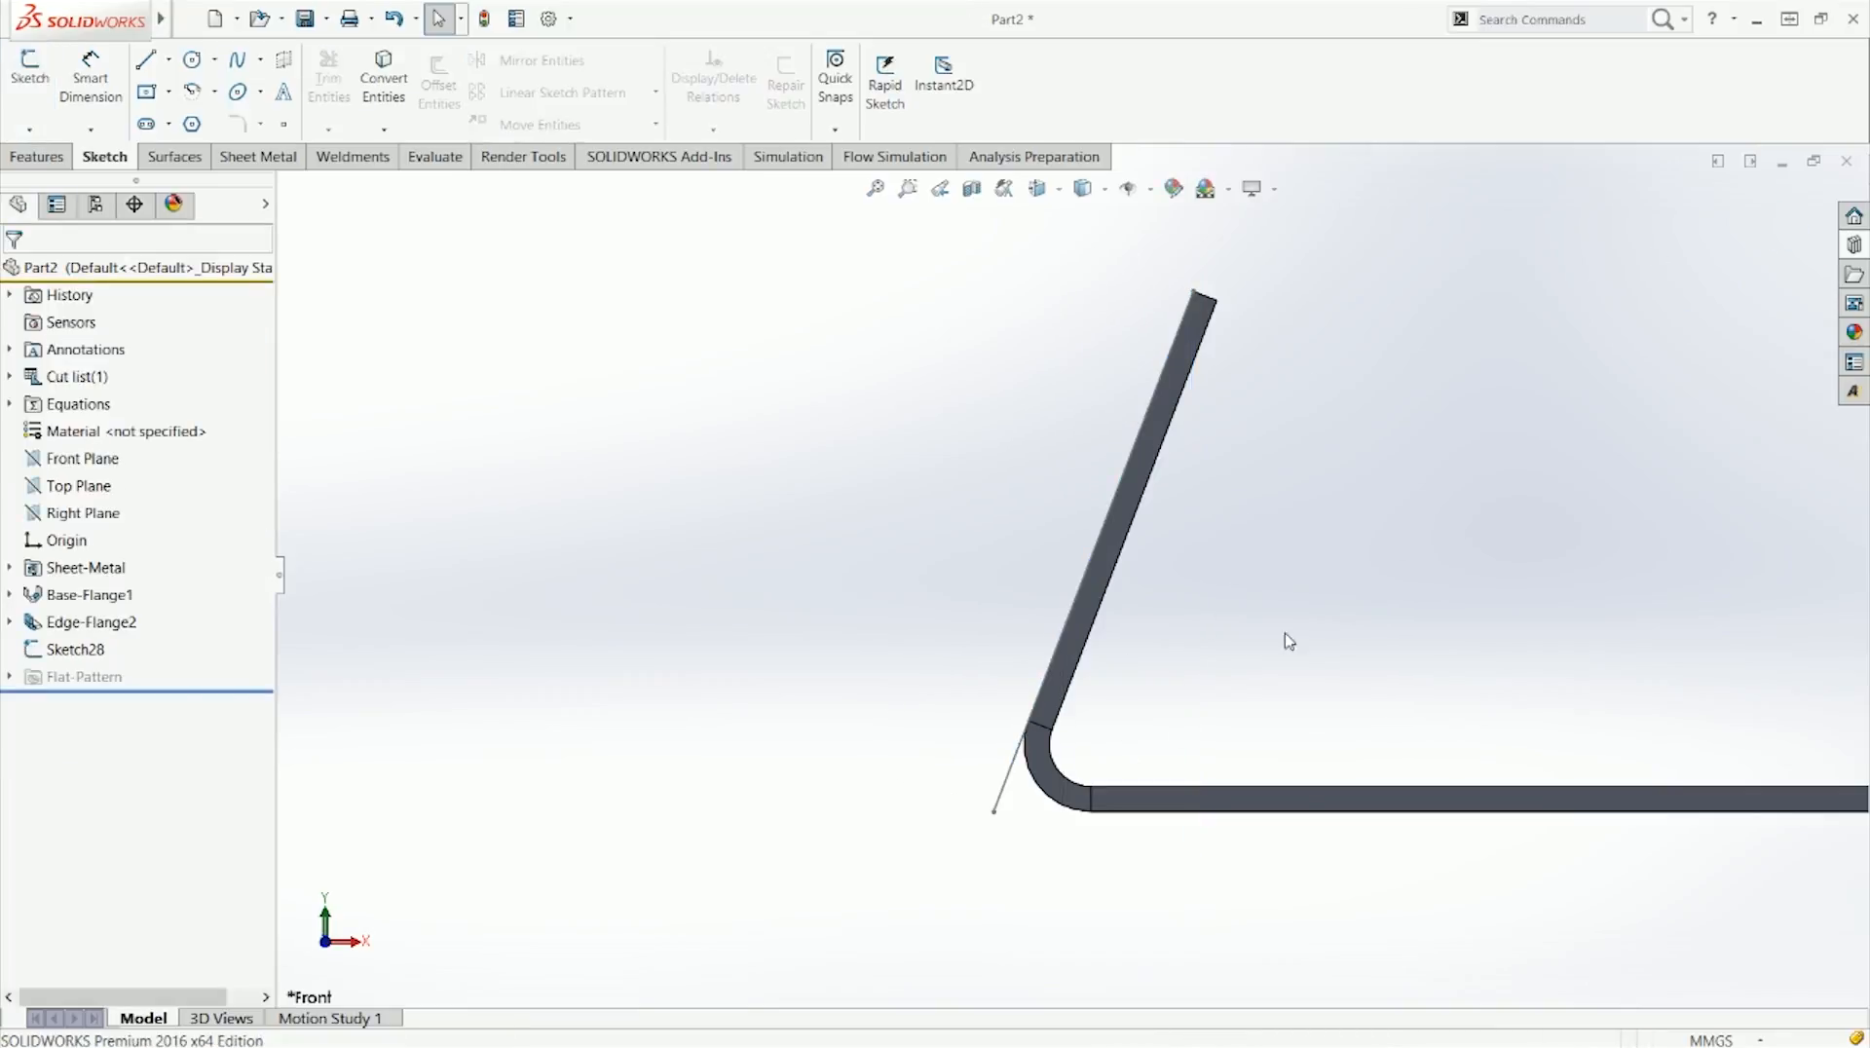
# Step: Change the edge flange's length reference to Tangent Bend and accept the feature
pyautogui.click(76, 649)
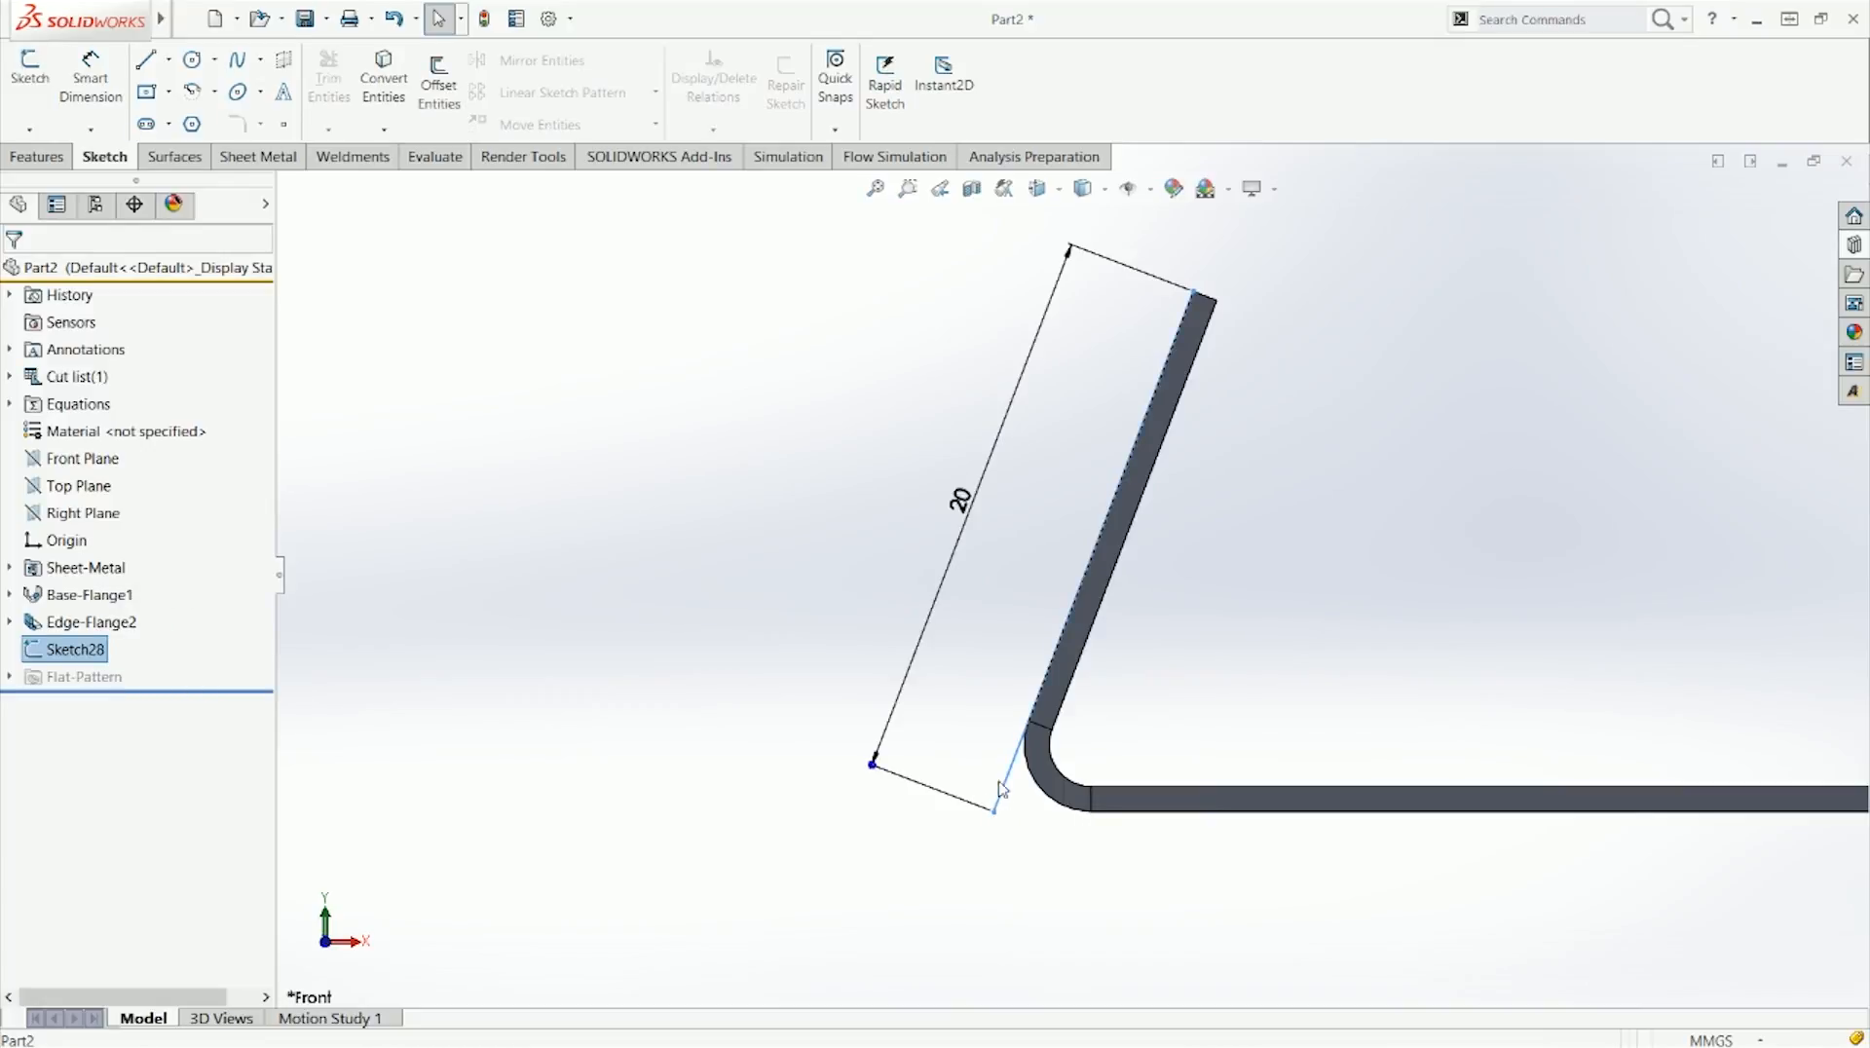
pyautogui.rightClick(78, 621)
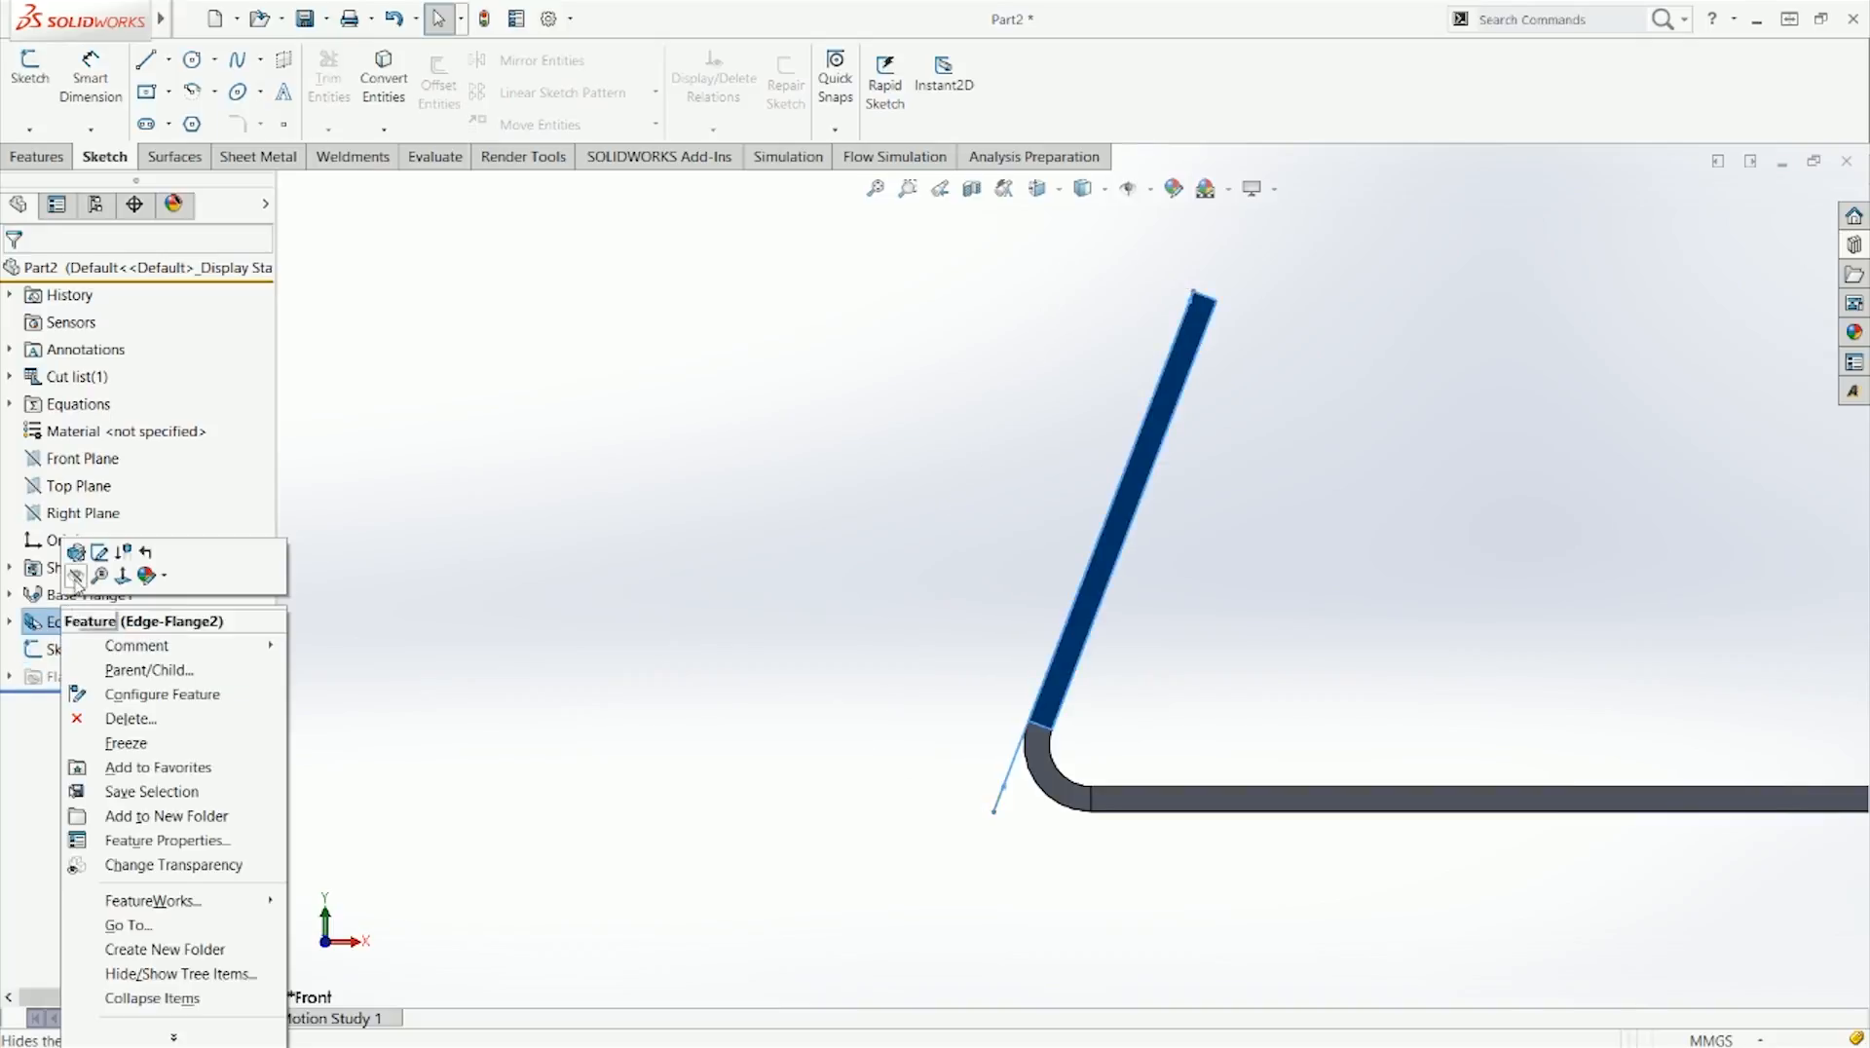
pyautogui.click(86, 558)
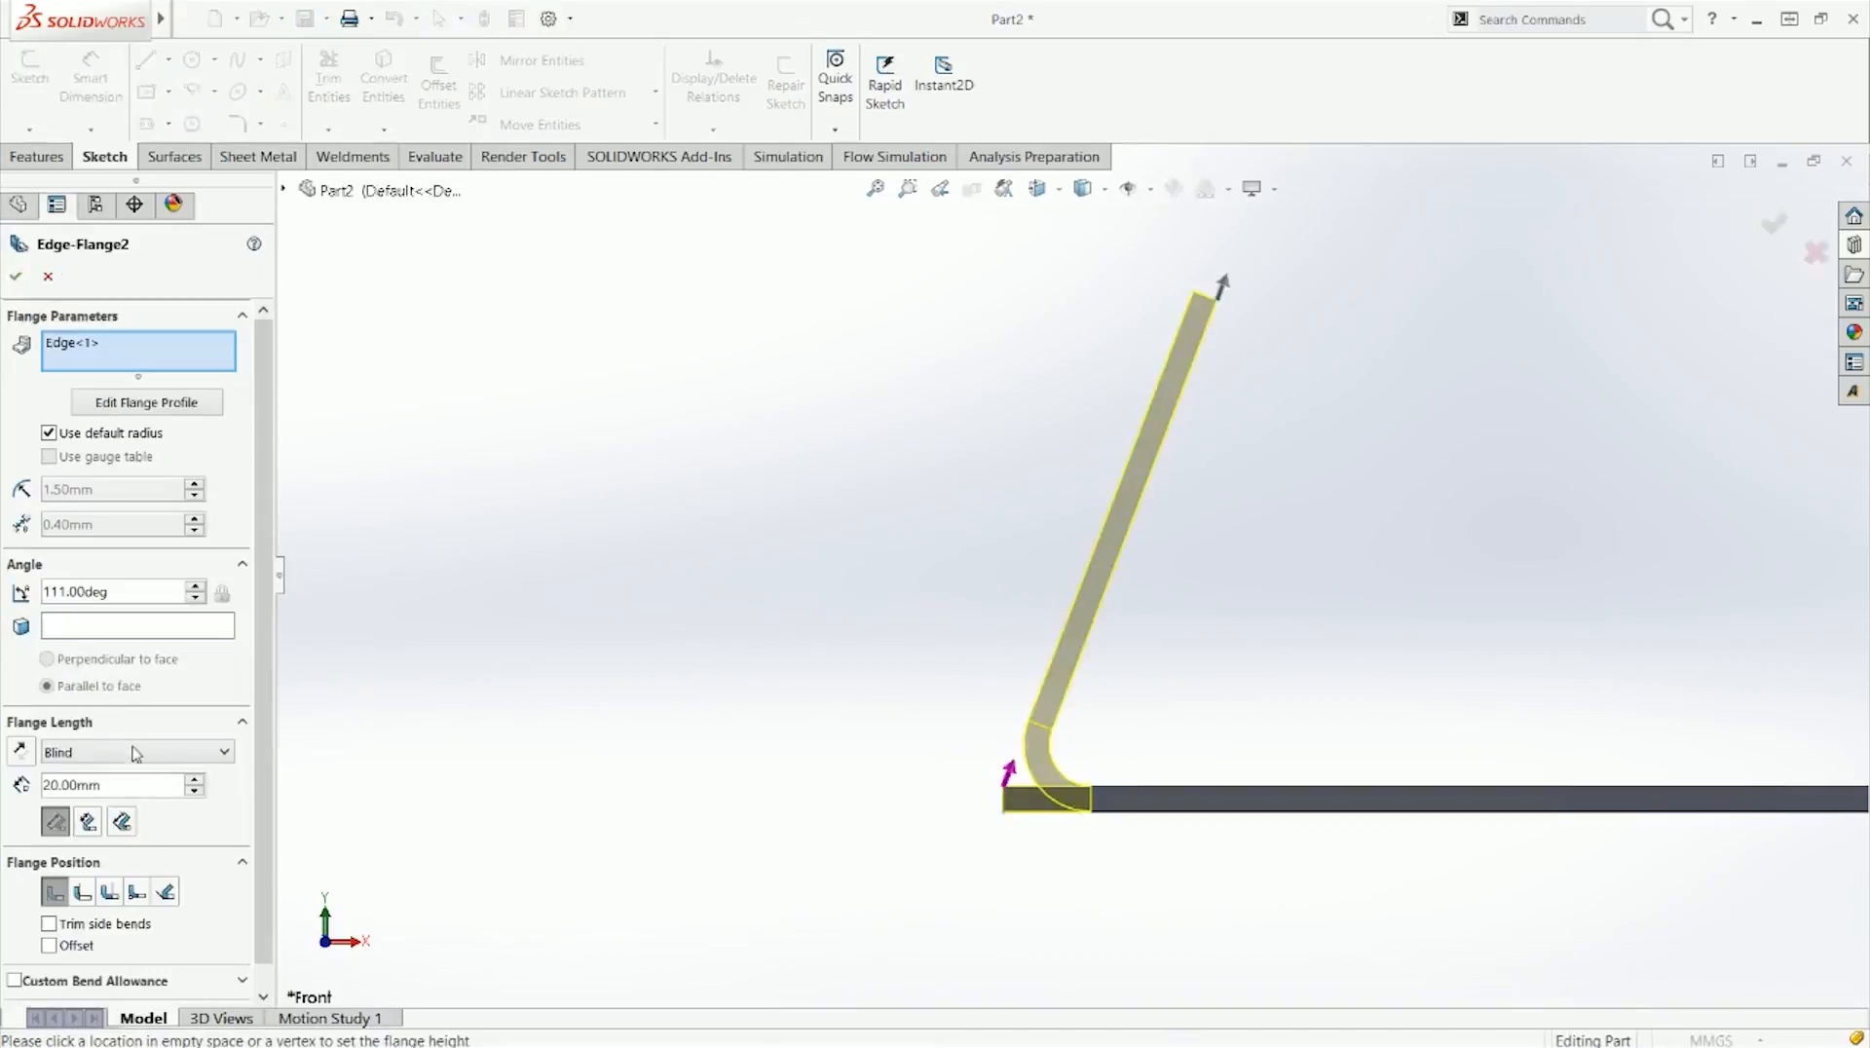
pyautogui.click(121, 823)
pyautogui.click(15, 275)
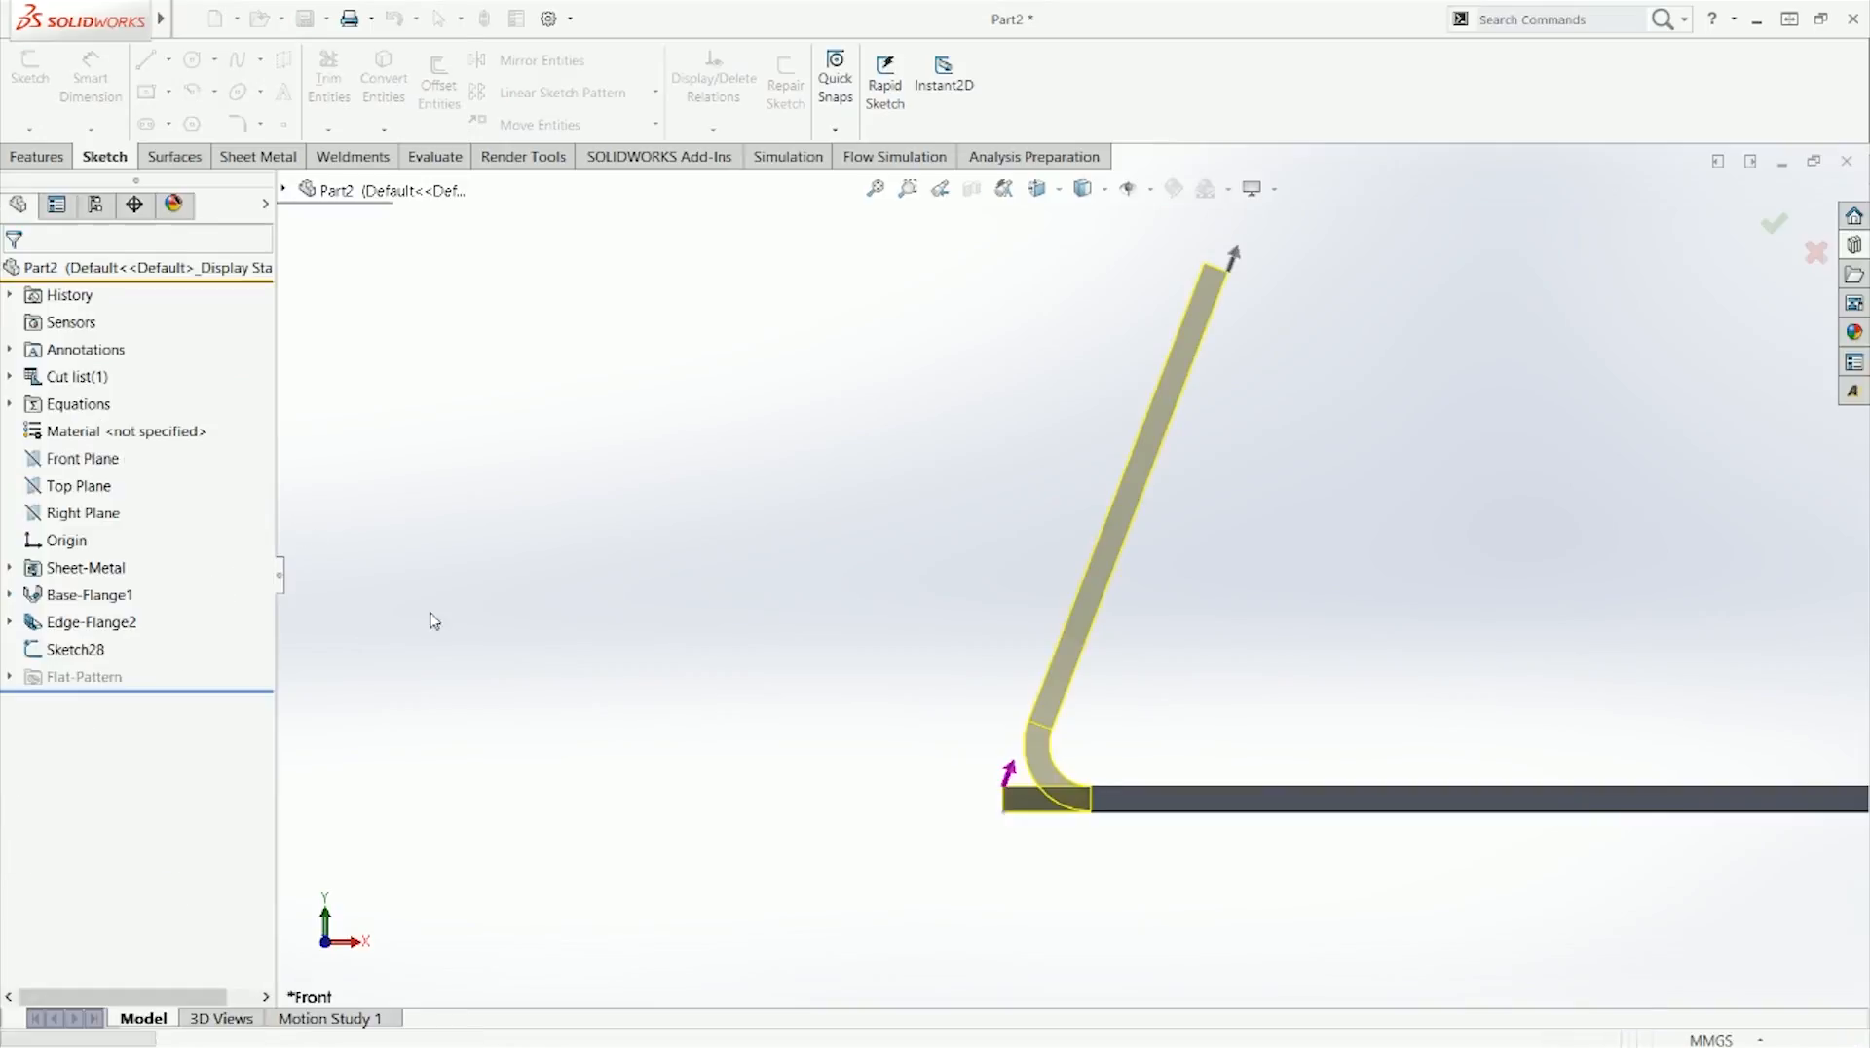
# Step: In the 20 mm line's sketch, draw a perpendicular line about 4 mm long from its lower end past the bend's outer side
pyautogui.scroll(-2, 1062, 796)
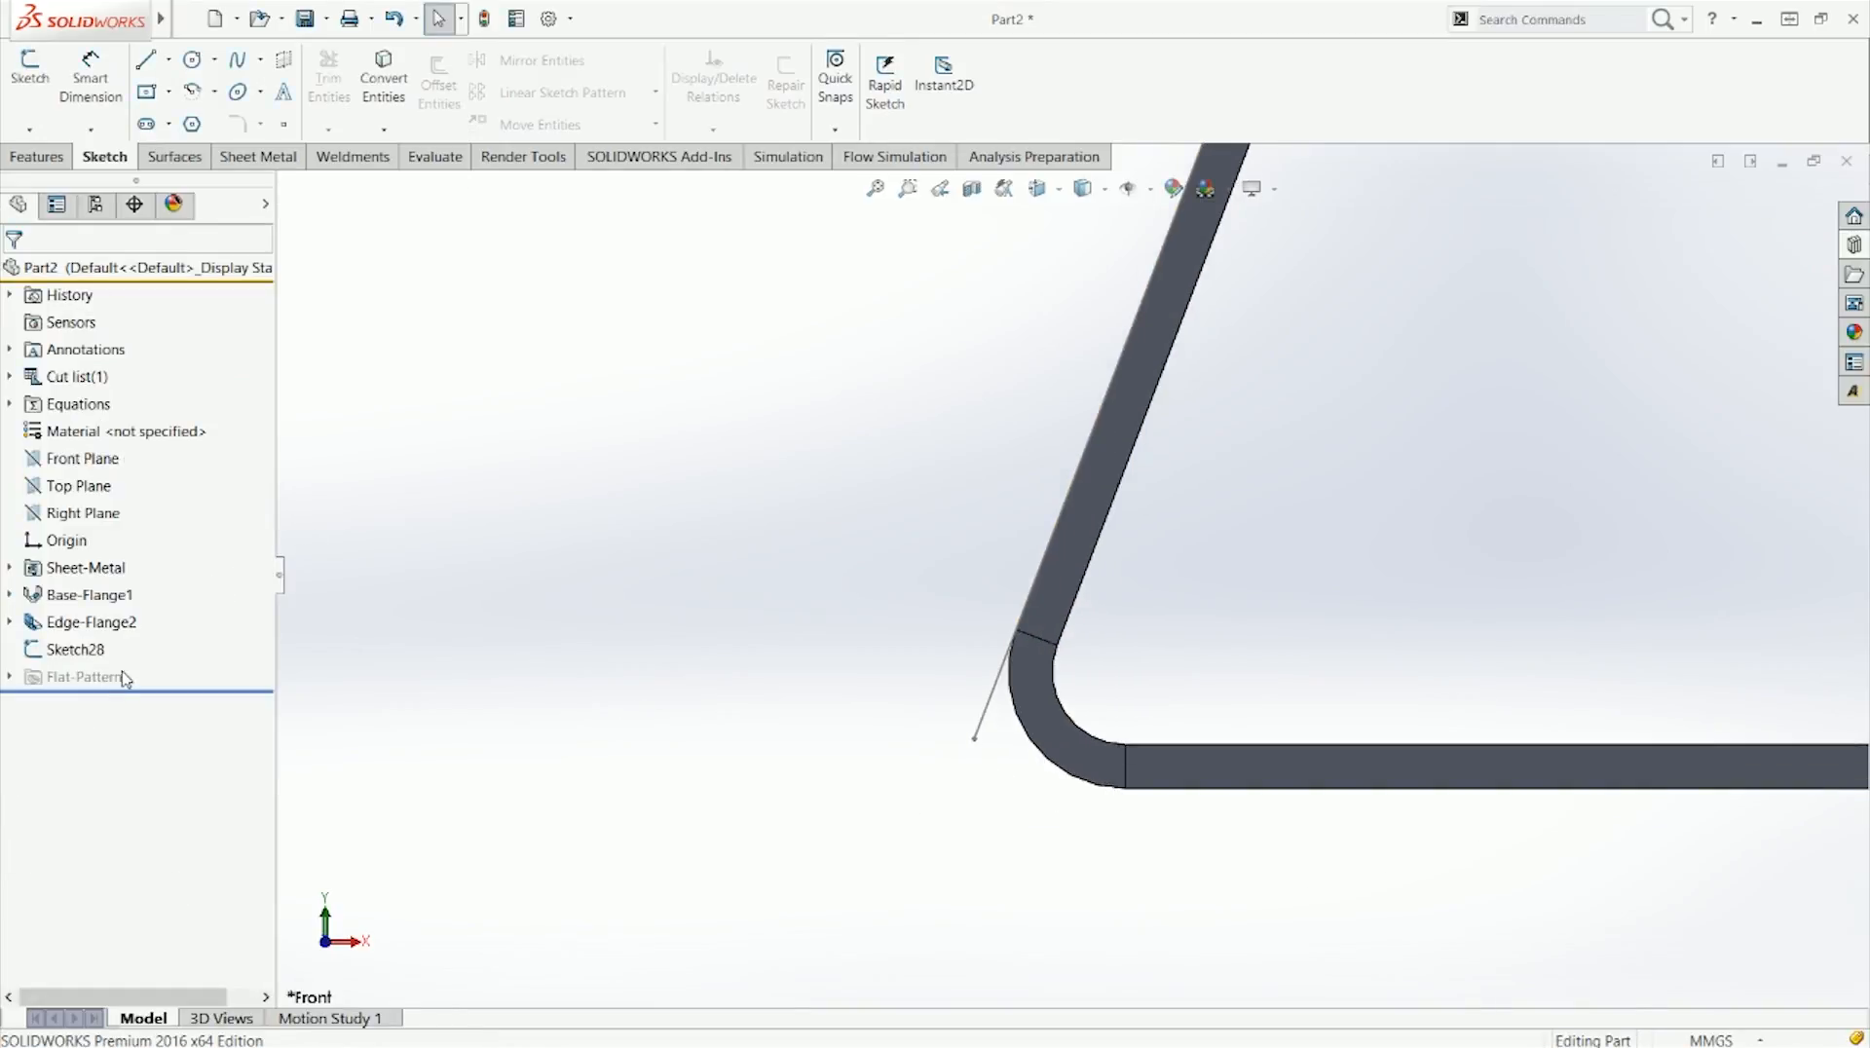
pyautogui.click(88, 649)
pyautogui.click(109, 597)
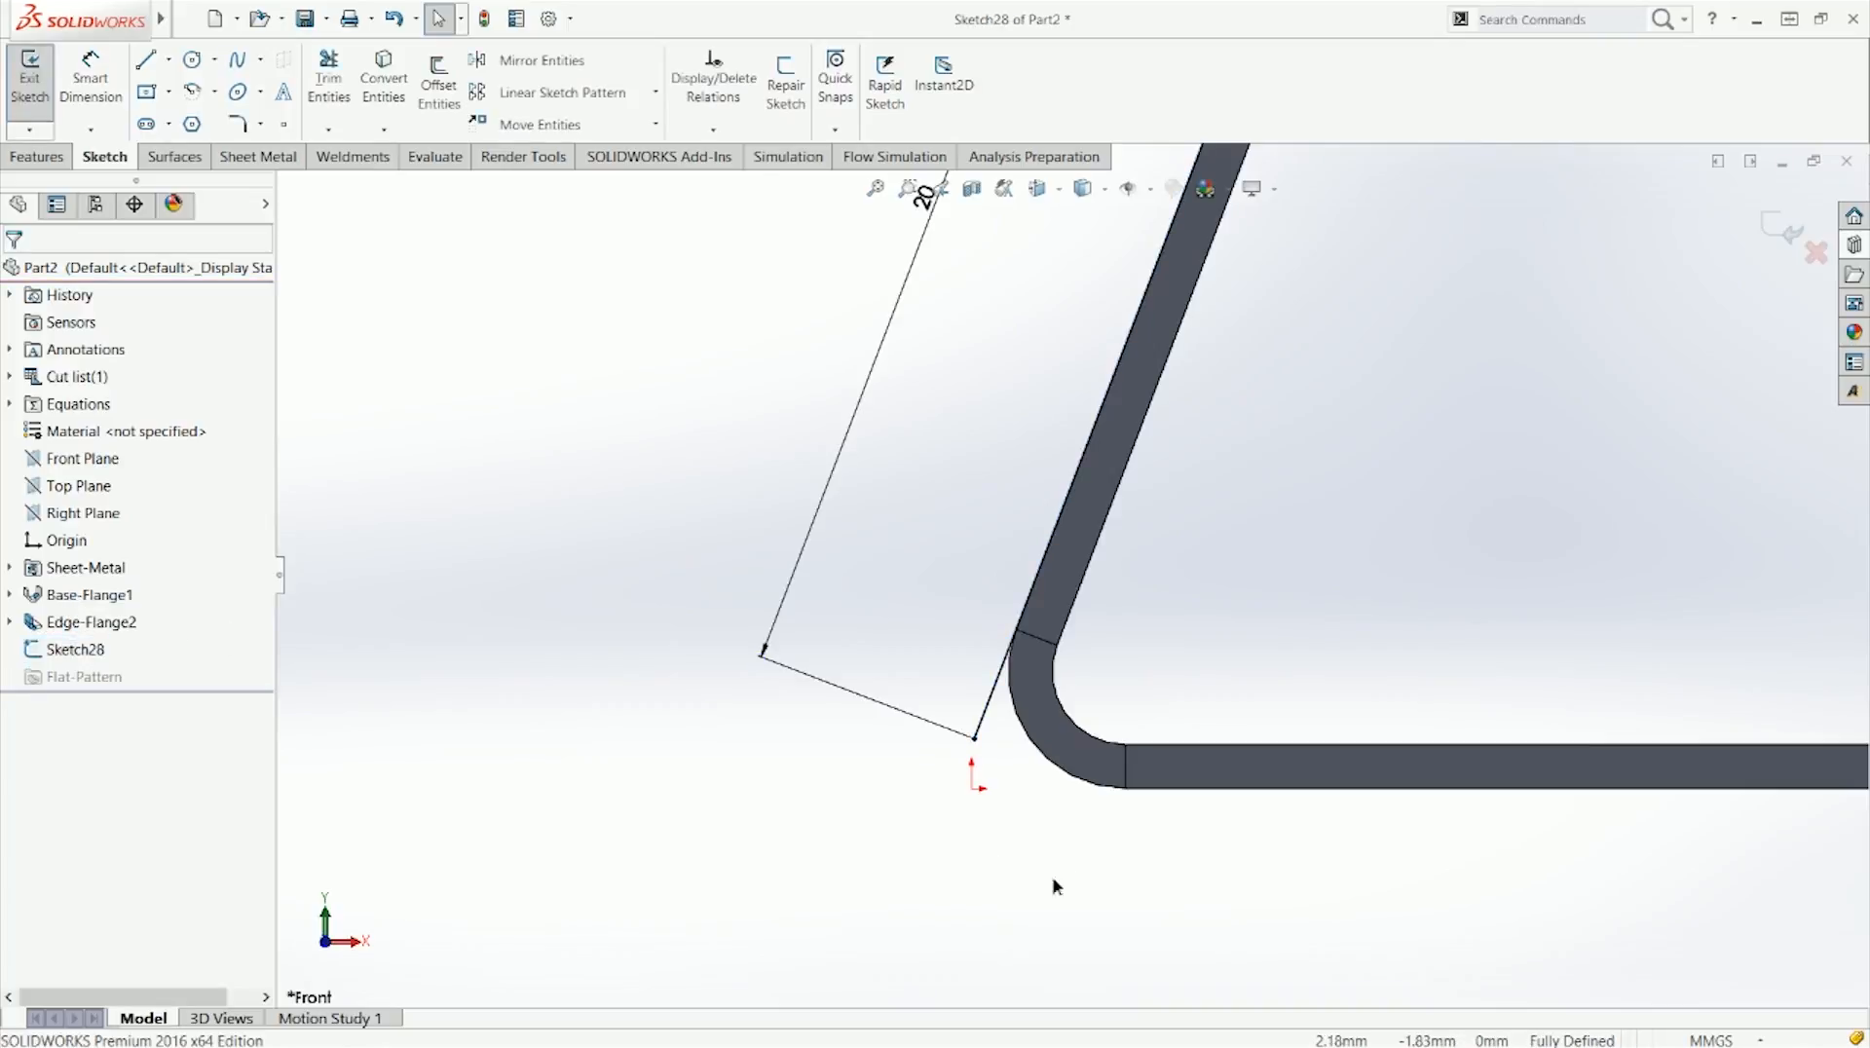
pyautogui.press('l')
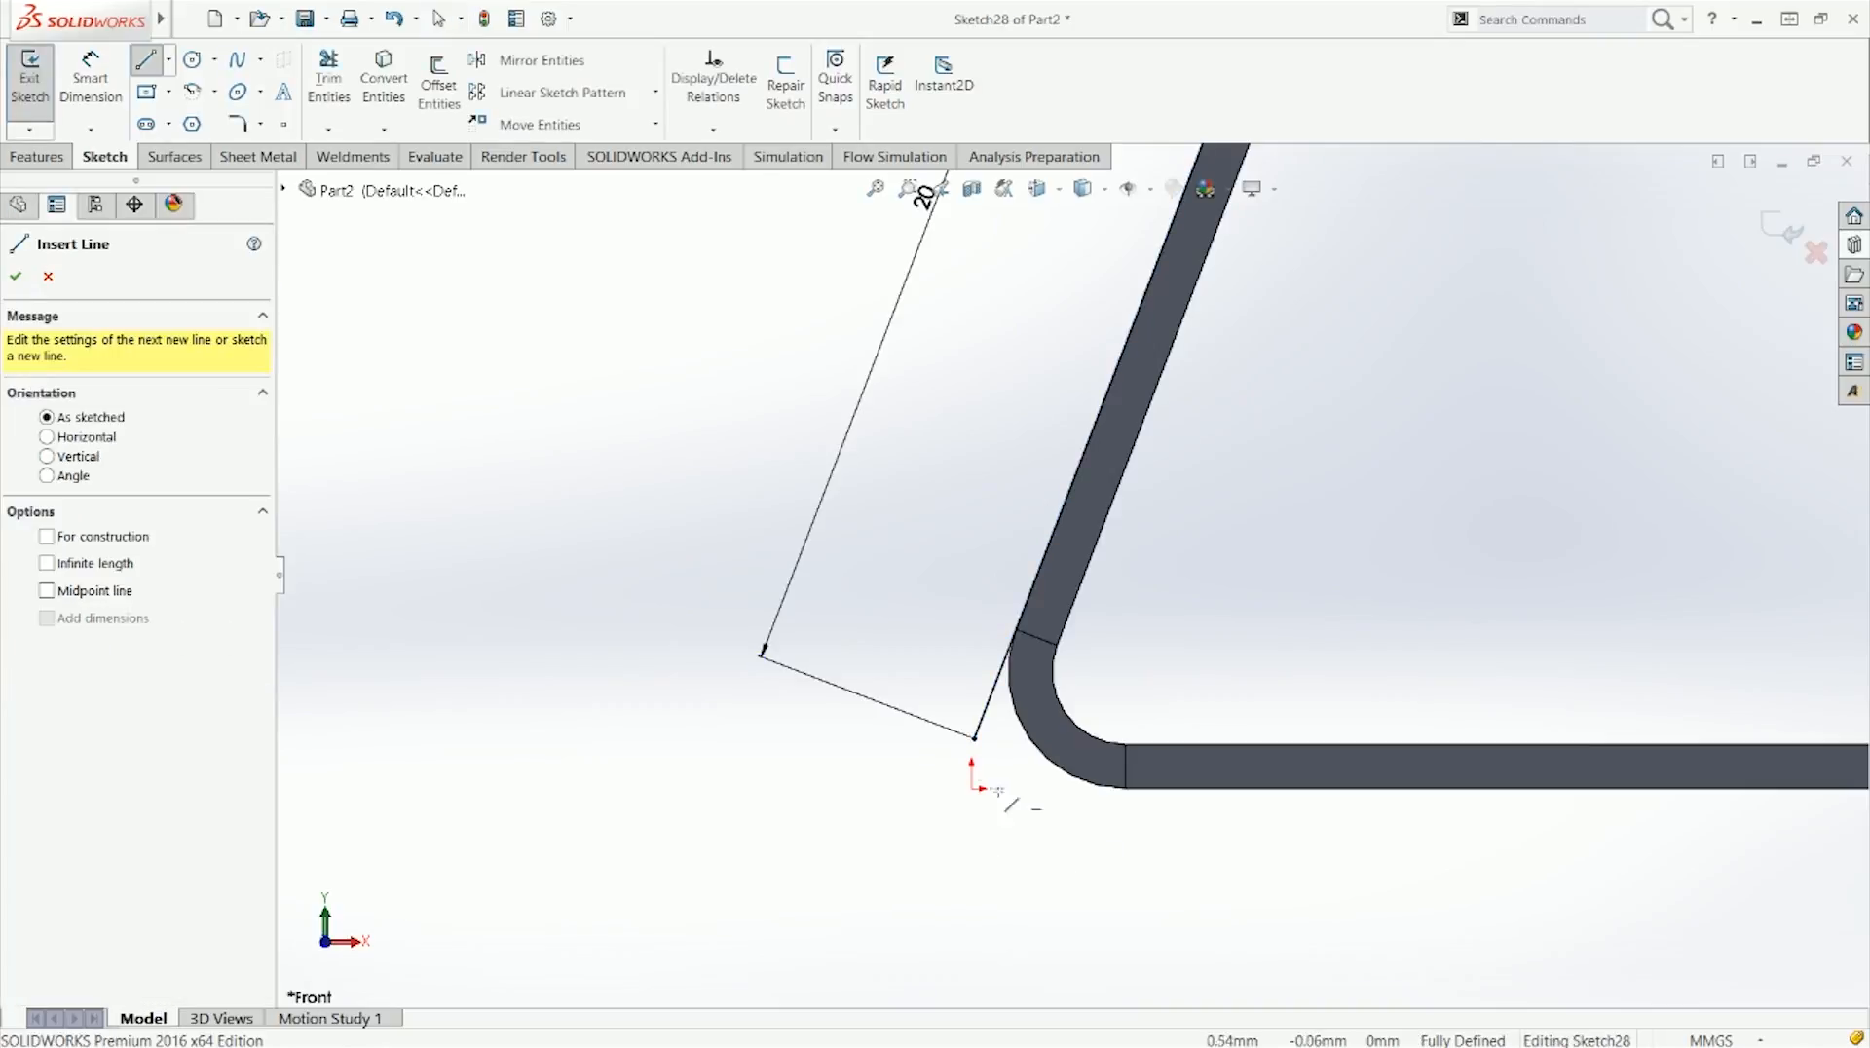
pyautogui.click(974, 738)
pyautogui.click(1173, 816)
pyautogui.press('Escape')
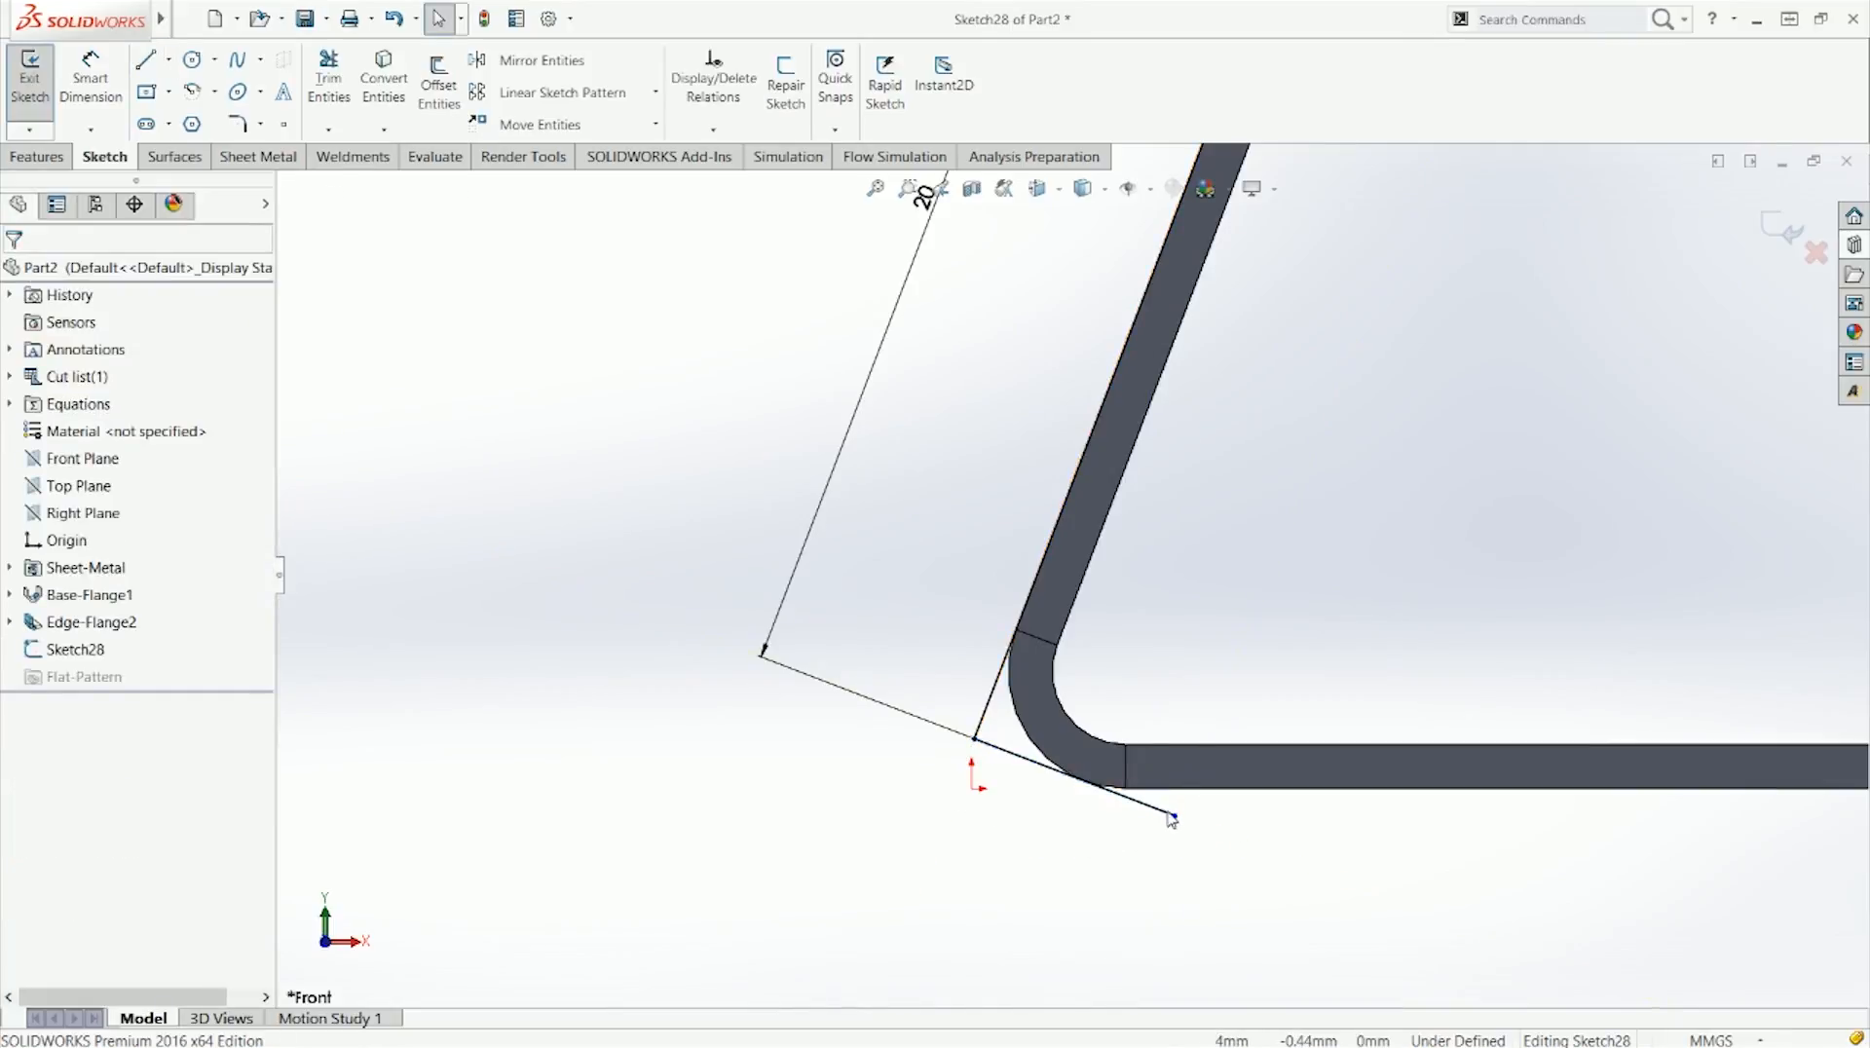
# Step: Remove the short line's perpendicular relation and make the line tangent to the bend's outer arc
pyautogui.click(1016, 754)
pyautogui.click(992, 742)
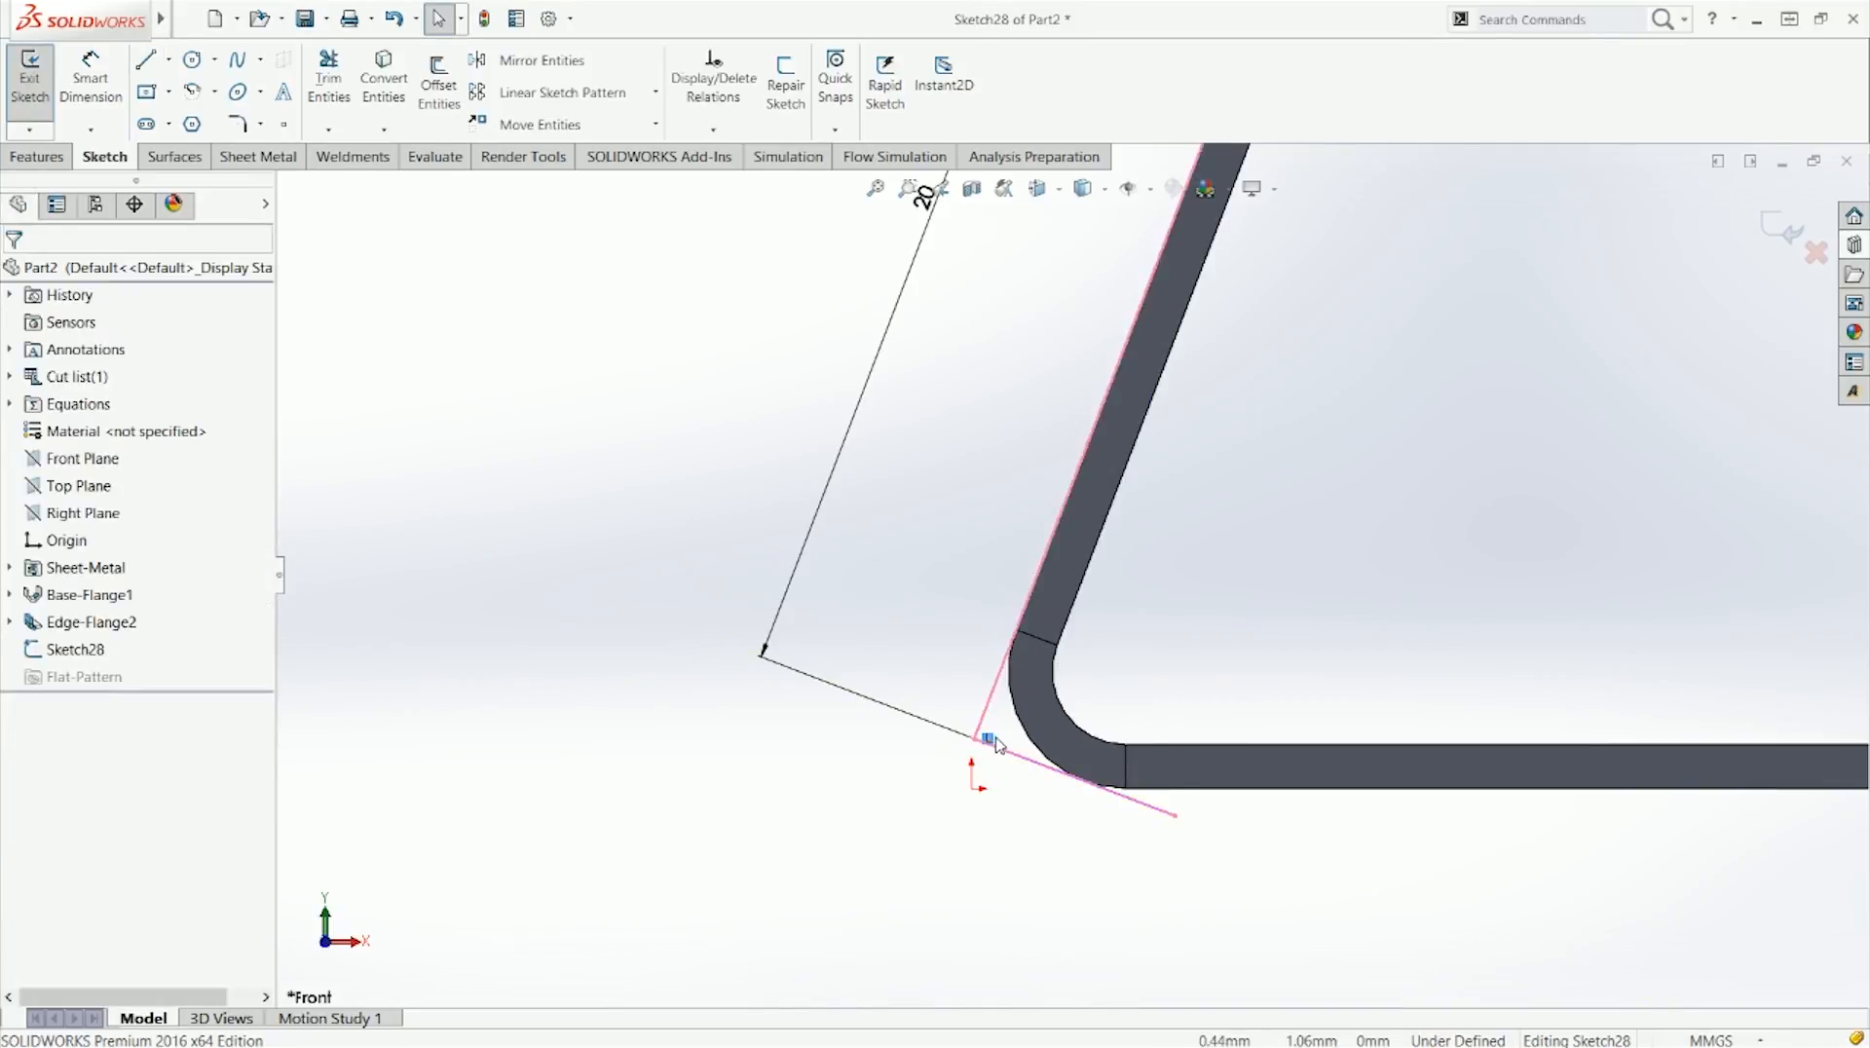
pyautogui.moveTo(1176, 817); pyautogui.dragTo(1127, 866)
pyautogui.click(1077, 779)
pyautogui.press('Escape')
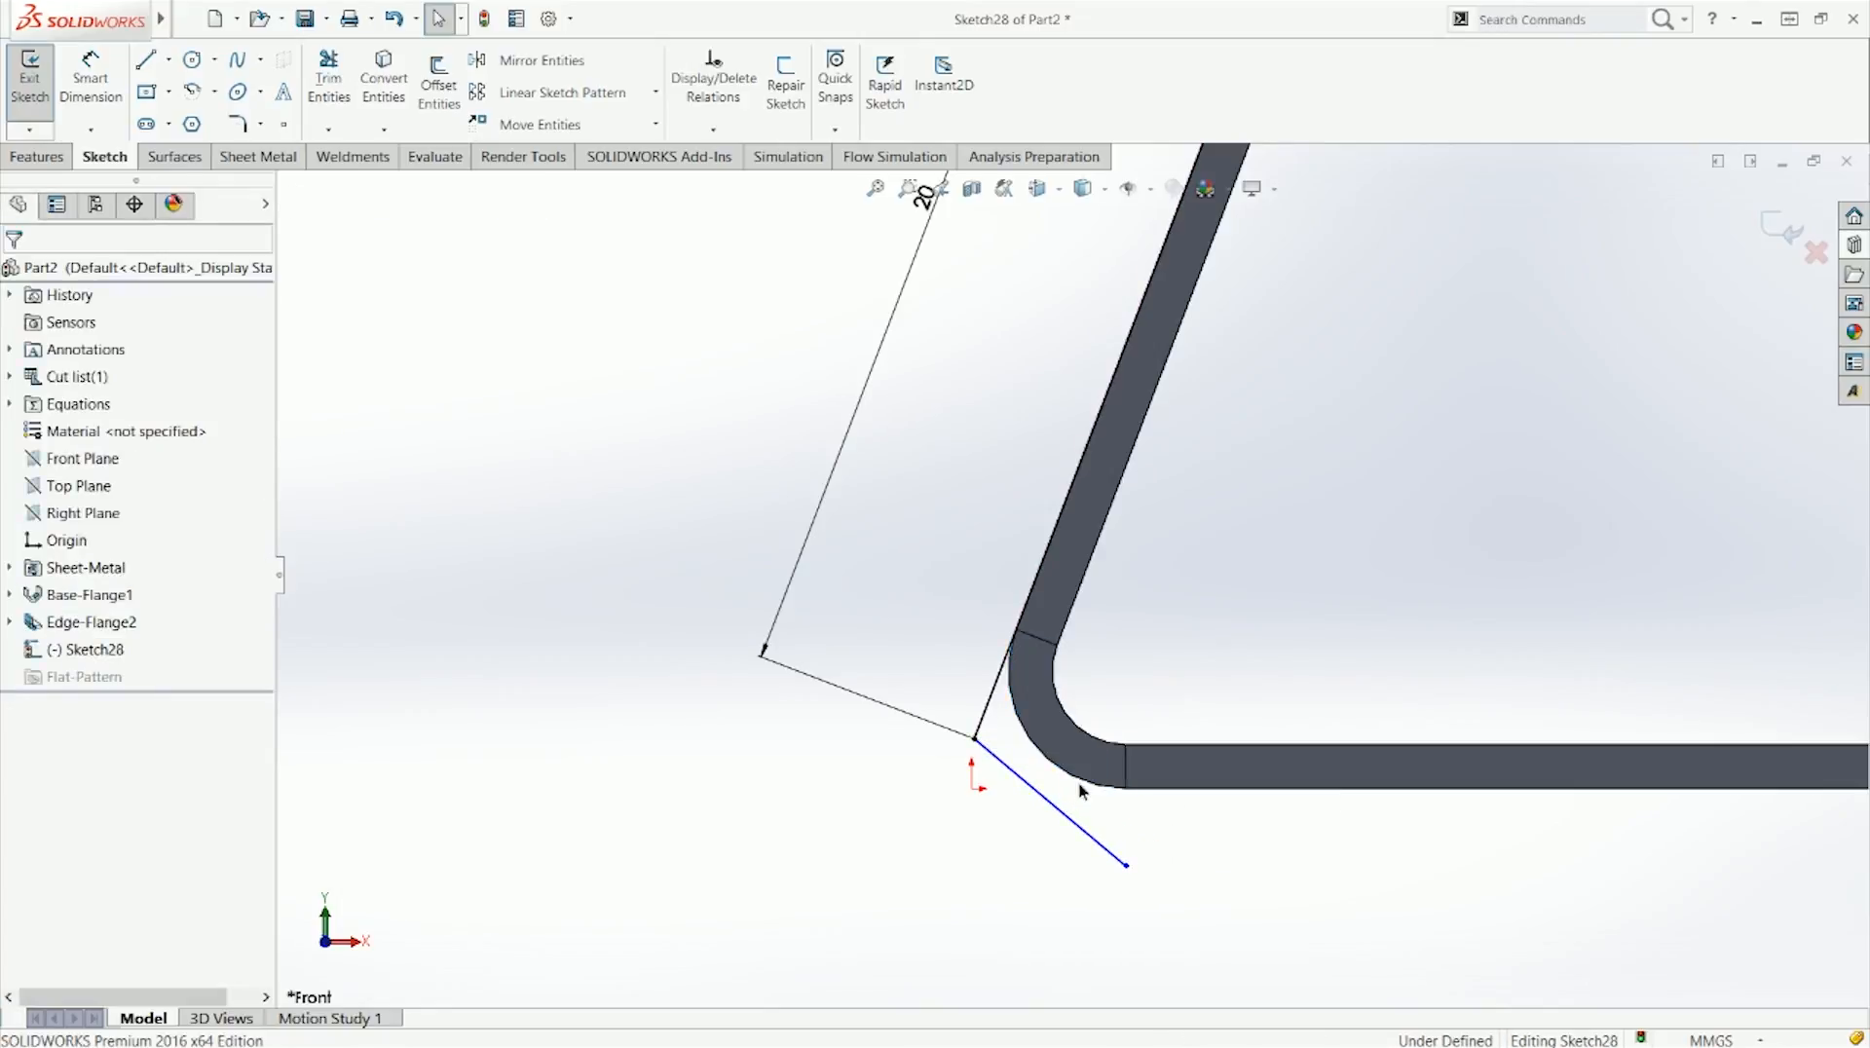
pyautogui.click(1079, 784)
pyautogui.keyDown('ctrl'); pyautogui.click(1067, 820); pyautogui.keyUp('ctrl')
pyautogui.click(1114, 735)
pyautogui.click(1158, 635)
pyautogui.moveTo(1160, 639); pyautogui.dragTo(1142, 459, button='right')
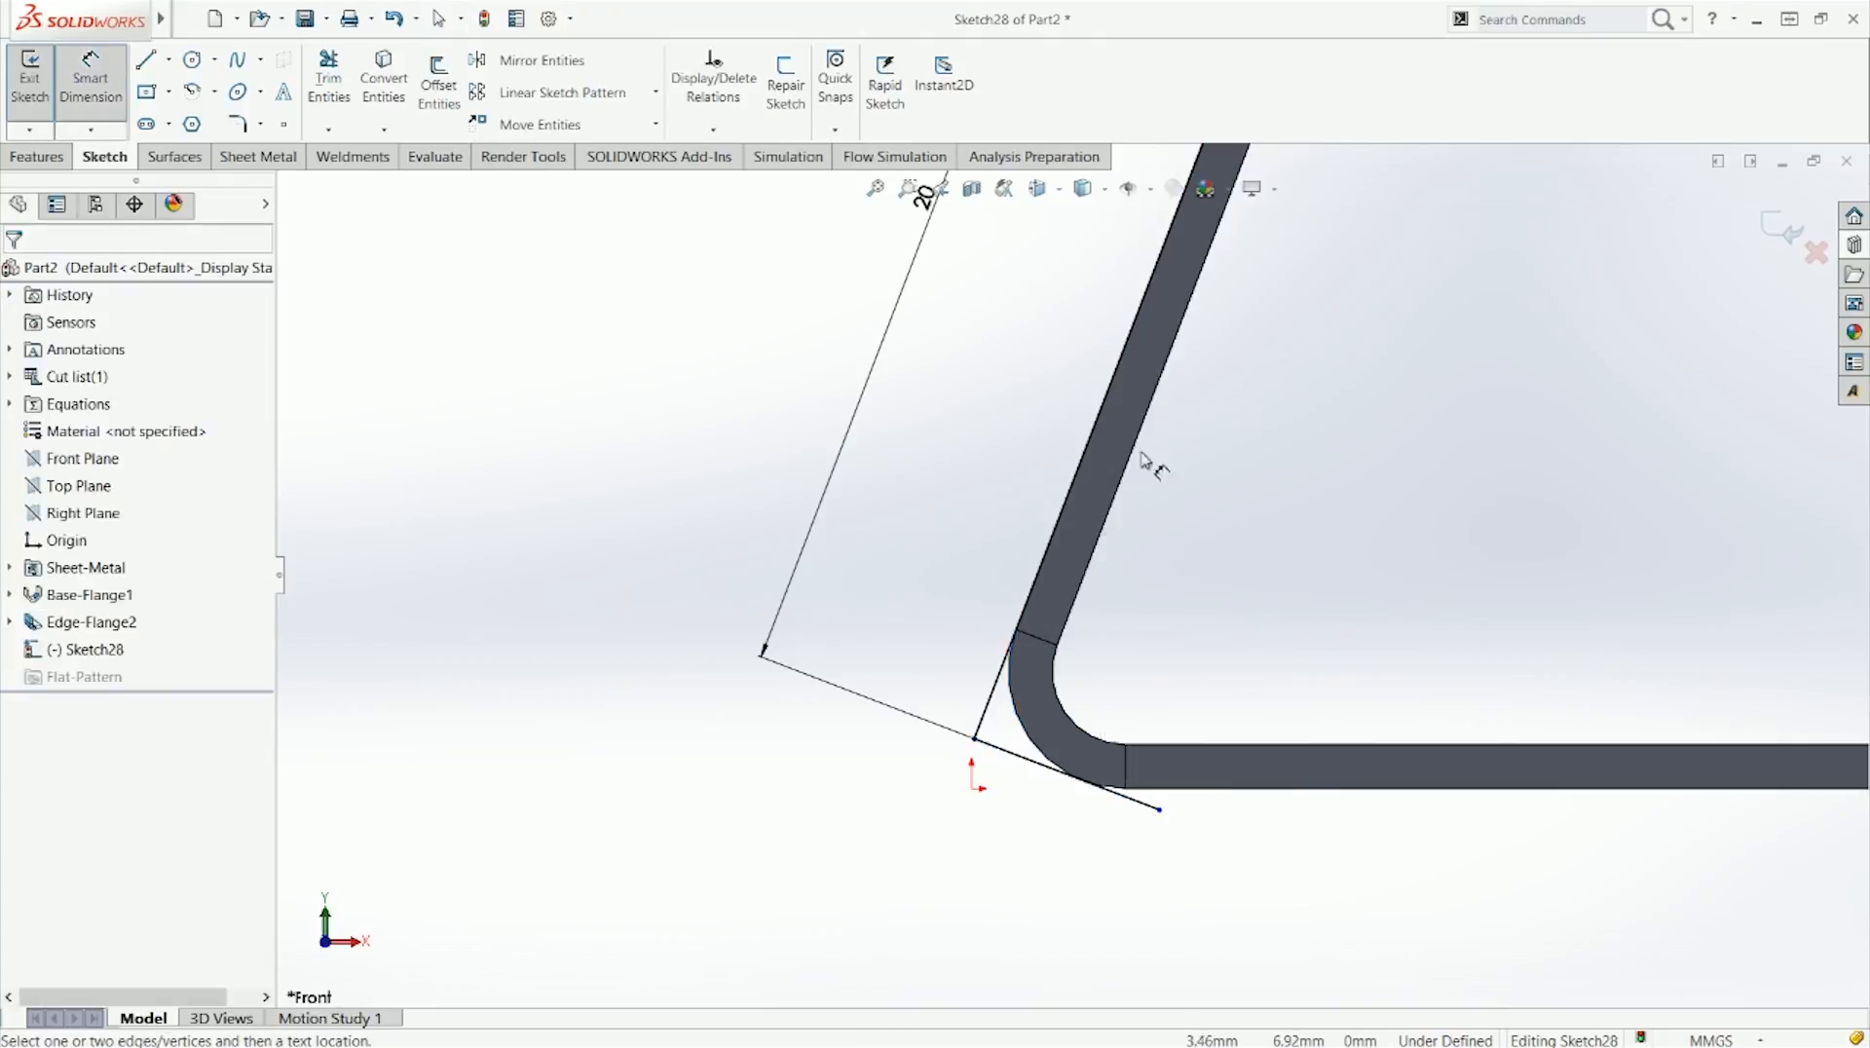
pyautogui.click(995, 743)
pyautogui.click(1004, 761)
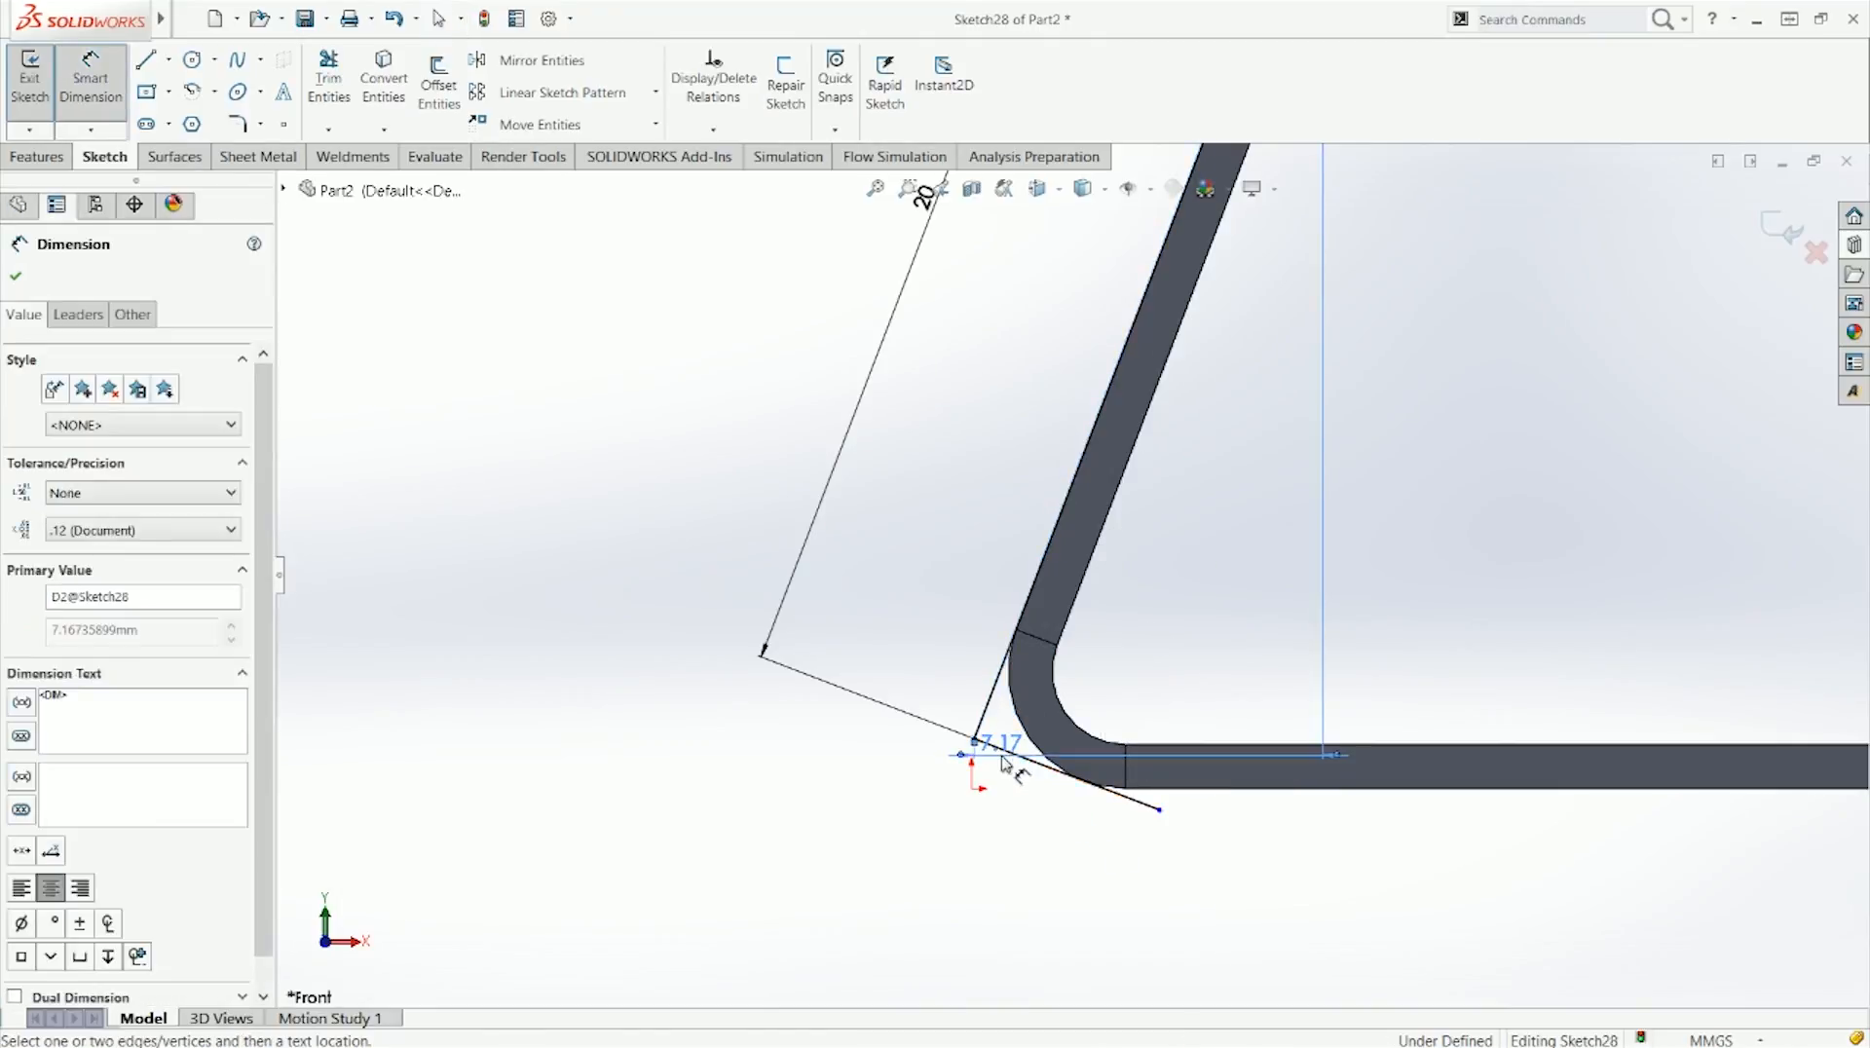
pyautogui.press('Escape')
pyautogui.rightClick(1013, 696)
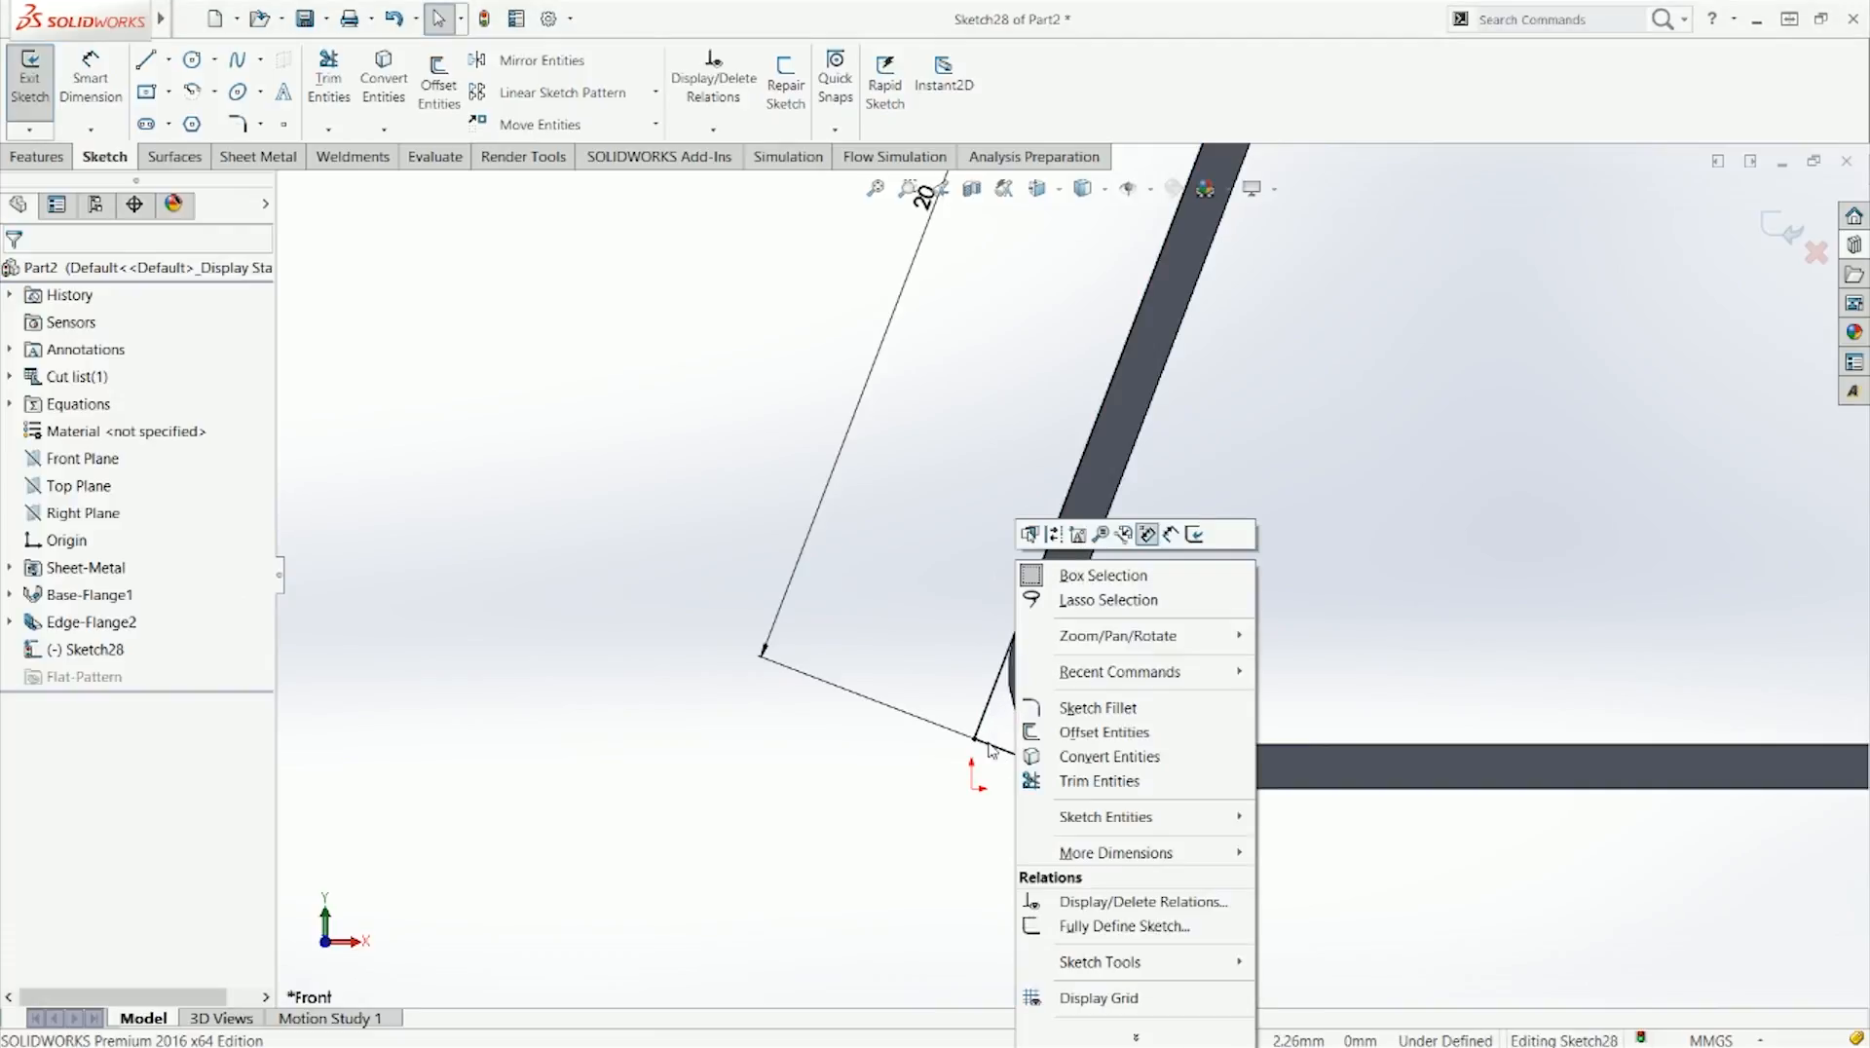
# Step: Add a driven angle dimension between the 20 mm line and the short tangent line
pyautogui.moveTo(1000, 874); pyautogui.dragTo(1001, 760, button='right')
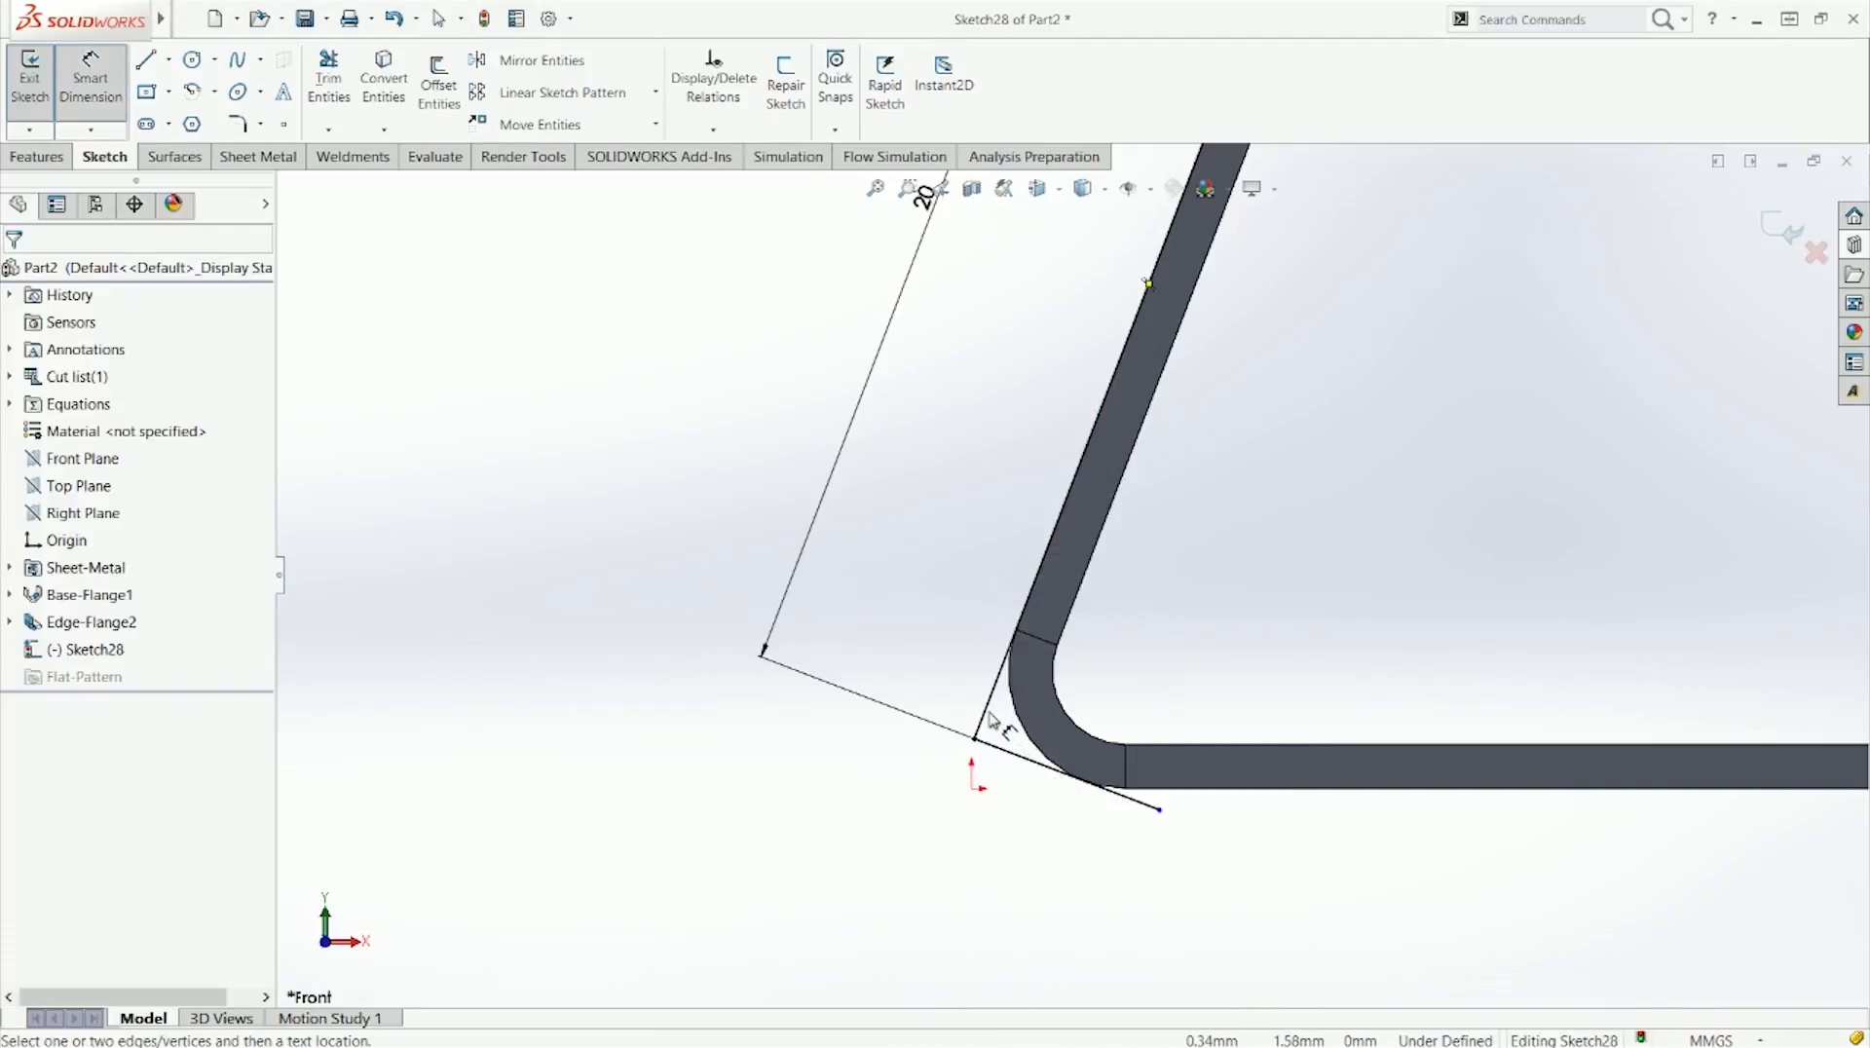
pyautogui.click(1004, 746)
pyautogui.click(1003, 750)
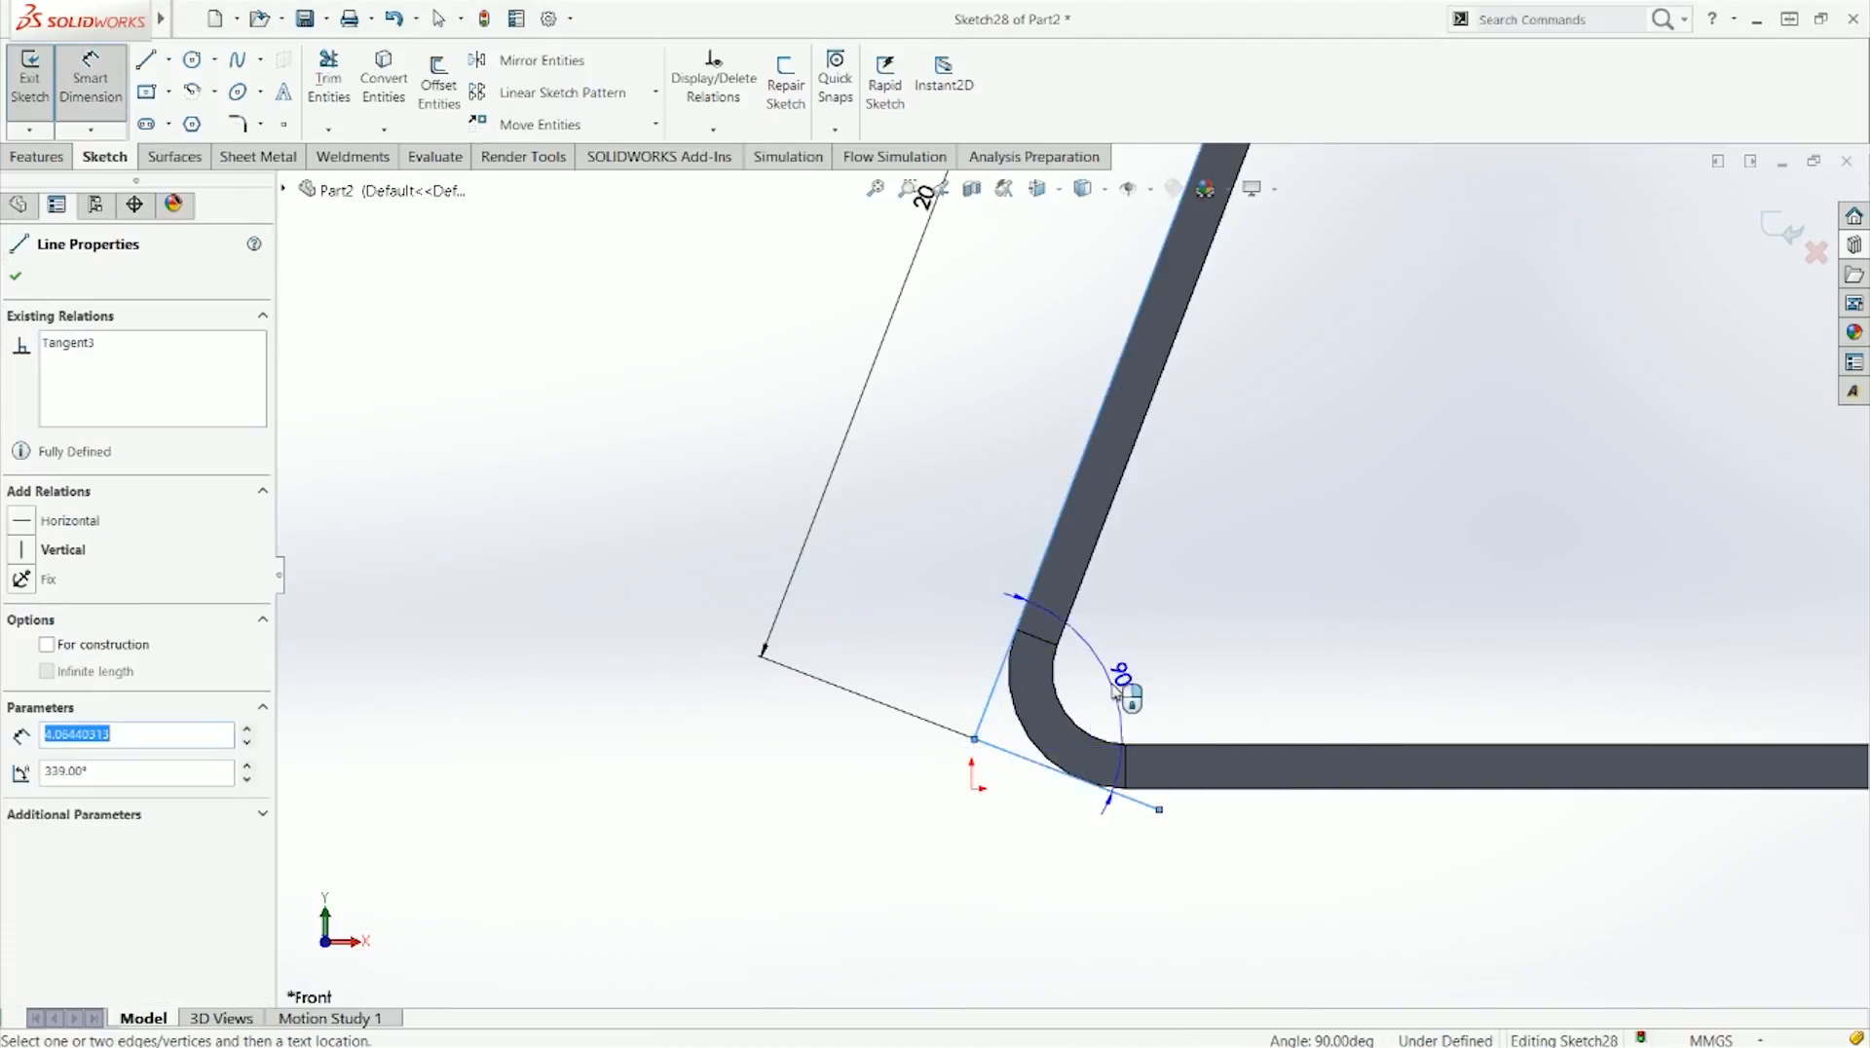
pyautogui.click(1142, 682)
pyautogui.press('Escape')
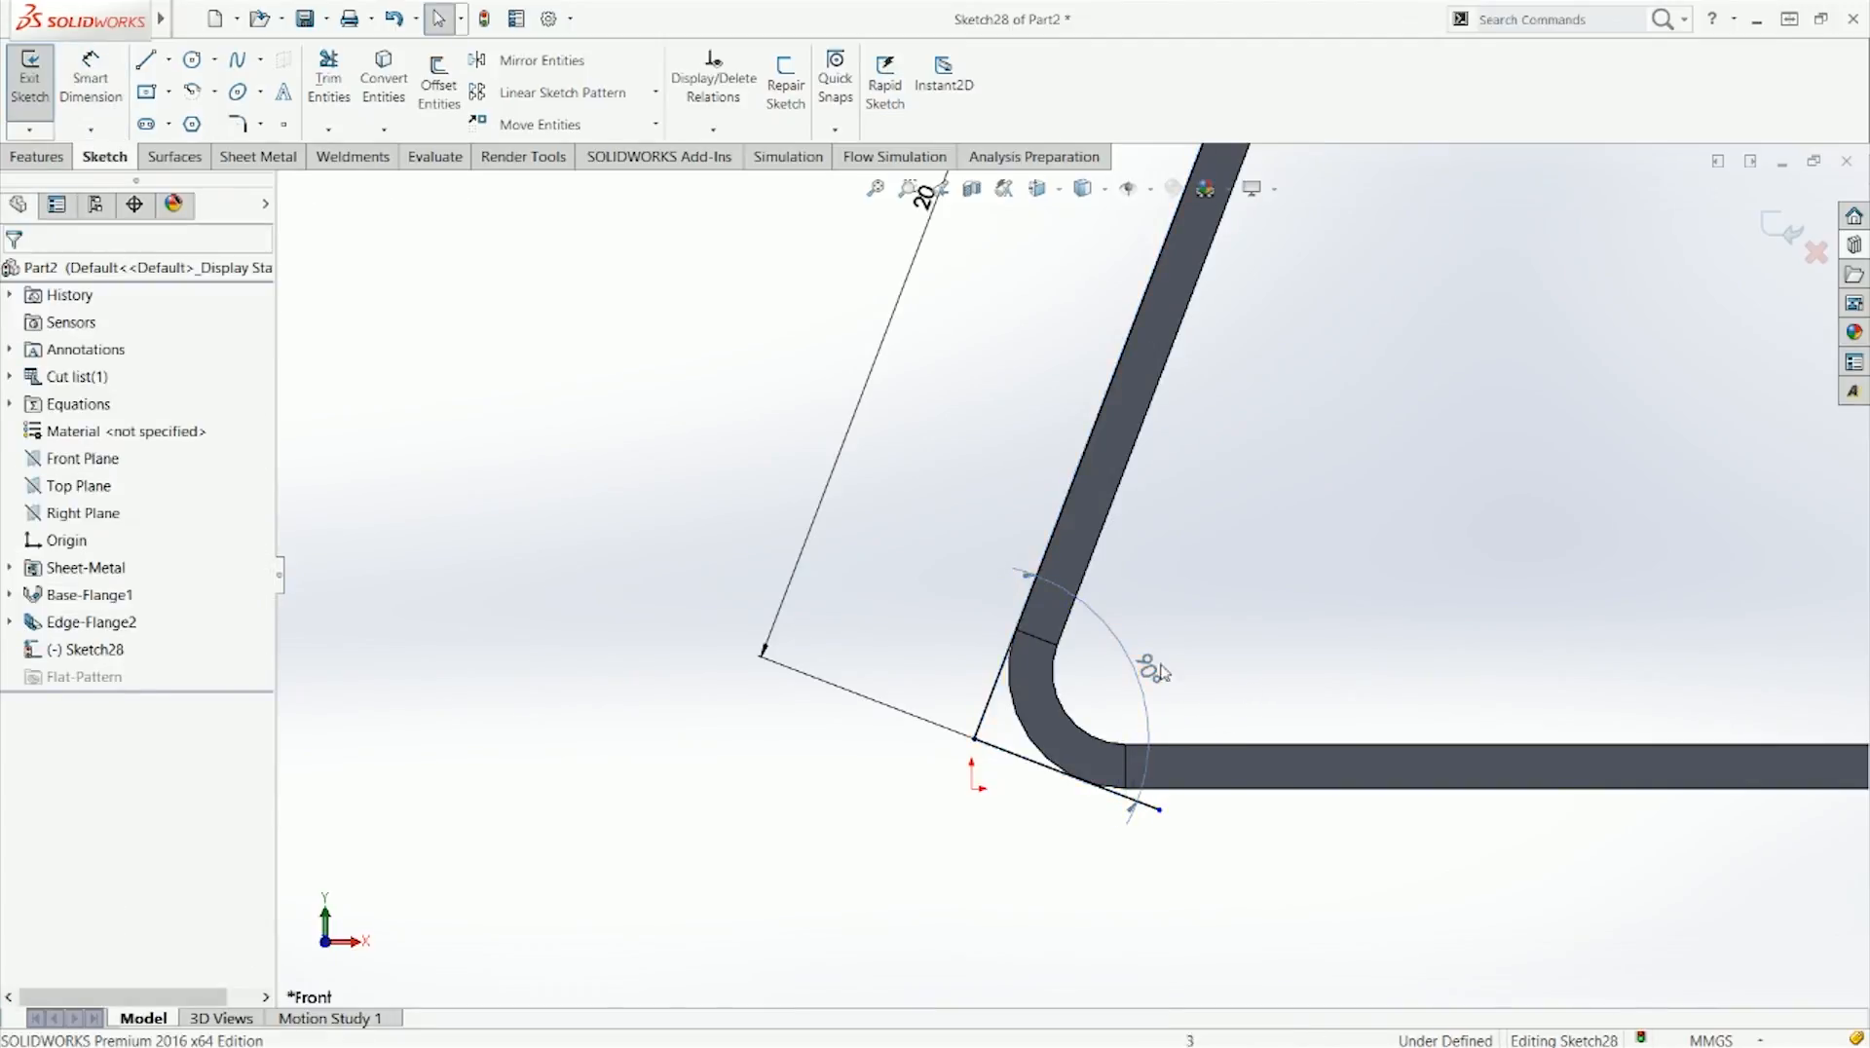
pyautogui.scroll(2, 1072, 585)
pyautogui.scroll(2, 1188, 282)
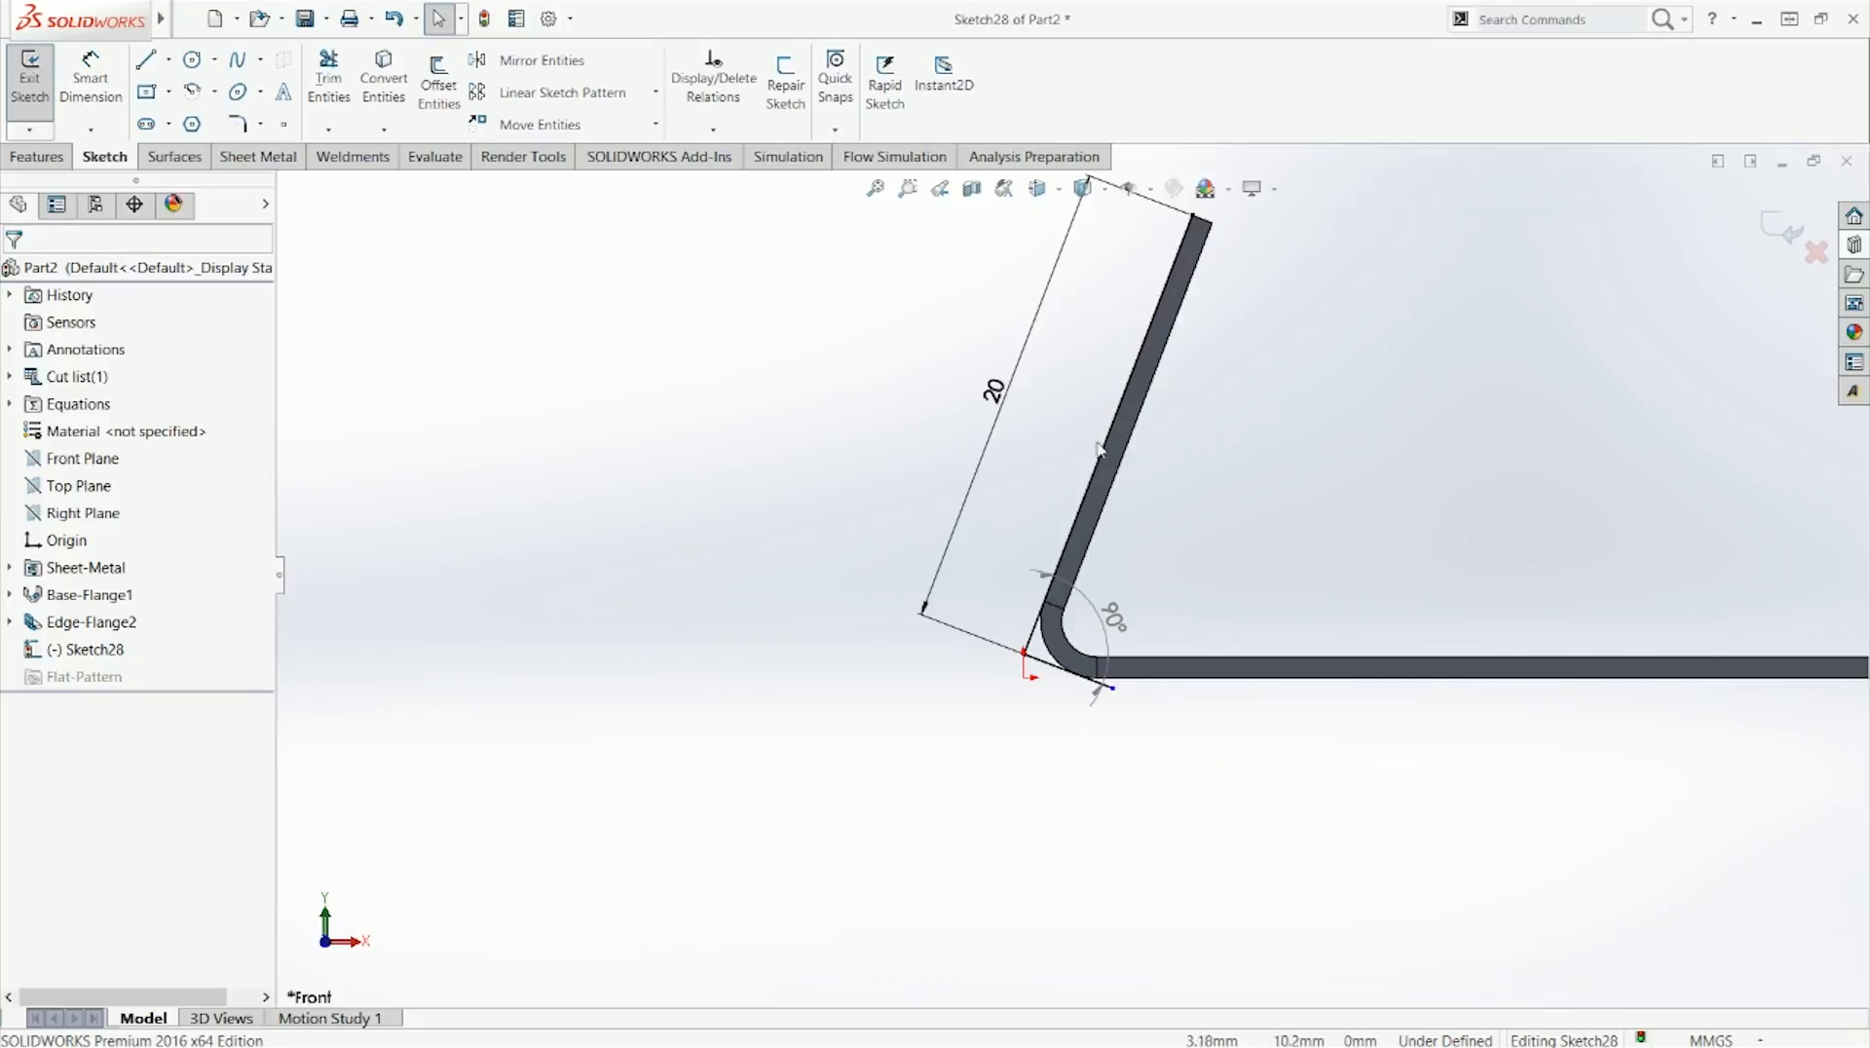
pyautogui.scroll(-2, 988, 677)
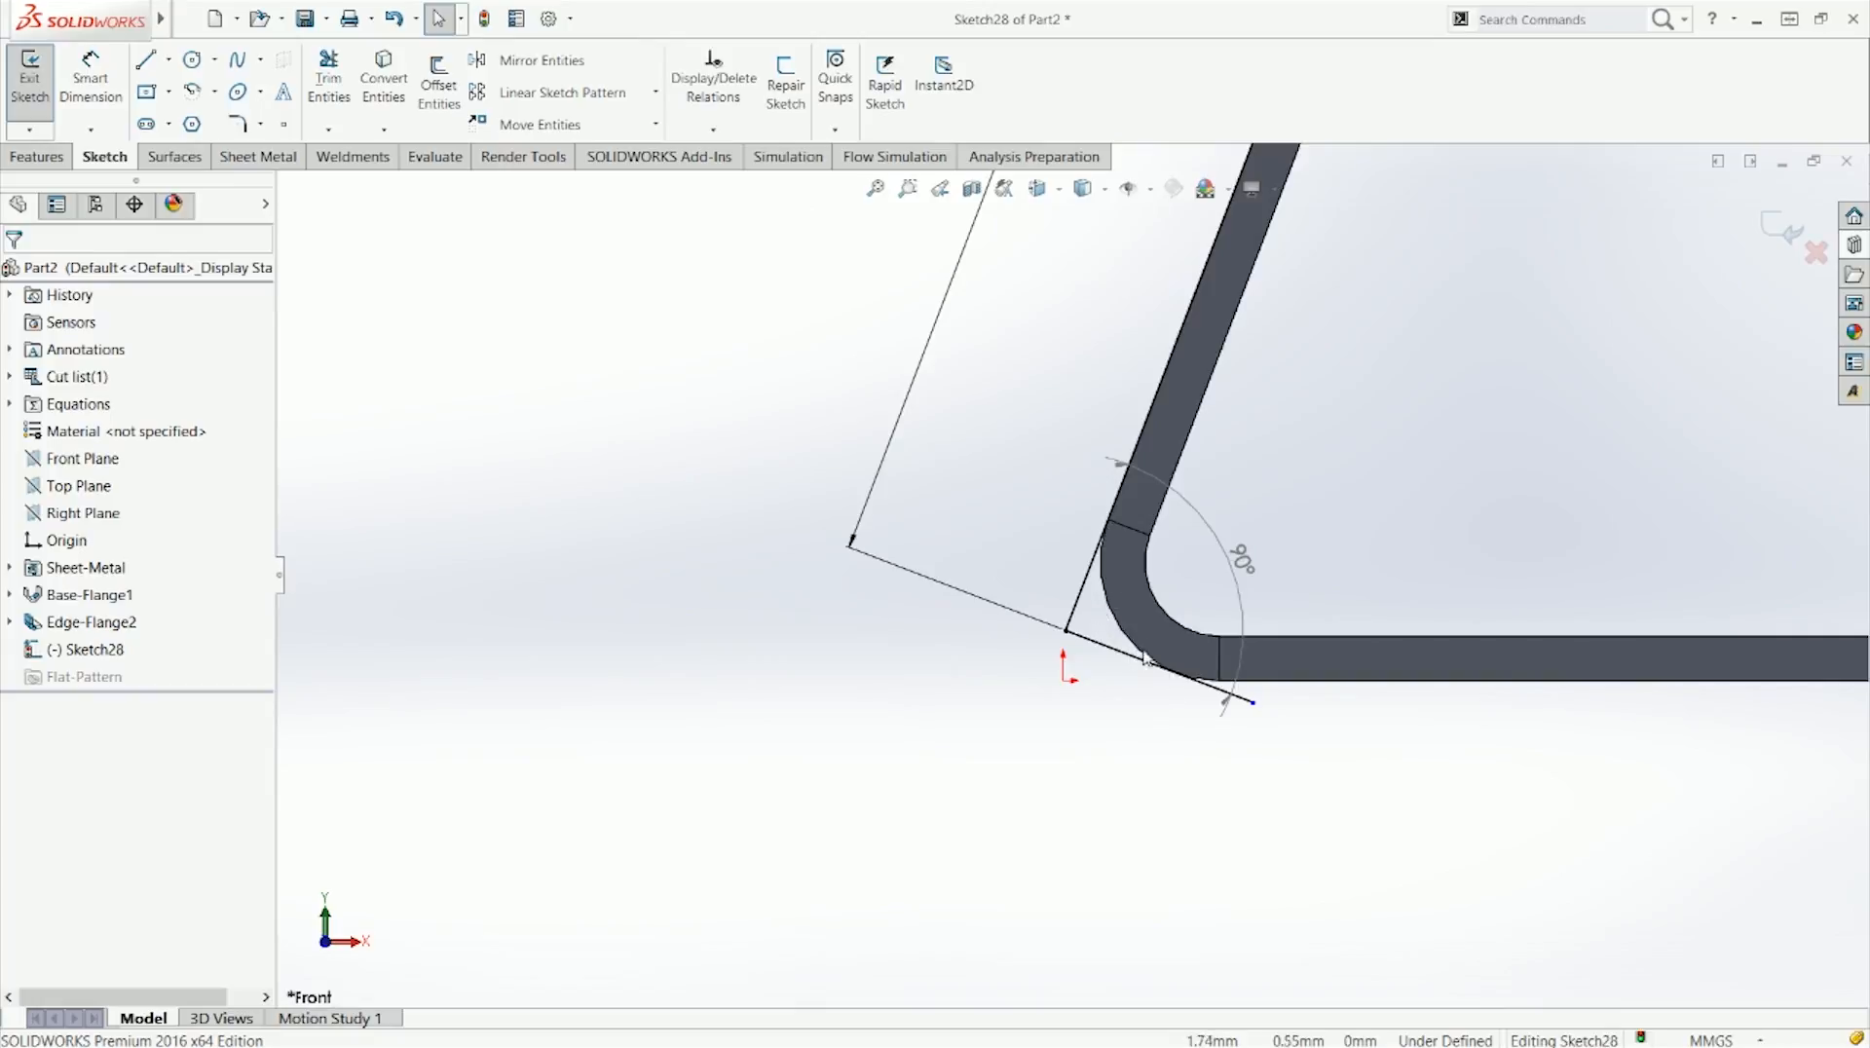
pyautogui.scroll(2, 1164, 721)
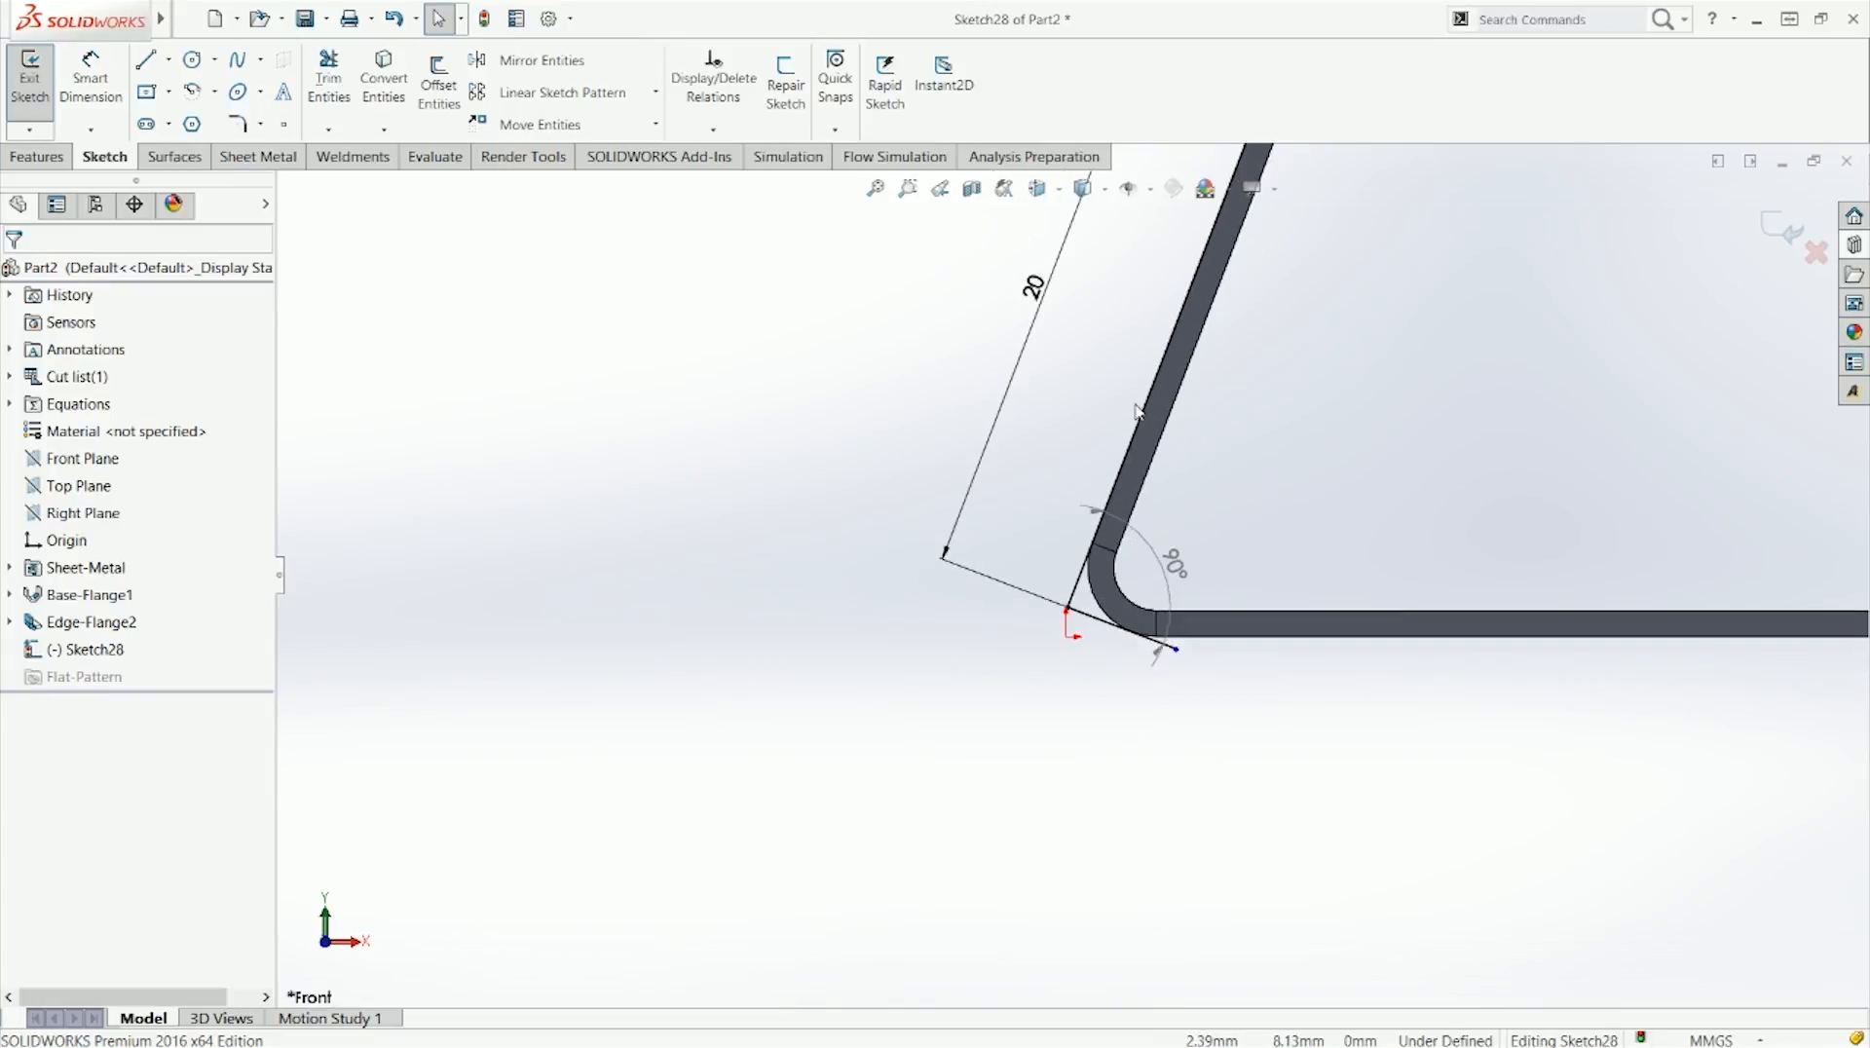
pyautogui.scroll(2, 1139, 414)
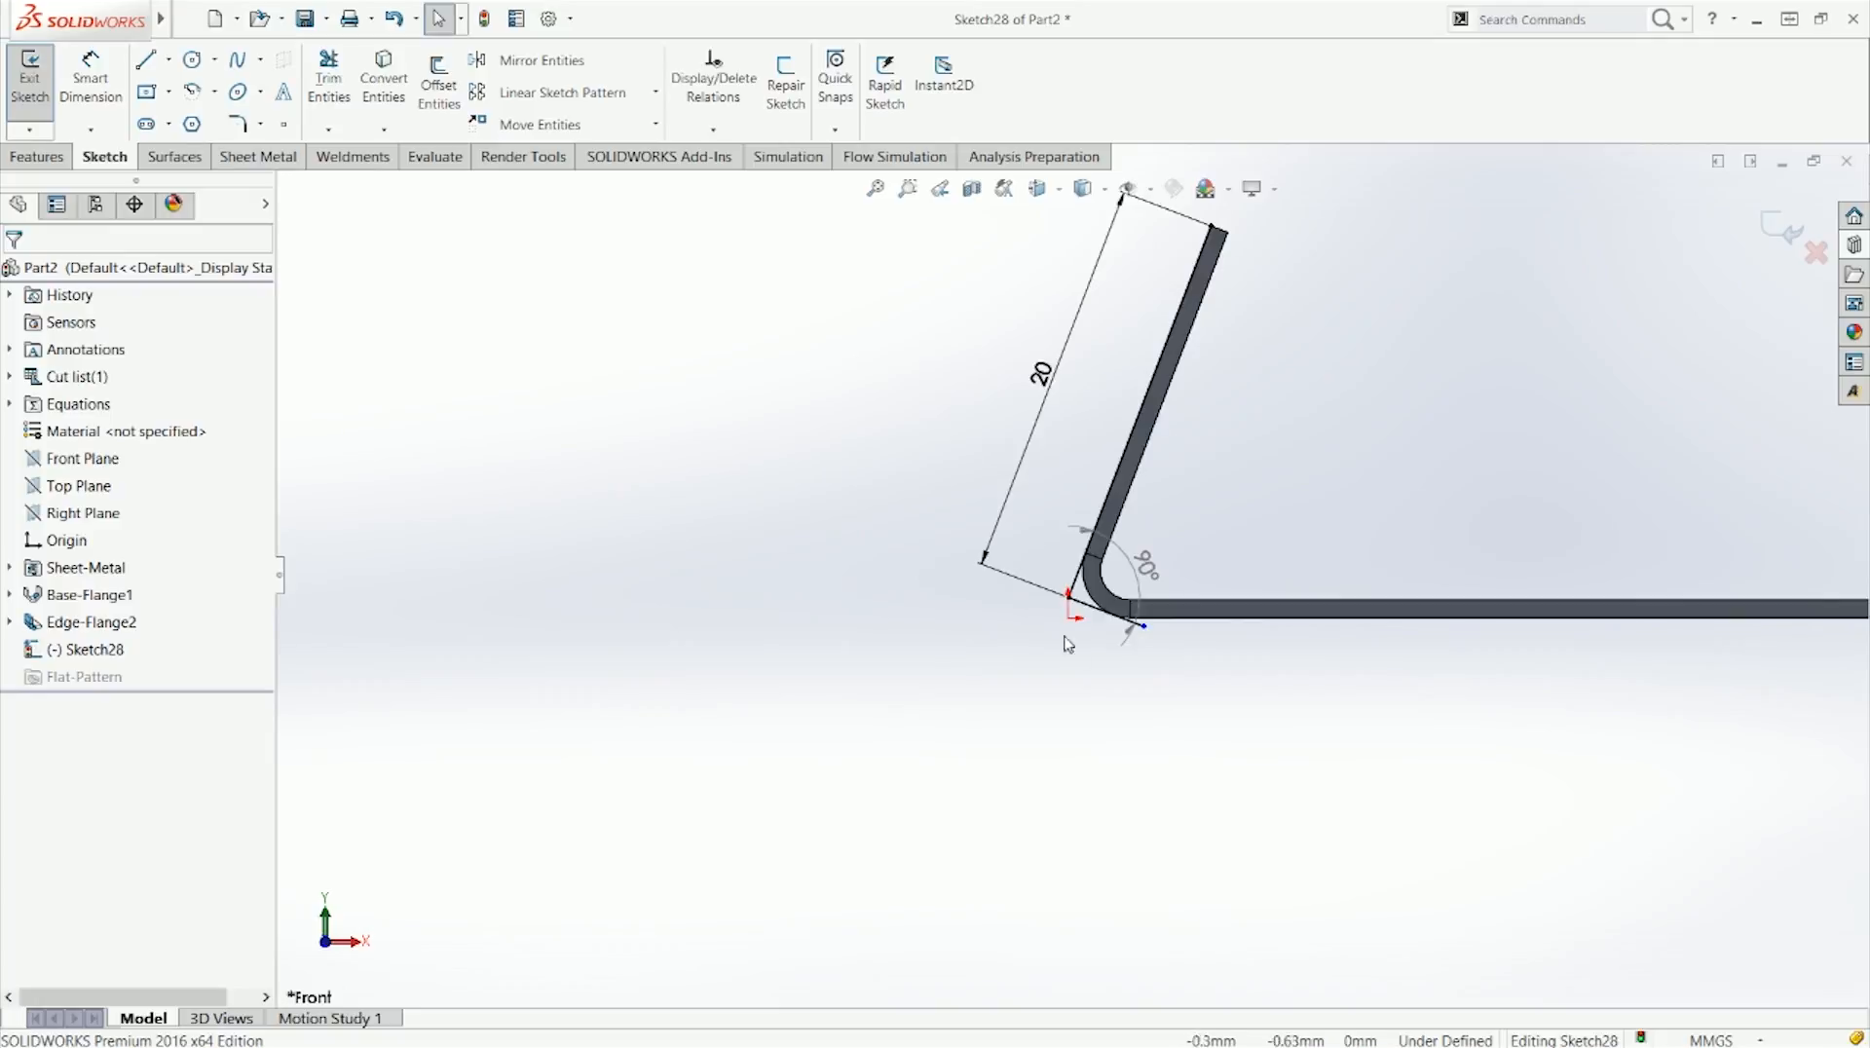
# Step: Discard the pending changes to the 20 mm line's sketch and open the edge flange feature for editing
pyautogui.click(1808, 255)
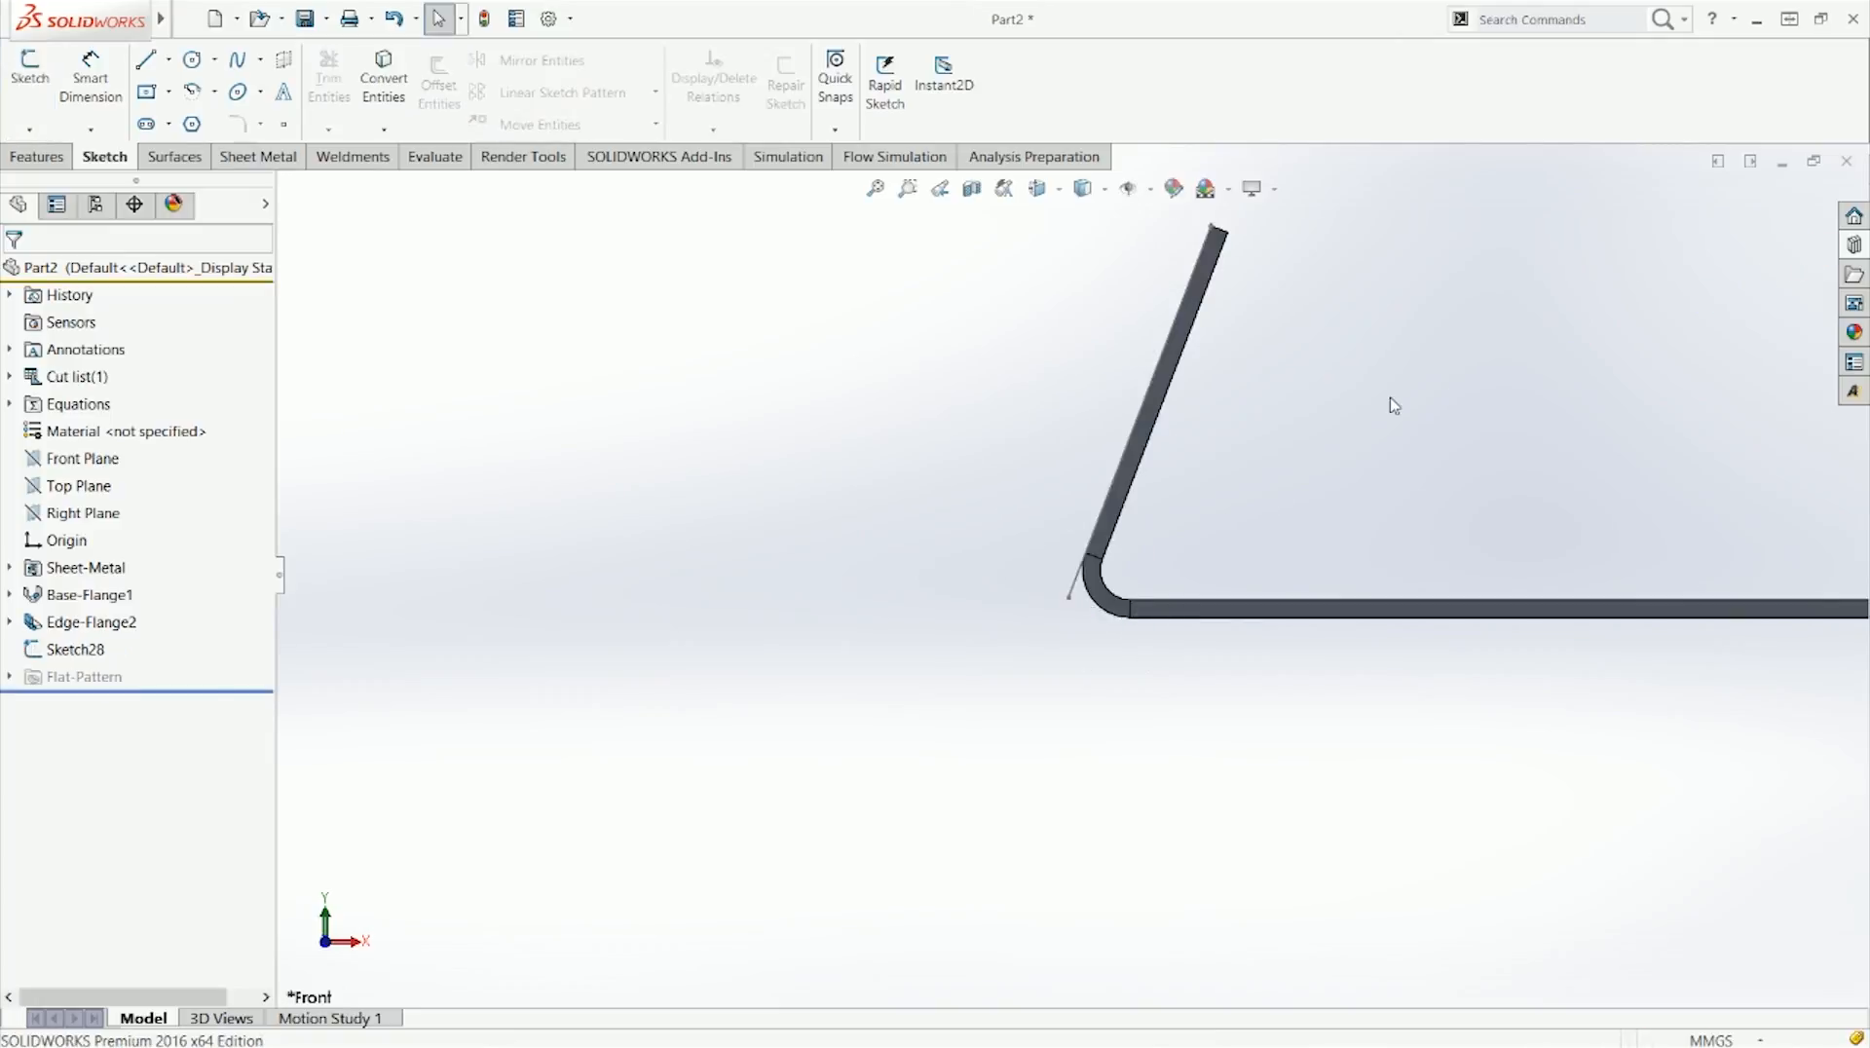
pyautogui.click(109, 623)
pyautogui.click(119, 565)
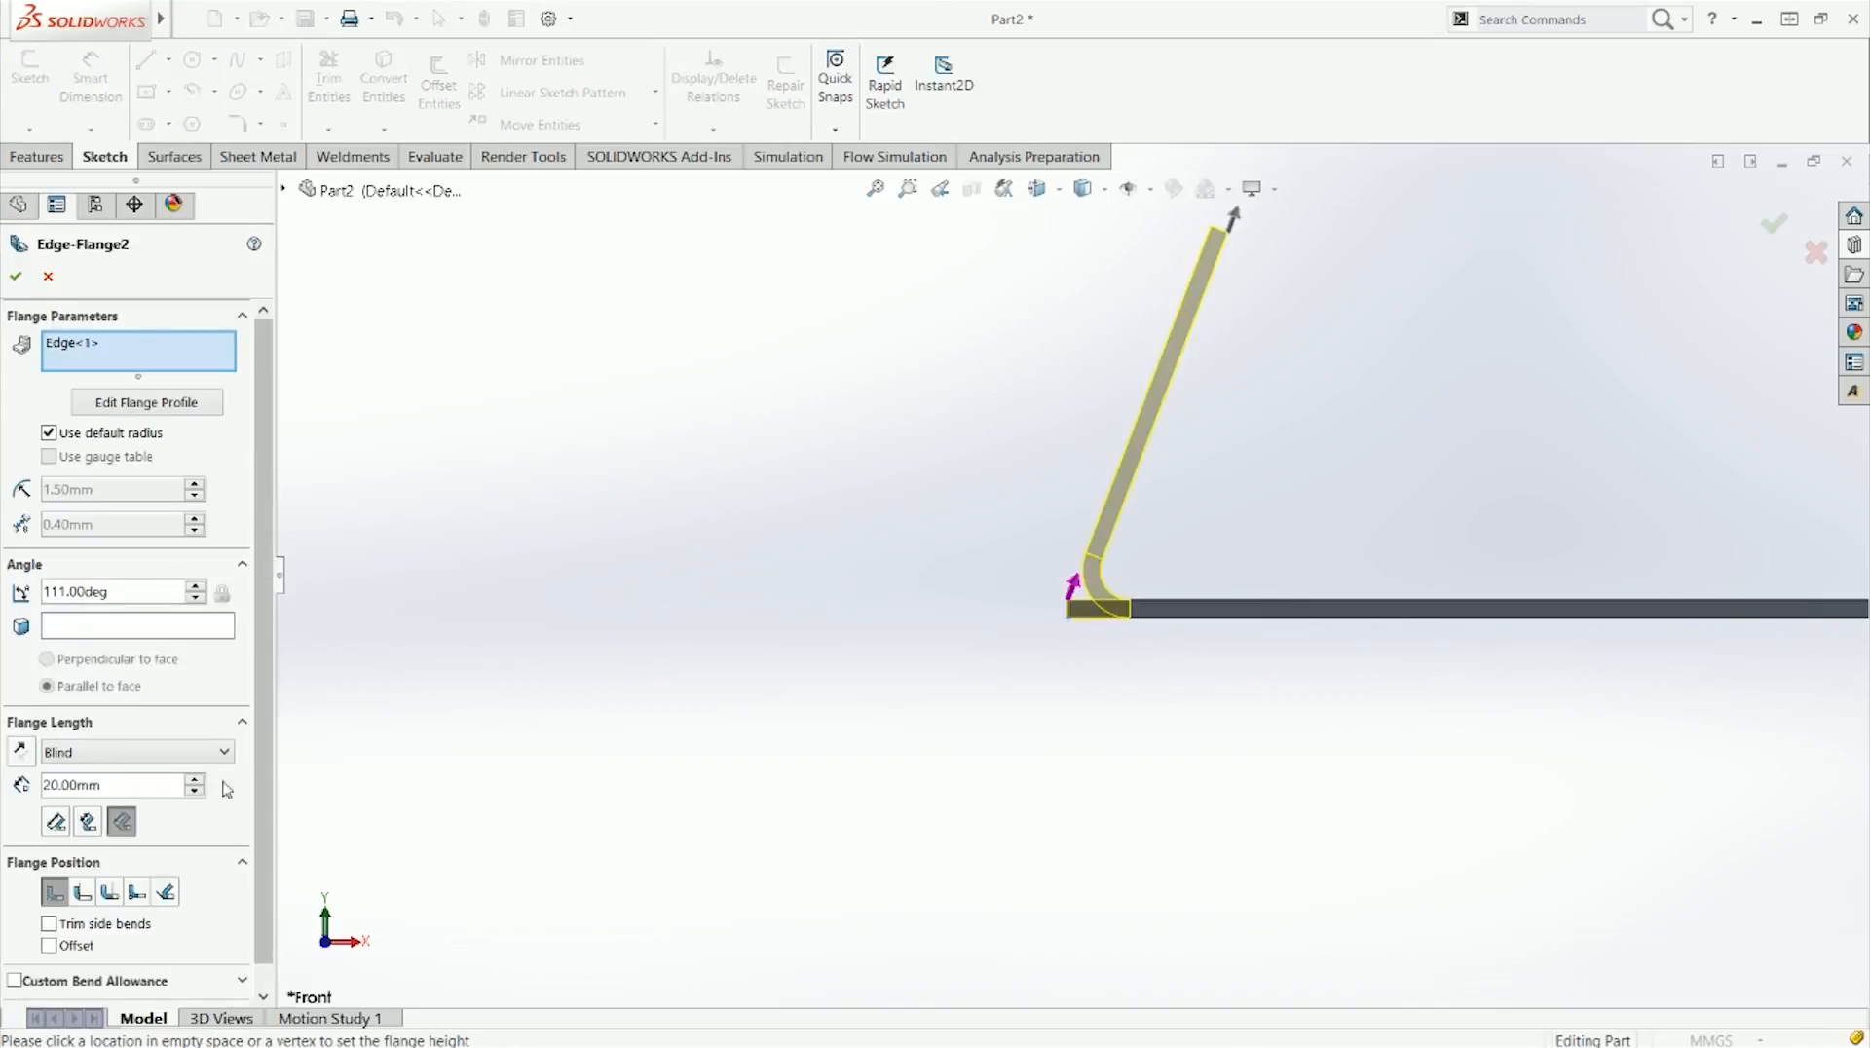
# Step: Compare the Outer Virtual Sharp, Inner Virtual Sharp and Tangent Bend length references, and accept the edge flange with Outer Virtual Sharp
pyautogui.click(56, 821)
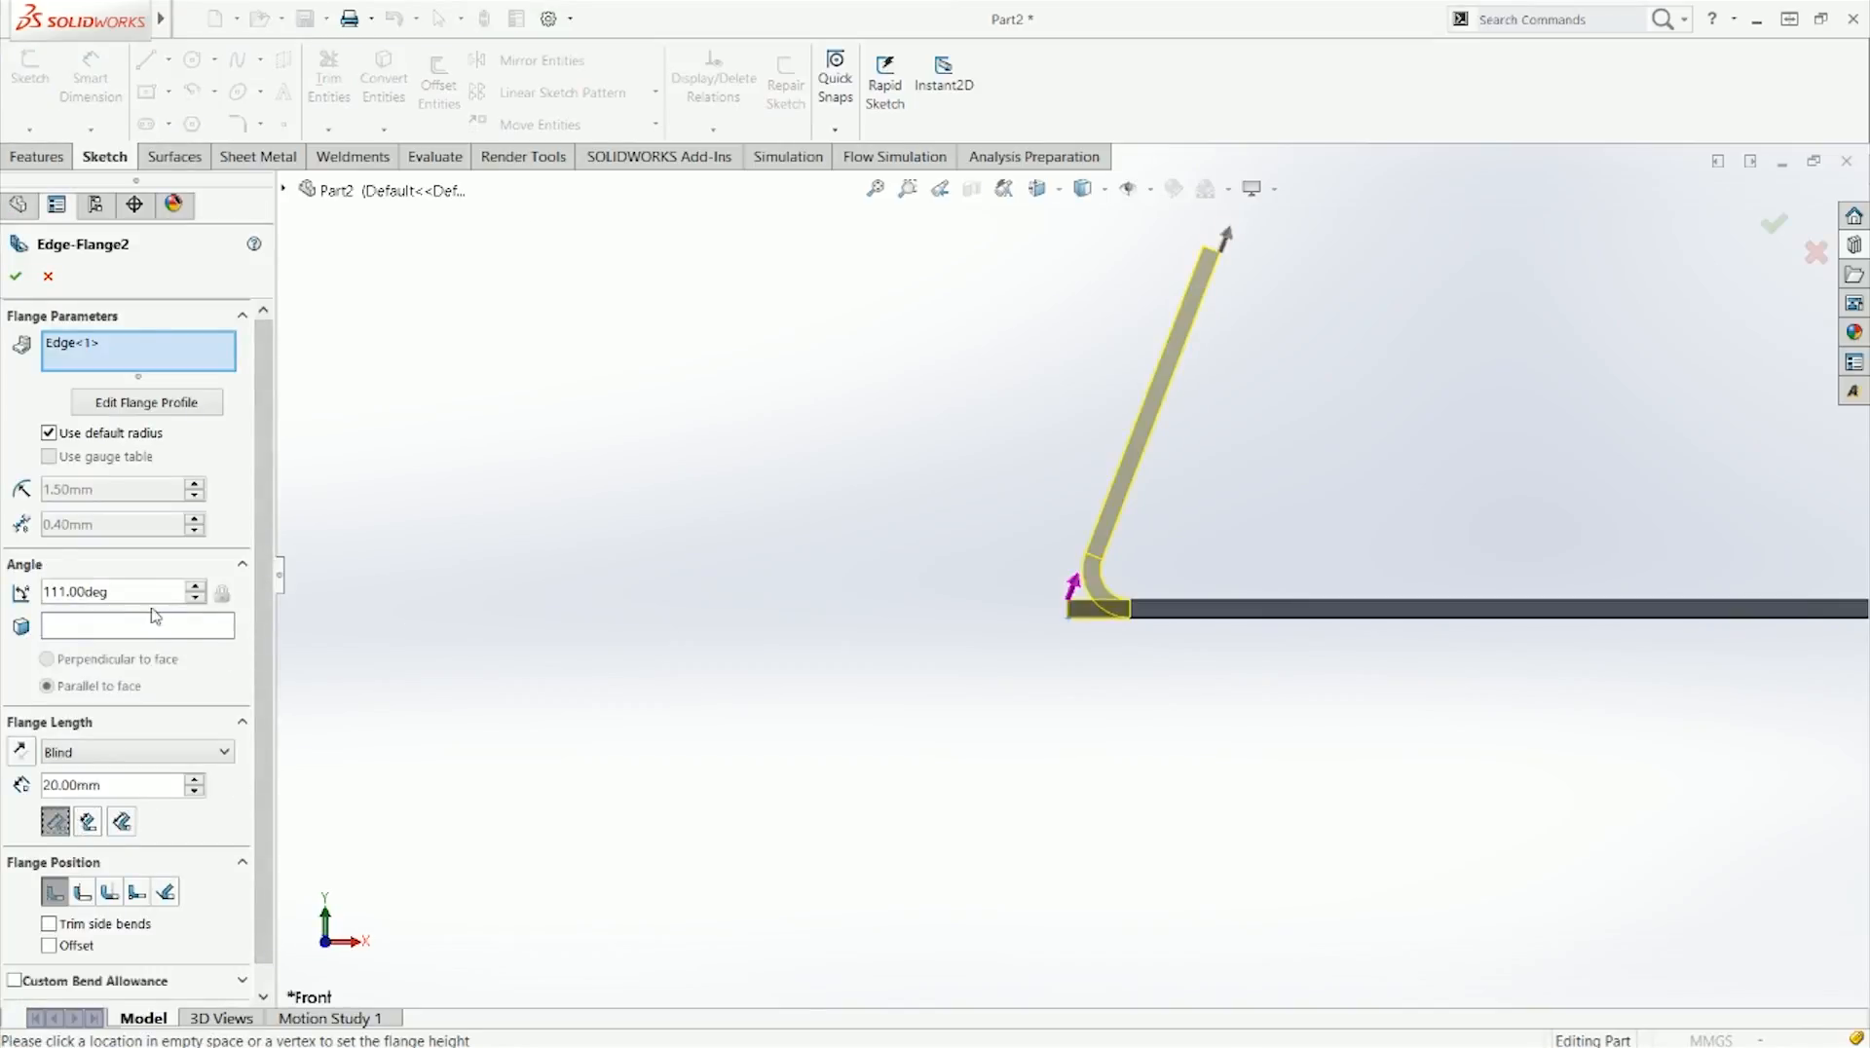
pyautogui.click(85, 824)
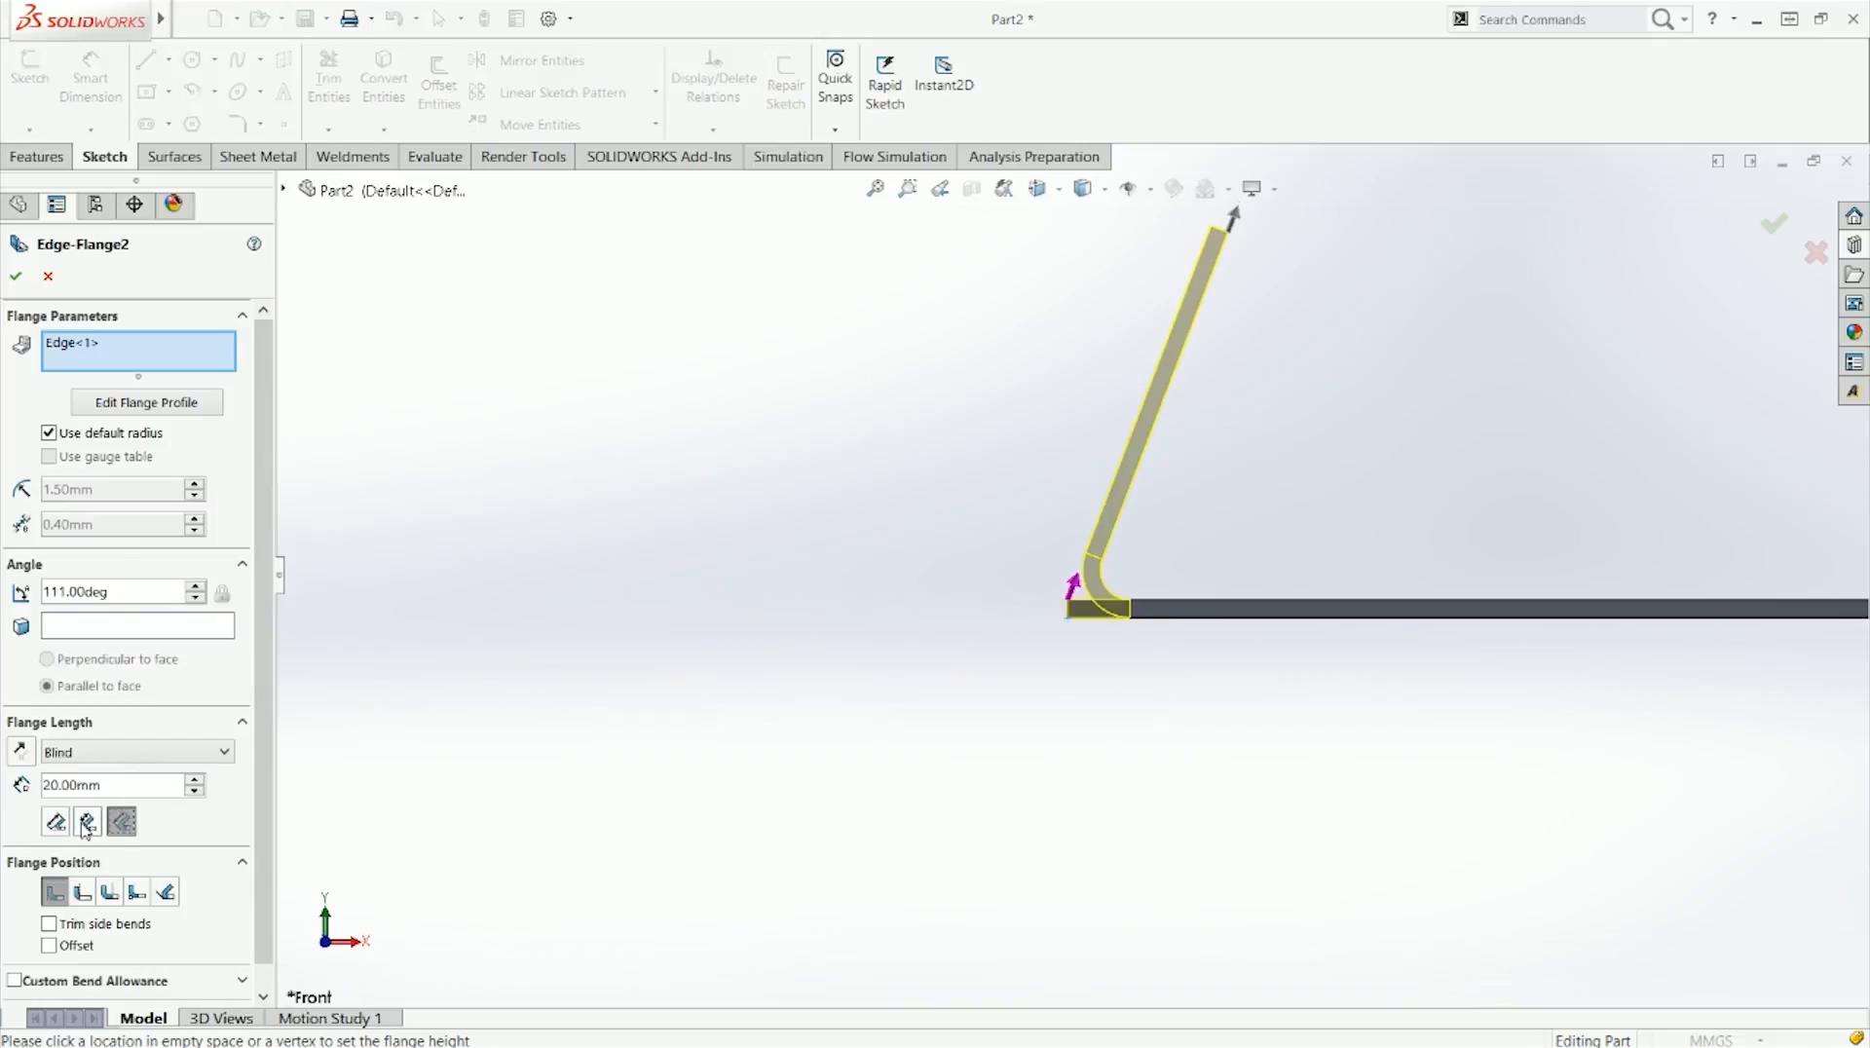
pyautogui.click(115, 825)
pyautogui.click(58, 825)
pyautogui.click(87, 825)
pyautogui.click(117, 825)
pyautogui.click(60, 825)
pyautogui.click(88, 825)
pyautogui.click(118, 825)
pyautogui.click(61, 824)
pyautogui.click(86, 825)
pyautogui.click(118, 825)
pyautogui.click(57, 825)
pyautogui.click(87, 825)
pyautogui.click(118, 825)
pyautogui.click(58, 825)
pyautogui.click(87, 825)
pyautogui.click(118, 825)
pyautogui.click(58, 825)
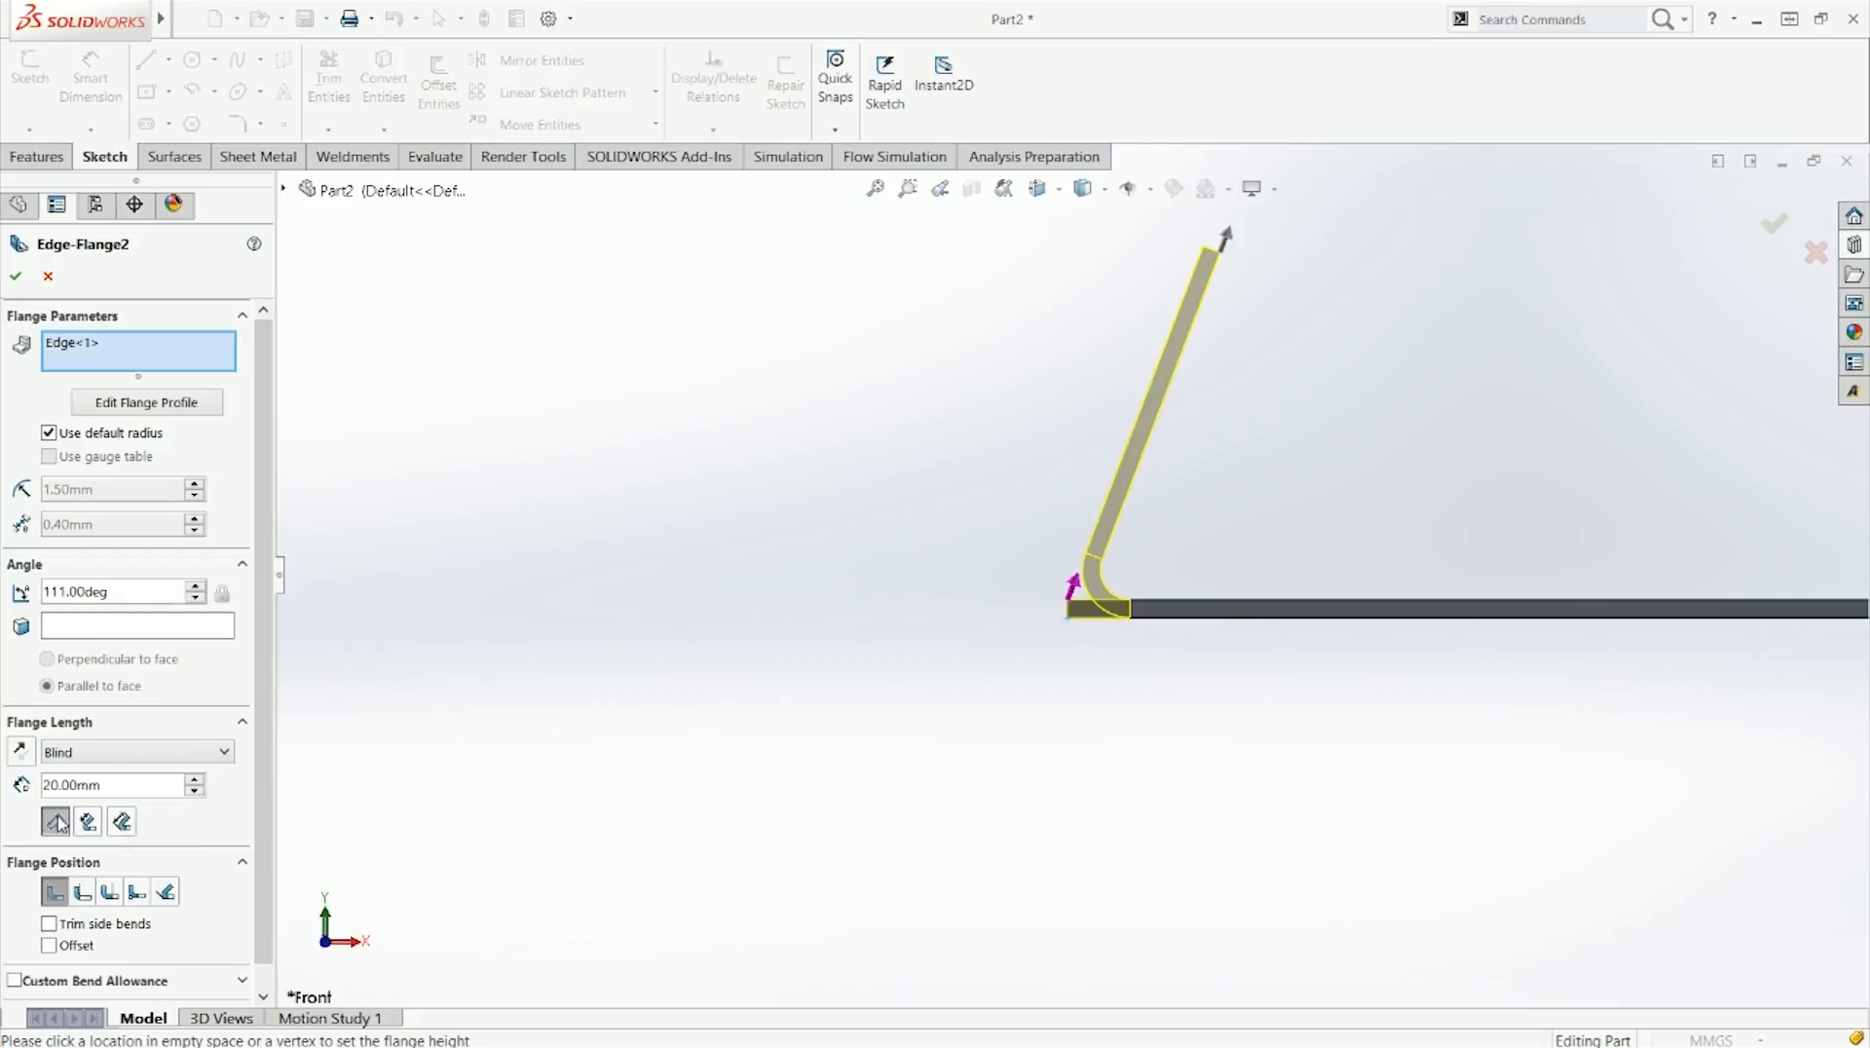
pyautogui.click(16, 277)
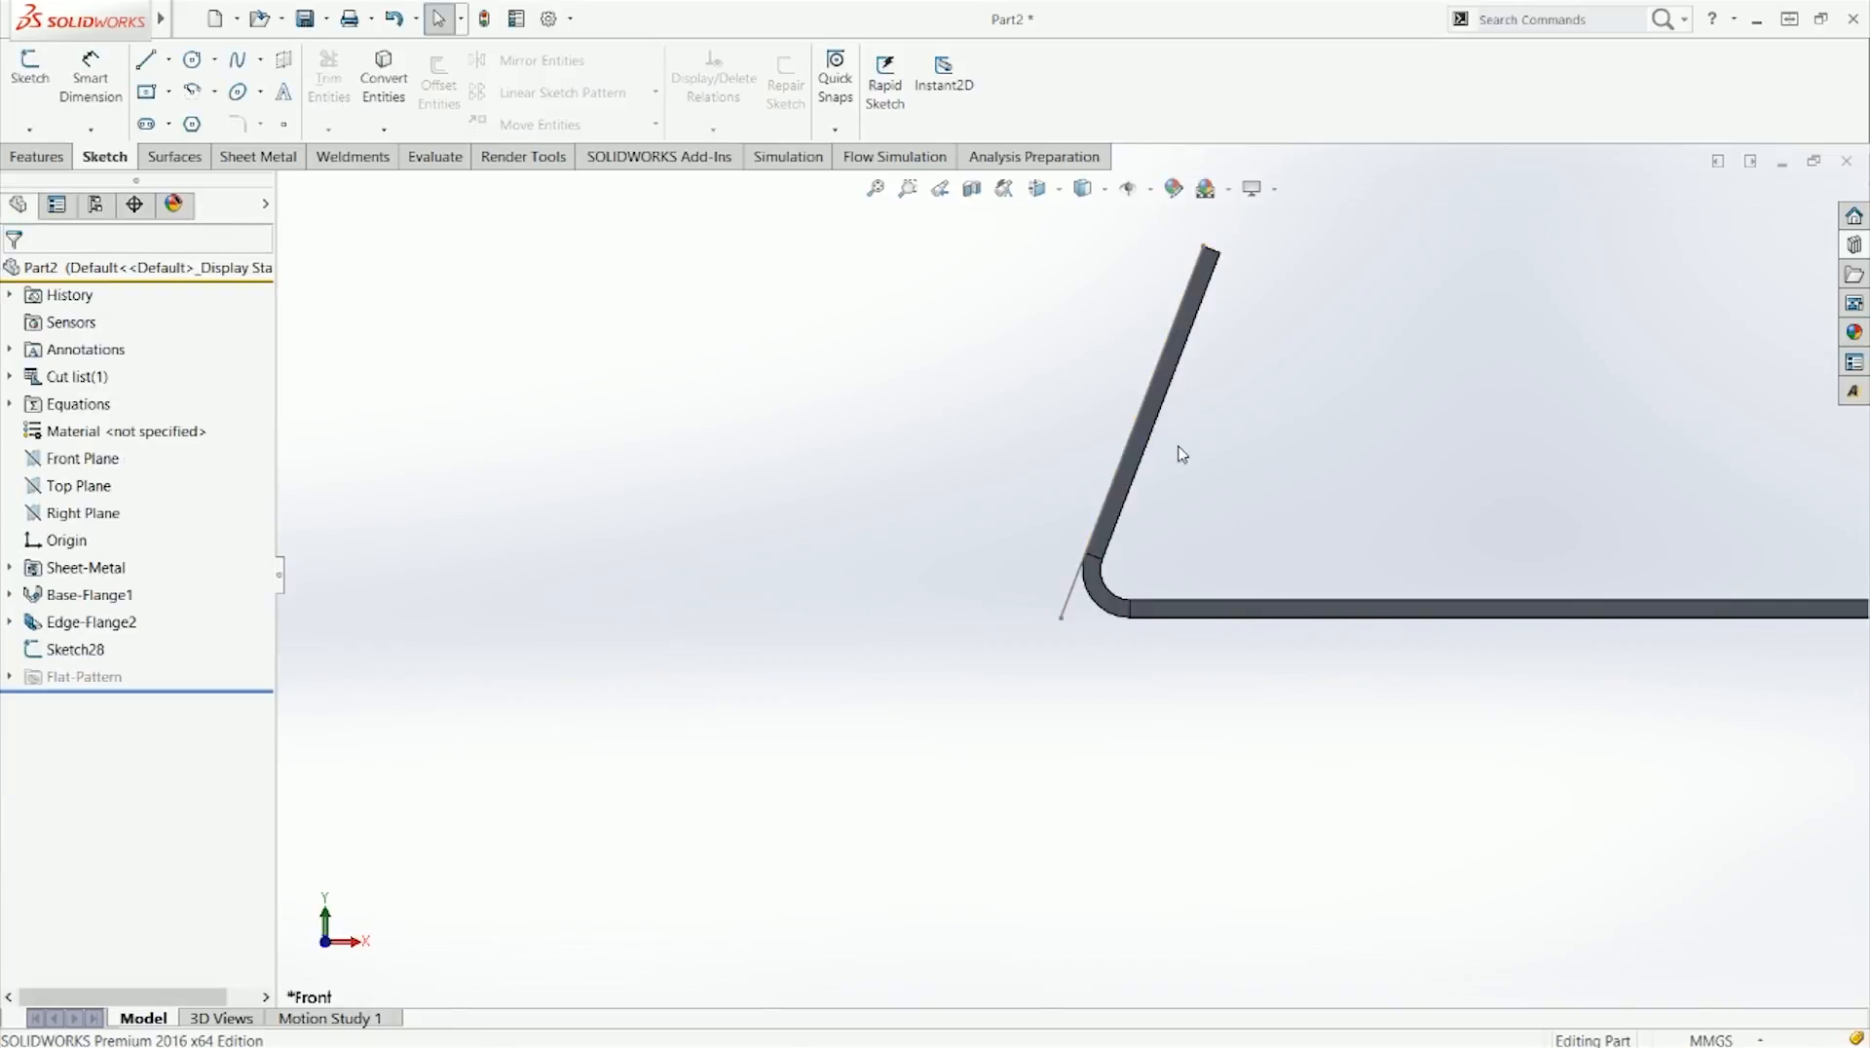
# Step: Display the edge flange's dimensions on the model and inspect its length dimension
pyautogui.doubleClick(1147, 461)
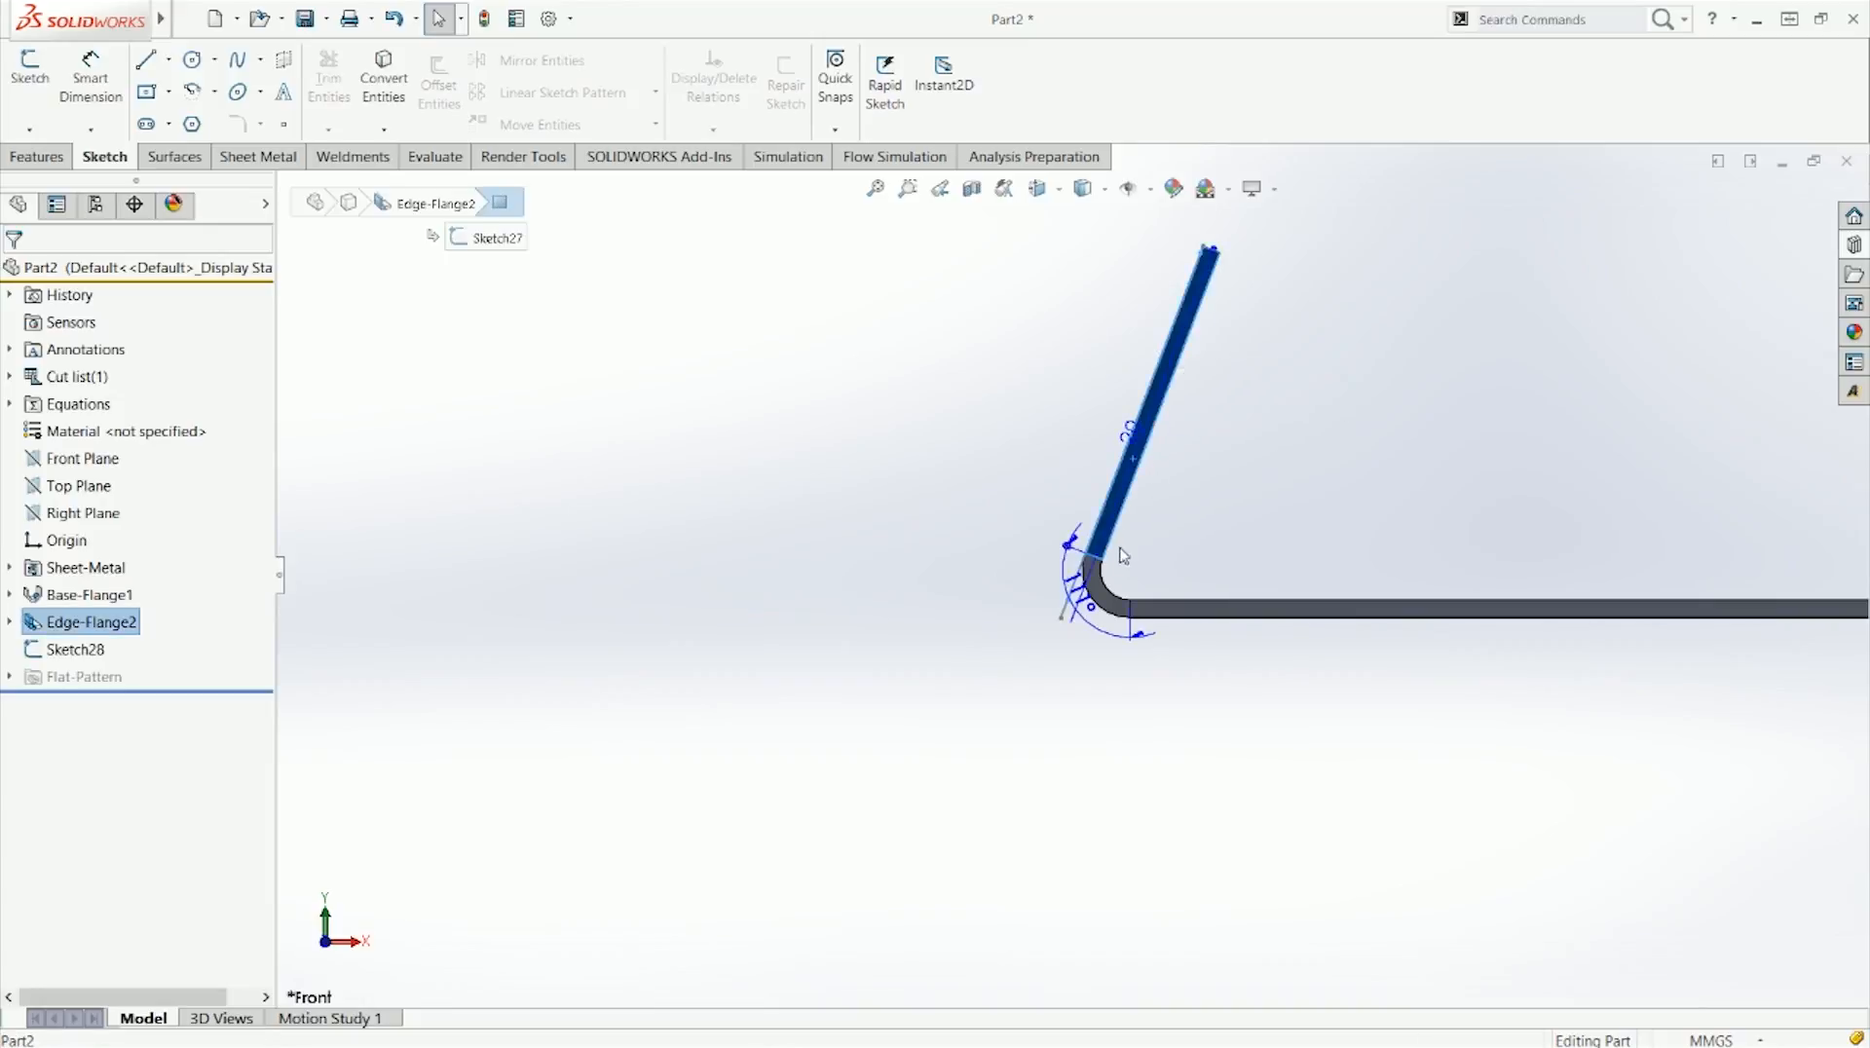
pyautogui.click(1133, 434)
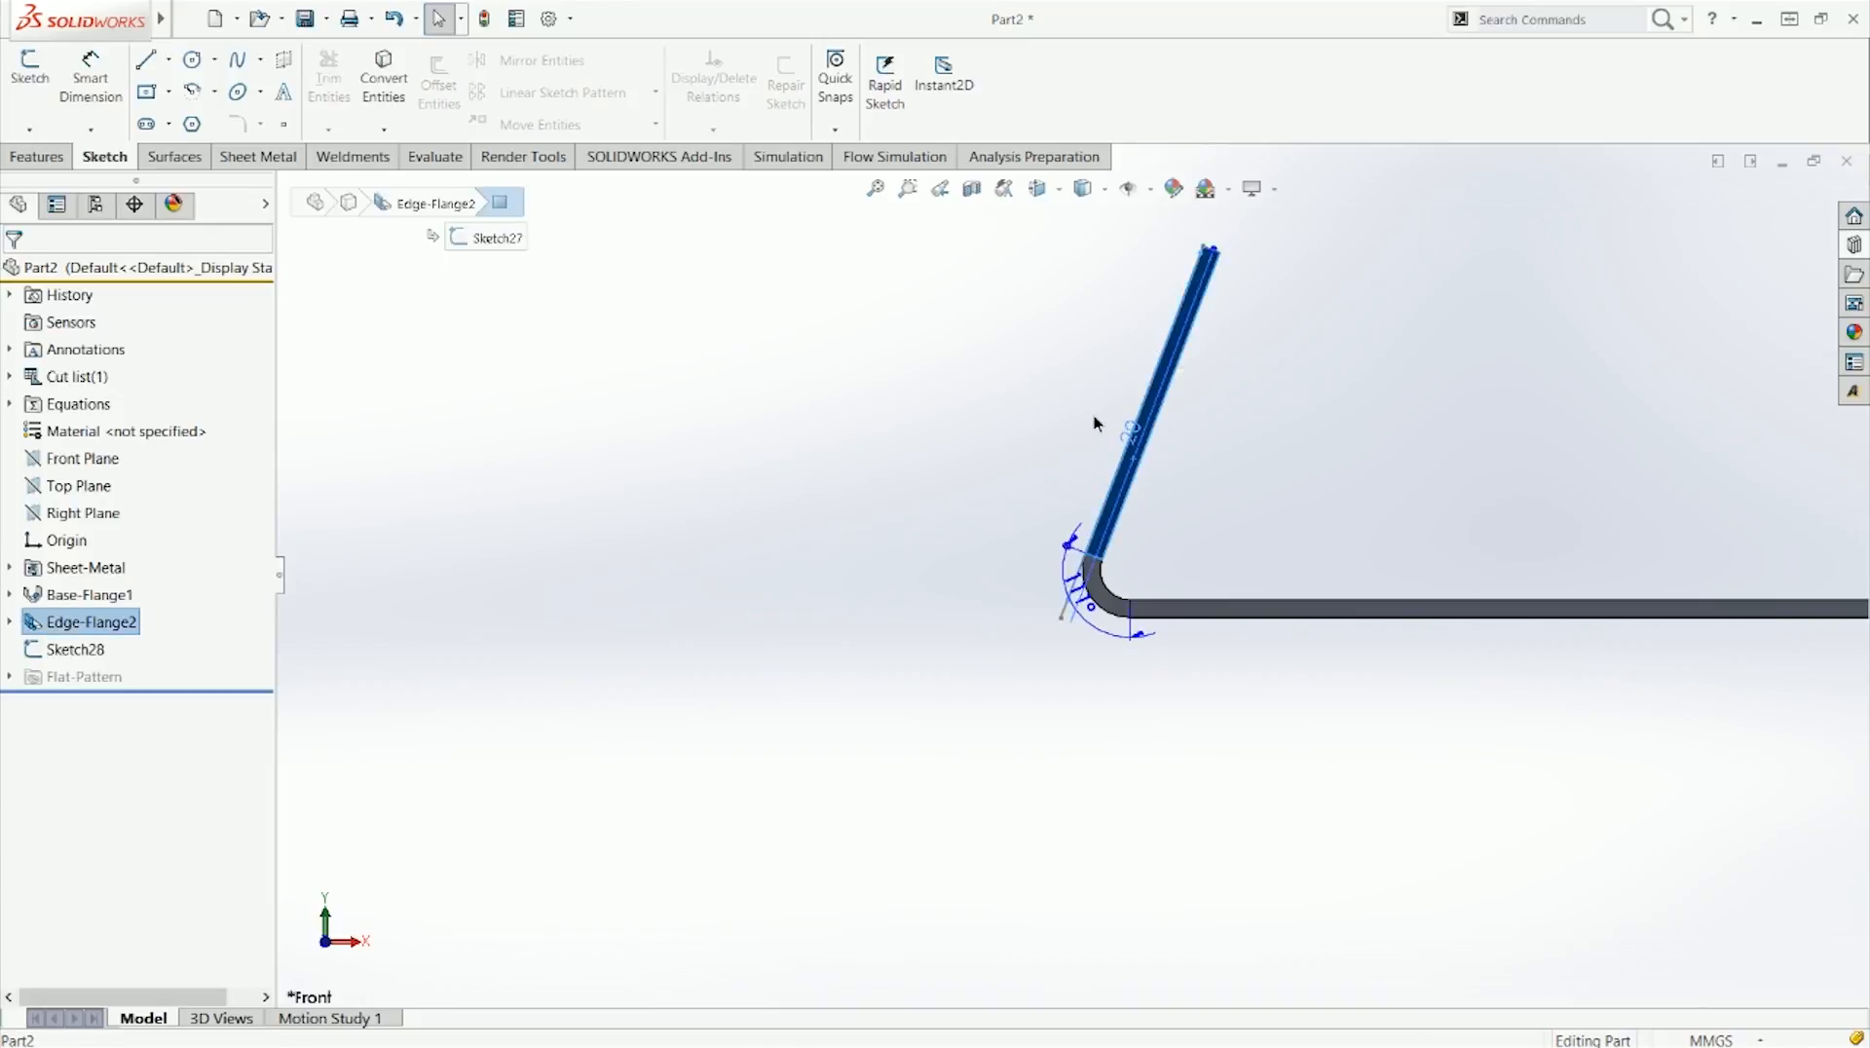
pyautogui.click(1137, 572)
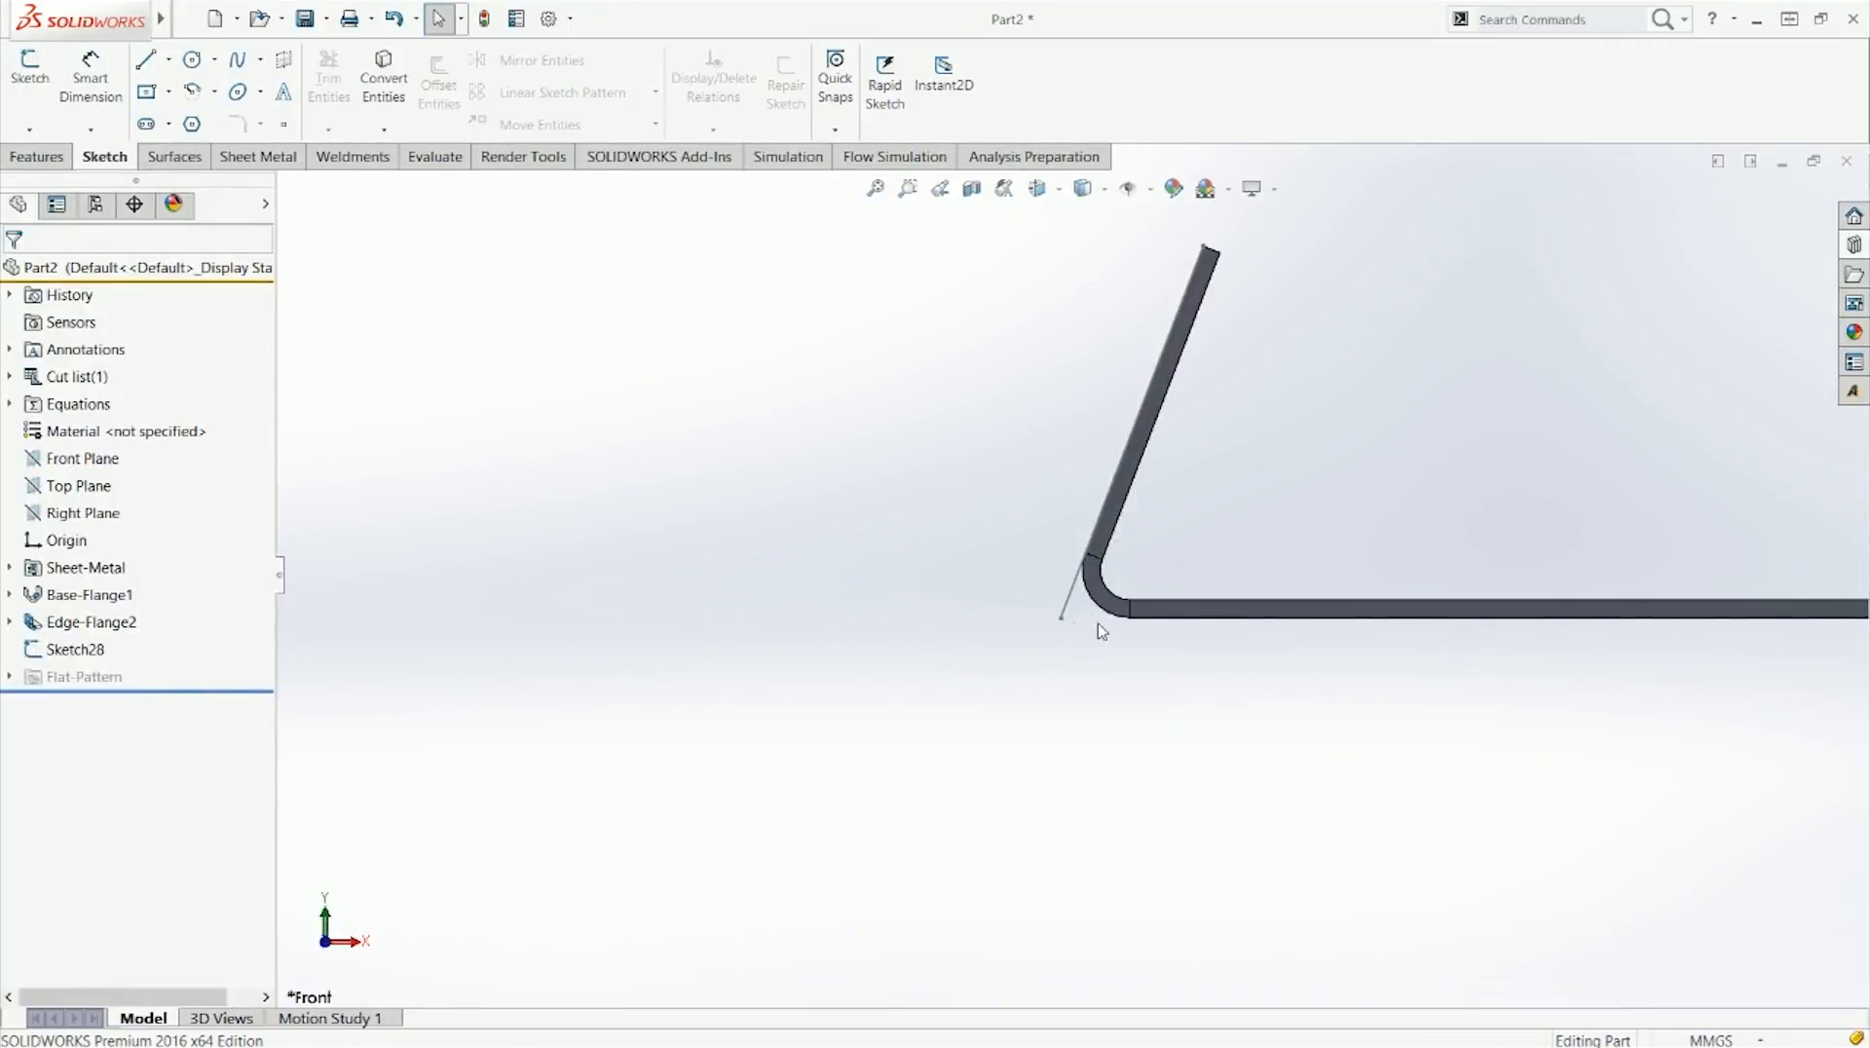
pyautogui.click(1158, 401)
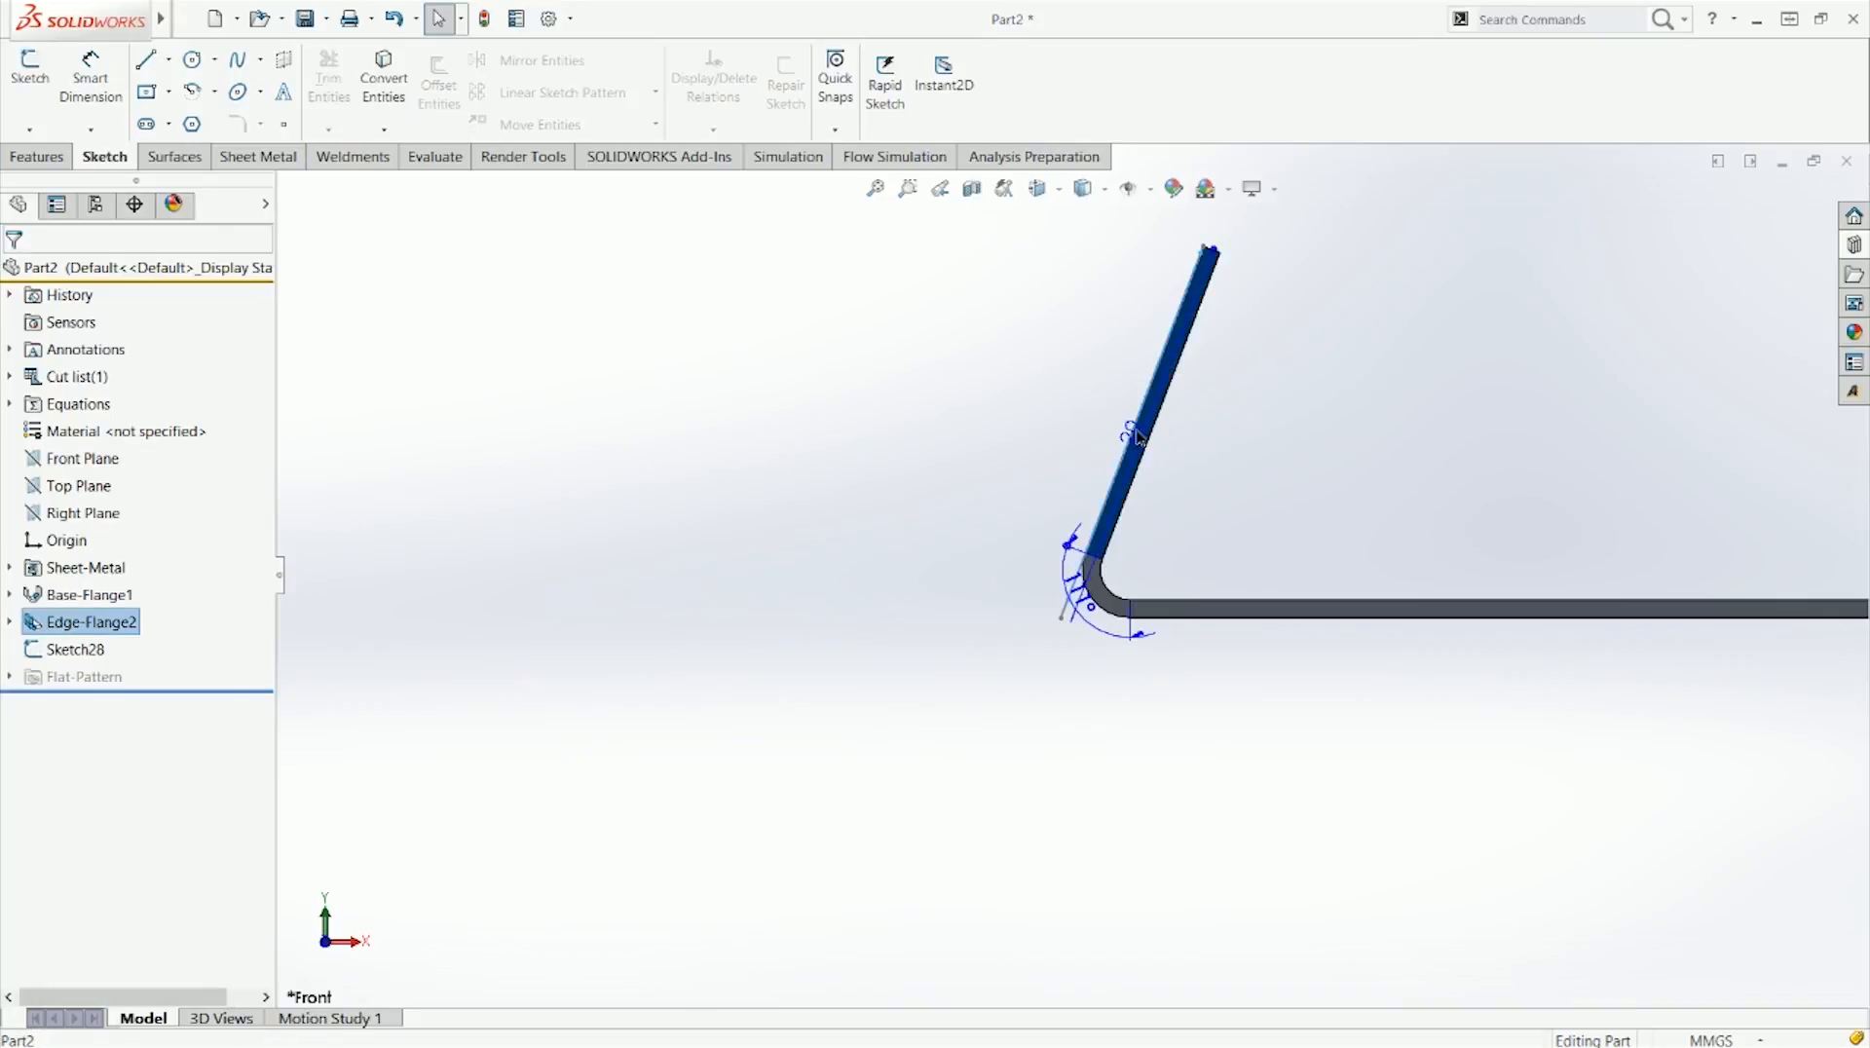
pyautogui.doubleClick(1137, 436)
pyautogui.click(1032, 434)
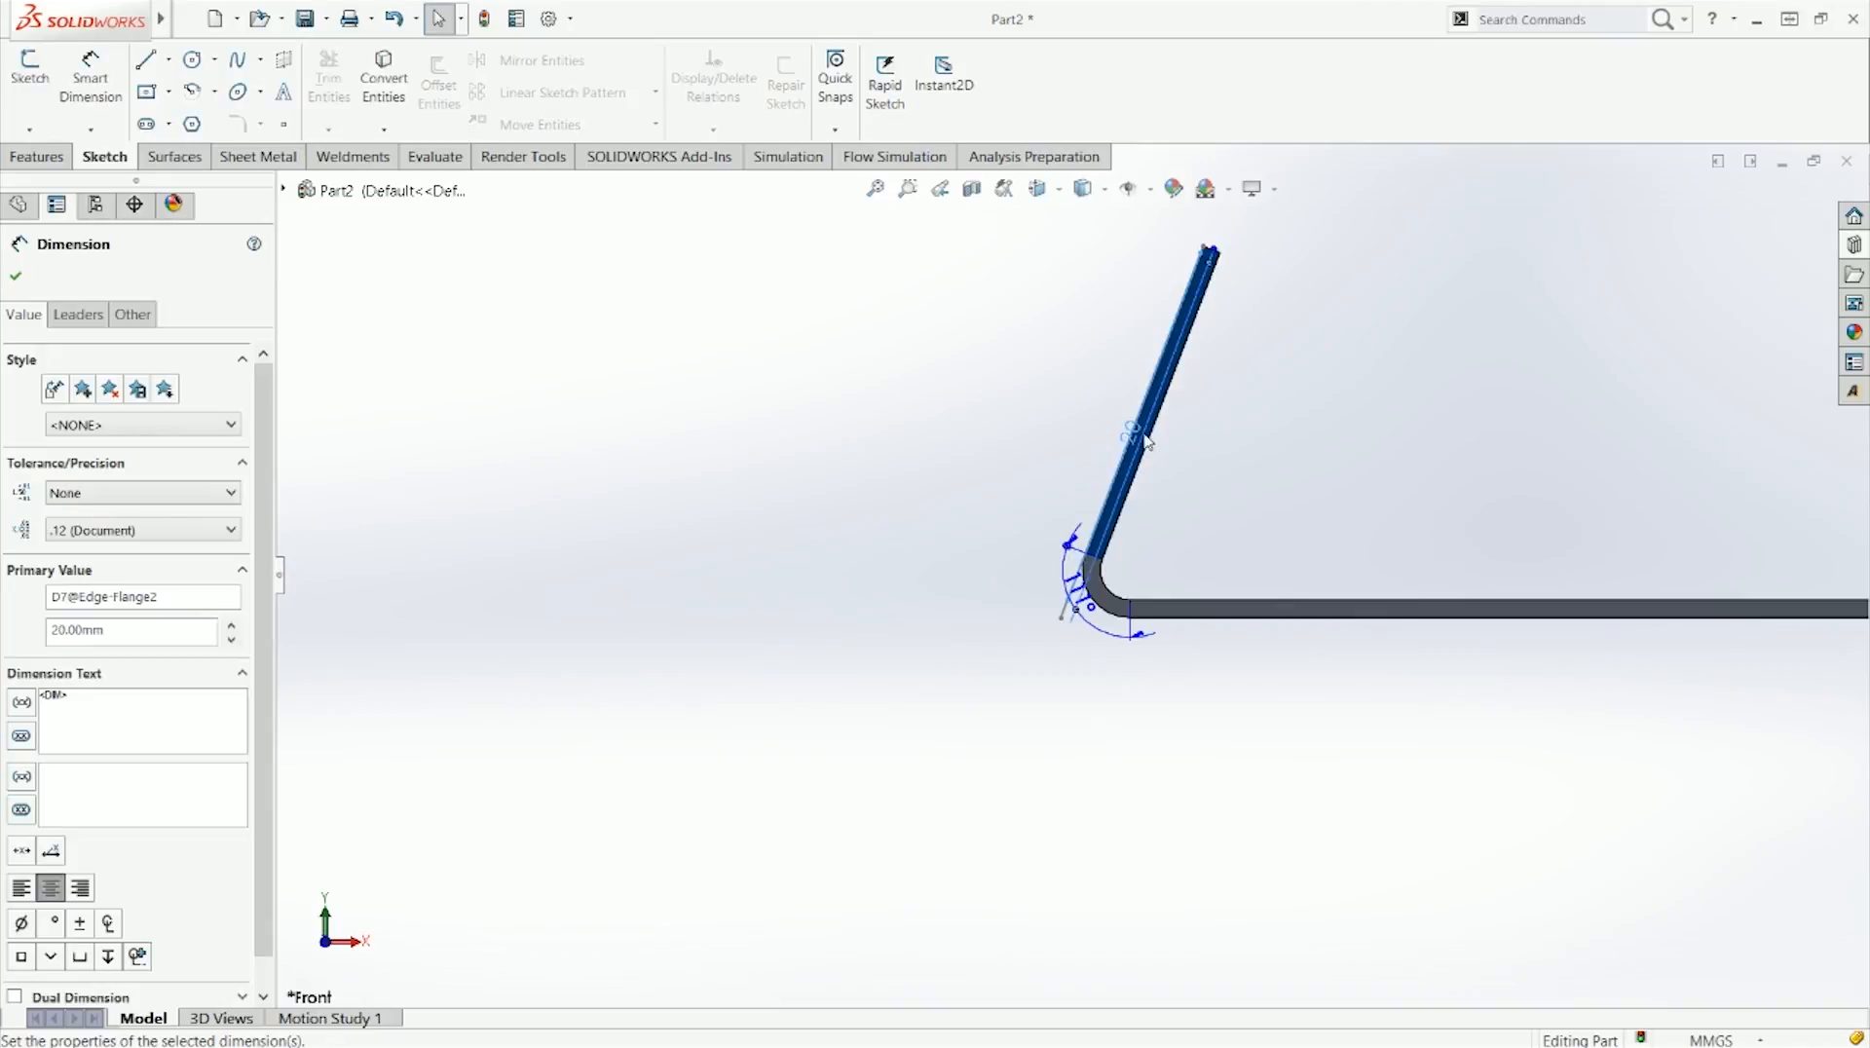
pyautogui.click(1143, 436)
pyautogui.click(1207, 512)
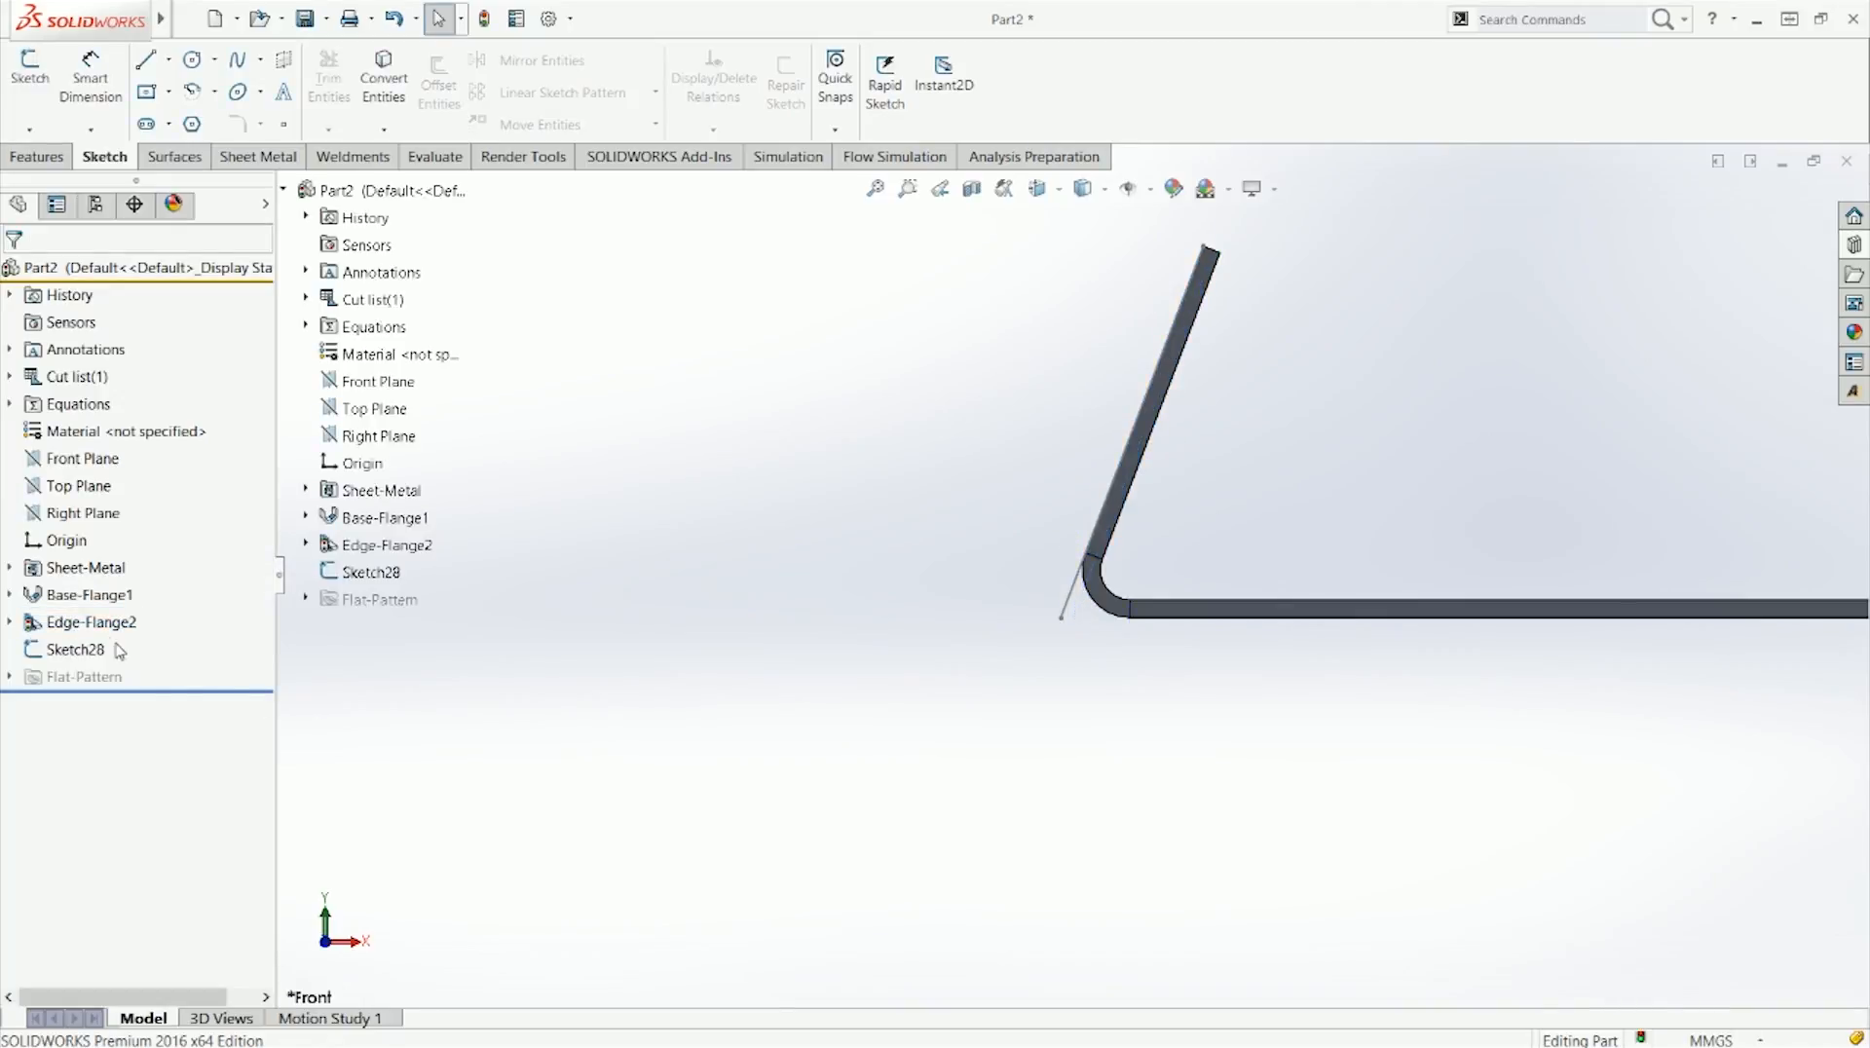
pyautogui.rightClick(90, 622)
pyautogui.click(135, 551)
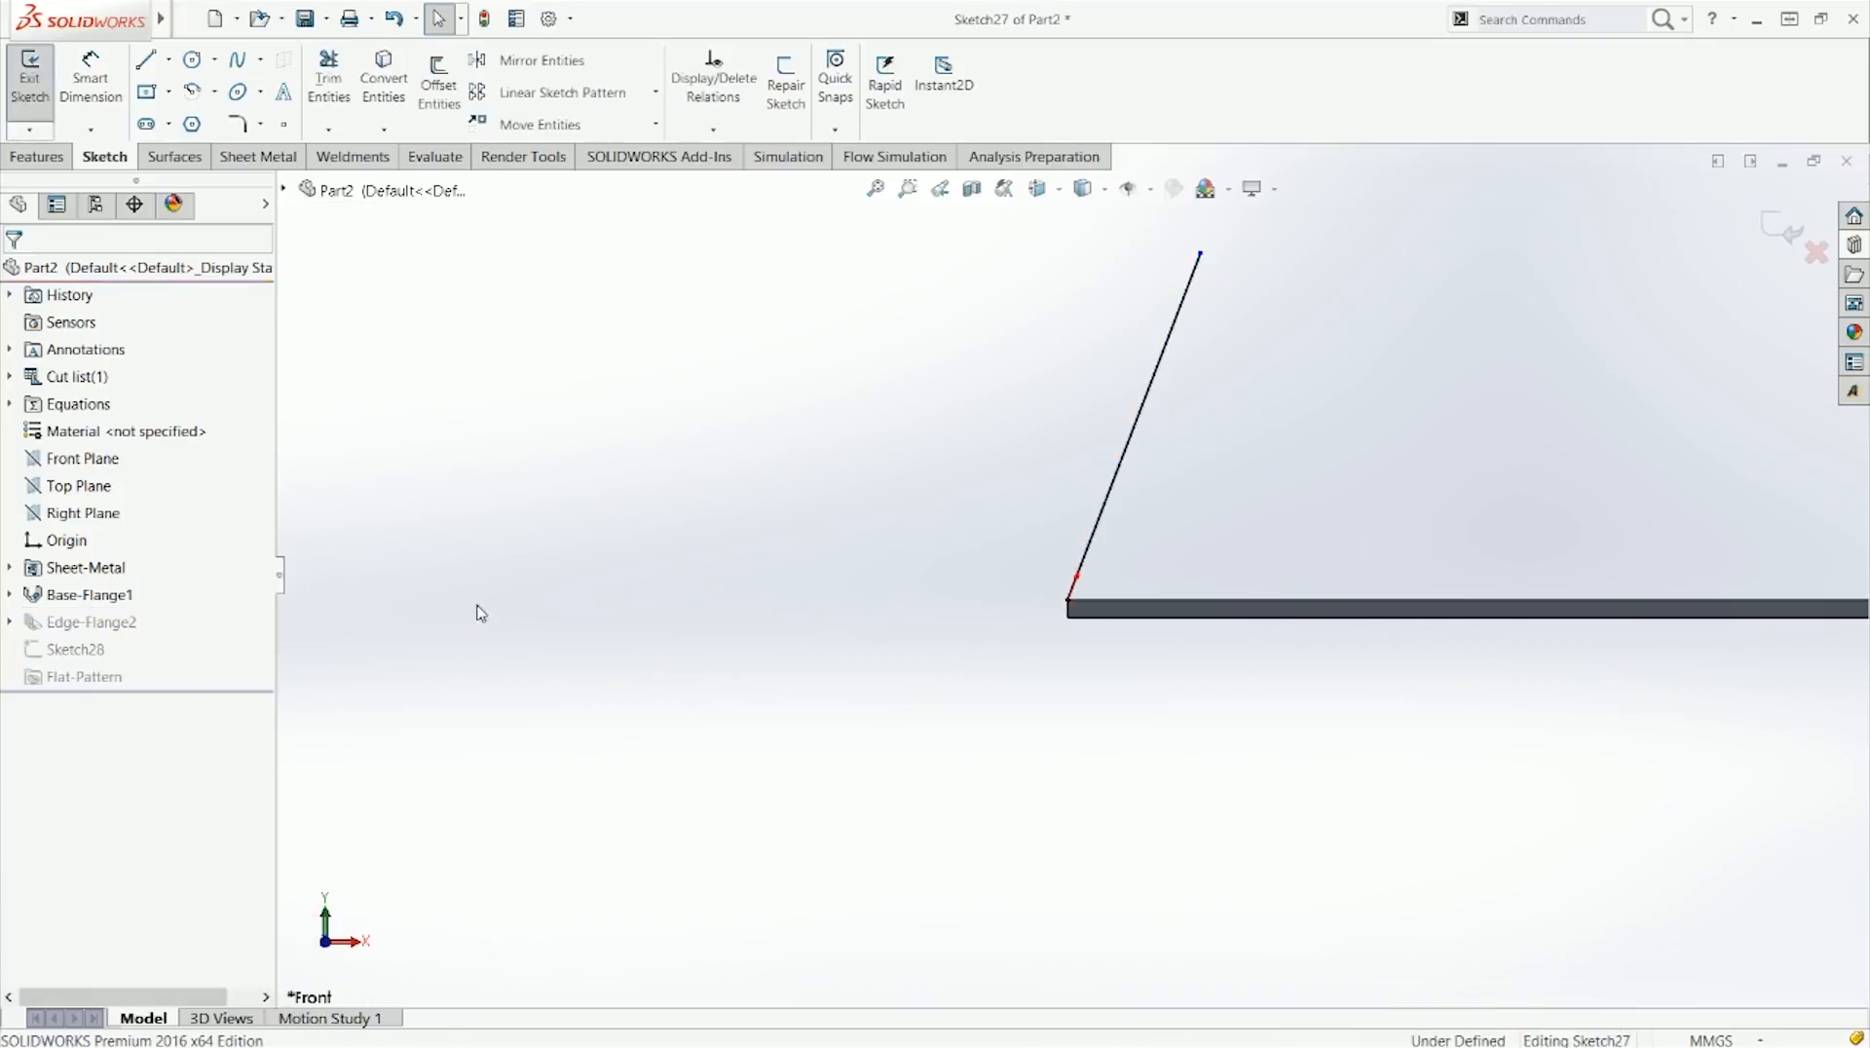
pyautogui.hotkey('ctrl', 'b')
# Step: Set the edge flange's angle to 90 degrees and accept the feature
pyautogui.click(37, 631)
pyautogui.click(46, 573)
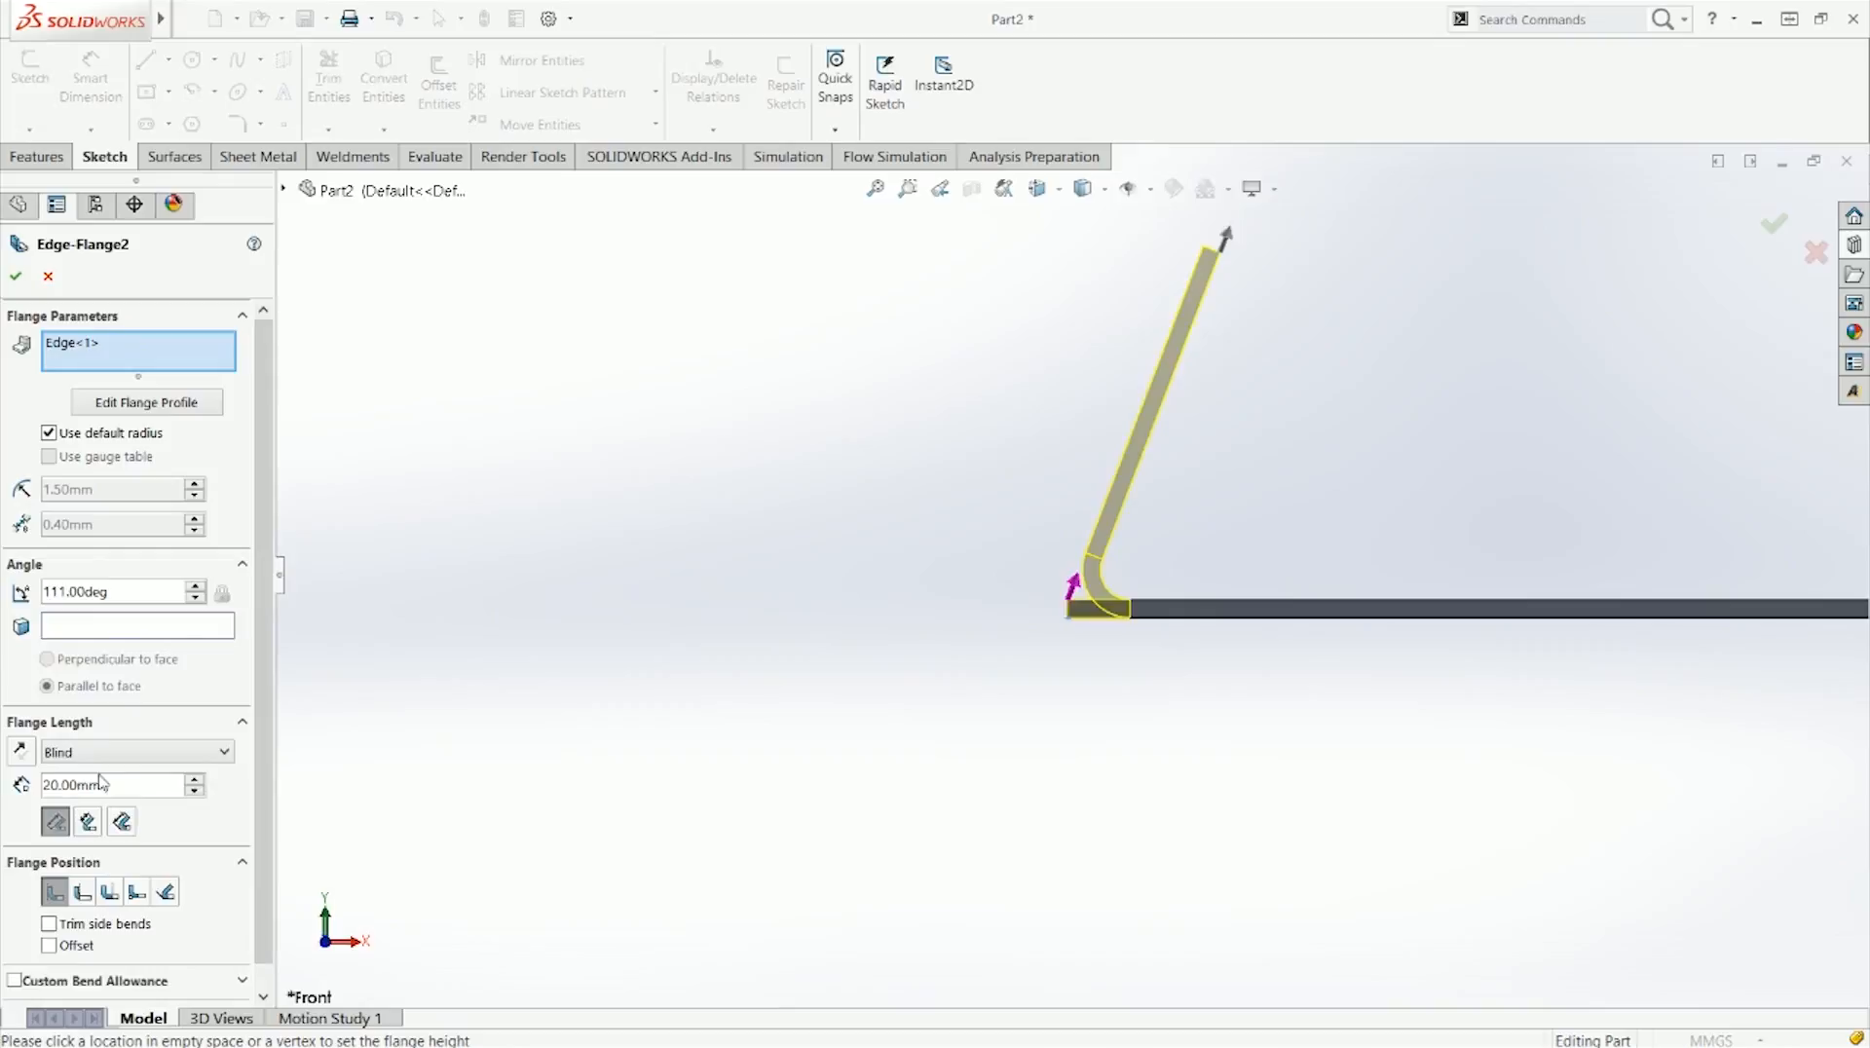
pyautogui.doubleClick(121, 594)
pyautogui.write('90')
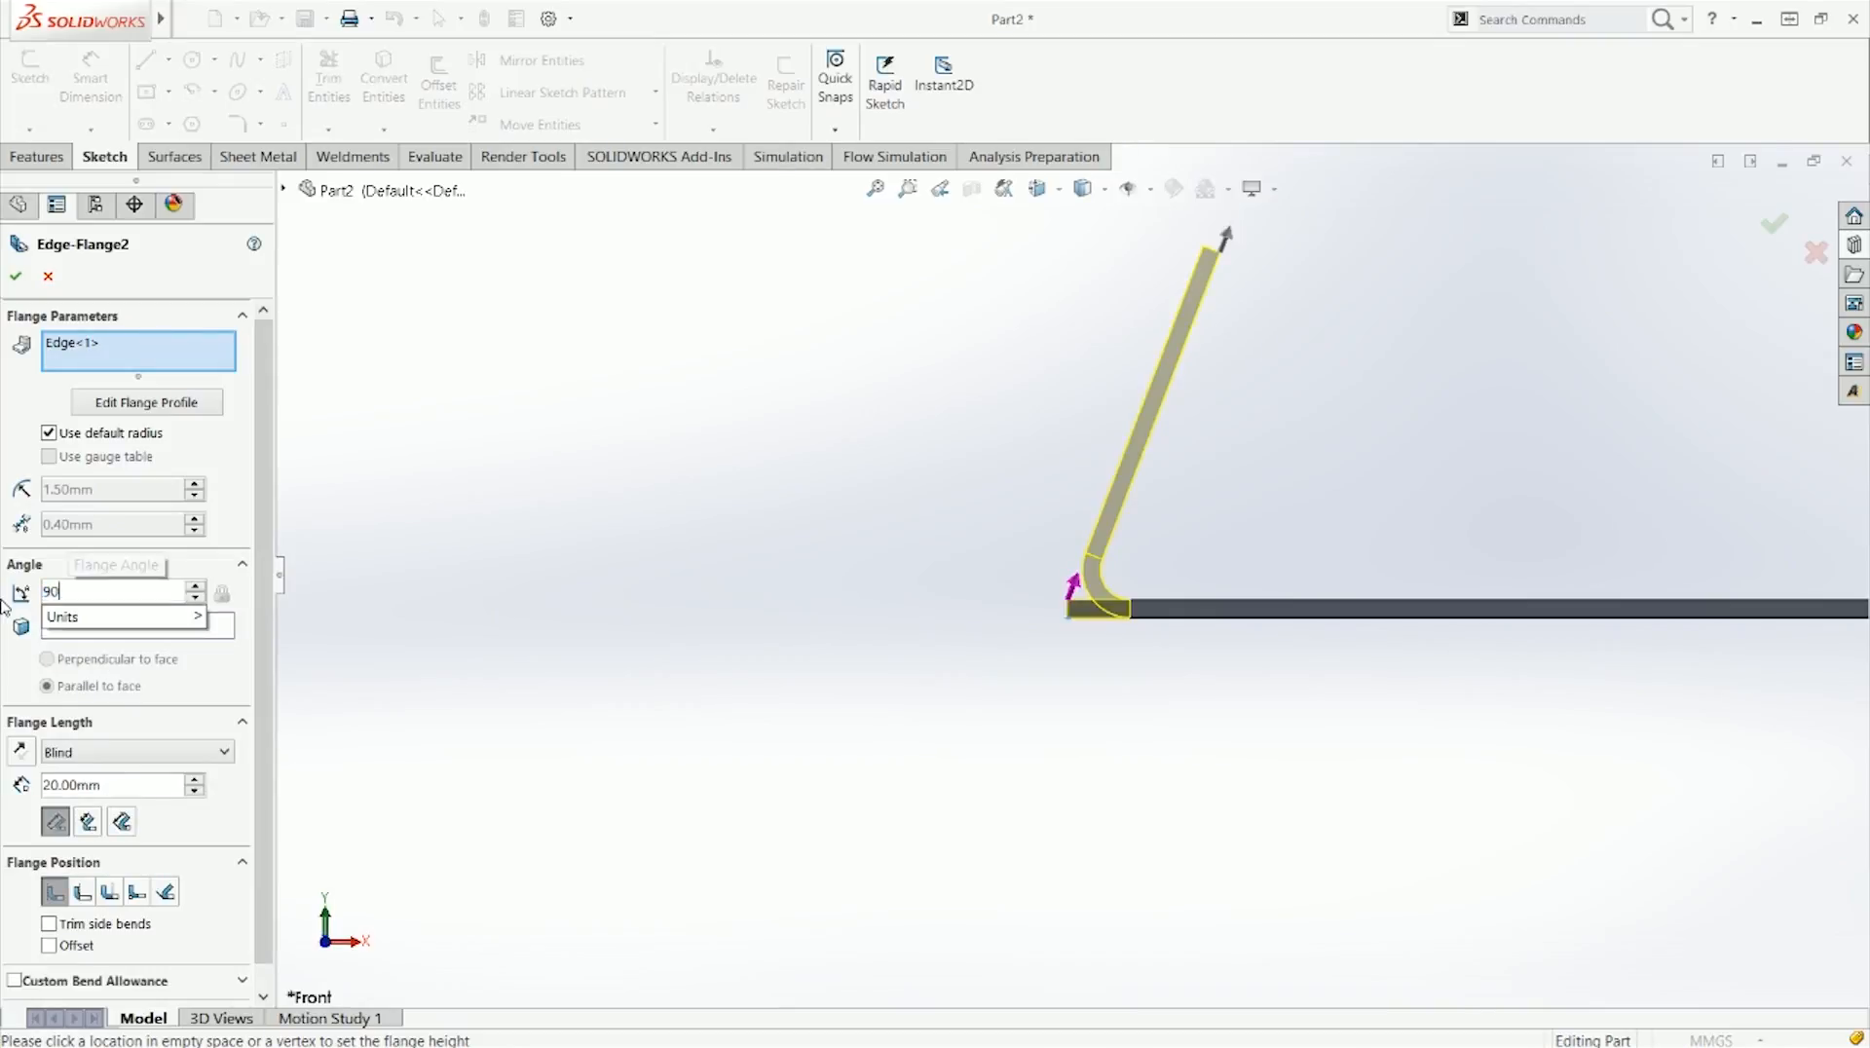
pyautogui.press('Return')
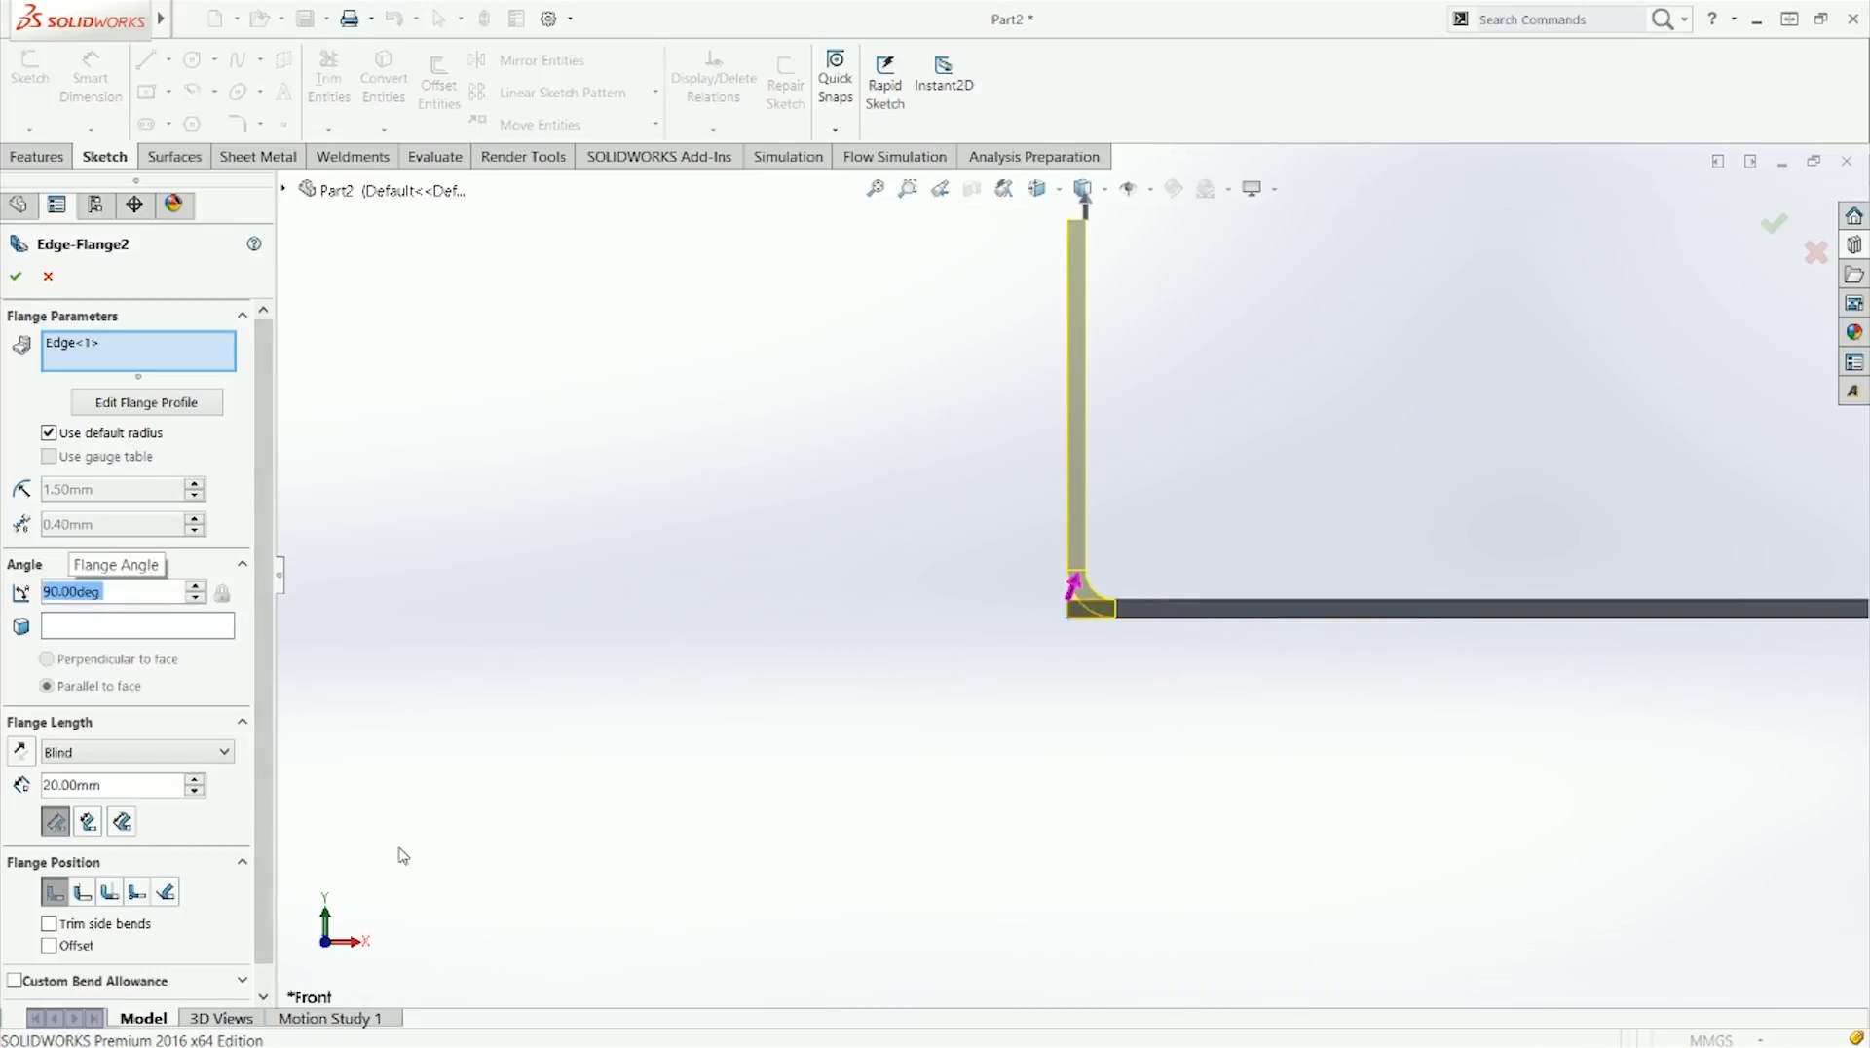
pyautogui.scroll(-2, 1033, 576)
pyautogui.scroll(1, 1091, 594)
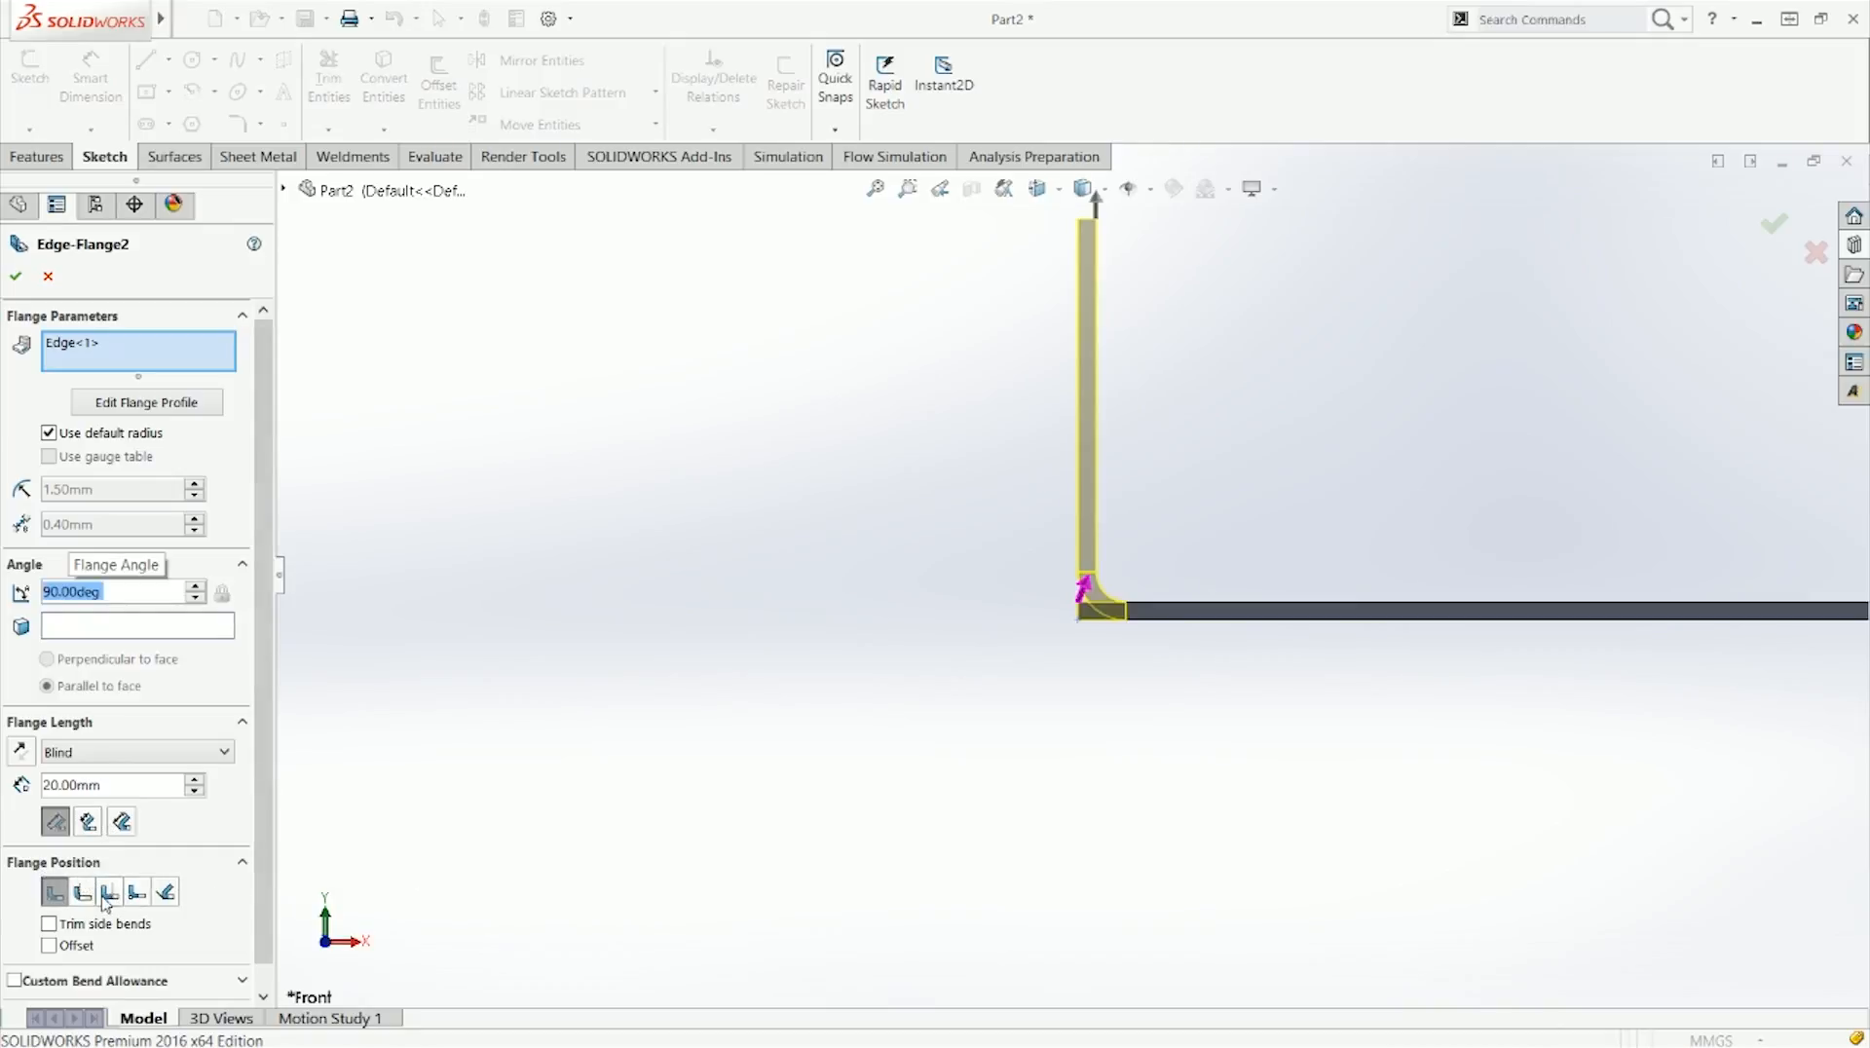
pyautogui.scroll(-3, 1116, 628)
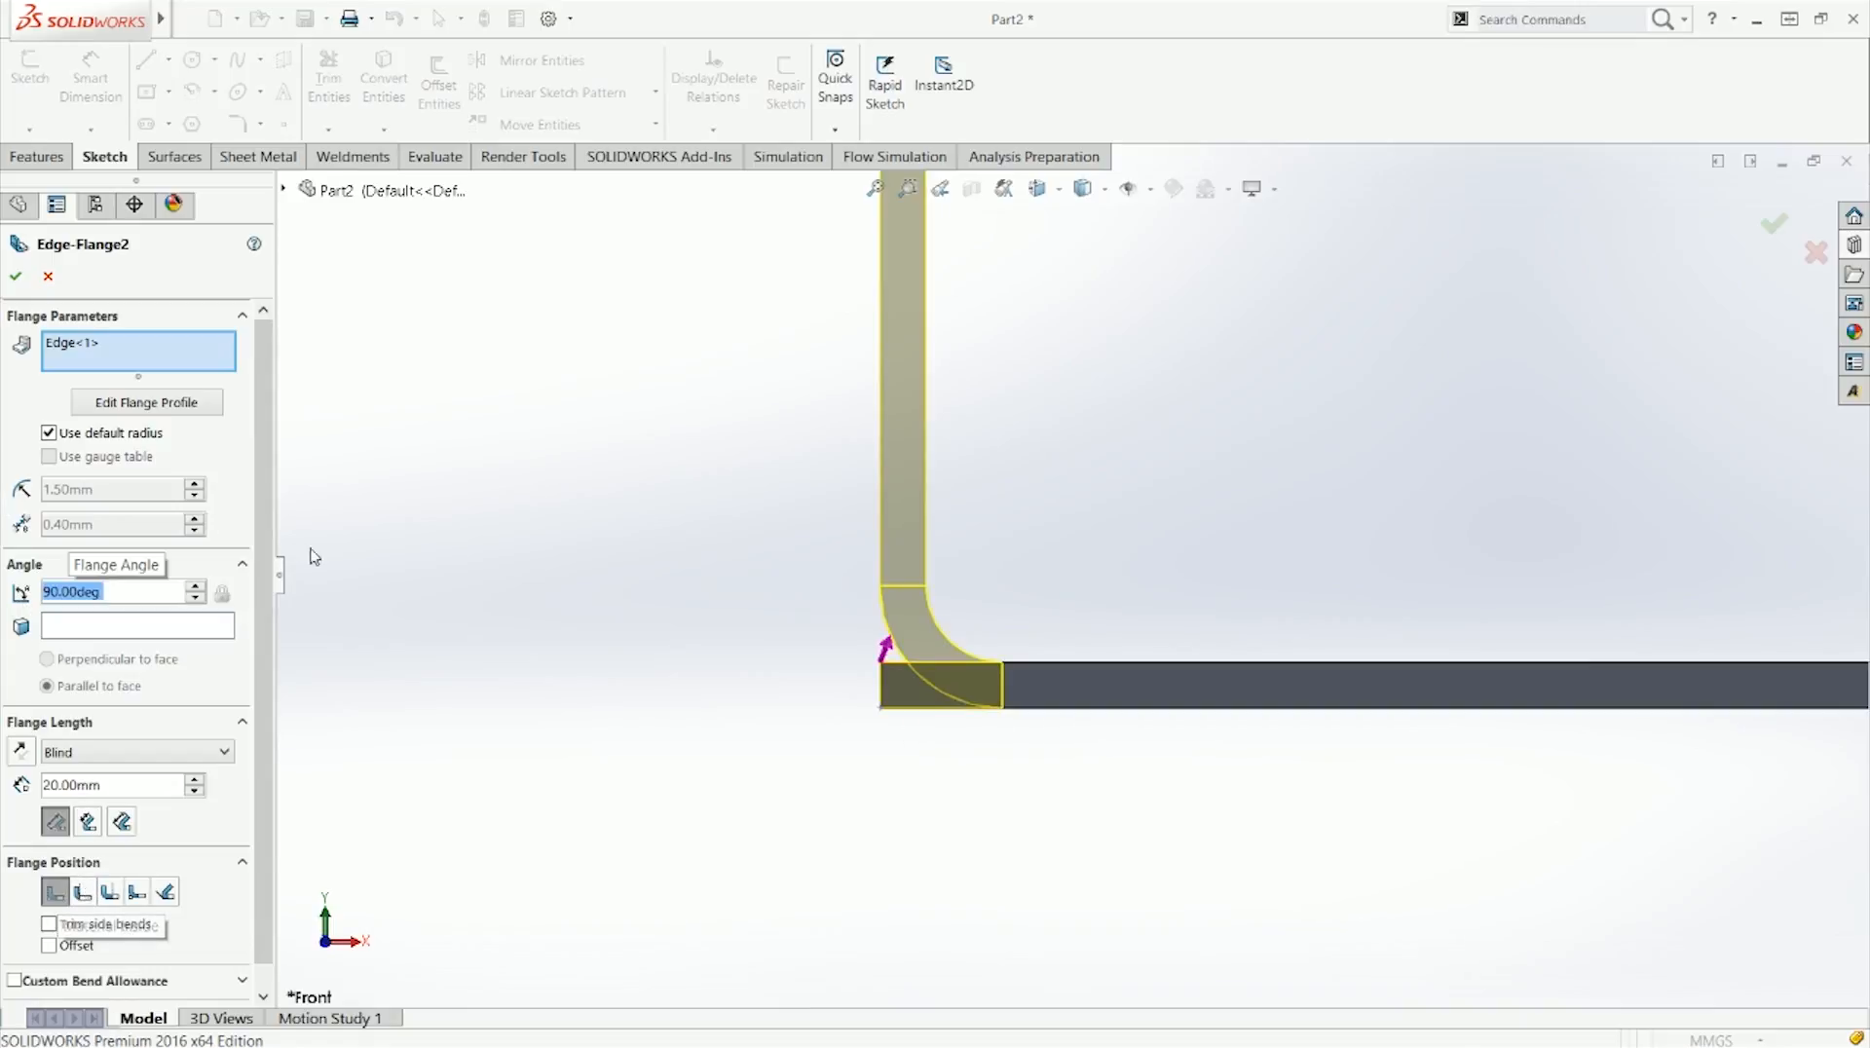
pyautogui.moveTo(1143, 856); pyautogui.dragTo(1364, 449, button='middle')
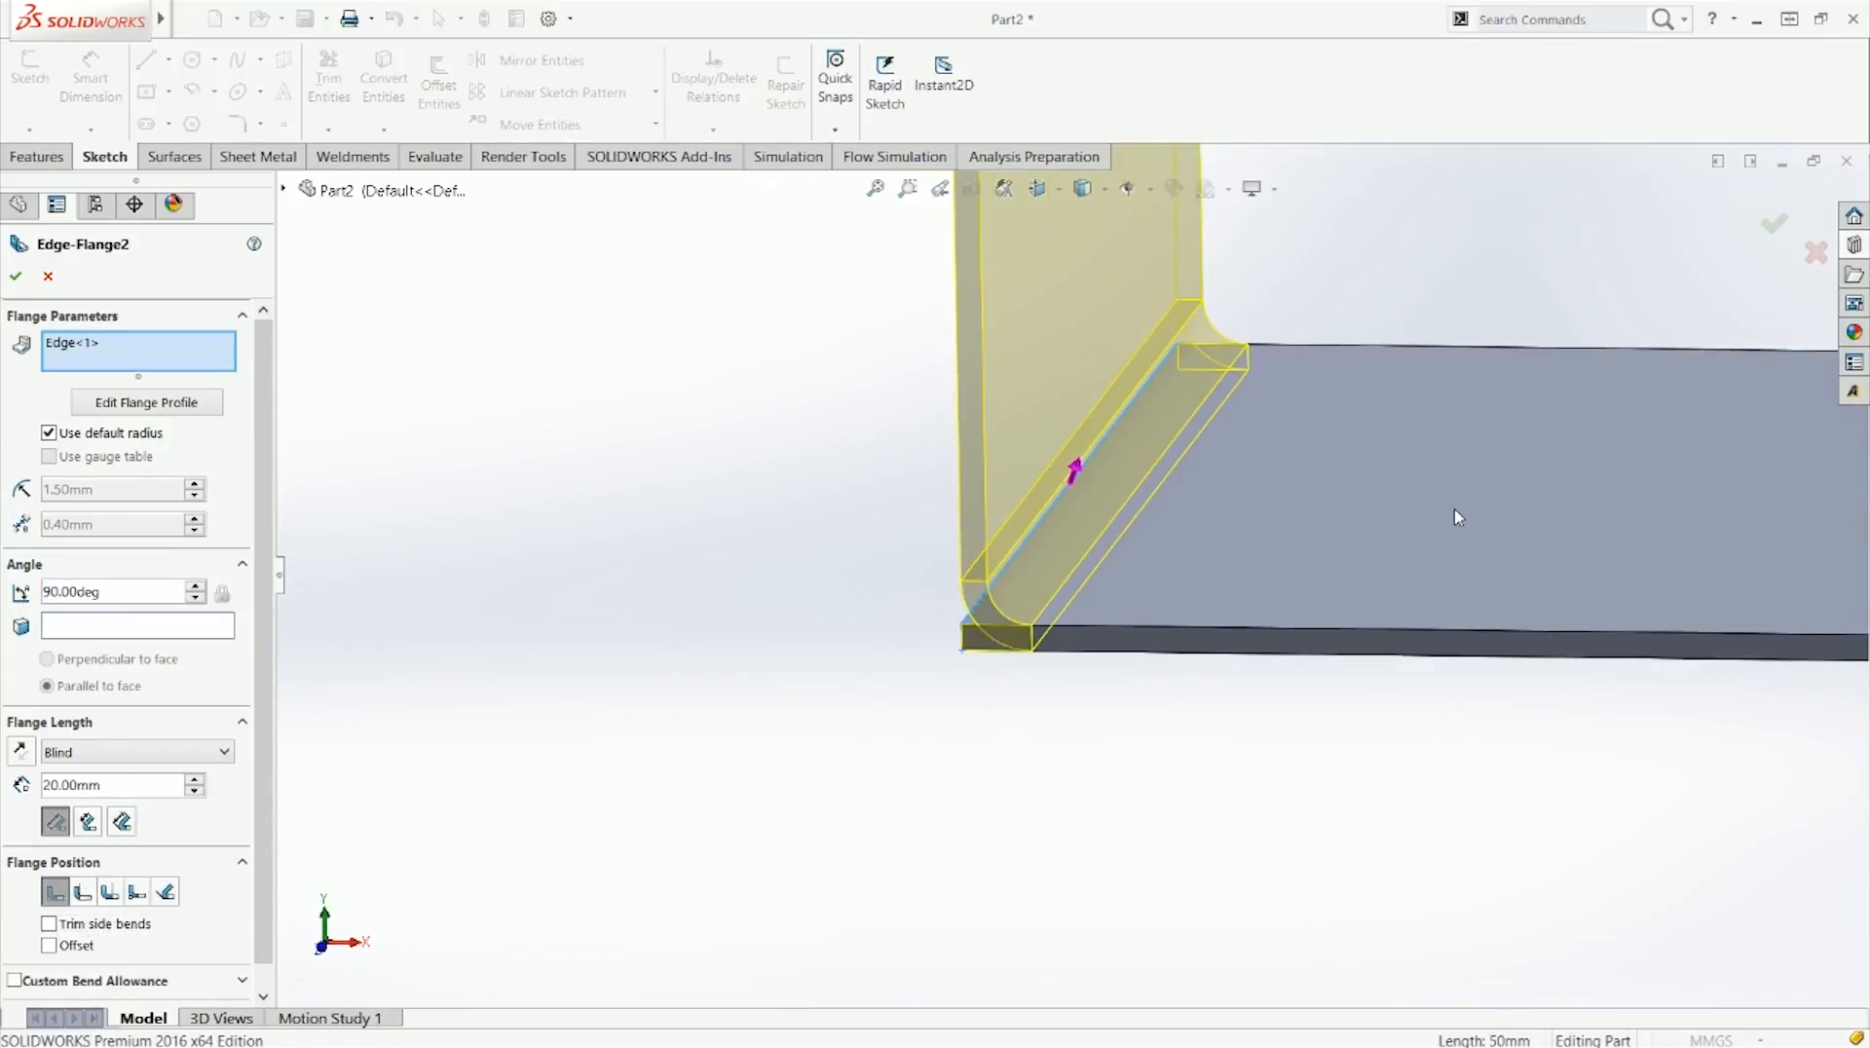
pyautogui.scroll(3, 1447, 510)
pyautogui.click(16, 277)
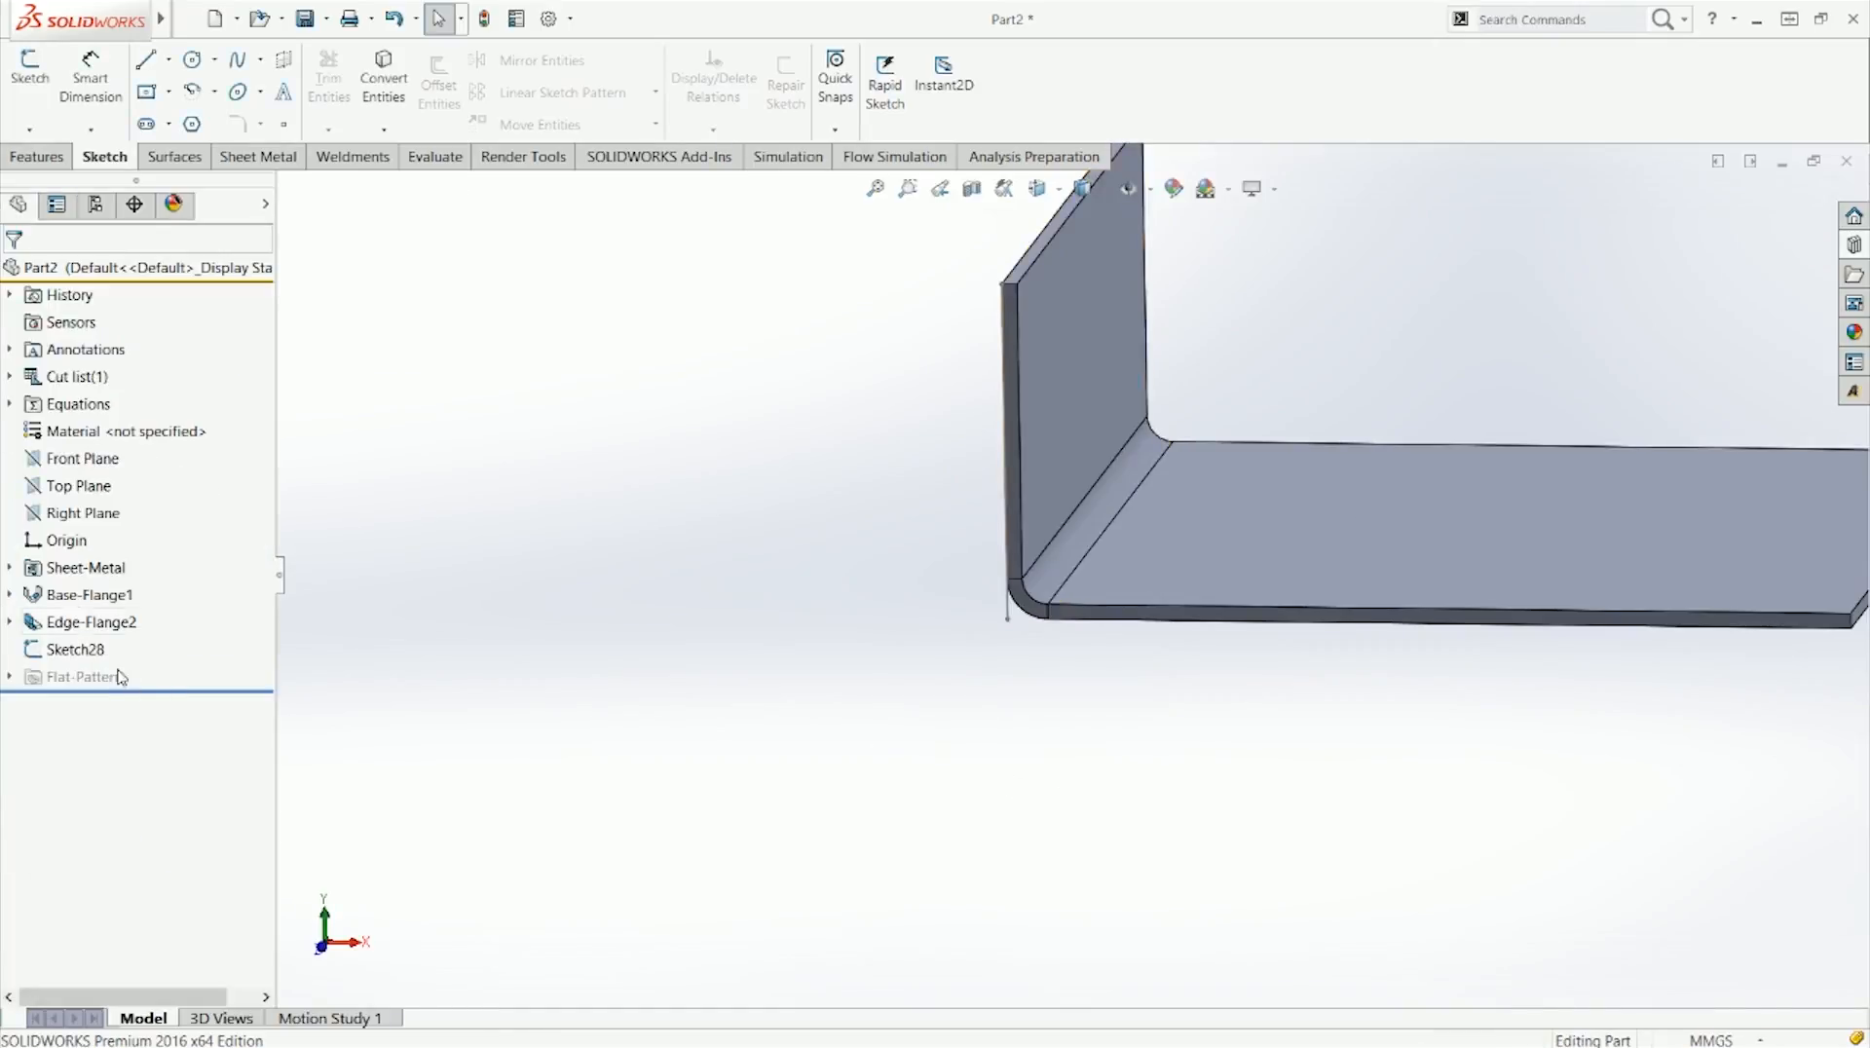
# Step: Expand the base flange and show its profile sketch in the model
pyautogui.click(9, 594)
pyautogui.click(85, 622)
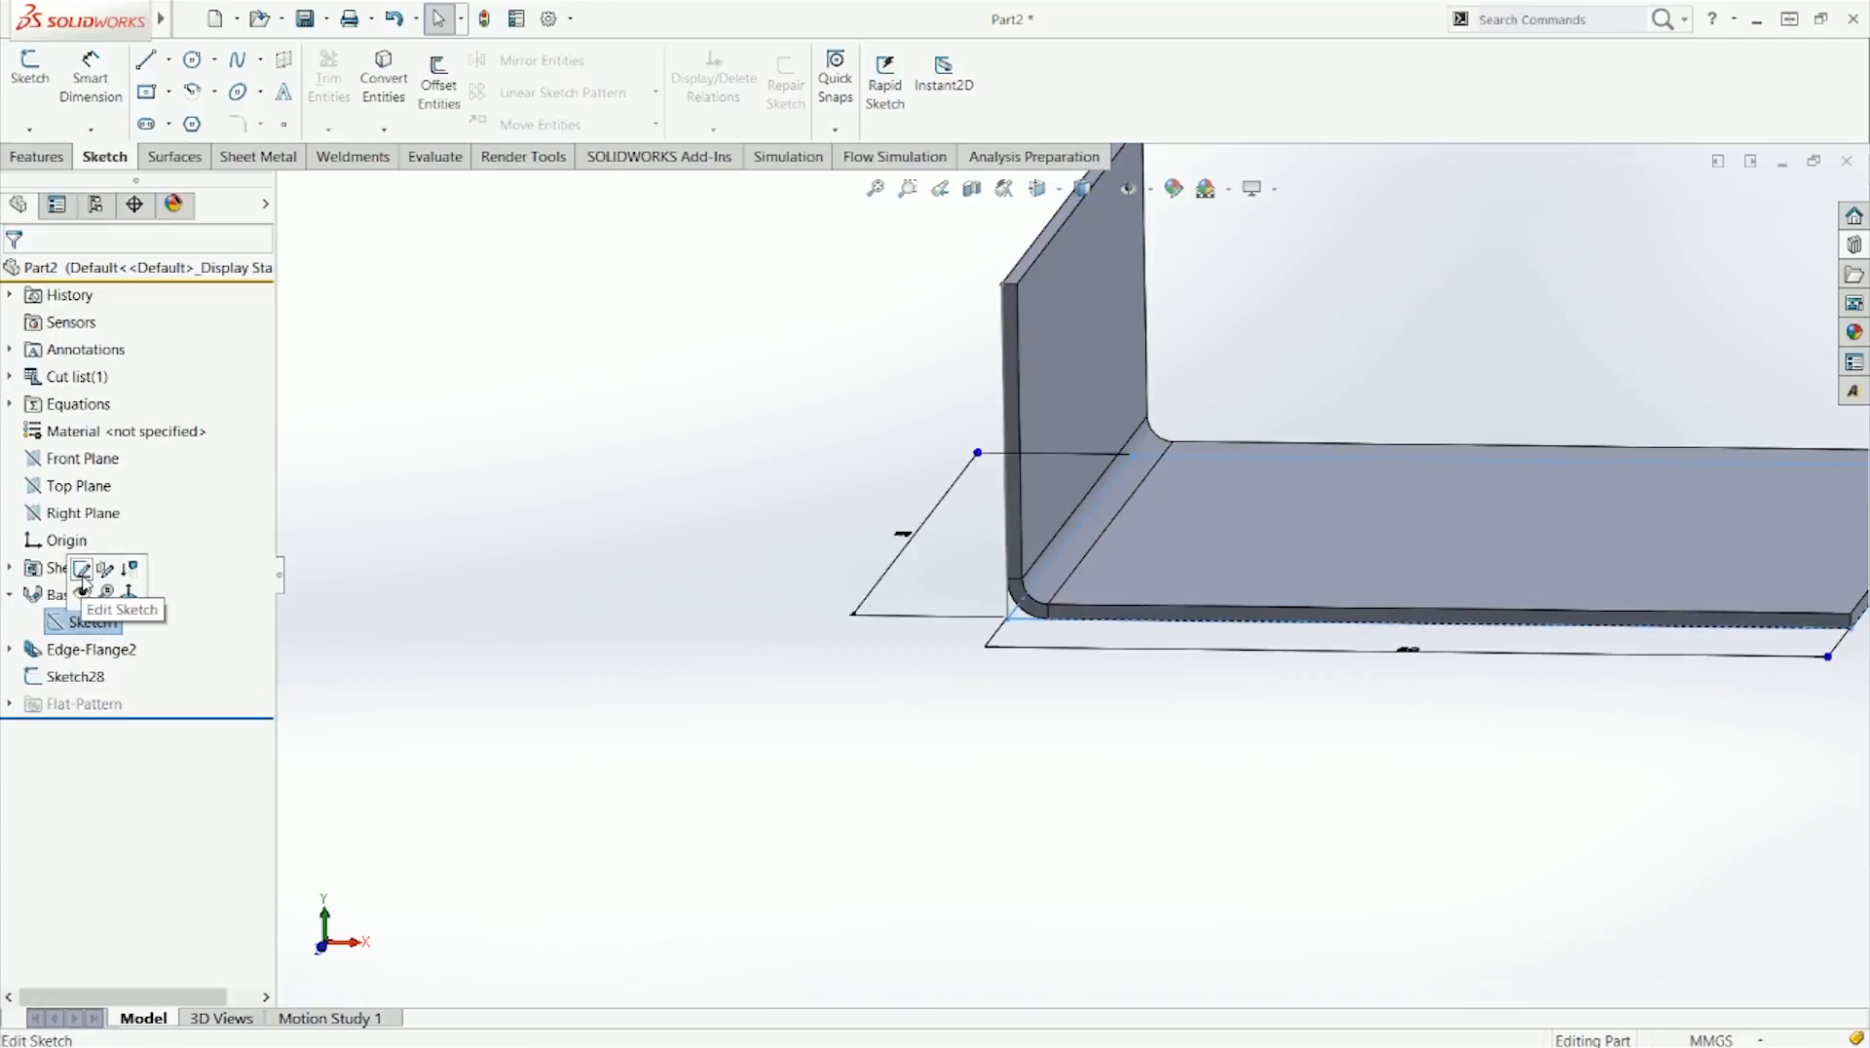
pyautogui.click(83, 570)
pyautogui.hotkey('ctrl', 'b')
pyautogui.click(93, 621)
pyautogui.click(109, 598)
# Step: Measure the distance between the edge flange's outer face and the base's opposite end face, and check the part from above
pyautogui.moveTo(1150, 711); pyautogui.dragTo(1186, 526, button='middle')
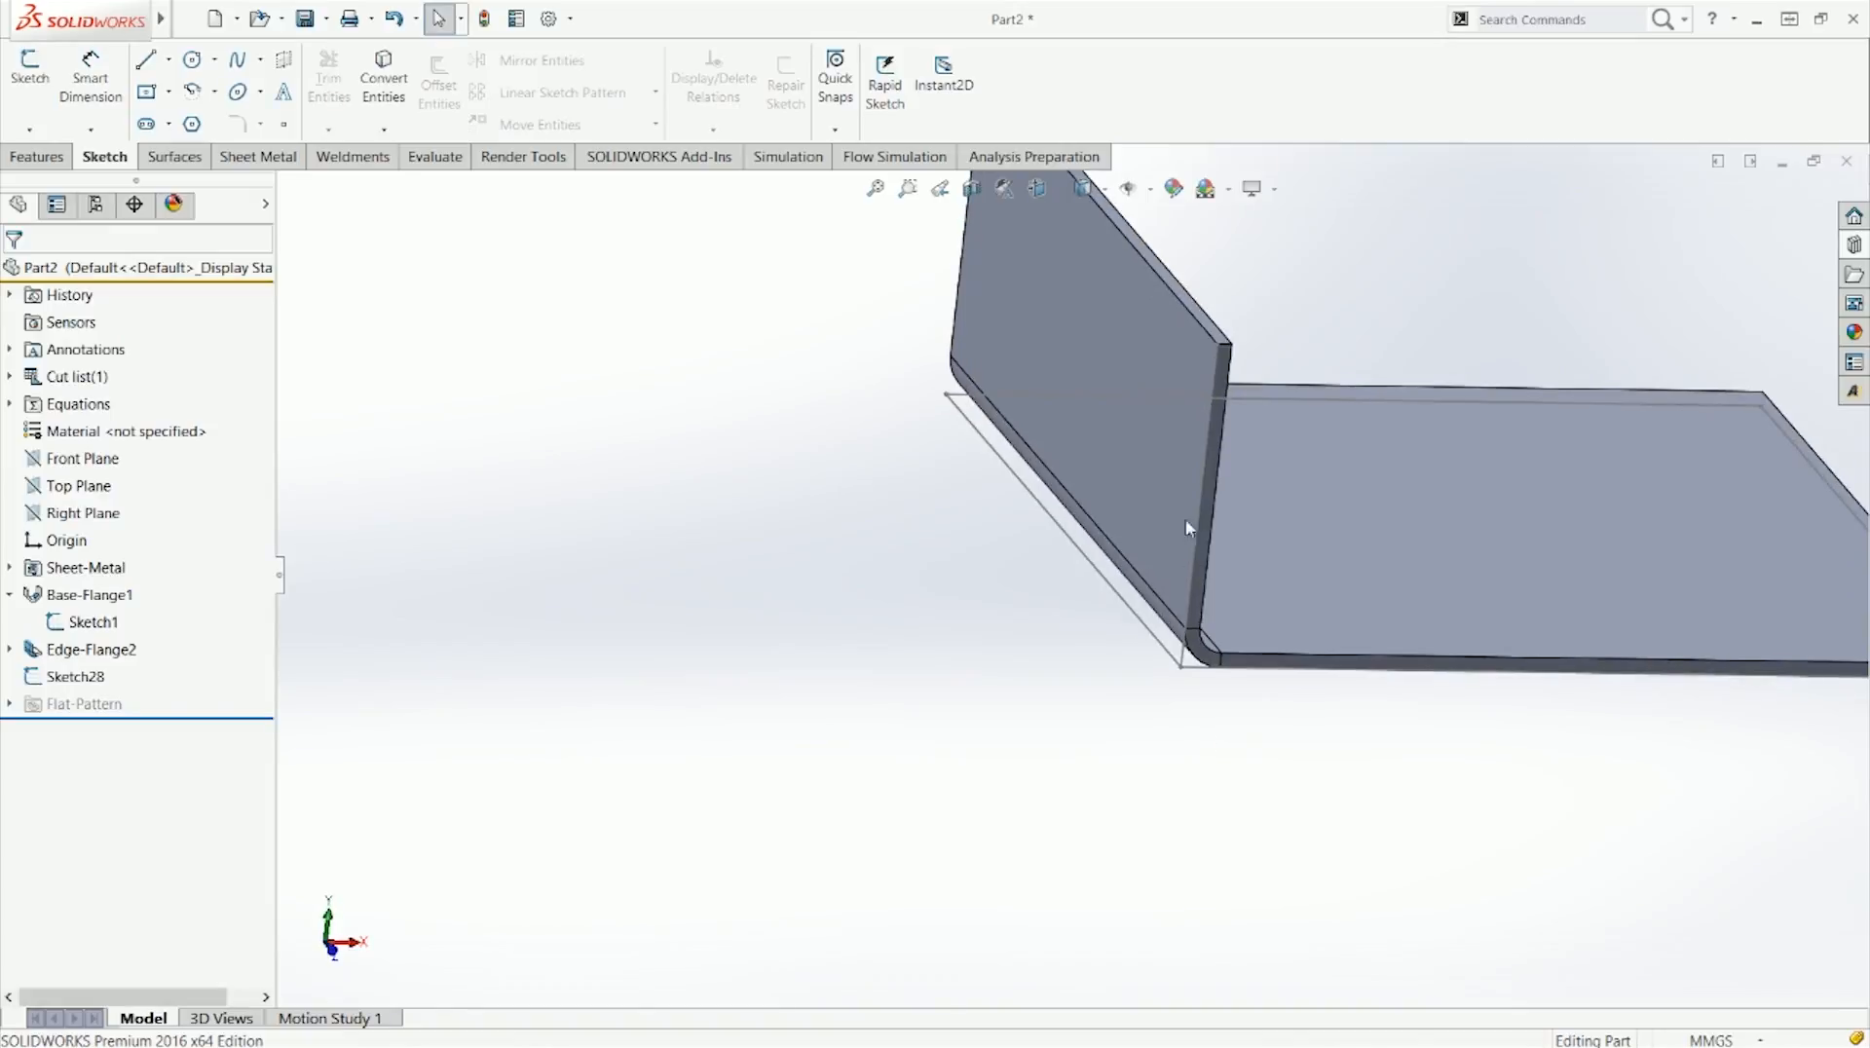
pyautogui.click(1132, 535)
pyautogui.moveTo(1223, 785); pyautogui.dragTo(1622, 699, button='middle')
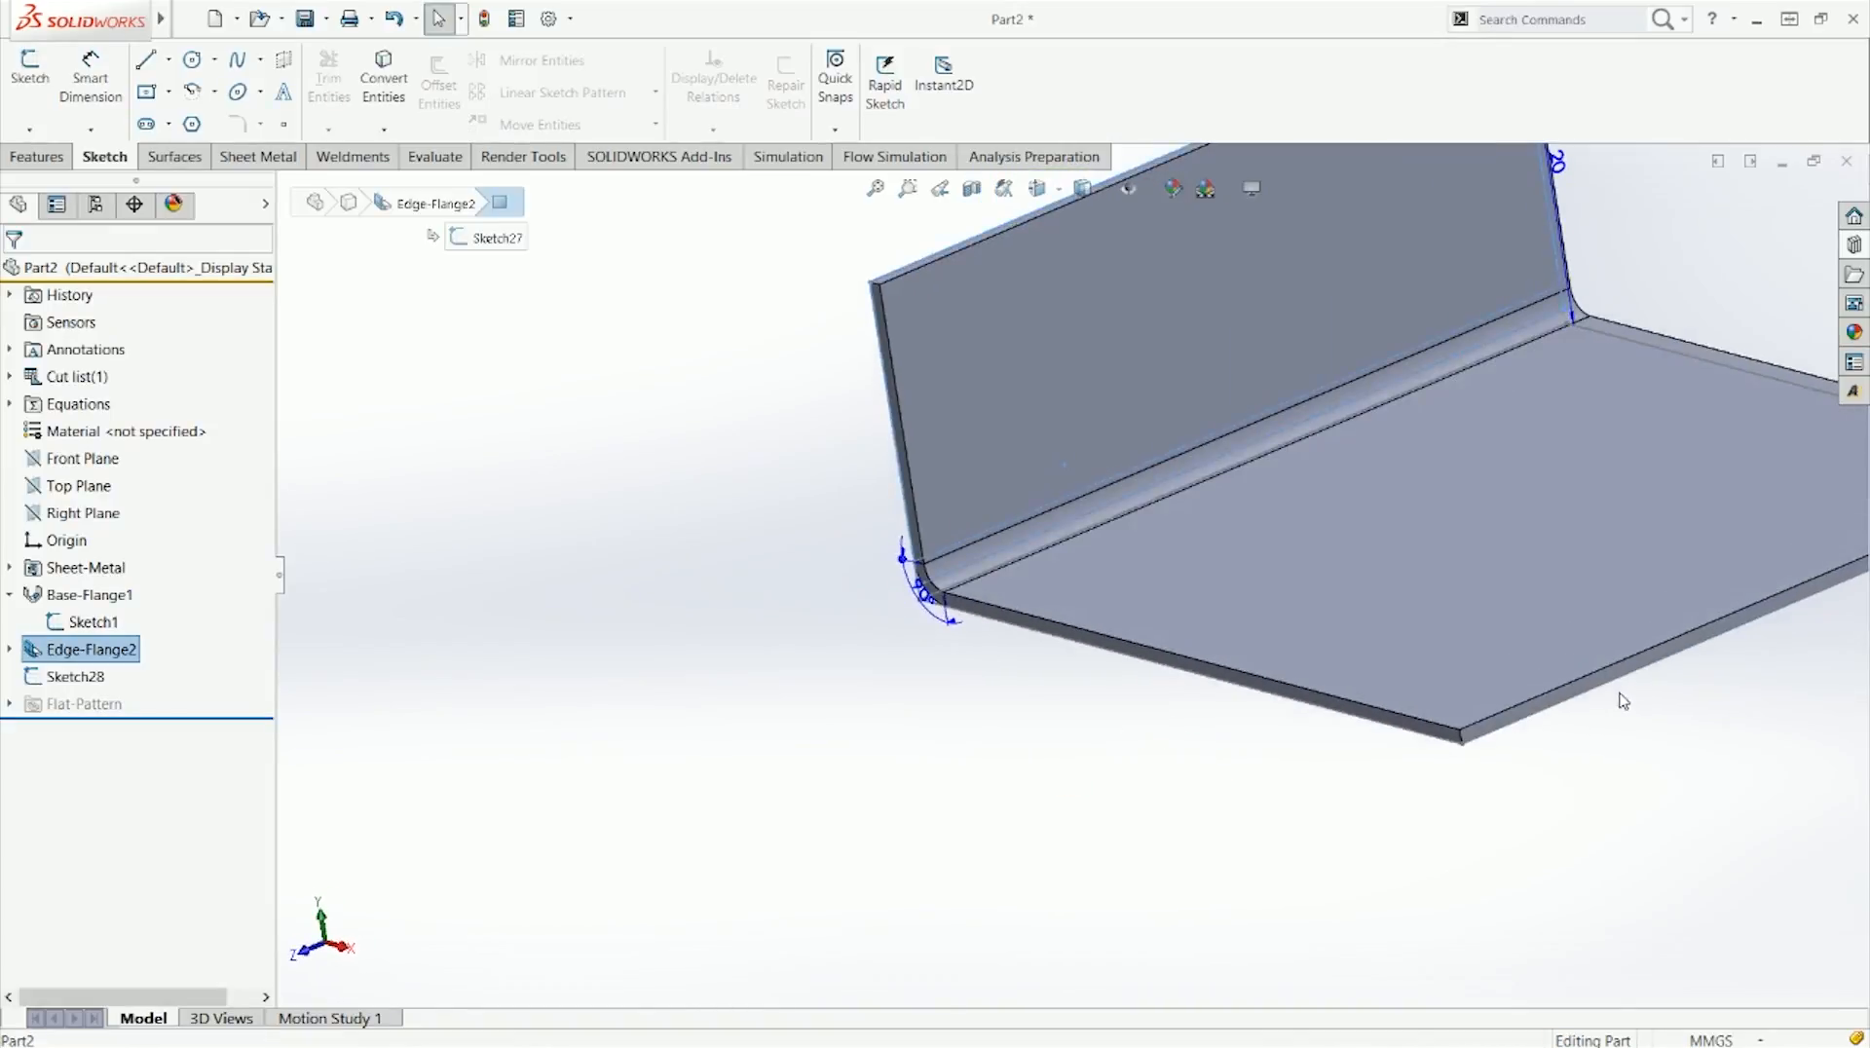
pyautogui.click(1524, 713)
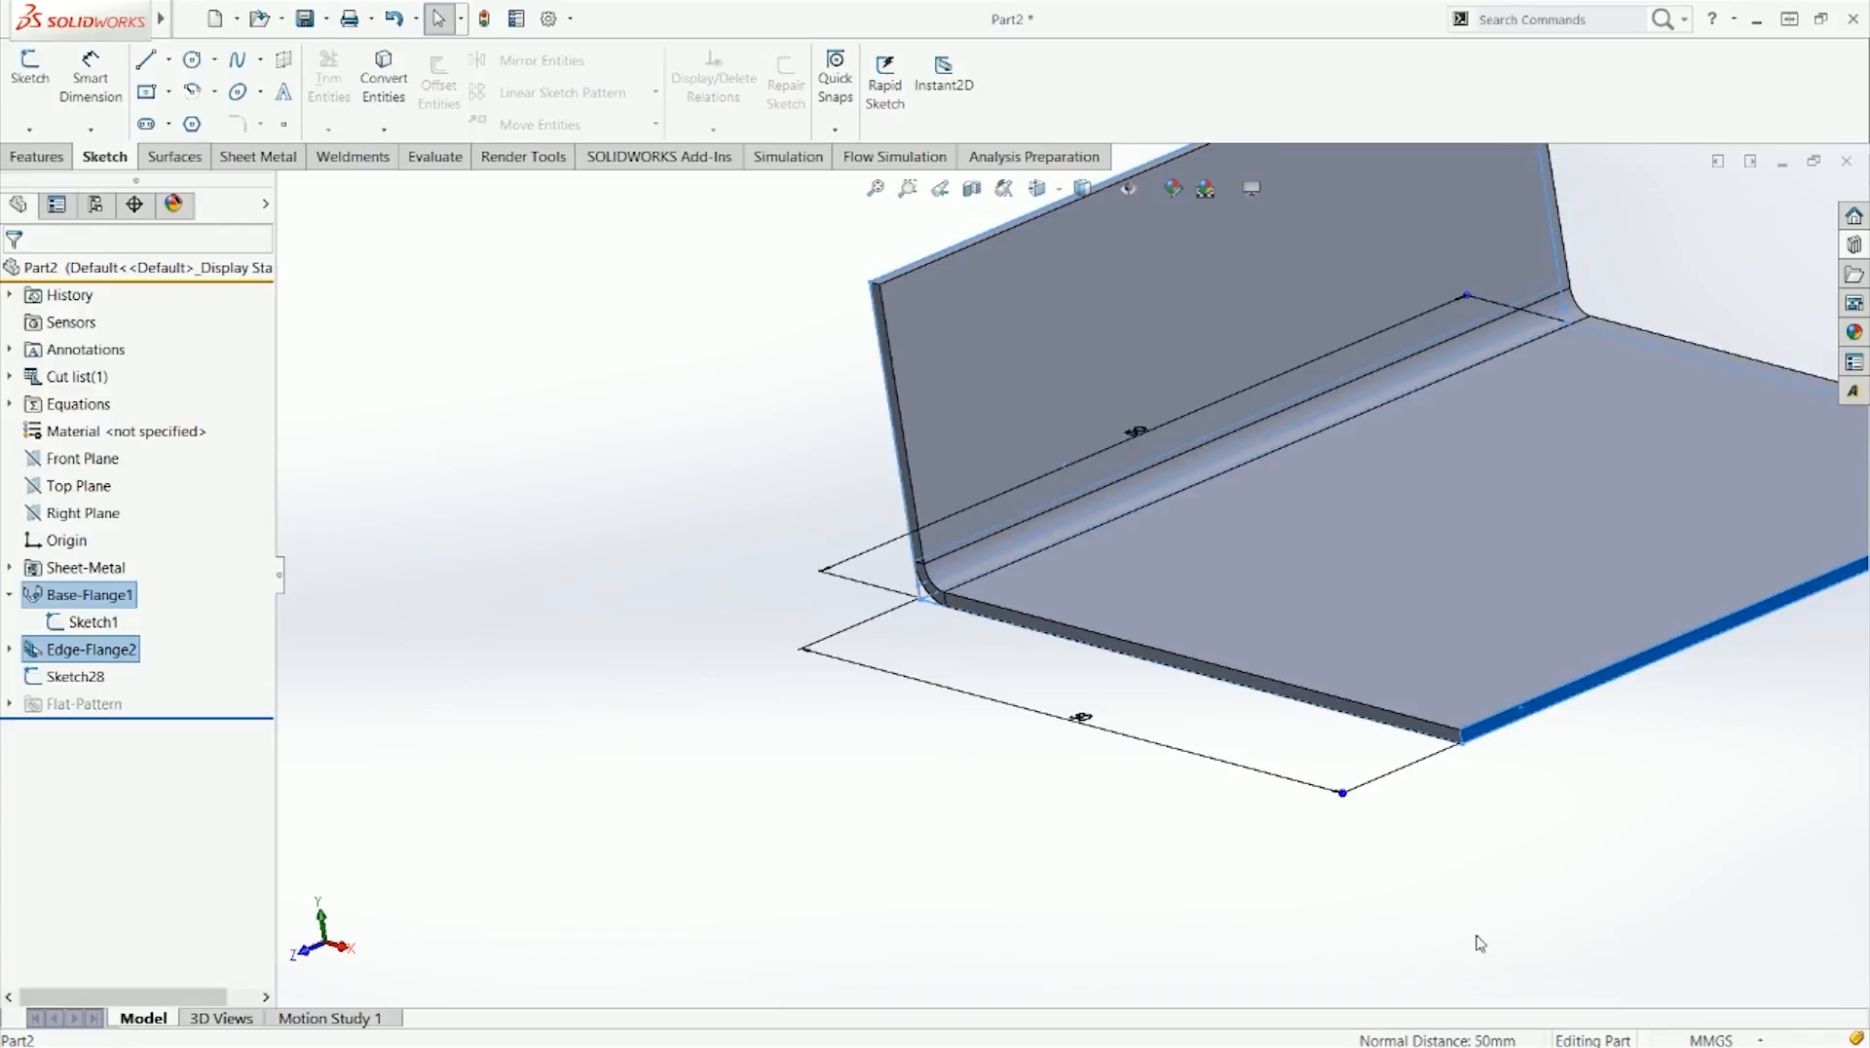
pyautogui.hotkey('ctrl', '5')
pyautogui.click(1493, 757)
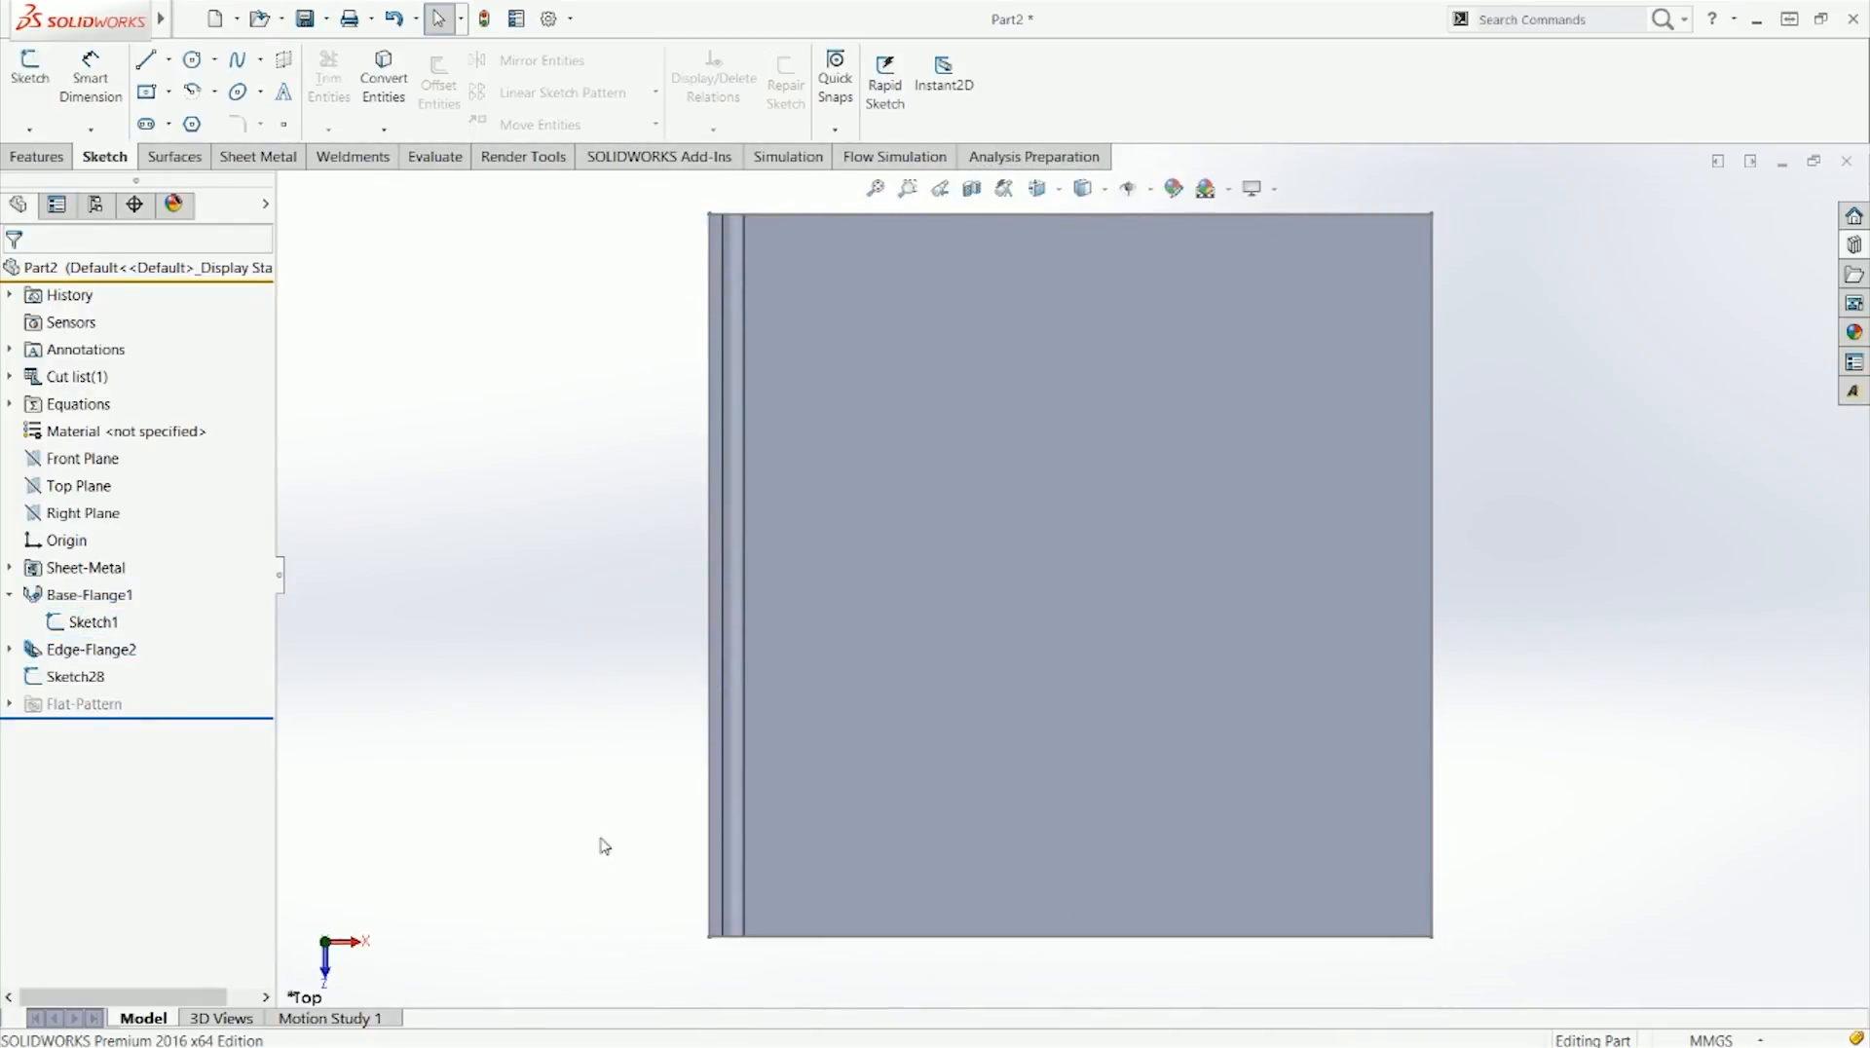
# Step: Change the edge flange's position to Material Outside and accept the feature
pyautogui.hotkey('ctrl', '7')
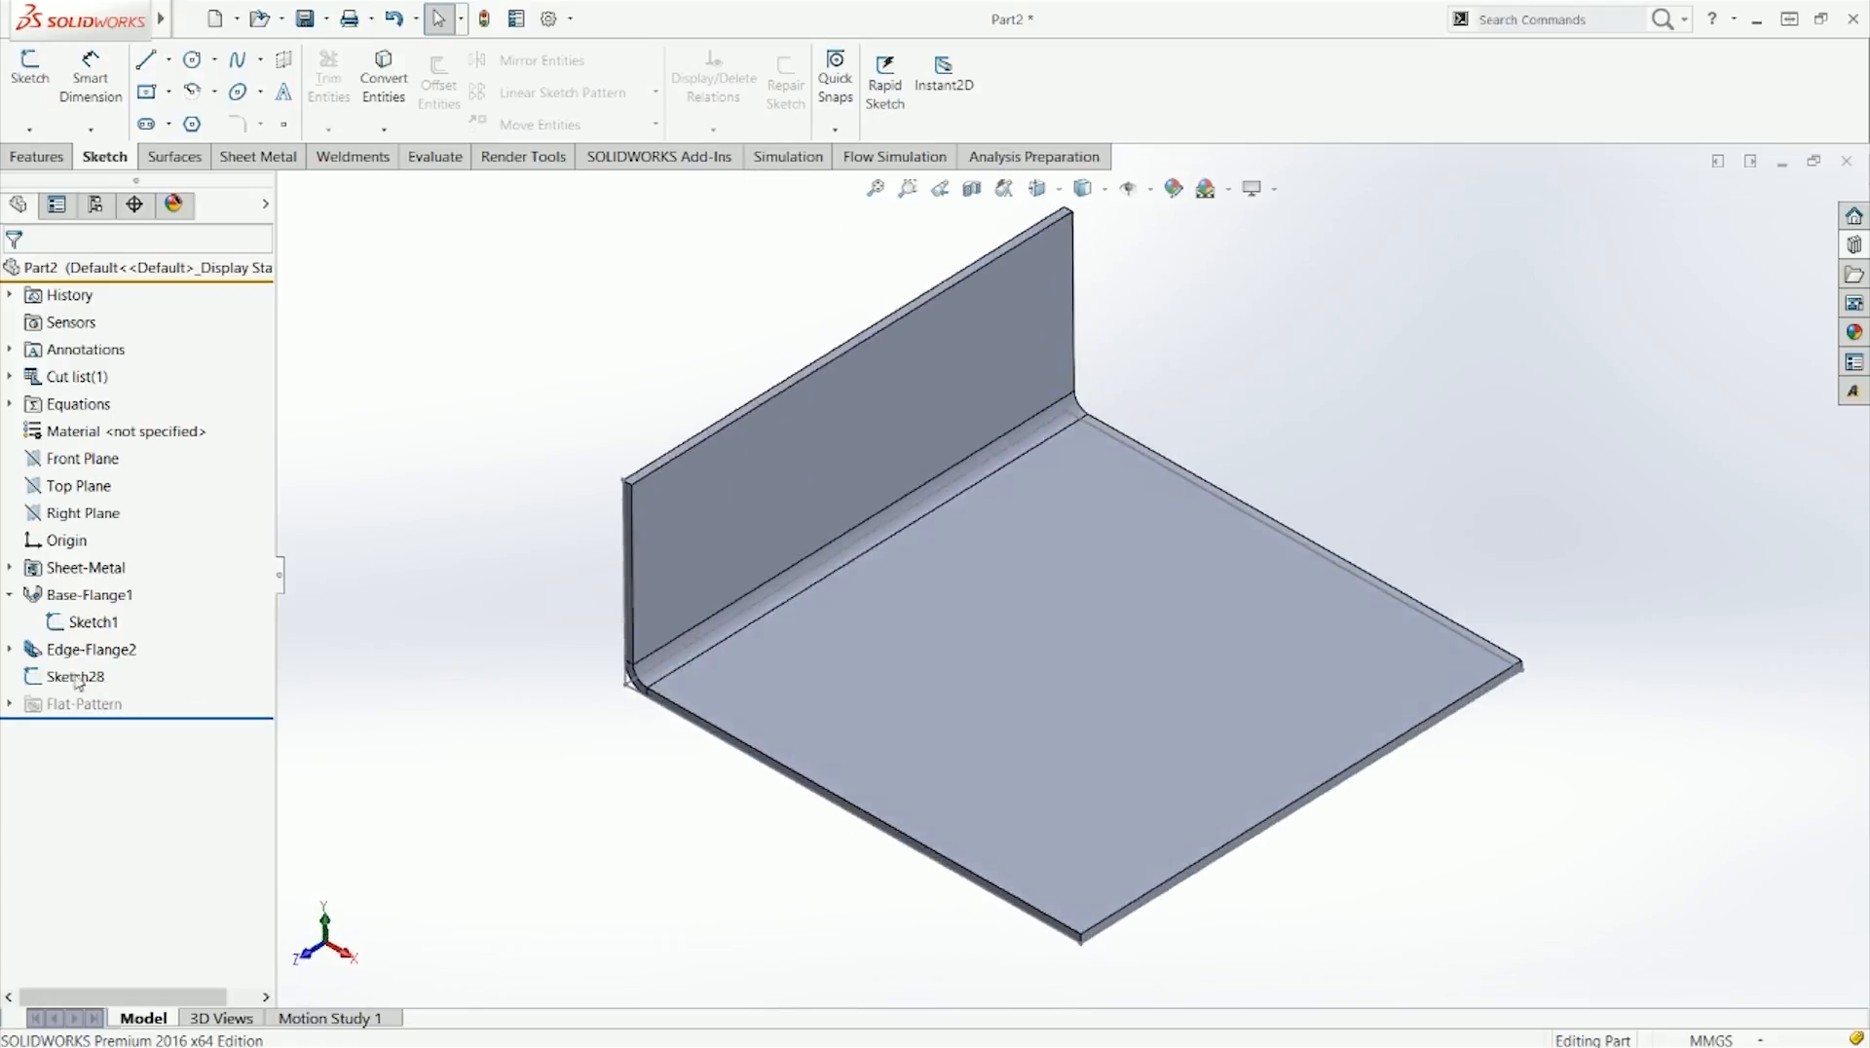
pyautogui.rightClick(32, 650)
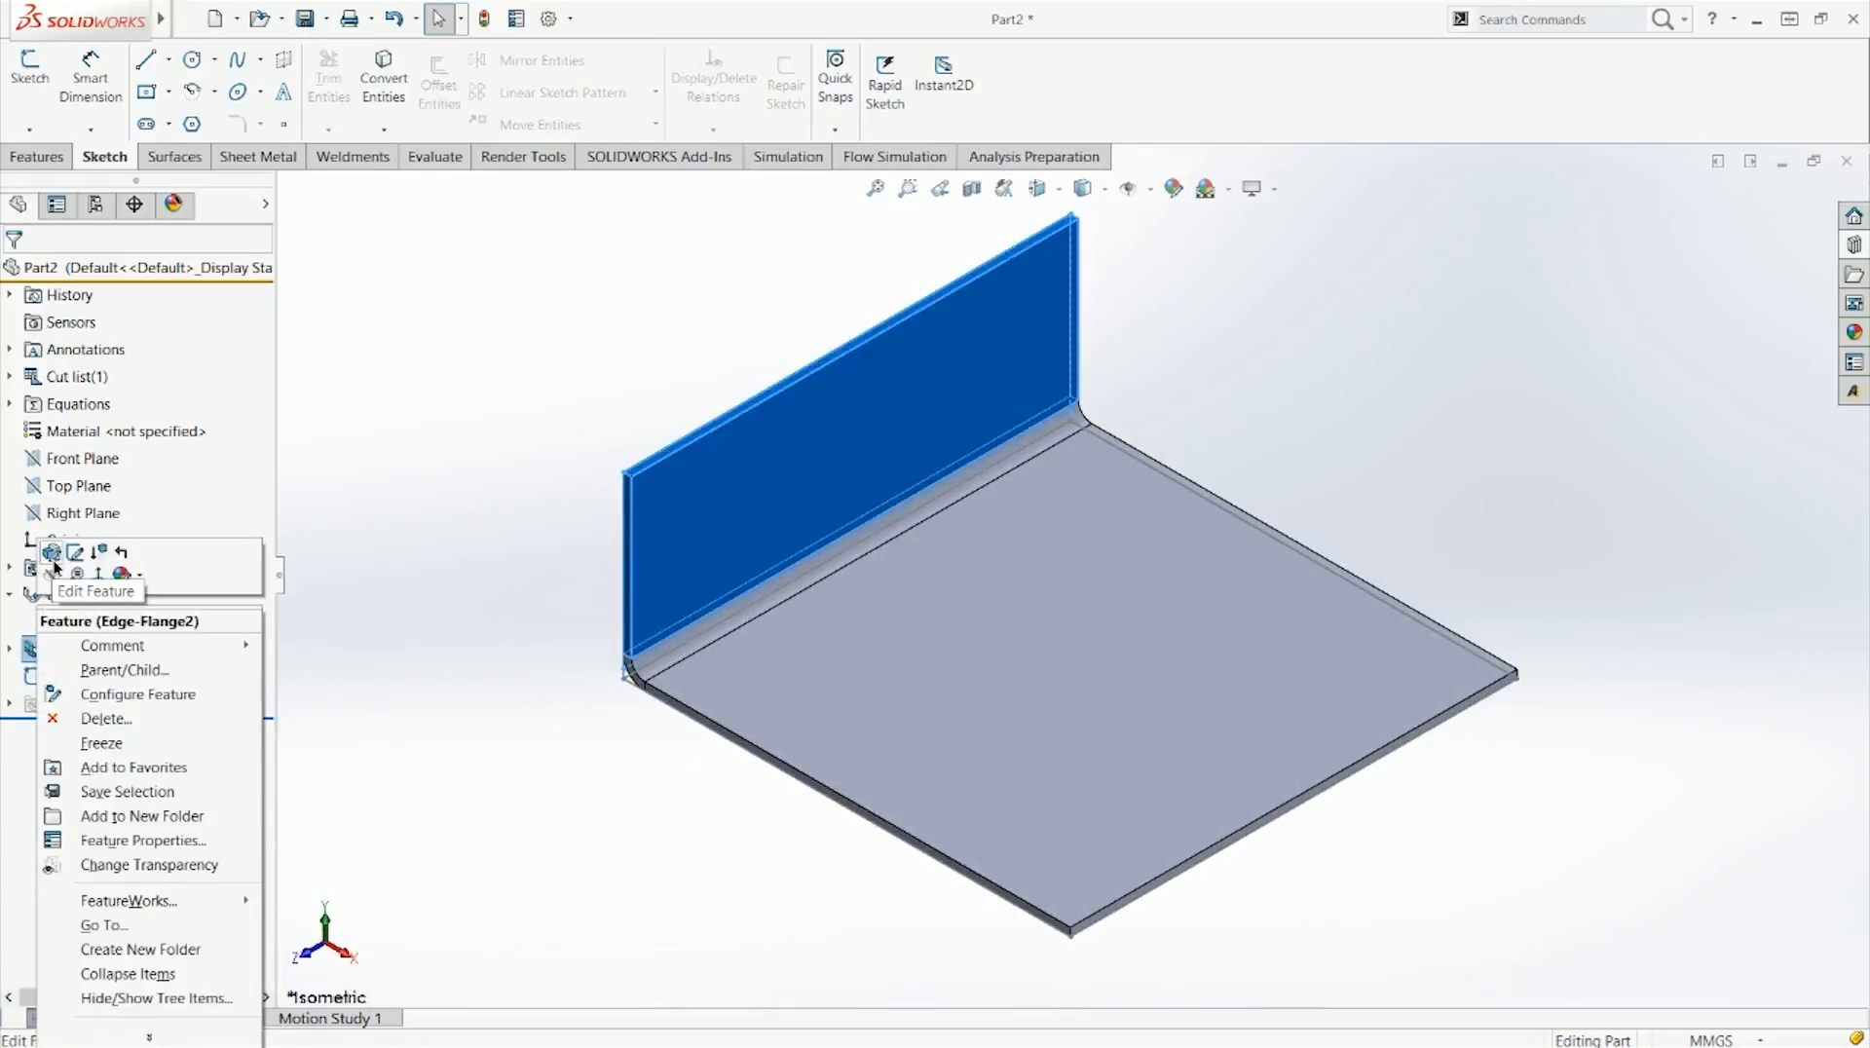
pyautogui.click(75, 552)
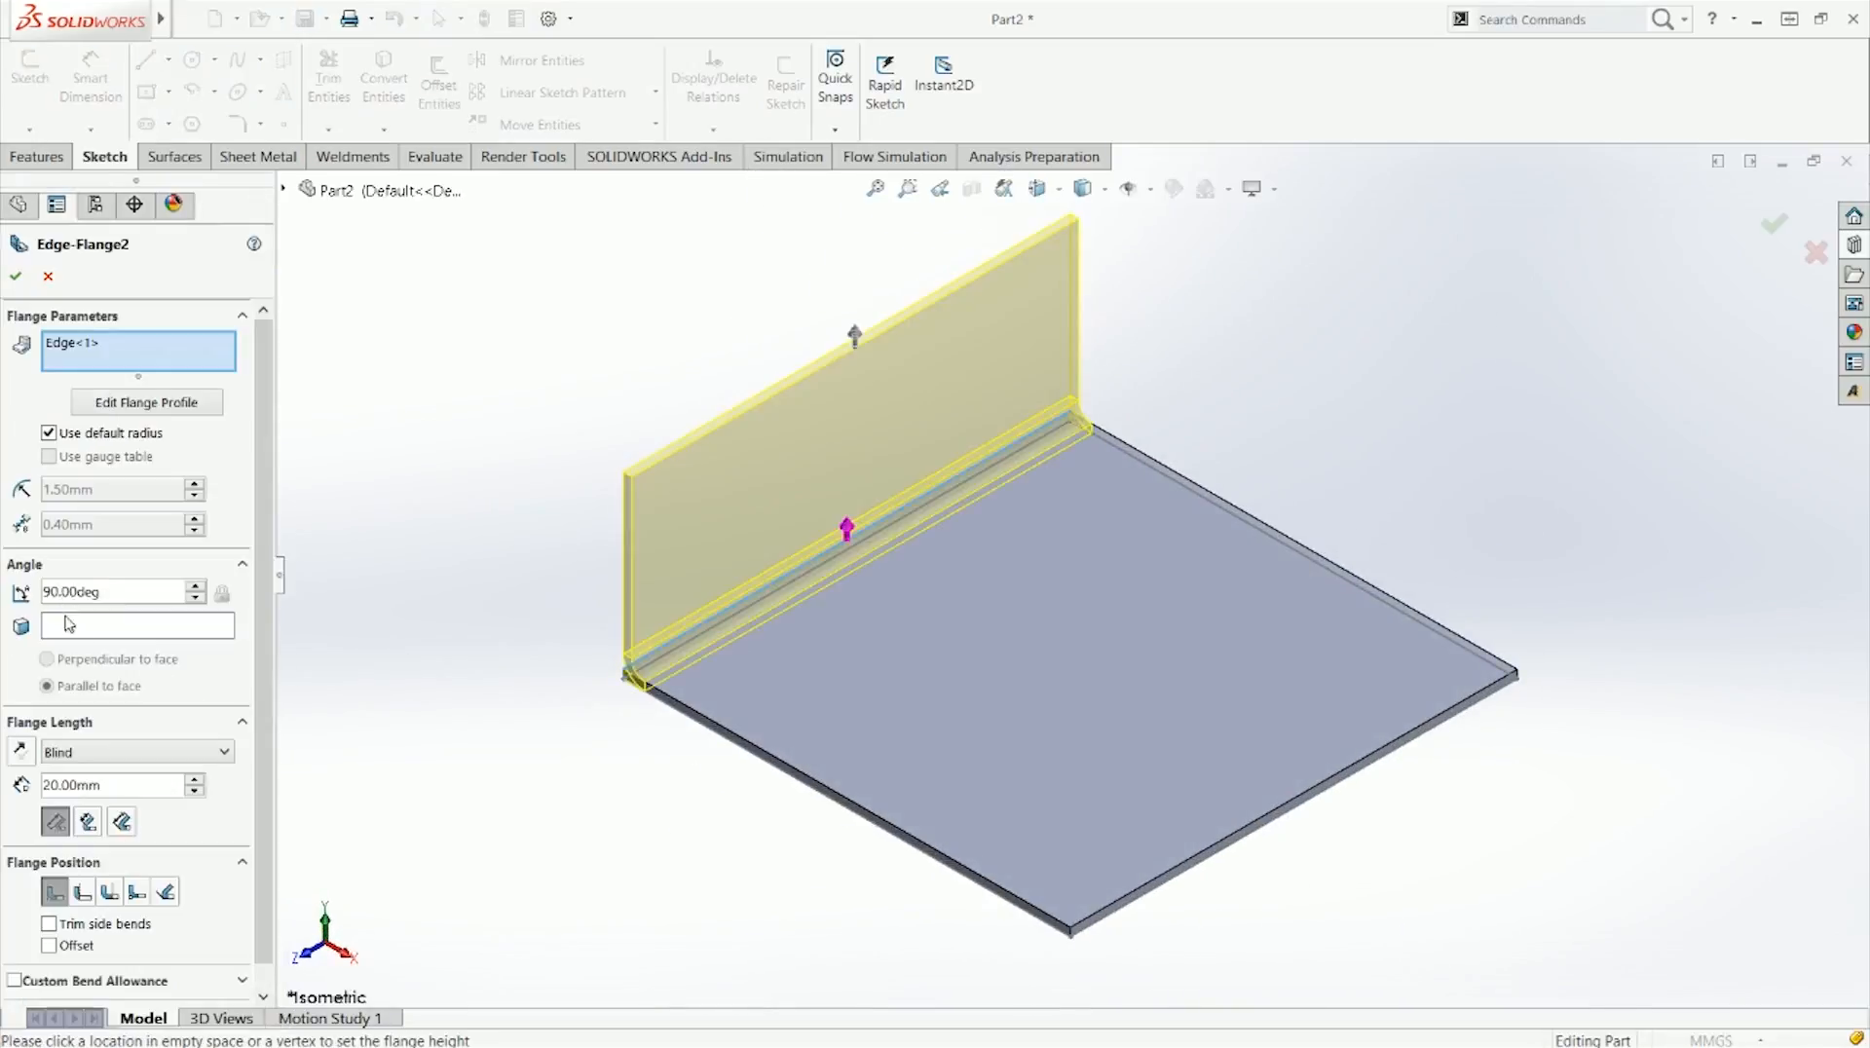
pyautogui.click(82, 892)
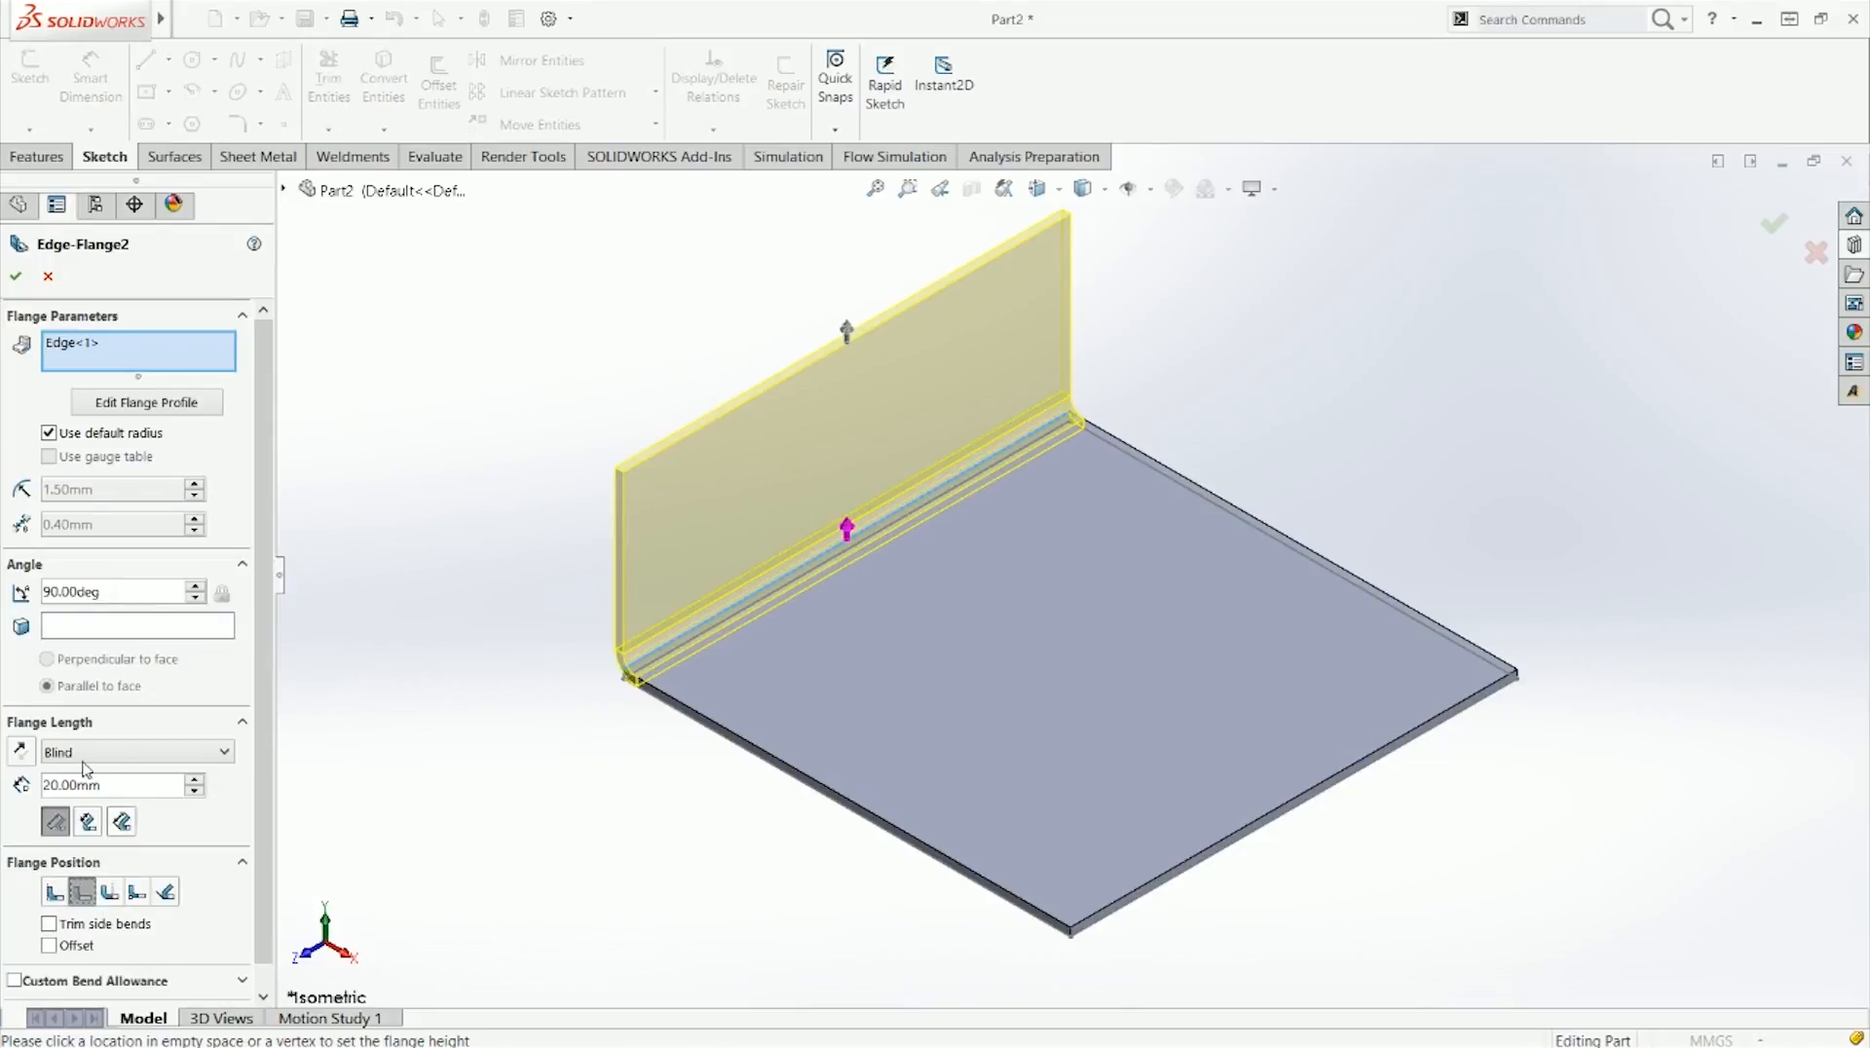
pyautogui.click(14, 280)
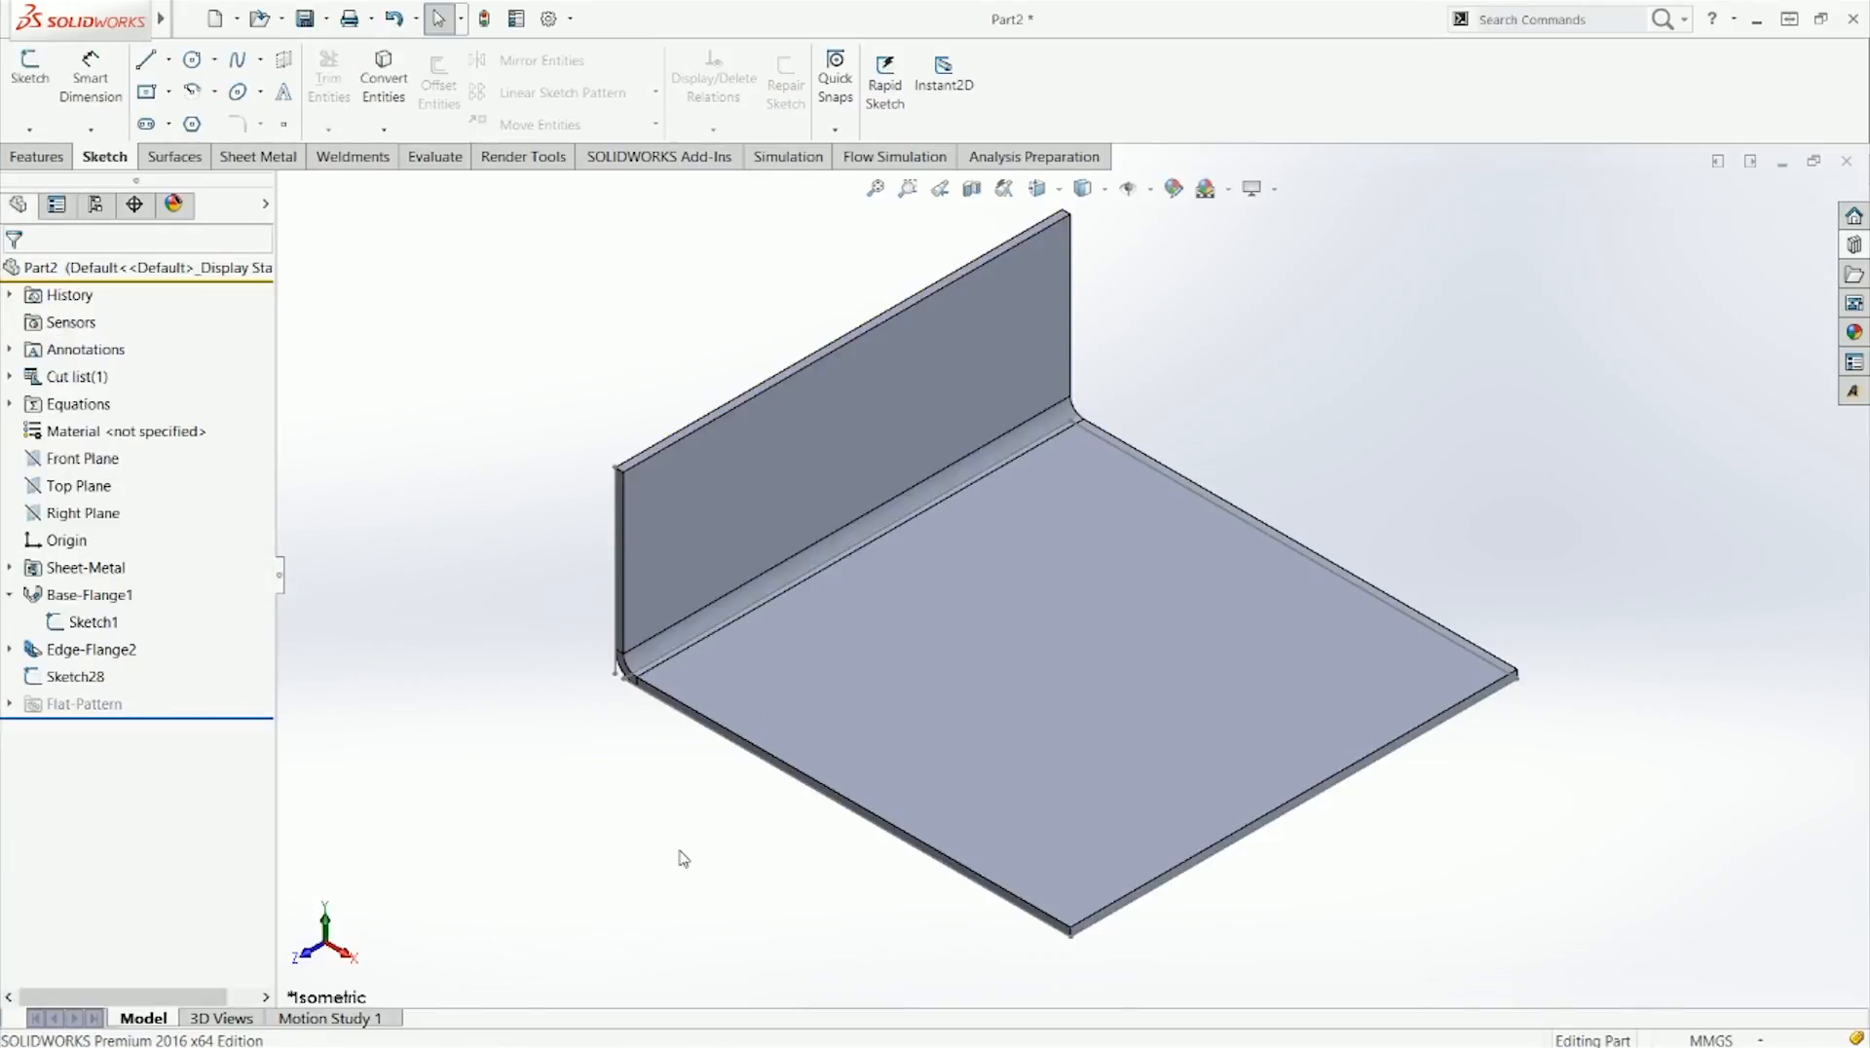
# Step: Compare the base flange's profile sketch with the edge flange's position in the top view
pyautogui.hotkey('ctrl', '5')
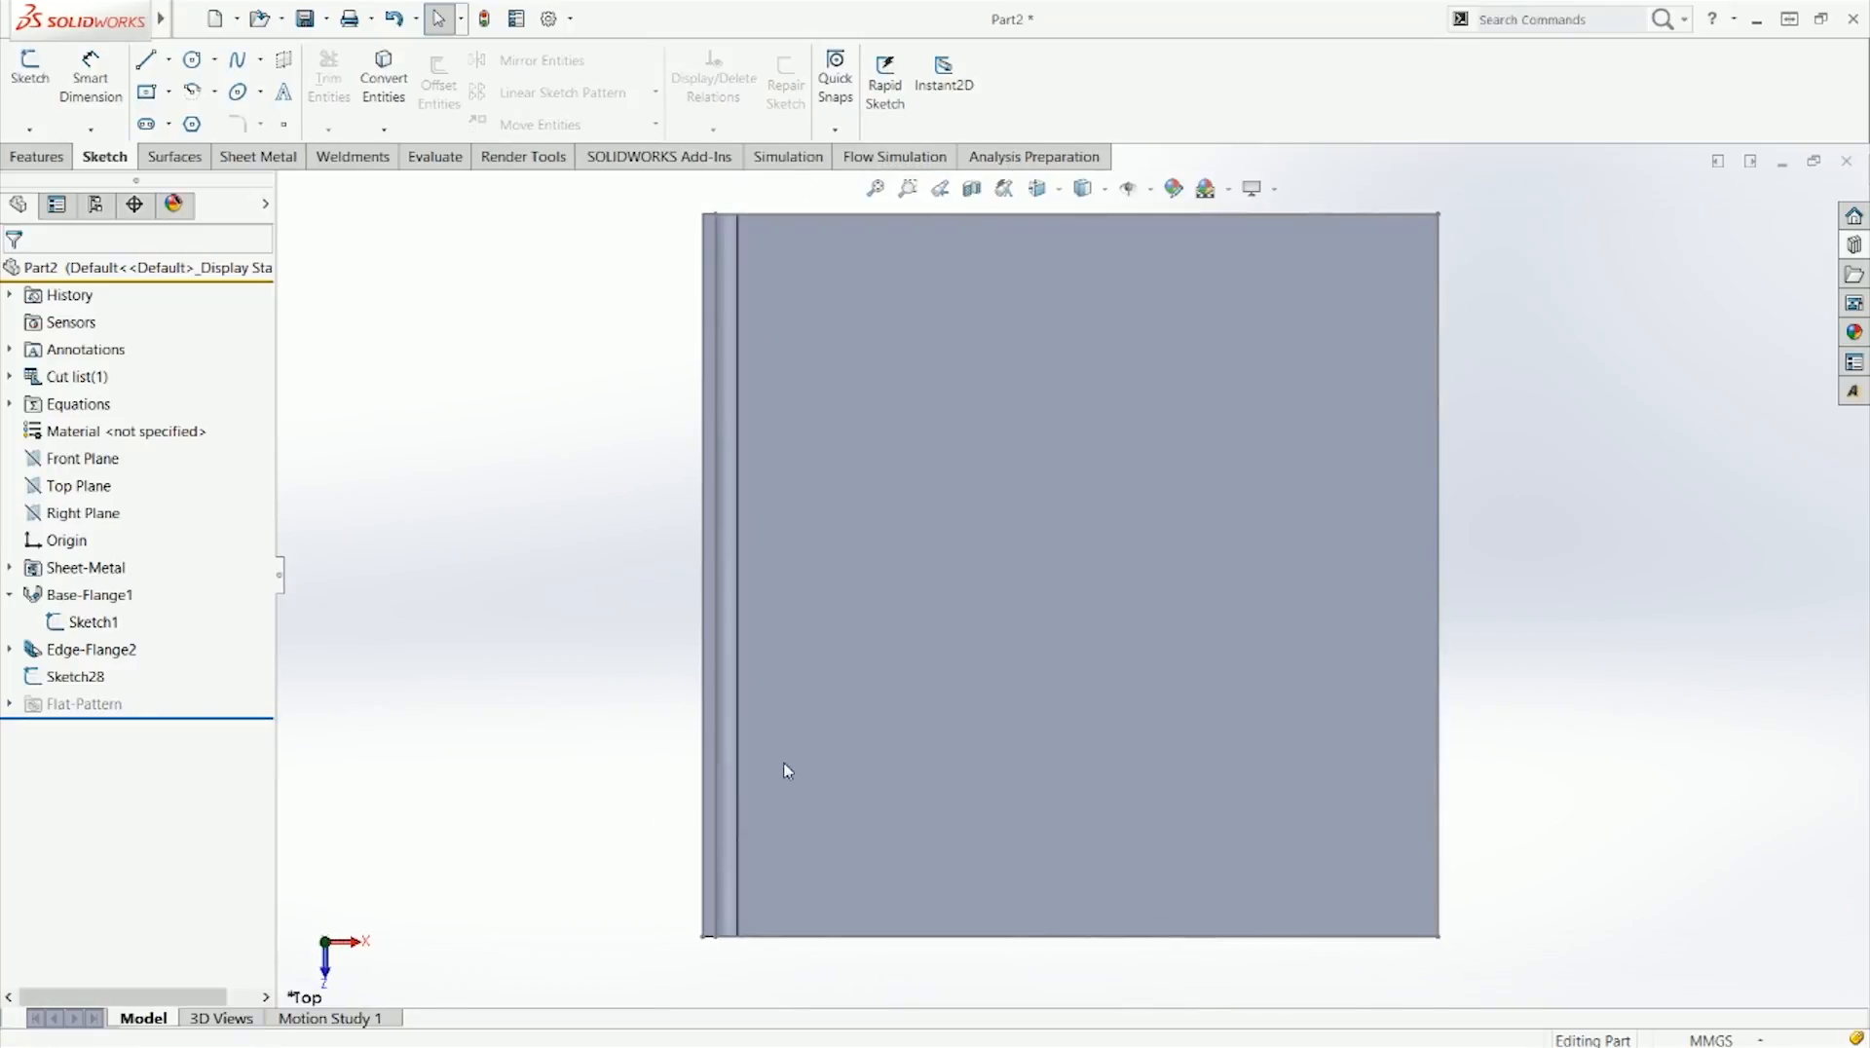
pyautogui.click(716, 248)
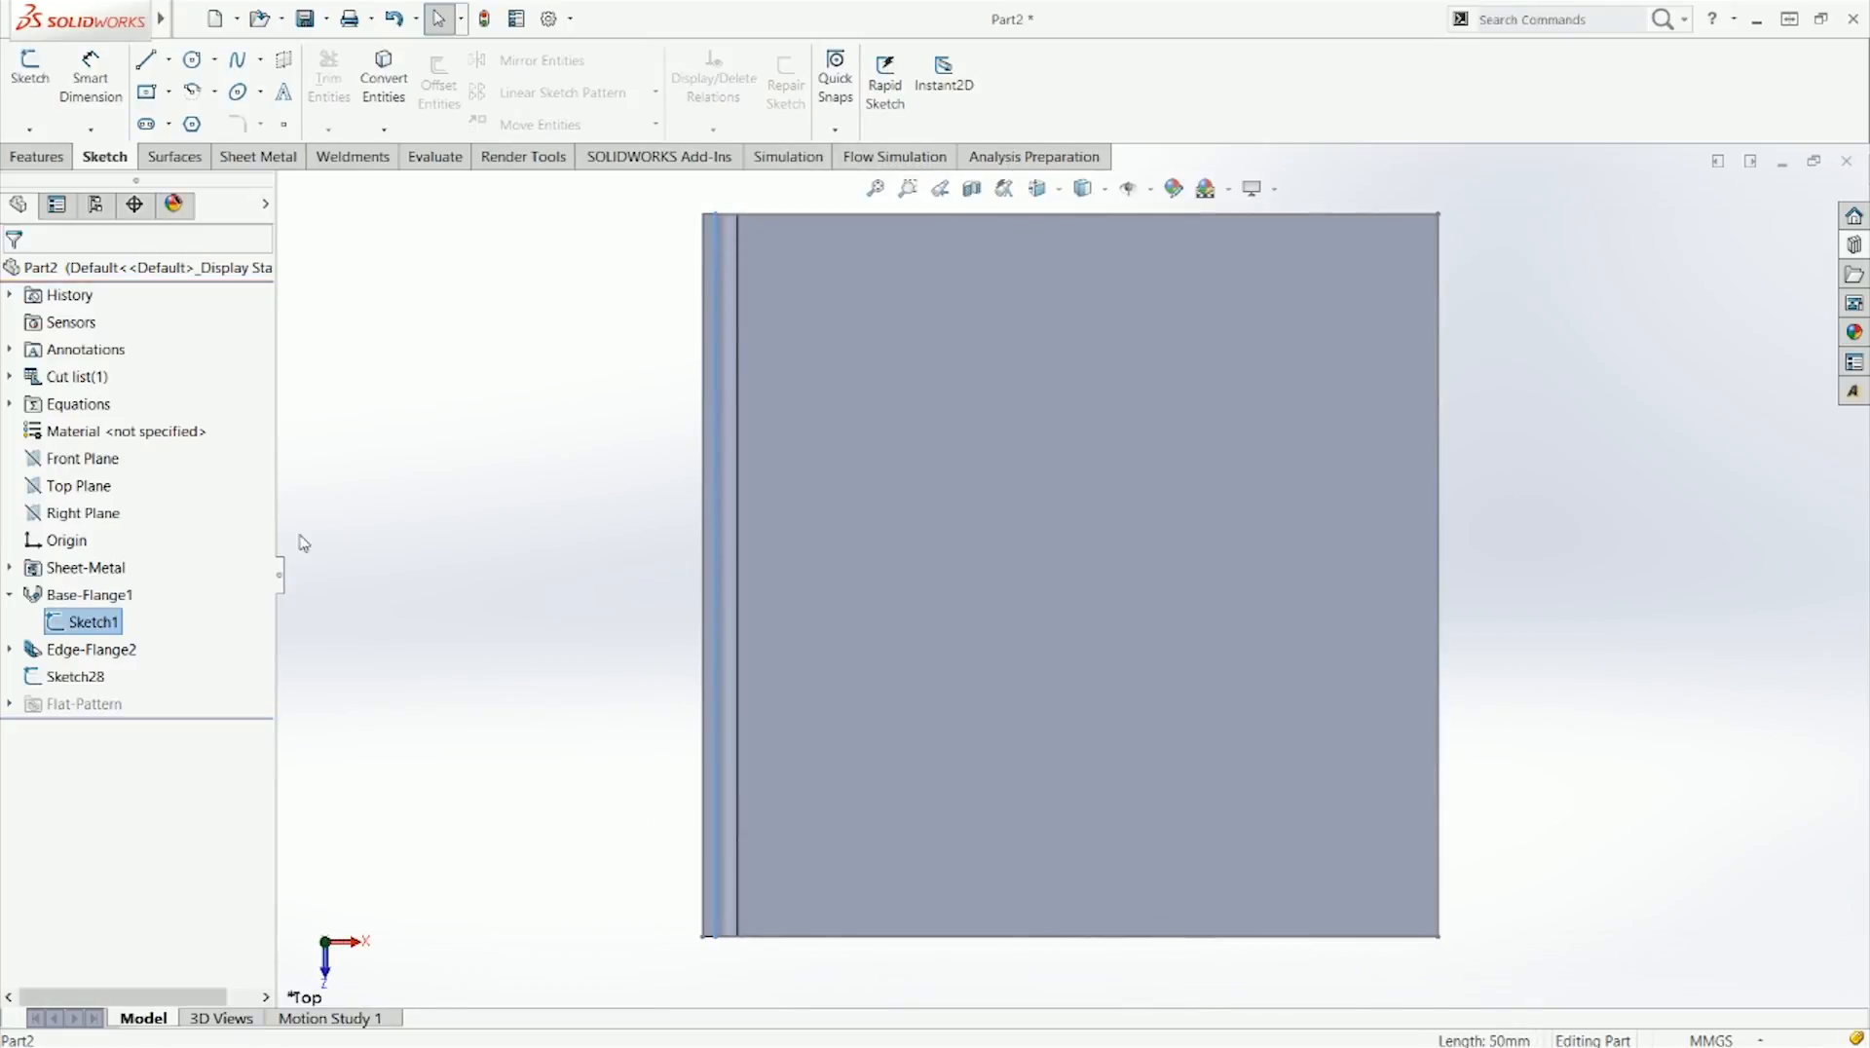
pyautogui.click(107, 623)
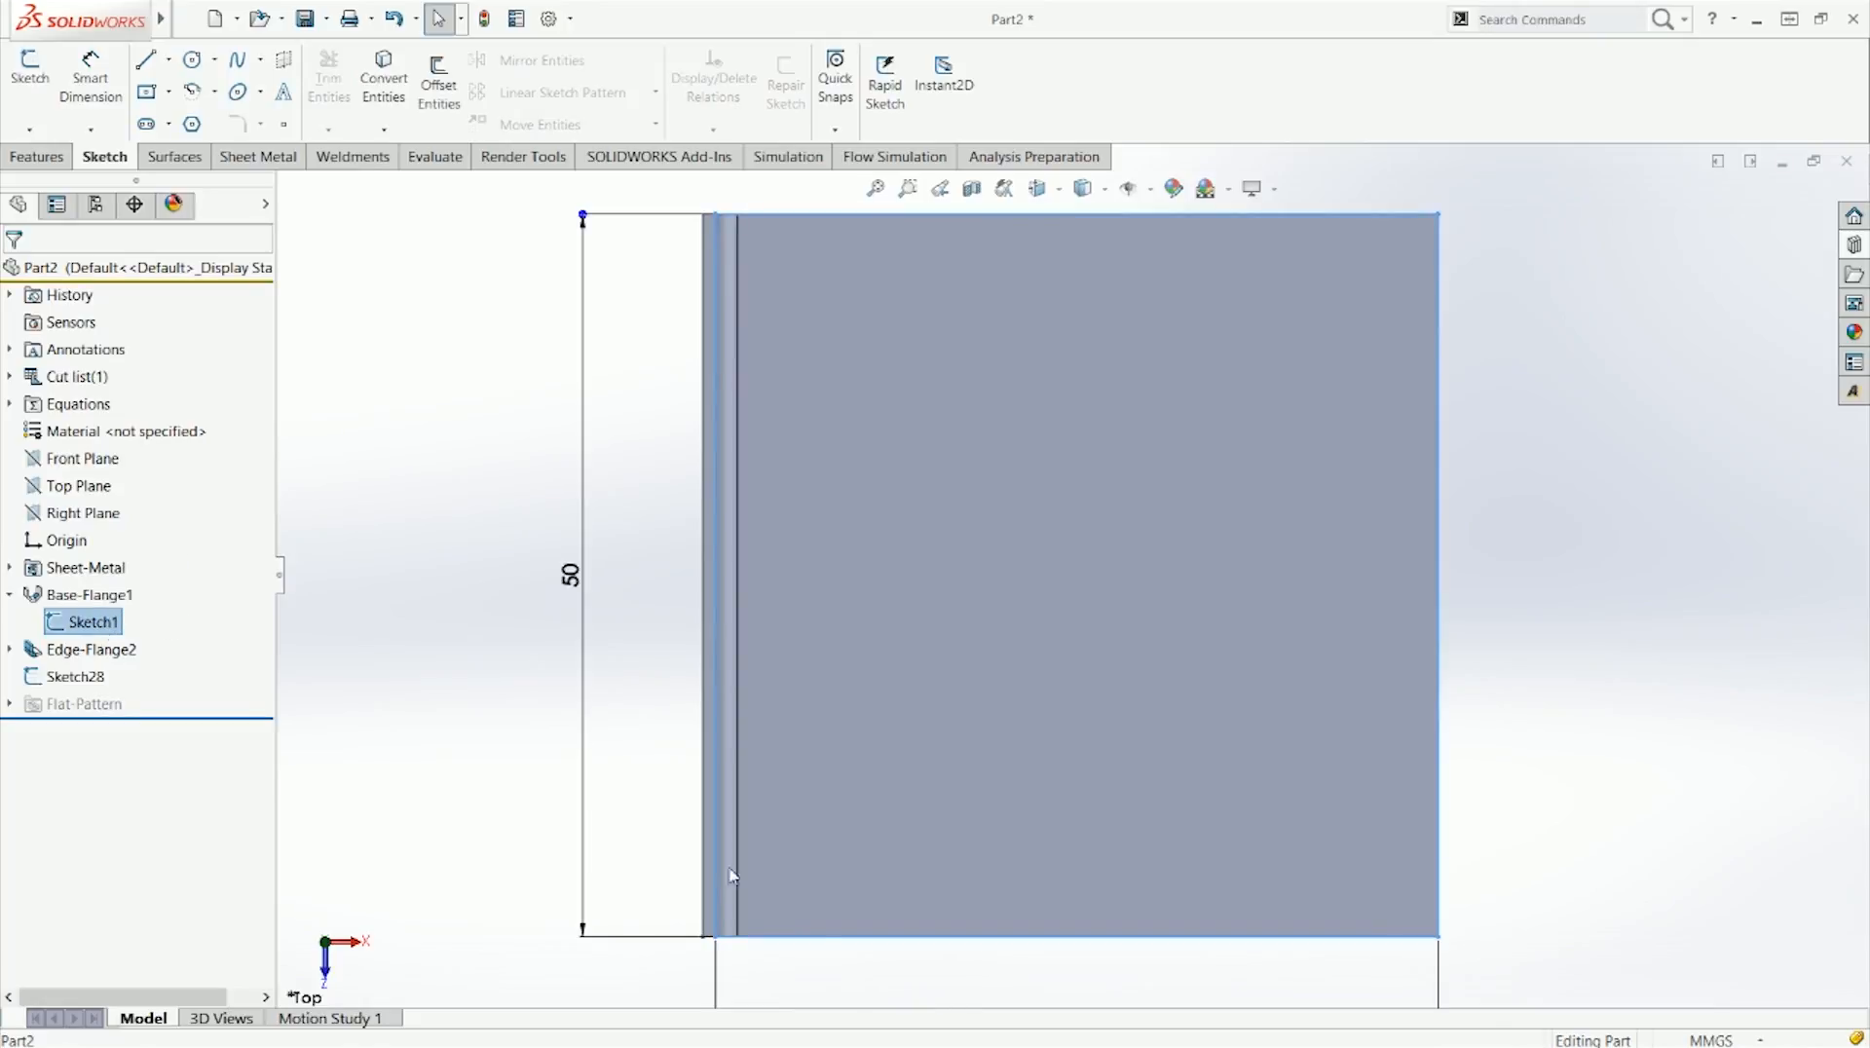
# Step: Measure the distance between the edge flange's inner face and the base's opposite end face
pyautogui.scroll(-3, 778, 974)
pyautogui.click(736, 914)
pyautogui.moveTo(795, 805); pyautogui.dragTo(740, 618, button='middle')
pyautogui.click(742, 616)
pyautogui.scroll(5, 1374, 620)
pyautogui.scroll(-3, 1375, 619)
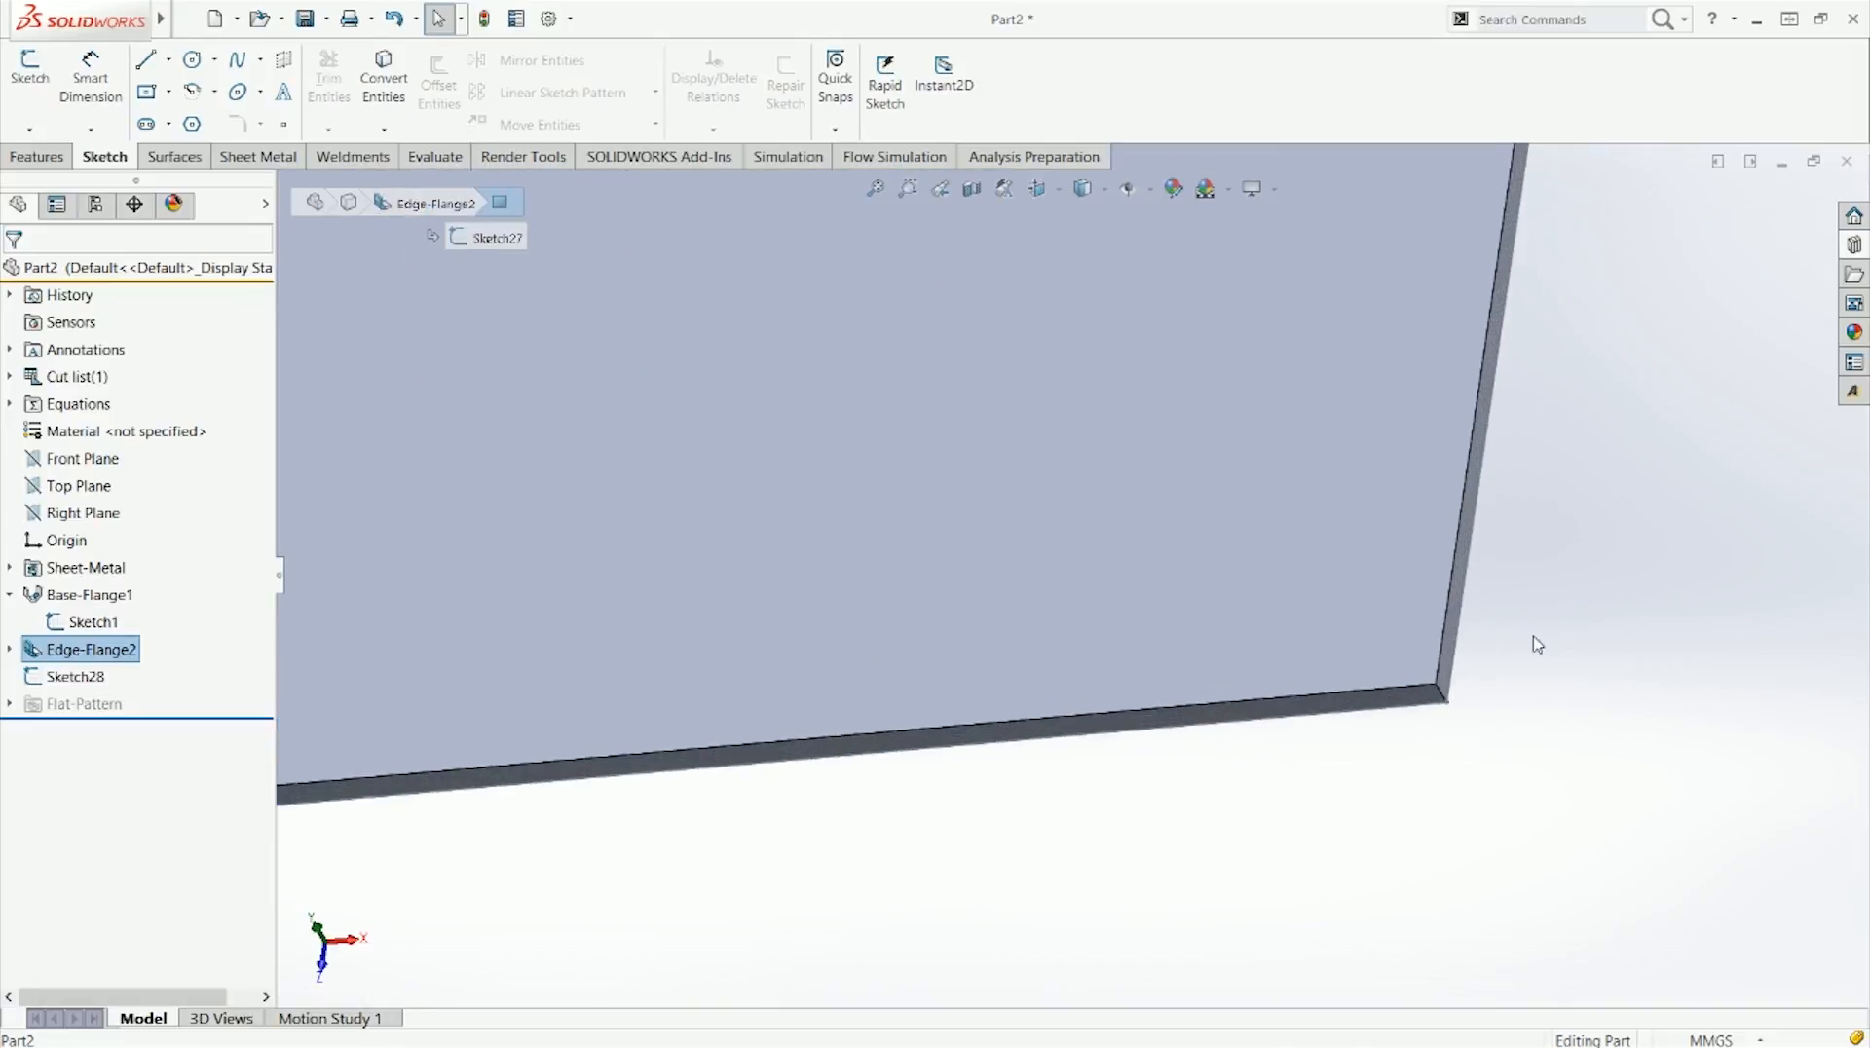
pyautogui.keyDown('ctrl'); pyautogui.click(1407, 662); pyautogui.keyUp('ctrl')
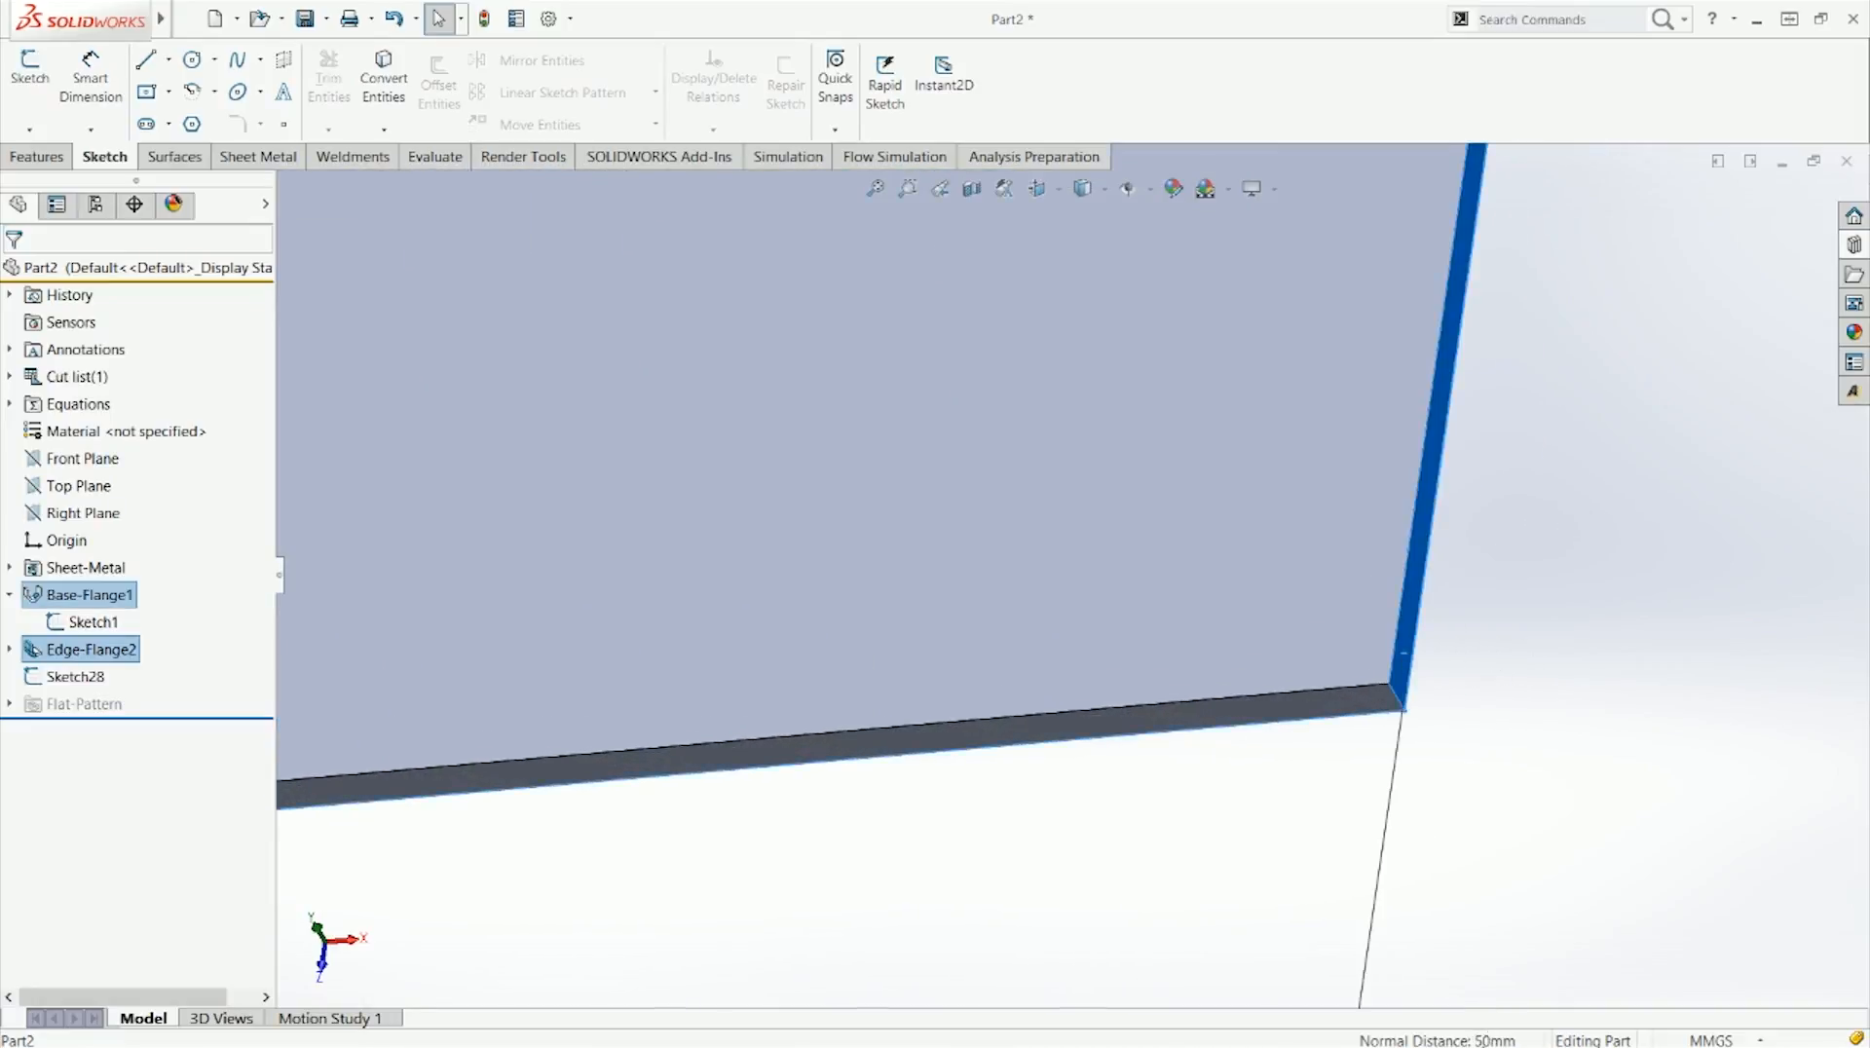
pyautogui.click(1345, 855)
pyautogui.click(1396, 687)
pyautogui.scroll(4, 1336, 696)
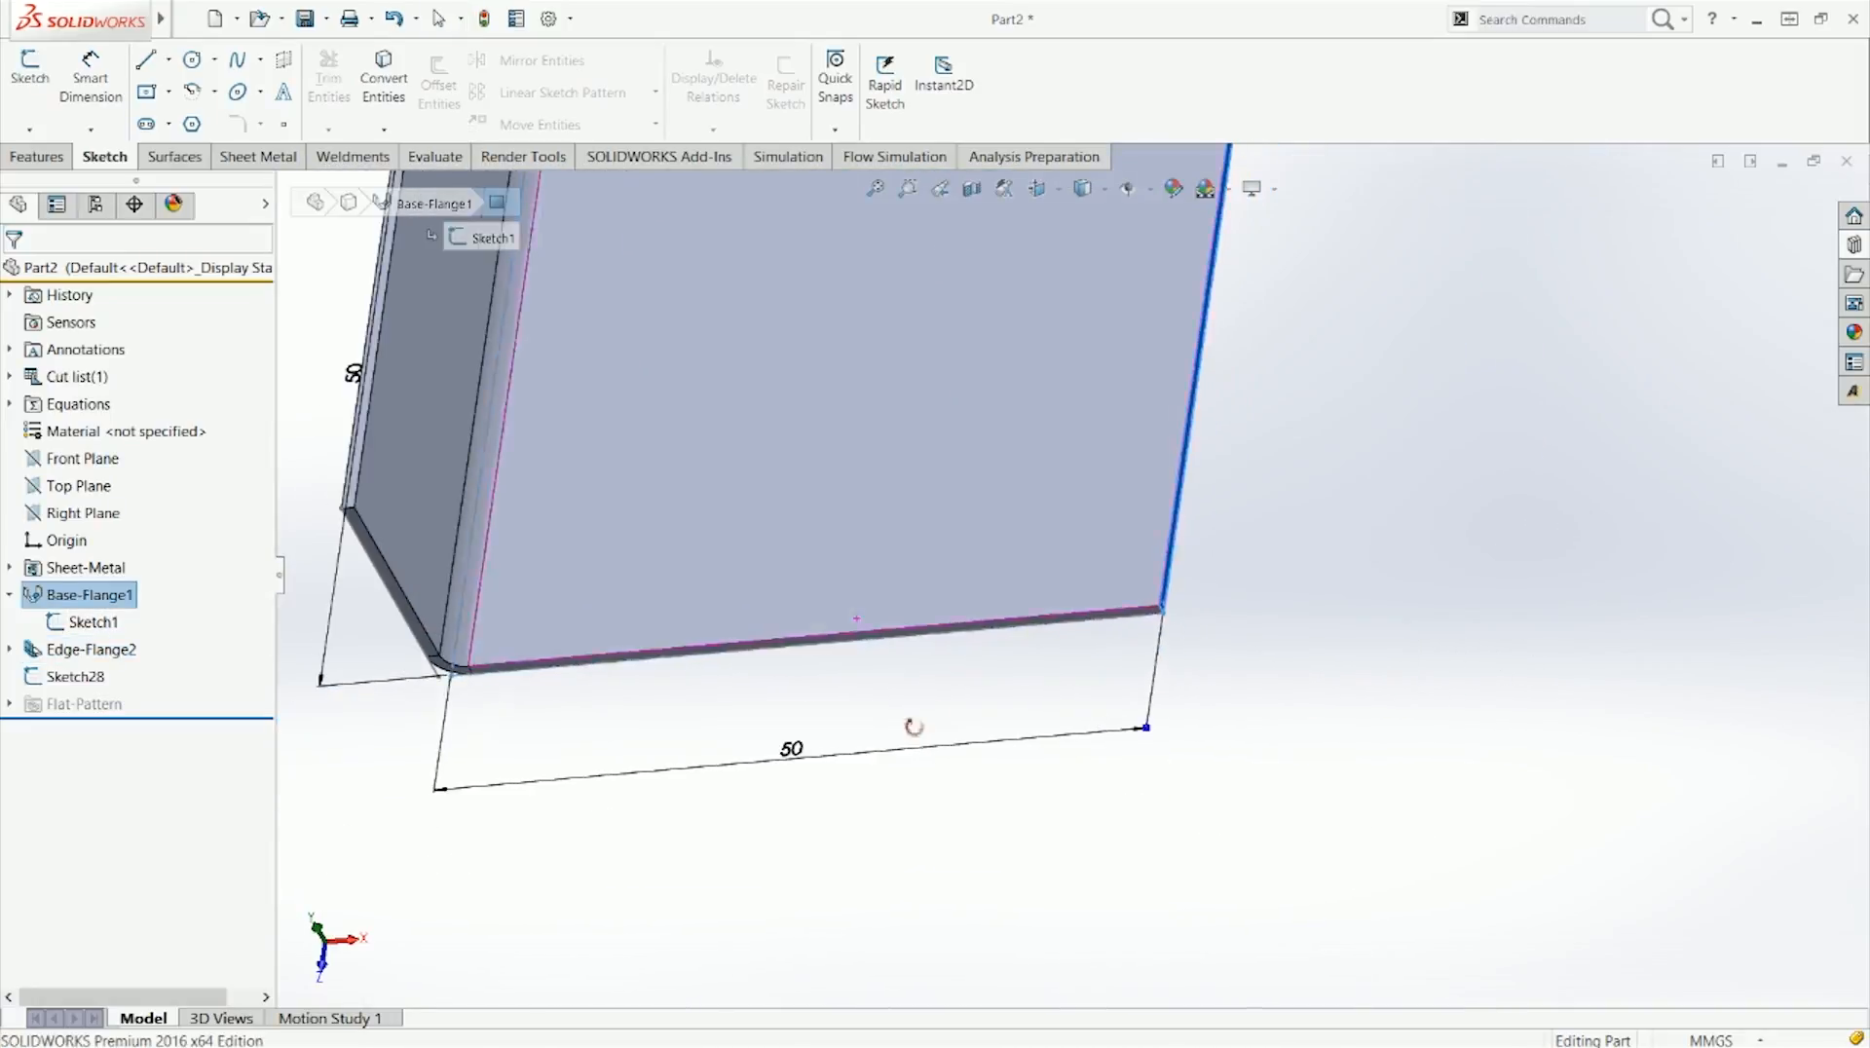
# Step: Measure the normal distance between the base flange's free end face and the upright flange's outer face
pyautogui.moveTo(910, 723); pyautogui.dragTo(1000, 651, button='middle')
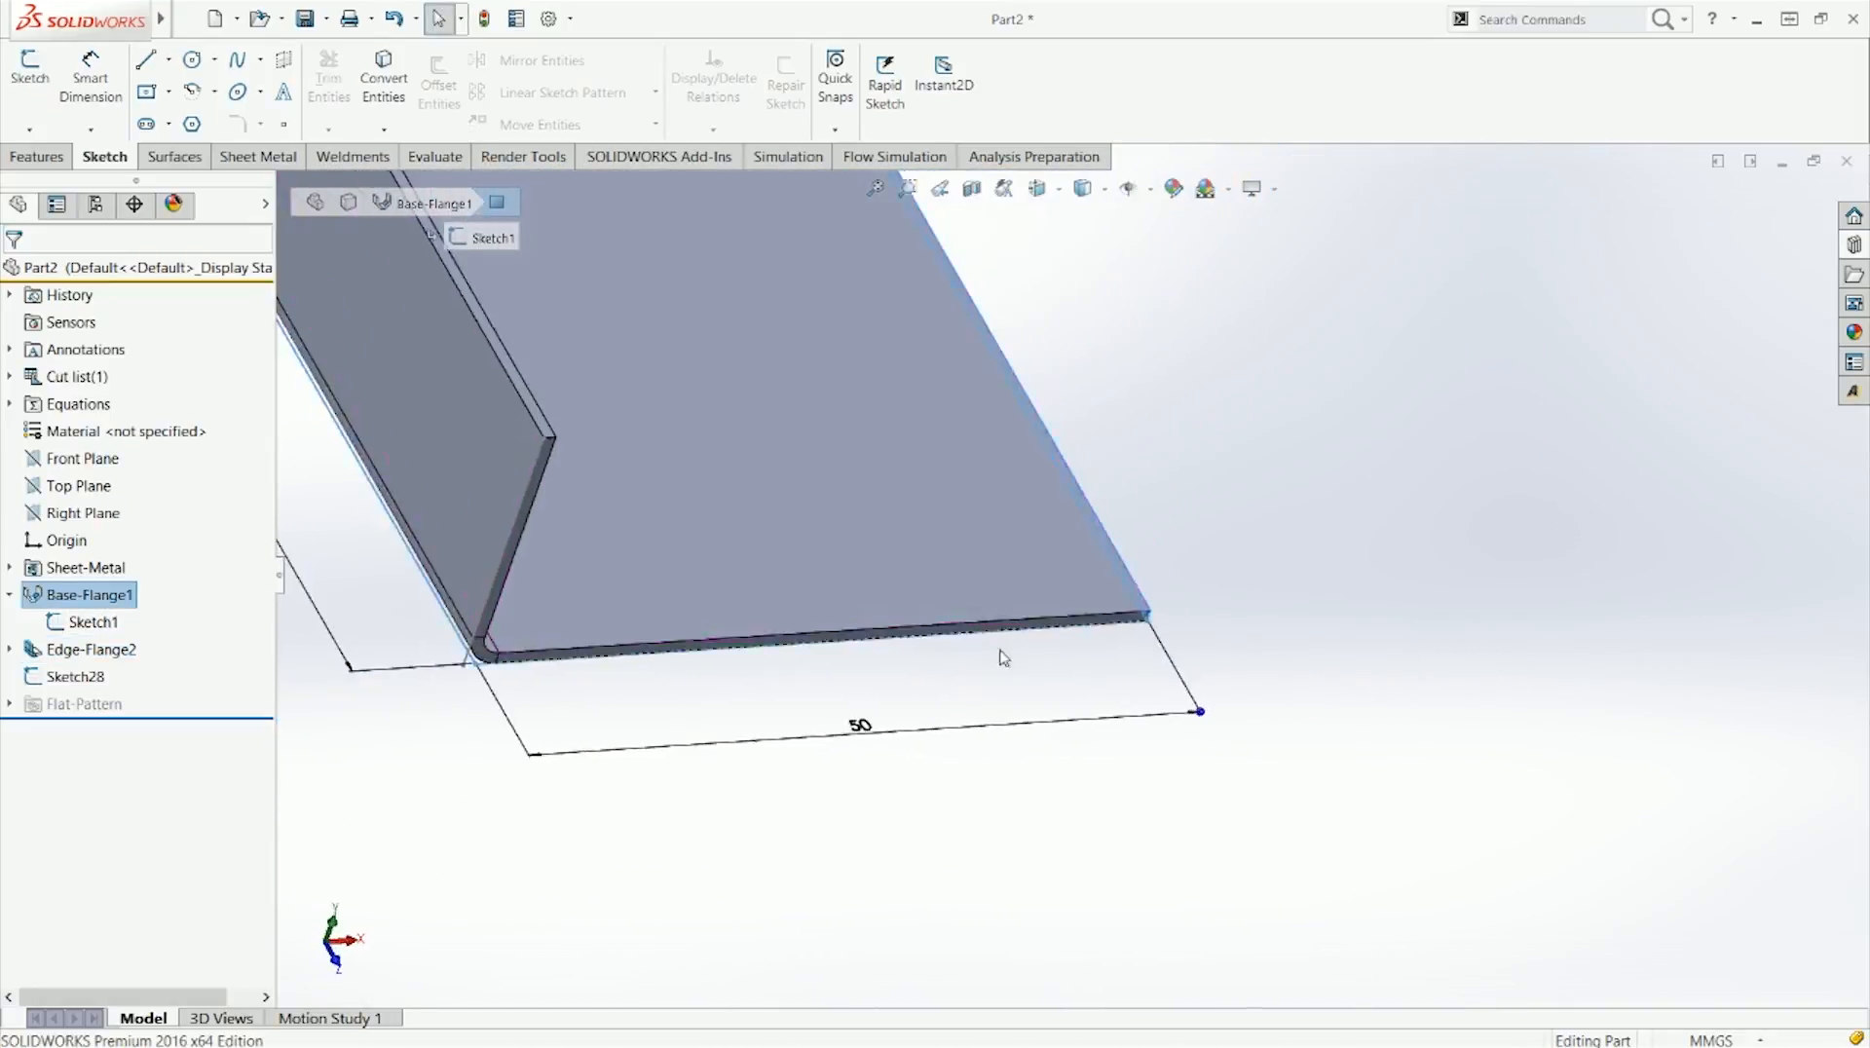
pyautogui.keyDown('ctrl'); pyautogui.click(480, 435); pyautogui.keyUp('ctrl')
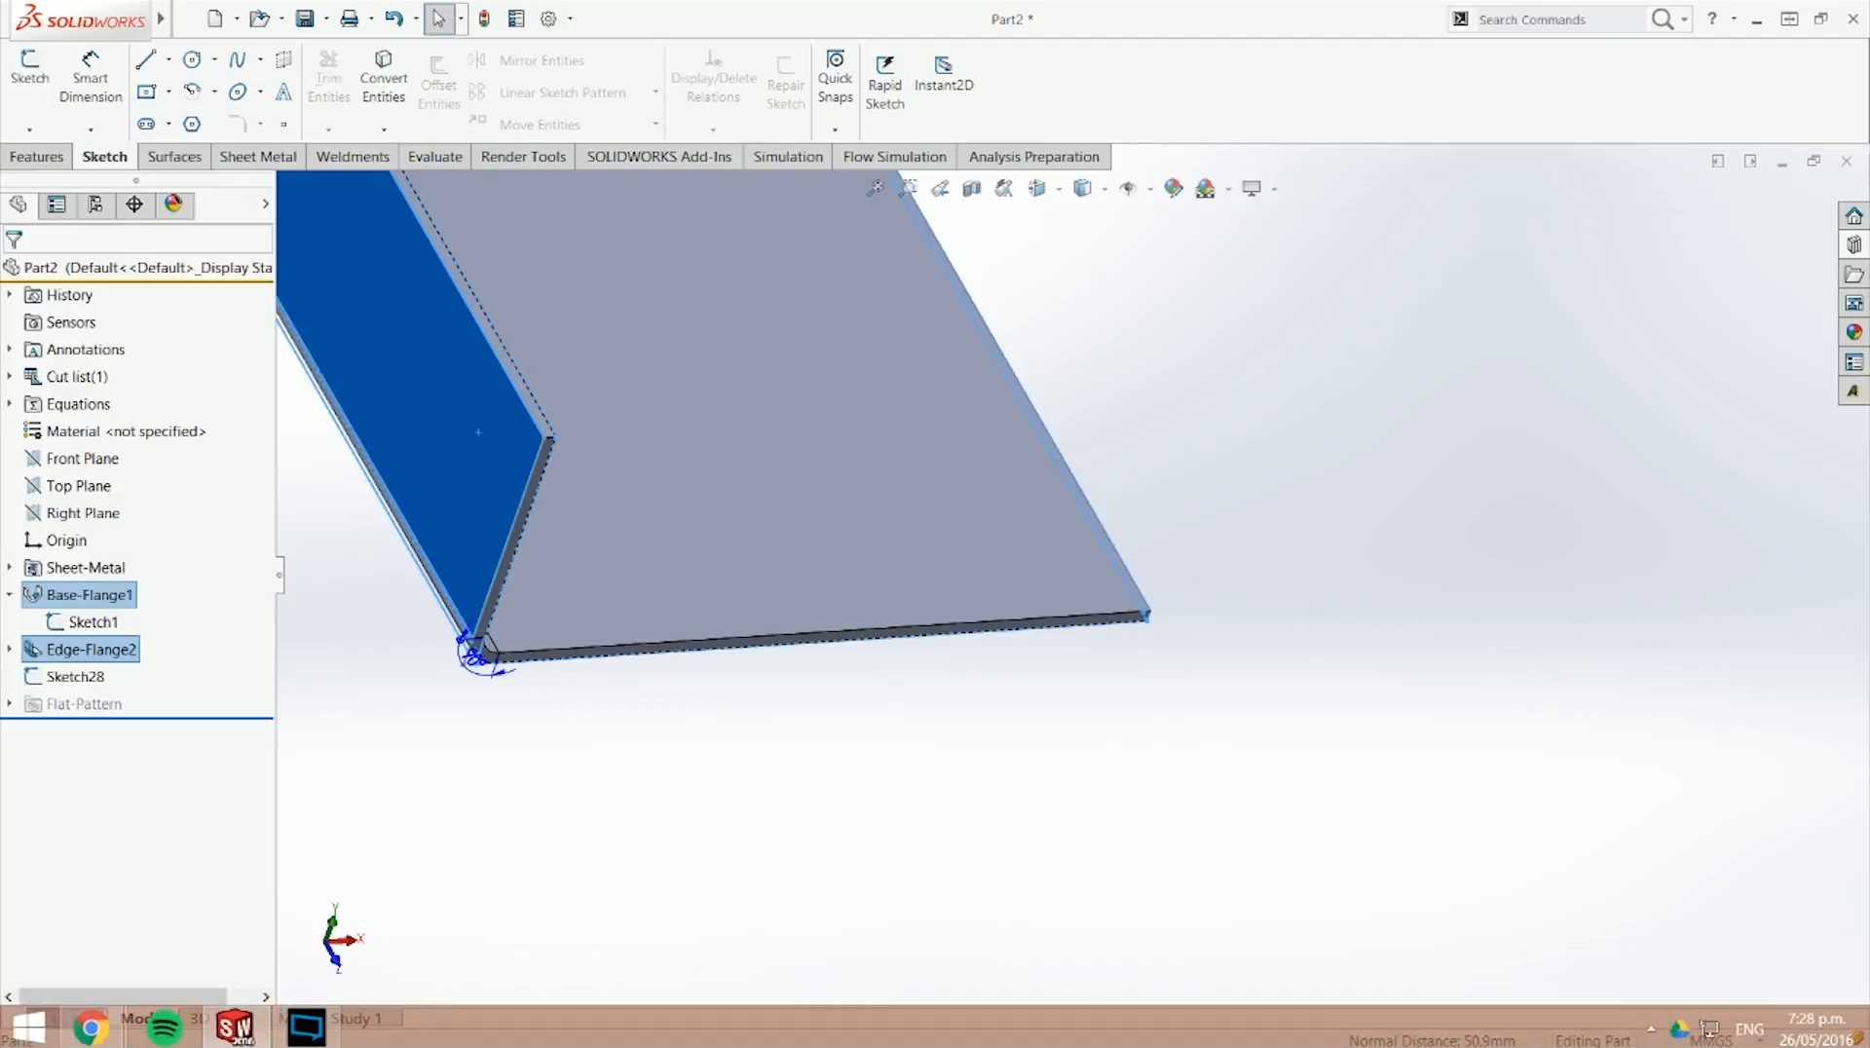
pyautogui.click(964, 798)
pyautogui.hotkey('ctrl', '7')
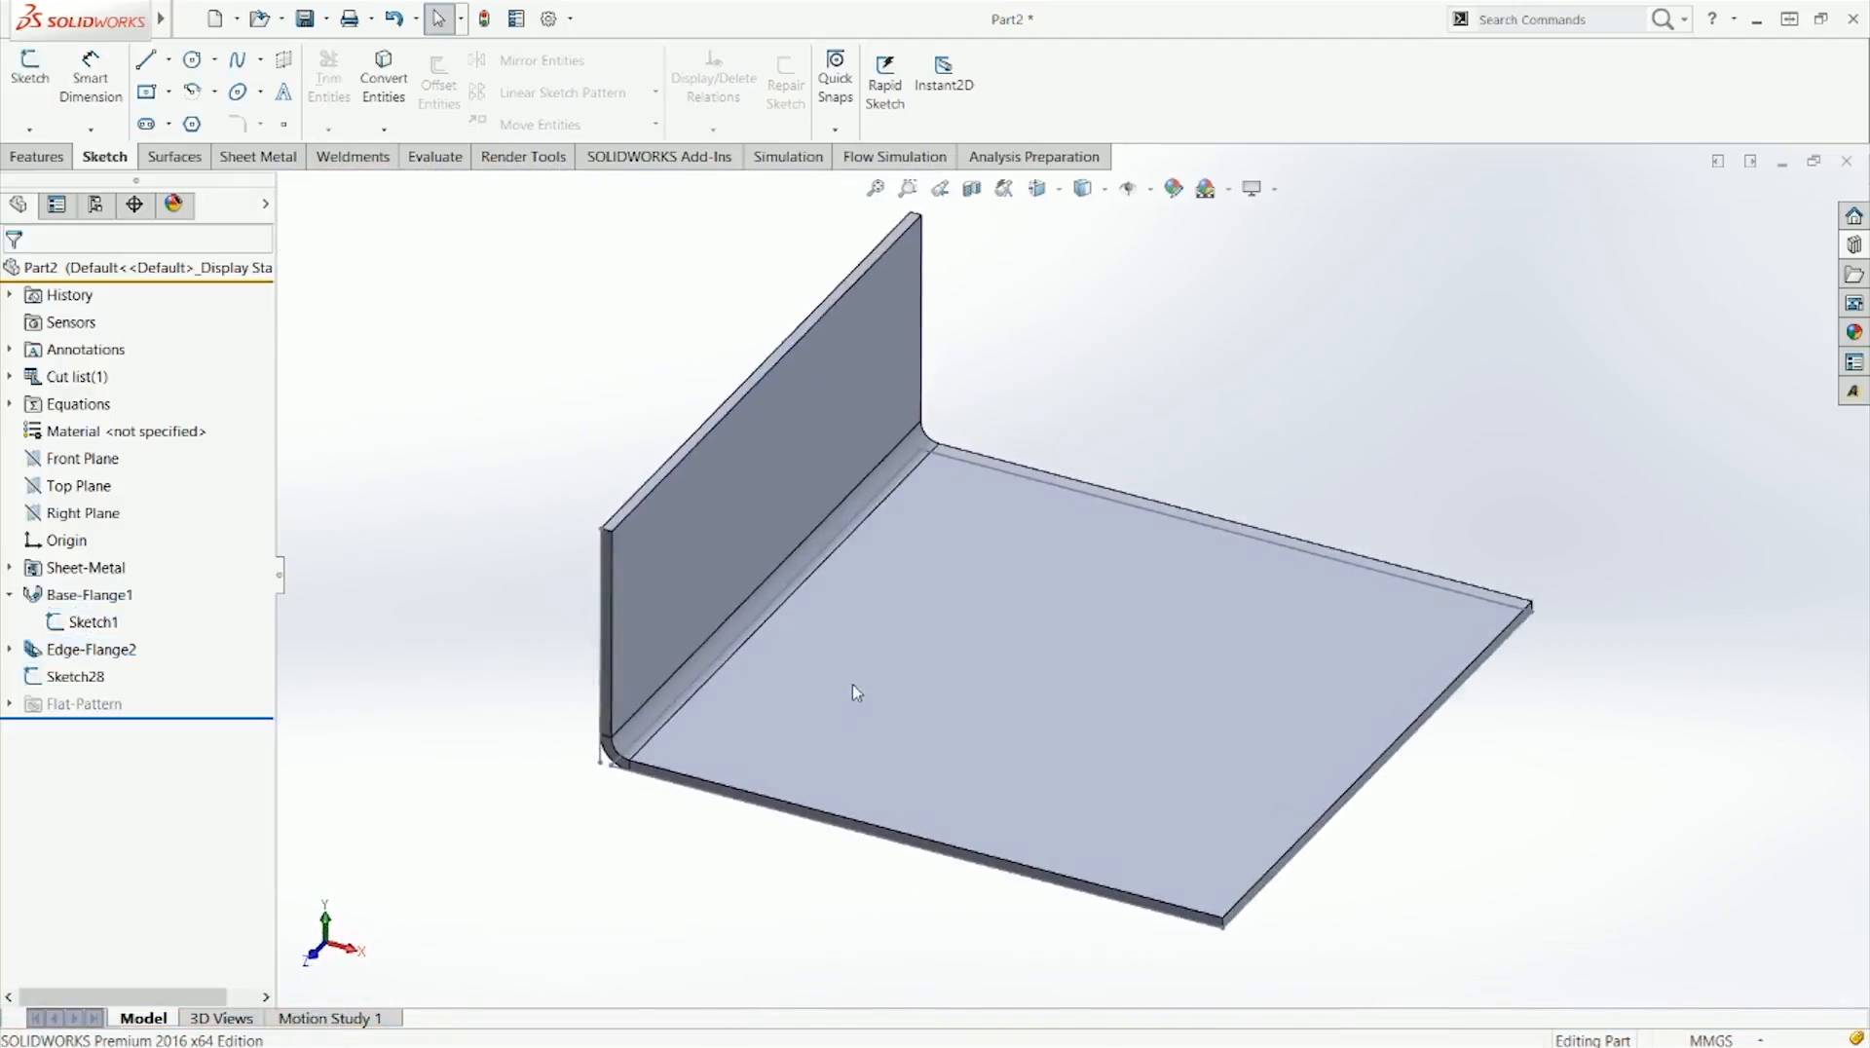
# Step: Edit the upright edge flange and set its flange position to Bend Outside
pyautogui.rightClick(92, 648)
pyautogui.click(129, 548)
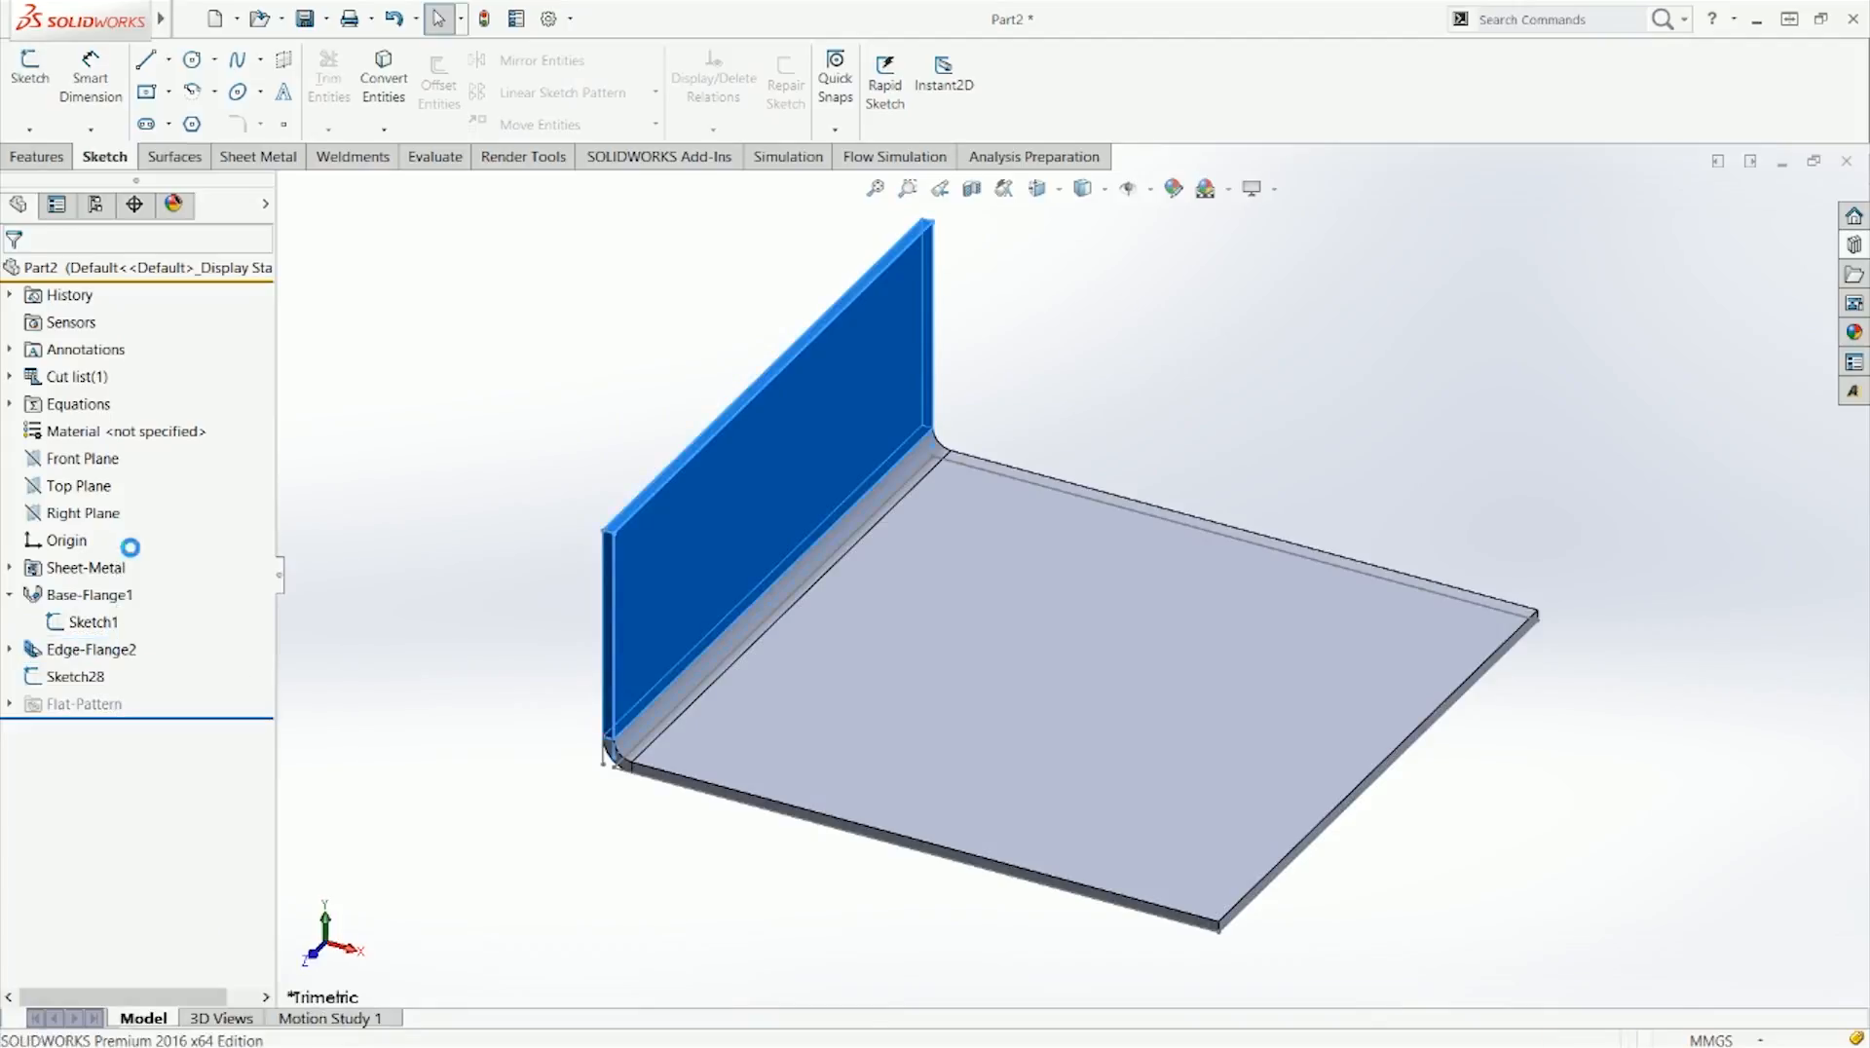
pyautogui.hotkey('ctrl', '1')
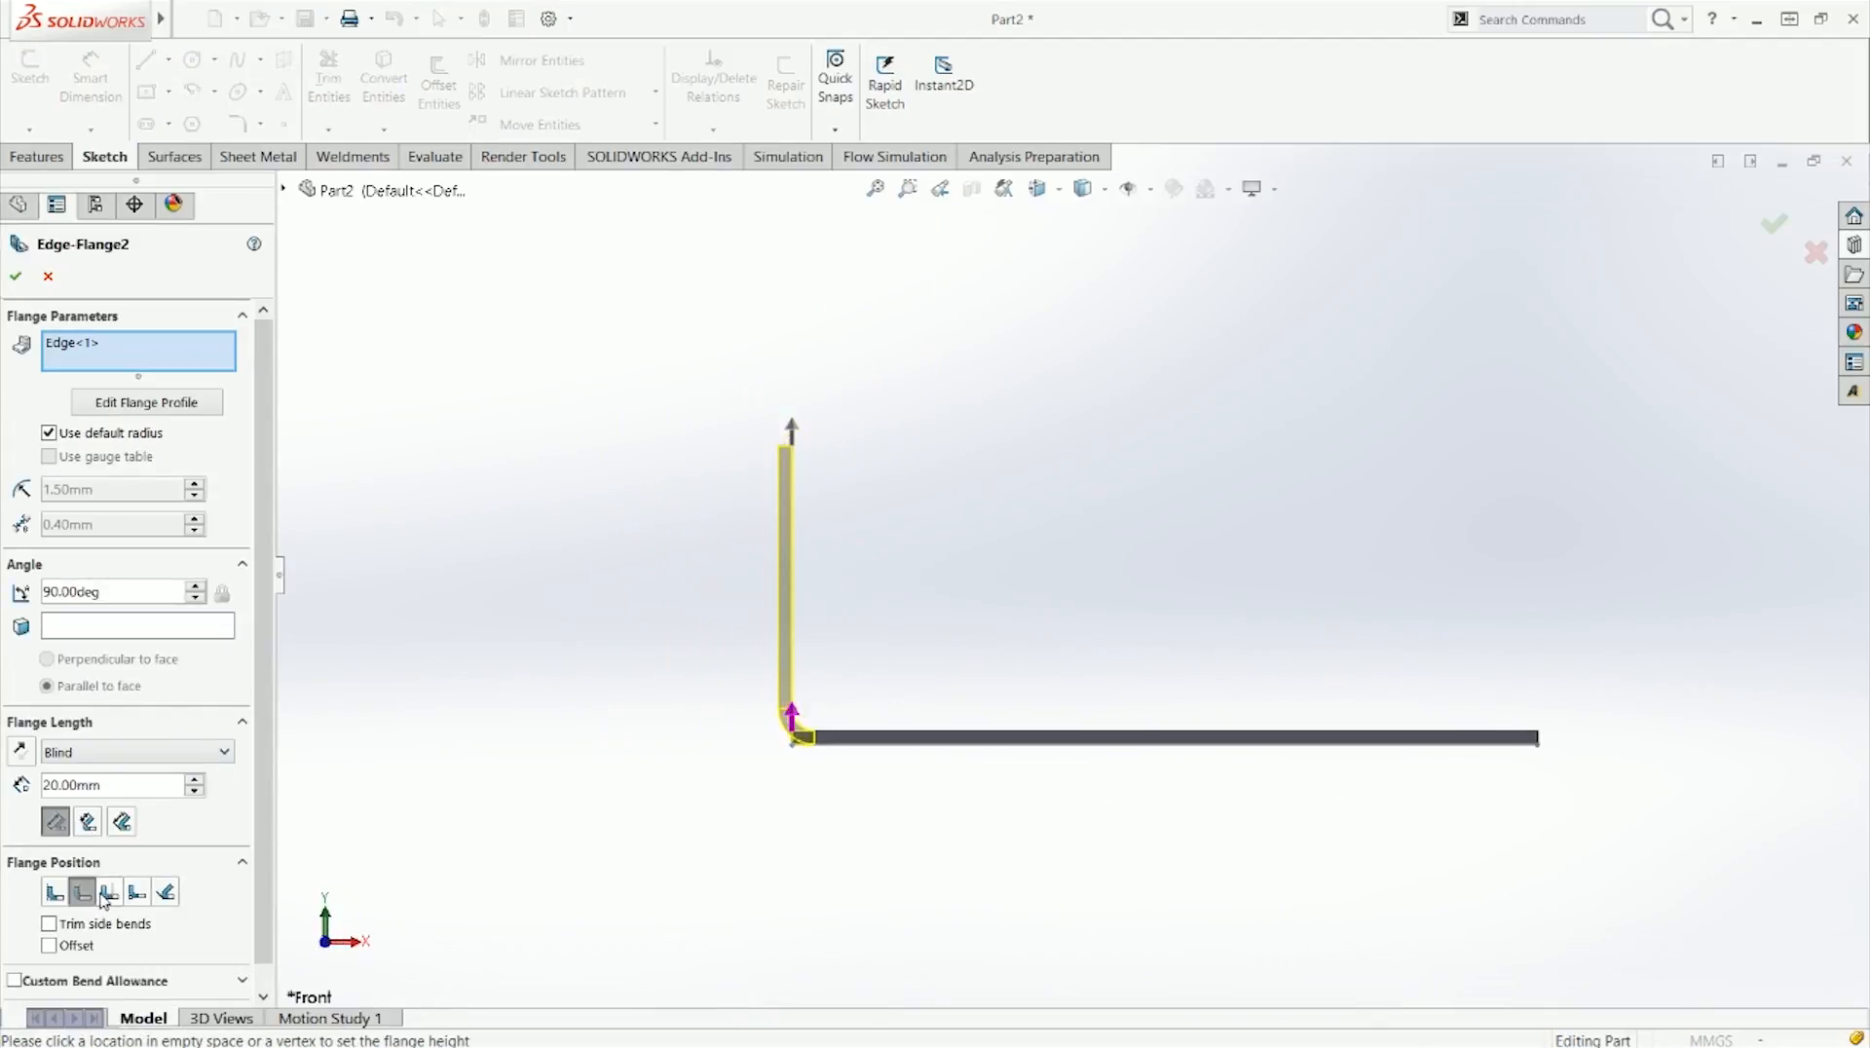
pyautogui.click(110, 892)
pyautogui.scroll(-4, 779, 740)
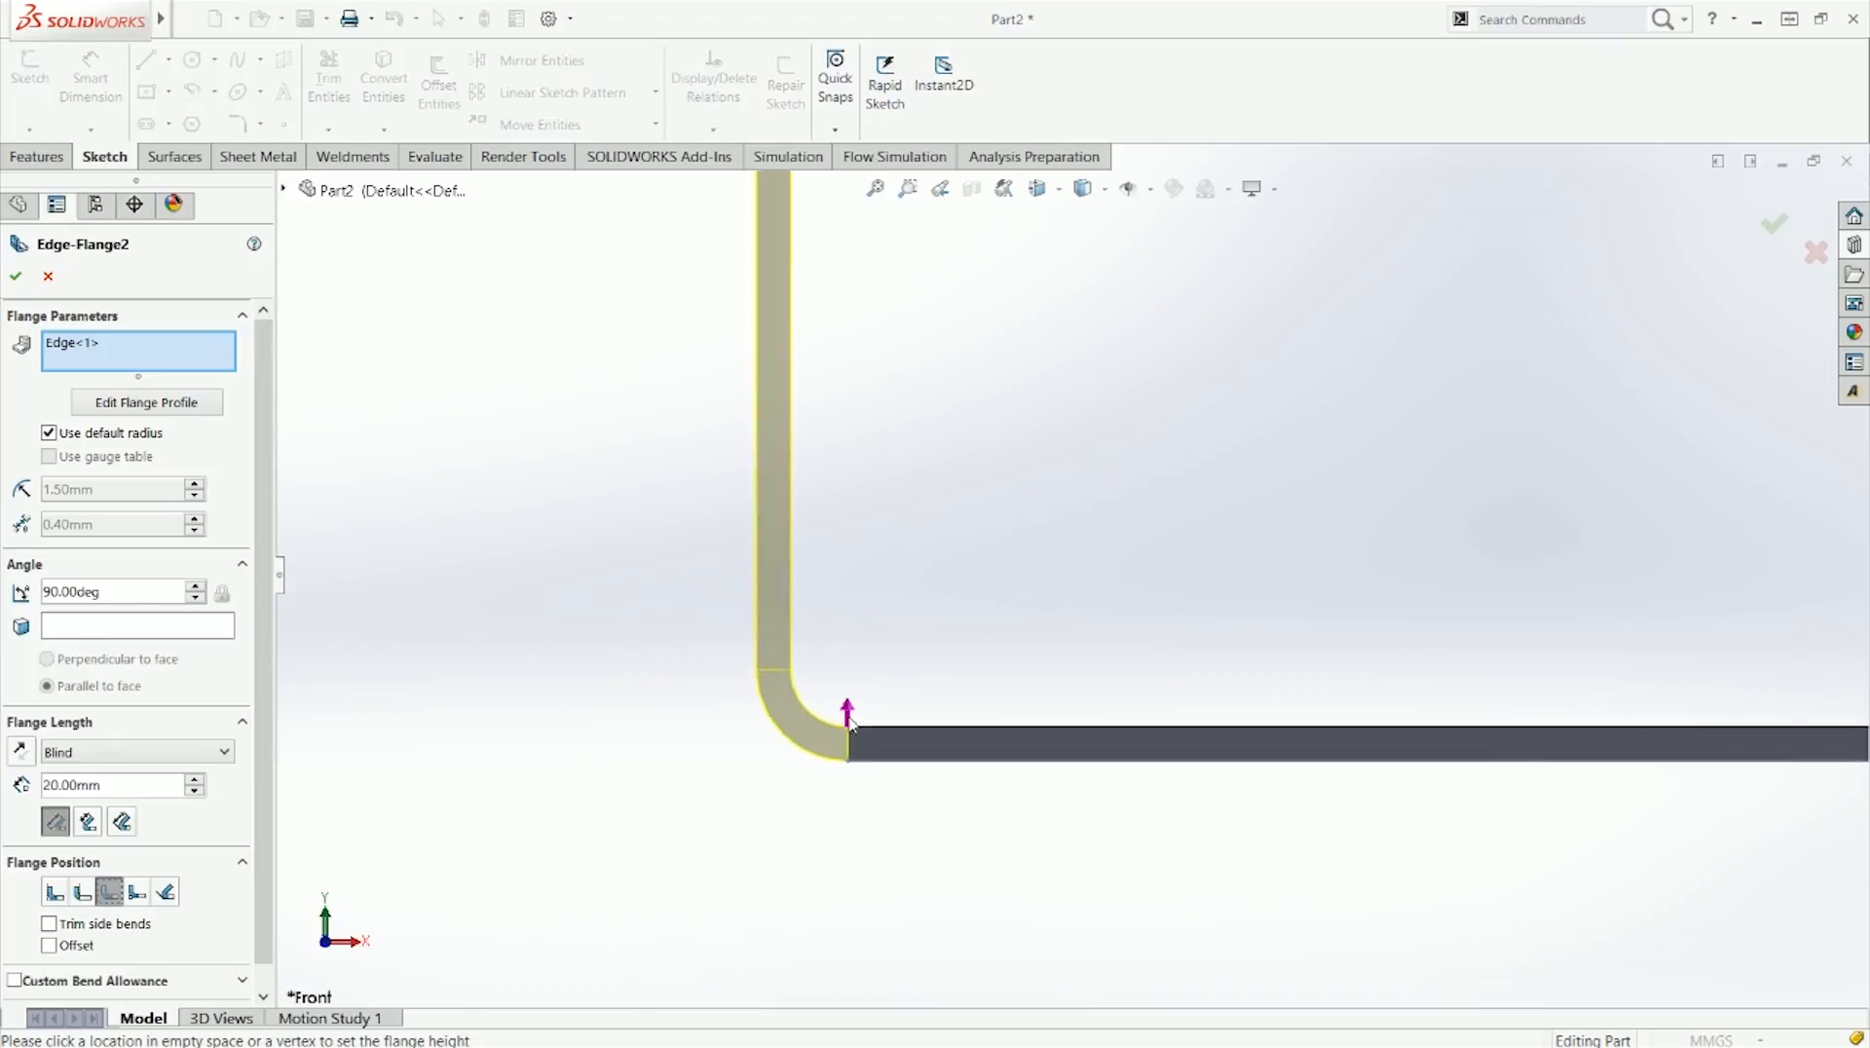
pyautogui.moveTo(909, 471); pyautogui.dragTo(755, 545, button='middle')
pyautogui.click(16, 276)
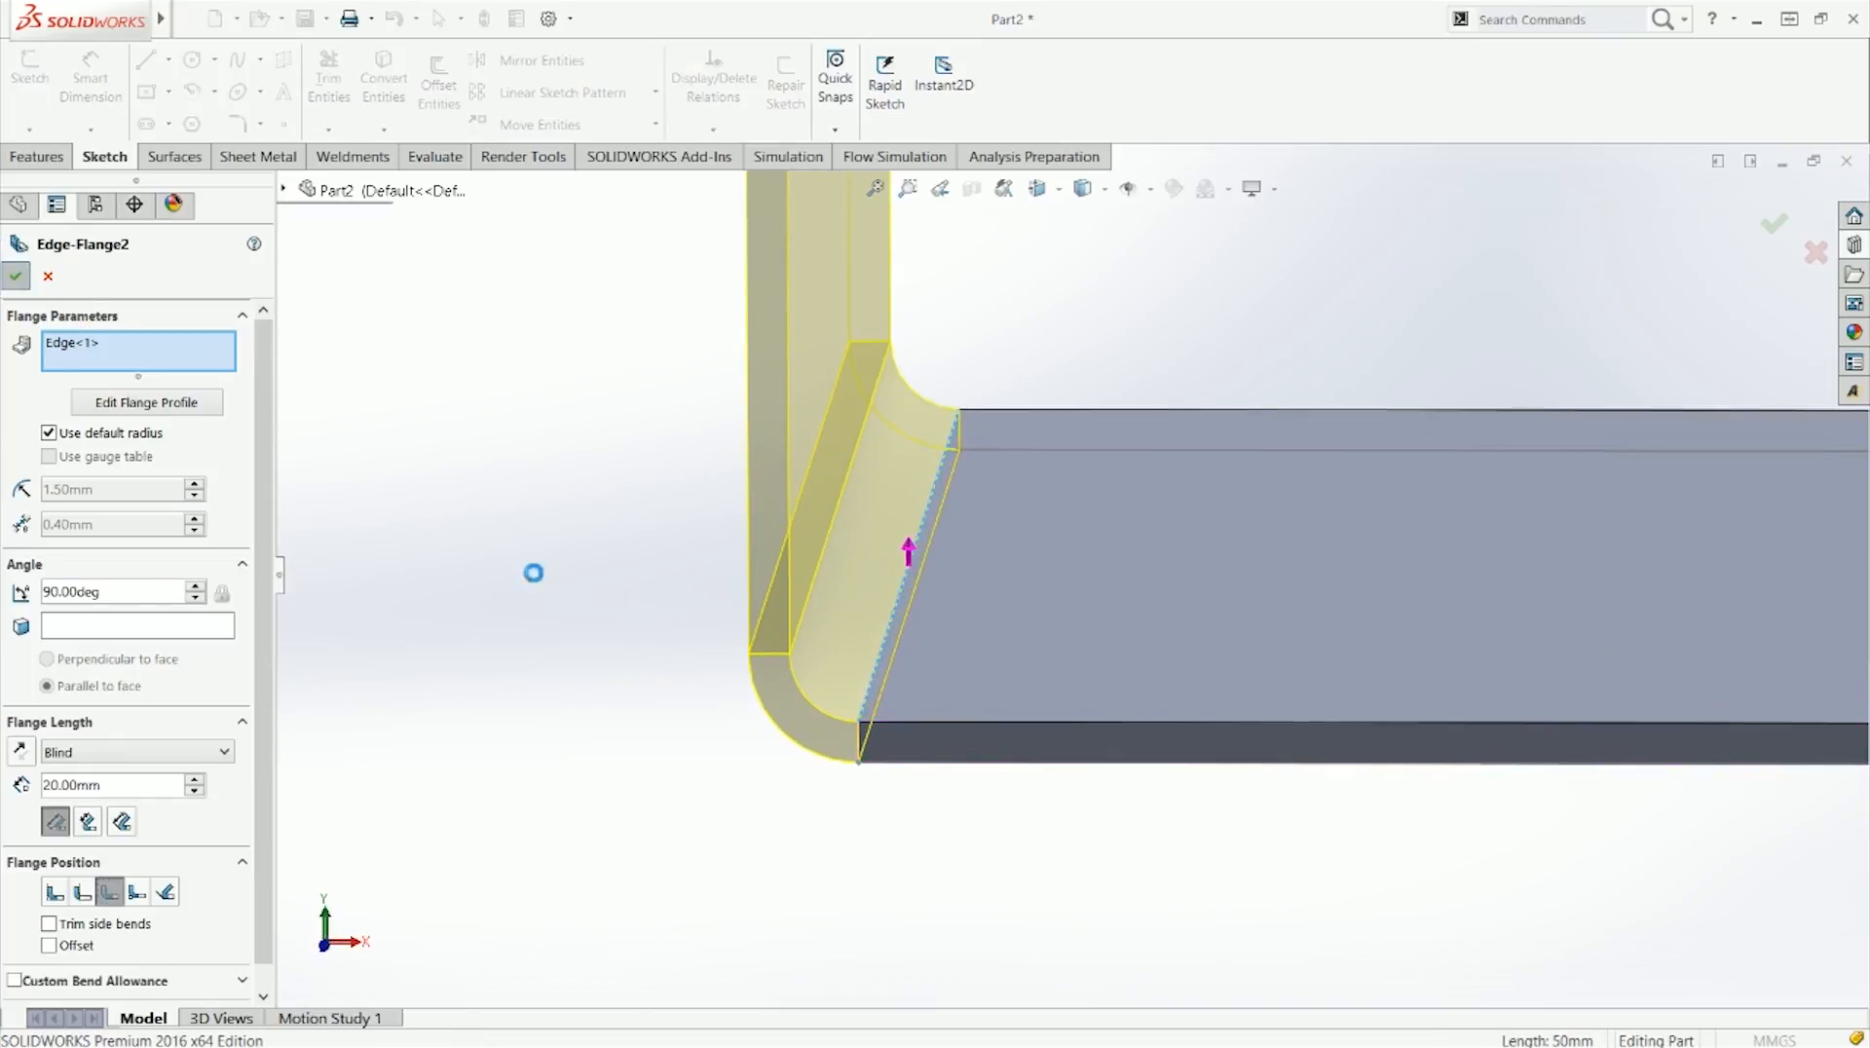
pyautogui.click(870, 677)
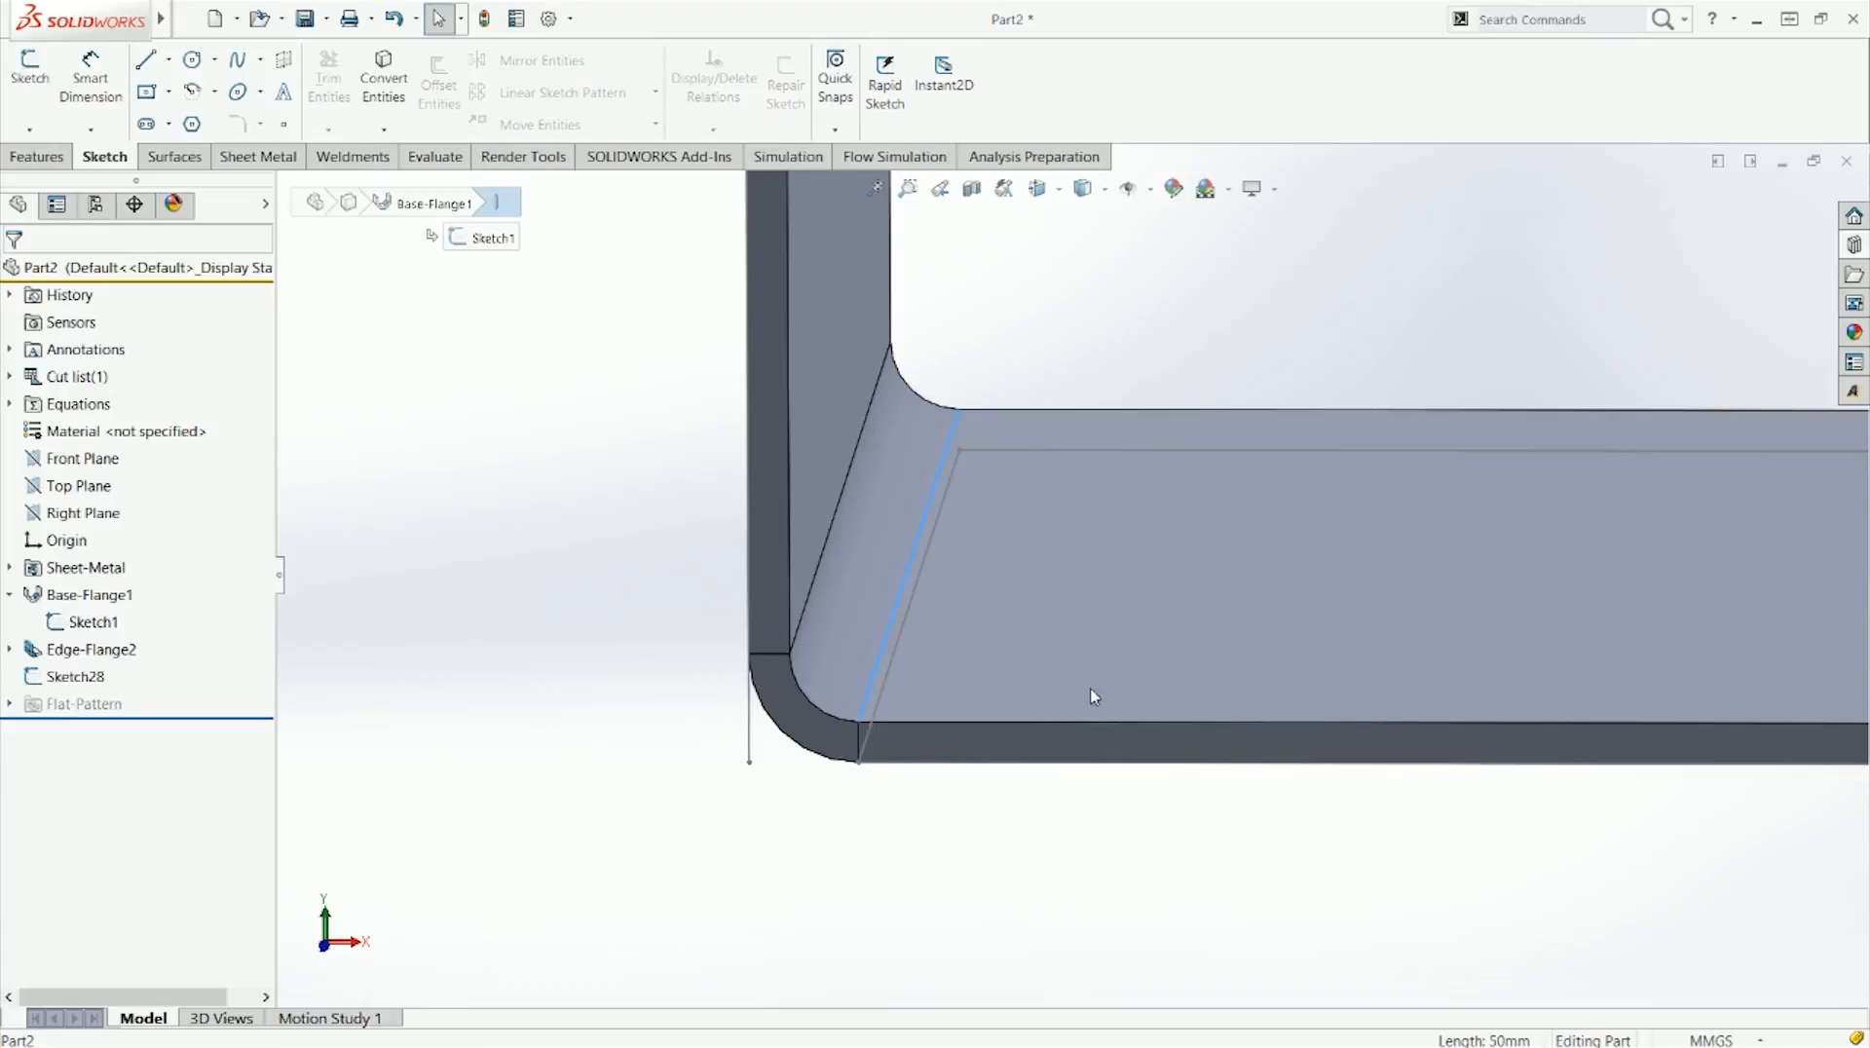
pyautogui.scroll(3, 1095, 695)
pyautogui.moveTo(1412, 656); pyautogui.dragTo(1587, 618, button='middle')
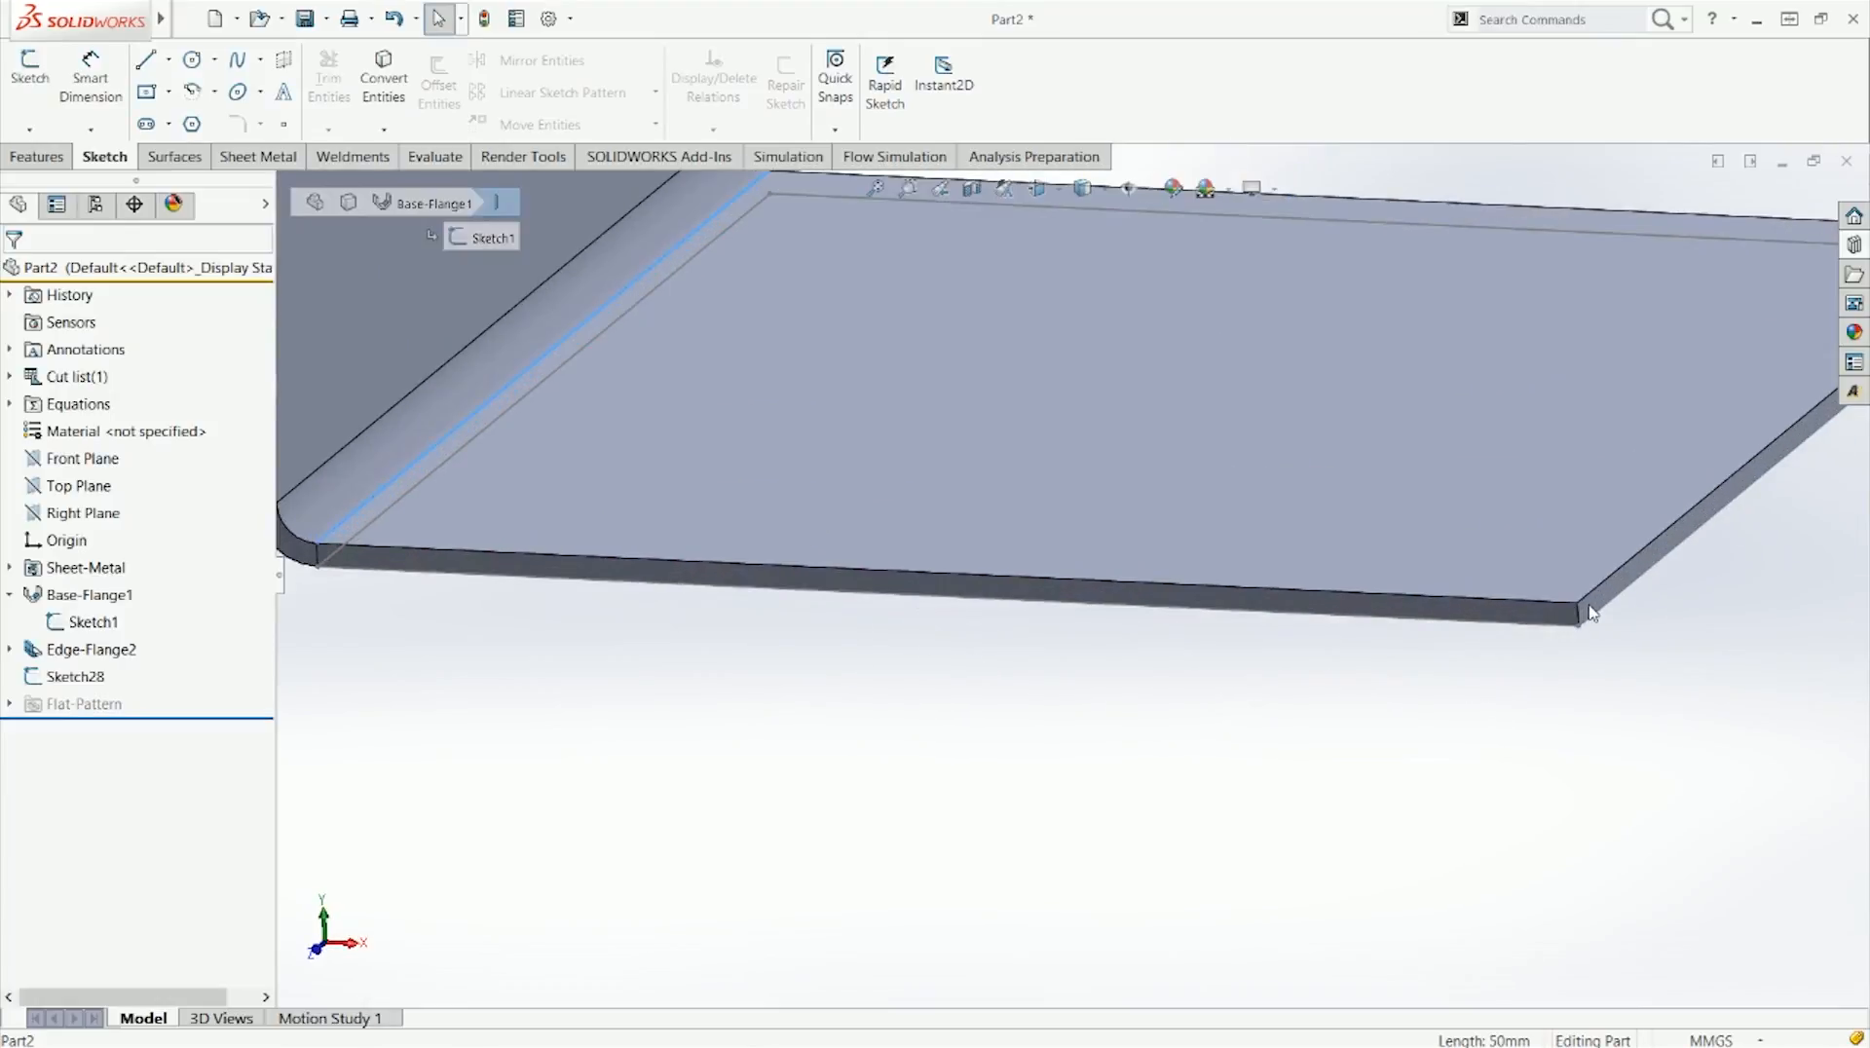
pyautogui.click(1589, 611)
pyautogui.moveTo(666, 765); pyautogui.dragTo(698, 785, button='right')
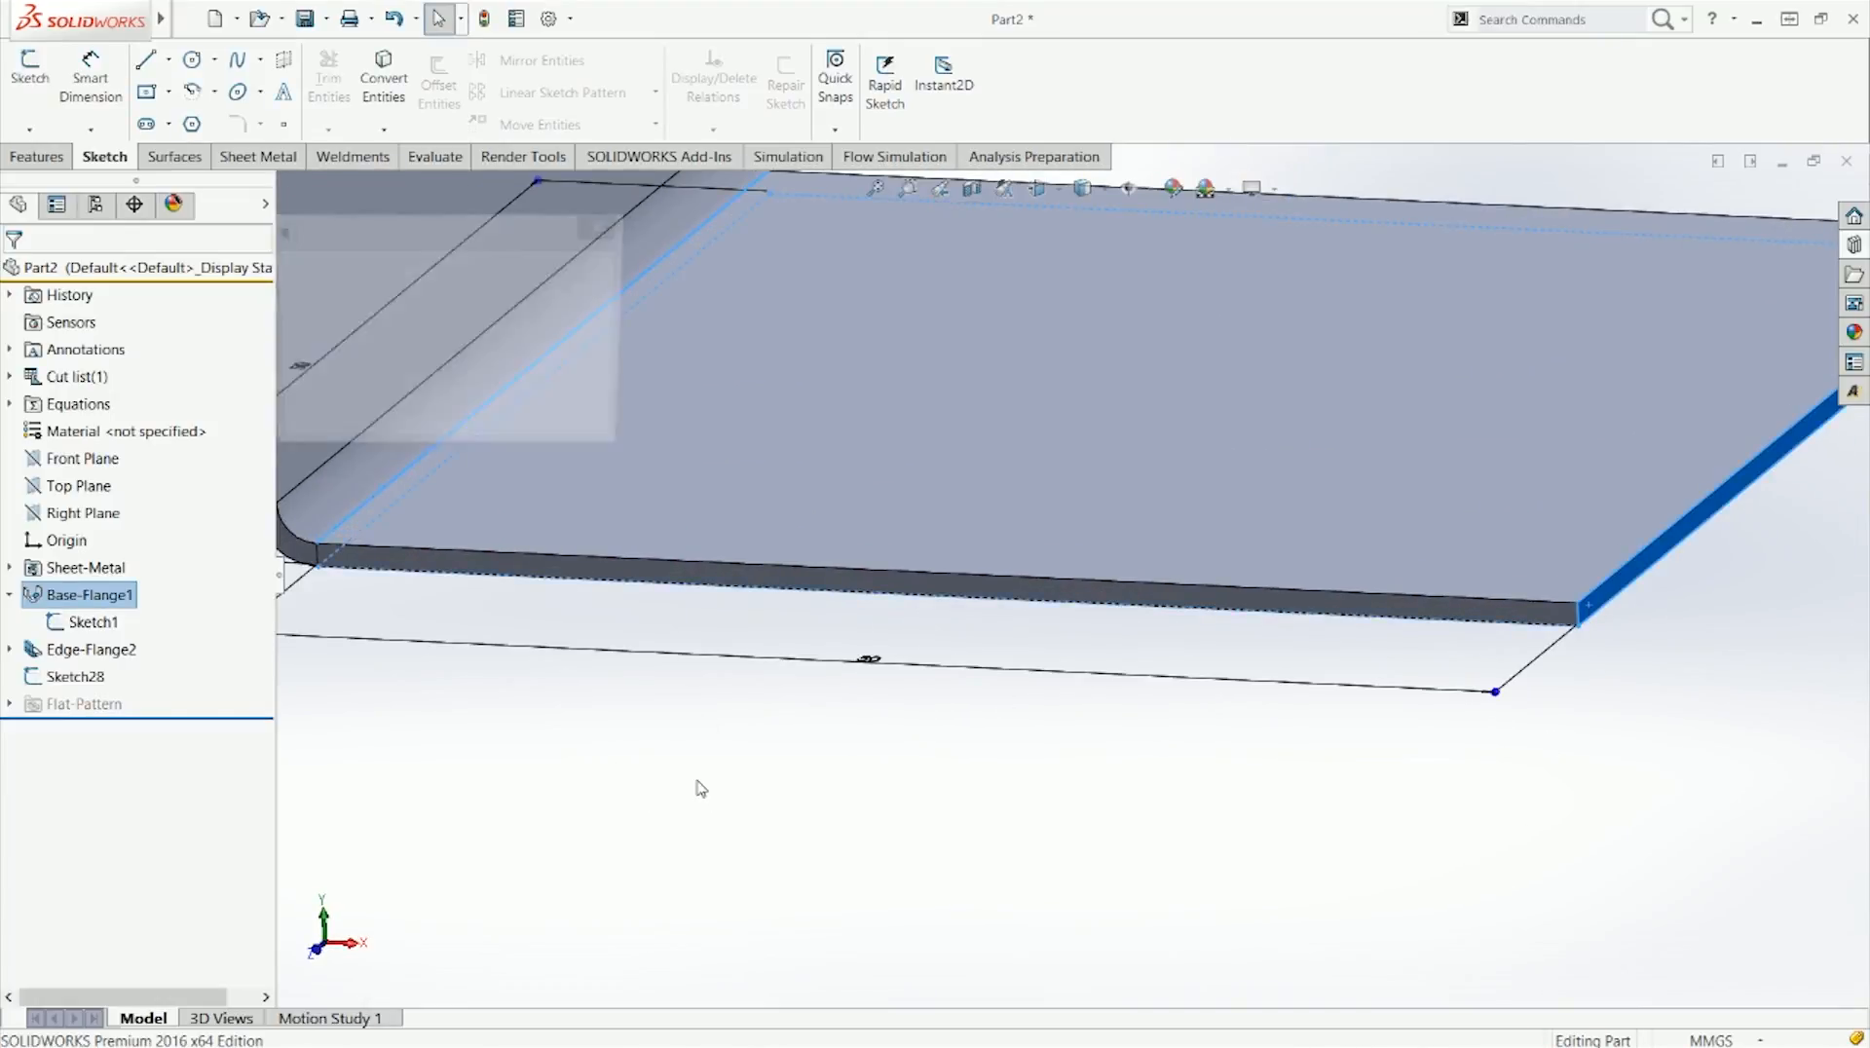
pyautogui.press('Escape')
# Step: Measure the normal distance from the base flange's free end face to the outer face of the repositioned upright flange
pyautogui.moveTo(462, 551); pyautogui.dragTo(659, 490, button='middle')
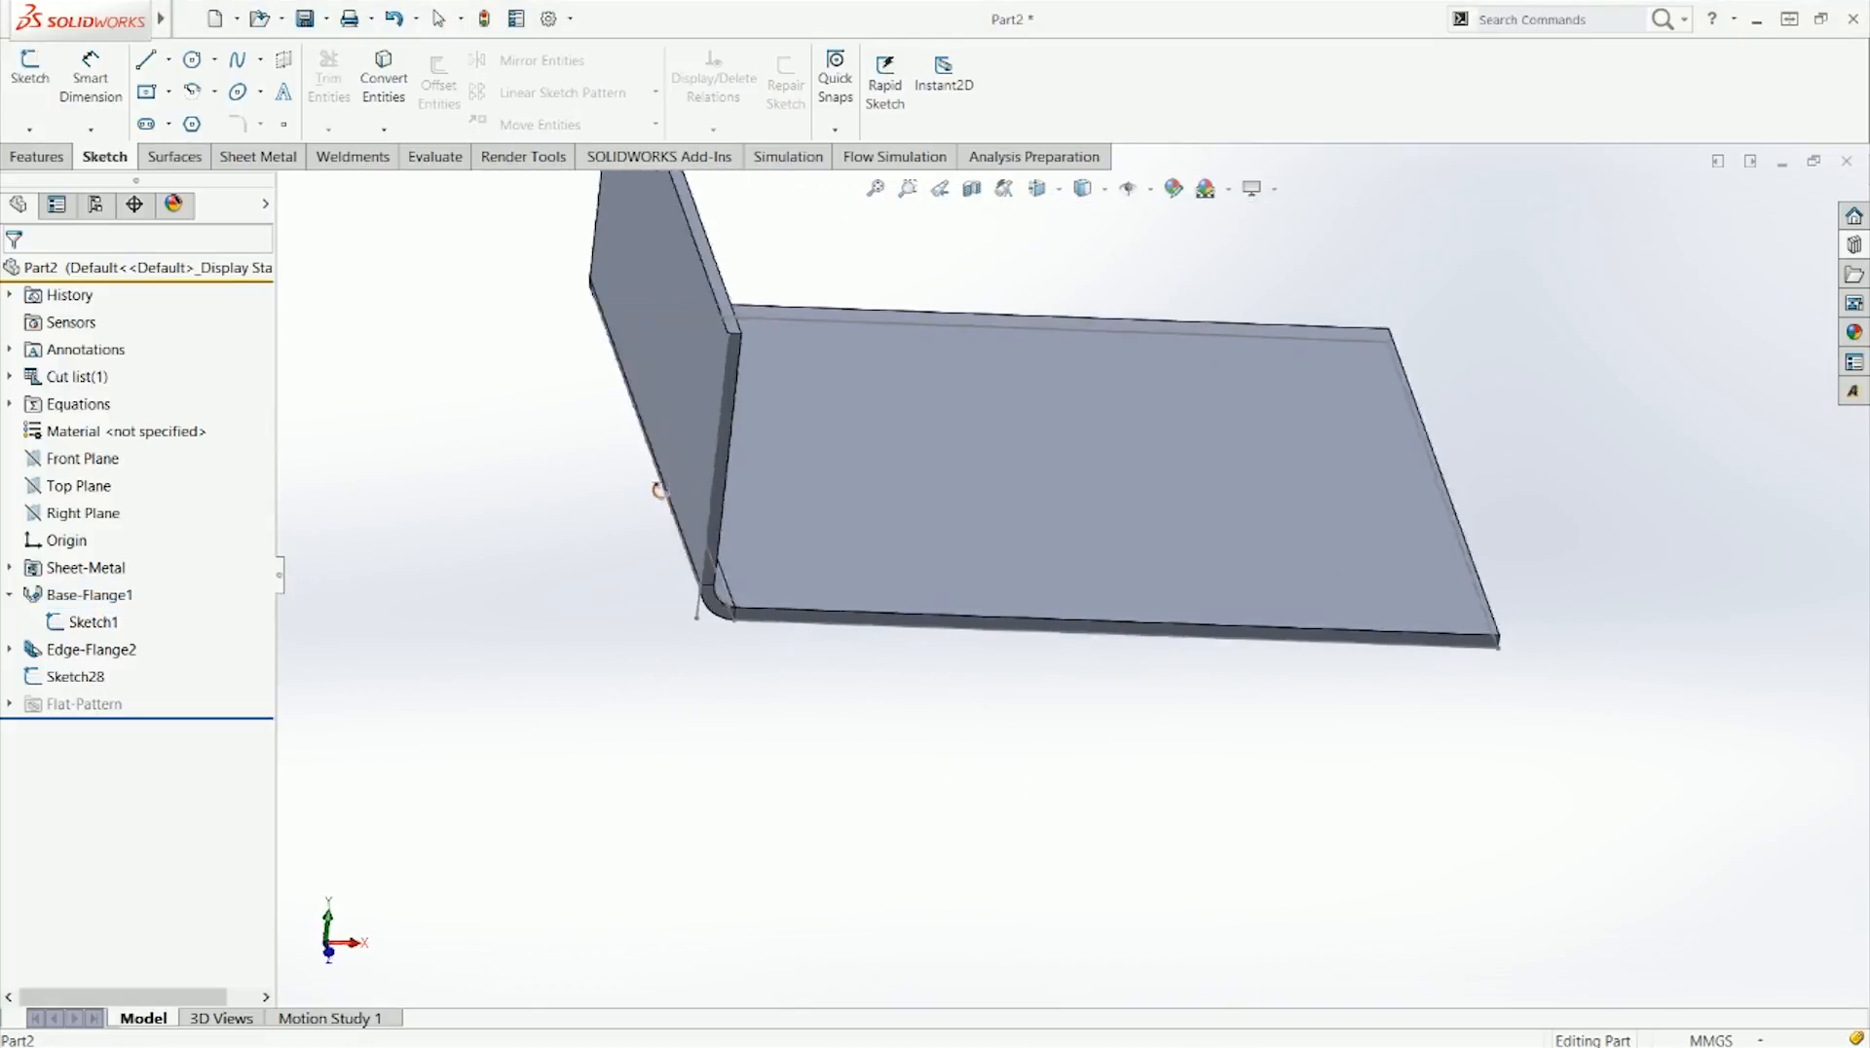
pyautogui.click(692, 435)
pyautogui.moveTo(873, 735); pyautogui.dragTo(1178, 738, button='middle')
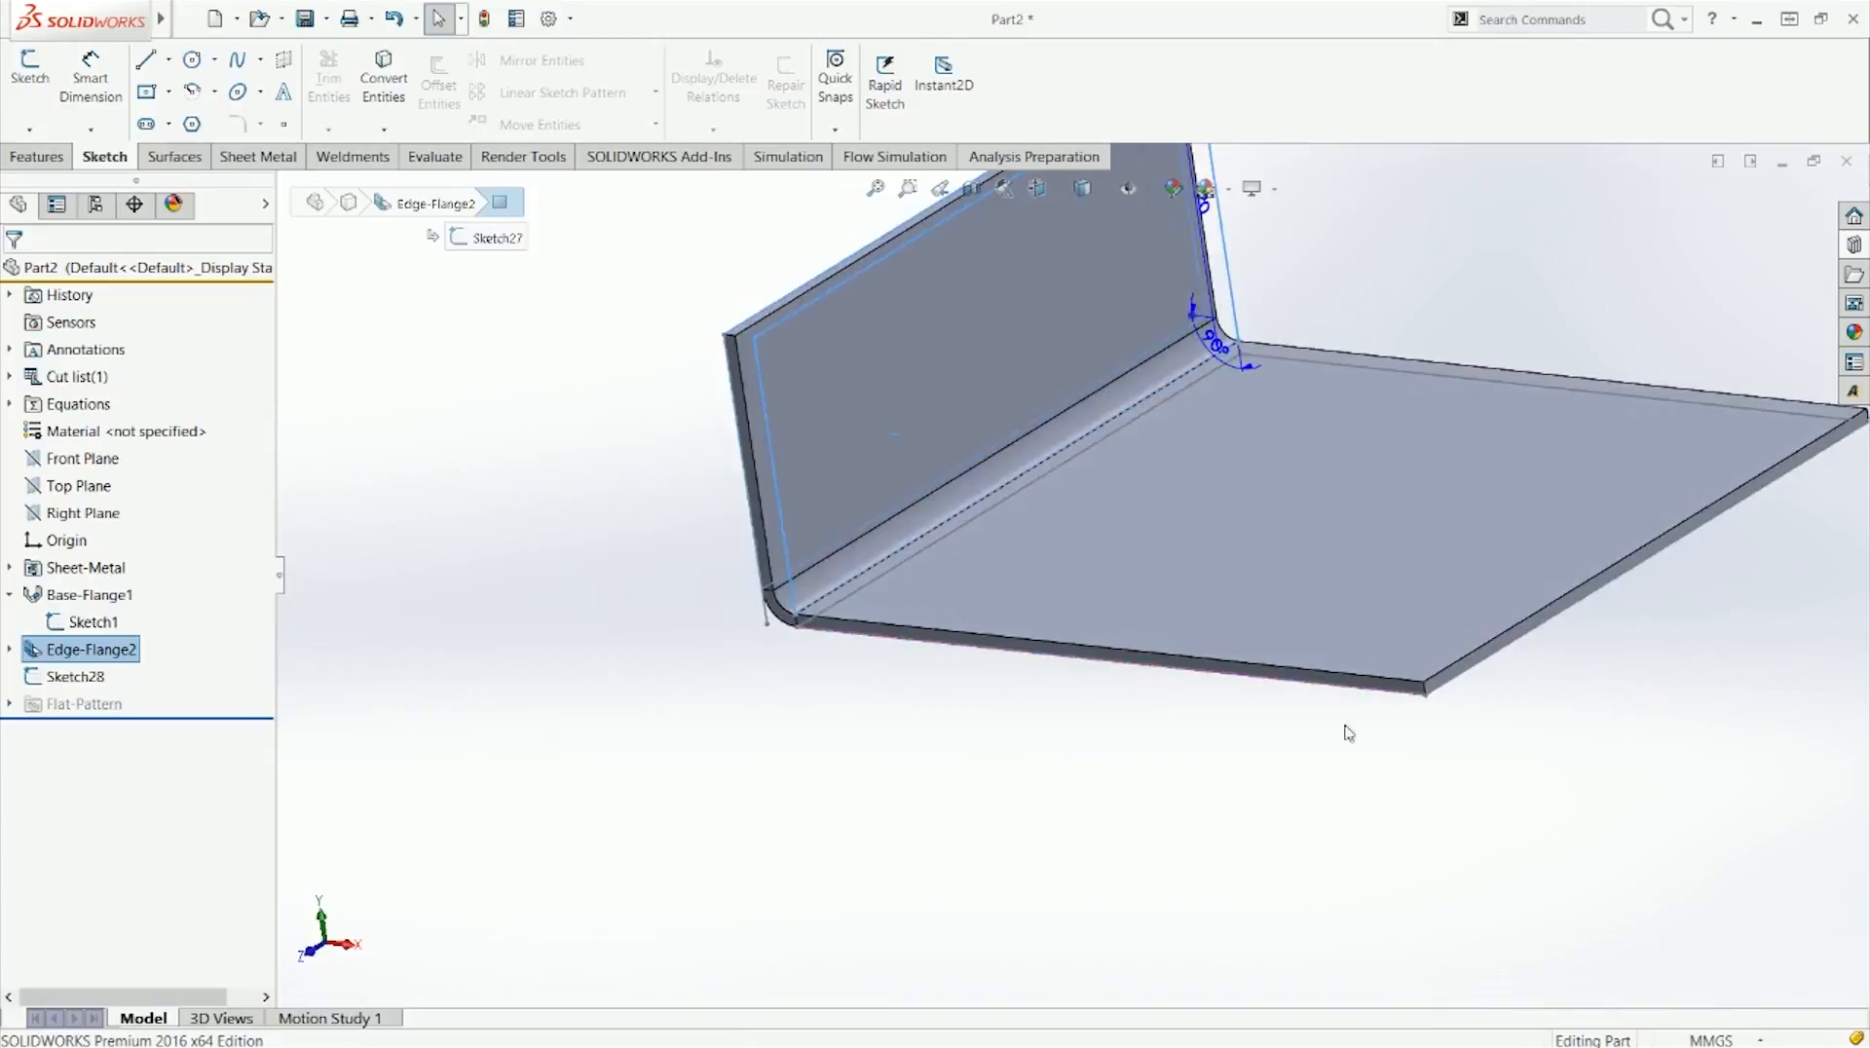
pyautogui.click(1432, 686)
pyautogui.scroll(-3, 1436, 687)
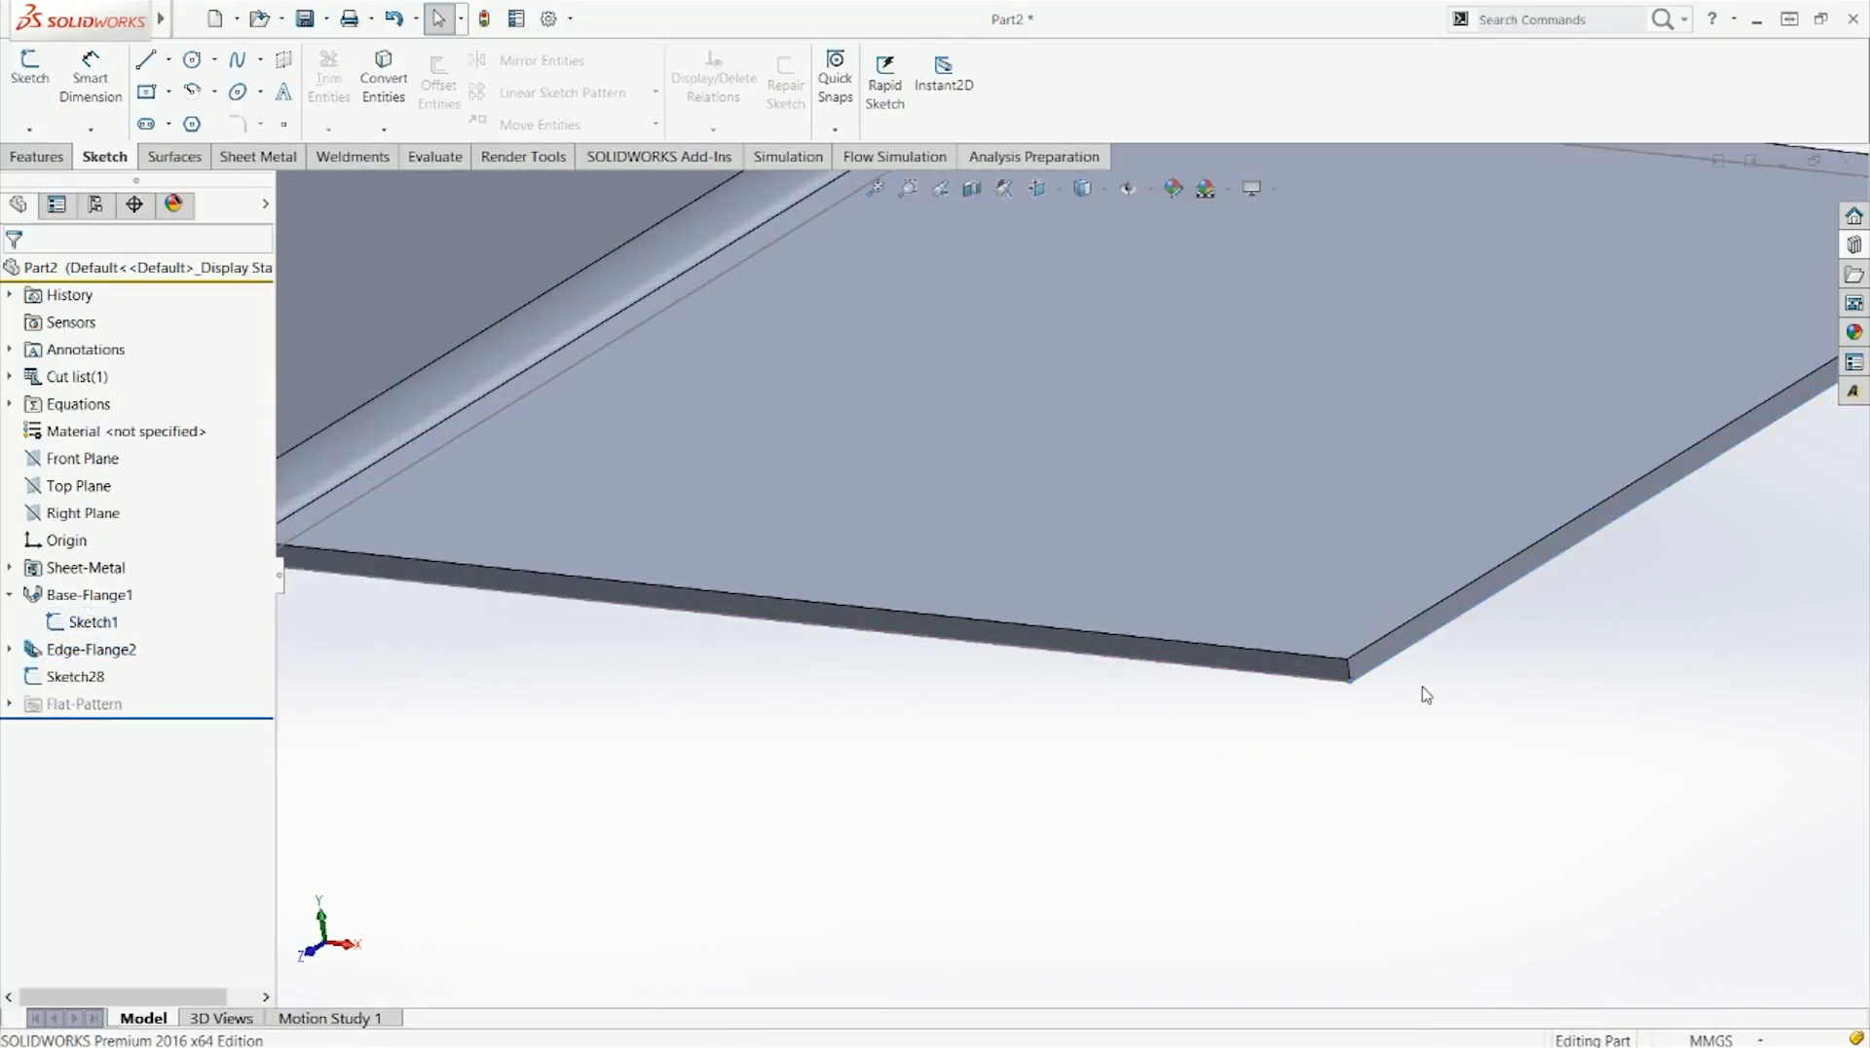
pyautogui.click(1375, 664)
pyautogui.scroll(4, 1072, 581)
pyautogui.moveTo(828, 738); pyautogui.dragTo(986, 699, button='middle')
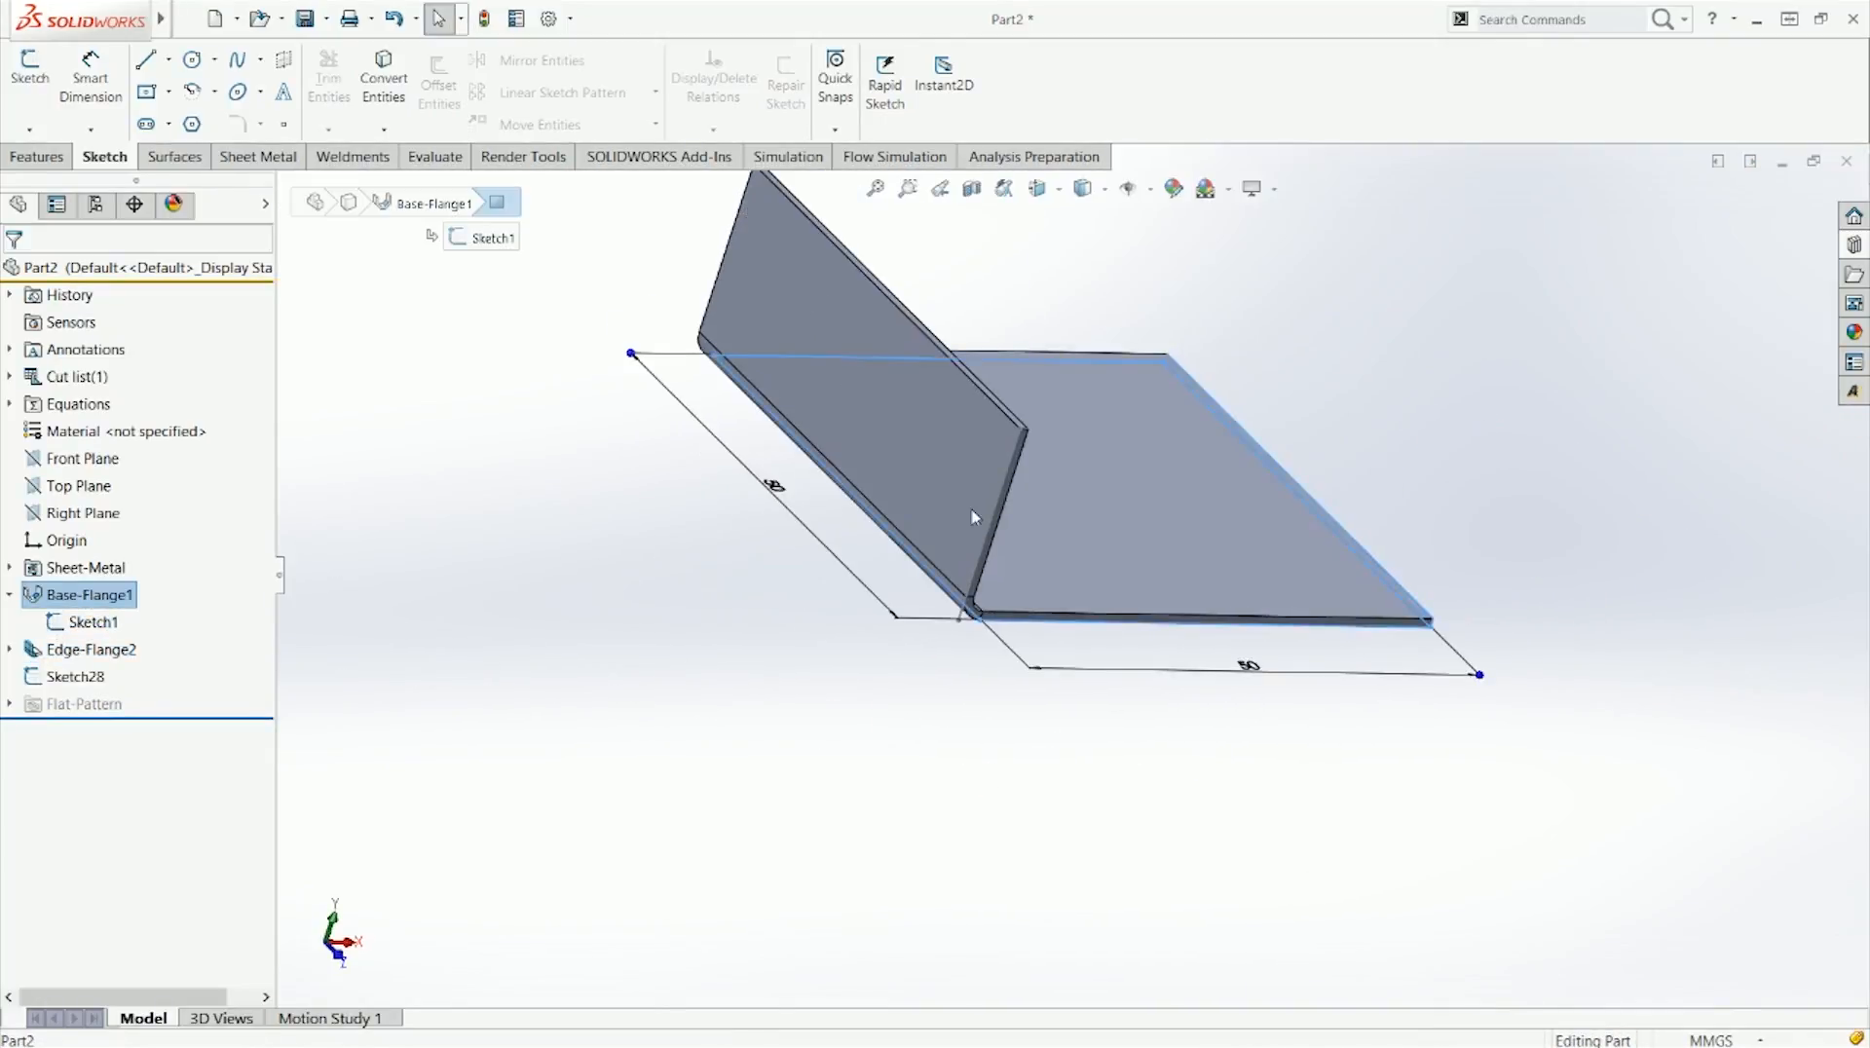
pyautogui.click(973, 472)
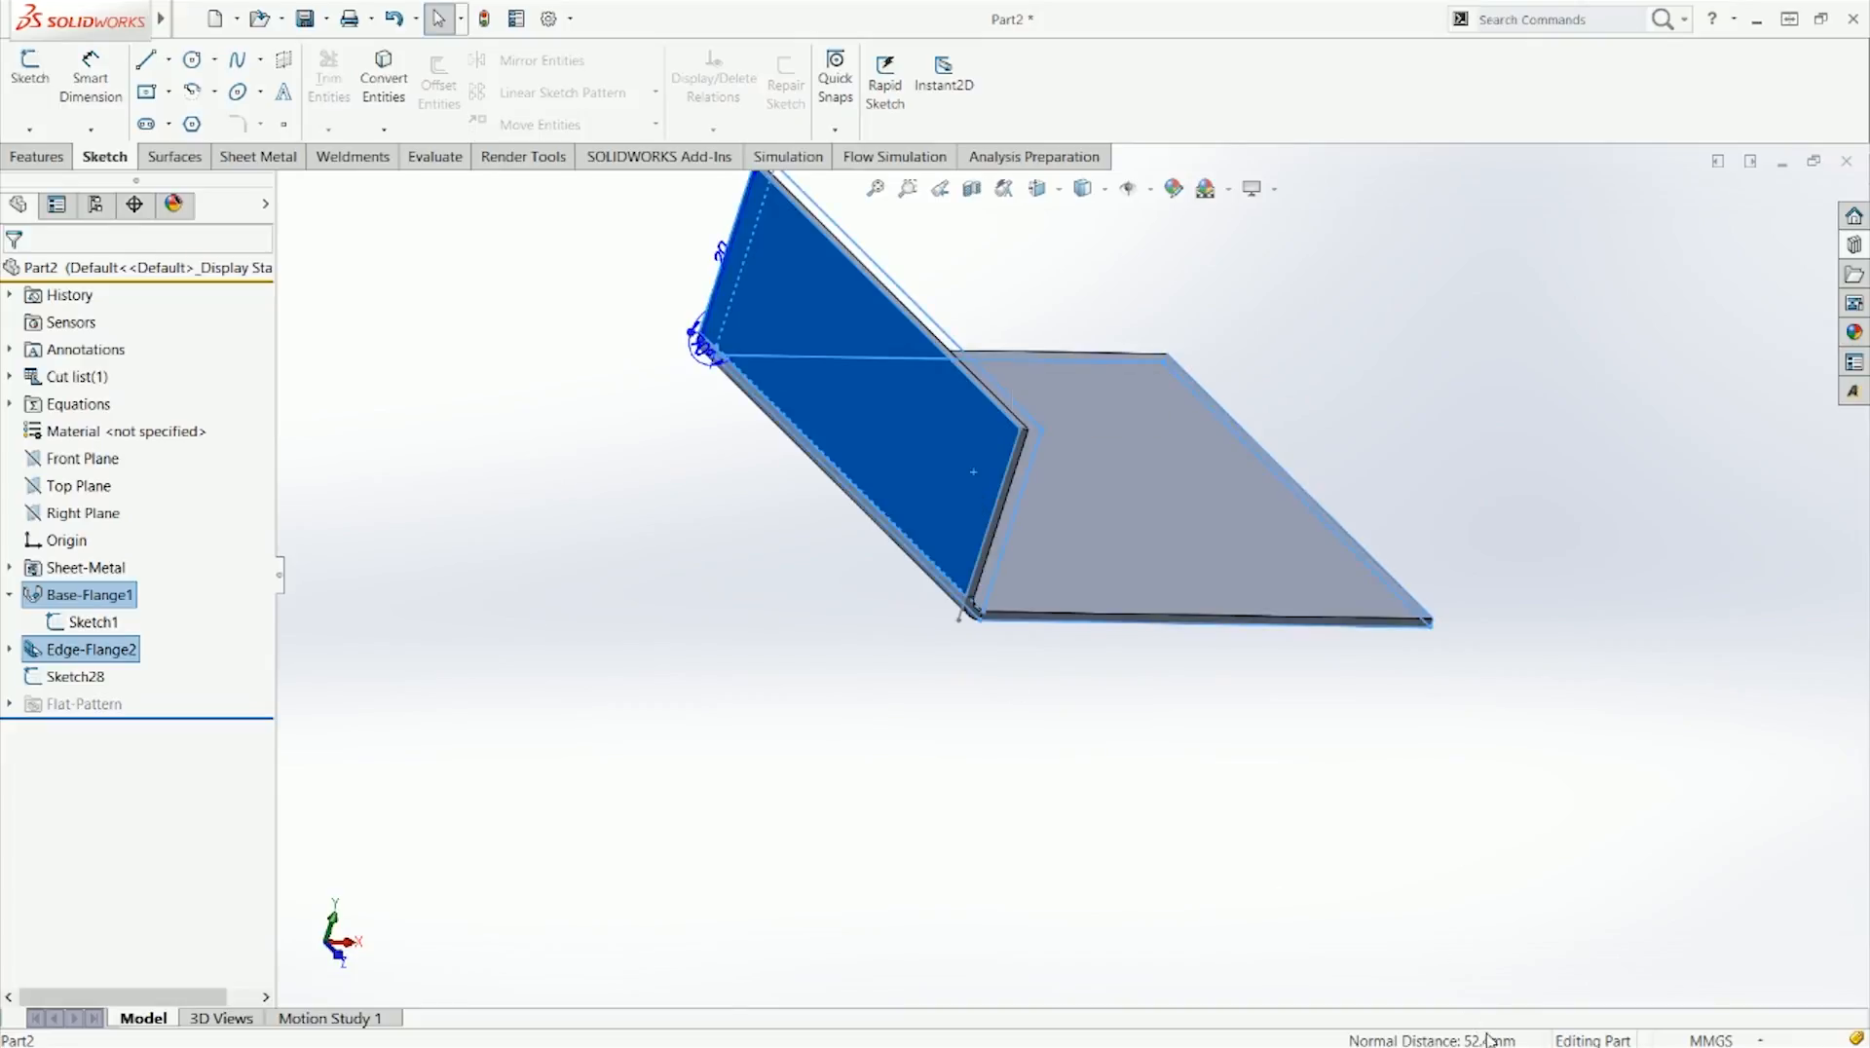
pyautogui.click(1333, 894)
# Step: Inspect the bend in the front view and review the edge flange's settings without changing them
pyautogui.hotkey('ctrl', '1')
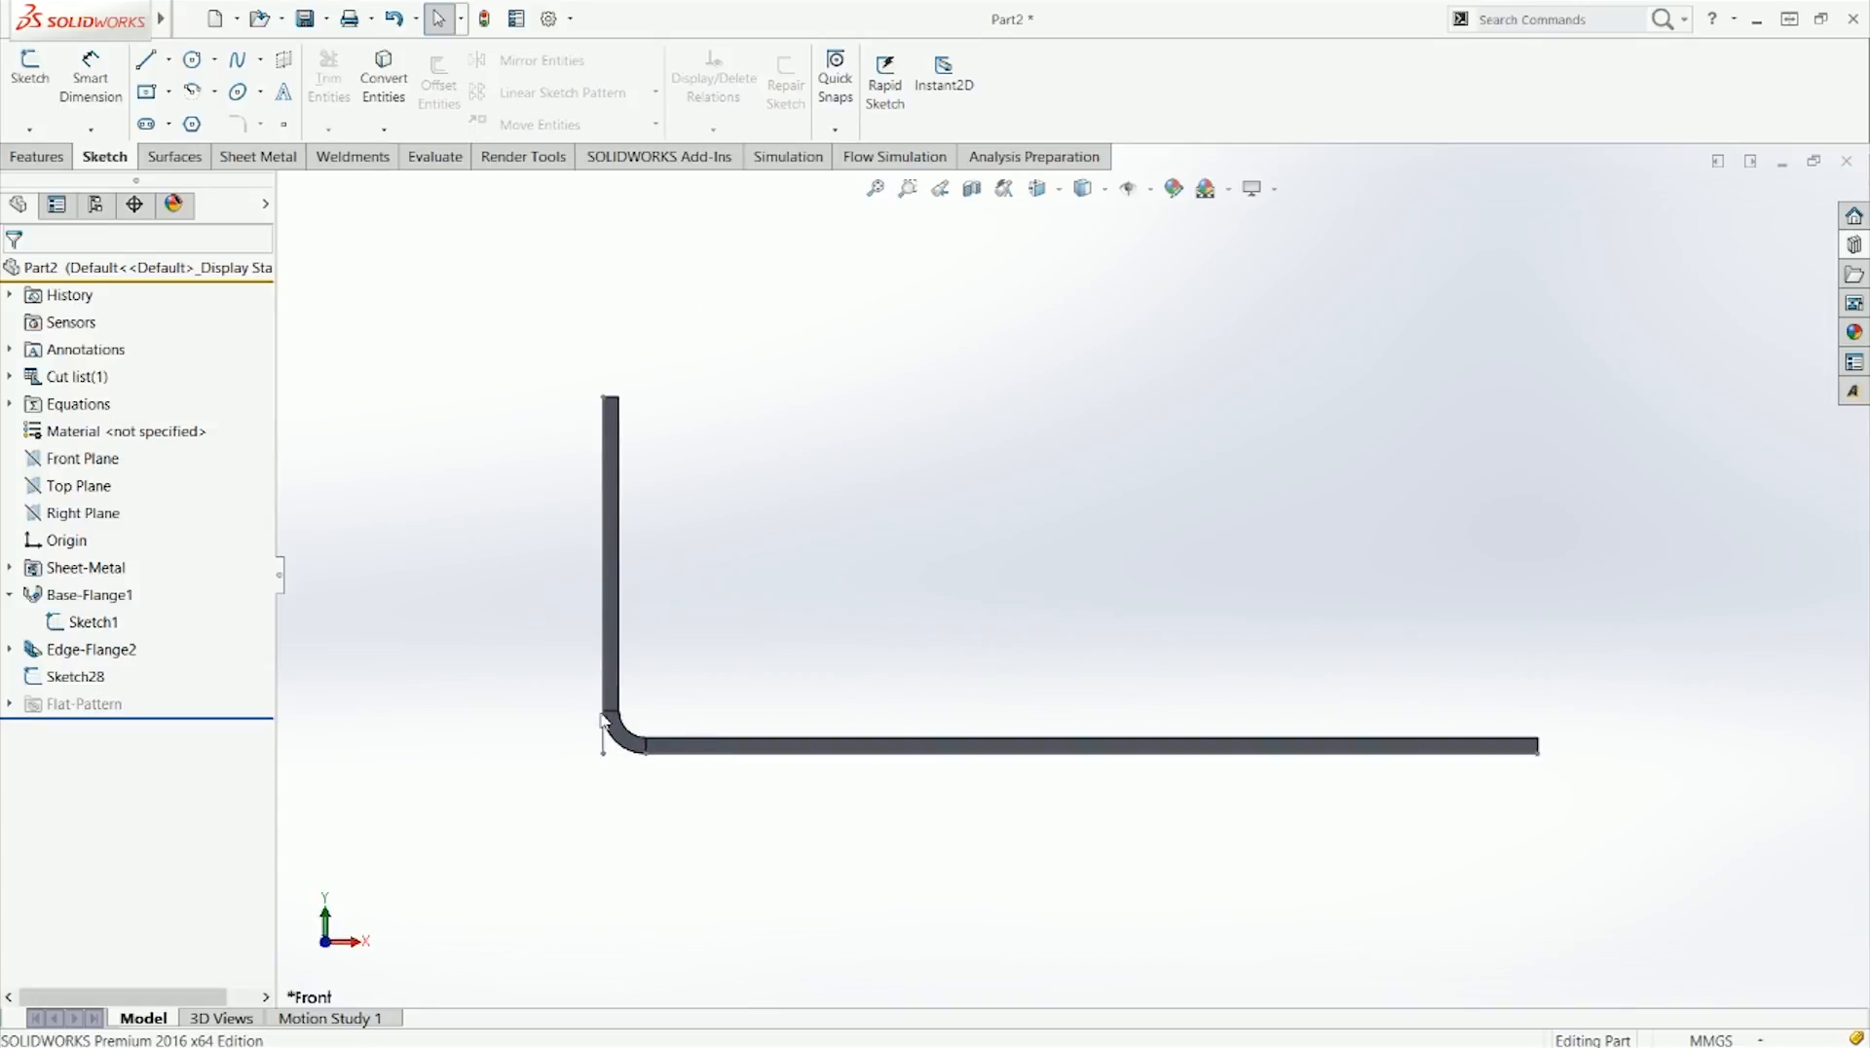
pyautogui.click(613, 716)
pyautogui.click(632, 787)
pyautogui.click(88, 648)
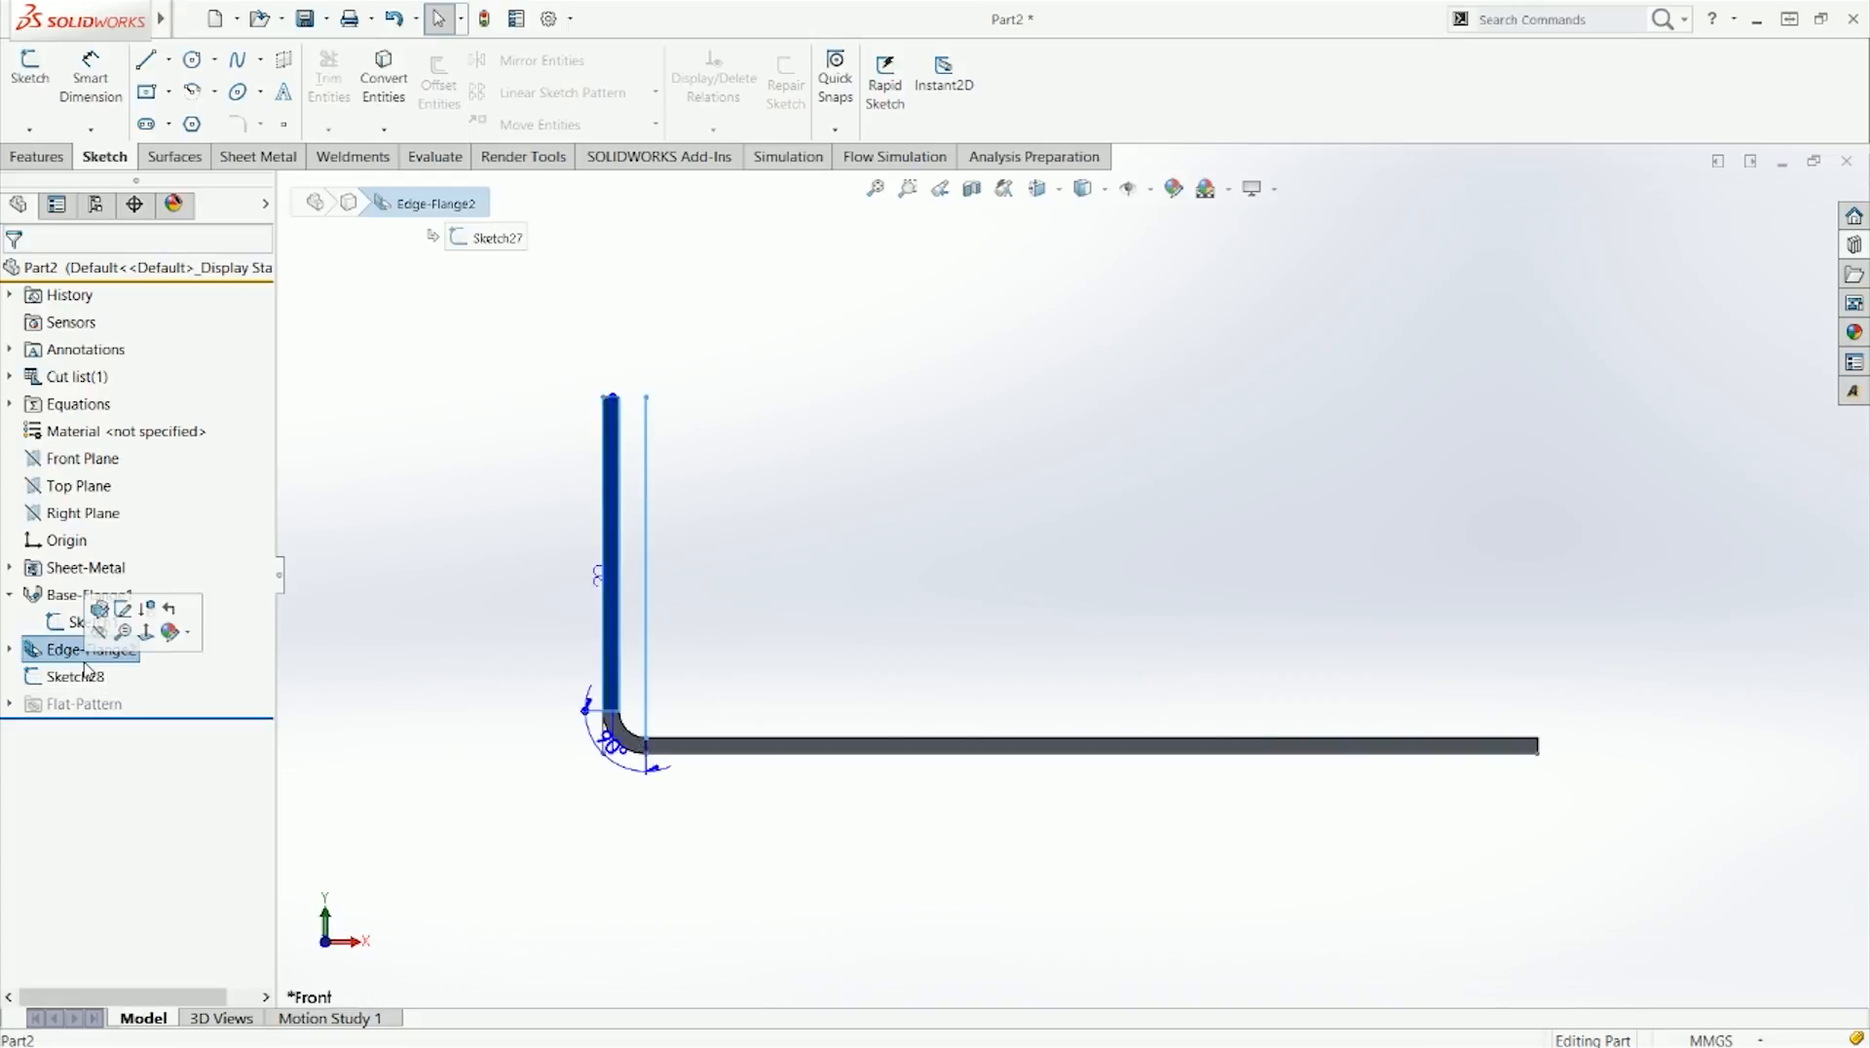
pyautogui.rightClick(88, 648)
pyautogui.click(104, 552)
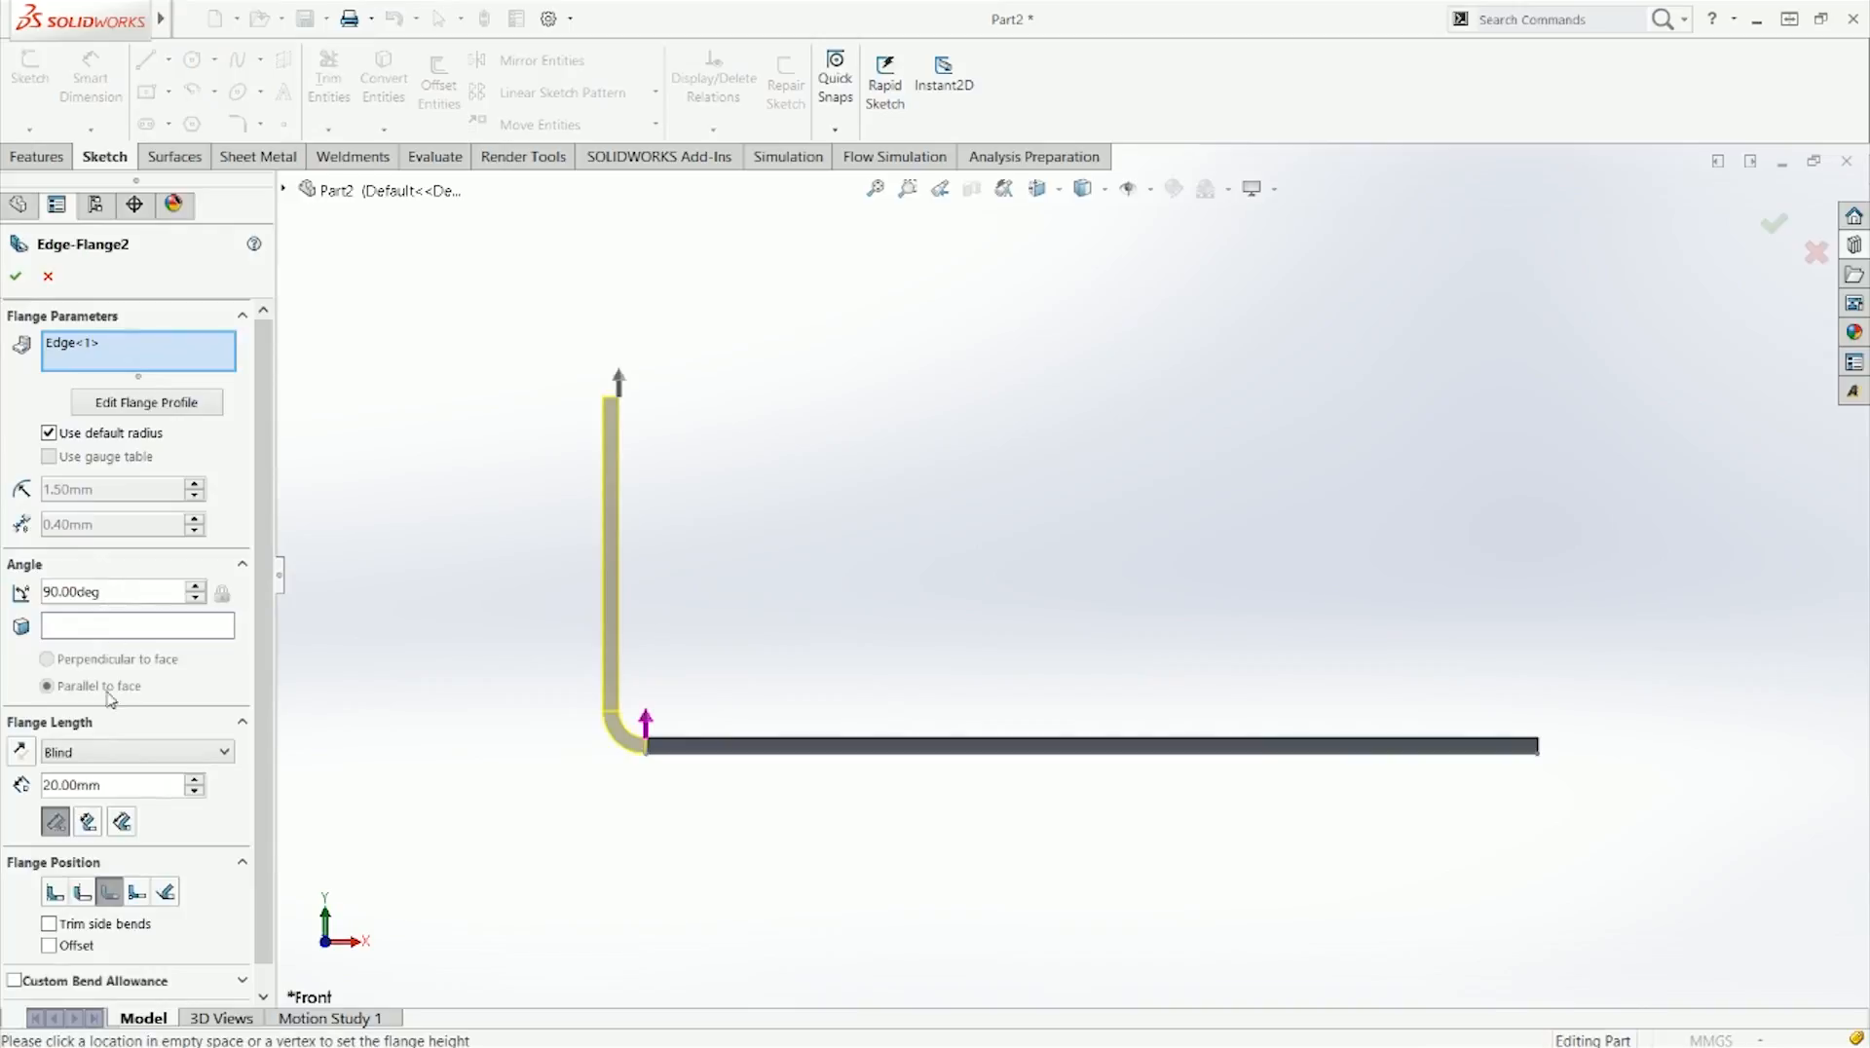
pyautogui.press('Escape')
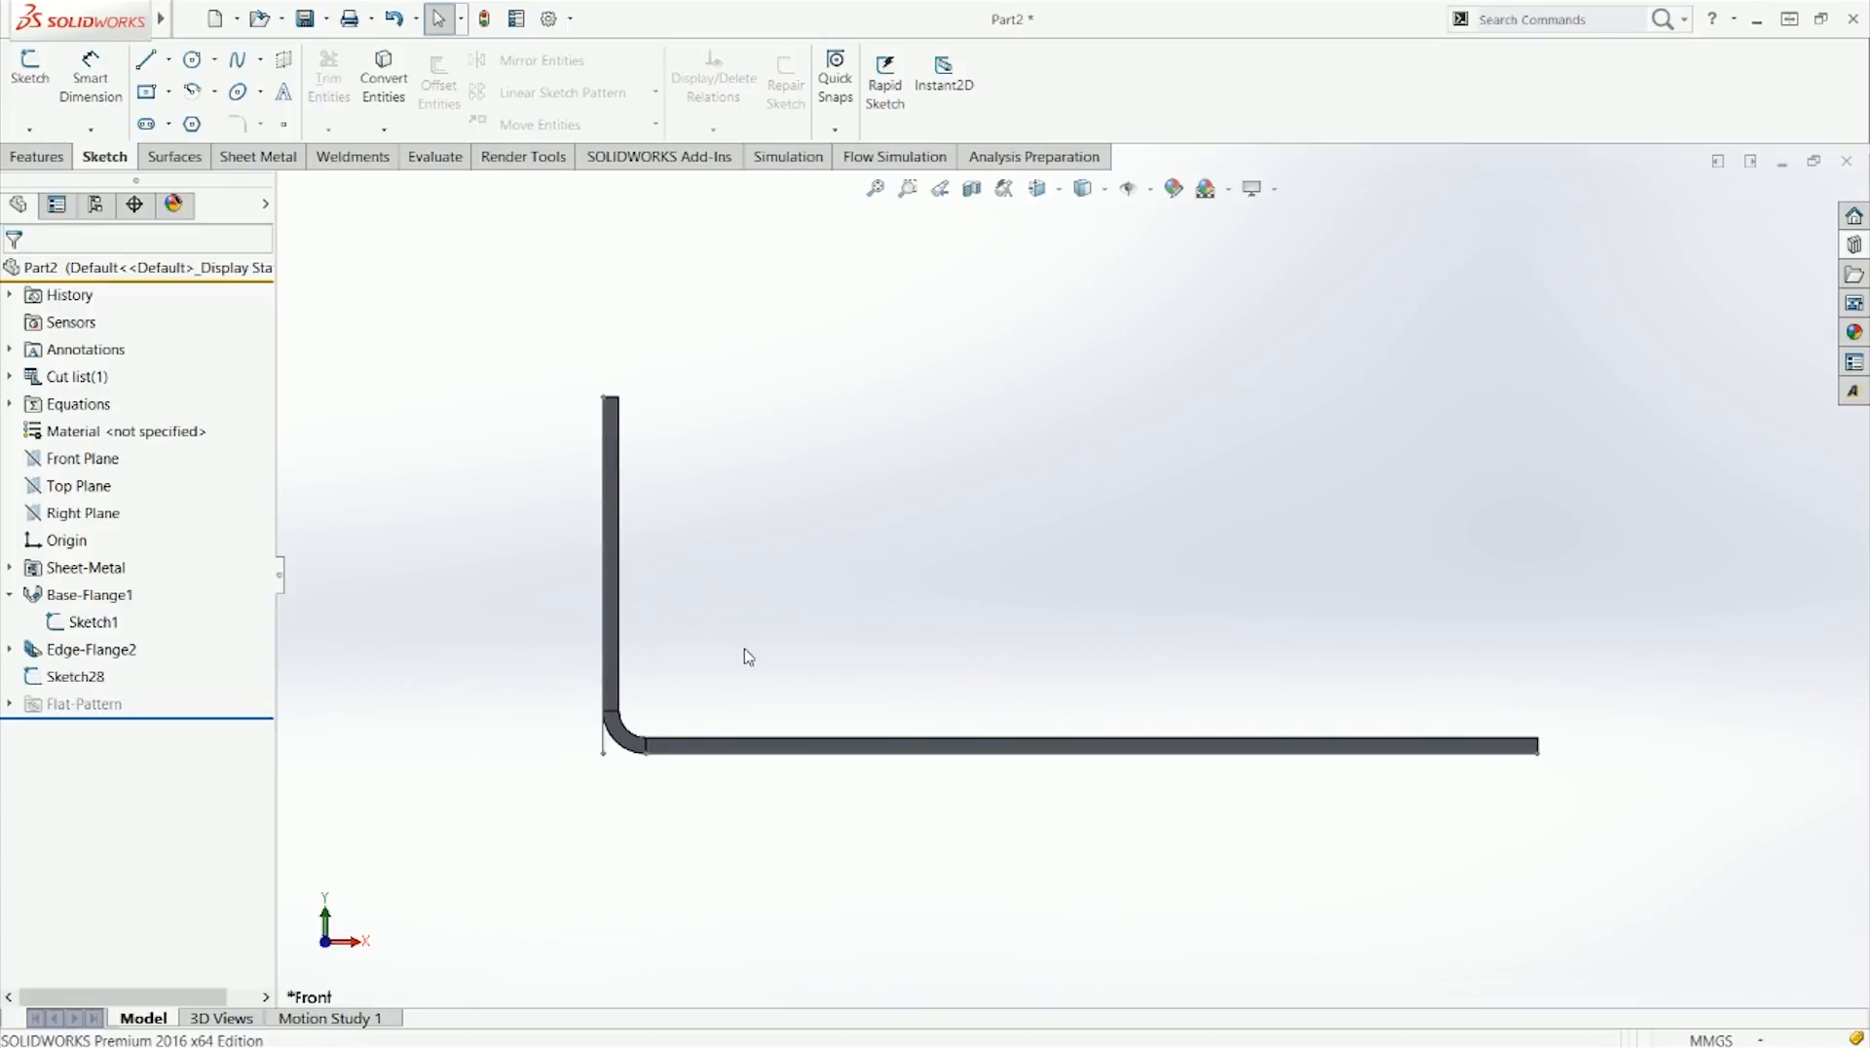
# Step: Recheck the normal distance between the upright flange's outer face and the base flange's opposite end face
pyautogui.moveTo(744, 650); pyautogui.dragTo(759, 684, button='middle')
pyautogui.moveTo(1069, 839); pyautogui.dragTo(1087, 943, button='middle')
pyautogui.click(766, 744)
pyautogui.moveTo(765, 744)
pyautogui.mouseDown(button='middle')
pyautogui.moveTo(851, 906)
pyautogui.moveTo(1069, 898)
pyautogui.mouseUp(button='middle')
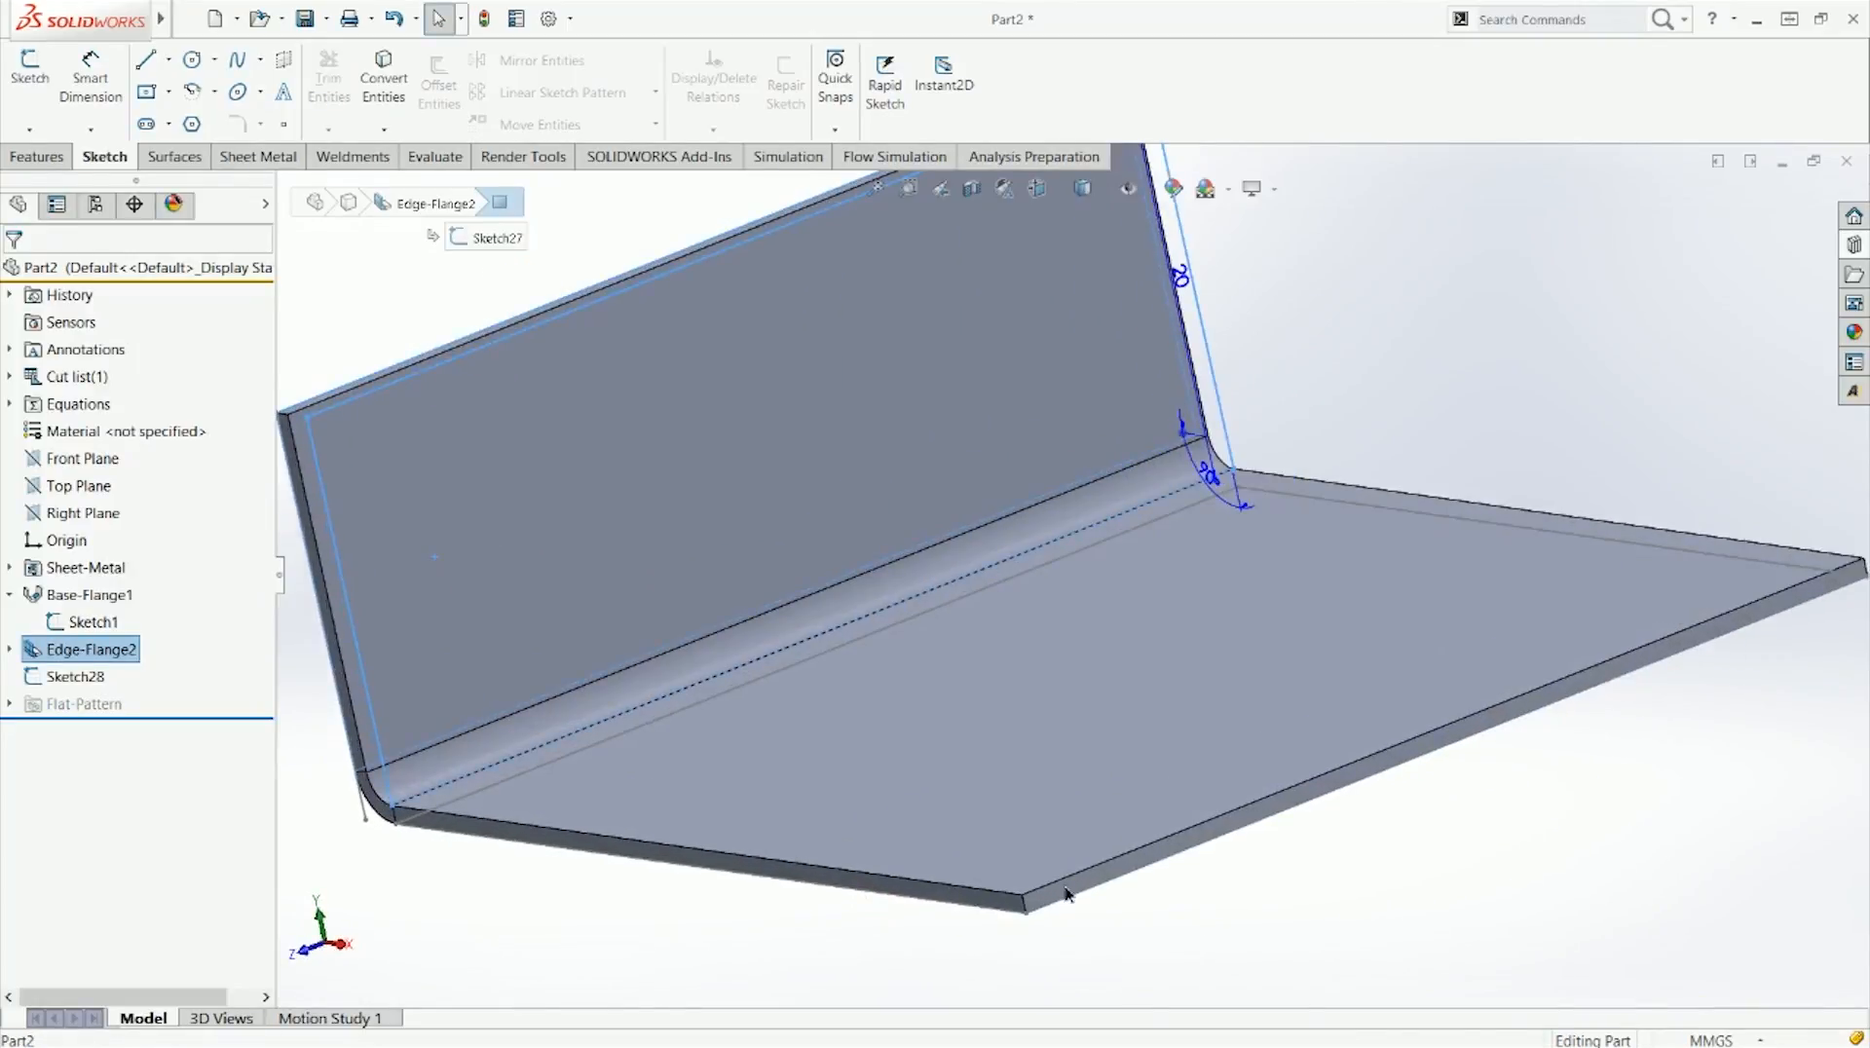
pyautogui.click(1067, 894)
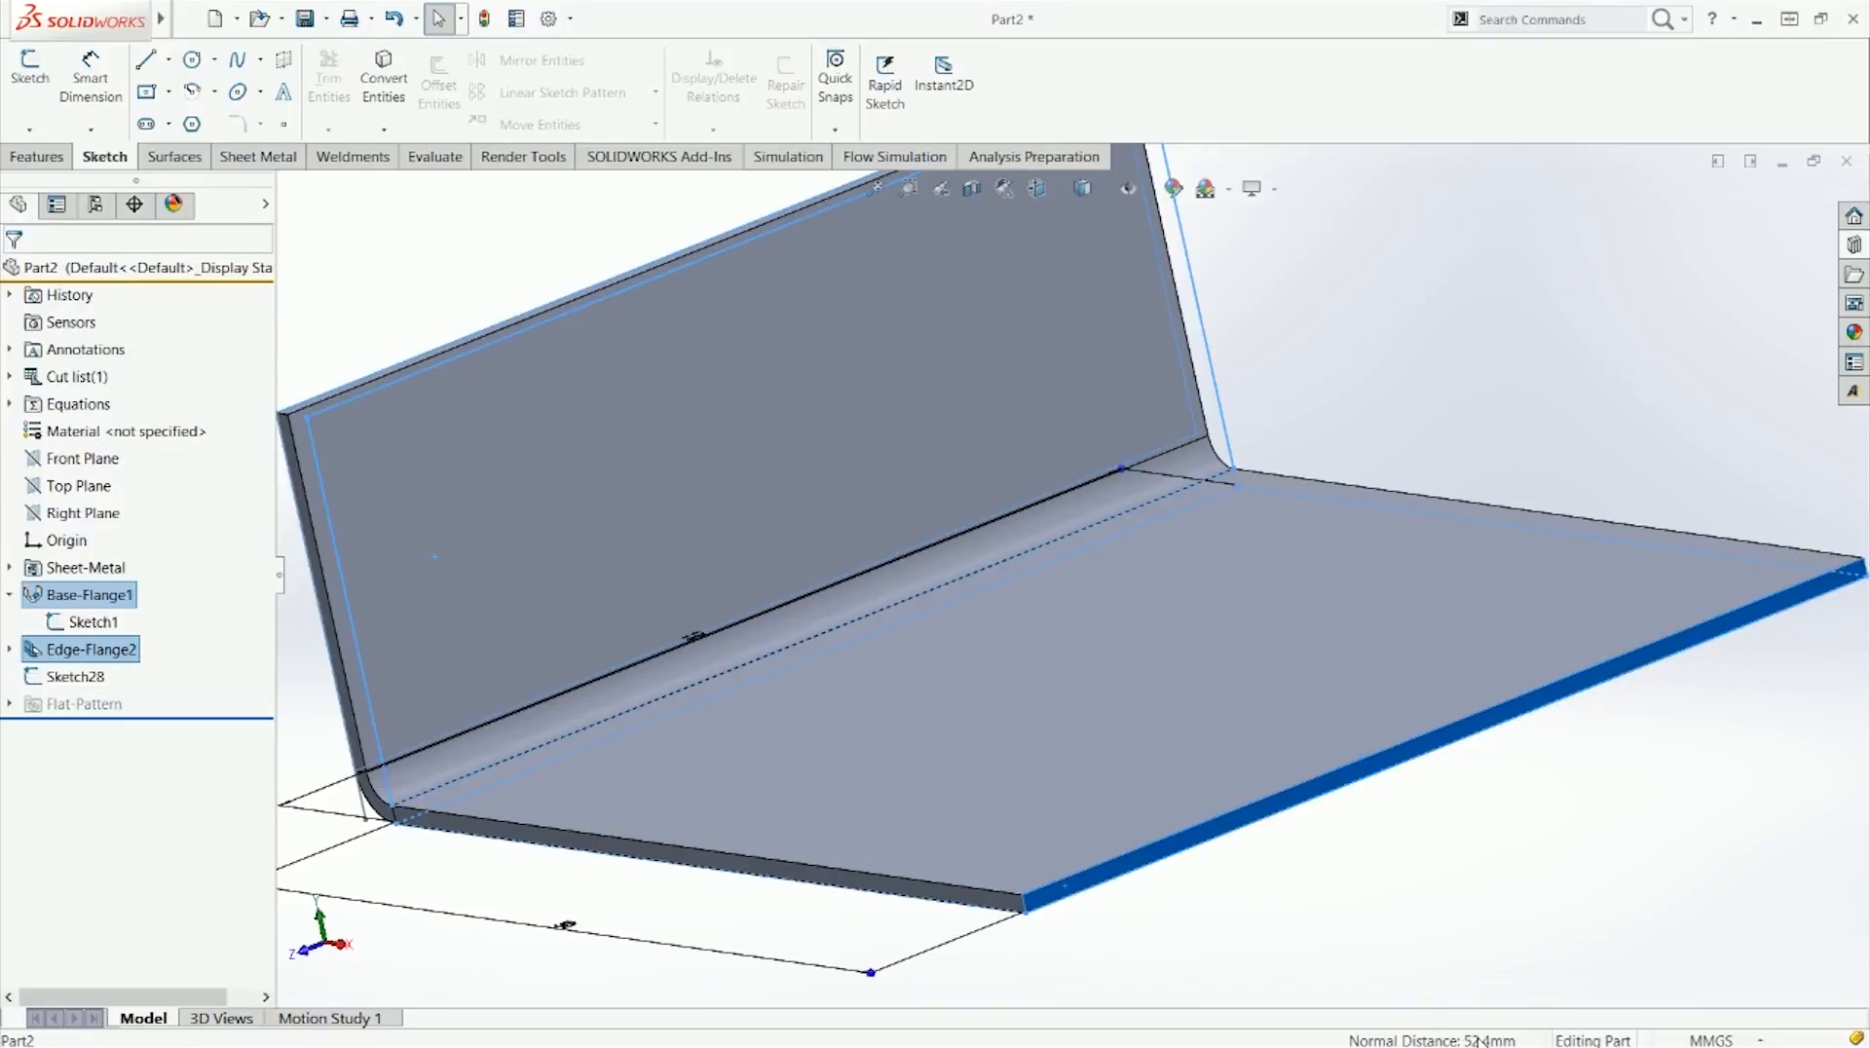
# Step: Reopen the edge flange for editing in the front view and set its flange position to Bend from Virtual Sharp
pyautogui.hotkey('ctrl', '1')
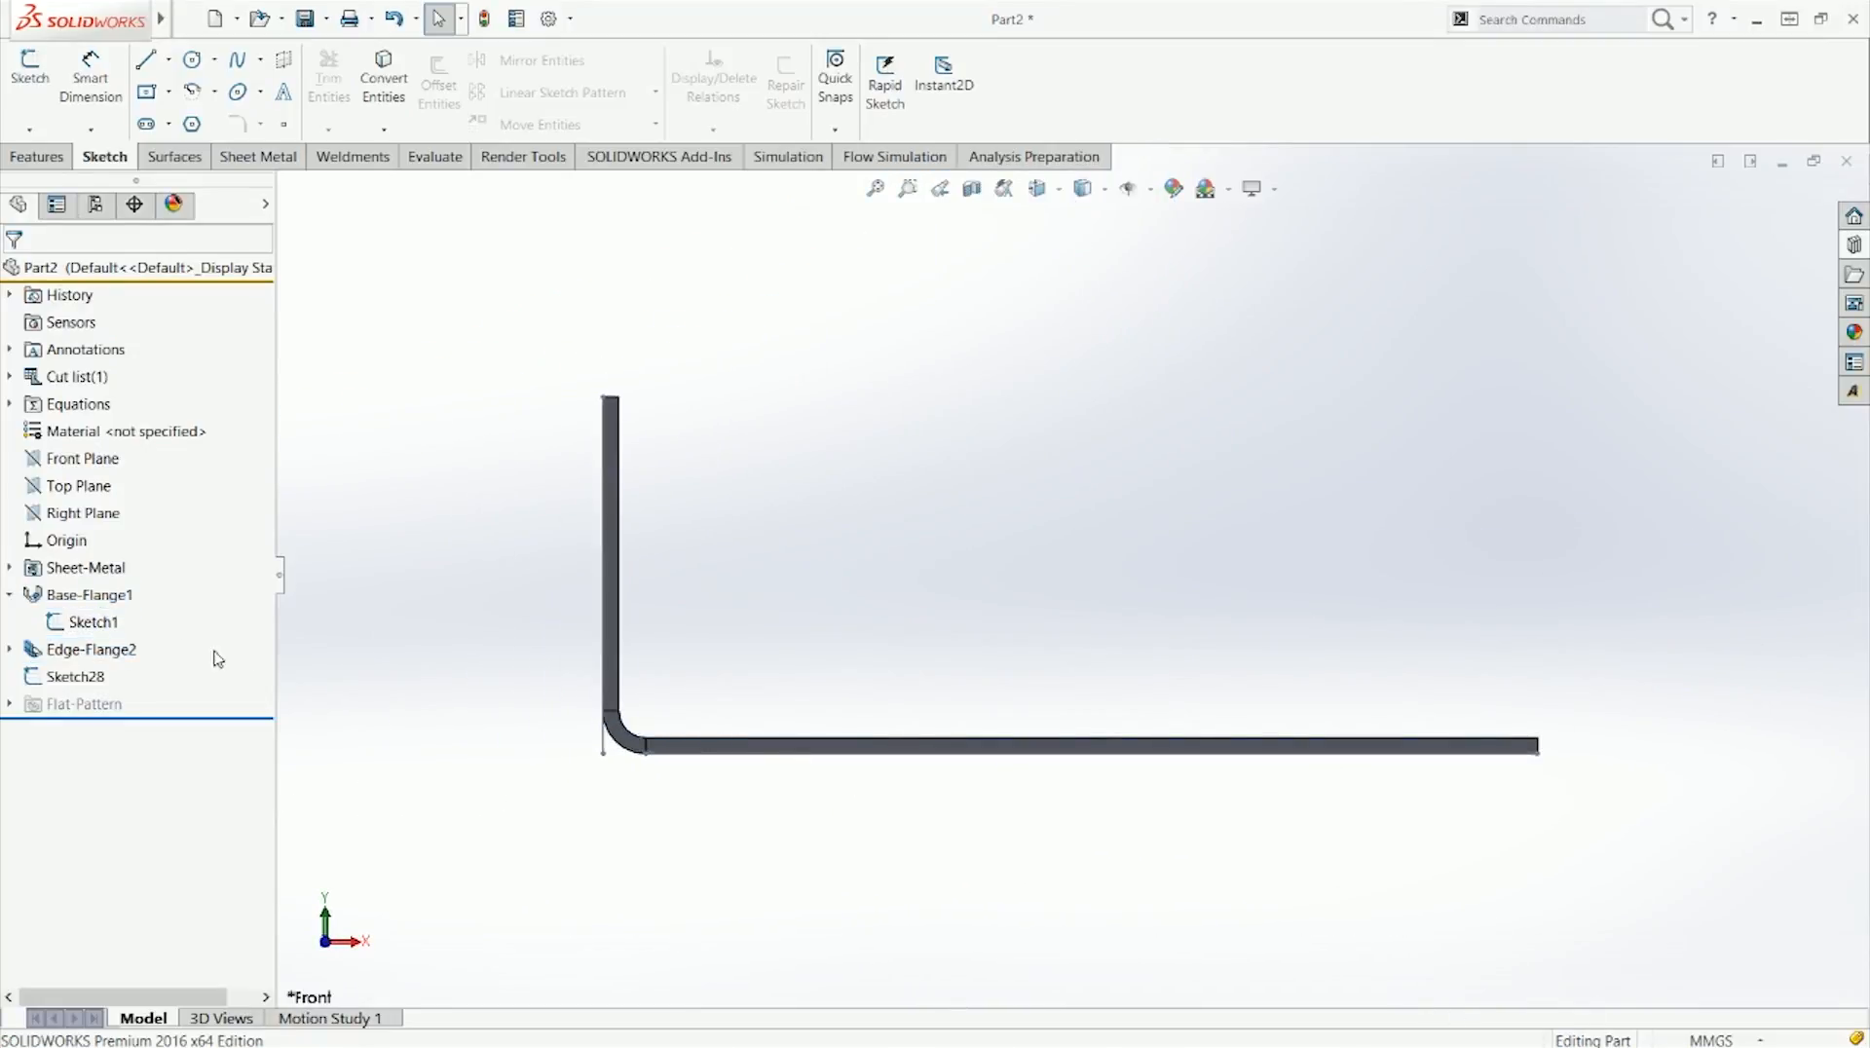
pyautogui.rightClick(137, 650)
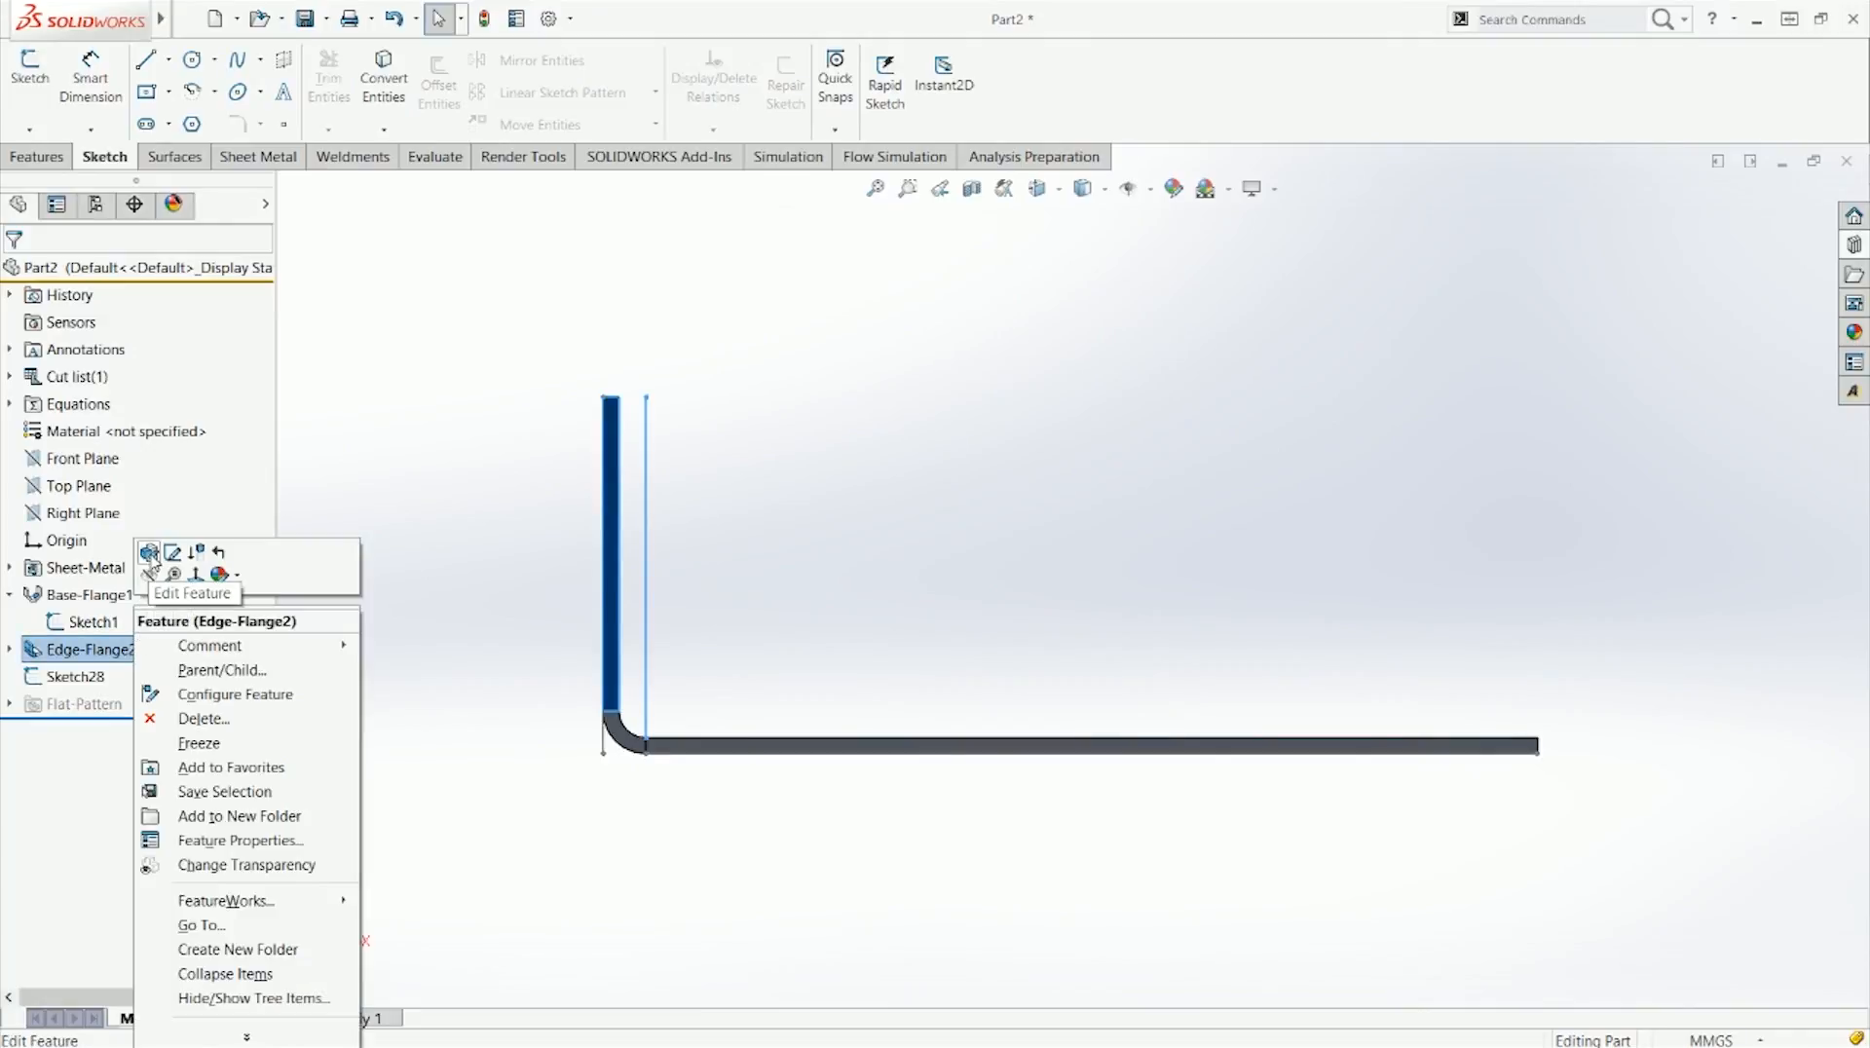
pyautogui.click(149, 554)
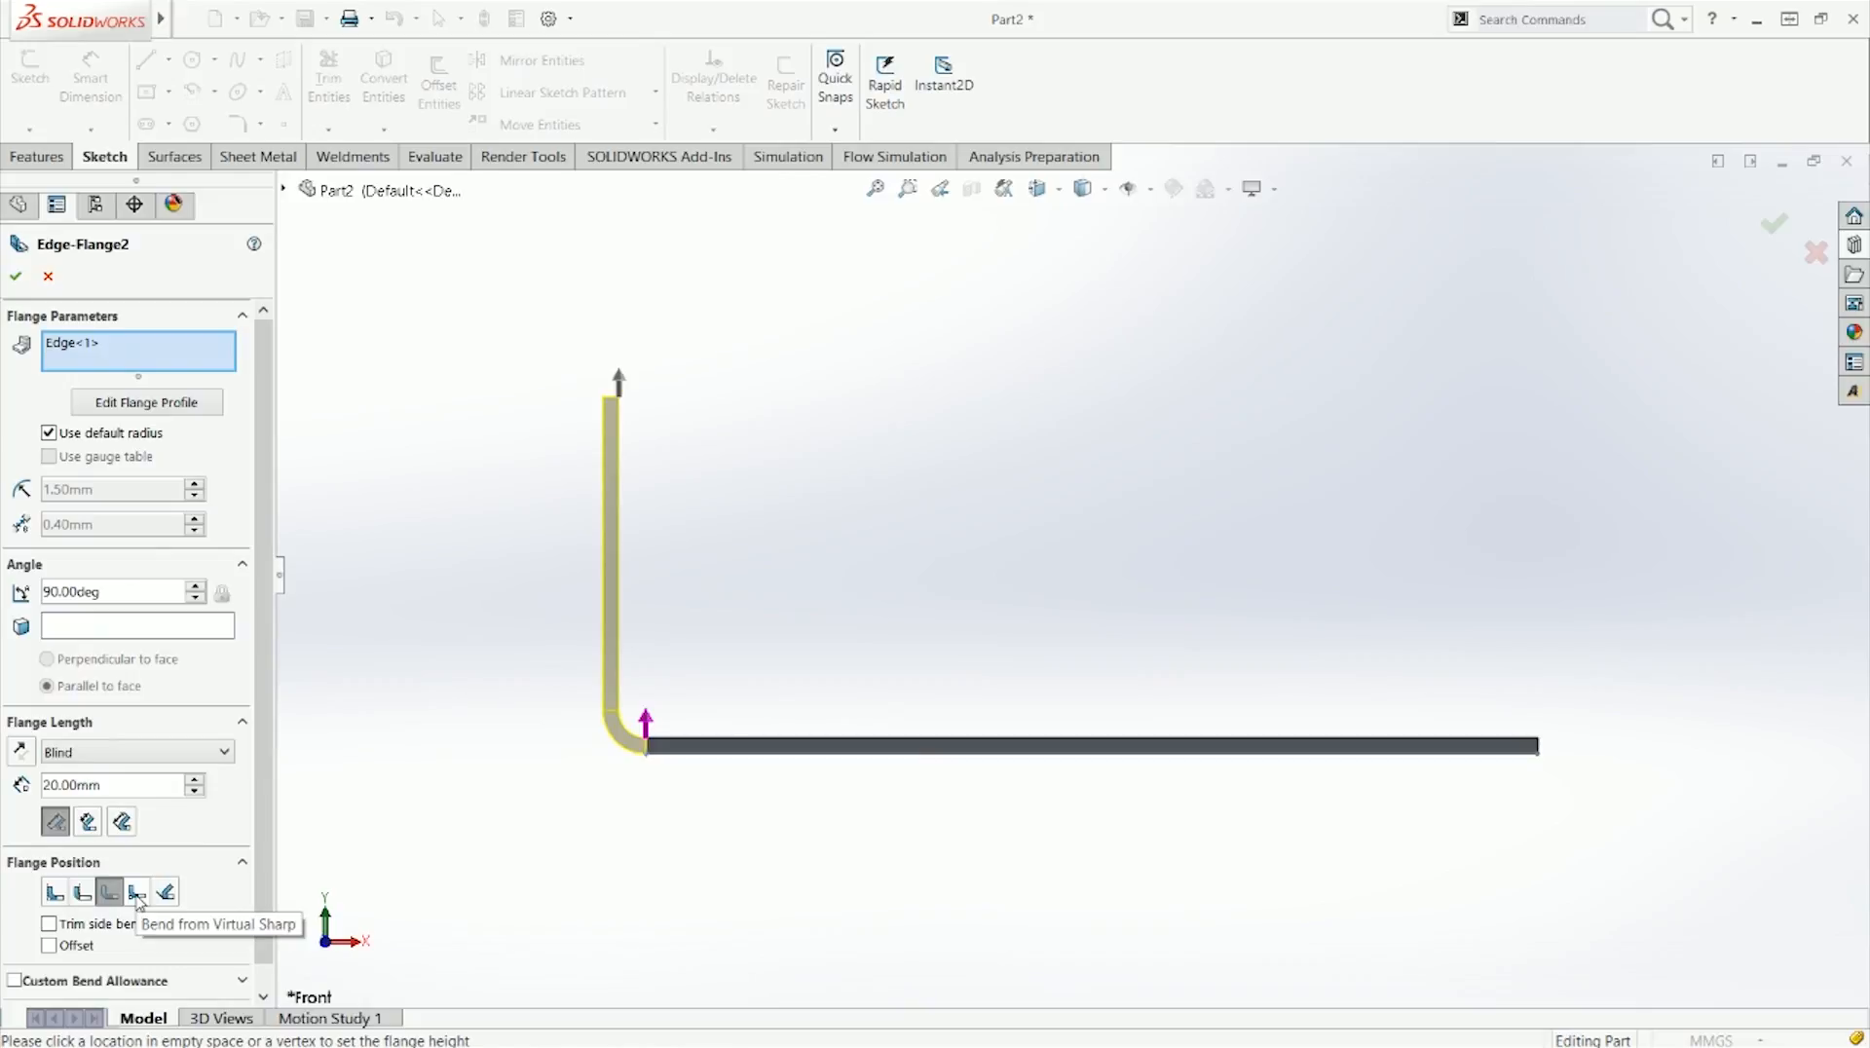
pyautogui.click(137, 894)
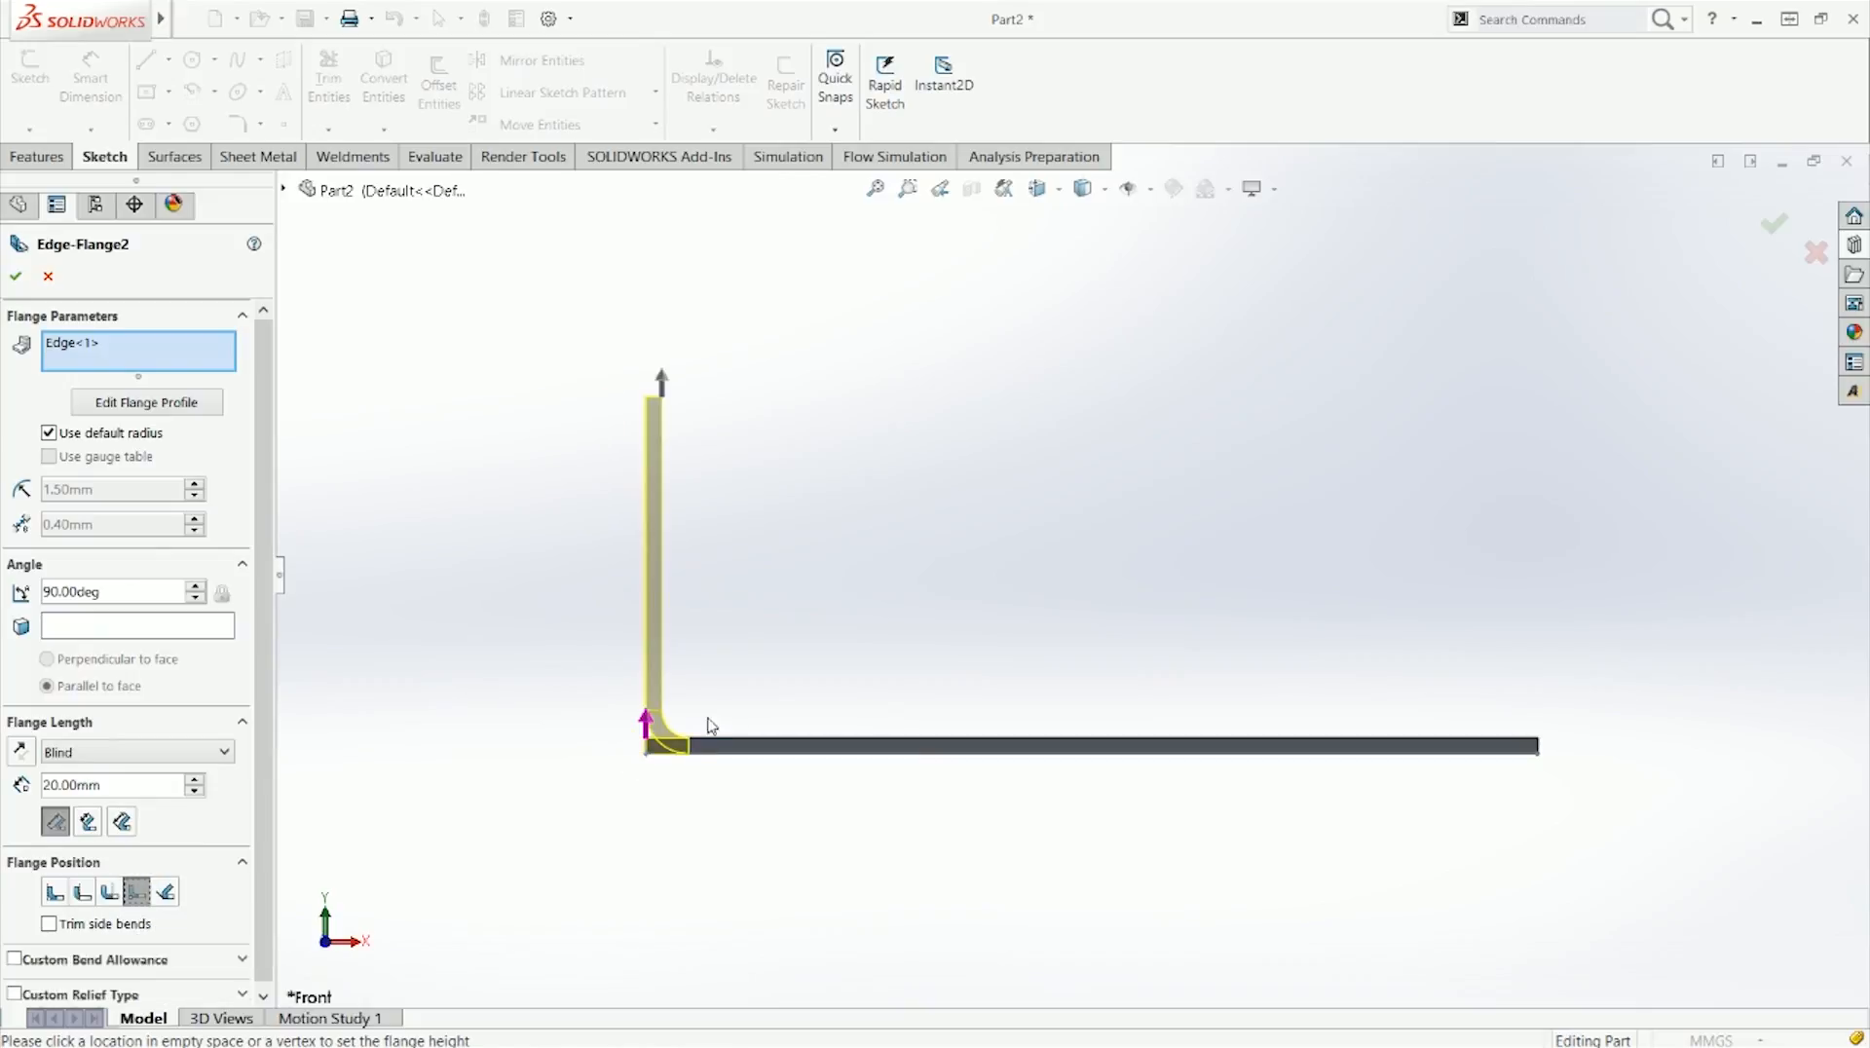
pyautogui.scroll(-2, 677, 743)
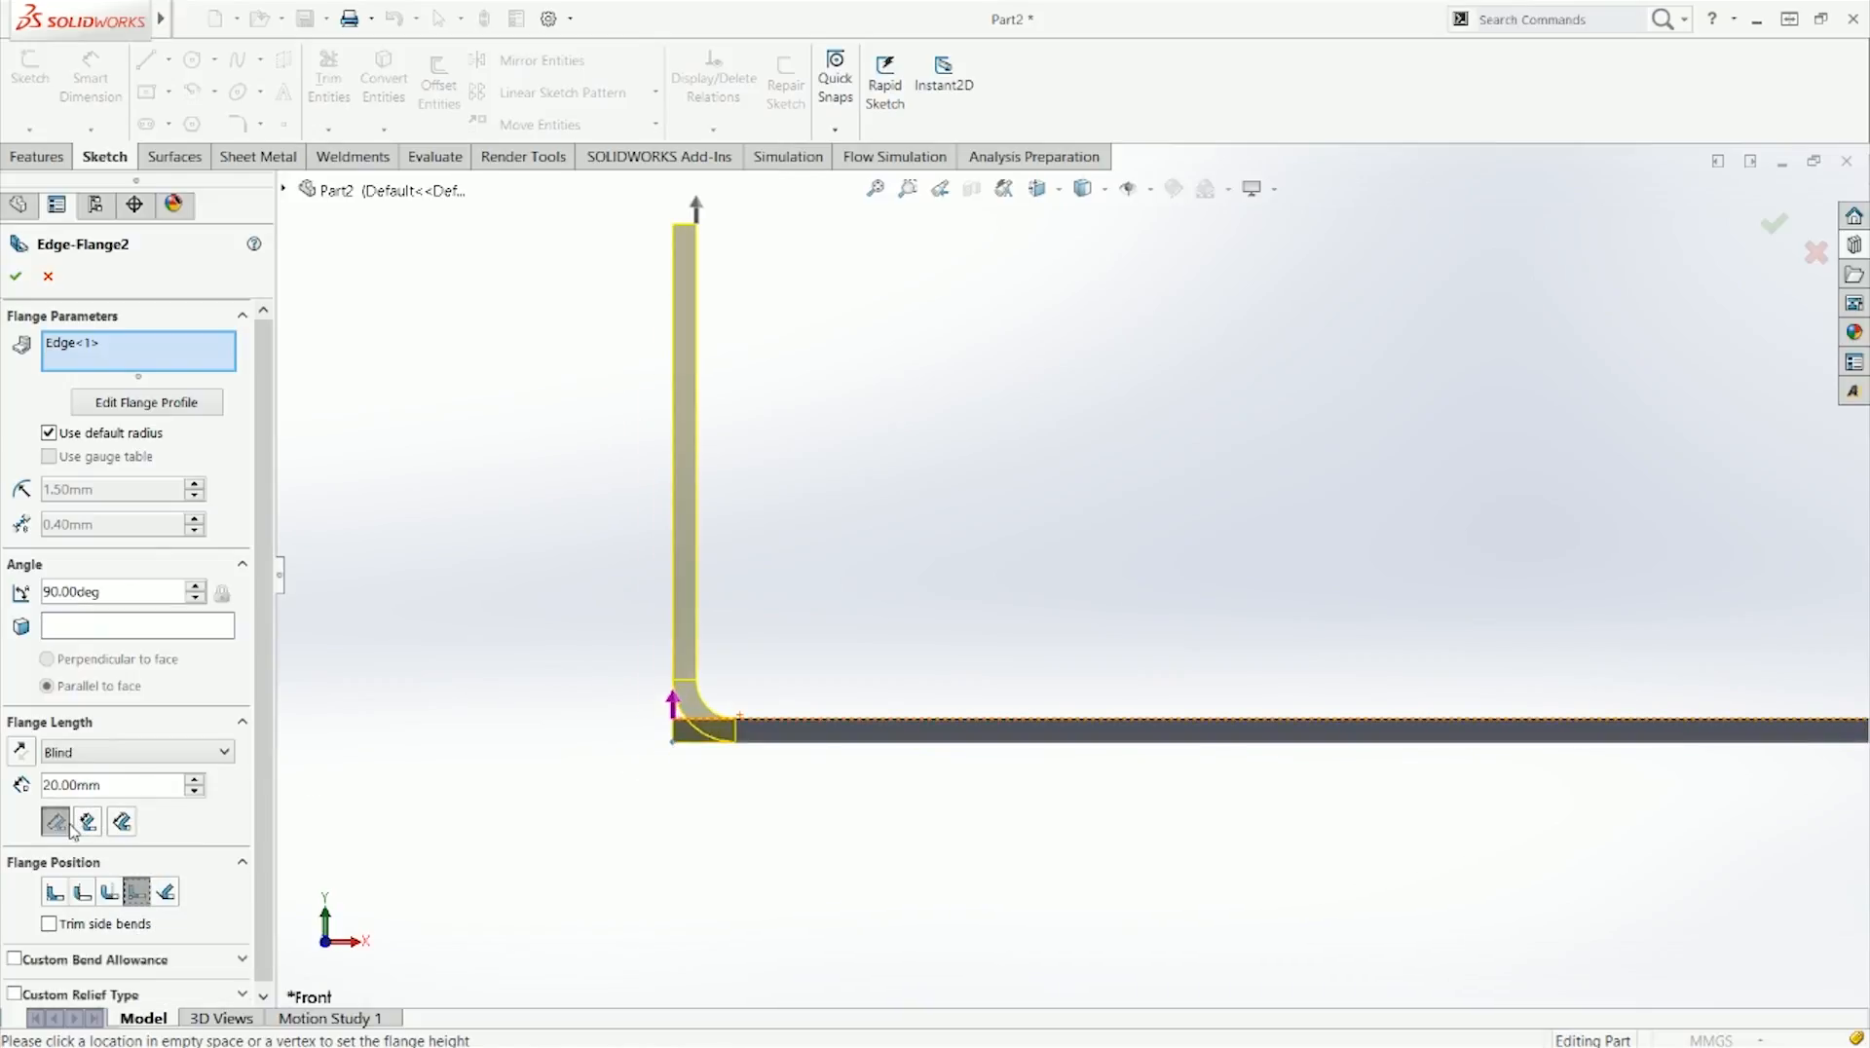
# Step: Increase the edge flange's angle to 97 degrees and examine the bend at the base's corner
pyautogui.click(194, 587)
pyautogui.click(193, 587)
pyautogui.click(194, 587)
pyautogui.click(194, 587)
pyautogui.click(194, 586)
pyautogui.click(194, 586)
pyautogui.click(194, 587)
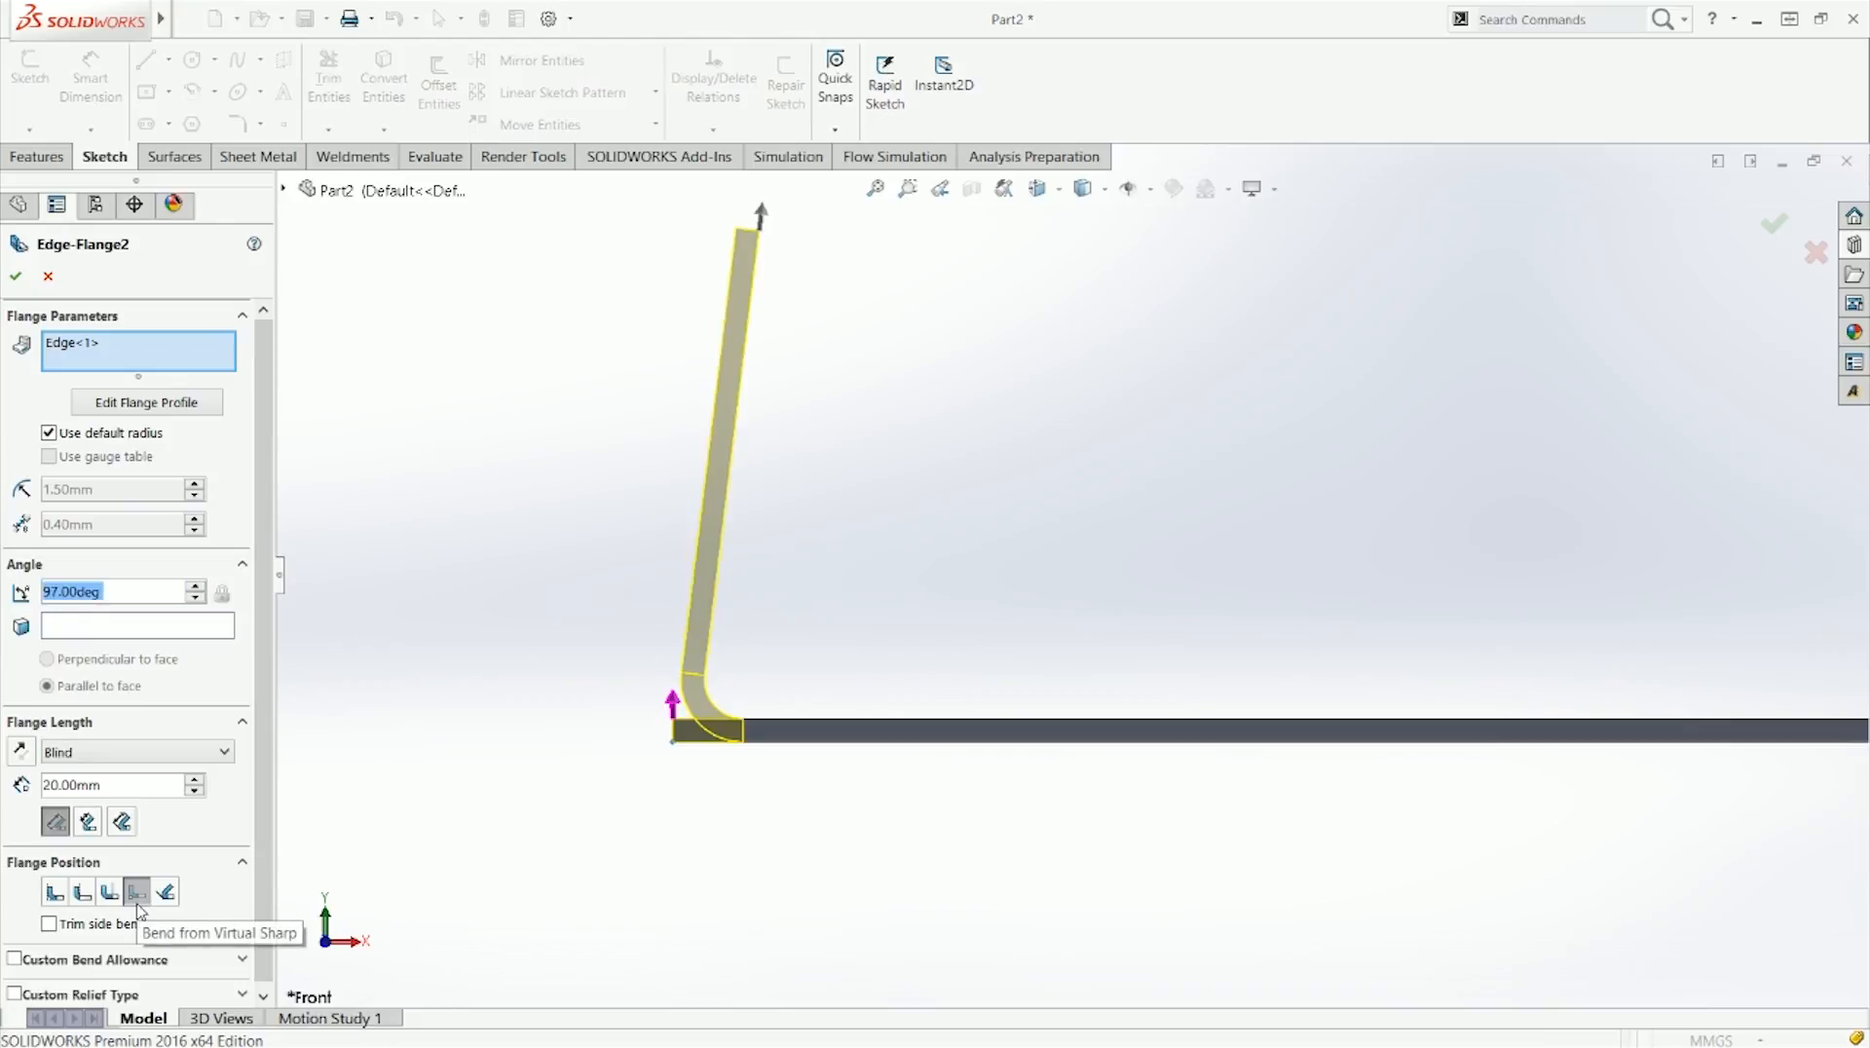
pyautogui.scroll(-3, 698, 733)
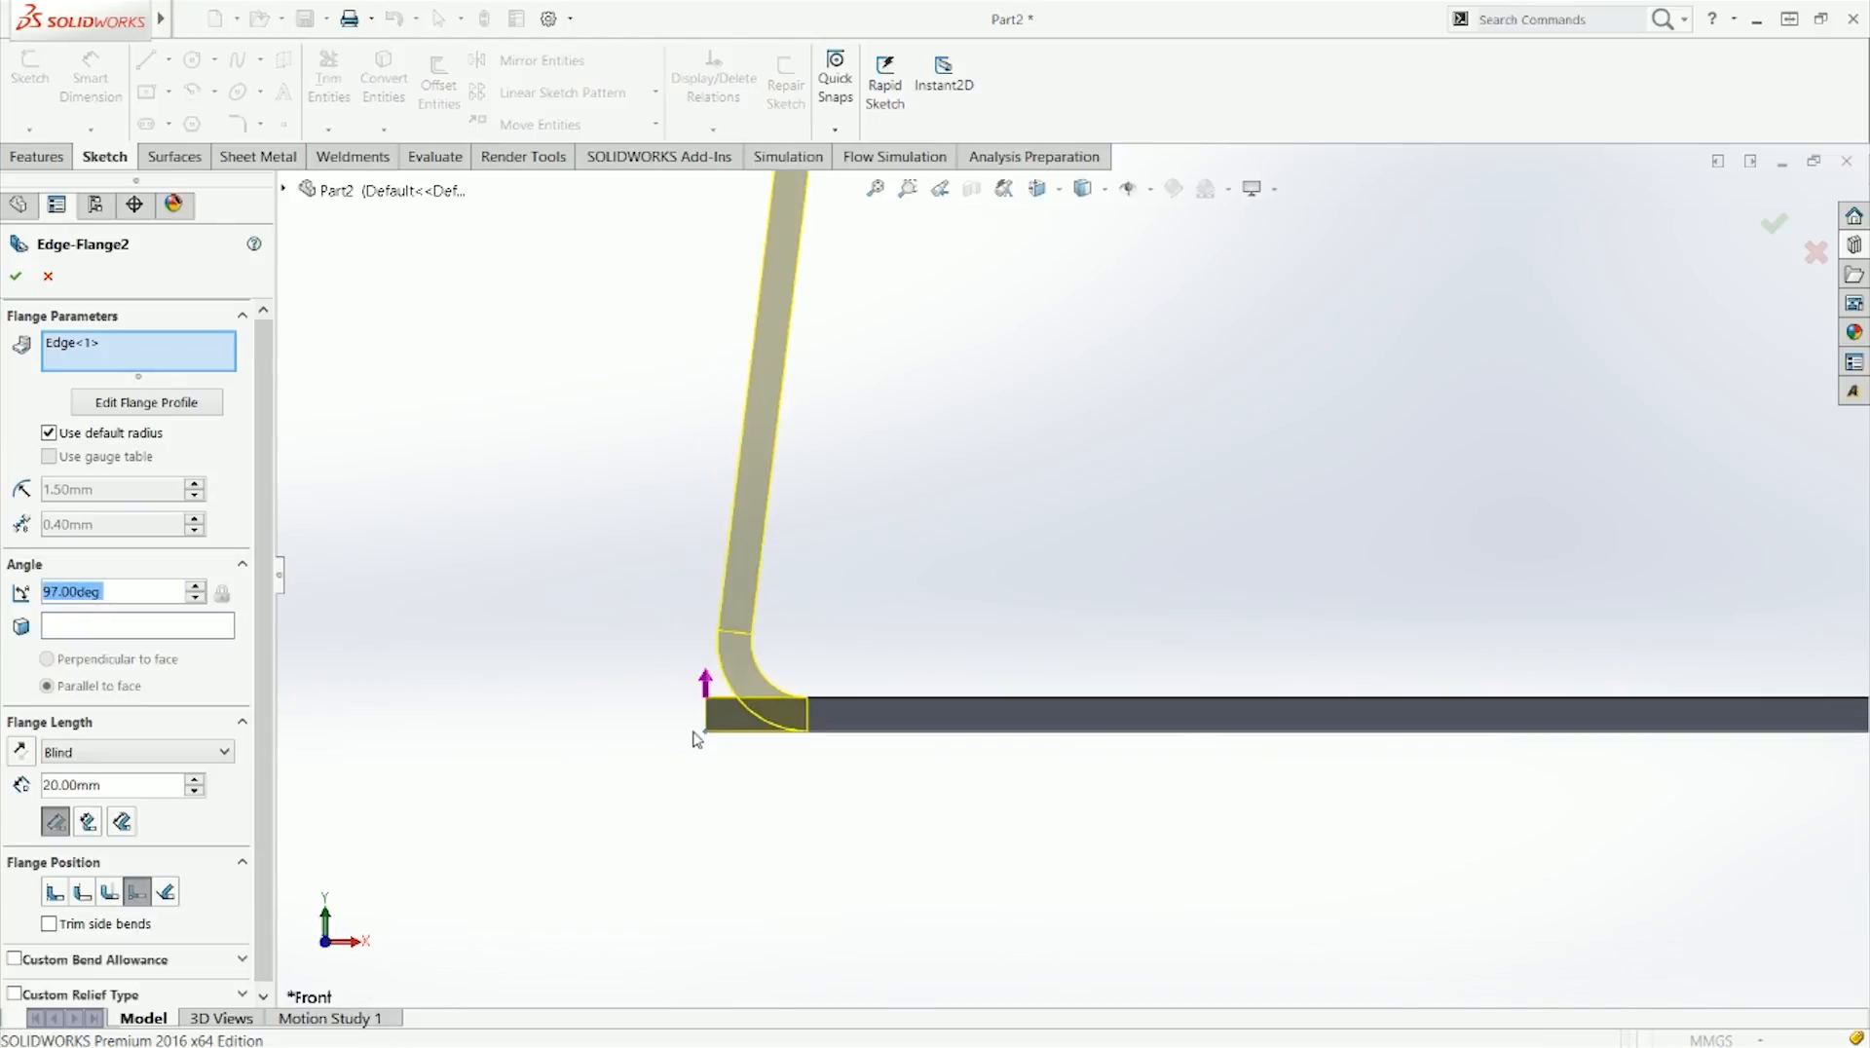
pyautogui.scroll(-3, 824, 699)
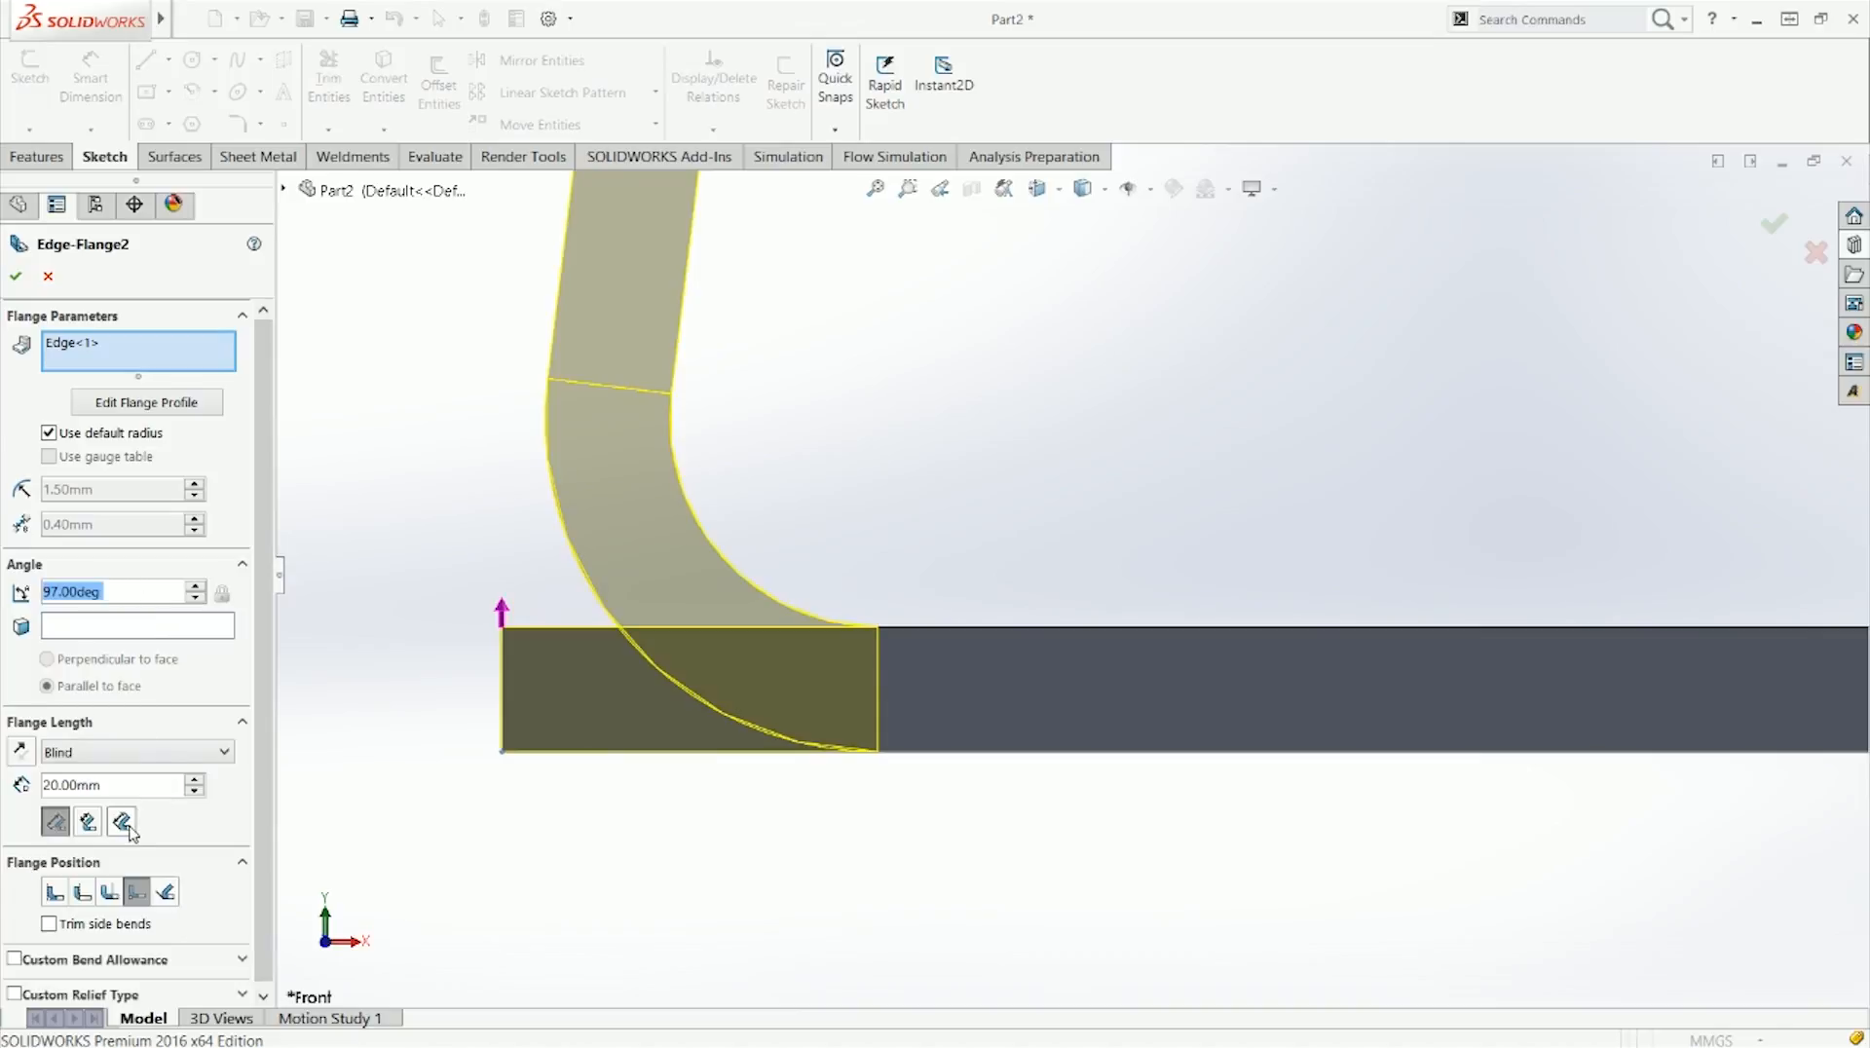
# Step: Compare the Tangent to Bend, Bend from Virtual Sharp, Material Inside, Material Outside and Bend Outside flange positions on the angled flange
pyautogui.click(165, 891)
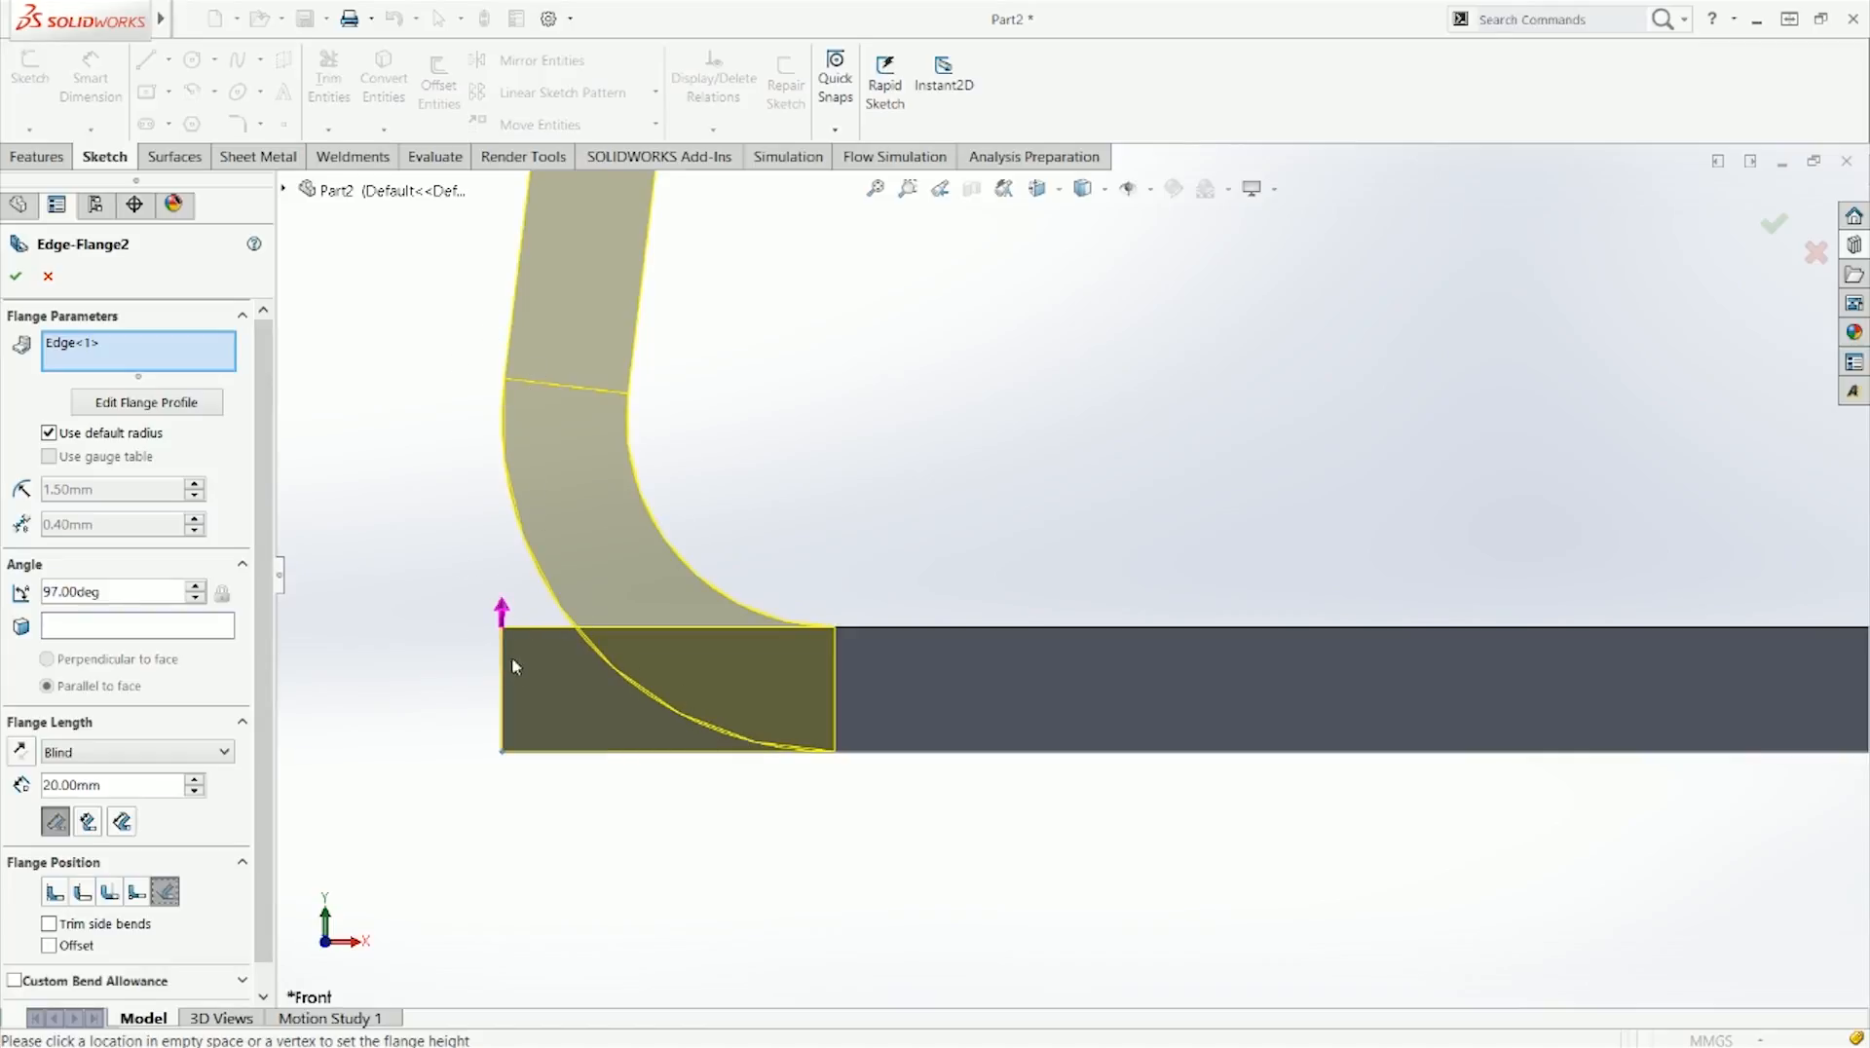
pyautogui.click(140, 893)
pyautogui.click(157, 896)
pyautogui.click(55, 892)
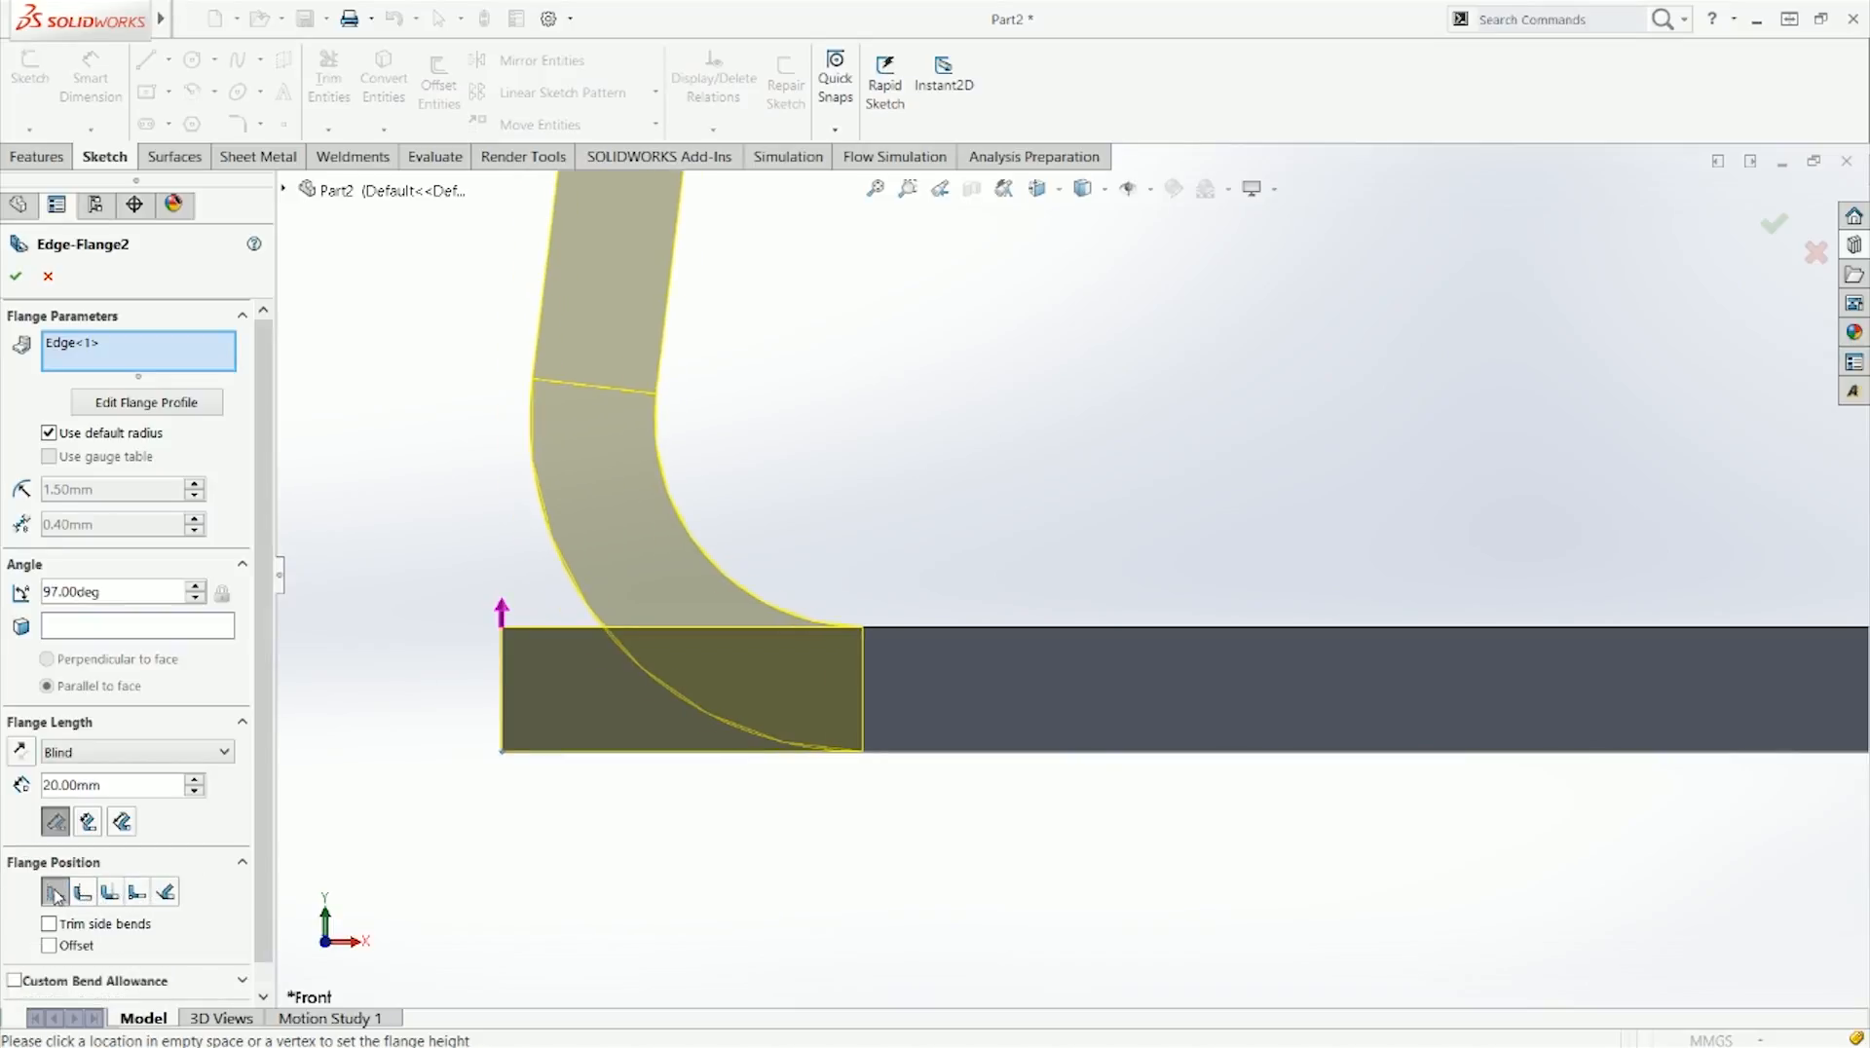
pyautogui.click(82, 892)
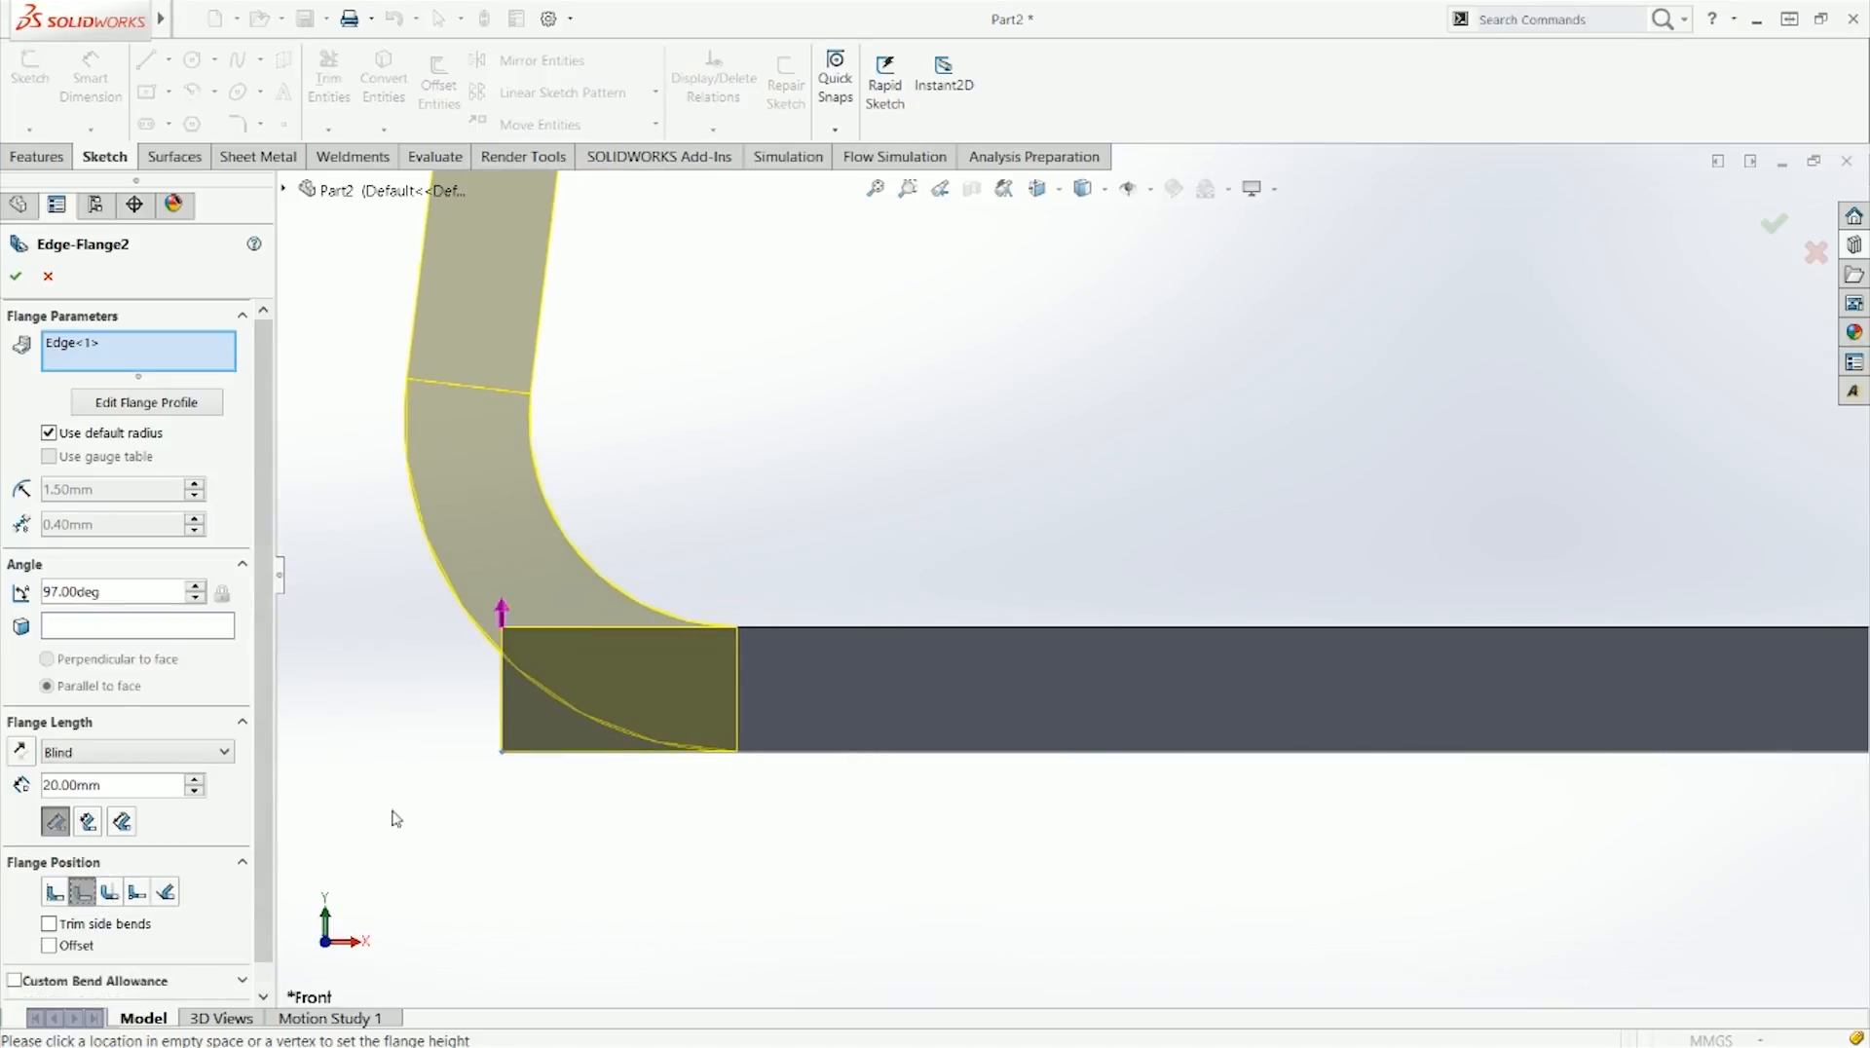
pyautogui.click(109, 893)
pyautogui.click(137, 892)
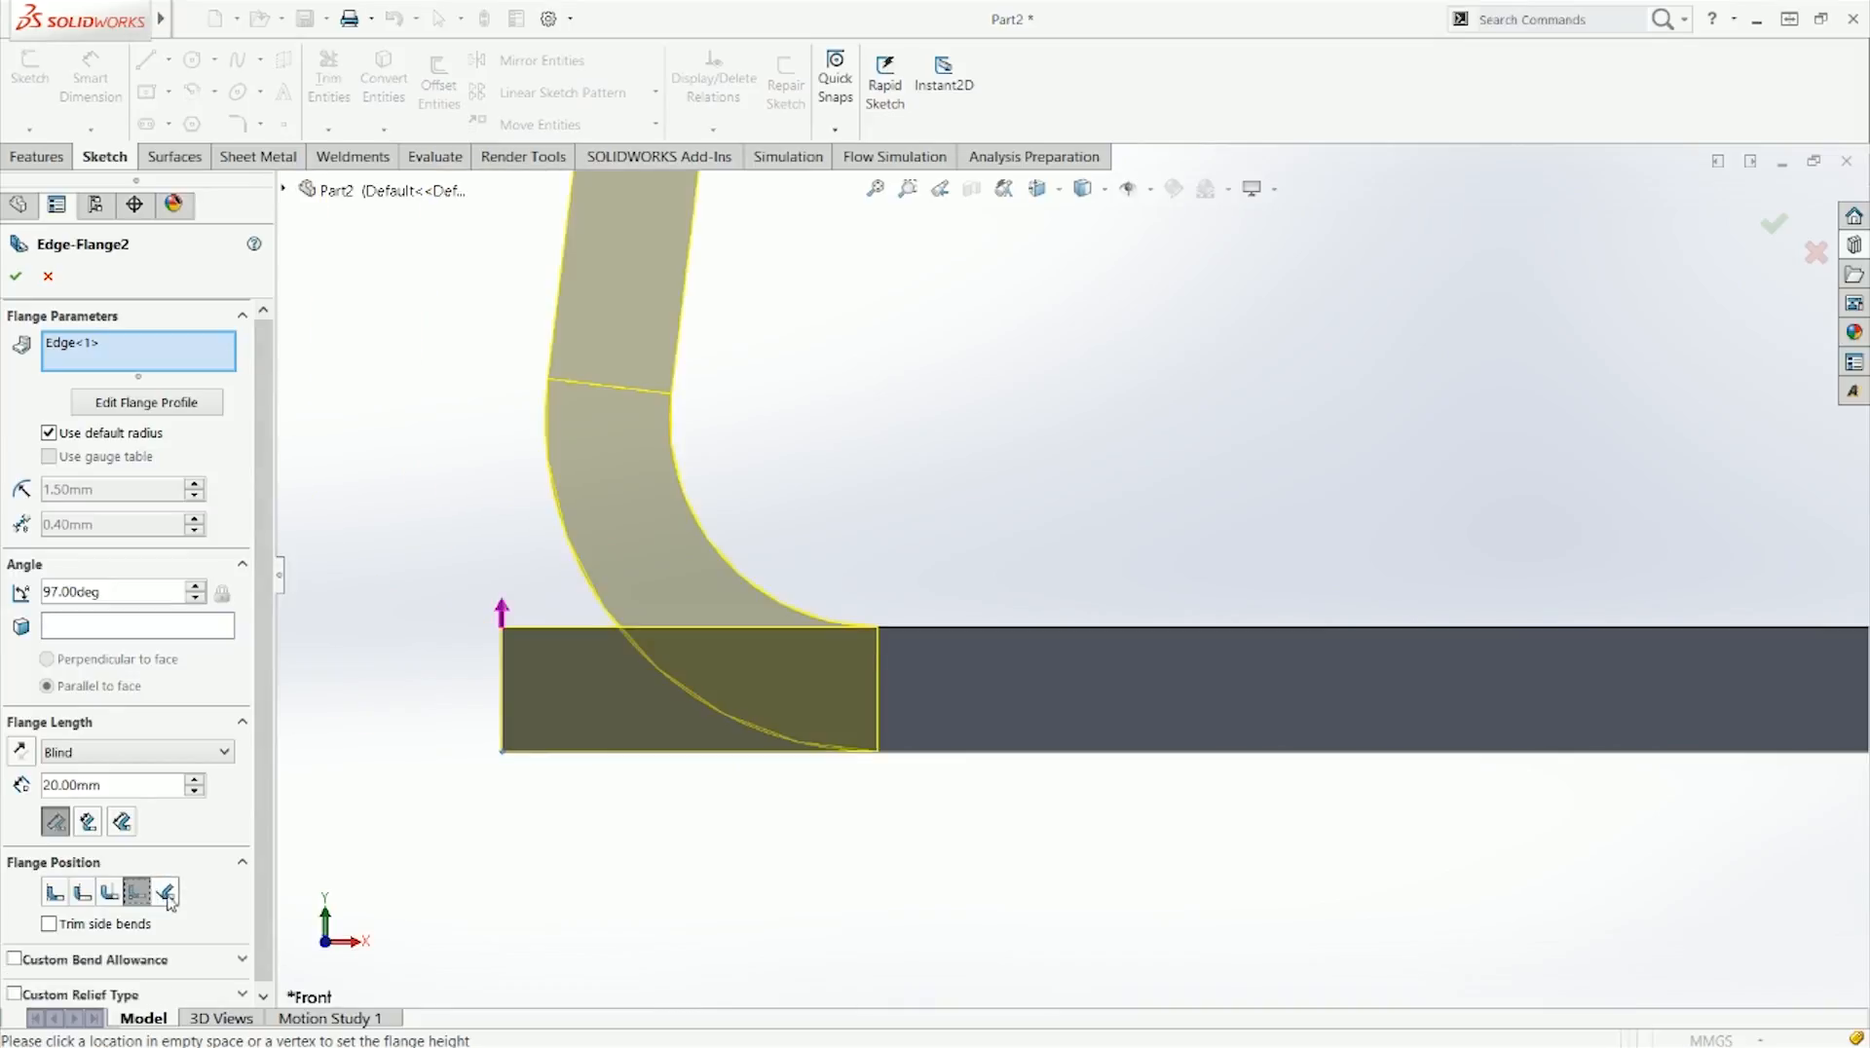
pyautogui.click(170, 902)
# Step: Set the edge flange's position to Material Inside and its angle to 90 degrees
pyautogui.click(56, 893)
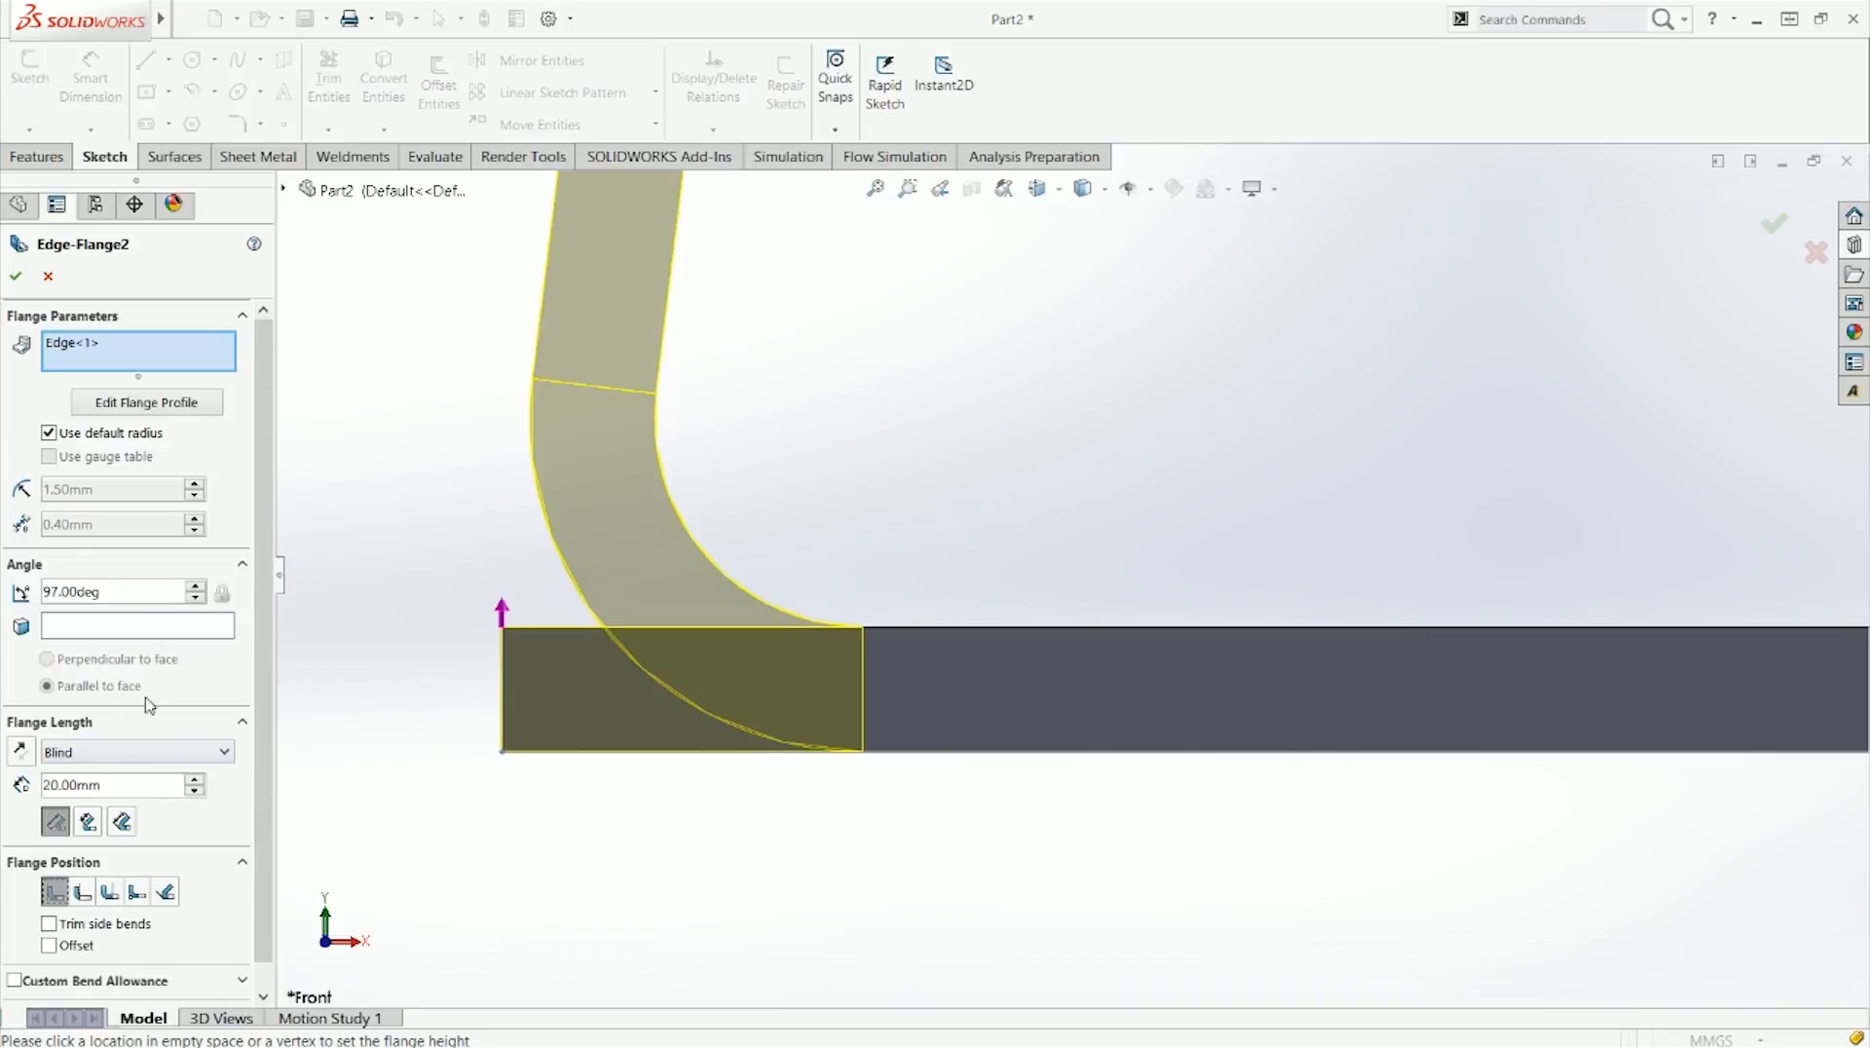
pyautogui.moveTo(128, 591); pyautogui.dragTo(2, 612)
pyautogui.write('90')
pyautogui.press('Return')
pyautogui.scroll(2, 495, 765)
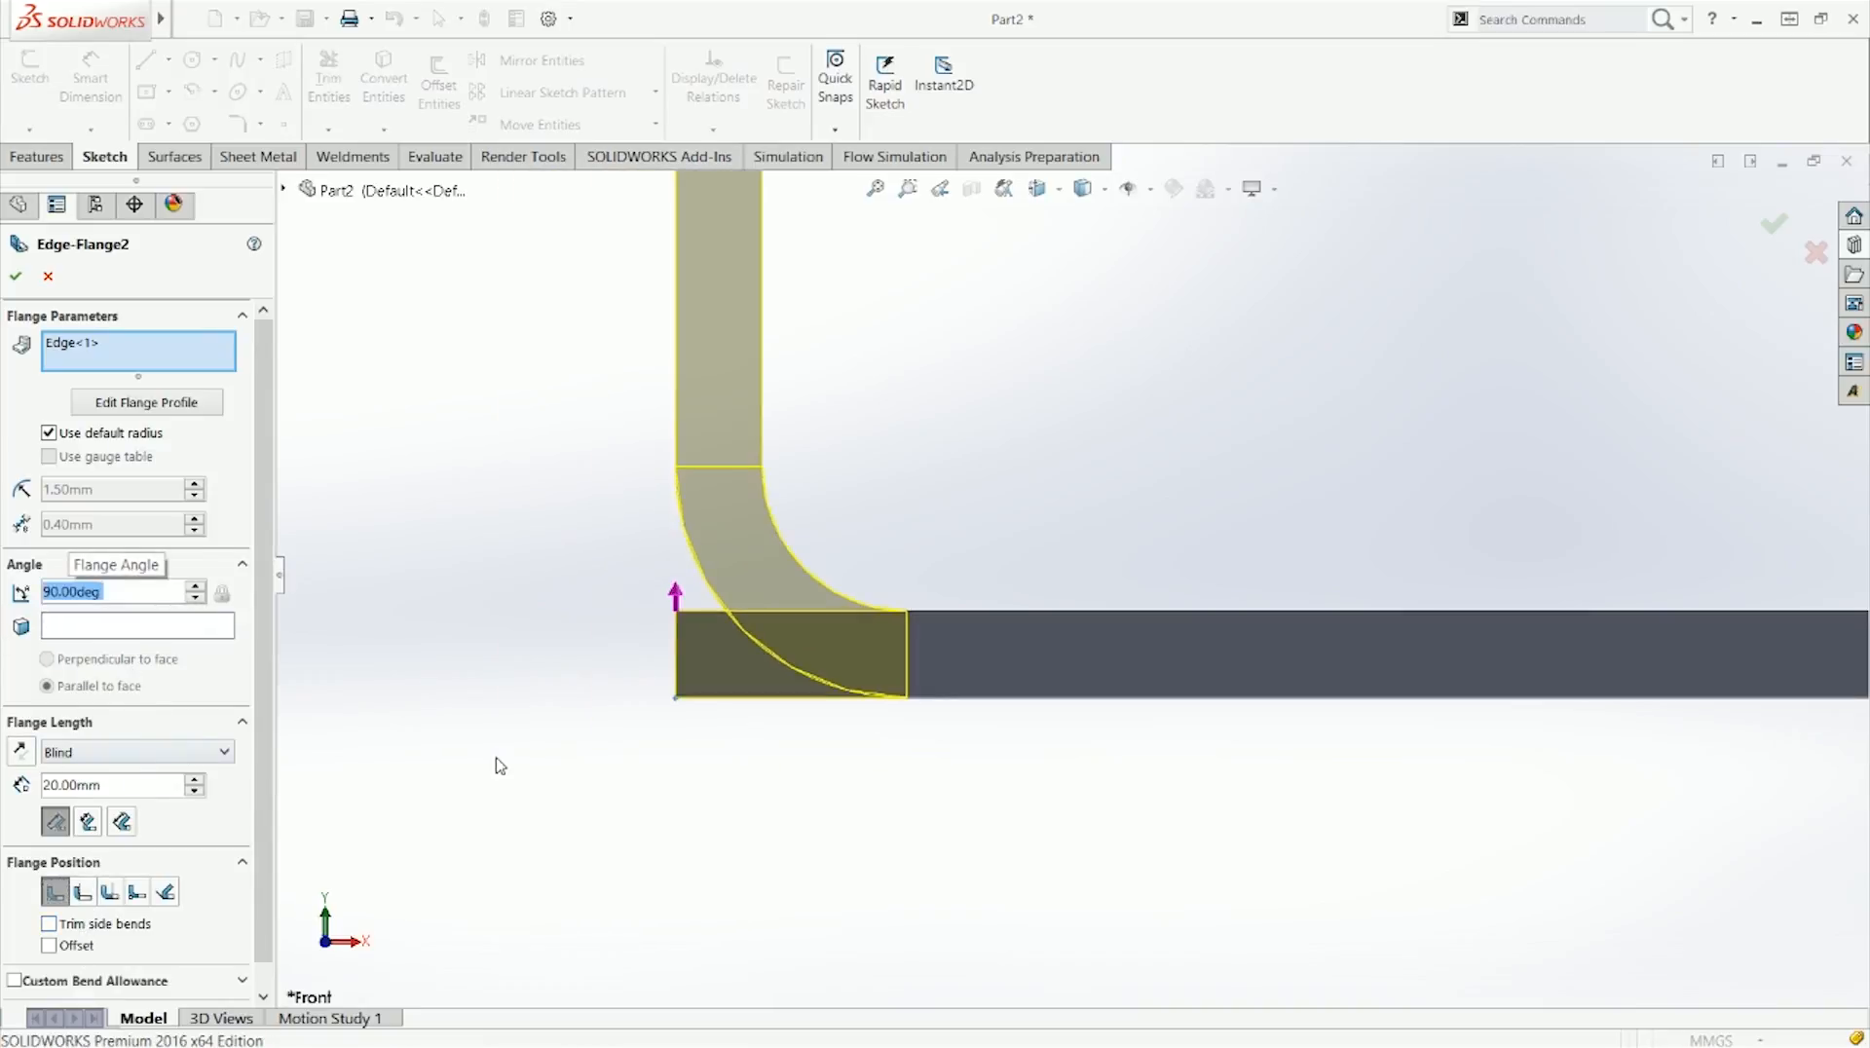
# Step: Compare the Material Outside, Bend Outside, Bend from Virtual Sharp and Tangent to Bend positions on the 90-degree flange, ending on Material Inside
pyautogui.click(81, 894)
pyautogui.click(111, 893)
pyautogui.click(136, 893)
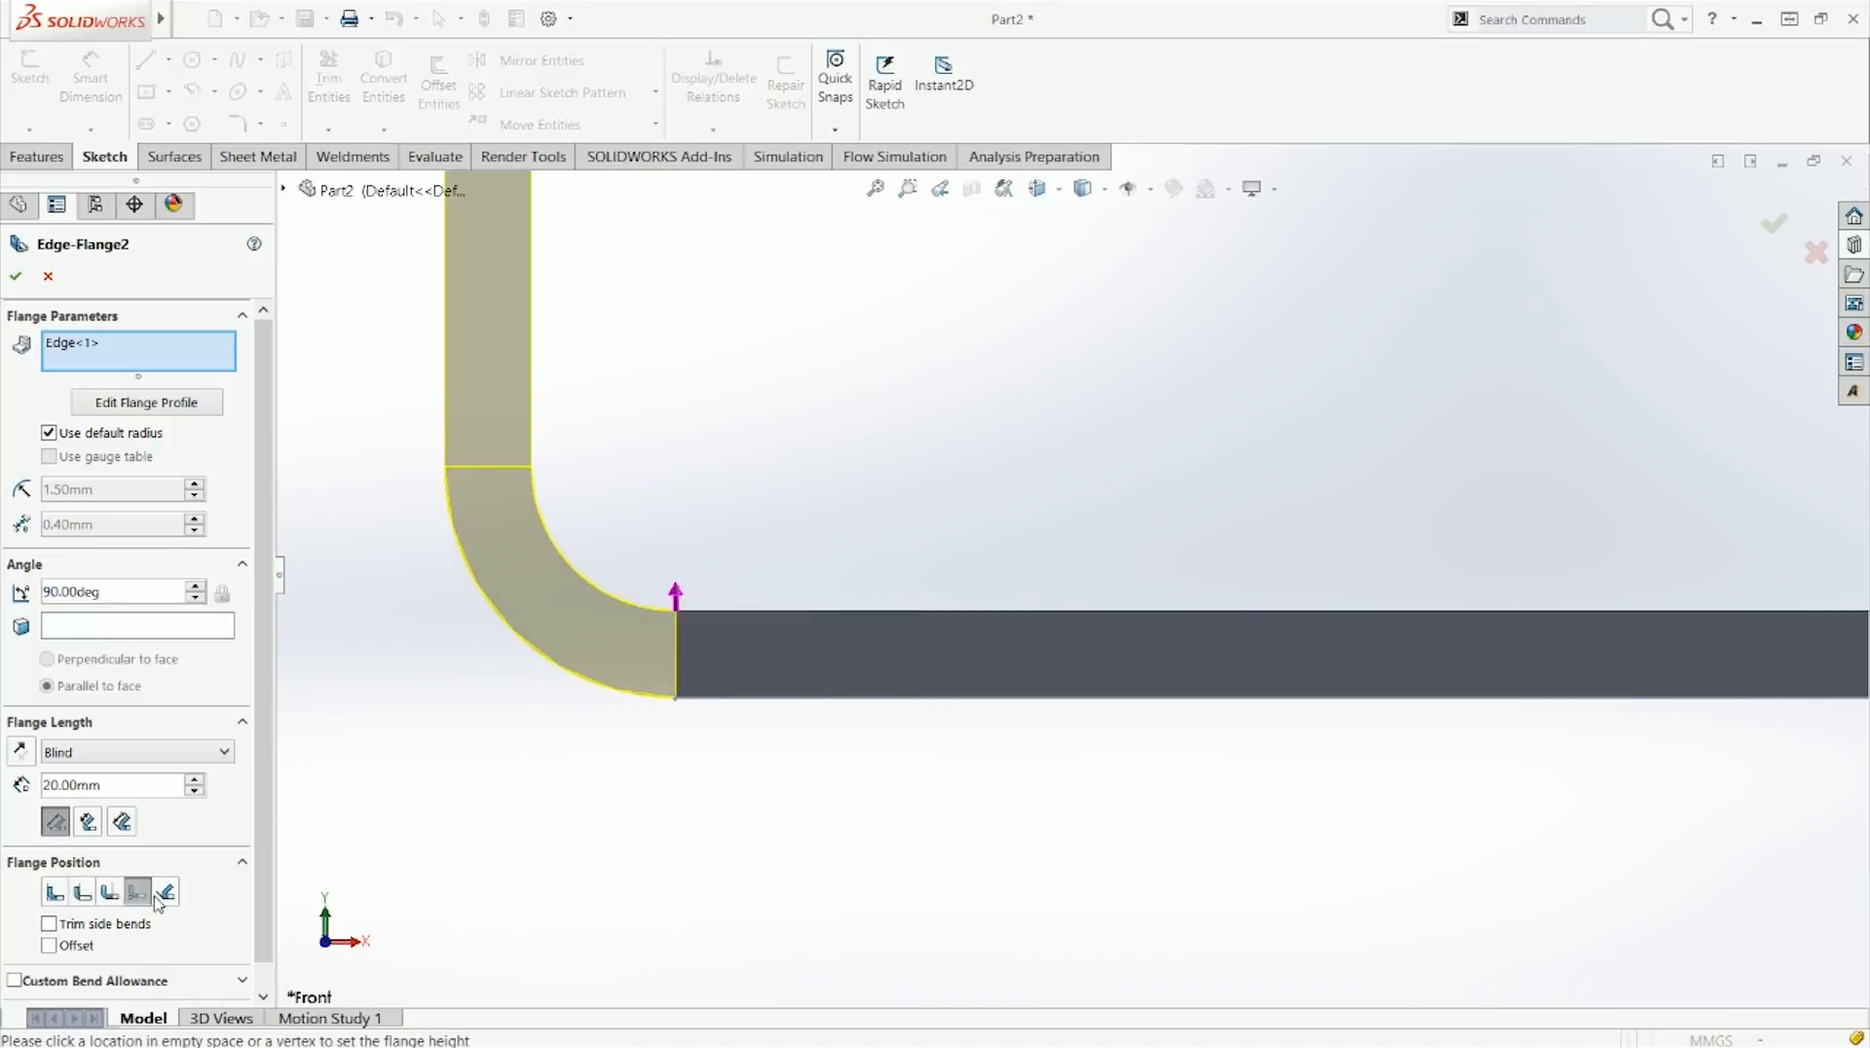
pyautogui.click(159, 894)
pyautogui.click(137, 893)
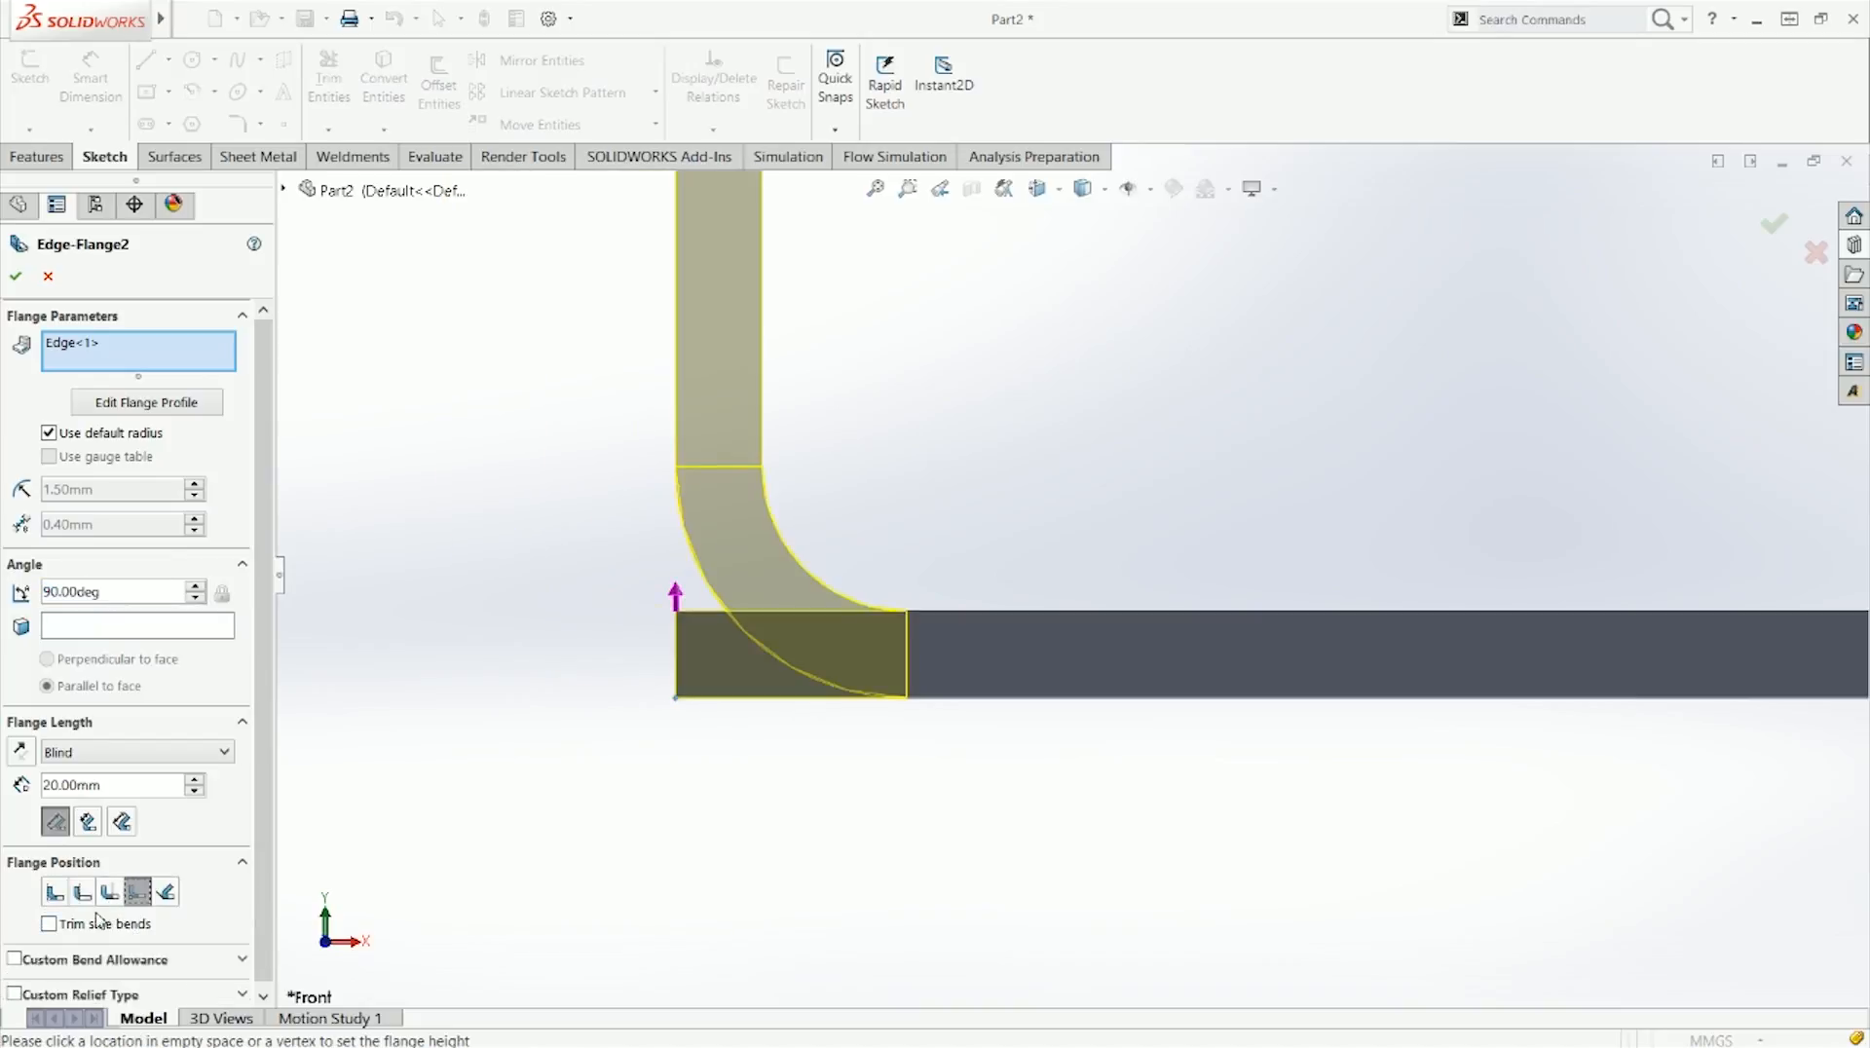
pyautogui.click(58, 896)
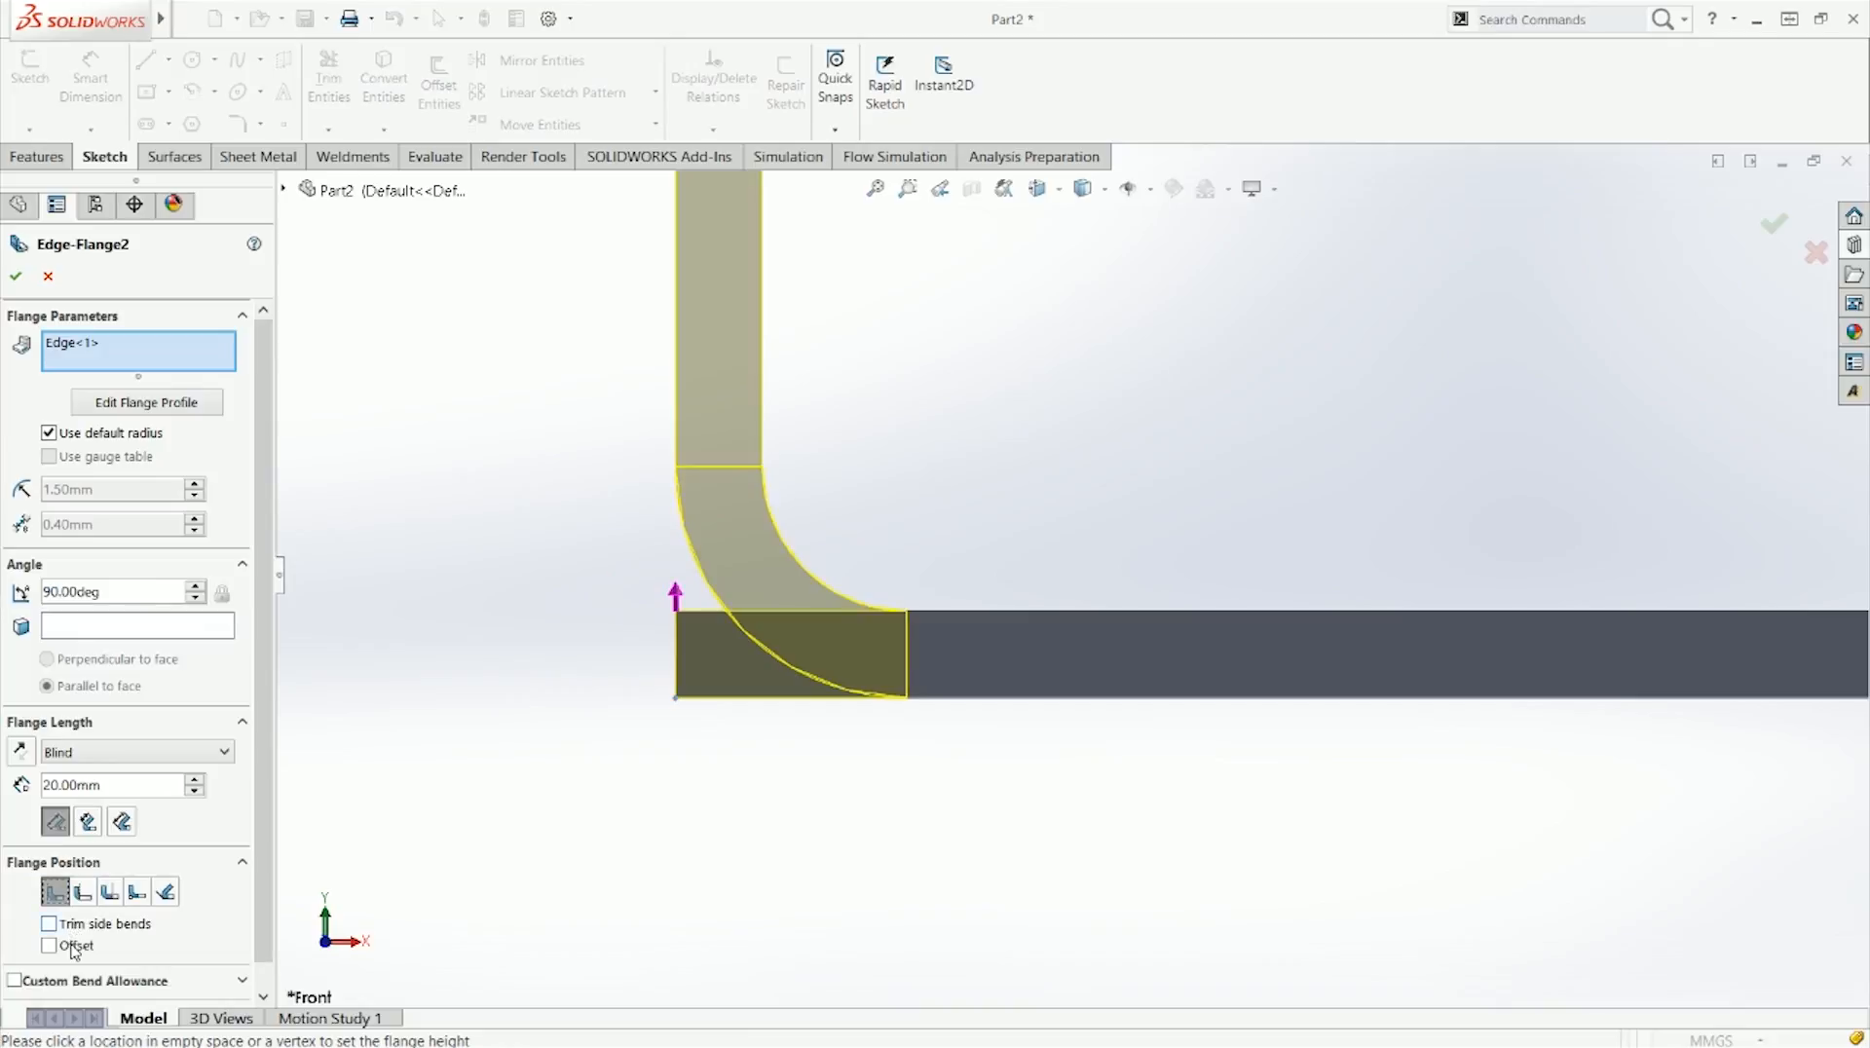
# Step: Try a 10 mm blind offset on the edge flange with the Material Inside and Material Outside positions, and turn the offset off
pyautogui.click(48, 946)
pyautogui.scroll(5, 507, 794)
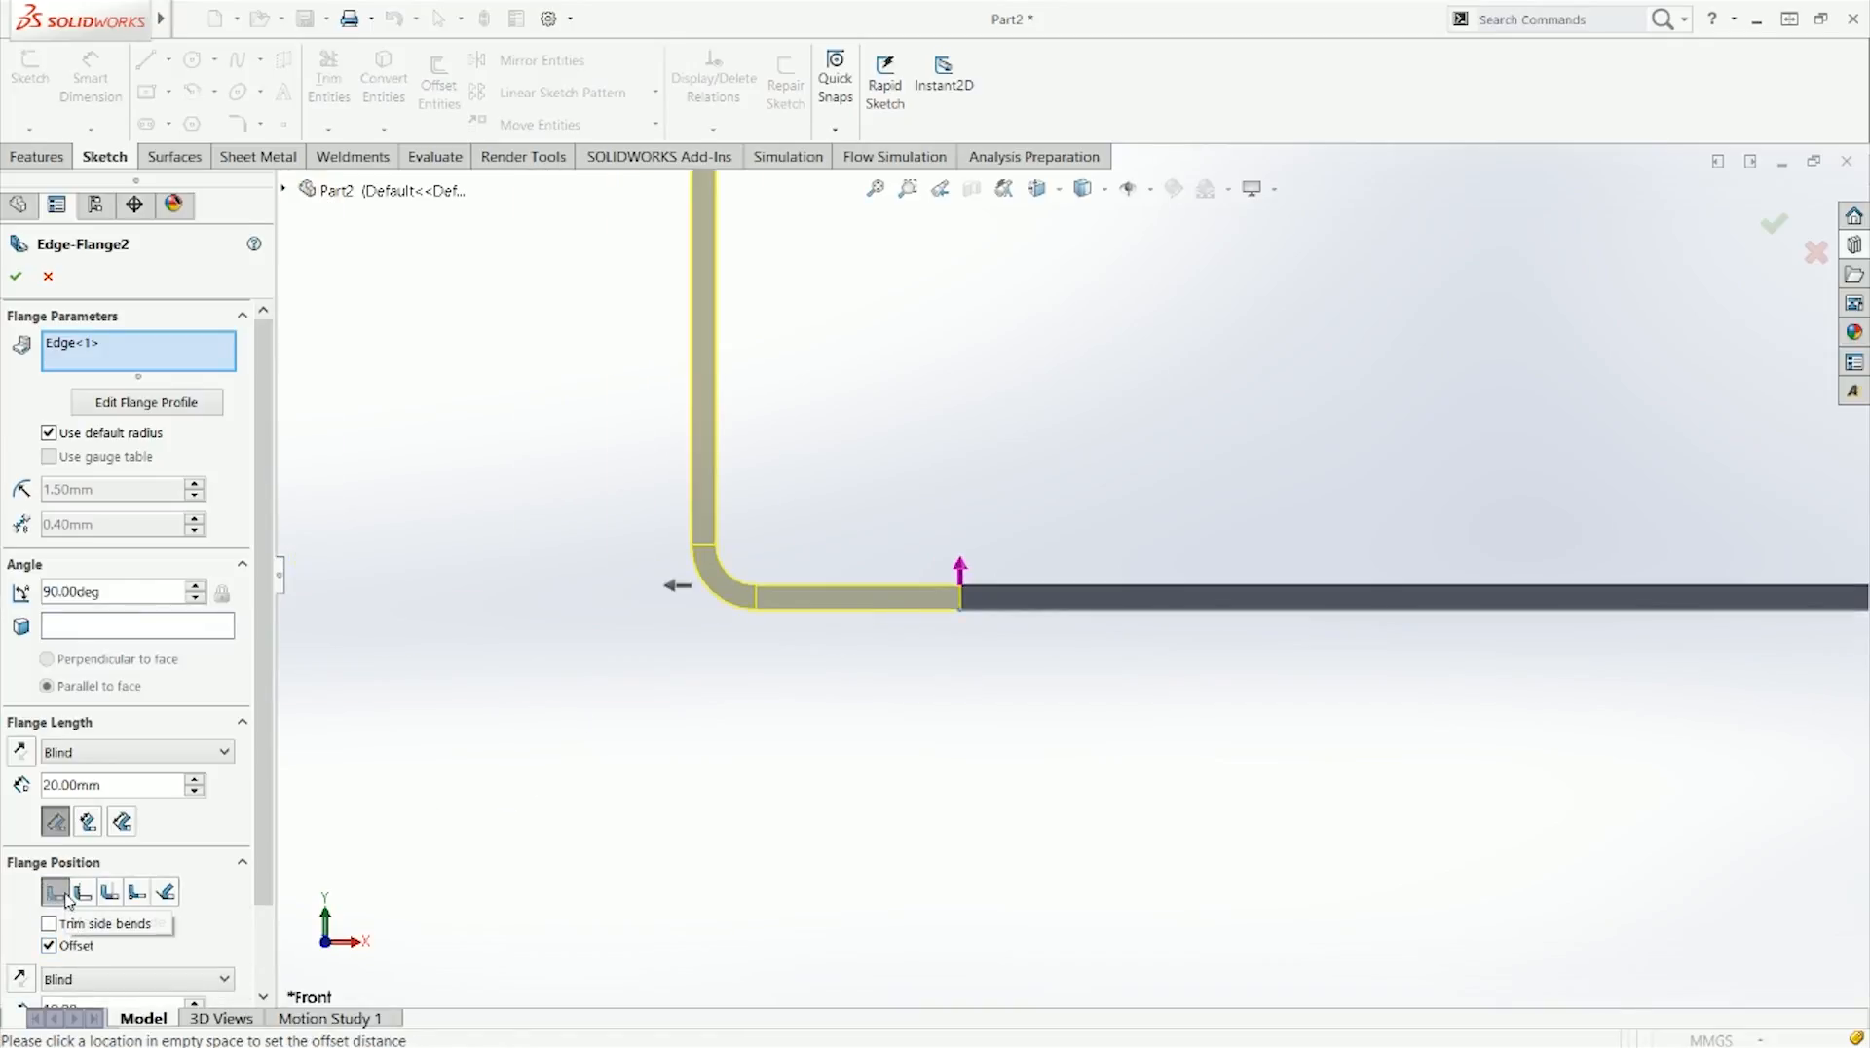
pyautogui.scroll(-2, 258, 892)
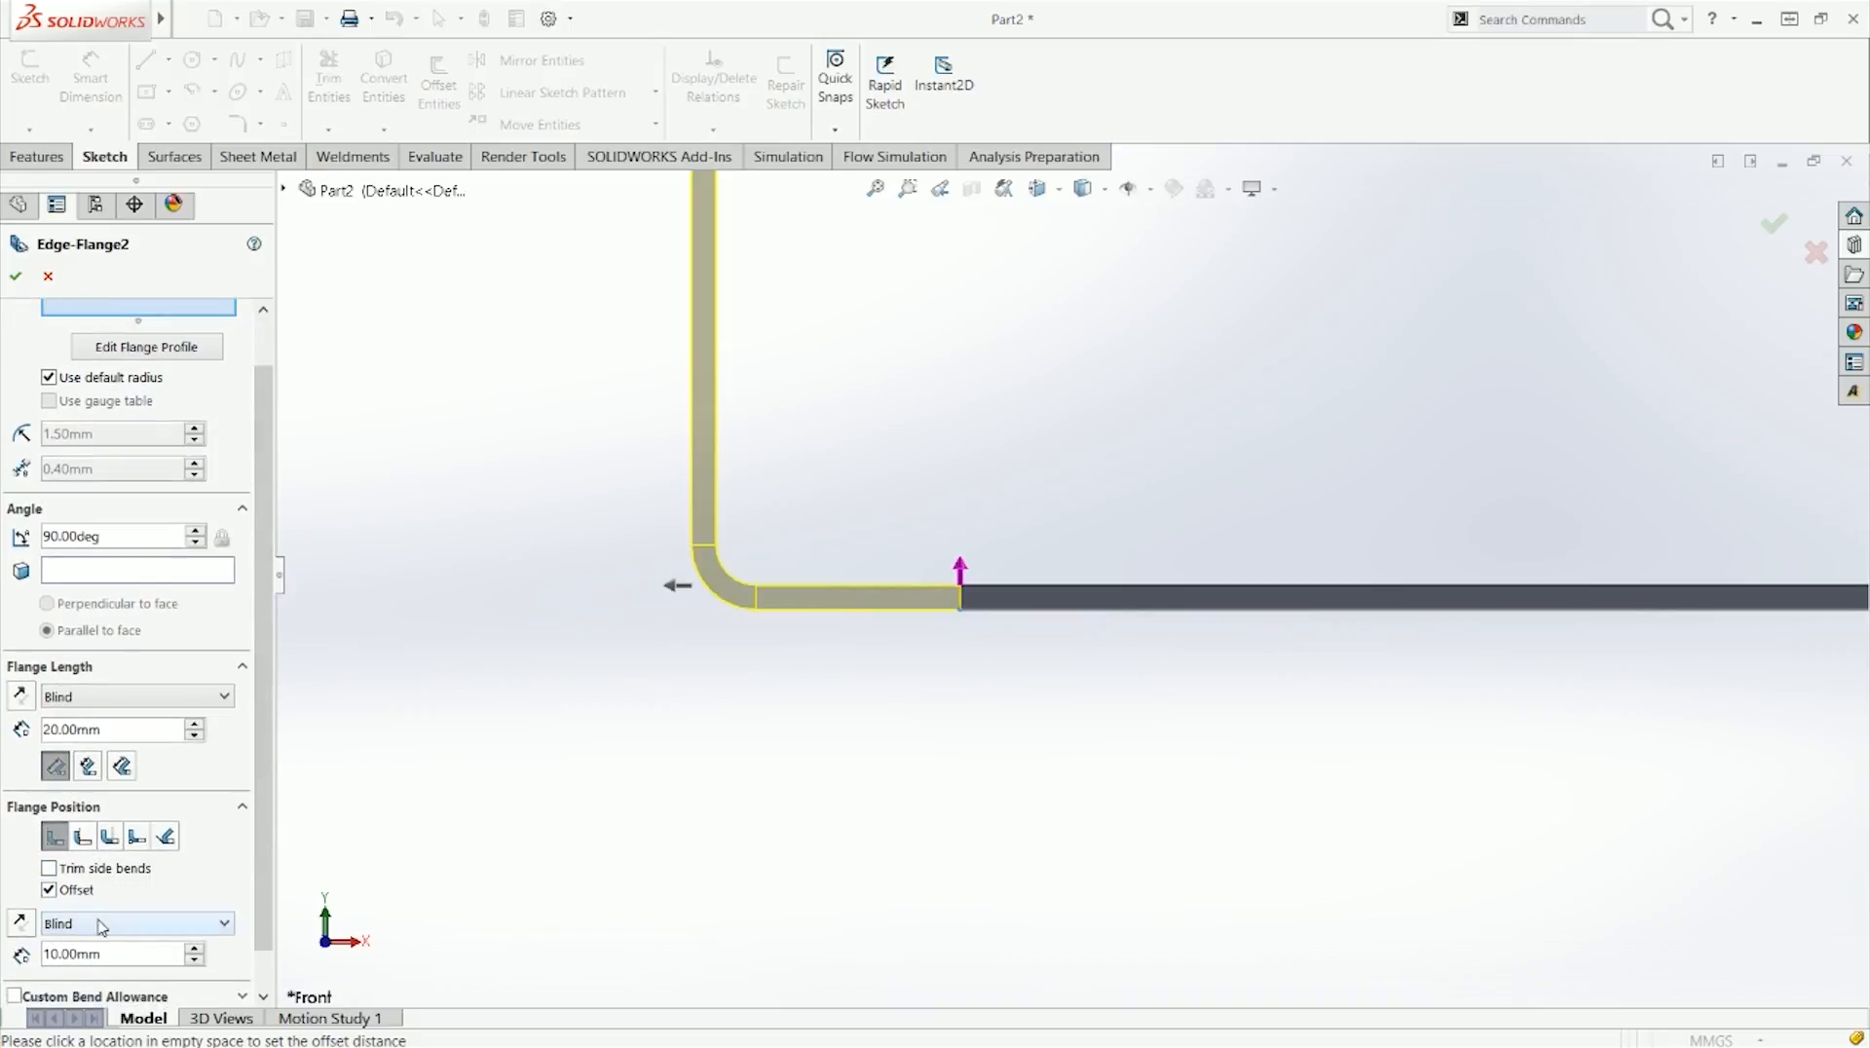
pyautogui.click(84, 837)
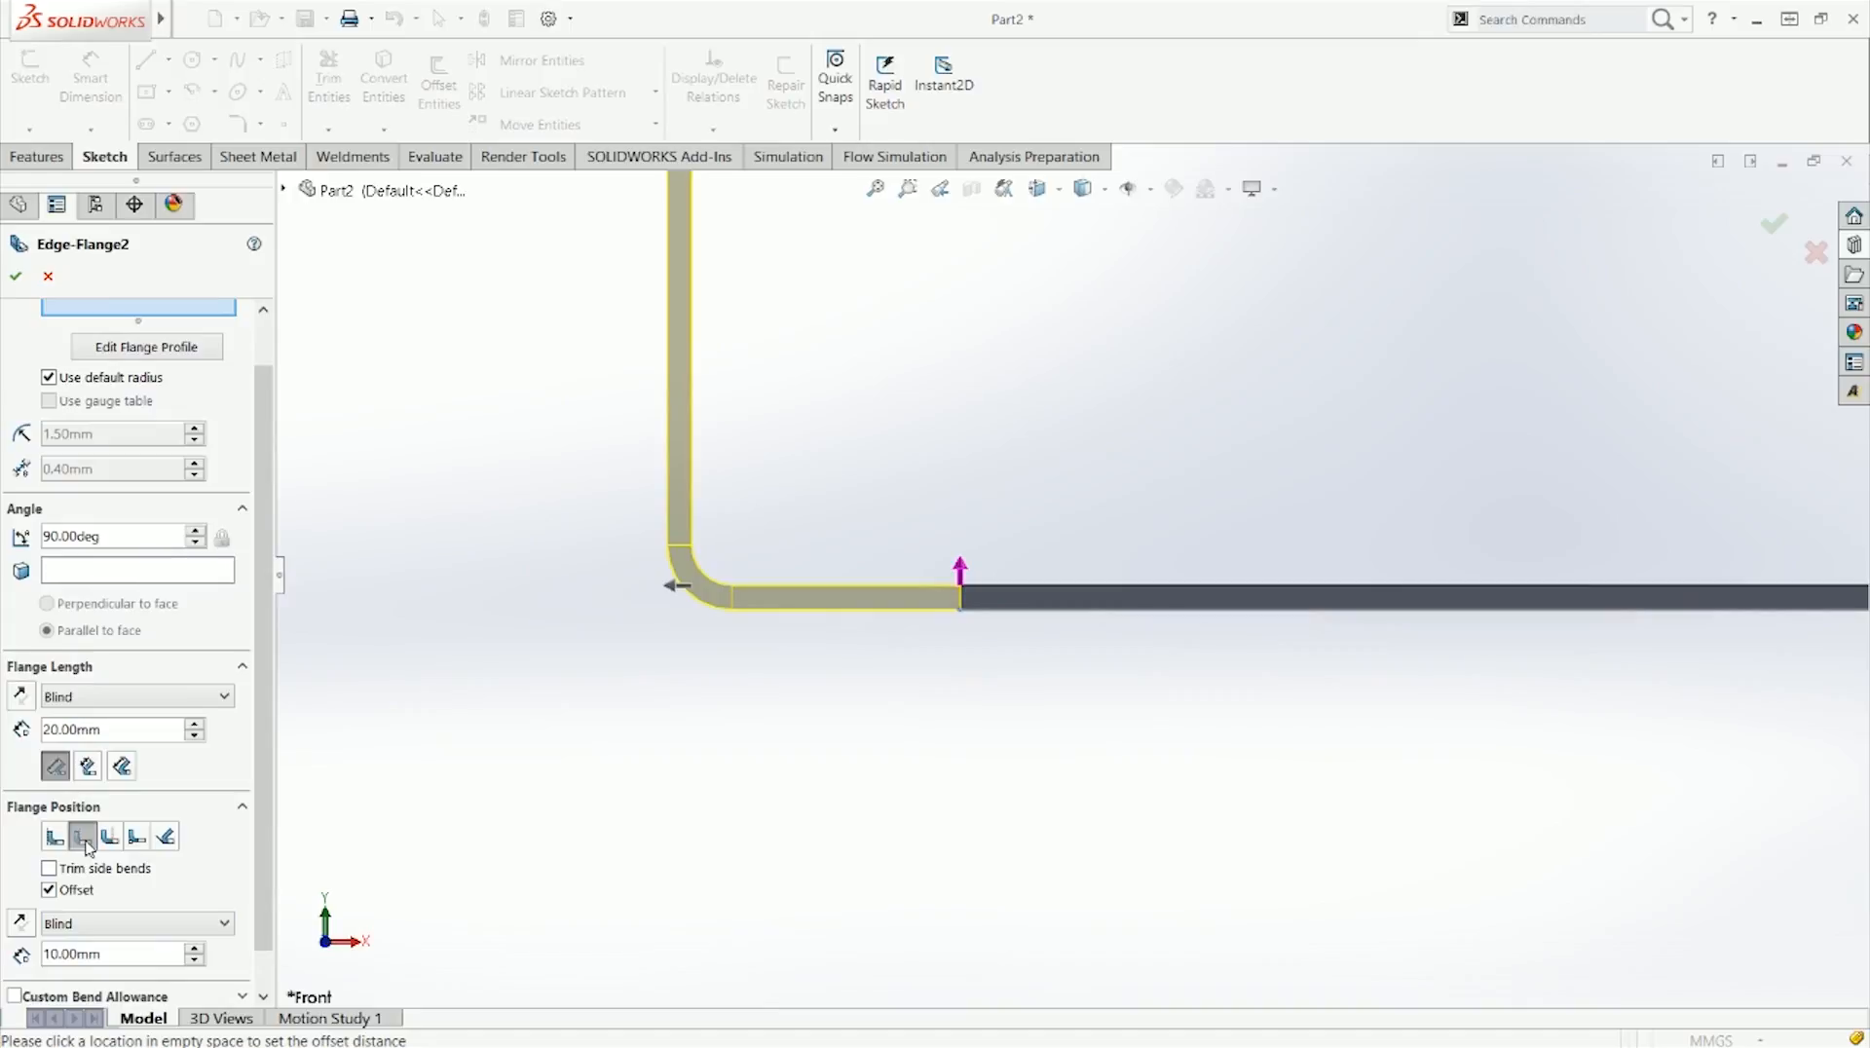
pyautogui.click(66, 838)
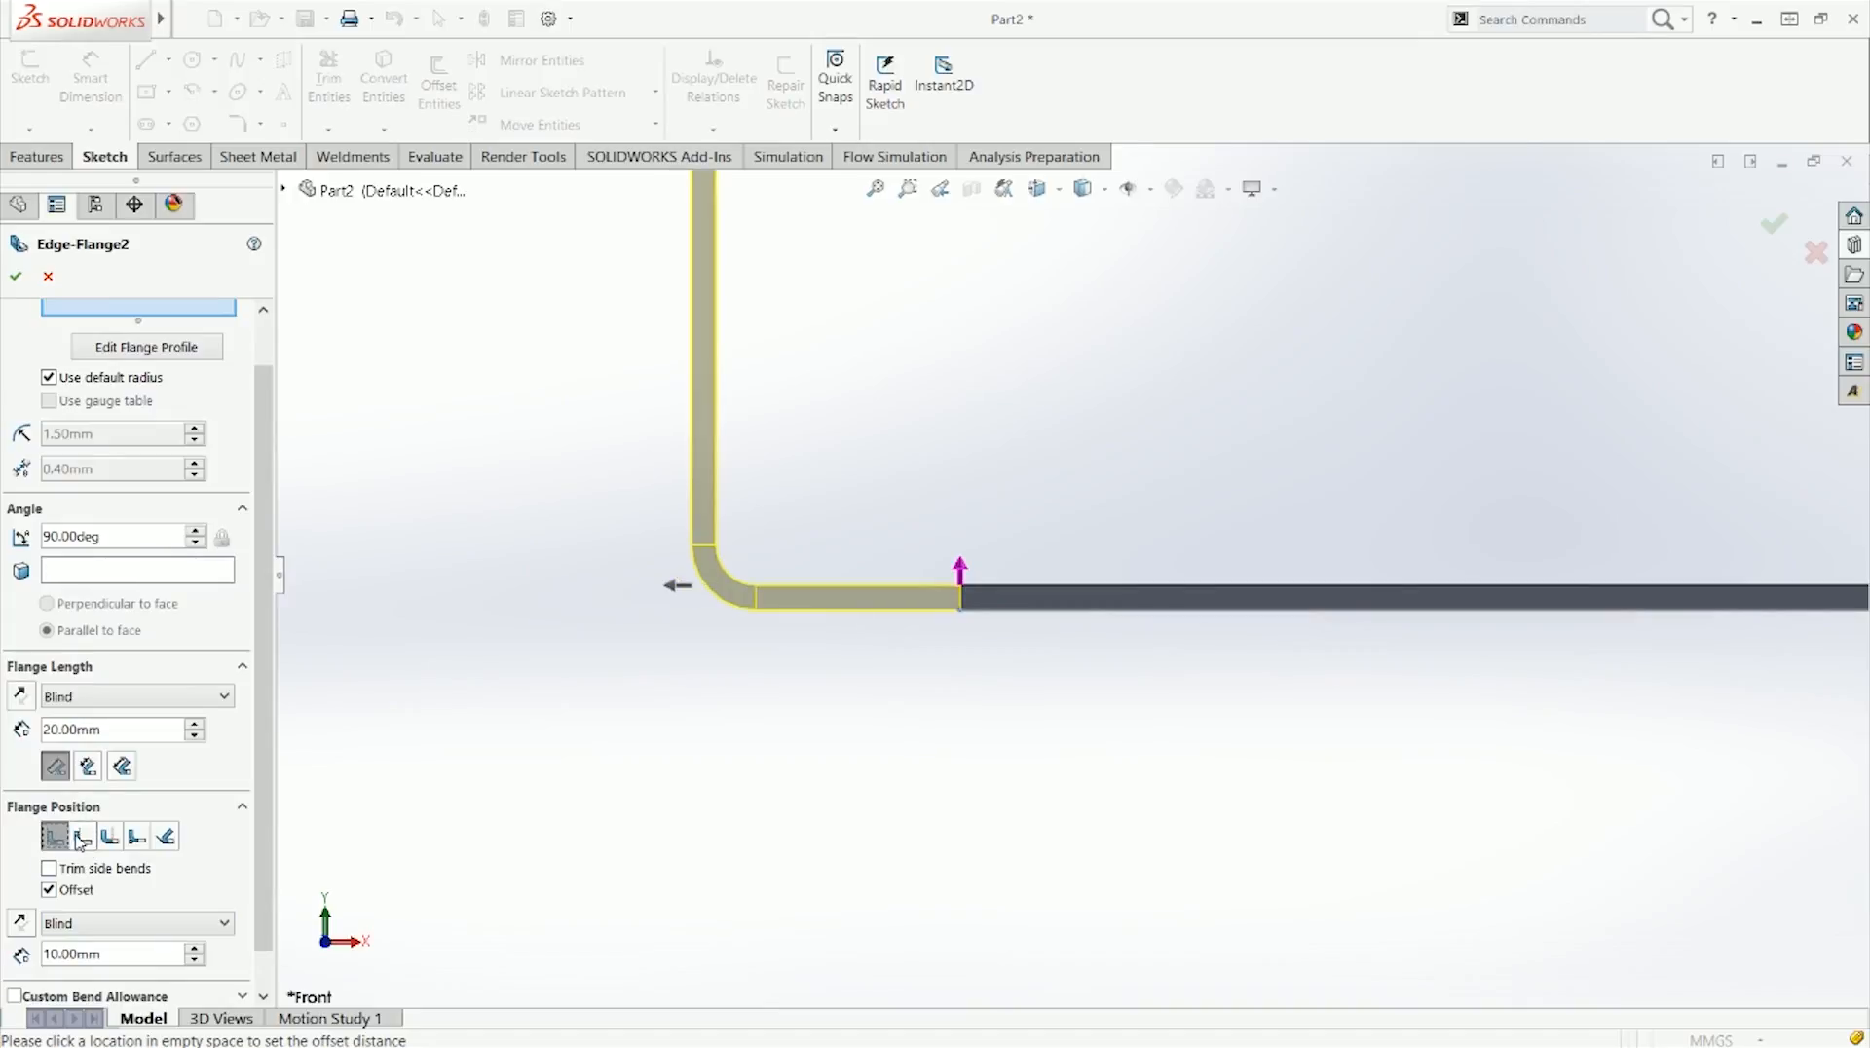
pyautogui.click(56, 891)
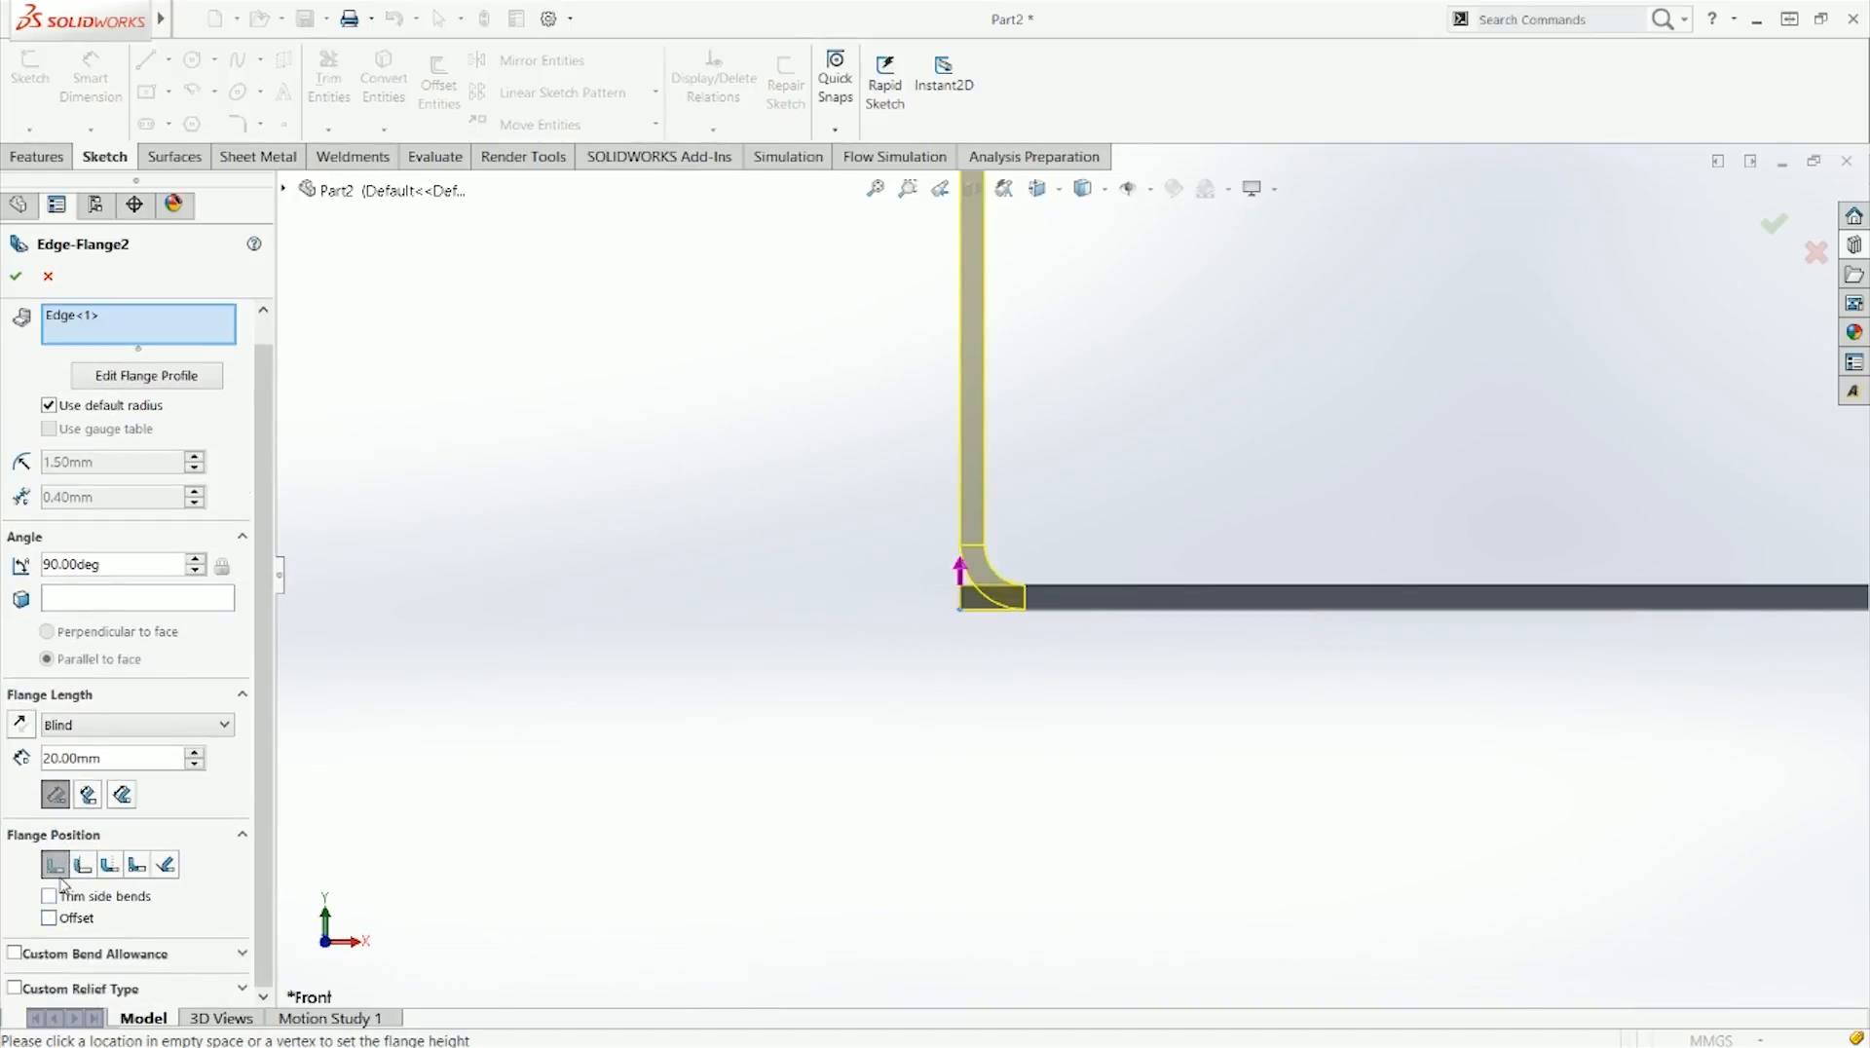
# Step: Set the edge flange's position to Bend Outside with a 10 mm blind offset and accept the feature
pyautogui.click(111, 865)
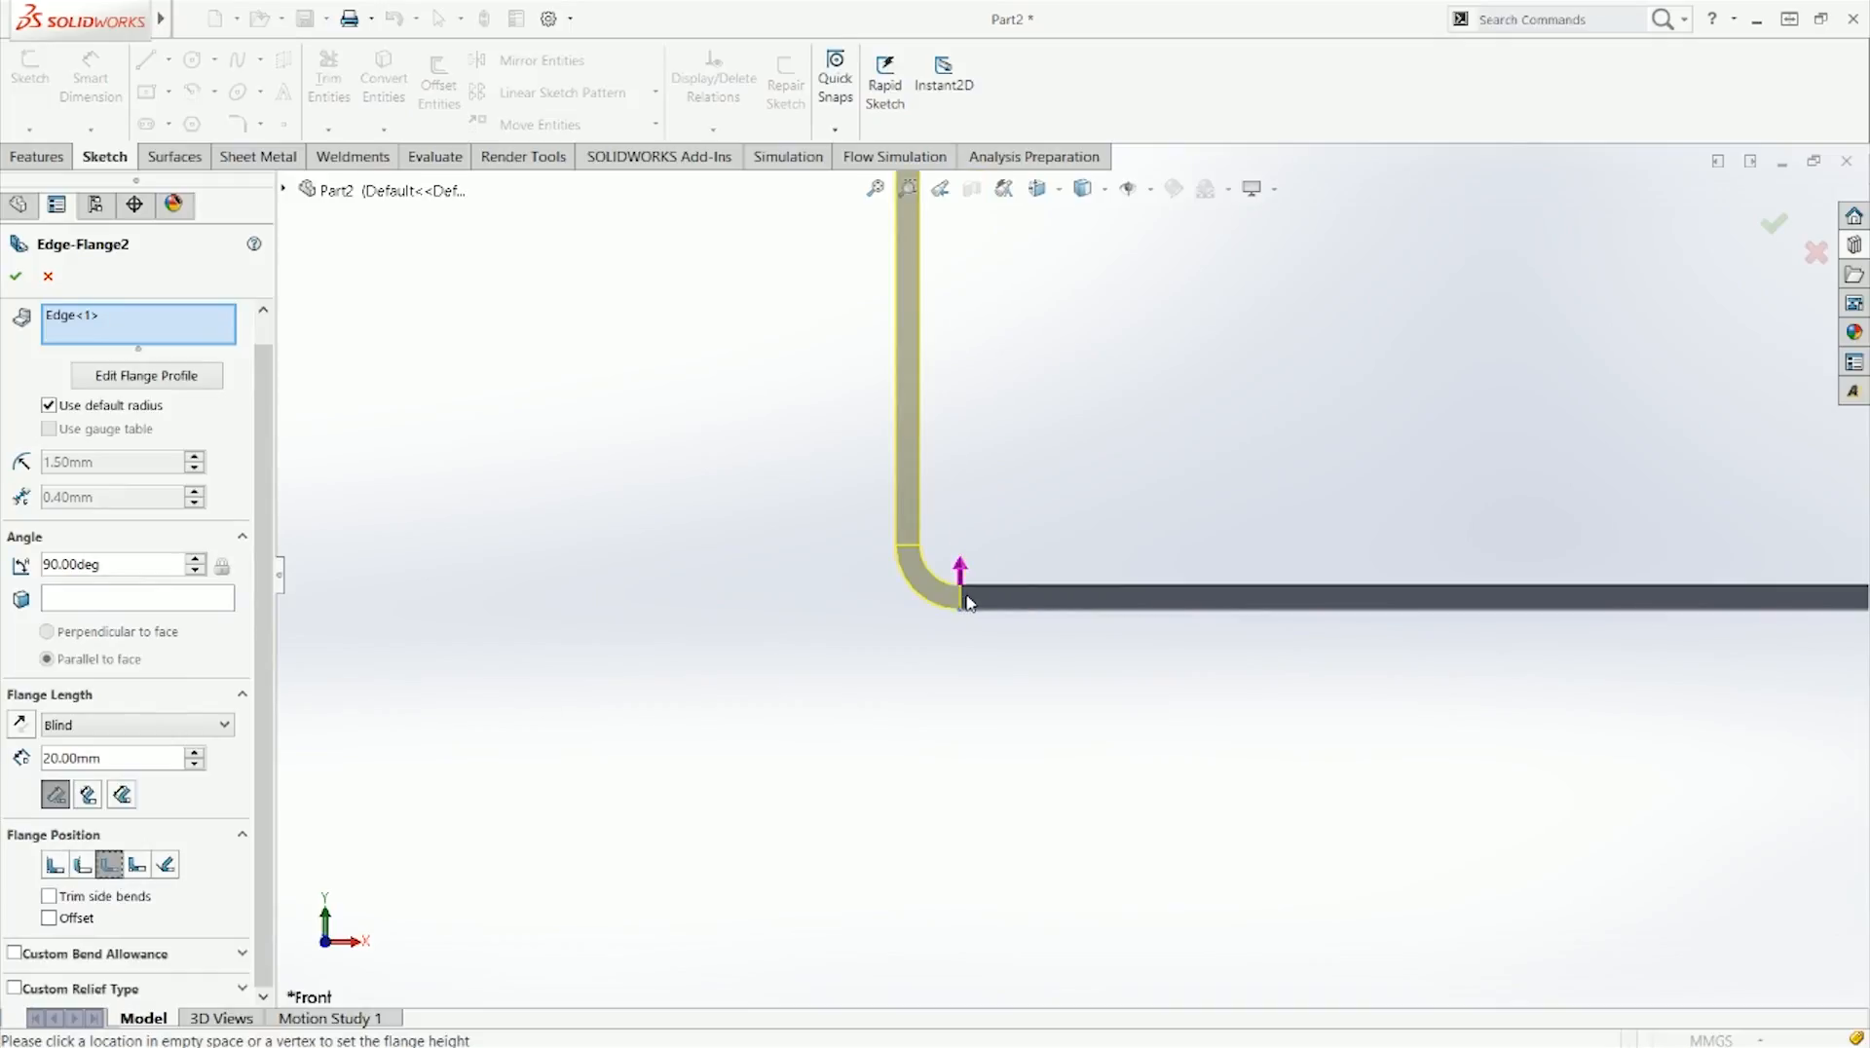
pyautogui.click(74, 919)
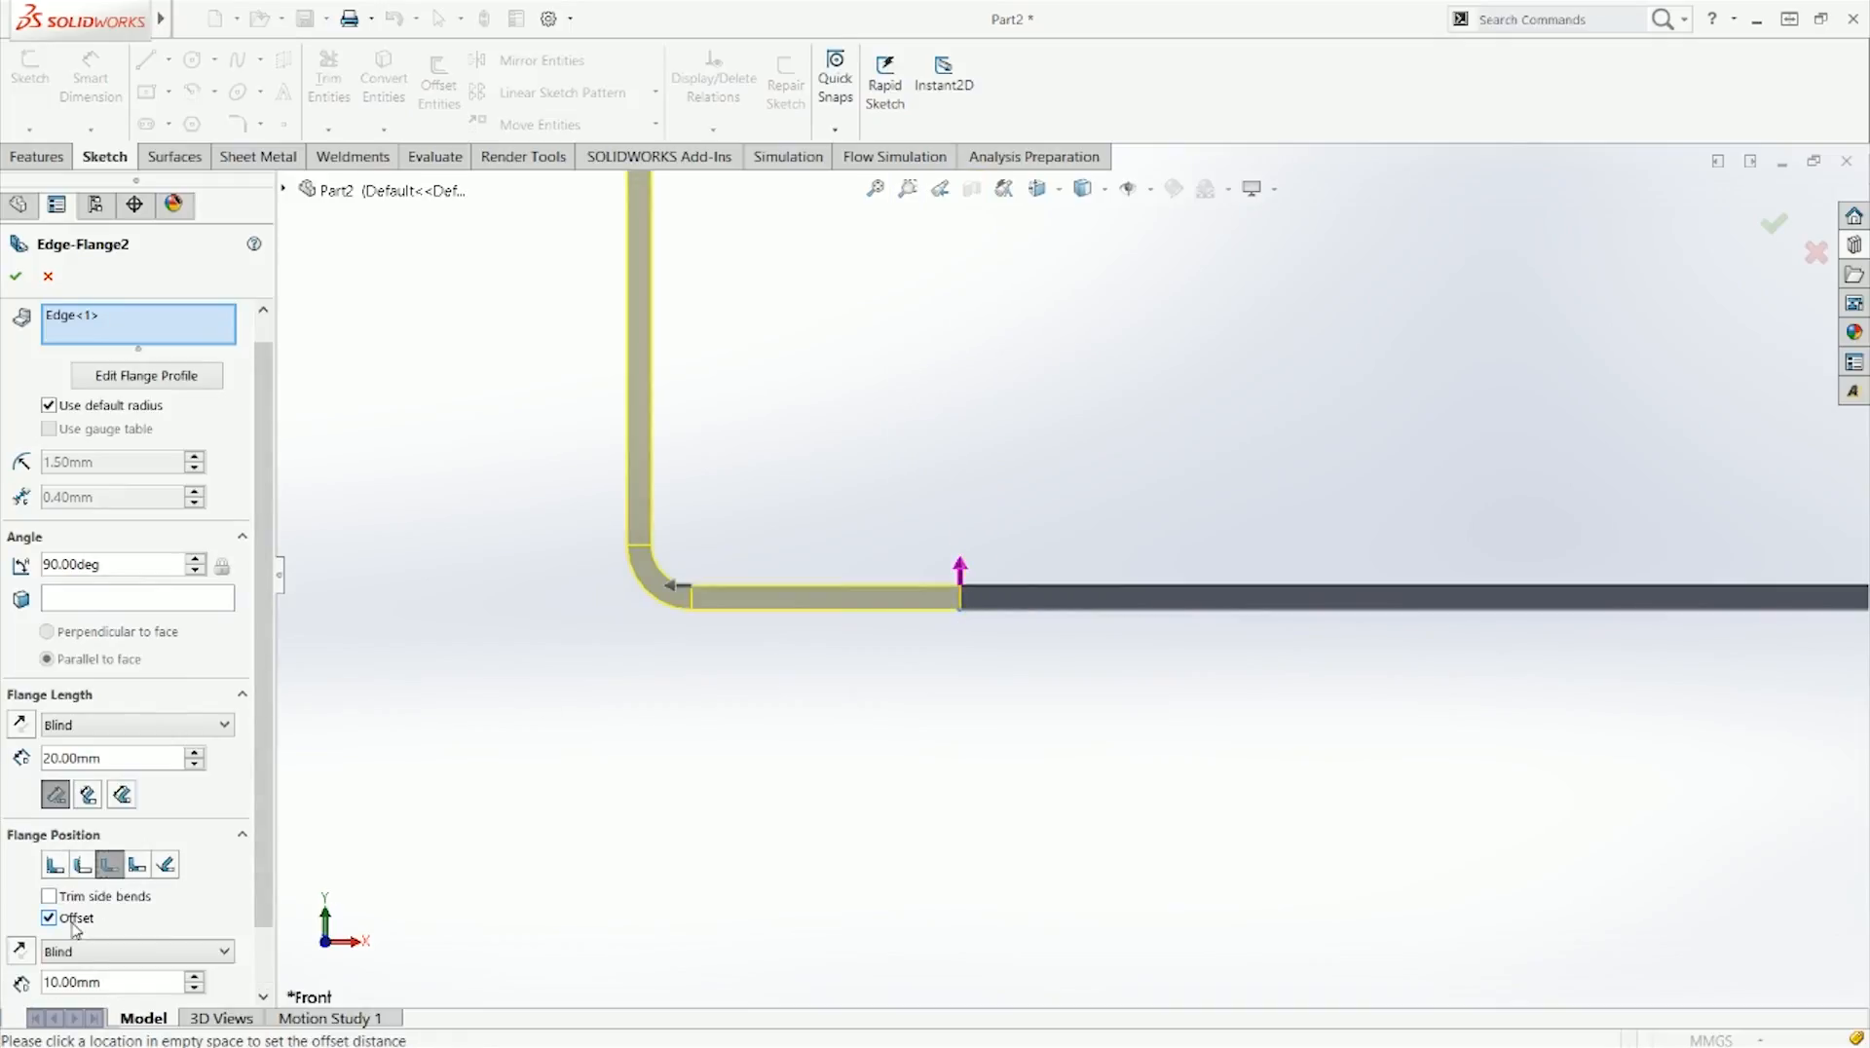
pyautogui.click(17, 277)
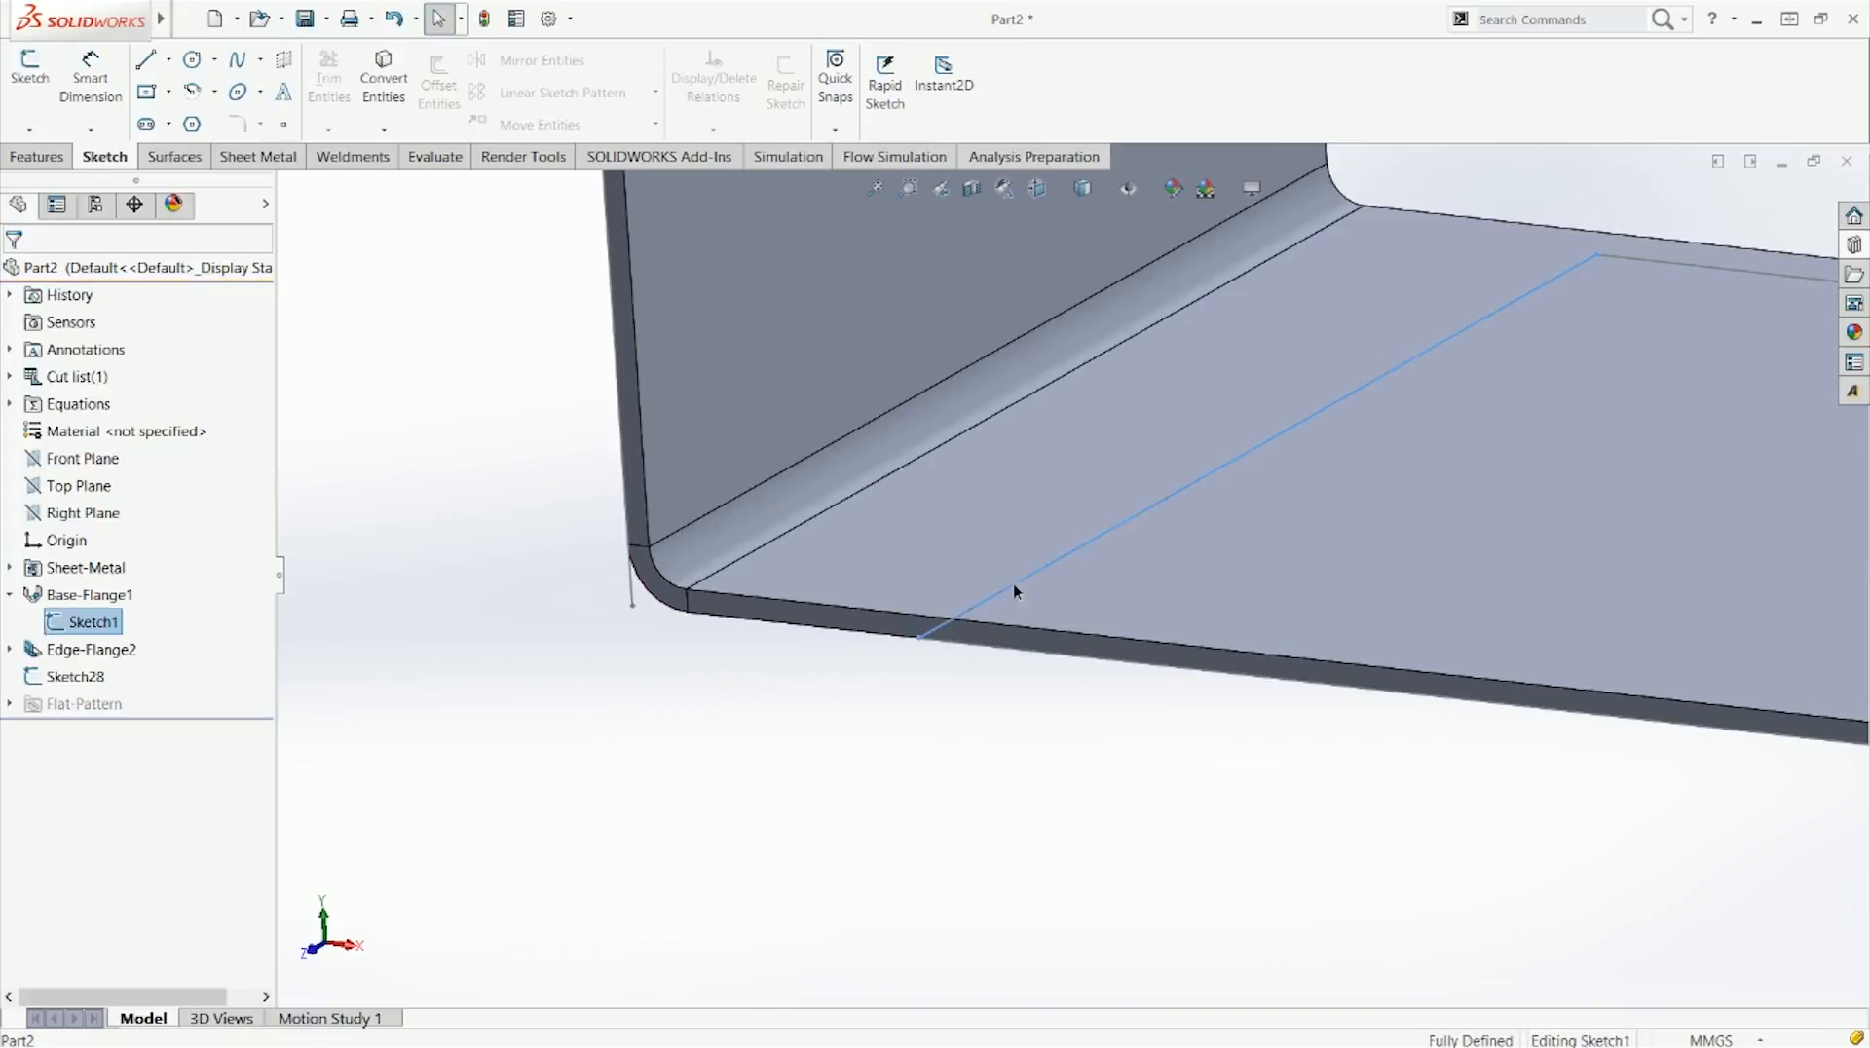
# Step: Measure the distance from the flange's inner face to the base sketch's edge line
pyautogui.keyDown('ctrl'); pyautogui.click(746, 452); pyautogui.keyUp('ctrl')
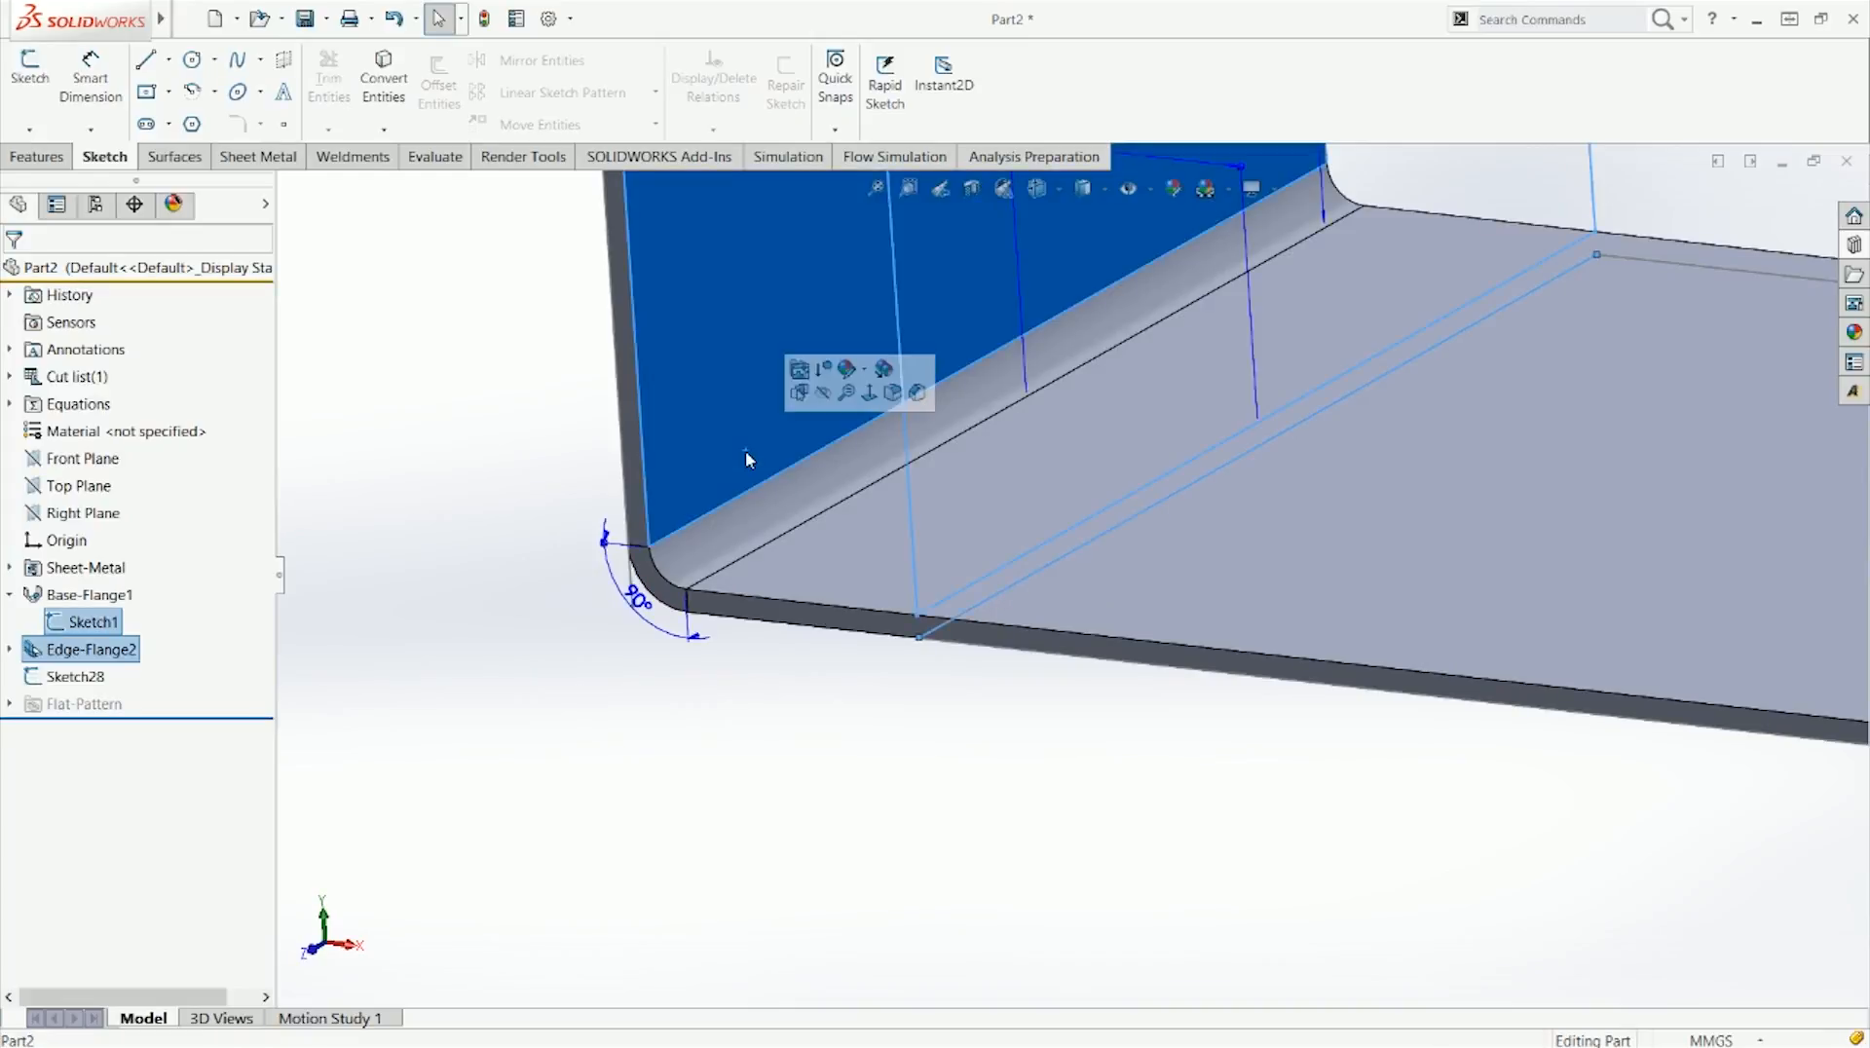
pyautogui.press('m')
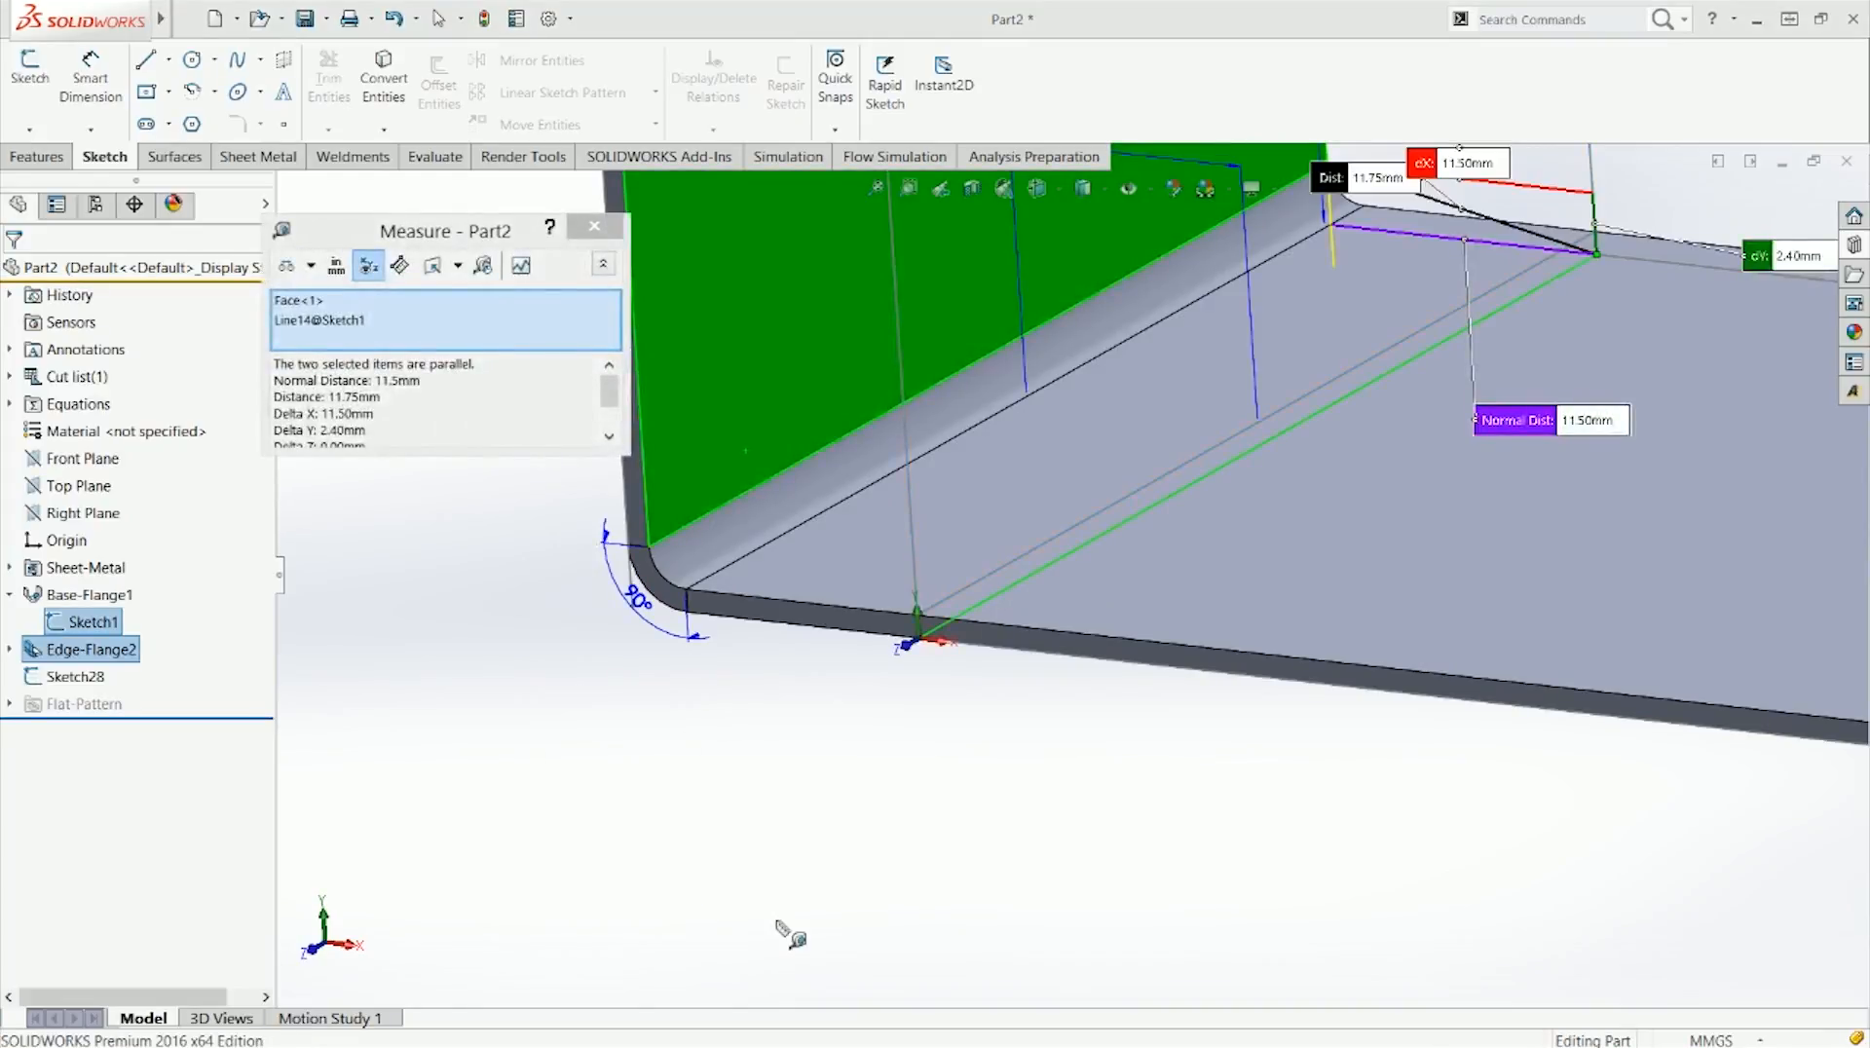
pyautogui.press('Escape')
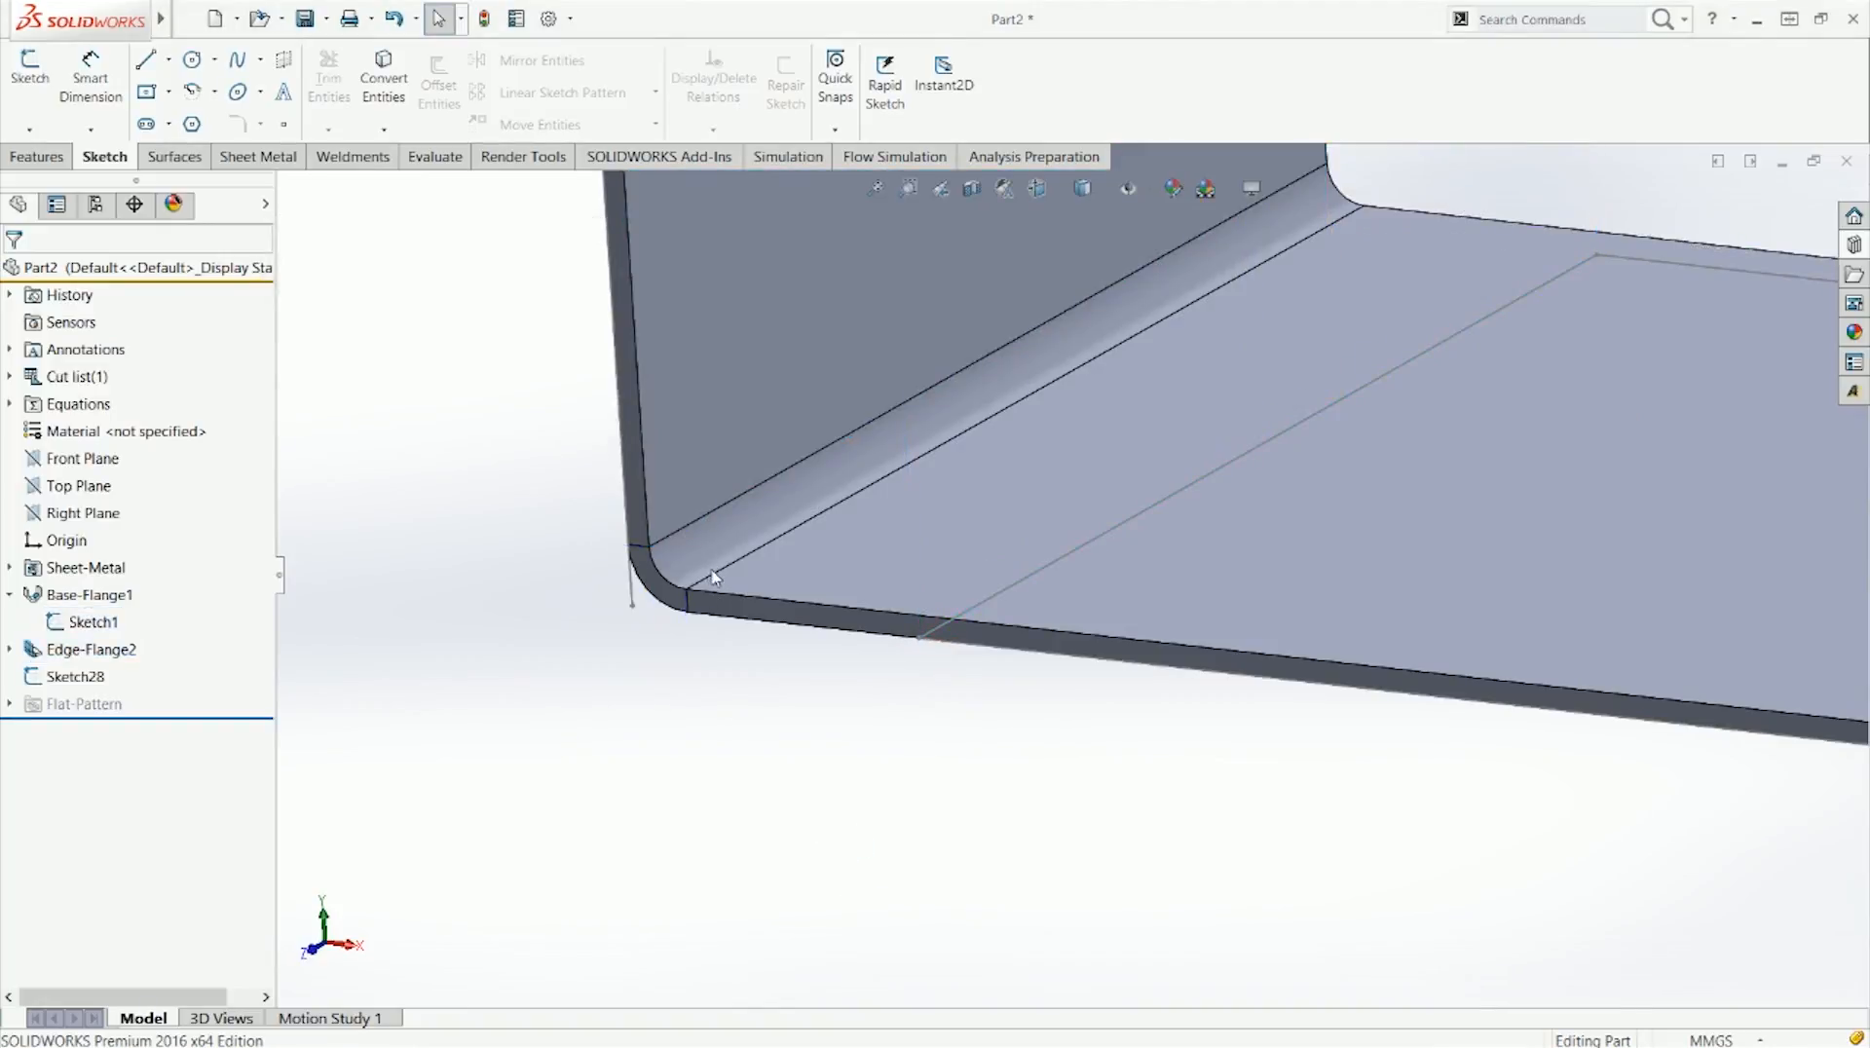
# Step: Measure the distance from the bend's lower tangent edge to the base sketch's edge line
pyautogui.click(713, 572)
pyautogui.keyDown('ctrl'); pyautogui.click(982, 615); pyautogui.keyUp('ctrl')
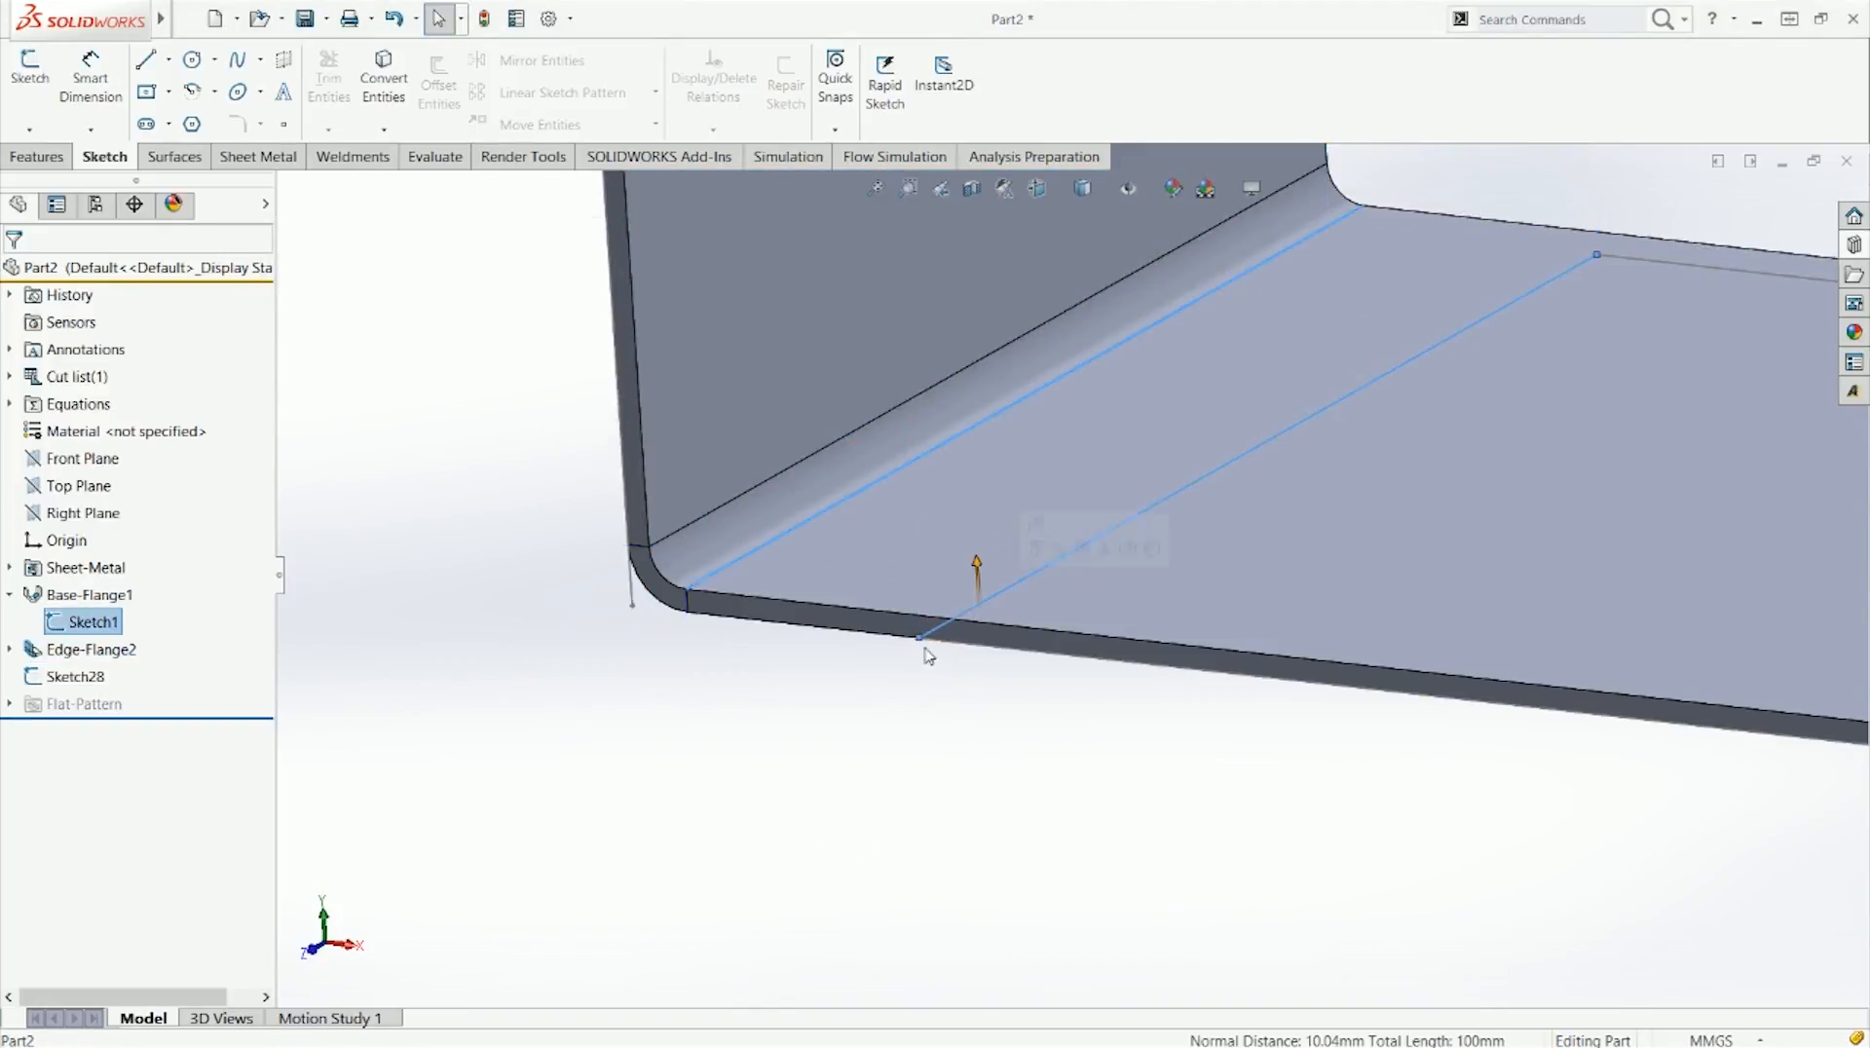
pyautogui.press('m')
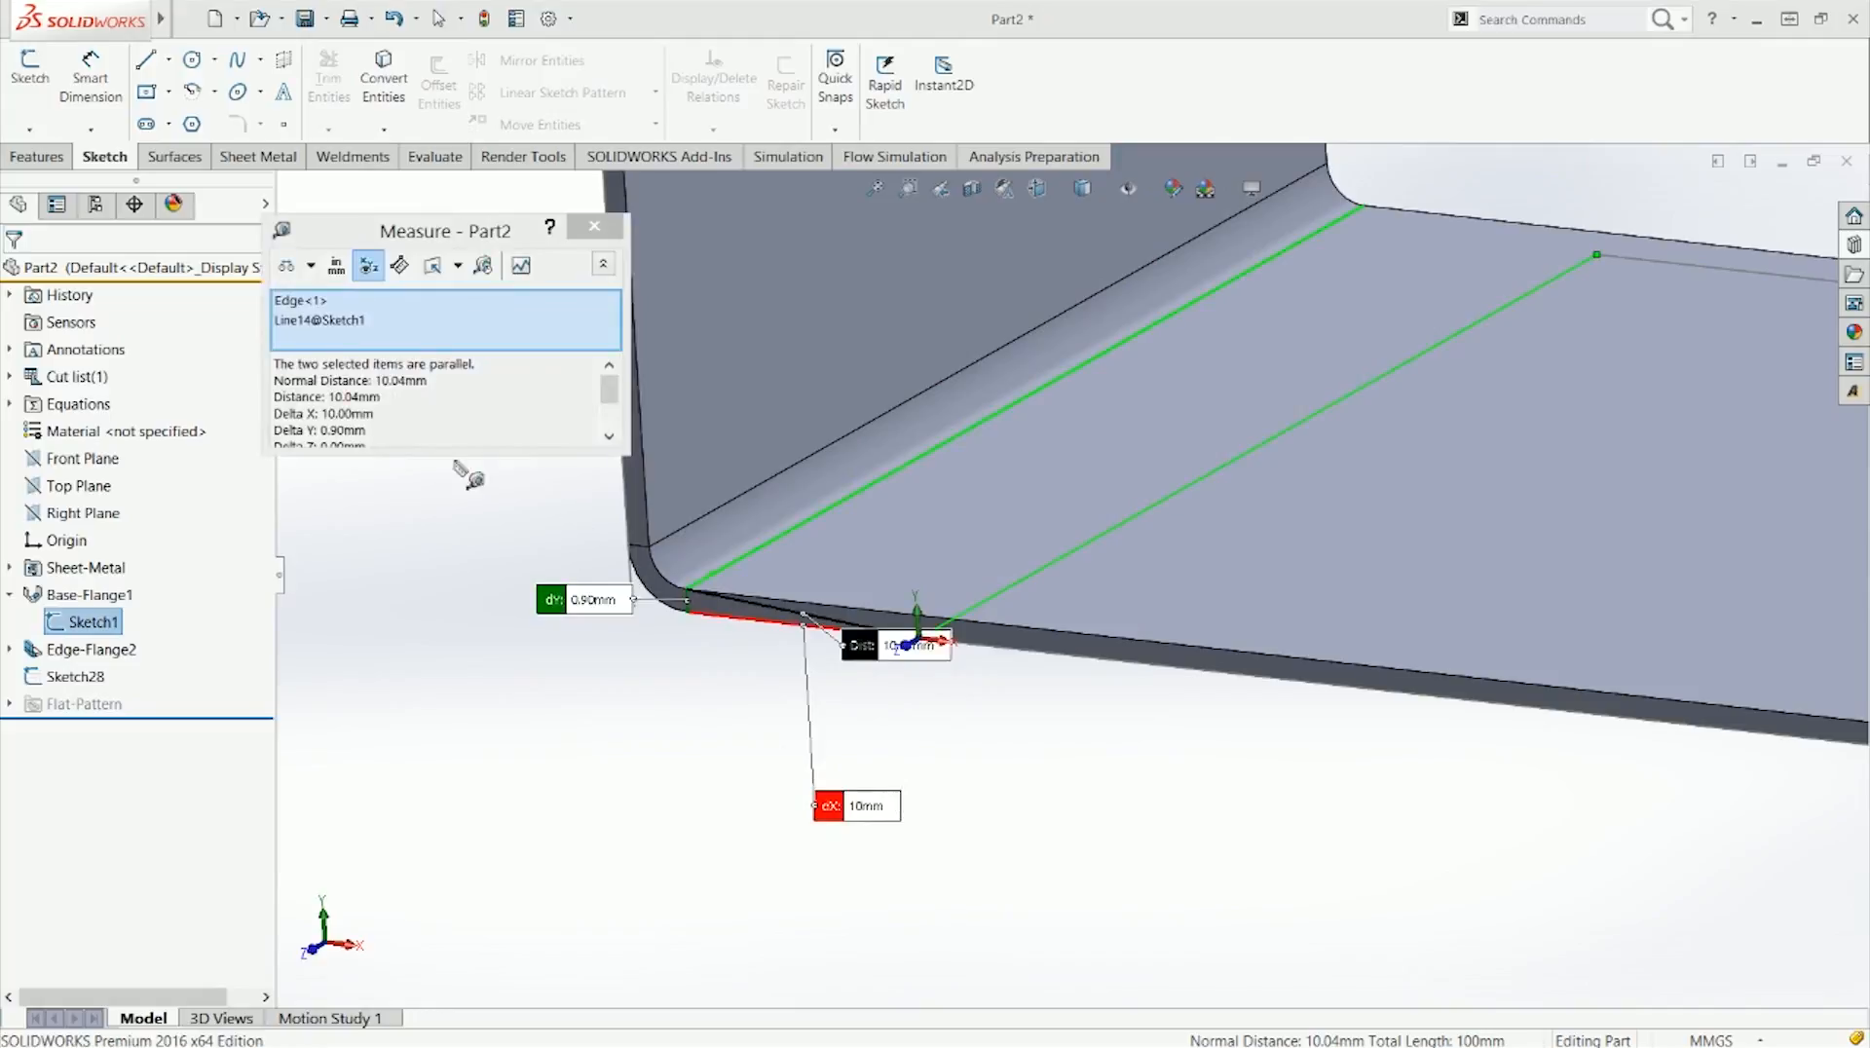
pyautogui.moveTo(373, 413); pyautogui.dragTo(316, 431)
pyautogui.press('Escape')
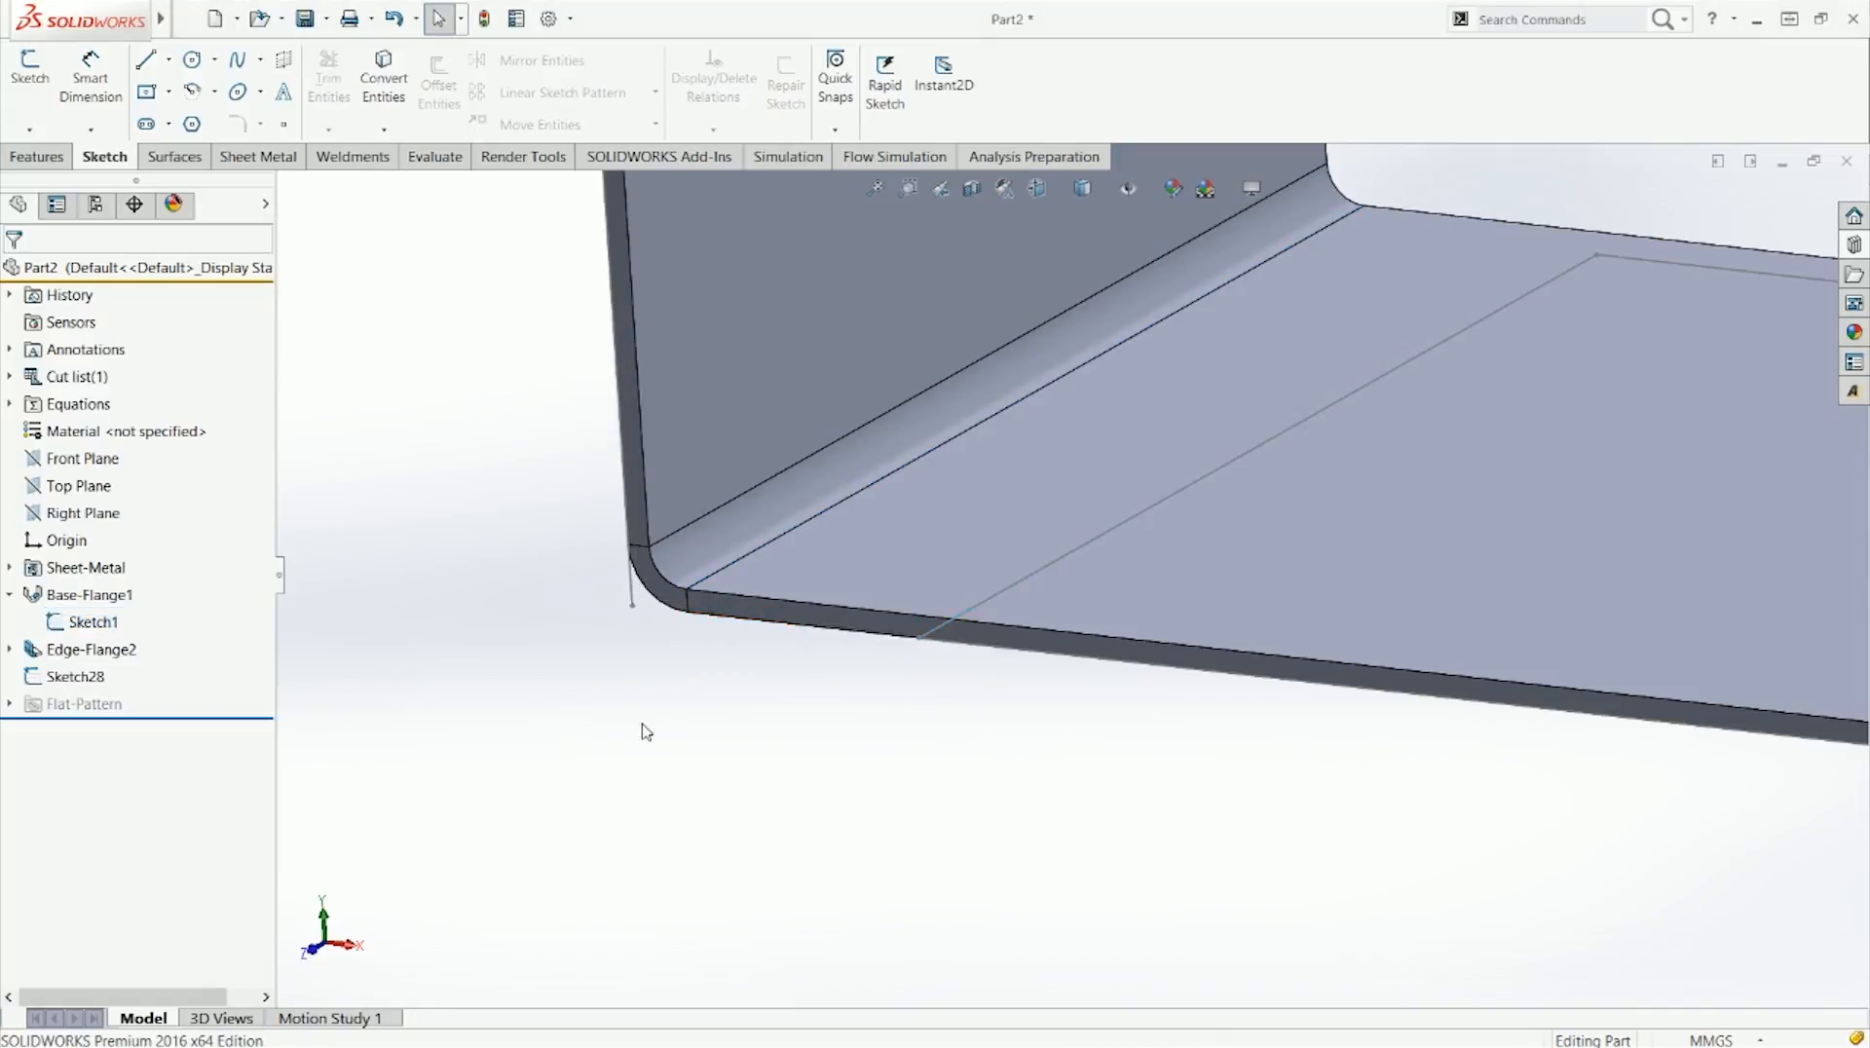
# Step: Reopen the edge flange for editing and enable Trim side bends
pyautogui.click(69, 654)
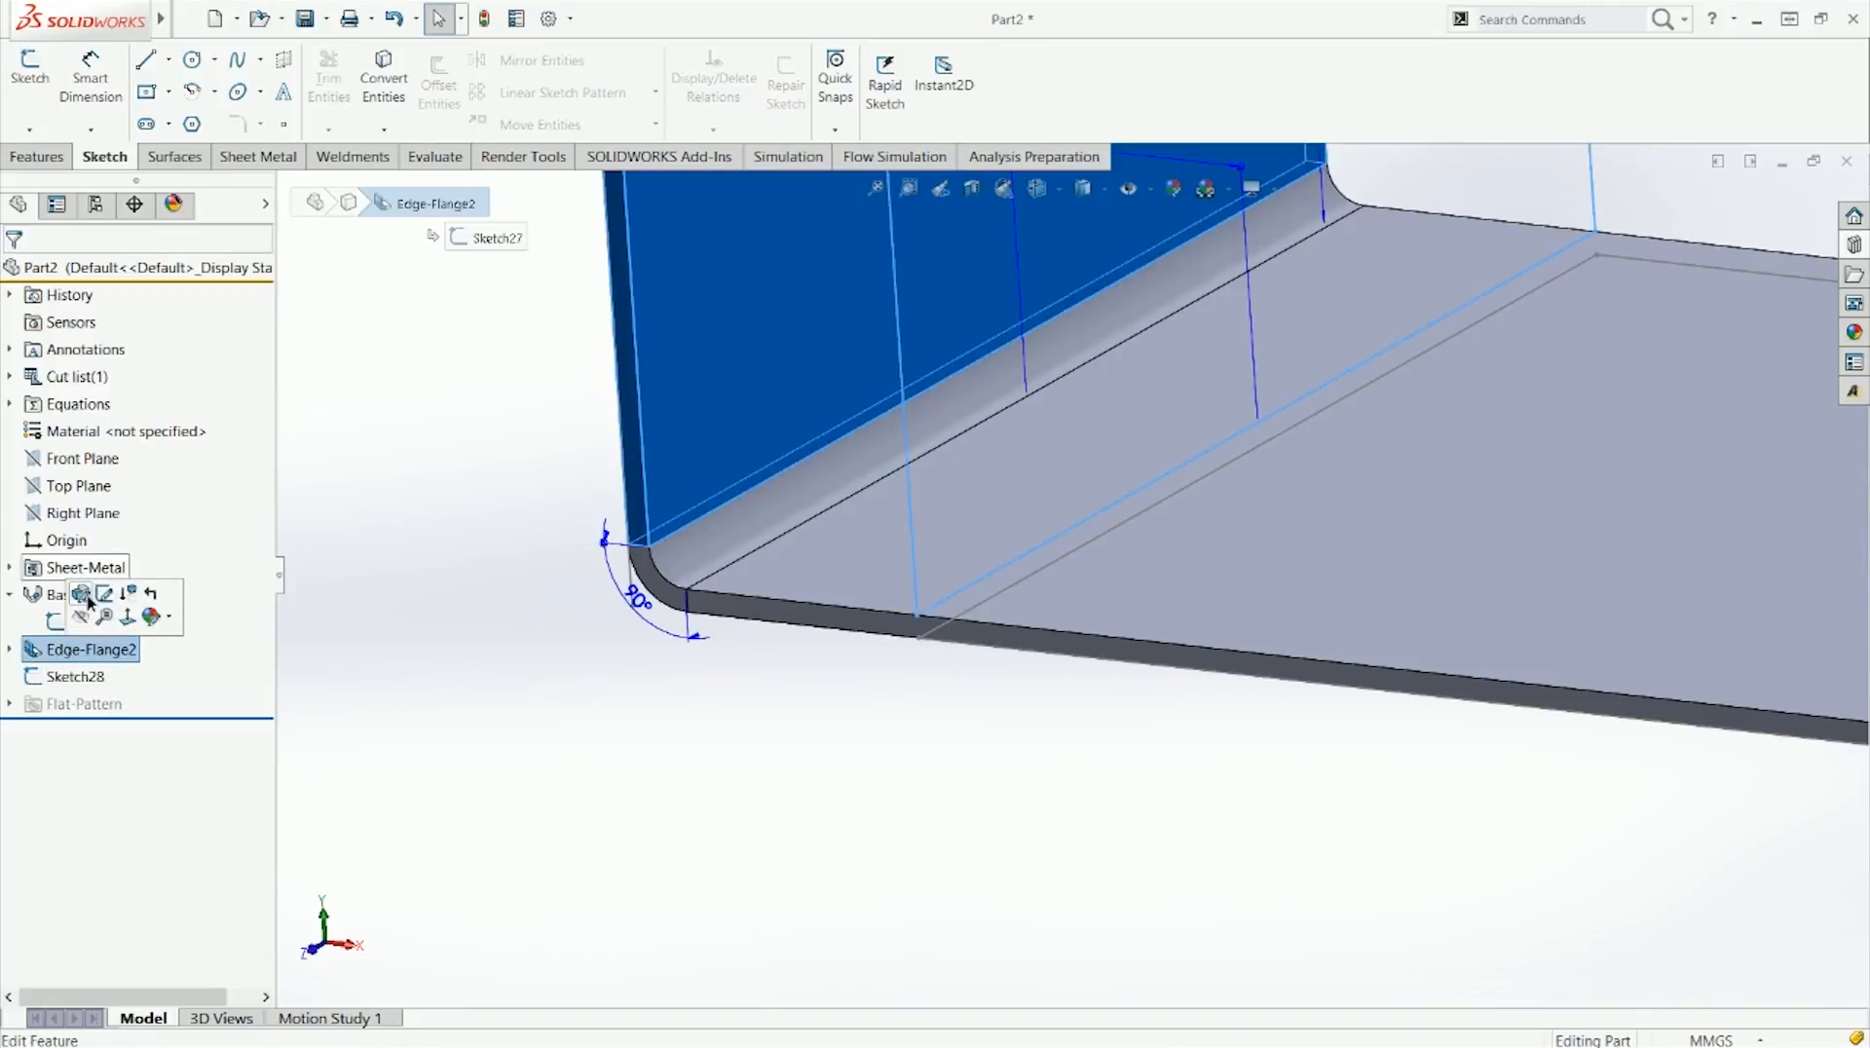
pyautogui.click(86, 604)
pyautogui.hotkey('ctrl', '1')
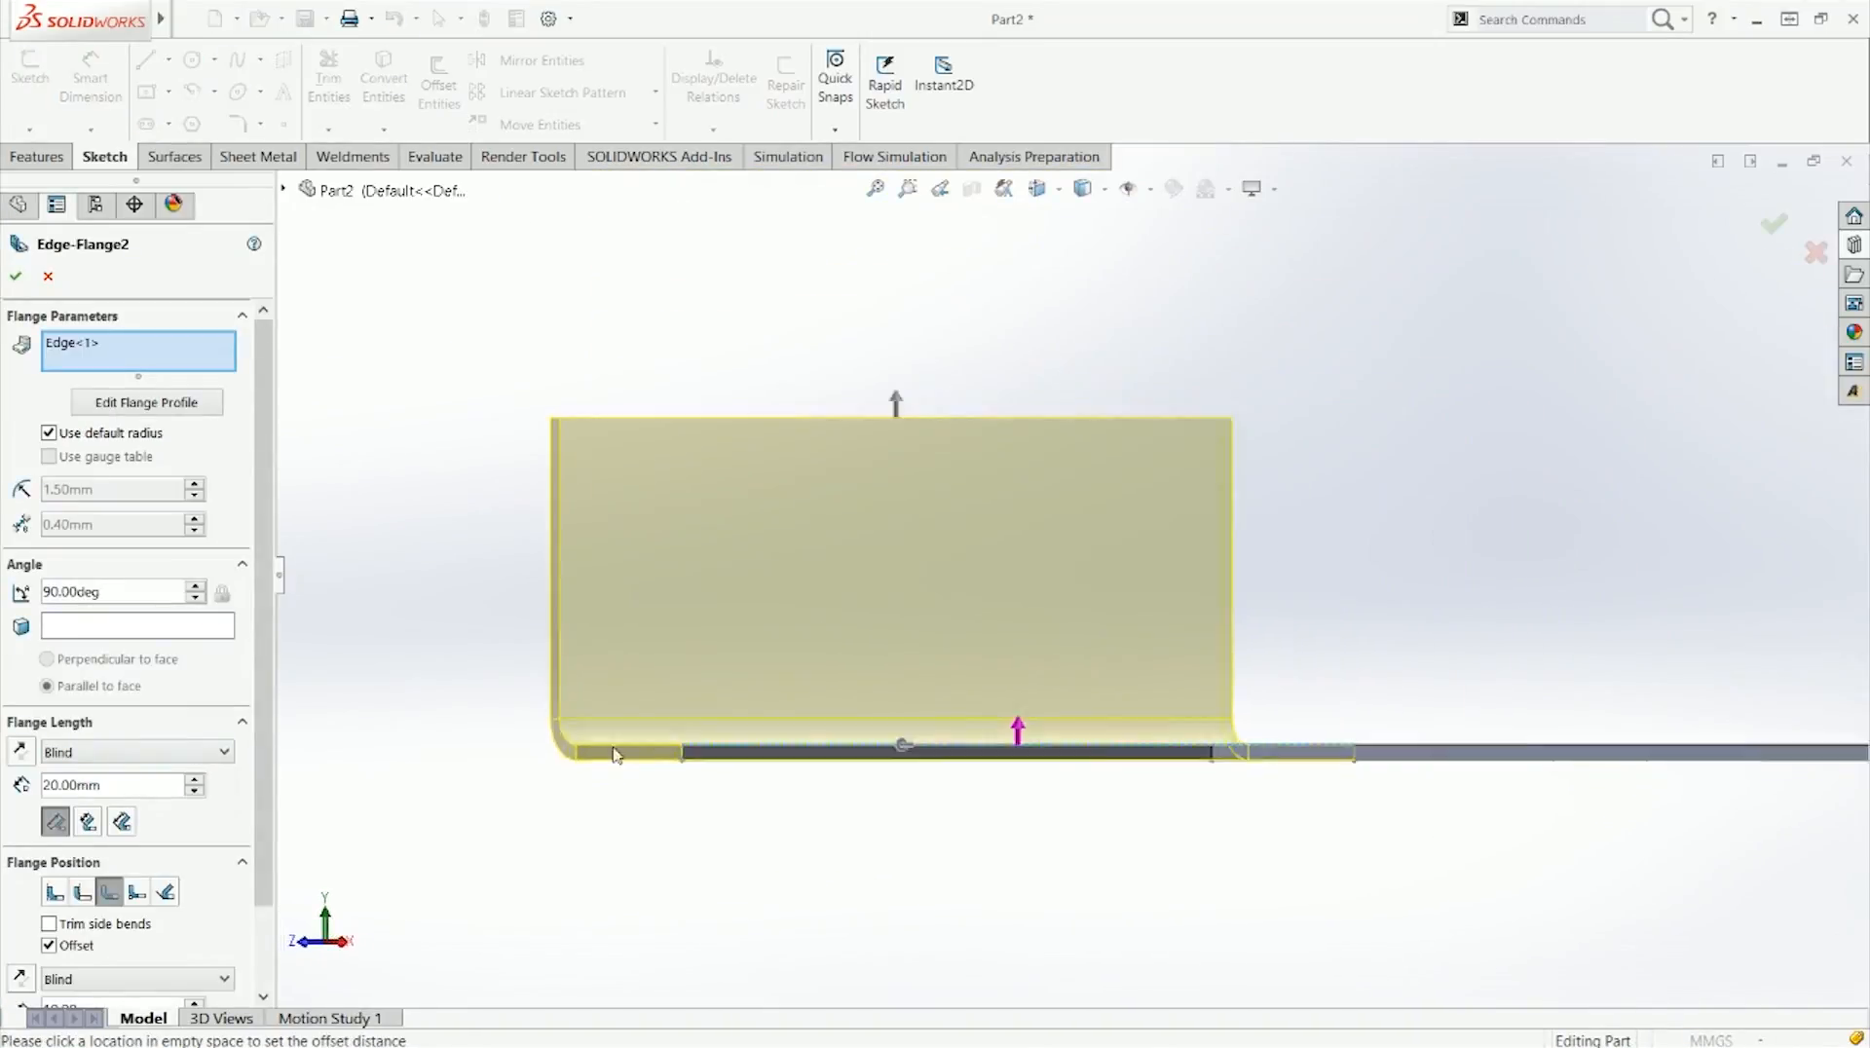
pyautogui.moveTo(263, 816); pyautogui.dragTo(272, 867)
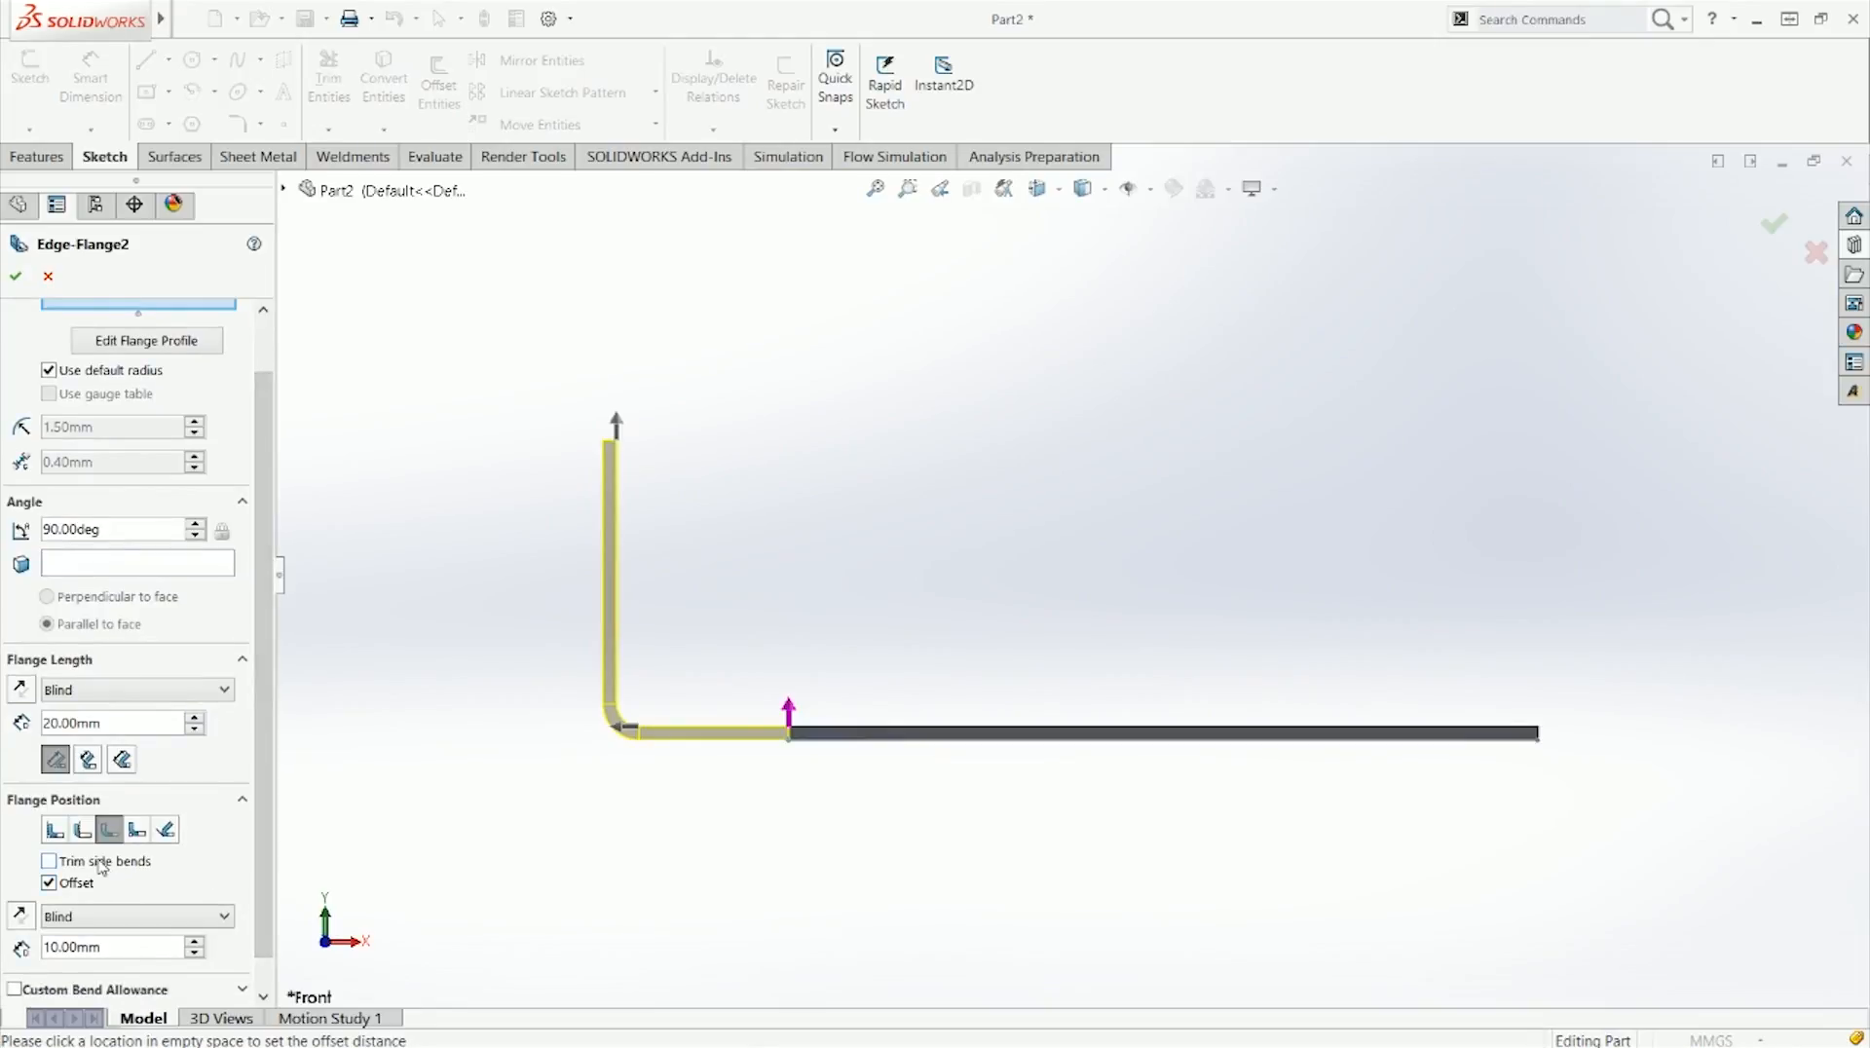
pyautogui.moveTo(628, 802); pyautogui.dragTo(572, 851, button='middle')
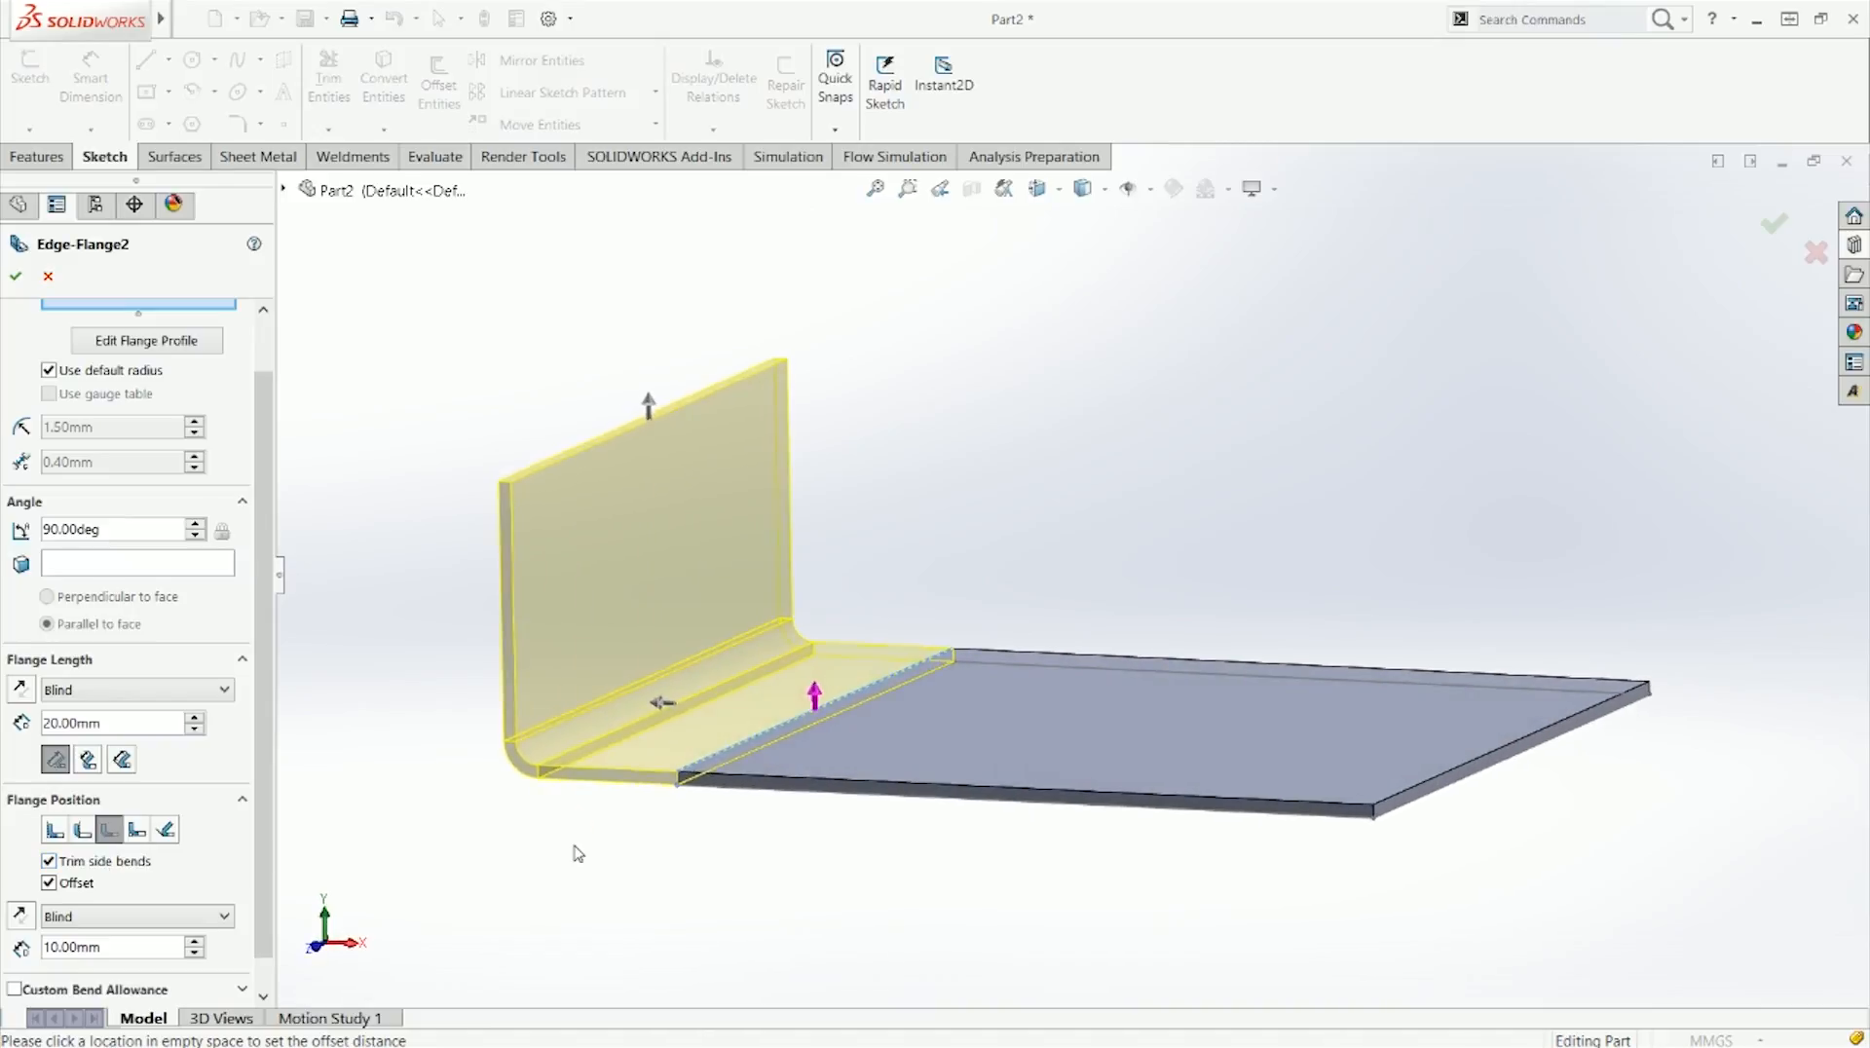
# Step: Add the base's adjacent front edge as a second edge of the flange and turn off the flange offset
pyautogui.scroll(1, 114, 425)
pyautogui.click(156, 361)
pyautogui.click(748, 782)
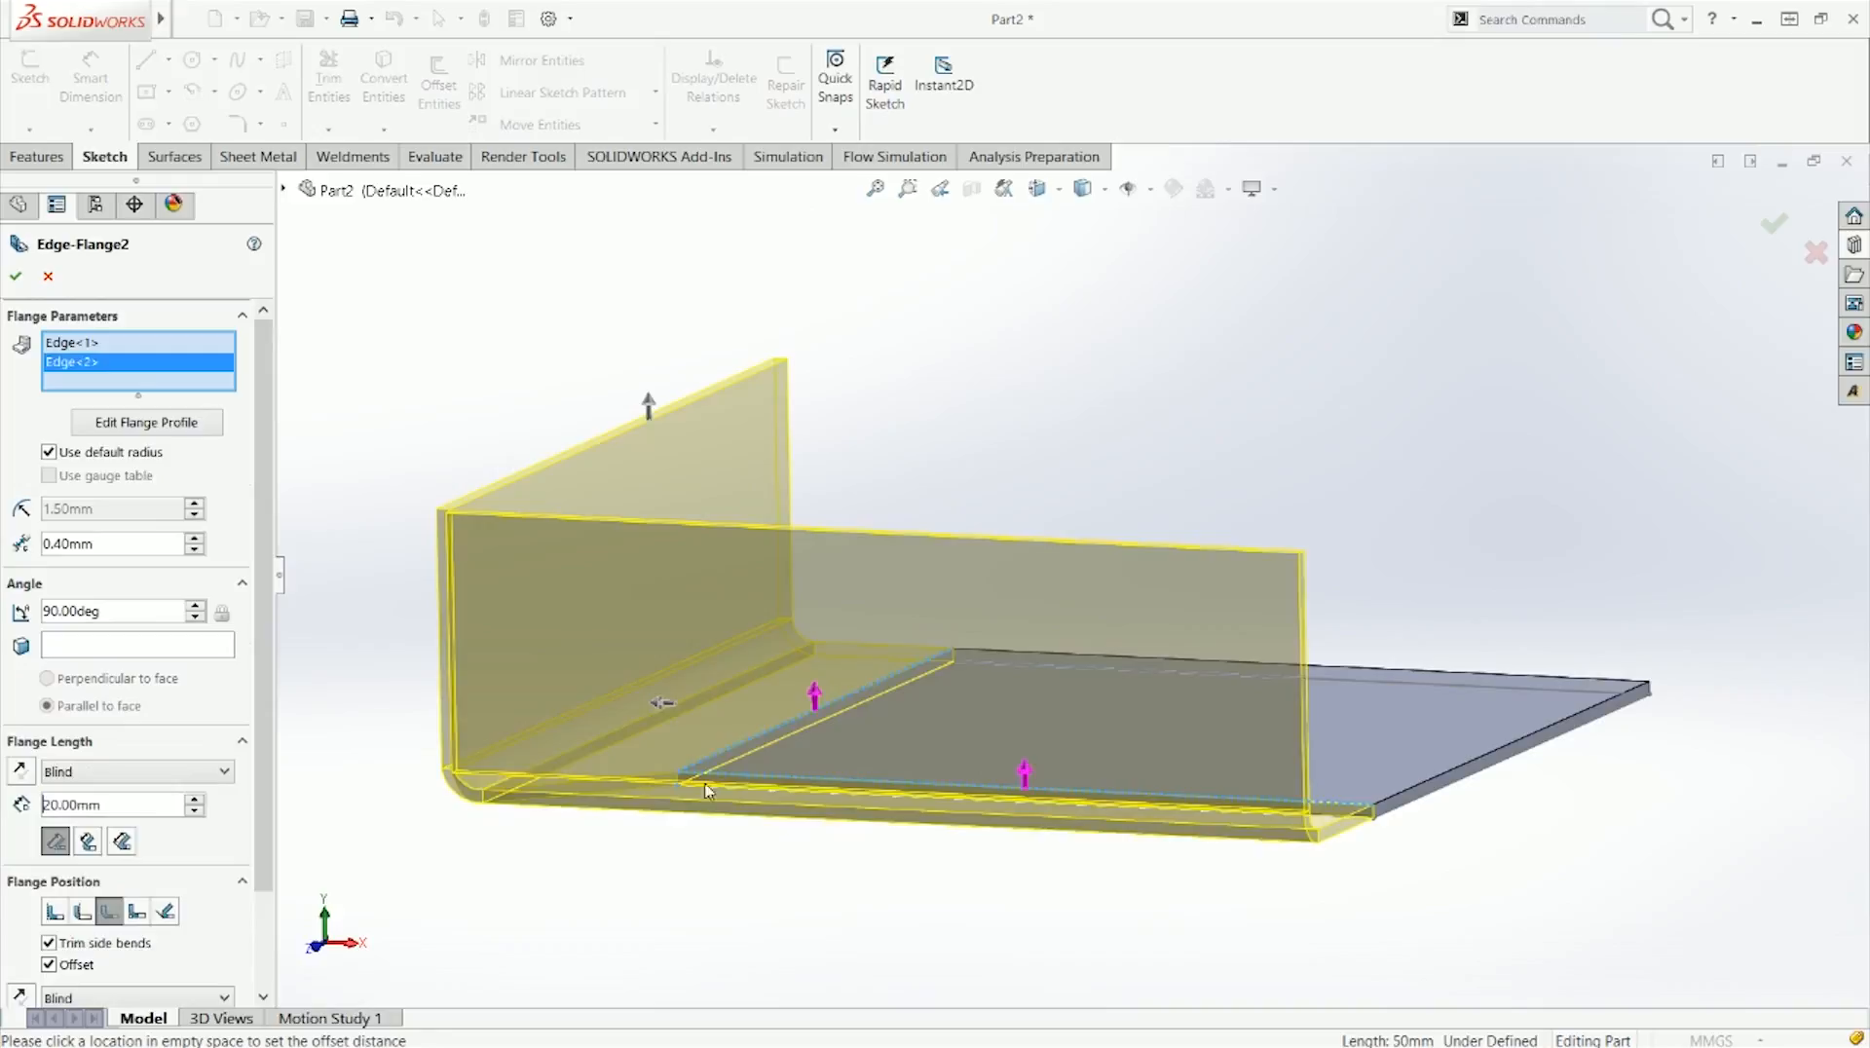
pyautogui.click(49, 964)
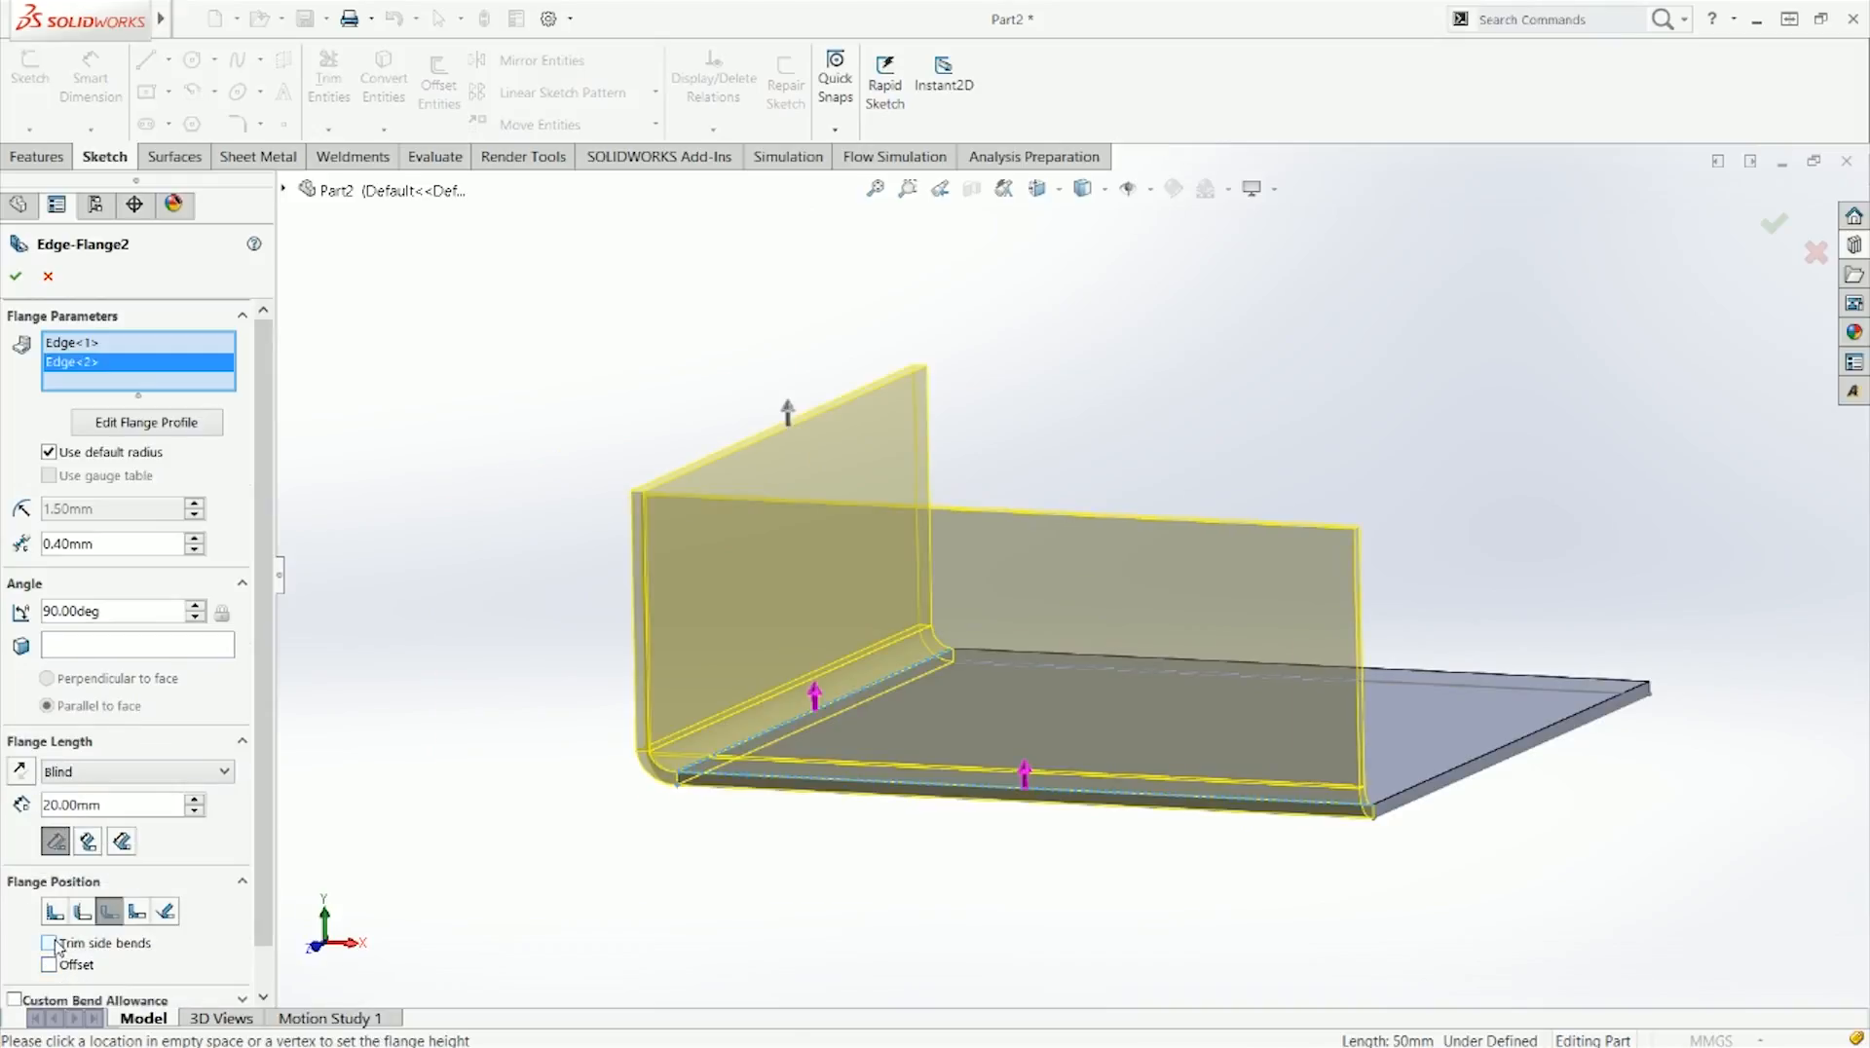
# Step: Examine the corner between the two flanges with Trim side bends turned off and back on
pyautogui.scroll(-5, 701, 531)
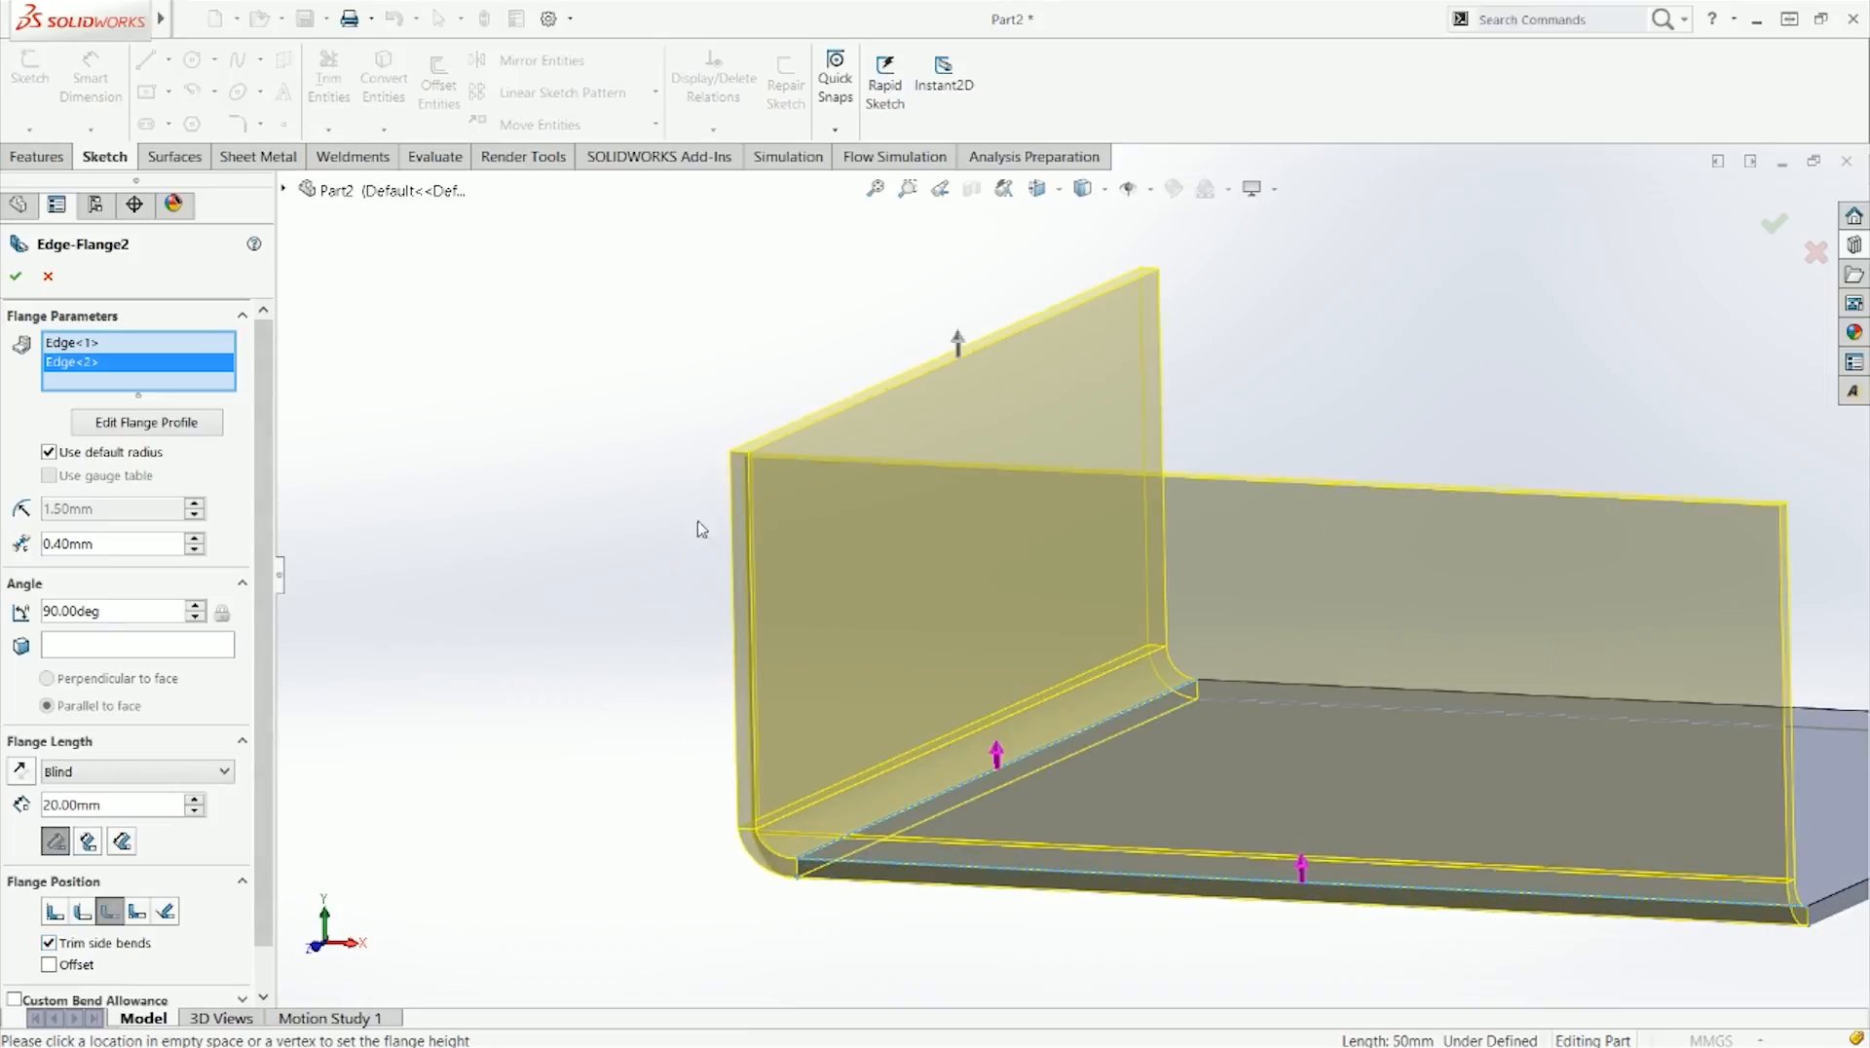
pyautogui.moveTo(567, 684); pyautogui.dragTo(623, 679, button='middle')
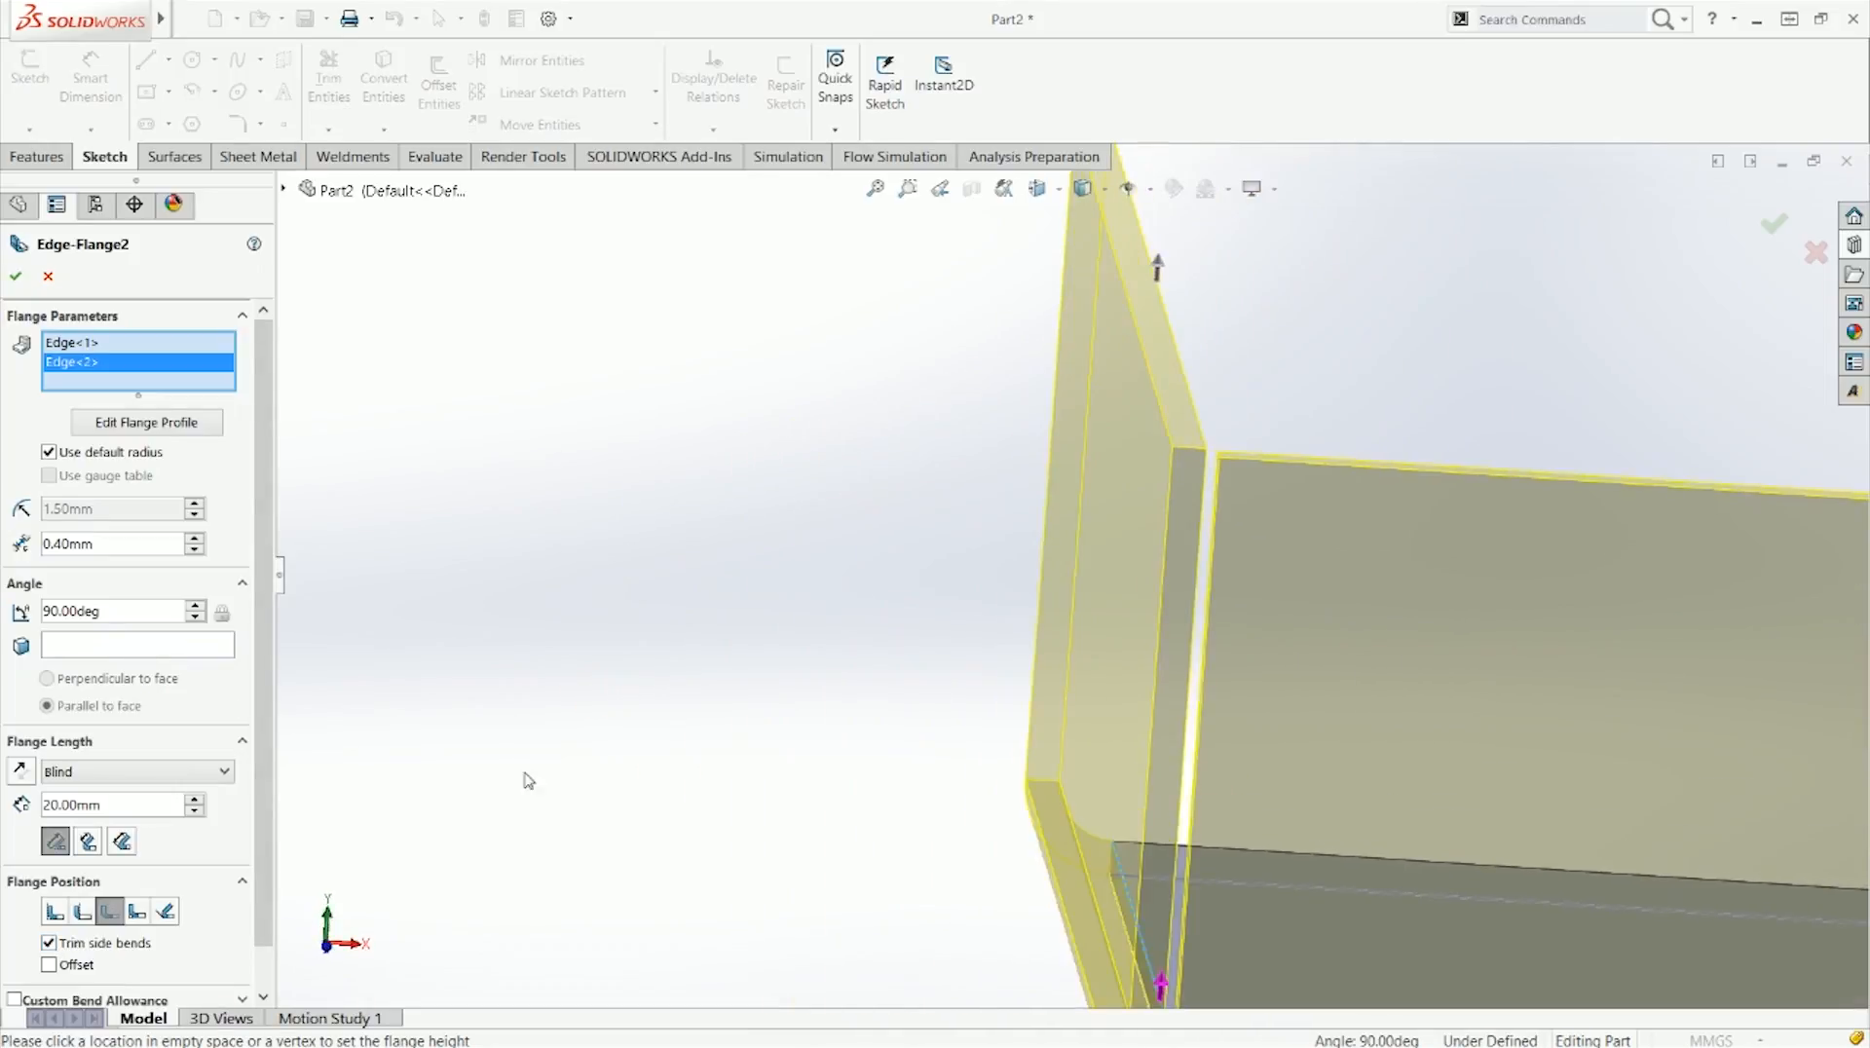
pyautogui.click(97, 948)
pyautogui.moveTo(1196, 863); pyautogui.dragTo(1276, 904, button='middle')
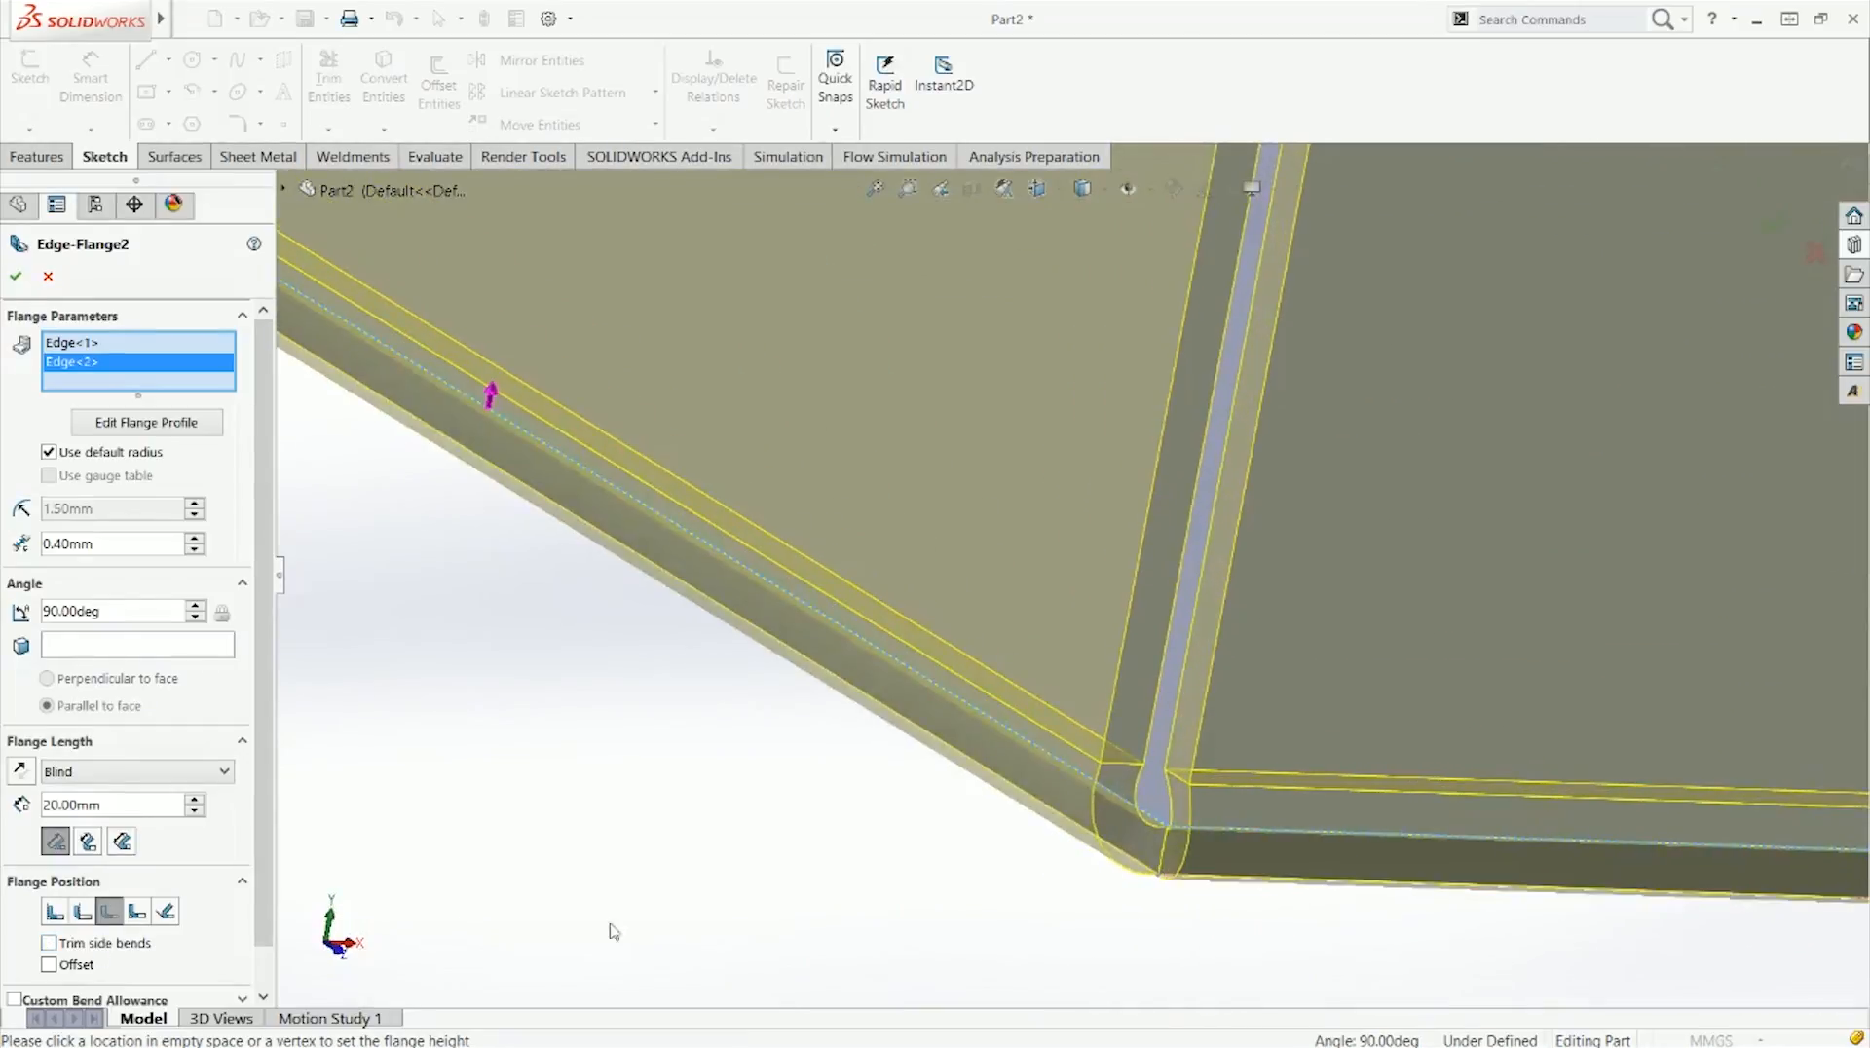
pyautogui.click(50, 943)
# Step: Set the flange position to Material Inside, accept the feature and inspect the trimmed corner
pyautogui.click(54, 911)
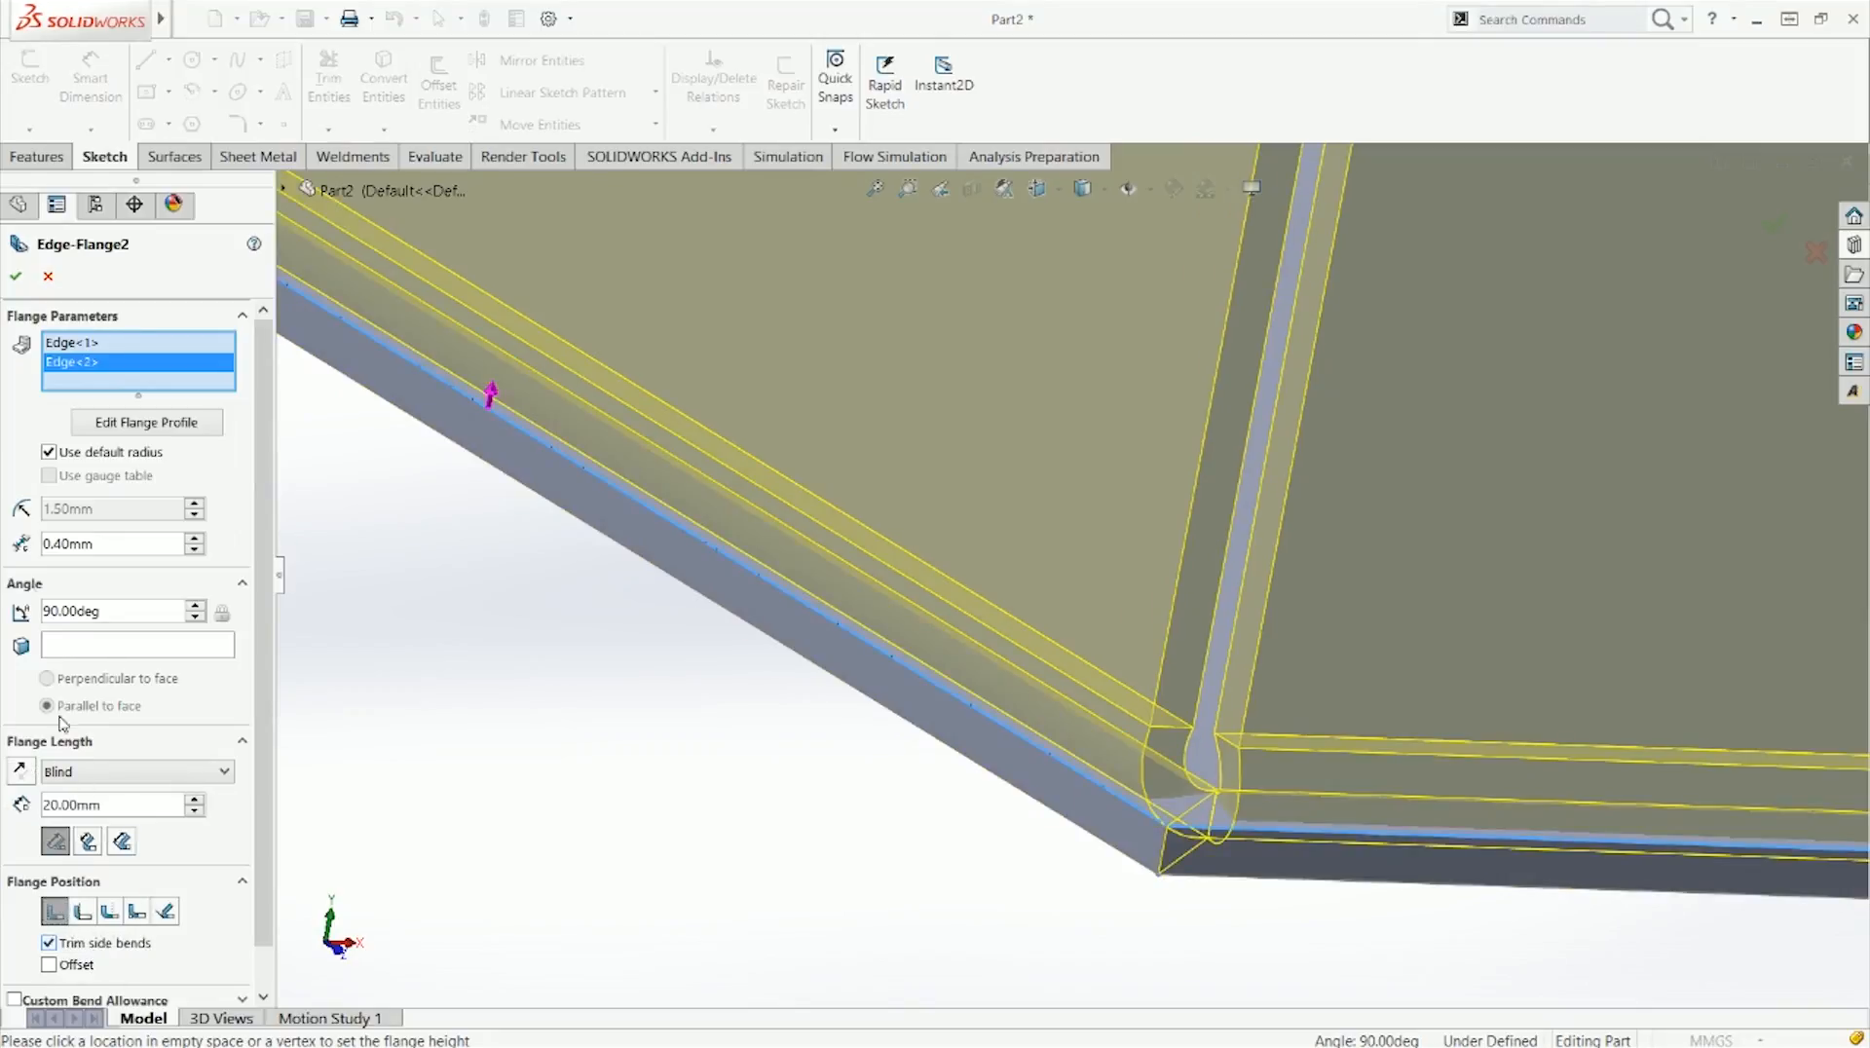
pyautogui.click(15, 276)
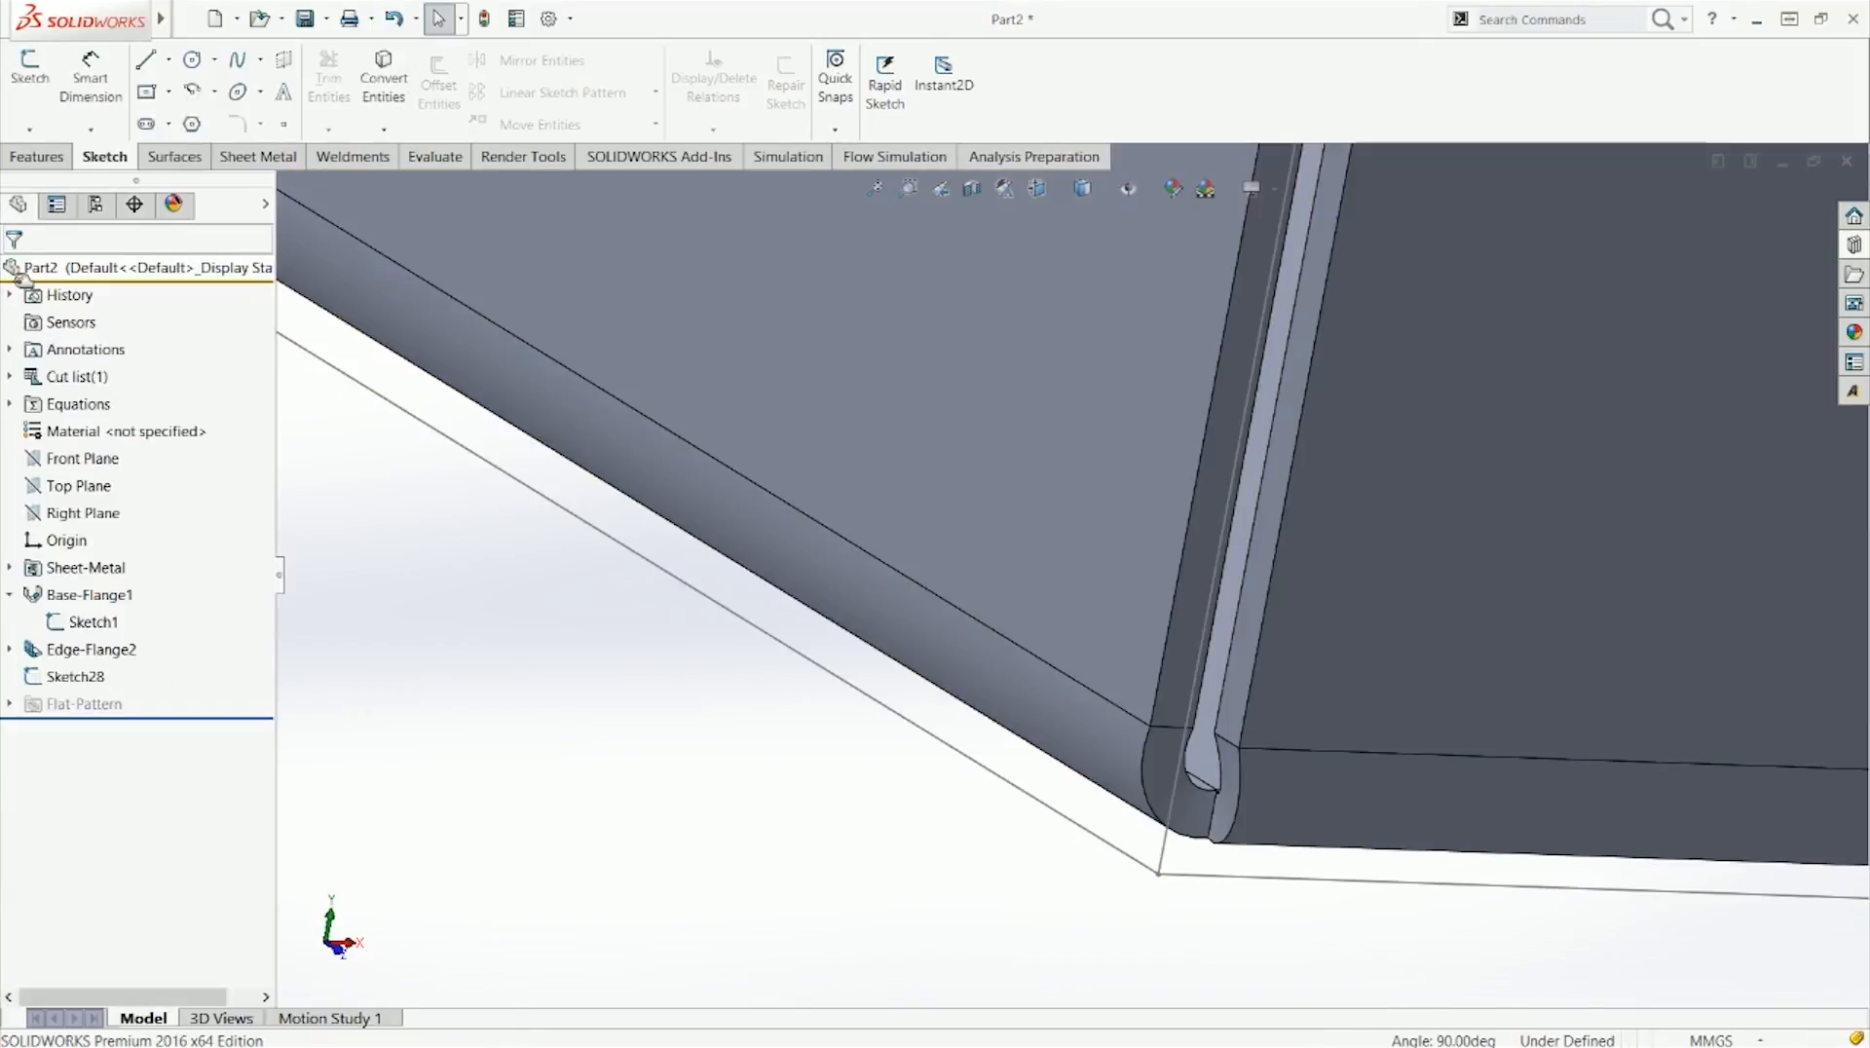
pyautogui.moveTo(1029, 701)
pyautogui.mouseDown(button='middle')
pyautogui.moveTo(1030, 807)
pyautogui.moveTo(999, 769)
pyautogui.mouseUp(button='middle')
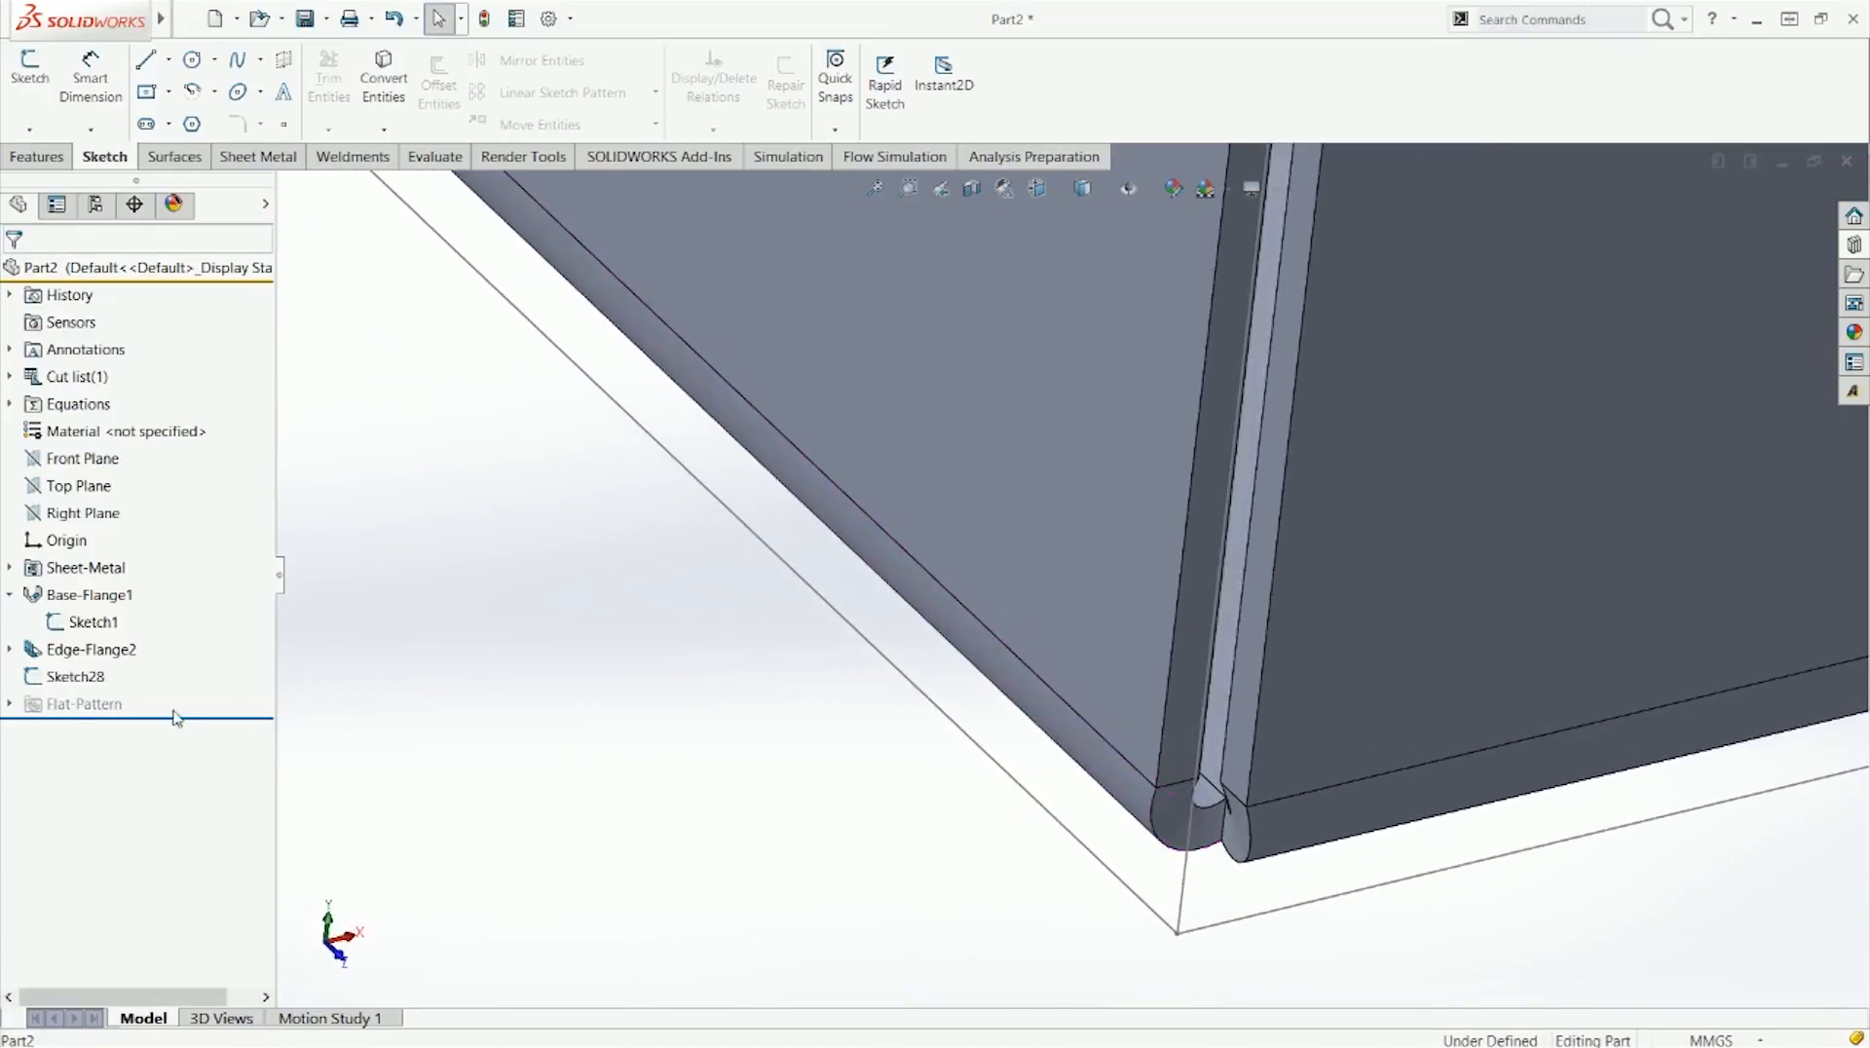
pyautogui.rightClick(56, 684)
pyautogui.click(430, 716)
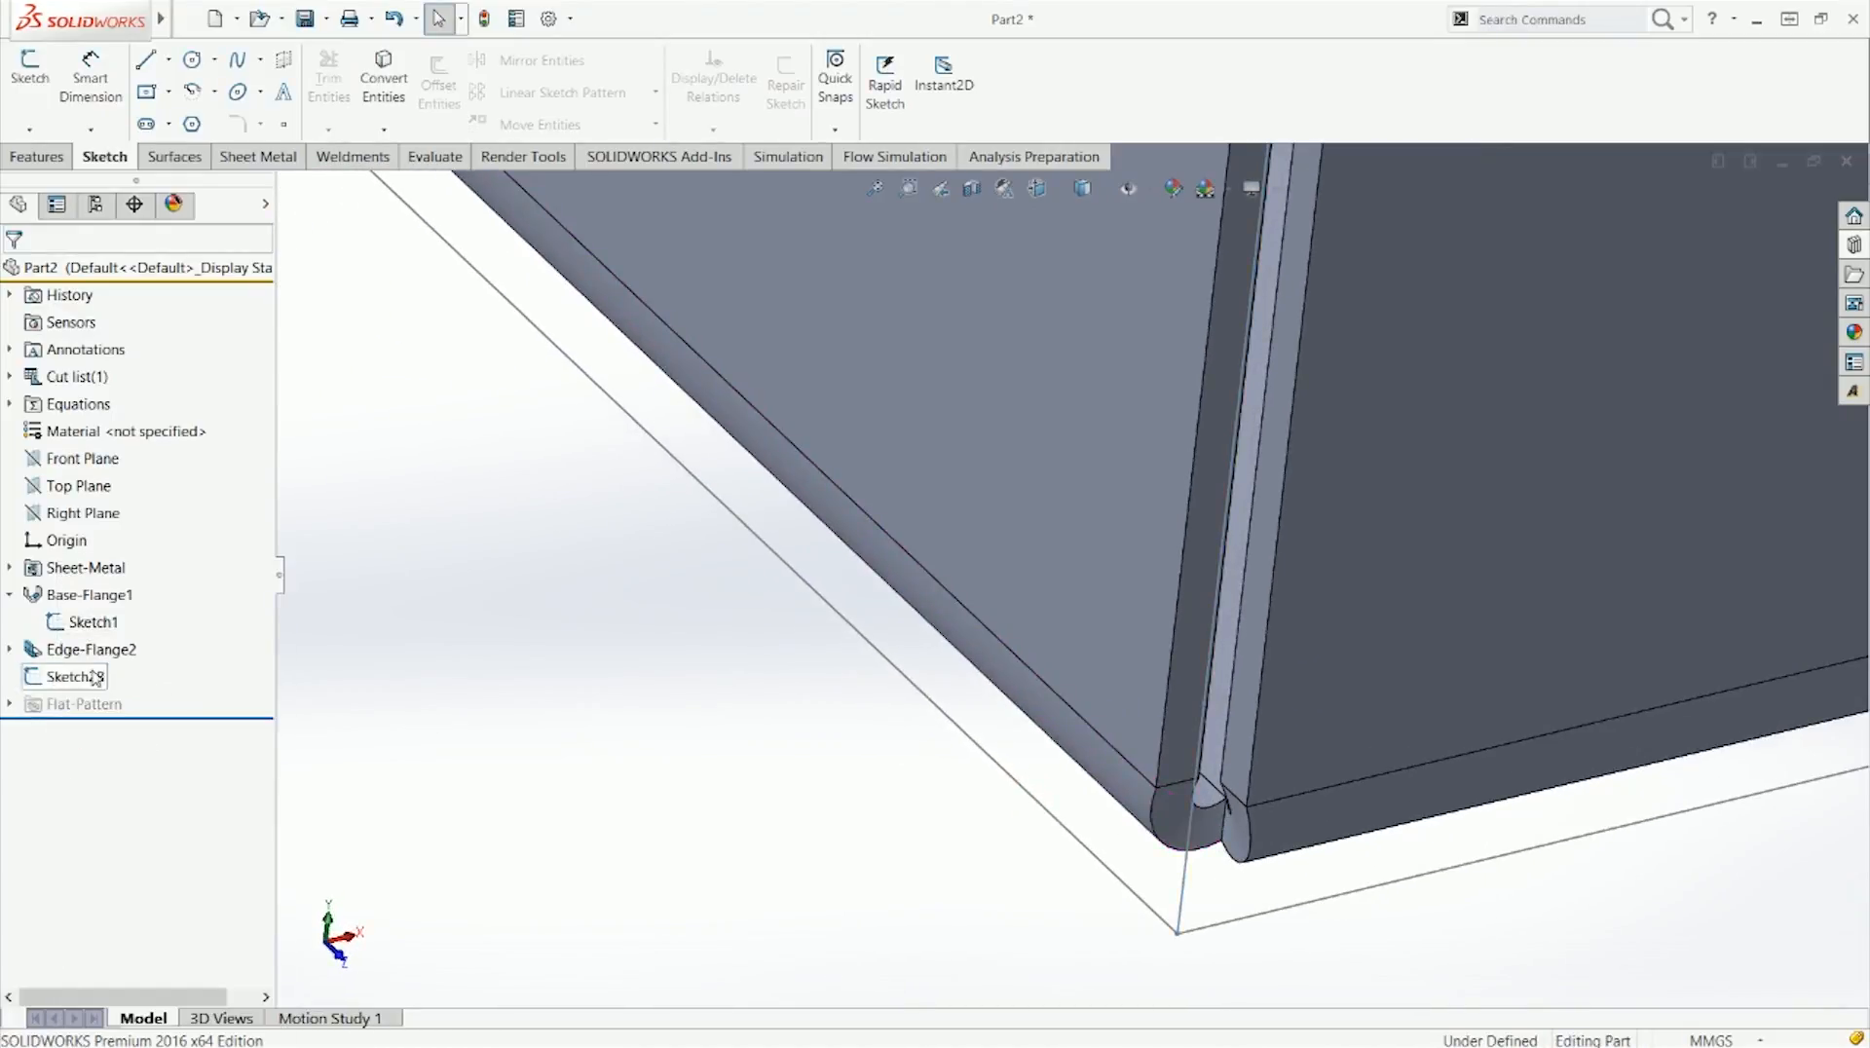
pyautogui.rightClick(61, 674)
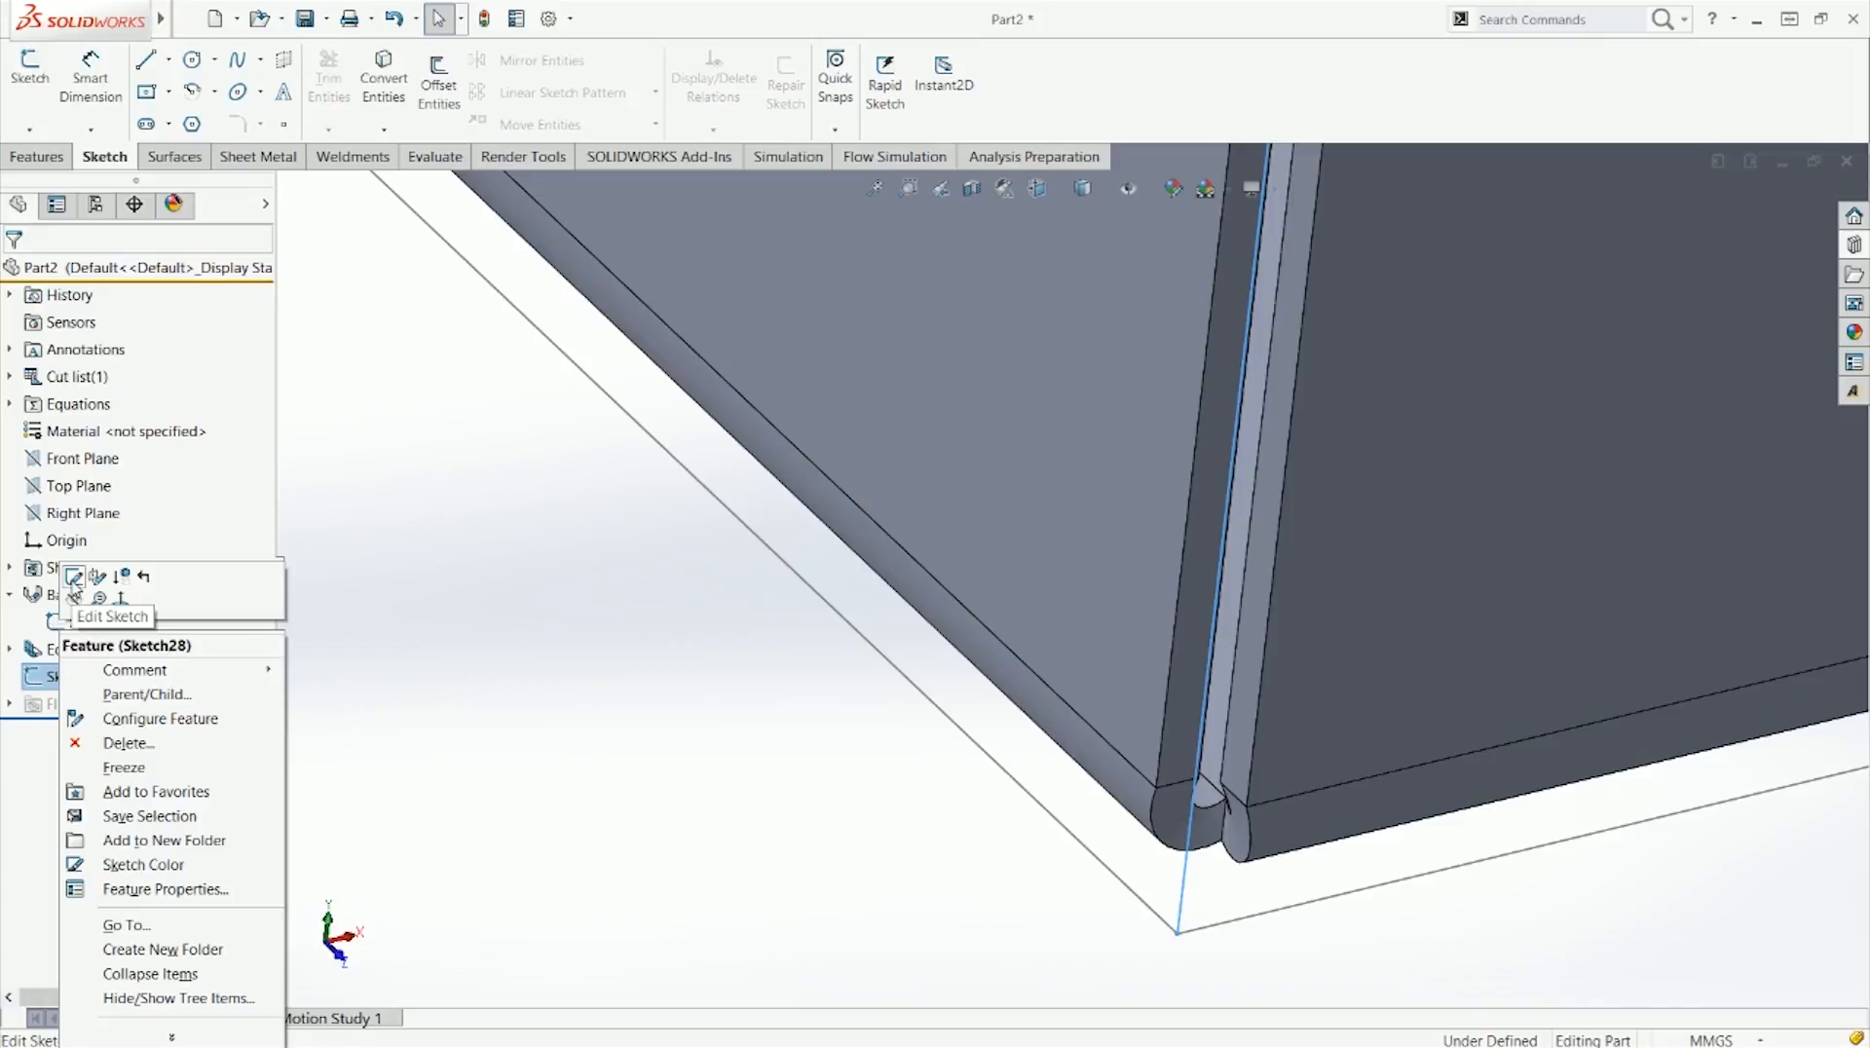
pyautogui.press('Escape')
# Step: Reopen the two-edge flange for editing and turn off Trim side bends
pyautogui.rightClick(58, 649)
pyautogui.click(74, 578)
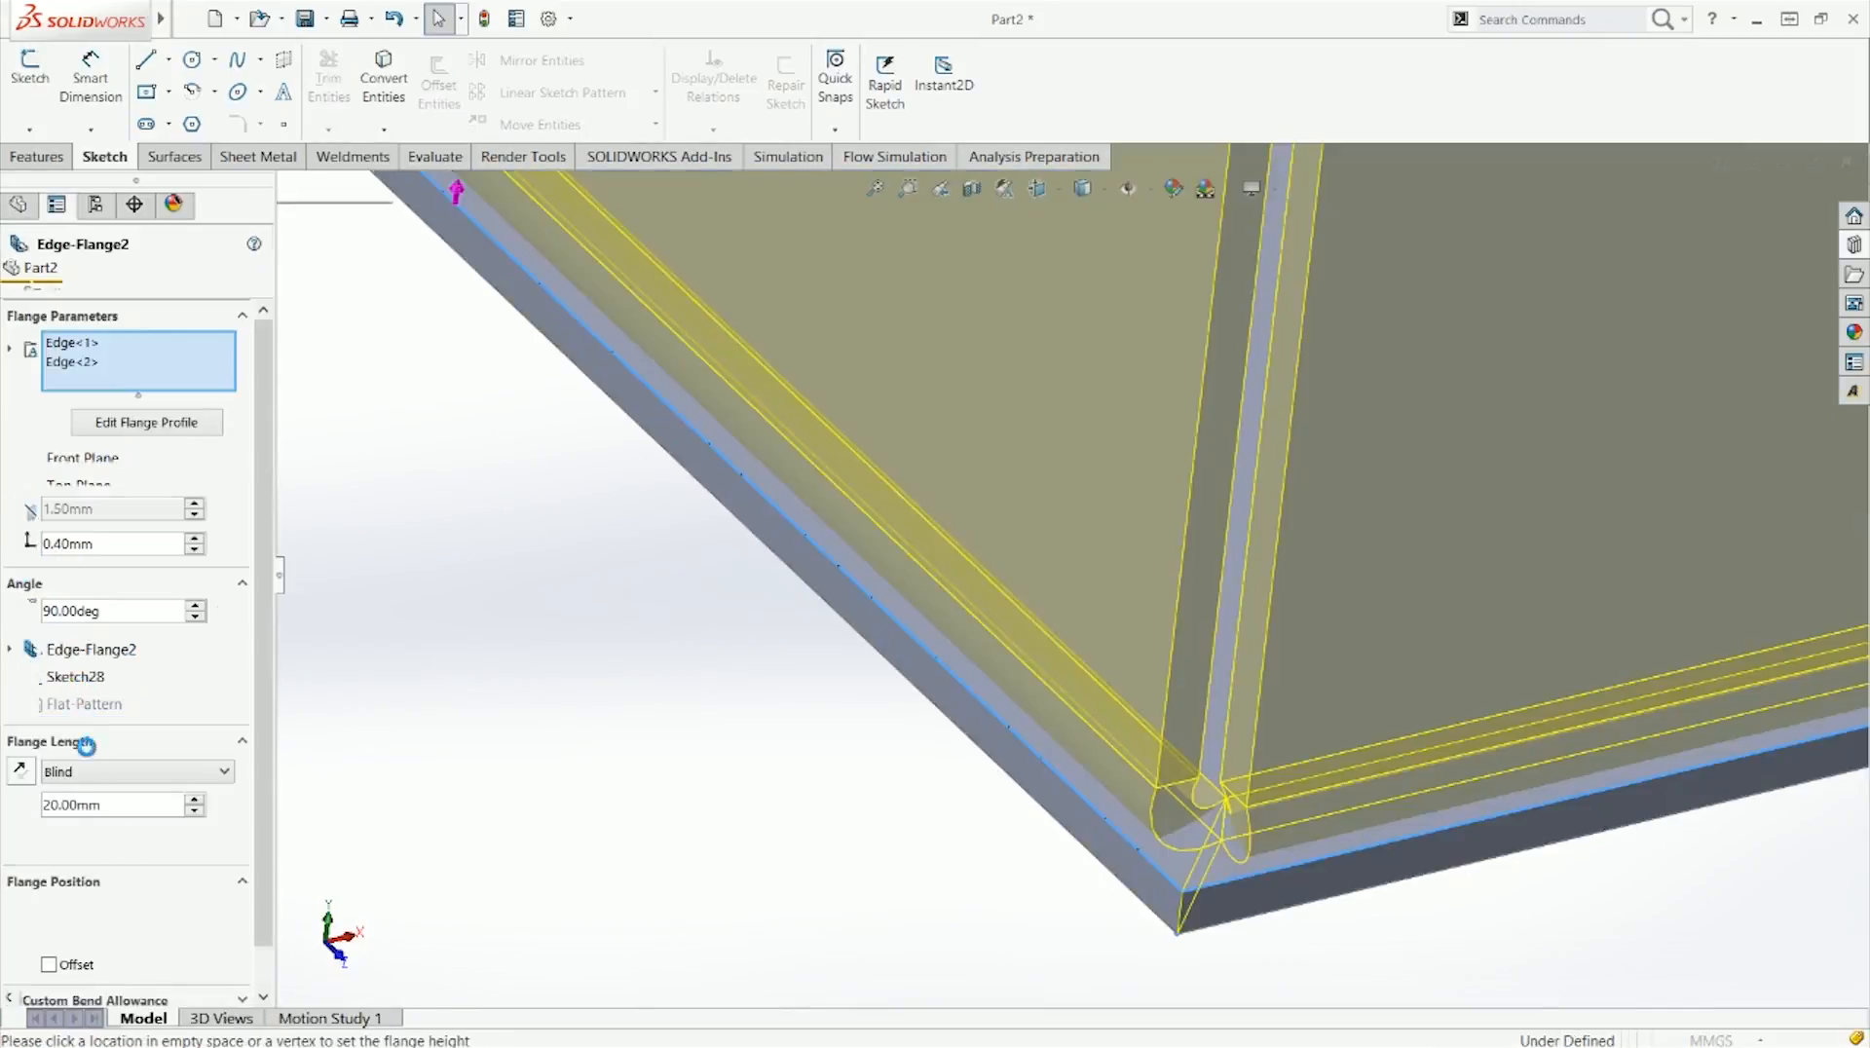
pyautogui.click(107, 943)
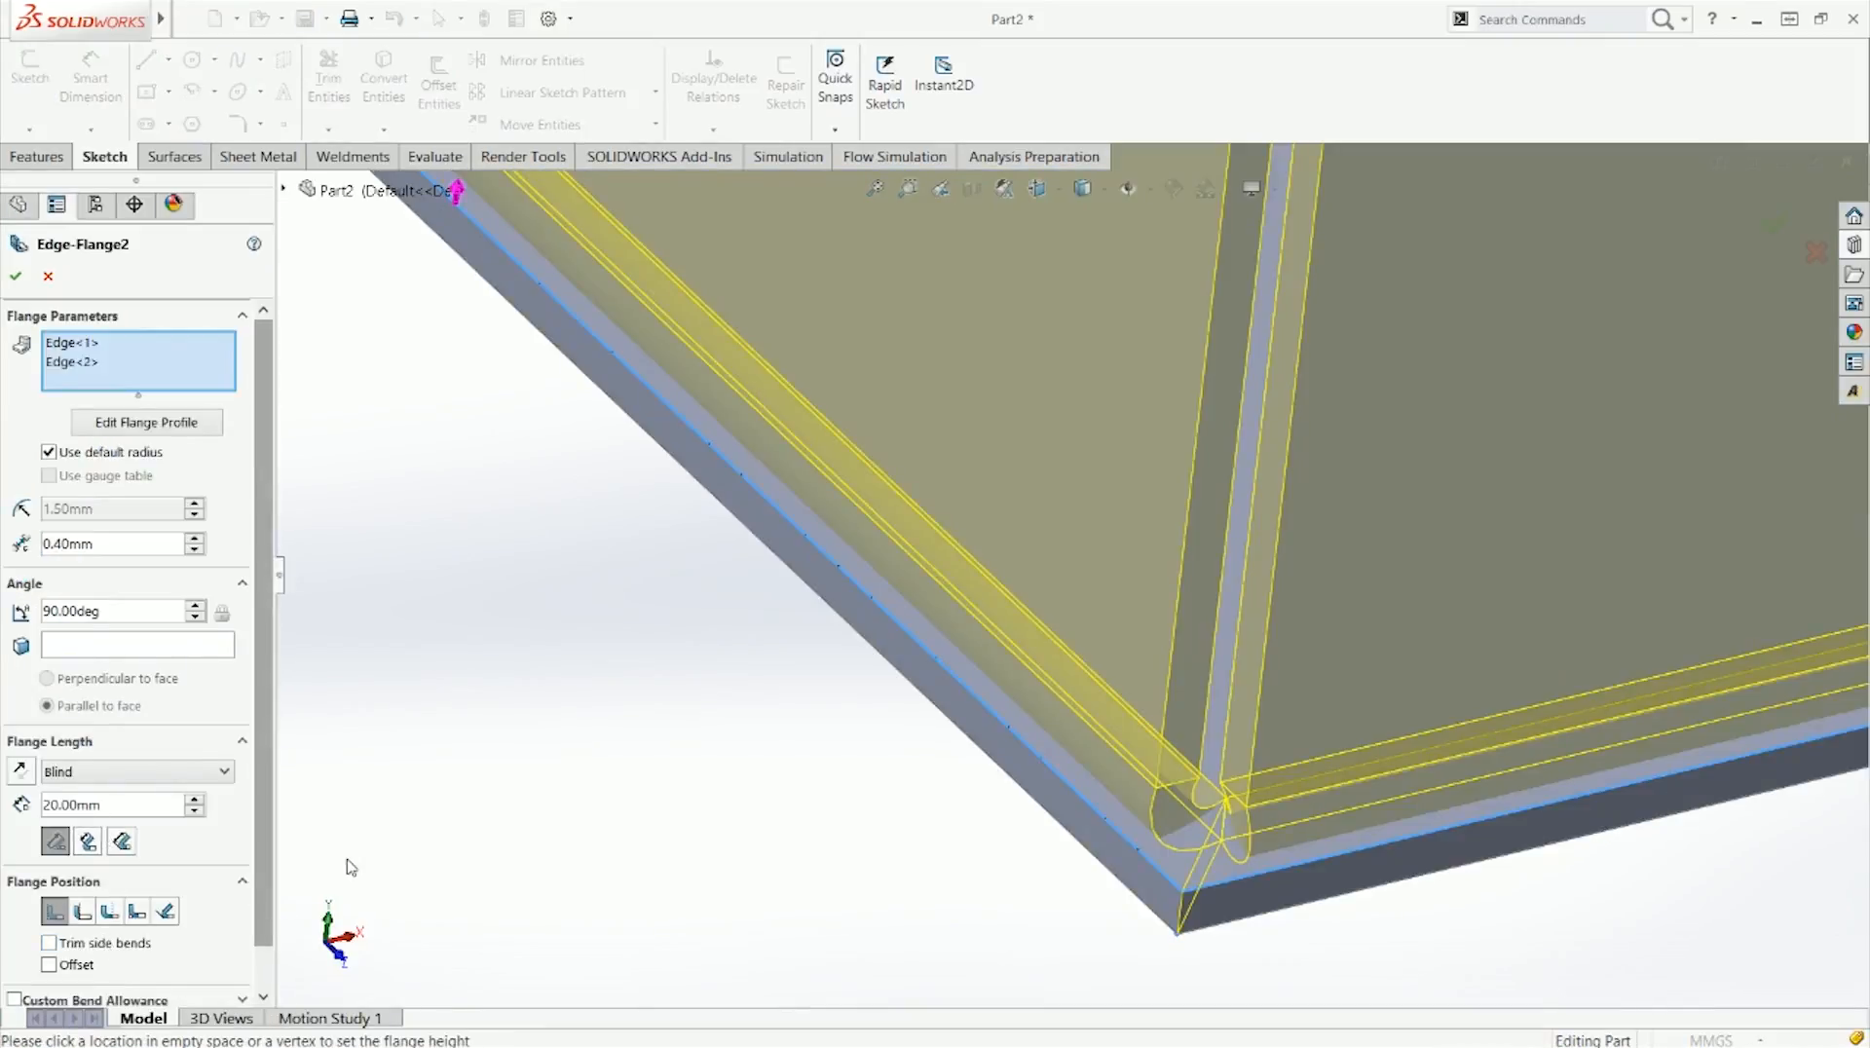
# Step: Set the flange position to Bend Outside and remove the second edge from the edge flange
pyautogui.click(110, 911)
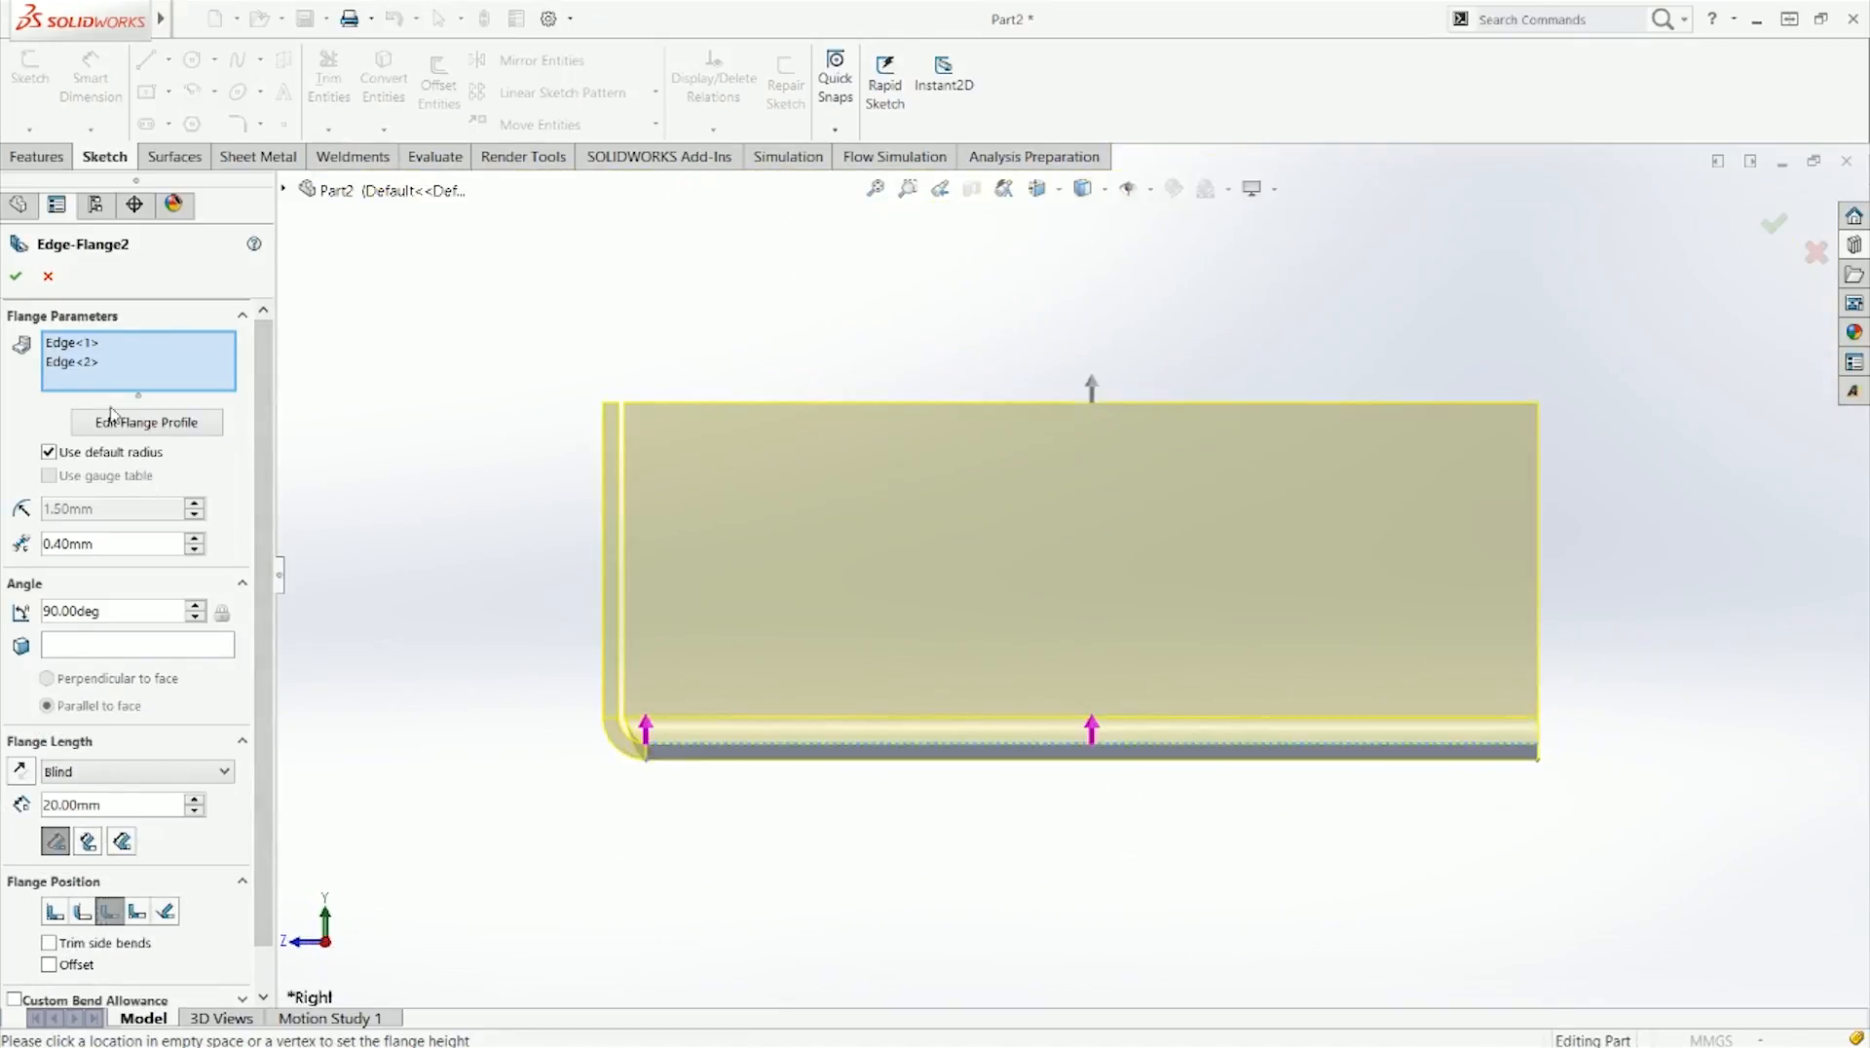
pyautogui.rightClick(96, 363)
pyautogui.click(148, 406)
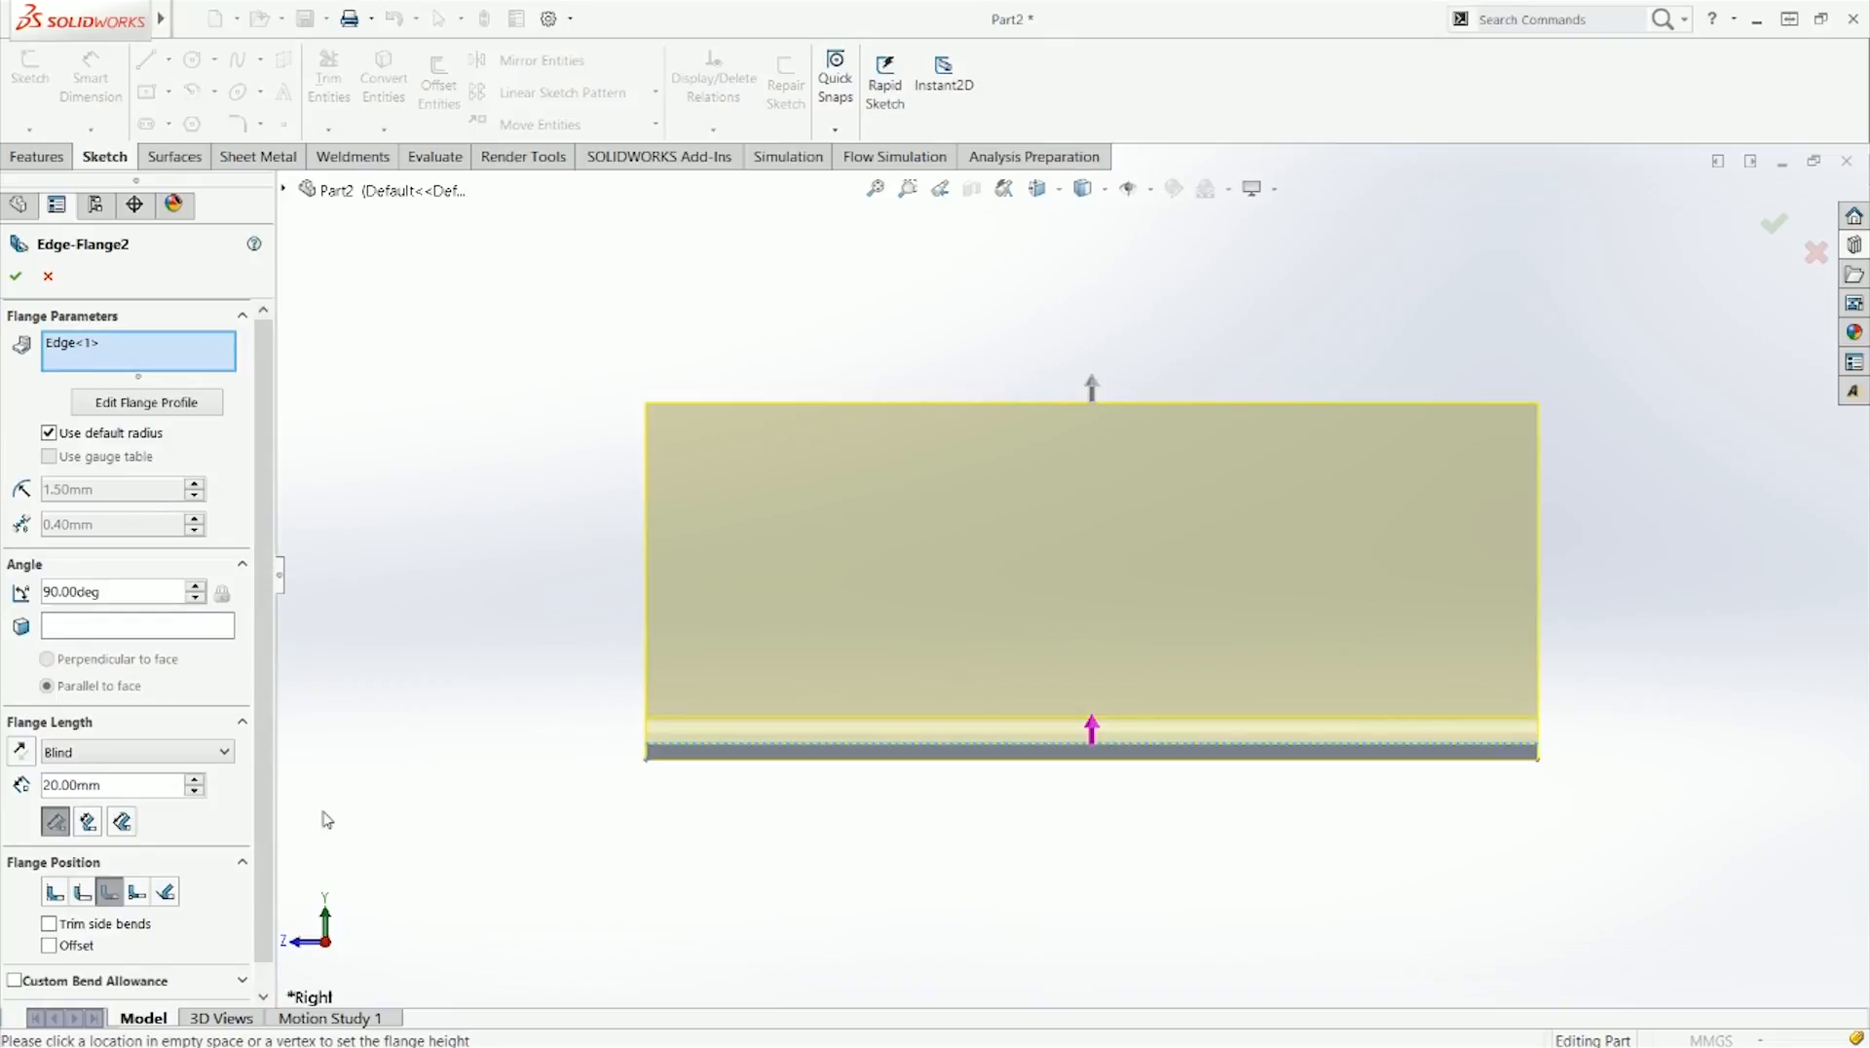
# Step: Clear the flange's edge selection and pick the plate's opposite side edge for the flange instead
pyautogui.rightClick(92, 357)
pyautogui.click(172, 368)
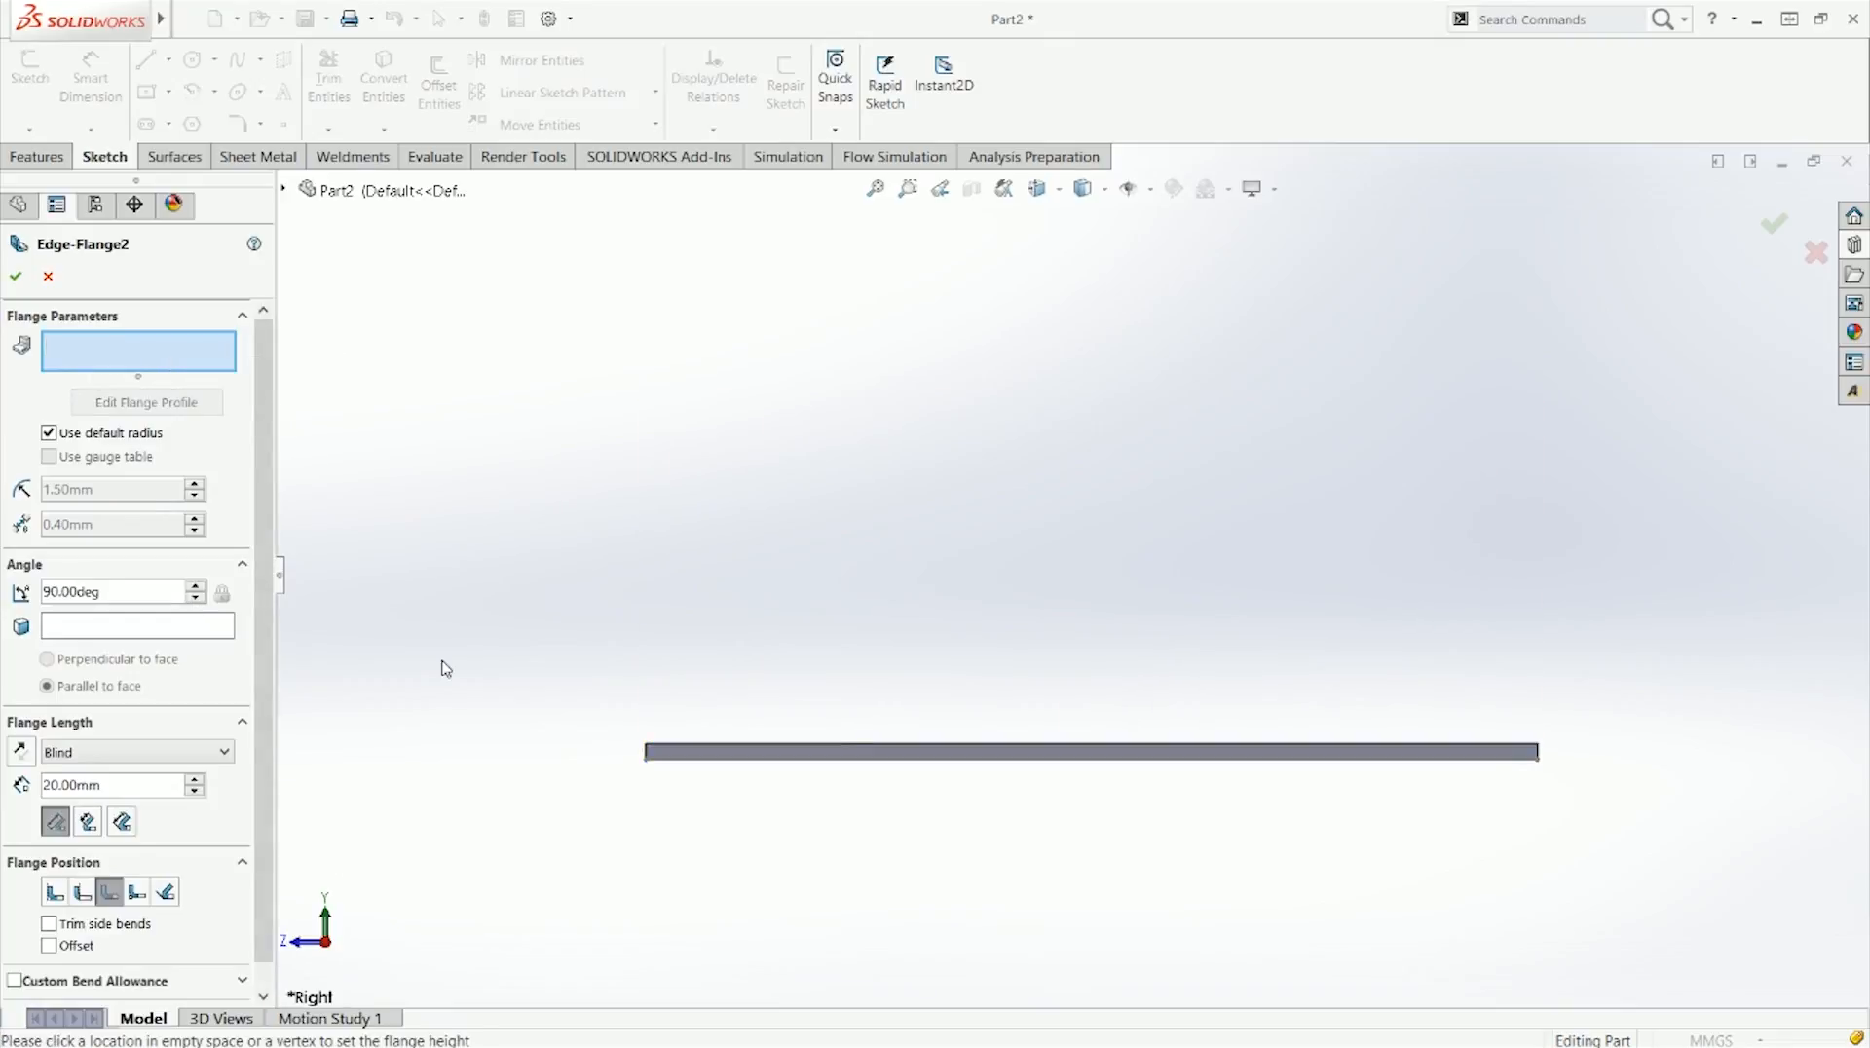
pyautogui.moveTo(526, 668); pyautogui.dragTo(593, 558, button='middle')
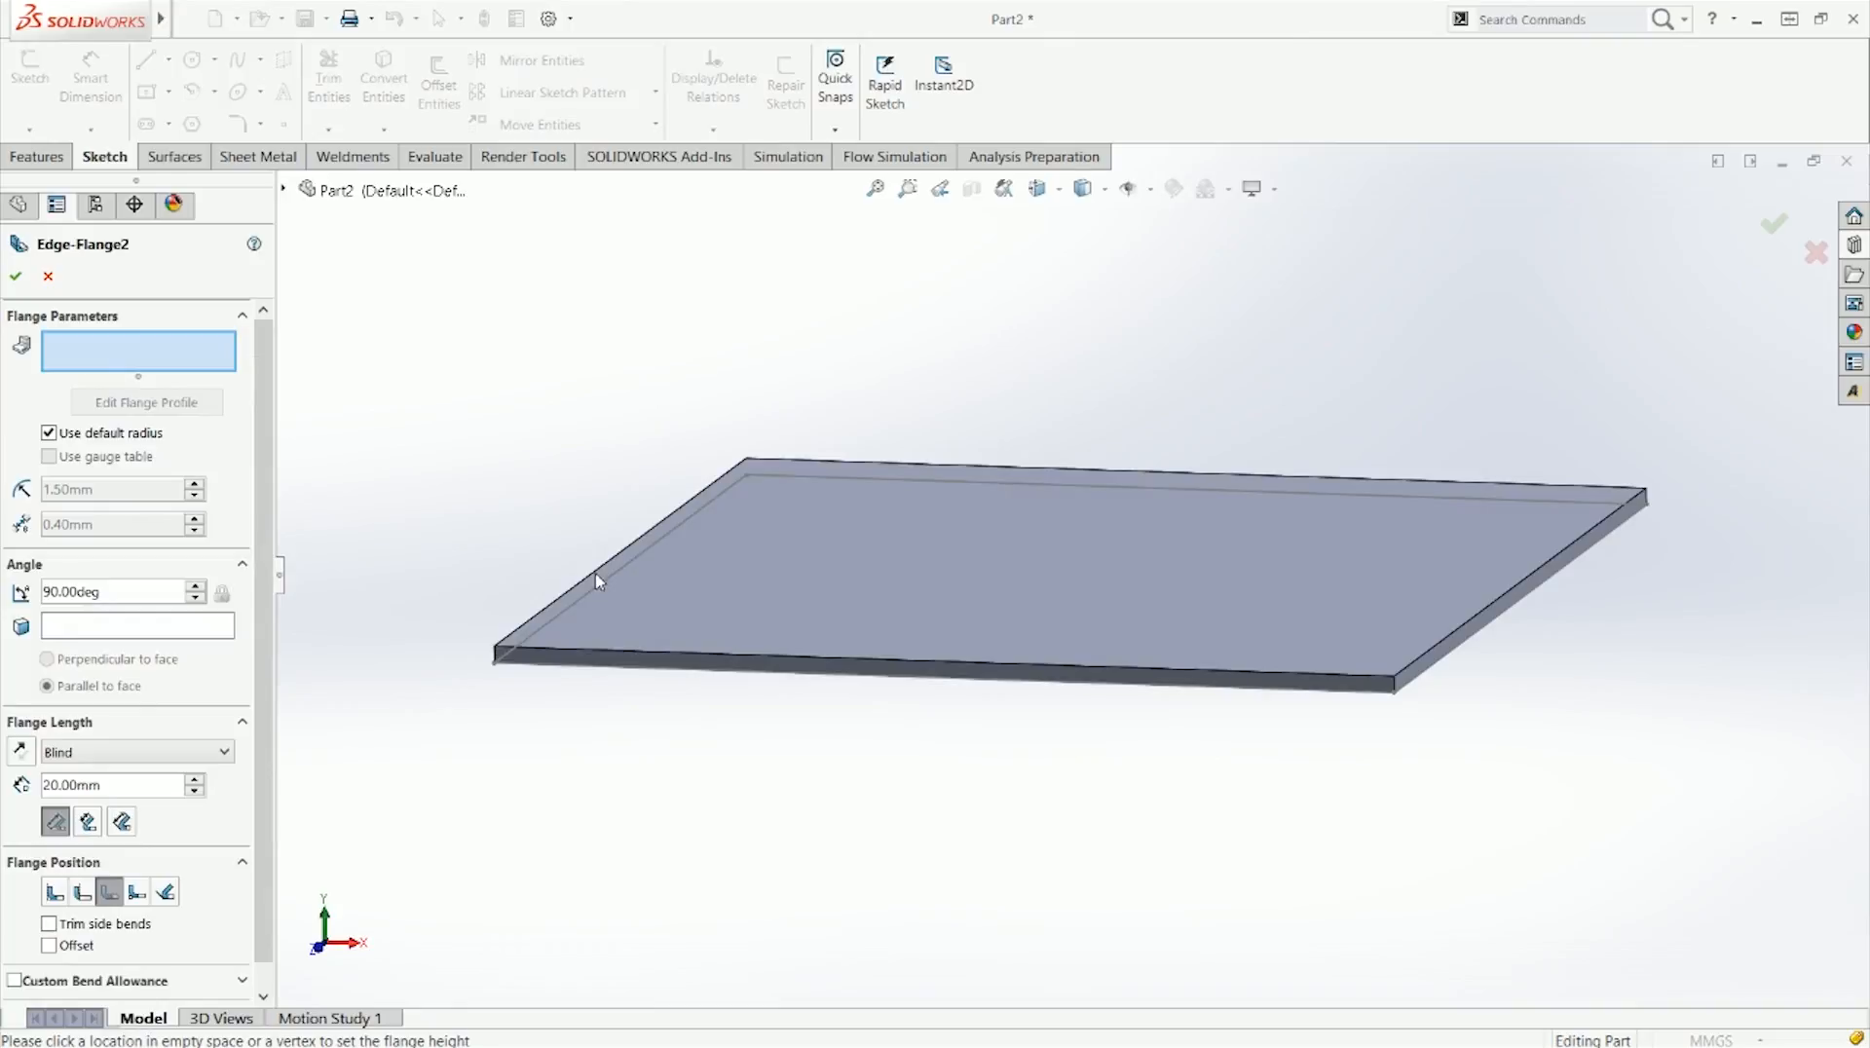
pyautogui.click(593, 576)
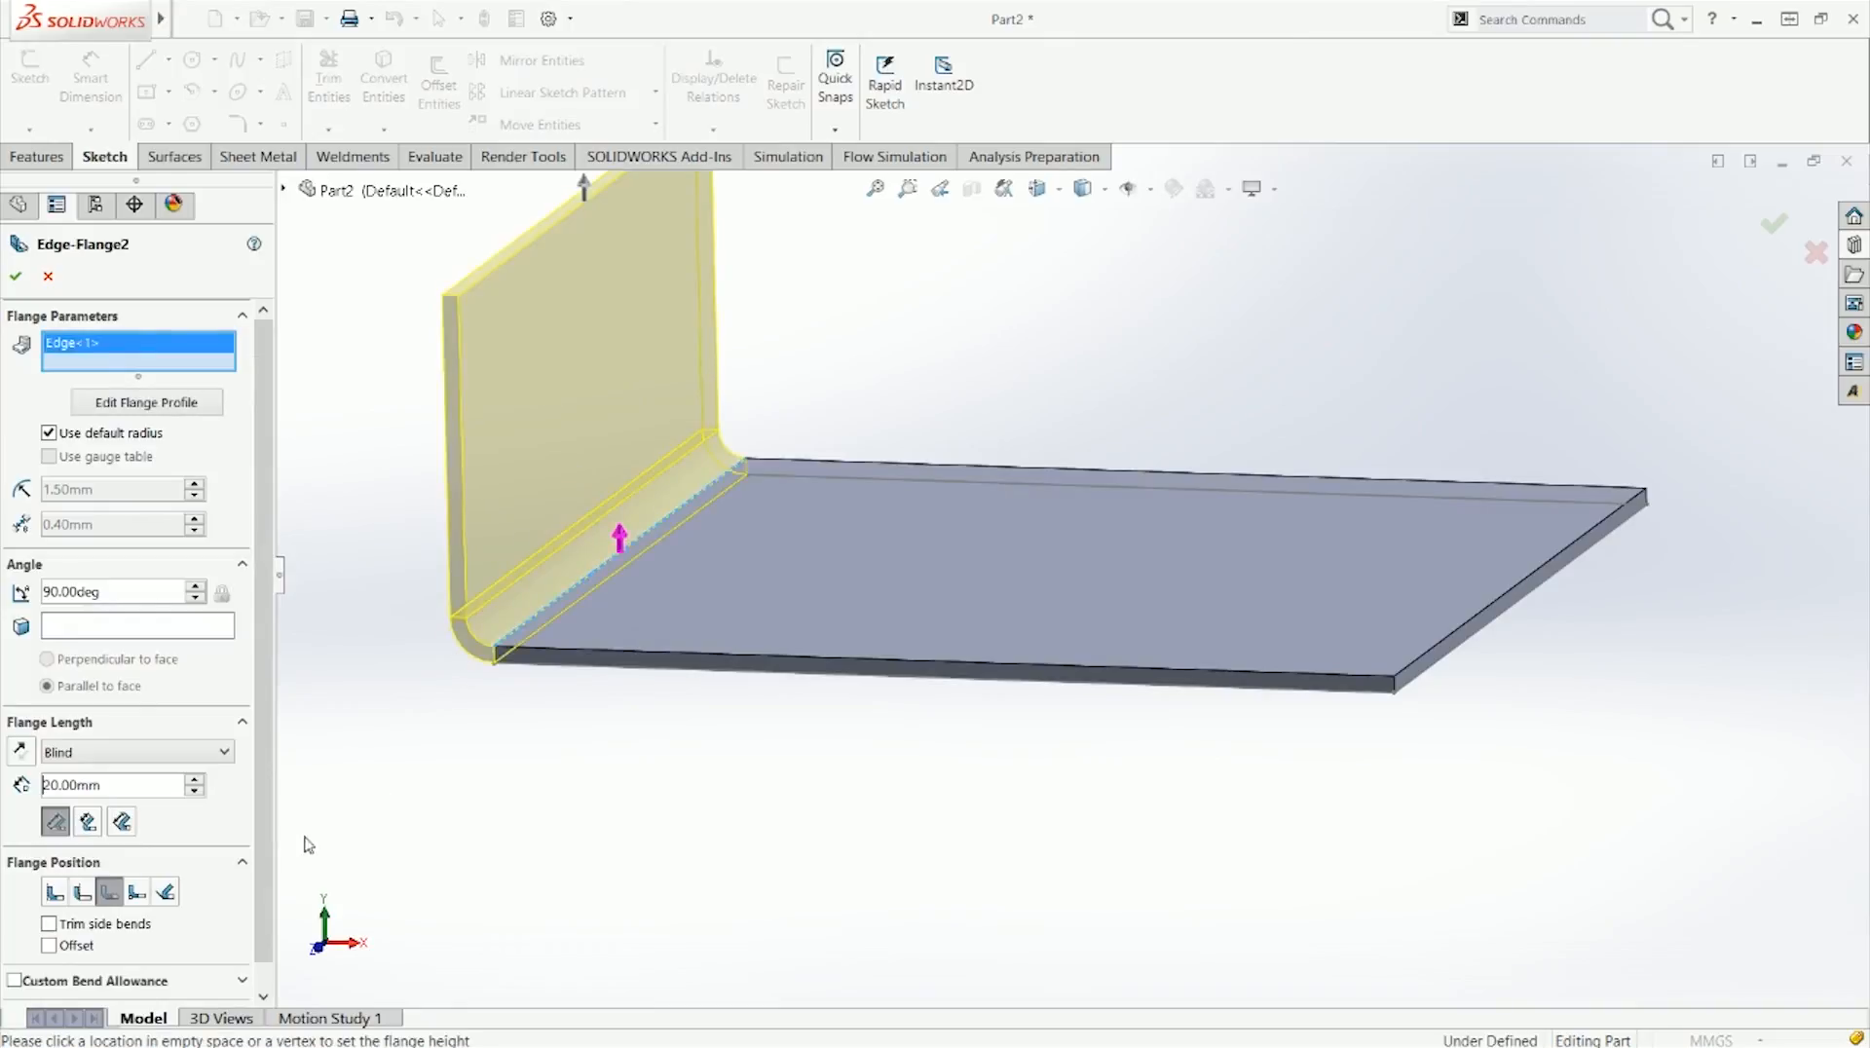
# Step: Examine the Custom Bend Allowance options by turning them on and back off
pyautogui.scroll(-1, 244, 964)
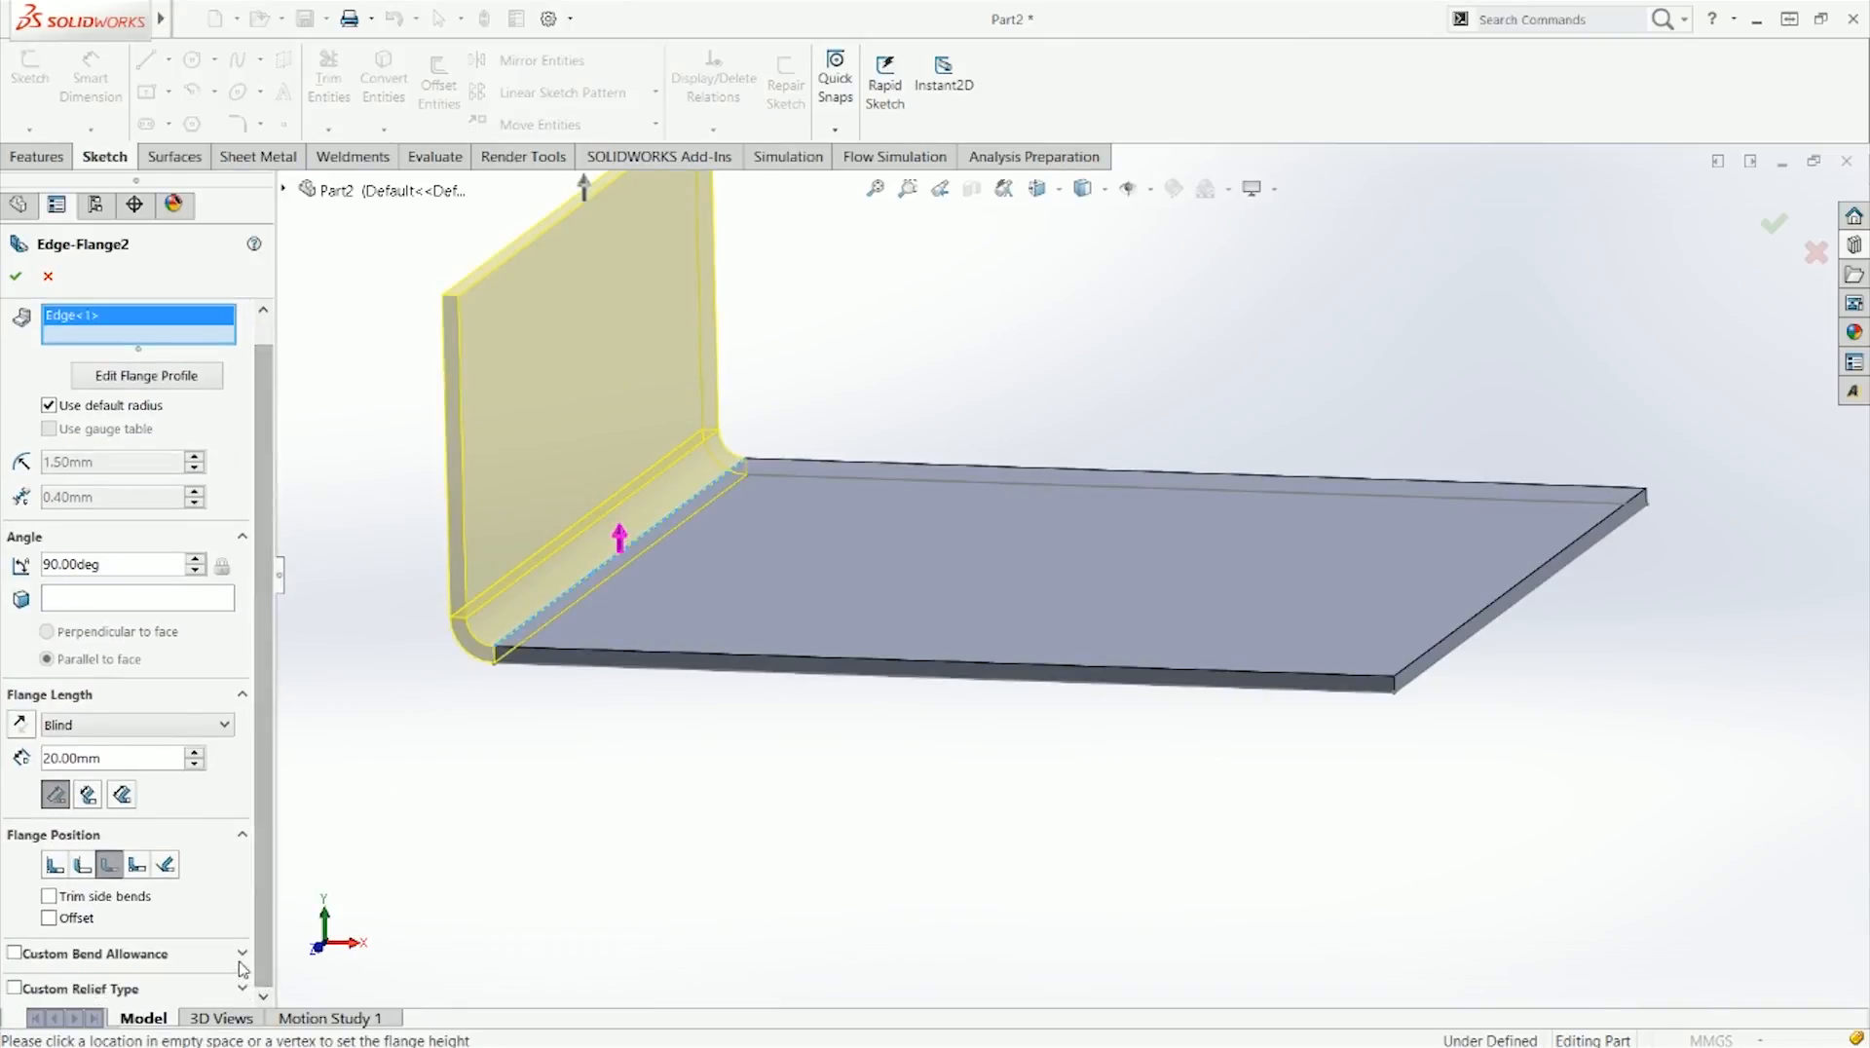
pyautogui.click(240, 957)
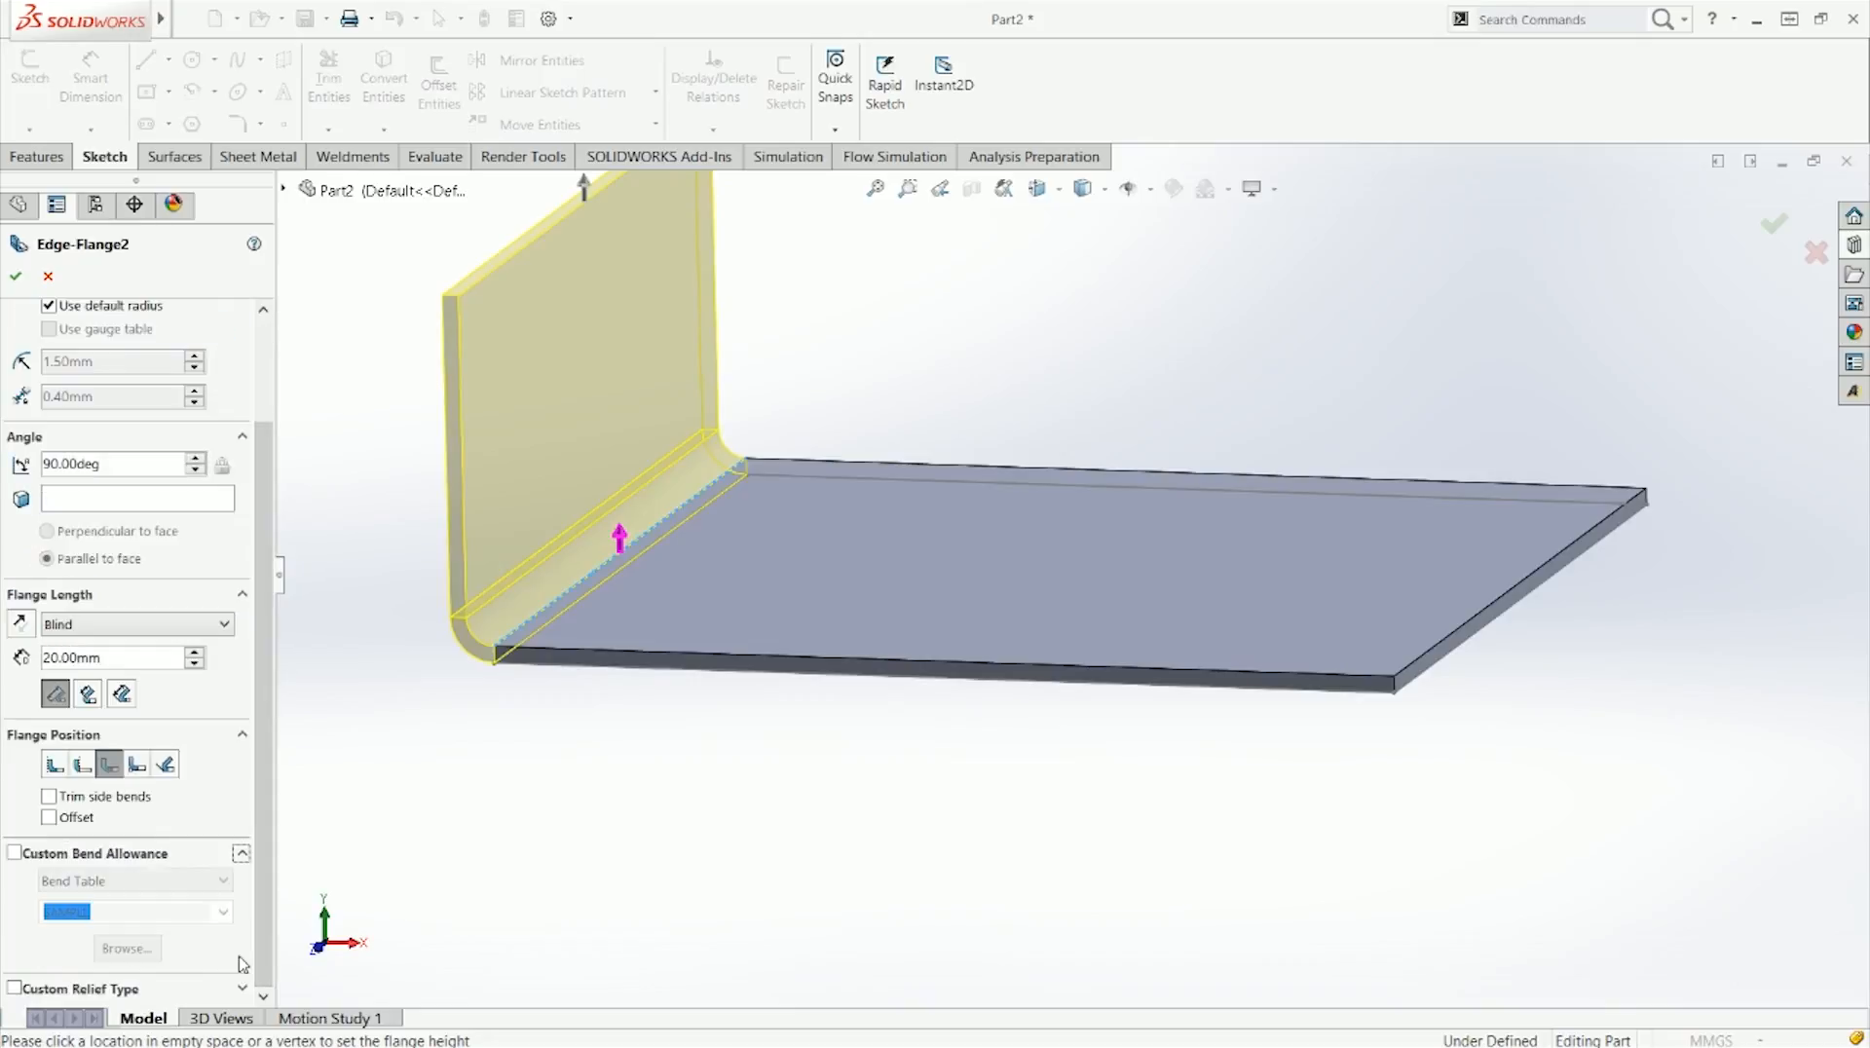
pyautogui.click(14, 855)
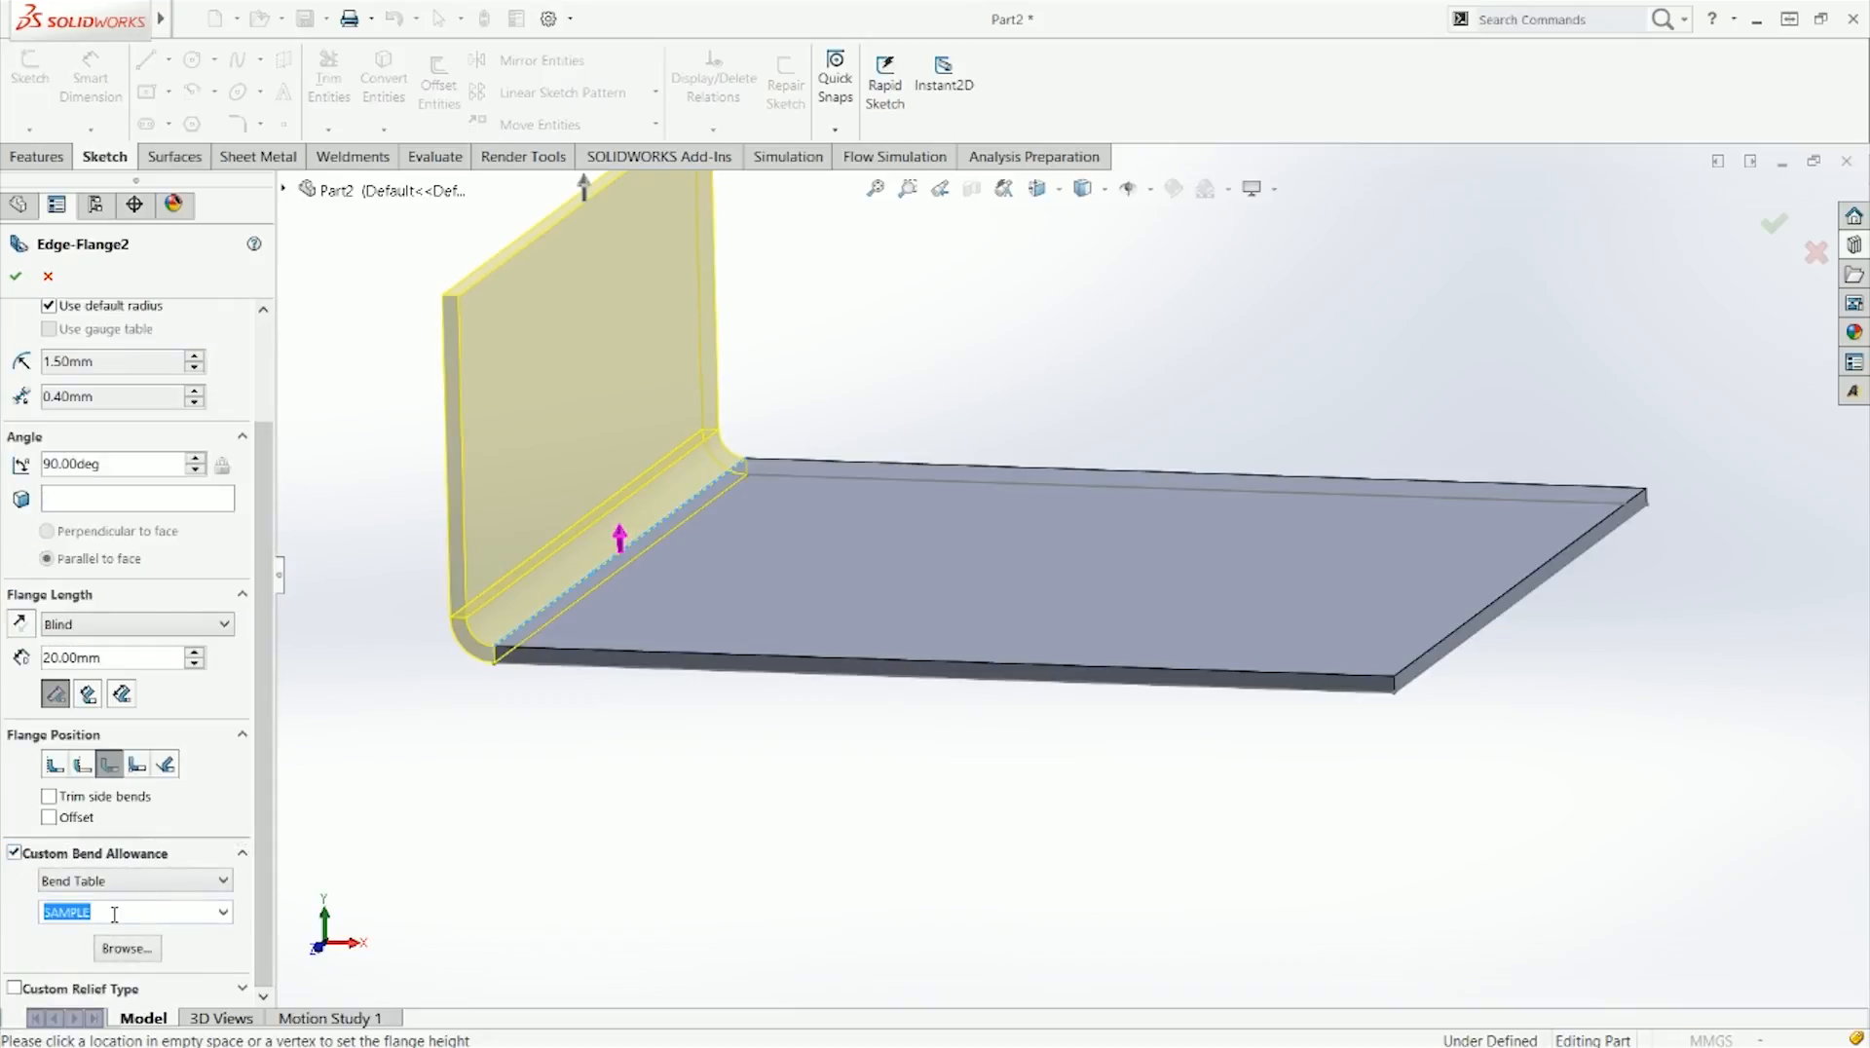
pyautogui.click(15, 855)
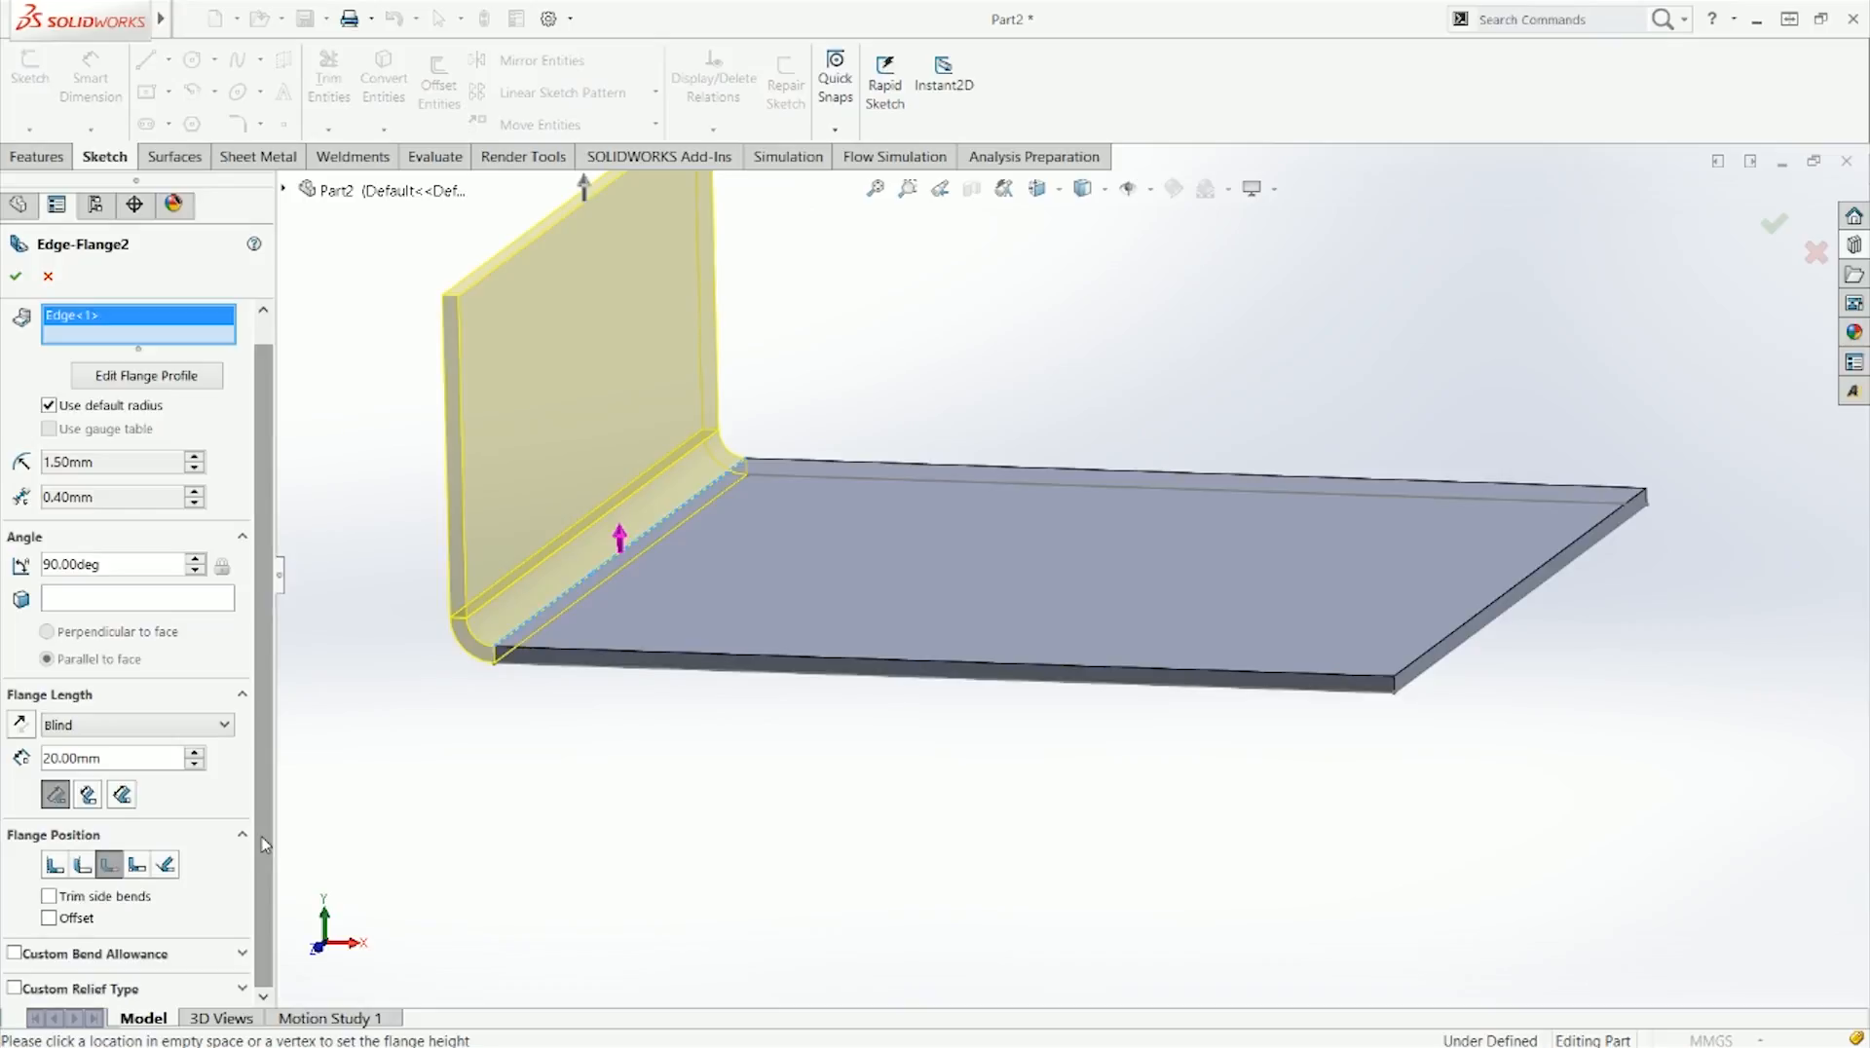
# Step: Review the Custom Relief Type choices, leave the custom relief off and accept the edge flange
pyautogui.click(113, 988)
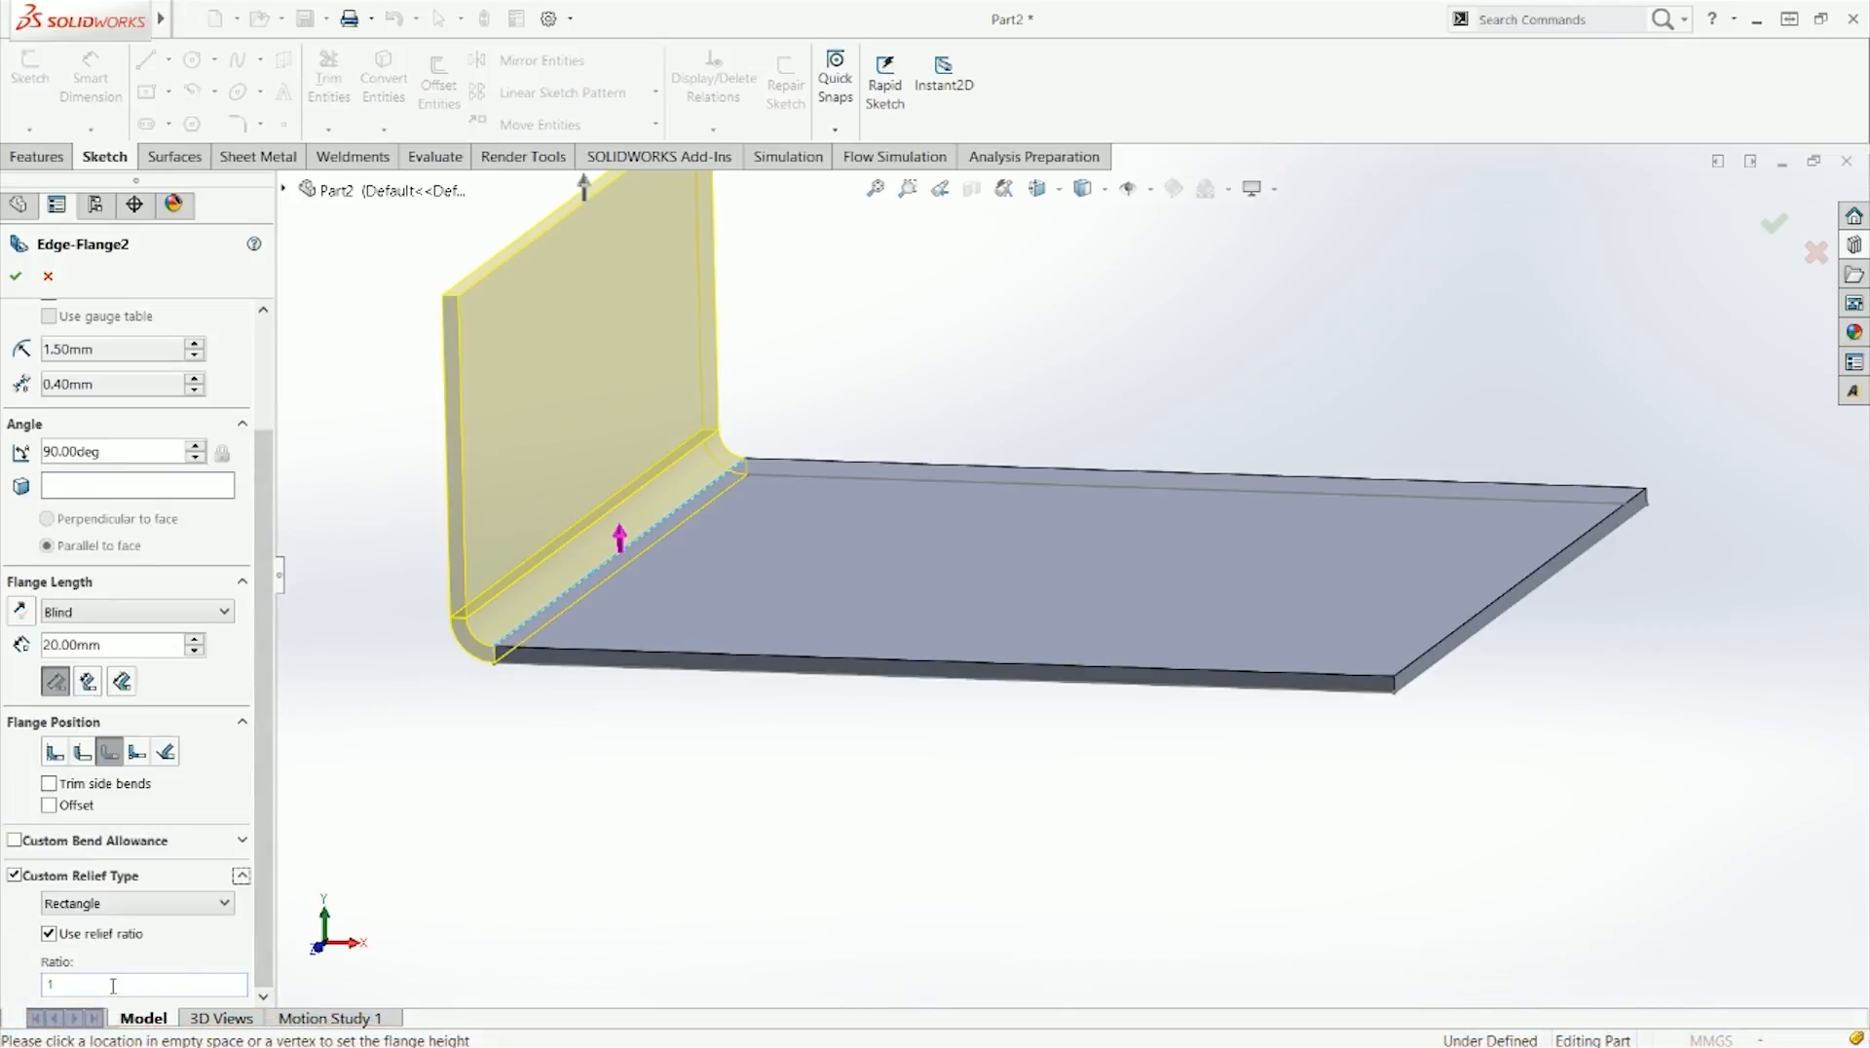
pyautogui.click(129, 907)
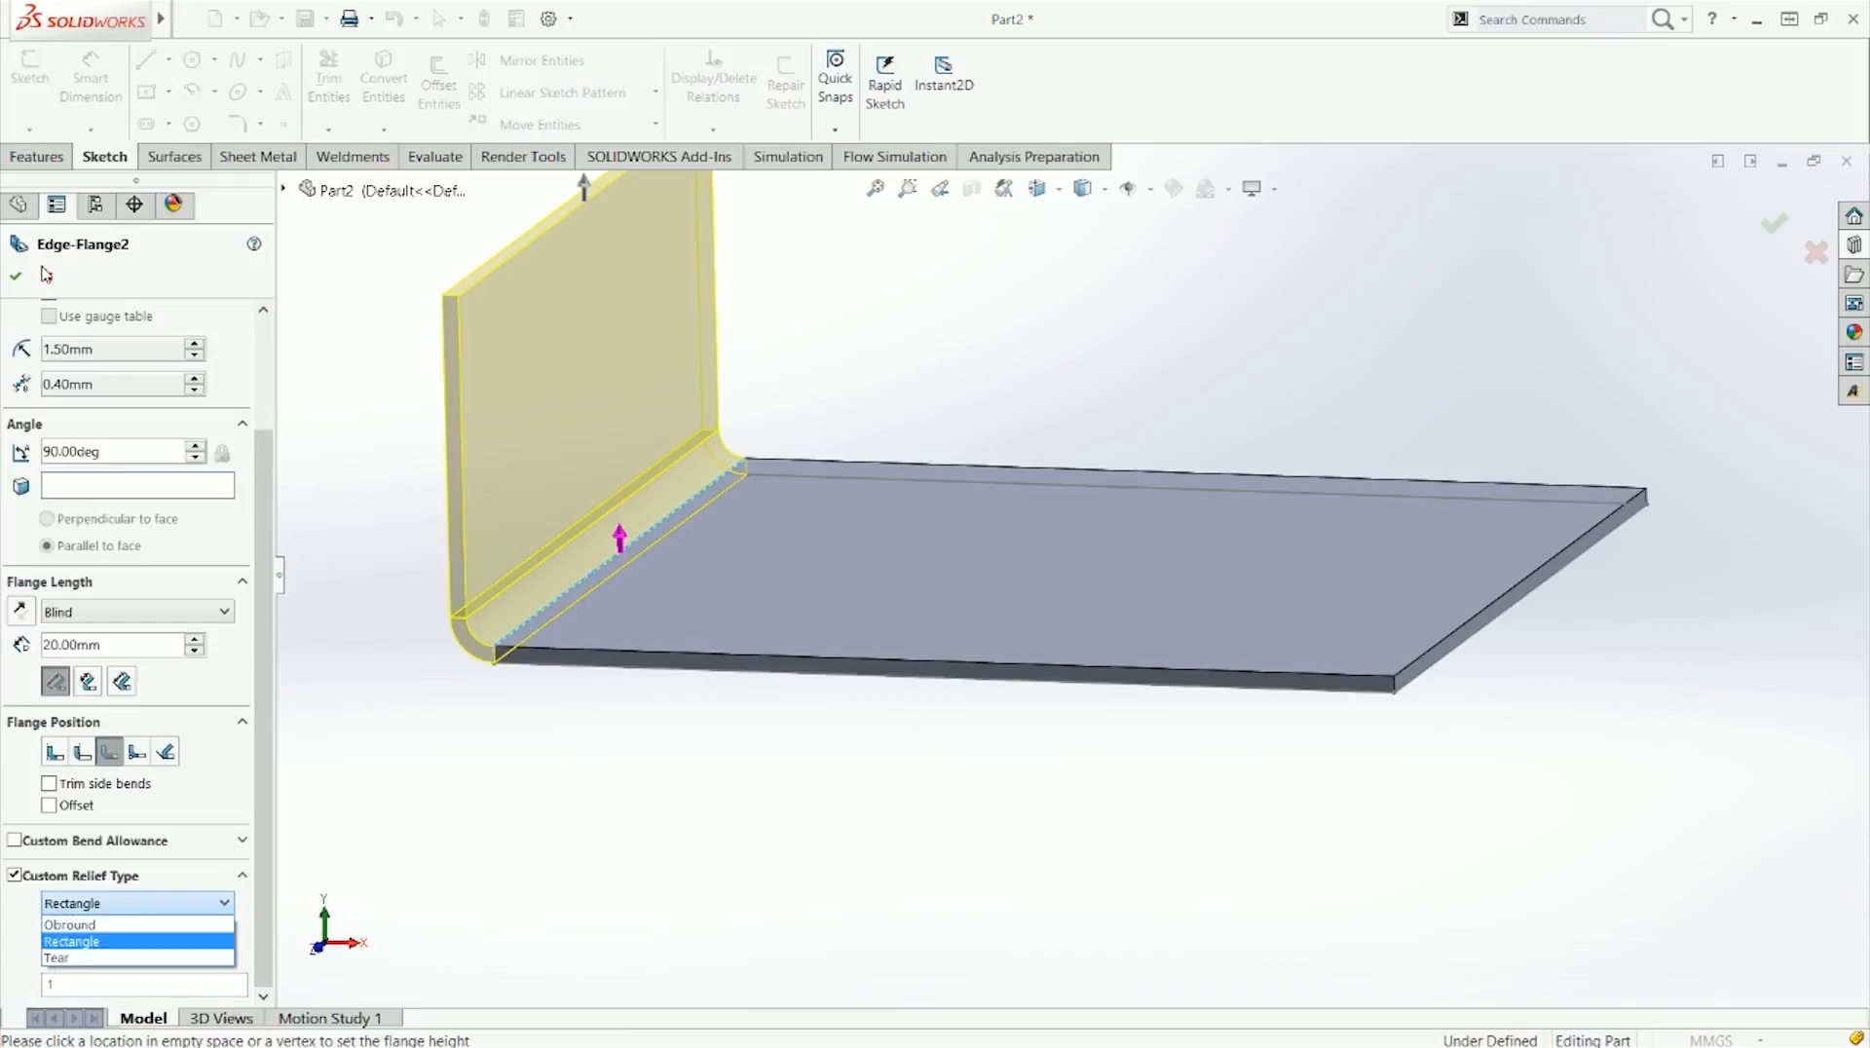
pyautogui.click(265, 656)
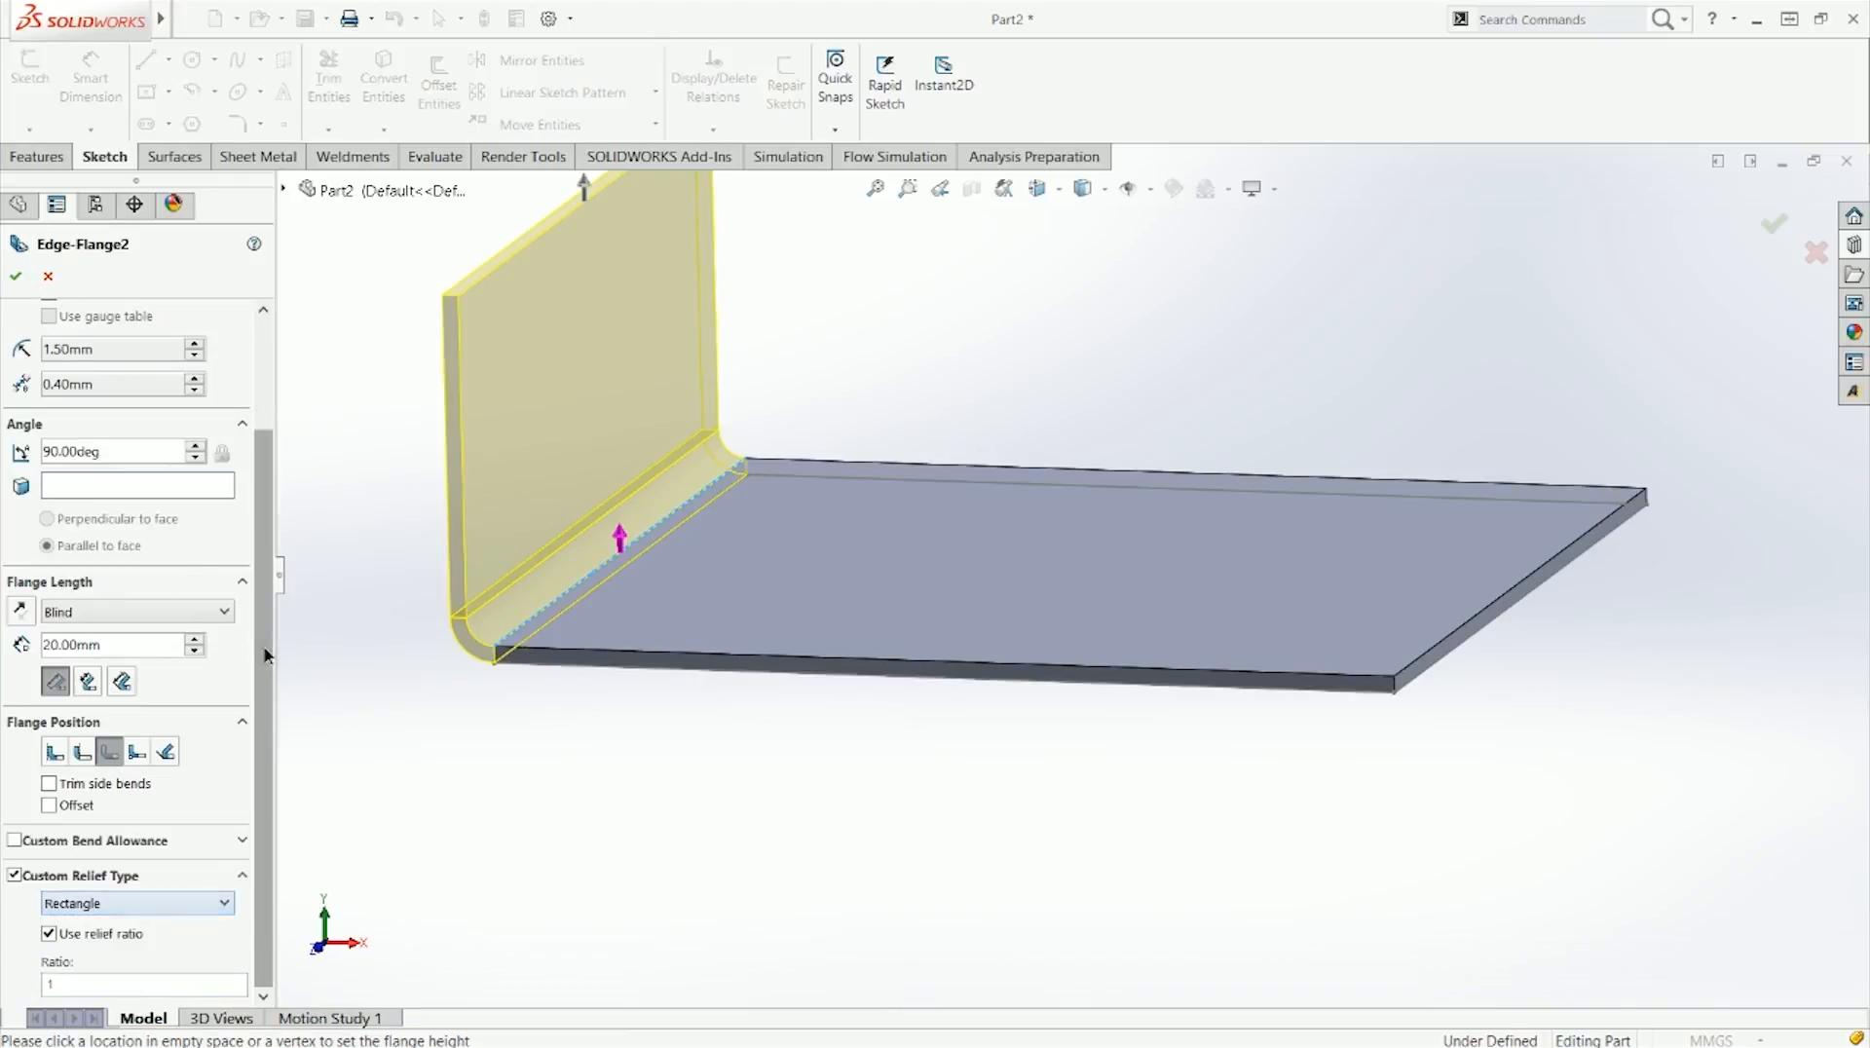
pyautogui.click(34, 874)
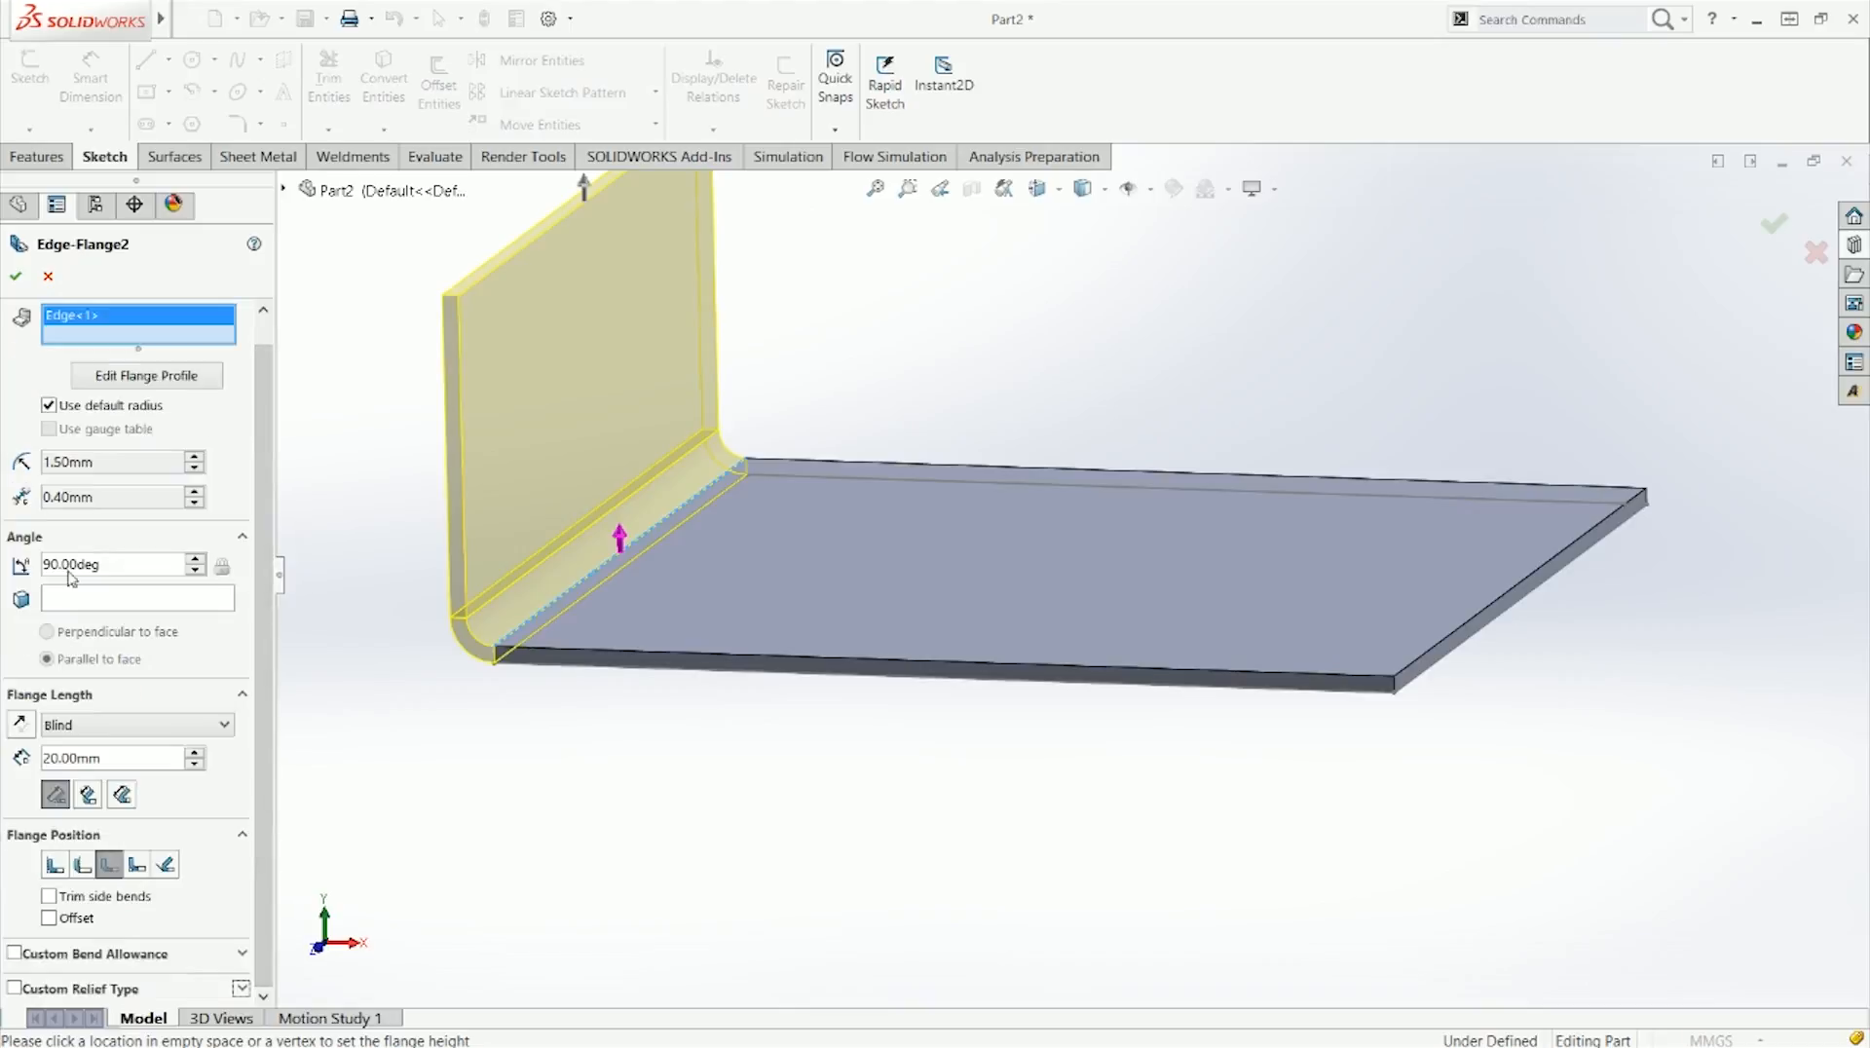
pyautogui.click(16, 279)
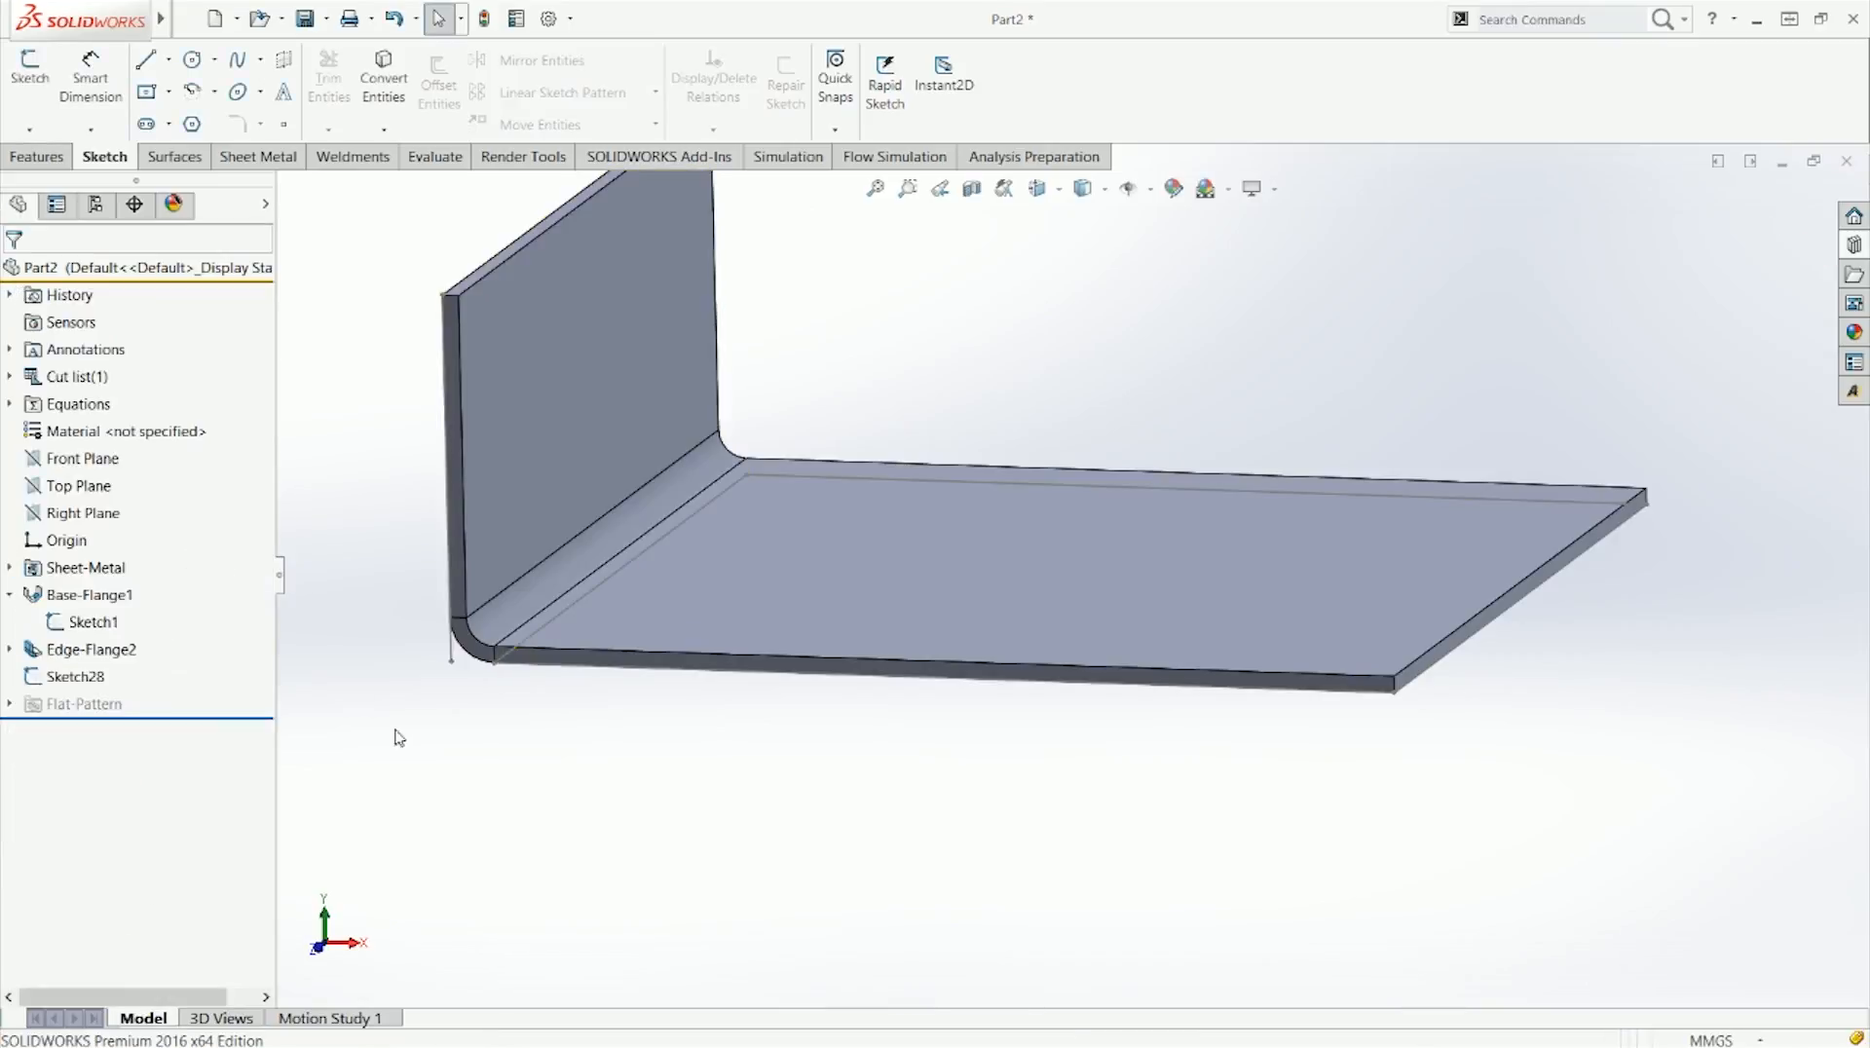
# Step: Delete the leftover line sketch beside the upright flange and hide the base flange's sketch
pyautogui.click(457, 656)
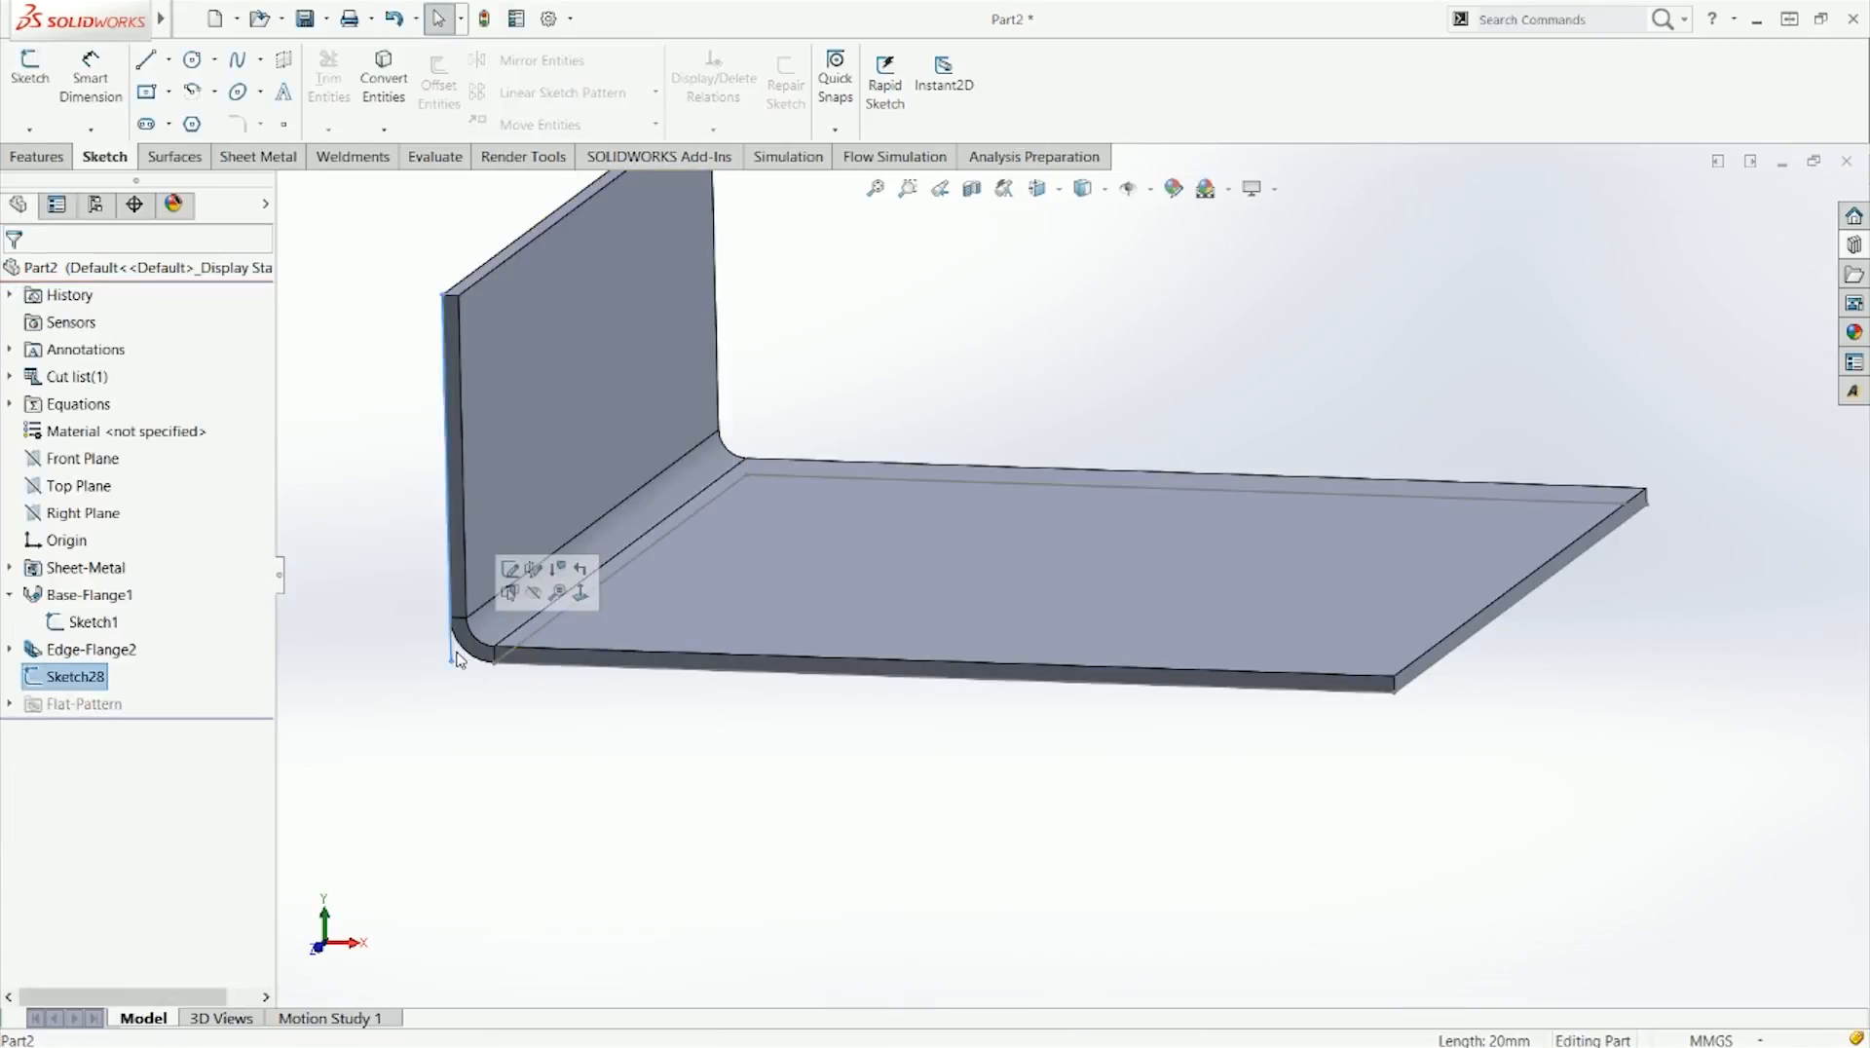
pyautogui.press('Delete')
pyautogui.press('Return')
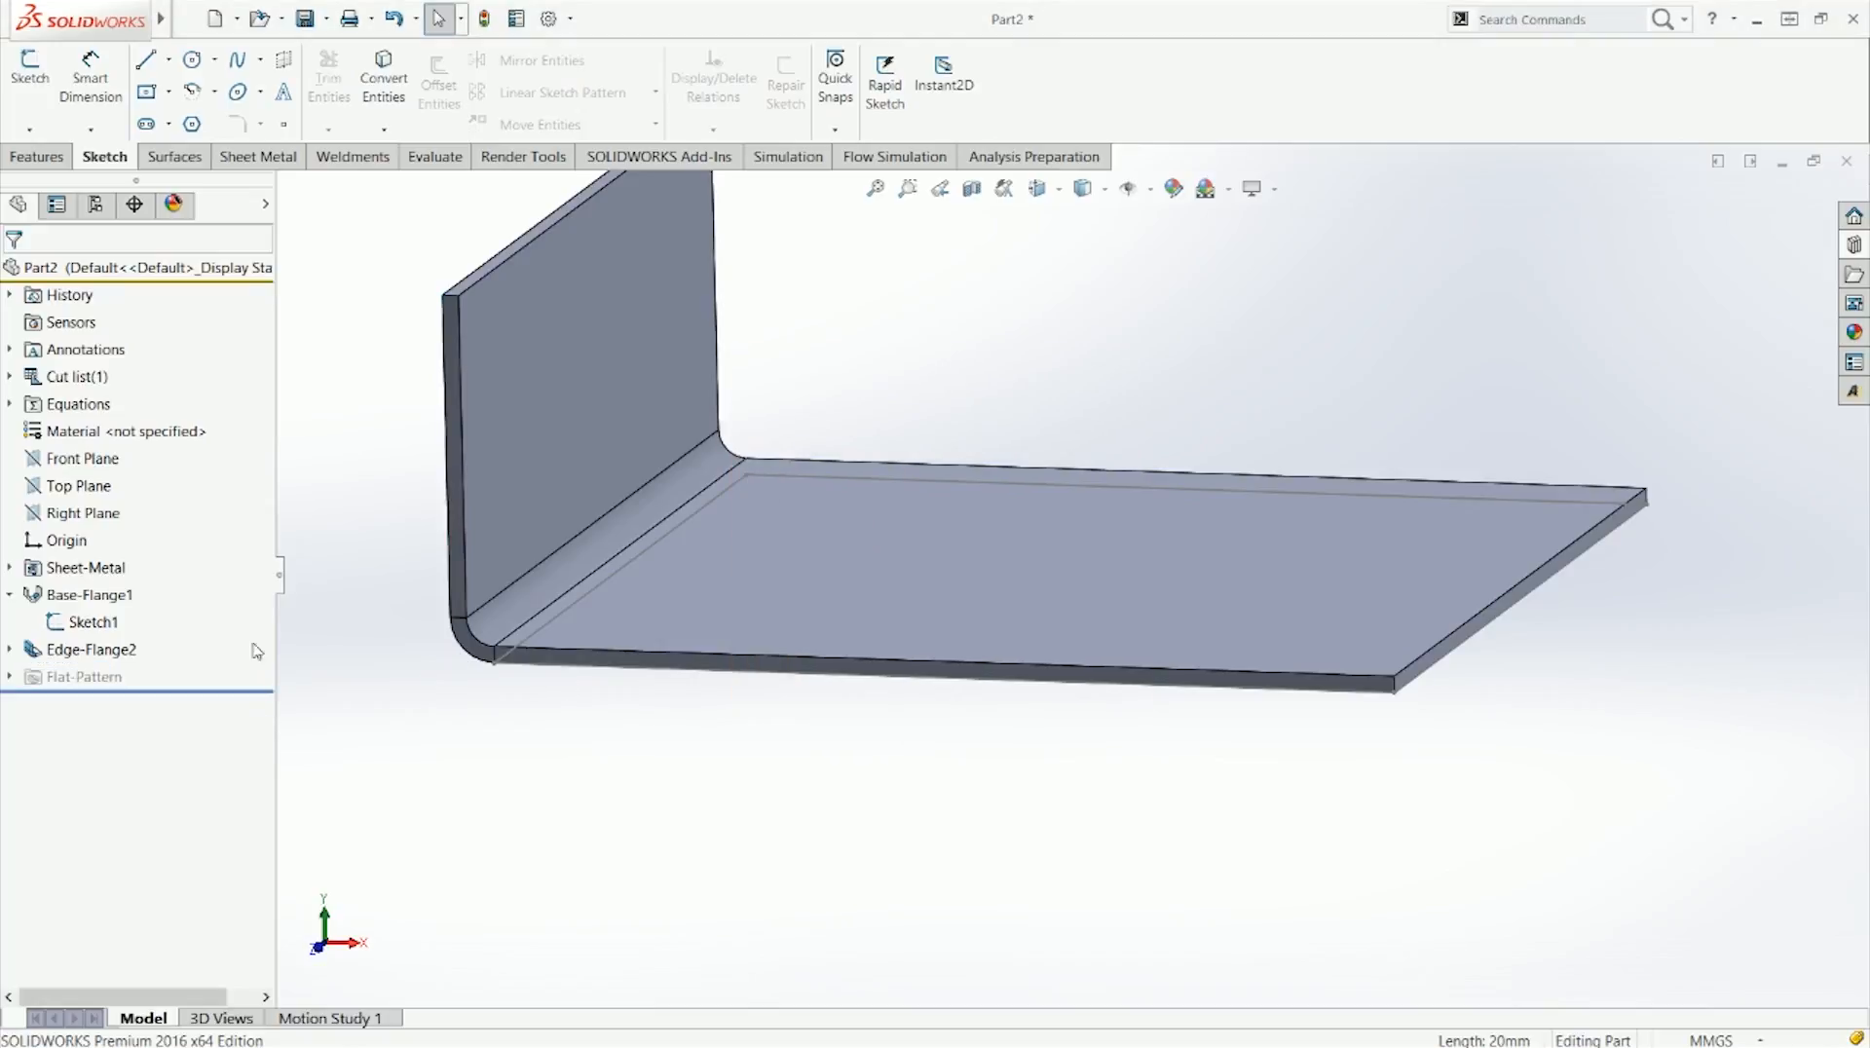
pyautogui.click(103, 623)
pyautogui.click(119, 597)
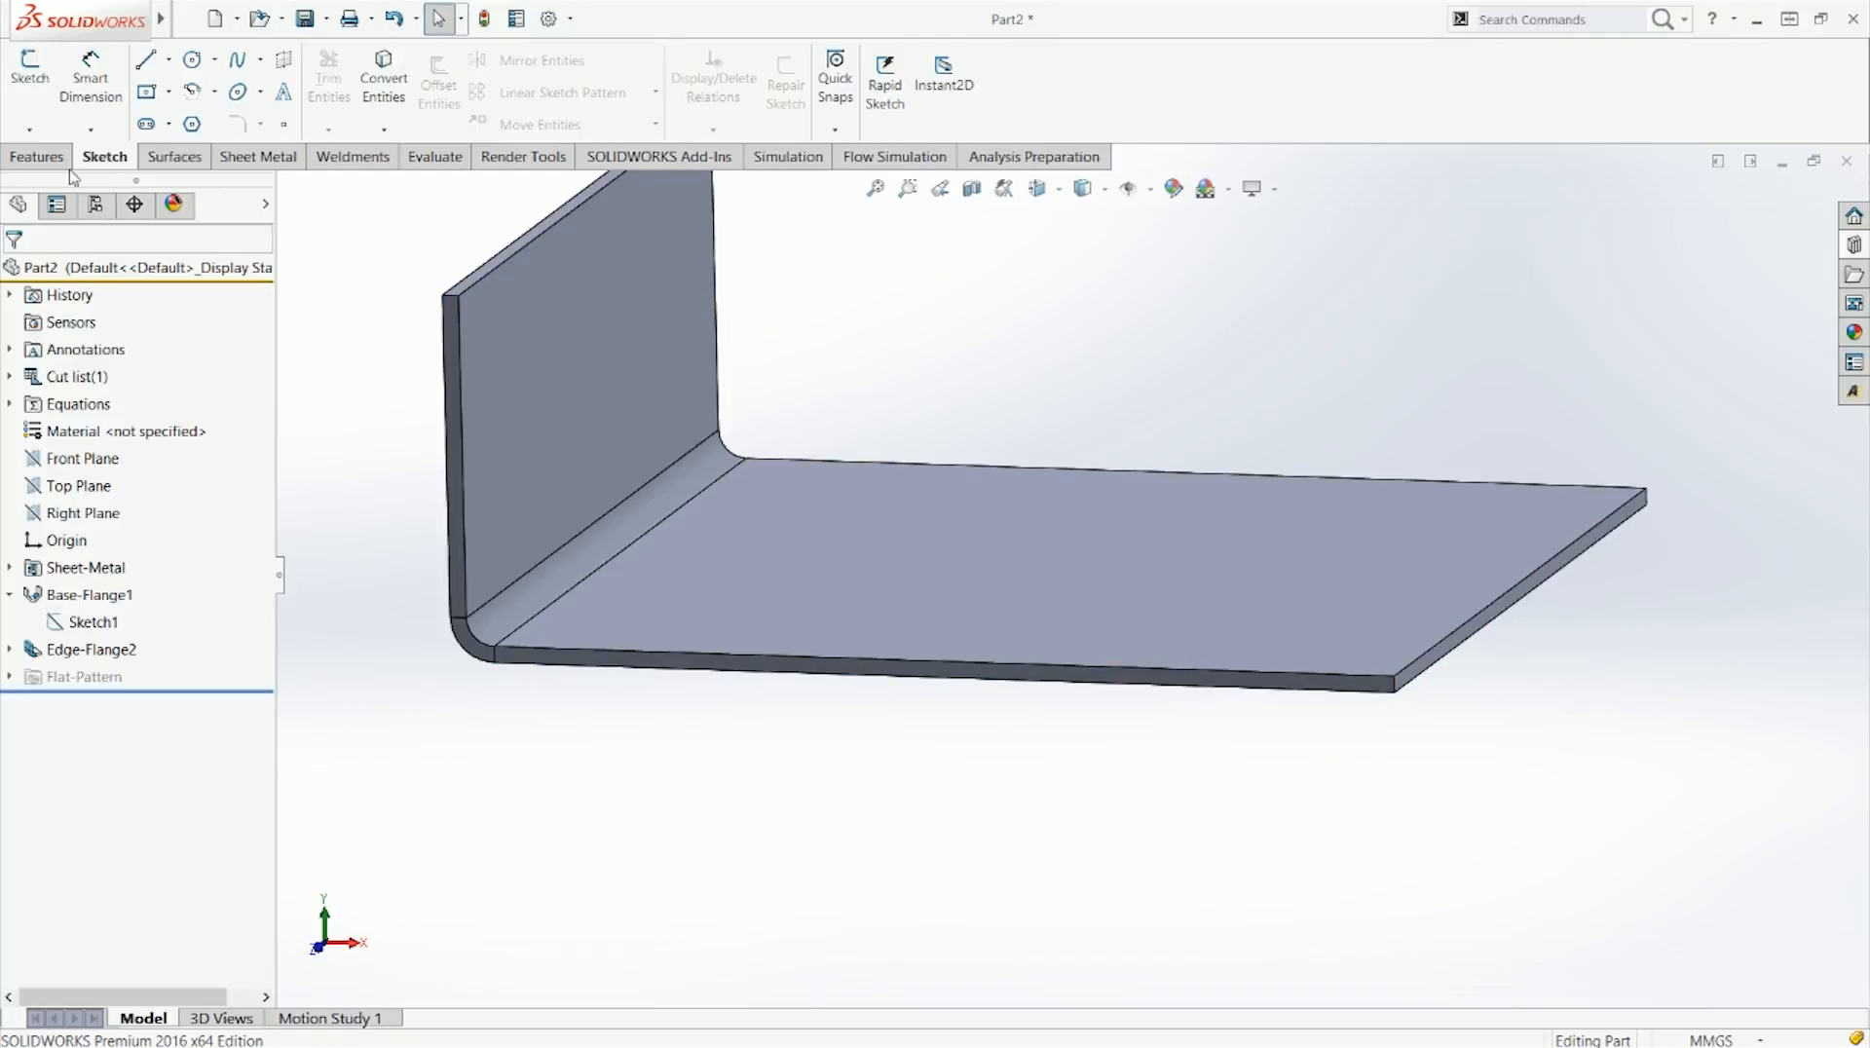
# Step: Add a 20 mm edge flange at 90 degrees along the upright flange's near vertical edge
pyautogui.click(37, 156)
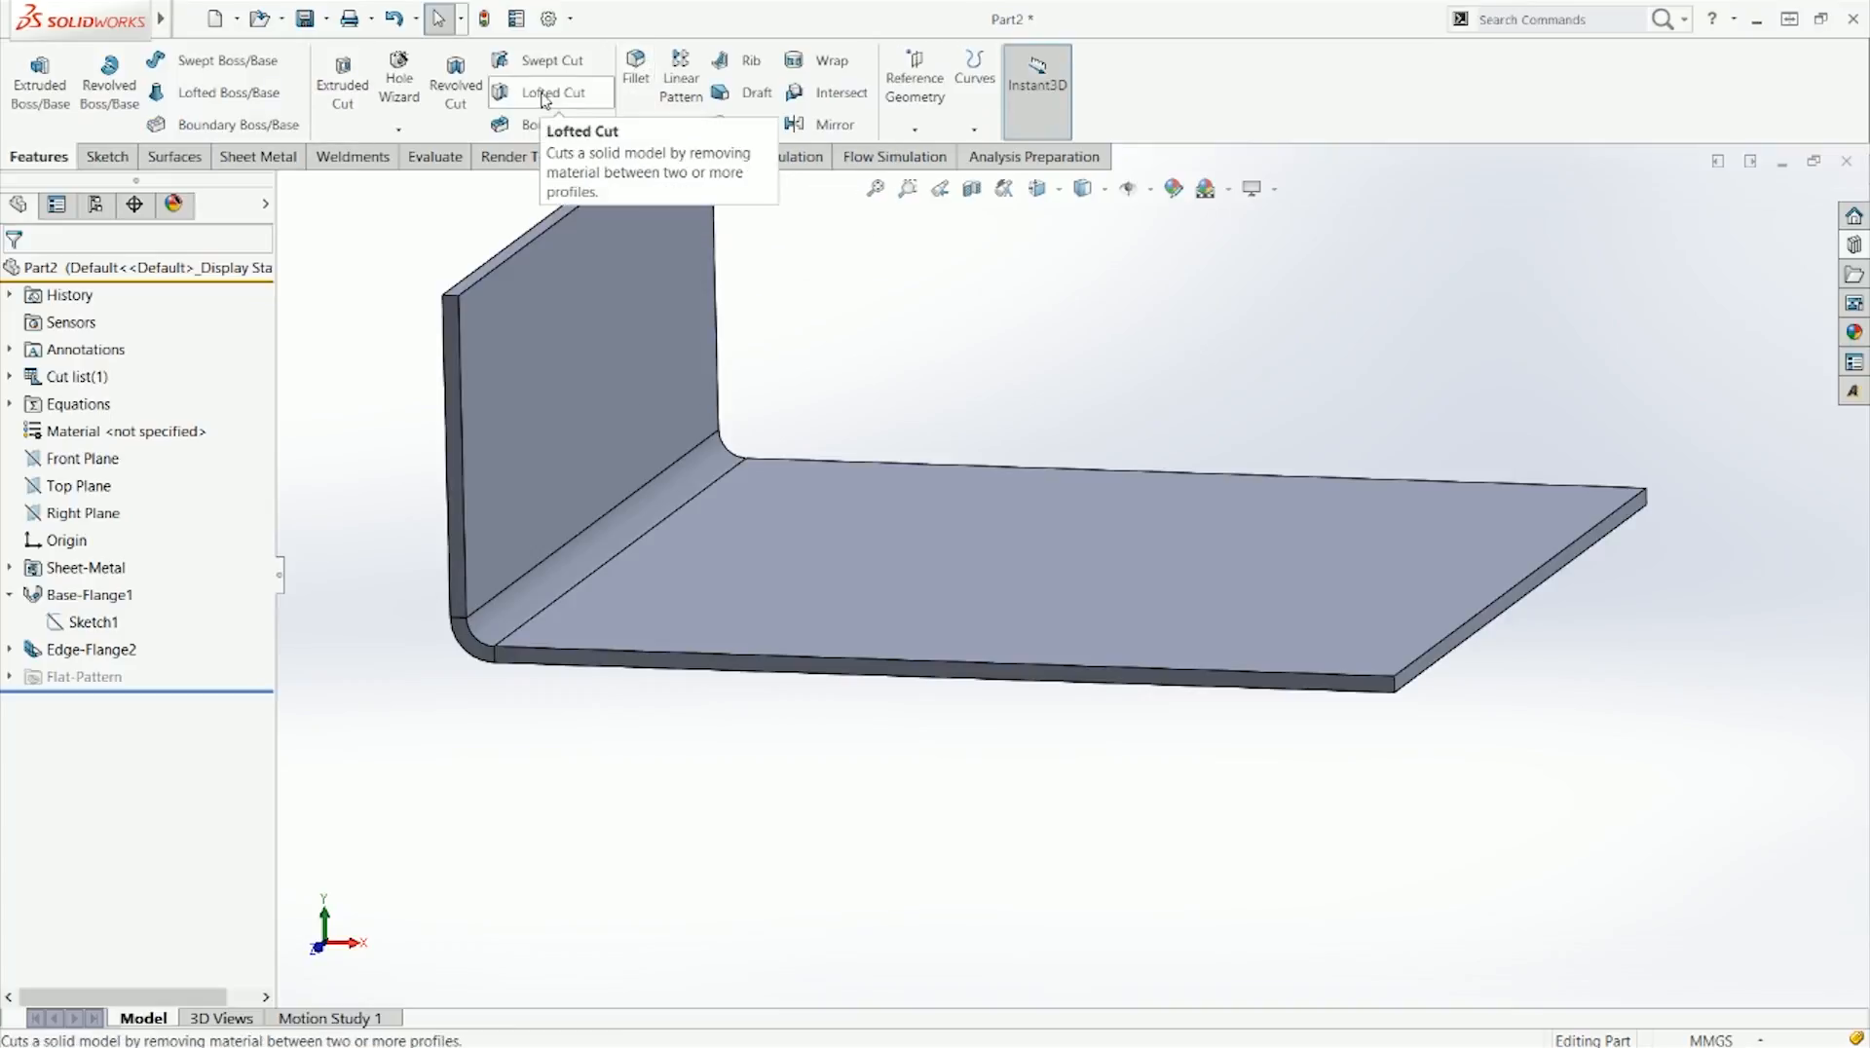
pyautogui.click(258, 157)
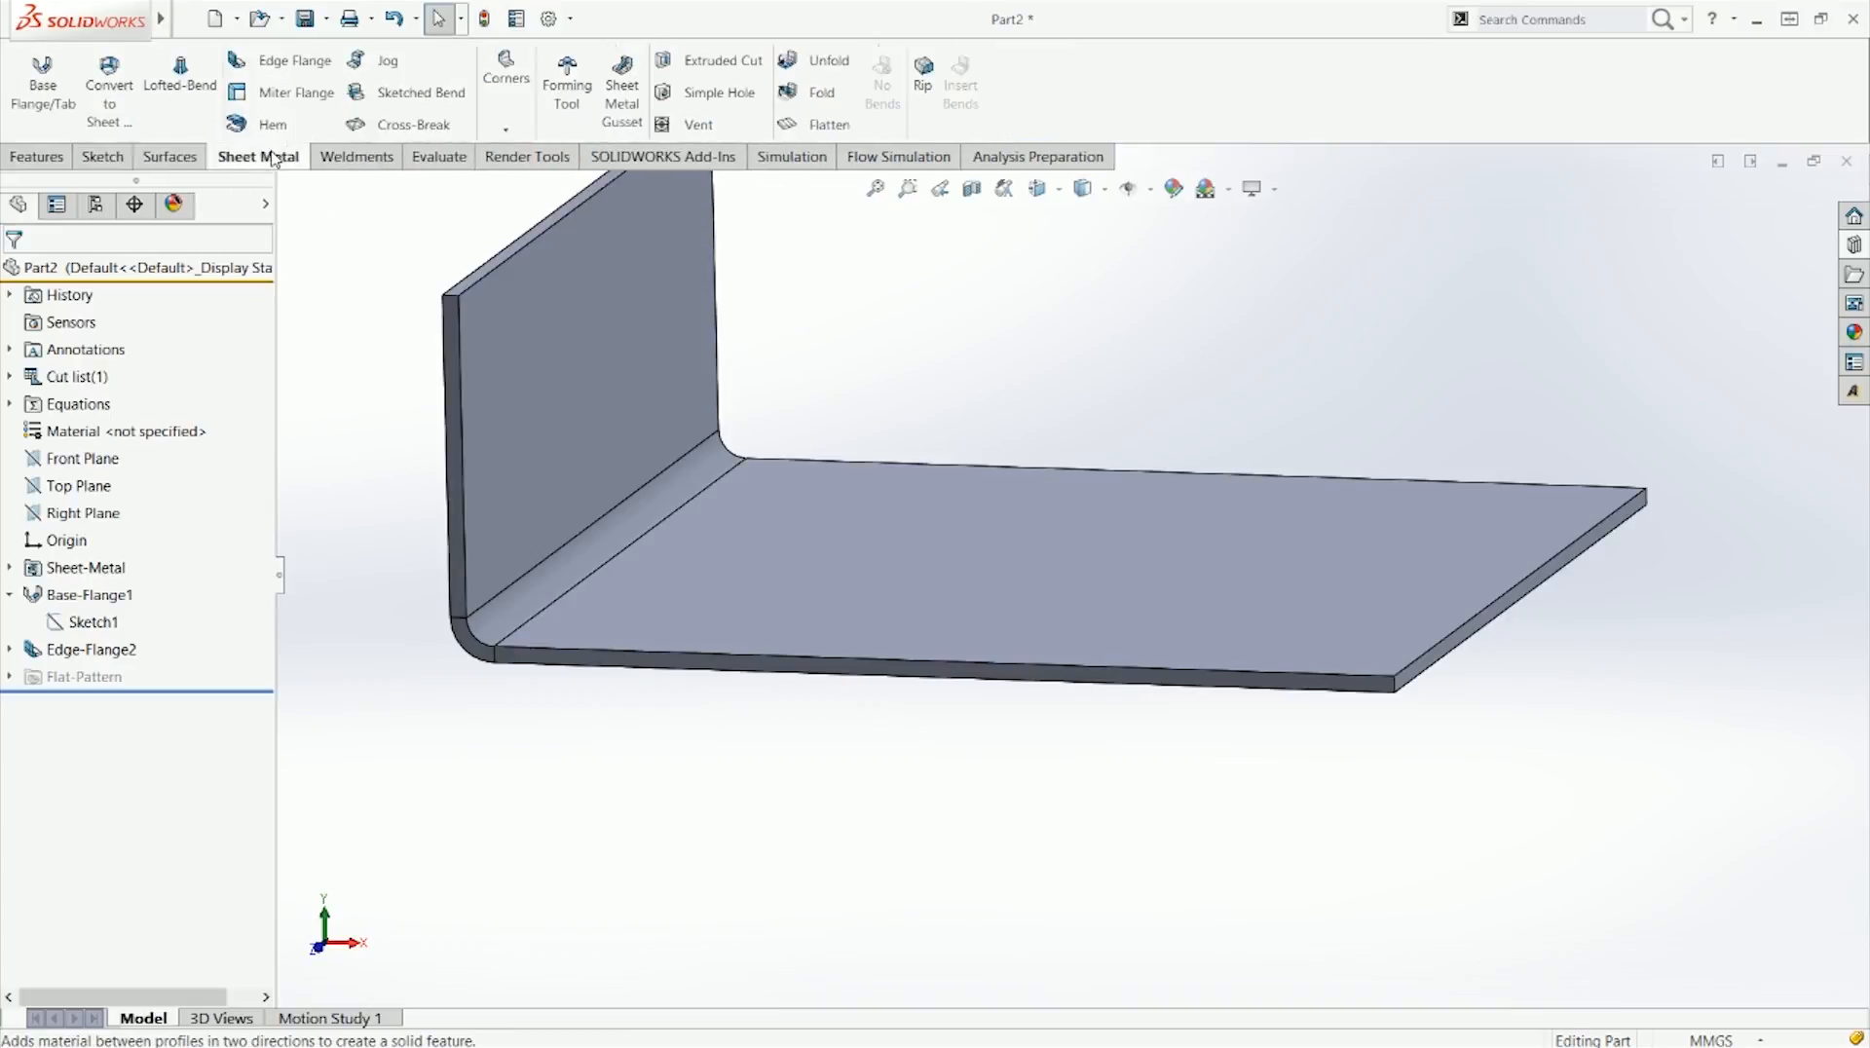
pyautogui.click(284, 61)
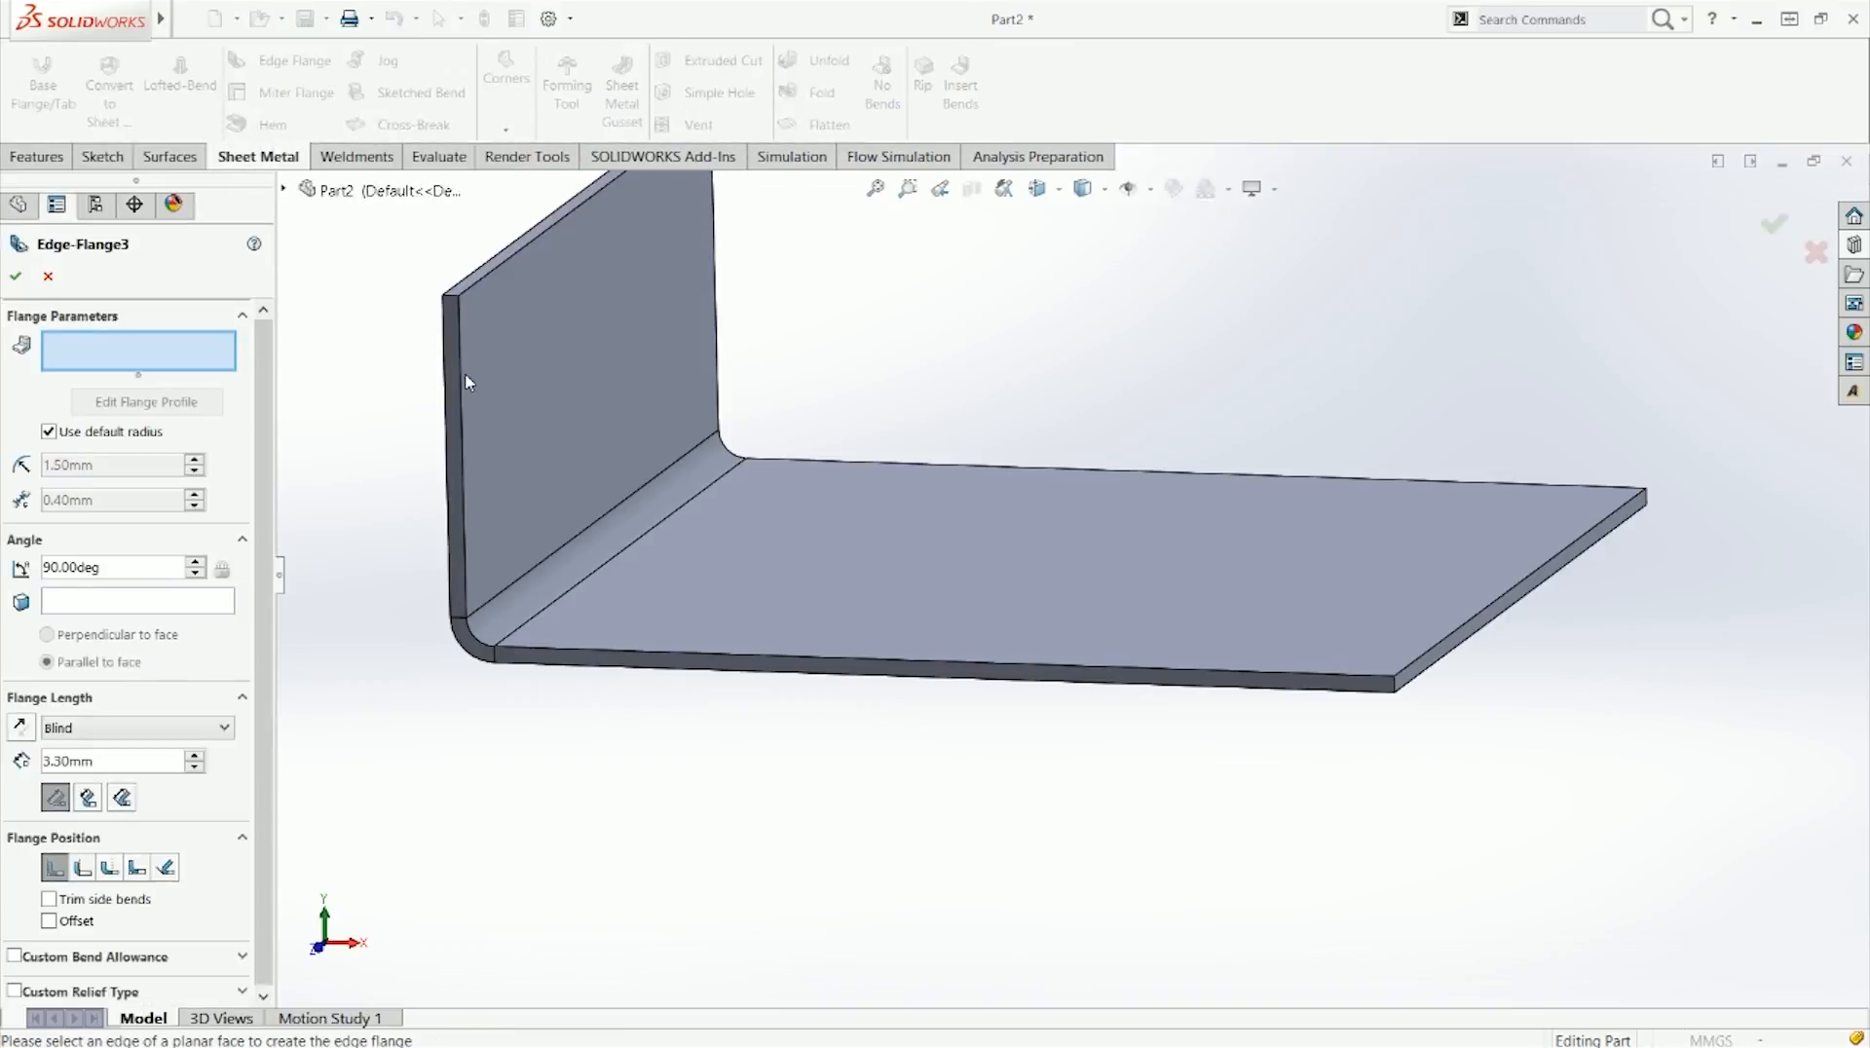
pyautogui.click(458, 377)
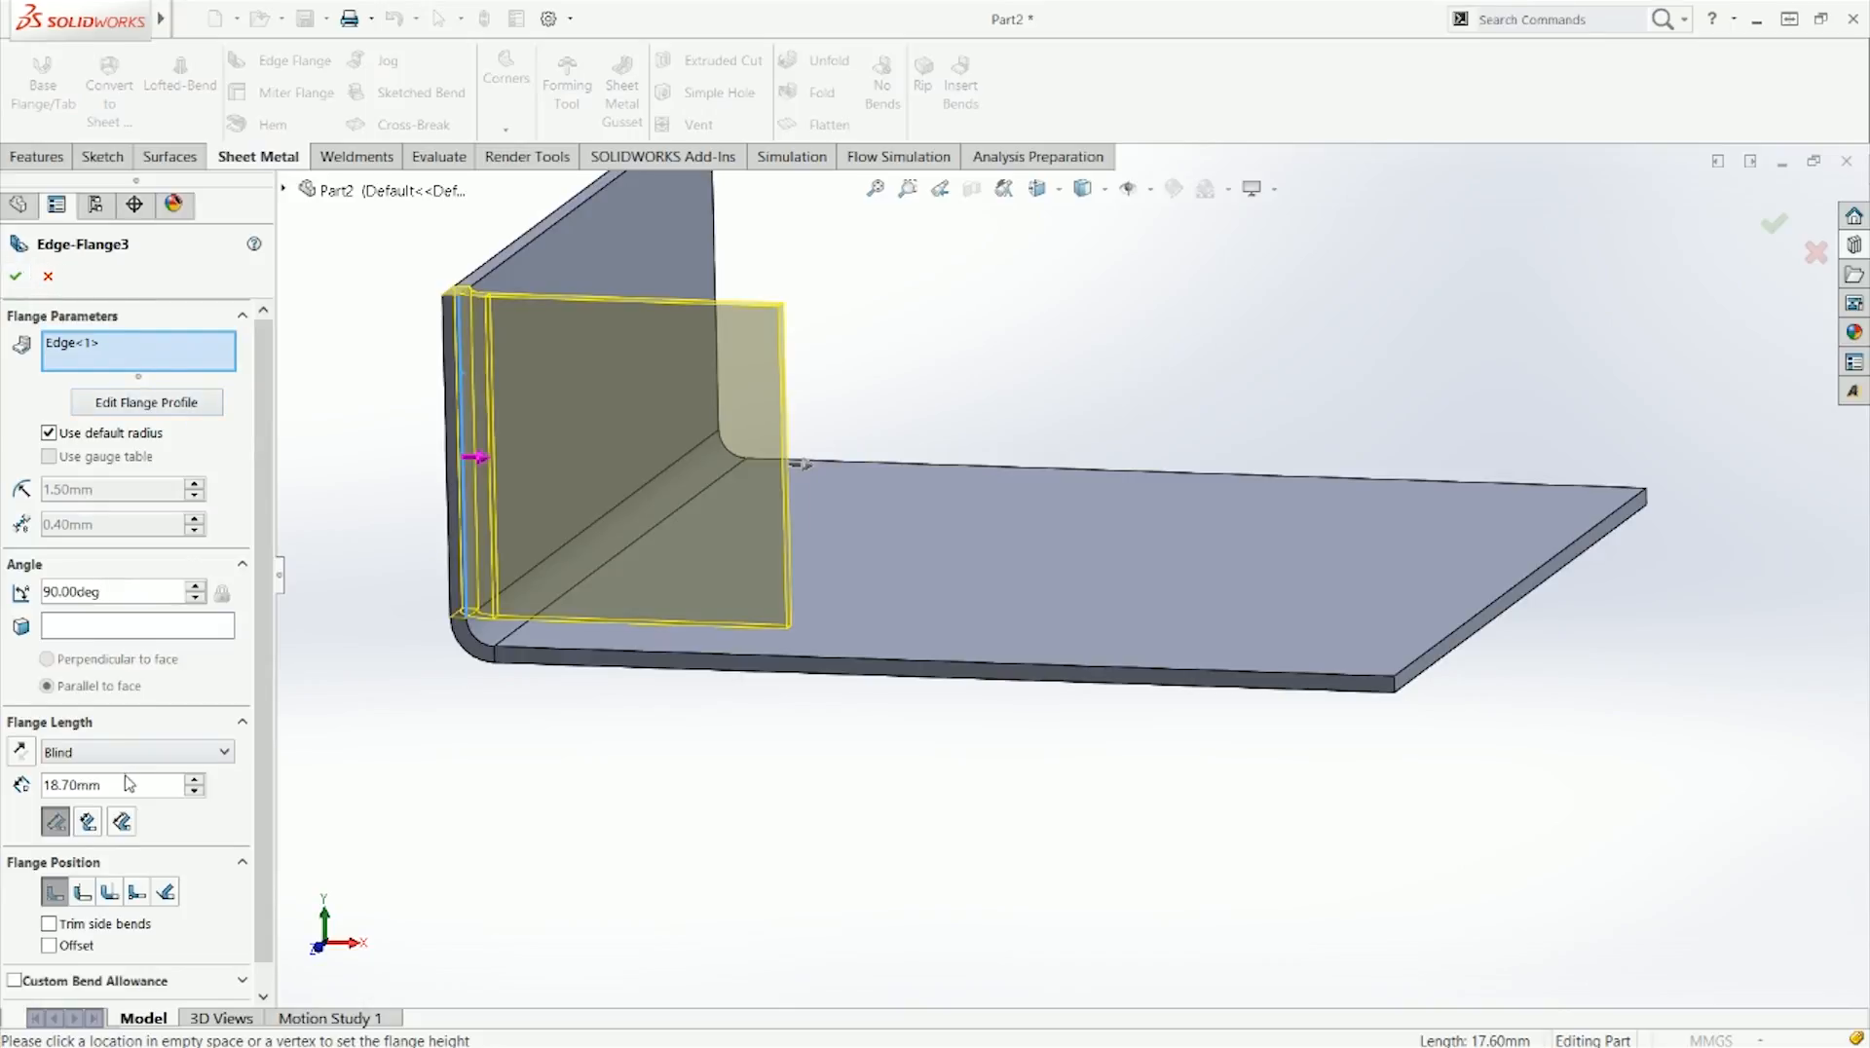
pyautogui.moveTo(93, 785); pyautogui.dragTo(5, 787)
pyautogui.write('20')
pyautogui.press('Return')
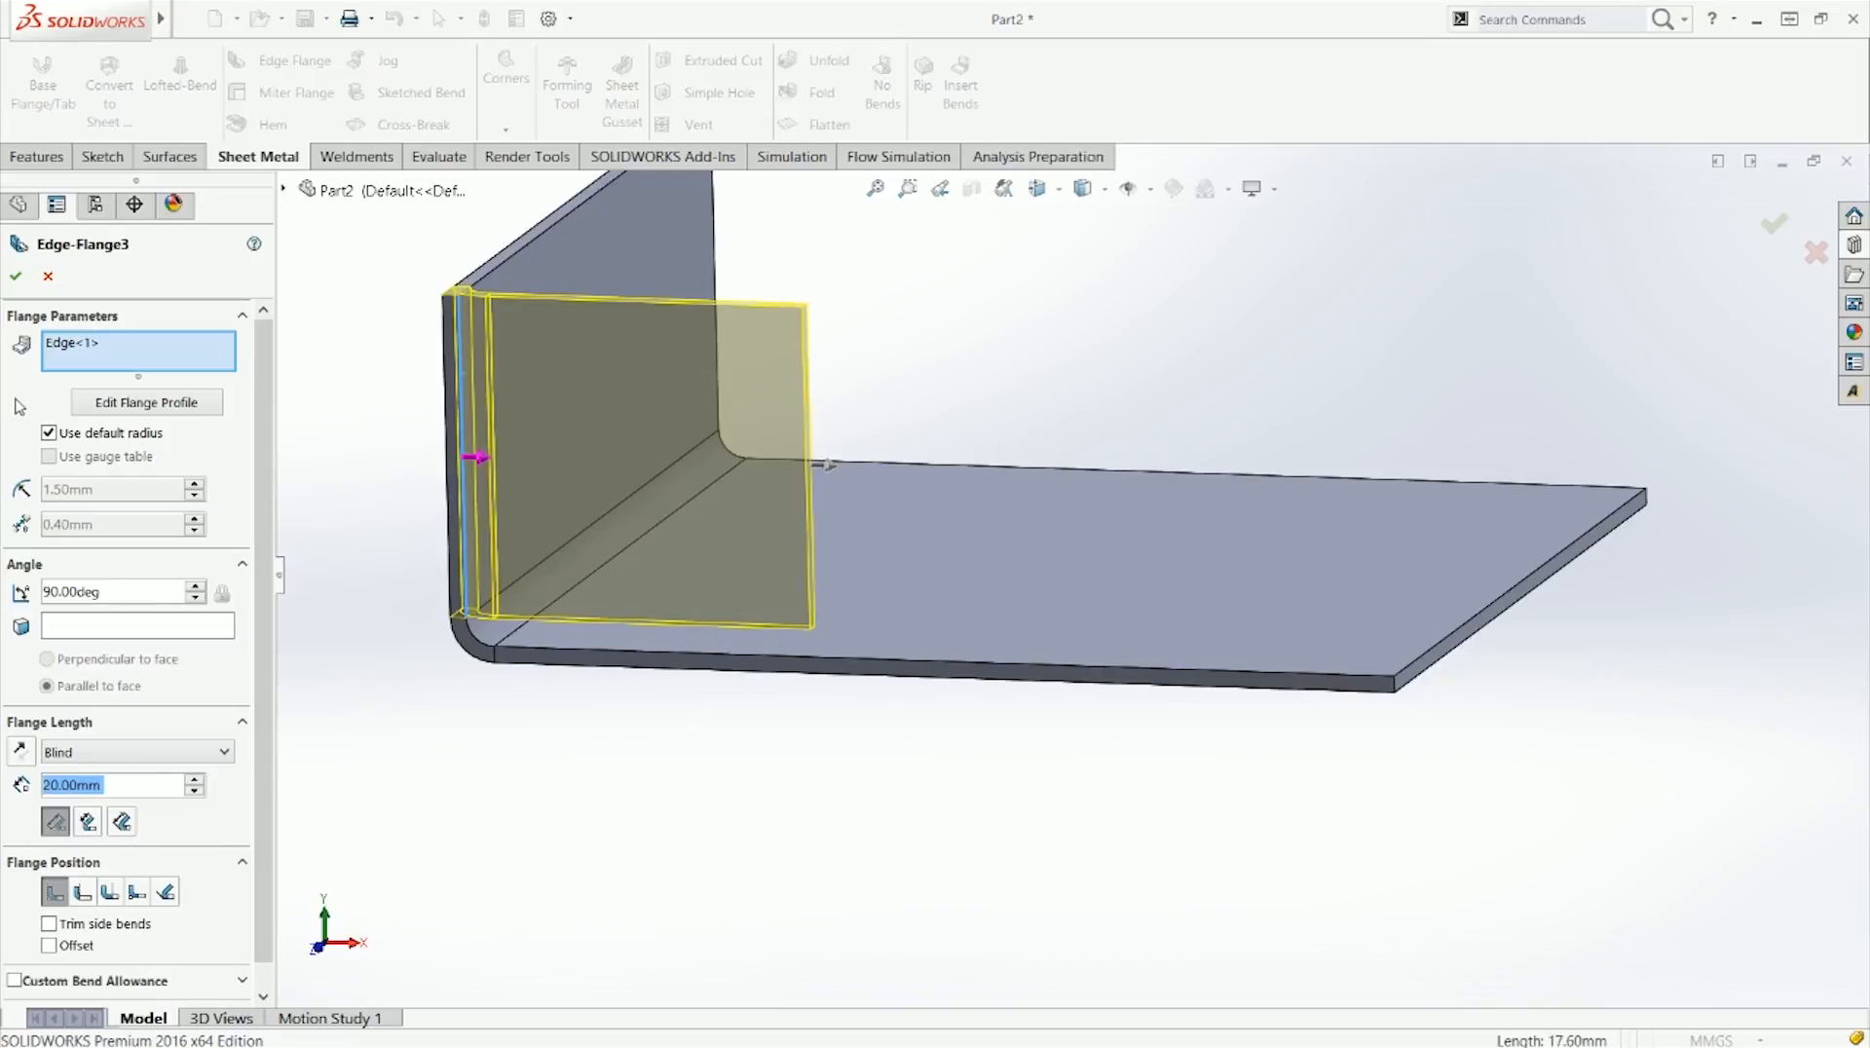
pyautogui.click(15, 279)
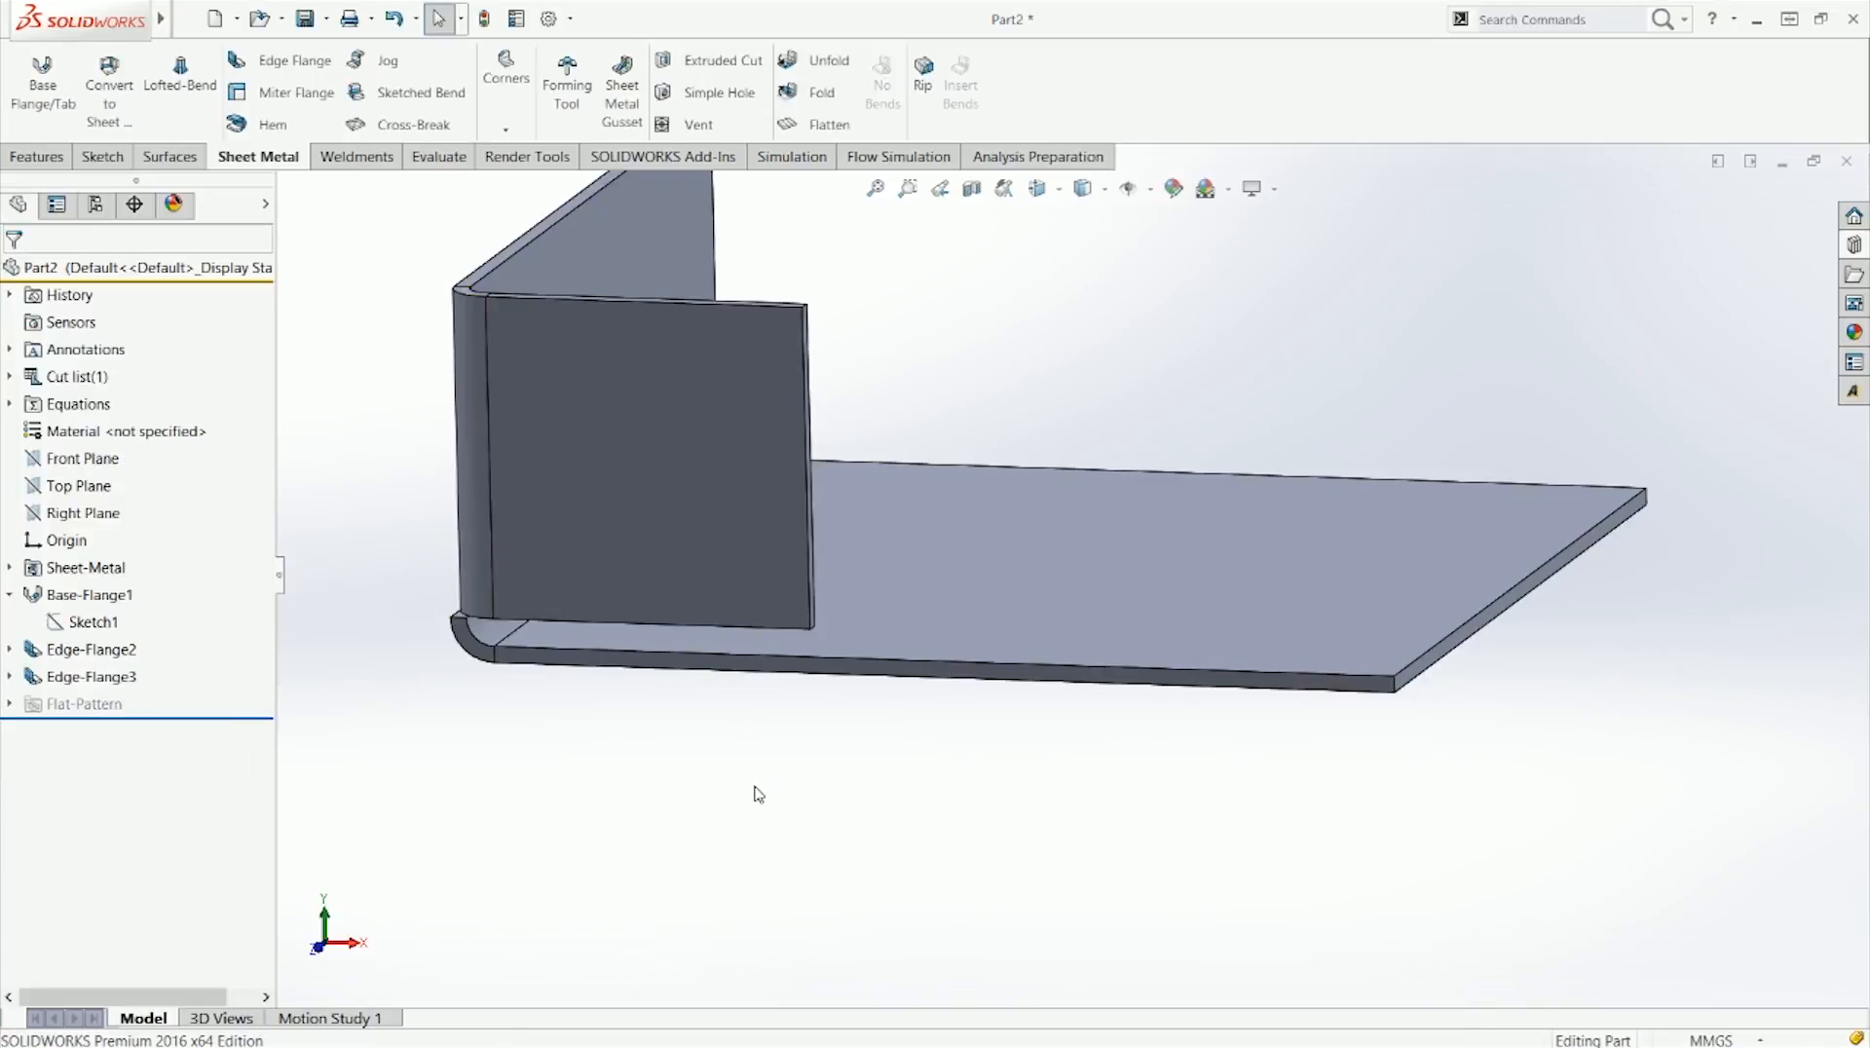
# Step: Change the new side flange's position to Bend Outside and inspect the resulting bend
pyautogui.rightClick(107, 678)
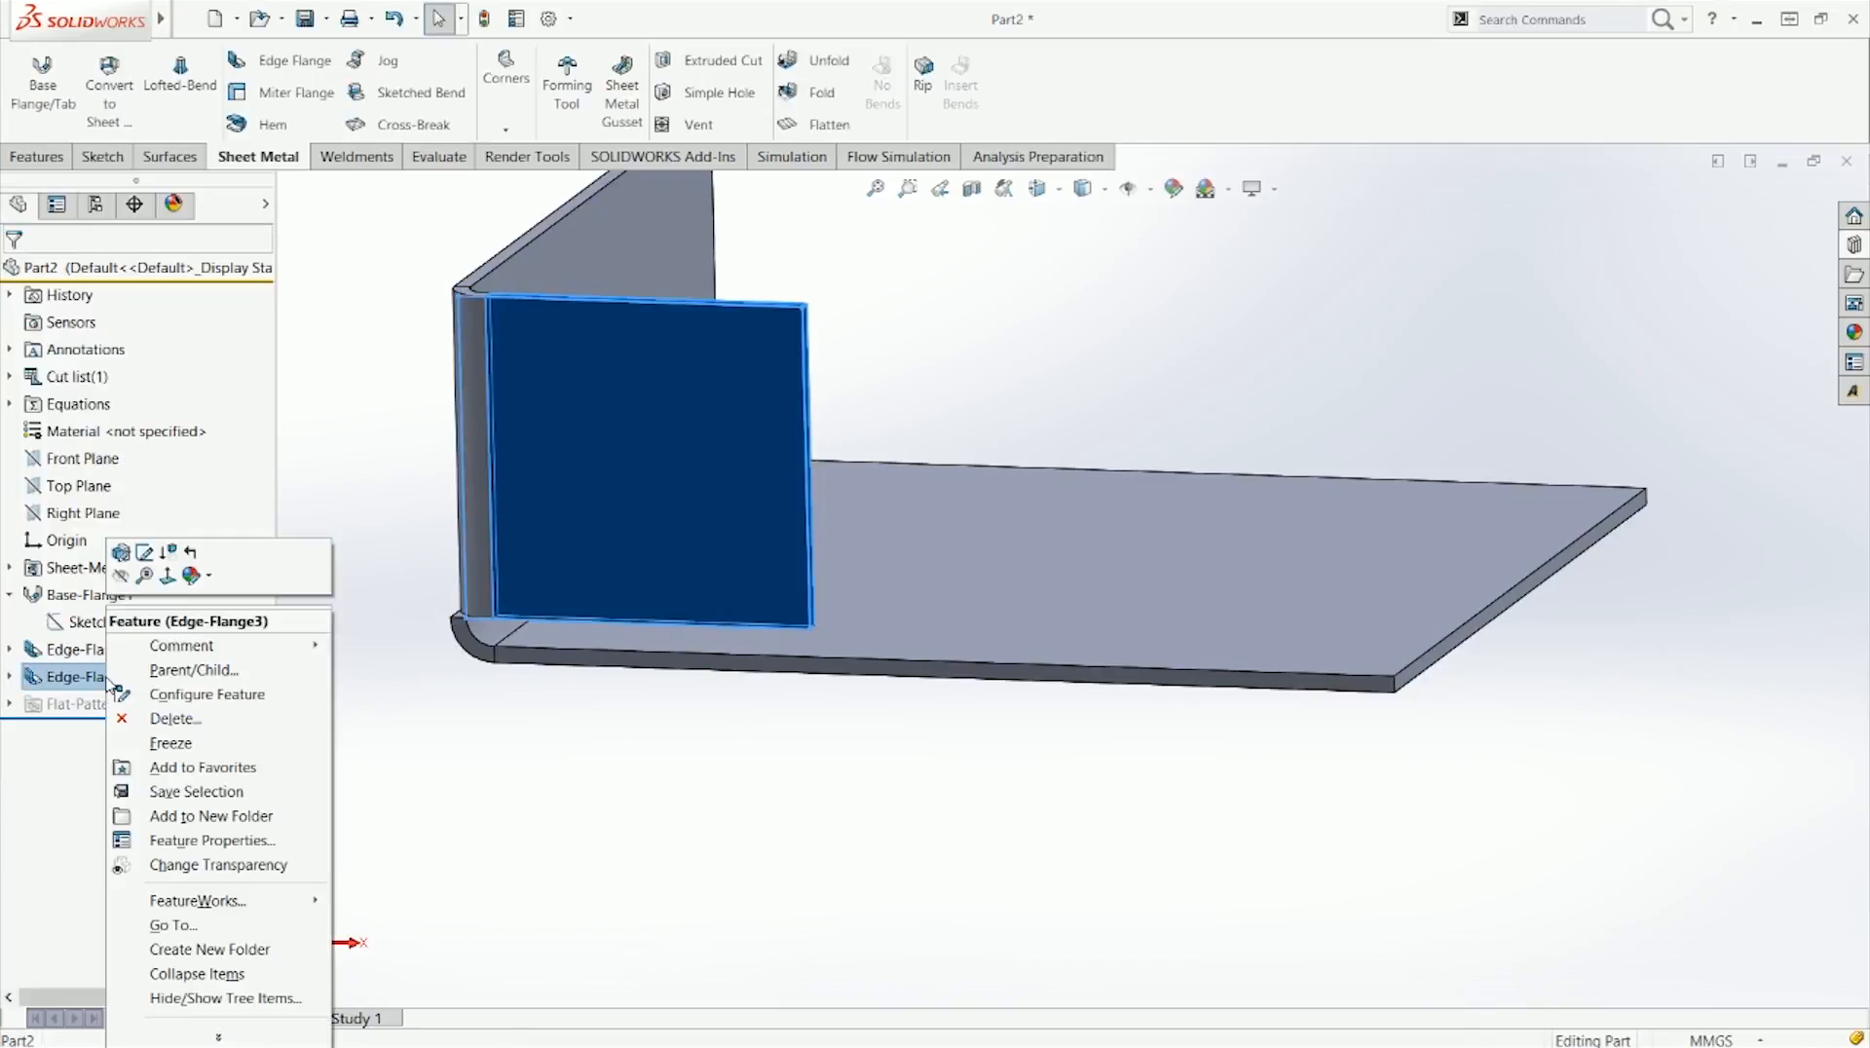
pyautogui.click(121, 553)
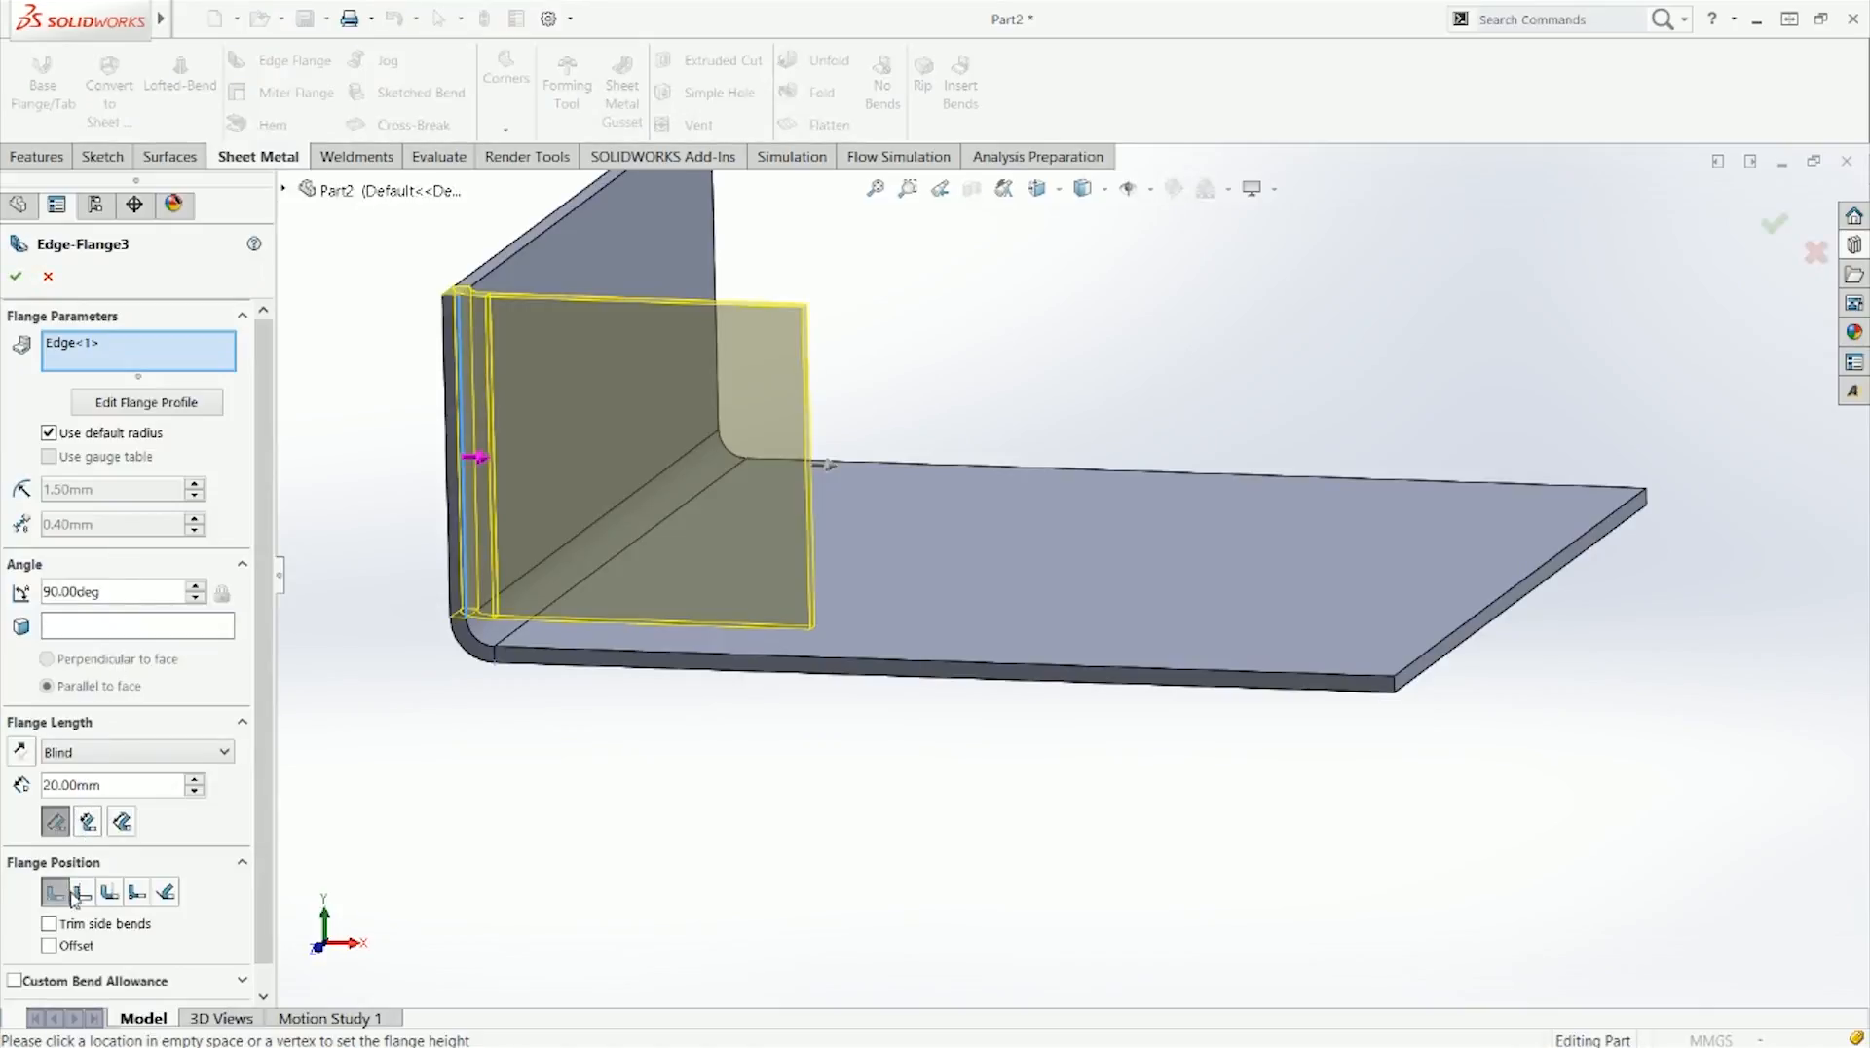
pyautogui.click(111, 891)
pyautogui.click(15, 276)
pyautogui.moveTo(693, 733); pyautogui.dragTo(1196, 361, button='middle')
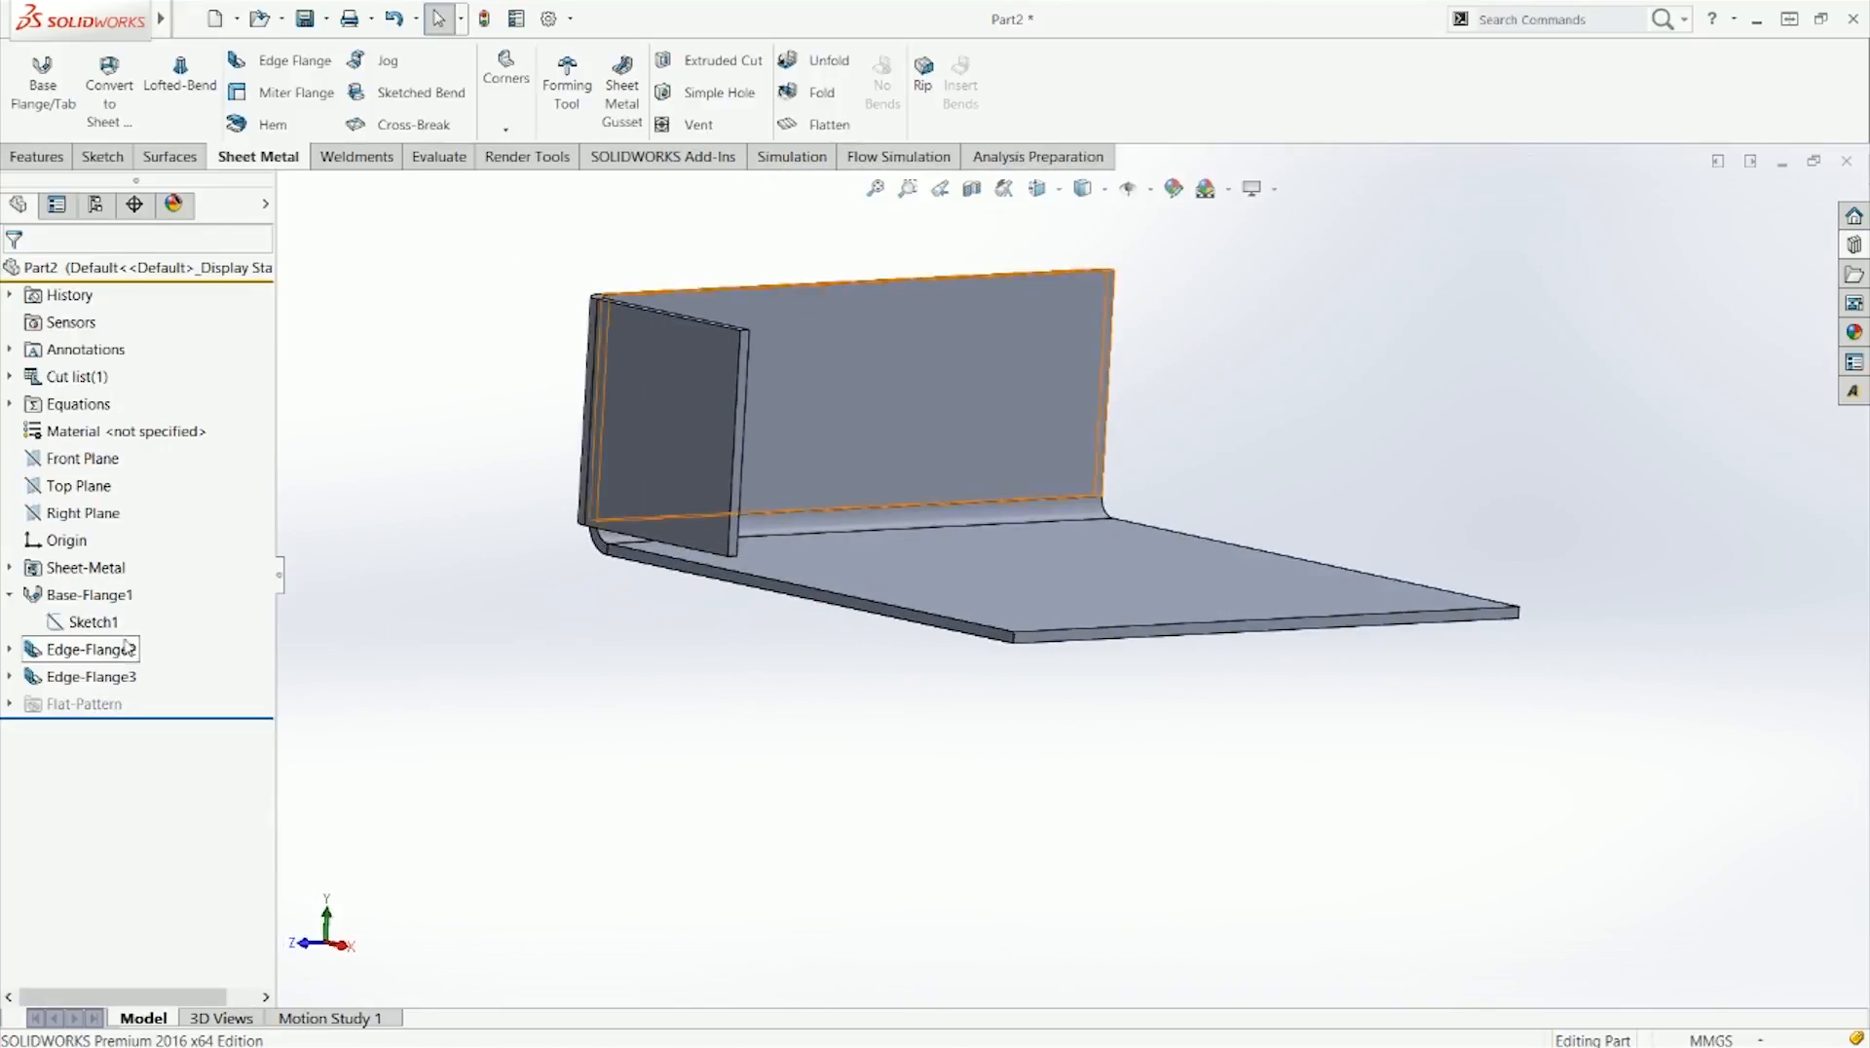
# Step: Open the side flange's profile sketch, view it face-on, and exit with a rebuild
pyautogui.click(10, 677)
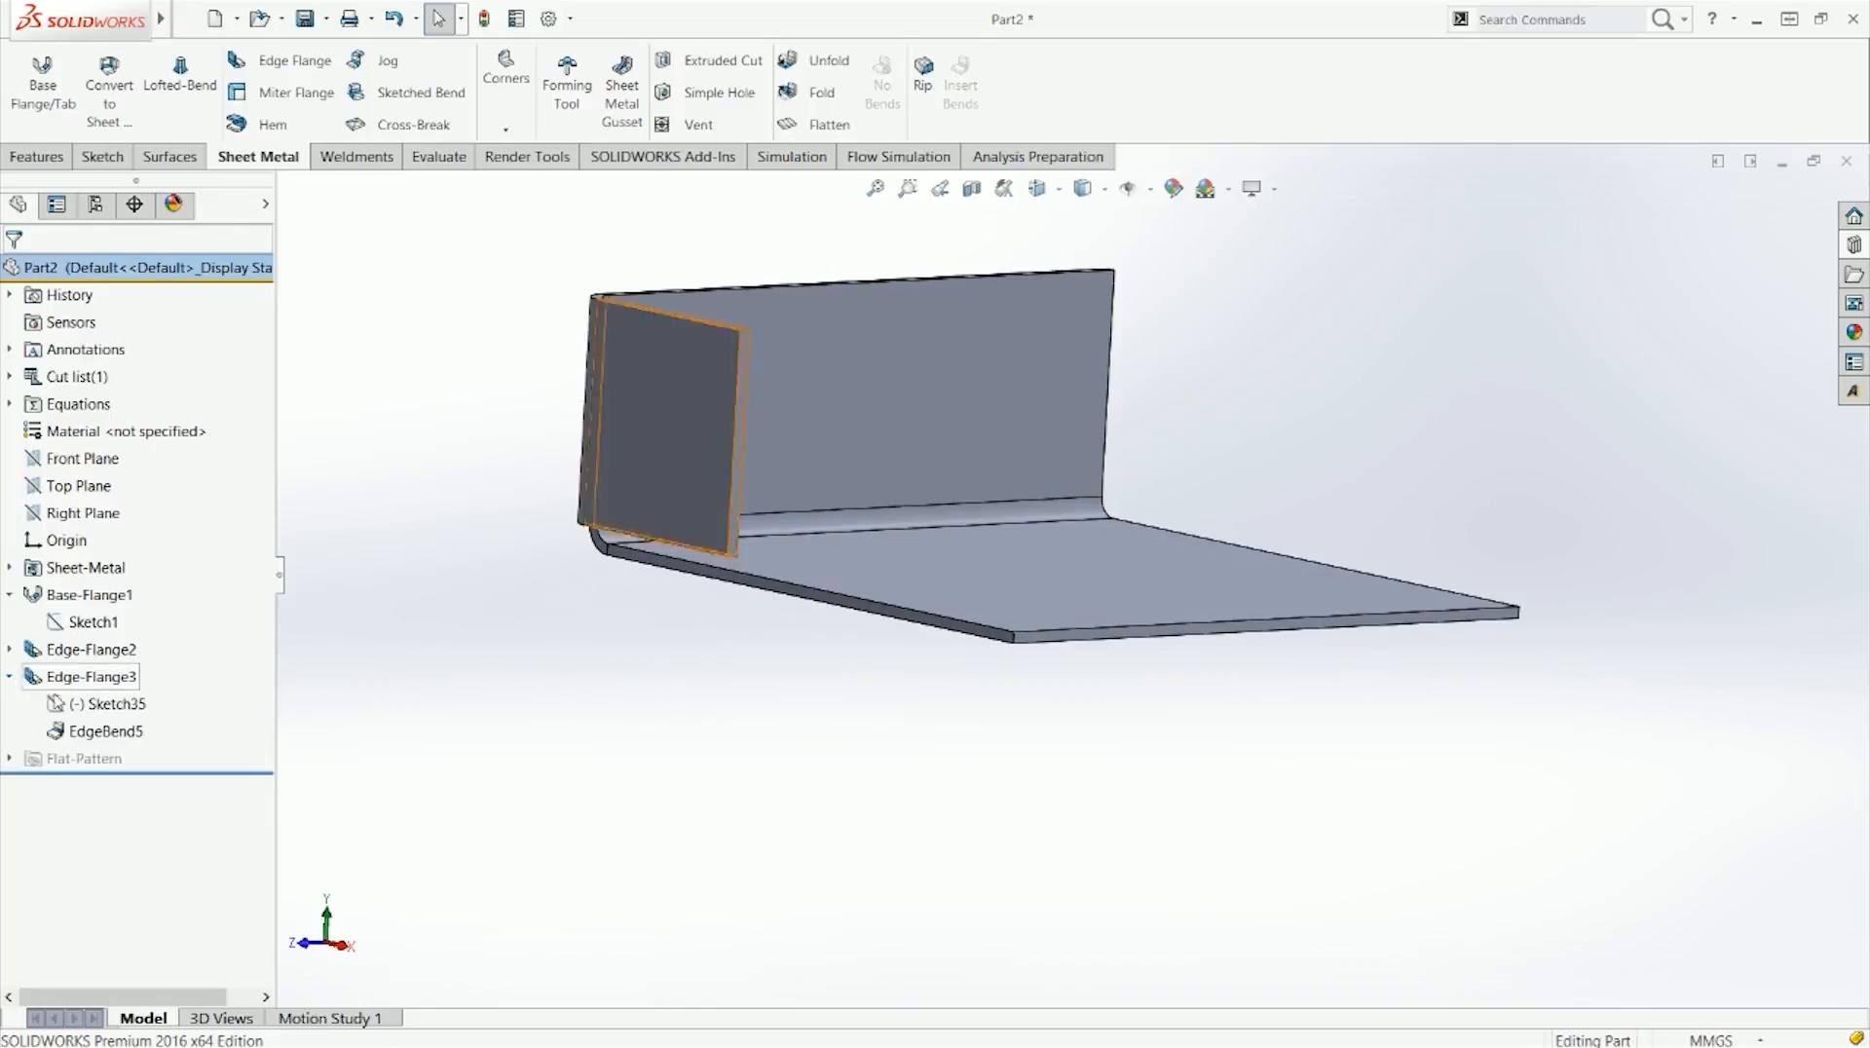
pyautogui.click(98, 708)
pyautogui.rightClick(96, 710)
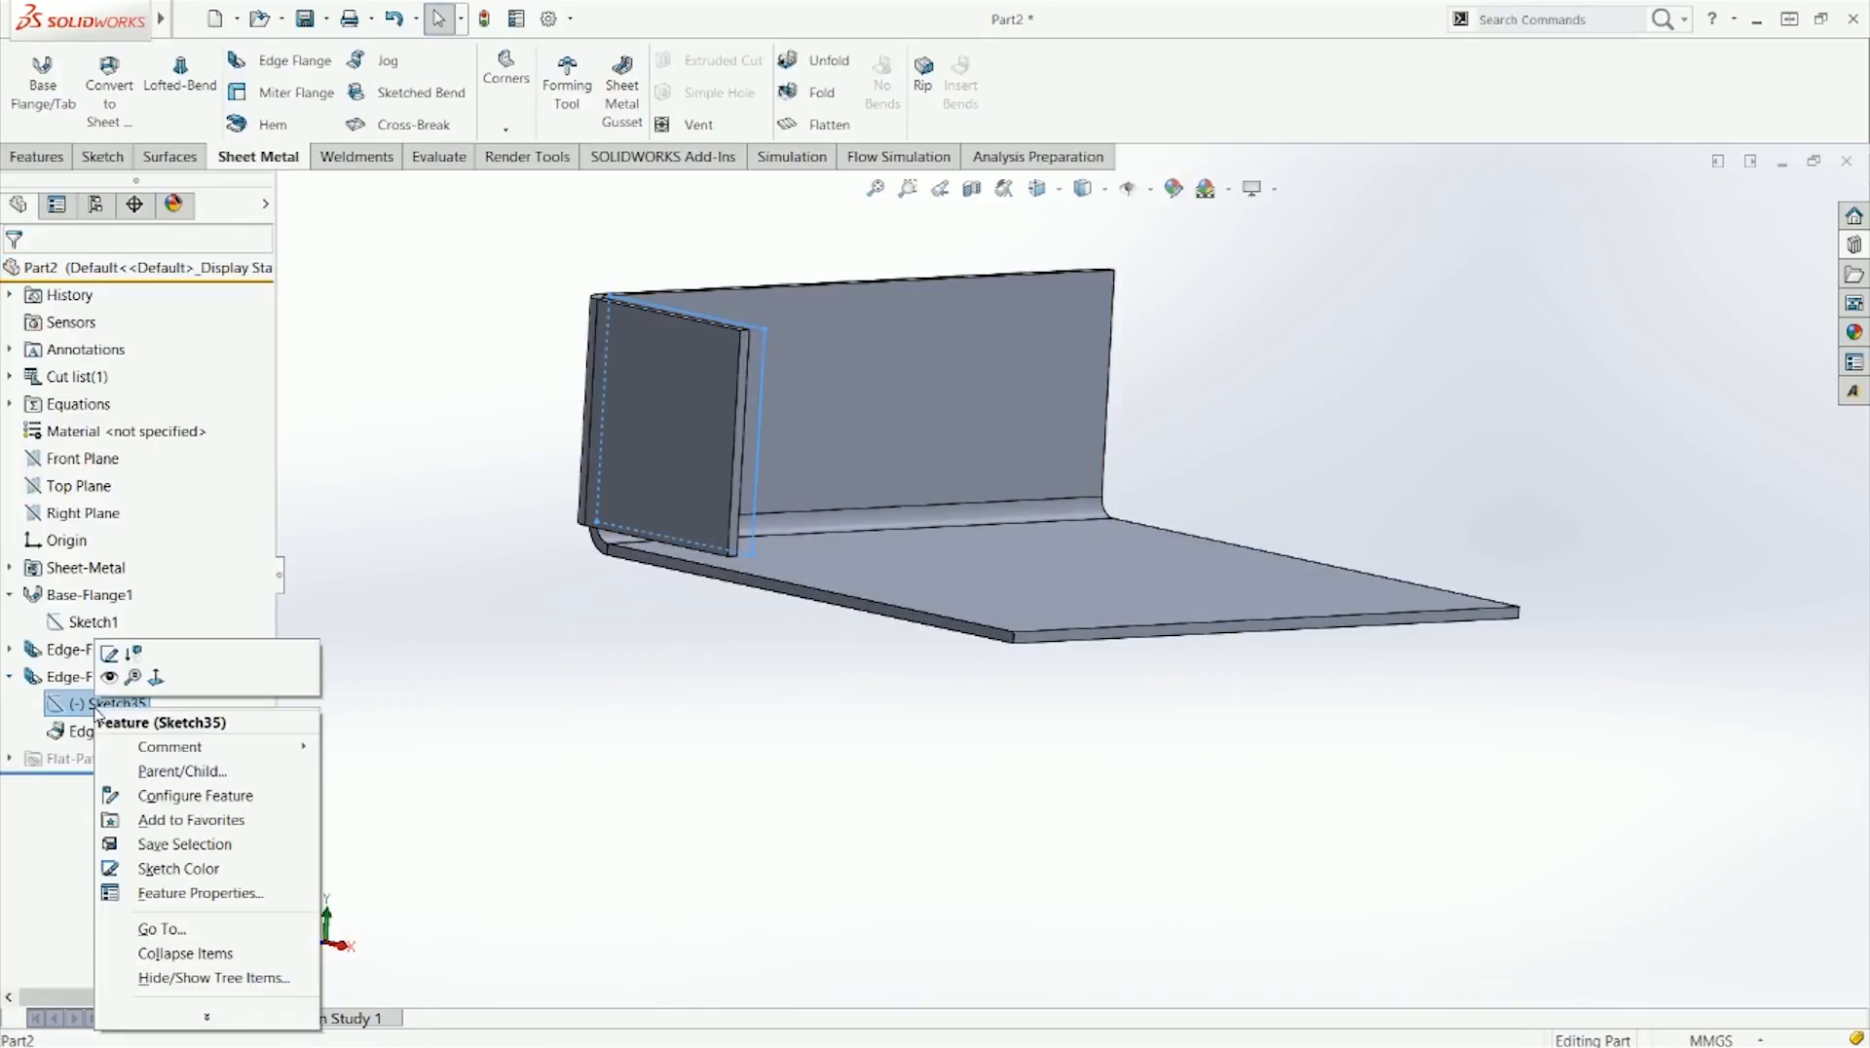
pyautogui.click(112, 654)
pyautogui.hotkey('ctrl', '7')
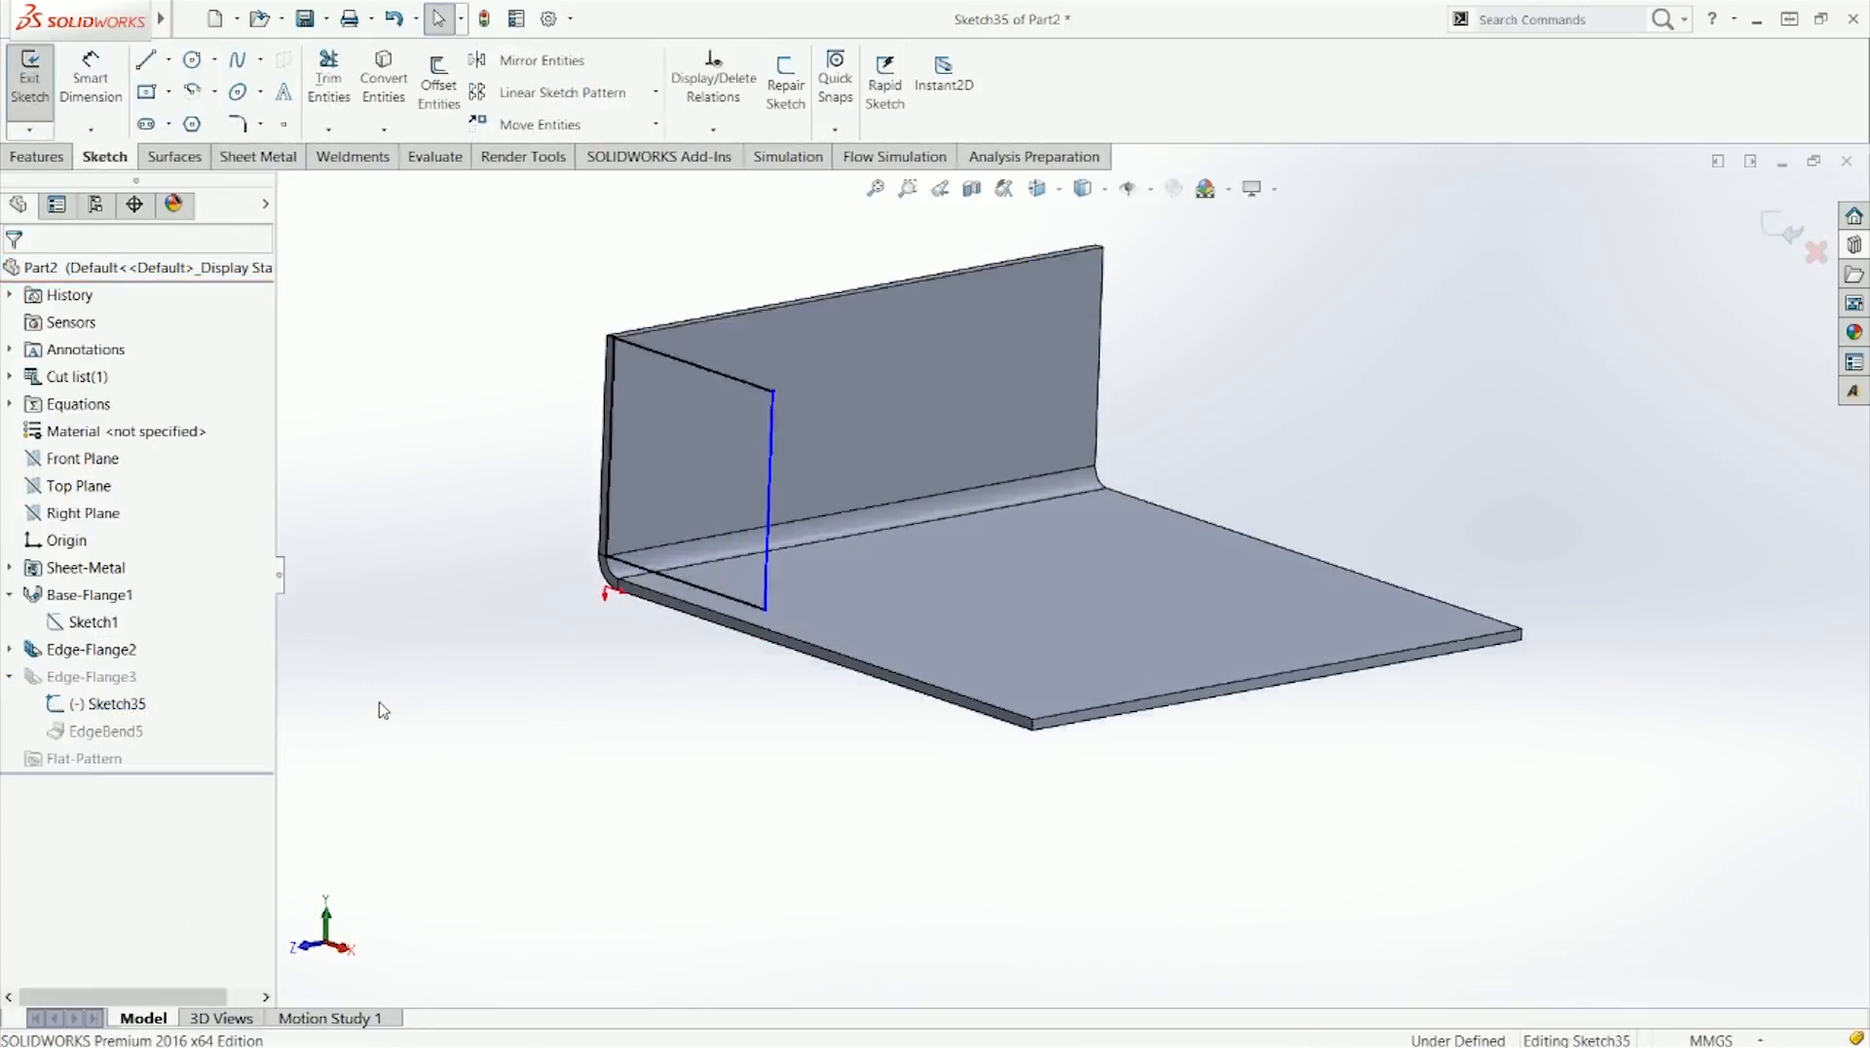
pyautogui.hotkey('ctrl', '8')
pyautogui.hotkey('ctrl', 'b')
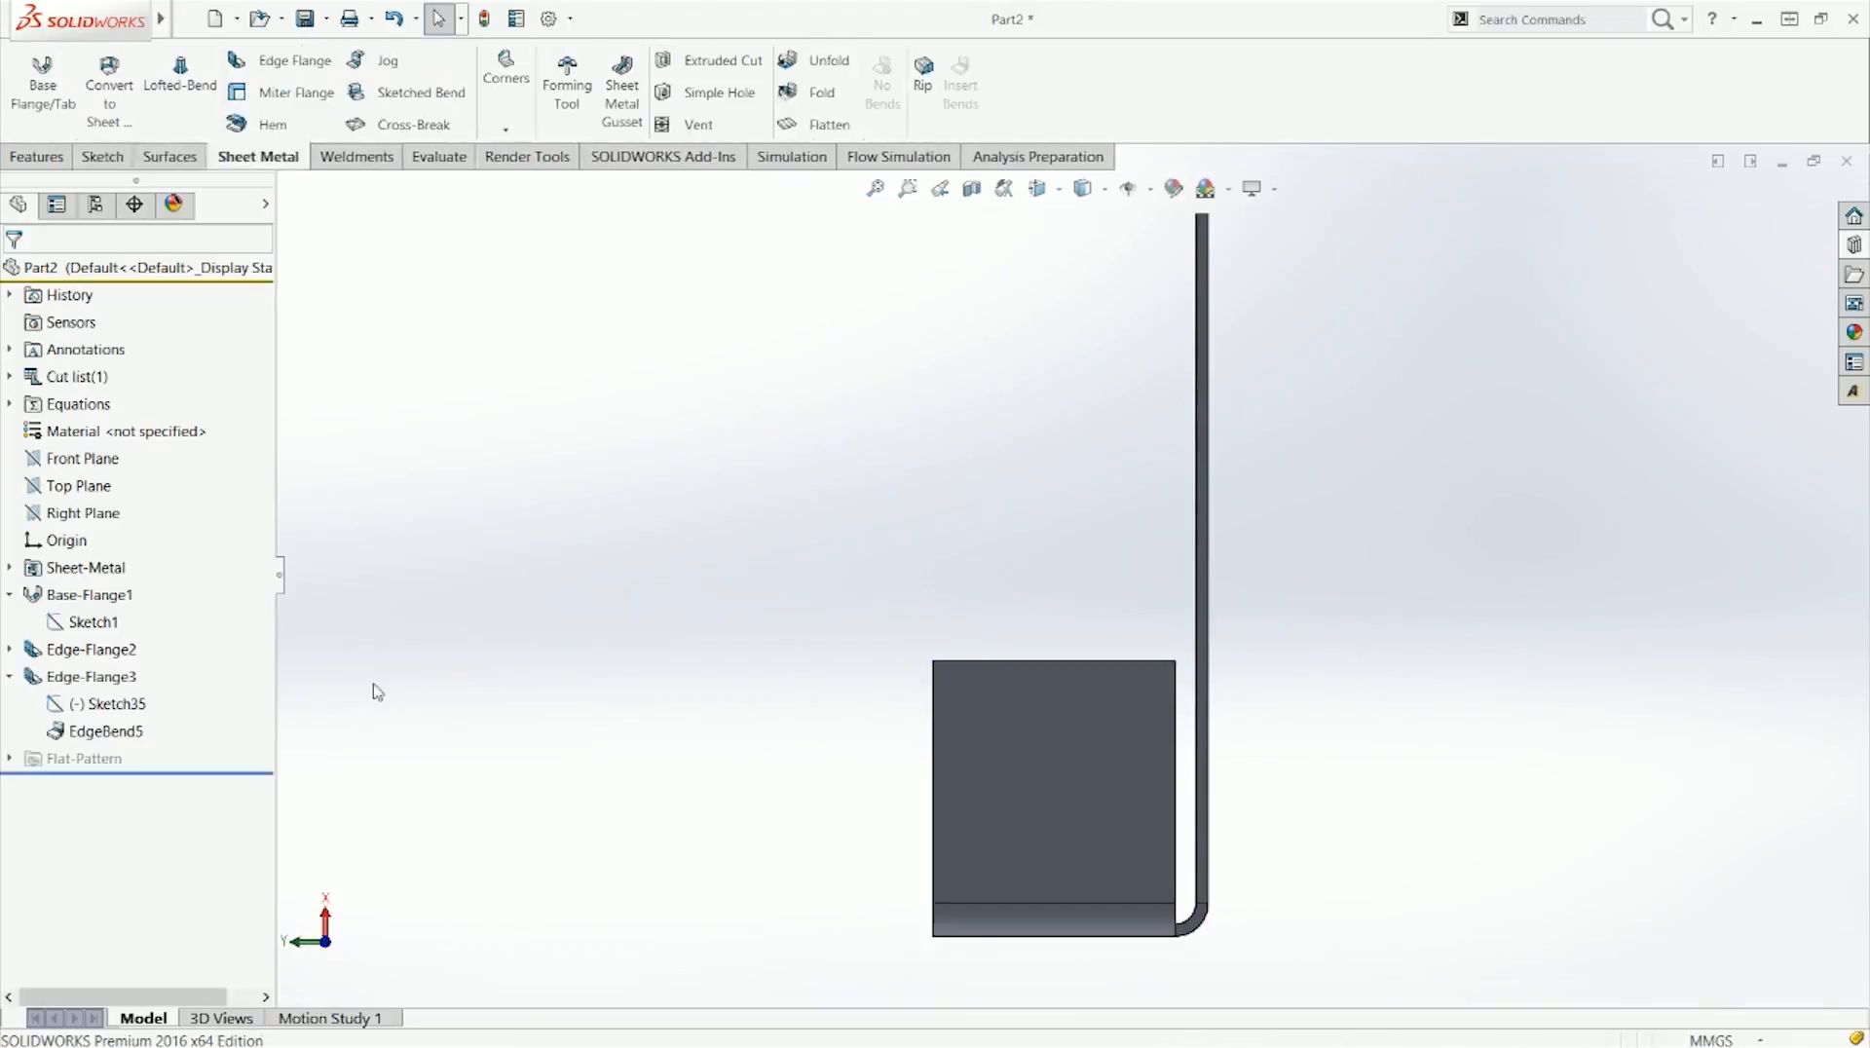
pyautogui.rightClick(112, 692)
pyautogui.click(135, 552)
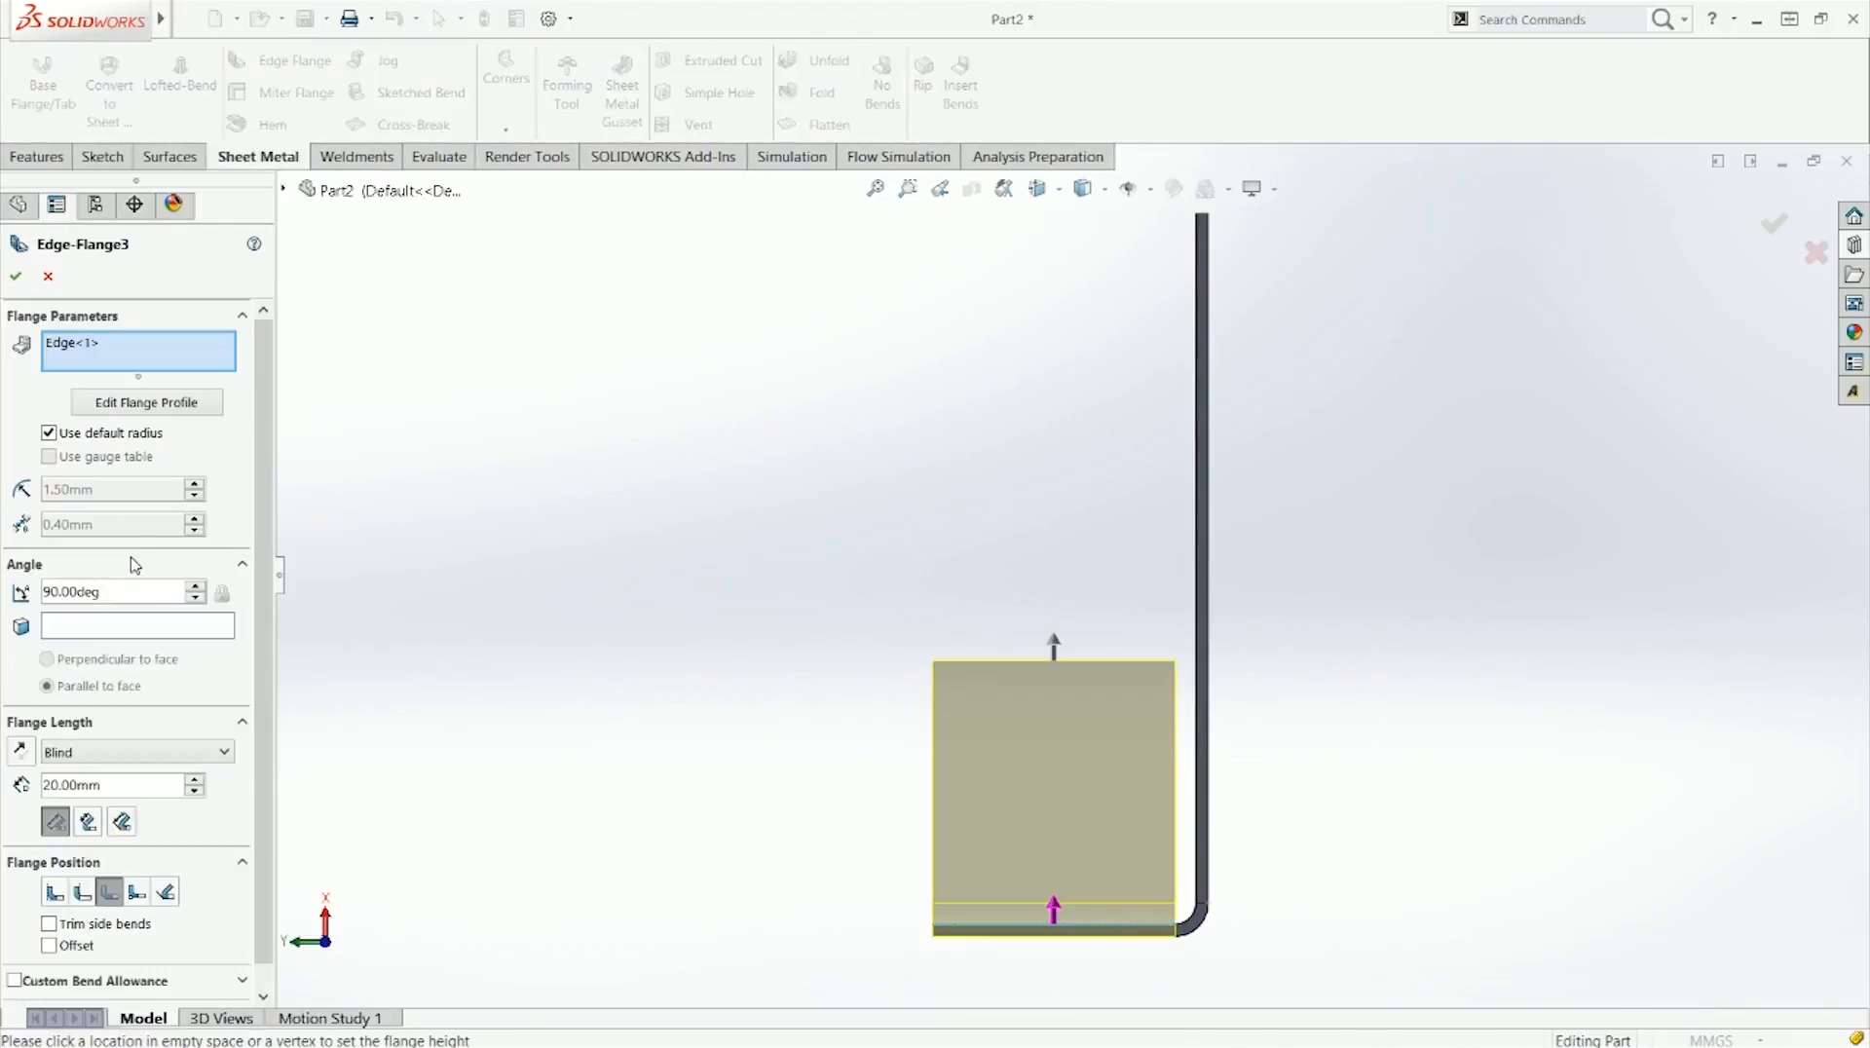
pyautogui.press('Escape')
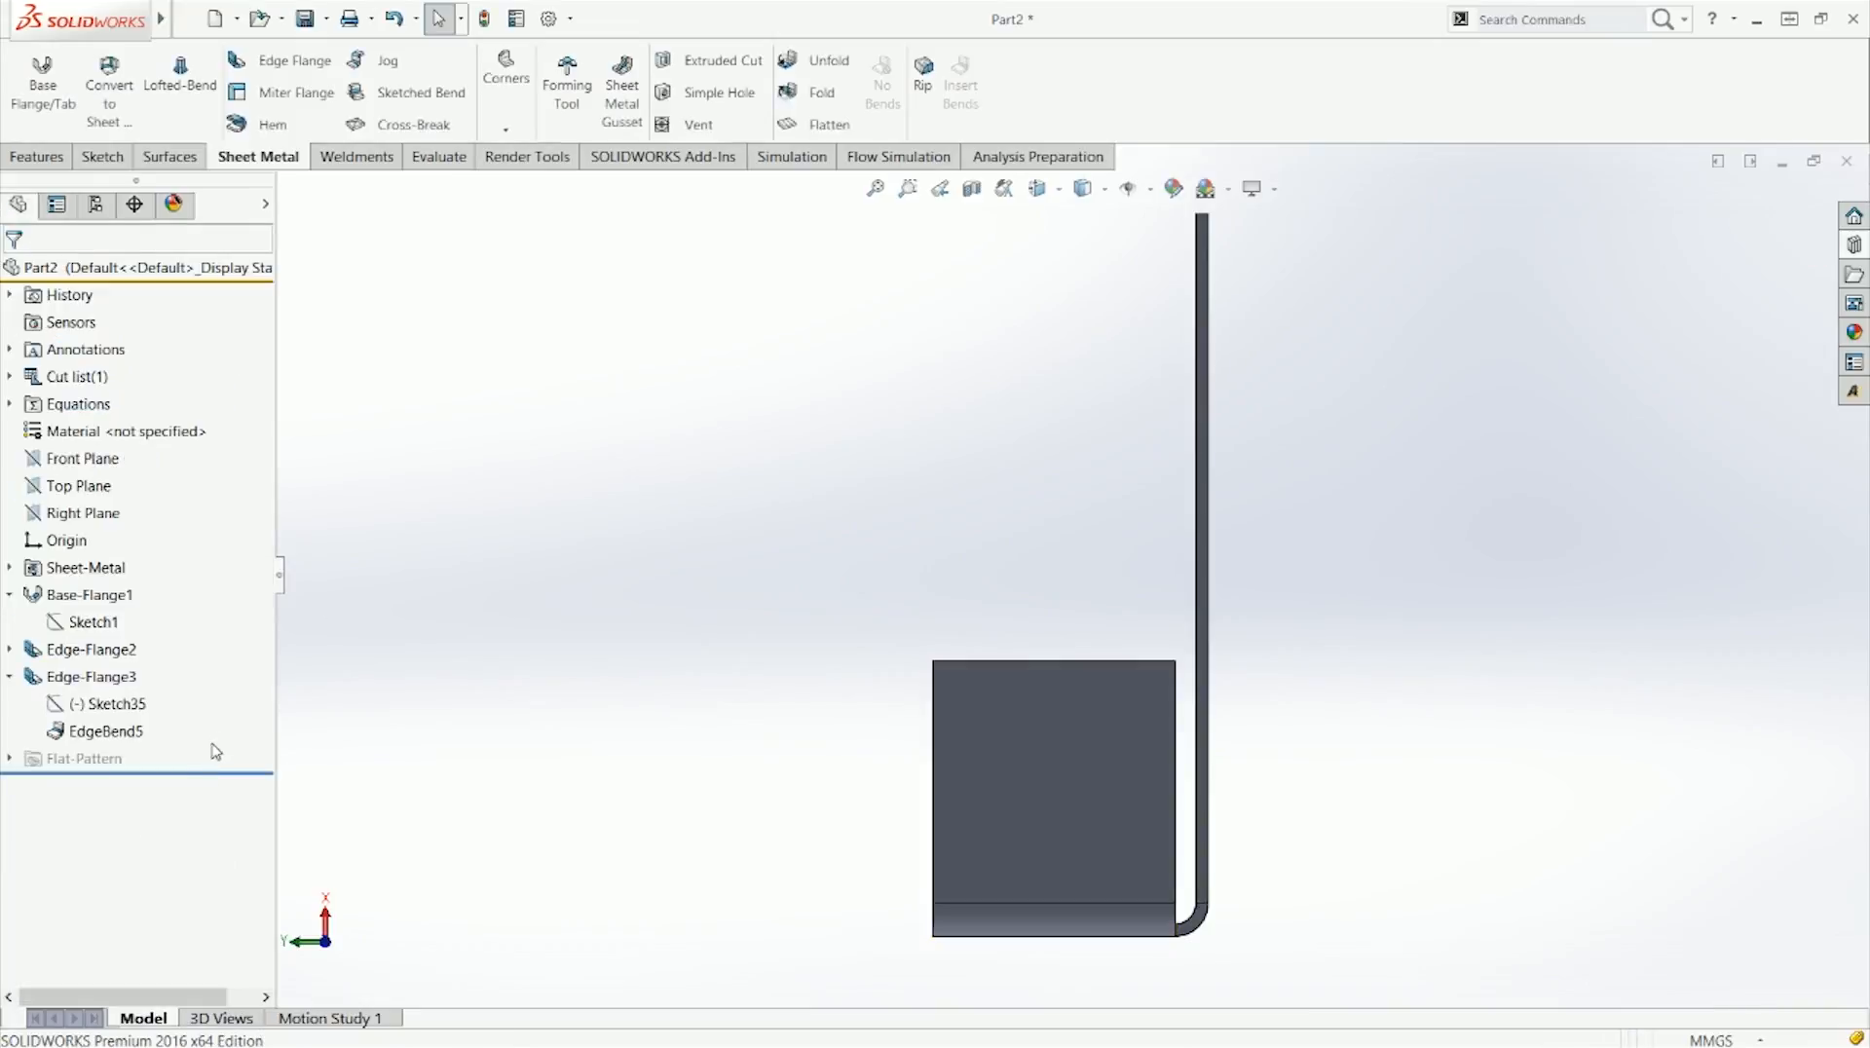
# Step: Edit the side flange's profile sketch and delete the On Edge relation from its bottom line
pyautogui.rightClick(73, 703)
pyautogui.click(101, 651)
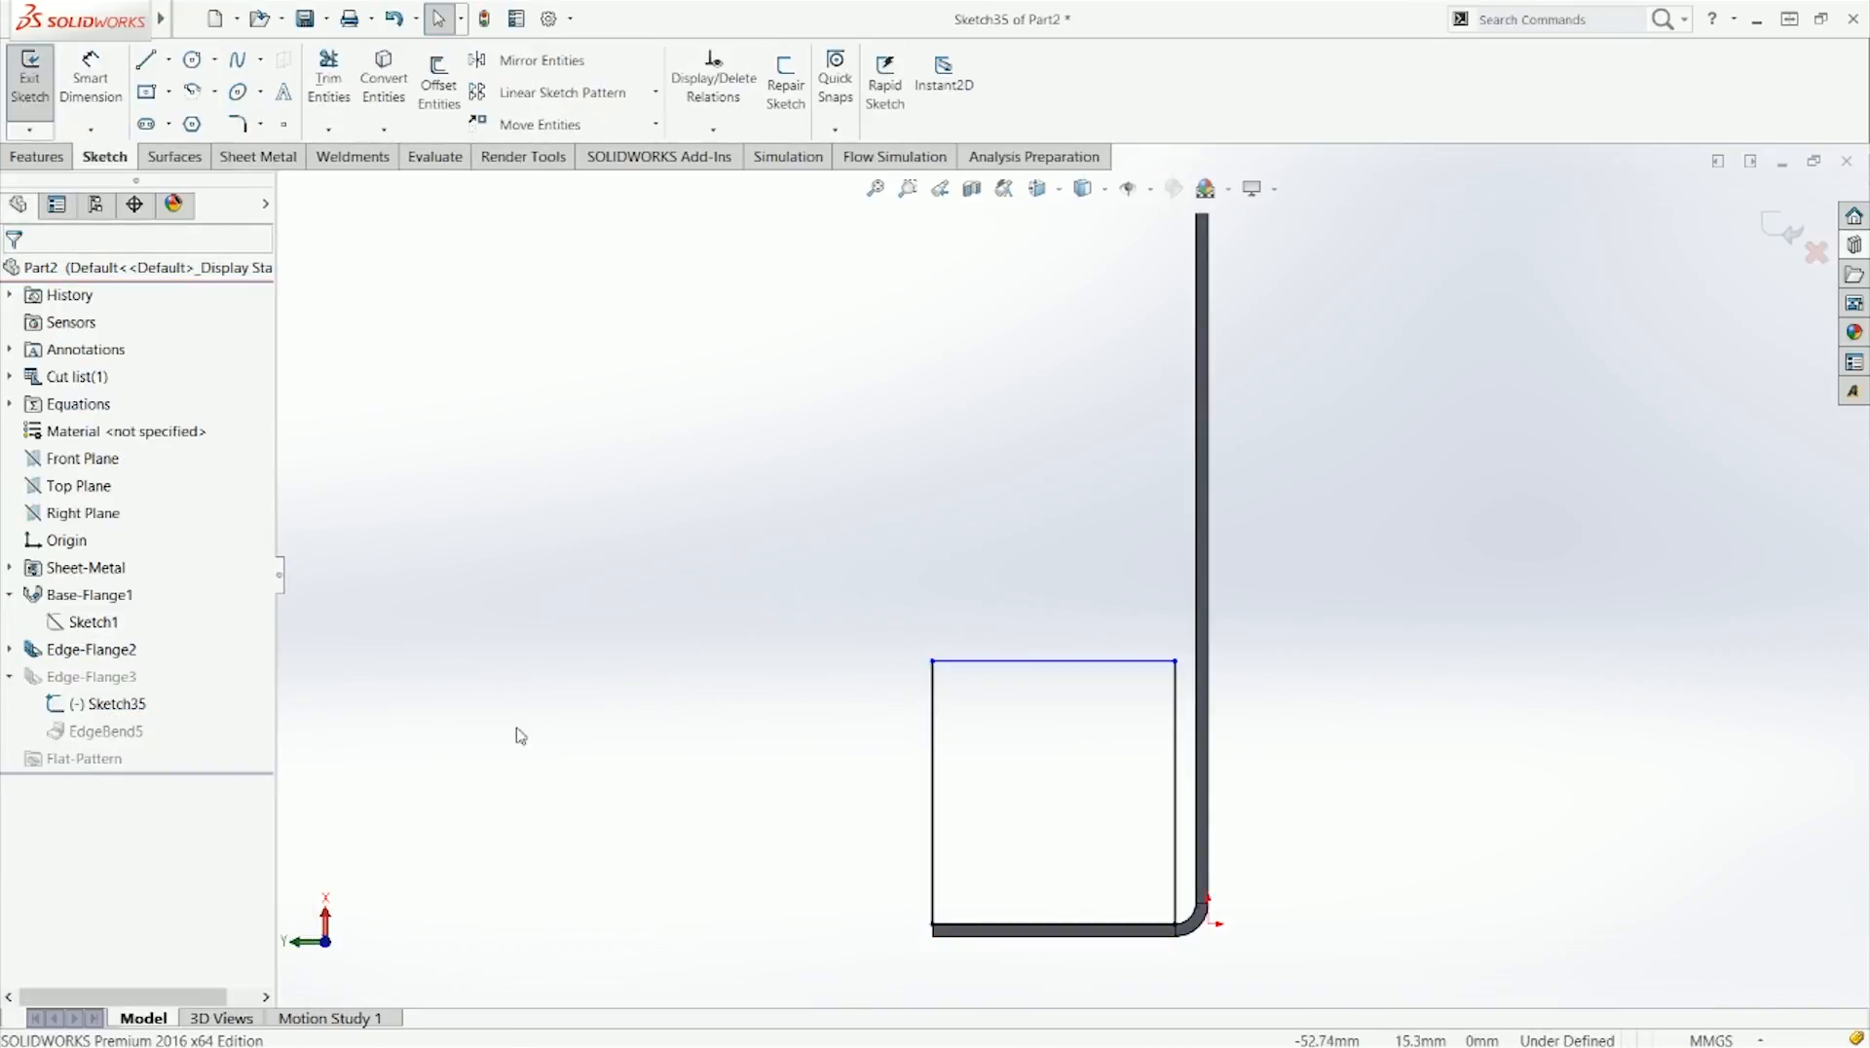
pyautogui.click(1061, 929)
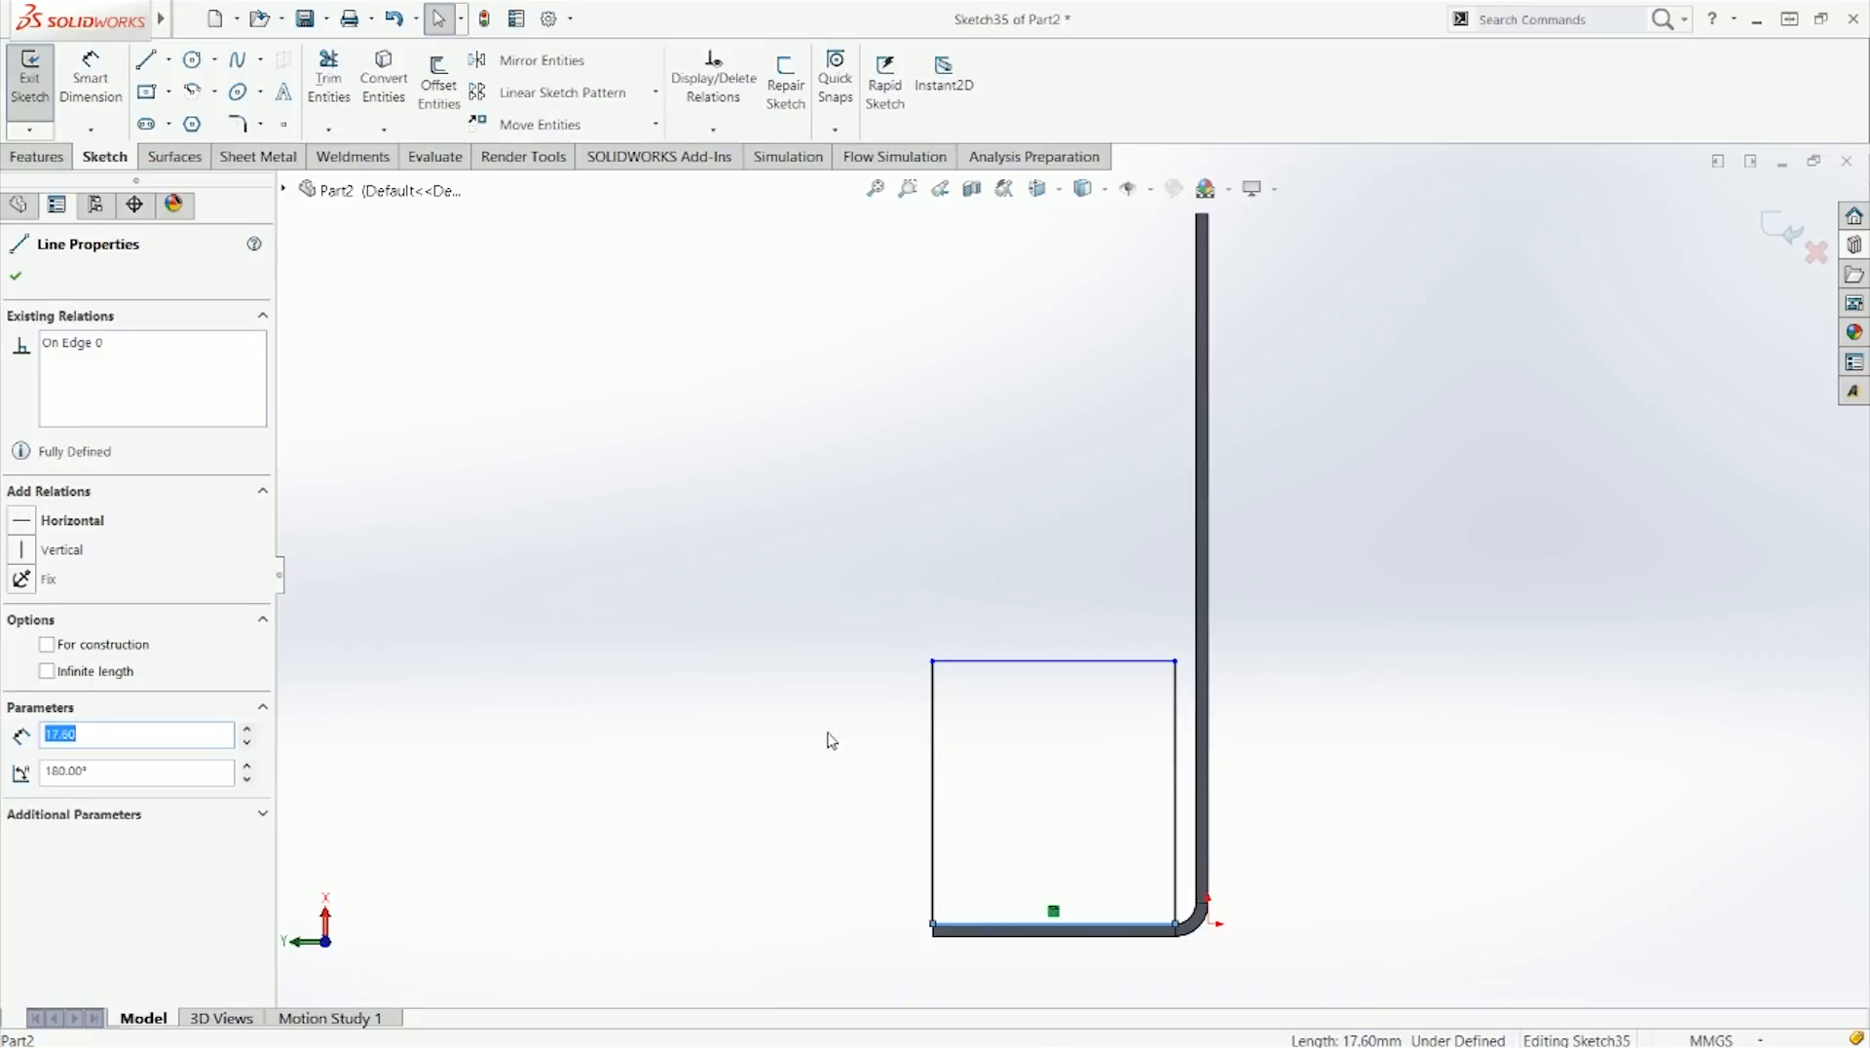
pyautogui.click(1022, 781)
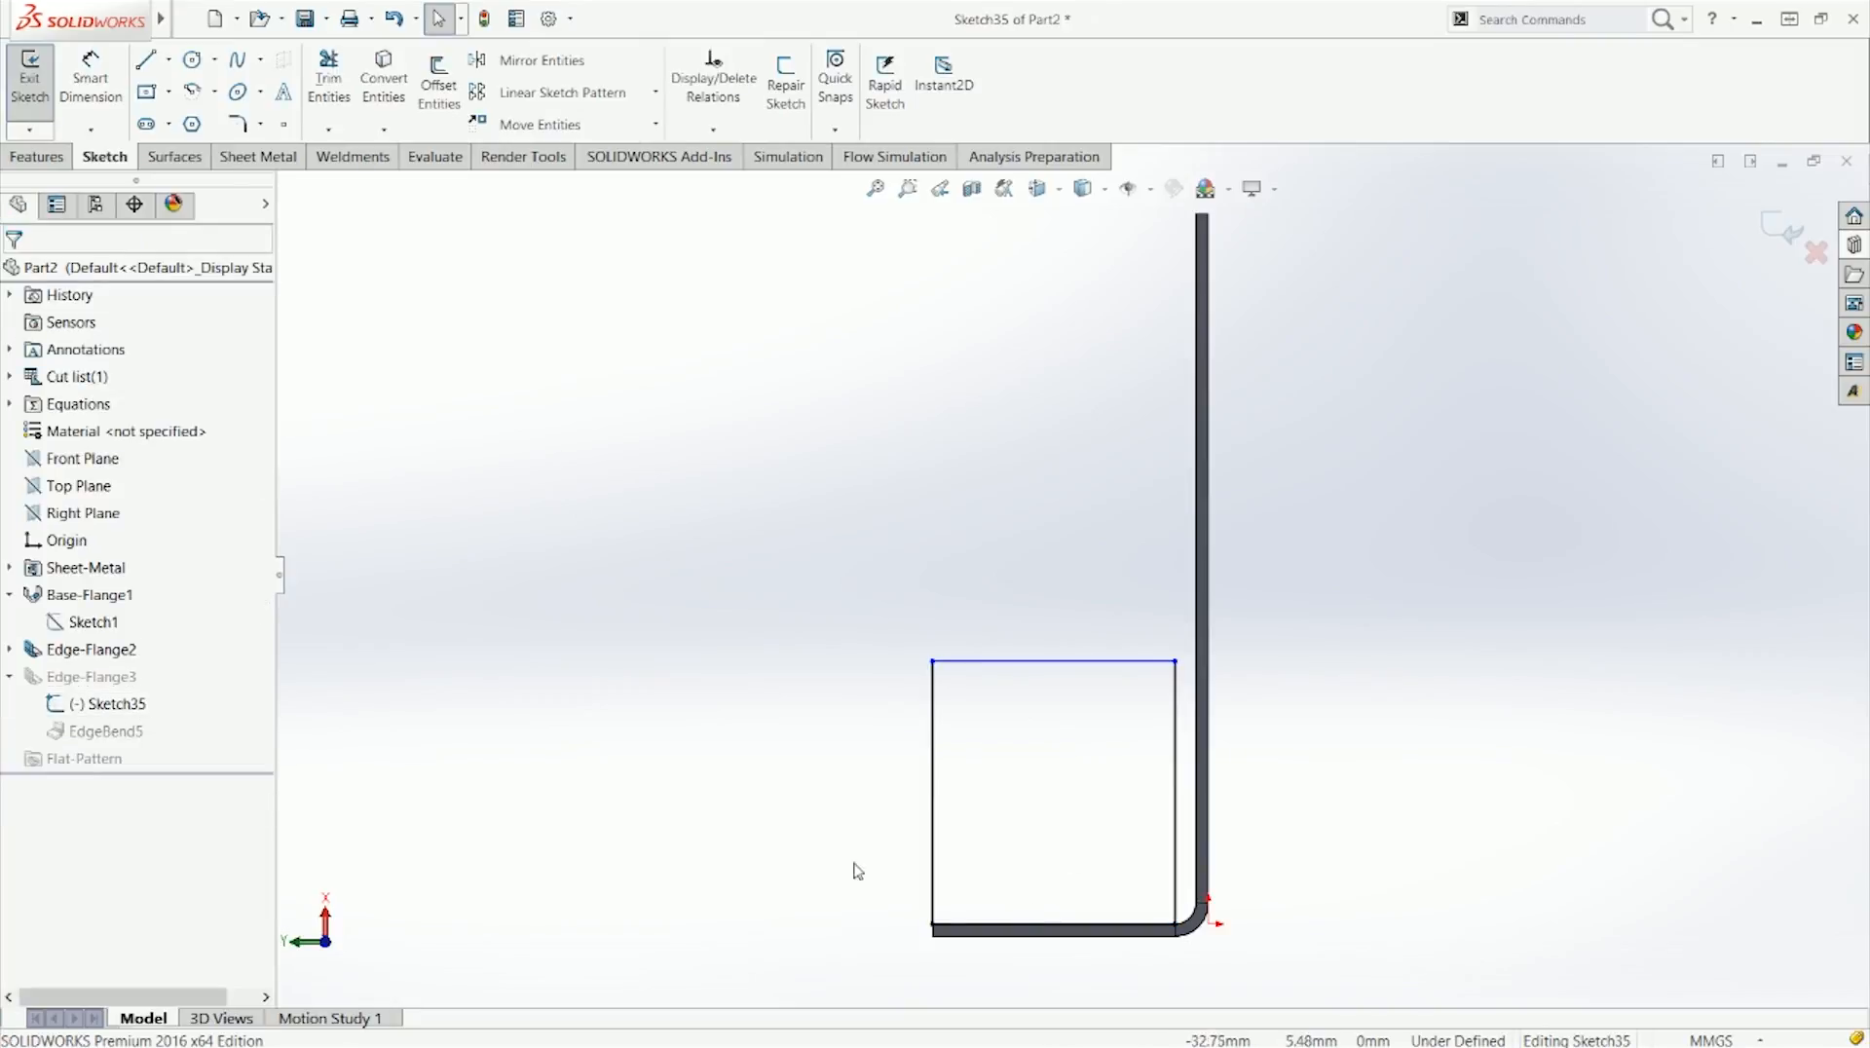
pyautogui.click(1120, 925)
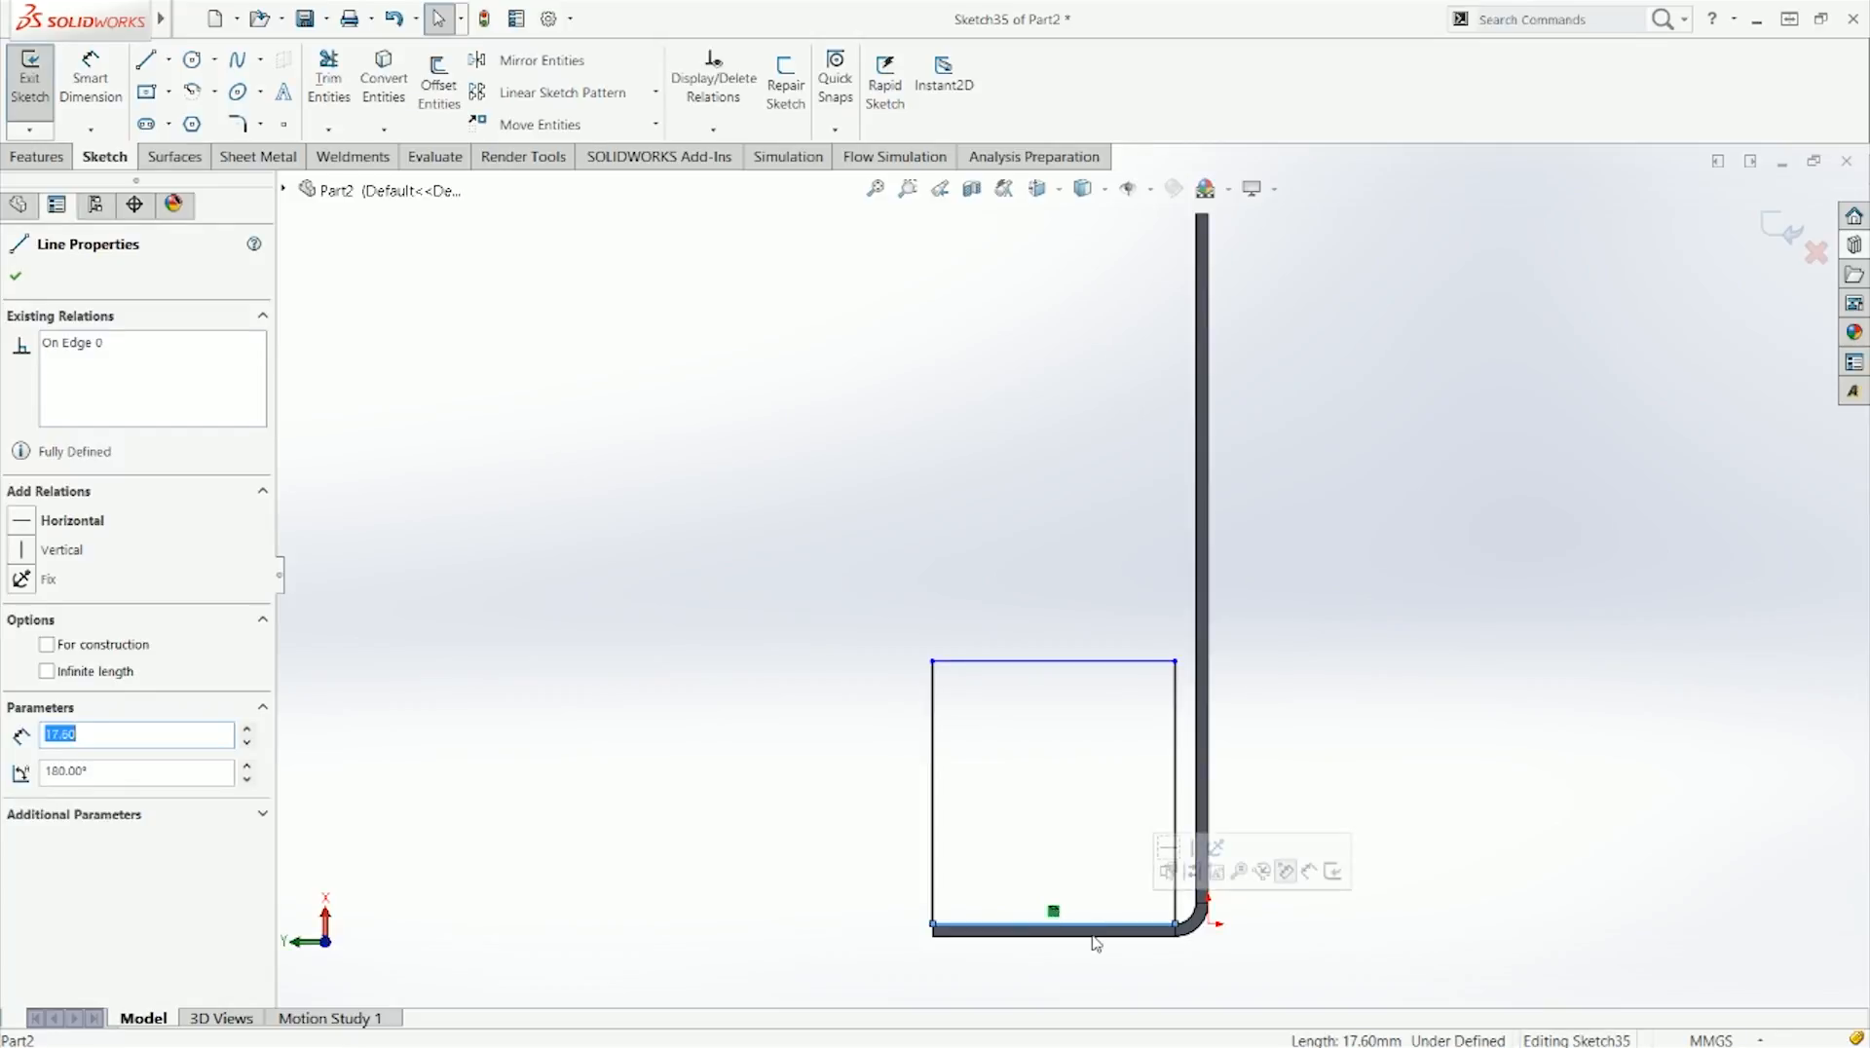
pyautogui.scroll(-1, 1081, 887)
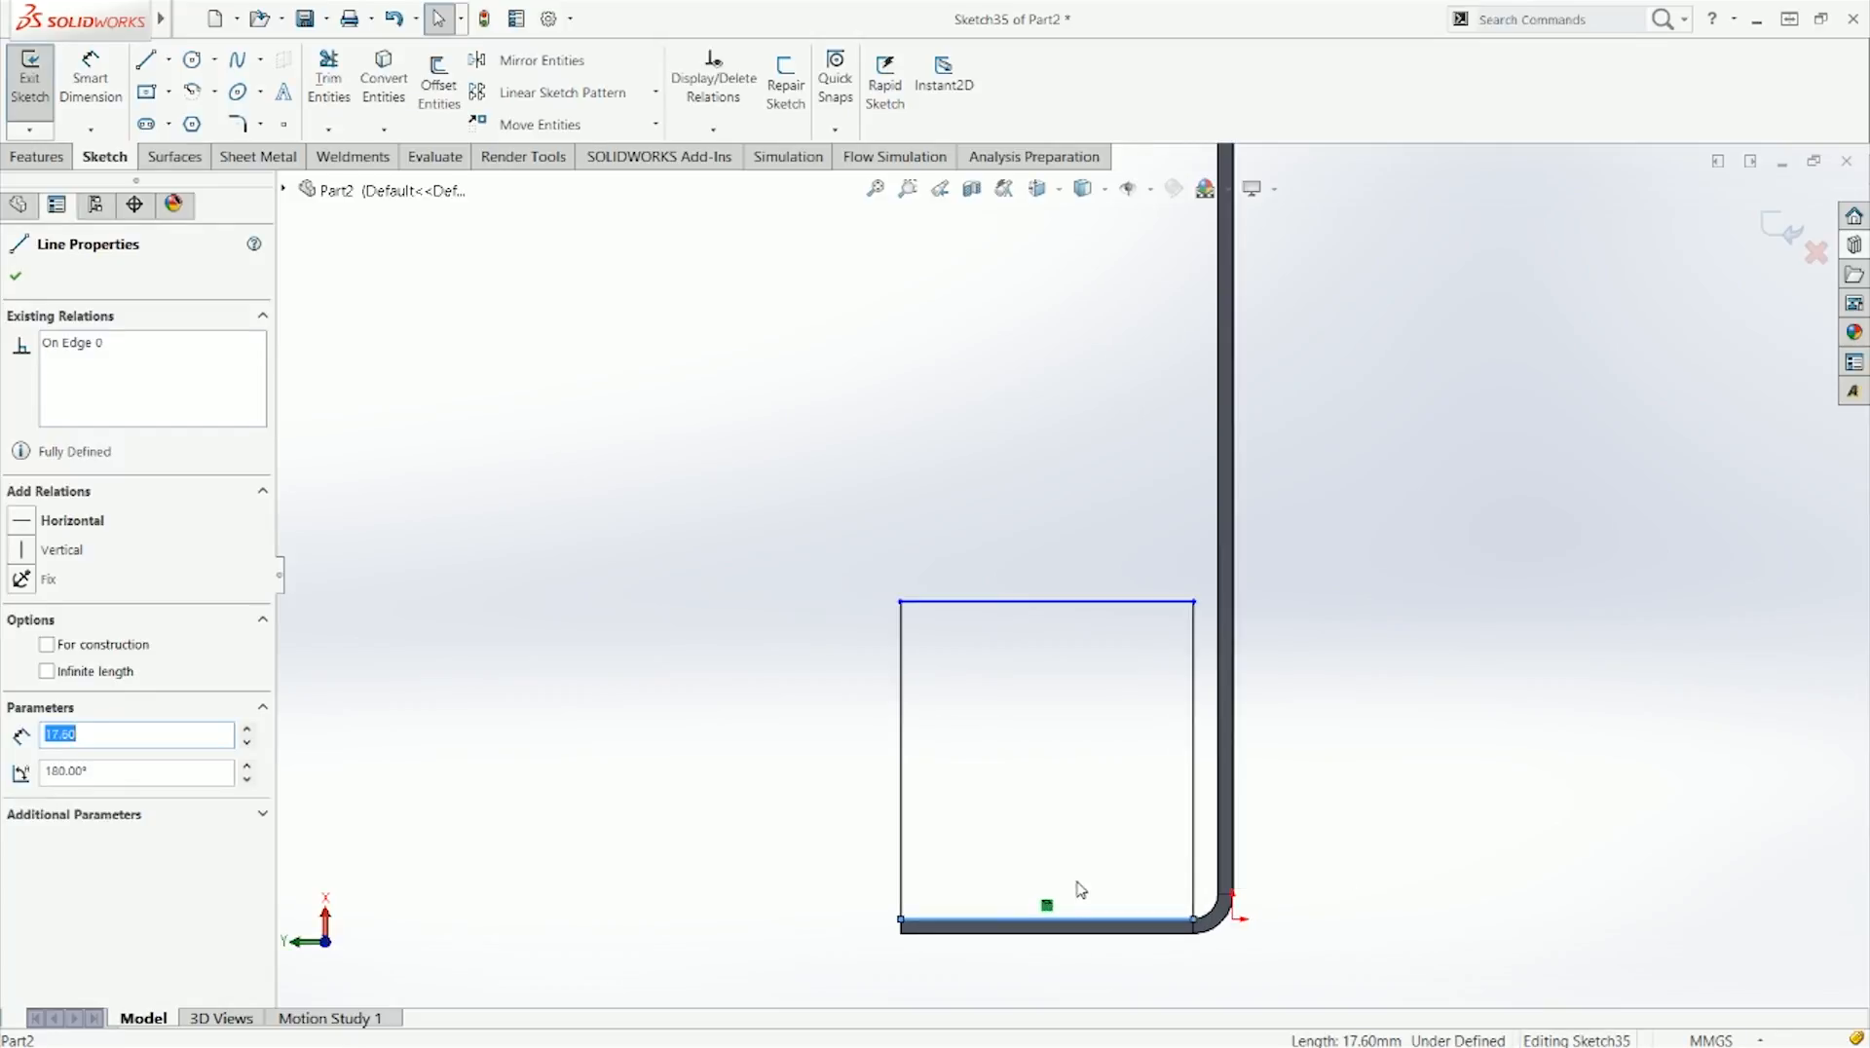
pyautogui.click(1048, 907)
pyautogui.press('Delete')
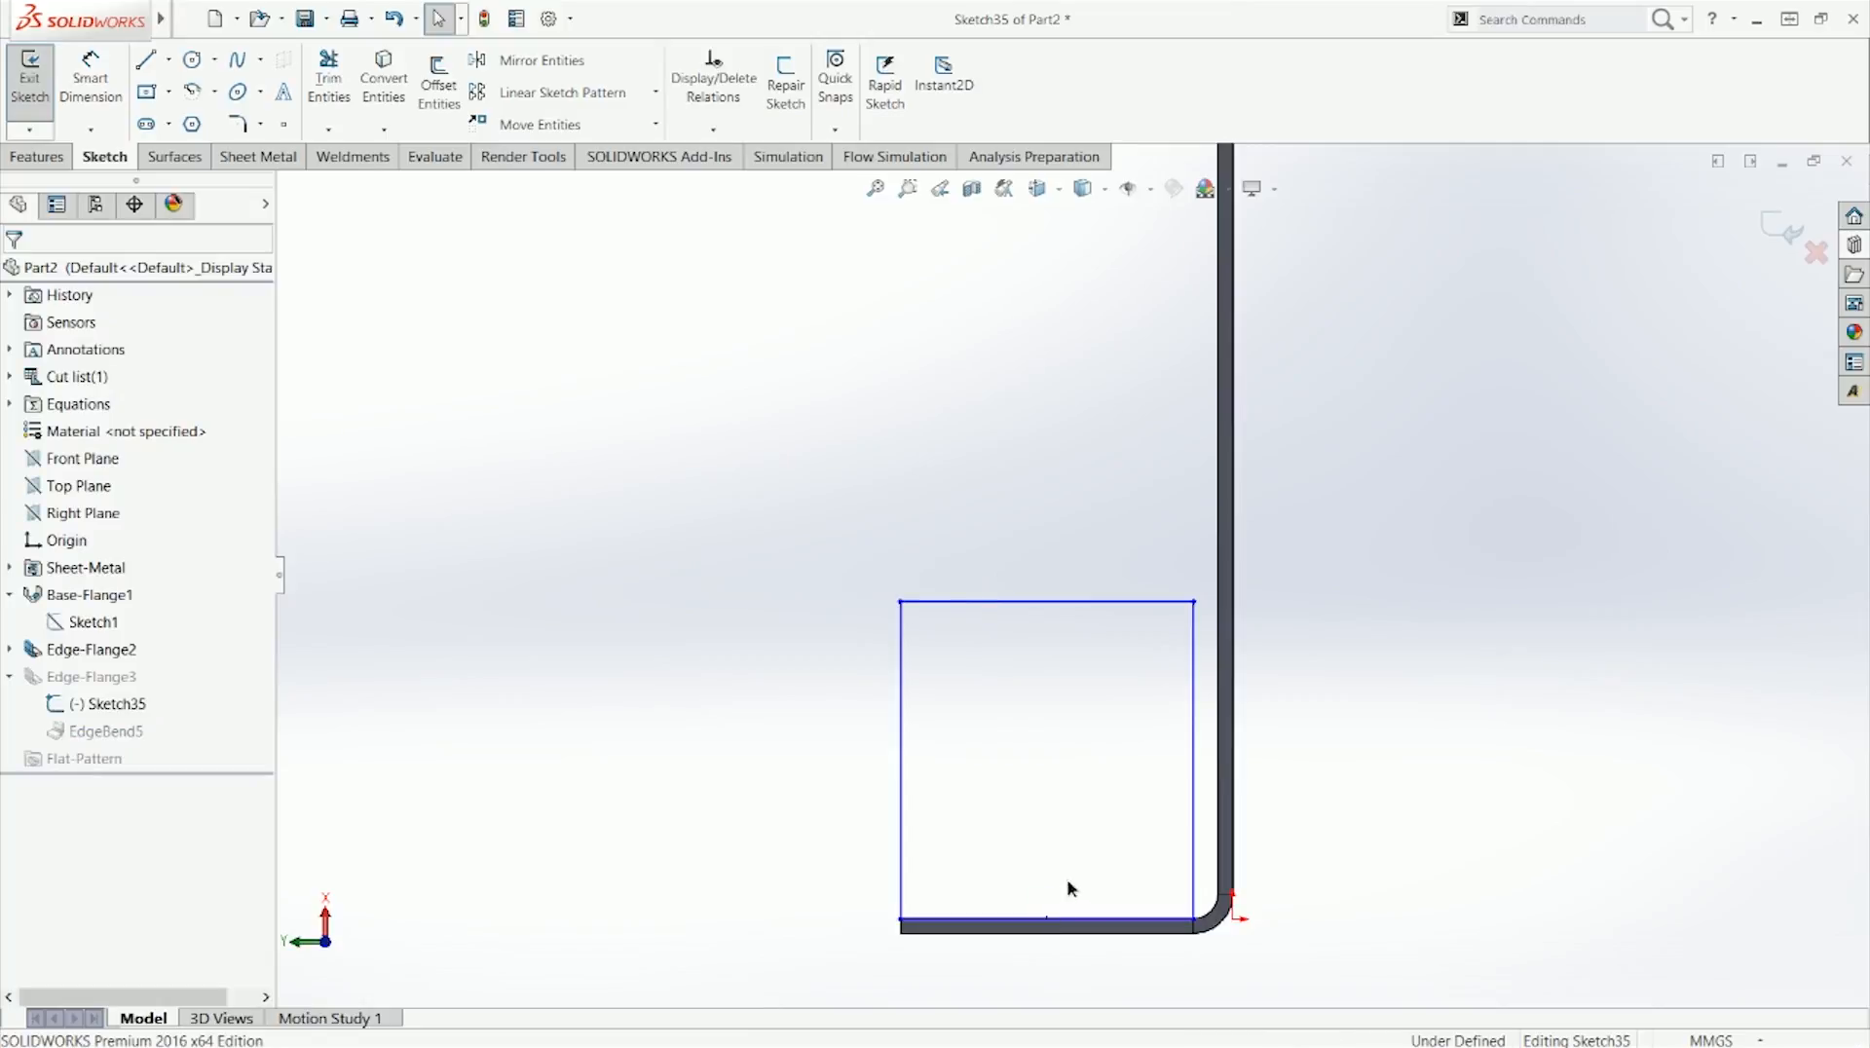
# Step: Move the profile's two bottom corners inward and up, forming a detached rectangle about 8 mm wide and 11 mm high
pyautogui.moveTo(1194, 920); pyautogui.dragTo(1071, 784)
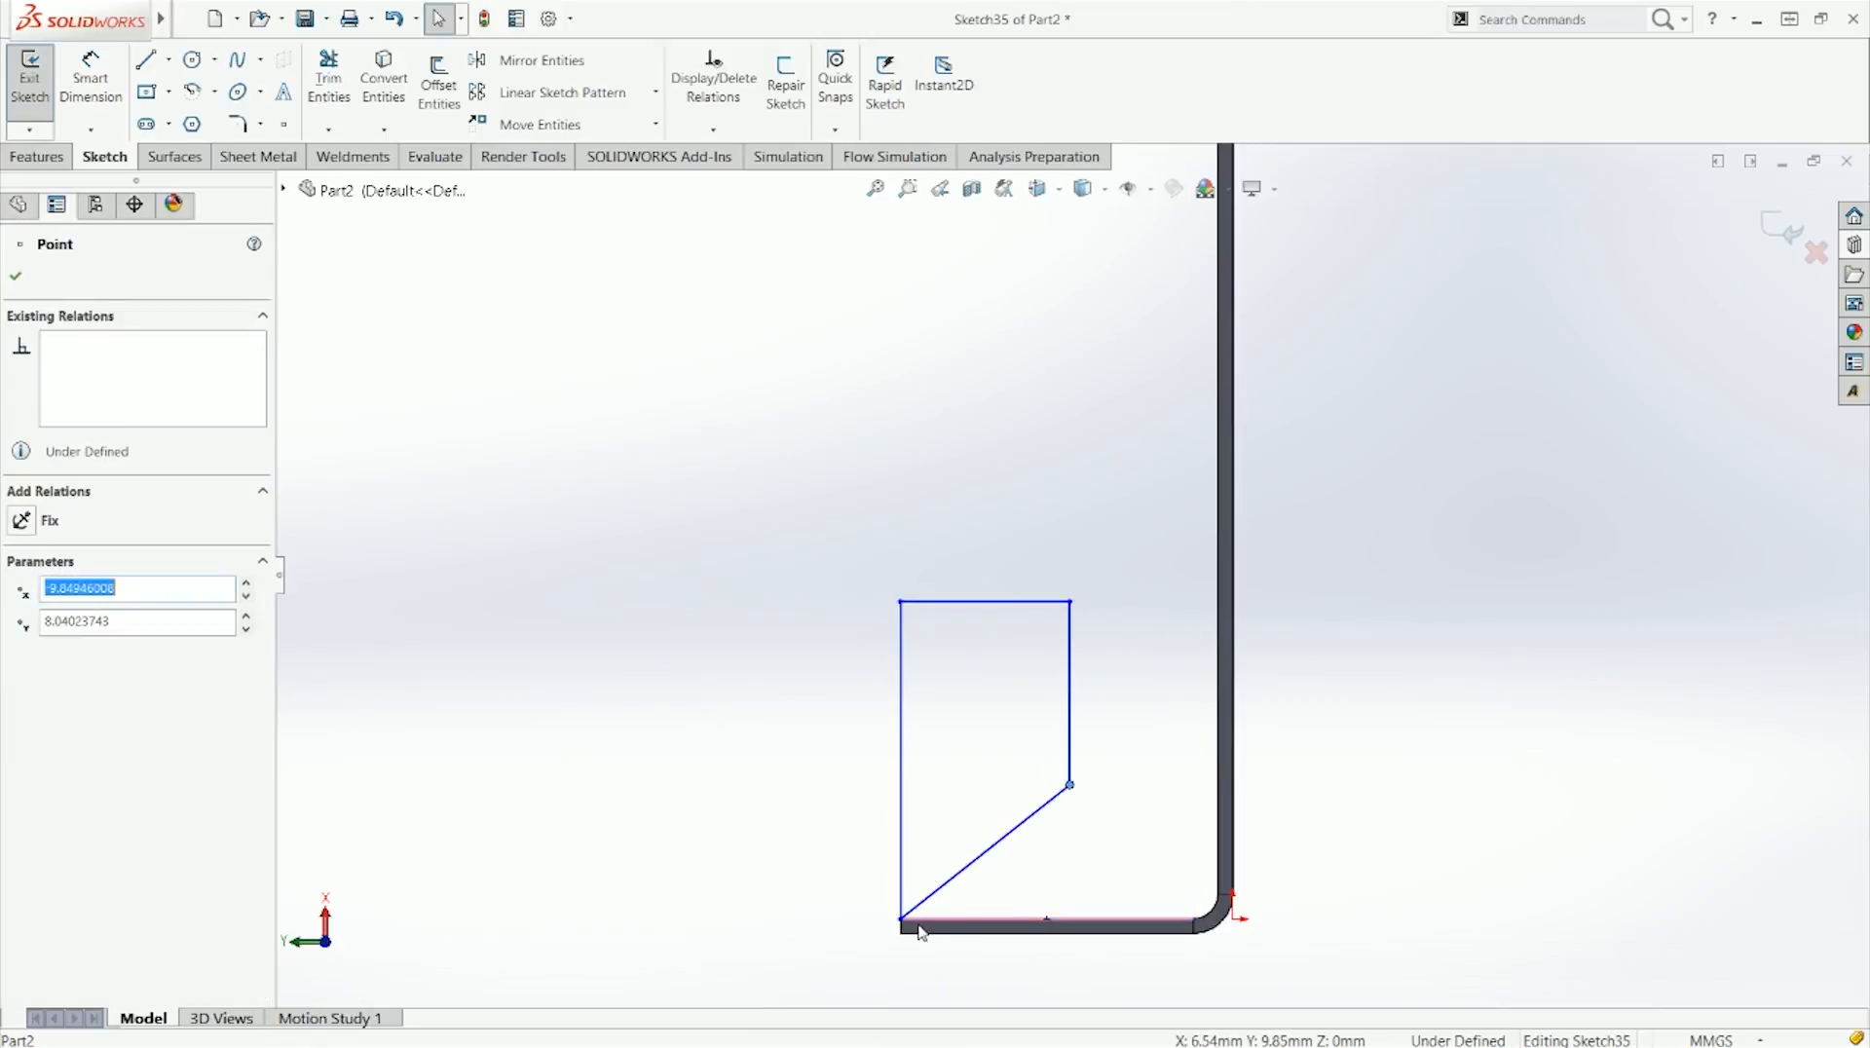
pyautogui.moveTo(903, 921); pyautogui.dragTo(937, 785)
pyautogui.click(1010, 839)
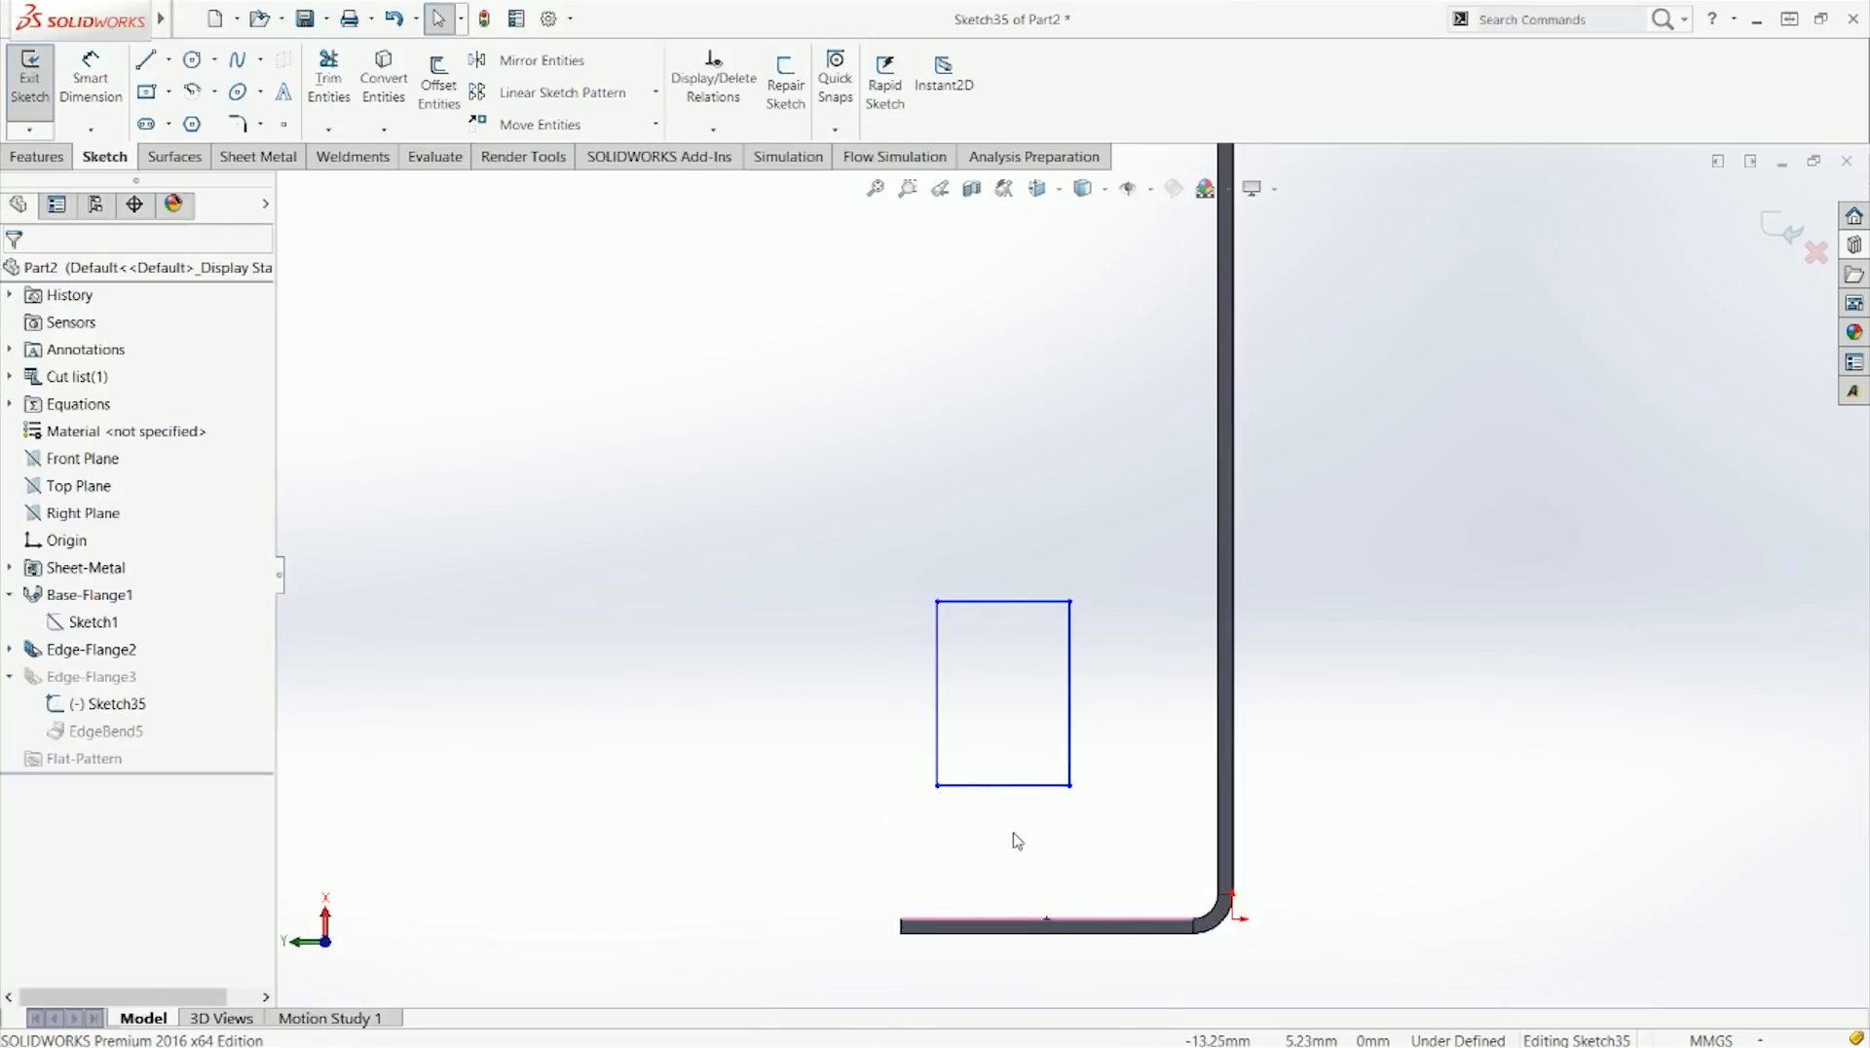
# Step: Make the rectangle's bottom line collinear with the inner edge of the upright flange
pyautogui.click(966, 785)
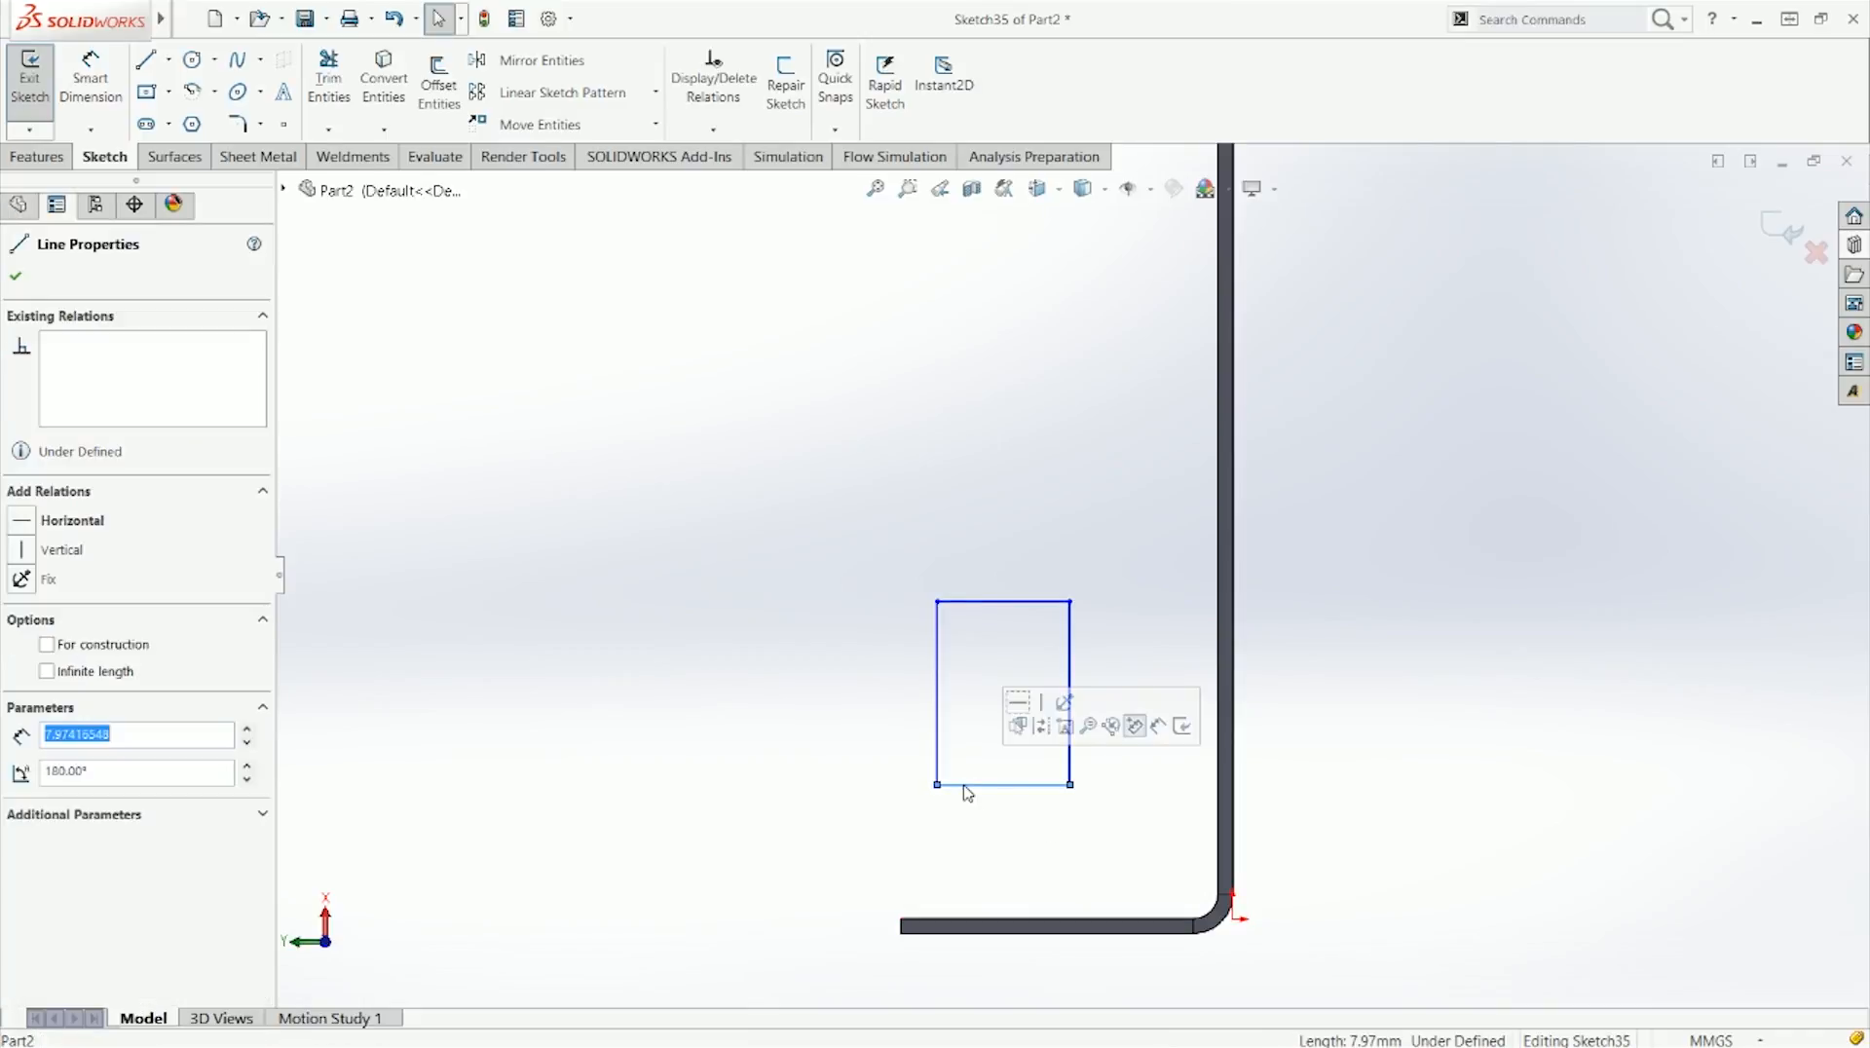
pyautogui.keyDown('ctrl'); pyautogui.click(1028, 927); pyautogui.keyUp('ctrl')
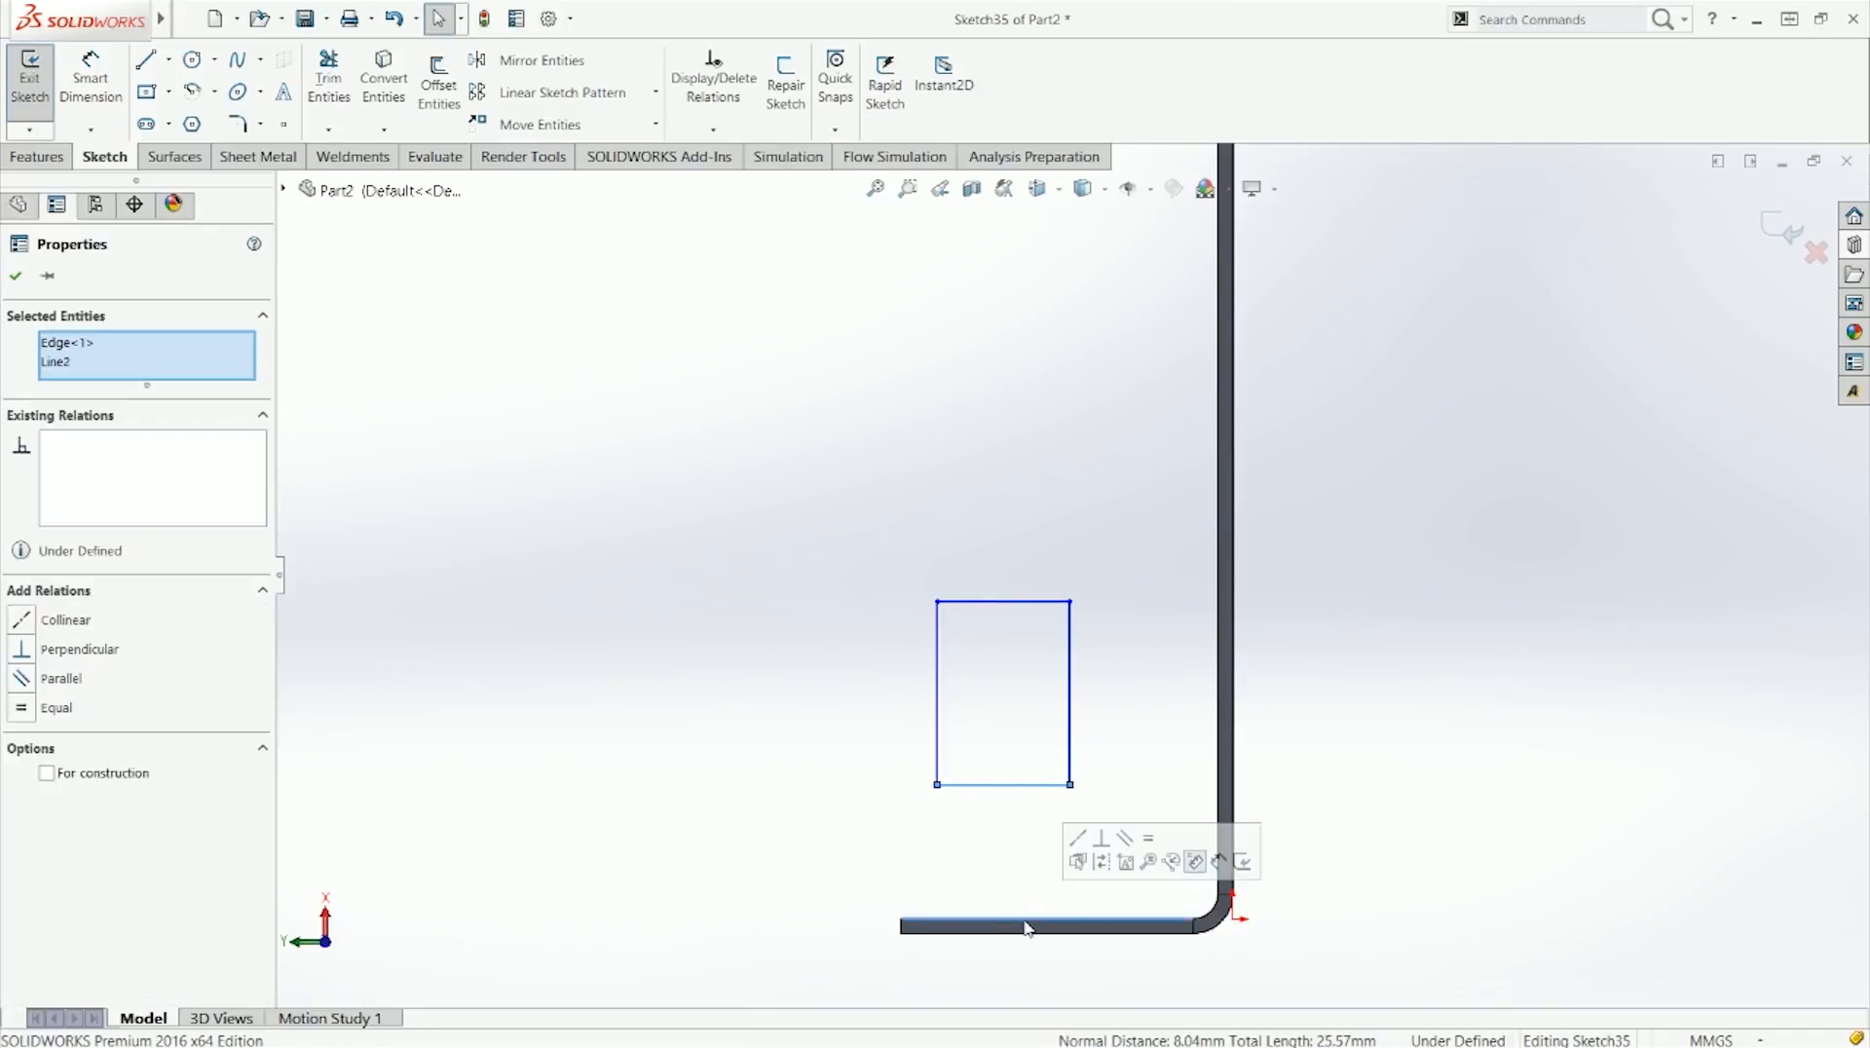
pyautogui.click(1078, 839)
pyautogui.click(1078, 984)
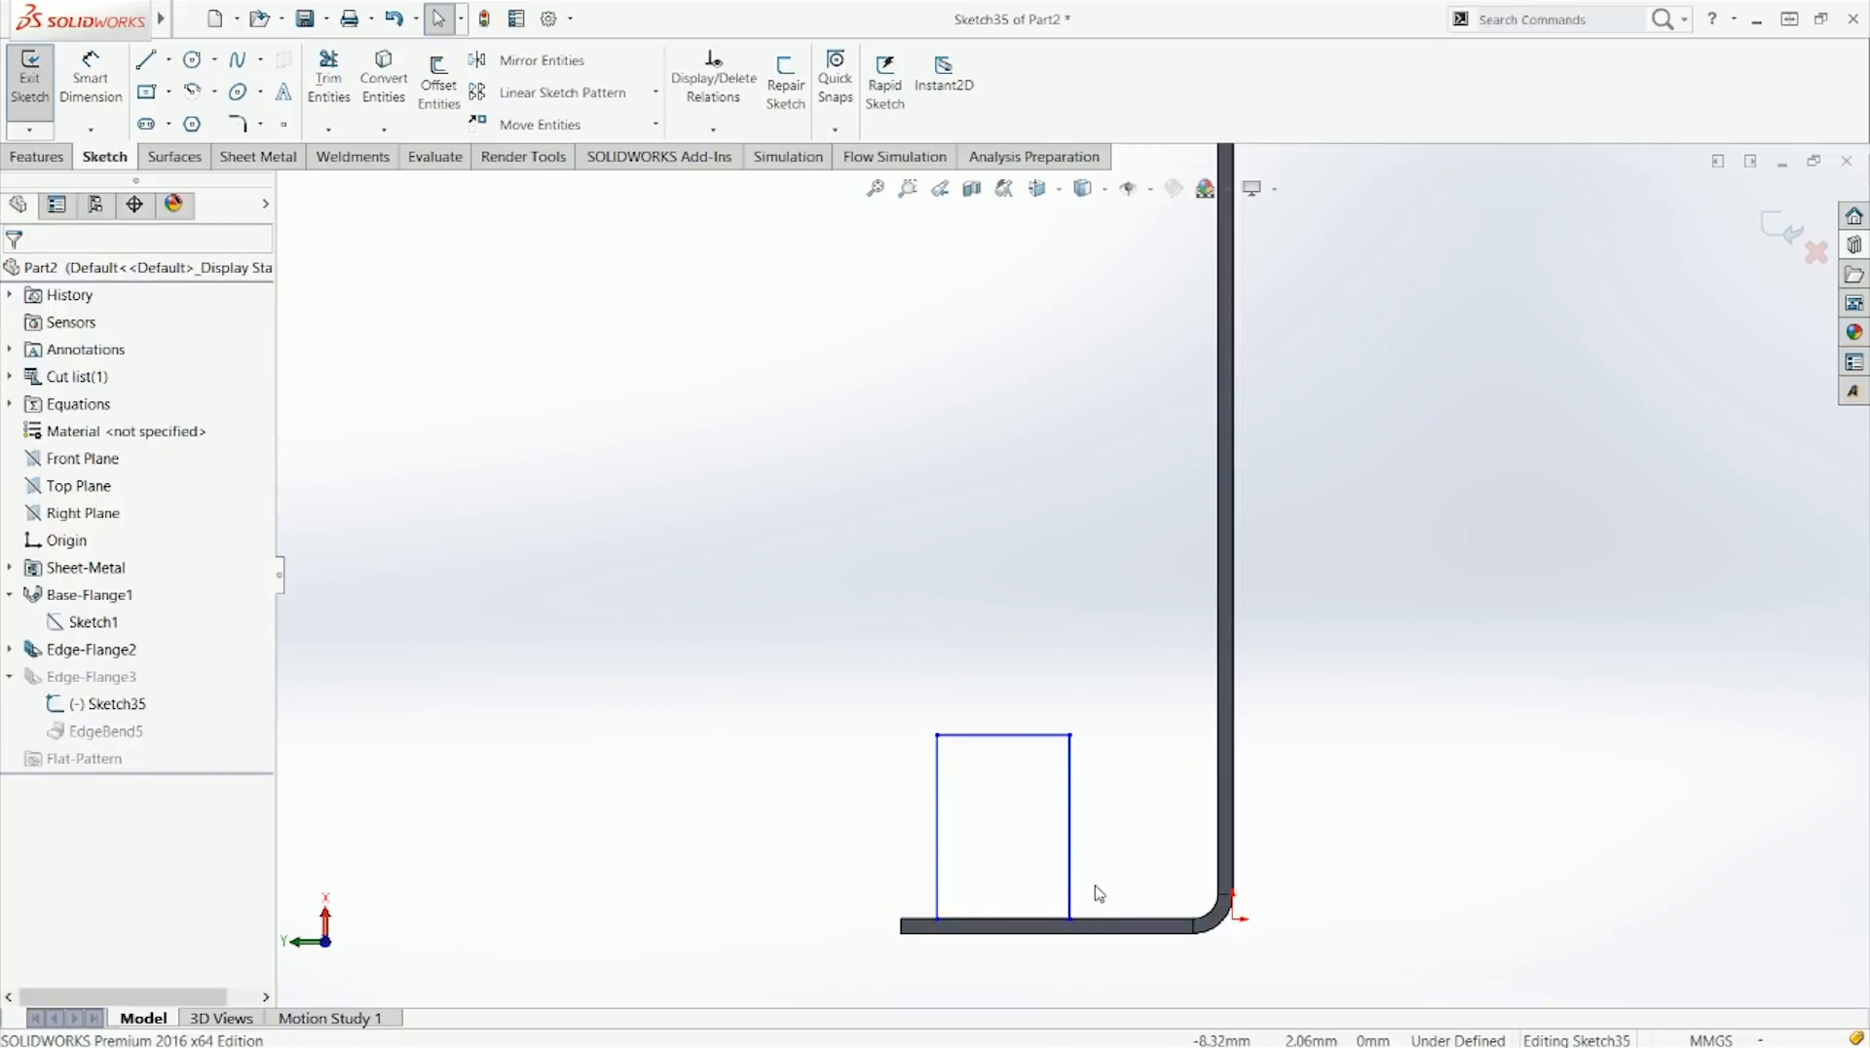
# Step: Dimension the profile's side line from the upright flange's free end, entering 10 mm first and correcting it to 5 mm
pyautogui.moveTo(1452, 638); pyautogui.dragTo(1420, 375, button='right')
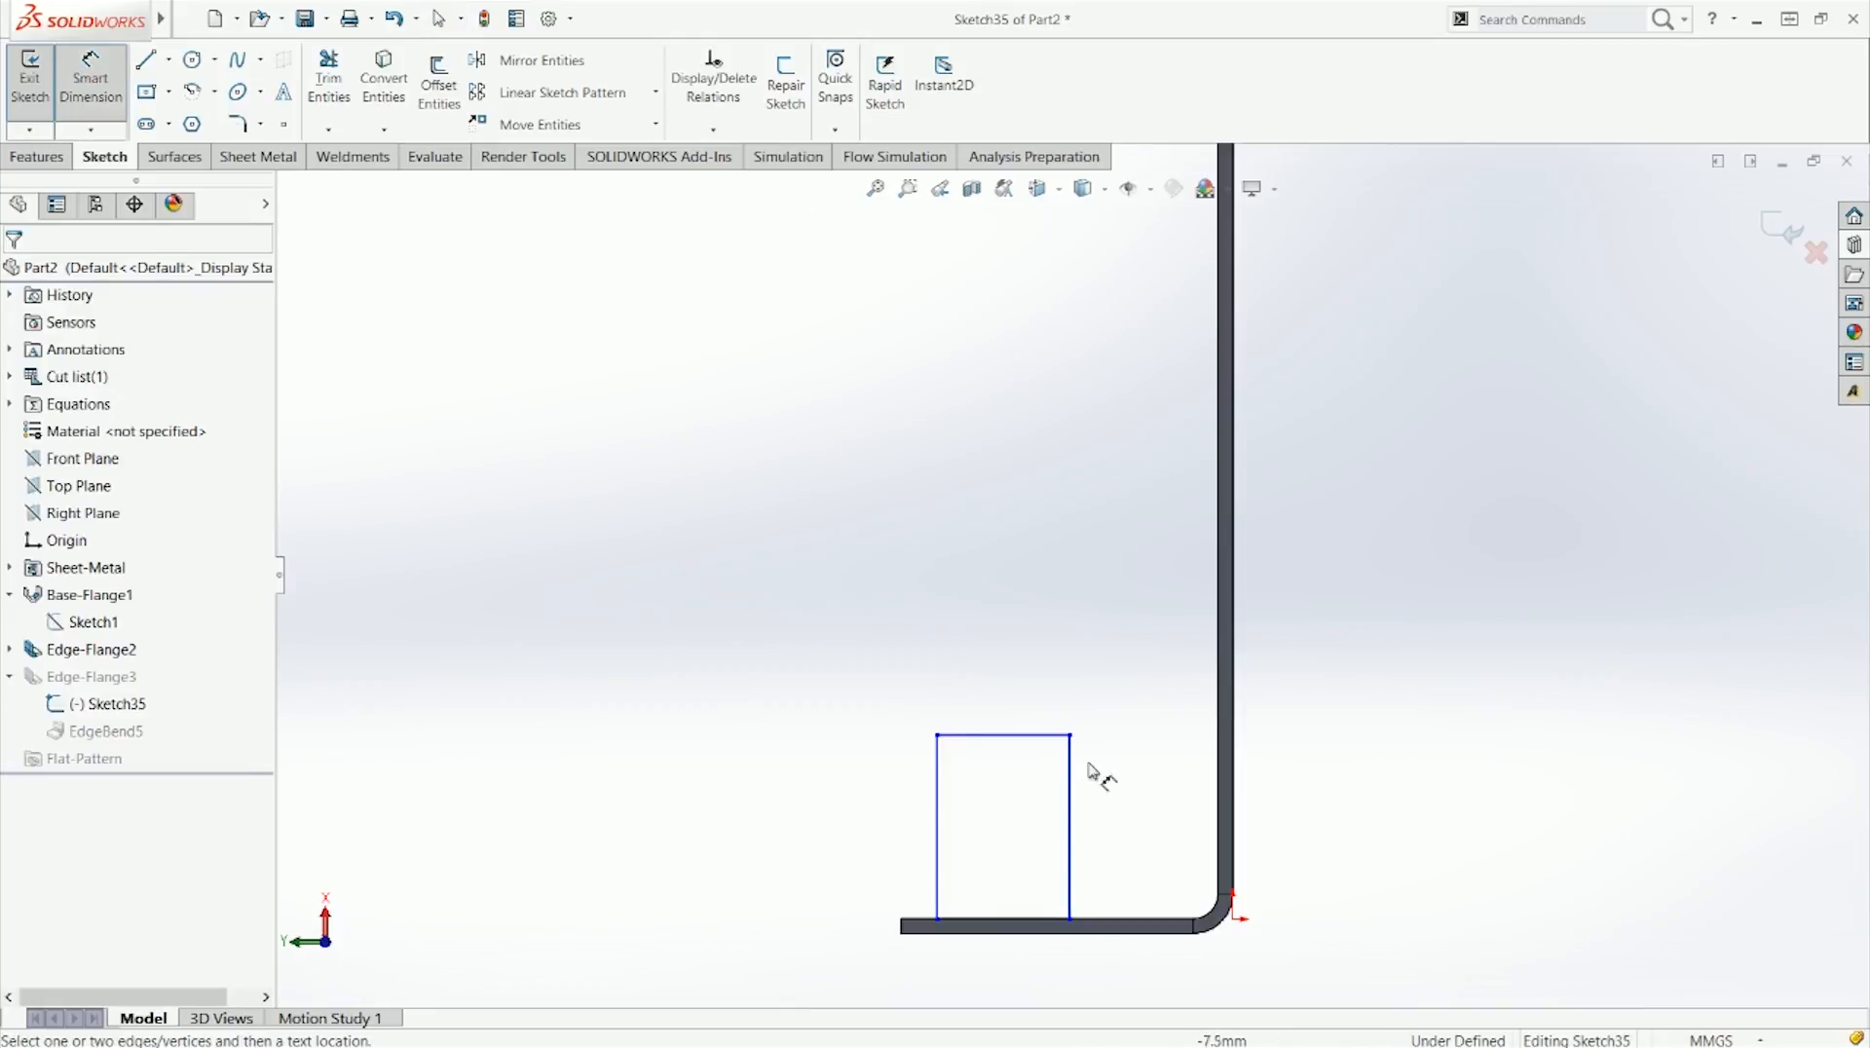
pyautogui.click(936, 901)
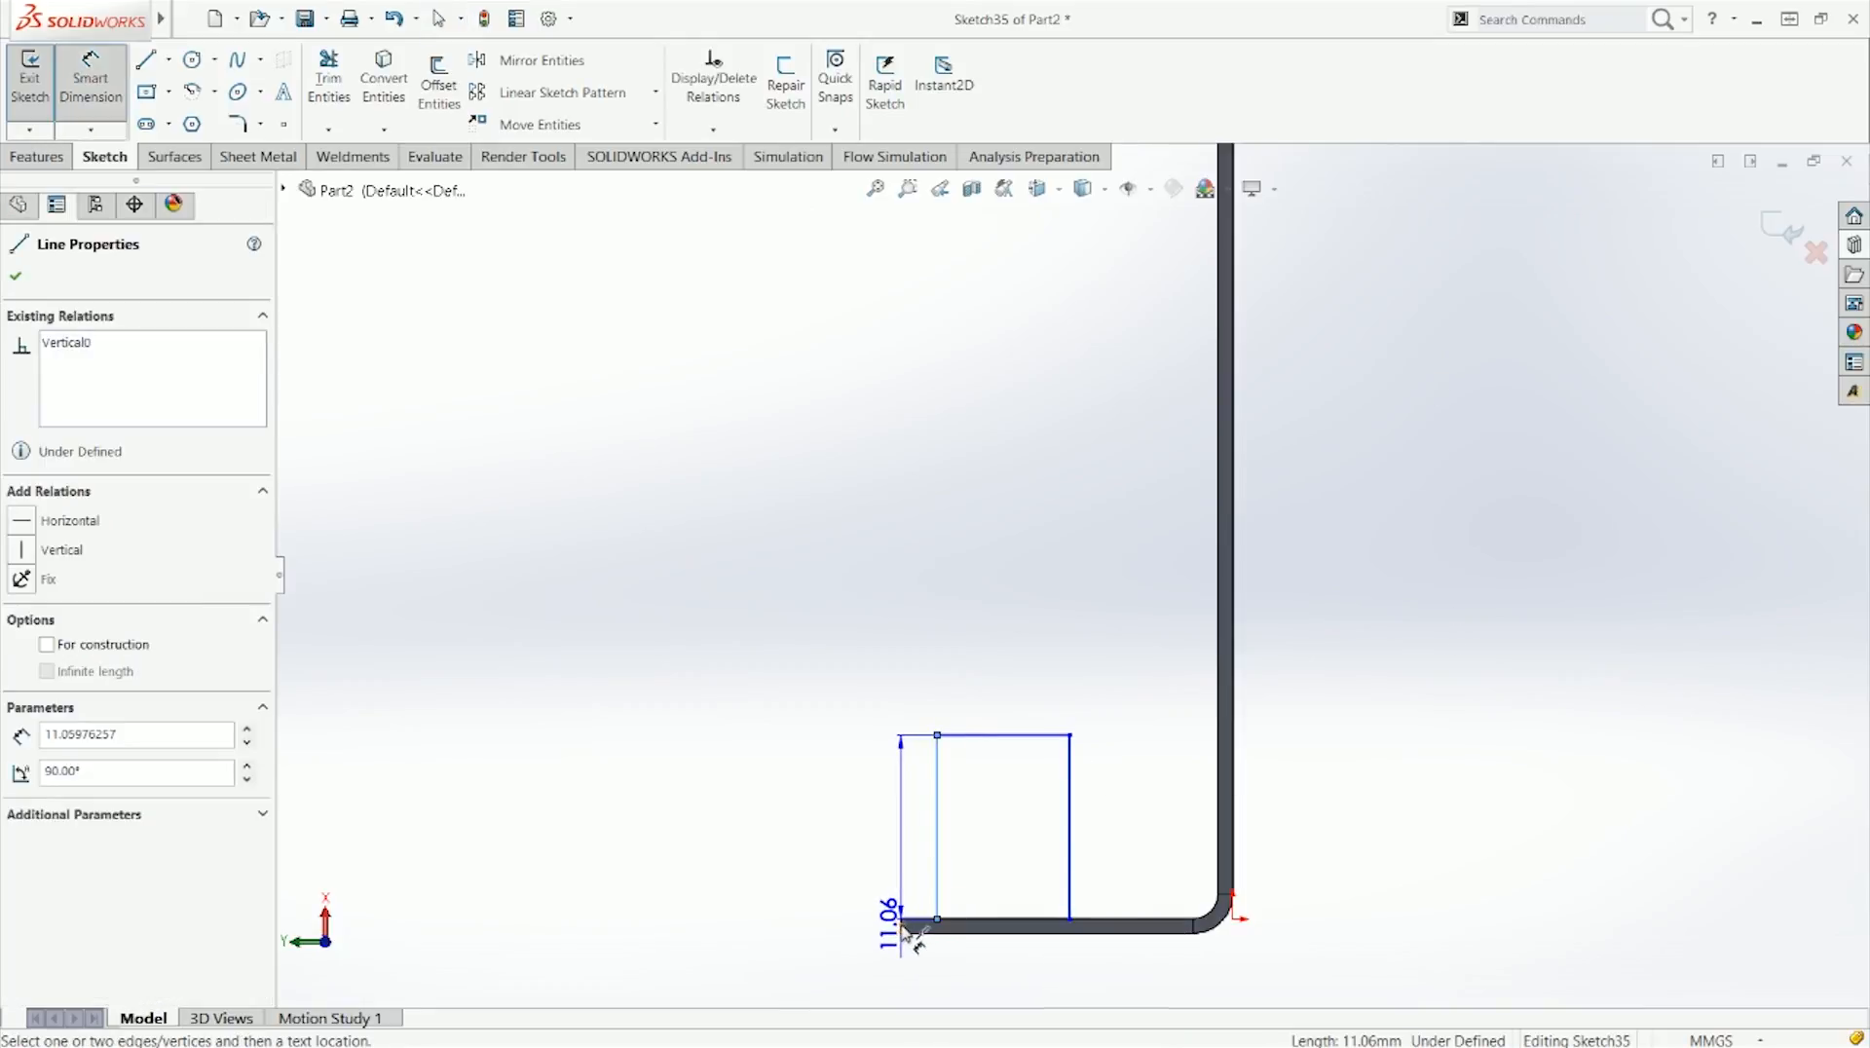
pyautogui.click(903, 926)
pyautogui.click(913, 974)
pyautogui.write('10')
pyautogui.press('Return')
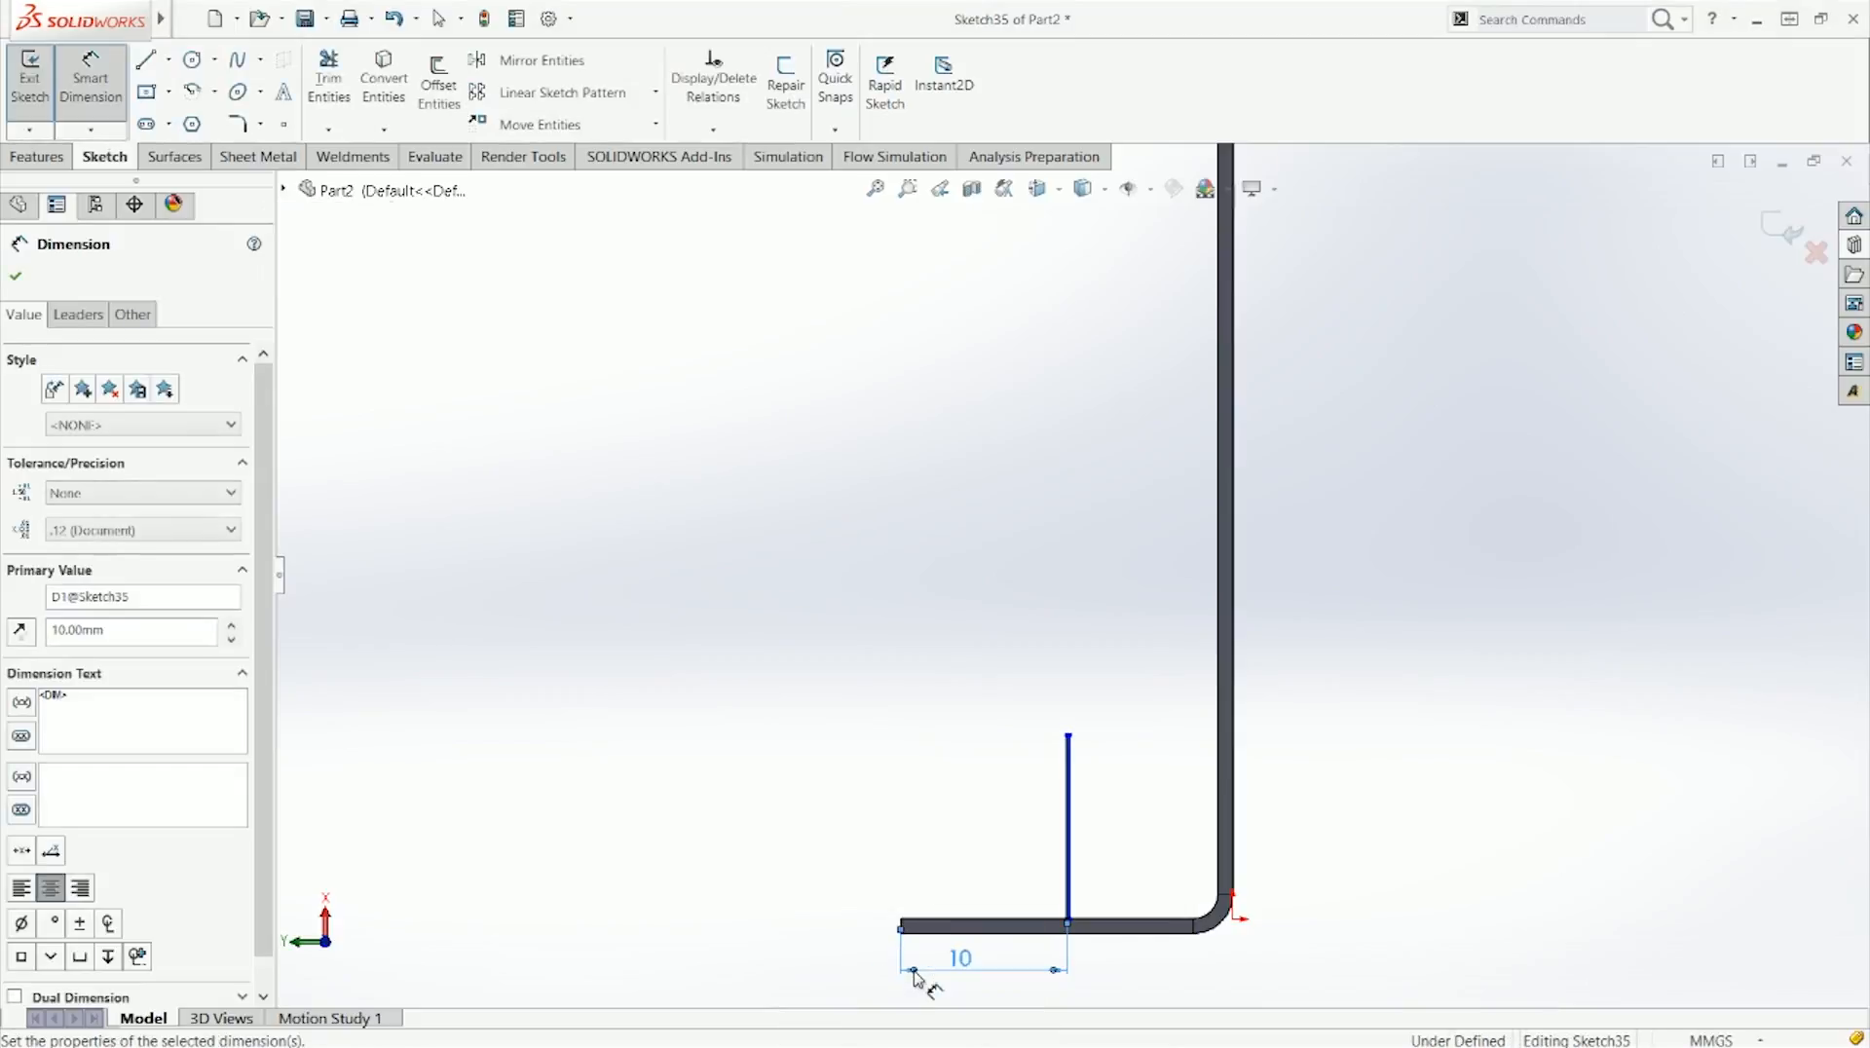
pyautogui.doubleClick(964, 962)
pyautogui.write('5')
pyautogui.press('Return')
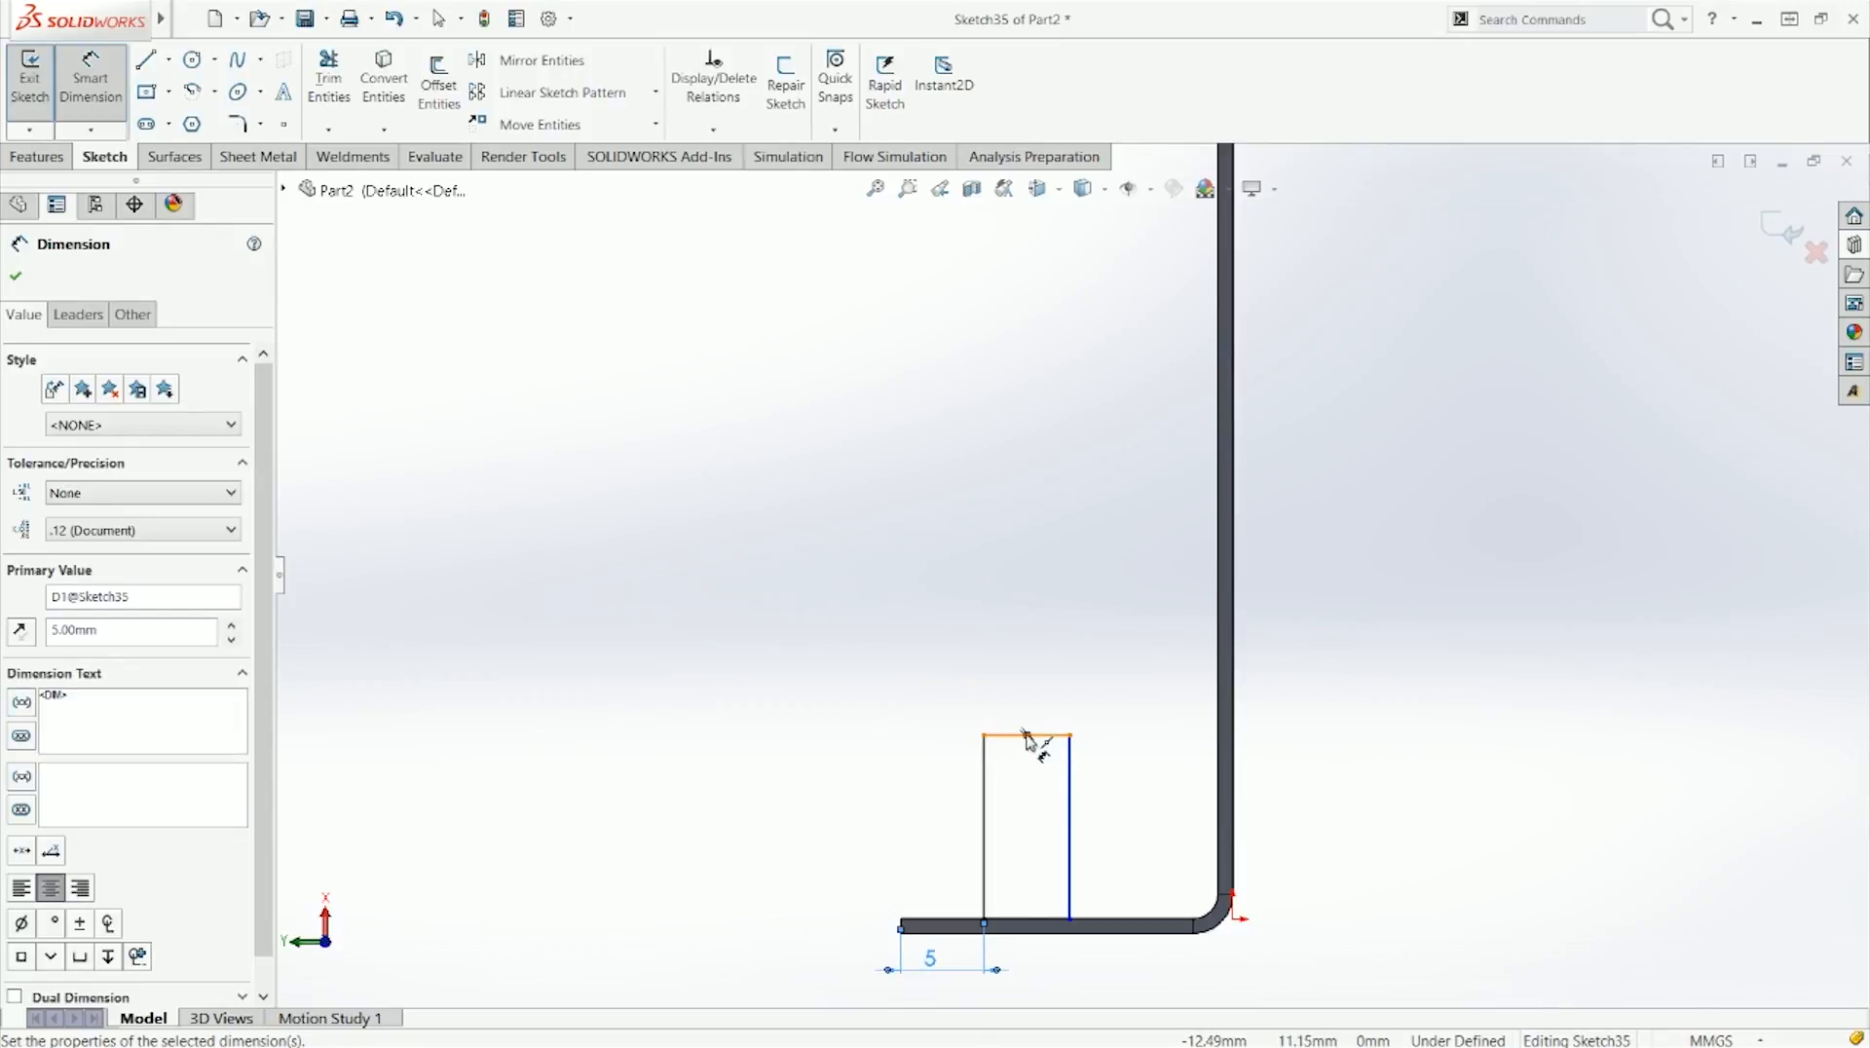
# Step: Dimension the profile rectangle's width as 10 mm and exit the sketch to rebuild the flange
pyautogui.click(986, 794)
pyautogui.click(1070, 826)
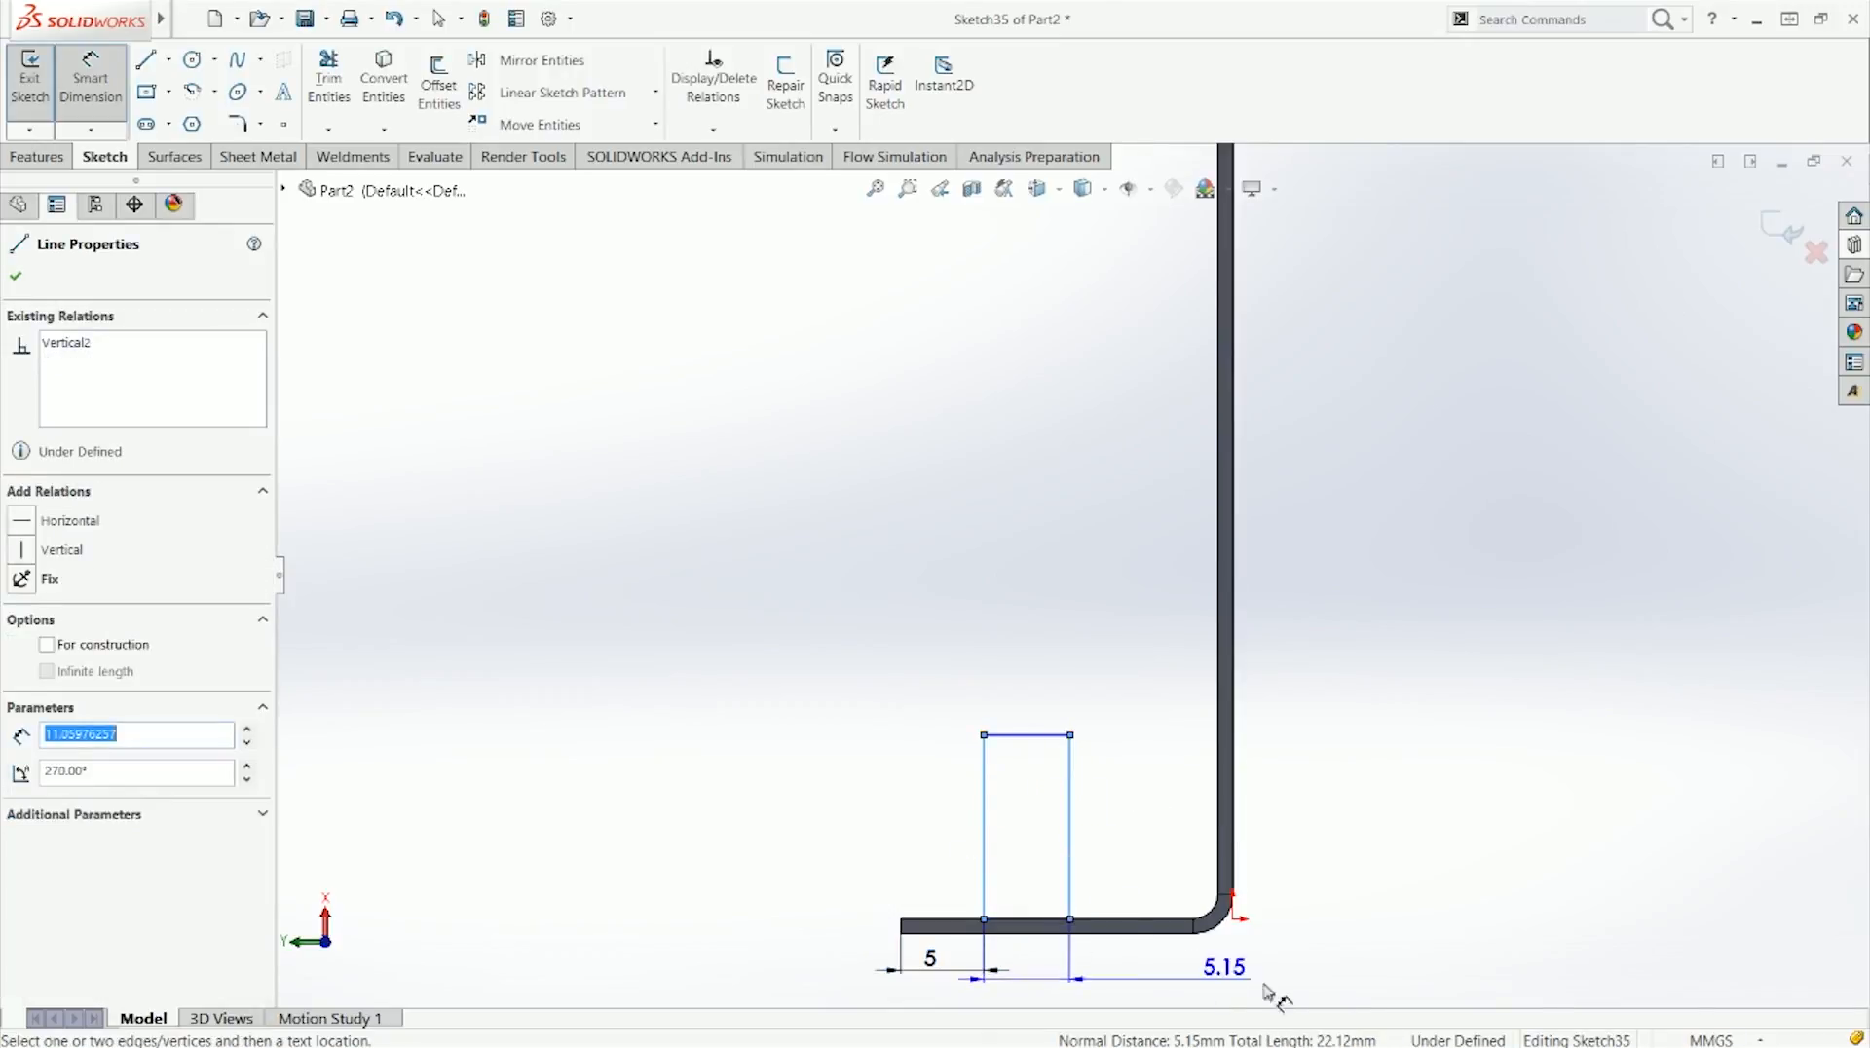
pyautogui.click(1349, 986)
pyautogui.write('10')
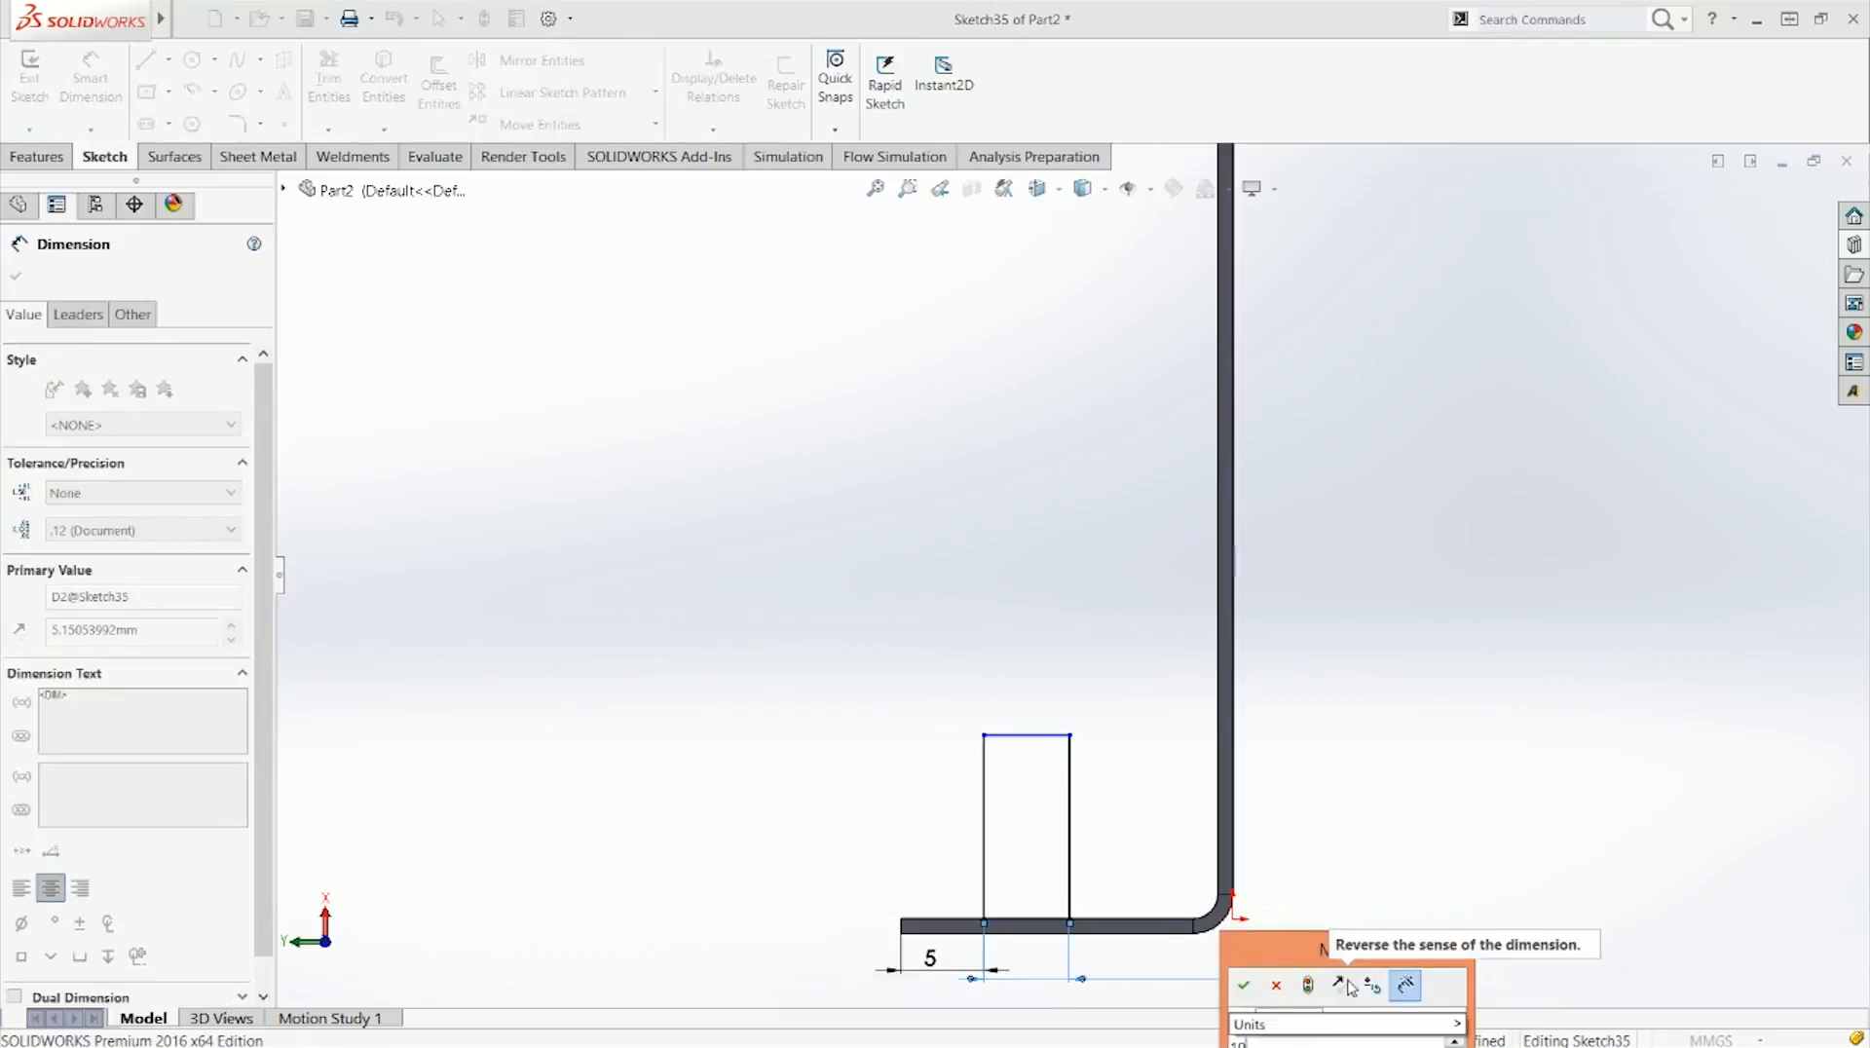
pyautogui.press('Return')
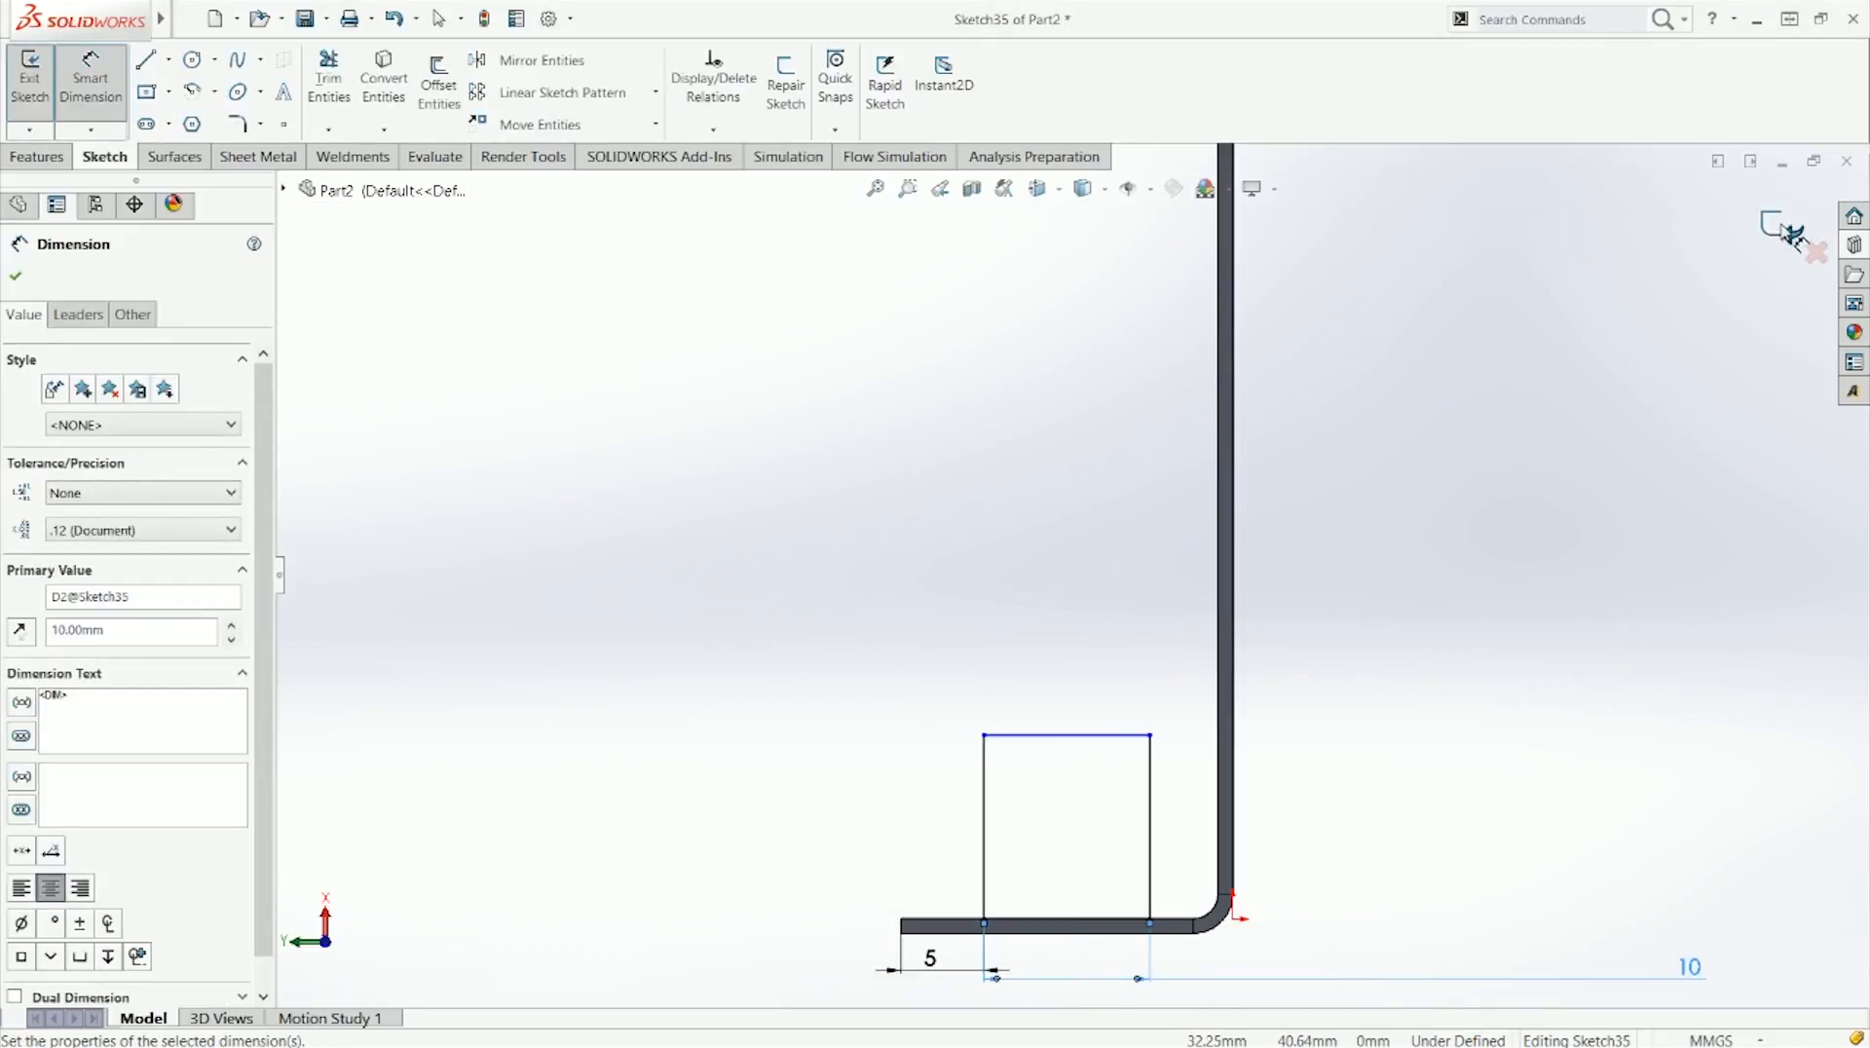
pyautogui.click(1790, 234)
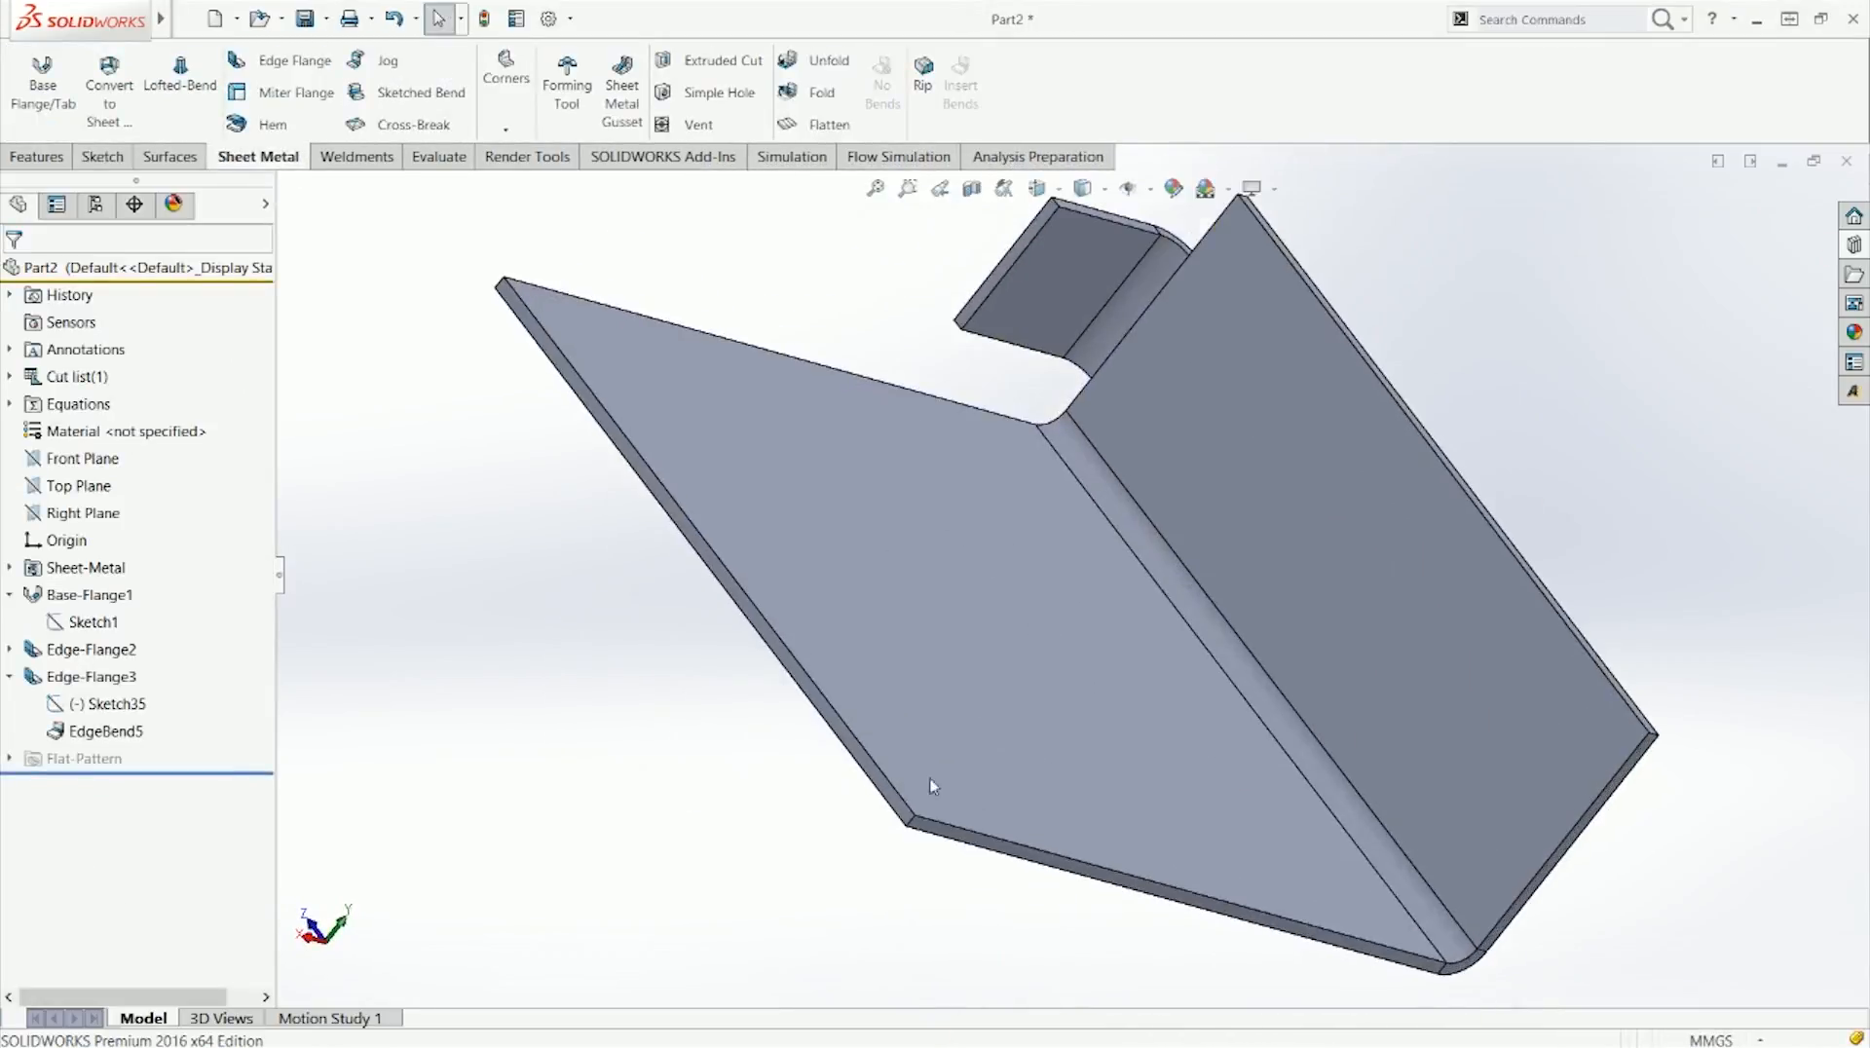
# Step: Examine the narrowed side flange and its bend beside the upright flange
pyautogui.scroll(2, 1023, 591)
pyautogui.moveTo(1090, 511); pyautogui.dragTo(1072, 357, button='middle')
pyautogui.scroll(-2, 1013, 302)
pyautogui.moveTo(1070, 449); pyautogui.dragTo(962, 360, button='middle')
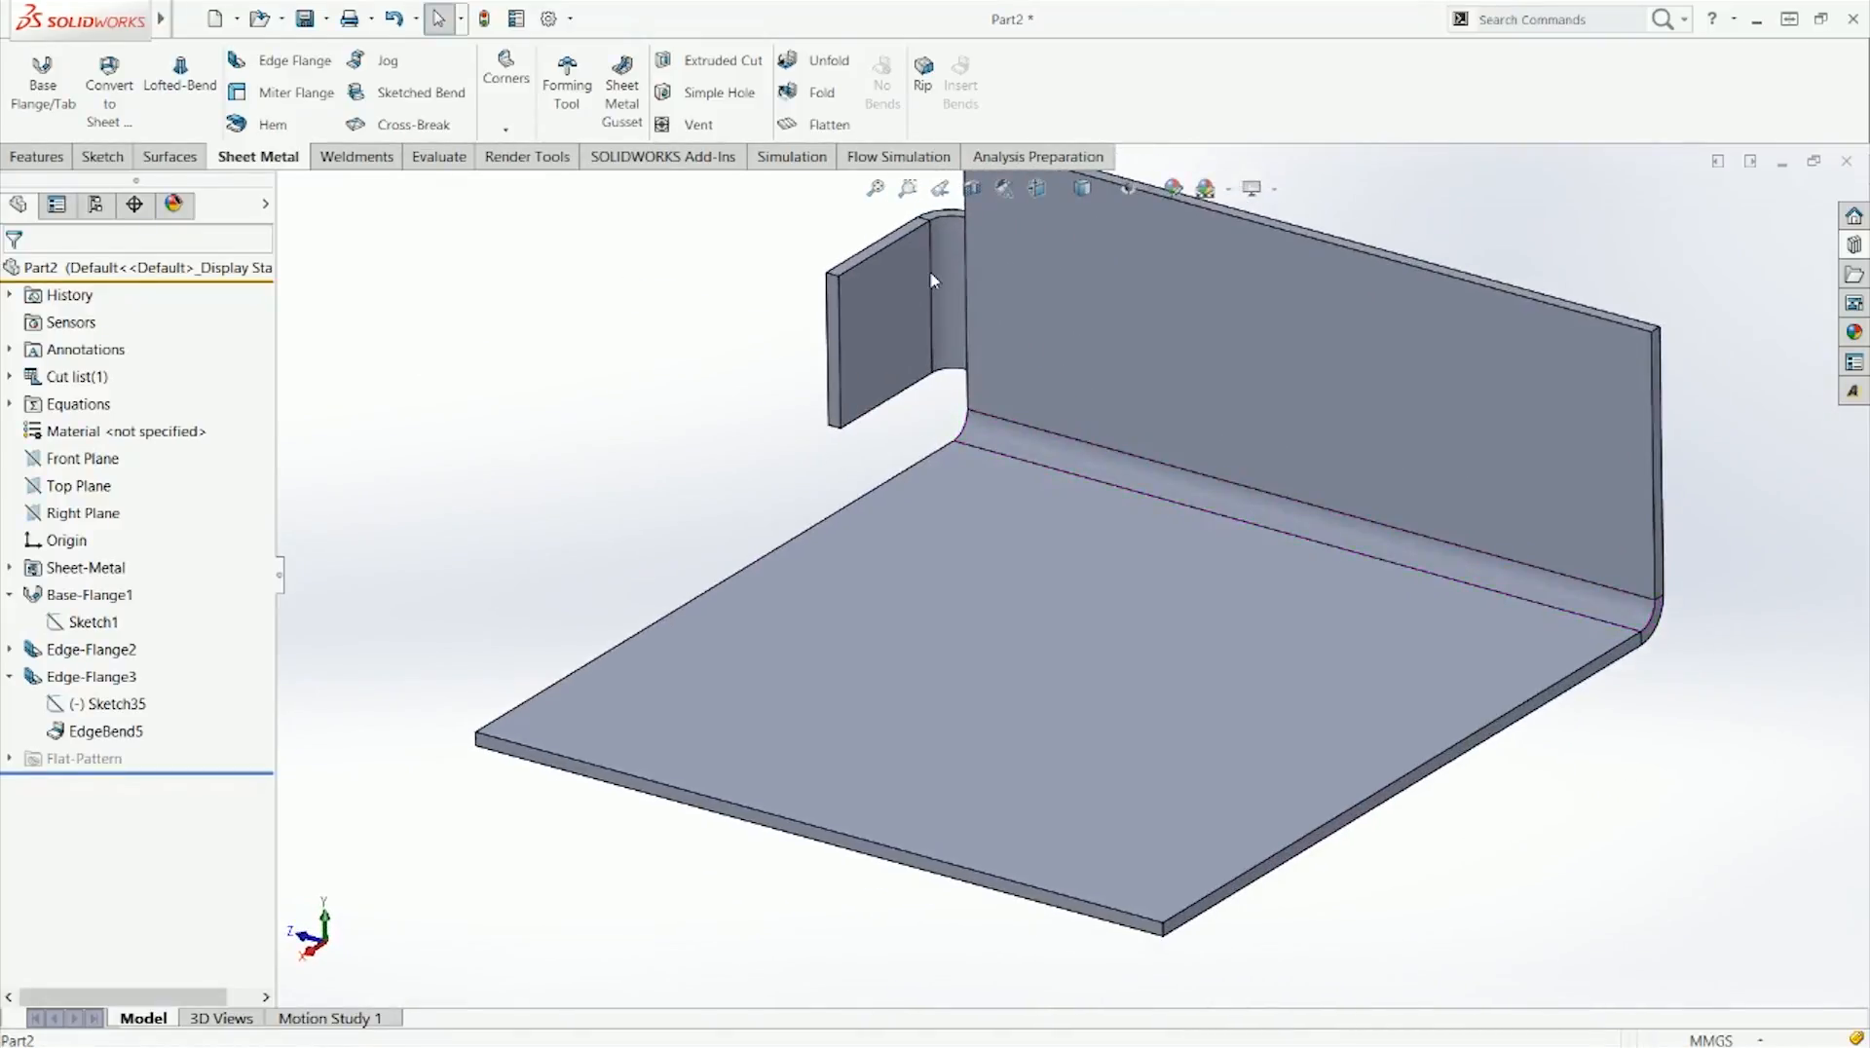
pyautogui.click(136, 731)
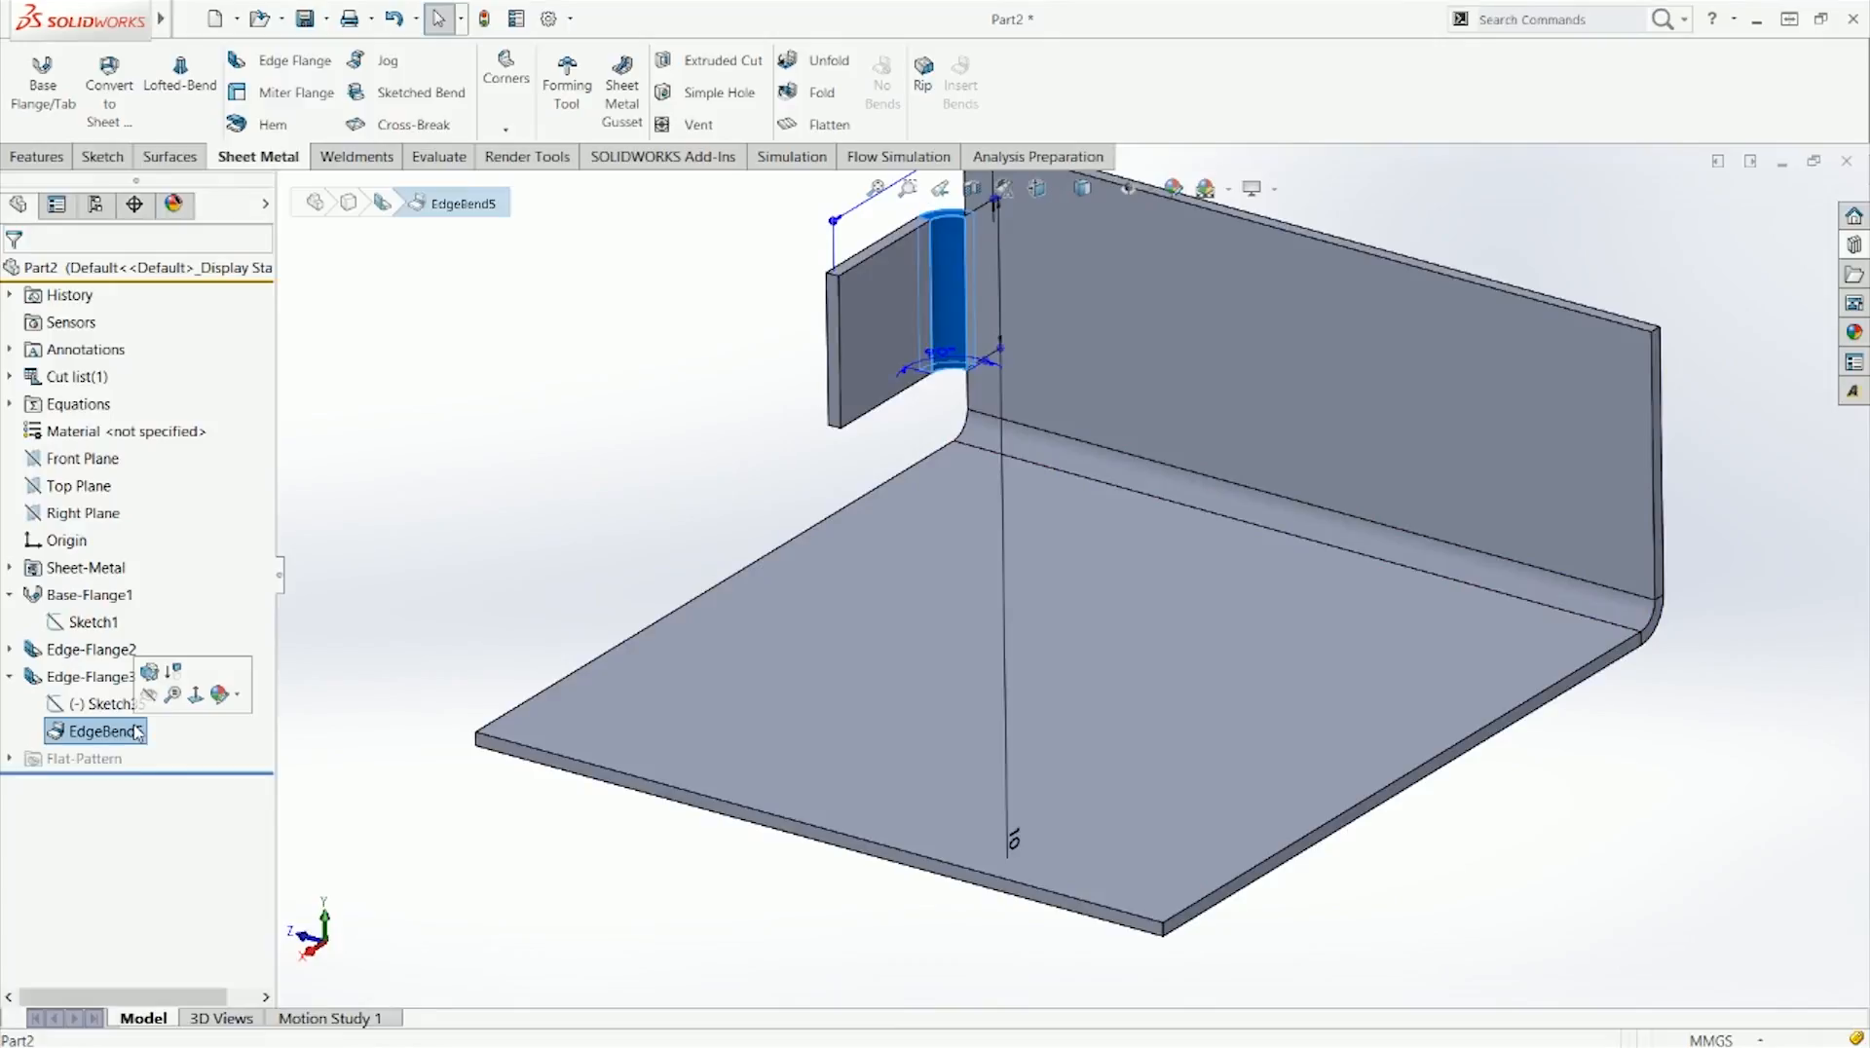
pyautogui.click(172, 694)
pyautogui.click(347, 674)
# Step: Try to lengthen the side flange with its length handle in the model
pyautogui.click(134, 728)
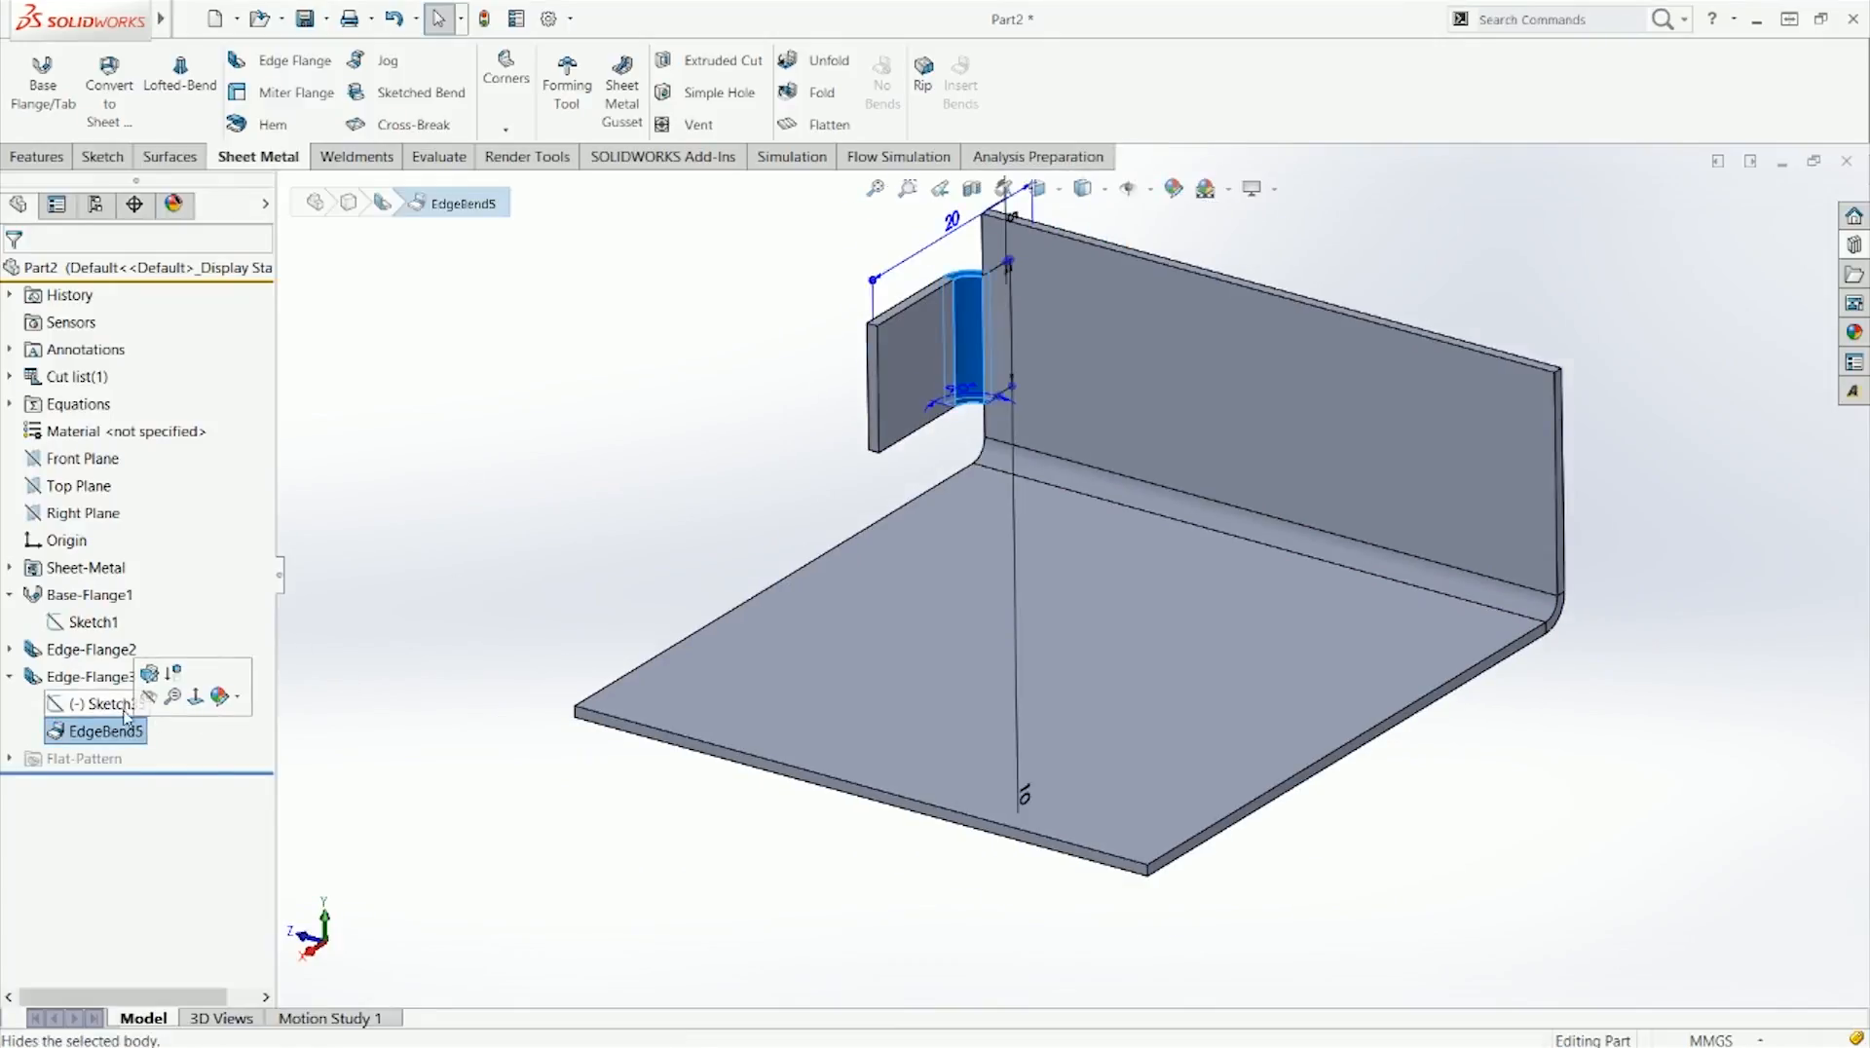
pyautogui.moveTo(868, 283); pyautogui.dragTo(791, 317)
pyautogui.click(737, 419)
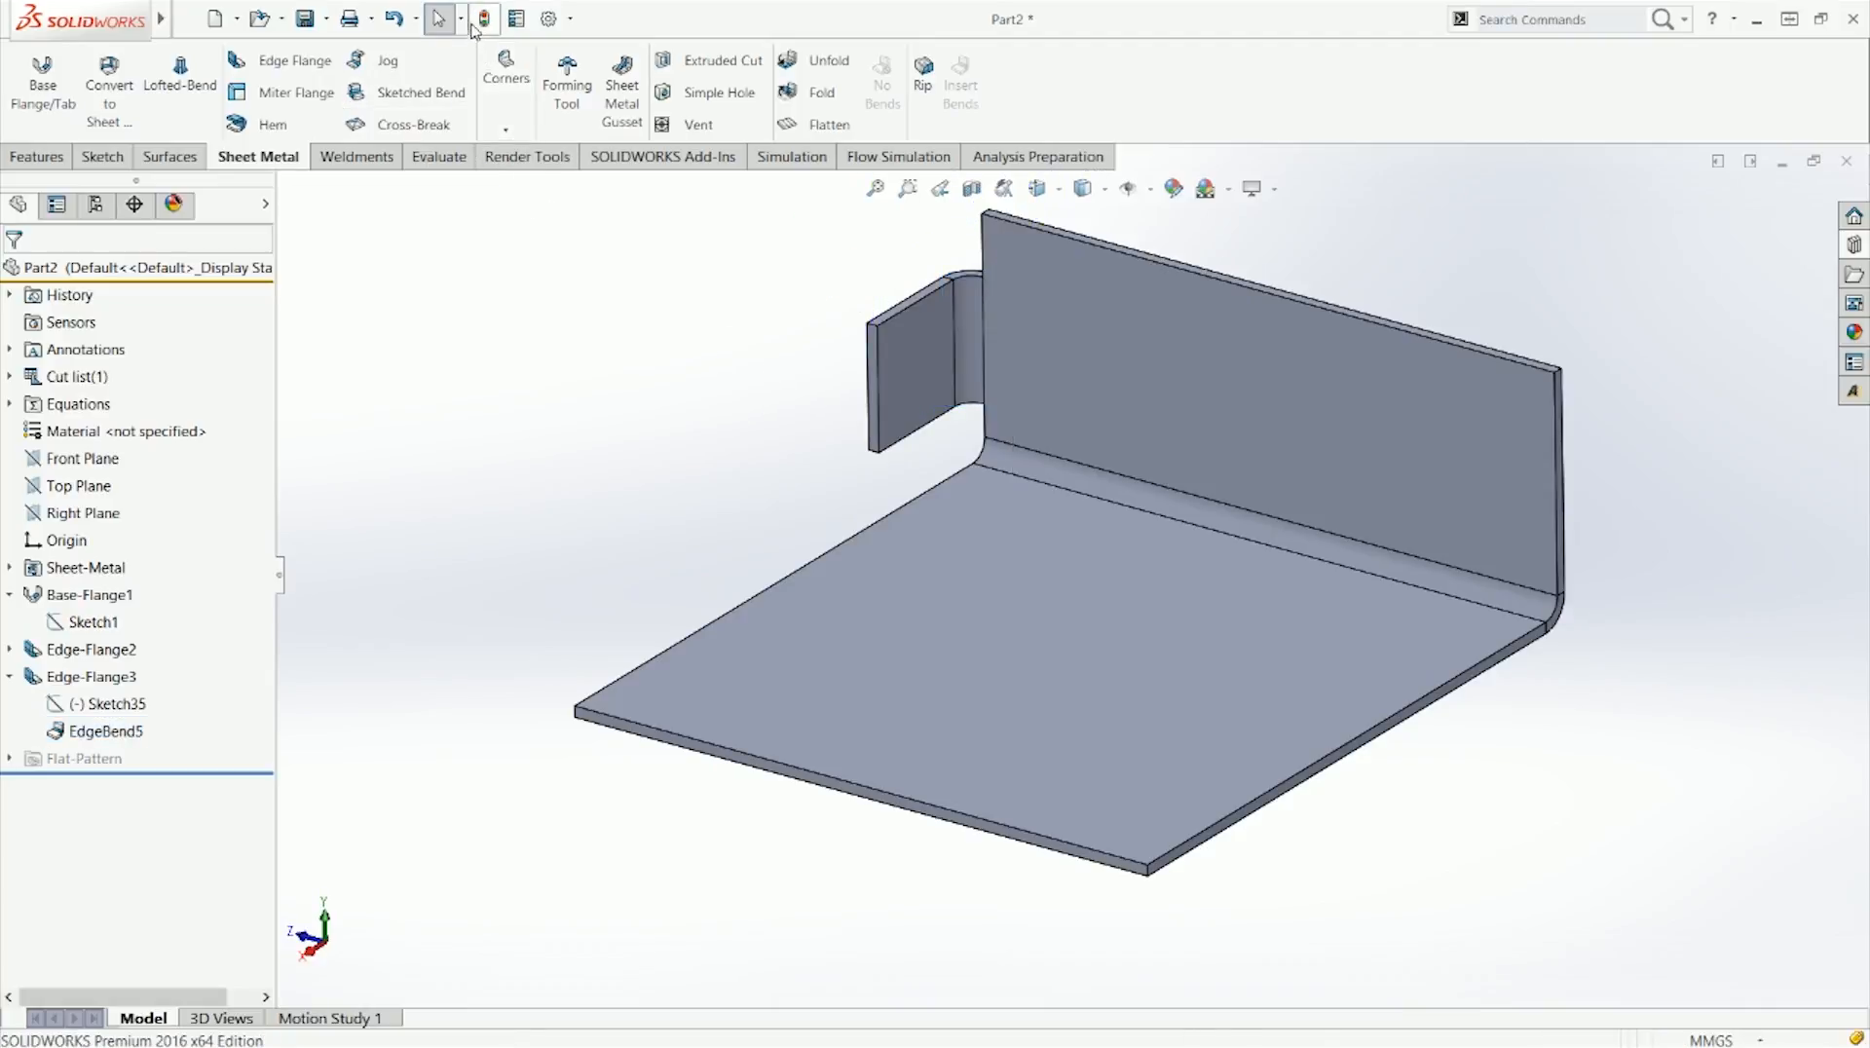
pyautogui.click(90, 679)
pyautogui.click(112, 730)
pyautogui.rightClick(114, 731)
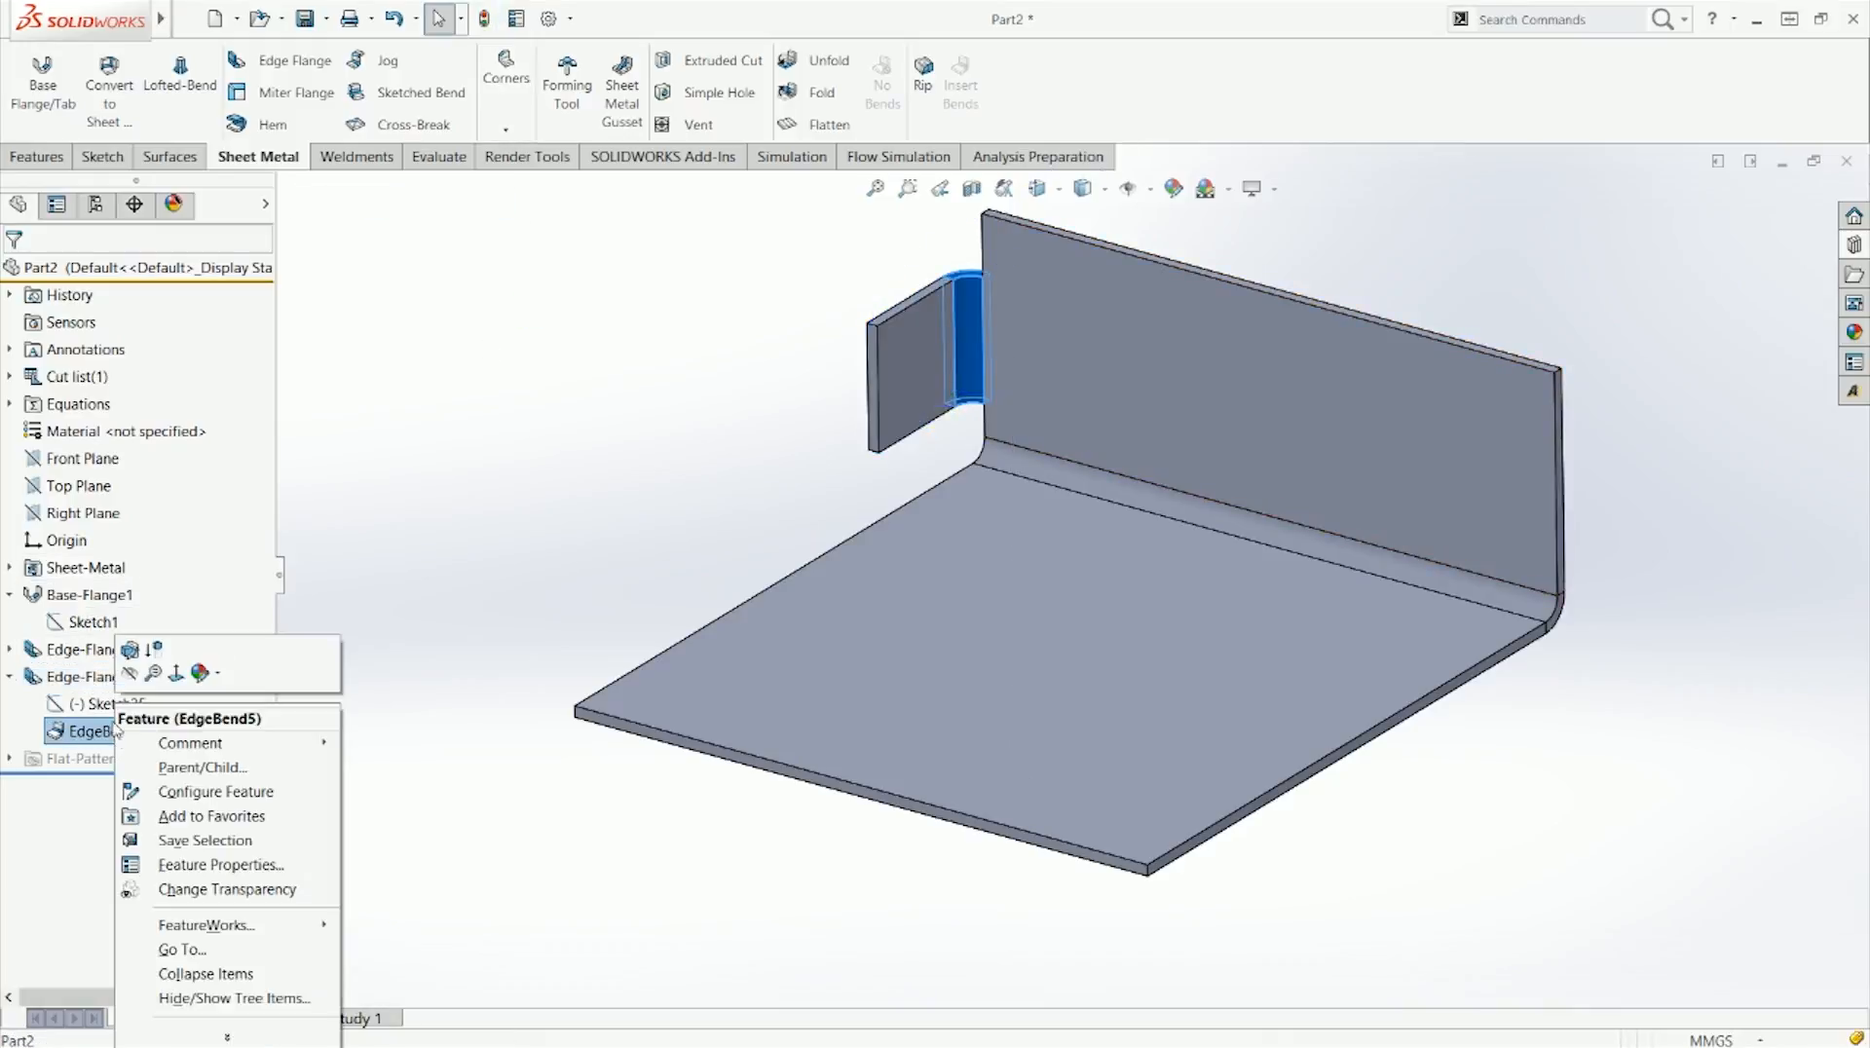
pyautogui.click(130, 650)
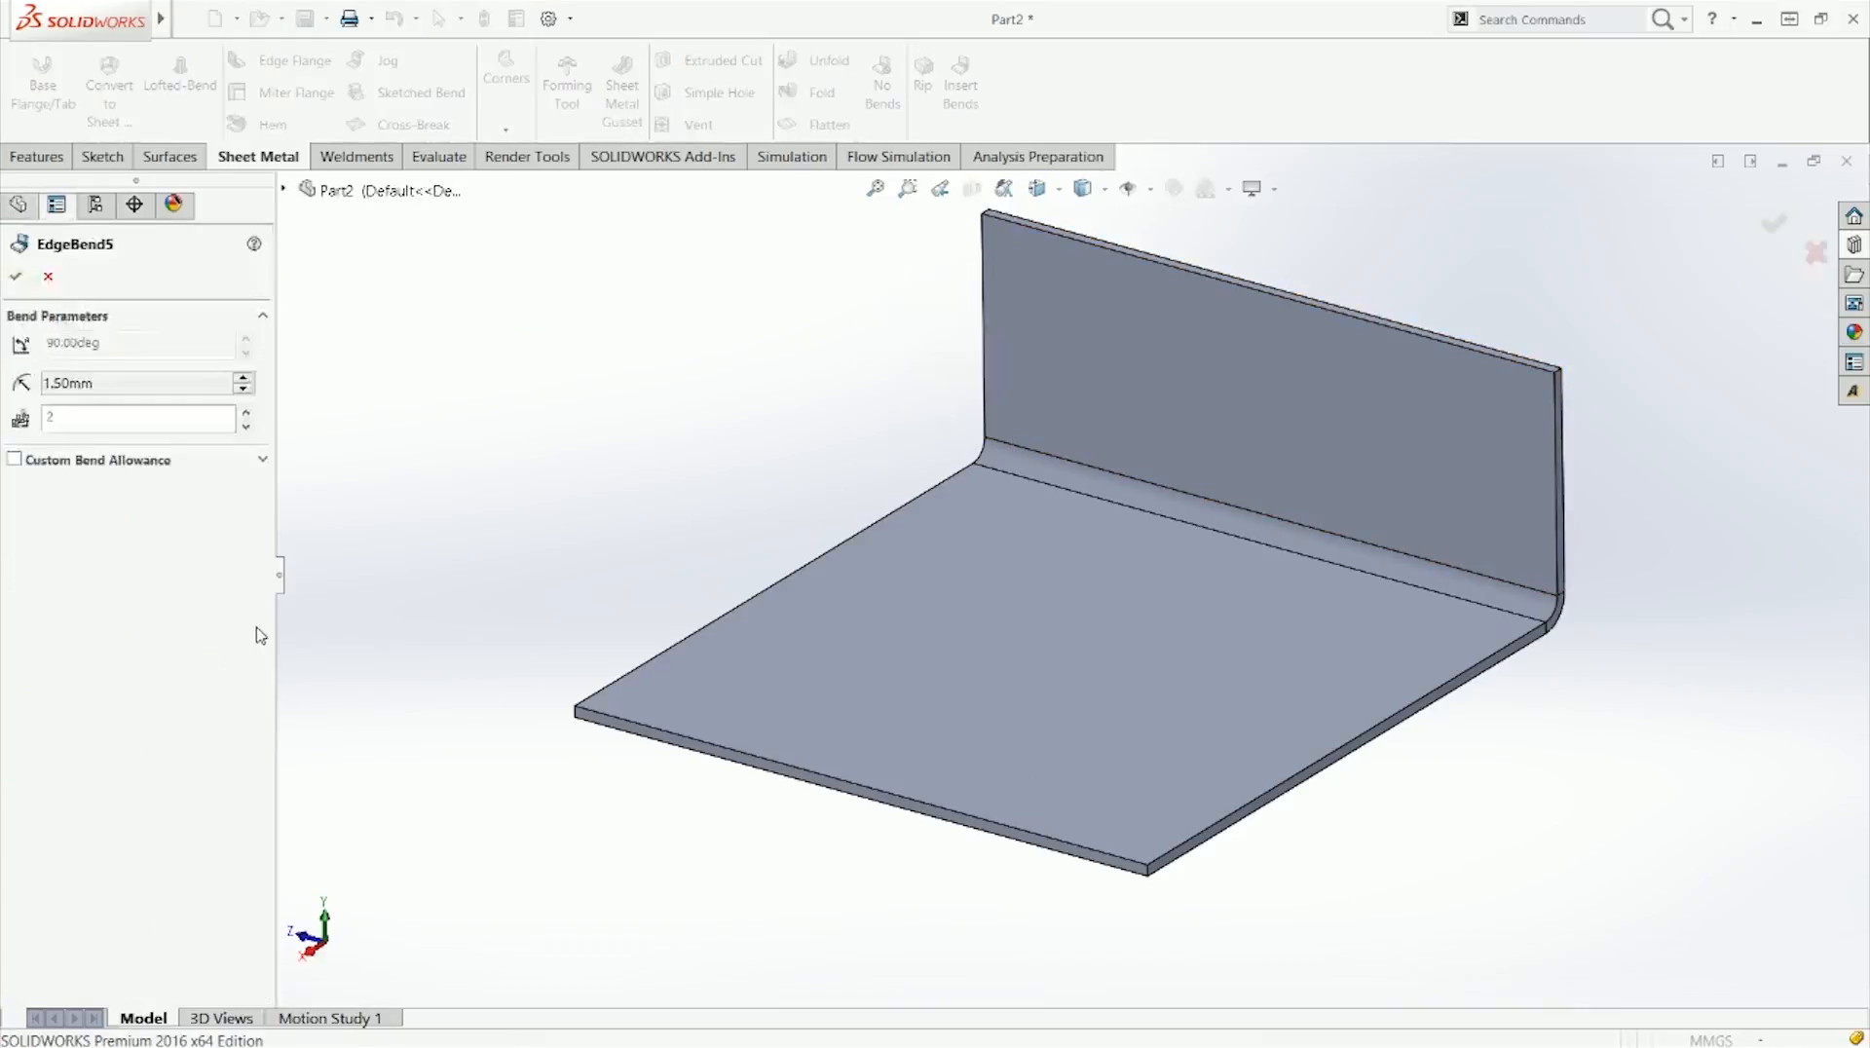
pyautogui.click(48, 276)
# Step: Edit the side flange feature, raise its blind length to about 19.96 mm and accept it
pyautogui.rightClick(87, 676)
pyautogui.click(106, 552)
pyautogui.click(194, 778)
pyautogui.click(194, 778)
pyautogui.click(194, 778)
pyautogui.click(194, 778)
pyautogui.click(193, 778)
pyautogui.click(194, 778)
pyautogui.click(193, 778)
pyautogui.click(194, 778)
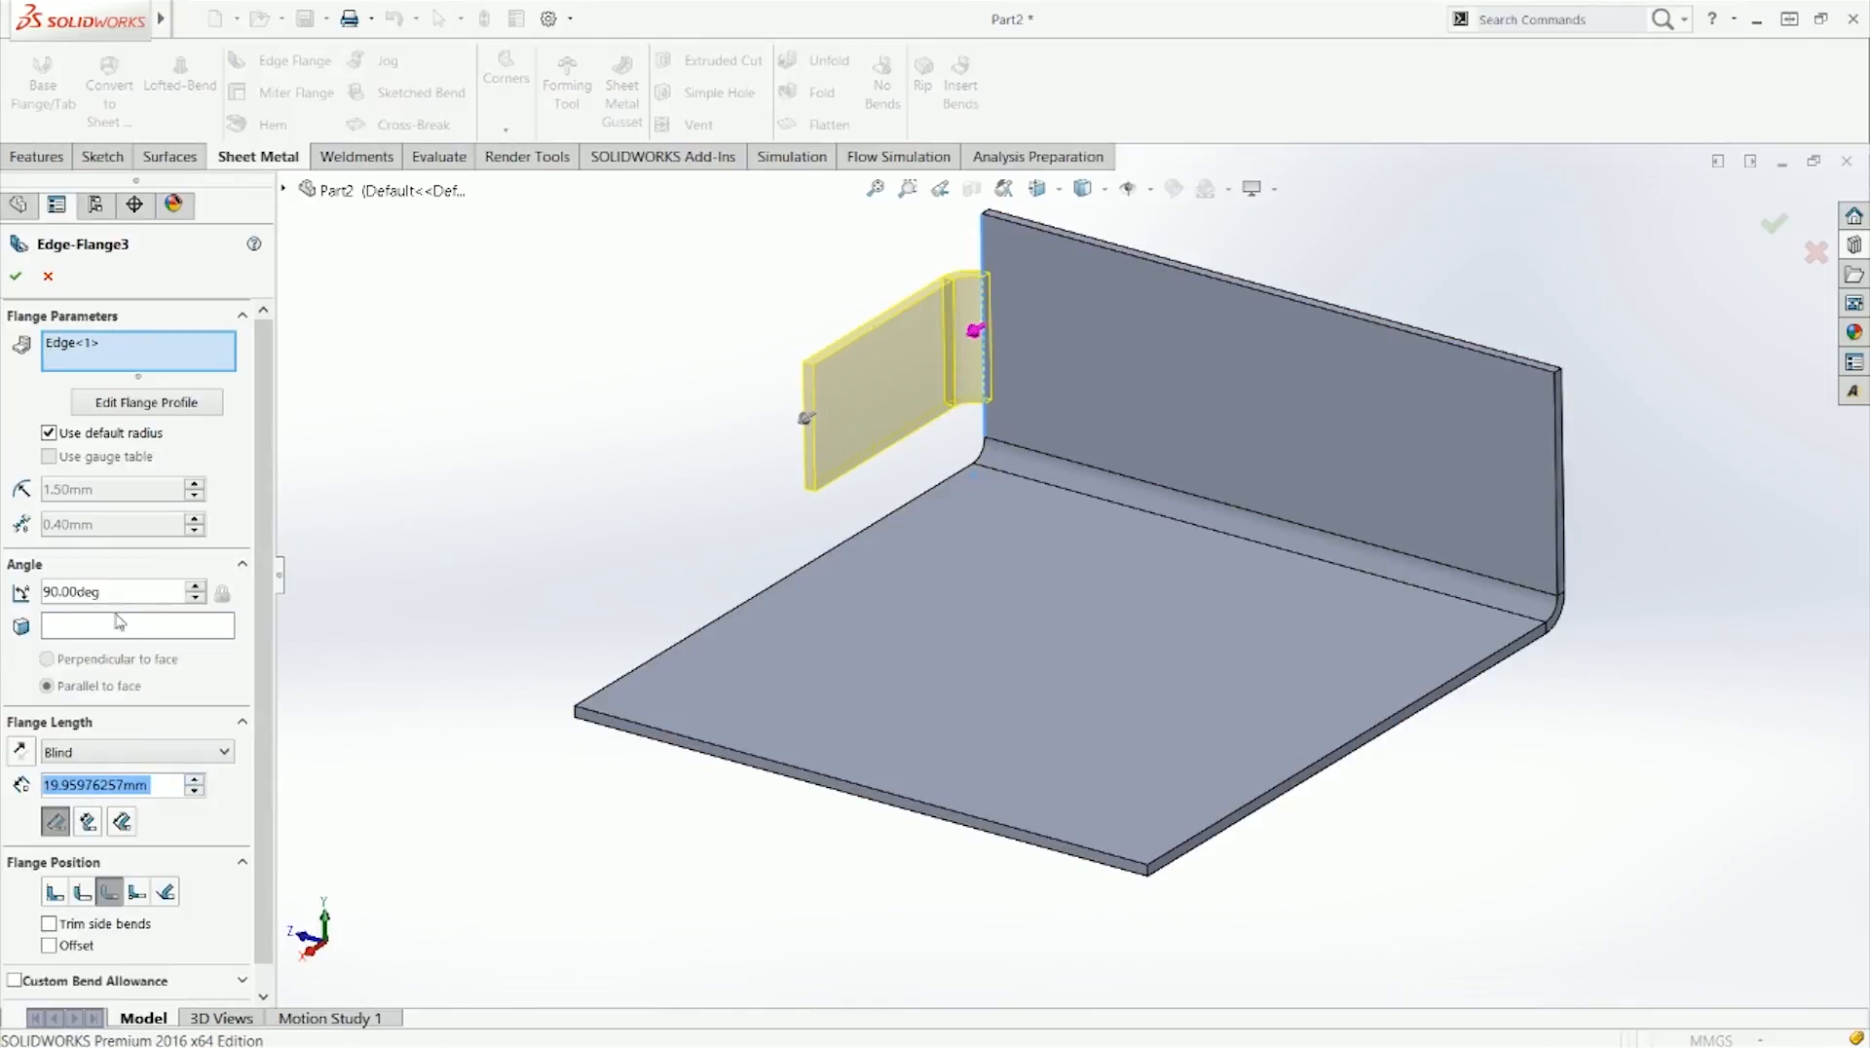
pyautogui.click(15, 276)
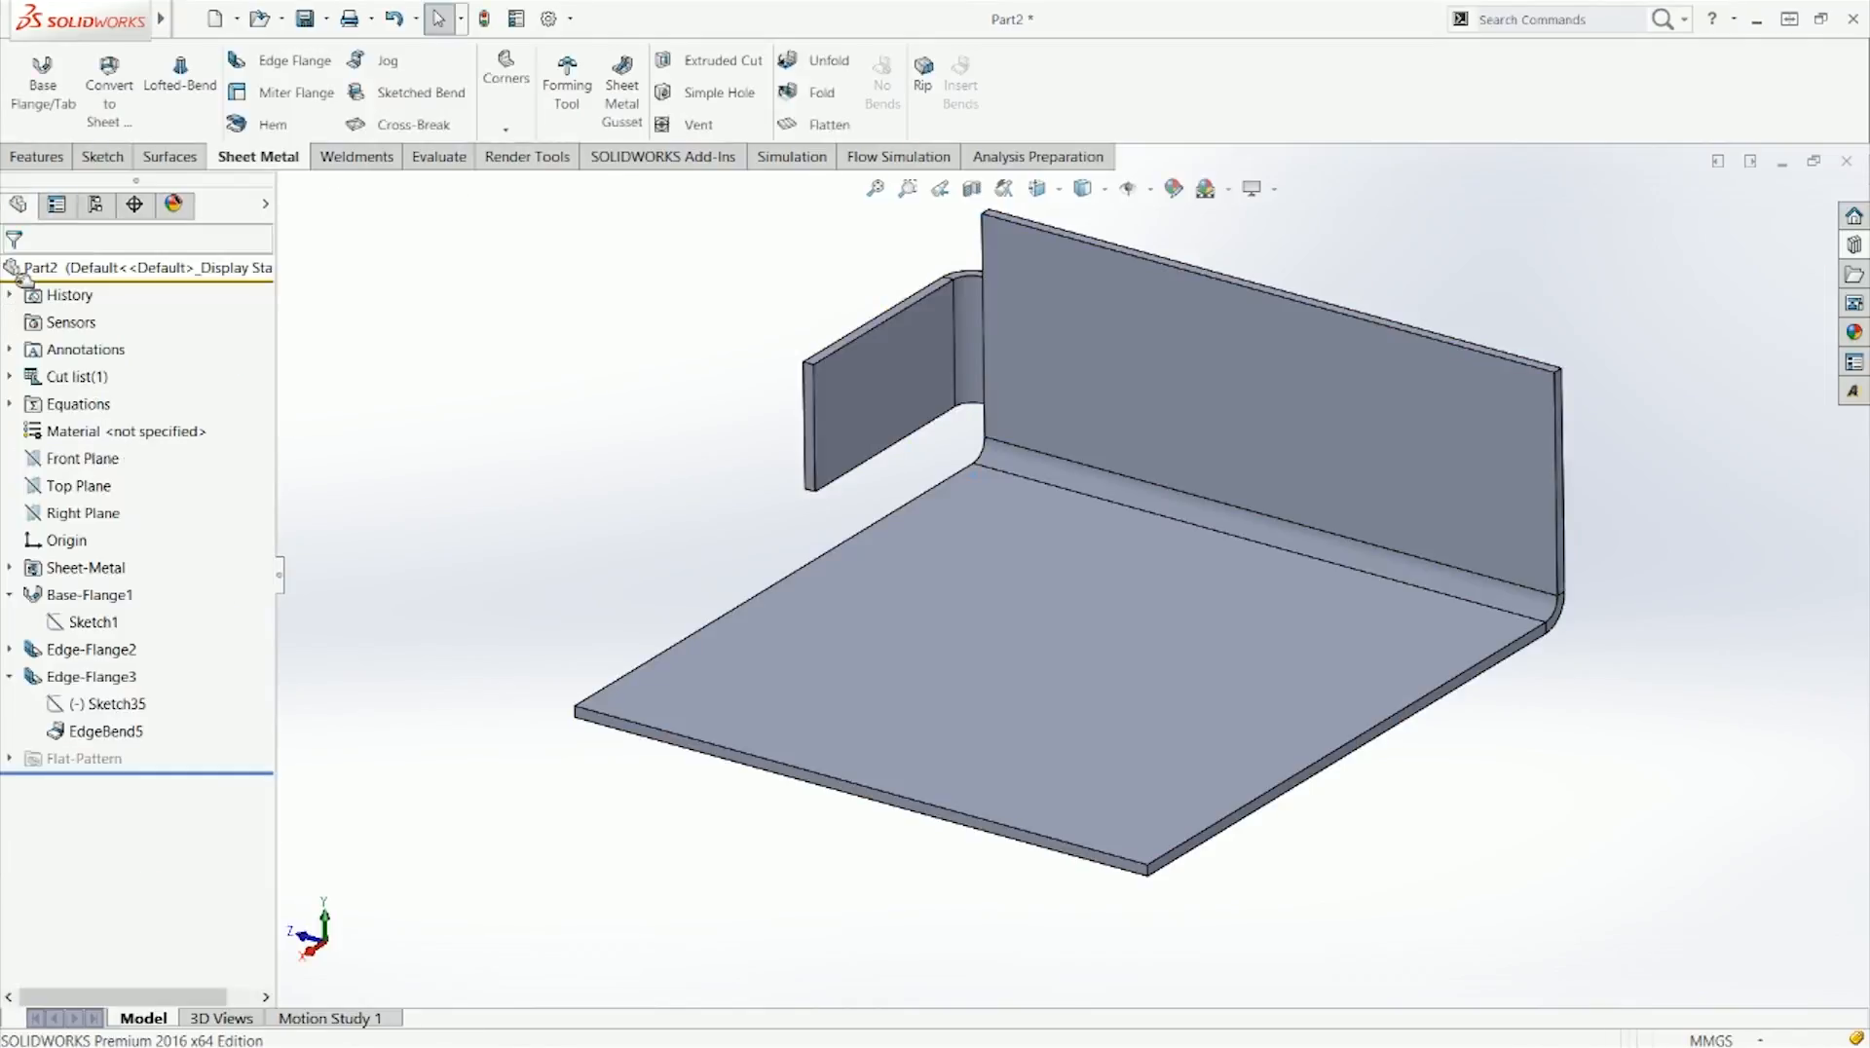
# Step: Set the side flange's length dimension to 50 mm in the model, and shorten the flange with its length handle
pyautogui.click(90, 676)
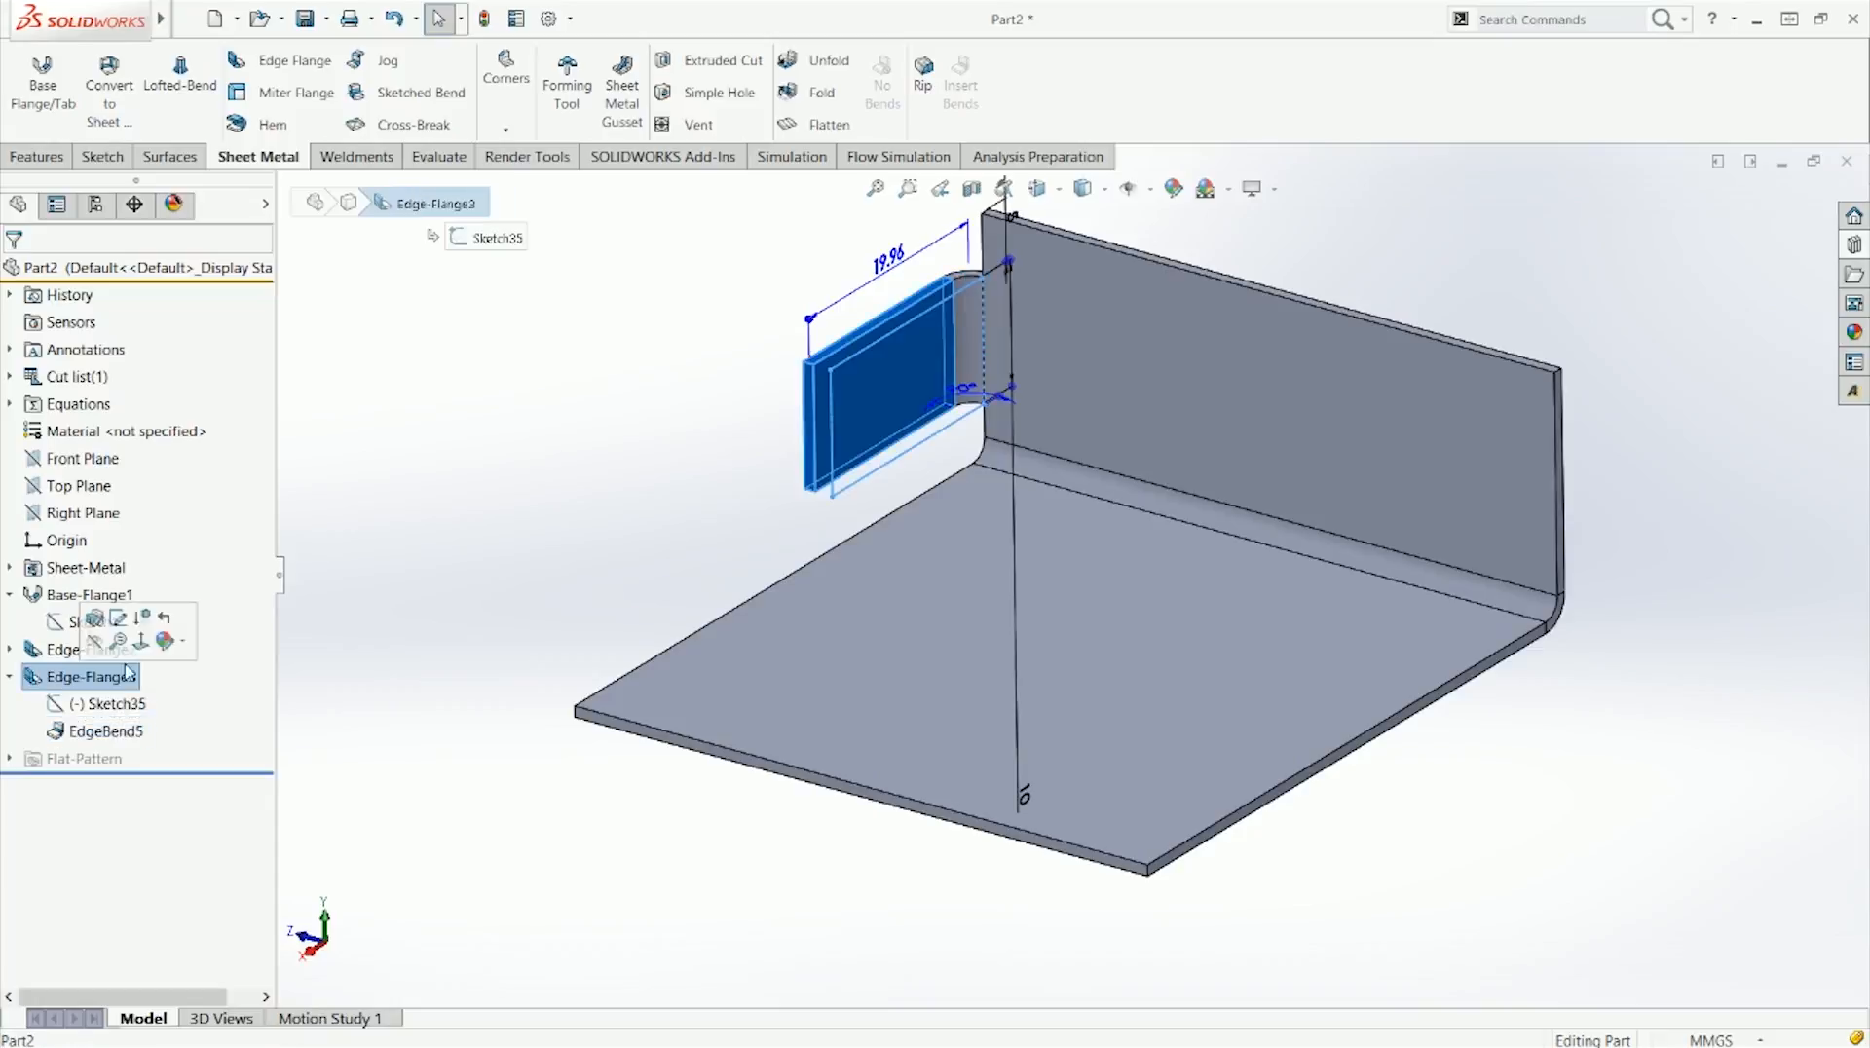
pyautogui.doubleClick(888, 255)
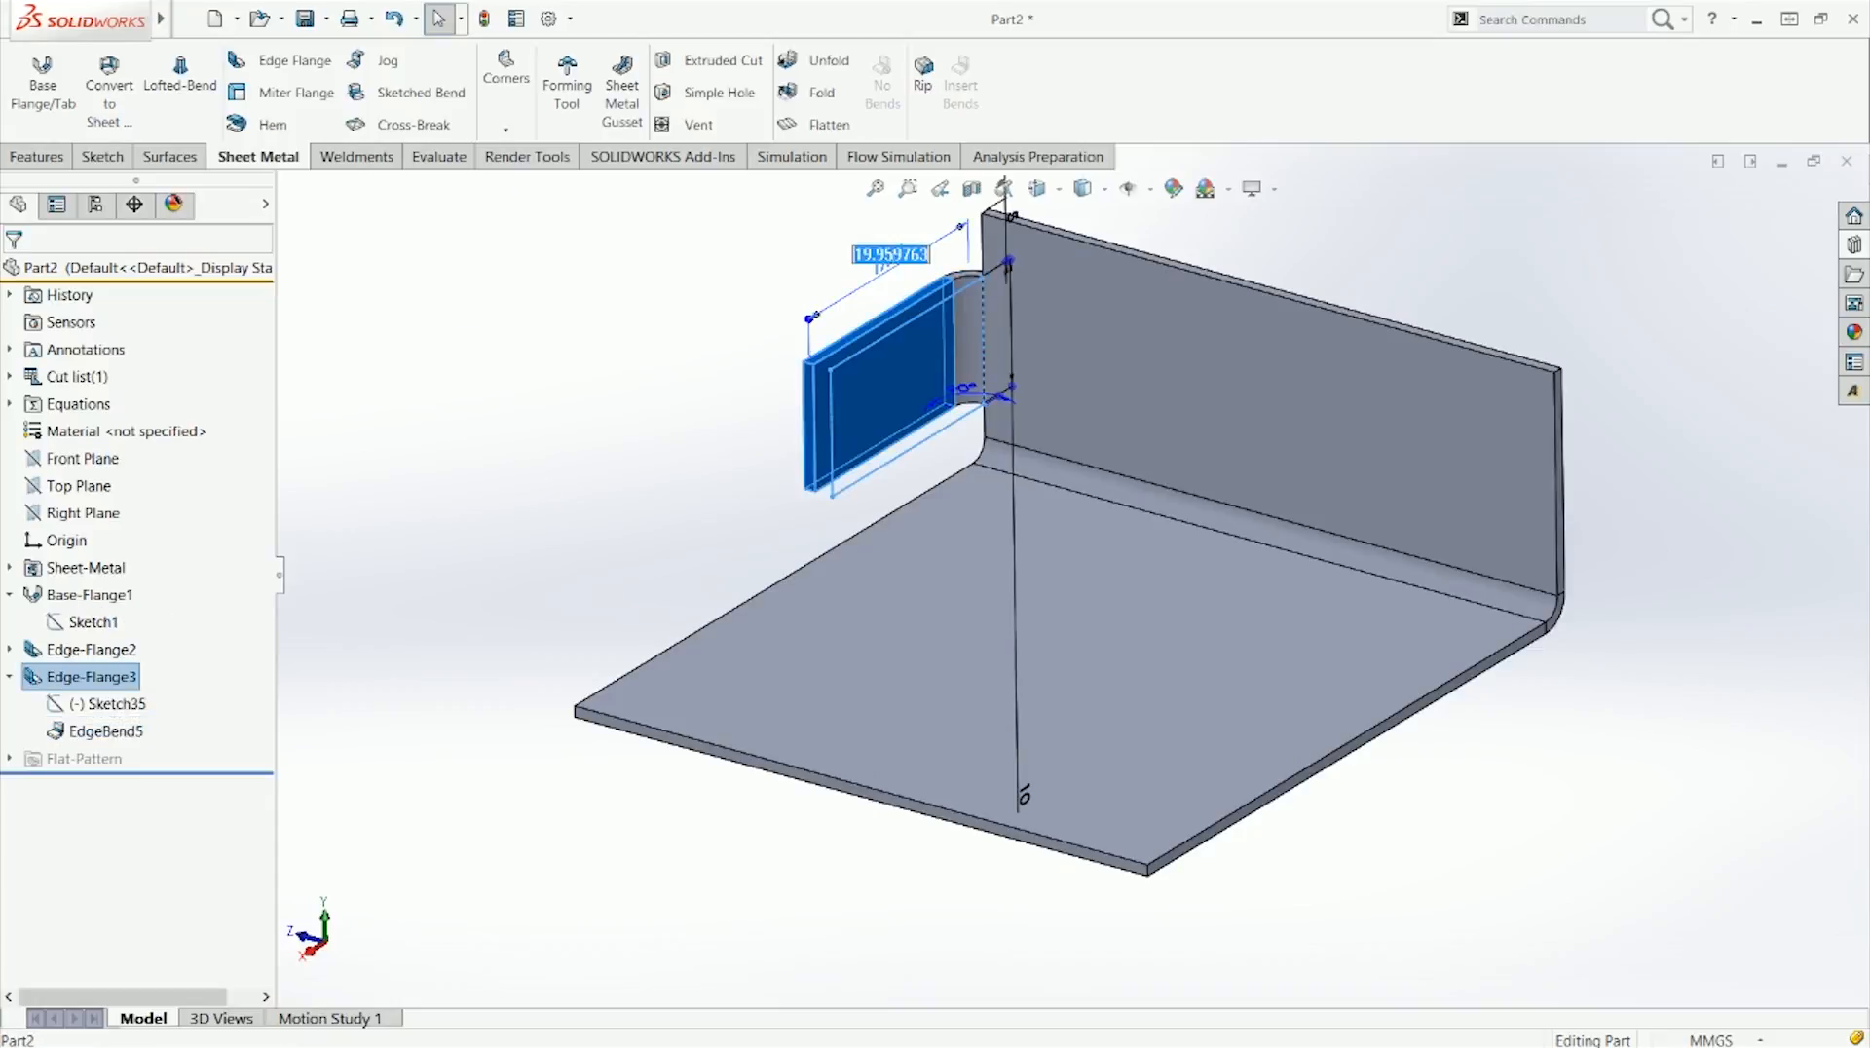
pyautogui.write('50')
pyautogui.press('Return')
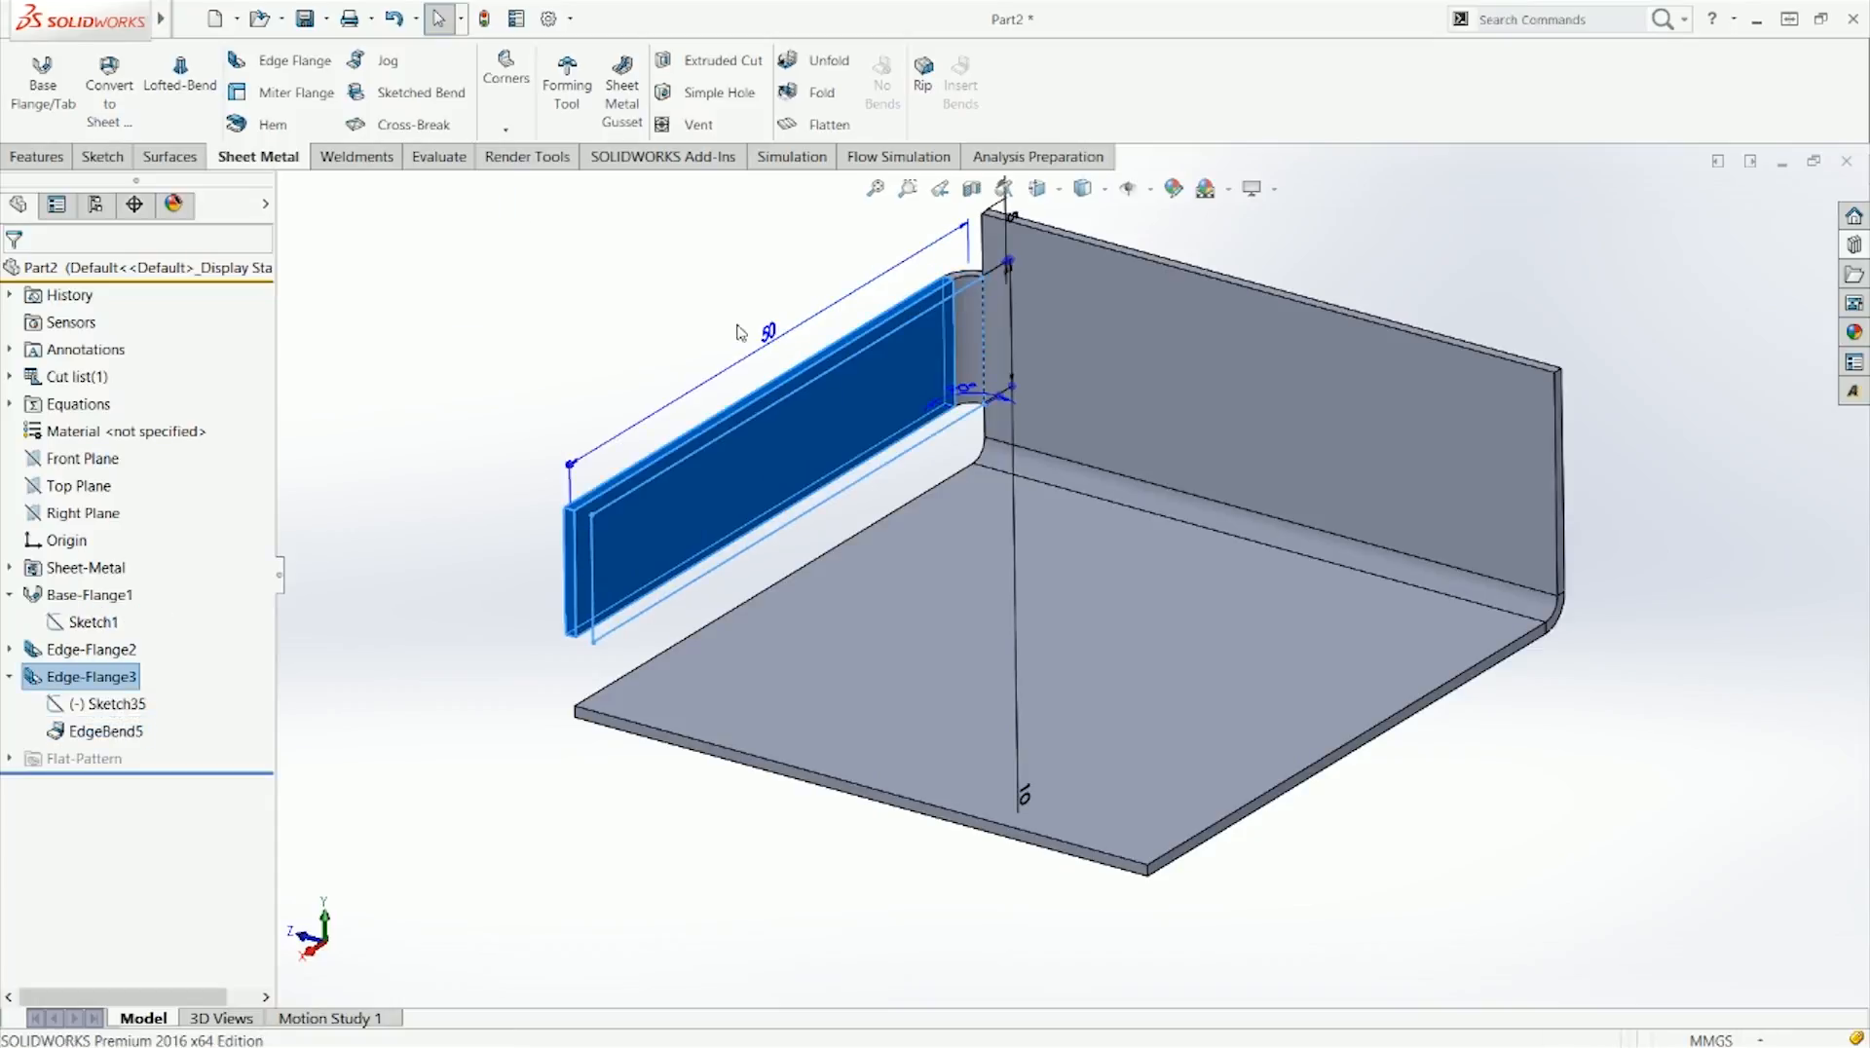
pyautogui.moveTo(570, 471); pyautogui.dragTo(811, 299)
pyautogui.click(726, 428)
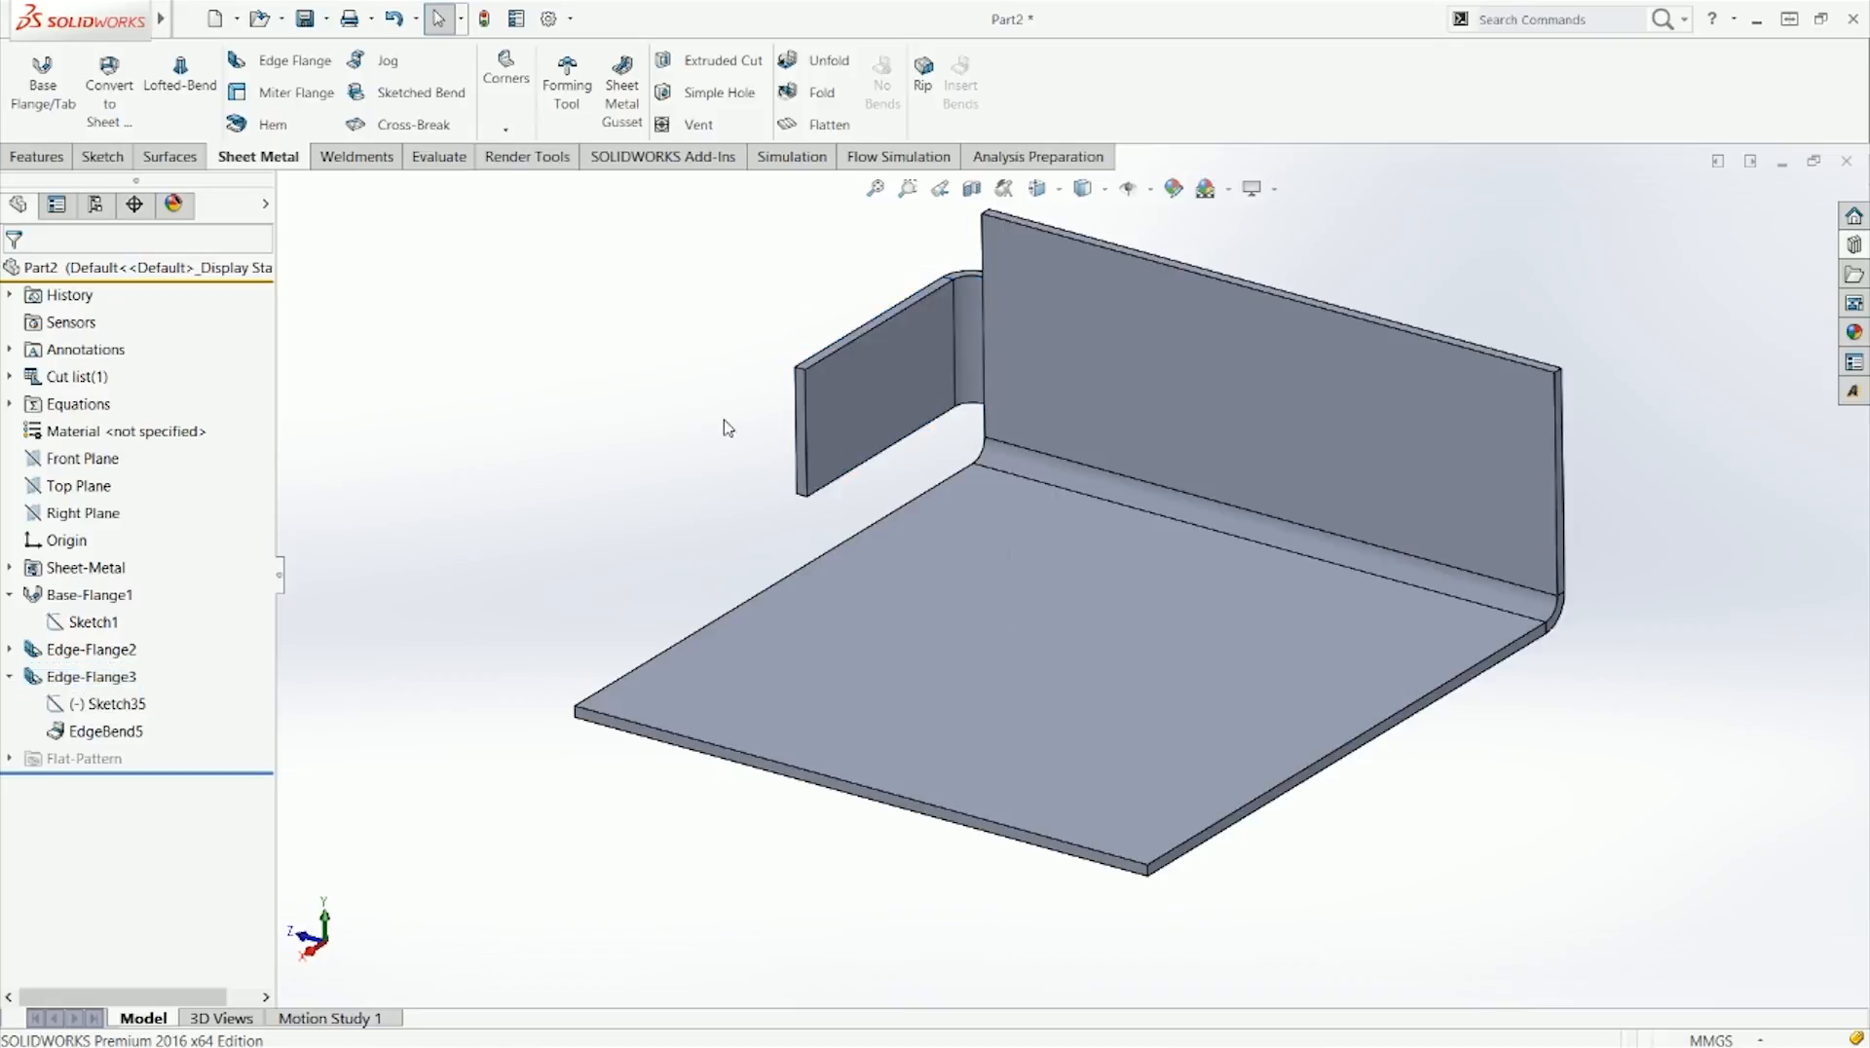
# Step: Reopen the side flange's profile sketch, review its lines and dimensions, and exit with a rebuild
pyautogui.rightClick(123, 708)
pyautogui.click(147, 654)
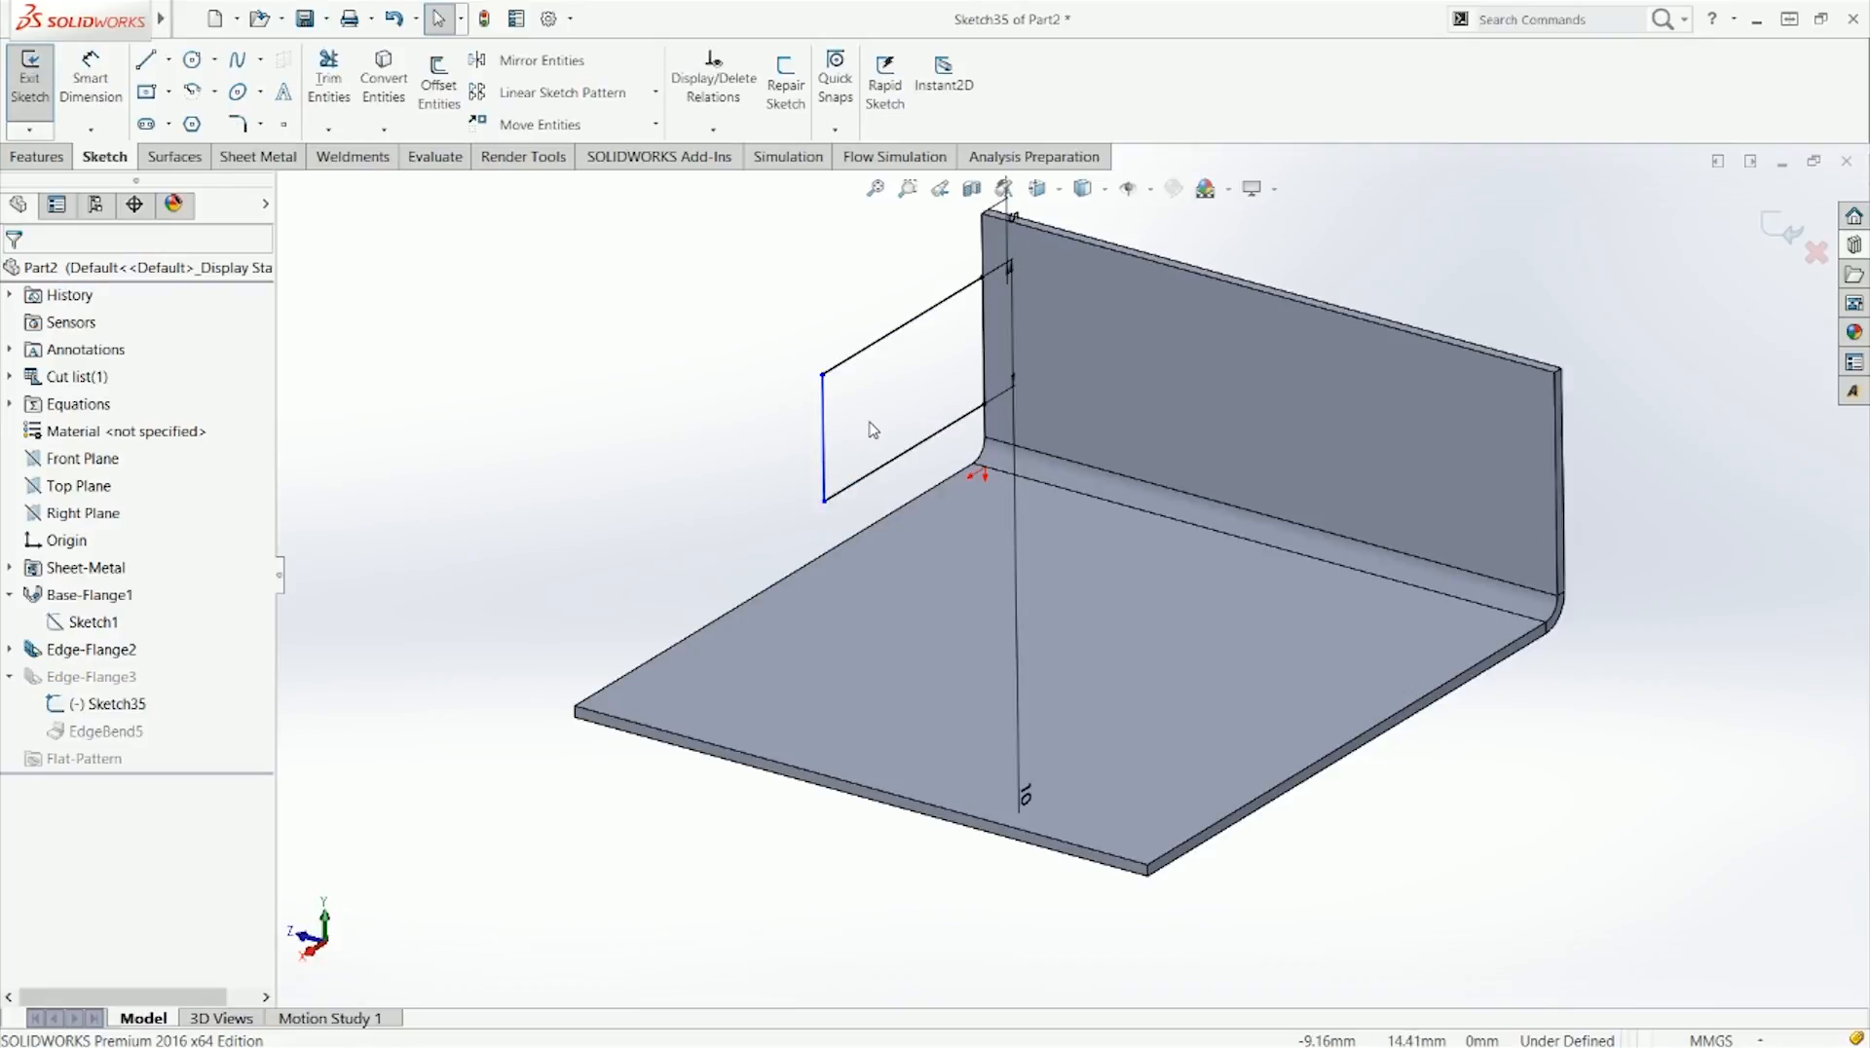
pyautogui.moveTo(873, 430); pyautogui.dragTo(869, 368, button='right')
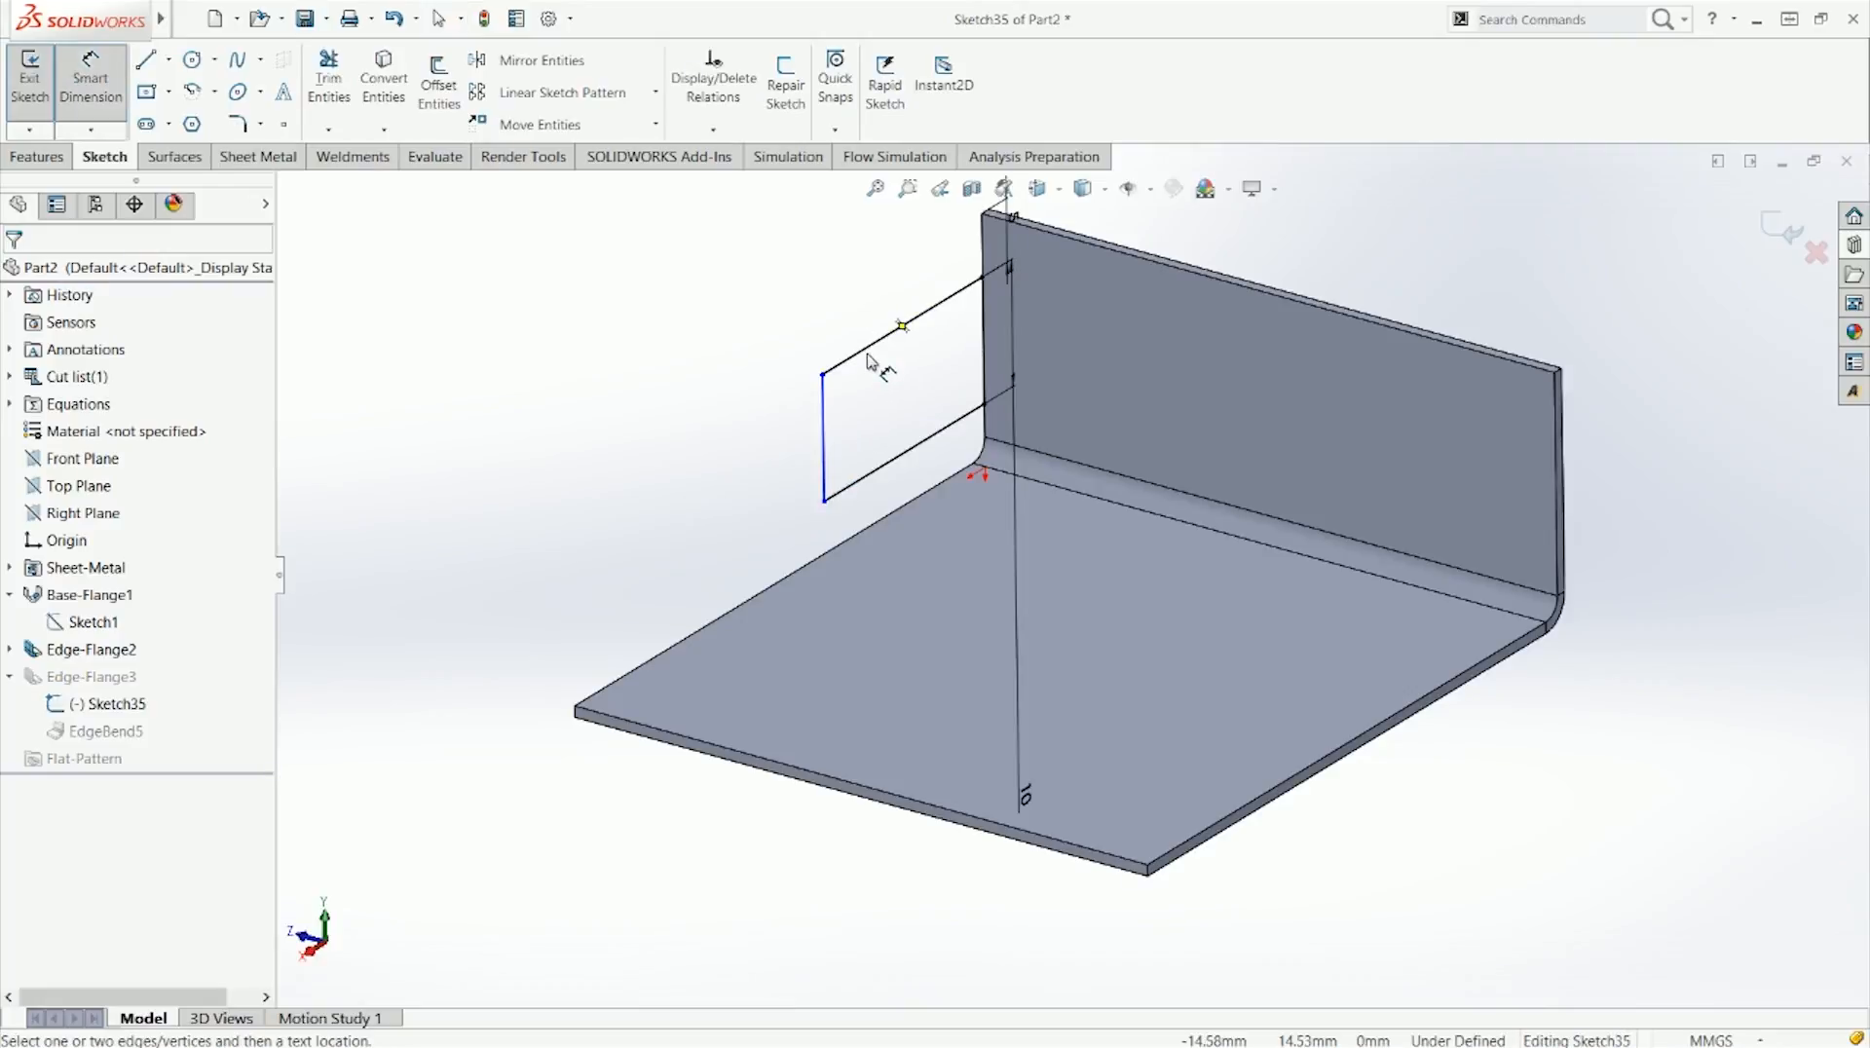
pyautogui.press('Escape')
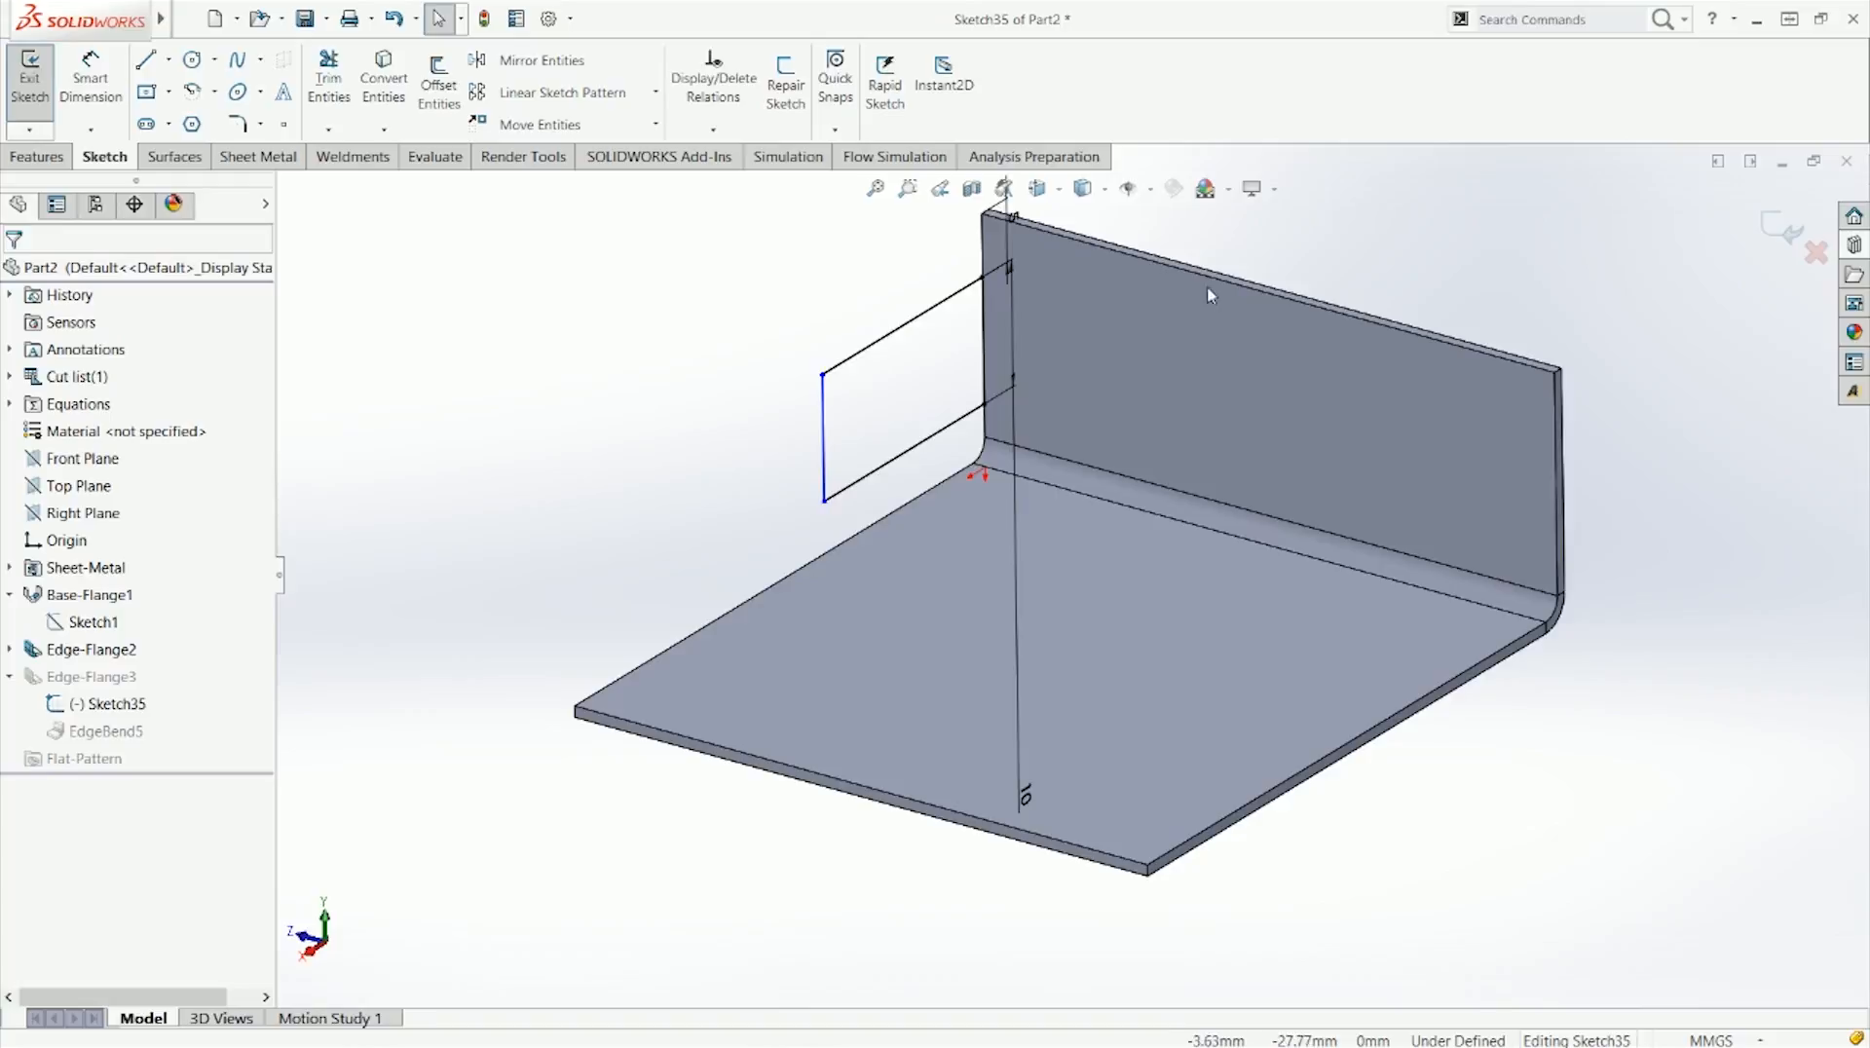
pyautogui.click(1790, 232)
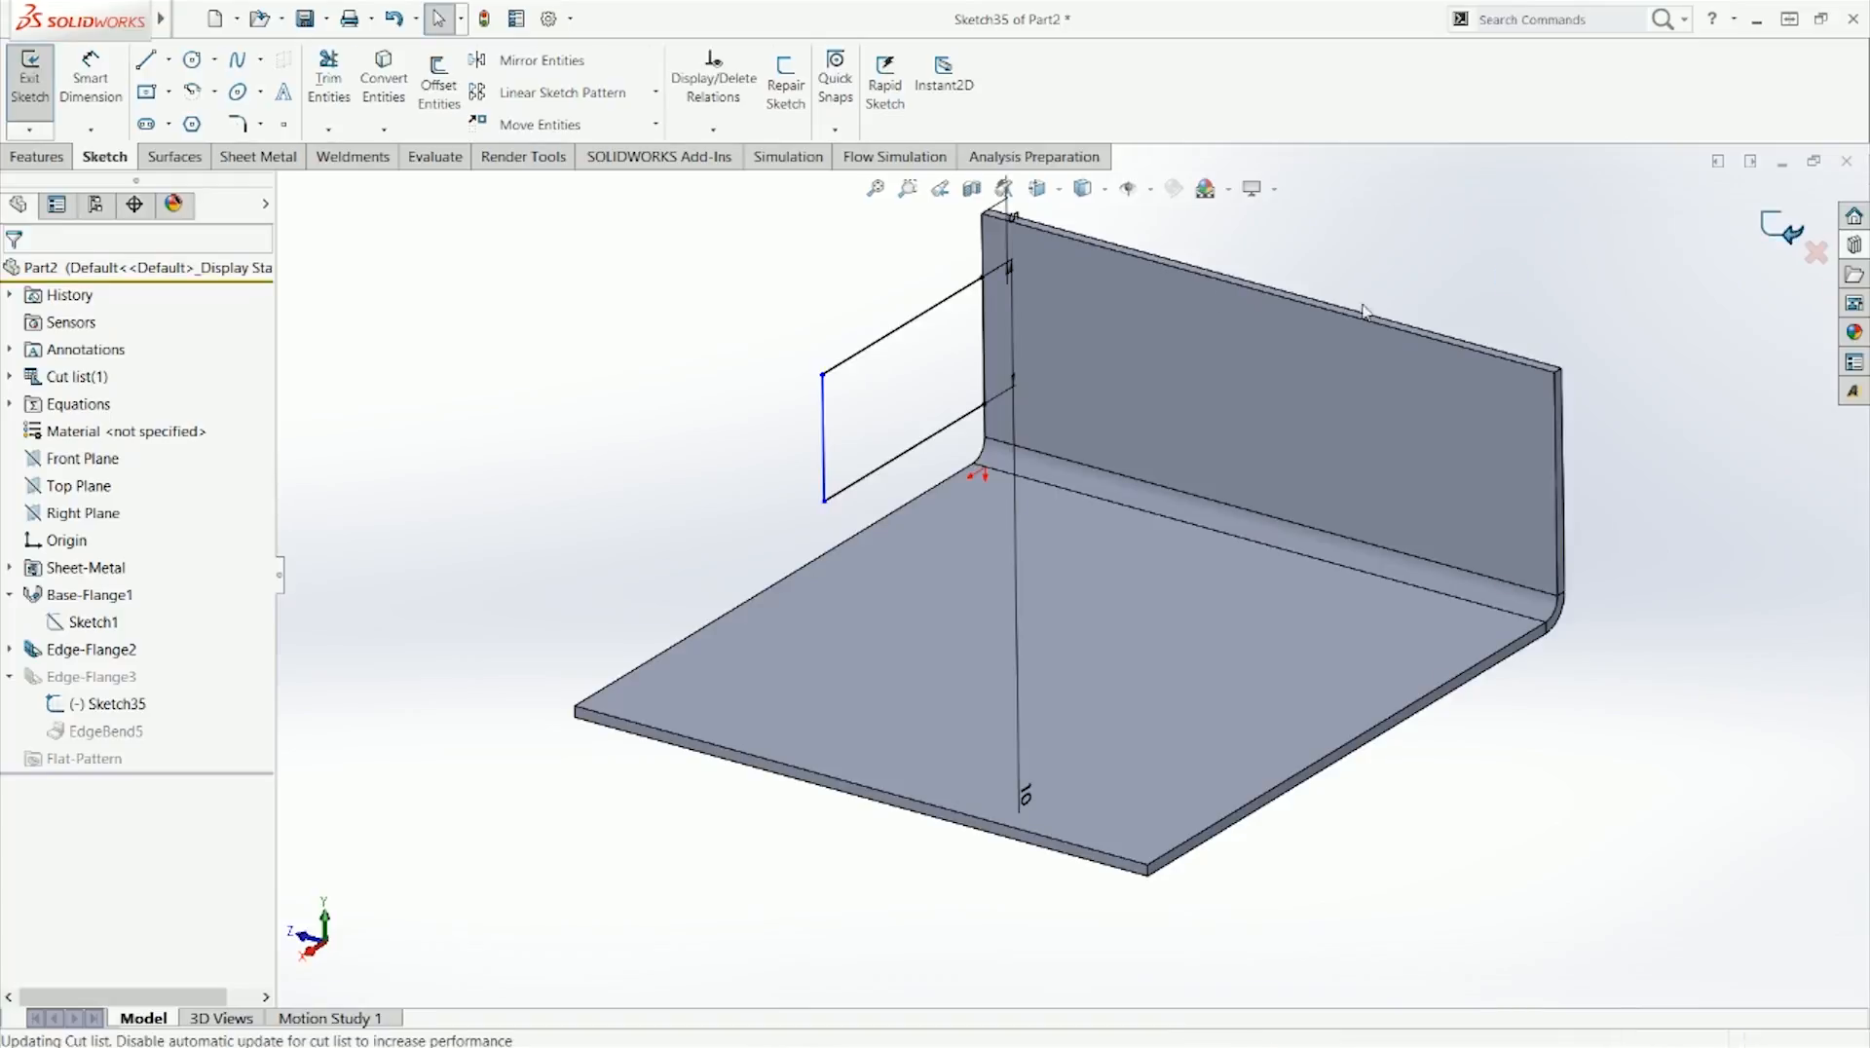
# Step: Reopen the side flange's profile sketch and draw a slanted line about 5.2 mm long across its upper-left corner
pyautogui.click(84, 686)
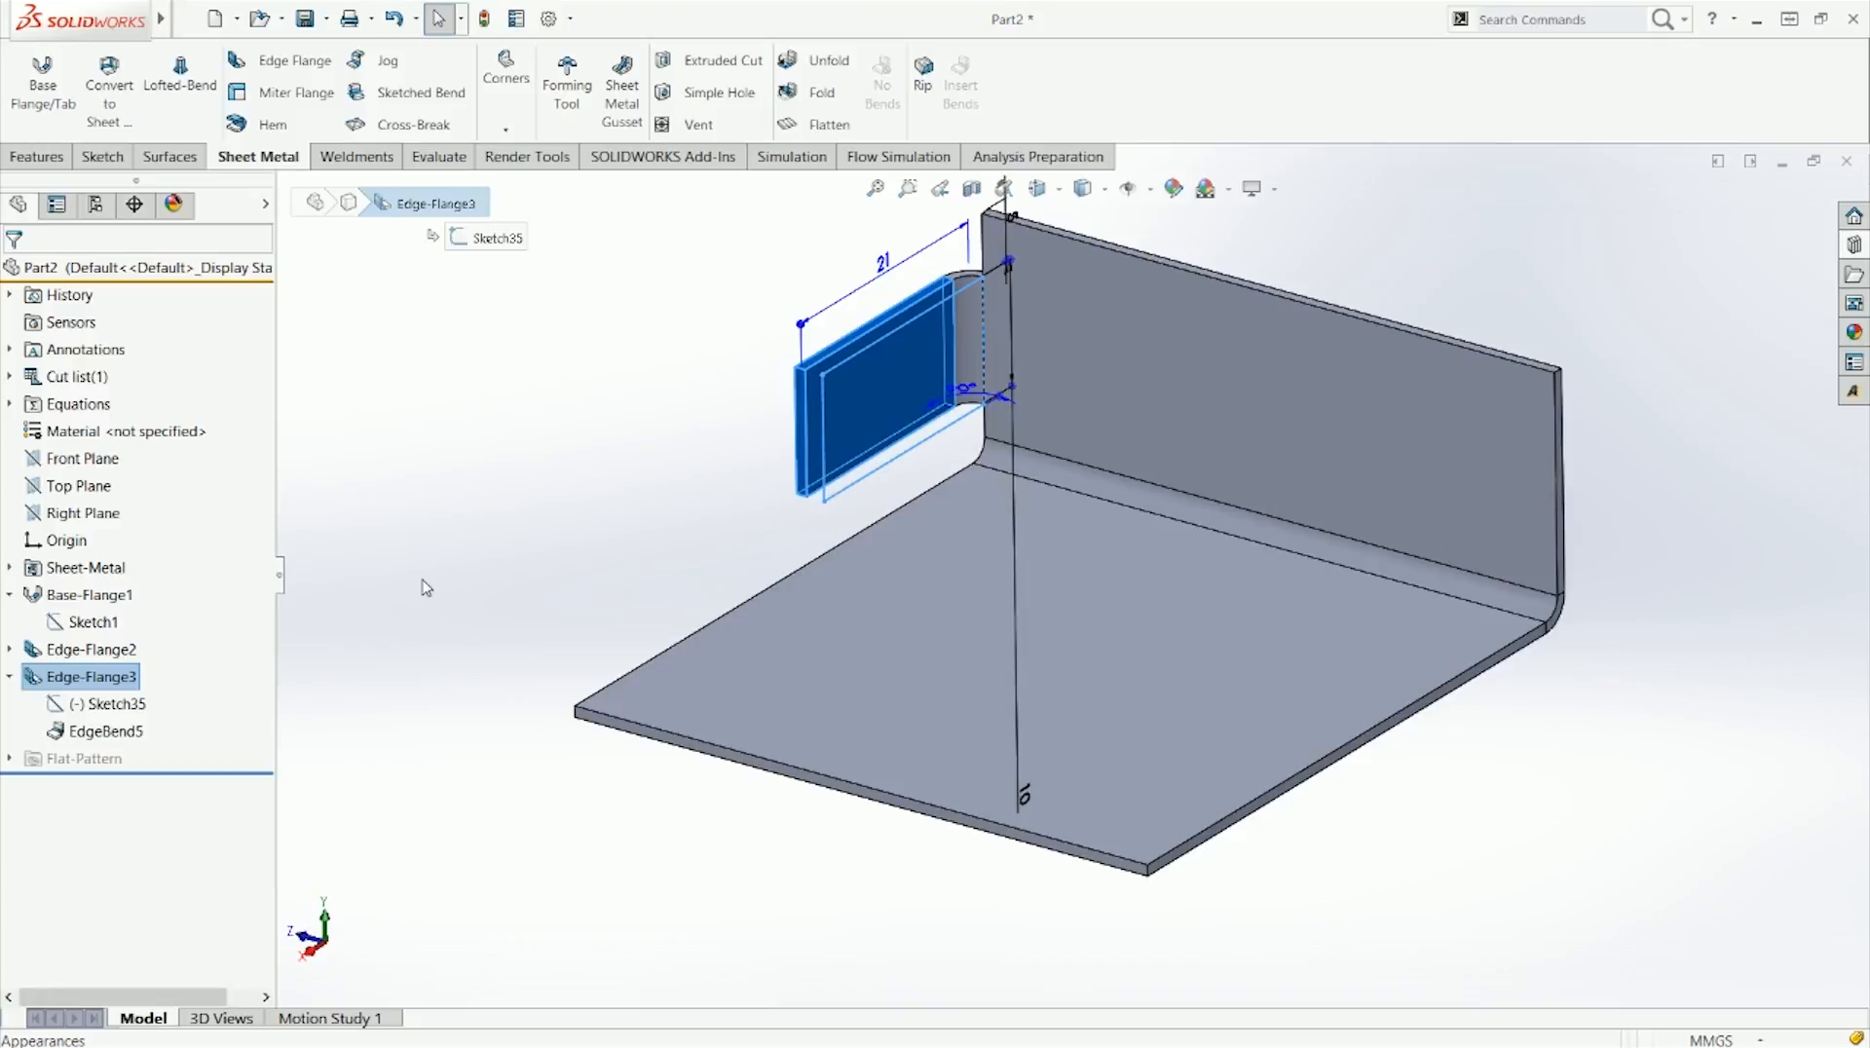
pyautogui.click(471, 558)
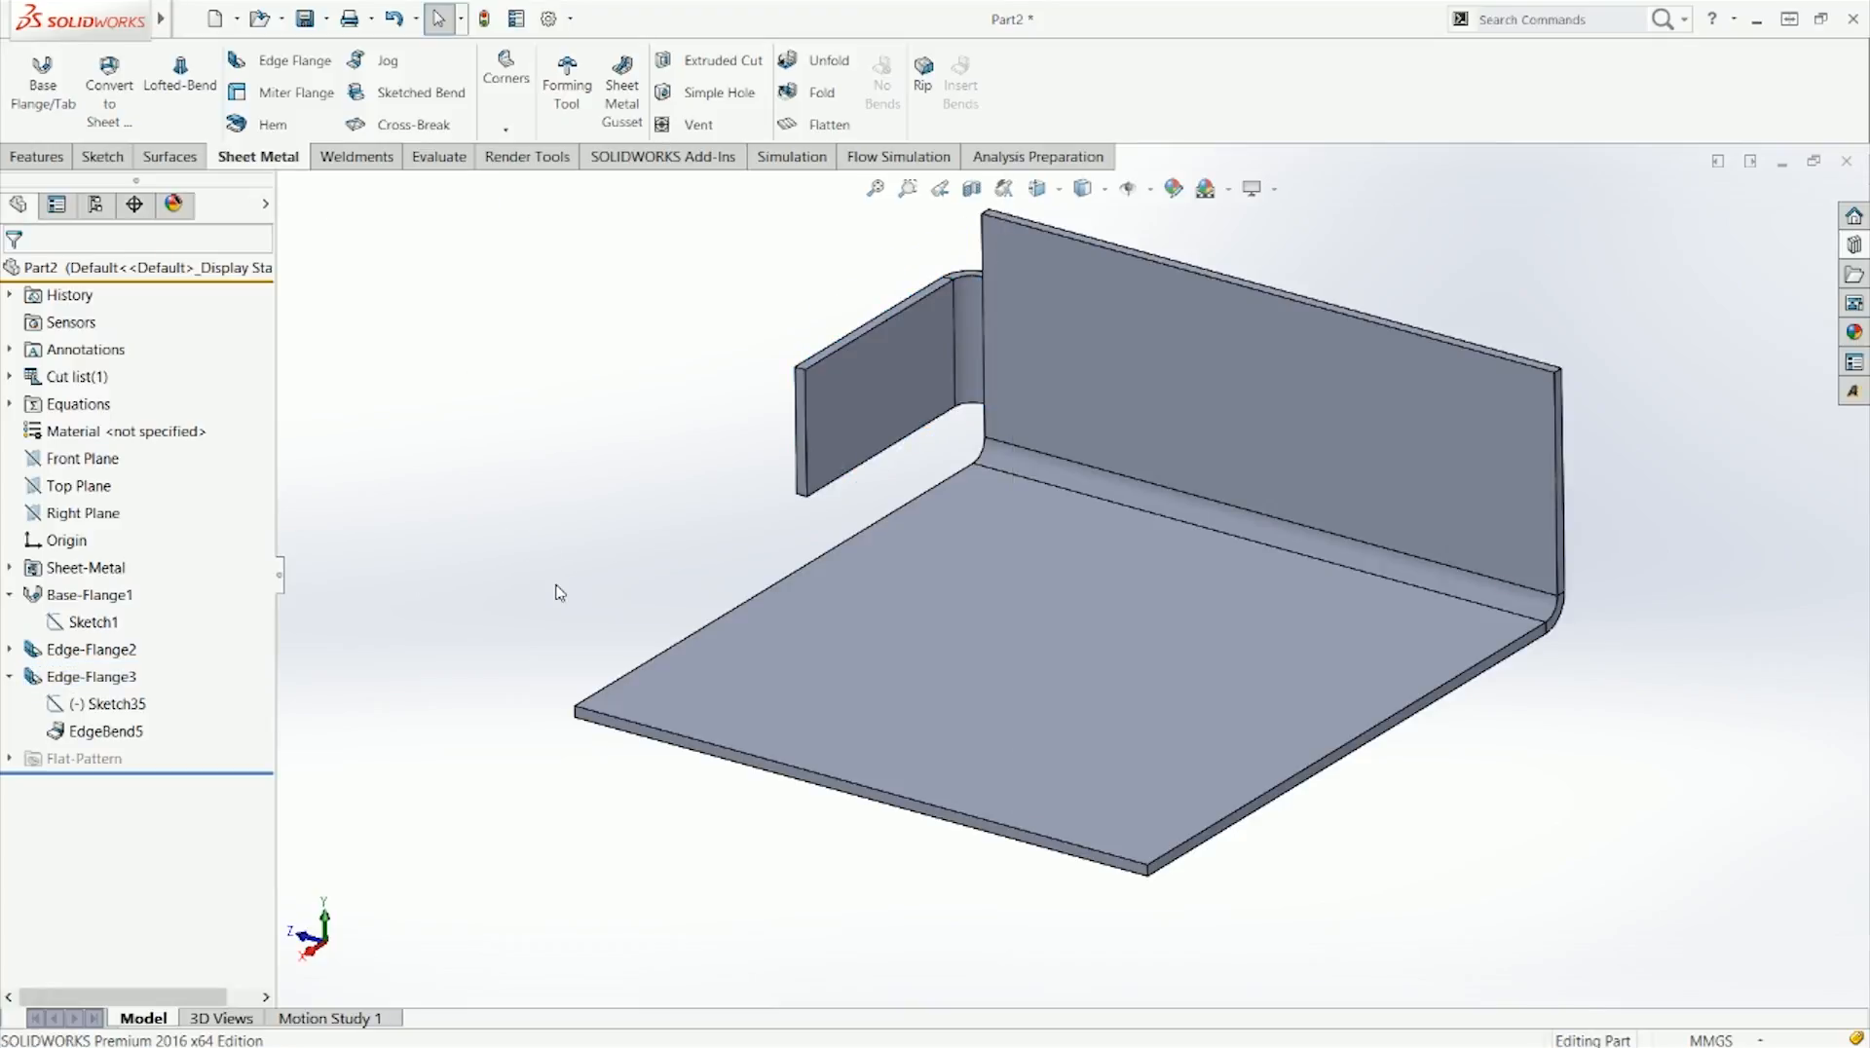
pyautogui.click(93, 703)
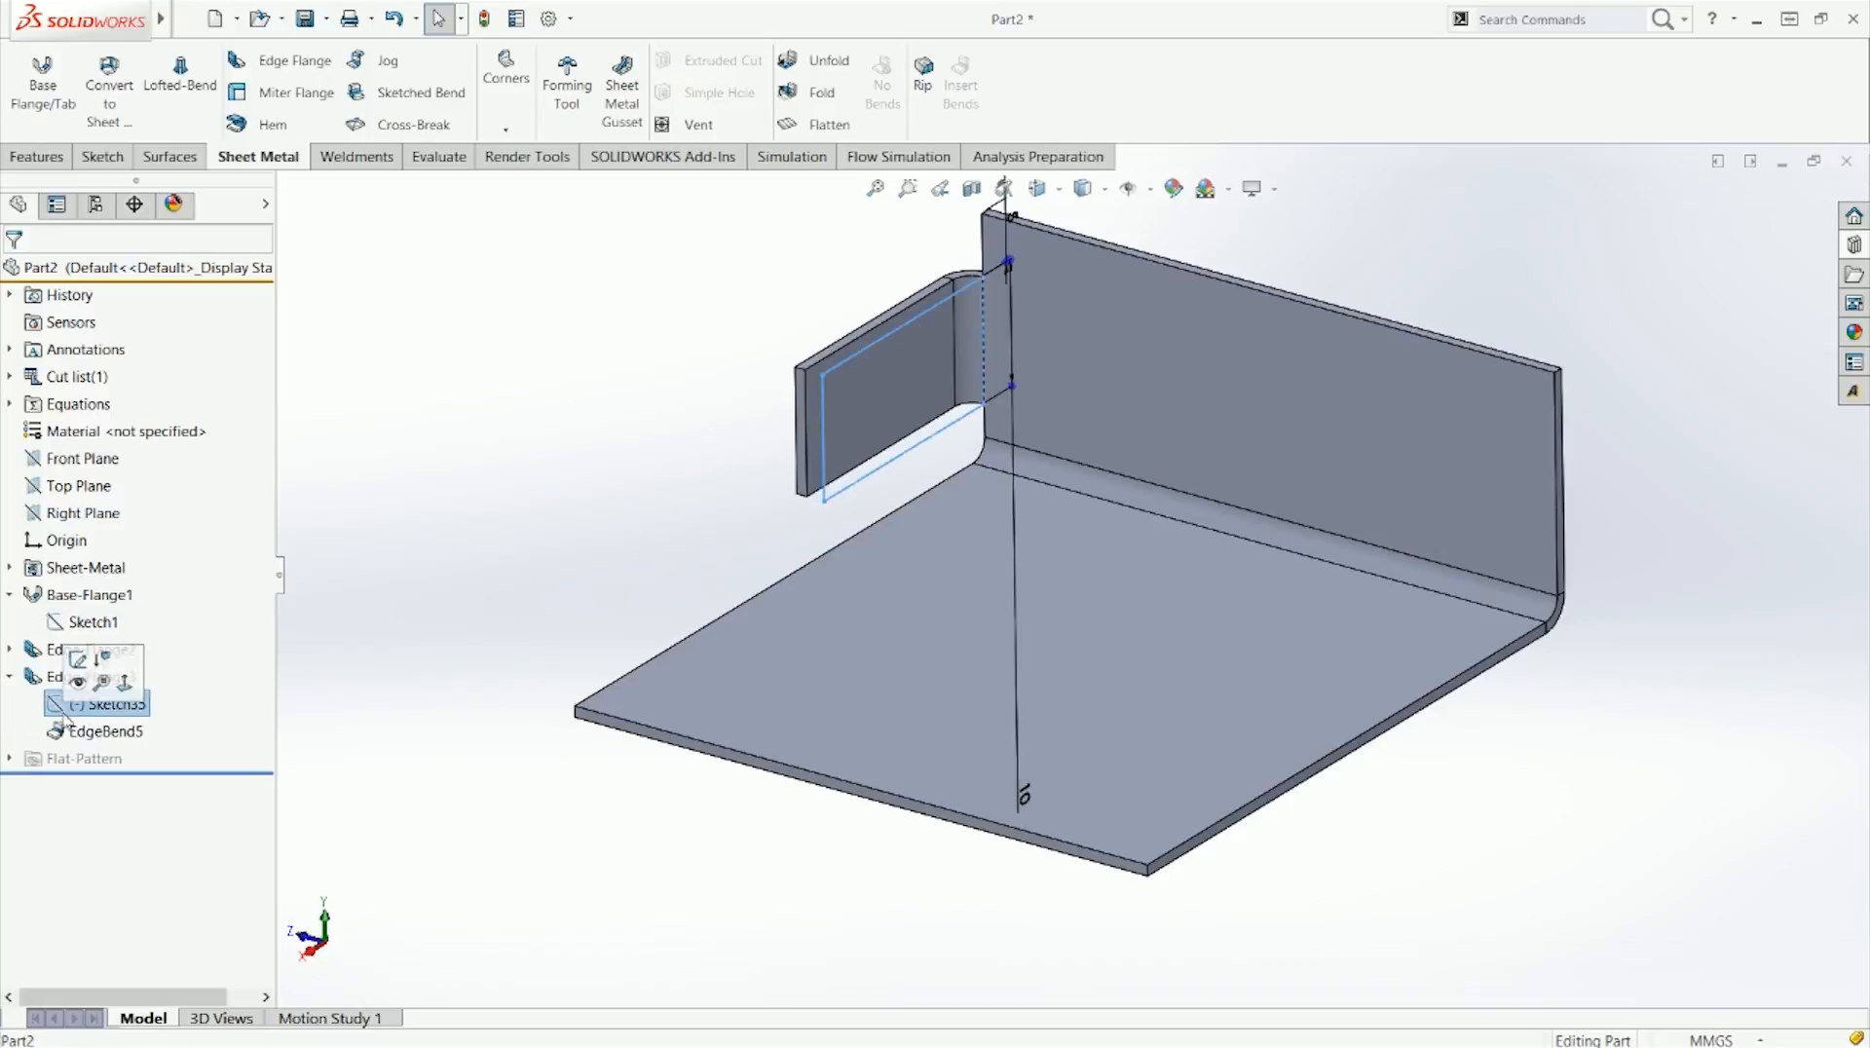
pyautogui.click(93, 672)
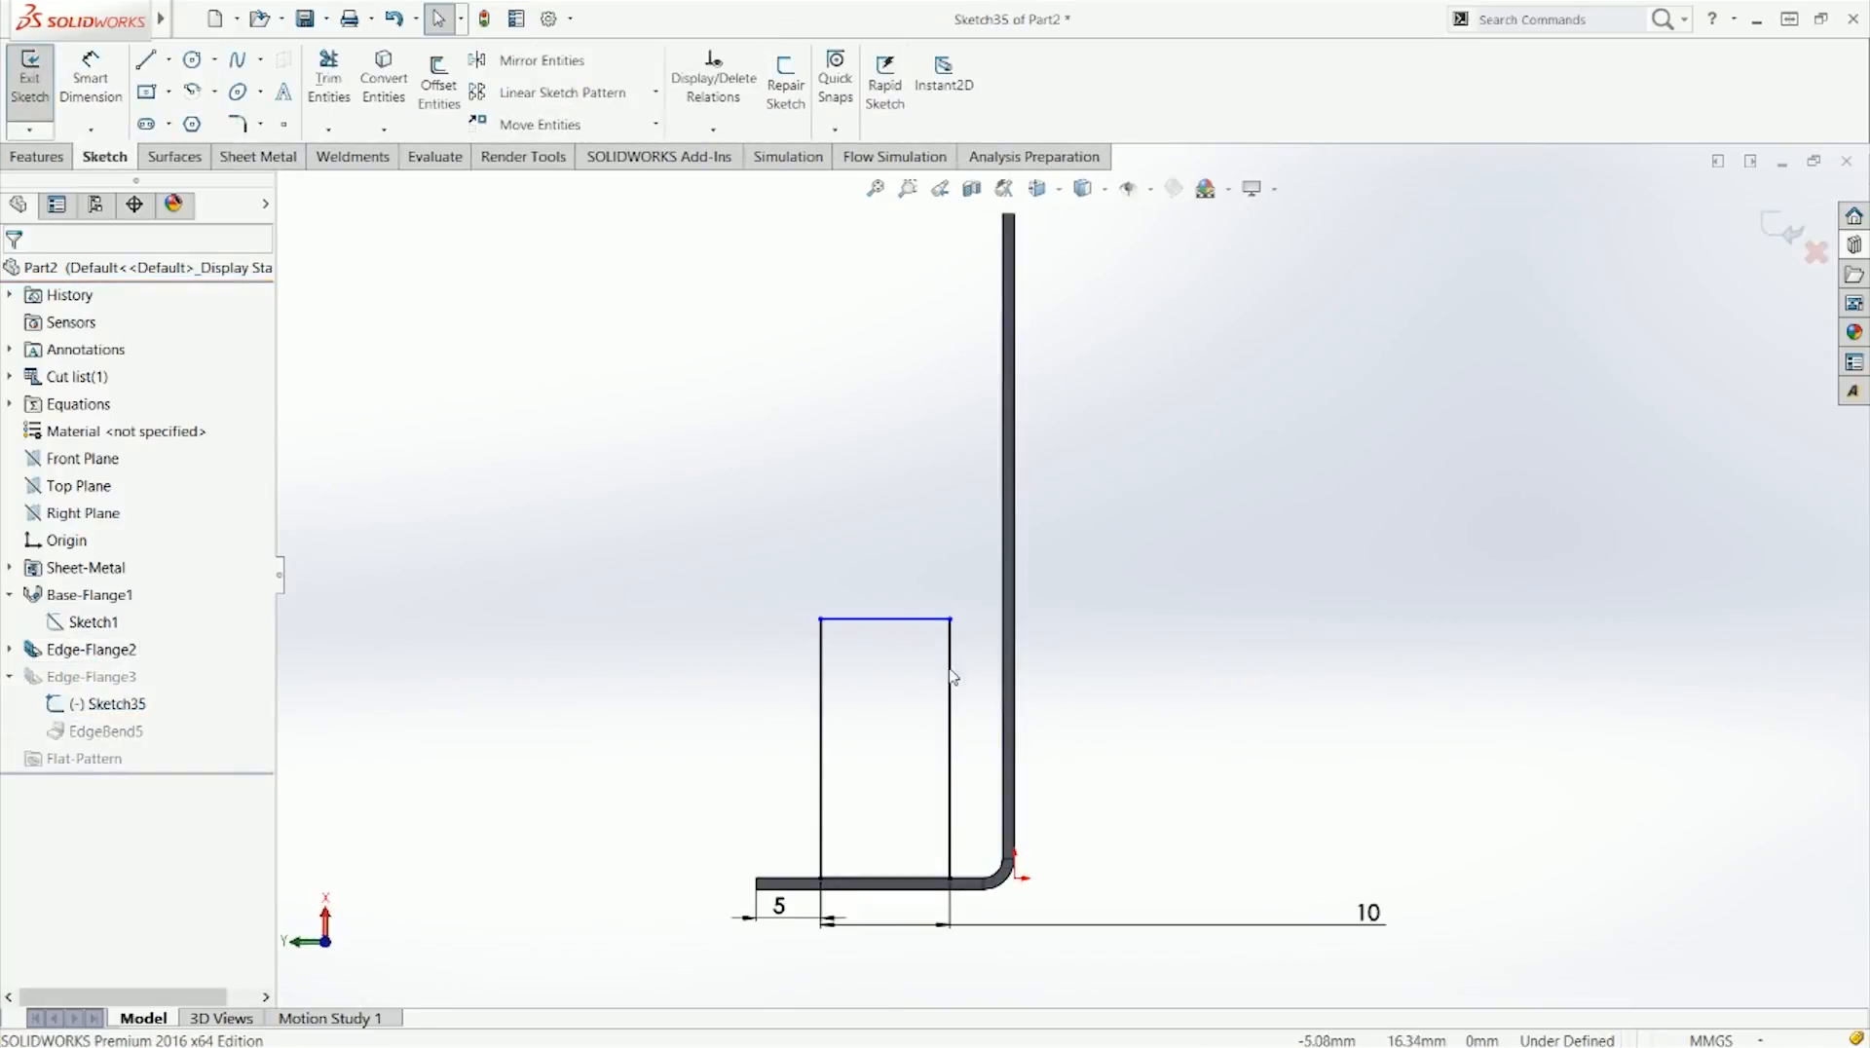
pyautogui.press('l')
pyautogui.click(821, 675)
pyautogui.click(855, 619)
pyautogui.press('Escape')
# Step: Round the profile's upper-right corner with a 4 mm sketch fillet and trim the corner outside the slanted line
pyautogui.moveTo(898, 575)
pyautogui.mouseDown(button='right')
pyautogui.moveTo(941, 575)
pyautogui.moveTo(959, 602)
pyautogui.mouseUp(button='right')
pyautogui.click(950, 620)
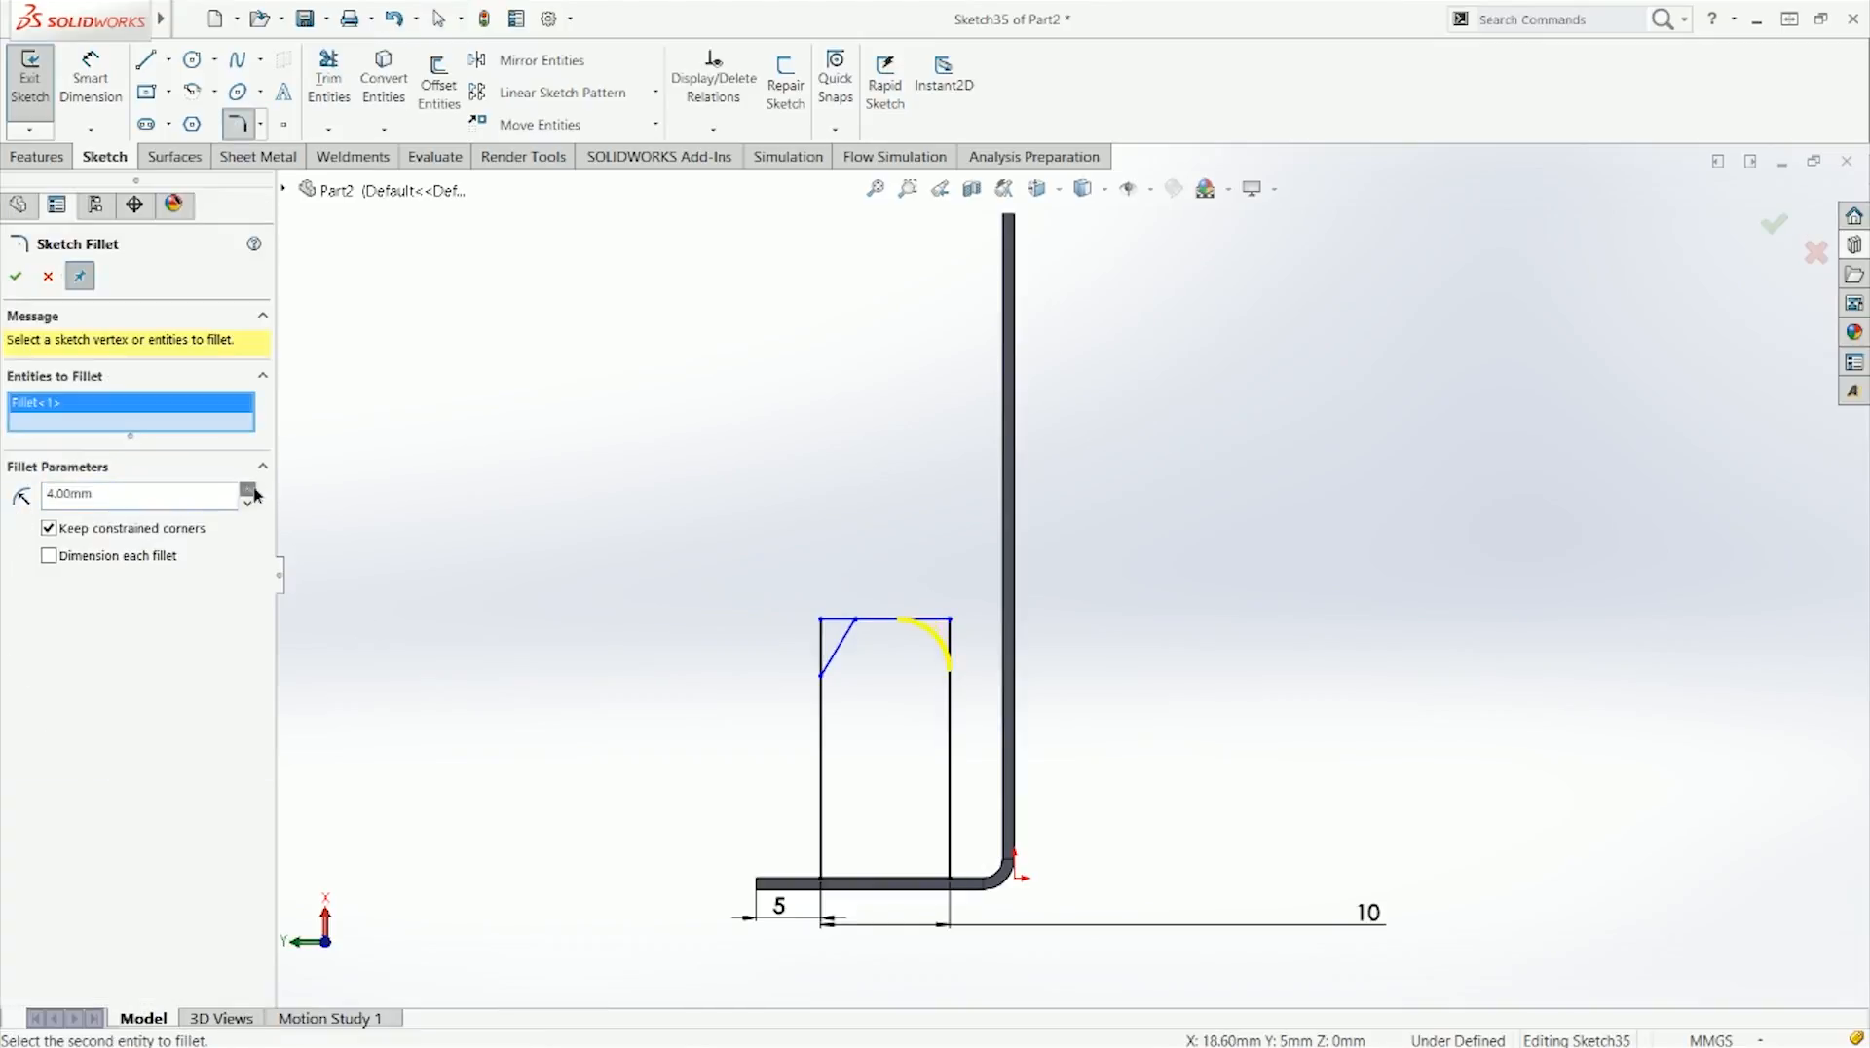
pyautogui.click(16, 279)
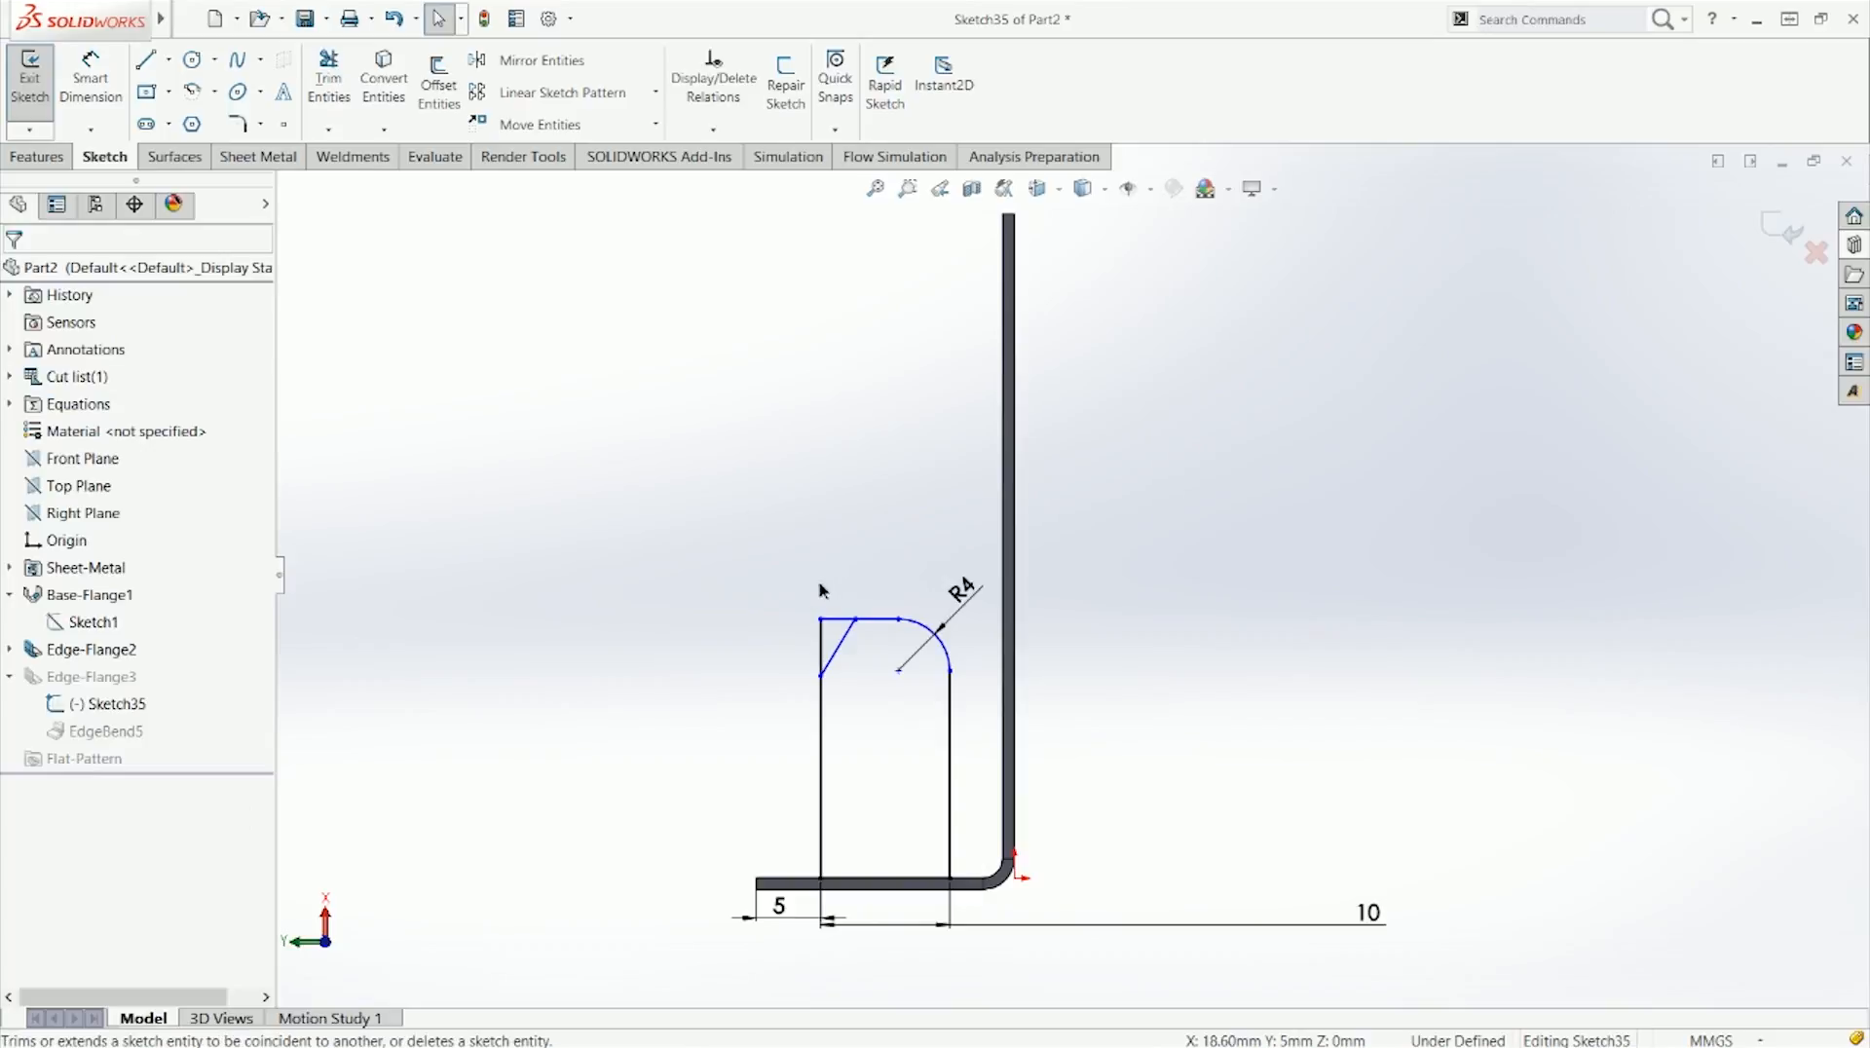
pyautogui.moveTo(790, 606); pyautogui.dragTo(755, 647, button='right')
pyautogui.moveTo(776, 657); pyautogui.dragTo(823, 640)
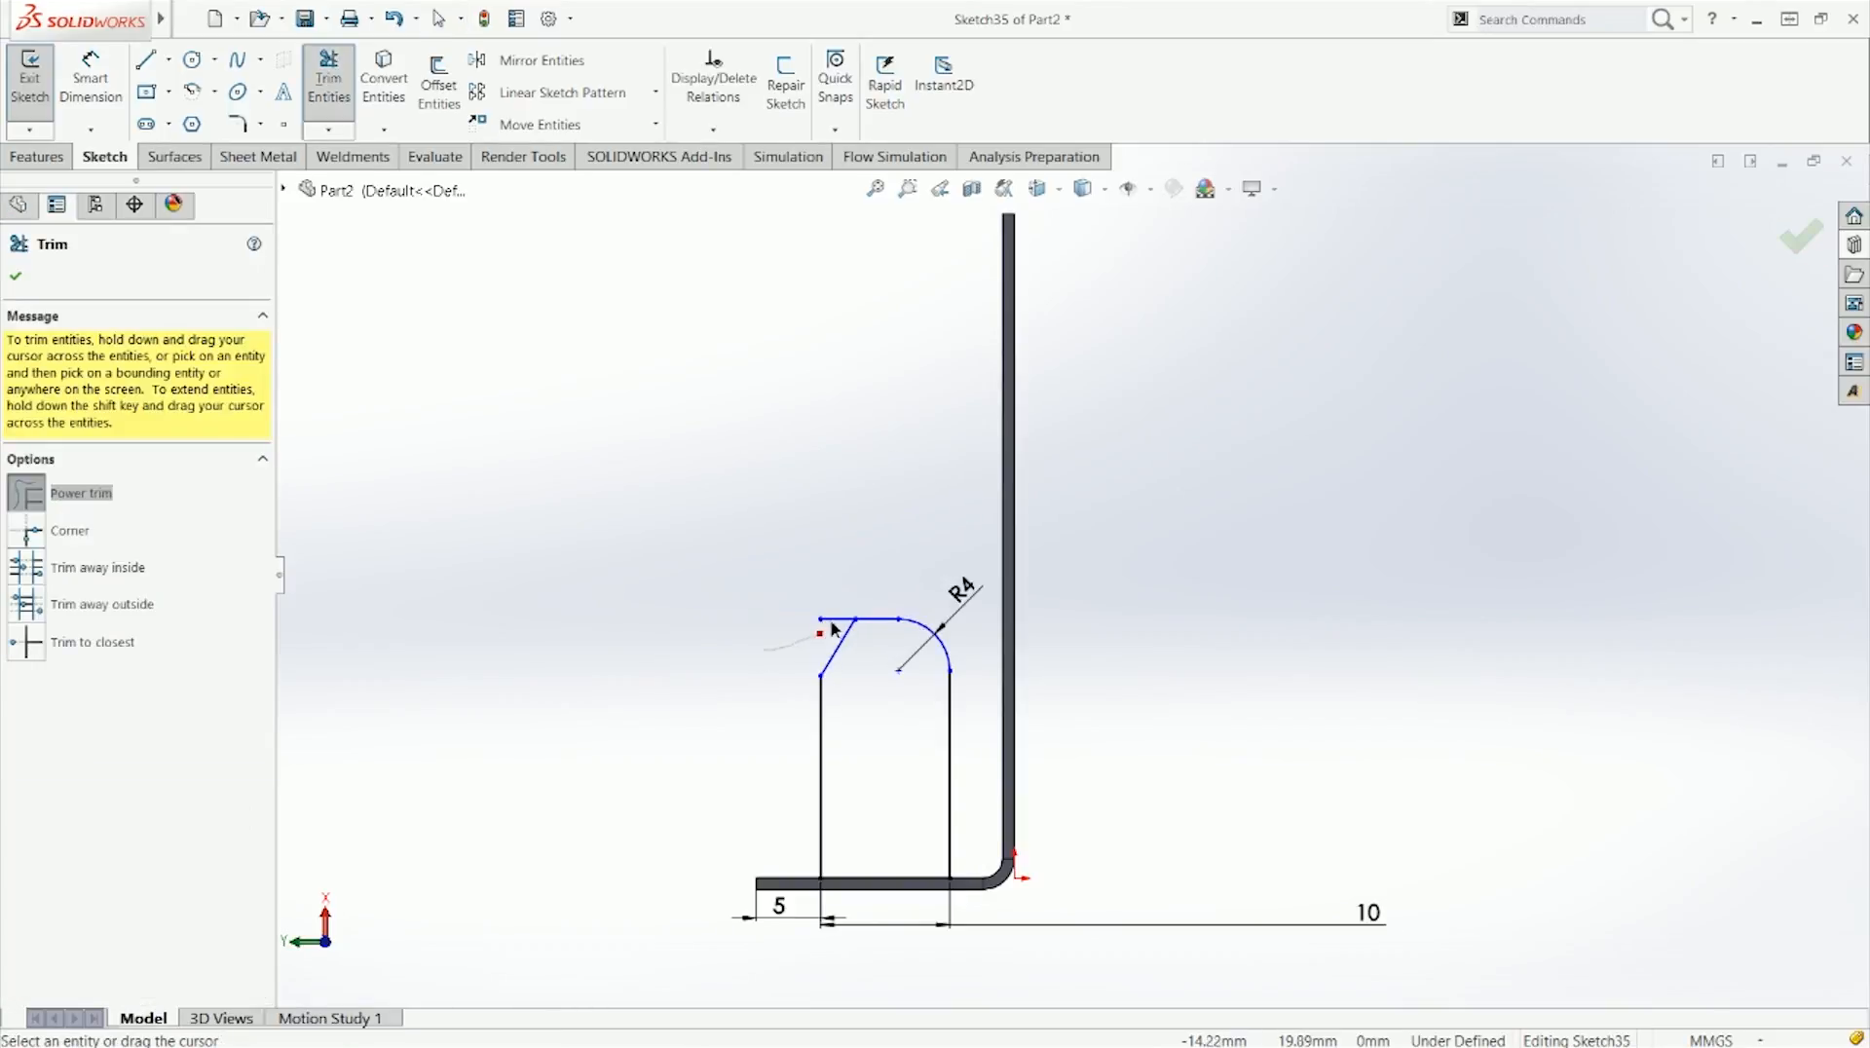
pyautogui.press('Escape')
# Step: Draw a construction line from the slanted line's upper end to the fillet's centre, and exit the sketch with a rebuild
pyautogui.moveTo(851, 555); pyautogui.dragTo(869, 652, button='right')
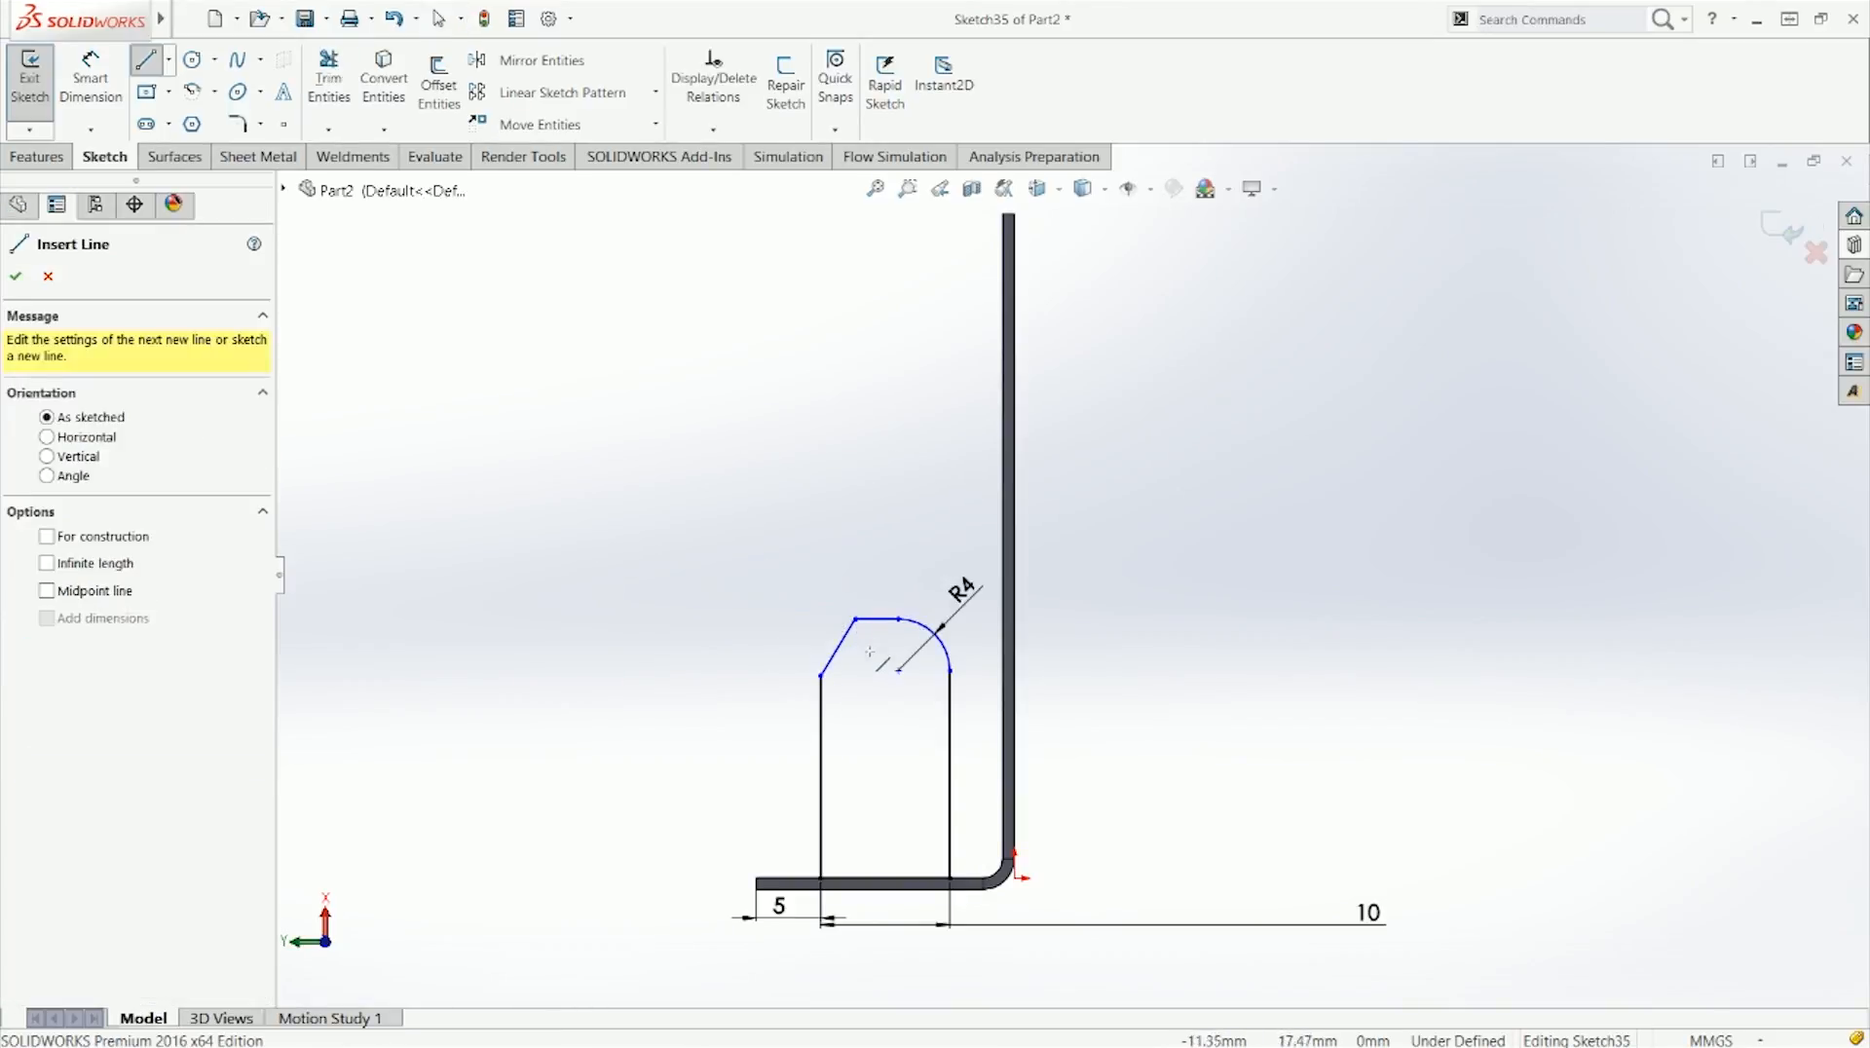
pyautogui.moveTo(857, 620); pyautogui.dragTo(898, 670)
pyautogui.press('Escape')
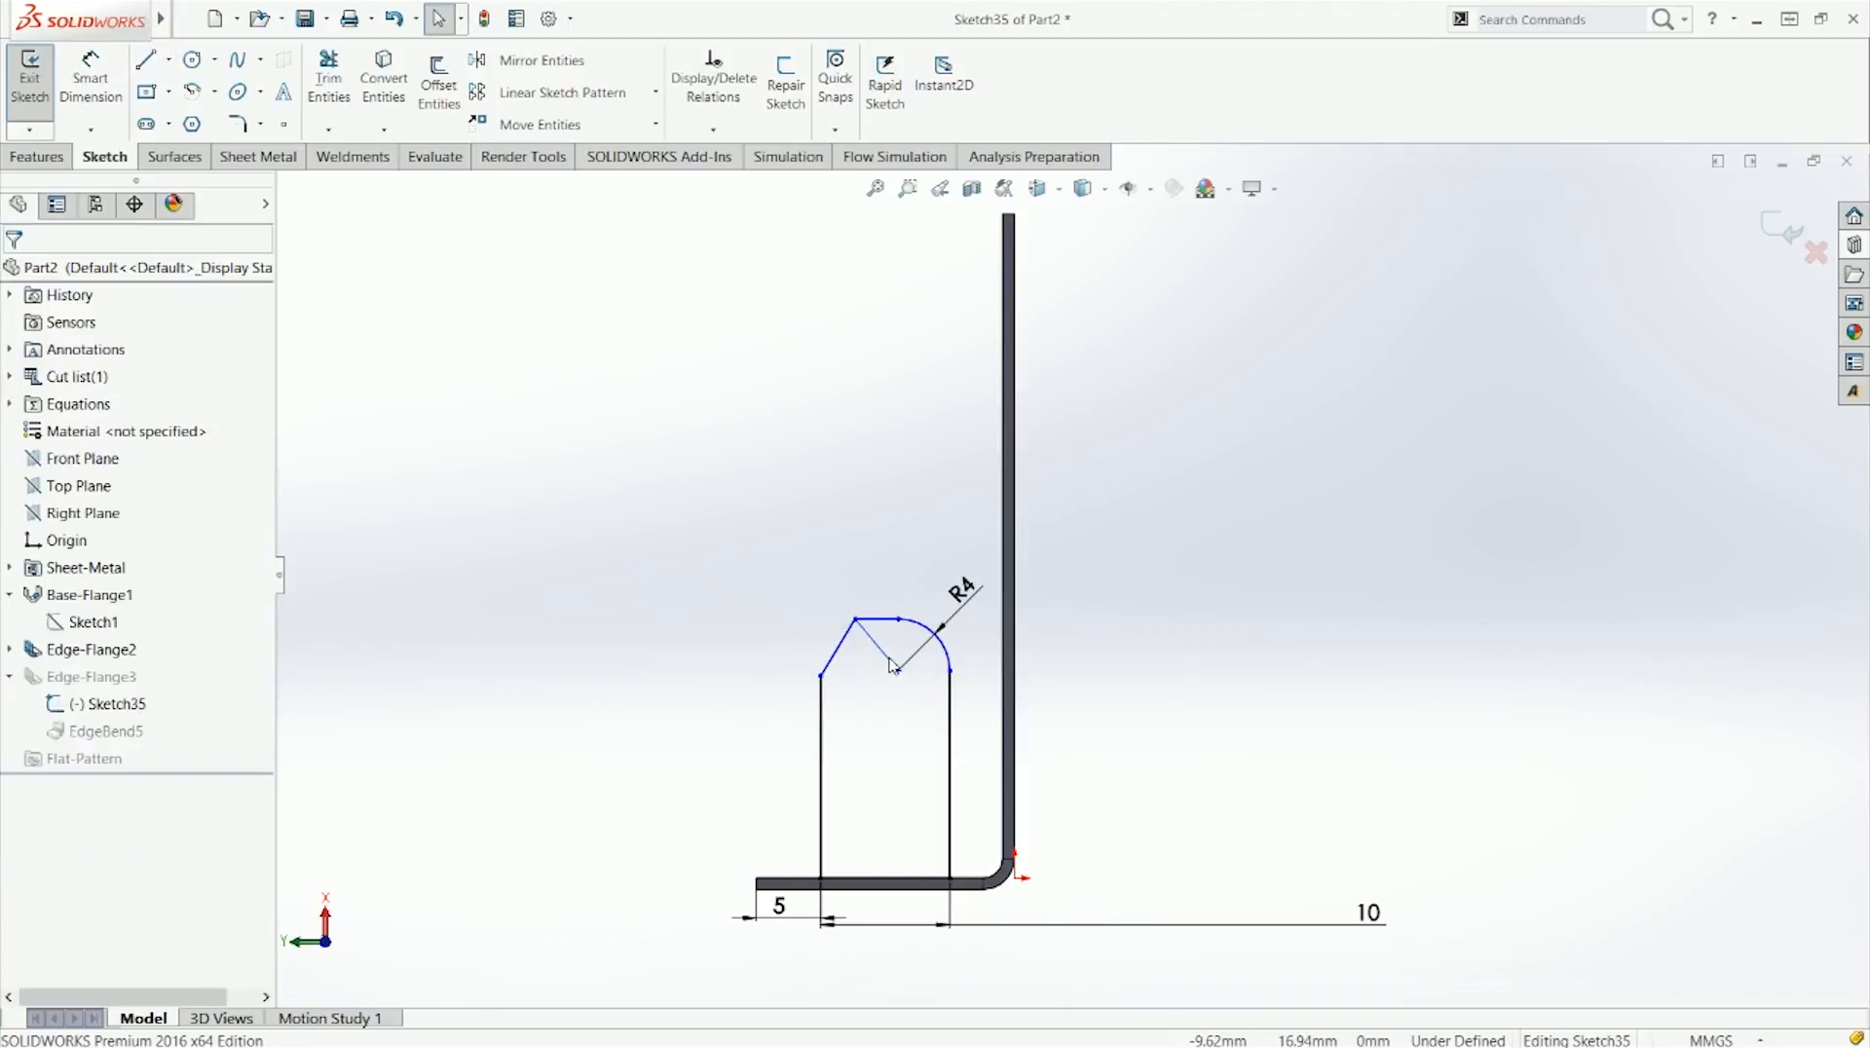
pyautogui.click(897, 667)
pyautogui.click(964, 597)
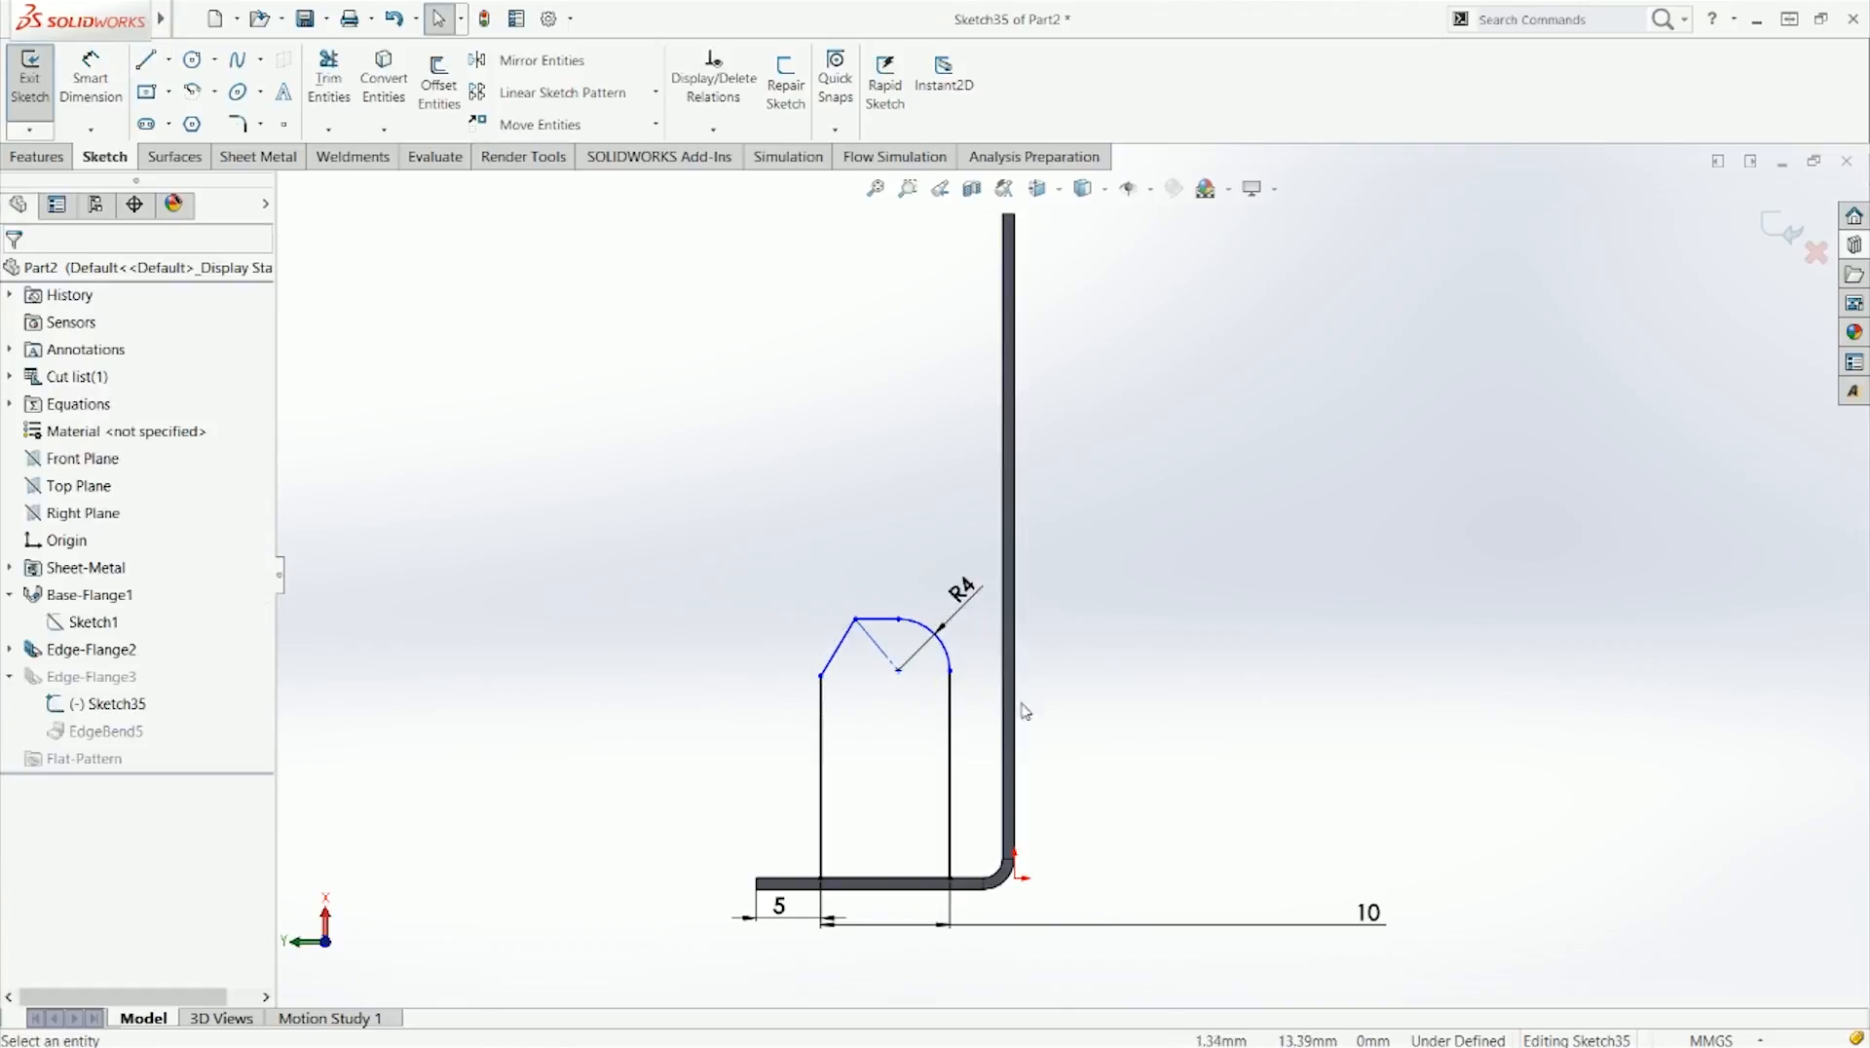
pyautogui.scroll(2, 881, 640)
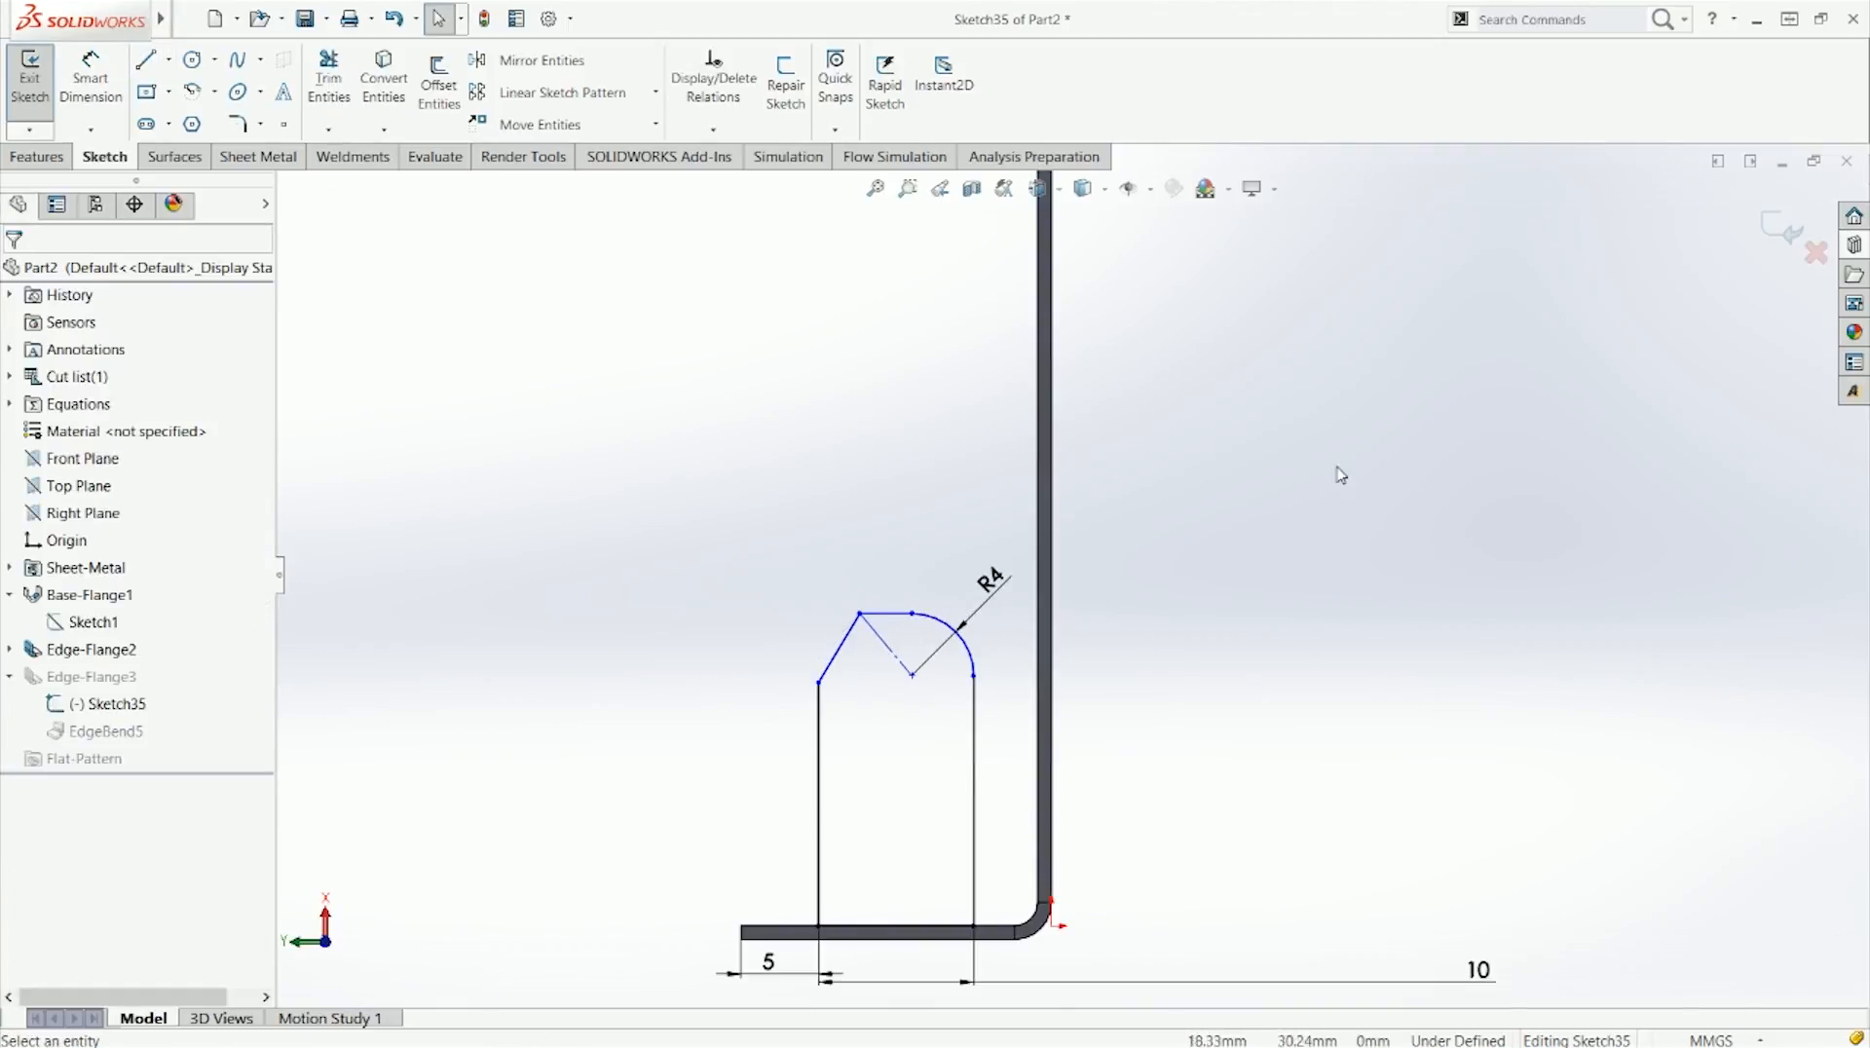
pyautogui.click(1759, 232)
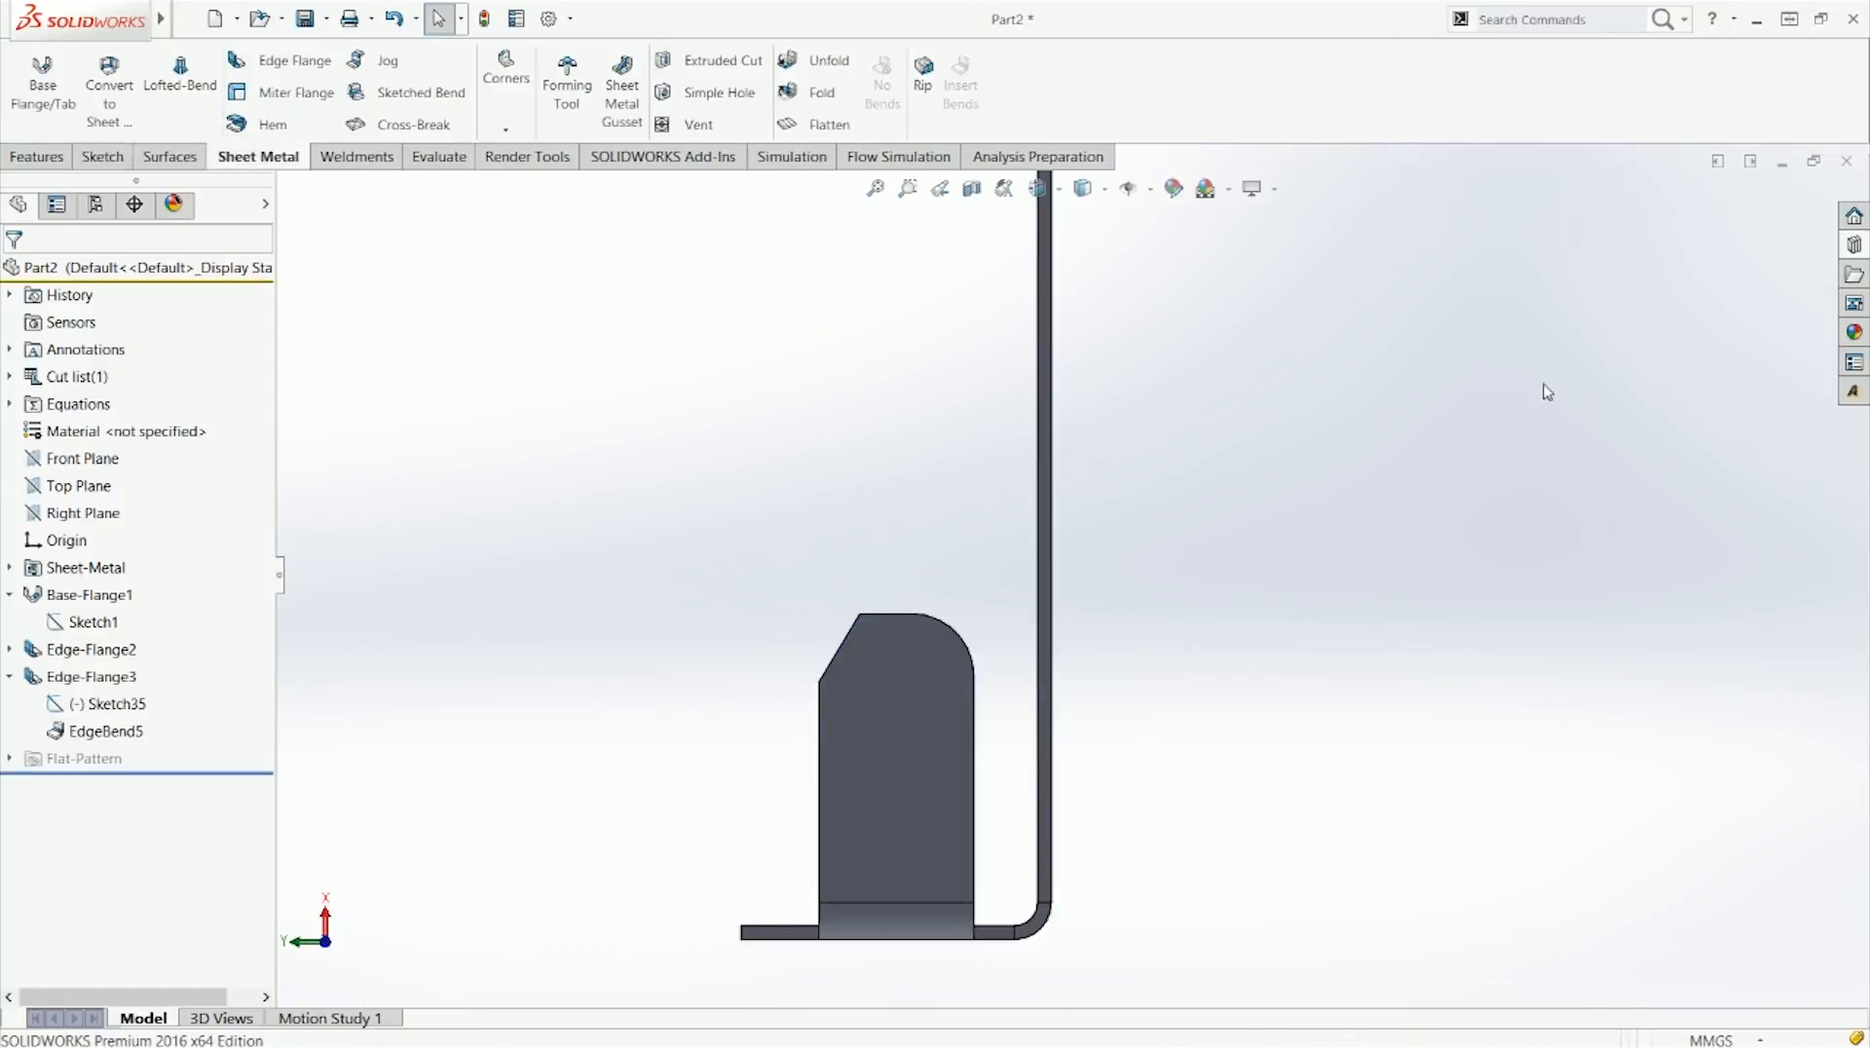
pyautogui.moveTo(1240, 500); pyautogui.dragTo(1236, 526, button='middle')
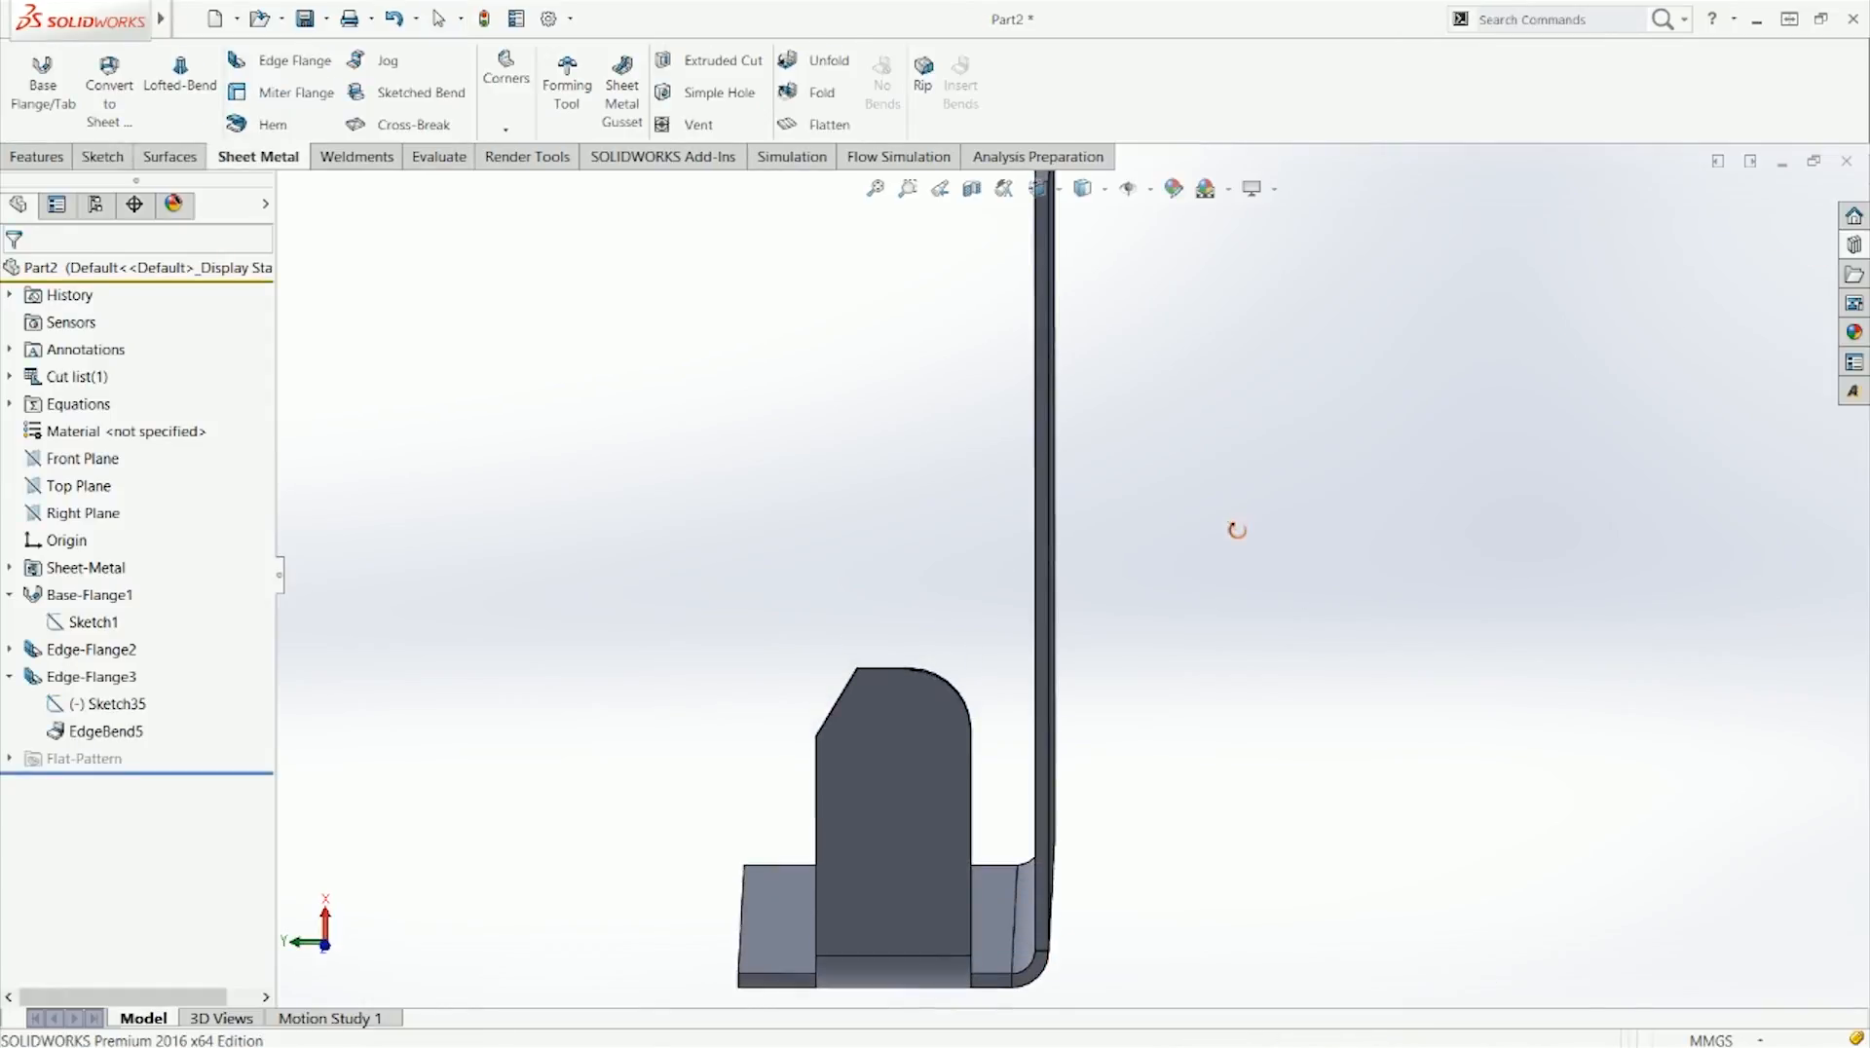
# Step: Reopen the side flange's profile sketch and dimension the slanted line's vertical height to 5 mm
pyautogui.click(54, 703)
pyautogui.click(83, 654)
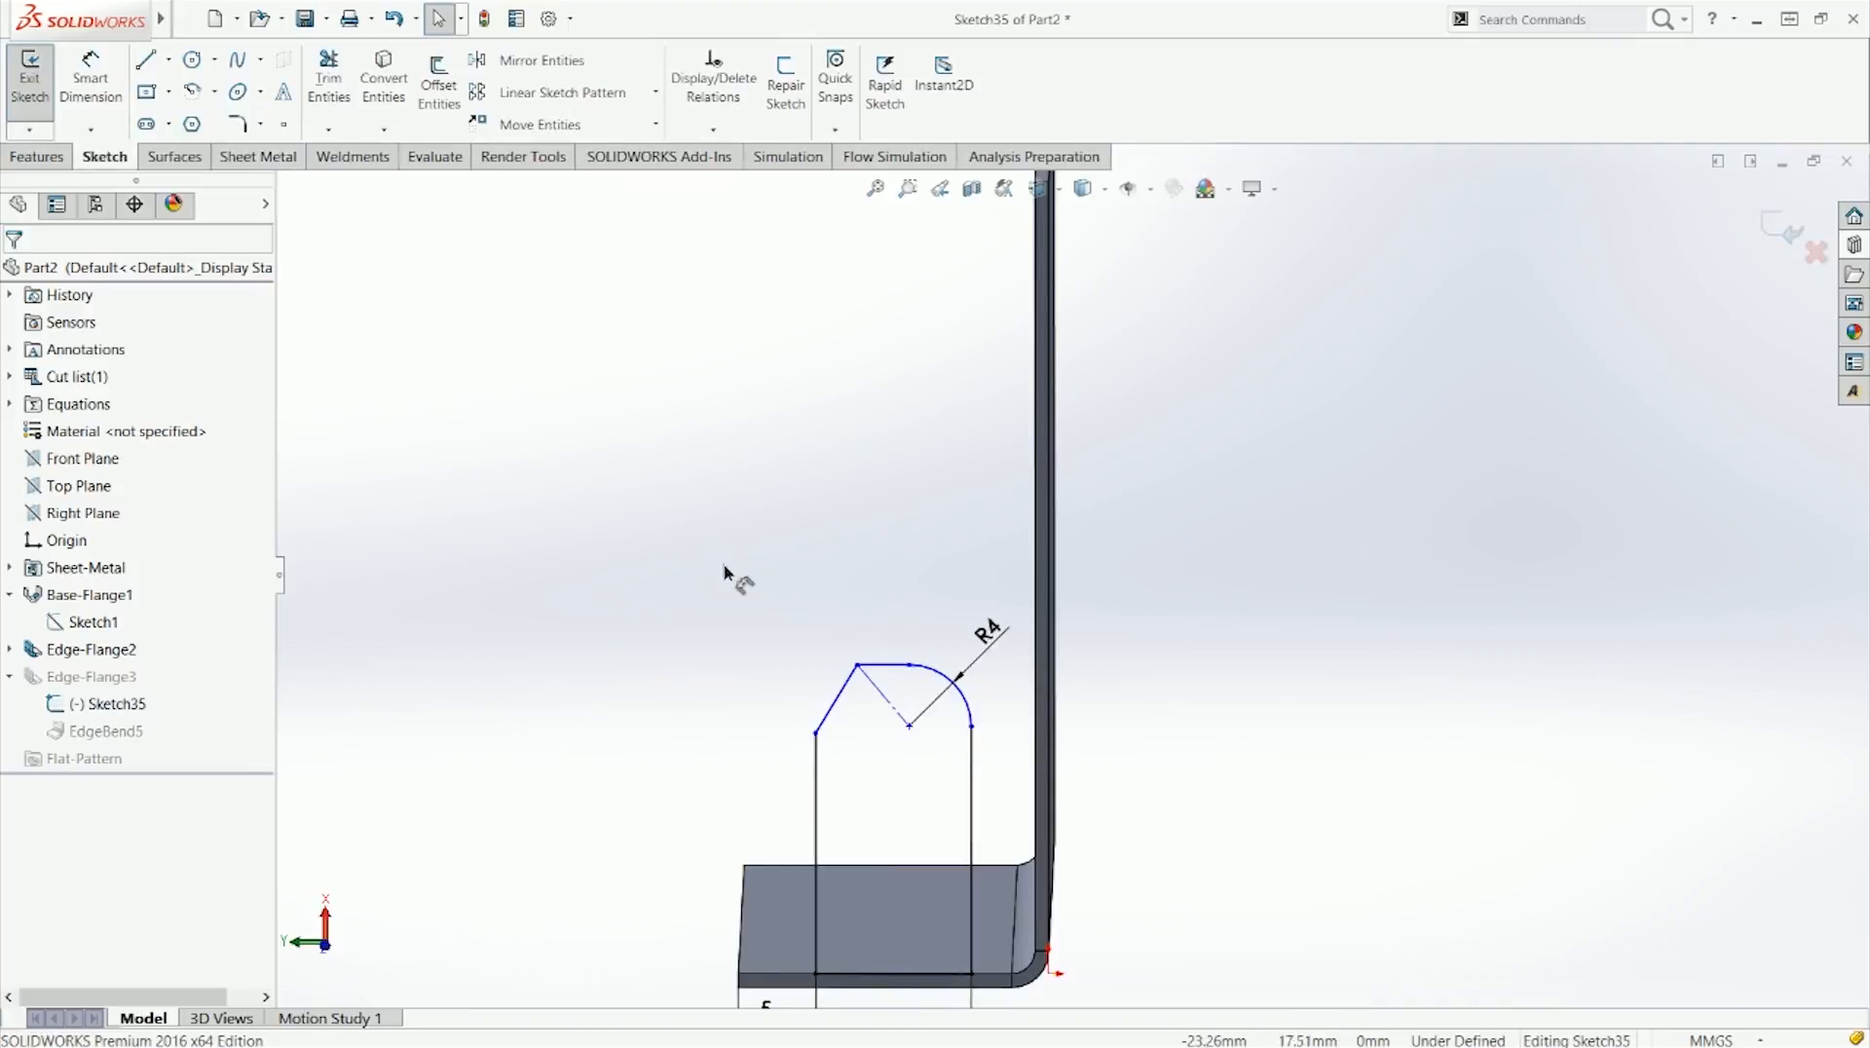
pyautogui.press('d')
pyautogui.click(836, 698)
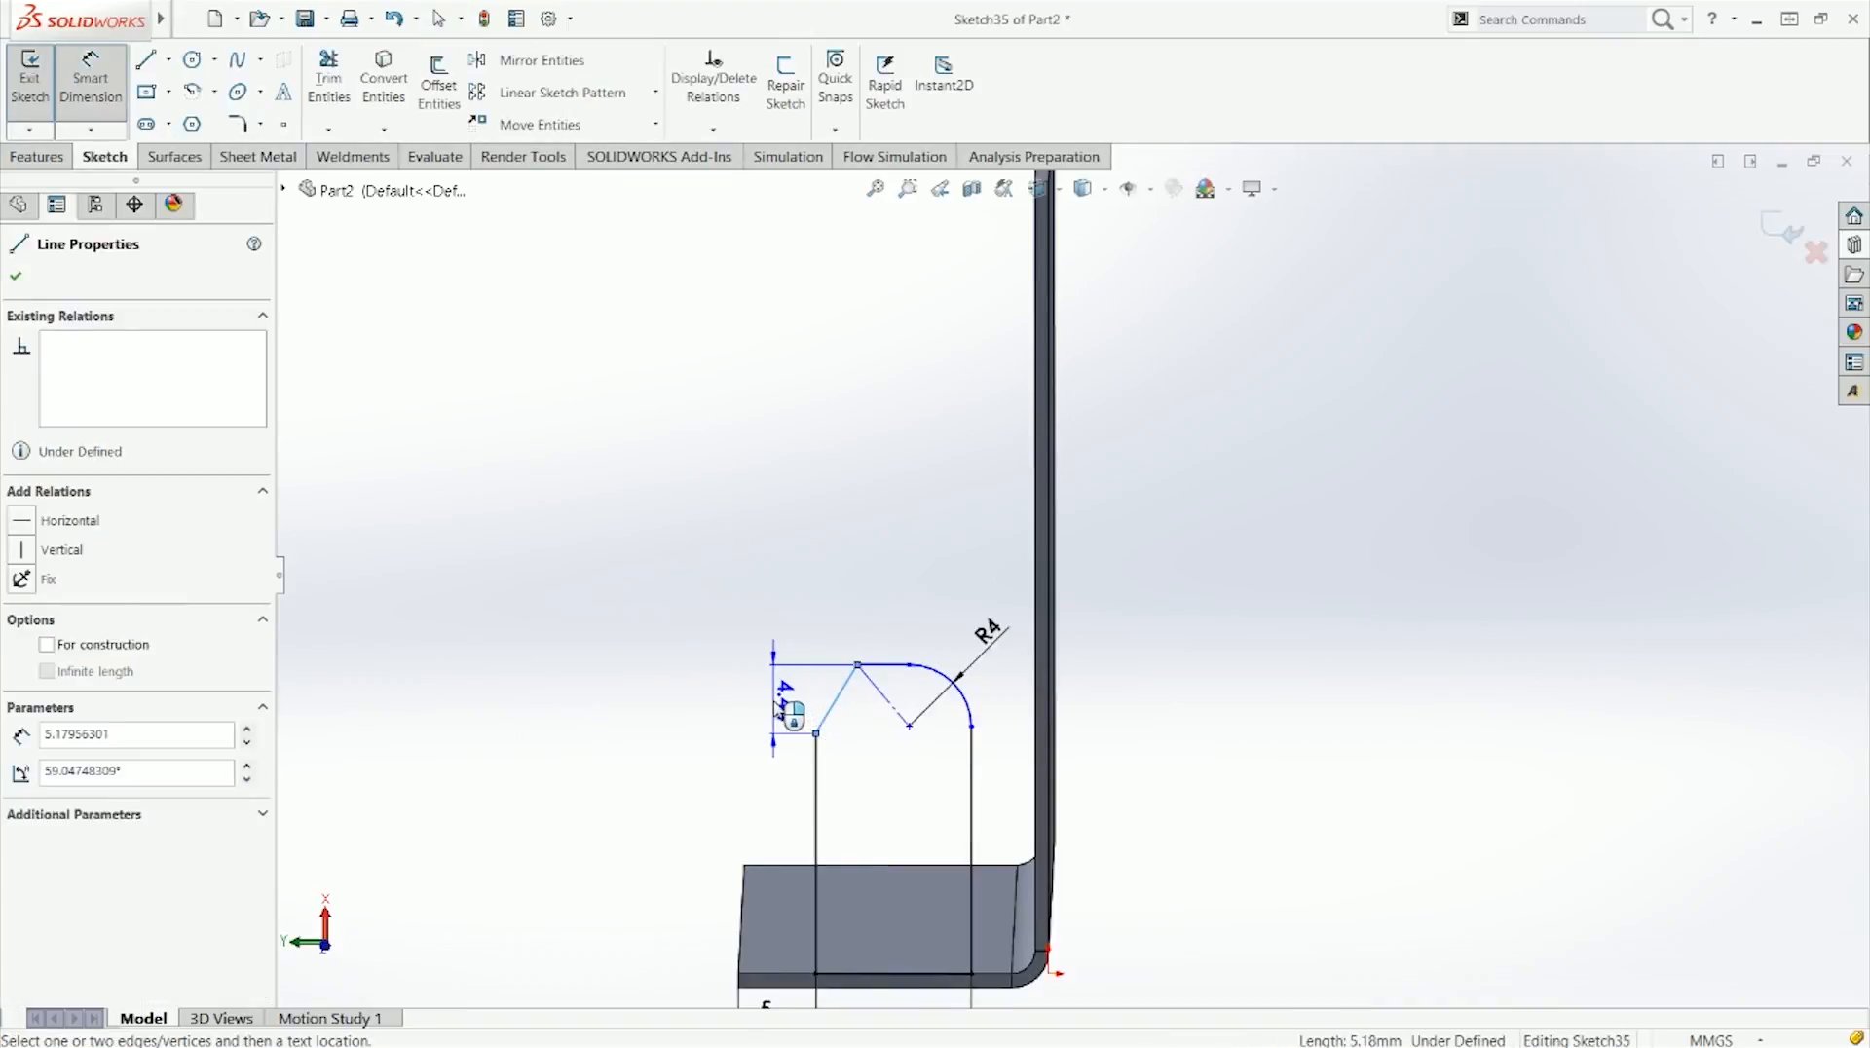
pyautogui.click(777, 708)
pyautogui.press('Return')
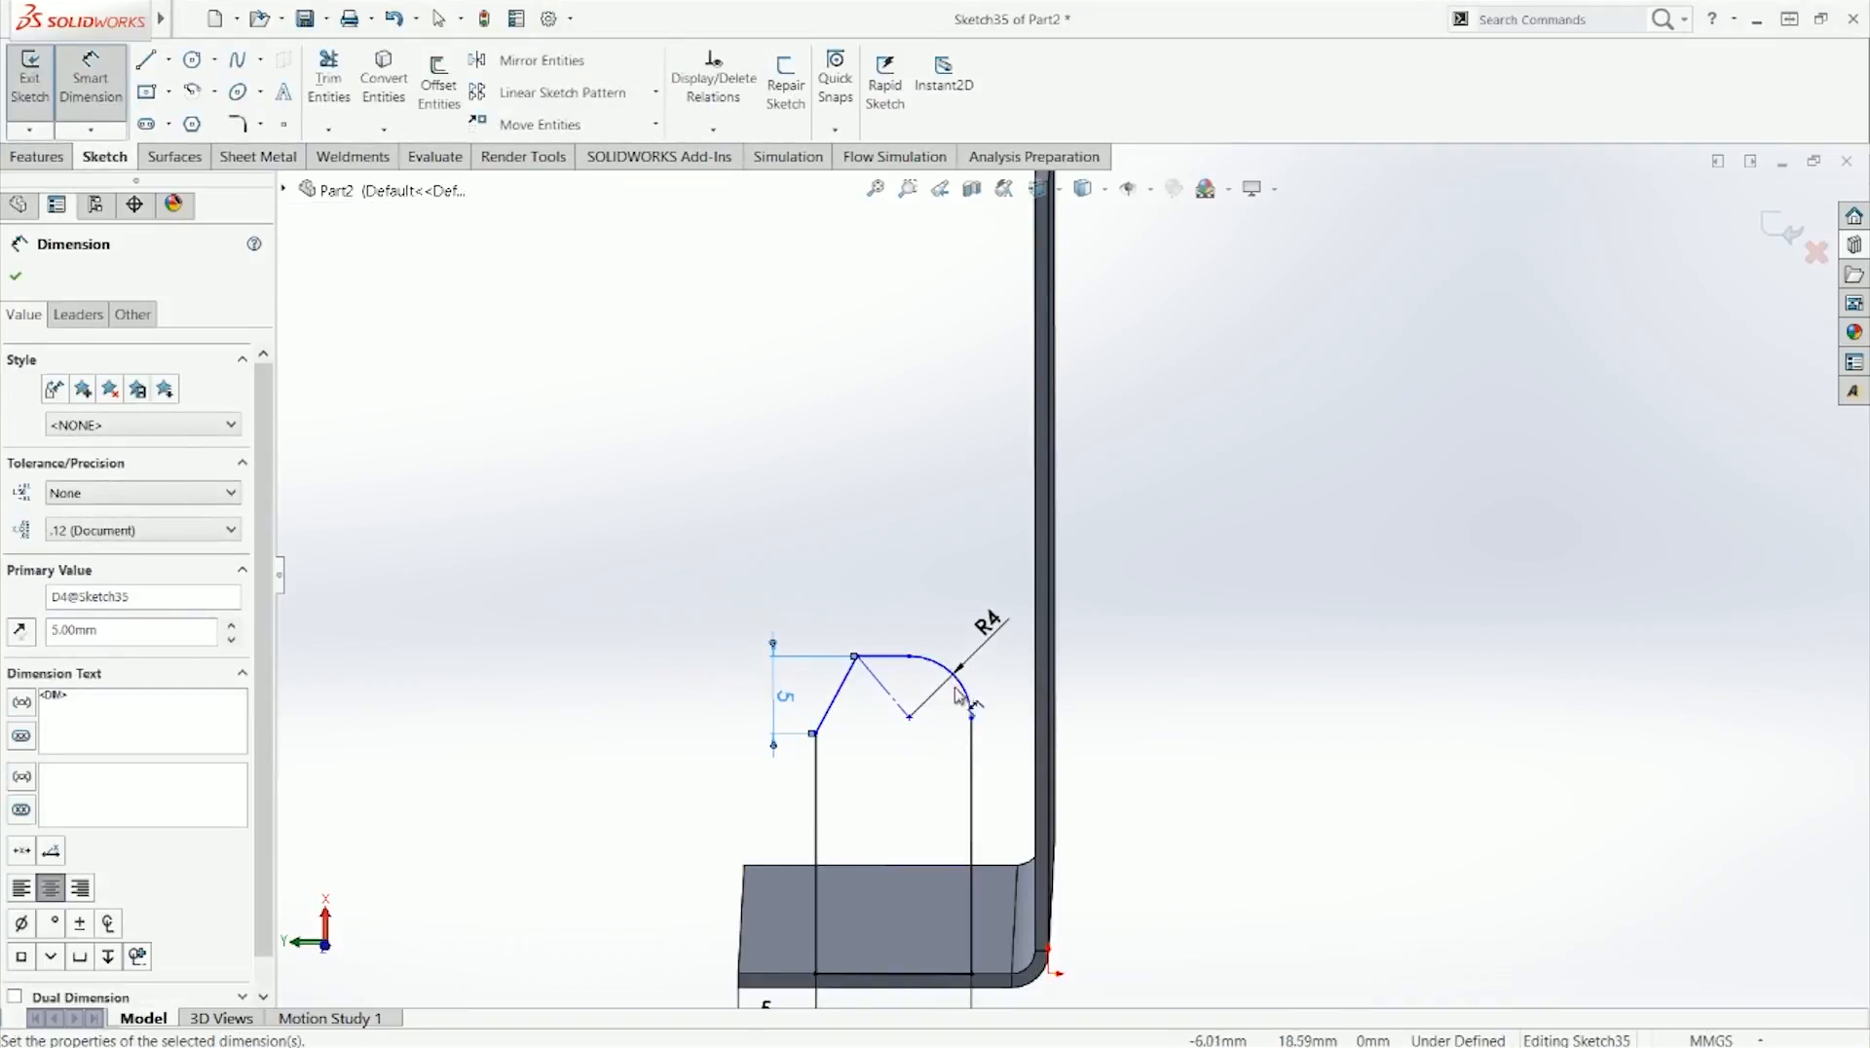
# Step: Lower the profile's top freehand to a height of about 18.4 mm, and exit the sketch with a rebuild
pyautogui.press('Escape')
pyautogui.moveTo(972, 720)
pyautogui.mouseDown()
pyautogui.moveTo(922, 753)
pyautogui.moveTo(955, 724)
pyautogui.moveTo(951, 767)
pyautogui.moveTo(962, 747)
pyautogui.mouseUp()
pyautogui.click(1578, 376)
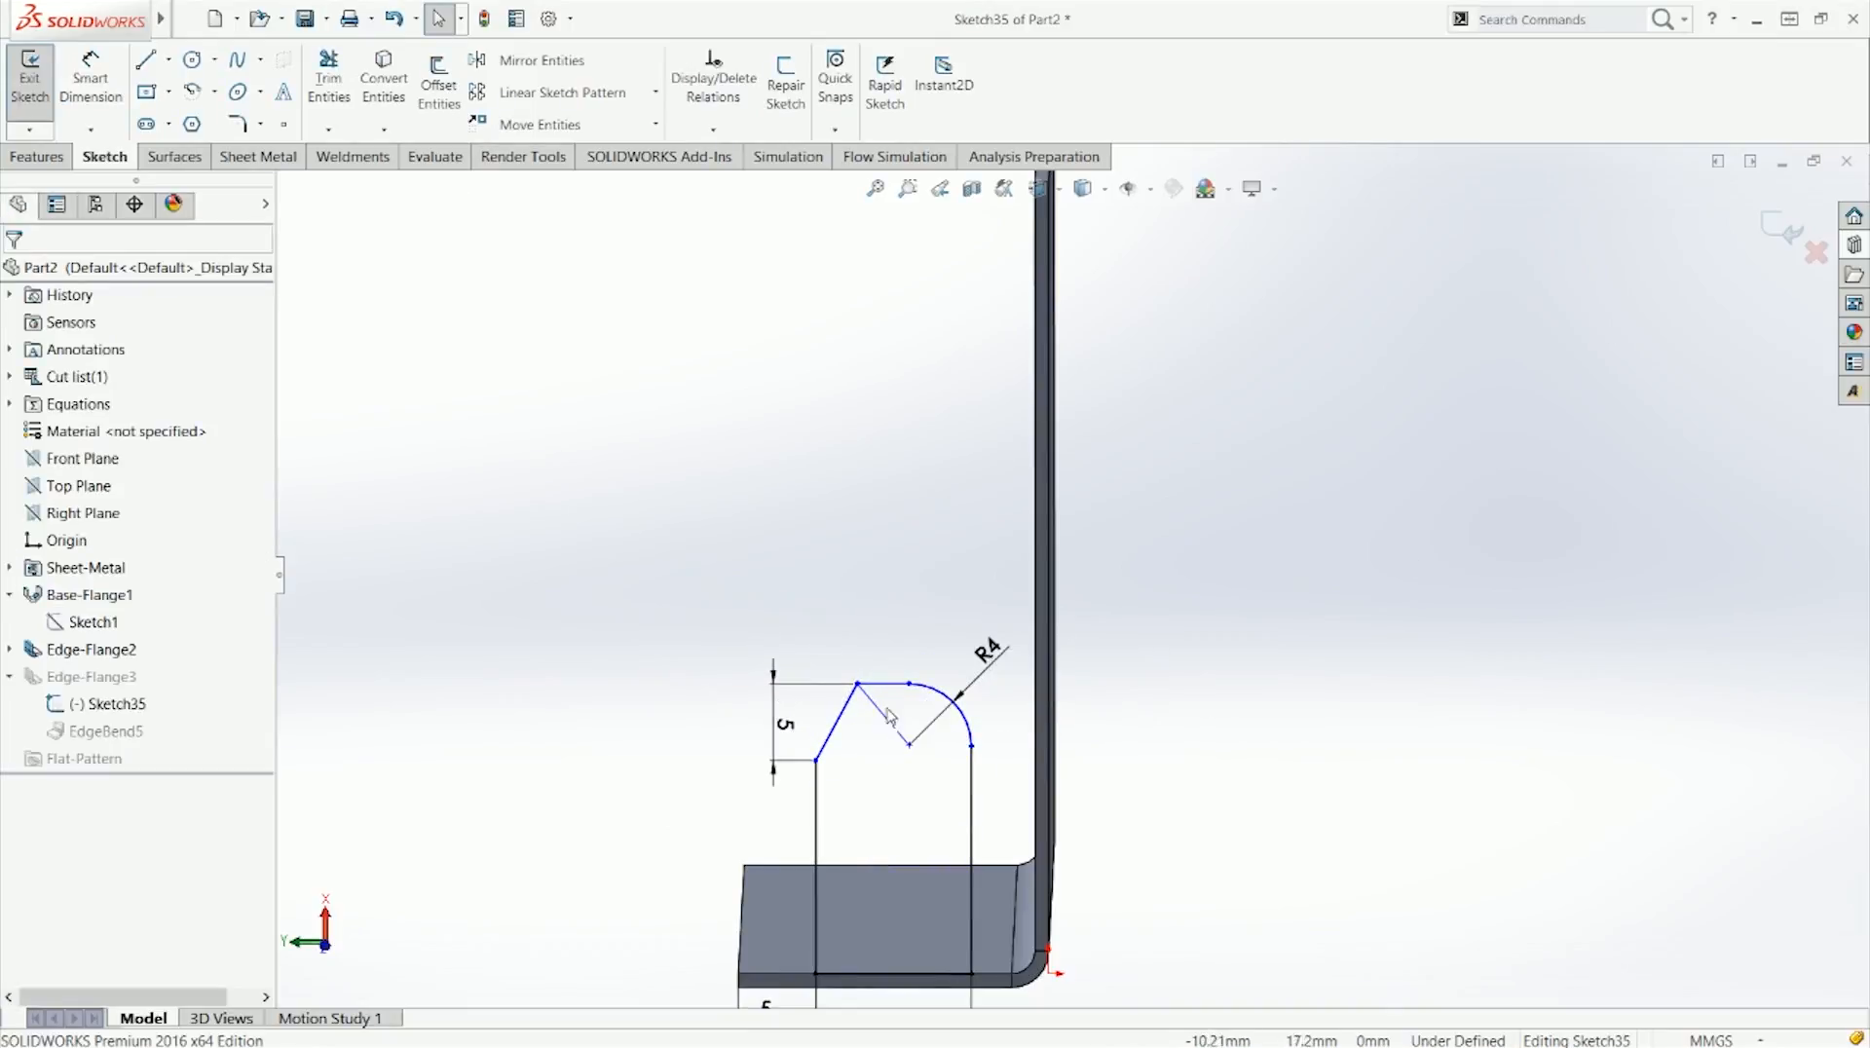
pyautogui.moveTo(910, 687)
pyautogui.mouseDown()
pyautogui.moveTo(910, 545)
pyautogui.moveTo(919, 755)
pyautogui.moveTo(925, 509)
pyautogui.moveTo(925, 664)
pyautogui.moveTo(884, 672)
pyautogui.moveTo(882, 563)
pyautogui.moveTo(881, 684)
pyautogui.moveTo(882, 399)
pyautogui.moveTo(894, 672)
pyautogui.mouseUp()
pyautogui.click(1616, 487)
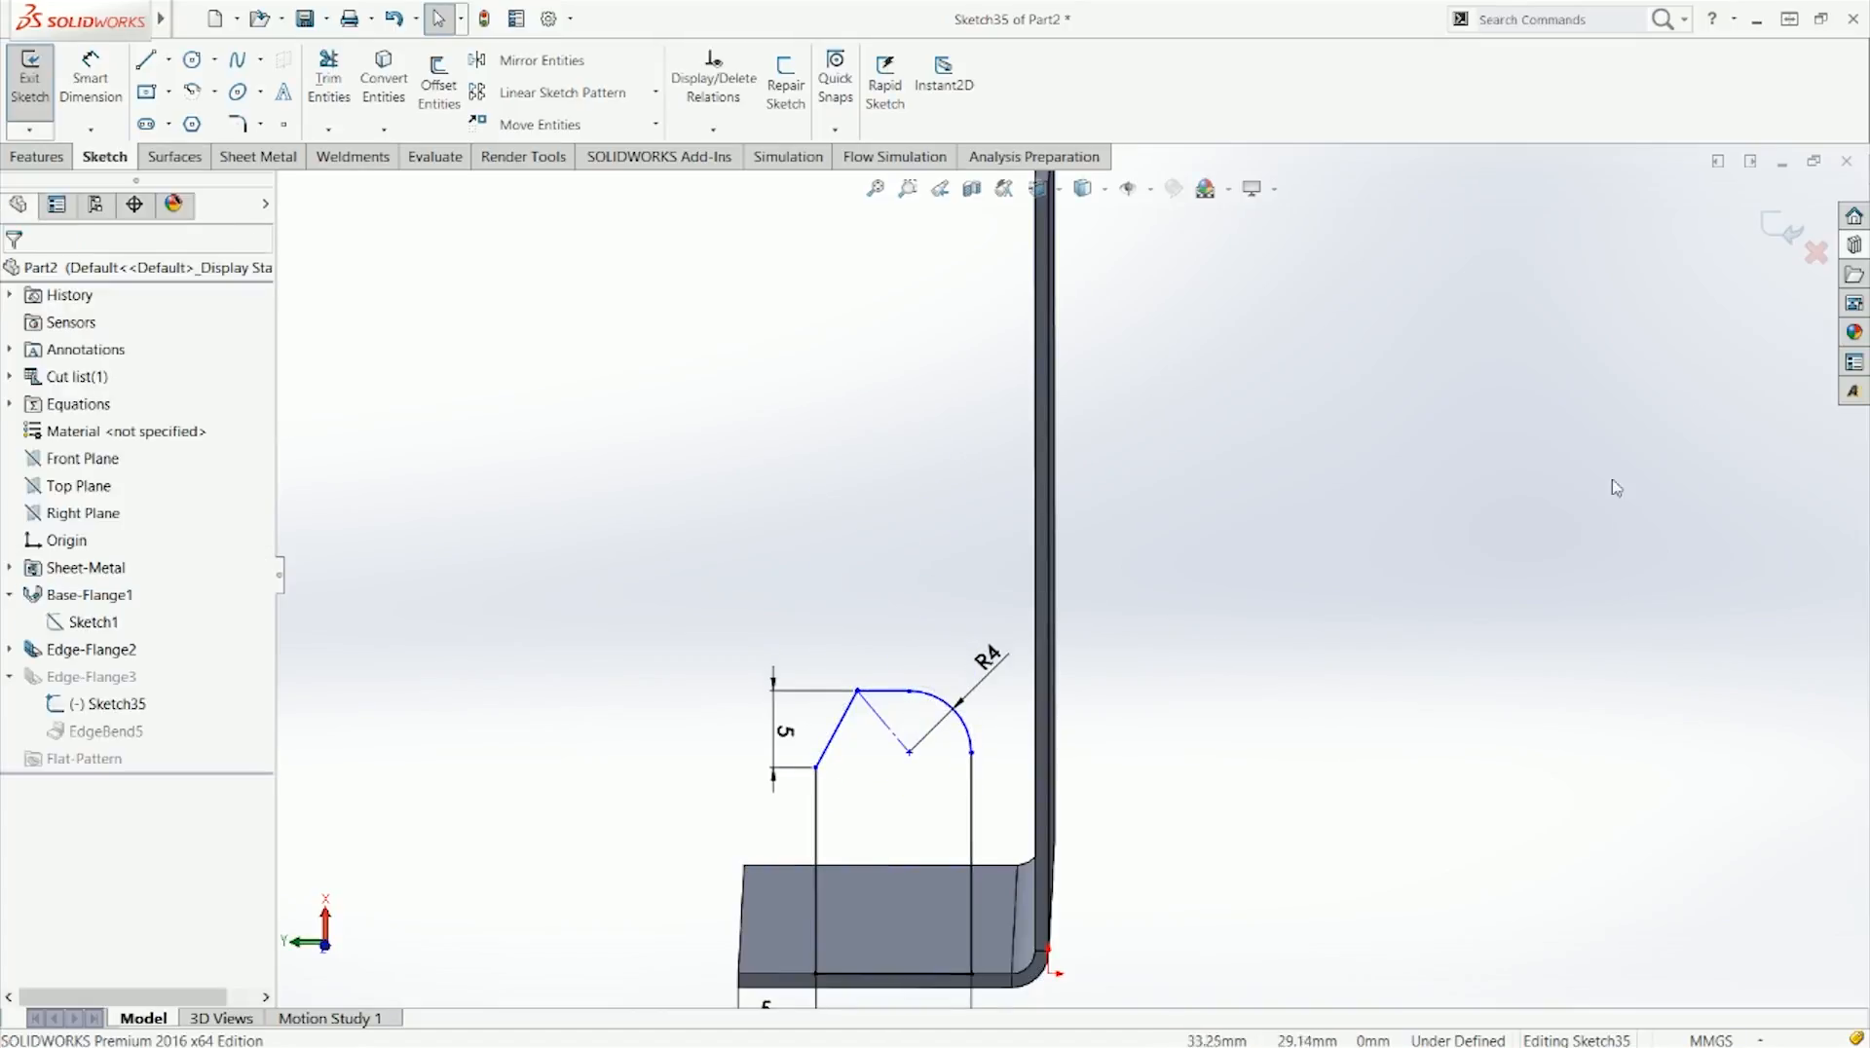
pyautogui.click(1765, 230)
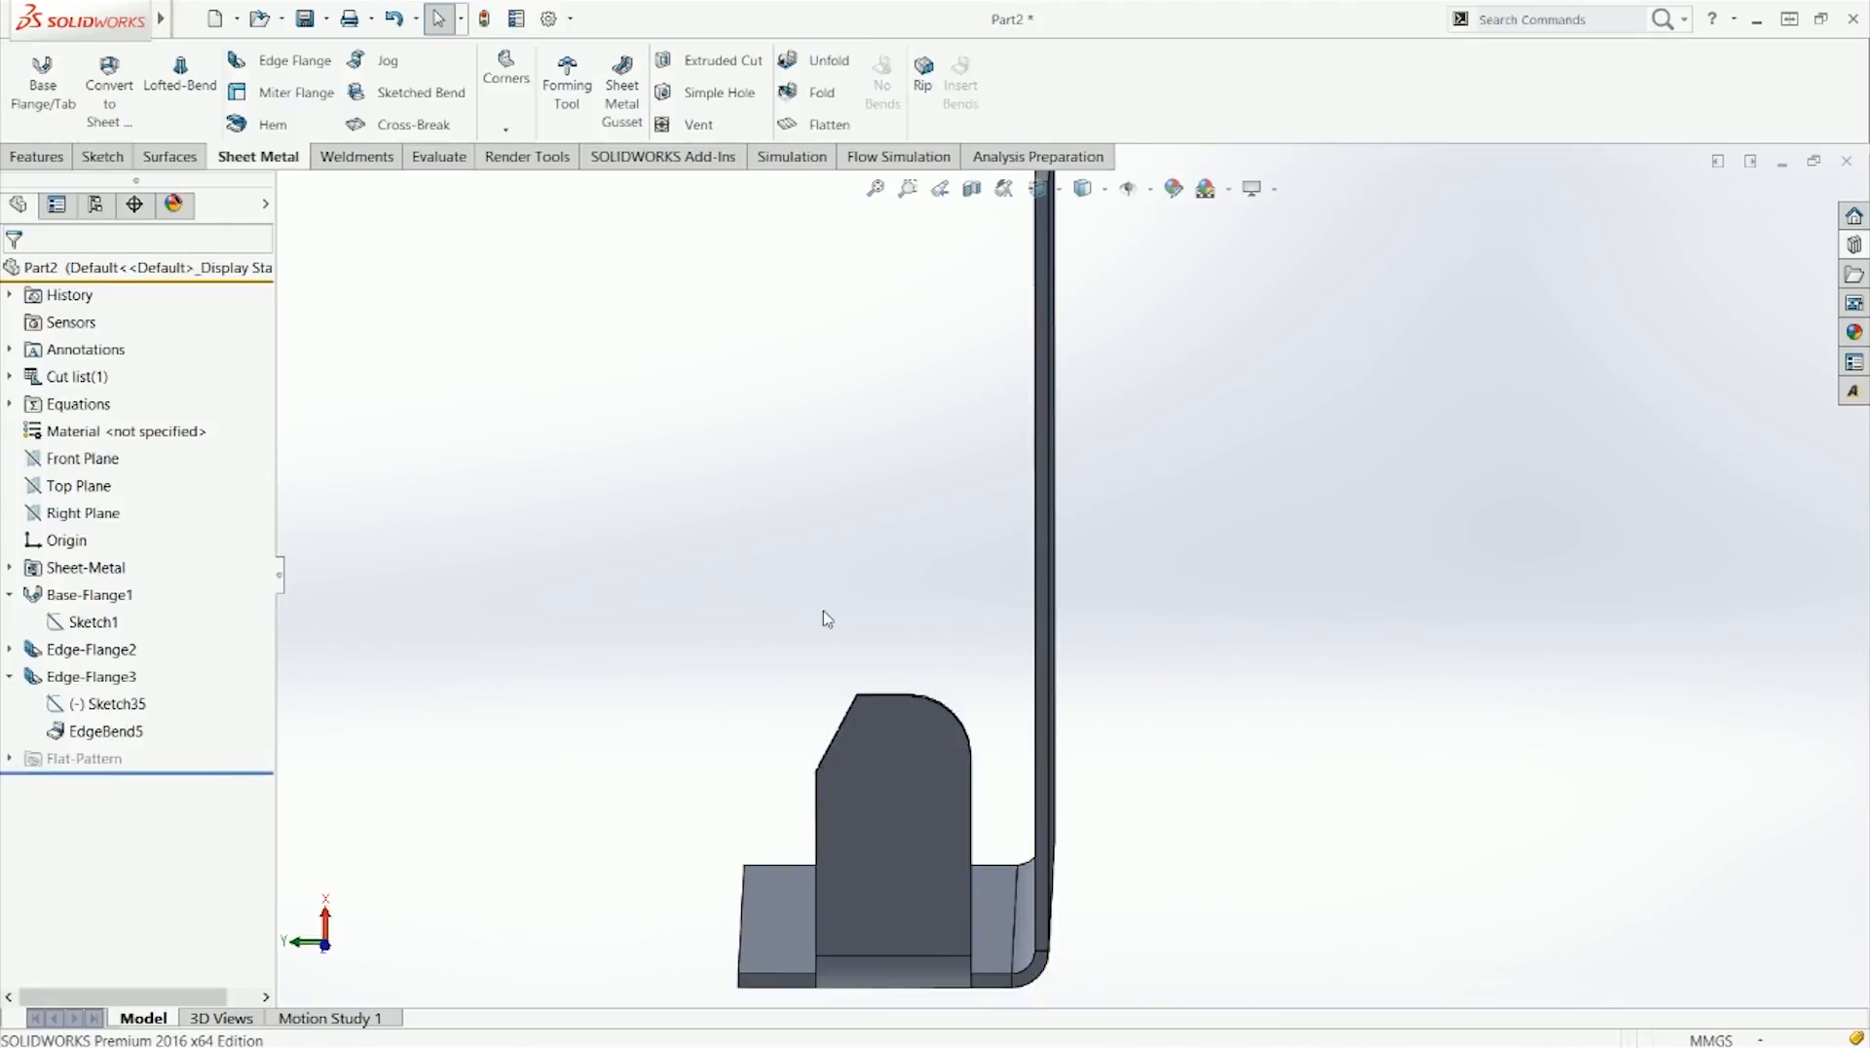
# Step: Show the part in isometric view, select the side flange's face and enter 5 mm for the slanted corner's dimension in the model
pyautogui.hotkey('ctrl', '7')
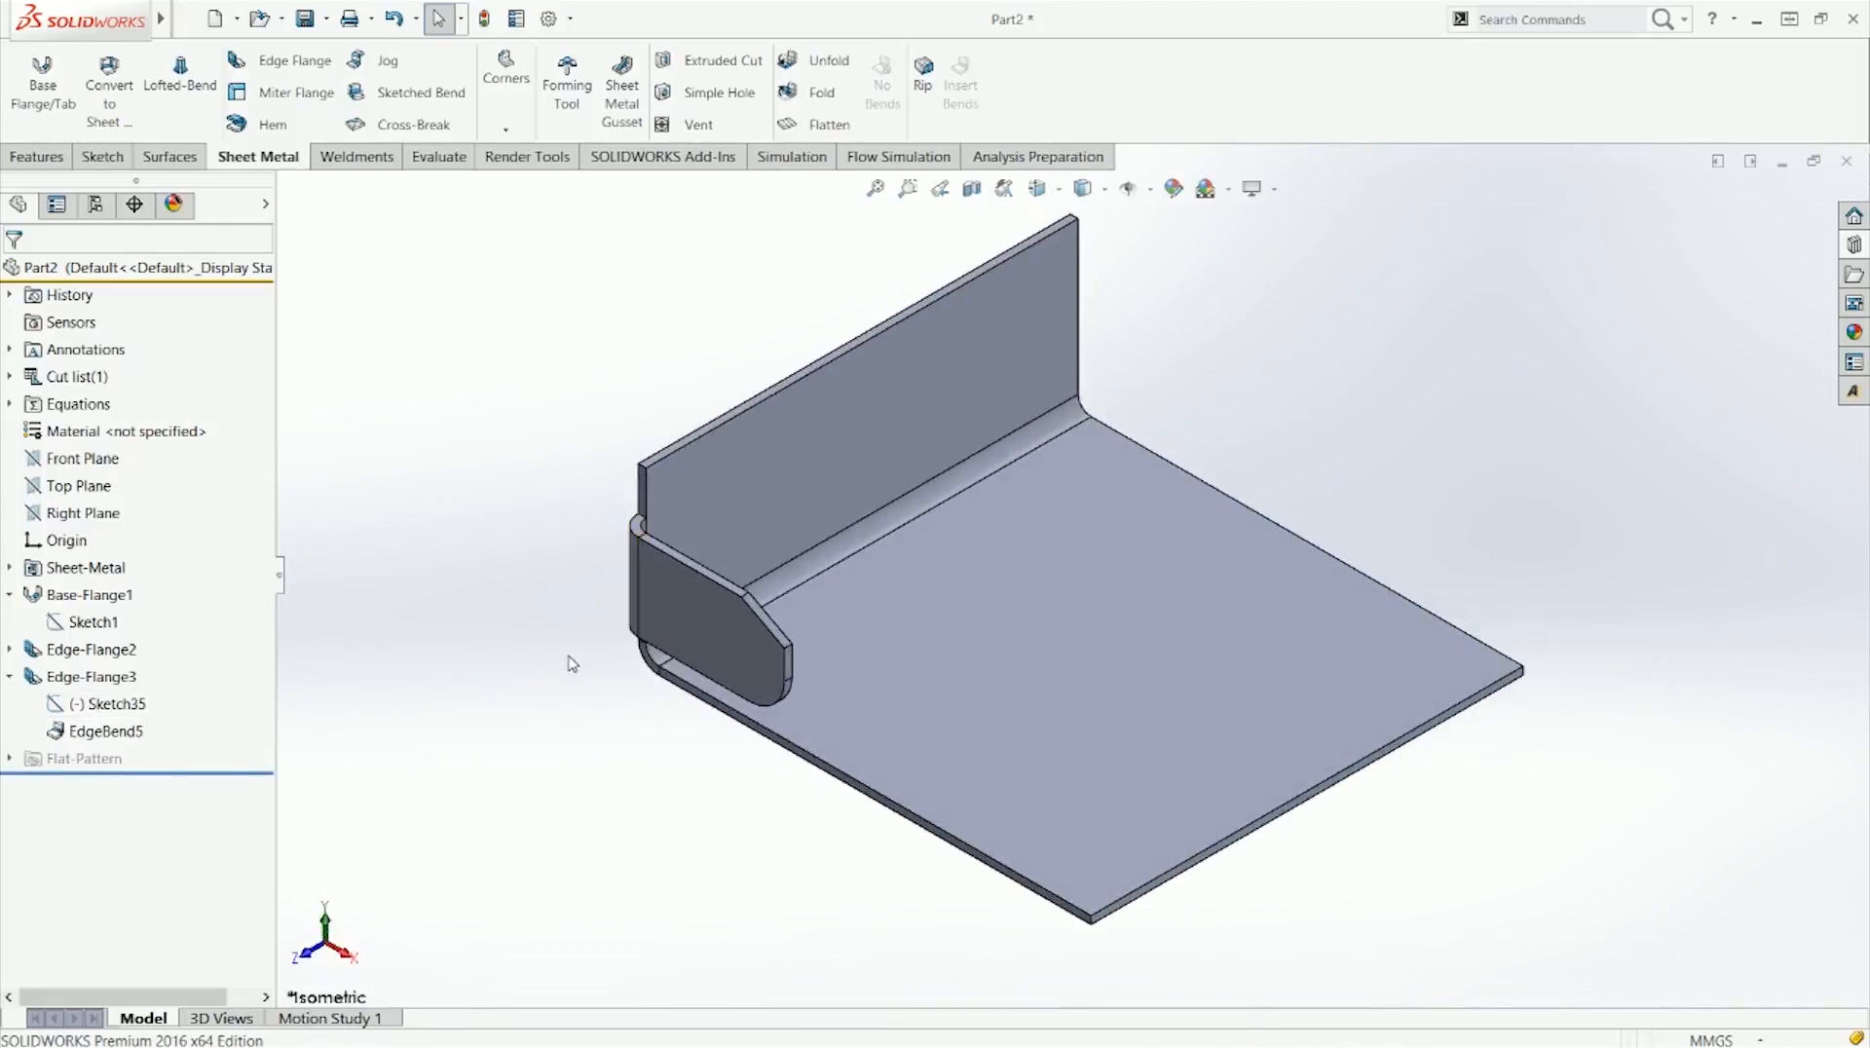
pyautogui.click(740, 627)
pyautogui.moveTo(808, 590); pyautogui.dragTo(845, 610)
pyautogui.click(812, 591)
pyautogui.write('5')
pyautogui.press('Return')
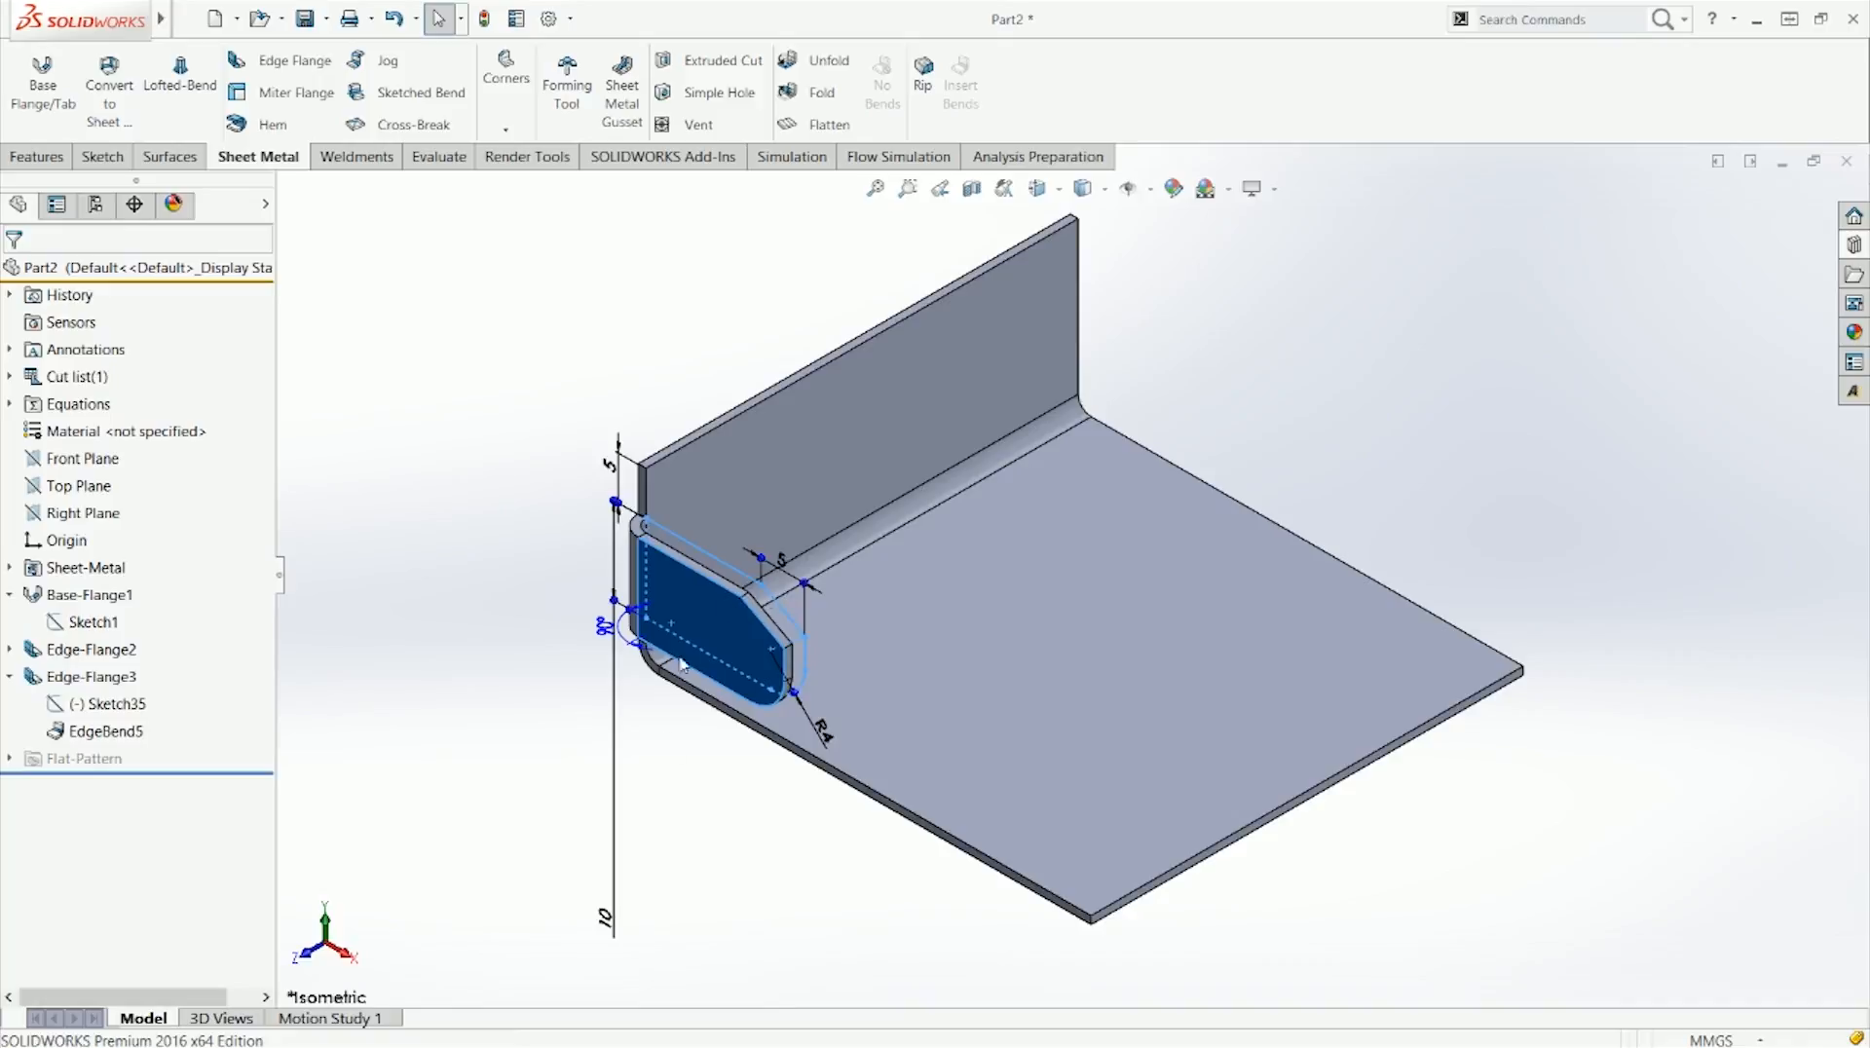
# Step: Try to lengthen the side flange by editing its feature's blind length to about 22.30 mm, and check the flange's dimensions
pyautogui.click(93, 676)
pyautogui.moveTo(777, 811); pyautogui.dragTo(569, 805, button='middle')
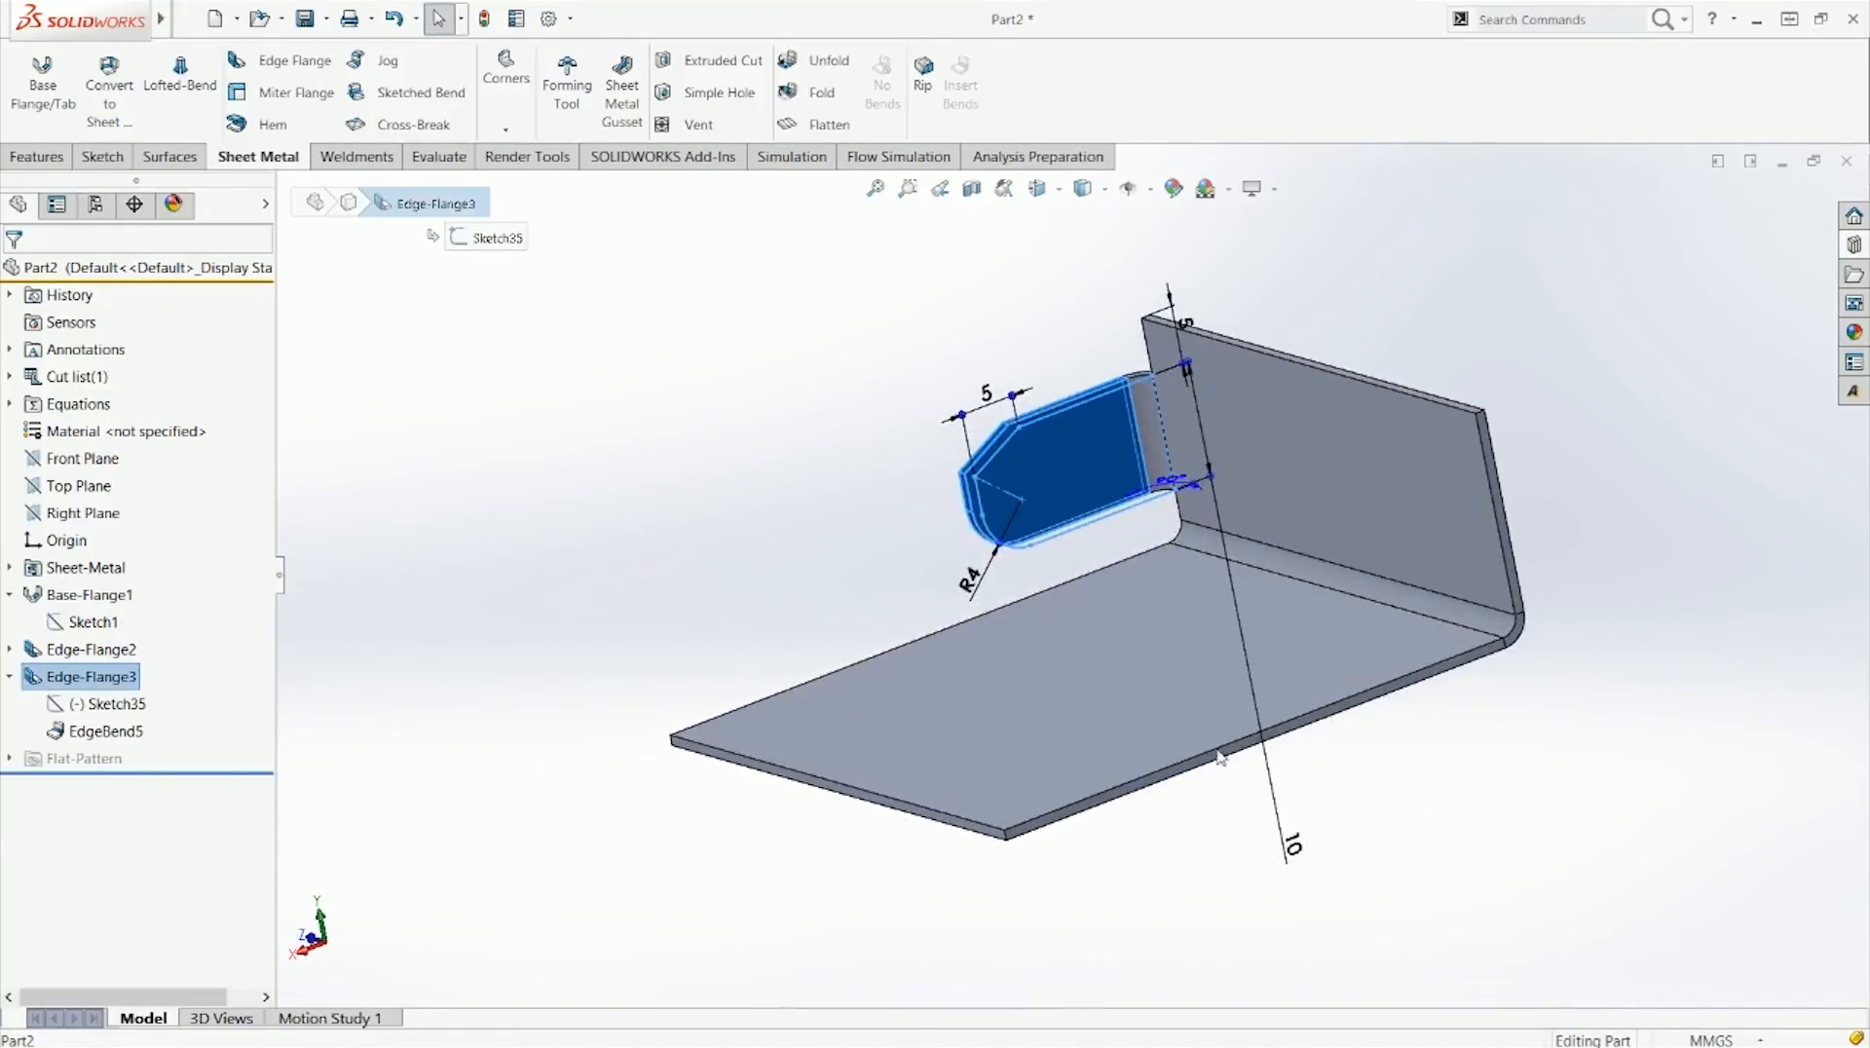
pyautogui.moveTo(1098, 582); pyautogui.dragTo(1151, 651, button='middle')
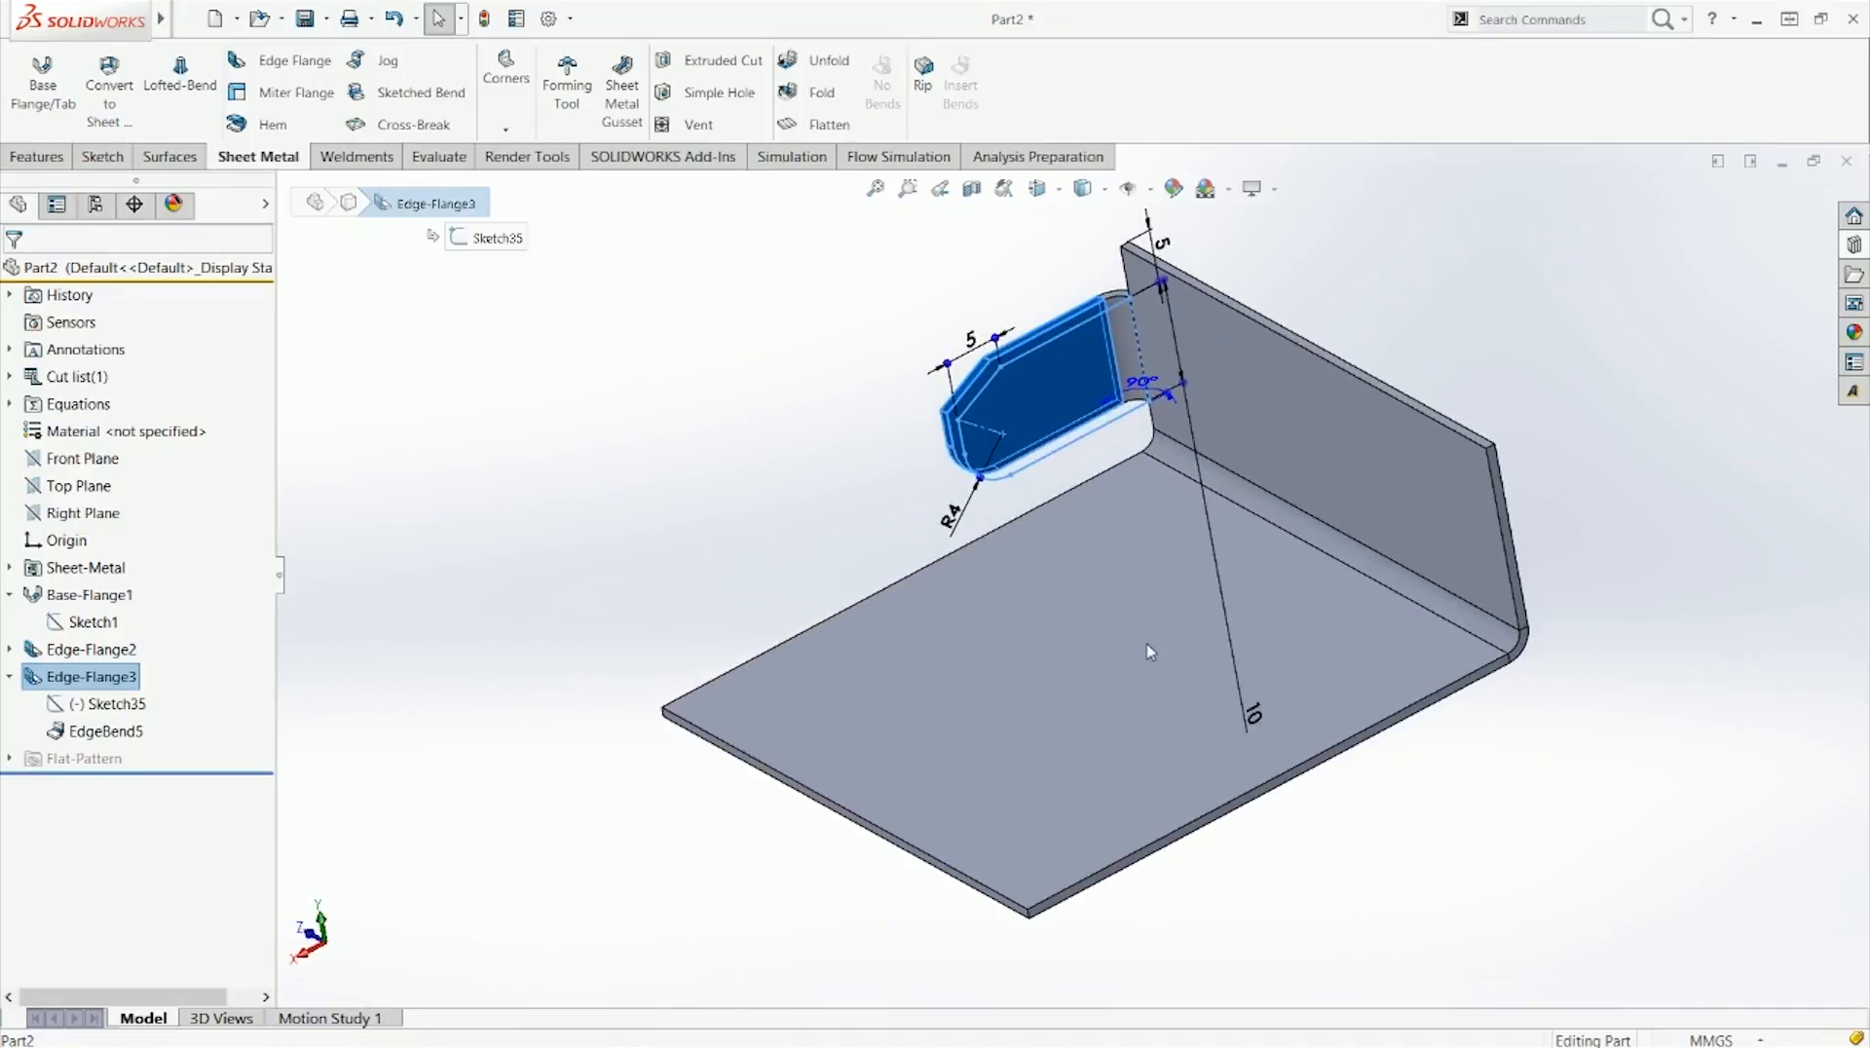
pyautogui.click(776, 513)
pyautogui.rightClick(119, 731)
pyautogui.rightClick(69, 678)
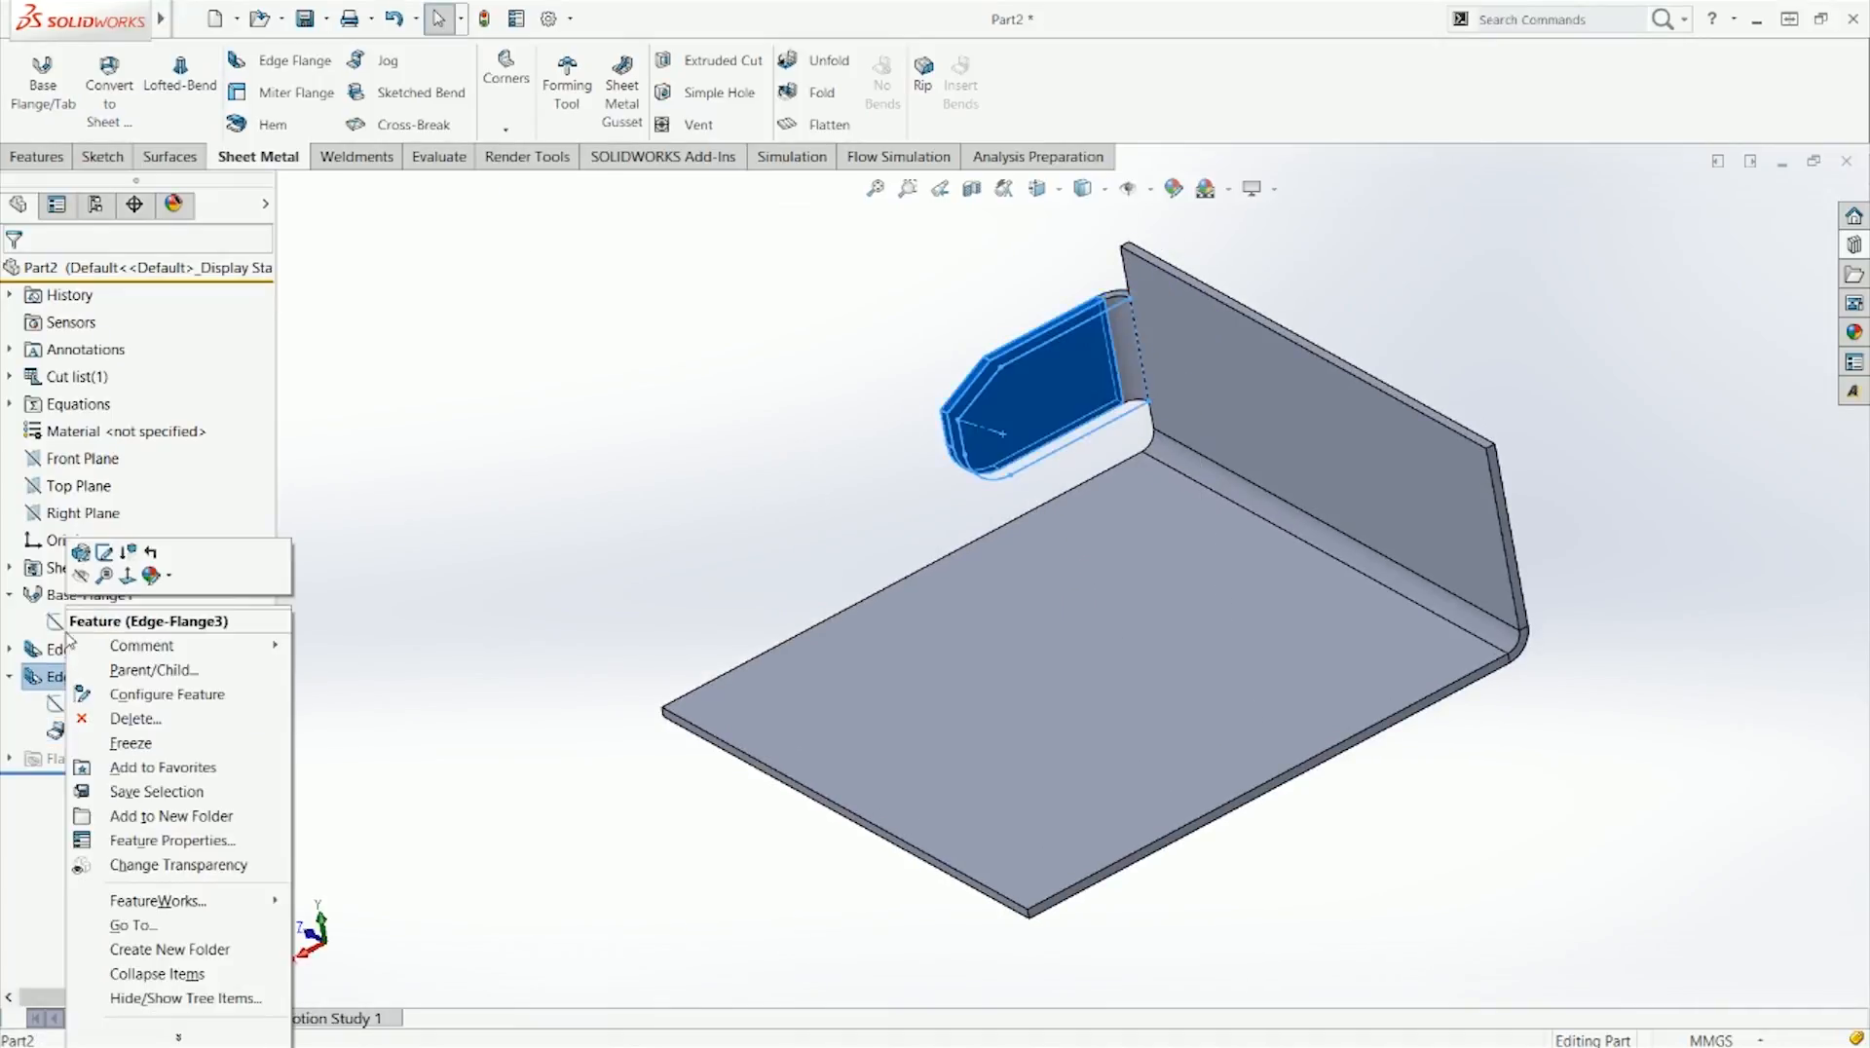
pyautogui.click(81, 553)
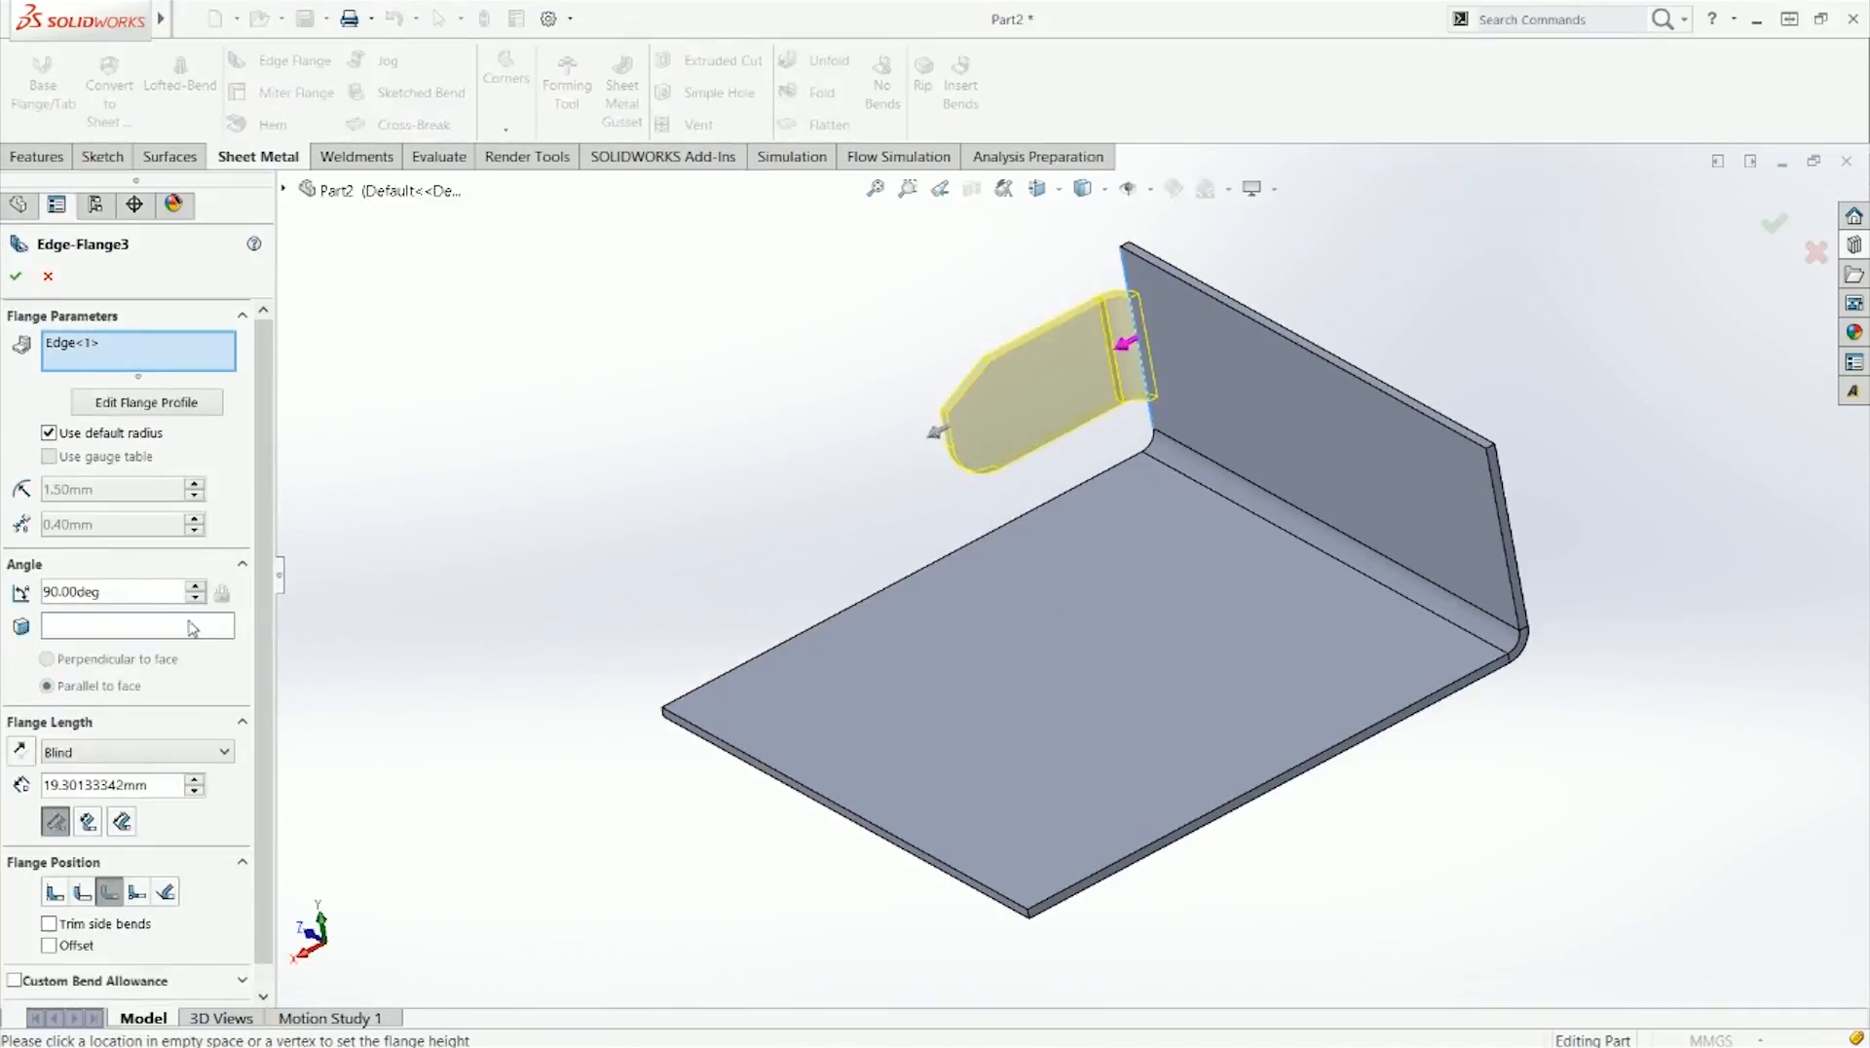
pyautogui.click(196, 780)
pyautogui.click(196, 780)
pyautogui.click(196, 780)
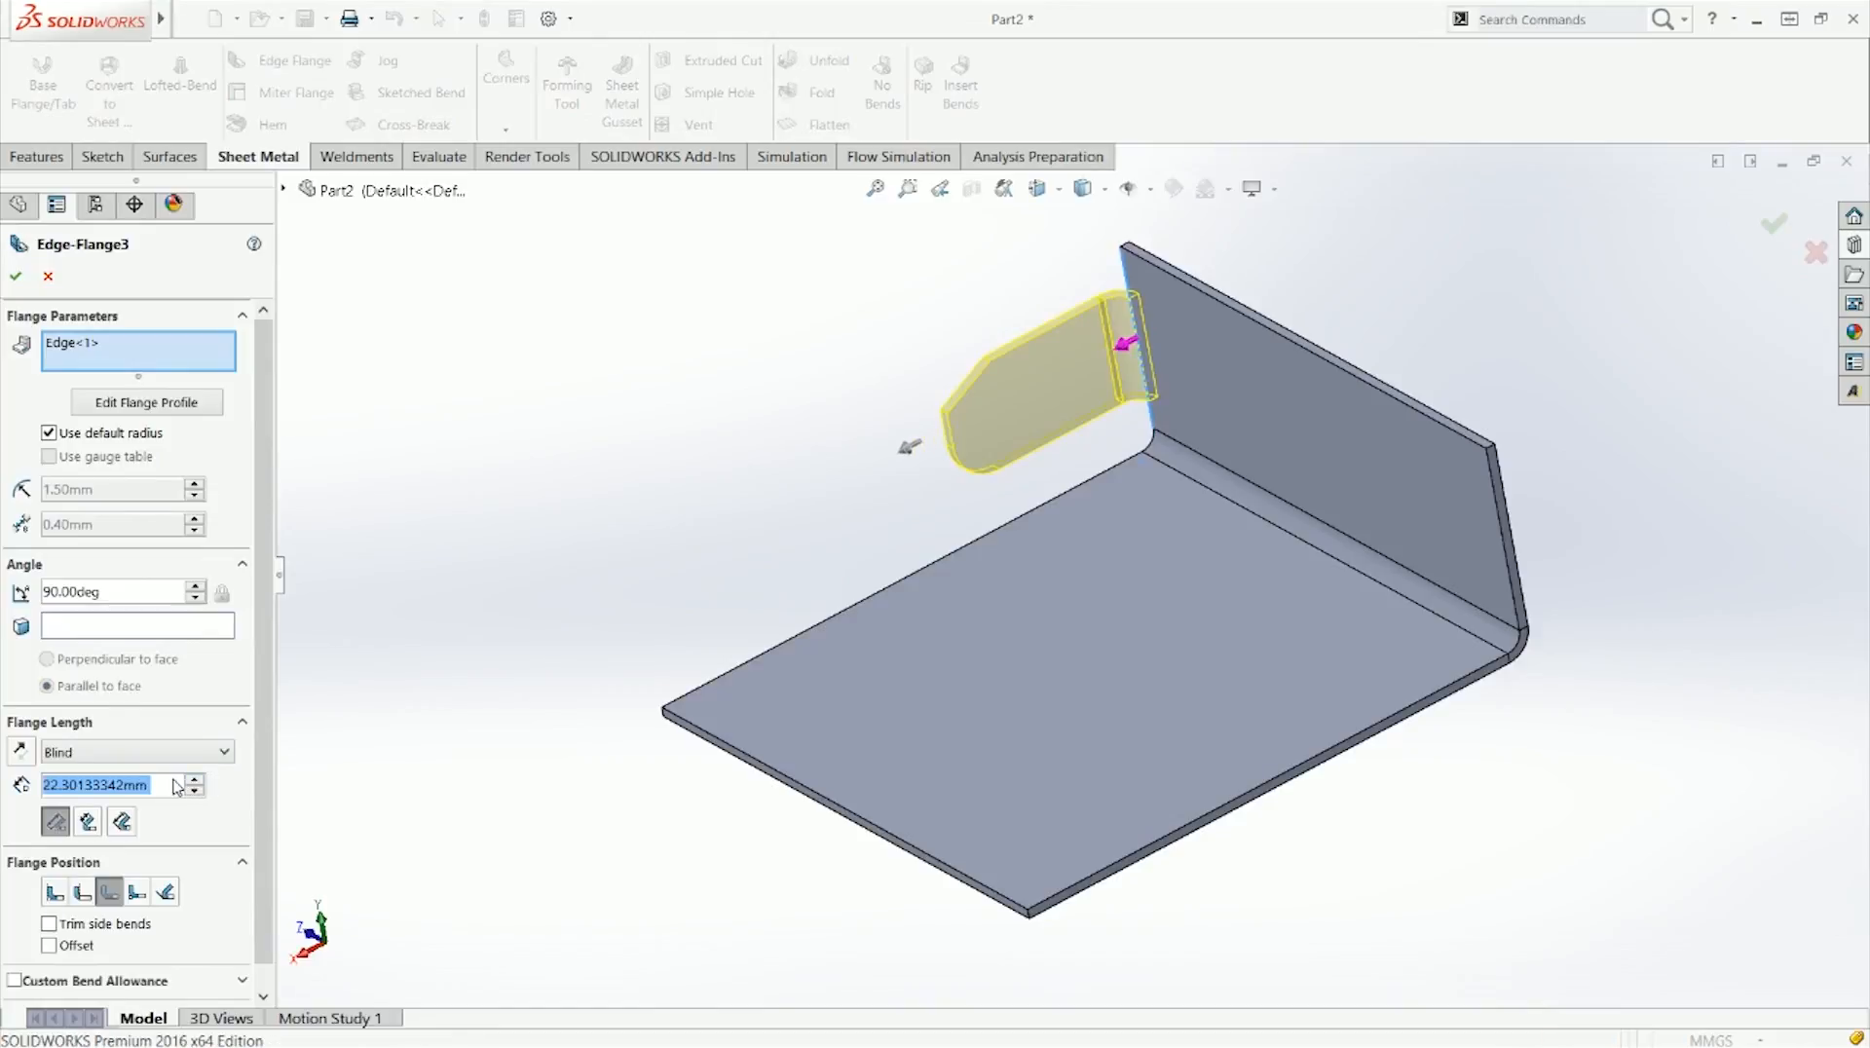
pyautogui.press('Return')
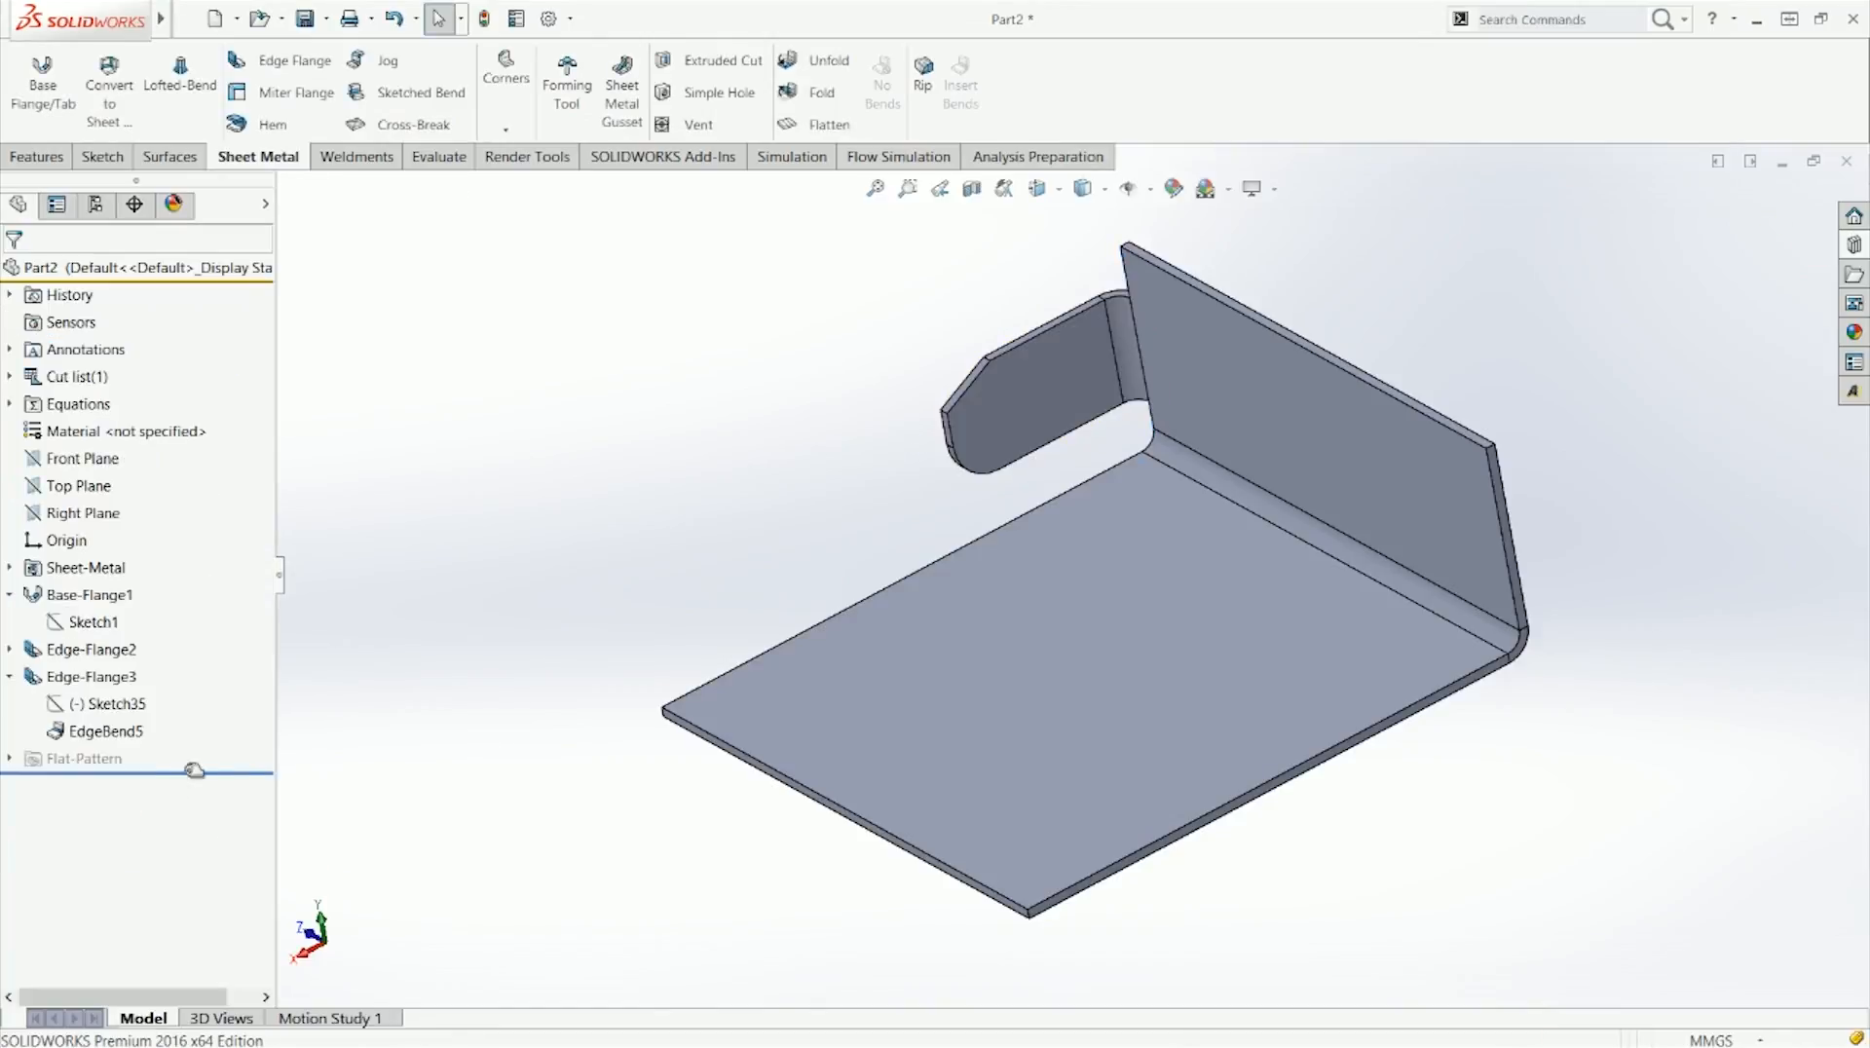
pyautogui.click(92, 676)
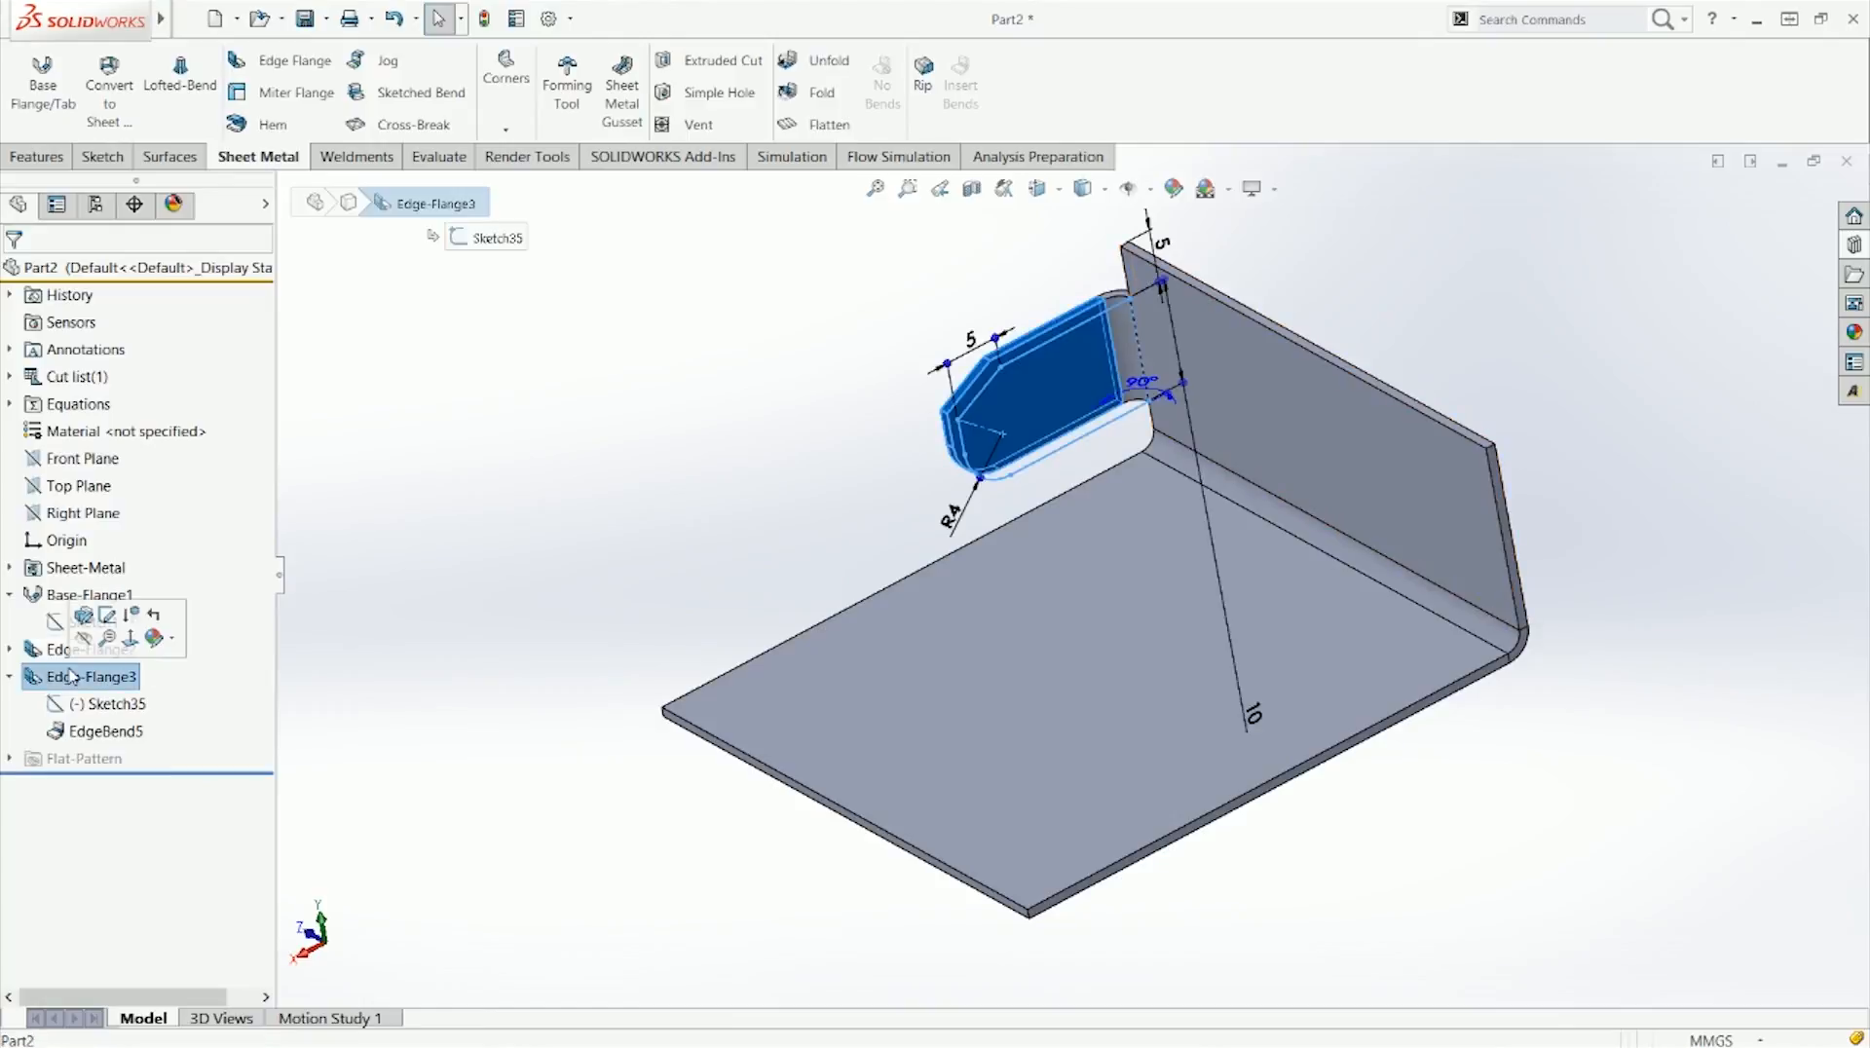
pyautogui.moveTo(799, 516); pyautogui.dragTo(822, 513, button='middle')
pyautogui.click(738, 571)
# Step: Reopen the side flange's profile sketch and dimension the height between its base line and top line to 25 mm
pyautogui.click(109, 705)
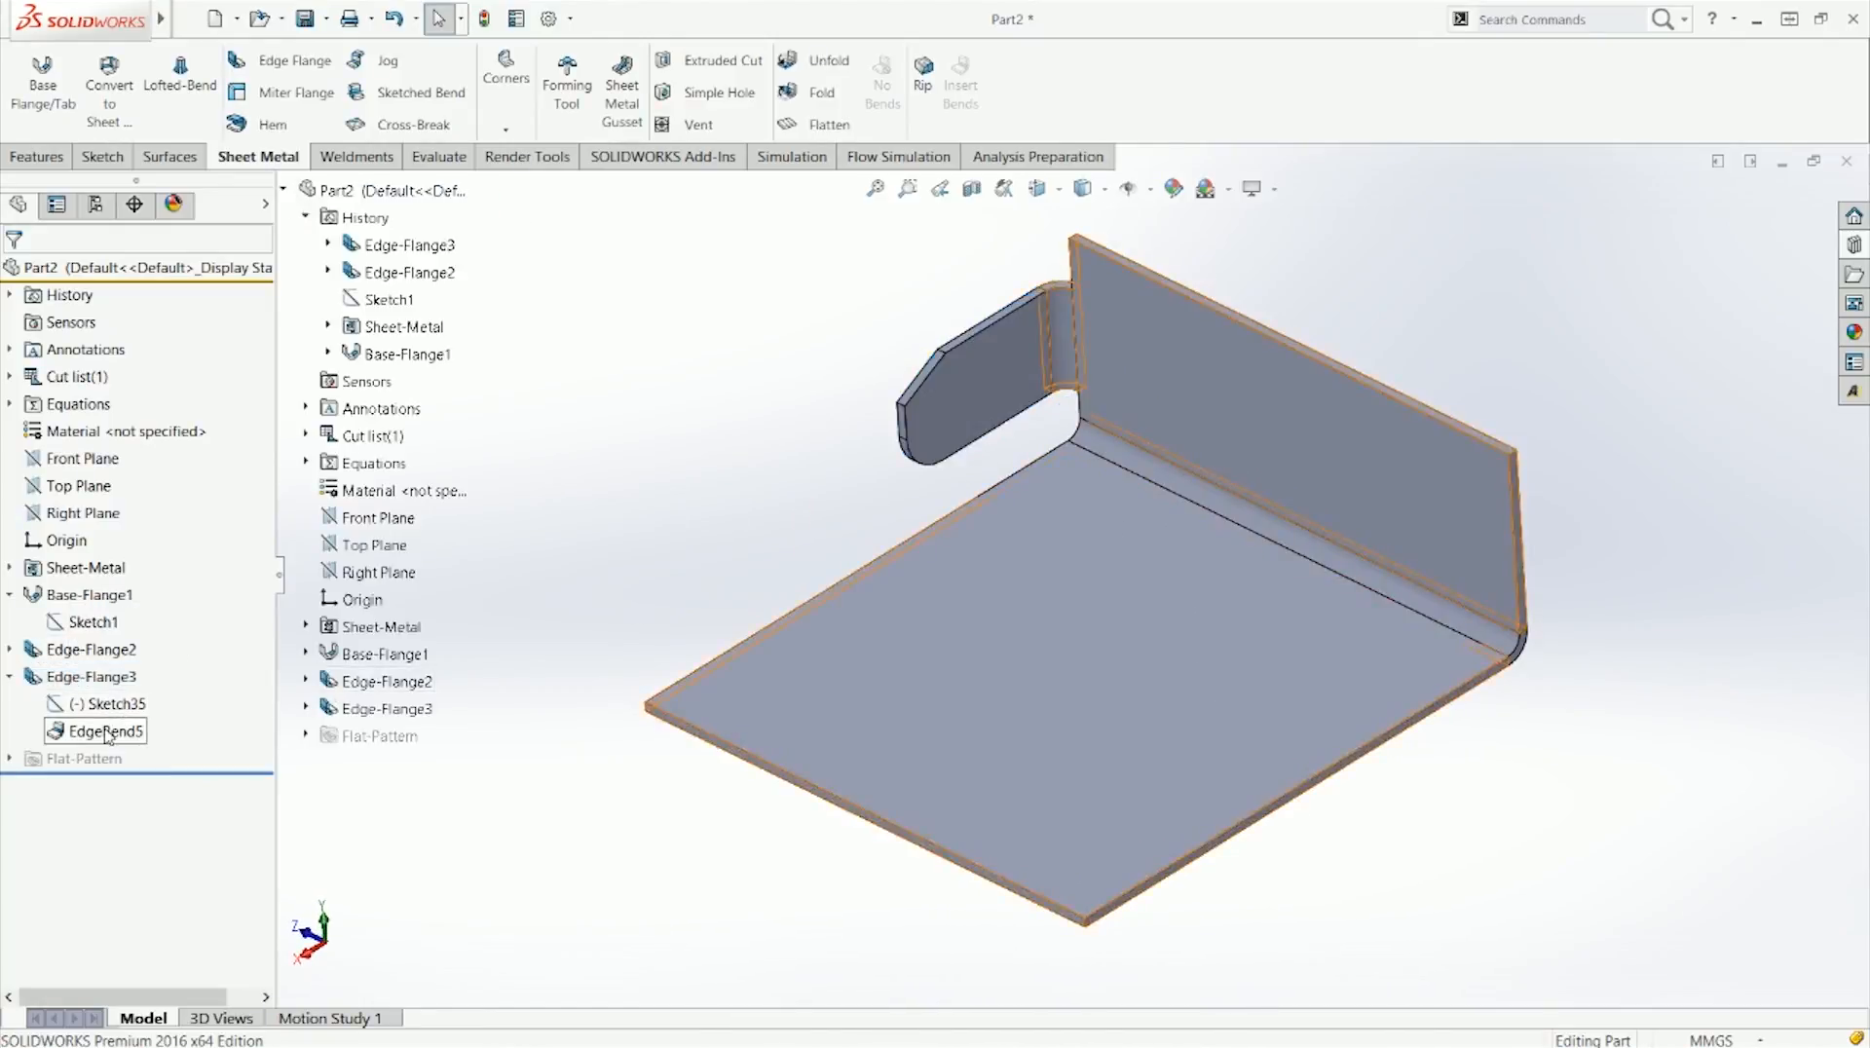
pyautogui.click(113, 671)
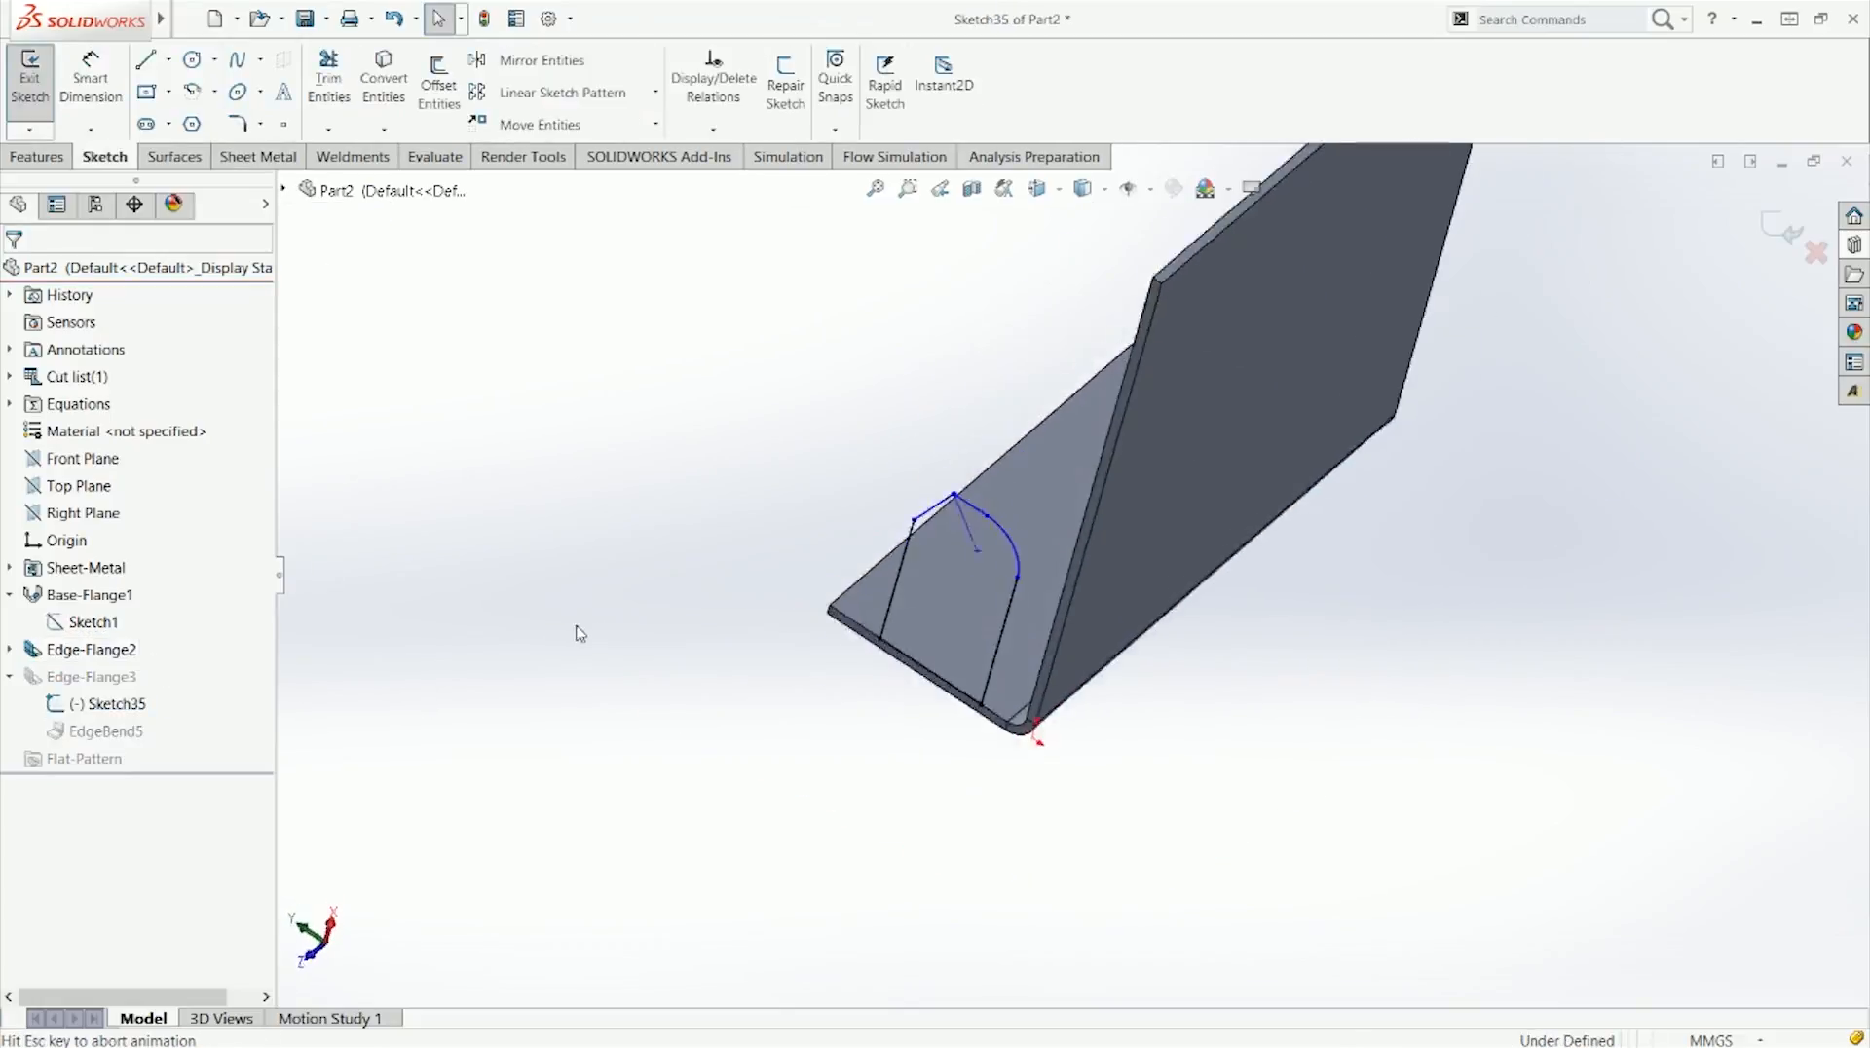
pyautogui.moveTo(1085, 836); pyautogui.dragTo(964, 635, button='right')
pyautogui.click(876, 641)
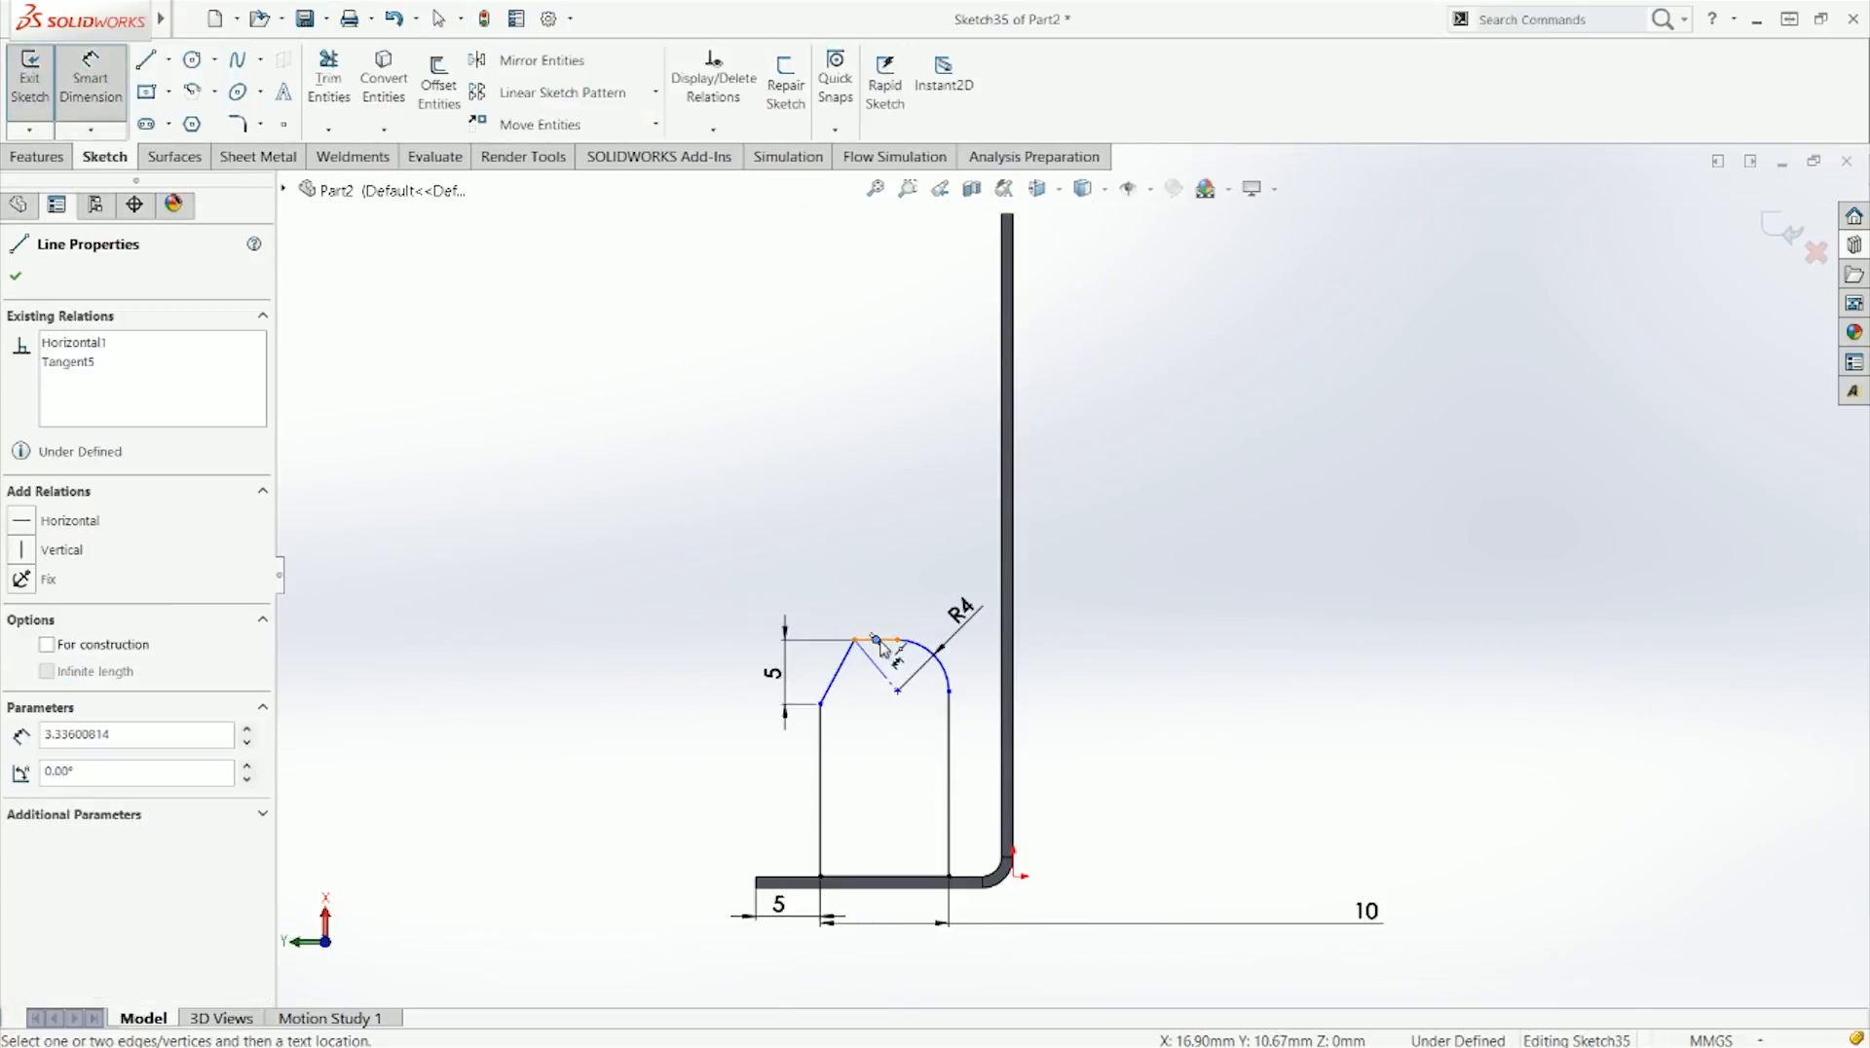
pyautogui.click(895, 879)
pyautogui.click(633, 774)
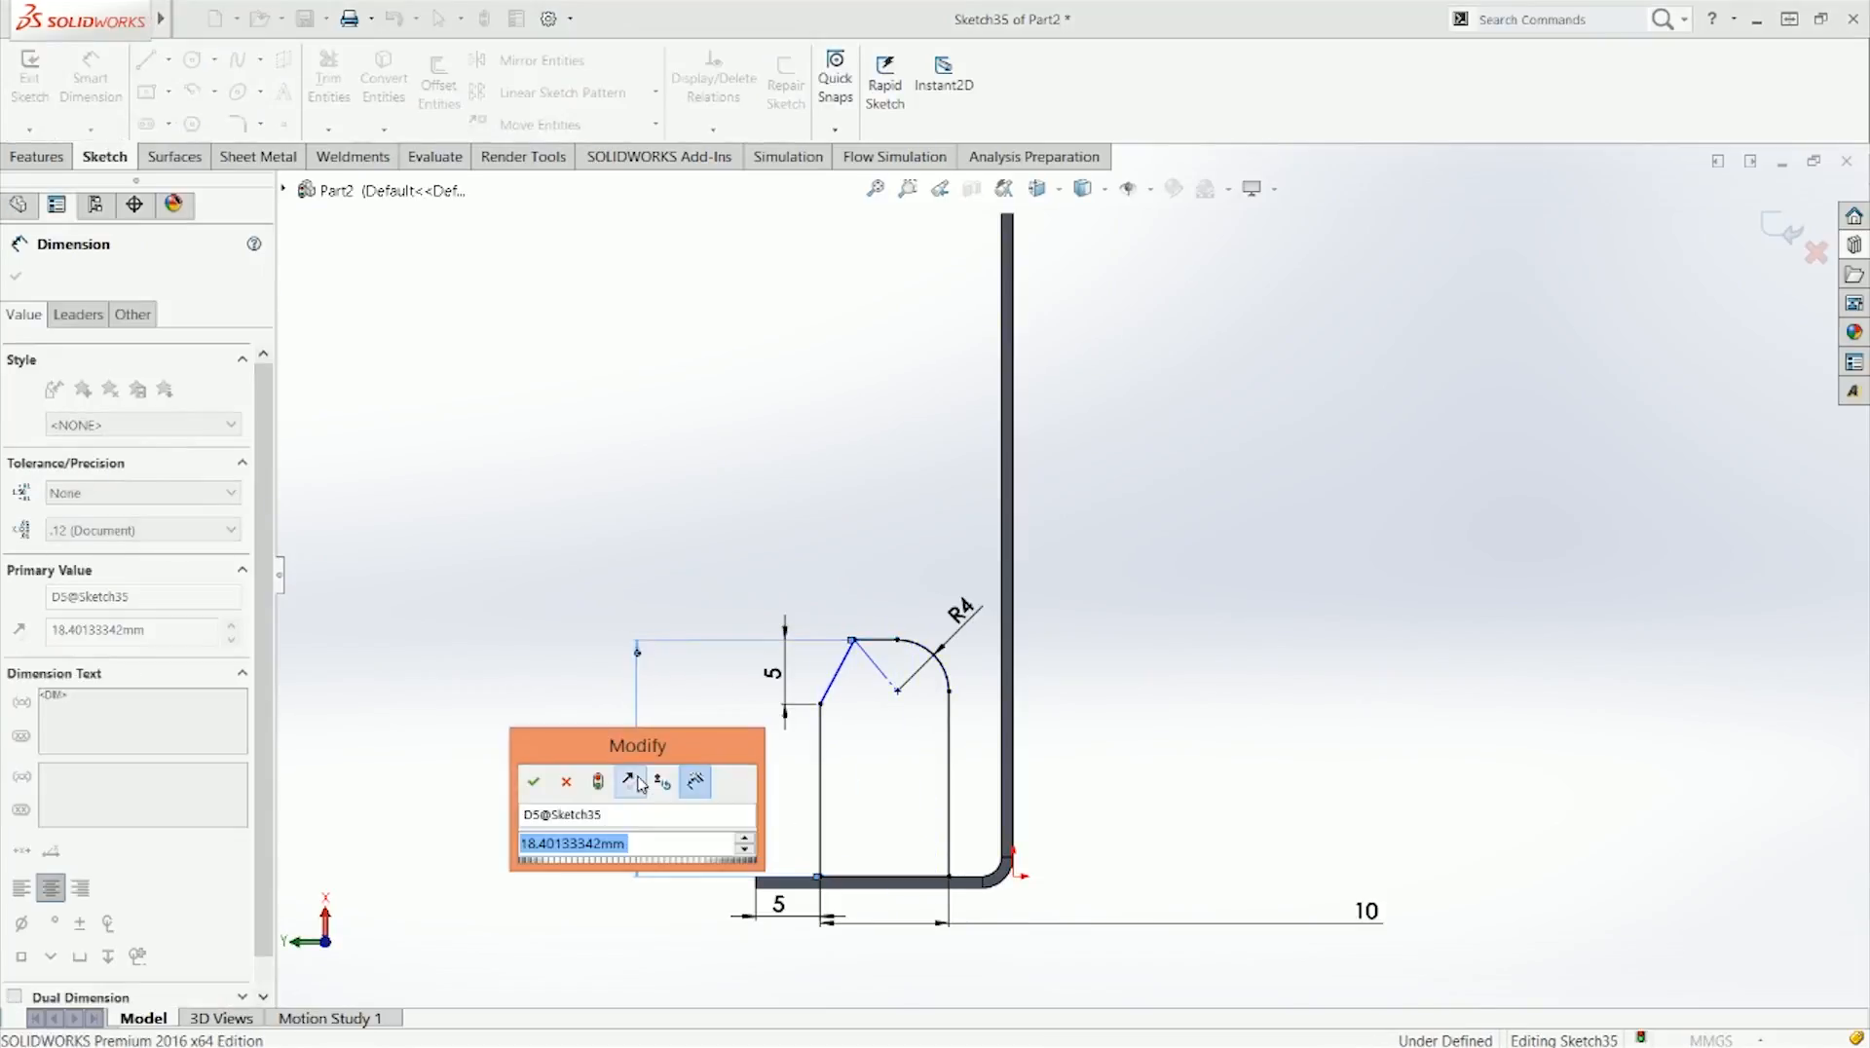
pyautogui.write('25')
pyautogui.press('Return')
pyautogui.press('Escape')
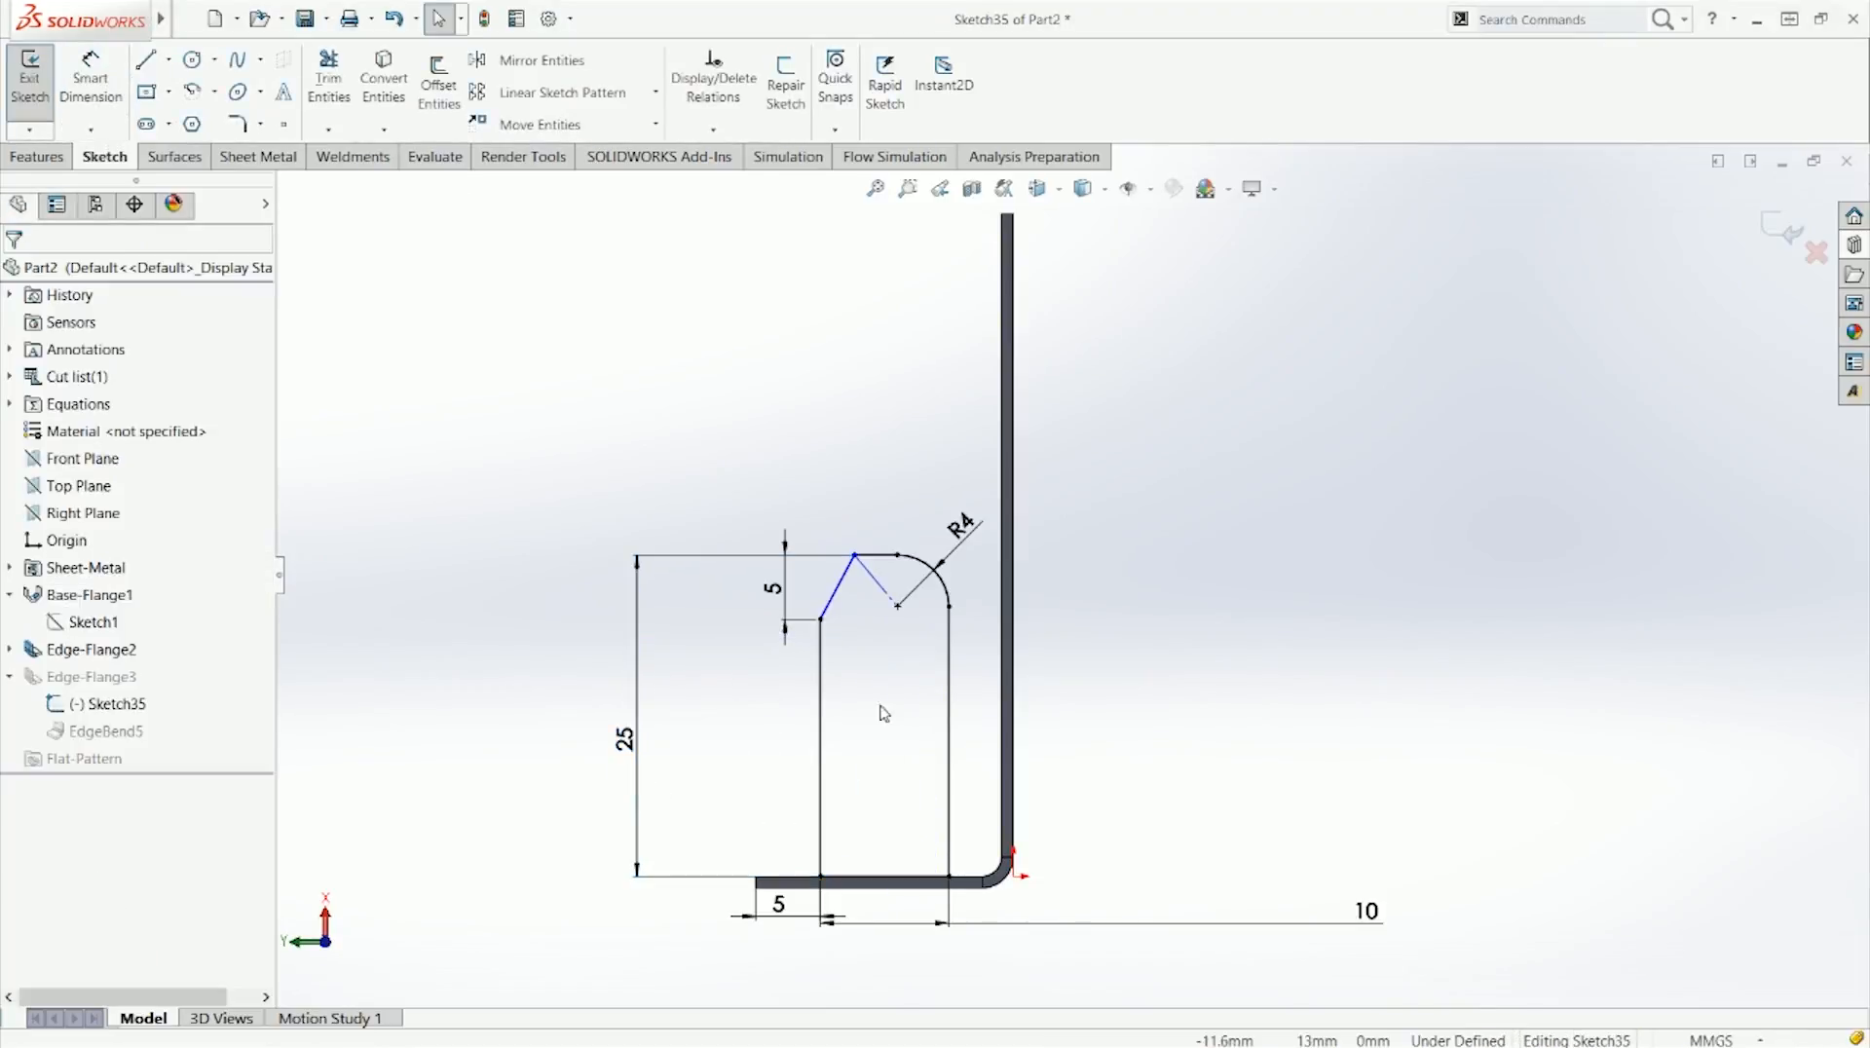
# Step: Dimension the horizontal width of the slanted corner line to 2 mm in the flange profile sketch
pyautogui.press('d')
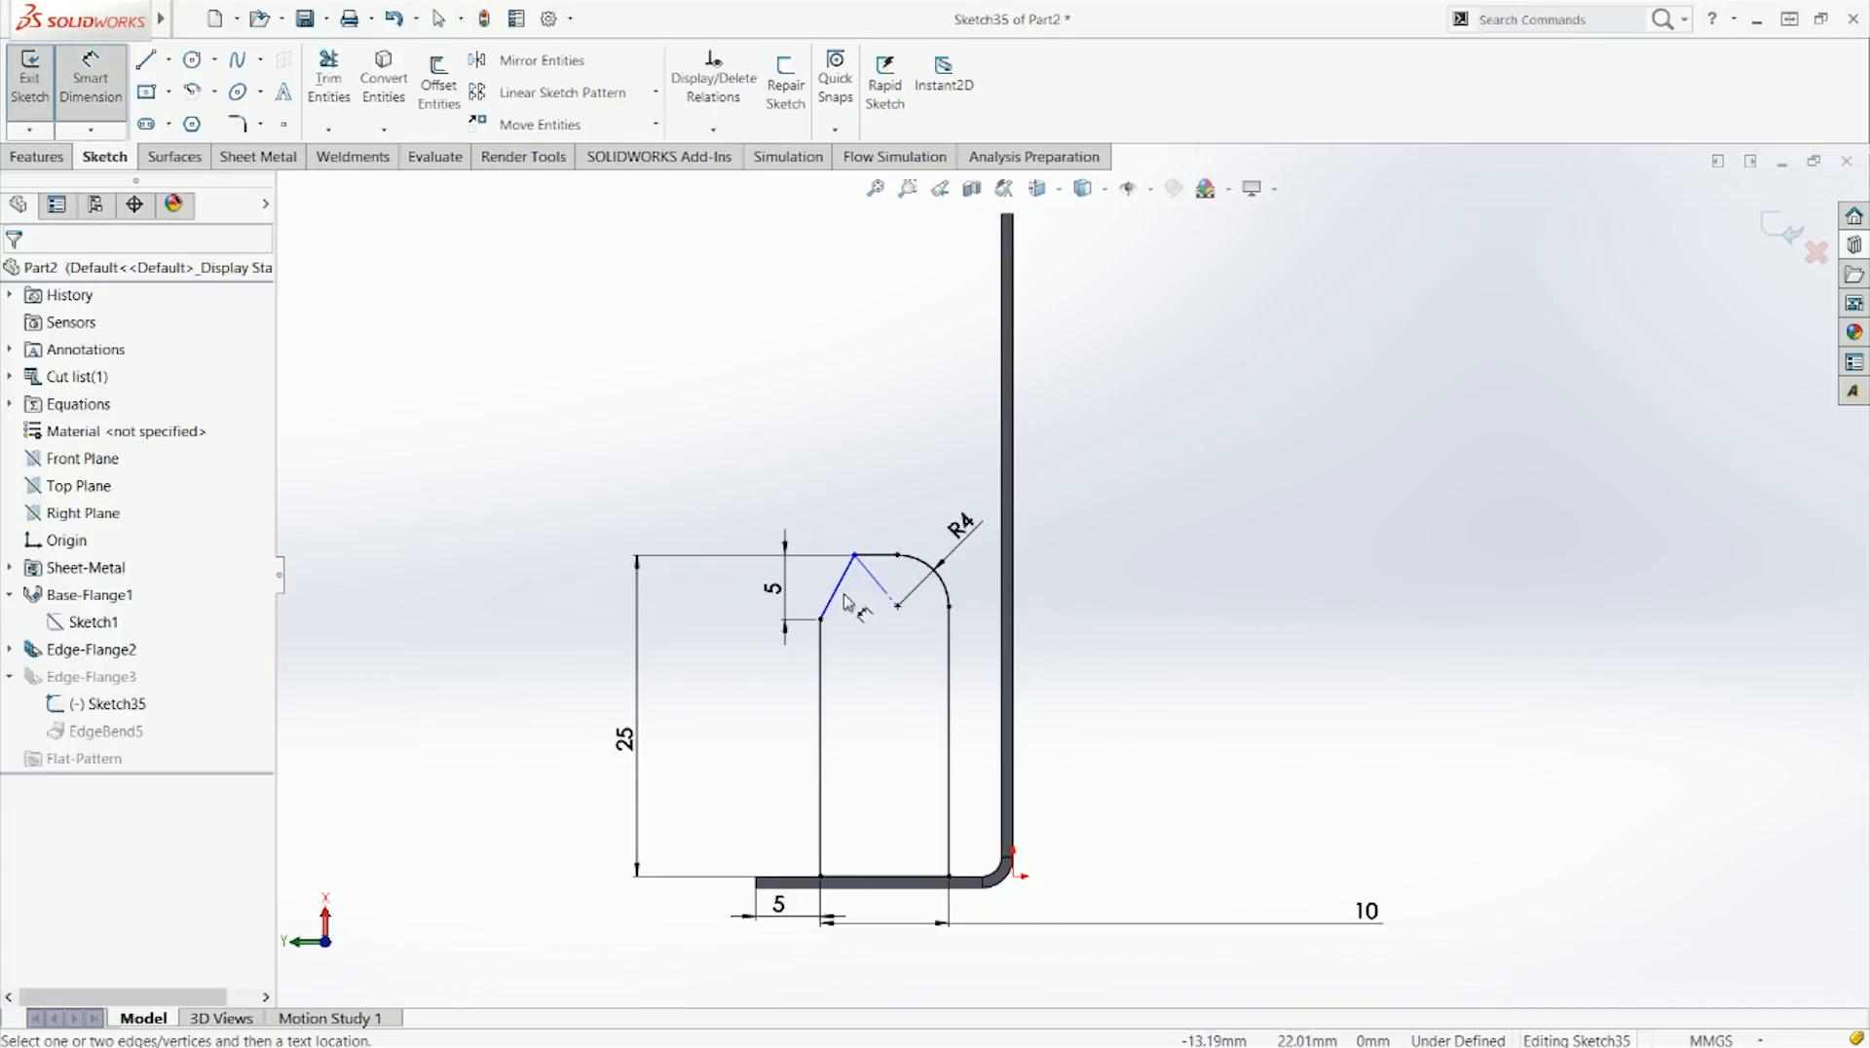
pyautogui.click(838, 587)
pyautogui.click(847, 530)
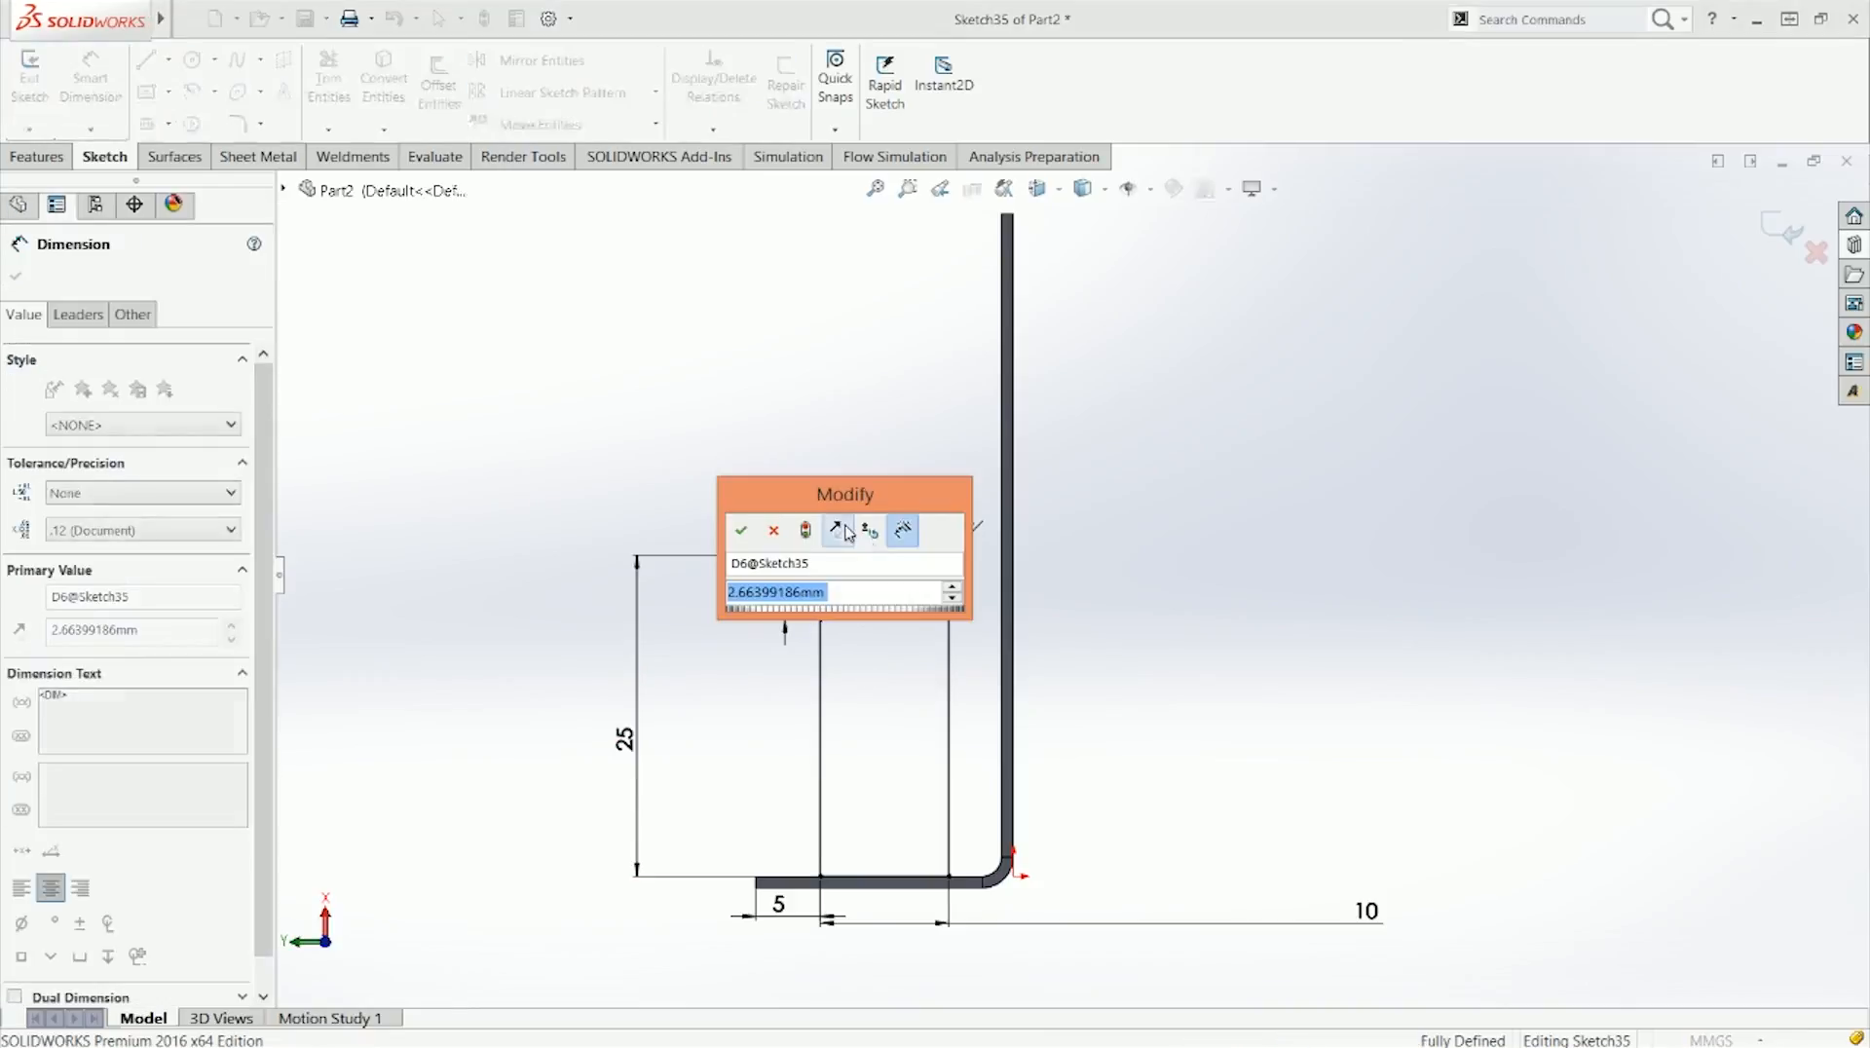
pyautogui.write('5')
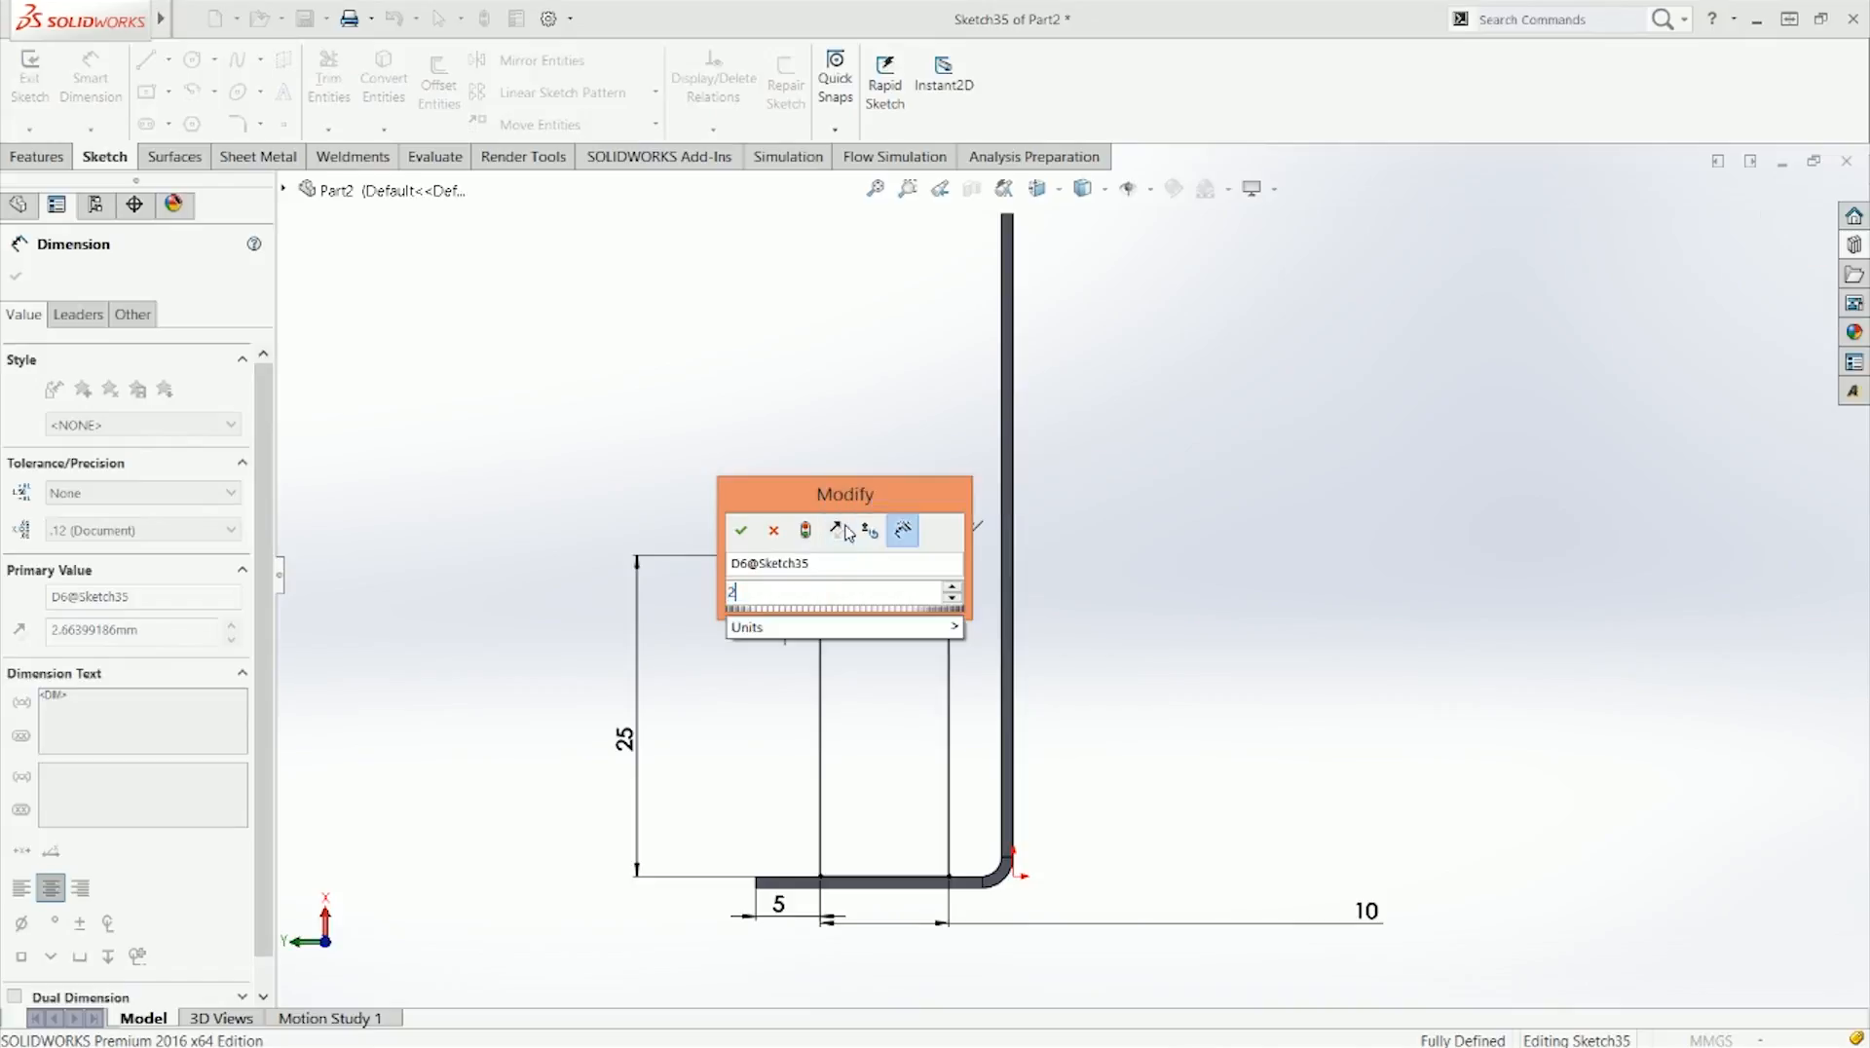
pyautogui.press('Return')
pyautogui.press('Escape')
pyautogui.press('Escape')
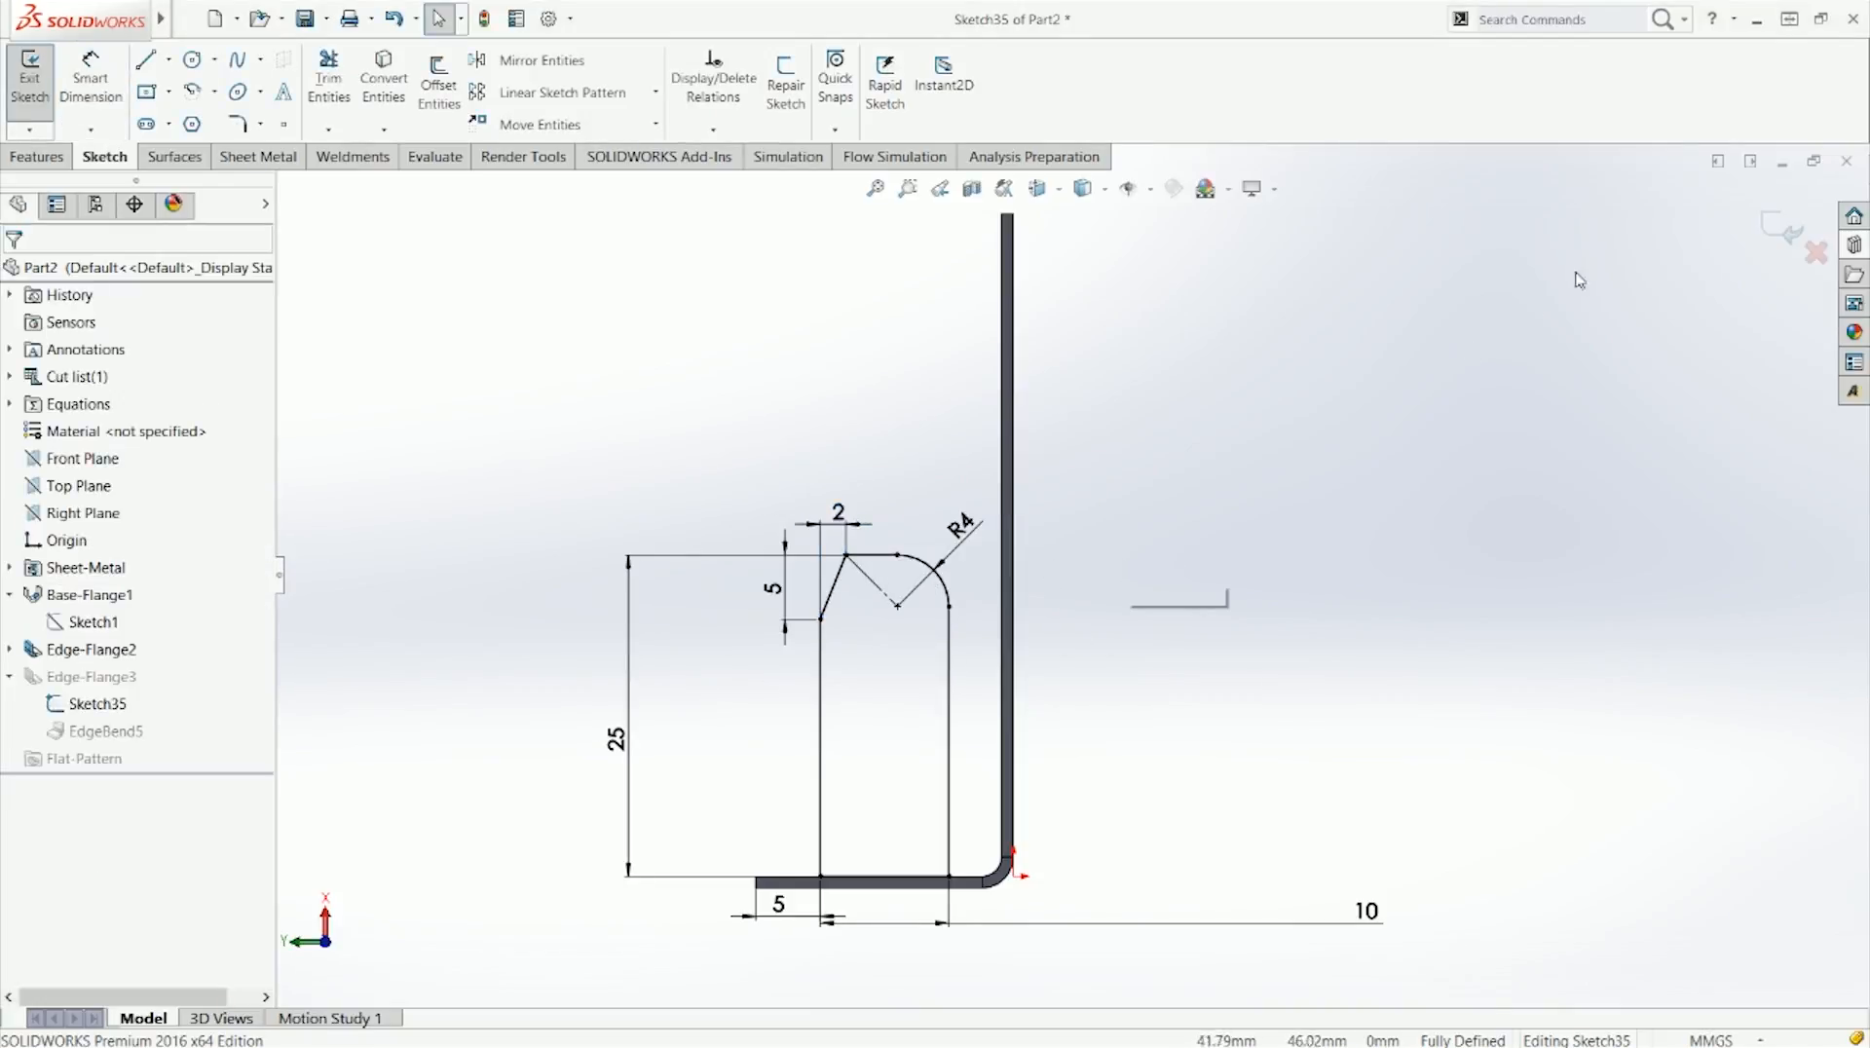
# Step: Delete the profile's 25 mm height dimension and exit the sketch
pyautogui.click(630, 736)
pyautogui.press('Delete')
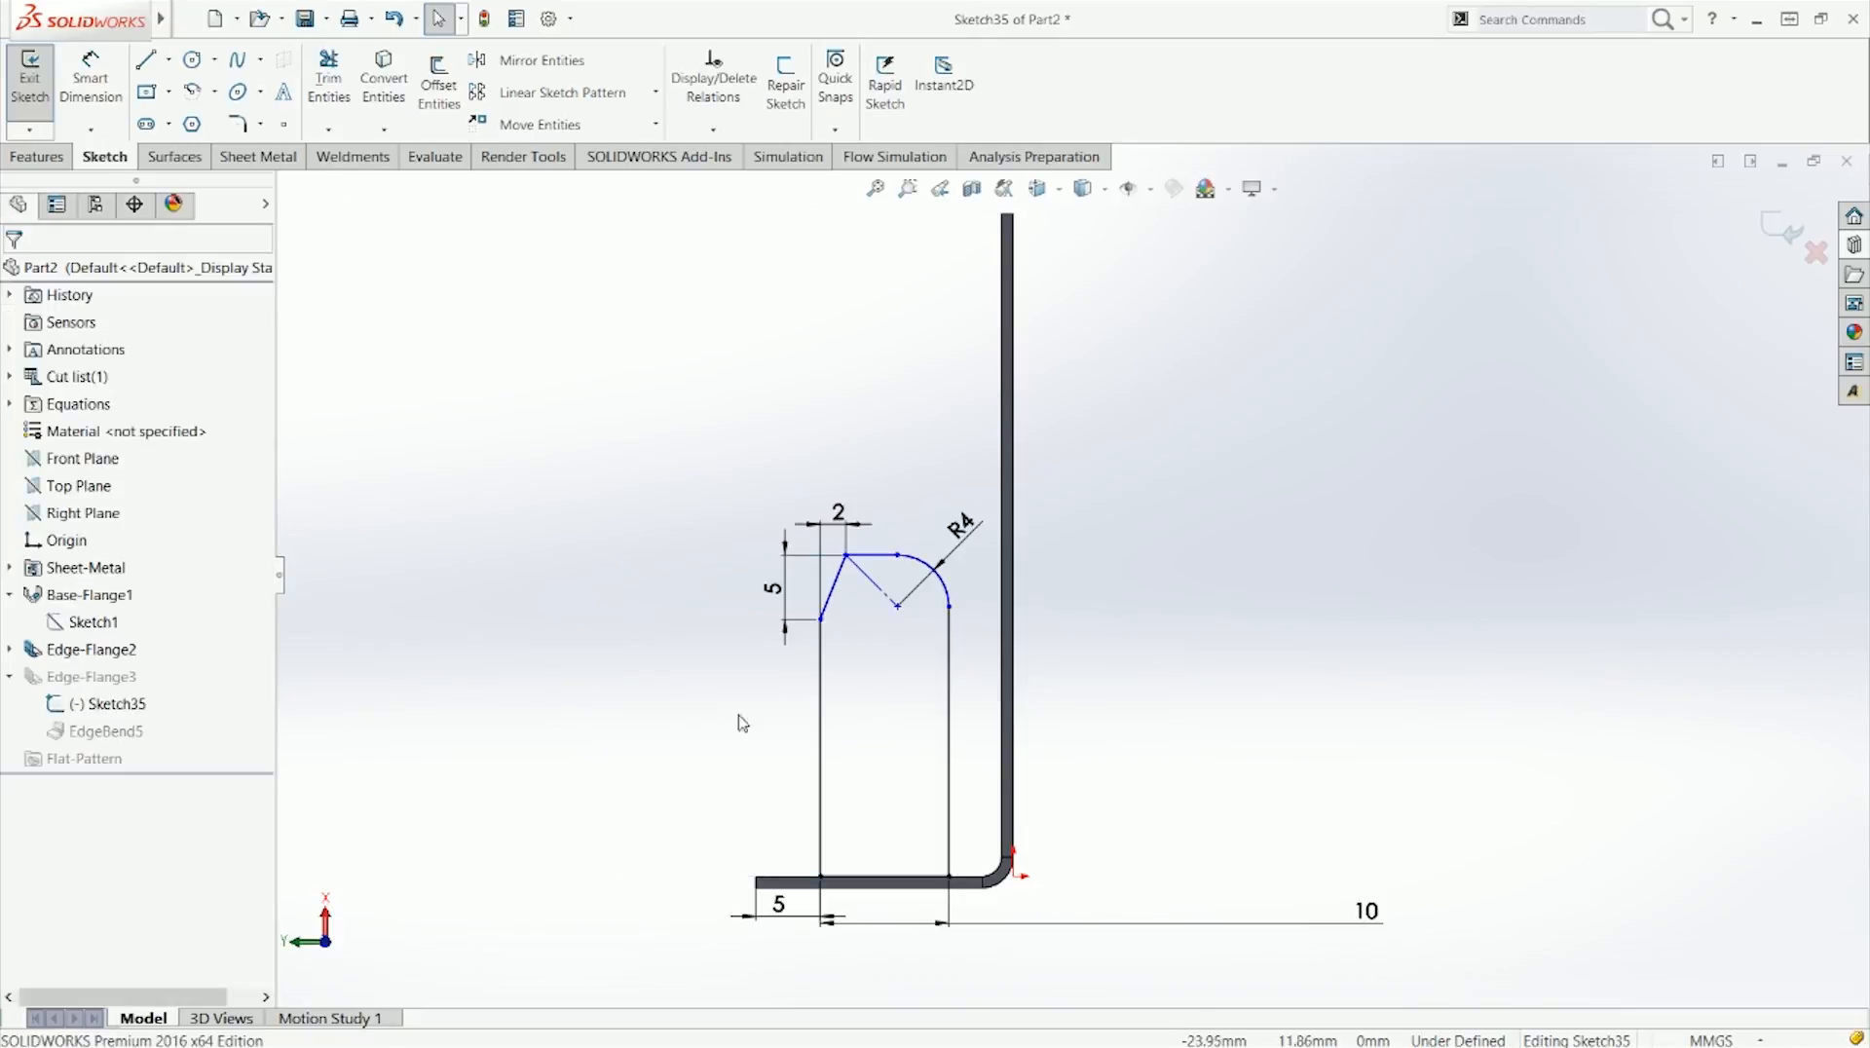
pyautogui.click(1778, 229)
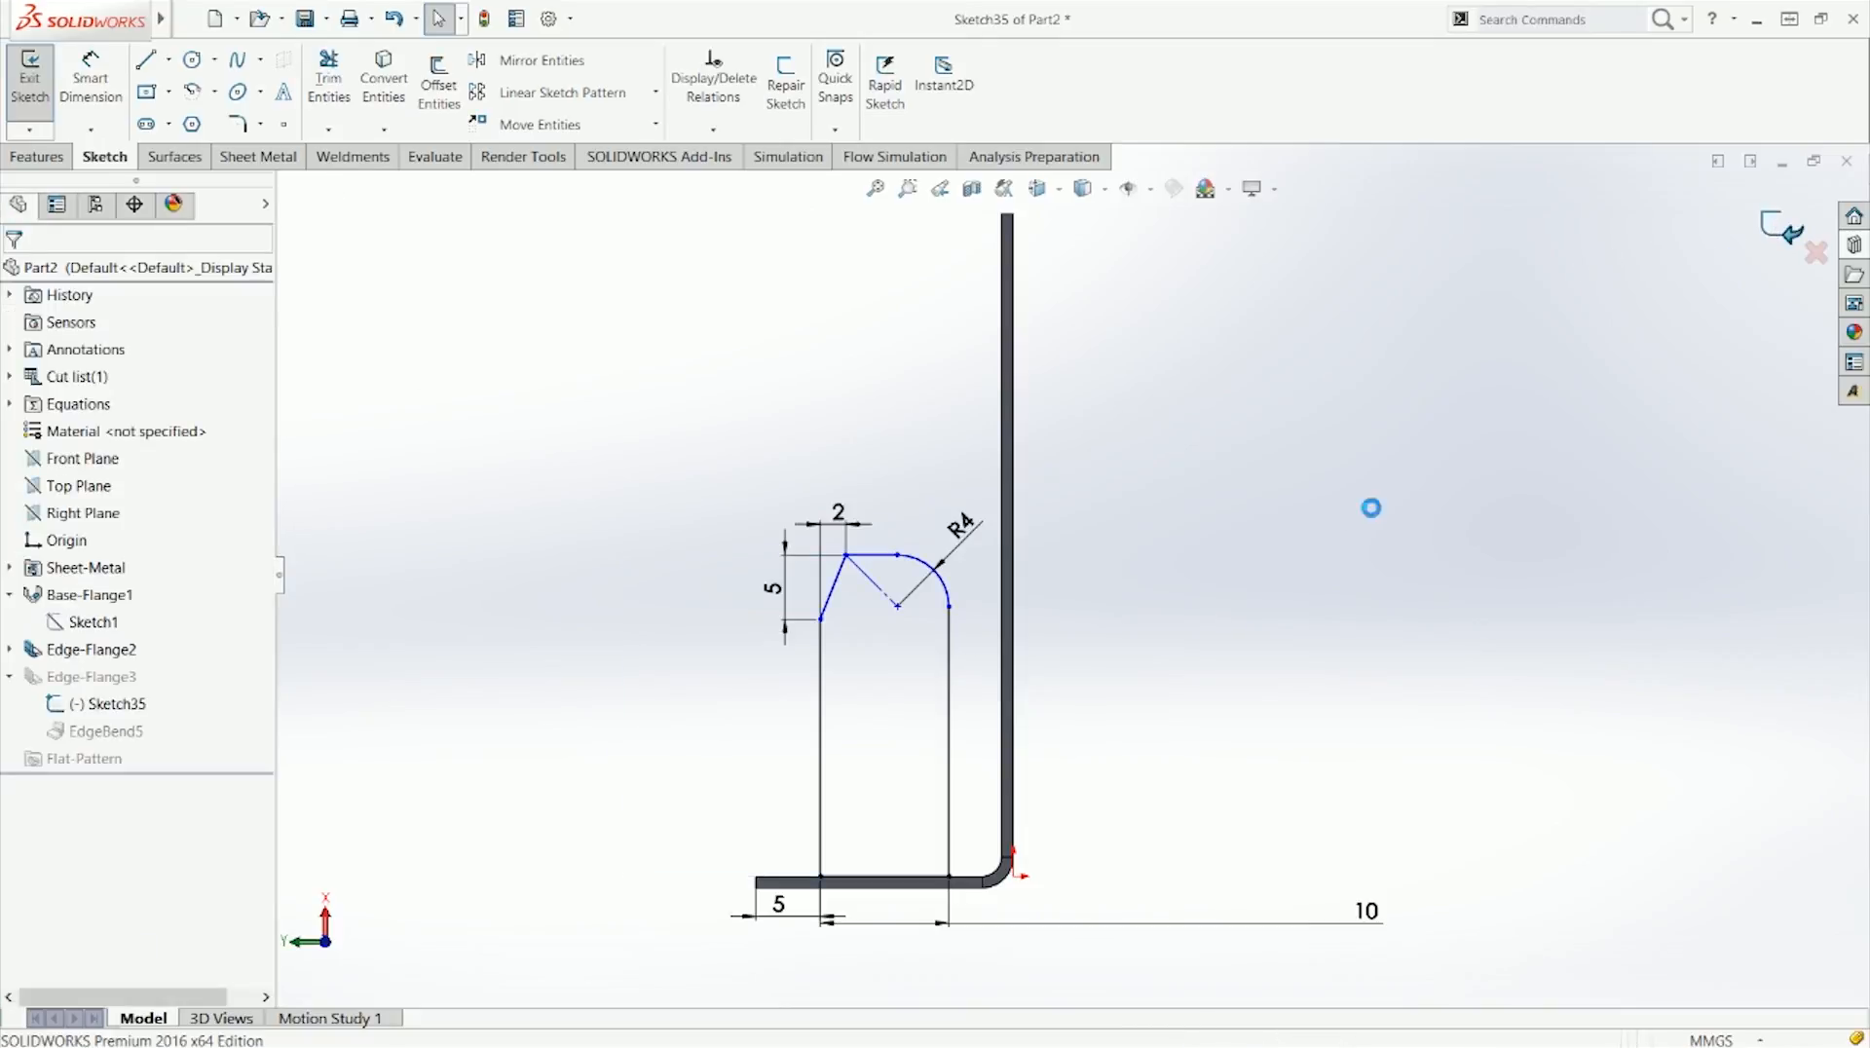
# Step: Suppress the side flange feature, view the part without it from other angles, and unsuppress it
pyautogui.click(107, 701)
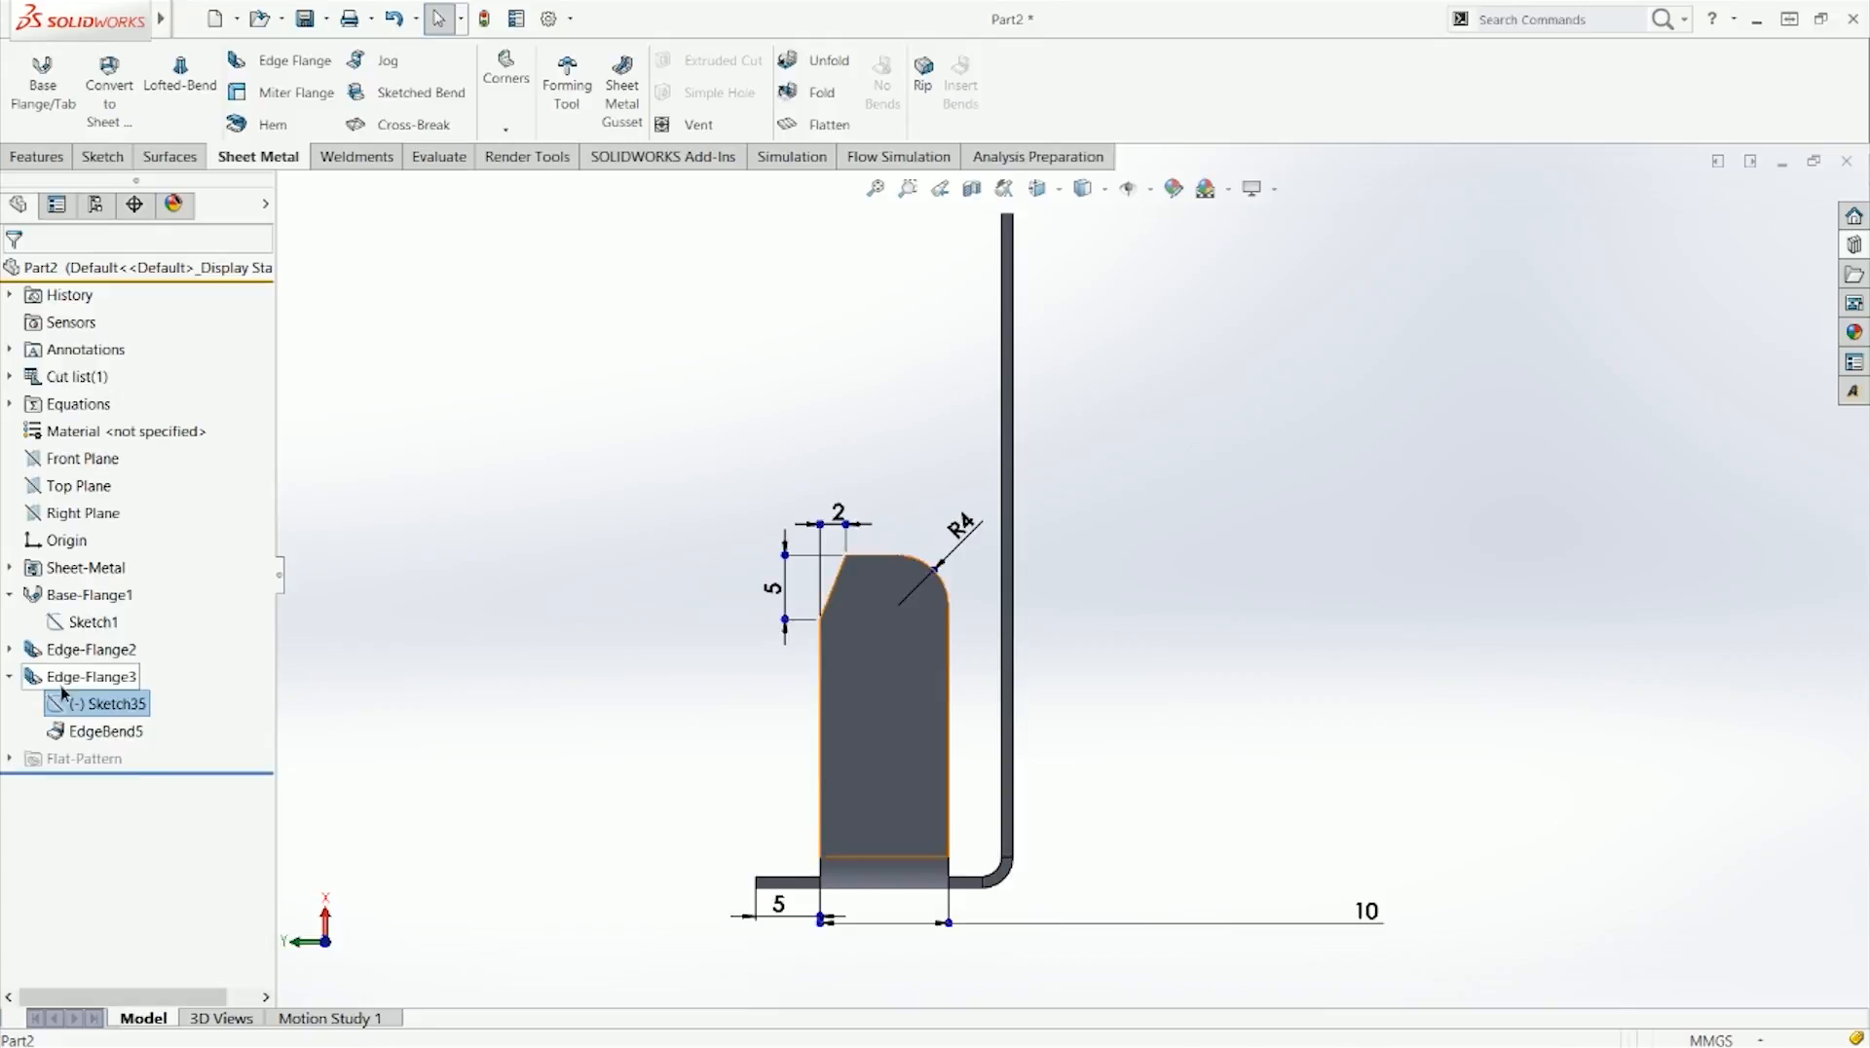
pyautogui.click(61, 679)
pyautogui.click(565, 757)
pyautogui.click(96, 705)
pyautogui.click(109, 650)
pyautogui.click(679, 674)
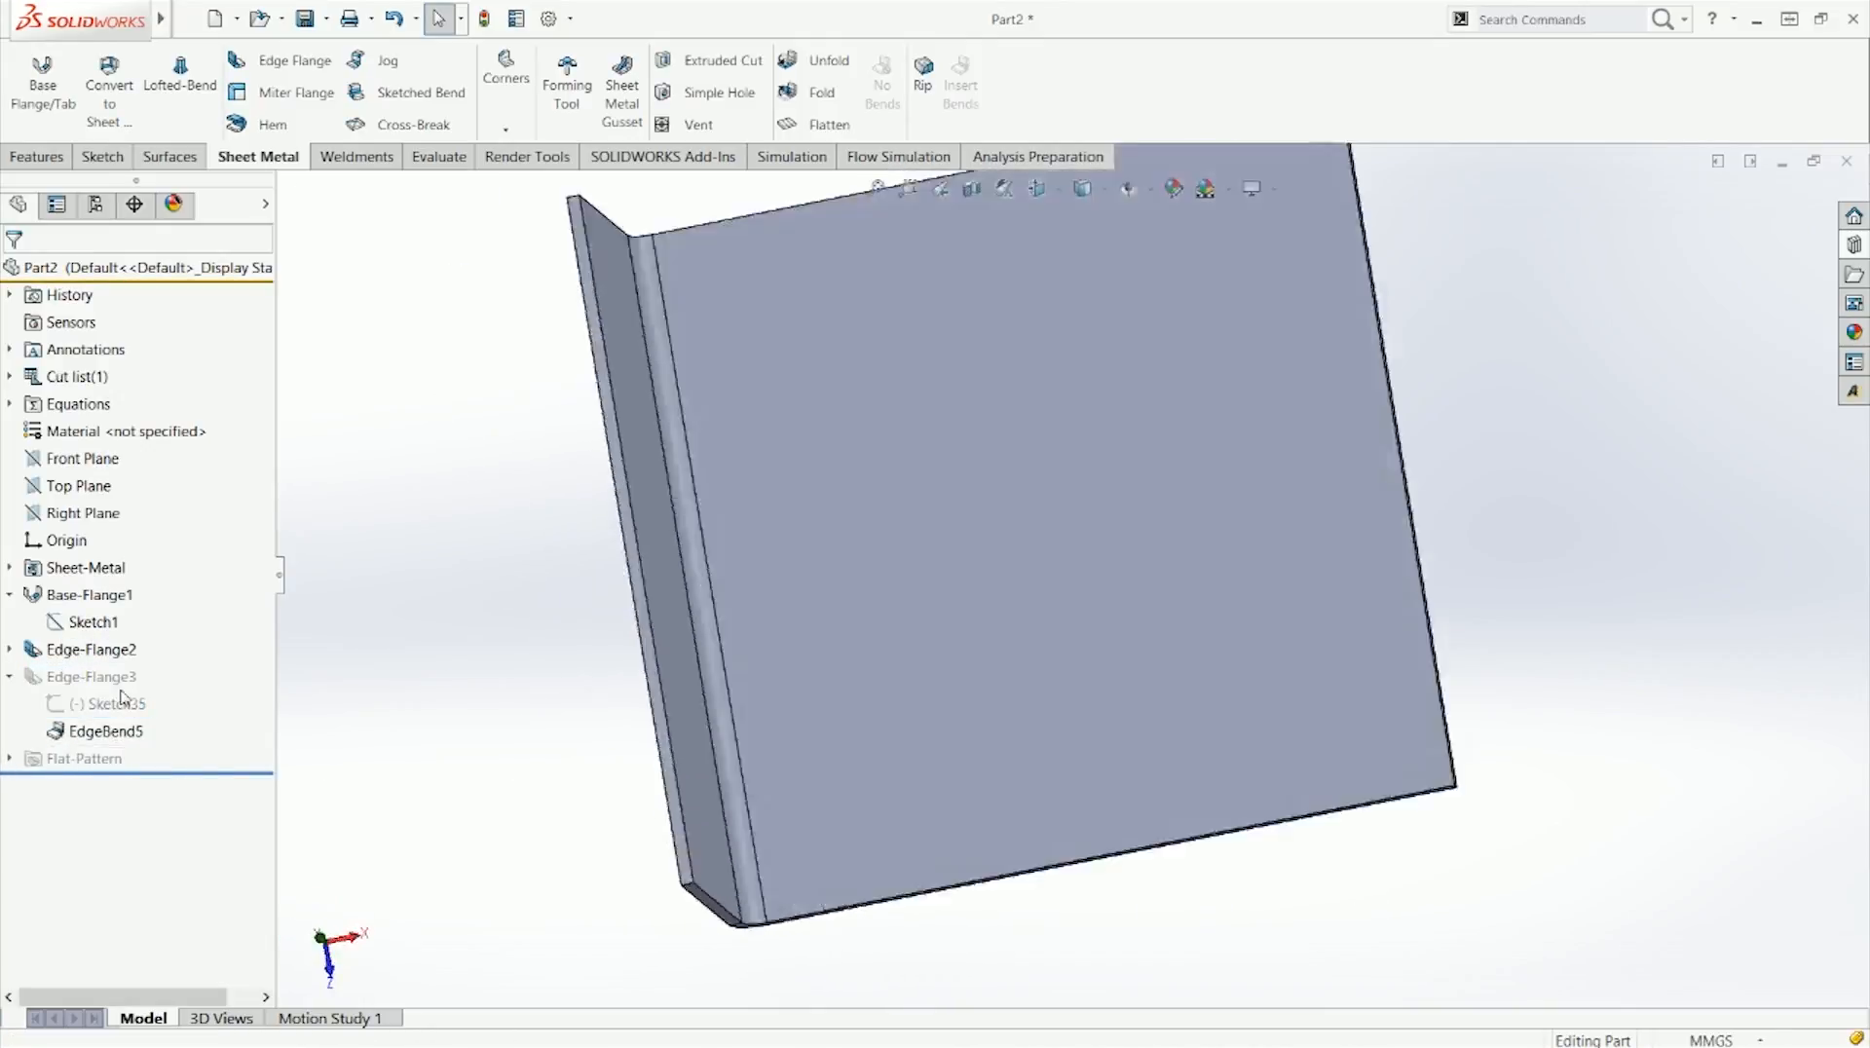
pyautogui.click(108, 703)
pyautogui.click(571, 731)
pyautogui.moveTo(571, 730)
pyautogui.mouseDown(button='middle')
pyautogui.moveTo(877, 542)
pyautogui.moveTo(889, 597)
pyautogui.moveTo(838, 623)
pyautogui.mouseUp(button='middle')
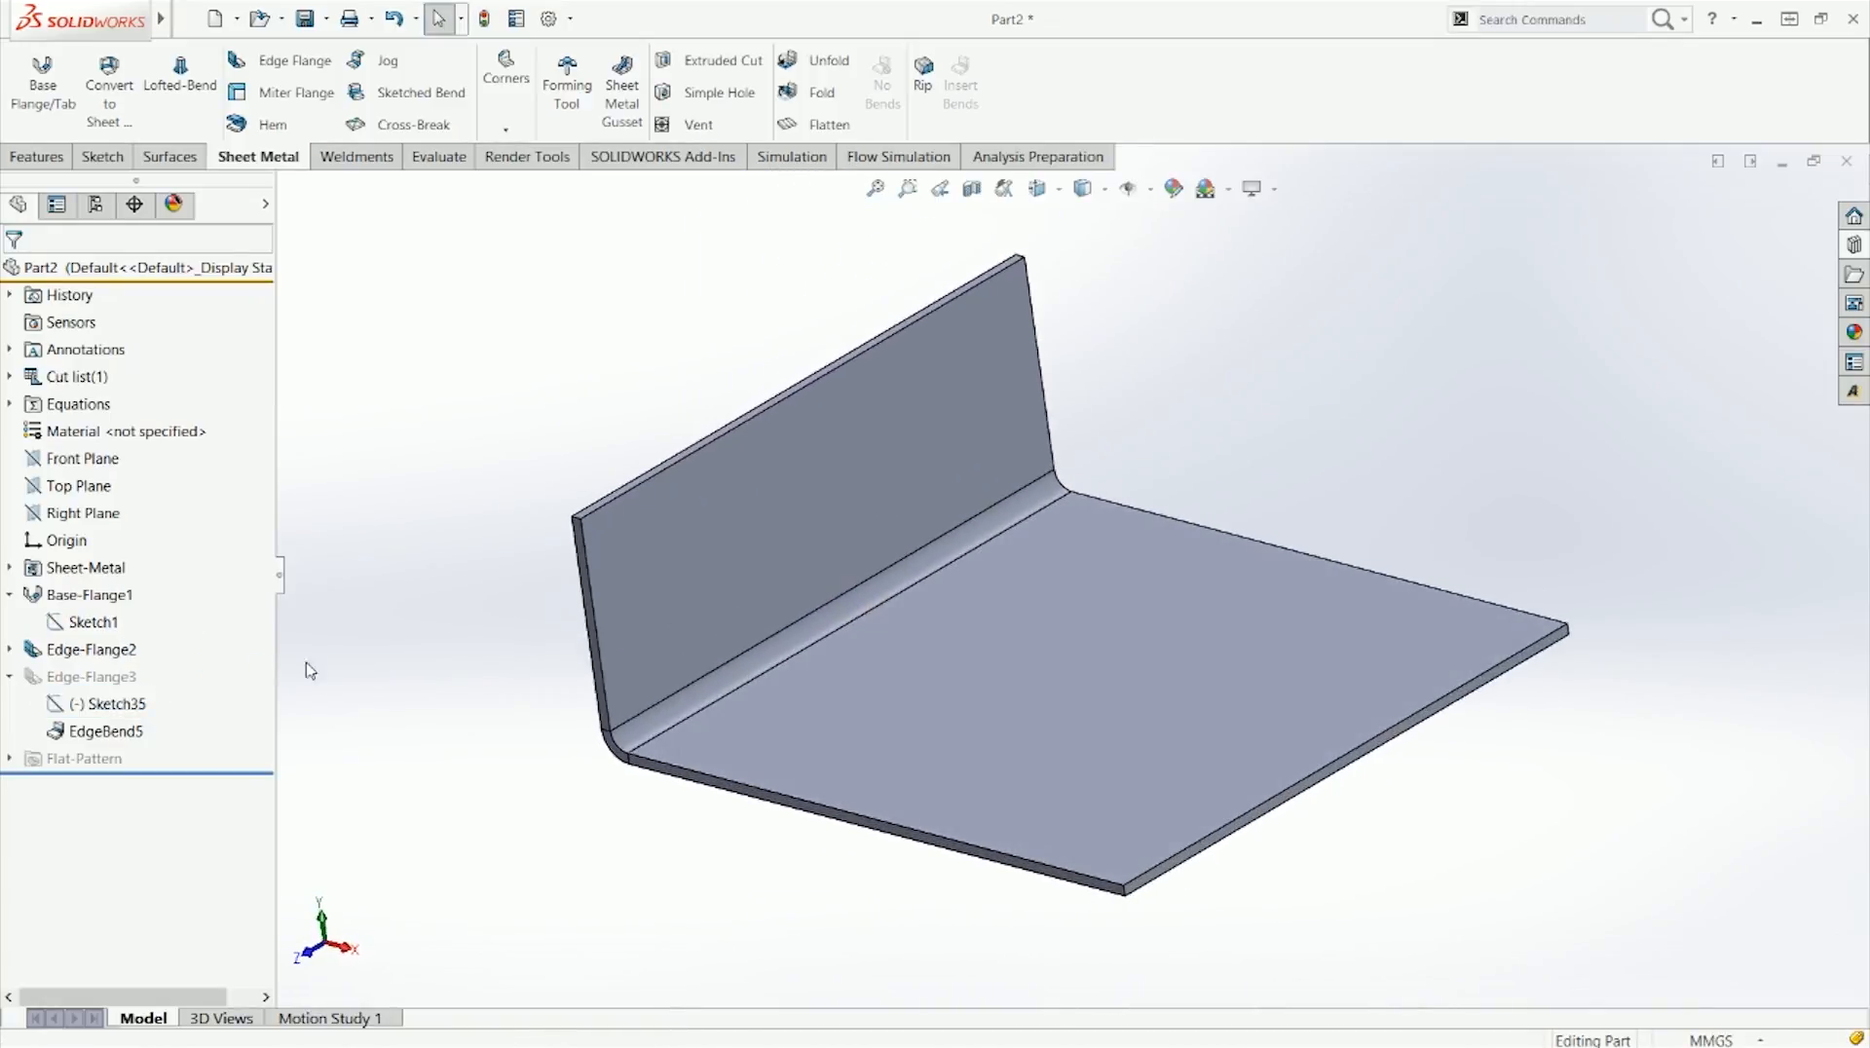
pyautogui.click(87, 676)
pyautogui.click(138, 648)
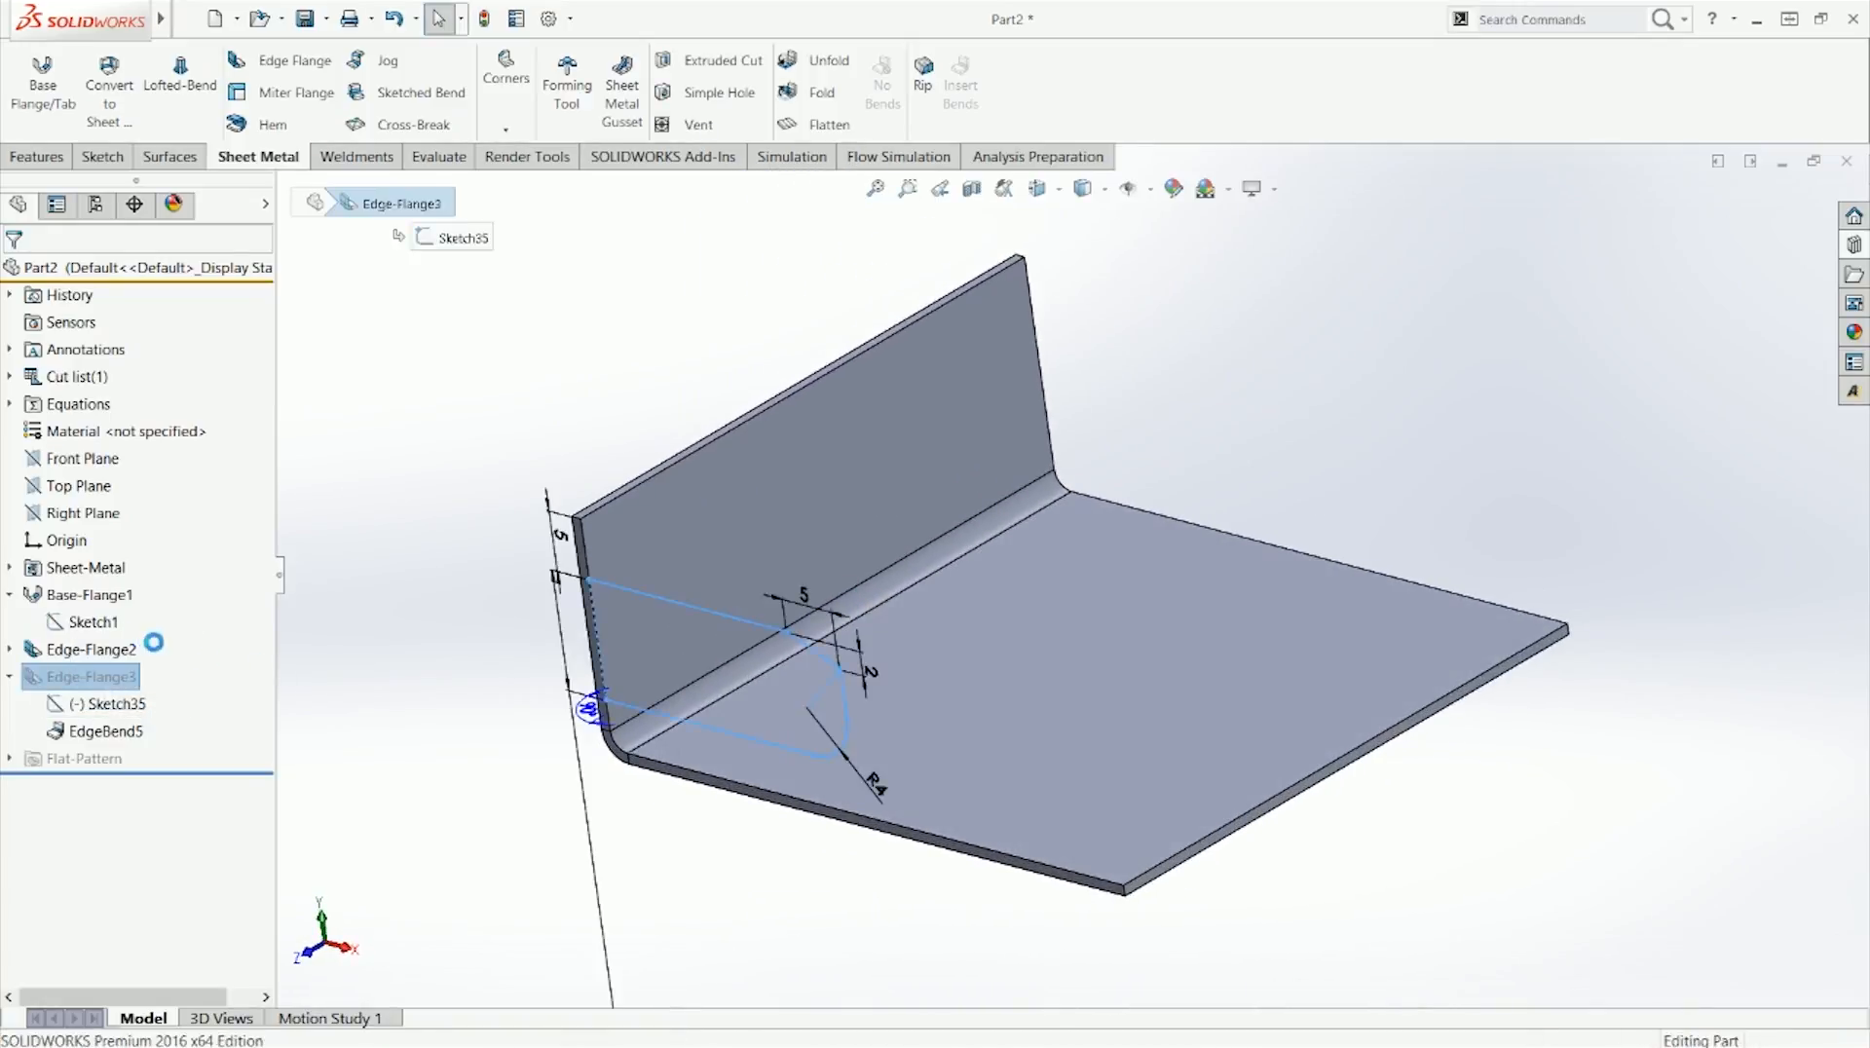
# Step: Reopen the side flange's profile sketch, dimension its length from the base line to the end line to 25 mm, and exit the sketch
pyautogui.rightClick(119, 700)
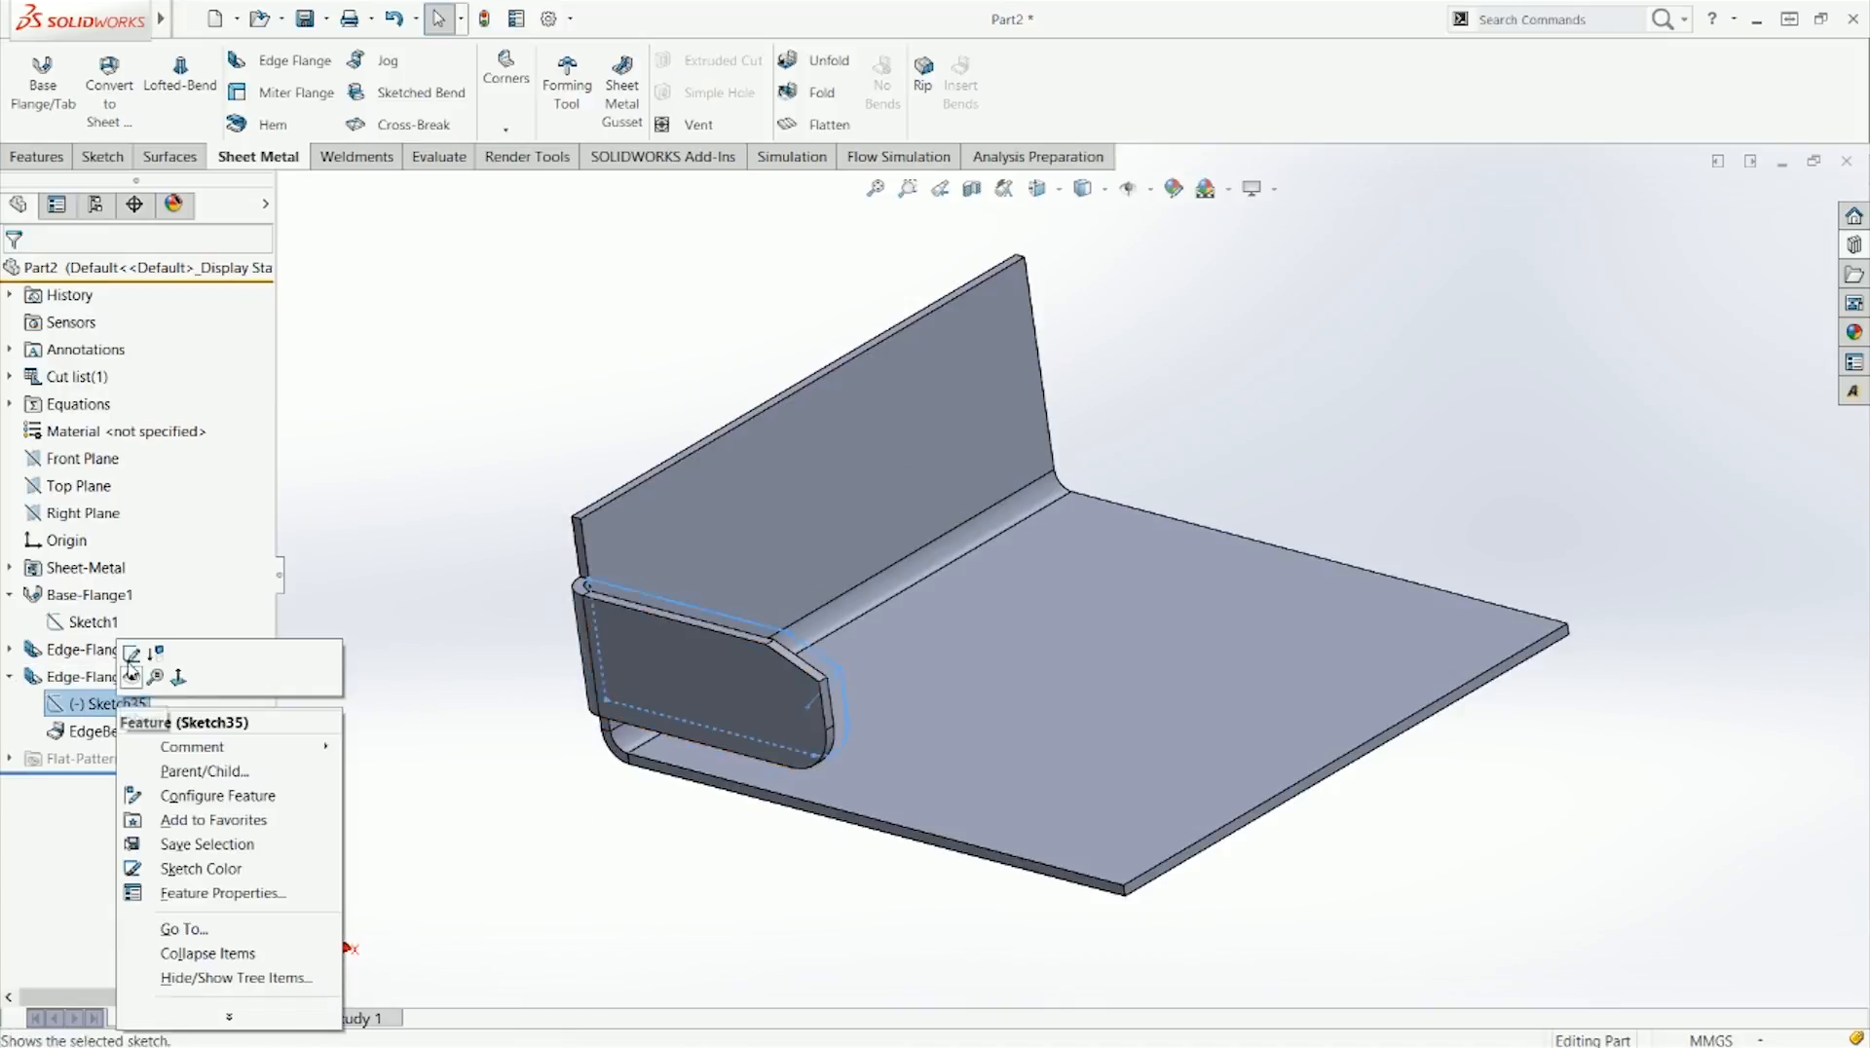
pyautogui.click(148, 657)
pyautogui.moveTo(714, 861); pyautogui.dragTo(733, 779, button='right')
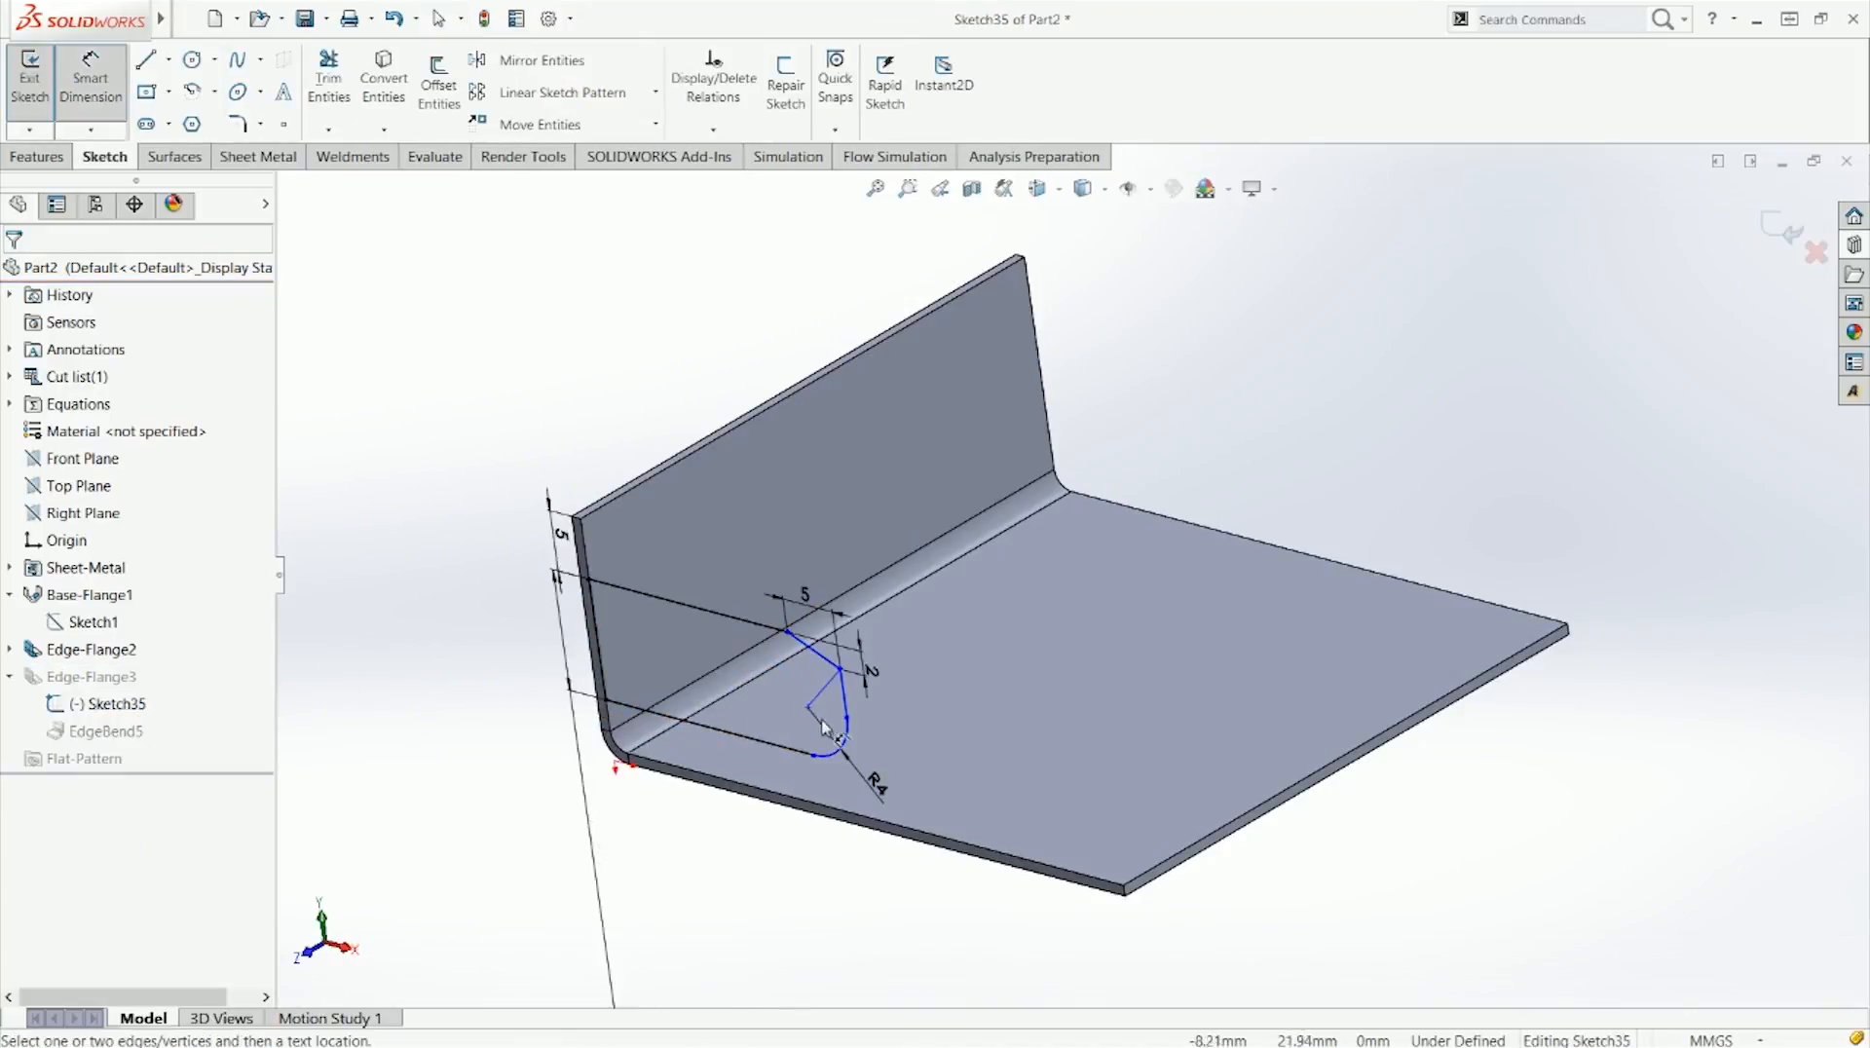
pyautogui.click(844, 696)
pyautogui.click(599, 650)
pyautogui.click(609, 429)
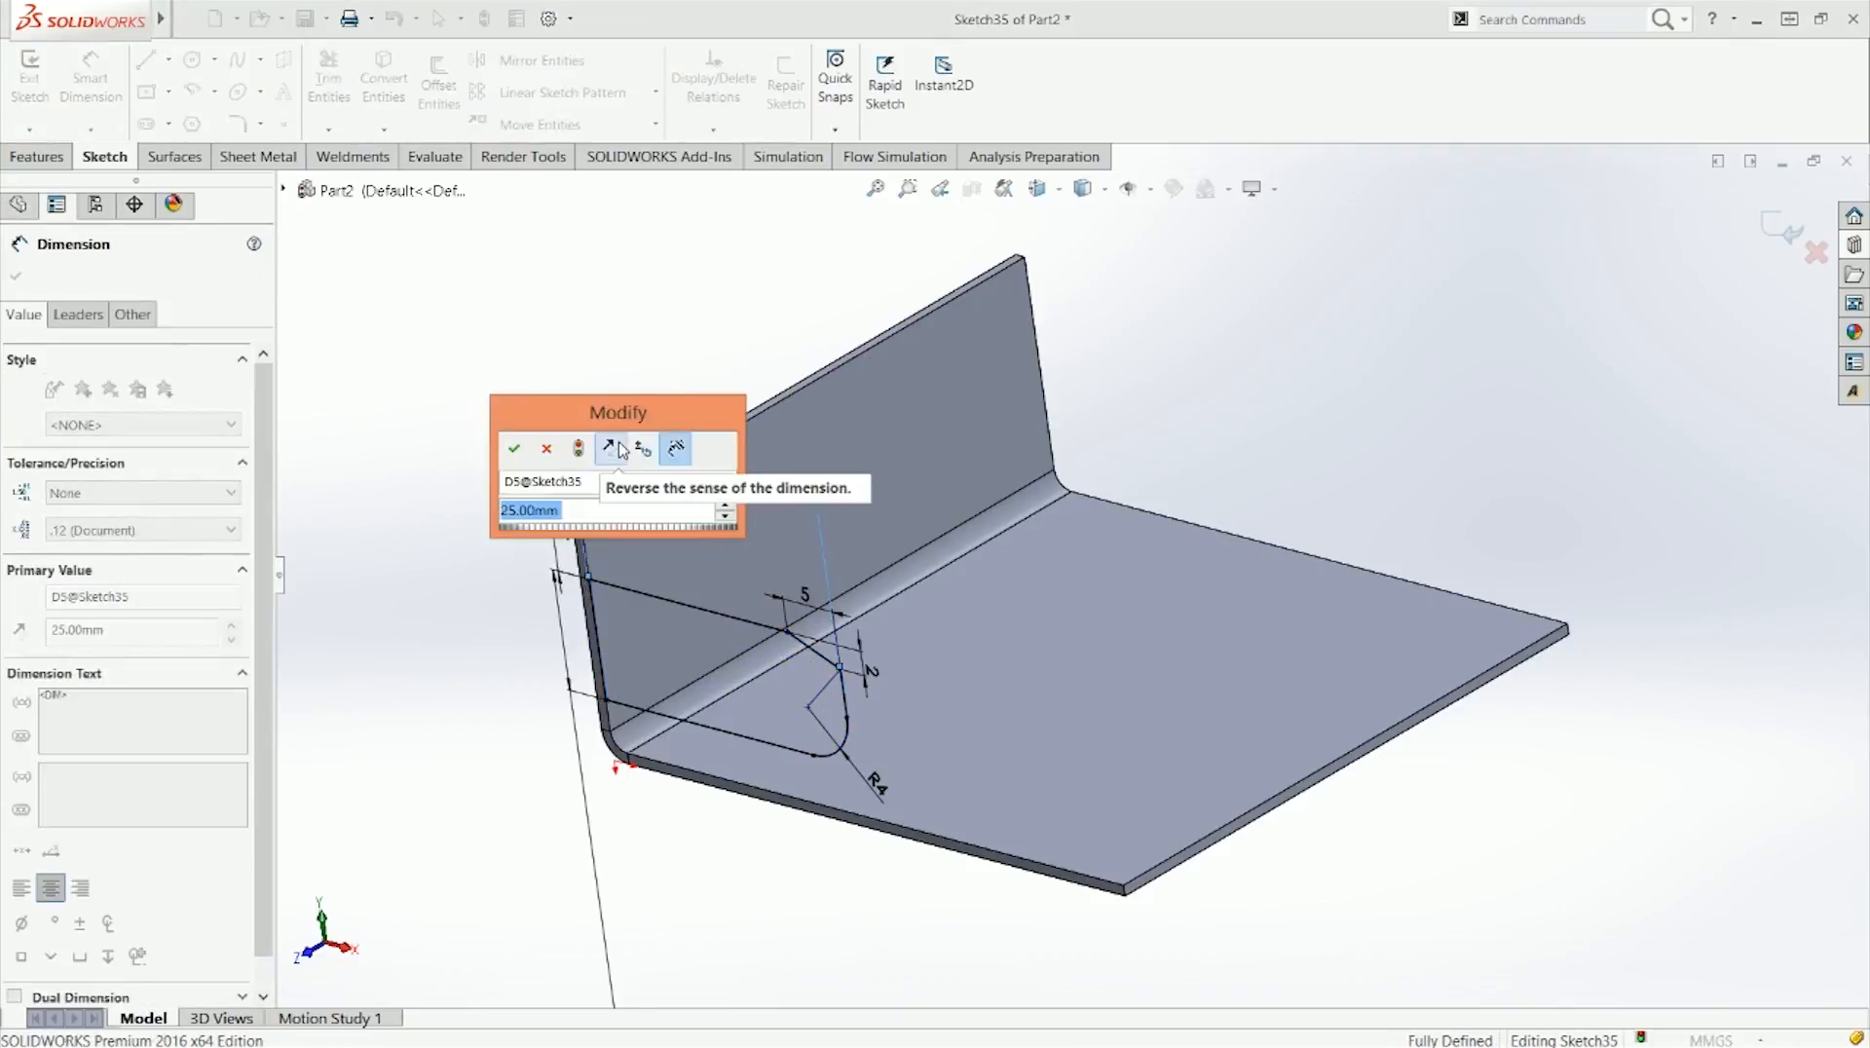
pyautogui.click(515, 448)
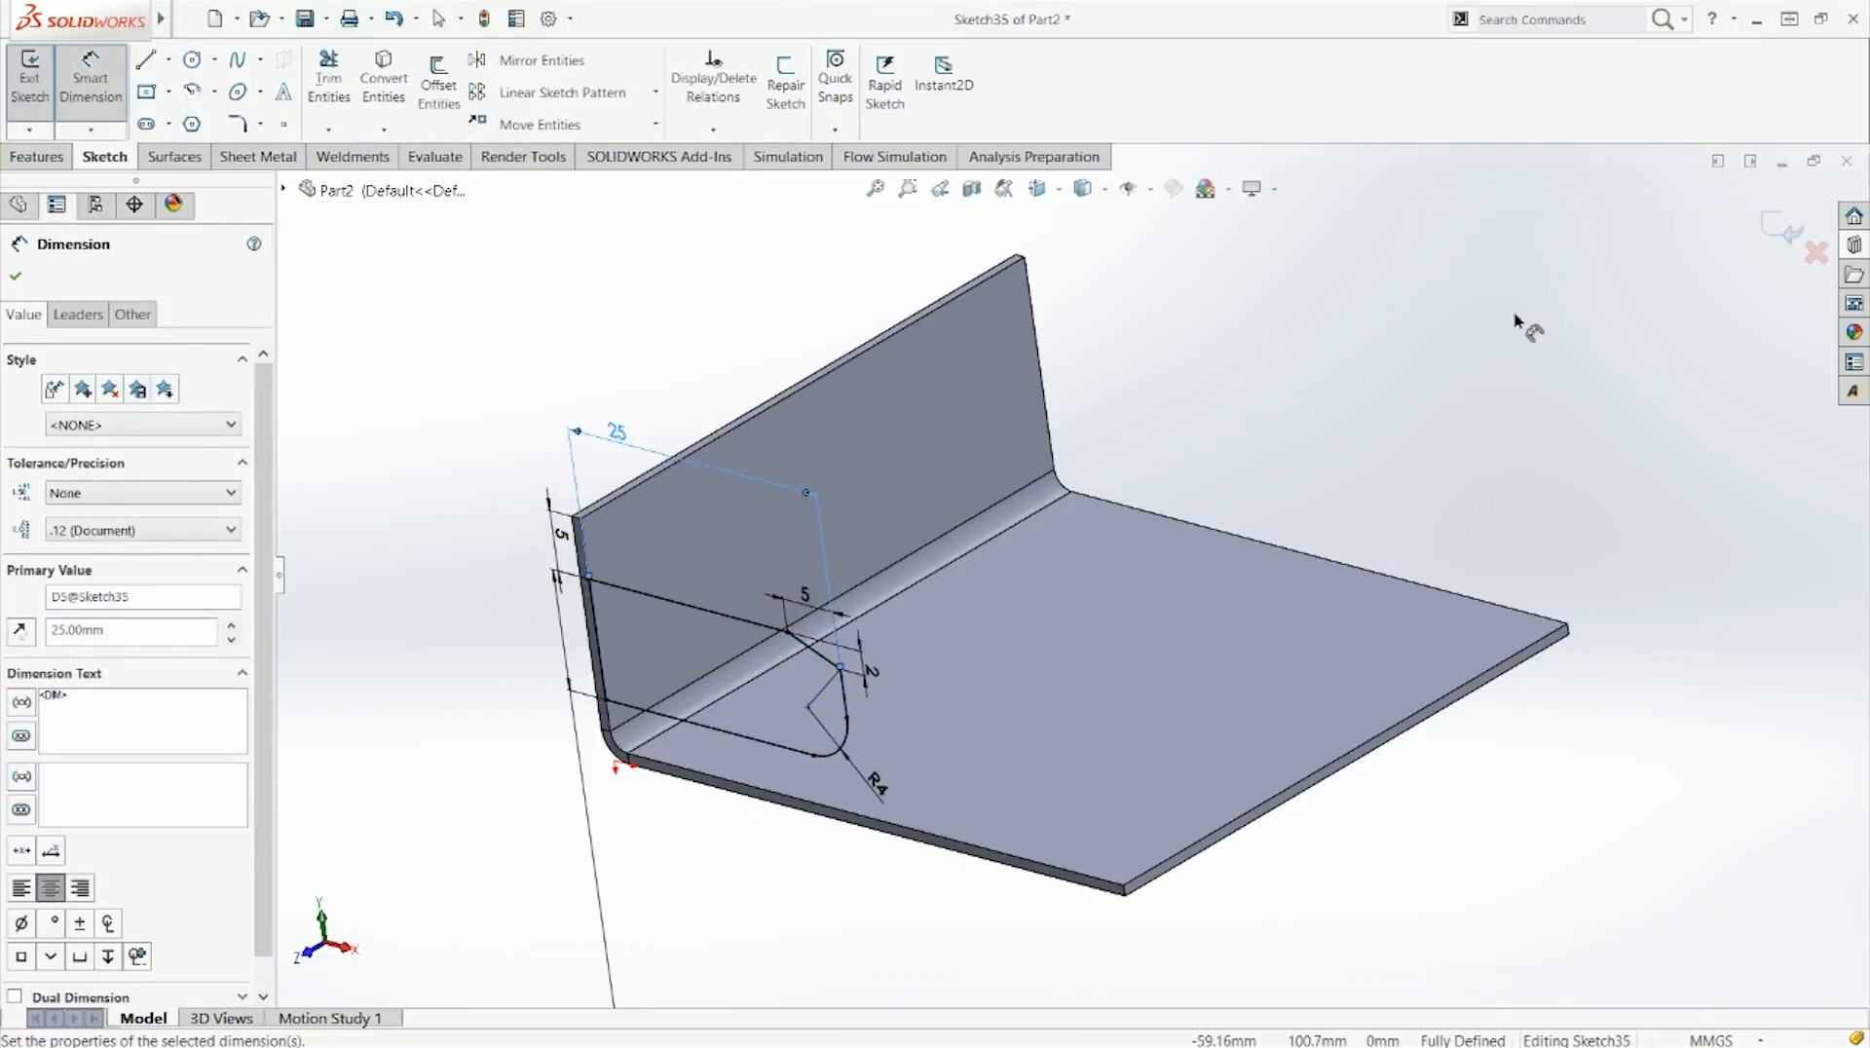
pyautogui.press('Escape')
pyautogui.click(1783, 225)
# Step: Review the side flange's length options in its feature settings and accept the feature with Blind selected
pyautogui.click(115, 681)
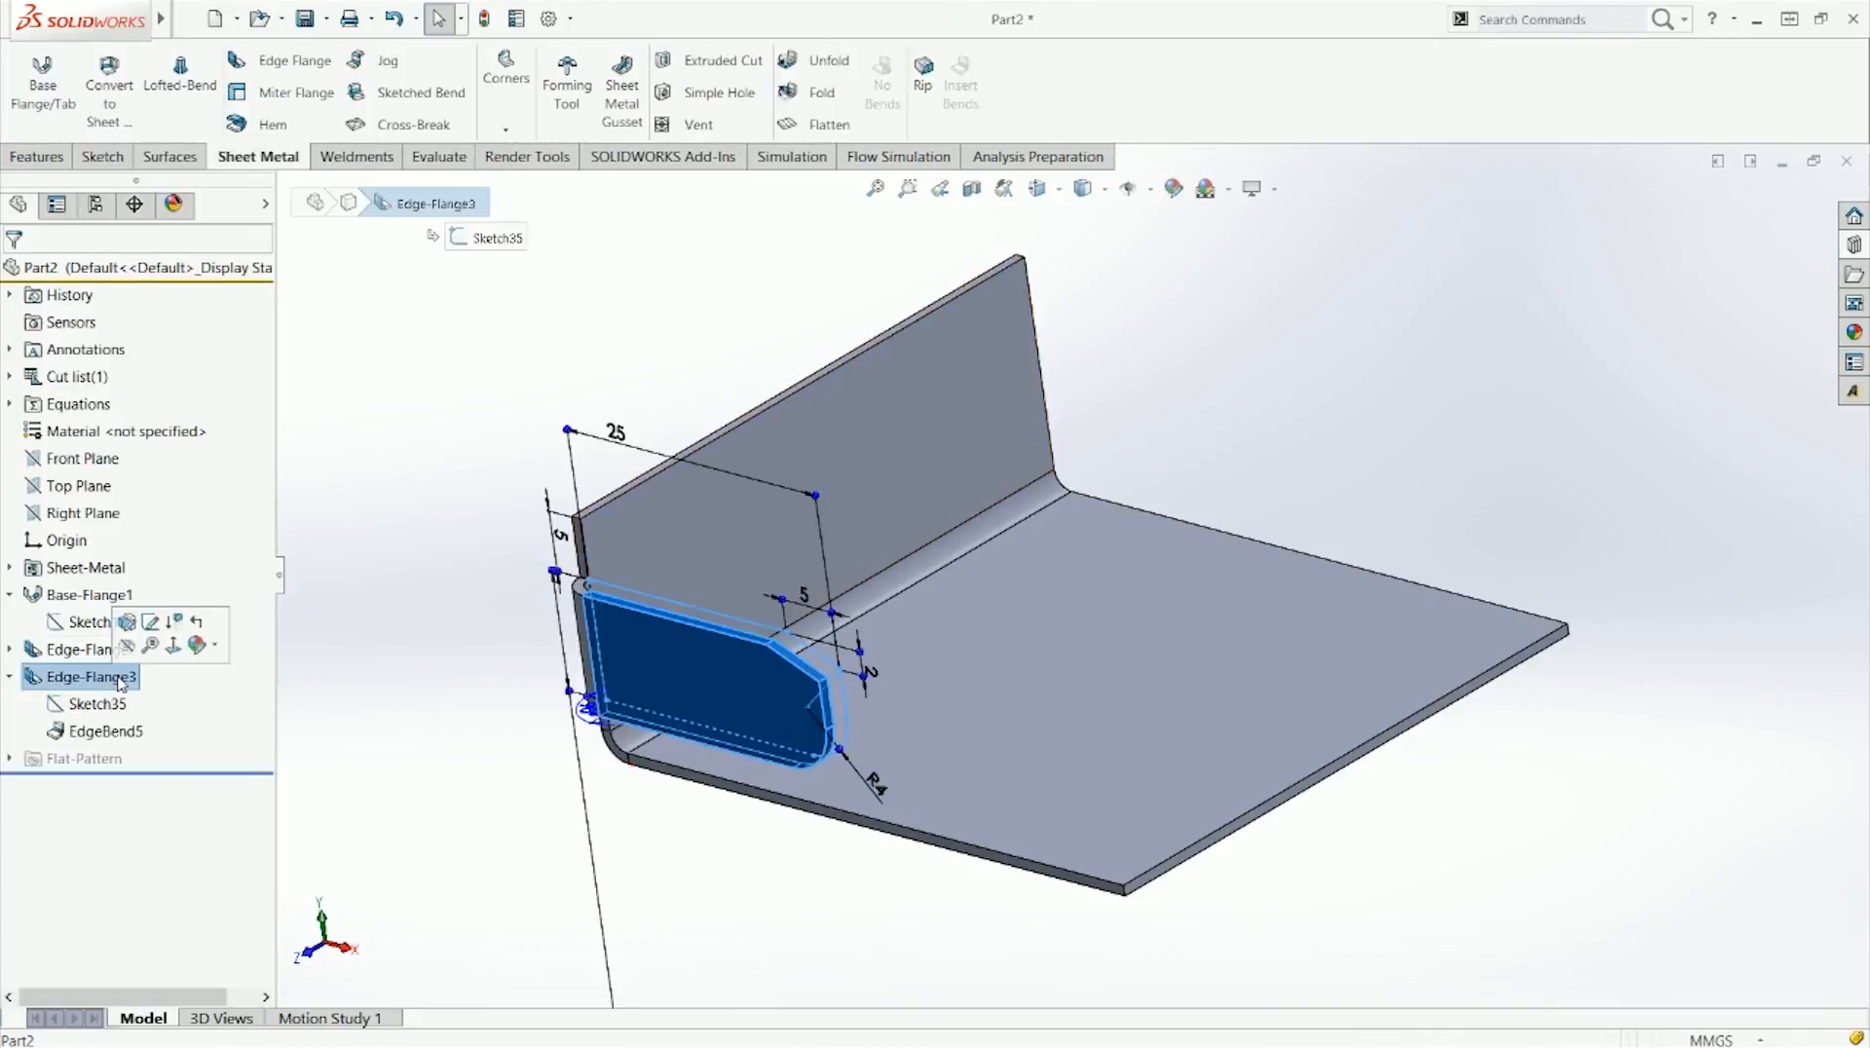
pyautogui.click(129, 623)
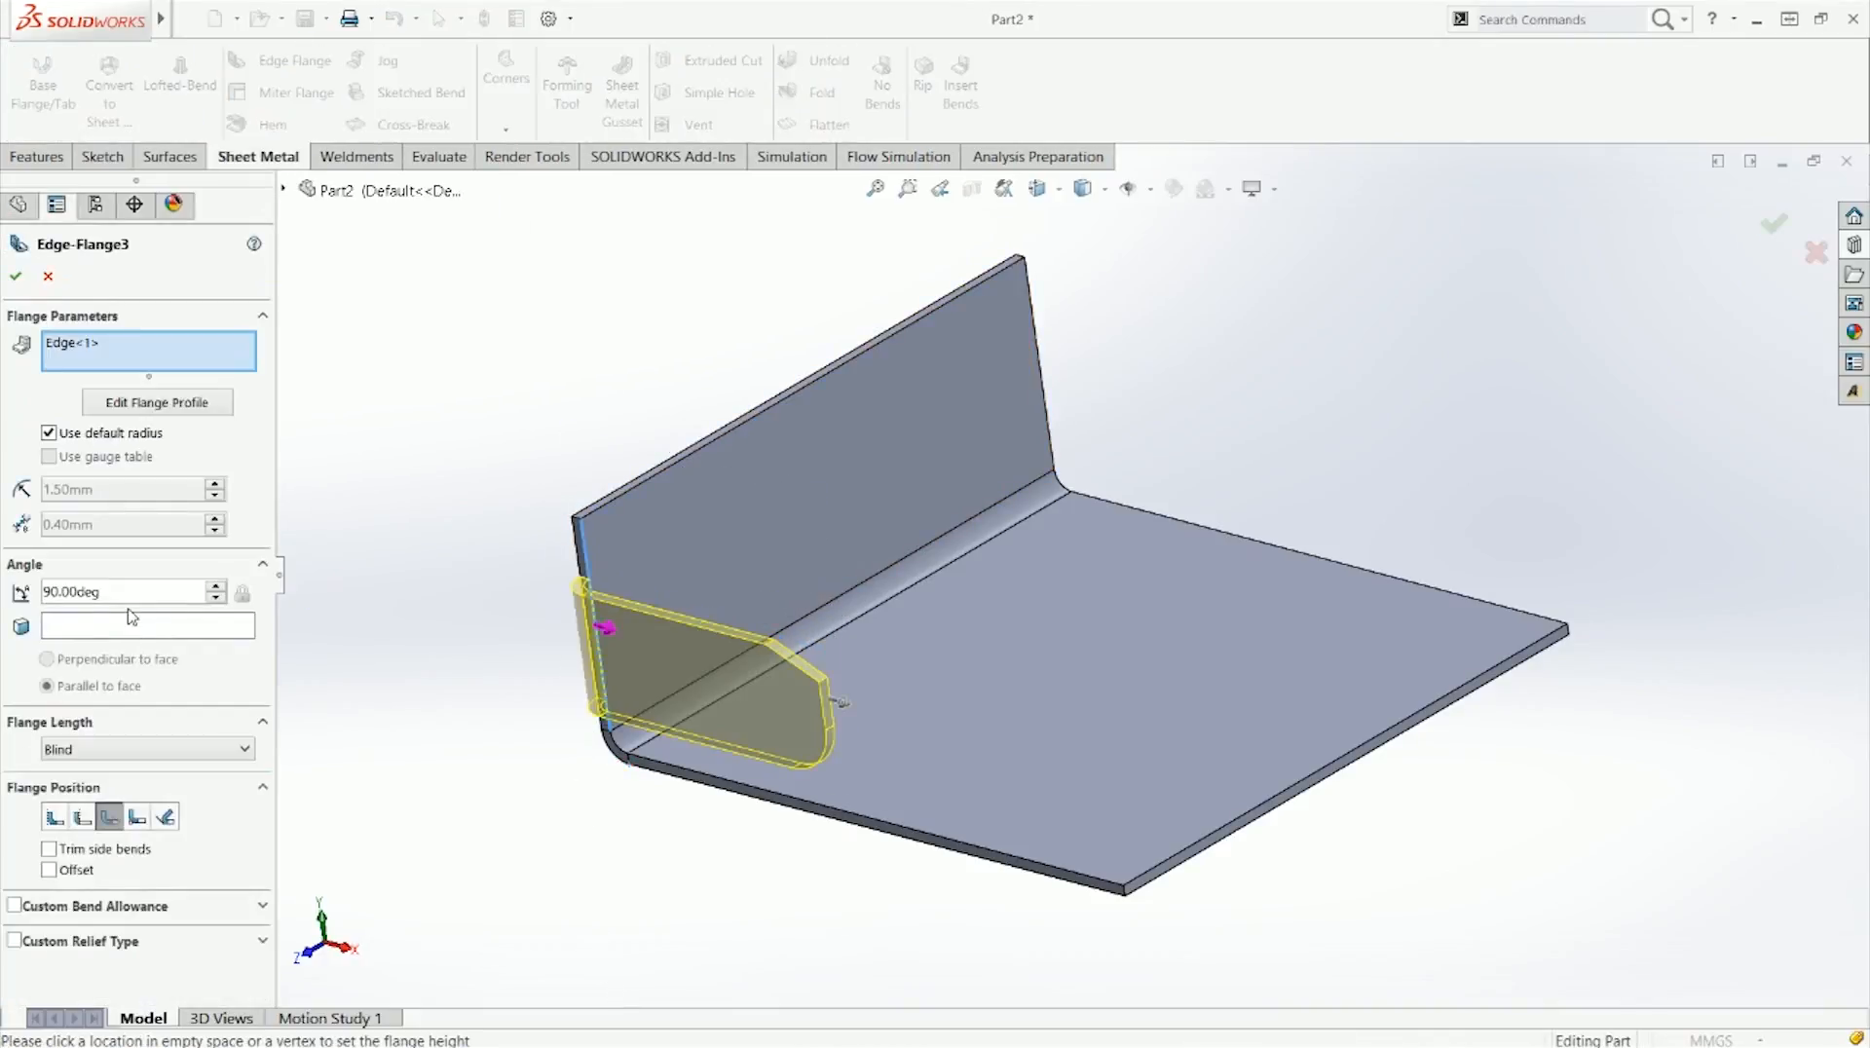
pyautogui.click(132, 748)
pyautogui.click(105, 761)
pyautogui.click(16, 276)
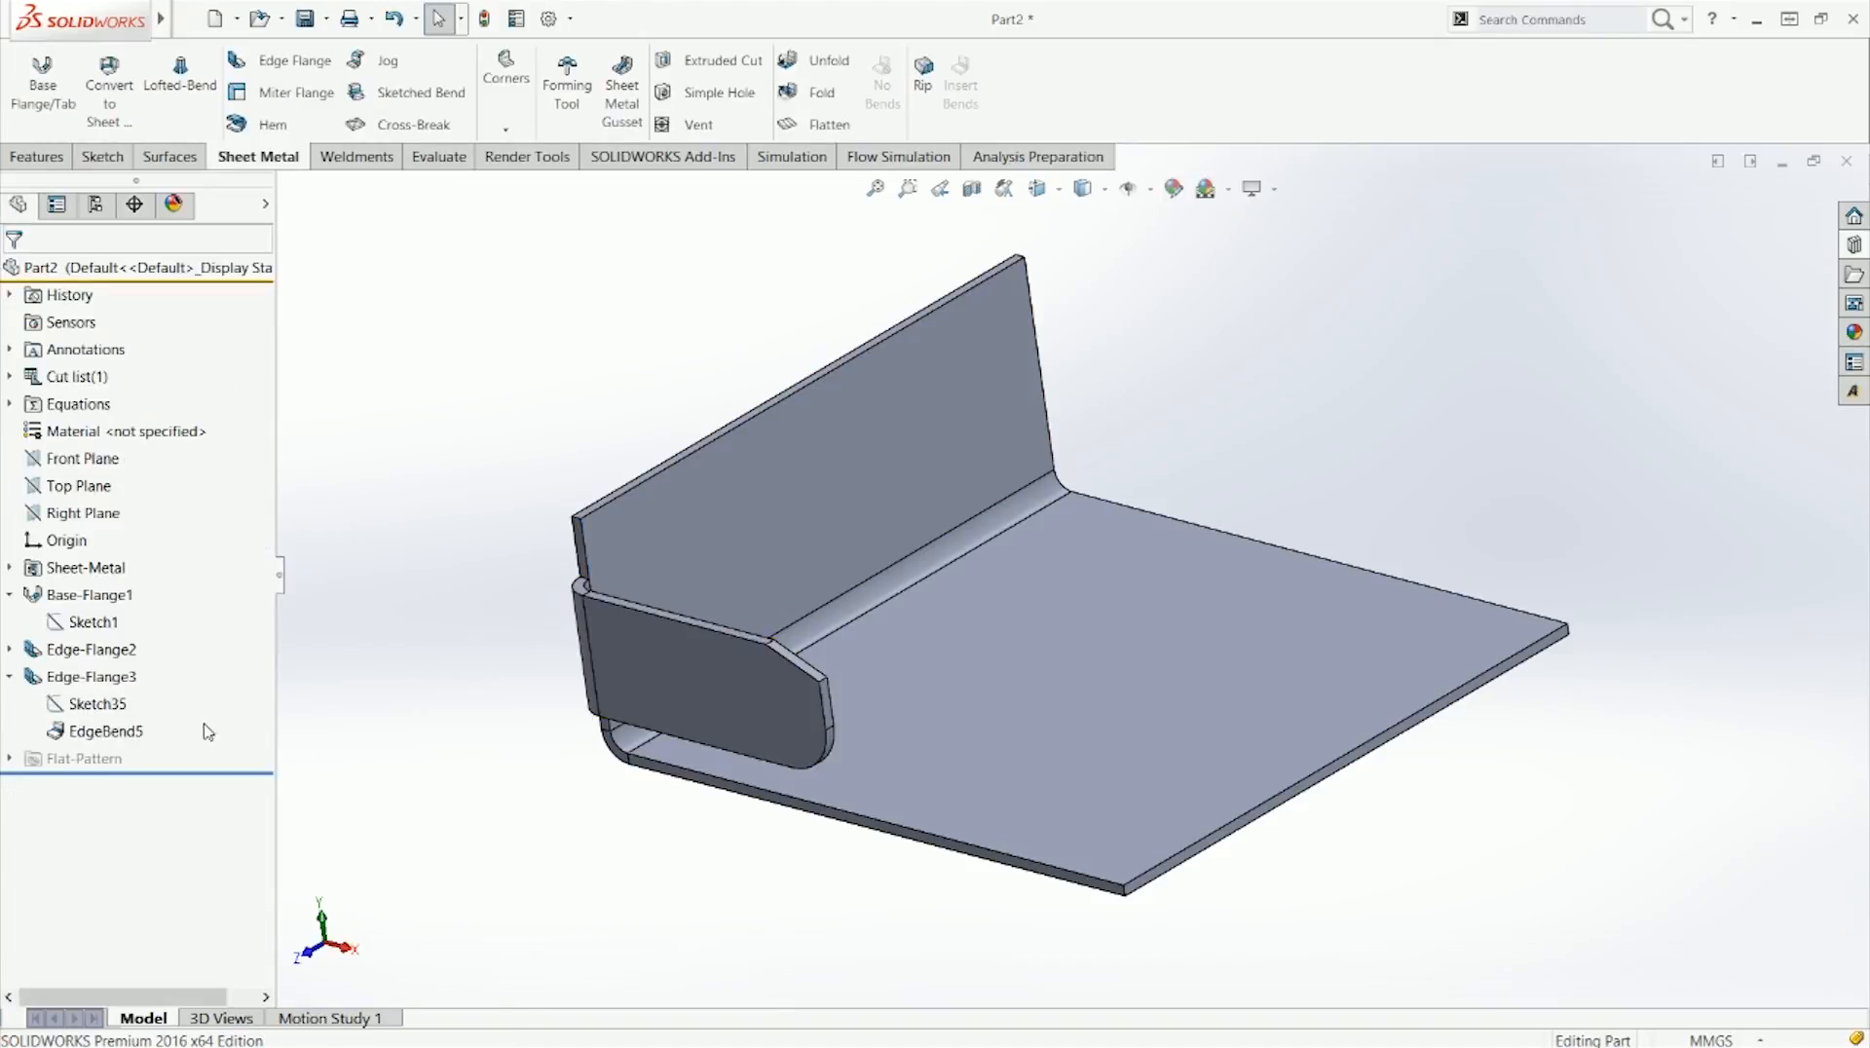
# Step: Check the side flange's profile sketch dimensions, view the part from behind and return it to the isometric view
pyautogui.click(115, 703)
pyautogui.moveTo(818, 505)
pyautogui.mouseDown()
pyautogui.moveTo(910, 512)
pyautogui.moveTo(732, 524)
pyautogui.moveTo(694, 444)
pyautogui.mouseUp()
pyautogui.click(341, 776)
pyautogui.moveTo(399, 777)
pyautogui.mouseDown(button='middle')
pyautogui.moveTo(361, 681)
pyautogui.moveTo(160, 761)
pyautogui.mouseUp(button='middle')
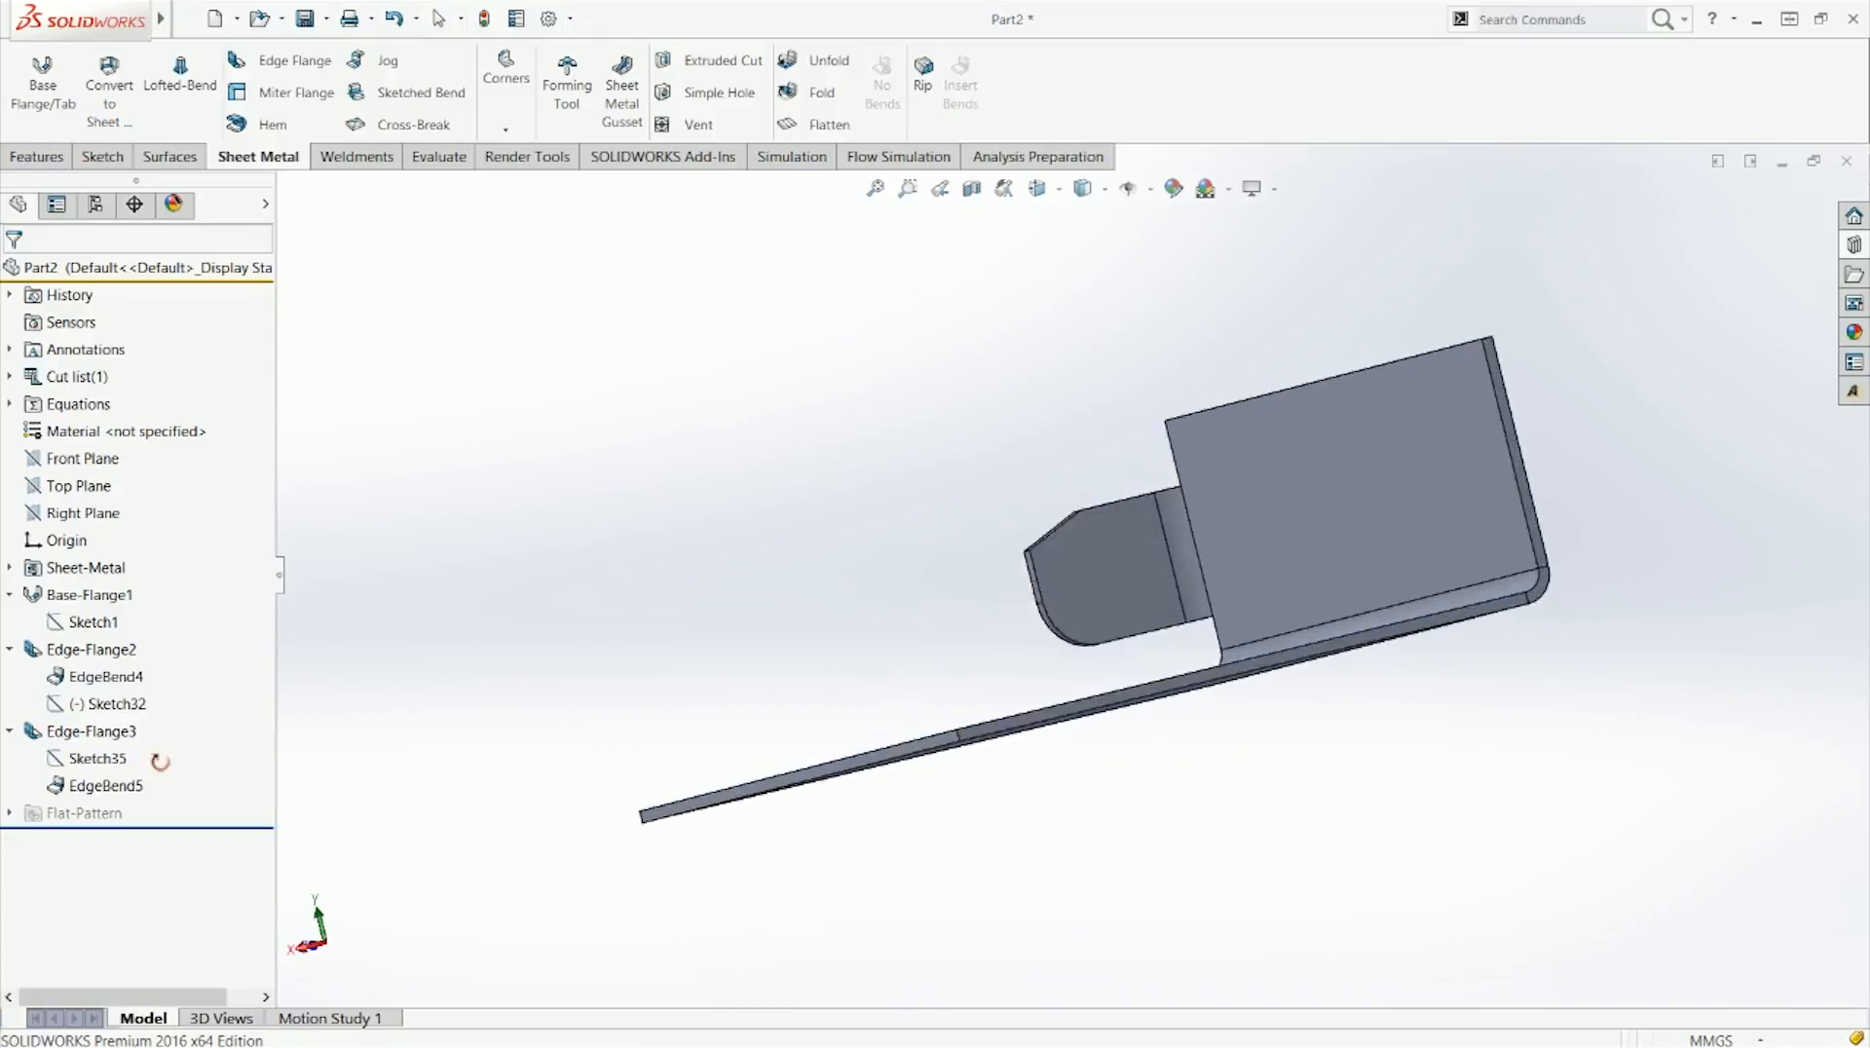
pyautogui.hotkey('ctrl', '7')
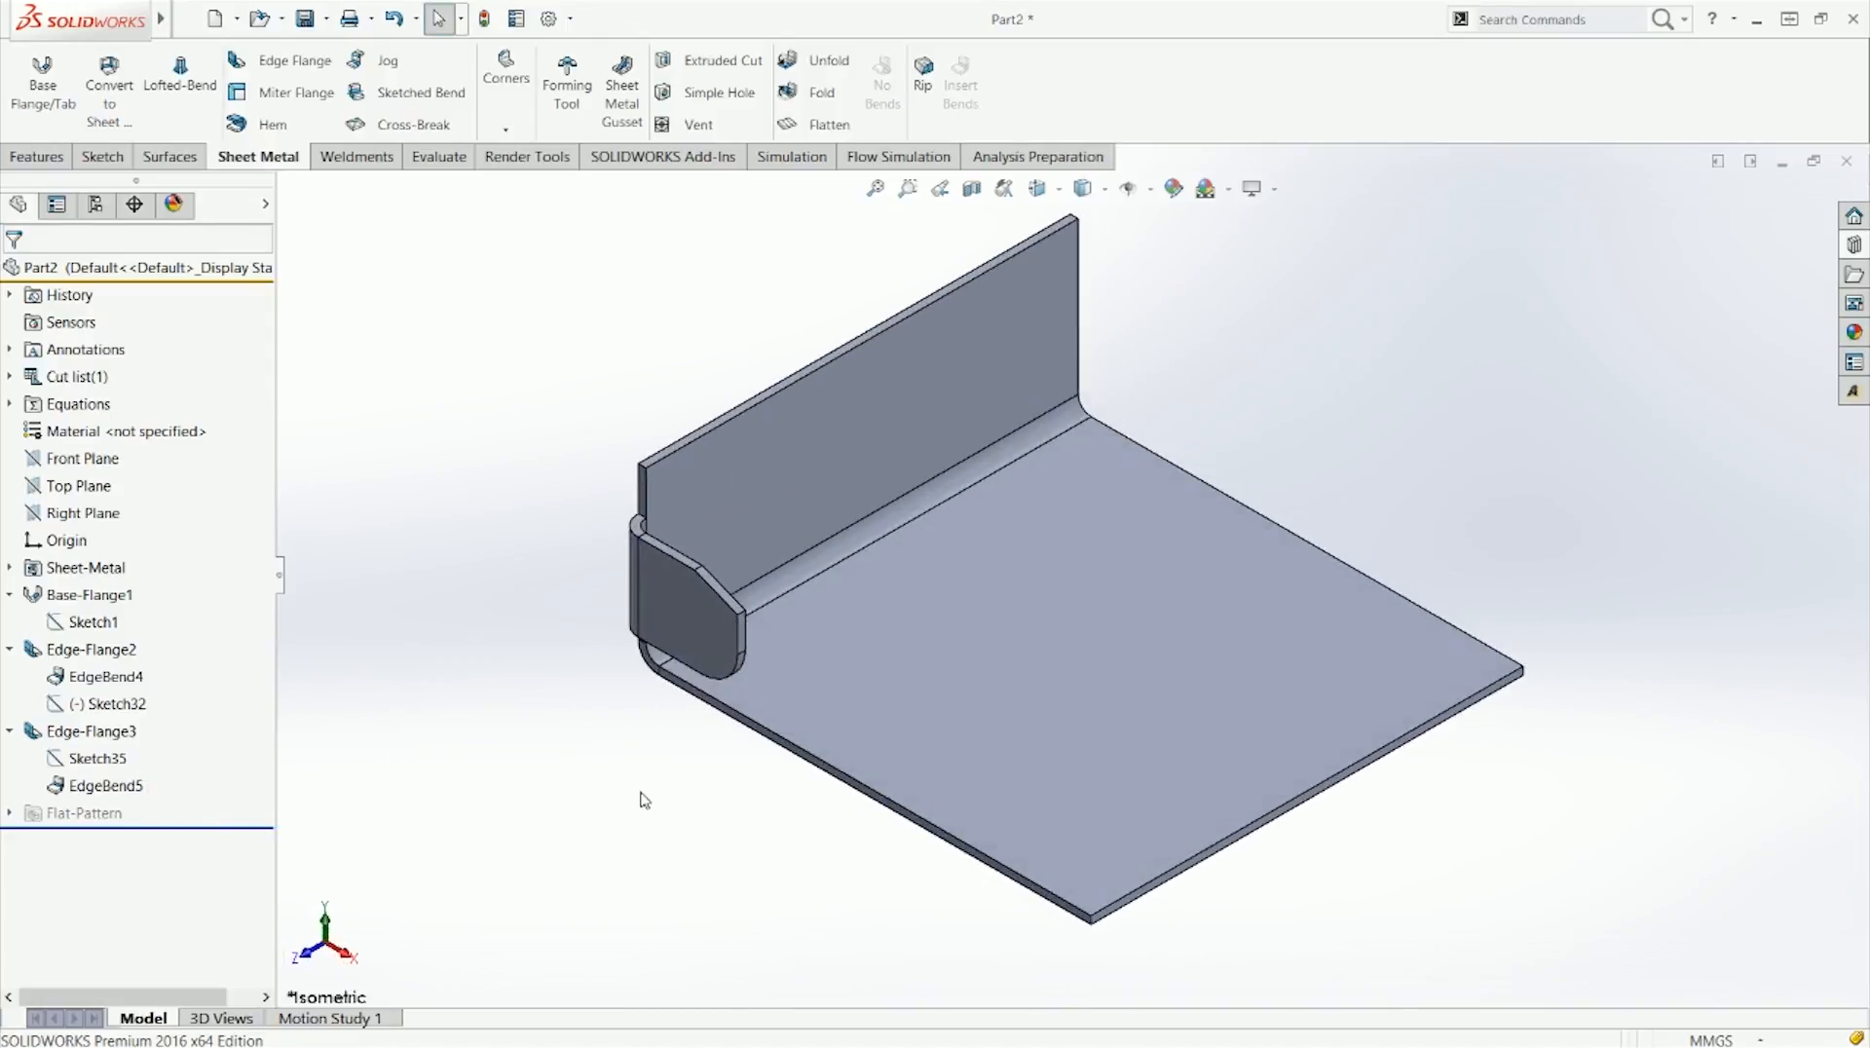
# Step: Edit the side flange feature, try Up To Vertex as its flange length and return it to Blind
pyautogui.rightClick(26, 735)
pyautogui.click(80, 559)
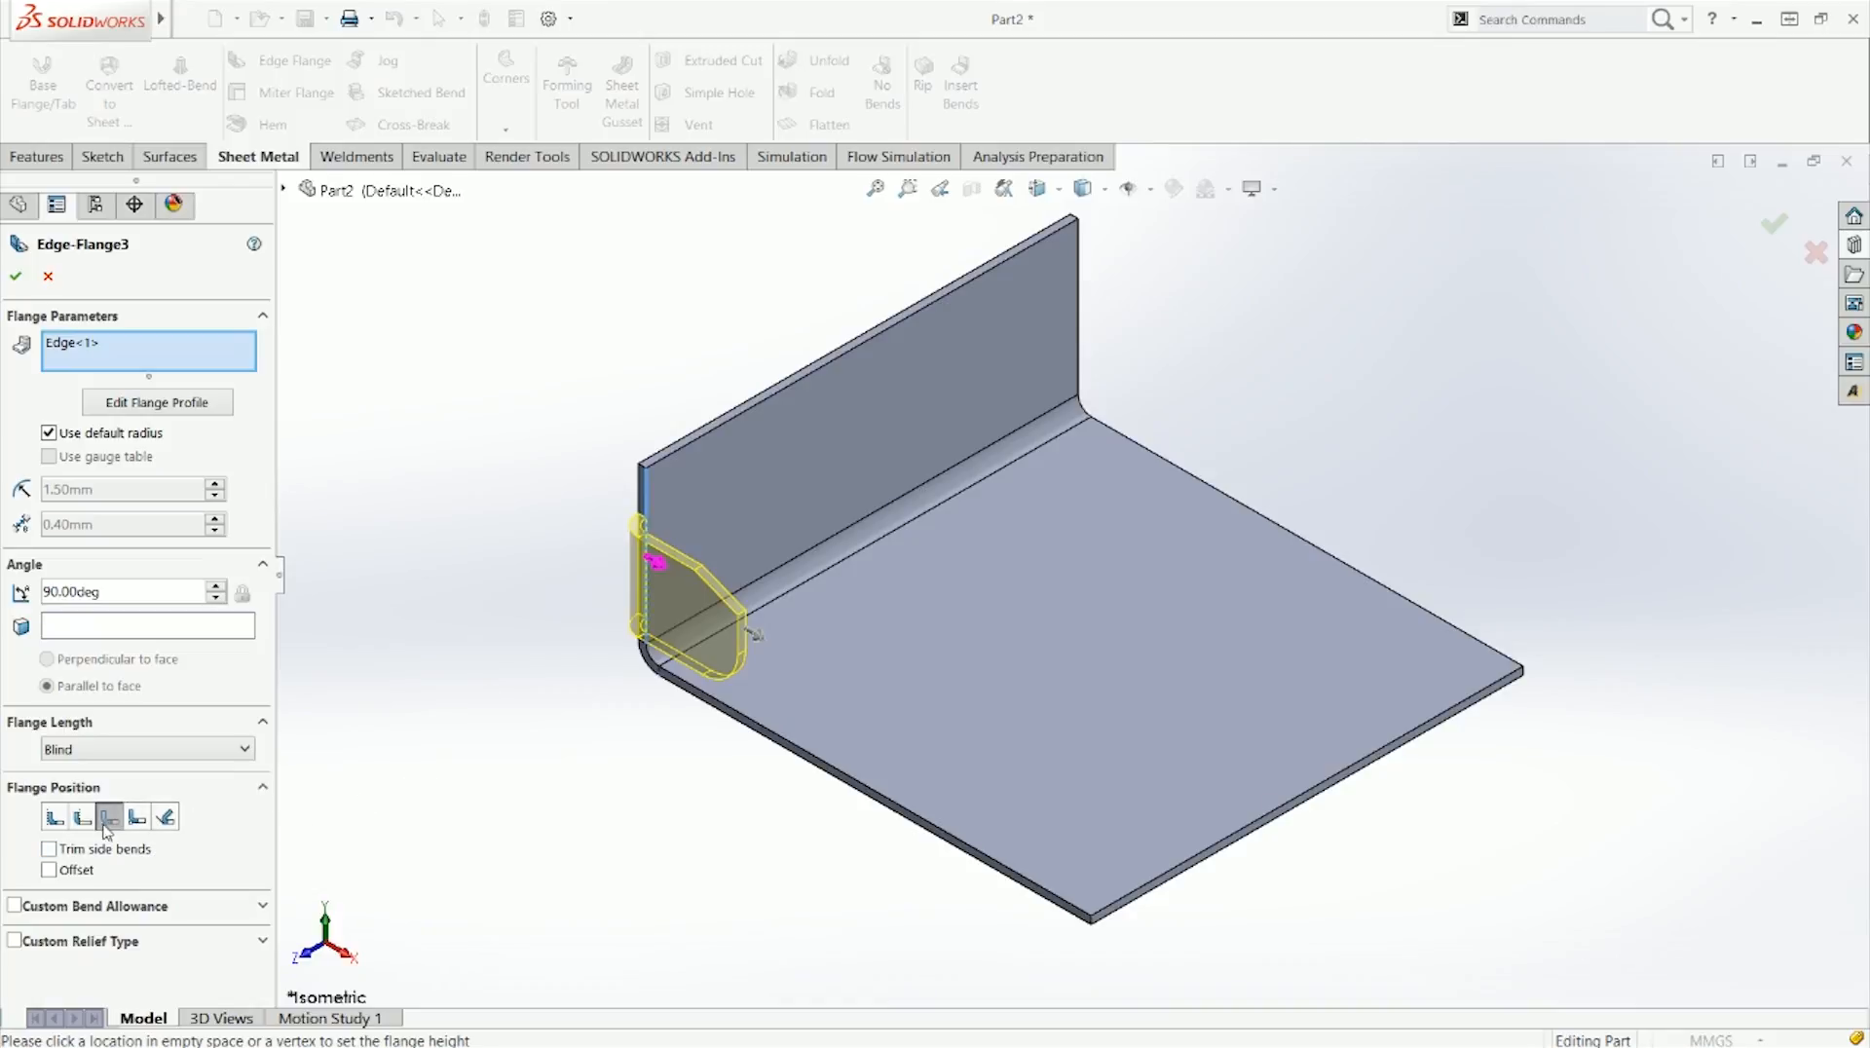
pyautogui.click(101, 749)
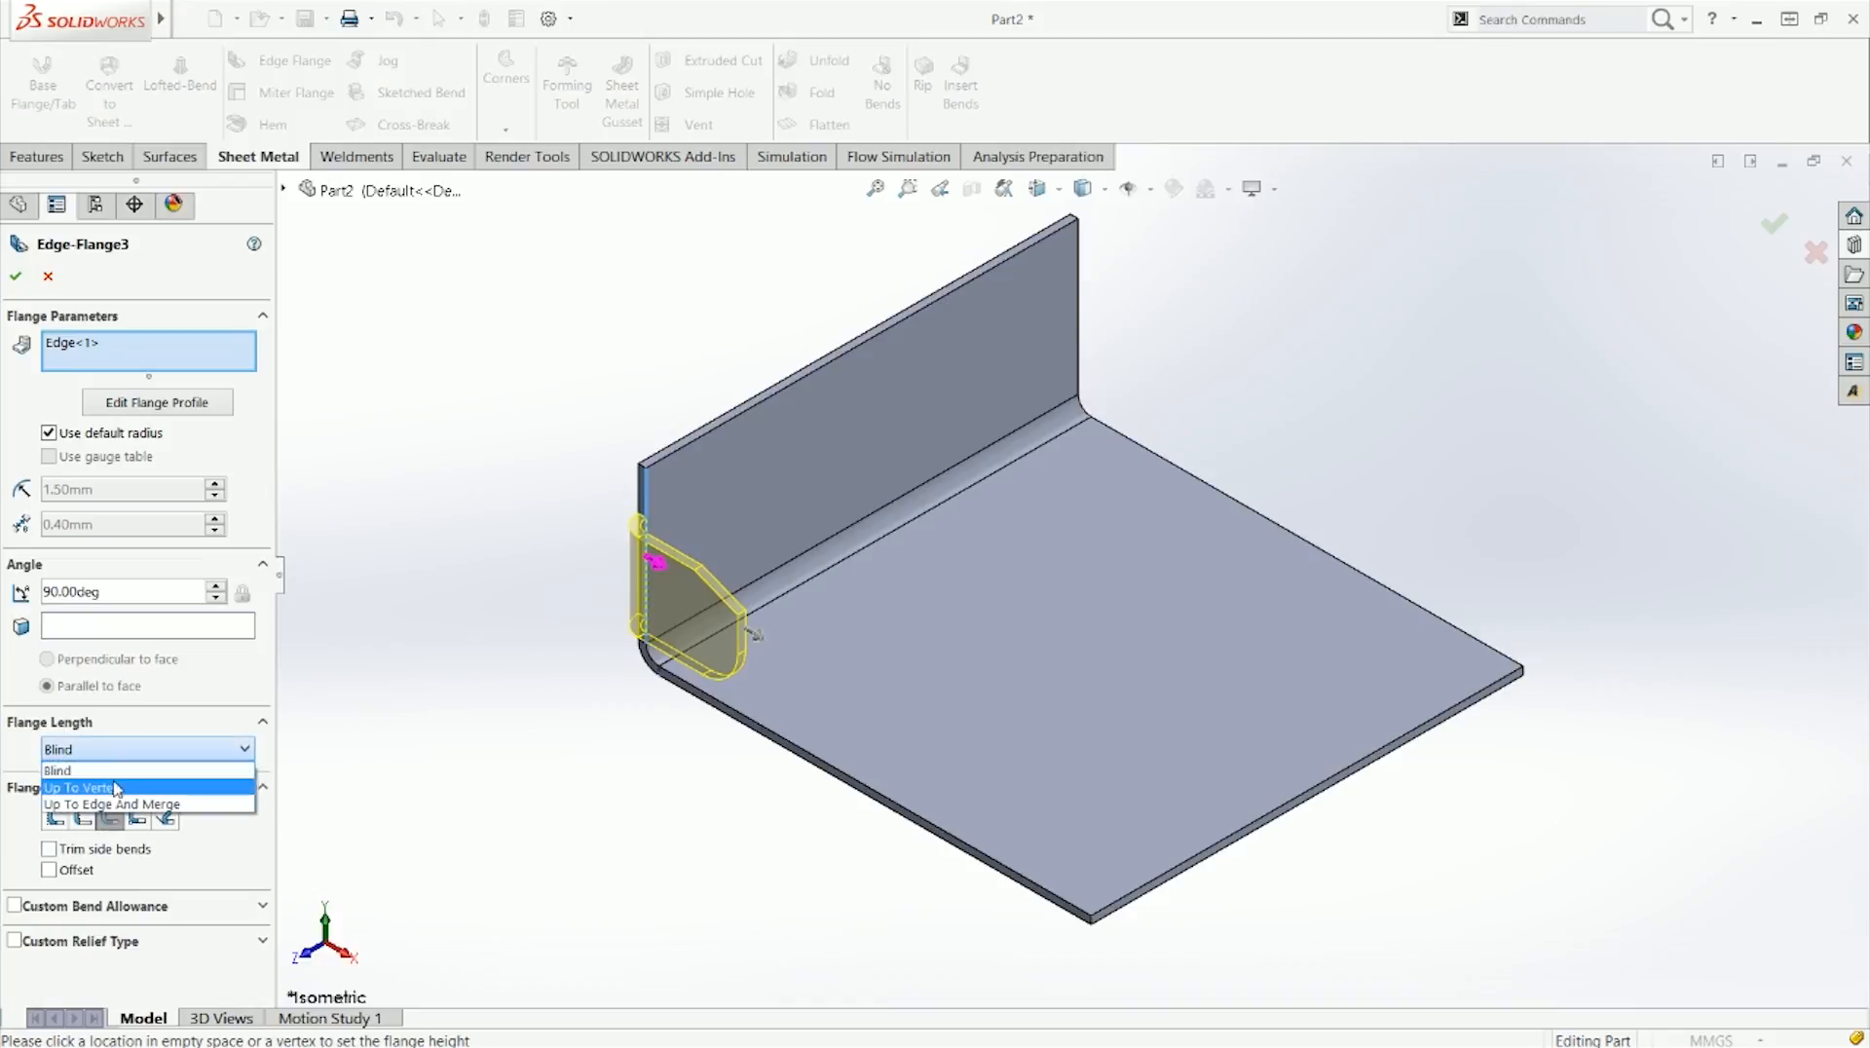
pyautogui.click(98, 782)
pyautogui.click(127, 752)
pyautogui.click(130, 773)
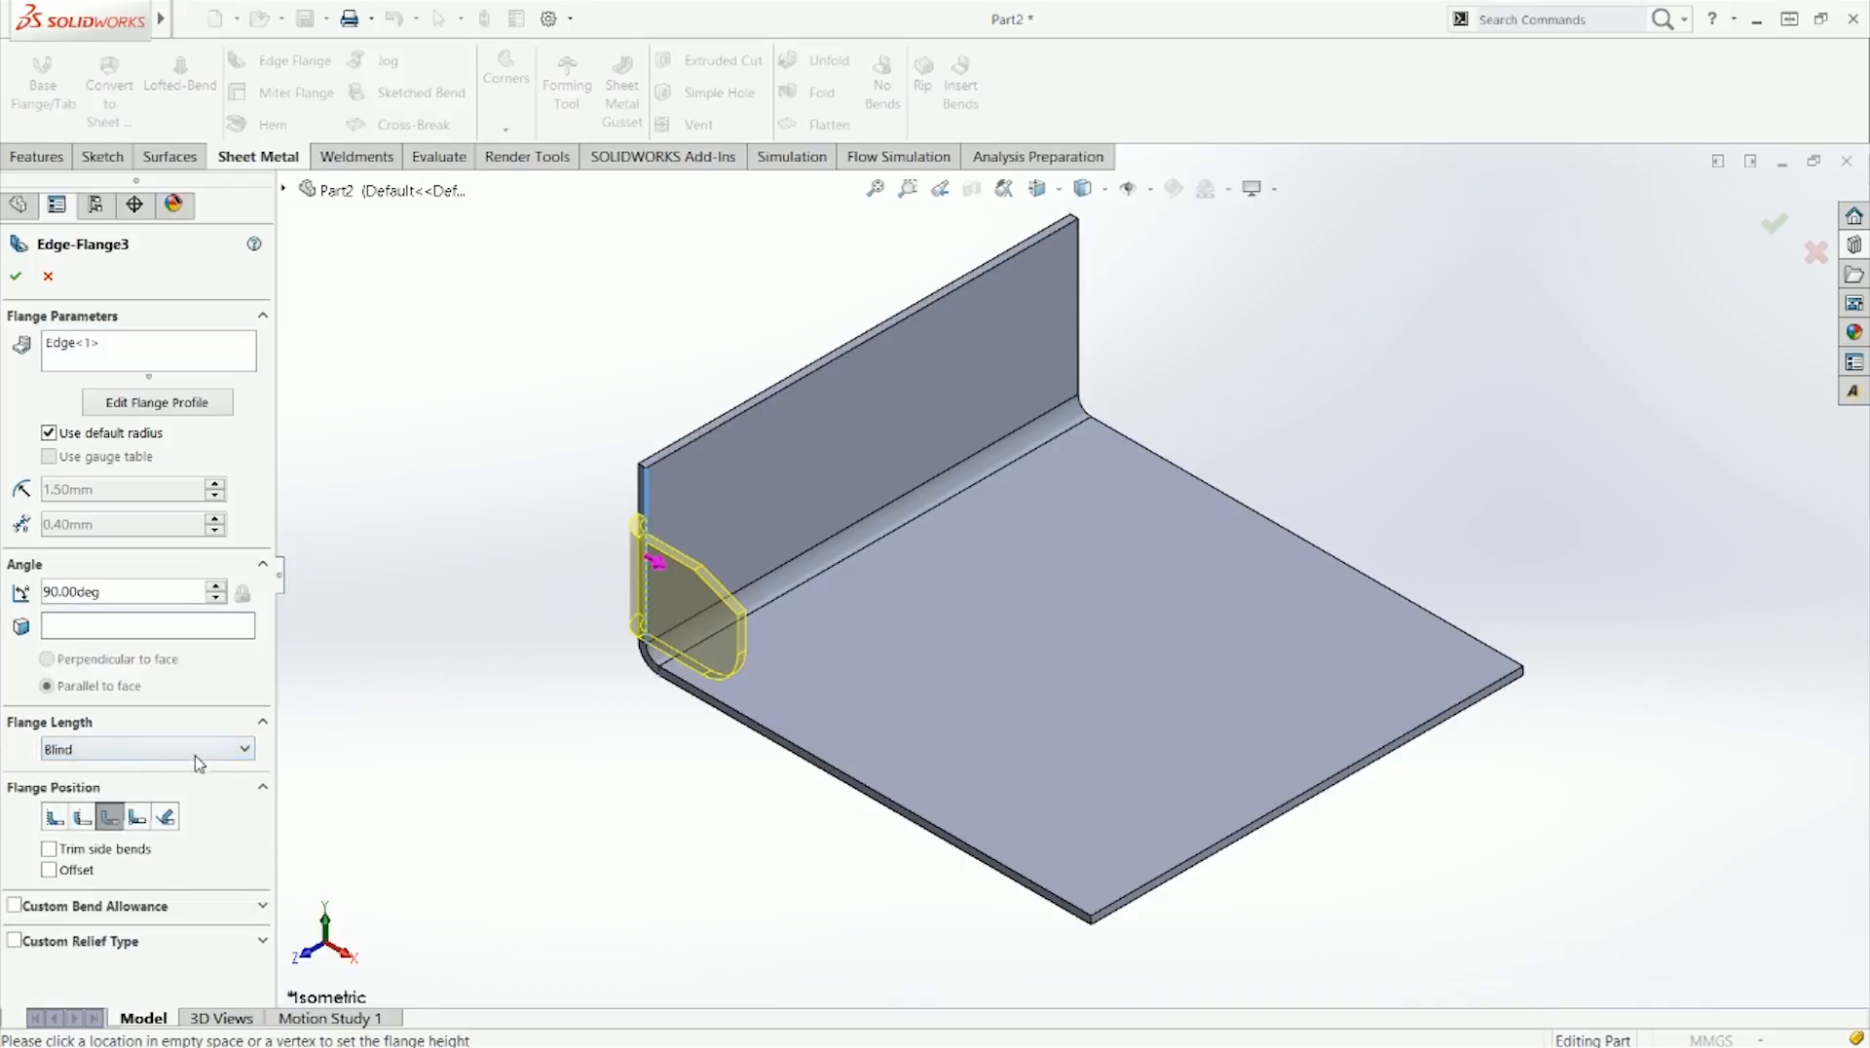
# Step: Preview the Tangent to Bend and Material Inside flange positions, and return to Bend Outside
pyautogui.click(164, 817)
pyautogui.click(54, 816)
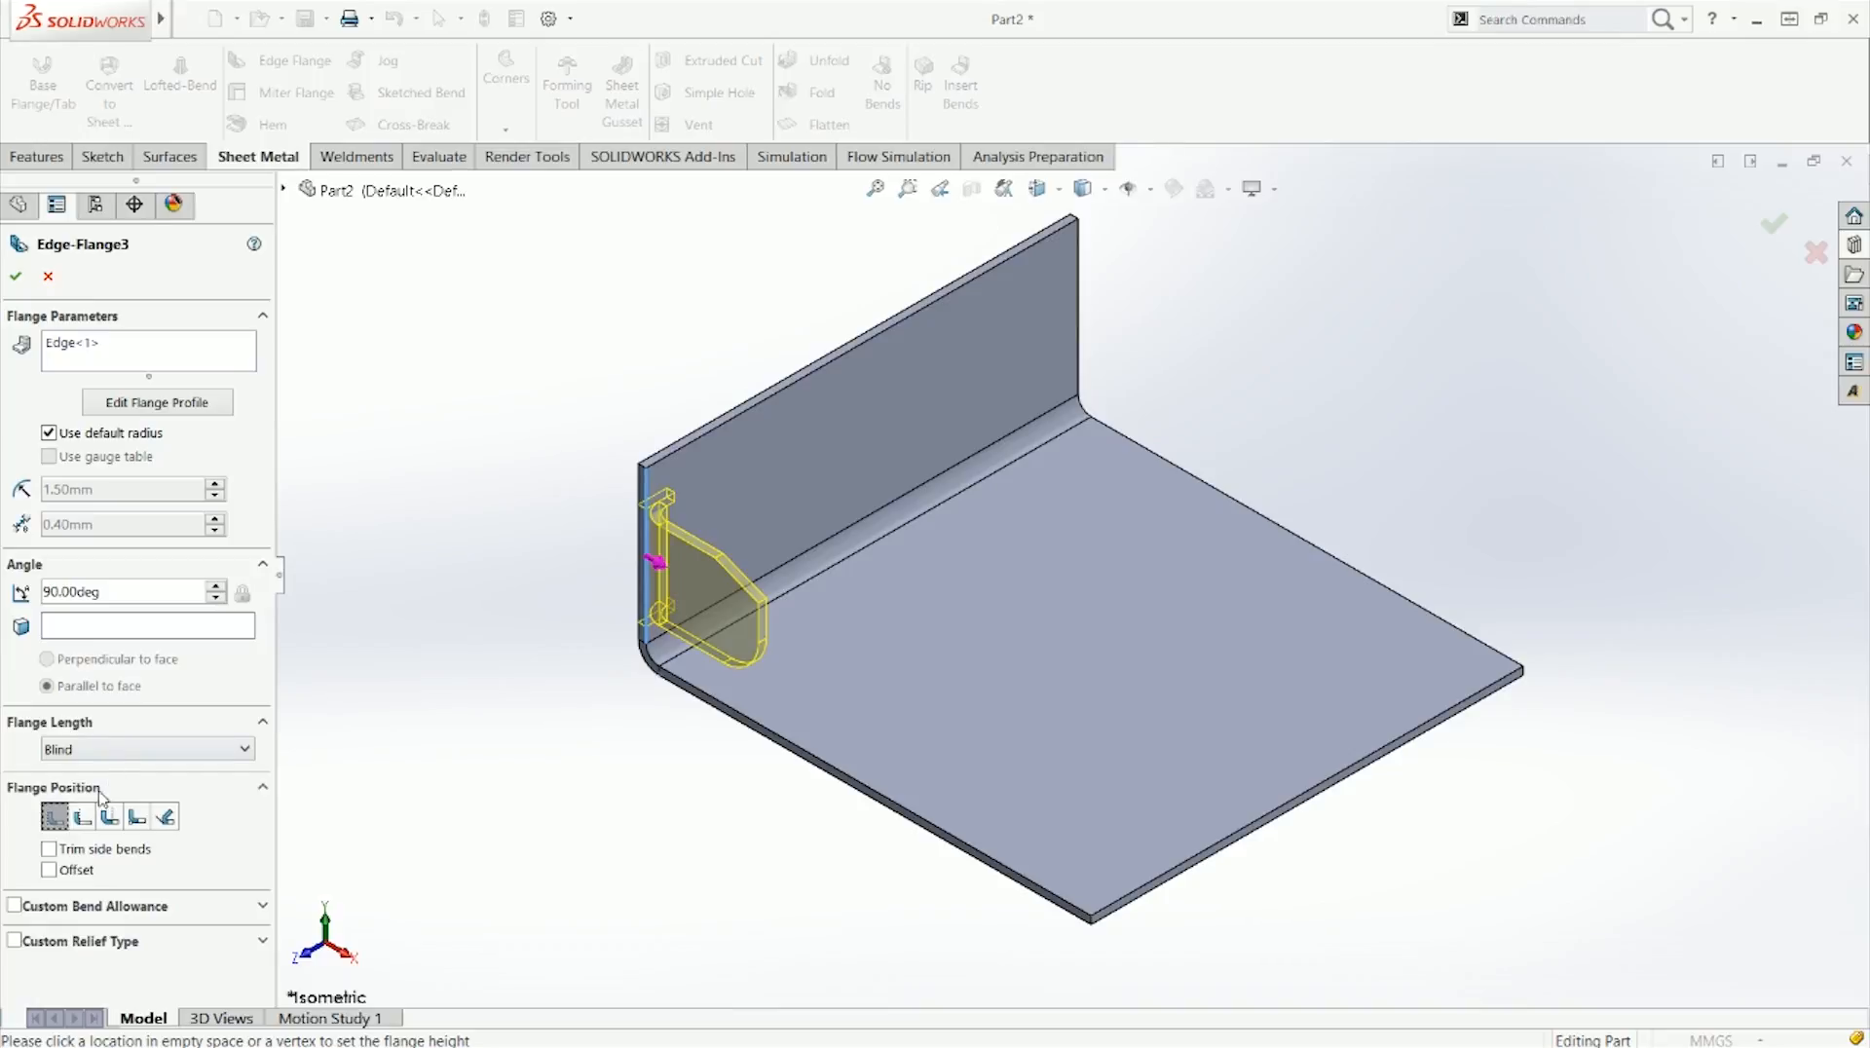
pyautogui.click(109, 816)
# Step: Compare the flange preview in the top and right views, set its position to Material Inside and accept the feature
pyautogui.hotkey('ctrl', '5')
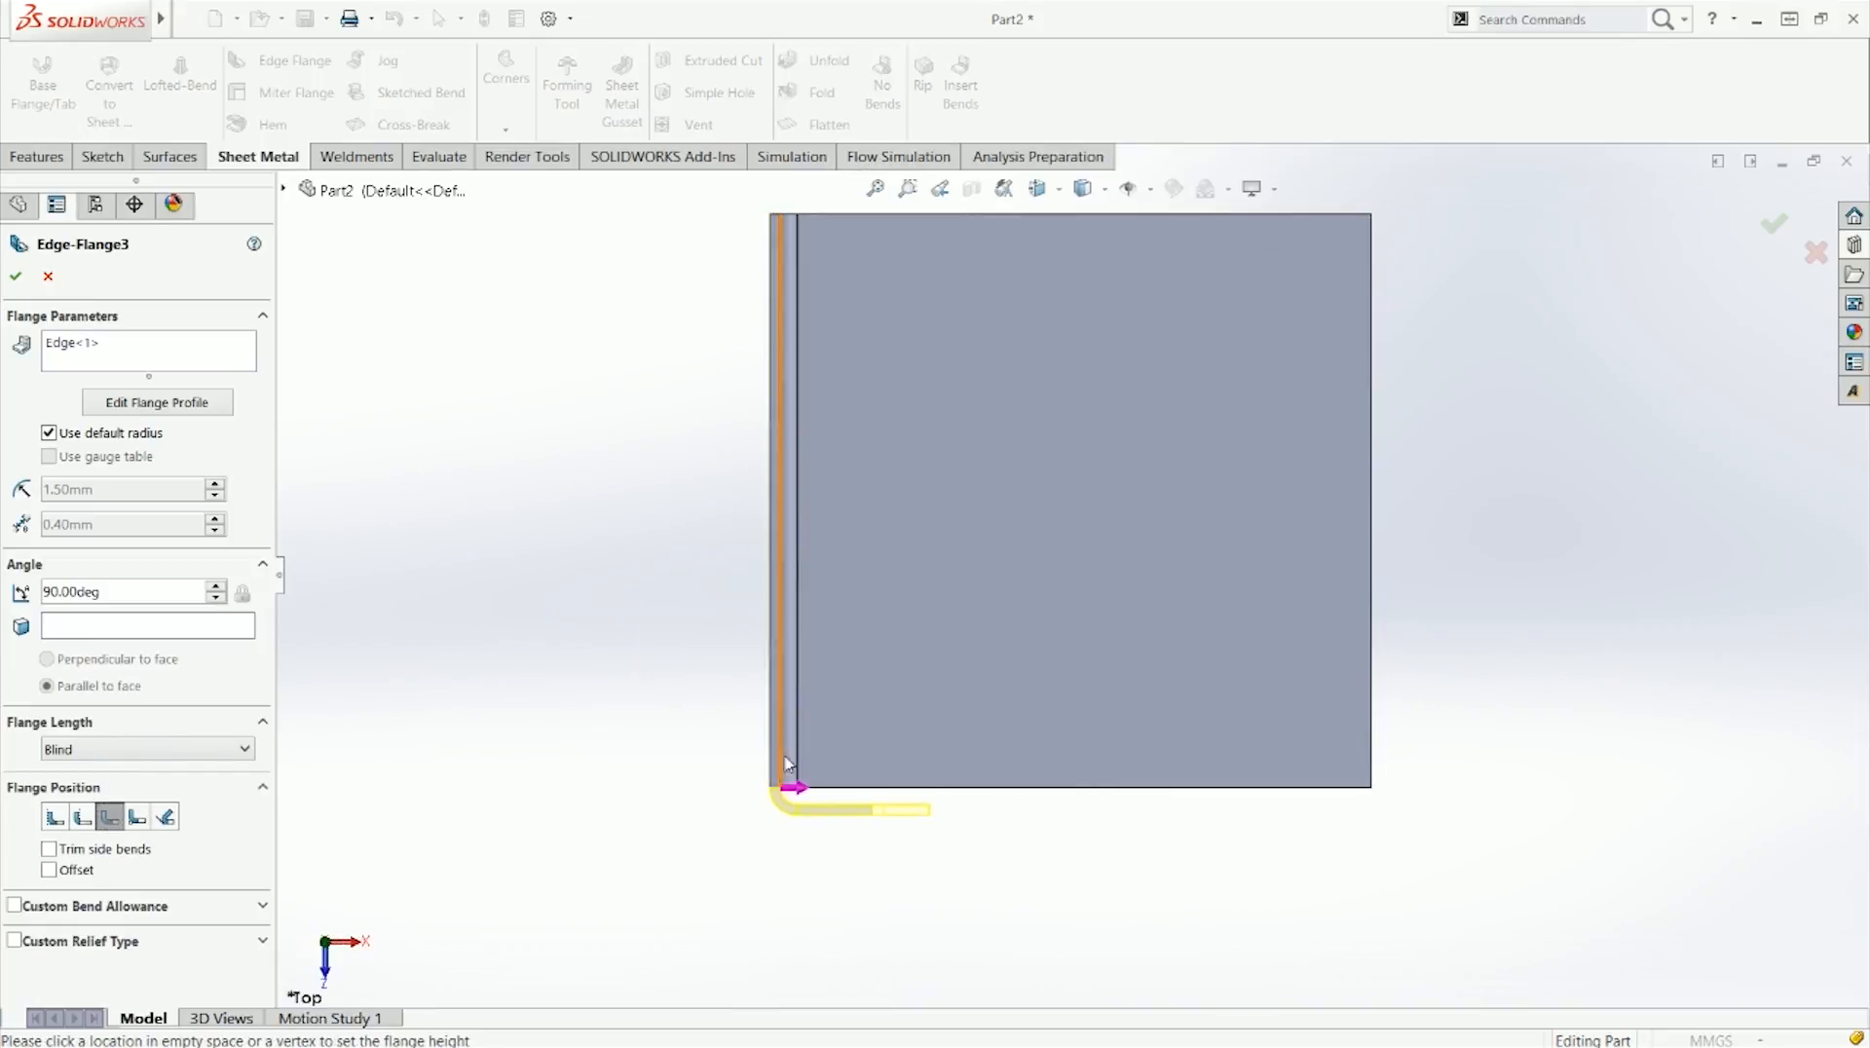
pyautogui.scroll(-5, 787, 763)
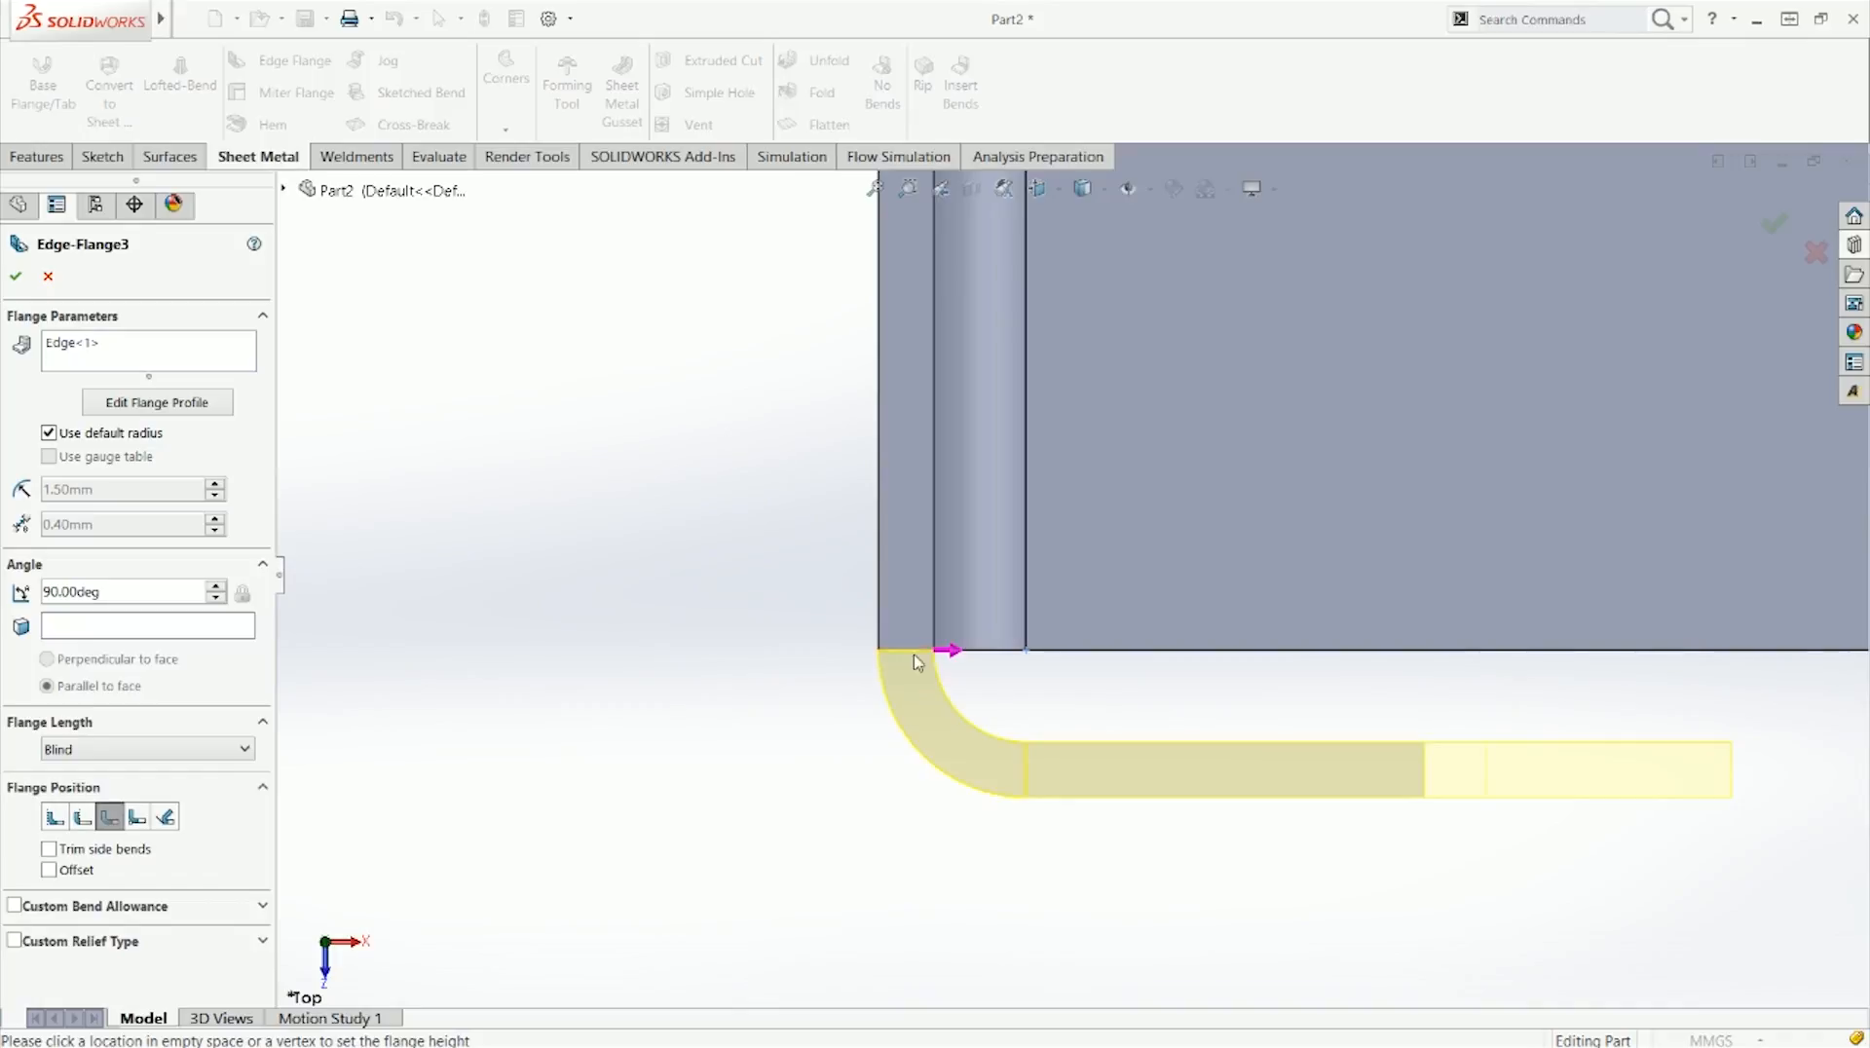
pyautogui.hotkey('ctrl', '4')
pyautogui.moveTo(917, 1003)
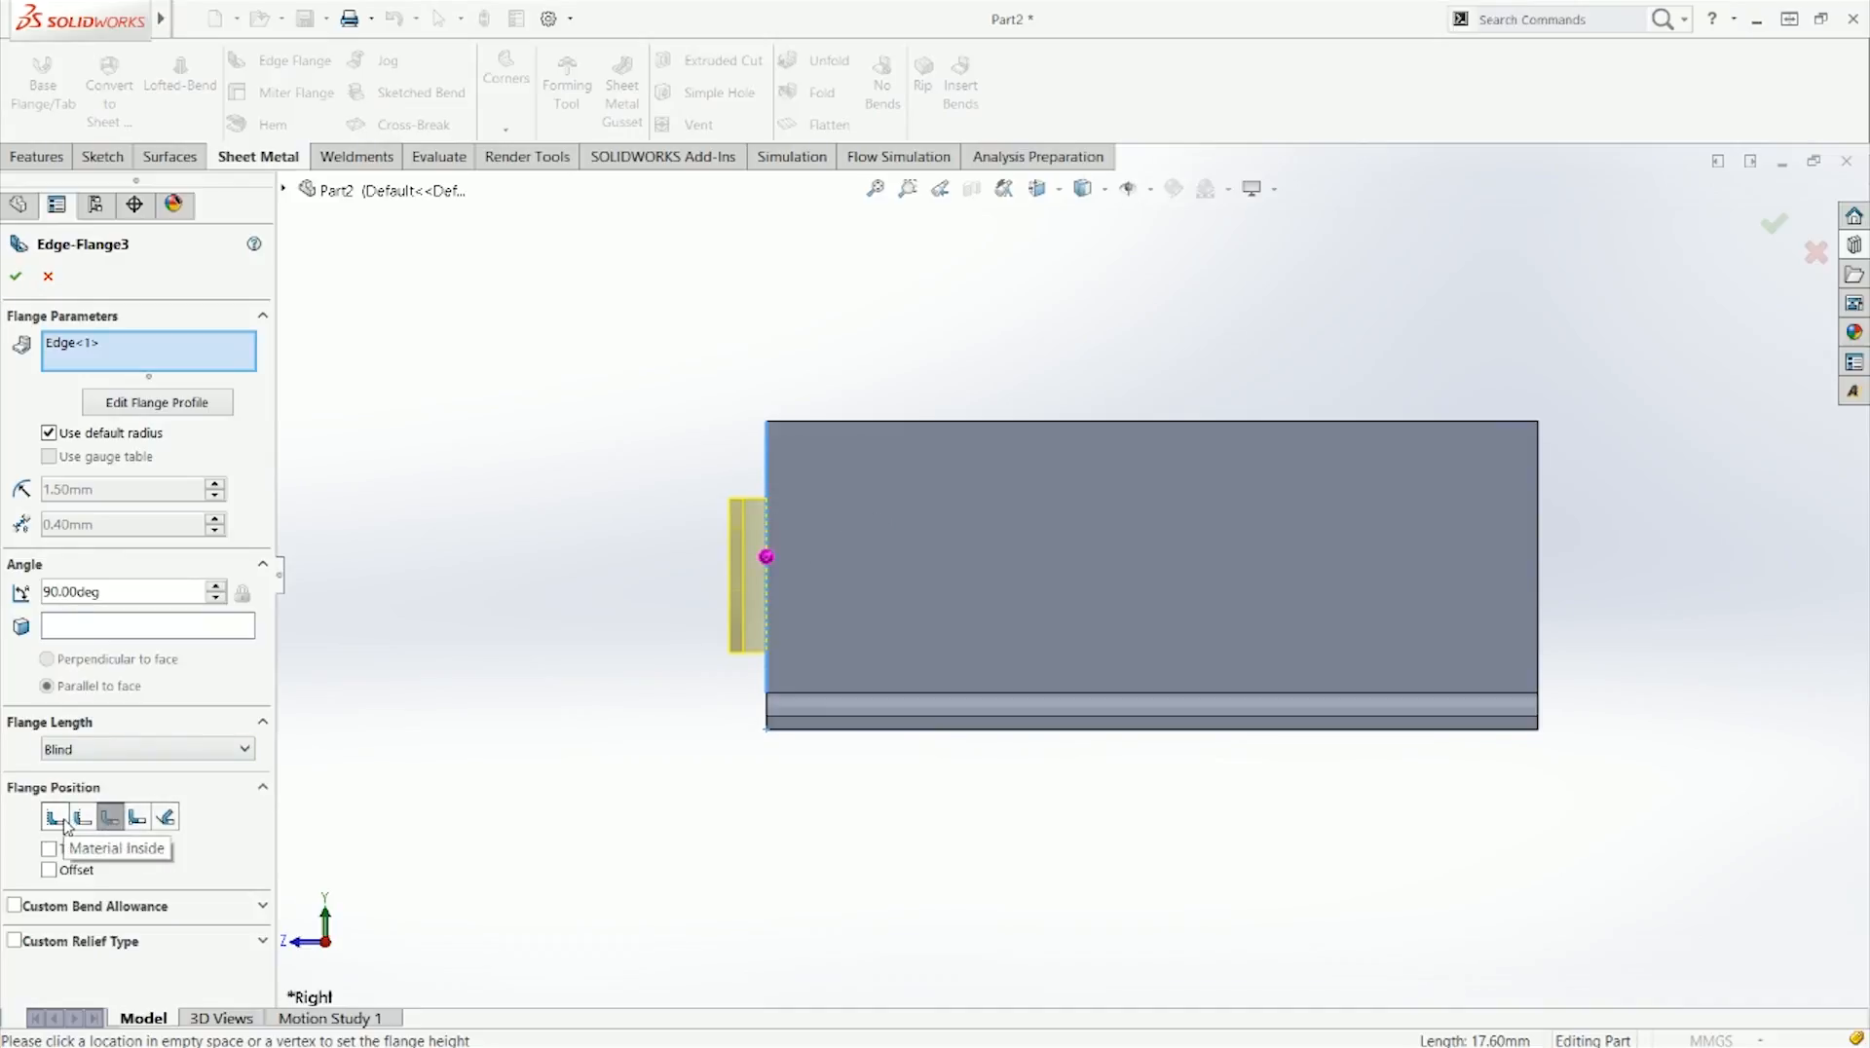
pyautogui.click(64, 823)
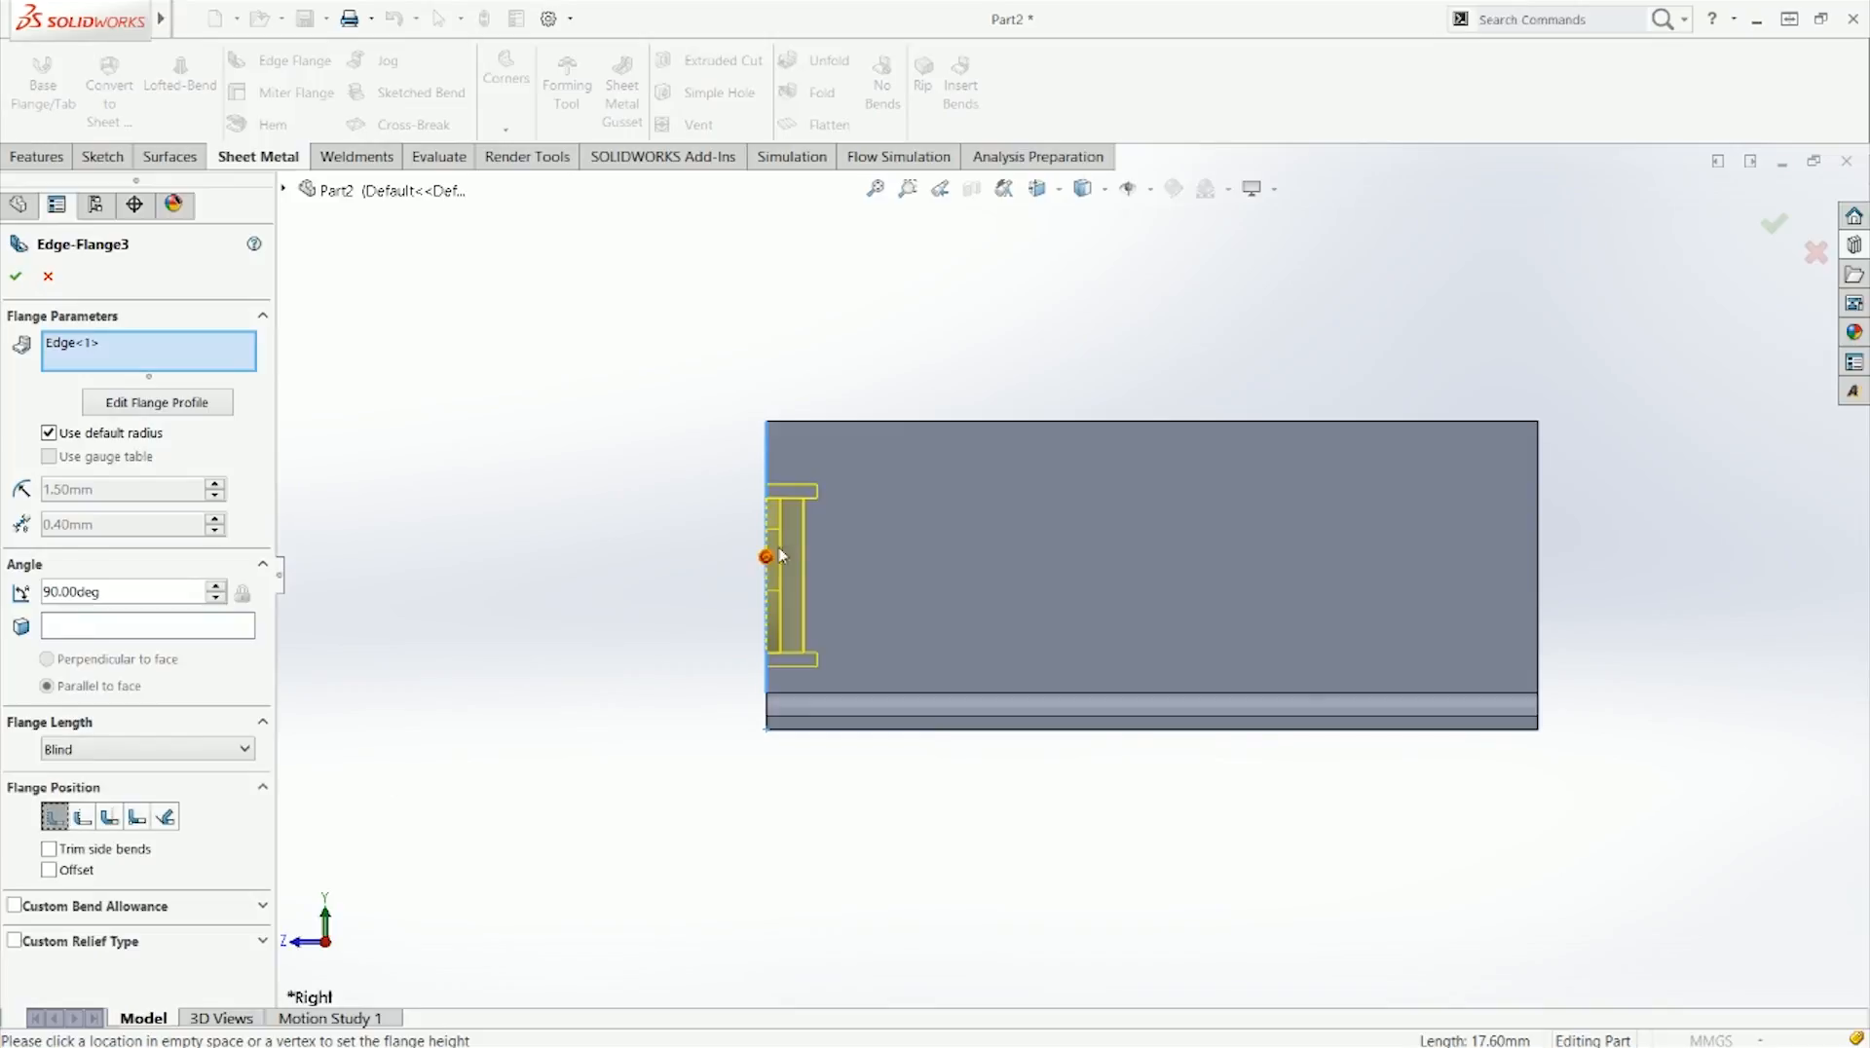
pyautogui.scroll(-5, 779, 555)
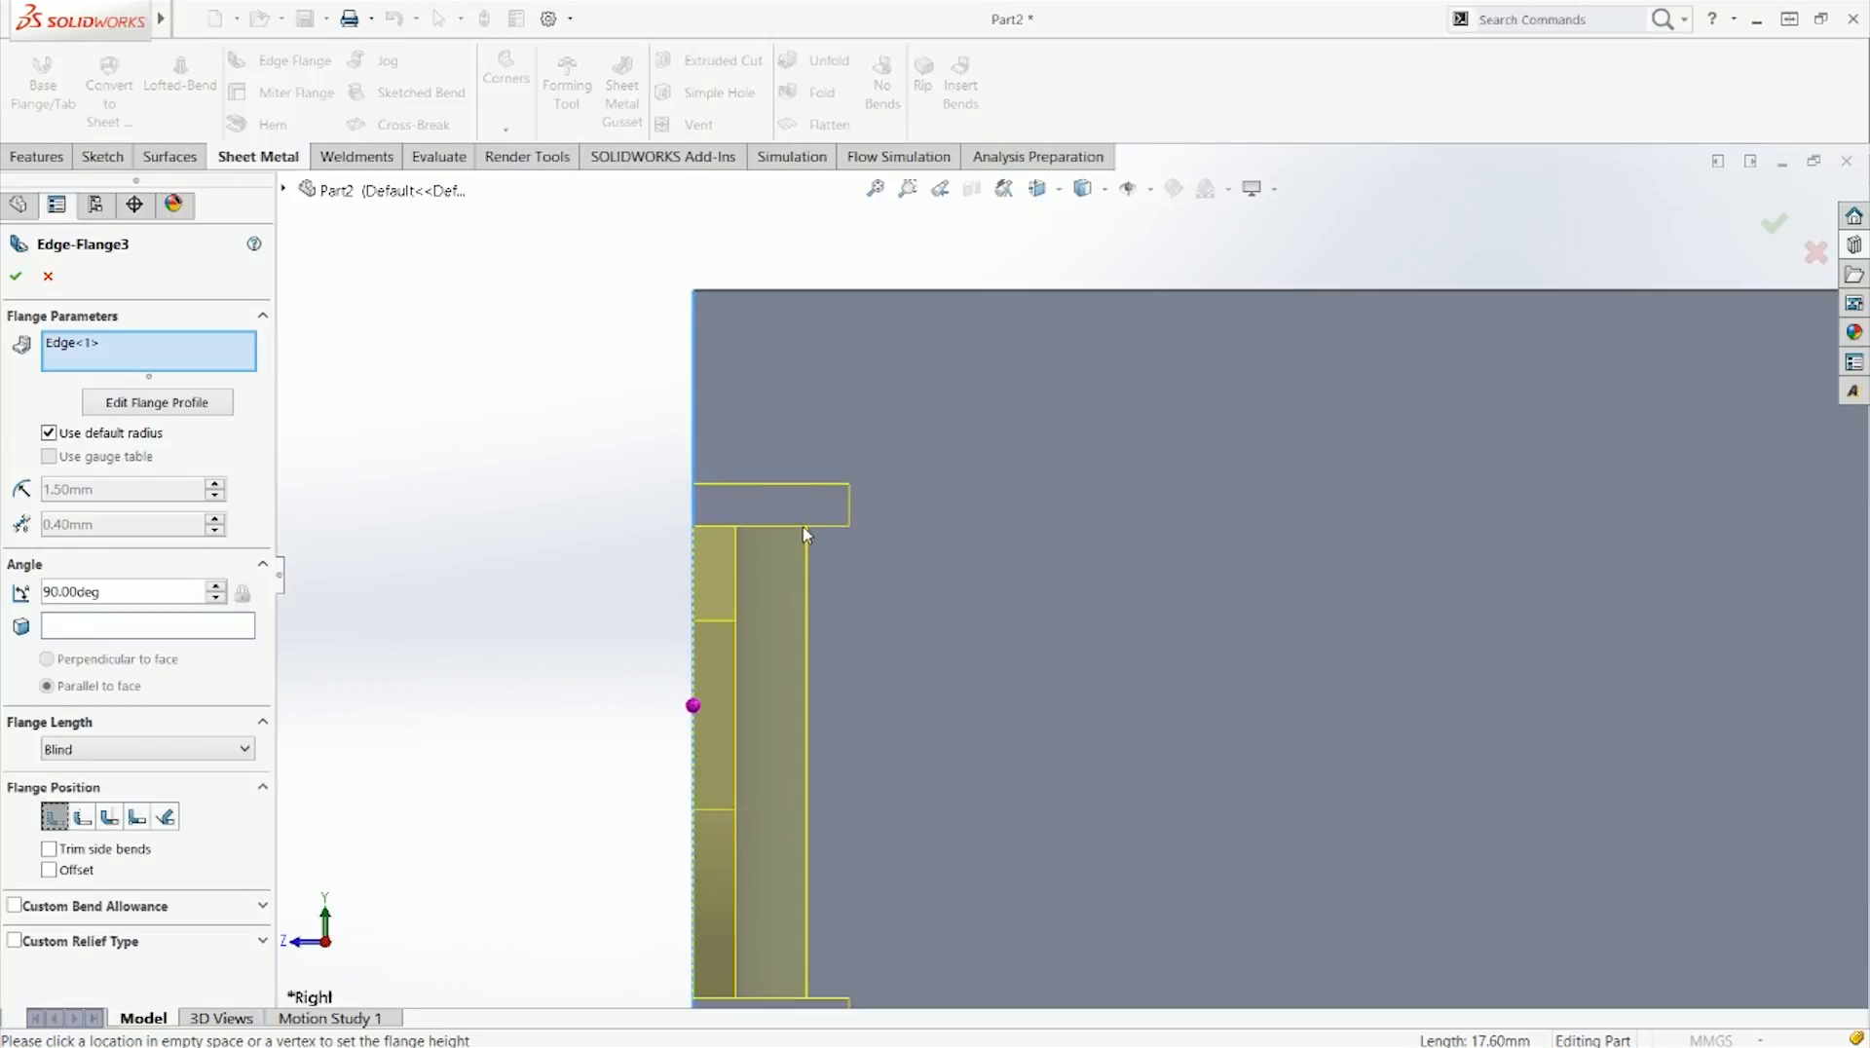
pyautogui.scroll(2, 806, 534)
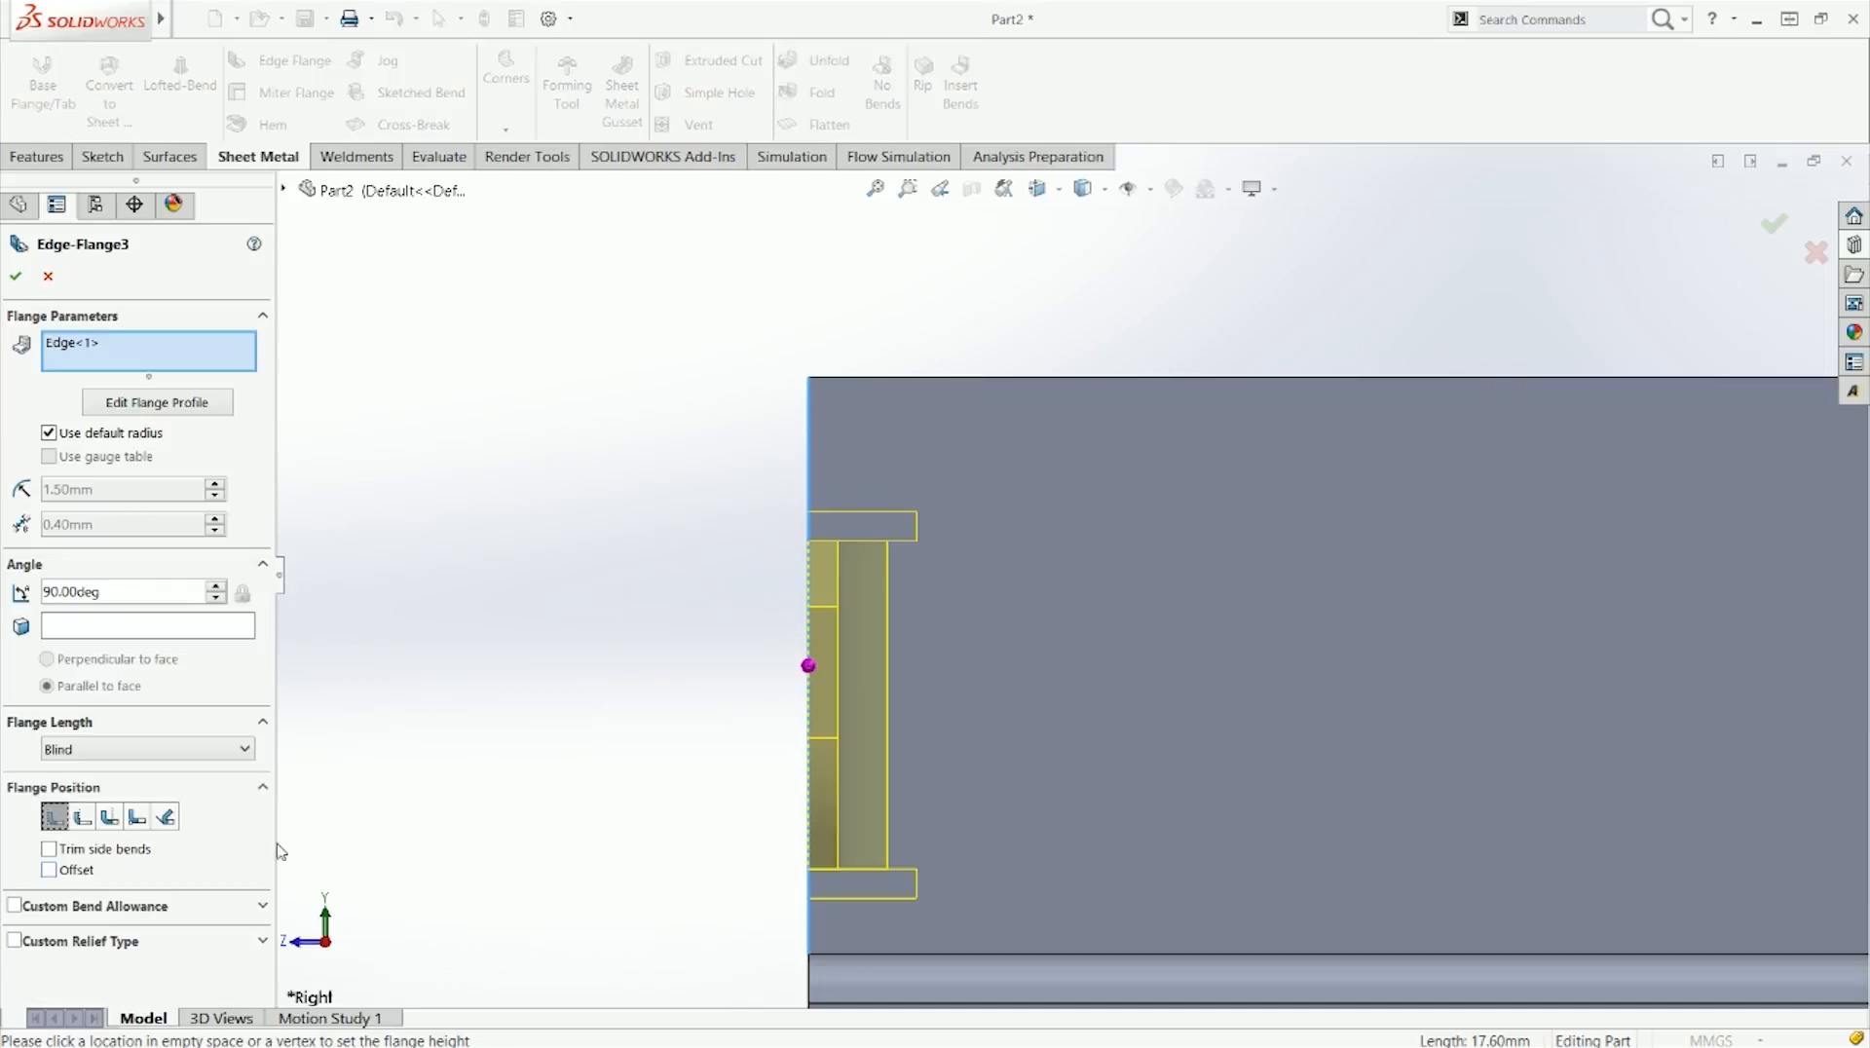
pyautogui.click(16, 276)
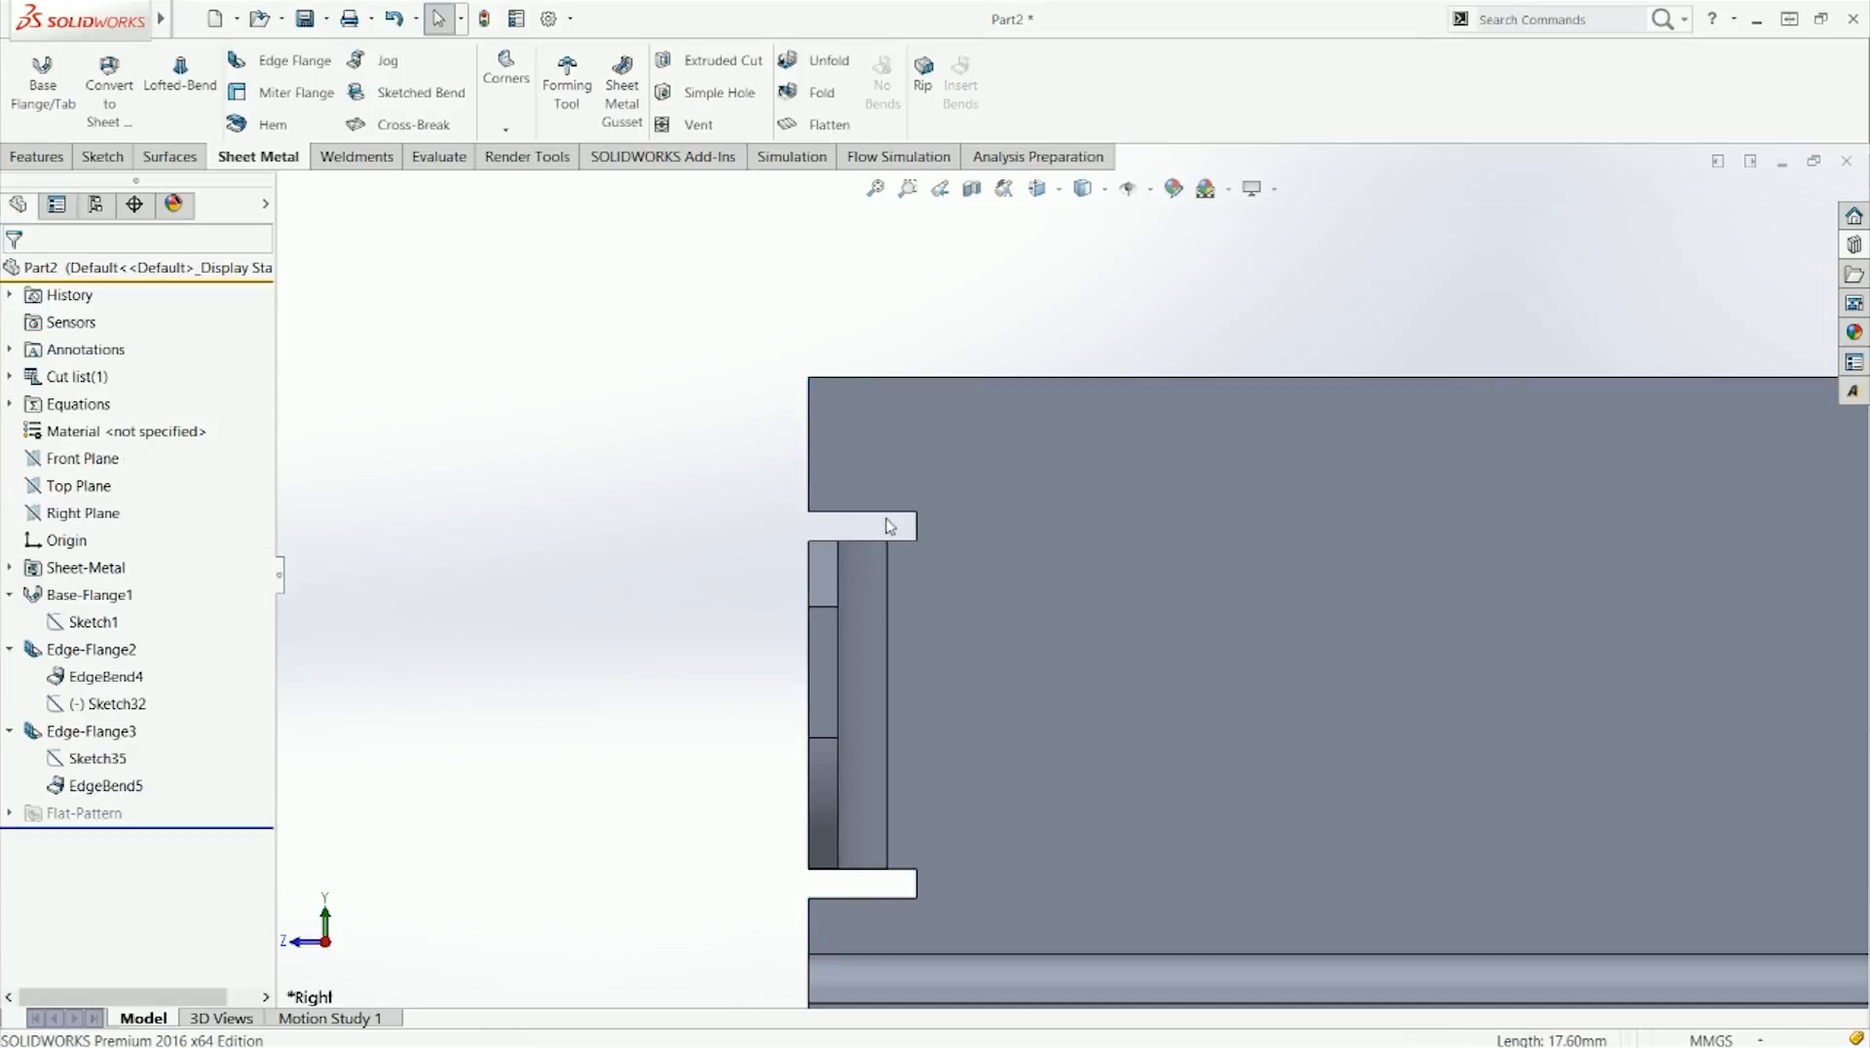
# Step: Check the edge lengths of the upper relief cut beside the side flange's bend
pyautogui.click(915, 530)
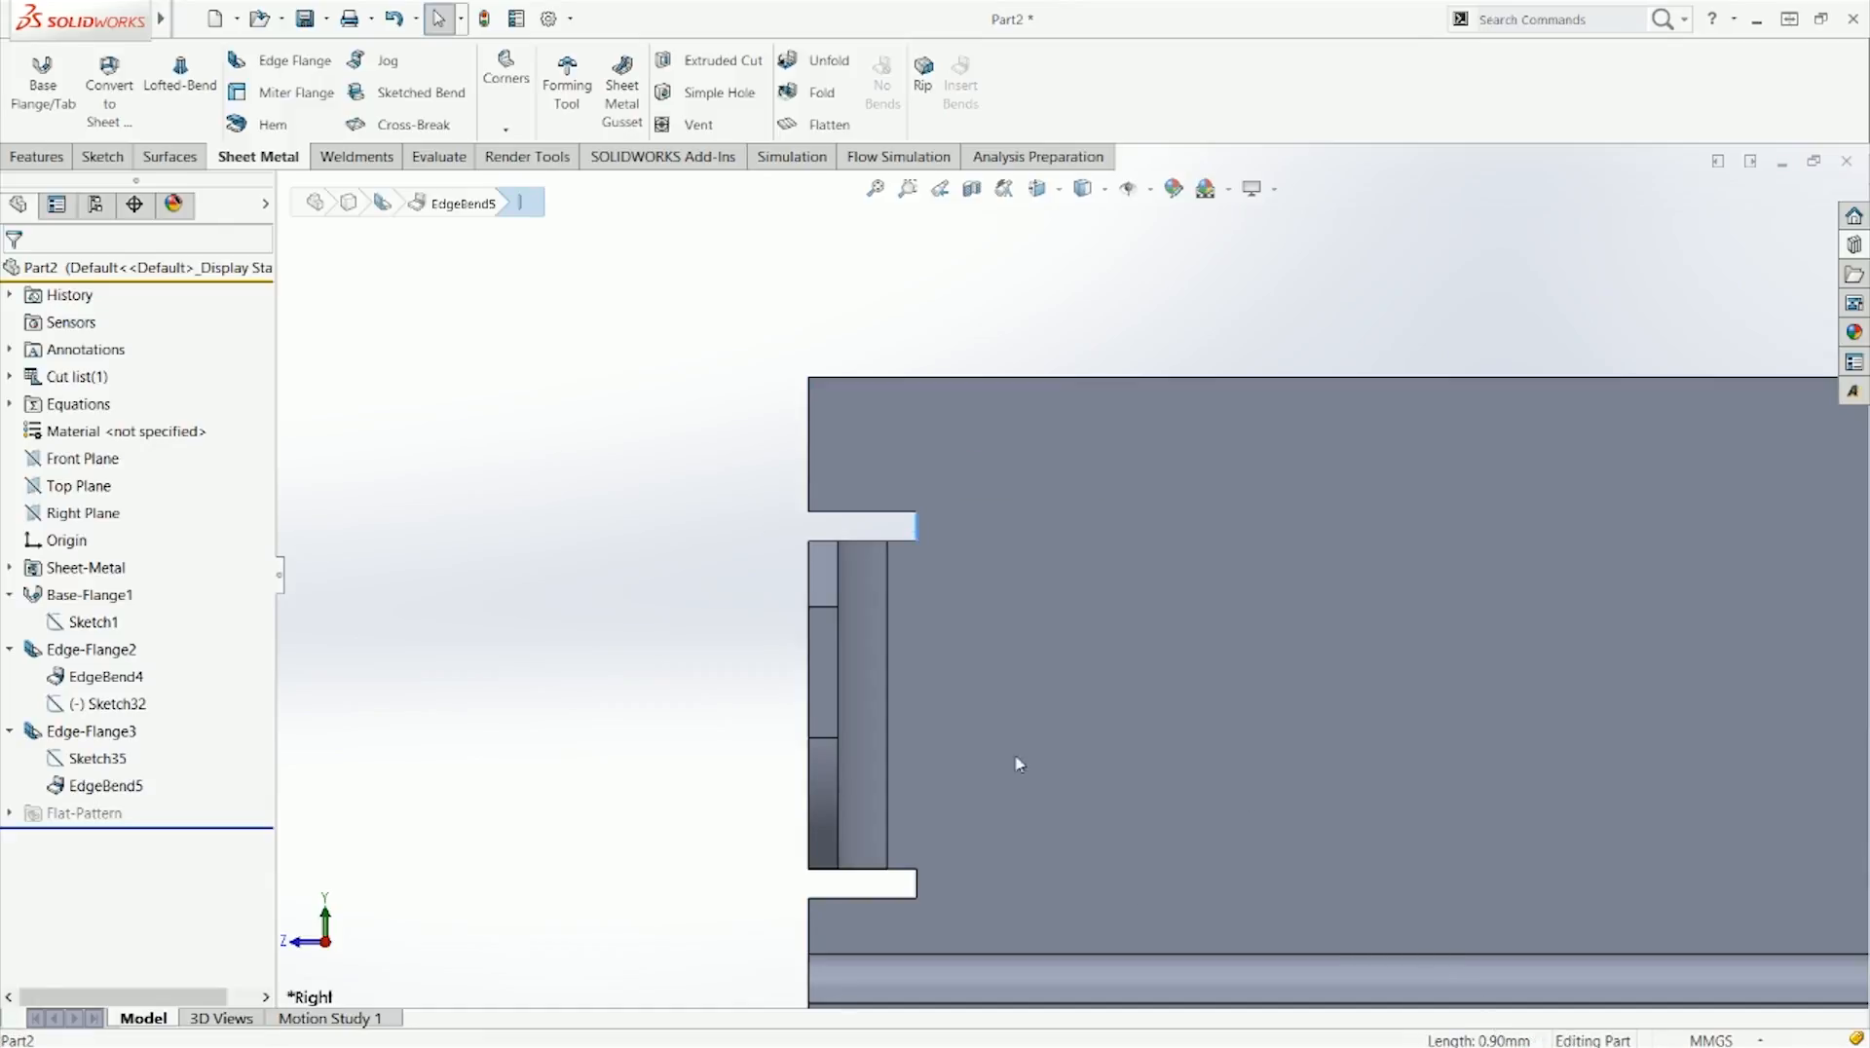
pyautogui.click(904, 514)
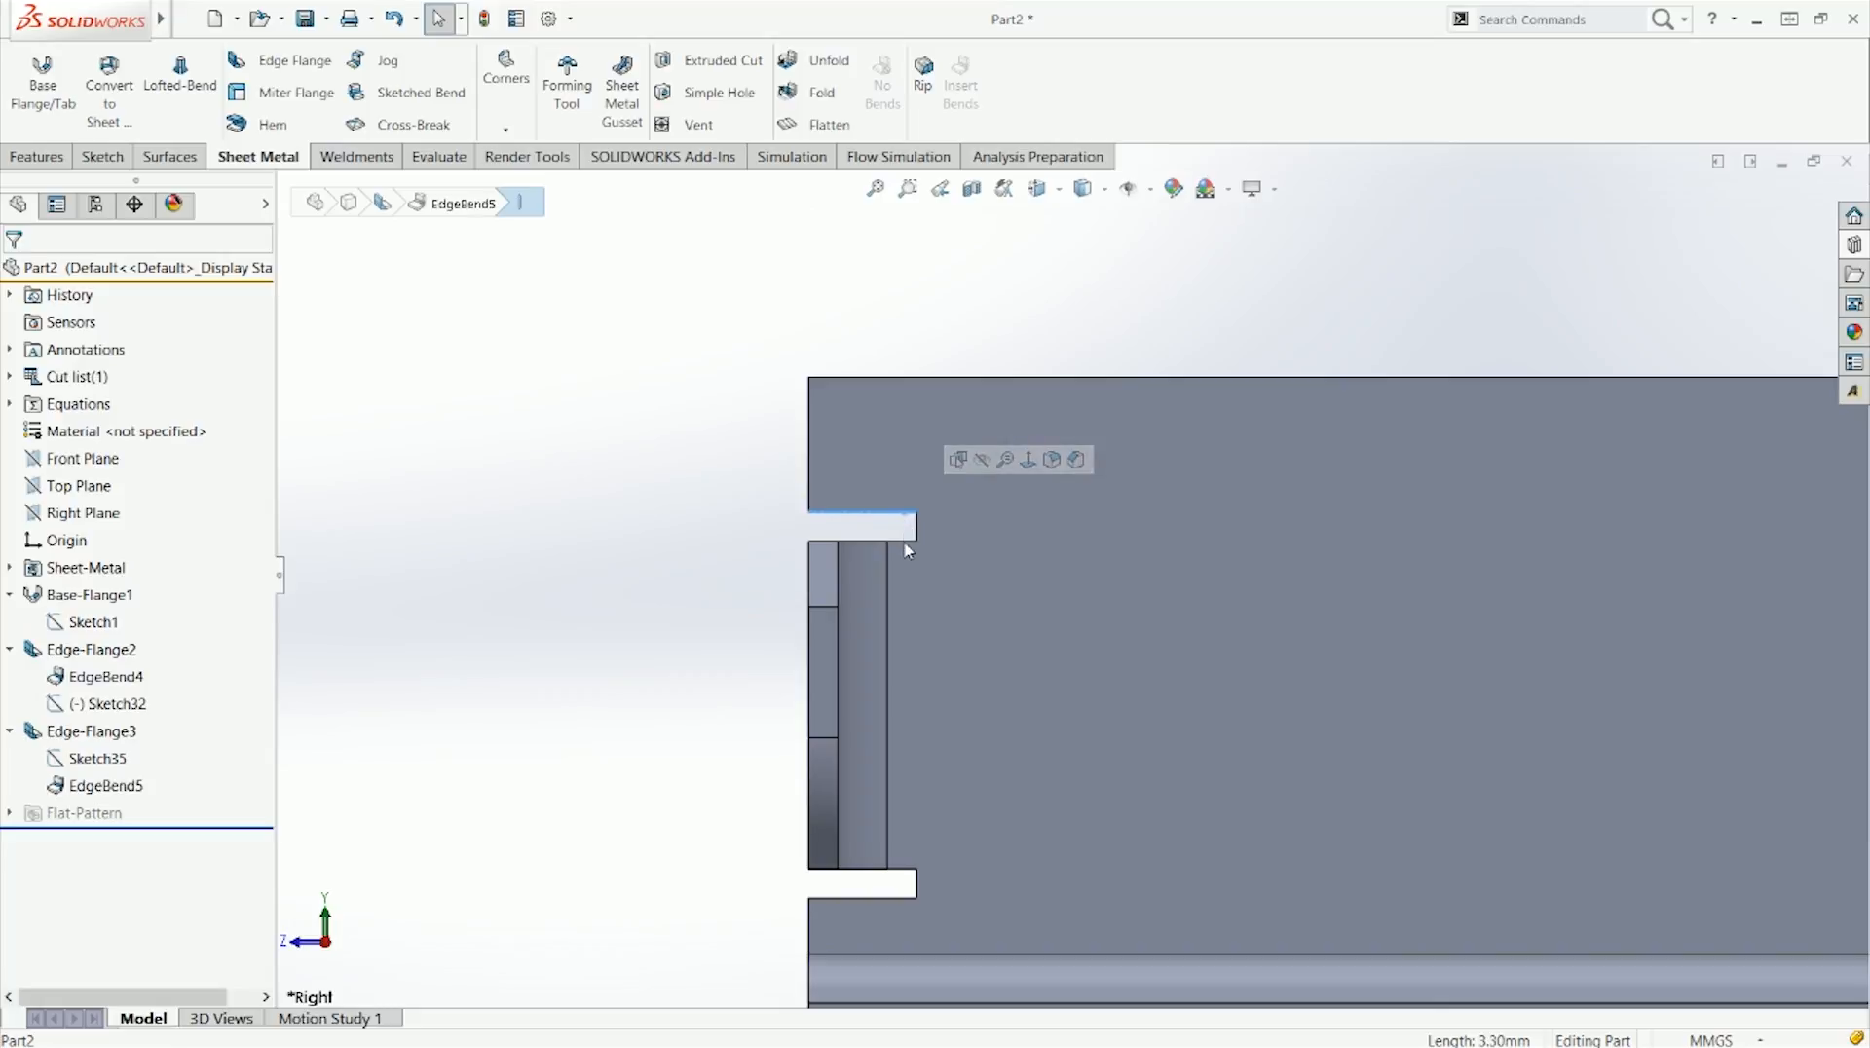
pyautogui.click(905, 543)
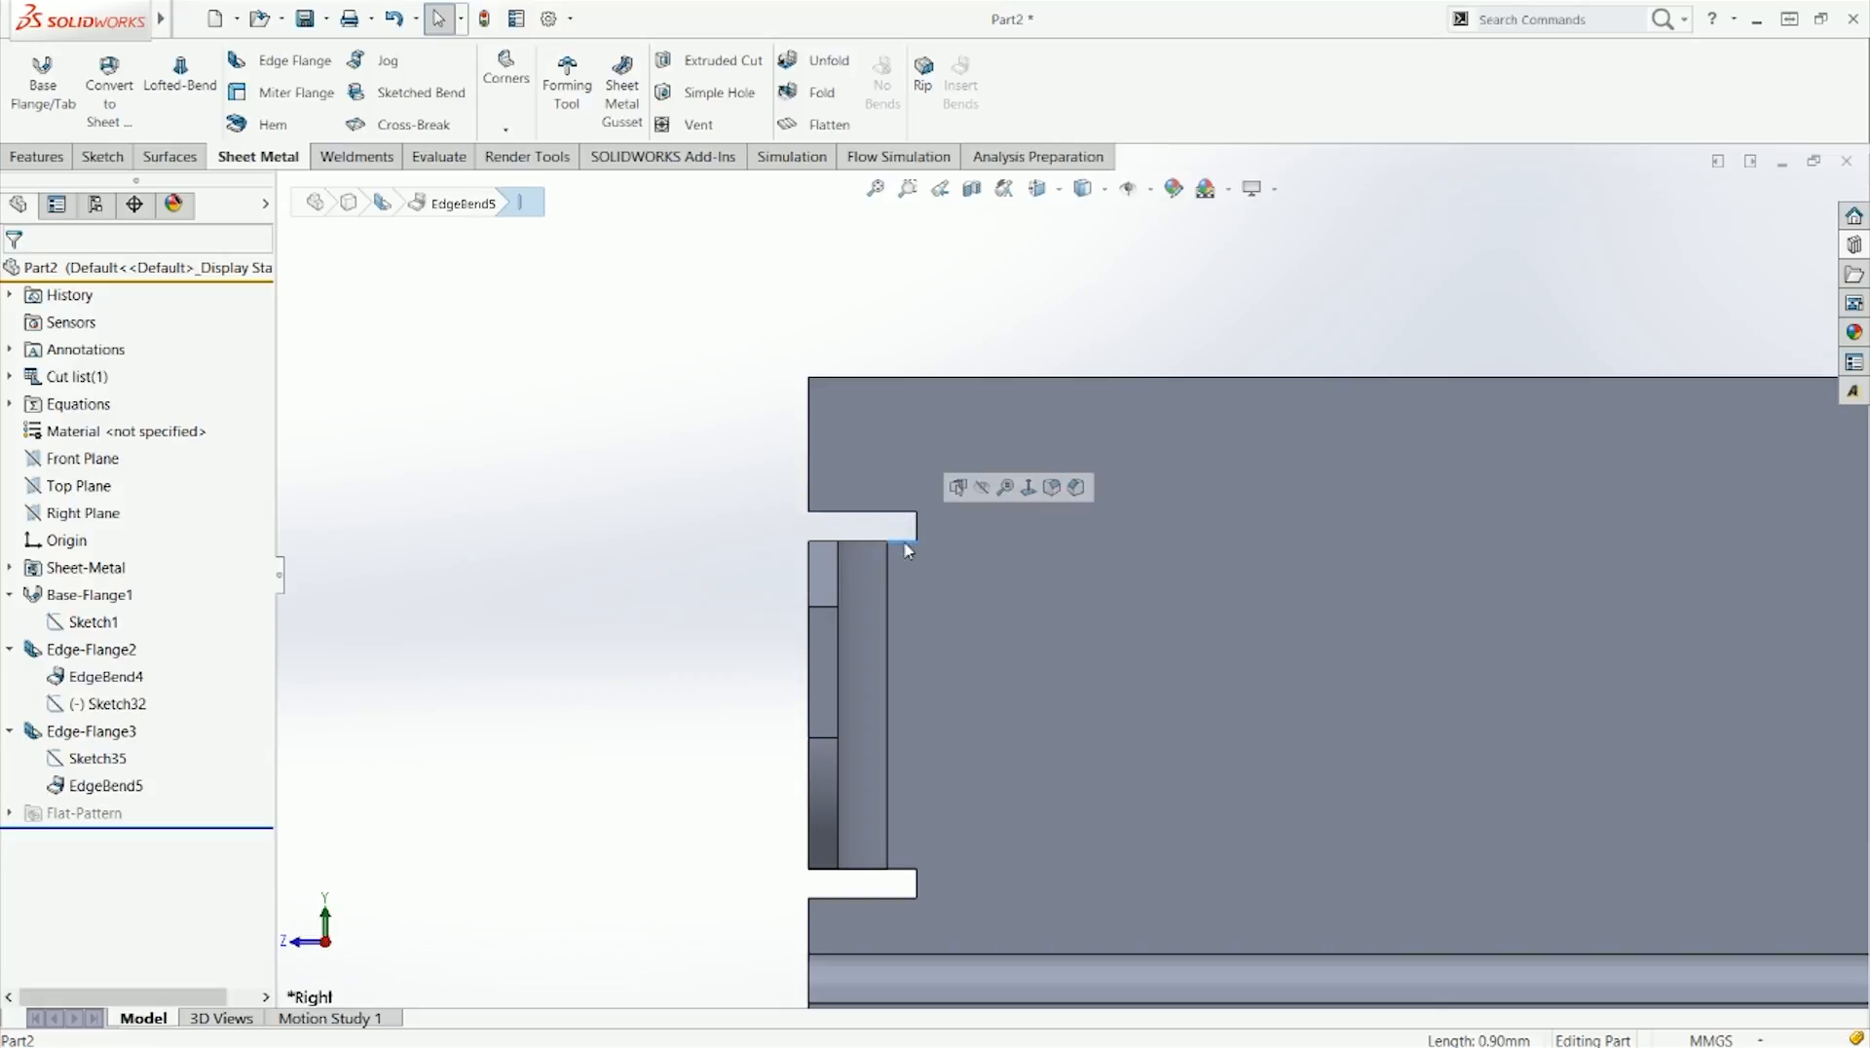
pyautogui.click(906, 539)
pyautogui.click(908, 542)
pyautogui.click(872, 534)
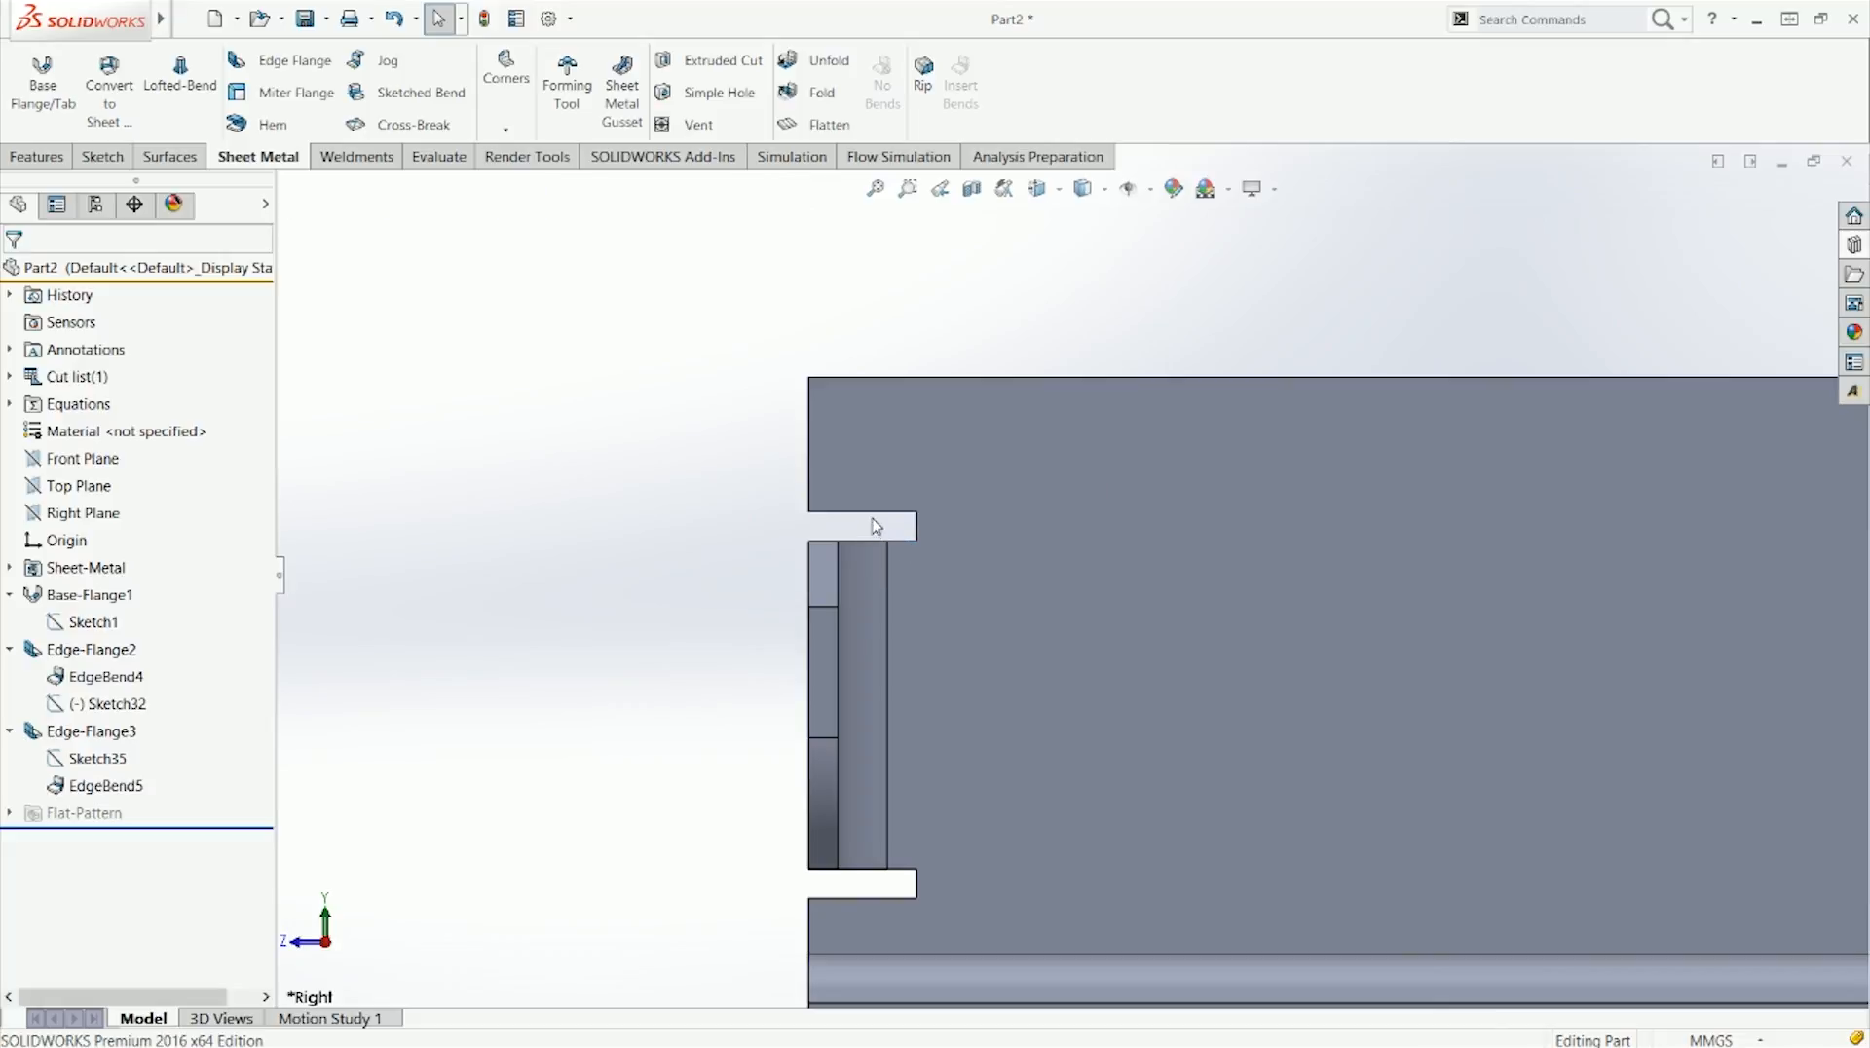
pyautogui.click(919, 542)
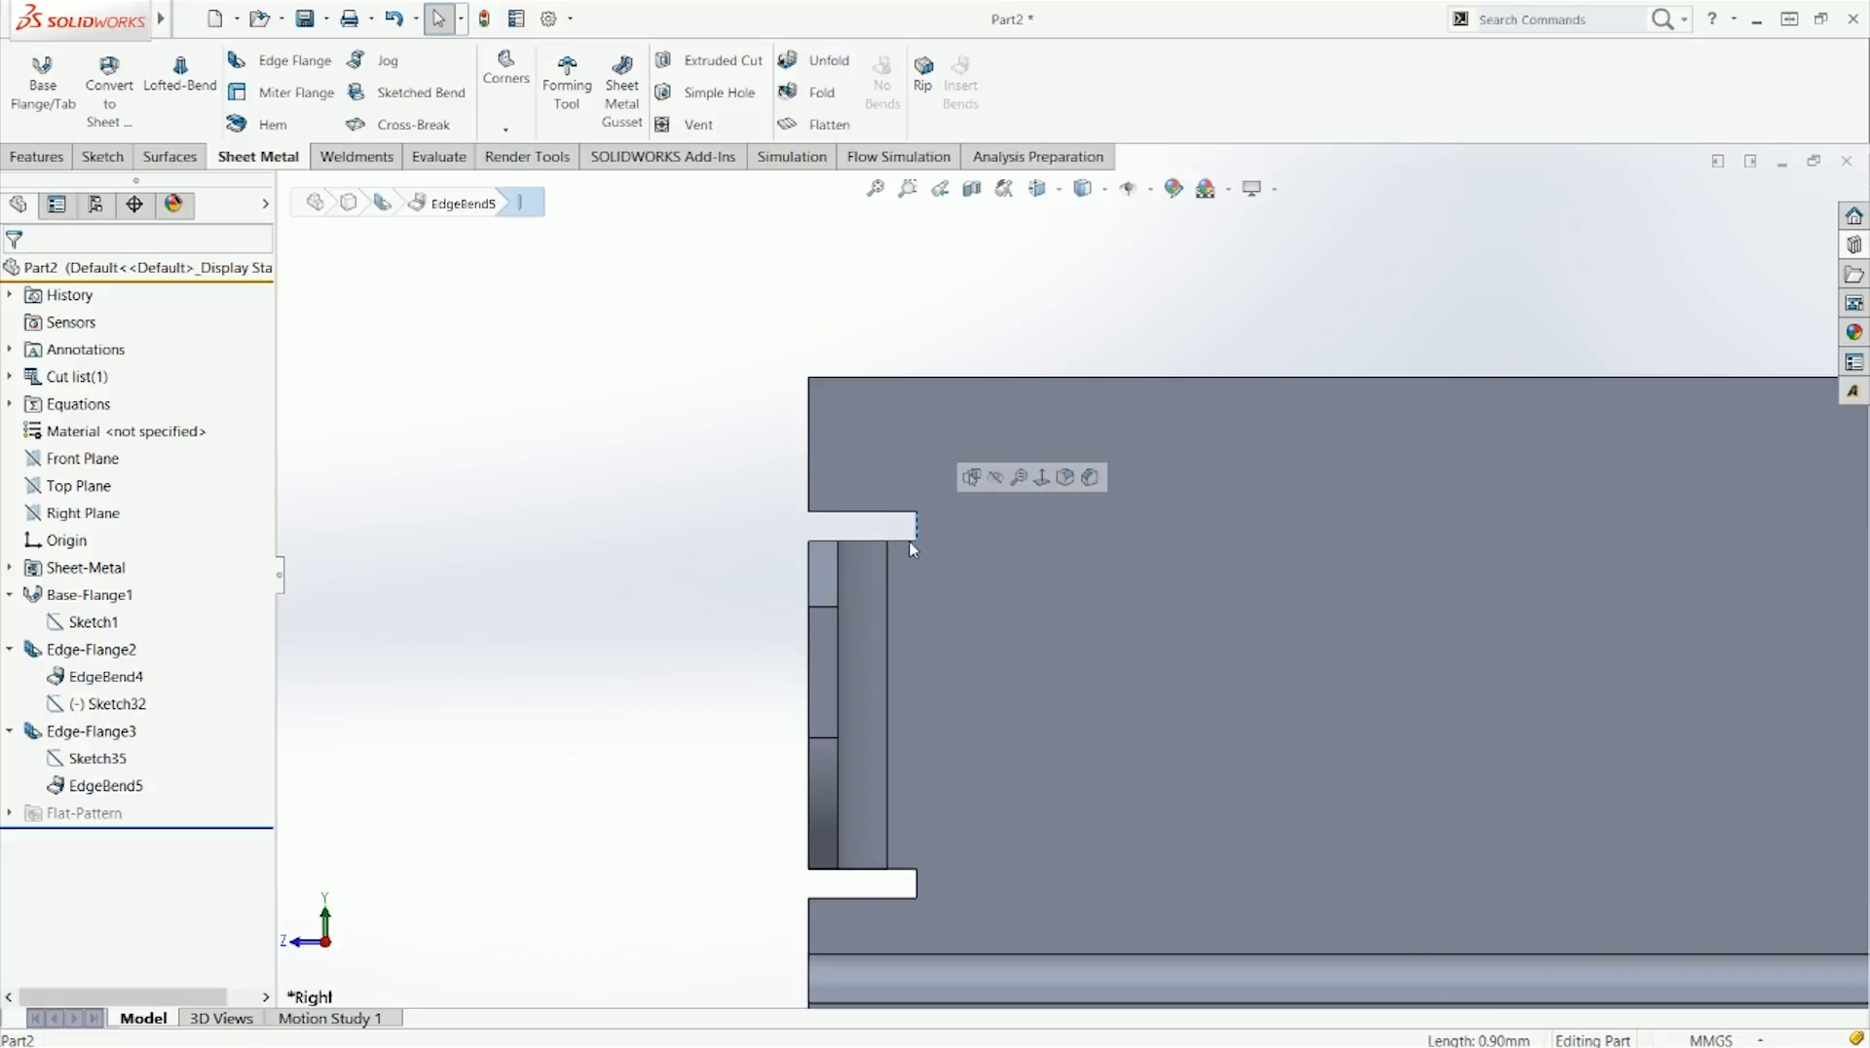
# Step: Examine the side flange and its relief cuts in the front, back and right views, and check the upper relief's inner edge length
pyautogui.moveTo(848, 389); pyautogui.dragTo(920, 508, button='middle')
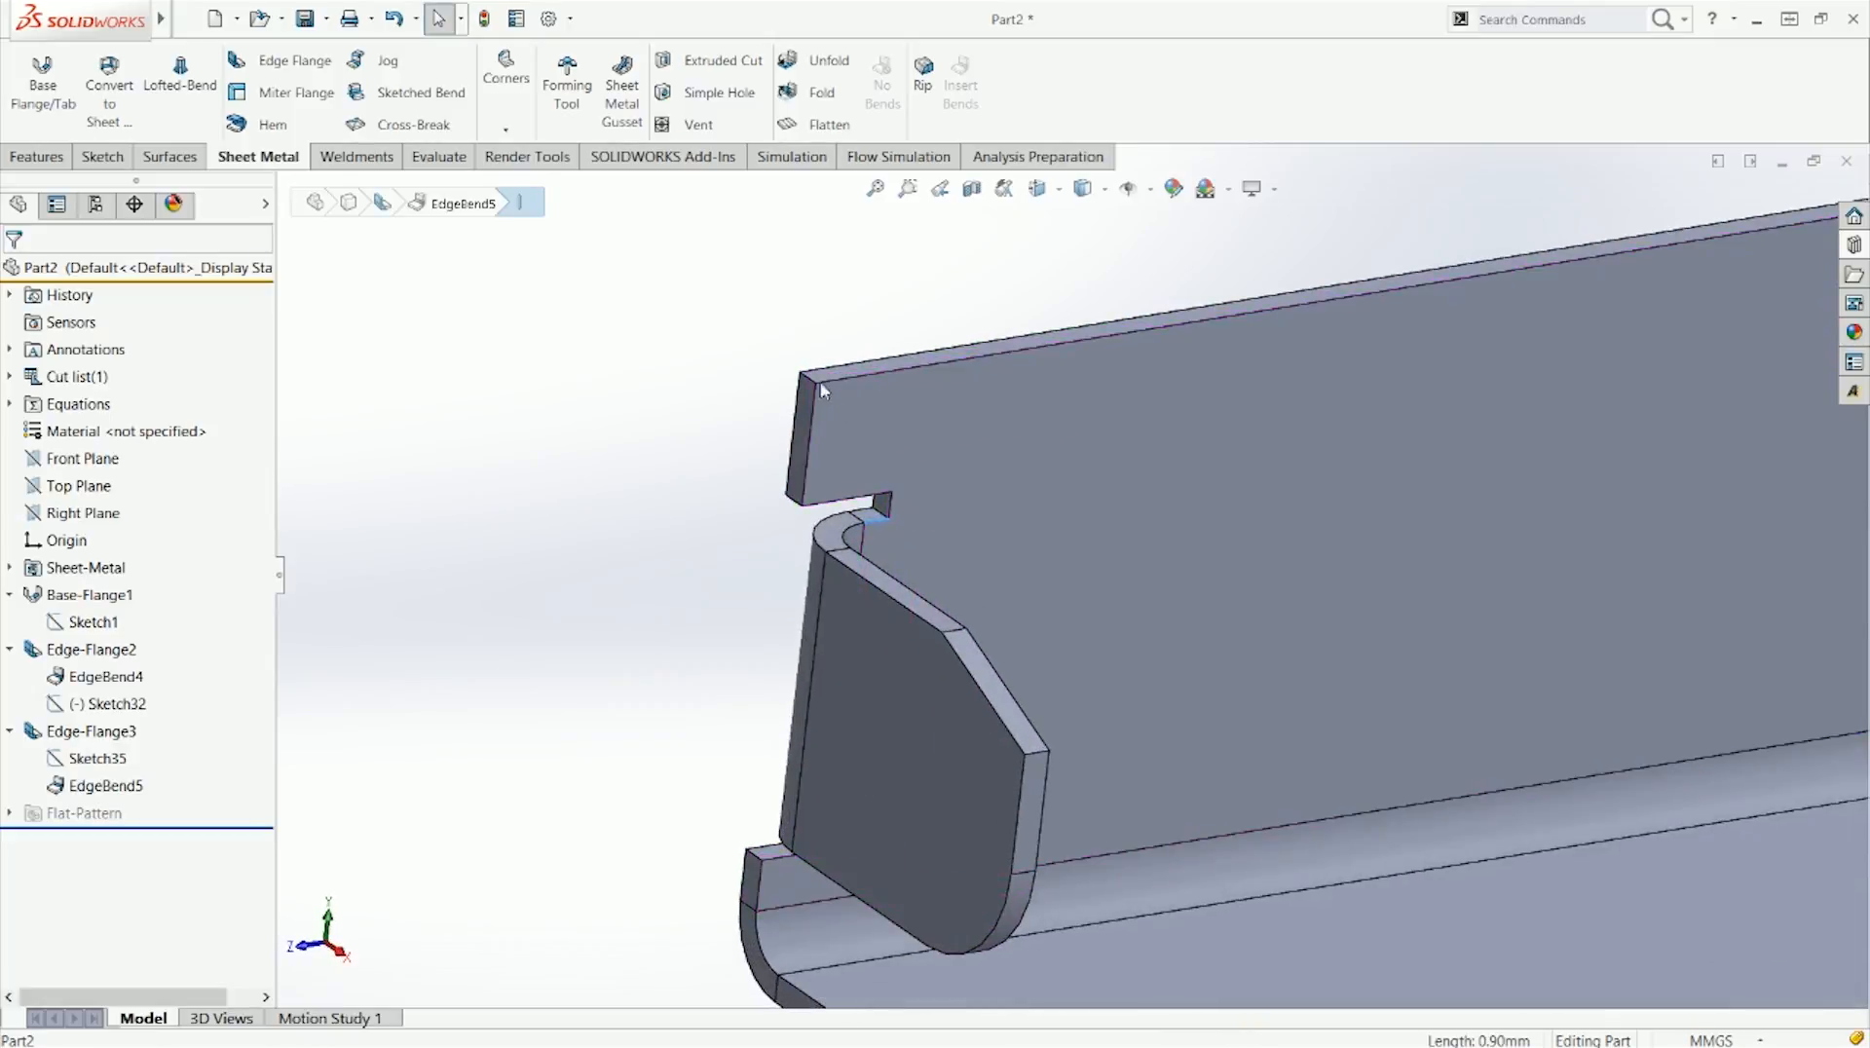
pyautogui.click(816, 388)
pyautogui.click(650, 612)
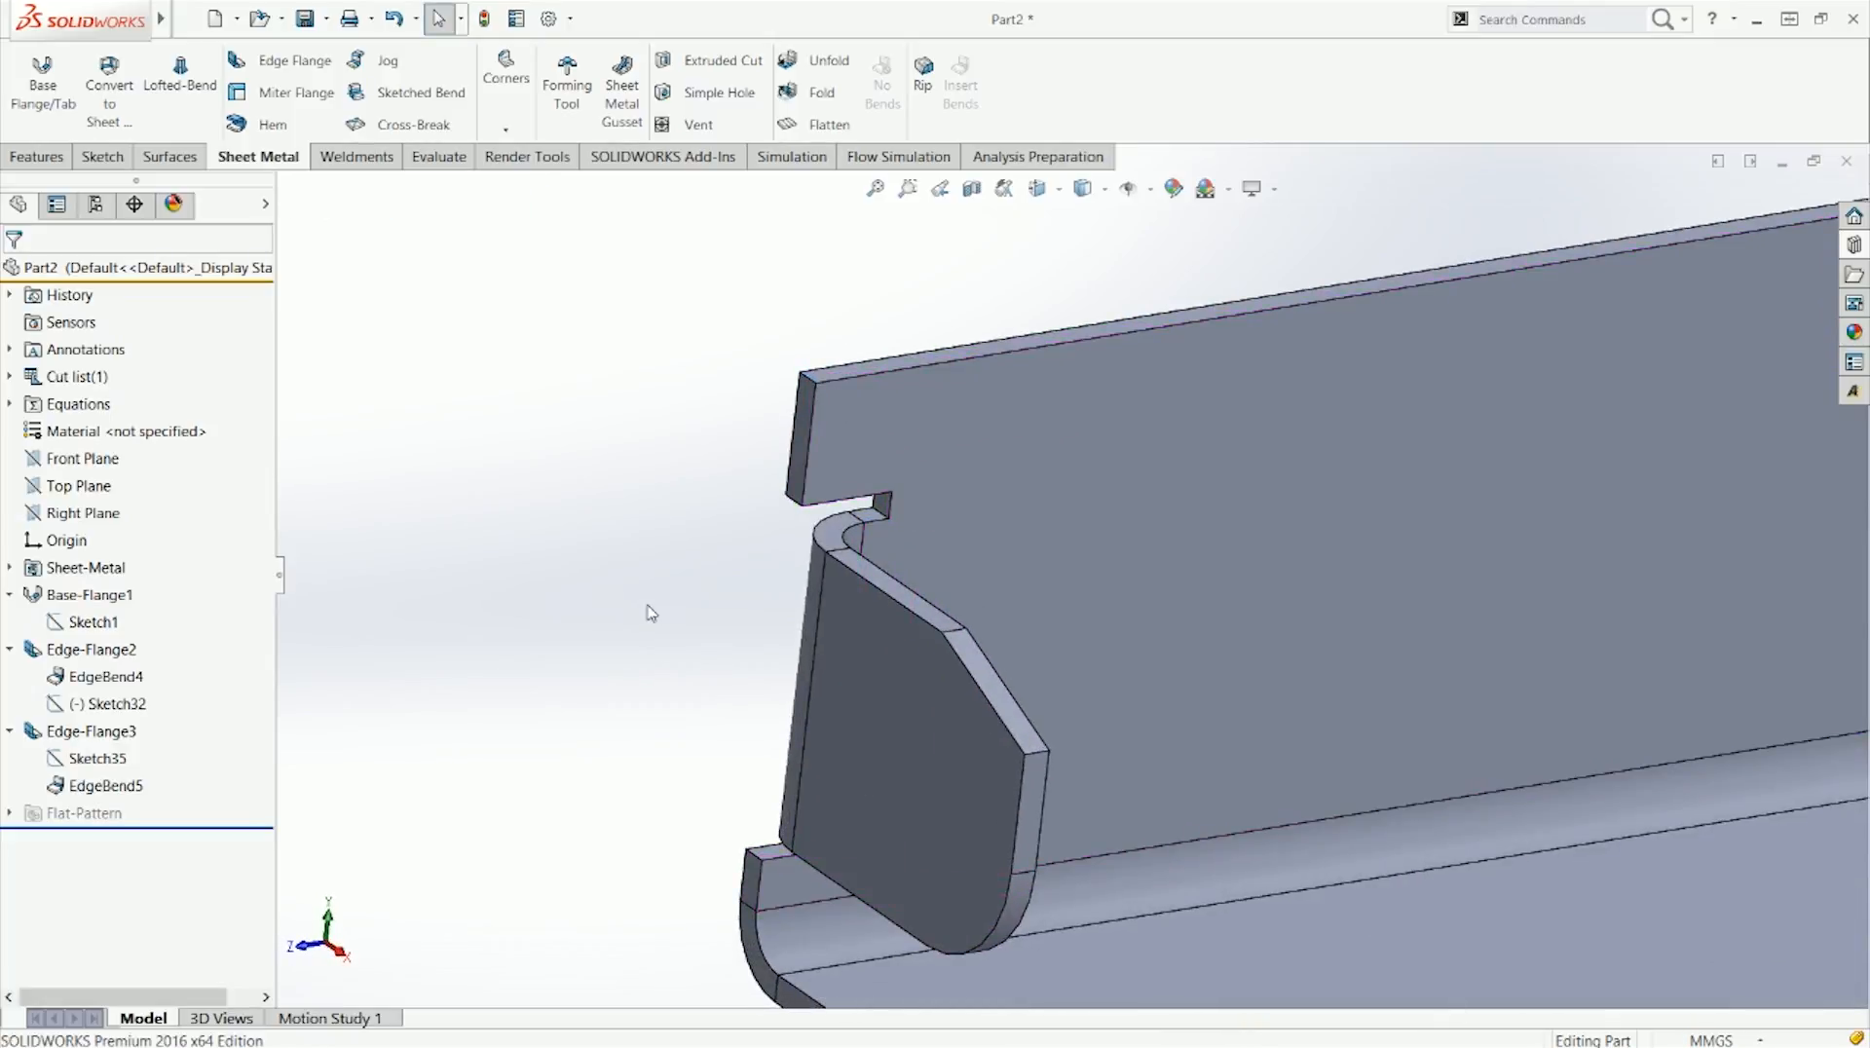
pyautogui.hotkey('ctrl', '1')
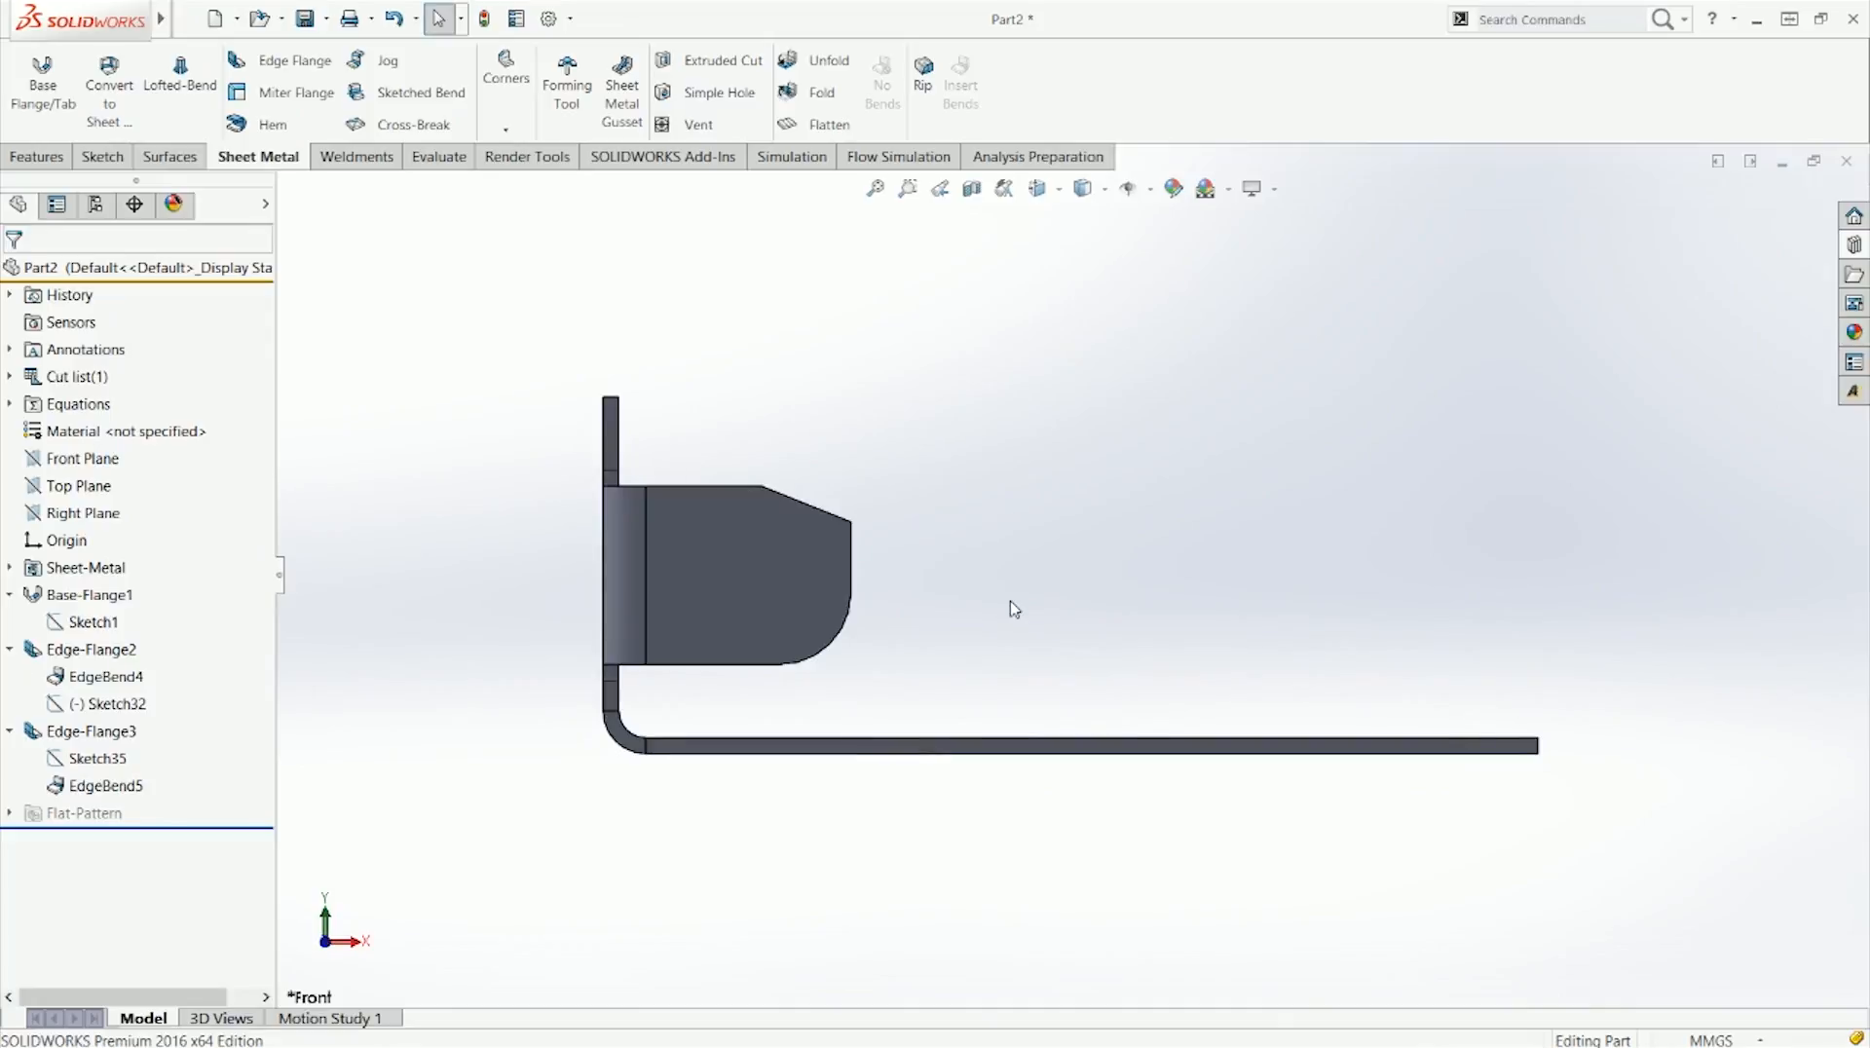
pyautogui.hotkey('ctrl', '2')
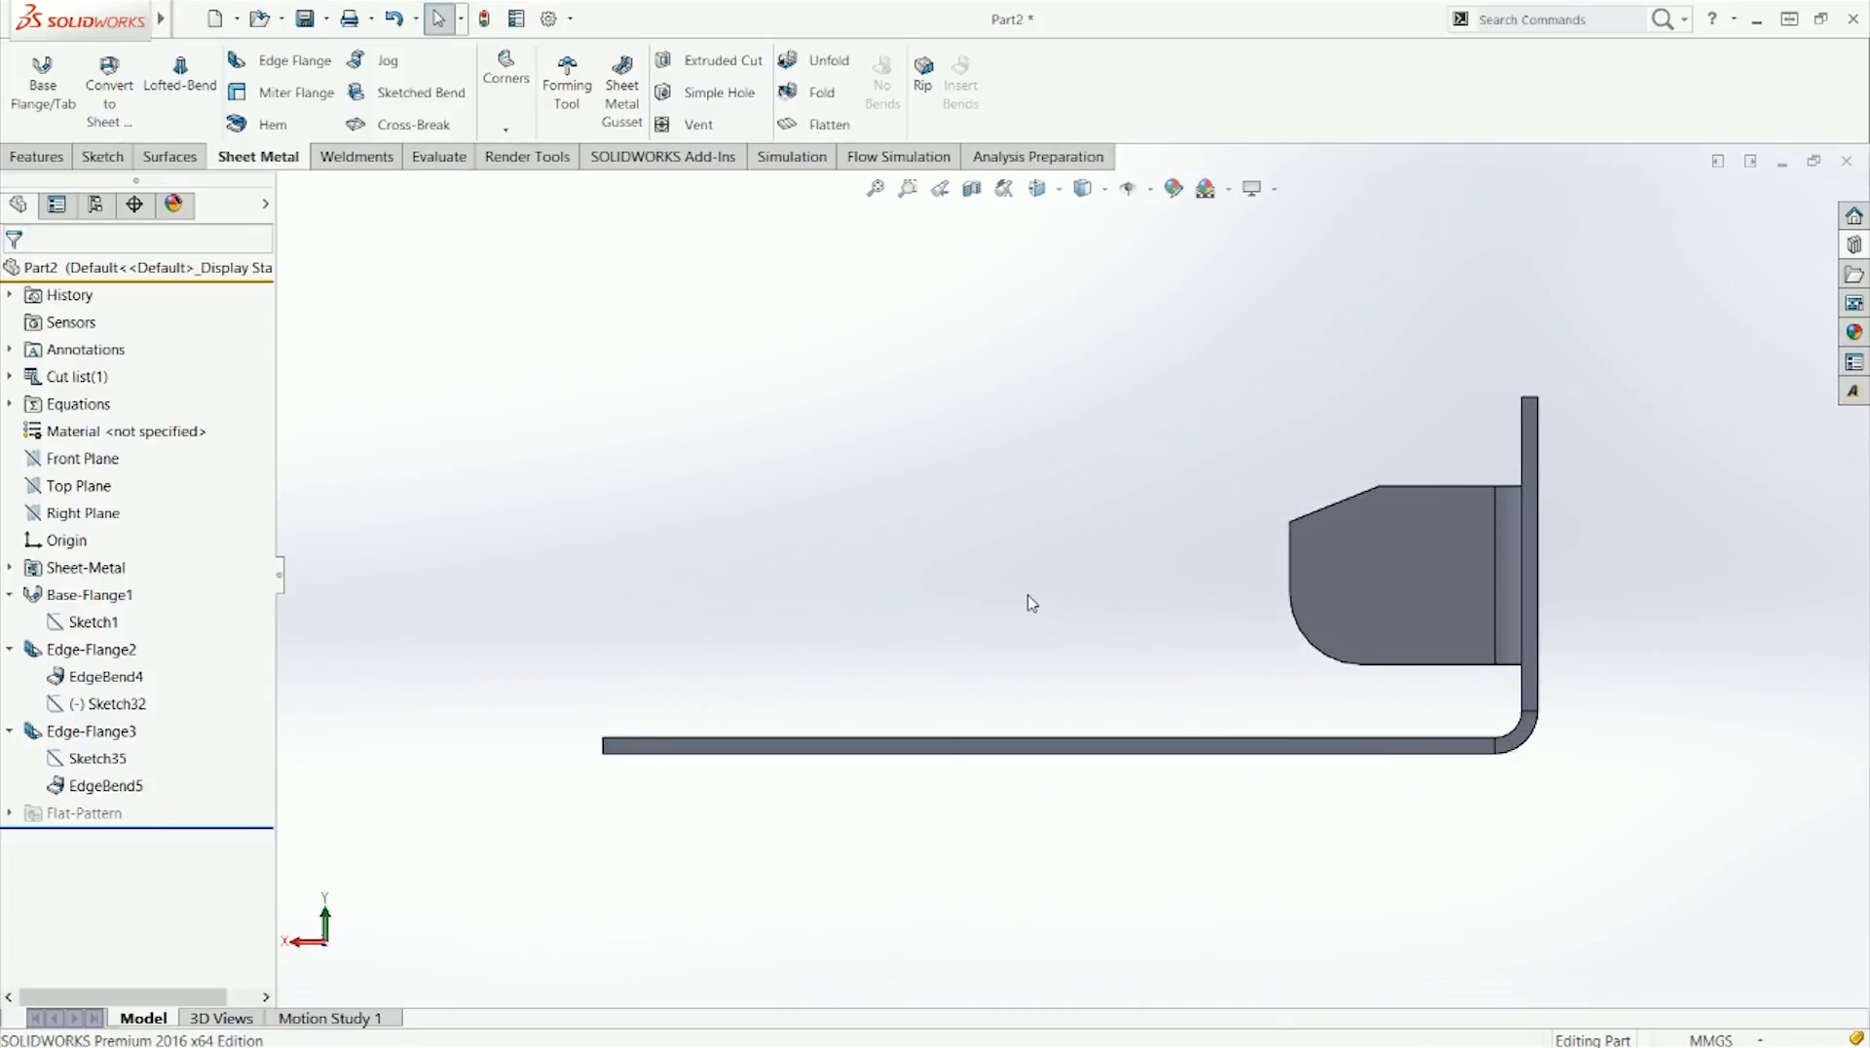
pyautogui.hotkey('ctrl', '1')
pyautogui.hotkey('ctrl', '4')
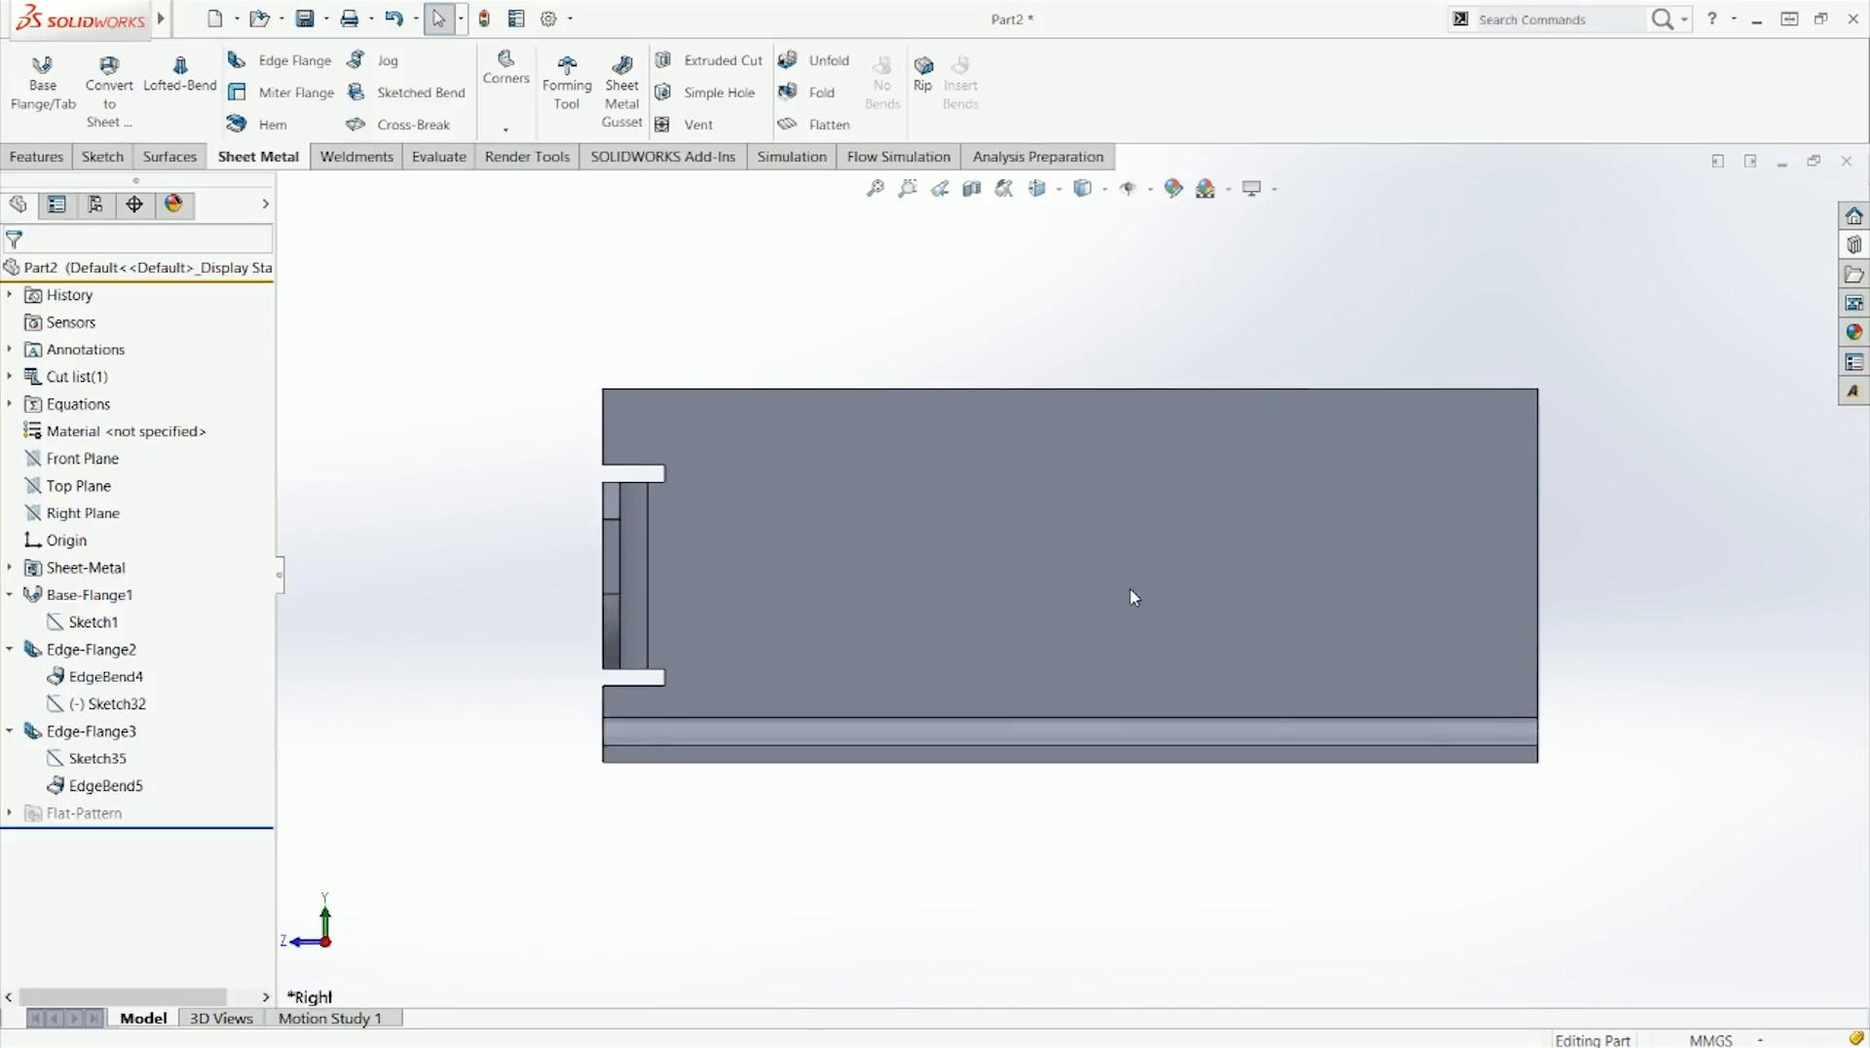
pyautogui.rightClick(75, 730)
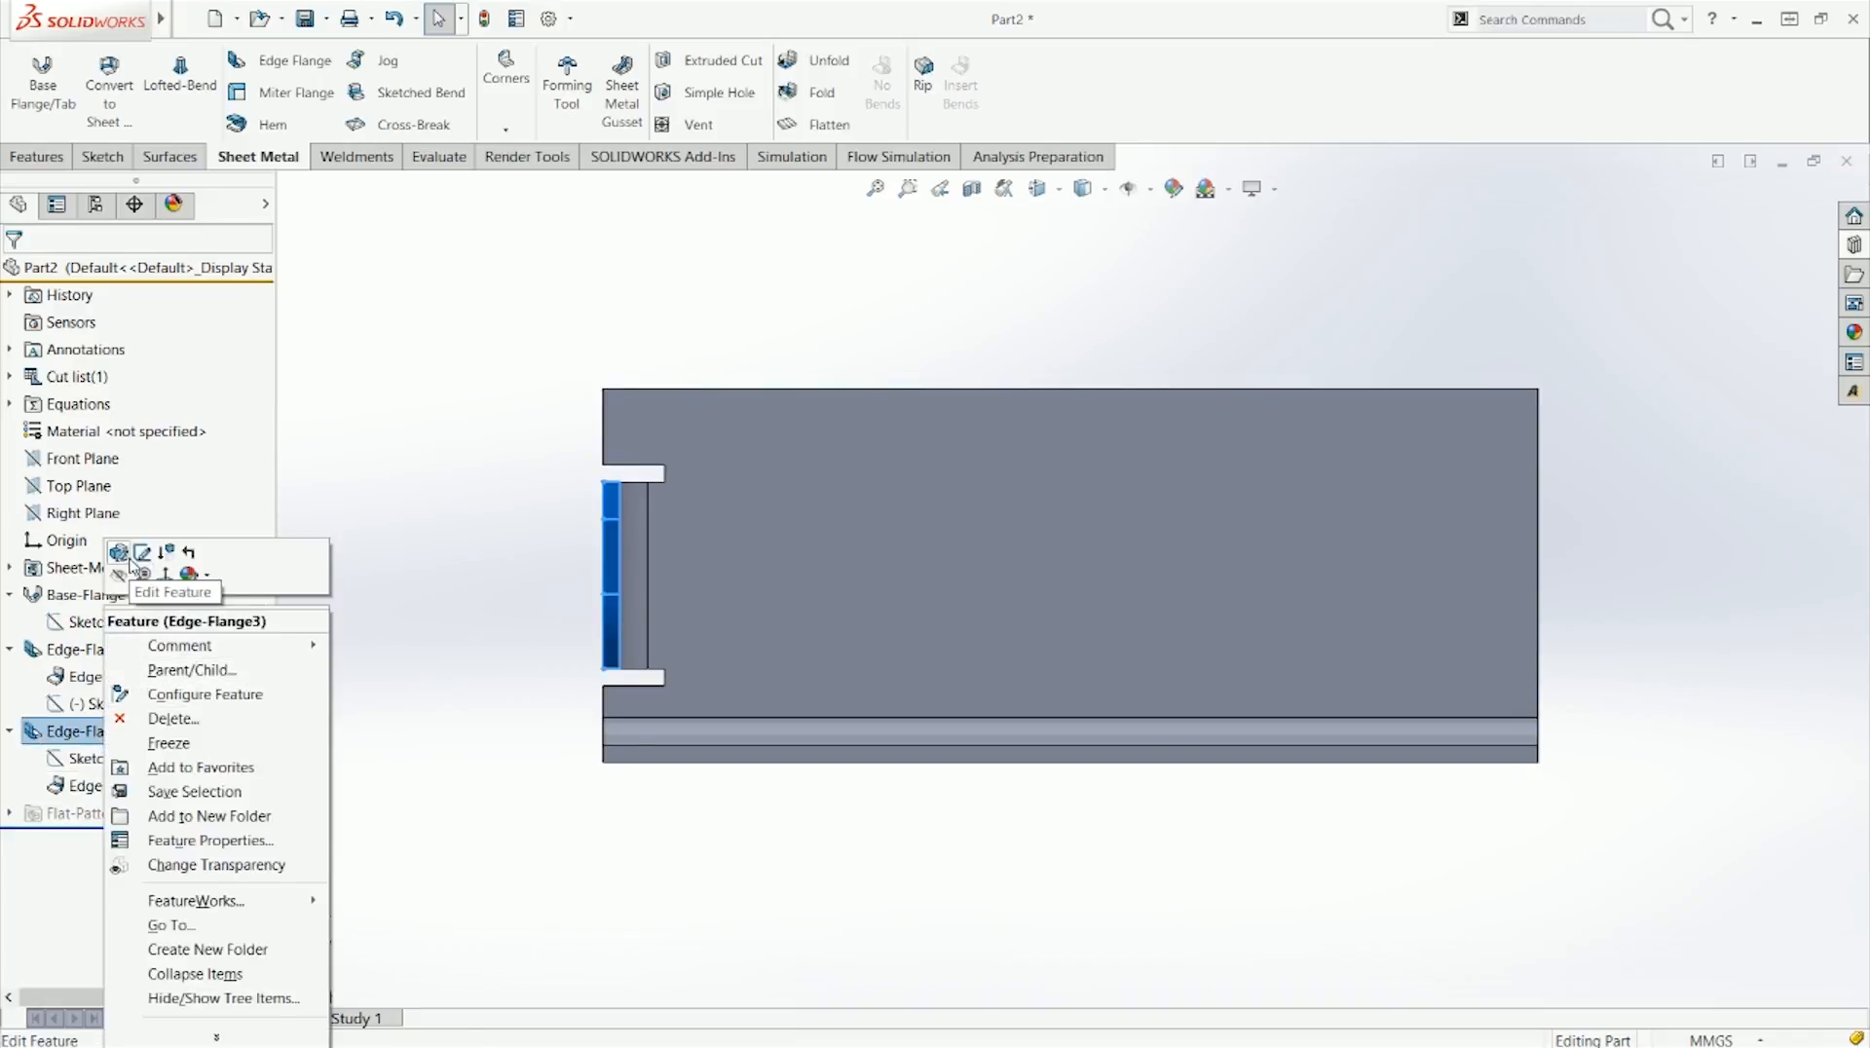
pyautogui.click(664, 475)
pyautogui.scroll(-3, 665, 476)
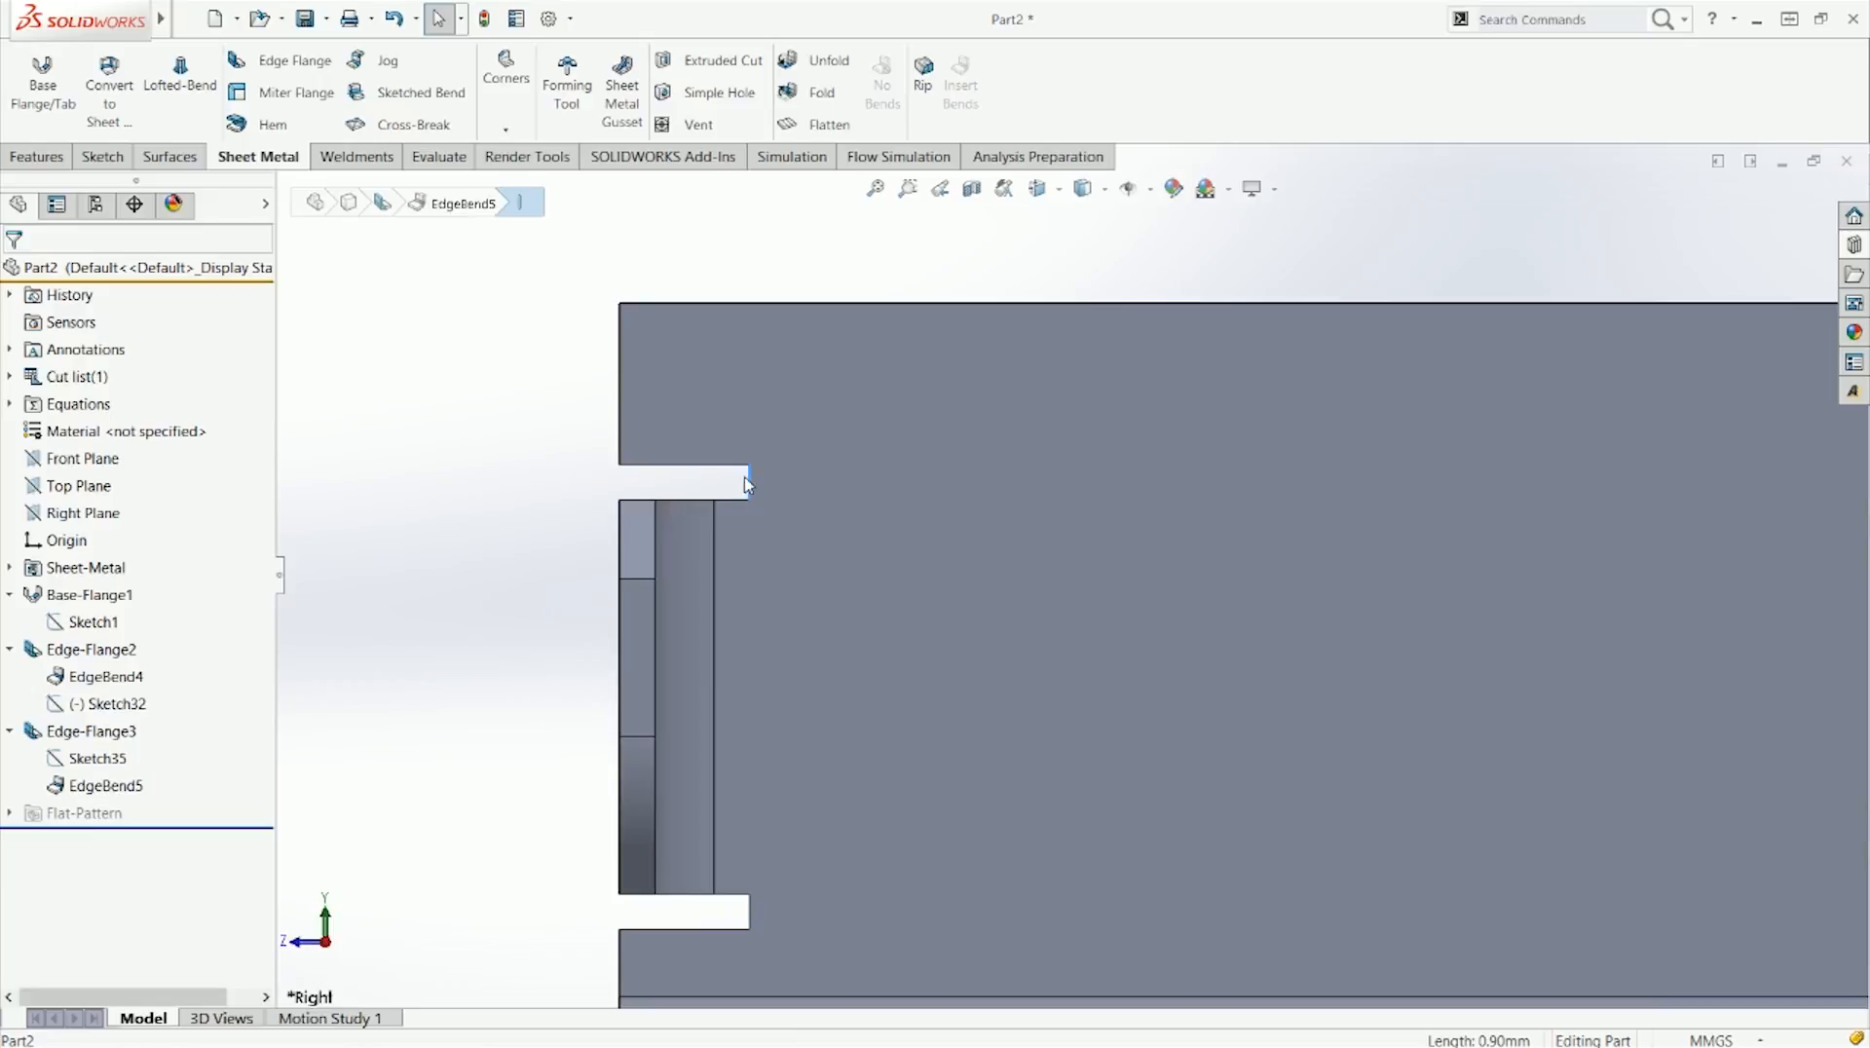
pyautogui.click(452, 595)
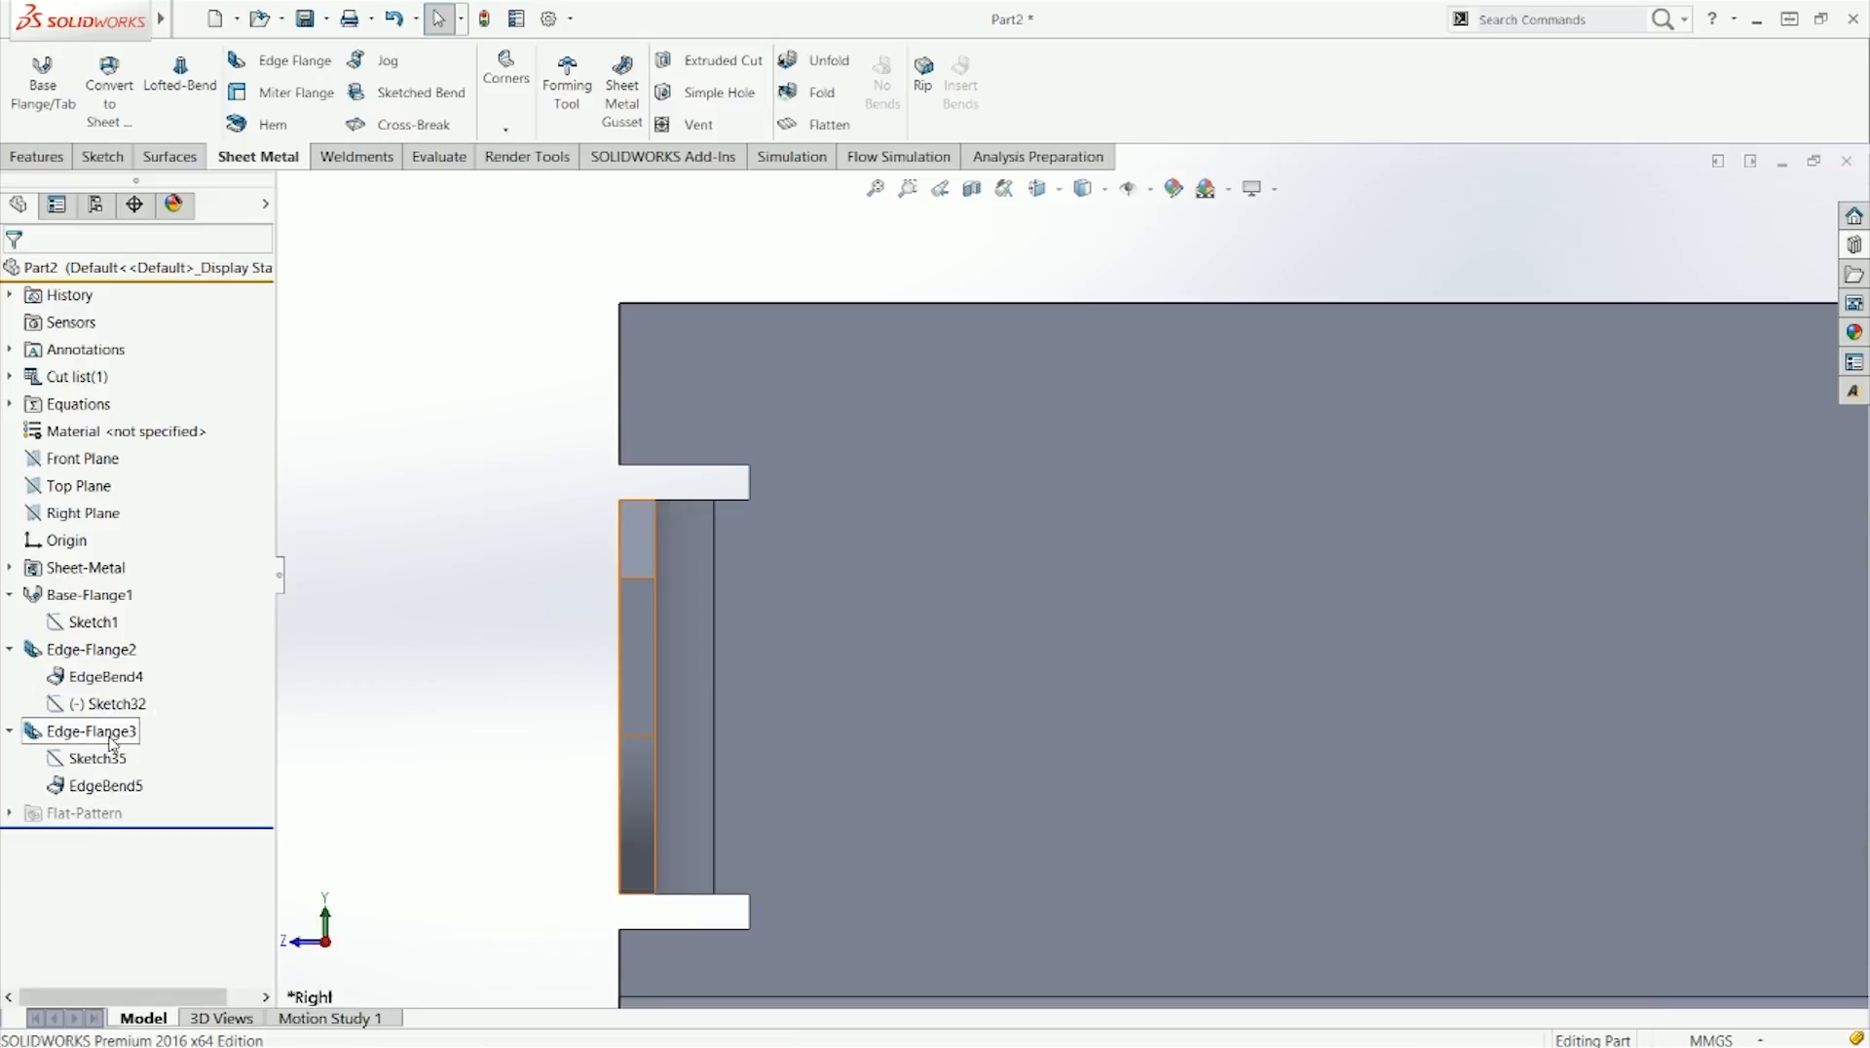
# Step: Edit the side flange to set its rectangular relief ratio to 0.5 and accept the feature
pyautogui.rightClick(110, 743)
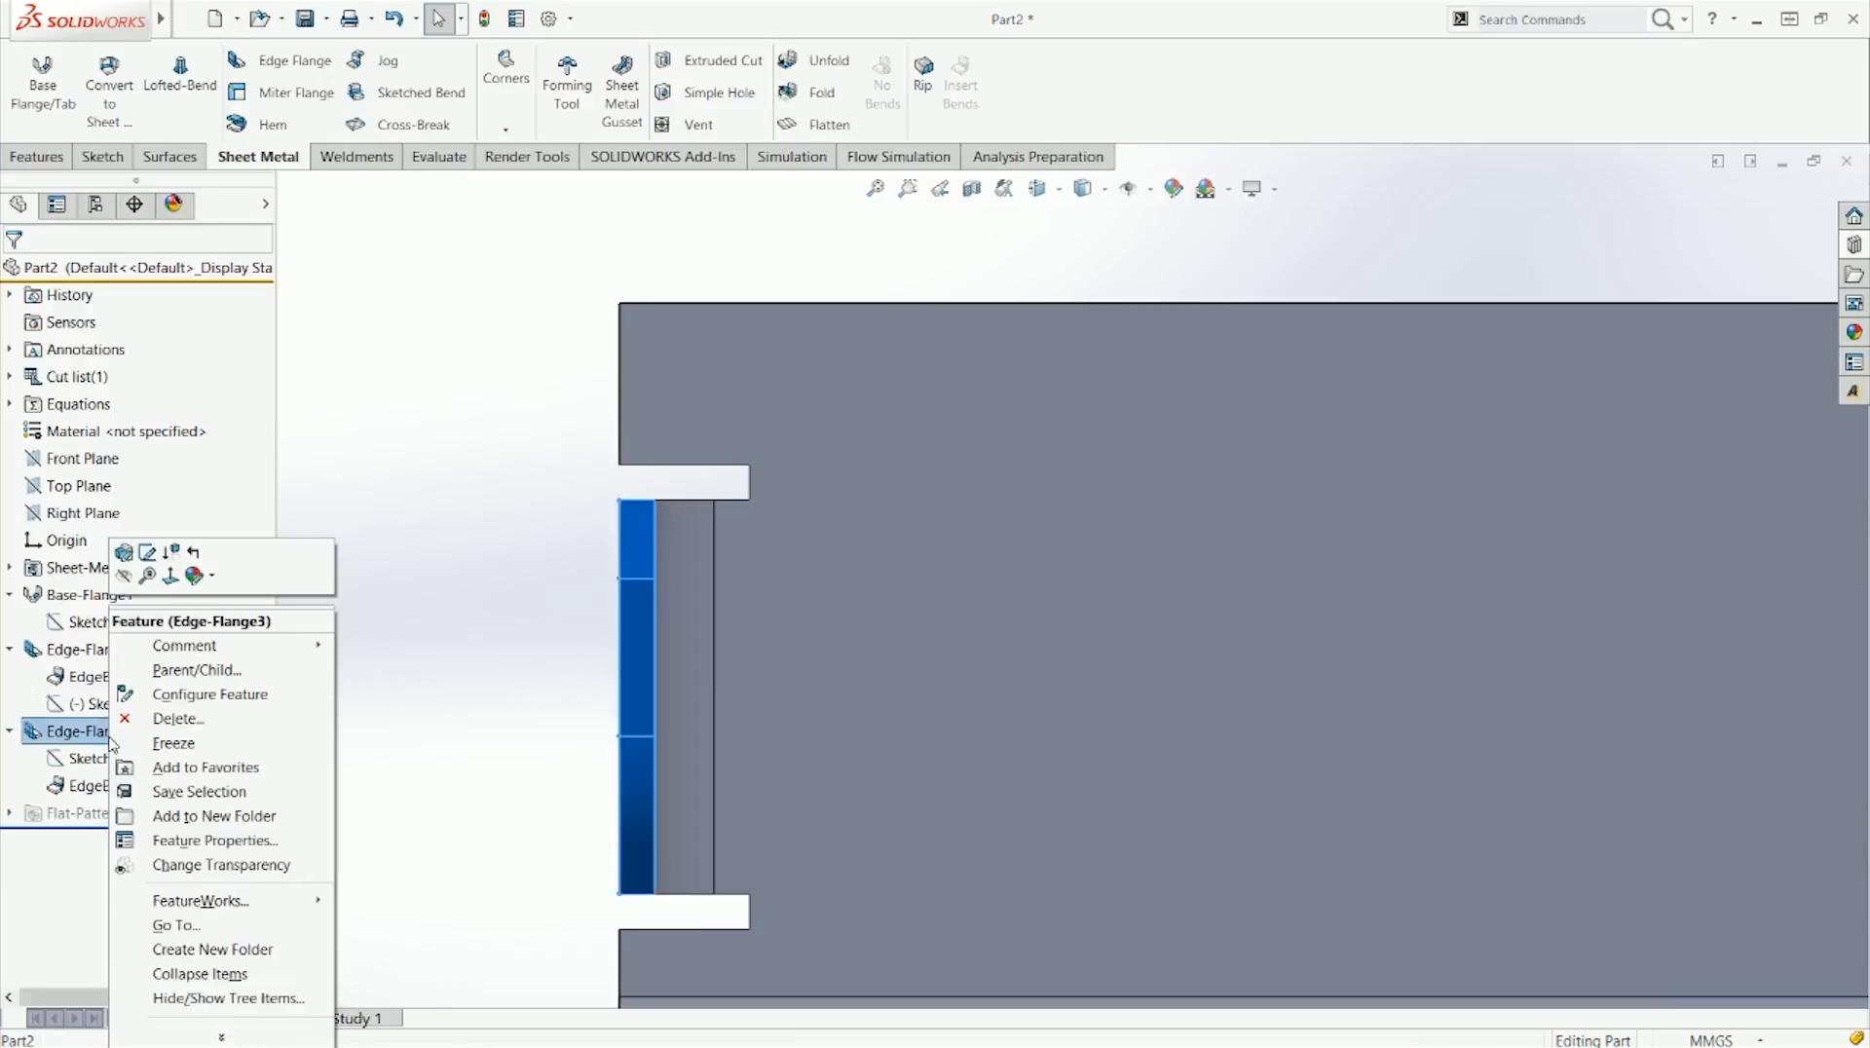
pyautogui.click(132, 547)
pyautogui.click(136, 941)
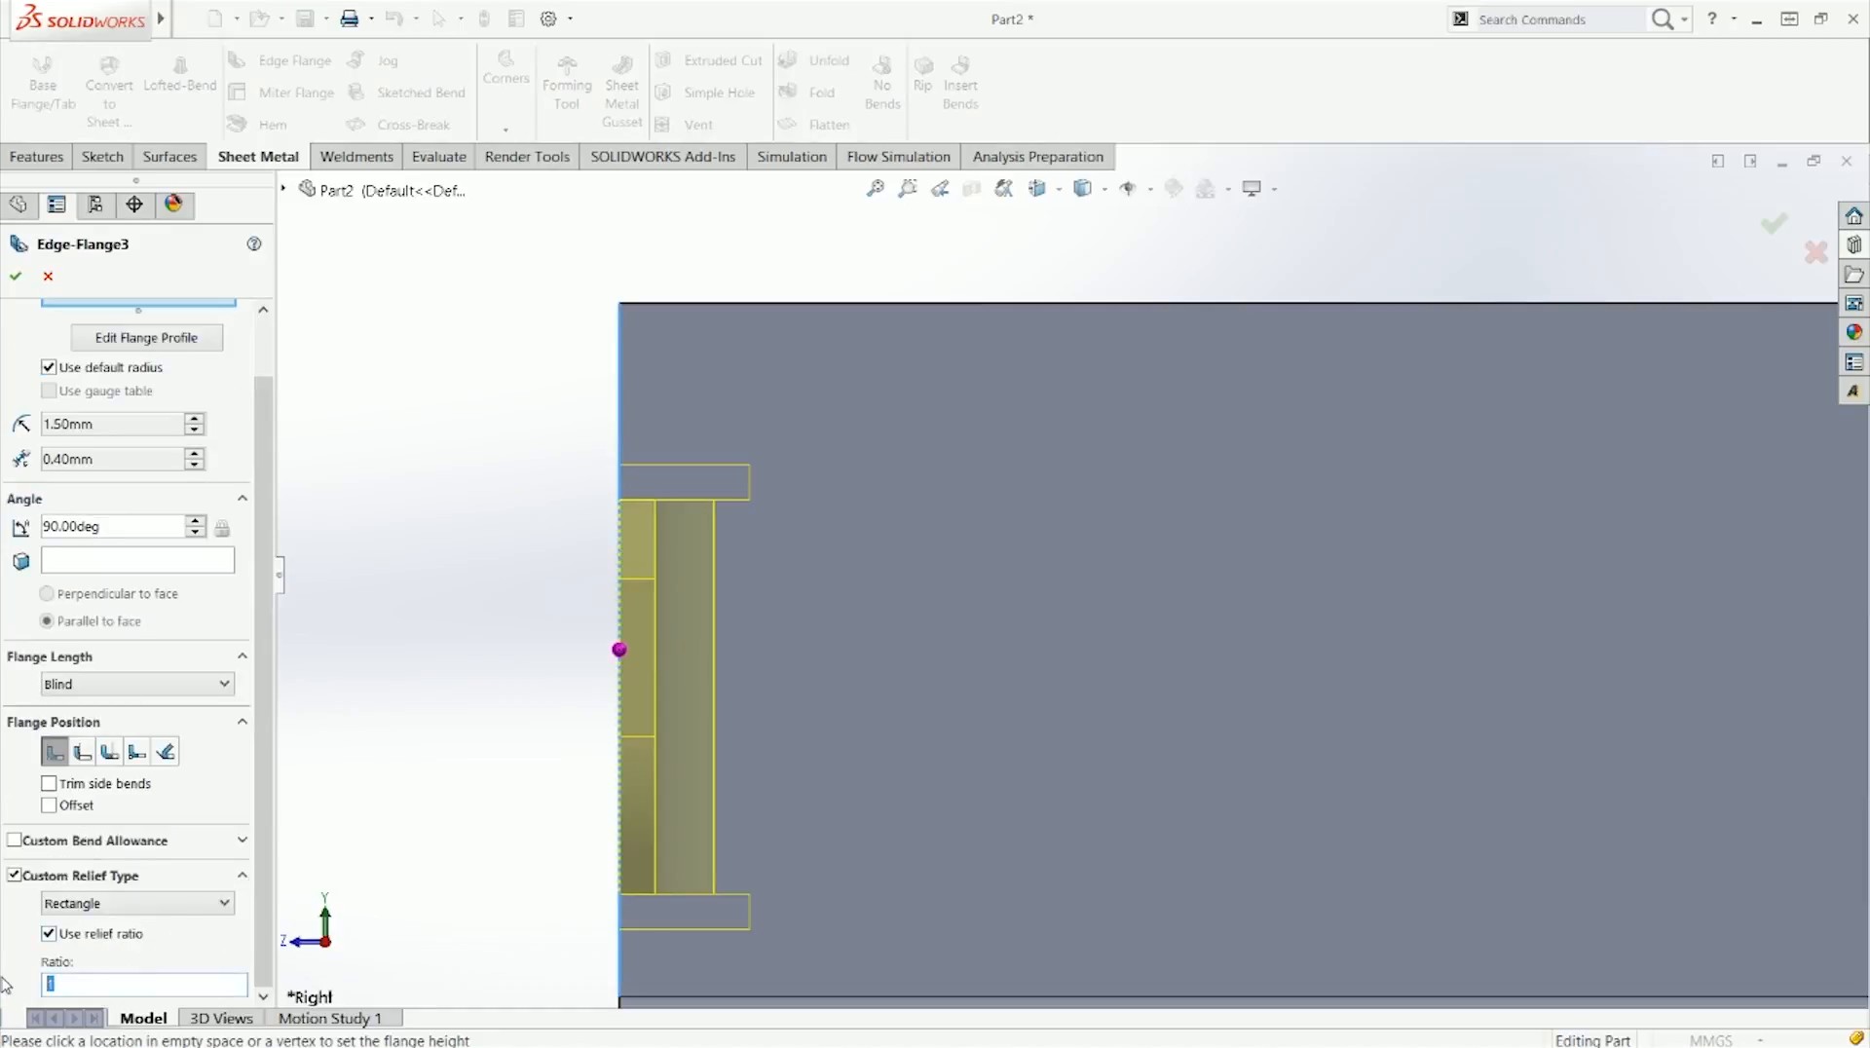
pyautogui.press('Return')
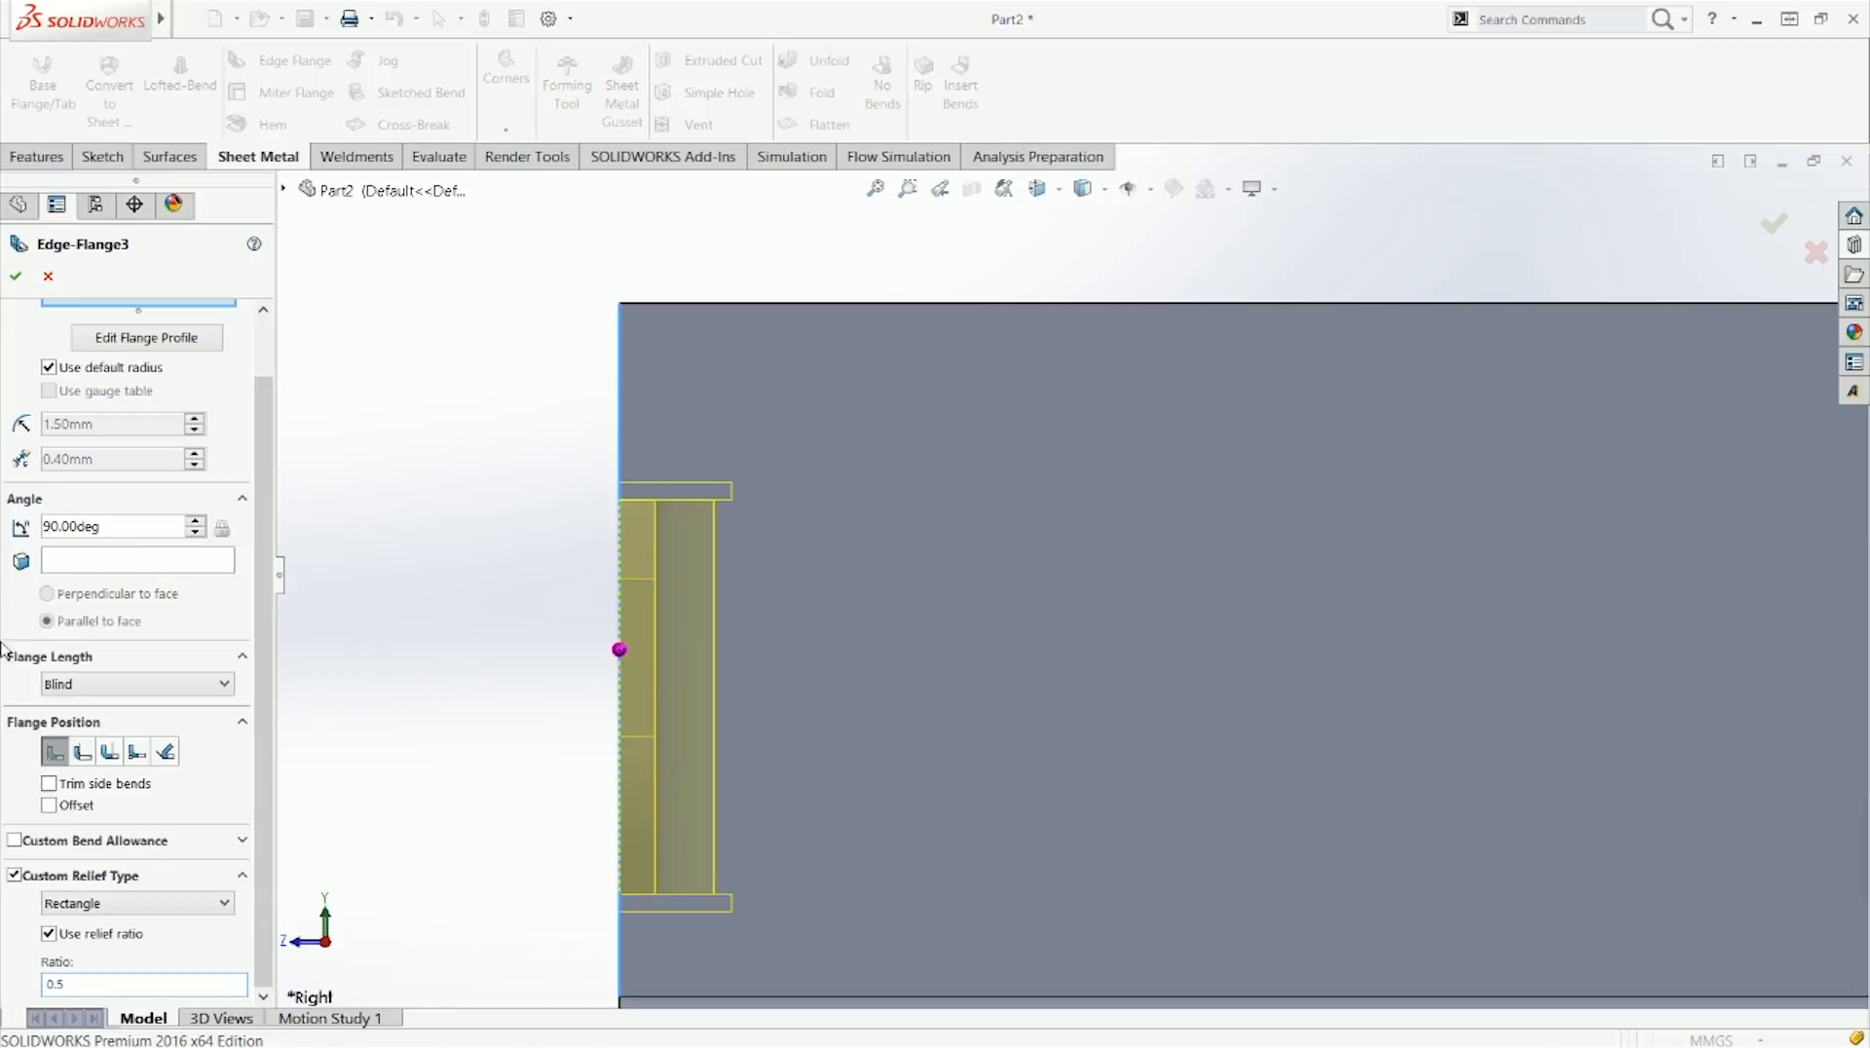
pyautogui.click(16, 275)
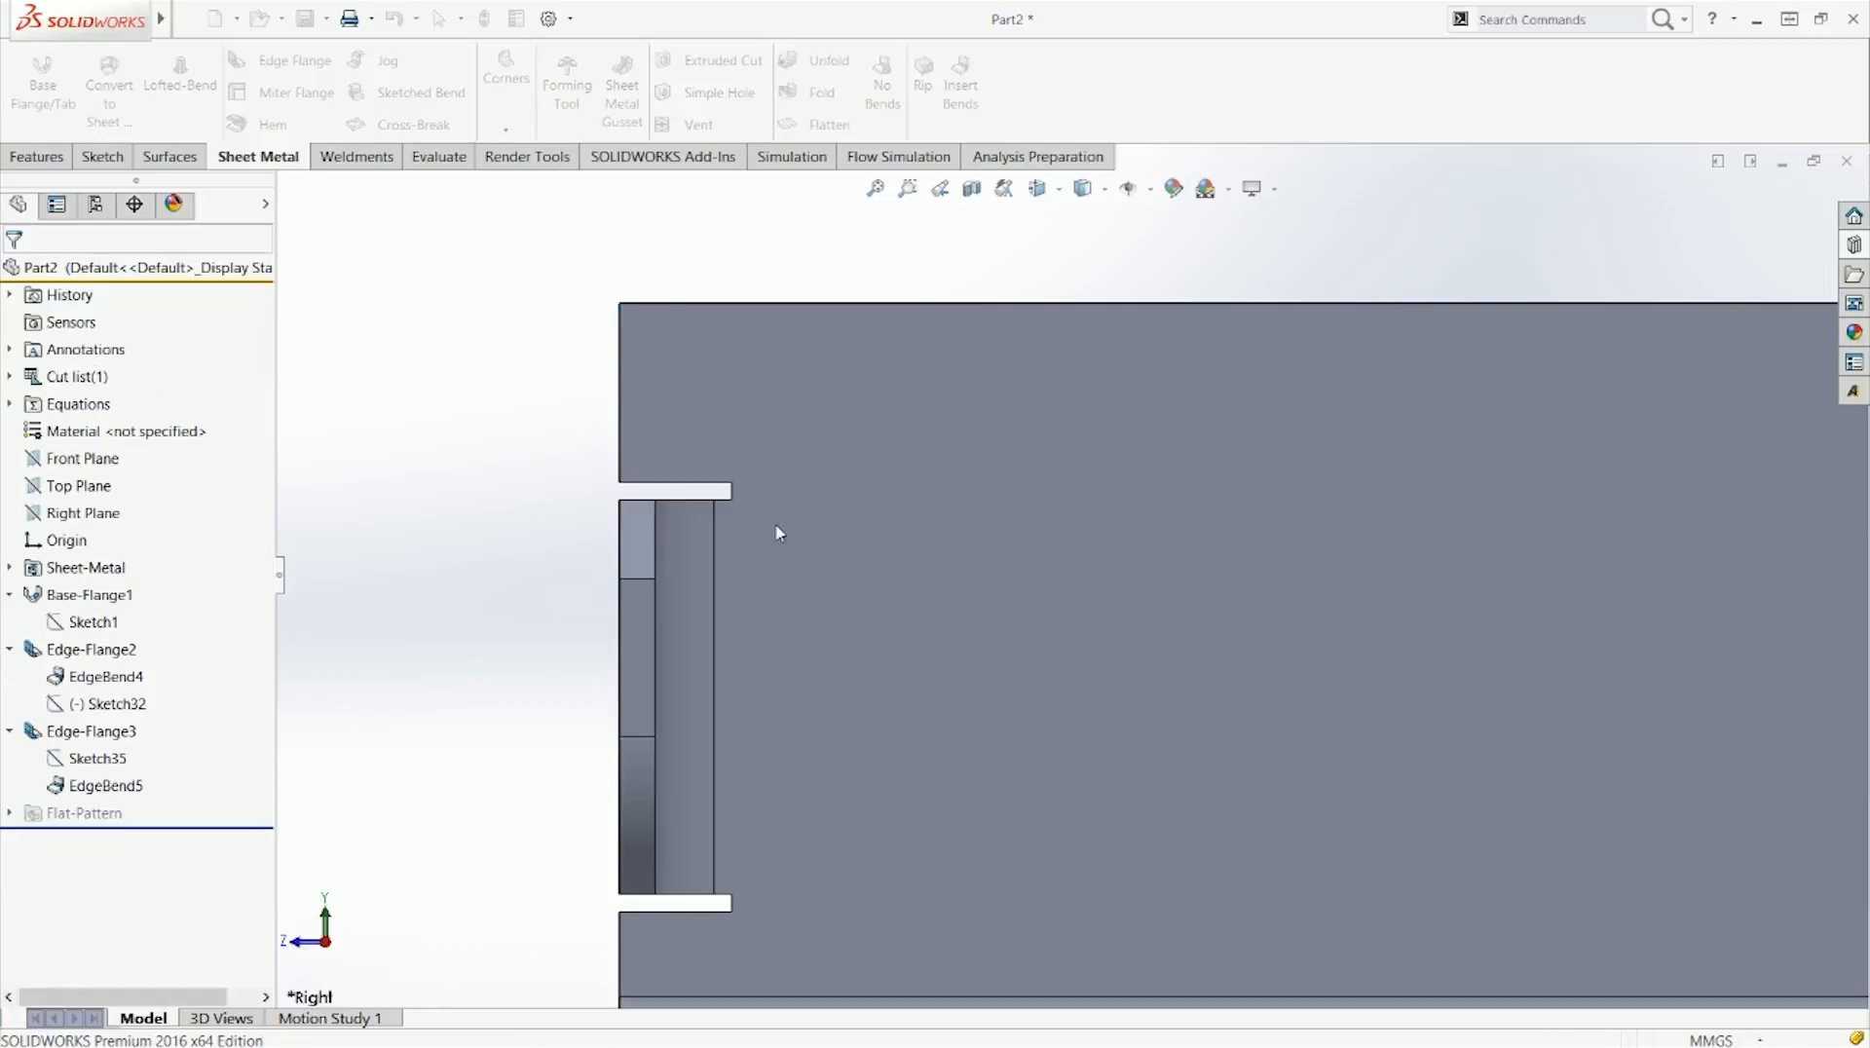
# Step: Check the edge lengths at the inner end of the narrowed upper relief cut
pyautogui.click(725, 502)
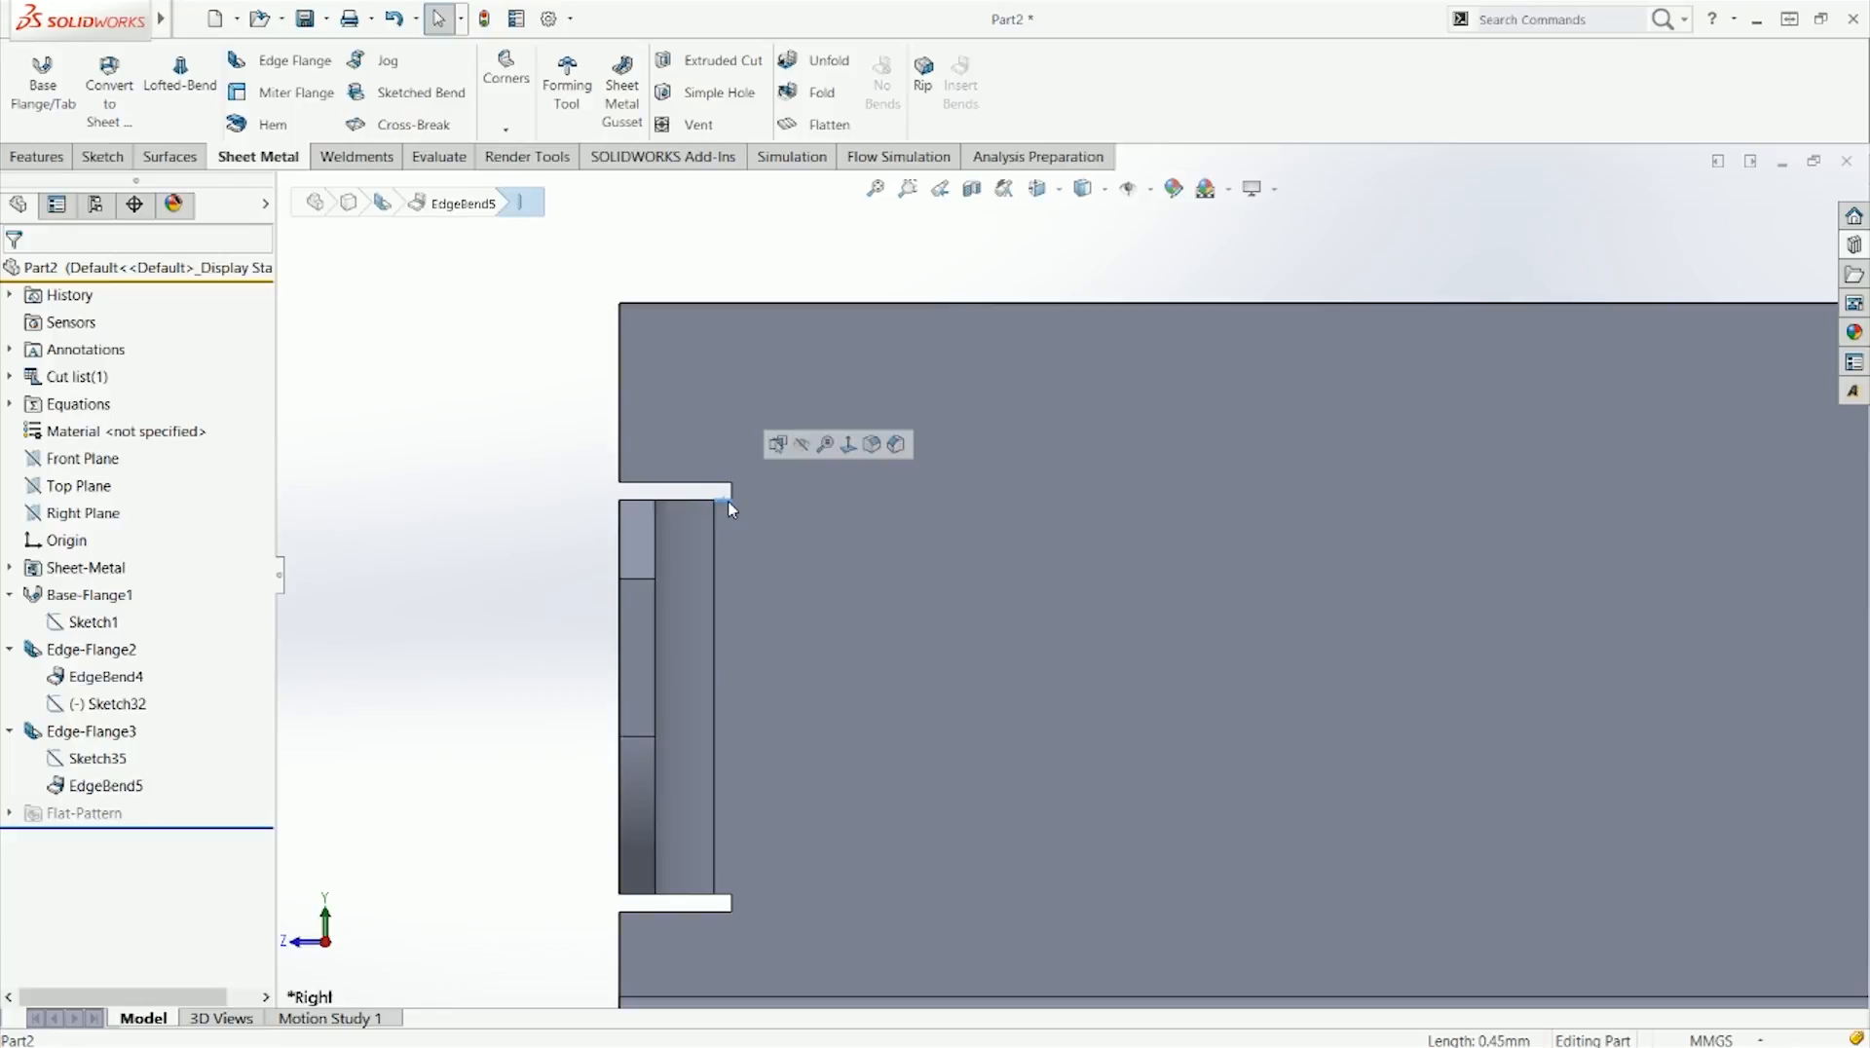
pyautogui.scroll(-2, 732, 499)
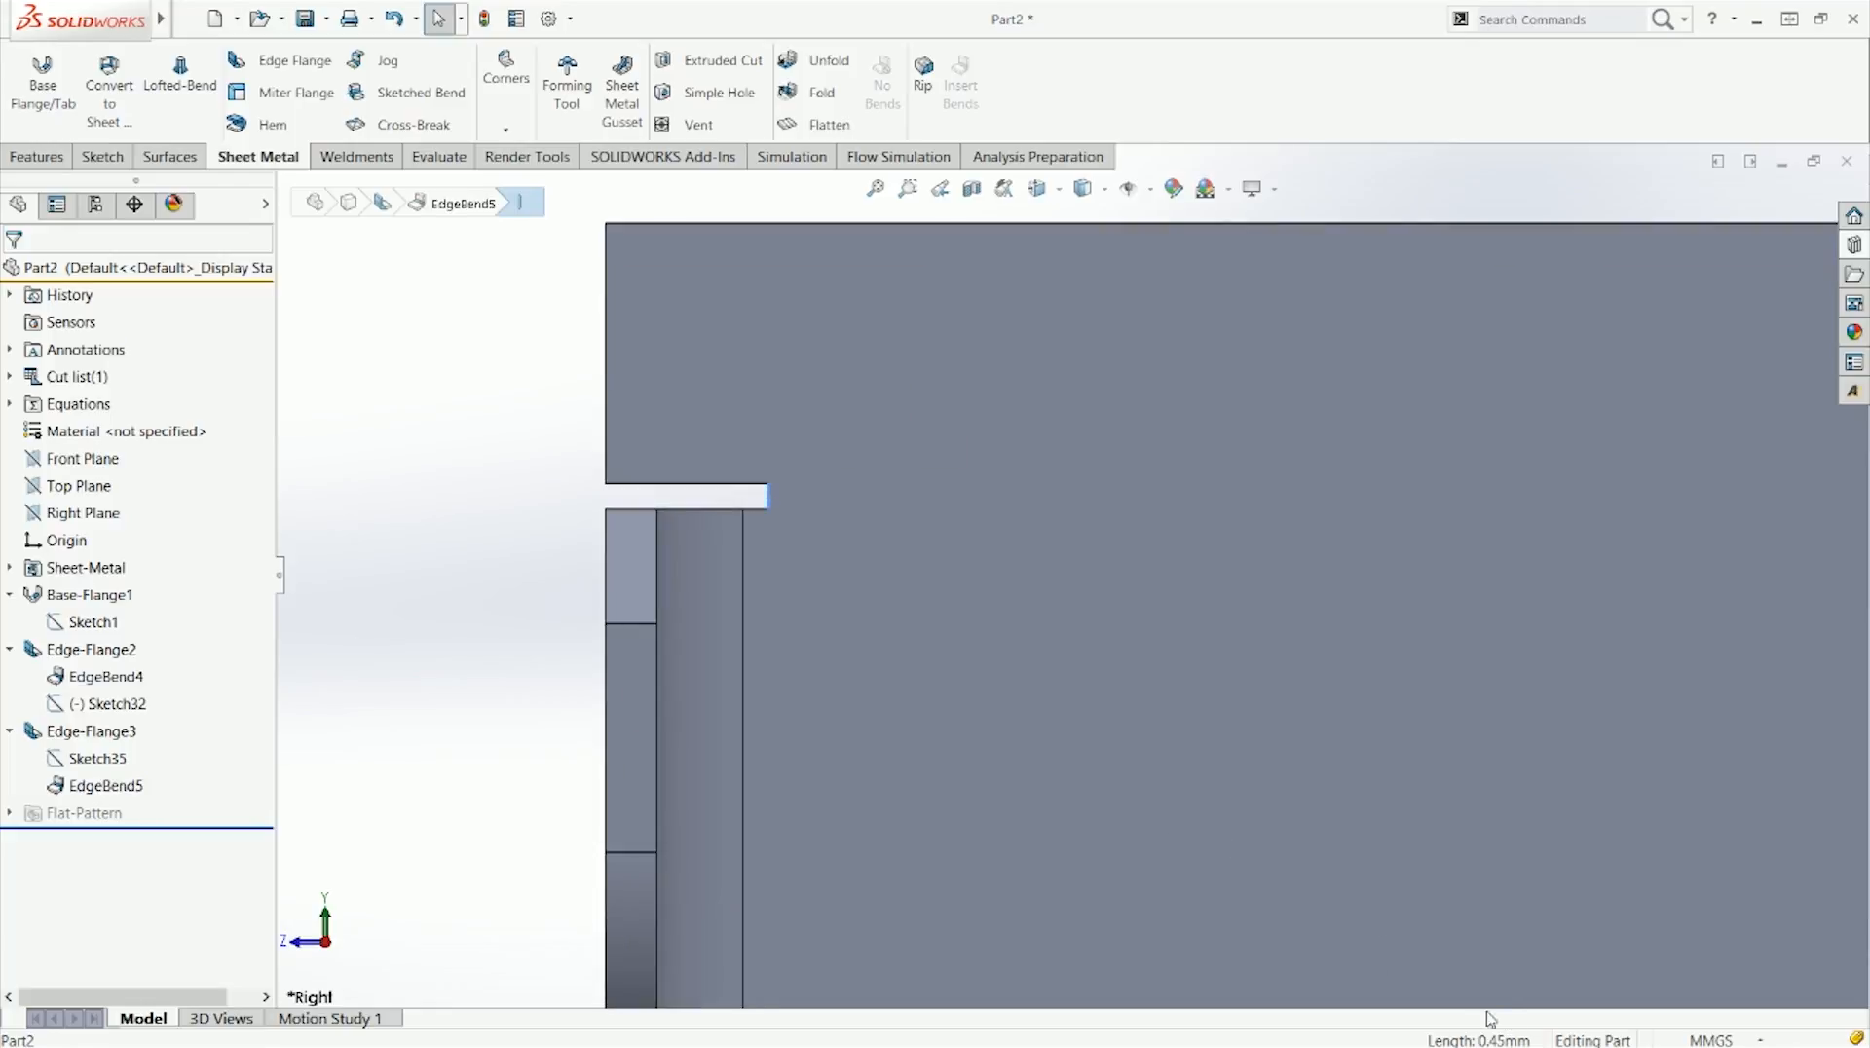
pyautogui.scroll(2, 1248, 835)
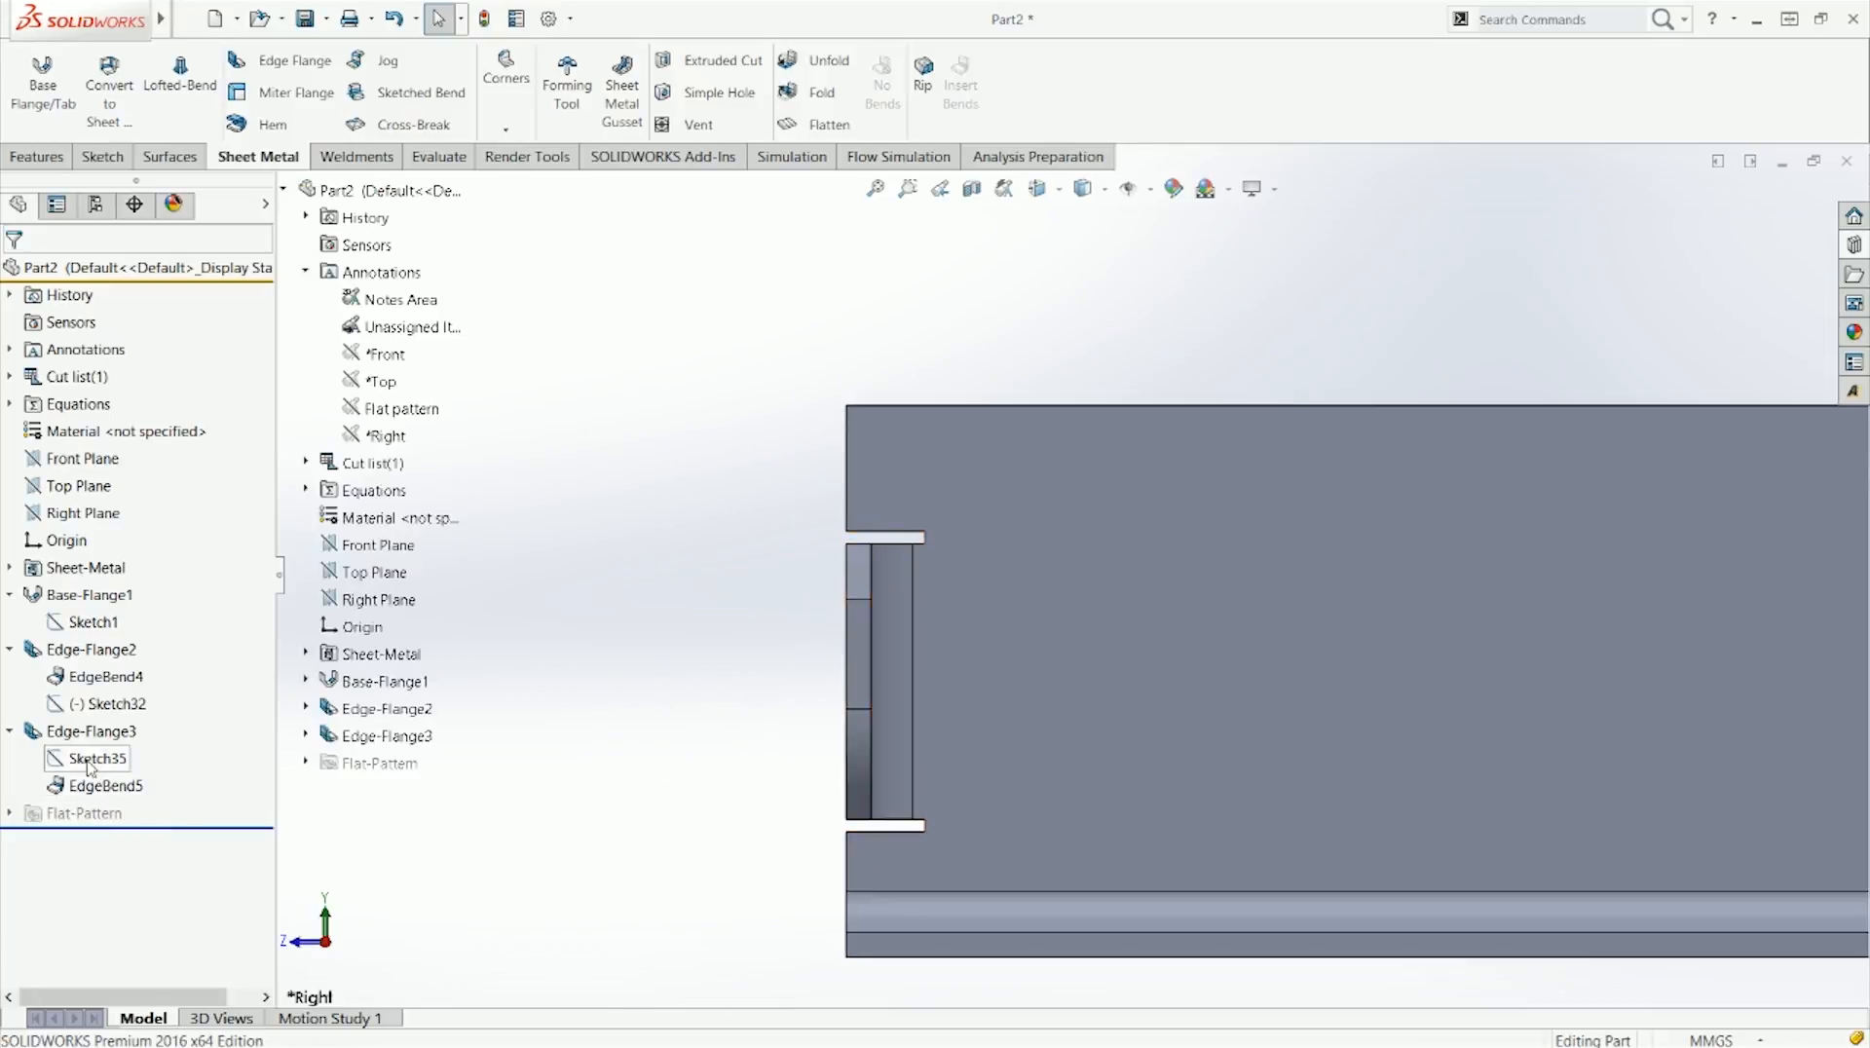
# Step: Edit the side flange, turn off the relief ratio and try a relief width of 10 mm
pyautogui.rightClick(78, 731)
pyautogui.click(108, 556)
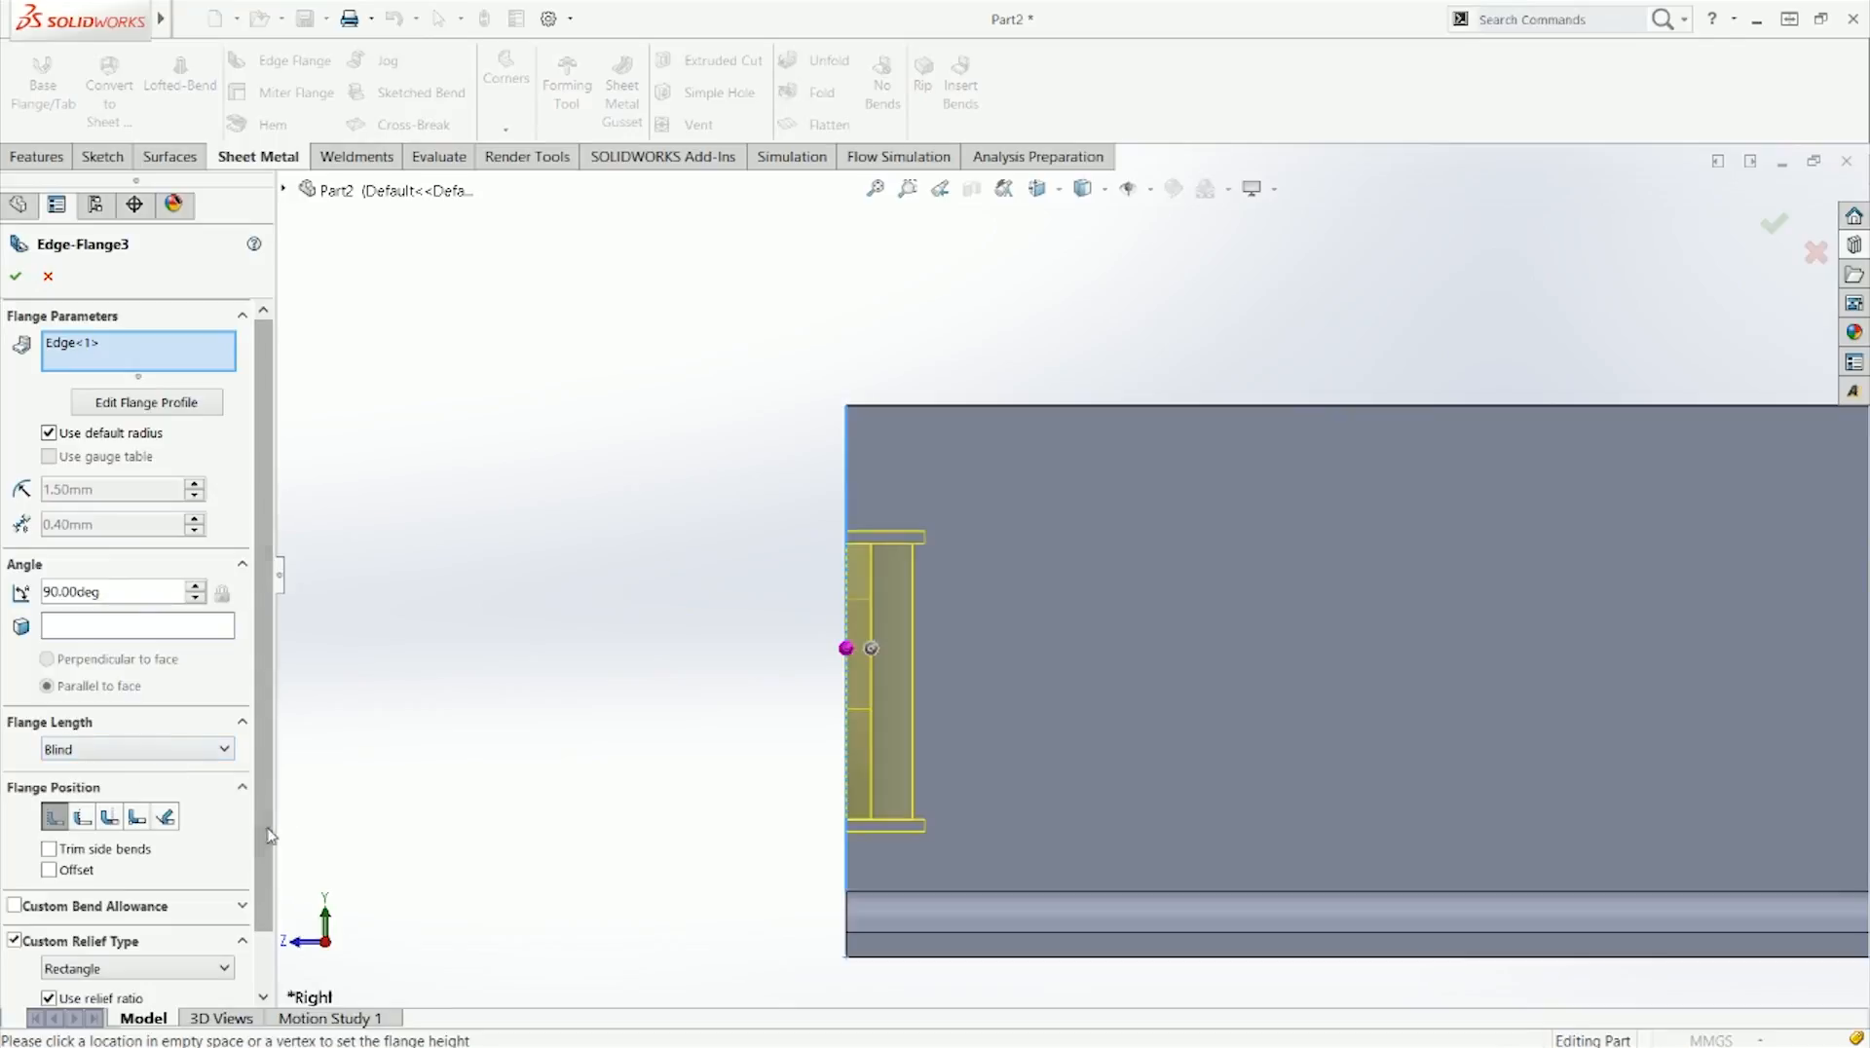
pyautogui.scroll(-3, 194, 906)
pyautogui.click(117, 937)
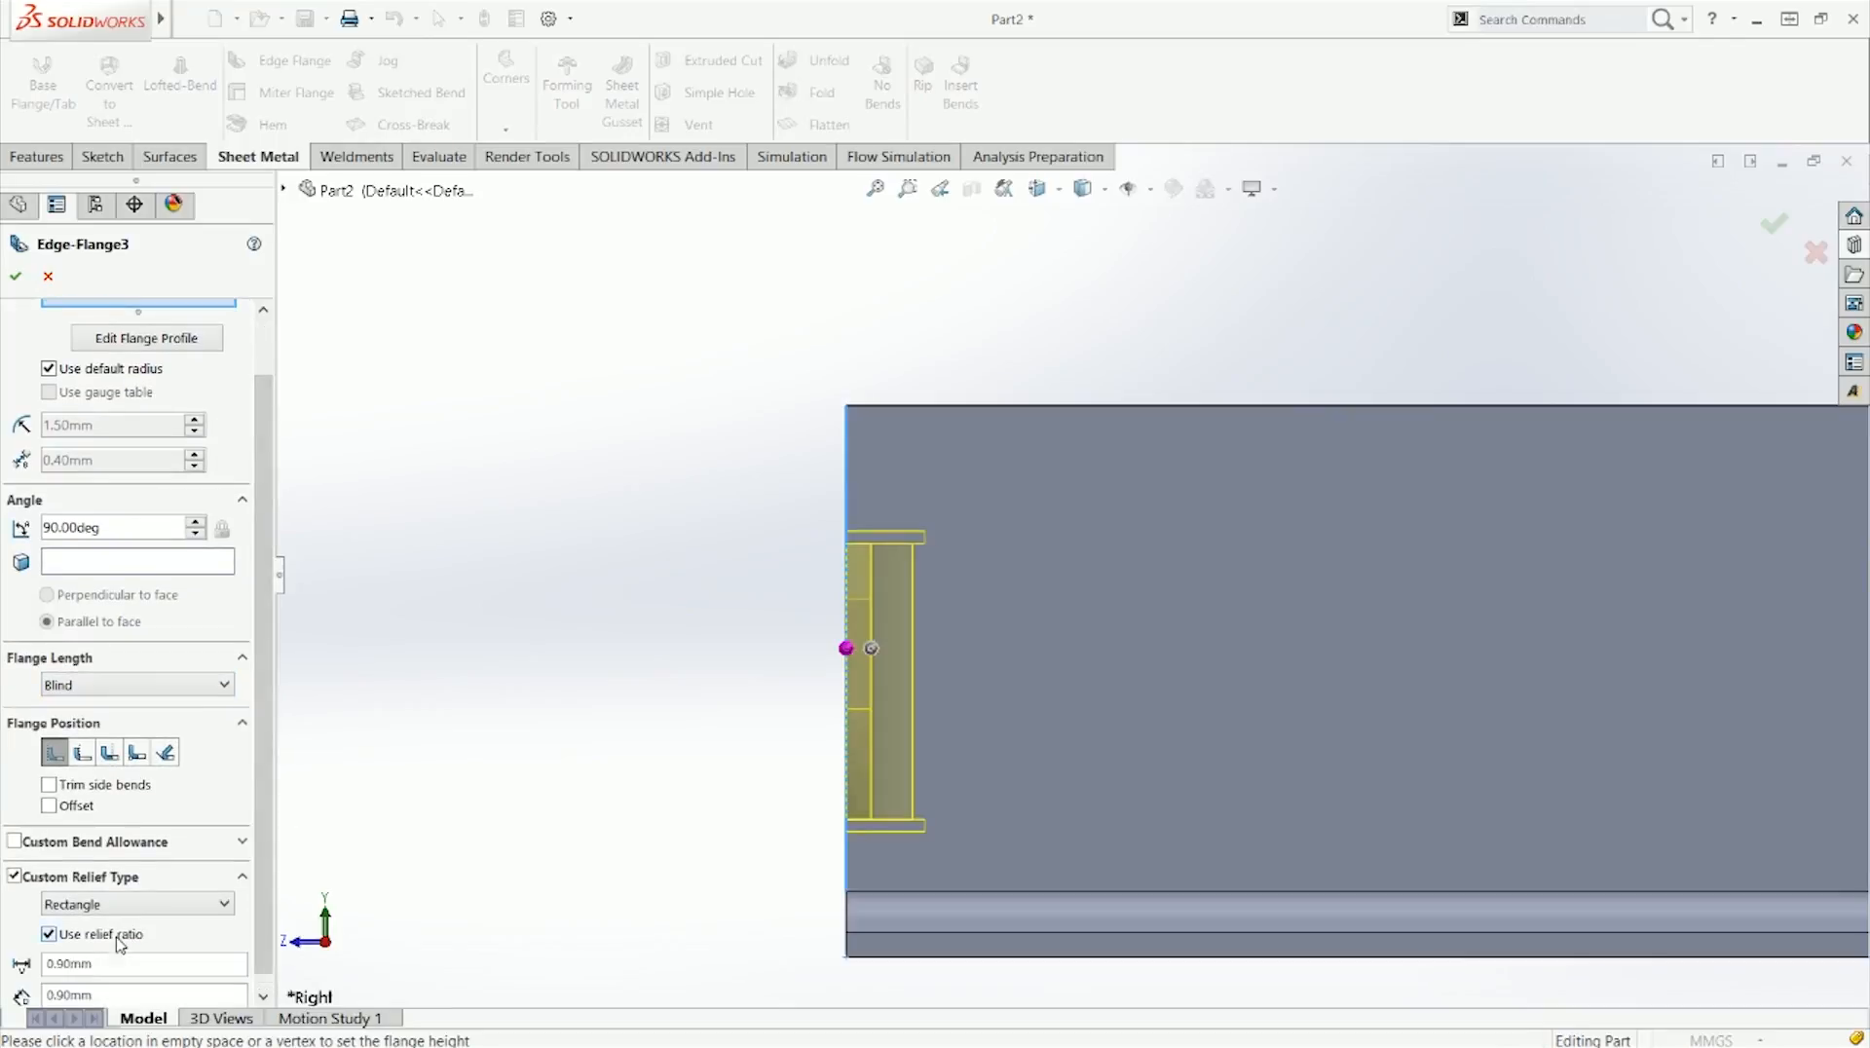
pyautogui.click(112, 939)
pyautogui.click(94, 938)
pyautogui.scroll(-1, 267, 960)
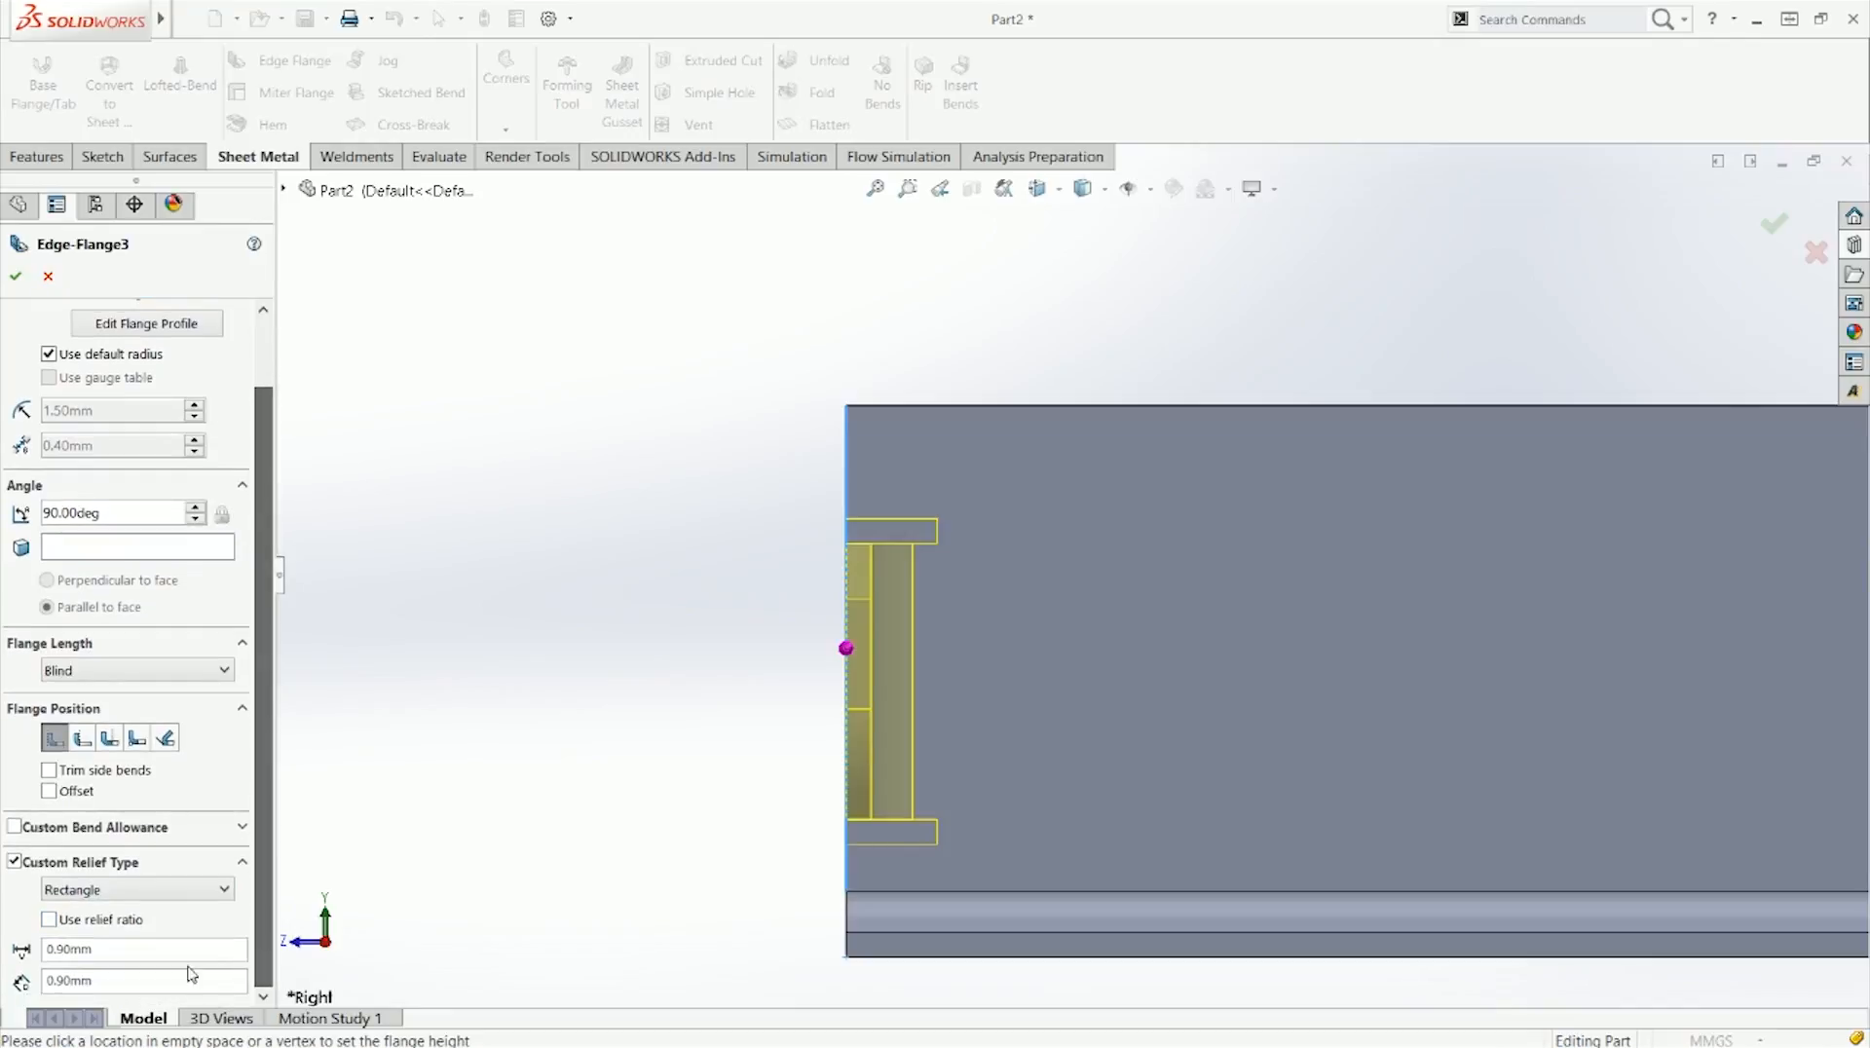
pyautogui.doubleClick(78, 949)
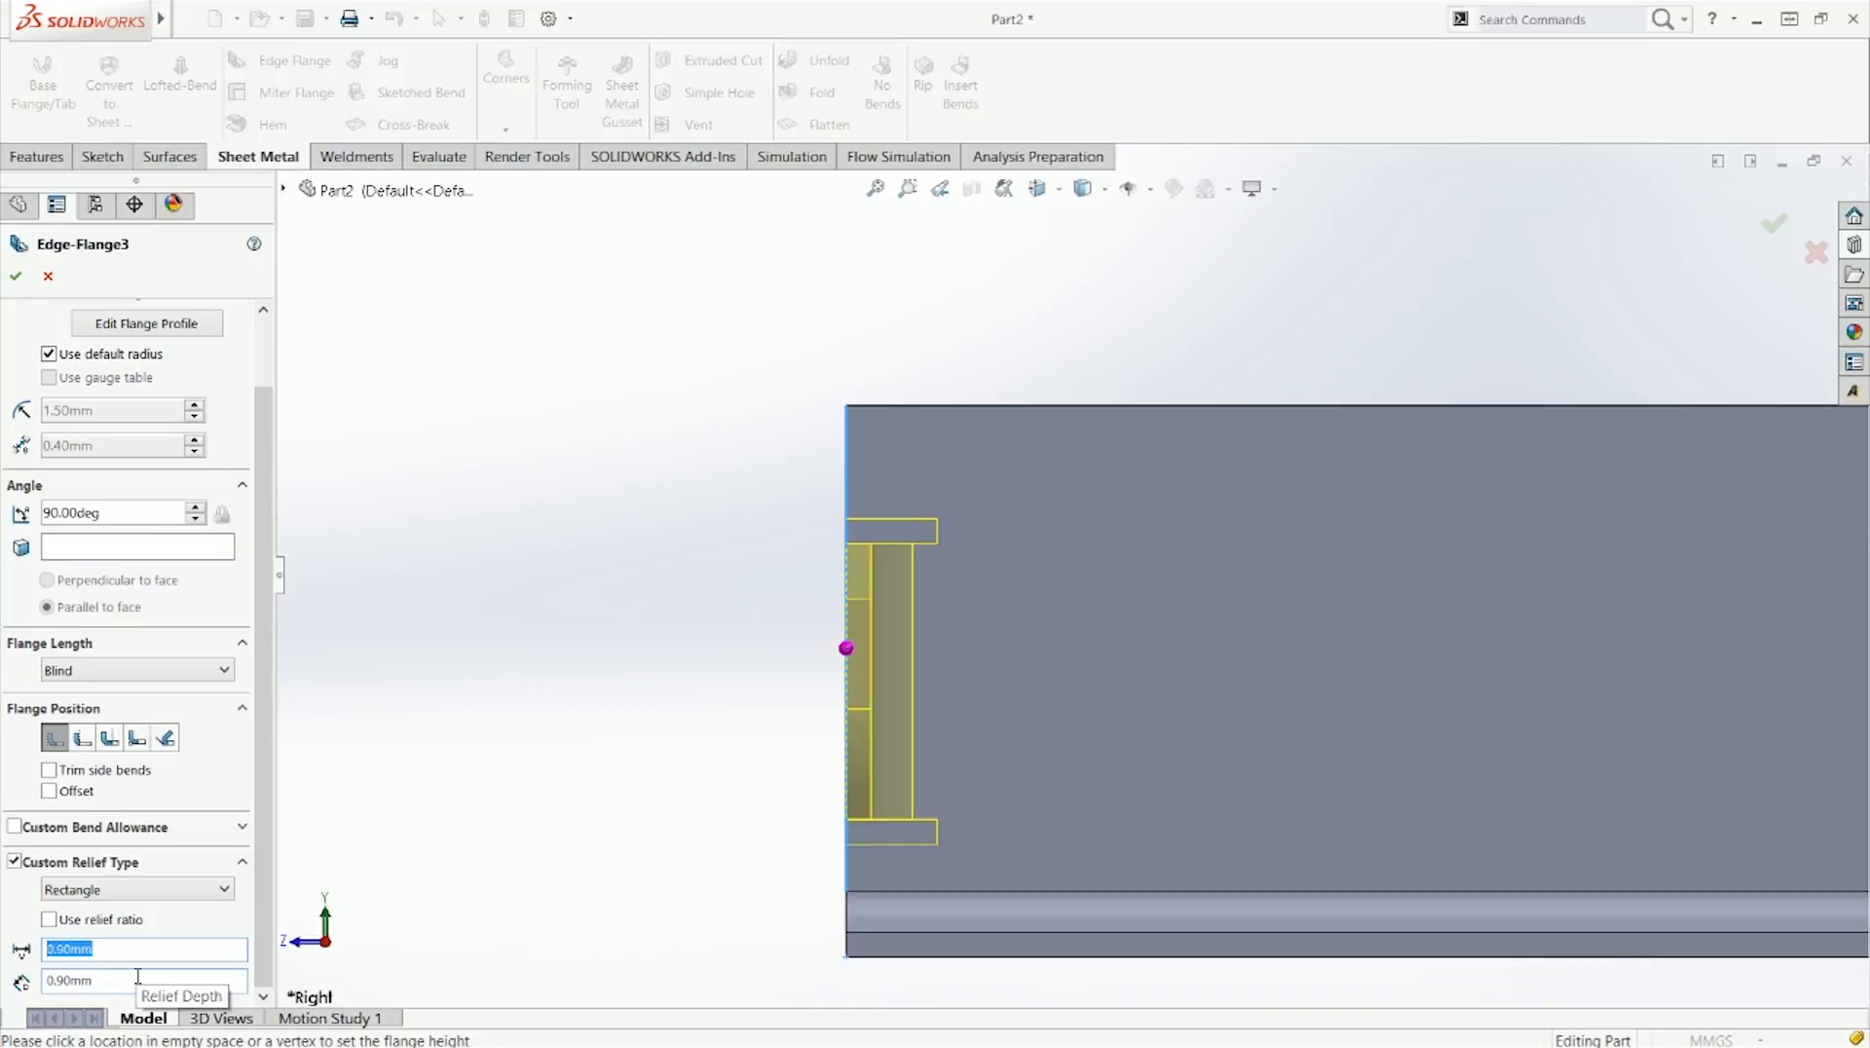
pyautogui.write('10')
pyautogui.press('Return')
# Step: Set the relief width to 1 mm and the relief depth to 10 mm, accept the feature and inspect the cuts
pyautogui.moveTo(101, 949); pyautogui.dragTo(4, 961)
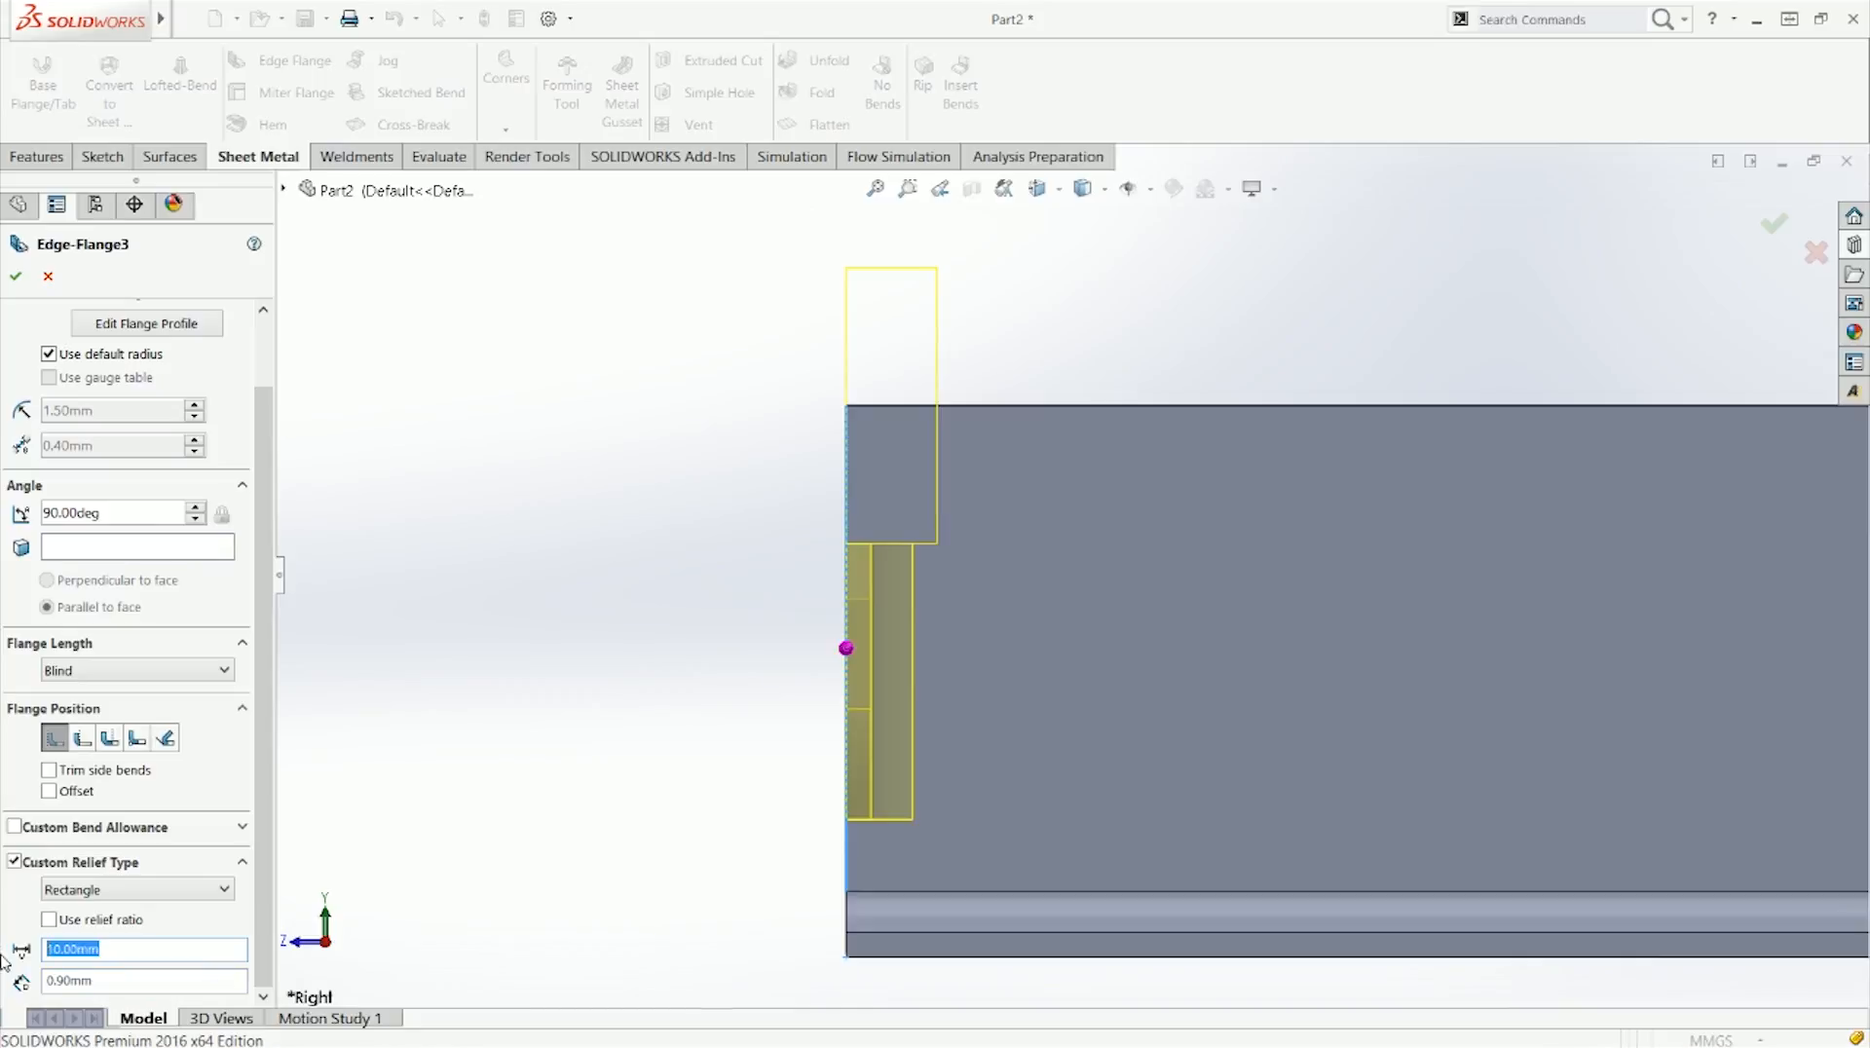
pyautogui.write('1')
pyautogui.press('Return')
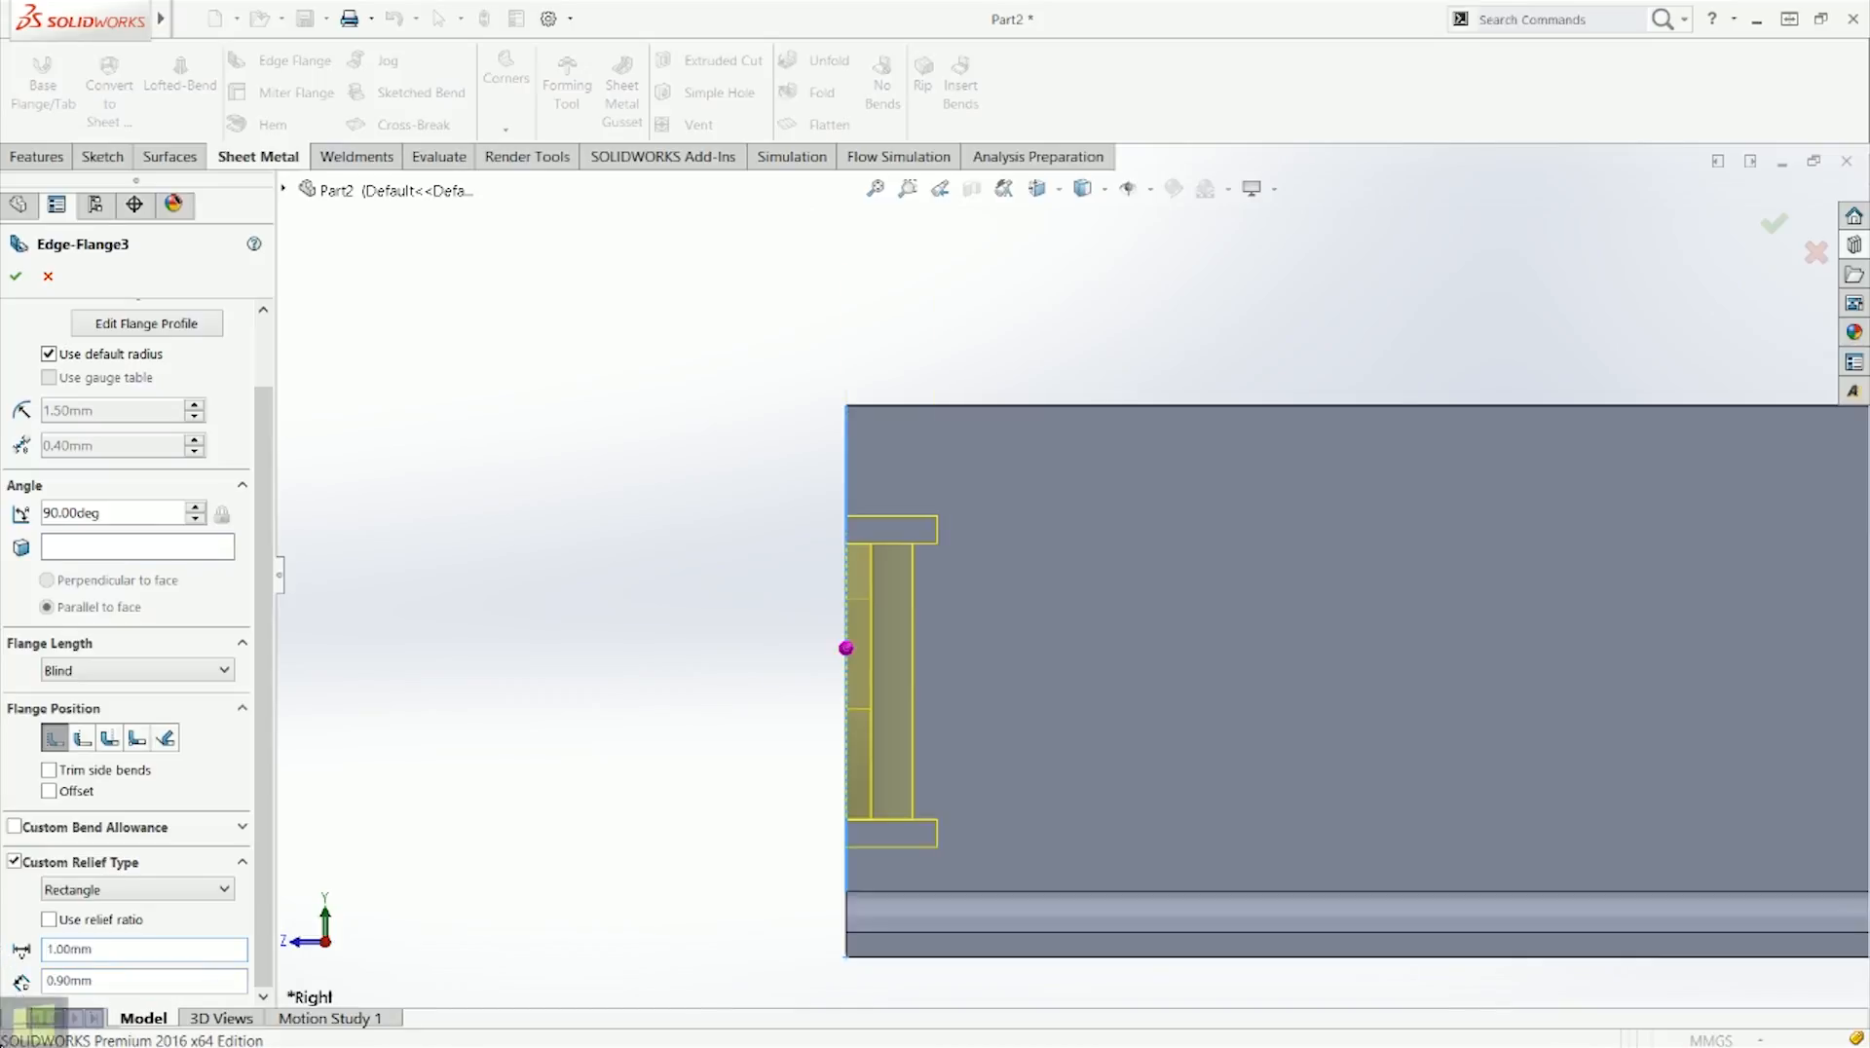
pyautogui.moveTo(122, 979); pyautogui.dragTo(20, 982)
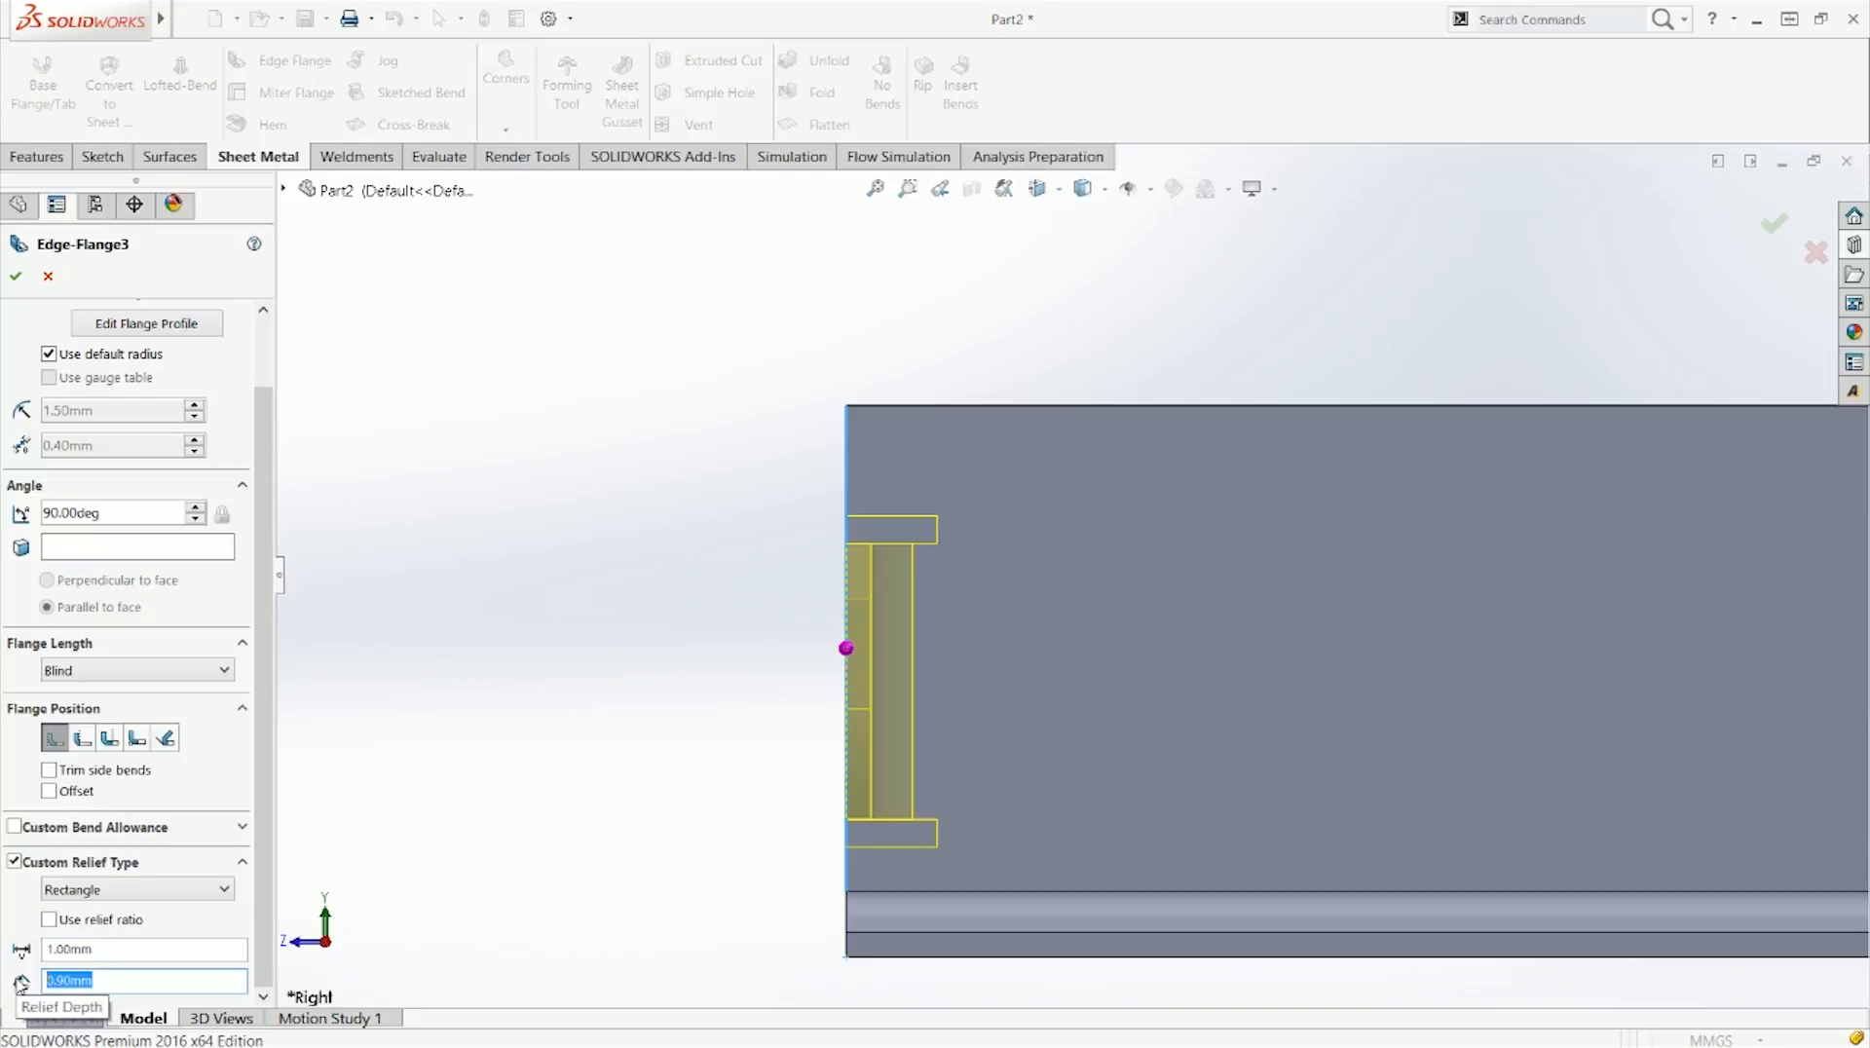
pyautogui.write('10')
pyautogui.press('Return')
pyautogui.click(29, 284)
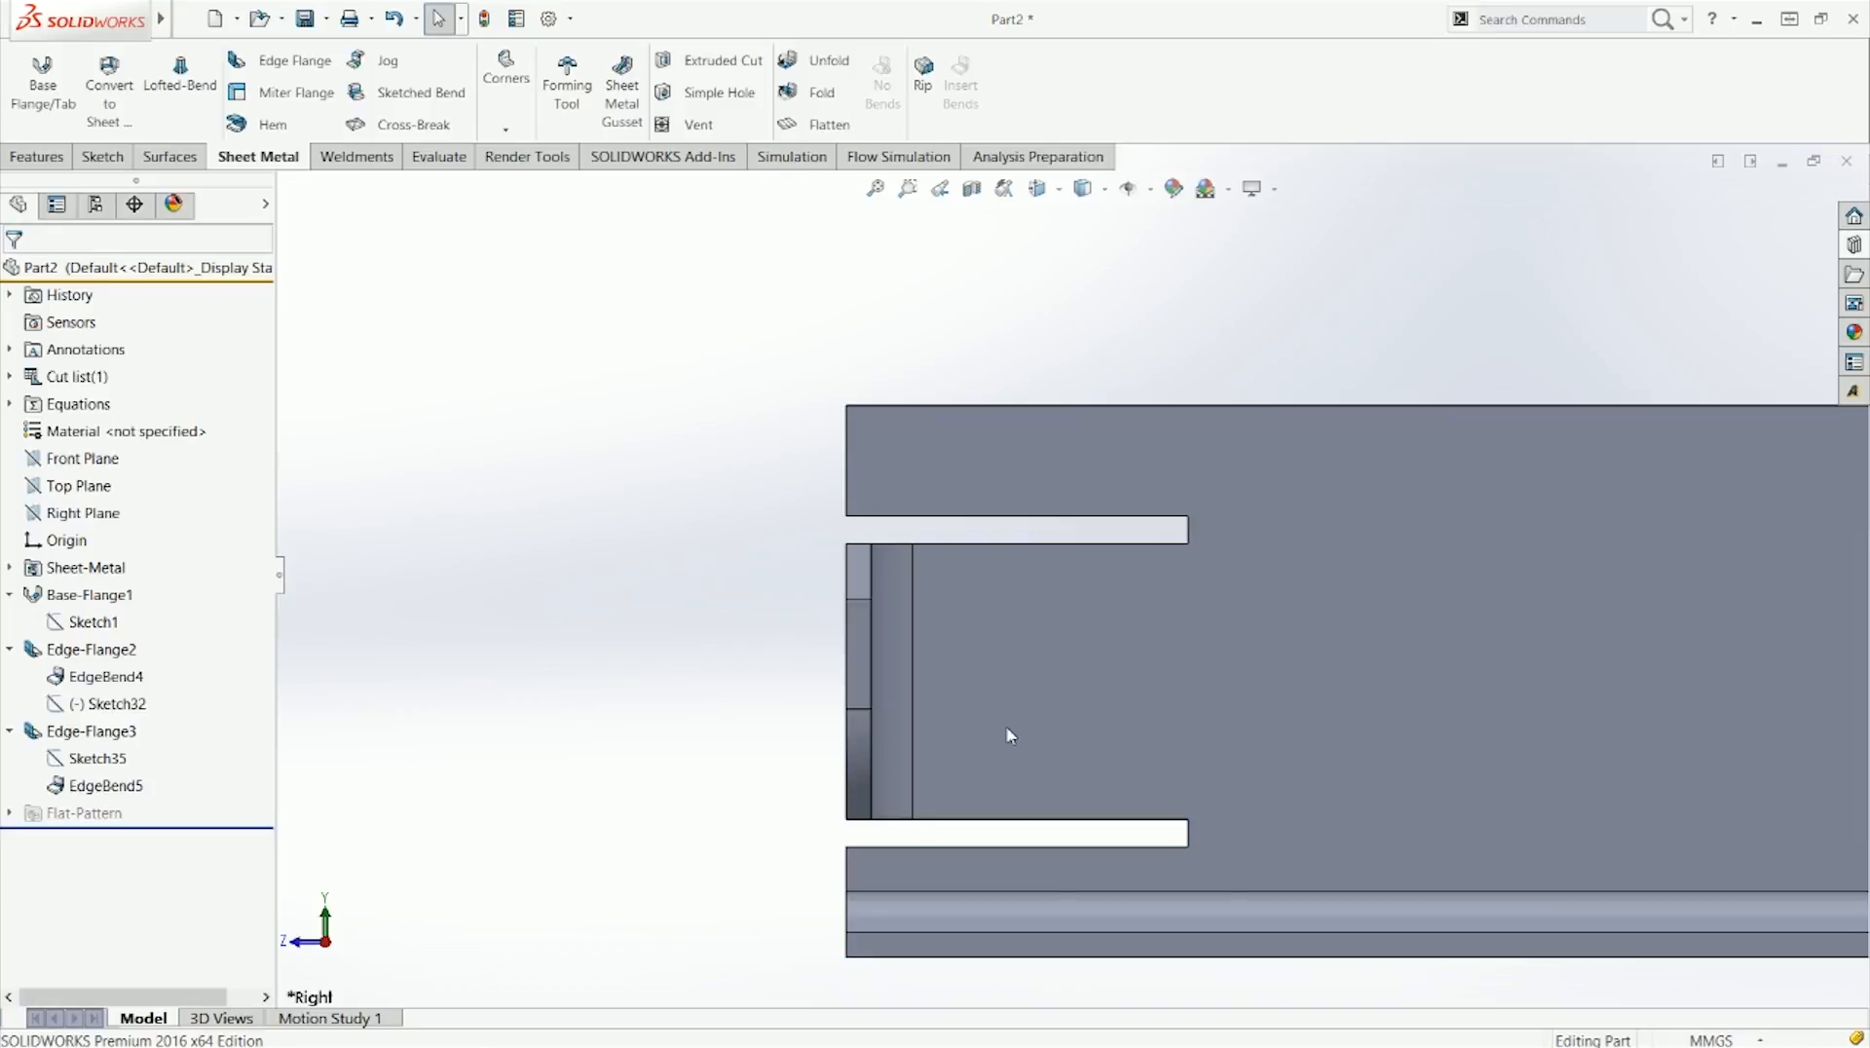
pyautogui.moveTo(1011, 738); pyautogui.dragTo(1140, 541, button='middle')
pyautogui.hotkey('ctrl', '4')
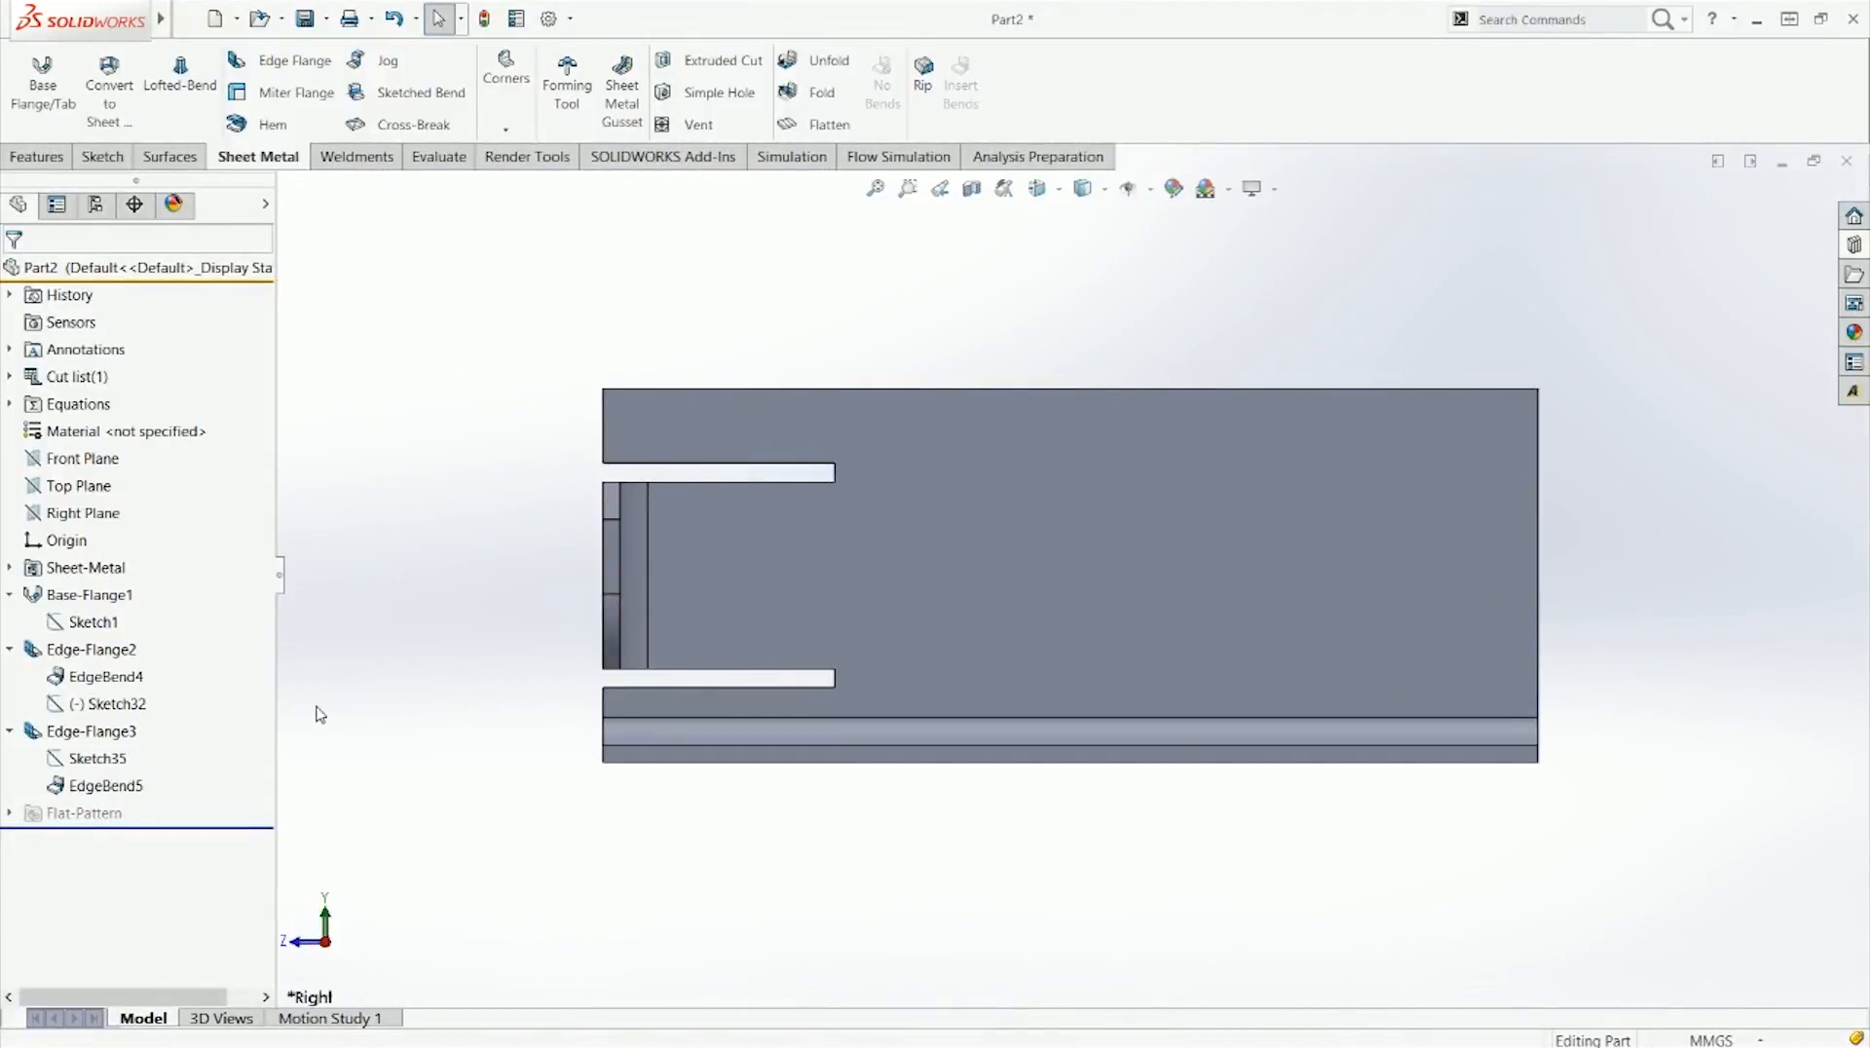
# Step: Edit the side flange to use a relief ratio of 1, switch its custom relief type to Tear and accept the feature
pyautogui.rightClick(60, 731)
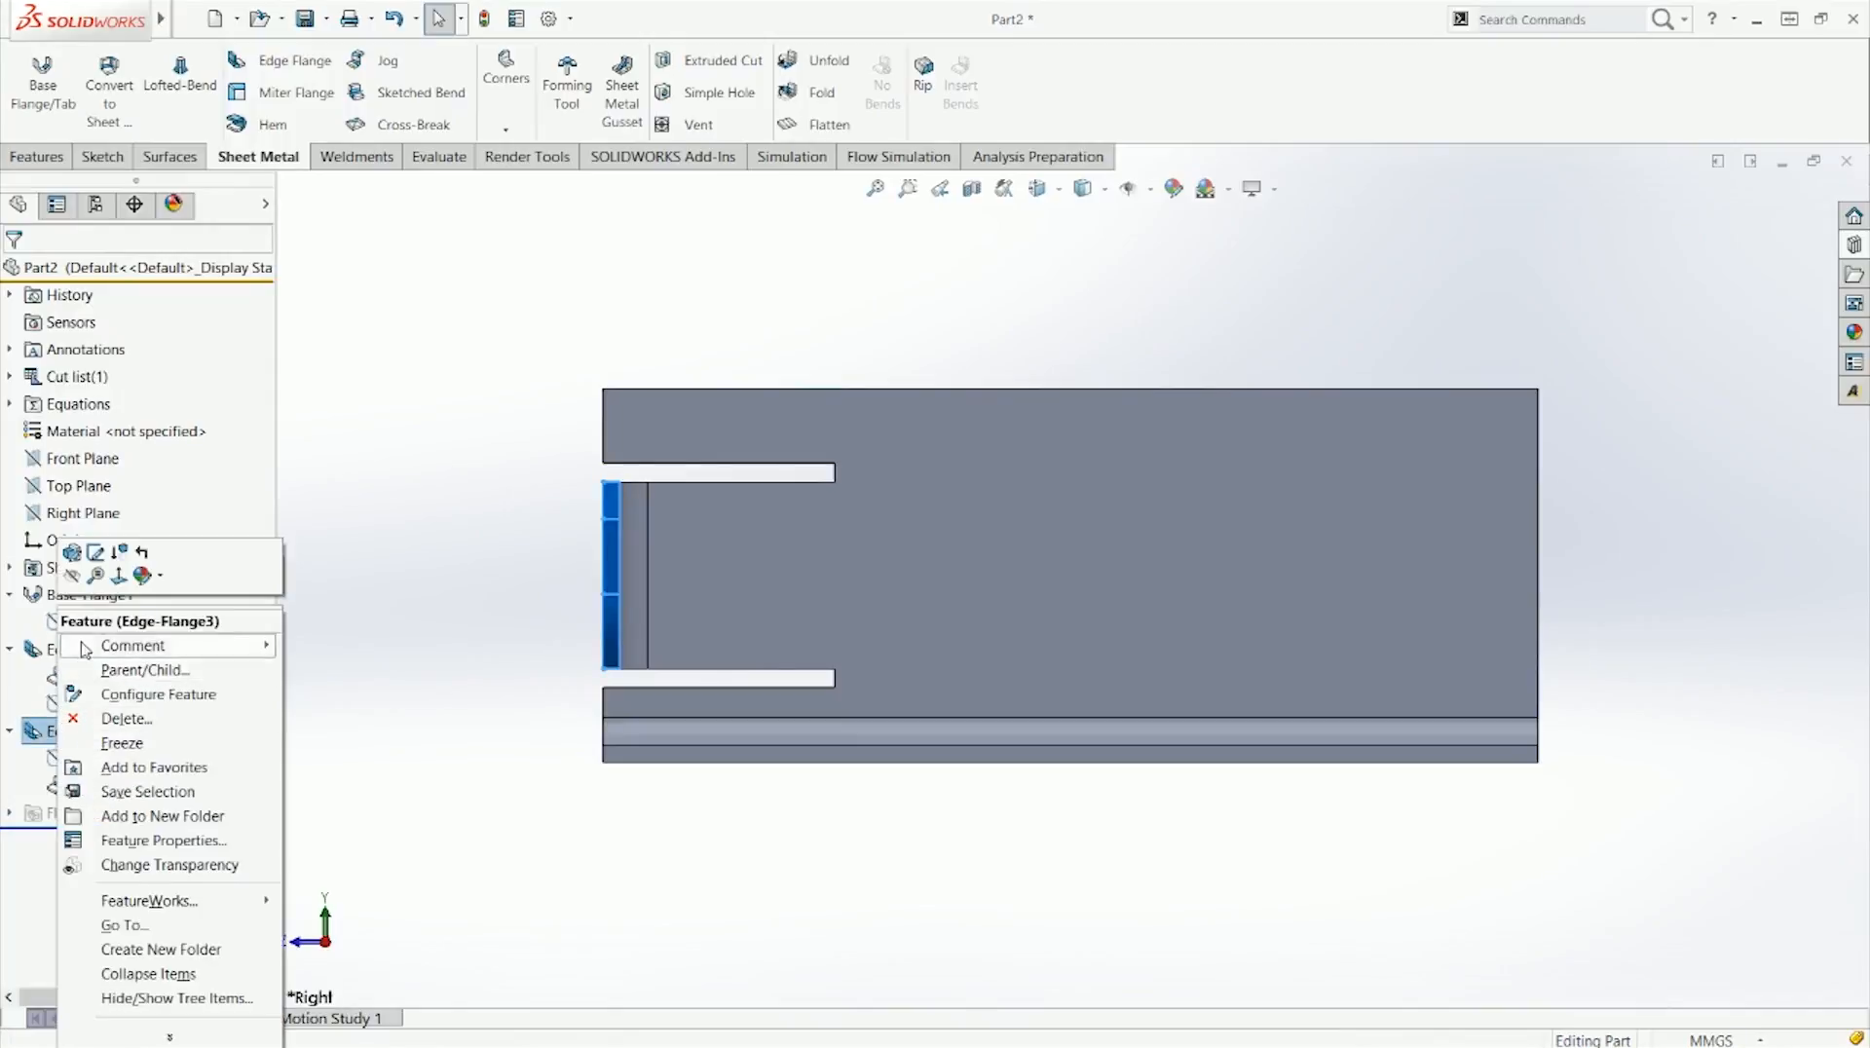
pyautogui.click(73, 553)
pyautogui.scroll(-2, 107, 816)
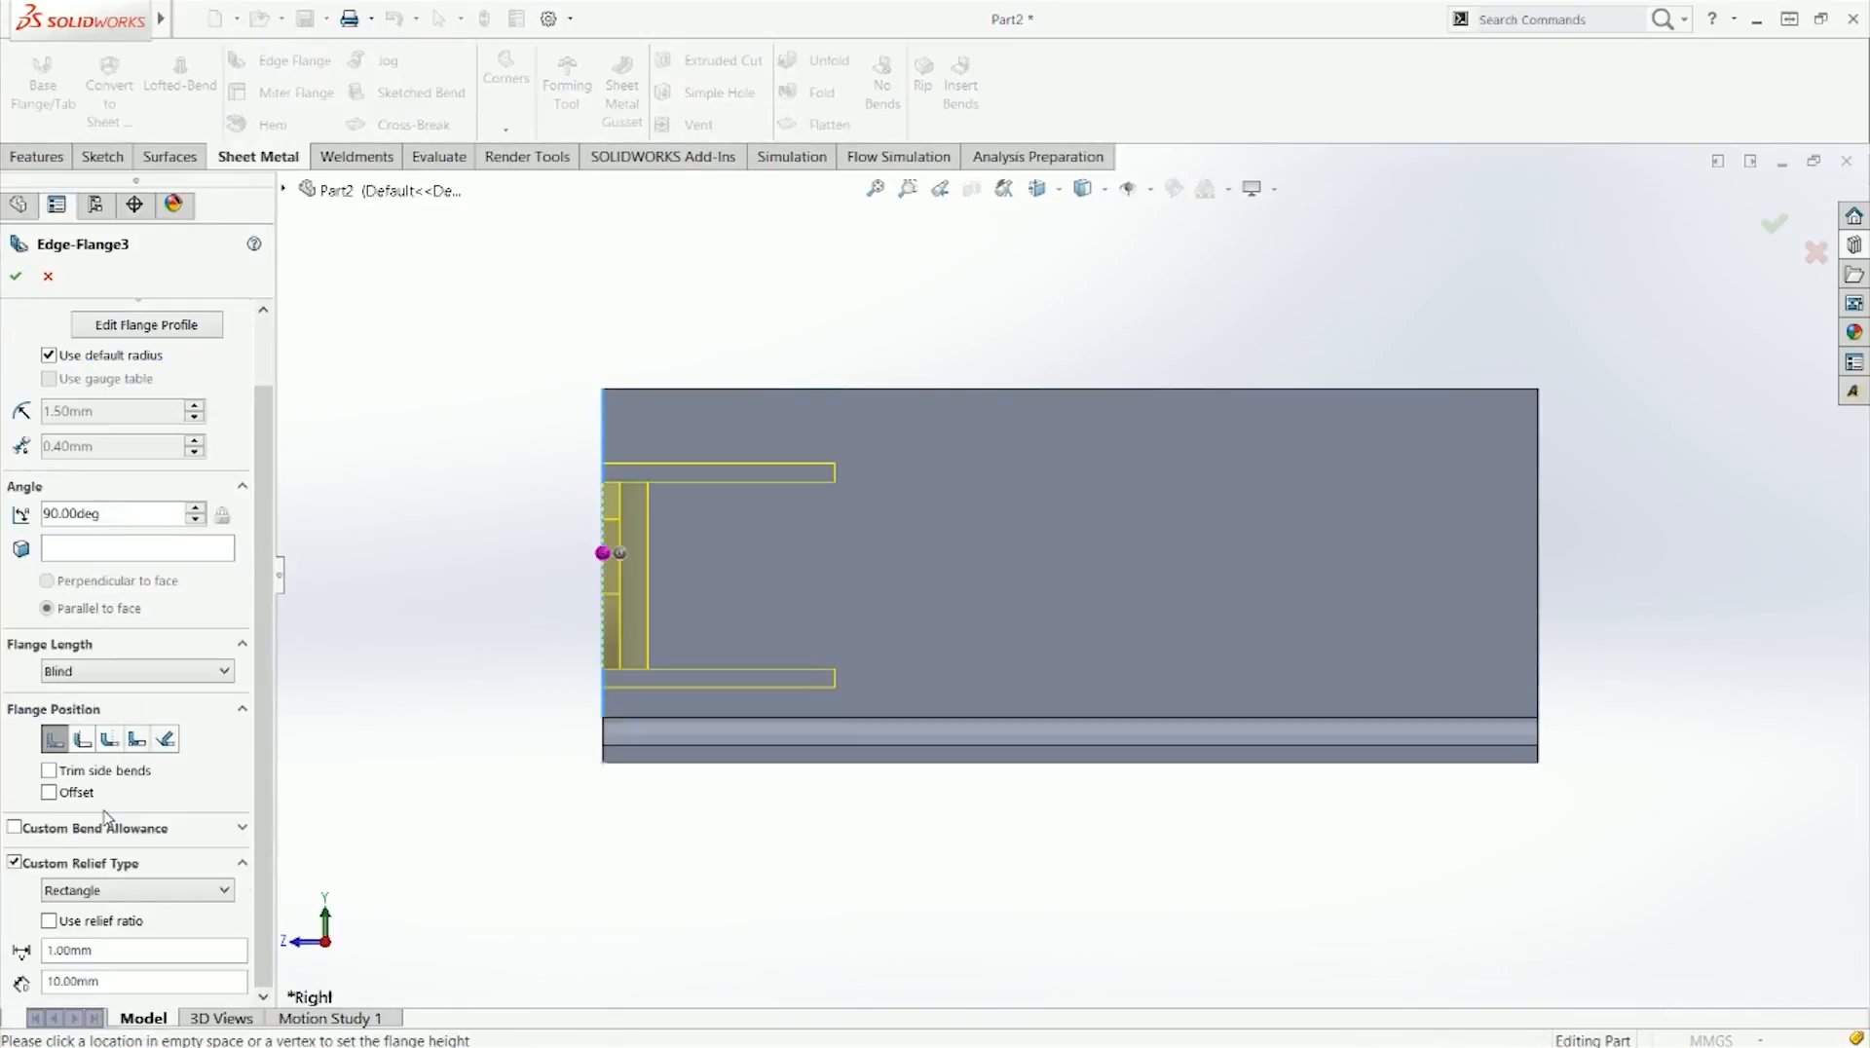
pyautogui.click(67, 921)
pyautogui.write('1')
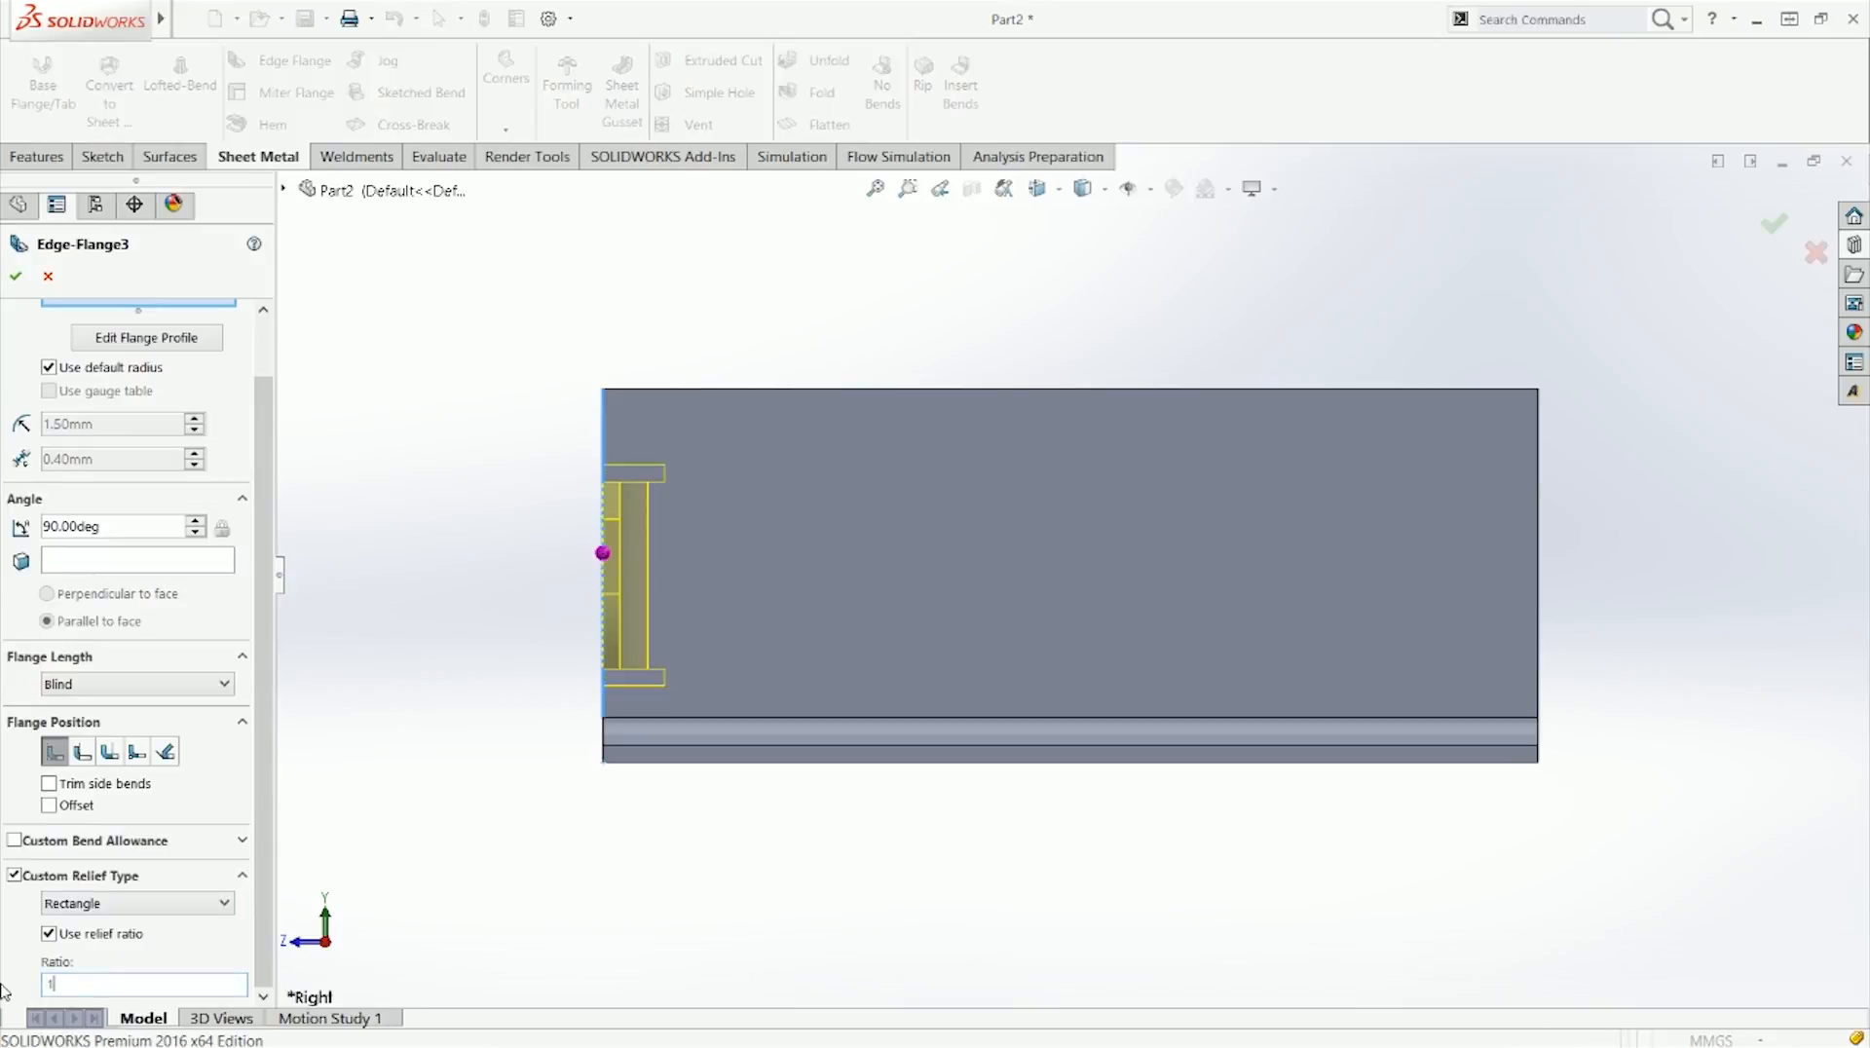
pyautogui.click(122, 904)
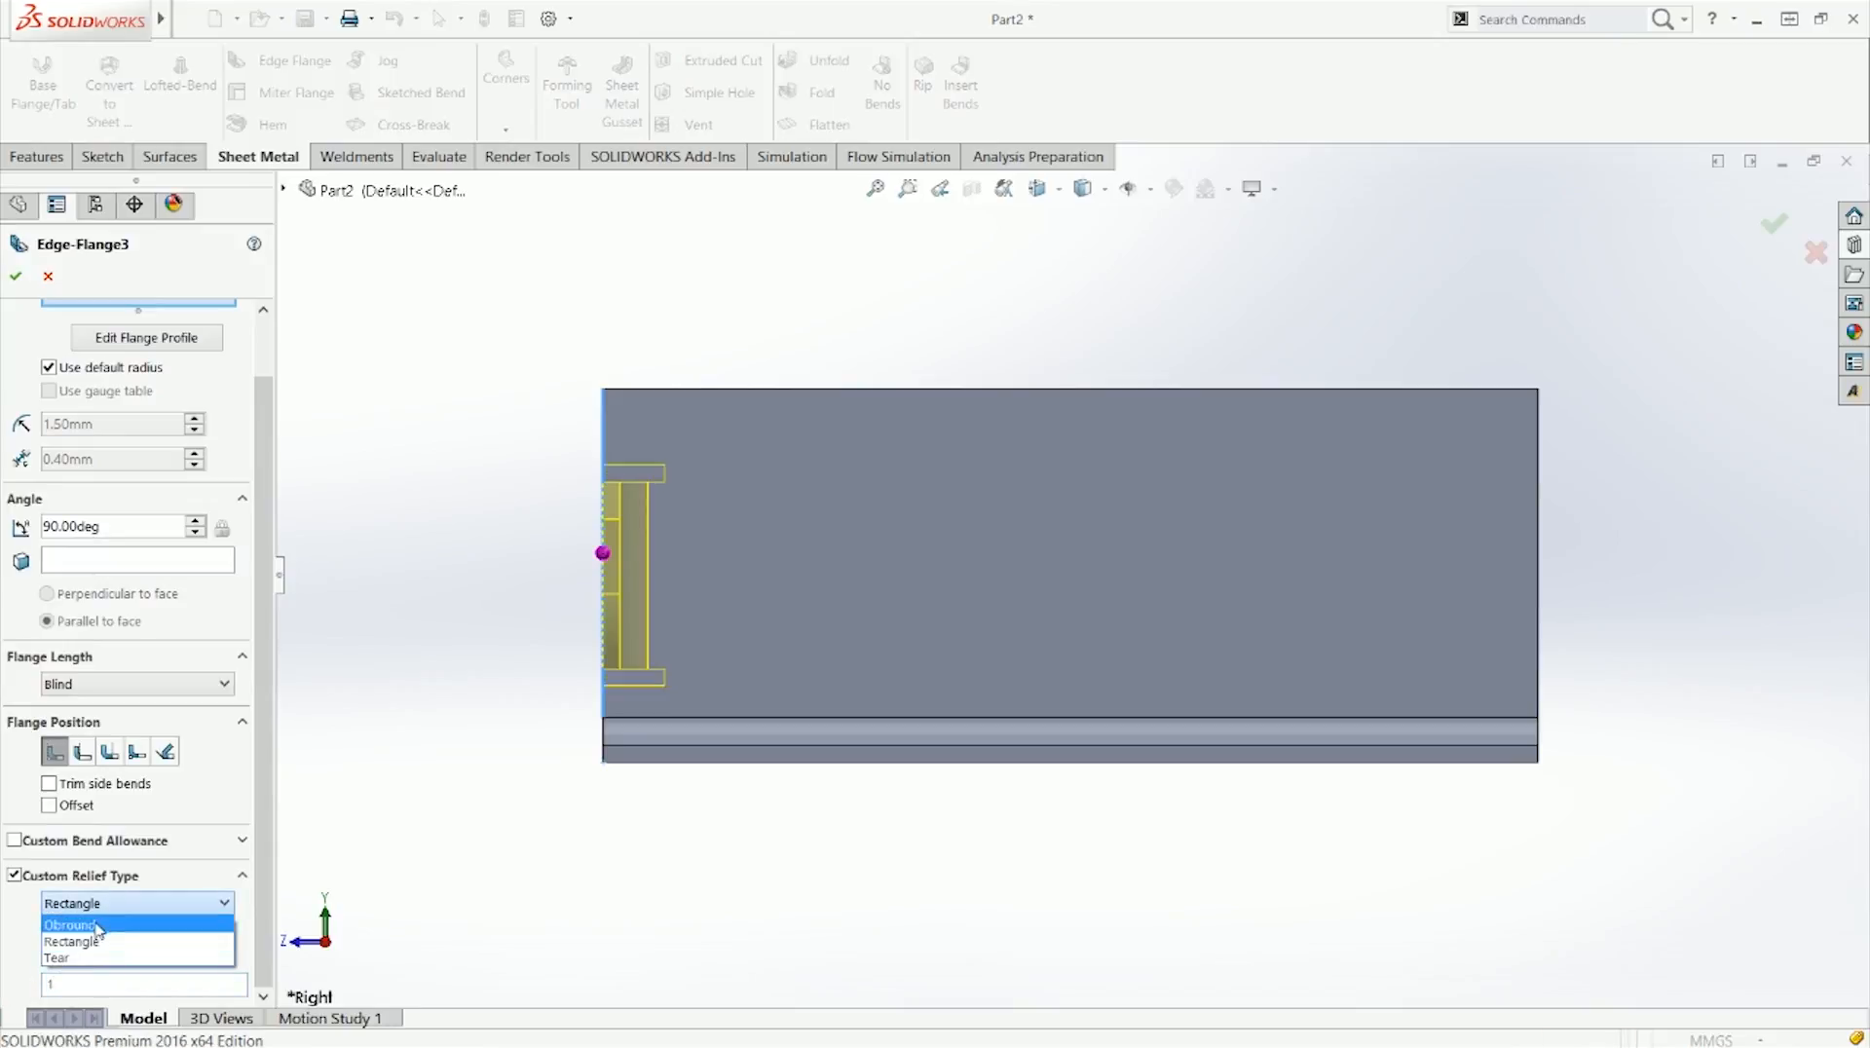
pyautogui.click(90, 961)
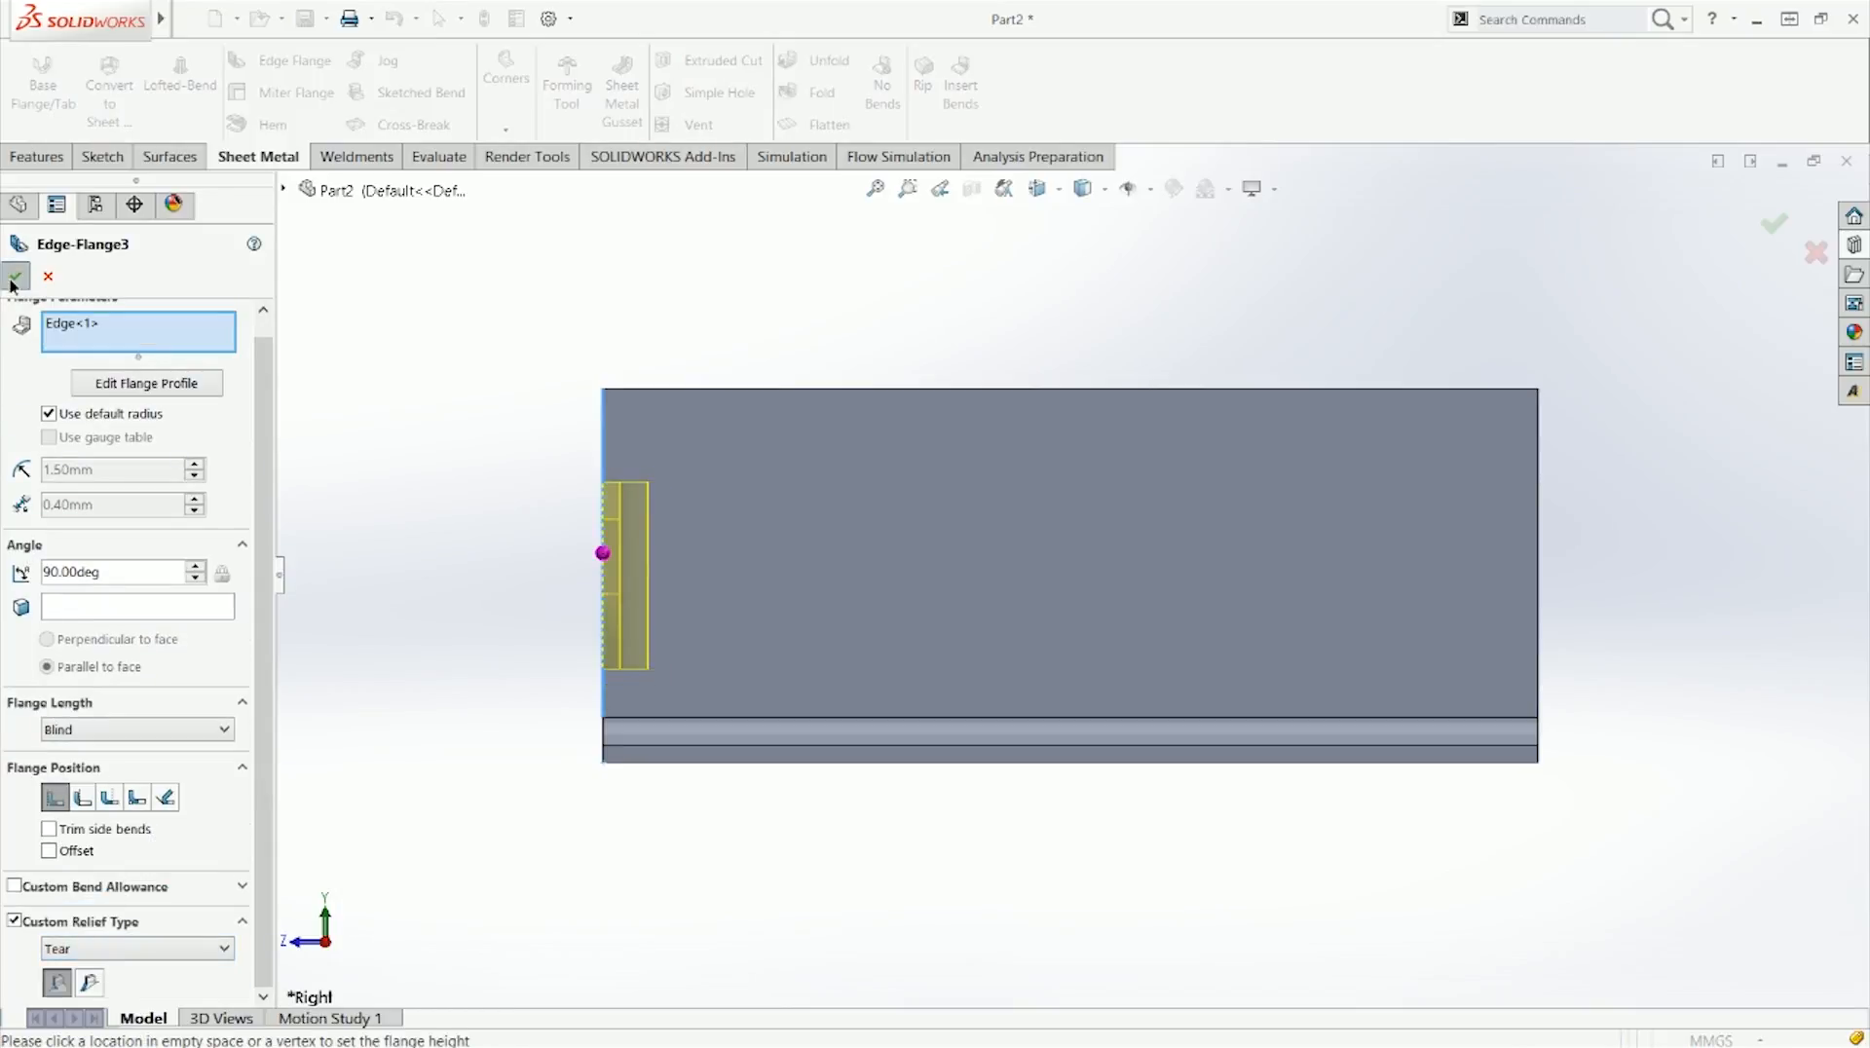
# Step: Examine the tear relief at both ends of the side flange's bend from several angles
pyautogui.scroll(-4, 656, 510)
pyautogui.moveTo(714, 564); pyautogui.dragTo(758, 535, button='middle')
pyautogui.scroll(-3, 725, 519)
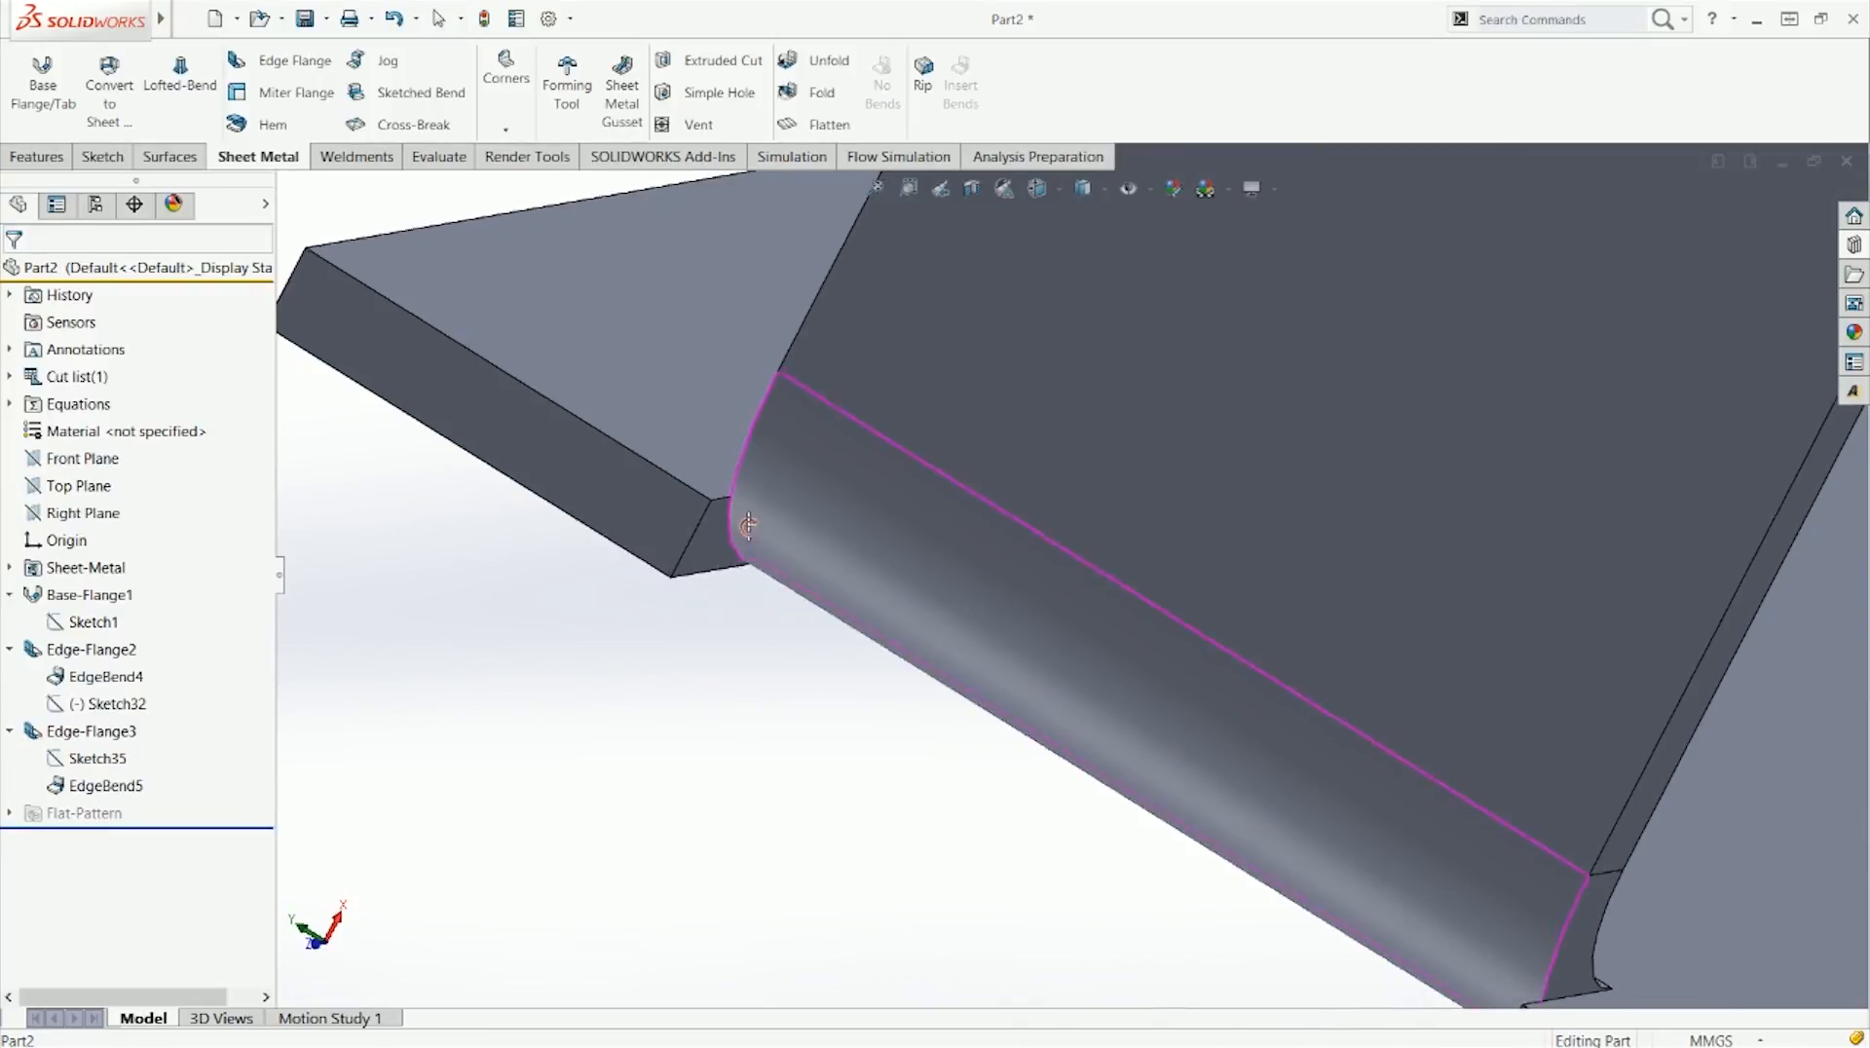
pyautogui.moveTo(733, 558); pyautogui.dragTo(737, 483, button='middle')
pyautogui.moveTo(764, 544); pyautogui.dragTo(429, 698, button='middle')
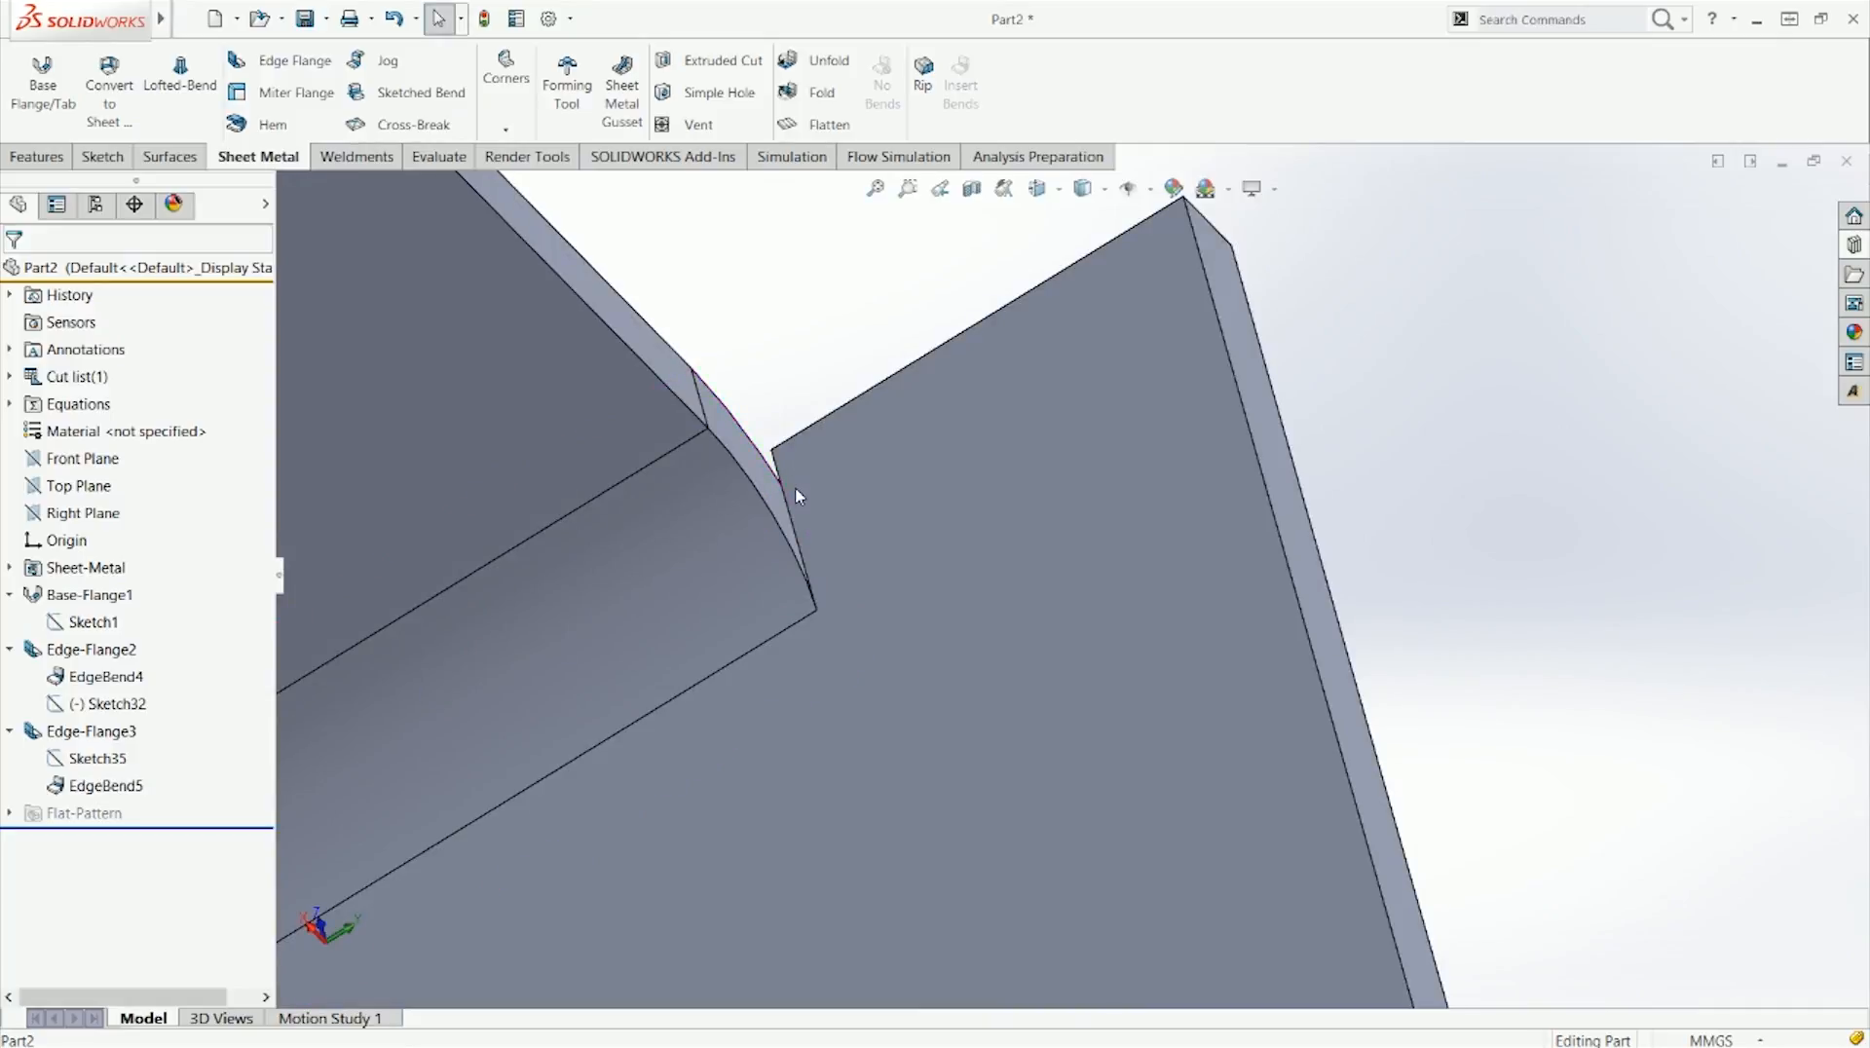
pyautogui.moveTo(782, 511); pyautogui.dragTo(1046, 471, button='middle')
pyautogui.scroll(3, 1062, 474)
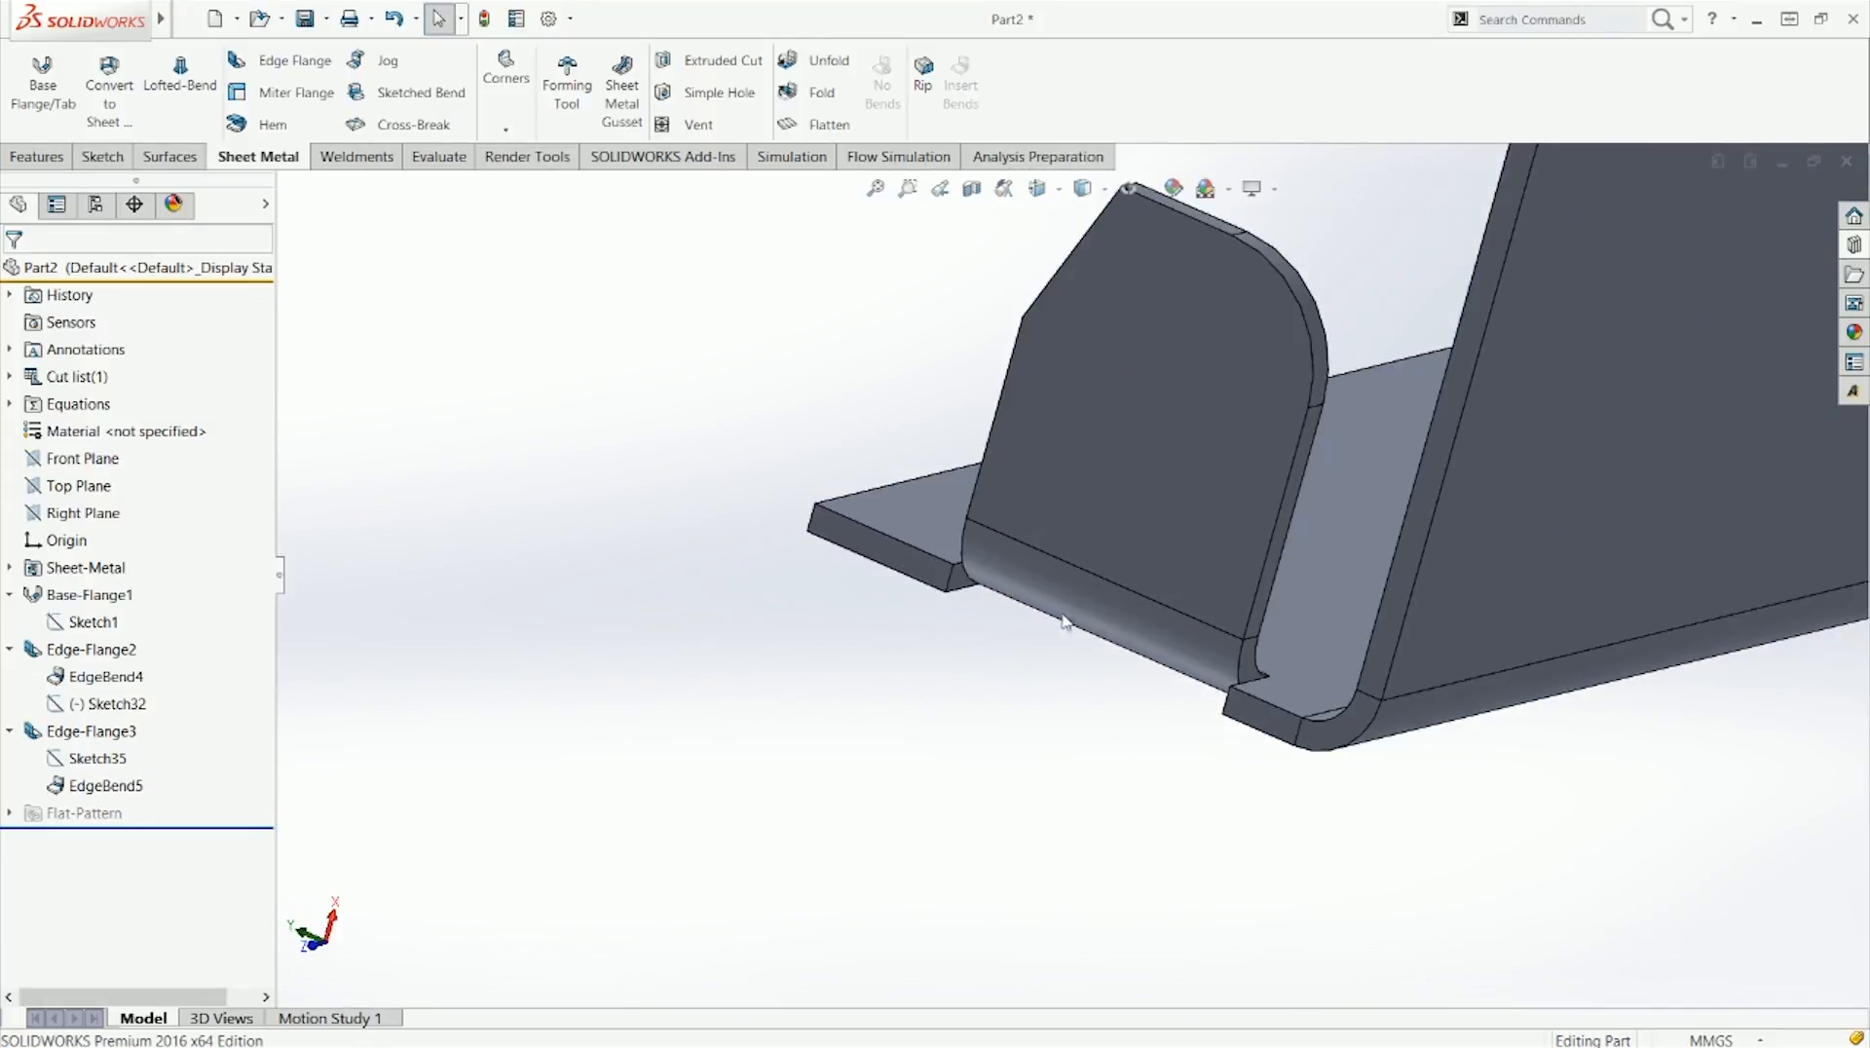
pyautogui.scroll(-5, 984, 565)
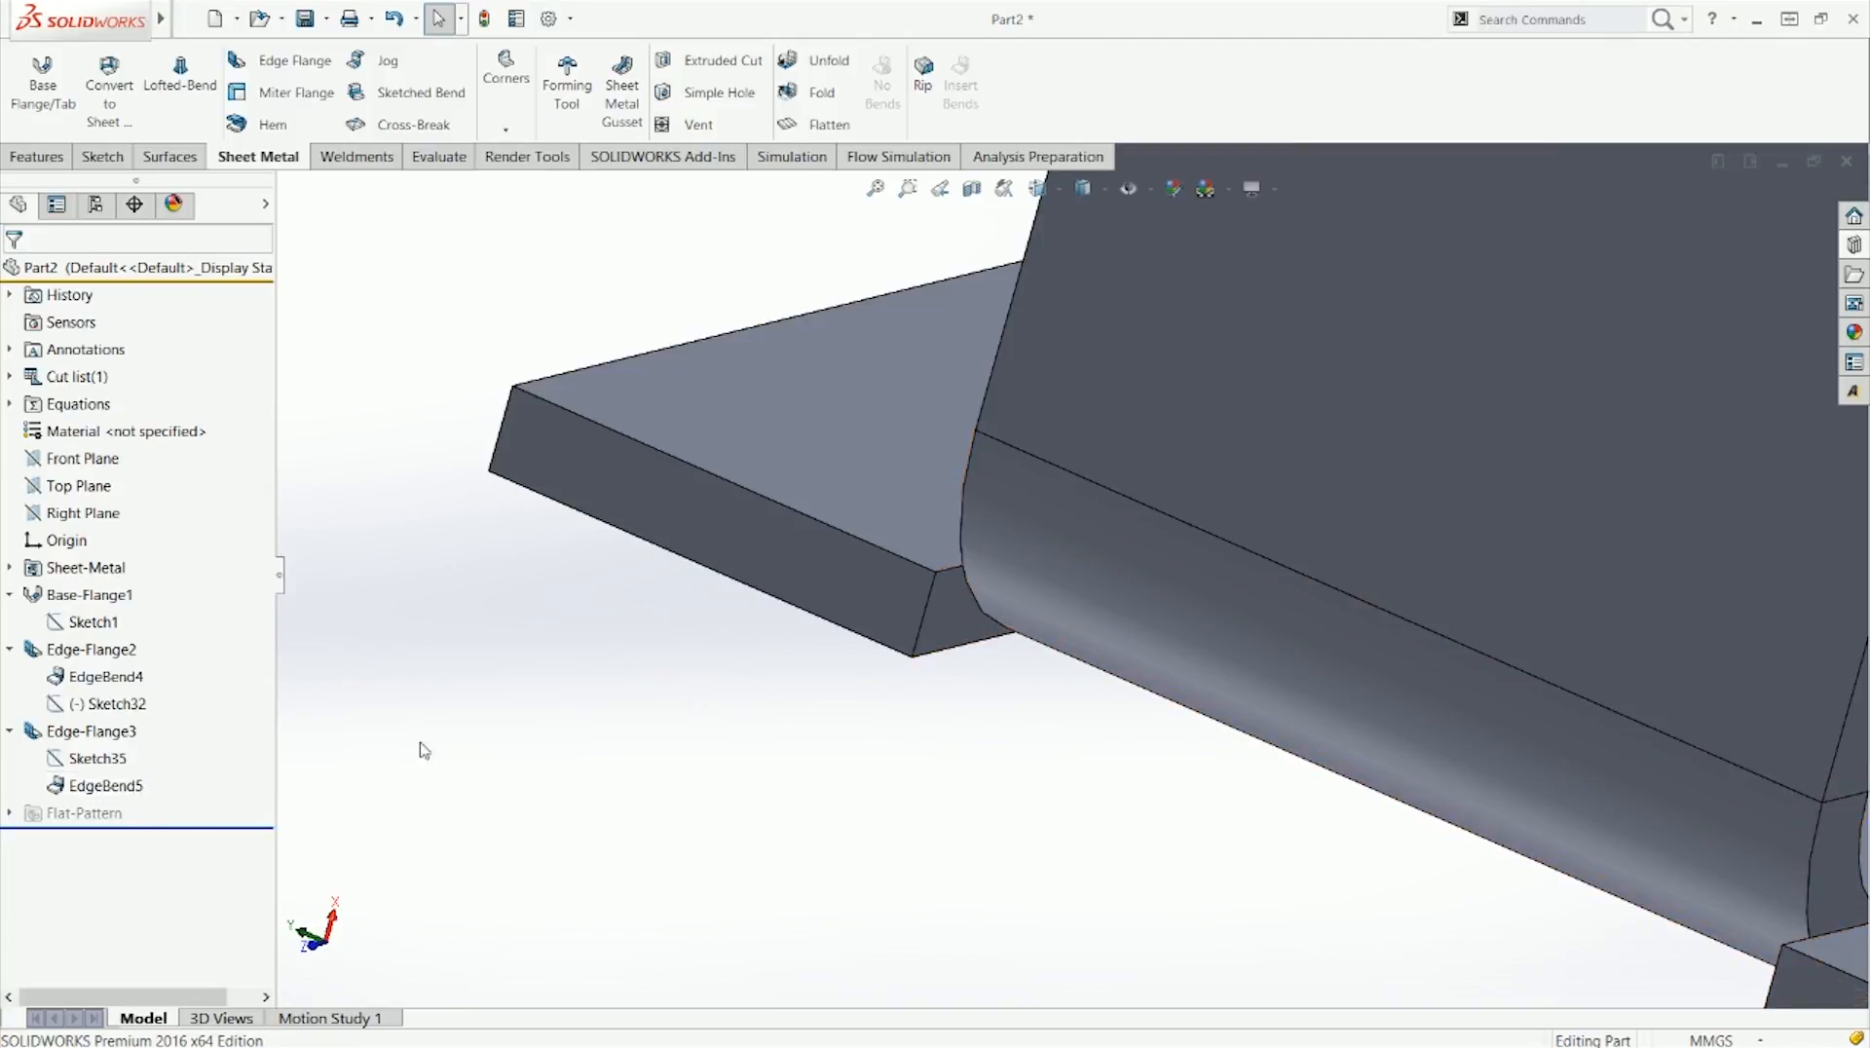
pyautogui.rightClick(73, 732)
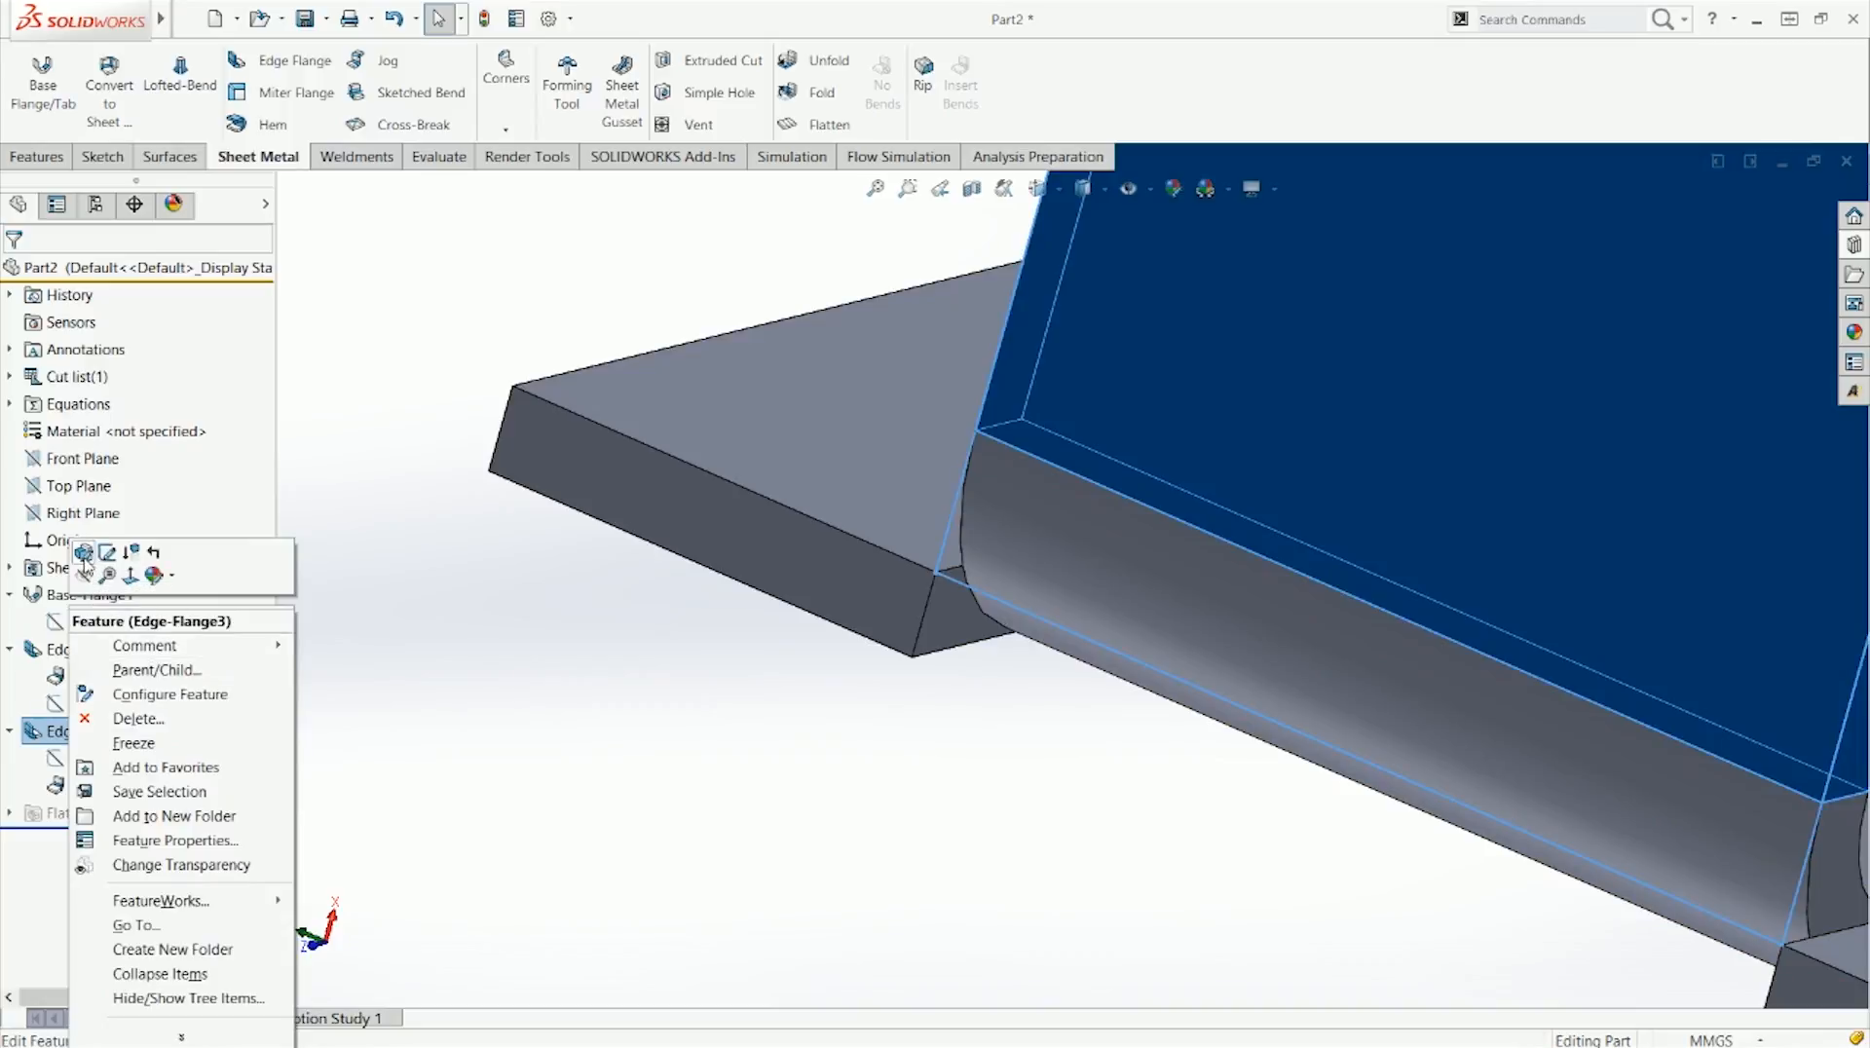
pyautogui.click(1154, 737)
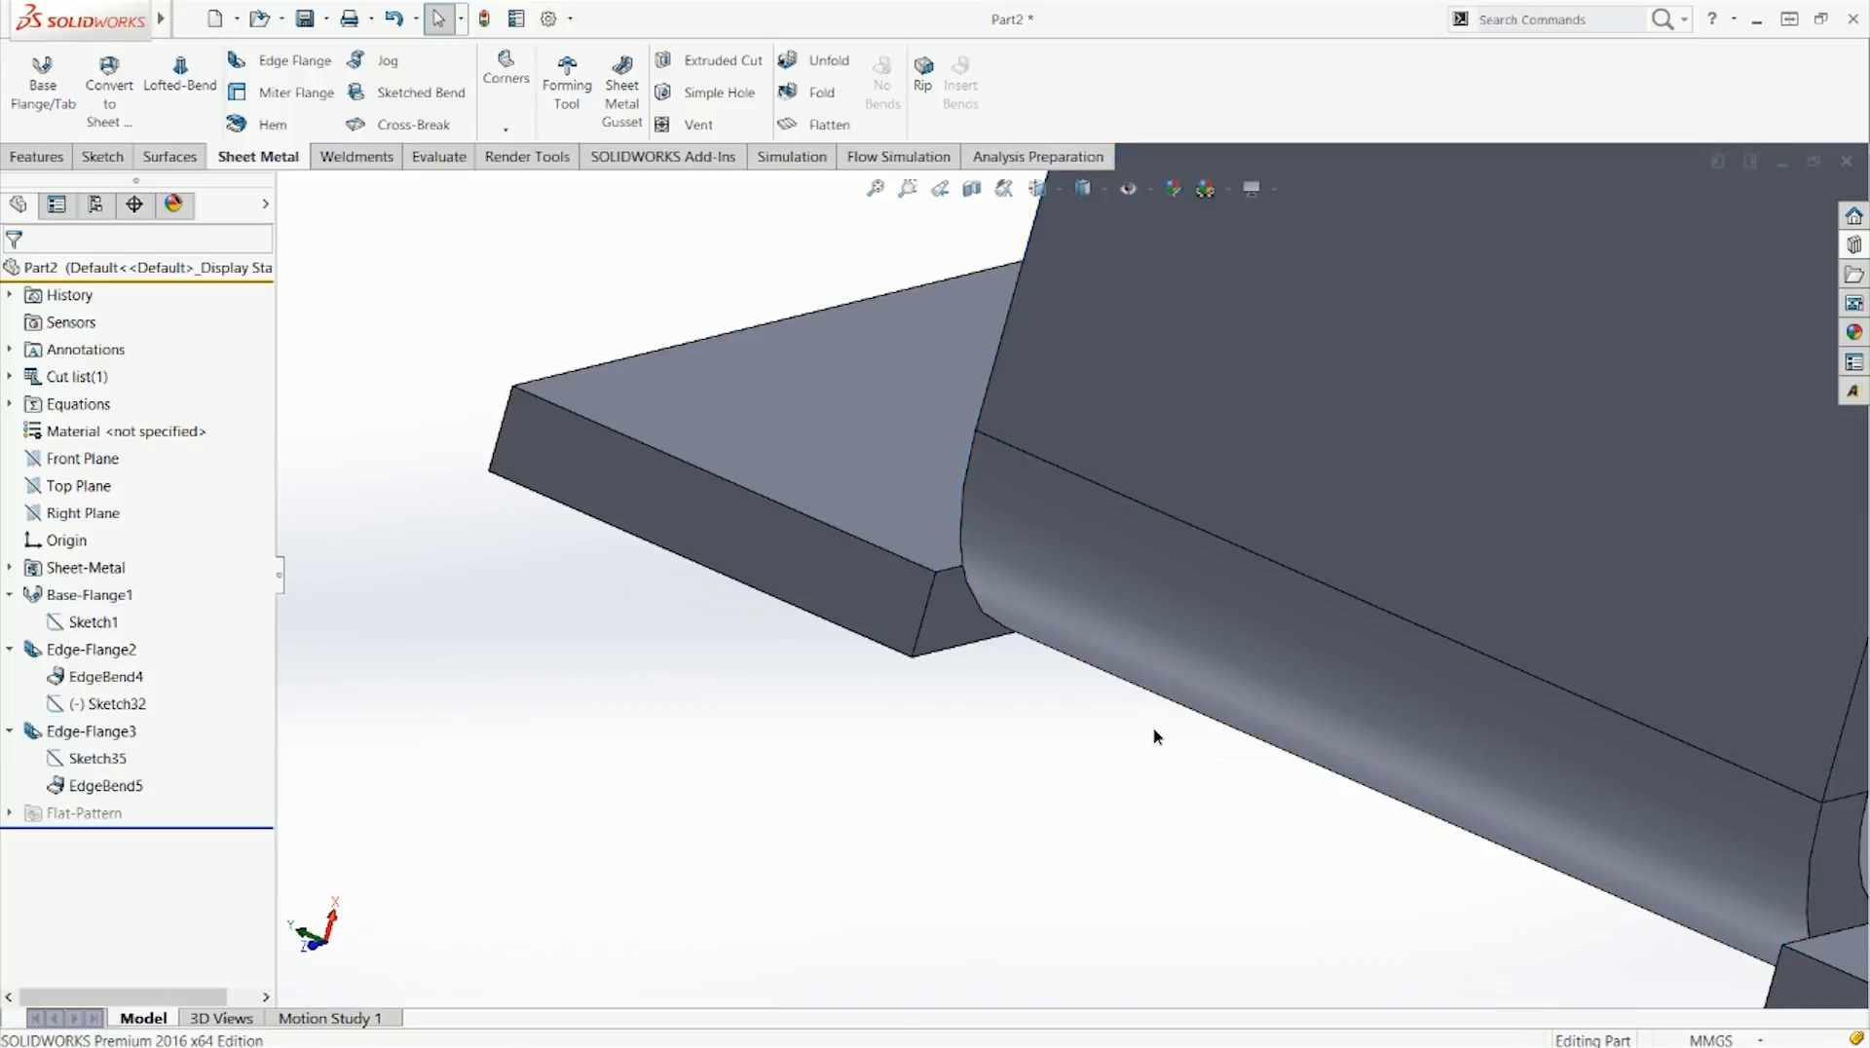
# Step: Edit the side flange and try to switch its Tear relief to the extended tear option
pyautogui.click(916, 574)
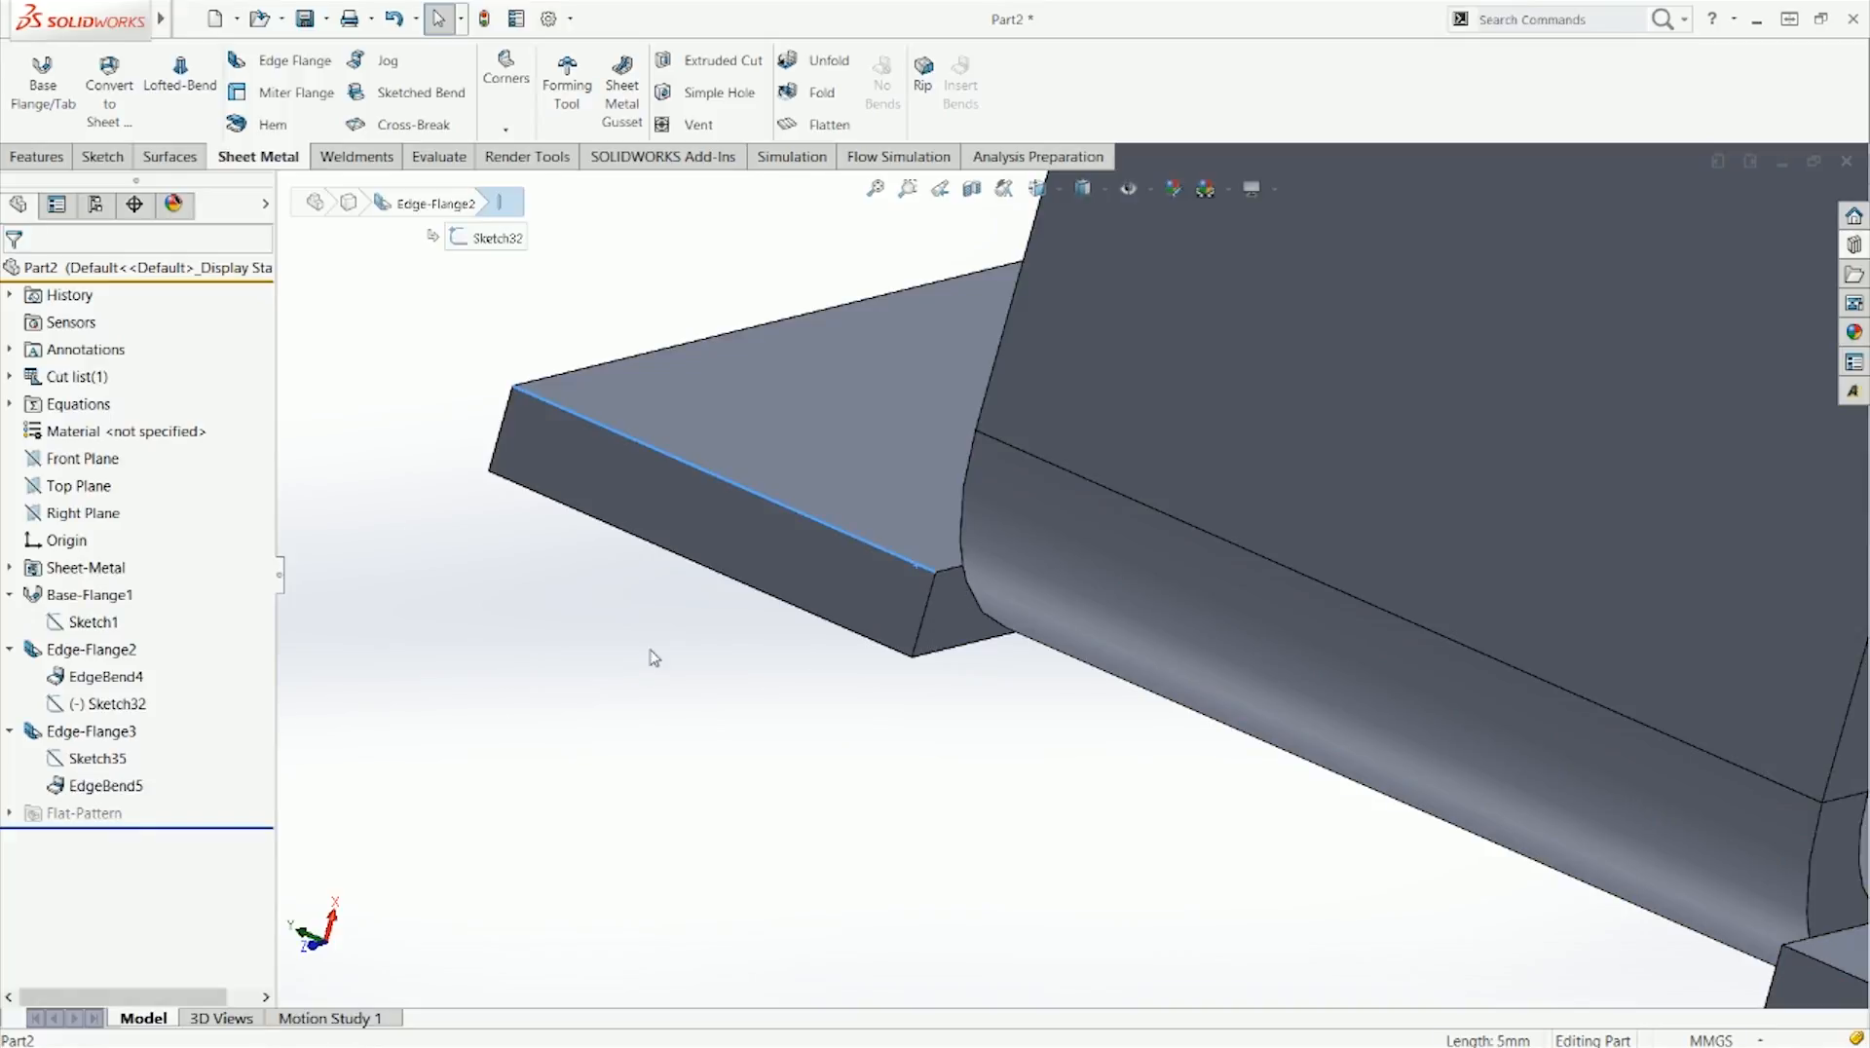
pyautogui.click(855, 722)
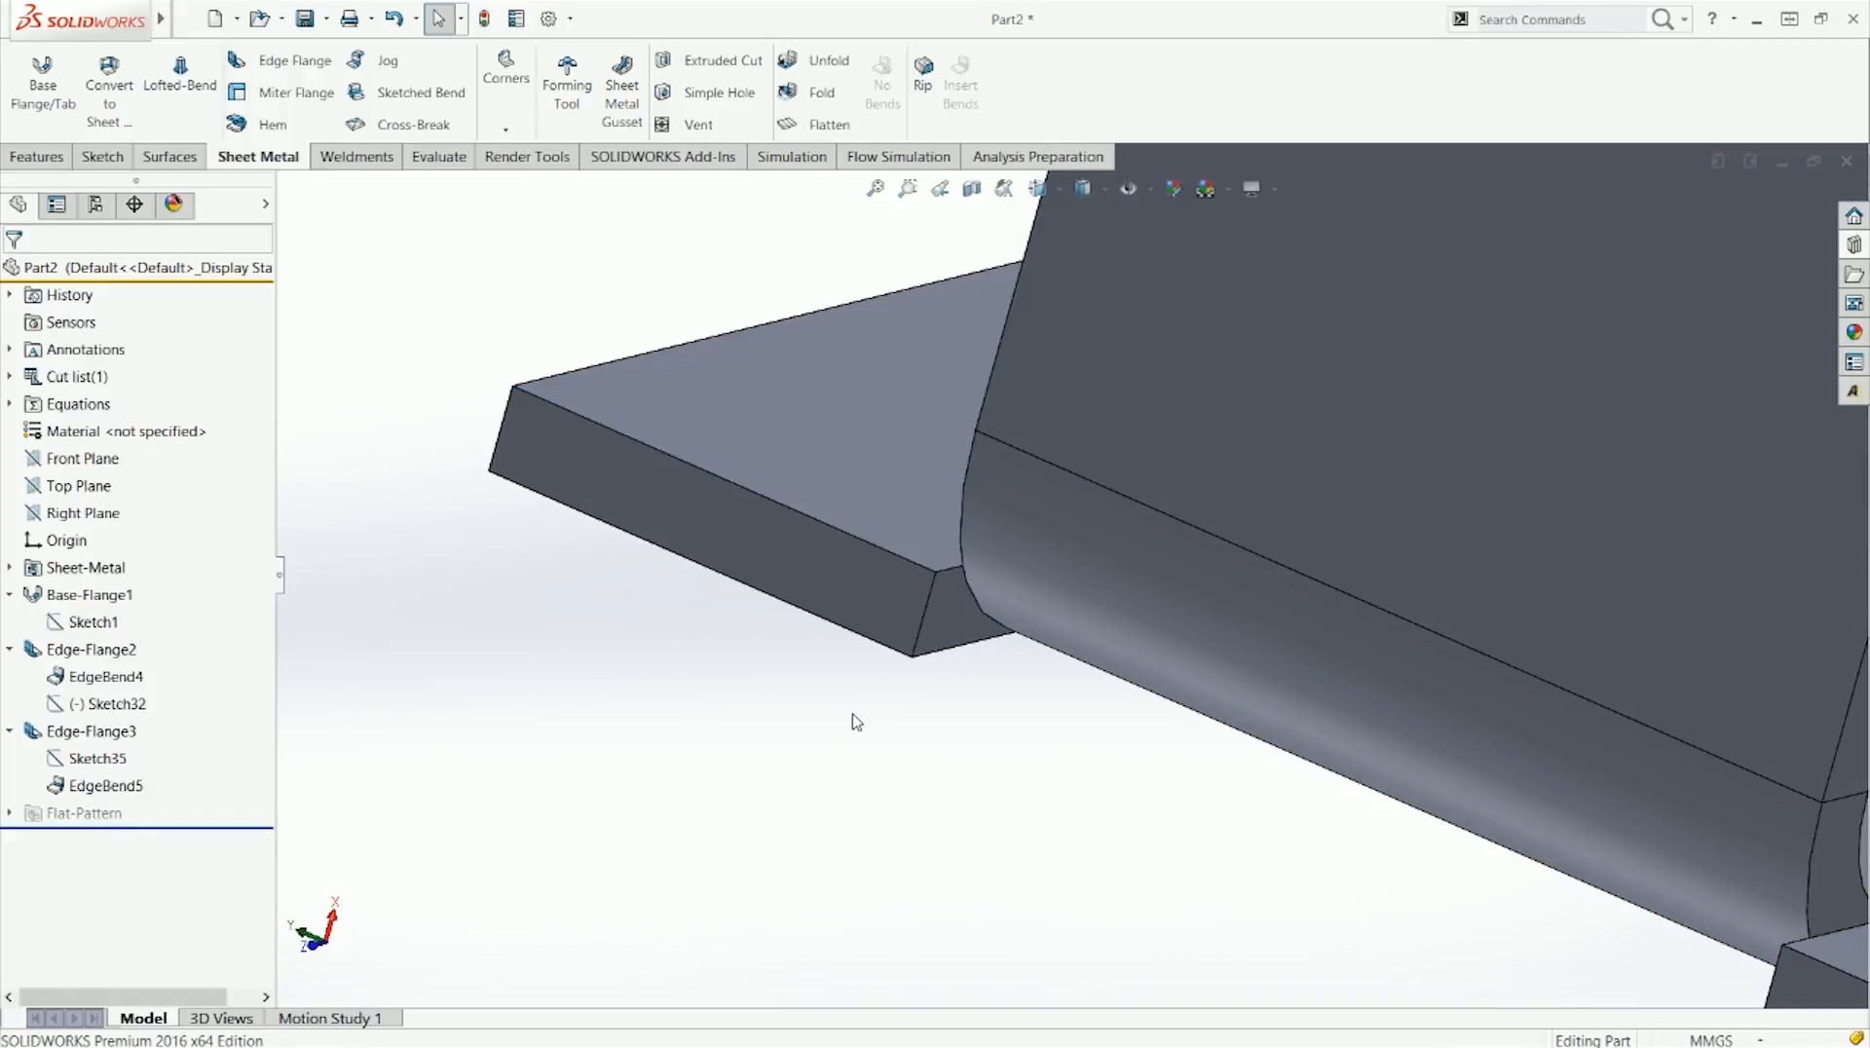
pyautogui.rightClick(92, 731)
pyautogui.click(585, 767)
pyautogui.moveTo(409, 333)
pyautogui.mouseDown()
pyautogui.moveTo(1010, 693)
pyautogui.moveTo(915, 613)
pyautogui.moveTo(425, 355)
pyautogui.mouseUp()
pyautogui.rightClick(112, 733)
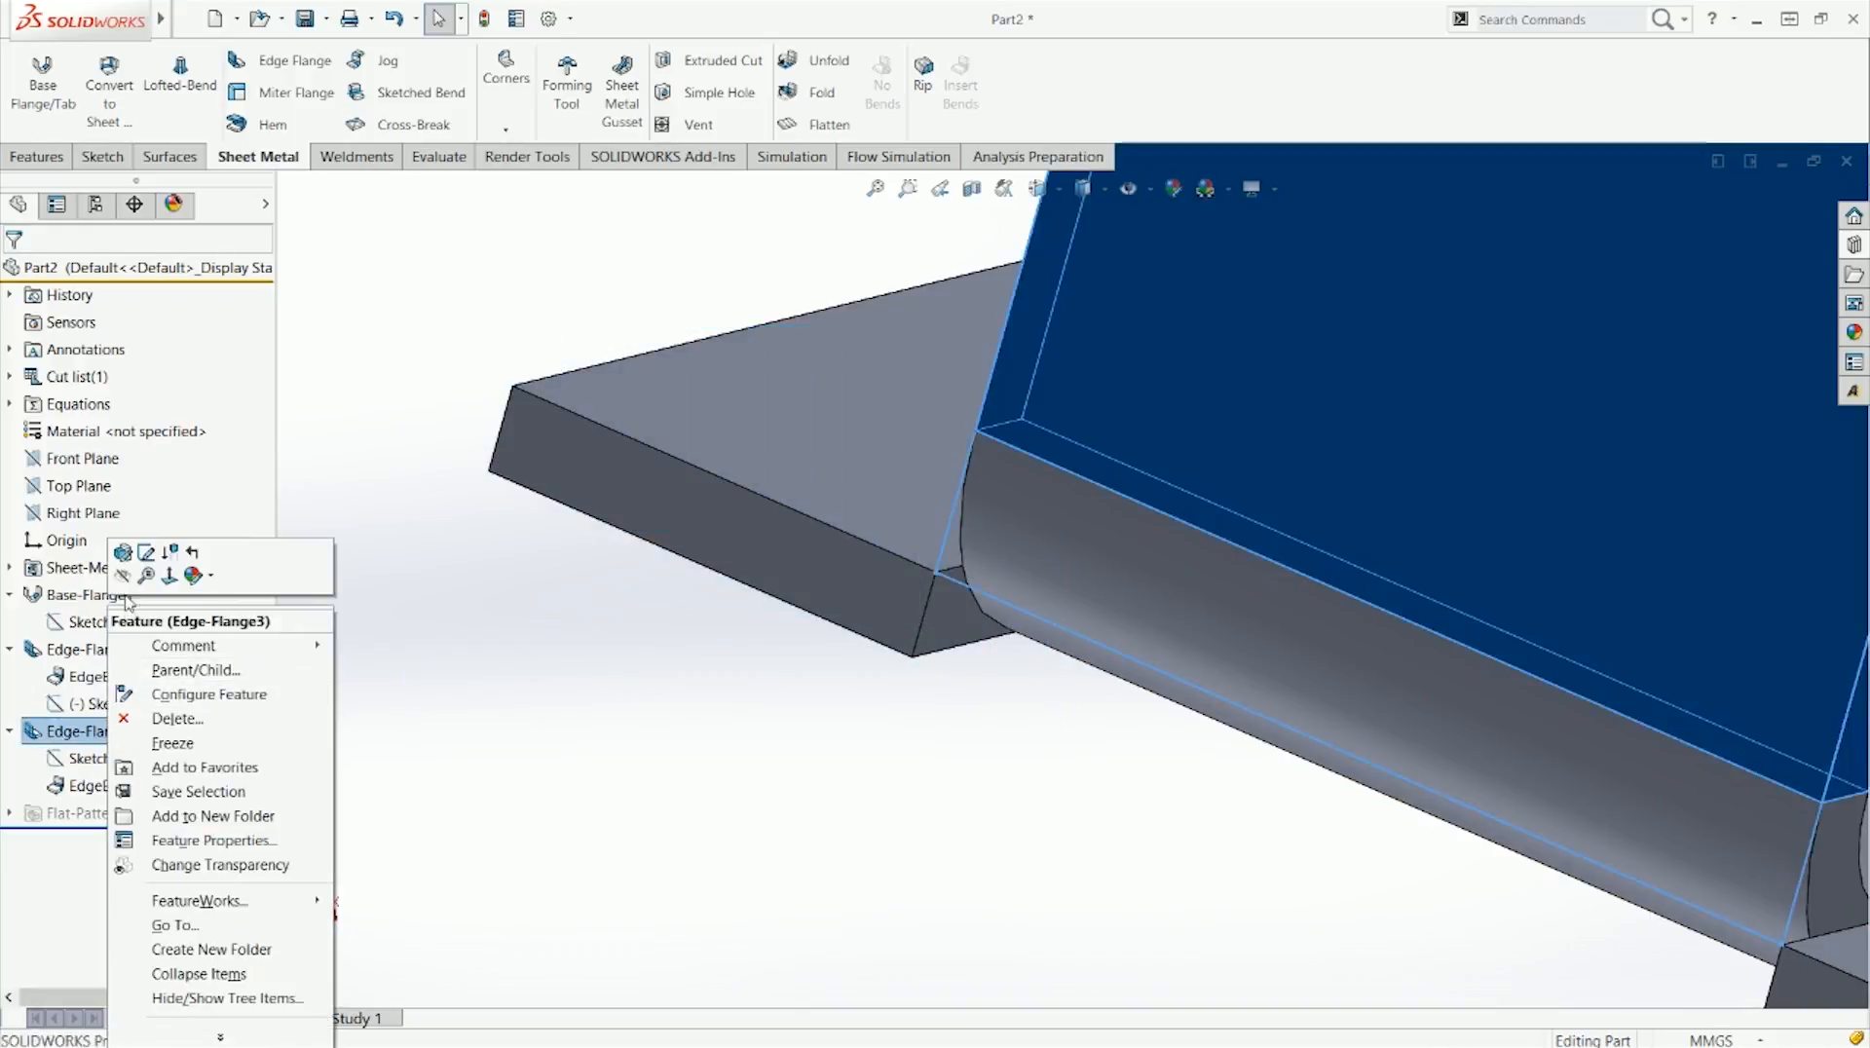
pyautogui.click(132, 557)
pyautogui.scroll(-1, 263, 838)
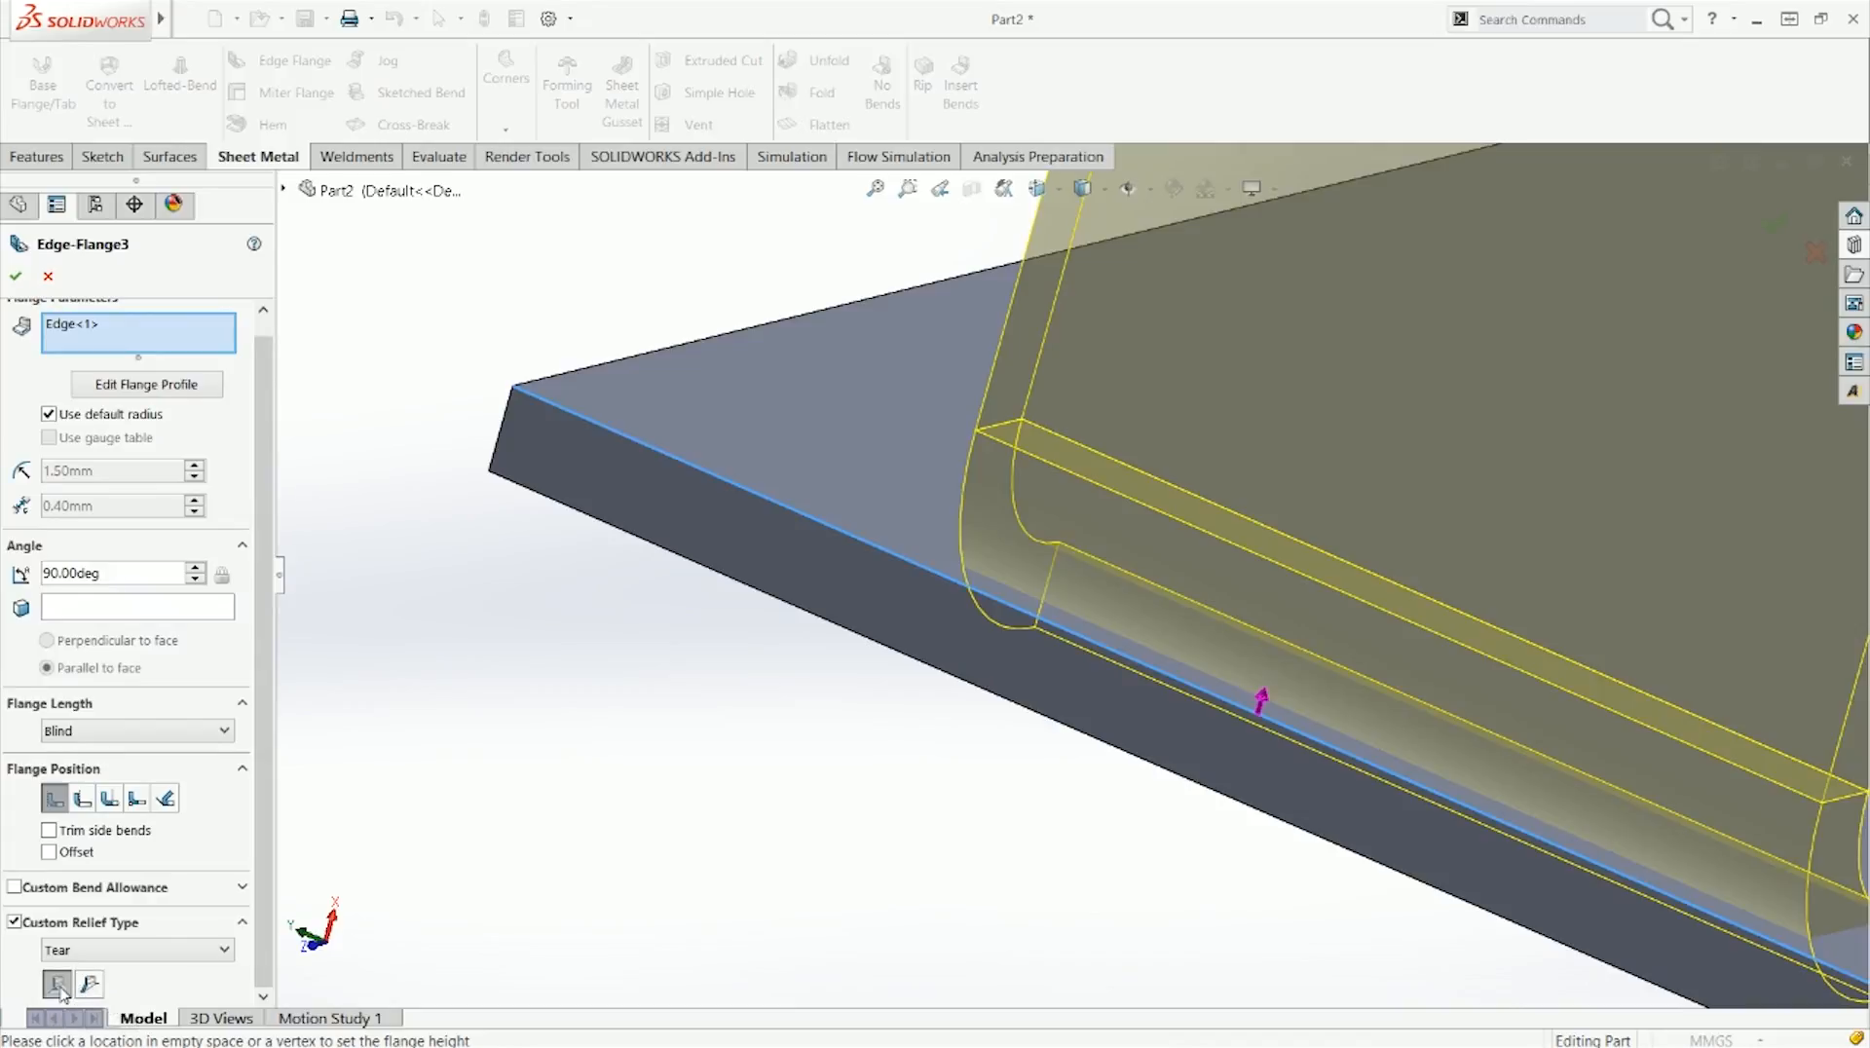
pyautogui.click(89, 985)
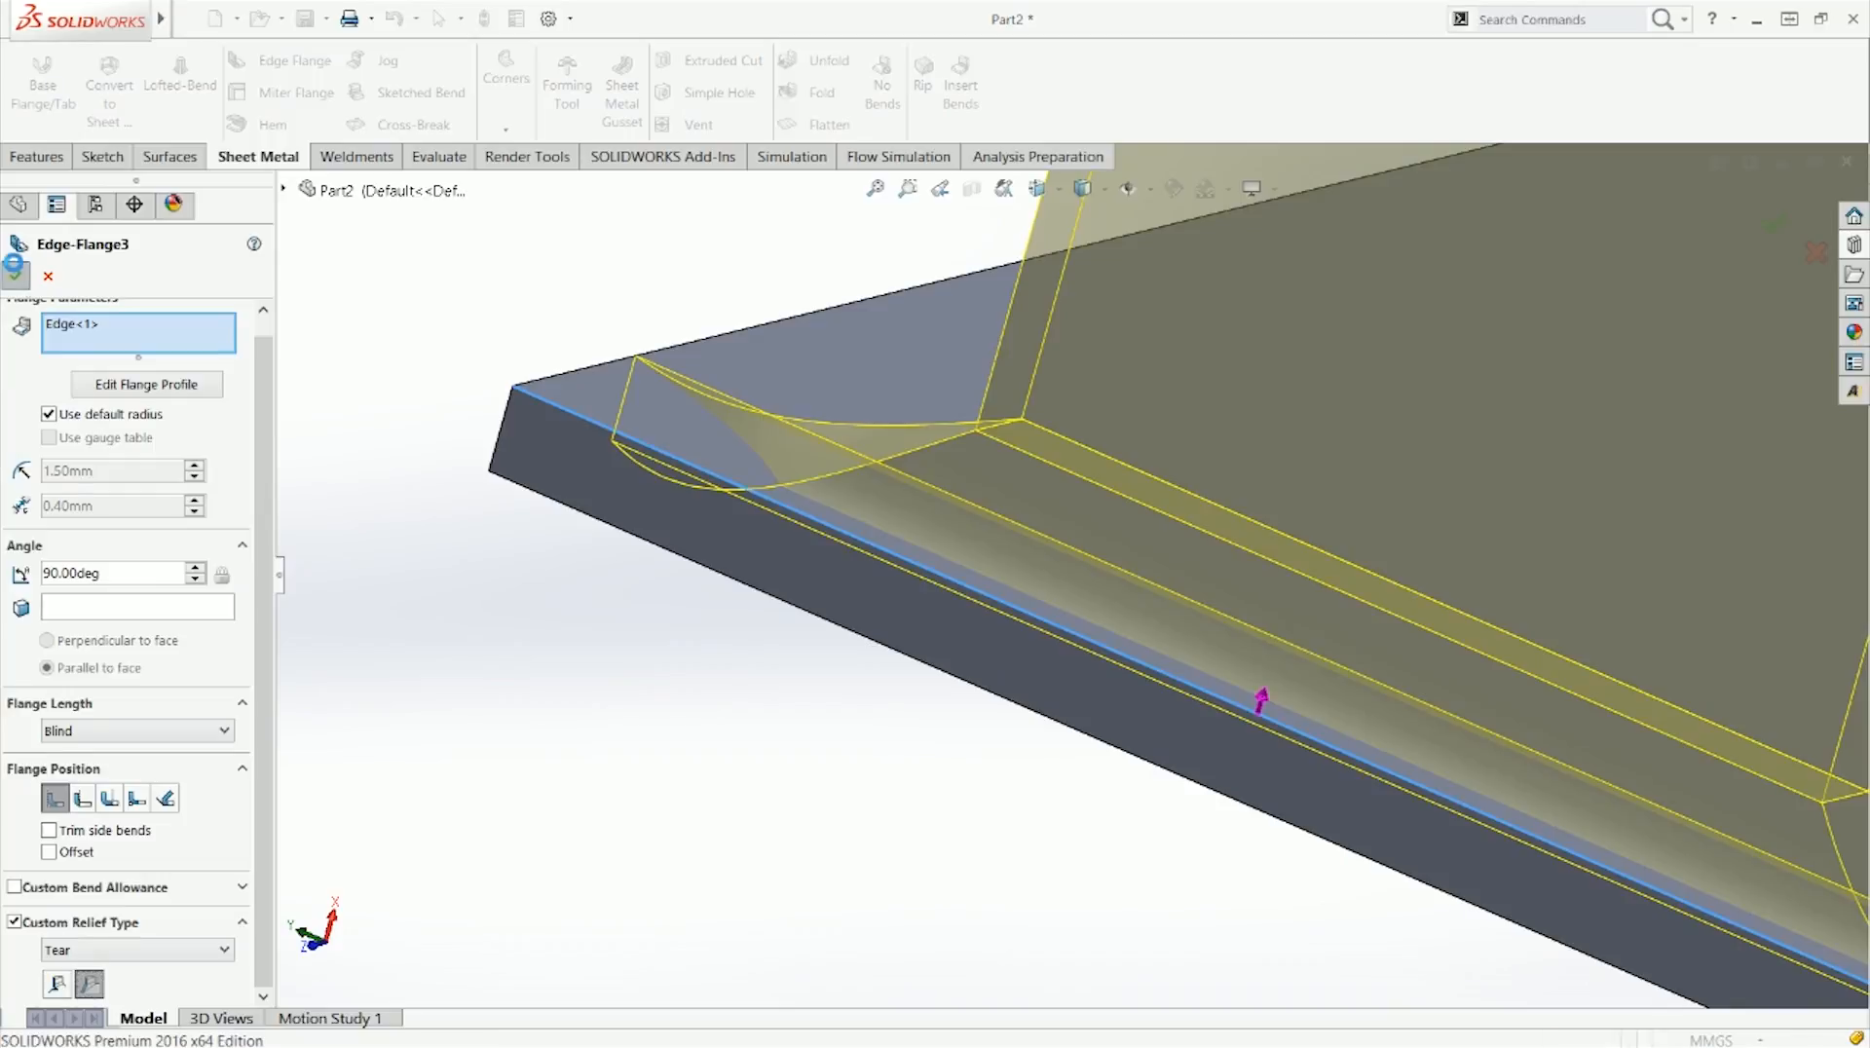
pyautogui.click(17, 278)
pyautogui.click(17, 277)
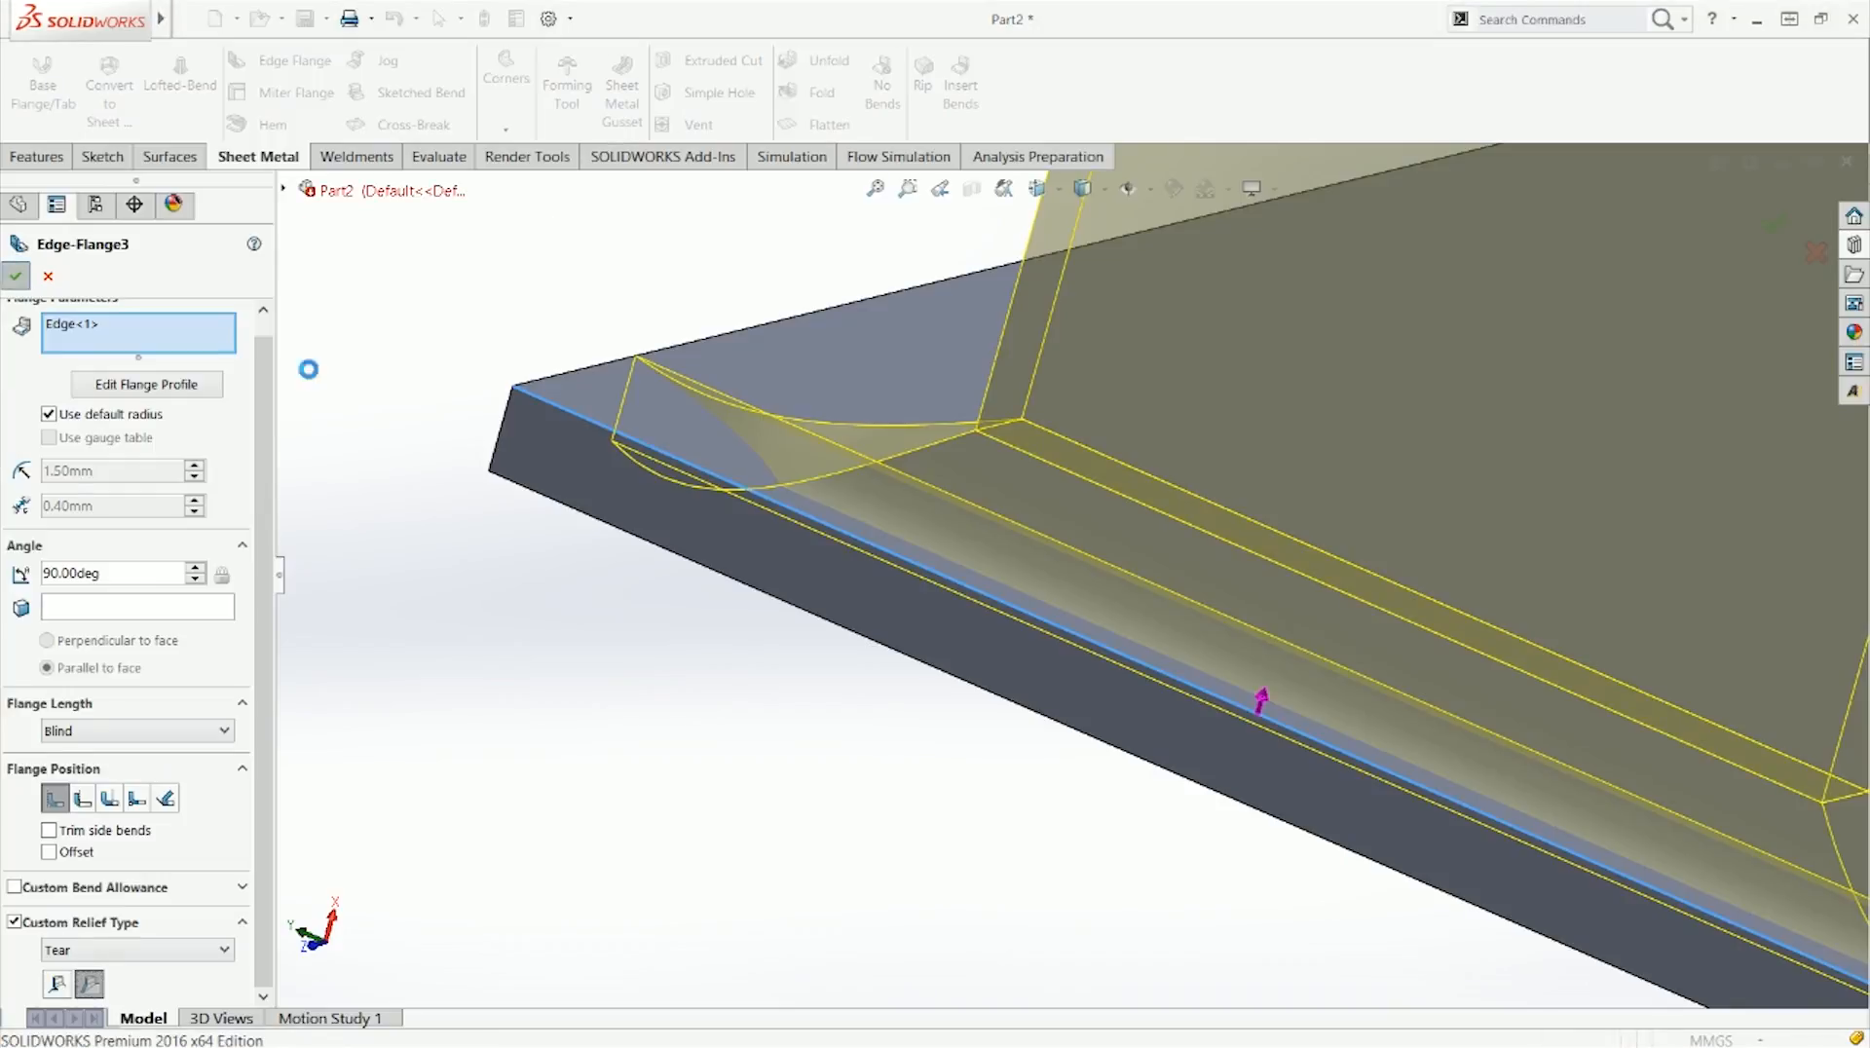
# Step: Inspect the extended tear preview at both ends of the side flange's bend and cancel the edit
pyautogui.scroll(4, 1066, 599)
pyautogui.moveTo(1507, 820); pyautogui.dragTo(1559, 816, button='middle')
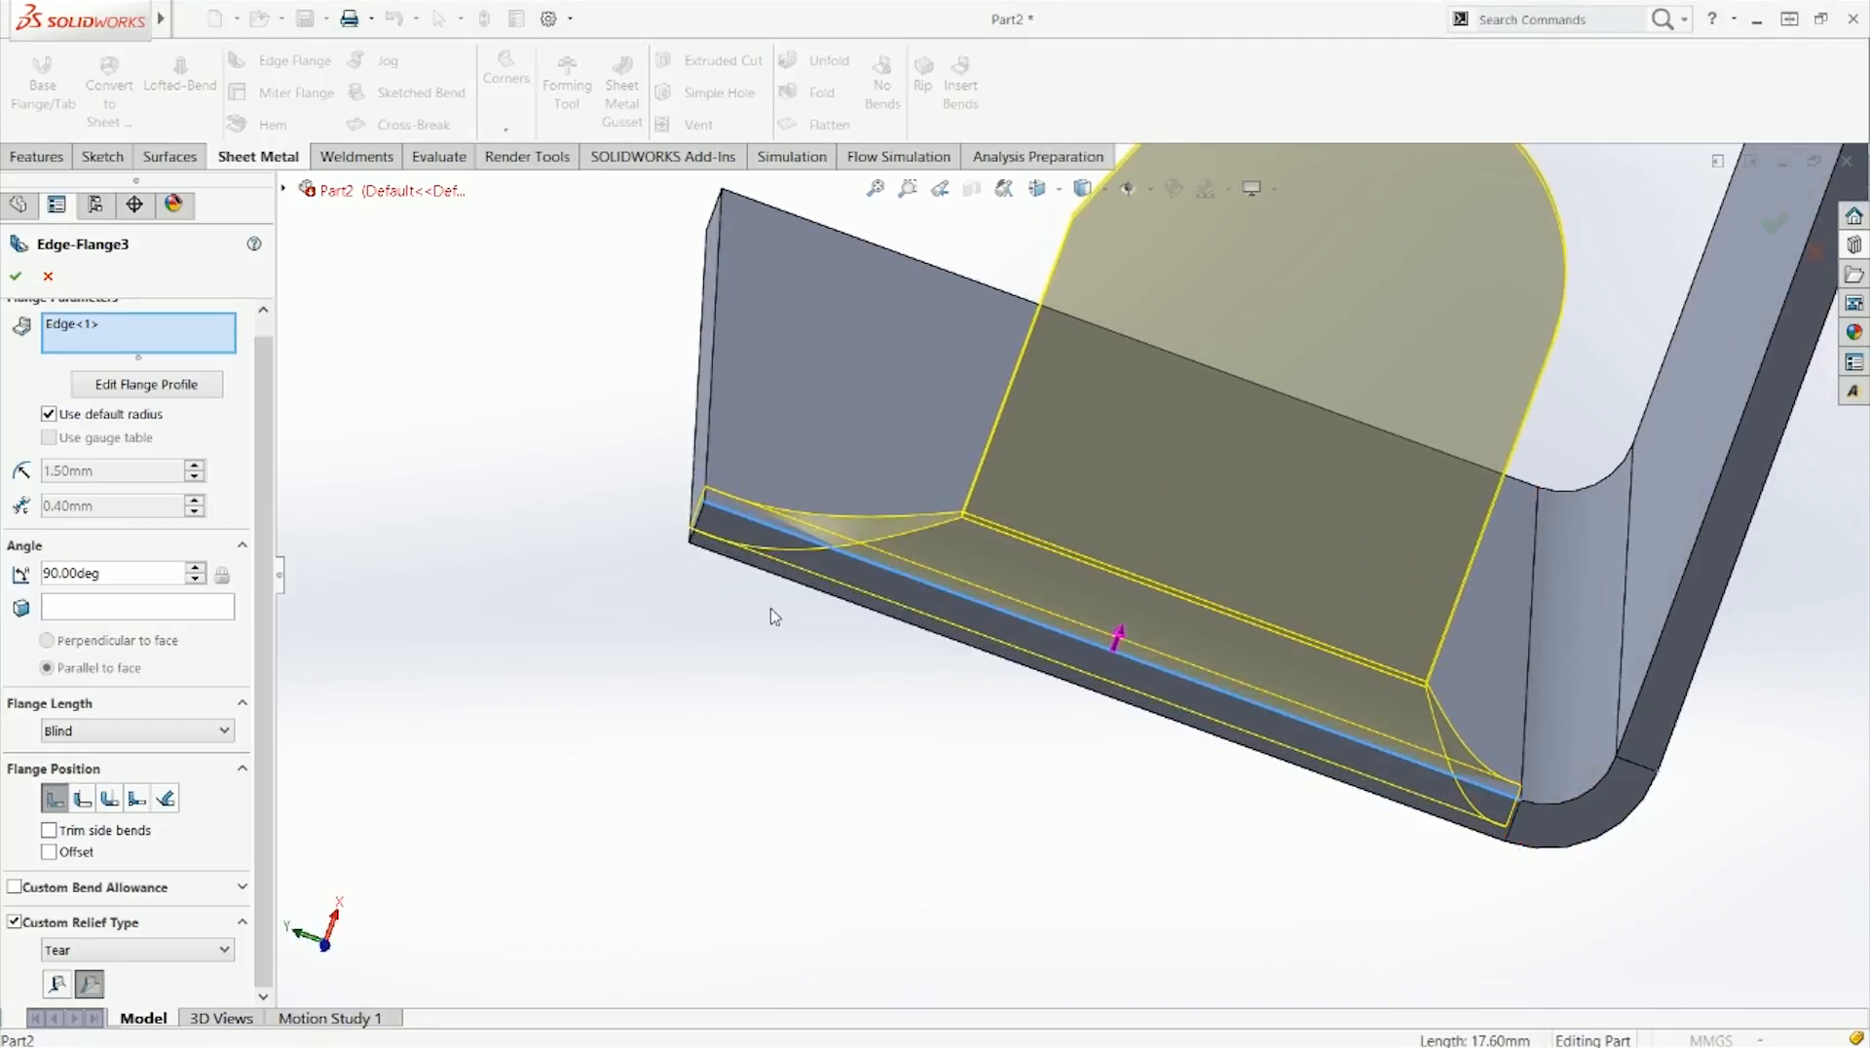
pyautogui.moveTo(1522, 787); pyautogui.dragTo(1511, 828, button='middle')
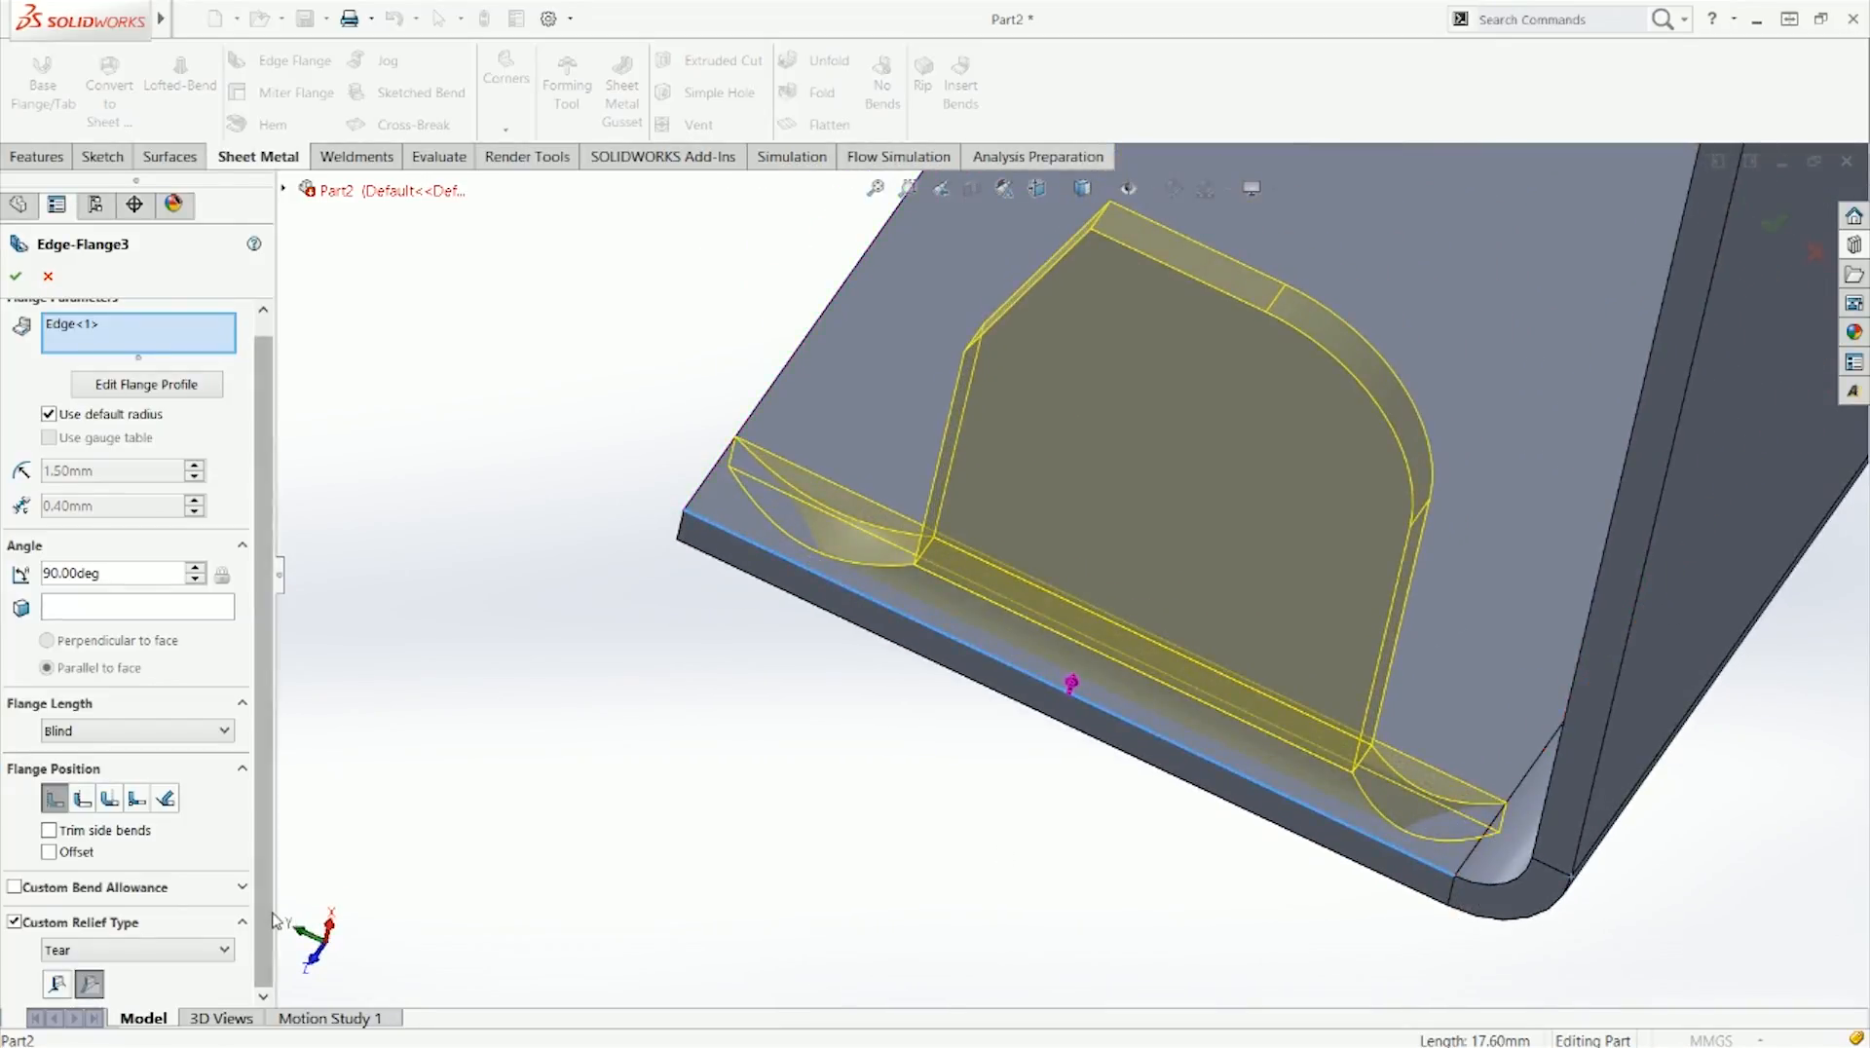
pyautogui.click(56, 284)
pyautogui.click(605, 501)
# Step: Start an edge flange about 30.8 mm long on the long upper edge of the vertical wall and open its profile for editing
pyautogui.moveTo(611, 504); pyautogui.dragTo(725, 357, button='middle')
pyautogui.scroll(3, 725, 357)
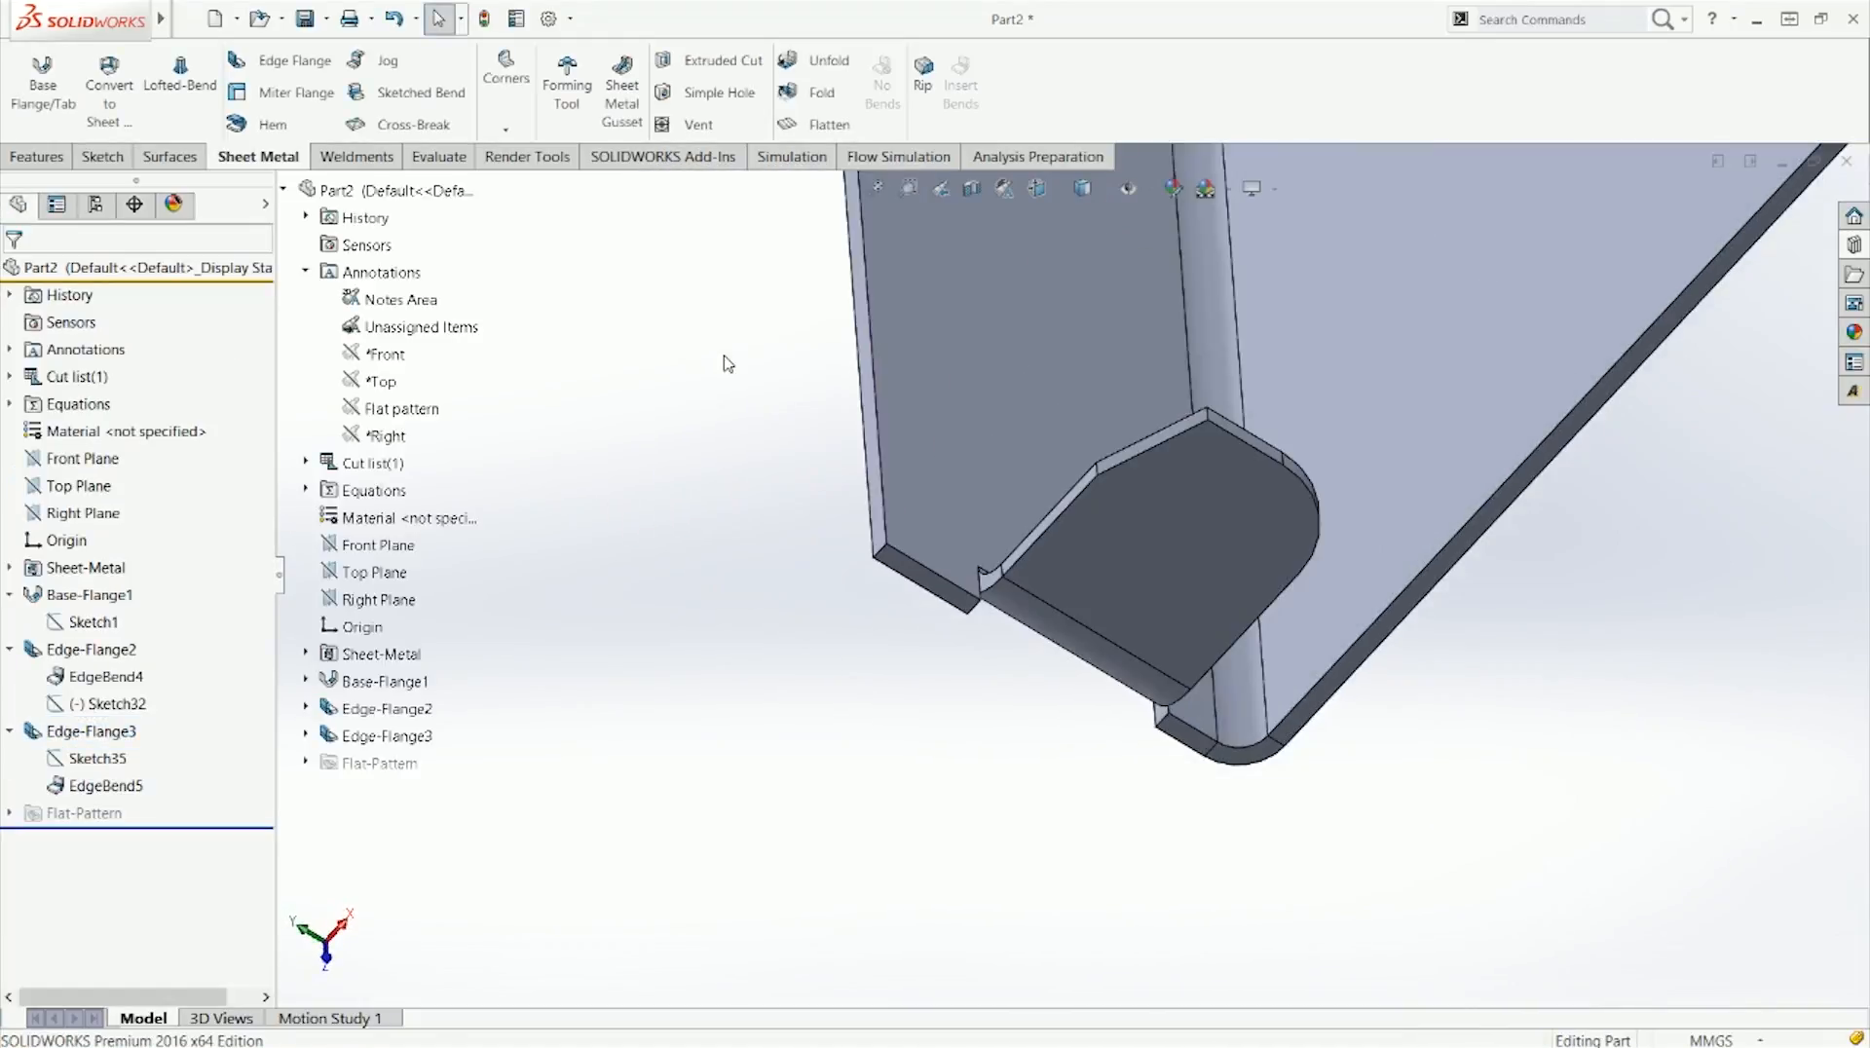
pyautogui.scroll(3, 725, 363)
pyautogui.moveTo(824, 297); pyautogui.dragTo(789, 519, button='middle')
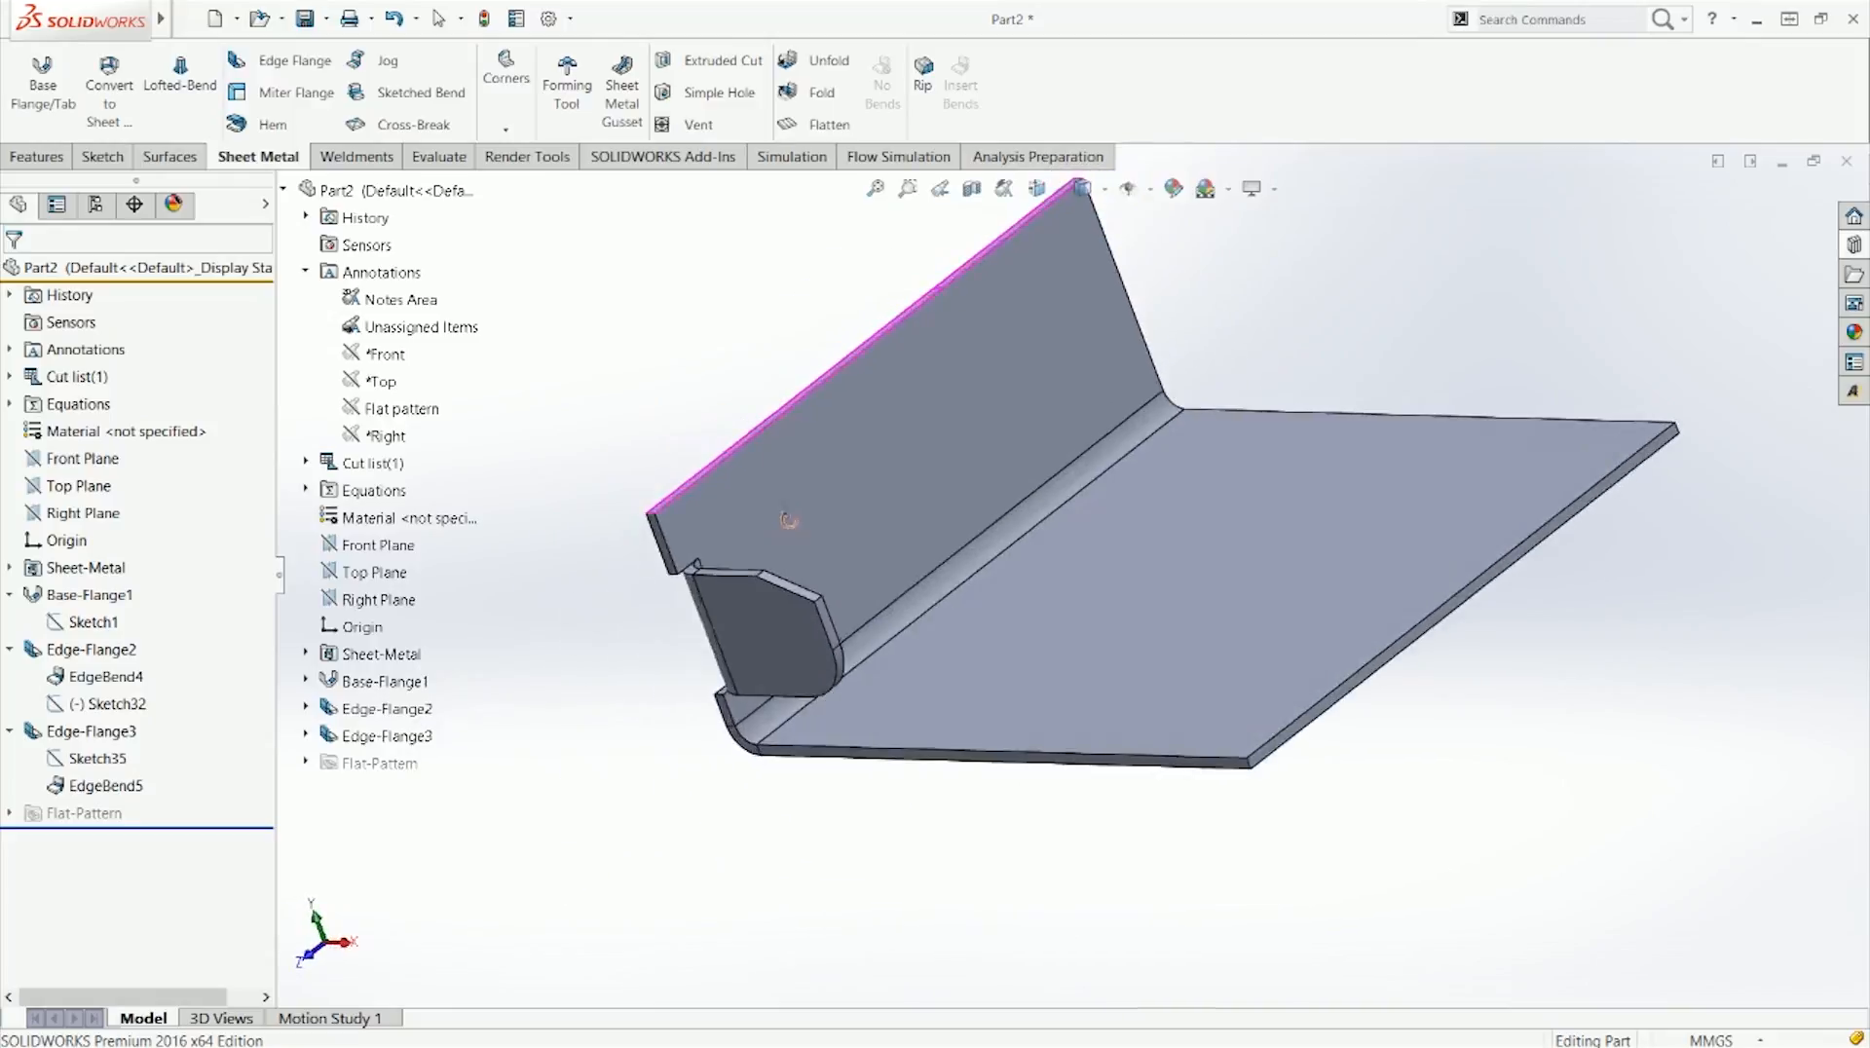
pyautogui.click(278, 61)
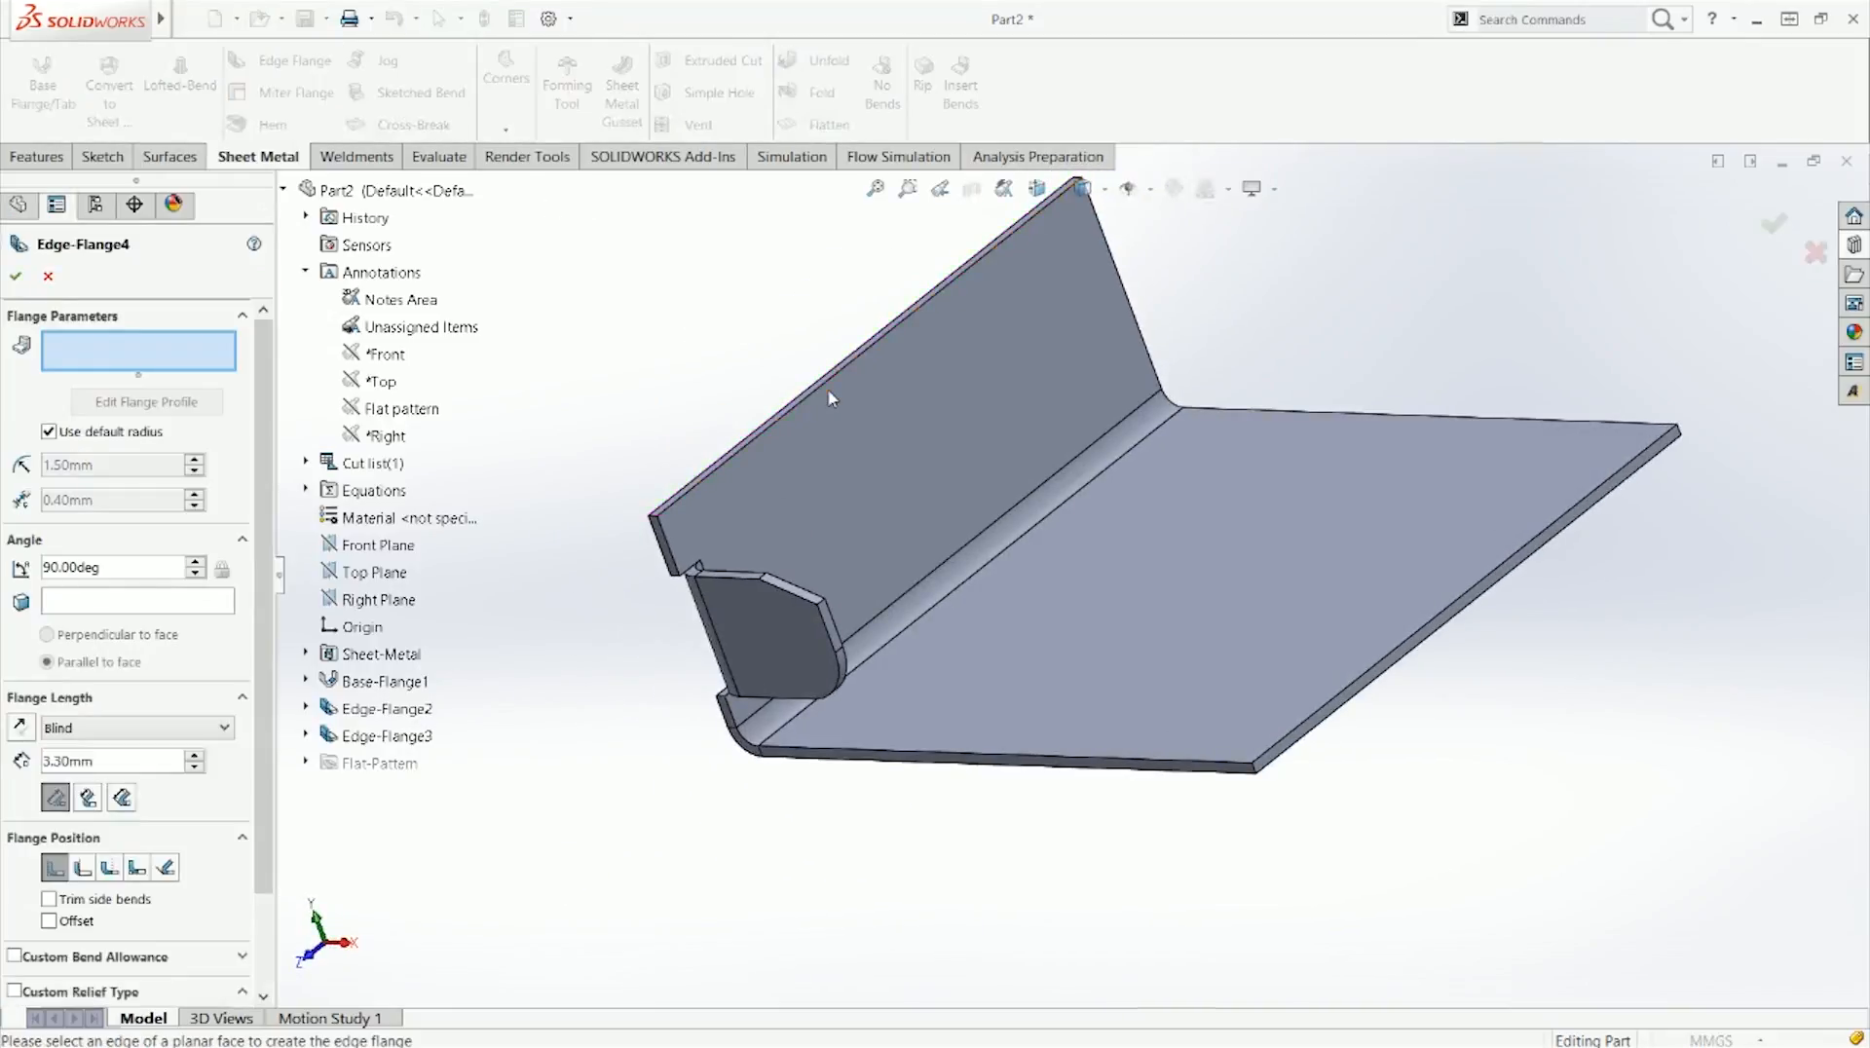
pyautogui.click(830, 394)
pyautogui.click(136, 403)
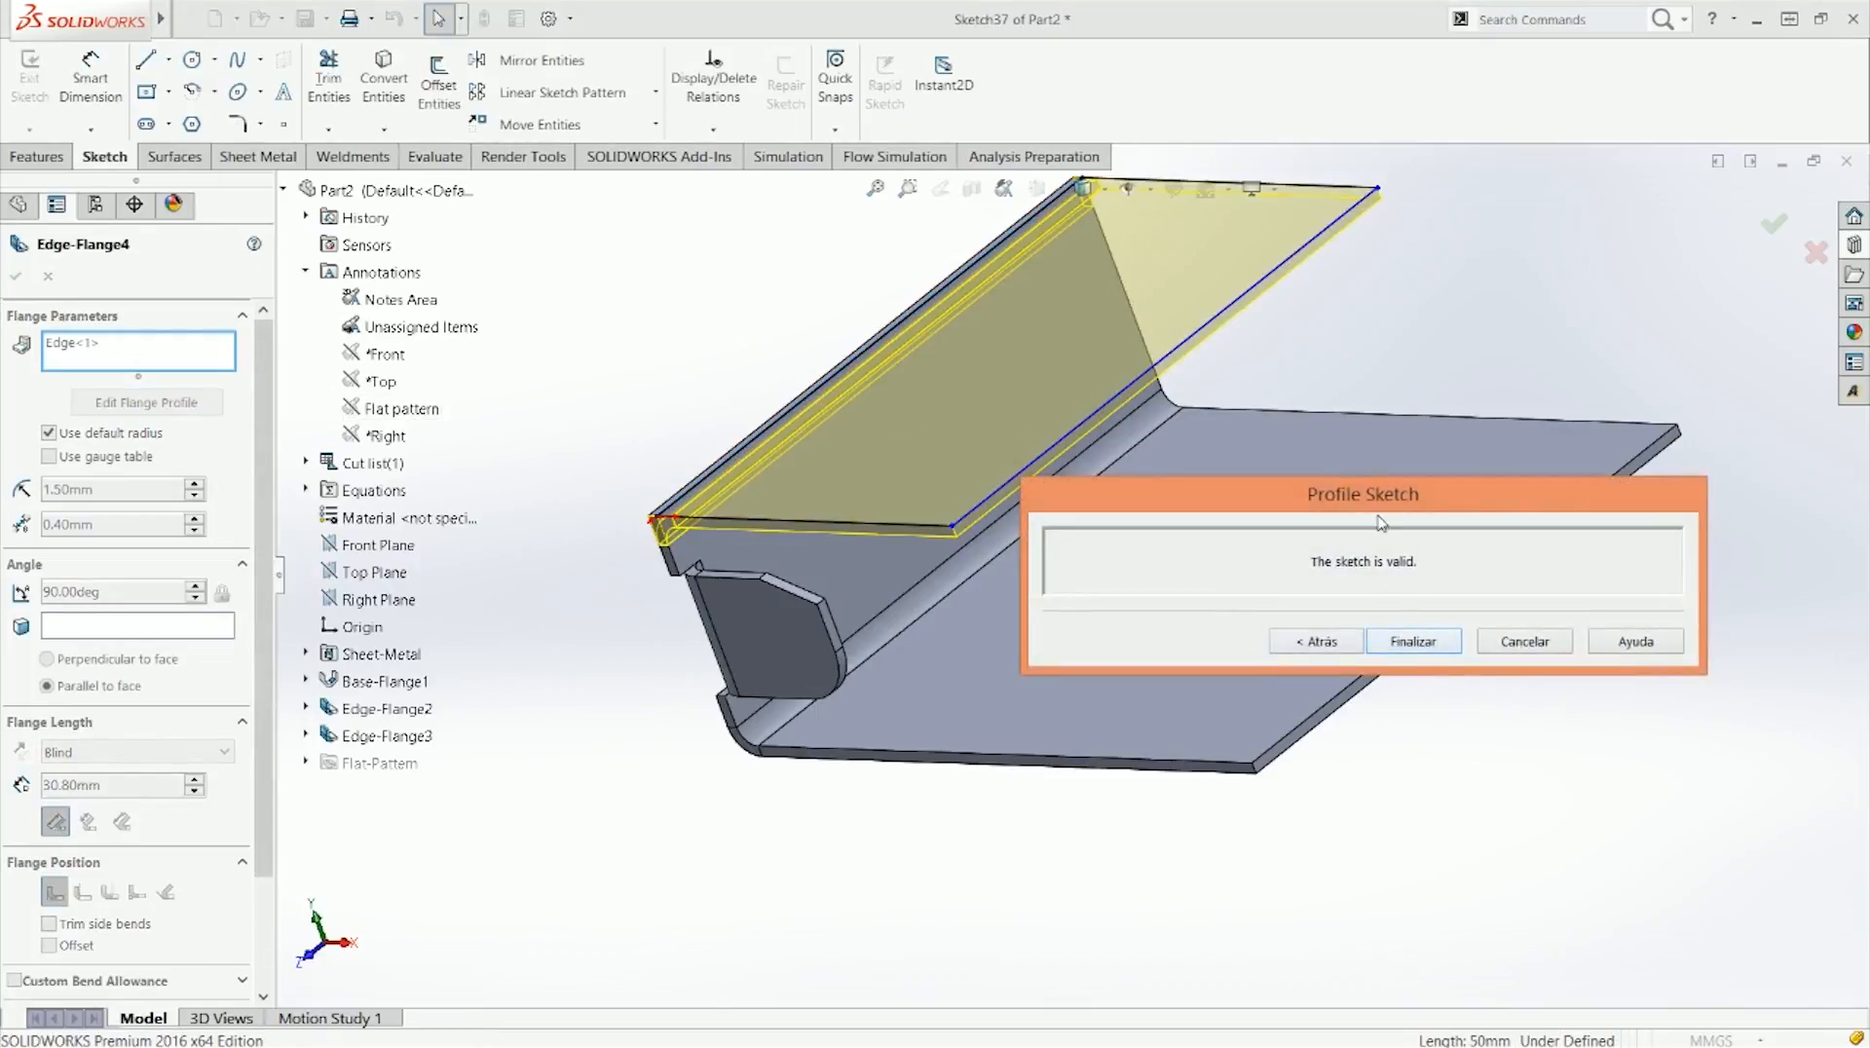
# Step: Delete the relation on the profile line along the bend edge and shorten the profile from one end to about 32 mm wide
pyautogui.moveTo(1389, 494)
pyautogui.mouseDown()
pyautogui.moveTo(415, 238)
pyautogui.moveTo(339, 177)
pyautogui.mouseUp()
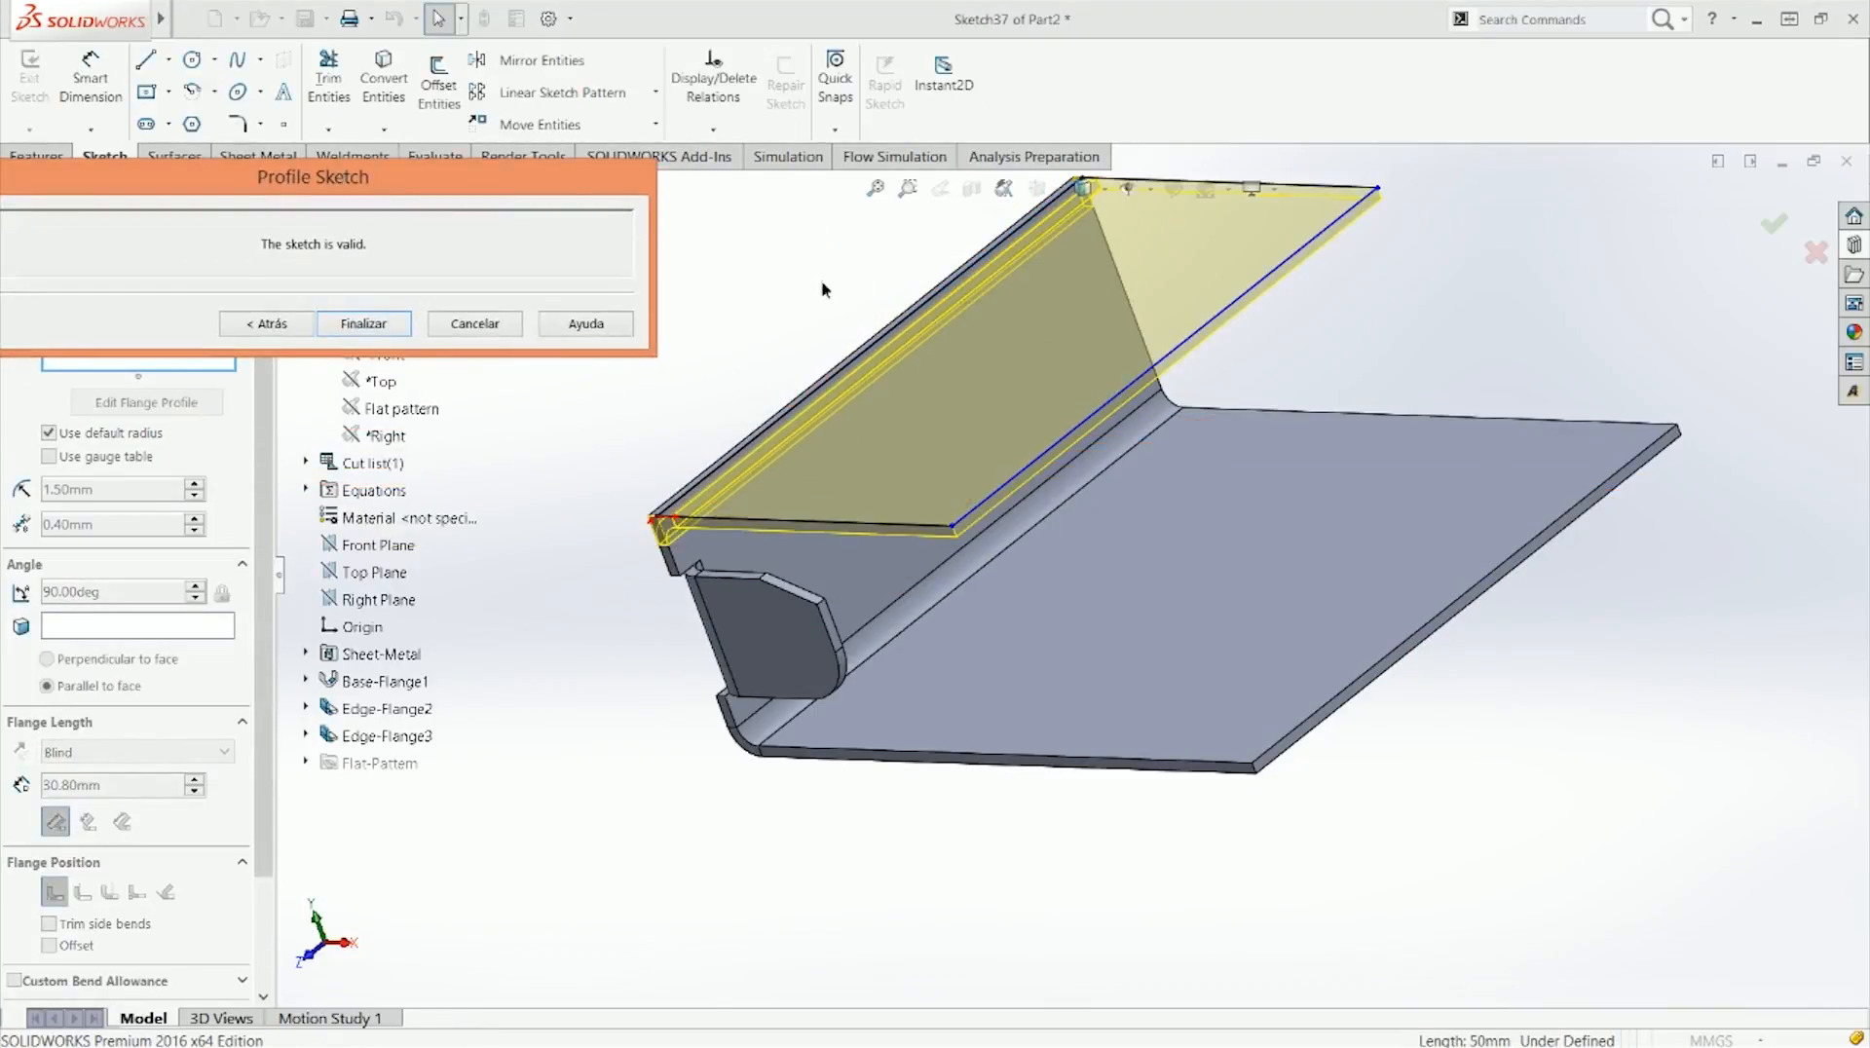
pyautogui.click(823, 289)
pyautogui.hotkey('ctrl', '8')
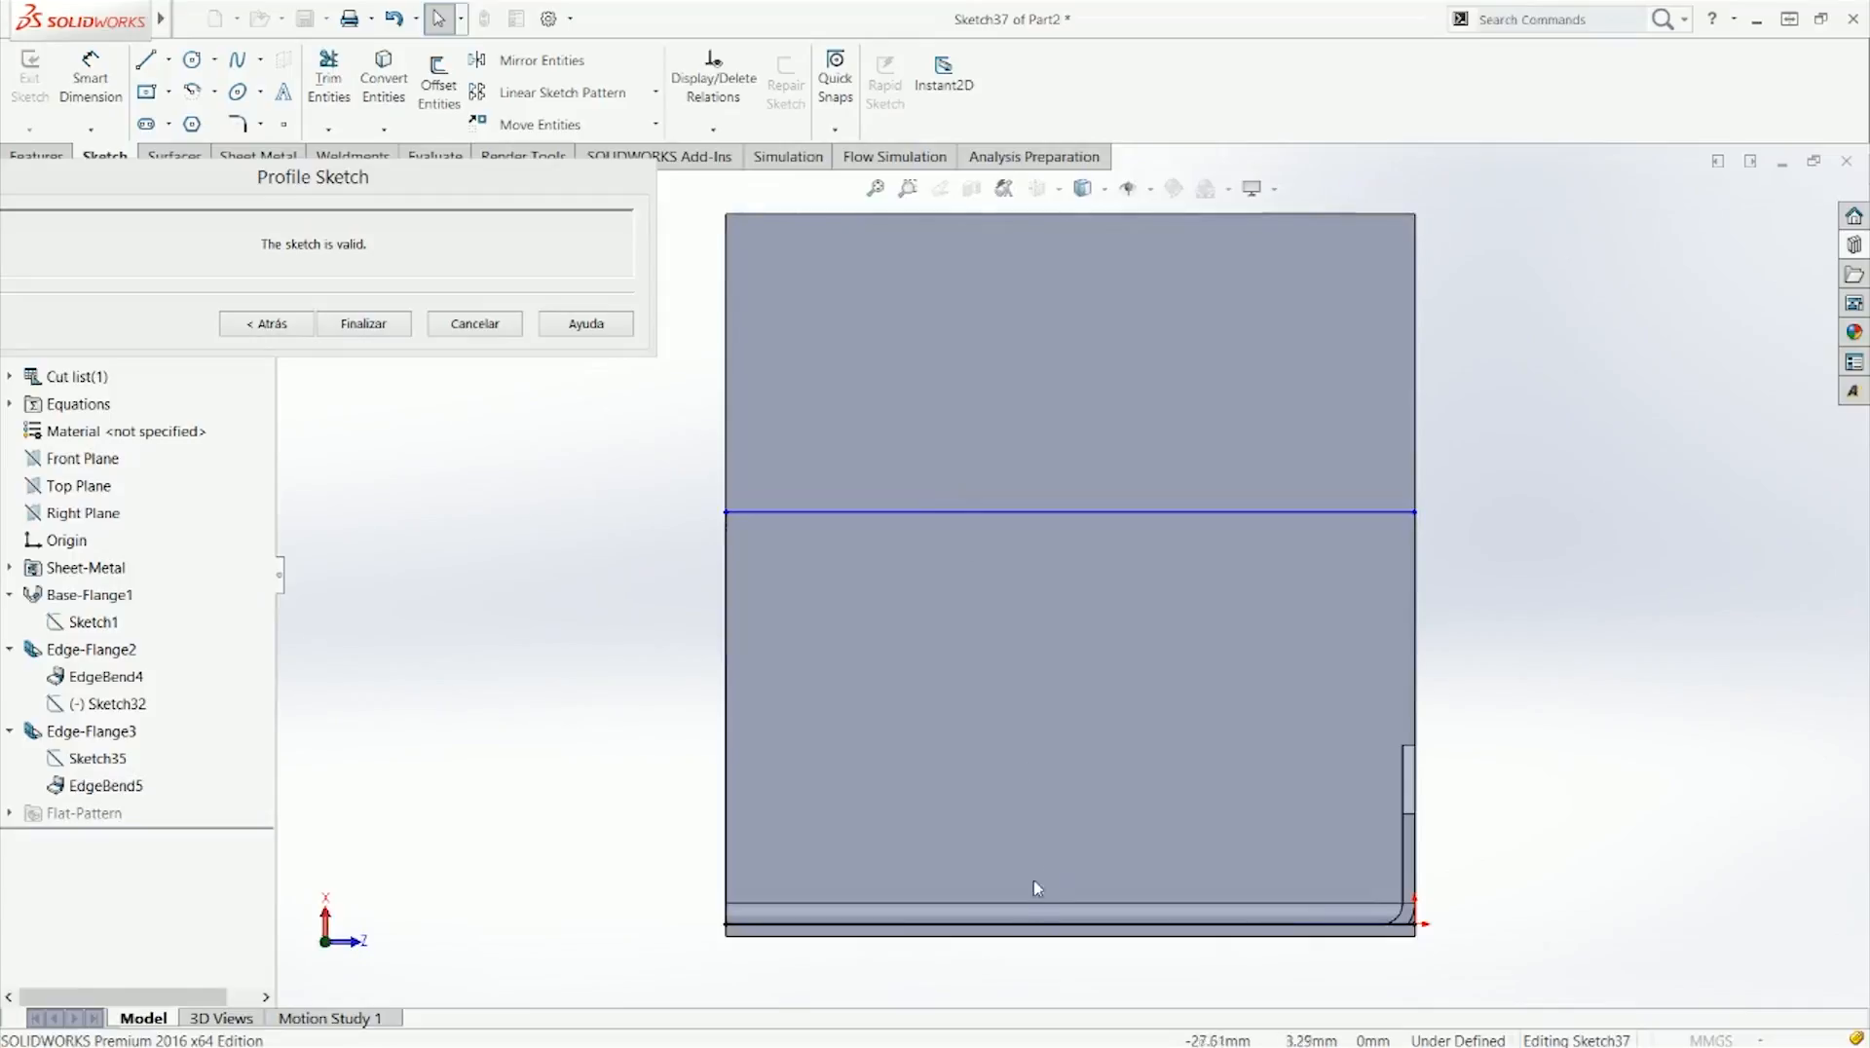
pyautogui.click(1036, 925)
pyautogui.click(1069, 911)
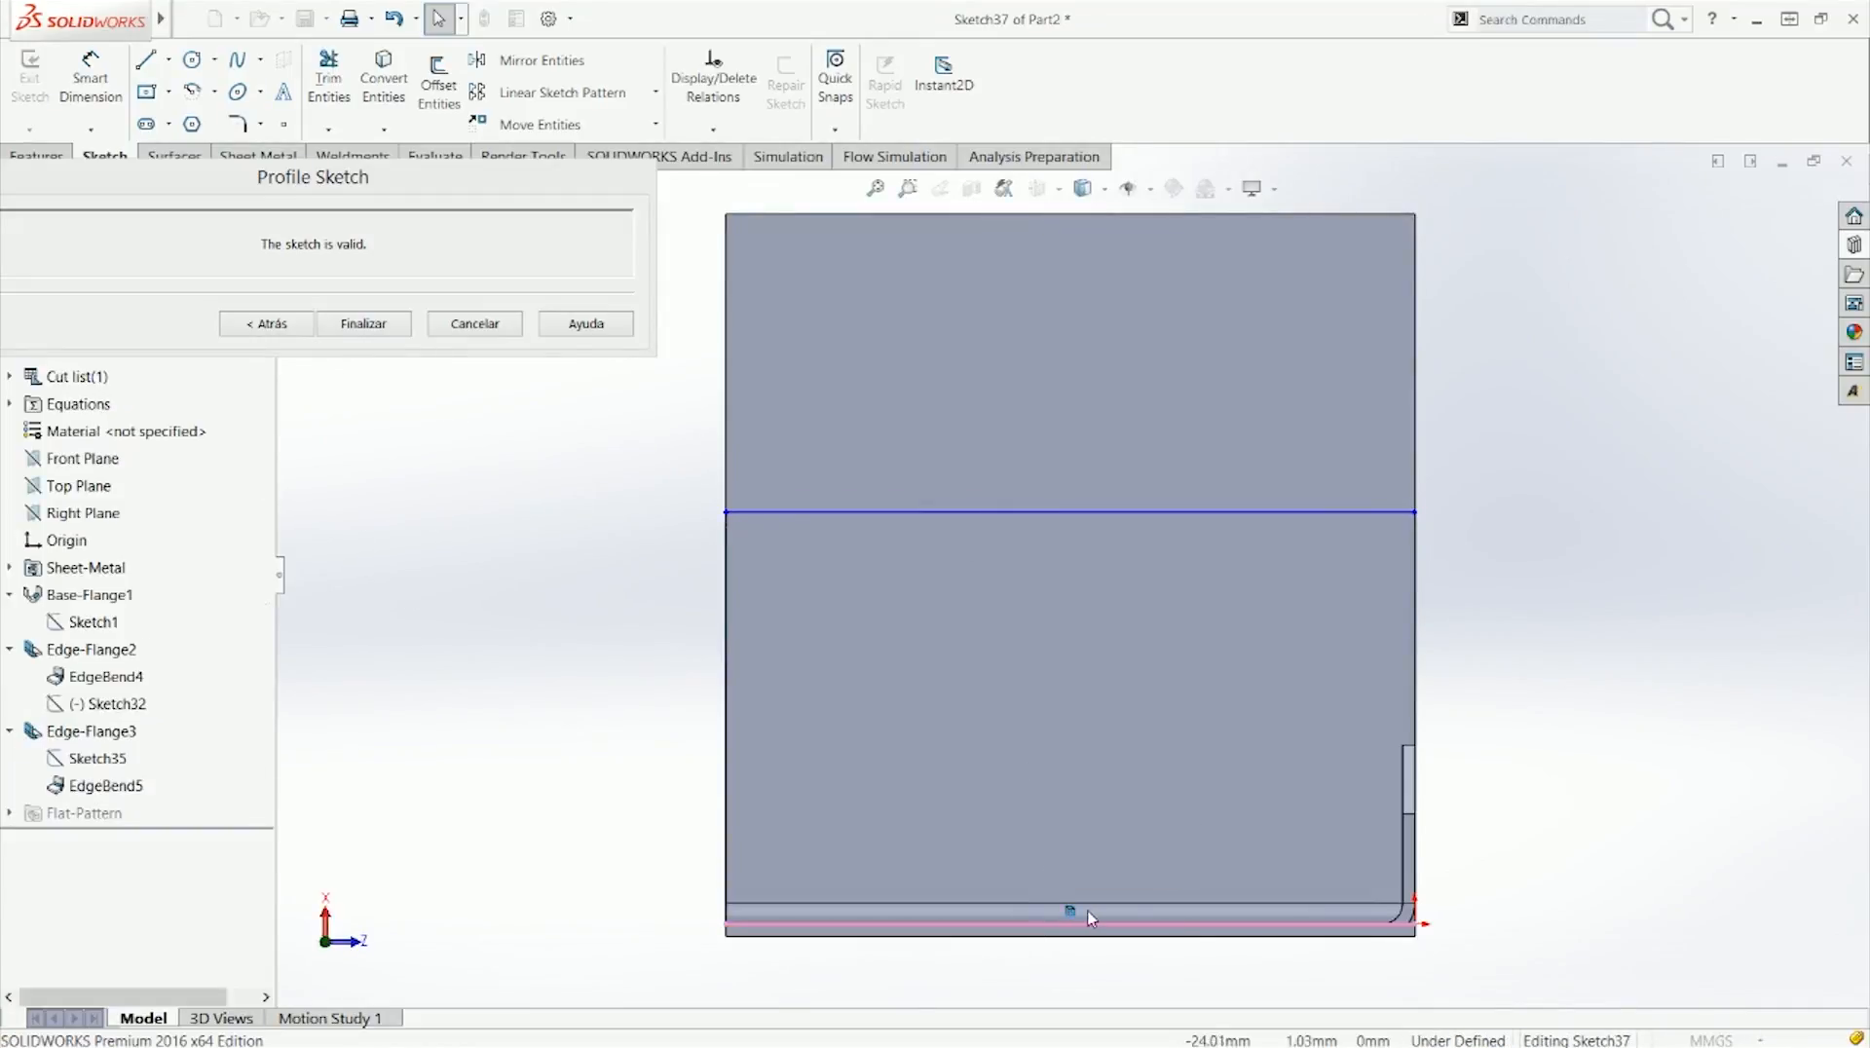
pyautogui.press('Delete')
pyautogui.moveTo(1414, 925); pyautogui.dragTo(1165, 925)
pyautogui.moveTo(1148, 964); pyautogui.dragTo(1131, 827, button='right')
pyautogui.press('Escape')
pyautogui.moveTo(725, 926)
pyautogui.mouseDown()
pyautogui.moveTo(814, 852)
pyautogui.moveTo(771, 928)
pyautogui.moveTo(726, 926)
pyautogui.mouseUp()
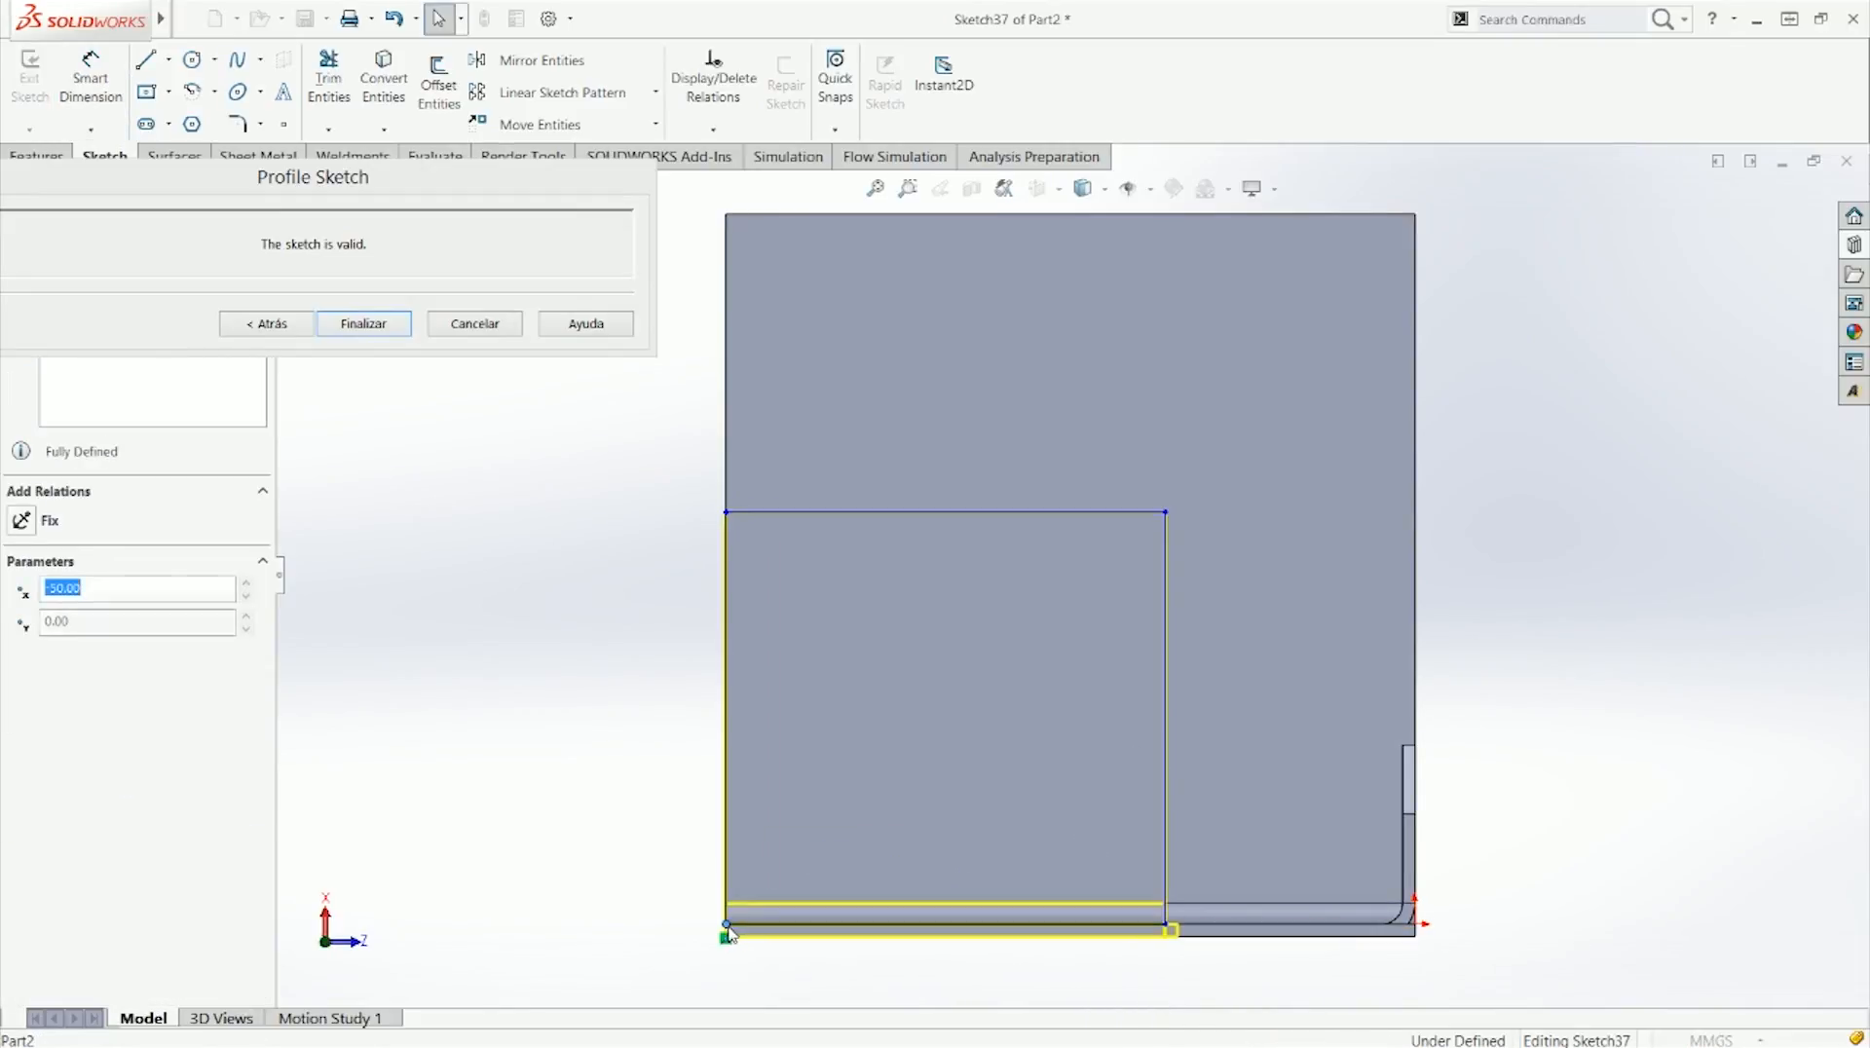
pyautogui.click(930, 979)
pyautogui.moveTo(973, 989); pyautogui.dragTo(1148, 787, button='right')
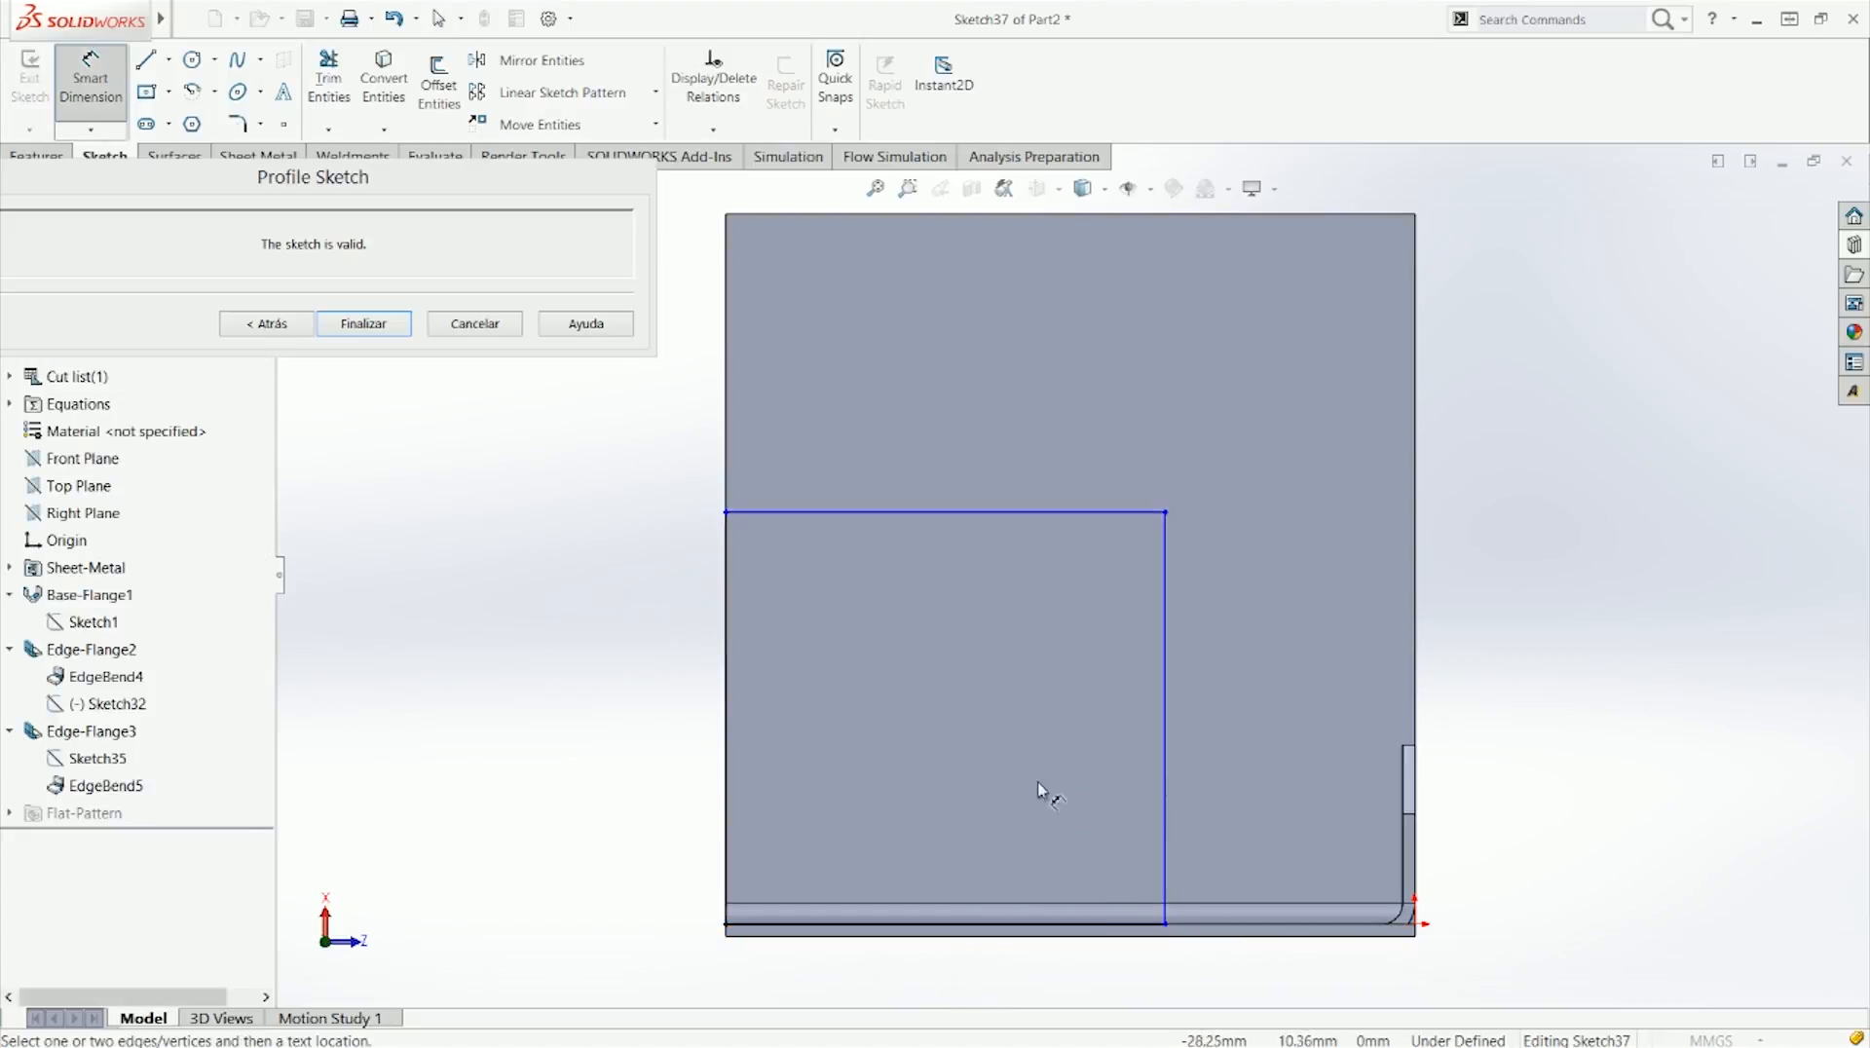
pyautogui.press('Escape')
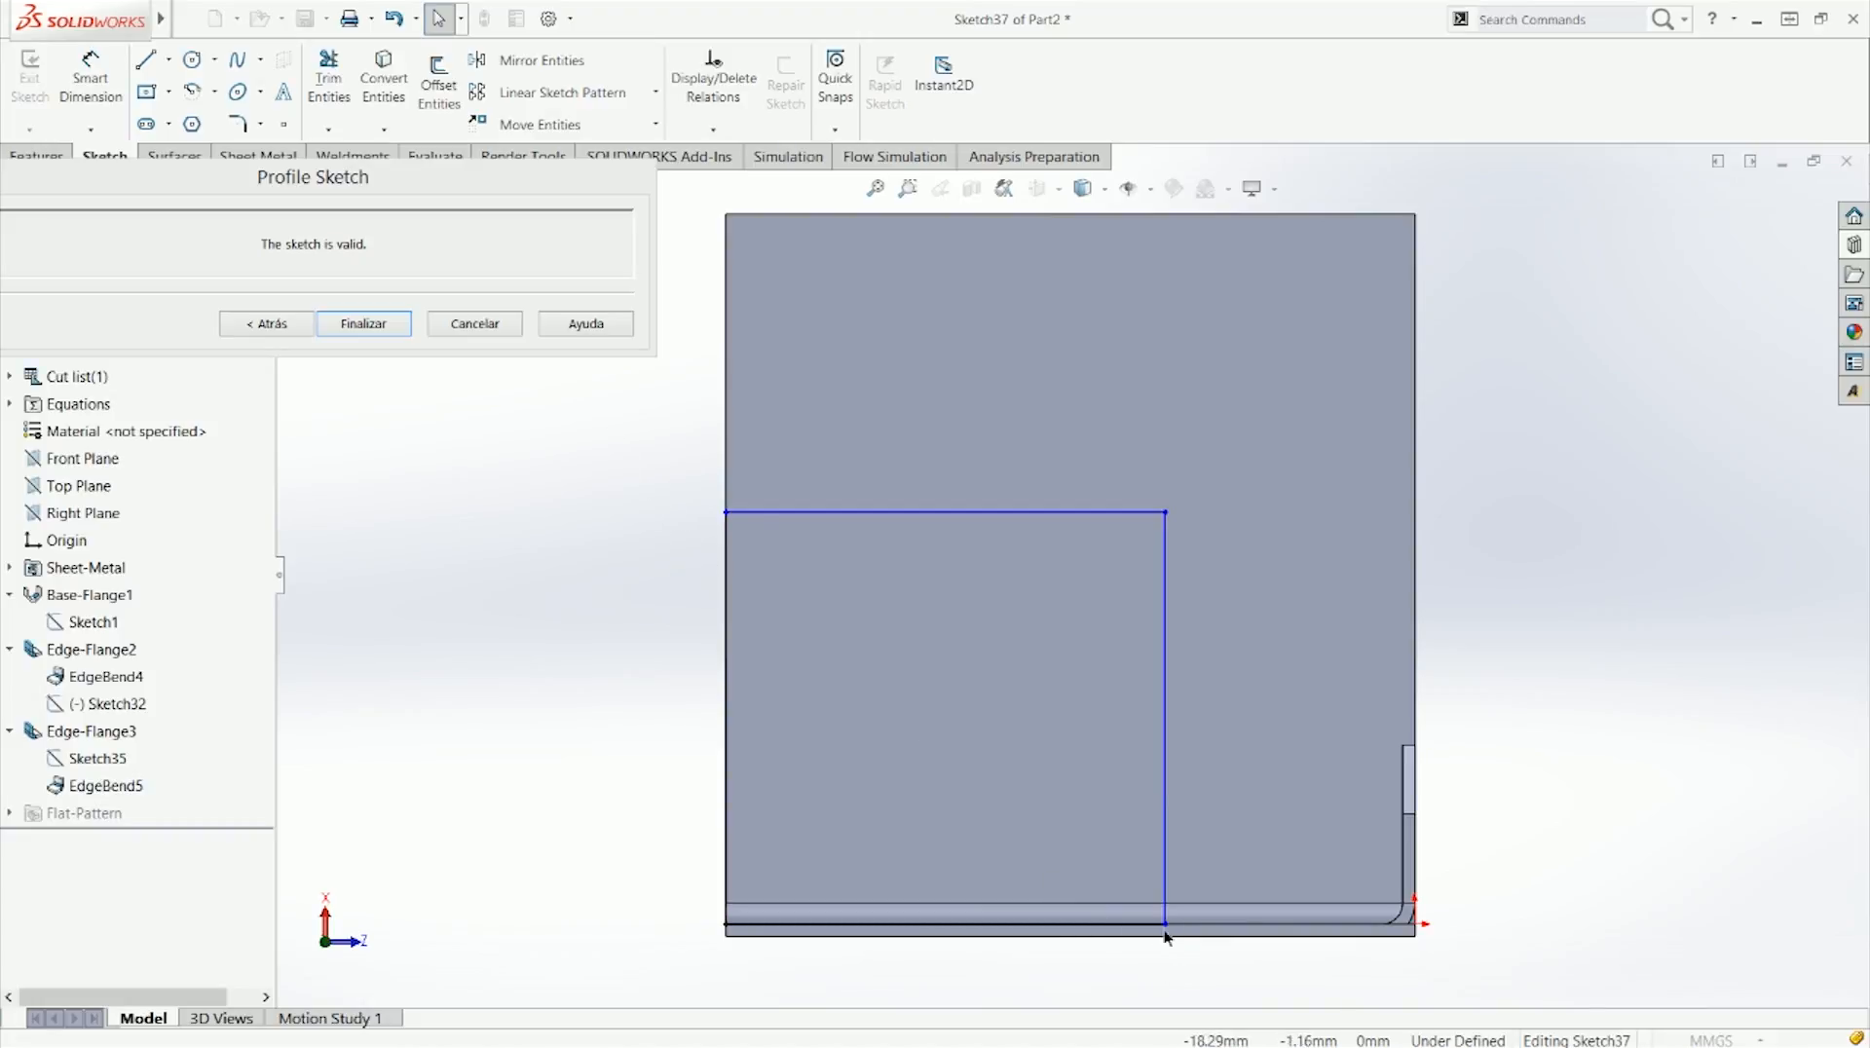
pyautogui.hotkey('ctrl', '1')
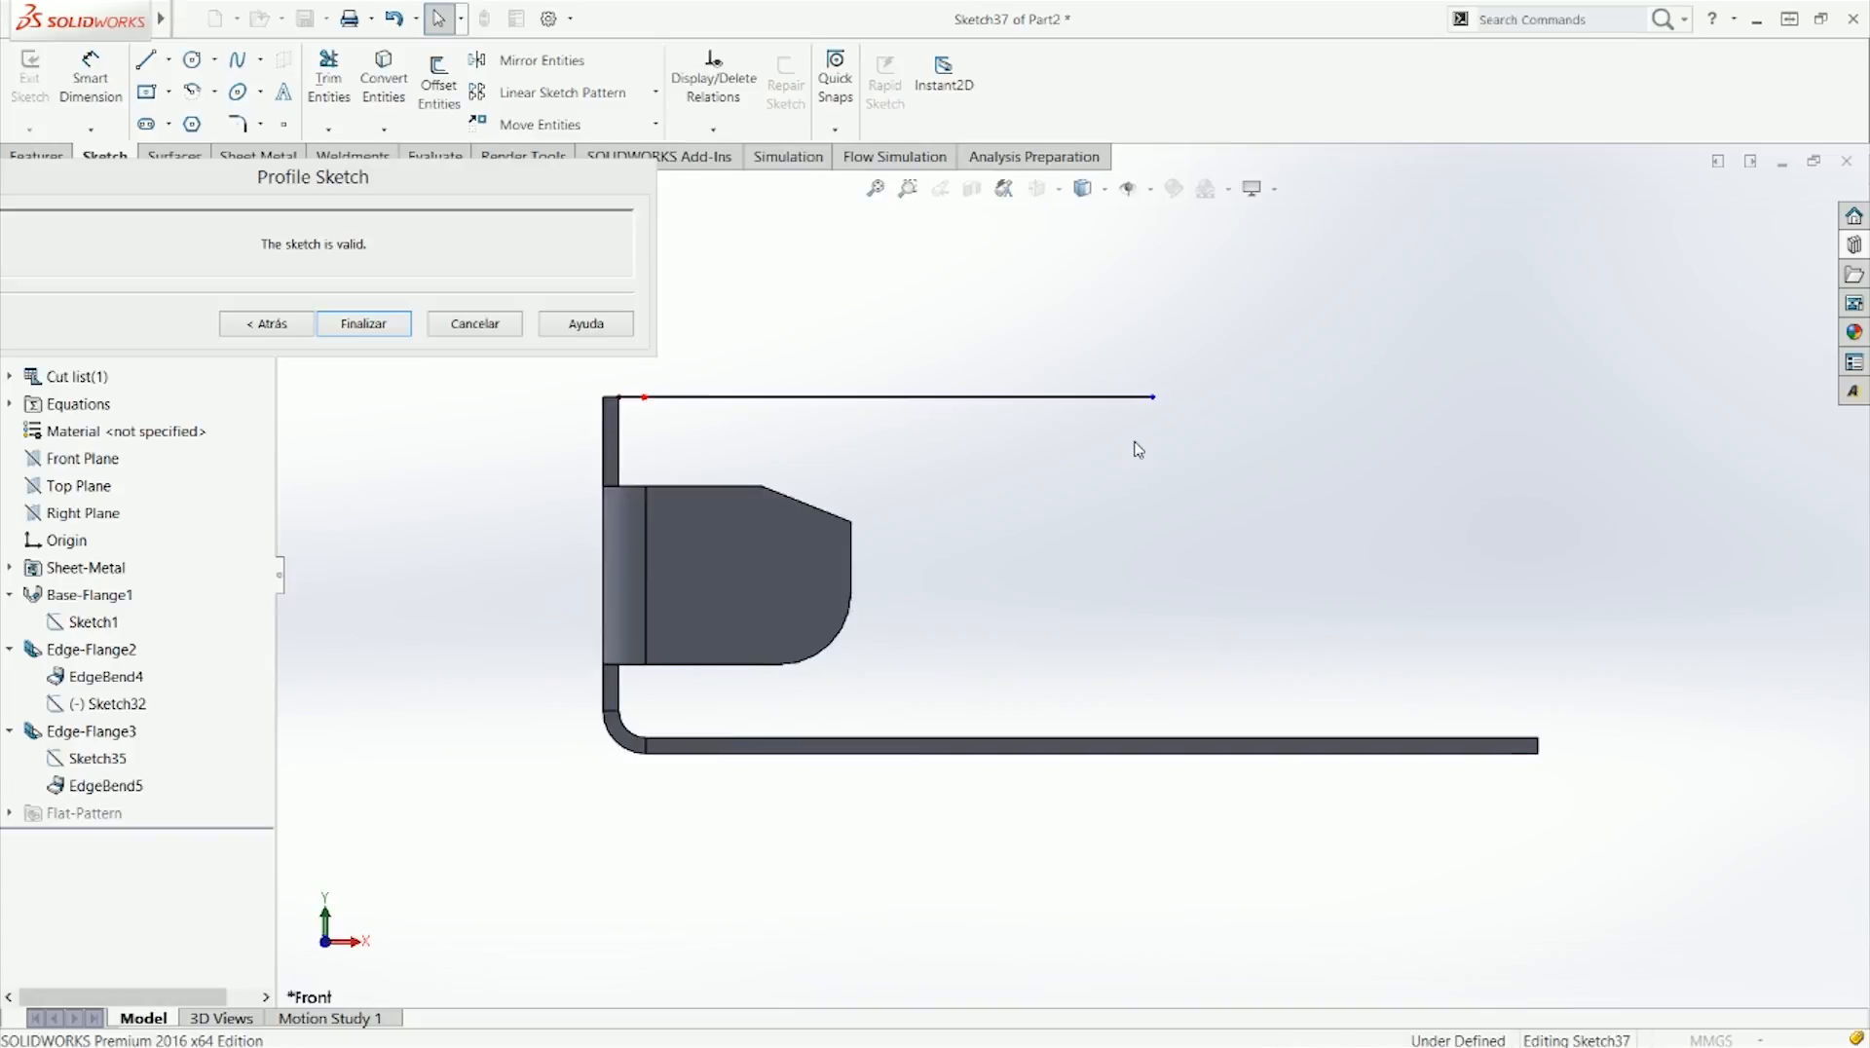
pyautogui.hotkey('ctrl', '7')
pyautogui.press('d')
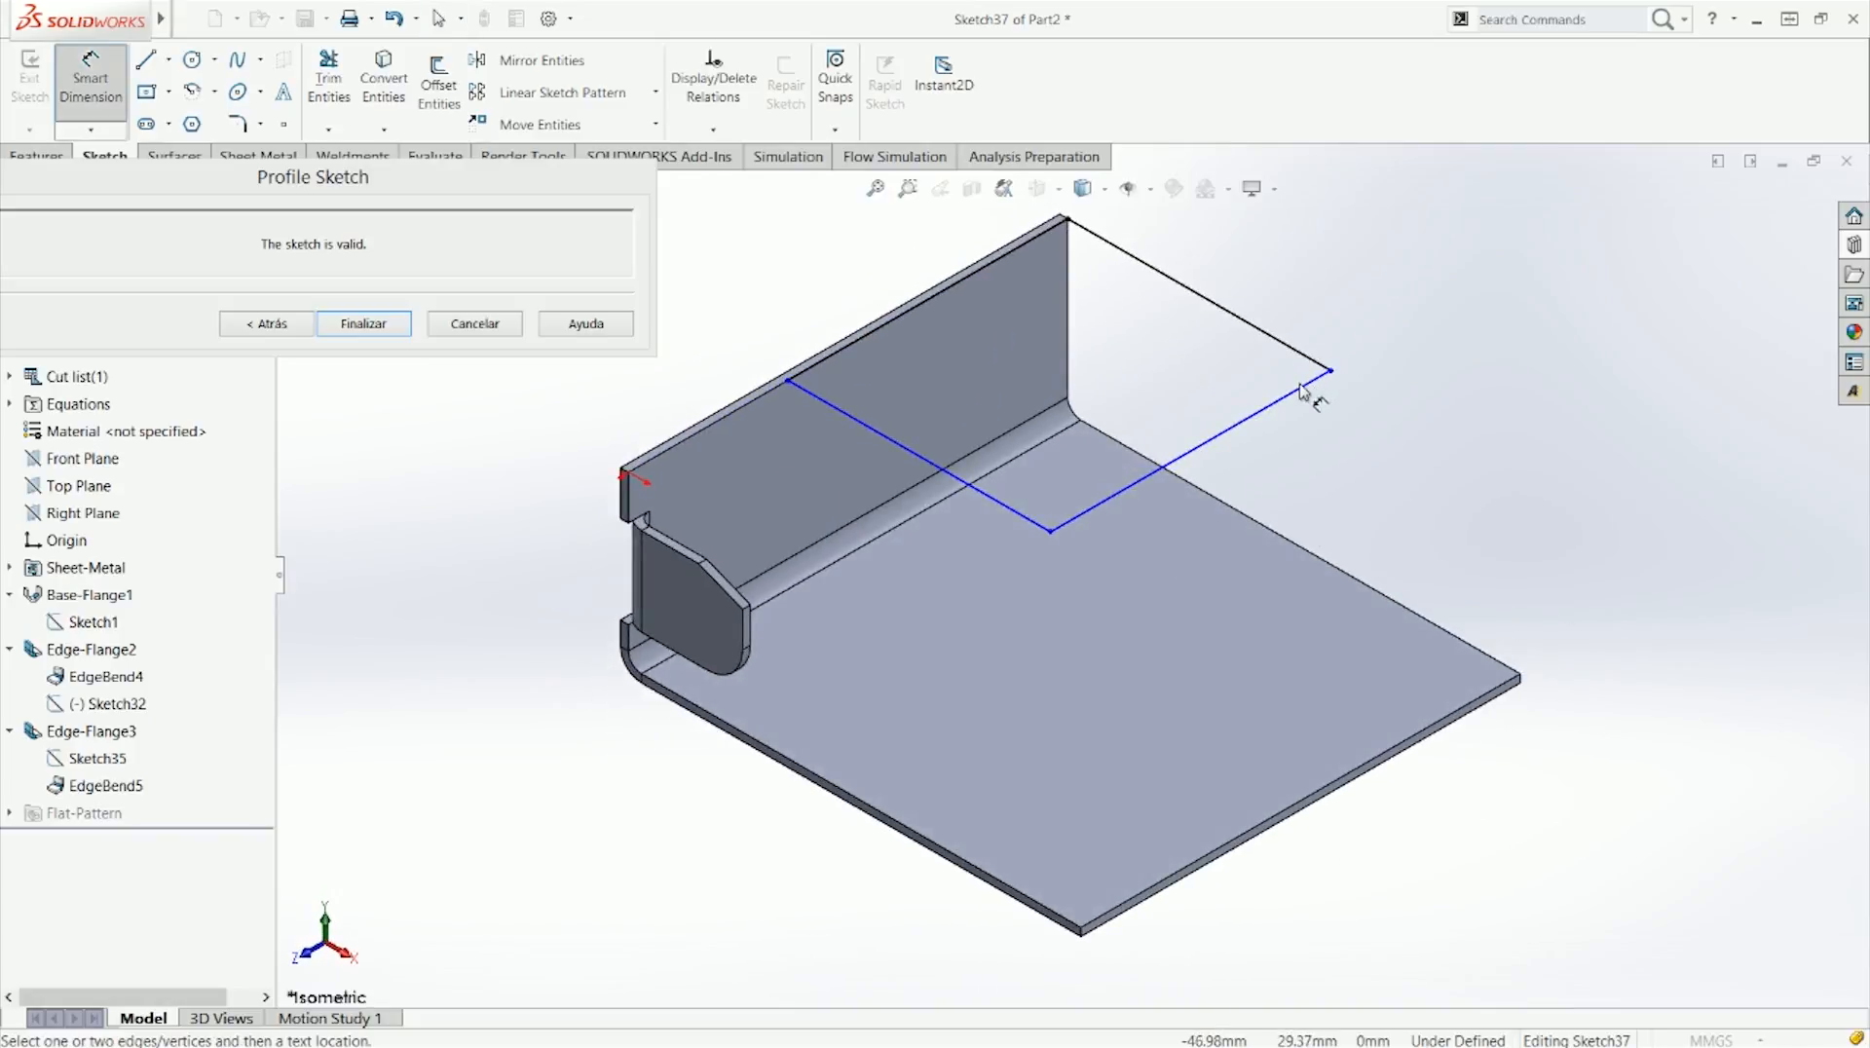
pyautogui.click(1310, 398)
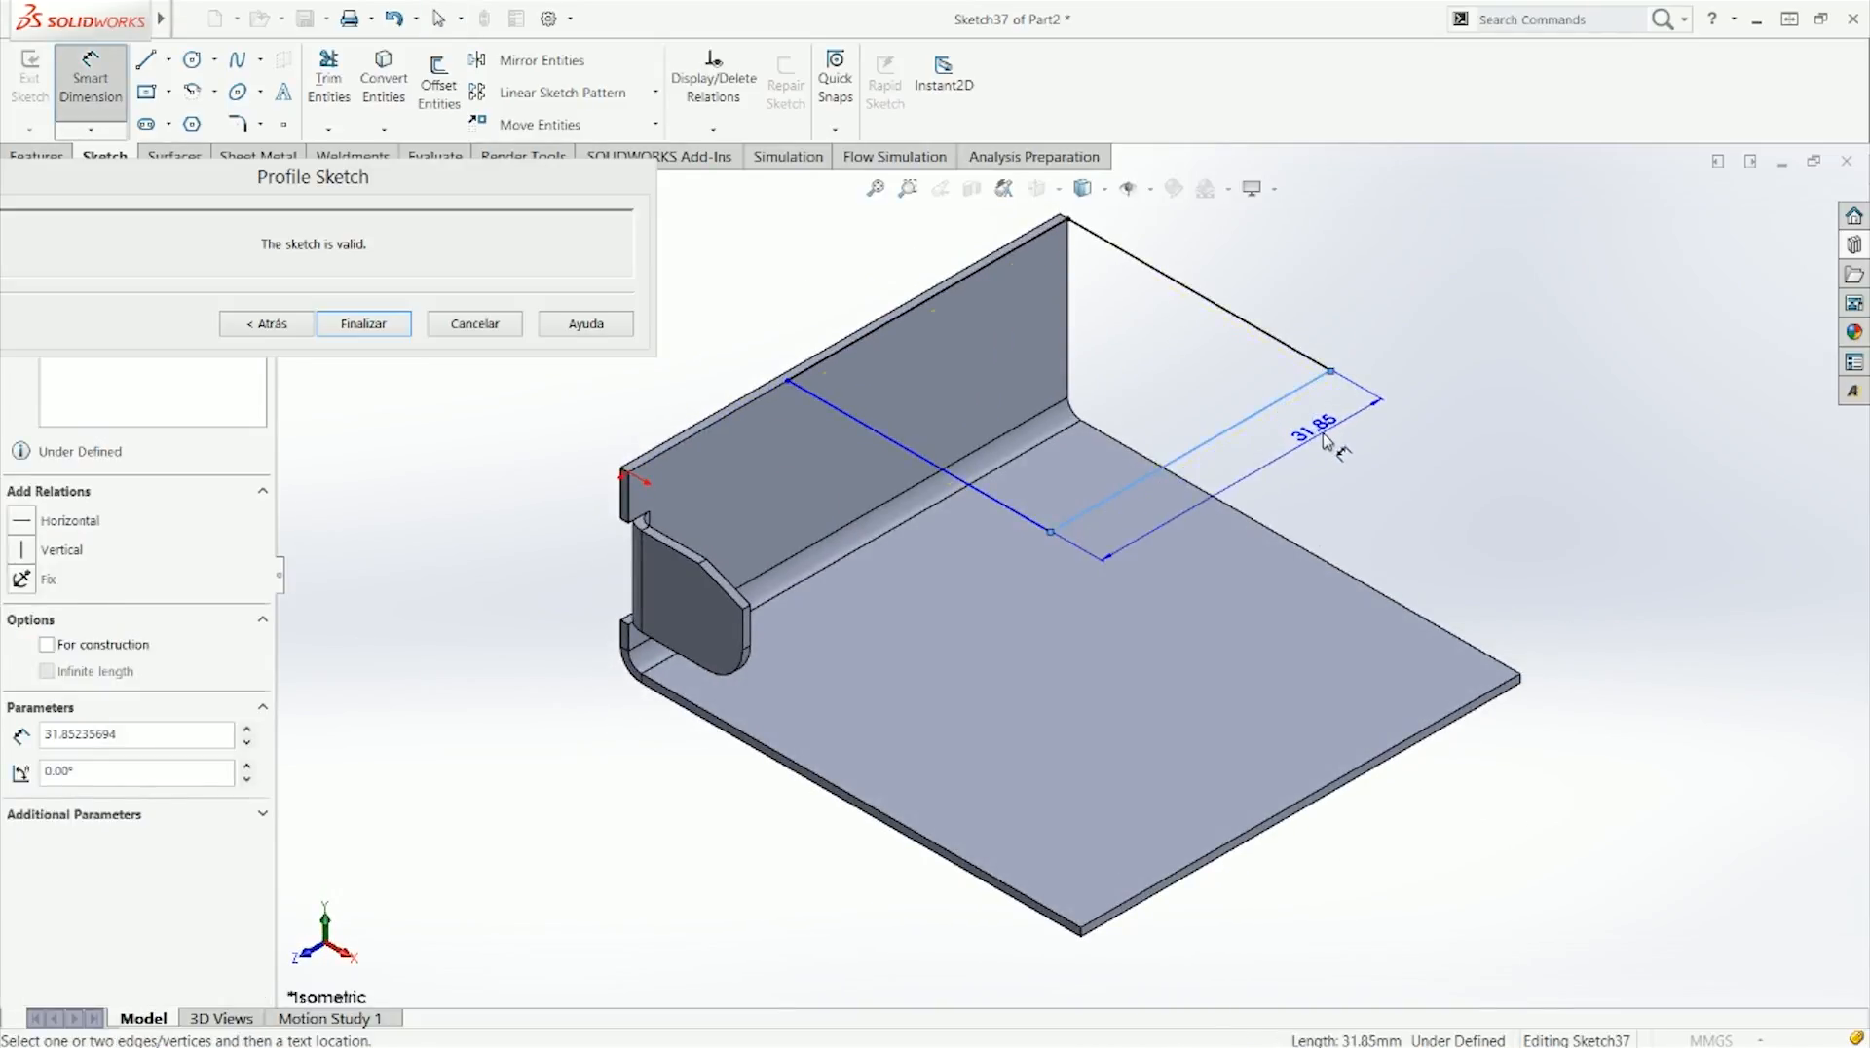
pyautogui.click(1324, 438)
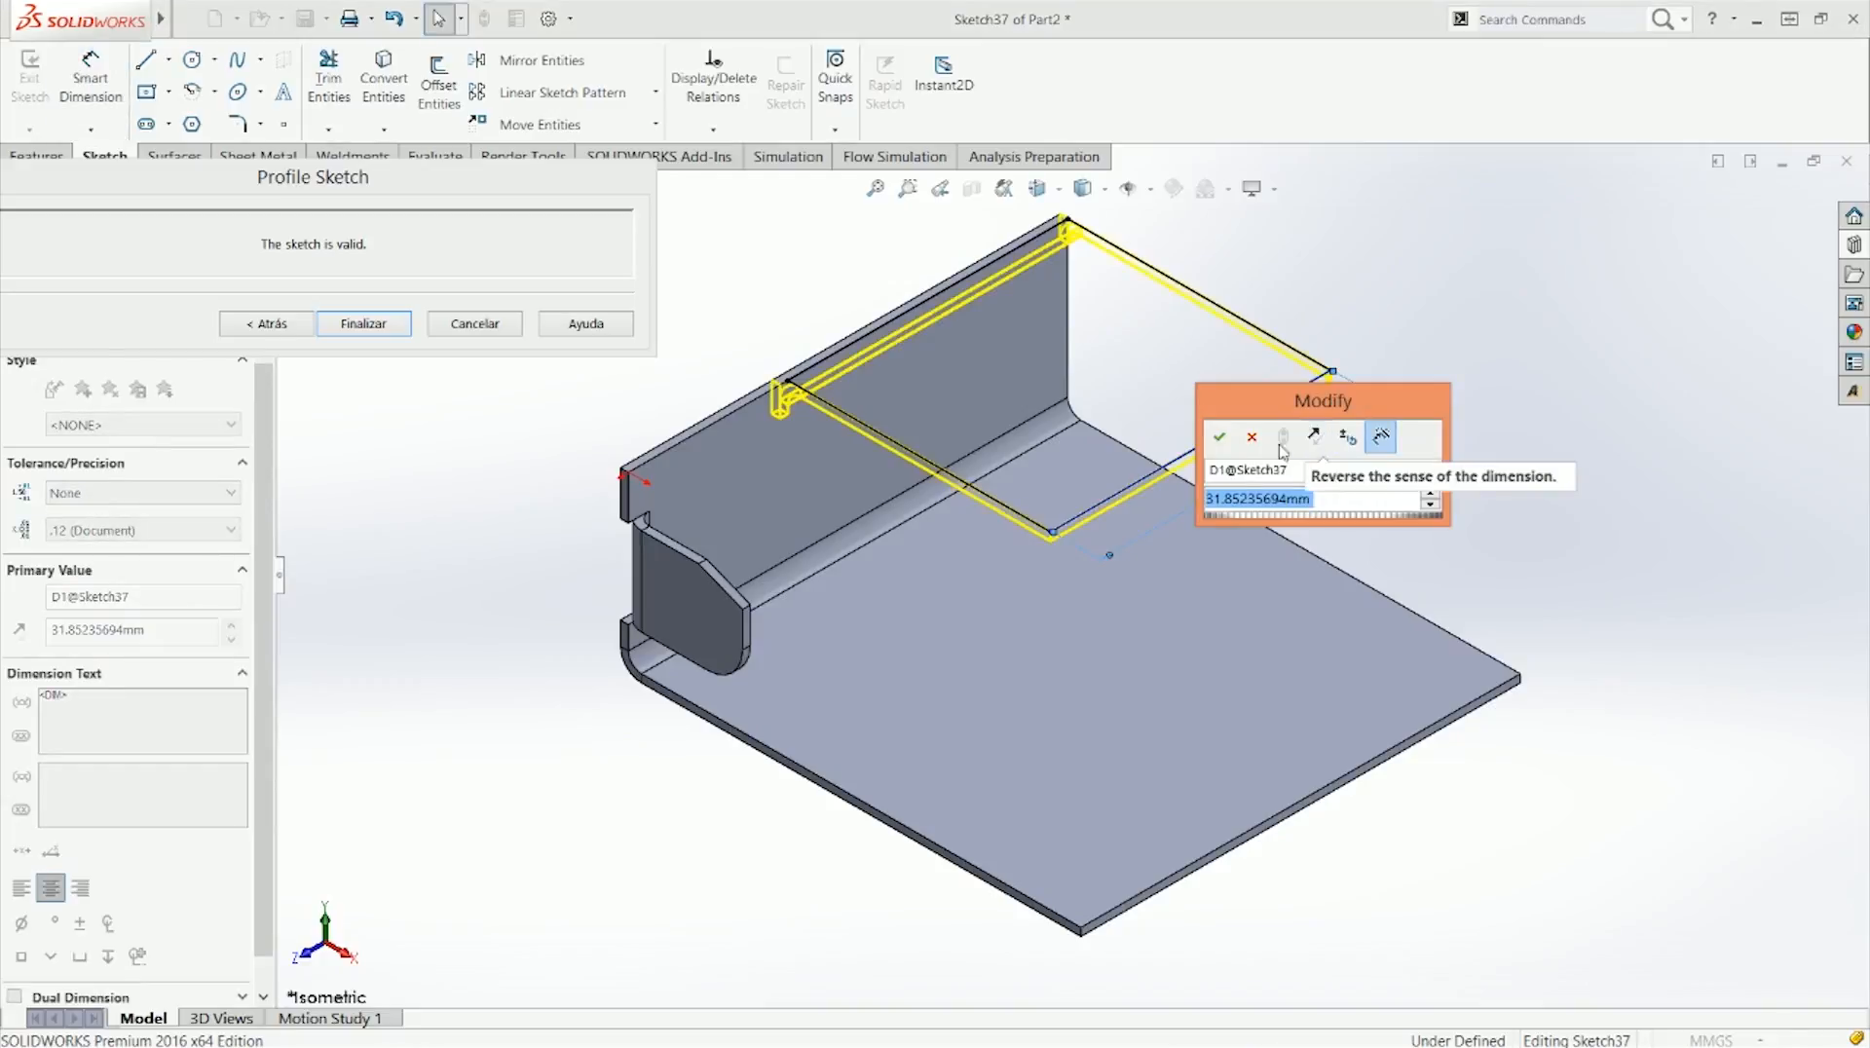
pyautogui.press('Return')
# Step: Dimension the profile line along the wall's upper edge to 30 mm and finish the profile to create the upper flange
pyautogui.moveTo(1329, 436); pyautogui.dragTo(1269, 192, button='right')
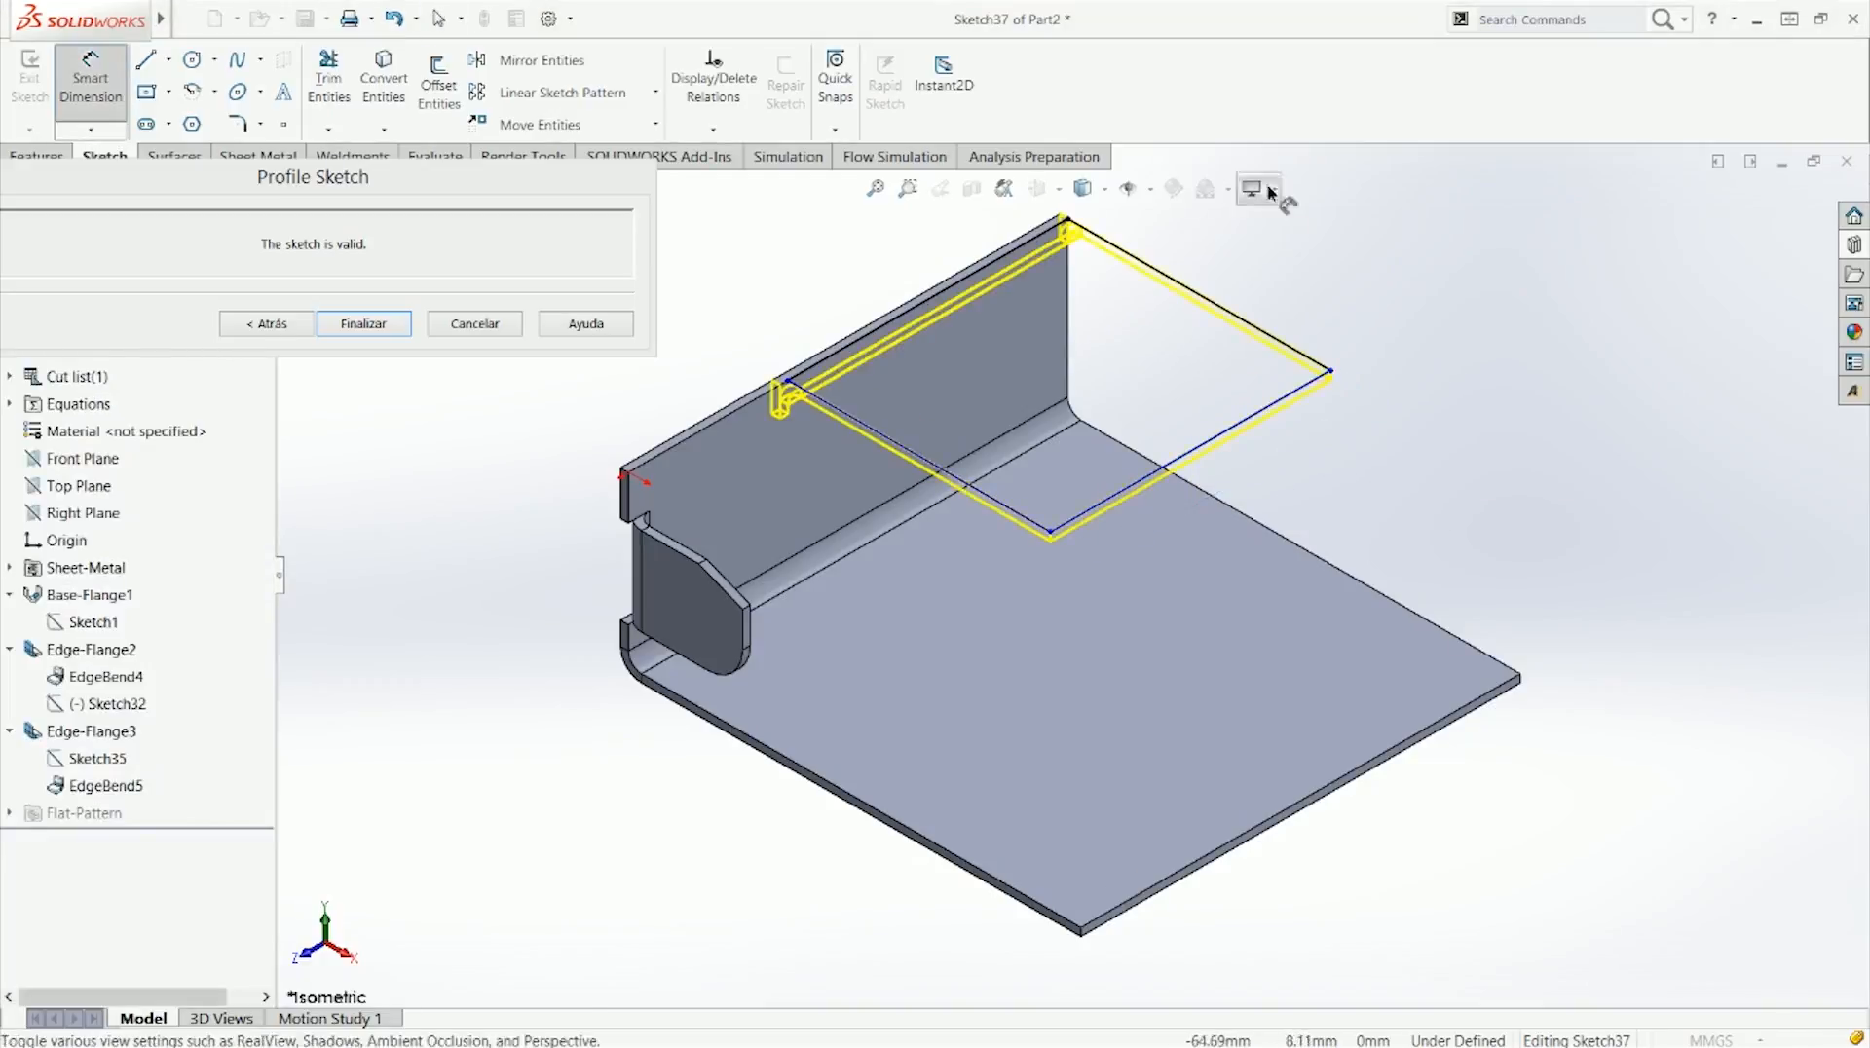
pyautogui.click(1008, 255)
pyautogui.click(950, 251)
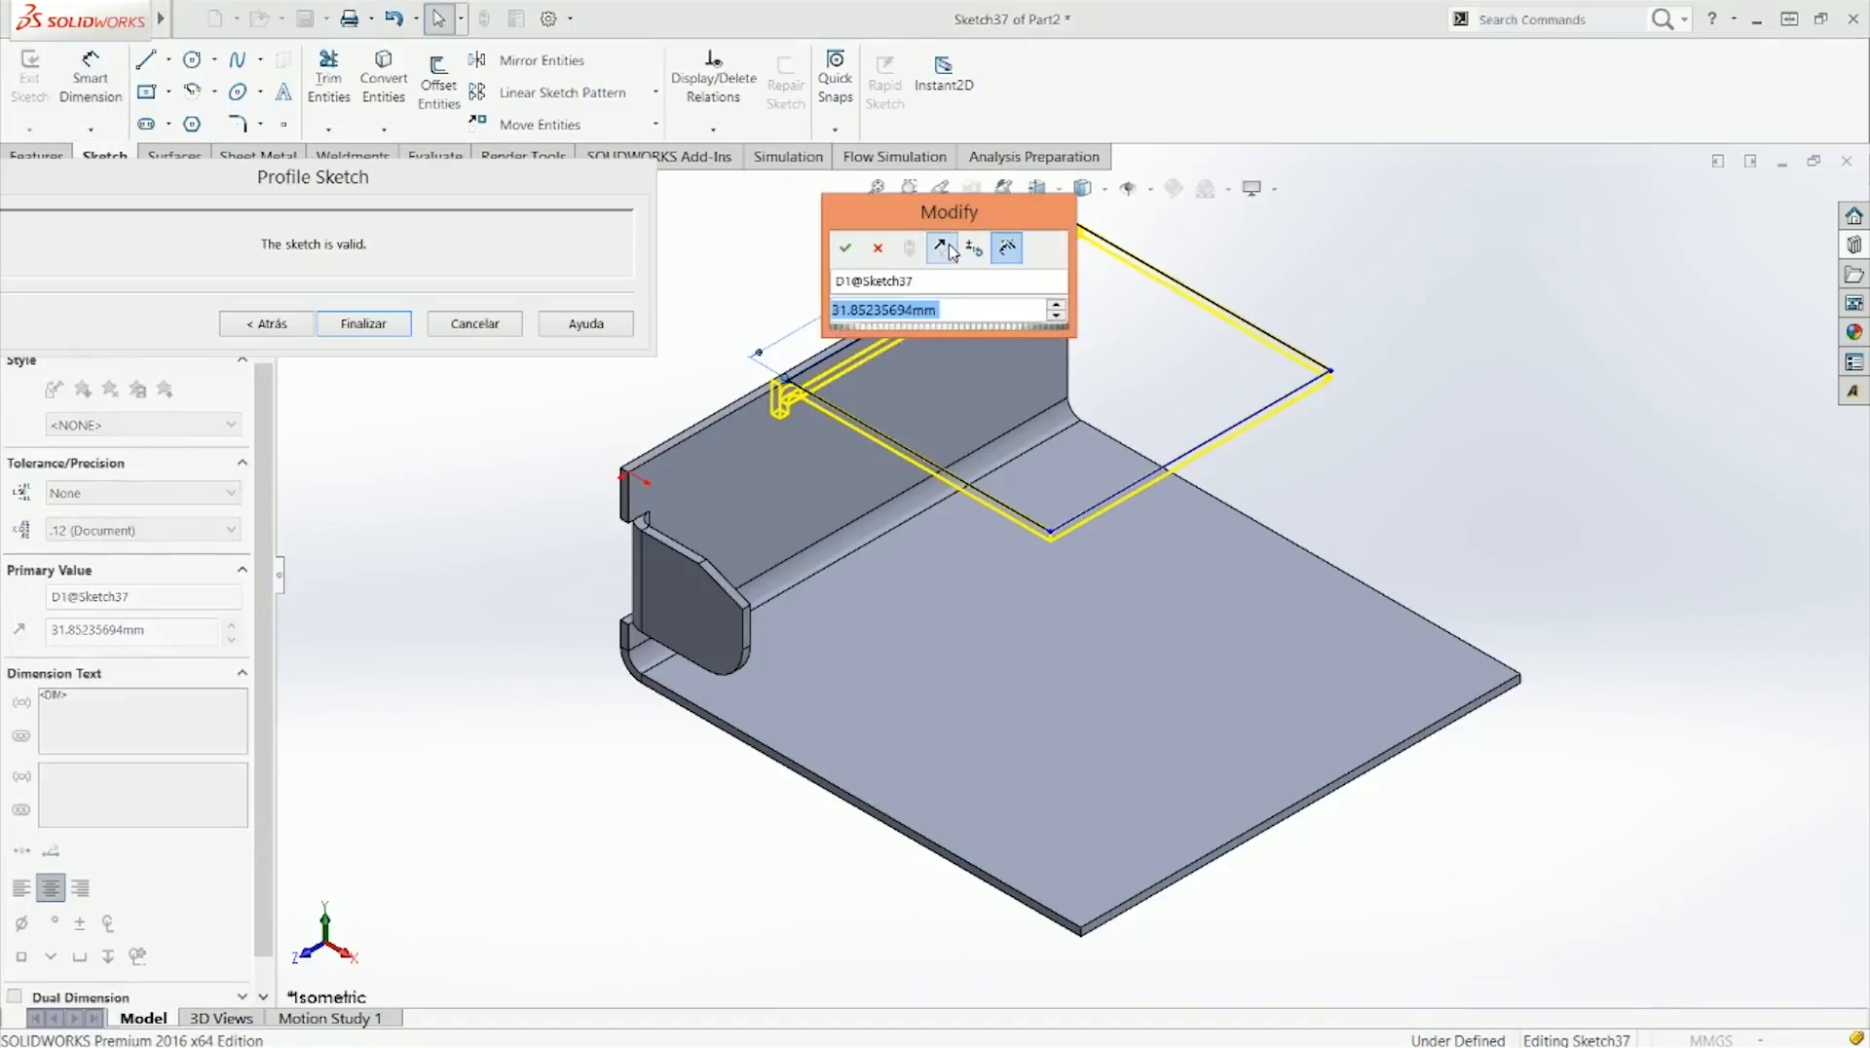
pyautogui.write('30')
pyautogui.press('Return')
pyautogui.press('Escape')
pyautogui.press('Escape')
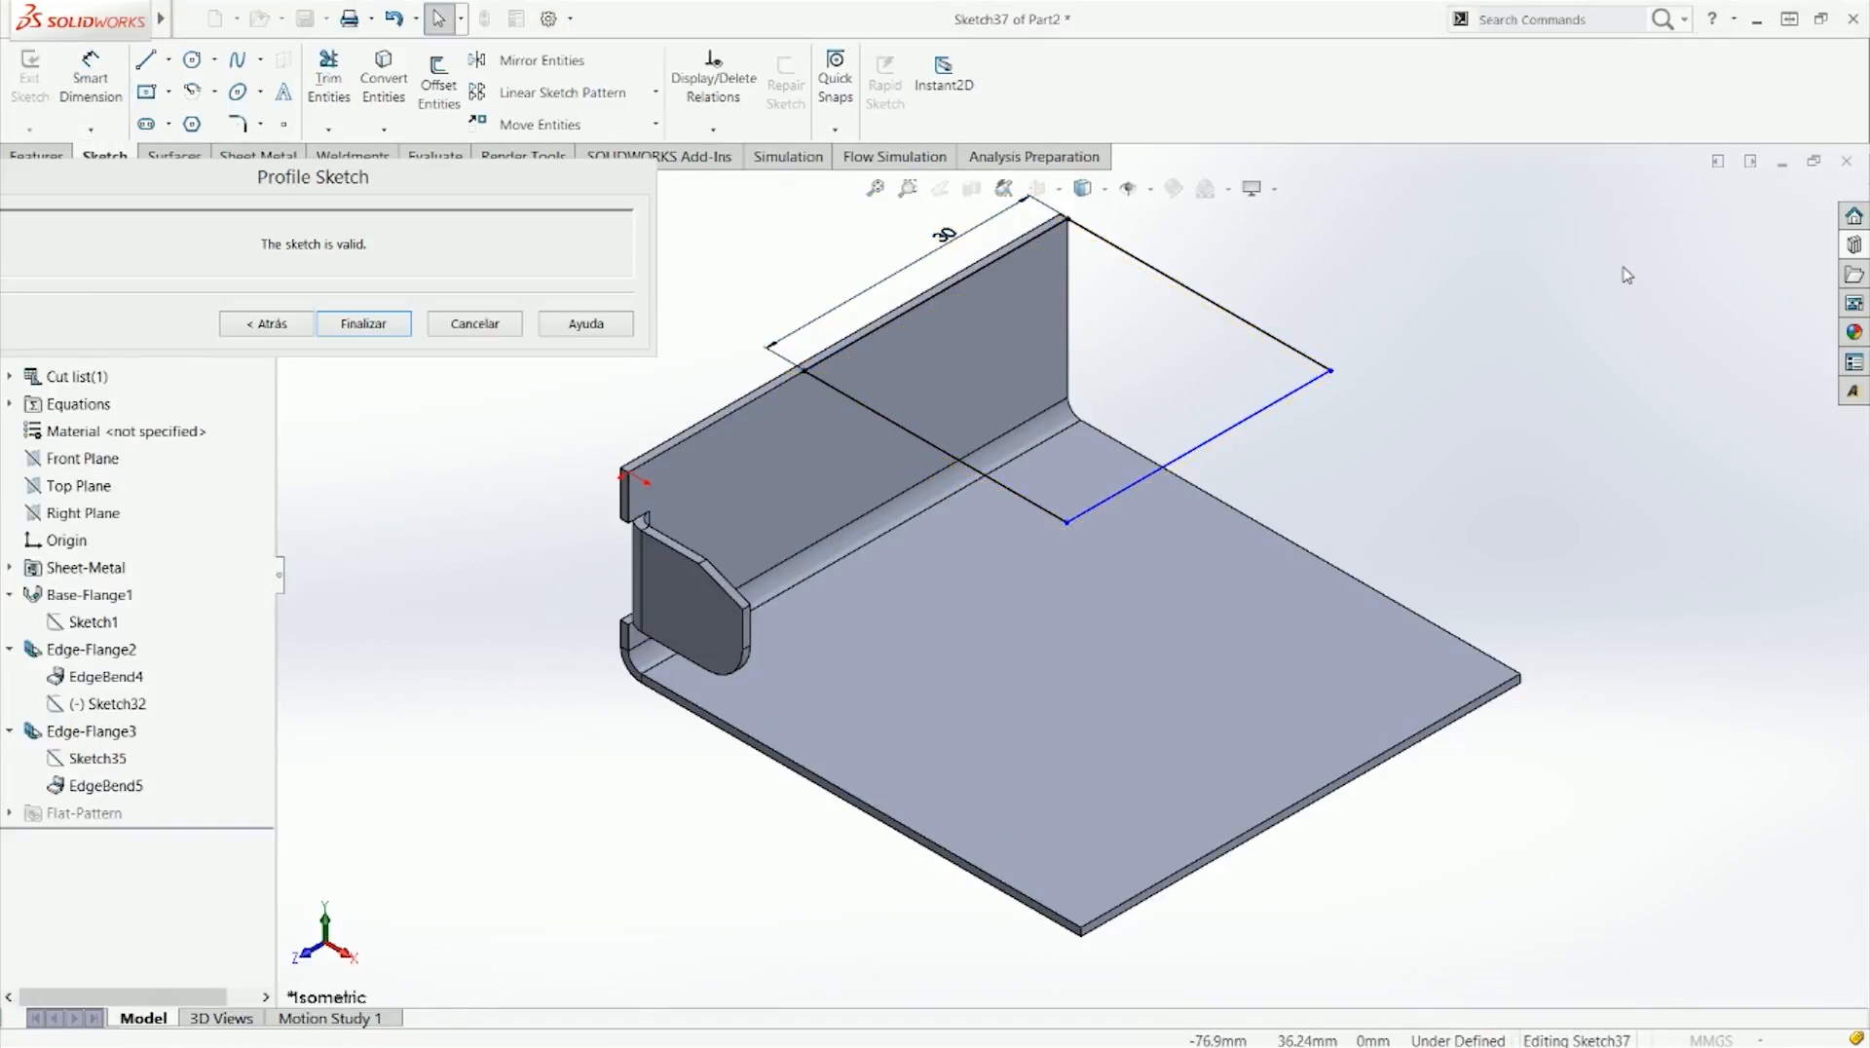
pyautogui.click(375, 323)
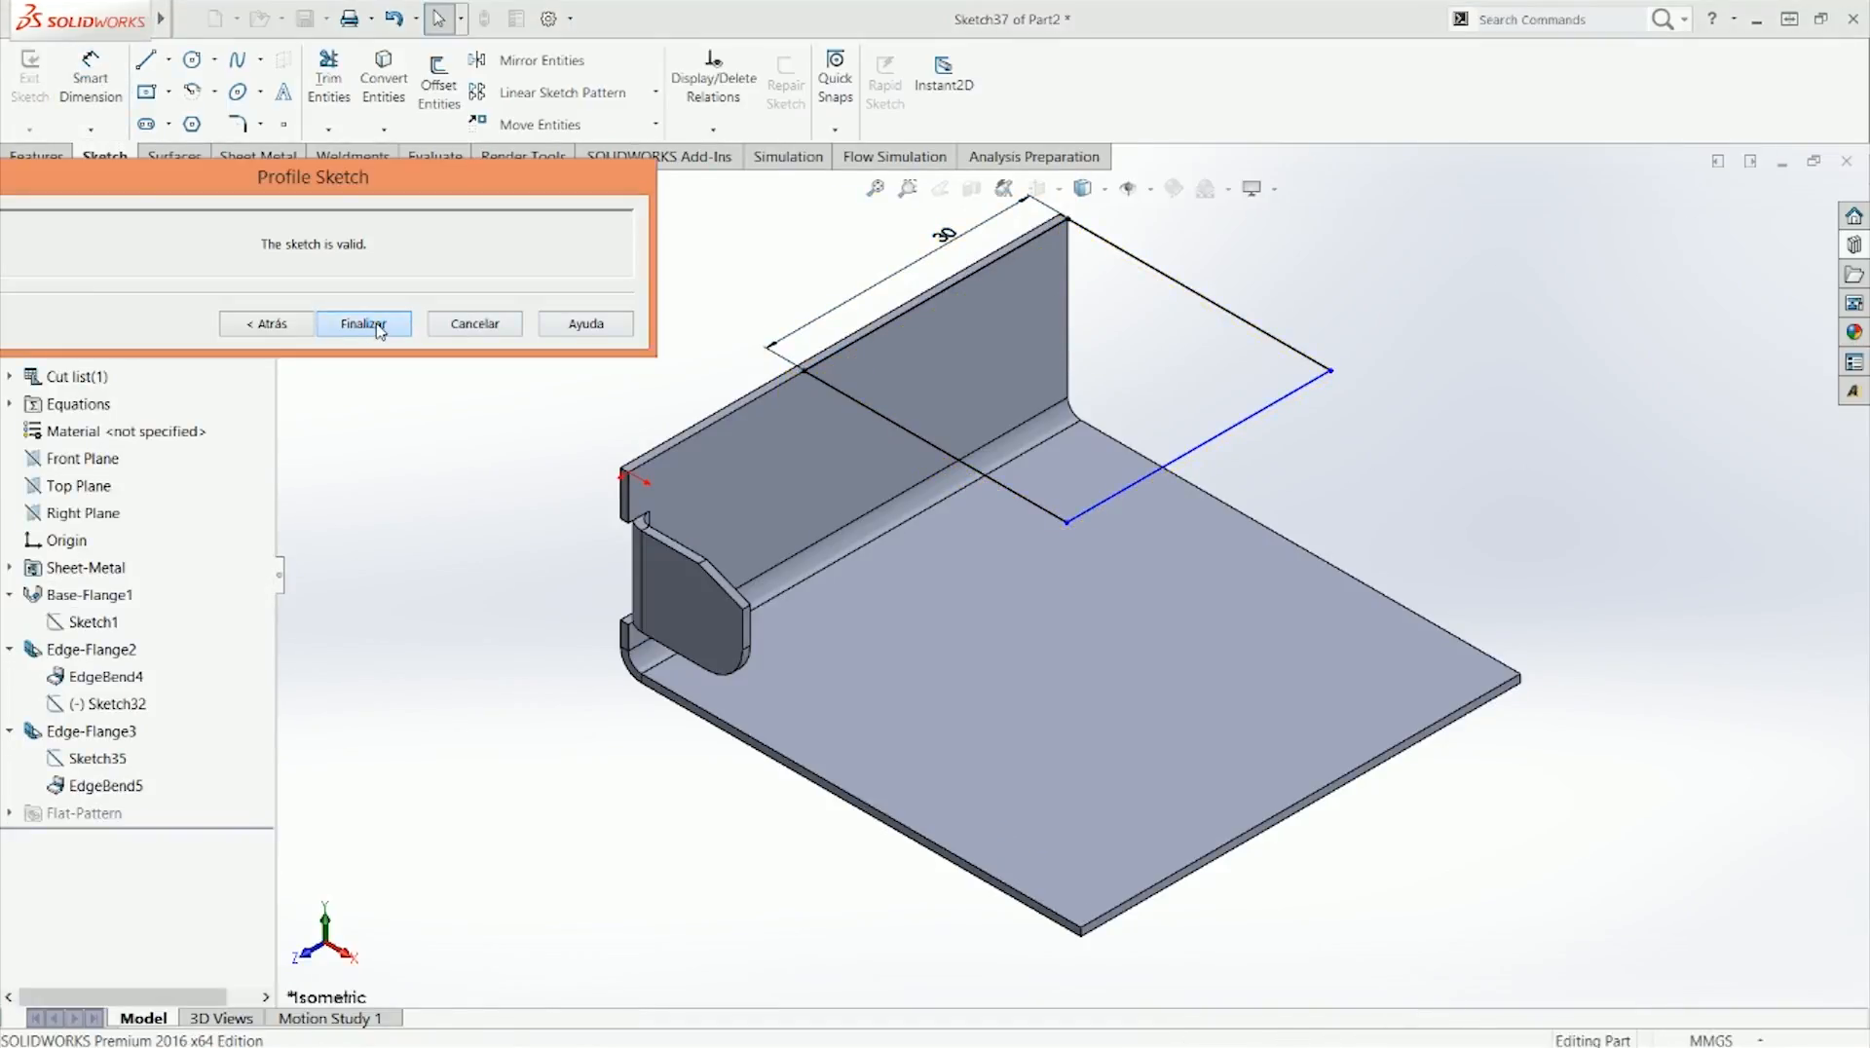
pyautogui.click(447, 374)
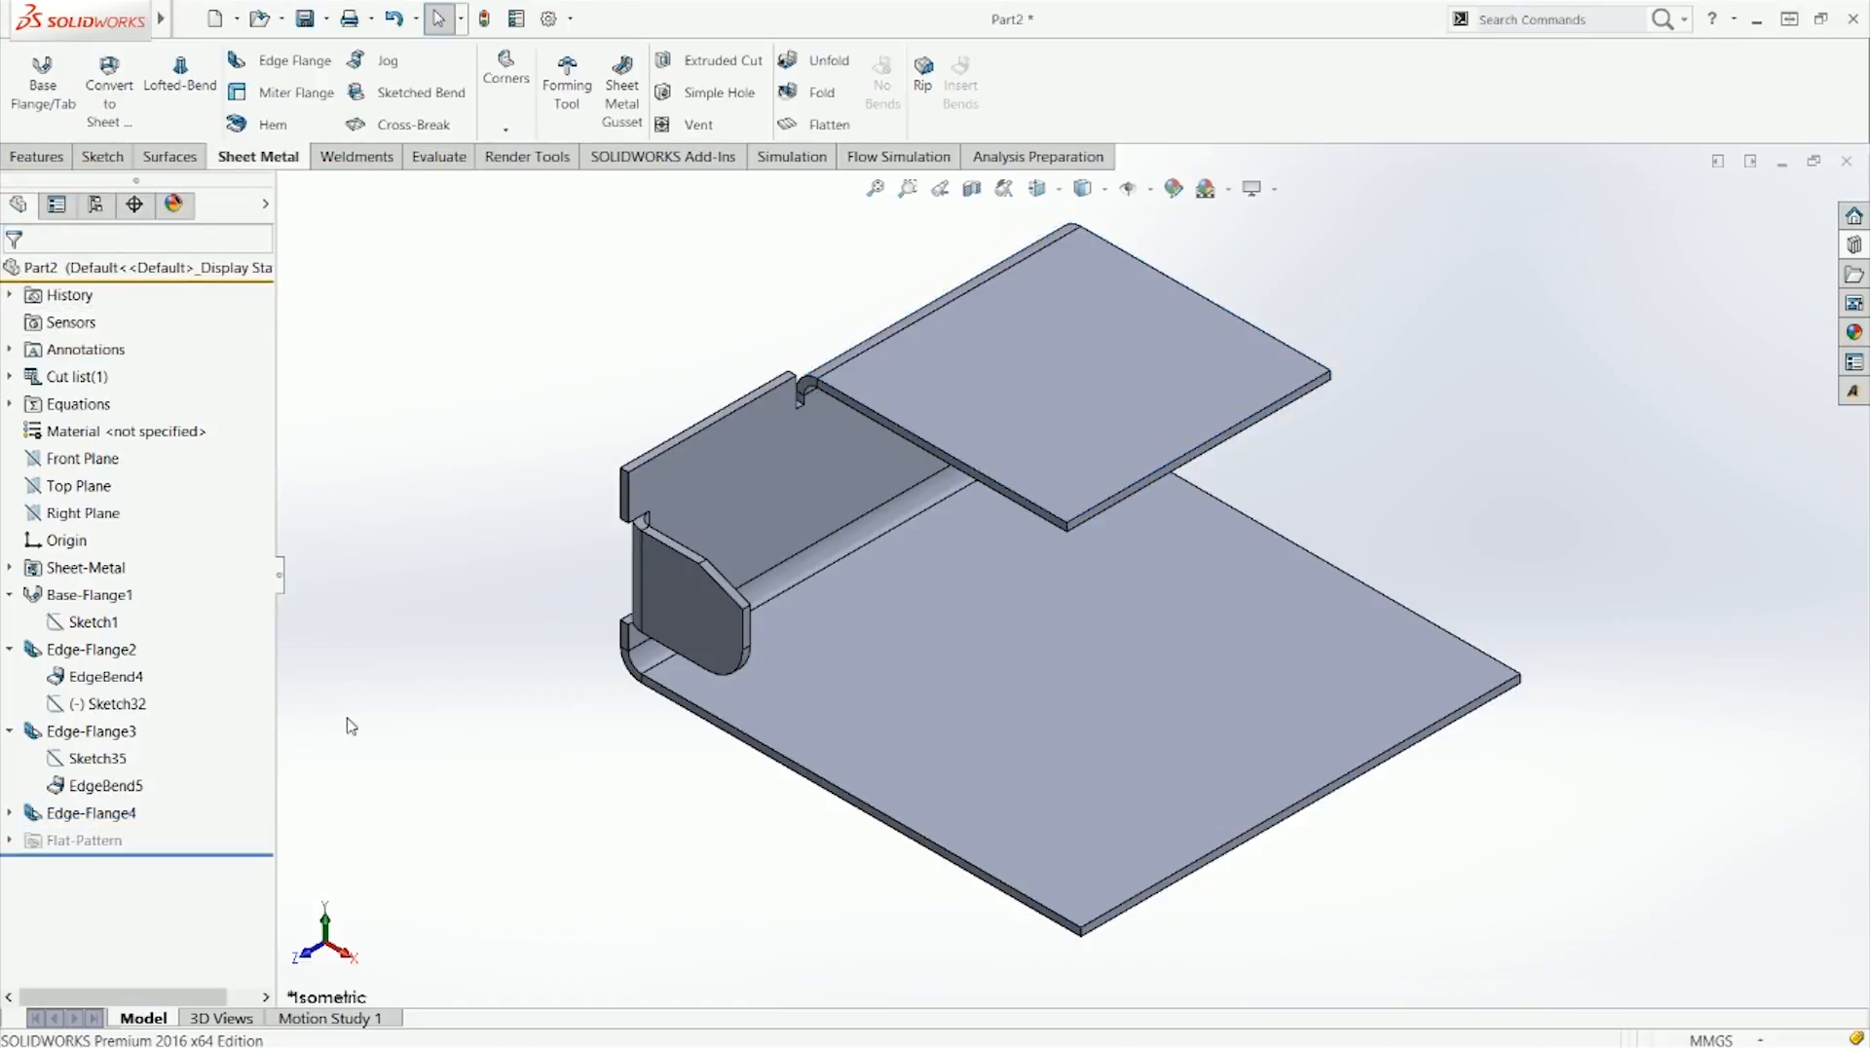
# Step: Edit the upper flange to use a custom Tear relief with the extended option, accept the feature and inspect the bend
pyautogui.rightClick(93, 812)
pyautogui.click(589, 487)
pyautogui.scroll(-6, 735, 448)
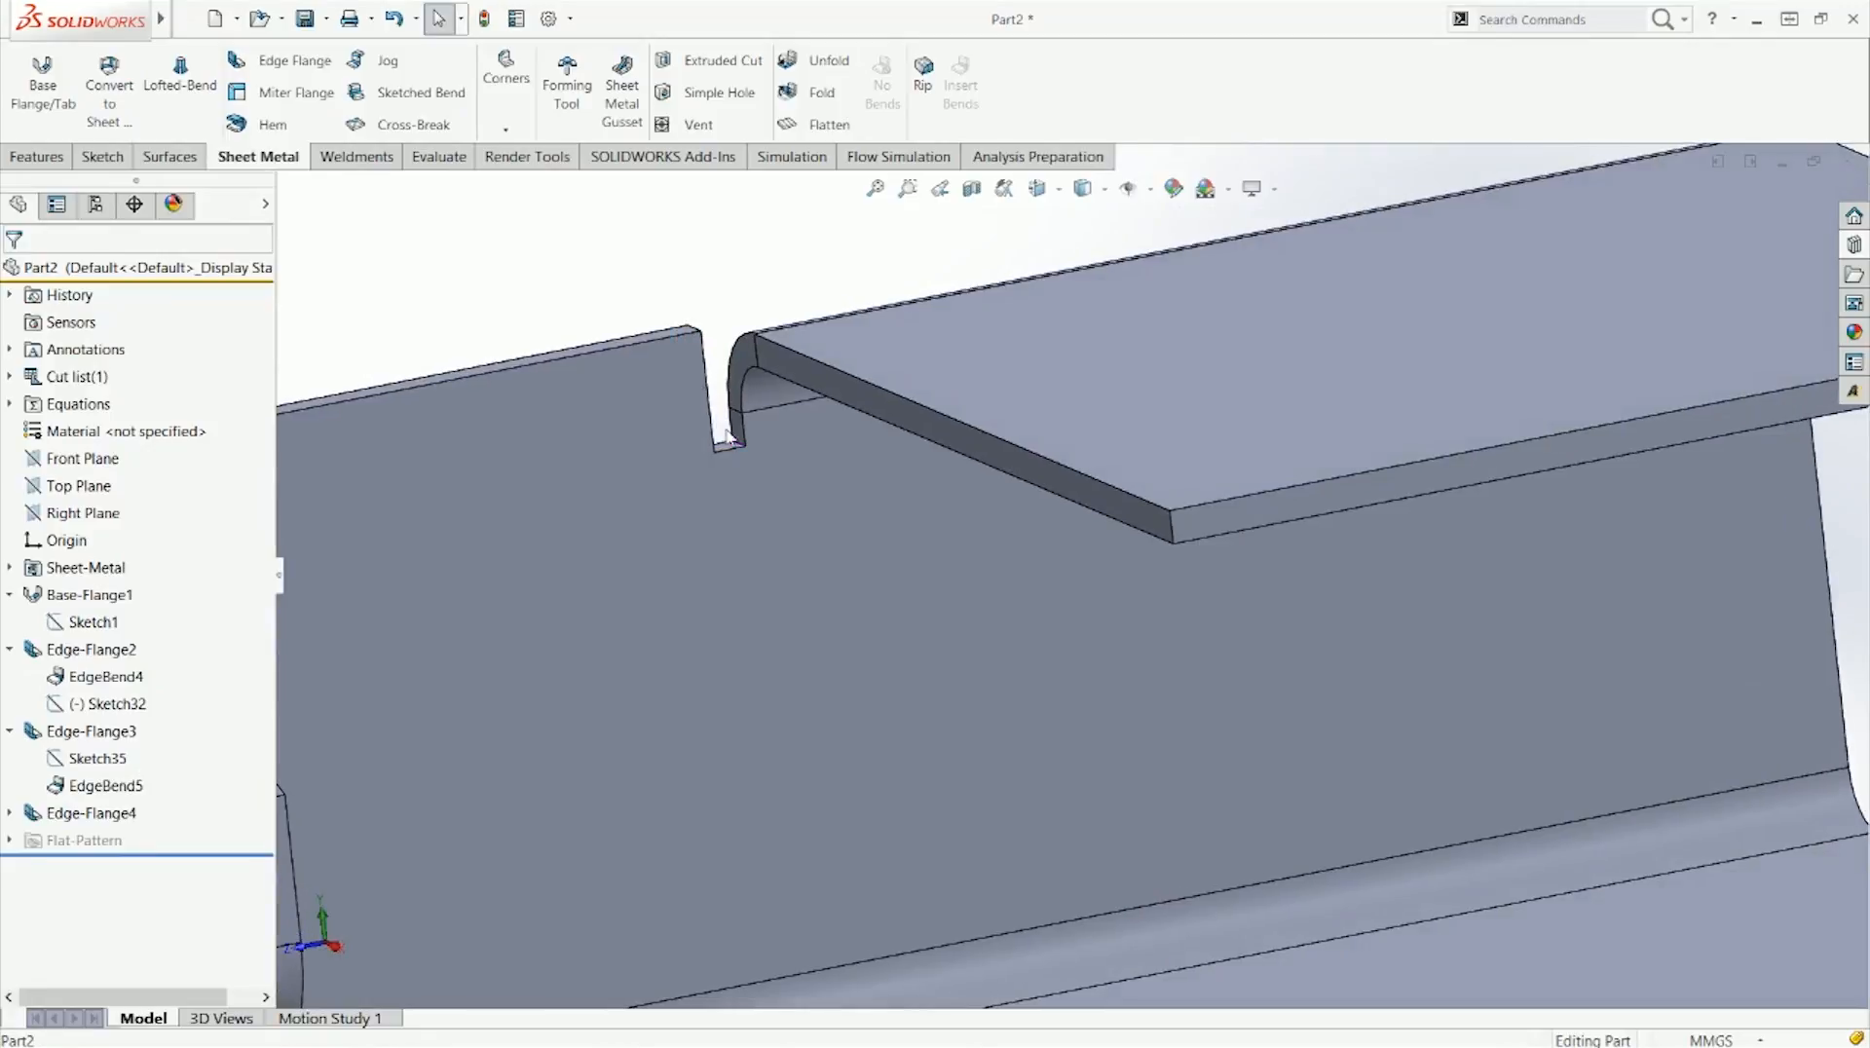
pyautogui.rightClick(92, 812)
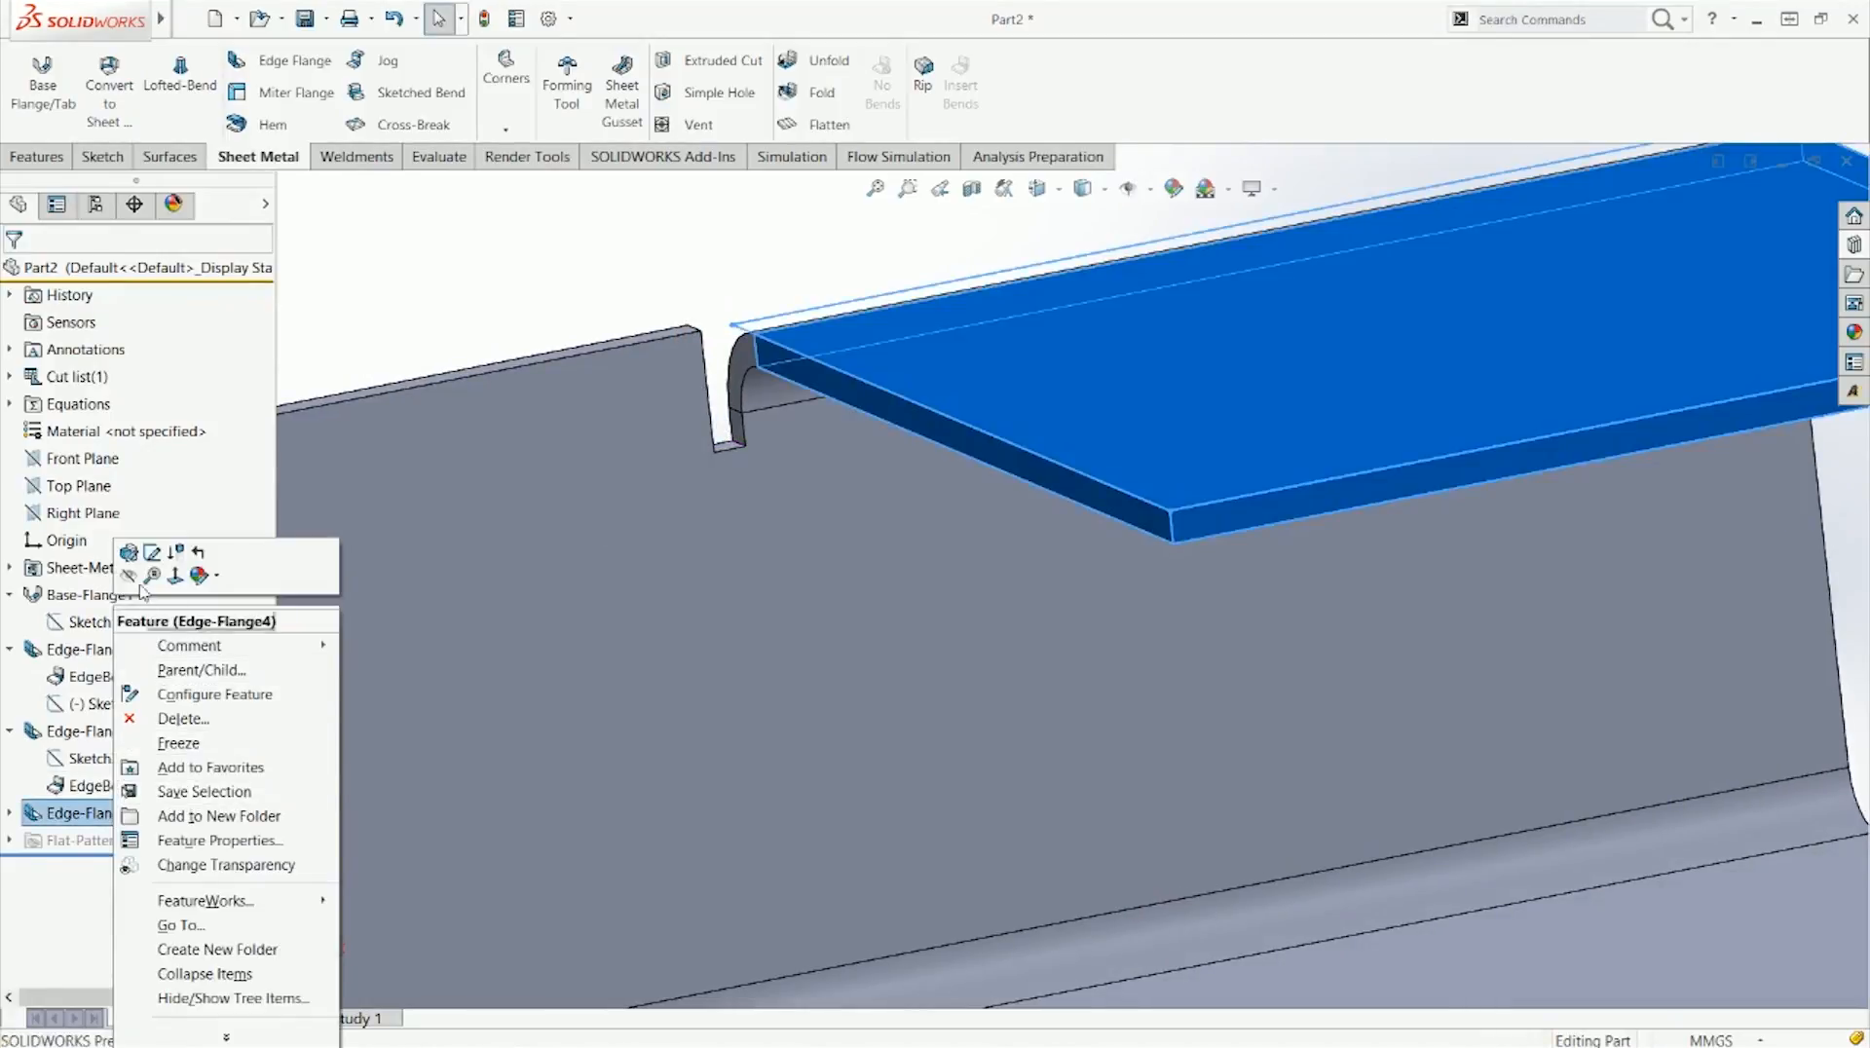
pyautogui.click(125, 549)
pyautogui.scroll(-3, 218, 864)
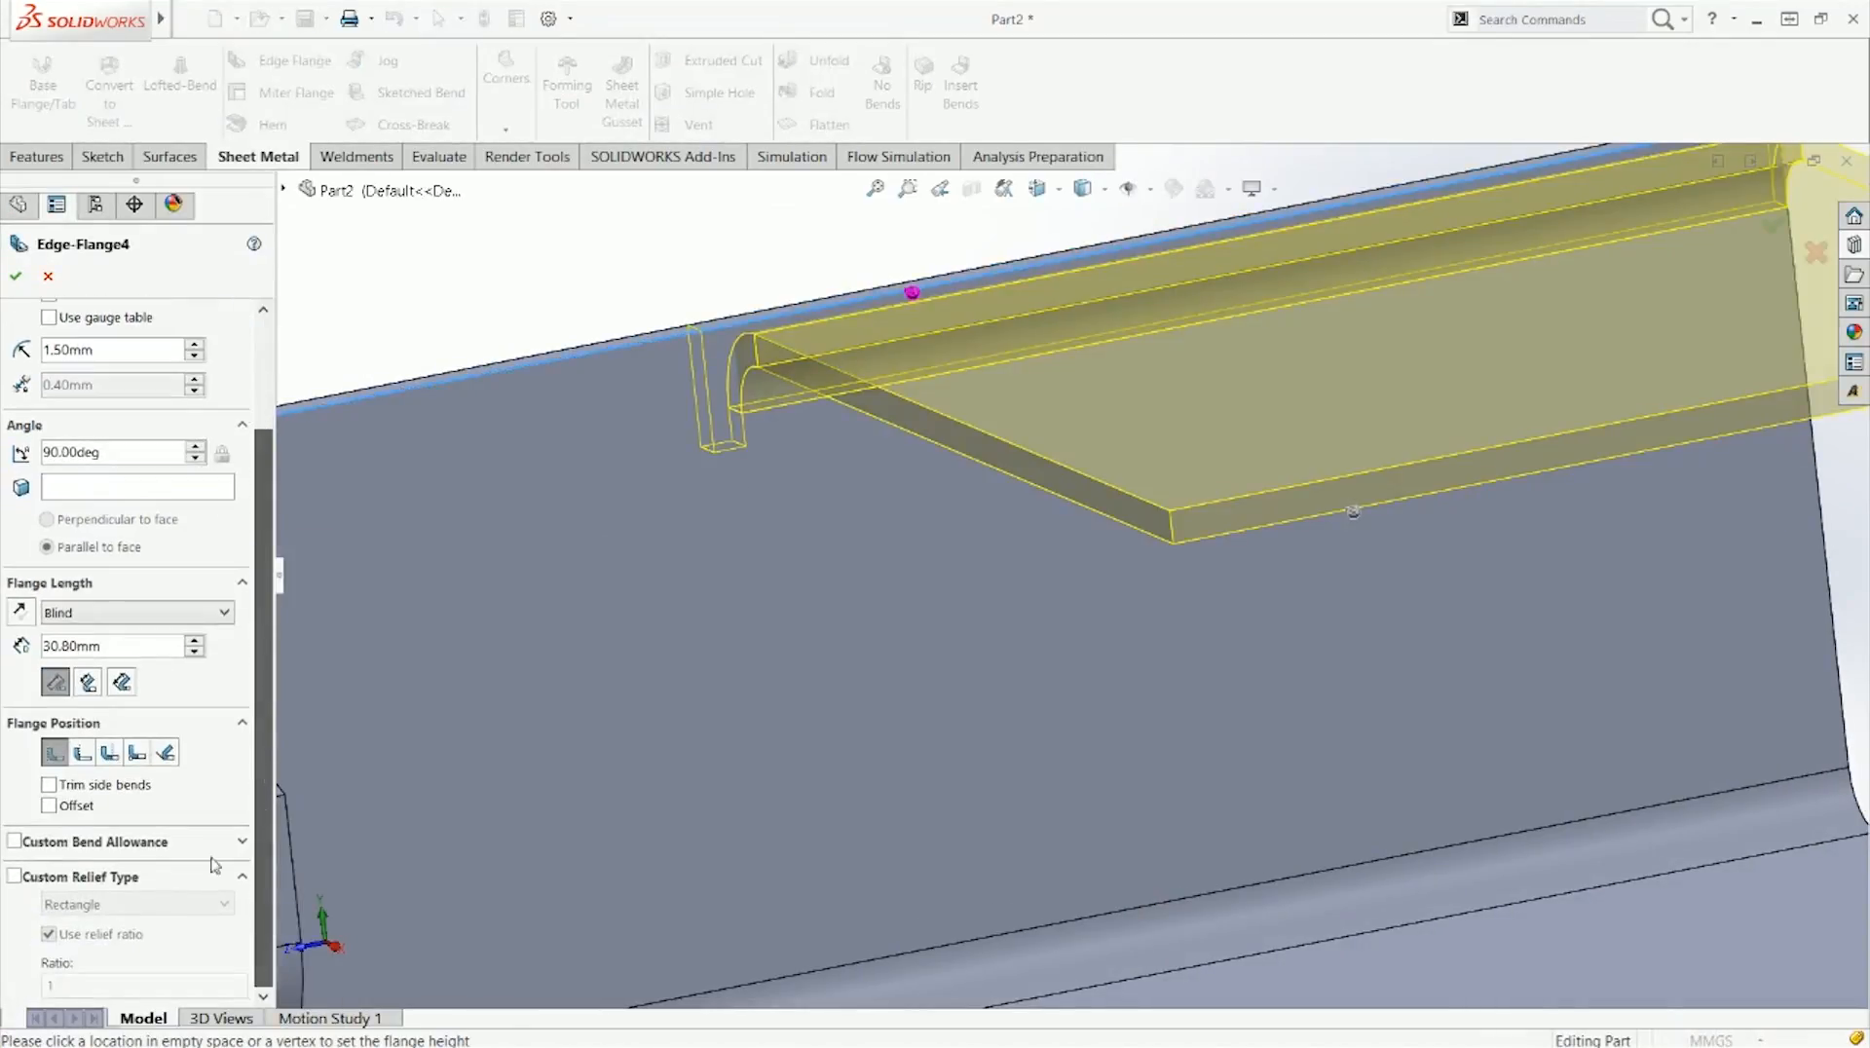
pyautogui.click(65, 881)
pyautogui.click(82, 906)
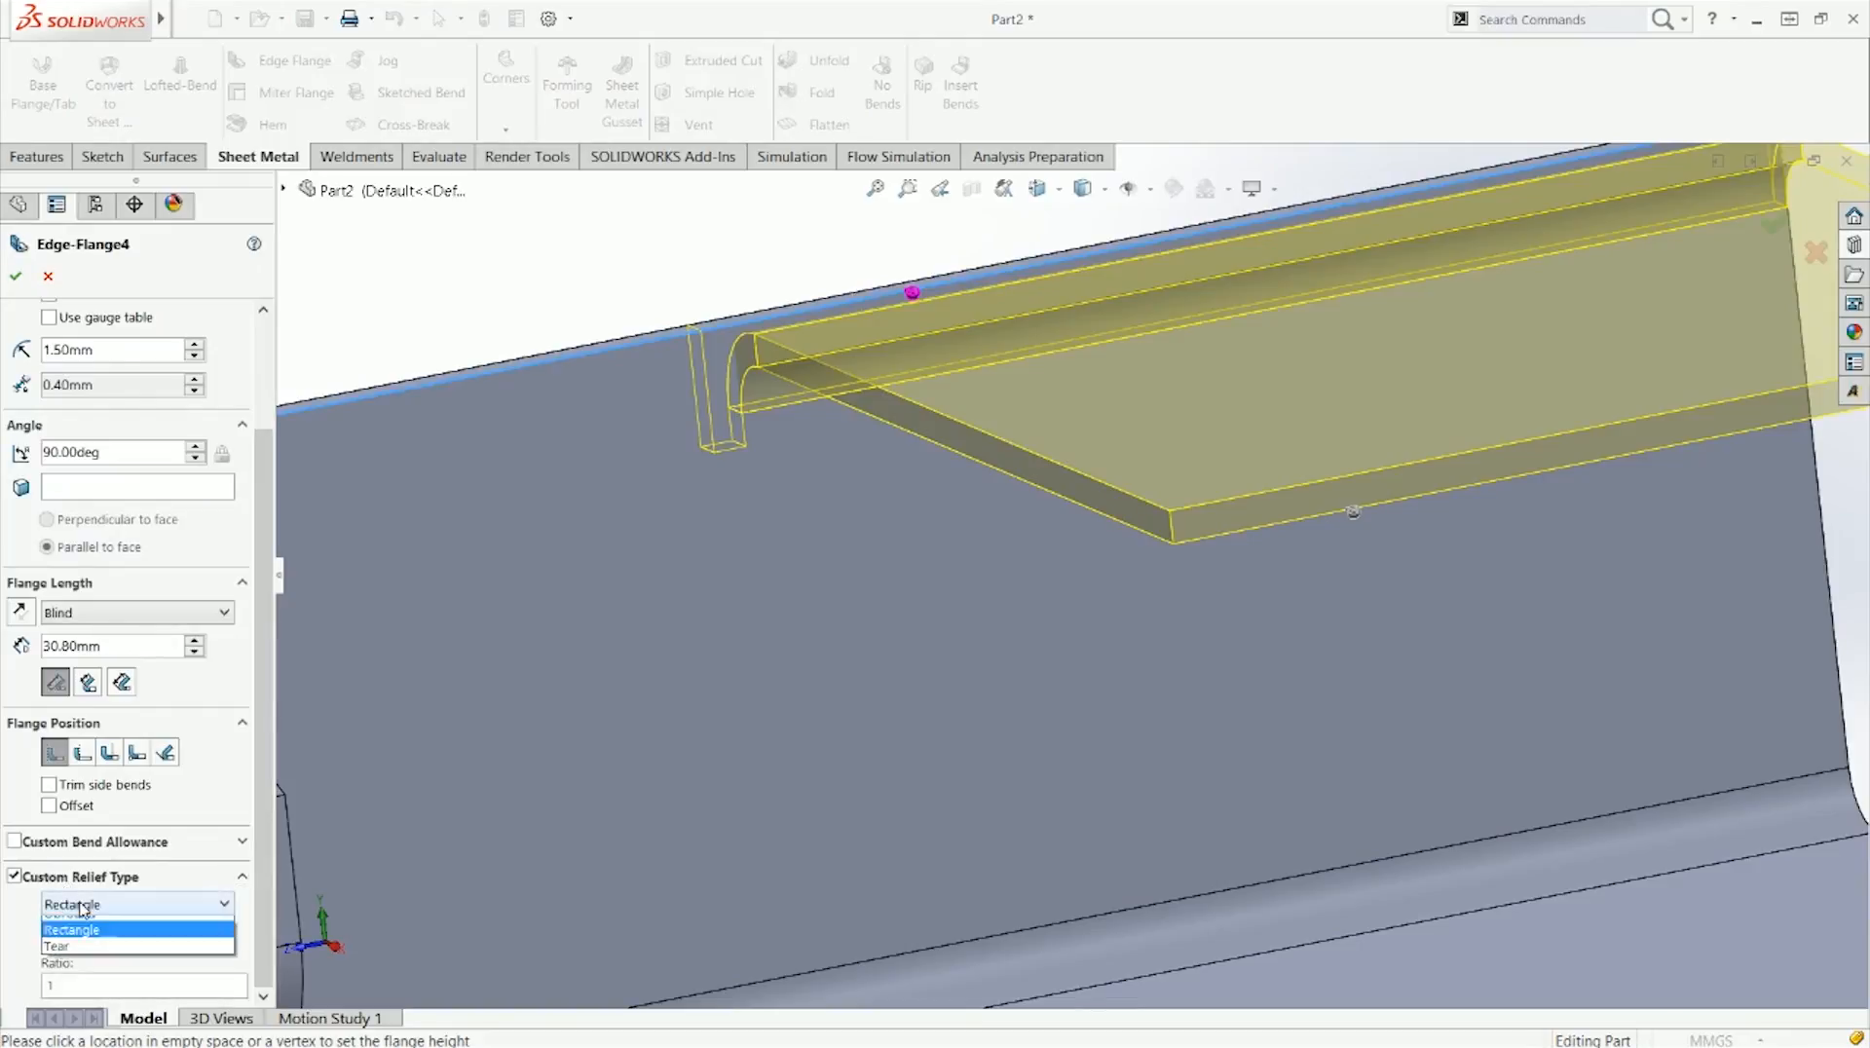
pyautogui.click(83, 959)
pyautogui.scroll(-5, 328, 685)
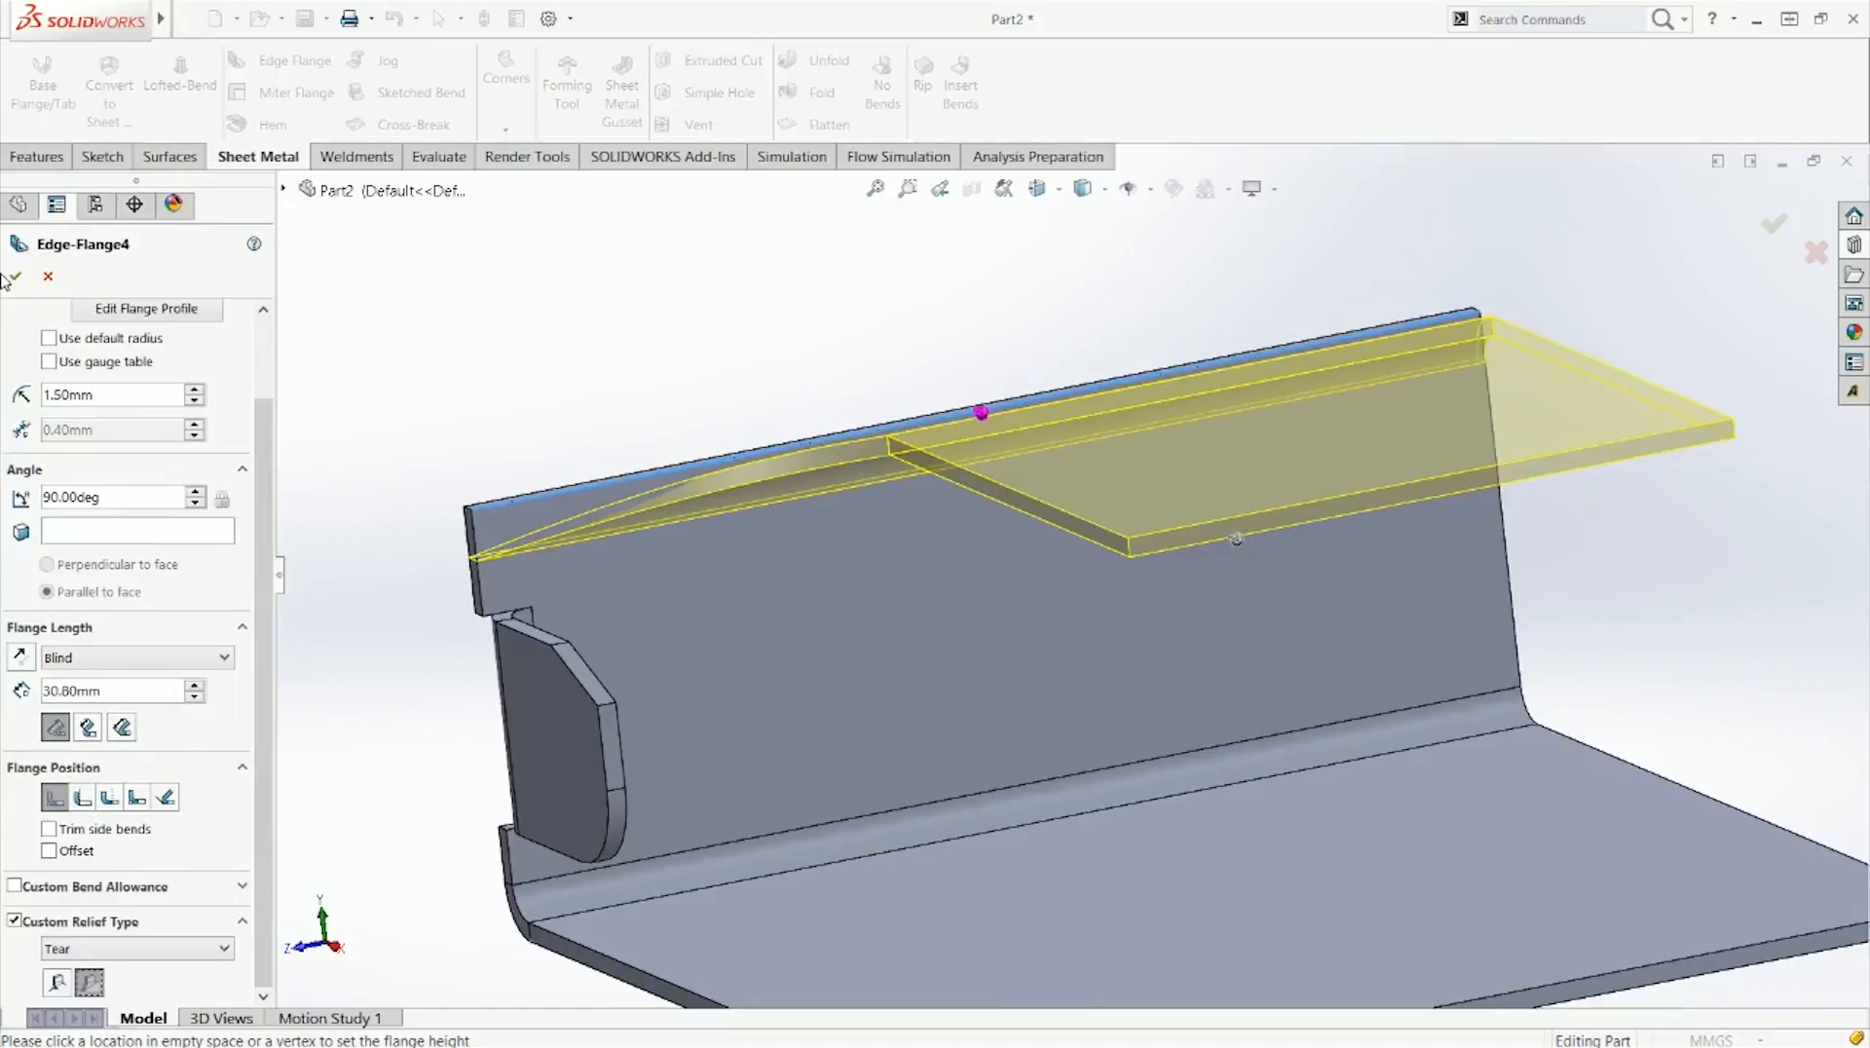
pyautogui.click(14, 278)
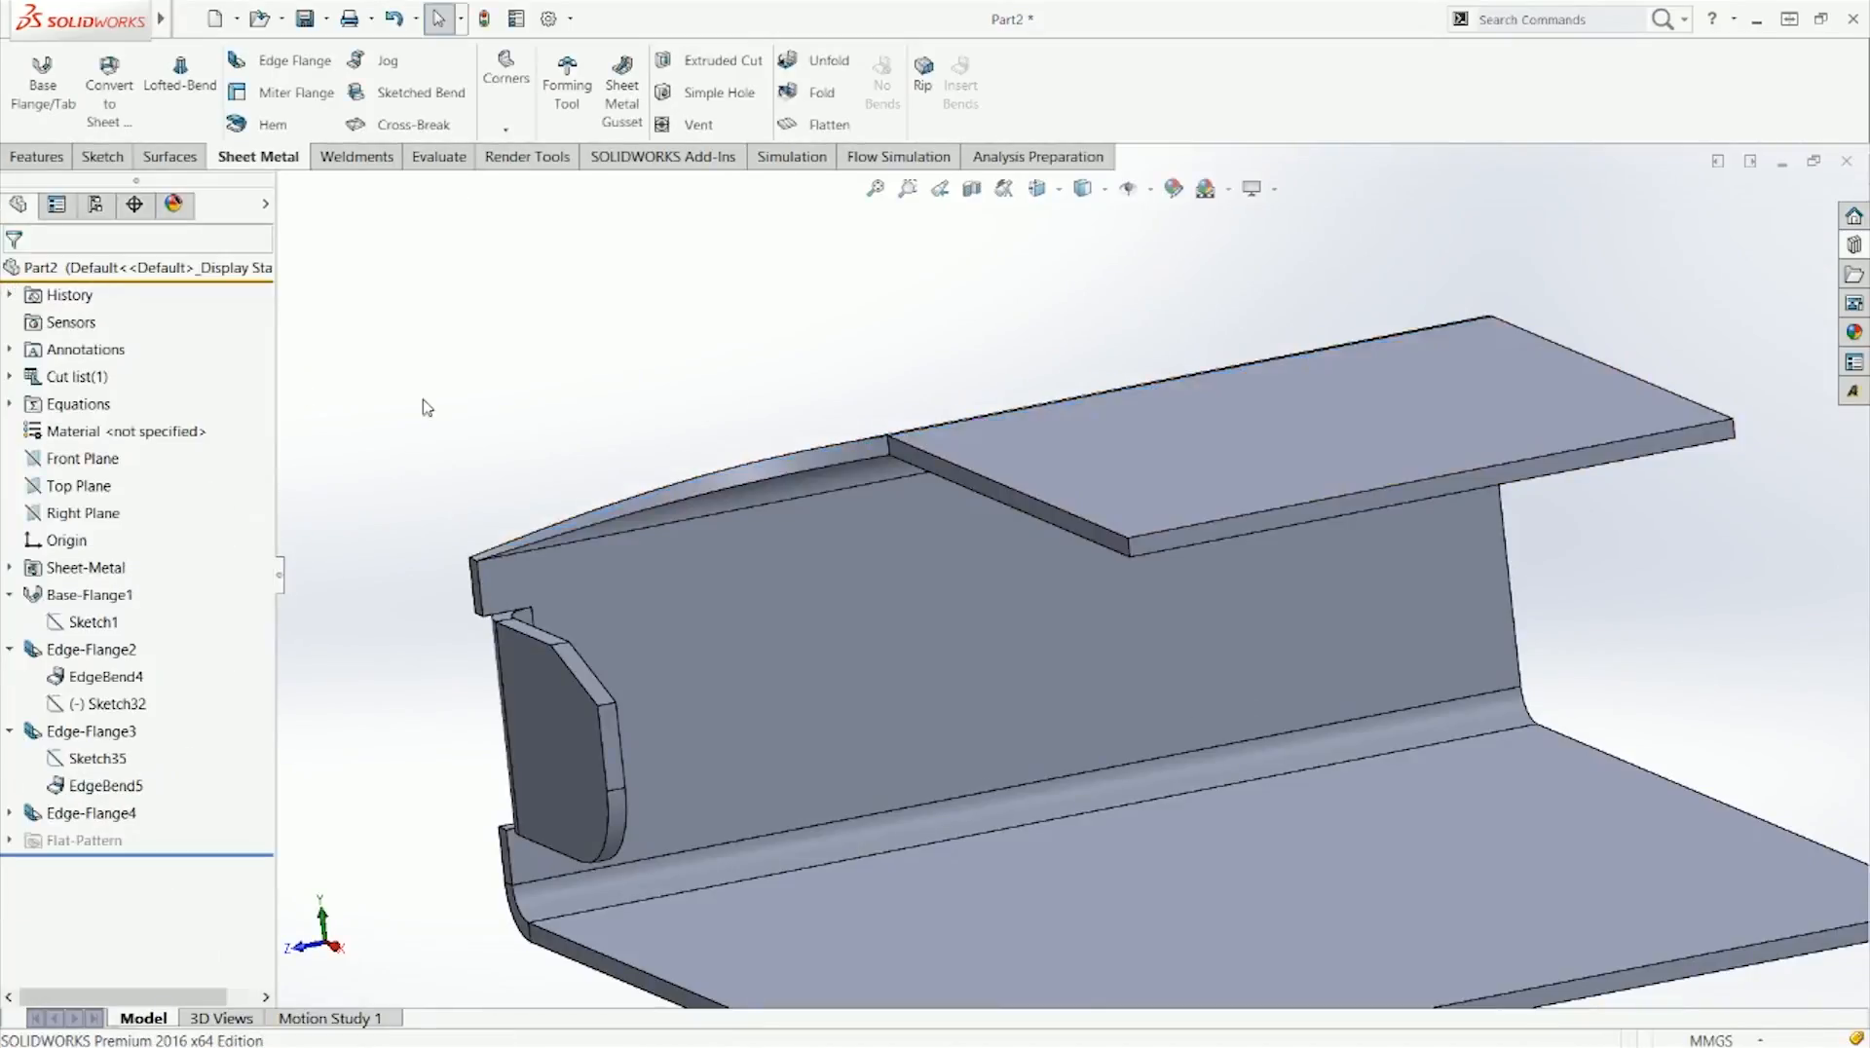
pyautogui.moveTo(701, 453); pyautogui.dragTo(766, 473, button='middle')
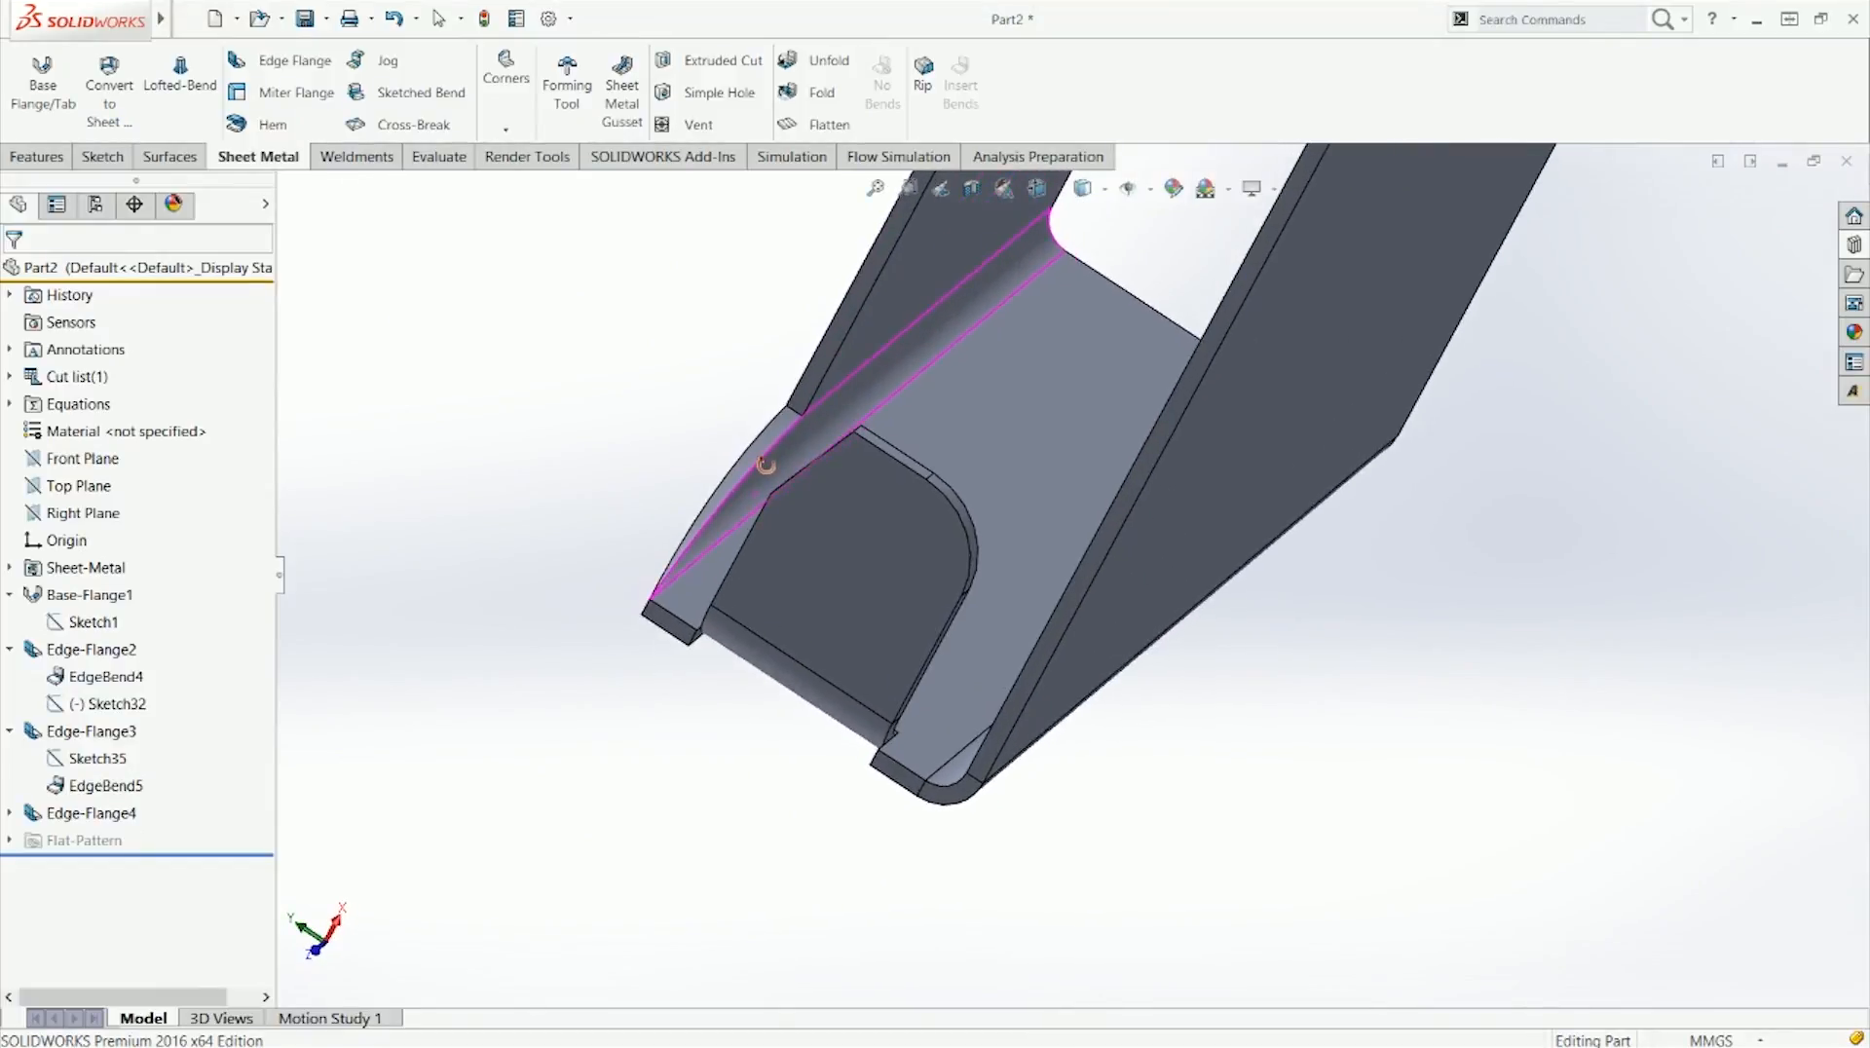
pyautogui.click(768, 468)
pyautogui.press('Escape')
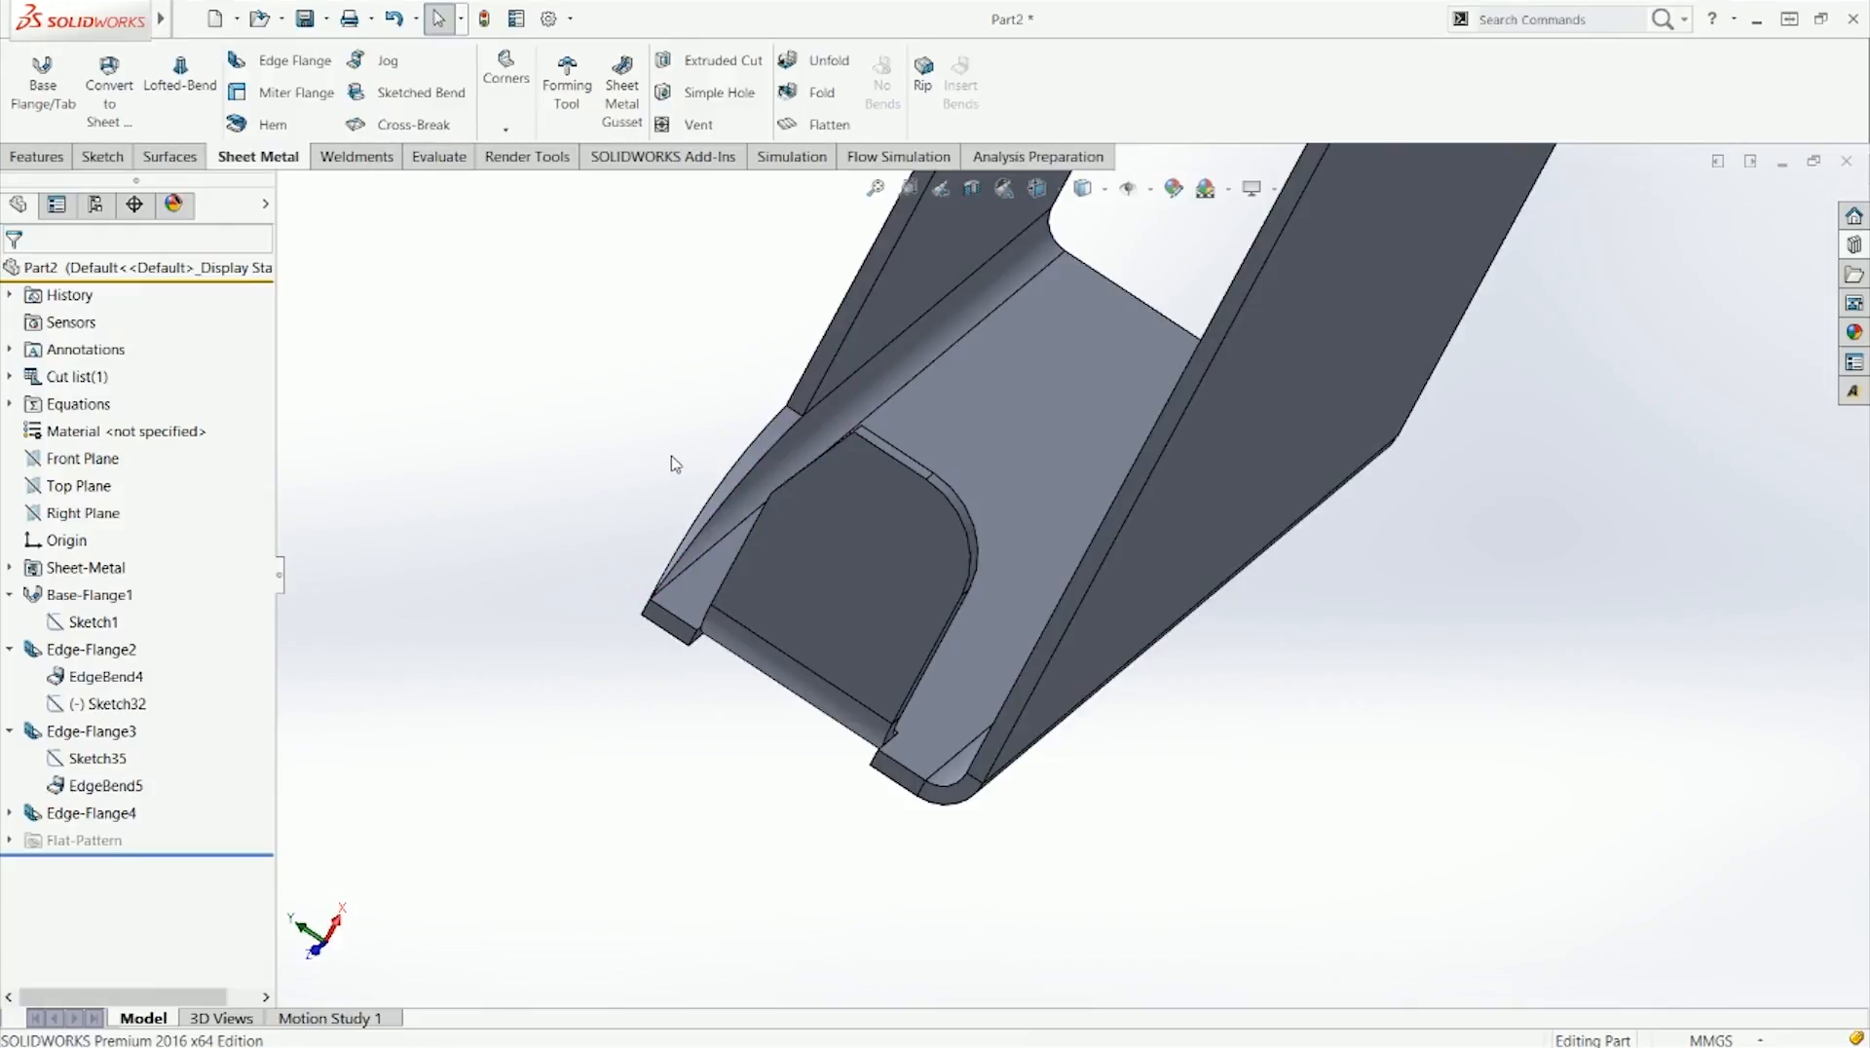
# Step: Inspect the extended tear relief at the end of the upper flange's bend from several angles
pyautogui.moveTo(827, 432); pyautogui.dragTo(799, 494, button='middle')
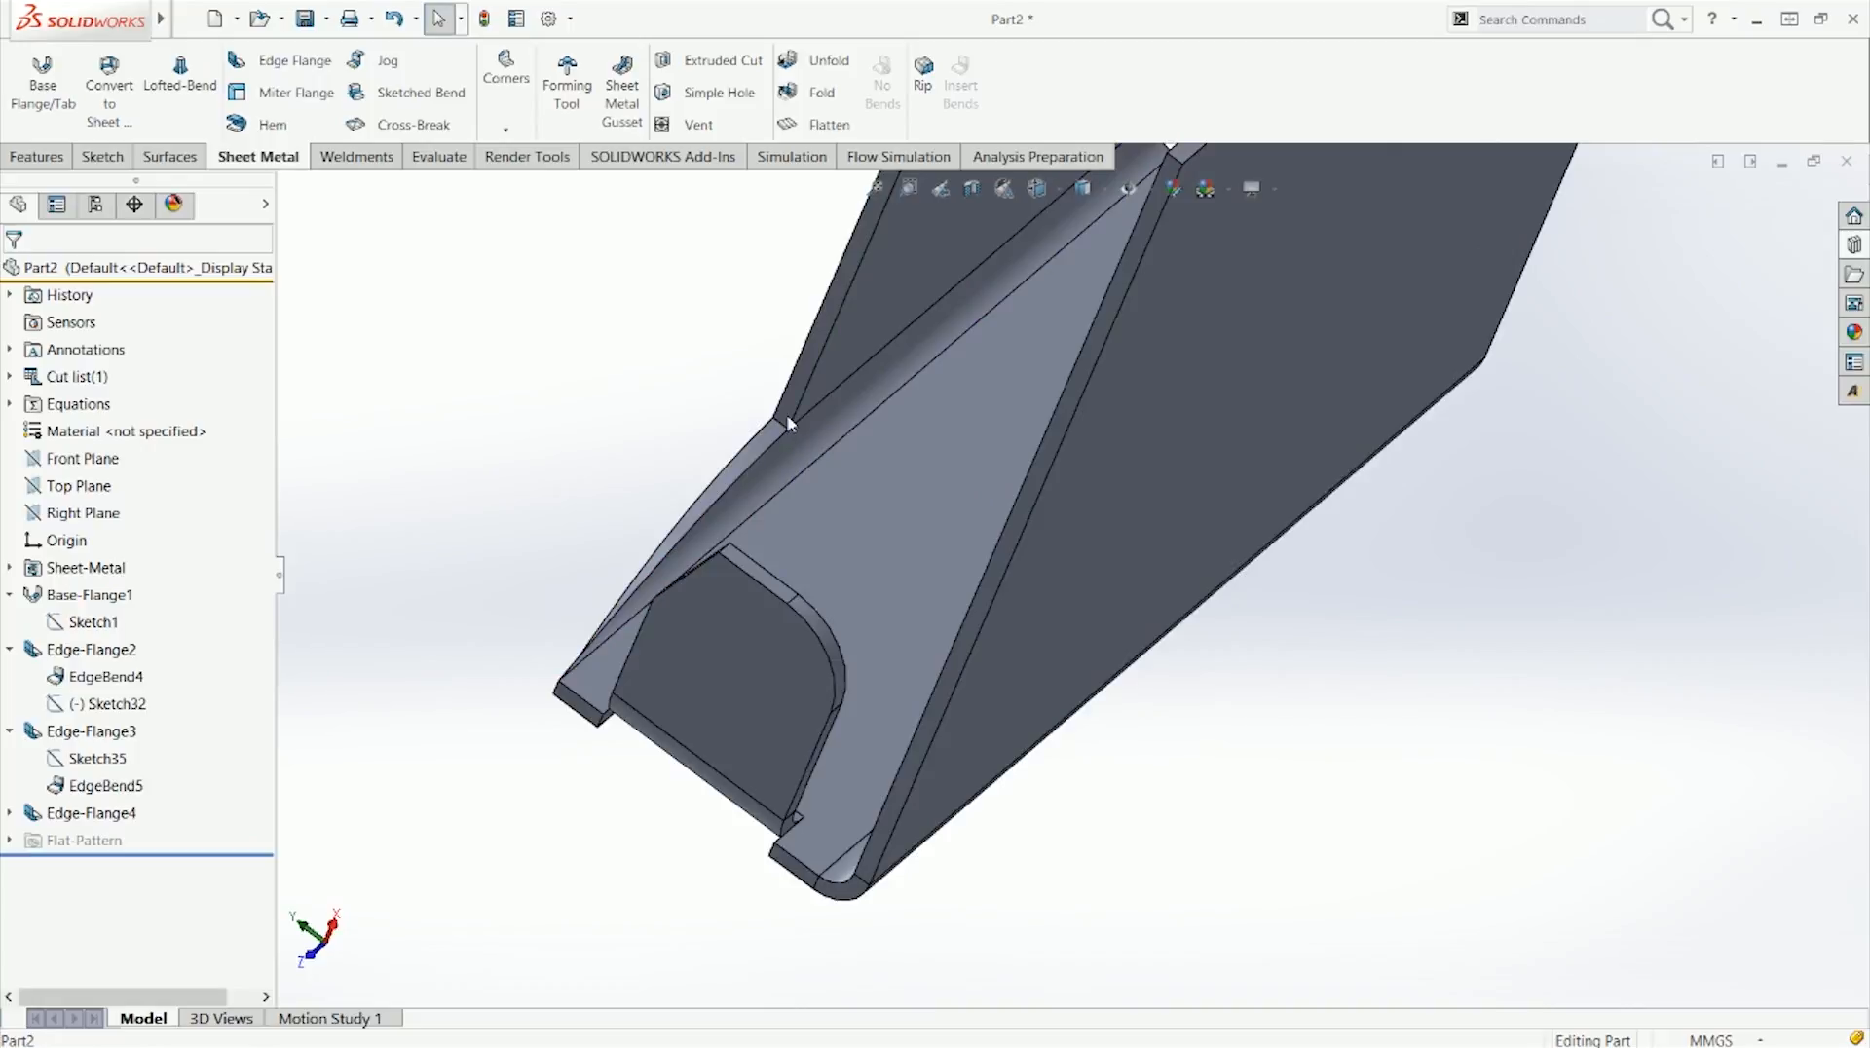
pyautogui.moveTo(791, 424); pyautogui.dragTo(798, 402, button='middle')
pyautogui.scroll(-3, 853, 450)
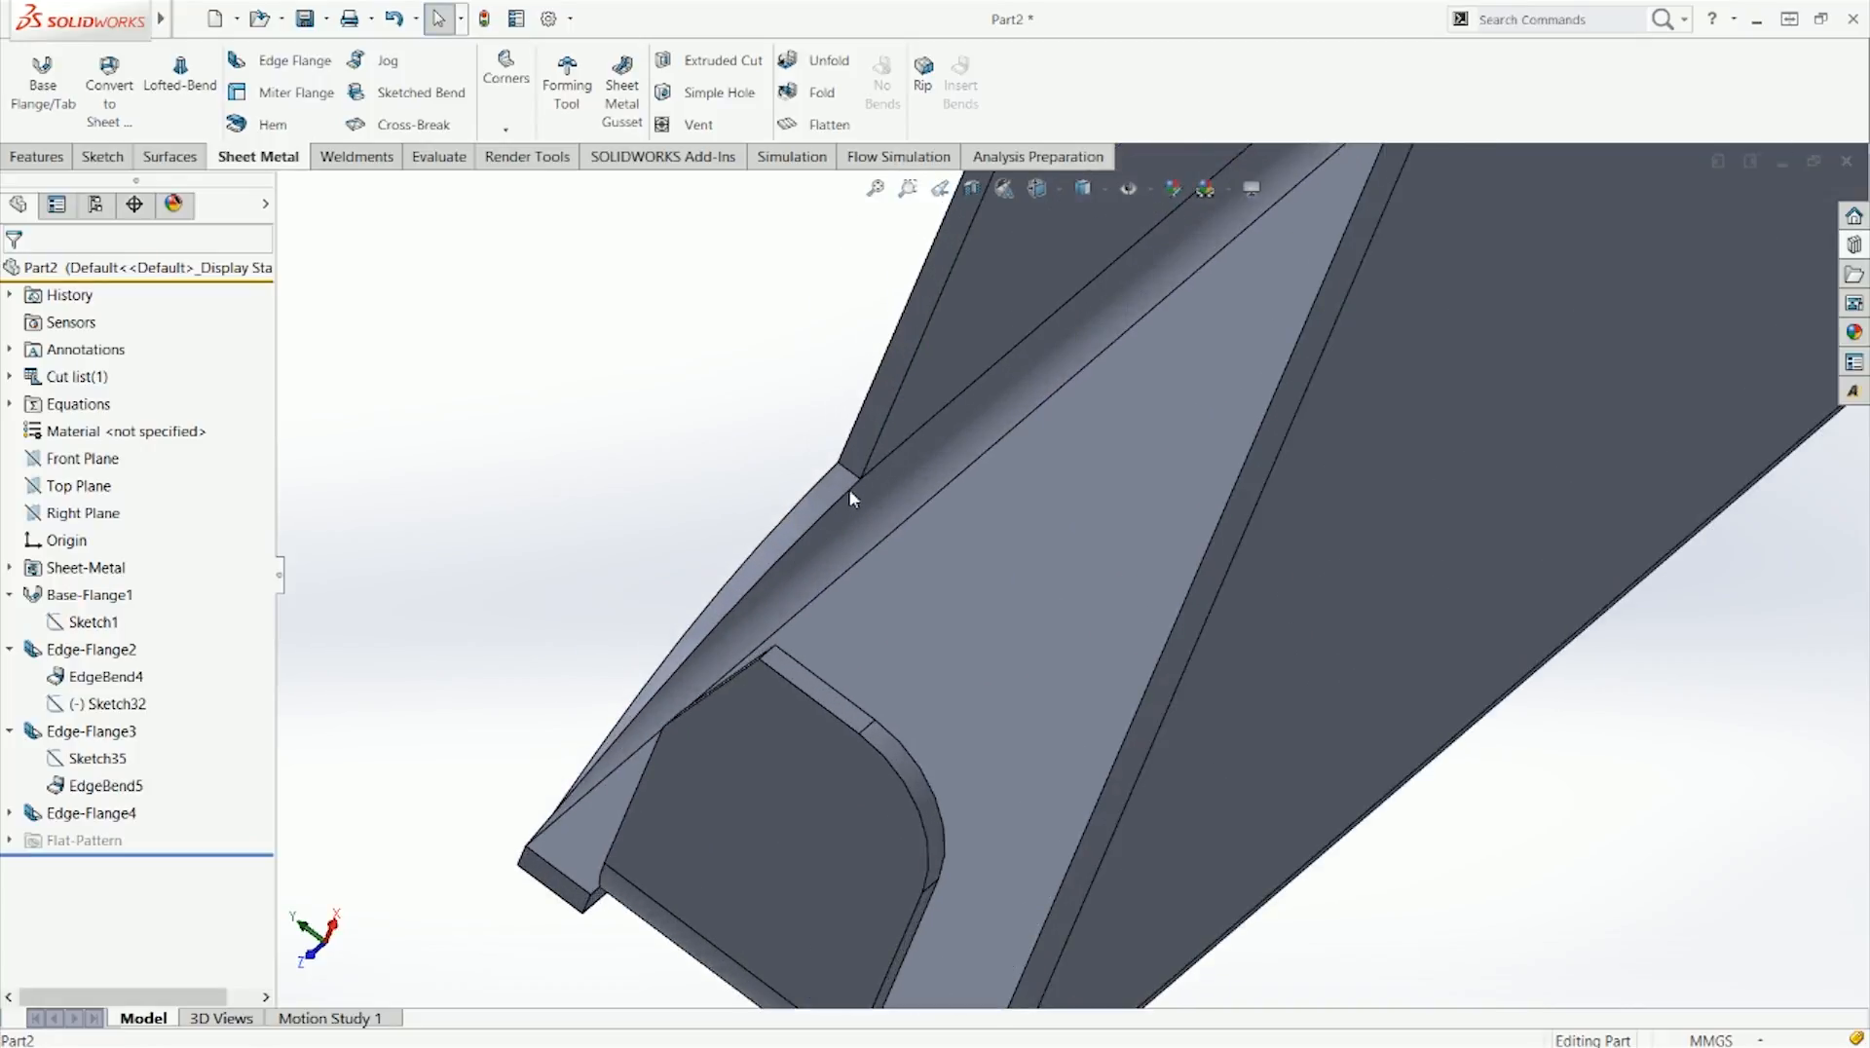
pyautogui.click(871, 431)
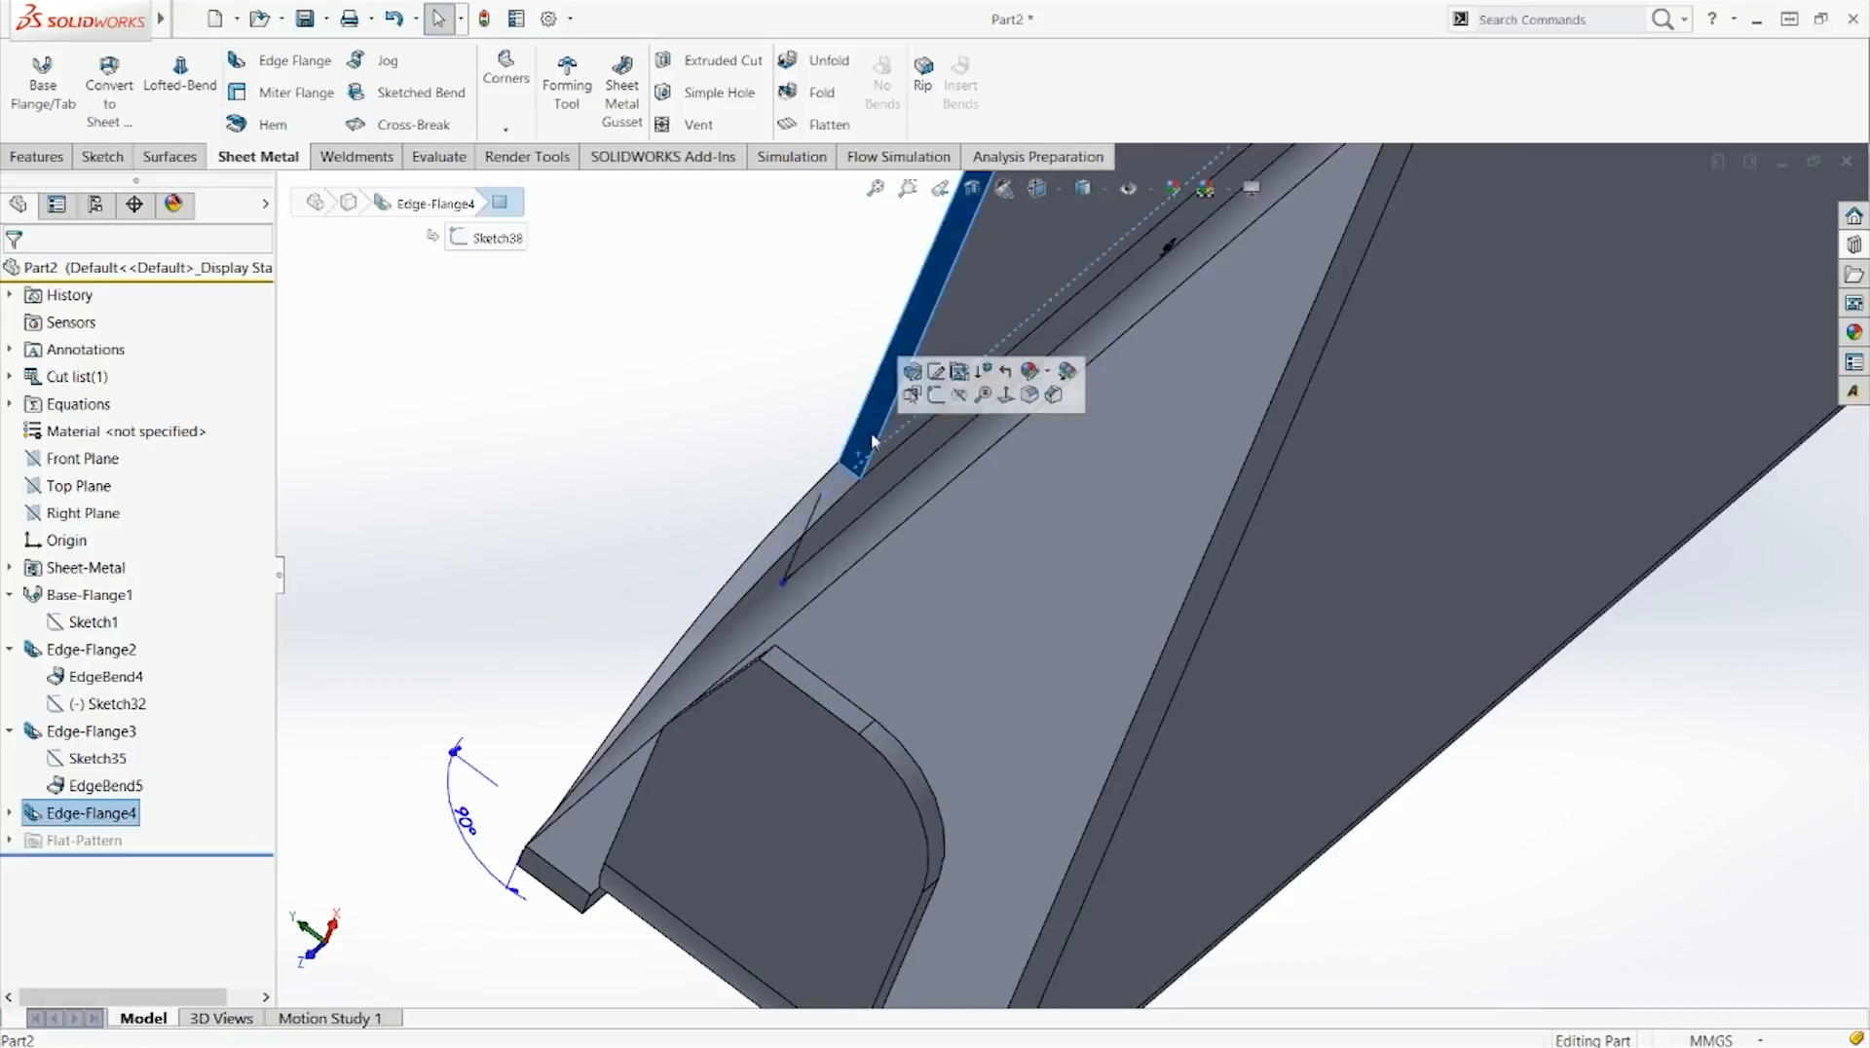
pyautogui.click(726, 483)
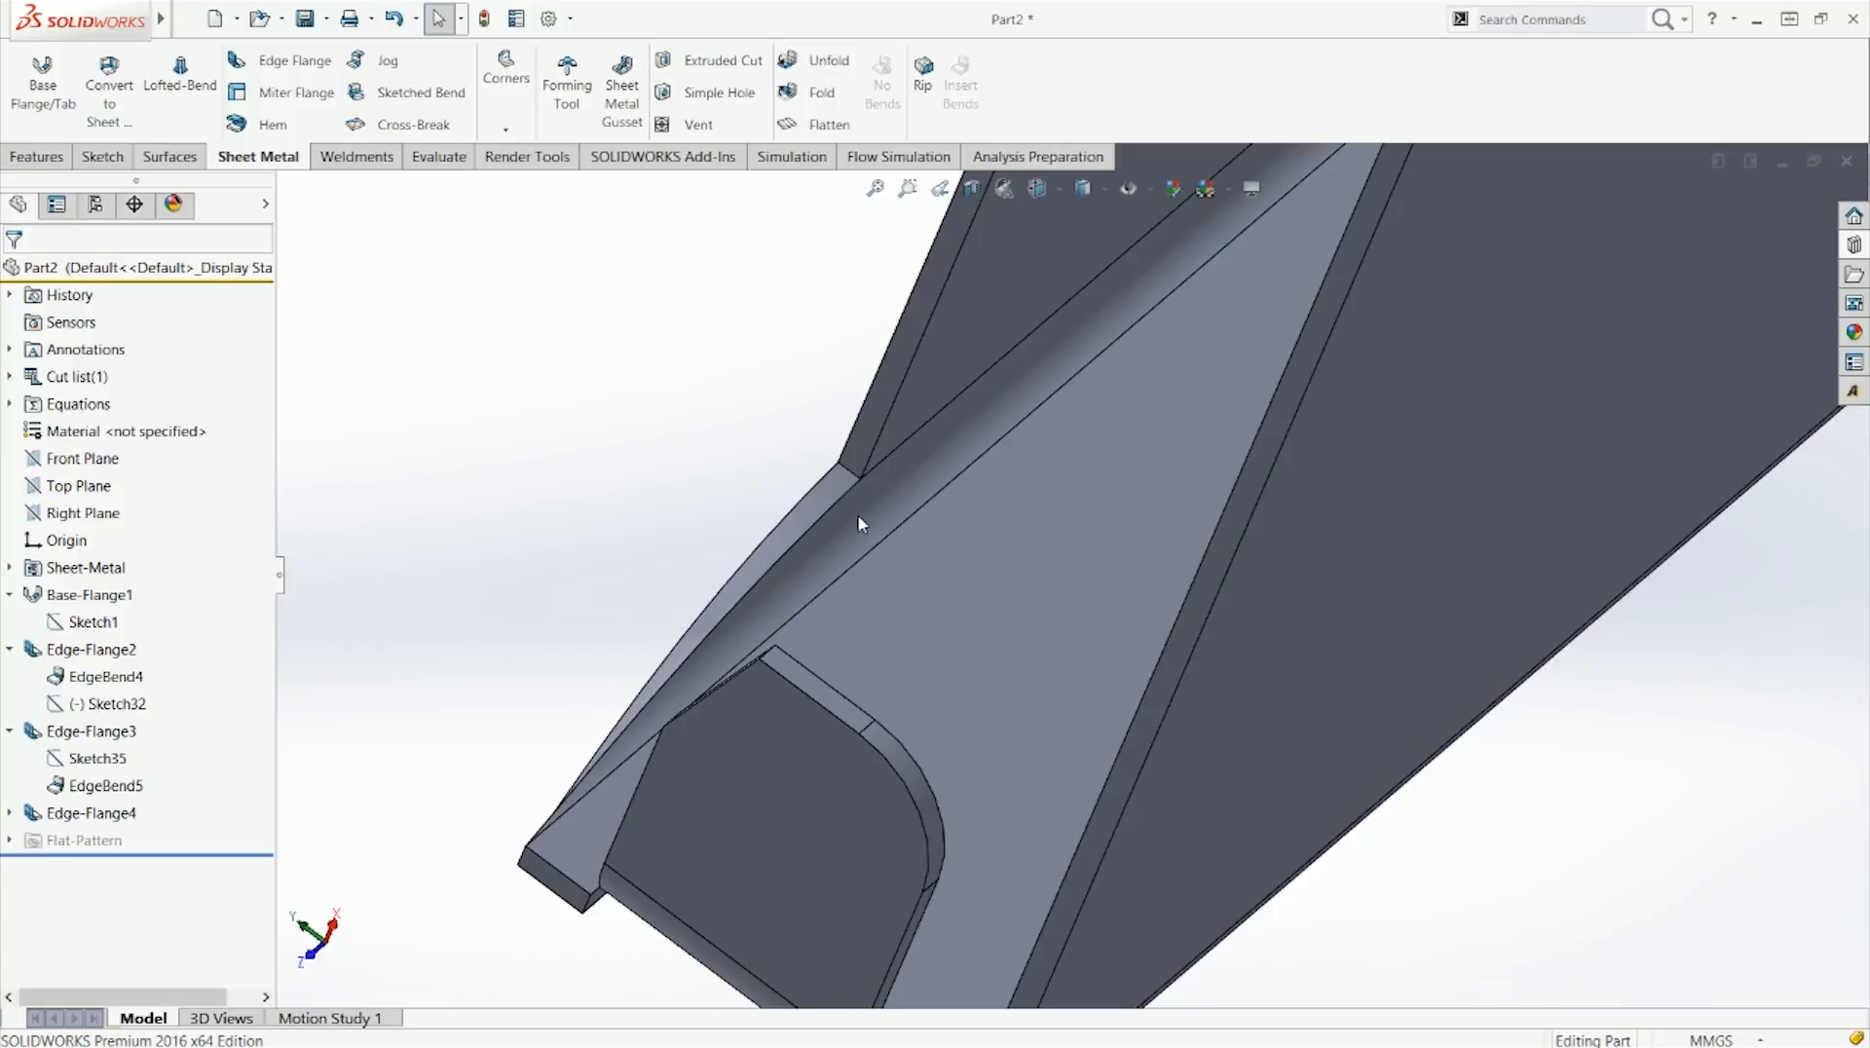
pyautogui.scroll(-3, 597, 833)
pyautogui.moveTo(775, 705); pyautogui.dragTo(868, 585, button='middle')
pyautogui.click(899, 596)
pyautogui.scroll(4, 908, 584)
pyautogui.click(730, 696)
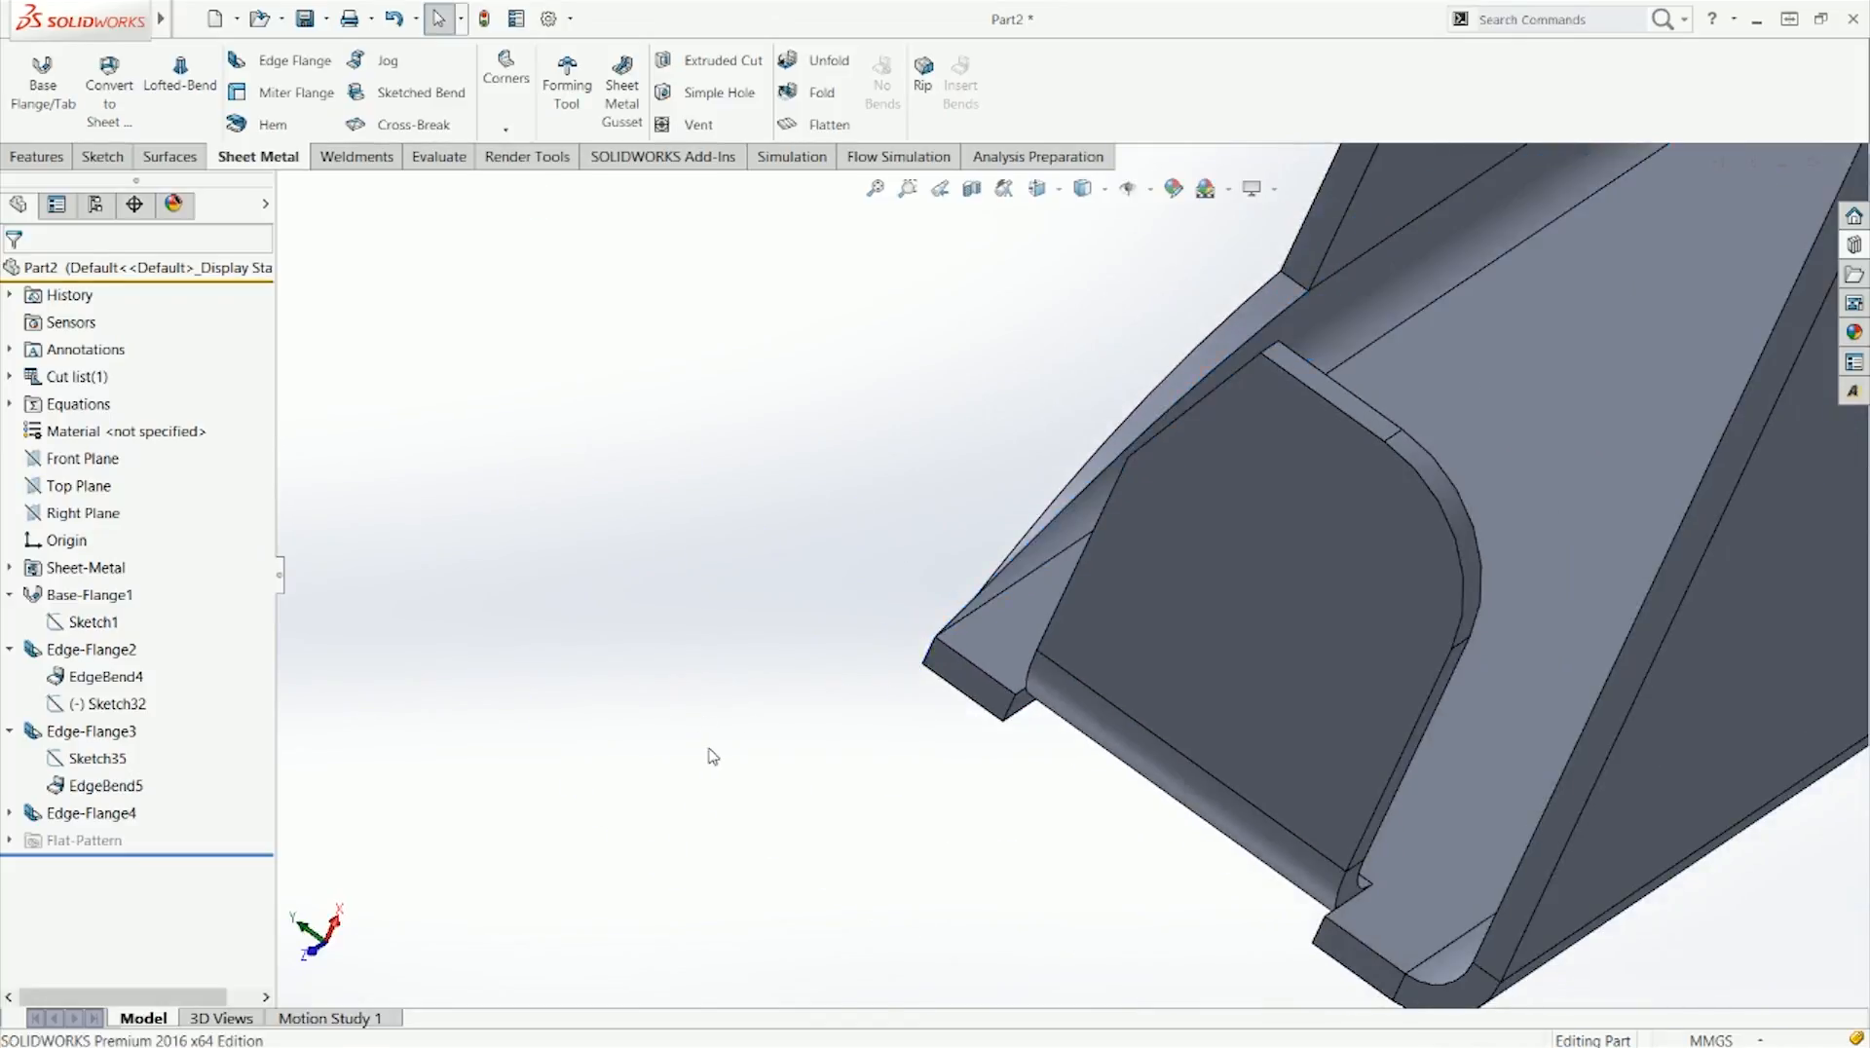
pyautogui.scroll(5, 710, 756)
pyautogui.moveTo(1043, 631); pyautogui.dragTo(857, 490, button='middle')
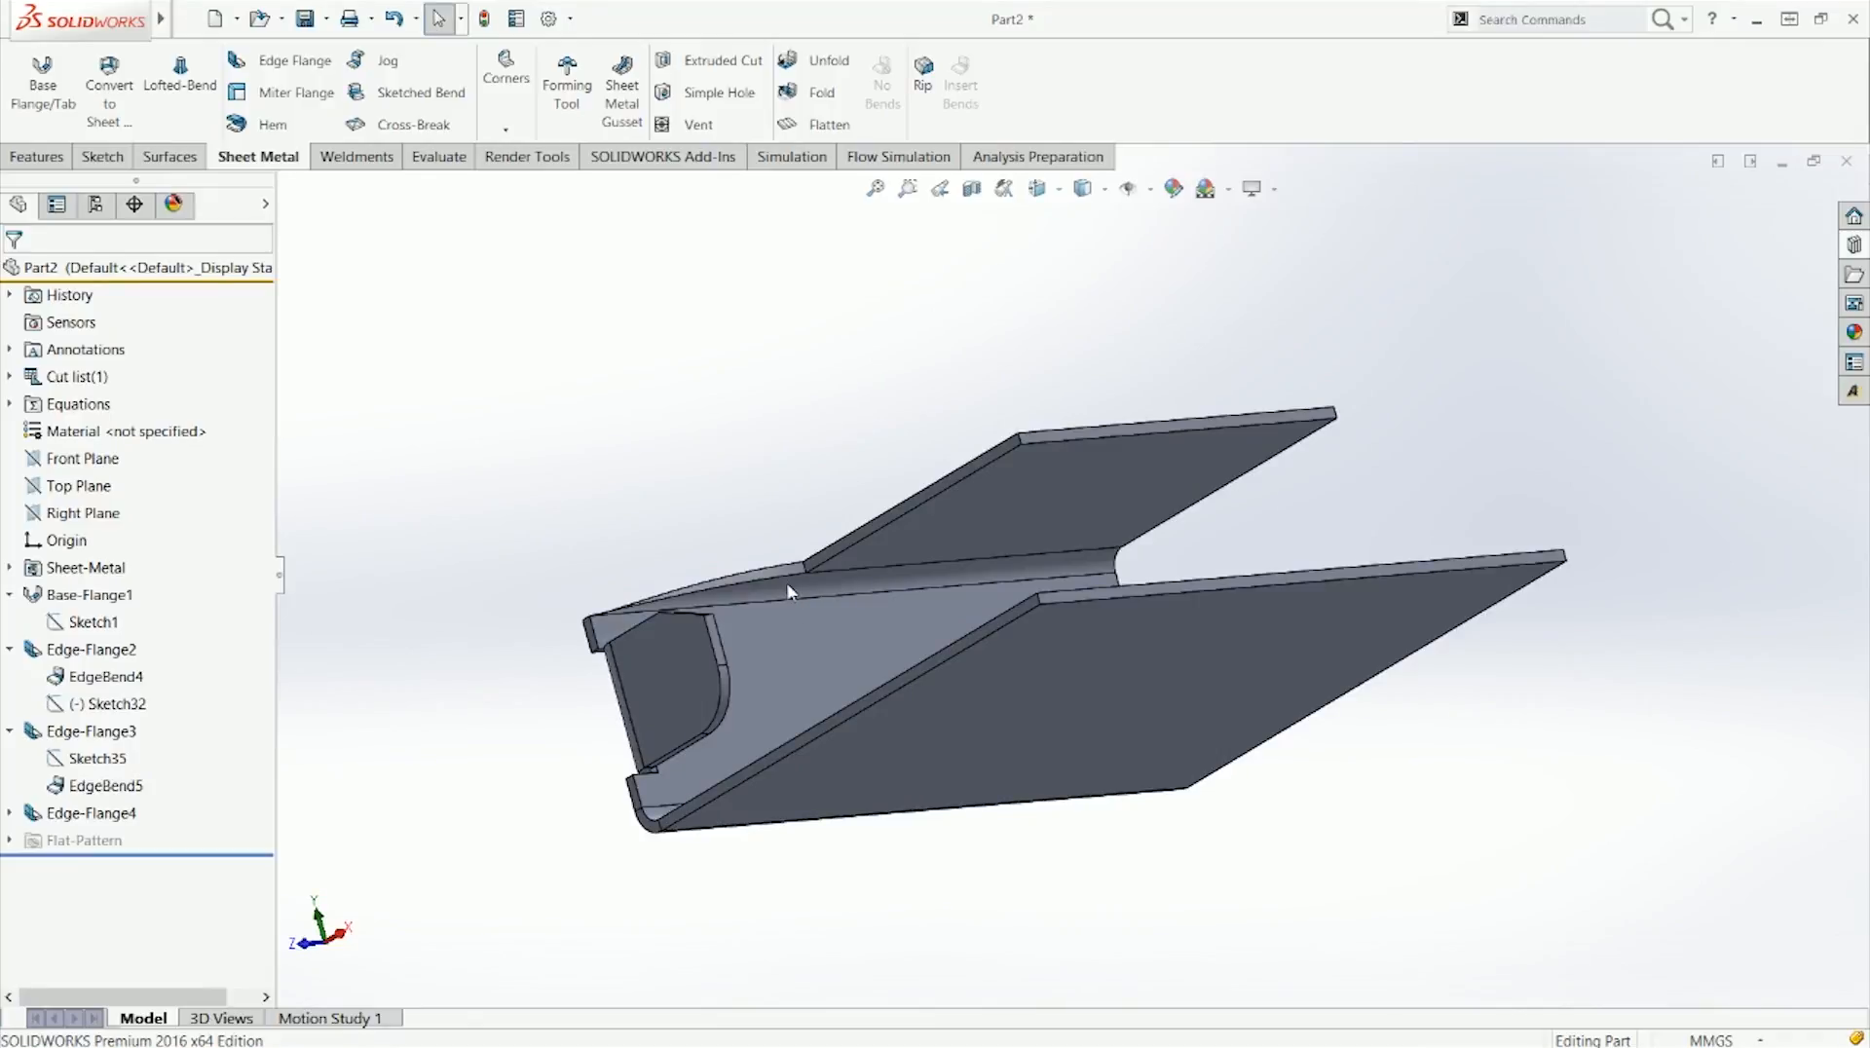
# Step: Edit the upper flange to use a custom Rectangle relief with relief ratio 1, accept the feature and inspect the notch
pyautogui.rightClick(90, 812)
pyautogui.click(105, 547)
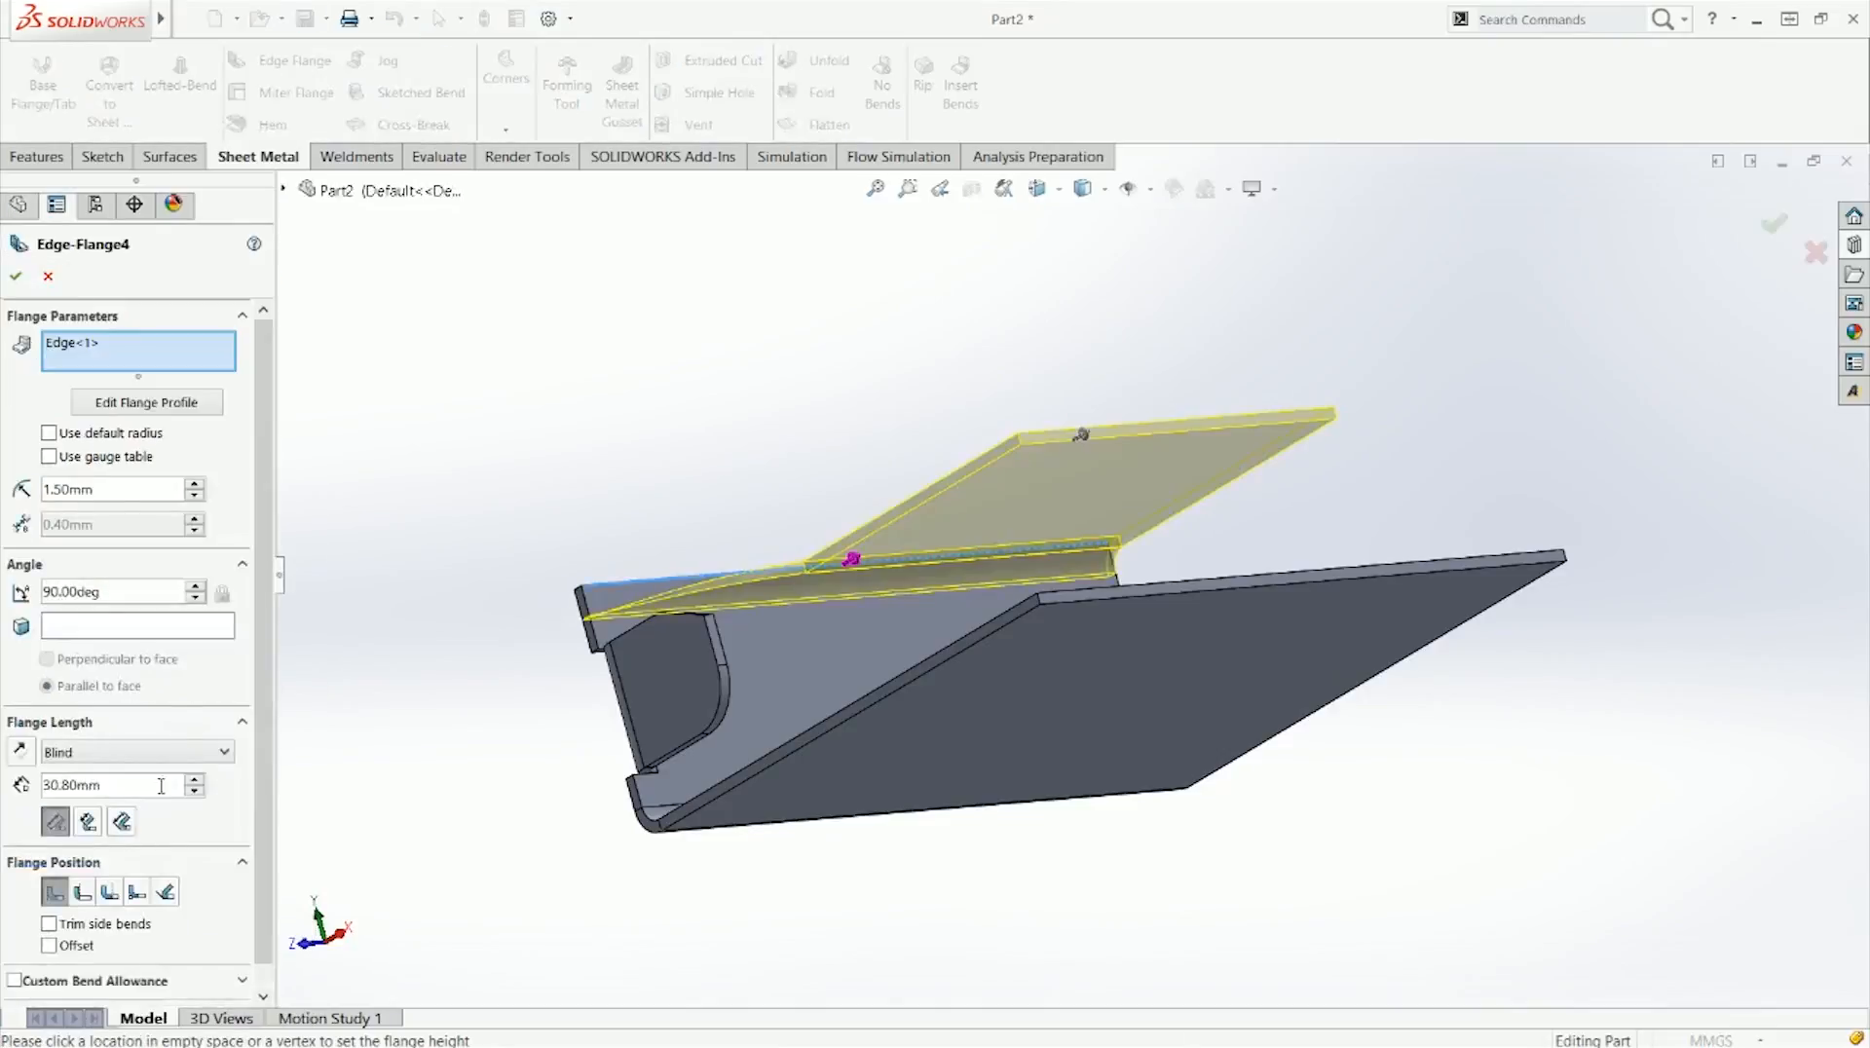
pyautogui.click(15, 989)
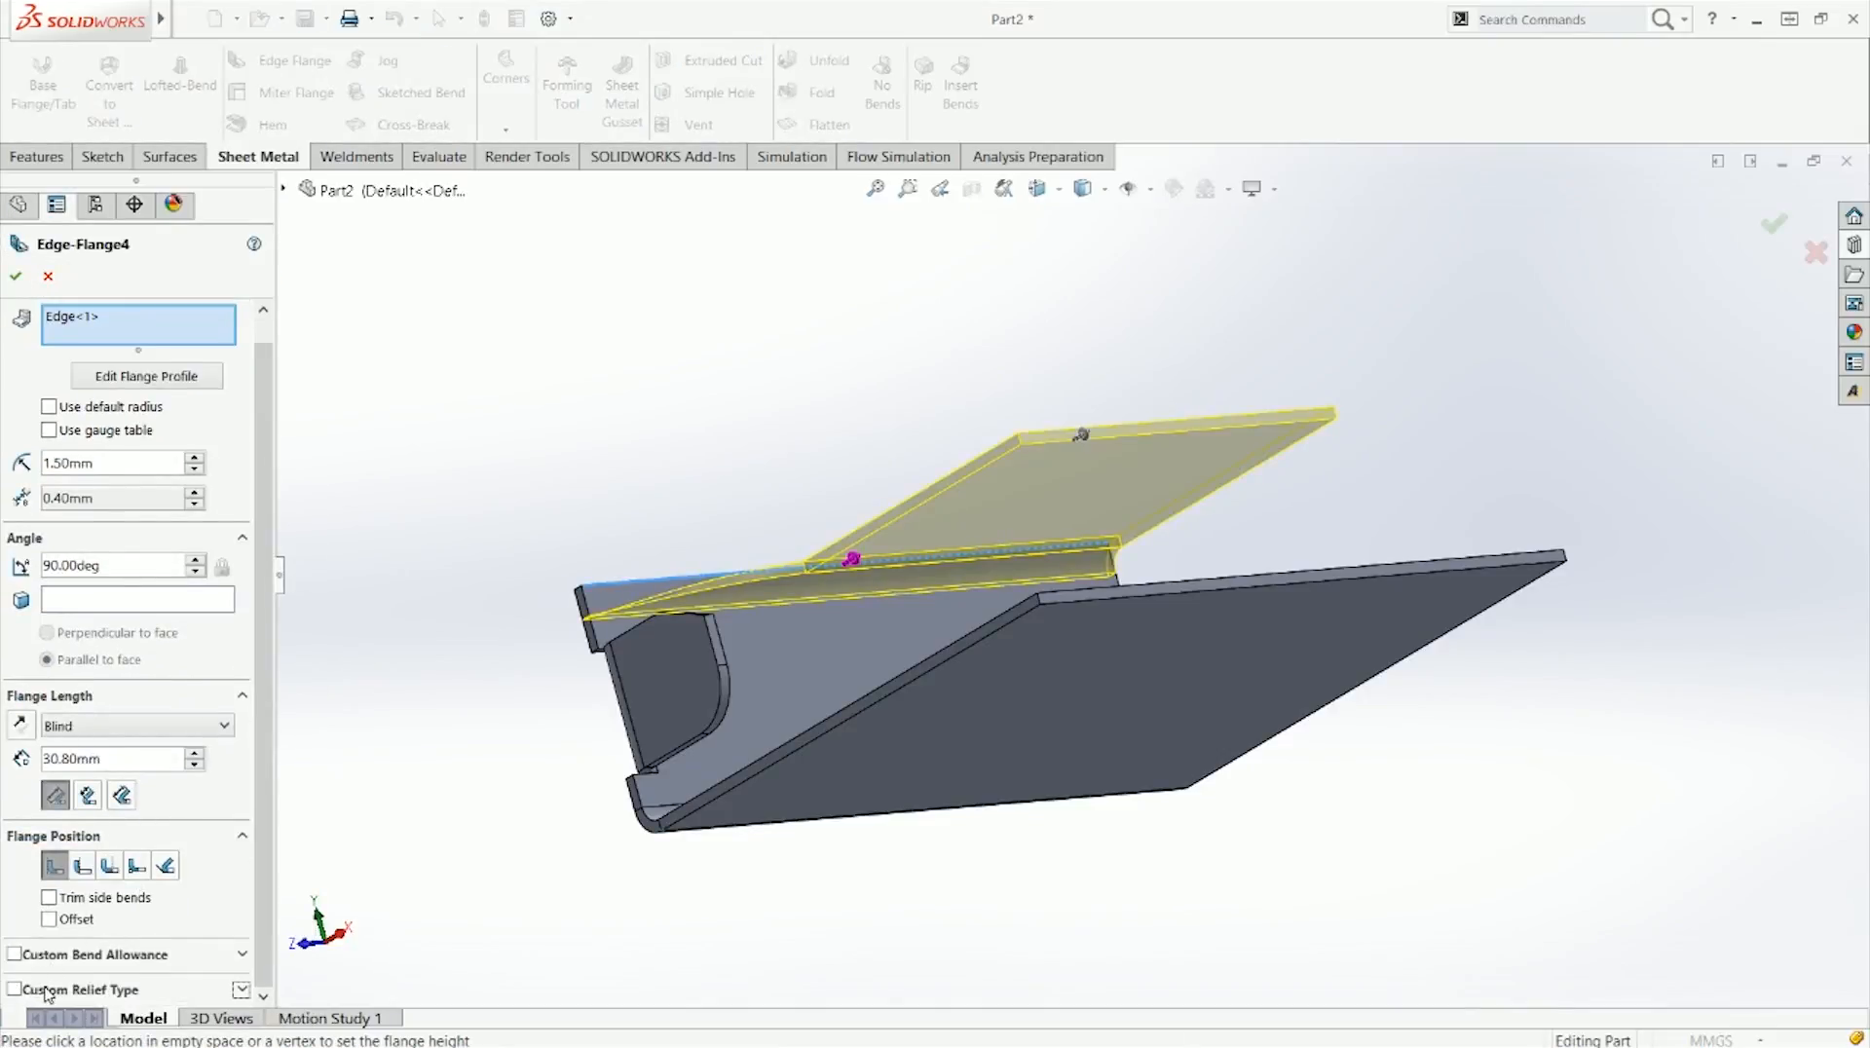
pyautogui.click(122, 989)
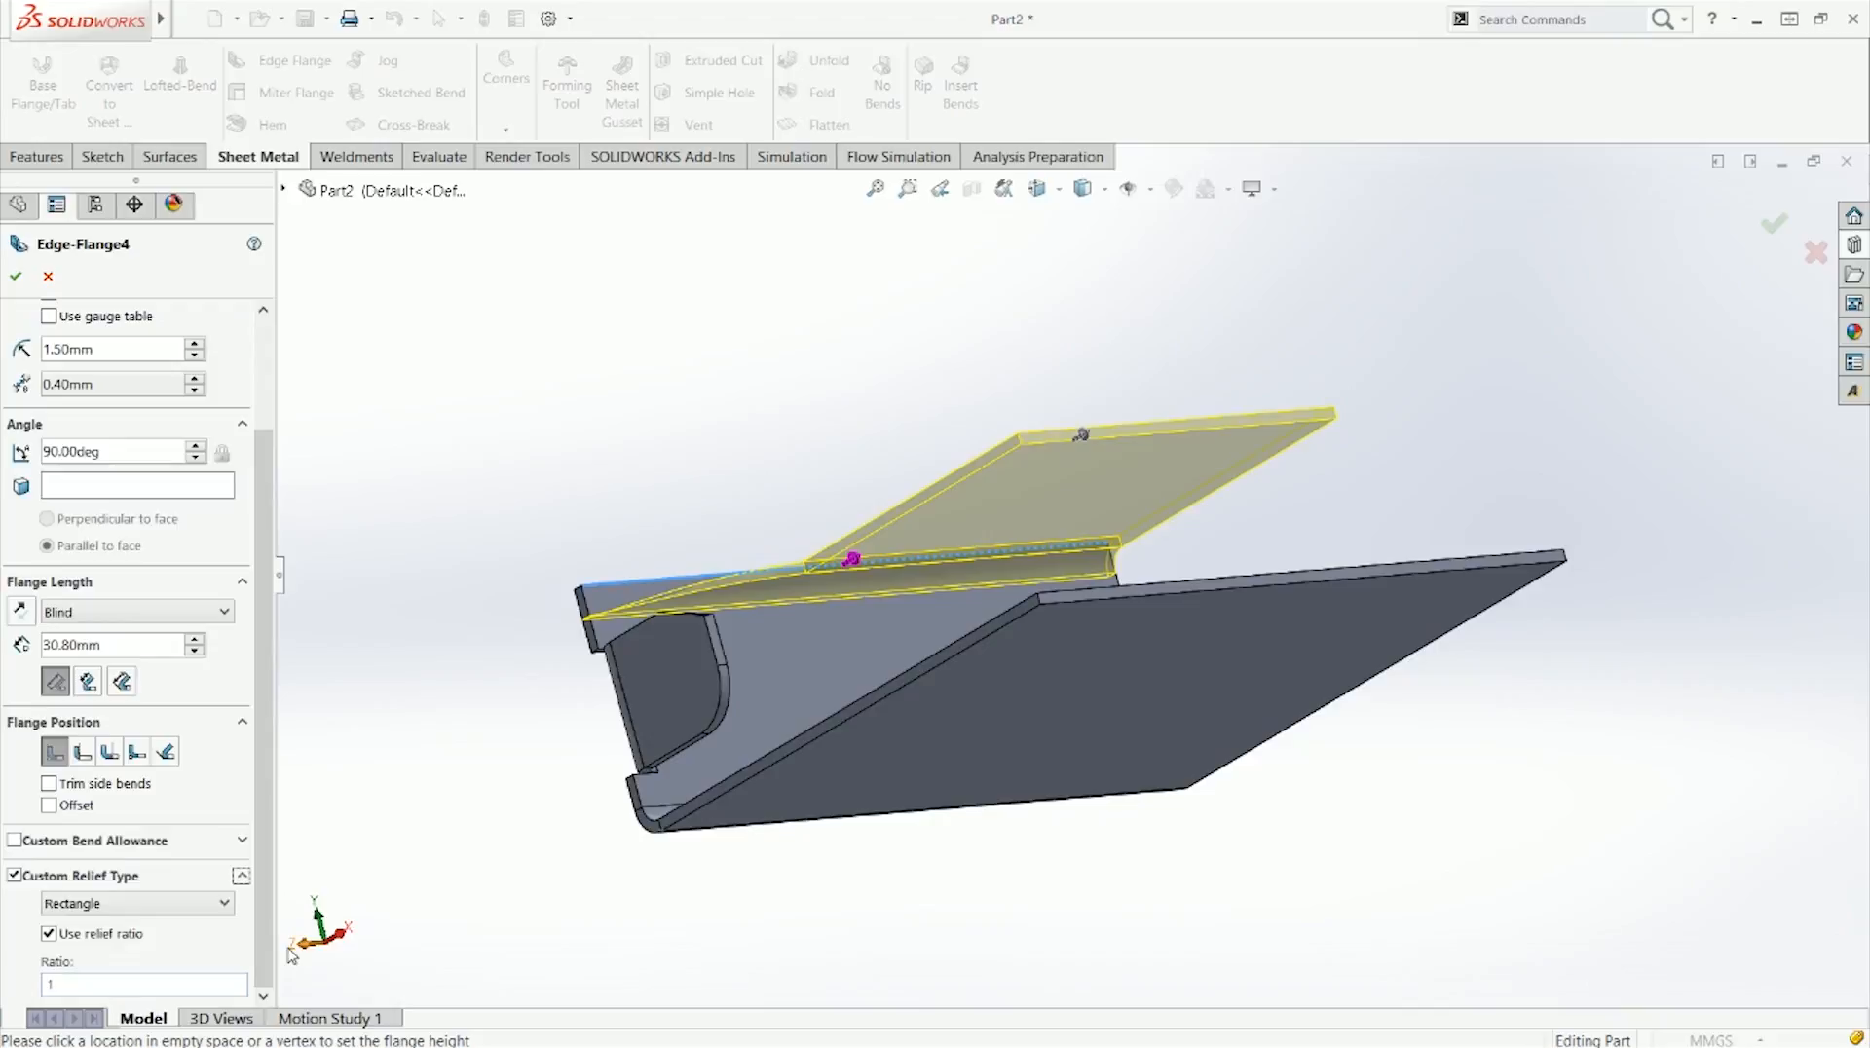
pyautogui.click(125, 902)
pyautogui.click(120, 898)
pyautogui.click(15, 276)
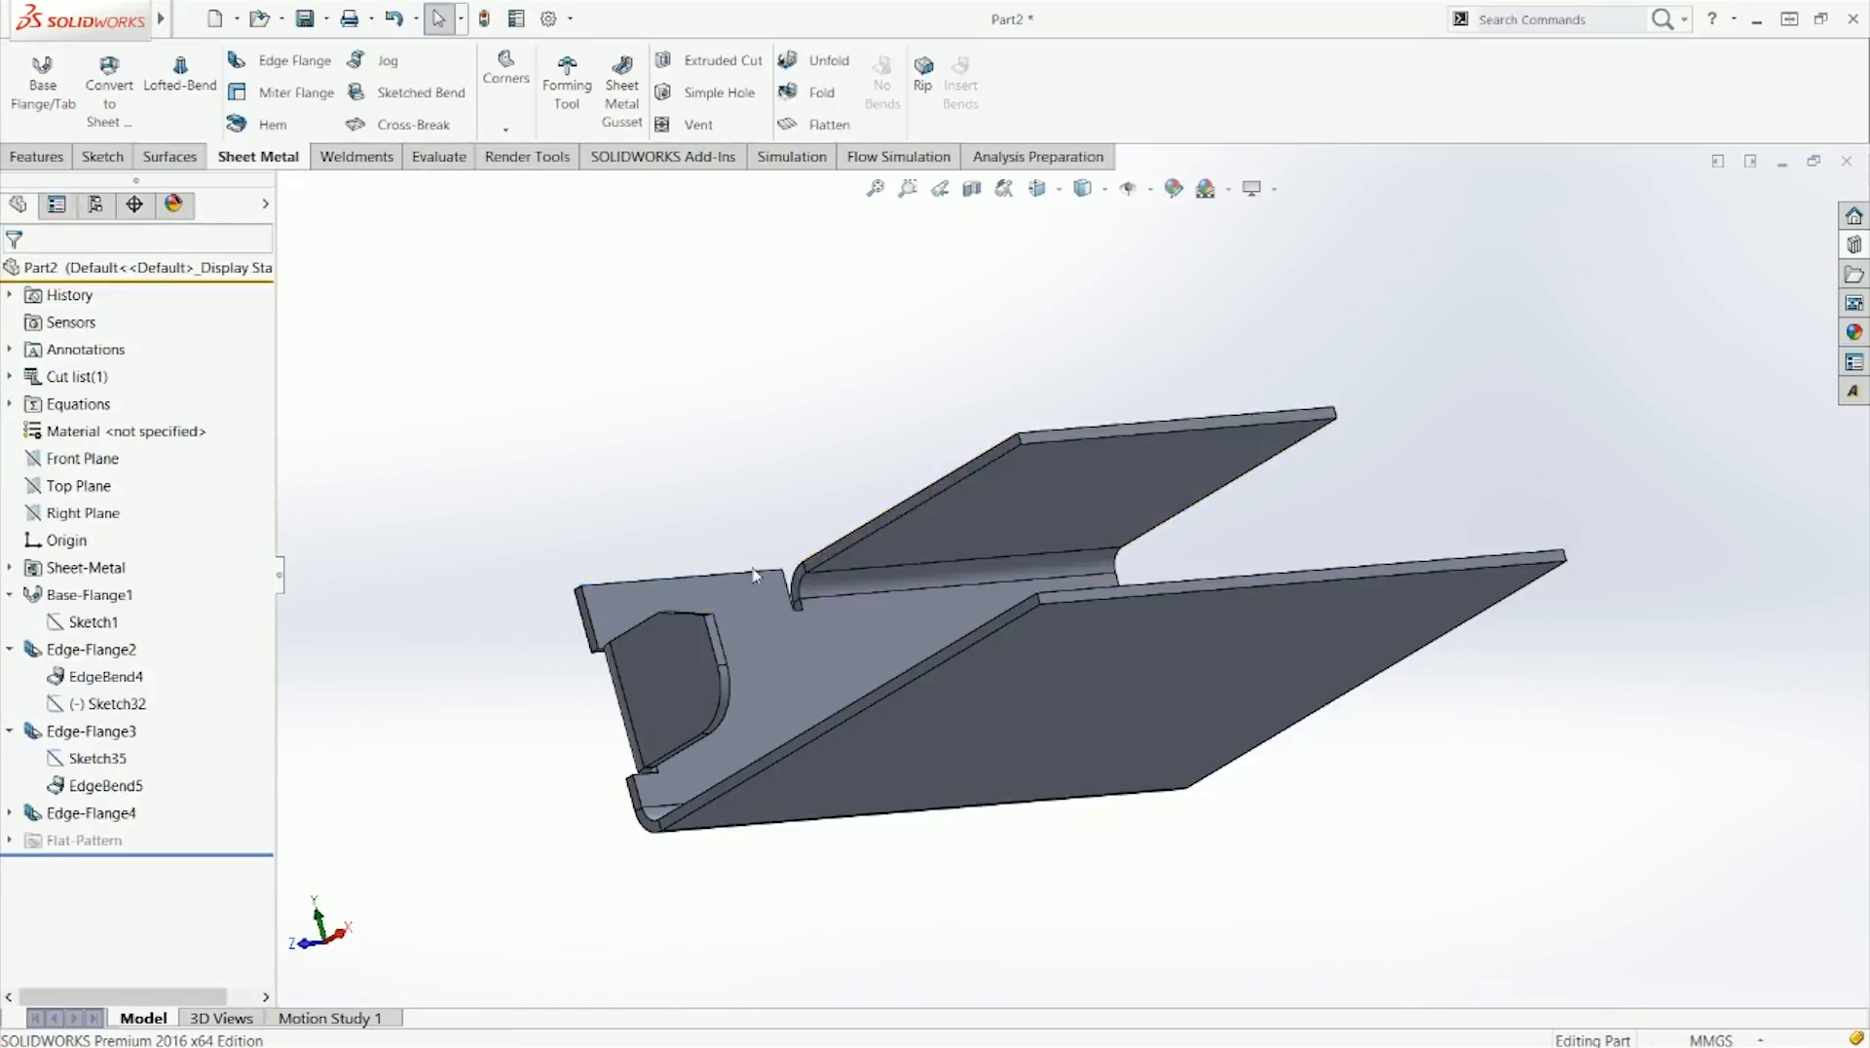
pyautogui.scroll(-4, 829, 620)
pyautogui.moveTo(862, 607); pyautogui.dragTo(664, 492, button='middle')
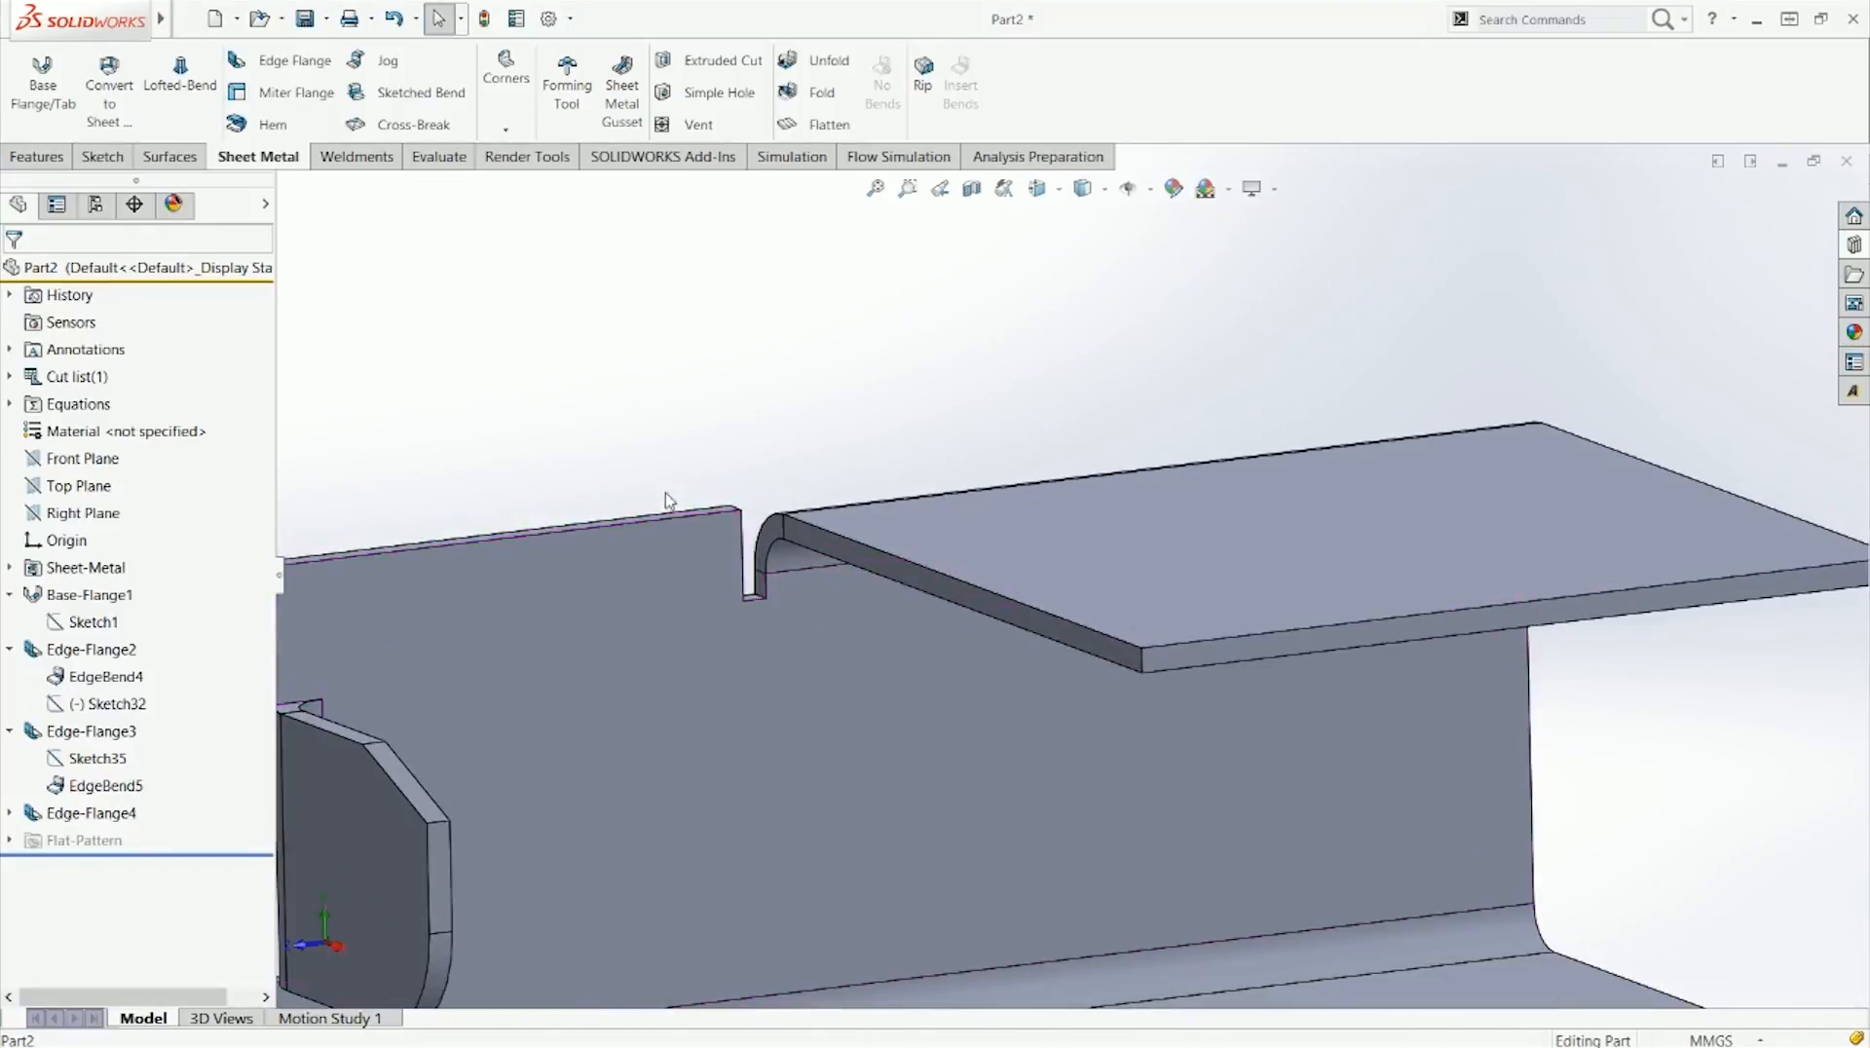
# Step: Change the upper flange's custom relief type to Obround with relief ratio 1 and accept the feature
pyautogui.rightClick(76, 813)
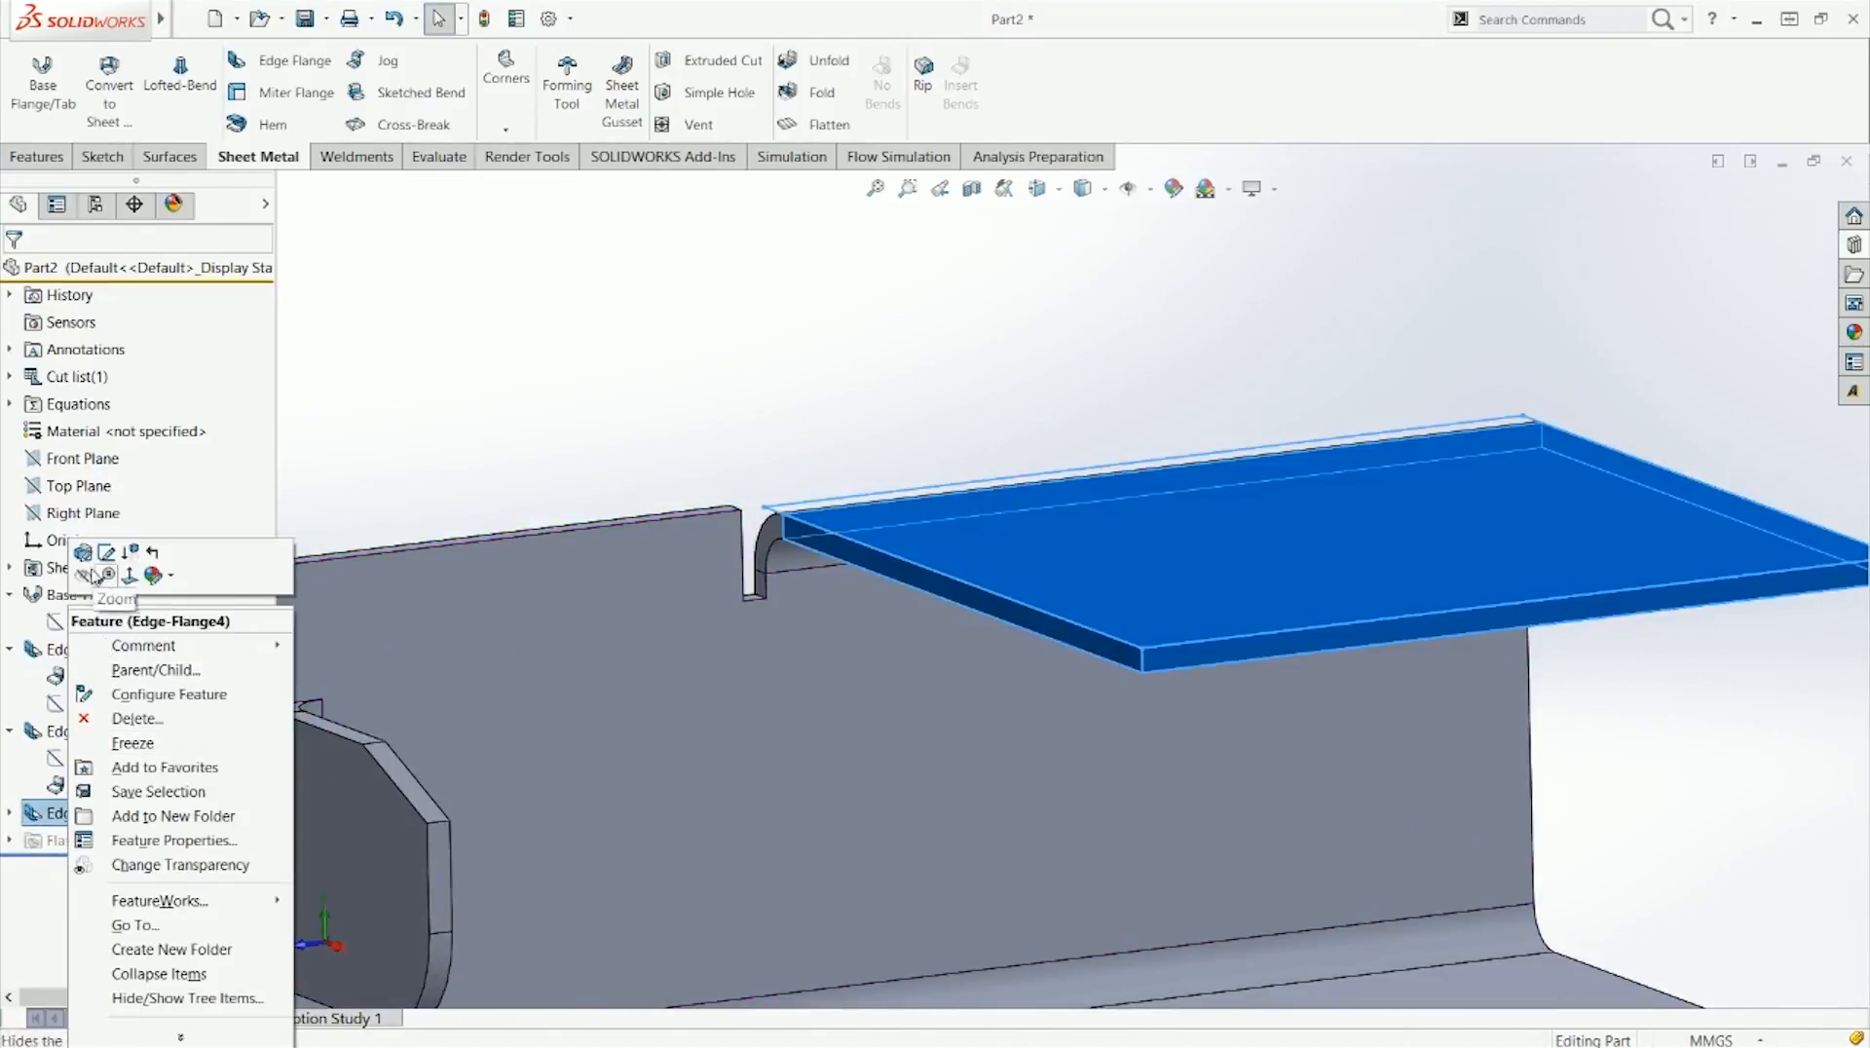
pyautogui.click(82, 552)
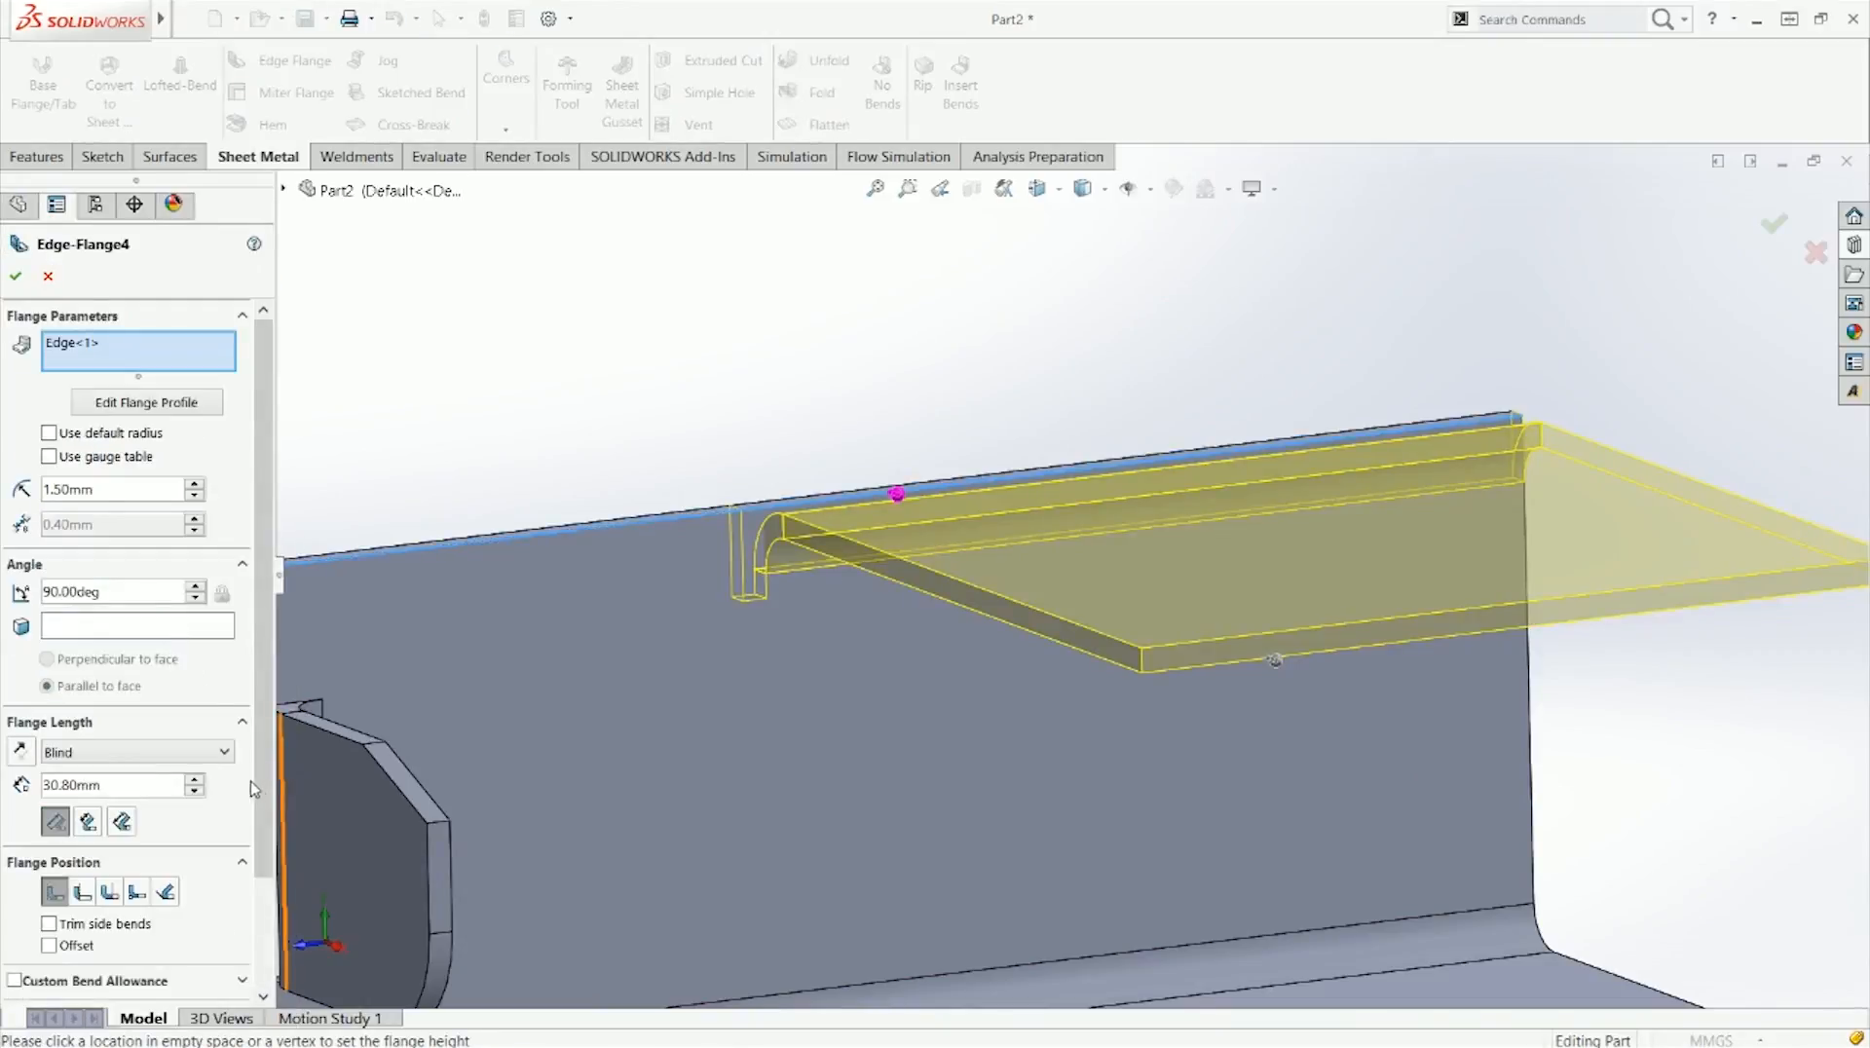
pyautogui.scroll(-3, 253, 788)
pyautogui.click(112, 904)
pyautogui.click(114, 928)
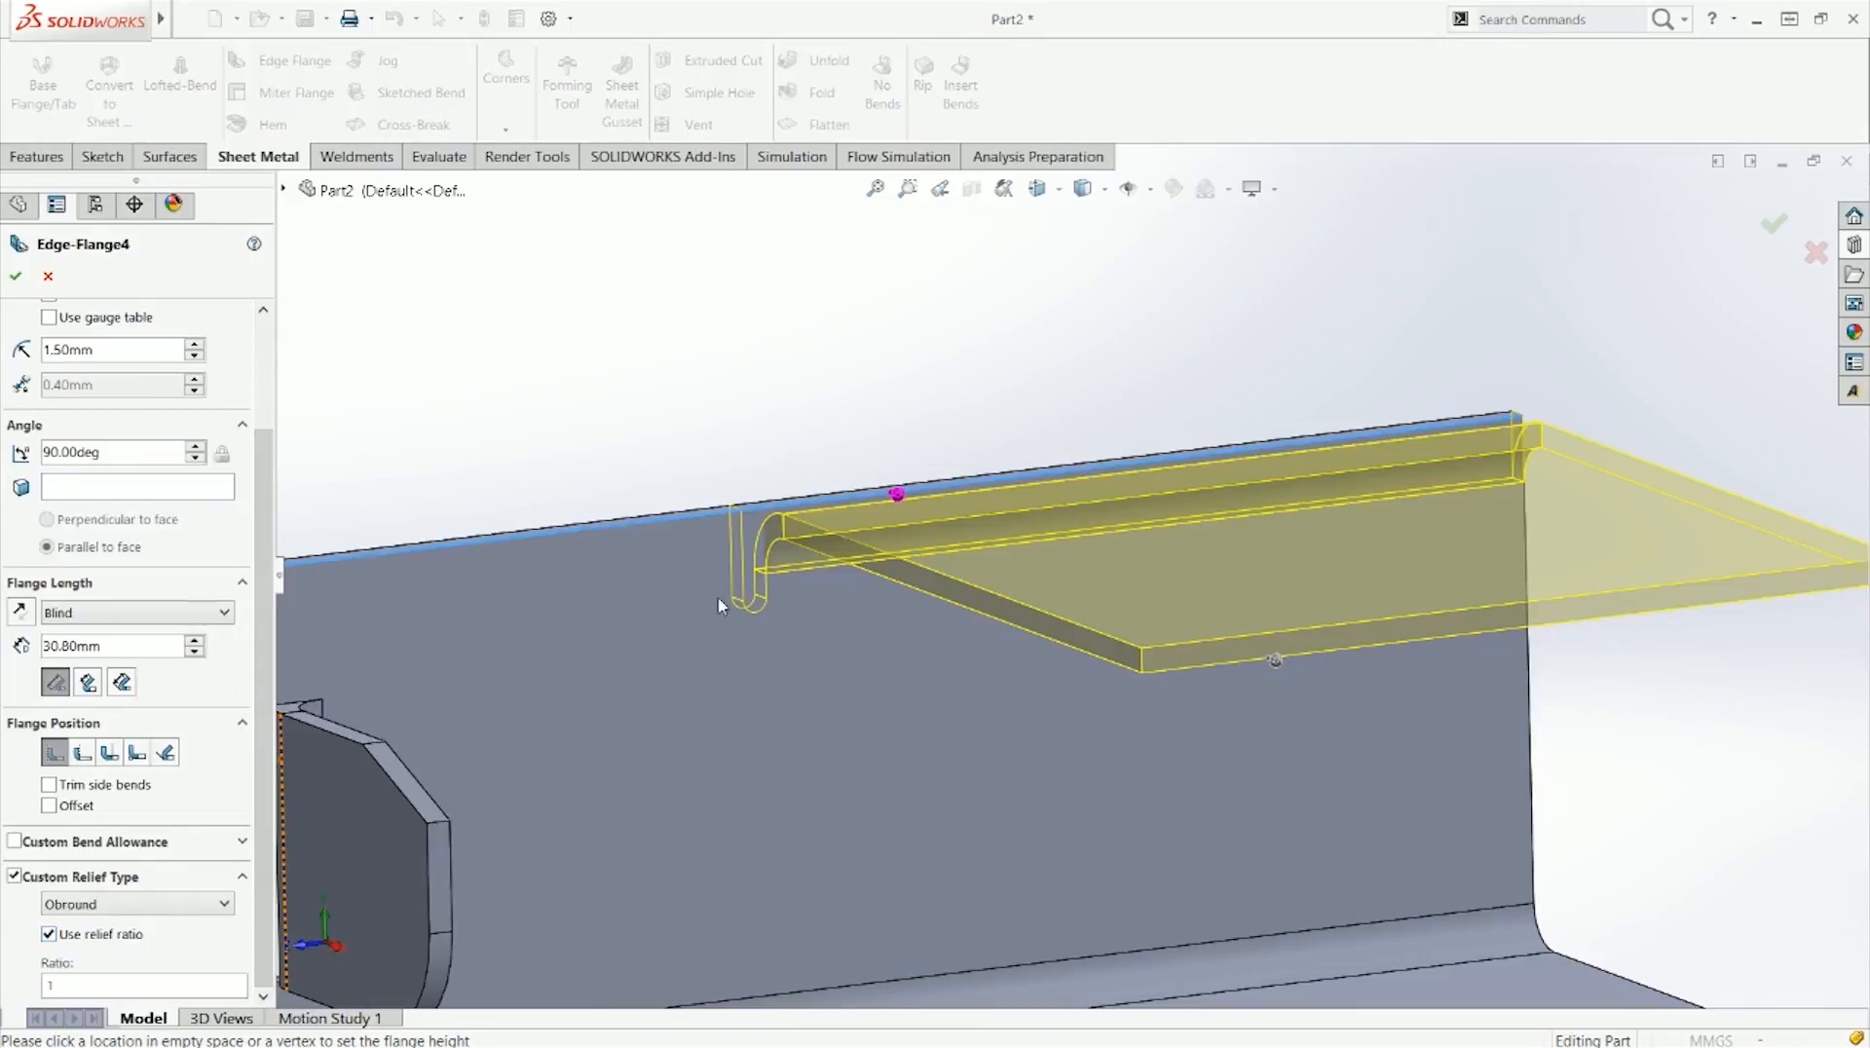
pyautogui.click(118, 937)
pyautogui.click(107, 918)
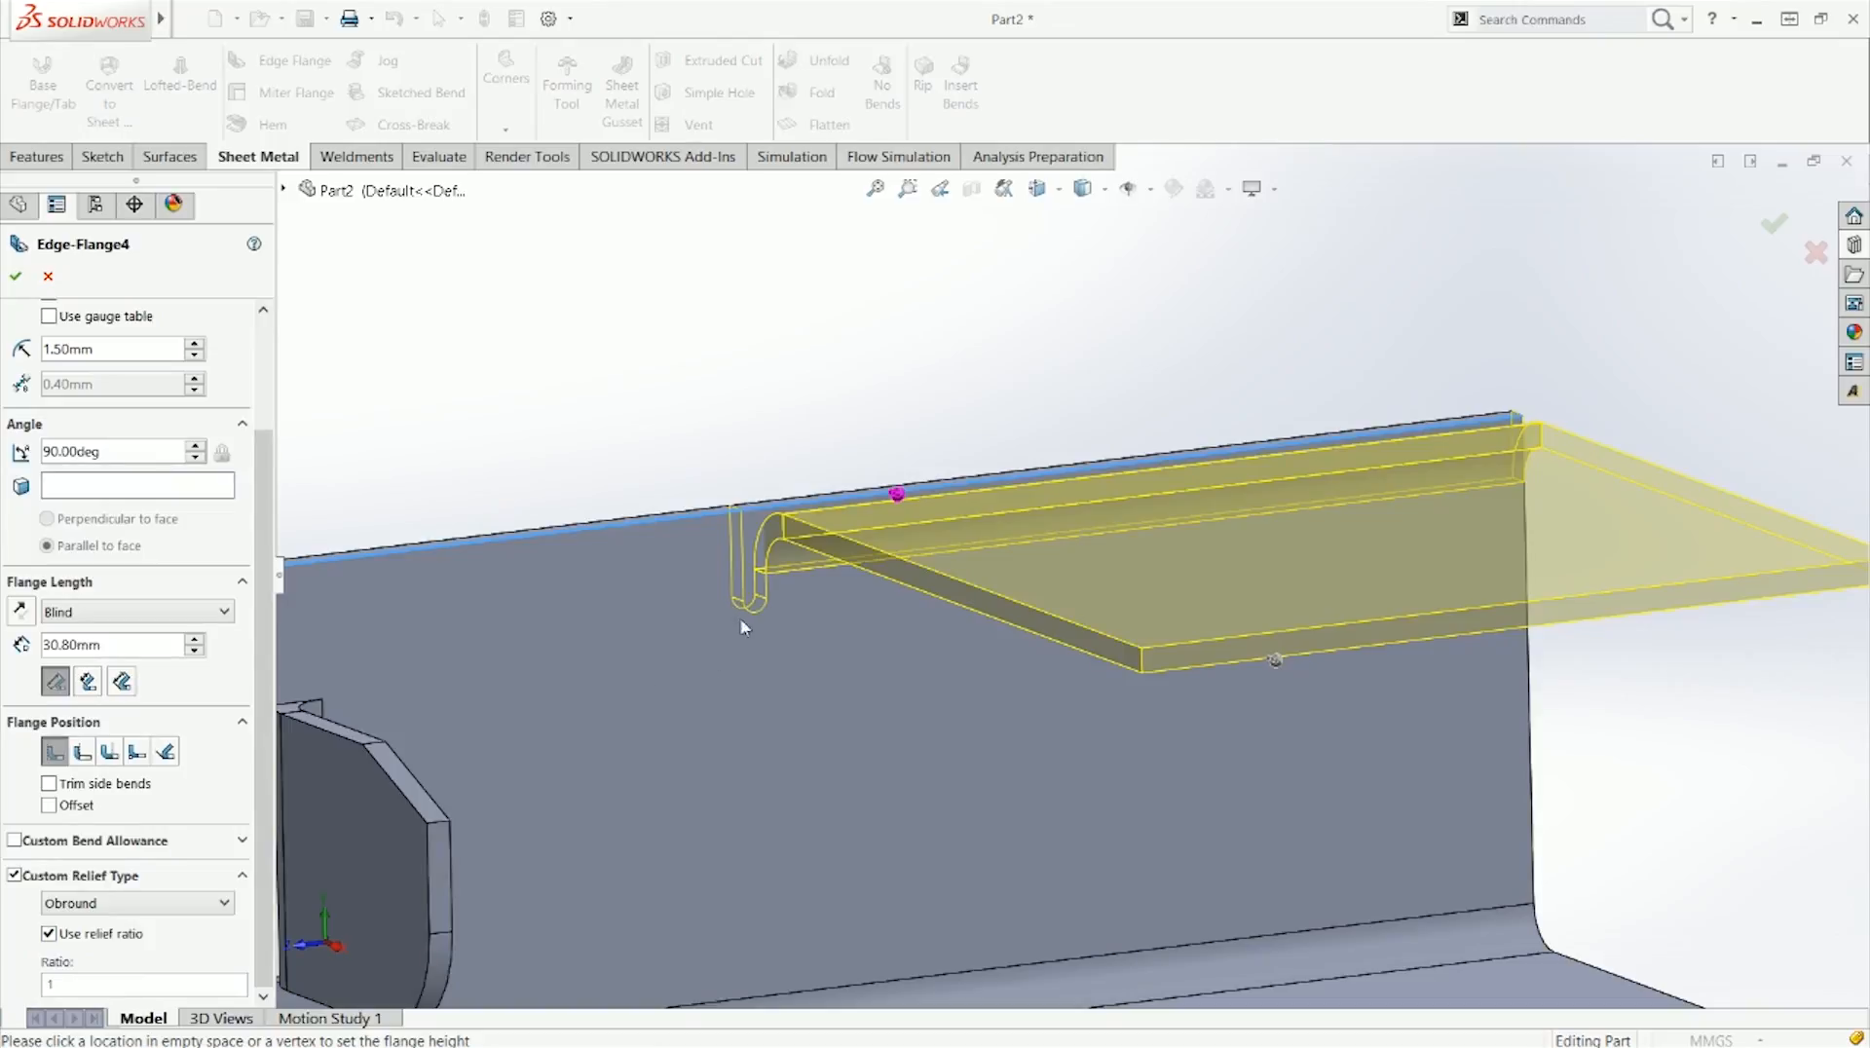
pyautogui.click(16, 276)
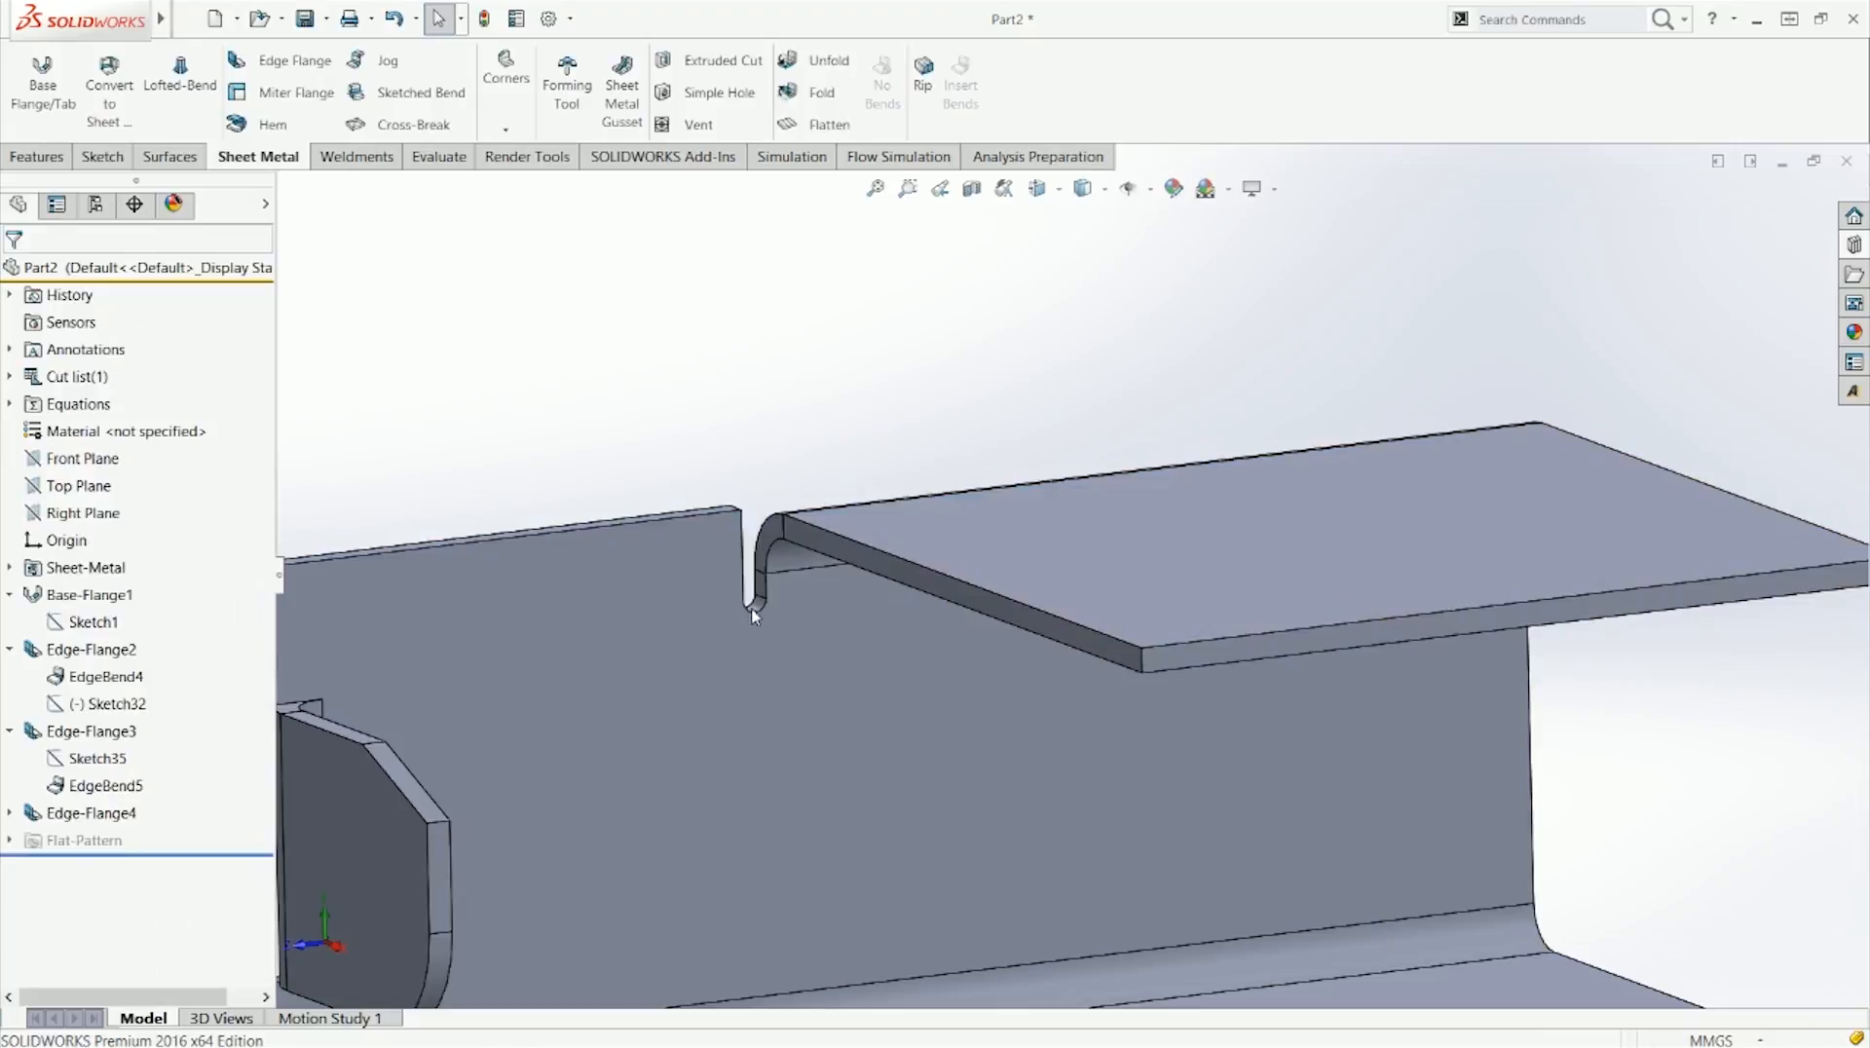
# Step: Check the radius of the obround relief's rounded edge and examine the notch from the inner side of the wall
pyautogui.click(759, 611)
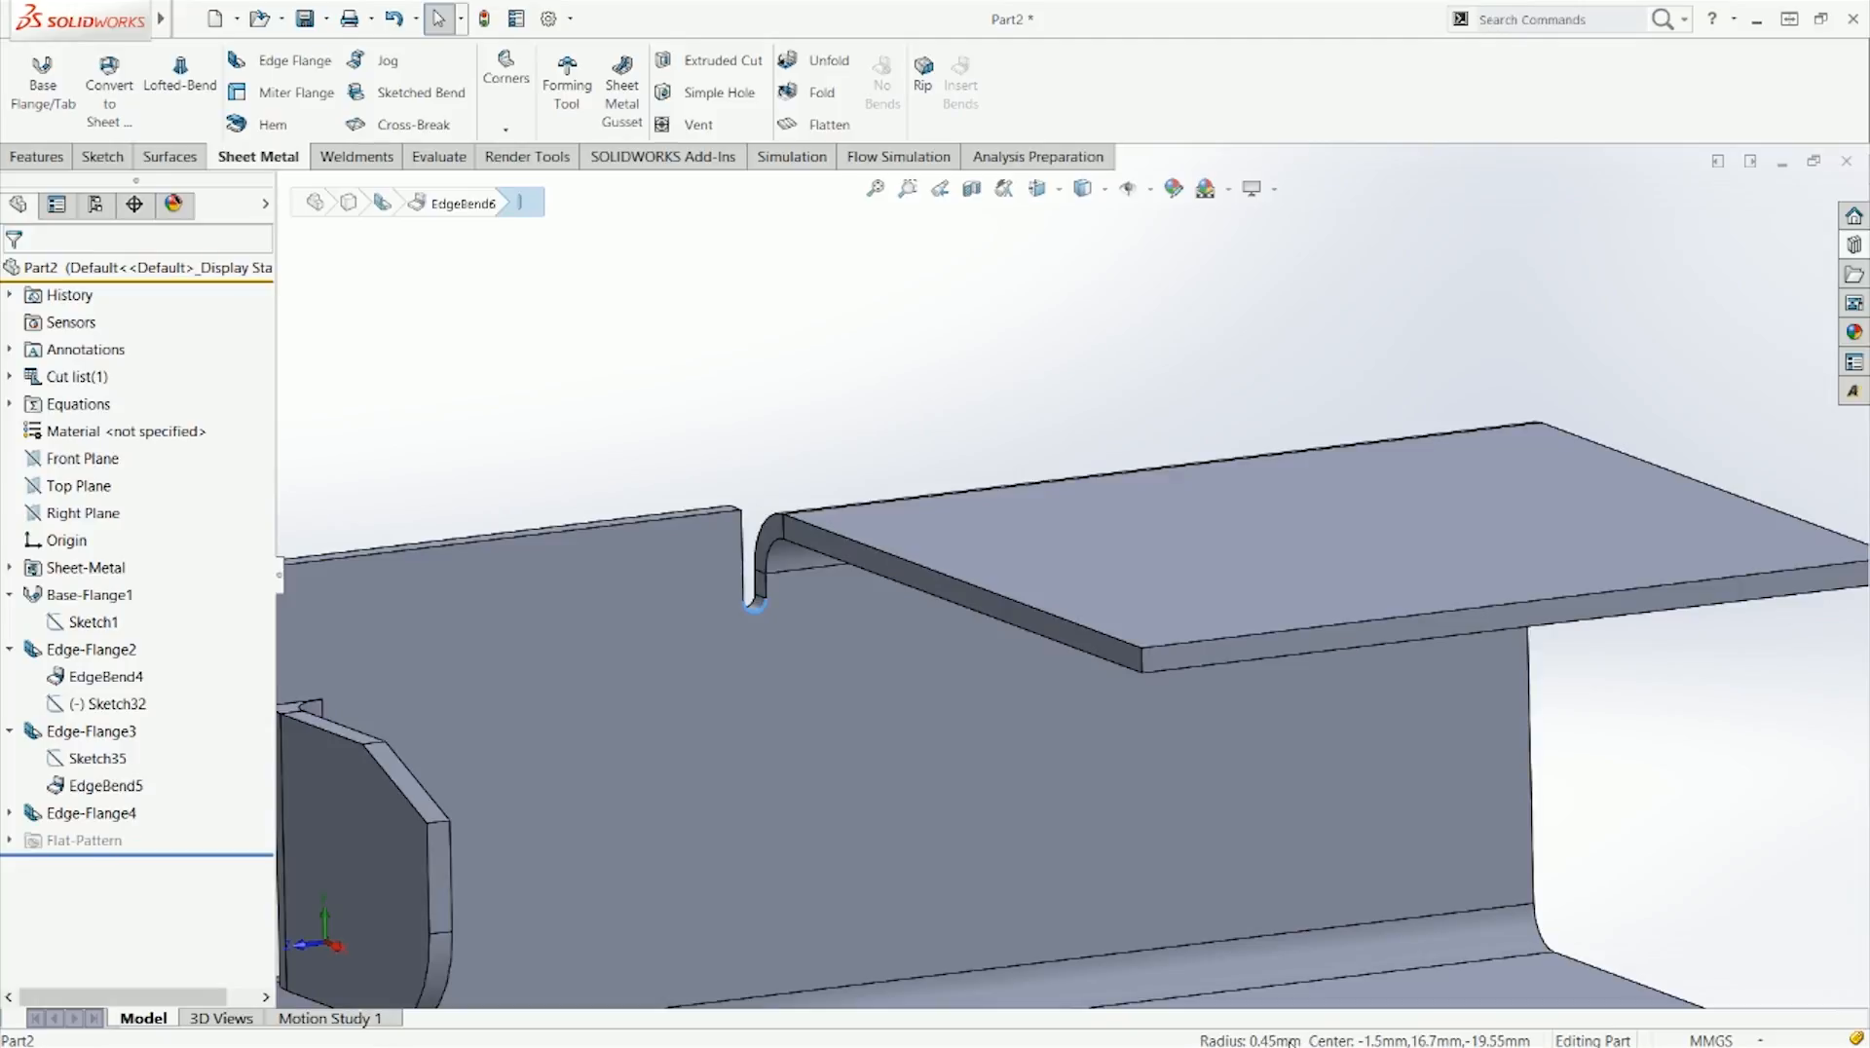
pyautogui.click(1611, 828)
pyautogui.scroll(-5, 714, 610)
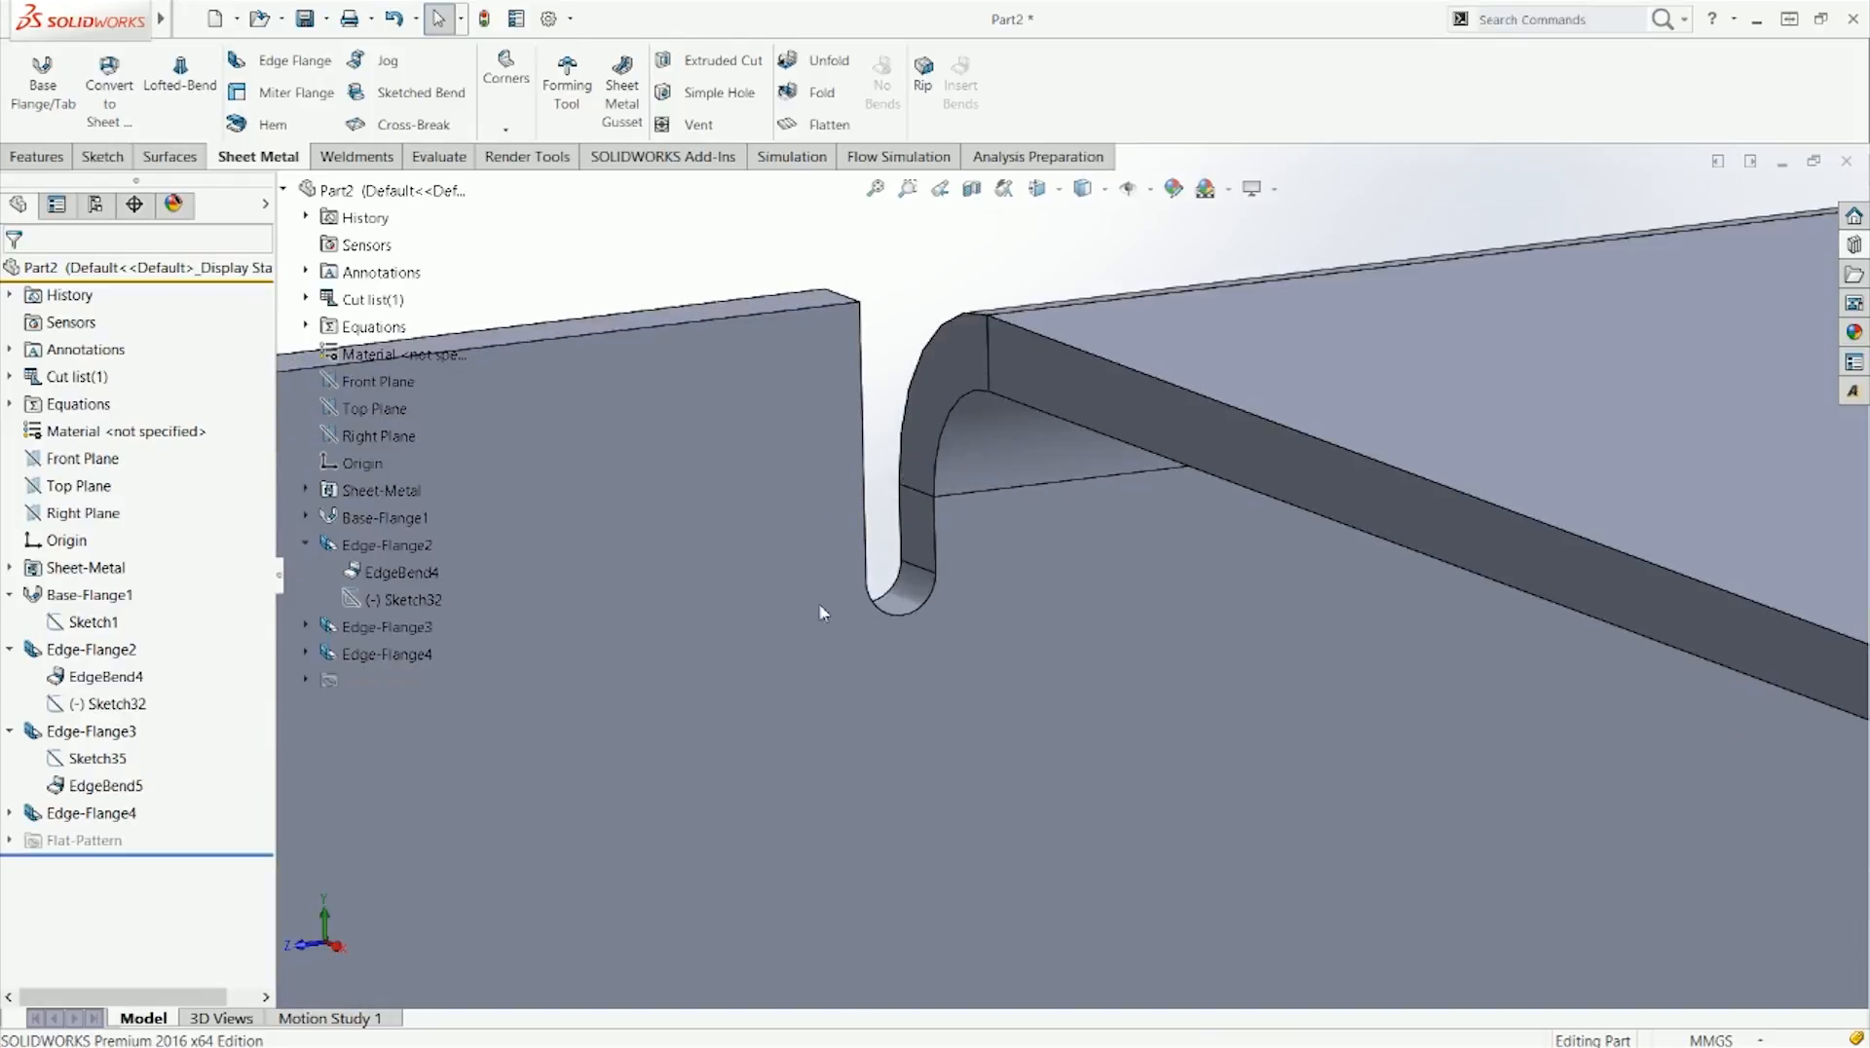
pyautogui.scroll(-4, 837, 545)
pyautogui.moveTo(835, 509); pyautogui.dragTo(1005, 572, button='middle')
pyautogui.click(1004, 576)
pyautogui.scroll(6, 1008, 570)
pyautogui.click(932, 801)
pyautogui.moveTo(932, 801)
pyautogui.mouseDown(button='middle')
pyautogui.moveTo(1344, 560)
pyautogui.moveTo(1191, 530)
pyautogui.moveTo(1179, 401)
pyautogui.moveTo(1136, 376)
pyautogui.mouseUp(button='middle')
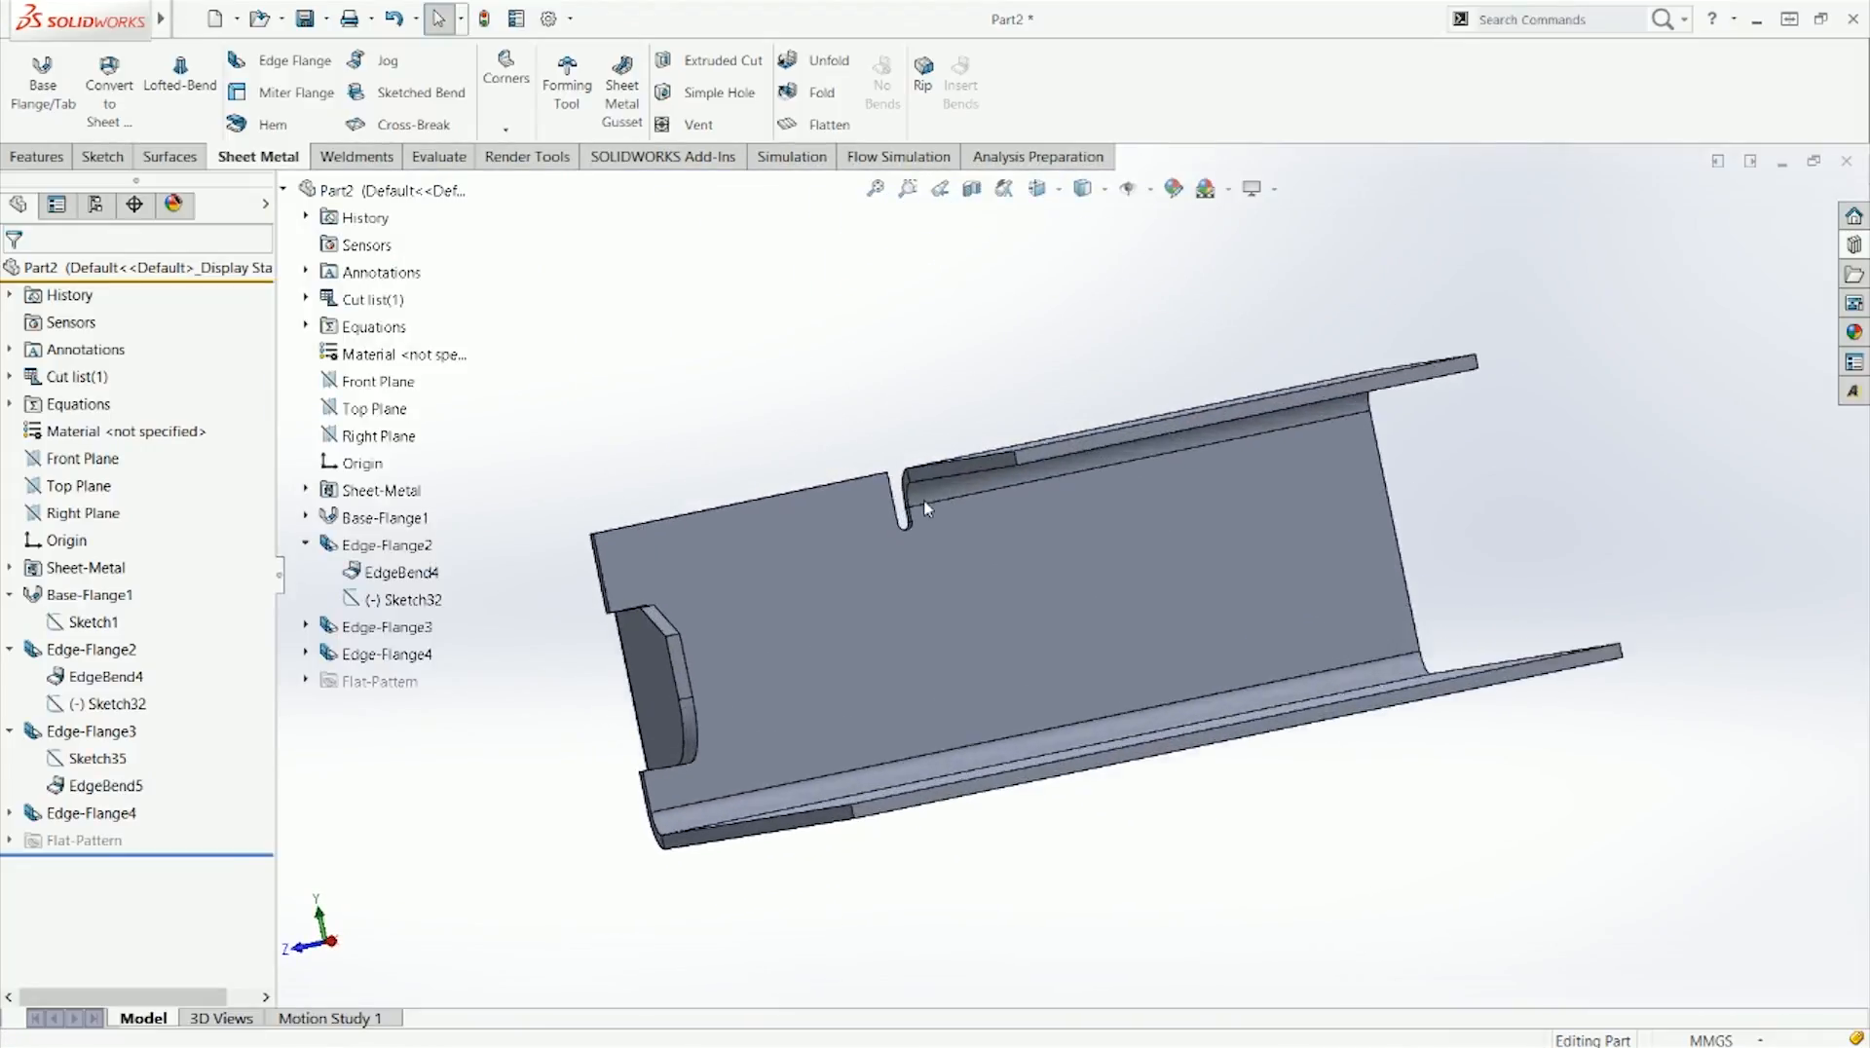
pyautogui.scroll(-4, 965, 567)
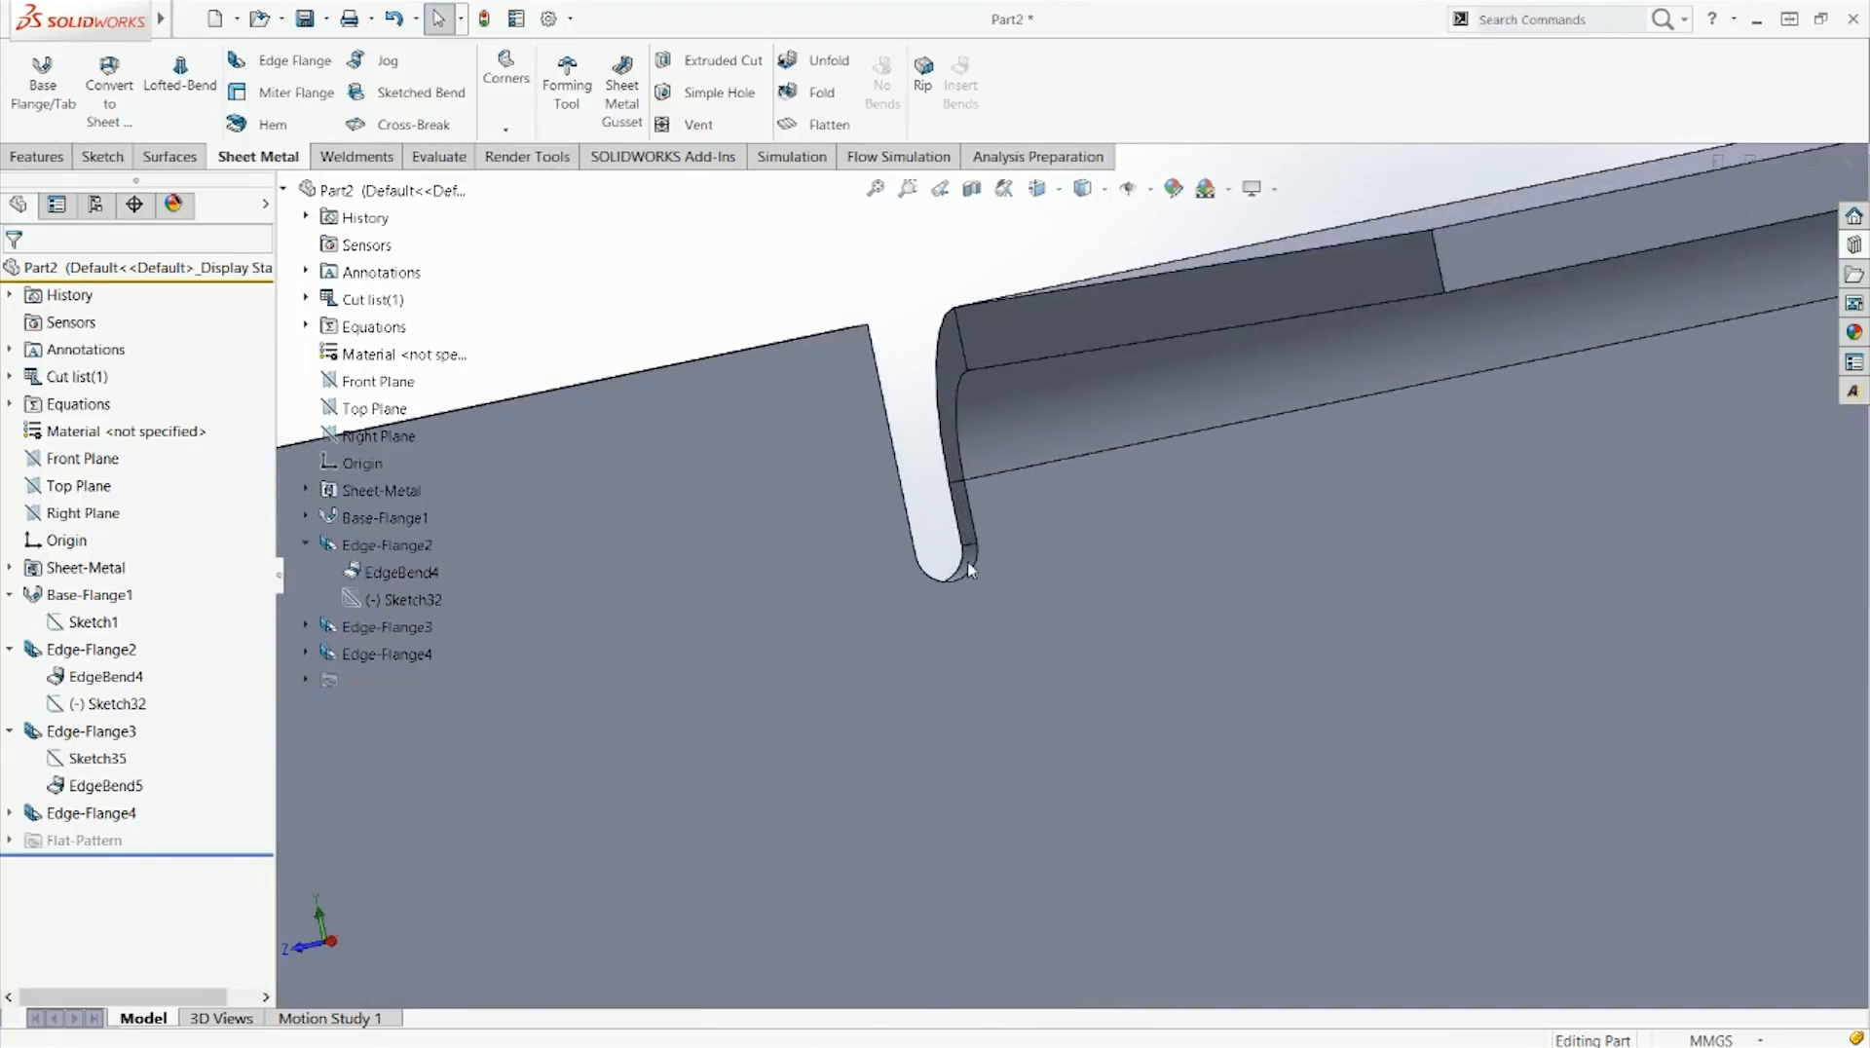
pyautogui.hotkey('ctrl', '7')
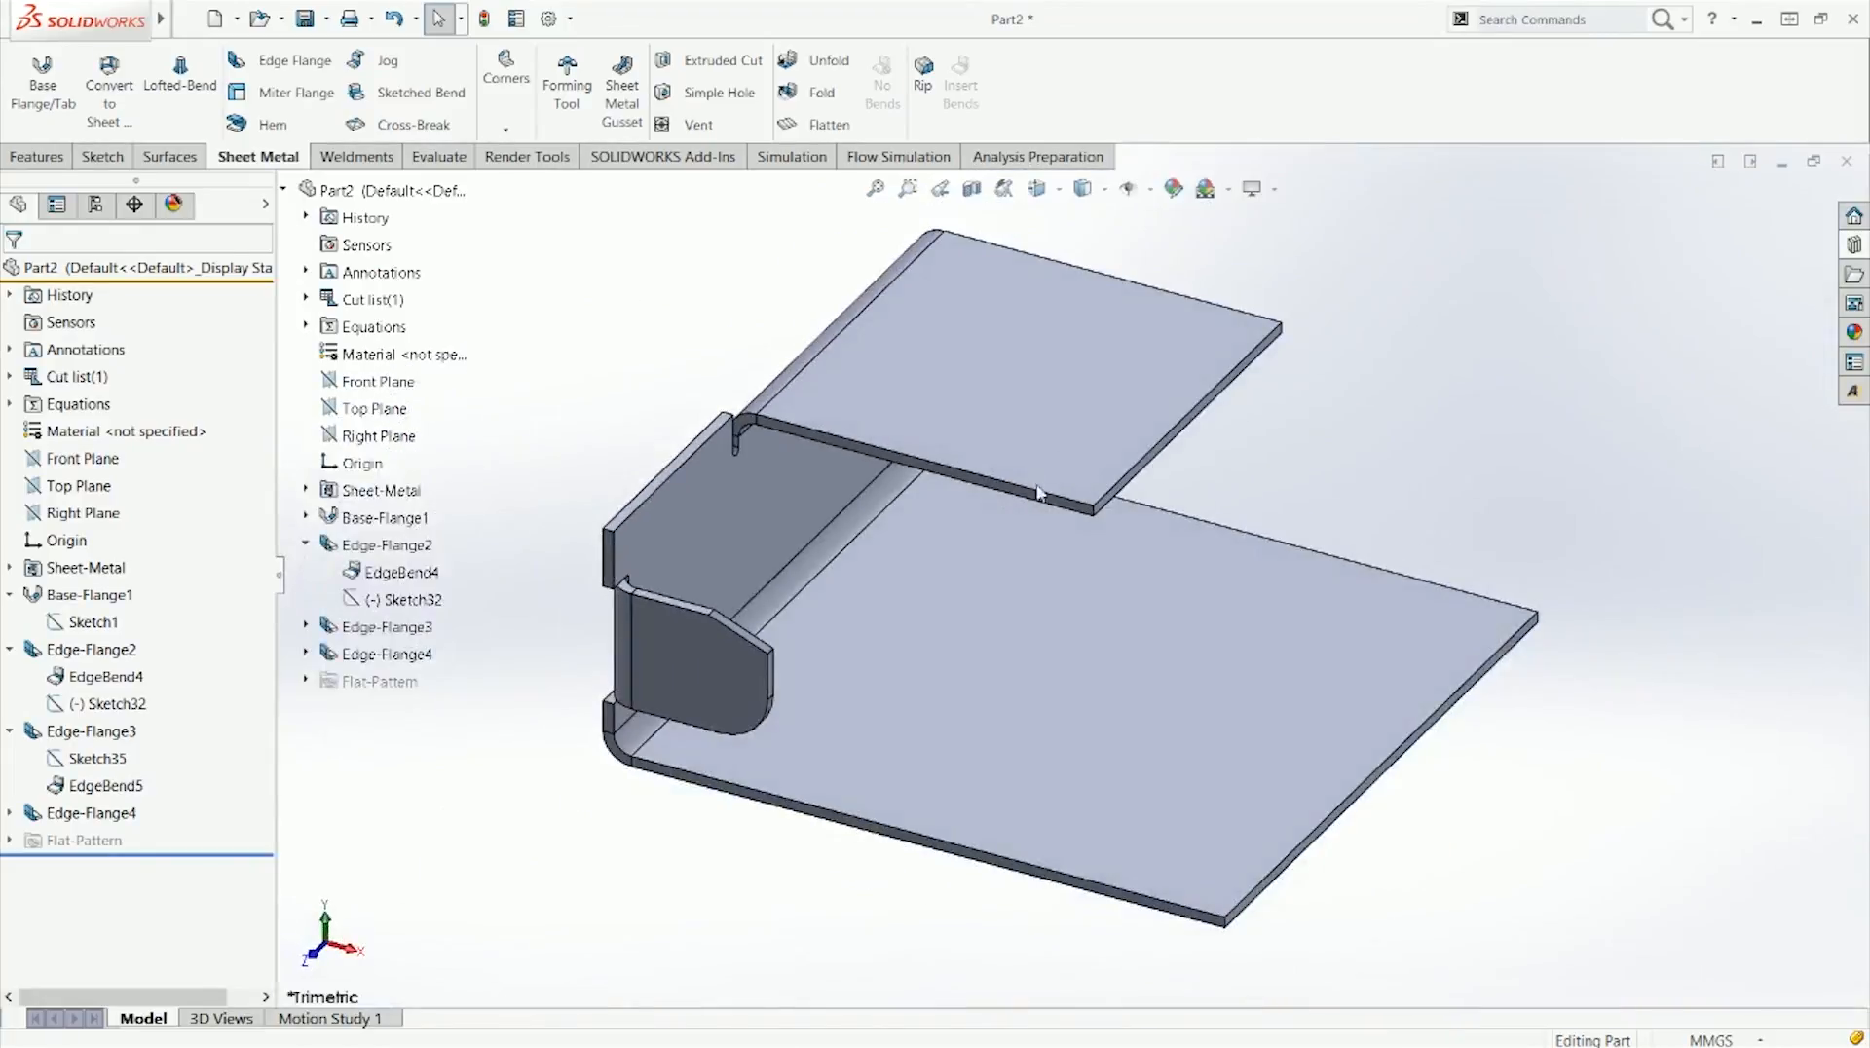
pyautogui.click(283, 191)
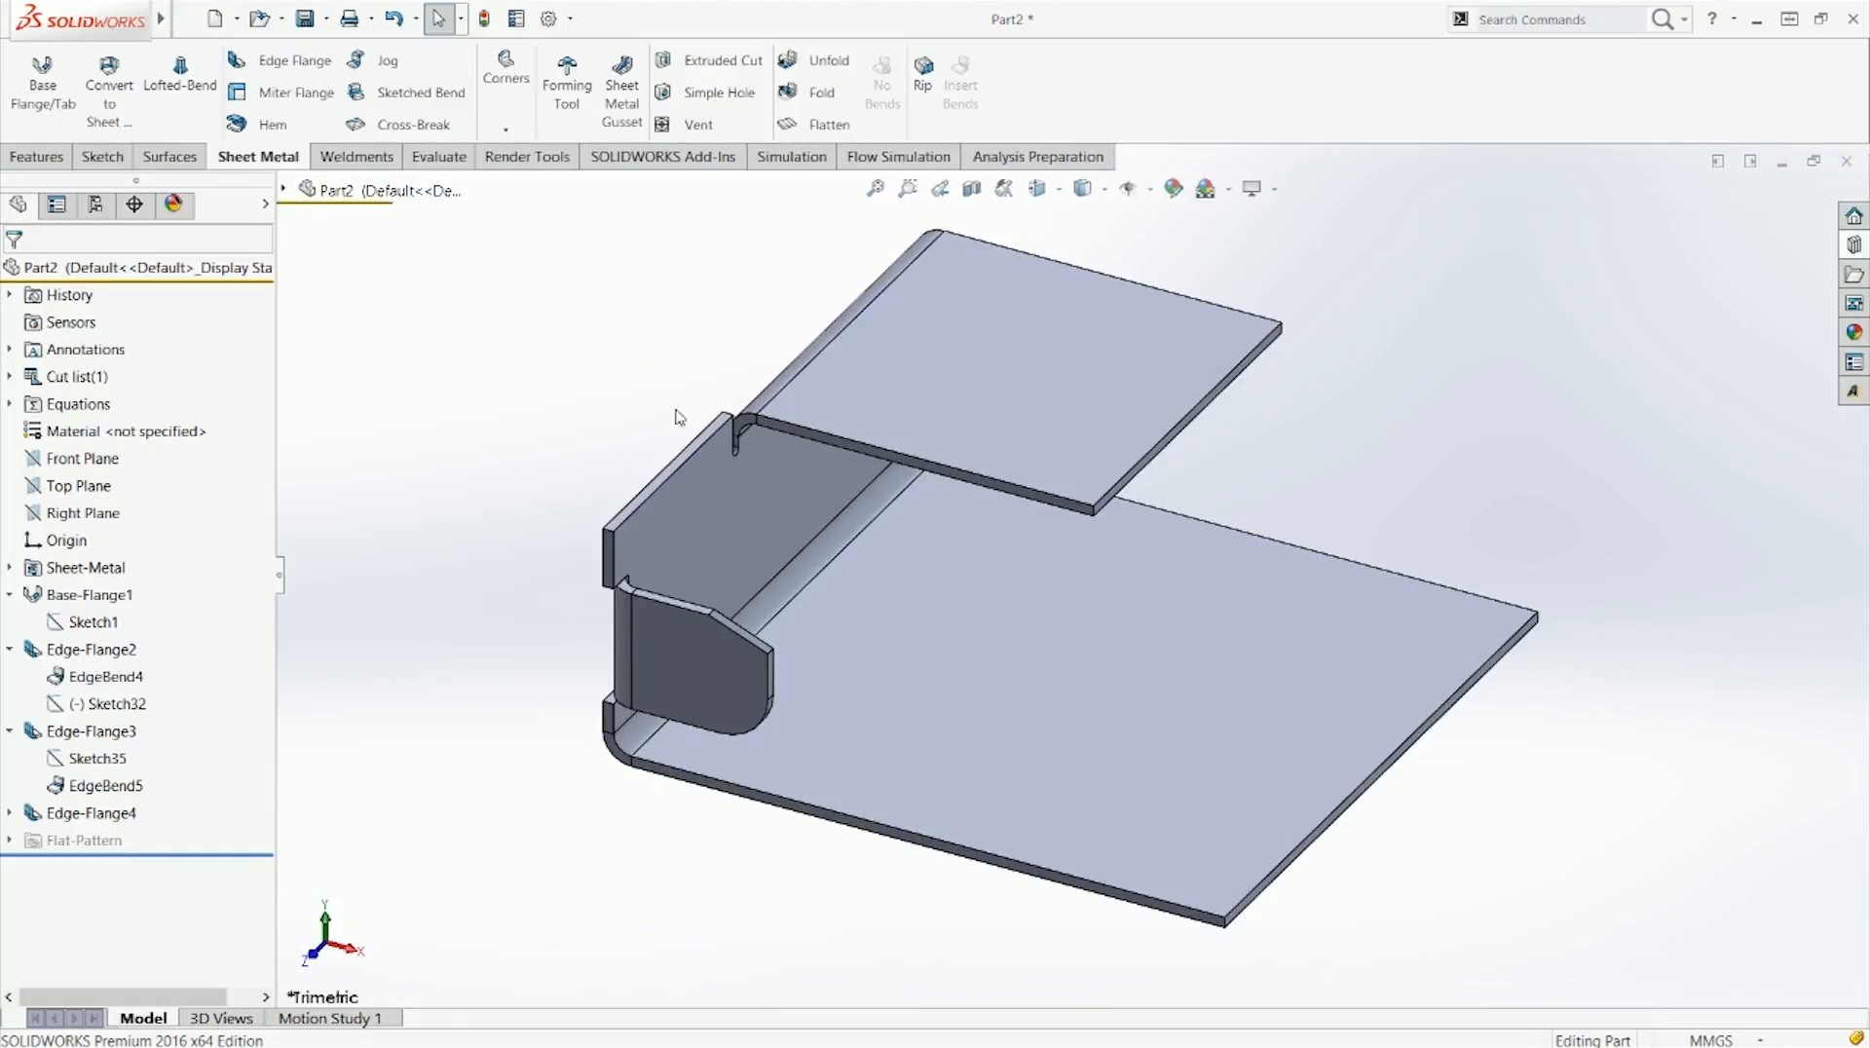
# Step: Examine the obround relief from both sides of the vertical wall, check its rounded end face and restore the trimetric view
pyautogui.scroll(-1, 750, 468)
pyautogui.scroll(-4, 849, 492)
pyautogui.moveTo(883, 484); pyautogui.dragTo(956, 476, button='middle')
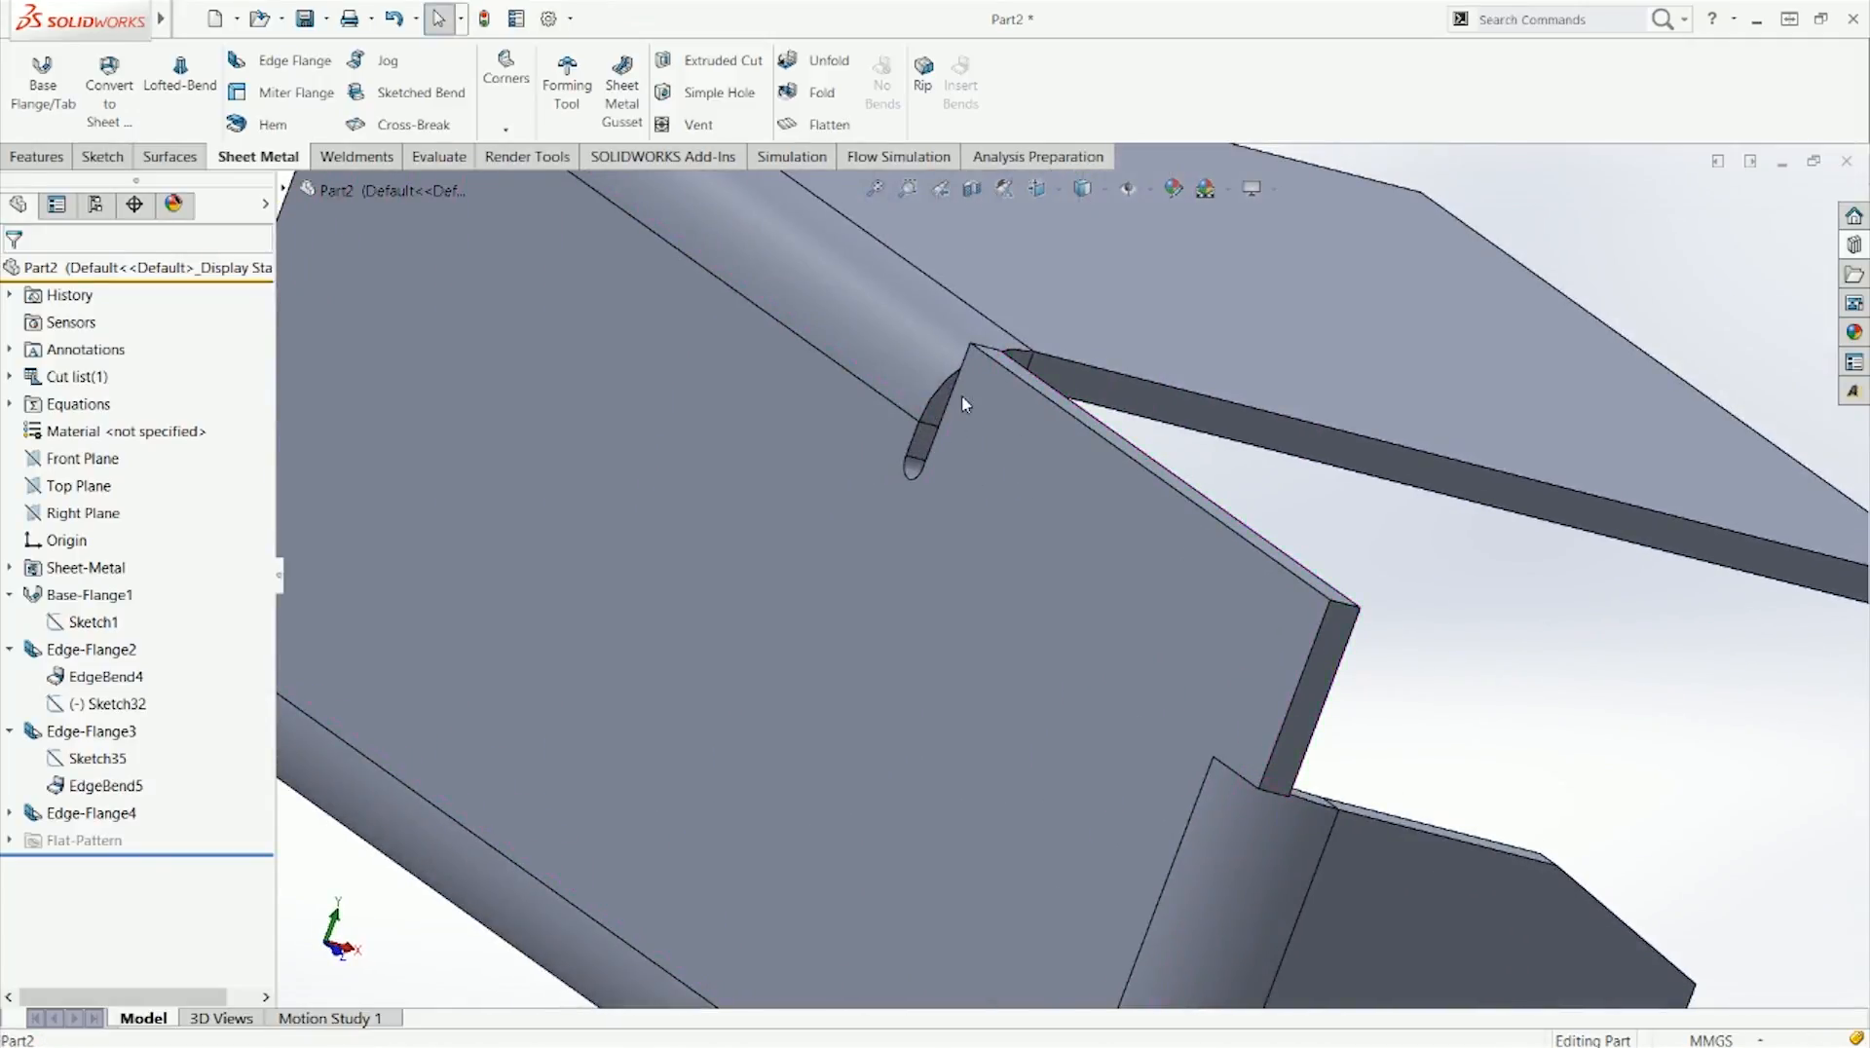
pyautogui.moveTo(961, 400); pyautogui.dragTo(969, 503, button='middle')
pyautogui.scroll(4, 972, 556)
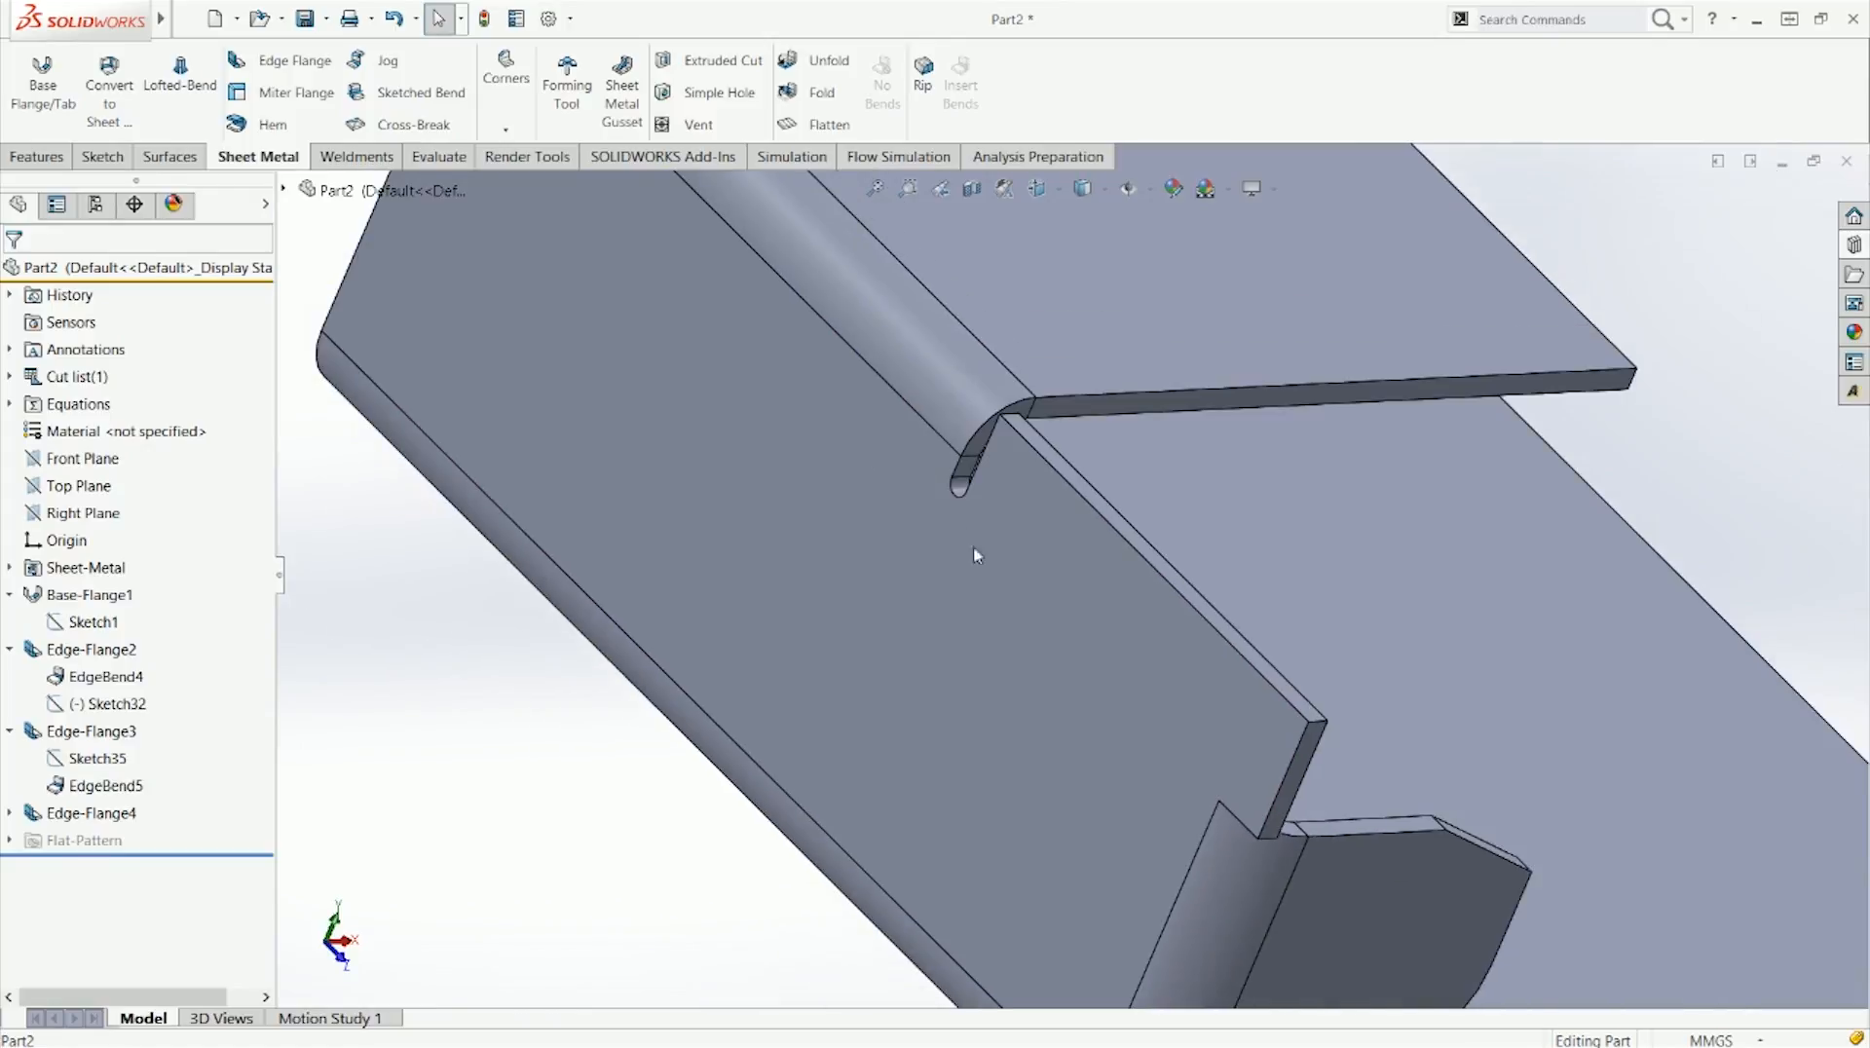
pyautogui.moveTo(984, 555); pyautogui.dragTo(827, 390, button='middle')
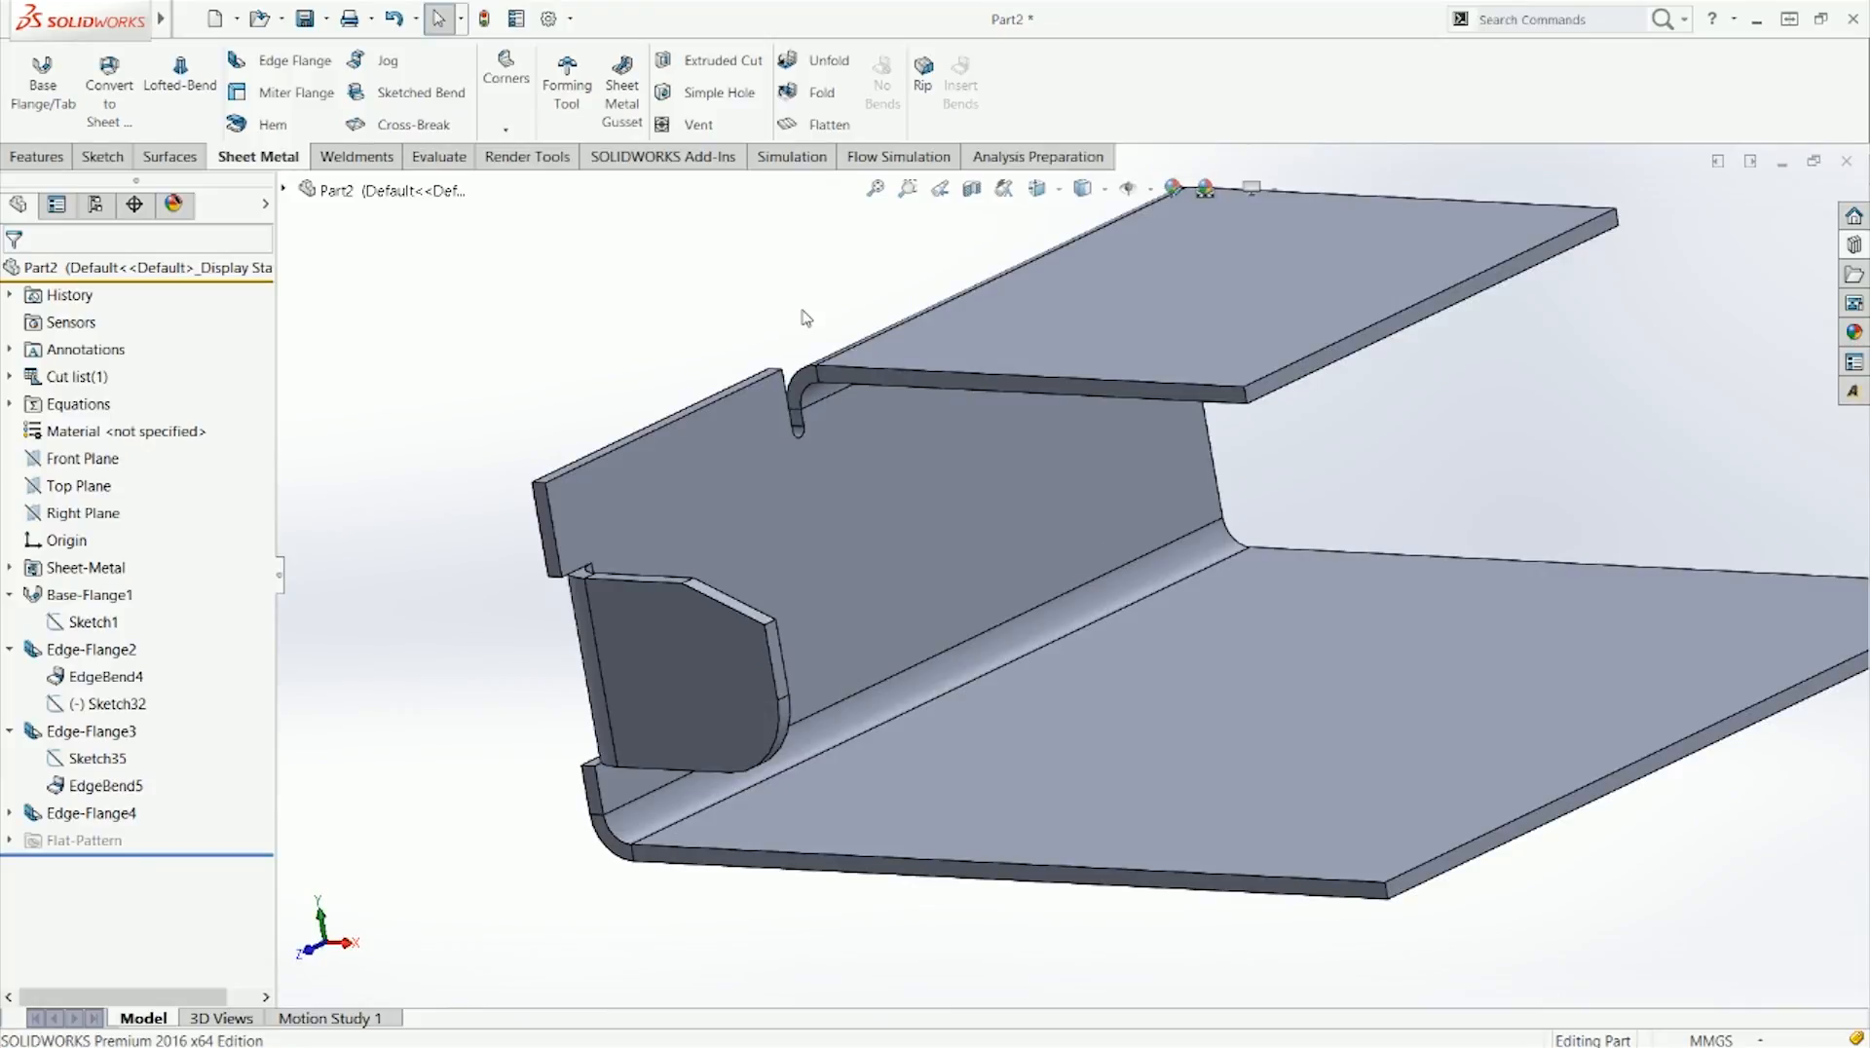
pyautogui.scroll(-4, 857, 458)
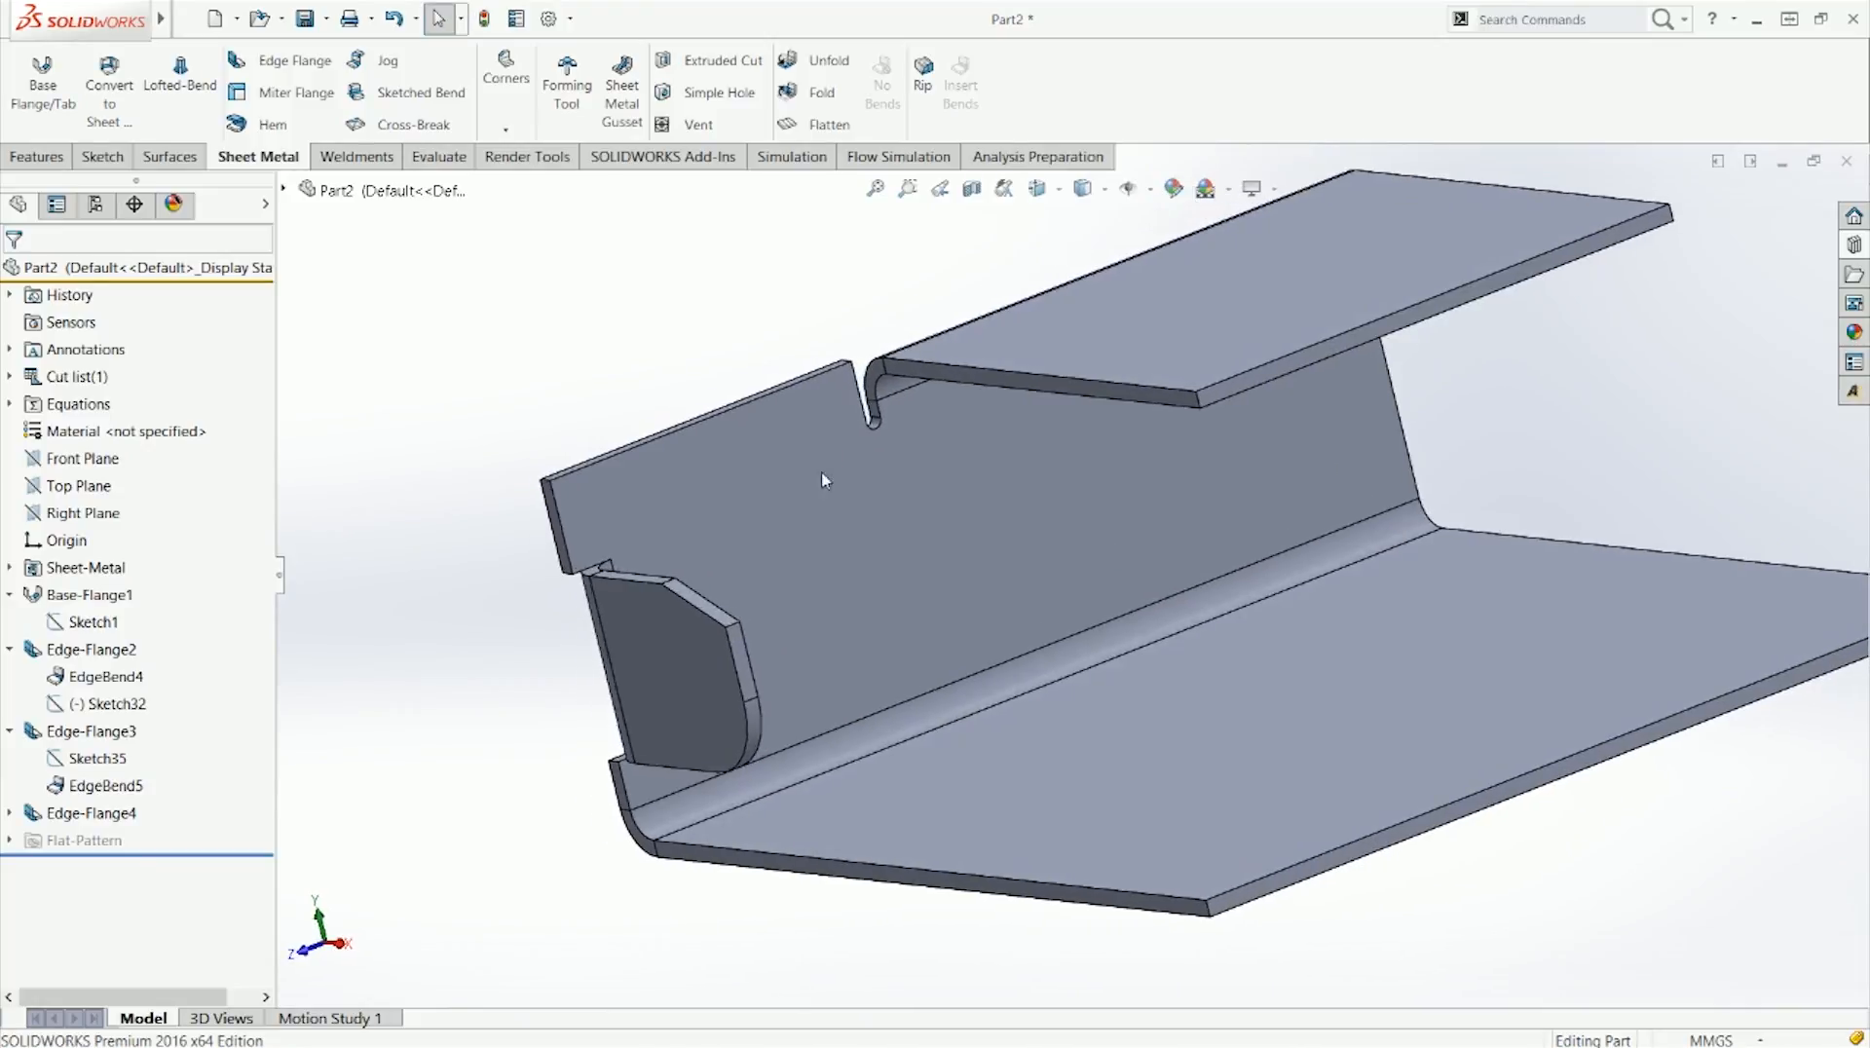
pyautogui.moveTo(906, 455); pyautogui.dragTo(951, 513, button='middle')
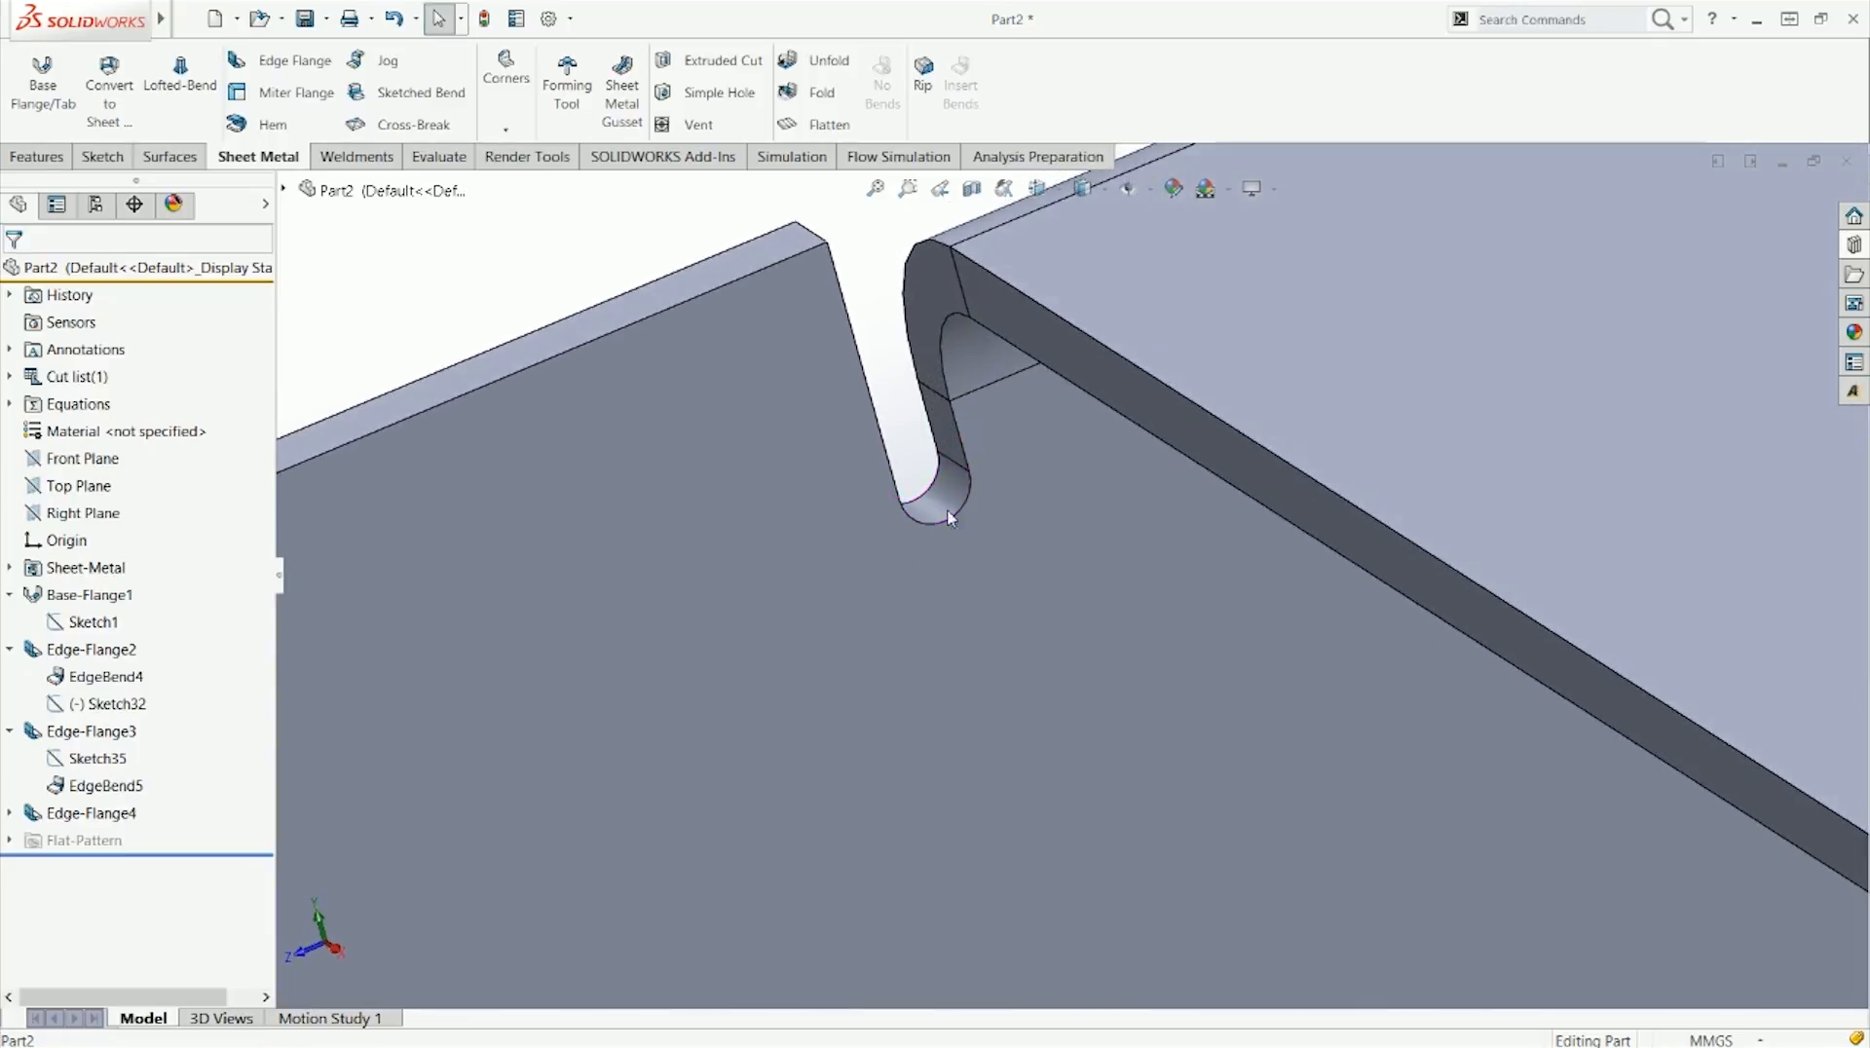
pyautogui.click(952, 497)
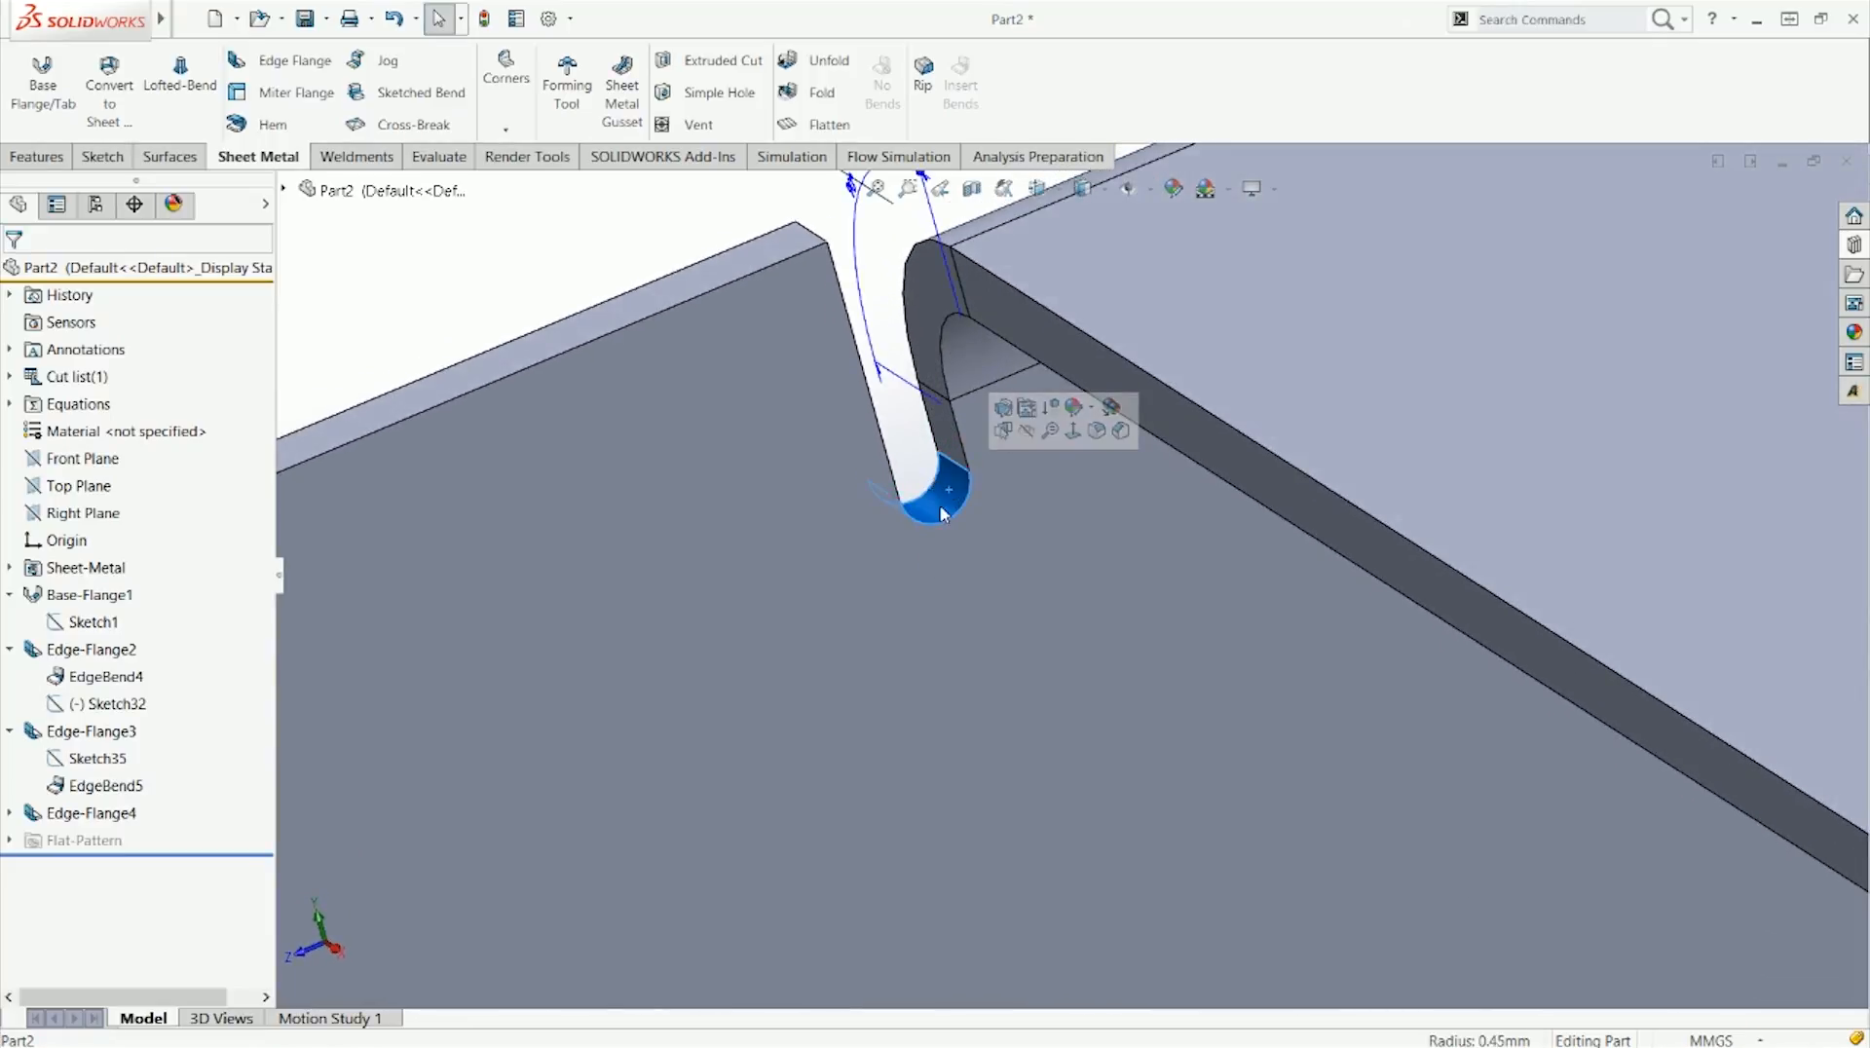
pyautogui.click(916, 459)
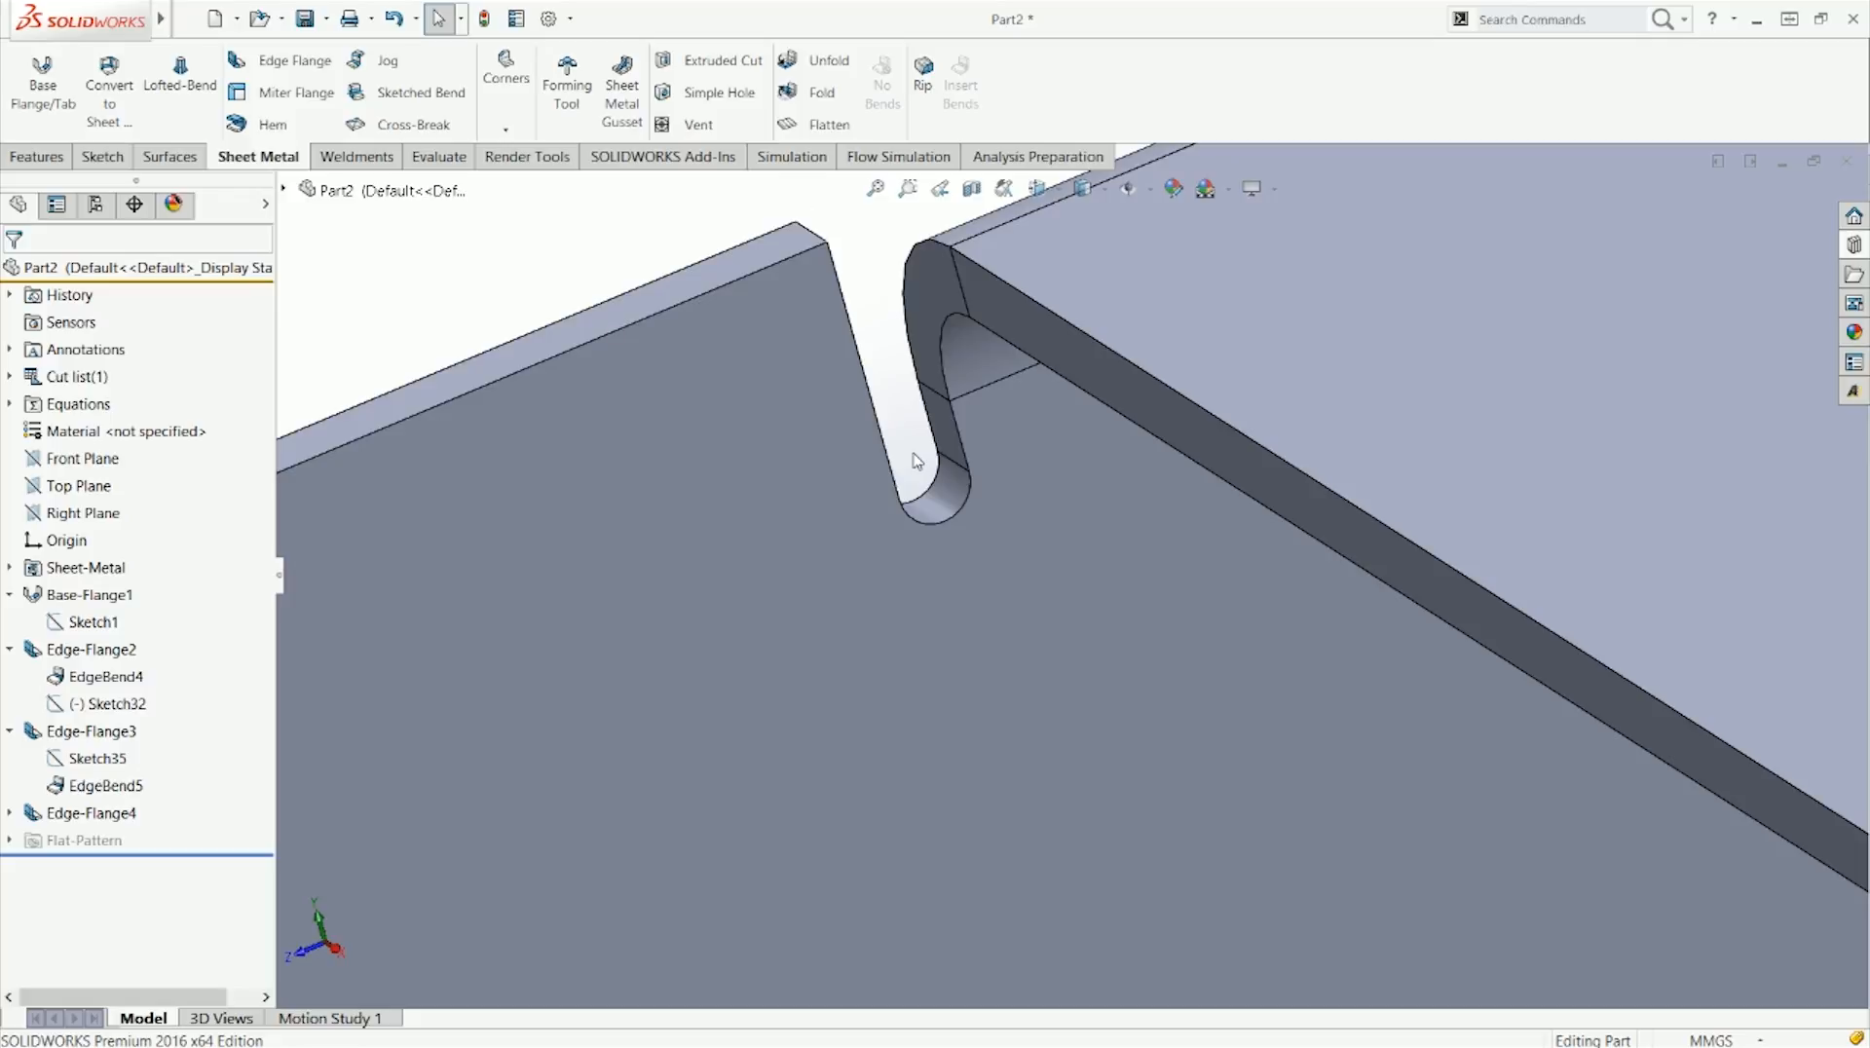
pyautogui.click(954, 490)
pyautogui.press('Escape')
pyautogui.hotkey('ctrl', '7')
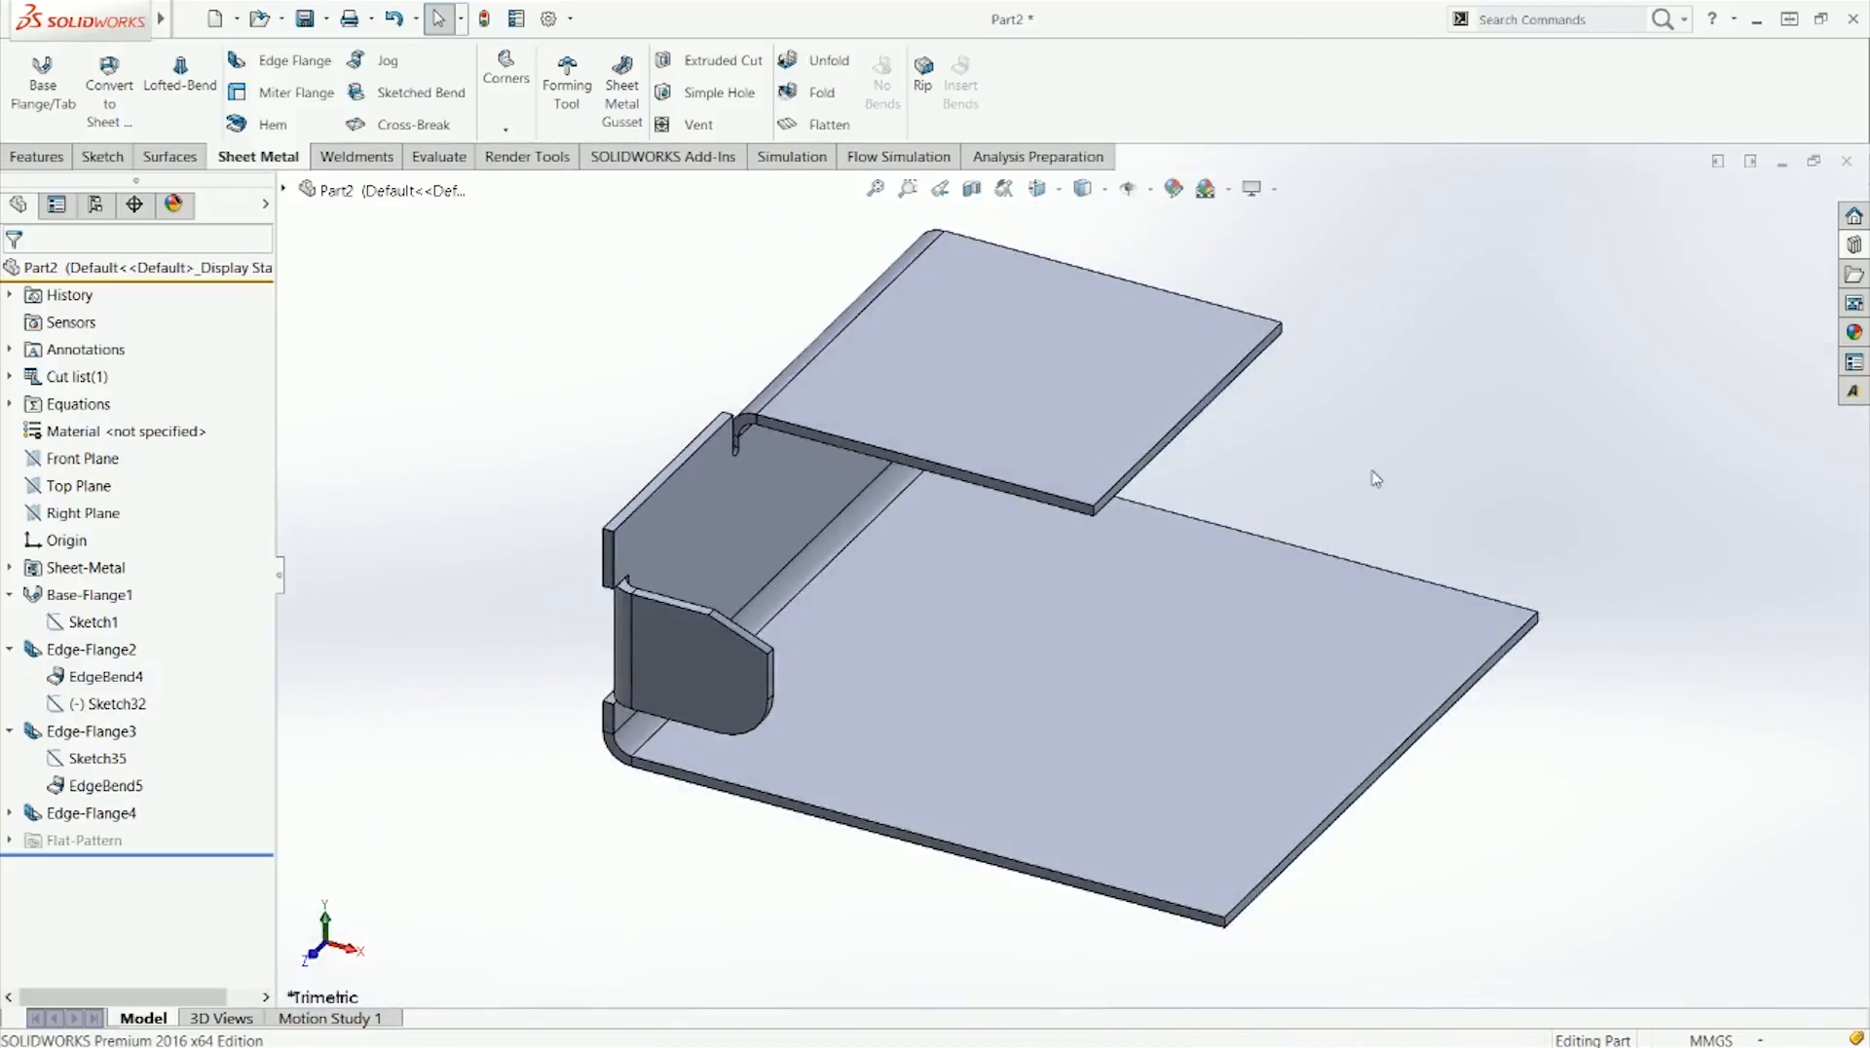
# Step: Collapse the base flange and the first two edge flanges in the feature tree
pyautogui.click(9, 596)
pyautogui.click(10, 623)
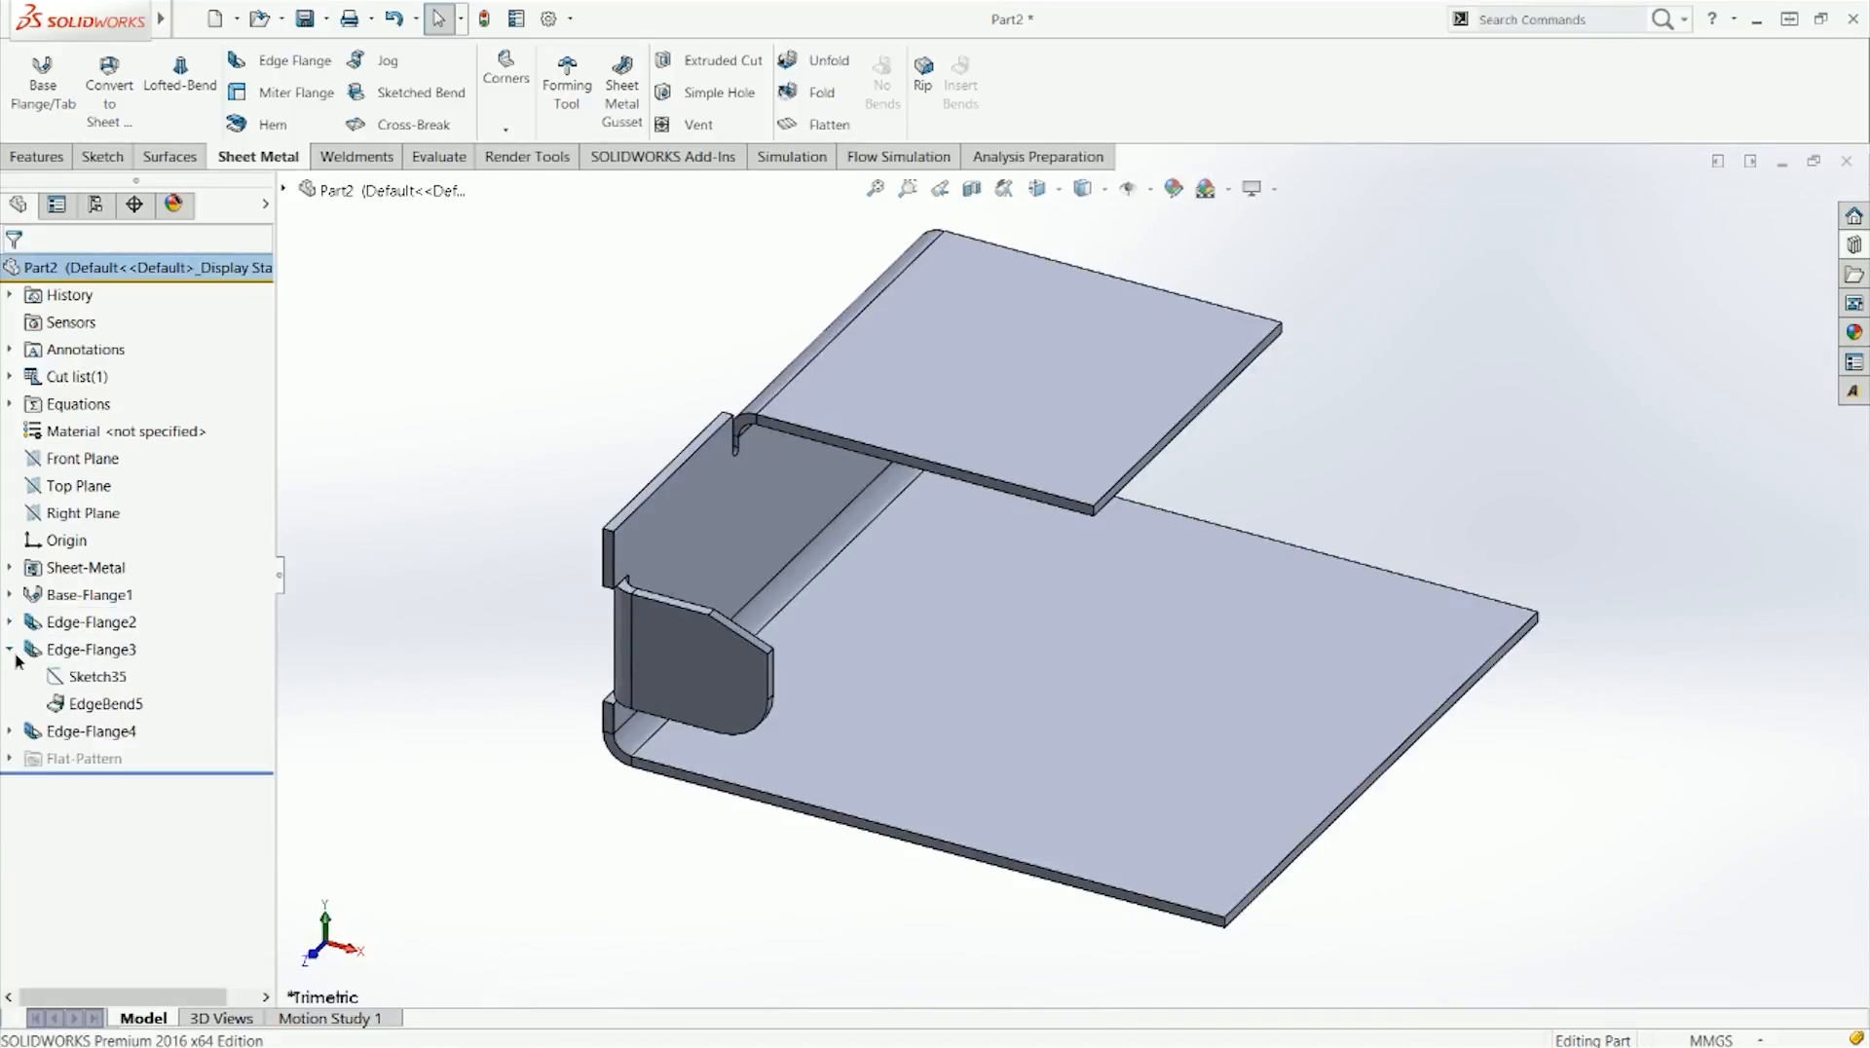
pyautogui.click(10, 650)
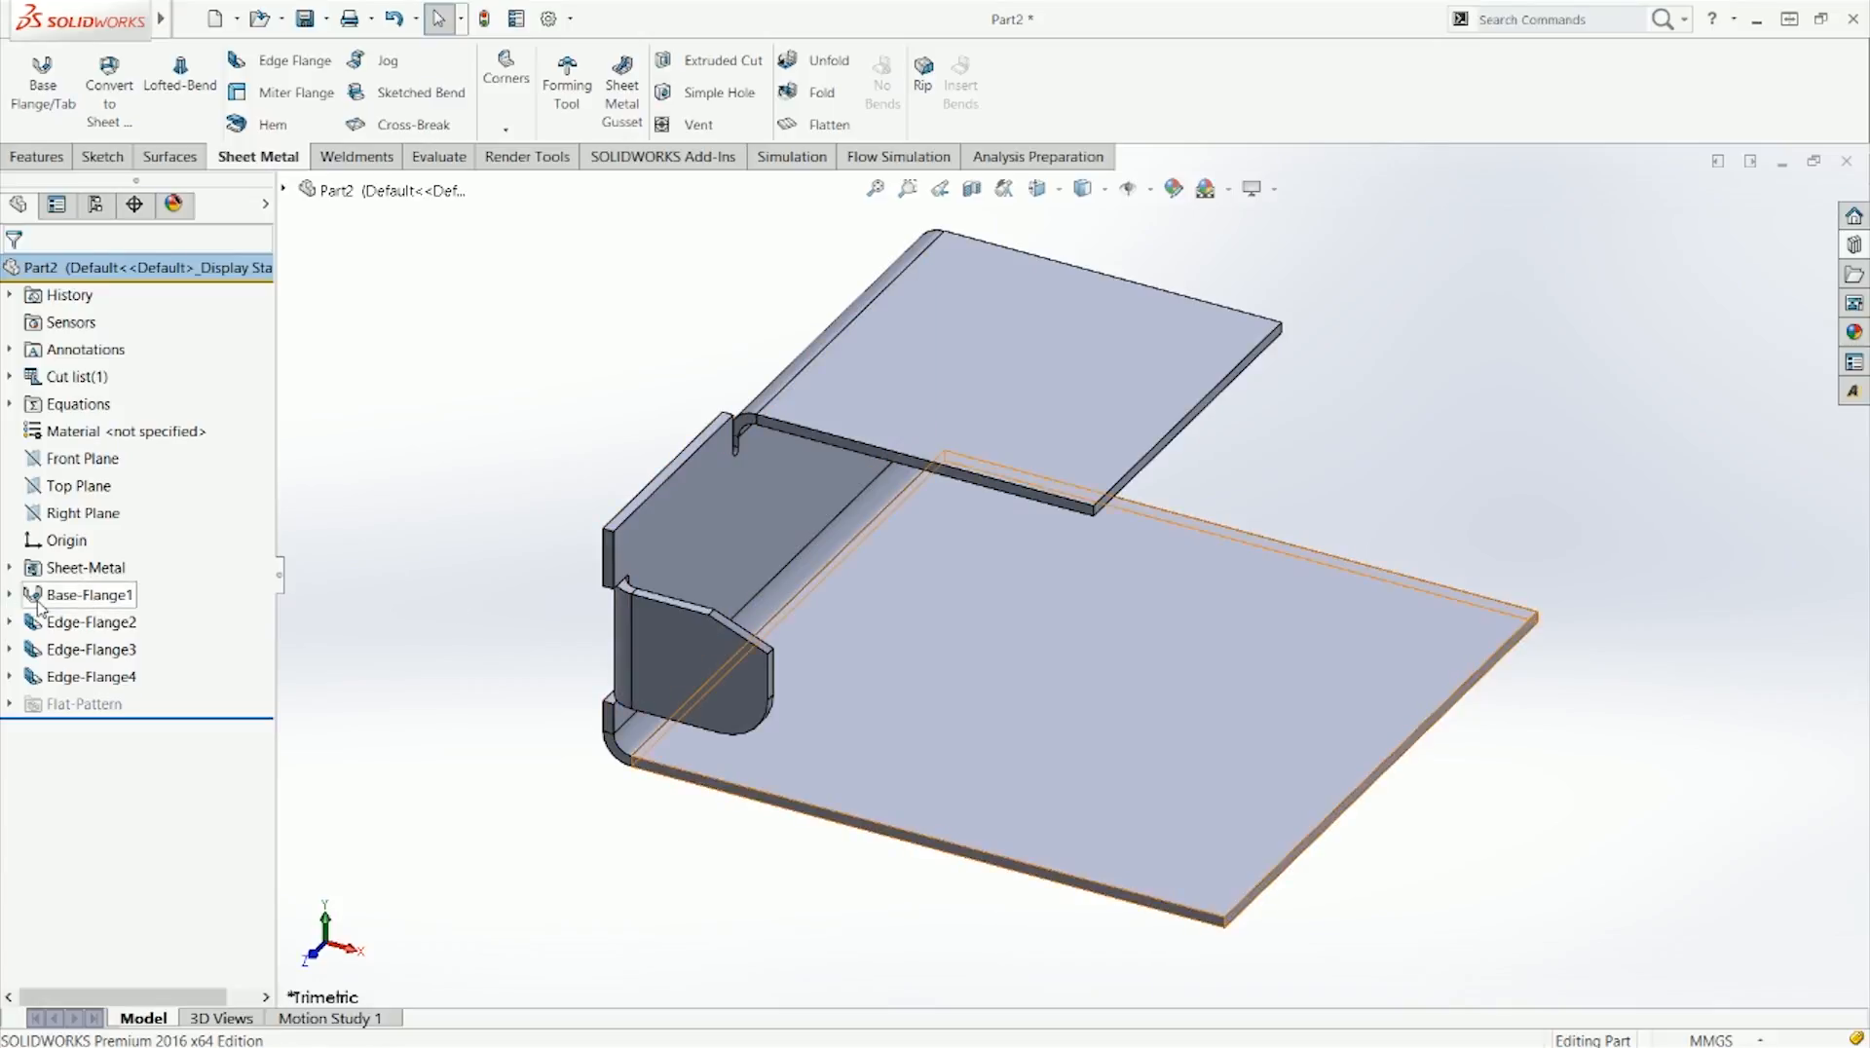
# Step: Open the vertical wall's edge flange for editing, review its flange position and relief settings, and leave without changes
pyautogui.click(87, 621)
pyautogui.rightClick(88, 622)
pyautogui.click(96, 558)
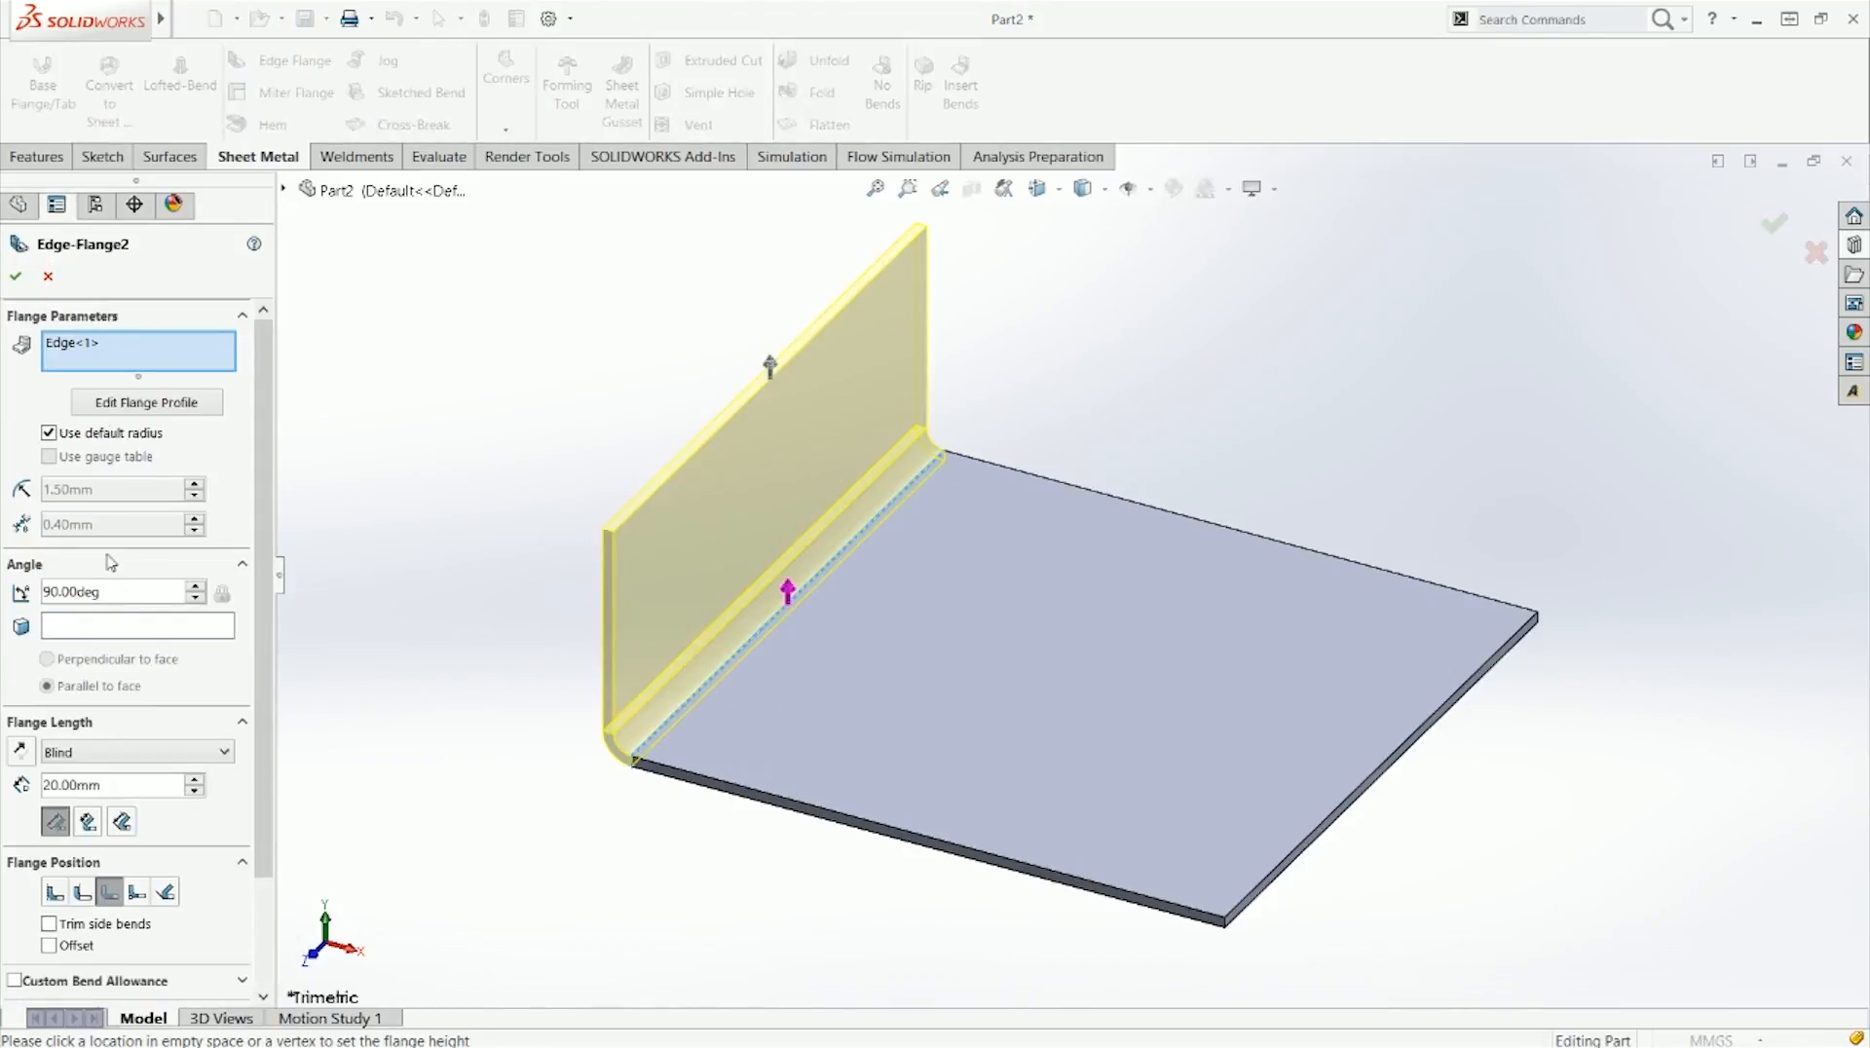
pyautogui.scroll(-3, 265, 545)
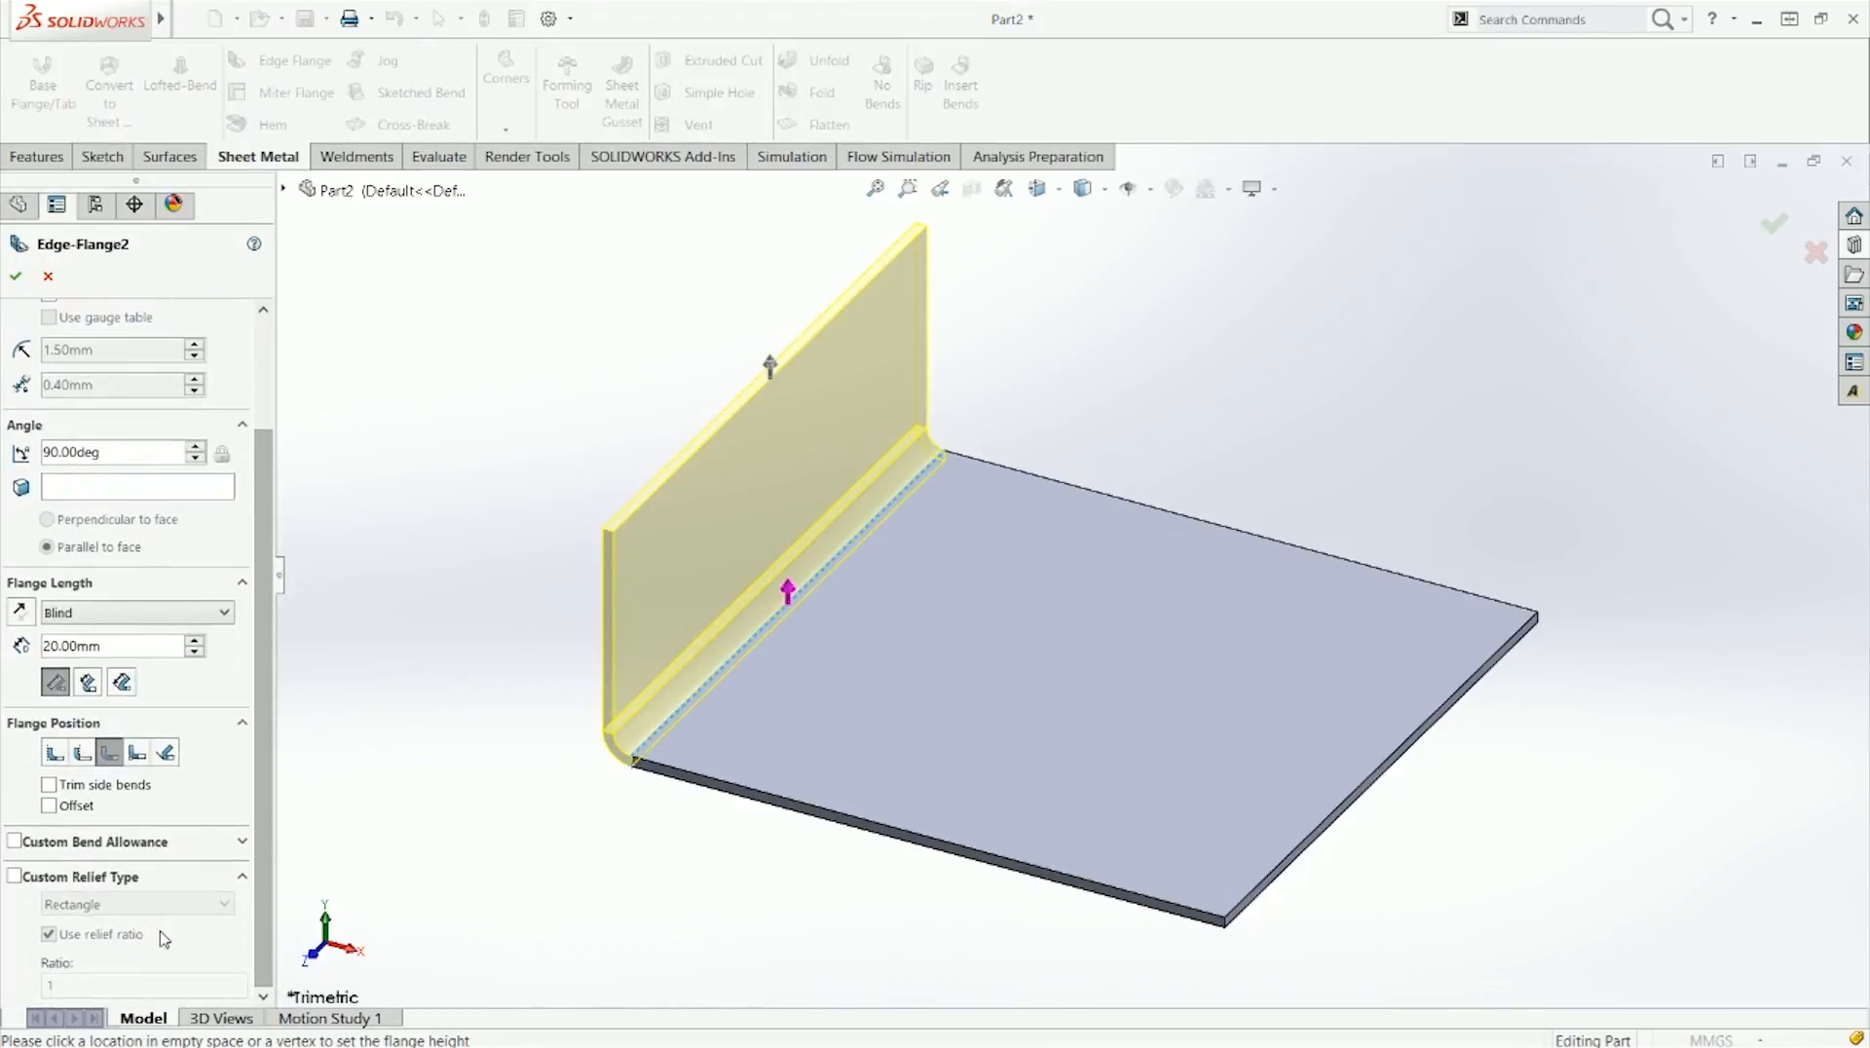
pyautogui.scroll(3, 258, 890)
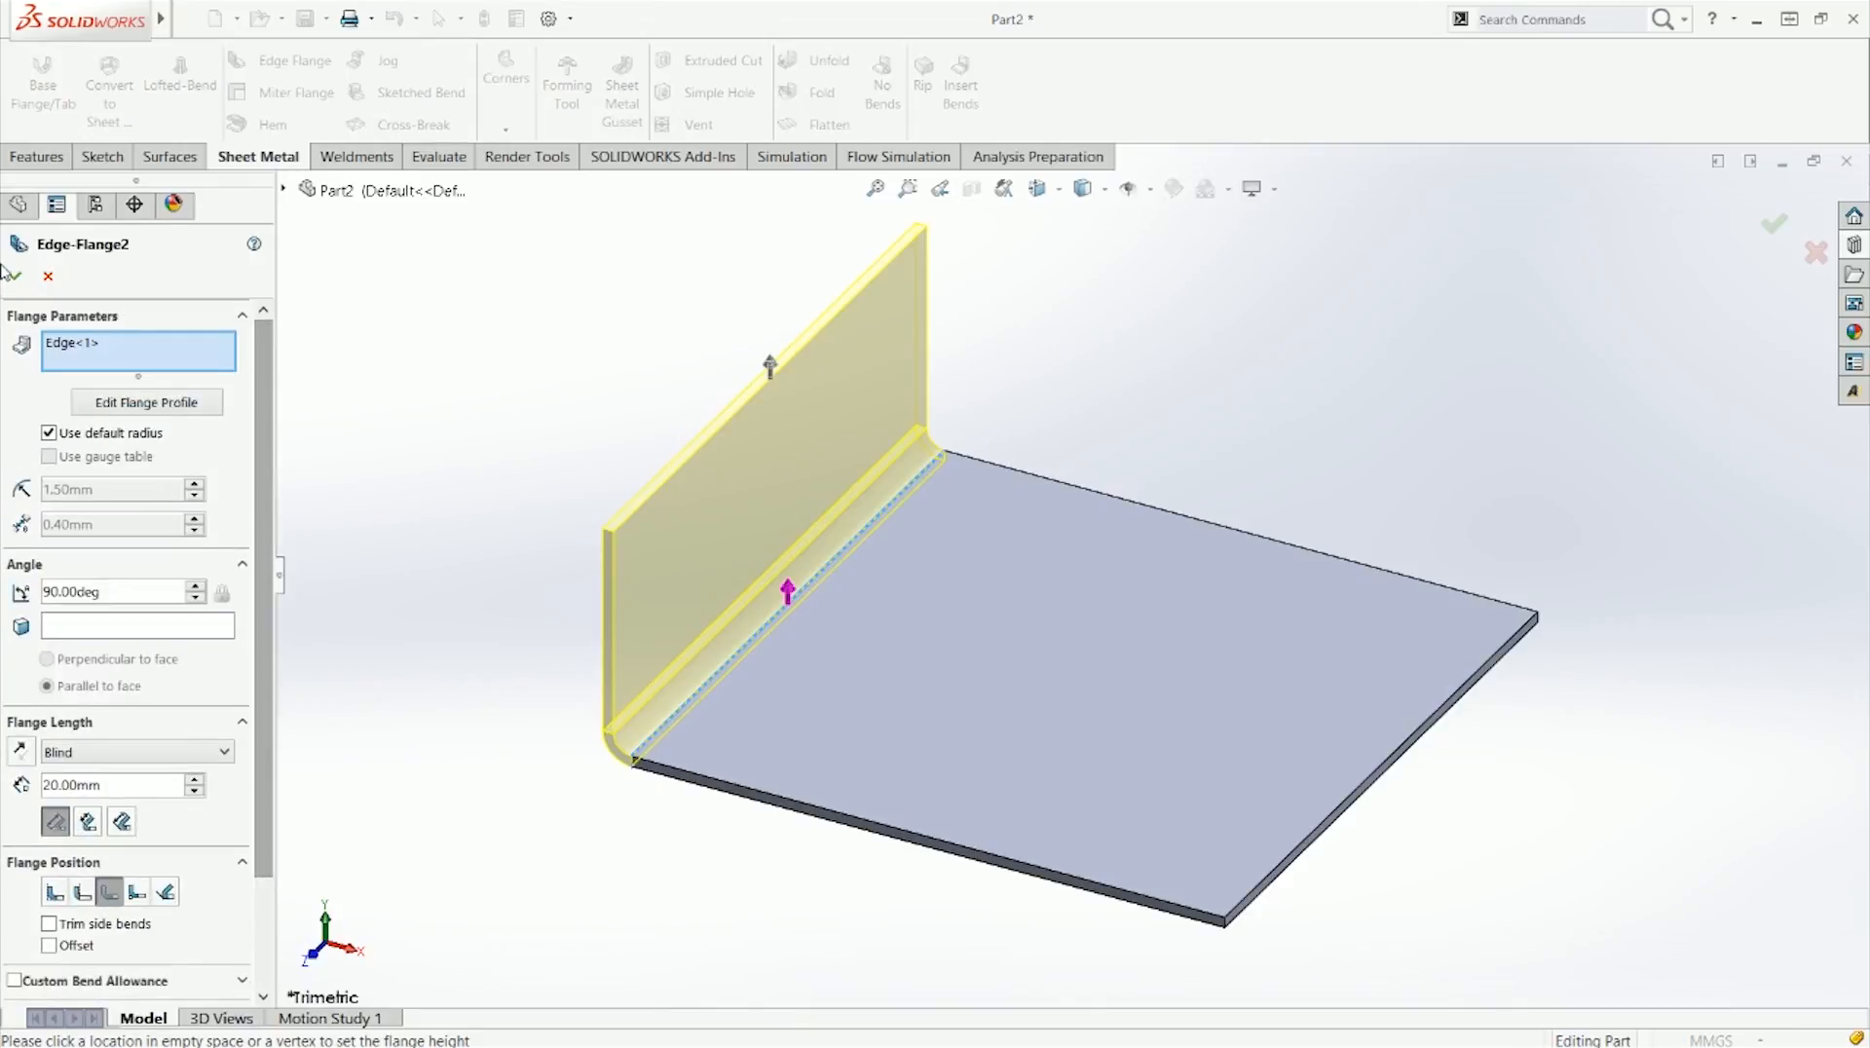
pyautogui.press('Escape')
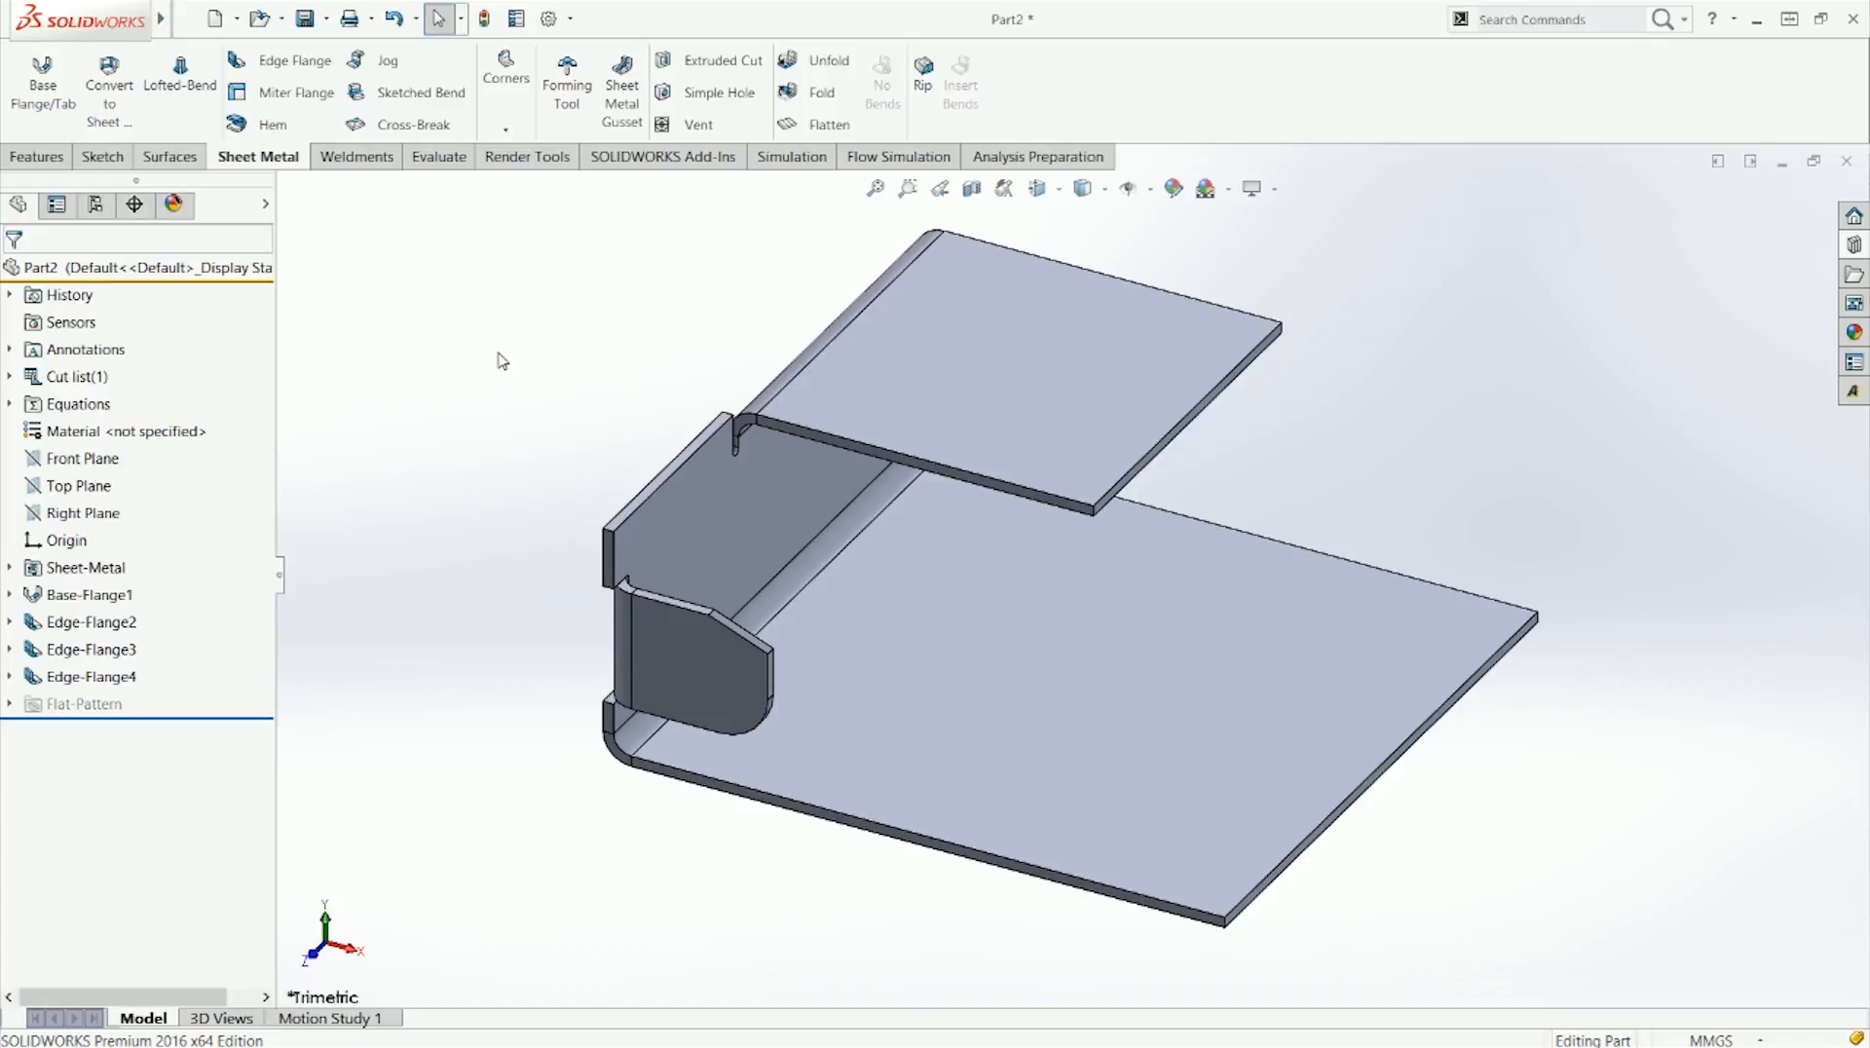
# Step: Flatten the sheet metal part and view its flat pattern from the top
pyautogui.click(809, 132)
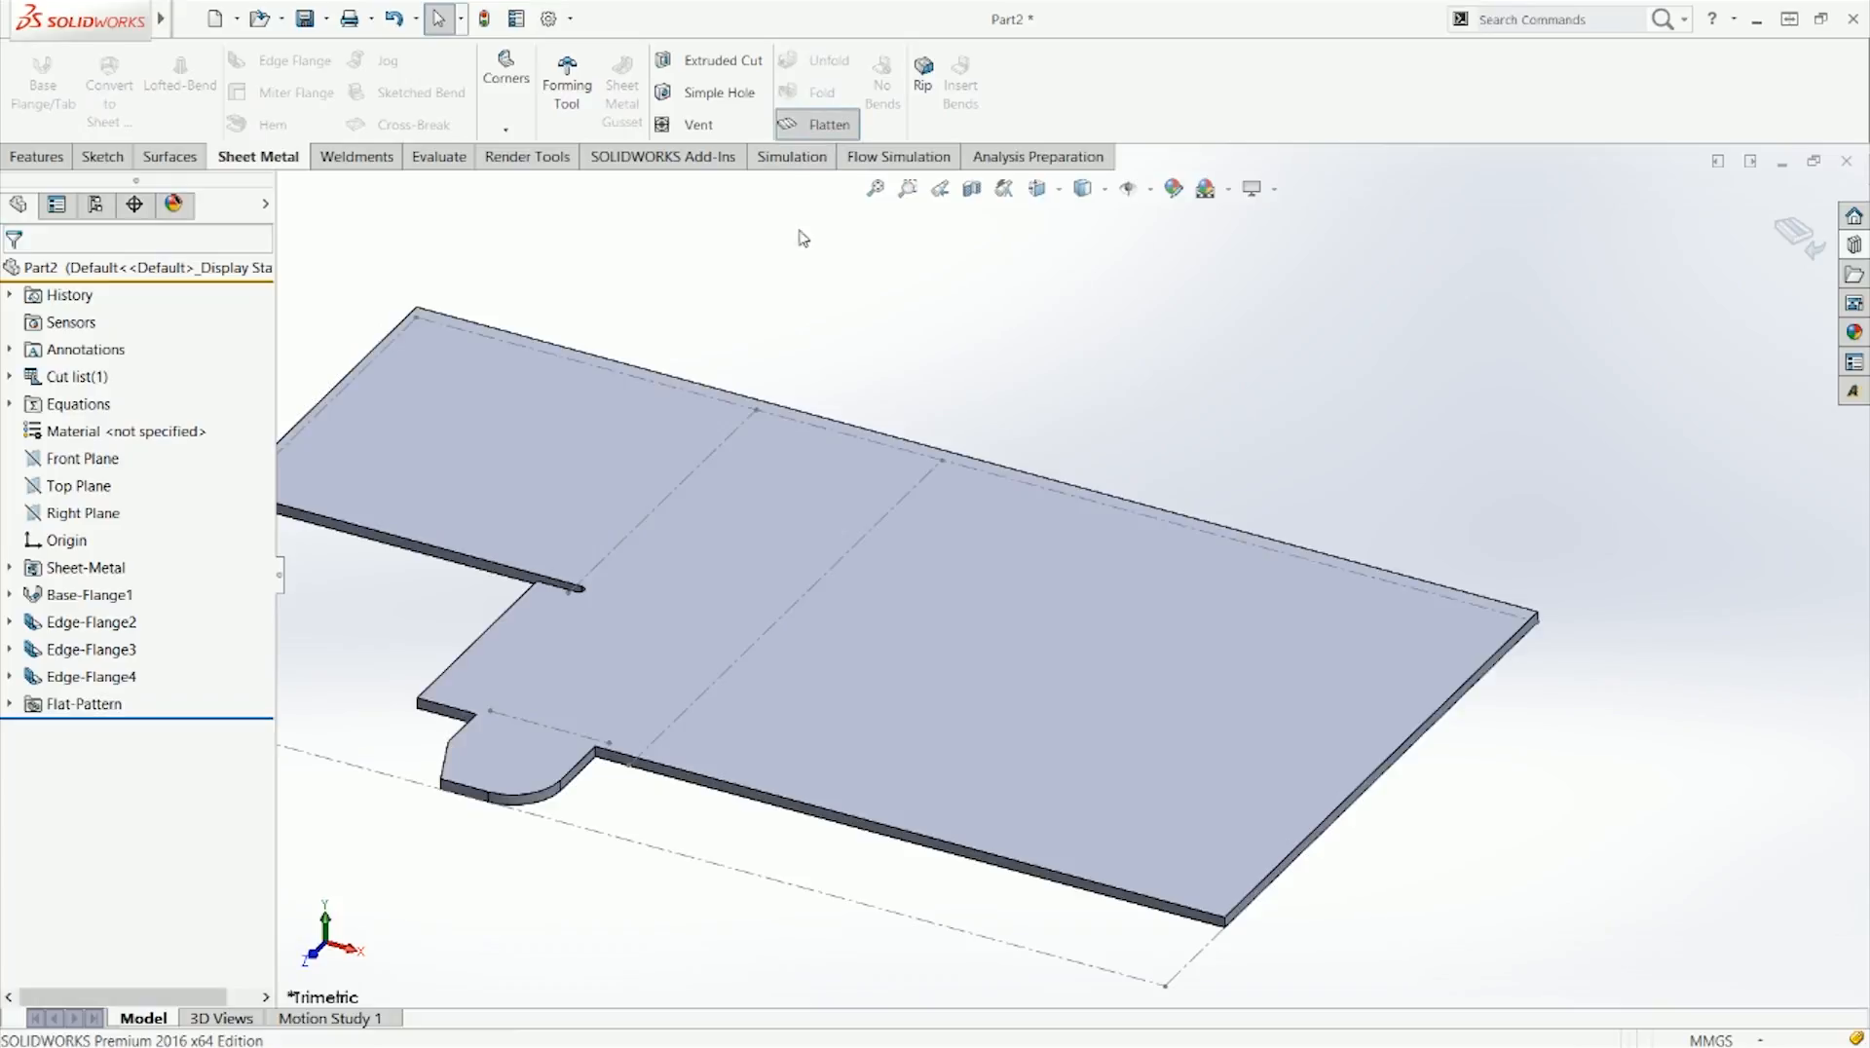
pyautogui.moveTo(805, 376); pyautogui.dragTo(805, 303, button='right')
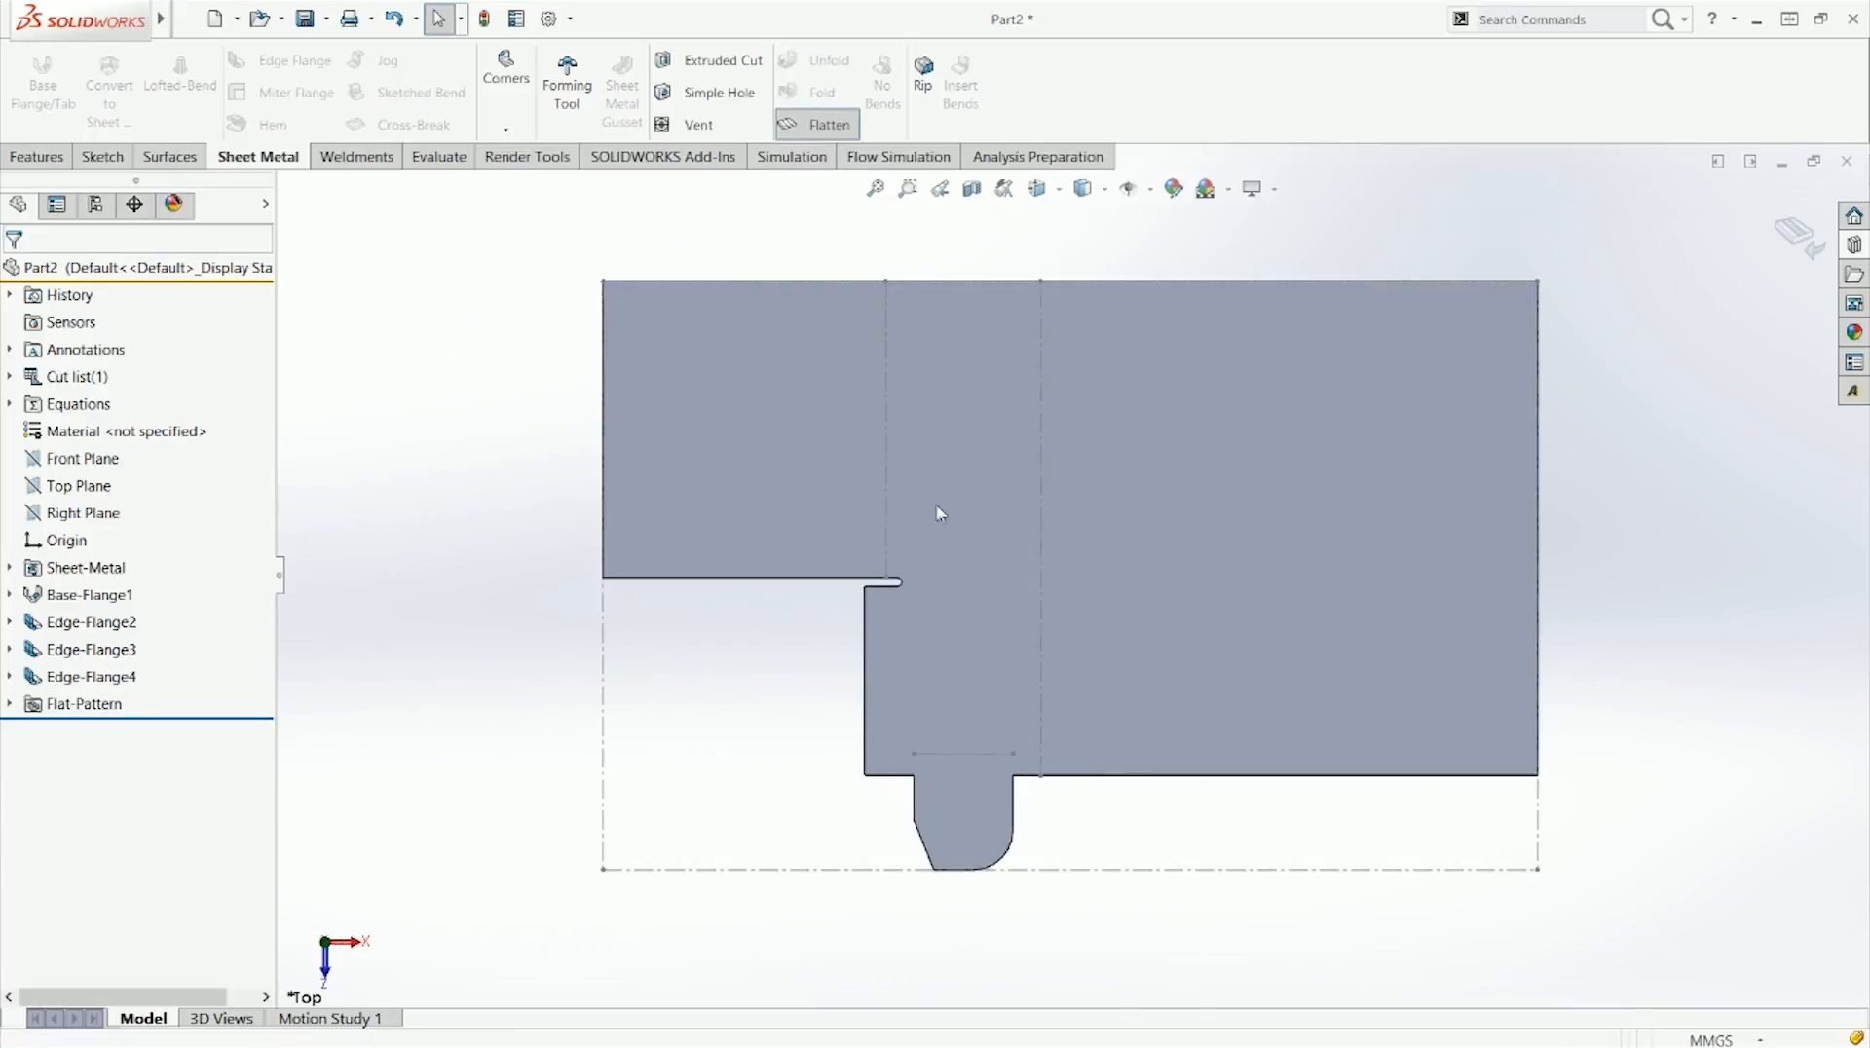